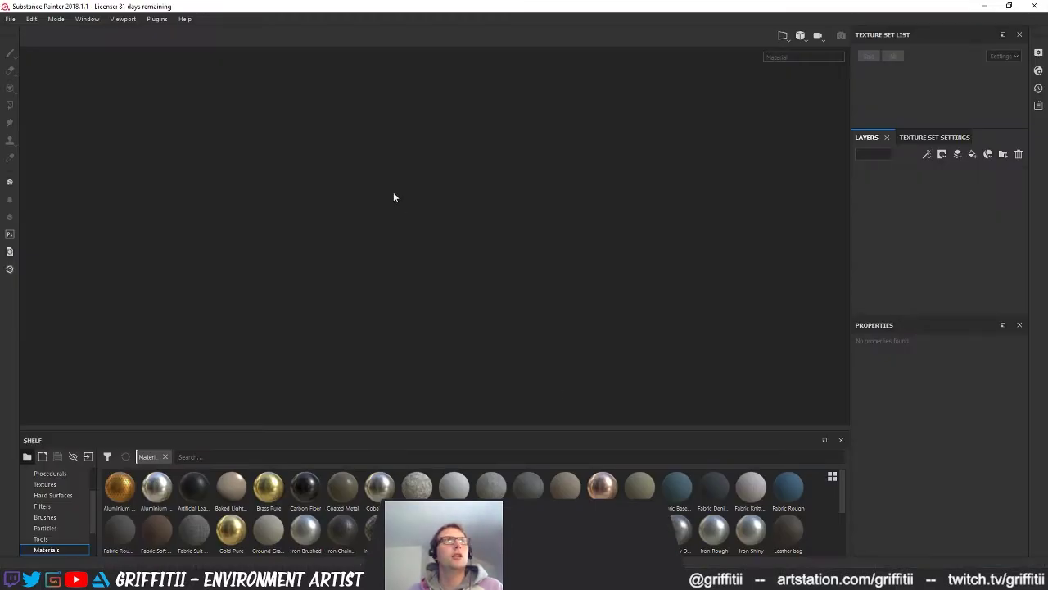
Step: Open the Plane_01_v001 project from the Substances folder and accept the update to the current version
{"action": "left_click", "coordinate": [10, 19]}
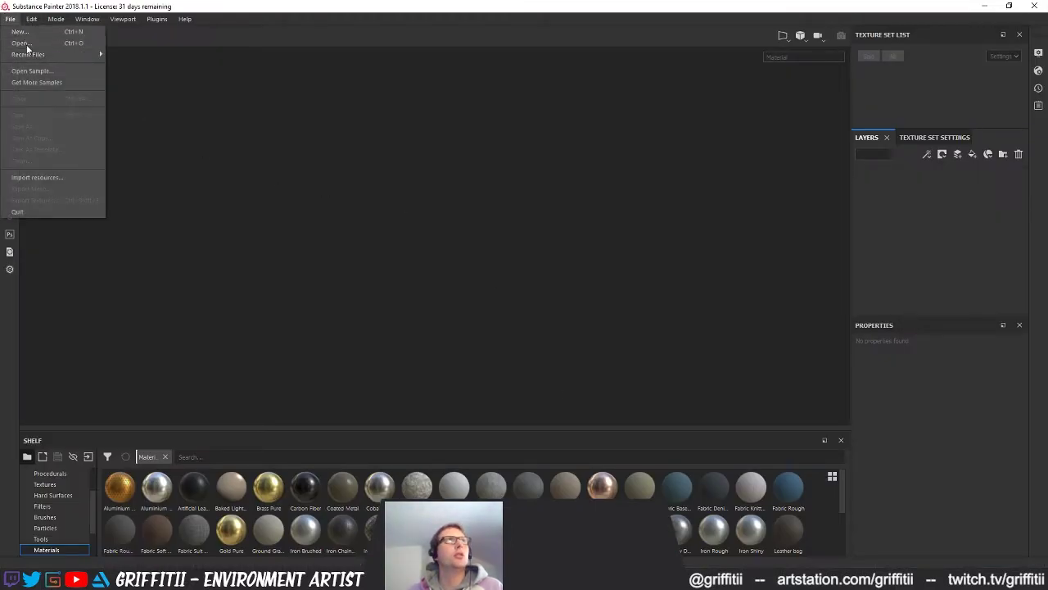
{"action": "mouse_move", "coordinate": [30, 55]}
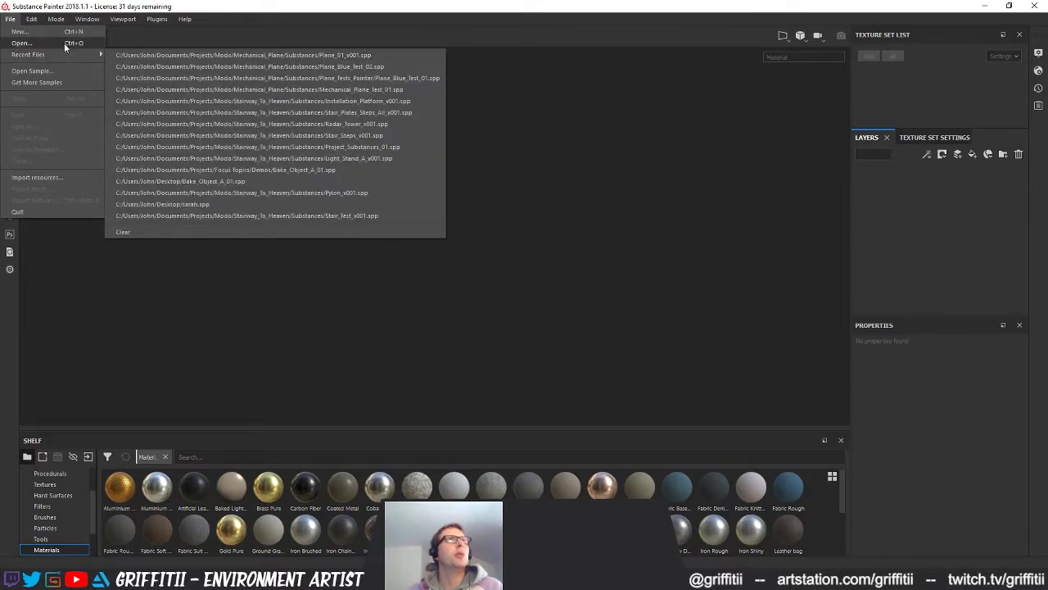
{"action": "left_click", "coordinate": [62, 43]}
{"action": "left_click_drag", "start_coordinate": [255, 24], "coordinate": [460, 74]}
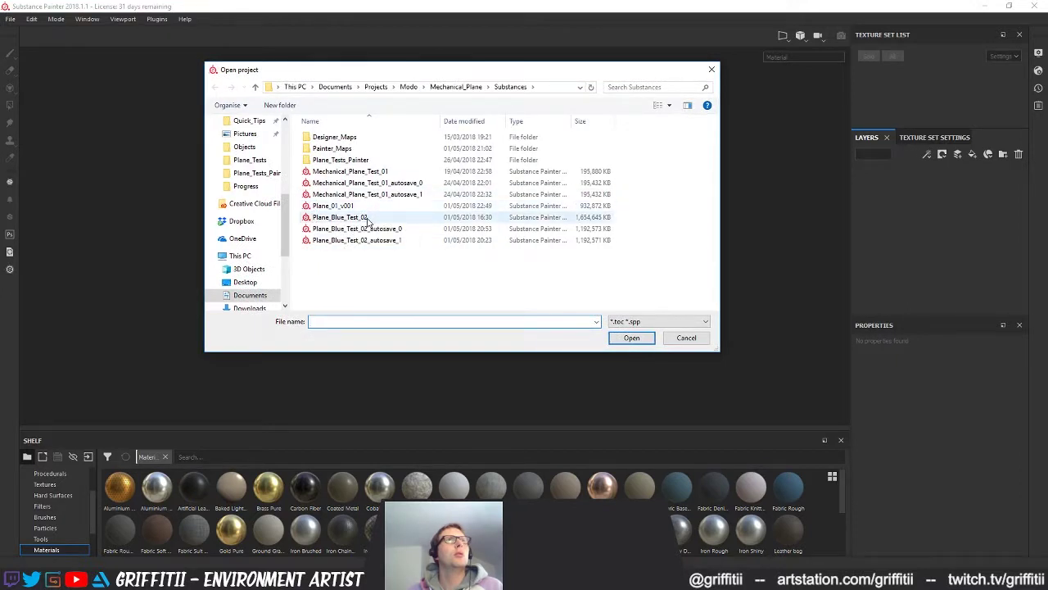
{"action": "left_click", "coordinate": [368, 219]}
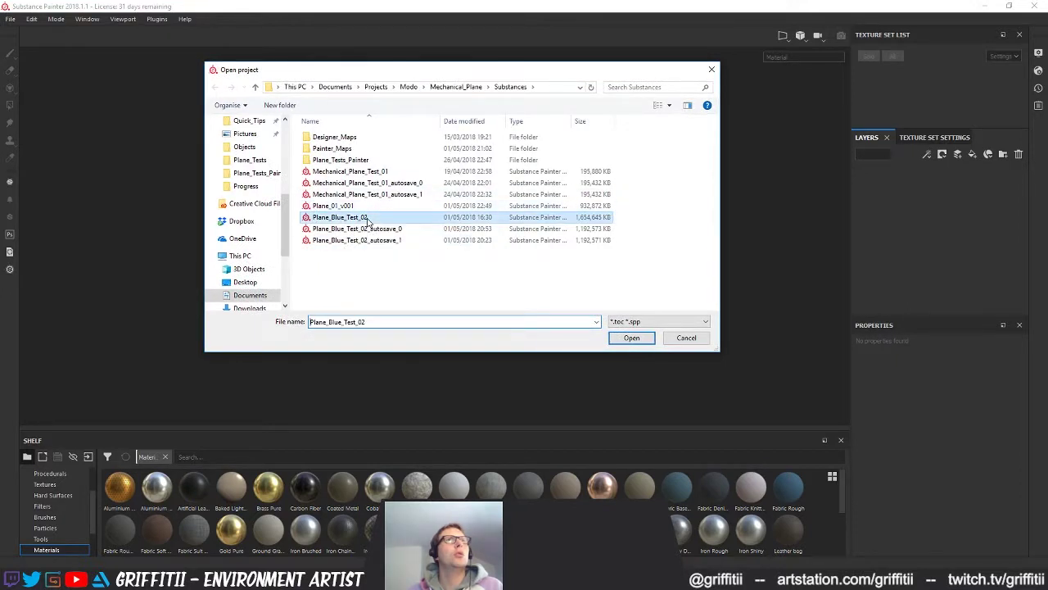
{"action": "left_click", "coordinate": [488, 207]}
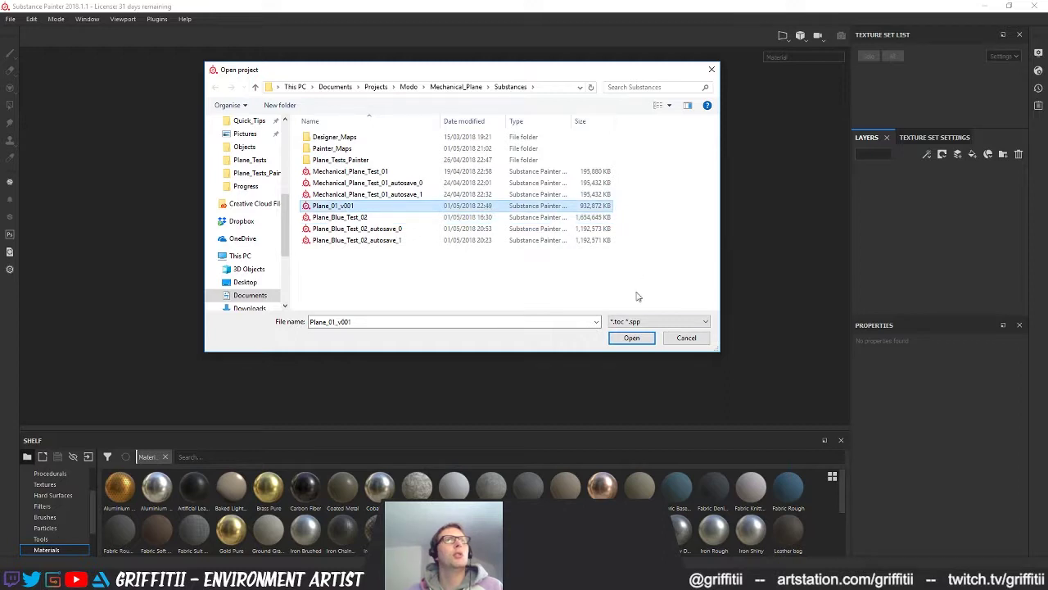
{"action": "left_click", "coordinate": [631, 337]}
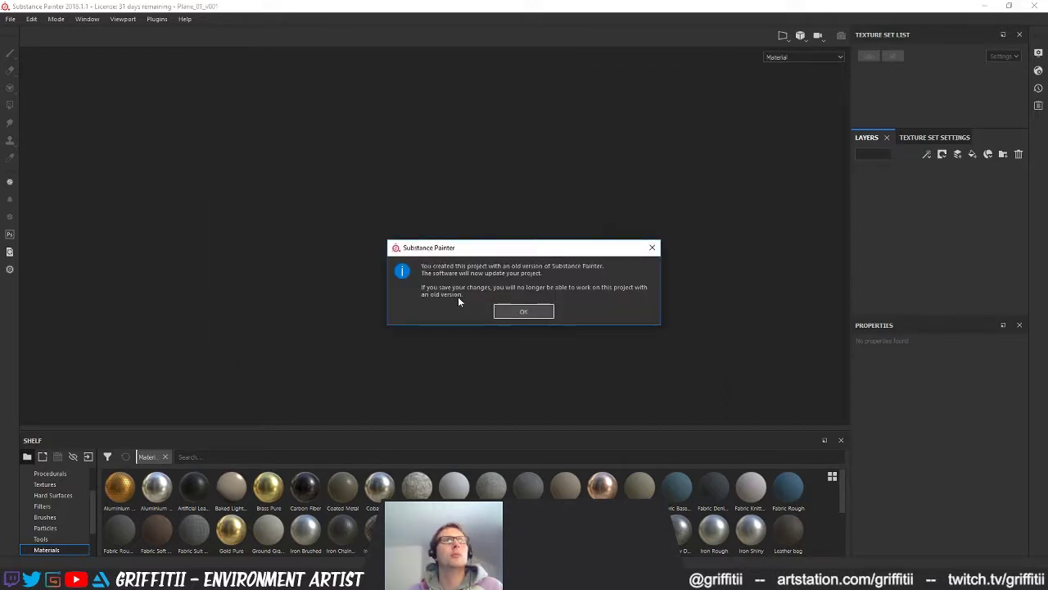
{"action": "left_click", "coordinate": [542, 311]}
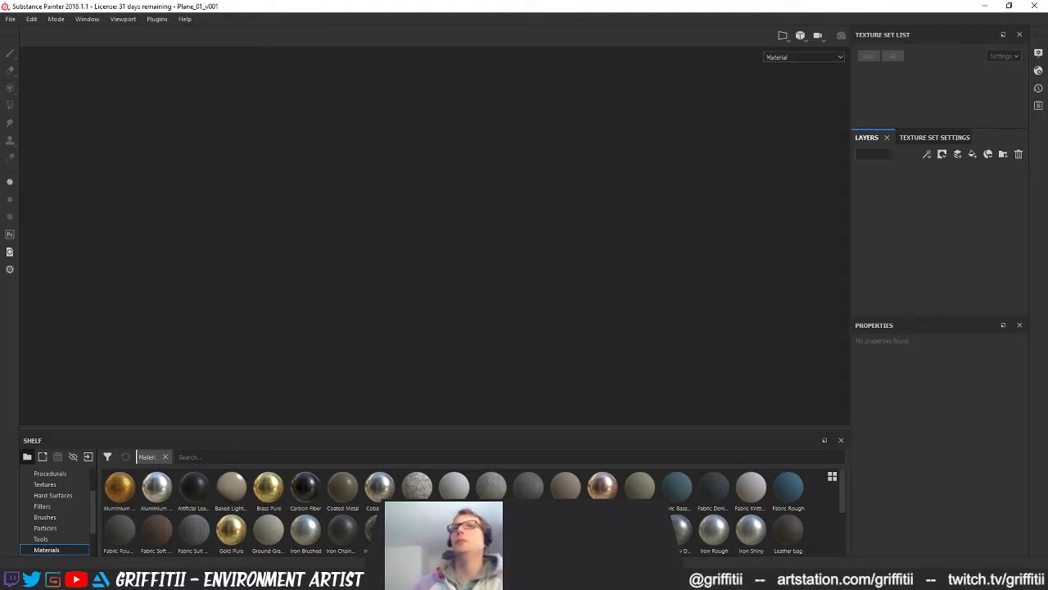
Step: Frame the whole textured plane and close the Shelf to enlarge the viewport
{"action": "left_click_drag", "start_coordinate": [597, 235], "coordinate": [668, 274], "text": "alt"}
{"action": "left_click_drag", "start_coordinate": [573, 279], "coordinate": [347, 288], "text": "alt"}
{"action": "left_click_drag", "start_coordinate": [409, 270], "coordinate": [260, 250], "text": "alt"}
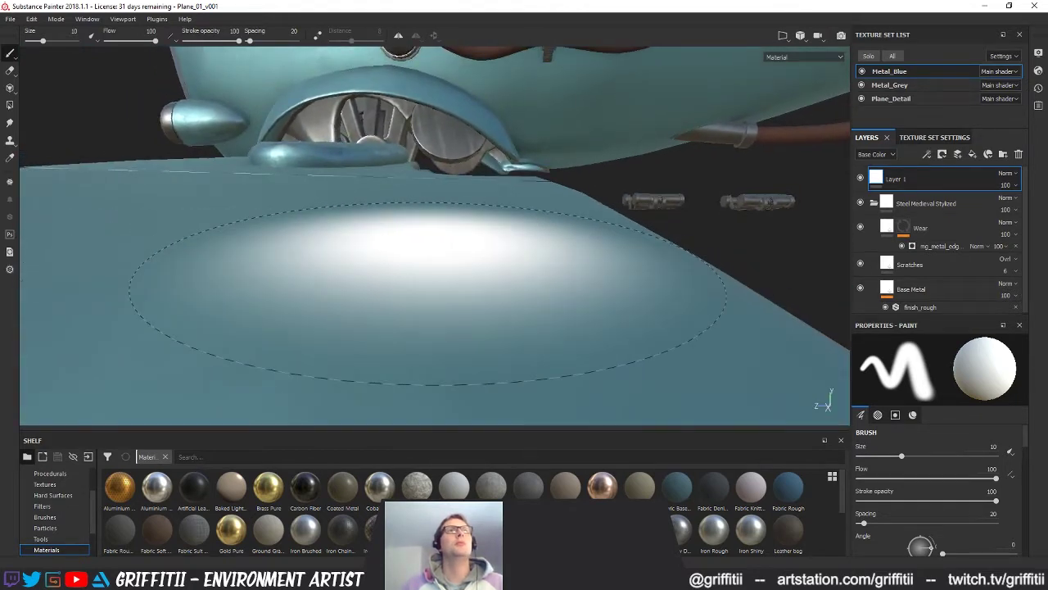
{"action": "right_click_drag", "start_coordinate": [429, 294], "coordinate": [279, 270], "text": "alt"}
{"action": "right_click_drag", "start_coordinate": [482, 225], "coordinate": [328, 233], "text": "alt"}
{"action": "right_click_drag", "start_coordinate": [534, 232], "coordinate": [379, 260], "text": "alt"}
{"action": "left_click_drag", "start_coordinate": [377, 260], "coordinate": [411, 276], "text": "alt"}
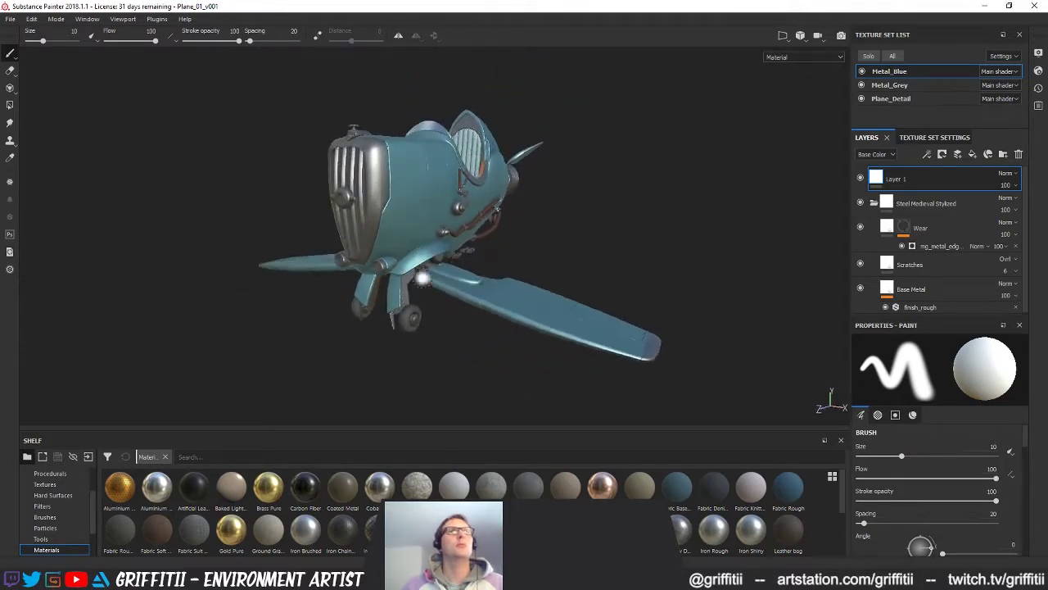
{"action": "left_click", "coordinate": [840, 440]}
{"action": "left_click_drag", "start_coordinate": [538, 279], "coordinate": [460, 392], "text": "alt"}
Step: Switch to MODO to compare the untextured plane mesh, and return to Substance Painter
{"action": "key", "text": "alt+Tab"}
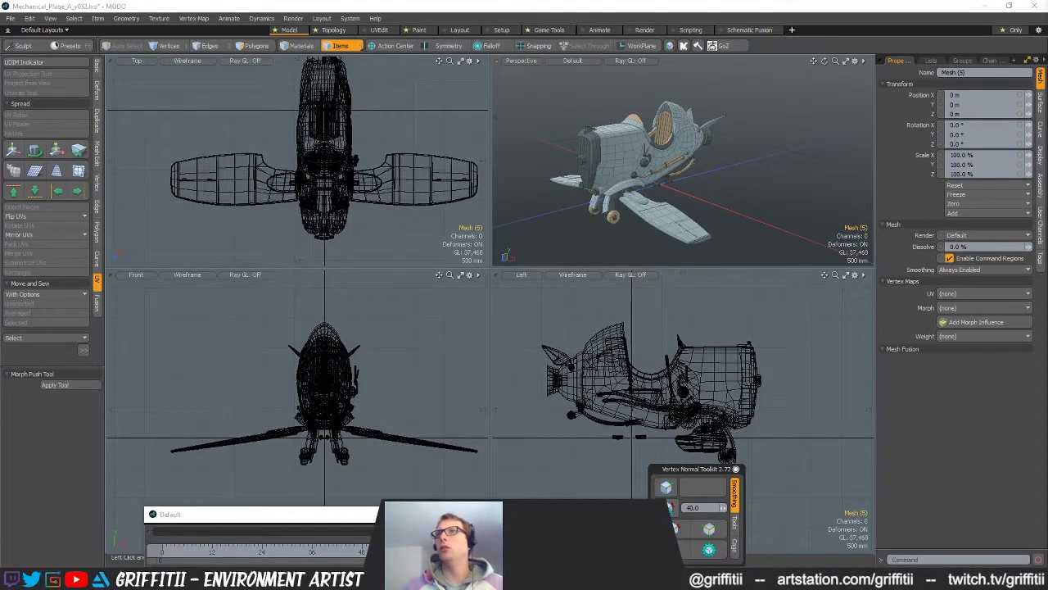
{"action": "left_click_drag", "start_coordinate": [687, 162], "coordinate": [702, 177], "text": "alt"}
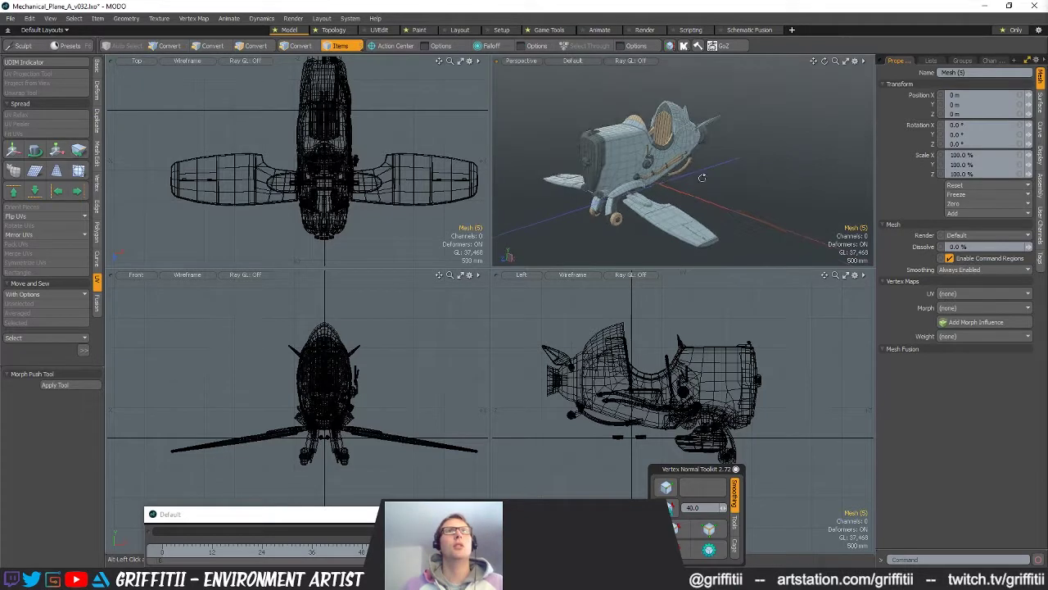
{"action": "scroll", "coordinate": [598, 162], "scroll_direction": "up", "scroll_amount": 5}
{"action": "key", "text": "alt+Tab"}
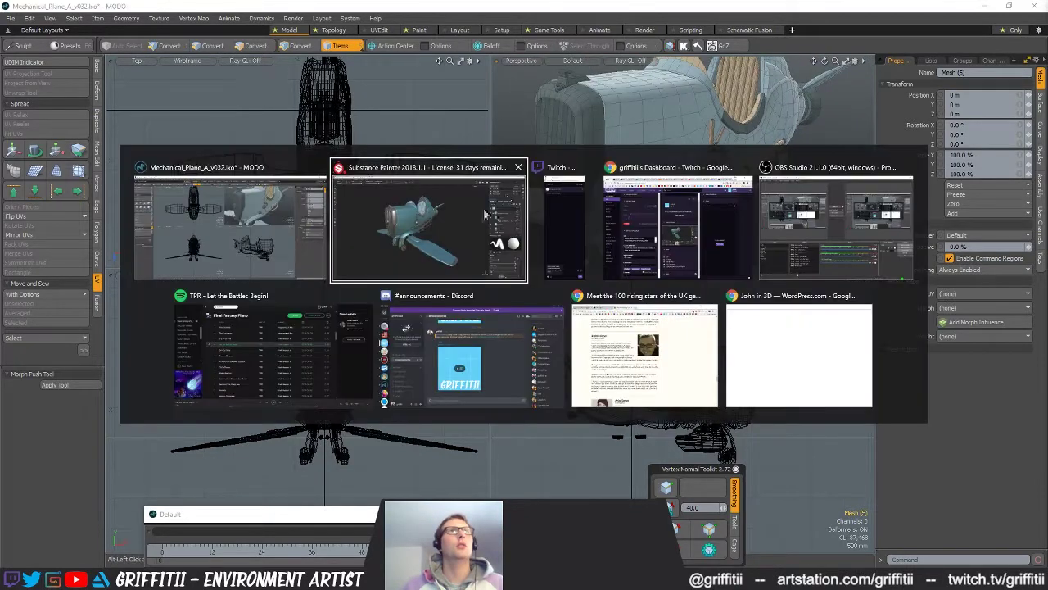
{"action": "left_click_drag", "start_coordinate": [601, 276], "coordinate": [669, 301], "text": "alt"}
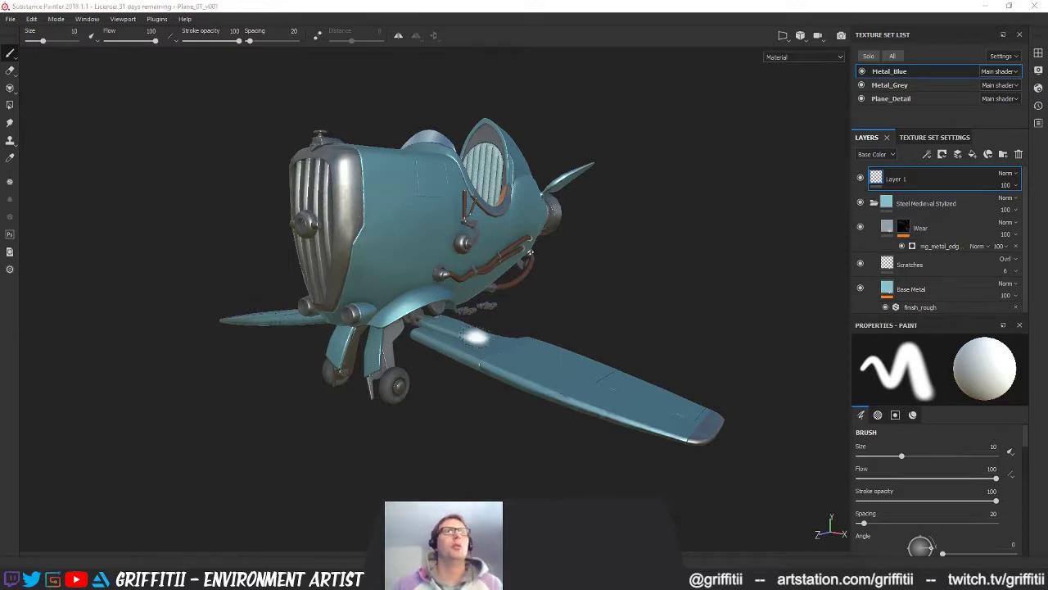
Step: Switch to the reference image viewer, load the recent red plane scene and frame the fuselage artwork
{"action": "key", "text": "alt+Tab"}
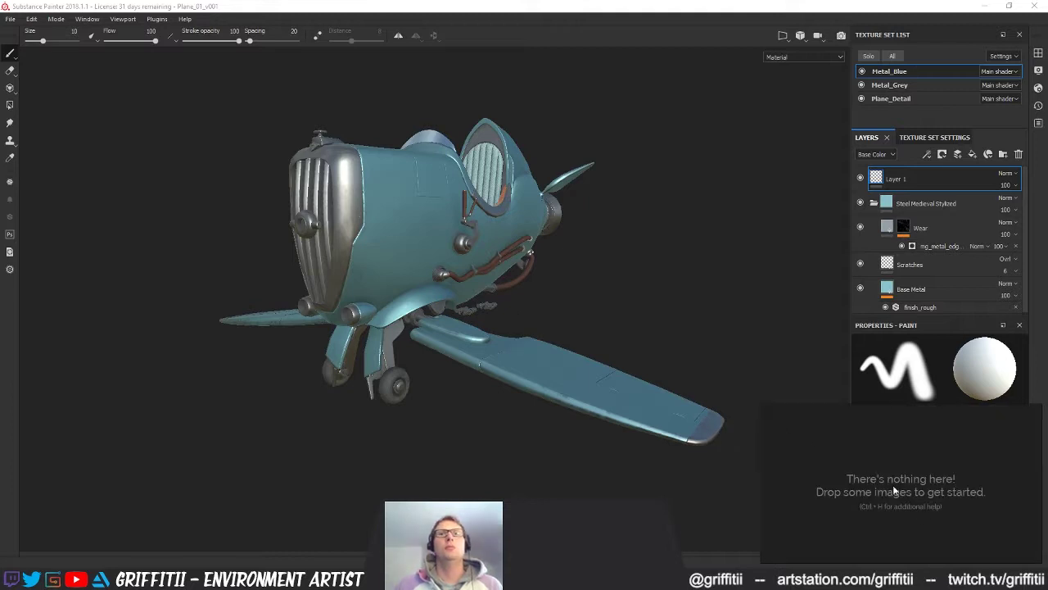
{"action": "right_click", "coordinate": [889, 518]}
{"action": "mouse_move", "coordinate": [898, 448]}
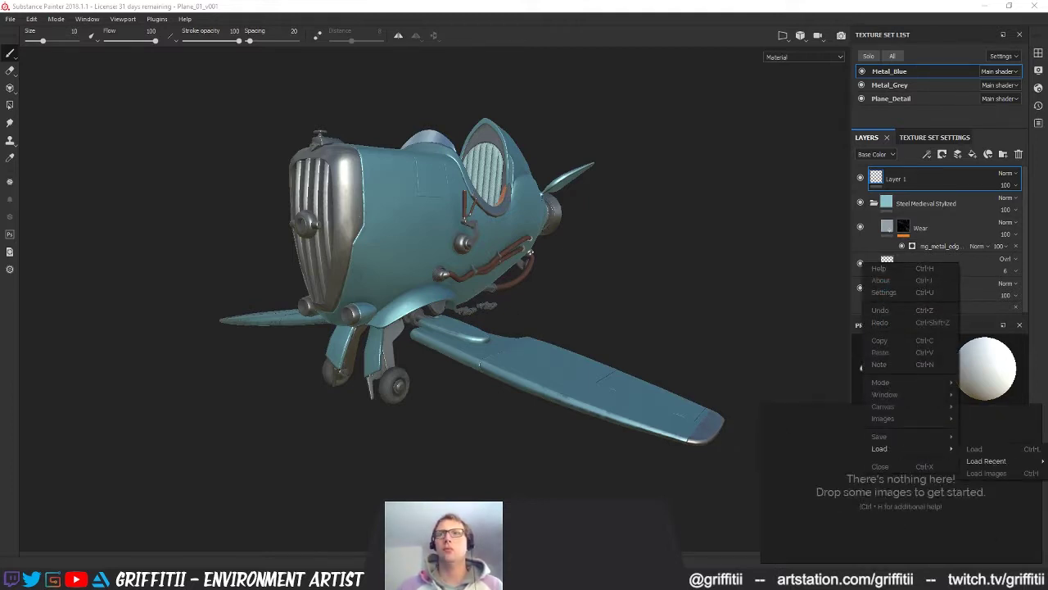
{"action": "left_click", "coordinate": [1046, 461]}
{"action": "scroll", "coordinate": [918, 499], "scroll_direction": "up", "scroll_amount": 2}
{"action": "scroll", "coordinate": [911, 492], "scroll_direction": "down", "scroll_amount": 1}
{"action": "scroll", "coordinate": [912, 491], "scroll_direction": "up", "scroll_amount": 2}
{"action": "mouse_move", "coordinate": [920, 492]}
{"action": "middle_mouse_down"}
{"action": "mouse_move", "coordinate": [931, 444]}
{"action": "mouse_move", "coordinate": [906, 511]}
{"action": "middle_mouse_up"}
{"action": "scroll", "coordinate": [906, 463], "scroll_direction": "down", "scroll_amount": 2}
{"action": "middle_click_drag", "start_coordinate": [916, 457], "coordinate": [912, 470]}
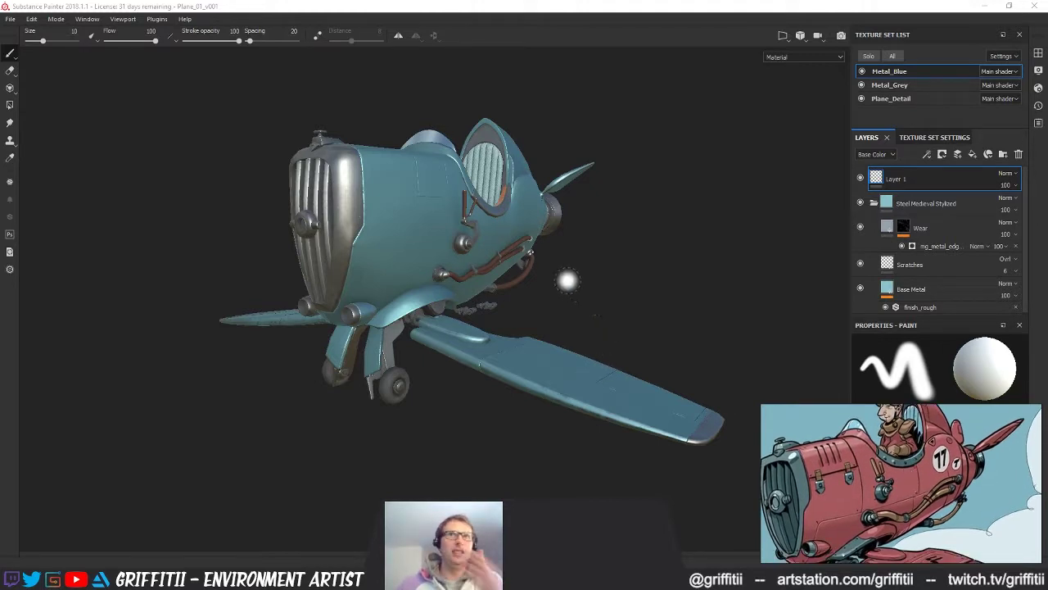
Step: Examine the textured plane from several sides and compare its fuselage with the concept art
{"action": "left_click_drag", "start_coordinate": [660, 286], "coordinate": [377, 261], "text": "alt"}
{"action": "right_click_drag", "start_coordinate": [491, 278], "coordinate": [600, 295], "text": "alt"}
{"action": "left_click_drag", "start_coordinate": [600, 295], "coordinate": [503, 218], "text": "alt"}
{"action": "right_click_drag", "start_coordinate": [503, 218], "coordinate": [627, 277], "text": "alt"}
{"action": "left_click_drag", "start_coordinate": [627, 277], "coordinate": [459, 254], "text": "alt"}
{"action": "right_click_drag", "start_coordinate": [459, 254], "coordinate": [310, 252], "text": "alt"}
{"action": "left_click_drag", "start_coordinate": [310, 251], "coordinate": [487, 287], "text": "alt"}
{"action": "left_click_drag", "start_coordinate": [355, 287], "coordinate": [381, 296], "text": "alt"}
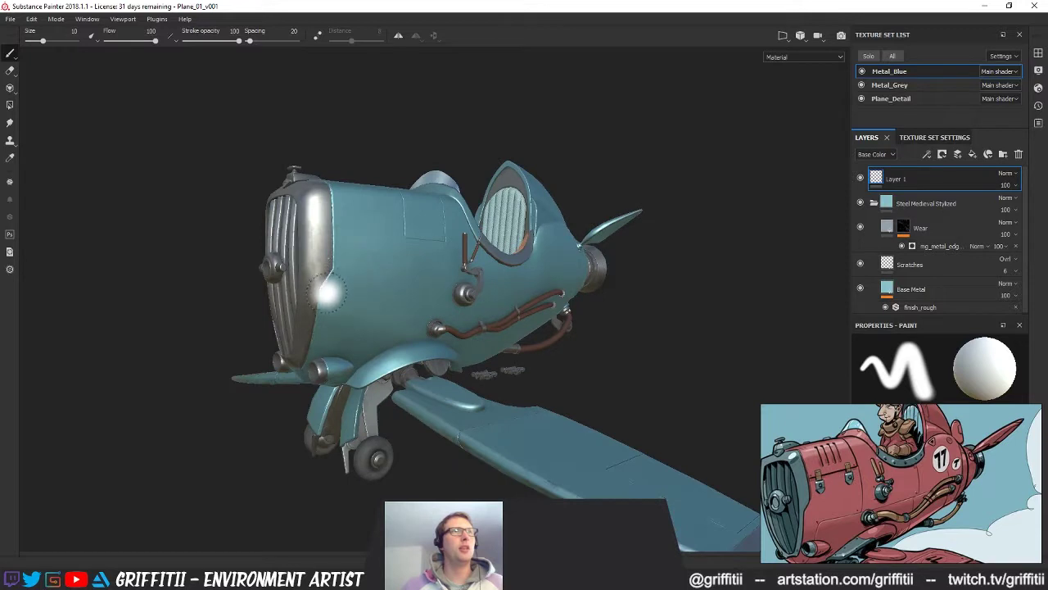
{"action": "mouse_move", "coordinate": [477, 303]}
{"action": "left_mouse_down", "text": "alt"}
{"action": "mouse_move", "coordinate": [465, 308]}
{"action": "mouse_move", "coordinate": [532, 456]}
{"action": "left_mouse_up", "text": "alt"}
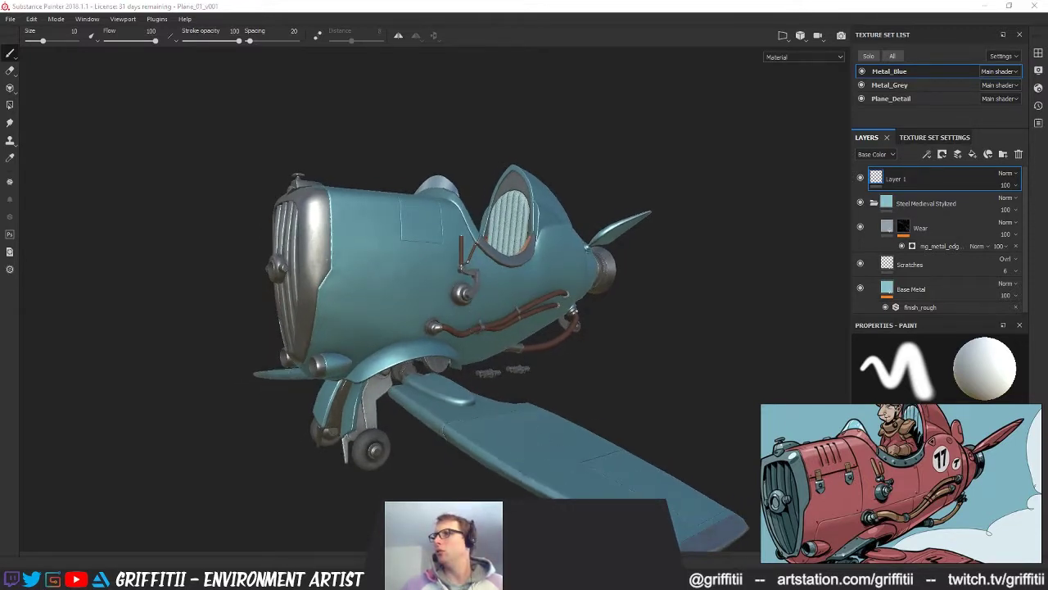
Step: Switch to MODO, display the high-poly meshes and examine the front edge of Plane_Body_HIGH beside the grille
{"action": "key", "text": "alt+Tab"}
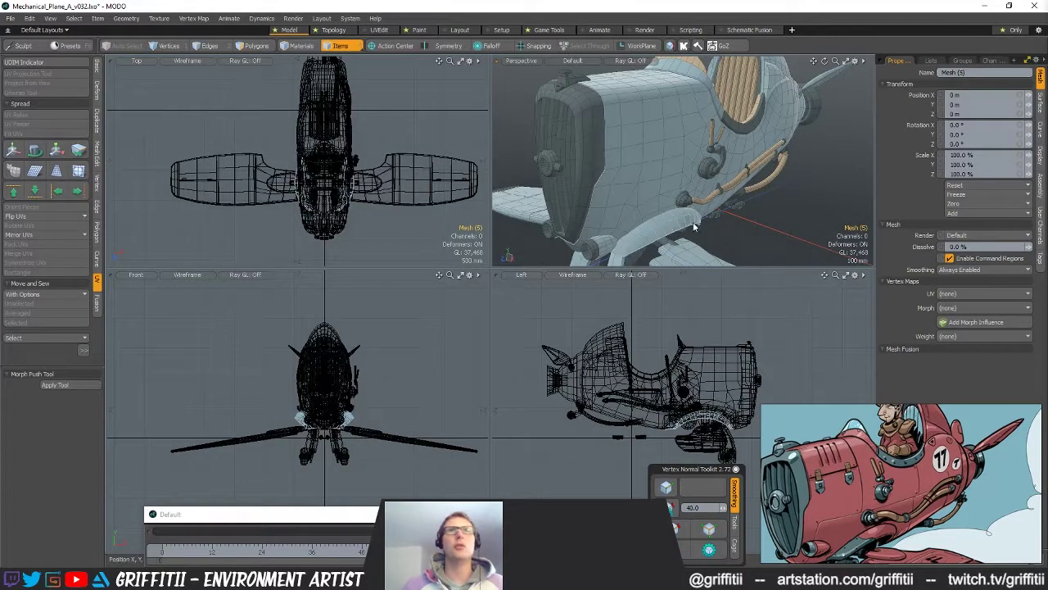
{"action": "left_click_drag", "start_coordinate": [693, 222], "coordinate": [709, 219], "text": "alt"}
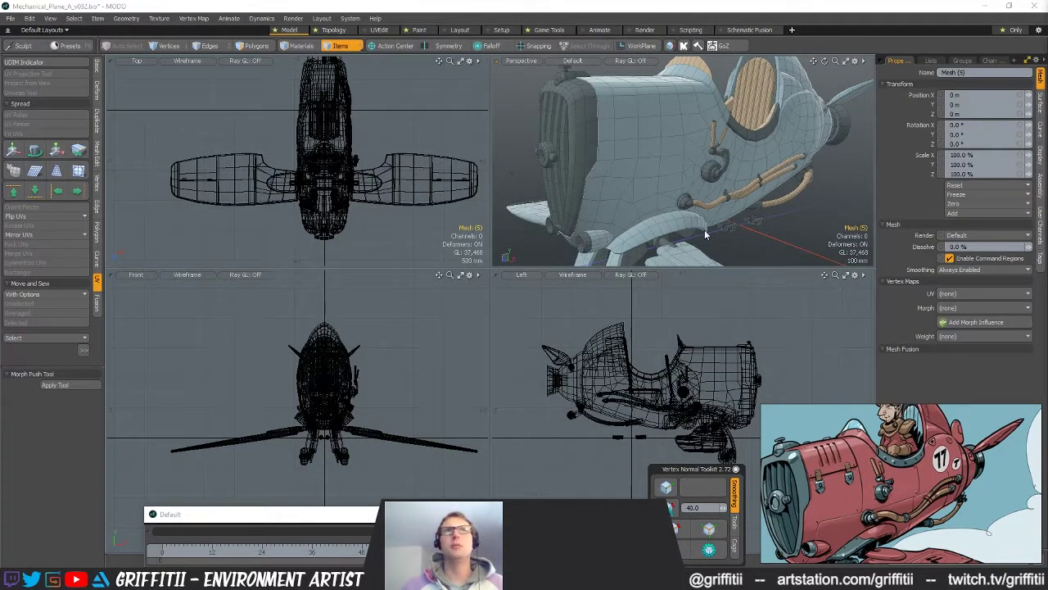
{"action": "key", "text": "Tab"}
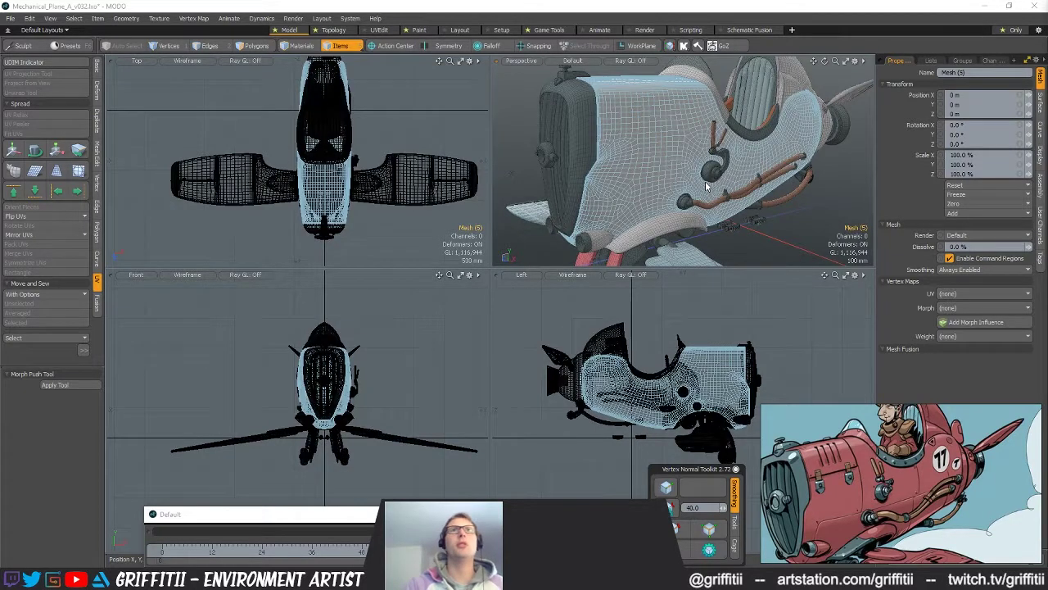
{"action": "left_click", "coordinate": [622, 189]}
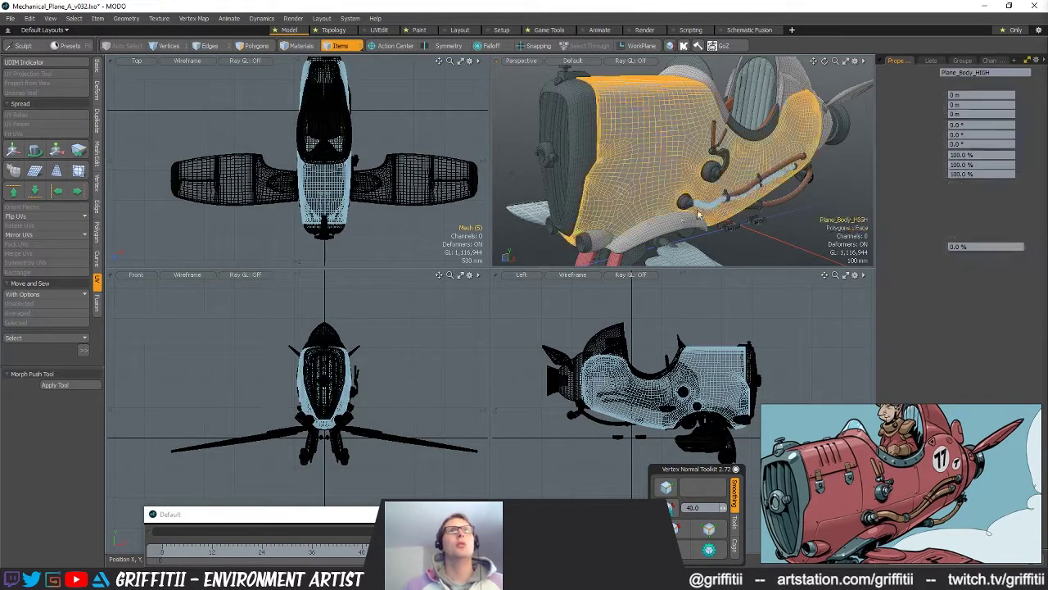
{"action": "left_click_drag", "start_coordinate": [629, 195], "coordinate": [657, 174], "text": "alt"}
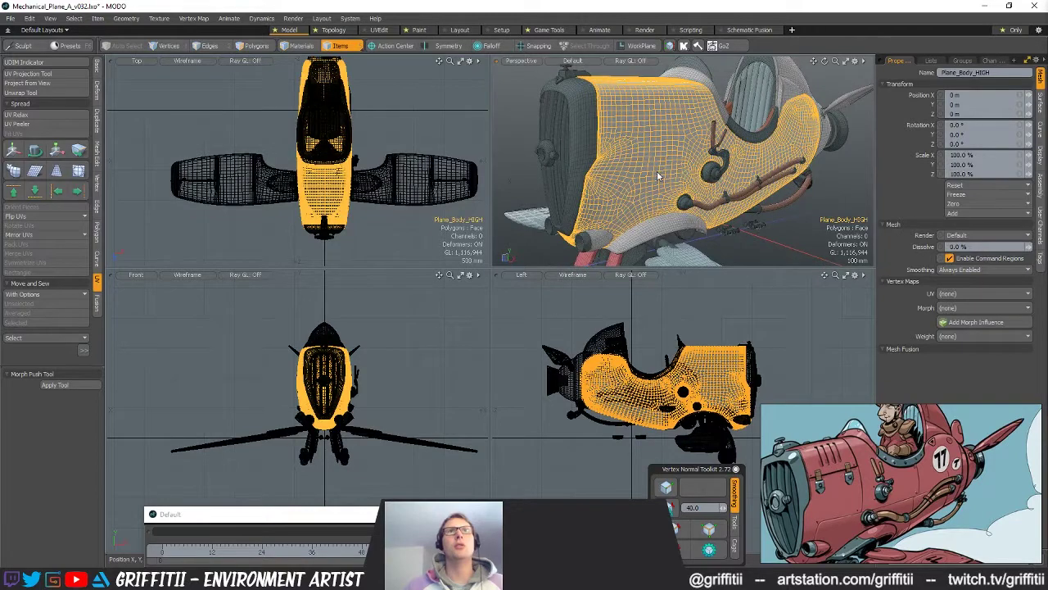
{"action": "scroll", "coordinate": [596, 171], "scroll_direction": "up", "scroll_amount": 8}
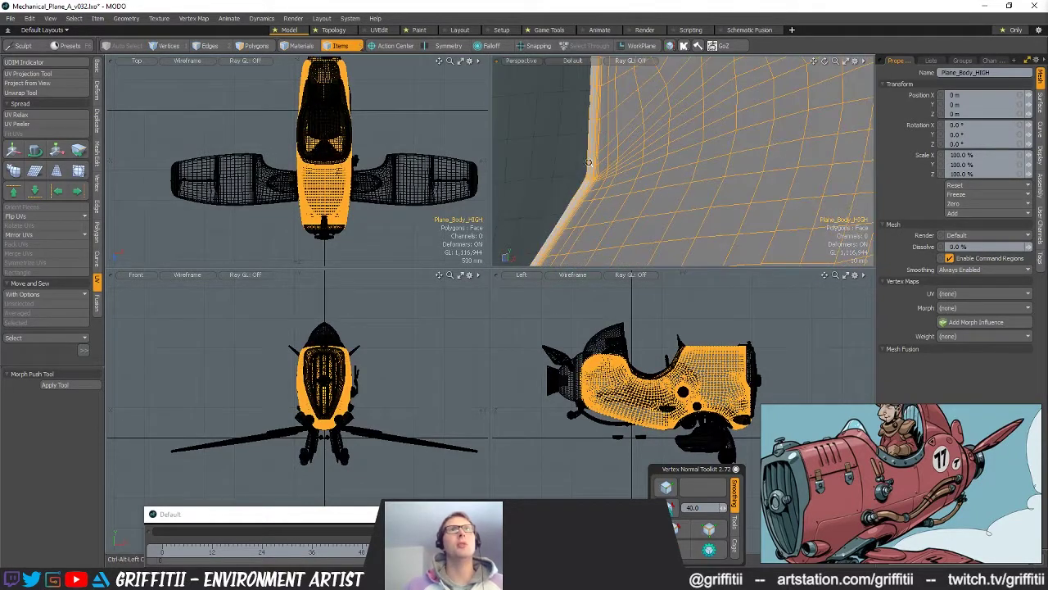
{"action": "scroll", "coordinate": [693, 166], "scroll_direction": "down", "scroll_amount": 5}
{"action": "left_click_drag", "start_coordinate": [601, 177], "coordinate": [687, 215], "text": "alt"}
{"action": "scroll", "coordinate": [693, 165], "scroll_direction": "down", "scroll_amount": 3}
{"action": "scroll", "coordinate": [713, 174], "scroll_direction": "up", "scroll_amount": 4}
{"action": "scroll", "coordinate": [713, 188], "scroll_direction": "down", "scroll_amount": 5}
Step: Return to the low-poly meshes, duplicate Plane_Body_LOW and isolate the copy
{"action": "key", "text": "h"}
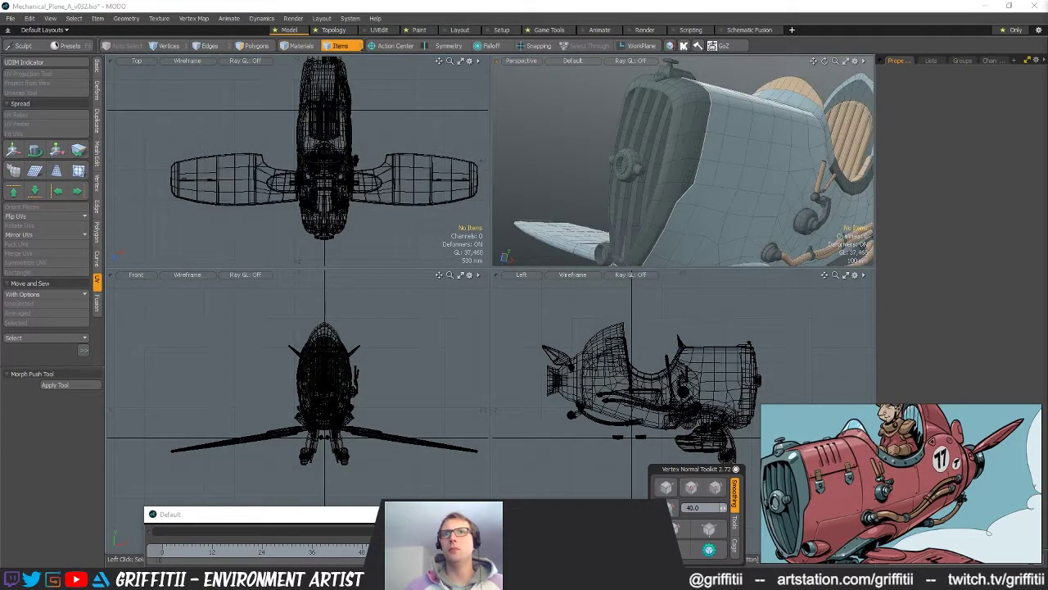
{"action": "left_click", "coordinate": [795, 206]}
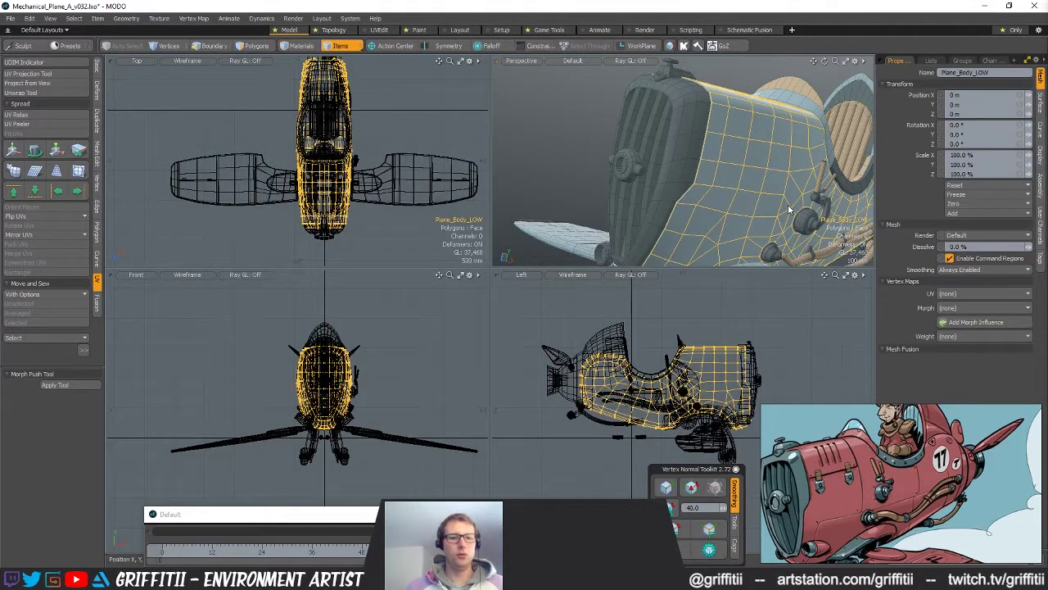
{"action": "key", "text": "1"}
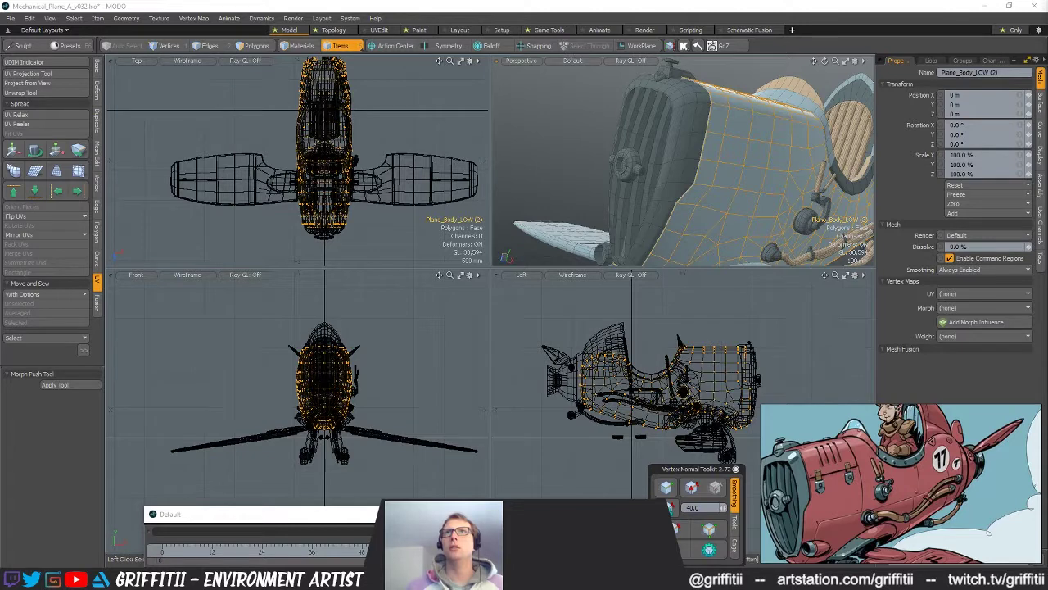
{"action": "key", "text": "shift+h"}
Step: Add an edge loop to the isolated body copy next to its stepped front edge with Loop Slice
{"action": "mouse_move", "coordinate": [719, 218]}
{"action": "left_mouse_down", "text": "alt"}
{"action": "mouse_move", "coordinate": [726, 170]}
{"action": "mouse_move", "coordinate": [629, 174]}
{"action": "mouse_move", "coordinate": [644, 166]}
{"action": "left_mouse_up", "text": "alt"}
{"action": "key", "text": "3"}
{"action": "mouse_move", "coordinate": [652, 118]}
{"action": "left_mouse_down"}
{"action": "mouse_move", "coordinate": [669, 184]}
{"action": "mouse_move", "coordinate": [696, 183]}
{"action": "mouse_move", "coordinate": [667, 188]}
{"action": "mouse_move", "coordinate": [710, 195]}
{"action": "mouse_move", "coordinate": [710, 215]}
{"action": "left_mouse_up"}
{"action": "key", "text": "alt+c"}
{"action": "scroll", "coordinate": [655, 182], "scroll_direction": "up", "scroll_amount": 6}
{"action": "scroll", "coordinate": [669, 188], "scroll_direction": "down", "scroll_amount": 5}
{"action": "key", "text": "q"}
{"action": "key", "text": "Escape"}
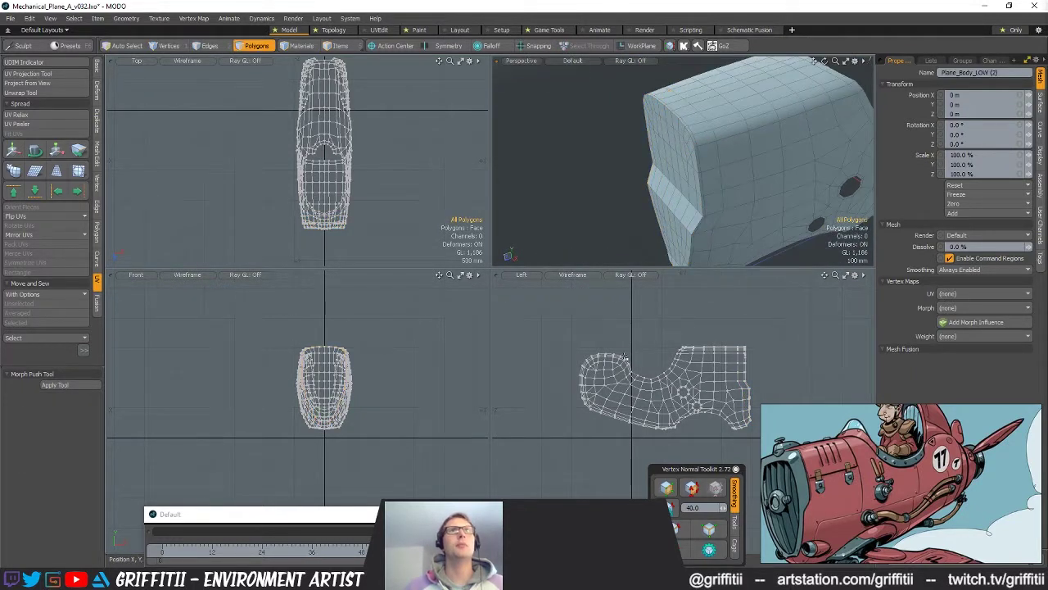
Step: Display the body's Texture UV map and select the hard edges around its stepped front
{"action": "left_click", "coordinate": [930, 60]}
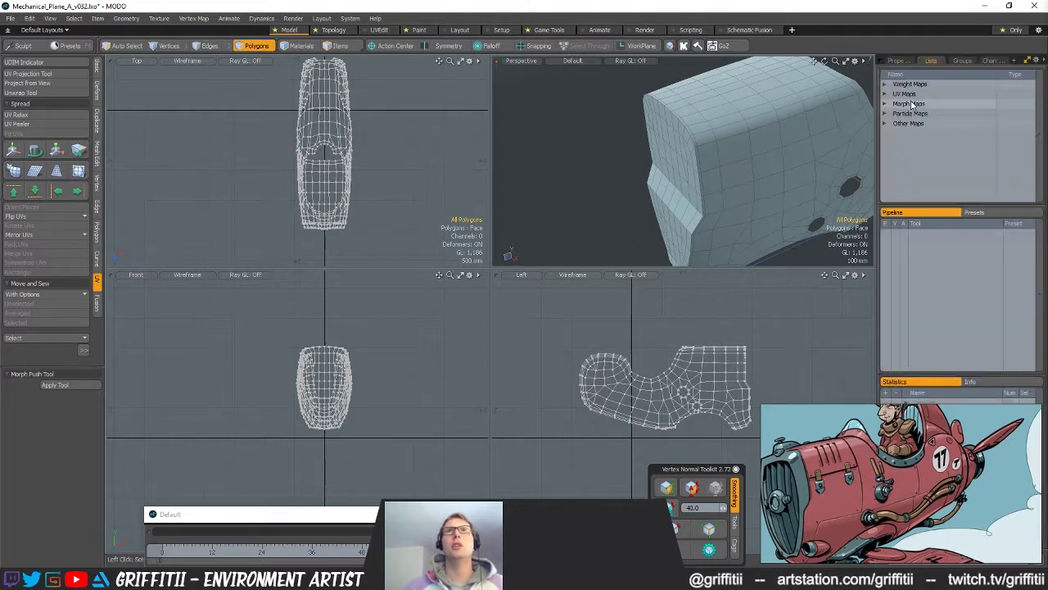
{"action": "left_click", "coordinate": [884, 94]}
{"action": "left_click", "coordinate": [904, 105]}
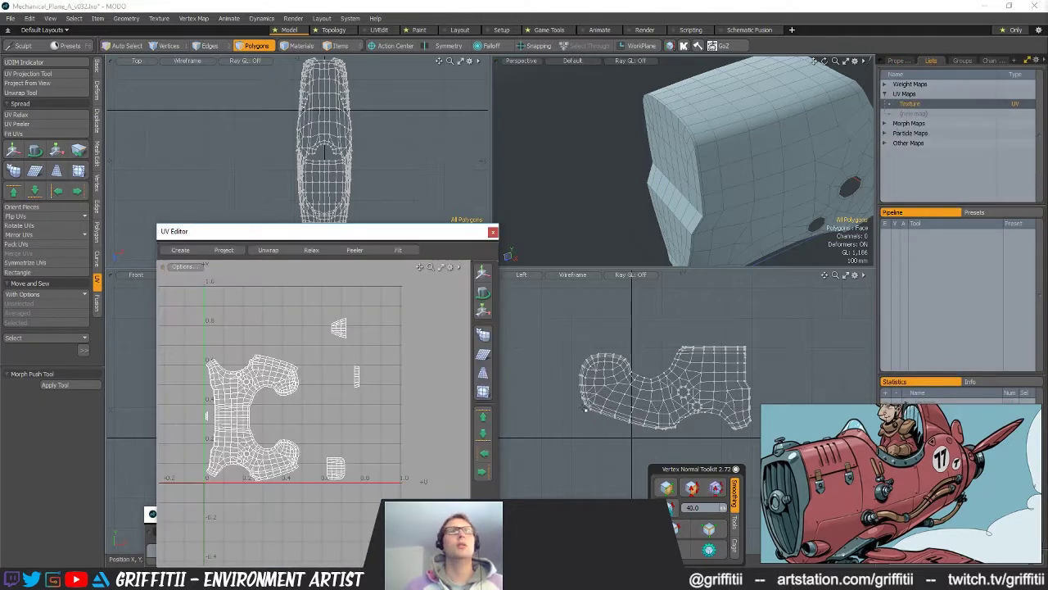
{"action": "left_click", "coordinate": [676, 528]}
{"action": "left_click_drag", "start_coordinate": [656, 196], "coordinate": [667, 161], "text": "alt"}
{"action": "scroll", "coordinate": [696, 187], "scroll_direction": "down", "scroll_amount": 2}
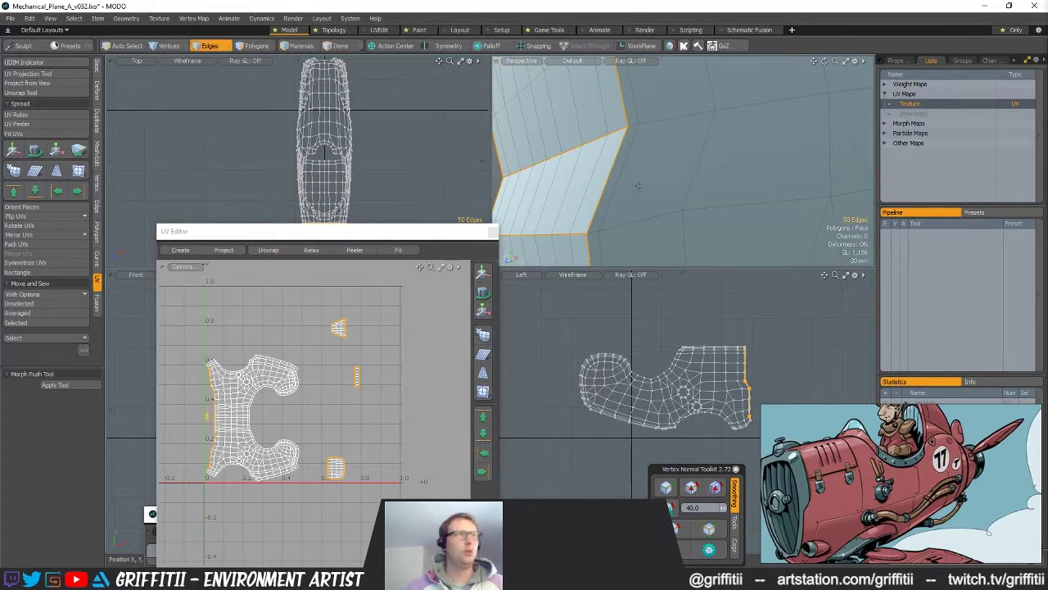
Step: Bevel the selected front edges with a 4 mm Inset, Round Level 1 and Sharp Corner enabled
{"action": "key", "text": "b"}
{"action": "left_click", "coordinate": [74, 389]}
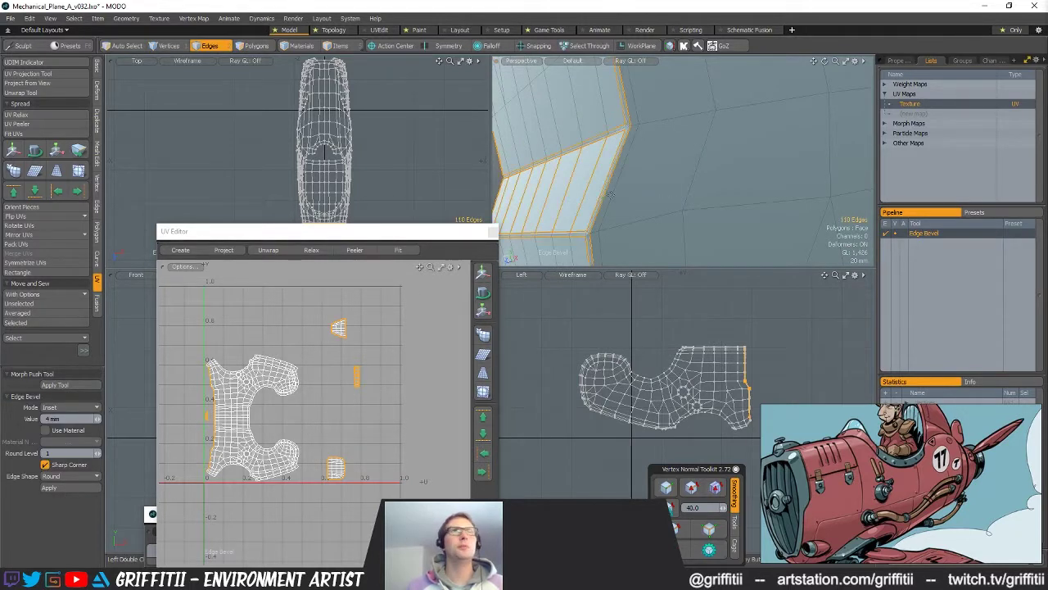
{"action": "scroll", "coordinate": [696, 122], "scroll_direction": "up", "scroll_amount": 4}
{"action": "left_click_drag", "start_coordinate": [650, 142], "coordinate": [647, 242], "text": "alt+shift"}
{"action": "key", "text": "q"}
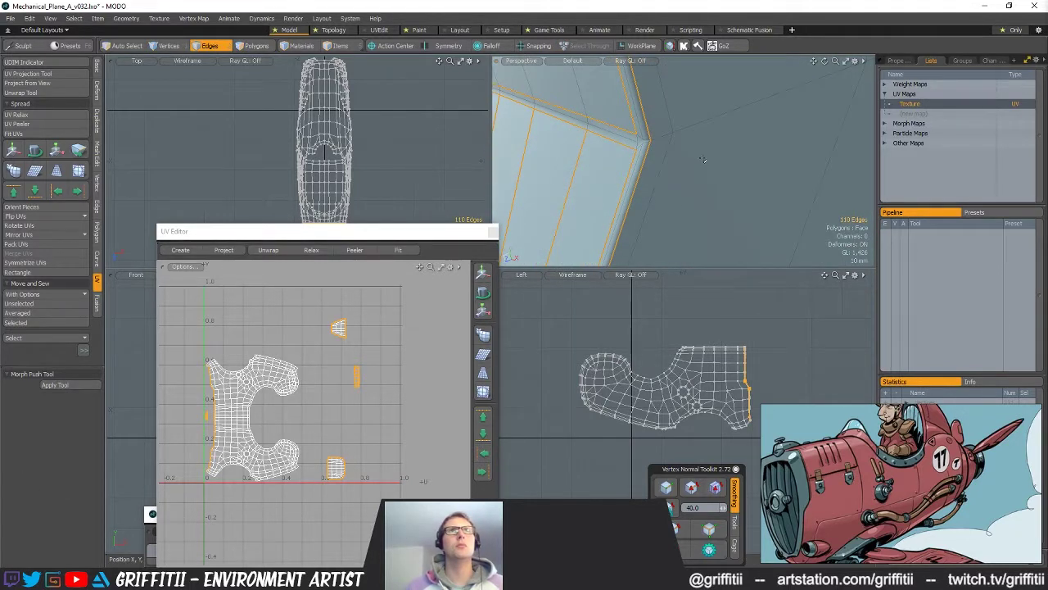
Step: Examine the beveled corner geometry and select the small polygon at the front step's corner
{"action": "left_click", "coordinate": [669, 158]}
{"action": "left_click_drag", "start_coordinate": [669, 159], "coordinate": [702, 156], "text": "alt"}
{"action": "key", "text": "3"}
{"action": "left_click_drag", "start_coordinate": [739, 169], "coordinate": [639, 160], "text": "ctrl+alt"}
{"action": "left_click_drag", "start_coordinate": [639, 161], "coordinate": [810, 144], "text": "alt"}
{"action": "key", "text": "1"}
{"action": "left_click_drag", "start_coordinate": [631, 139], "coordinate": [727, 194], "text": "alt"}
{"action": "left_click", "coordinate": [635, 167]}
{"action": "mouse_move", "coordinate": [786, 173]}
{"action": "left_mouse_down", "text": "alt"}
{"action": "mouse_move", "coordinate": [737, 186]}
{"action": "mouse_move", "coordinate": [617, 140]}
{"action": "mouse_move", "coordinate": [756, 227]}
{"action": "left_mouse_up", "text": "alt"}
{"action": "key", "text": "space"}
{"action": "key", "text": "space"}
{"action": "right_click_drag", "start_coordinate": [758, 199], "coordinate": [689, 194]}
{"action": "left_click_drag", "start_coordinate": [688, 193], "coordinate": [665, 139], "text": "alt+shift"}
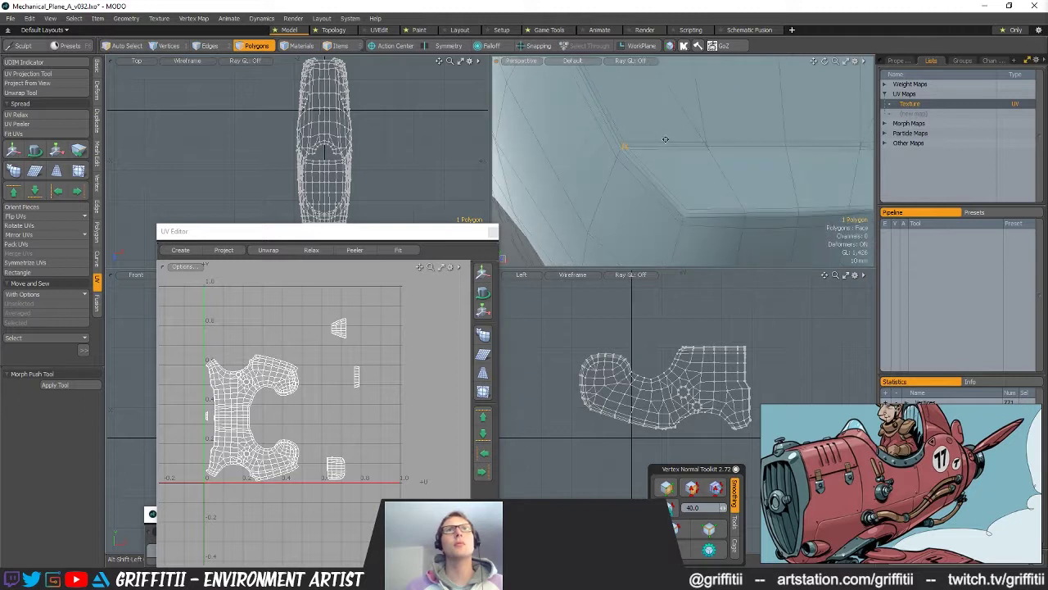
Step: Select the lowest cluster of tiny bevel vertices at the front step's corner, scale it to 0% and merge it into one vertex
{"action": "left_click_drag", "start_coordinate": [754, 180], "coordinate": [548, 166], "text": "ctrl+alt"}
{"action": "left_click", "coordinate": [653, 190]}
{"action": "key", "text": "shift+a"}
{"action": "left_click_drag", "start_coordinate": [653, 190], "coordinate": [674, 193], "text": "alt"}
{"action": "key", "text": "ctrl+z"}
{"action": "key", "text": "1"}
{"action": "key", "text": "1"}
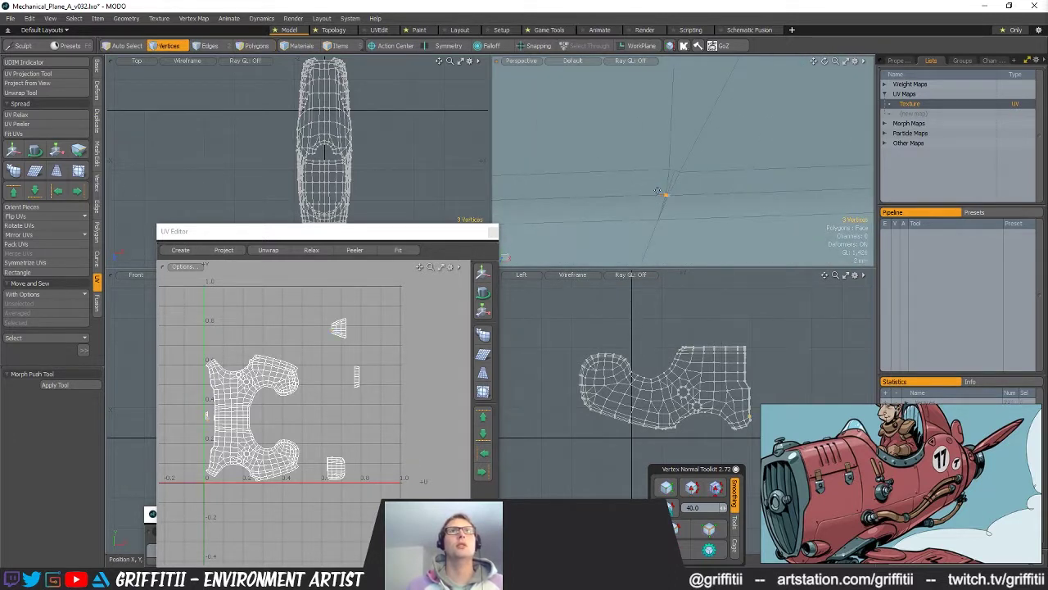
{"action": "left_click", "coordinate": [666, 197]}
{"action": "key", "text": "y"}
{"action": "key", "text": "space"}
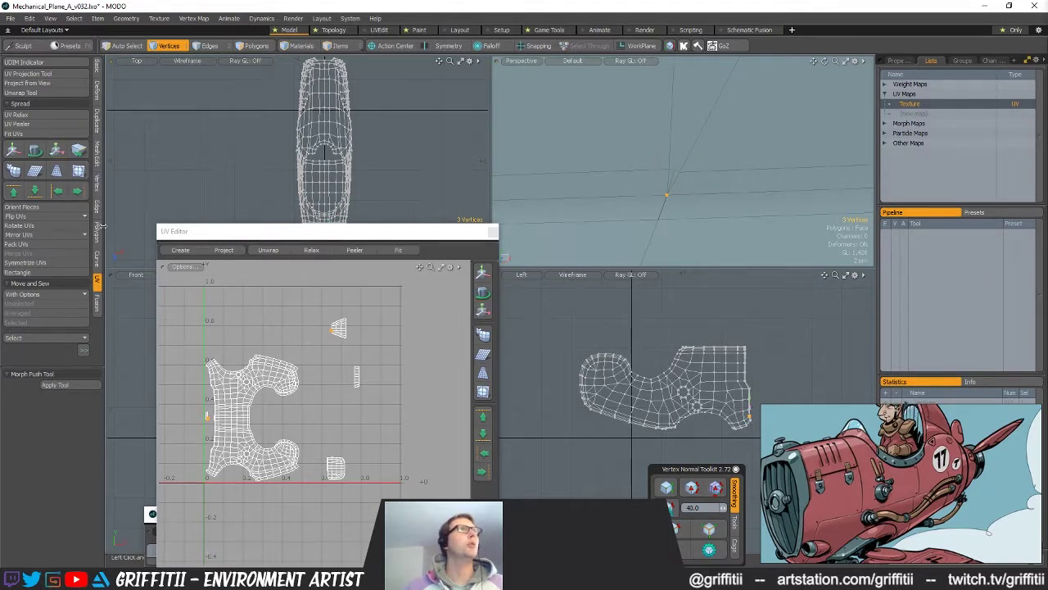
{"action": "left_click", "coordinate": [96, 182]}
{"action": "left_click", "coordinate": [36, 122]}
{"action": "key", "text": "space"}
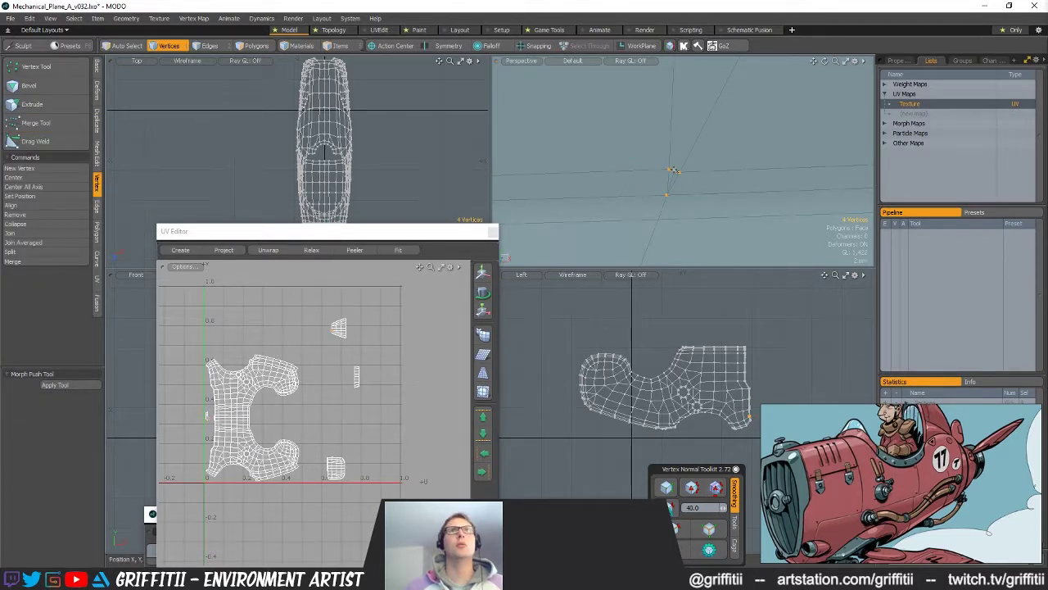
Step: Scale the three neighbouring corner vertices to 0% and merge them into one point
{"action": "right_click_drag", "start_coordinate": [674, 147], "coordinate": [676, 176]}
{"action": "key", "text": "r"}
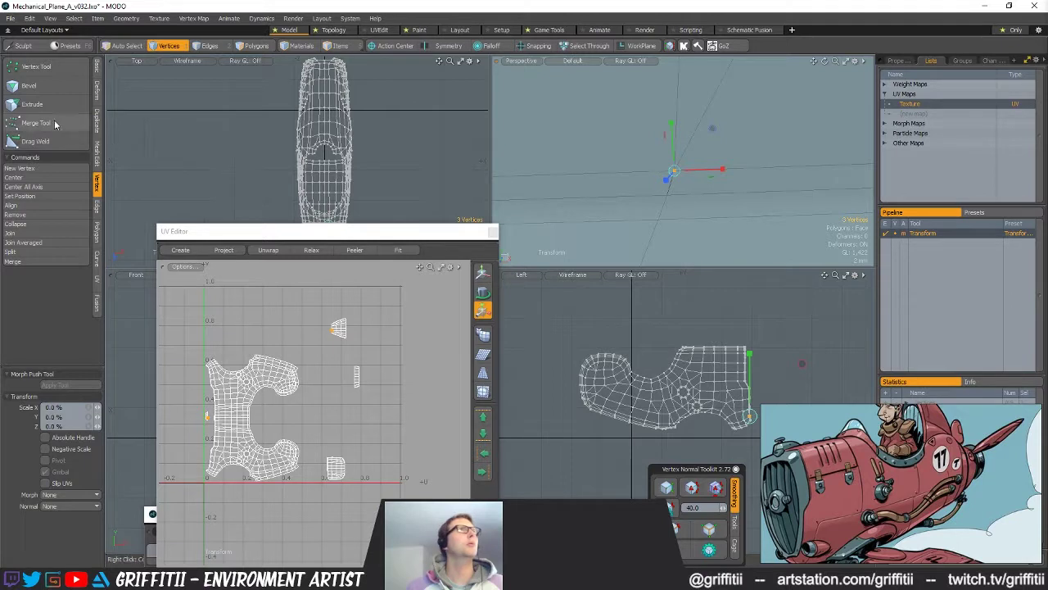
{"action": "left_click", "coordinate": [55, 123]}
{"action": "scroll", "coordinate": [543, 181], "scroll_direction": "down", "scroll_amount": 6}
{"action": "key", "text": "space"}
Step: Collapse the two remaining three-vertex rows along the corner to 0% scale and merge each row into a single vertex
{"action": "right_click_drag", "start_coordinate": [609, 158], "coordinate": [608, 189]}
{"action": "key", "text": "shift+a"}
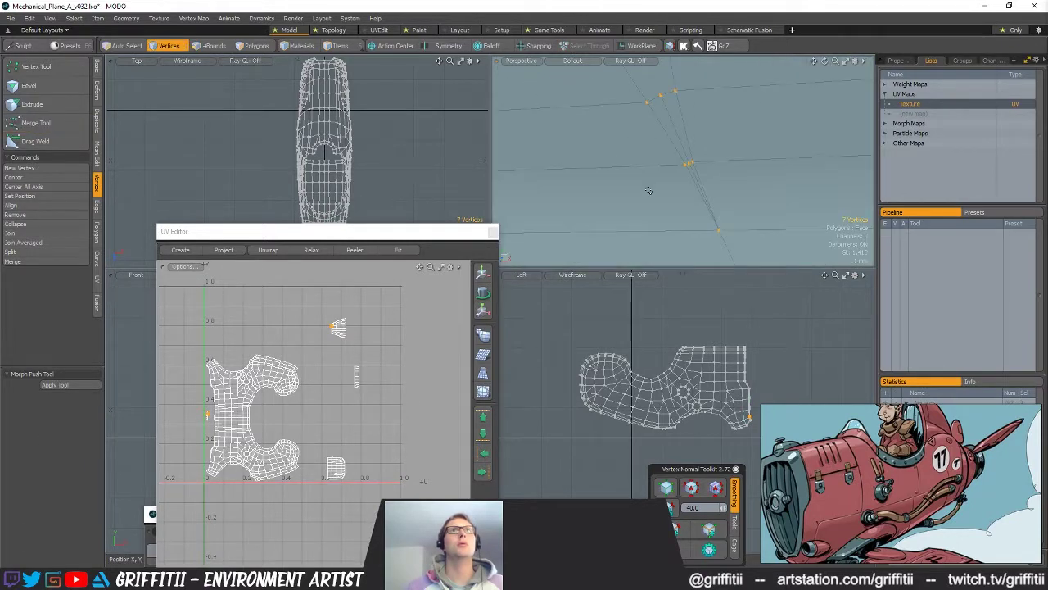
{"action": "left_click", "coordinate": [689, 164]}
{"action": "key", "text": "y"}
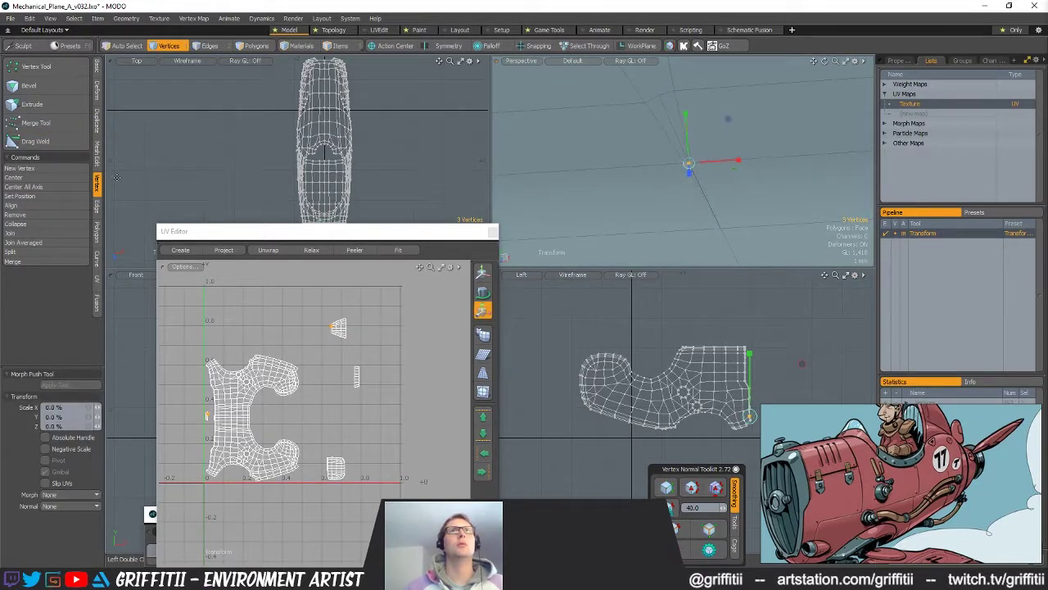
{"action": "left_click", "coordinate": [29, 120]}
{"action": "key", "text": "space"}
{"action": "mouse_move", "coordinate": [614, 114]}
{"action": "right_mouse_down"}
{"action": "mouse_move", "coordinate": [686, 133]}
{"action": "mouse_move", "coordinate": [647, 96]}
{"action": "right_mouse_up"}
{"action": "key", "text": "y"}
{"action": "left_click", "coordinate": [27, 126]}
{"action": "key", "text": "space"}
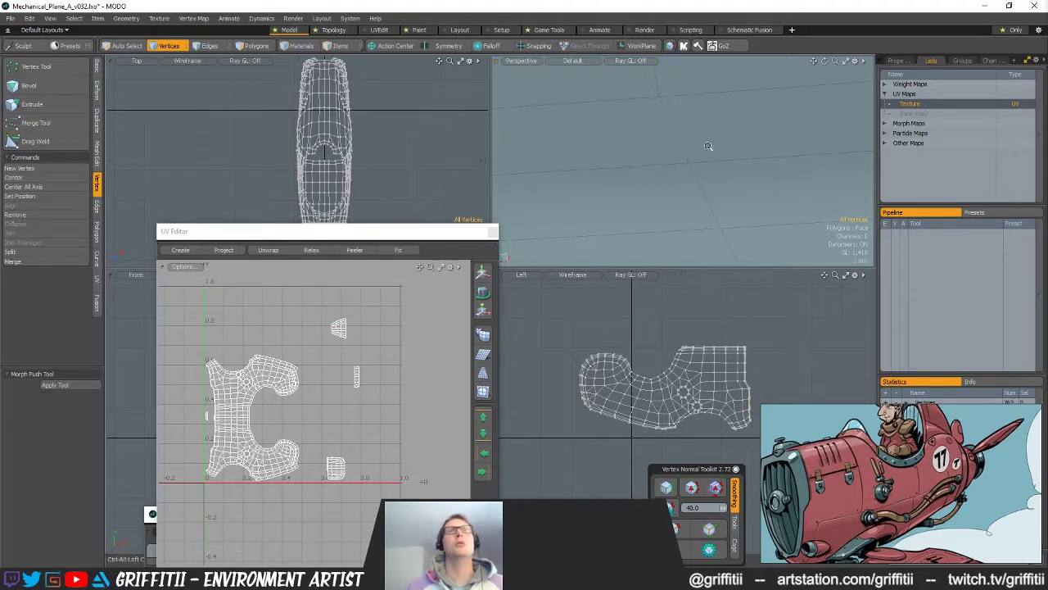
Step: Try subdividing all body polygons to judge the smoothed front step, and undo the subdivision
{"action": "left_click_drag", "start_coordinate": [735, 145], "coordinate": [458, 149], "text": "ctrl+alt"}
{"action": "left_click_drag", "start_coordinate": [644, 159], "coordinate": [744, 160], "text": "alt"}
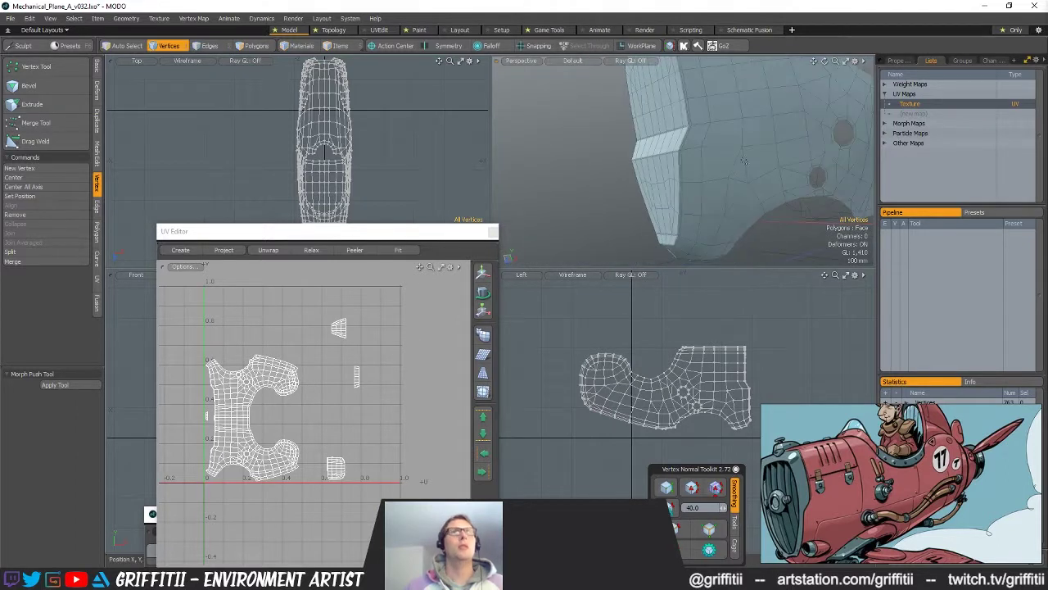
{"action": "key", "text": "shift+d"}
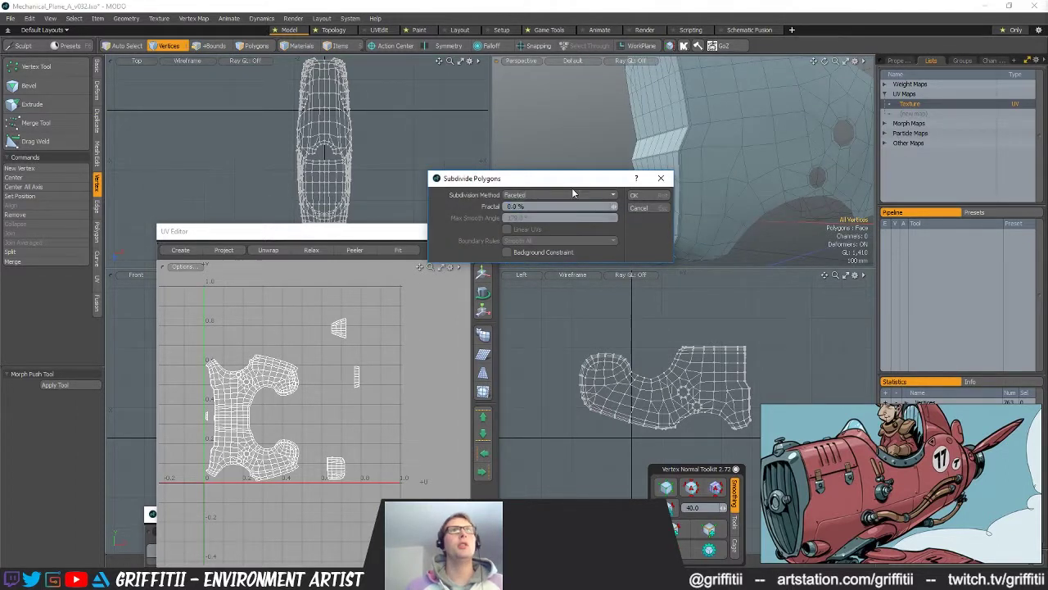
{"action": "left_click", "coordinate": [573, 194]}
{"action": "left_click", "coordinate": [565, 222]}
{"action": "left_click", "coordinate": [644, 195]}
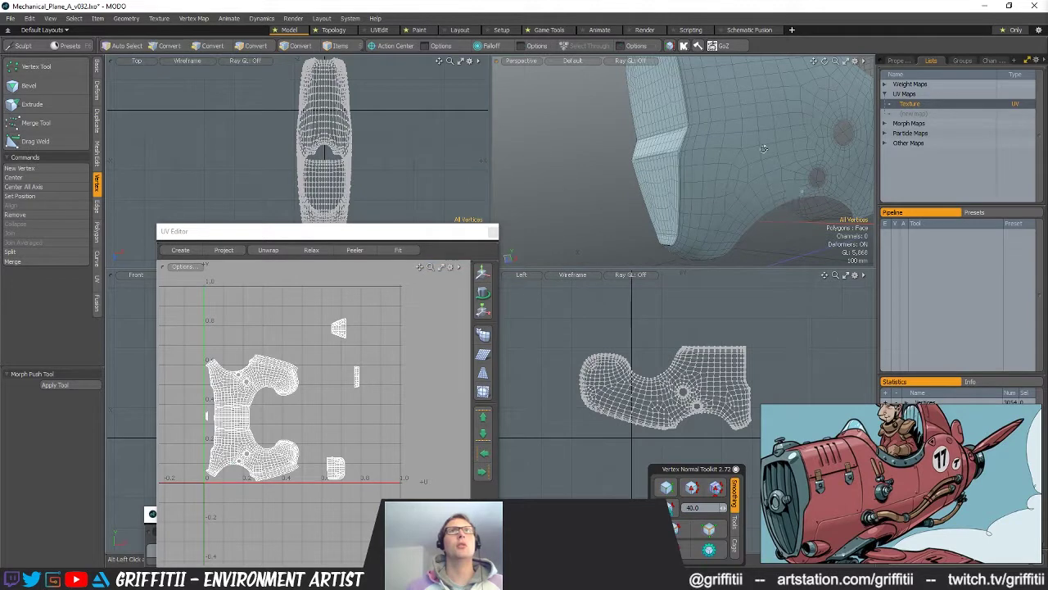
{"action": "left_click_drag", "start_coordinate": [763, 148], "coordinate": [763, 119], "text": "alt"}
{"action": "scroll", "coordinate": [645, 195], "scroll_direction": "up", "scroll_amount": 4}
{"action": "left_click_drag", "start_coordinate": [646, 195], "coordinate": [671, 256], "text": "alt"}
{"action": "key", "text": "ctrl+z"}
Step: Cut supporting edges on the body's side below the step corner with Edge Slice, placing points at 97.5%, 3.5% and 94.5%
{"action": "left_click_drag", "start_coordinate": [758, 135], "coordinate": [678, 180], "text": "ctrl+alt"}
{"action": "key", "text": "alt+c"}
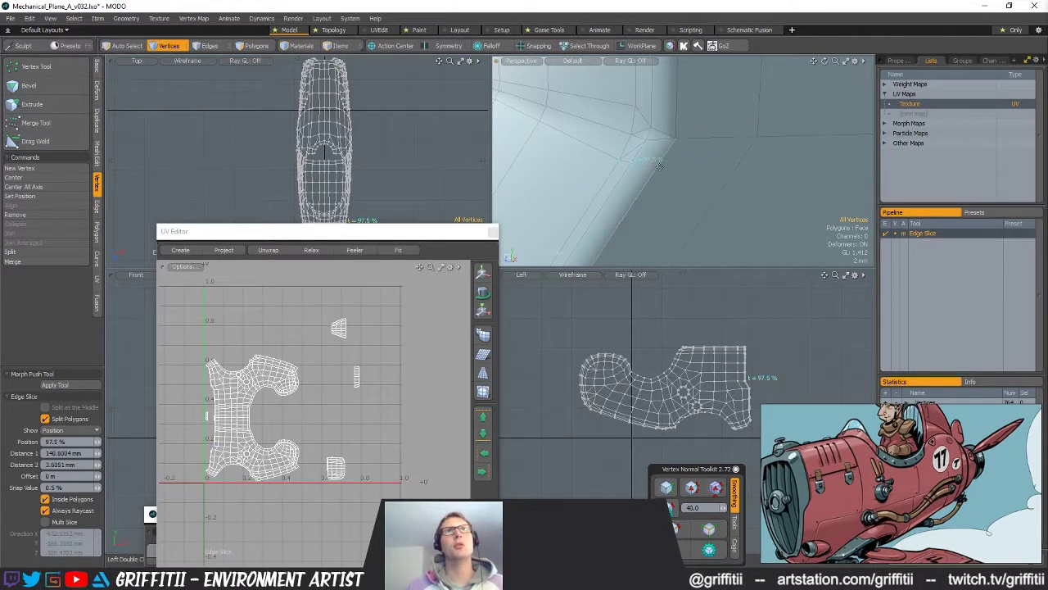
{"action": "left_click", "coordinate": [655, 167]}
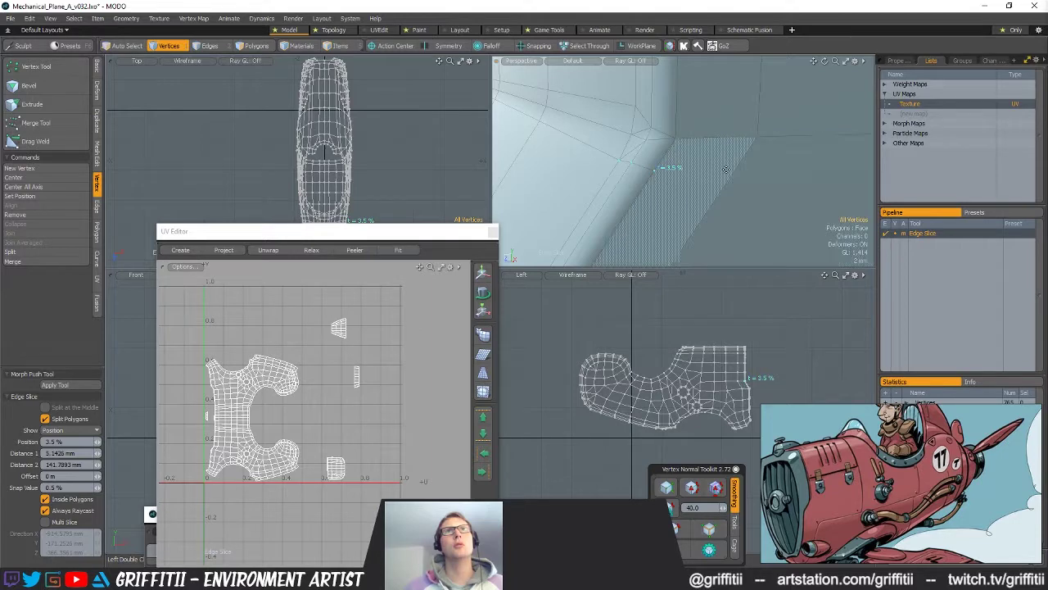
{"action": "left_click", "coordinate": [728, 184]}
{"action": "left_click_drag", "start_coordinate": [728, 184], "coordinate": [683, 175], "text": "alt"}
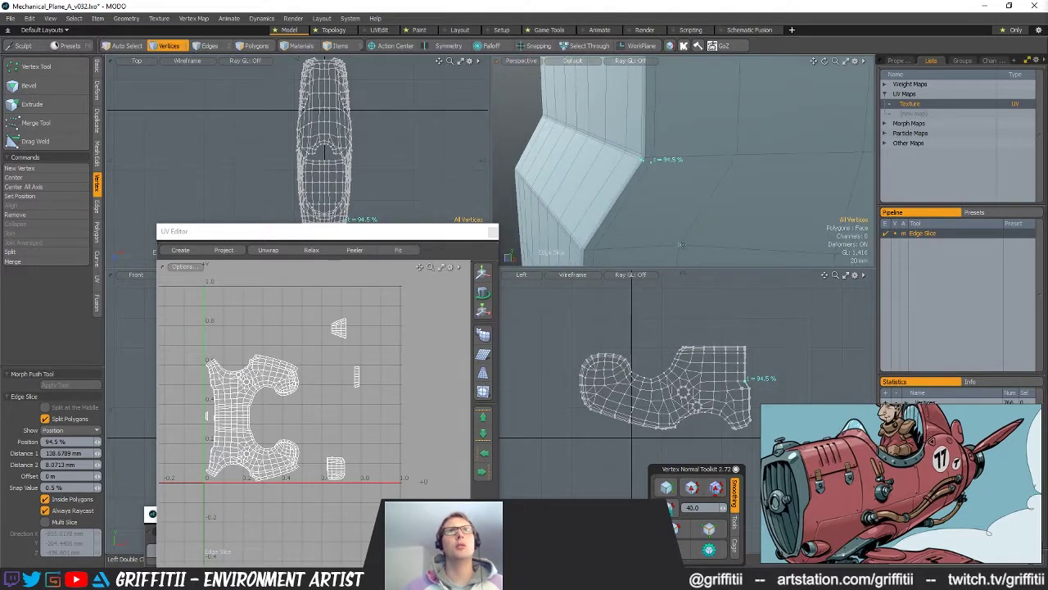
{"action": "key", "text": "space"}
Step: Edge-slice a further set of supporting edges above the same step corner, with a point at 98%
{"action": "left_click_drag", "start_coordinate": [736, 155], "coordinate": [759, 140], "text": "ctrl+alt"}
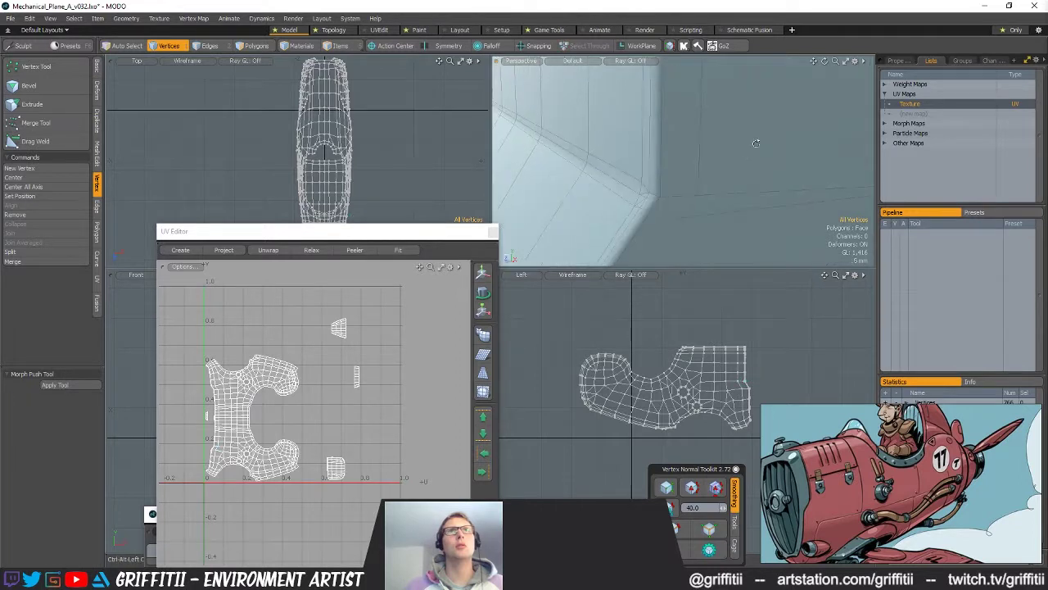
{"action": "key", "text": "alt+c"}
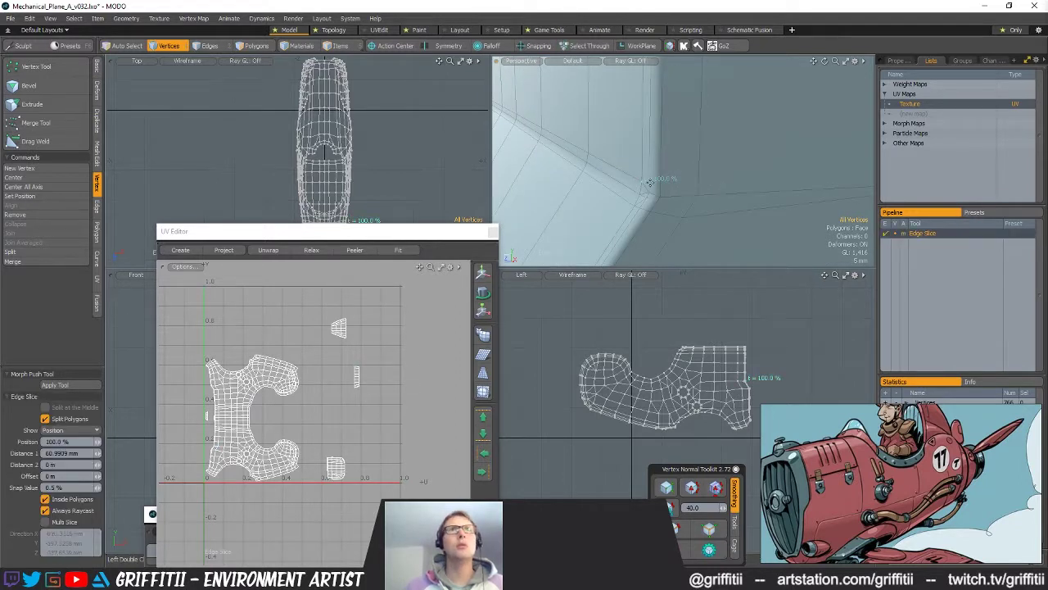
{"action": "left_click_drag", "start_coordinate": [698, 182], "coordinate": [814, 177], "text": "alt"}
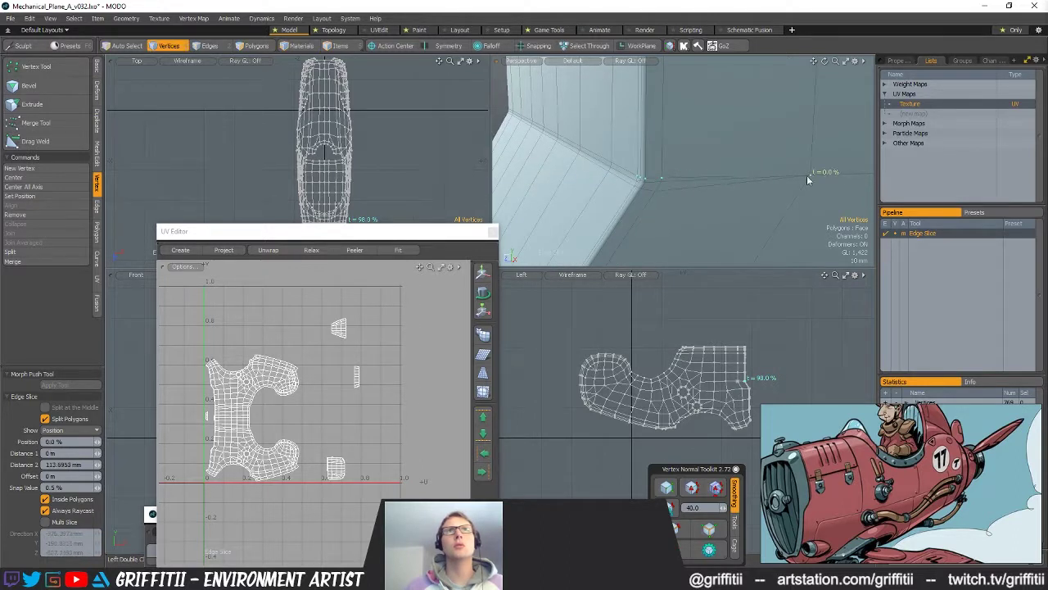
{"action": "key", "text": "space"}
Step: Remove the short diagonal edge crossing the bevel at the step corner
{"action": "scroll", "coordinate": [639, 181], "scroll_direction": "up", "scroll_amount": 5}
{"action": "left_click_drag", "start_coordinate": [639, 180], "coordinate": [646, 174], "text": "alt"}
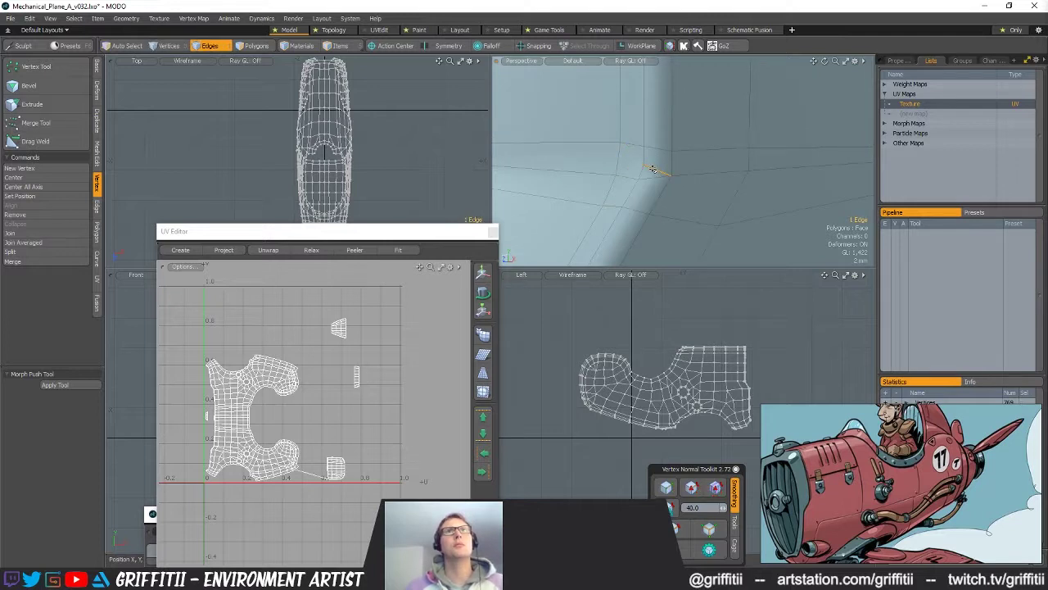
{"action": "key", "text": "BackSpace"}
Step: Move the side vertex at the step corner about 1.2 mm down and 1.2 mm forward along Z to even out the bevel
{"action": "left_click_drag", "start_coordinate": [688, 176], "coordinate": [620, 131], "text": "alt"}
{"action": "left_click", "coordinate": [662, 174]}
{"action": "key", "text": "w"}
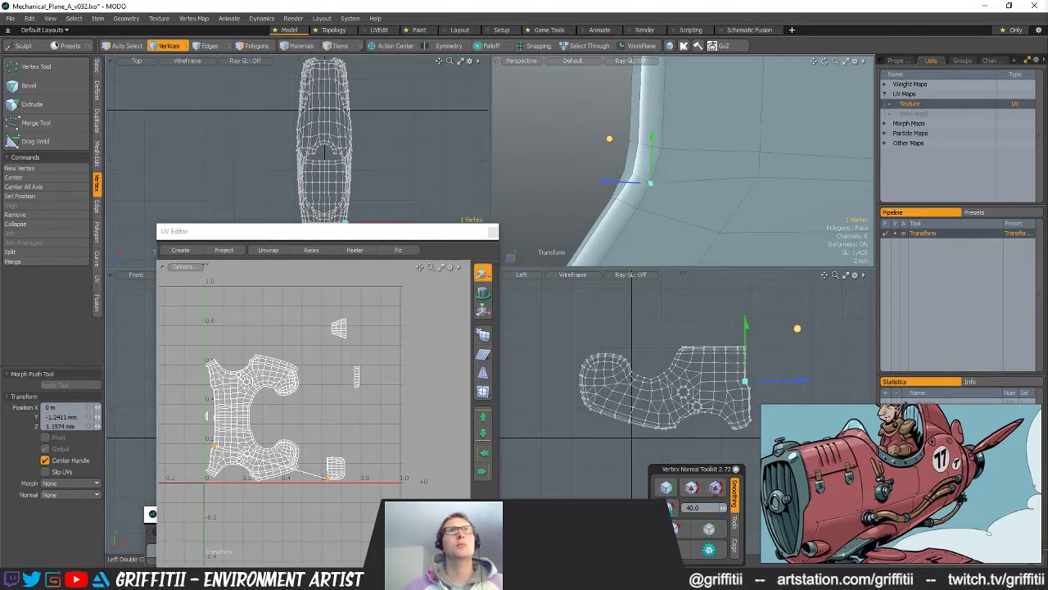
{"action": "key", "text": "space"}
Step: Move the neighbouring supporting vertex on the body's side about 3 mm down and 1.3 mm along Z
{"action": "left_click_drag", "start_coordinate": [811, 194], "coordinate": [665, 125], "text": "alt"}
{"action": "key", "text": "y"}
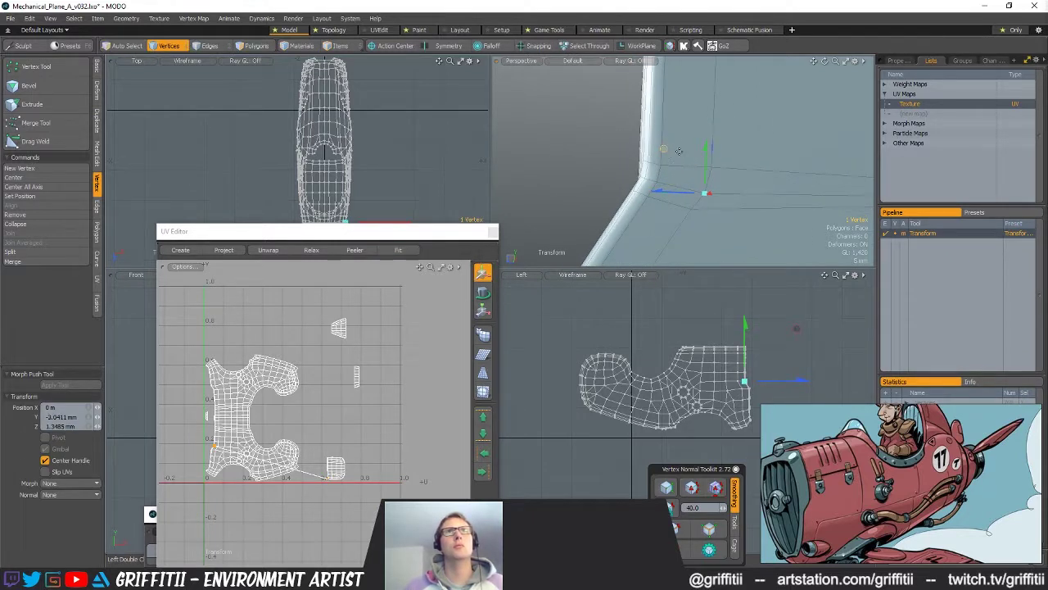
{"action": "key", "text": "space"}
Step: Examine the corner's edge flow and shading with the subdivision surface display toggled on and off
{"action": "left_click_drag", "start_coordinate": [729, 167], "coordinate": [772, 192], "text": "alt"}
{"action": "left_click", "coordinate": [750, 142]}
{"action": "left_click_drag", "start_coordinate": [750, 142], "coordinate": [795, 135], "text": "alt"}
{"action": "scroll", "coordinate": [635, 203], "scroll_direction": "down", "scroll_amount": 3}
{"action": "key", "text": "Tab"}
{"action": "key", "text": "Tab"}
{"action": "key", "text": "2"}
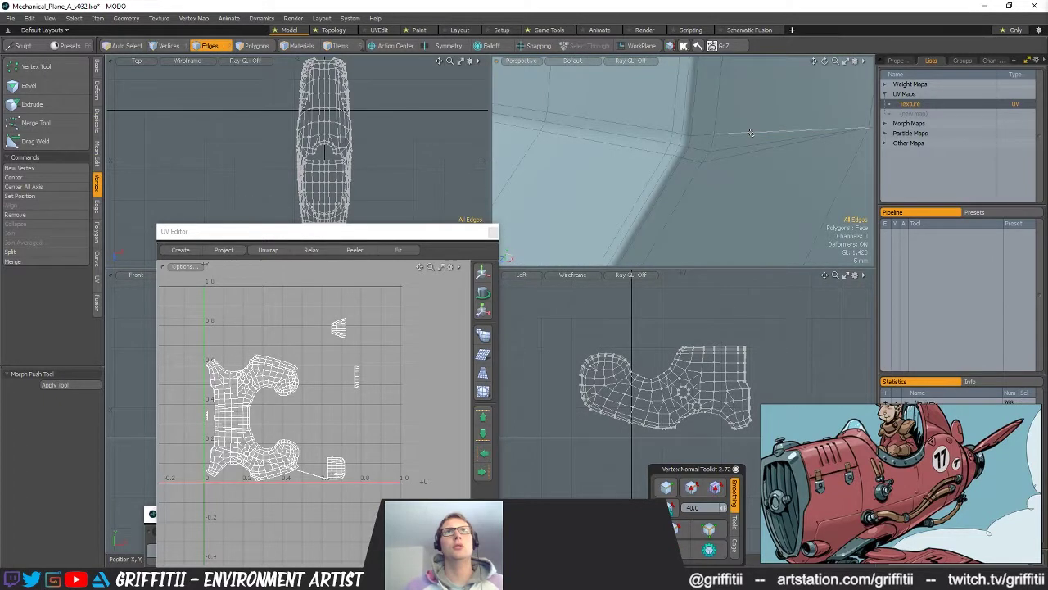
{"action": "key", "text": "Tab"}
{"action": "left_click_drag", "start_coordinate": [778, 184], "coordinate": [787, 205], "text": "alt"}
{"action": "key", "text": "Tab"}
Step: Delete the polygons beside the body's centre line and the connected half, keeping only the half with the unfinished corner
{"action": "left_click_drag", "start_coordinate": [385, 191], "coordinate": [434, 148], "text": "alt+shift"}
{"action": "key", "text": "3"}
{"action": "left_click_drag", "start_coordinate": [333, 142], "coordinate": [345, 143]}
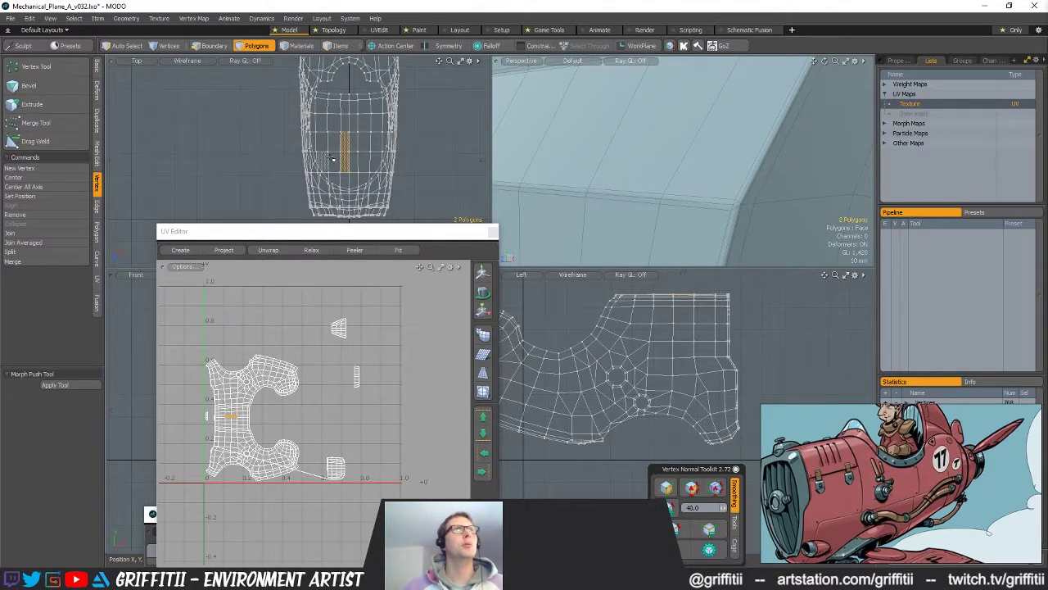
{"action": "key", "text": "Delete"}
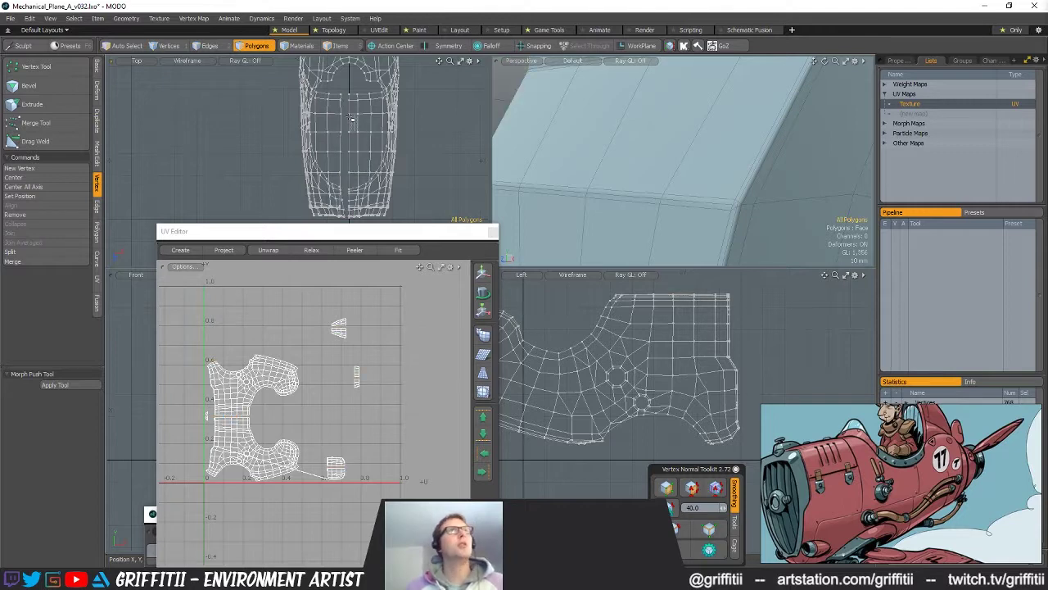
{"action": "scroll", "coordinate": [333, 124], "scroll_direction": "up", "scroll_amount": 3}
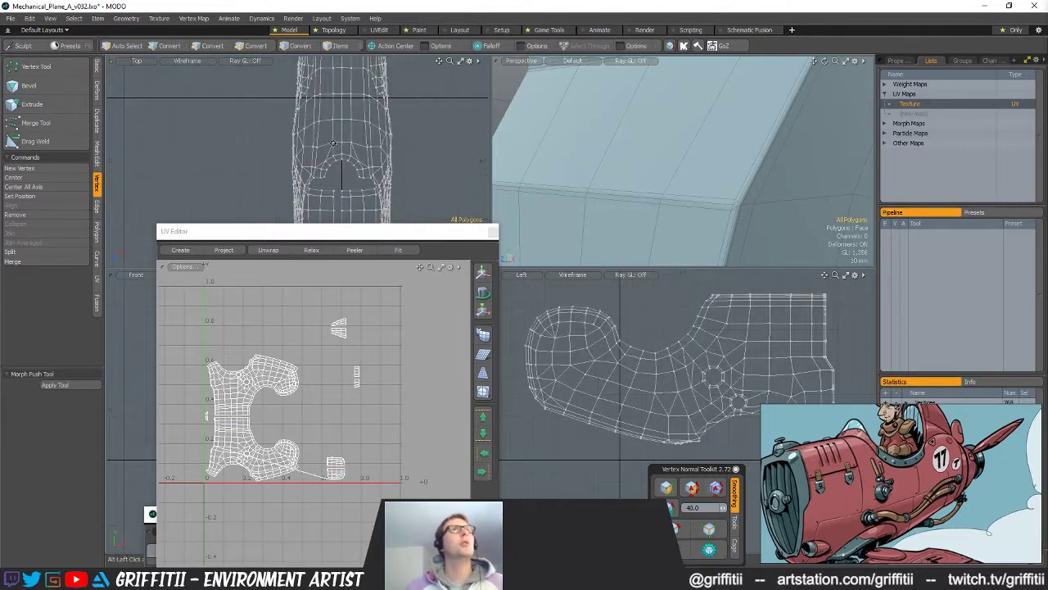
{"action": "key", "text": "Delete"}
{"action": "double_click", "coordinate": [321, 113]}
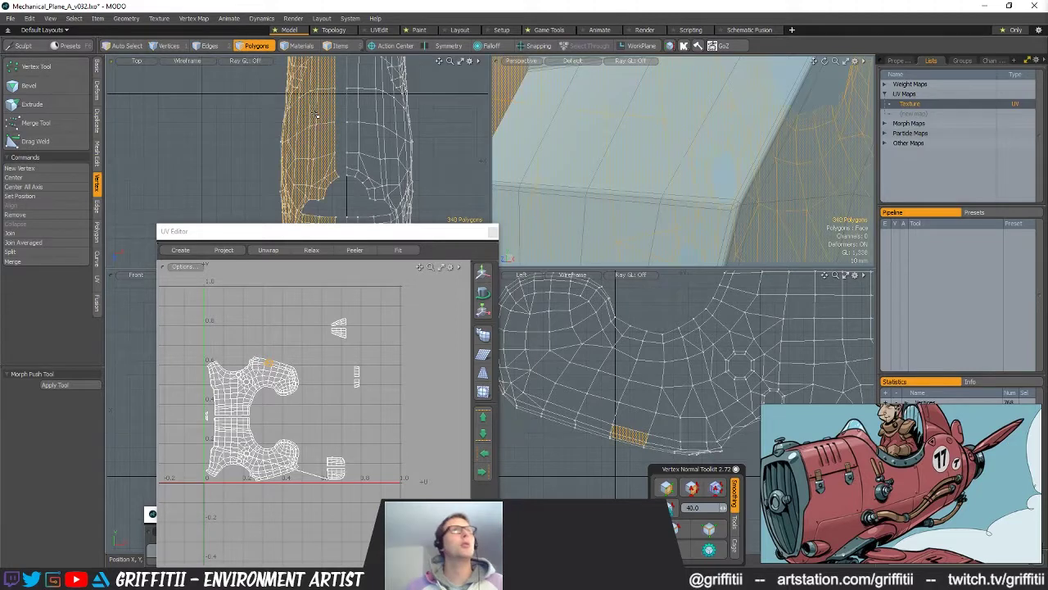
{"action": "key", "text": "Delete"}
Step: Edge-slice supporting edges below and above the front step's other corner, placing points at 2.5%, 97% and 97.5%
{"action": "left_click_drag", "start_coordinate": [363, 177], "coordinate": [311, 65], "text": "alt+shift"}
{"action": "scroll", "coordinate": [634, 182], "scroll_direction": "down", "scroll_amount": 3}
{"action": "left_click_drag", "start_coordinate": [635, 182], "coordinate": [725, 227], "text": "alt"}
{"action": "left_click", "coordinate": [672, 141]}
{"action": "key", "text": "shift+a"}
{"action": "key", "text": "1"}
{"action": "left_click_drag", "start_coordinate": [728, 184], "coordinate": [654, 170], "text": "alt+shift"}
{"action": "key", "text": "alt+c"}
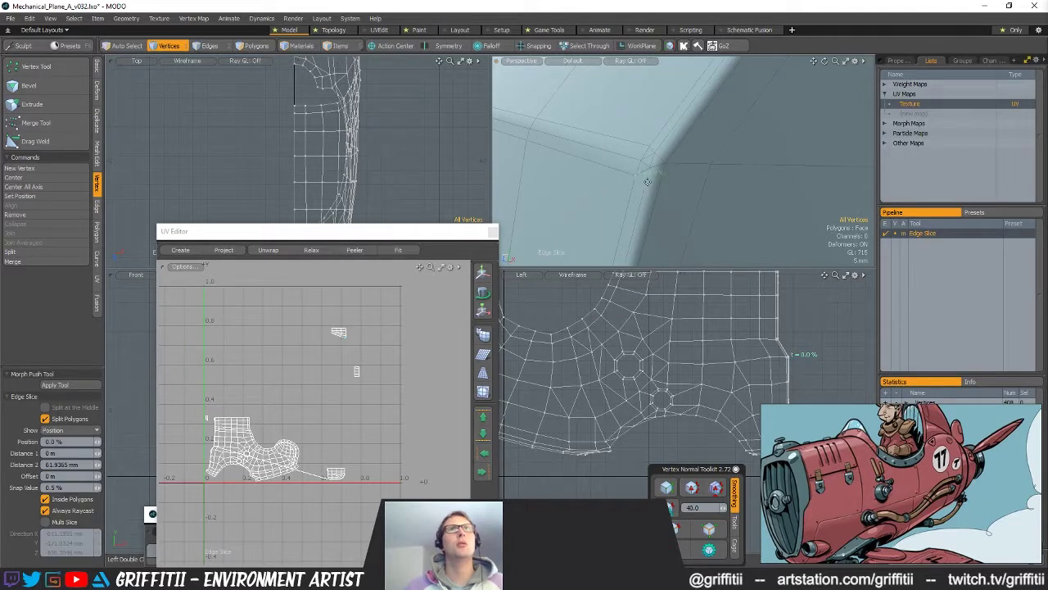
{"action": "scroll", "coordinate": [647, 180], "scroll_direction": "up", "scroll_amount": 2}
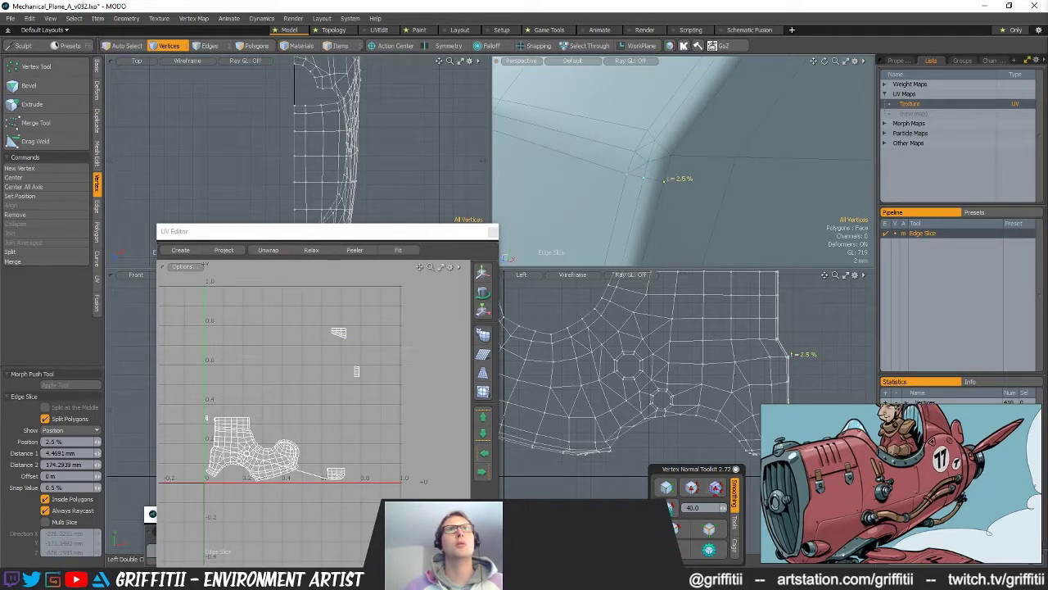
{"action": "left_click_drag", "start_coordinate": [712, 191], "coordinate": [629, 174], "text": "alt+shift"}
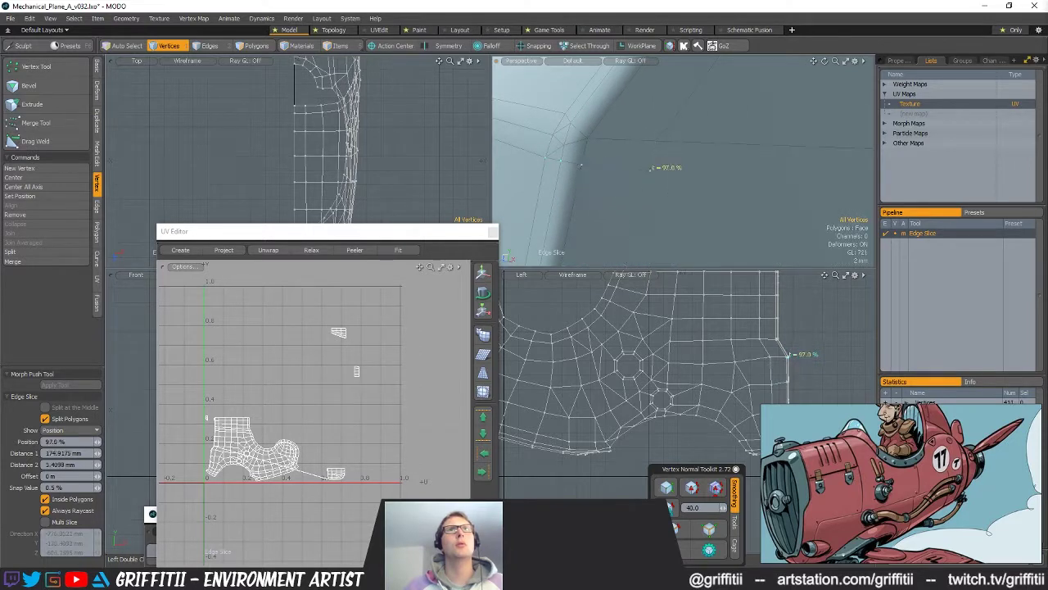
{"action": "left_click", "coordinate": [566, 112]}
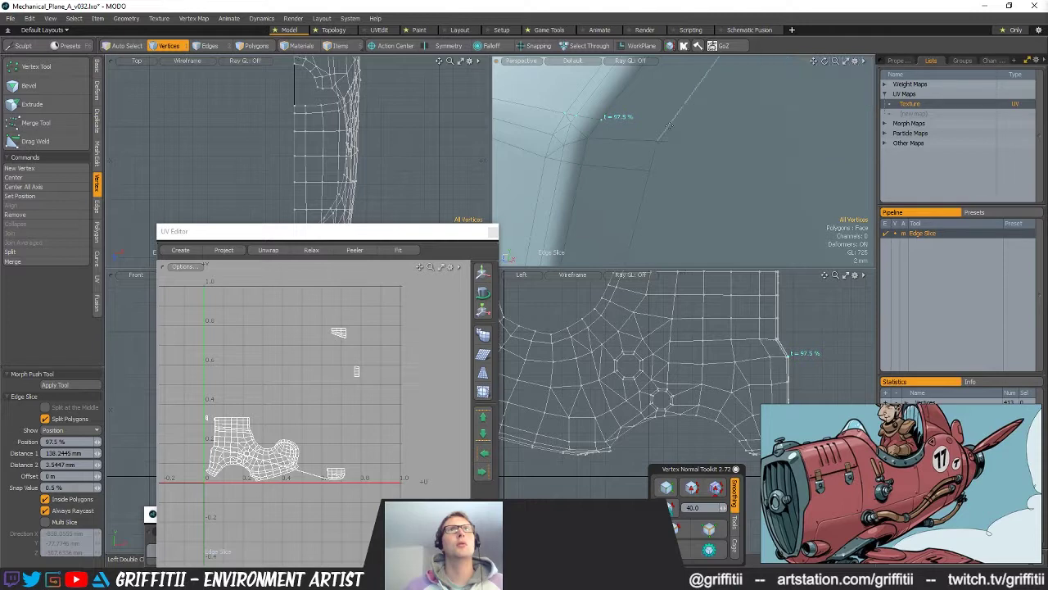
{"action": "key", "text": "q"}
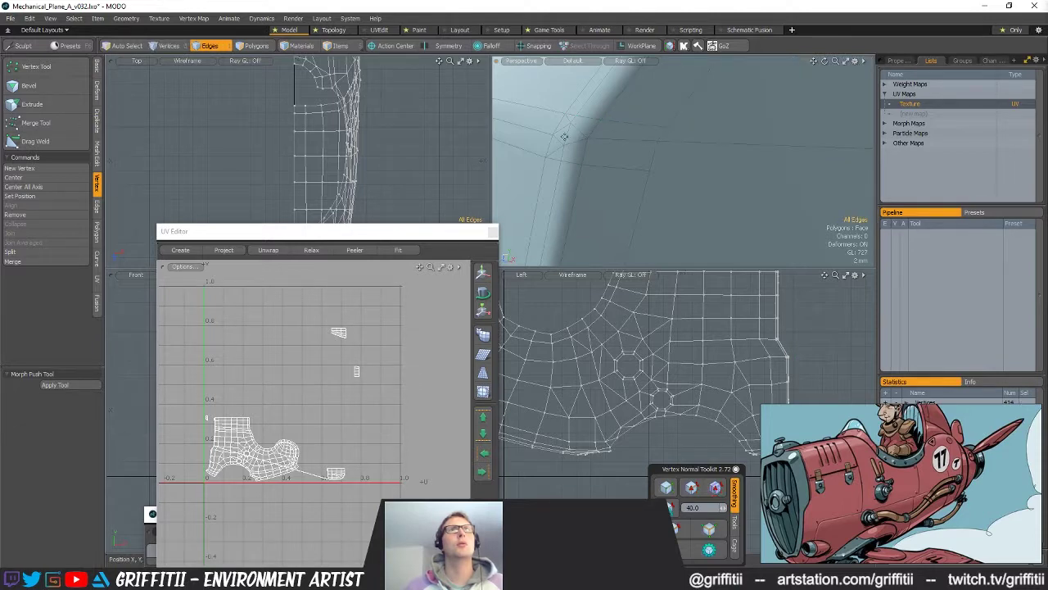
Step: Slice a connecting edge across the corner bevel at 55.5% and remove the three surplus zigzag edges beside it
{"action": "left_click_drag", "start_coordinate": [571, 155], "coordinate": [604, 144], "text": "alt"}
{"action": "scroll", "coordinate": [610, 145], "scroll_direction": "up", "scroll_amount": 3}
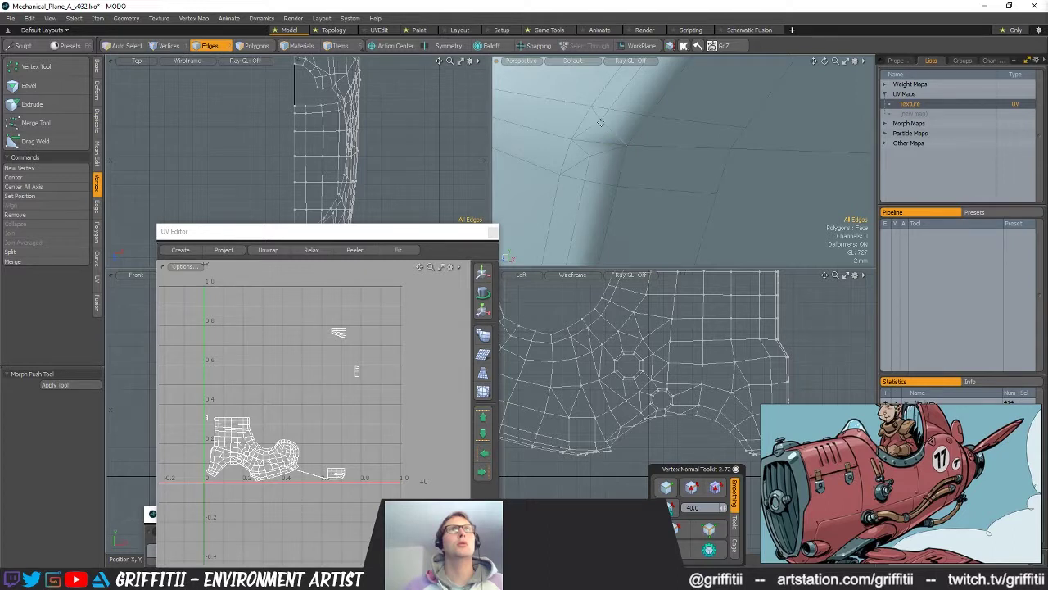
{"action": "key", "text": "c"}
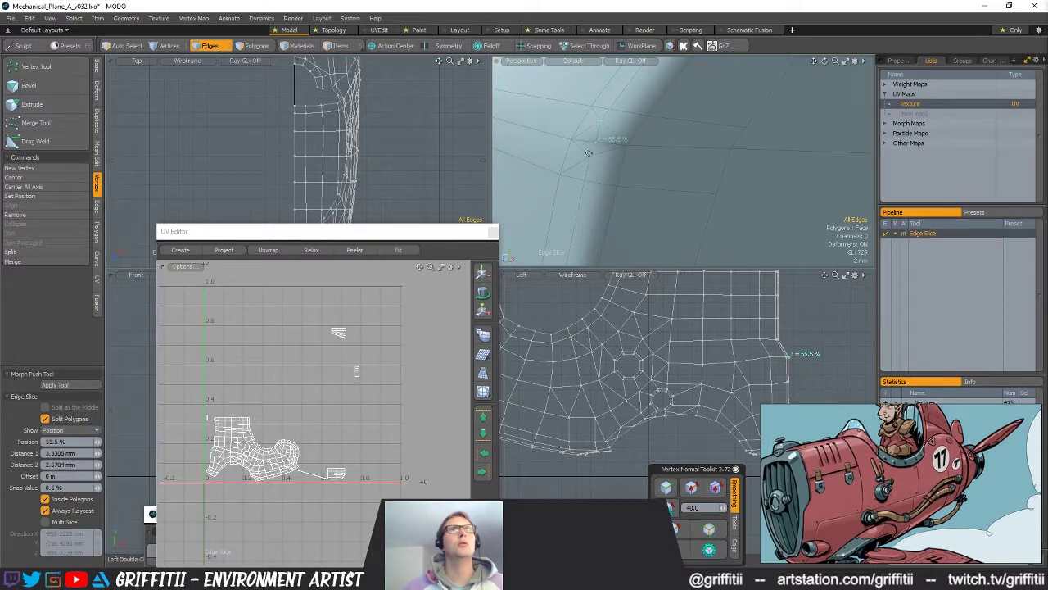
{"action": "key", "text": "space"}
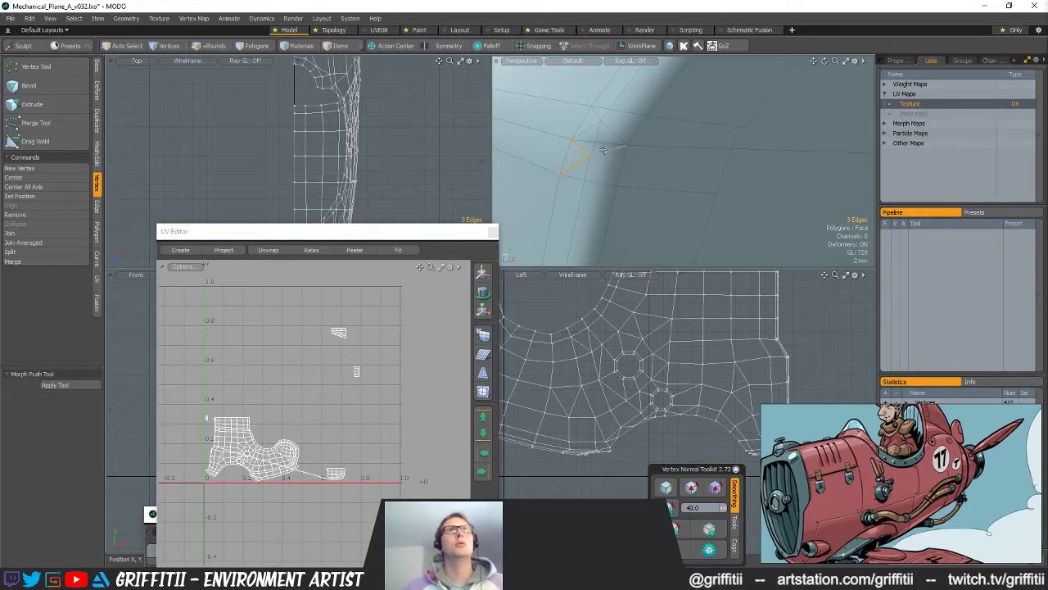
{"action": "key", "text": "BackSpace"}
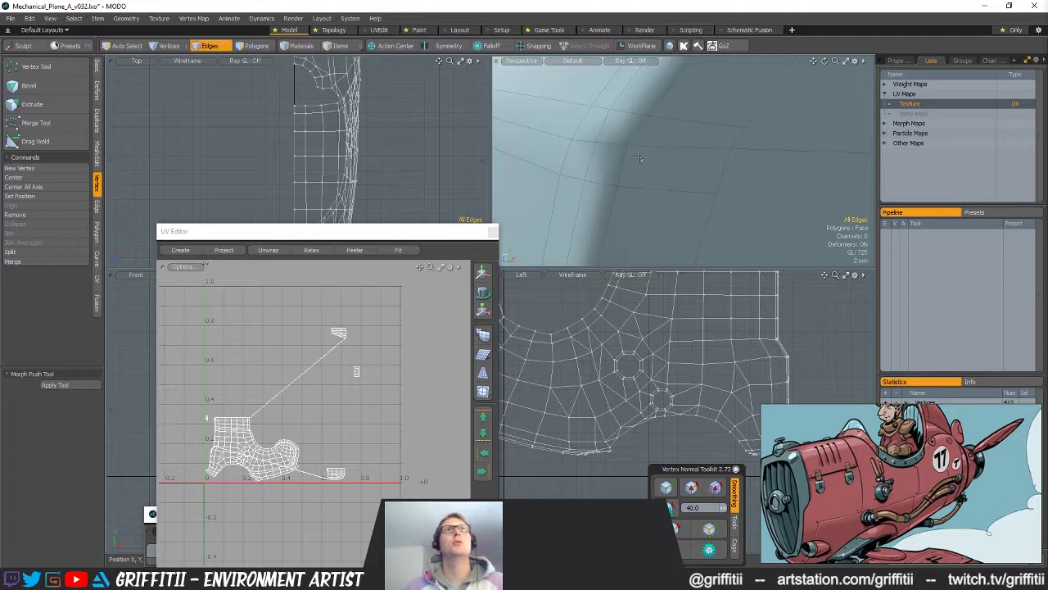
Step: Move the outer bevel vertex at the step corner slightly outward along Z to round its profile
{"action": "scroll", "coordinate": [644, 166], "scroll_direction": "down", "scroll_amount": 3}
{"action": "left_click_drag", "start_coordinate": [646, 168], "coordinate": [612, 168], "text": "alt"}
{"action": "scroll", "coordinate": [643, 168], "scroll_direction": "up", "scroll_amount": 3}
{"action": "key", "text": "space"}
{"action": "key", "text": "space"}
{"action": "left_click", "coordinate": [652, 168]}
{"action": "key", "text": "w"}
{"action": "key", "text": "w"}
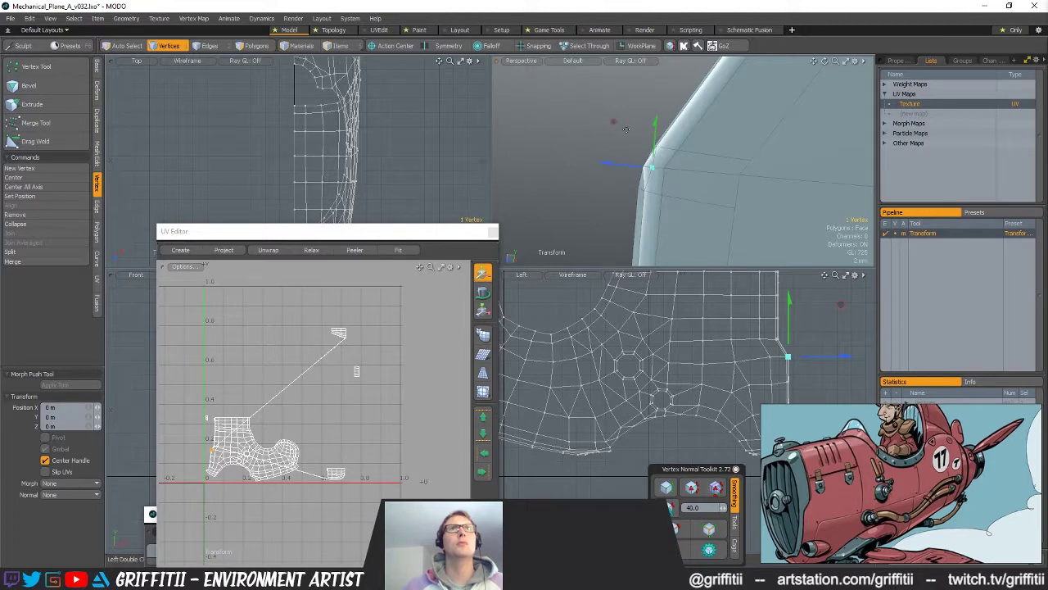
{"action": "key", "text": "space"}
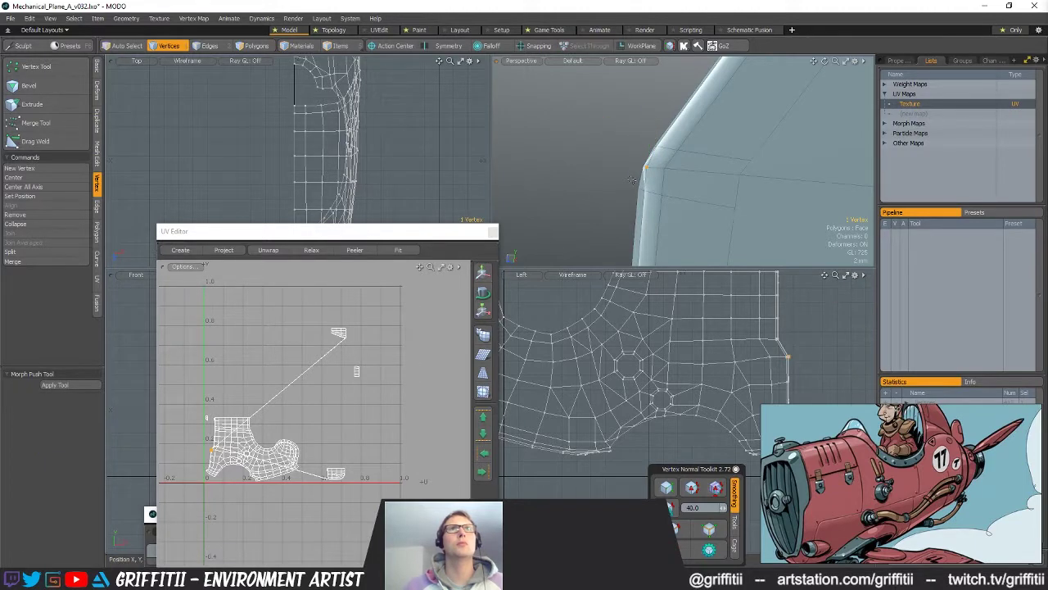
Step: Move the outer bevel vertex at the step corner about 246 um in Y, 850 um in Z and 900 um in X
{"action": "key", "text": "w"}
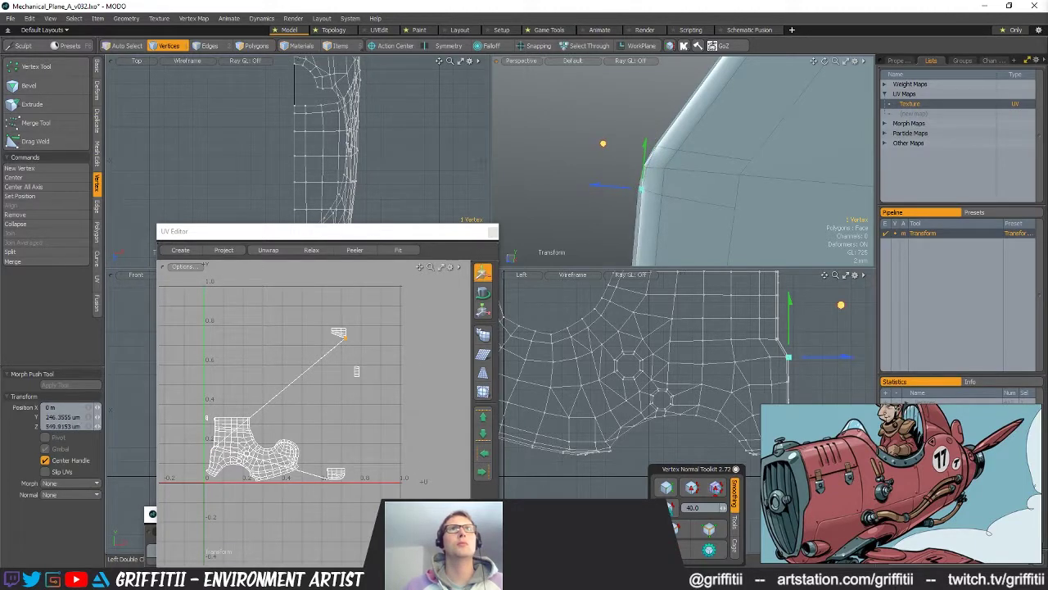
{"action": "left_click_drag", "start_coordinate": [604, 145], "coordinate": [688, 176], "text": "alt"}
{"action": "key", "text": "Escape"}
{"action": "key", "text": "w"}
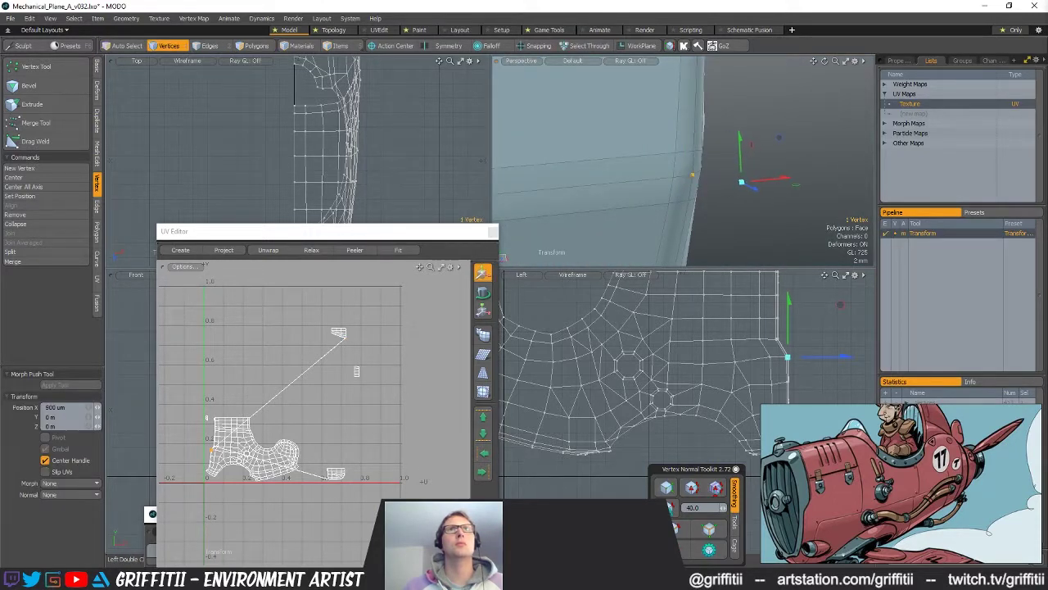
{"action": "key", "text": "Escape"}
{"action": "left_click_drag", "start_coordinate": [695, 178], "coordinate": [784, 177], "text": "alt"}
{"action": "left_click", "coordinate": [660, 147]}
{"action": "left_click_drag", "start_coordinate": [662, 149], "coordinate": [732, 202], "text": "alt"}
{"action": "left_click", "coordinate": [759, 157]}
{"action": "key", "text": "Tab"}
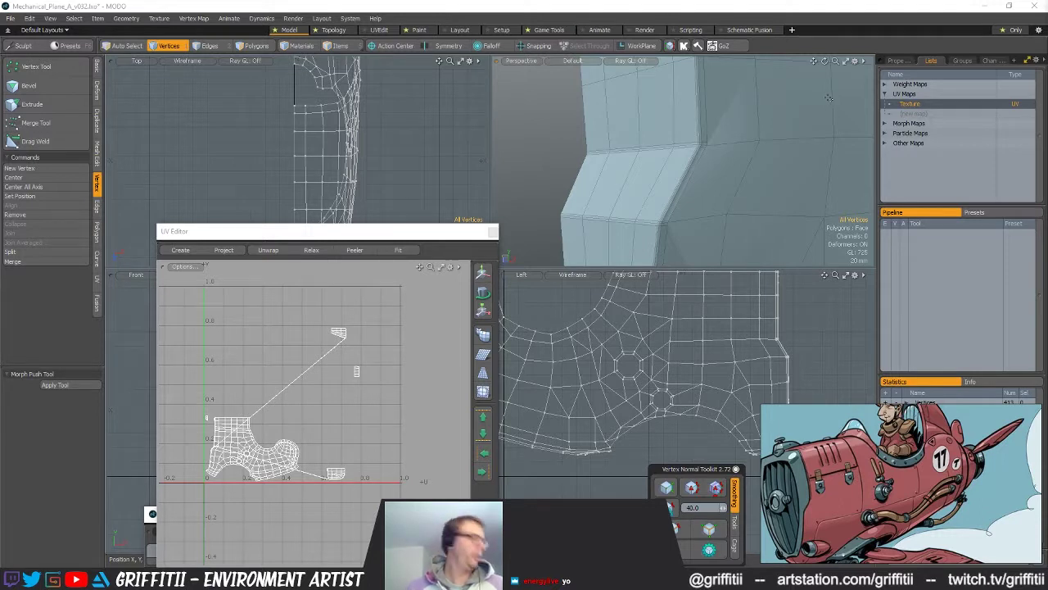
Step: Edge-slice supporting edges around the front step's upper corner, placing points at 97.5% and 3%
{"action": "left_click_drag", "start_coordinate": [696, 213], "coordinate": [654, 195], "text": "alt"}
{"action": "key", "text": "shift+a"}
{"action": "left_click", "coordinate": [654, 195]}
{"action": "key", "text": "c"}
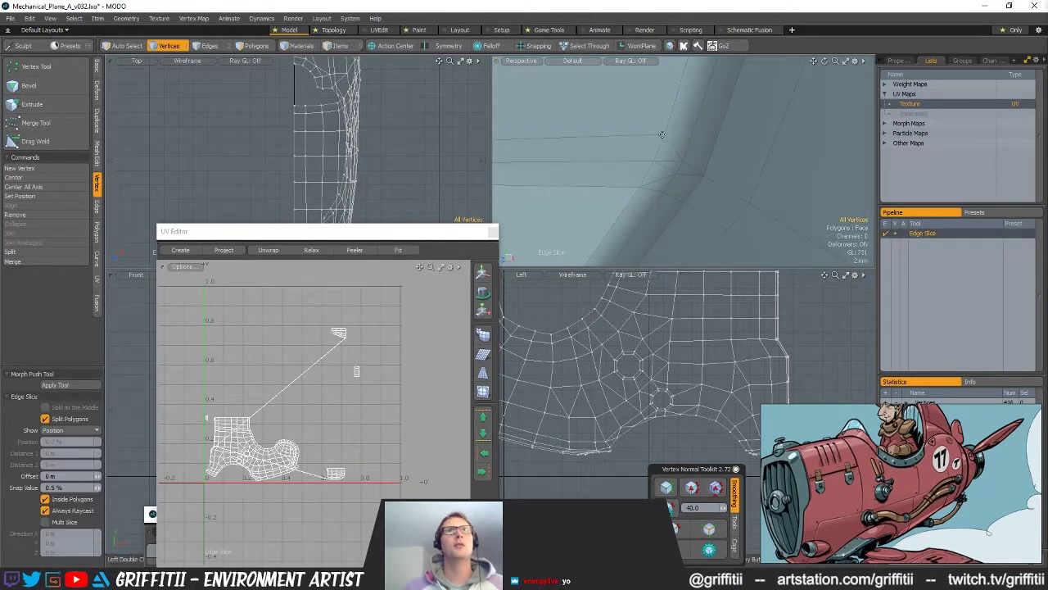
{"action": "left_click_drag", "start_coordinate": [717, 156], "coordinate": [774, 194]}
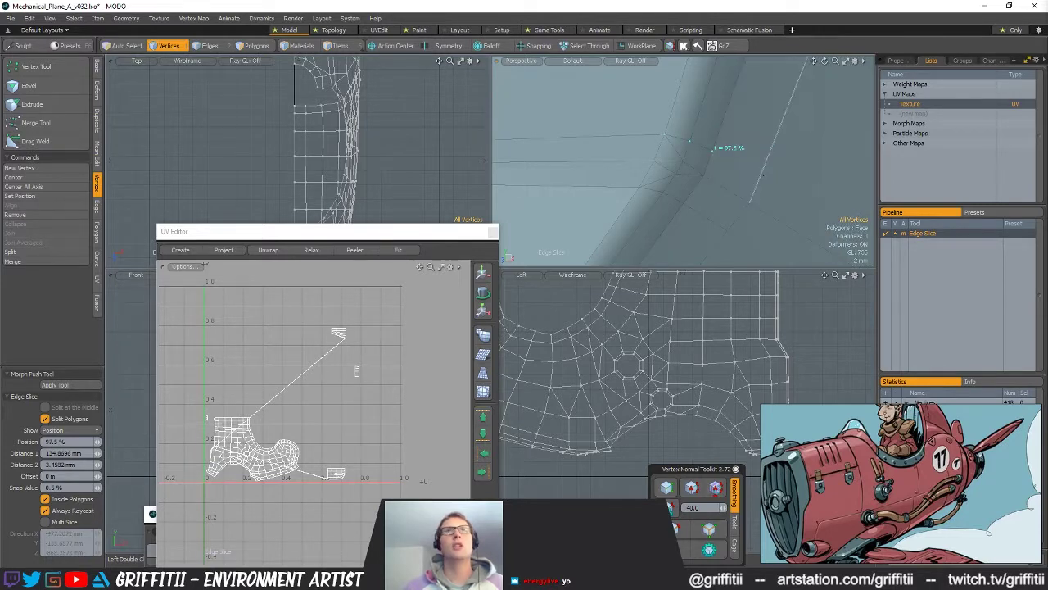
{"action": "left_click", "coordinate": [763, 175]}
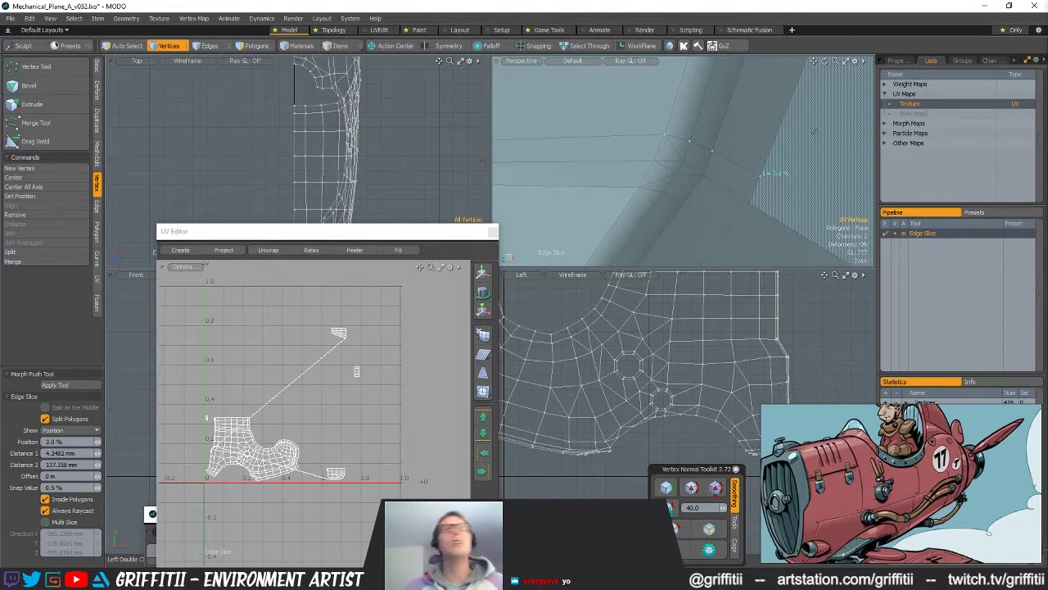
{"action": "key", "text": "space"}
Step: Slice a connecting edge across the upper corner's bevel, snapping its point to the existing vertex at 100%
{"action": "key", "text": "3"}
{"action": "left_click", "coordinate": [686, 172]}
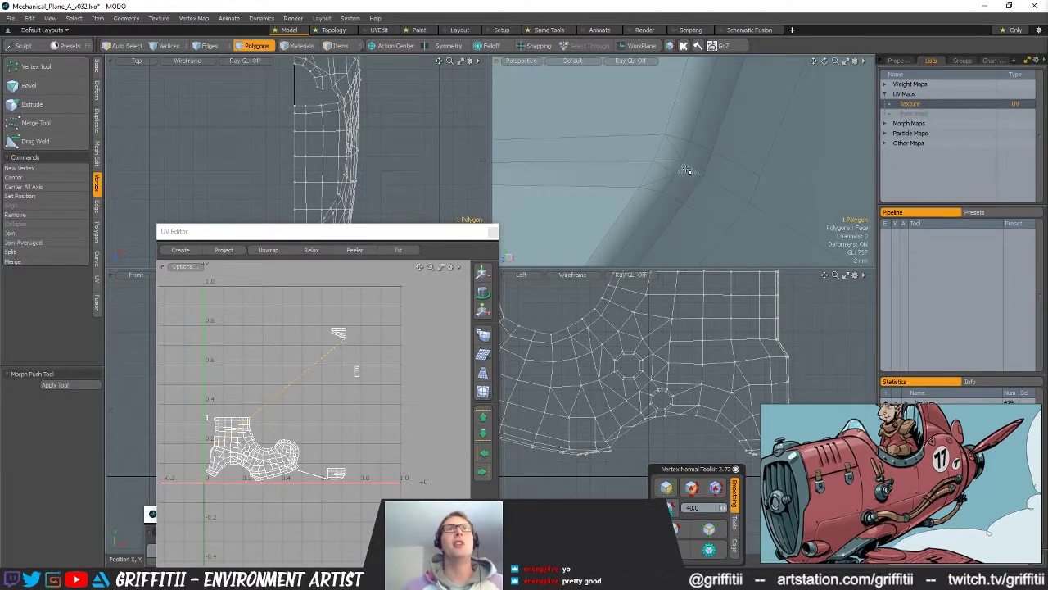
{"action": "key", "text": "2"}
{"action": "left_click", "coordinate": [687, 170]}
{"action": "left_click_drag", "start_coordinate": [724, 176], "coordinate": [680, 142], "text": "alt"}
{"action": "key", "text": "3"}
{"action": "key", "text": "1"}
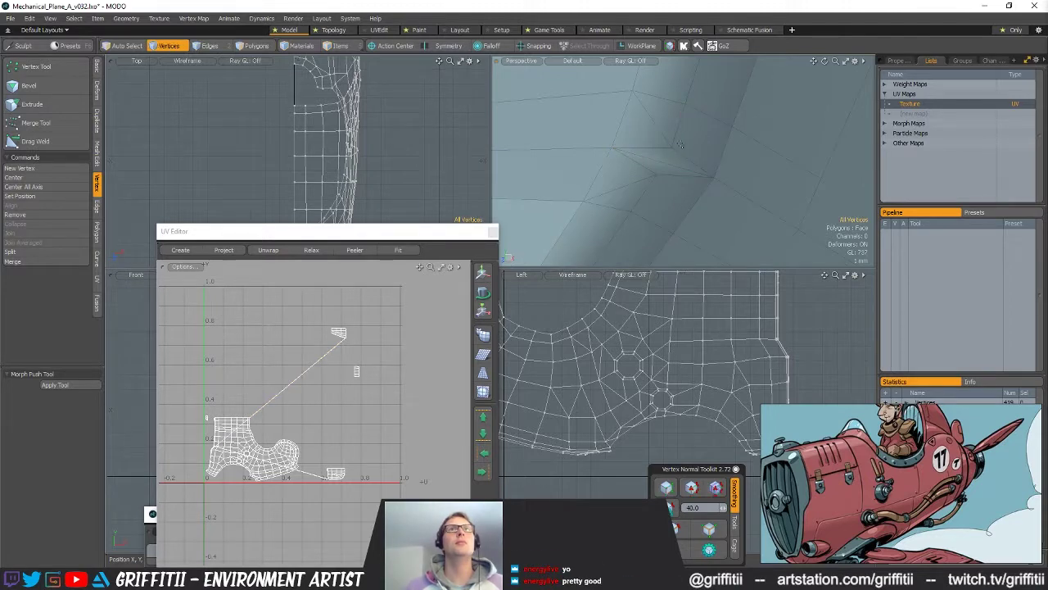
{"action": "key", "text": "v"}
{"action": "left_click", "coordinate": [657, 218]}
{"action": "key", "text": "c"}
{"action": "left_click", "coordinate": [672, 149]}
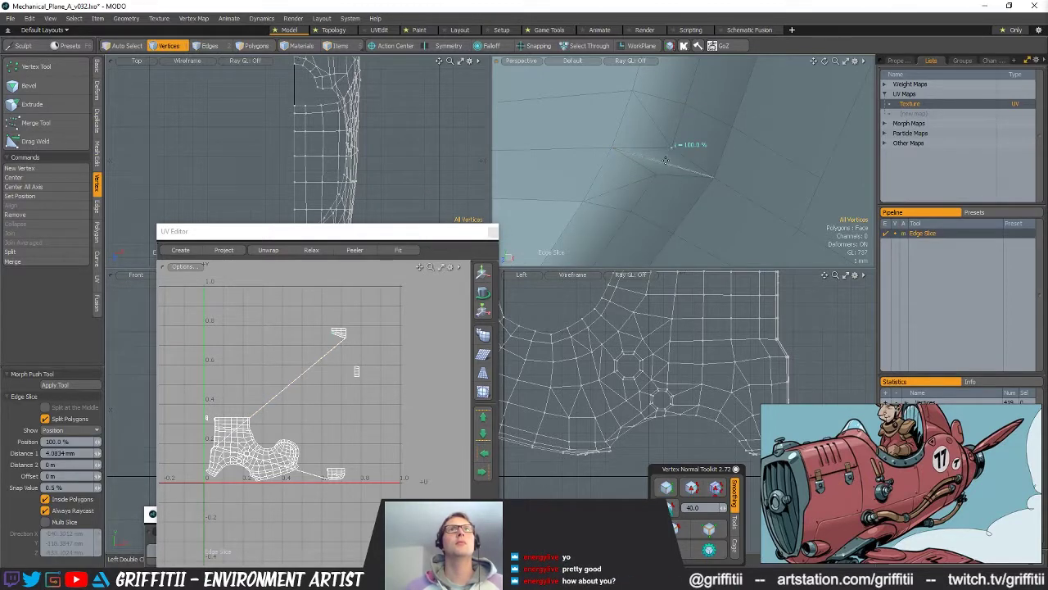
{"action": "key", "text": "space"}
Step: Remove the three surplus edges beside the new connecting edge at the upper corner
{"action": "key", "text": "2"}
{"action": "left_click", "coordinate": [682, 156], "text": "shift"}
{"action": "left_click", "coordinate": [633, 163], "text": "shift"}
{"action": "left_click", "coordinate": [636, 181], "text": "shift"}
{"action": "key", "text": "BackSpace"}
Step: Move the bevel vertex at the upper step corner 500 um along Z
{"action": "left_click_drag", "start_coordinate": [703, 181], "coordinate": [652, 185], "text": "alt"}
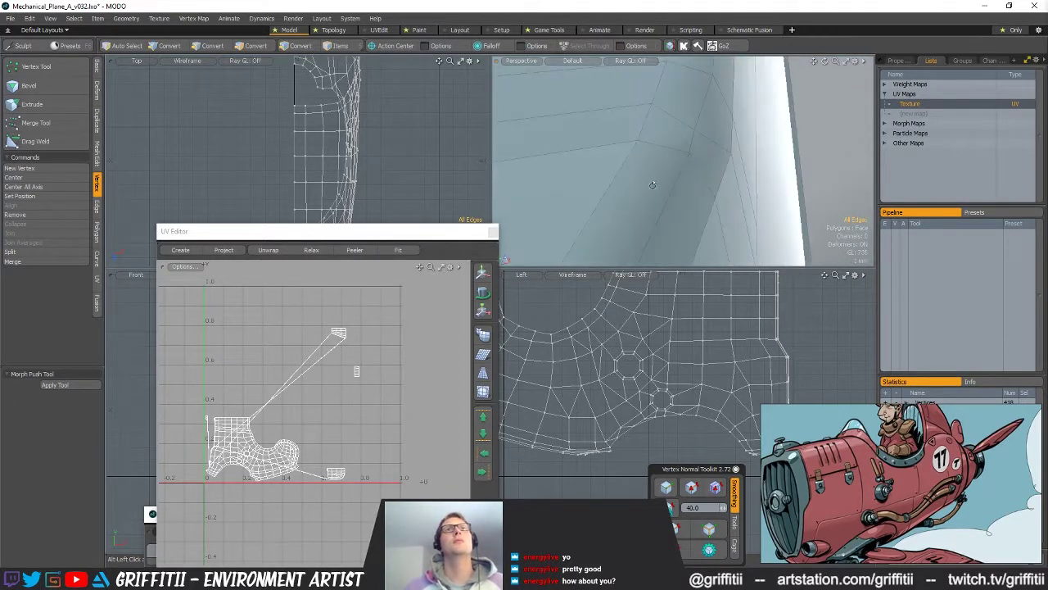
{"action": "left_click", "coordinate": [691, 153]}
{"action": "left_click_drag", "start_coordinate": [691, 153], "coordinate": [729, 161], "text": "alt"}
{"action": "key", "text": "w"}
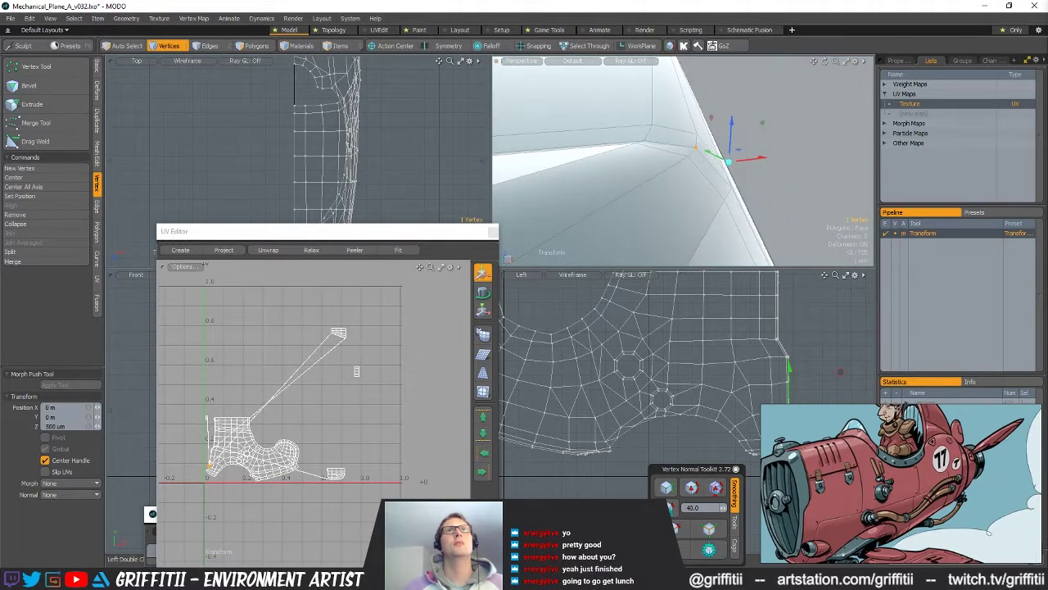
{"action": "key", "text": "q"}
{"action": "left_click", "coordinate": [796, 152]}
Step: Mirror the finished body half across the X axis with the centre set to 0 m on all axes
{"action": "mouse_move", "coordinate": [795, 152]}
{"action": "left_mouse_down", "text": "alt"}
{"action": "mouse_move", "coordinate": [587, 190]}
{"action": "mouse_move", "coordinate": [632, 199]}
{"action": "mouse_move", "coordinate": [721, 155]}
{"action": "left_mouse_up", "text": "alt"}
{"action": "key", "text": "Tab"}
{"action": "key", "text": "Tab"}
{"action": "key", "text": "shift+v"}
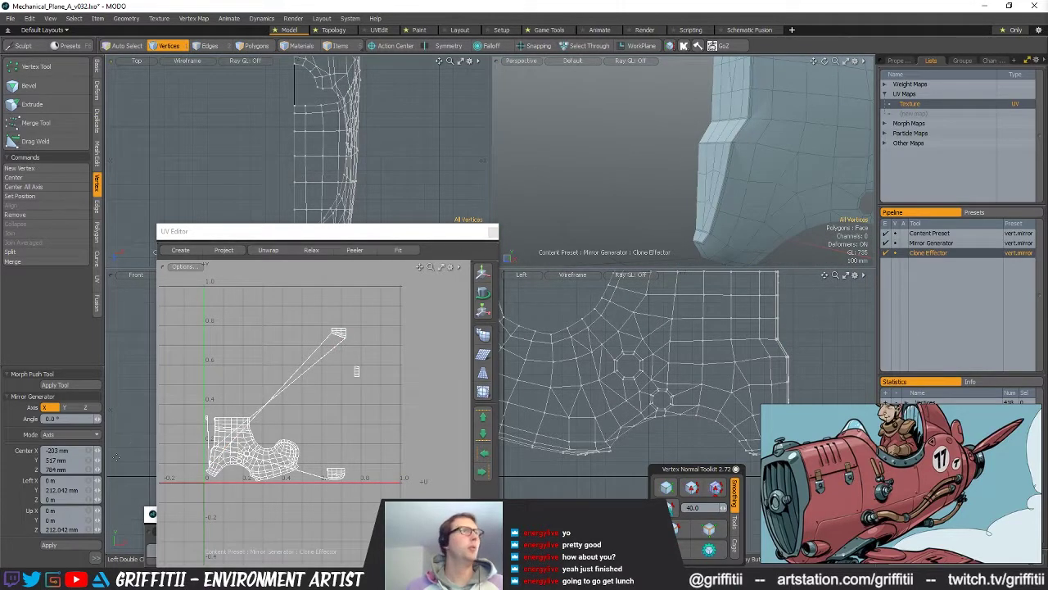
{"action": "left_click", "coordinate": [89, 459]}
{"action": "type", "text": "0"}
{"action": "key", "text": "Tab"}
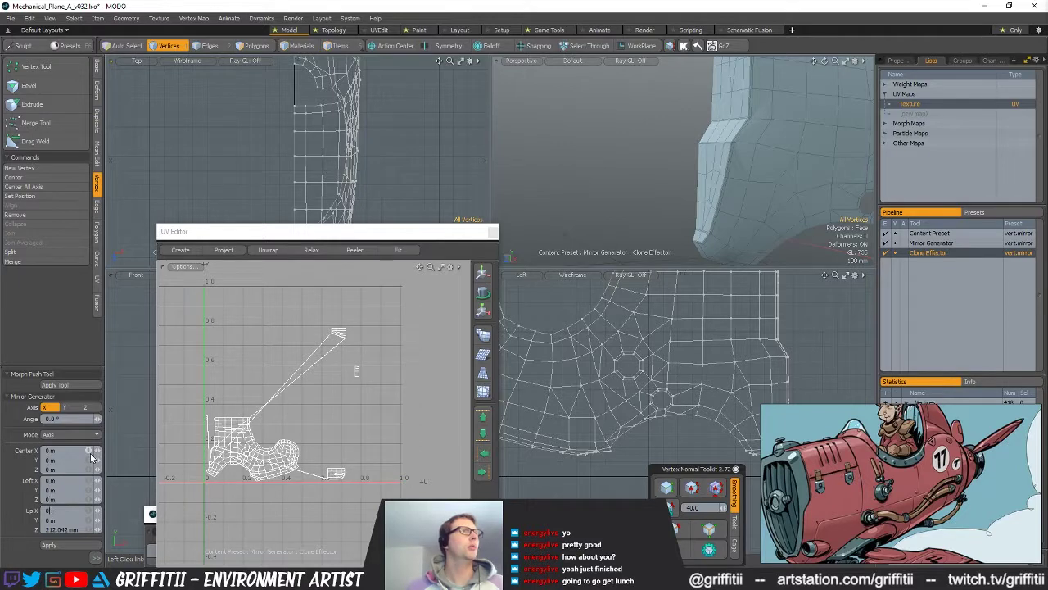
{"action": "left_click", "coordinate": [86, 542]}
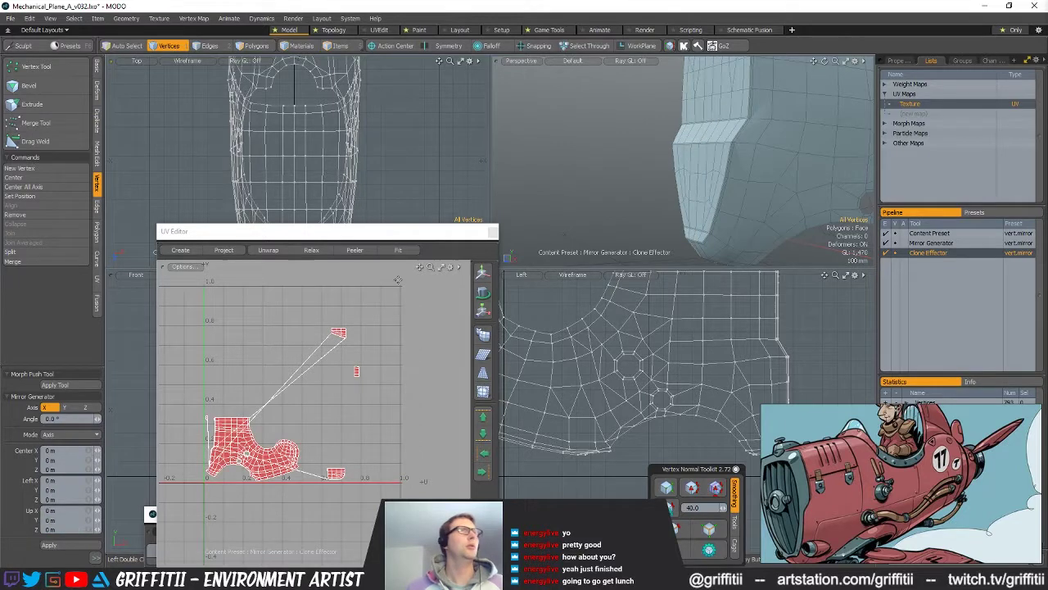
Step: Try subdividing the mirrored body mesh once, examining its front edge, and undo the subdivision
{"action": "left_click_drag", "start_coordinate": [614, 184], "coordinate": [731, 205], "text": "alt"}
{"action": "key", "text": "2"}
{"action": "key", "text": "Escape"}
{"action": "key", "text": "shift+d"}
{"action": "left_click", "coordinate": [633, 195]}
{"action": "key", "text": "2"}
{"action": "left_click_drag", "start_coordinate": [826, 195], "coordinate": [721, 168], "text": "alt"}
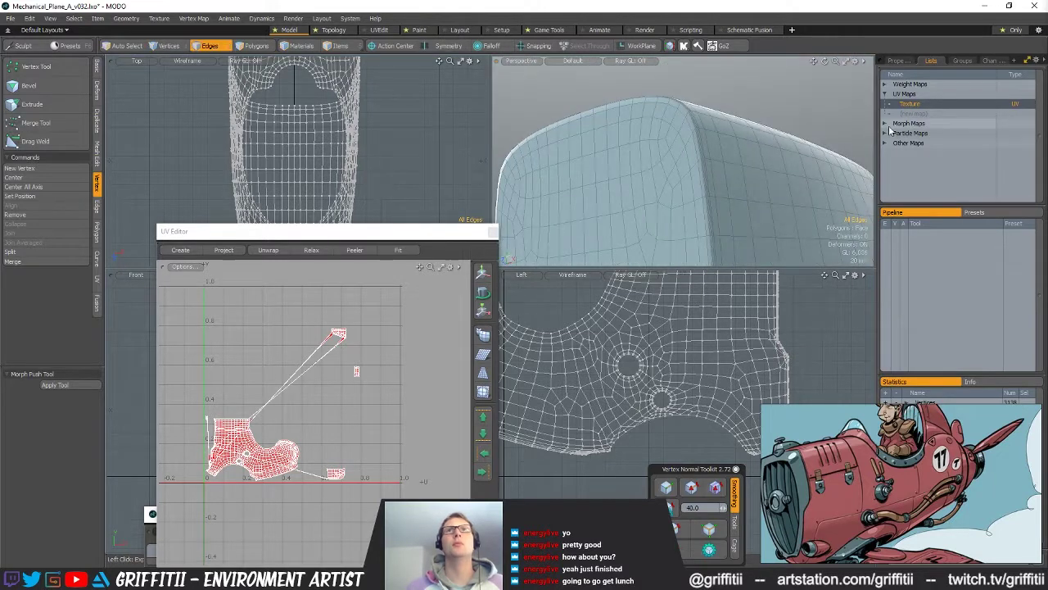
{"action": "left_click", "coordinate": [885, 143]}
{"action": "key", "text": "ctrl+z"}
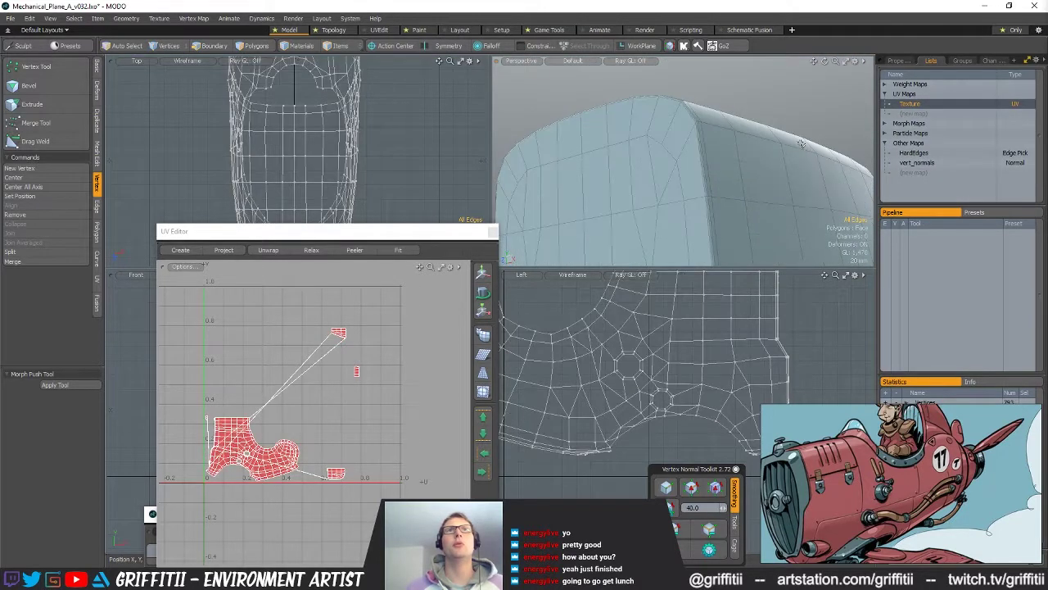
Step: Delete the vert_normals and HardEdges maps and the Texture UV map from the body mesh
{"action": "left_click", "coordinate": [904, 164]}
{"action": "right_click", "coordinate": [904, 163]}
{"action": "left_click", "coordinate": [924, 173]}
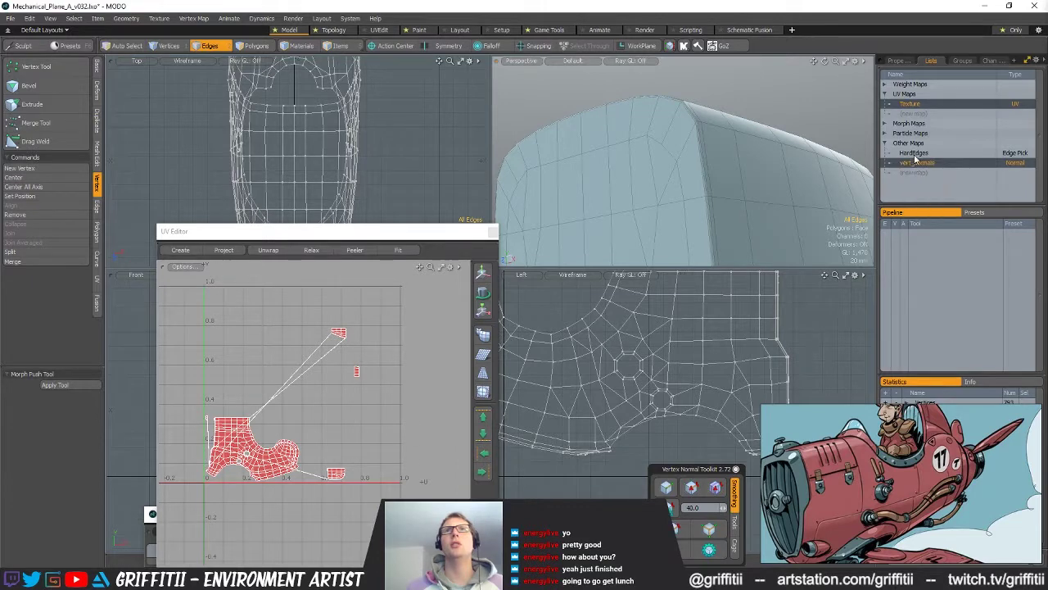
{"action": "right_click", "coordinate": [915, 154]}
{"action": "left_click", "coordinate": [922, 163]}
{"action": "right_click", "coordinate": [919, 155]}
{"action": "left_click", "coordinate": [917, 167]}
{"action": "right_click", "coordinate": [910, 103]}
{"action": "left_click", "coordinate": [918, 110]}
Step: Subdivide the whole body mesh twice to produce its high-poly version
{"action": "left_click_drag", "start_coordinate": [761, 180], "coordinate": [723, 186], "text": "alt"}
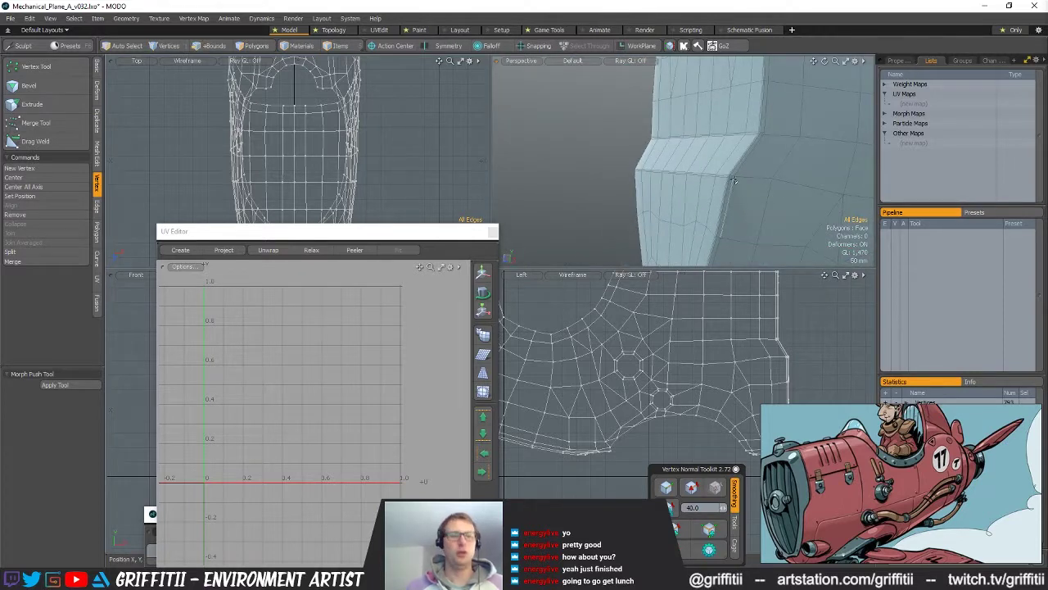
{"action": "key", "text": "shift+d"}
{"action": "key", "text": "Return"}
{"action": "key", "text": "3"}
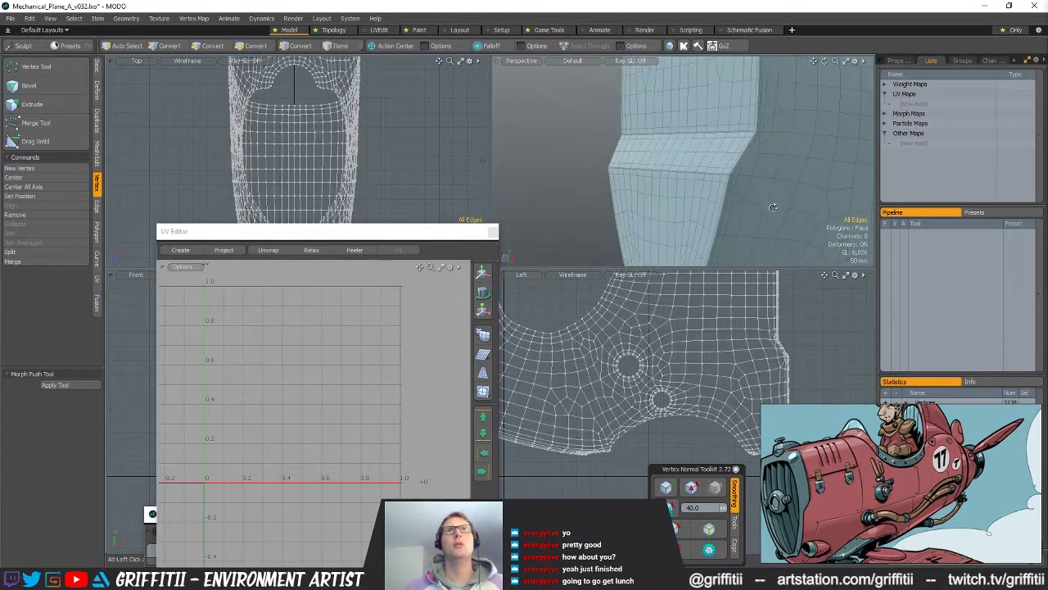
{"action": "key", "text": "shift+d"}
{"action": "left_click", "coordinate": [563, 196]}
{"action": "left_click", "coordinate": [598, 204]}
{"action": "key", "text": "Return"}
{"action": "left_click_drag", "start_coordinate": [781, 190], "coordinate": [720, 146], "text": "alt"}
Step: Cut the entire subdivided body and paste it into the high-poly plane's body mesh
{"action": "scroll", "coordinate": [719, 169], "scroll_direction": "down", "scroll_amount": 8}
{"action": "key", "text": "3"}
{"action": "double_click", "coordinate": [747, 233]}
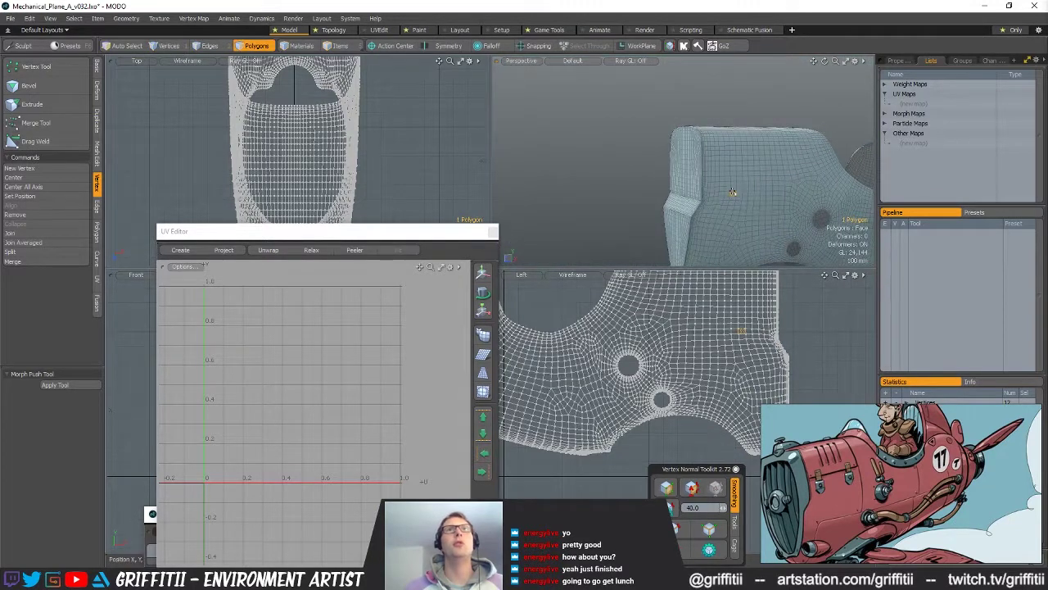
{"action": "left_click_drag", "start_coordinate": [770, 176], "coordinate": [774, 184], "text": "alt"}
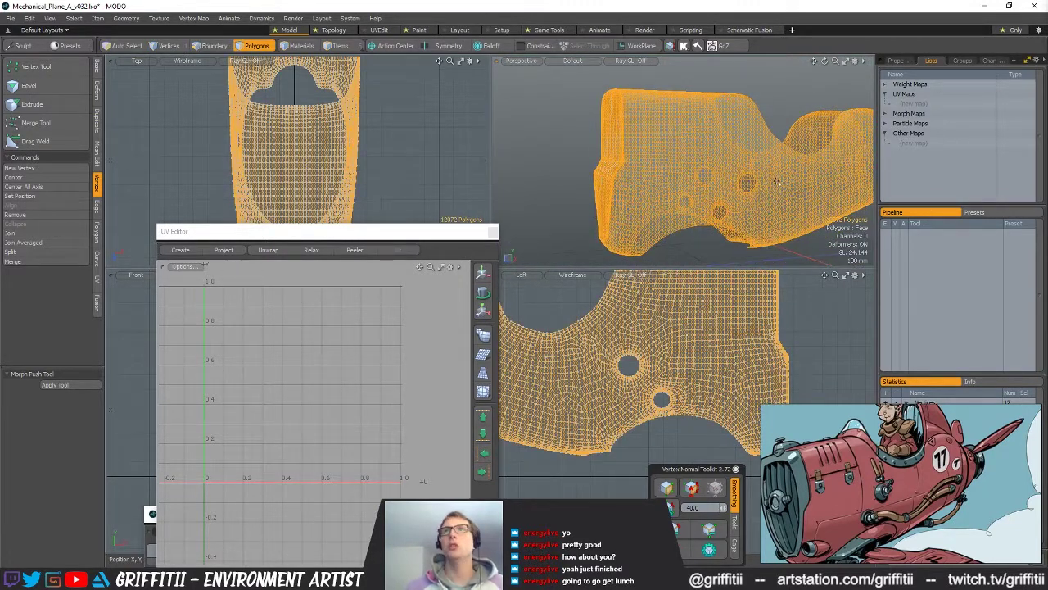
{"action": "key", "text": "Delete"}
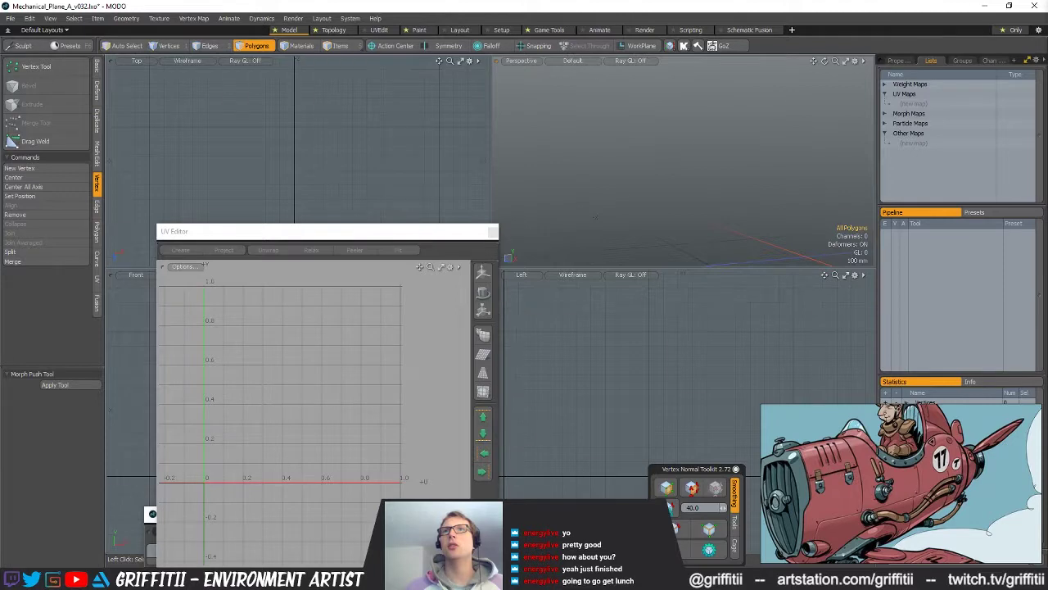
{"action": "key", "text": "u"}
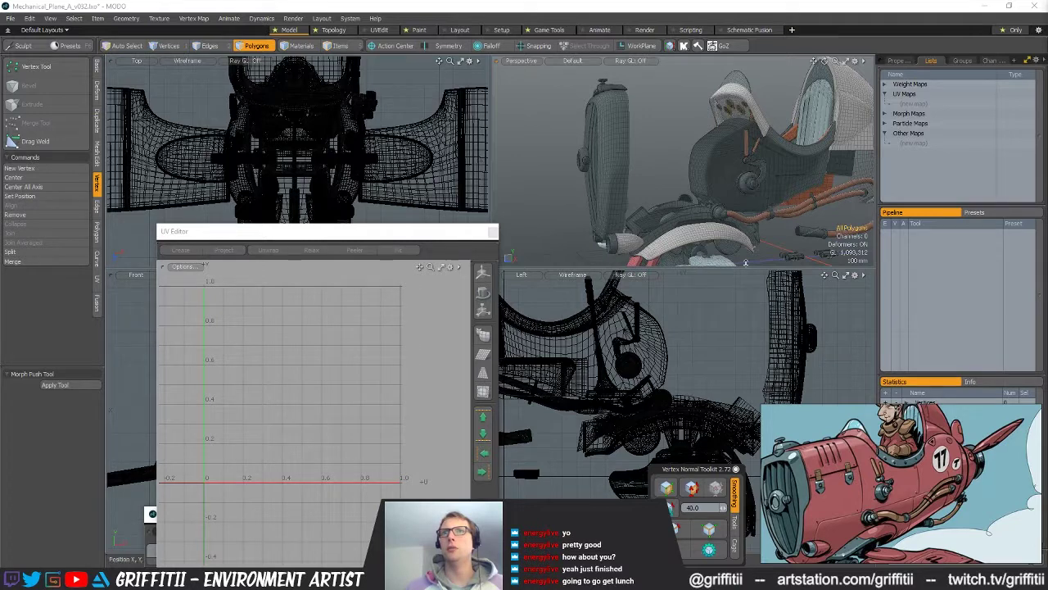
{"action": "double_click", "coordinate": [752, 187]}
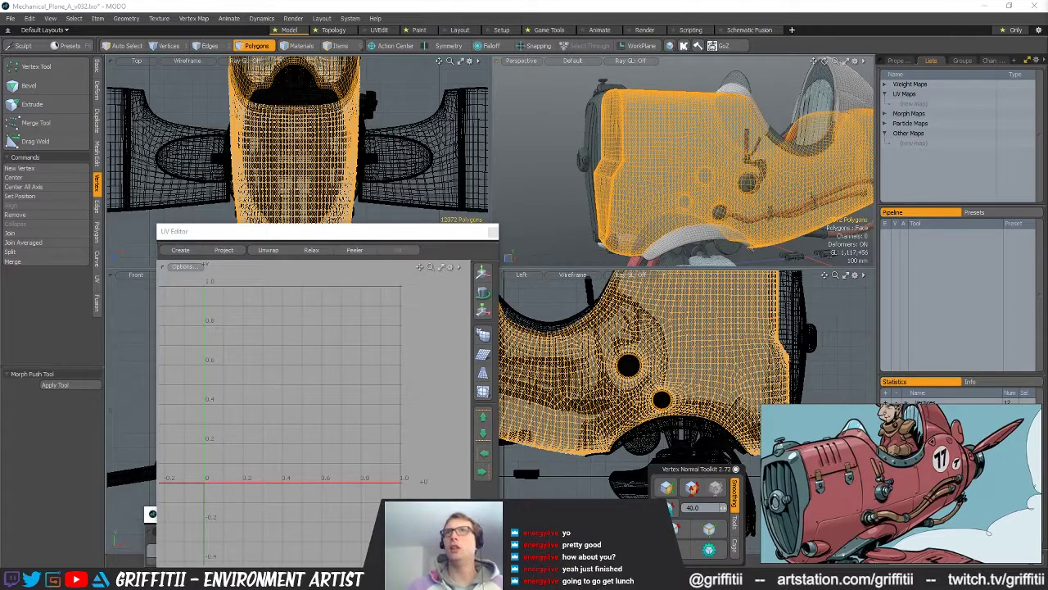
{"action": "left_click_drag", "start_coordinate": [817, 239], "coordinate": [778, 190], "text": "alt"}
{"action": "left_click", "coordinate": [766, 217]}
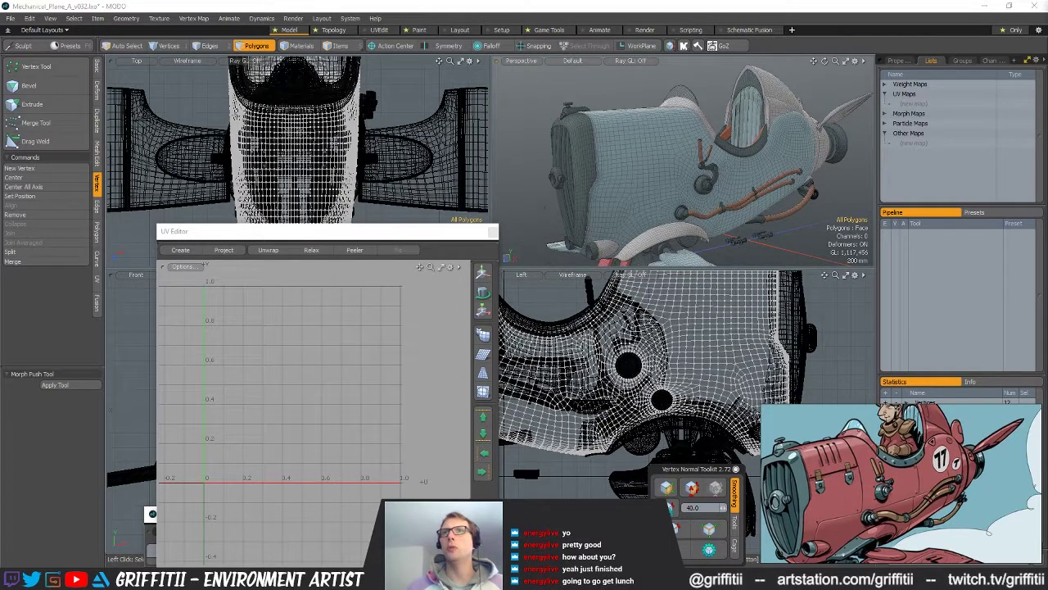
Step: Export all selected high-poly meshes as Autodesk FBX 2015, overwriting Plane_HIGH_MeshNames in the Objects folder
{"action": "key", "text": "shift"}
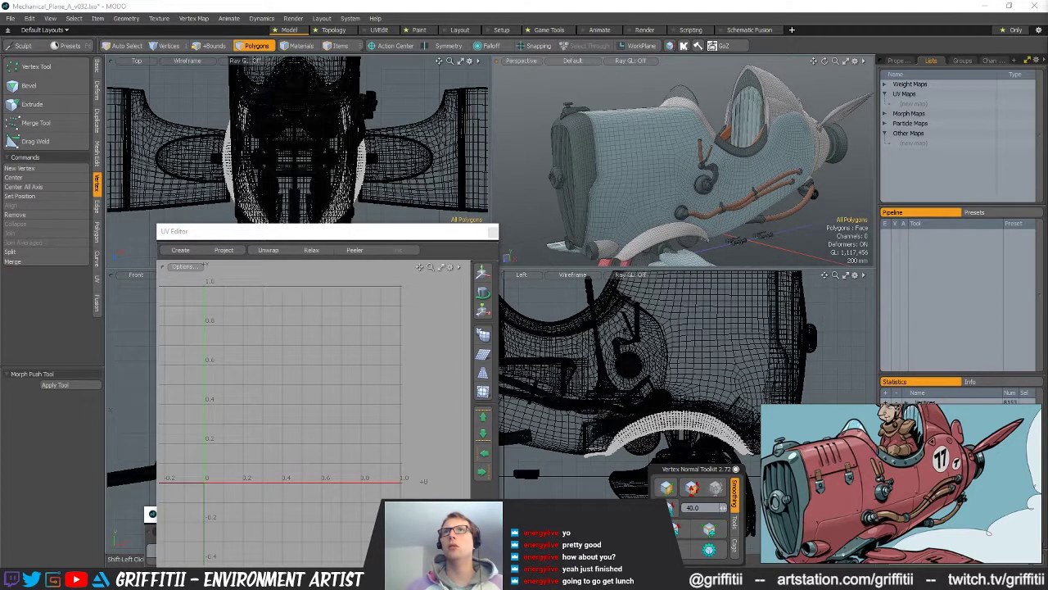
{"action": "key", "text": "ctrl+a"}
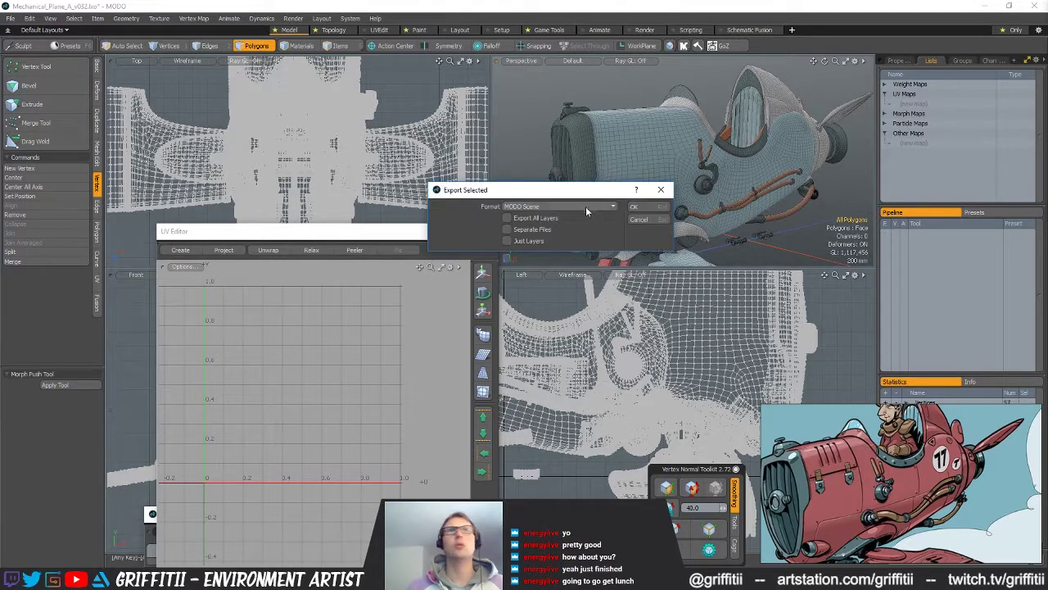
{"action": "left_click", "coordinate": [593, 208]}
{"action": "left_click", "coordinate": [603, 305]}
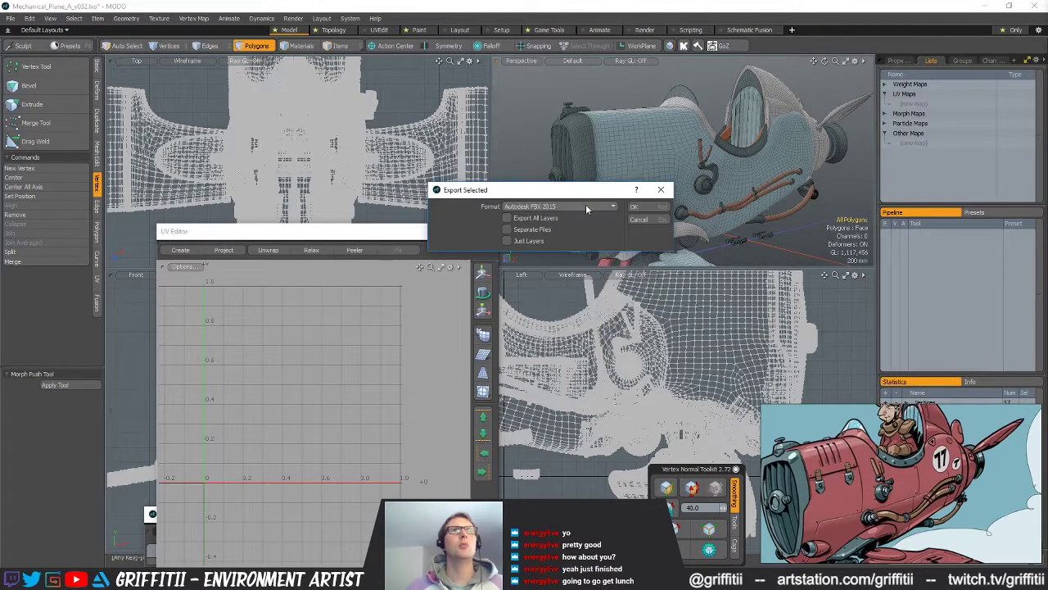
{"action": "left_click", "coordinate": [641, 205]}
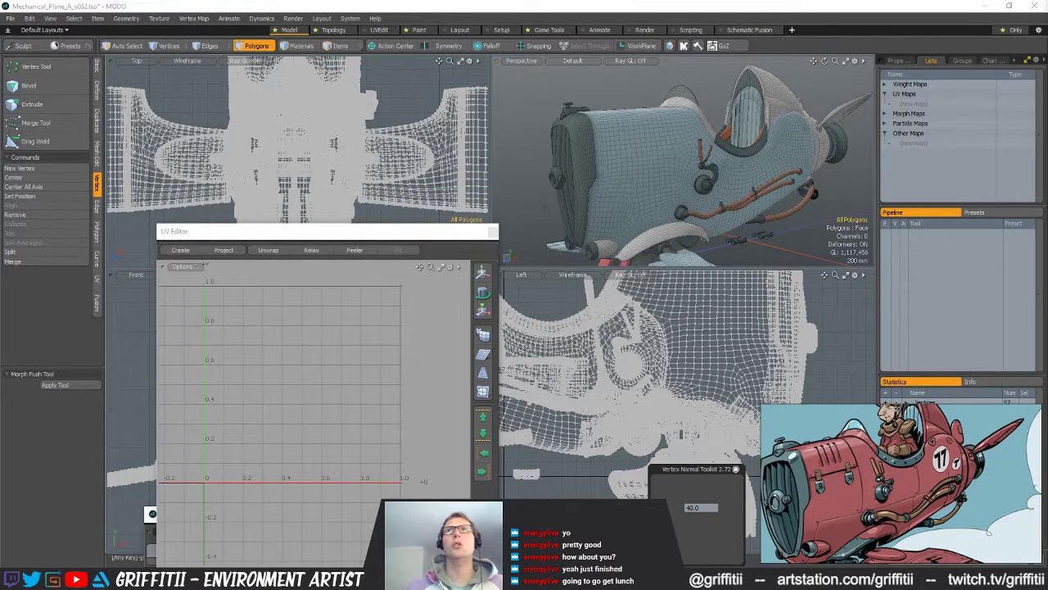
{"action": "left_click", "coordinate": [596, 206]}
{"action": "left_click", "coordinate": [880, 382]}
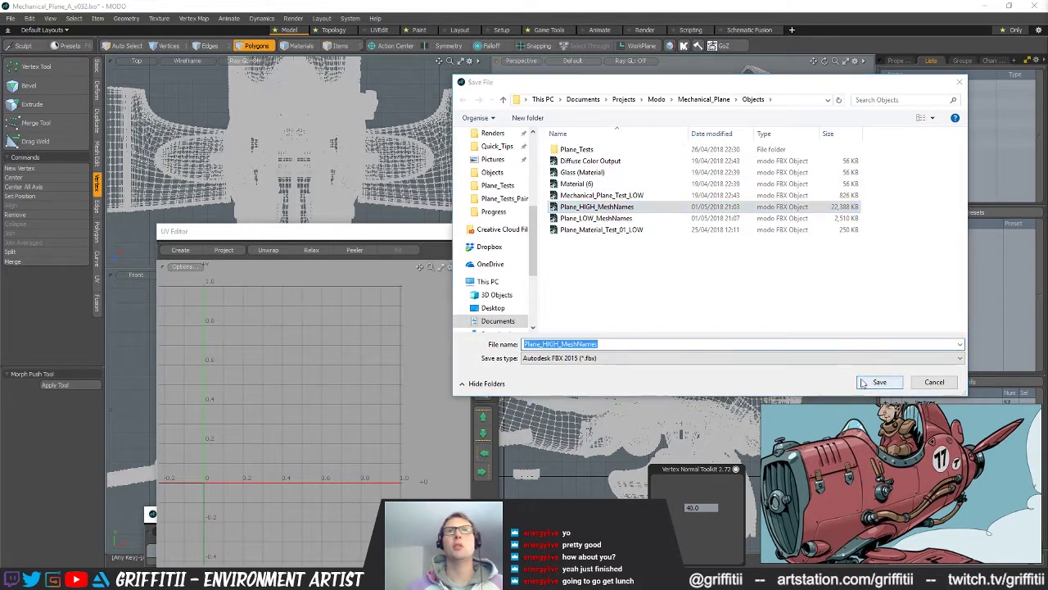
{"action": "left_click", "coordinate": [555, 292]}
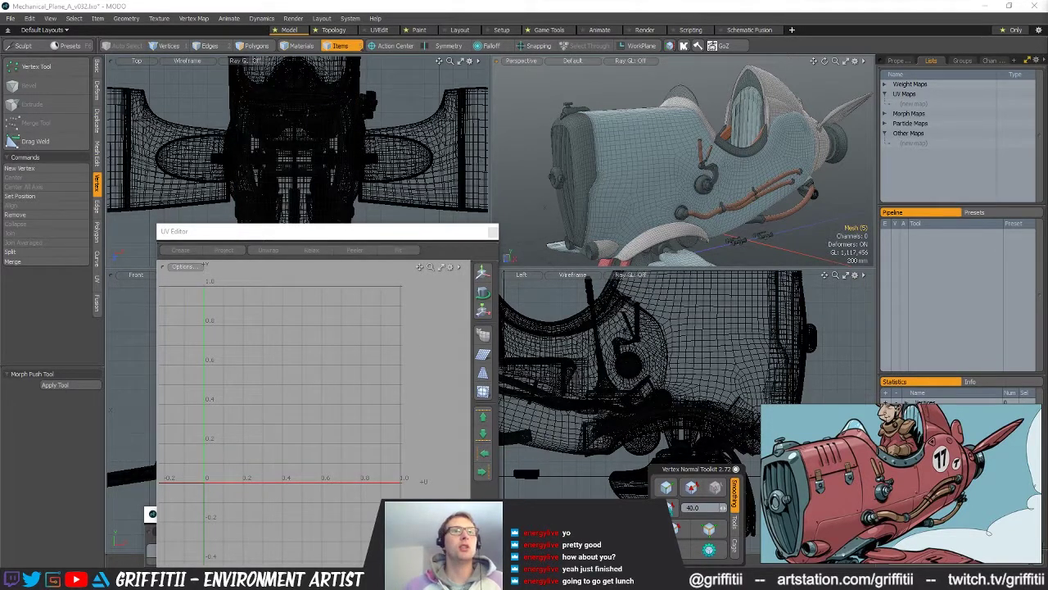
Step: Switch to Substance Painter and frame the whole textured plane from its front side
{"action": "key", "text": "alt+Tab"}
{"action": "mouse_move", "coordinate": [637, 335]}
{"action": "left_mouse_down", "text": "alt"}
{"action": "mouse_move", "coordinate": [657, 319]}
{"action": "mouse_move", "coordinate": [612, 342]}
{"action": "left_mouse_up", "text": "alt"}
{"action": "middle_click_drag", "start_coordinate": [612, 342], "coordinate": [553, 329], "text": "alt"}
{"action": "right_click_drag", "start_coordinate": [553, 329], "coordinate": [486, 325], "text": "alt"}
{"action": "middle_click_drag", "start_coordinate": [487, 325], "coordinate": [502, 347], "text": "alt"}
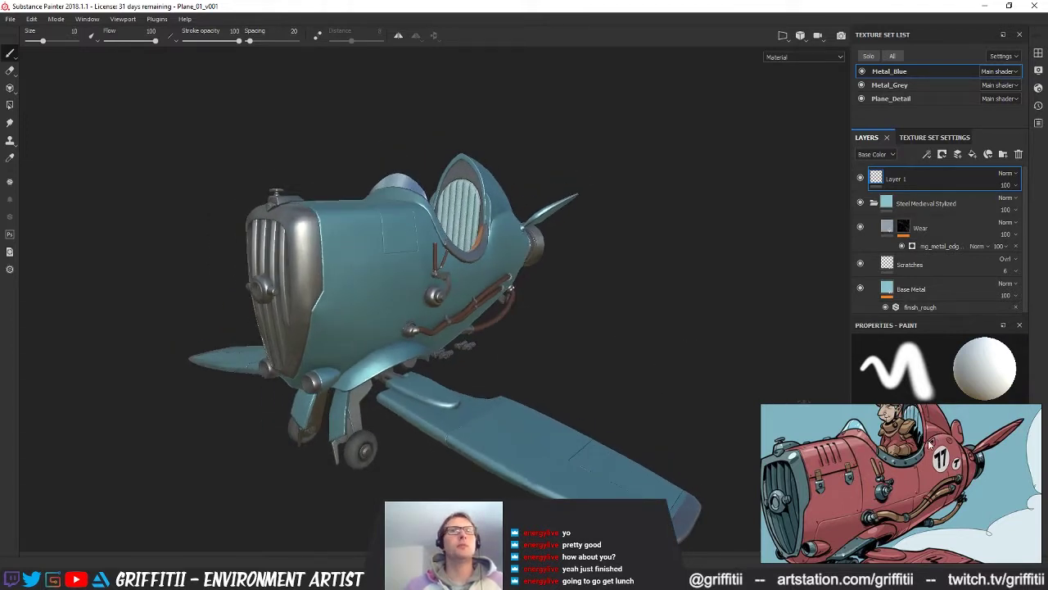
Step: Move the reference image clear of the brush properties, zoom it out, shrink its frame and recentre the picture
{"action": "mouse_move", "coordinate": [972, 449]}
{"action": "left_mouse_down"}
{"action": "mouse_move", "coordinate": [416, 392]}
{"action": "mouse_move", "coordinate": [211, 453]}
{"action": "left_mouse_up"}
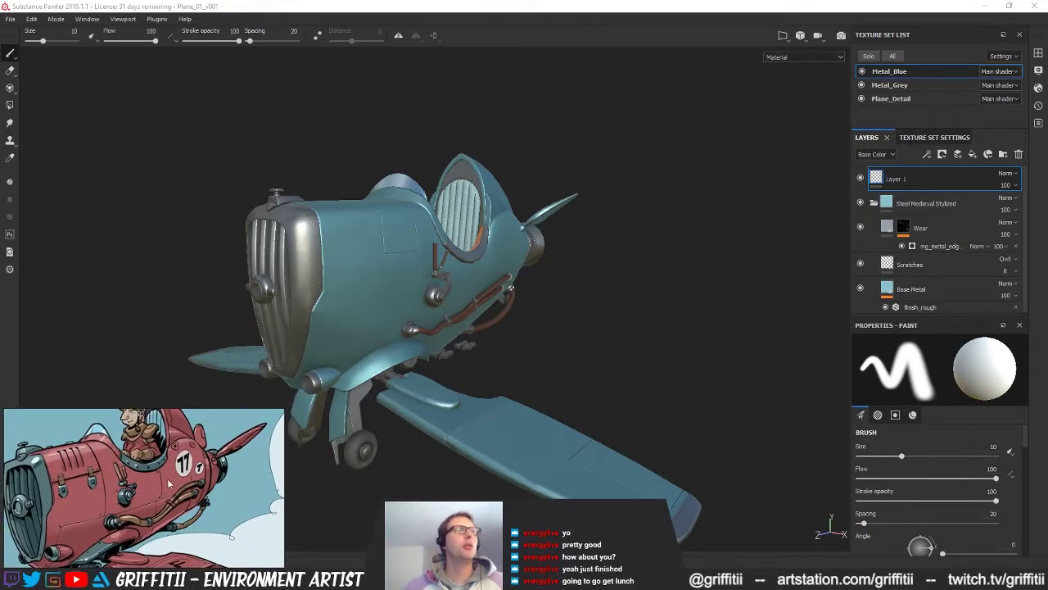
{"action": "scroll", "coordinate": [164, 473], "scroll_direction": "down", "scroll_amount": 3}
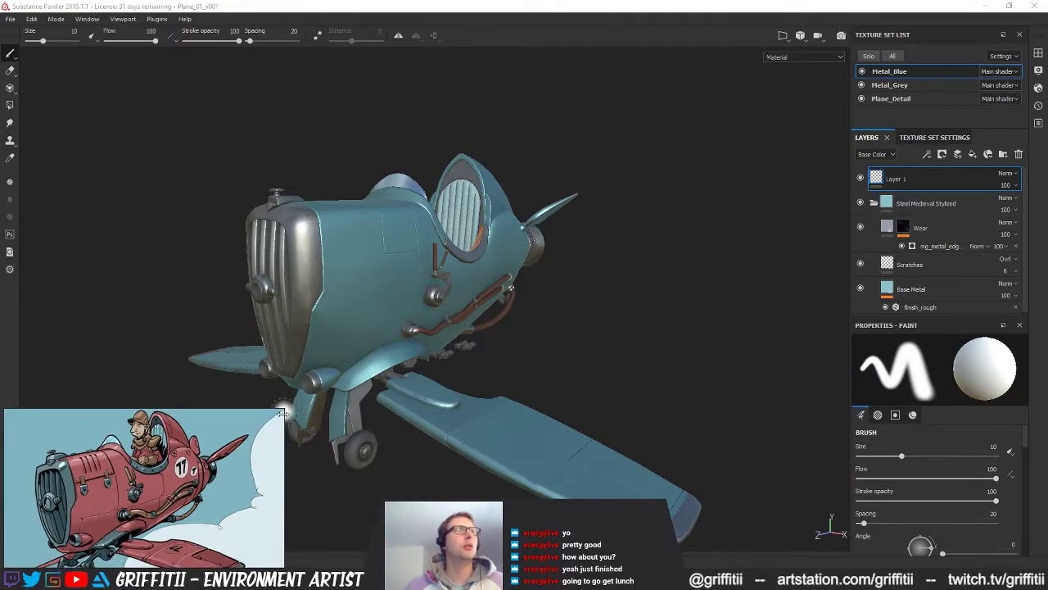
{"action": "left_click_drag", "start_coordinate": [281, 408], "coordinate": [240, 426]}
{"action": "mouse_move", "coordinate": [152, 504]}
{"action": "left_mouse_down"}
{"action": "mouse_move", "coordinate": [131, 498]}
{"action": "mouse_move", "coordinate": [164, 508]}
{"action": "mouse_move", "coordinate": [148, 508]}
{"action": "left_mouse_up"}
{"action": "middle_click_drag", "start_coordinate": [148, 508], "coordinate": [140, 486]}
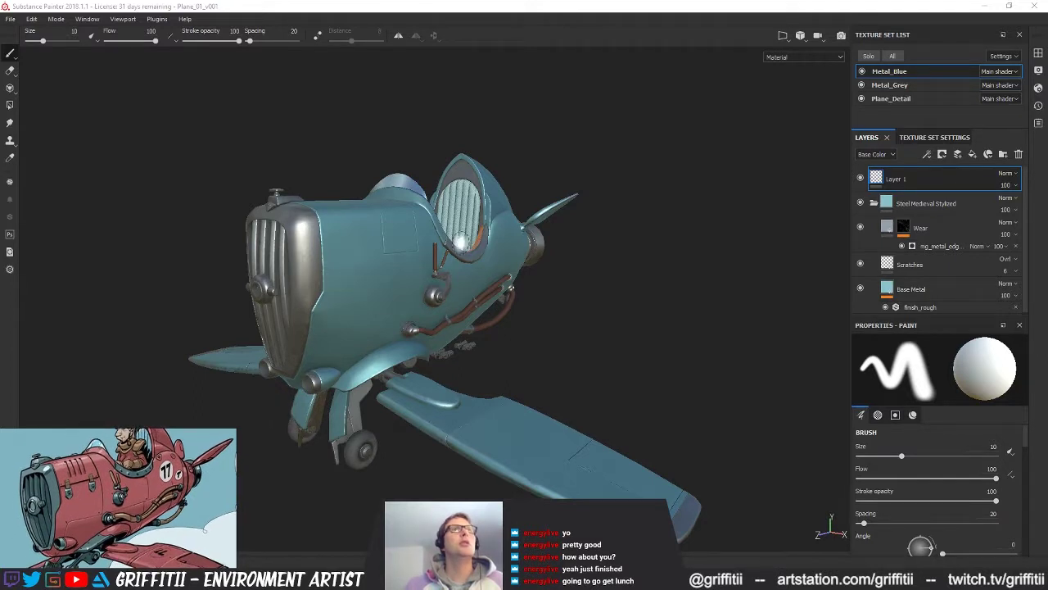
Step: Open the mesh map baking settings for Metal_Blue and load Plane_HIGH_MeshNames from the Objects folder as the high definition mesh
{"action": "middle_click_drag", "start_coordinate": [451, 248], "coordinate": [481, 207], "text": "alt"}
{"action": "left_click_drag", "start_coordinate": [481, 208], "coordinate": [468, 171], "text": "alt"}
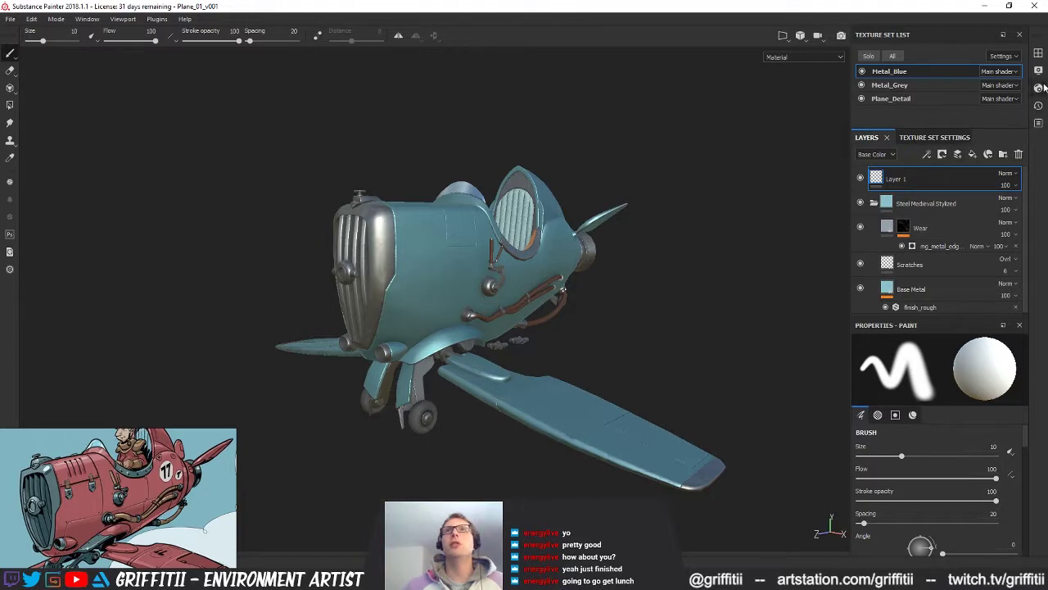
{"action": "left_click", "coordinate": [934, 139]}
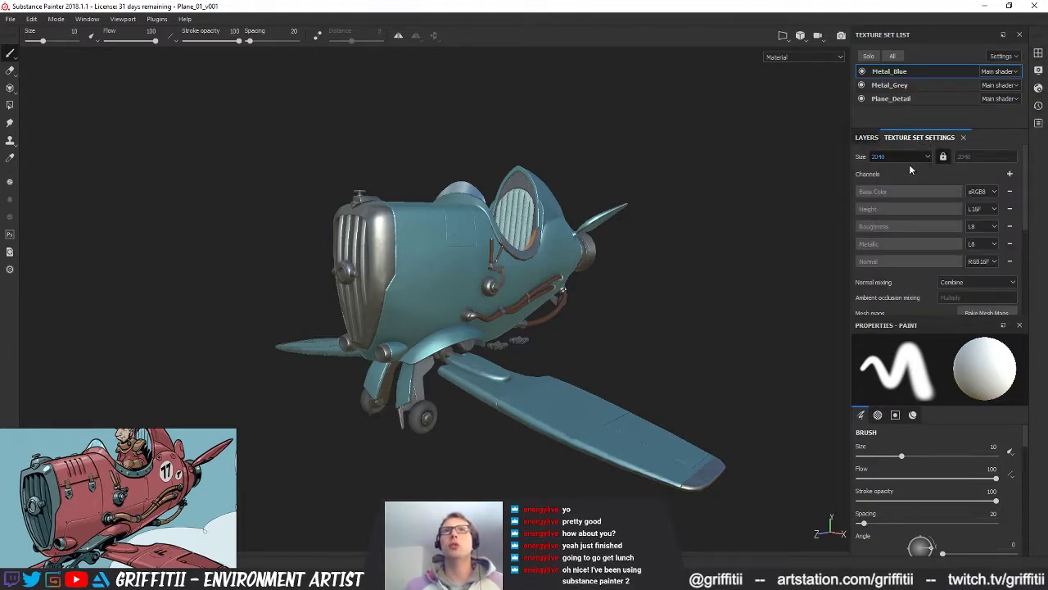
{"action": "scroll", "coordinate": [993, 281], "scroll_direction": "down", "scroll_amount": 2}
{"action": "scroll", "coordinate": [993, 281], "scroll_direction": "down", "scroll_amount": 1}
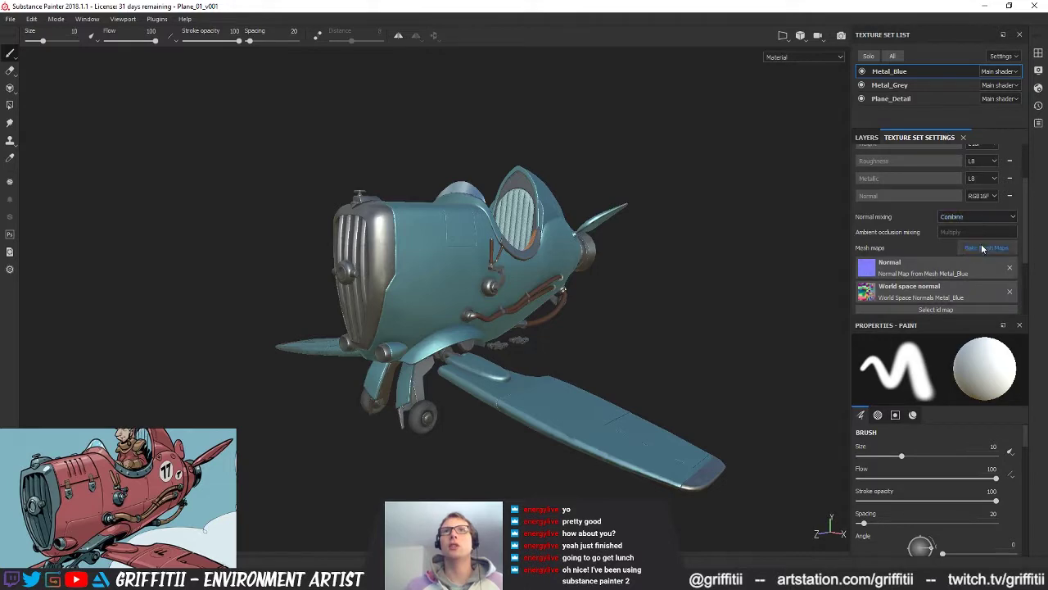
{"action": "left_click", "coordinate": [985, 249]}
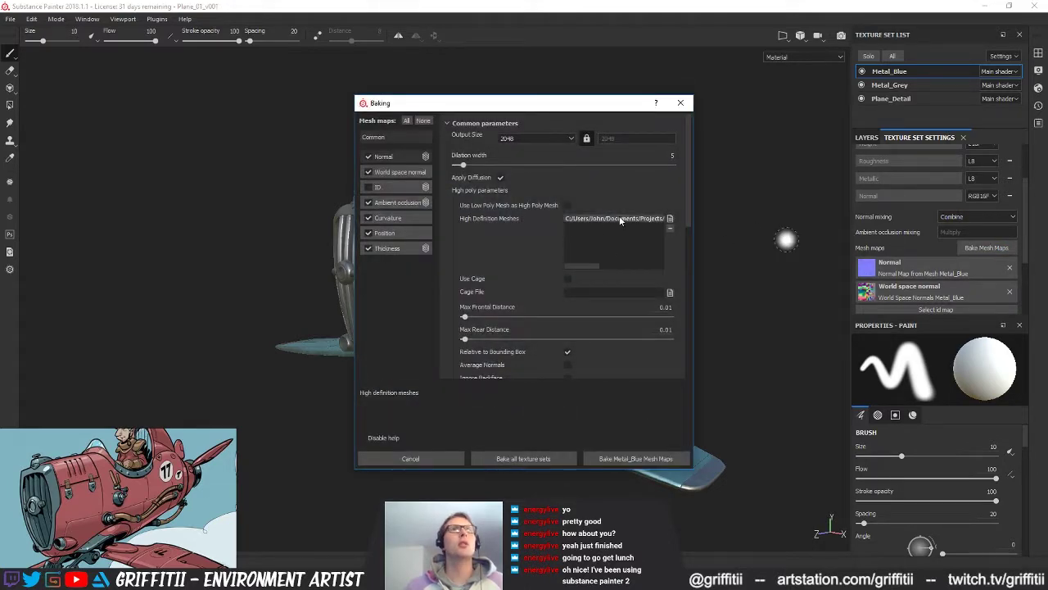
{"action": "left_click", "coordinate": [670, 218]}
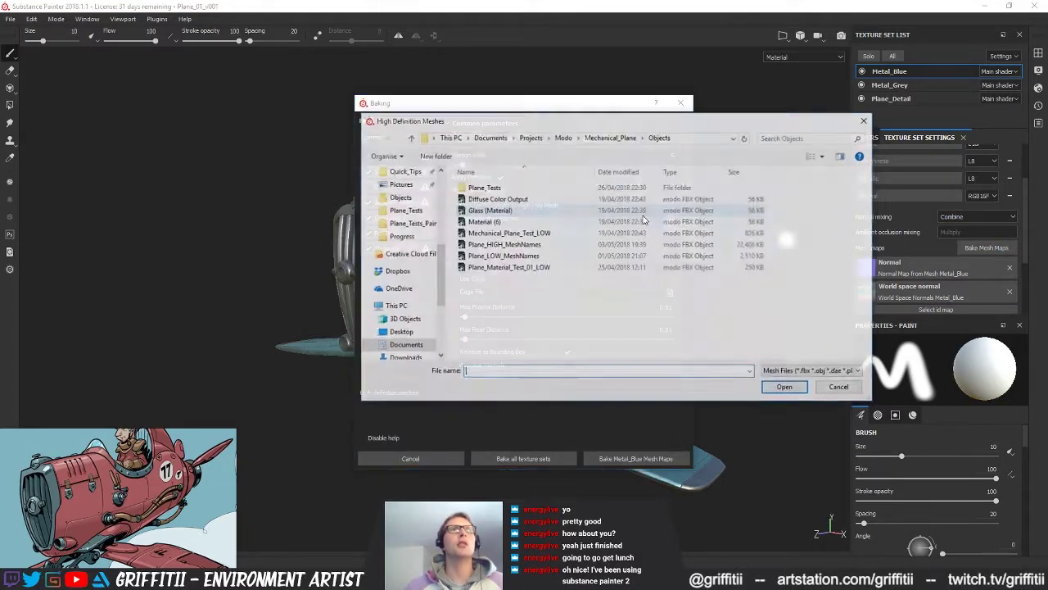
{"action": "left_click", "coordinate": [513, 245]}
{"action": "left_click", "coordinate": [778, 388]}
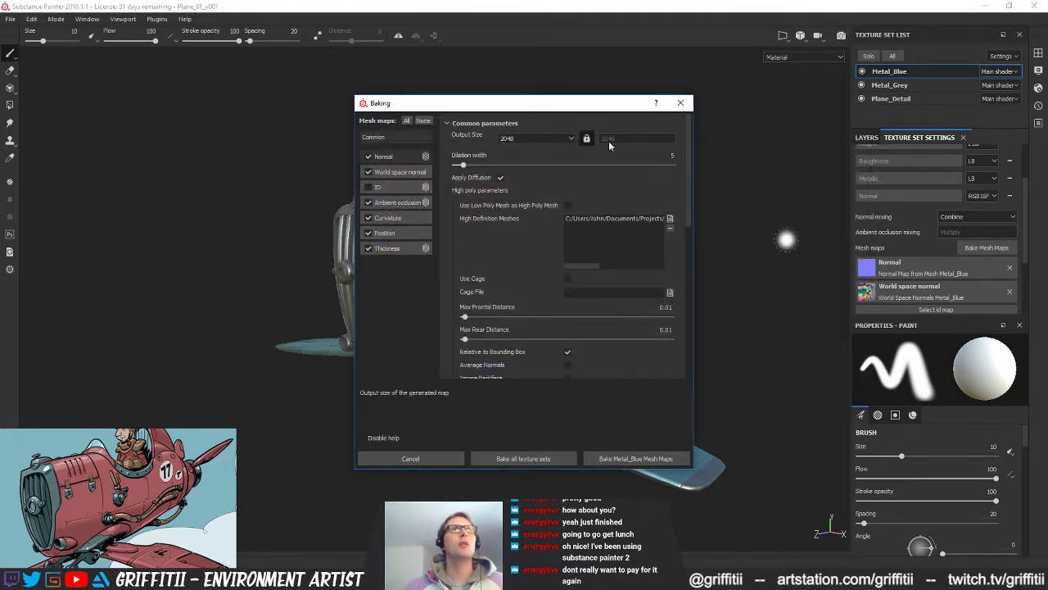
Step: Review the common baking parameters and bake the Metal_Blue mesh maps
{"action": "scroll", "coordinate": [650, 353], "scroll_direction": "down", "scroll_amount": 1}
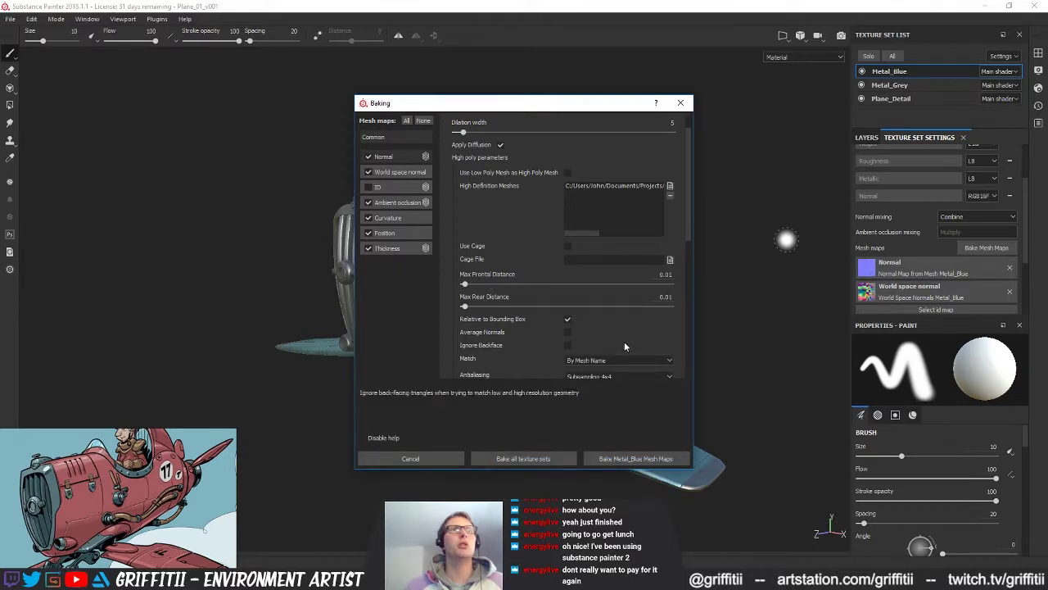
{"action": "scroll", "coordinate": [654, 347], "scroll_direction": "down", "scroll_amount": 2}
{"action": "scroll", "coordinate": [653, 346], "scroll_direction": "down", "scroll_amount": 1}
{"action": "scroll", "coordinate": [654, 347], "scroll_direction": "up", "scroll_amount": 2}
{"action": "left_click", "coordinate": [633, 460]}
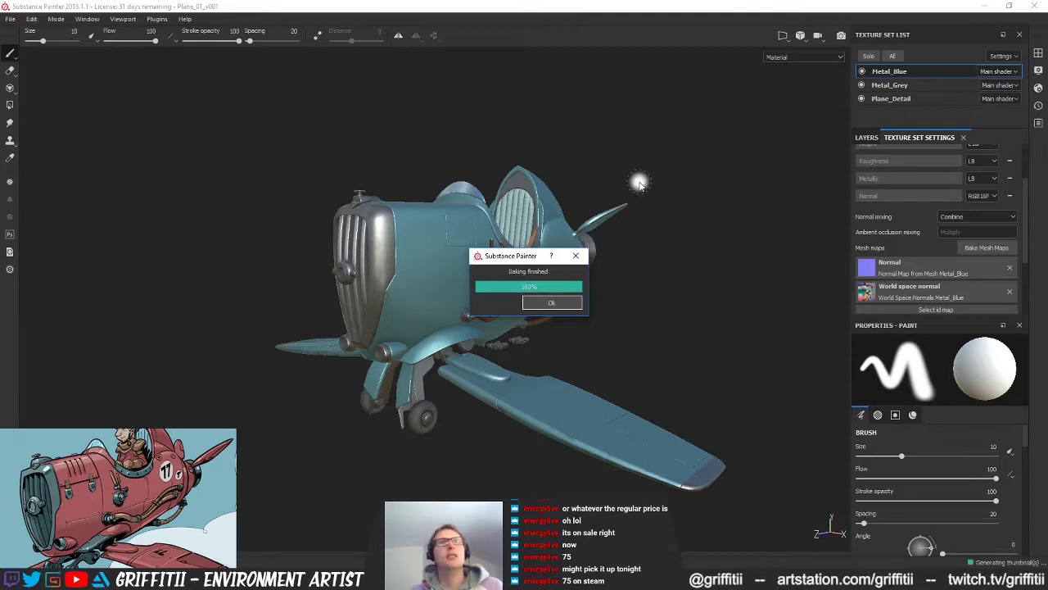
Step: Examine the newly baked body corners, nose and side of the plane from several angles and distances
{"action": "left_click_drag", "start_coordinate": [637, 276], "coordinate": [579, 277], "text": "alt"}
{"action": "right_click_drag", "start_coordinate": [579, 278], "coordinate": [748, 277], "text": "alt"}
{"action": "left_click_drag", "start_coordinate": [669, 290], "coordinate": [631, 274], "text": "alt"}
{"action": "right_click_drag", "start_coordinate": [482, 286], "coordinate": [748, 320], "text": "alt"}
{"action": "left_click_drag", "start_coordinate": [524, 312], "coordinate": [402, 306], "text": "alt"}
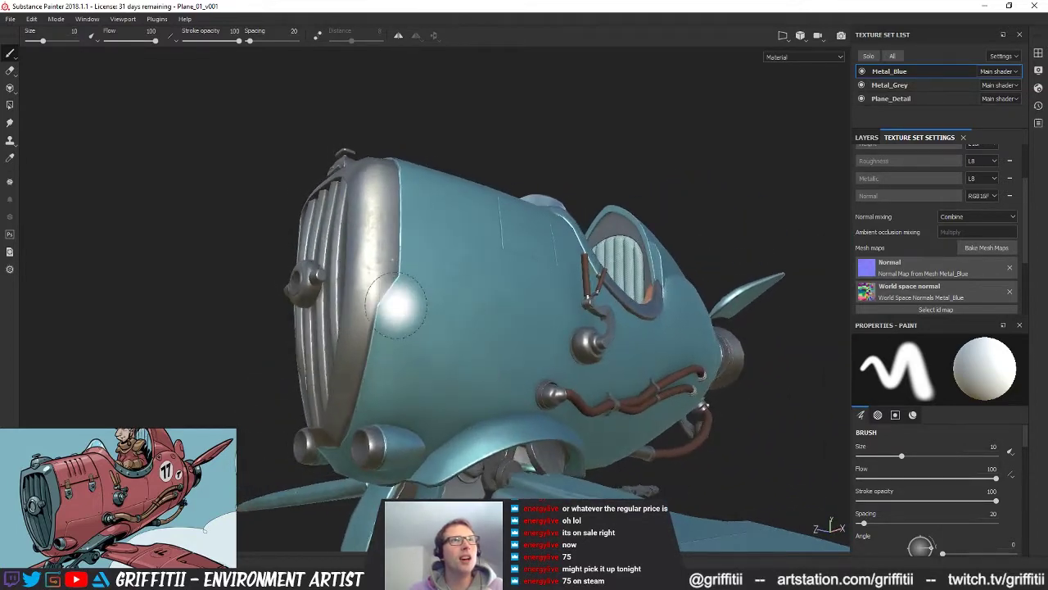
{"action": "right_click_drag", "start_coordinate": [402, 306], "coordinate": [957, 341], "text": "alt"}
{"action": "mouse_move", "coordinate": [573, 299]}
{"action": "right_mouse_down", "text": "shift"}
{"action": "mouse_move", "coordinate": [540, 298]}
{"action": "mouse_move", "coordinate": [590, 299]}
{"action": "mouse_move", "coordinate": [557, 303]}
{"action": "right_mouse_up", "text": "shift"}
{"action": "left_click_drag", "start_coordinate": [596, 316], "coordinate": [611, 339], "text": "alt"}
{"action": "right_click_drag", "start_coordinate": [611, 339], "coordinate": [141, 280], "text": "alt"}
{"action": "left_click_drag", "start_coordinate": [141, 280], "coordinate": [262, 300], "text": "alt"}
{"action": "left_click_drag", "start_coordinate": [508, 278], "coordinate": [426, 270], "text": "alt"}
{"action": "middle_click_drag", "start_coordinate": [426, 271], "coordinate": [455, 197], "text": "alt"}
{"action": "right_click_drag", "start_coordinate": [456, 196], "coordinate": [515, 270], "text": "alt"}
{"action": "mouse_move", "coordinate": [731, 273]}
{"action": "right_mouse_down", "text": "shift"}
{"action": "mouse_move", "coordinate": [757, 265]}
{"action": "mouse_move", "coordinate": [721, 268]}
{"action": "mouse_move", "coordinate": [750, 264]}
{"action": "mouse_move", "coordinate": [740, 265]}
{"action": "right_mouse_up", "text": "shift"}
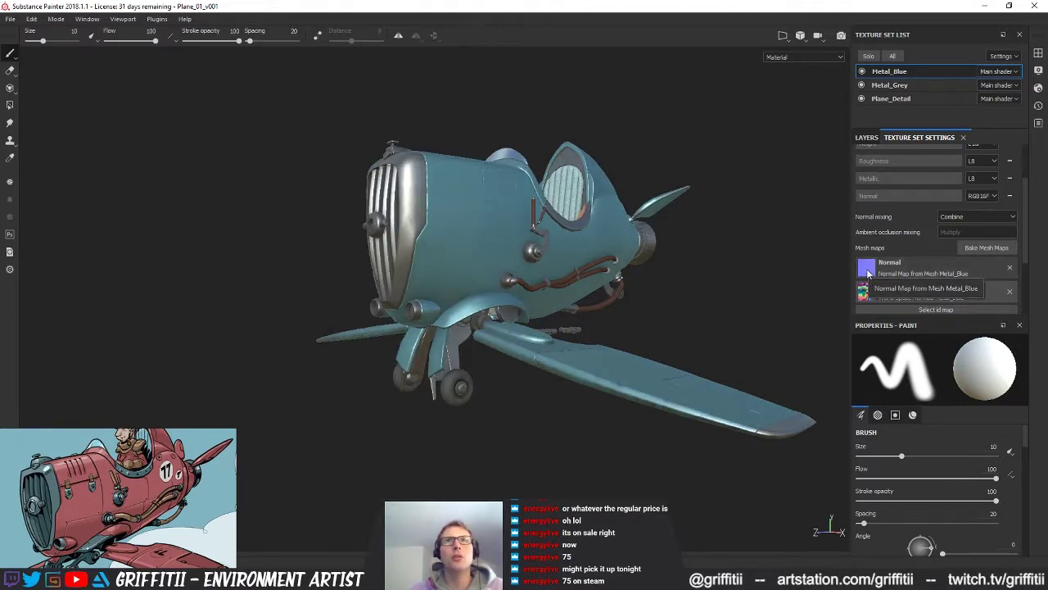
{"action": "mouse_move", "coordinate": [586, 261]}
{"action": "left_mouse_down", "text": "alt"}
{"action": "mouse_move", "coordinate": [557, 253]}
{"action": "mouse_move", "coordinate": [641, 230]}
{"action": "mouse_move", "coordinate": [601, 214]}
{"action": "mouse_move", "coordinate": [542, 444]}
{"action": "mouse_move", "coordinate": [536, 297]}
{"action": "mouse_move", "coordinate": [604, 306]}
{"action": "mouse_move", "coordinate": [599, 284]}
{"action": "mouse_move", "coordinate": [571, 318]}
{"action": "mouse_move", "coordinate": [459, 291]}
{"action": "left_mouse_up", "text": "alt"}
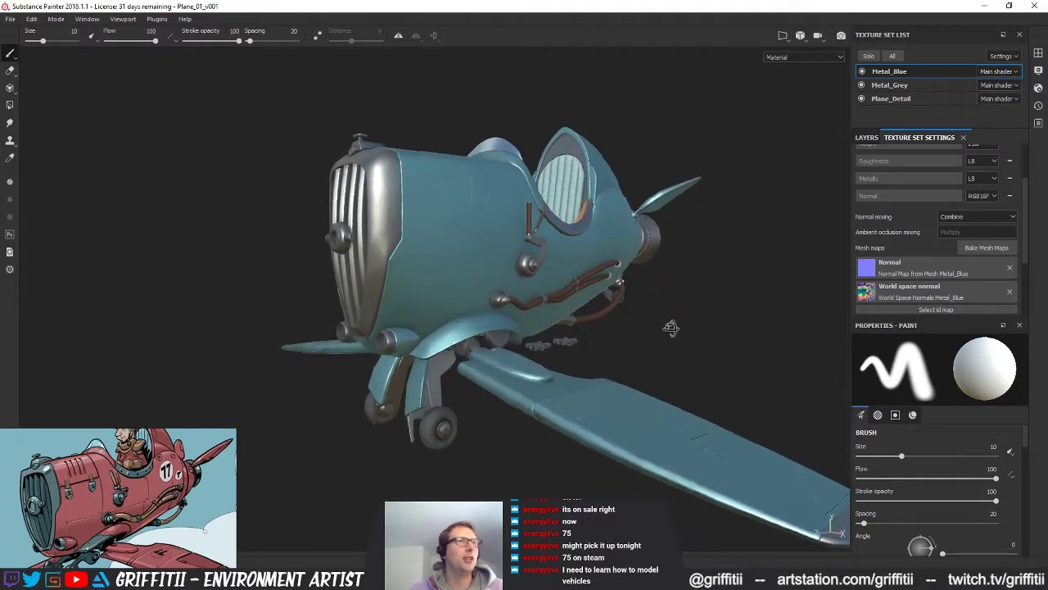
{"action": "mouse_move", "coordinate": [664, 281]}
{"action": "left_mouse_down", "text": "alt"}
{"action": "mouse_move", "coordinate": [649, 273]}
{"action": "mouse_move", "coordinate": [602, 288]}
{"action": "mouse_move", "coordinate": [577, 276]}
{"action": "mouse_move", "coordinate": [612, 305]}
{"action": "mouse_move", "coordinate": [569, 298]}
{"action": "mouse_move", "coordinate": [608, 287]}
{"action": "left_mouse_up", "text": "alt"}
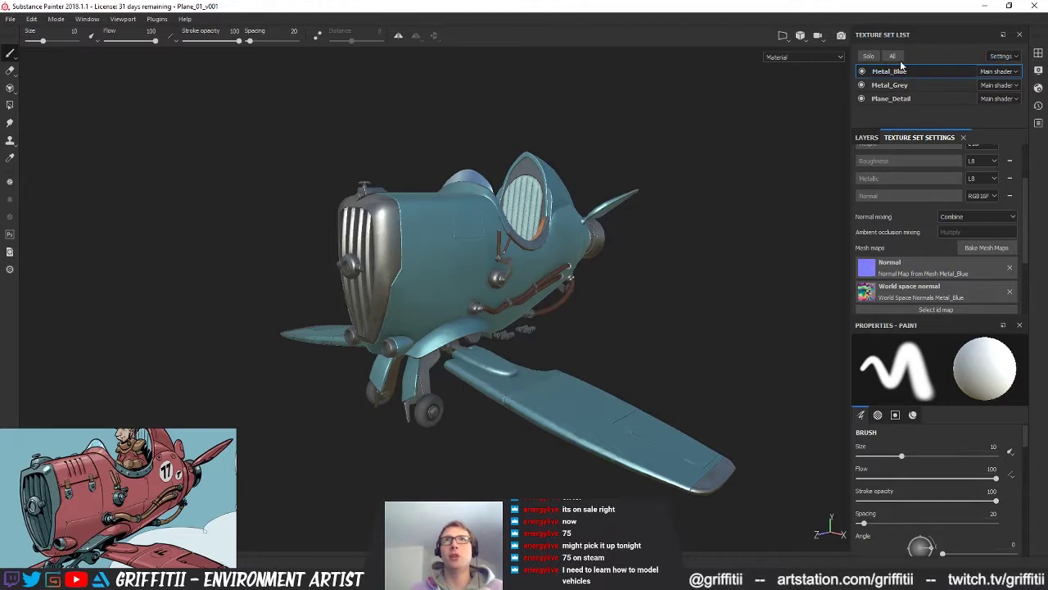
Step: Isolate the Metal_Blue texture set on the plane and restore the display of all texture sets
{"action": "left_click", "coordinate": [868, 57]}
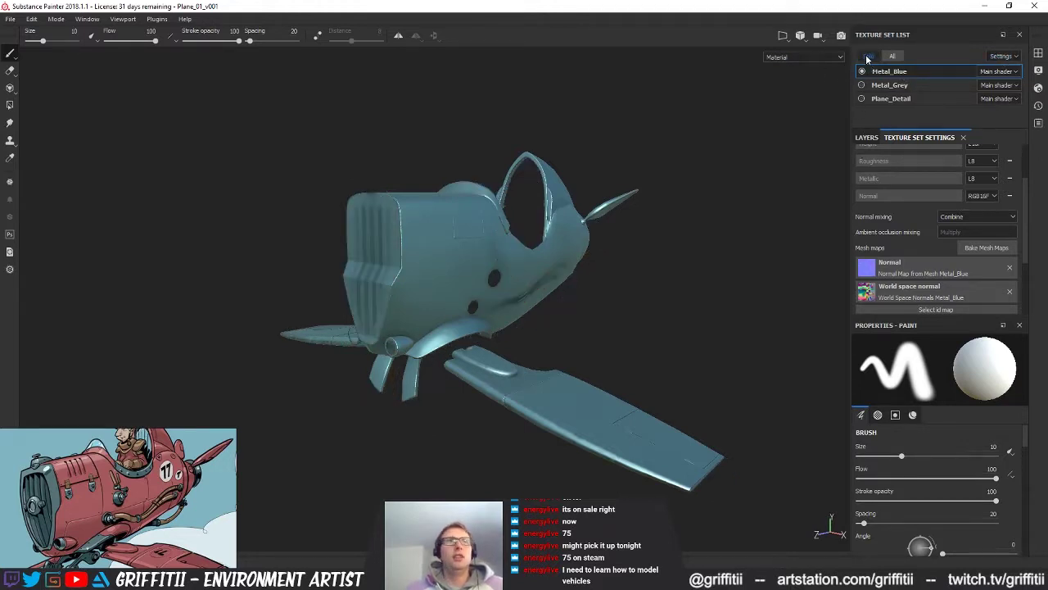
{"action": "left_click", "coordinate": [868, 57]}
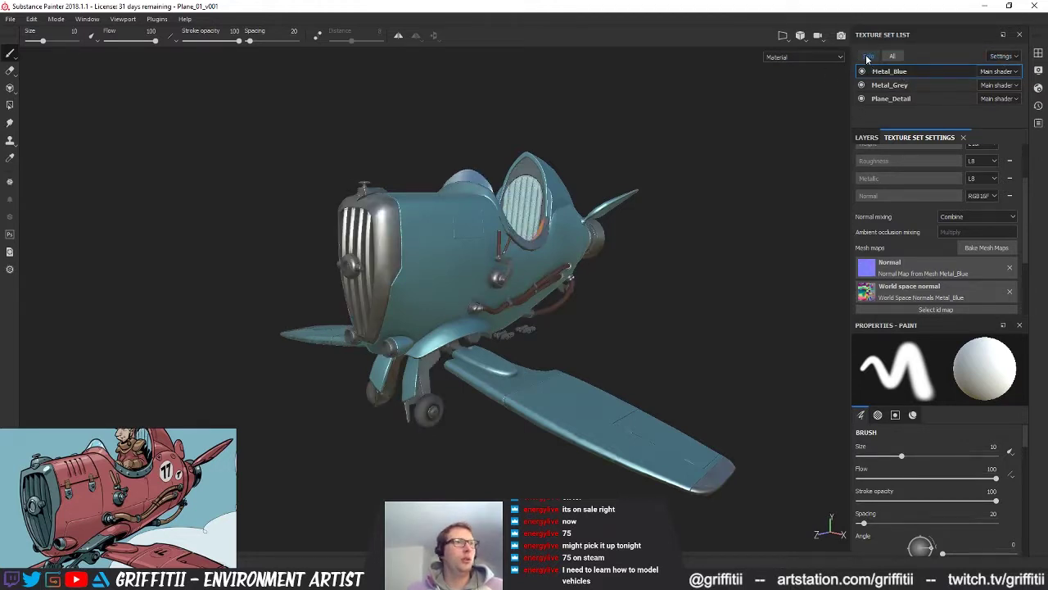
{"action": "left_click_drag", "start_coordinate": [654, 174], "coordinate": [563, 180], "text": "alt"}
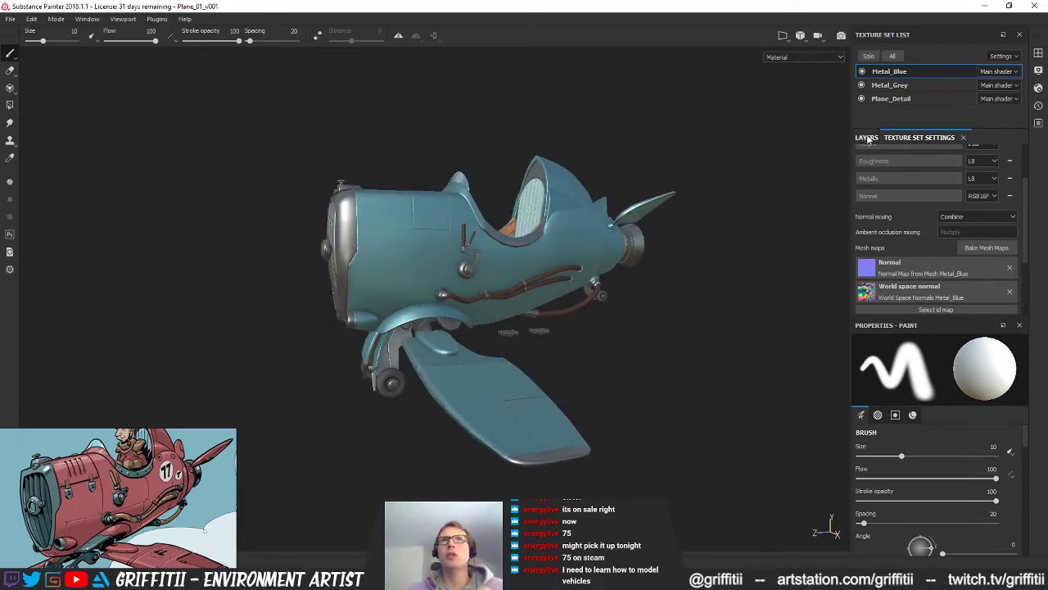
Step: Check the Metal_Blue mesh map list and examine the world space normal and ambient occlusion maps on the model, including the undercarriage
{"action": "scroll", "coordinate": [907, 267], "scroll_direction": "down", "scroll_amount": 3}
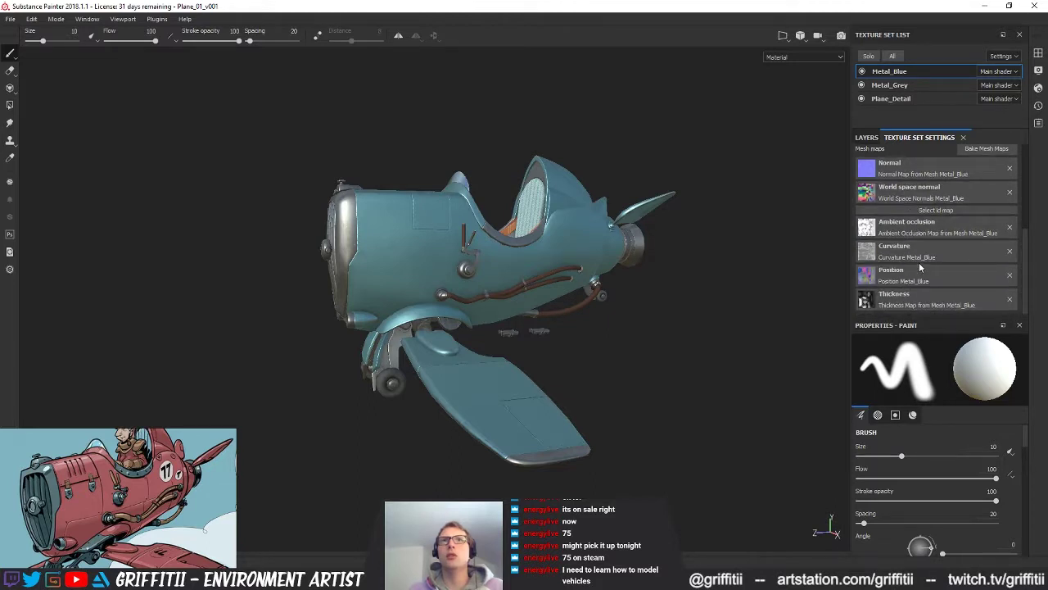
{"action": "scroll", "coordinate": [919, 262], "scroll_direction": "up", "scroll_amount": 1}
{"action": "left_click_drag", "start_coordinate": [640, 299], "coordinate": [722, 319], "text": "alt"}
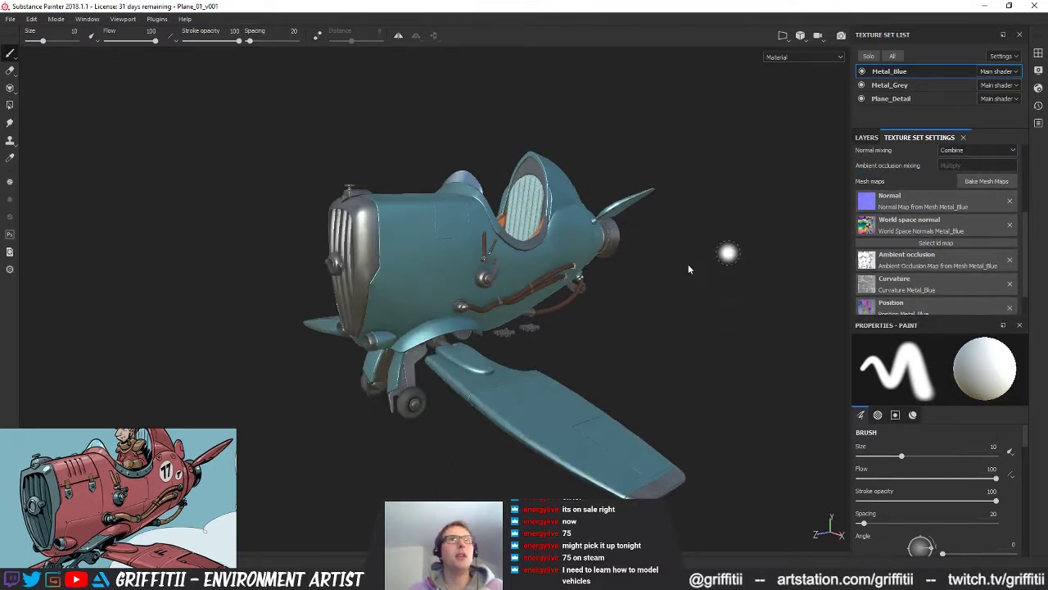
{"action": "key", "text": "b"}
{"action": "mouse_move", "coordinate": [686, 261]}
{"action": "left_mouse_down", "text": "alt"}
{"action": "mouse_move", "coordinate": [662, 276]}
{"action": "mouse_move", "coordinate": [709, 276]}
{"action": "mouse_move", "coordinate": [677, 274]}
{"action": "left_mouse_up", "text": "alt"}
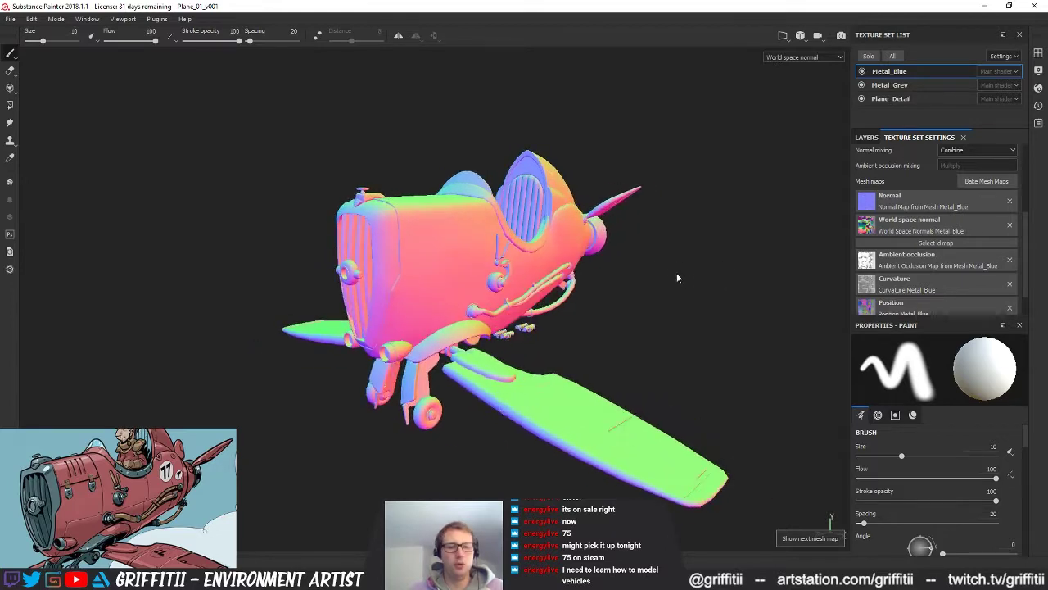
{"action": "key", "text": "b"}
{"action": "key", "text": "b"}
{"action": "left_click_drag", "start_coordinate": [639, 271], "coordinate": [662, 333], "text": "alt"}
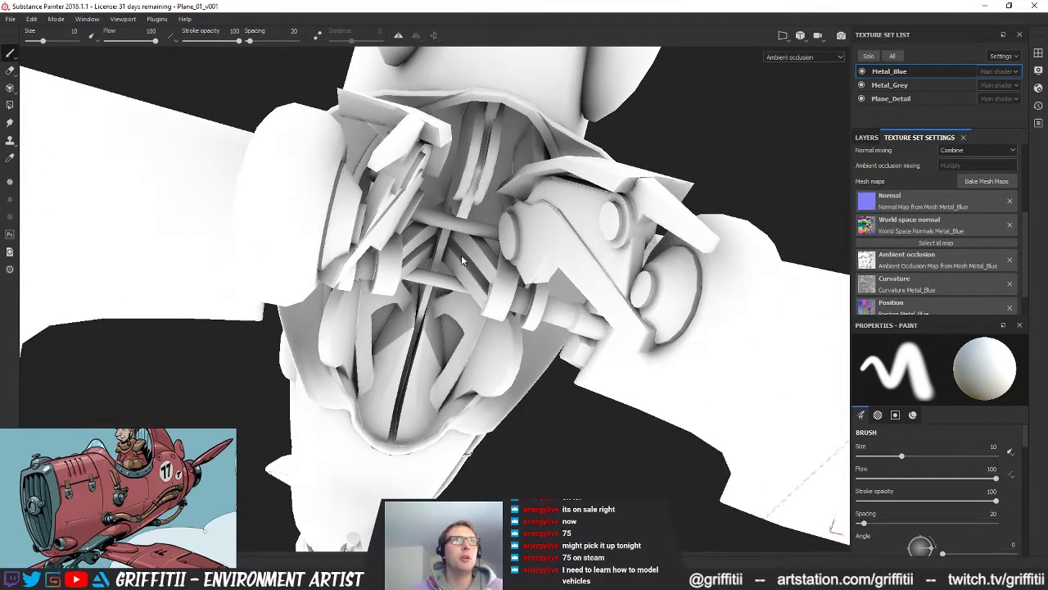
{"action": "left_click_drag", "start_coordinate": [483, 270], "coordinate": [457, 367], "text": "alt"}
{"action": "left_click_drag", "start_coordinate": [475, 370], "coordinate": [668, 357], "text": "alt"}
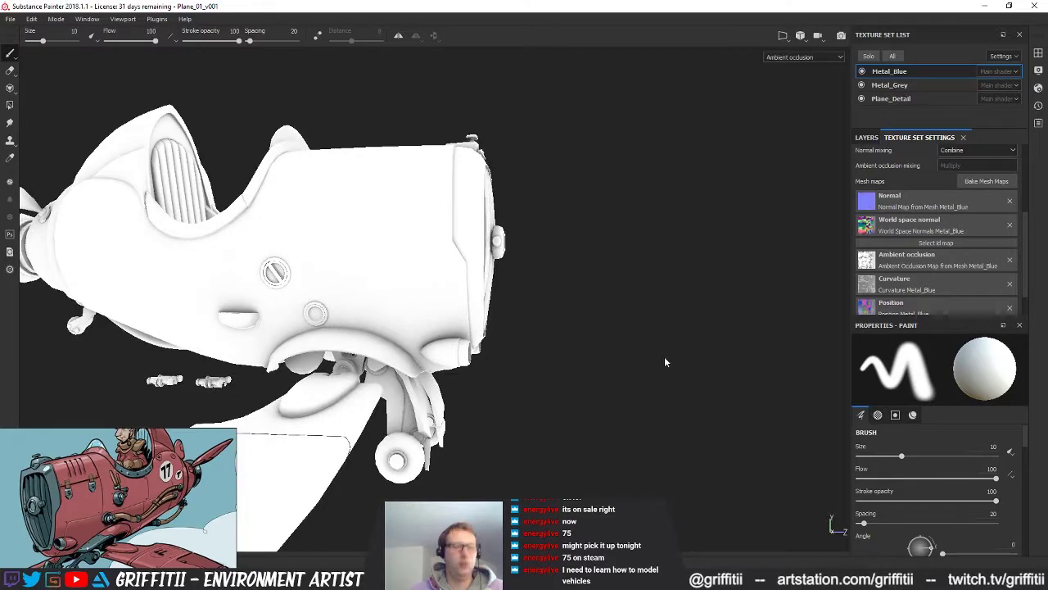
Step: Examine the curvature, position, thickness, normal and world space normal mesh maps on the whole plane
{"action": "key", "text": "b"}
{"action": "left_click_drag", "start_coordinate": [545, 319], "coordinate": [377, 322], "text": "alt"}
{"action": "key", "text": "b"}
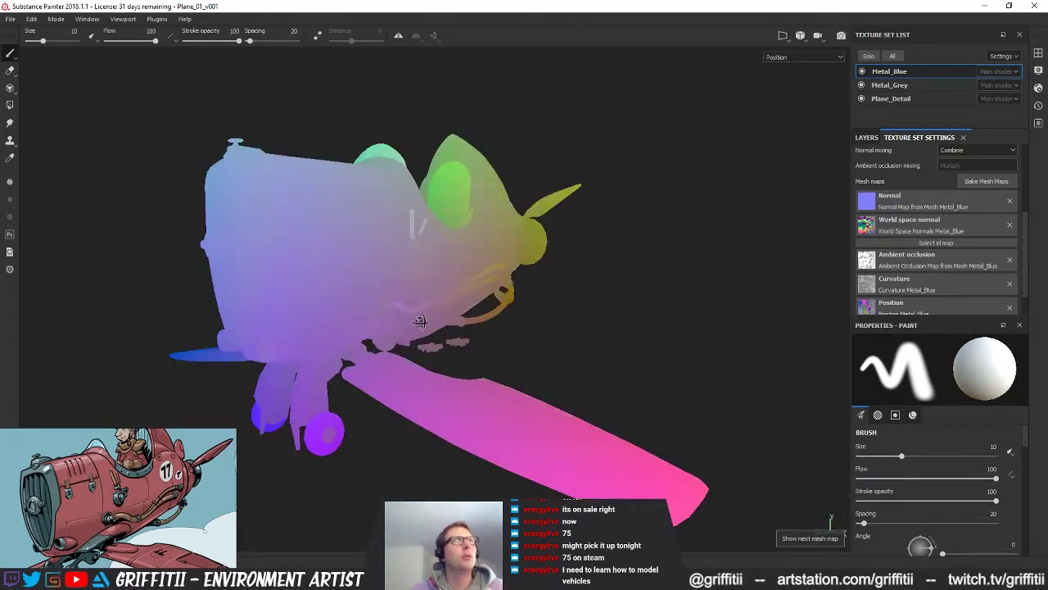
{"action": "key", "text": "b"}
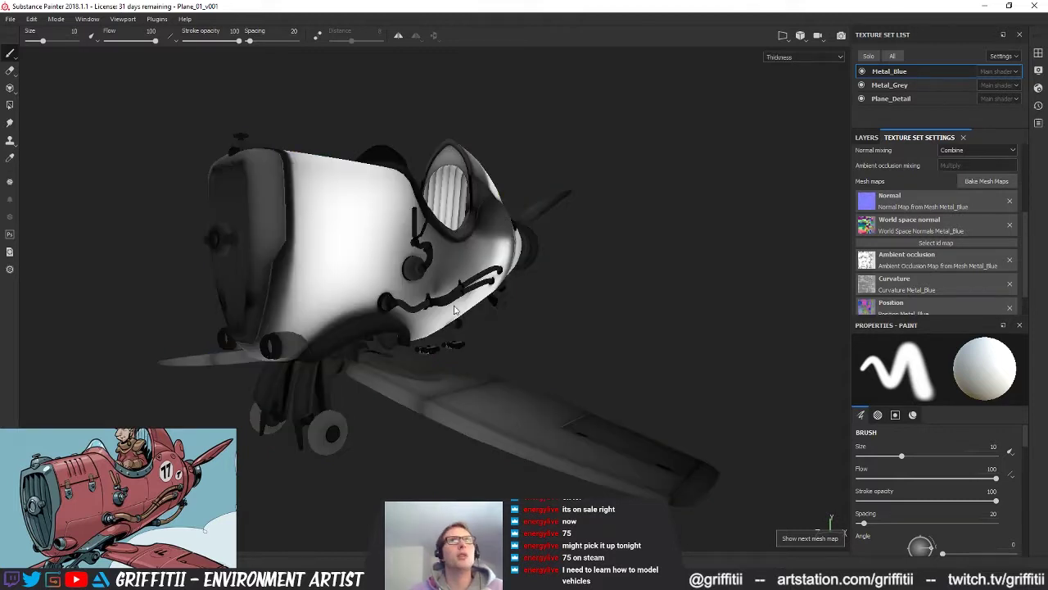
{"action": "left_click_drag", "start_coordinate": [437, 314], "coordinate": [450, 200], "text": "alt"}
{"action": "key", "text": "b"}
{"action": "left_click_drag", "start_coordinate": [430, 313], "coordinate": [352, 289], "text": "alt"}
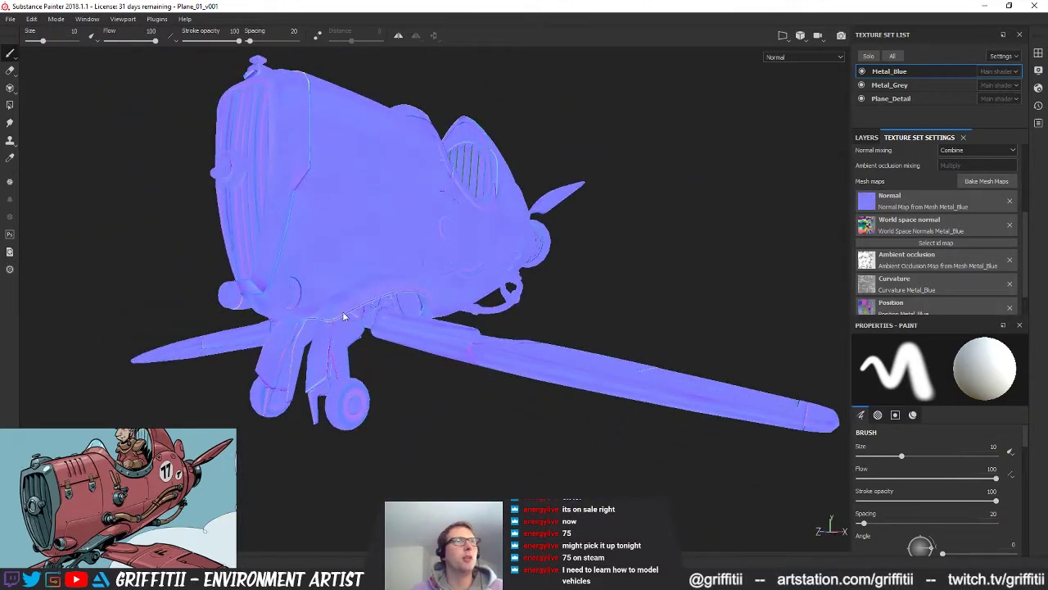
{"action": "key", "text": "b"}
{"action": "left_click_drag", "start_coordinate": [475, 261], "coordinate": [537, 285], "text": "alt"}
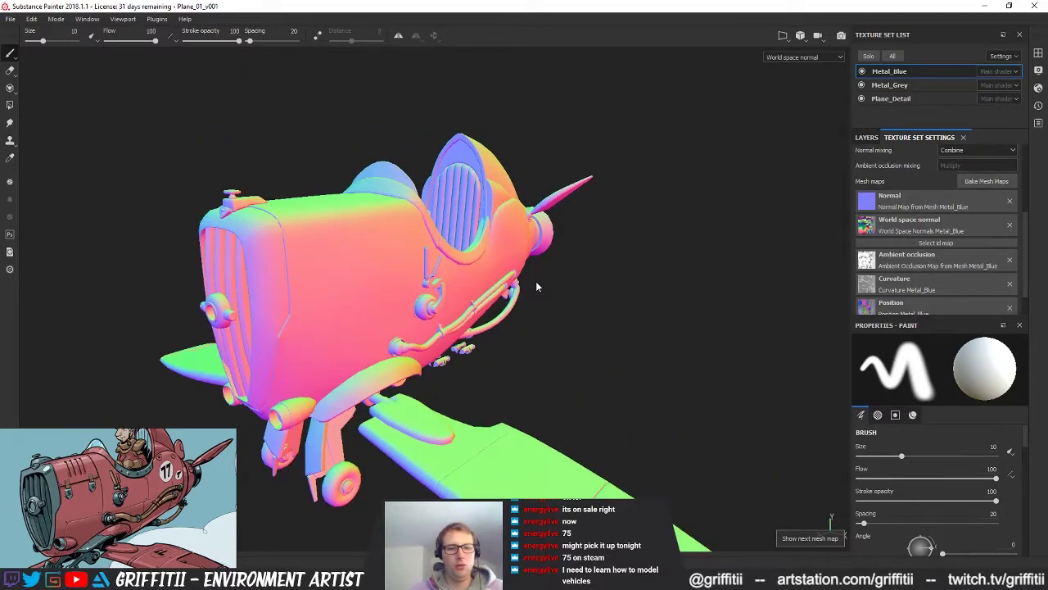
Step: Examine the material channels one by one, including height, roughness and metallic, and return to the full material display
{"action": "key", "text": "c"}
{"action": "left_click_drag", "start_coordinate": [491, 311], "coordinate": [562, 292], "text": "alt"}
{"action": "key", "text": "c"}
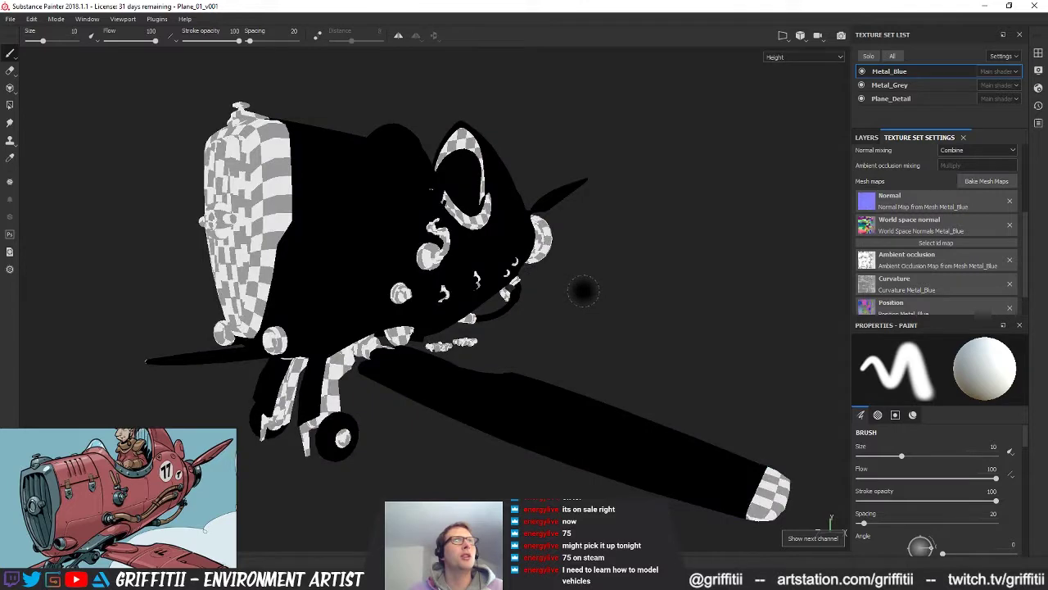
{"action": "key", "text": "c"}
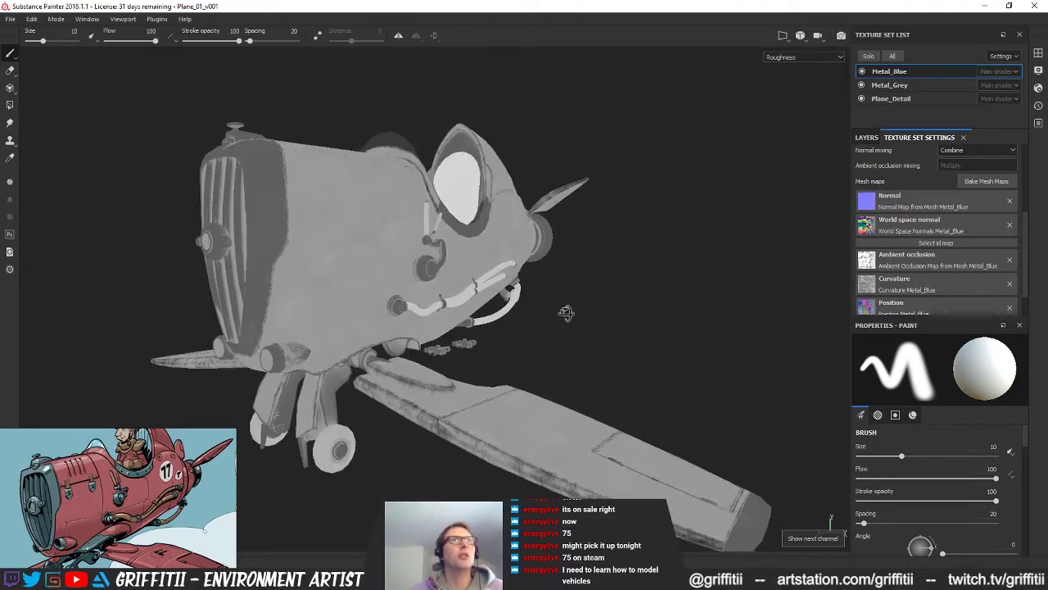
{"action": "key", "text": "c"}
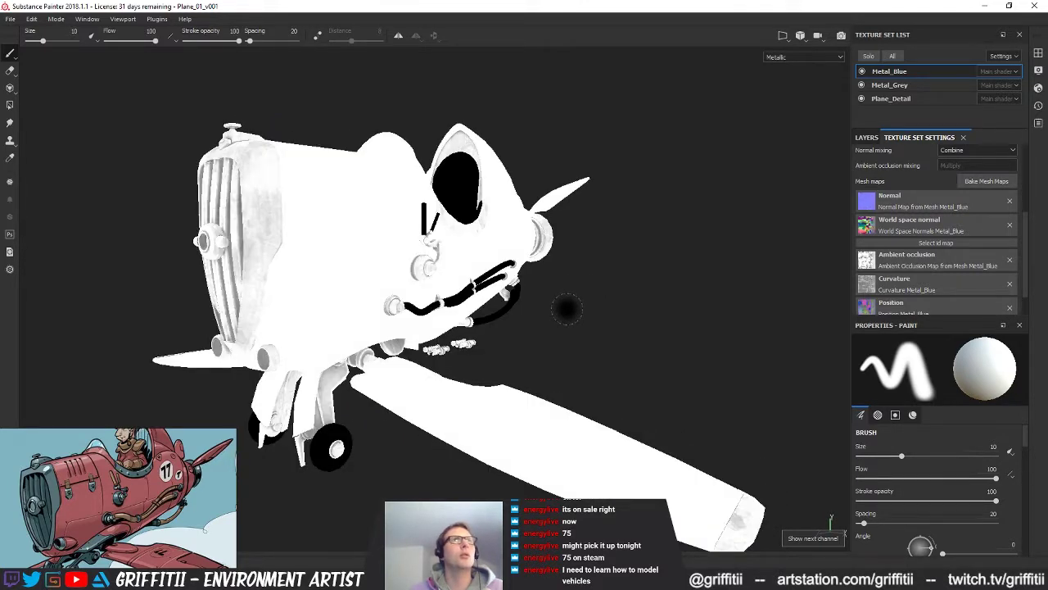
{"action": "key", "text": "c"}
{"action": "left_click_drag", "start_coordinate": [568, 309], "coordinate": [584, 295], "text": "alt"}
{"action": "key", "text": "c"}
{"action": "key", "text": "m"}
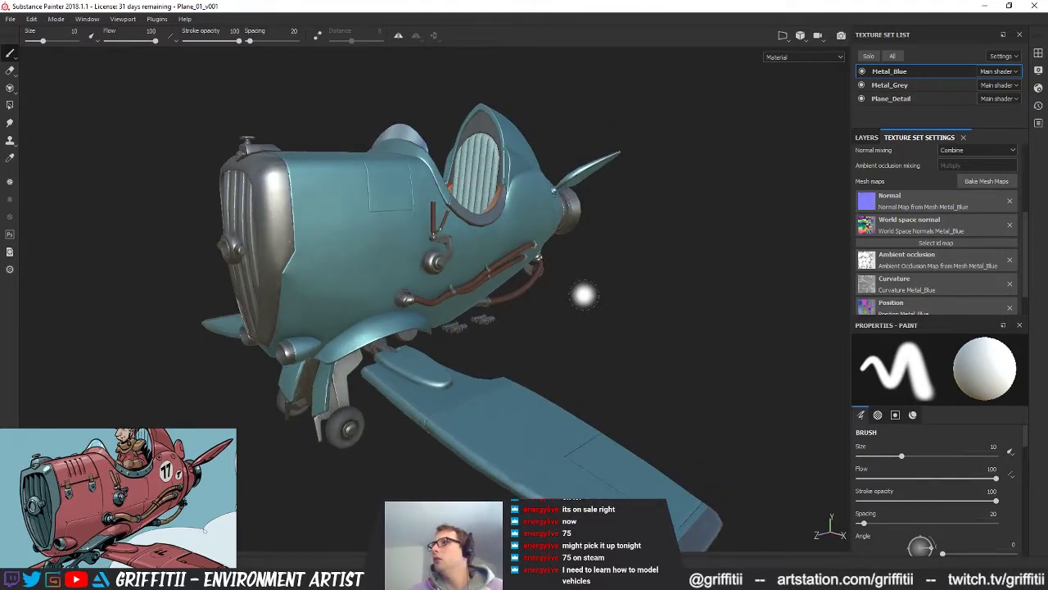
{"action": "left_click_drag", "start_coordinate": [536, 295], "coordinate": [556, 287], "text": "alt"}
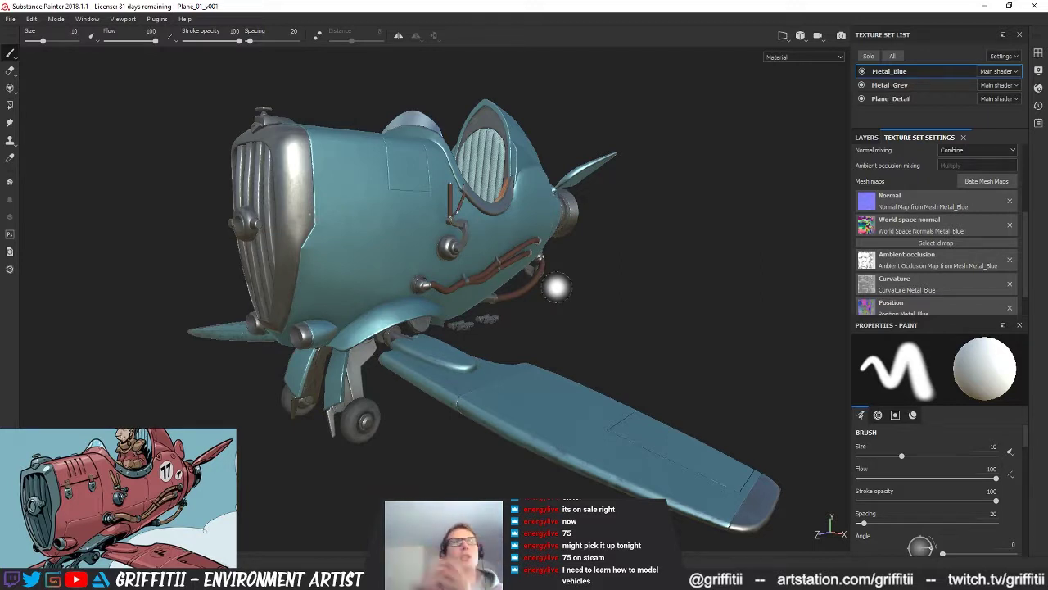
Step: Inspect the plane's underside and landing gear, briefly hiding the Metal_Grey texture set
{"action": "left_click_drag", "start_coordinate": [556, 287], "coordinate": [807, 178], "text": "alt"}
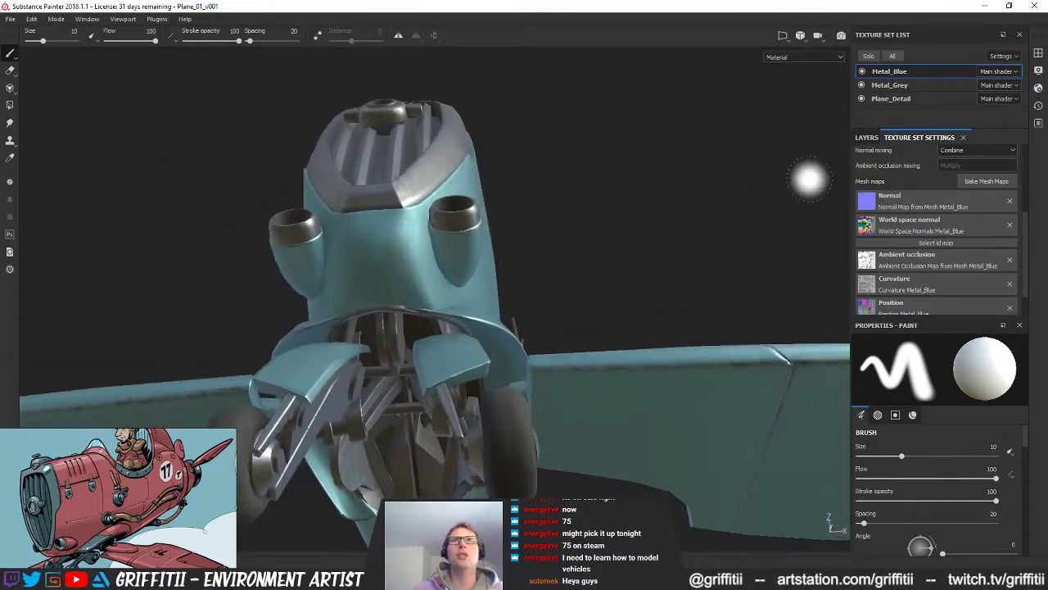
{"action": "left_click", "coordinate": [861, 85]}
{"action": "left_click", "coordinate": [862, 85]}
{"action": "left_click_drag", "start_coordinate": [658, 126], "coordinate": [635, 179], "text": "alt"}
Step: Close the paint Properties and Texture Set Settings panels and shorten the Layers panel to give the texture set list more room
{"action": "scroll", "coordinate": [1025, 240], "scroll_direction": "down", "scroll_amount": 2}
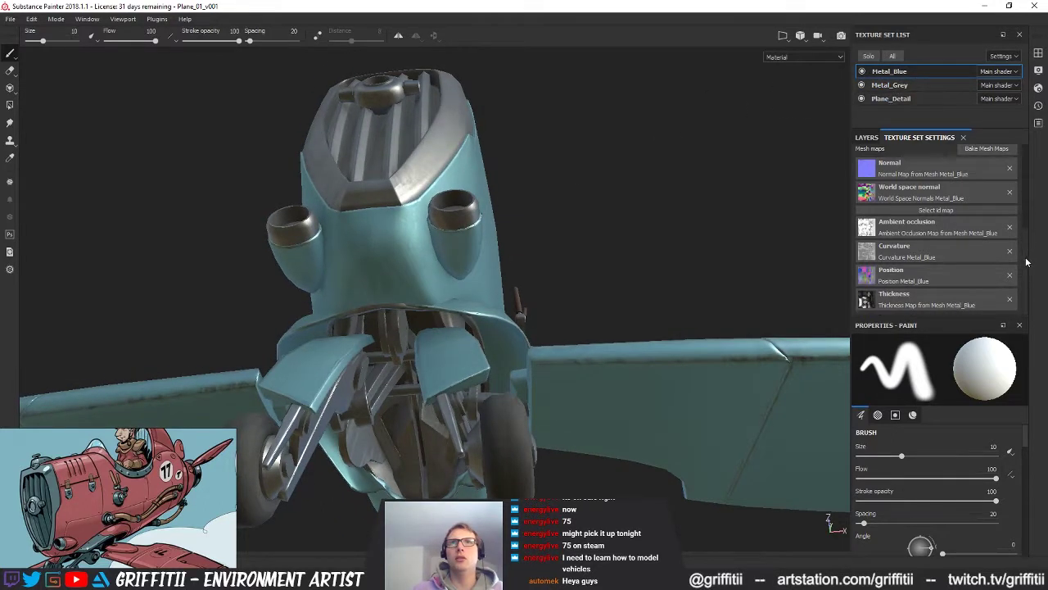
{"action": "left_click", "coordinate": [1019, 326]}
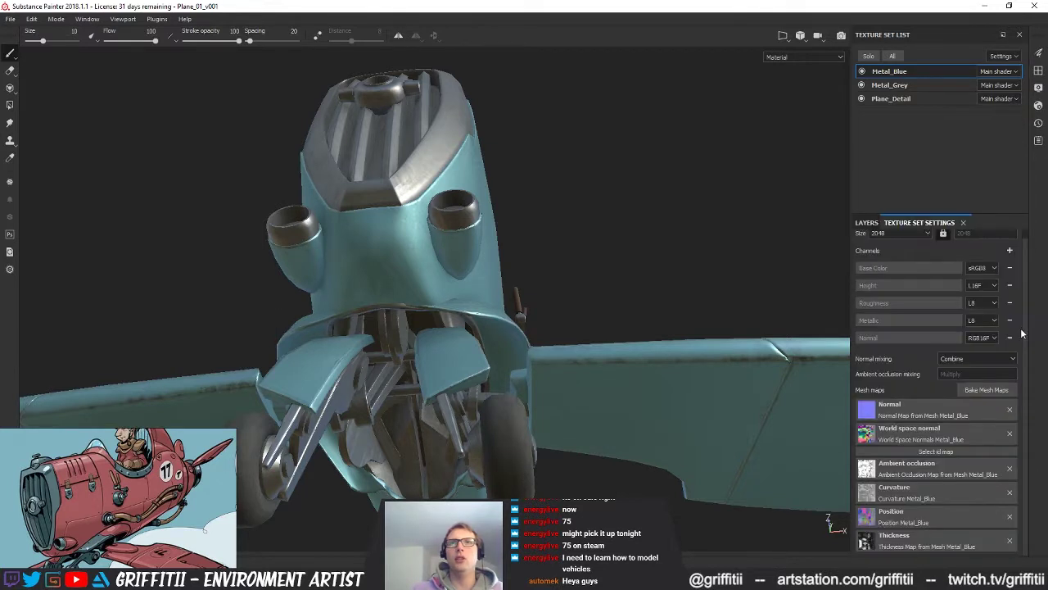
{"action": "left_click", "coordinate": [963, 223]}
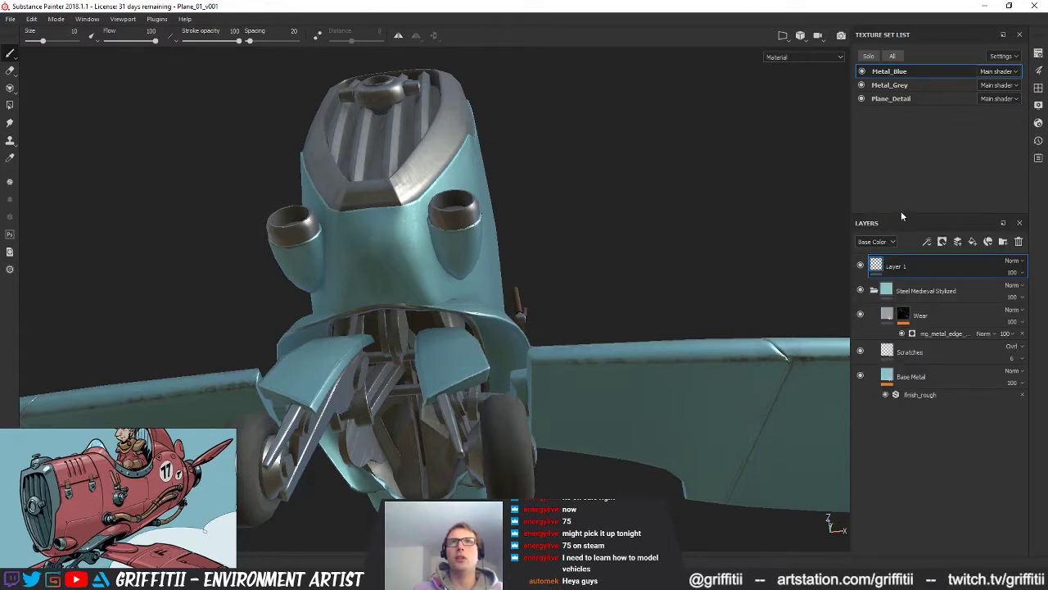
{"action": "left_click_drag", "start_coordinate": [901, 216], "coordinate": [898, 325]}
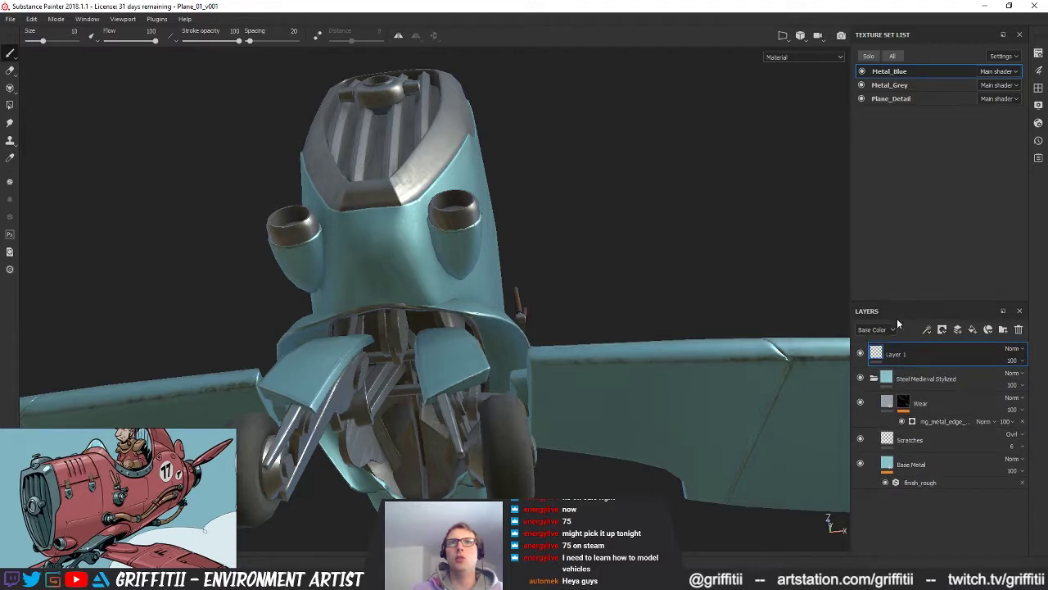
Step: Delete the empty Layer 1 above the Steel Medieval Stylized folder in Metal_Blue
{"action": "left_click", "coordinate": [1018, 329]}
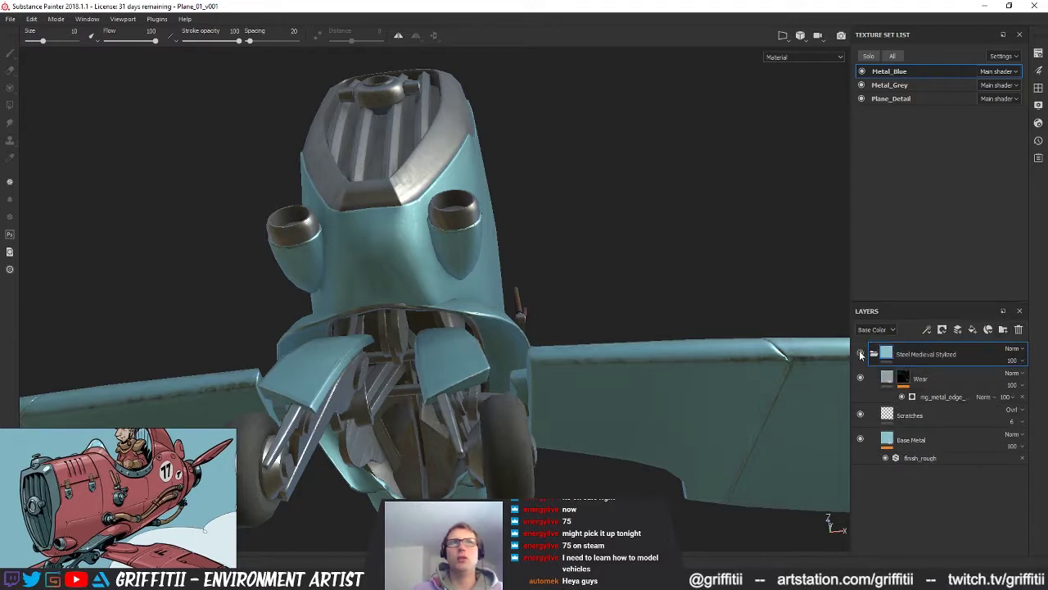
Step: Hide the Wear and Scratches layers in the Steel Medieval Stylized folder and check the fuselage from the side
{"action": "left_click", "coordinate": [860, 354]}
{"action": "left_click", "coordinate": [860, 354]}
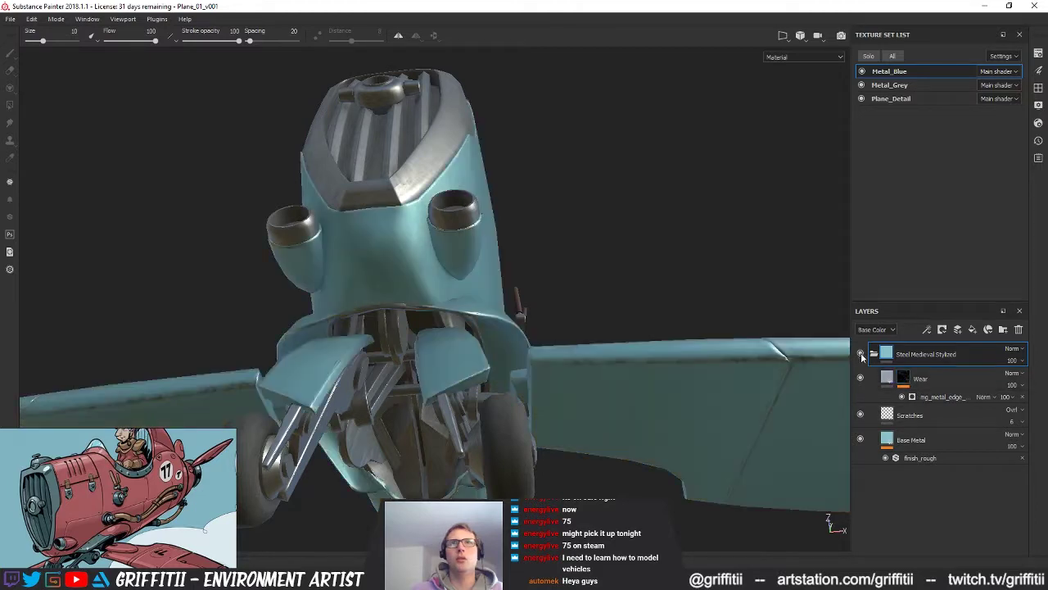
{"action": "left_click", "coordinate": [860, 414]}
{"action": "left_click", "coordinate": [861, 379]}
{"action": "left_click_drag", "start_coordinate": [593, 239], "coordinate": [521, 318], "text": "alt"}
{"action": "right_click_drag", "start_coordinate": [521, 318], "coordinate": [560, 329], "text": "alt"}
{"action": "left_click_drag", "start_coordinate": [560, 328], "coordinate": [471, 310], "text": "alt"}
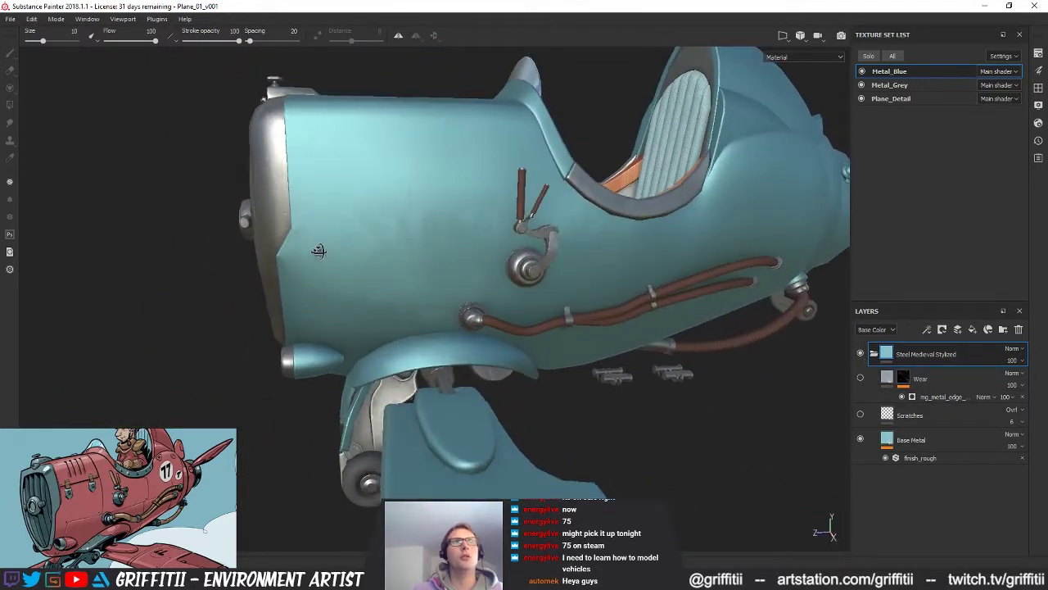
Step: Add a new paint layer above the Steel Medieval Stylized folder in Metal_Blue
{"action": "left_click", "coordinate": [957, 329]}
{"action": "left_click_drag", "start_coordinate": [511, 312], "coordinate": [476, 313], "text": "alt"}
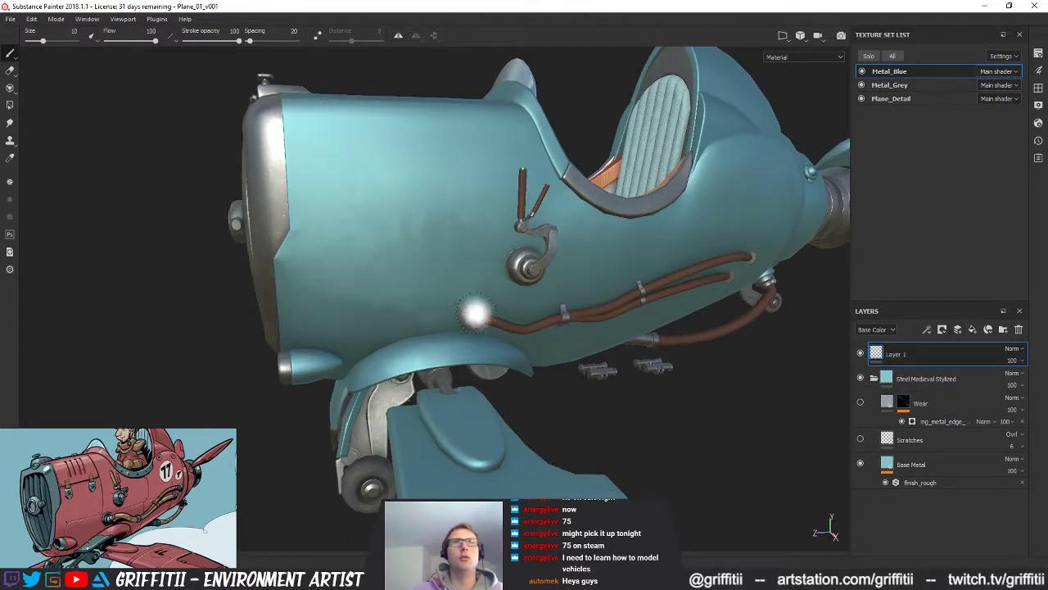
{"action": "left_click", "coordinate": [939, 350]}
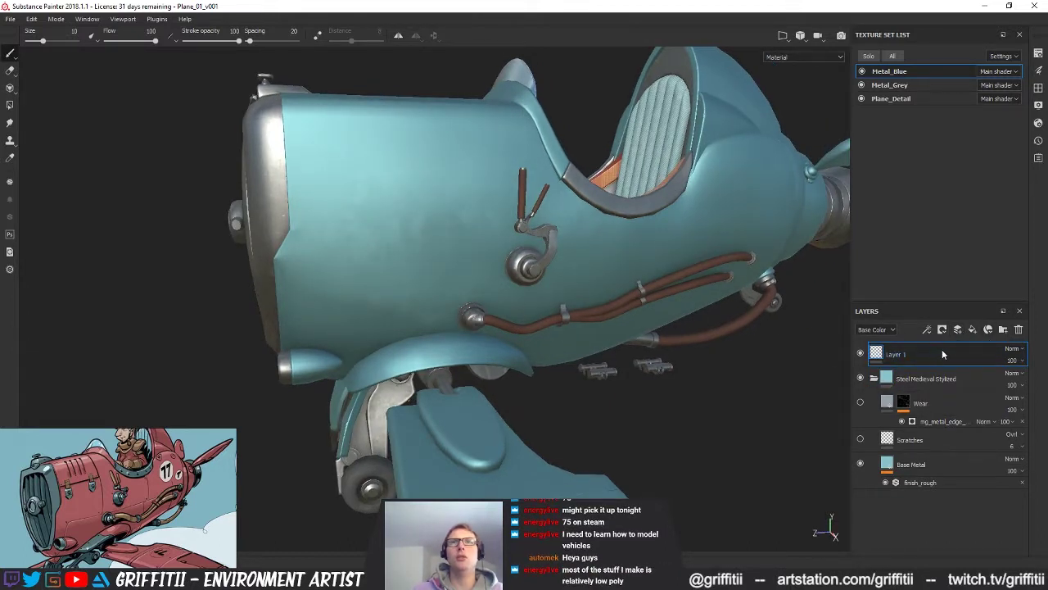
{"action": "left_click_drag", "start_coordinate": [615, 313], "coordinate": [647, 315], "text": "alt"}
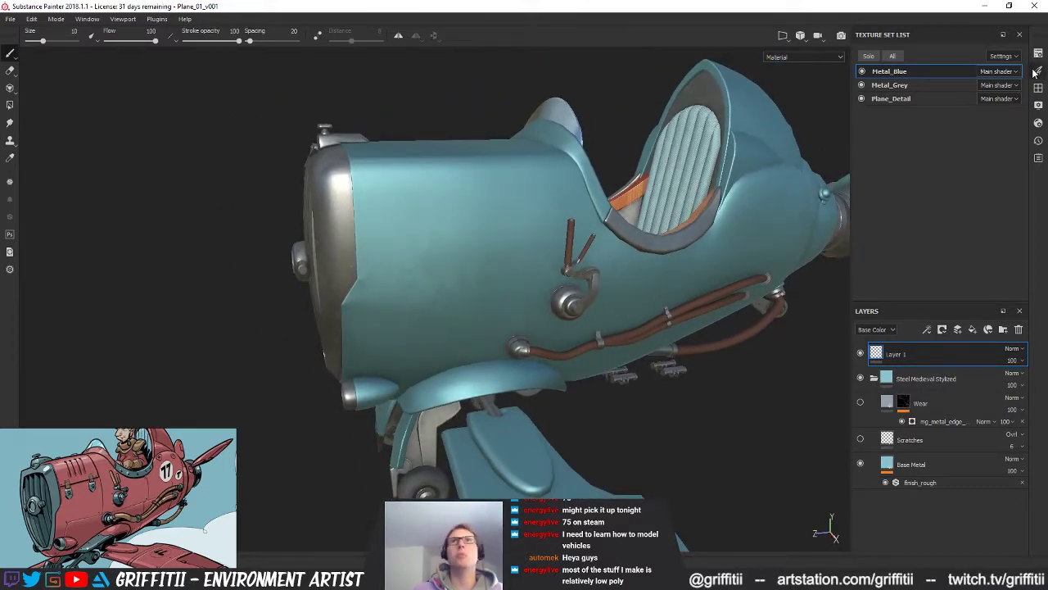
Step: Reopen the paint Properties and leave them as a floating panel beside the plane's nose
{"action": "left_click", "coordinate": [1038, 71]}
{"action": "mouse_move", "coordinate": [934, 77]}
{"action": "left_mouse_down"}
{"action": "mouse_move", "coordinate": [593, 105]}
{"action": "mouse_move", "coordinate": [176, 68]}
{"action": "mouse_move", "coordinate": [194, 118]}
{"action": "mouse_move", "coordinate": [169, 115]}
{"action": "mouse_move", "coordinate": [150, 78]}
{"action": "left_mouse_up"}
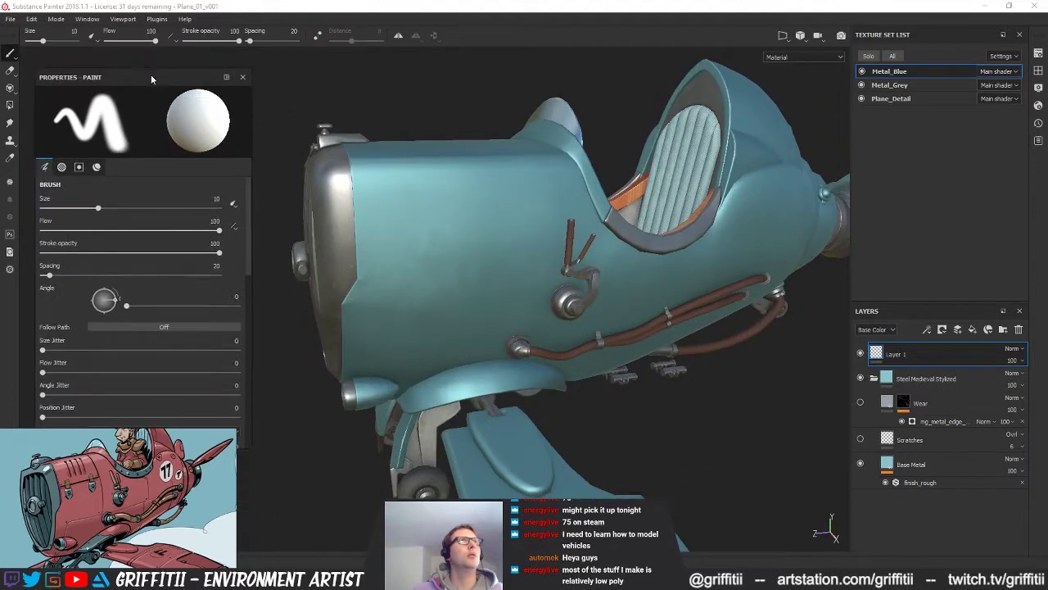
{"action": "mouse_move", "coordinate": [153, 72]}
{"action": "left_mouse_down"}
{"action": "mouse_move", "coordinate": [2, 97]}
{"action": "mouse_move", "coordinate": [37, 99]}
{"action": "left_mouse_up"}
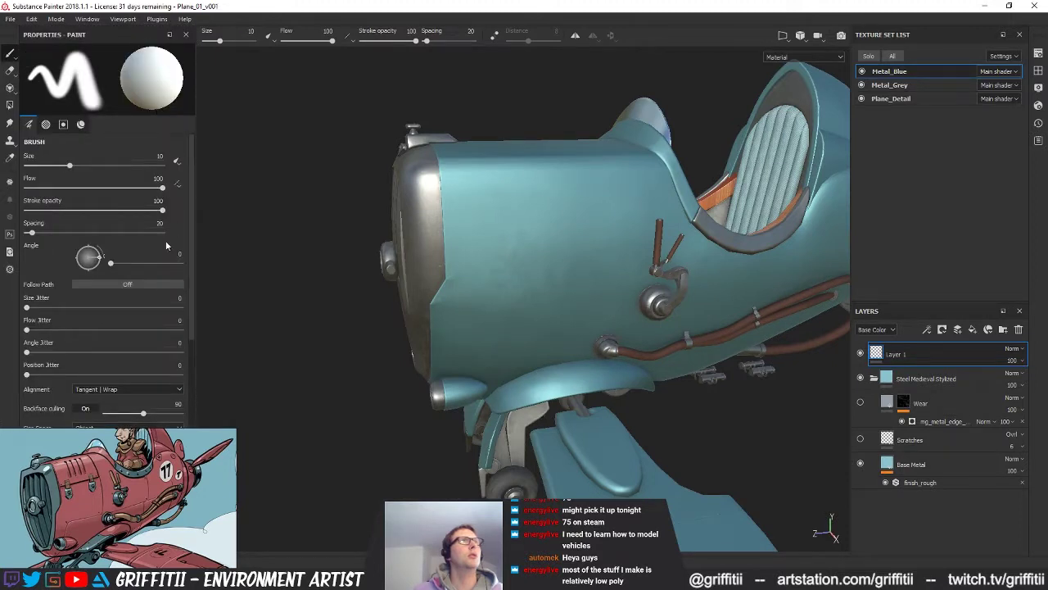
{"action": "scroll", "coordinate": [146, 270], "scroll_direction": "down", "scroll_amount": 3}
{"action": "scroll", "coordinate": [144, 286], "scroll_direction": "up", "scroll_amount": 3}
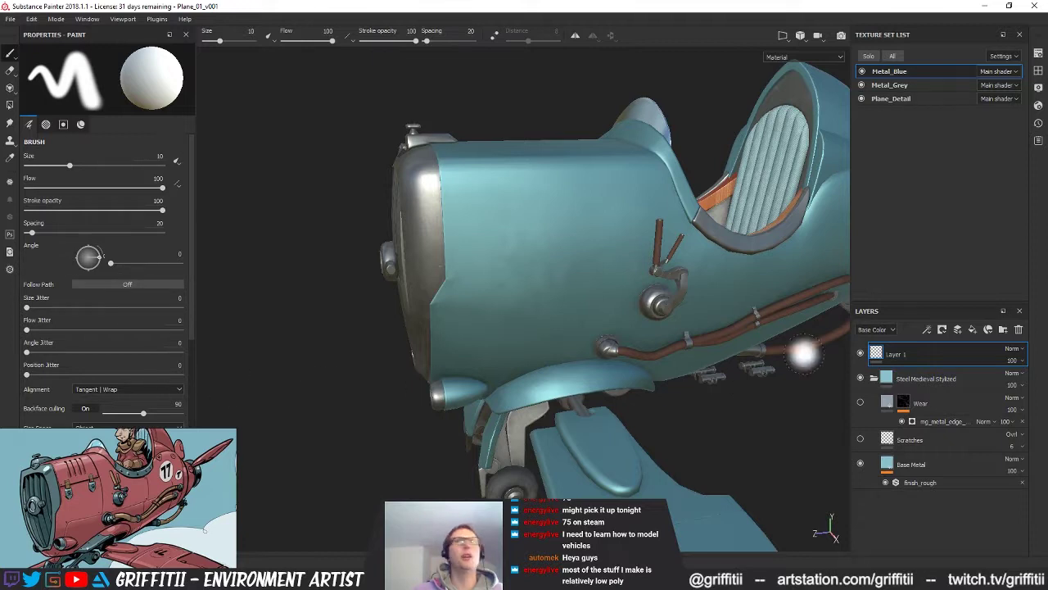
{"action": "mouse_move", "coordinate": [89, 36]}
{"action": "left_mouse_down"}
{"action": "mouse_move", "coordinate": [158, 87]}
{"action": "mouse_move", "coordinate": [180, 139]}
{"action": "mouse_move", "coordinate": [177, 249]}
{"action": "mouse_move", "coordinate": [137, 61]}
{"action": "mouse_move", "coordinate": [122, 97]}
{"action": "mouse_move", "coordinate": [115, 66]}
{"action": "mouse_move", "coordinate": [117, 78]}
{"action": "mouse_move", "coordinate": [154, 74]}
{"action": "left_mouse_up"}
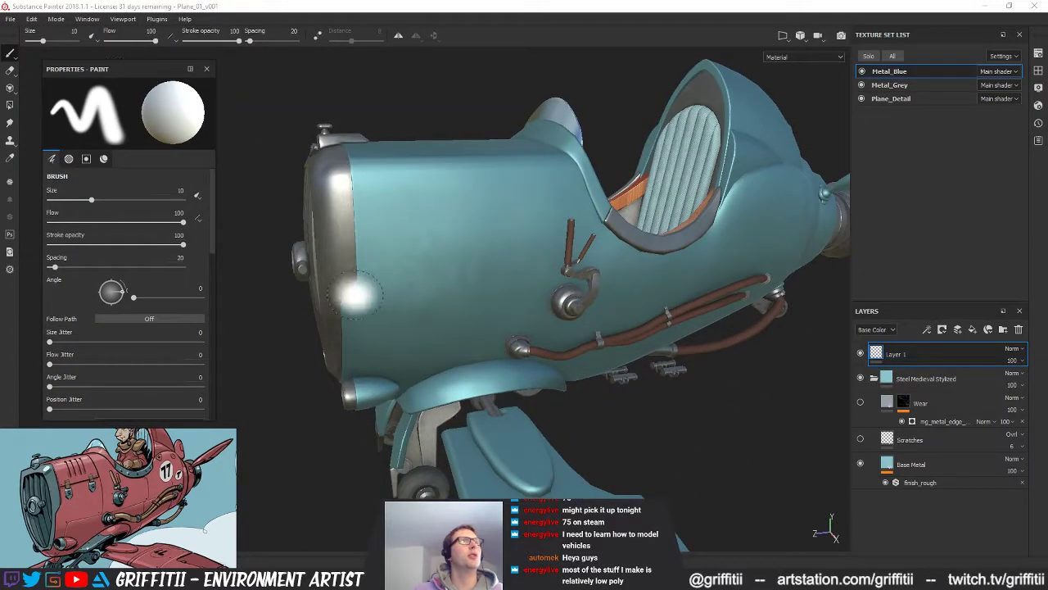
Step: Open the Shelf as a floating, widened panel and show its Hard Surfaces category
{"action": "left_click", "coordinate": [1038, 107]}
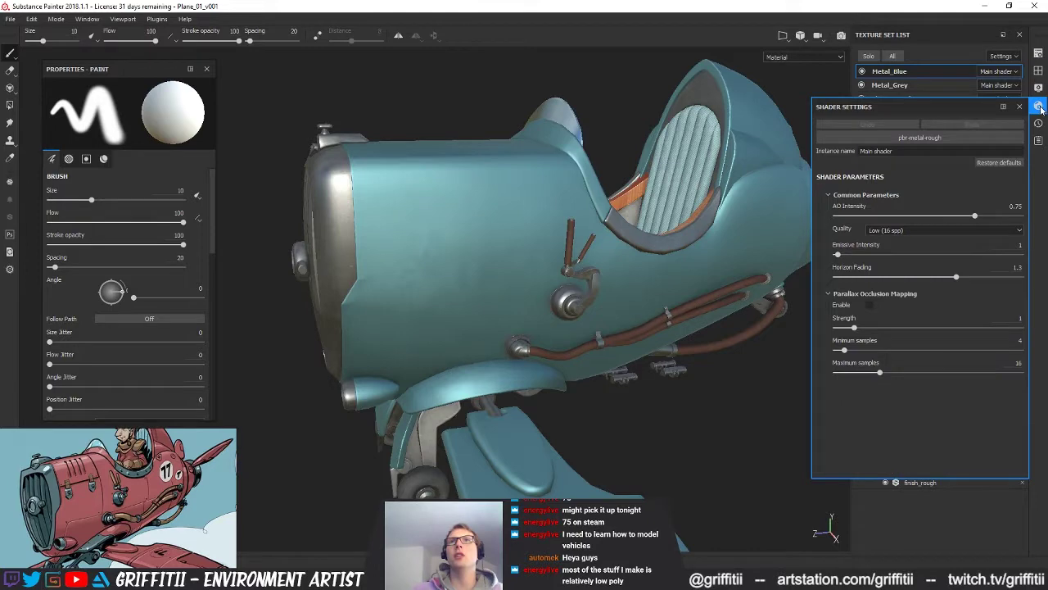
{"action": "left_click", "coordinate": [1039, 141]}
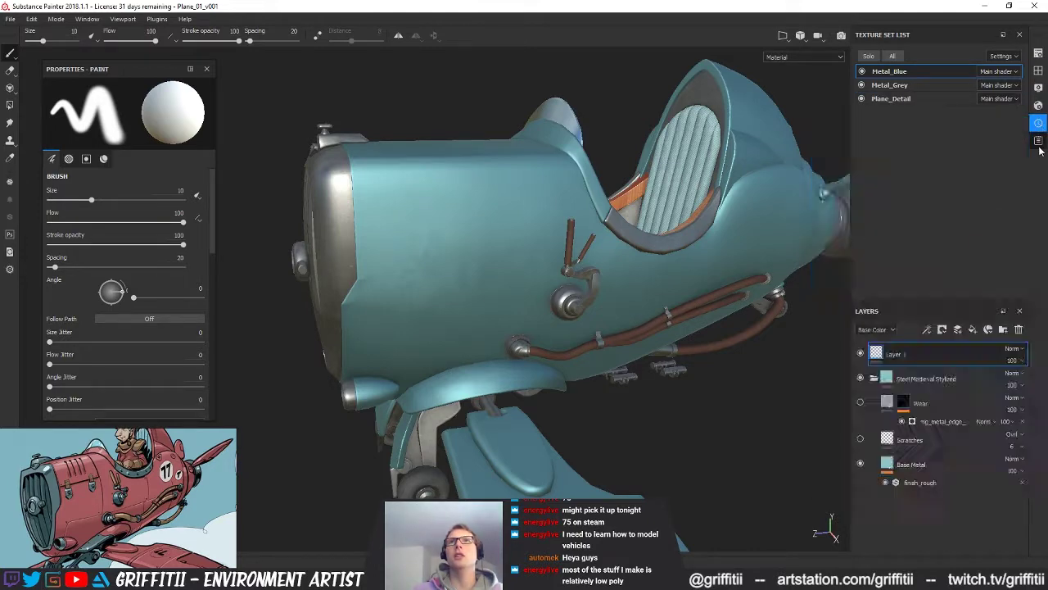
{"action": "left_click", "coordinate": [1039, 72]}
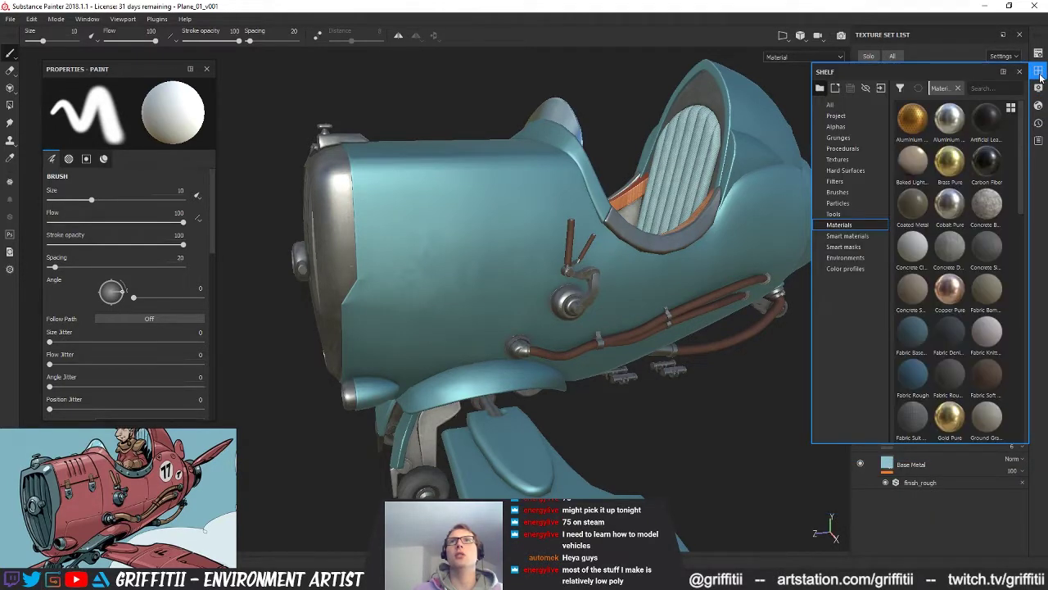
{"action": "left_click_drag", "start_coordinate": [932, 70], "coordinate": [723, 100]}
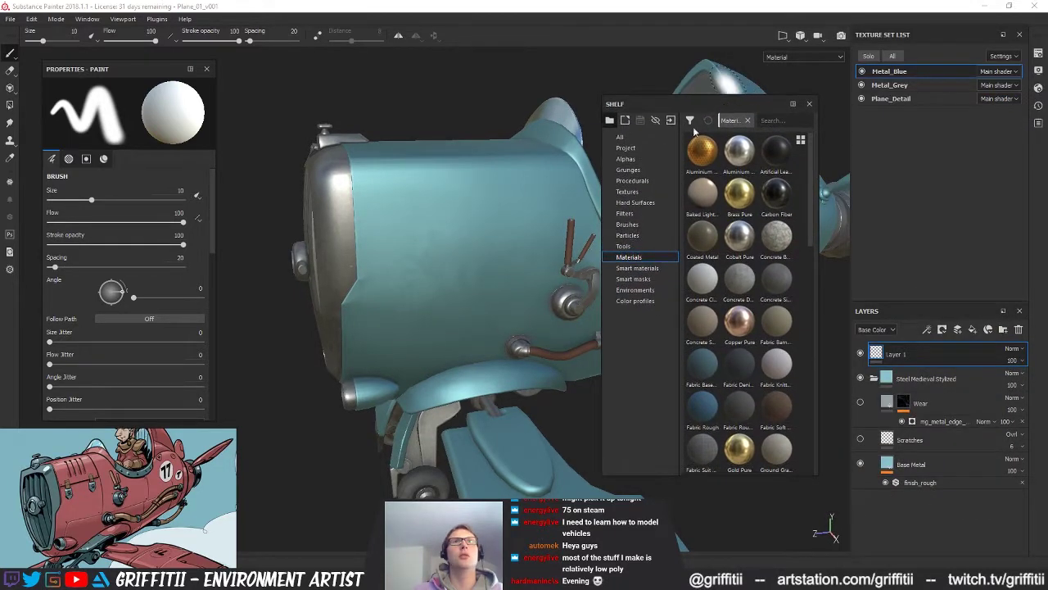
{"action": "left_click", "coordinate": [635, 202]}
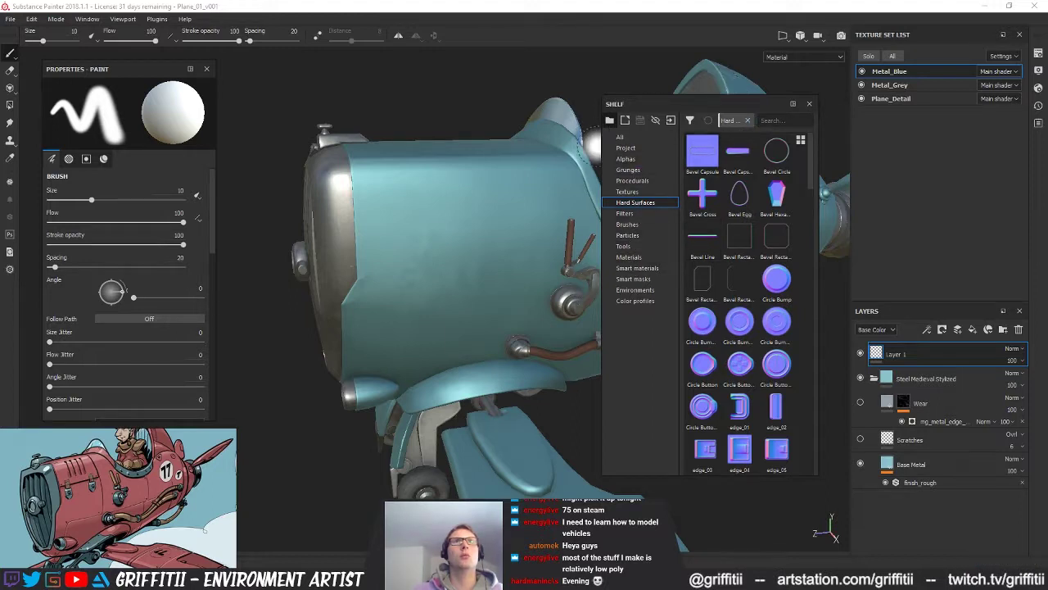
{"action": "left_click_drag", "start_coordinate": [603, 149], "coordinate": [388, 149]}
{"action": "mouse_move", "coordinate": [721, 263]}
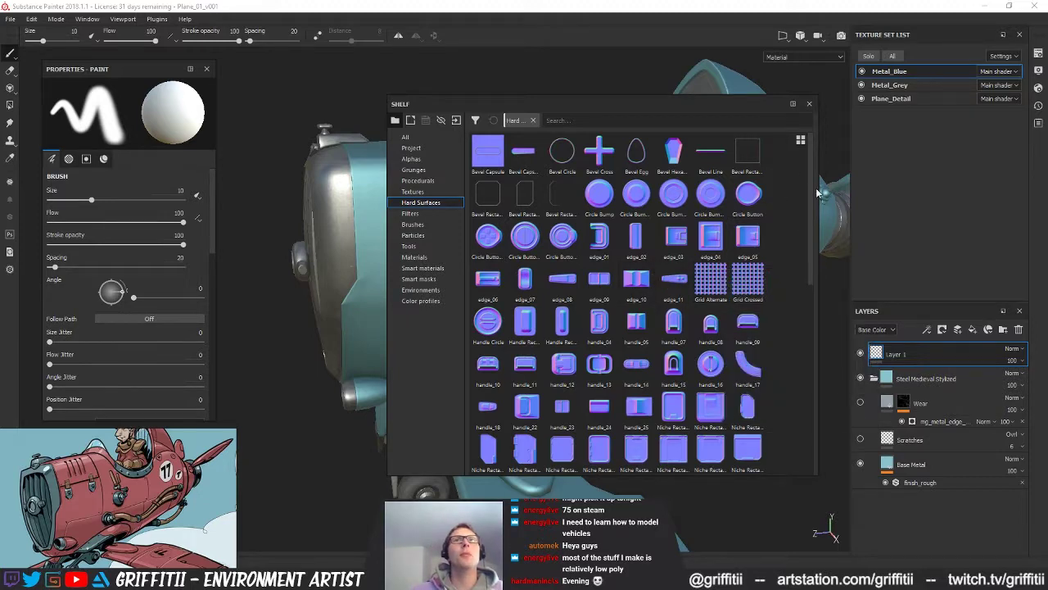
Step: Reposition the floating Shelf over the viewport while inspecting the plane from the side
{"action": "left_click_drag", "start_coordinate": [657, 101], "coordinate": [720, 412]}
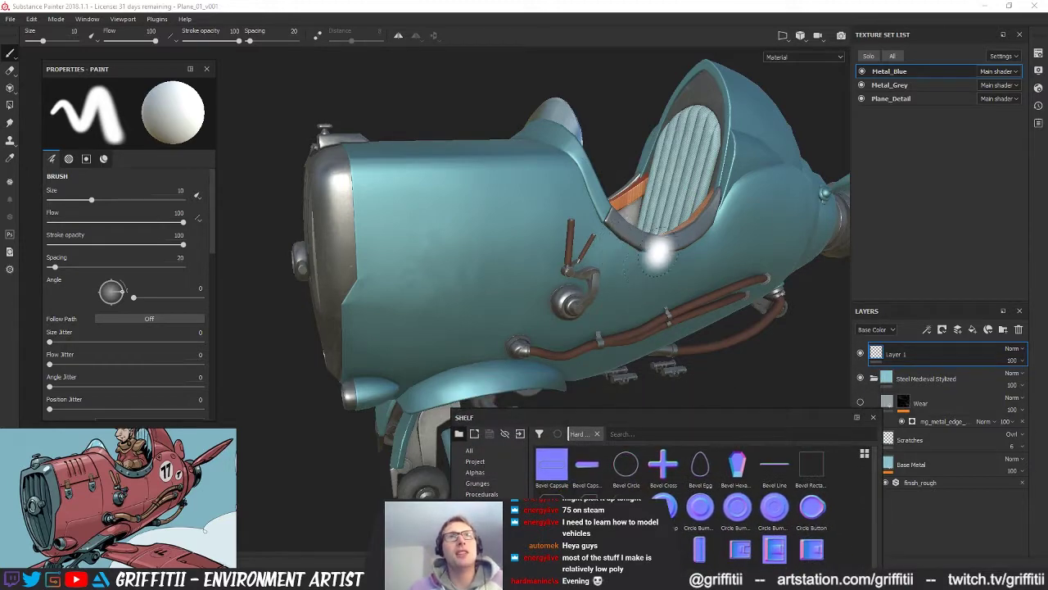
{"action": "left_click_drag", "start_coordinate": [679, 297], "coordinate": [647, 240], "text": "alt"}
{"action": "left_click_drag", "start_coordinate": [778, 271], "coordinate": [583, 229], "text": "alt"}
{"action": "left_click_drag", "start_coordinate": [622, 418], "coordinate": [624, 245]}
{"action": "left_click_drag", "start_coordinate": [604, 190], "coordinate": [542, 195], "text": "alt"}
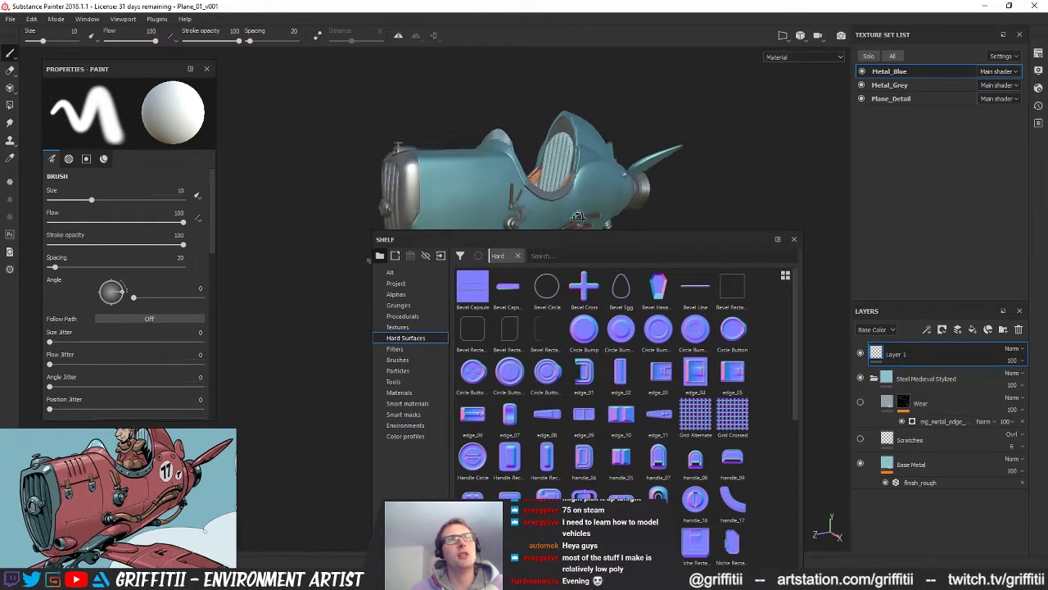
{"action": "right_click_drag", "start_coordinate": [542, 195], "coordinate": [558, 179], "text": "alt"}
{"action": "left_click_drag", "start_coordinate": [558, 178], "coordinate": [543, 159], "text": "alt"}
{"action": "right_click_drag", "start_coordinate": [543, 159], "coordinate": [561, 150], "text": "alt"}
{"action": "left_click_drag", "start_coordinate": [540, 193], "coordinate": [622, 235], "text": "alt"}
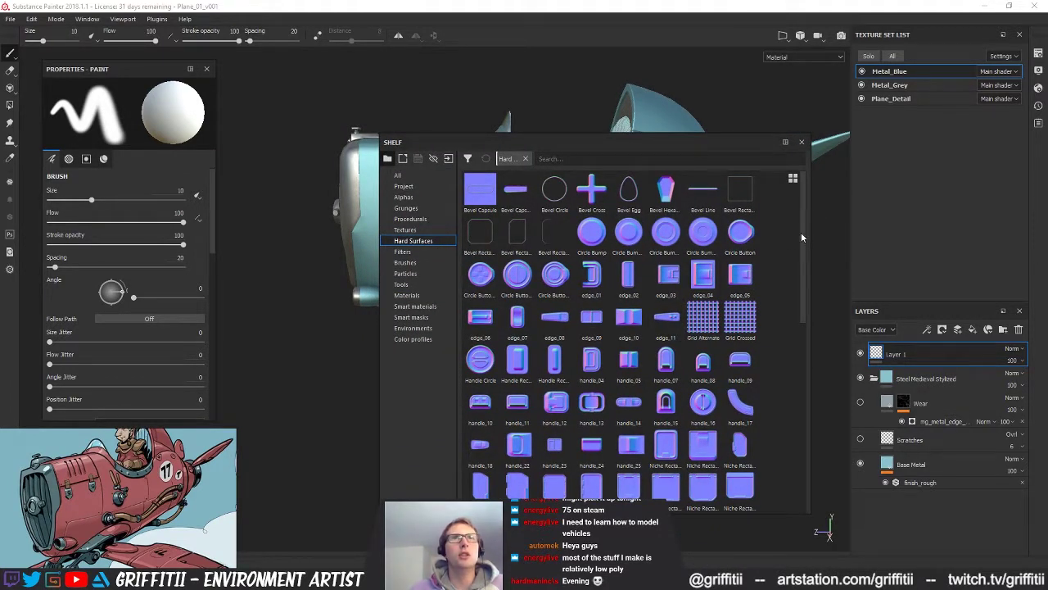
Step: Browse the Shelf's Textures, Grunges, Alphas and Project categories for panel-line details and return to Hard Surfaces
{"action": "scroll", "coordinate": [803, 238], "scroll_direction": "down", "scroll_amount": 1}
{"action": "scroll", "coordinate": [807, 229], "scroll_direction": "up", "scroll_amount": 1}
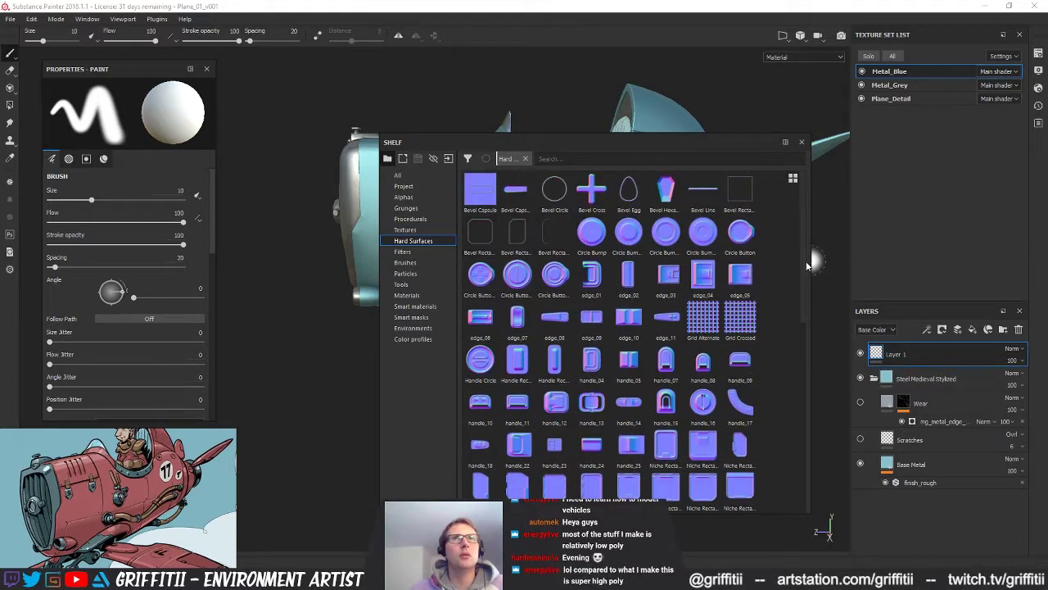
{"action": "left_click_drag", "start_coordinate": [803, 262], "coordinate": [812, 237]}
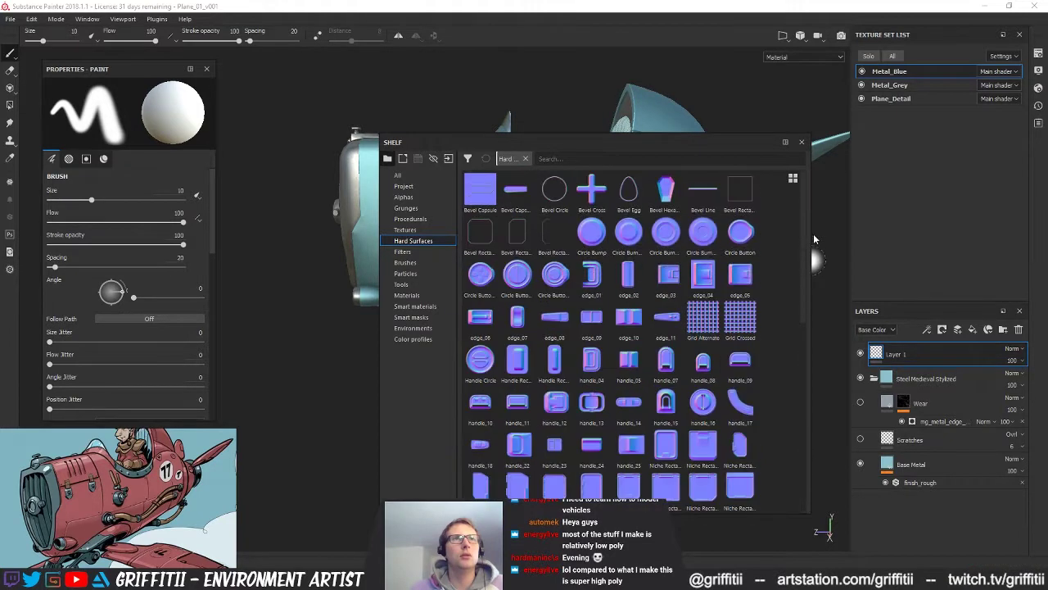
{"action": "left_click", "coordinate": [419, 218]}
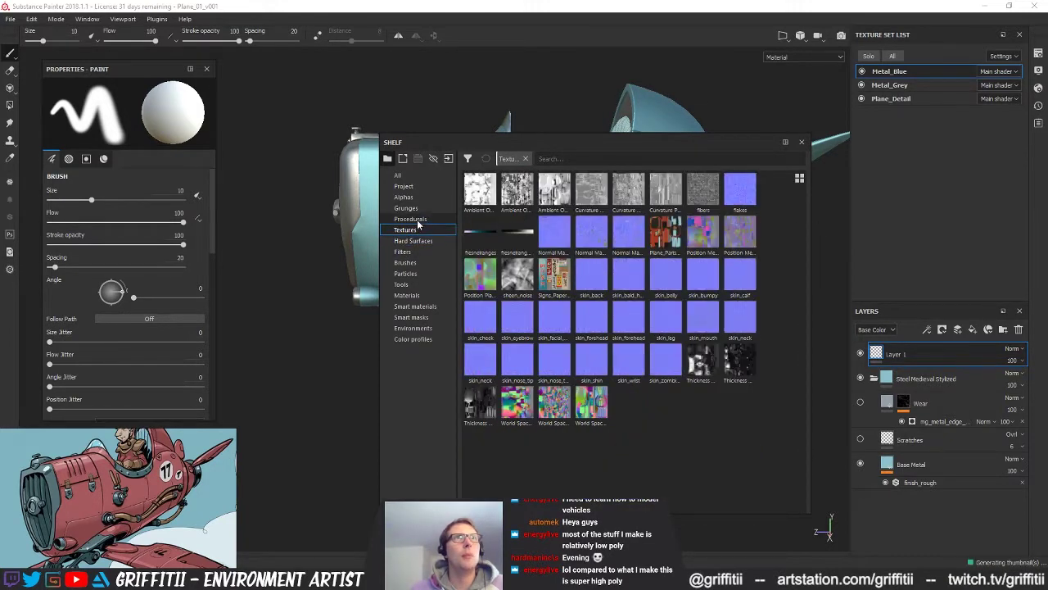
{"action": "left_click", "coordinate": [403, 198]}
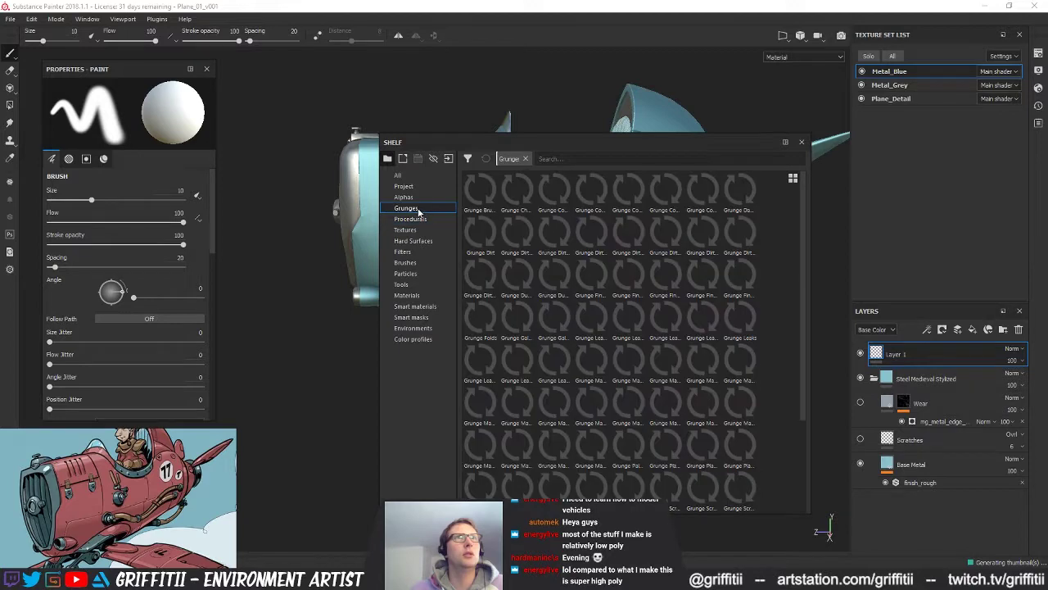
{"action": "mouse_move", "coordinate": [802, 202]}
{"action": "left_mouse_down"}
{"action": "mouse_move", "coordinate": [810, 492]}
{"action": "mouse_move", "coordinate": [815, 188]}
{"action": "mouse_move", "coordinate": [806, 494]}
{"action": "mouse_move", "coordinate": [804, 192]}
{"action": "left_mouse_up"}
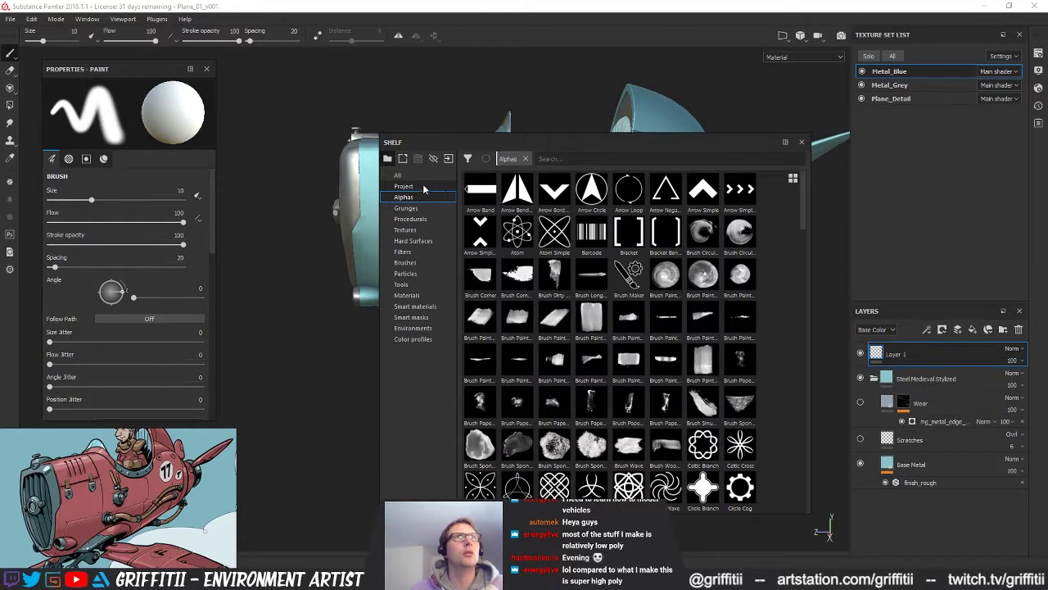
{"action": "left_click", "coordinate": [404, 186]}
{"action": "left_click", "coordinate": [414, 240]}
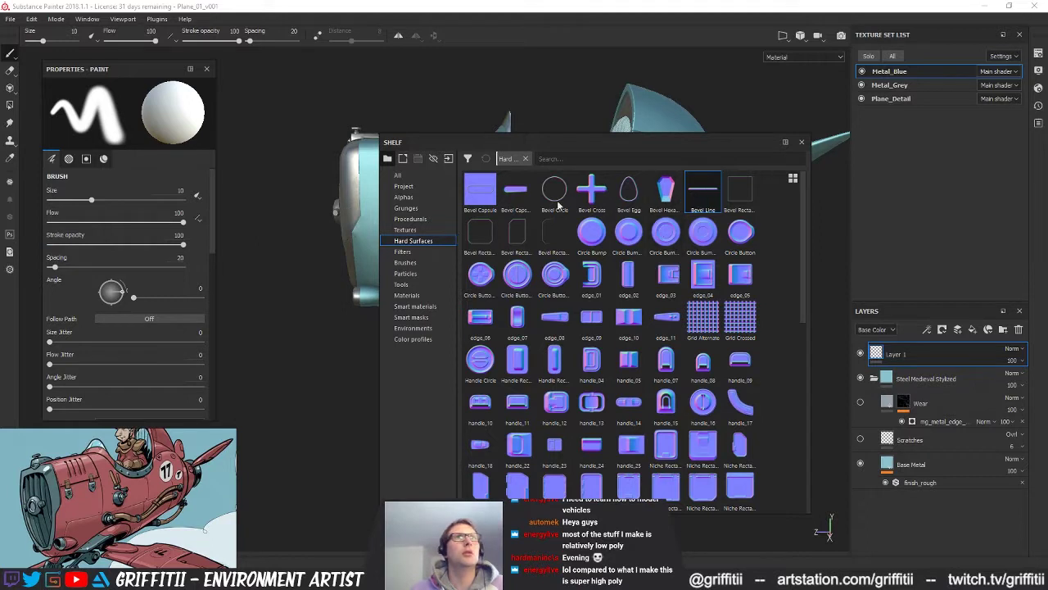
Step: Disable the color, rough and metal channels in the brush's material
{"action": "scroll", "coordinate": [164, 288], "scroll_direction": "down", "scroll_amount": 2}
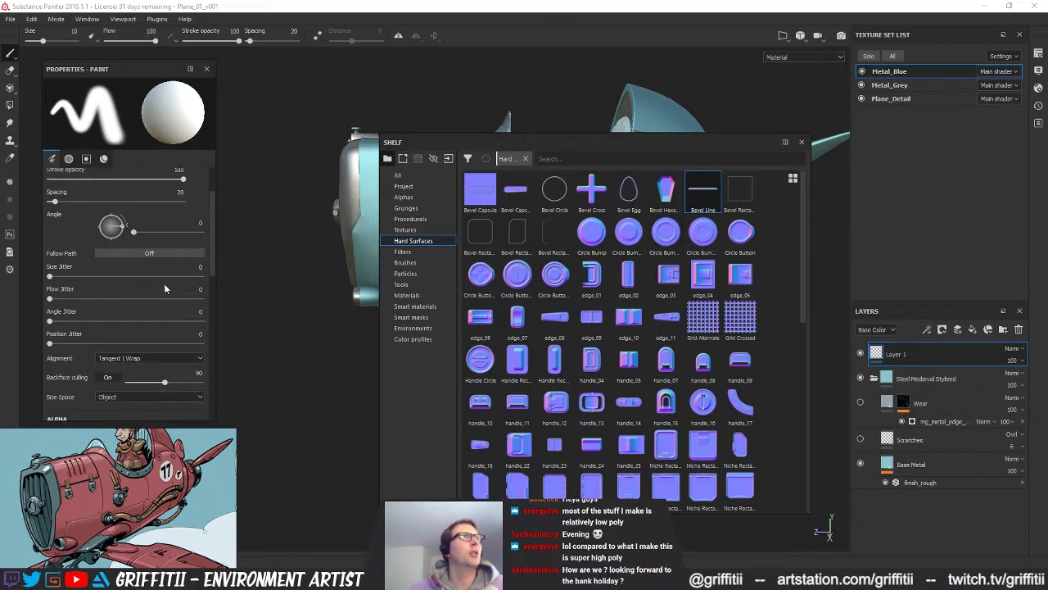
{"action": "scroll", "coordinate": [163, 284], "scroll_direction": "down", "scroll_amount": 5}
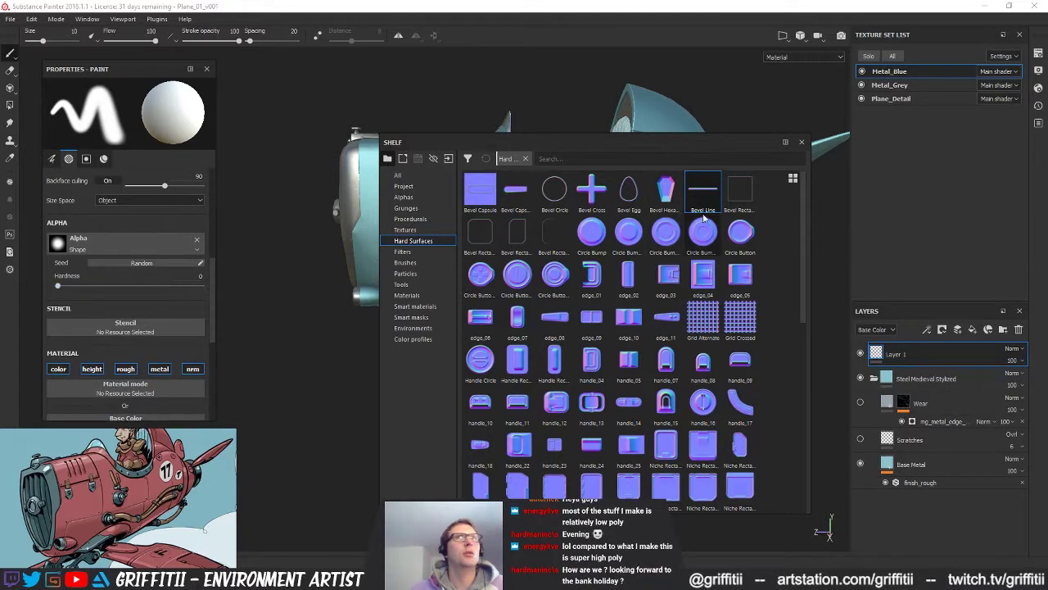
{"action": "left_click", "coordinate": [58, 369]}
{"action": "left_click", "coordinate": [125, 369]}
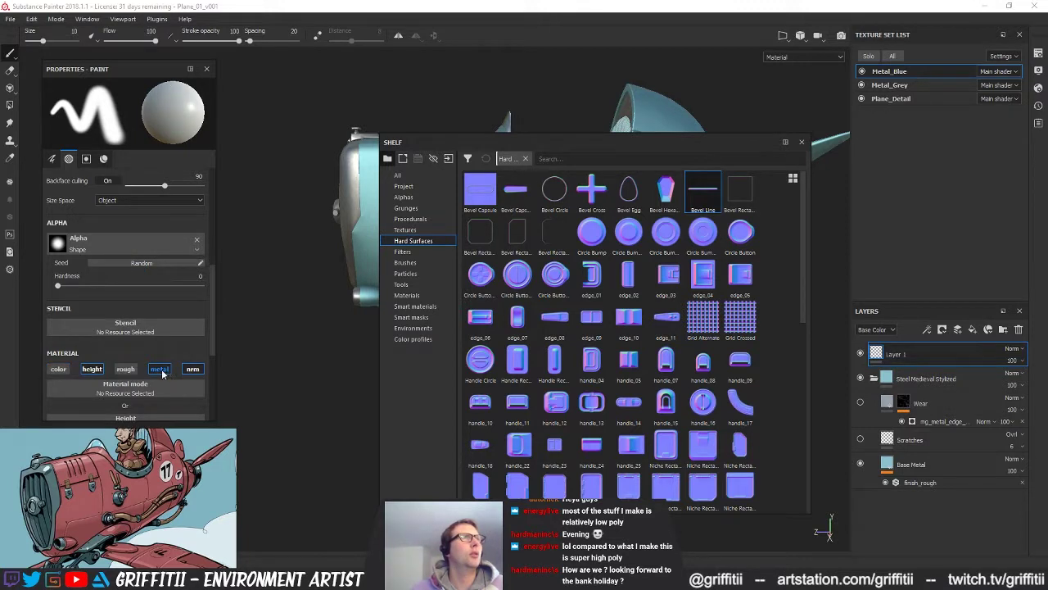
{"action": "left_click", "coordinate": [160, 369]}
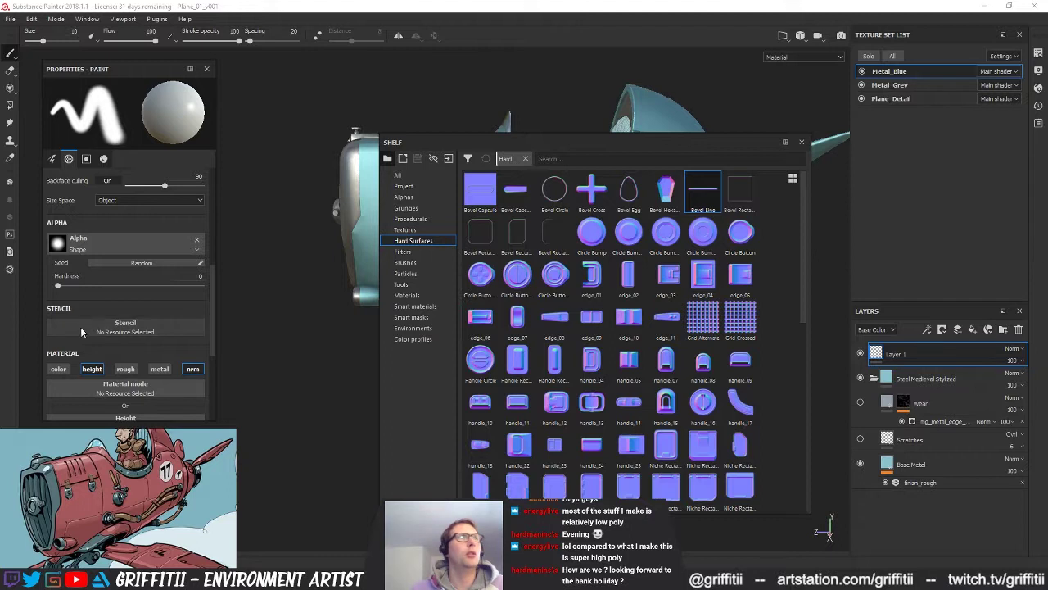
Step: Assign the Bevel Line resource to the brush's height channel and disable the nrm channel
{"action": "scroll", "coordinate": [107, 325], "scroll_direction": "down", "scroll_amount": 3}
{"action": "left_click_drag", "start_coordinate": [703, 190], "coordinate": [147, 331]}
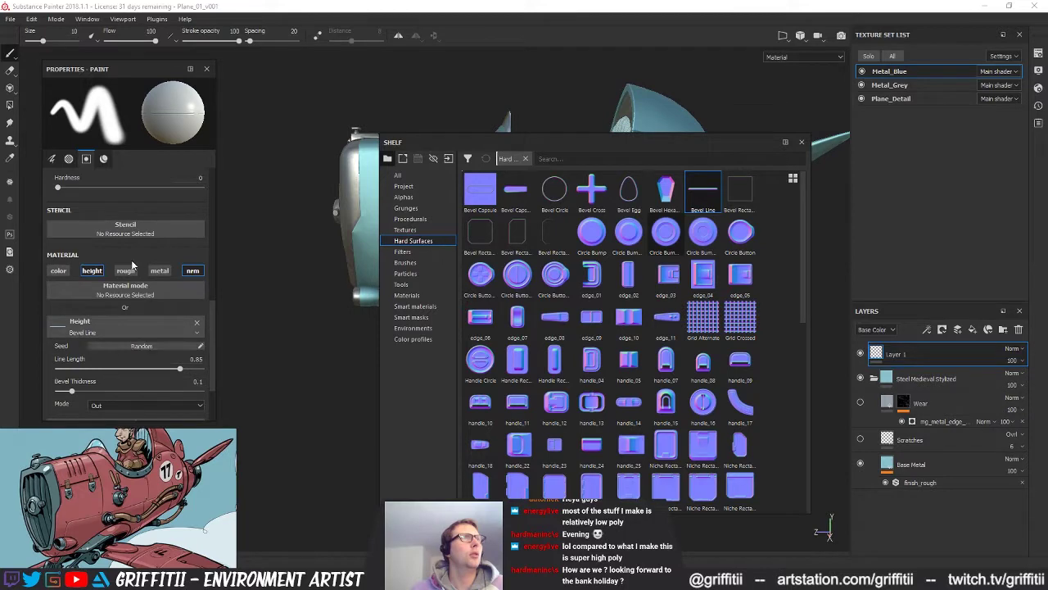
{"action": "left_click", "coordinate": [193, 271]}
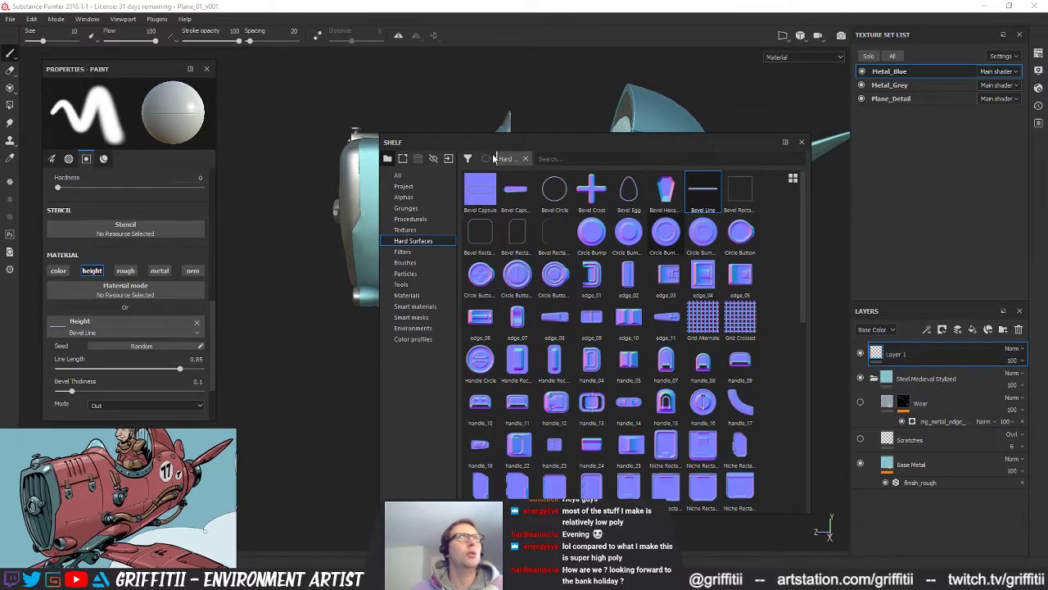
Step: Move the Shelf clear of the viewport and set the Bevel Line's Line Length to 1
{"action": "left_click_drag", "start_coordinate": [684, 140], "coordinate": [1047, 170]}
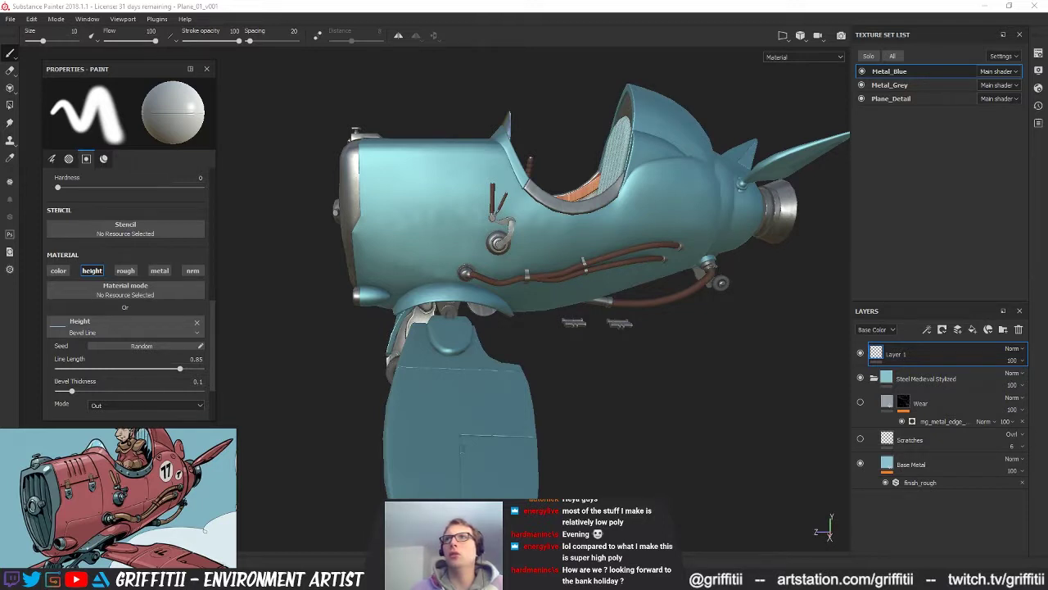
{"action": "left_click_drag", "start_coordinate": [360, 221], "coordinate": [417, 246], "text": "alt"}
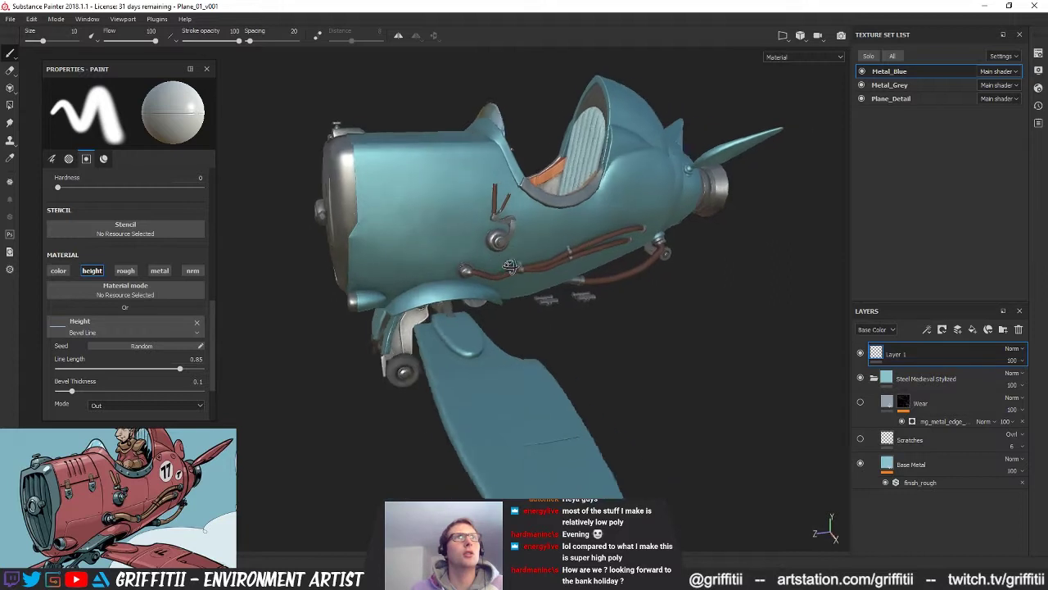
{"action": "right_click_drag", "start_coordinate": [417, 245], "coordinate": [444, 253], "text": "alt"}
{"action": "middle_click_drag", "start_coordinate": [445, 252], "coordinate": [461, 304], "text": "alt"}
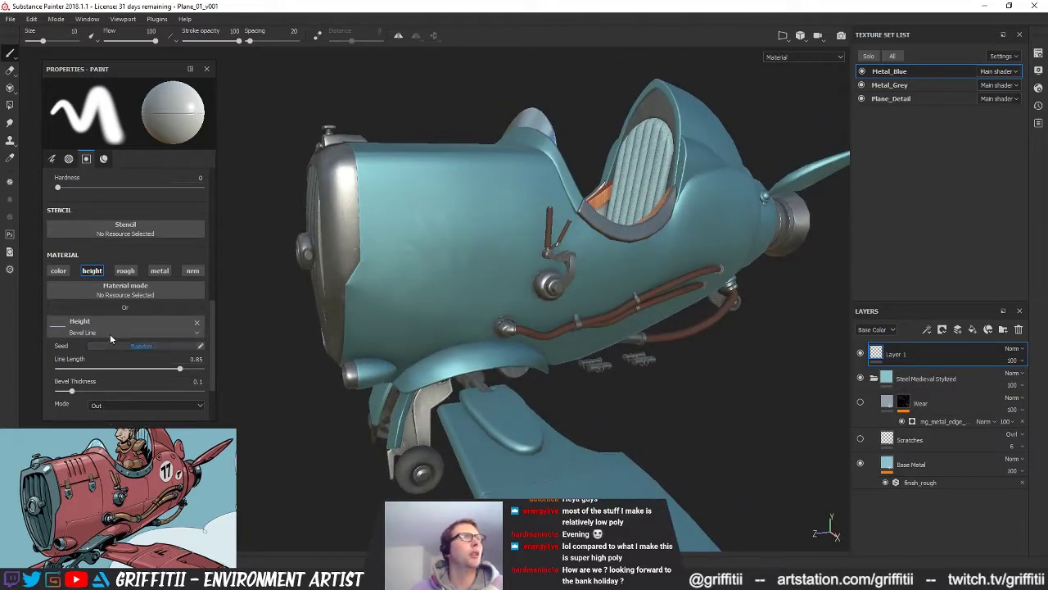
{"action": "scroll", "coordinate": [126, 357], "scroll_direction": "down", "scroll_amount": 2}
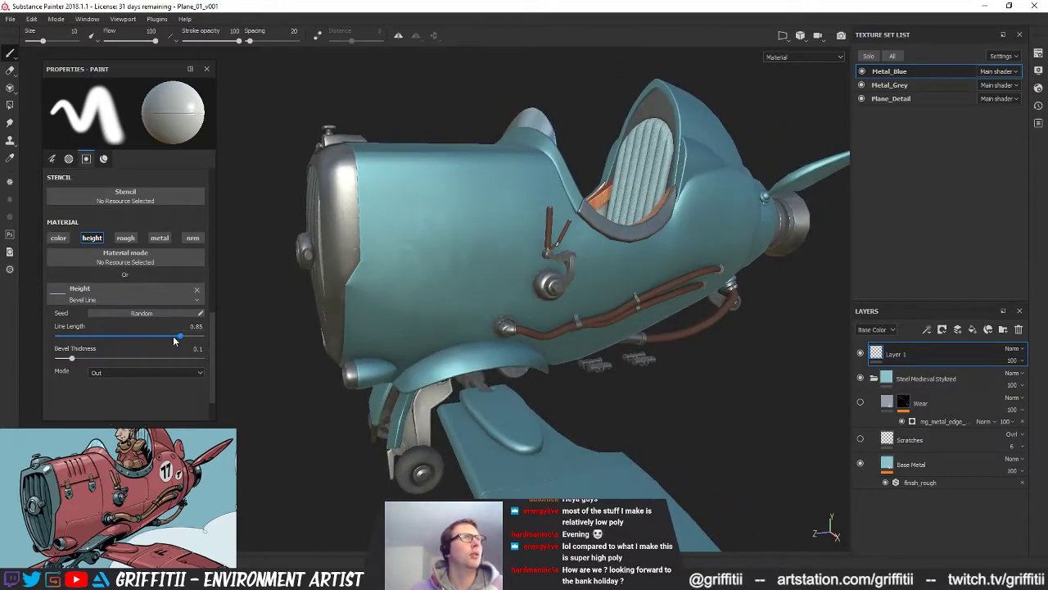
{"action": "left_click_drag", "start_coordinate": [177, 339], "coordinate": [237, 335]}
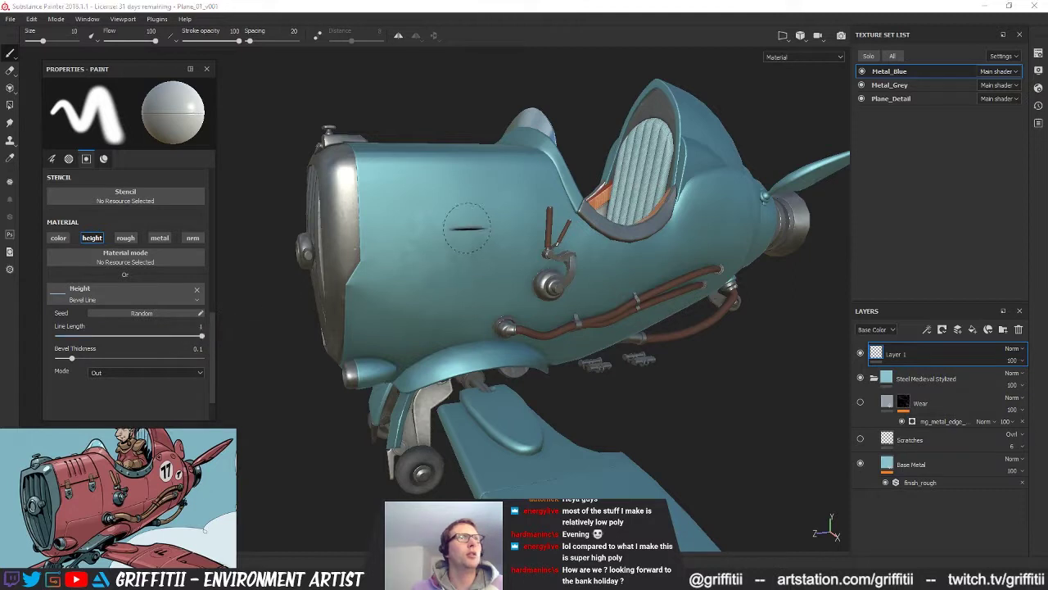
Step: Set the Bevel Line's Line Length to 0.37 and paint a test stroke across the fuselage side
{"action": "left_click_drag", "start_coordinate": [126, 338], "coordinate": [111, 336]}
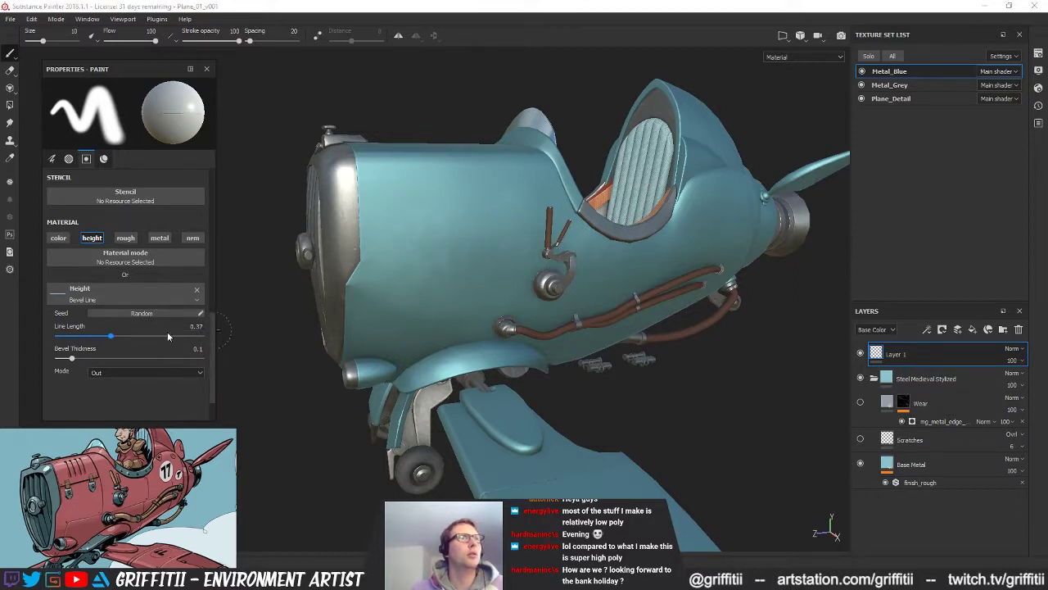
{"action": "left_click_drag", "start_coordinate": [437, 230], "coordinate": [526, 225]}
{"action": "mouse_move", "coordinate": [496, 269]}
{"action": "left_mouse_down", "text": "alt"}
{"action": "mouse_move", "coordinate": [487, 288]}
{"action": "mouse_move", "coordinate": [692, 258]}
{"action": "left_mouse_up", "text": "alt"}
{"action": "left_click_drag", "start_coordinate": [525, 316], "coordinate": [446, 346], "text": "alt"}
Step: Remove the Bevel Line from the height channel, test a uniform height of -0.0896 on the fuselage, and set it to -0.306
{"action": "left_click", "coordinate": [197, 290]}
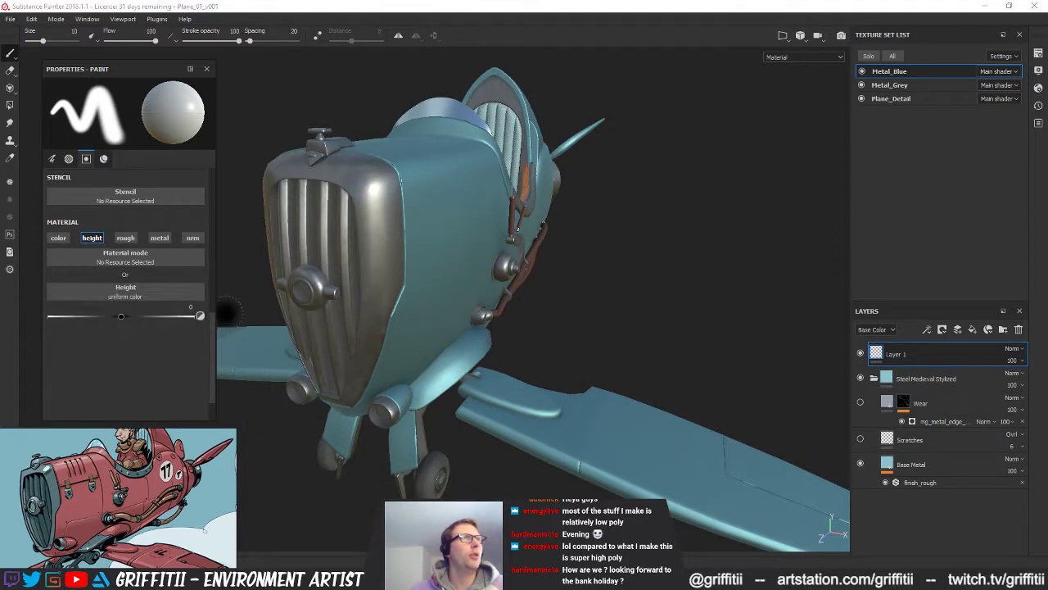
{"action": "left_click_drag", "start_coordinate": [124, 316], "coordinate": [115, 318]}
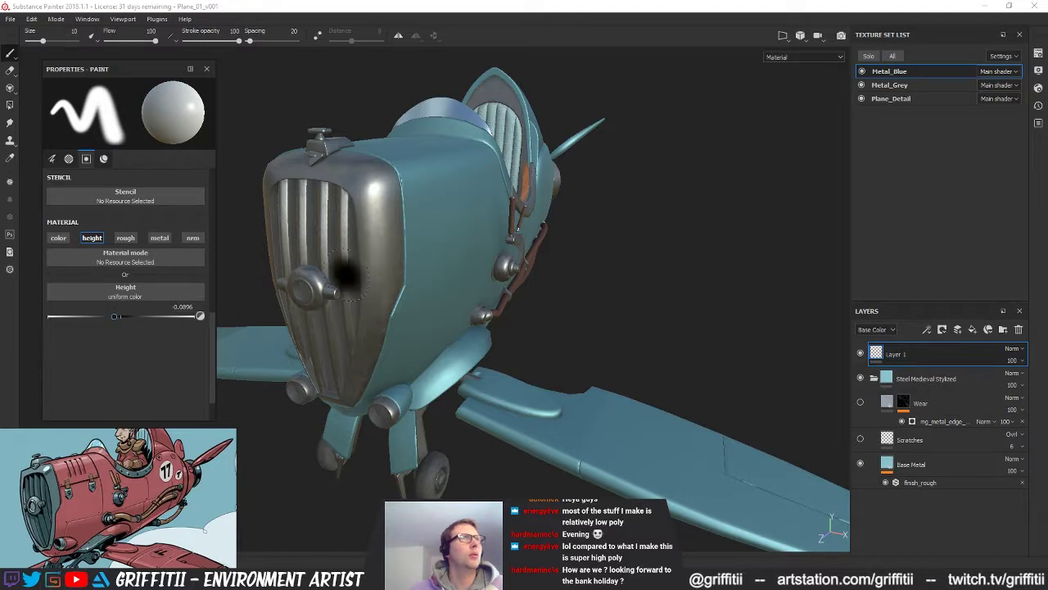
{"action": "left_click_drag", "start_coordinate": [527, 257], "coordinate": [461, 263], "text": "alt"}
{"action": "mouse_move", "coordinate": [395, 234]}
{"action": "left_mouse_down"}
{"action": "mouse_move", "coordinate": [372, 280]}
{"action": "mouse_move", "coordinate": [412, 230]}
{"action": "left_mouse_up"}
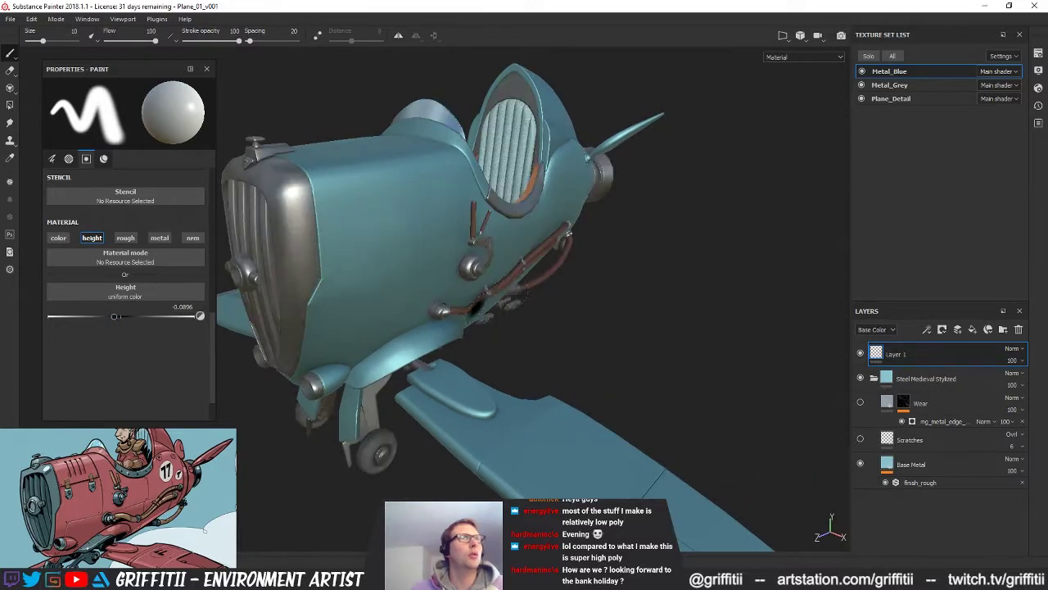
{"action": "left_click_drag", "start_coordinate": [113, 315], "coordinate": [99, 315]}
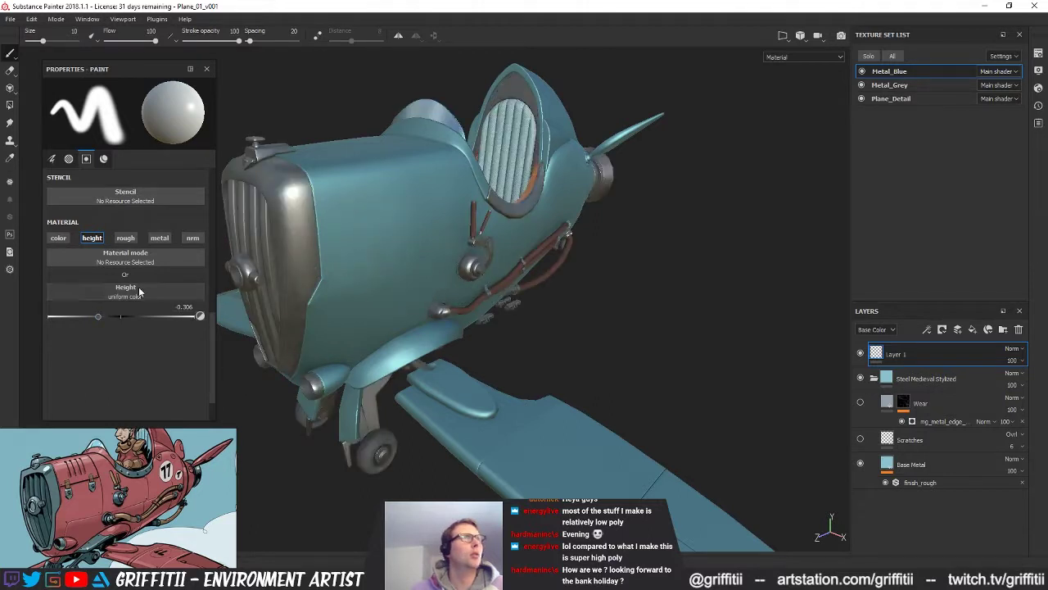
Step: Replace the brush's soft round alpha with the Square Rectangle alpha
{"action": "scroll", "coordinate": [122, 314], "scroll_direction": "up", "scroll_amount": 2}
{"action": "scroll", "coordinate": [121, 314], "scroll_direction": "up", "scroll_amount": 3}
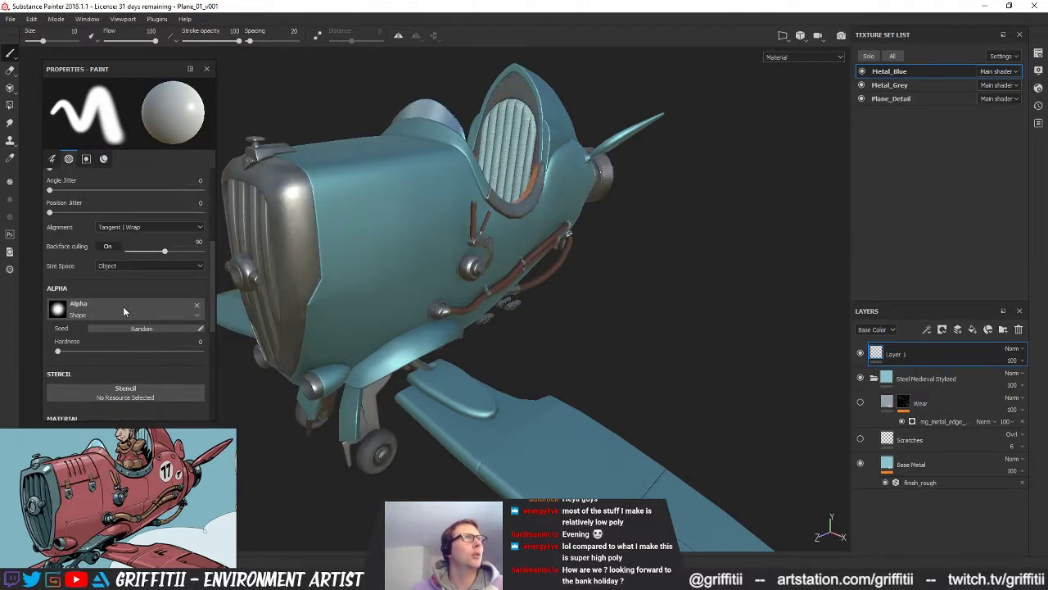
{"action": "left_click", "coordinate": [111, 307]}
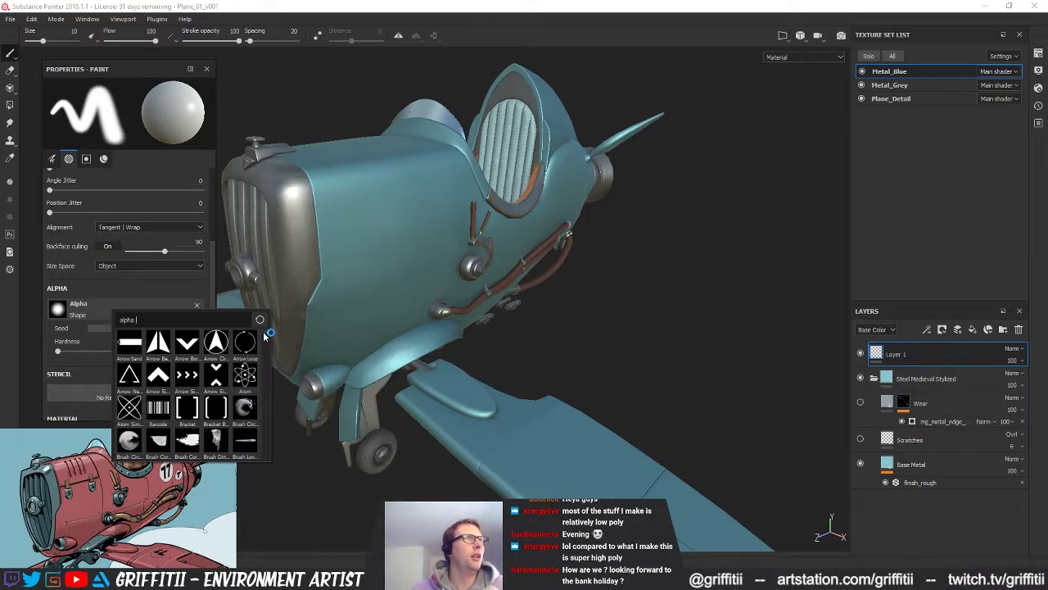
{"action": "scroll", "coordinate": [267, 339], "scroll_direction": "down", "scroll_amount": 5}
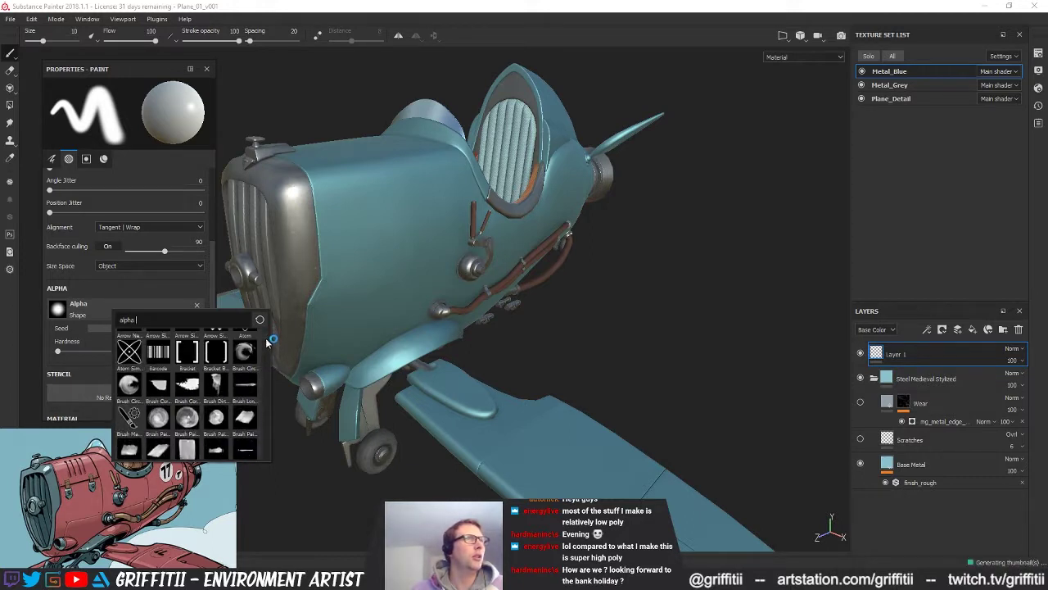
{"action": "scroll", "coordinate": [266, 352], "scroll_direction": "down", "scroll_amount": 6}
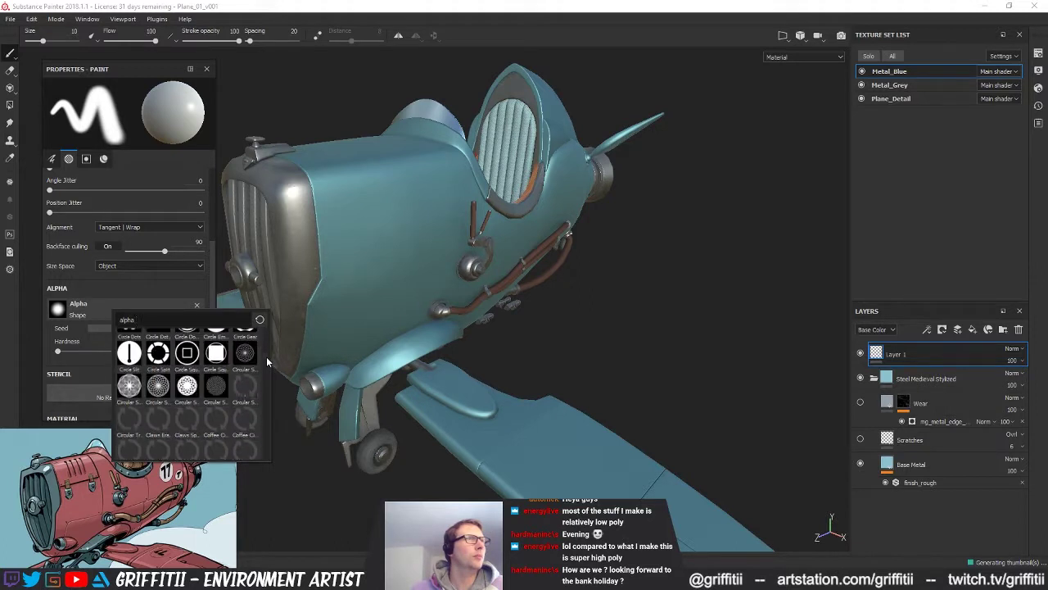
{"action": "scroll", "coordinate": [266, 373], "scroll_direction": "down", "scroll_amount": 6}
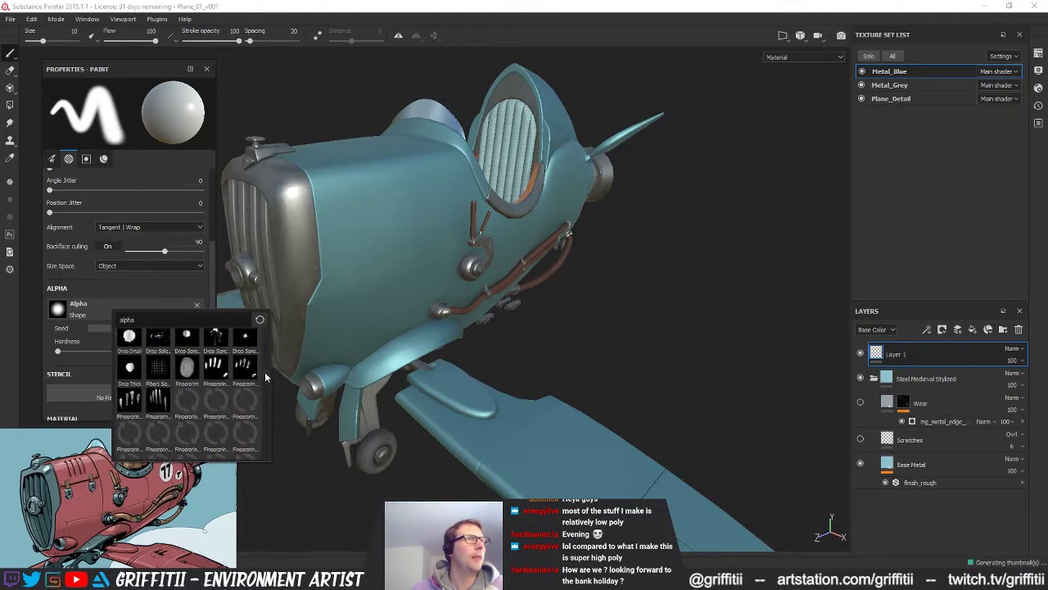
{"action": "scroll", "coordinate": [264, 389], "scroll_direction": "down", "scroll_amount": 7}
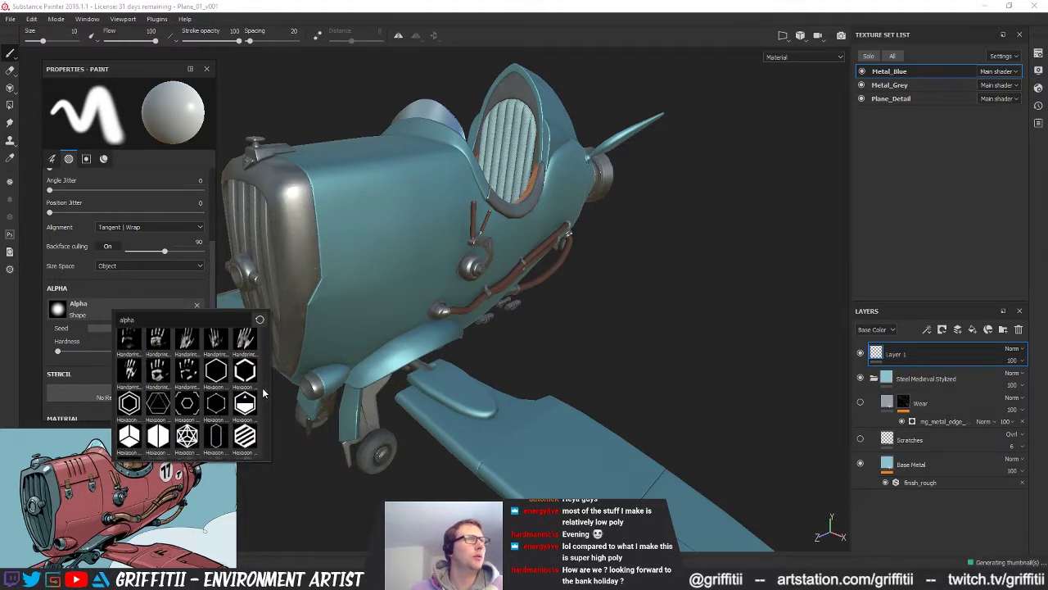
{"action": "scroll", "coordinate": [264, 399], "scroll_direction": "down", "scroll_amount": 7}
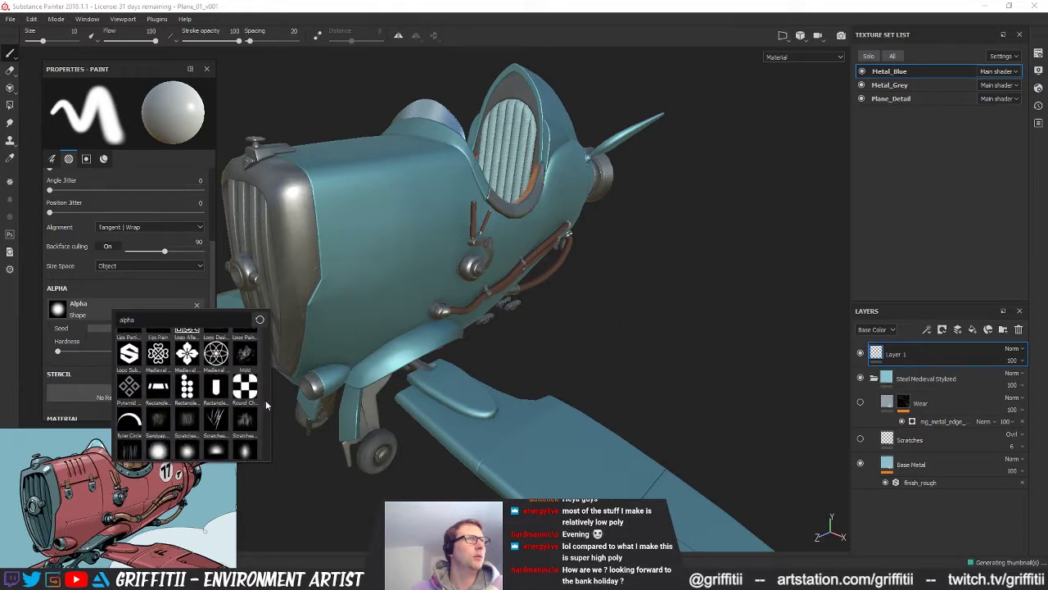
{"action": "scroll", "coordinate": [264, 412], "scroll_direction": "down", "scroll_amount": 1}
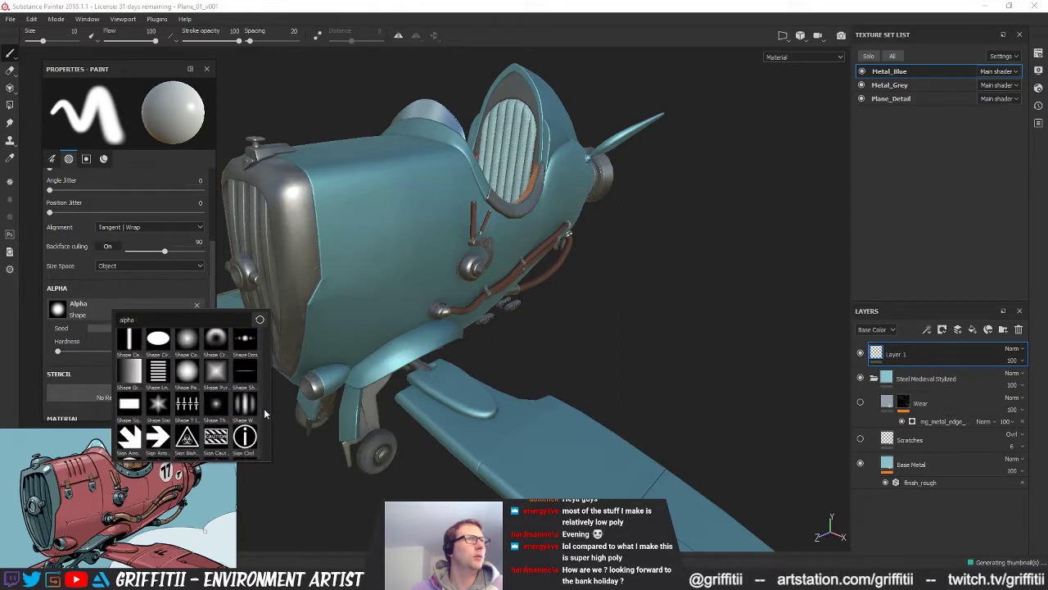
{"action": "scroll", "coordinate": [264, 413], "scroll_direction": "down", "scroll_amount": 12}
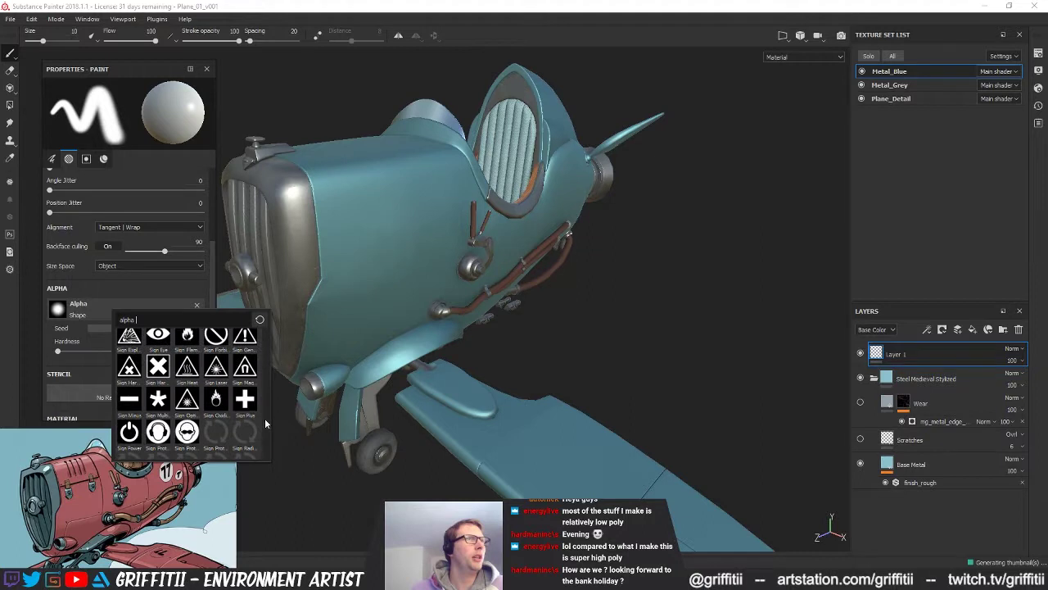
{"action": "scroll", "coordinate": [265, 431], "scroll_direction": "down", "scroll_amount": 6}
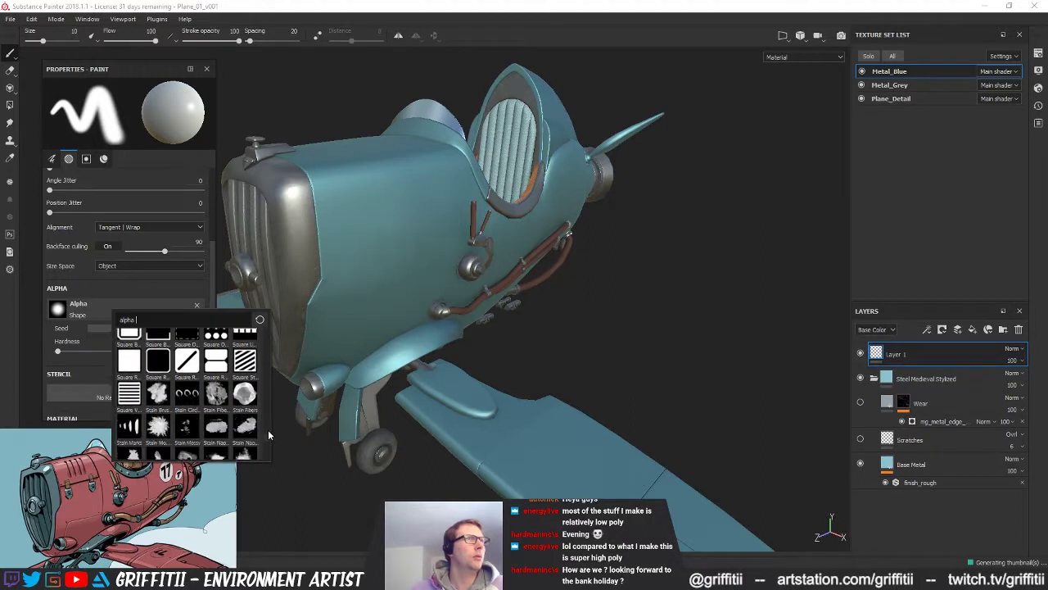
{"action": "scroll", "coordinate": [268, 442], "scroll_direction": "up", "scroll_amount": 6}
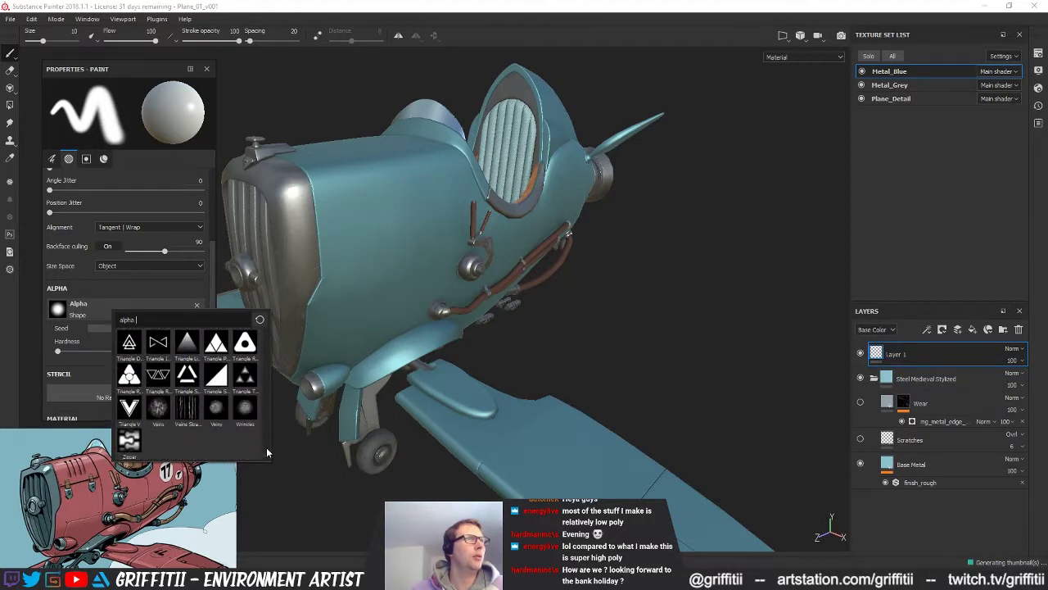
{"action": "scroll", "coordinate": [276, 428], "scroll_direction": "up", "scroll_amount": 1}
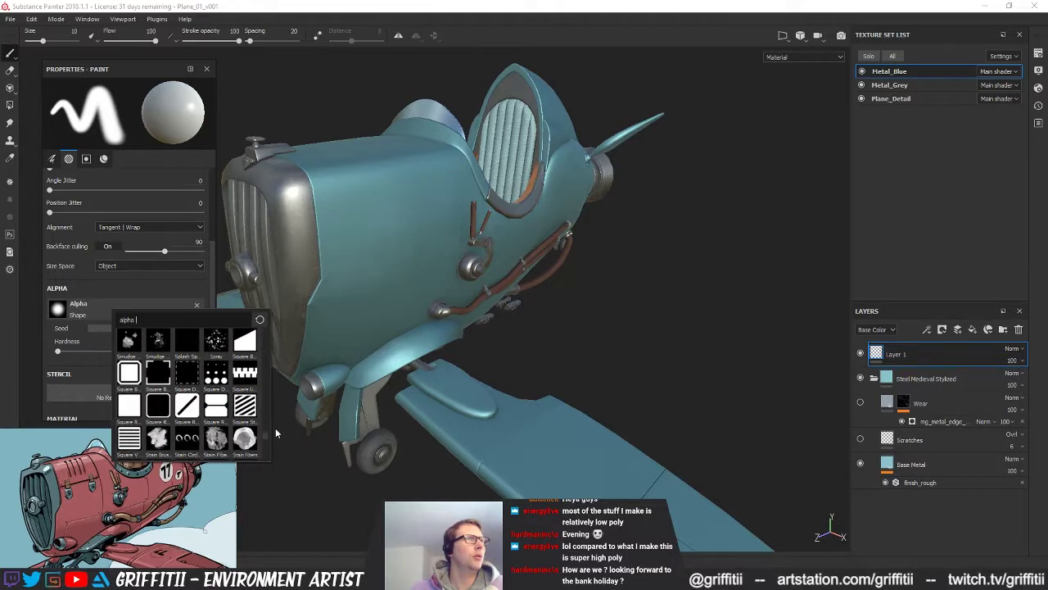
{"action": "left_click", "coordinate": [126, 403]}
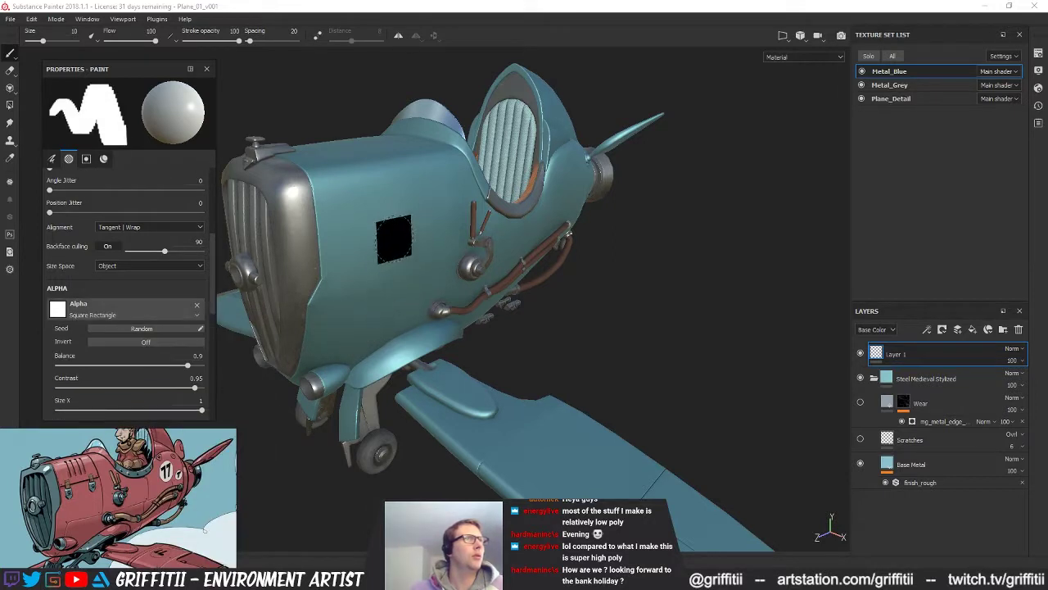
Step: Paint a test stroke with the square brush on the isolated fuselage side and undo it
{"action": "left_click_drag", "start_coordinate": [538, 328], "coordinate": [598, 308], "text": "alt"}
{"action": "key", "text": "ctrl+z"}
{"action": "mouse_move", "coordinate": [591, 290]}
{"action": "middle_mouse_down", "text": "alt"}
{"action": "mouse_move", "coordinate": [602, 308]}
{"action": "mouse_move", "coordinate": [624, 295]}
{"action": "middle_mouse_up", "text": "alt"}
{"action": "left_click_drag", "start_coordinate": [624, 296], "coordinate": [597, 300], "text": "alt"}
{"action": "left_click_drag", "start_coordinate": [403, 274], "coordinate": [446, 215]}
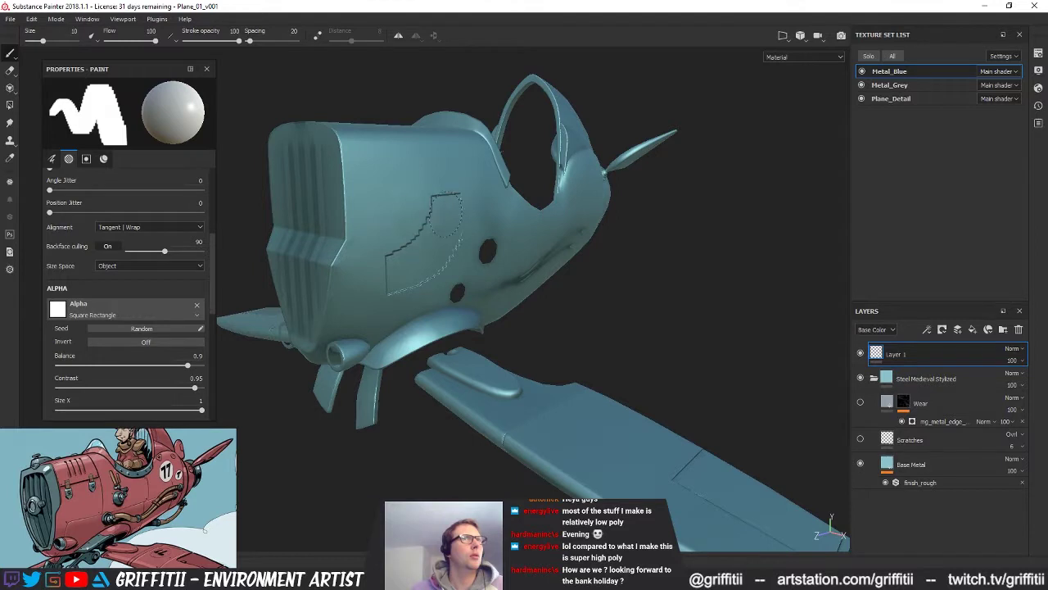
{"action": "key", "text": "alt+q"}
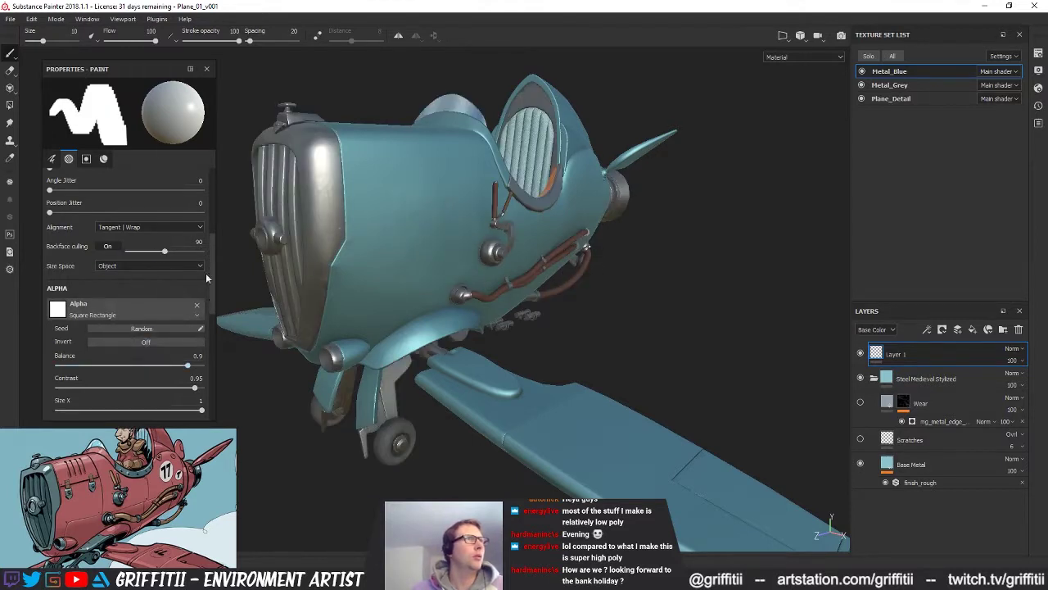
Step: Reduce the brush size to 0.11
{"action": "scroll", "coordinate": [217, 254], "scroll_direction": "up", "scroll_amount": 5}
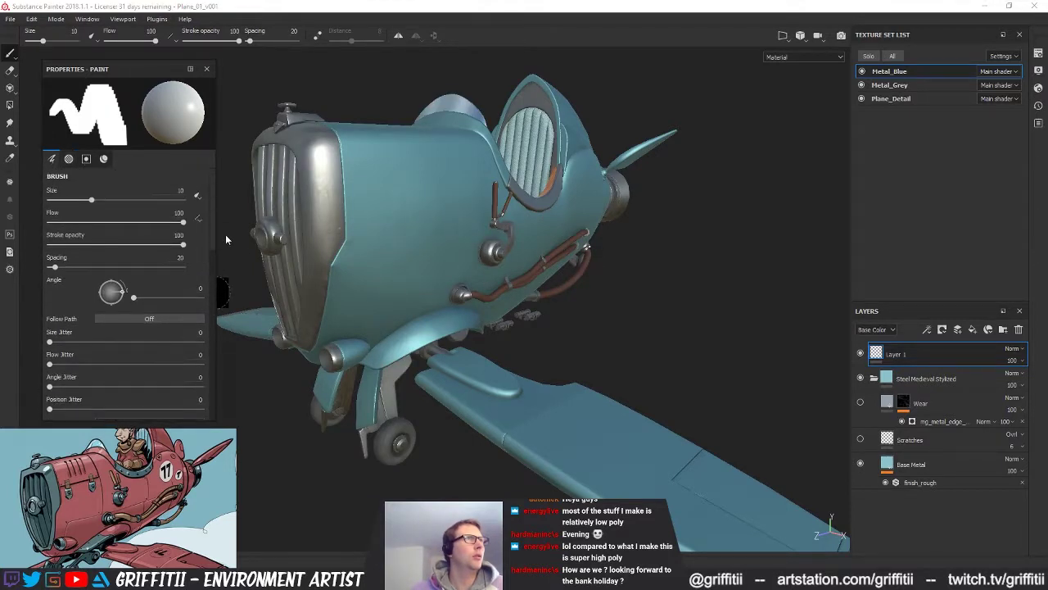
{"action": "left_click_drag", "start_coordinate": [91, 200], "coordinate": [65, 200]}
{"action": "key", "text": "alt+q"}
{"action": "key", "text": "alt+q"}
{"action": "left_click_drag", "start_coordinate": [64, 199], "coordinate": [50, 199]}
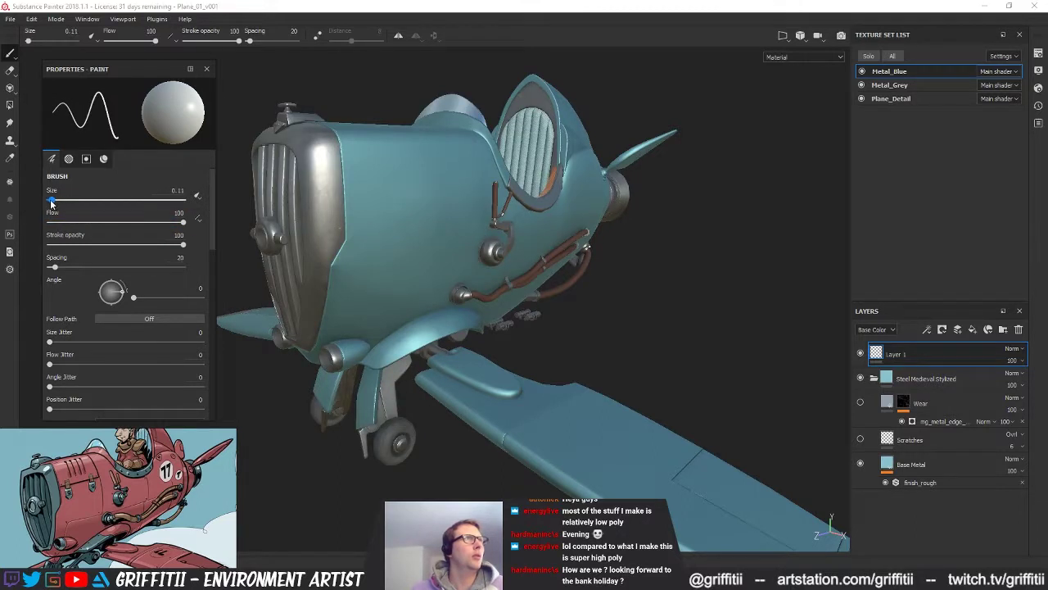
Step: Paint a square panel outline with straight thin strokes on the fuselage side and undo it
{"action": "left_click", "coordinate": [463, 219], "text": "shift"}
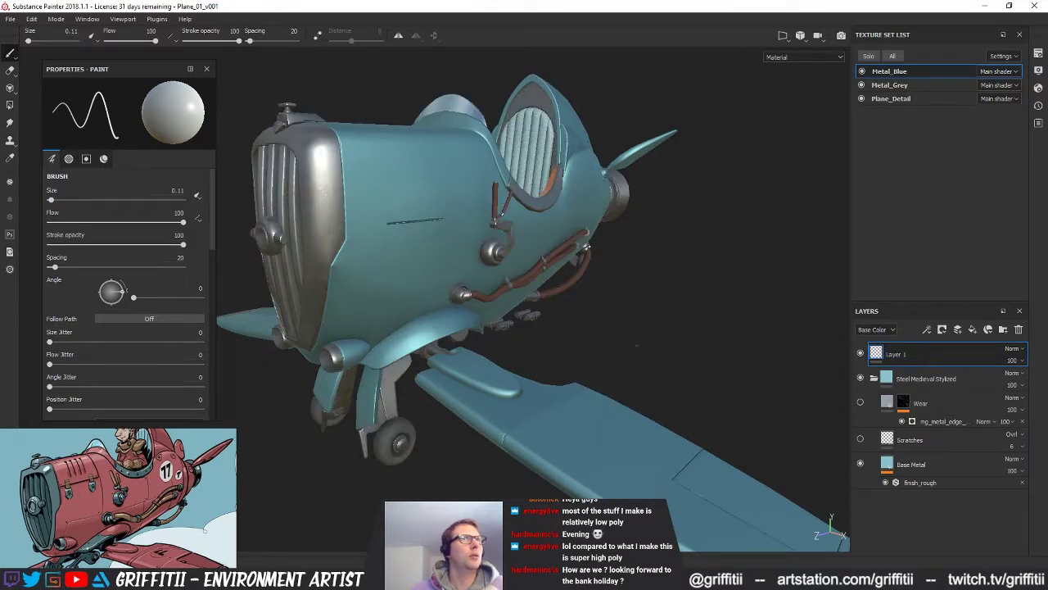
{"action": "left_click_drag", "start_coordinate": [614, 283], "coordinate": [542, 289], "text": "alt"}
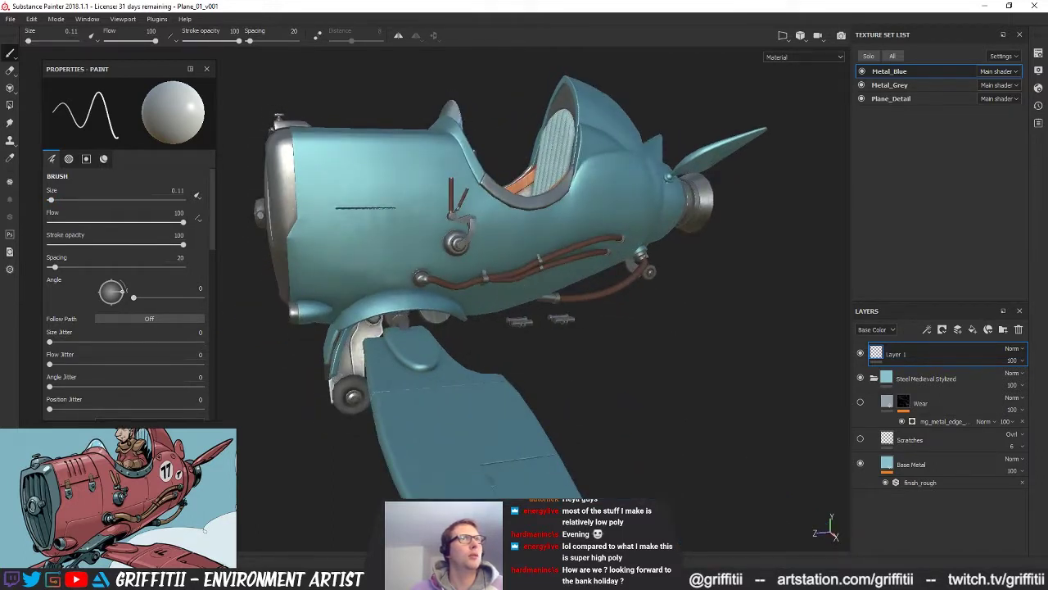
{"action": "mouse_move", "coordinate": [392, 211]}
{"action": "left_mouse_down", "text": "alt"}
{"action": "mouse_move", "coordinate": [422, 190]}
{"action": "mouse_move", "coordinate": [423, 200]}
{"action": "left_mouse_up", "text": "alt"}
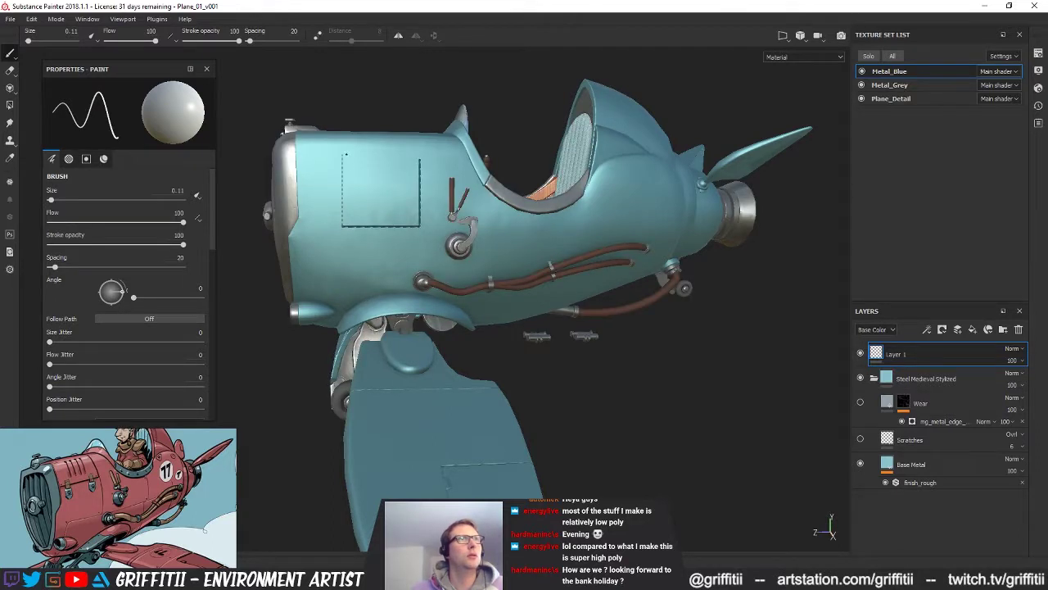
{"action": "left_click_drag", "start_coordinate": [522, 295], "coordinate": [638, 278], "text": "alt"}
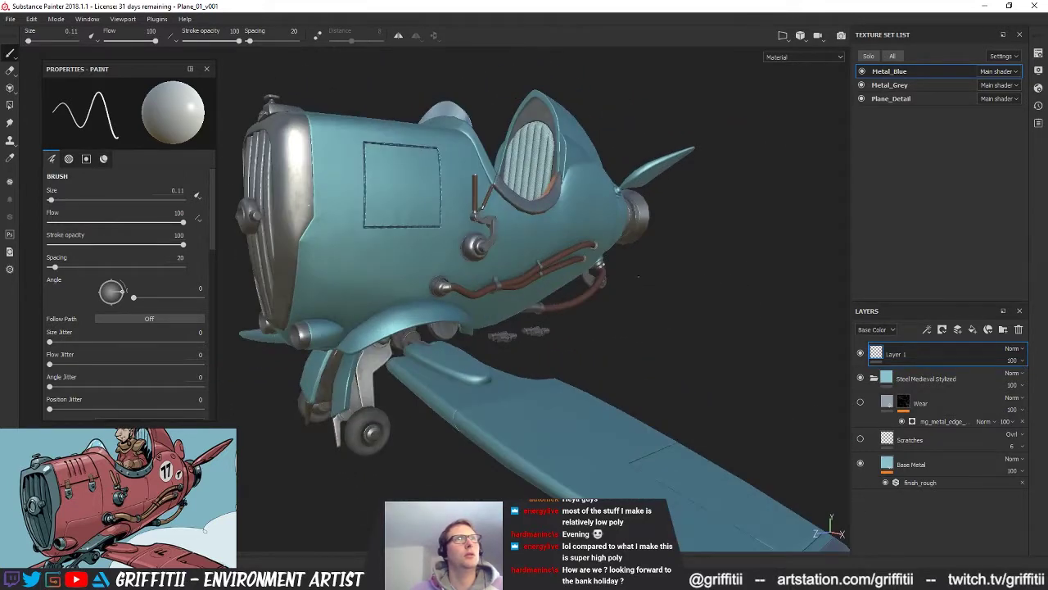
{"action": "key", "text": "ctrl+z"}
{"action": "key", "text": "ctrl+z"}
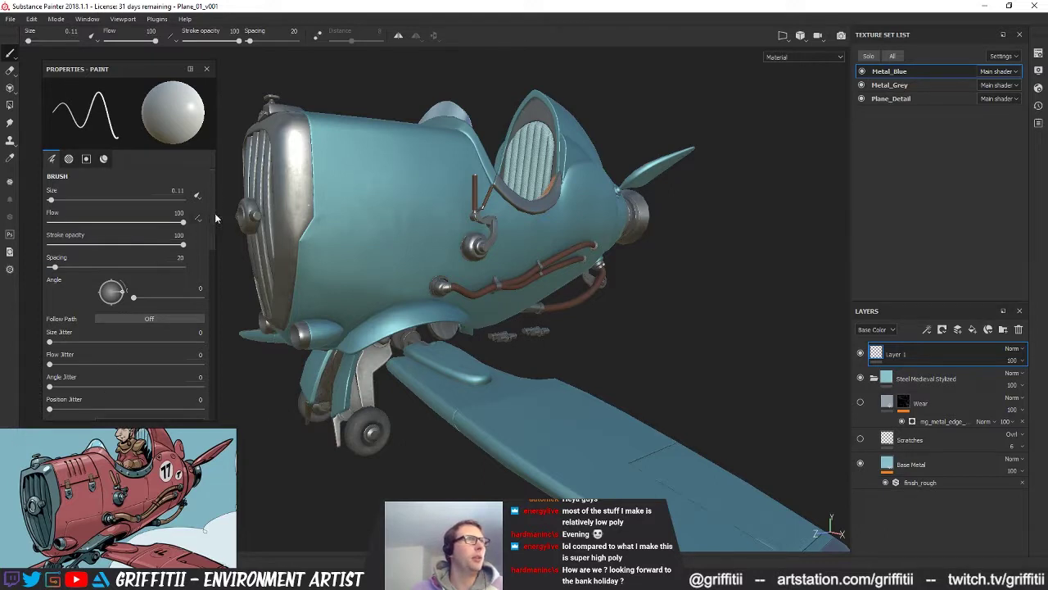
Step: Set the brush size to 0.1 and the uniform height to -0.1343
{"action": "left_click_drag", "start_coordinate": [53, 206], "coordinate": [49, 207]}
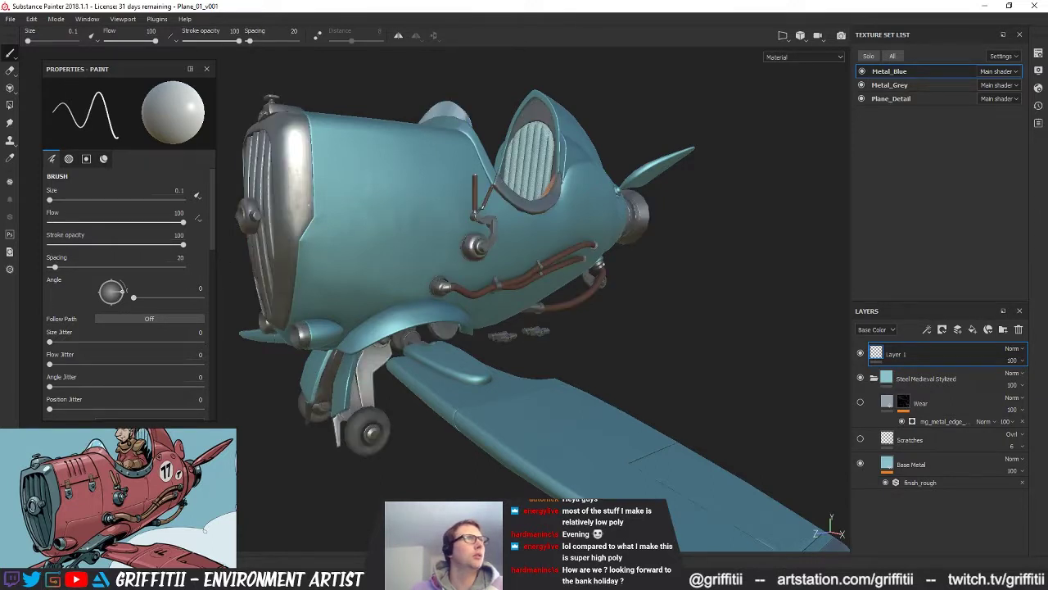
{"action": "left_click_drag", "start_coordinate": [213, 234], "coordinate": [206, 380]}
{"action": "left_click_drag", "start_coordinate": [100, 331], "coordinate": [112, 333]}
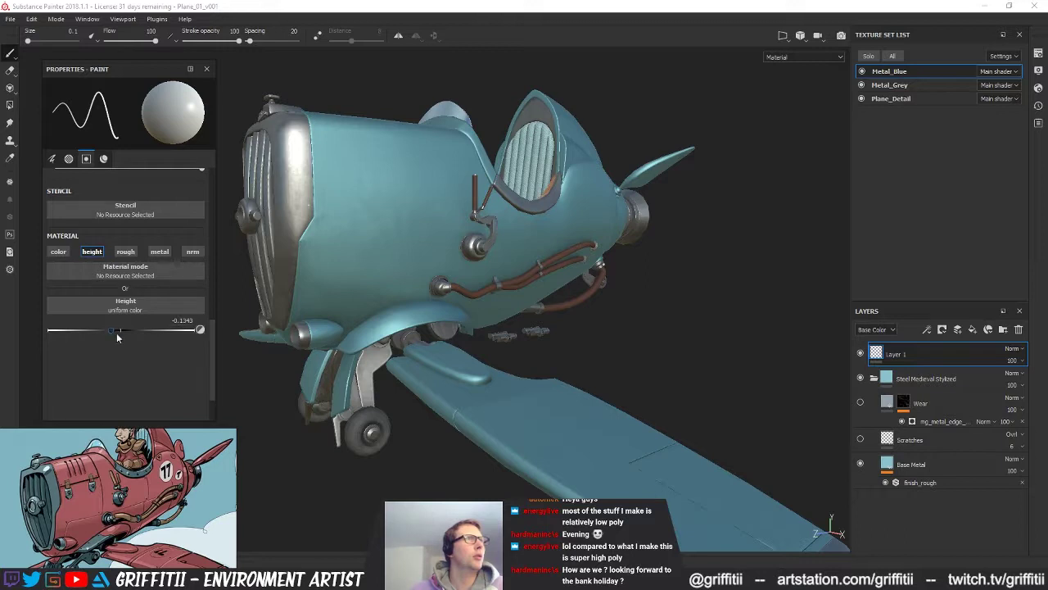
Step: Paint and undo short test strokes on the fuselage side while trying heights of -0.0597, -0.0075 and -0.0522
{"action": "left_click_drag", "start_coordinate": [383, 184], "coordinate": [384, 210]}
{"action": "key", "text": "ctrl+z"}
{"action": "left_click_drag", "start_coordinate": [110, 329], "coordinate": [117, 331]}
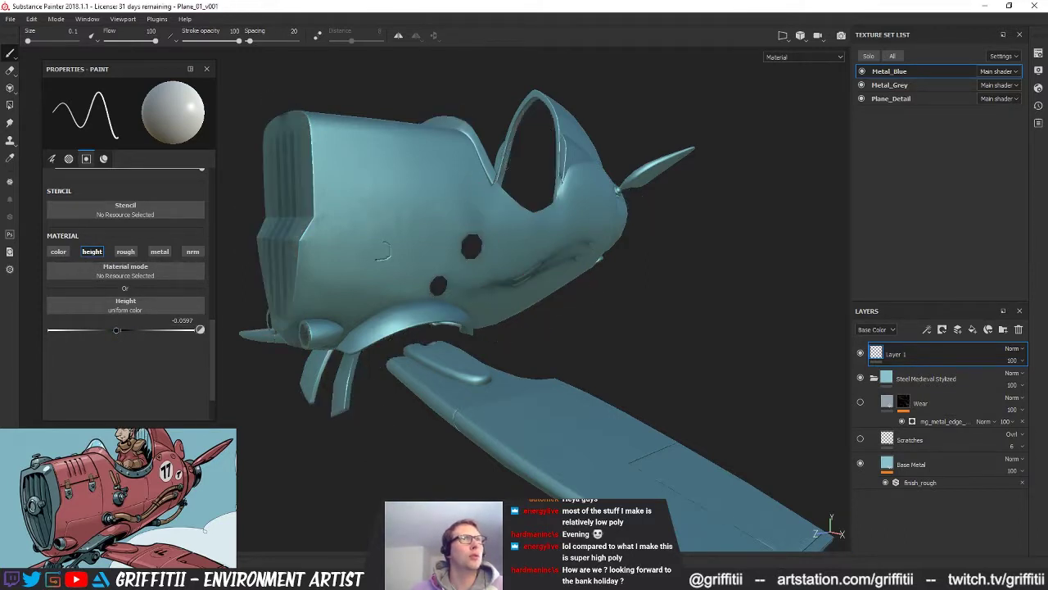
{"action": "left_click_drag", "start_coordinate": [117, 331], "coordinate": [116, 331]}
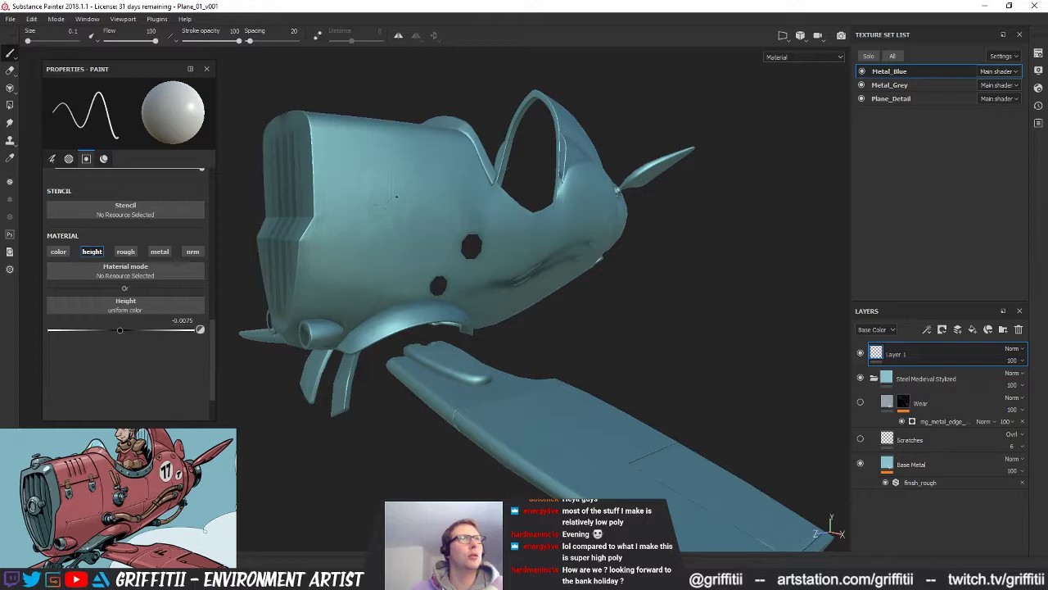
{"action": "left_click_drag", "start_coordinate": [118, 330], "coordinate": [117, 330]}
{"action": "mouse_move", "coordinate": [376, 190]}
{"action": "left_mouse_down"}
{"action": "mouse_move", "coordinate": [388, 222]}
{"action": "mouse_move", "coordinate": [417, 210]}
{"action": "left_mouse_up"}
Step: Try a height of -0.02 with a test stroke on the fuselage and set the height to -0.05
{"action": "left_click", "coordinate": [189, 321]}
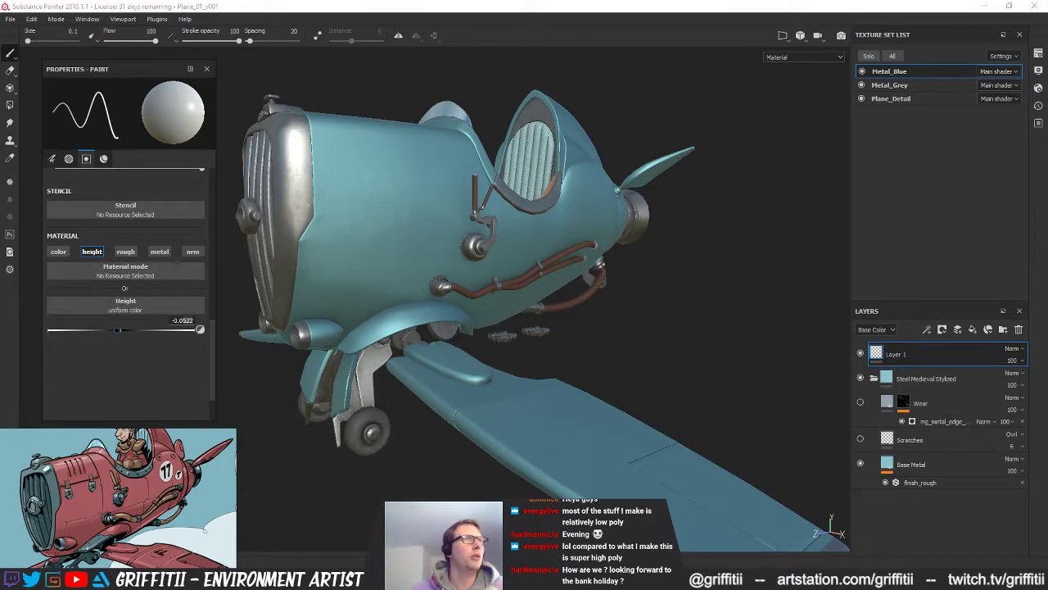
{"action": "mouse_move", "coordinate": [385, 206]}
{"action": "left_mouse_down"}
{"action": "mouse_move", "coordinate": [375, 223]}
{"action": "mouse_move", "coordinate": [418, 235]}
{"action": "left_mouse_up"}
{"action": "left_click", "coordinate": [191, 321]}
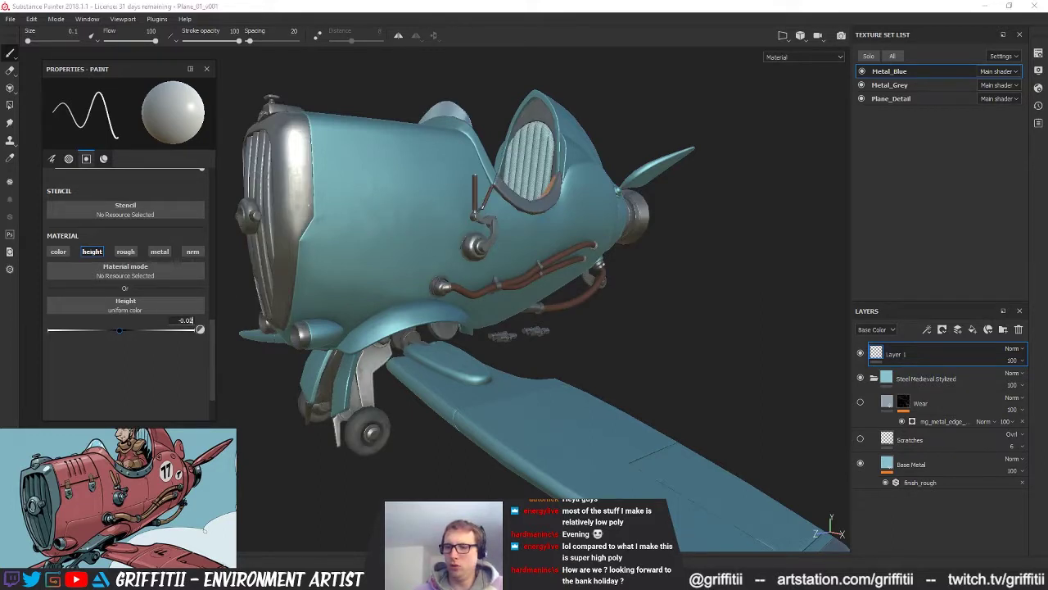
{"action": "left_click_drag", "start_coordinate": [382, 189], "coordinate": [393, 189]}
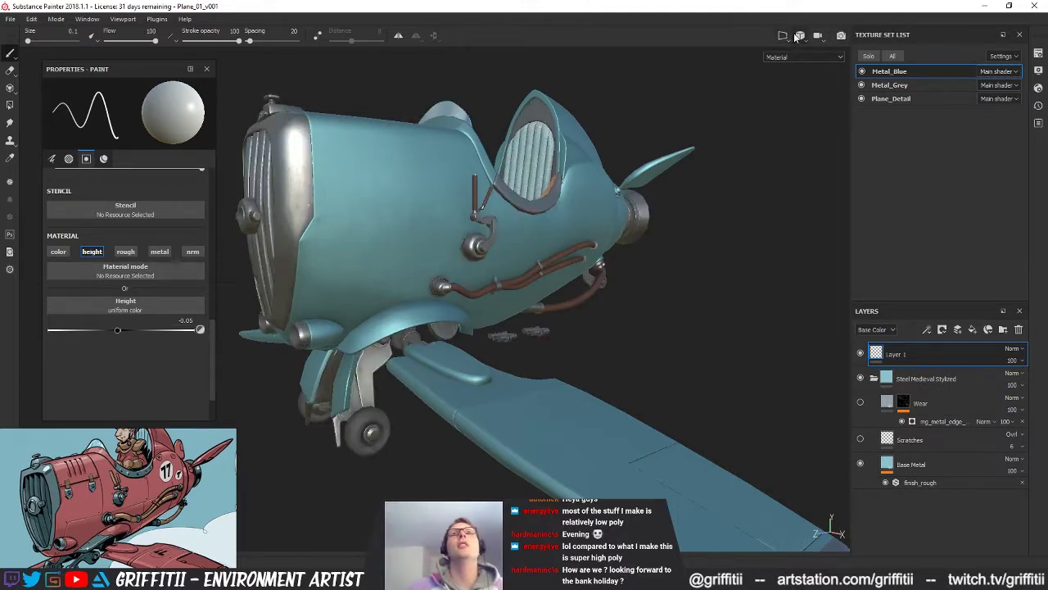
Step: Show only the 2D UV layout of Metal_Blue in the viewport
{"action": "key", "text": "F3"}
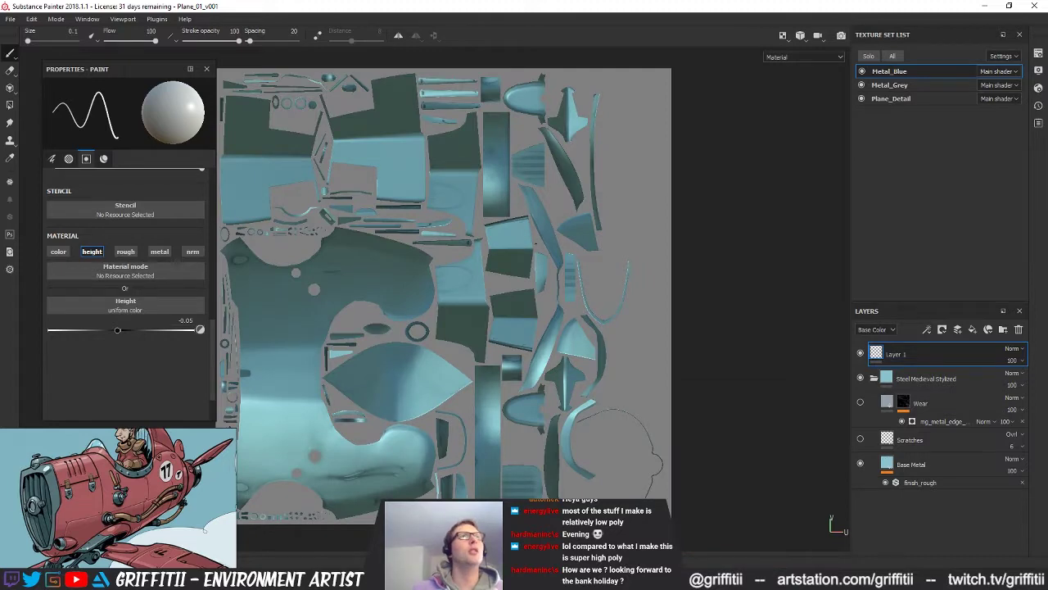
Step: Show the 3D view and the 2D UV layout side by side and clear the paint properties window from the viewport
{"action": "key", "text": "F2"}
{"action": "key", "text": "F1"}
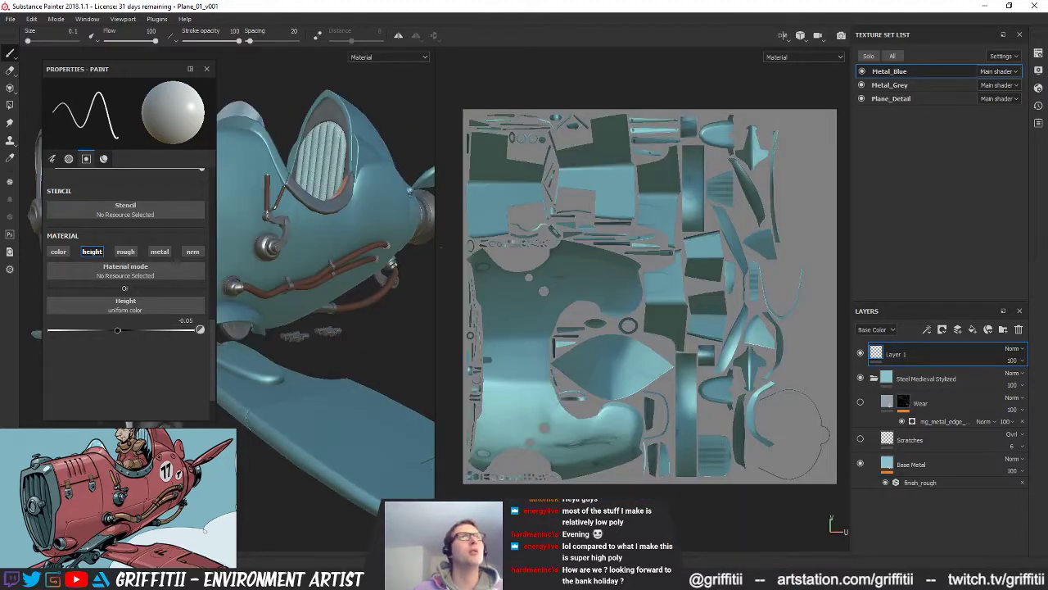
{"action": "left_click_drag", "start_coordinate": [128, 66], "coordinate": [493, 71]}
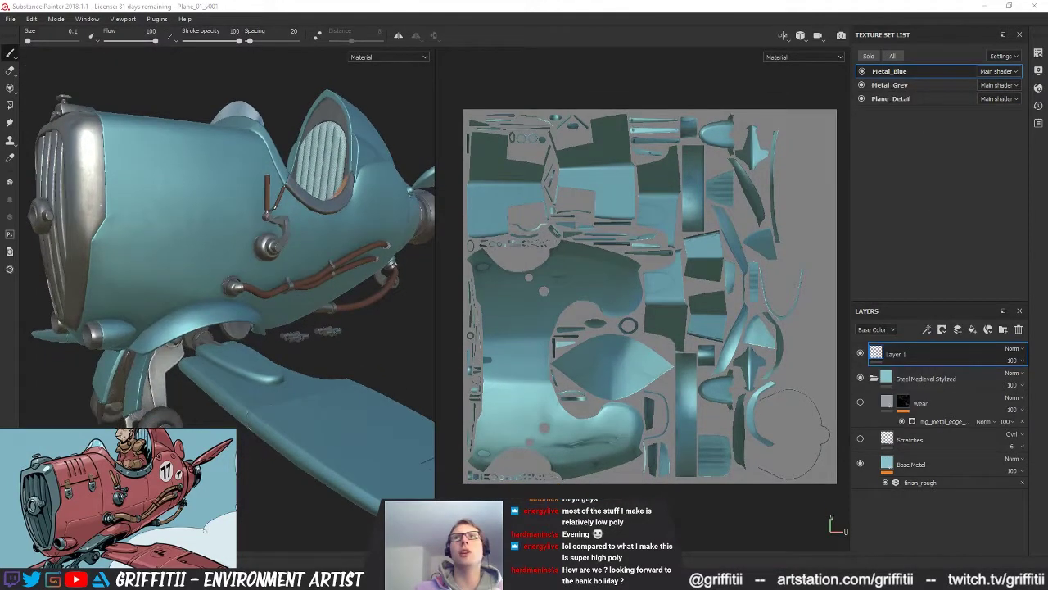
{"action": "left_click_drag", "start_coordinate": [208, 248], "coordinate": [148, 245], "text": "alt"}
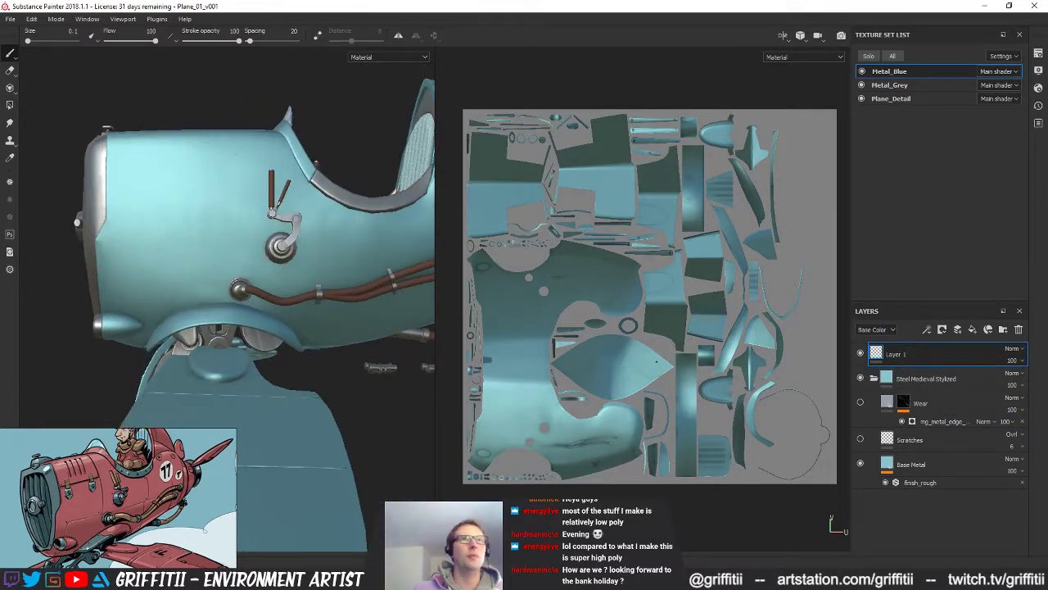
{"action": "middle_click_drag", "start_coordinate": [611, 392], "coordinate": [647, 353]}
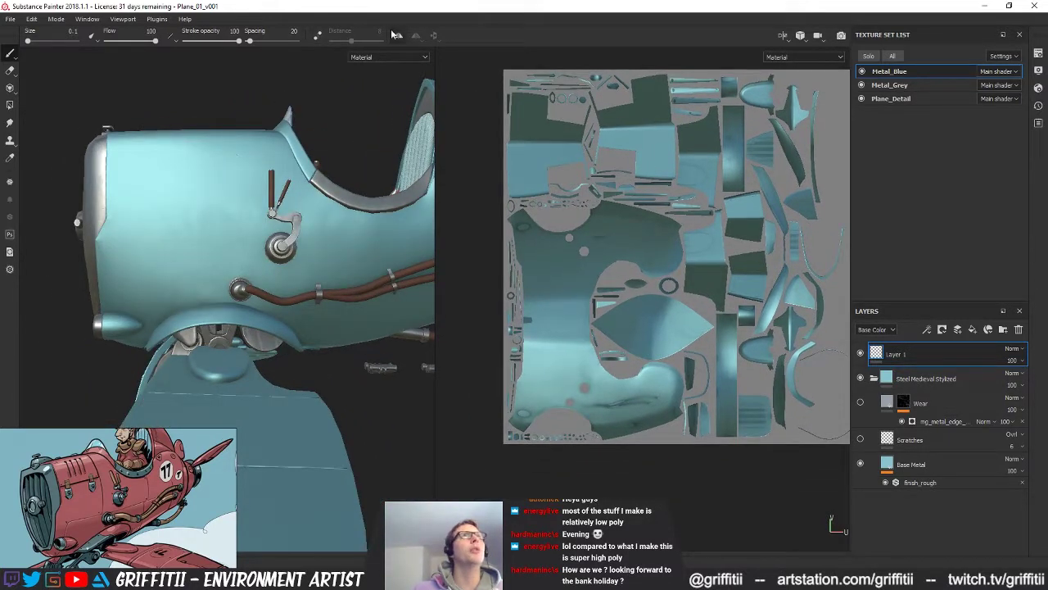
Step: Turn on mirror symmetry for painting and view the symmetry plane against the fuselage
{"action": "left_click_drag", "start_coordinate": [231, 240], "coordinate": [274, 264], "text": "alt"}
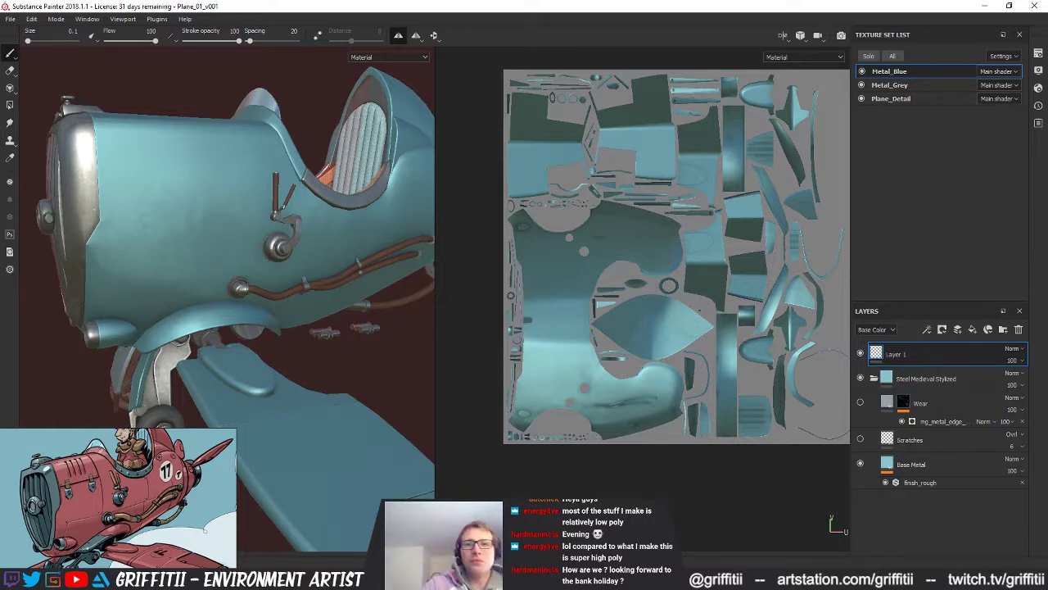
{"action": "left_click_drag", "start_coordinate": [163, 277], "coordinate": [230, 258], "text": "alt"}
{"action": "right_click_drag", "start_coordinate": [231, 258], "coordinate": [280, 255], "text": "shift"}
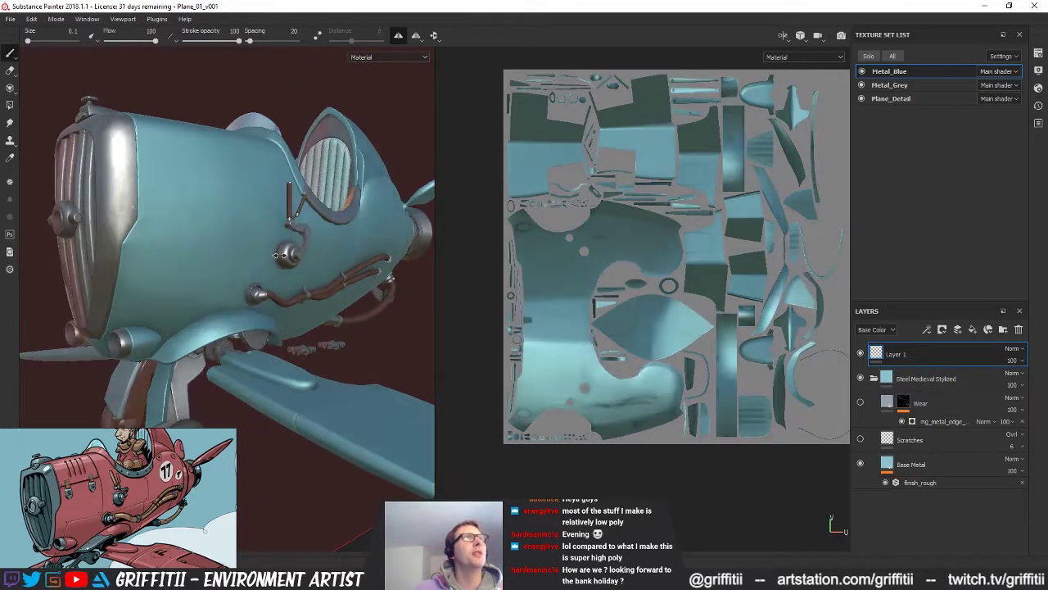
{"action": "left_click_drag", "start_coordinate": [272, 166], "coordinate": [238, 185], "text": "alt"}
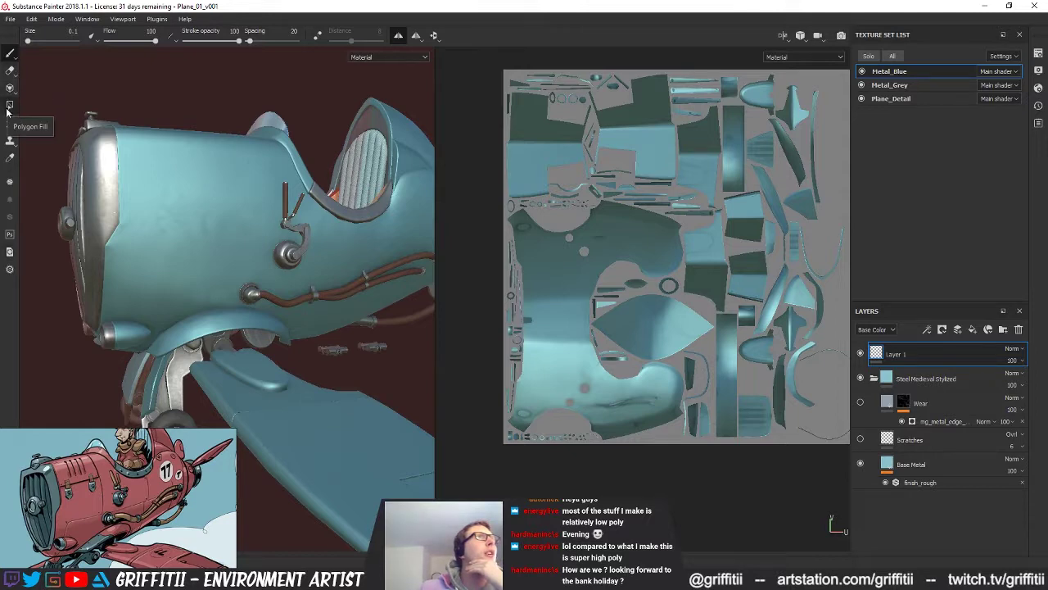
{"action": "left_click", "coordinate": [10, 106]}
{"action": "left_click_drag", "start_coordinate": [281, 302], "coordinate": [200, 308], "text": "alt"}
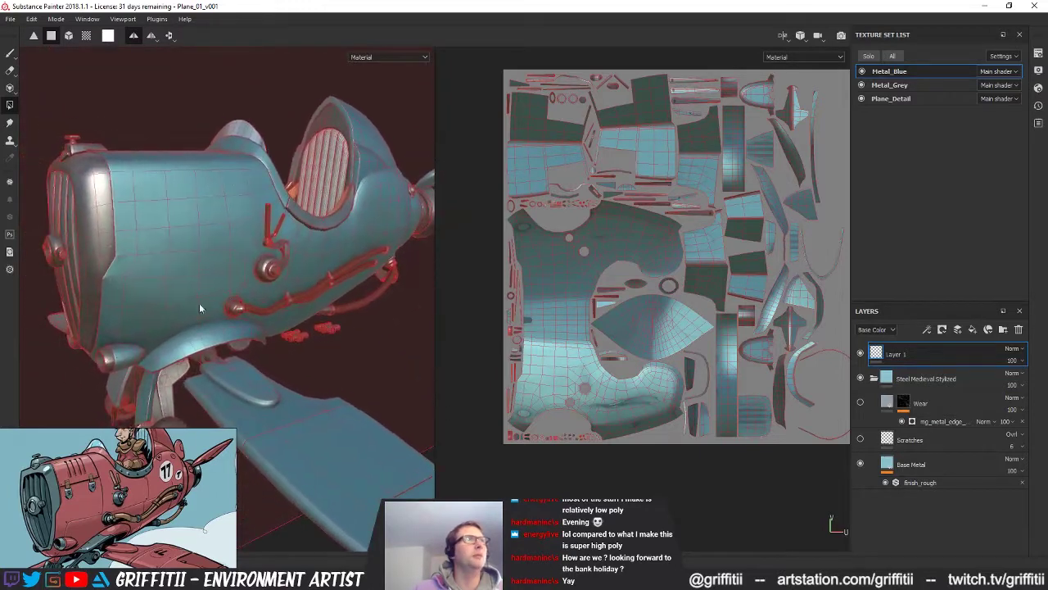
{"action": "left_click", "coordinate": [10, 54]}
Step: Try a straight panel line across the upper wing just beyond the existing seam near the wing root
{"action": "left_click_drag", "start_coordinate": [197, 238], "coordinate": [230, 223], "text": "alt"}
{"action": "right_click_drag", "start_coordinate": [230, 222], "coordinate": [253, 243], "text": "alt"}
{"action": "mouse_move", "coordinate": [253, 243]}
{"action": "middle_mouse_down", "text": "alt"}
{"action": "mouse_move", "coordinate": [250, 224]}
{"action": "mouse_move", "coordinate": [221, 215]}
{"action": "middle_mouse_up", "text": "alt"}
{"action": "left_click_drag", "start_coordinate": [221, 215], "coordinate": [240, 266], "text": "alt"}
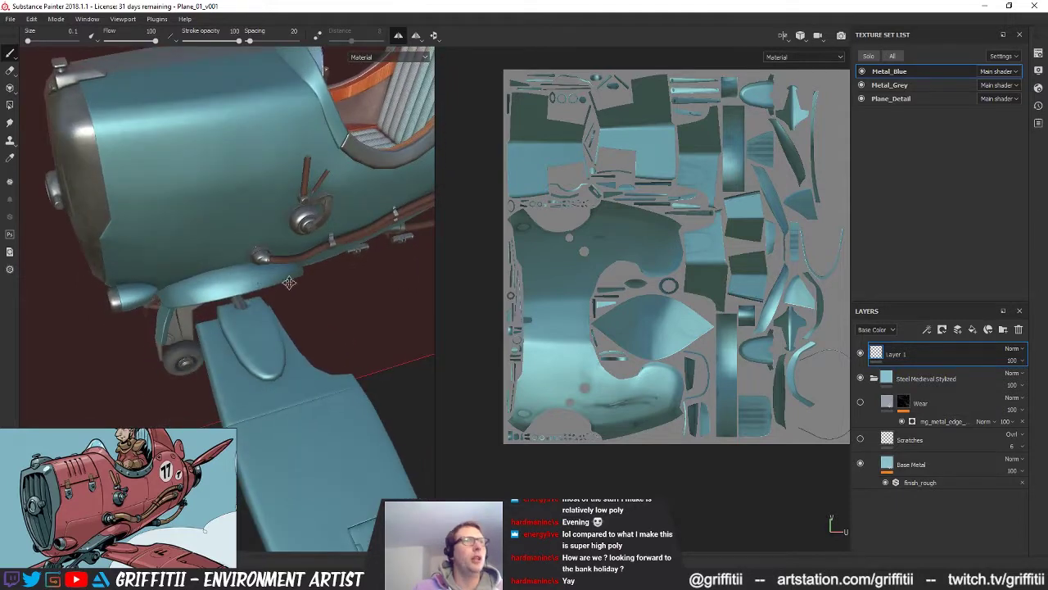
{"action": "middle_click_drag", "start_coordinate": [240, 266], "coordinate": [215, 194], "text": "alt"}
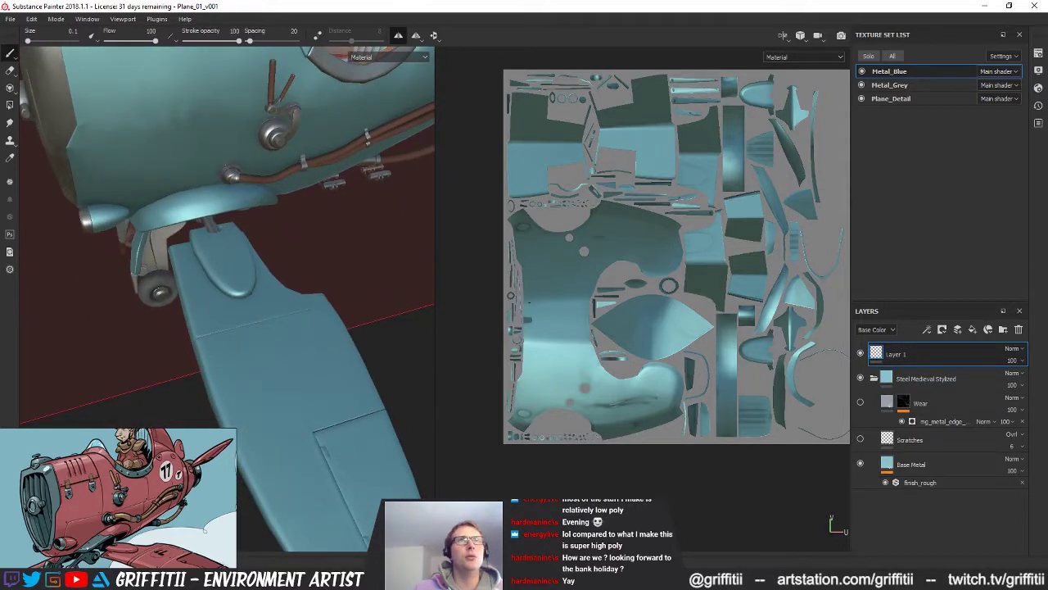
{"action": "left_click_drag", "start_coordinate": [238, 392], "coordinate": [293, 449], "text": "alt"}
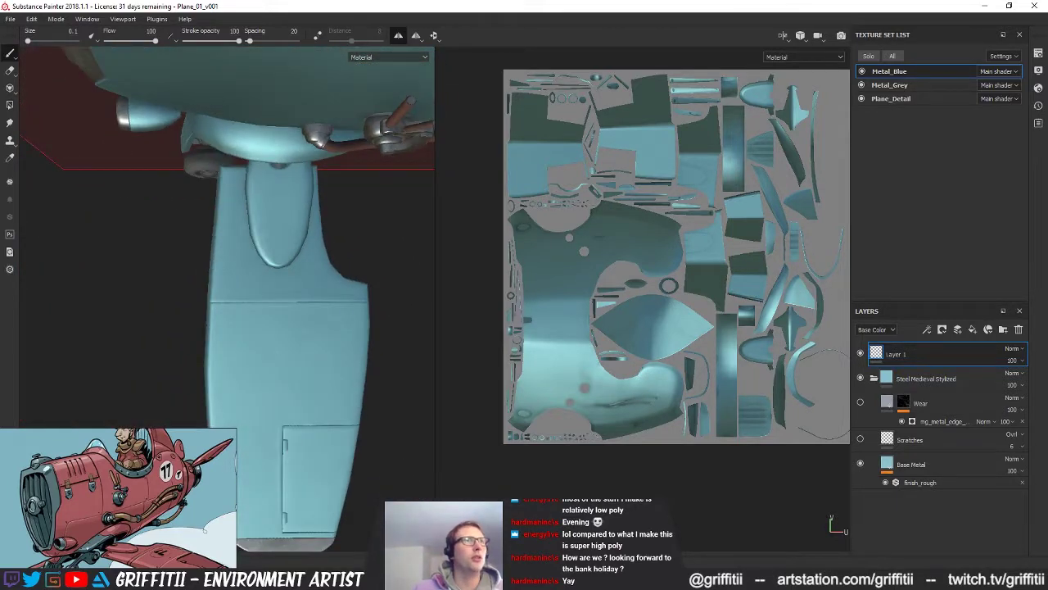
{"action": "left_click_drag", "start_coordinate": [190, 311], "coordinate": [372, 309]}
{"action": "key", "text": "ctrl+z"}
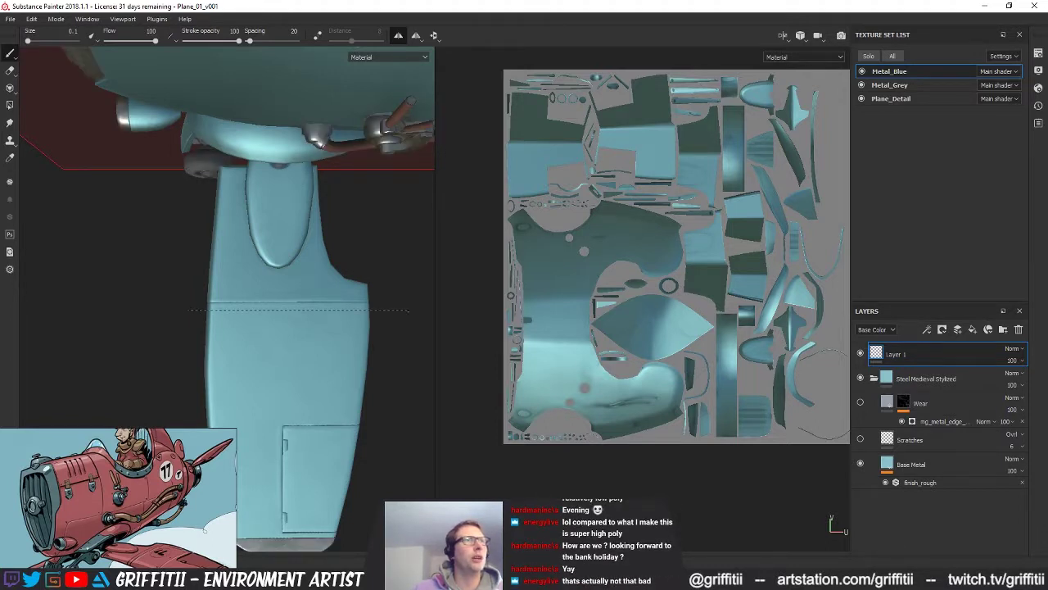
{"action": "left_click", "coordinate": [408, 311], "text": "shift"}
{"action": "mouse_move", "coordinate": [396, 393]}
{"action": "left_mouse_down", "text": "alt"}
{"action": "mouse_move", "coordinate": [416, 400]}
{"action": "mouse_move", "coordinate": [485, 290]}
{"action": "mouse_move", "coordinate": [363, 271]}
{"action": "mouse_move", "coordinate": [417, 238]}
{"action": "mouse_move", "coordinate": [408, 141]}
{"action": "mouse_move", "coordinate": [400, 363]}
{"action": "mouse_move", "coordinate": [374, 499]}
{"action": "mouse_move", "coordinate": [236, 395]}
{"action": "mouse_move", "coordinate": [374, 311]}
{"action": "mouse_move", "coordinate": [344, 246]}
{"action": "mouse_move", "coordinate": [331, 273]}
{"action": "left_mouse_up", "text": "alt"}
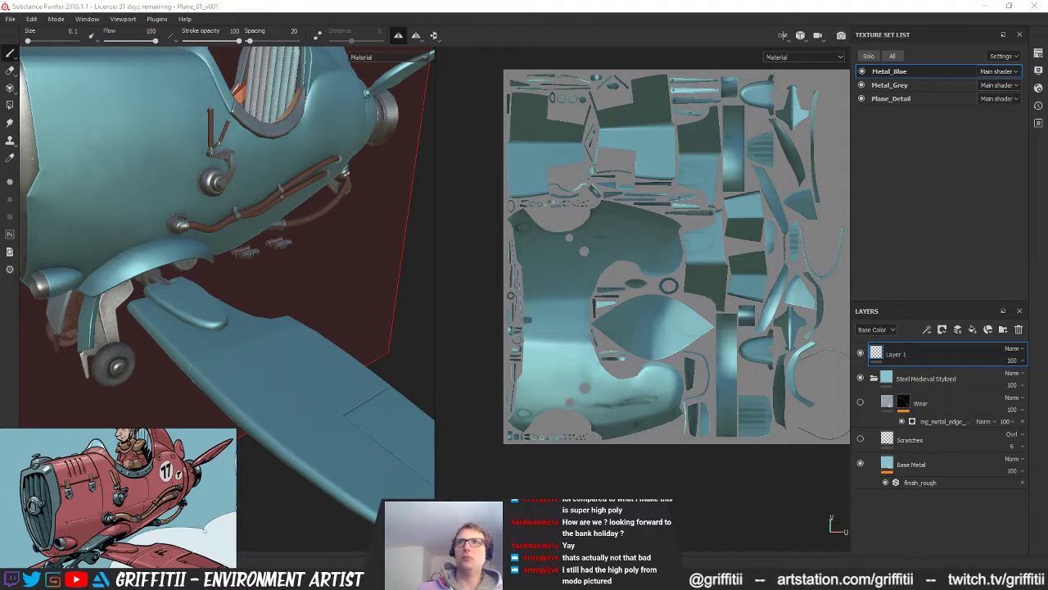
Step: Try the straight wing line again slightly farther out from the root seam, running from edge to edge
{"action": "left_click_drag", "start_coordinate": [120, 188], "coordinate": [351, 418], "text": "alt"}
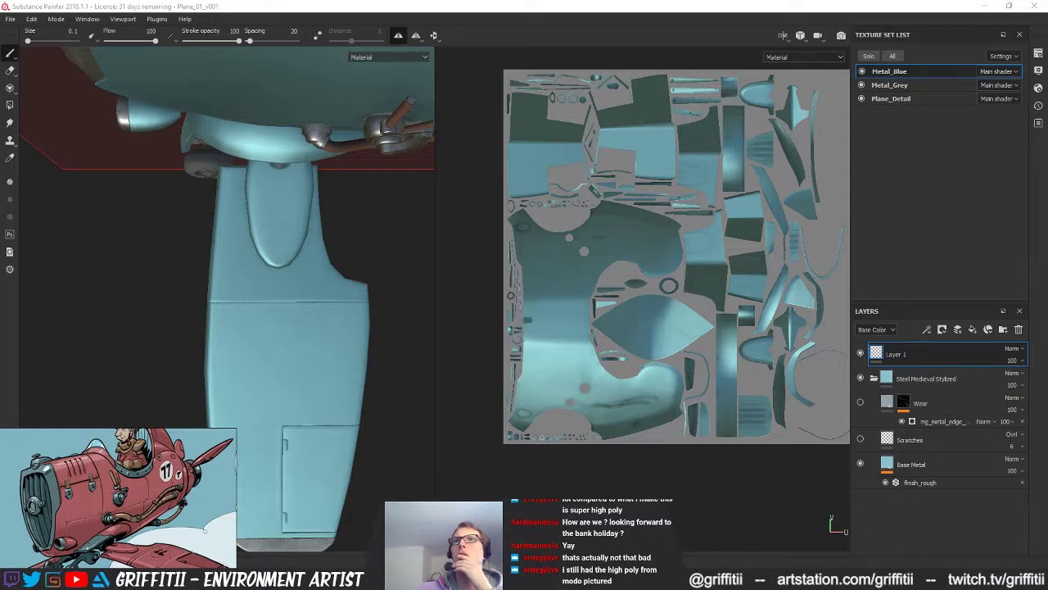
{"action": "left_click", "coordinate": [183, 333]}
{"action": "left_click_drag", "start_coordinate": [281, 349], "coordinate": [194, 114], "text": "alt"}
{"action": "left_click_drag", "start_coordinate": [270, 245], "coordinate": [416, 361], "text": "alt"}
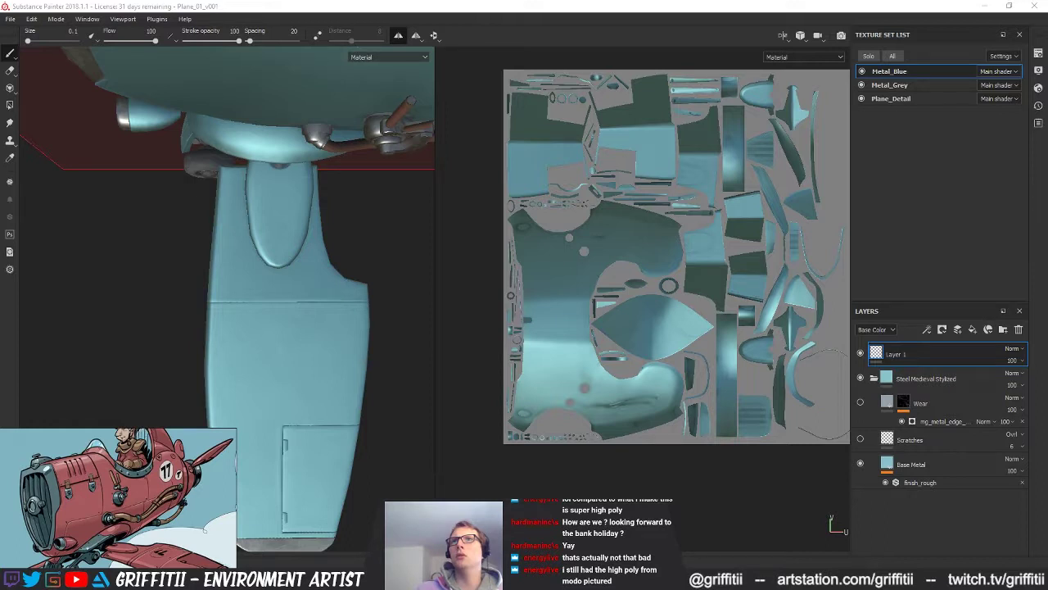
{"action": "left_click", "coordinate": [180, 329]}
{"action": "left_click", "coordinate": [398, 327], "text": "shift"}
{"action": "left_click_drag", "start_coordinate": [397, 327], "coordinate": [404, 299], "text": "alt"}
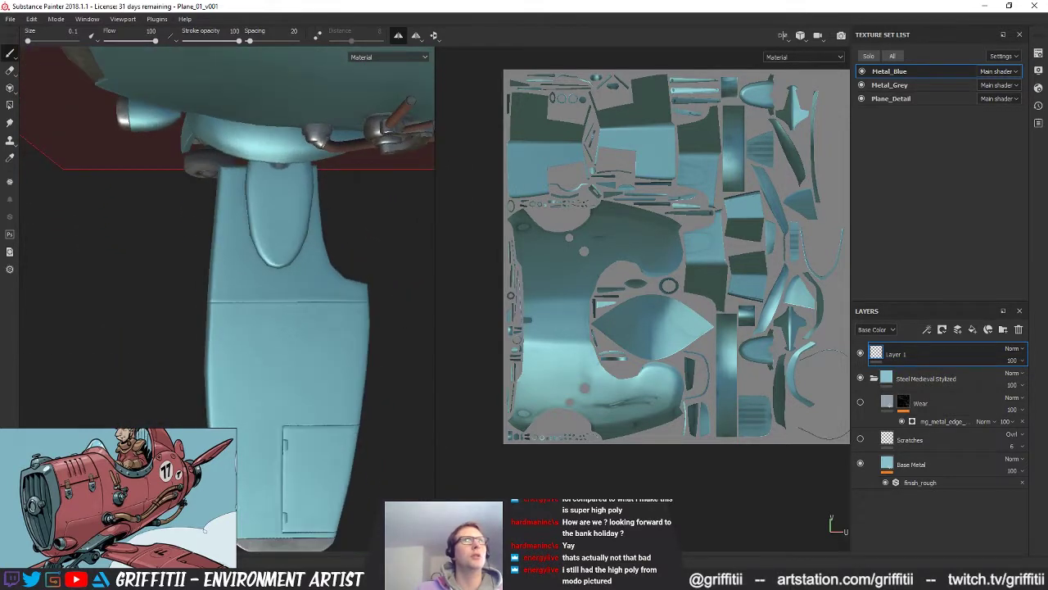
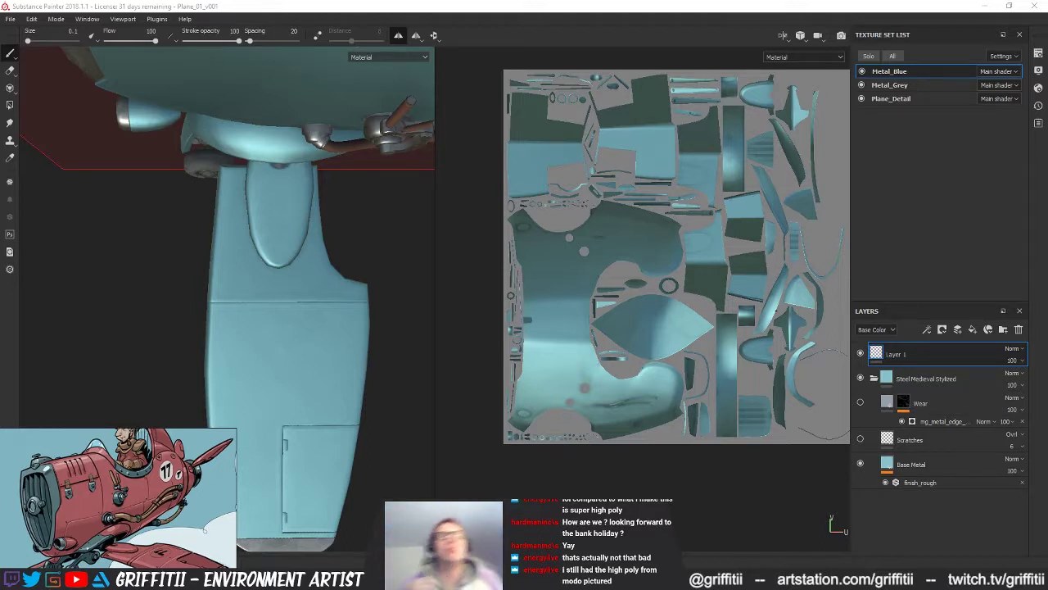
Step: Paint a straight line across the wing parallel to the root seam and check it up close
{"action": "mouse_move", "coordinate": [143, 280]}
{"action": "middle_mouse_down", "text": "alt"}
{"action": "mouse_move", "coordinate": [153, 276]}
{"action": "mouse_move", "coordinate": [149, 285]}
{"action": "middle_mouse_up", "text": "alt"}
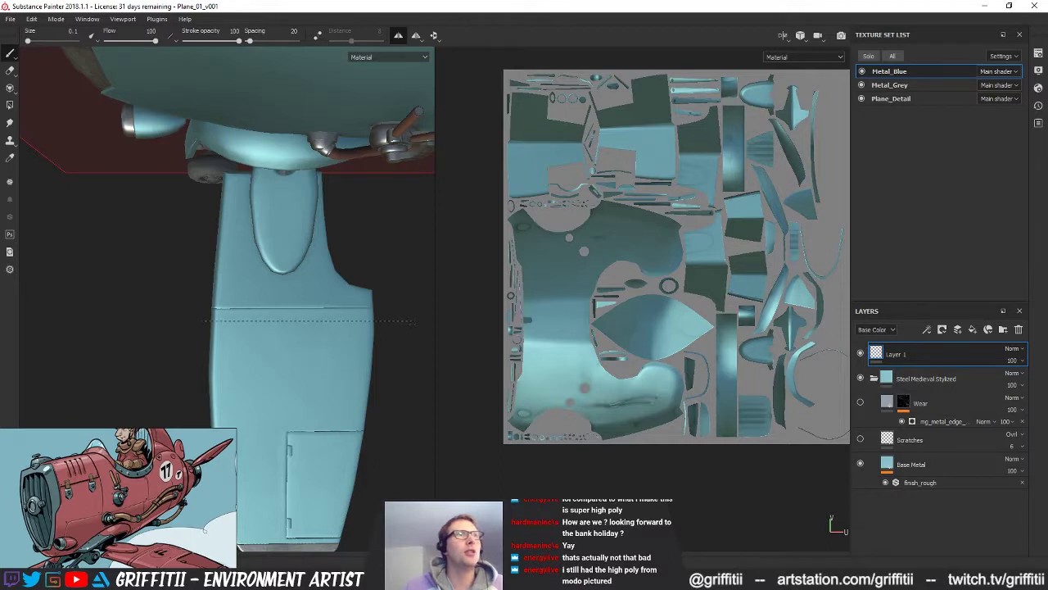
{"action": "left_click", "coordinate": [386, 322], "text": "shift"}
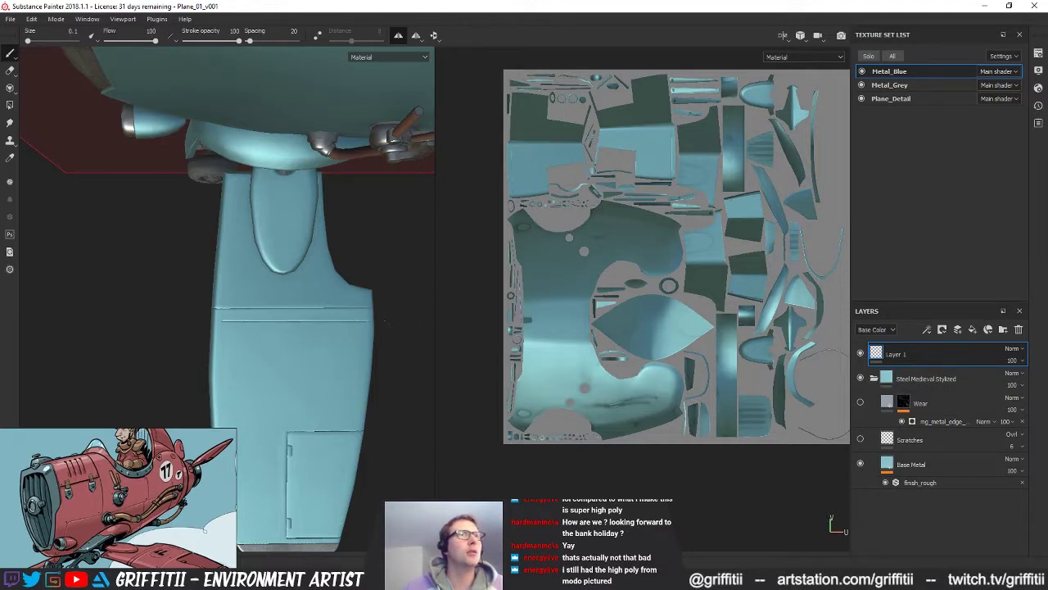
{"action": "left_click_drag", "start_coordinate": [392, 325], "coordinate": [277, 312], "text": "alt"}
{"action": "right_click_drag", "start_coordinate": [278, 311], "coordinate": [410, 346], "text": "alt"}
{"action": "middle_click_drag", "start_coordinate": [409, 346], "coordinate": [317, 248], "text": "alt"}
{"action": "right_click_drag", "start_coordinate": [318, 247], "coordinate": [363, 319], "text": "alt"}
{"action": "left_click_drag", "start_coordinate": [362, 319], "coordinate": [127, 353], "text": "alt"}
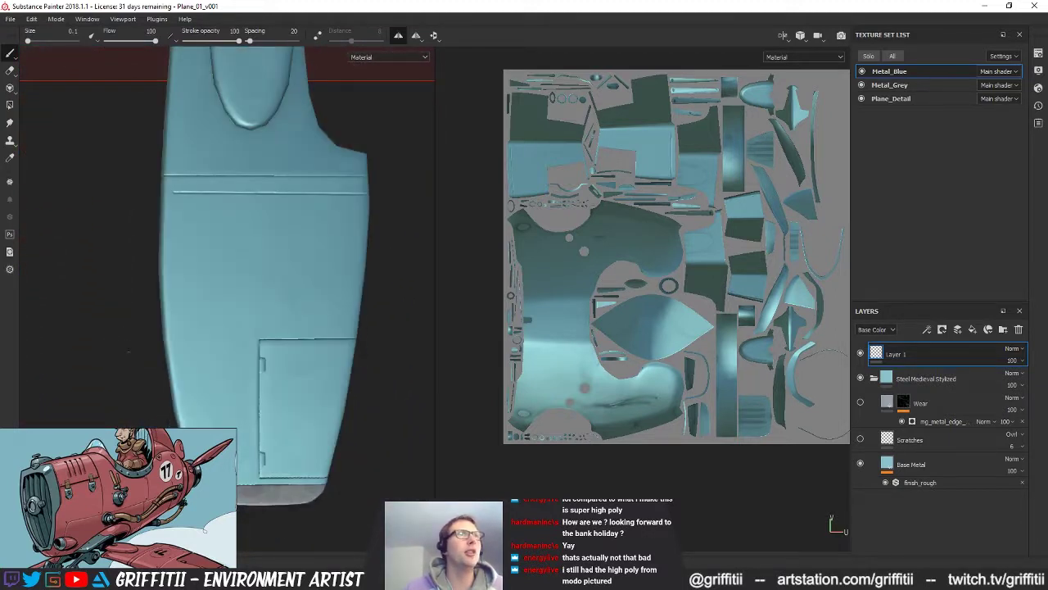
Step: Examine the painted wing line on its UV island and along the leading edge, then undo it
{"action": "scroll", "coordinate": [782, 206], "scroll_direction": "up", "scroll_amount": 6}
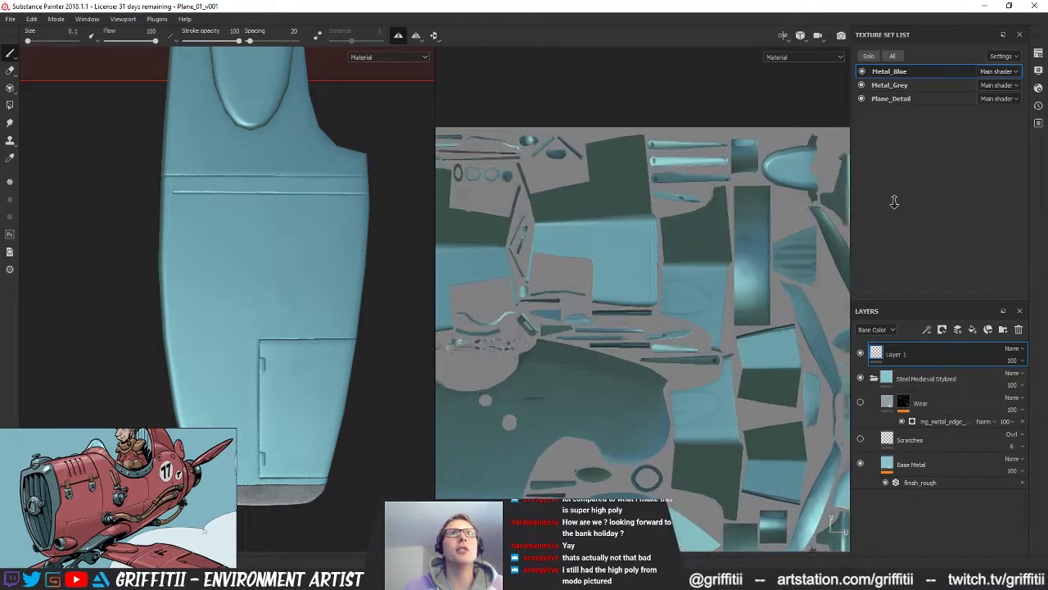
{"action": "scroll", "coordinate": [664, 305], "scroll_direction": "up", "scroll_amount": 2}
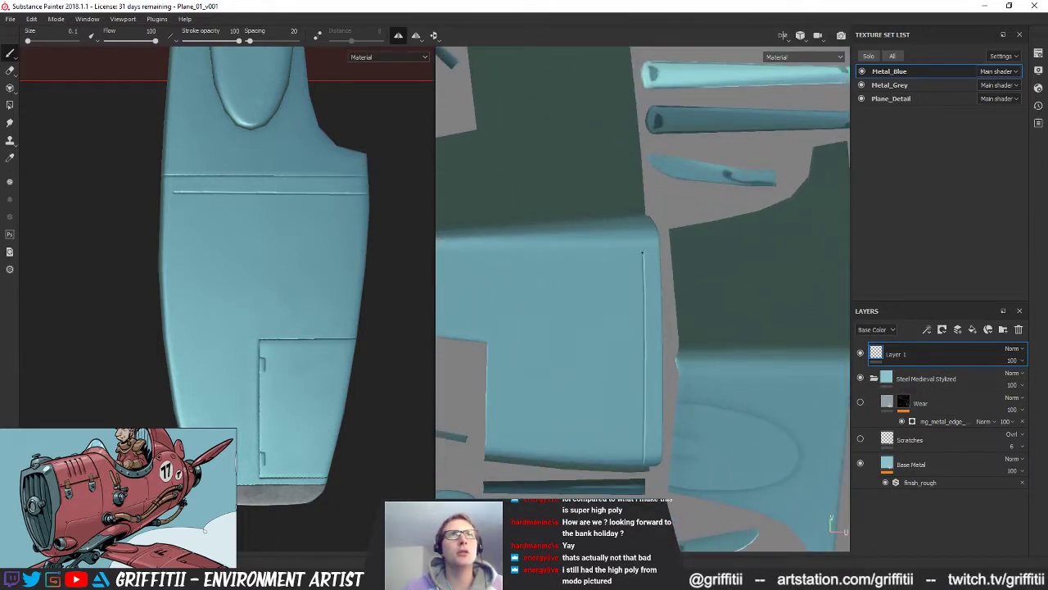
{"action": "mouse_move", "coordinate": [210, 244]}
{"action": "left_mouse_down", "text": "alt"}
{"action": "mouse_move", "coordinate": [339, 218]}
{"action": "mouse_move", "coordinate": [238, 250]}
{"action": "mouse_move", "coordinate": [257, 287]}
{"action": "mouse_move", "coordinate": [182, 283]}
{"action": "mouse_move", "coordinate": [246, 285]}
{"action": "left_mouse_up", "text": "alt"}
{"action": "key", "text": "ctrl+z"}
{"action": "right_click_drag", "start_coordinate": [246, 285], "coordinate": [581, 304], "text": "alt"}
{"action": "left_click_drag", "start_coordinate": [245, 287], "coordinate": [309, 300], "text": "alt"}
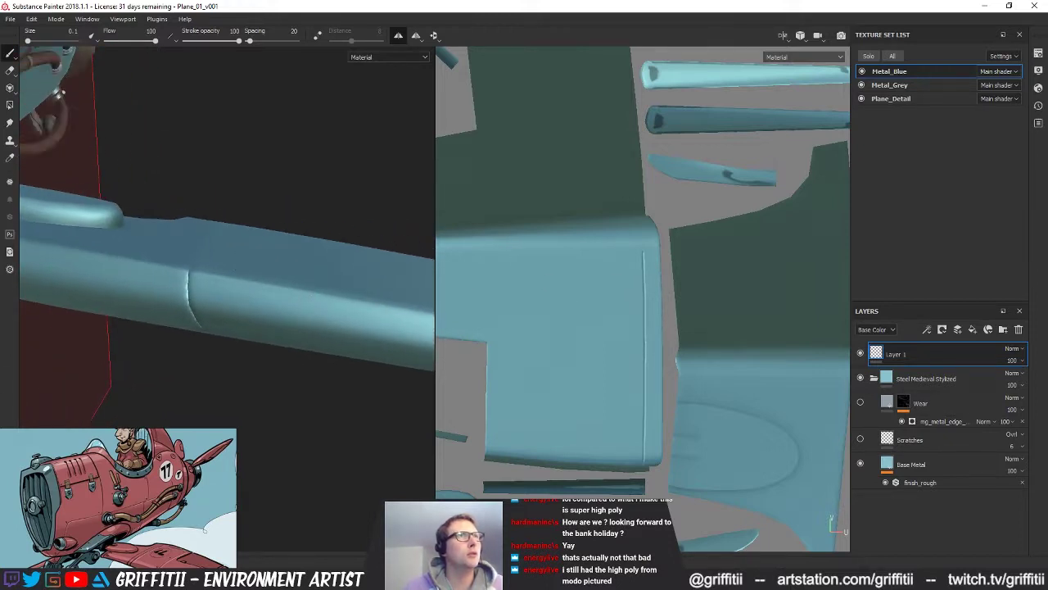
{"action": "left_click_drag", "start_coordinate": [278, 360], "coordinate": [294, 385], "text": "alt"}
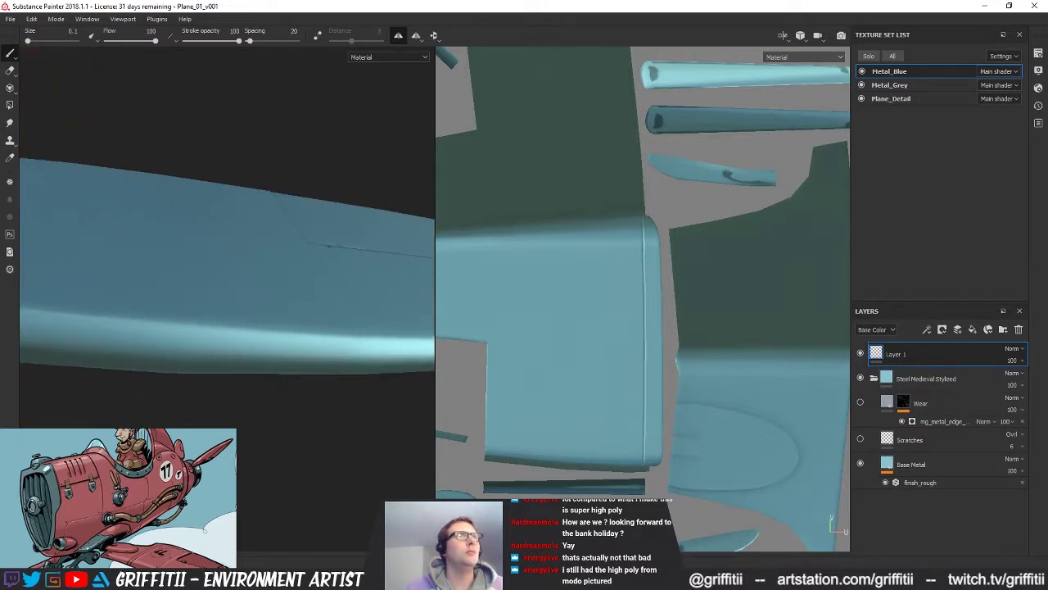
{"action": "key", "text": "ctrl+z"}
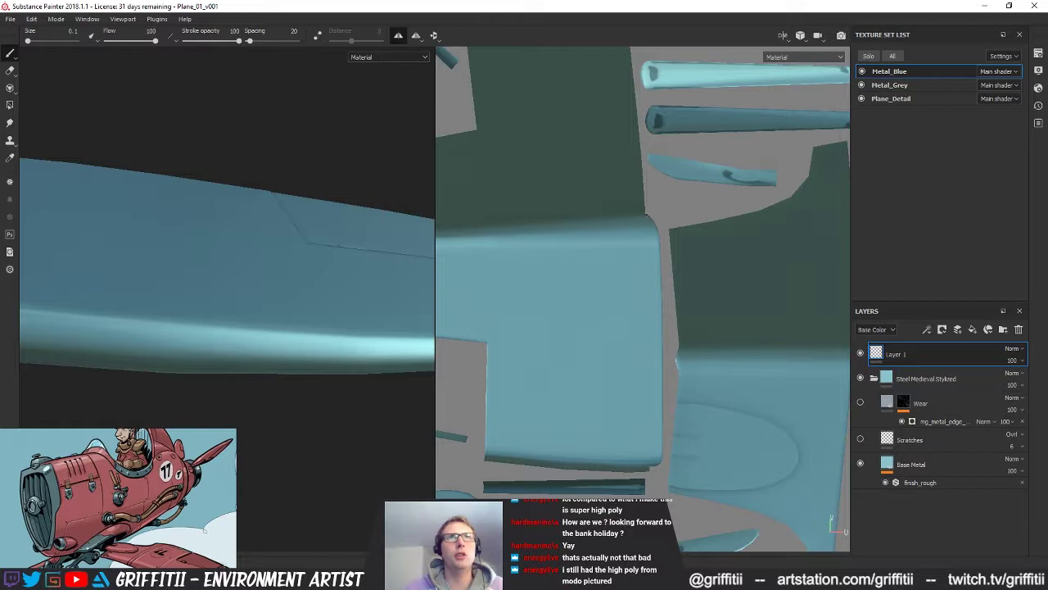
Step: Try a straight line along the end of the wing's UV island in the 2D view and check it on the model
{"action": "key", "text": "shift"}
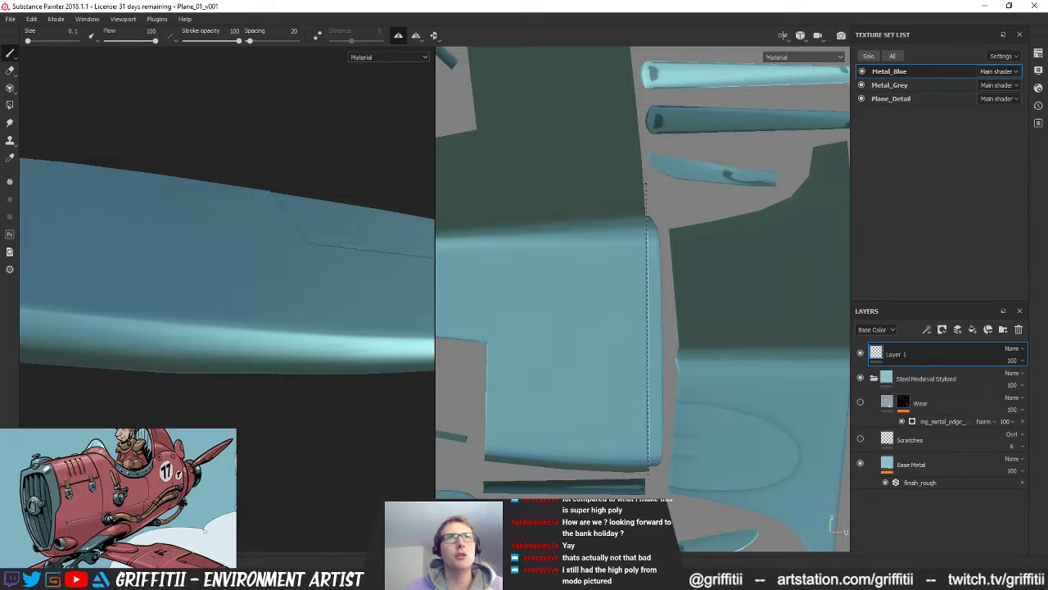
{"action": "left_click", "coordinate": [647, 185], "text": "shift"}
{"action": "left_click_drag", "start_coordinate": [263, 246], "coordinate": [275, 344], "text": "alt"}
{"action": "scroll", "coordinate": [253, 315], "scroll_direction": "down", "scroll_amount": 5}
{"action": "left_click_drag", "start_coordinate": [219, 274], "coordinate": [332, 223], "text": "alt"}
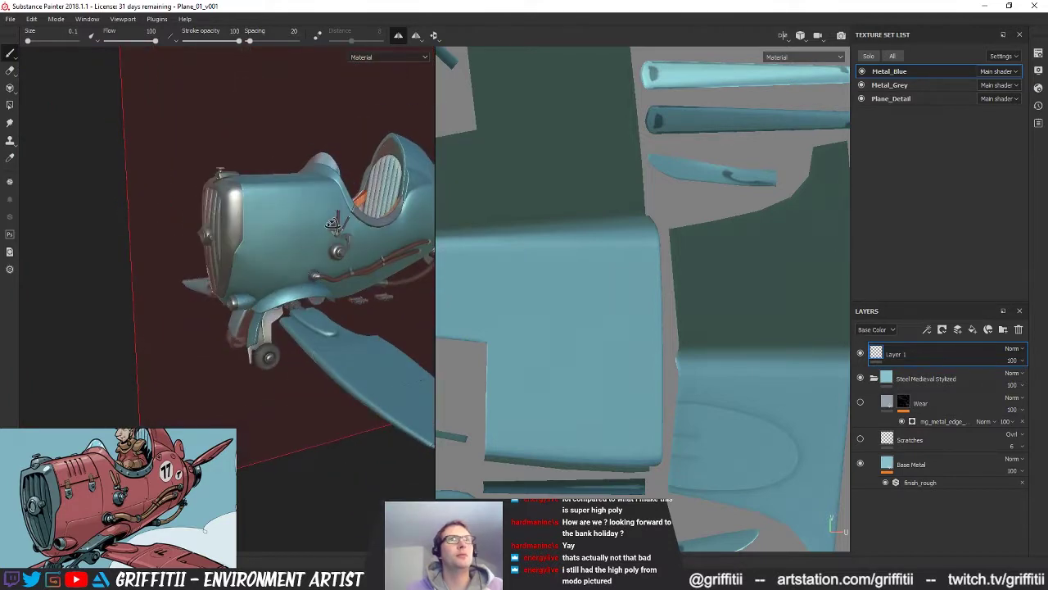
Step: Paint a test panel line along the lower fuselage side in front of the pipe hole and undo it
{"action": "scroll", "coordinate": [723, 401], "scroll_direction": "down", "scroll_amount": 6}
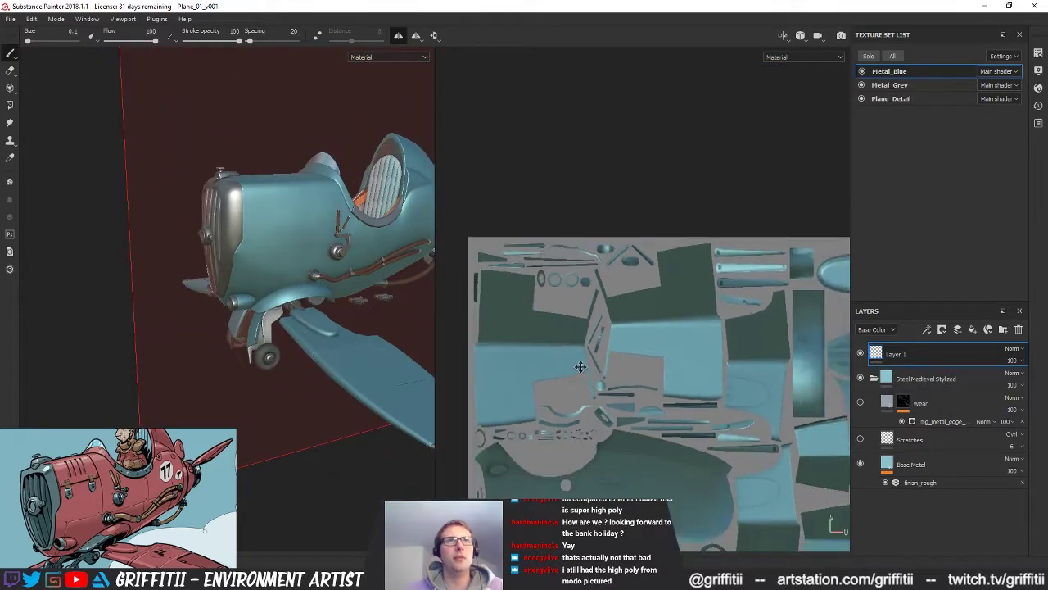
{"action": "middle_click_drag", "start_coordinate": [580, 367], "coordinate": [548, 361], "text": "alt"}
{"action": "mouse_move", "coordinate": [658, 362]}
{"action": "left_mouse_down", "text": "alt"}
{"action": "mouse_move", "coordinate": [686, 367]}
{"action": "mouse_move", "coordinate": [658, 361]}
{"action": "left_mouse_up", "text": "alt"}
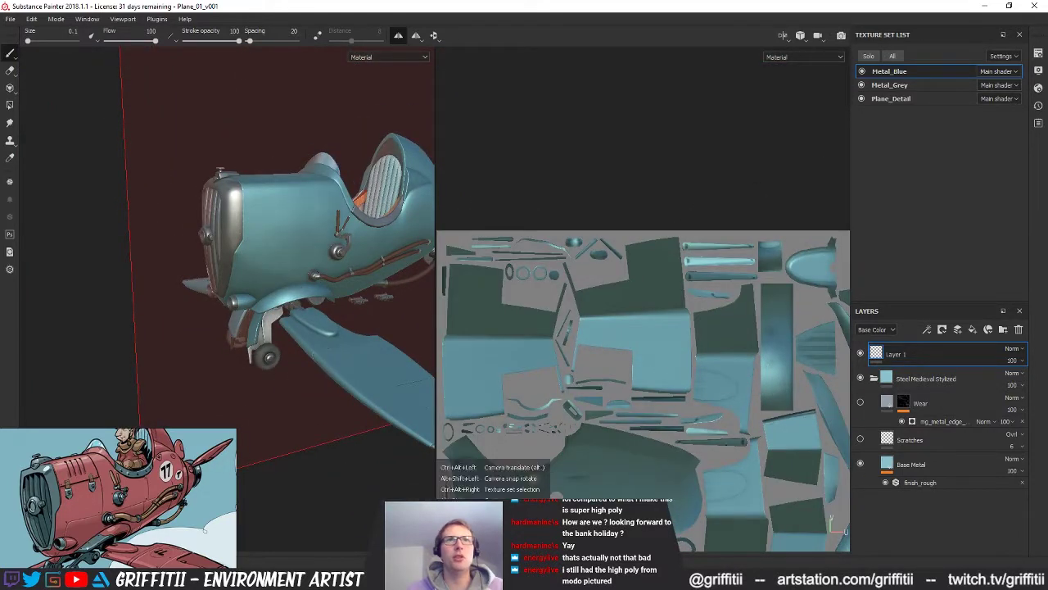
{"action": "middle_click_drag", "start_coordinate": [658, 361], "coordinate": [614, 283], "text": "alt"}
{"action": "left_click_drag", "start_coordinate": [319, 261], "coordinate": [296, 272], "text": "alt"}
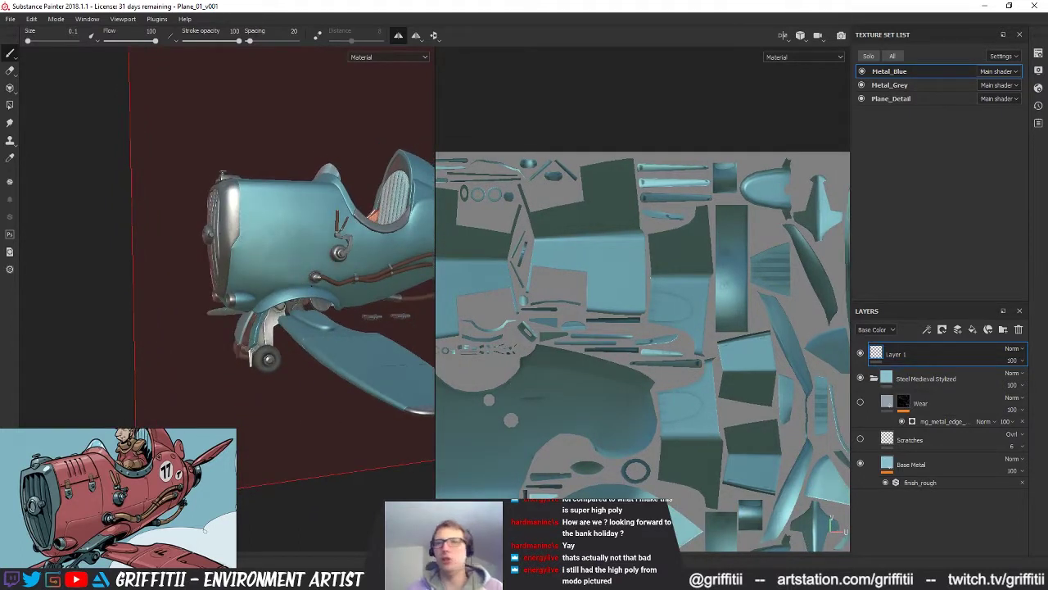
{"action": "left_click_drag", "start_coordinate": [297, 272], "coordinate": [355, 246], "text": "alt"}
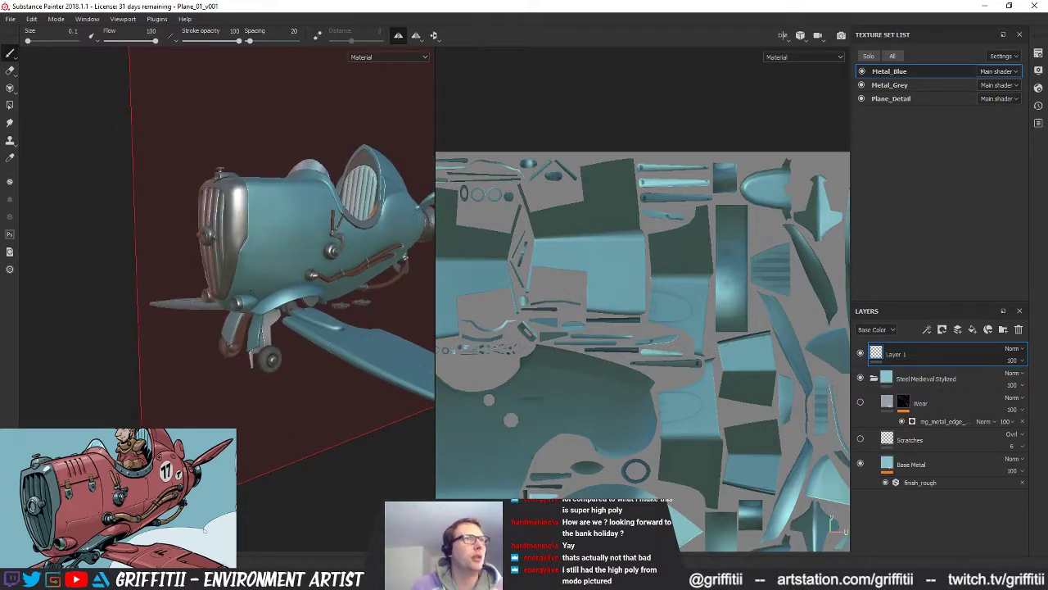
{"action": "key", "text": "alt+q"}
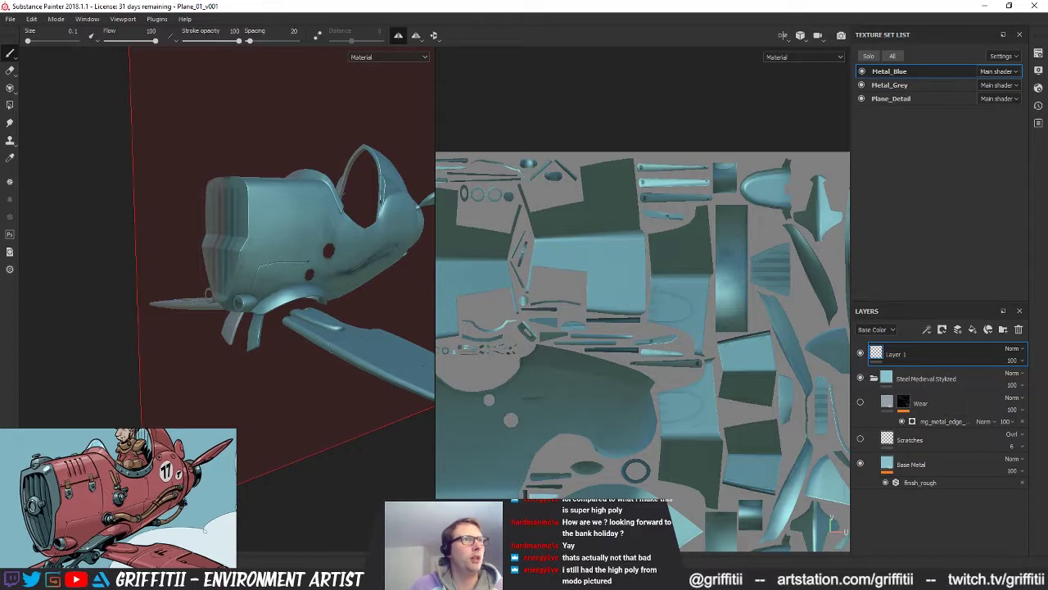
{"action": "left_click_drag", "start_coordinate": [316, 261], "coordinate": [316, 262]}
{"action": "key", "text": "ctrl+z"}
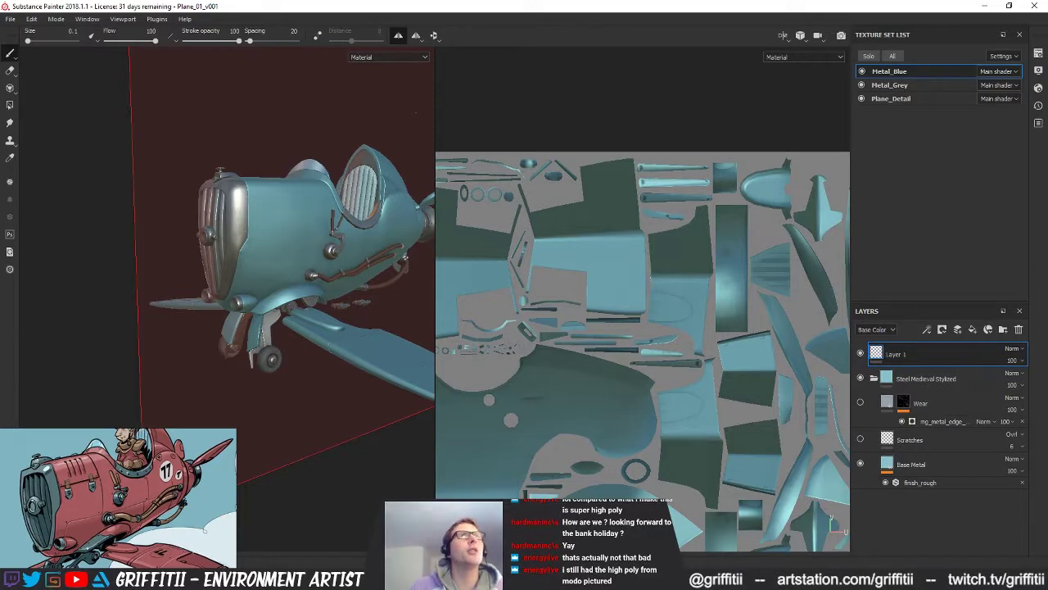
Step: Paint a panel line along the lower fuselage side from the pipe hole forward, with a short downward end near the nose
{"action": "left_click_drag", "start_coordinate": [331, 152], "coordinate": [351, 147], "text": "alt"}
{"action": "middle_click_drag", "start_coordinate": [351, 148], "coordinate": [298, 167], "text": "alt"}
{"action": "left_click_drag", "start_coordinate": [298, 168], "coordinate": [295, 167], "text": "alt"}
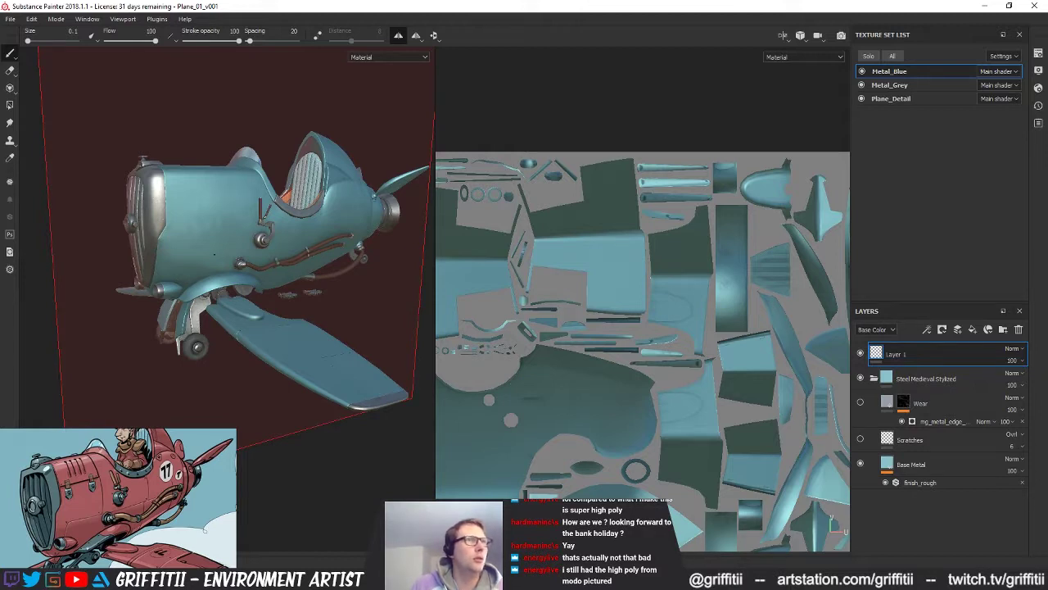
{"action": "left_click_drag", "start_coordinate": [238, 252], "coordinate": [229, 252]}
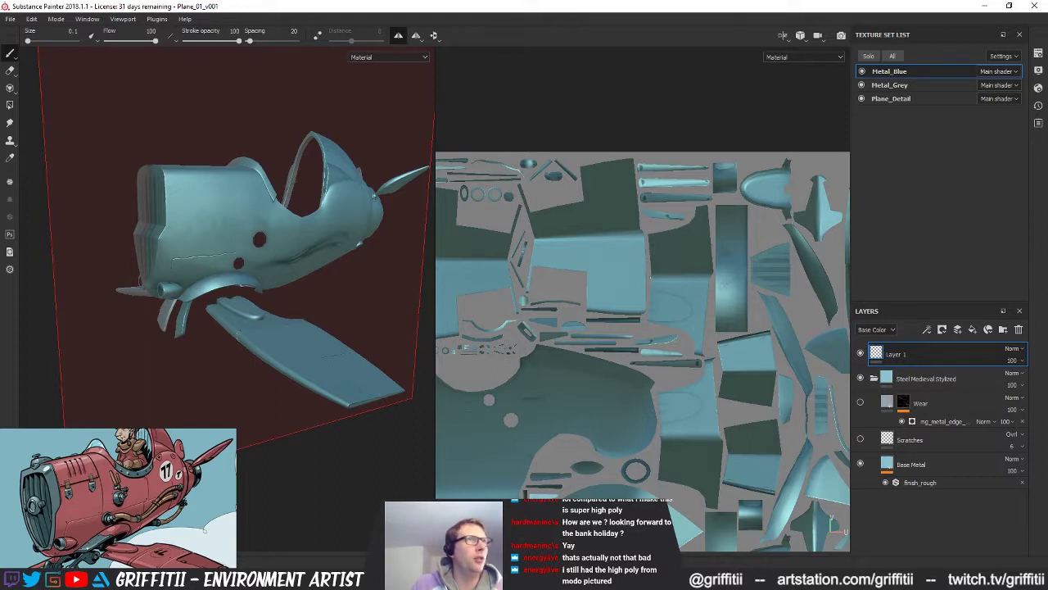
{"action": "left_click_drag", "start_coordinate": [174, 260], "coordinate": [172, 269]}
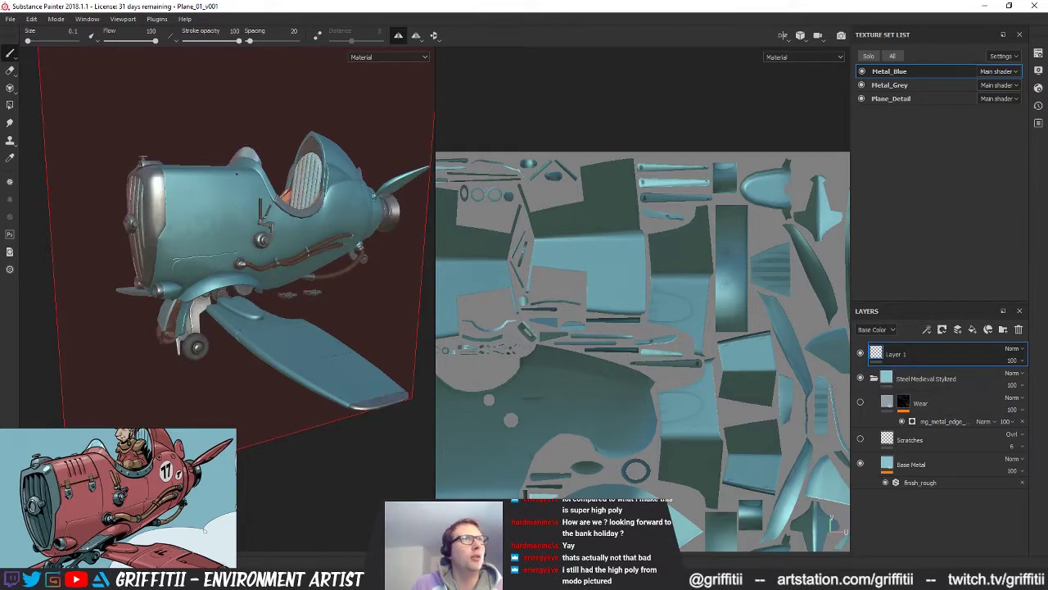
Step: Paint a vertical panel line down the fuselage side just in front of the cockpit, meeting the lower horizontal line
{"action": "left_click_drag", "start_coordinate": [237, 175], "coordinate": [240, 194]}
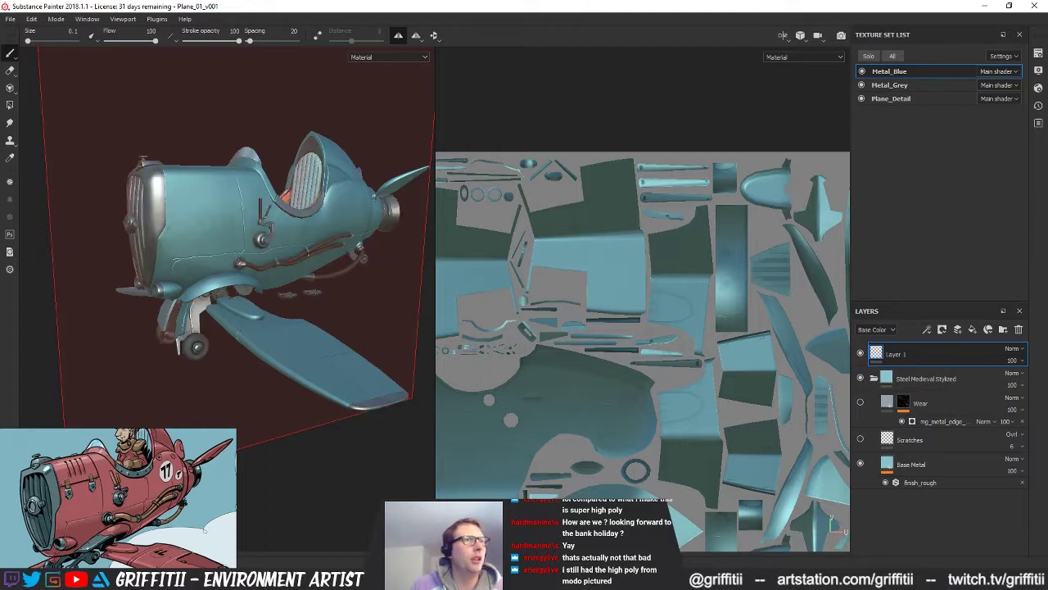
{"action": "key", "text": "alt+q"}
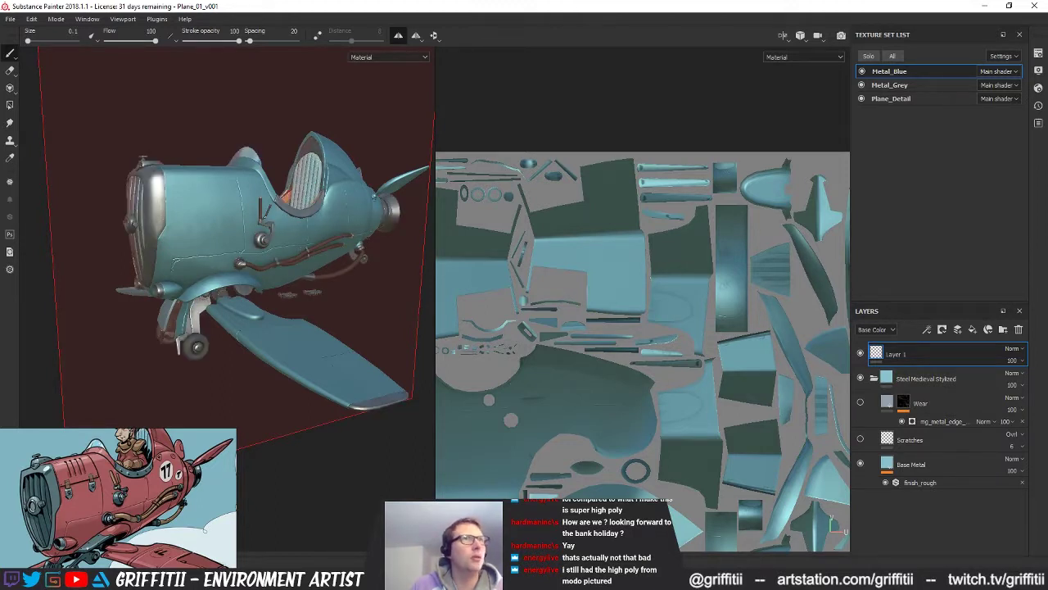
{"action": "key", "text": "ctrl"}
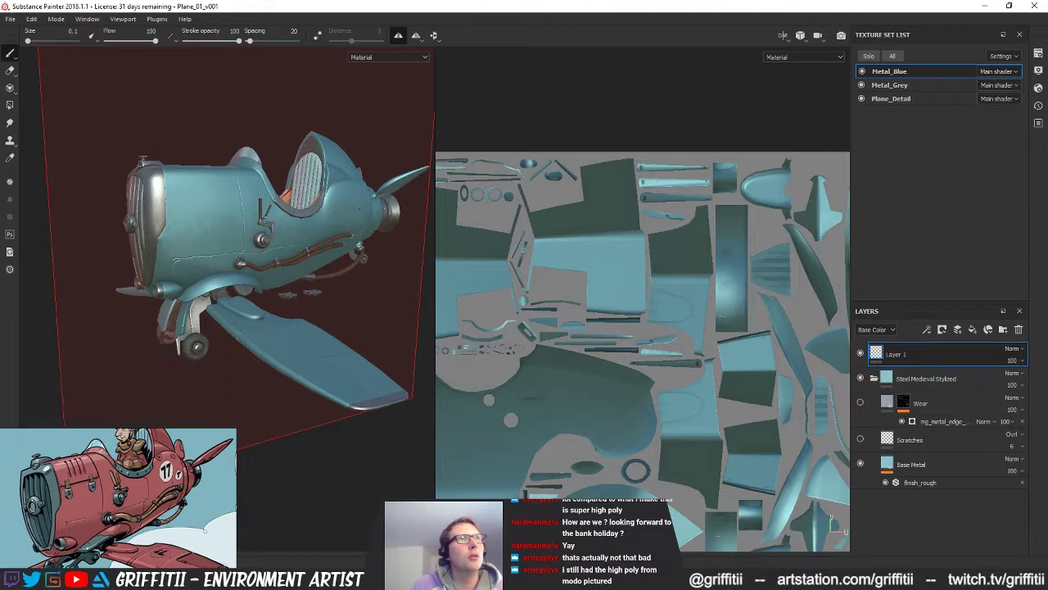
{"action": "key", "text": "alt+q"}
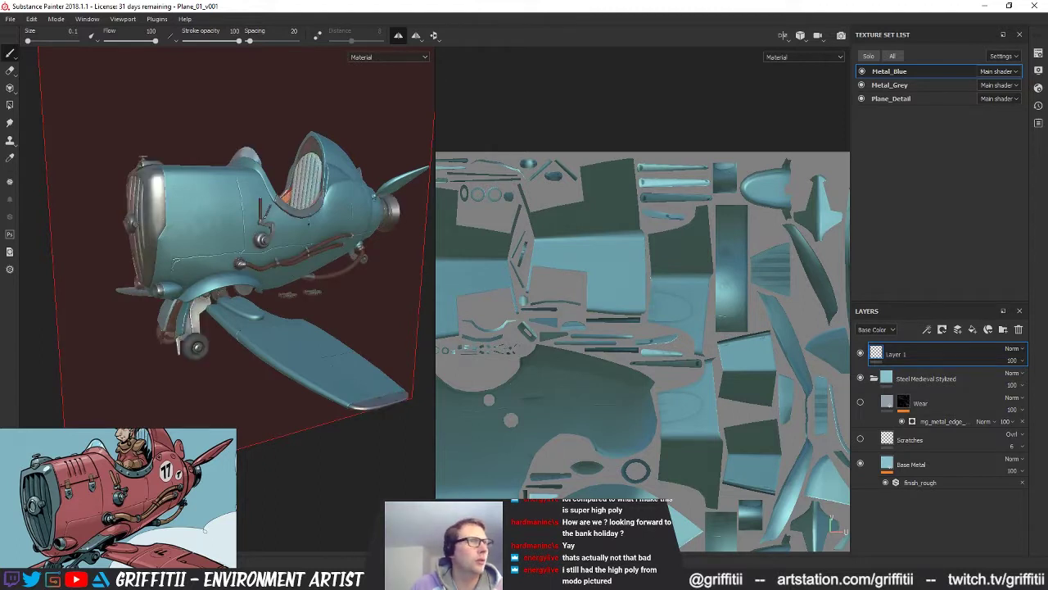
Step: Paint a panel outline with short vertical vent lines on the upper fuselage side behind the nose and check it from several angles
{"action": "left_click_drag", "start_coordinate": [319, 298], "coordinate": [365, 228], "text": "alt"}
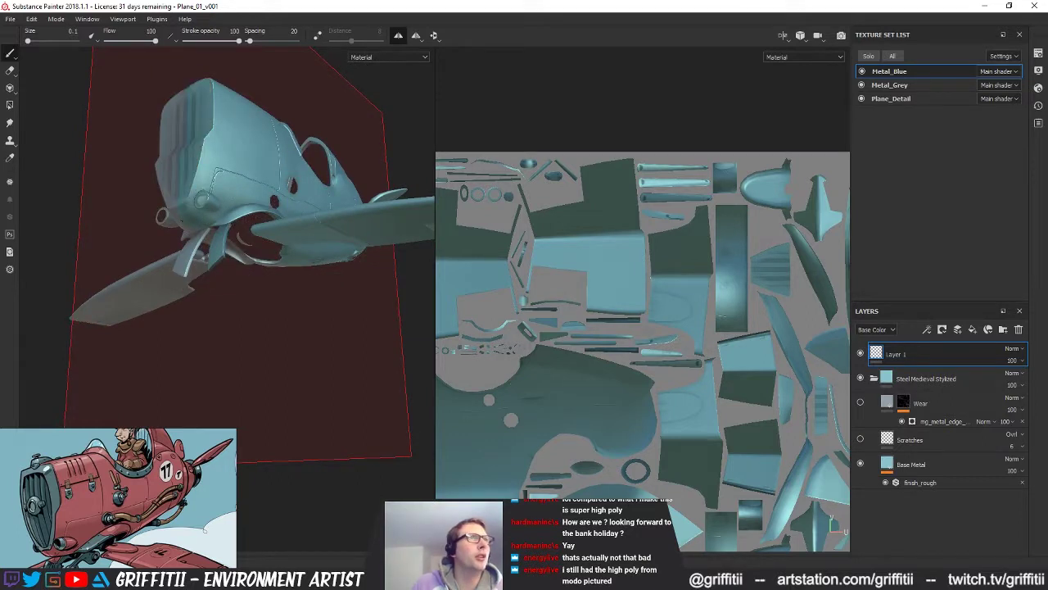
{"action": "left_click_drag", "start_coordinate": [378, 157], "coordinate": [336, 199], "text": "alt"}
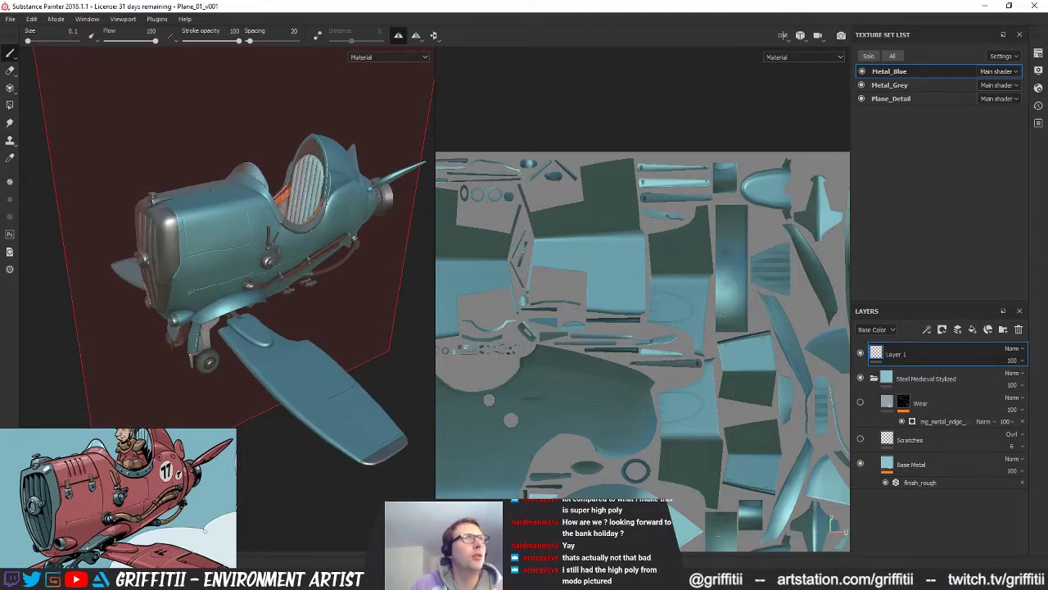
{"action": "left_click_drag", "start_coordinate": [234, 120], "coordinate": [239, 168], "text": "alt"}
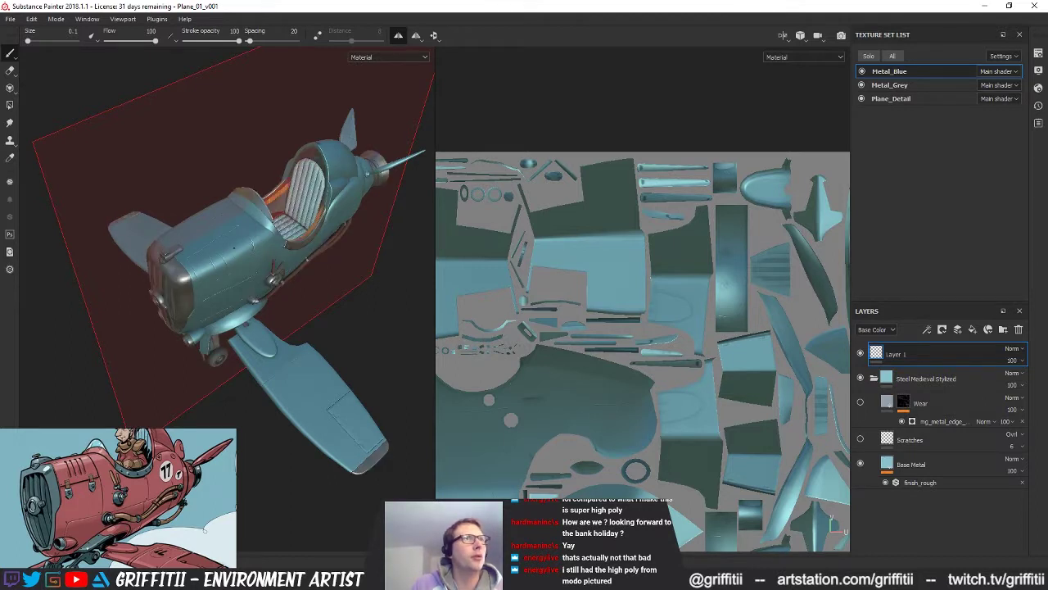
{"action": "left_click_drag", "start_coordinate": [356, 308], "coordinate": [342, 244], "text": "alt"}
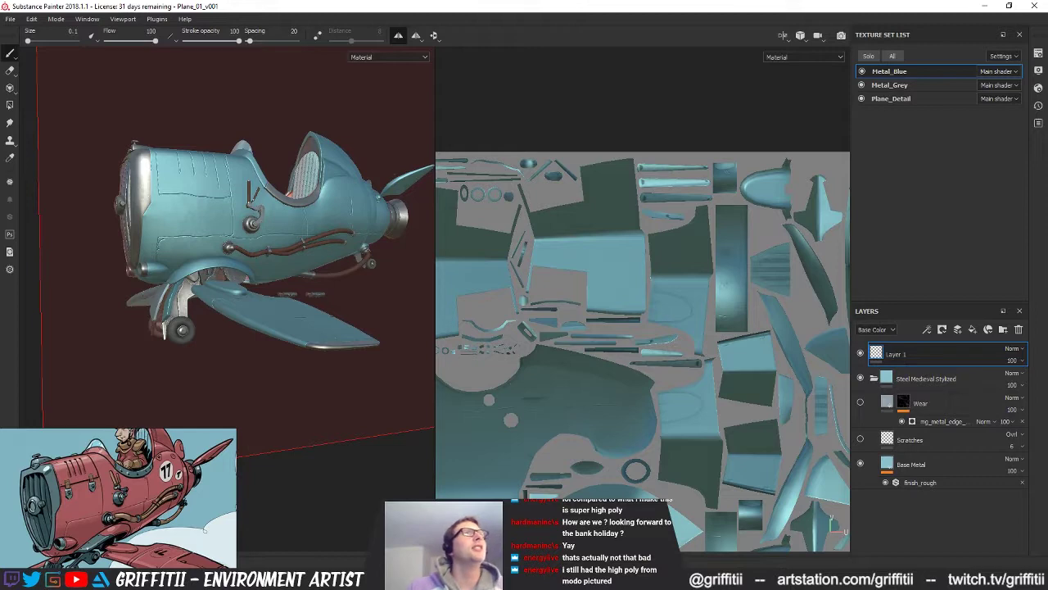
{"action": "left_click_drag", "start_coordinate": [170, 189], "coordinate": [230, 214], "text": "alt"}
{"action": "scroll", "coordinate": [232, 347], "scroll_direction": "up", "scroll_amount": 3}
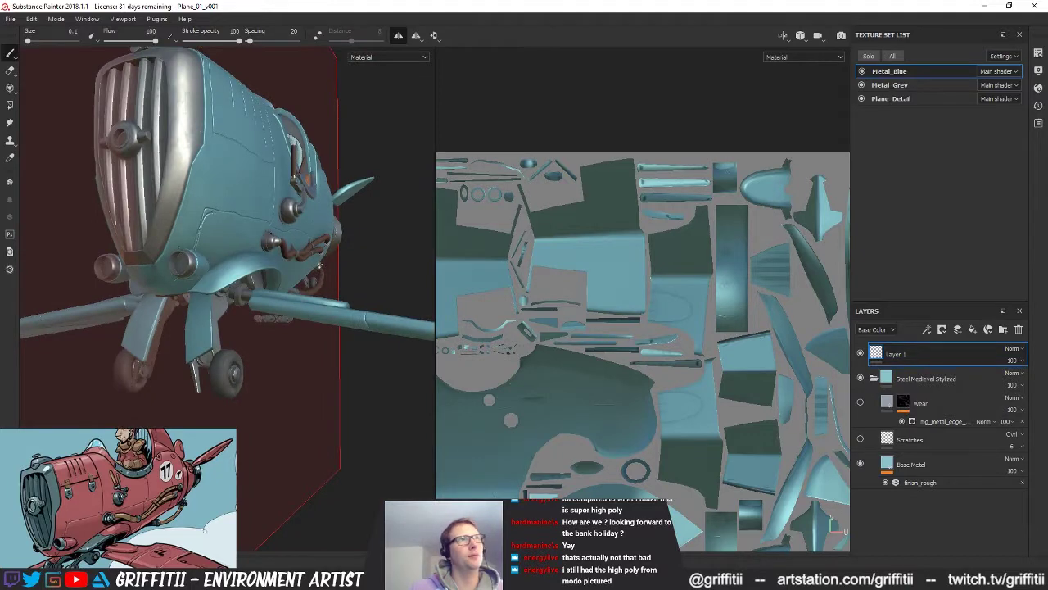
{"action": "left_click_drag", "start_coordinate": [320, 264], "coordinate": [256, 319], "text": "alt"}
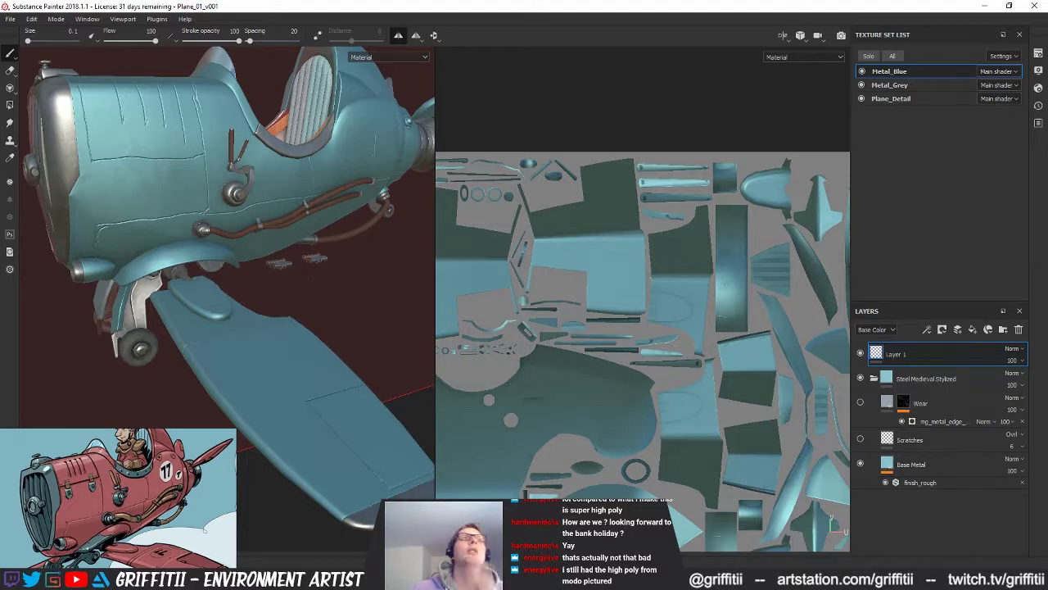
{"action": "left_click_drag", "start_coordinate": [308, 276], "coordinate": [353, 214], "text": "alt"}
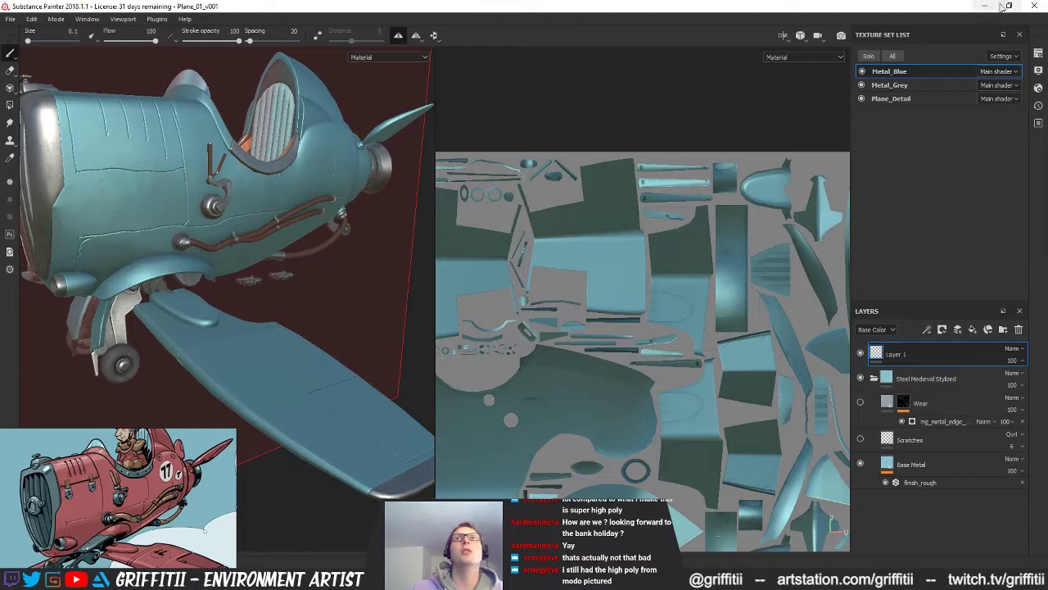
Step: Switch to MODO and copy the low-poly fuselage shell into a new mesh, isolated from the other parts
{"action": "left_click", "coordinate": [986, 6]}
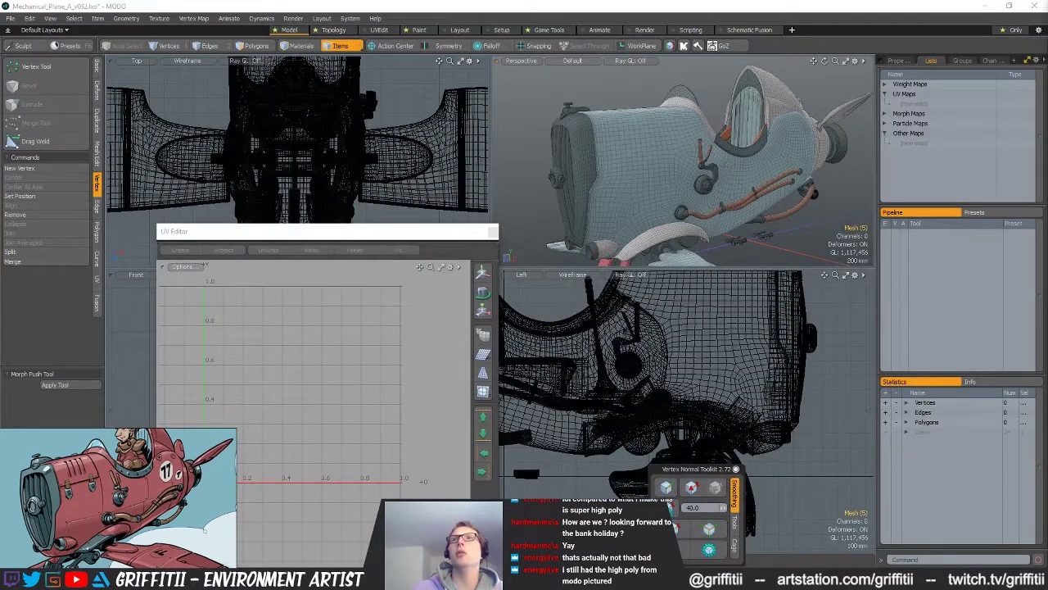
{"action": "key", "text": "h"}
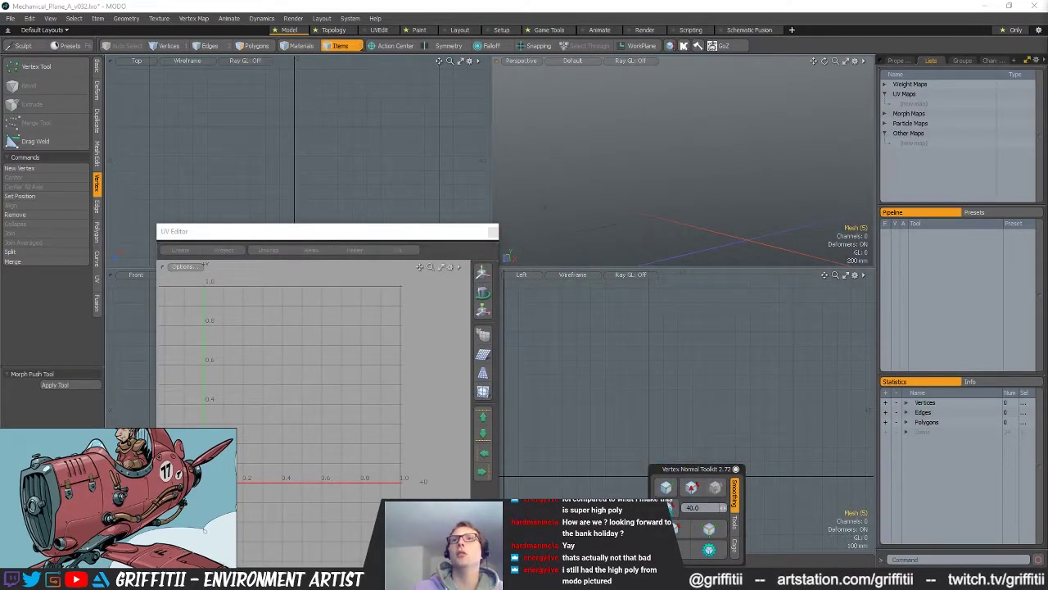
{"action": "key", "text": "u"}
{"action": "key", "text": "3"}
{"action": "left_click", "coordinate": [652, 165]}
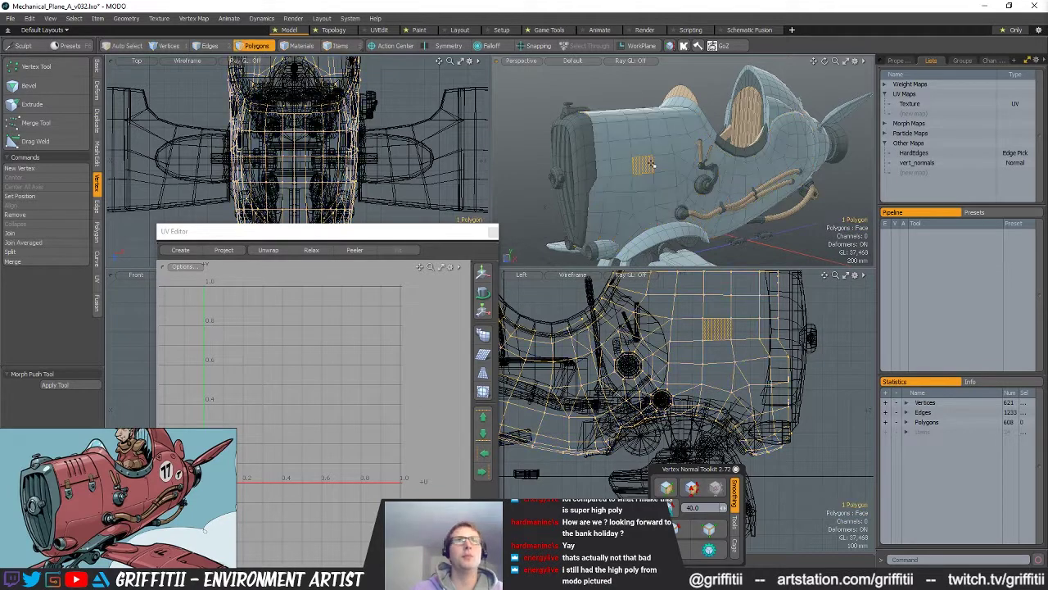
{"action": "double_click", "coordinate": [653, 165]}
{"action": "key", "text": "ctrl+c"}
{"action": "key", "text": "n"}
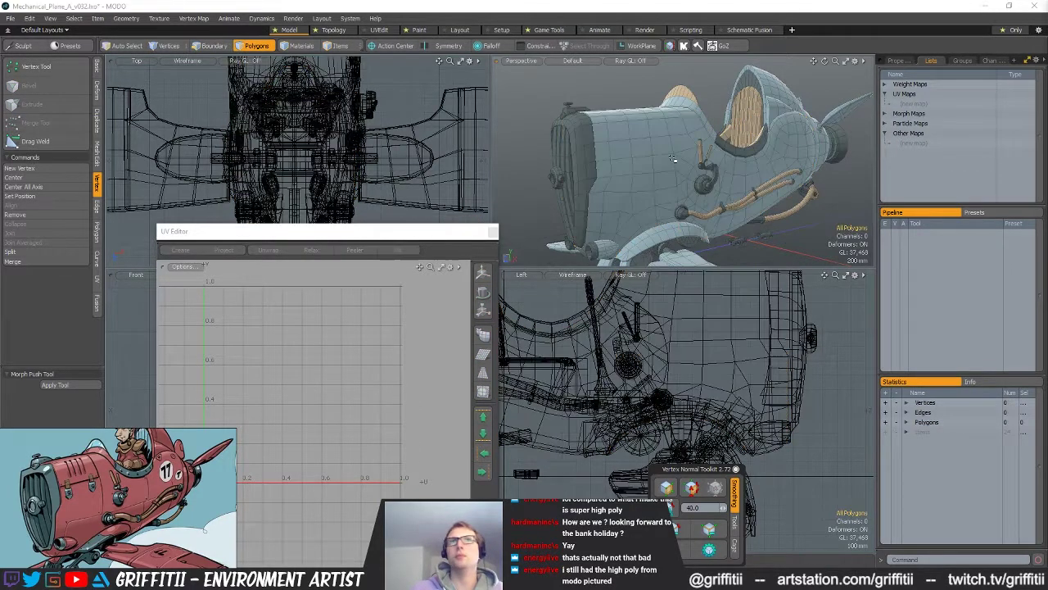
{"action": "double_click", "coordinate": [671, 158]}
{"action": "key", "text": "shift+h"}
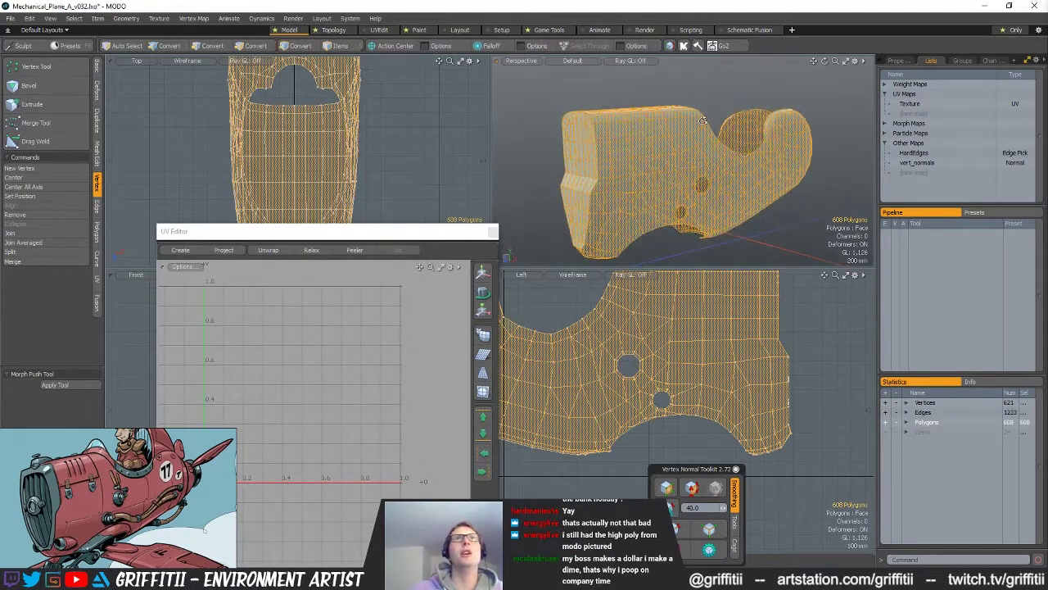
{"action": "key", "text": "Escape"}
Step: Bring up the PP MOP Booleans commands and check the shortcut assignments for Create MOP and the MOP Boolean Pie
{"action": "left_click", "coordinate": [683, 46]}
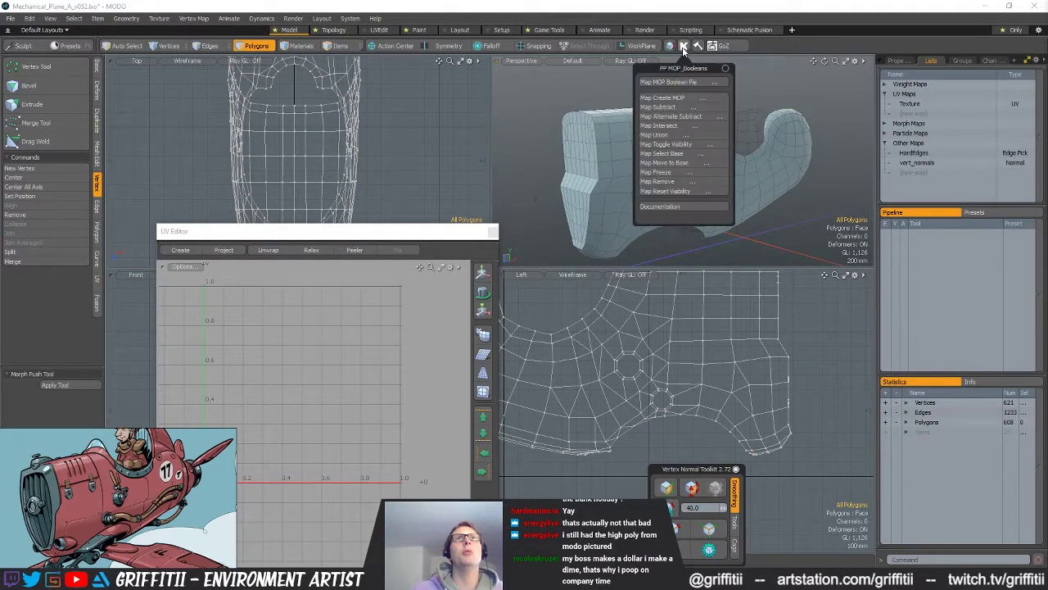
{"action": "left_click_drag", "start_coordinate": [680, 68], "coordinate": [458, 74]}
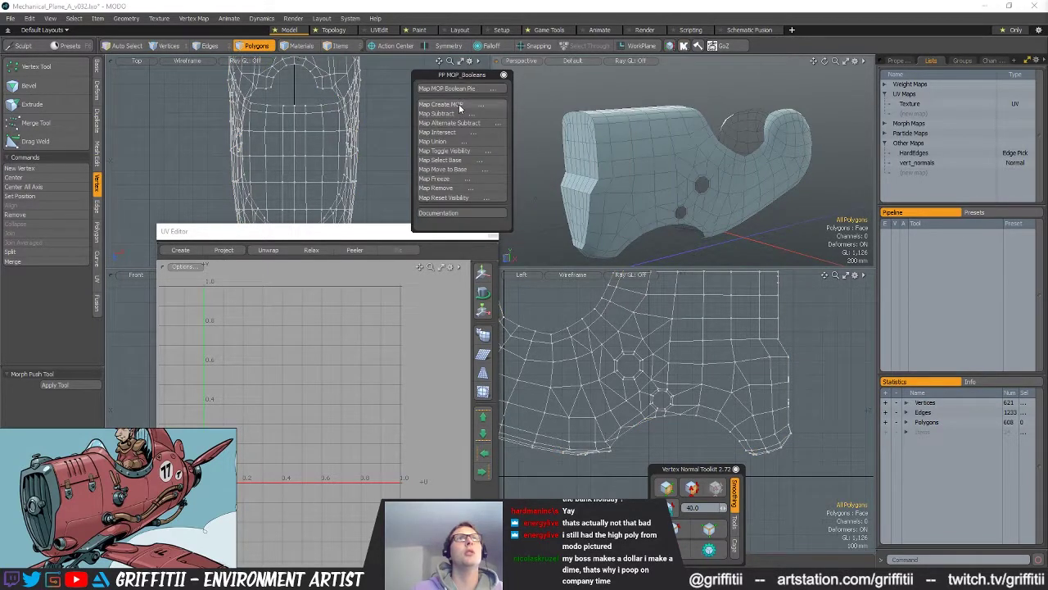
{"action": "left_click", "coordinate": [465, 108]}
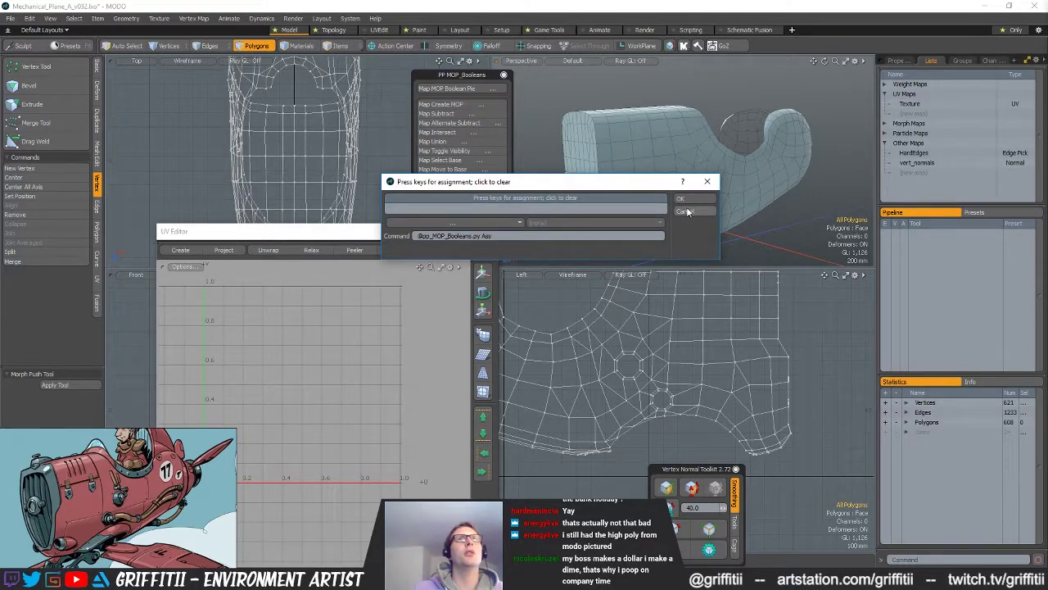
{"action": "left_click", "coordinate": [688, 211]}
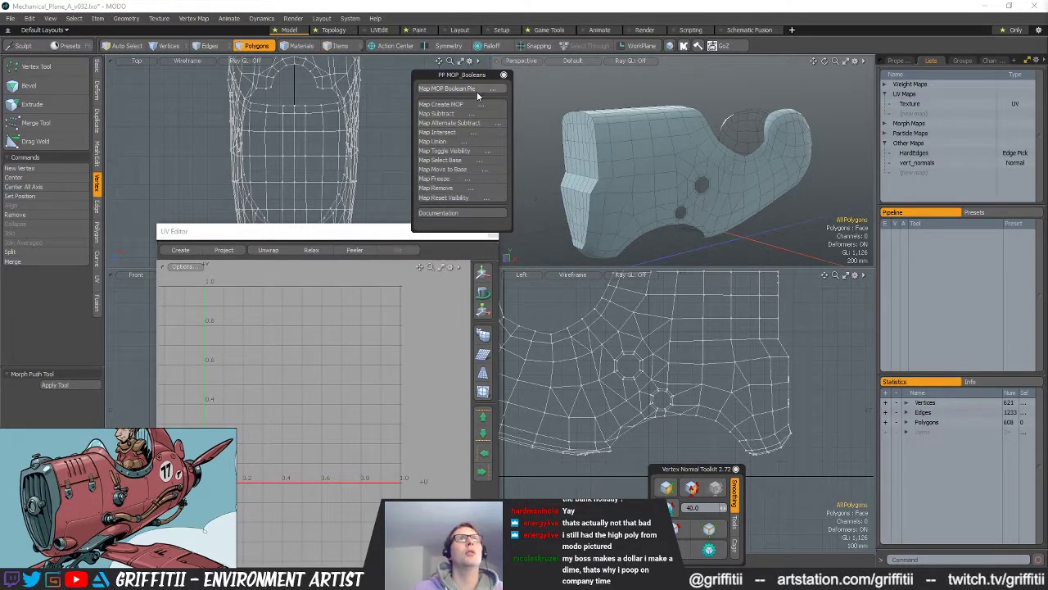
{"action": "left_click", "coordinate": [476, 91], "text": "ctrl+alt"}
{"action": "key", "text": "ctrl+shift+x"}
{"action": "left_click", "coordinate": [693, 212]}
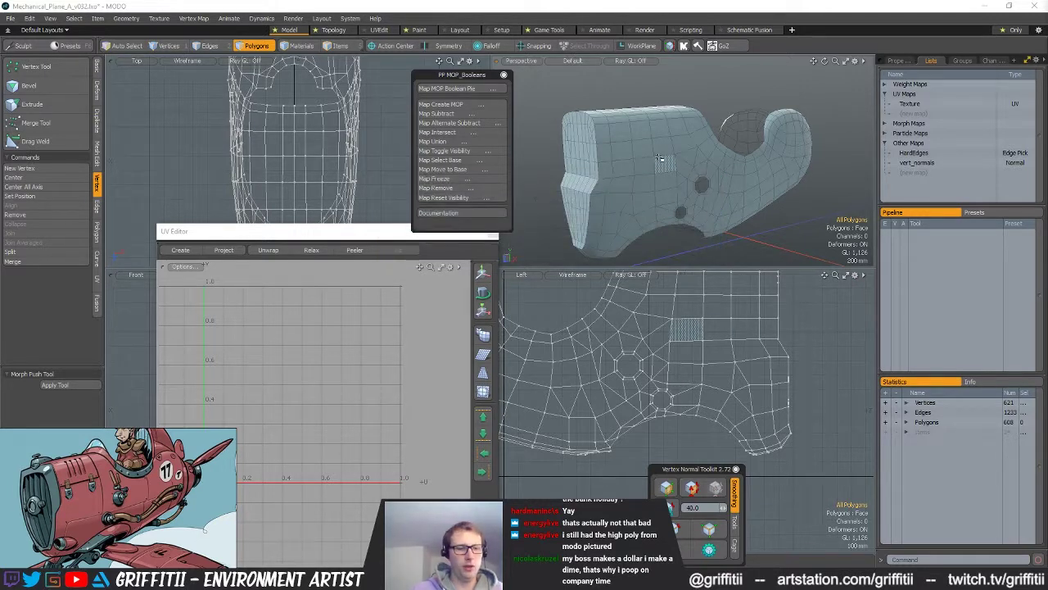
Step: Select a polygon on the fuselage side and create a MOP Boolean from the isolated shell
{"action": "key", "text": "ctrl+shift+x"}
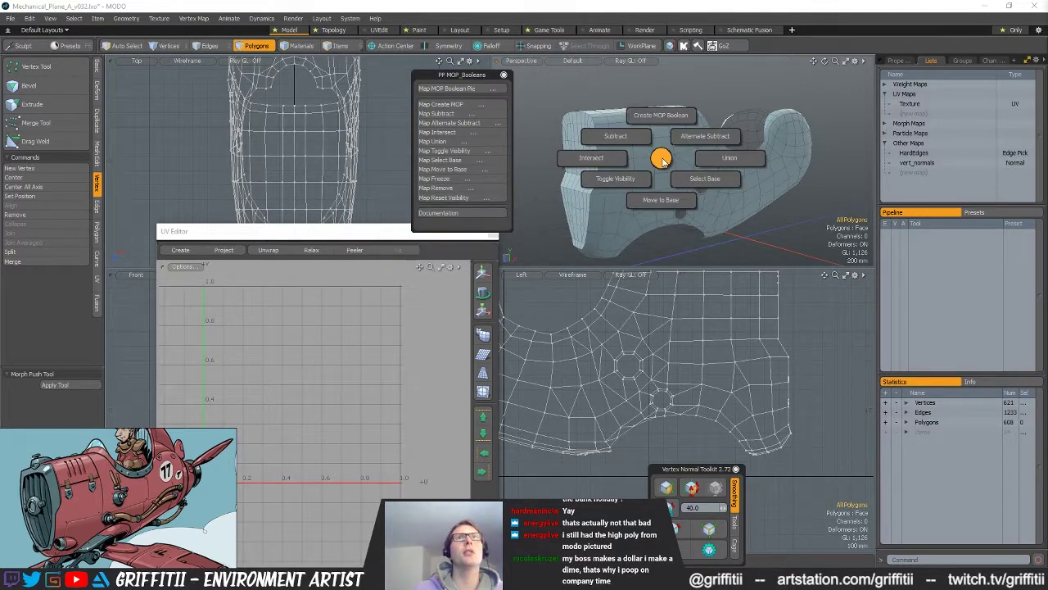
{"action": "left_click", "coordinate": [676, 116]}
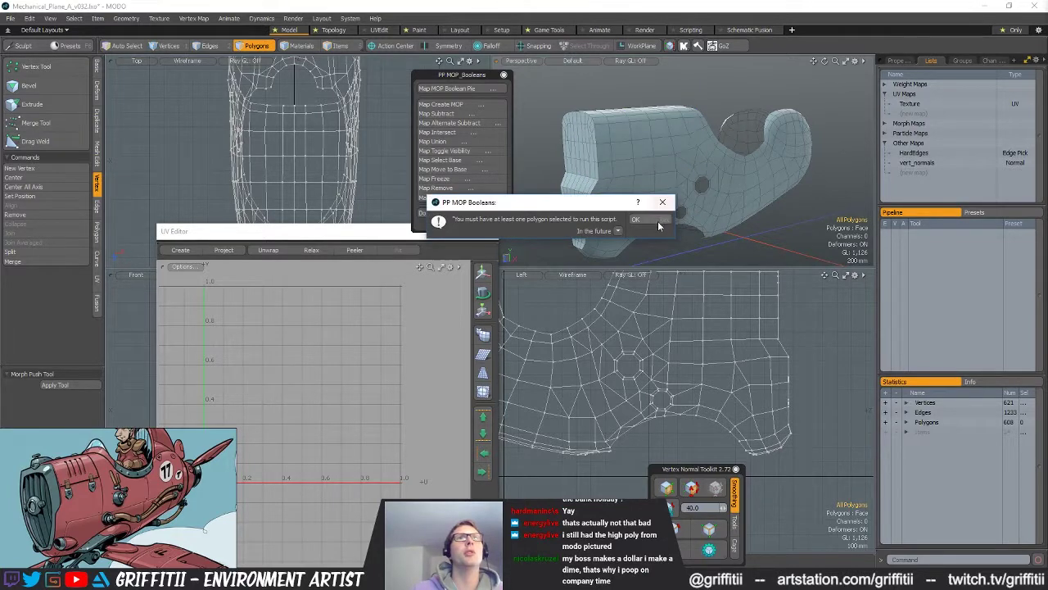
{"action": "left_click", "coordinate": [662, 204]}
{"action": "left_click", "coordinate": [646, 145]}
{"action": "key", "text": "ctrl+shift+x"}
{"action": "left_click", "coordinate": [656, 112]}
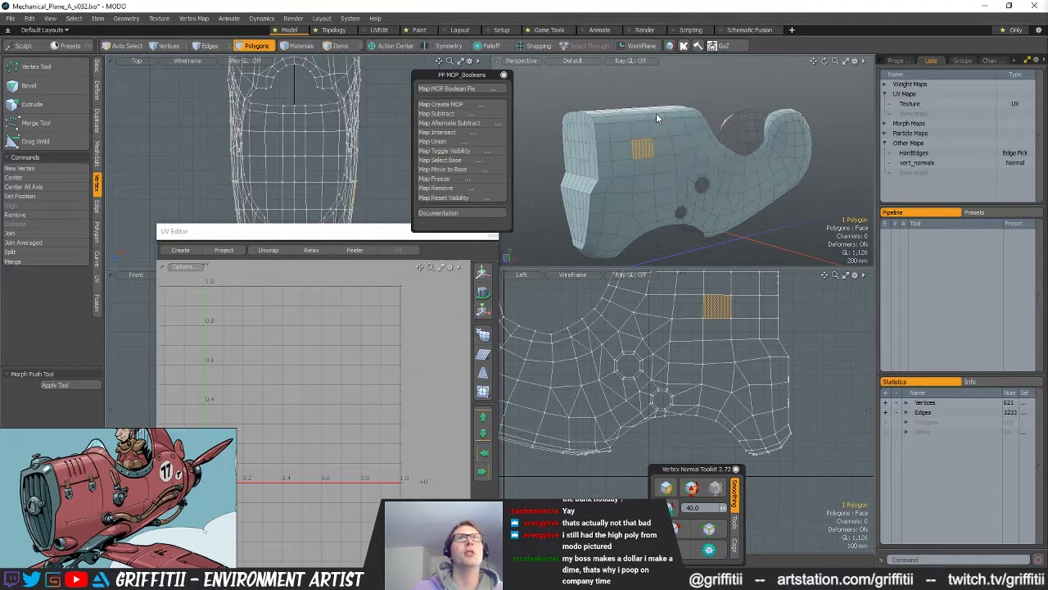
{"action": "double_click", "coordinate": [634, 198]}
{"action": "left_click_drag", "start_coordinate": [777, 205], "coordinate": [671, 232], "text": "alt"}
{"action": "left_click", "coordinate": [730, 241]}
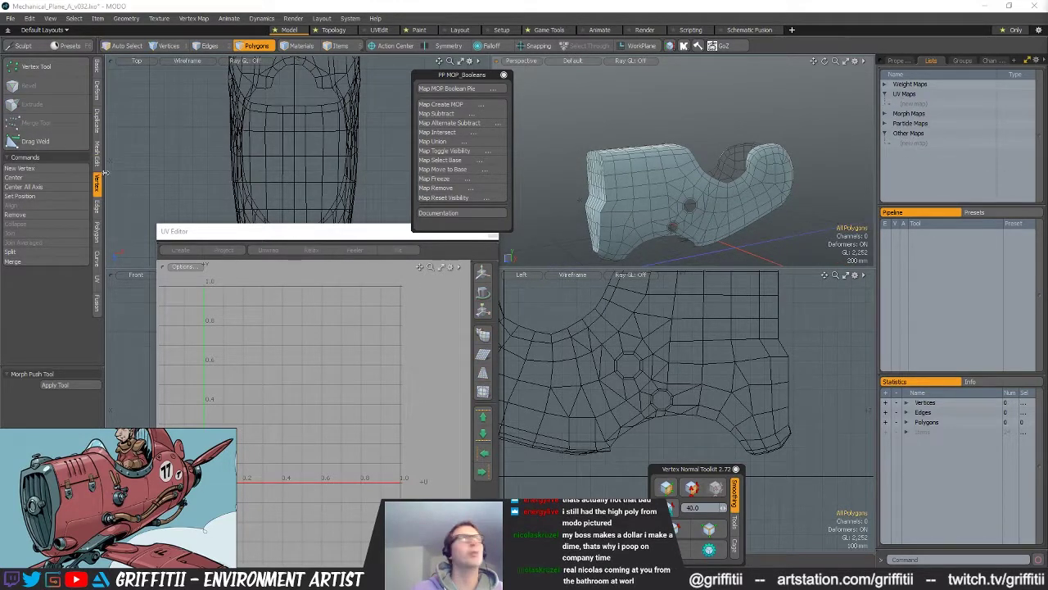
Step: Add a unit cube beside the fuselage shell to use as the boolean cutter
{"action": "left_click", "coordinate": [97, 70]}
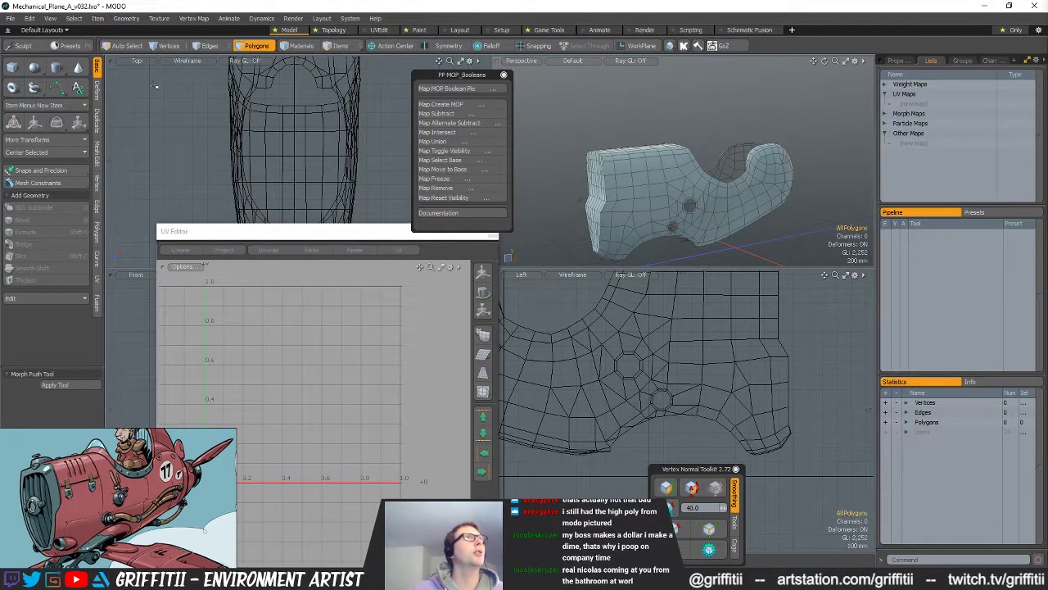
{"action": "left_click", "coordinate": [8, 72], "text": "shift"}
{"action": "left_click_drag", "start_coordinate": [715, 197], "coordinate": [684, 182], "text": "alt+shift"}
{"action": "key", "text": "4"}
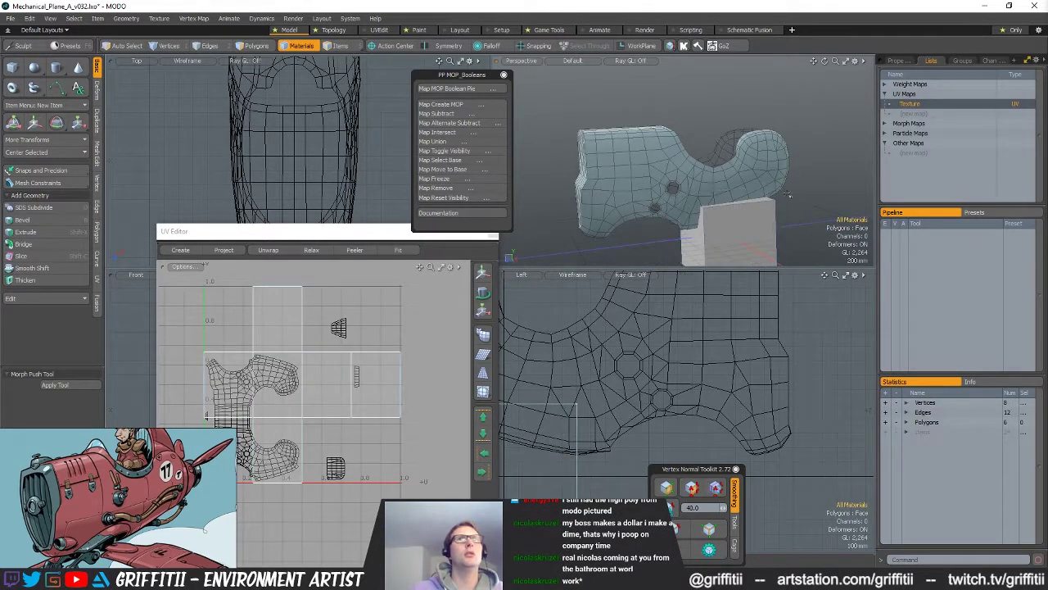
{"action": "key", "text": "3"}
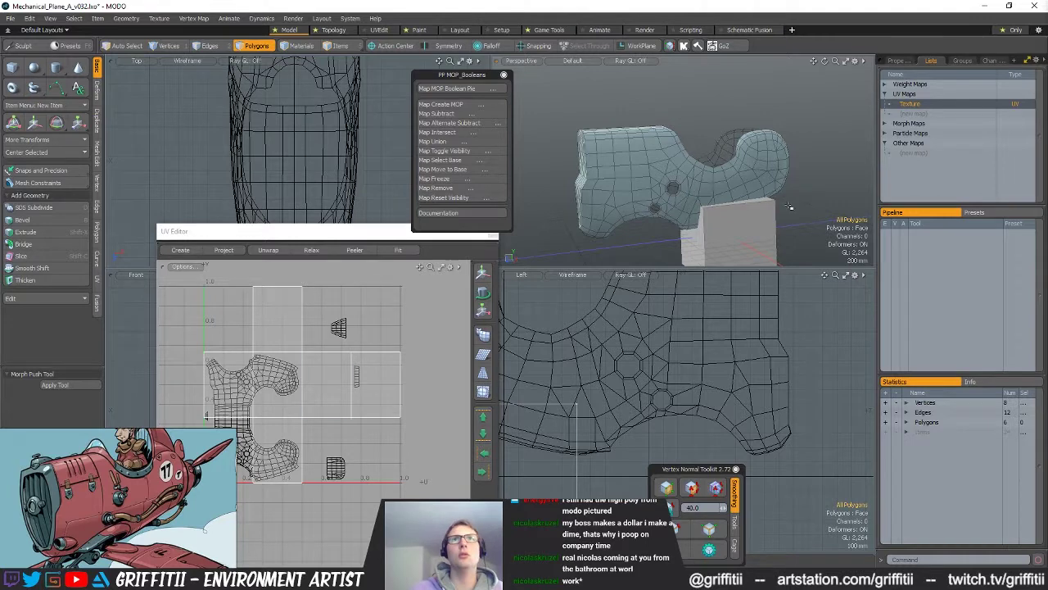
Step: Flatten the cube into a thin horizontal slab and move it across the front half of the fuselage
{"action": "key", "text": "y"}
{"action": "left_click_drag", "start_coordinate": [726, 187], "coordinate": [725, 233]}
{"action": "key", "text": "w"}
{"action": "left_click_drag", "start_coordinate": [557, 423], "coordinate": [776, 296]}
{"action": "left_click_drag", "start_coordinate": [553, 132], "coordinate": [696, 178], "text": "alt"}
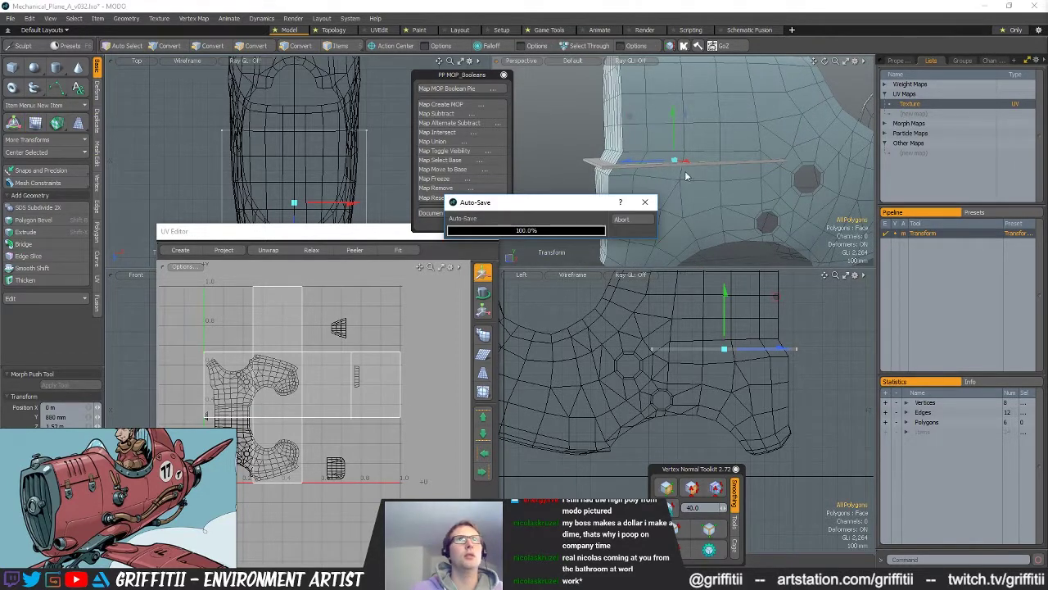
Step: Select all the slab's polygons and try to subtract it from the fuselage with MOP Booleans
{"action": "left_click_drag", "start_coordinate": [589, 143], "coordinate": [580, 163], "text": "alt"}
{"action": "key", "text": "q"}
{"action": "left_click", "coordinate": [603, 172]}
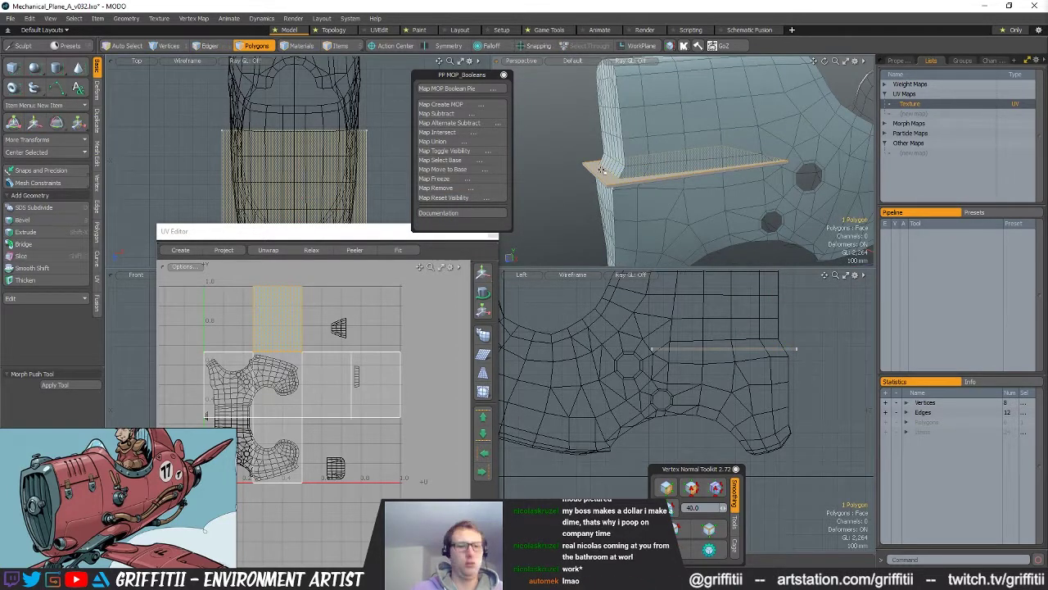
{"action": "key", "text": "alt+b"}
{"action": "left_click", "coordinate": [560, 149]}
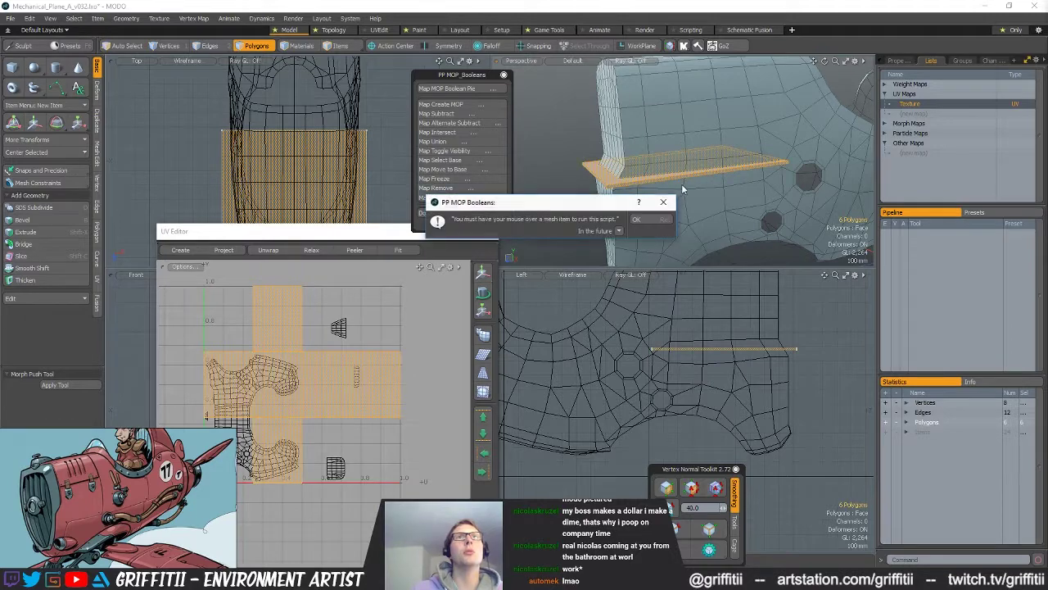
{"action": "left_click", "coordinate": [636, 220]}
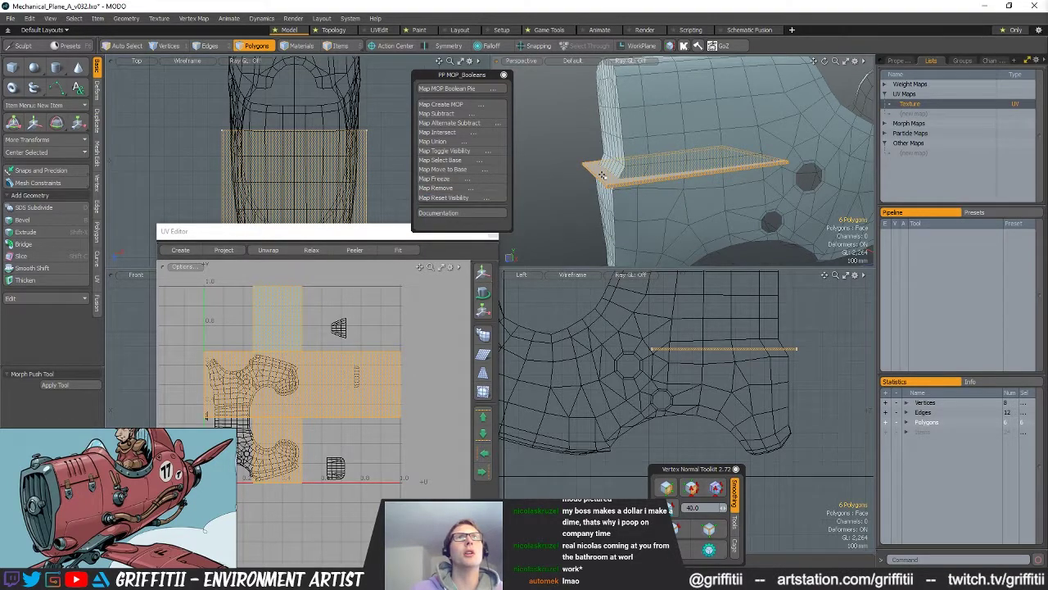
{"action": "key", "text": "ctrl+shift+s"}
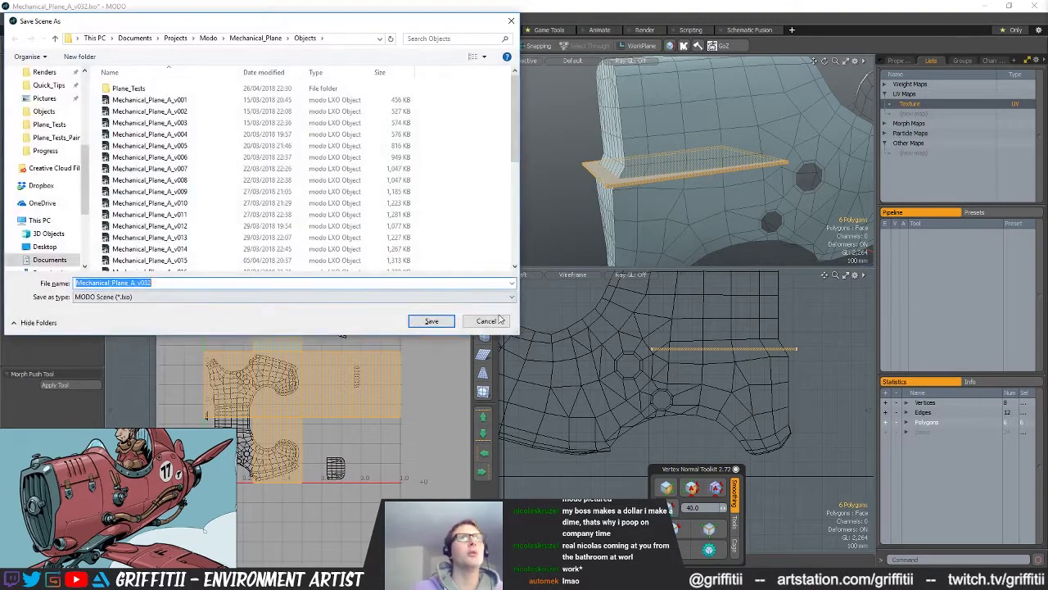
{"action": "left_click", "coordinate": [500, 320]}
{"action": "key", "text": "alt+shift+s"}
{"action": "left_click", "coordinate": [565, 150]}
{"action": "key", "text": "Return"}
{"action": "key", "text": "alt+shift+s"}
{"action": "left_click", "coordinate": [579, 163]}
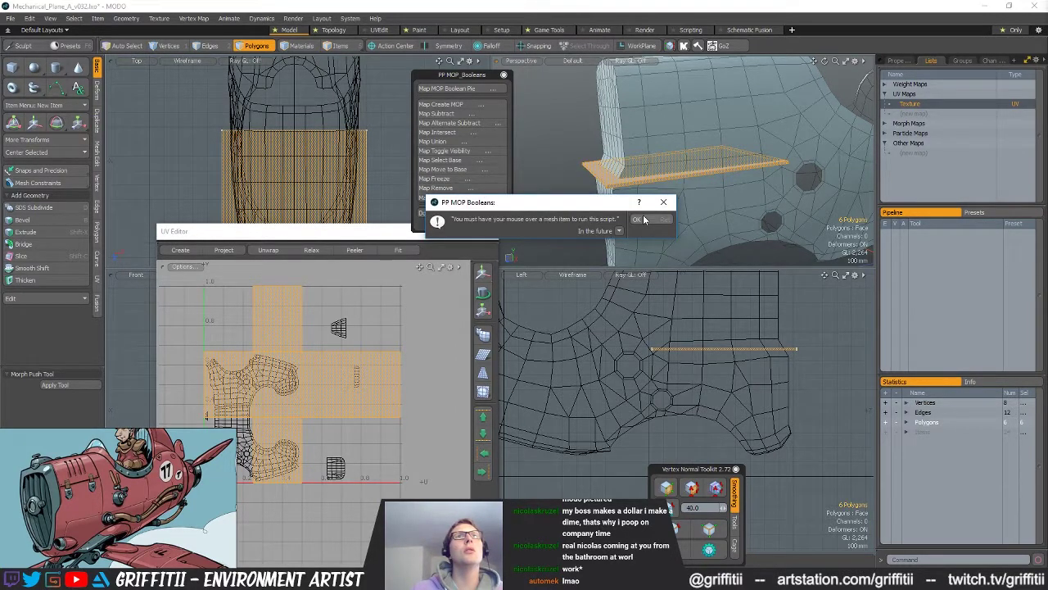
{"action": "left_click", "coordinate": [642, 220]}
Step: Subtract the selected slab from the fuselage with MOP Booleans
{"action": "key", "text": "ctrl+b"}
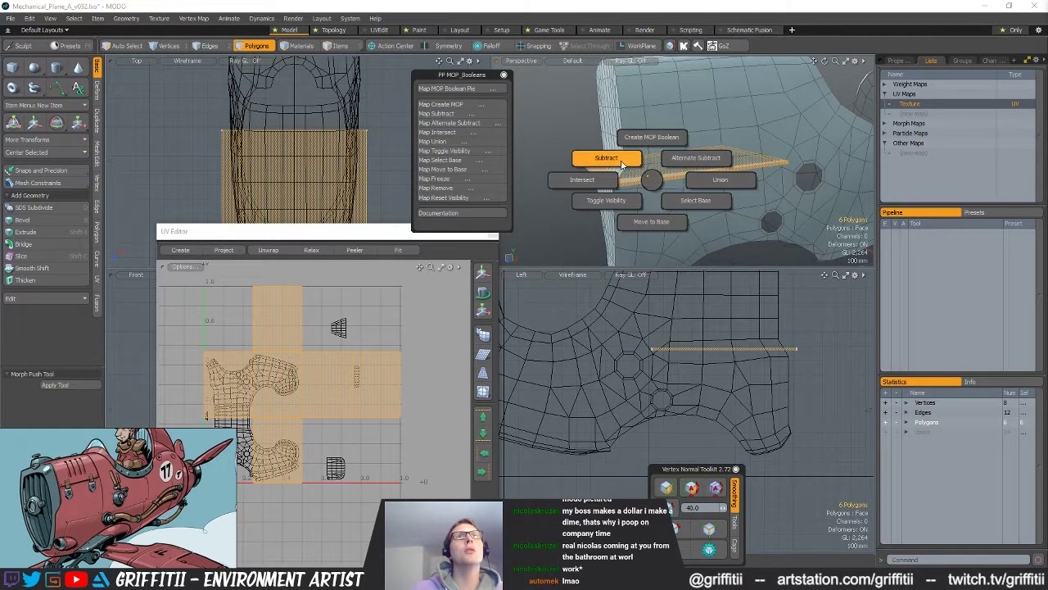
{"action": "left_click", "coordinate": [603, 157]}
{"action": "left_click_drag", "start_coordinate": [694, 223], "coordinate": [758, 197], "text": "alt"}
Step: Scale the slab thinner vertically so it cuts a finer groove into the fuselage side
{"action": "key", "text": "1"}
{"action": "left_click_drag", "start_coordinate": [726, 355], "coordinate": [726, 379], "text": "alt"}
{"action": "scroll", "coordinate": [725, 379], "scroll_direction": "up", "scroll_amount": 1}
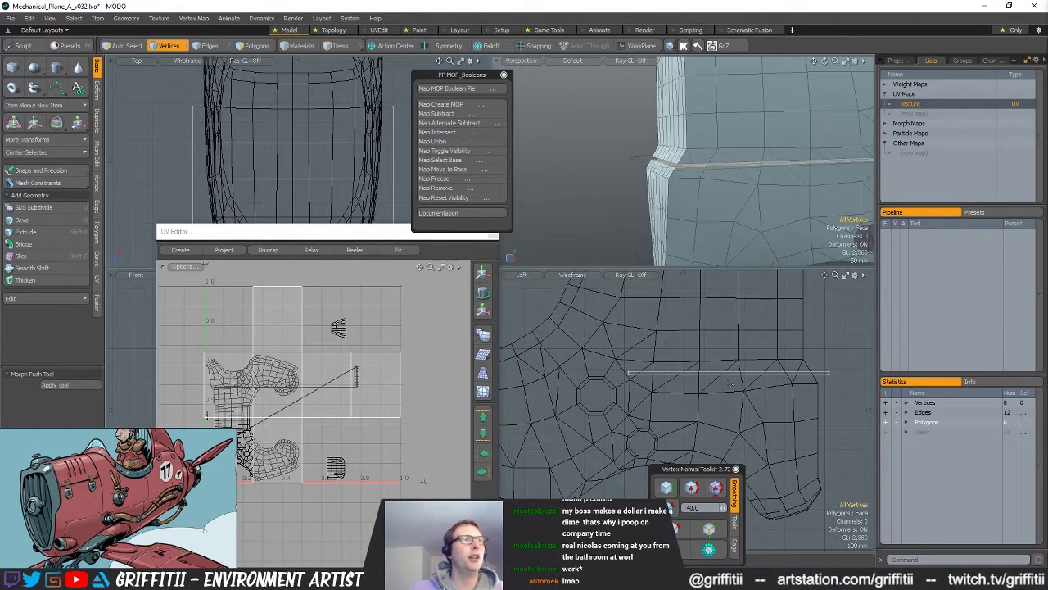
{"action": "key", "text": "r"}
{"action": "scroll", "coordinate": [726, 377], "scroll_direction": "up", "scroll_amount": 1}
{"action": "left_click_drag", "start_coordinate": [727, 321], "coordinate": [727, 354]}
{"action": "key", "text": "space"}
{"action": "left_click_drag", "start_coordinate": [741, 168], "coordinate": [701, 164], "text": "alt"}
{"action": "scroll", "coordinate": [746, 178], "scroll_direction": "up", "scroll_amount": 5}
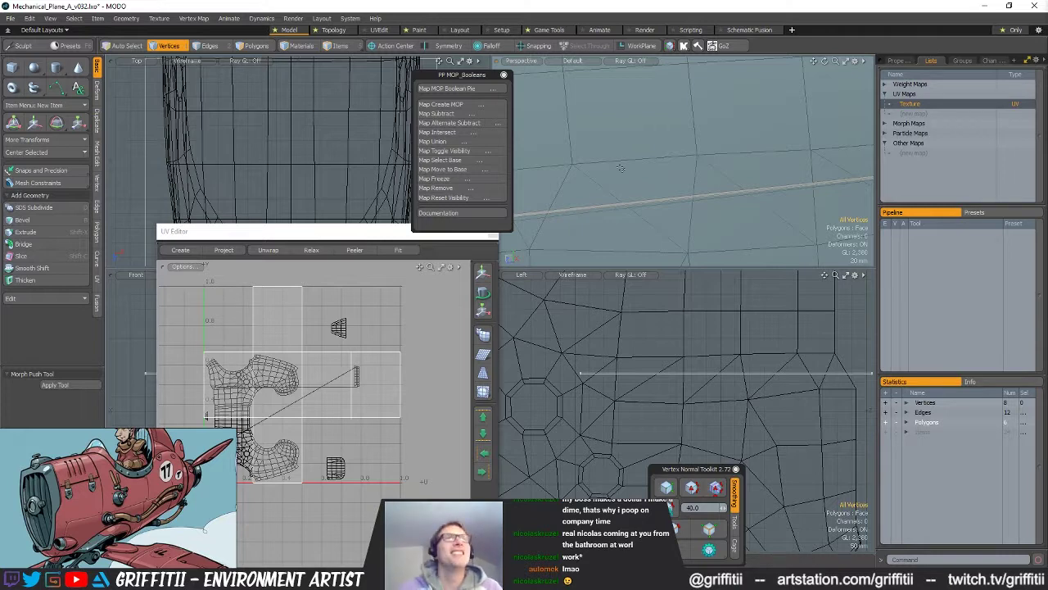
{"action": "scroll", "coordinate": [639, 191], "scroll_direction": "down", "scroll_amount": 6}
{"action": "left_click_drag", "start_coordinate": [639, 191], "coordinate": [741, 199], "text": "alt"}
{"action": "scroll", "coordinate": [752, 204], "scroll_direction": "up", "scroll_amount": 3}
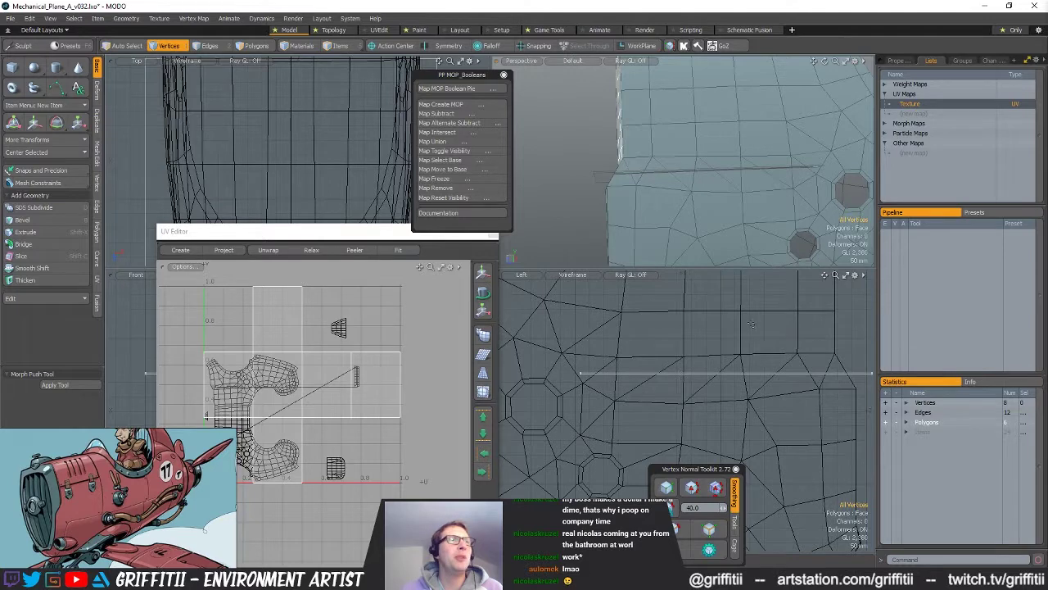
Step: Move the cutter slab slightly lower on the fuselage side
{"action": "key", "text": "w"}
{"action": "left_click_drag", "start_coordinate": [816, 344], "coordinate": [744, 352], "text": "alt"}
{"action": "scroll", "coordinate": [755, 340], "scroll_direction": "down", "scroll_amount": 3}
{"action": "left_click_drag", "start_coordinate": [791, 386], "coordinate": [791, 399]}
{"action": "mouse_move", "coordinate": [683, 169]}
{"action": "left_mouse_down", "text": "alt"}
{"action": "mouse_move", "coordinate": [701, 157]}
{"action": "mouse_move", "coordinate": [685, 155]}
{"action": "left_mouse_up", "text": "alt"}
{"action": "key", "text": "q"}
{"action": "left_click_drag", "start_coordinate": [802, 380], "coordinate": [766, 358], "text": "alt"}
Step: Move the slab's front end polygon back to shorten the slab inside the fuselage's front edge
{"action": "key", "text": "3"}
{"action": "left_click", "coordinate": [781, 390]}
{"action": "scroll", "coordinate": [786, 388], "scroll_direction": "up", "scroll_amount": 5}
{"action": "key", "text": "y"}
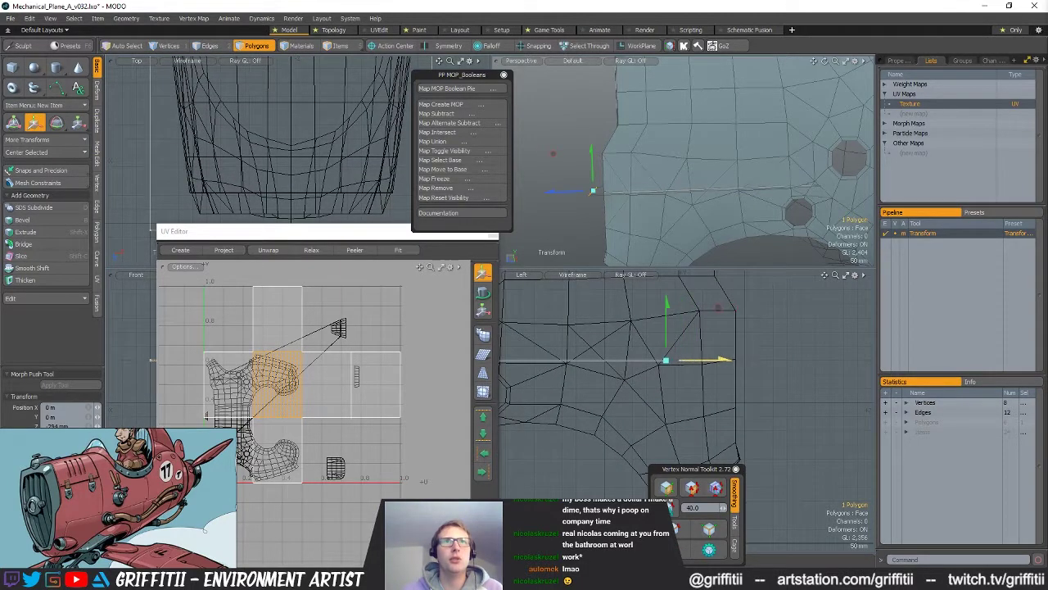
{"action": "key", "text": "q"}
Step: Extrude the slab's front end polygon diagonally downward by -53 mm in Y and rotate it 40°
{"action": "scroll", "coordinate": [662, 363], "scroll_direction": "up", "scroll_amount": 5}
{"action": "key", "text": "ctrl+space"}
{"action": "left_click", "coordinate": [728, 292]}
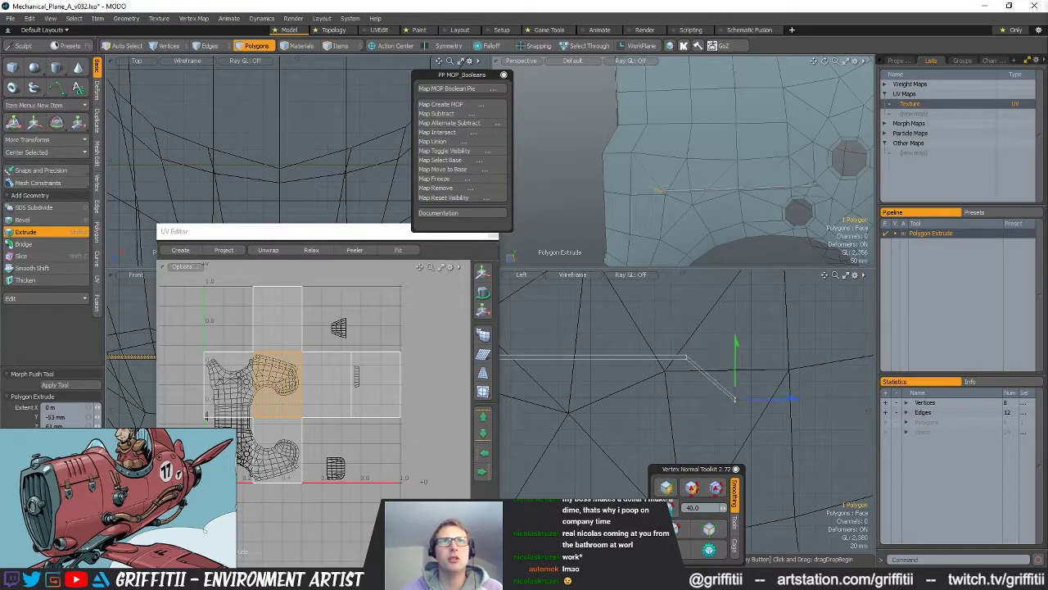
{"action": "key", "text": "y"}
{"action": "left_click_drag", "start_coordinate": [758, 349], "coordinate": [787, 367]}
{"action": "left_click", "coordinate": [493, 236]}
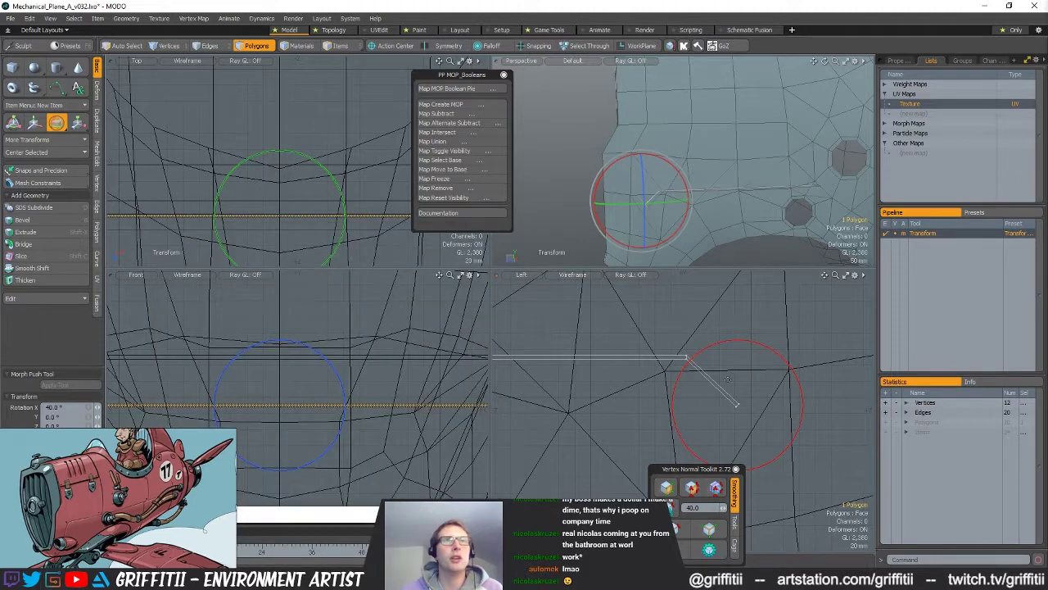
Step: Move the rotated end polygon by 20 mm in Y and -17 mm in Z, and extrude it straight down
{"action": "key", "text": "w"}
{"action": "left_click_drag", "start_coordinate": [734, 397], "coordinate": [697, 395]}
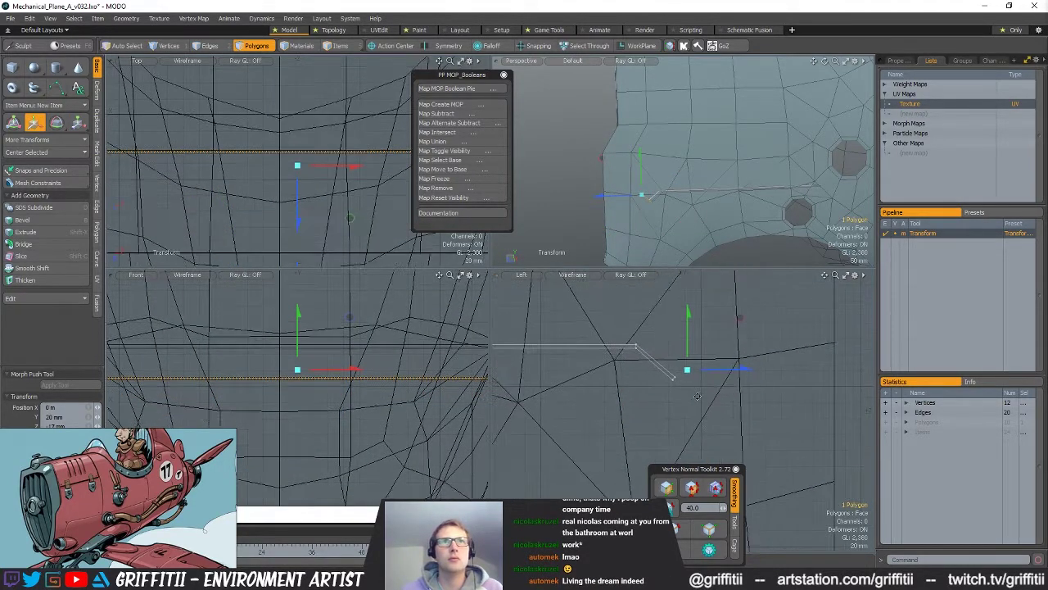
{"action": "key", "text": "q"}
{"action": "key", "text": "ctrl+3"}
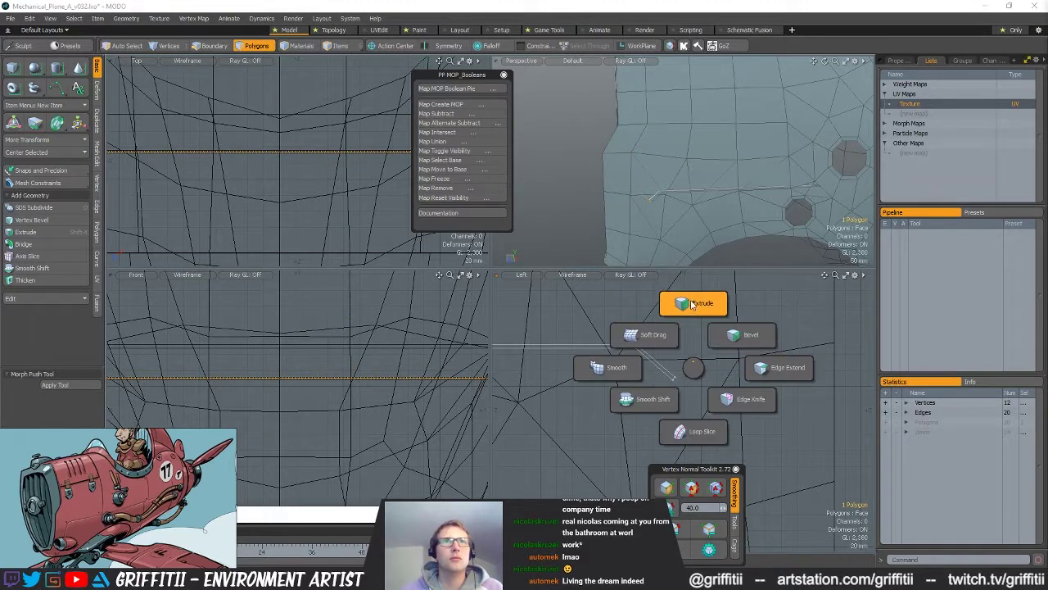
{"action": "left_click", "coordinate": [693, 304]}
{"action": "left_click", "coordinate": [681, 355]}
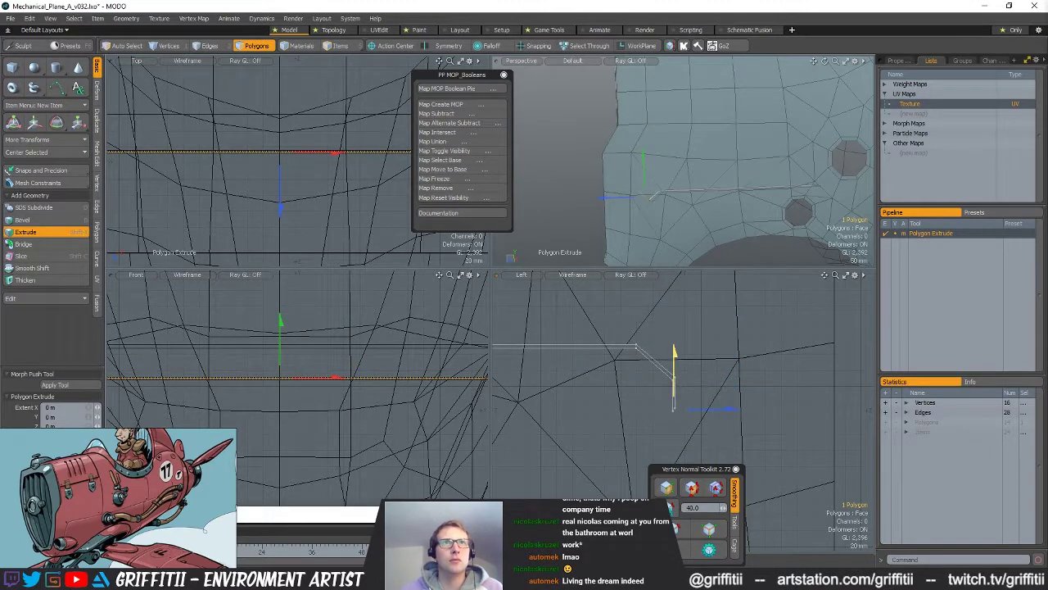
{"action": "scroll", "coordinate": [638, 376], "scroll_direction": "down", "scroll_amount": 5}
{"action": "key", "text": "q"}
Step: Delete the vertical and diagonal extruded sections, leaving the slab's front end open
{"action": "right_click_drag", "start_coordinate": [716, 379], "coordinate": [715, 407]}
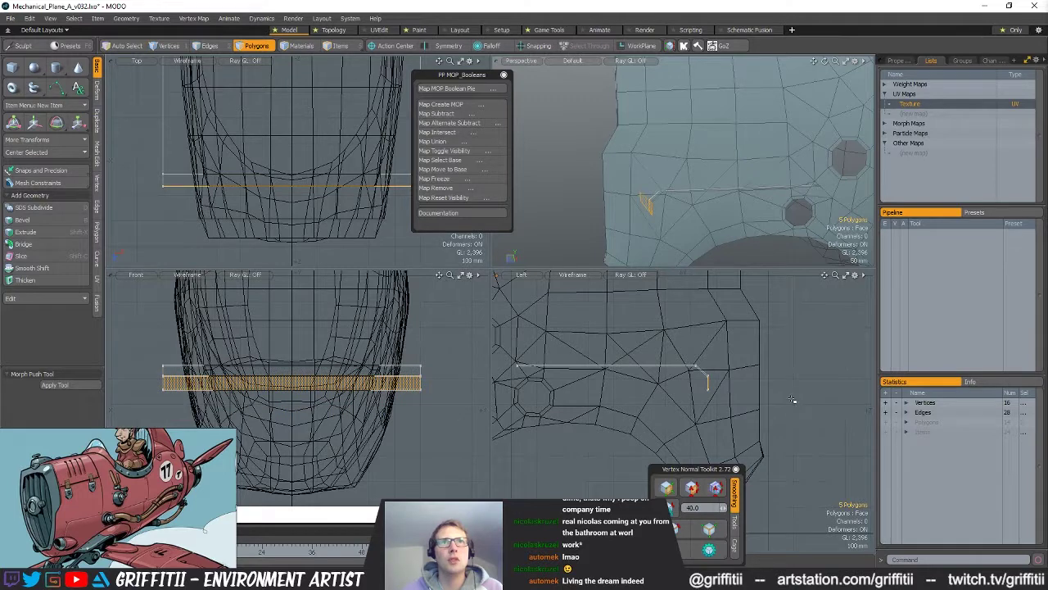
{"action": "key", "text": "Delete"}
{"action": "mouse_move", "coordinate": [710, 358]}
{"action": "right_mouse_down"}
{"action": "mouse_move", "coordinate": [714, 414]}
{"action": "mouse_move", "coordinate": [722, 392]}
{"action": "right_mouse_up"}
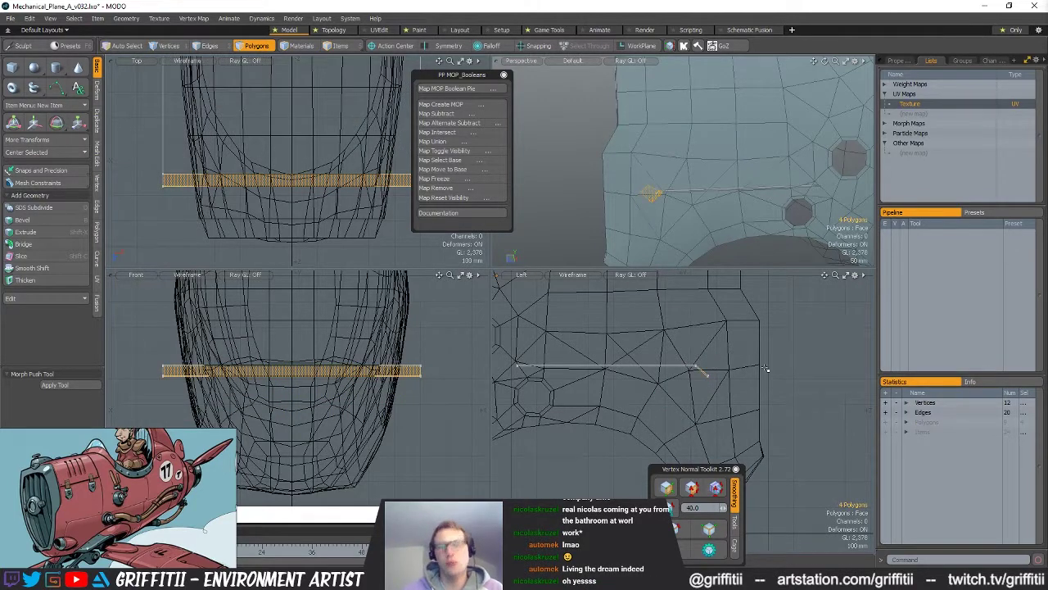
{"action": "key", "text": "Delete"}
{"action": "key", "text": "ctrl+z"}
{"action": "key", "text": "e"}
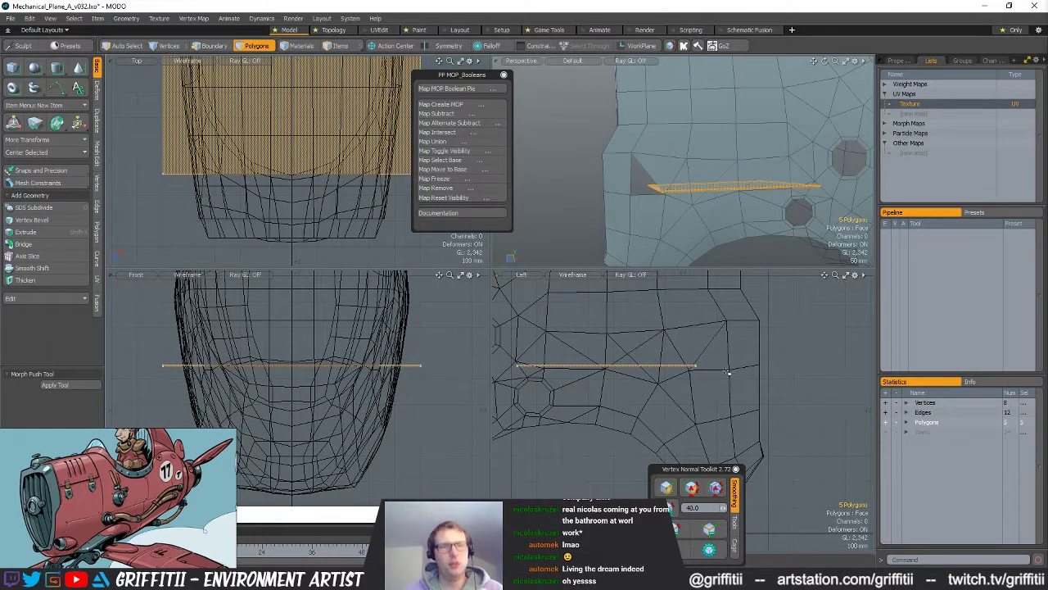
Step: Try a pasted copy of the slab turned upright at the front end as a vertical cutter, and delete it
{"action": "key", "text": "q"}
{"action": "key", "text": "ctrl+c"}
{"action": "key", "text": "ctrl+v"}
{"action": "key", "text": "e"}
{"action": "left_click_drag", "start_coordinate": [631, 307], "coordinate": [548, 336], "text": "ctrl"}
{"action": "key", "text": "w"}
{"action": "left_click_drag", "start_coordinate": [650, 325], "coordinate": [733, 404]}
{"action": "left_click_drag", "start_coordinate": [733, 360], "coordinate": [750, 380]}
{"action": "key", "text": "q"}
{"action": "left_click_drag", "start_coordinate": [645, 168], "coordinate": [665, 278], "text": "alt"}
{"action": "left_click_drag", "start_coordinate": [721, 225], "coordinate": [719, 198], "text": "alt"}
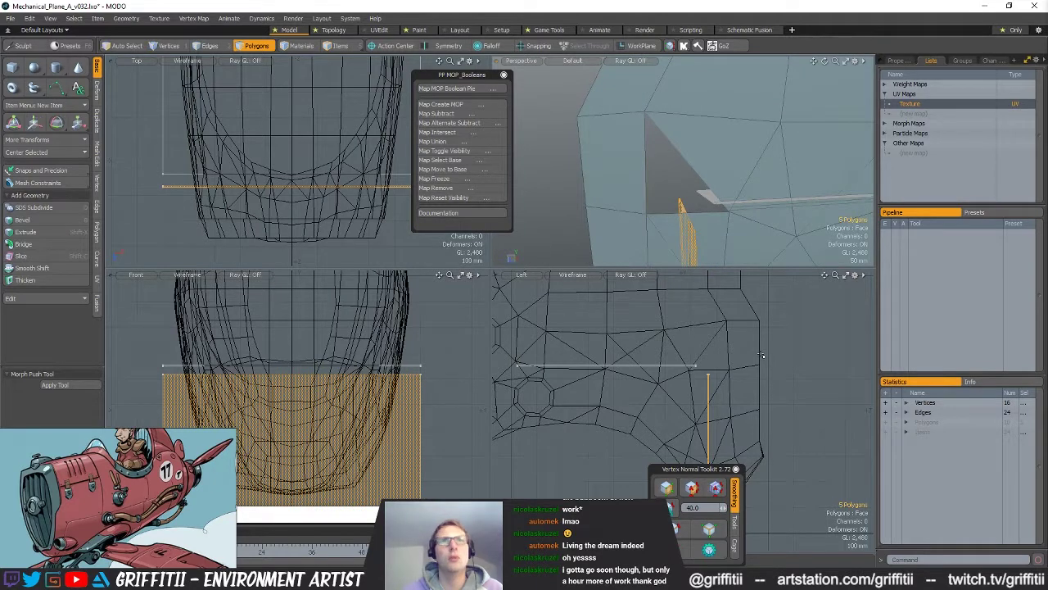
{"action": "key", "text": "Delete"}
Step: Extend the four edges of the slab's open front end diagonally forward and down, and rotate them 36.5°
{"action": "key", "text": "space"}
{"action": "key", "text": "space"}
{"action": "left_click", "coordinate": [710, 200]}
{"action": "double_click", "coordinate": [710, 200]}
{"action": "left_click_drag", "start_coordinate": [710, 200], "coordinate": [712, 285], "text": "alt"}
{"action": "scroll", "coordinate": [719, 373], "scroll_direction": "up", "scroll_amount": 5}
{"action": "left_click_drag", "start_coordinate": [670, 351], "coordinate": [667, 339], "text": "alt"}
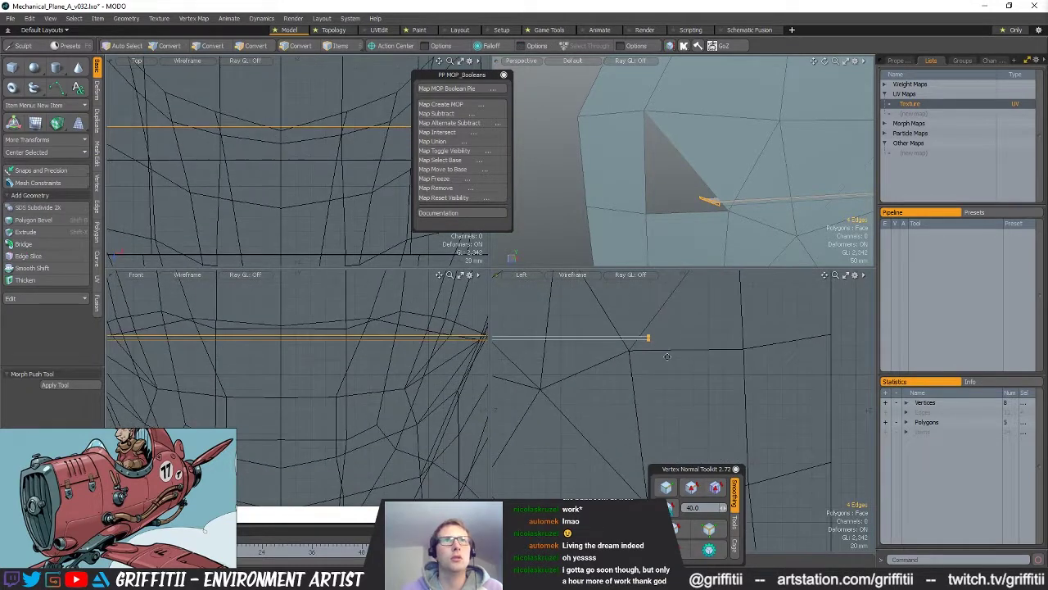
{"action": "key", "text": "ctrl"}
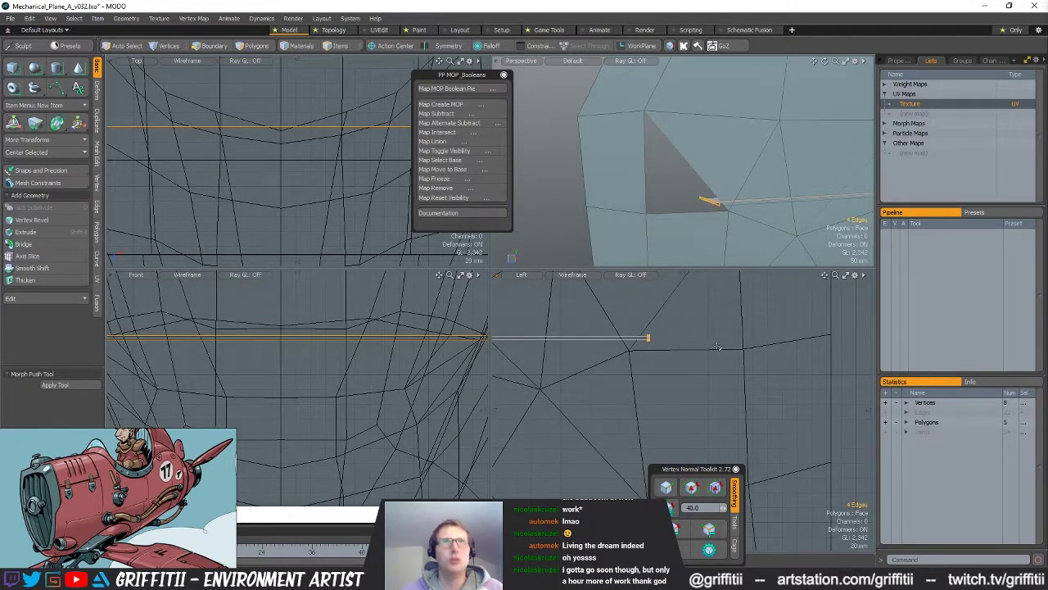
{"action": "key", "text": "ctrl+space"}
{"action": "left_click", "coordinate": [733, 337]}
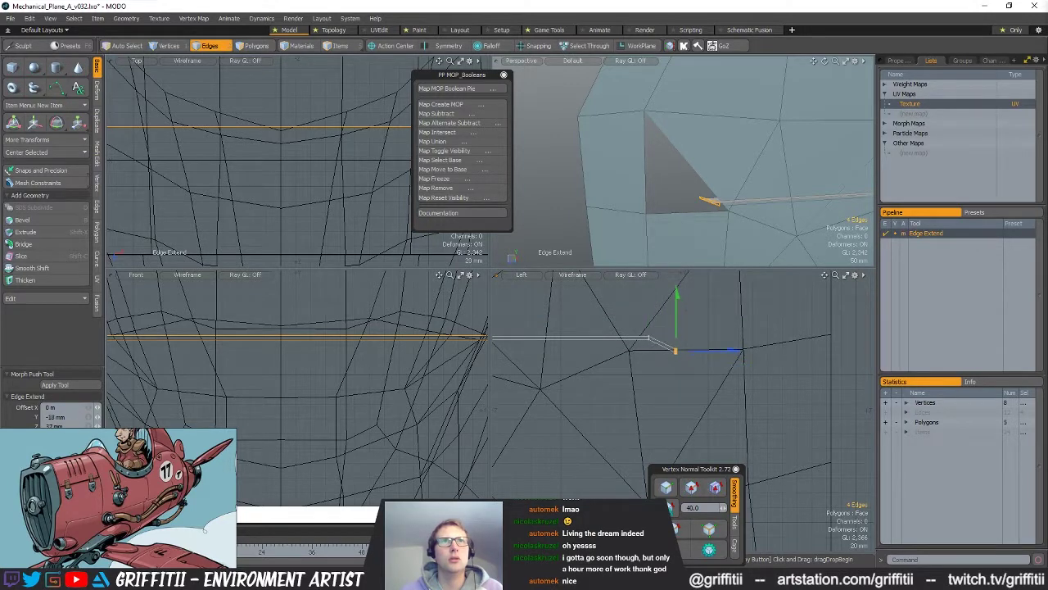
{"action": "key", "text": "e"}
{"action": "left_click_drag", "start_coordinate": [716, 301], "coordinate": [738, 332]}
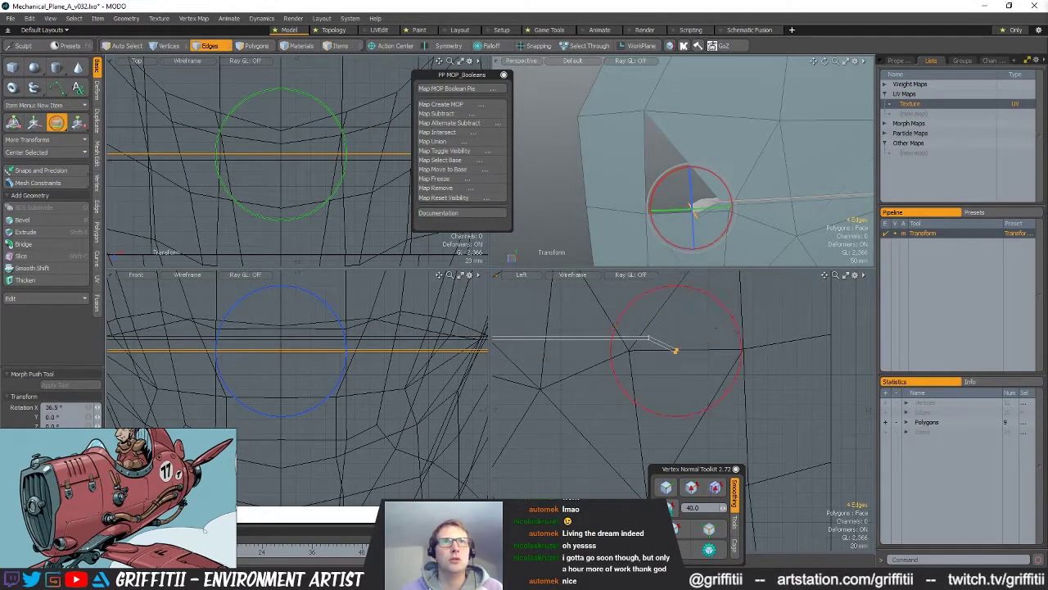
{"action": "key", "text": "space"}
Step: Extend the end edges about 44 mm further down for the second bend segment and nudge them up
{"action": "right_click", "coordinate": [681, 338], "text": "ctrl"}
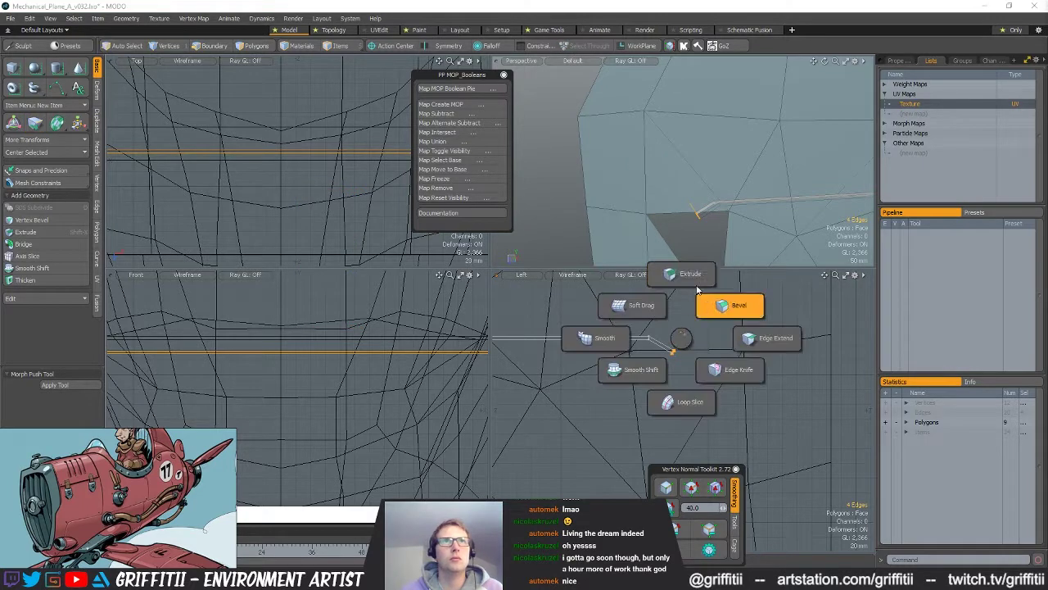
{"action": "left_click", "coordinate": [766, 339]}
{"action": "key", "text": "e"}
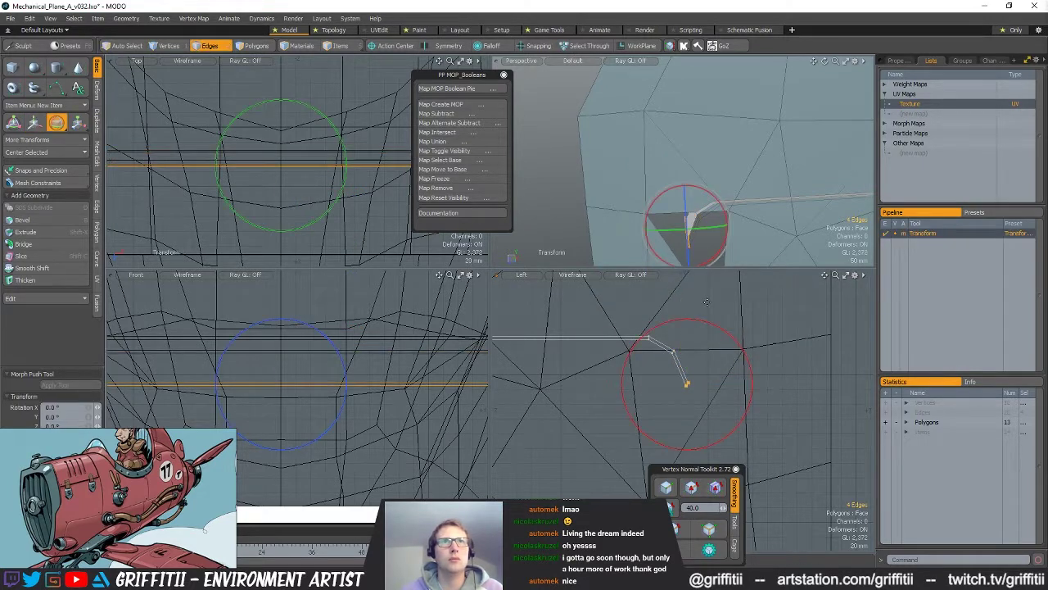
{"action": "key", "text": "w"}
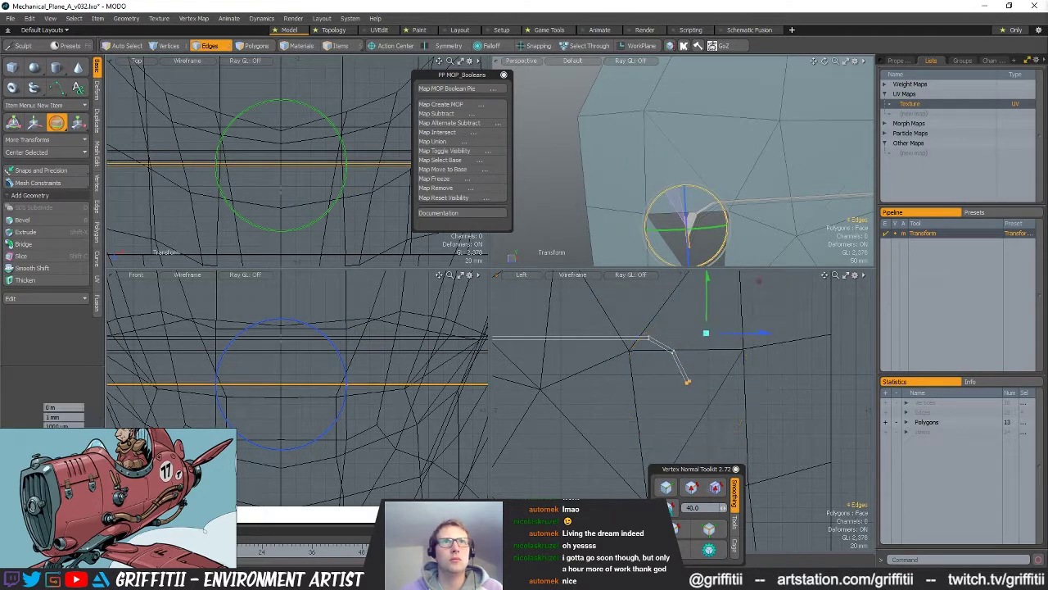
{"action": "left_click_drag", "start_coordinate": [704, 324], "coordinate": [704, 321]}
{"action": "key", "text": "q"}
Step: Rotate the end edges about 26° and scale them flat vertically so the end is level
{"action": "key", "text": "e"}
{"action": "key", "text": "e"}
{"action": "left_click_drag", "start_coordinate": [718, 324], "coordinate": [723, 328]}
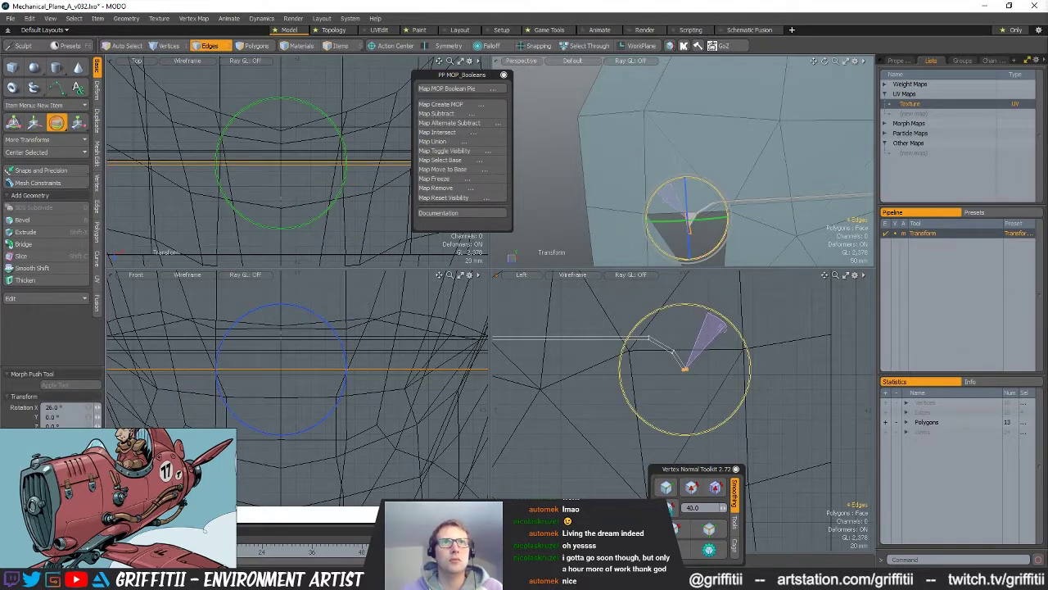
{"action": "key", "text": "r"}
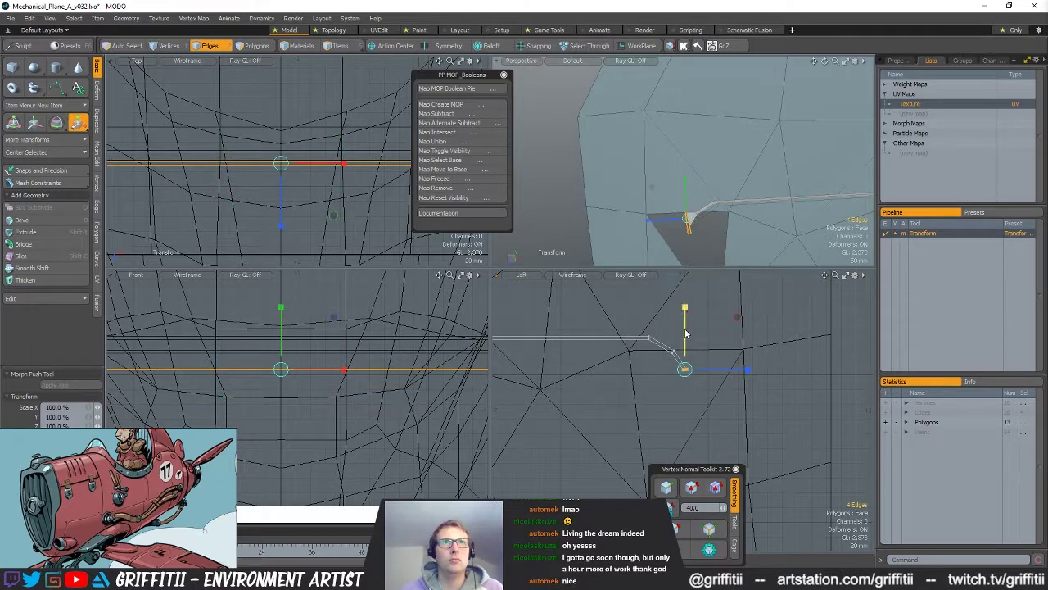
{"action": "left_click_drag", "start_coordinate": [686, 314], "coordinate": [685, 369]}
{"action": "key", "text": "q"}
Step: Extend the levelled end edges straight down about 291 mm to form the cutter's vertical leg
{"action": "key", "text": "ctrl+4"}
{"action": "left_click", "coordinate": [810, 320]}
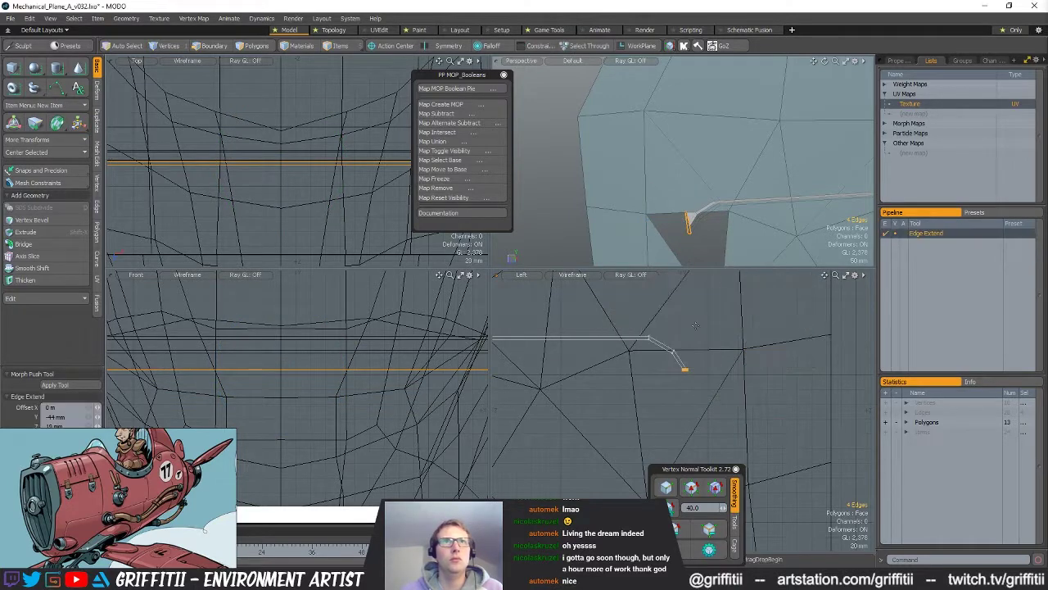
{"action": "left_click", "coordinate": [737, 316]}
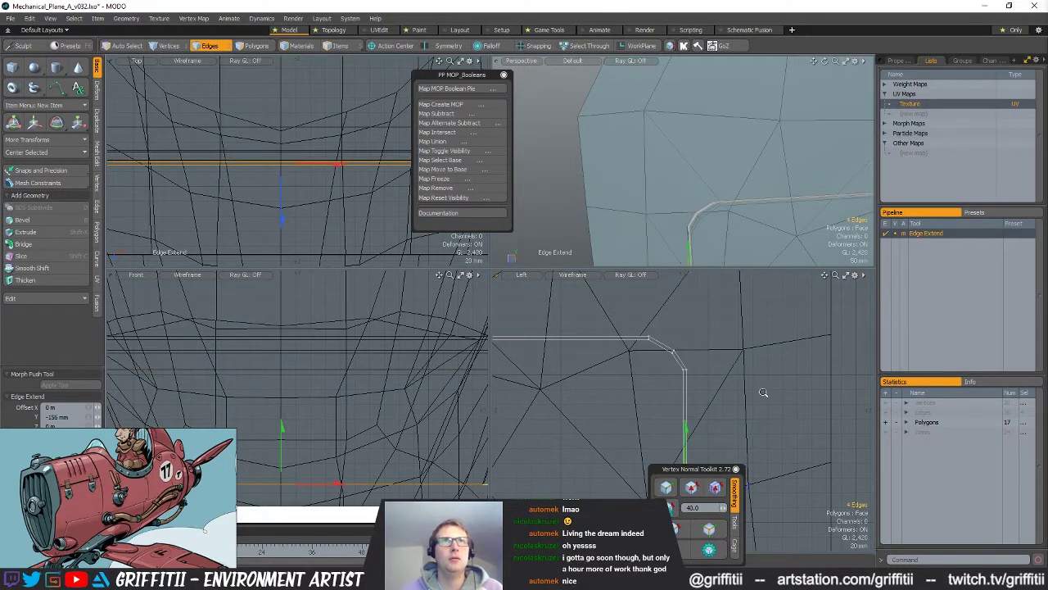
{"action": "scroll", "coordinate": [758, 383], "scroll_direction": "down", "scroll_amount": 6}
{"action": "left_click_drag", "start_coordinate": [728, 338], "coordinate": [727, 340]}
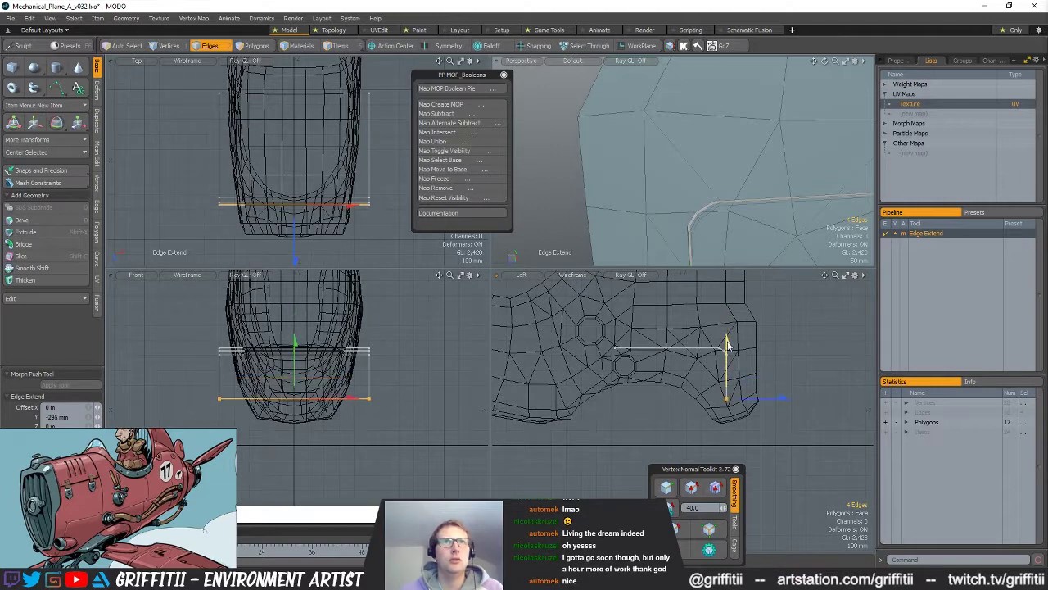
{"action": "key", "text": "q"}
{"action": "key", "text": "Escape"}
Step: Move the four vertices at the bottom of the vertical leg up to shorten it
{"action": "mouse_move", "coordinate": [778, 187]}
{"action": "left_mouse_down", "text": "alt"}
{"action": "mouse_move", "coordinate": [820, 186]}
{"action": "mouse_move", "coordinate": [774, 190]}
{"action": "left_mouse_up", "text": "alt"}
{"action": "scroll", "coordinate": [749, 384], "scroll_direction": "up", "scroll_amount": 10}
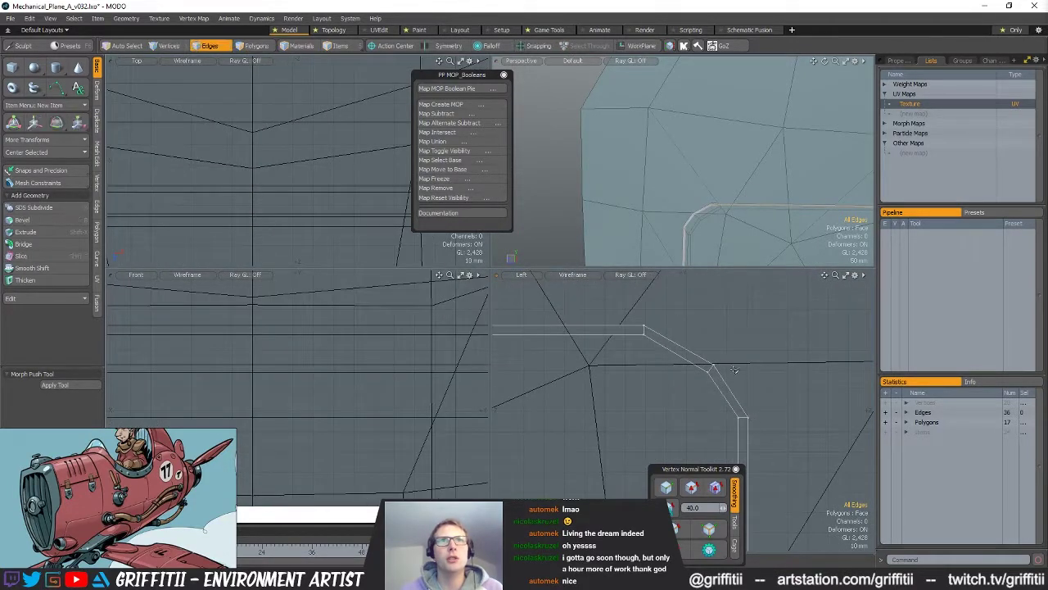
{"action": "right_click_drag", "start_coordinate": [803, 452], "coordinate": [796, 436]}
{"action": "scroll", "coordinate": [746, 393], "scroll_direction": "down", "scroll_amount": 3}
{"action": "key", "text": "1"}
{"action": "right_click_drag", "start_coordinate": [753, 390], "coordinate": [762, 443]}
{"action": "scroll", "coordinate": [731, 392], "scroll_direction": "down", "scroll_amount": 4}
{"action": "left_click_drag", "start_coordinate": [763, 443], "coordinate": [788, 423], "text": "alt+shift"}
{"action": "right_click_drag", "start_coordinate": [772, 424], "coordinate": [778, 446]}
{"action": "key", "text": "w"}
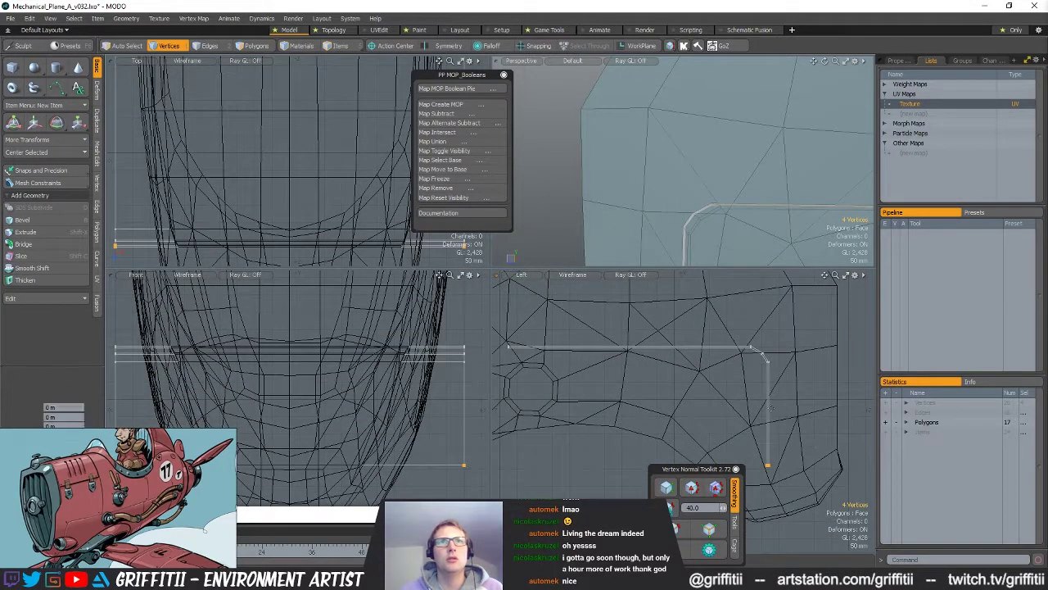
{"action": "left_click_drag", "start_coordinate": [768, 360], "coordinate": [768, 360]}
{"action": "key", "text": "q"}
Step: Move the vertices at the lower point of the cutter's bend slightly down and back
{"action": "scroll", "coordinate": [767, 361], "scroll_direction": "up", "scroll_amount": 4}
{"action": "right_click_drag", "start_coordinate": [769, 348], "coordinate": [799, 361]}
{"action": "key", "text": "w"}
{"action": "left_click_drag", "start_coordinate": [821, 345], "coordinate": [818, 356]}
{"action": "key", "text": "q"}
{"action": "left_click", "coordinate": [819, 351]}
{"action": "left_click_drag", "start_coordinate": [770, 193], "coordinate": [716, 192], "text": "alt"}
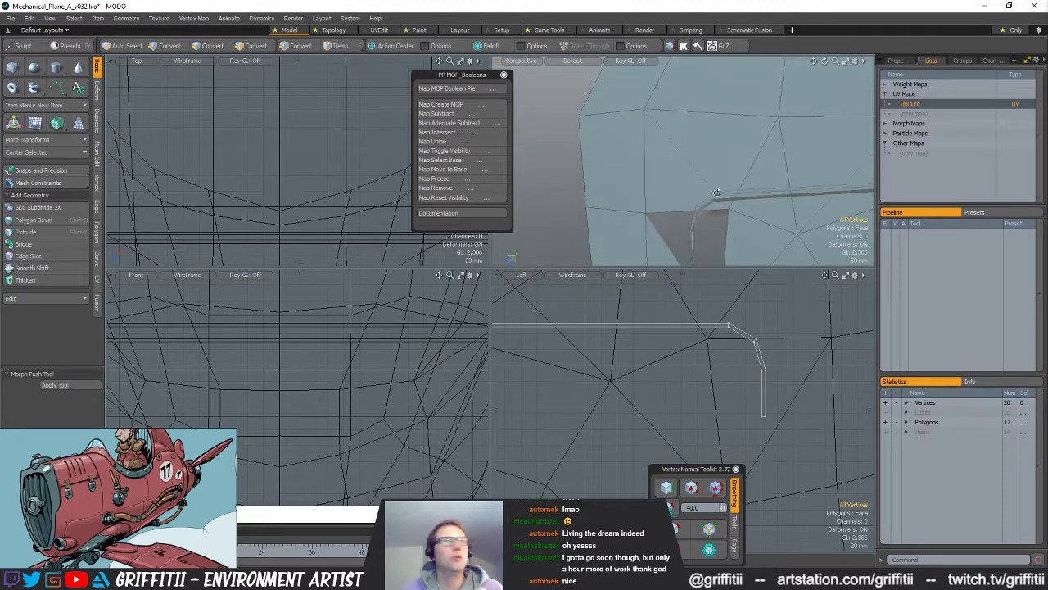
Step: Select the four edges at the middle of the bend and nudge them slightly
{"action": "key", "text": "1"}
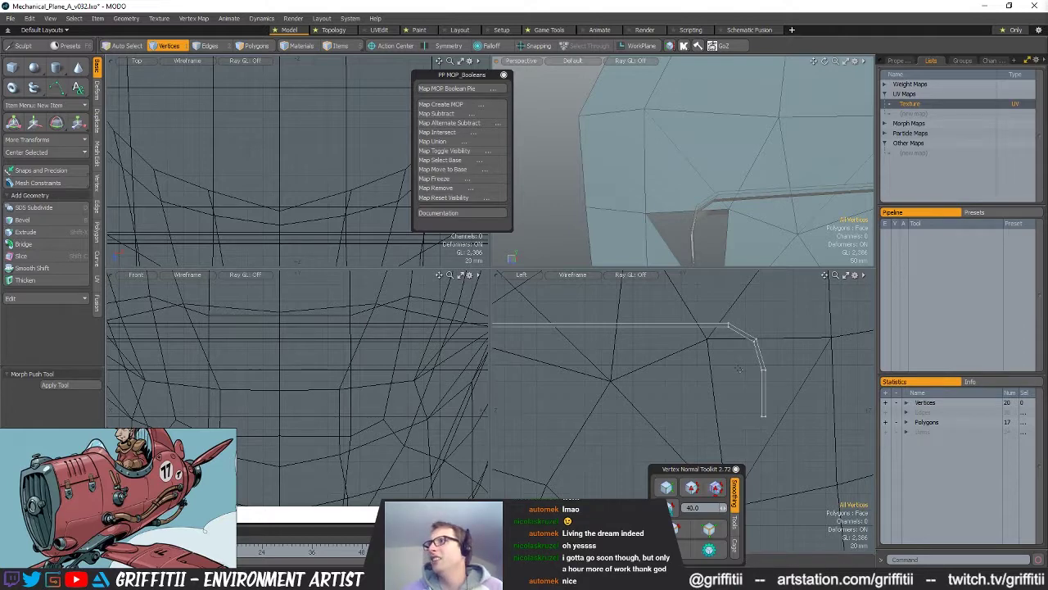
{"action": "mouse_move", "coordinate": [760, 390]}
{"action": "left_mouse_down", "text": "alt+shift"}
{"action": "mouse_move", "coordinate": [715, 388]}
{"action": "mouse_move", "coordinate": [743, 399]}
{"action": "left_mouse_up", "text": "alt+shift"}
{"action": "scroll", "coordinate": [715, 388], "scroll_direction": "up", "scroll_amount": 3}
{"action": "key", "text": "3"}
{"action": "right_click_drag", "start_coordinate": [706, 330], "coordinate": [686, 354]}
{"action": "key", "text": "2"}
{"action": "left_click", "coordinate": [701, 338]}
{"action": "key", "text": "w"}
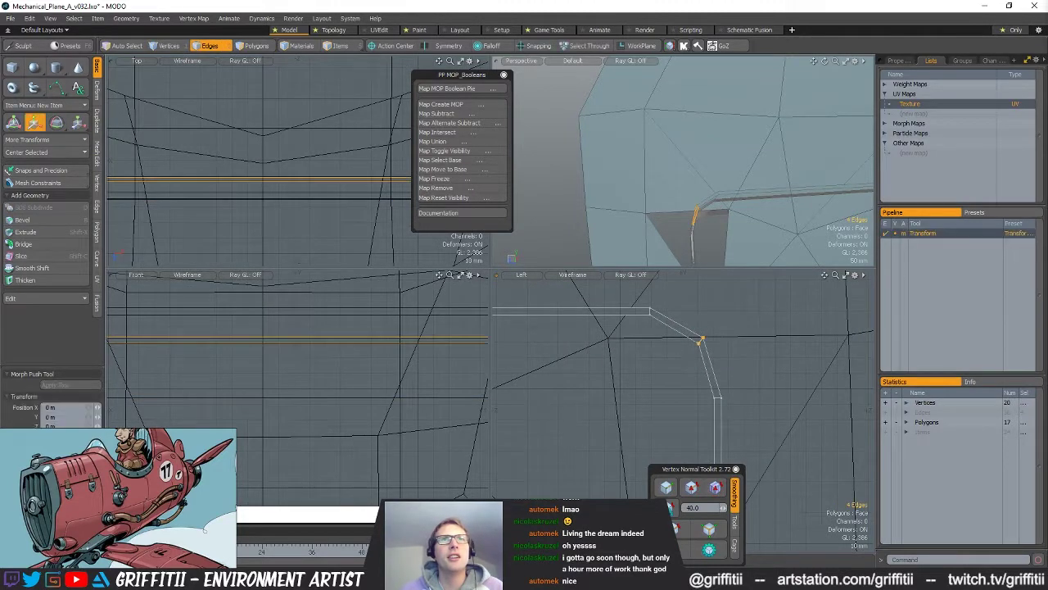
{"action": "left_click_drag", "start_coordinate": [733, 324], "coordinate": [732, 324]}
{"action": "key", "text": "q"}
Step: Select the edges of the cutter's vertical leg and shift them slightly forward to even out the bend
{"action": "mouse_move", "coordinate": [728, 381]}
{"action": "right_mouse_down"}
{"action": "mouse_move", "coordinate": [776, 422]}
{"action": "mouse_move", "coordinate": [759, 417]}
{"action": "right_mouse_up"}
{"action": "scroll", "coordinate": [759, 417], "scroll_direction": "down", "scroll_amount": 3}
{"action": "left_click_drag", "start_coordinate": [758, 418], "coordinate": [720, 396], "text": "alt+shift"}
{"action": "mouse_move", "coordinate": [722, 398]}
{"action": "right_mouse_down", "text": "shift"}
{"action": "mouse_move", "coordinate": [754, 462]}
{"action": "mouse_move", "coordinate": [729, 393]}
{"action": "right_mouse_up", "text": "shift"}
{"action": "scroll", "coordinate": [726, 386], "scroll_direction": "up", "scroll_amount": 3}
{"action": "key", "text": "w"}
{"action": "mouse_move", "coordinate": [740, 378]}
{"action": "left_mouse_down"}
{"action": "mouse_move", "coordinate": [747, 367]}
{"action": "mouse_move", "coordinate": [734, 376]}
{"action": "left_mouse_up"}
{"action": "key", "text": "q"}
{"action": "left_click", "coordinate": [729, 379]}
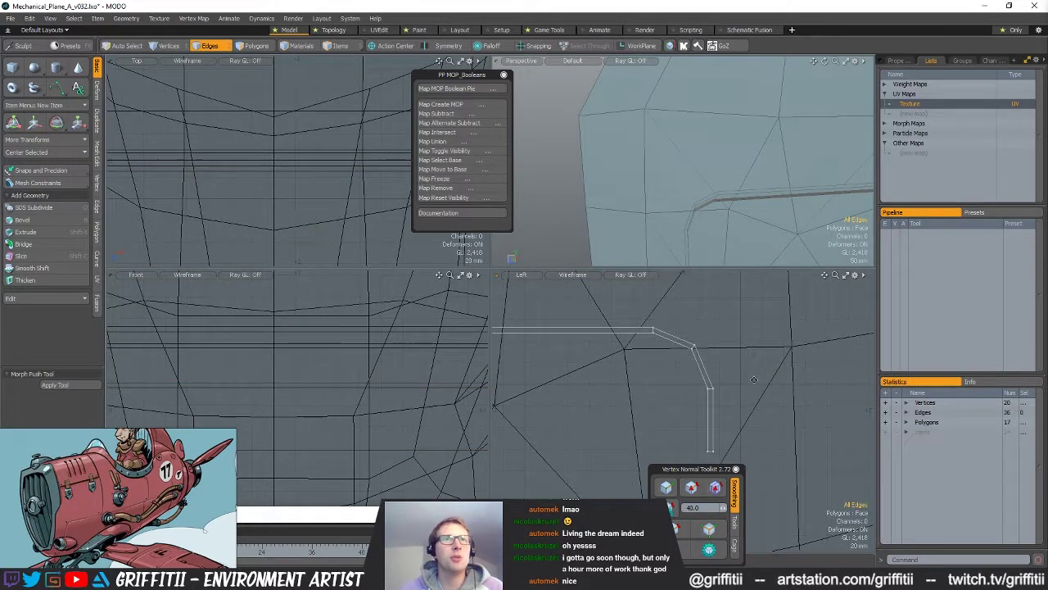
Step: Select the four edges at the cutter's bend corner and nudge them slightly down to smooth the bend
{"action": "left_click", "coordinate": [700, 347]}
{"action": "key", "text": "w"}
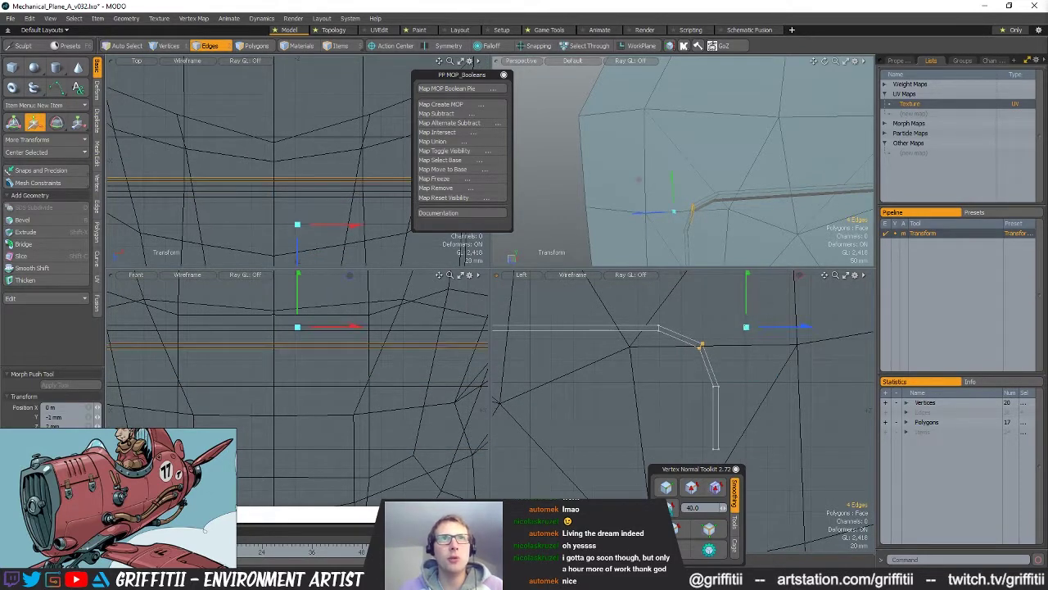
{"action": "key", "text": "e"}
{"action": "left_click_drag", "start_coordinate": [761, 317], "coordinate": [761, 320]}
{"action": "key", "text": "q"}
{"action": "left_click", "coordinate": [733, 324]}
Step: Move the four edges at the lower end of the cutter's vertical leg down the fuselage's lower lobe and rotate them -31° about X
{"action": "left_click_drag", "start_coordinate": [728, 422], "coordinate": [721, 386], "text": "alt+shift"}
{"action": "right_click_drag", "start_coordinate": [693, 400], "coordinate": [724, 421]}
{"action": "mouse_move", "coordinate": [768, 398]}
{"action": "left_mouse_down", "text": "alt+shift"}
{"action": "mouse_move", "coordinate": [759, 357]}
{"action": "mouse_move", "coordinate": [754, 402]}
{"action": "left_mouse_up", "text": "alt+shift"}
{"action": "scroll", "coordinate": [711, 182], "scroll_direction": "down", "scroll_amount": 5}
{"action": "left_click_drag", "start_coordinate": [711, 179], "coordinate": [696, 219], "text": "alt"}
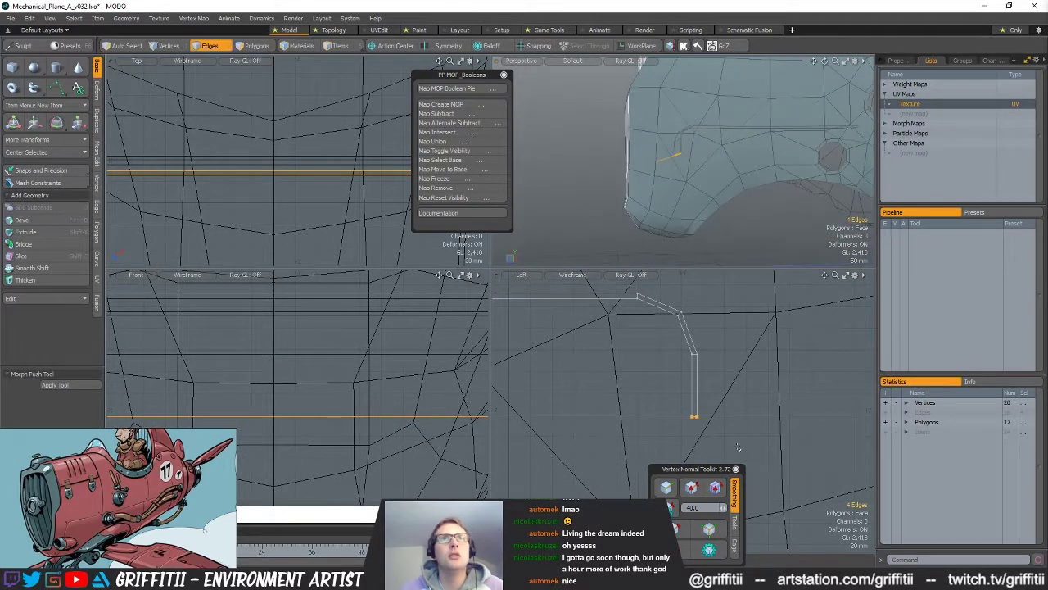
{"action": "scroll", "coordinate": [778, 413], "scroll_direction": "down", "scroll_amount": 3}
{"action": "left_click_drag", "start_coordinate": [778, 412], "coordinate": [750, 417], "text": "alt+shift"}
{"action": "key", "text": "w"}
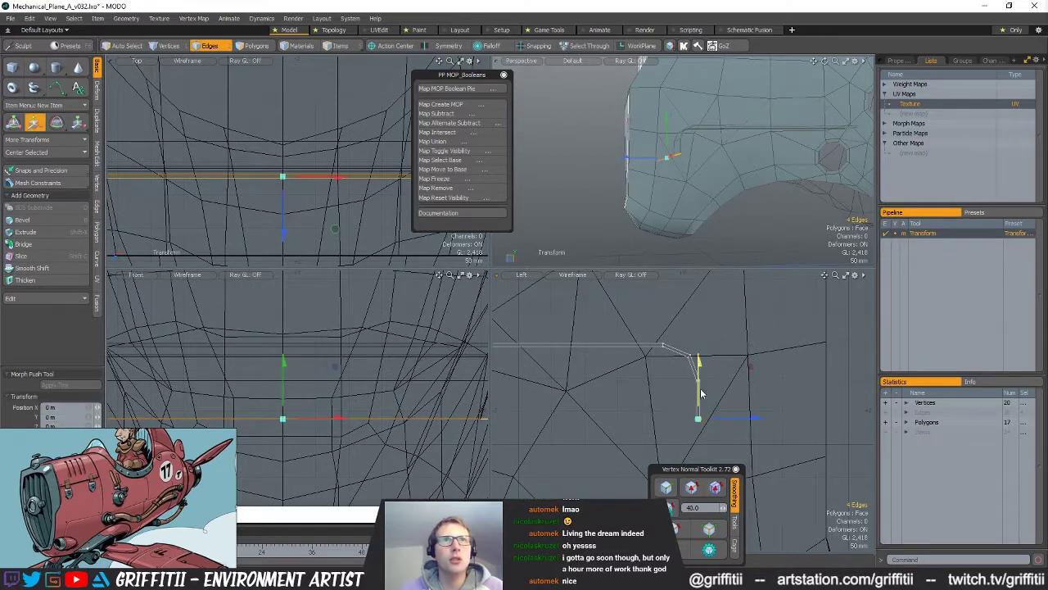
{"action": "scroll", "coordinate": [737, 393], "scroll_direction": "down", "scroll_amount": 2}
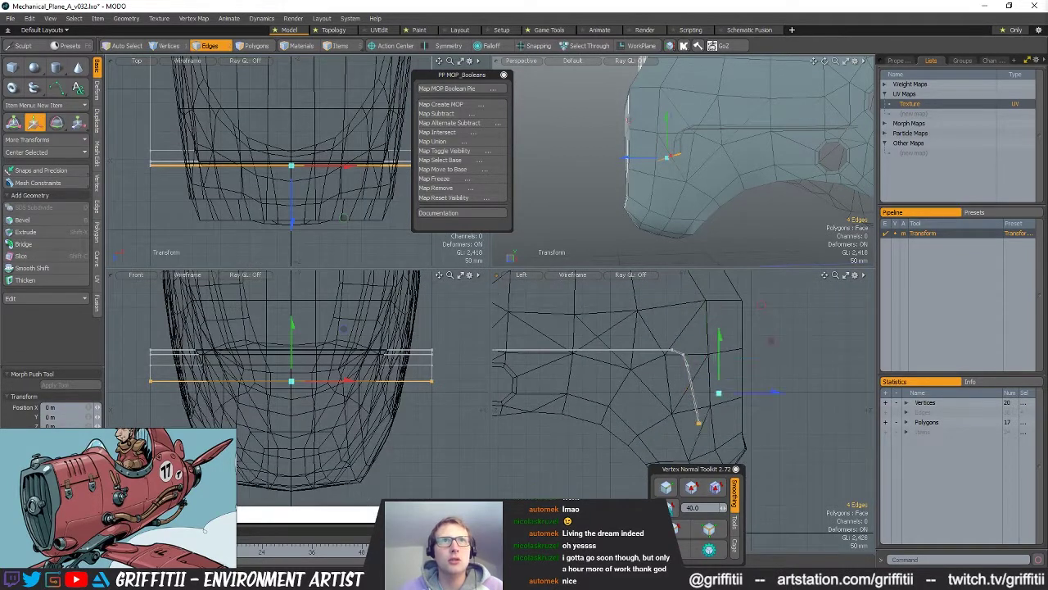
{"action": "left_click_drag", "start_coordinate": [722, 413], "coordinate": [665, 328]}
{"action": "key", "text": "e"}
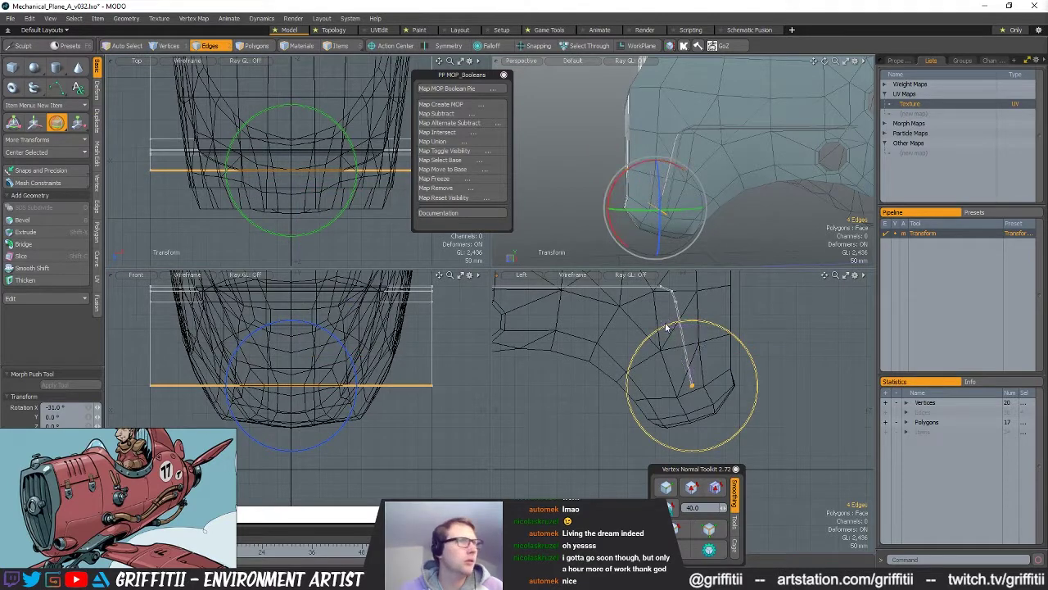
{"action": "key", "text": "q"}
{"action": "key", "text": "space"}
Step: Extend the cutter's lower end edges with Edge Extend about 65 mm down, angled toward the outer edge of the fuselage's lower lobe
{"action": "right_click_drag", "start_coordinate": [709, 385], "coordinate": [766, 420]}
{"action": "key", "text": "2"}
{"action": "double_click", "coordinate": [691, 379]}
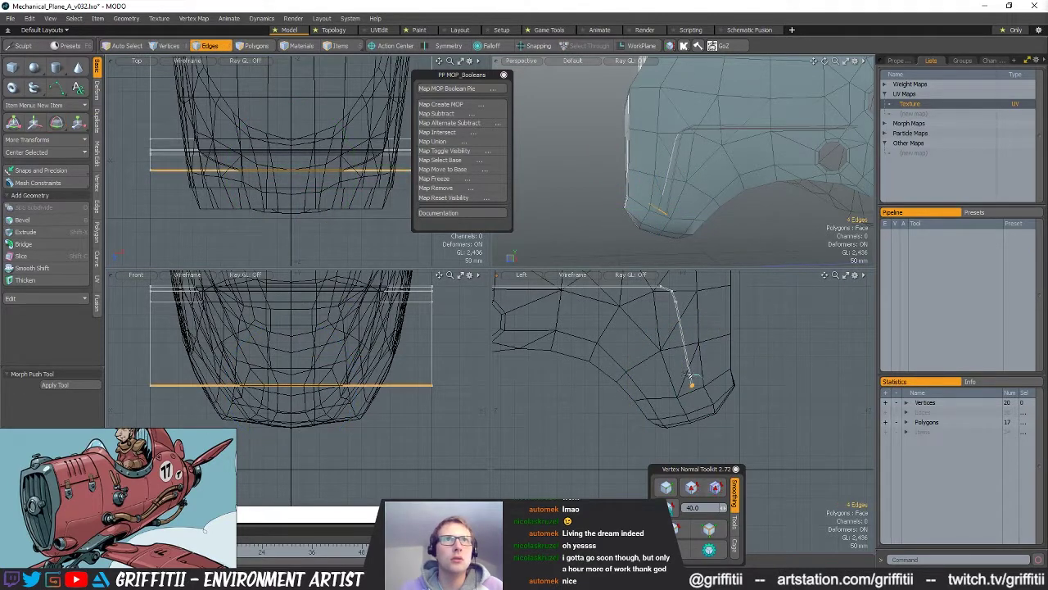
{"action": "left_click_drag", "start_coordinate": [752, 406], "coordinate": [741, 381], "text": "alt"}
{"action": "scroll", "coordinate": [742, 379], "scroll_direction": "up", "scroll_amount": 4}
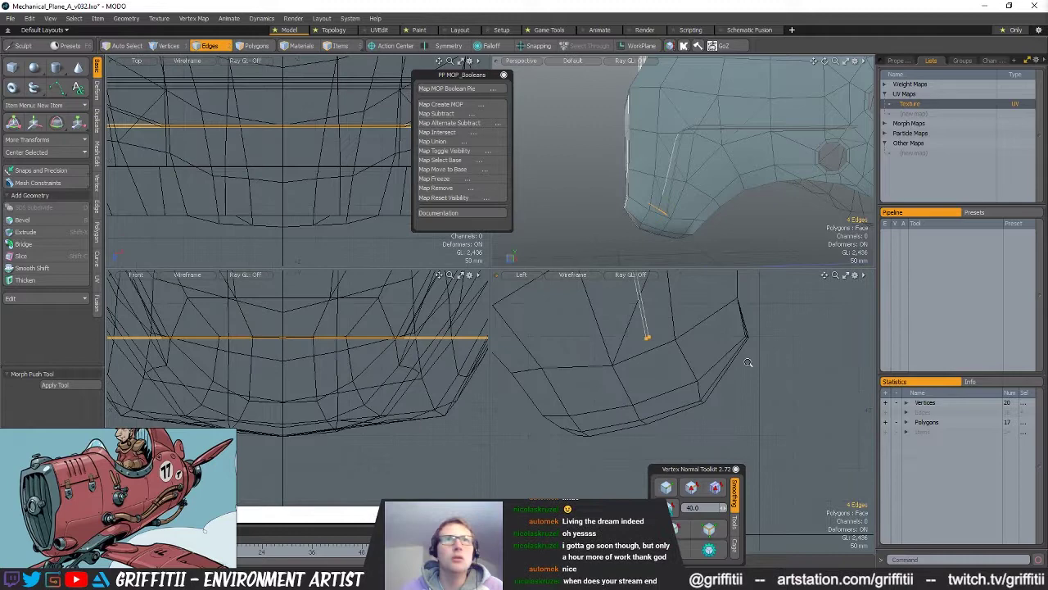
{"action": "key", "text": "ctrl+3"}
{"action": "left_click", "coordinate": [762, 350]}
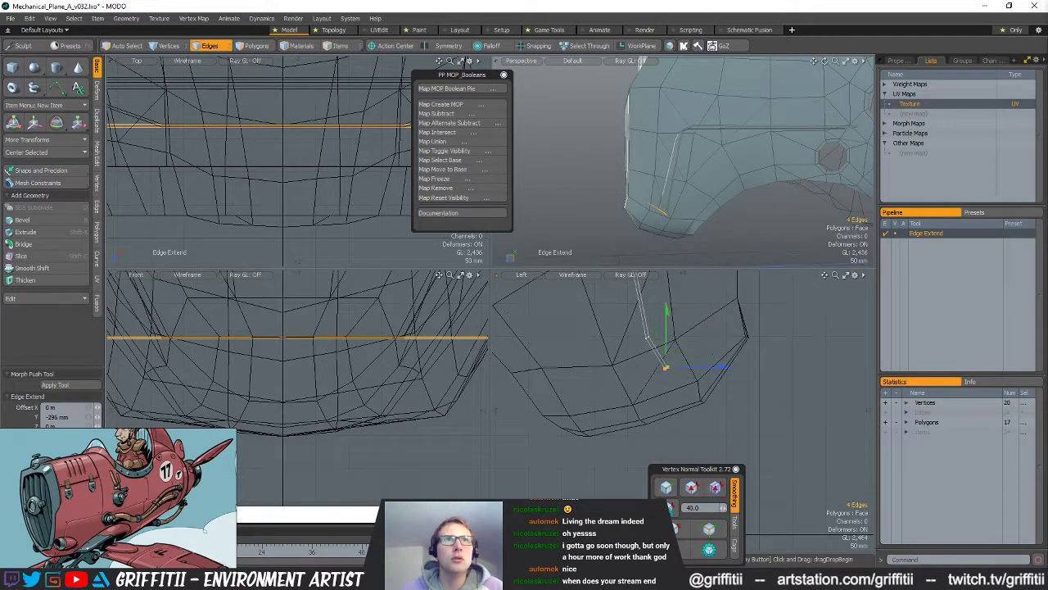
{"action": "left_click_drag", "start_coordinate": [678, 380], "coordinate": [679, 380]}
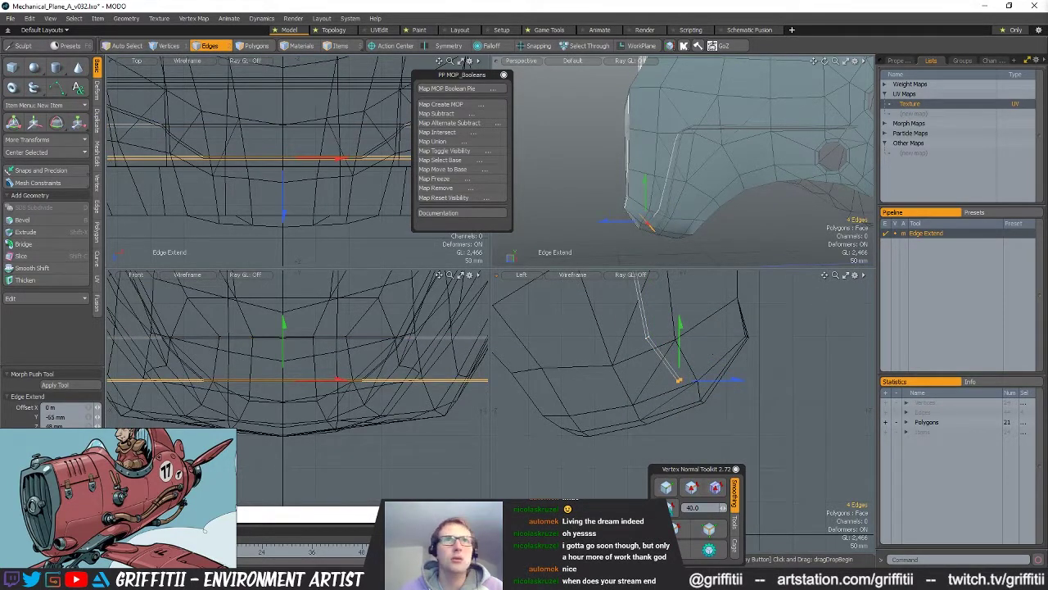
{"action": "key", "text": "a"}
{"action": "key", "text": "space"}
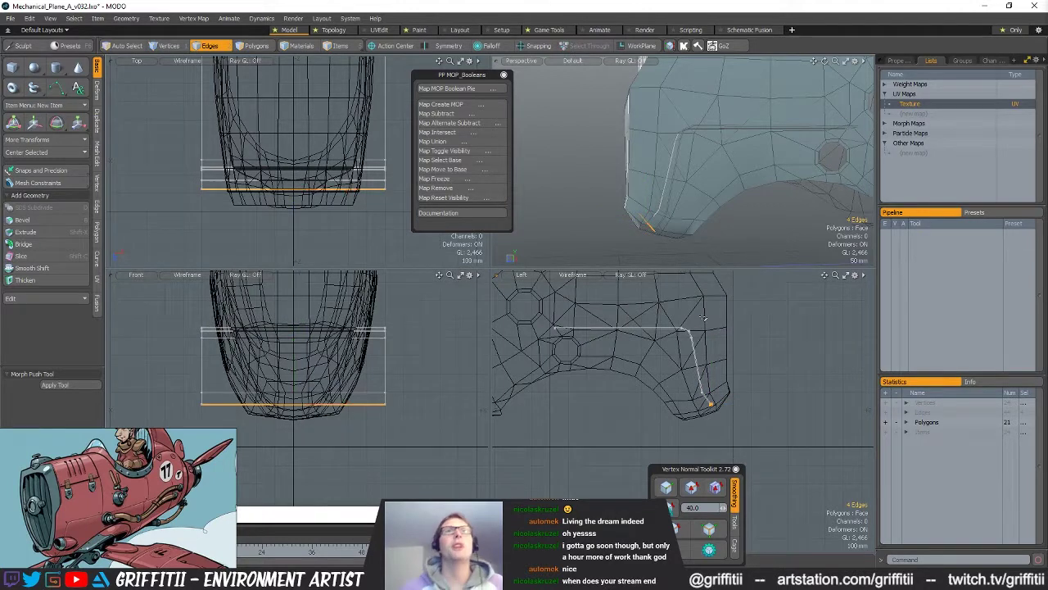
{"action": "key", "text": "3"}
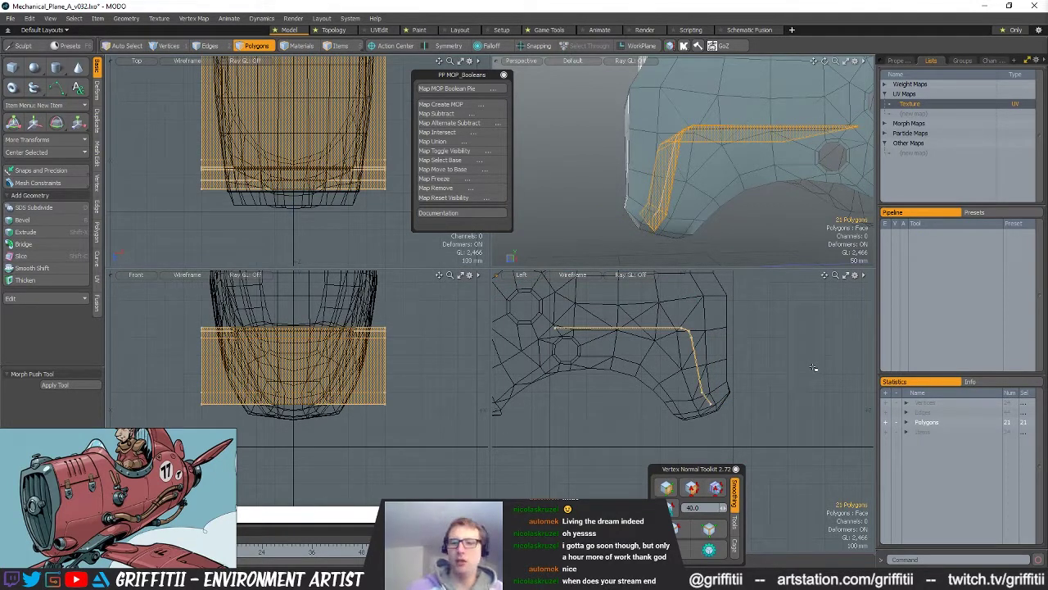
{"action": "key", "text": "Delete"}
{"action": "left_click_drag", "start_coordinate": [600, 358], "coordinate": [624, 382], "text": "alt+shift"}
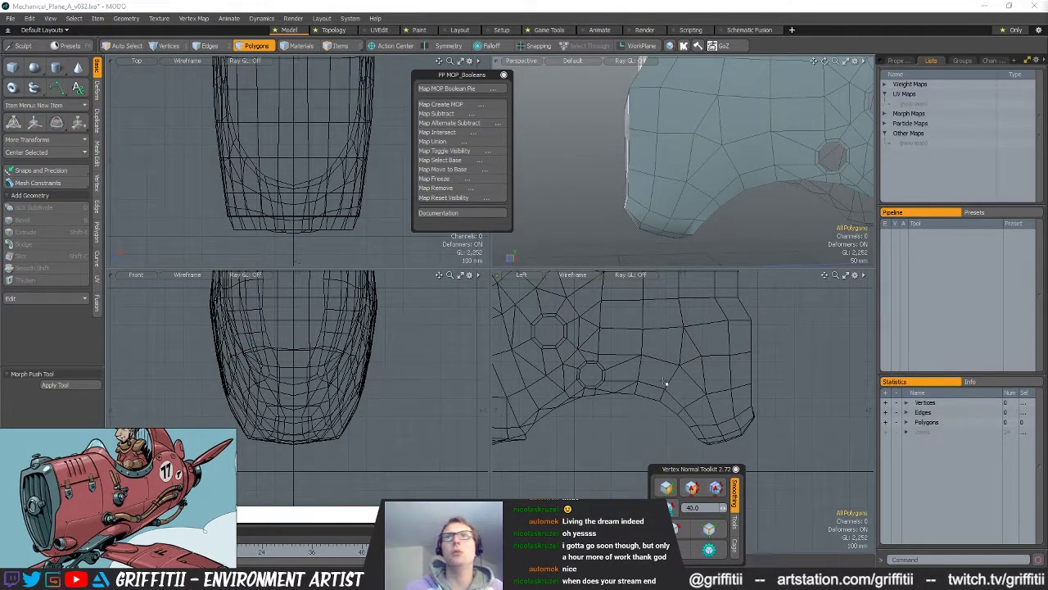
{"action": "key", "text": "ctrl+z"}
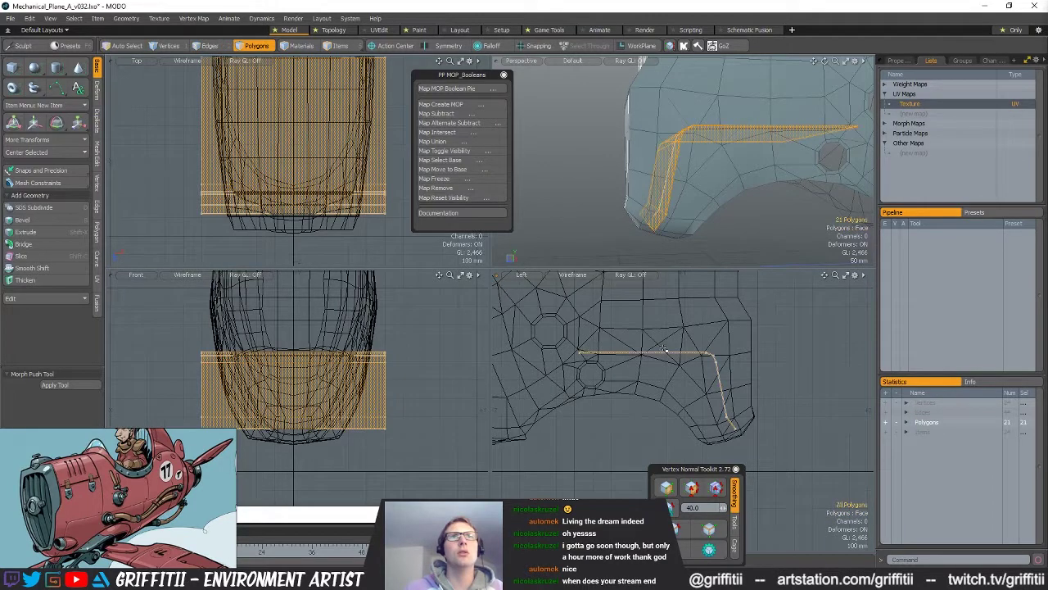
{"action": "key", "text": "ctrl+z"}
Step: Keep only the cutter's straight horizontal slab by deleting its bend and vertical leg
{"action": "left_click", "coordinate": [705, 350], "text": "shift"}
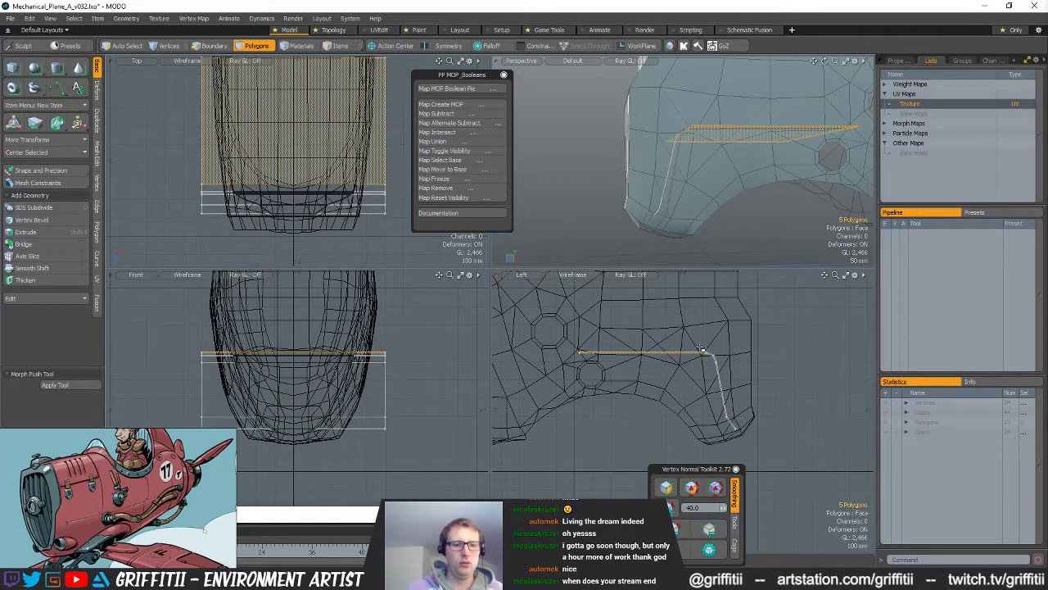
{"action": "left_click", "coordinate": [760, 346]}
{"action": "key", "text": "Delete"}
{"action": "key", "text": "ctrl+z"}
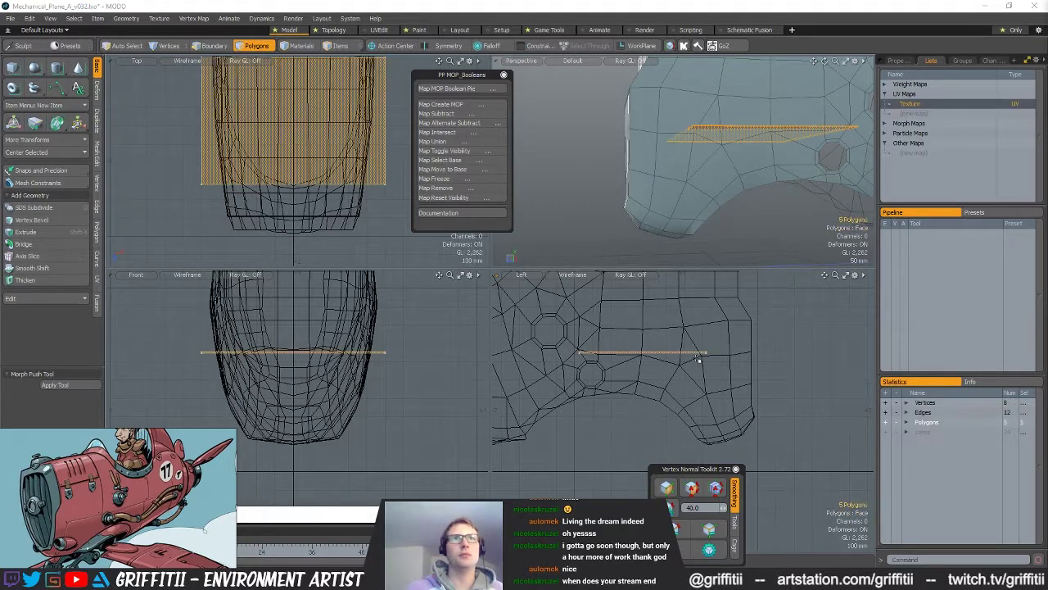
{"action": "key", "text": "ctrl+z"}
Step: Close the open end of the horizontal slab by filling its four border edges with a polygon
{"action": "left_click_drag", "start_coordinate": [765, 344], "coordinate": [757, 360], "text": "alt"}
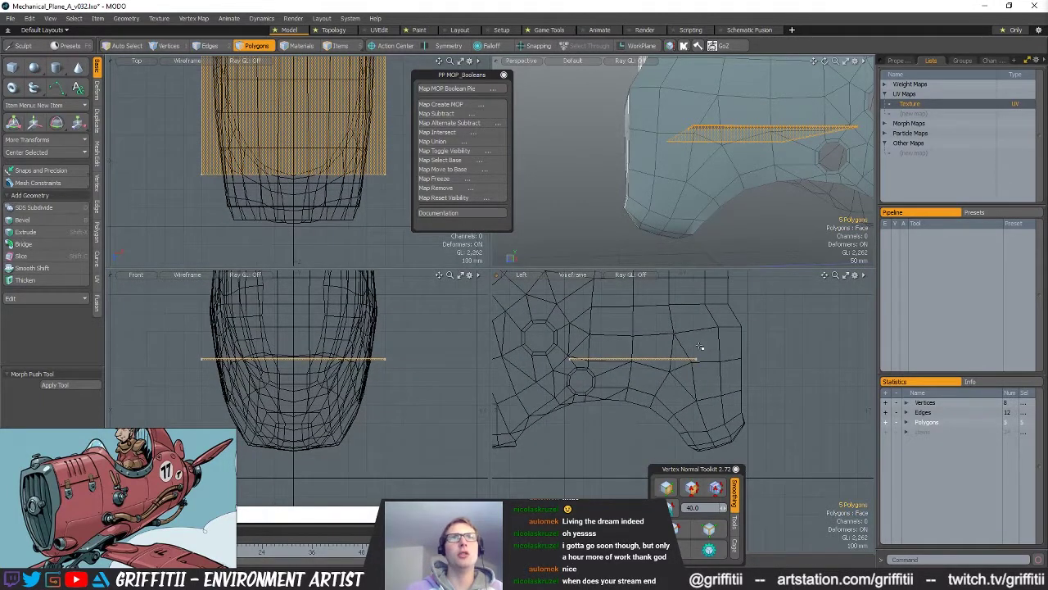
{"action": "key", "text": "space"}
{"action": "key", "text": "space"}
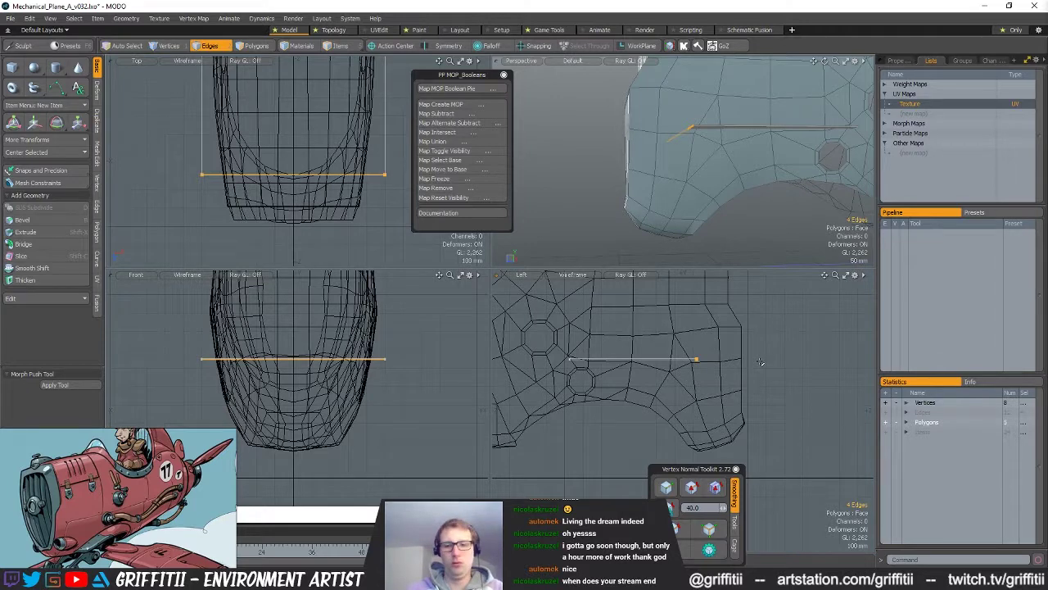
{"action": "key", "text": "3"}
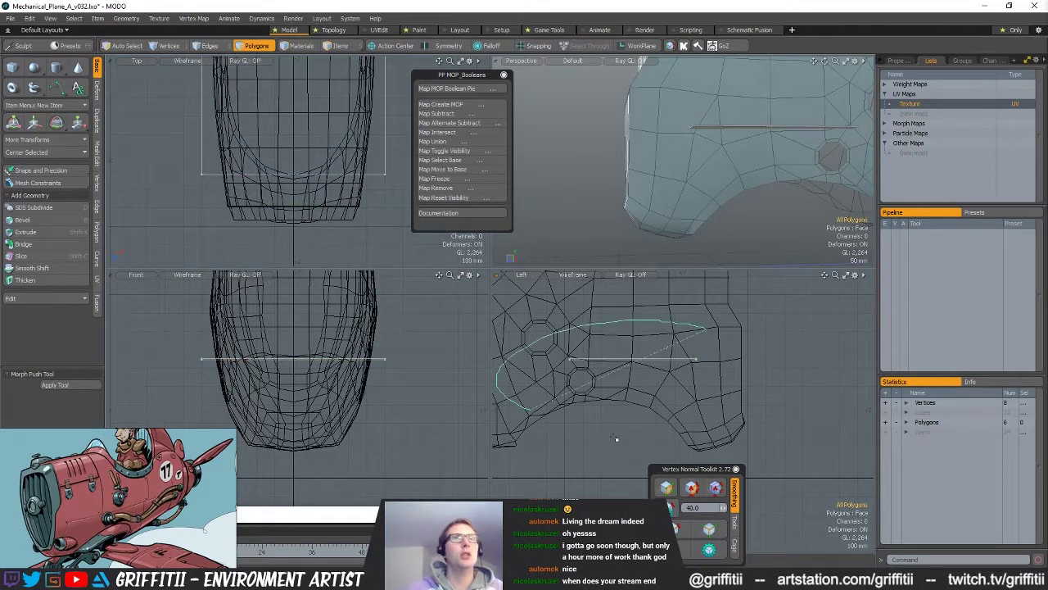
Step: Duplicate the horizontal slab, rotate the copy upright and move it across the fuselage's lower lobe
{"action": "right_click_drag", "start_coordinate": [616, 440], "coordinate": [716, 356]}
{"action": "left_click_drag", "start_coordinate": [779, 403], "coordinate": [766, 407], "text": "alt"}
{"action": "left_click_drag", "start_coordinate": [696, 176], "coordinate": [743, 195], "text": "alt"}
{"action": "key", "text": "ctrl+c"}
{"action": "key", "text": "ctrl+v"}
{"action": "key", "text": "w"}
{"action": "left_click_drag", "start_coordinate": [707, 319], "coordinate": [738, 428]}
{"action": "key", "text": "e"}
{"action": "key", "text": "w"}
{"action": "left_click_drag", "start_coordinate": [730, 346], "coordinate": [751, 388]}
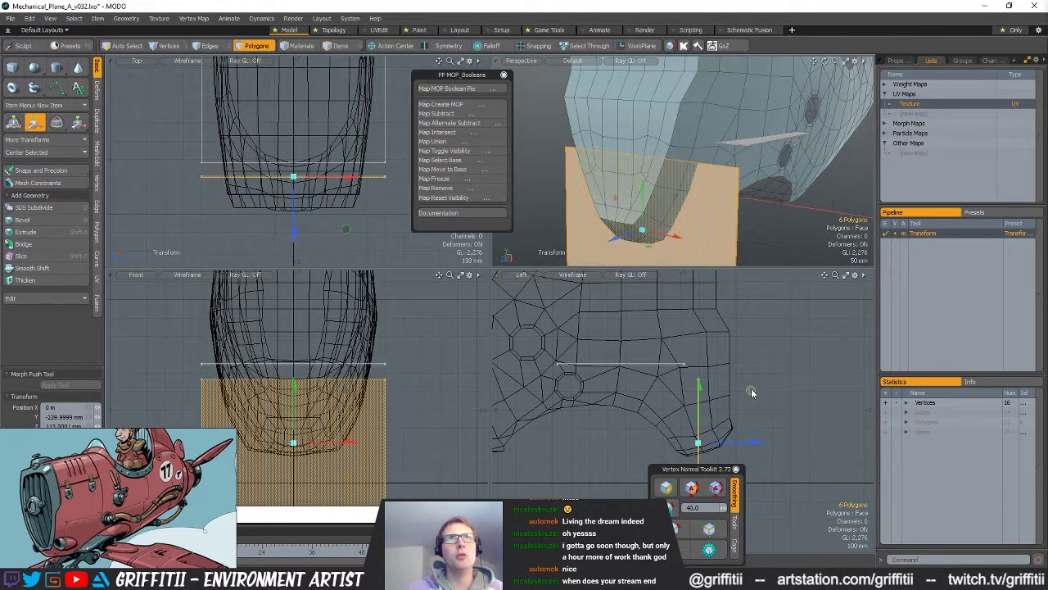
Step: Undo the last moves of the upright slab and reposition it just below the end of the horizontal slab
{"action": "key", "text": "ctrl+z"}
{"action": "key", "text": "ctrl+z"}
{"action": "key", "text": "ctrl+z"}
{"action": "left_click_drag", "start_coordinate": [725, 344], "coordinate": [725, 340]}
{"action": "key", "text": "ctrl+z"}
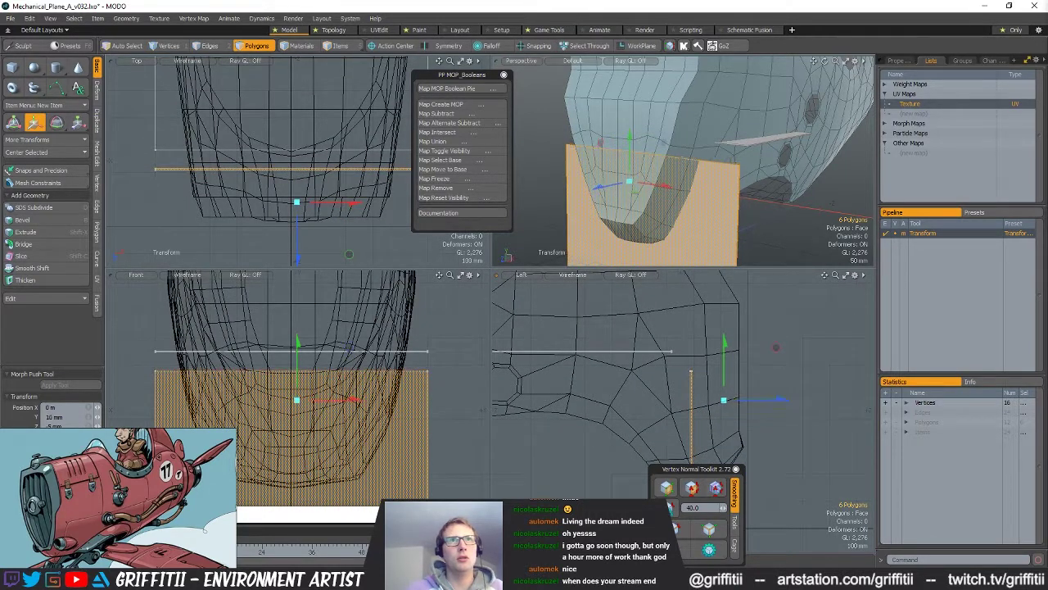
{"action": "key", "text": "q"}
{"action": "left_click", "coordinate": [671, 352]}
{"action": "left_click", "coordinate": [690, 372], "text": "shift"}
{"action": "mouse_move", "coordinate": [699, 366]}
{"action": "left_mouse_down", "text": "ctrl+alt"}
{"action": "mouse_move", "coordinate": [761, 385]}
{"action": "mouse_move", "coordinate": [714, 397]}
{"action": "mouse_move", "coordinate": [706, 385]}
{"action": "left_mouse_up", "text": "ctrl+alt"}
Step: Duplicate the upright slab and rotate the copy -90° about Y so that it runs lengthwise along the fuselage's centre
{"action": "double_click", "coordinate": [713, 383]}
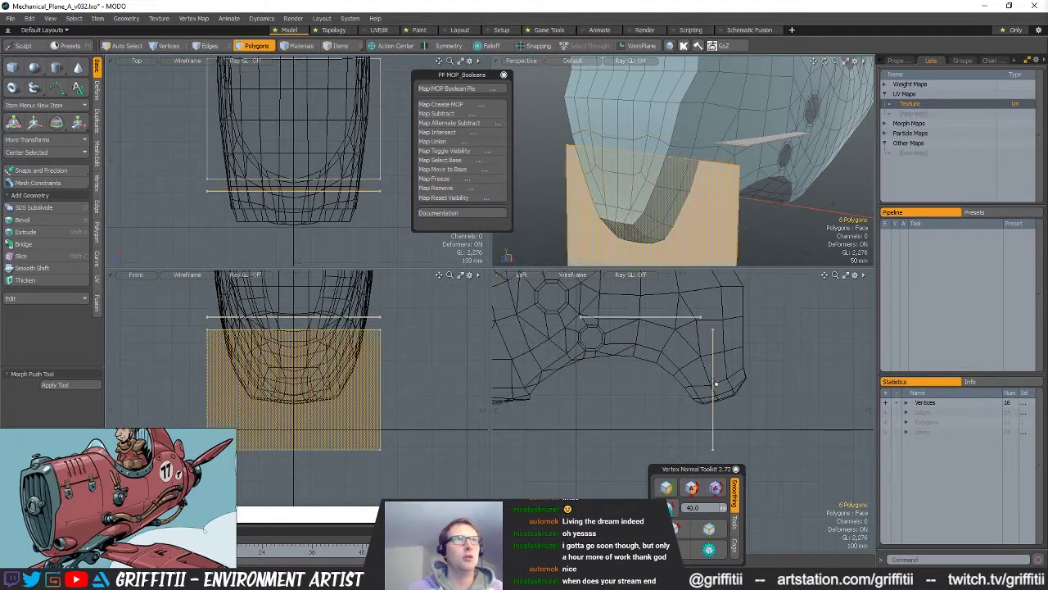
{"action": "key", "text": "y"}
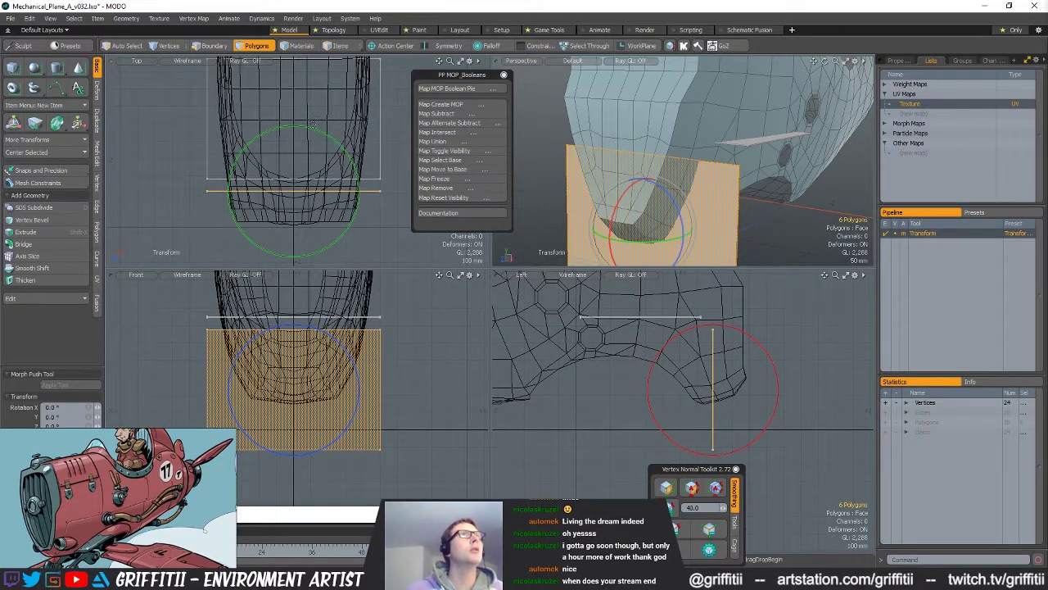
{"action": "left_click_drag", "start_coordinate": [313, 124], "coordinate": [361, 199]}
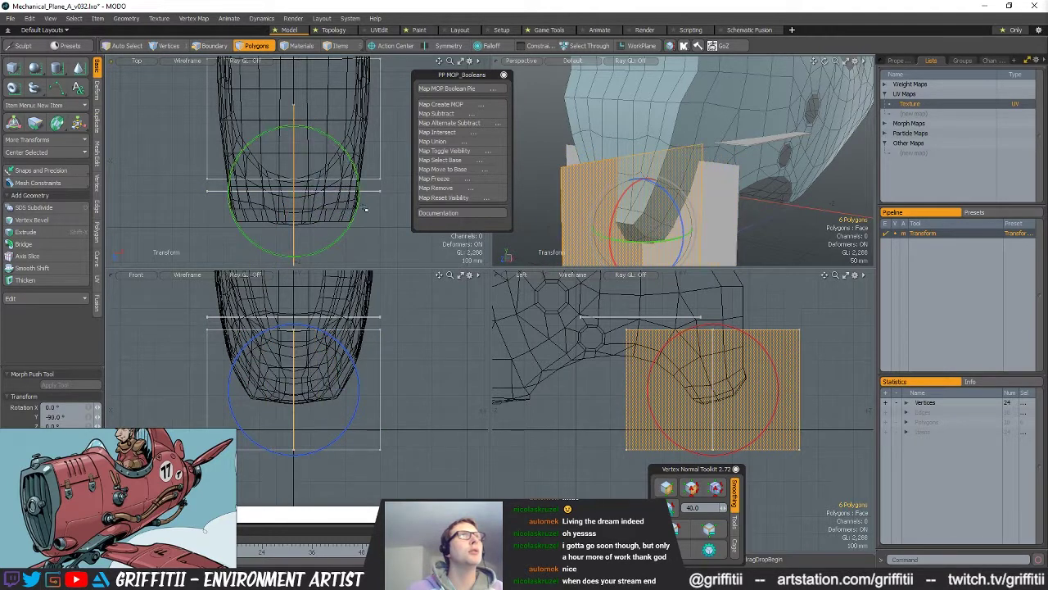
{"action": "key", "text": "q"}
{"action": "key", "text": "Escape"}
{"action": "left_click_drag", "start_coordinate": [647, 168], "coordinate": [720, 161], "text": "alt"}
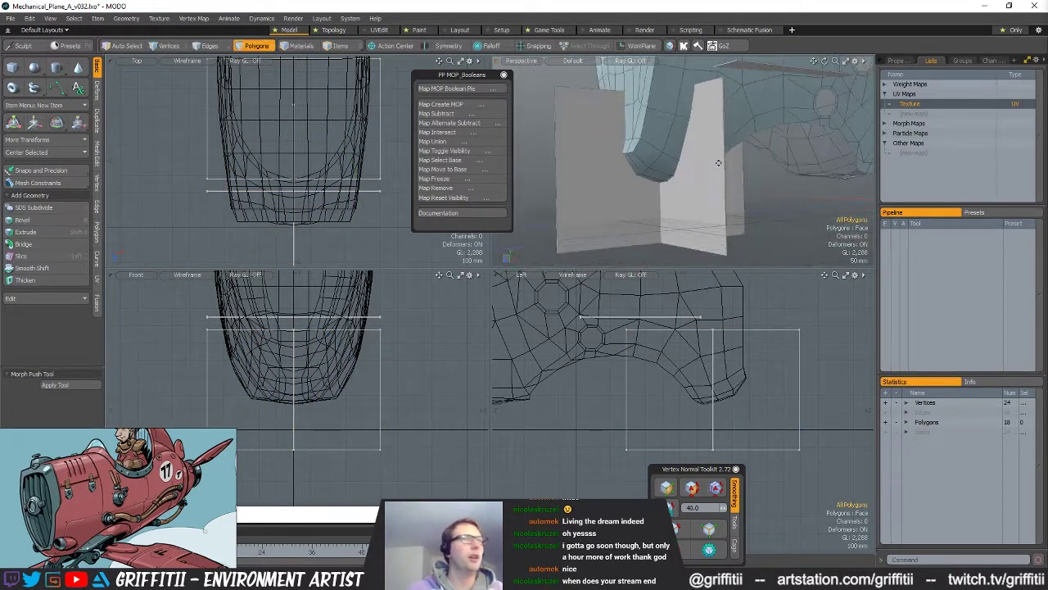
Step: Tilt the crosswise upright slab about its upper end so that it follows the slope of the fuselage's lower lobe
{"action": "left_click_drag", "start_coordinate": [642, 179], "coordinate": [685, 186], "text": "alt"}
{"action": "scroll", "coordinate": [656, 180], "scroll_direction": "down", "scroll_amount": 4}
{"action": "left_click_drag", "start_coordinate": [759, 358], "coordinate": [719, 364], "text": "alt+shift"}
{"action": "scroll", "coordinate": [758, 387], "scroll_direction": "down", "scroll_amount": 2}
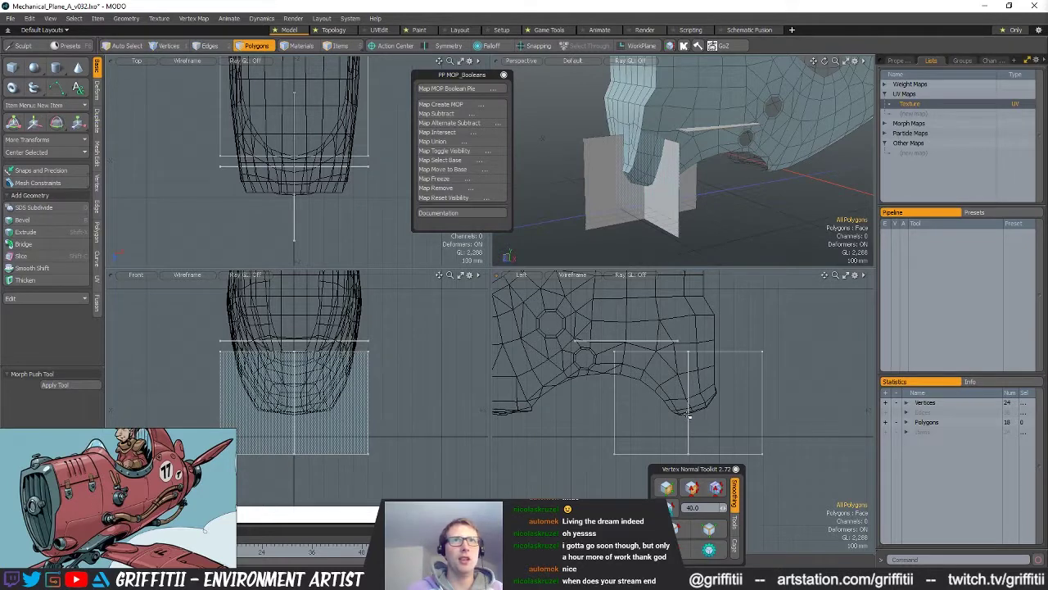
{"action": "scroll", "coordinate": [670, 194], "scroll_direction": "up", "scroll_amount": 3}
{"action": "double_click", "coordinate": [678, 188]}
{"action": "key", "text": "y"}
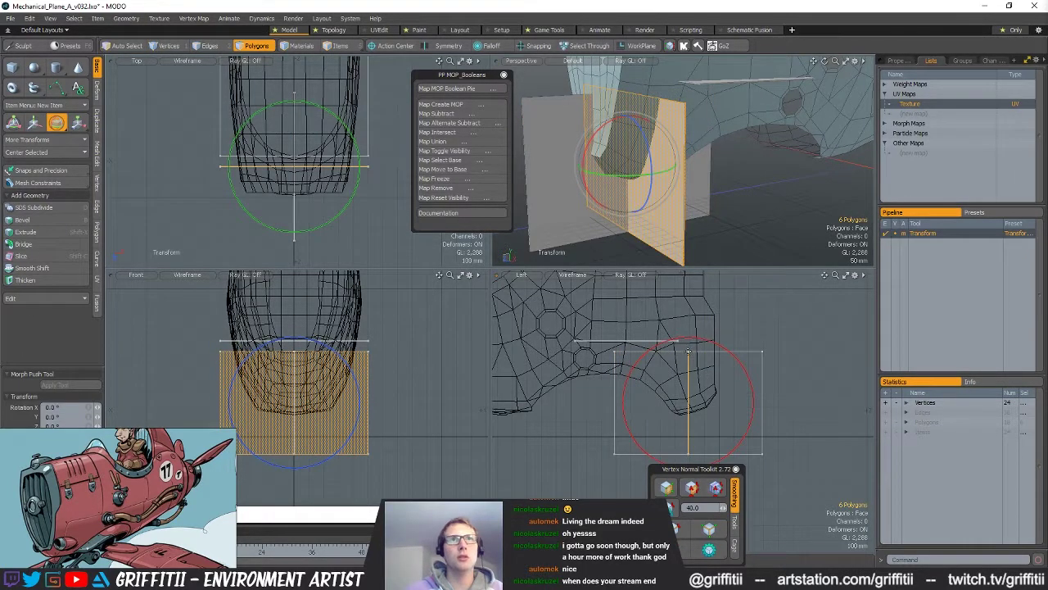
{"action": "left_click", "coordinate": [688, 353]}
{"action": "left_click_drag", "start_coordinate": [715, 288], "coordinate": [697, 285]}
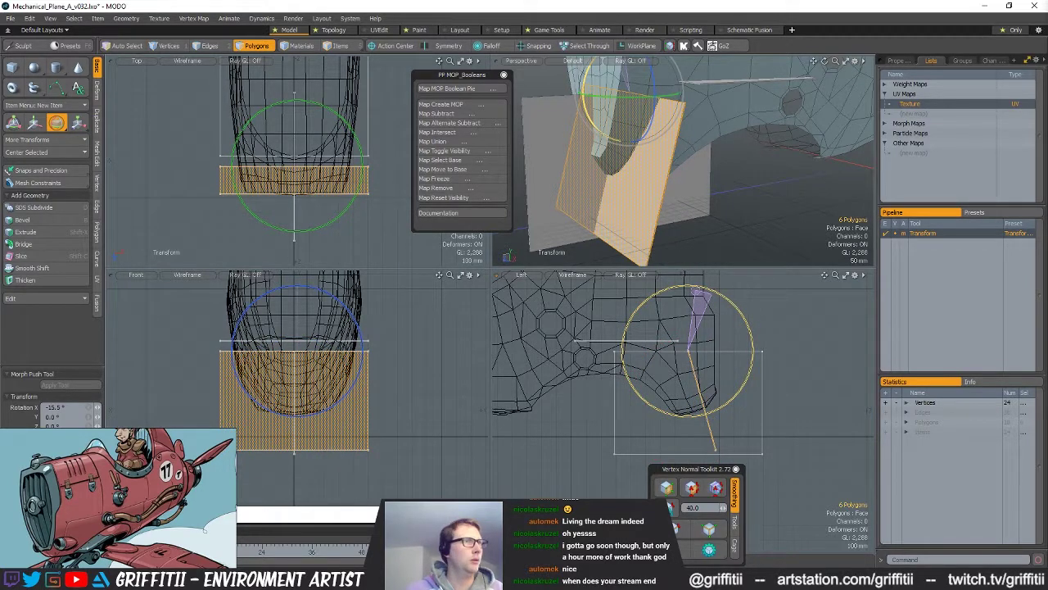
{"action": "left_click_drag", "start_coordinate": [697, 285], "coordinate": [693, 292]}
{"action": "key", "text": "q"}
{"action": "left_click", "coordinate": [816, 400]}
Step: Select the four vertices at the far end of the horizontal slab and stretch it past the fuselage's rounded end
{"action": "left_click_drag", "start_coordinate": [690, 349], "coordinate": [674, 332], "text": "ctrl+alt"}
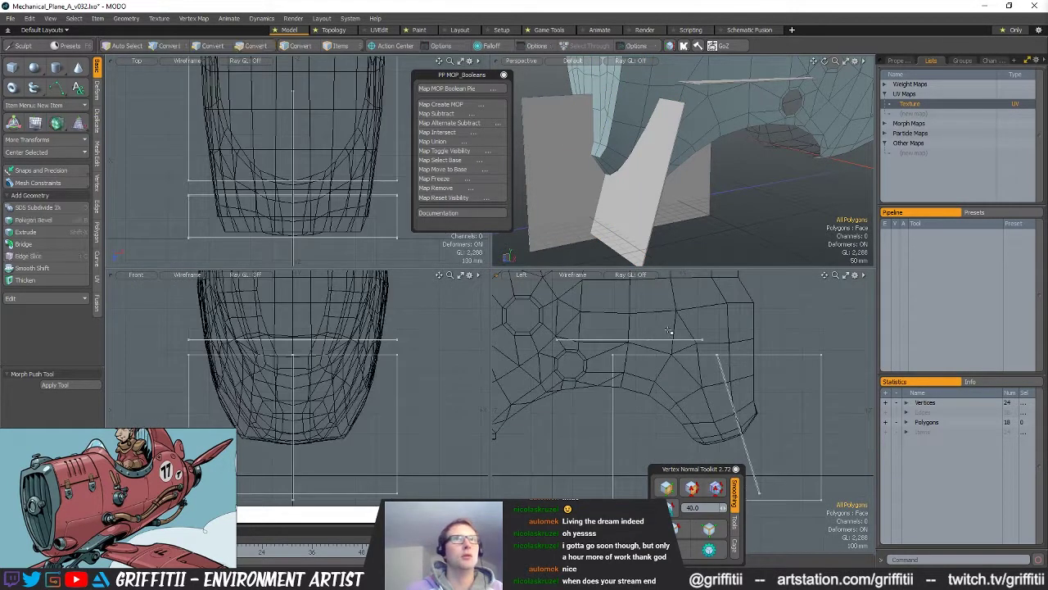
{"action": "left_click_drag", "start_coordinate": [749, 350], "coordinate": [844, 355], "text": "alt+shift"}
{"action": "left_click_drag", "start_coordinate": [843, 354], "coordinate": [729, 365], "text": "ctrl+alt"}
{"action": "key", "text": "1"}
{"action": "right_click_drag", "start_coordinate": [737, 349], "coordinate": [755, 365]}
{"action": "key", "text": "w"}
{"action": "scroll", "coordinate": [672, 384], "scroll_direction": "up", "scroll_amount": 2}
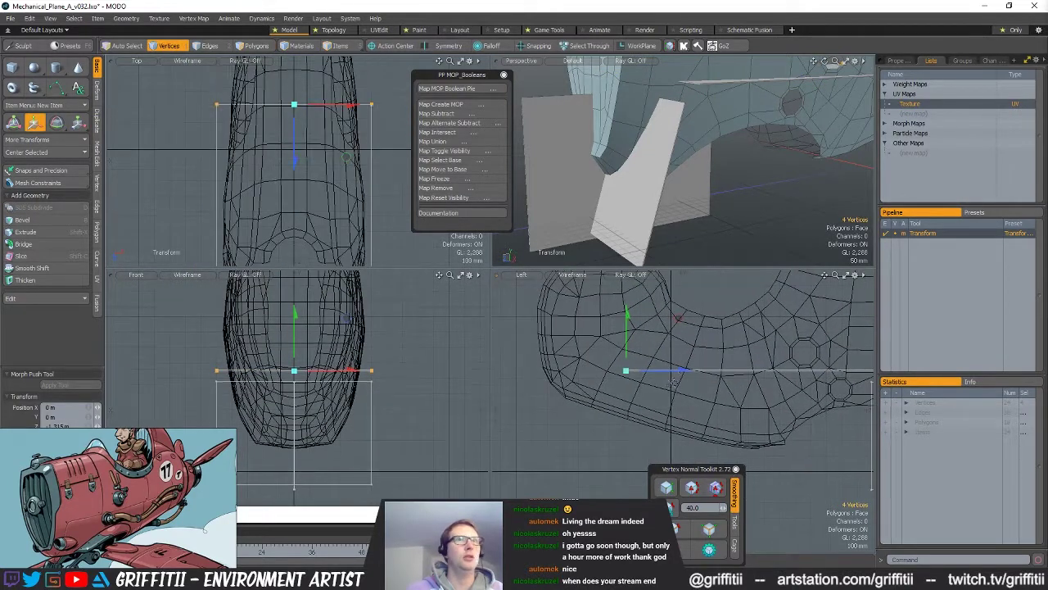
{"action": "left_click_drag", "start_coordinate": [679, 375], "coordinate": [597, 370]}
{"action": "key", "text": "shift+a"}
{"action": "mouse_move", "coordinate": [721, 170]}
{"action": "left_mouse_down", "text": "alt"}
{"action": "mouse_move", "coordinate": [690, 210]}
{"action": "mouse_move", "coordinate": [653, 189]}
{"action": "mouse_move", "coordinate": [658, 127]}
{"action": "mouse_move", "coordinate": [701, 185]}
{"action": "mouse_move", "coordinate": [762, 190]}
{"action": "mouse_move", "coordinate": [774, 237]}
{"action": "mouse_move", "coordinate": [680, 173]}
{"action": "mouse_move", "coordinate": [741, 168]}
{"action": "left_mouse_up", "text": "alt"}
{"action": "key", "text": "q"}
Step: Duplicate the lengthwise upright slab, rotate the copy -90° about Y and move it to the fuselage's rounded end above the horizontal slab
{"action": "scroll", "coordinate": [729, 176], "scroll_direction": "down", "scroll_amount": 3}
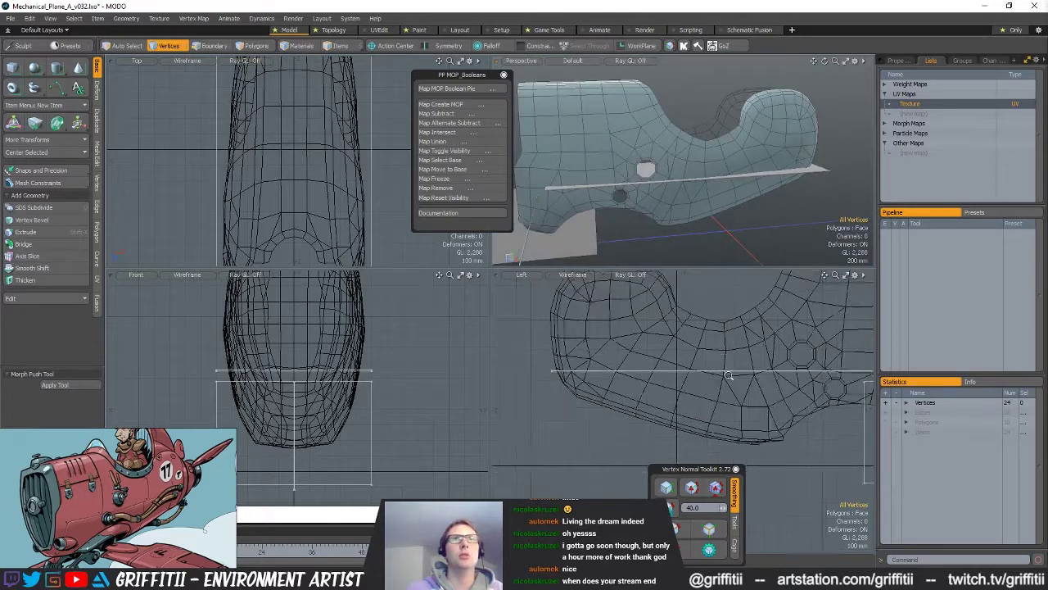
{"action": "scroll", "coordinate": [610, 370], "scroll_direction": "down", "scroll_amount": 4}
{"action": "key", "text": "3"}
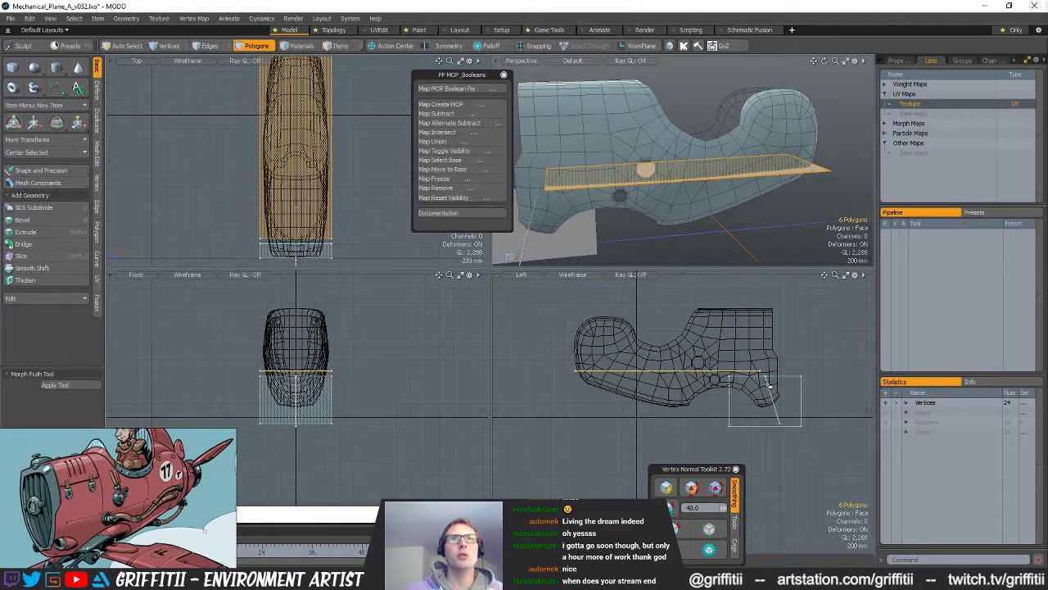
{"action": "left_click", "coordinate": [768, 385]}
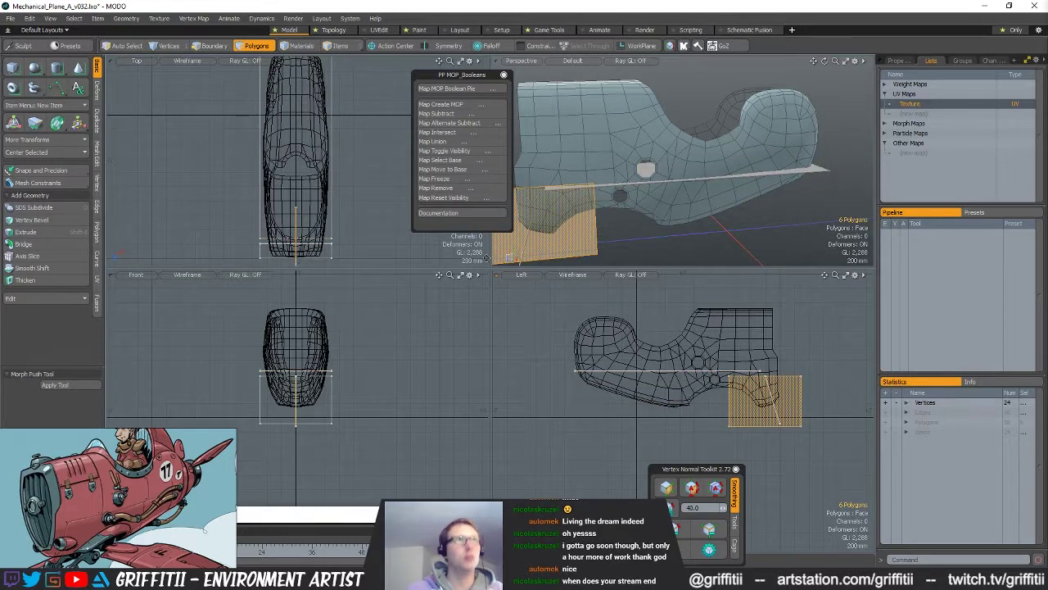
{"action": "key", "text": "e"}
{"action": "left_click_drag", "start_coordinate": [319, 186], "coordinate": [337, 251]}
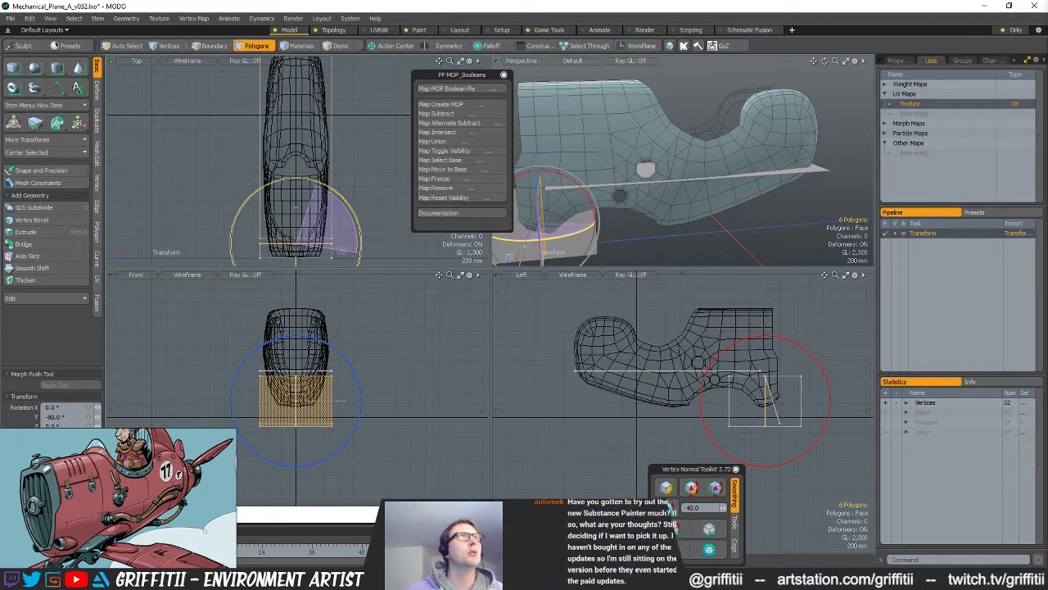
{"action": "key", "text": "w"}
{"action": "left_click_drag", "start_coordinate": [723, 331], "coordinate": [628, 330]}
Step: Move the top polygon of the upright slab at the rounded end up so that it sticks out above the fuselage
{"action": "left_click_drag", "start_coordinate": [561, 402], "coordinate": [713, 338], "text": "ctrl+alt"}
{"action": "left_click_drag", "start_coordinate": [643, 325], "coordinate": [629, 354], "text": "alt+shift"}
{"action": "key", "text": "q"}
{"action": "right_click_drag", "start_coordinate": [643, 306], "coordinate": [665, 305]}
{"action": "key", "text": "w"}
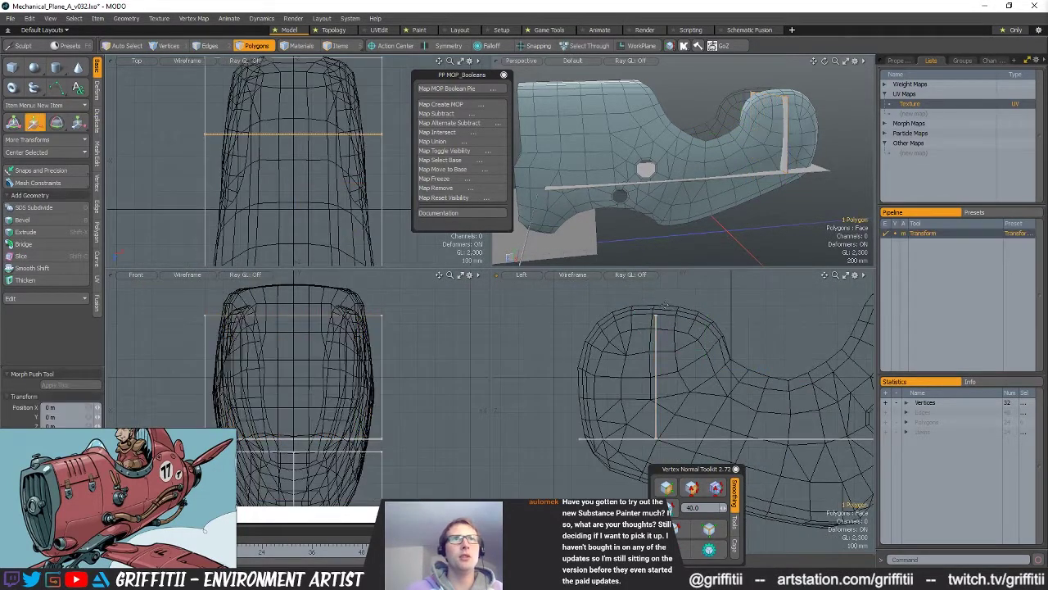
{"action": "key", "text": "space"}
Step: Select the whole upright slab at the rounded end and adjust its position where it meets the horizontal slab
{"action": "scroll", "coordinate": [643, 412], "scroll_direction": "up", "scroll_amount": 8}
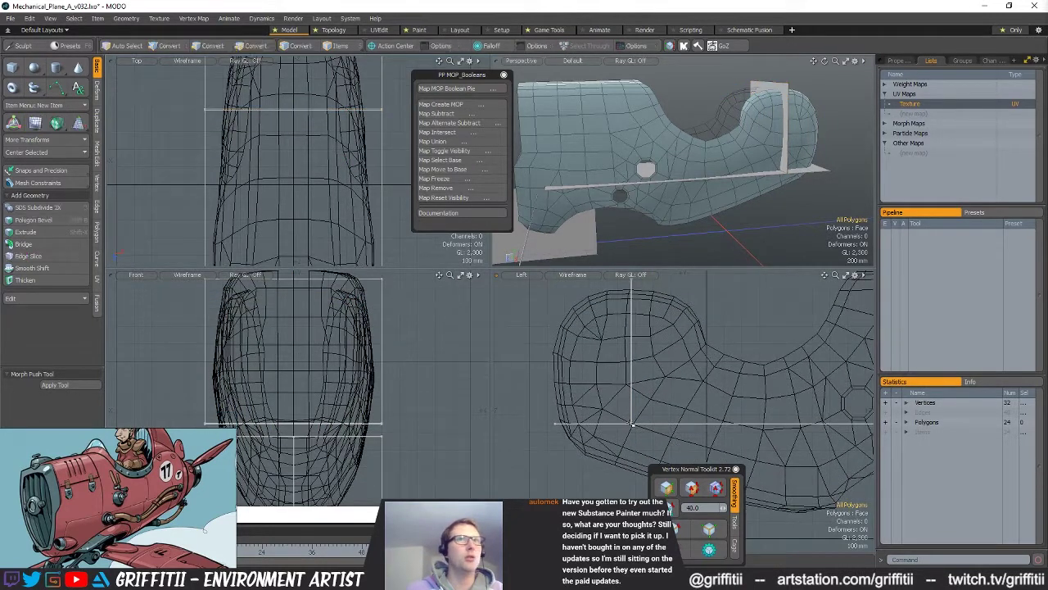
{"action": "double_click", "coordinate": [643, 412]}
{"action": "scroll", "coordinate": [655, 385], "scroll_direction": "down", "scroll_amount": 4}
{"action": "key", "text": "w"}
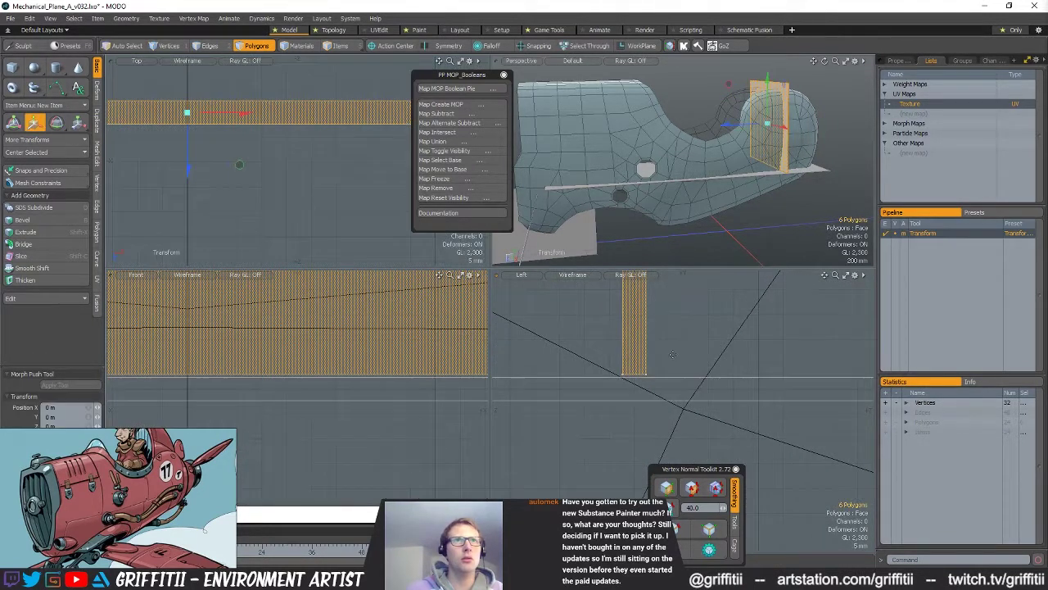
Step: Duplicate the upright slab in the tail and slide the copy about 595 mm along Z toward the nose
{"action": "key", "text": "space"}
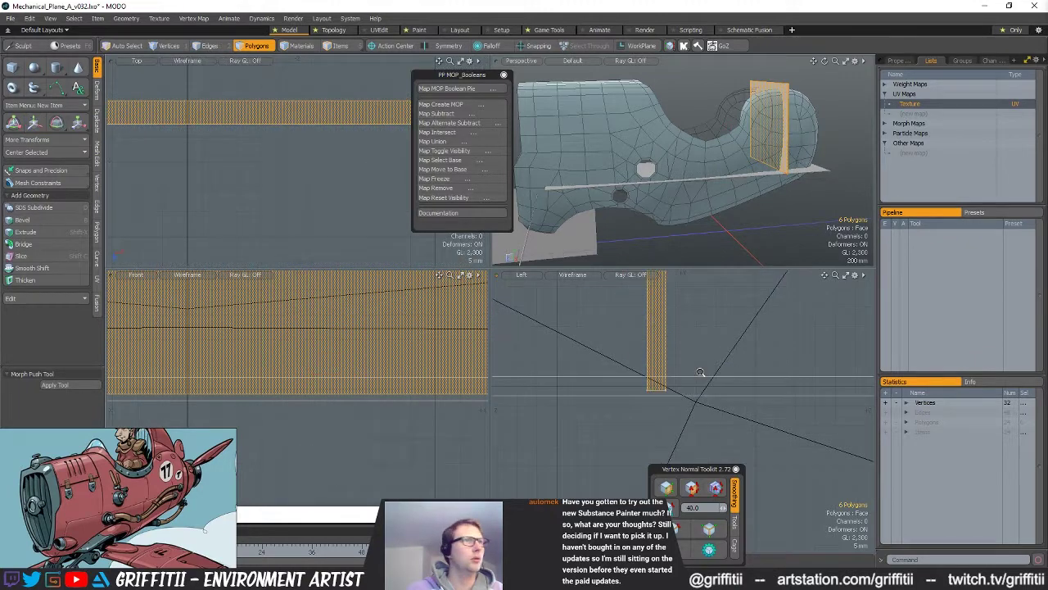
{"action": "scroll", "coordinate": [676, 403], "scroll_direction": "up", "scroll_amount": 5}
{"action": "scroll", "coordinate": [677, 403], "scroll_direction": "down", "scroll_amount": 2}
{"action": "scroll", "coordinate": [694, 393], "scroll_direction": "up", "scroll_amount": 1}
{"action": "key", "text": "ctrl+c"}
{"action": "key", "text": "ctrl+v"}
{"action": "scroll", "coordinate": [737, 363], "scroll_direction": "down", "scroll_amount": 4}
{"action": "key", "text": "w"}
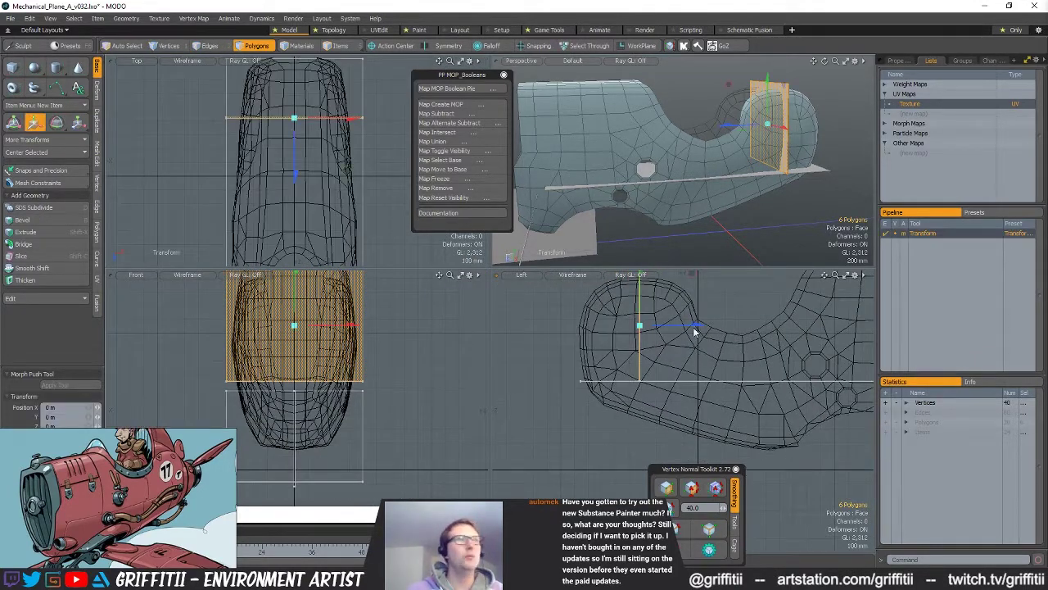
{"action": "left_click_drag", "start_coordinate": [295, 172], "coordinate": [295, 257]}
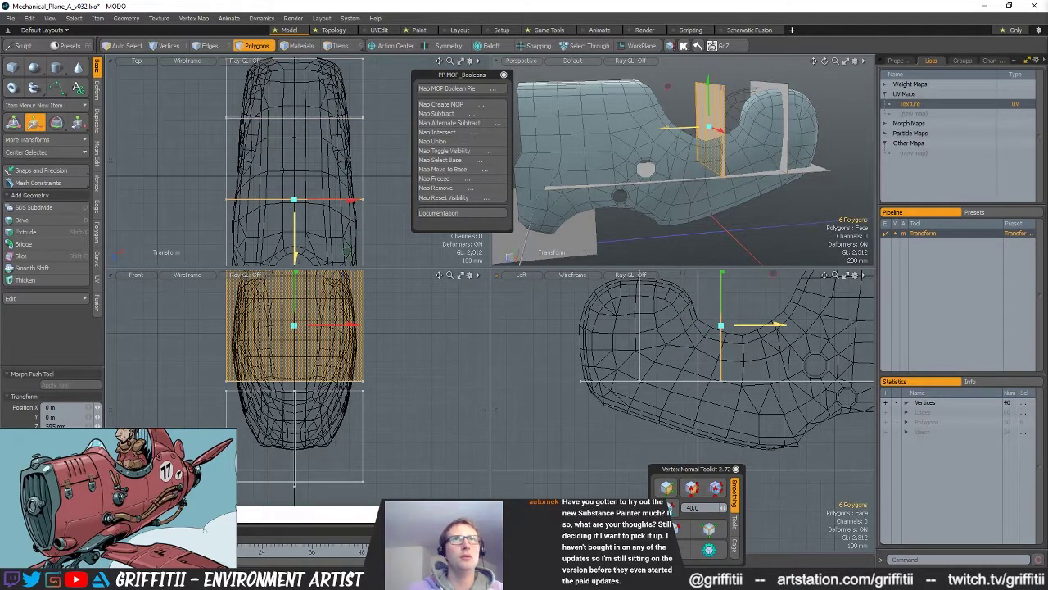
{"action": "key", "text": "q"}
{"action": "left_click_drag", "start_coordinate": [800, 331], "coordinate": [787, 319], "text": "alt+shift"}
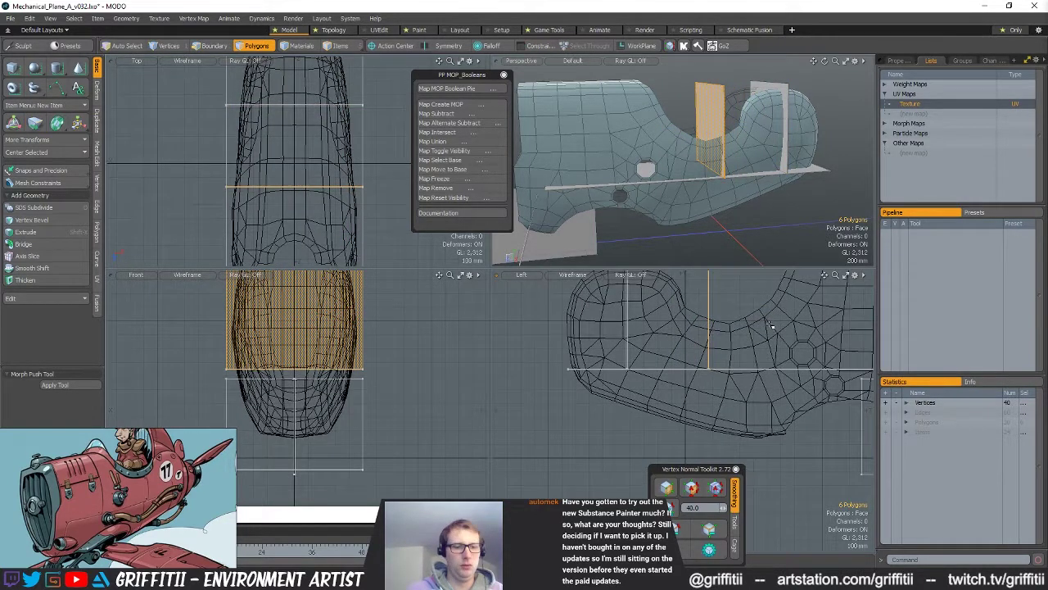
Step: Duplicate both upright slabs and move the copies about 830 mm down and 160 mm toward the nose, aligned beneath the horizontal slab
{"action": "double_click", "coordinate": [627, 308], "text": "shift"}
{"action": "key", "text": "ctrl+c"}
{"action": "key", "text": "ctrl+v"}
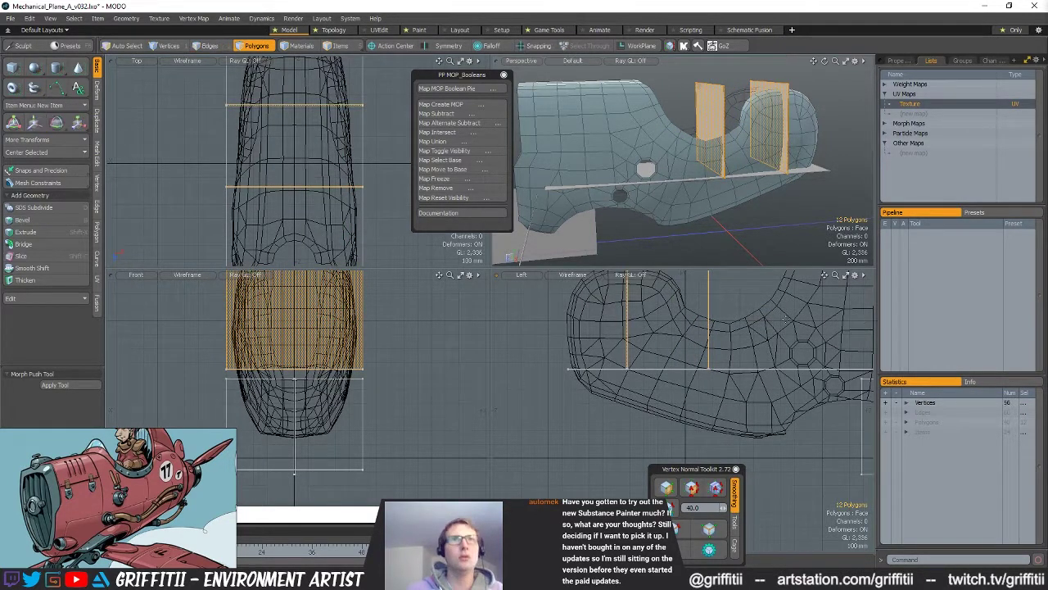
{"action": "key", "text": "w"}
{"action": "left_click_drag", "start_coordinate": [746, 313], "coordinate": [754, 375]}
{"action": "left_click_drag", "start_coordinate": [294, 313], "coordinate": [297, 426]}
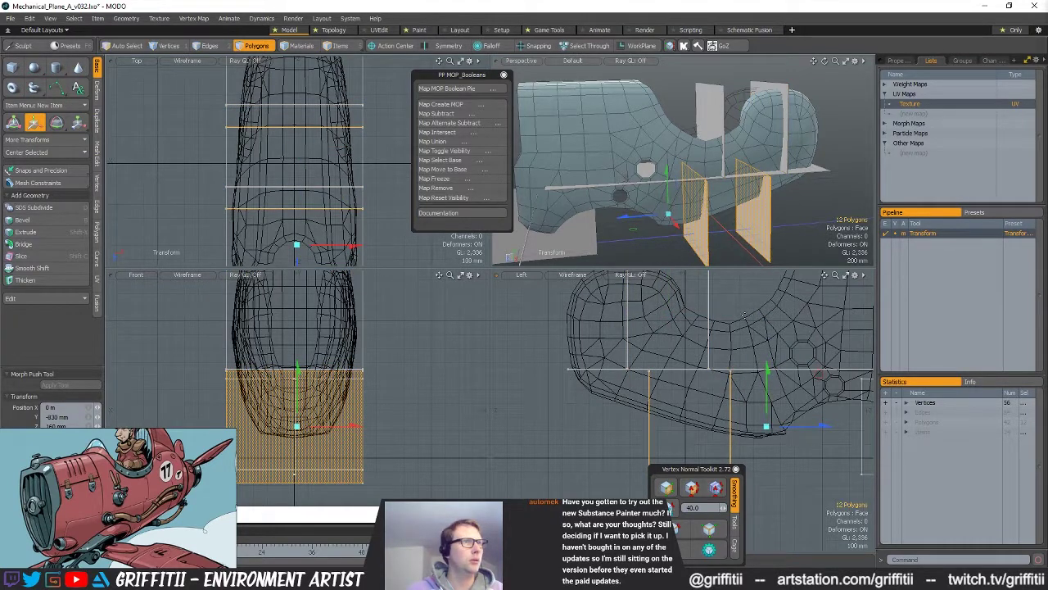
{"action": "left_click_drag", "start_coordinate": [804, 331], "coordinate": [802, 331]}
{"action": "scroll", "coordinate": [737, 380], "scroll_direction": "up", "scroll_amount": 8}
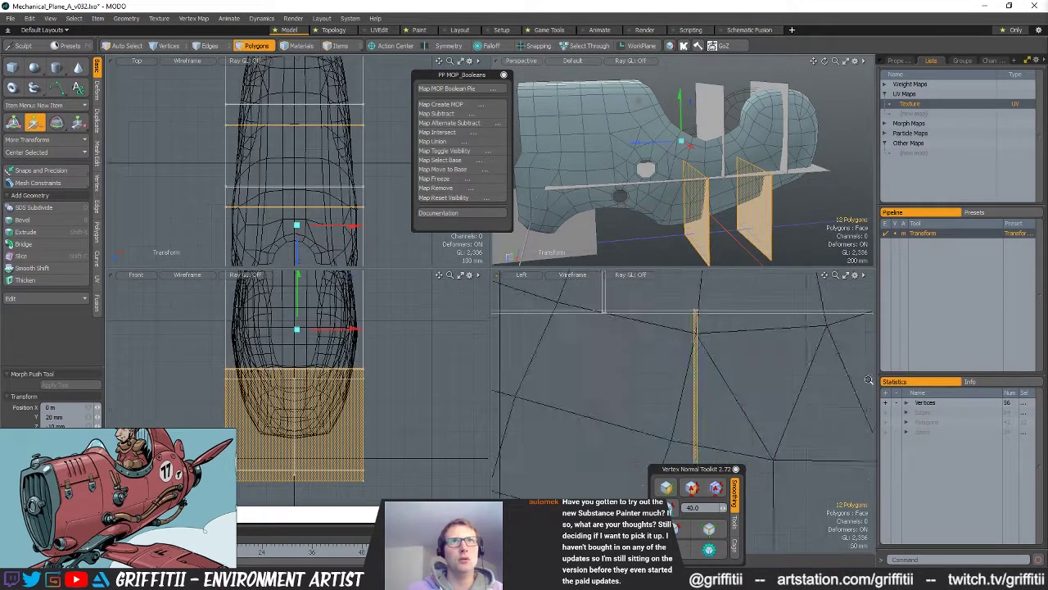
{"action": "left_click_drag", "start_coordinate": [701, 326], "coordinate": [702, 328]}
{"action": "scroll", "coordinate": [762, 348], "scroll_direction": "down", "scroll_amount": 8}
{"action": "left_click_drag", "start_coordinate": [765, 348], "coordinate": [718, 335], "text": "alt"}
{"action": "key", "text": "q"}
{"action": "left_click_drag", "start_coordinate": [761, 366], "coordinate": [735, 398], "text": "alt"}
{"action": "scroll", "coordinate": [736, 398], "scroll_direction": "down", "scroll_amount": 2}
{"action": "left_click", "coordinate": [736, 398]}
{"action": "key", "text": "y"}
{"action": "scroll", "coordinate": [672, 420], "scroll_direction": "up", "scroll_amount": 2}
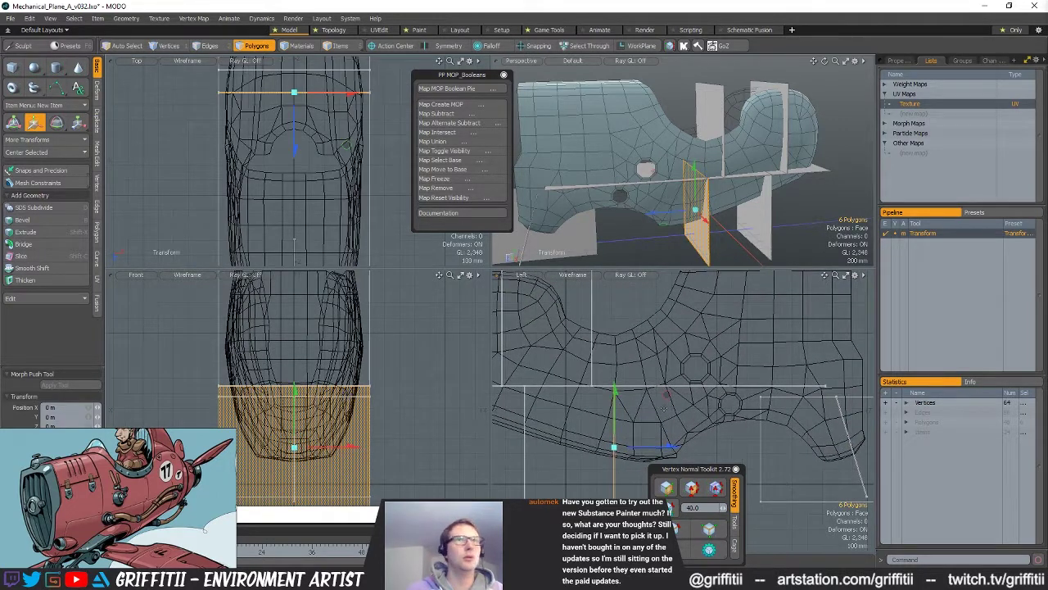
{"action": "key", "text": "Delete"}
Step: Duplicate the upper slab nearest the nose and slide the copy along Z to just ahead of the cockpit opening
{"action": "key", "text": "q"}
{"action": "key", "text": "y"}
{"action": "left_click_drag", "start_coordinate": [608, 330], "coordinate": [710, 367]}
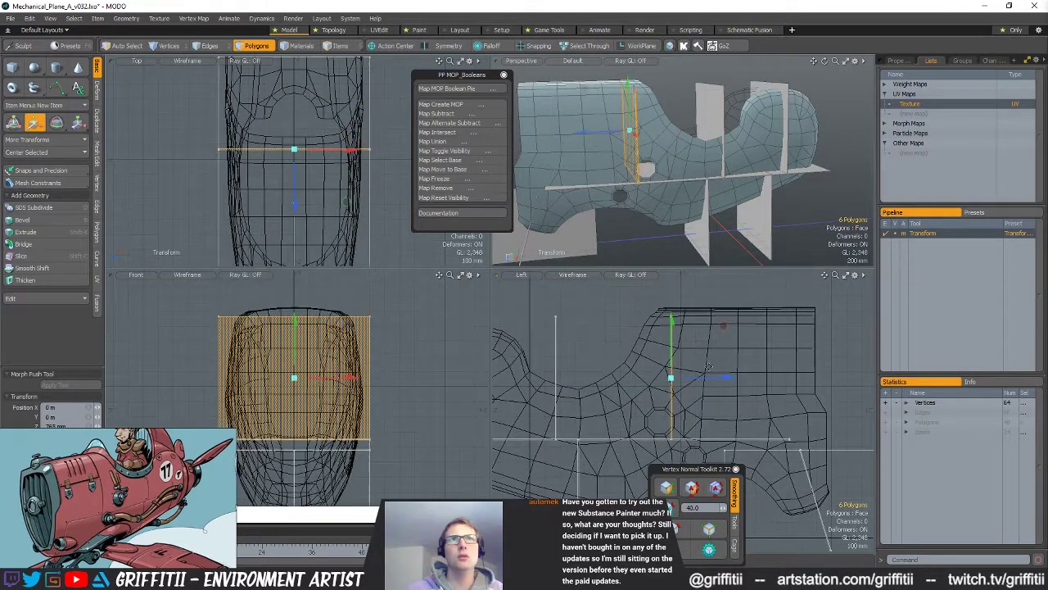
Step: Raise the new slab's four top vertices so it extends above the top of the fuselage
{"action": "key", "text": "1"}
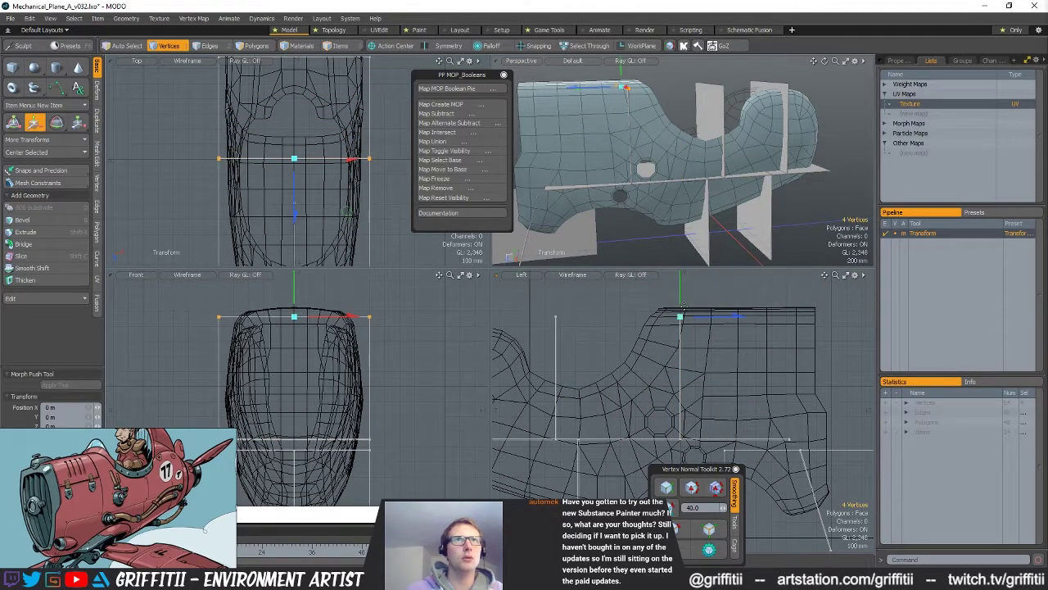
{"action": "key", "text": "q"}
{"action": "left_click_drag", "start_coordinate": [679, 363], "coordinate": [666, 356], "text": "alt"}
{"action": "key", "text": "3"}
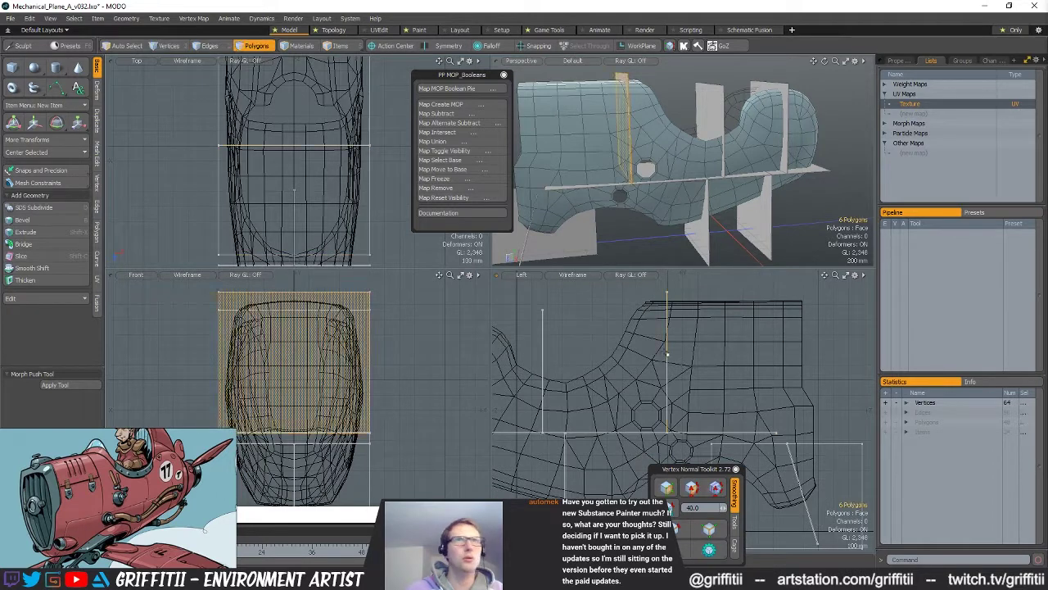
Step: Slide the taller slab 60 mm along Z toward the nose and clear the selection
{"action": "key", "text": "y"}
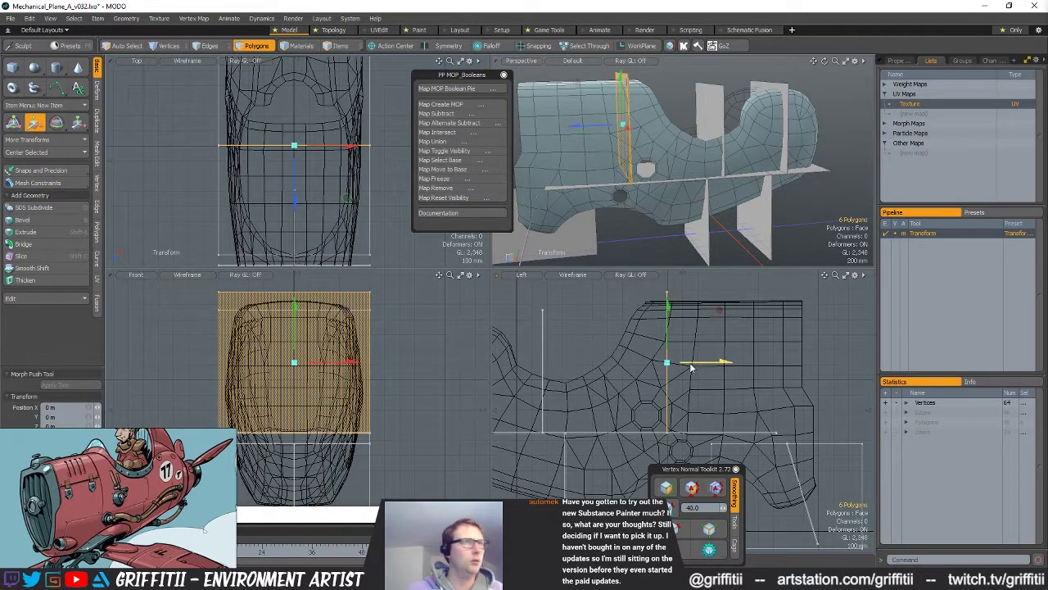
{"action": "left_click_drag", "start_coordinate": [731, 361], "coordinate": [733, 361]}
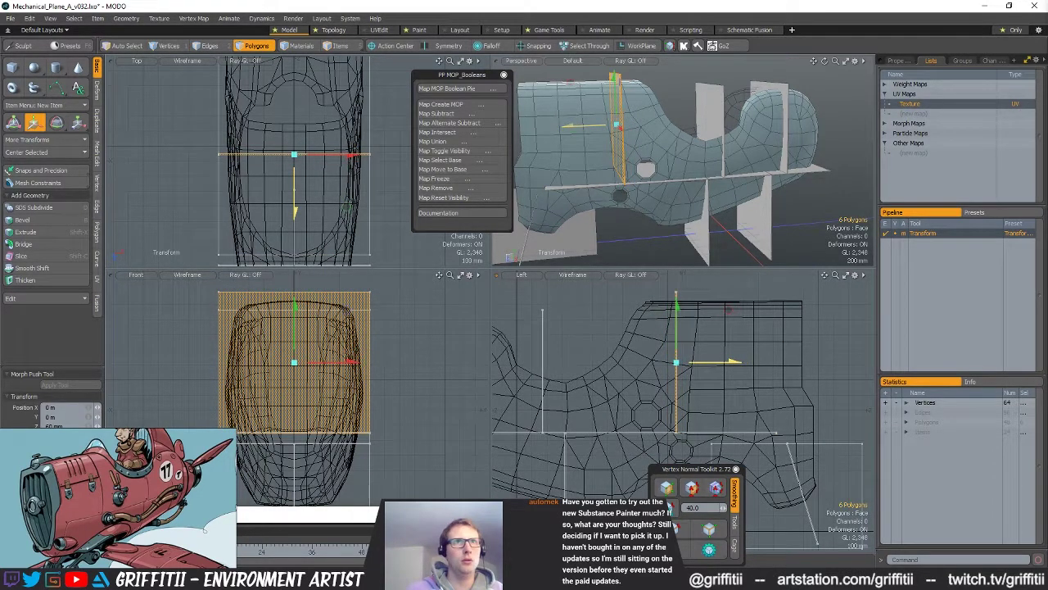
{"action": "key", "text": "q"}
{"action": "left_click", "coordinate": [726, 355]}
{"action": "left_click_drag", "start_coordinate": [727, 379], "coordinate": [711, 354], "text": "alt"}
{"action": "middle_click_drag", "start_coordinate": [711, 354], "coordinate": [718, 376]}
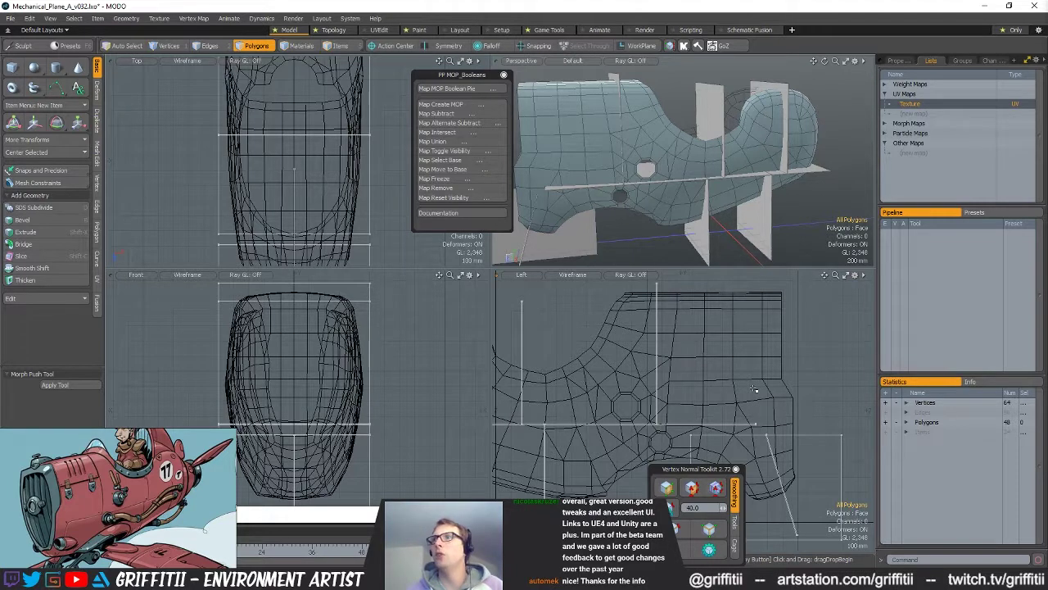
{"action": "left_click_drag", "start_coordinate": [722, 394], "coordinate": [726, 395], "text": "alt"}
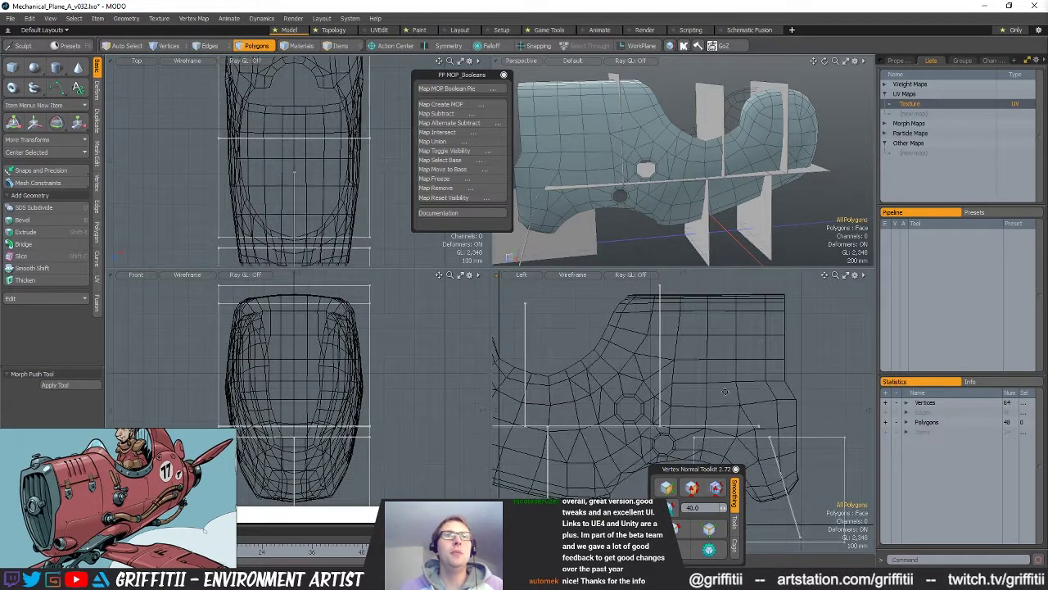
Step: Switch to Substance Painter and examine the textured plane from the front side at a distance
{"action": "key", "text": "alt+Tab"}
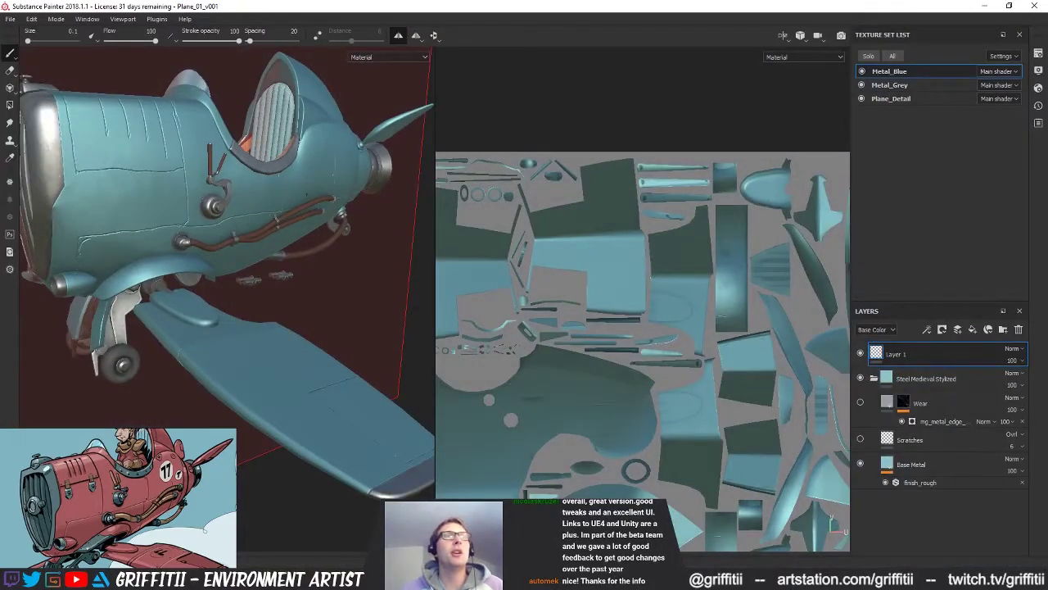
{"action": "left_click_drag", "start_coordinate": [307, 195], "coordinate": [252, 233], "text": "alt"}
{"action": "right_click_drag", "start_coordinate": [252, 233], "coordinate": [34, 210], "text": "alt"}
{"action": "left_click_drag", "start_coordinate": [262, 218], "coordinate": [206, 215], "text": "alt"}
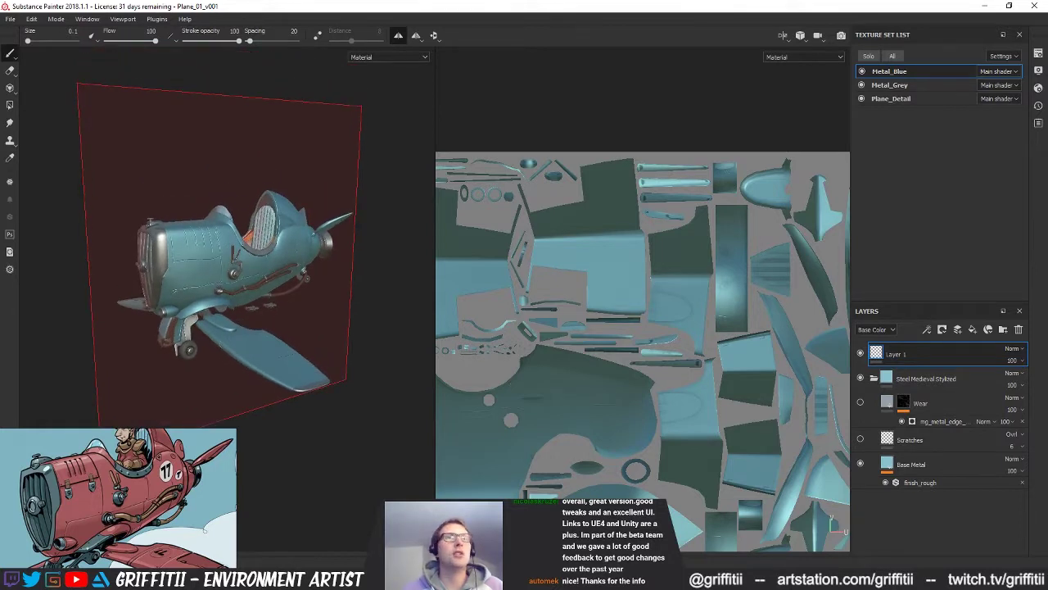
{"action": "mouse_move", "coordinate": [358, 233]}
{"action": "left_mouse_down", "text": "alt"}
{"action": "mouse_move", "coordinate": [389, 237]}
{"action": "mouse_move", "coordinate": [373, 236]}
{"action": "left_mouse_up", "text": "alt"}
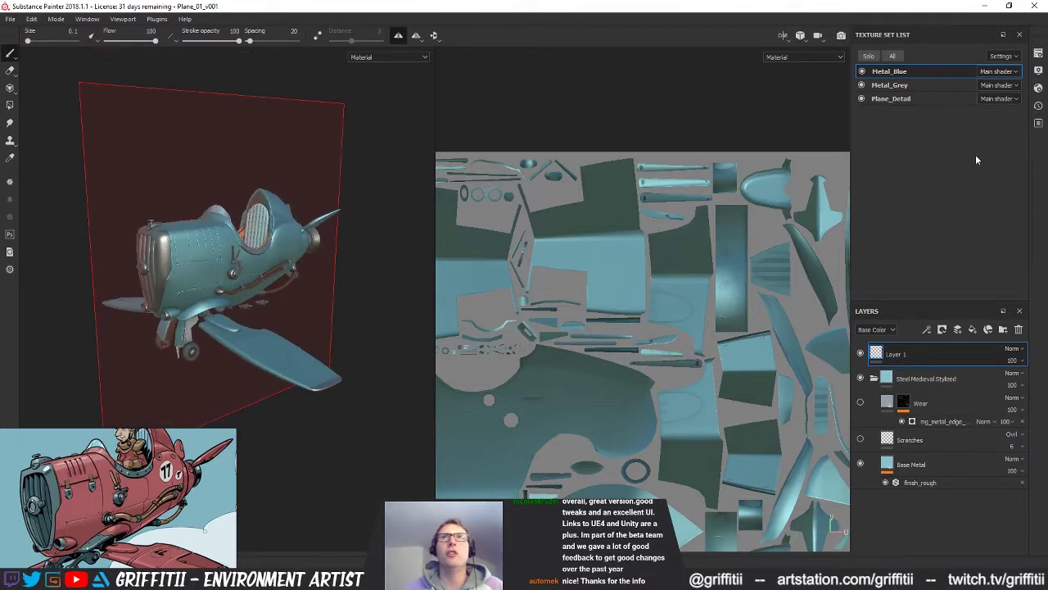
Step: Check the shader settings and display settings of the plane project, and return to MODO
{"action": "left_click_drag", "start_coordinate": [919, 301], "coordinate": [914, 174]}
{"action": "left_click", "coordinate": [1038, 87]}
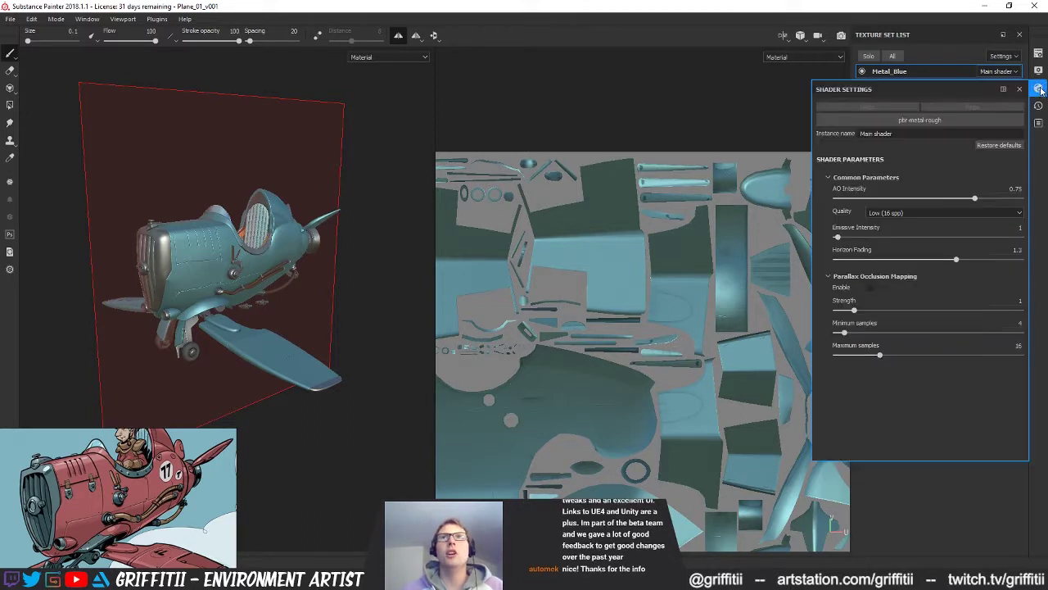
{"action": "left_click", "coordinate": [1038, 88]}
{"action": "left_click", "coordinate": [1038, 73]}
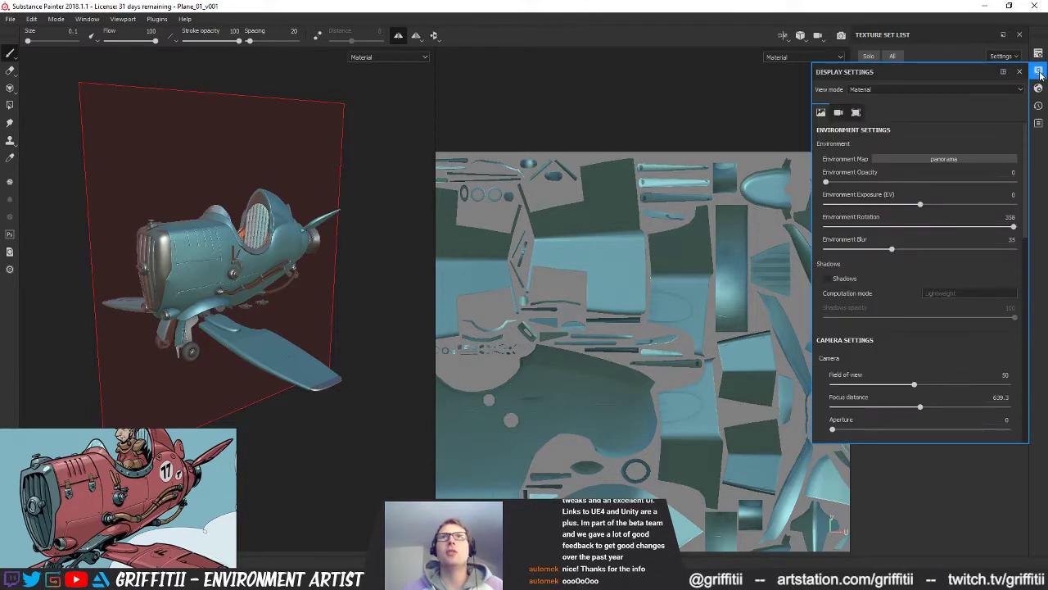
{"action": "left_click", "coordinate": [1038, 72]}
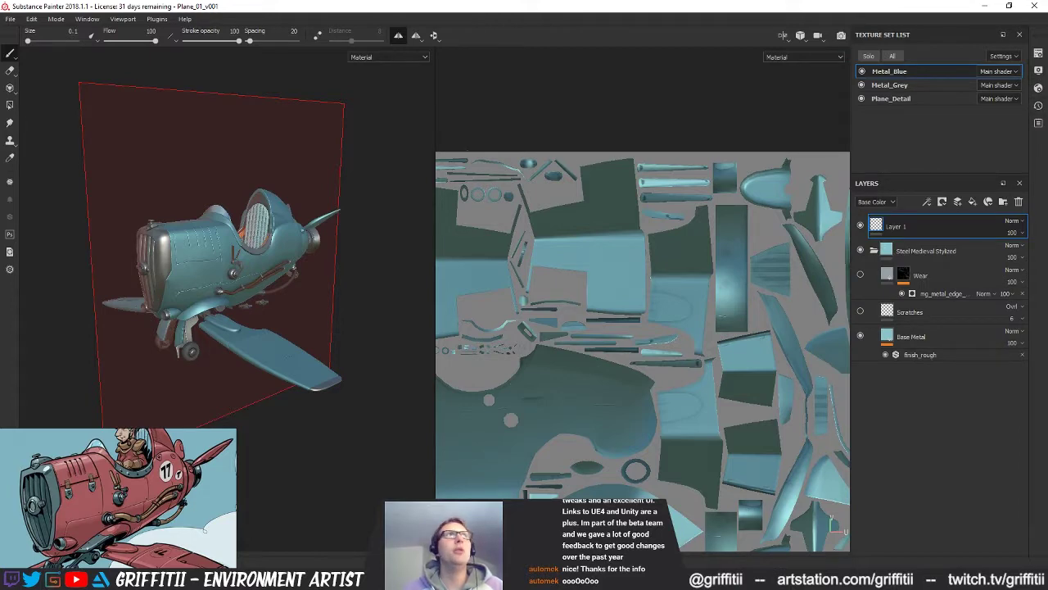
{"action": "left_click", "coordinate": [985, 5]}
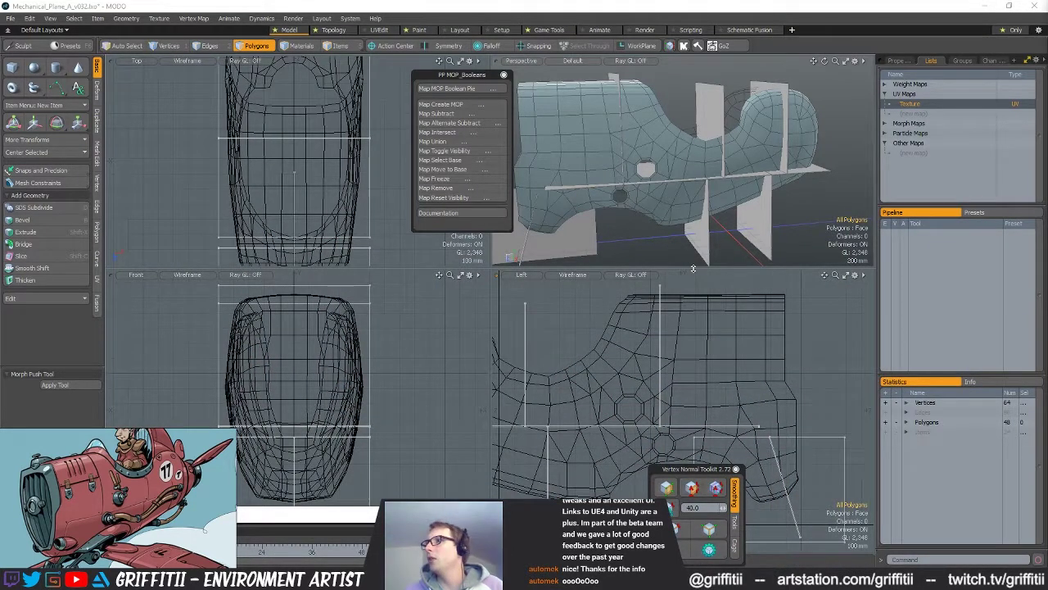
Step: Examine how the cutting slabs intersect the fuselage in the perspective and left views
{"action": "left_click_drag", "start_coordinate": [668, 202], "coordinate": [698, 192], "text": "alt"}
{"action": "left_click_drag", "start_coordinate": [768, 123], "coordinate": [696, 215], "text": "alt"}
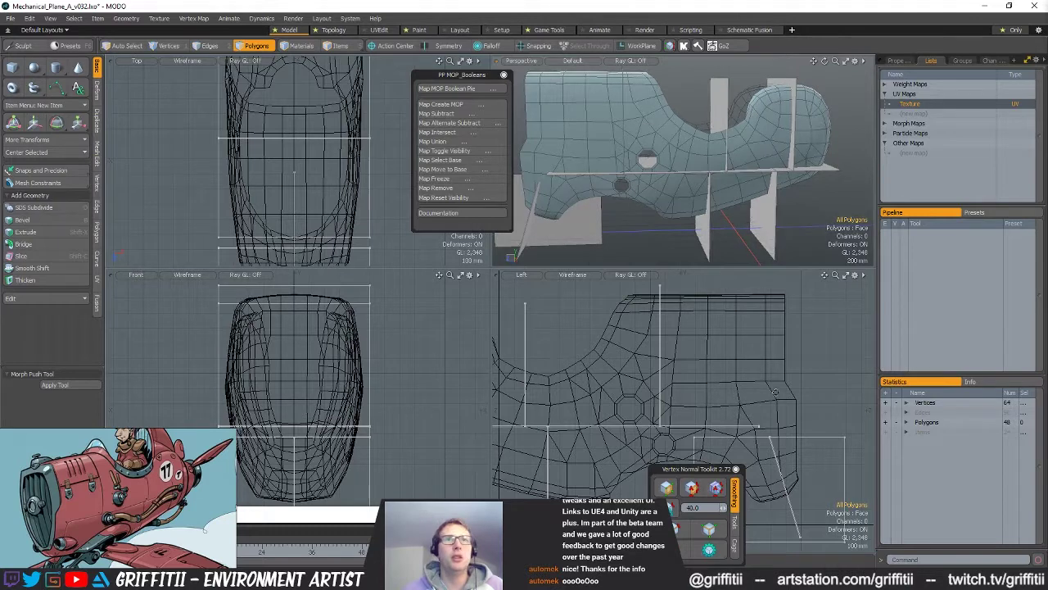
{"action": "left_click_drag", "start_coordinate": [708, 369], "coordinate": [708, 336], "text": "alt+shift"}
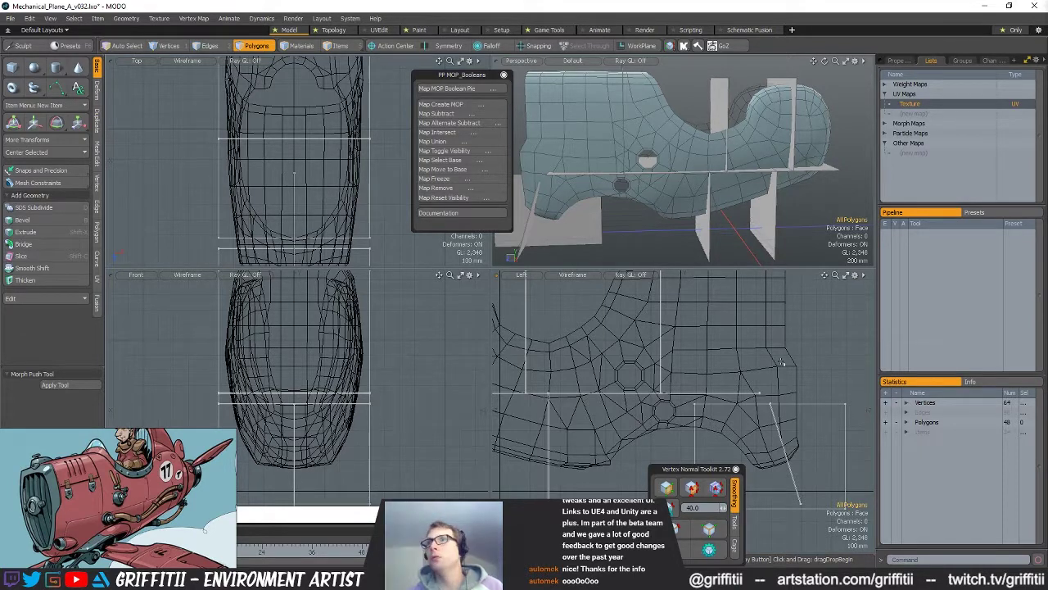
{"action": "left_click_drag", "start_coordinate": [690, 176], "coordinate": [779, 196], "text": "alt"}
{"action": "scroll", "coordinate": [647, 190], "scroll_direction": "up", "scroll_amount": 5}
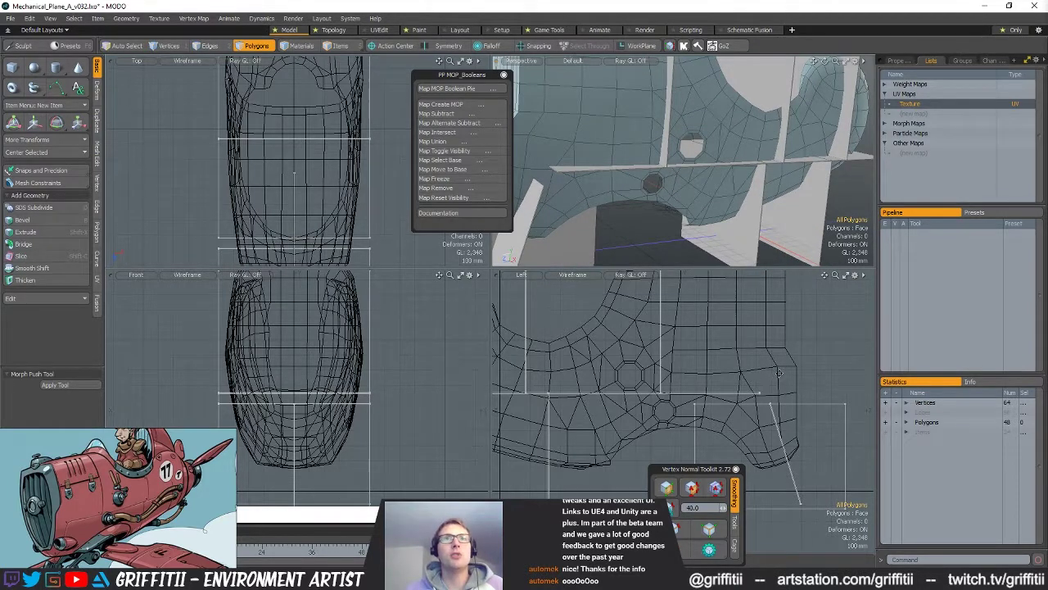
{"action": "left_click_drag", "start_coordinate": [775, 378], "coordinate": [781, 360], "text": "alt"}
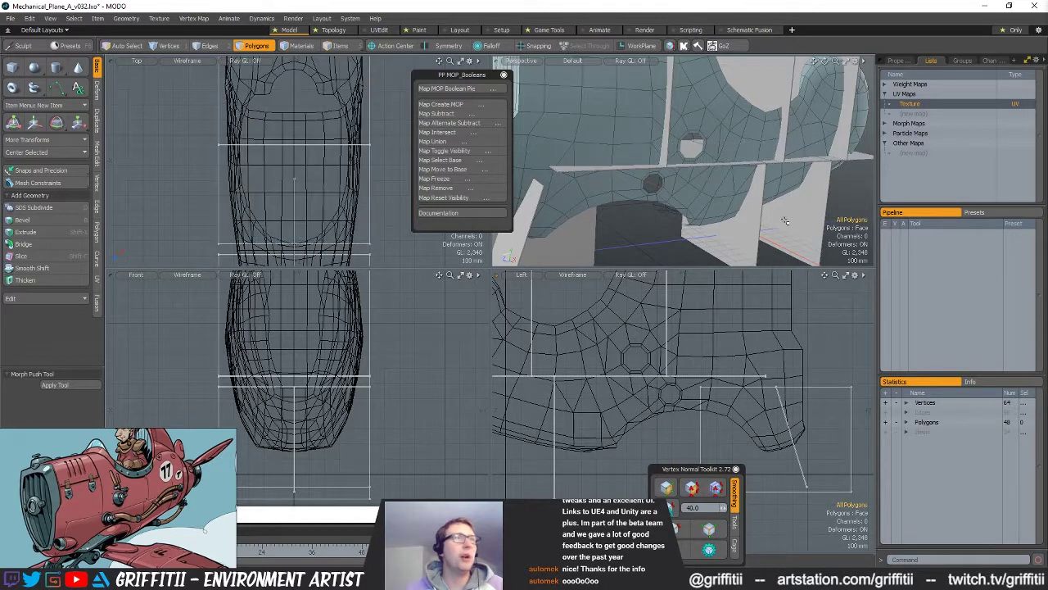
{"action": "left_click_drag", "start_coordinate": [784, 196], "coordinate": [739, 204], "text": "alt"}
{"action": "scroll", "coordinate": [769, 185], "scroll_direction": "down", "scroll_amount": 4}
{"action": "key", "text": "3"}
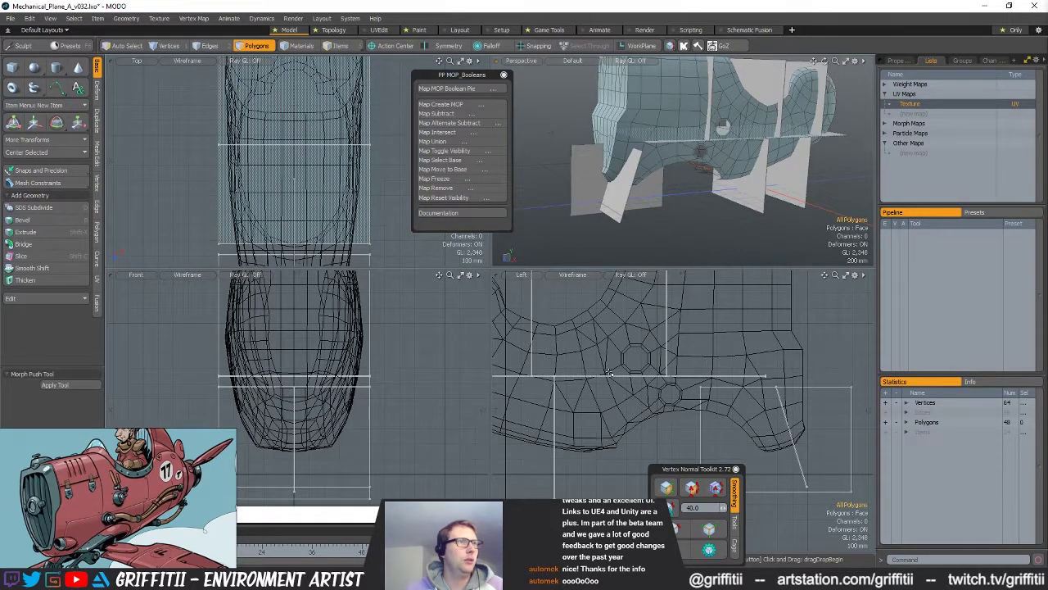
{"action": "left_click_drag", "start_coordinate": [686, 218], "coordinate": [631, 188], "text": "alt"}
{"action": "scroll", "coordinate": [692, 202], "scroll_direction": "up", "scroll_amount": 4}
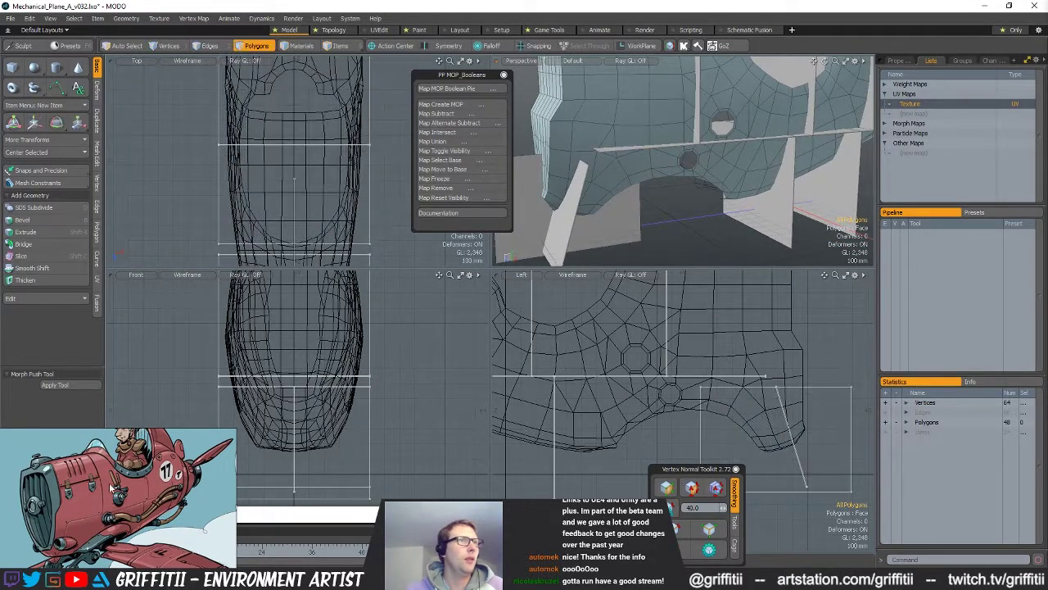
Step: Select the tall upright slab ahead of the cockpit and shift it 50 mm along Z toward the nose
{"action": "left_click_drag", "start_coordinate": [726, 180], "coordinate": [657, 188], "text": "alt"}
{"action": "double_click", "coordinate": [673, 175]}
{"action": "key", "text": "shift+a"}
{"action": "key", "text": "y"}
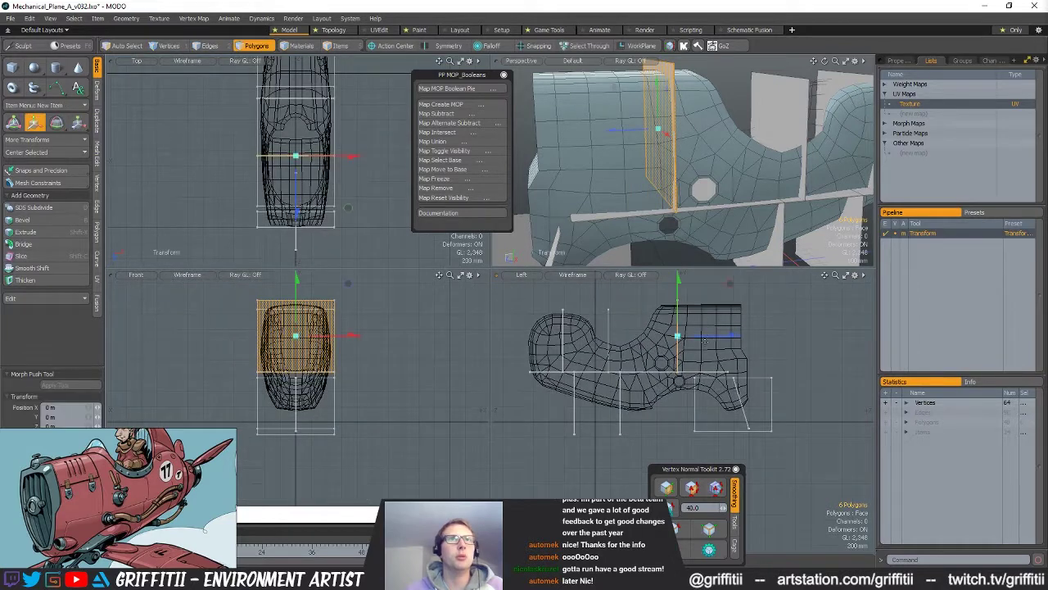
{"action": "left_click_drag", "start_coordinate": [741, 335], "coordinate": [743, 335]}
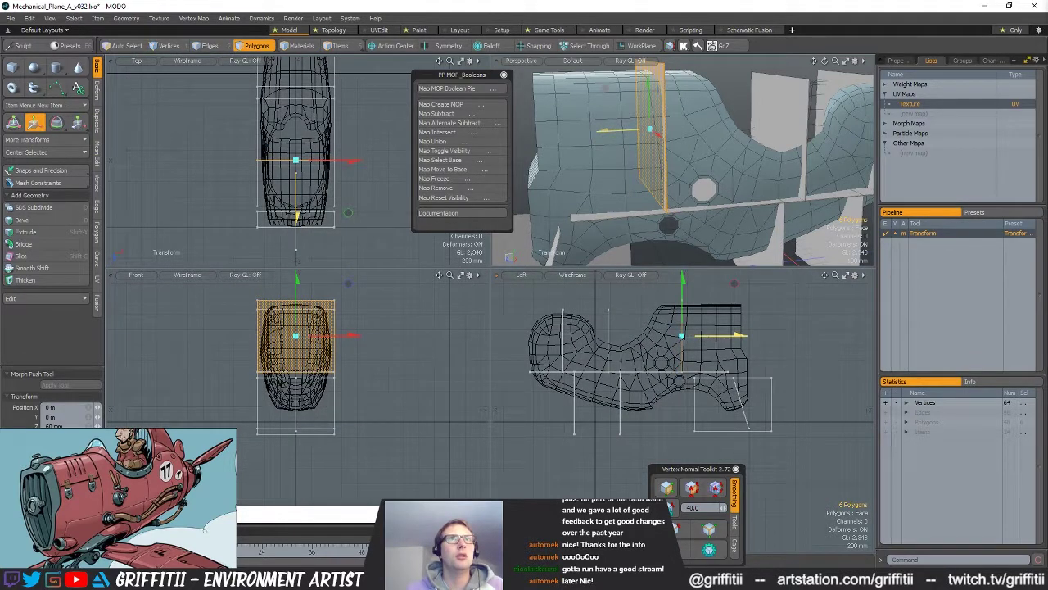
{"action": "left_click_drag", "start_coordinate": [658, 134], "coordinate": [657, 134]}
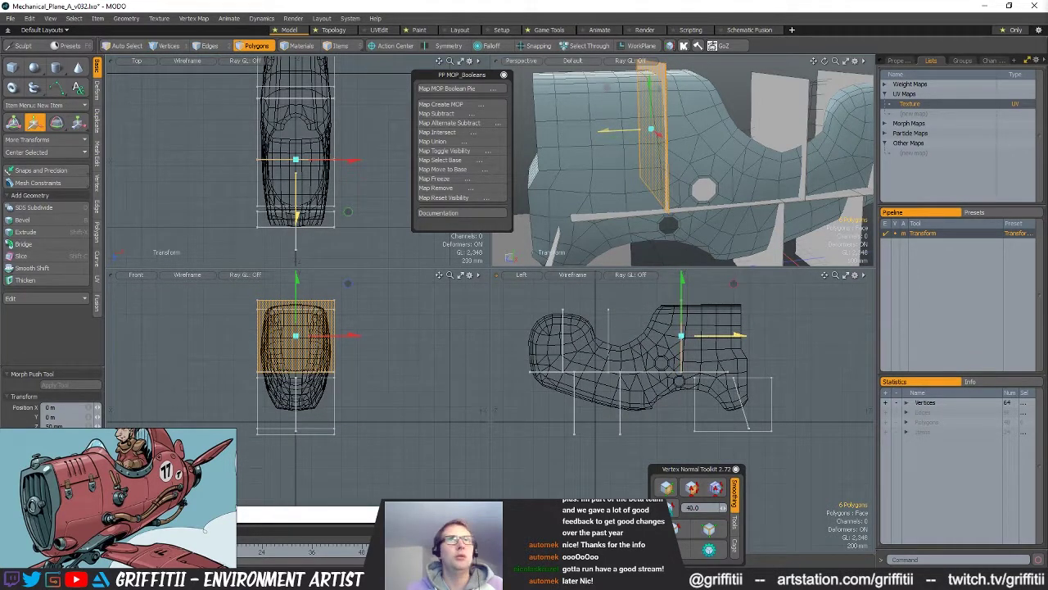
{"action": "key", "text": "q"}
{"action": "left_click", "coordinate": [784, 347]}
Step: Try to bridge the facing end polygons of the horizontal slab and the angled slab with 5 segments
{"action": "scroll", "coordinate": [737, 371], "scroll_direction": "up", "scroll_amount": 8}
{"action": "right_click_drag", "start_coordinate": [647, 352], "coordinate": [702, 419]}
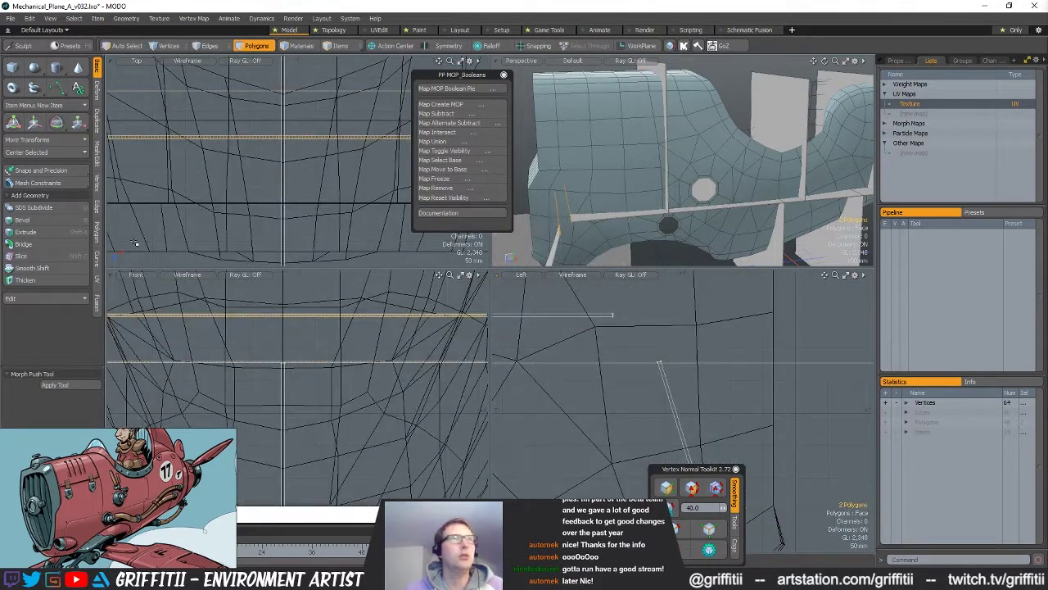
{"action": "left_click", "coordinate": [22, 244]}
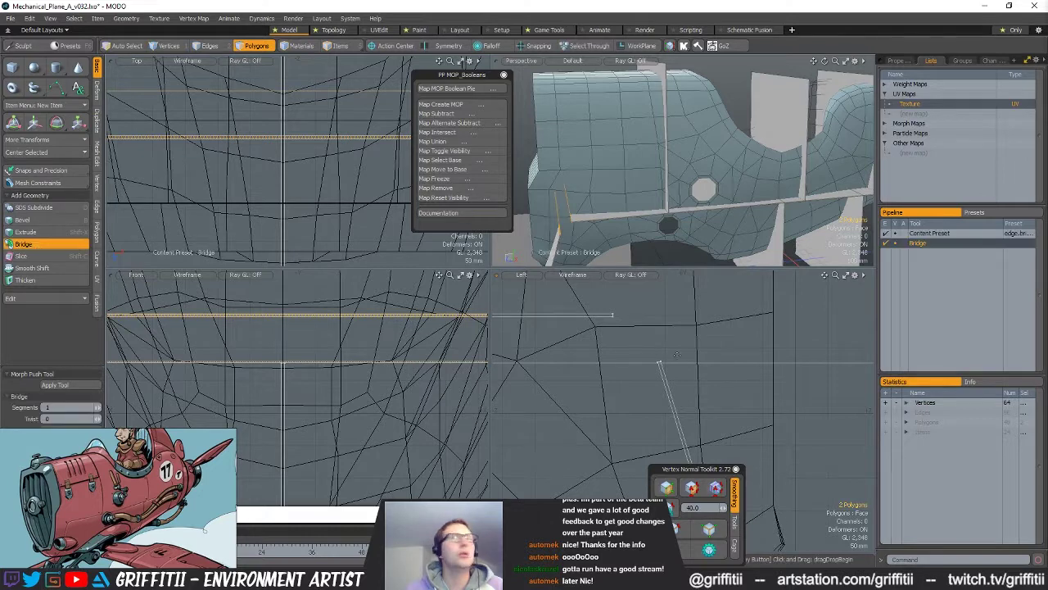
{"action": "left_click_drag", "start_coordinate": [644, 330], "coordinate": [676, 329]}
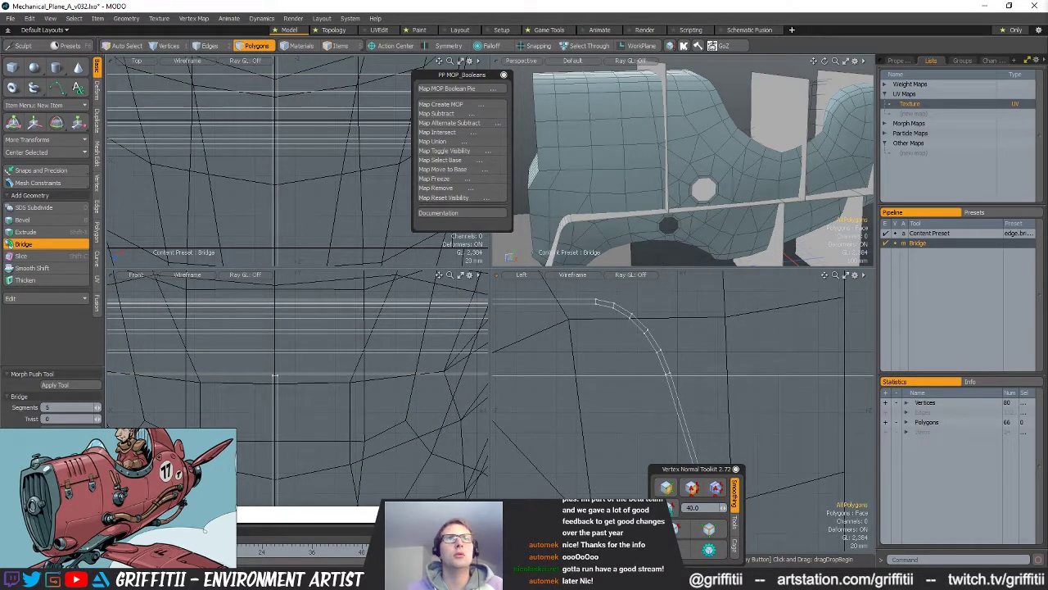
Step: Undo the bridge between the horizontal and angled slabs
{"action": "key", "text": "ctrl+z"}
{"action": "key", "text": "ctrl+z"}
{"action": "key", "text": "ctrl+z"}
{"action": "key", "text": "ctrl+z"}
{"action": "key", "text": "ctrl+z"}
{"action": "key", "text": "ctrl+z"}
Step: Shift the angled slab slightly up toward the nose and bridge its upper end to the horizontal slab with 7 segments
{"action": "left_click_drag", "start_coordinate": [679, 385], "coordinate": [684, 371]}
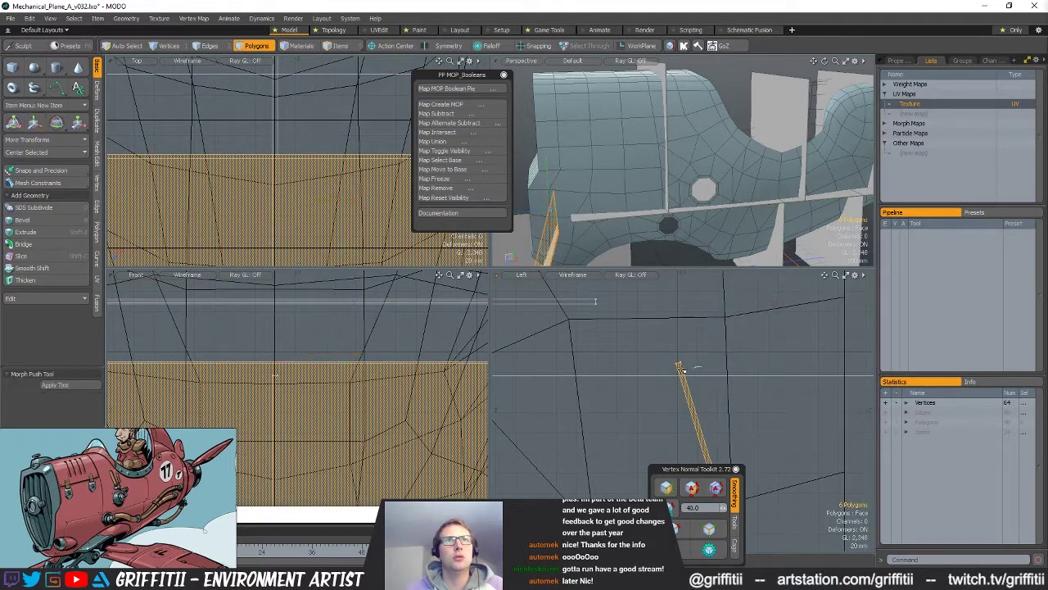
{"action": "left_click", "coordinate": [23, 244]}
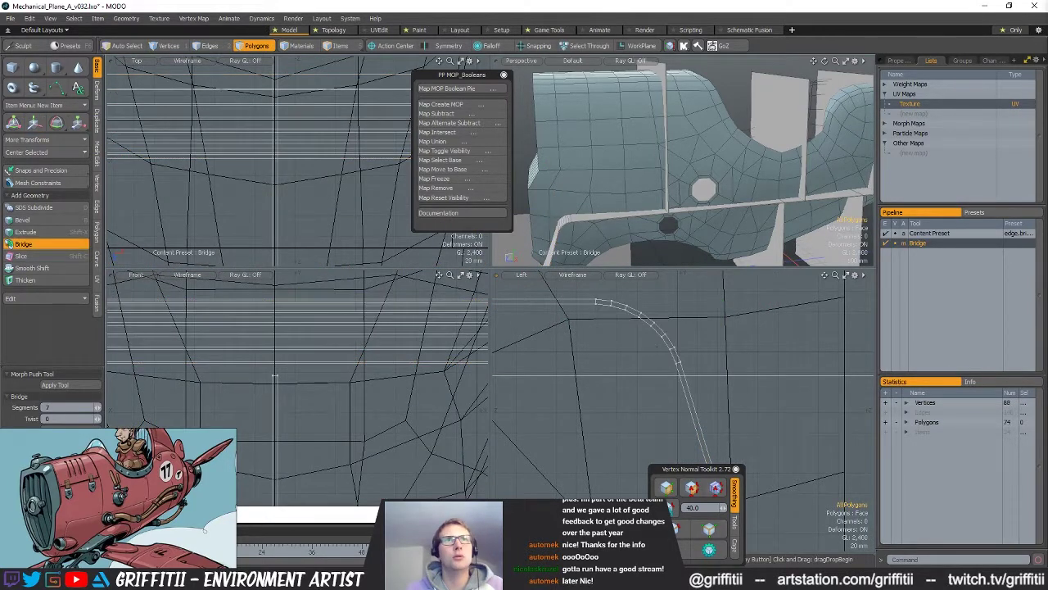
{"action": "mouse_move", "coordinate": [696, 172]}
{"action": "left_mouse_down", "text": "alt"}
{"action": "mouse_move", "coordinate": [655, 156]}
{"action": "mouse_move", "coordinate": [708, 176]}
{"action": "left_mouse_up", "text": "alt"}
{"action": "scroll", "coordinate": [717, 365], "scroll_direction": "down", "scroll_amount": 3}
{"action": "left_click_drag", "start_coordinate": [744, 369], "coordinate": [742, 403], "text": "alt+shift"}
{"action": "scroll", "coordinate": [688, 283], "scroll_direction": "down", "scroll_amount": 4}
{"action": "key", "text": "space"}
Step: Examine the cutting slab layout around the fuselage from several angles and compare it with the panel lines in the reference image
{"action": "scroll", "coordinate": [721, 305], "scroll_direction": "down", "scroll_amount": 1}
{"action": "scroll", "coordinate": [742, 403], "scroll_direction": "down", "scroll_amount": 1}
{"action": "scroll", "coordinate": [729, 176], "scroll_direction": "down", "scroll_amount": 3}
{"action": "left_click_drag", "start_coordinate": [729, 174], "coordinate": [686, 182], "text": "alt"}
{"action": "scroll", "coordinate": [686, 170], "scroll_direction": "up", "scroll_amount": 5}
{"action": "scroll", "coordinate": [731, 155], "scroll_direction": "down", "scroll_amount": 4}
{"action": "scroll", "coordinate": [684, 184], "scroll_direction": "down", "scroll_amount": 2}
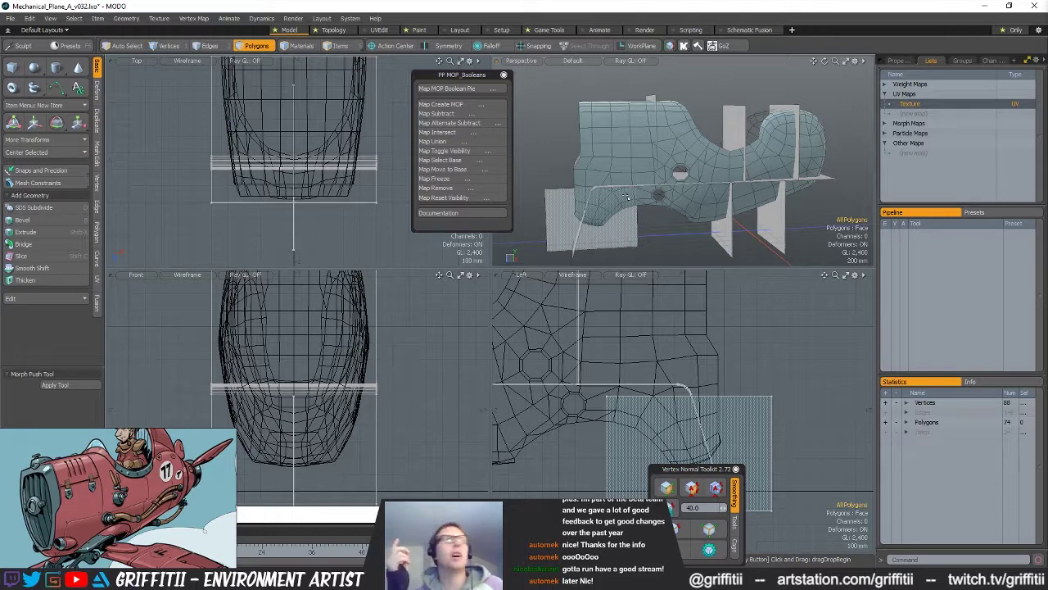
{"action": "left_click_drag", "start_coordinate": [607, 178], "coordinate": [658, 149], "text": "ctrl+alt"}
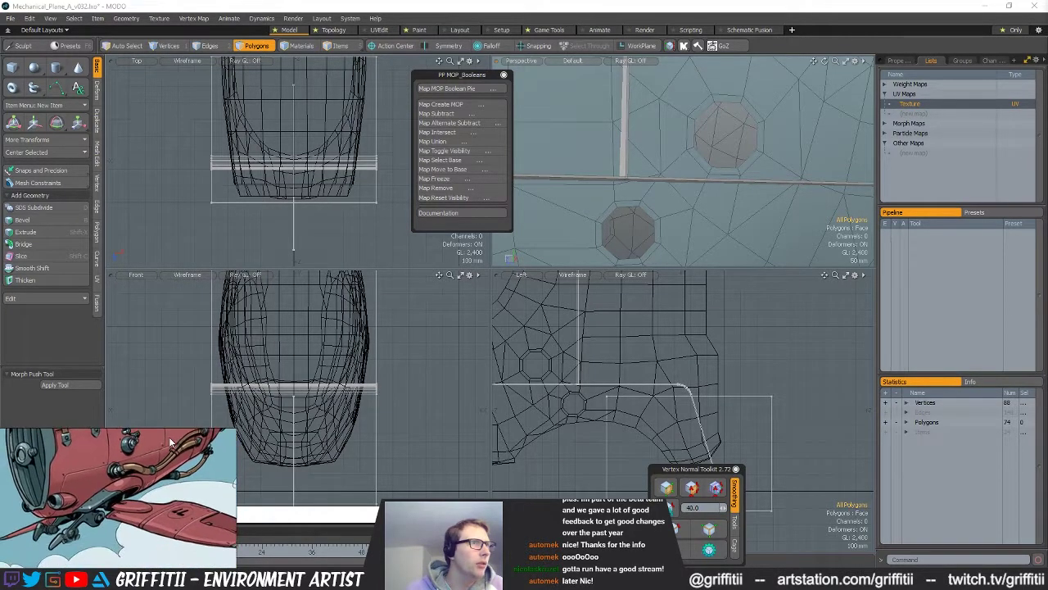
{"action": "scroll", "coordinate": [154, 486], "scroll_direction": "down", "scroll_amount": 3}
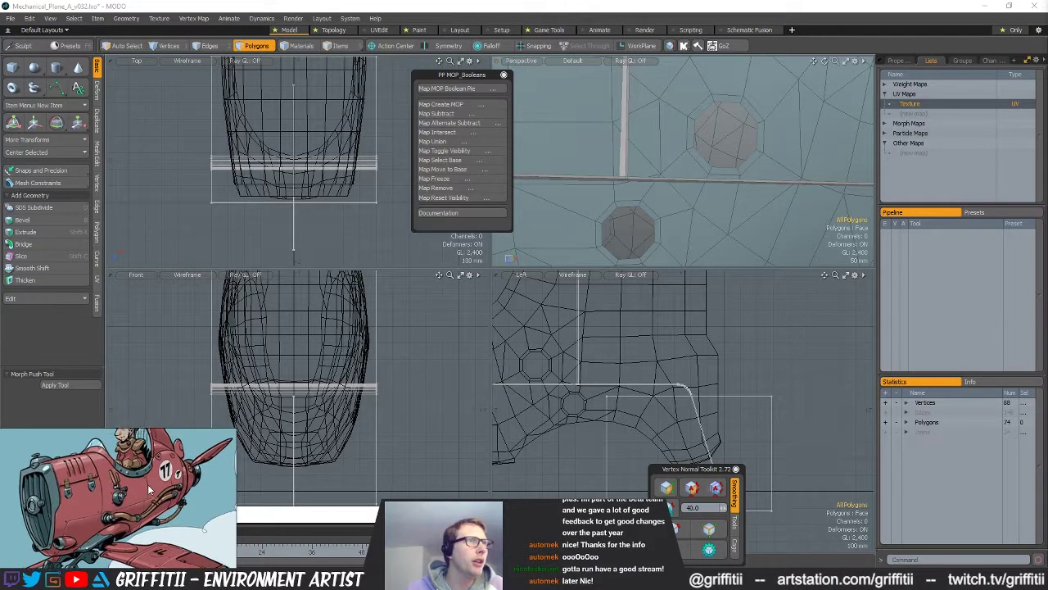
{"action": "left_click_drag", "start_coordinate": [630, 205], "coordinate": [771, 219], "text": "alt"}
{"action": "scroll", "coordinate": [678, 199], "scroll_direction": "down", "scroll_amount": 3}
{"action": "scroll", "coordinate": [701, 196], "scroll_direction": "down", "scroll_amount": 4}
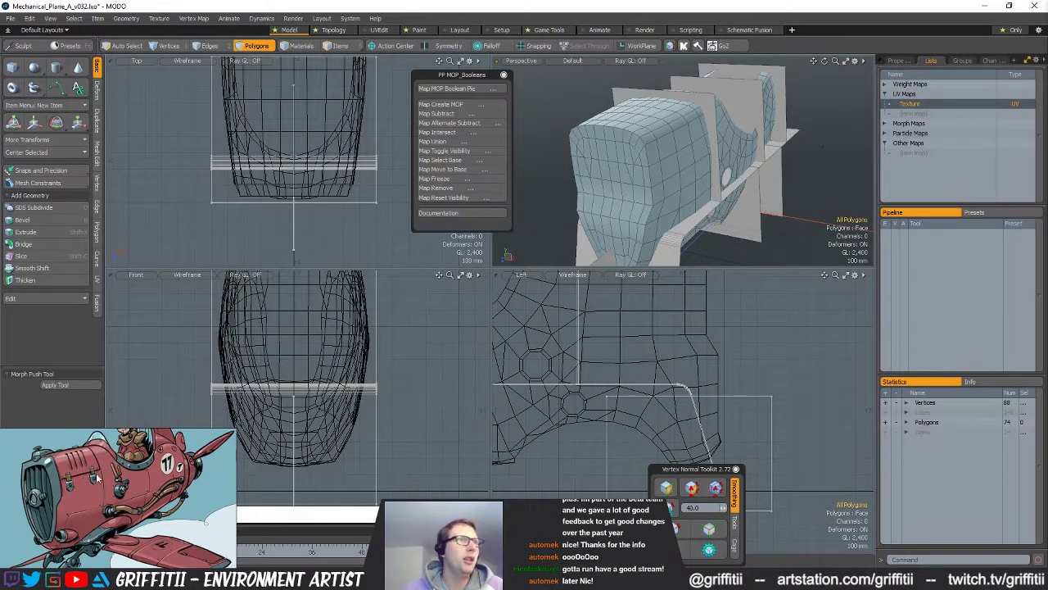
{"action": "mouse_move", "coordinate": [662, 177]}
{"action": "left_mouse_down", "text": "alt"}
{"action": "mouse_move", "coordinate": [634, 181]}
{"action": "mouse_move", "coordinate": [653, 179]}
{"action": "left_mouse_up", "text": "alt"}
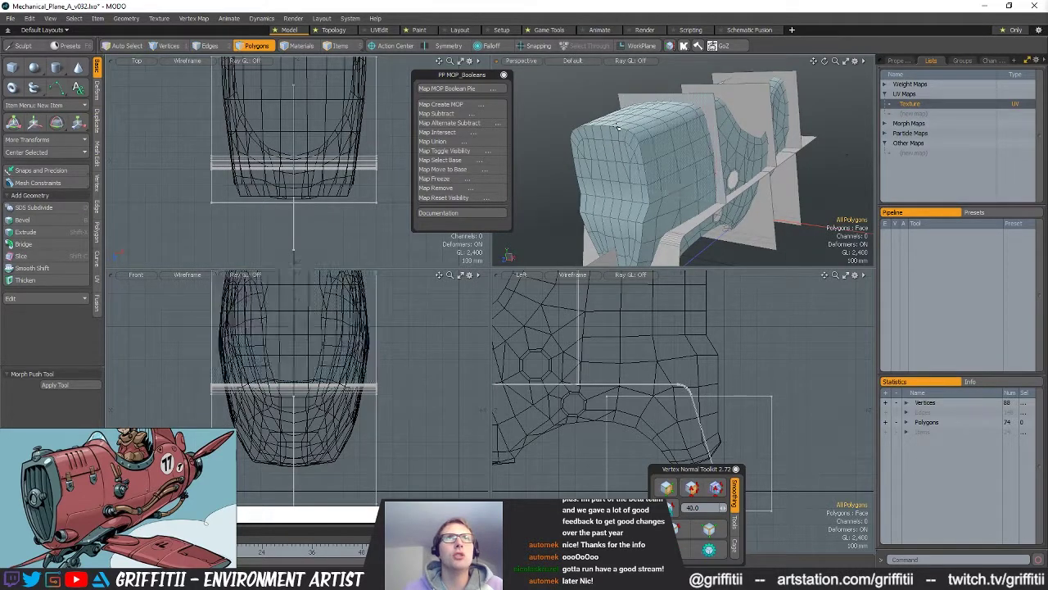
{"action": "left_click_drag", "start_coordinate": [680, 167], "coordinate": [724, 179], "text": "alt"}
{"action": "scroll", "coordinate": [708, 134], "scroll_direction": "down", "scroll_amount": 5}
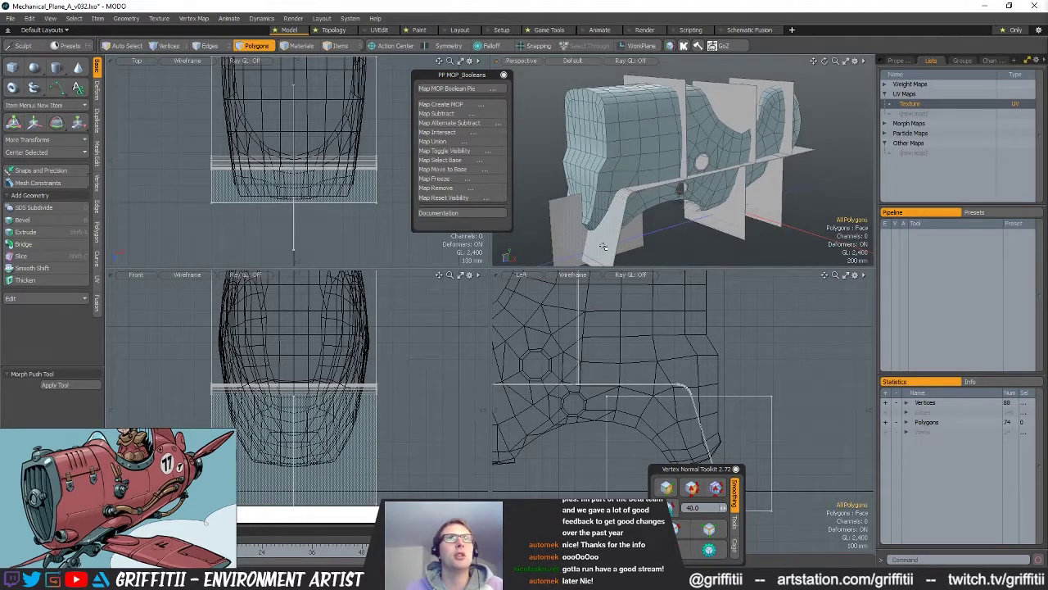
Step: Select all cutting slabs and try to subtract them from the fuselage with a MOP boolean
{"action": "scroll", "coordinate": [751, 357], "scroll_direction": "down", "scroll_amount": 8}
{"action": "right_click_drag", "start_coordinate": [780, 337], "coordinate": [770, 389]}
{"action": "scroll", "coordinate": [609, 236], "scroll_direction": "up", "scroll_amount": 3}
{"action": "left_click_drag", "start_coordinate": [615, 234], "coordinate": [615, 231], "text": "alt"}
{"action": "key", "text": "alt+b"}
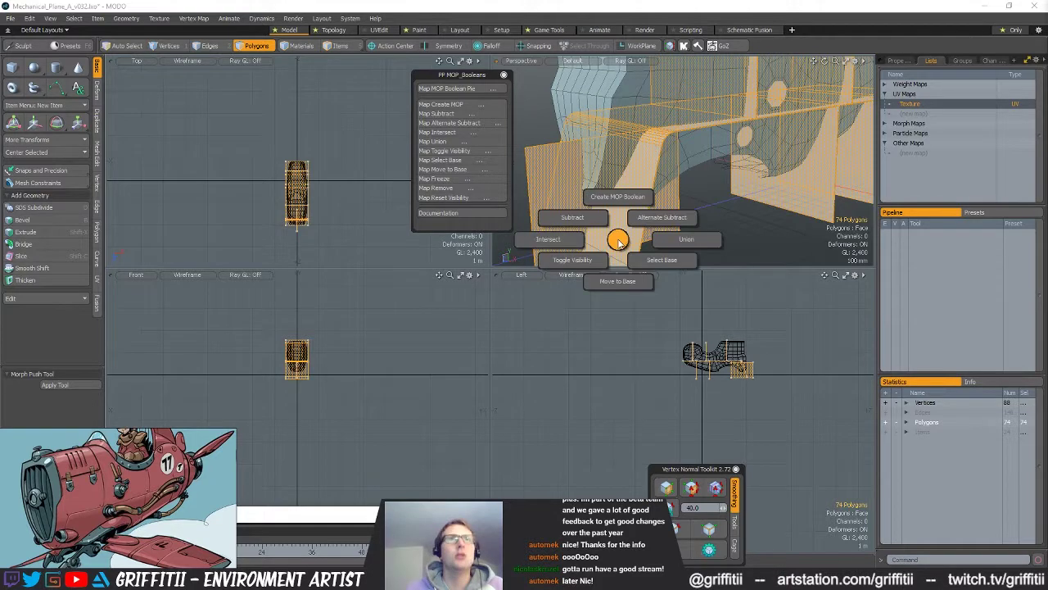
{"action": "left_click", "coordinate": [584, 226]}
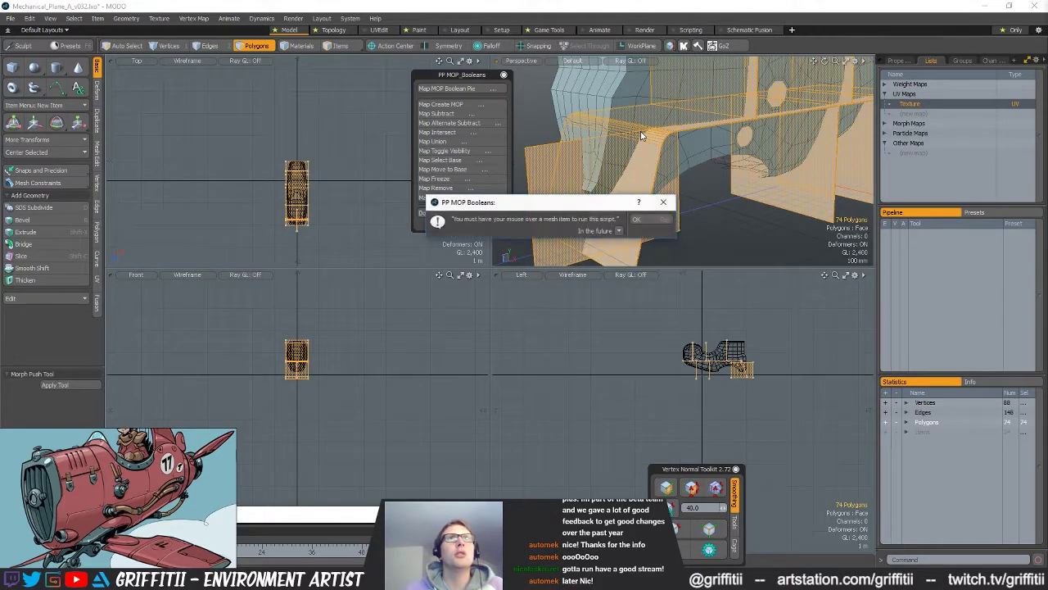
{"action": "left_click", "coordinate": [638, 220]}
{"action": "key", "text": "alt+b"}
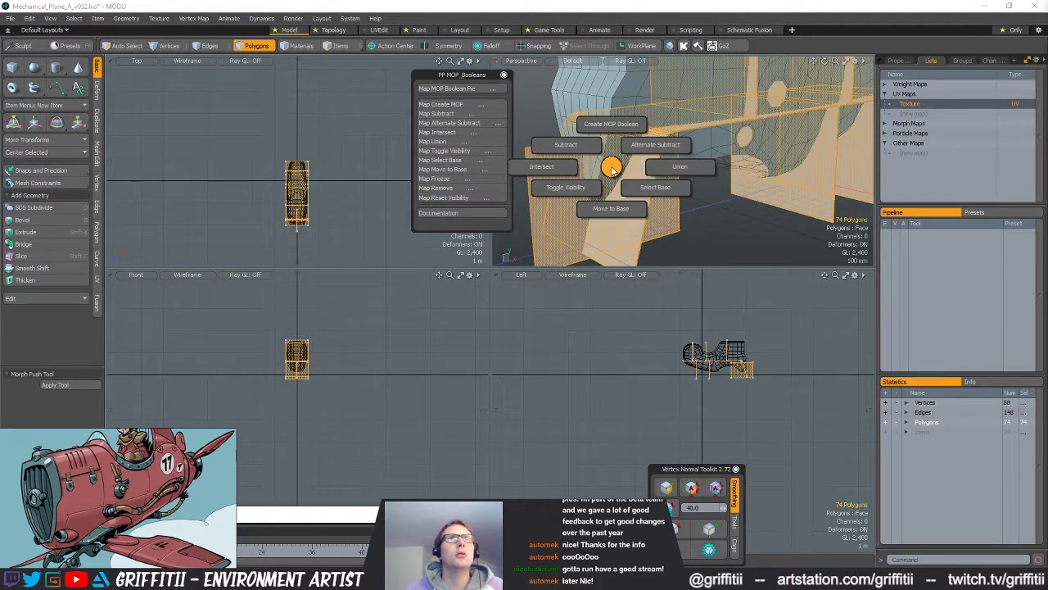
{"action": "left_click", "coordinate": [566, 147]}
{"action": "left_click_drag", "start_coordinate": [718, 174], "coordinate": [652, 215], "text": "alt"}
{"action": "left_click", "coordinate": [737, 182]}
{"action": "scroll", "coordinate": [620, 203], "scroll_direction": "down", "scroll_amount": 3}
{"action": "key", "text": "ctrl+a"}
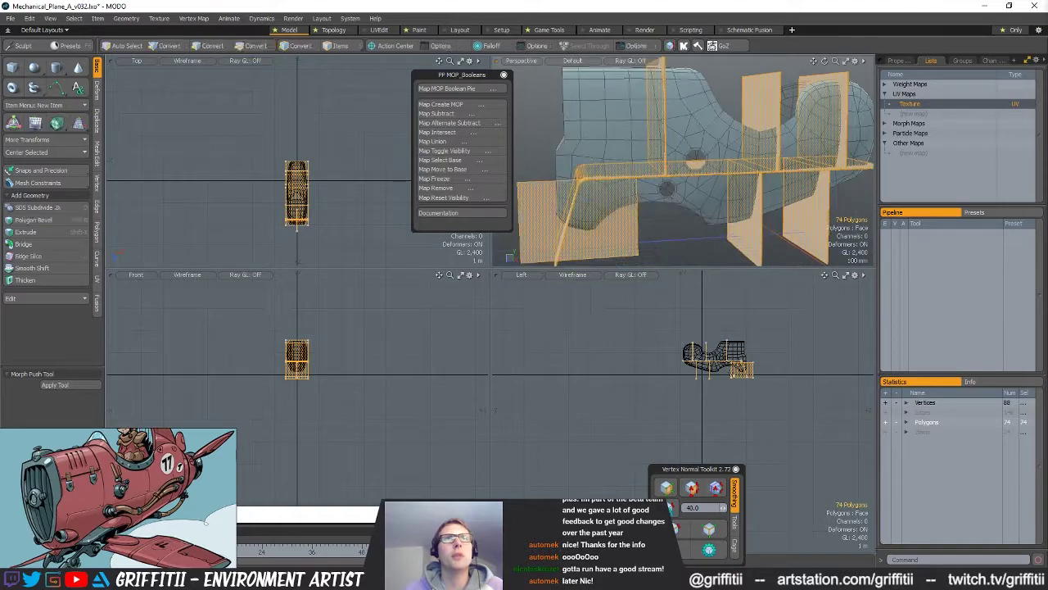
Step: Select the horizontal slab and, with snapping on, slice it along both faces of the forward upright slab below it
{"action": "scroll", "coordinate": [718, 352], "scroll_direction": "up", "scroll_amount": 9}
{"action": "left_click_drag", "start_coordinate": [696, 393], "coordinate": [726, 326], "text": "alt+shift"}
{"action": "left_click", "coordinate": [721, 355]}
{"action": "key", "text": "shift+a"}
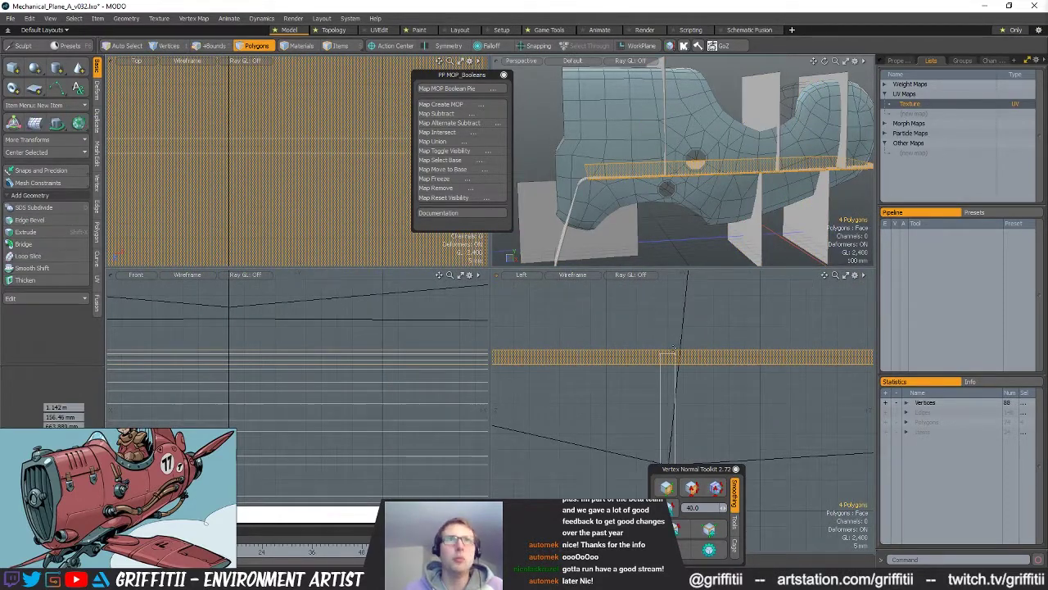
{"action": "key", "text": "c"}
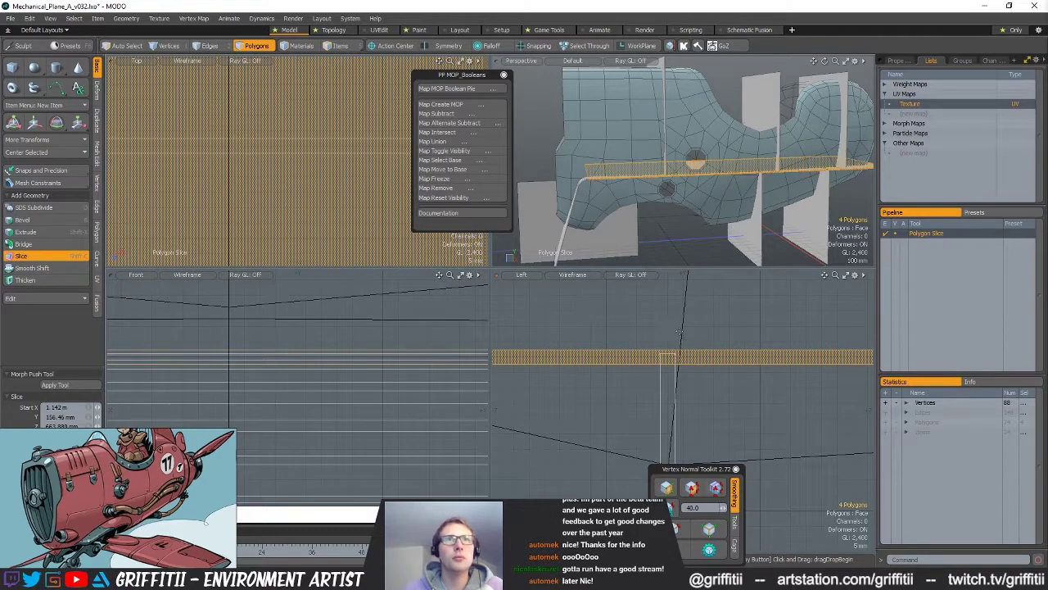
{"action": "left_click_drag", "start_coordinate": [679, 380], "coordinate": [677, 402]}
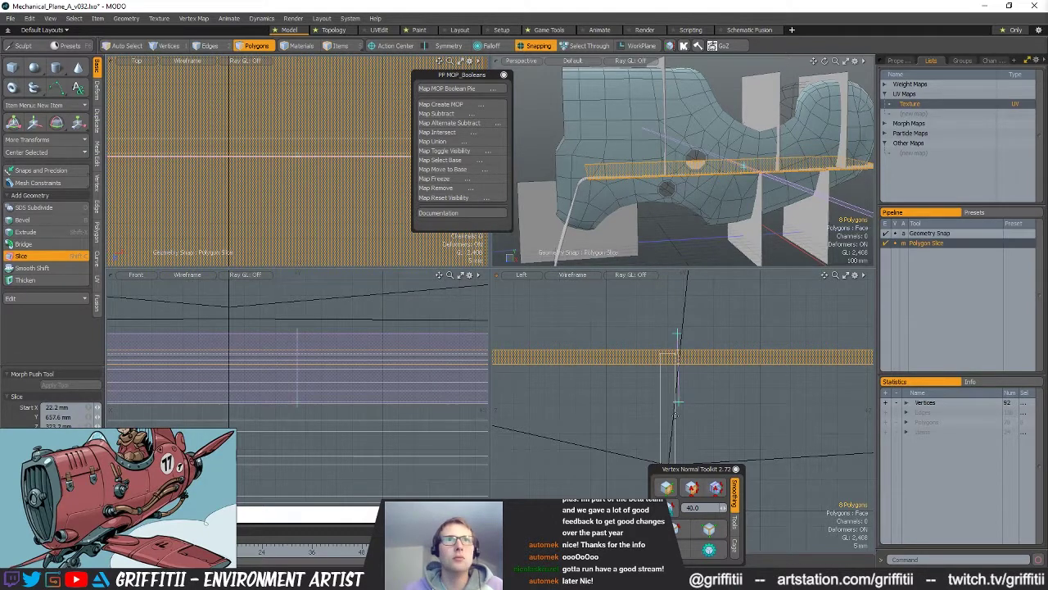
{"action": "left_click_drag", "start_coordinate": [683, 375], "coordinate": [678, 358]}
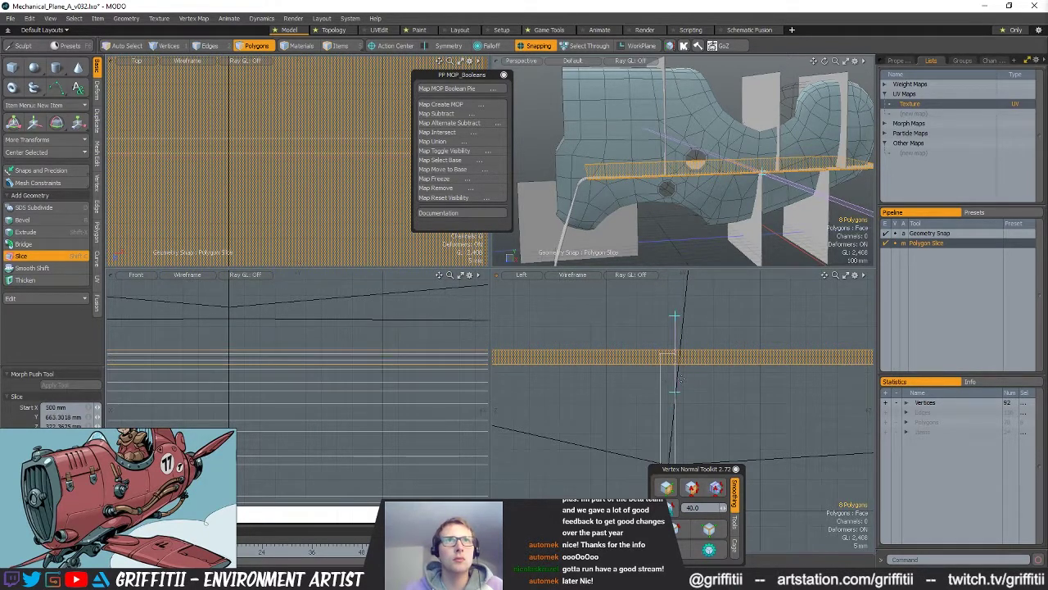
{"action": "key", "text": "space"}
{"action": "key", "text": "c"}
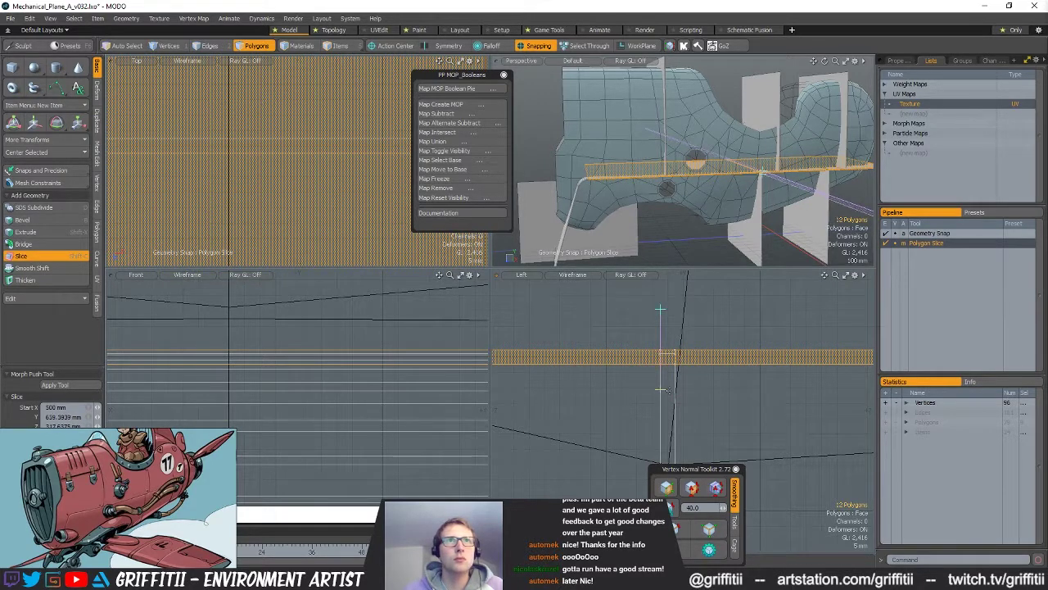
{"action": "key", "text": "space"}
Step: Slice the horizontal slab along both faces of the upright slab rising directly behind the cockpit
{"action": "scroll", "coordinate": [655, 381], "scroll_direction": "down", "scroll_amount": 3}
{"action": "left_click_drag", "start_coordinate": [627, 371], "coordinate": [772, 372], "text": "alt+shift"}
{"action": "scroll", "coordinate": [770, 373], "scroll_direction": "up", "scroll_amount": 3}
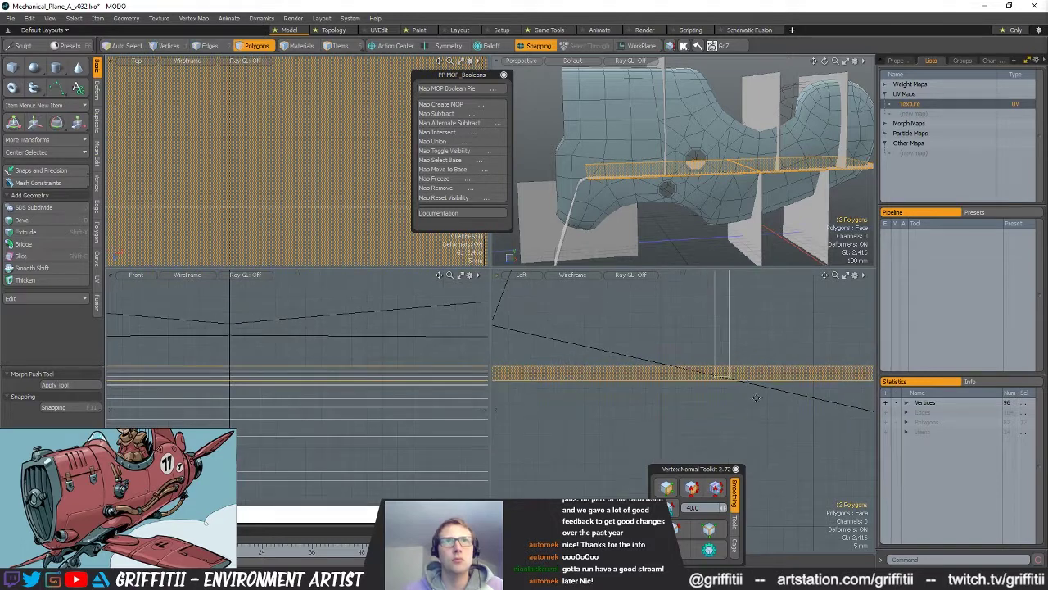
{"action": "key", "text": "c"}
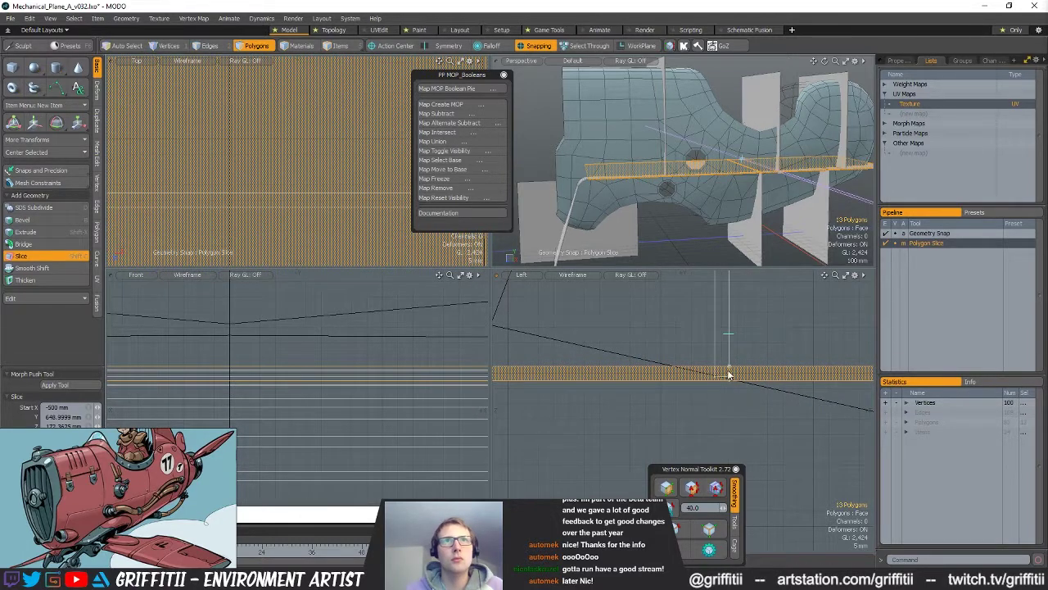
{"action": "left_click_drag", "start_coordinate": [731, 399], "coordinate": [717, 376]}
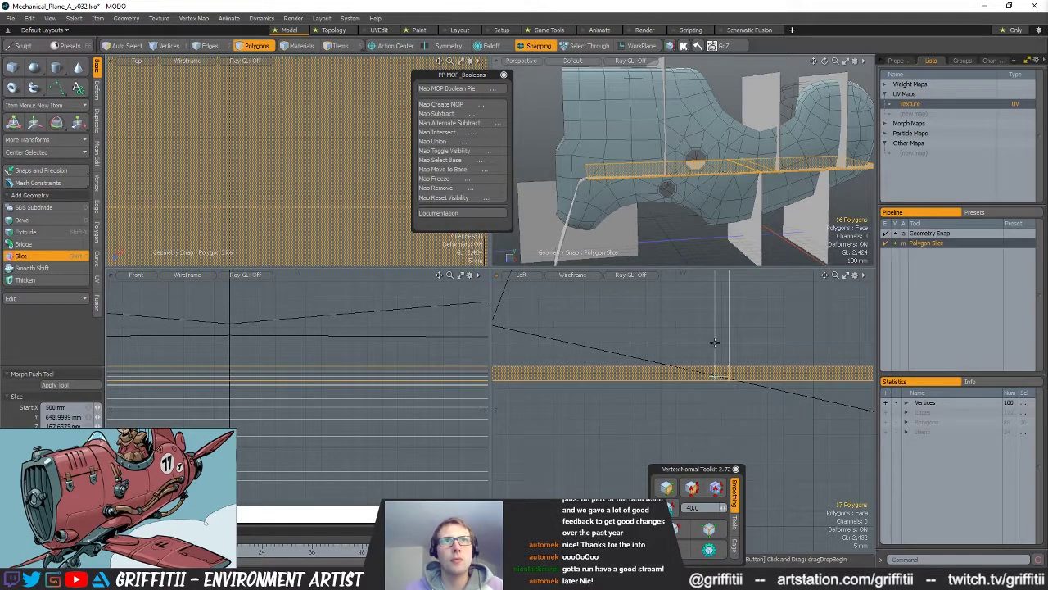
{"action": "key", "text": "space"}
Step: Slice the horizontal slab along both faces of the rear upright slab hanging below it
{"action": "left_click_drag", "start_coordinate": [524, 395], "coordinate": [874, 400], "text": "alt+shift"}
{"action": "middle_click_drag", "start_coordinate": [873, 401], "coordinate": [667, 398]}
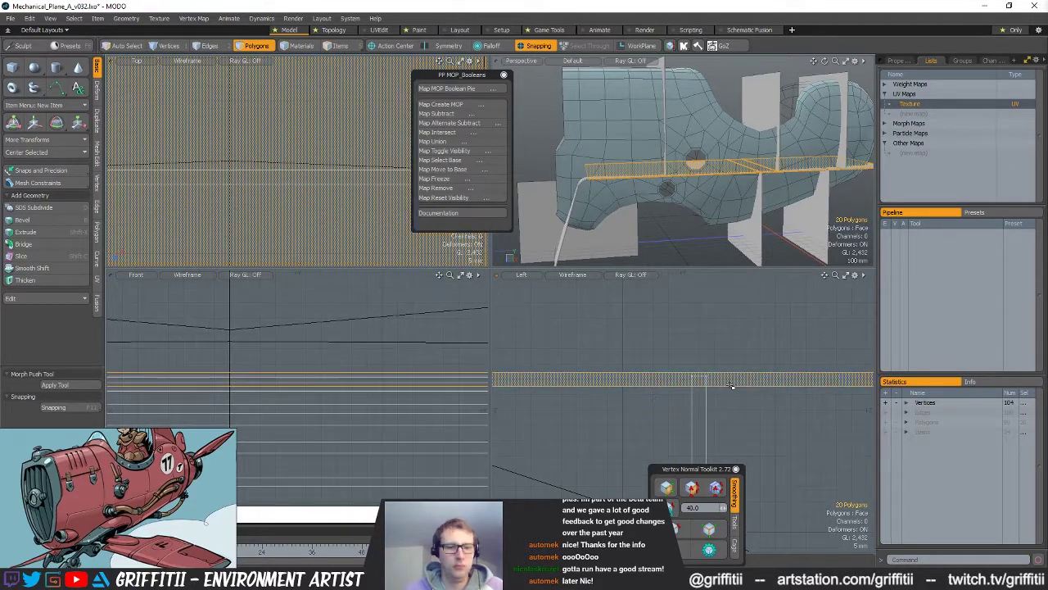
{"action": "key", "text": "shift+c"}
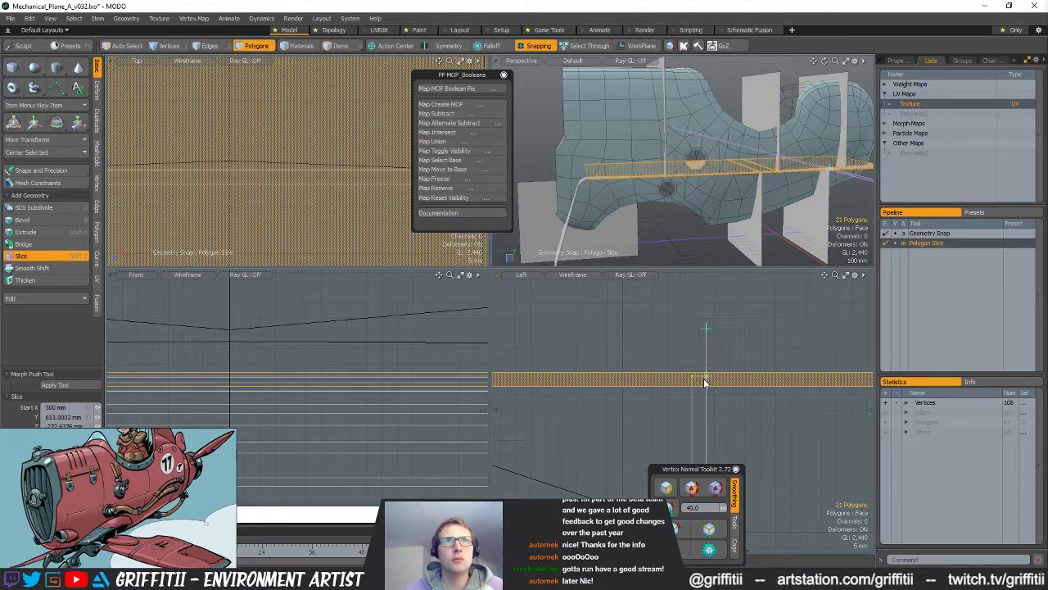
{"action": "key", "text": "space"}
{"action": "key", "text": "shift+c"}
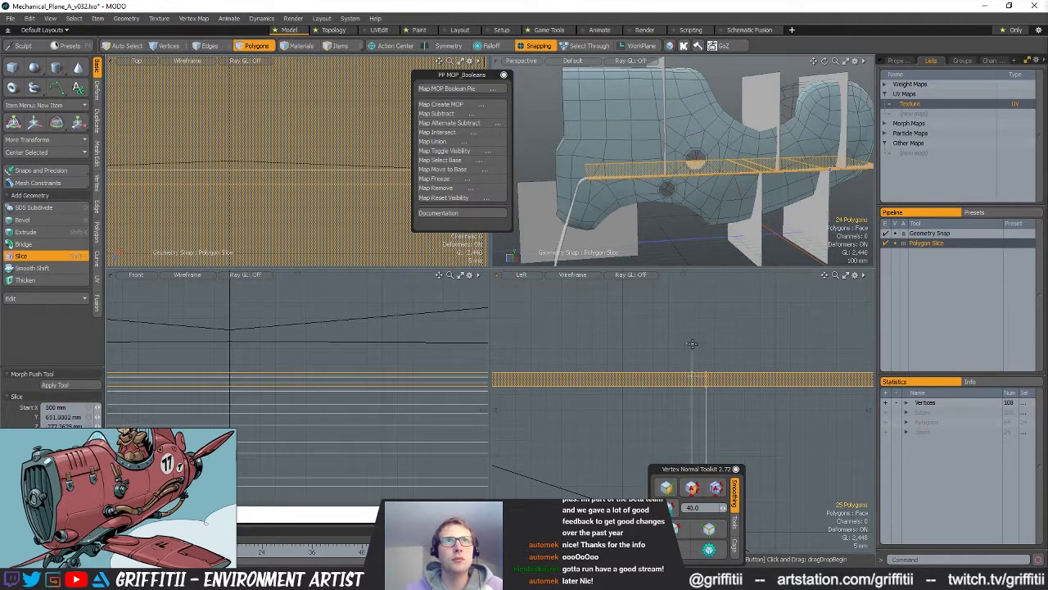
{"action": "left_click_drag", "start_coordinate": [692, 377], "coordinate": [691, 425]}
{"action": "scroll", "coordinate": [692, 421], "scroll_direction": "down", "scroll_amount": 5}
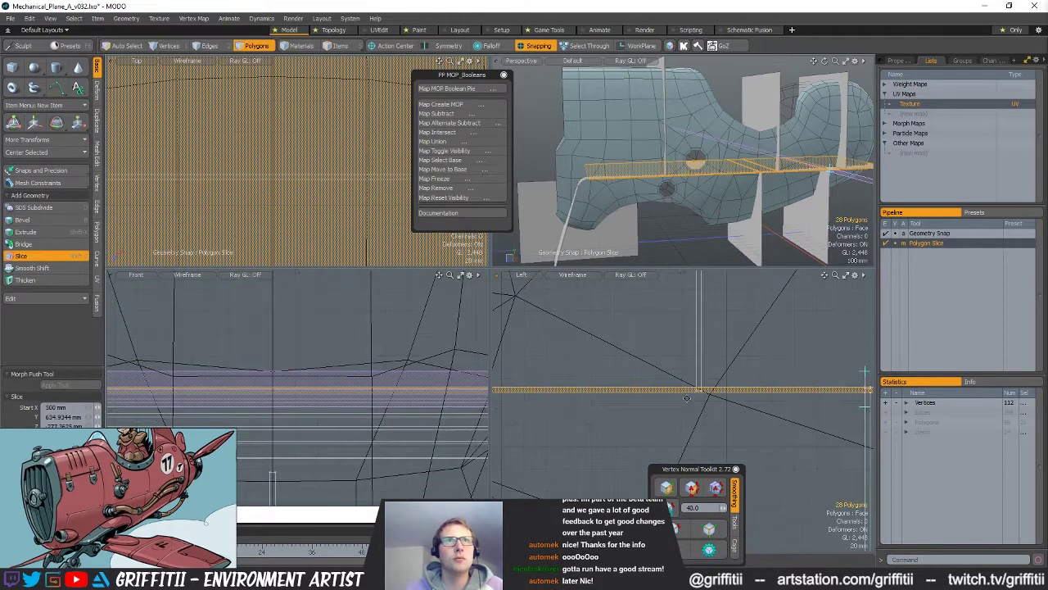
{"action": "scroll", "coordinate": [725, 388], "scroll_direction": "up", "scroll_amount": 6}
{"action": "key", "text": "space"}
Step: Slice the horizontal slab along both faces of the rearmost upright slab above it
{"action": "key", "text": "shift+c"}
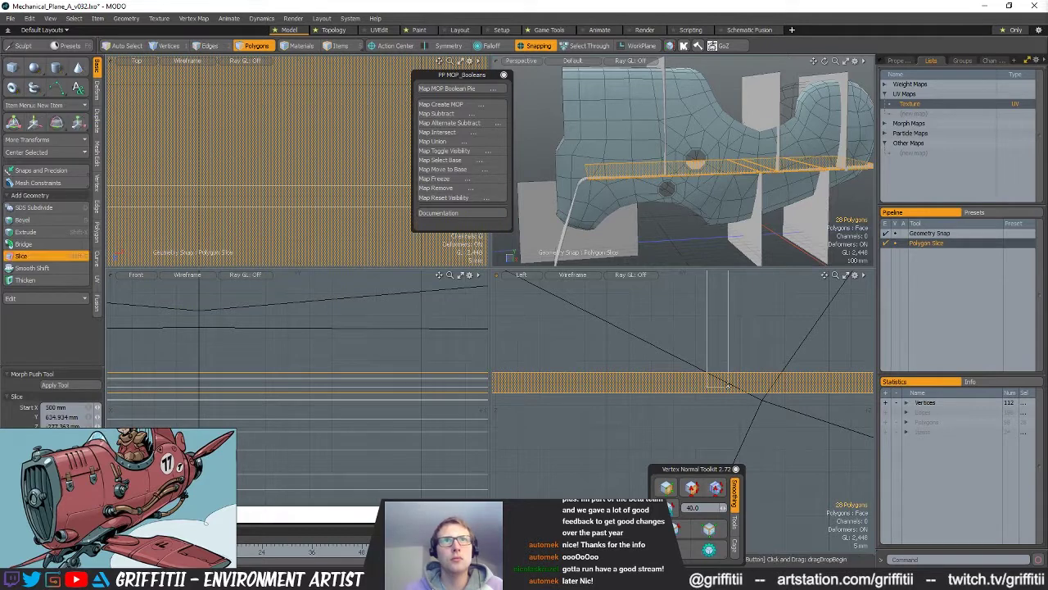
{"action": "left_click_drag", "start_coordinate": [726, 429], "coordinate": [727, 443]}
{"action": "key", "text": "space"}
{"action": "key", "text": "shift+c"}
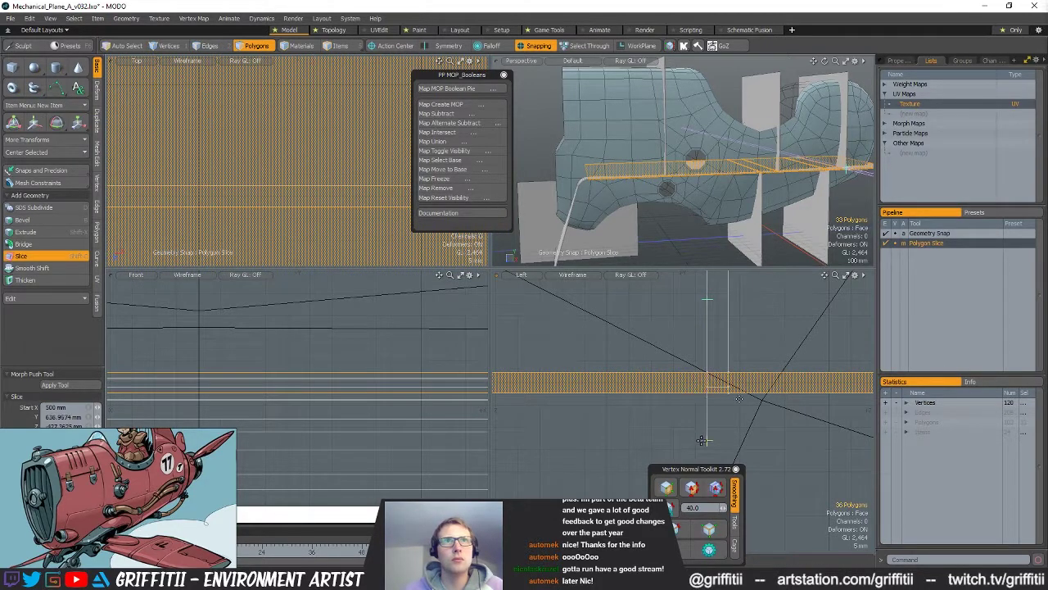
{"action": "scroll", "coordinate": [705, 434], "scroll_direction": "down", "scroll_amount": 3}
{"action": "key", "text": "space"}
Step: Raise the bottom end edges of the rearmost upper slab 3.3625 mm in Y, snapping them to the horizontal slab's top face
{"action": "scroll", "coordinate": [712, 411], "scroll_direction": "down", "scroll_amount": 6}
{"action": "left_click_drag", "start_coordinate": [794, 409], "coordinate": [623, 411], "text": "alt"}
{"action": "scroll", "coordinate": [629, 401], "scroll_direction": "up", "scroll_amount": 5}
{"action": "left_click_drag", "start_coordinate": [541, 393], "coordinate": [619, 393], "text": "alt"}
{"action": "scroll", "coordinate": [621, 393], "scroll_direction": "up", "scroll_amount": 4}
{"action": "key", "text": "1"}
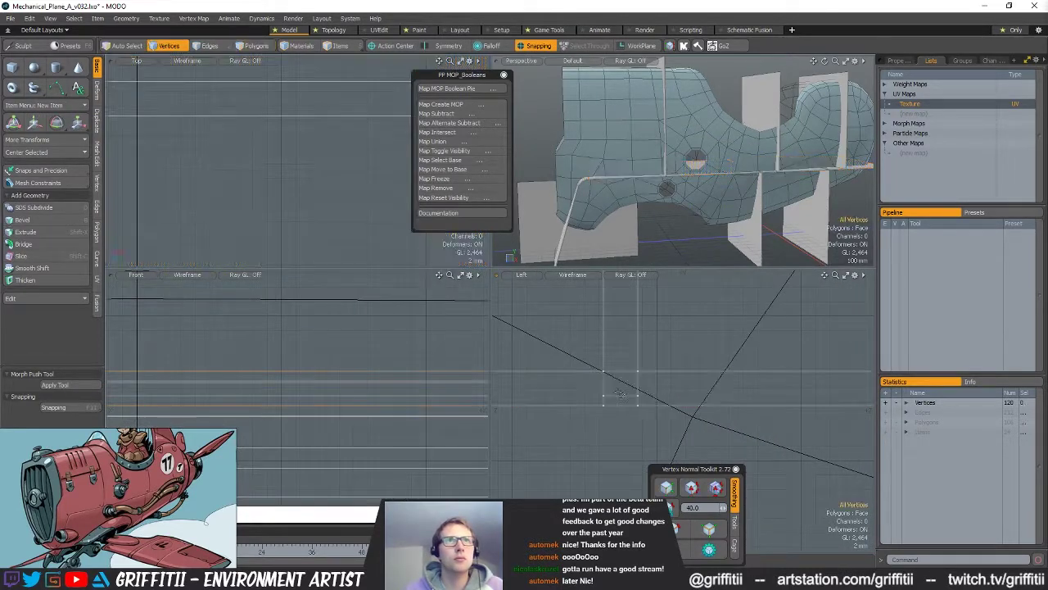
{"action": "key", "text": "y"}
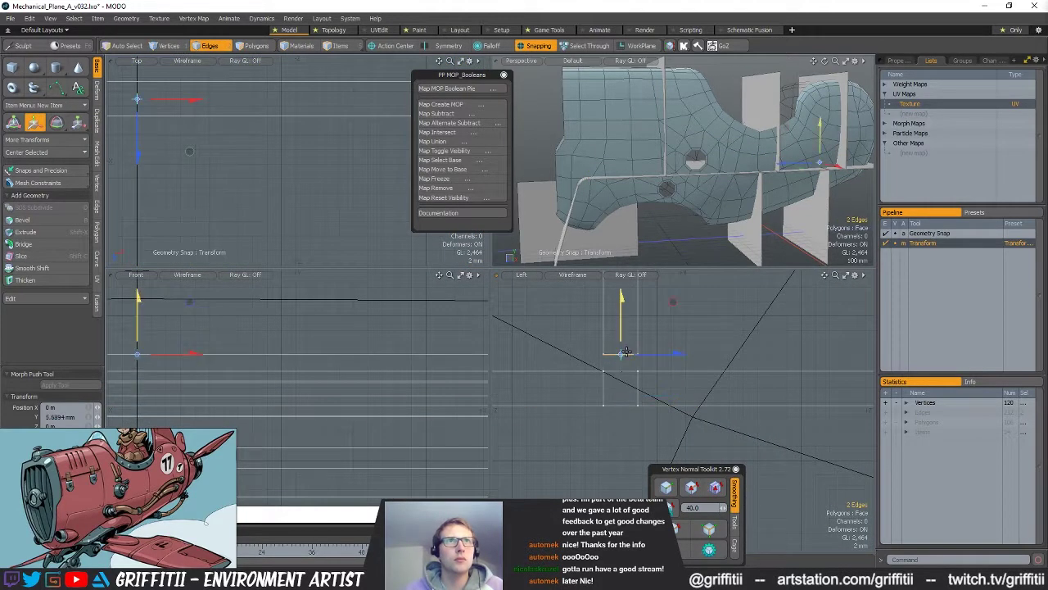
Step: Lower the top end edges of the rear lower slab 3.3627 mm in Y, snapping them to the horizontal slab's bottom face
{"action": "scroll", "coordinate": [670, 347], "scroll_direction": "down", "scroll_amount": 5}
{"action": "left_click_drag", "start_coordinate": [704, 347], "coordinate": [678, 359], "text": "alt"}
{"action": "scroll", "coordinate": [678, 359], "scroll_direction": "up", "scroll_amount": 2}
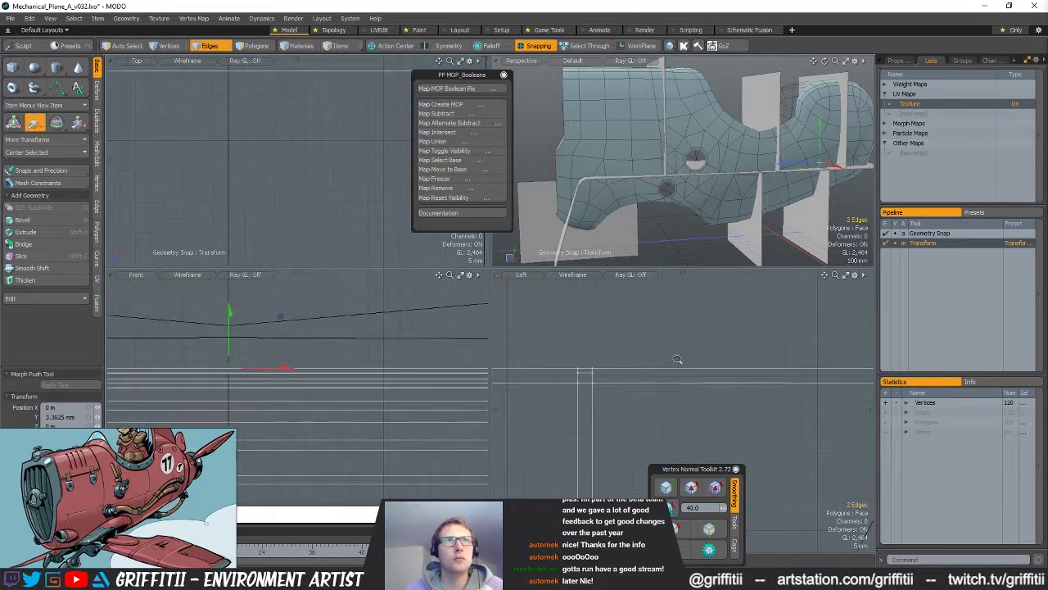
{"action": "key", "text": "q"}
{"action": "scroll", "coordinate": [583, 373], "scroll_direction": "up", "scroll_amount": 2}
{"action": "key", "text": "y"}
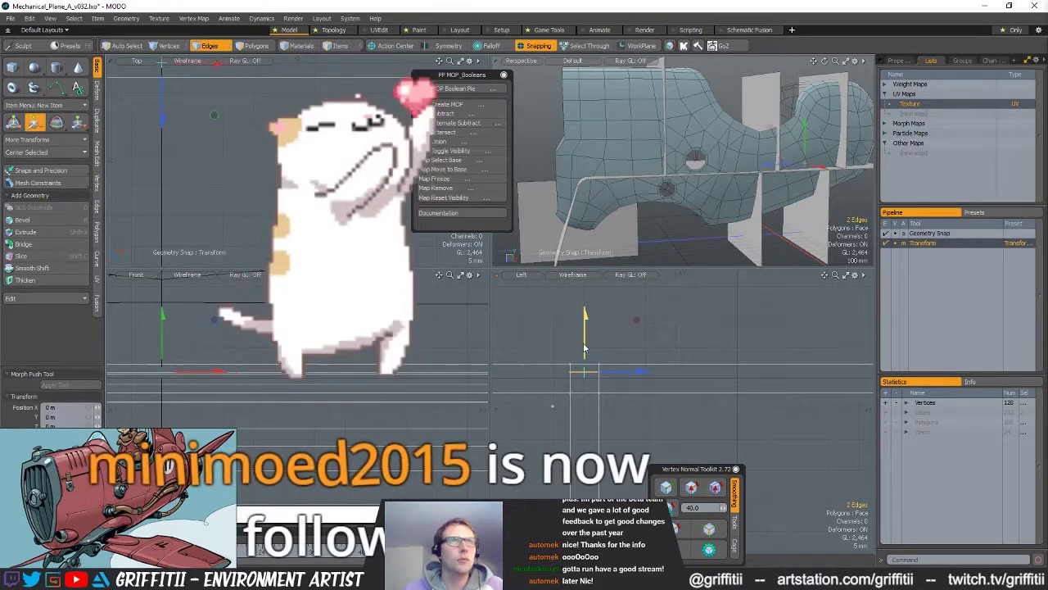
{"action": "left_click_drag", "start_coordinate": [584, 373], "coordinate": [584, 374]}
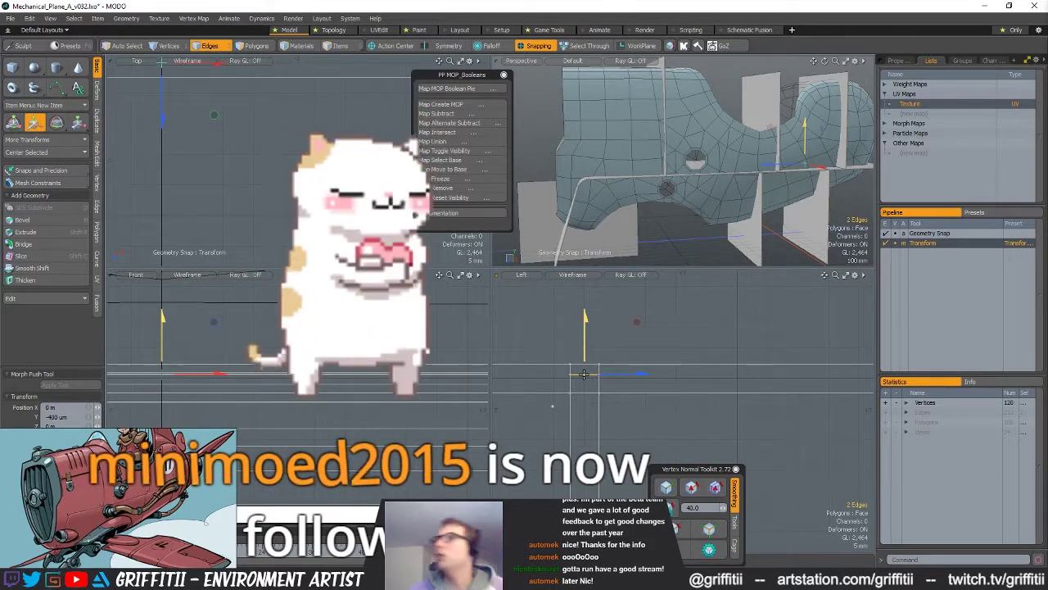
{"action": "left_click_drag", "start_coordinate": [583, 375], "coordinate": [608, 399]}
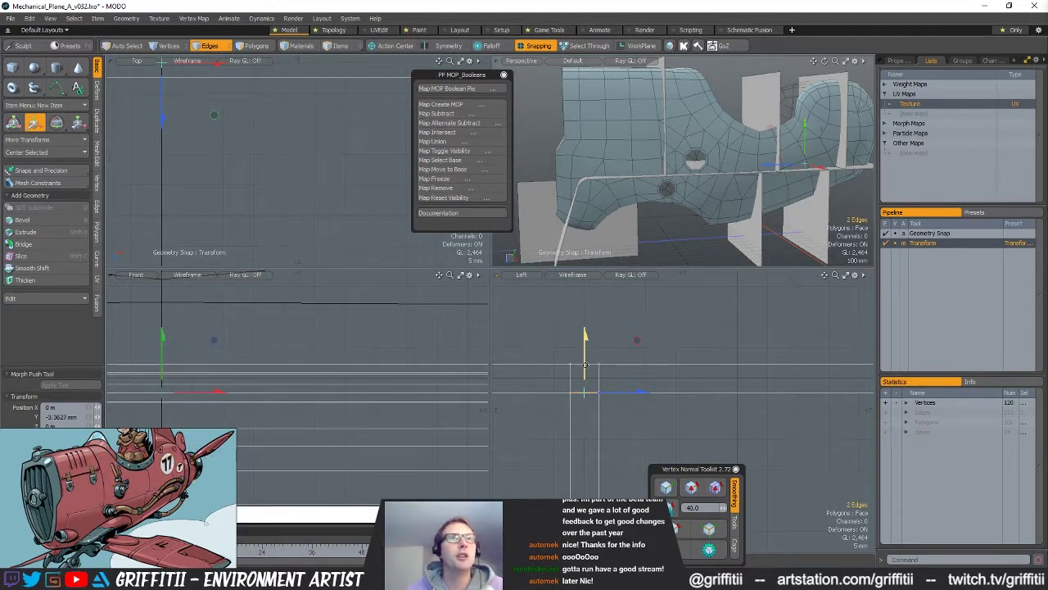
Step: Raise the bottom end edges of the upper slab behind the cockpit 3.3625 mm in Y onto the horizontal slab's top face
{"action": "left_click_drag", "start_coordinate": [706, 378], "coordinate": [656, 386], "text": "ctrl+alt"}
{"action": "scroll", "coordinate": [638, 389], "scroll_direction": "up", "scroll_amount": 2}
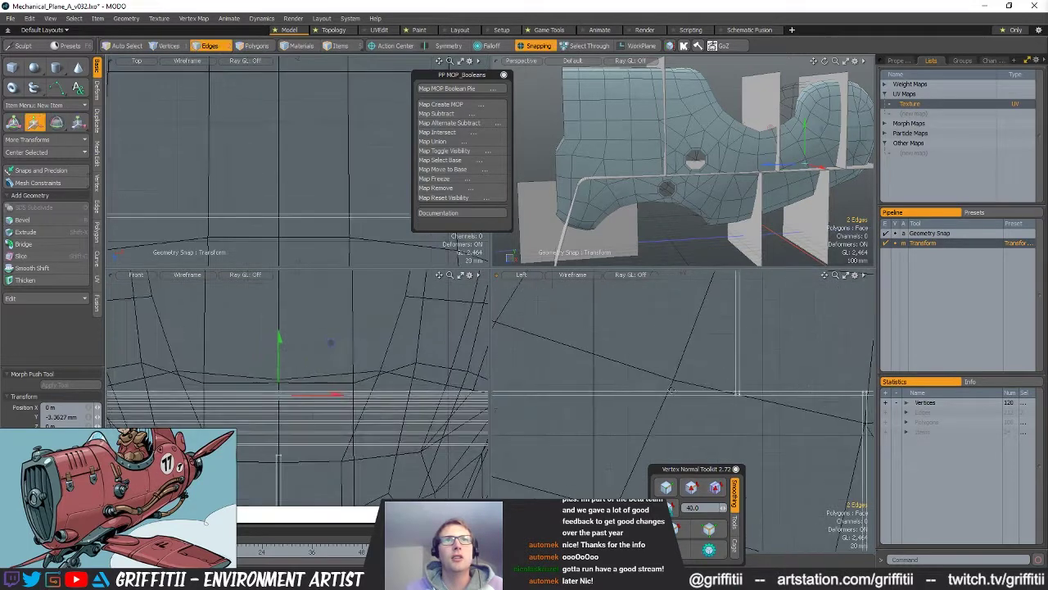
{"action": "left_click", "coordinate": [720, 428]}
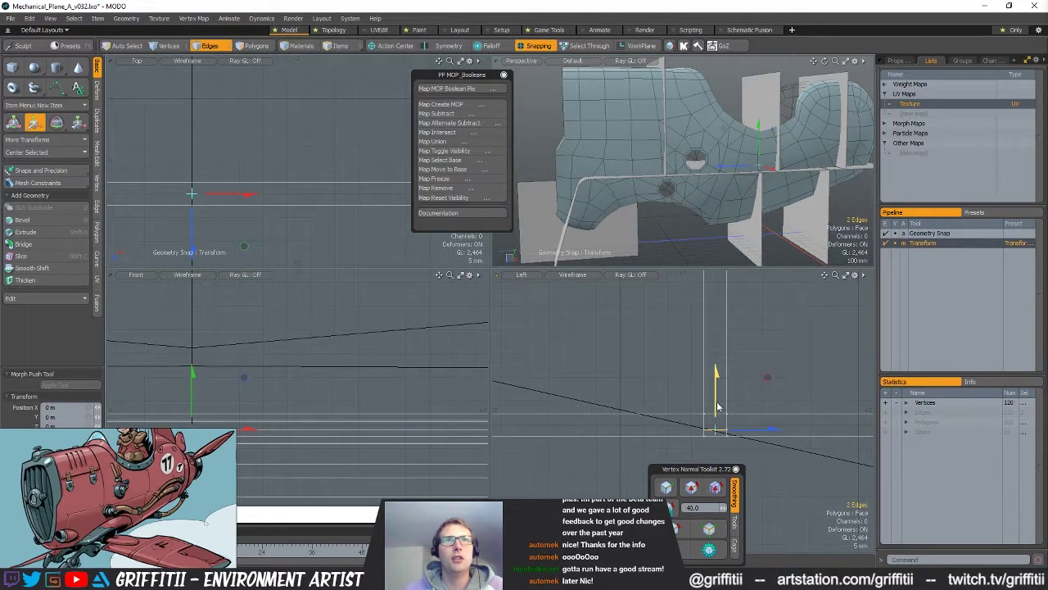
{"action": "scroll", "coordinate": [720, 403], "scroll_direction": "down", "scroll_amount": 4}
{"action": "scroll", "coordinate": [655, 403], "scroll_direction": "up", "scroll_amount": 4}
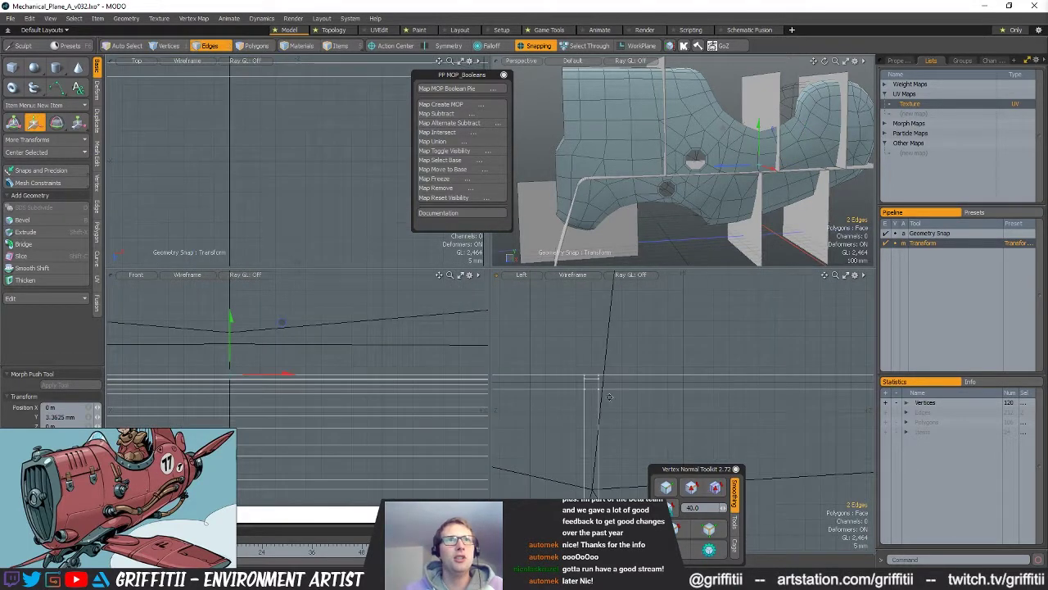
Step: Delete the interior polygons where the front lower slab meets the horizontal slab
{"action": "key", "text": "space"}
{"action": "key", "text": "w"}
{"action": "key", "text": "space"}
{"action": "mouse_move", "coordinate": [770, 385]}
{"action": "left_mouse_down", "text": "ctrl+alt"}
{"action": "mouse_move", "coordinate": [682, 390]}
{"action": "mouse_move", "coordinate": [776, 375]}
{"action": "left_mouse_up", "text": "ctrl+alt"}
{"action": "key", "text": "3"}
{"action": "double_click", "coordinate": [640, 383]}
{"action": "mouse_move", "coordinate": [670, 377]}
{"action": "right_mouse_down"}
{"action": "mouse_move", "coordinate": [639, 402]}
{"action": "mouse_move", "coordinate": [668, 394]}
{"action": "right_mouse_up"}
{"action": "left_click_drag", "start_coordinate": [668, 393], "coordinate": [610, 391], "text": "ctrl+alt"}
{"action": "left_click_drag", "start_coordinate": [741, 387], "coordinate": [827, 387], "text": "ctrl+alt"}
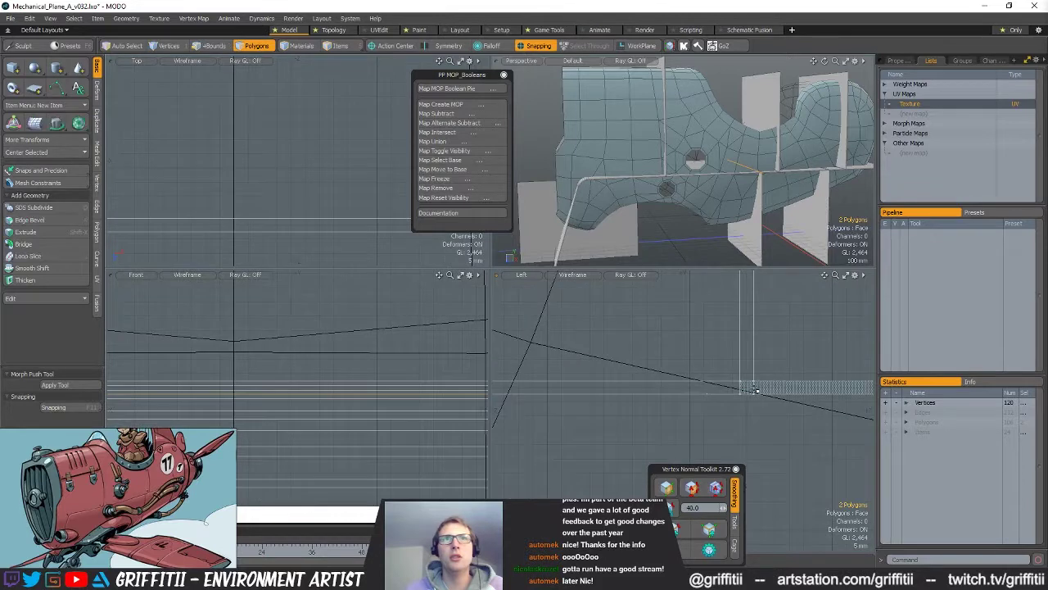
{"action": "left_click_drag", "start_coordinate": [833, 358], "coordinate": [757, 360], "text": "ctrl+alt"}
{"action": "left_click_drag", "start_coordinate": [589, 385], "coordinate": [684, 393], "text": "ctrl+alt"}
{"action": "left_click_drag", "start_coordinate": [655, 459], "coordinate": [651, 410], "text": "alt+shift"}
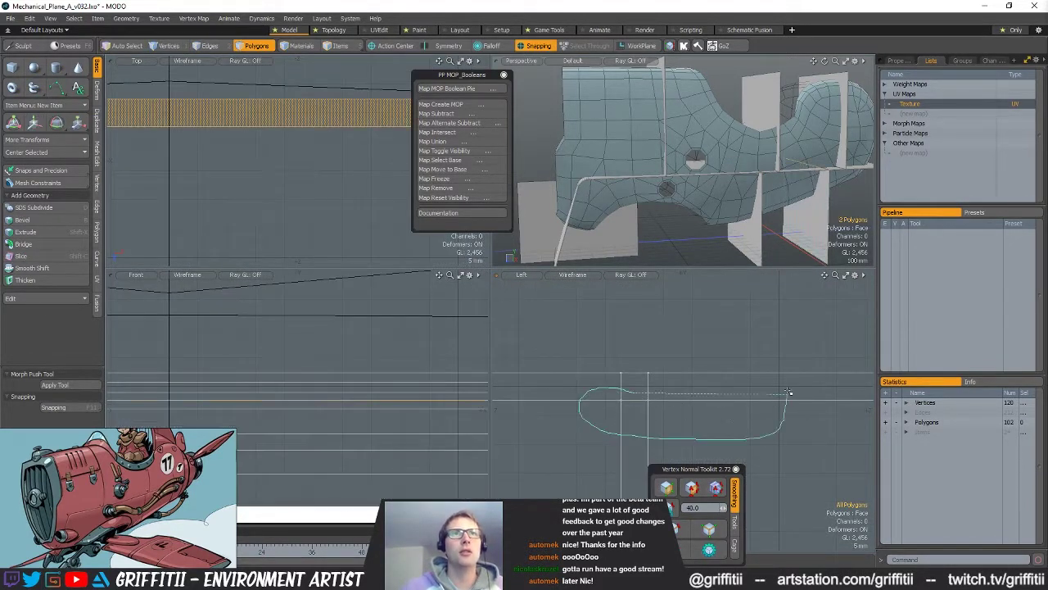
{"action": "key", "text": "Delete"}
Step: Delete the interior polygons left at the rearmost upper slab's junction with the horizontal slab
{"action": "key", "text": "shift+a"}
{"action": "left_click_drag", "start_coordinate": [853, 385], "coordinate": [1015, 383], "text": "alt+shift"}
{"action": "mouse_move", "coordinate": [798, 400]}
{"action": "right_mouse_down"}
{"action": "mouse_move", "coordinate": [660, 383]}
{"action": "mouse_move", "coordinate": [711, 382]}
{"action": "right_mouse_up"}
{"action": "right_click_drag", "start_coordinate": [711, 385], "coordinate": [645, 373]}
{"action": "key", "text": "Delete"}
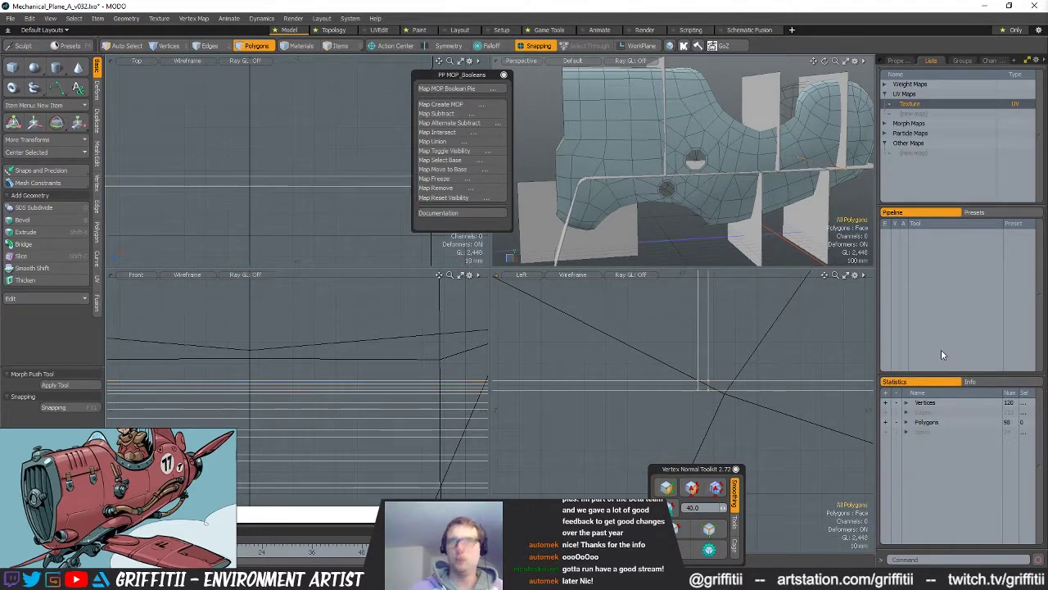
{"action": "key", "text": "shift+a"}
{"action": "scroll", "coordinate": [745, 350], "scroll_direction": "up", "scroll_amount": 5}
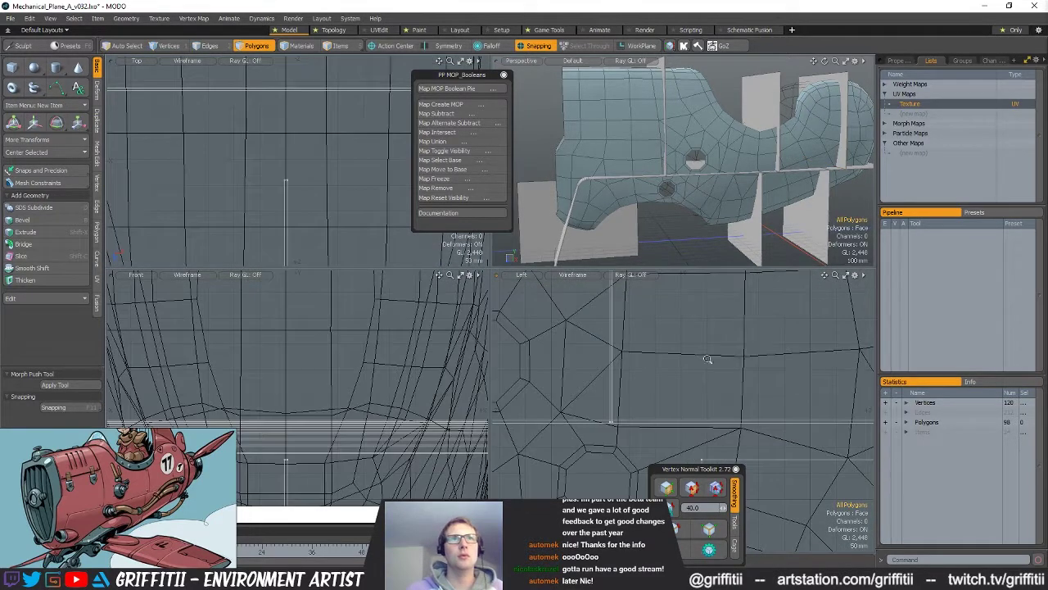
Step: Slice the horizontal slab along both faces of the upper slab in front of the cockpit
{"action": "left_click_drag", "start_coordinate": [604, 419], "coordinate": [721, 410], "text": "ctrl+alt"}
{"action": "right_click_drag", "start_coordinate": [656, 376], "coordinate": [655, 428]}
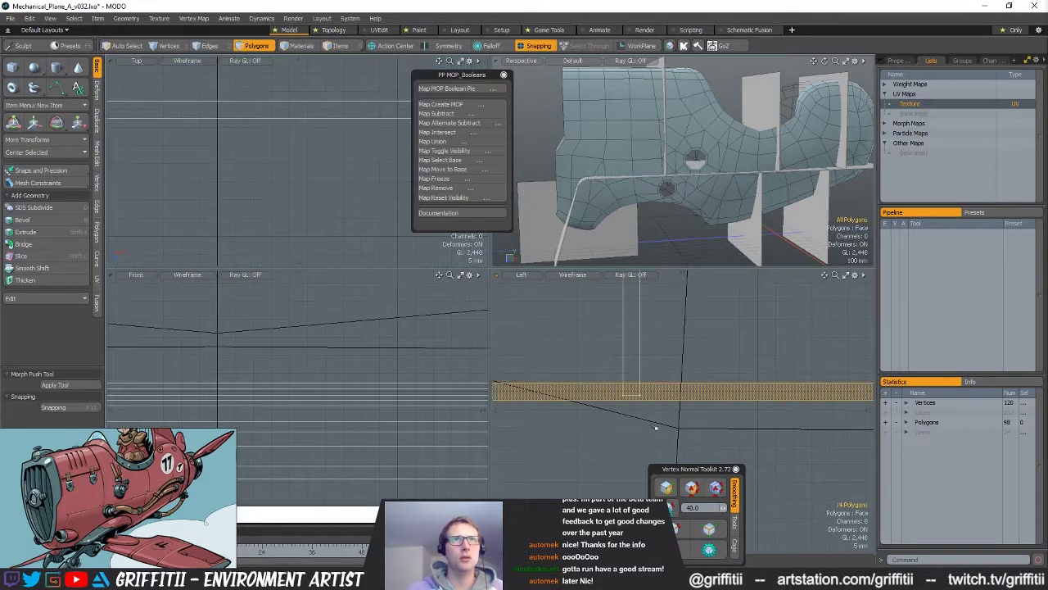
{"action": "key", "text": "shift+c"}
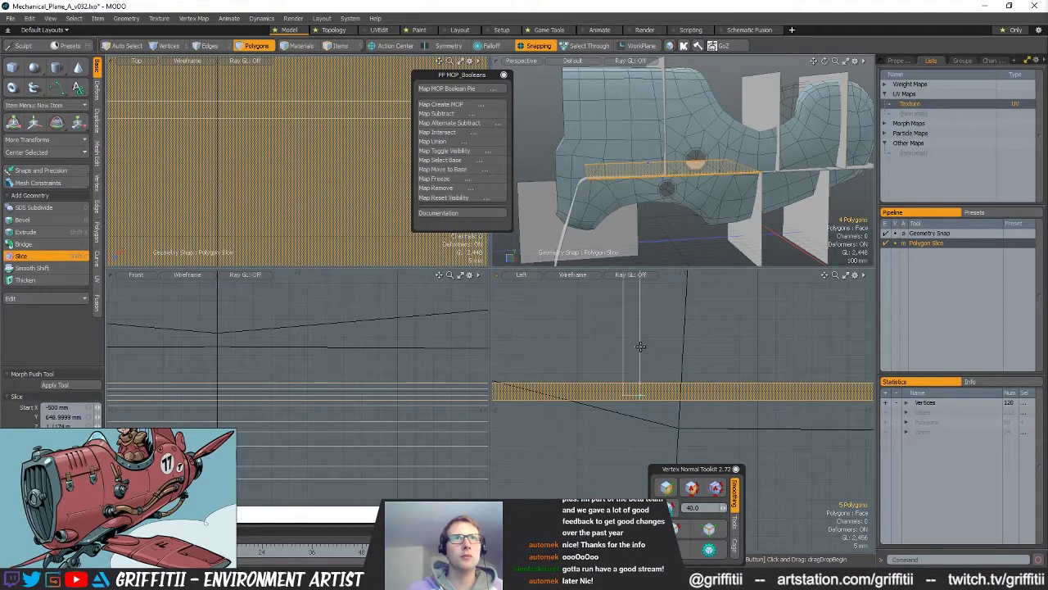
{"action": "left_click_drag", "start_coordinate": [641, 409], "coordinate": [624, 394]}
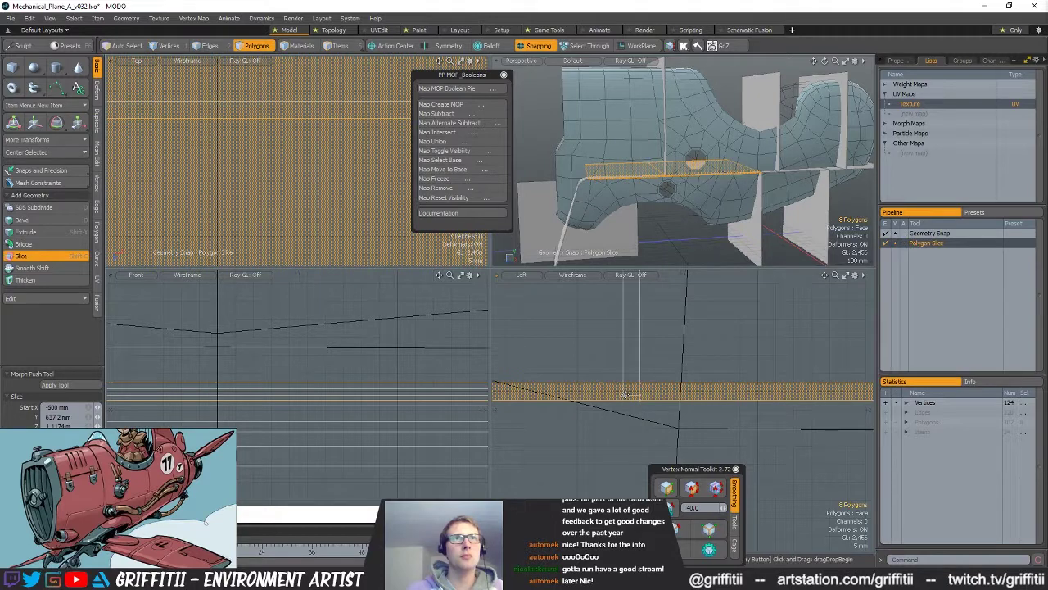
{"action": "key", "text": "q"}
Step: Raise the bottom end edges of the upper slab in front of the cockpit onto the horizontal slab's top face
{"action": "scroll", "coordinate": [636, 390], "scroll_direction": "up", "scroll_amount": 4}
{"action": "key", "text": "1"}
{"action": "key", "text": "w"}
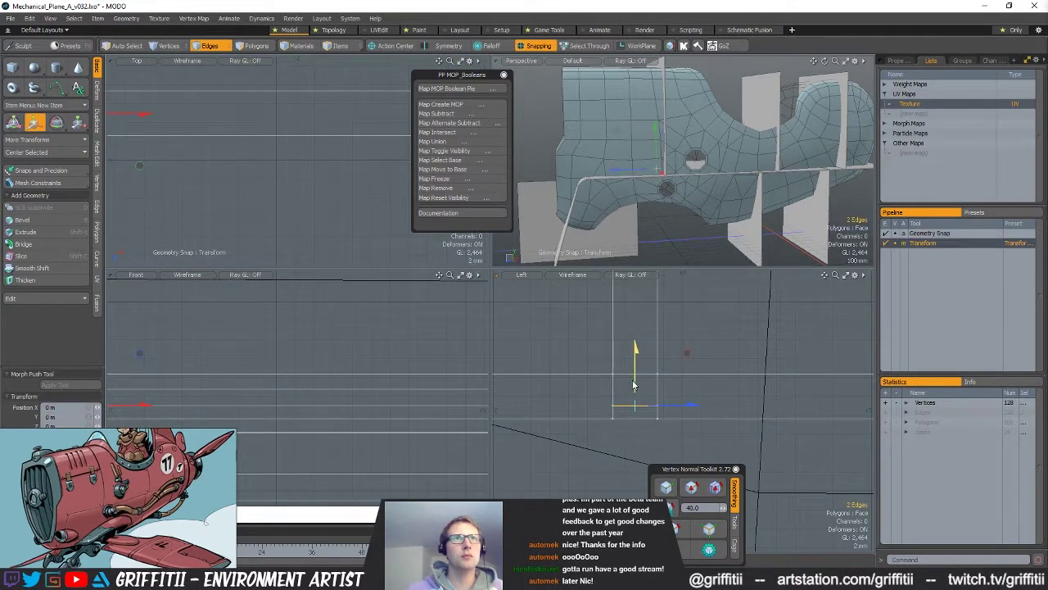
{"action": "key", "text": "space"}
Step: Delete the two interior polygons where the upper slab in front of the cockpit meets the horizontal slab
{"action": "key", "text": "3"}
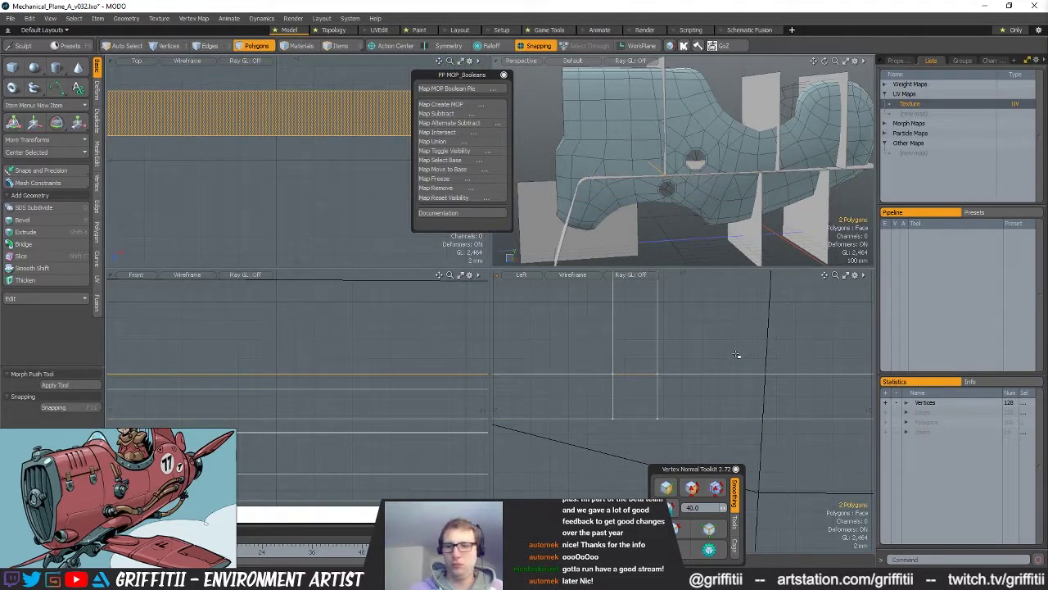
{"action": "left_click_drag", "start_coordinate": [736, 353], "coordinate": [492, 376], "text": "ctrl+alt"}
{"action": "left_click_drag", "start_coordinate": [819, 475], "coordinate": [661, 385], "text": "alt"}
{"action": "left_click_drag", "start_coordinate": [661, 385], "coordinate": [725, 411], "text": "alt"}
{"action": "left_click_drag", "start_coordinate": [719, 175], "coordinate": [704, 211], "text": "alt"}
Step: Merge the overlapping vertices at the junction of the horizontal slab and the upper slab in front of the cockpit
{"action": "scroll", "coordinate": [724, 363], "scroll_direction": "down", "scroll_amount": 5}
{"action": "scroll", "coordinate": [773, 369], "scroll_direction": "up", "scroll_amount": 8}
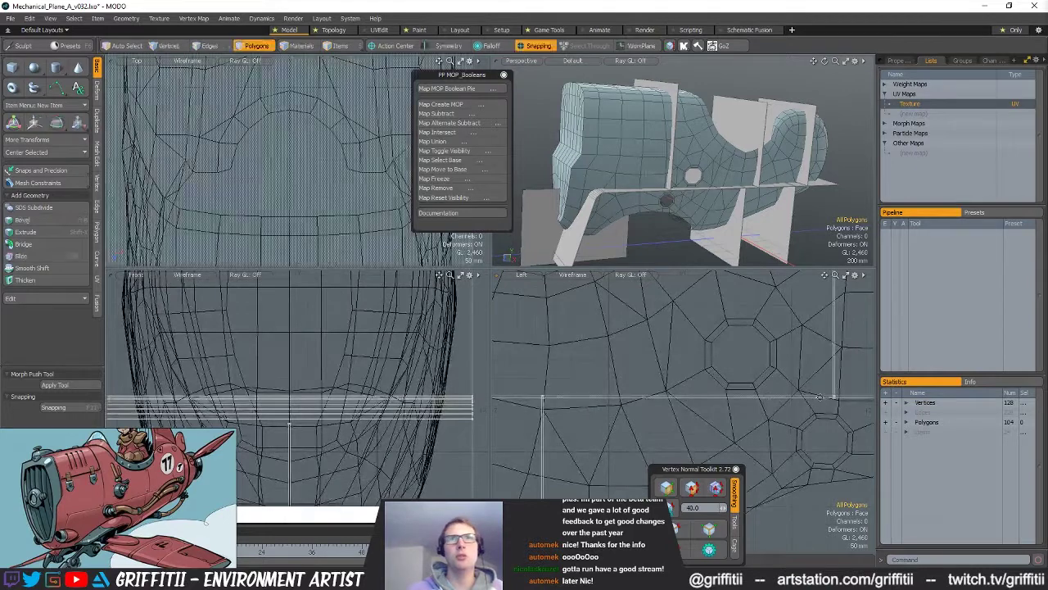
{"action": "key", "text": "1"}
{"action": "right_click_drag", "start_coordinate": [779, 376], "coordinate": [729, 399]}
{"action": "scroll", "coordinate": [729, 399], "scroll_direction": "up", "scroll_amount": 3}
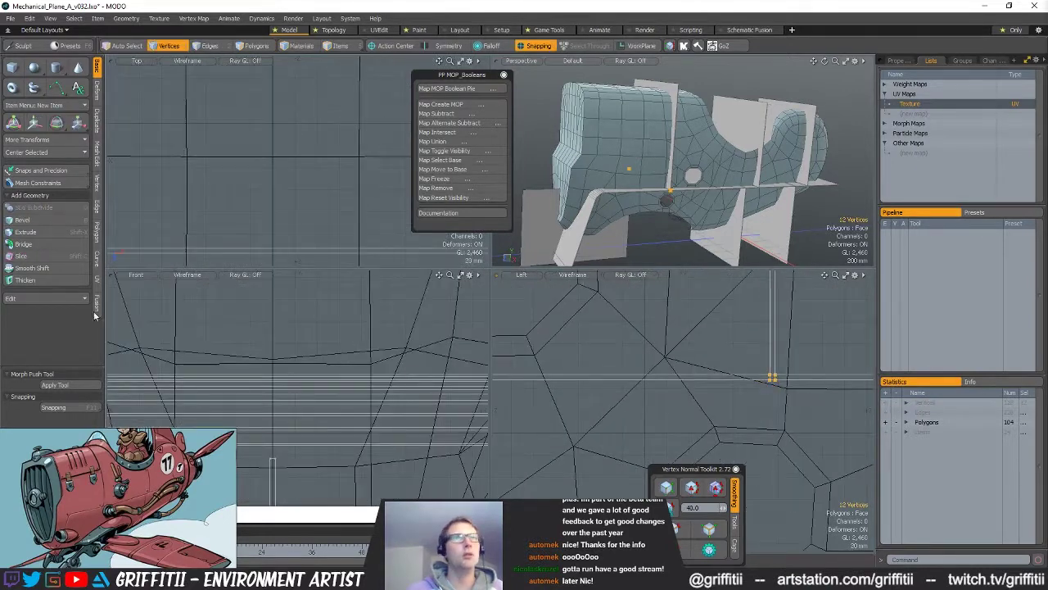
{"action": "left_click", "coordinate": [97, 183]}
{"action": "left_click", "coordinate": [41, 141]}
{"action": "left_click", "coordinate": [40, 124]}
{"action": "left_click_drag", "start_coordinate": [696, 371], "coordinate": [753, 371], "text": "alt"}
{"action": "scroll", "coordinate": [753, 371], "scroll_direction": "down", "scroll_amount": 5}
{"action": "key", "text": "q"}
Step: Merge the overlapping vertices at the remaining junctions between the horizontal slab and the upright slabs
{"action": "right_click_drag", "start_coordinate": [602, 353], "coordinate": [528, 389]}
{"action": "left_click_drag", "start_coordinate": [655, 393], "coordinate": [724, 401], "text": "alt"}
{"action": "right_click_drag", "start_coordinate": [547, 361], "coordinate": [629, 385], "text": "shift"}
{"action": "left_click", "coordinate": [11, 122]}
{"action": "key", "text": "space"}
{"action": "scroll", "coordinate": [684, 391], "scroll_direction": "down", "scroll_amount": 2}
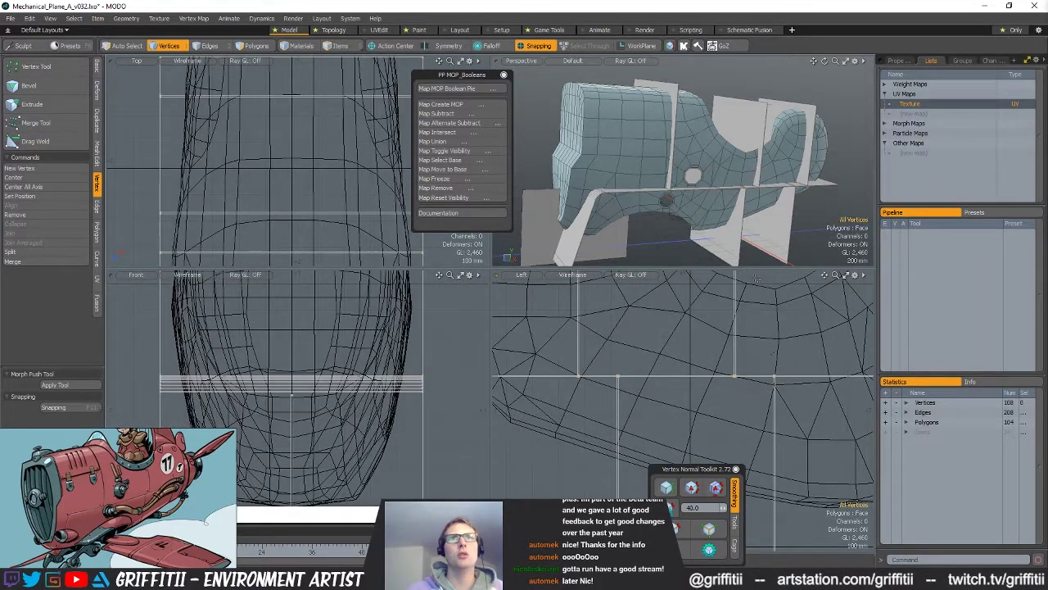
Step: Select all polygons of the cutter, including the lengthwise centre slab under the nose
{"action": "key", "text": "3"}
{"action": "double_click", "coordinate": [733, 226]}
{"action": "left_click_drag", "start_coordinate": [522, 211], "coordinate": [551, 230], "text": "alt"}
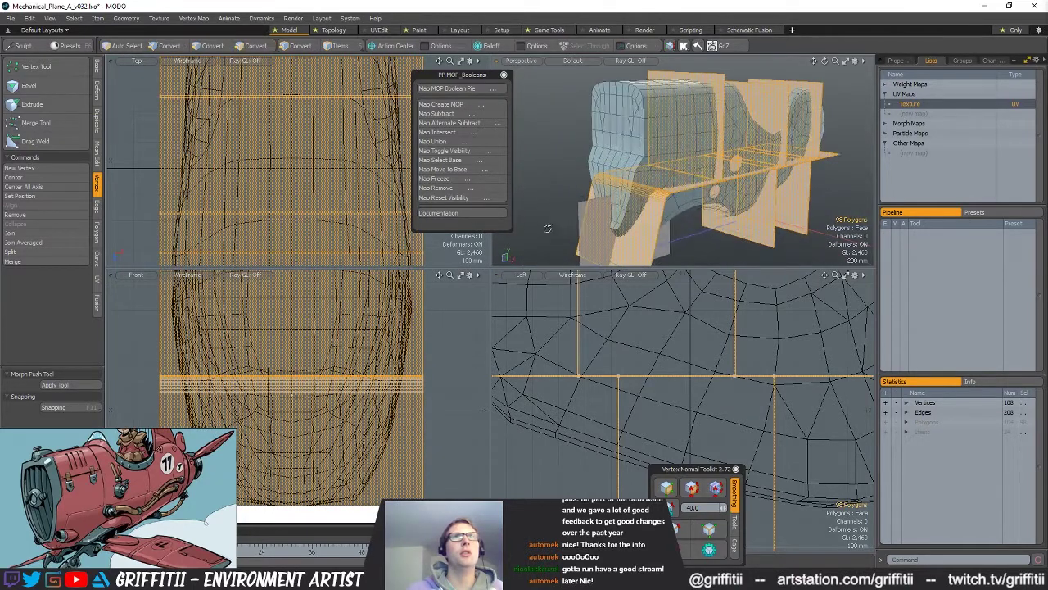
{"action": "left_click_drag", "start_coordinate": [607, 213], "coordinate": [656, 249], "text": "alt"}
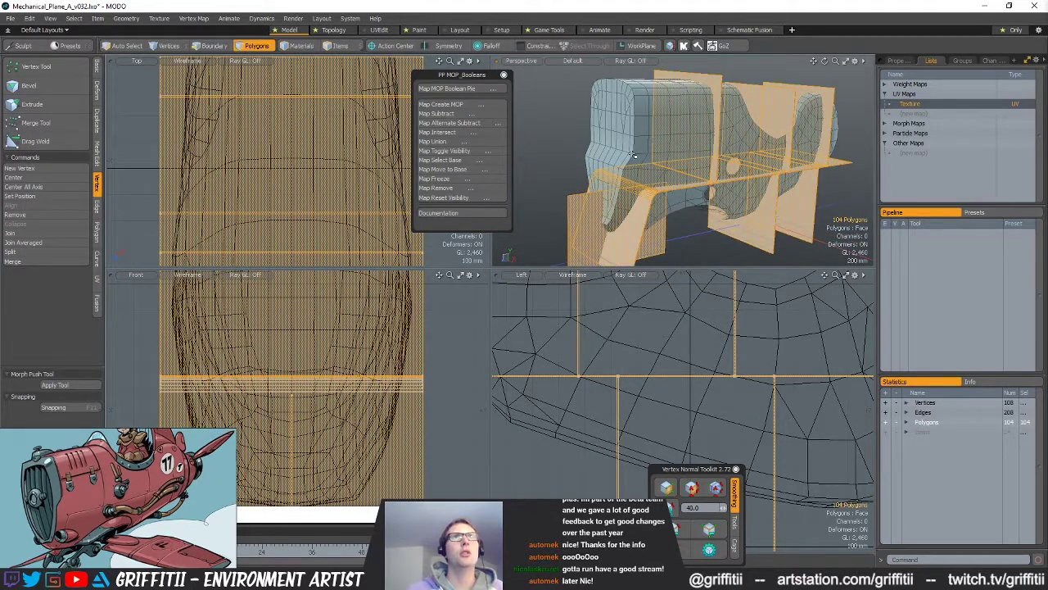
Step: Try to run a MOP boolean on the fuselage with the selected cutter
{"action": "key", "text": "ctrl+b"}
{"action": "left_click", "coordinate": [583, 131]}
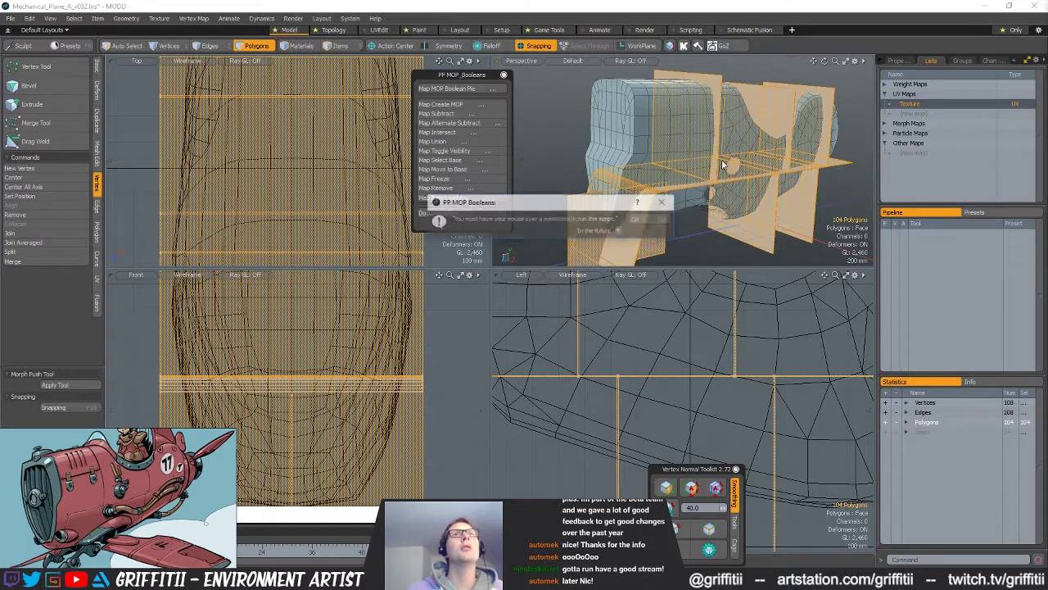
{"action": "left_click", "coordinate": [638, 219]}
{"action": "left_click_drag", "start_coordinate": [642, 218], "coordinate": [620, 194], "text": "alt"}
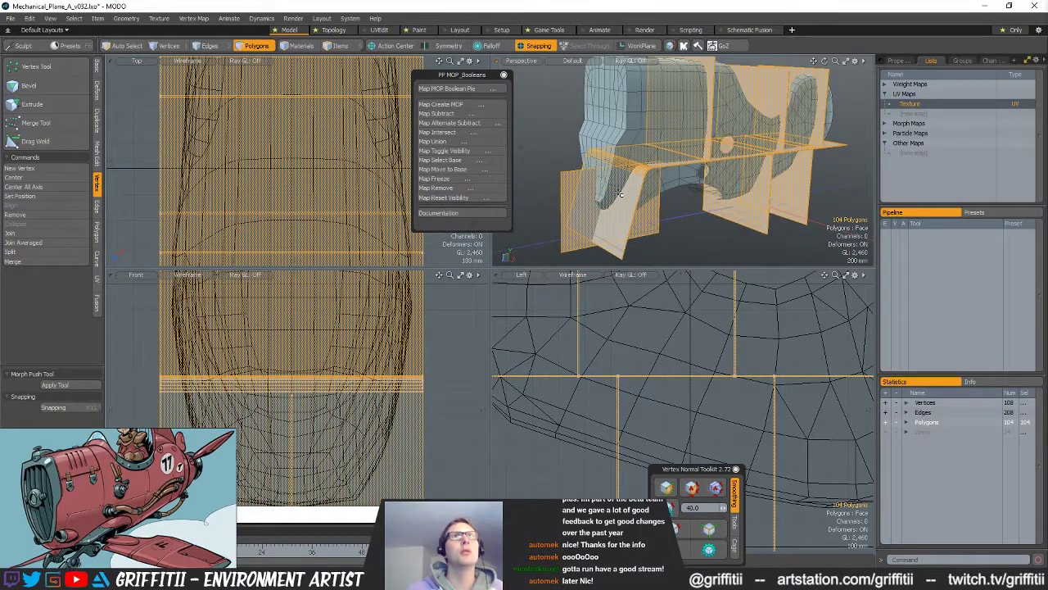
Step: Subtract the selected cutter from the fuselage mesh with a MOP boolean
{"action": "key", "text": "ctrl+shift+b"}
{"action": "left_click", "coordinate": [592, 162]}
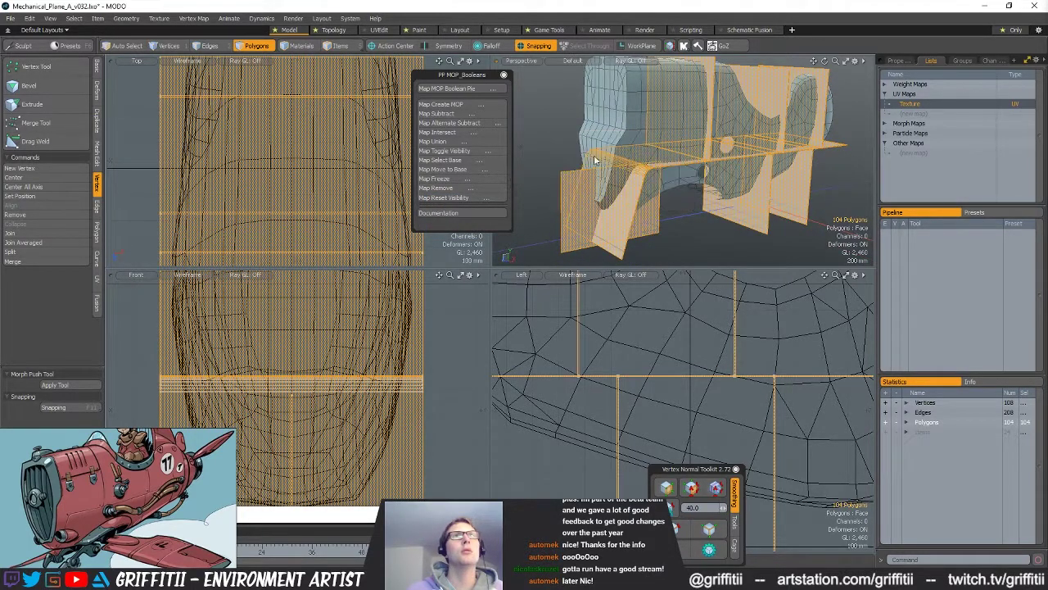
{"action": "left_click", "coordinate": [698, 224]}
{"action": "left_click_drag", "start_coordinate": [699, 224], "coordinate": [644, 116], "text": "alt"}
{"action": "scroll", "coordinate": [675, 193], "scroll_direction": "up", "scroll_amount": 5}
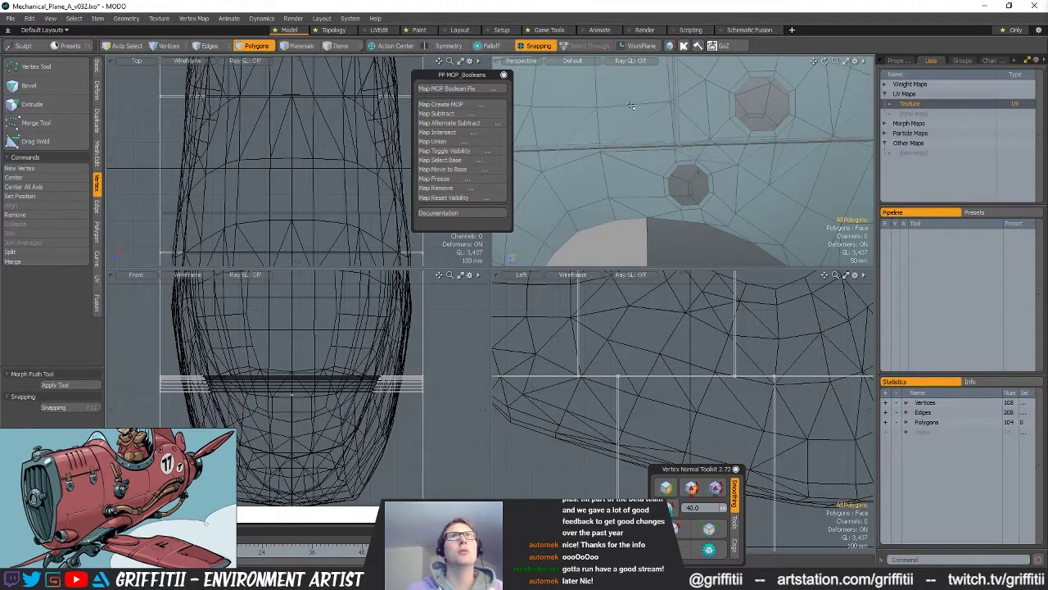
Step: Check how the cut fuselage separates into panels by selecting the connected polygons of its pieces
{"action": "key", "text": "5"}
{"action": "left_click", "coordinate": [635, 101]}
{"action": "scroll", "coordinate": [696, 138], "scroll_direction": "up", "scroll_amount": 4}
{"action": "left_click_drag", "start_coordinate": [697, 138], "coordinate": [705, 162], "text": "alt"}
{"action": "key", "text": "3"}
{"action": "double_click", "coordinate": [720, 169]}
{"action": "scroll", "coordinate": [721, 169], "scroll_direction": "down", "scroll_amount": 6}
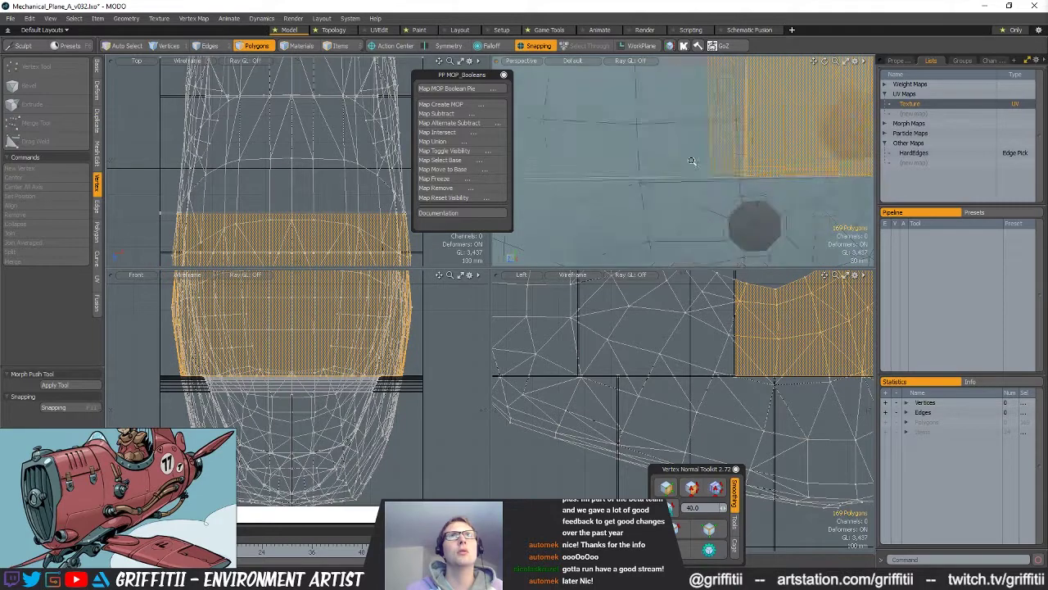
{"action": "left_click_drag", "start_coordinate": [711, 173], "coordinate": [723, 203], "text": "alt"}
{"action": "scroll", "coordinate": [710, 151], "scroll_direction": "down", "scroll_amount": 4}
{"action": "key", "text": "a"}
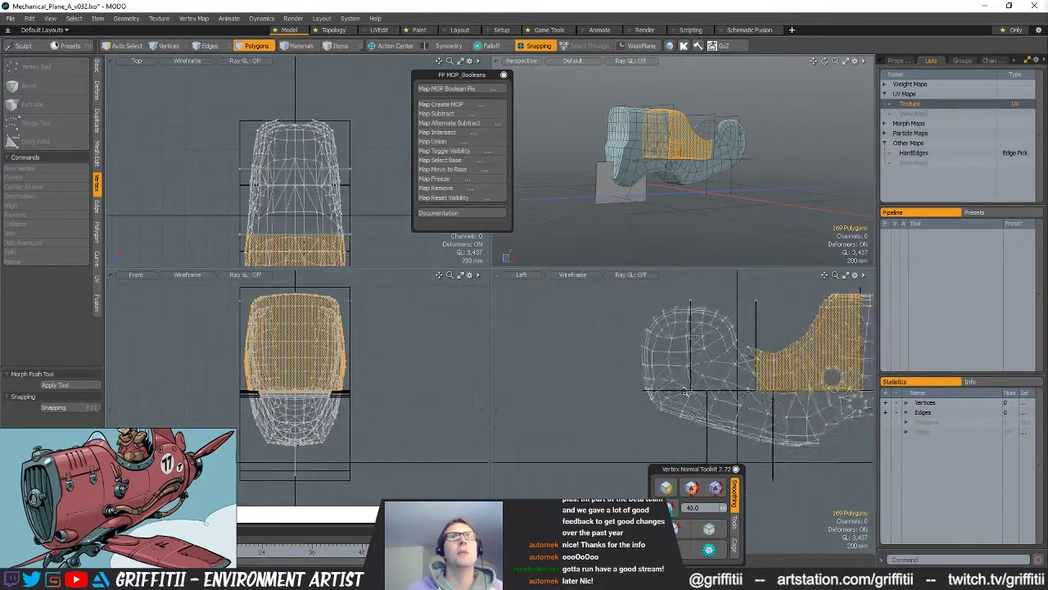
{"action": "right_click_drag", "start_coordinate": [610, 455], "coordinate": [703, 430]}
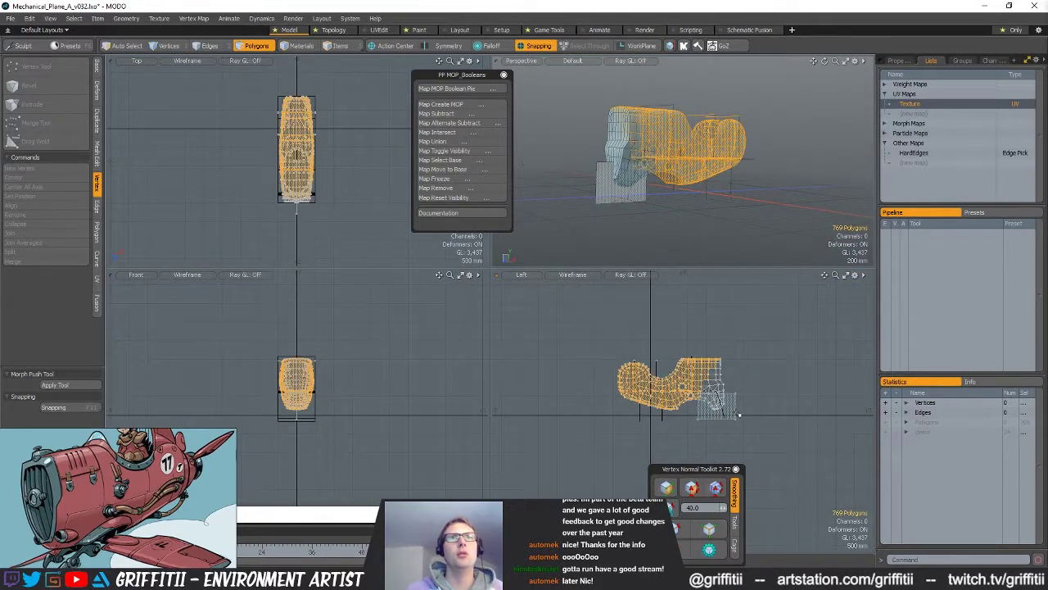
{"action": "key", "text": "bracketleft"}
Step: Examine the cuts on the lower front of the fuselage and undo the boolean subtraction
{"action": "scroll", "coordinate": [724, 180], "scroll_direction": "up", "scroll_amount": 8}
{"action": "left_click_drag", "start_coordinate": [726, 196], "coordinate": [697, 201], "text": "alt"}
{"action": "scroll", "coordinate": [692, 195], "scroll_direction": "down", "scroll_amount": 5}
{"action": "double_click", "coordinate": [686, 190], "text": "ctrl"}
{"action": "double_click", "coordinate": [689, 203]}
{"action": "left_click_drag", "start_coordinate": [745, 199], "coordinate": [819, 217], "text": "alt"}
{"action": "left_click", "coordinate": [721, 212]}
{"action": "key", "text": "l"}
{"action": "left_click", "coordinate": [603, 211], "text": "shift"}
Step: Add an edge loop at 50% down the middle of the slanted slab and the connected cutter with Loop Slice
{"action": "left_click_drag", "start_coordinate": [704, 199], "coordinate": [684, 80], "text": "alt"}
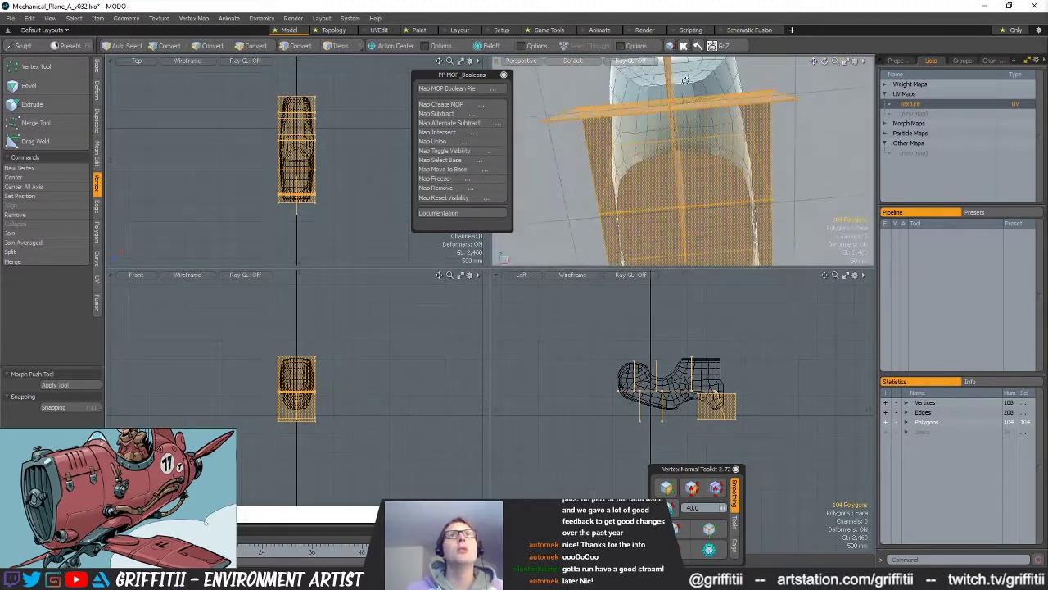
{"action": "scroll", "coordinate": [686, 82], "scroll_direction": "up", "scroll_amount": 5}
{"action": "left_click_drag", "start_coordinate": [692, 158], "coordinate": [733, 192], "text": "alt"}
{"action": "left_click", "coordinate": [733, 192]}
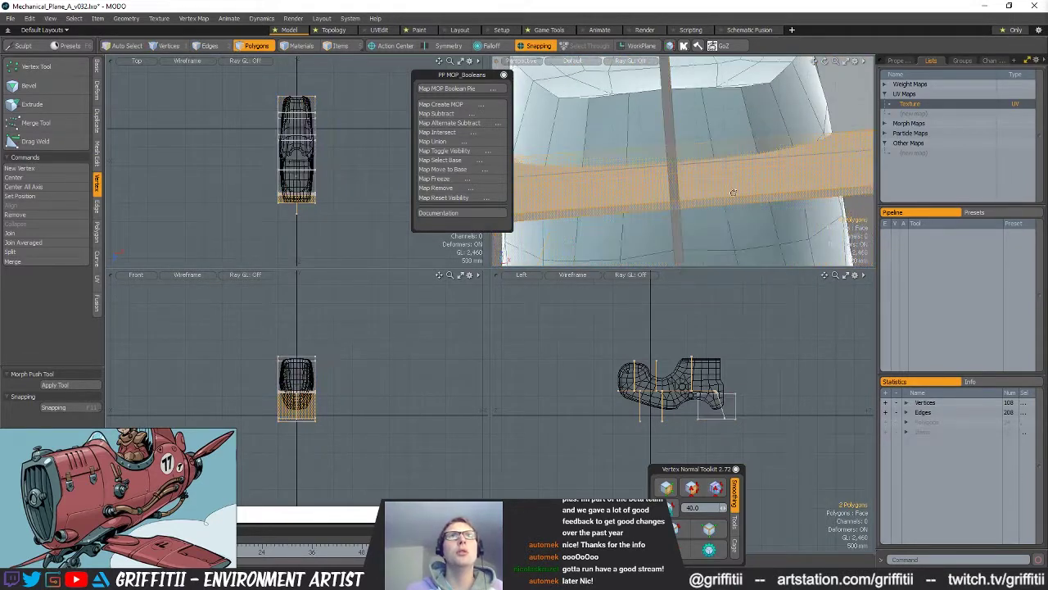
{"action": "key", "text": "alt+c"}
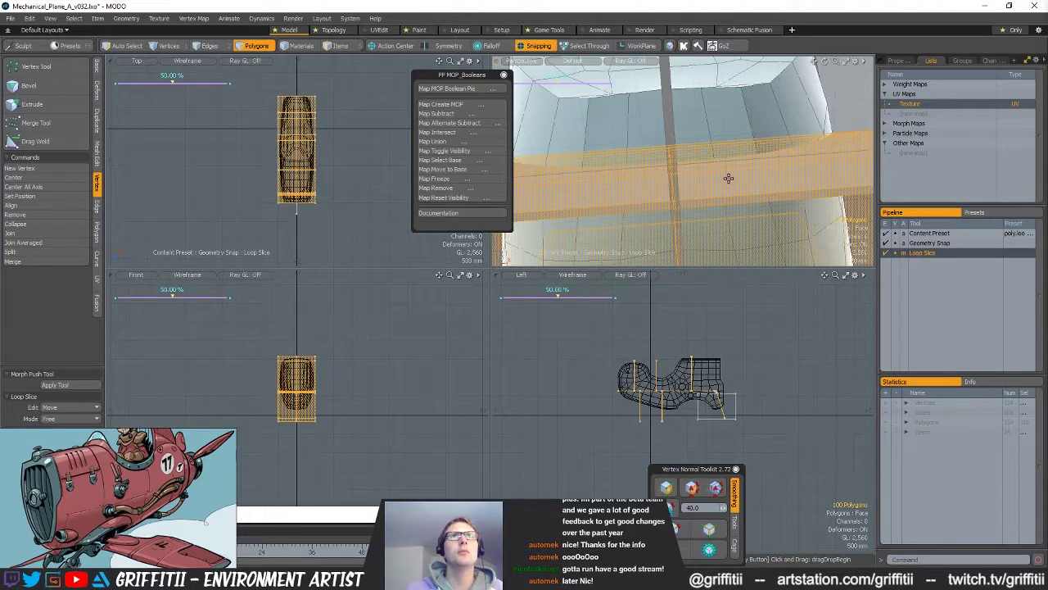
{"action": "key", "text": "ctrl+z"}
Step: Add a second edge loop to one half of the connected cutter with Loop Slice
{"action": "left_click", "coordinate": [710, 187]}
{"action": "key", "text": "alt+c"}
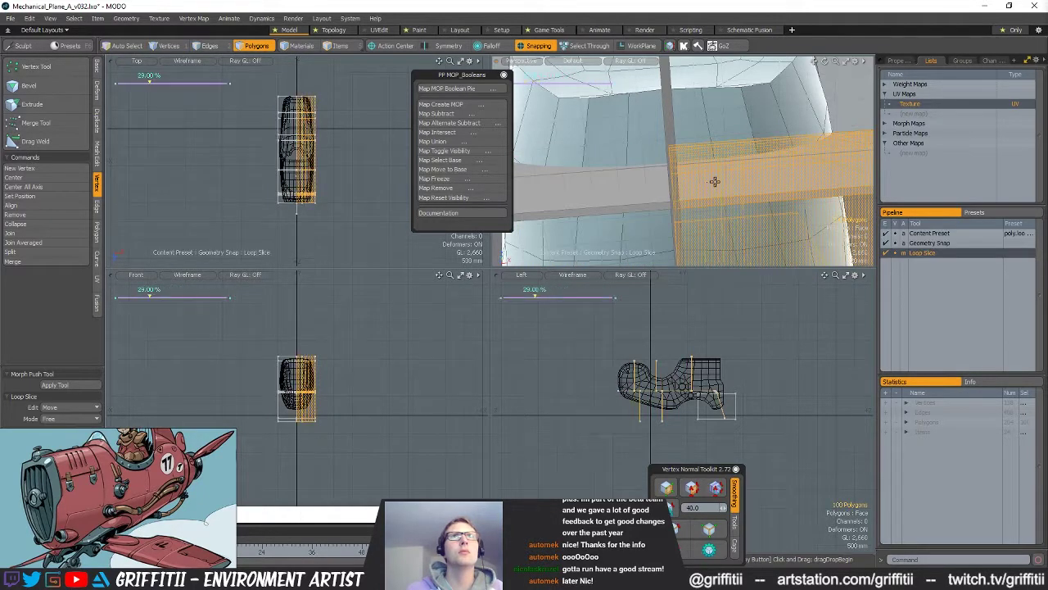
{"action": "key", "text": "q"}
Step: Move the edge loop next to the centre slab 2.3625 mm in X, snapping it to the slab's side face
{"action": "key", "text": "2"}
{"action": "double_click", "coordinate": [676, 192]}
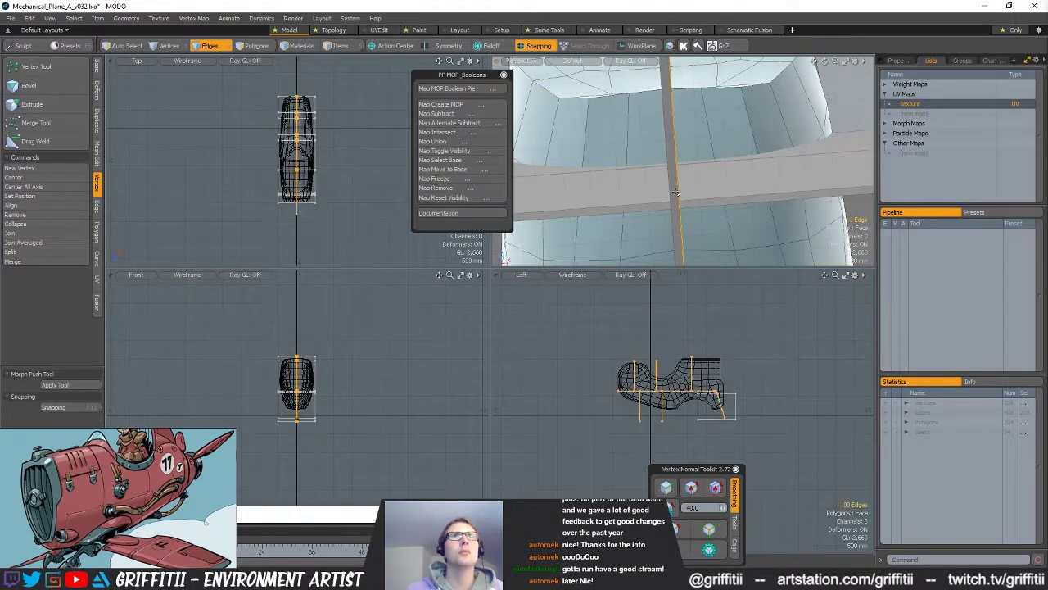
{"action": "key", "text": "shift+a"}
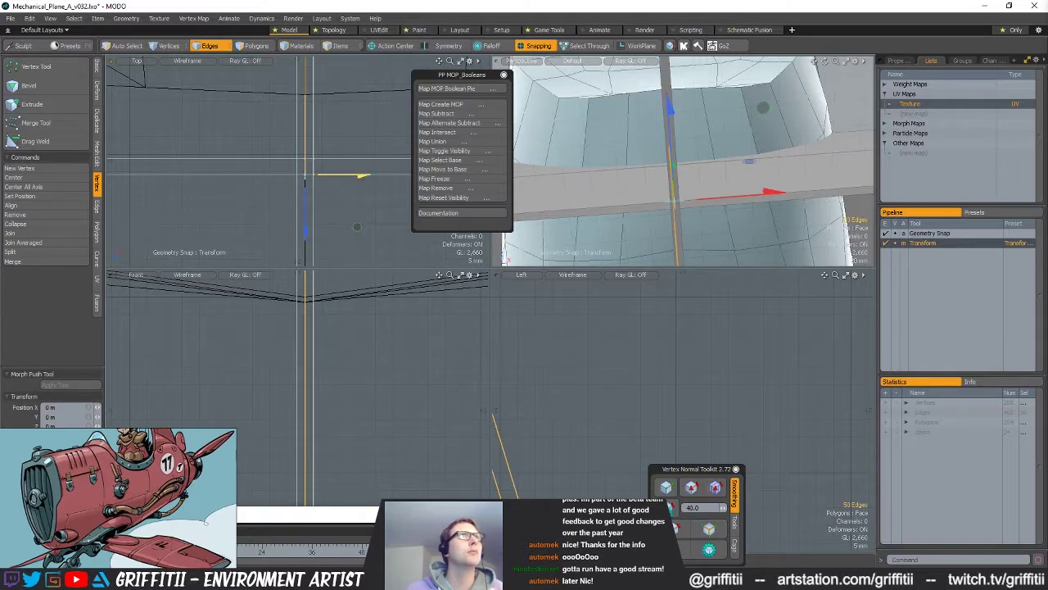
{"action": "key", "text": "a"}
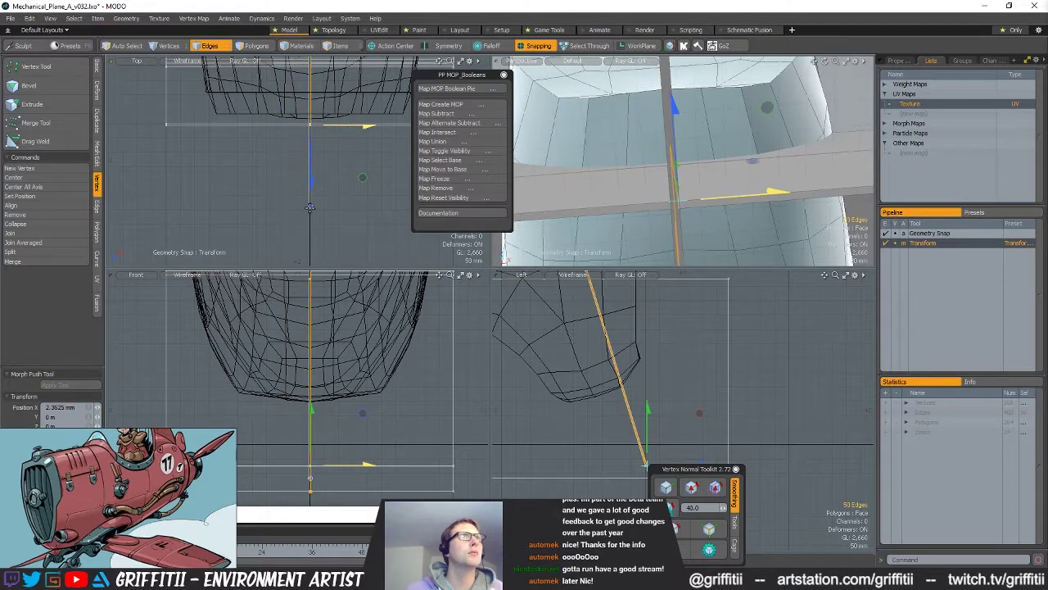
{"action": "key", "text": "space"}
Step: Align the other added edge loop with the centre slab's side face along X
{"action": "left_click_drag", "start_coordinate": [688, 204], "coordinate": [640, 188], "text": "alt"}
{"action": "key", "text": "3"}
{"action": "left_click", "coordinate": [667, 169]}
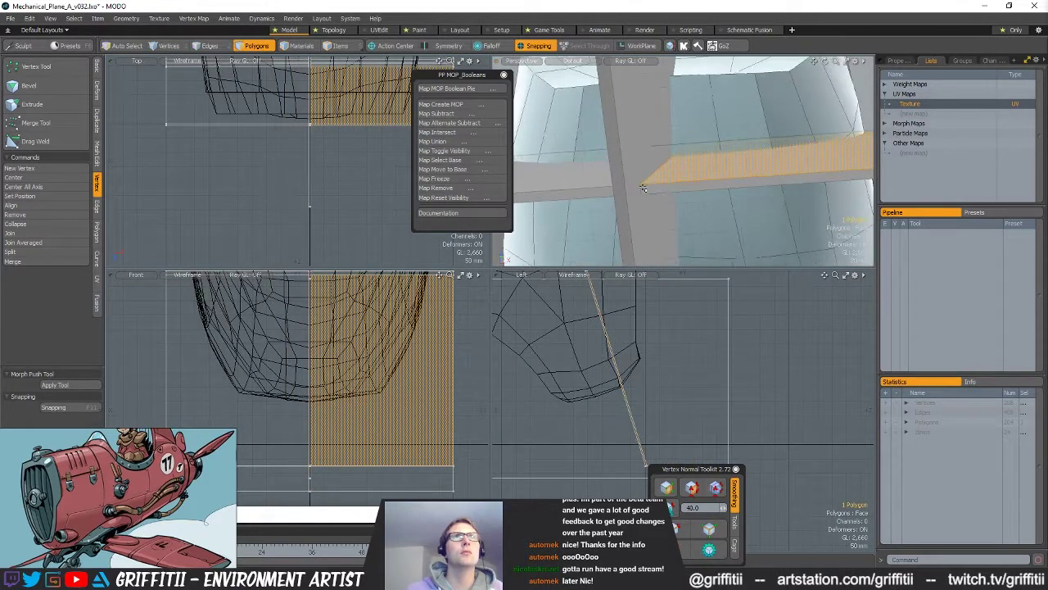
{"action": "key", "text": "2"}
{"action": "scroll", "coordinate": [358, 120], "scroll_direction": "up", "scroll_amount": 3}
{"action": "left_click_drag", "start_coordinate": [358, 119], "coordinate": [347, 412], "text": "alt"}
{"action": "left_click_drag", "start_coordinate": [335, 105], "coordinate": [304, 81], "text": "alt"}
{"action": "key", "text": "w"}
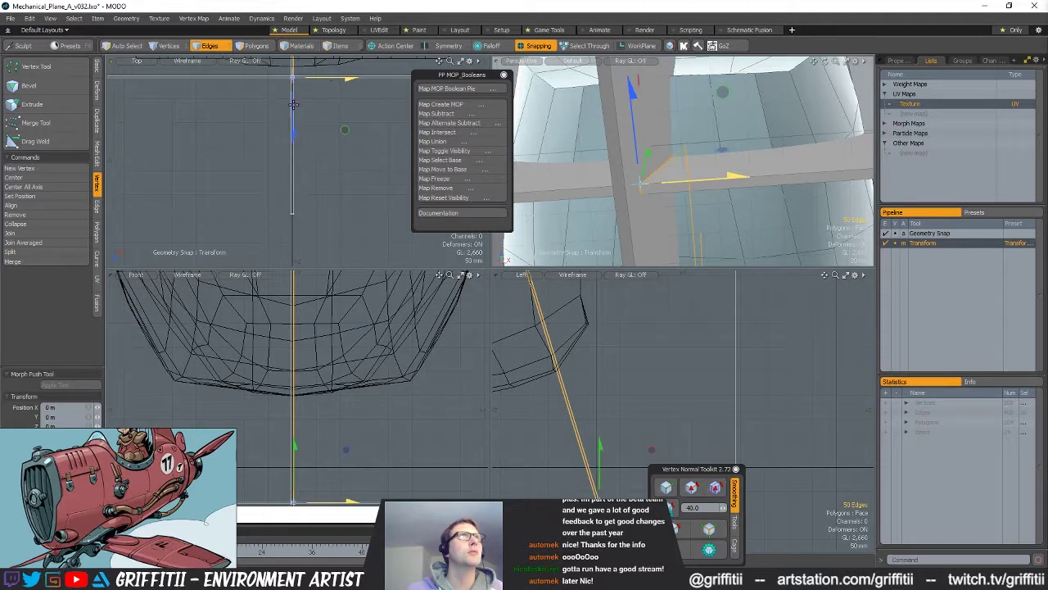
{"action": "key", "text": "q"}
{"action": "left_click_drag", "start_coordinate": [339, 110], "coordinate": [339, 167], "text": "alt"}
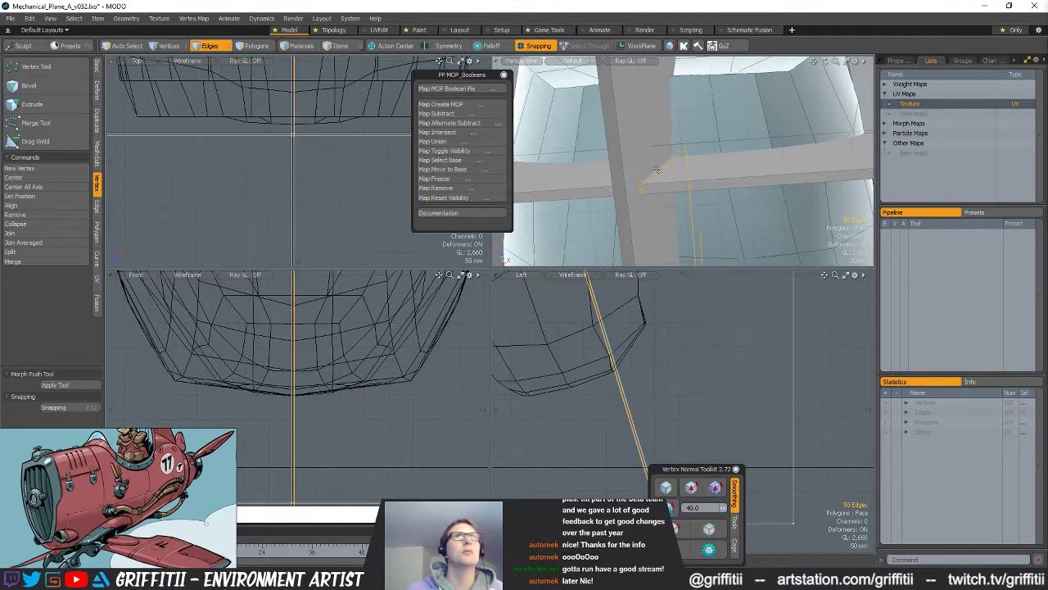
{"action": "key", "text": "3"}
{"action": "scroll", "coordinate": [685, 168], "scroll_direction": "up", "scroll_amount": 5}
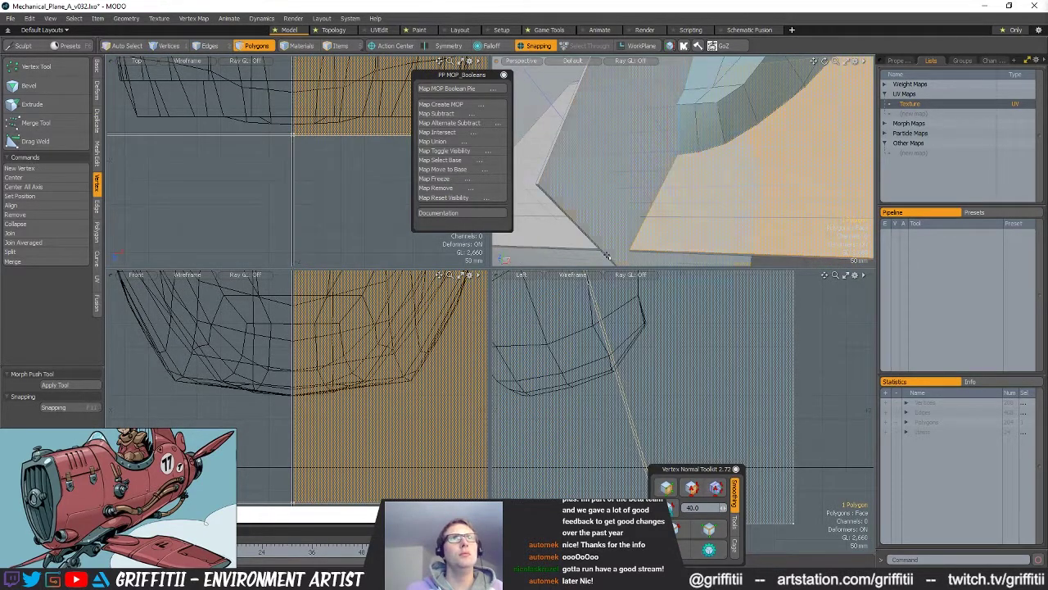
{"action": "key", "text": "y"}
{"action": "left_click_drag", "start_coordinate": [731, 361], "coordinate": [786, 277], "text": "alt"}
{"action": "scroll", "coordinate": [786, 277], "scroll_direction": "down", "scroll_amount": 3}
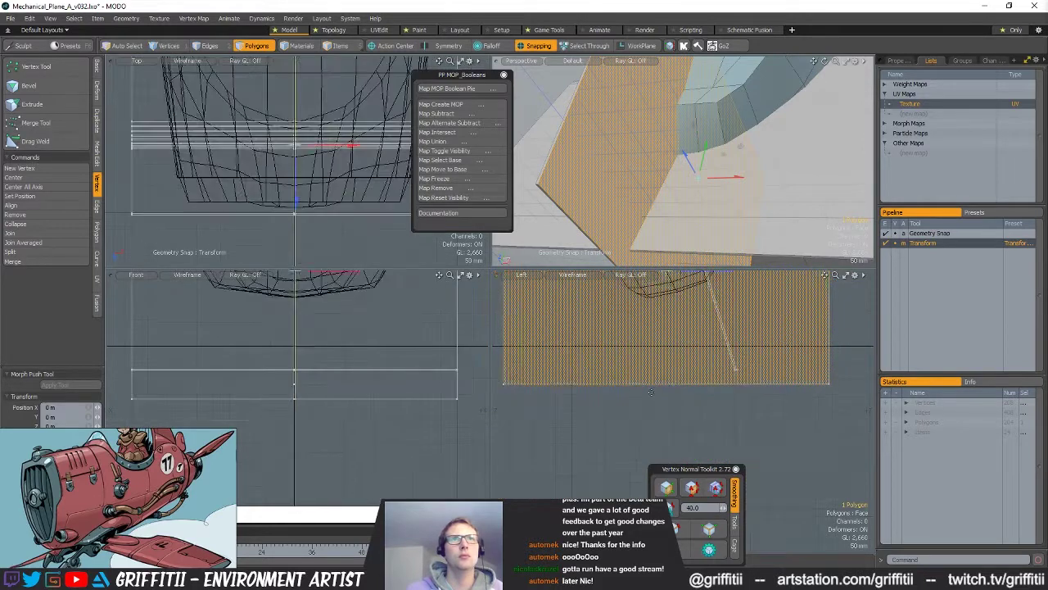
{"action": "key", "text": "q"}
Step: Bring the centre slab's bottom vertices and the slanted slab's eight lower-end vertices to the same height in Y
{"action": "key", "text": "1"}
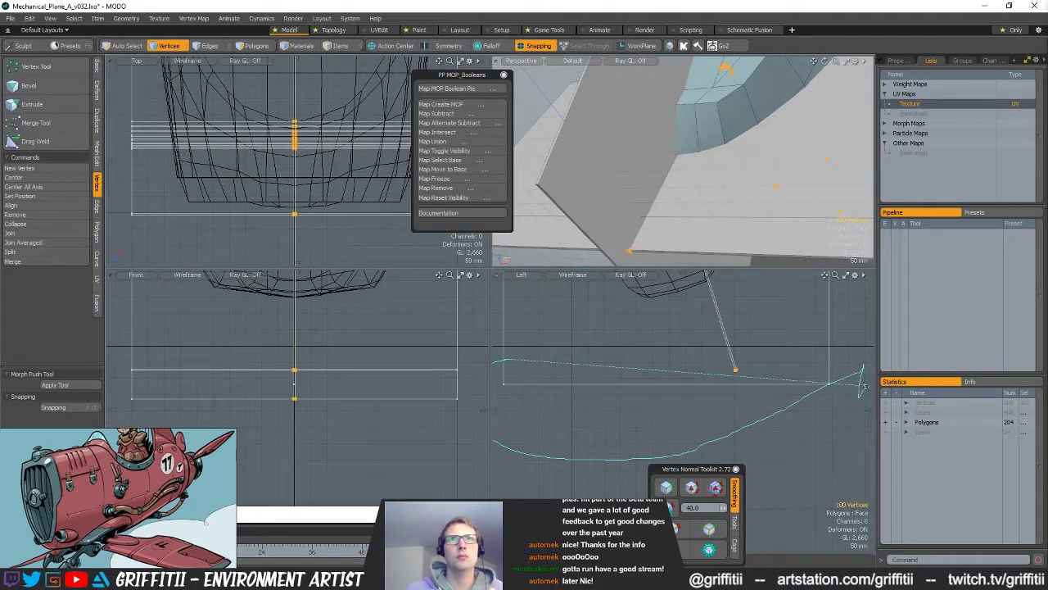
{"action": "right_click_drag", "start_coordinate": [871, 412], "coordinate": [871, 412], "text": "shift"}
{"action": "key", "text": "y"}
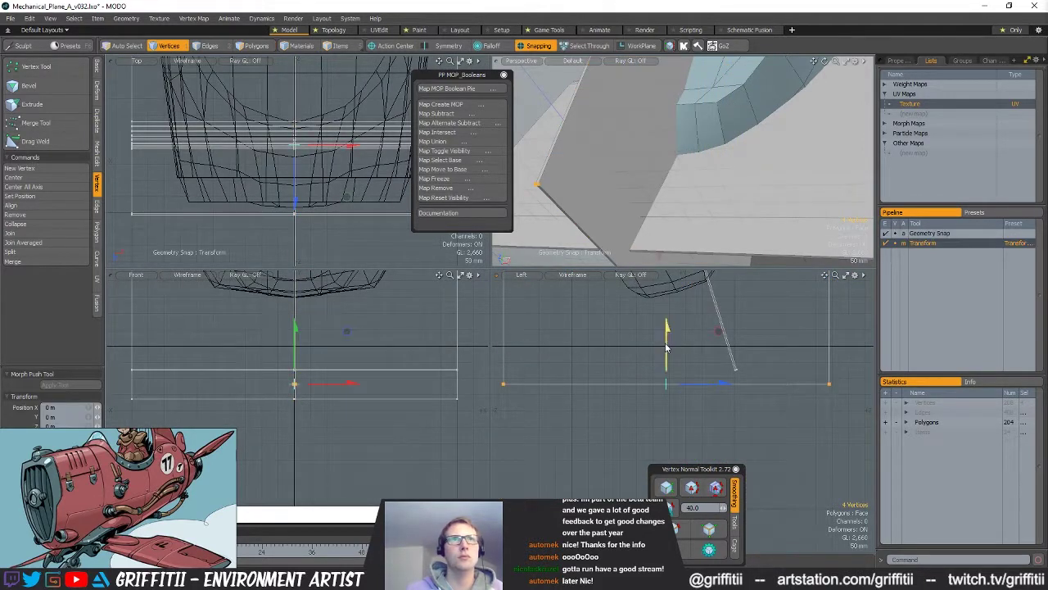
{"action": "scroll", "coordinate": [798, 374], "scroll_direction": "up", "scroll_amount": 7}
{"action": "key", "text": "w"}
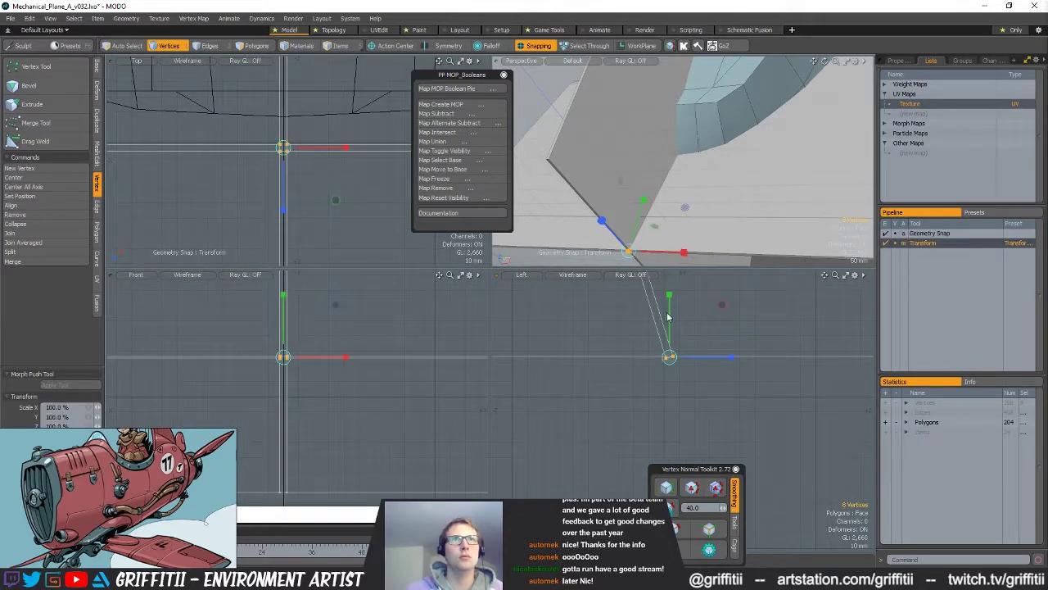
{"action": "left_click_drag", "start_coordinate": [700, 335], "coordinate": [673, 376], "text": "ctrl+alt"}
{"action": "left_click_drag", "start_coordinate": [674, 376], "coordinate": [655, 349], "text": "alt+shift"}
{"action": "key", "text": "w"}
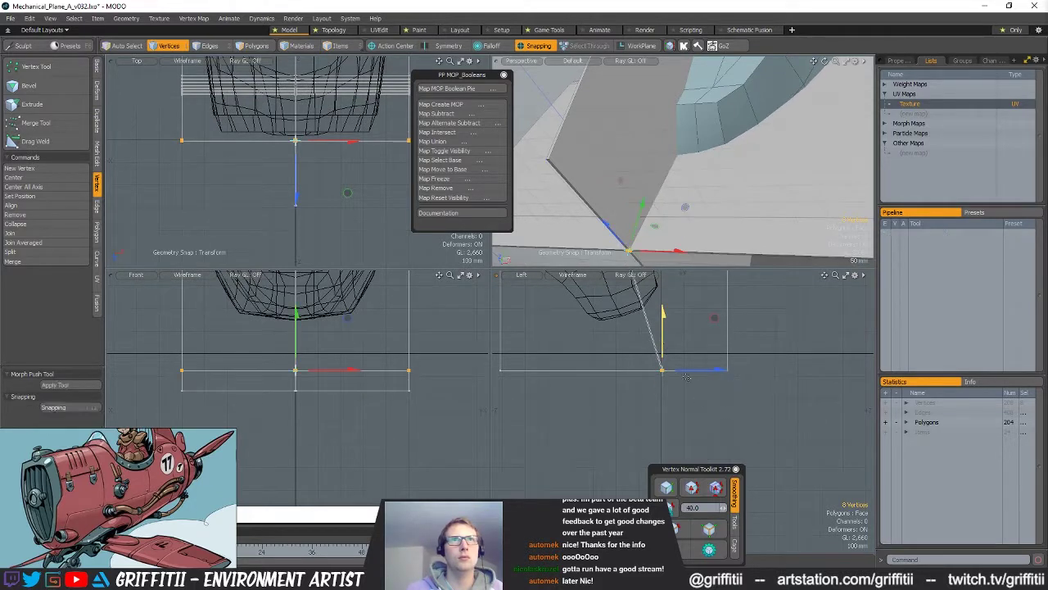
{"action": "left_click_drag", "start_coordinate": [702, 208], "coordinate": [733, 206], "text": "alt"}
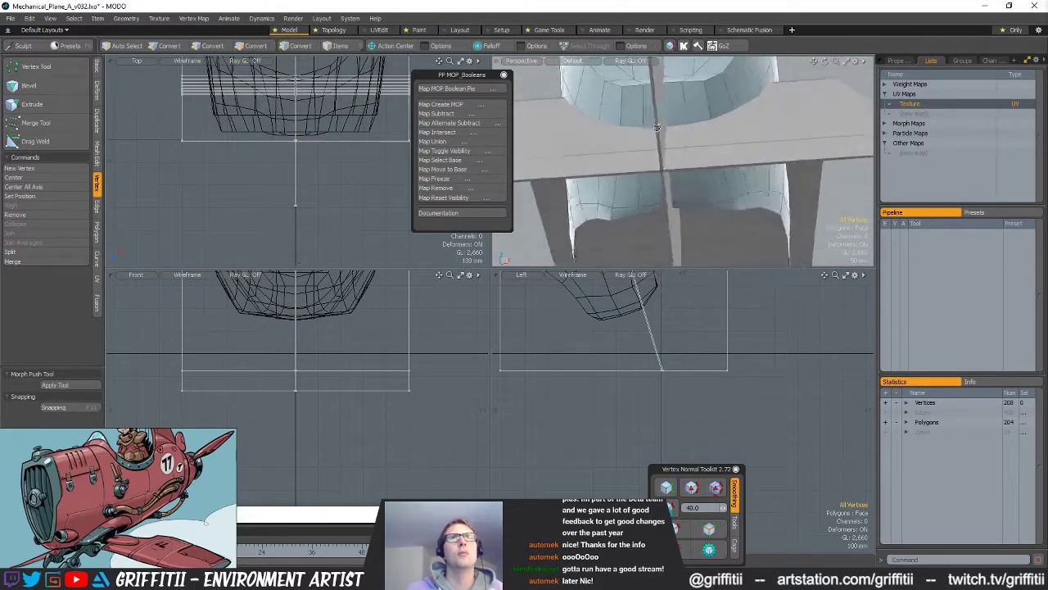
Step: Isolate the separate centre slab from the connected cutter and delete it
{"action": "left_click_drag", "start_coordinate": [657, 172], "coordinate": [726, 201], "text": "alt"}
{"action": "left_click_drag", "start_coordinate": [691, 144], "coordinate": [761, 192], "text": "alt"}
{"action": "left_click_drag", "start_coordinate": [697, 188], "coordinate": [678, 91], "text": "alt"}
{"action": "key", "text": "3"}
{"action": "left_click_drag", "start_coordinate": [701, 216], "coordinate": [780, 196], "text": "alt"}
{"action": "double_click", "coordinate": [682, 176]}
{"action": "double_click", "coordinate": [730, 215]}
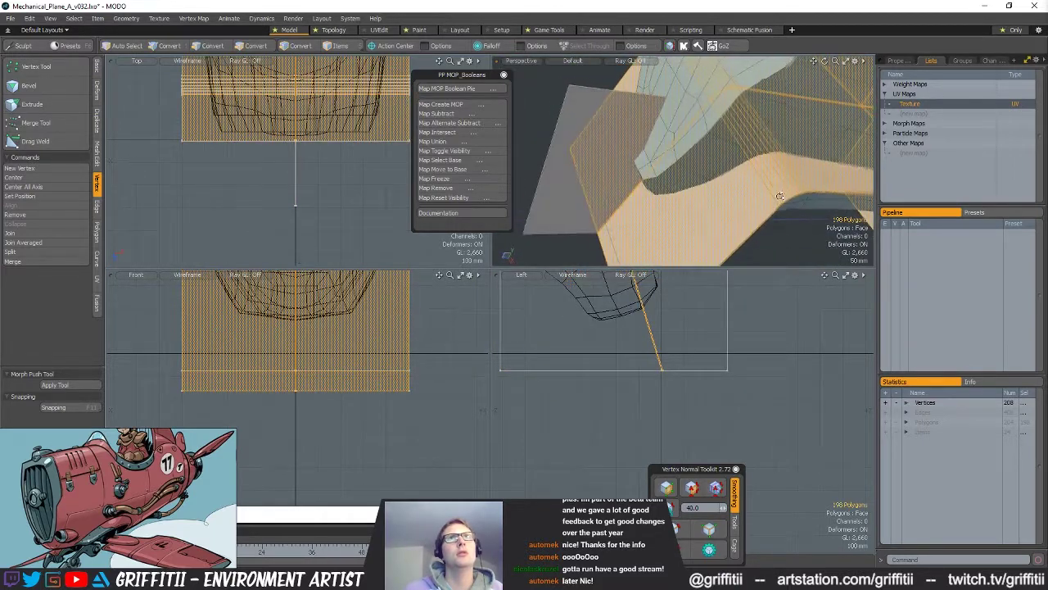
{"action": "mouse_move", "coordinate": [624, 203]}
{"action": "left_mouse_down", "text": "alt"}
{"action": "mouse_move", "coordinate": [612, 236]}
{"action": "mouse_move", "coordinate": [588, 228]}
{"action": "mouse_move", "coordinate": [634, 198]}
{"action": "left_mouse_up", "text": "alt"}
{"action": "scroll", "coordinate": [606, 235], "scroll_direction": "up", "scroll_amount": 4}
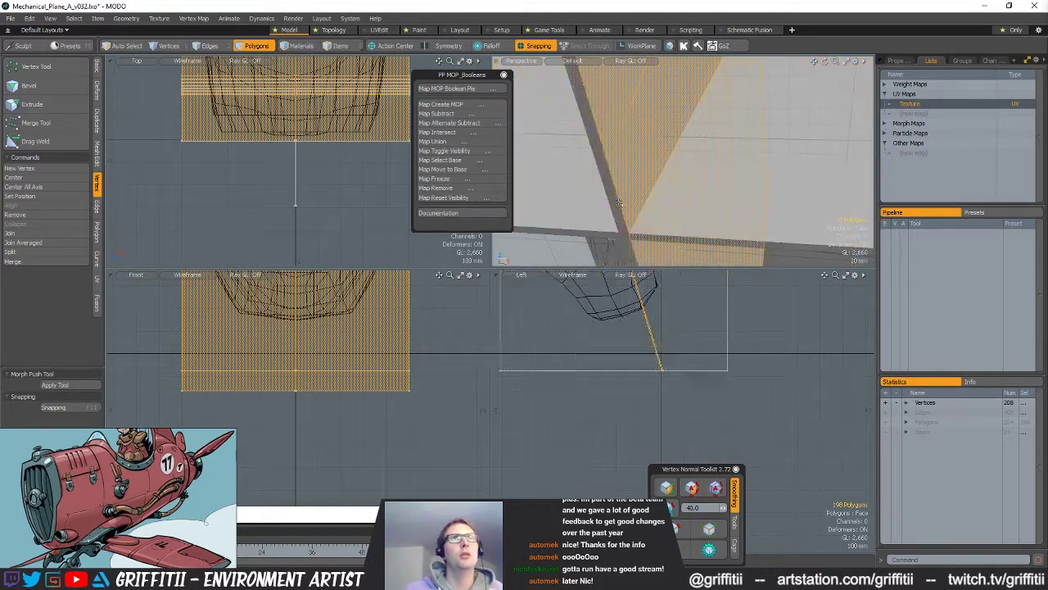
{"action": "double_click", "coordinate": [645, 194]}
{"action": "key", "text": "Delete"}
Step: Extrude the thin centre strip polygon on one side of the slanted slab forward along Z
{"action": "left_click", "coordinate": [632, 213]}
{"action": "scroll", "coordinate": [644, 203], "scroll_direction": "down", "scroll_amount": 3}
{"action": "left_click_drag", "start_coordinate": [667, 171], "coordinate": [712, 174], "text": "alt"}
{"action": "key", "text": "ctrl+3"}
{"action": "left_click", "coordinate": [728, 112]}
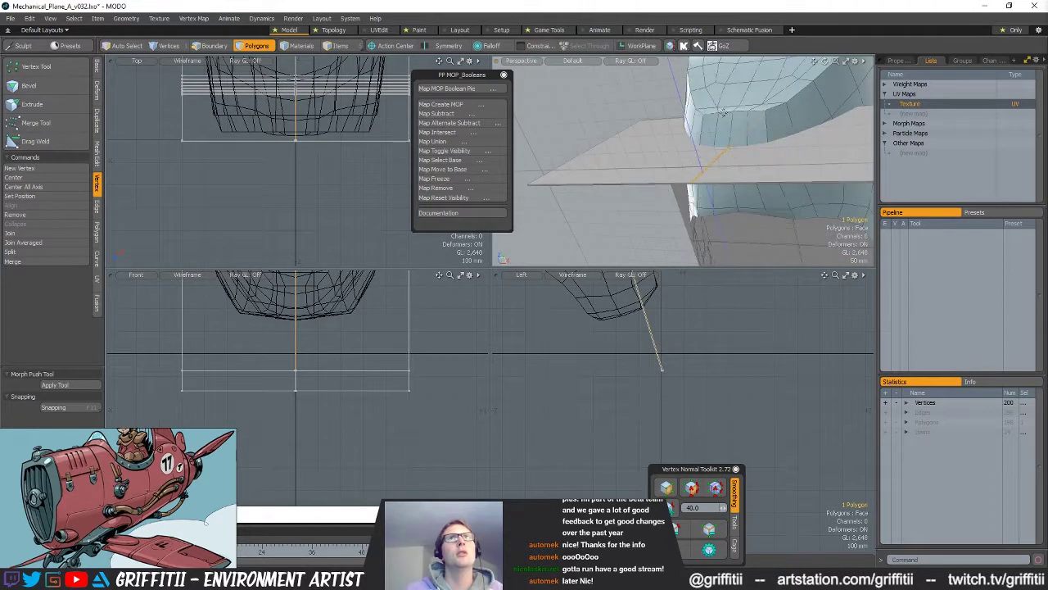
{"action": "left_click", "coordinate": [734, 158]}
{"action": "left_click_drag", "start_coordinate": [716, 64], "coordinate": [713, 60]}
{"action": "key", "text": "q"}
Step: Extrude the matching centre strip polygon on the opposite side of the slanted slab backward along Z
{"action": "left_click_drag", "start_coordinate": [710, 73], "coordinate": [690, 148], "text": "alt"}
{"action": "left_click", "coordinate": [695, 151]}
{"action": "key", "text": "ctrl+3"}
{"action": "left_click", "coordinate": [734, 111]}
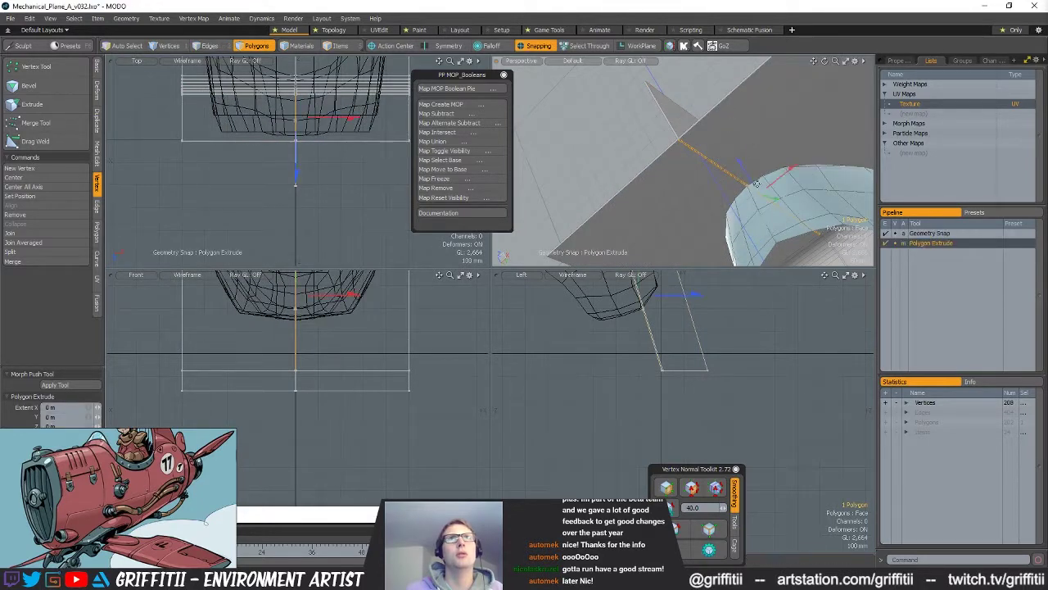
{"action": "key", "text": "space"}
{"action": "left_click_drag", "start_coordinate": [795, 251], "coordinate": [661, 168], "text": "alt"}
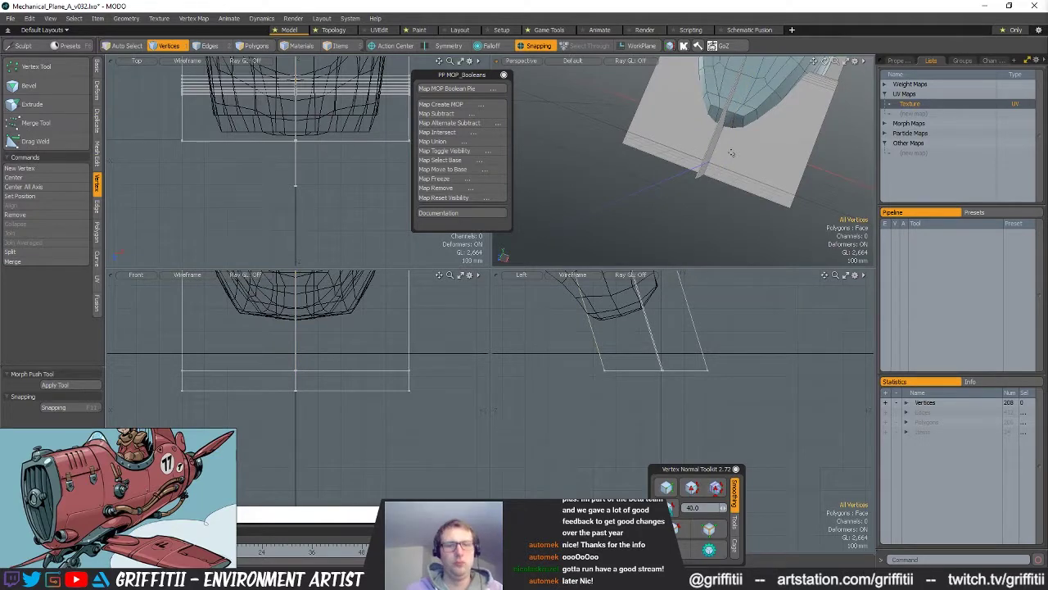
Step: Delete the separate centre slab that overlaps the newly extruded strips
{"action": "key", "text": "3"}
{"action": "left_click", "coordinate": [710, 133]}
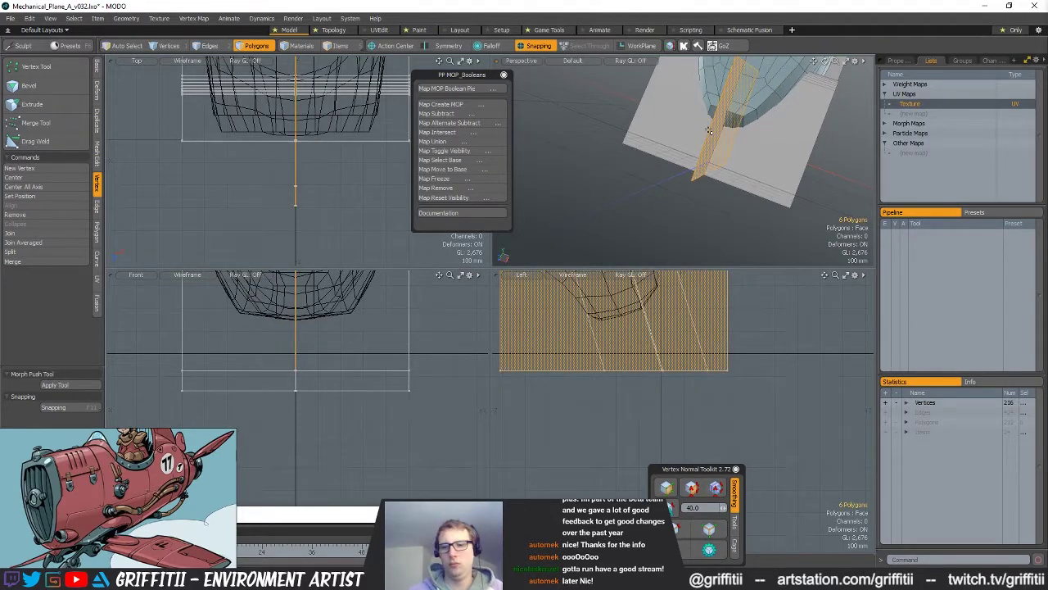
{"action": "key", "text": "Delete"}
{"action": "left_click_drag", "start_coordinate": [710, 131], "coordinate": [581, 135], "text": "alt"}
{"action": "double_click", "coordinate": [705, 183]}
{"action": "left_click", "coordinate": [582, 193]}
{"action": "left_click_drag", "start_coordinate": [582, 193], "coordinate": [615, 111], "text": "alt"}
{"action": "key", "text": "Delete"}
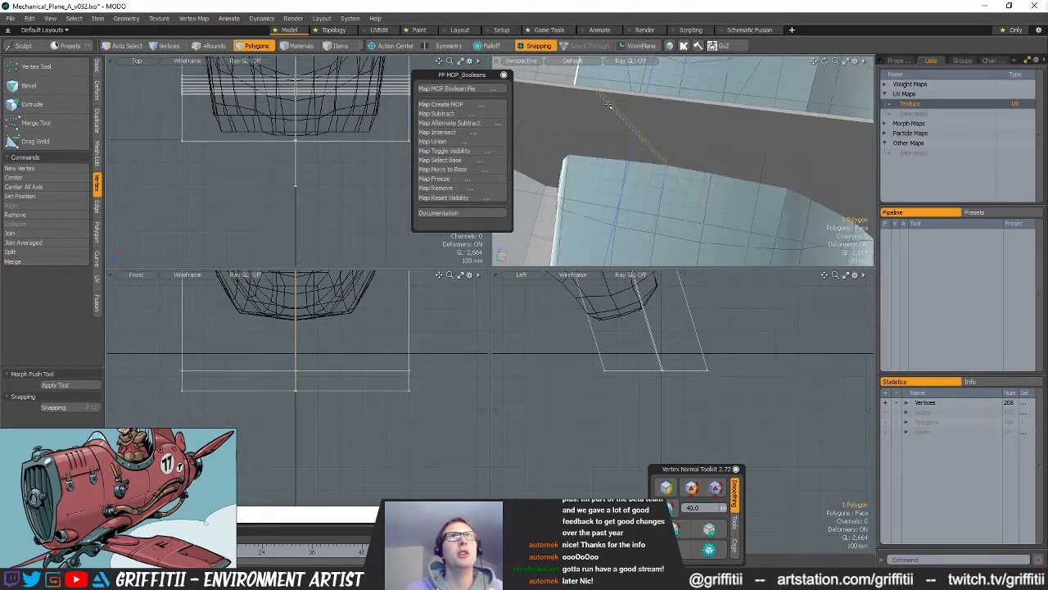
Step: Extrude the cross slab's two opposite centre strip polygons and move one end about 118 mm in negative Z
{"action": "key", "text": "ctrl+2"}
{"action": "left_click", "coordinate": [629, 38]}
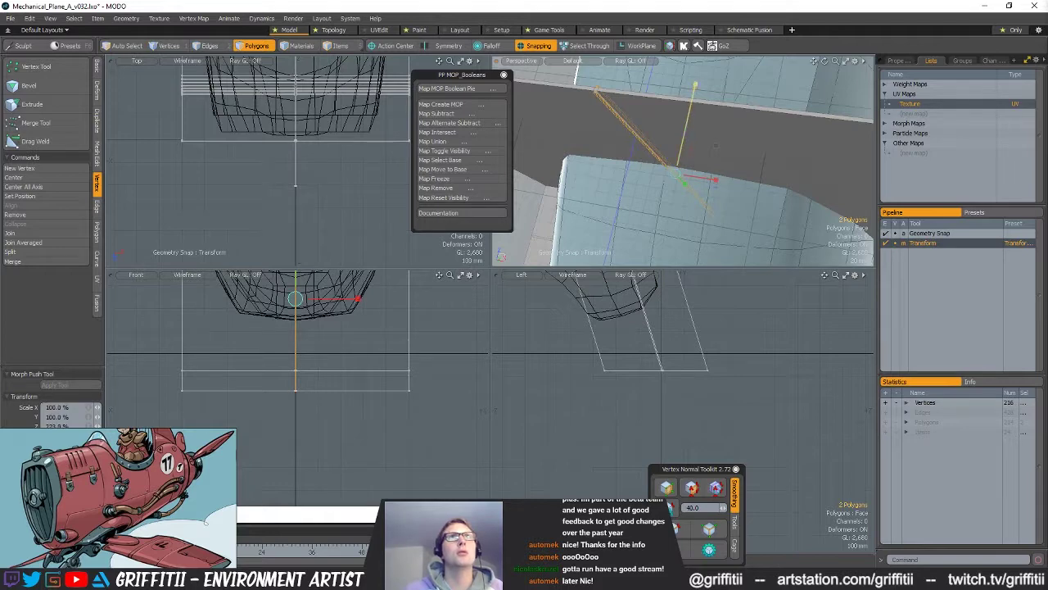
{"action": "key", "text": "q"}
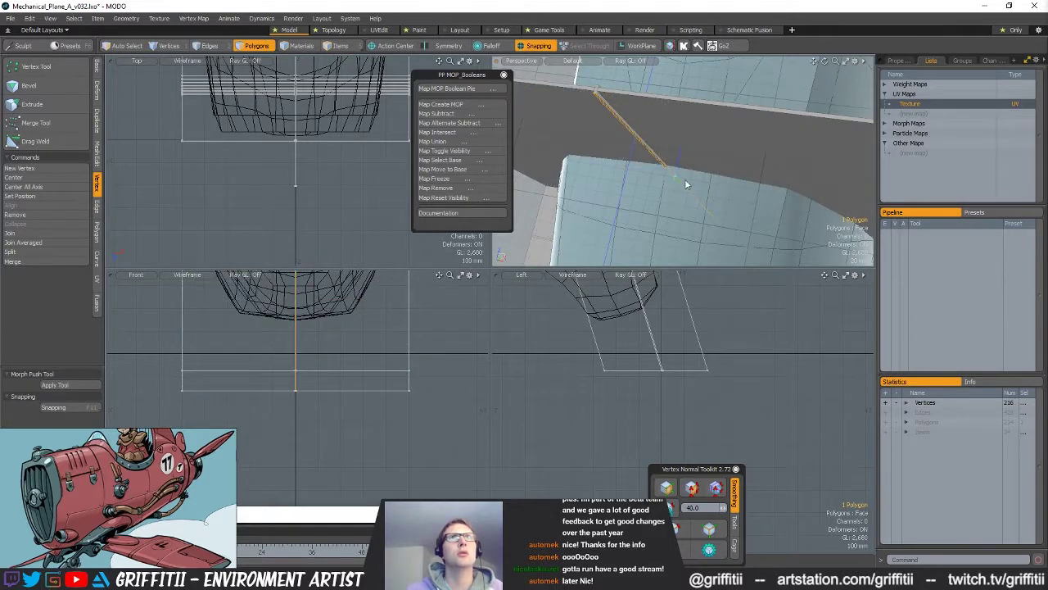
{"action": "key", "text": "w"}
{"action": "scroll", "coordinate": [686, 184], "scroll_direction": "down", "scroll_amount": 4}
{"action": "left_click_drag", "start_coordinate": [687, 185], "coordinate": [706, 182], "text": "alt"}
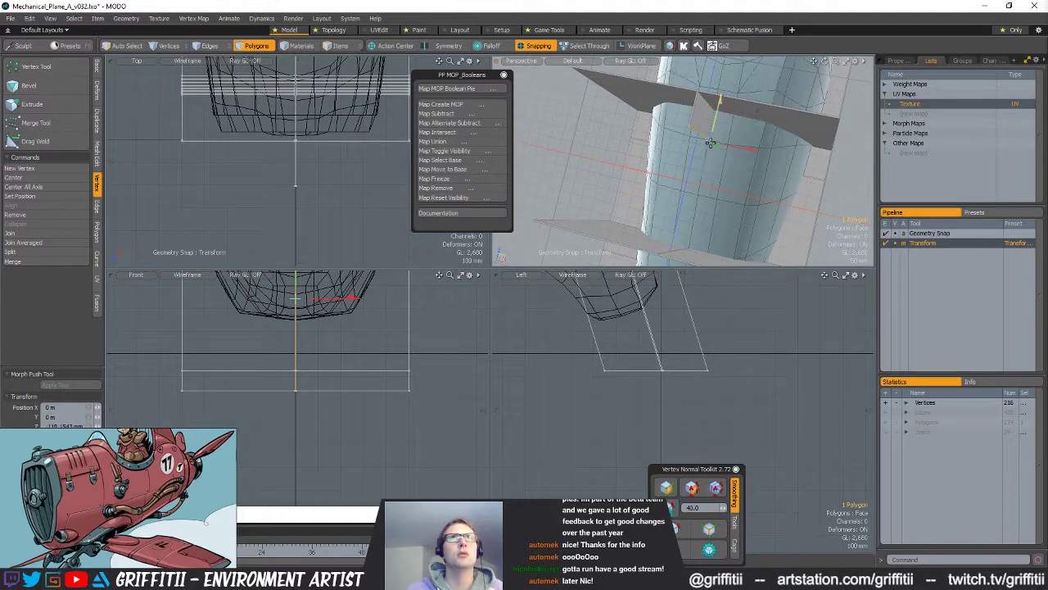
{"action": "left_click_drag", "start_coordinate": [706, 211], "coordinate": [726, 181], "text": "alt"}
Step: Move the opposite extruded strip face about 360 mm in Z towards the neighbouring cross slab
{"action": "key", "text": "q"}
{"action": "left_click", "coordinate": [691, 204]}
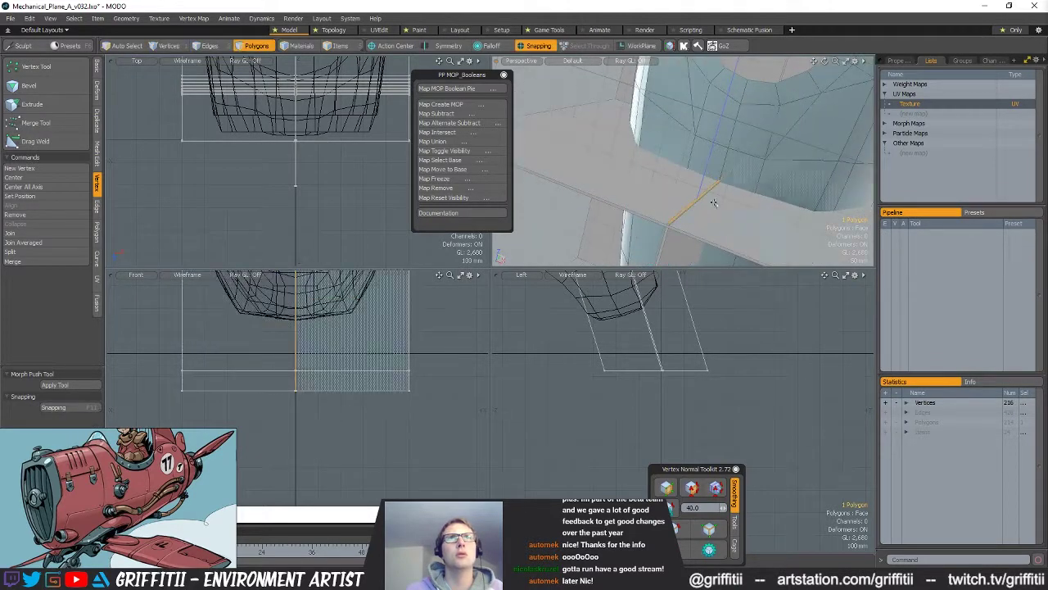
{"action": "scroll", "coordinate": [745, 190], "scroll_direction": "down", "scroll_amount": 4}
{"action": "key", "text": "w"}
{"action": "left_click_drag", "start_coordinate": [775, 98], "coordinate": [777, 93]}
{"action": "scroll", "coordinate": [774, 147], "scroll_direction": "down", "scroll_amount": 2}
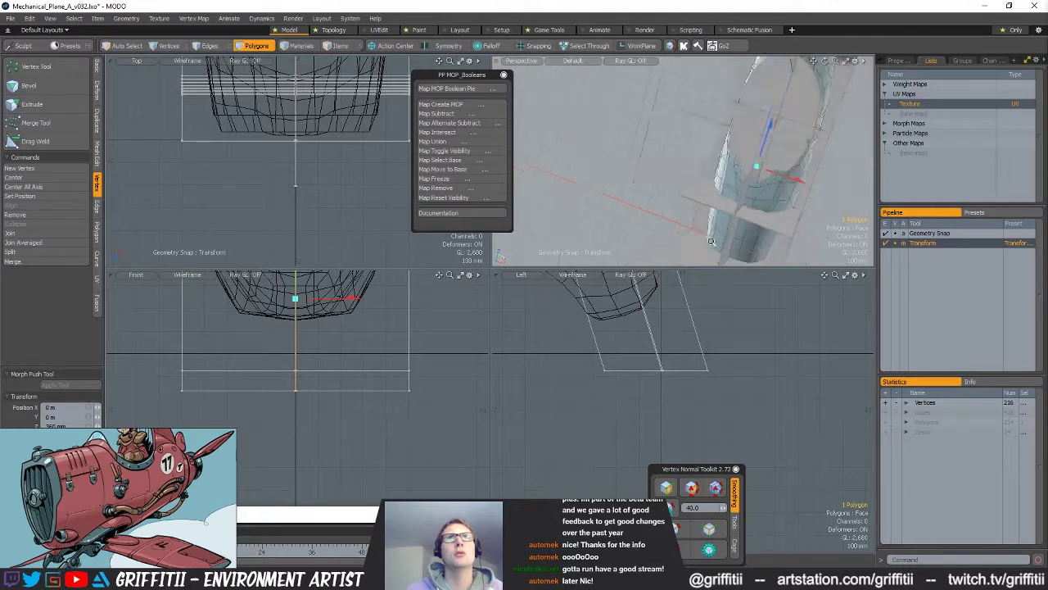
{"action": "left_click_drag", "start_coordinate": [772, 211], "coordinate": [768, 131], "text": "alt+shift"}
{"action": "left_click_drag", "start_coordinate": [768, 180], "coordinate": [751, 140], "text": "alt"}
{"action": "scroll", "coordinate": [766, 168], "scroll_direction": "up", "scroll_amount": 4}
Step: Align the extruded strip's two end edges with the neighbouring slab's side face along Z using snapping
{"action": "key", "text": "q"}
{"action": "left_click", "coordinate": [789, 174]}
{"action": "key", "text": "shift+a"}
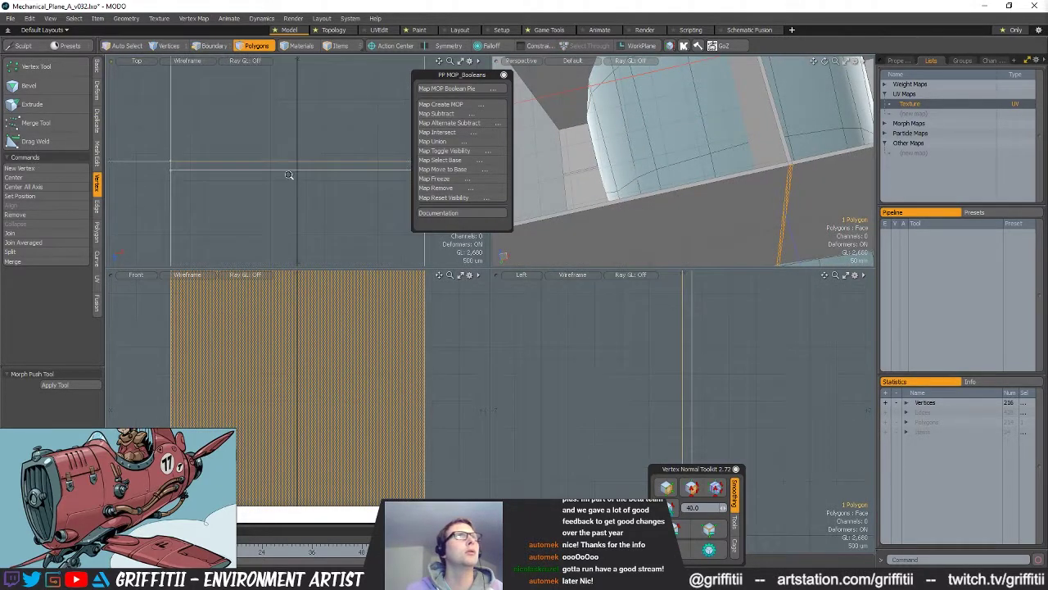
{"action": "left_click_drag", "start_coordinate": [289, 176], "coordinate": [224, 184], "text": "ctrl+alt"}
{"action": "left_click_drag", "start_coordinate": [754, 205], "coordinate": [711, 179], "text": "alt"}
{"action": "left_click_drag", "start_coordinate": [233, 173], "coordinate": [248, 175], "text": "ctrl+alt"}
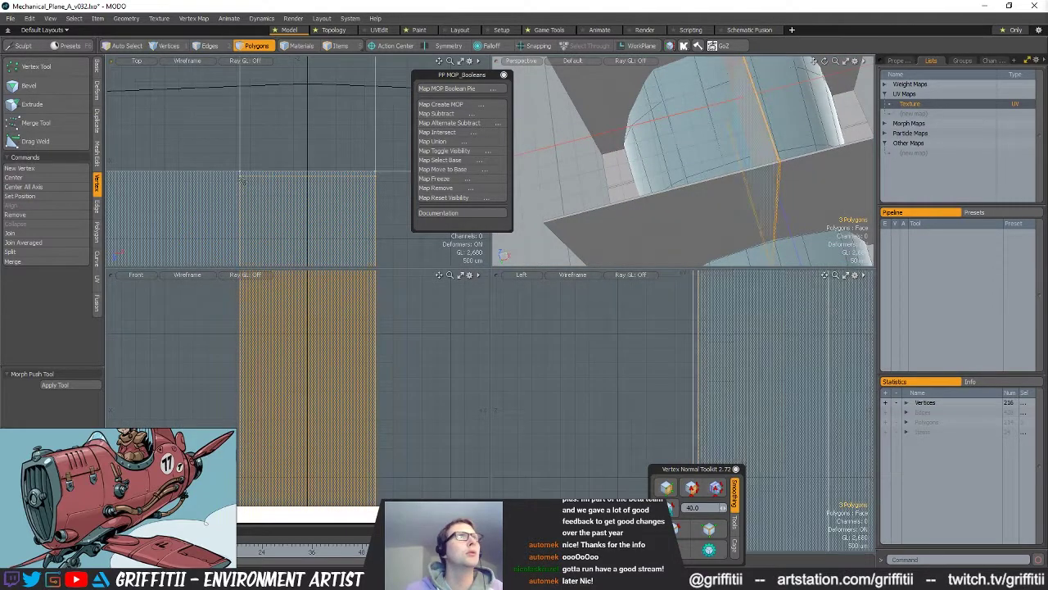
{"action": "key", "text": "1"}
{"action": "key", "text": "2"}
{"action": "scroll", "coordinate": [337, 172], "scroll_direction": "down", "scroll_amount": 5}
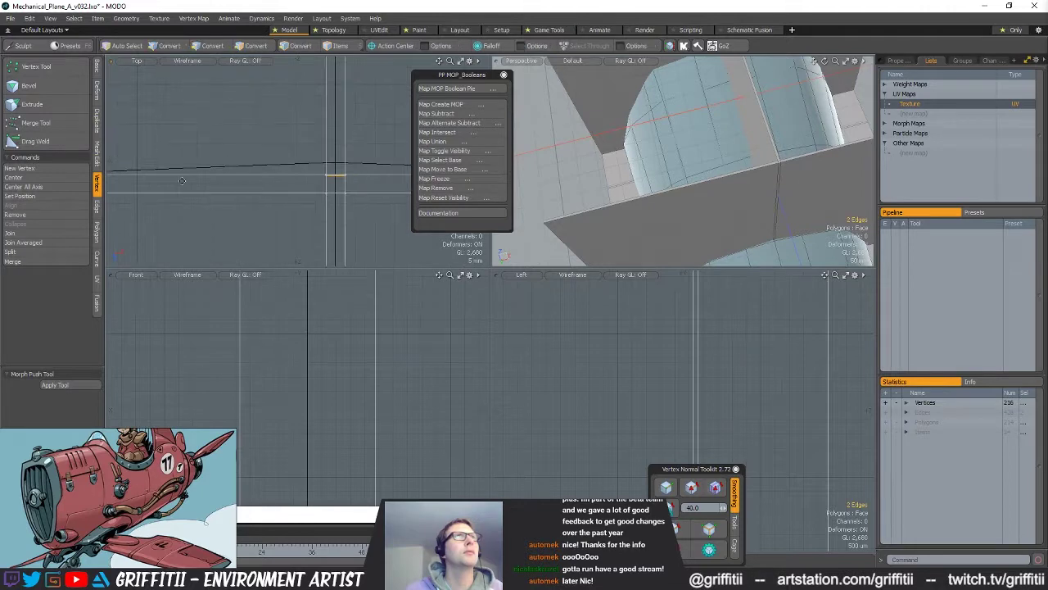
{"action": "key", "text": "w"}
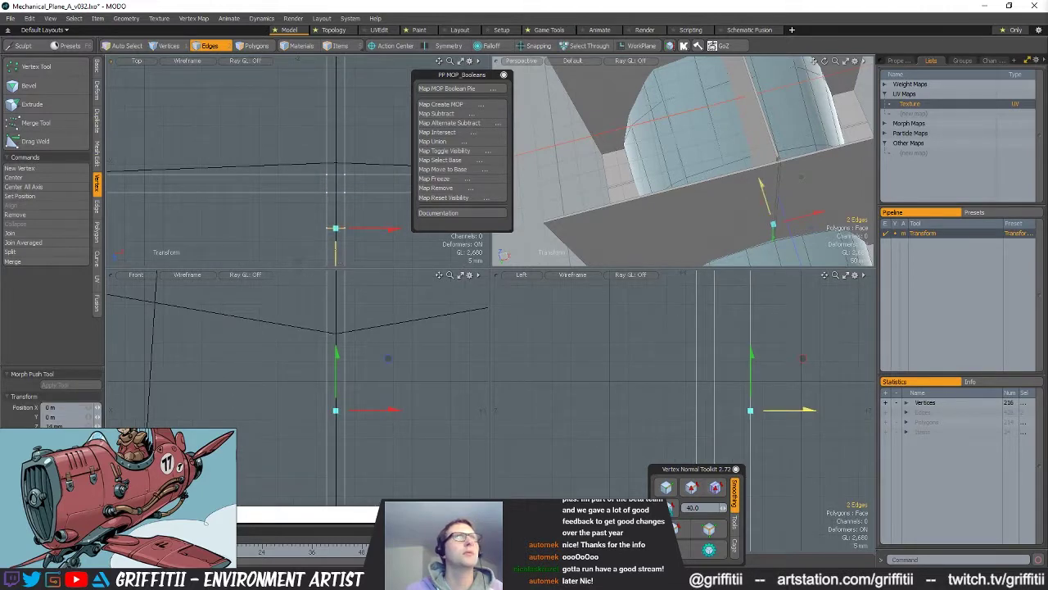
{"action": "left_click_drag", "start_coordinate": [682, 221], "coordinate": [714, 148], "text": "alt"}
{"action": "key", "text": "x"}
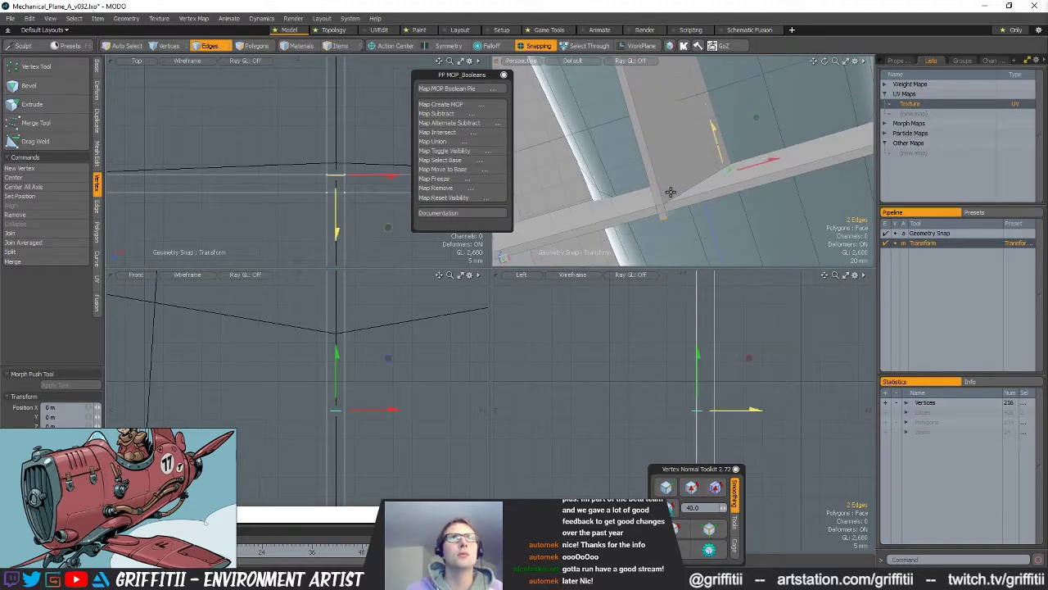
{"action": "mouse_move", "coordinate": [664, 200]}
{"action": "left_mouse_down", "text": "alt"}
{"action": "mouse_move", "coordinate": [672, 194]}
{"action": "mouse_move", "coordinate": [667, 211]}
{"action": "left_mouse_up", "text": "alt"}
{"action": "key", "text": "q"}
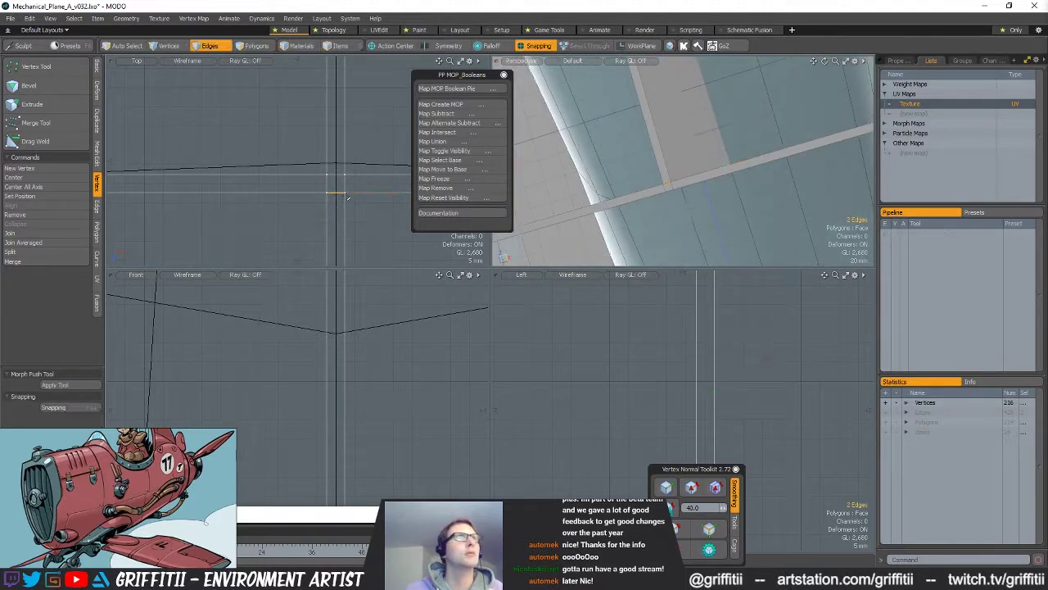
Step: Delete the two overlapping faces where the strip meets the cross slab and merge their vertices at a 1 mm distance
{"action": "key", "text": "3"}
{"action": "right_click_drag", "start_coordinate": [365, 187], "coordinate": [384, 228]}
{"action": "left_click", "coordinate": [392, 208]}
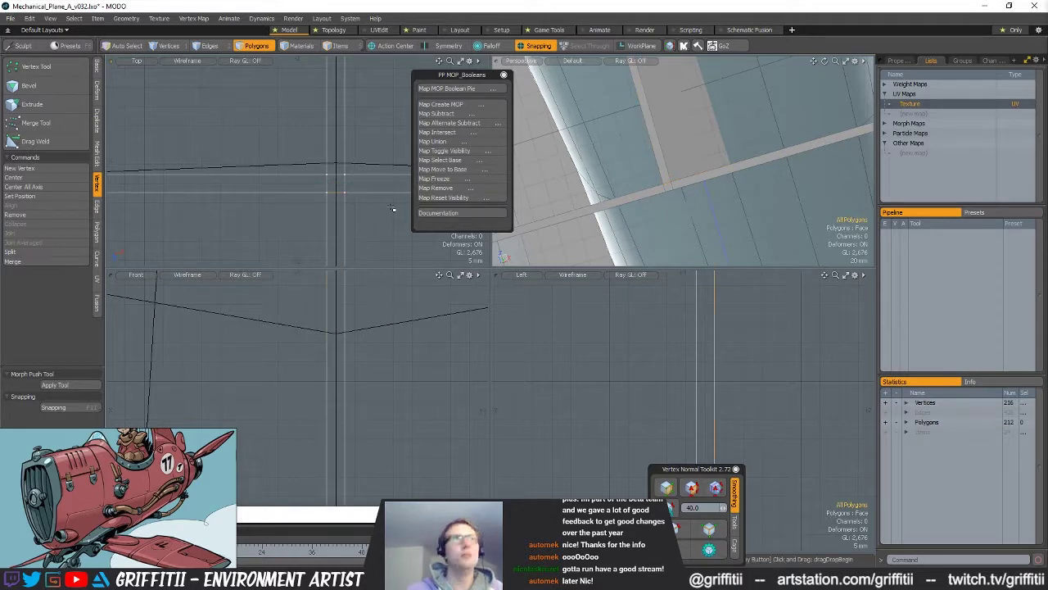
{"action": "left_click", "coordinate": [48, 122]}
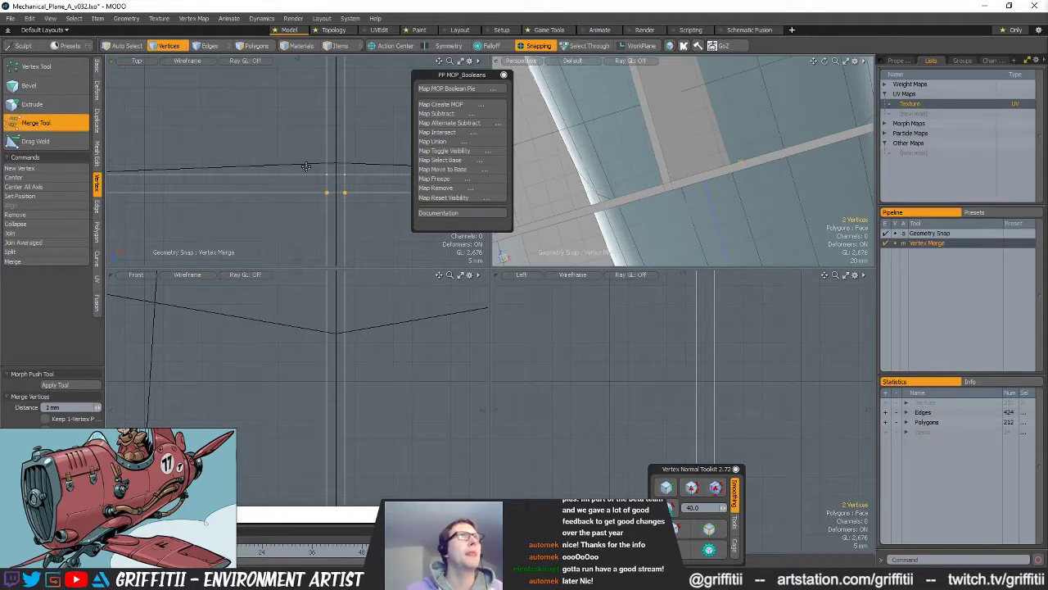
{"action": "key", "text": "q"}
Step: Extrude the cross slab's remaining centre strip polygon about 635 mm in negative Z, flush with the horizontal slab's end
{"action": "left_click_drag", "start_coordinate": [802, 176], "coordinate": [699, 103], "text": "alt"}
{"action": "key", "text": "2"}
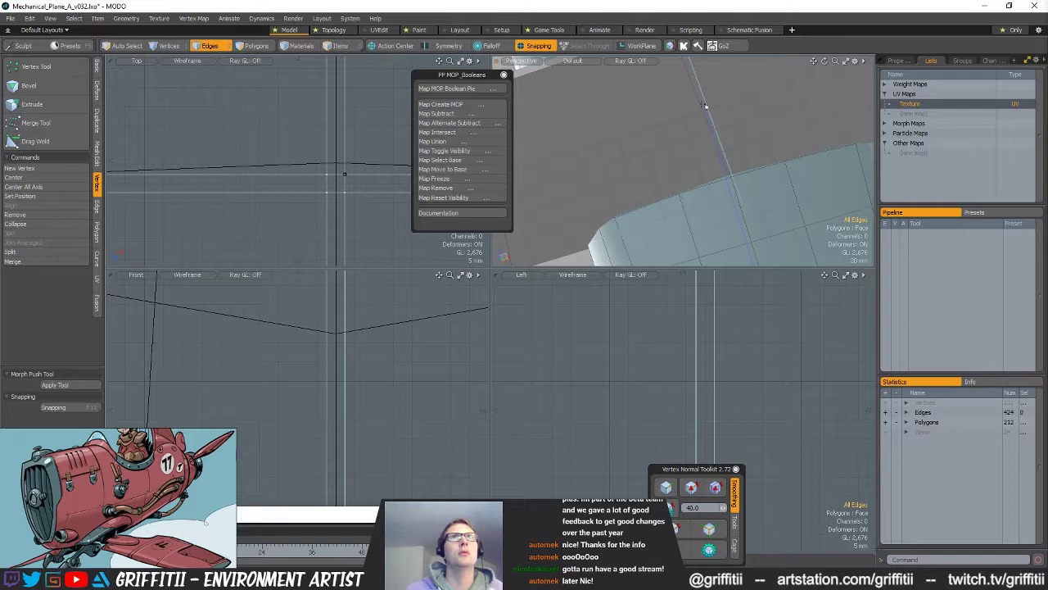
{"action": "key", "text": "3"}
{"action": "left_click", "coordinate": [706, 106]}
{"action": "left_click_drag", "start_coordinate": [823, 171], "coordinate": [789, 169], "text": "ctrl+alt"}
{"action": "key", "text": "ctrl+1"}
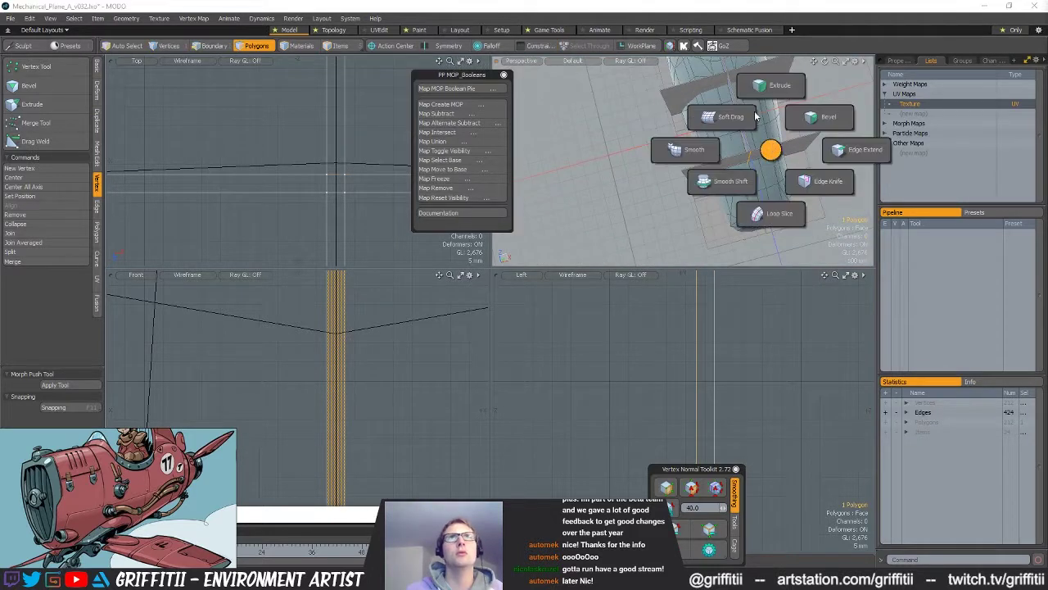
{"action": "left_click", "coordinate": [766, 90]}
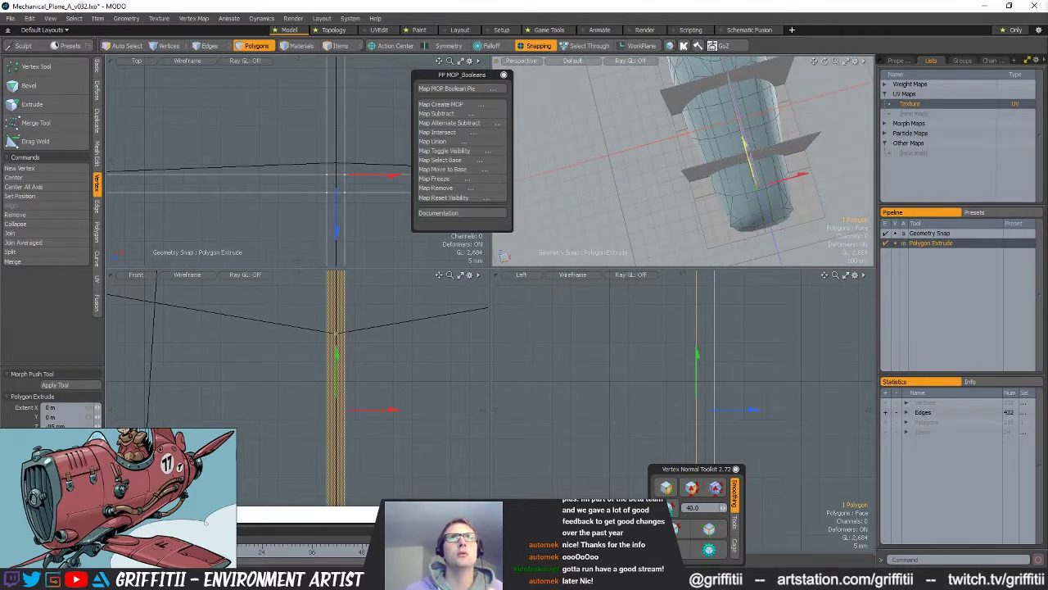
{"action": "left_click_drag", "start_coordinate": [799, 232], "coordinate": [674, 212], "text": "alt"}
{"action": "key", "text": "shift+a"}
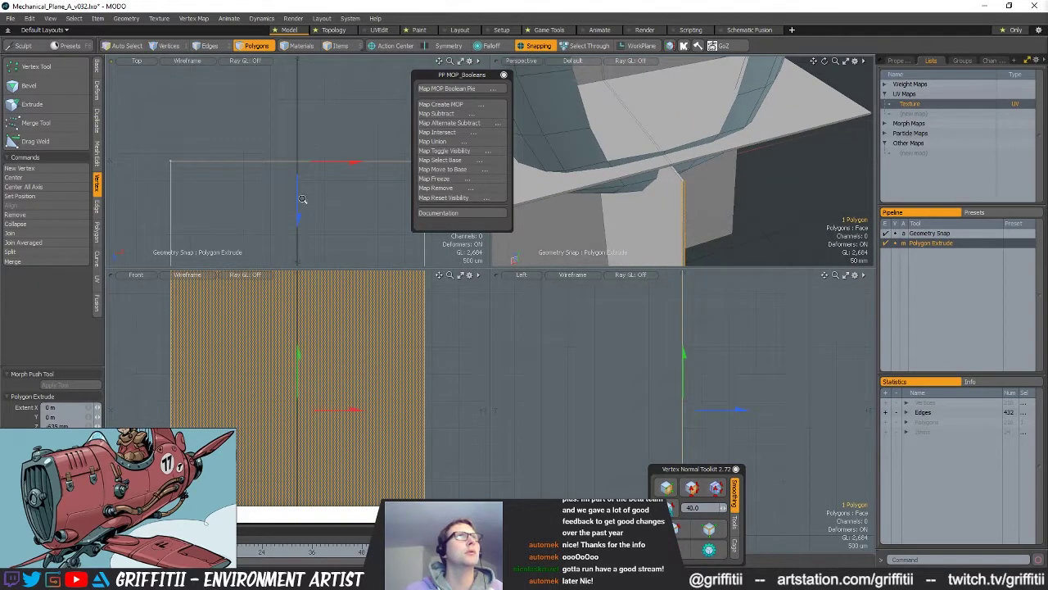
{"action": "key", "text": "shift+a"}
{"action": "left_click_drag", "start_coordinate": [348, 161], "coordinate": [343, 212], "text": "ctrl+alt"}
{"action": "key", "text": "q"}
Step: Select the 13 overlapping polygons where the extruded centre strip meets the horizontal slab and delete them
{"action": "left_click_drag", "start_coordinate": [673, 190], "coordinate": [676, 137], "text": "alt"}
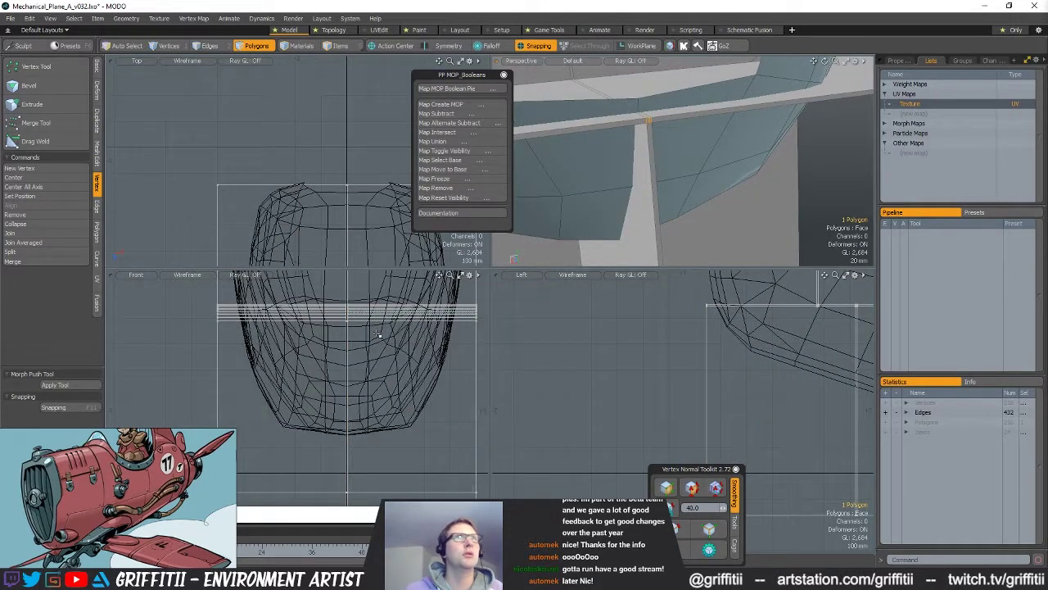
{"action": "key", "text": "shift+a"}
{"action": "left_click_drag", "start_coordinate": [371, 354], "coordinate": [216, 362], "text": "ctrl+alt"}
{"action": "double_click", "coordinate": [359, 370]}
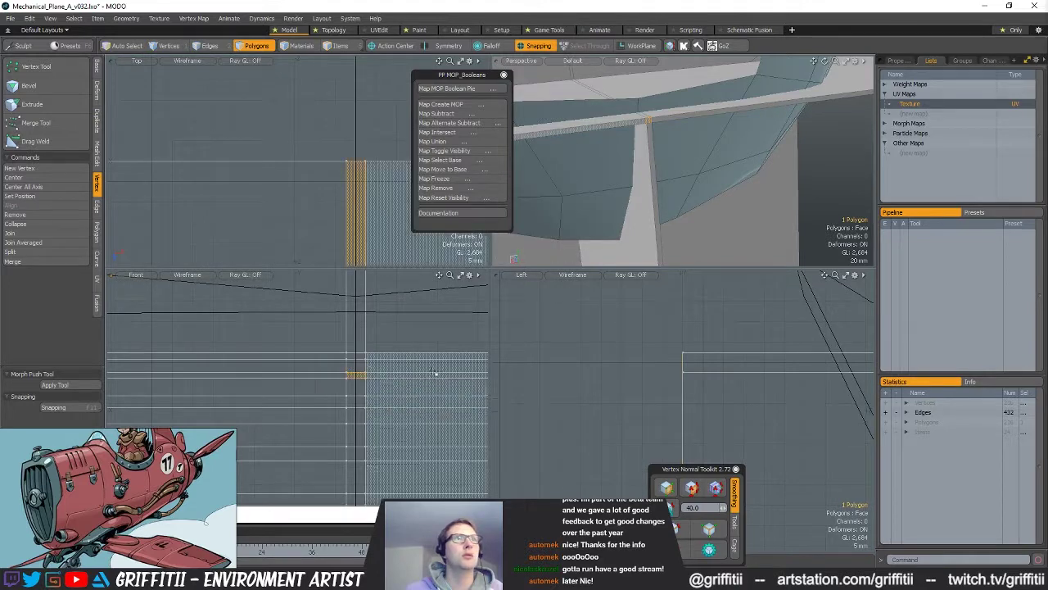
{"action": "left_click_drag", "start_coordinate": [739, 206], "coordinate": [645, 257], "text": "alt"}
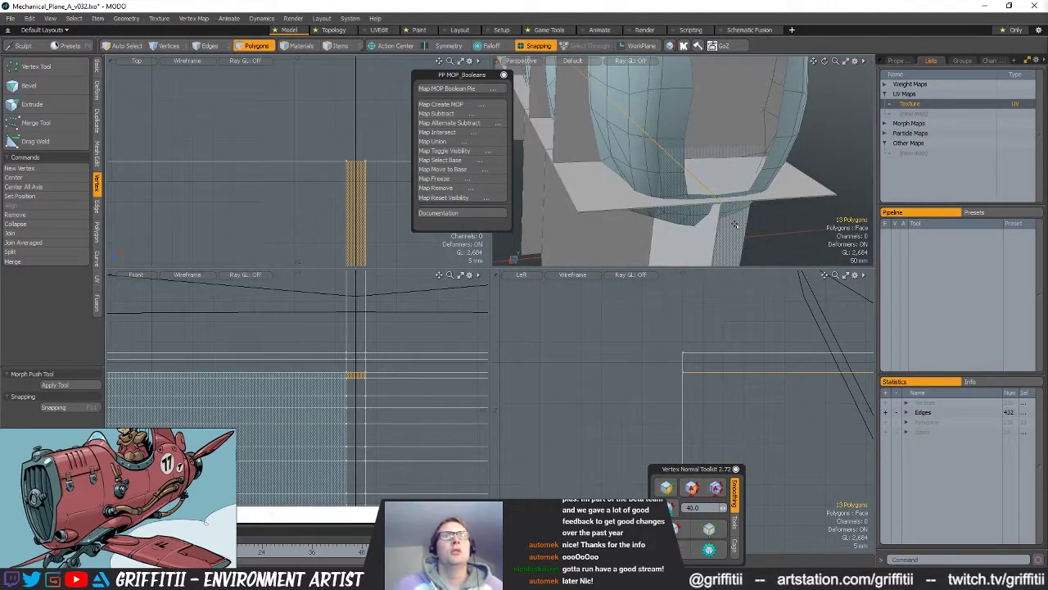
{"action": "key", "text": "1"}
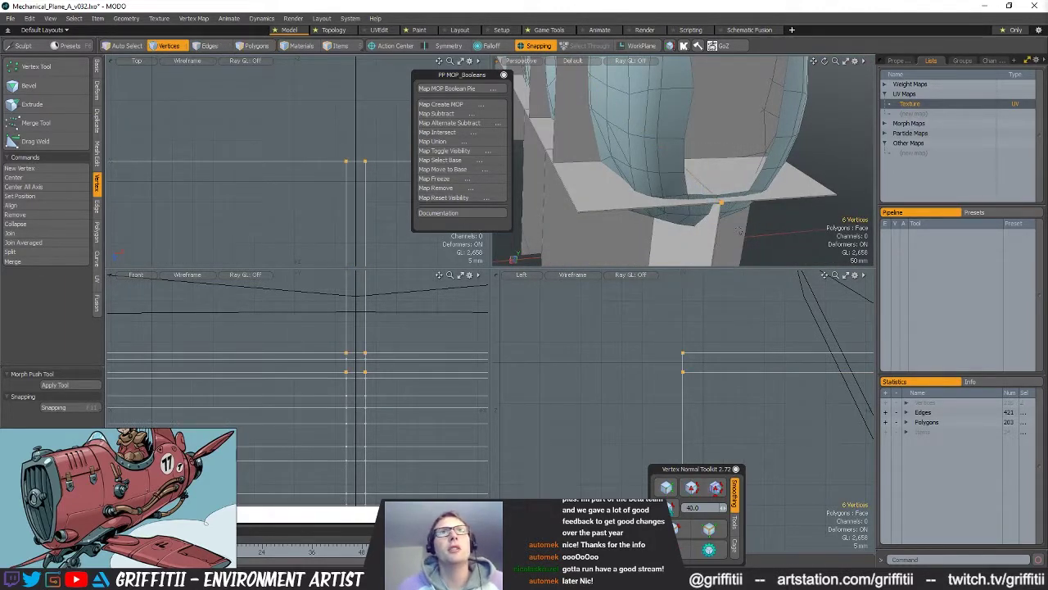
Step: Merge the vertices along the extruded centre strip and the horizontal slab at a 1 mm distance
{"action": "key", "text": "shift+a"}
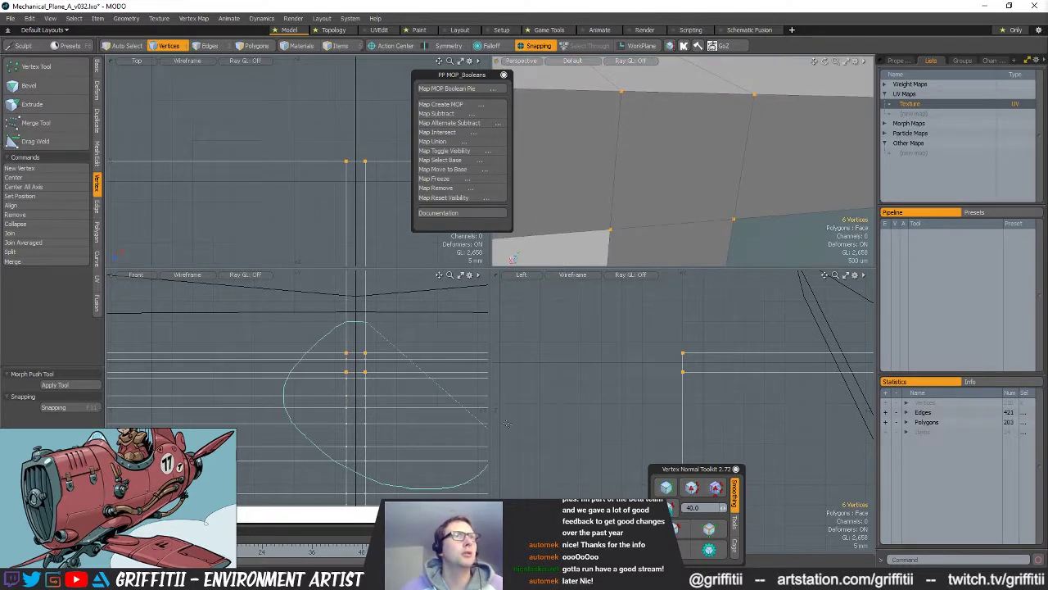
{"action": "scroll", "coordinate": [792, 196], "scroll_direction": "down", "scroll_amount": 10}
{"action": "left_click_drag", "start_coordinate": [792, 197], "coordinate": [721, 182], "text": "alt"}
{"action": "scroll", "coordinate": [757, 185], "scroll_direction": "down", "scroll_amount": 5}
{"action": "scroll", "coordinate": [429, 484], "scroll_direction": "down", "scroll_amount": 3}
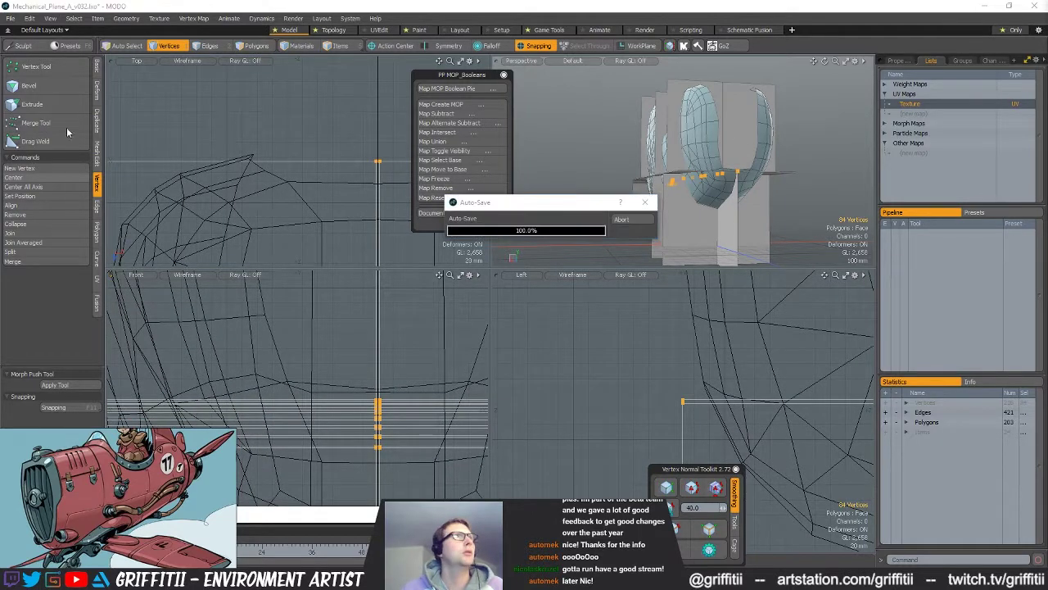
{"action": "left_click", "coordinate": [41, 123]}
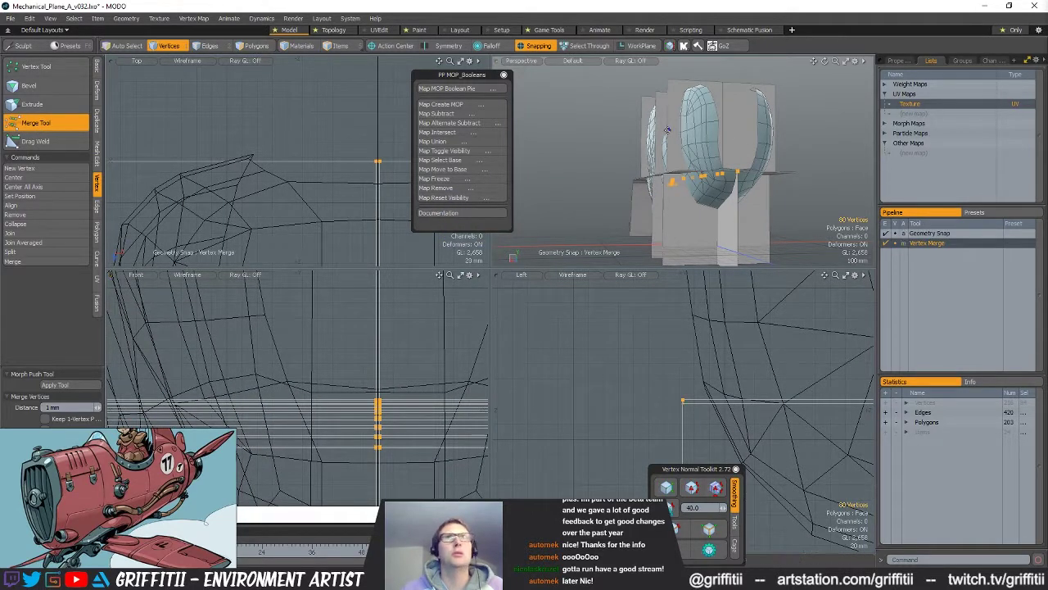
{"action": "scroll", "coordinate": [756, 160], "scroll_direction": "up", "scroll_amount": 5}
{"action": "scroll", "coordinate": [756, 159], "scroll_direction": "down", "scroll_amount": 5}
{"action": "key", "text": "Escape"}
{"action": "key", "text": "Escape"}
Step: Select the whole joined cutter and subtract it from the fuselage with a MOP boolean
{"action": "left_click_drag", "start_coordinate": [756, 160], "coordinate": [565, 186], "text": "alt"}
{"action": "scroll", "coordinate": [695, 168], "scroll_direction": "up", "scroll_amount": 5}
{"action": "double_click", "coordinate": [588, 235]}
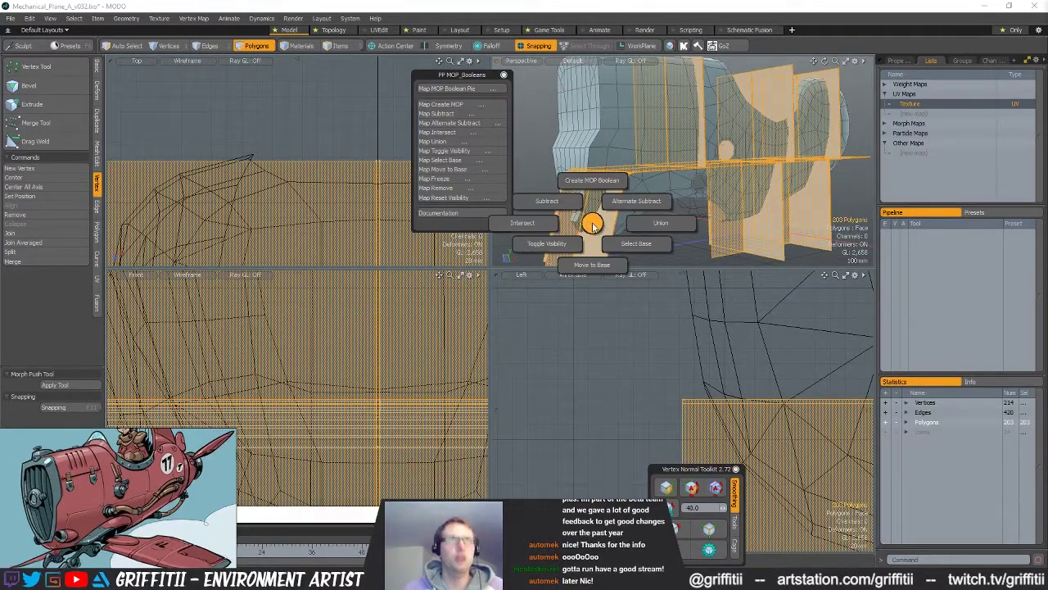
{"action": "left_click_drag", "start_coordinate": [635, 189], "coordinate": [759, 175], "text": "alt"}
{"action": "key", "text": "h"}
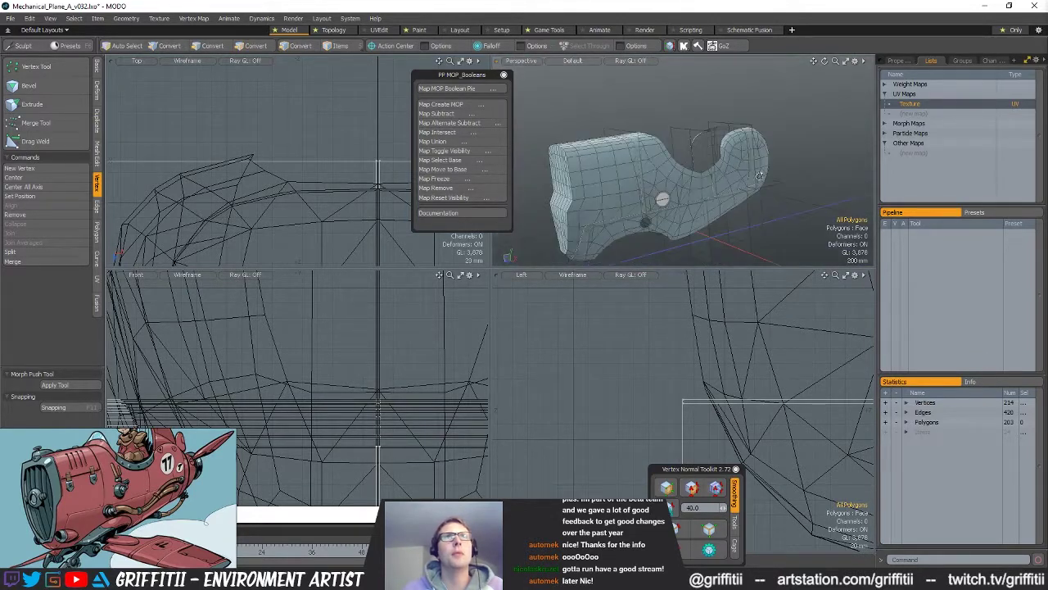
Step: Copy all polygons of the boolean-cut fuselage and paste them into a new mesh
{"action": "key", "text": "ctrl"}
{"action": "key", "text": "5"}
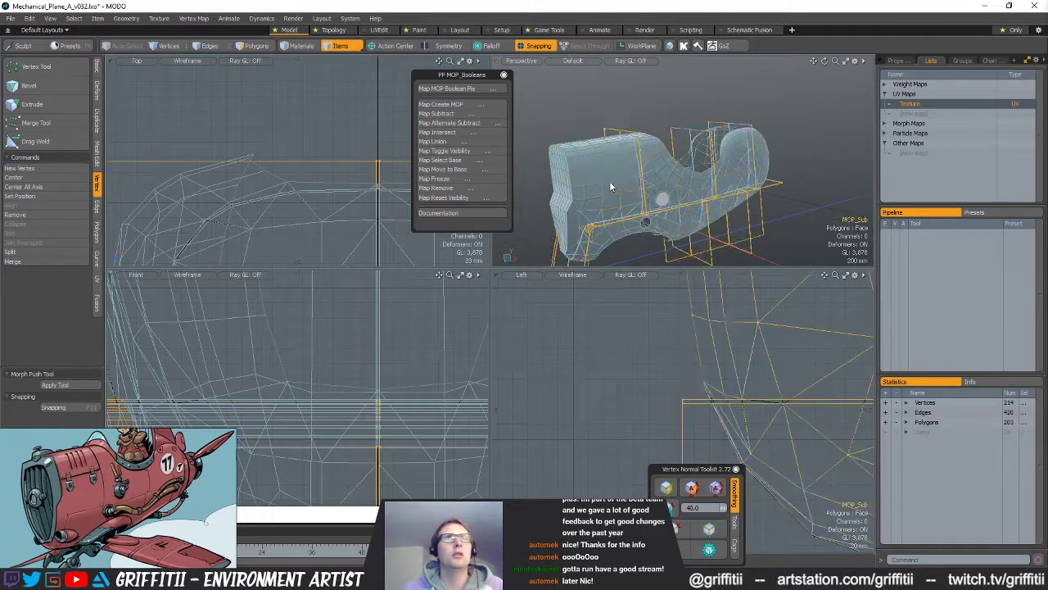
{"action": "left_click", "coordinate": [609, 181]}
{"action": "key", "text": "3"}
{"action": "double_click", "coordinate": [607, 189]}
{"action": "mouse_move", "coordinate": [629, 220]}
{"action": "left_mouse_down", "text": "alt"}
{"action": "mouse_move", "coordinate": [658, 182]}
{"action": "mouse_move", "coordinate": [677, 184]}
{"action": "left_mouse_up", "text": "alt"}
{"action": "left_click_drag", "start_coordinate": [657, 314], "coordinate": [496, 383], "text": "ctrl+alt"}
{"action": "right_click_drag", "start_coordinate": [742, 322], "coordinate": [719, 277]}
{"action": "left_click_drag", "start_coordinate": [687, 146], "coordinate": [704, 141], "text": "alt"}
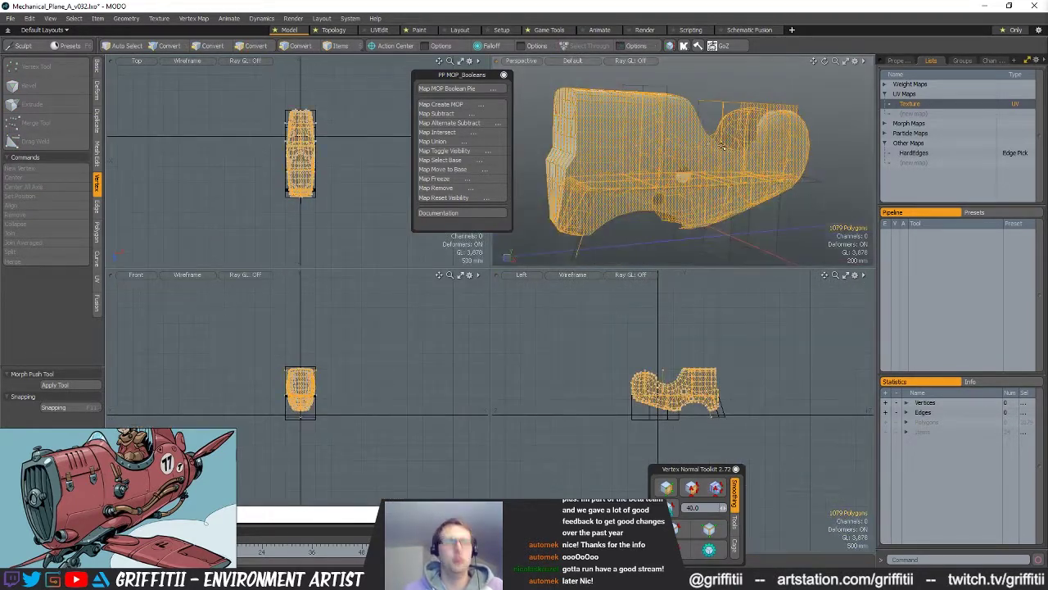
{"action": "left_click", "coordinate": [598, 230]}
{"action": "key", "text": "ctrl+v"}
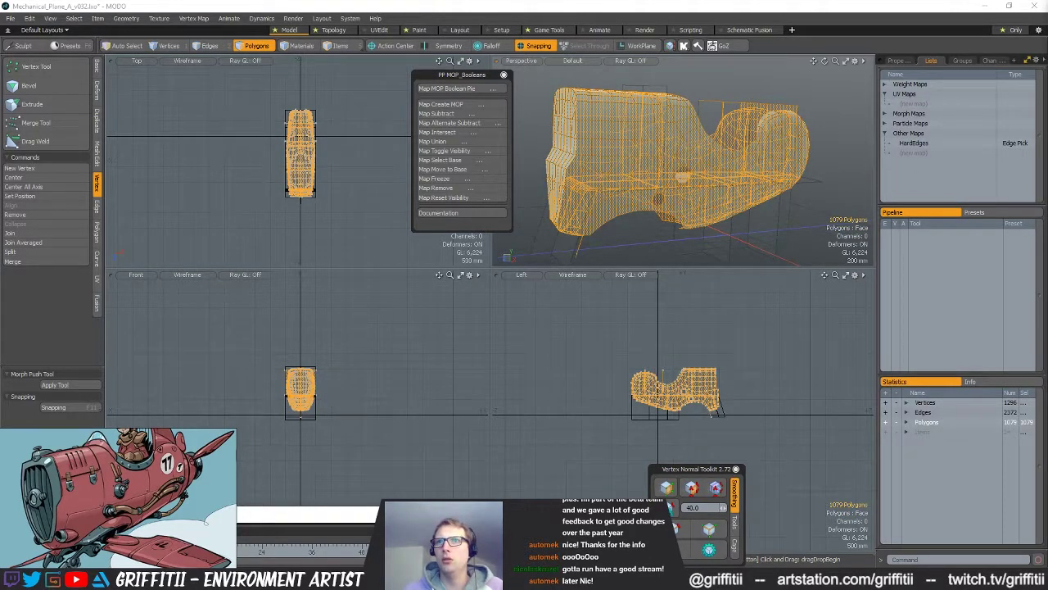
Step: Isolate the pasted fuselage copy and delete the leftover slanted slab polygons protruding under its nose
{"action": "key", "text": "shift+h"}
{"action": "left_click", "coordinate": [779, 232]}
{"action": "left_click_drag", "start_coordinate": [779, 232], "coordinate": [660, 414], "text": "alt"}
{"action": "scroll", "coordinate": [569, 165], "scroll_direction": "up", "scroll_amount": 3}
{"action": "double_click", "coordinate": [570, 166]}
{"action": "double_click", "coordinate": [552, 187]}
{"action": "left_click", "coordinate": [684, 220]}
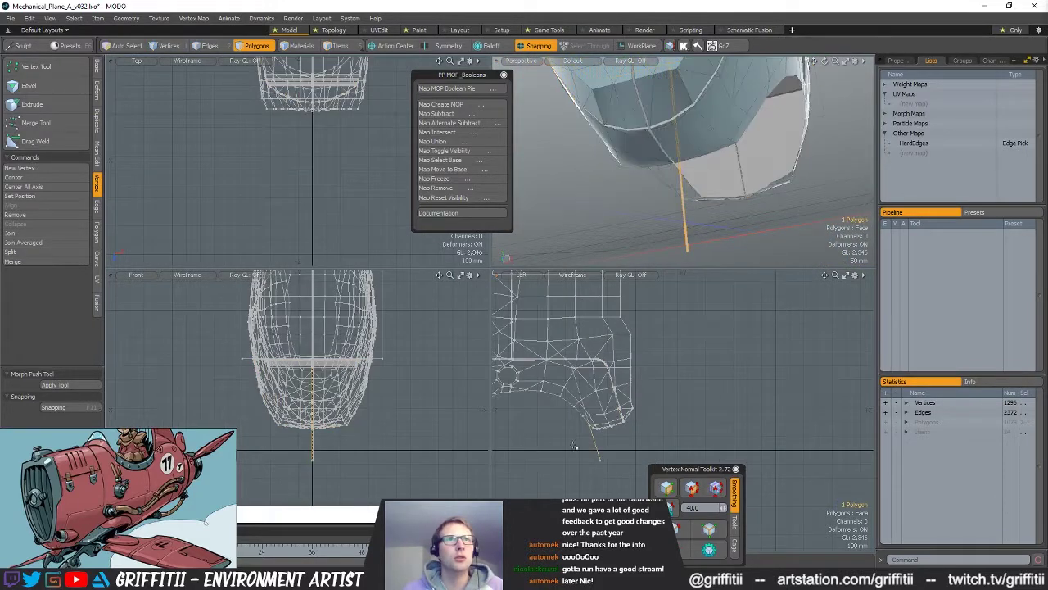
{"action": "left_click_drag", "start_coordinate": [664, 332], "coordinate": [764, 362], "text": "alt"}
{"action": "key", "text": "shift+a"}
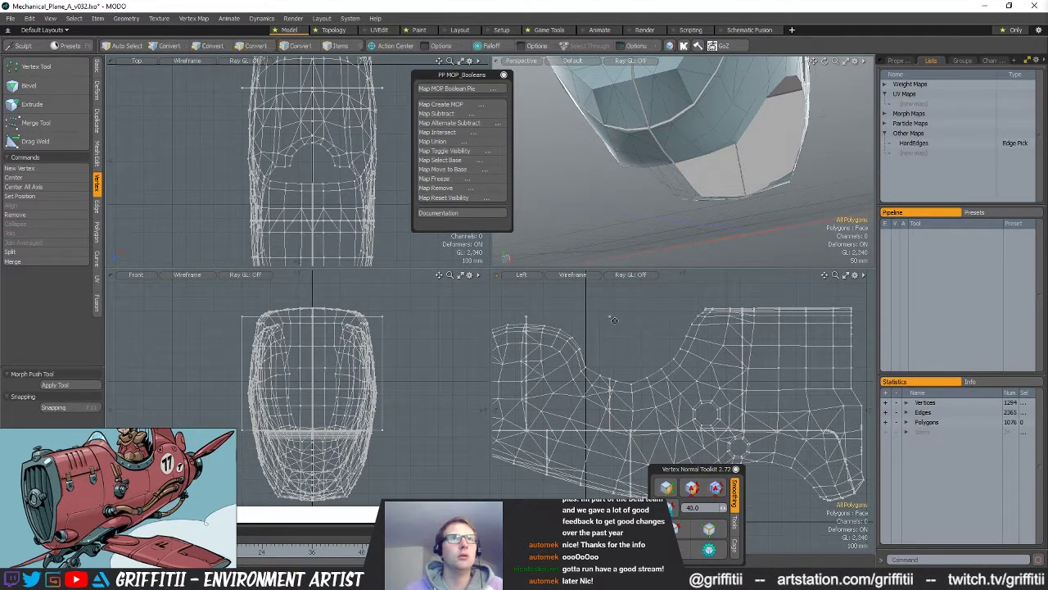
Step: Delete the leftover cross-slab polygons above the cockpit opening and through the rounded tail
{"action": "left_click_drag", "start_coordinate": [615, 320], "coordinate": [660, 329], "text": "alt"}
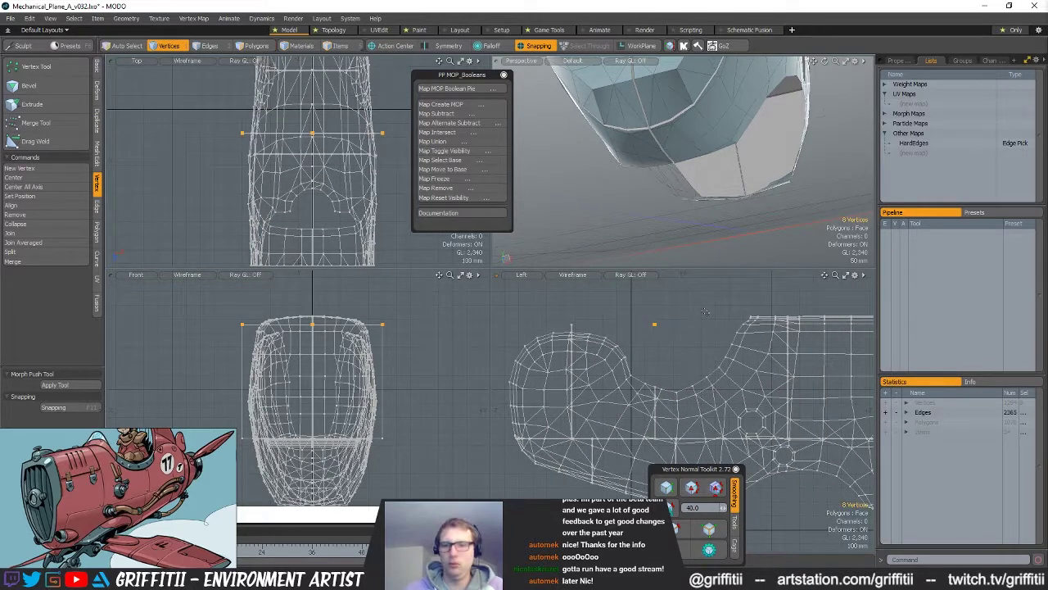
{"action": "left_click", "coordinate": [580, 327]}
{"action": "key", "text": "shift+a"}
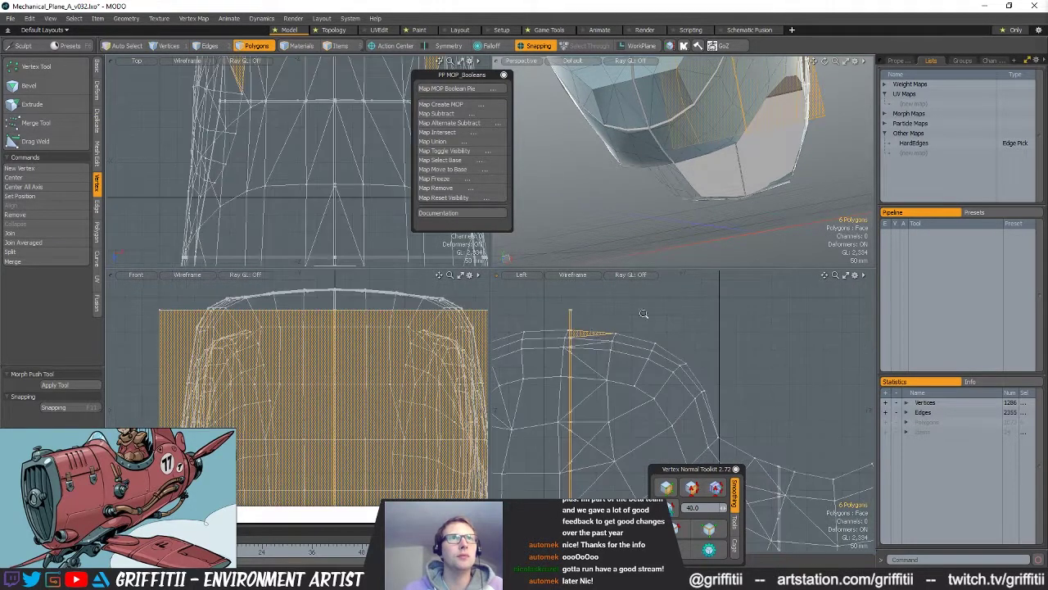
{"action": "key", "text": "x"}
{"action": "left_click", "coordinate": [563, 315]}
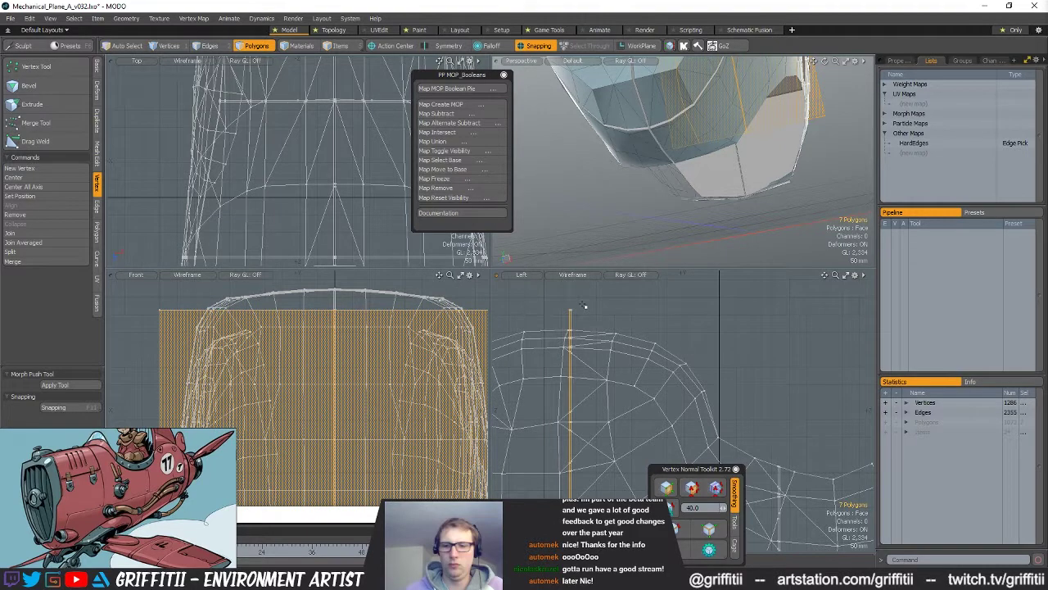
{"action": "key", "text": "Delete"}
Step: Examine the cut fuselage copy's panels and seams from several sides, toggling subdivision on and off
{"action": "left_click_drag", "start_coordinate": [706, 161], "coordinate": [728, 186], "text": "alt"}
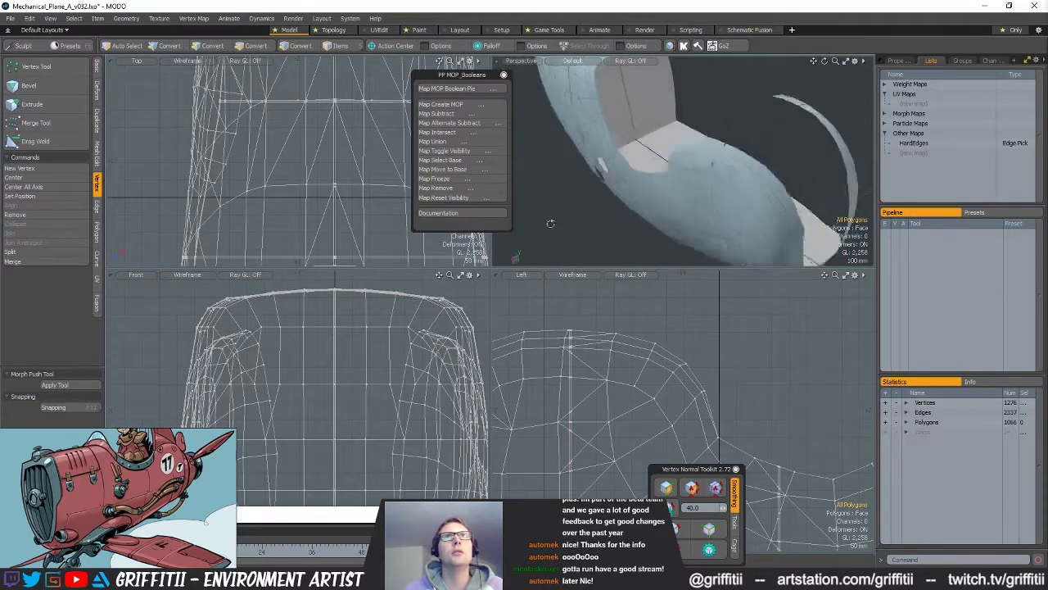
{"action": "left_click_drag", "start_coordinate": [646, 217], "coordinate": [688, 221], "text": "alt"}
{"action": "scroll", "coordinate": [684, 145], "scroll_direction": "down", "scroll_amount": 5}
{"action": "key", "text": "Tab"}
{"action": "scroll", "coordinate": [724, 147], "scroll_direction": "up", "scroll_amount": 3}
{"action": "key", "text": "Tab"}
{"action": "left_click_drag", "start_coordinate": [701, 30], "coordinate": [722, 164], "text": "alt"}
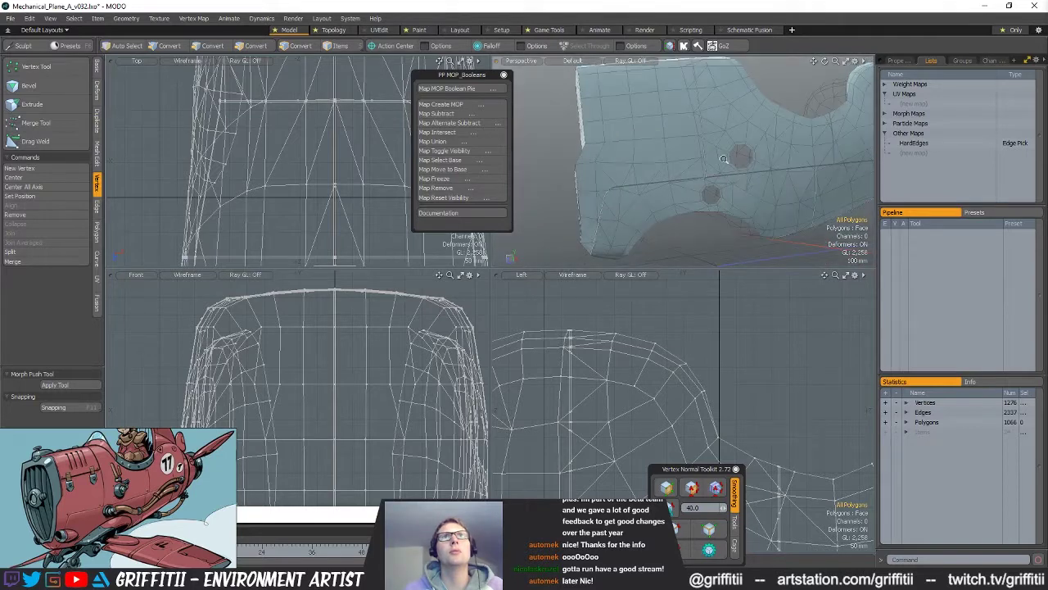
{"action": "scroll", "coordinate": [722, 167], "scroll_direction": "down", "scroll_amount": 3}
{"action": "scroll", "coordinate": [723, 167], "scroll_direction": "up", "scroll_amount": 2}
{"action": "scroll", "coordinate": [723, 167], "scroll_direction": "up", "scroll_amount": 5}
{"action": "scroll", "coordinate": [722, 167], "scroll_direction": "down", "scroll_amount": 5}
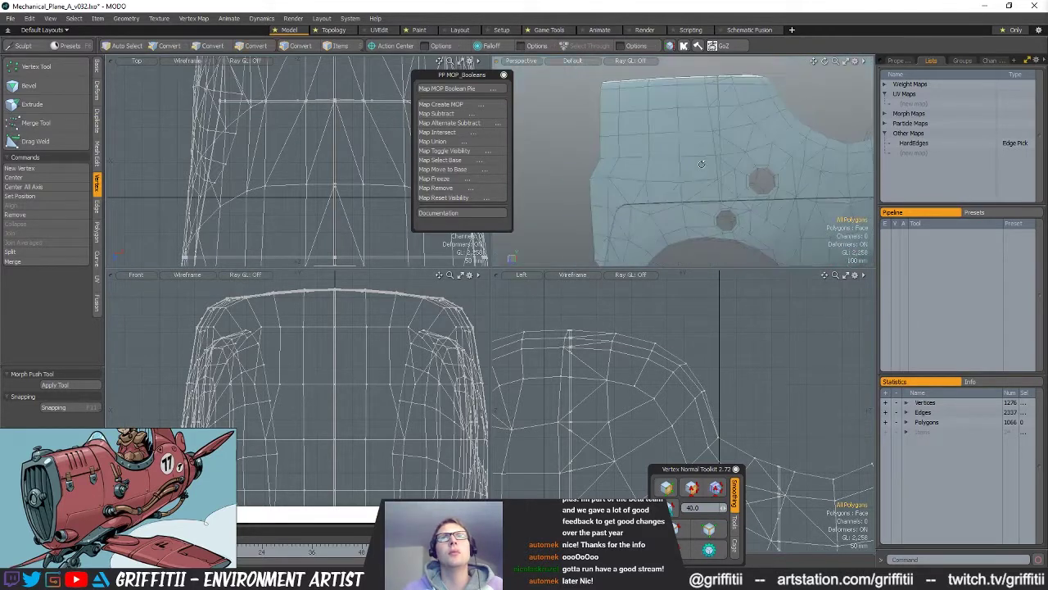
{"action": "left_click_drag", "start_coordinate": [722, 167], "coordinate": [973, 405], "text": "alt"}
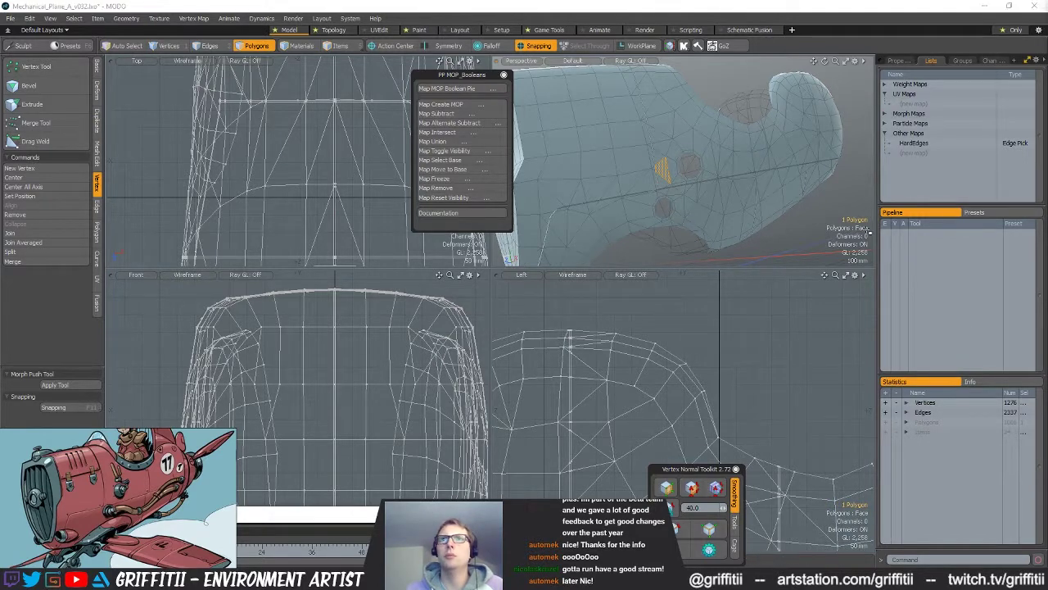
Step: Show the hidden meshes again, hide the cut copy, and select all polygons of the original low-poly fuselage
{"action": "key", "text": "ctrl+z"}
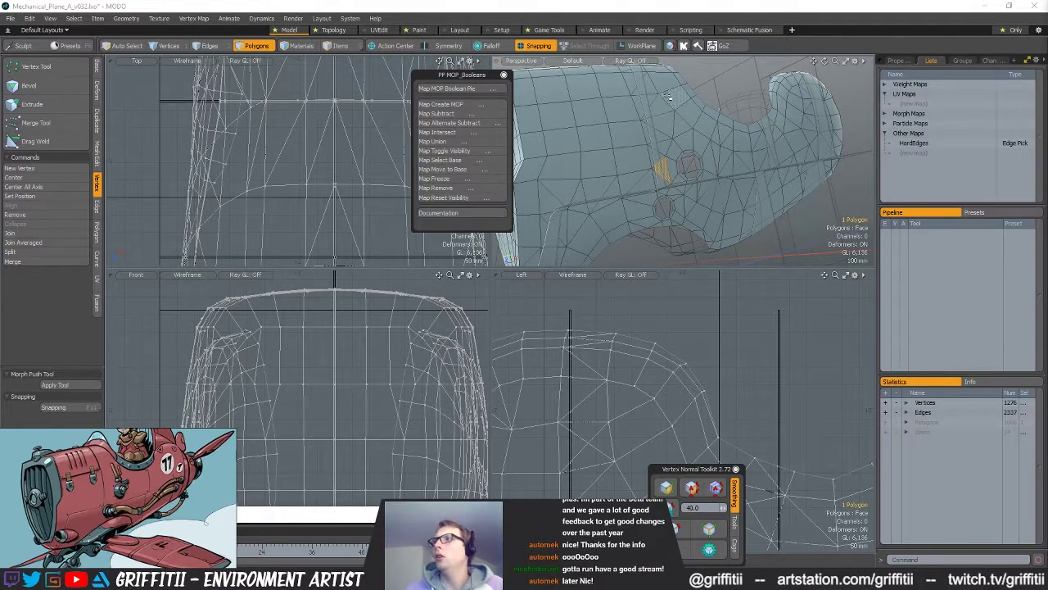
{"action": "left_click_drag", "start_coordinate": [603, 102], "coordinate": [655, 111], "text": "alt"}
{"action": "left_click_drag", "start_coordinate": [857, 113], "coordinate": [786, 143], "text": "ctrl+alt"}
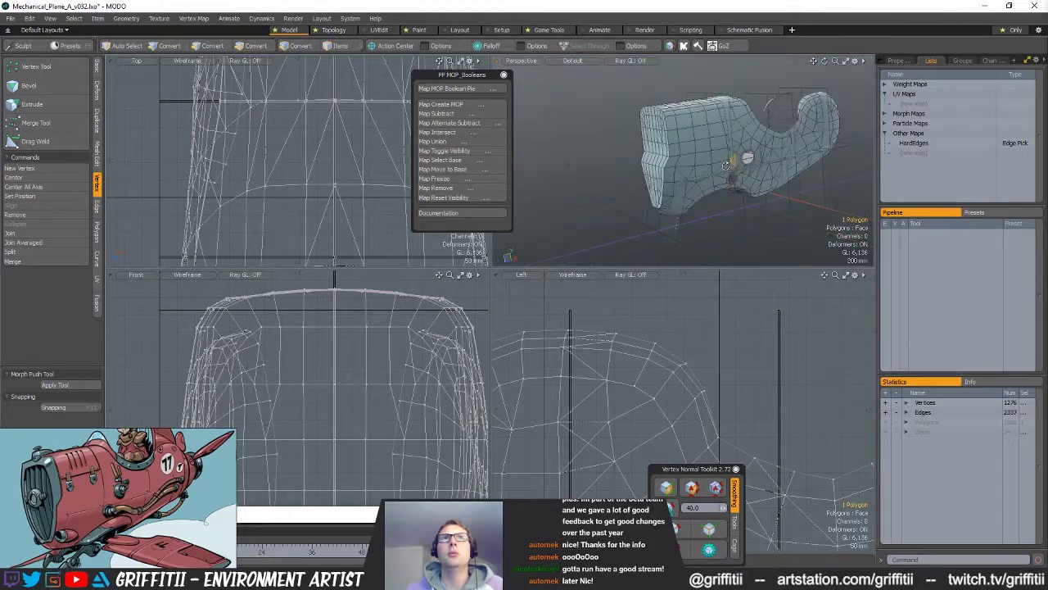
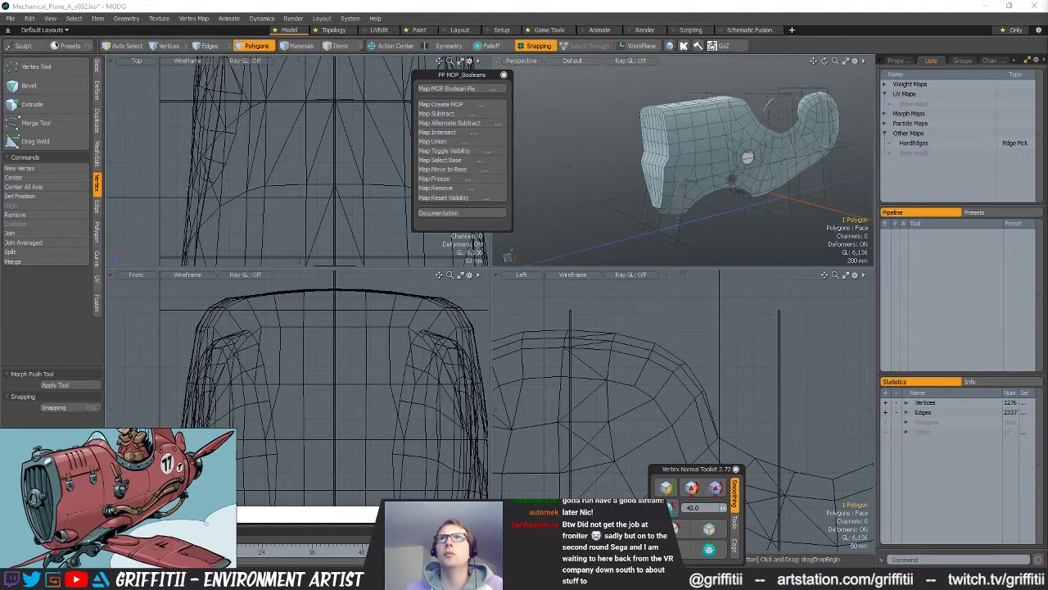
{"action": "double_click", "coordinate": [783, 145]}
{"action": "left_click_drag", "start_coordinate": [806, 186], "coordinate": [752, 184], "text": "alt+shift"}
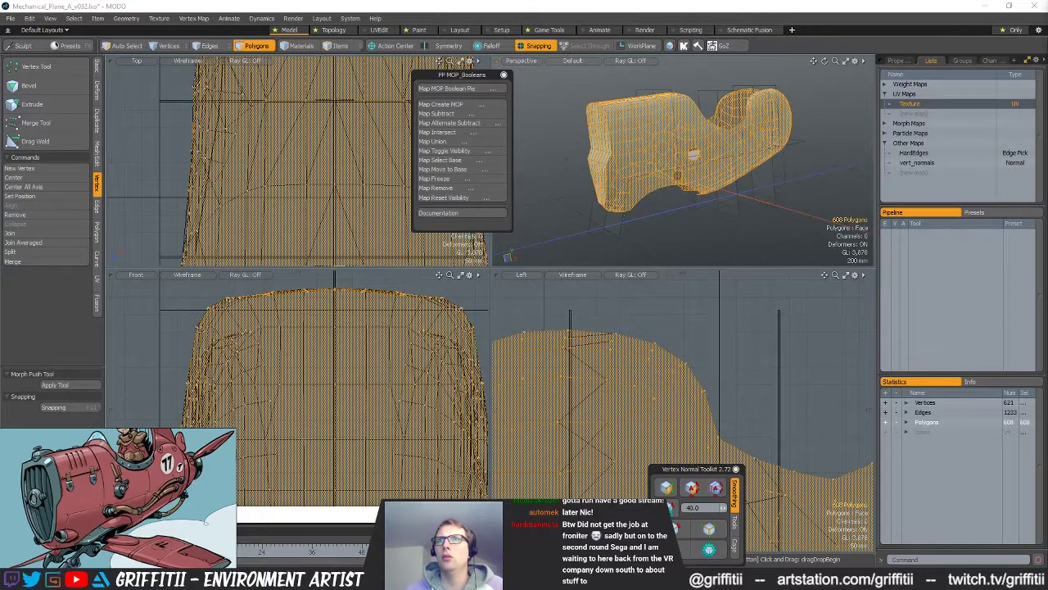
Step: Try replacing the low-poly fuselage in the boolean's base mesh with the copied polygons of the dense subdivided fuselage
{"action": "double_click", "coordinate": [724, 172]}
{"action": "key", "text": "ctrl+c"}
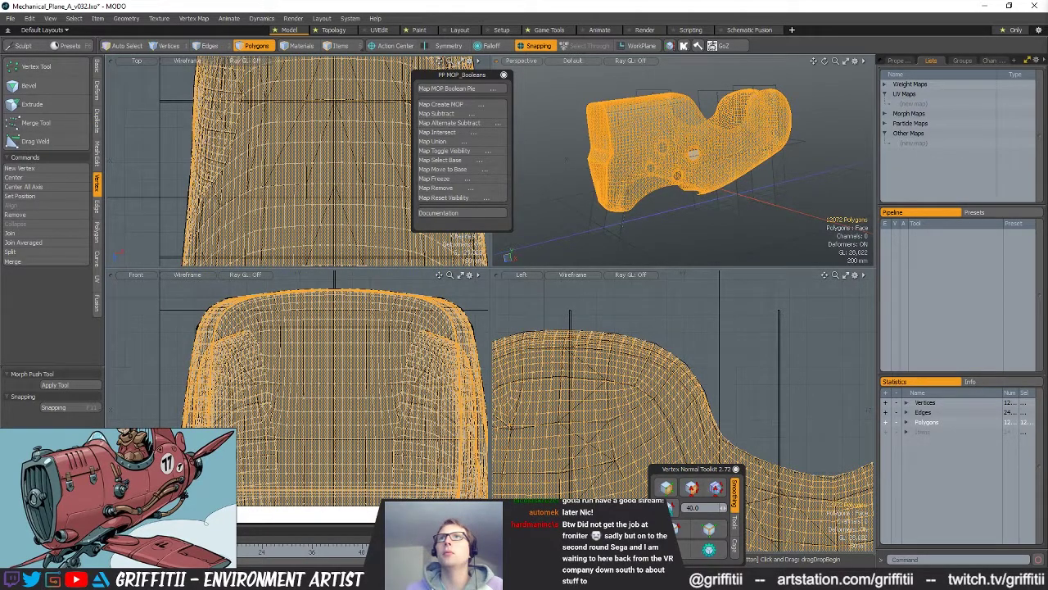
{"action": "key", "text": "ctrl+z"}
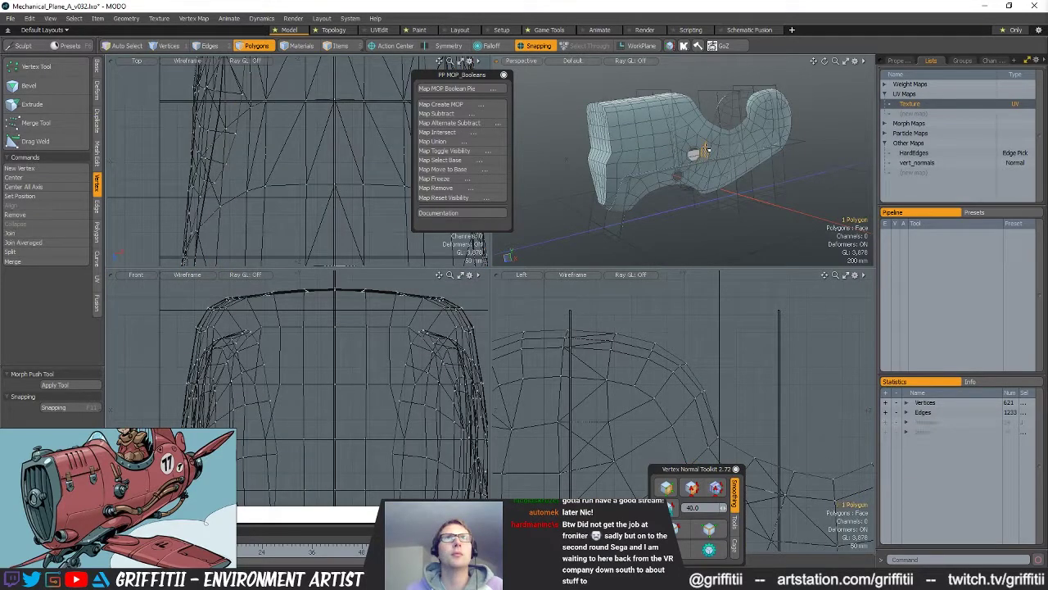
{"action": "double_click", "coordinate": [705, 151]}
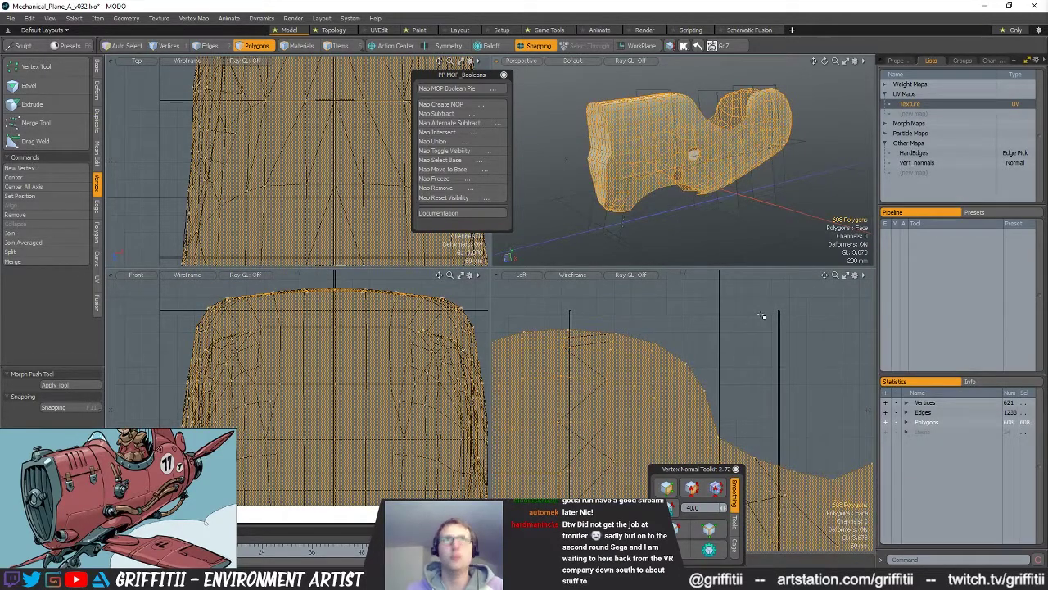
{"action": "key", "text": "ctrl+z"}
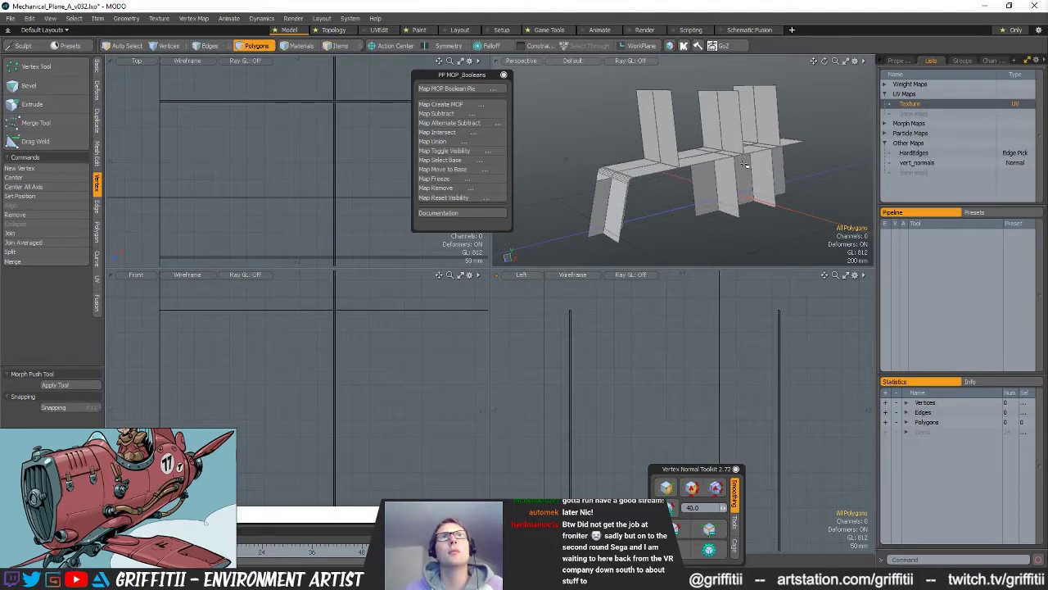
{"action": "key", "text": "ctrl+v"}
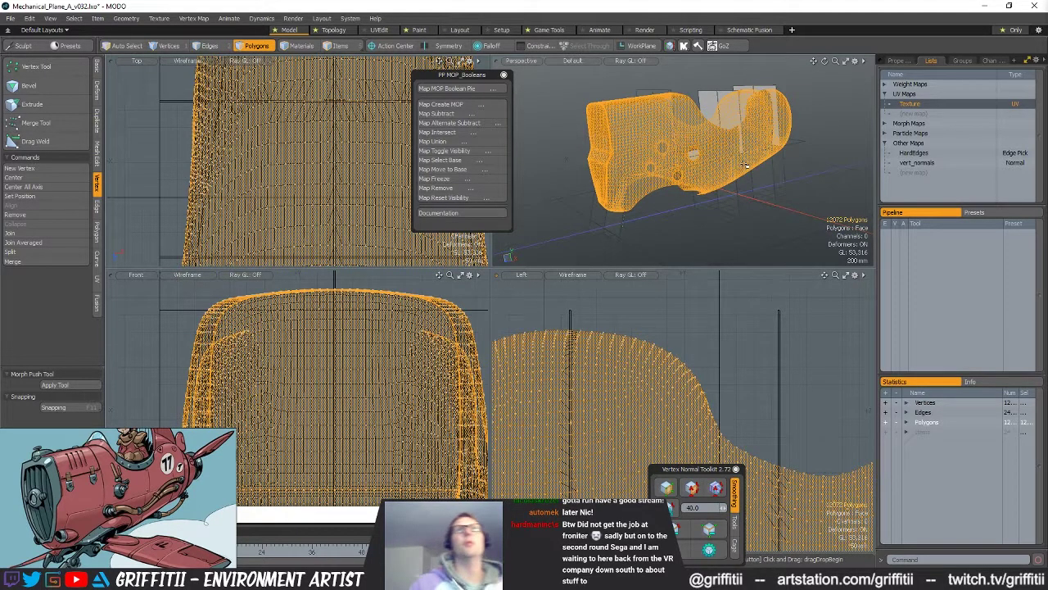
Step: Examine how the cutter slices the dense fuselage around the horizontal seam, the rounded corner and the side holes
{"action": "scroll", "coordinate": [679, 161], "scroll_direction": "up", "scroll_amount": 5}
{"action": "left_click_drag", "start_coordinate": [679, 160], "coordinate": [717, 184], "text": "alt"}
{"action": "left_click", "coordinate": [756, 234]}
{"action": "left_click_drag", "start_coordinate": [725, 135], "coordinate": [656, 143], "text": "alt"}
{"action": "scroll", "coordinate": [688, 115], "scroll_direction": "up", "scroll_amount": 4}
{"action": "scroll", "coordinate": [654, 151], "scroll_direction": "down", "scroll_amount": 5}
{"action": "scroll", "coordinate": [639, 115], "scroll_direction": "down", "scroll_amount": 6}
{"action": "scroll", "coordinate": [631, 368], "scroll_direction": "down", "scroll_amount": 8}
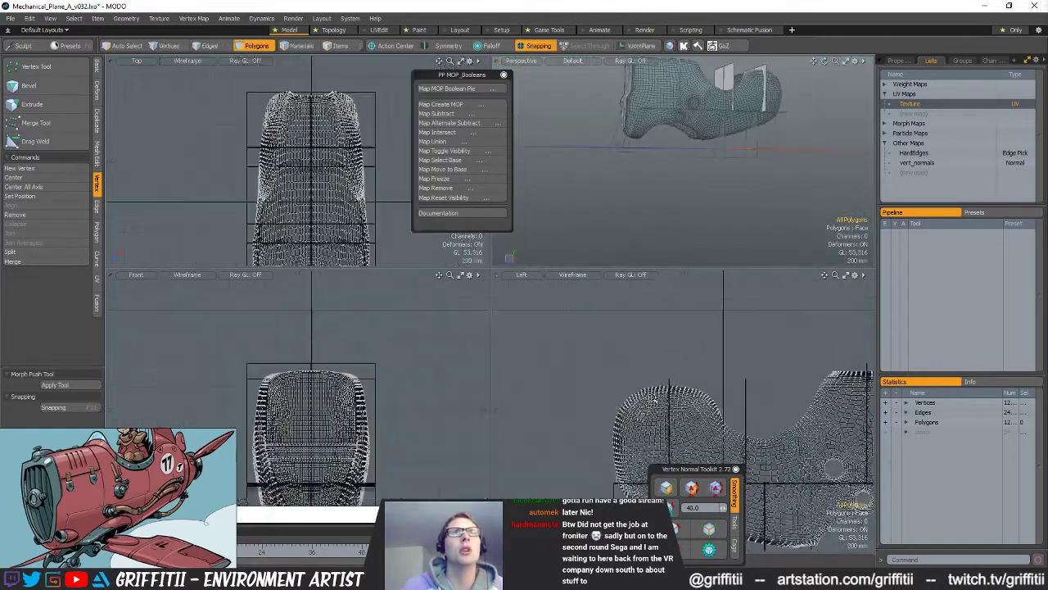
{"action": "mouse_move", "coordinate": [755, 319]}
{"action": "right_mouse_down"}
{"action": "mouse_move", "coordinate": [860, 352]}
{"action": "mouse_move", "coordinate": [807, 307]}
{"action": "right_mouse_up"}
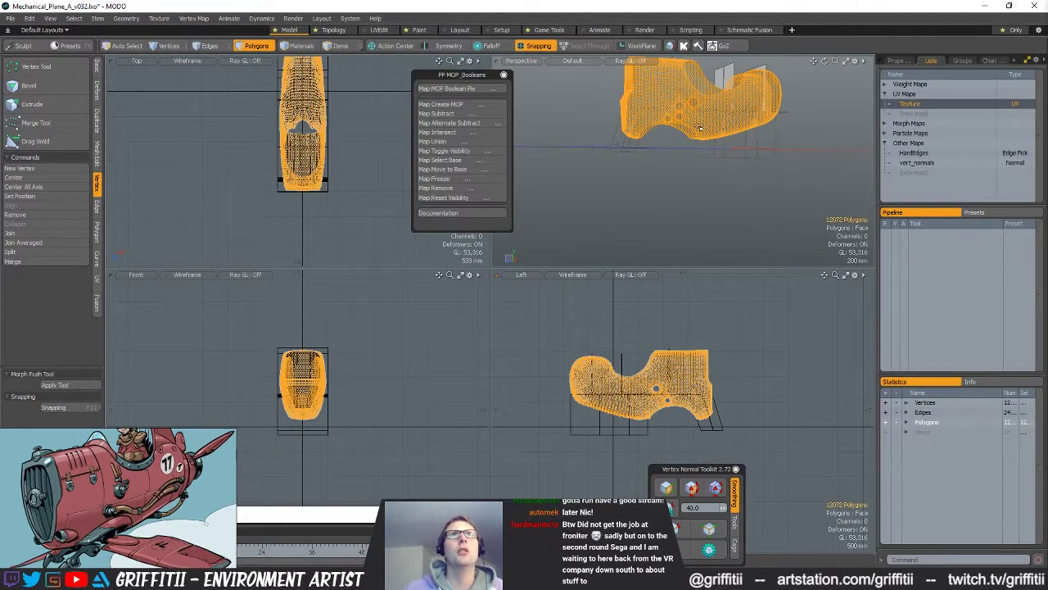
{"action": "scroll", "coordinate": [703, 195], "scroll_direction": "up", "scroll_amount": 6}
{"action": "left_click_drag", "start_coordinate": [680, 147], "coordinate": [716, 238], "text": "alt"}
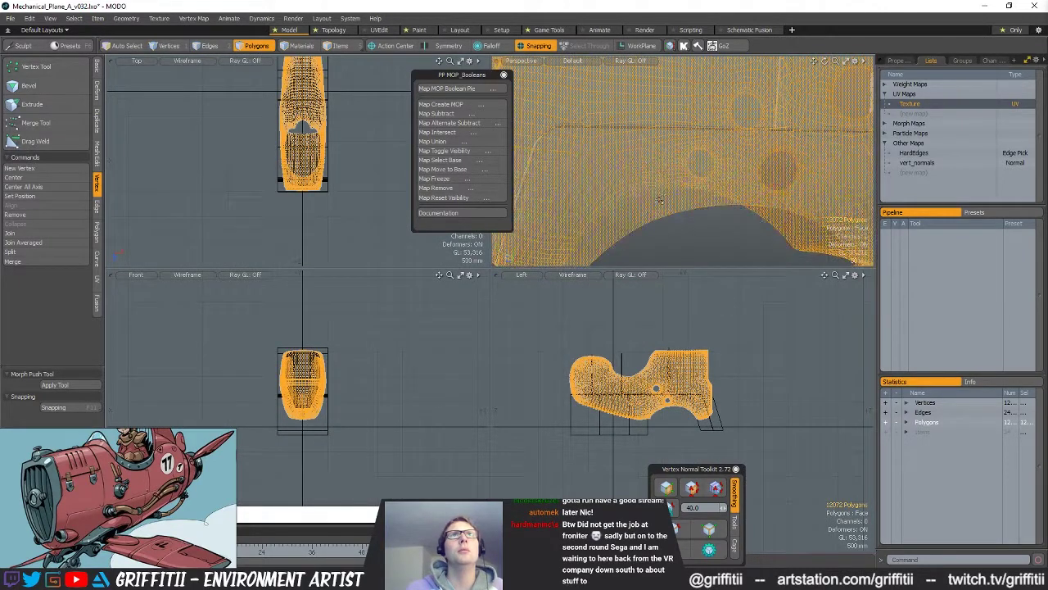
{"action": "left_click", "coordinate": [716, 246]}
{"action": "scroll", "coordinate": [647, 166], "scroll_direction": "up", "scroll_amount": 2}
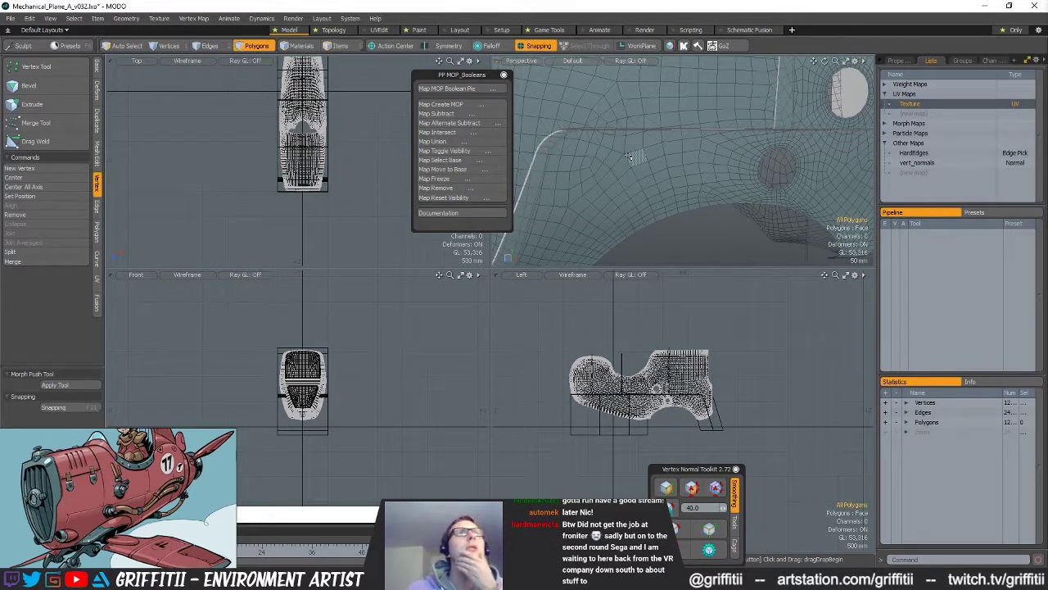
{"action": "double_click", "coordinate": [629, 156]}
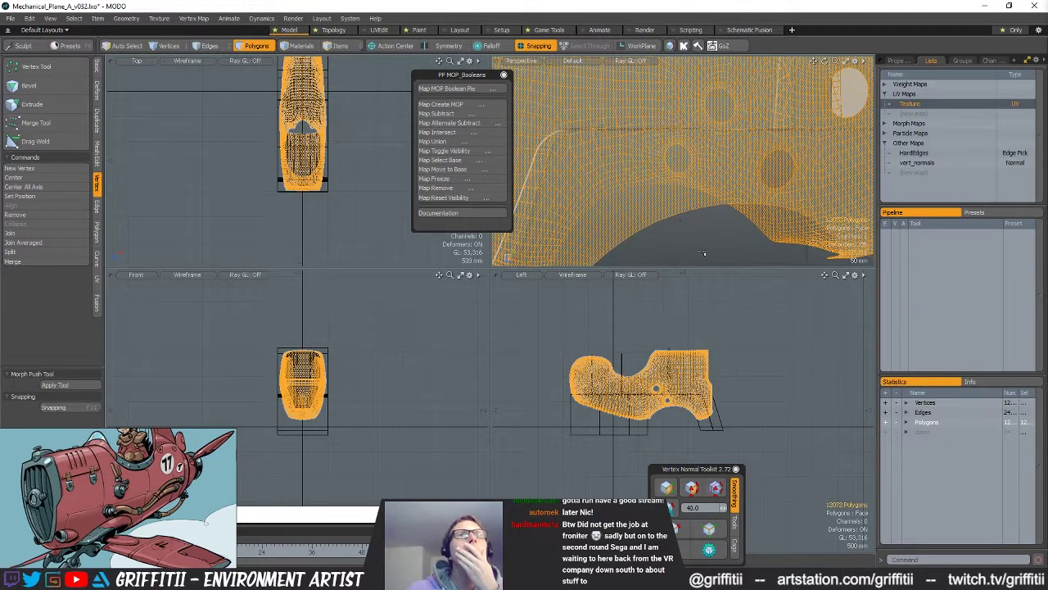
{"action": "scroll", "coordinate": [690, 397], "scroll_direction": "up", "scroll_amount": 10}
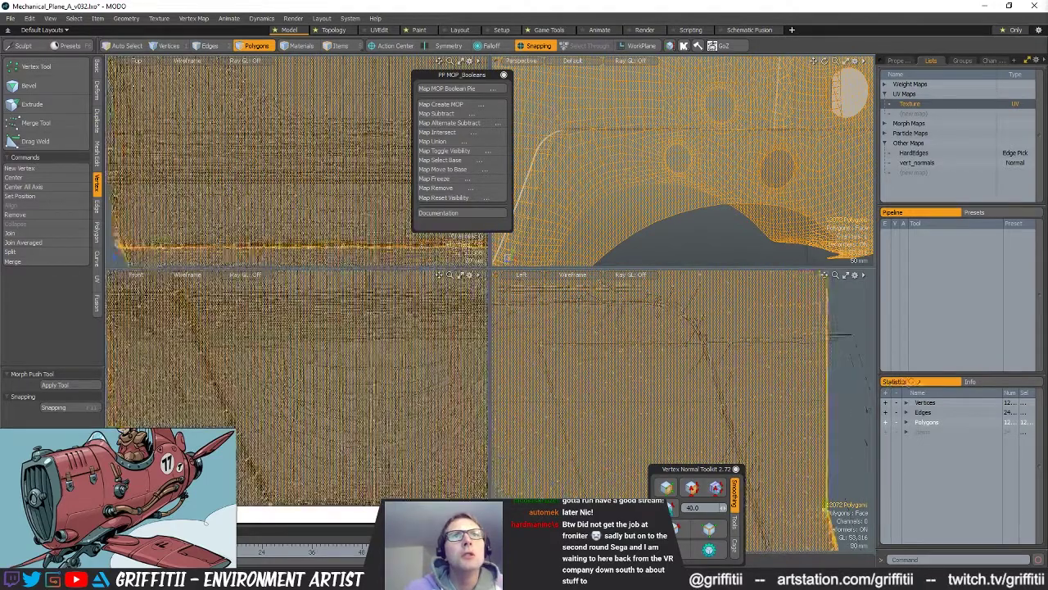
{"action": "left_click_drag", "start_coordinate": [975, 382], "coordinate": [641, 354], "text": "ctrl+alt"}
{"action": "left_click", "coordinate": [747, 248]}
{"action": "left_click_drag", "start_coordinate": [746, 248], "coordinate": [772, 184], "text": "alt"}
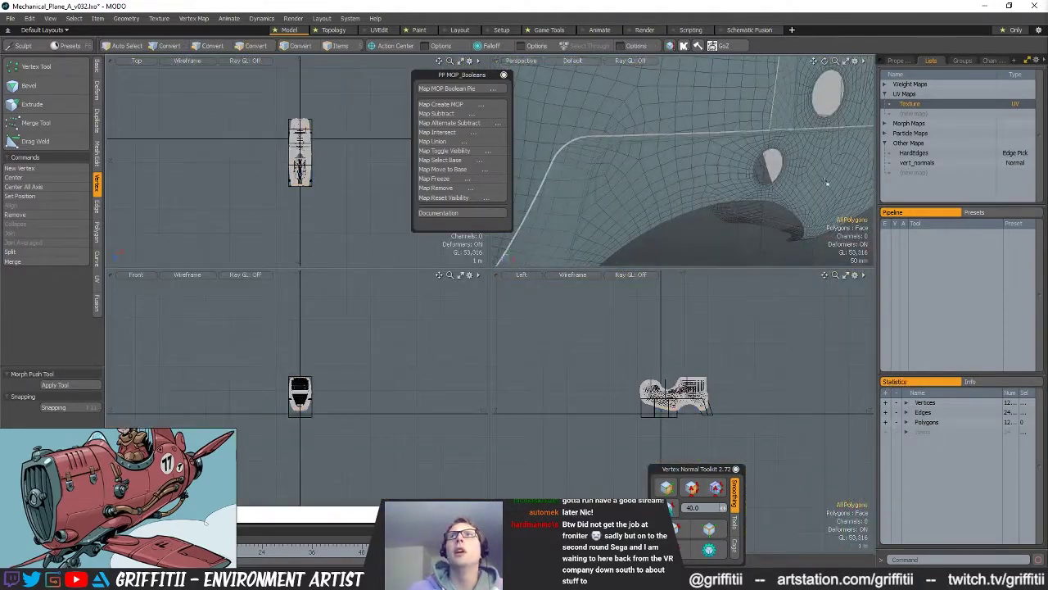
Step: Undo the replacement of the base mesh to restore the low-poly fuselage
{"action": "key", "text": "ctrl+z"}
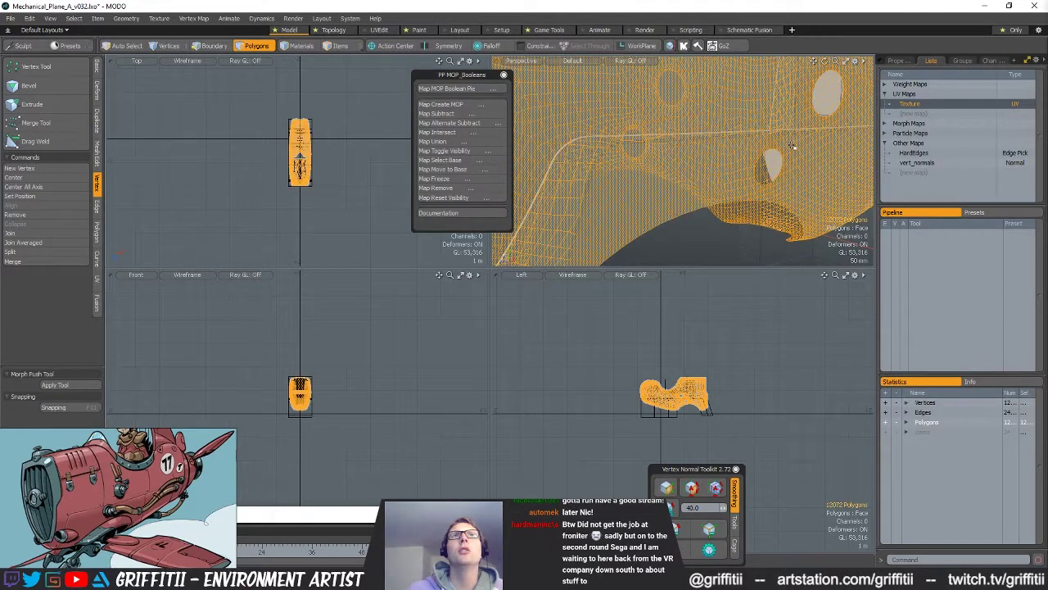
{"action": "key", "text": "ctrl+z"}
{"action": "key", "text": "]"}
{"action": "key", "text": "["}
{"action": "key", "text": "["}
{"action": "key", "text": "Delete"}
{"action": "key", "text": "u"}
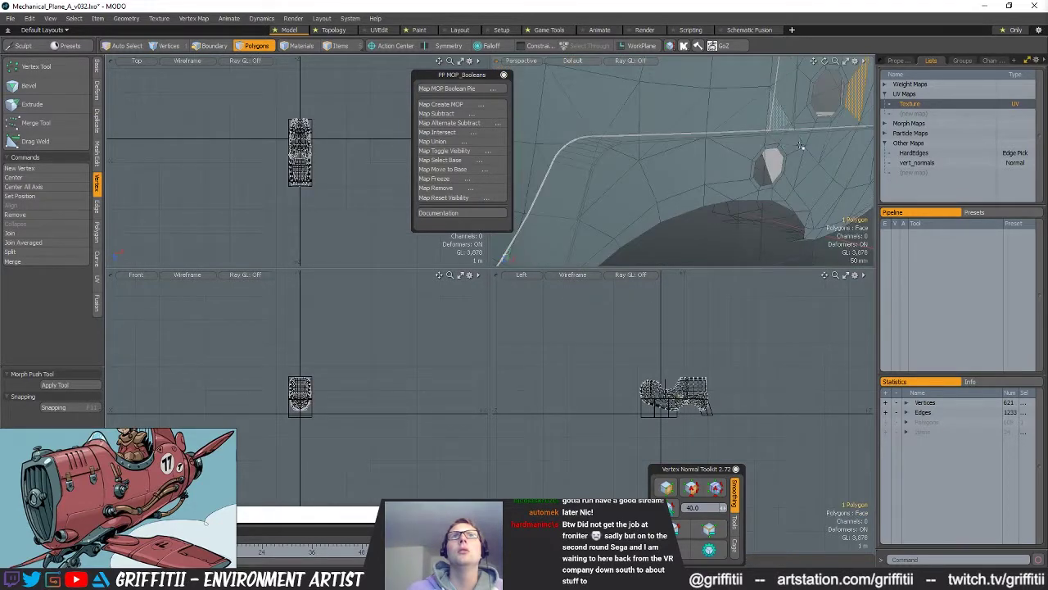
Step: Show the dense subdivided fuselage, select all of its polygons, and cut and paste them
{"action": "key", "text": "x"}
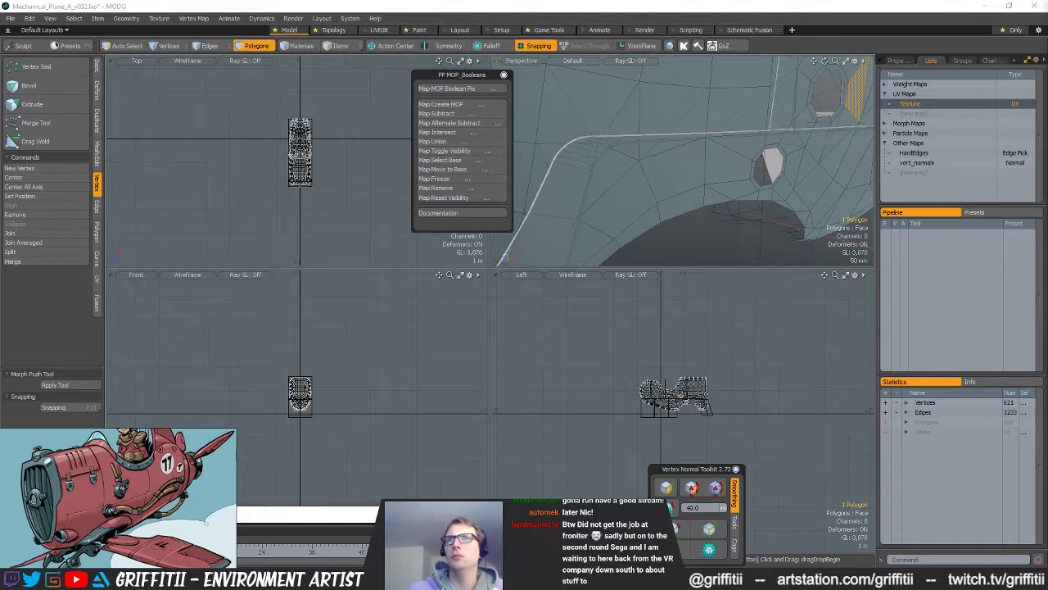
{"action": "key", "text": "ctrl+z"}
{"action": "key", "text": "["}
{"action": "key", "text": "x"}
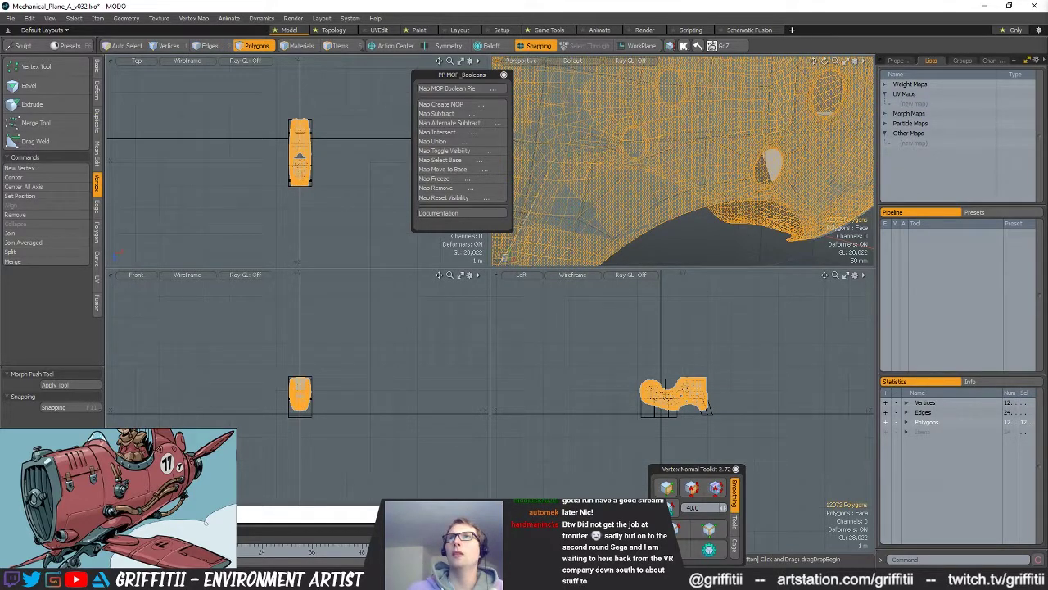
{"action": "key", "text": "ctrl+x"}
{"action": "key", "text": "ctrl+v"}
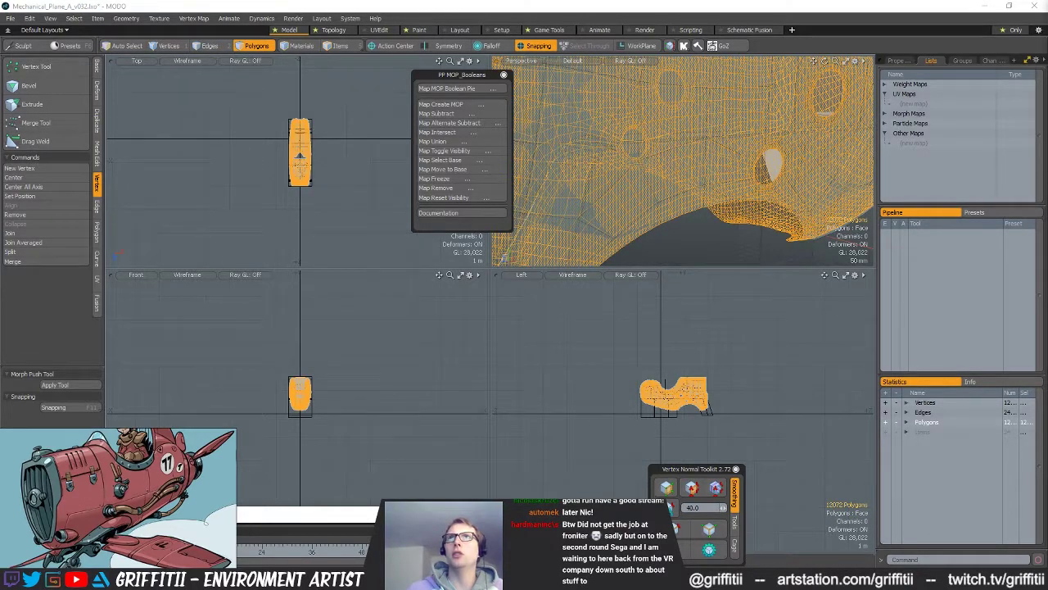
Step: Copy all polygons of the slab cutter into a new mesh and show only it with the dense fuselage
{"action": "key", "text": "["}
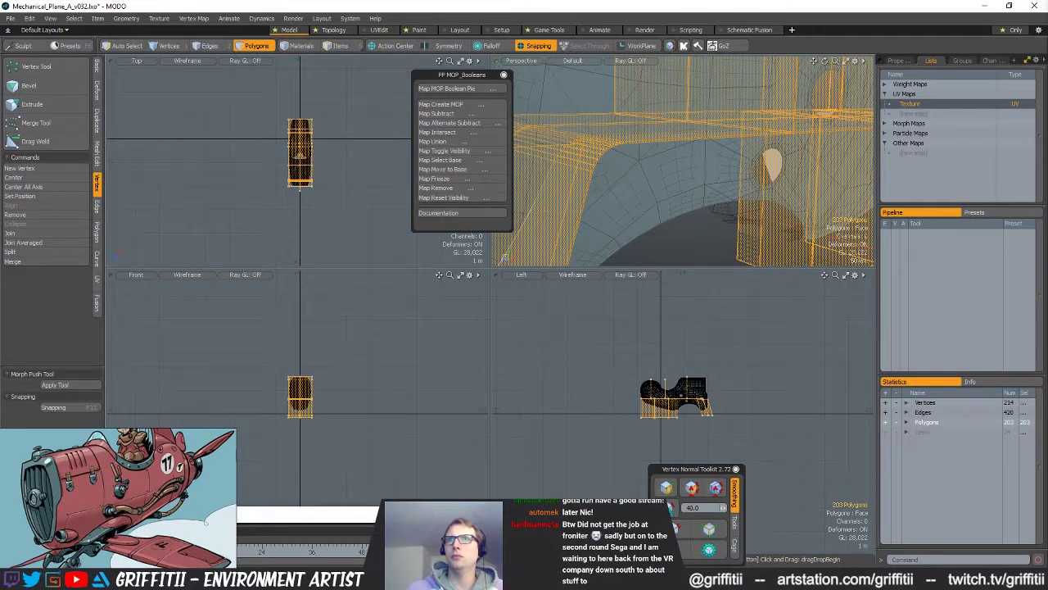
{"action": "key", "text": "n"}
{"action": "key", "text": "ctrl+v"}
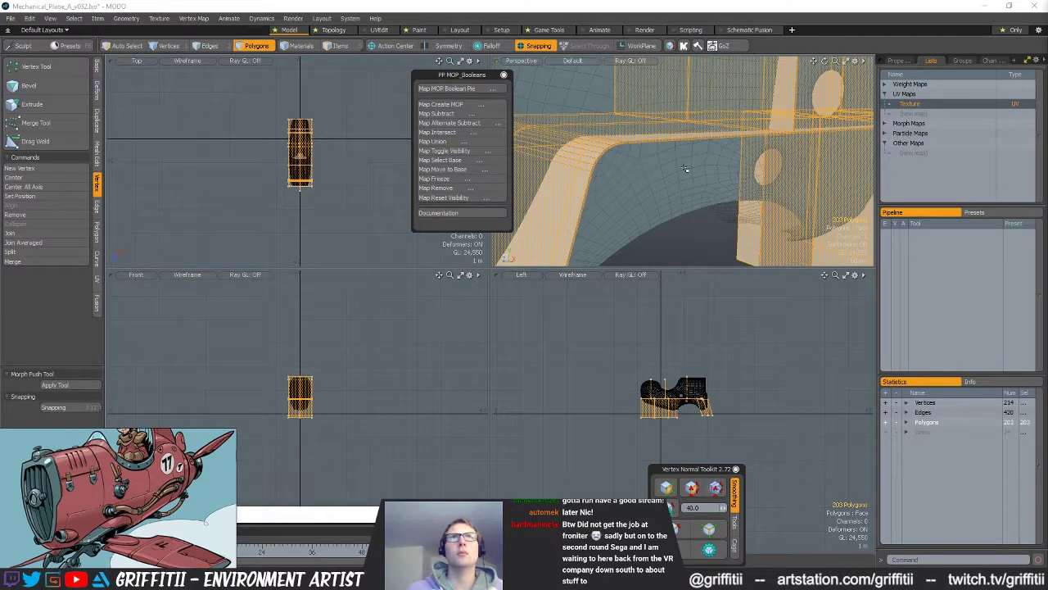
{"action": "left_click_drag", "start_coordinate": [684, 169], "coordinate": [692, 171], "text": "alt"}
{"action": "key", "text": "5"}
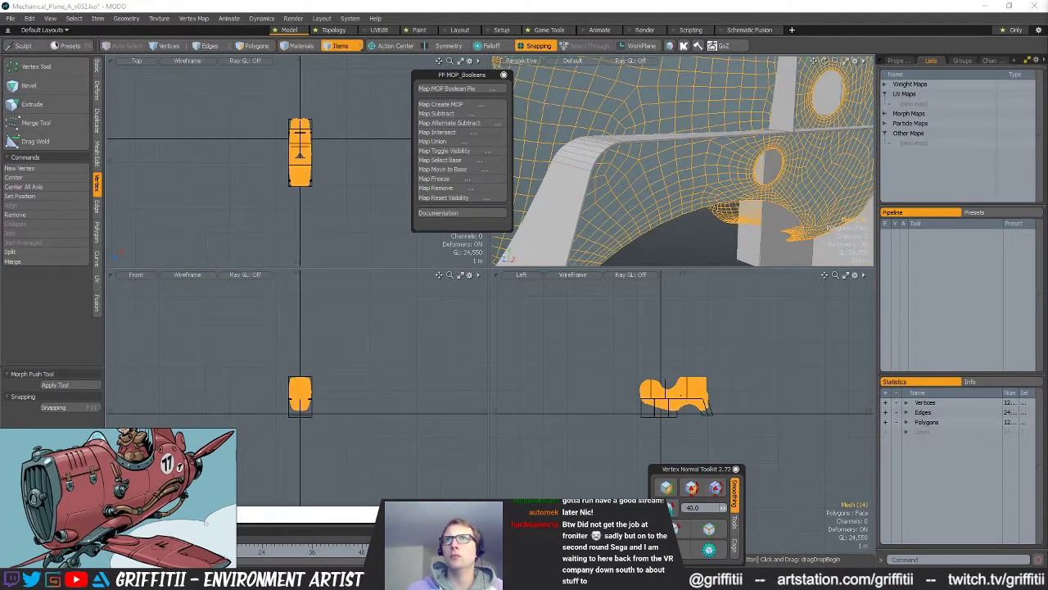
{"action": "scroll", "coordinate": [709, 175], "scroll_direction": "down", "scroll_amount": 5}
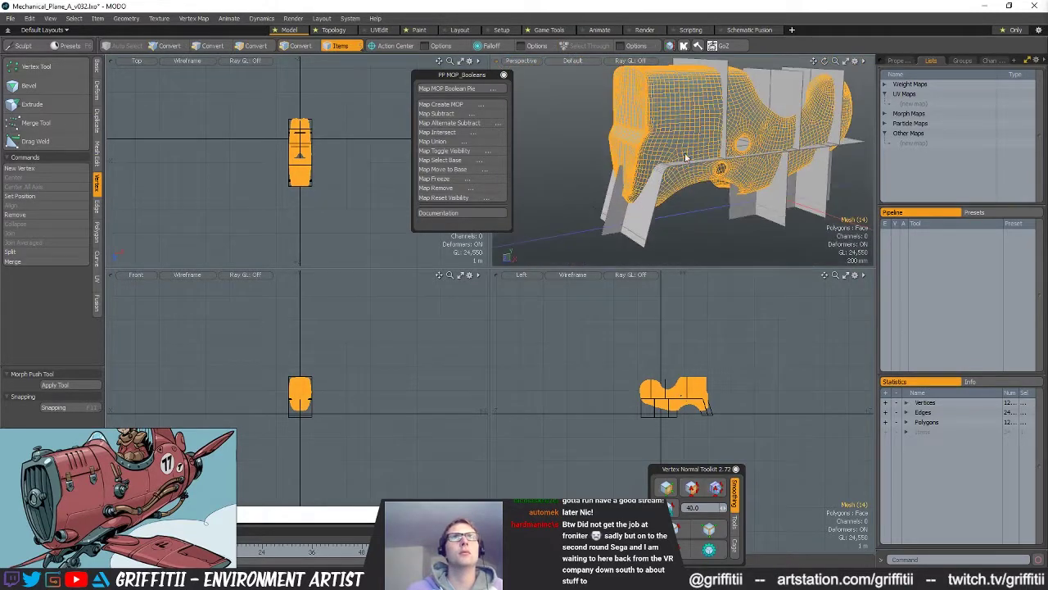
Step: Create a MOP boolean from the dense subdivided fuselage
{"action": "key", "text": "3"}
{"action": "left_click_drag", "start_coordinate": [693, 130], "coordinate": [669, 129], "text": "alt"}
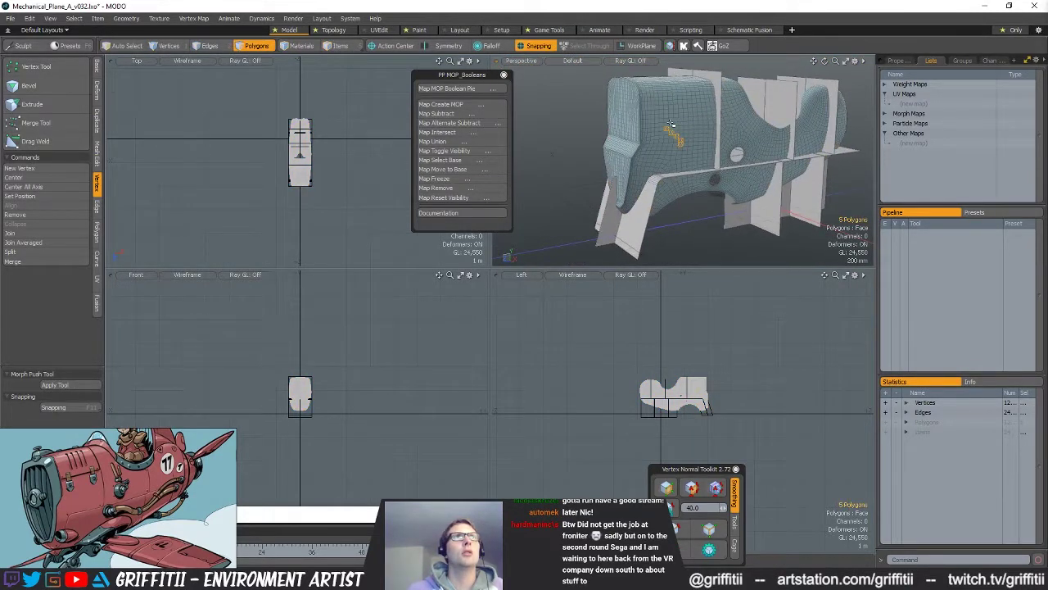
{"action": "key", "text": "ctrl+space"}
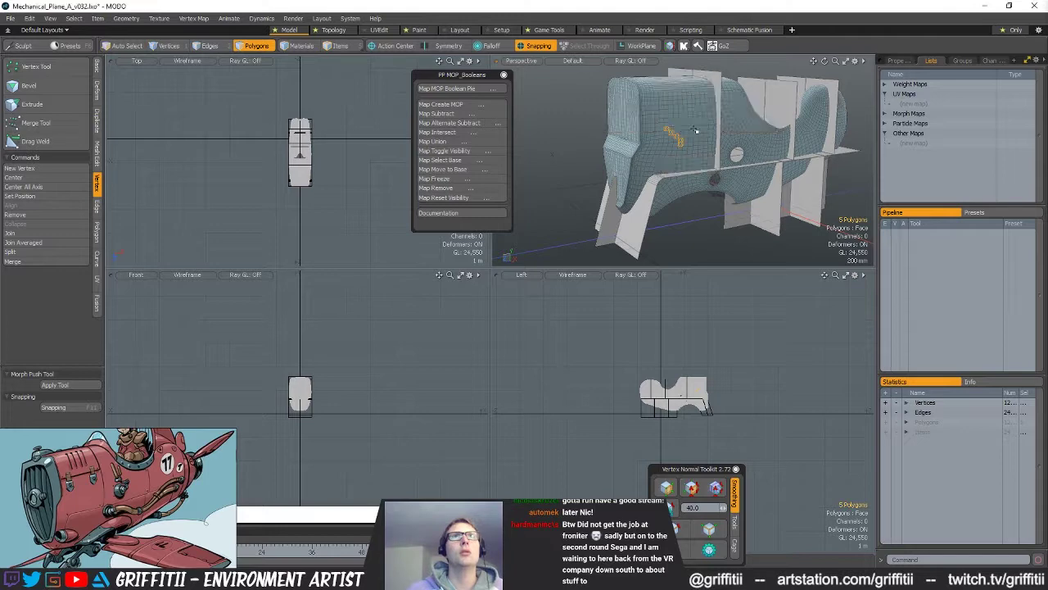
{"action": "key", "text": "ctrl+b"}
{"action": "left_click", "coordinate": [689, 111]}
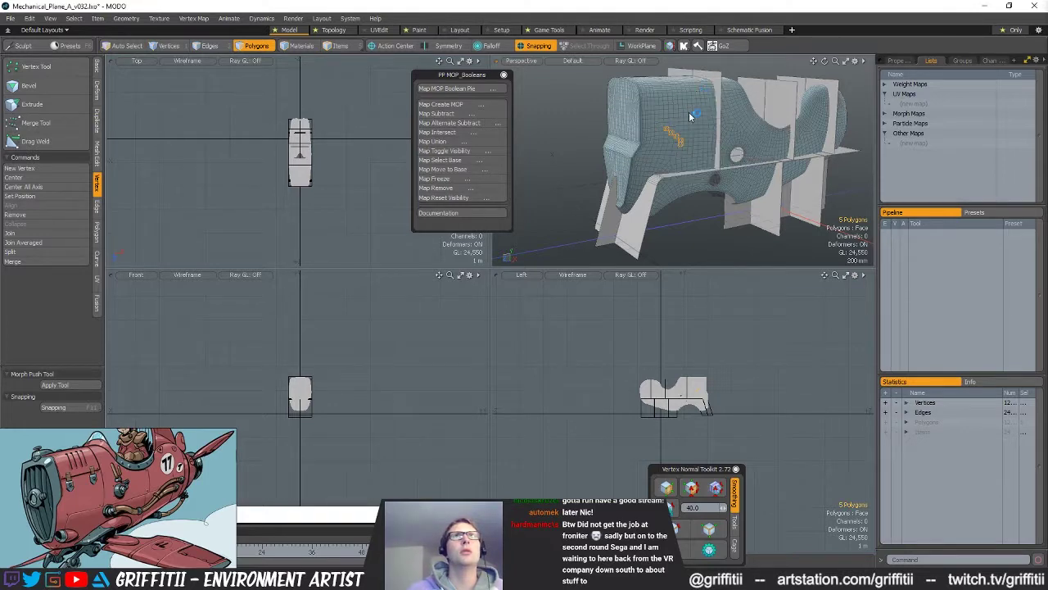
{"action": "double_click", "coordinate": [677, 160]}
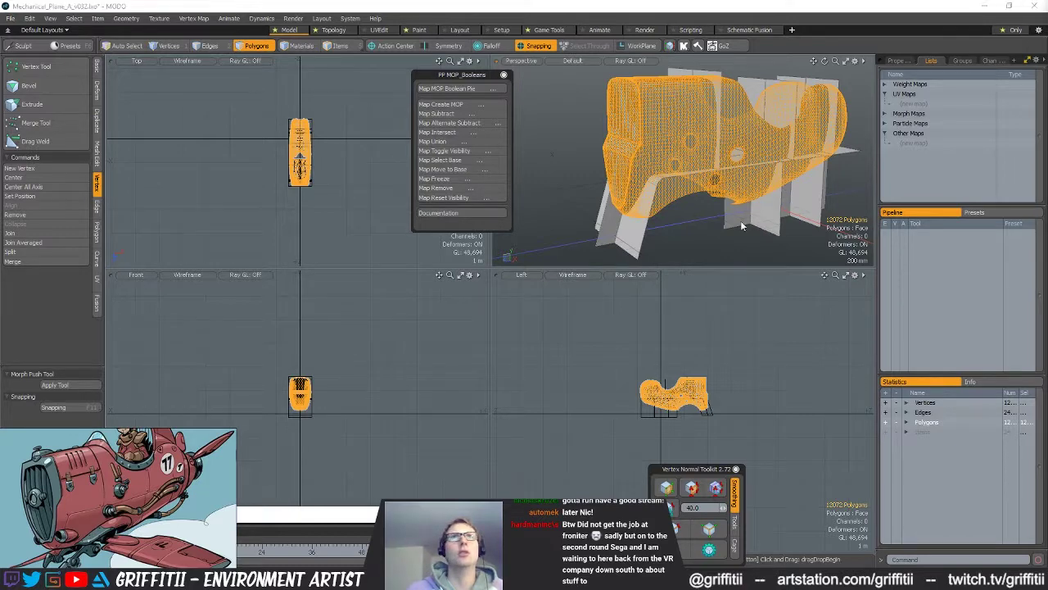
Step: Subtract the slab cutter's polygons from the dense fuselage with the MOP boolean
{"action": "double_click", "coordinate": [798, 214]}
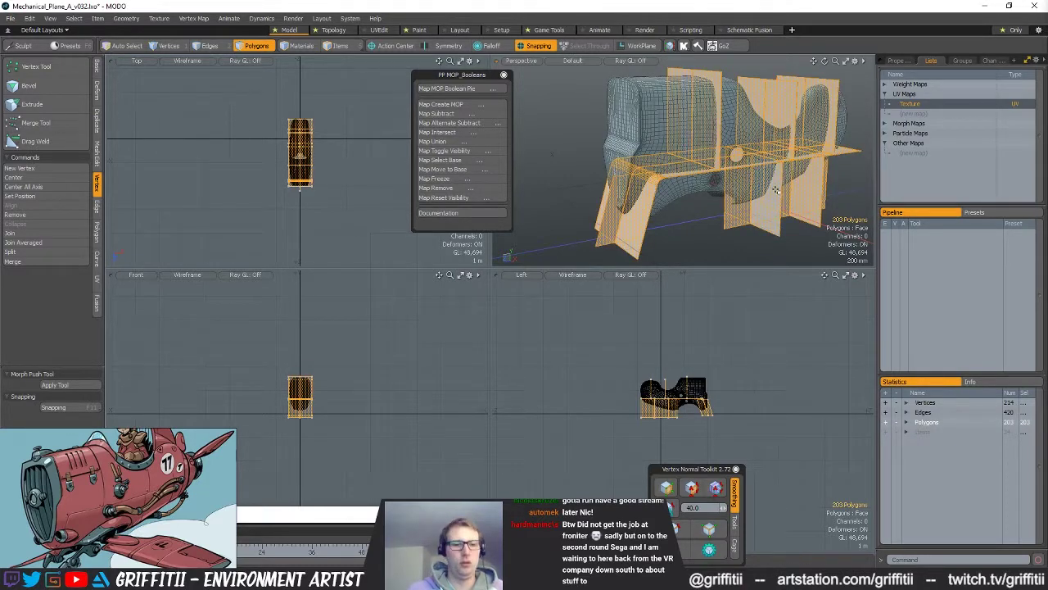
{"action": "key", "text": "alt+b"}
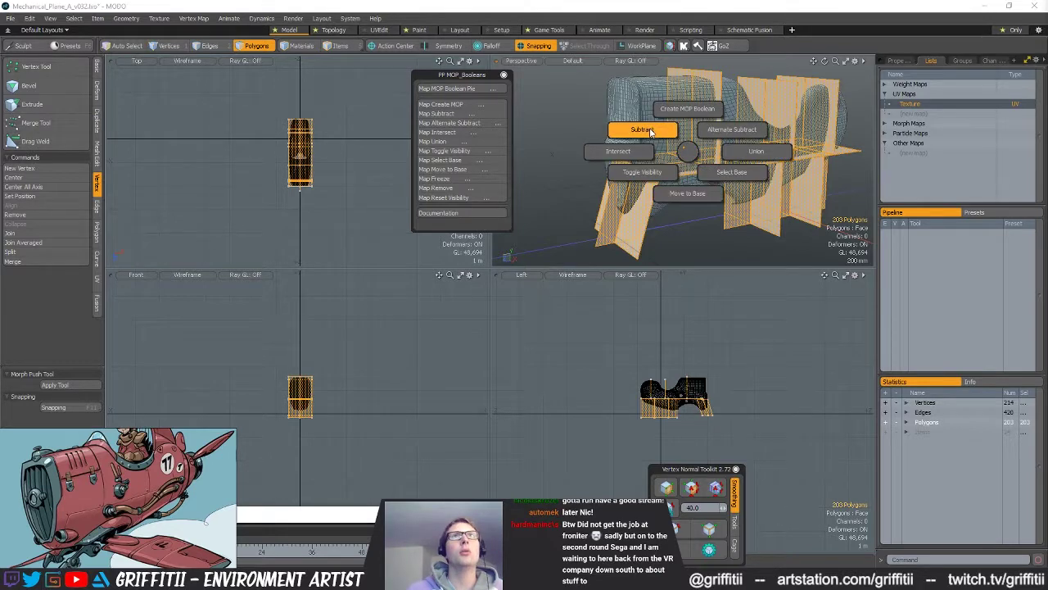
{"action": "left_click", "coordinate": [651, 131]}
Step: Examine the seams that the cutter leaves in the boolean result around the side holes and along the fuselage
{"action": "left_click_drag", "start_coordinate": [670, 137], "coordinate": [729, 235], "text": "alt"}
{"action": "scroll", "coordinate": [742, 160], "scroll_direction": "up", "scroll_amount": 7}
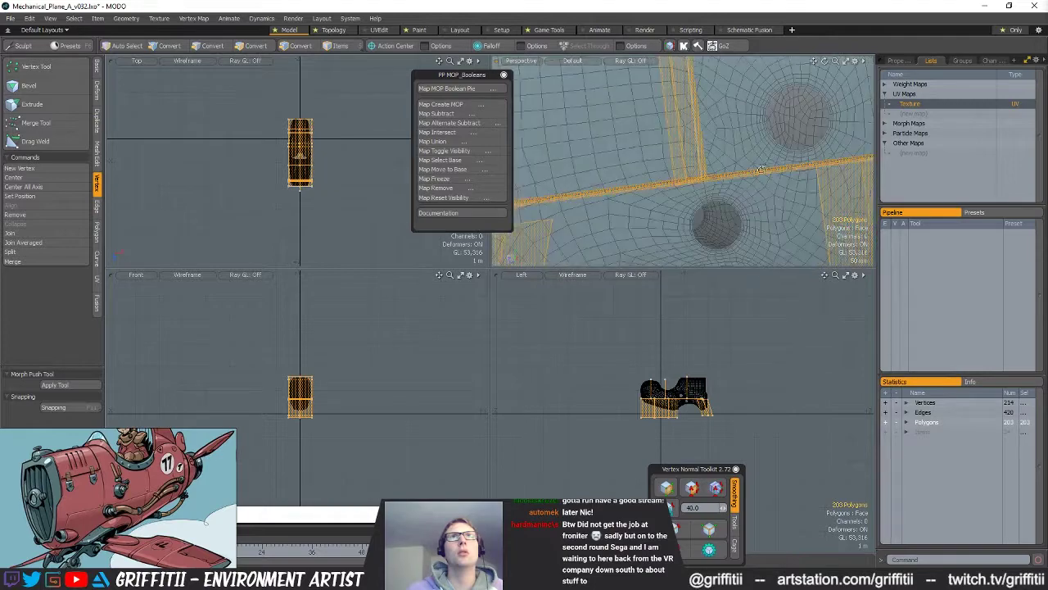
{"action": "left_click", "coordinate": [768, 206]}
{"action": "key", "text": "5"}
{"action": "left_click", "coordinate": [759, 196]}
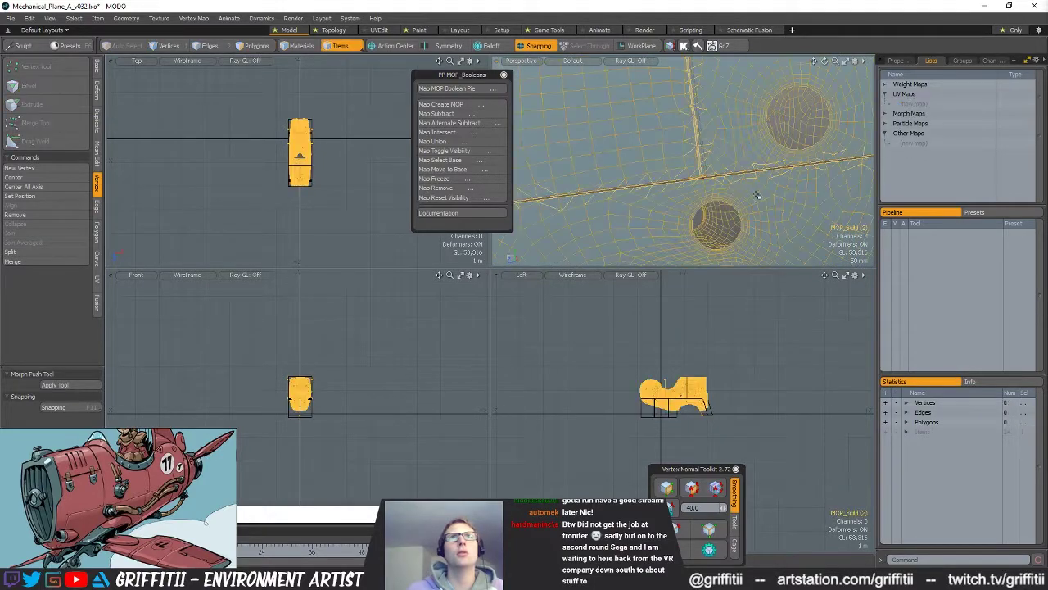
{"action": "key", "text": "3"}
{"action": "double_click", "coordinate": [740, 189]}
{"action": "mouse_move", "coordinate": [783, 191]}
{"action": "left_mouse_down", "text": "alt"}
{"action": "mouse_move", "coordinate": [731, 164]}
{"action": "mouse_move", "coordinate": [711, 169]}
{"action": "mouse_move", "coordinate": [749, 168]}
{"action": "left_mouse_up", "text": "alt"}
{"action": "scroll", "coordinate": [749, 180], "scroll_direction": "down", "scroll_amount": 7}
{"action": "scroll", "coordinate": [737, 163], "scroll_direction": "up", "scroll_amount": 6}
{"action": "scroll", "coordinate": [738, 164], "scroll_direction": "down", "scroll_amount": 8}
Step: Copy all polygons of the boolean result and paste them into a new mesh
{"action": "mouse_move", "coordinate": [735, 339]}
{"action": "right_mouse_down"}
{"action": "mouse_move", "coordinate": [761, 479]}
{"action": "mouse_move", "coordinate": [812, 446]}
{"action": "right_mouse_up"}
{"action": "scroll", "coordinate": [690, 402], "scroll_direction": "up", "scroll_amount": 7}
{"action": "left_click_drag", "start_coordinate": [707, 181], "coordinate": [778, 261], "text": "alt"}
{"action": "double_click", "coordinate": [732, 149]}
{"action": "left_click", "coordinate": [762, 127]}
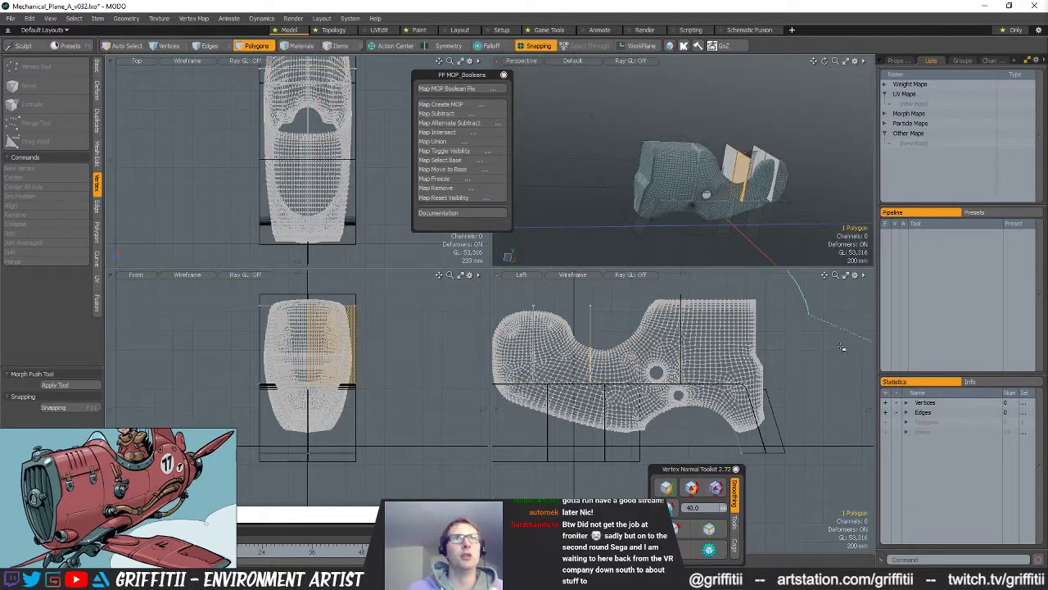
{"action": "key", "text": "bracketright"}
{"action": "key", "text": "ctrl+c"}
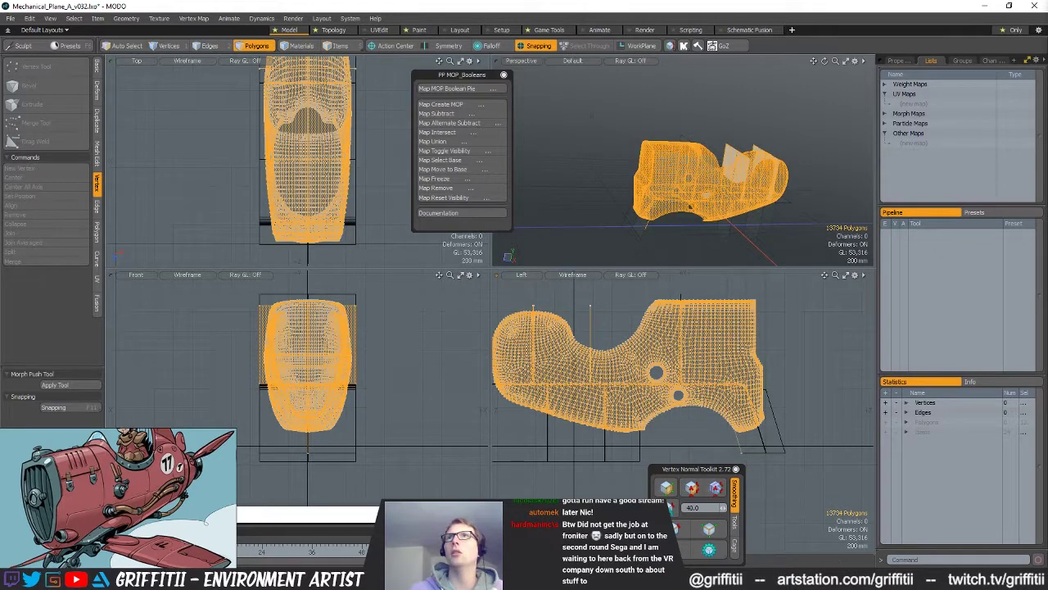
{"action": "key", "text": "n"}
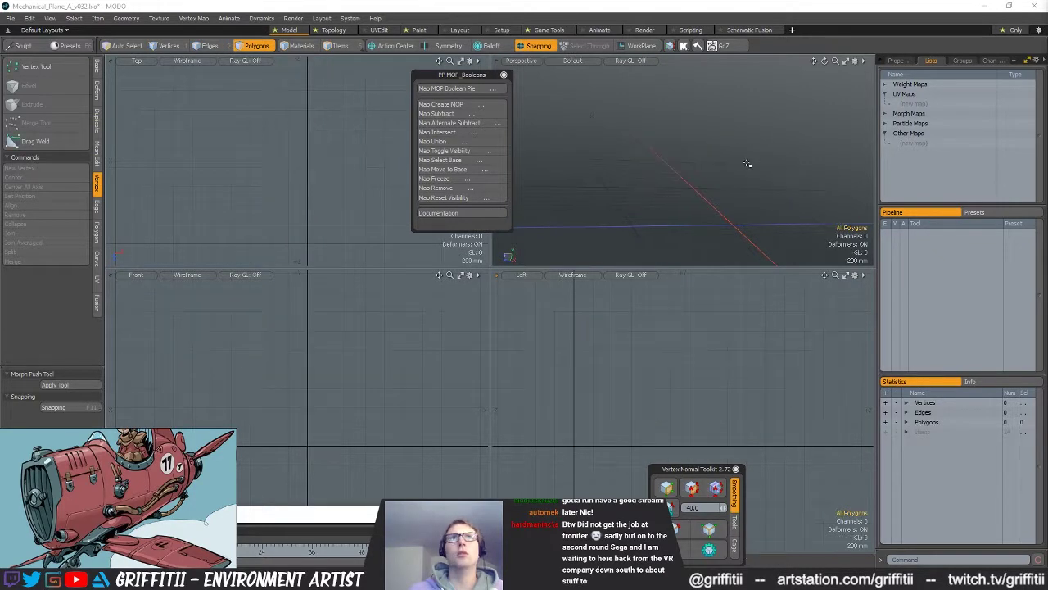
{"action": "key", "text": "ctrl+v"}
{"action": "left_click_drag", "start_coordinate": [725, 167], "coordinate": [655, 190], "text": "alt"}
Step: Delete the leftover upright cutter sheet standing across the cockpit opening of the pasted fuselage
{"action": "left_click", "coordinate": [721, 176]}
{"action": "key", "text": "shift+a"}
{"action": "mouse_move", "coordinate": [673, 113]}
{"action": "left_mouse_down", "text": "alt"}
{"action": "mouse_move", "coordinate": [606, 172]}
{"action": "mouse_move", "coordinate": [632, 212]}
{"action": "mouse_move", "coordinate": [681, 155]}
{"action": "left_mouse_up", "text": "alt"}
{"action": "left_click", "coordinate": [628, 109], "text": "shift"}
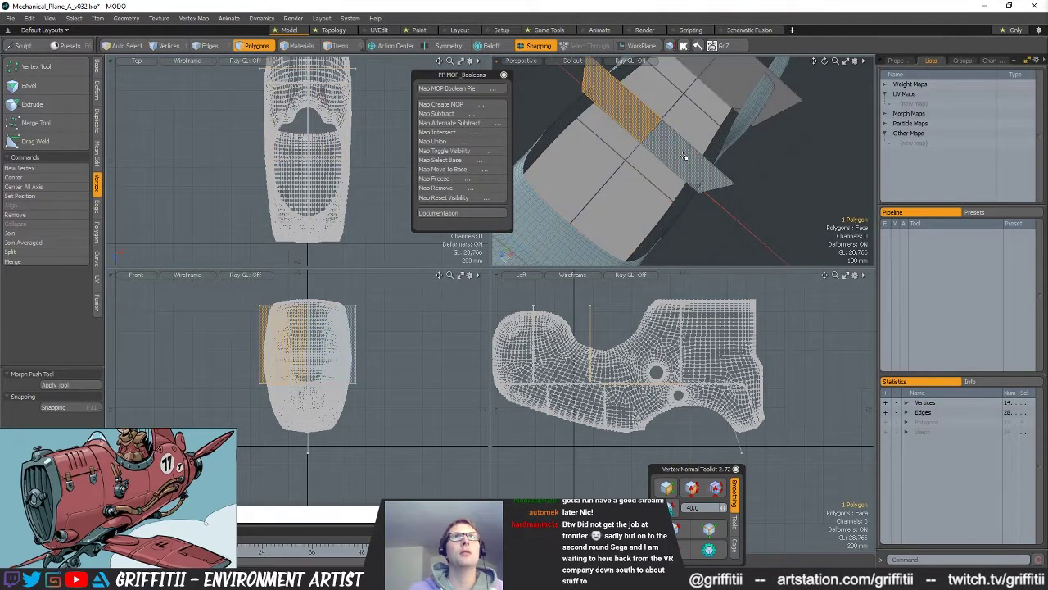
{"action": "left_click_drag", "start_coordinate": [762, 166], "coordinate": [770, 190], "text": "alt"}
{"action": "left_click_drag", "start_coordinate": [770, 190], "coordinate": [811, 193], "text": "ctrl+alt"}
{"action": "left_click_drag", "start_coordinate": [590, 322], "coordinate": [605, 345], "text": "alt+shift"}
{"action": "left_click_drag", "start_coordinate": [604, 345], "coordinate": [676, 346], "text": "ctrl+alt"}
{"action": "right_click_drag", "start_coordinate": [627, 337], "coordinate": [580, 333]}
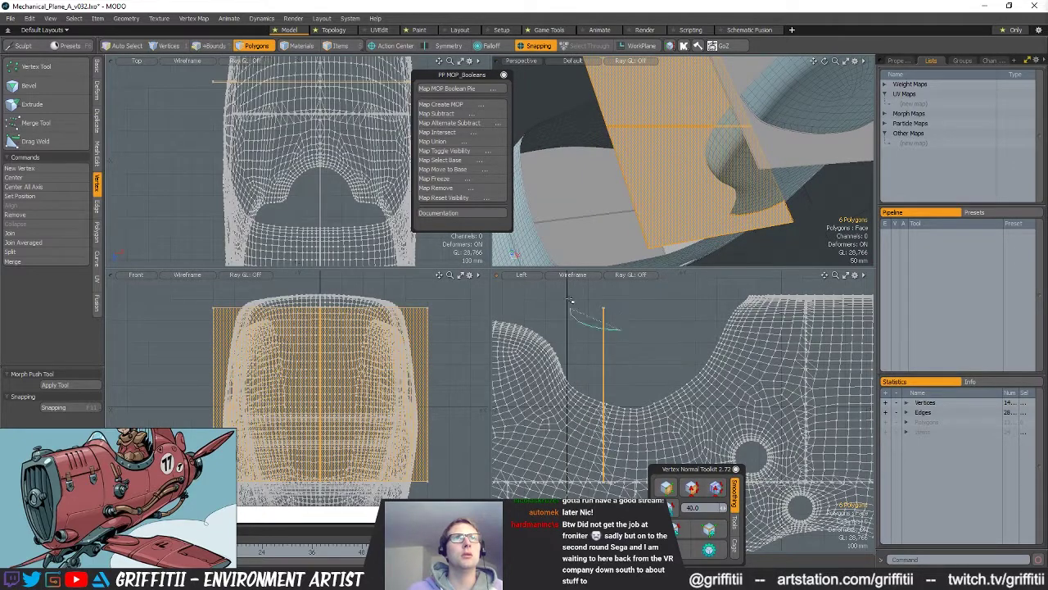
{"action": "left_click", "coordinate": [647, 287]}
Step: Delete the leftover cutter sheet projecting above the rounded fuselage section behind the cockpit
{"action": "scroll", "coordinate": [668, 328], "scroll_direction": "up", "scroll_amount": 5}
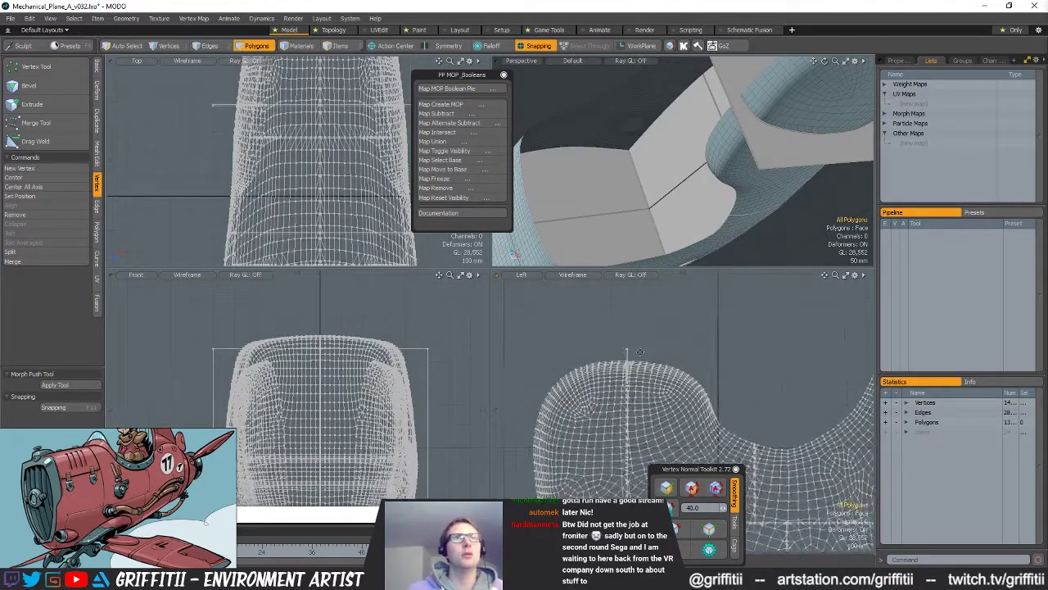
{"action": "right_click_drag", "start_coordinate": [686, 344], "coordinate": [600, 341]}
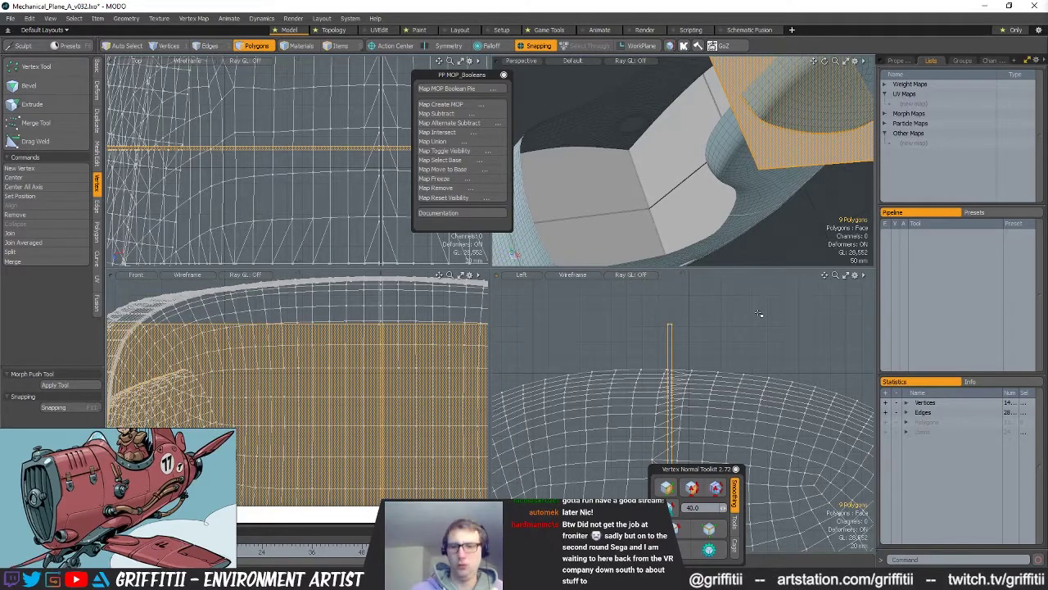
{"action": "key", "text": "Delete"}
{"action": "scroll", "coordinate": [749, 315], "scroll_direction": "down", "scroll_amount": 8}
{"action": "left_click_drag", "start_coordinate": [749, 315], "coordinate": [690, 301], "text": "alt"}
Step: Delete the stray cutter polygon hanging below the front end of the fuselage
{"action": "left_click_drag", "start_coordinate": [693, 175], "coordinate": [710, 108], "text": "alt"}
{"action": "left_click_drag", "start_coordinate": [774, 126], "coordinate": [773, 182], "text": "alt"}
{"action": "middle_click_drag", "start_coordinate": [663, 171], "coordinate": [633, 181]}
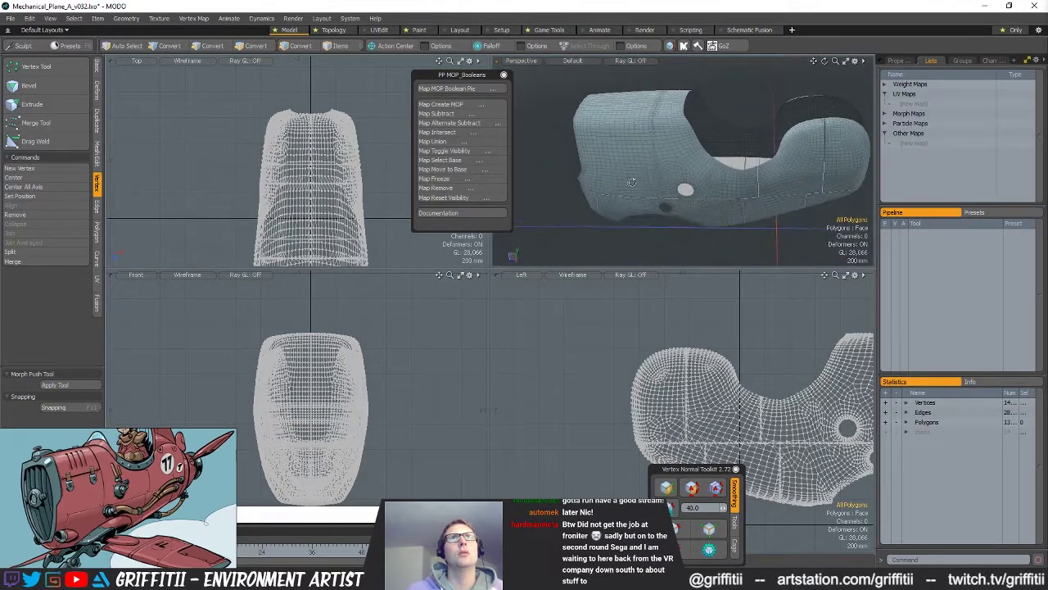
{"action": "left_click_drag", "start_coordinate": [632, 182], "coordinate": [726, 34], "text": "alt"}
{"action": "scroll", "coordinate": [655, 164], "scroll_direction": "up", "scroll_amount": 5}
{"action": "middle_click_drag", "start_coordinate": [726, 33], "coordinate": [641, 174], "text": "ctrl"}
{"action": "left_click_drag", "start_coordinate": [641, 174], "coordinate": [560, 68], "text": "ctrl+alt"}
{"action": "scroll", "coordinate": [758, 378], "scroll_direction": "down", "scroll_amount": 4}
{"action": "left_click_drag", "start_coordinate": [758, 373], "coordinate": [675, 361], "text": "alt+shift"}
{"action": "left_click_drag", "start_coordinate": [781, 446], "coordinate": [736, 440]}
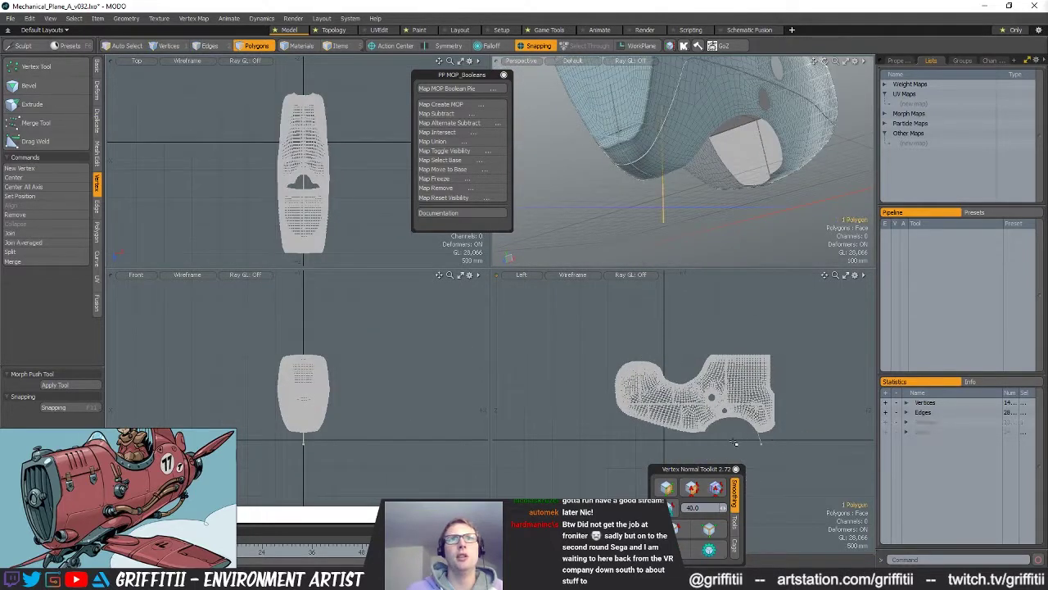
{"action": "left_click_drag", "start_coordinate": [725, 232], "coordinate": [717, 149], "text": "alt"}
{"action": "key", "text": "Delete"}
Step: Replace the polygons in the dense fuselage's mesh with those of the cleaned-up cut fuselage
{"action": "mouse_move", "coordinate": [770, 309]}
{"action": "right_mouse_down"}
{"action": "mouse_move", "coordinate": [683, 297]}
{"action": "mouse_move", "coordinate": [774, 322]}
{"action": "right_mouse_up"}
{"action": "key", "text": "x"}
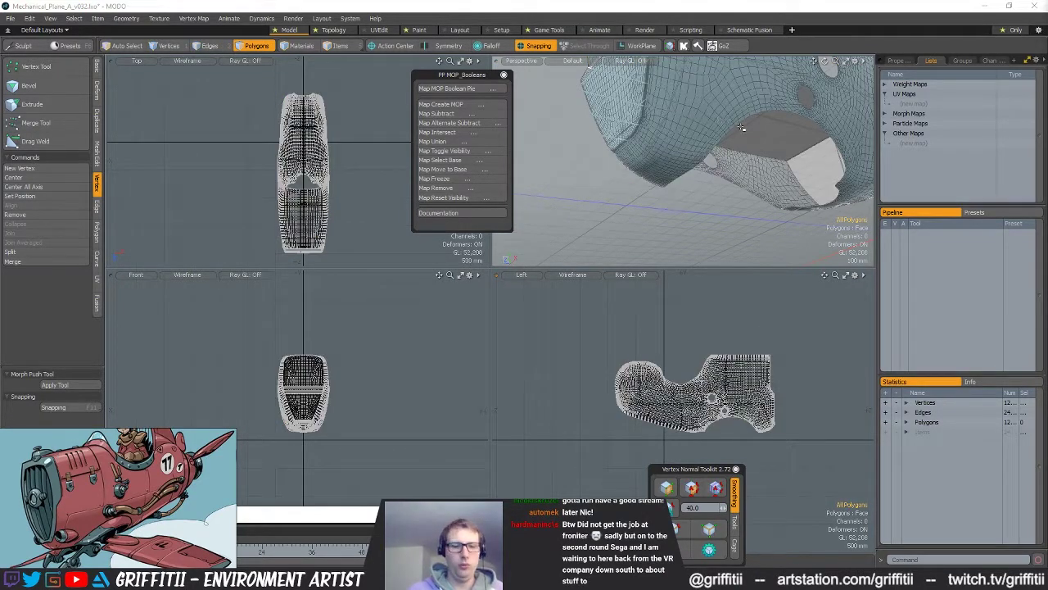
{"action": "key", "text": "ctrl+v"}
{"action": "key", "text": "ctrl+a"}
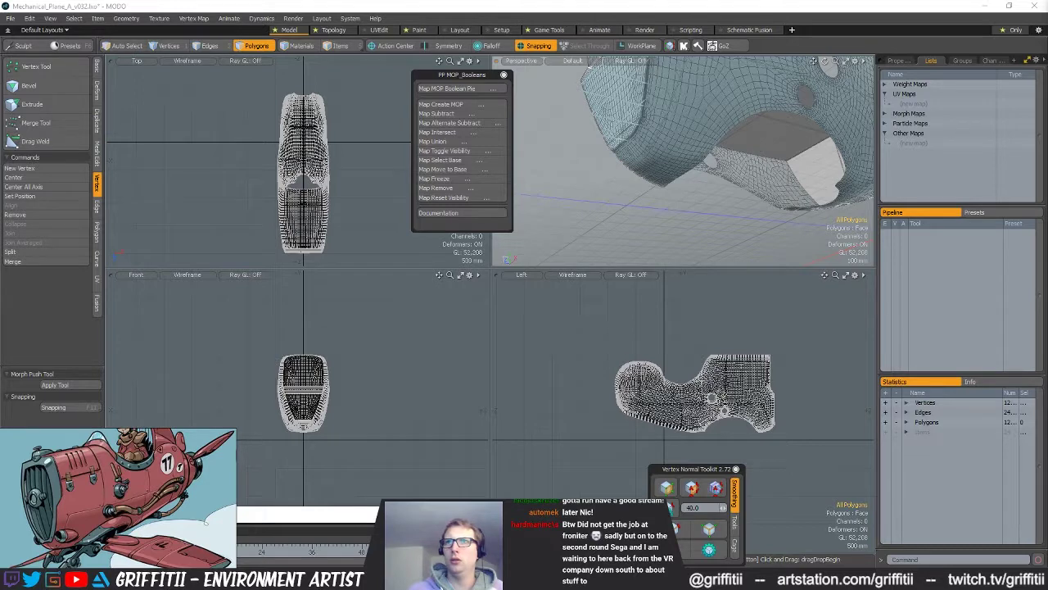
{"action": "key", "text": "Escape"}
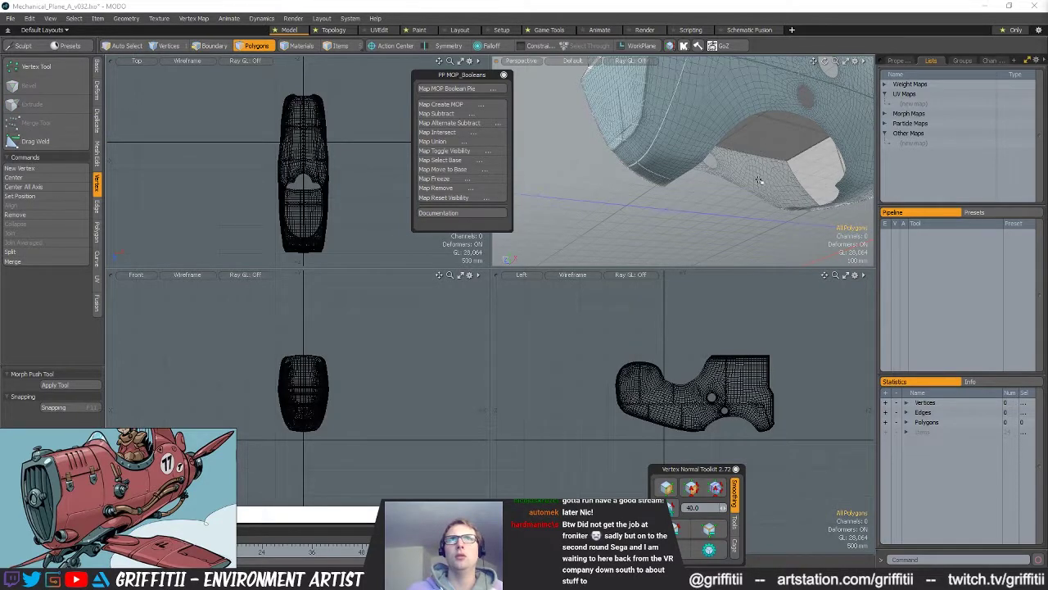
{"action": "key", "text": "ctrl+a"}
{"action": "key", "text": "ctrl+z"}
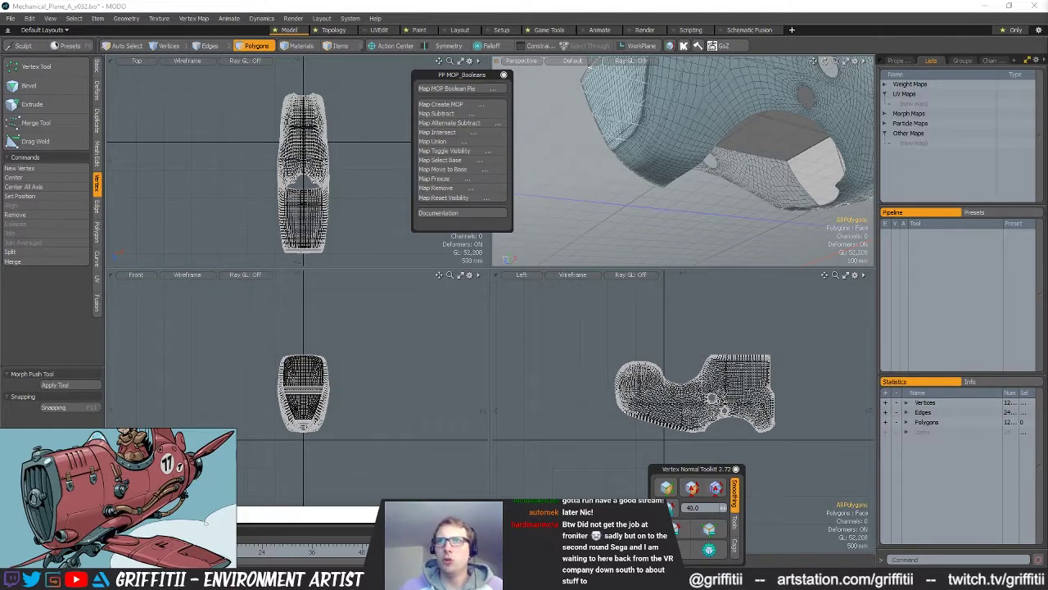
{"action": "key", "text": "ctrl+z"}
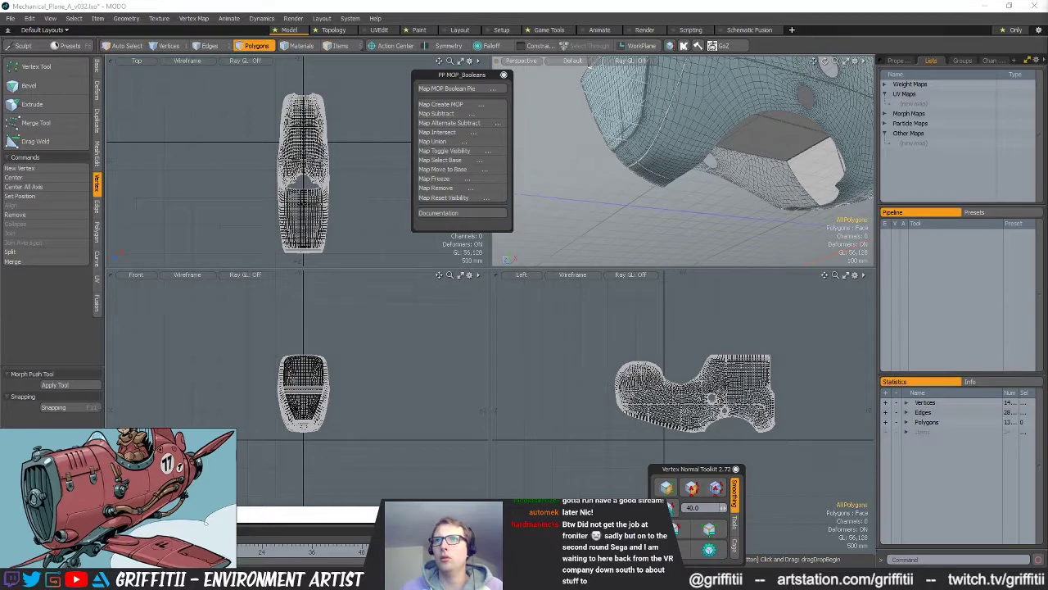
{"action": "key", "text": "ctrl+z"}
Step: Show the rest of the plane's meshes and export the selected ones as Autodesk FBX 2015 files' format
{"action": "key", "text": "x"}
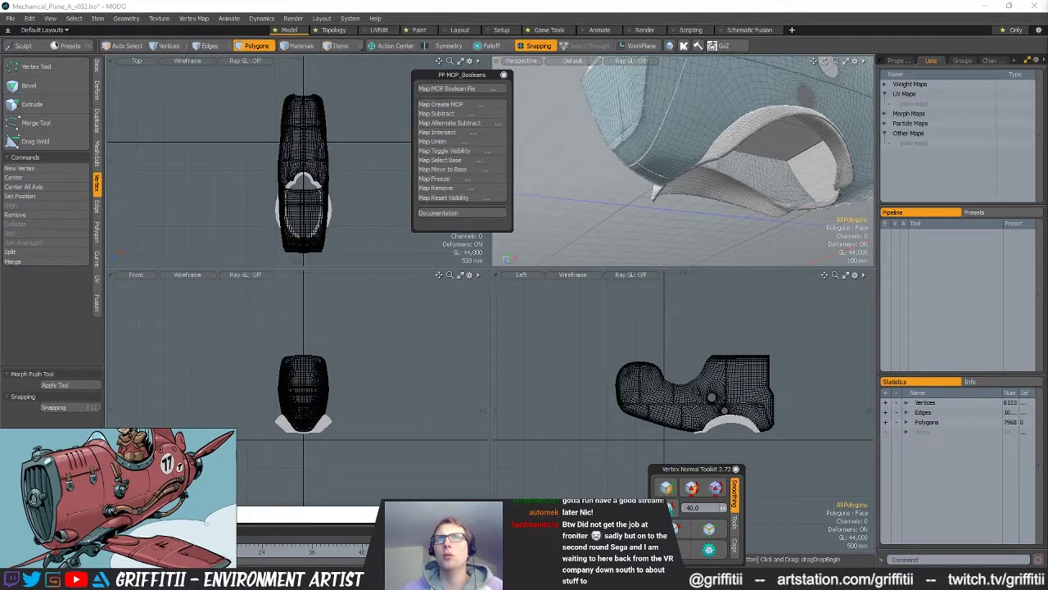
{"action": "key", "text": "ctrl+z"}
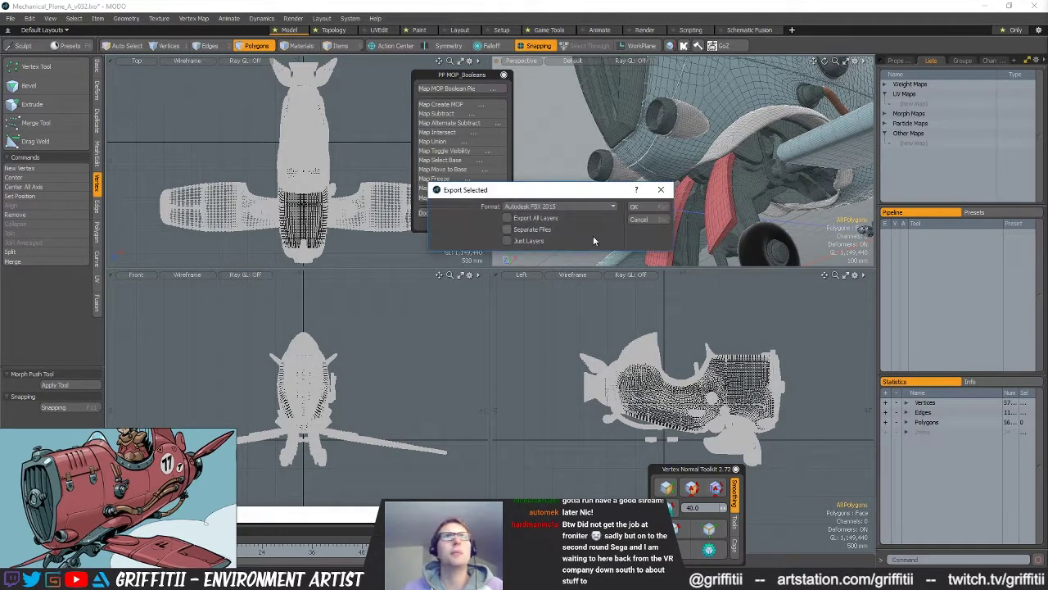
{"action": "left_click", "coordinate": [643, 208]}
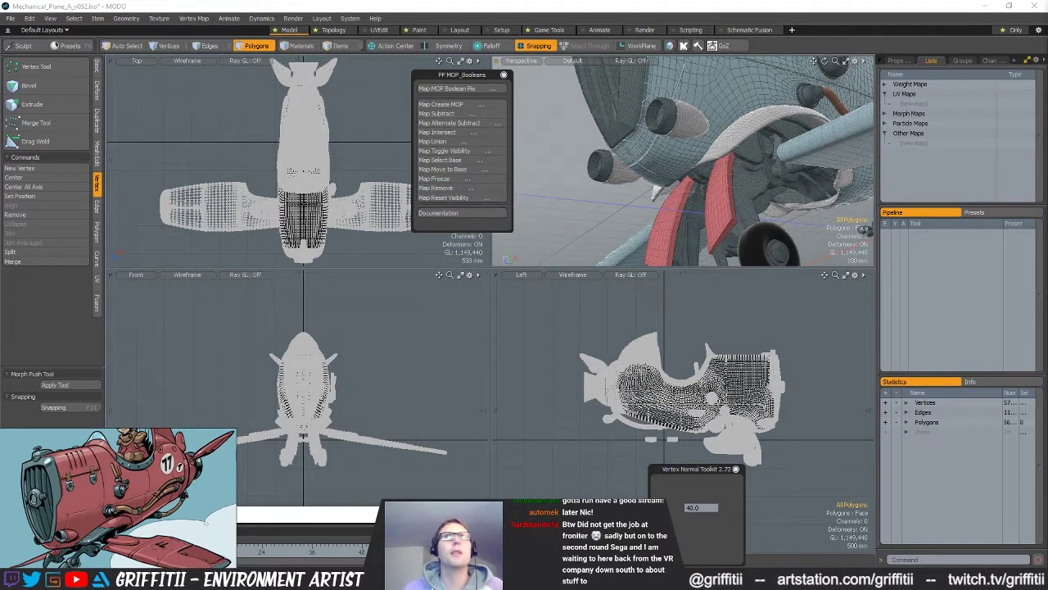
{"action": "left_click", "coordinate": [471, 228]}
{"action": "left_click", "coordinate": [754, 404]}
{"action": "left_click", "coordinate": [564, 292]}
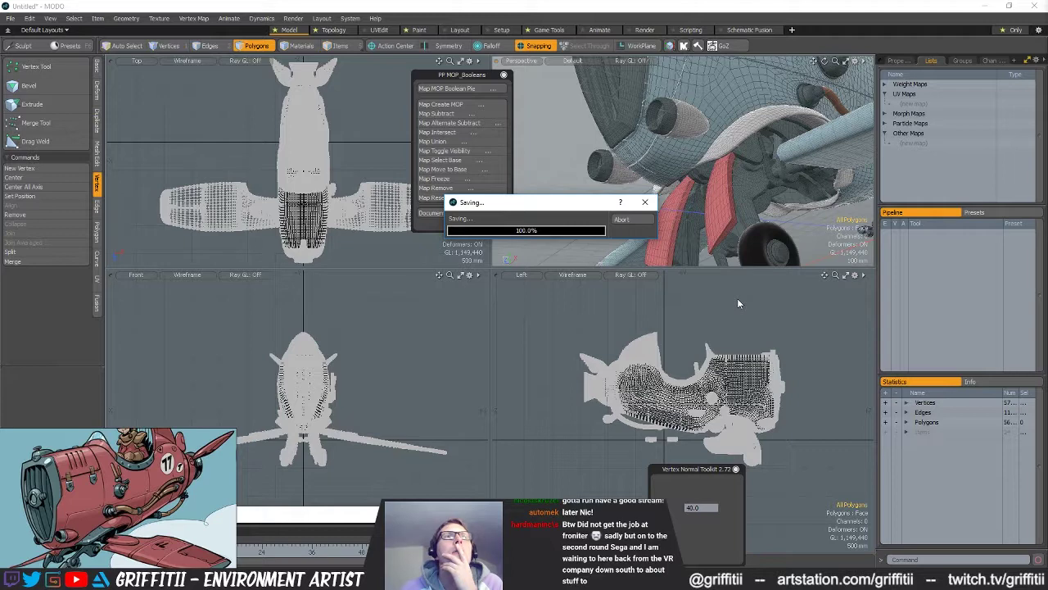
{"action": "left_click", "coordinate": [786, 430]}
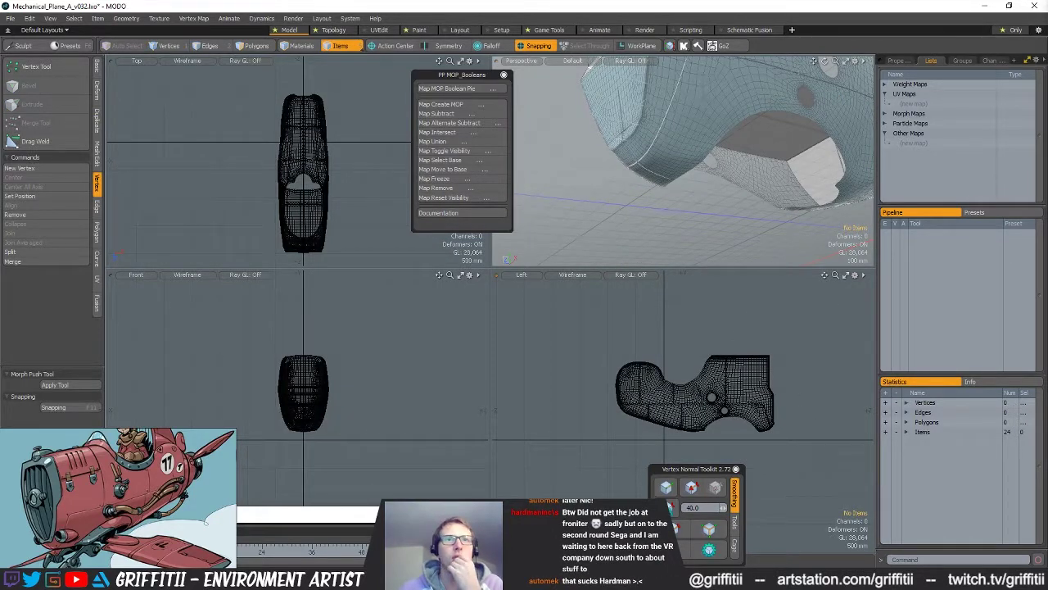
{"action": "mouse_move", "coordinate": [469, 580]}
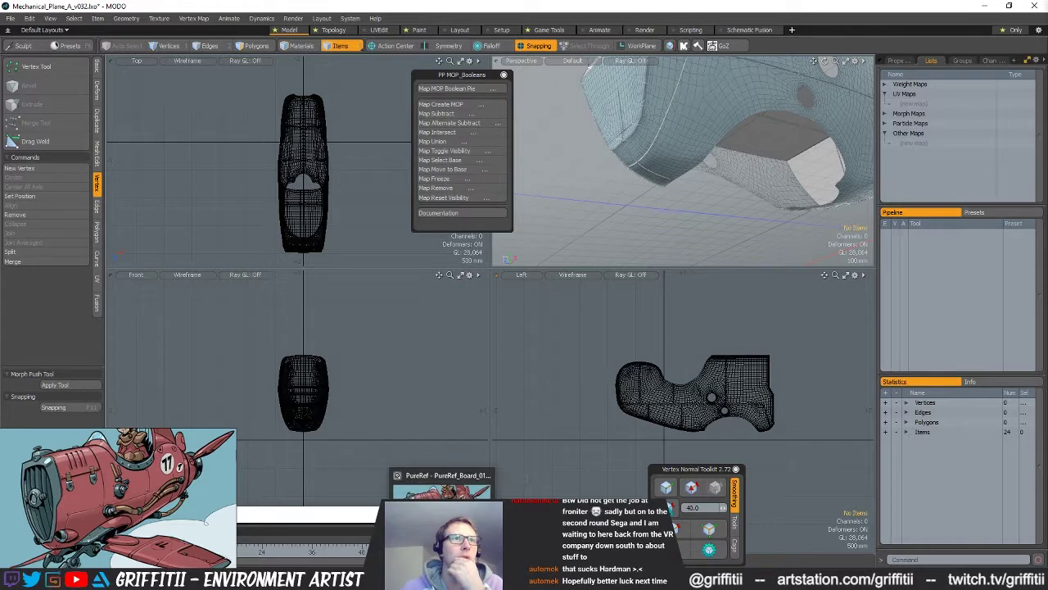
Step: Switch to Substance Painter, show only the 3D view, turn off symmetry and delete Layer 1 from the Metal_Blue set
{"action": "mouse_move", "coordinate": [363, 580]}
{"action": "left_click", "coordinate": [578, 579]}
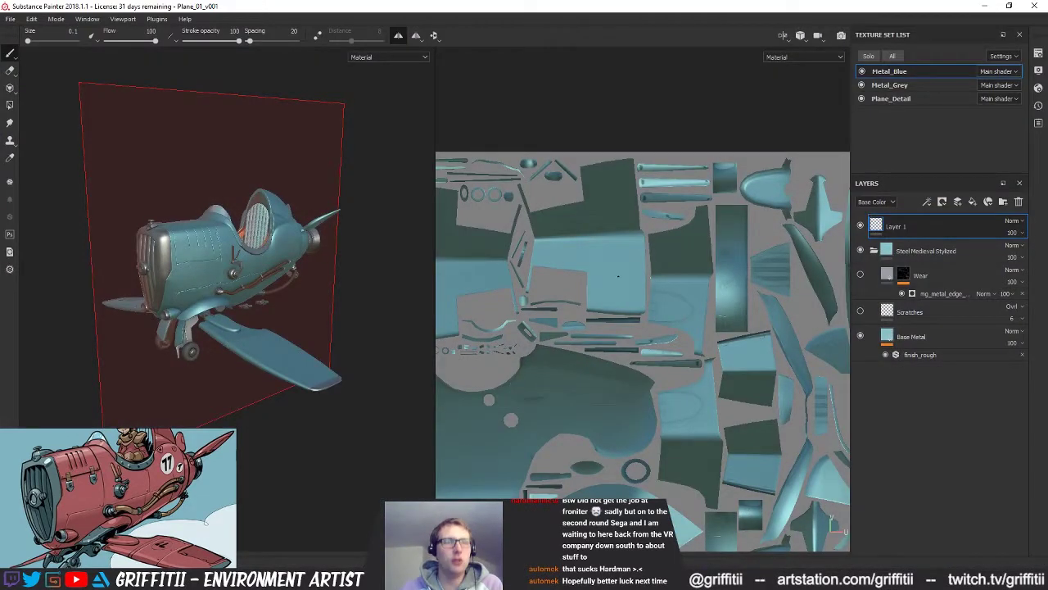
{"action": "key", "text": "F2"}
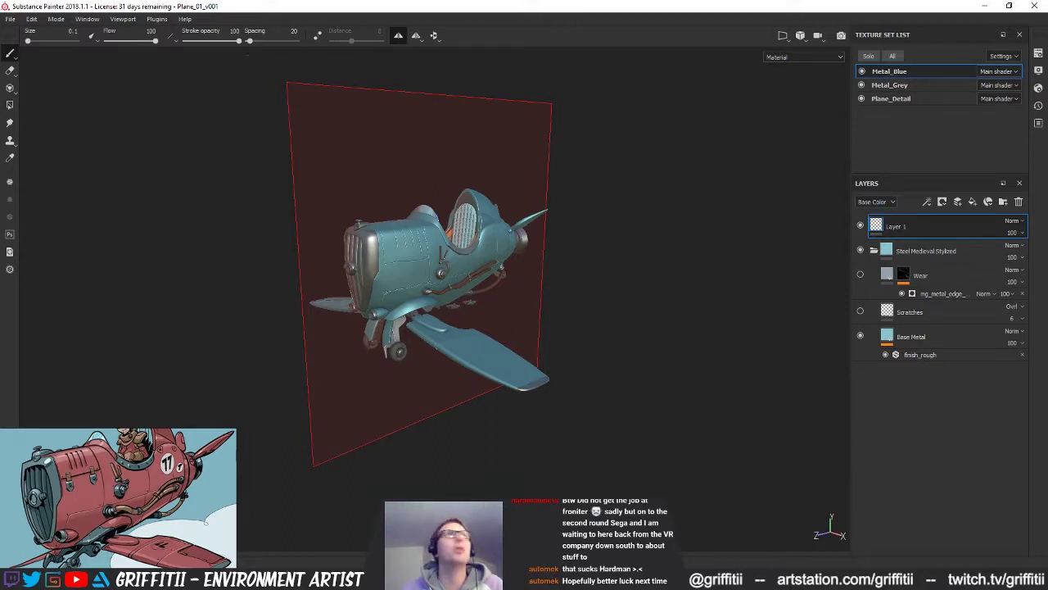
{"action": "left_click", "coordinate": [401, 37]}
{"action": "left_click_drag", "start_coordinate": [532, 188], "coordinate": [446, 225], "text": "alt"}
{"action": "right_click_drag", "start_coordinate": [446, 226], "coordinate": [540, 237], "text": "alt"}
{"action": "left_click", "coordinate": [1019, 204]}
{"action": "left_click_drag", "start_coordinate": [696, 115], "coordinate": [840, 110], "text": "alt"}
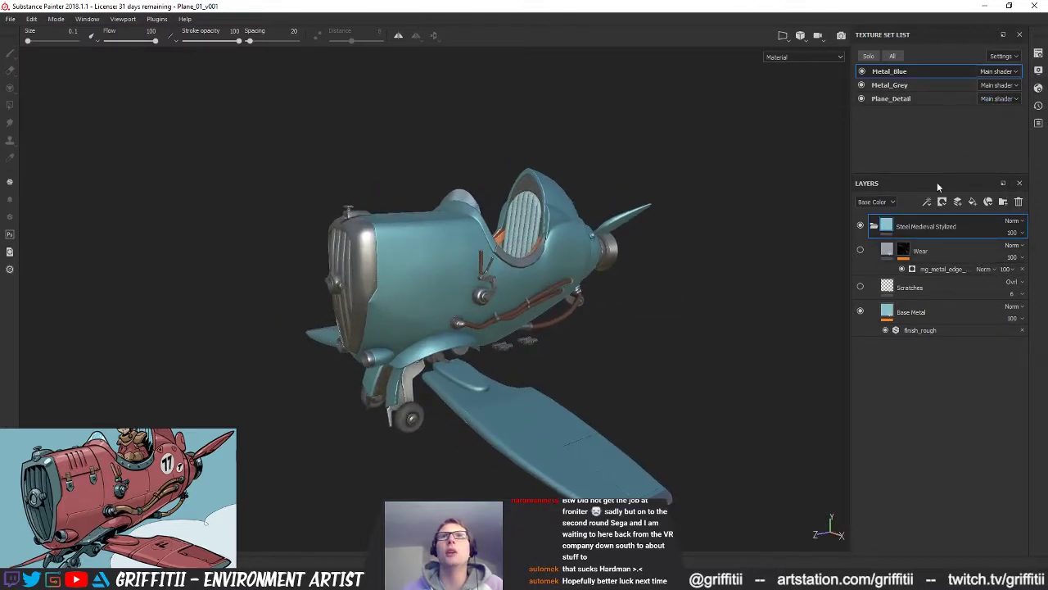
Step: Re-add the exported high-definition mesh in the baking settings and bake the Metal_Blue mesh maps at 2048
{"action": "left_click", "coordinate": [1039, 54]}
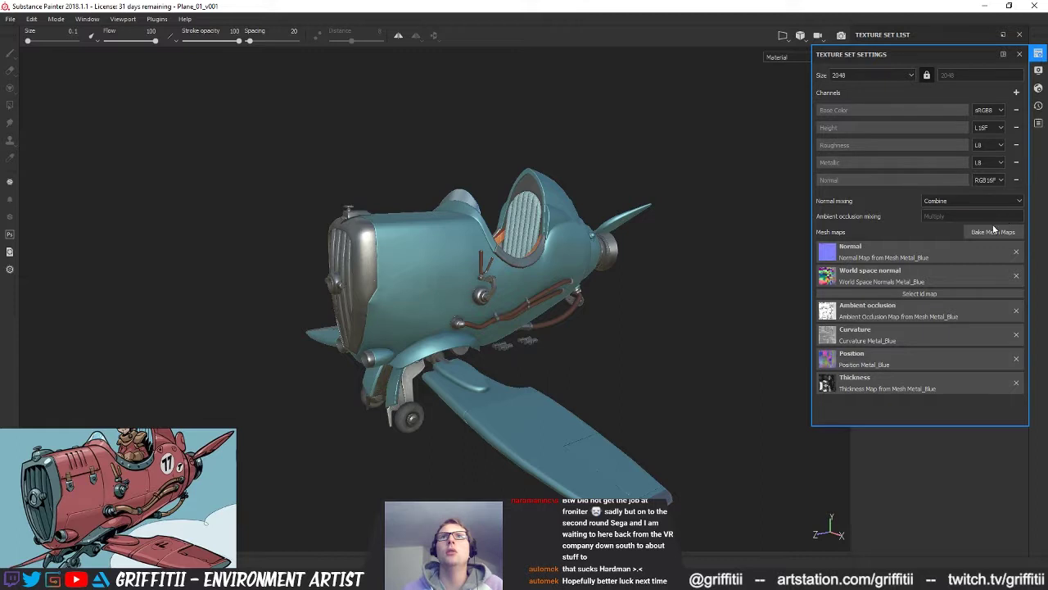
{"action": "left_click", "coordinate": [993, 231]}
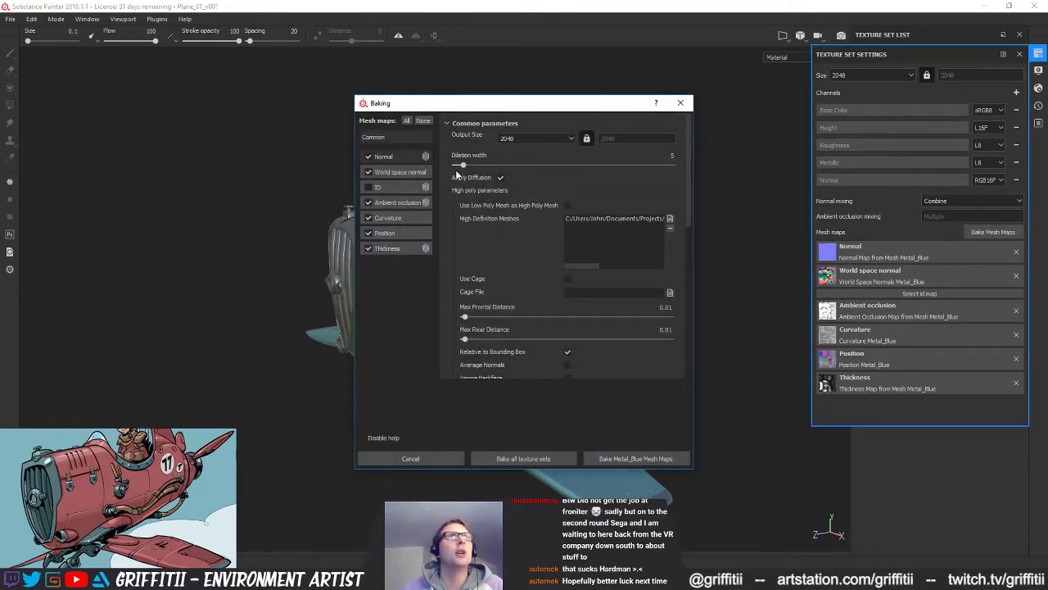
{"action": "left_click", "coordinate": [500, 177]}
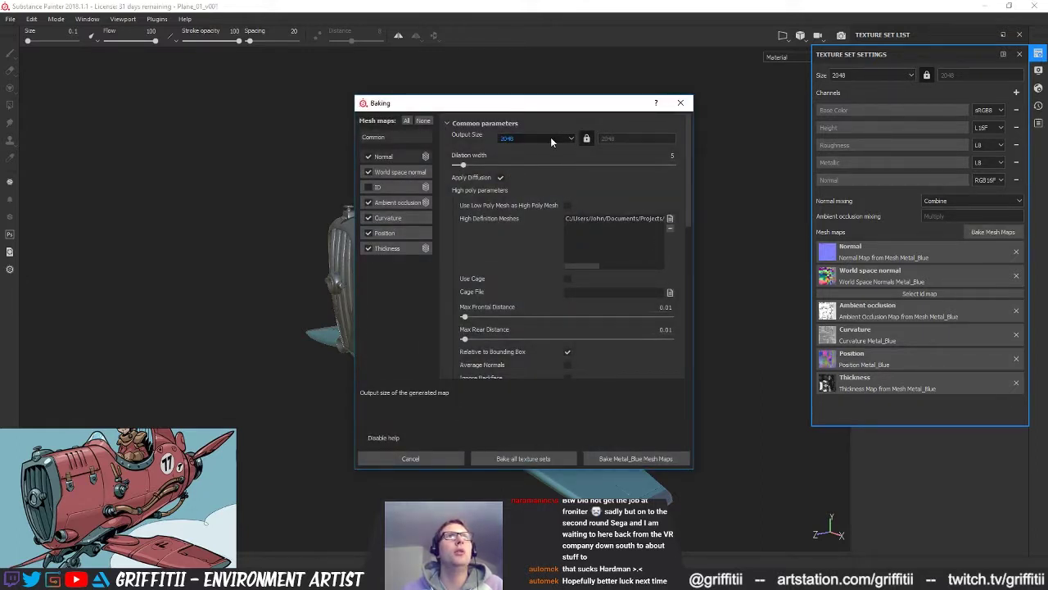
{"action": "scroll", "coordinate": [553, 352], "scroll_direction": "down", "scroll_amount": 3}
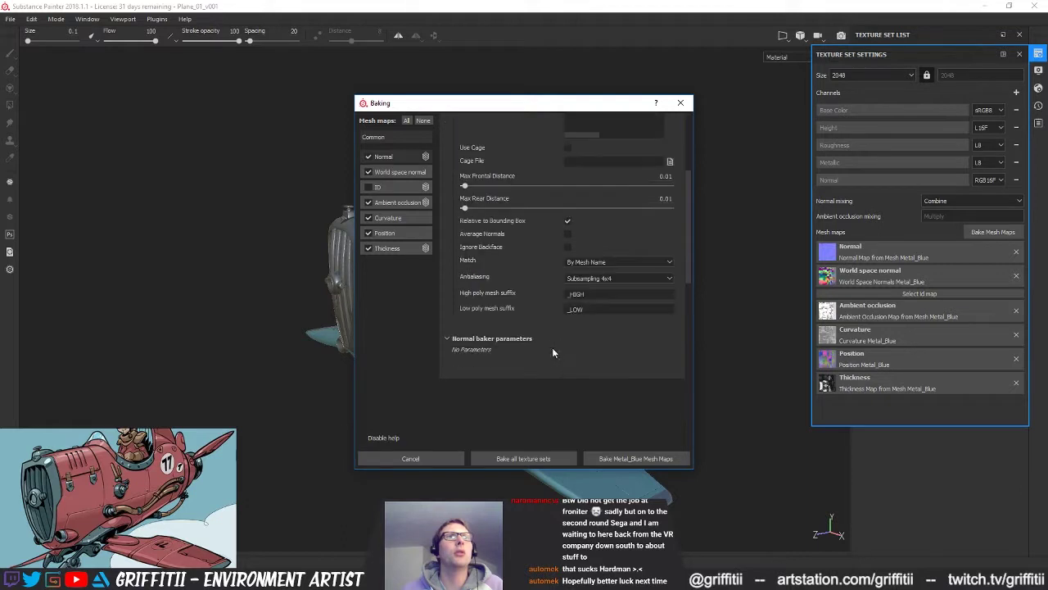
{"action": "left_click", "coordinate": [614, 278]}
{"action": "left_click", "coordinate": [582, 283]}
{"action": "scroll", "coordinate": [581, 365], "scroll_direction": "up", "scroll_amount": 5}
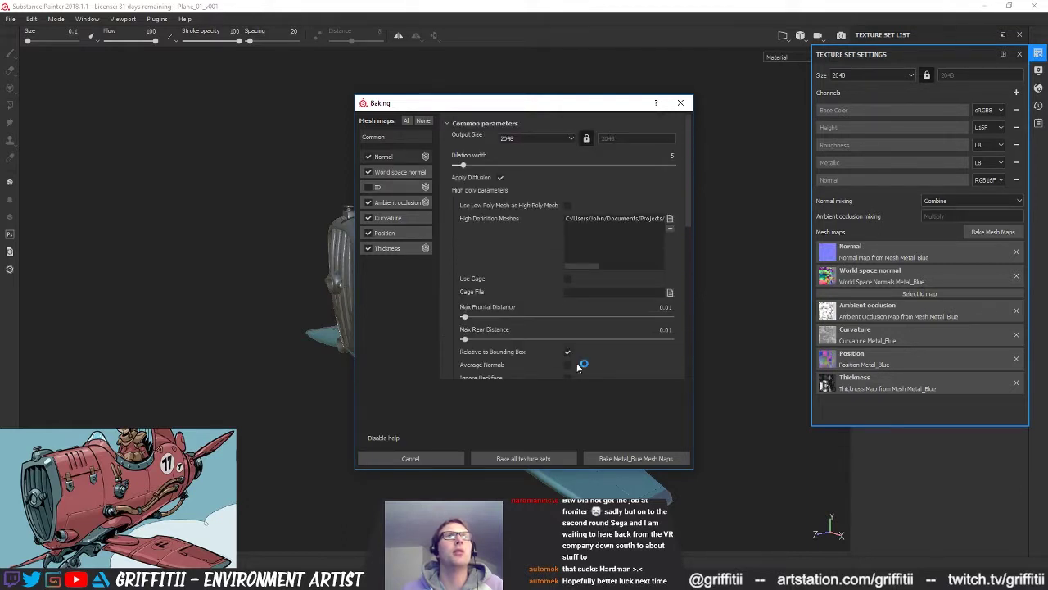
{"action": "left_click", "coordinate": [670, 219]}
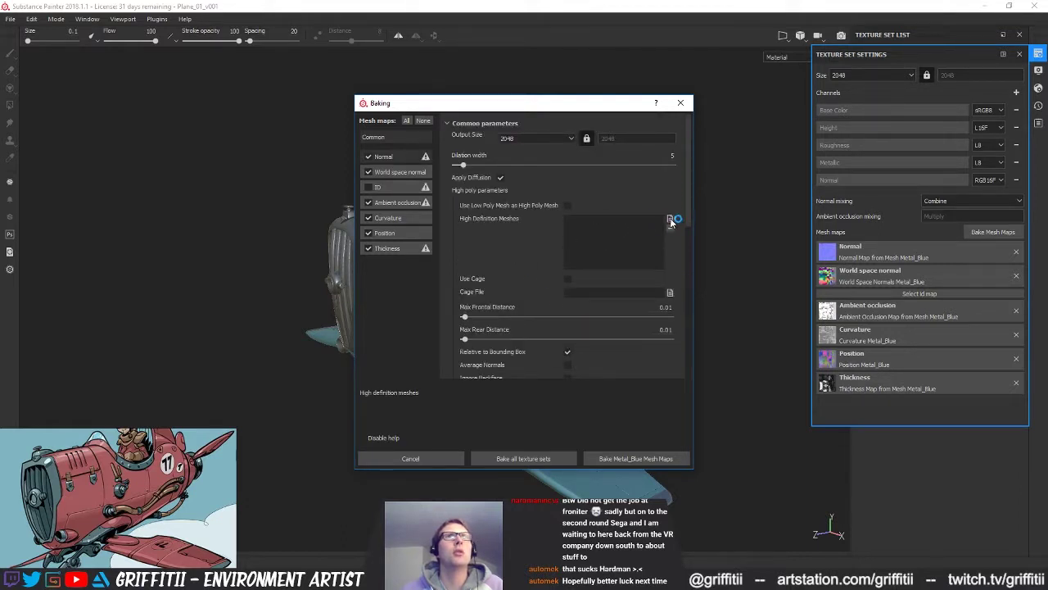
{"action": "double_click", "coordinate": [503, 244]}
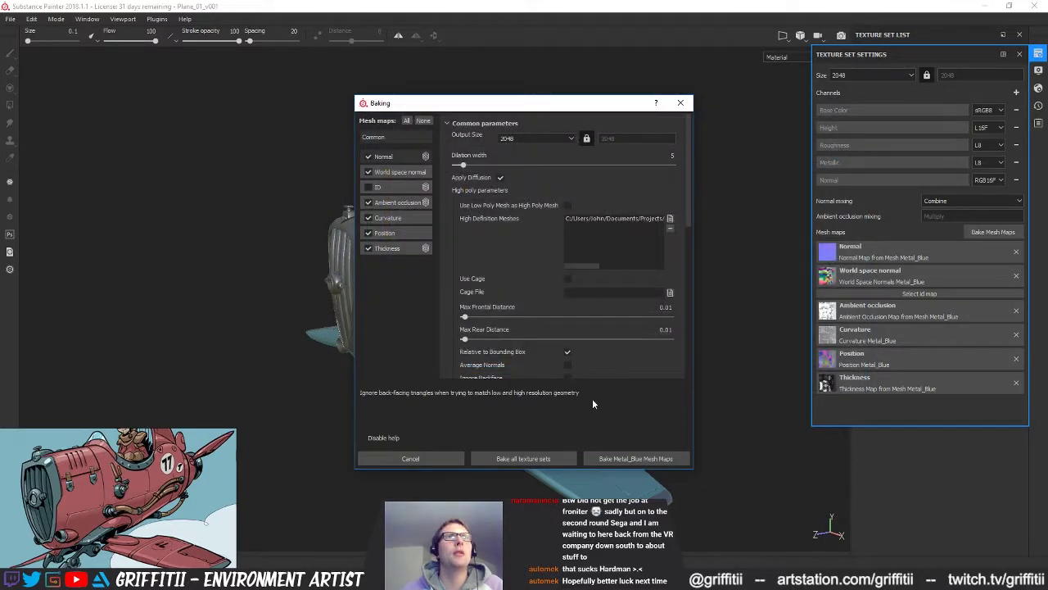
{"action": "left_click", "coordinate": [658, 459]}
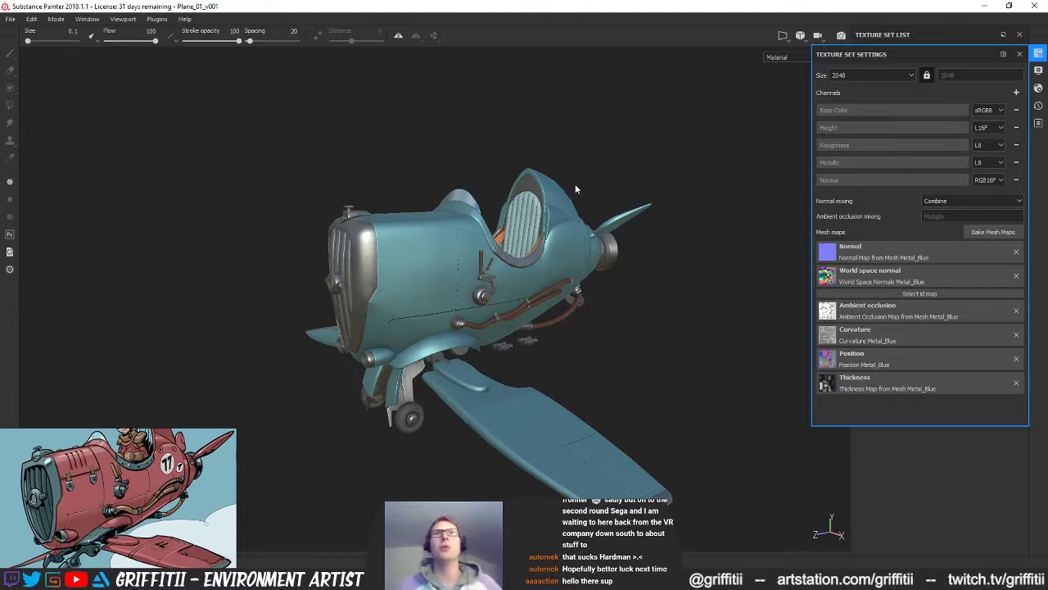
Step: Examine the newly baked panel lines on the plane's fuselage and wing from several angles
{"action": "left_click_drag", "start_coordinate": [615, 263], "coordinate": [592, 266], "text": "alt"}
{"action": "right_click_drag", "start_coordinate": [591, 266], "coordinate": [647, 328], "text": "alt"}
{"action": "left_click_drag", "start_coordinate": [647, 327], "coordinate": [721, 286], "text": "alt"}
{"action": "right_click_drag", "start_coordinate": [721, 287], "coordinate": [772, 388], "text": "alt"}
{"action": "mouse_move", "coordinate": [524, 344]}
{"action": "left_mouse_down", "text": "alt"}
{"action": "mouse_move", "coordinate": [445, 276]}
{"action": "mouse_move", "coordinate": [532, 328]}
{"action": "left_mouse_up", "text": "alt"}
{"action": "right_click_drag", "start_coordinate": [532, 327], "coordinate": [573, 352], "text": "alt"}
{"action": "left_click_drag", "start_coordinate": [573, 327], "coordinate": [139, 298], "text": "alt"}
{"action": "scroll", "coordinate": [446, 315], "scroll_direction": "down", "scroll_amount": 3}
{"action": "left_click_drag", "start_coordinate": [445, 318], "coordinate": [501, 355], "text": "alt"}
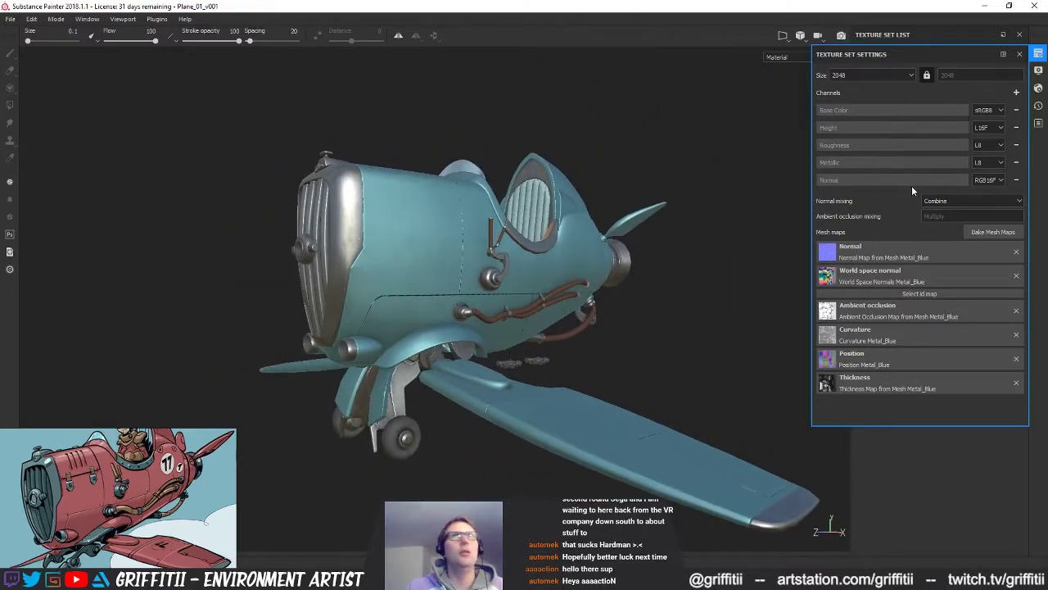
Step: Check the base color, ambient occlusion and curvature maps on the plane individually
{"action": "key", "text": "c"}
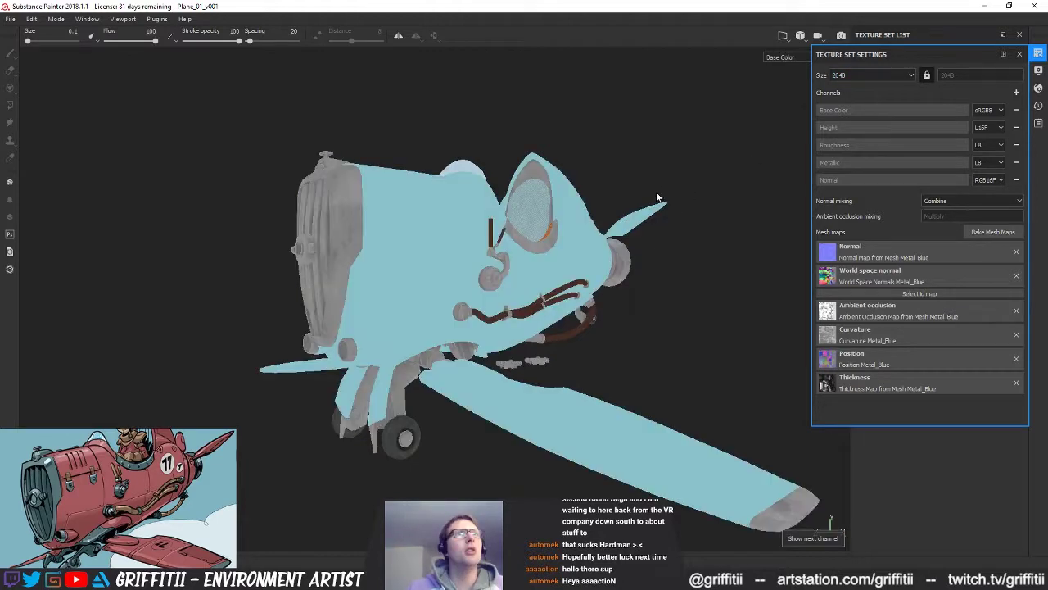
{"action": "key", "text": "b"}
{"action": "key", "text": "b"}
{"action": "key", "text": "b"}
{"action": "key", "text": "b"}
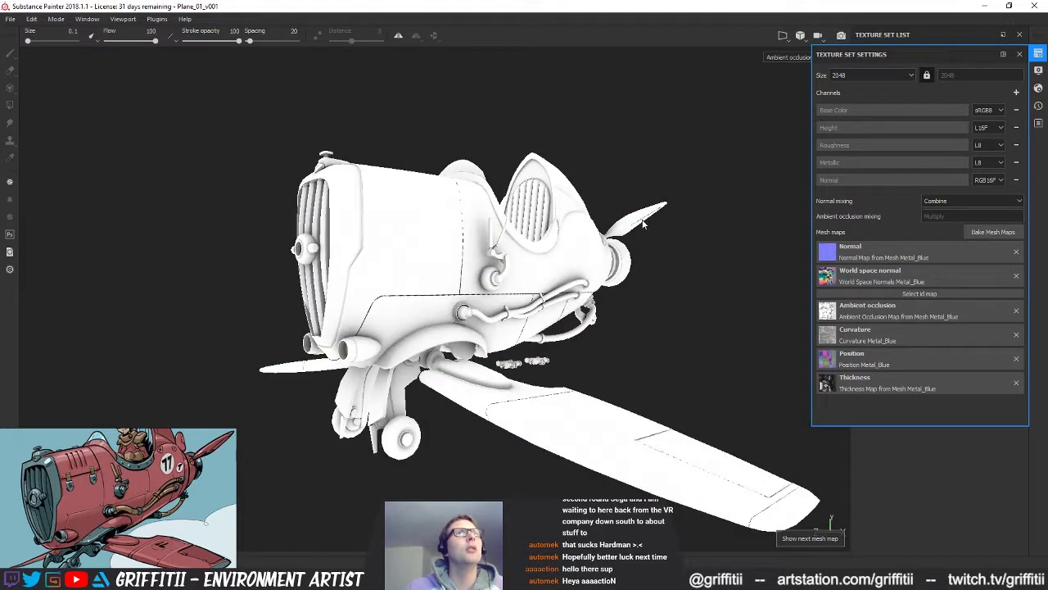
{"action": "mouse_move", "coordinate": [643, 225]}
{"action": "left_mouse_down", "text": "alt"}
{"action": "mouse_move", "coordinate": [620, 286]}
{"action": "mouse_move", "coordinate": [640, 246]}
{"action": "left_mouse_up", "text": "alt"}
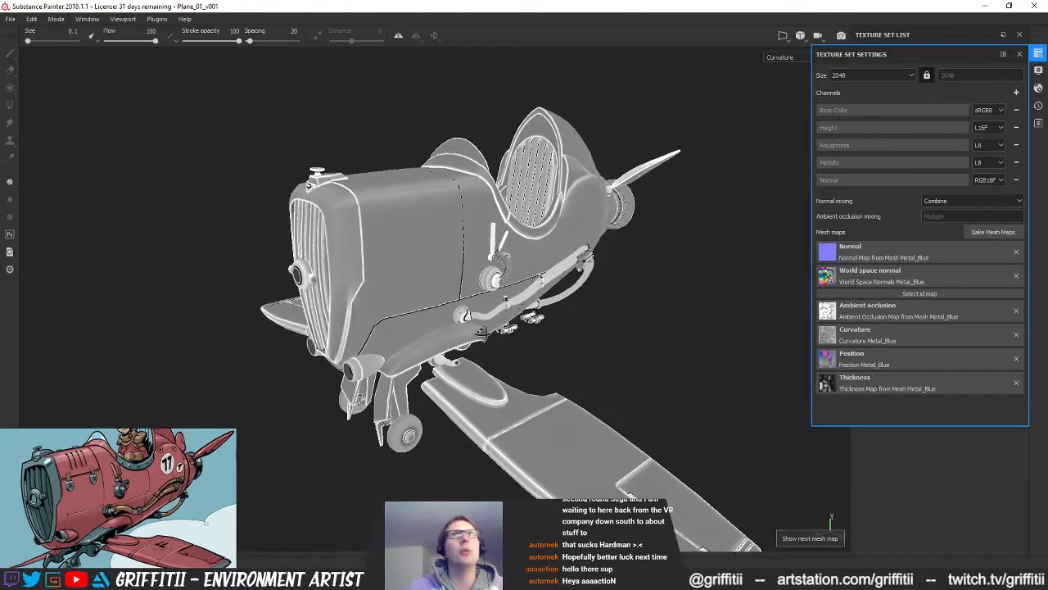
{"action": "left_click", "coordinate": [1020, 55]}
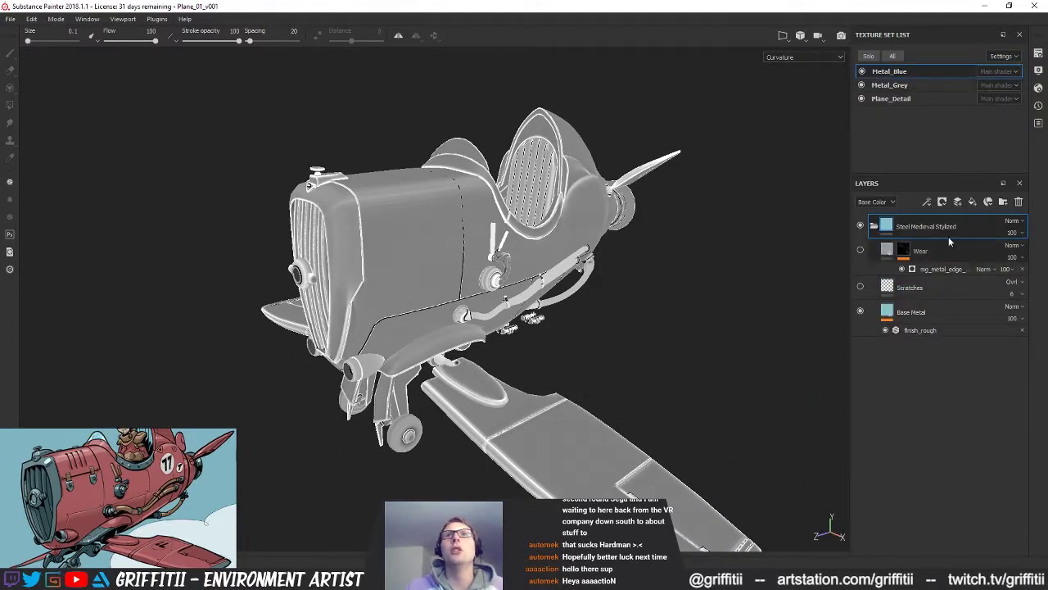
{"action": "left_click", "coordinate": [1038, 123]}
{"action": "left_click", "coordinate": [1039, 87]}
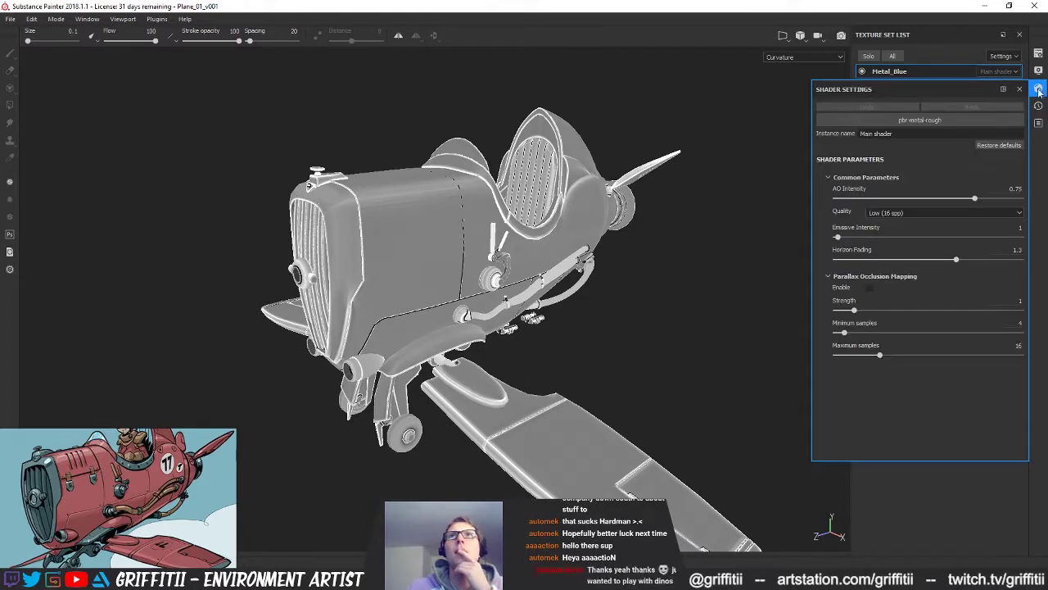
{"action": "left_click", "coordinate": [1039, 71]}
{"action": "left_click", "coordinate": [1039, 52]}
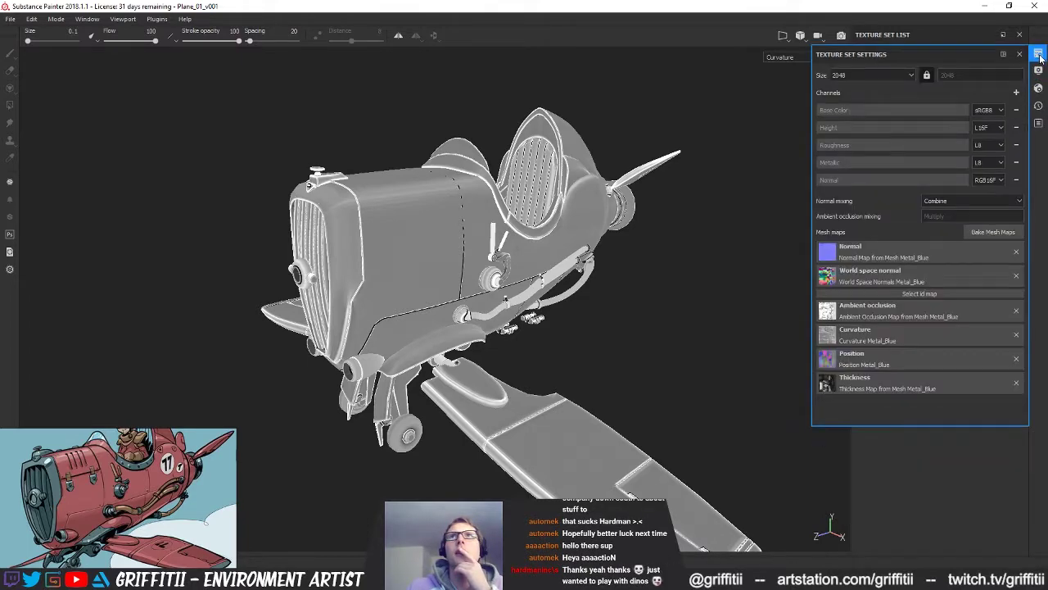
{"action": "left_click", "coordinate": [1040, 73]}
{"action": "left_click", "coordinate": [1038, 106]}
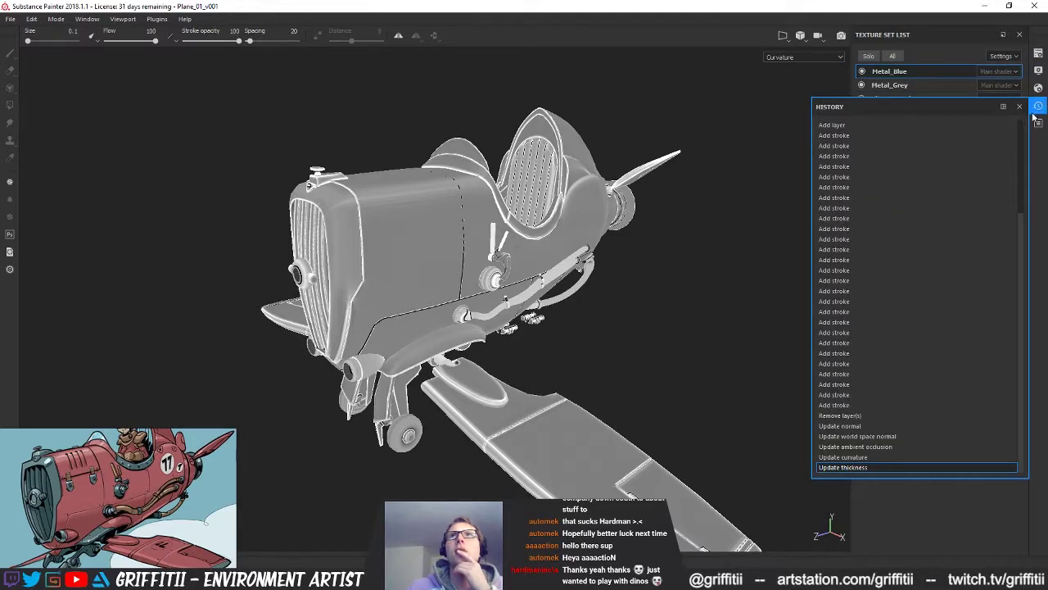
{"action": "left_click", "coordinate": [1039, 123]}
{"action": "left_click", "coordinate": [1038, 87]}
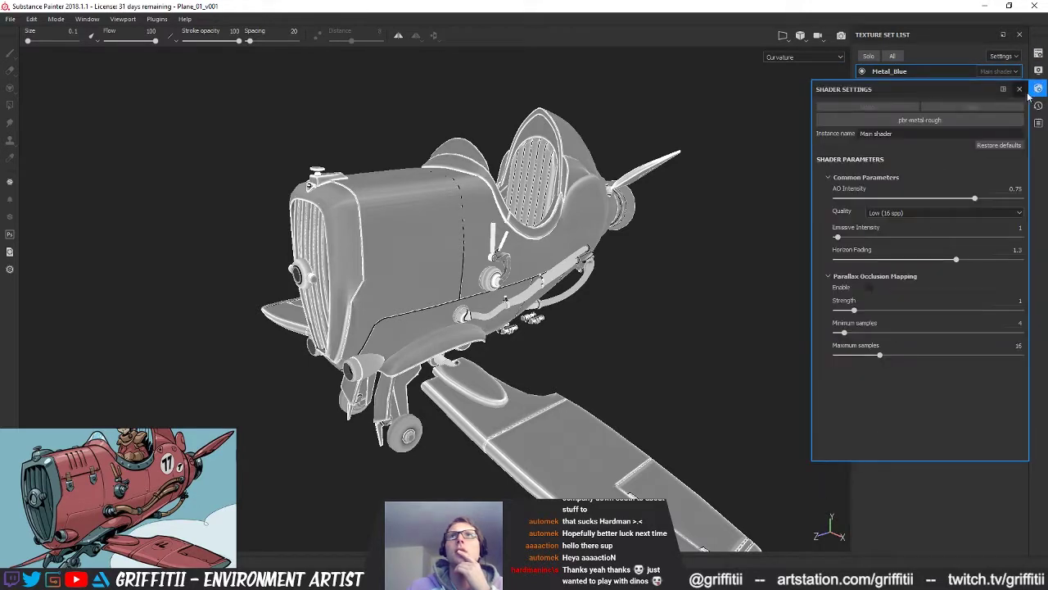
{"action": "left_click", "coordinate": [1038, 88]}
{"action": "left_click", "coordinate": [1039, 71]}
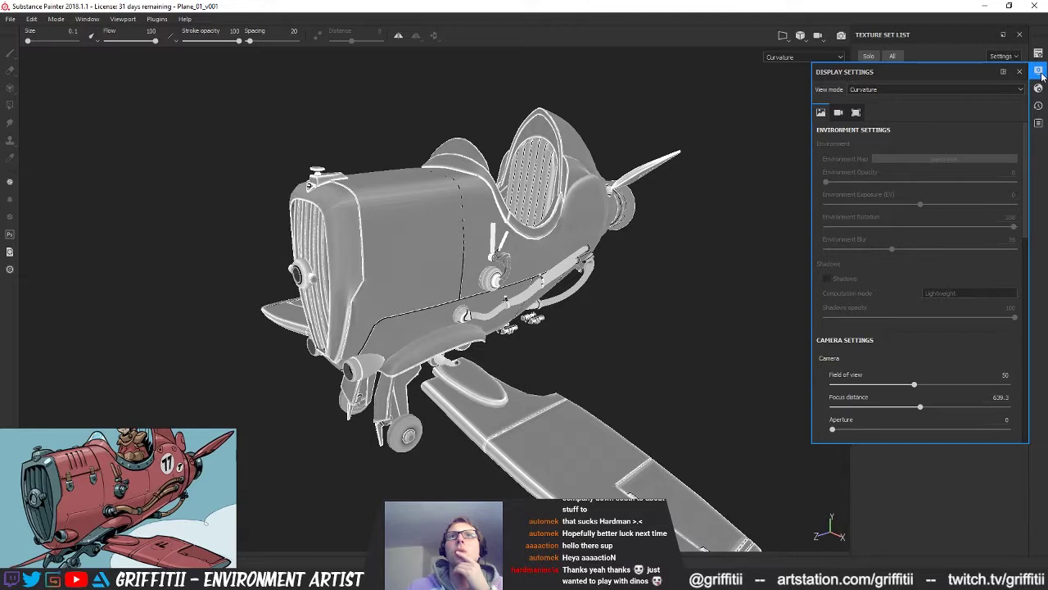
{"action": "left_click", "coordinate": [1039, 55]}
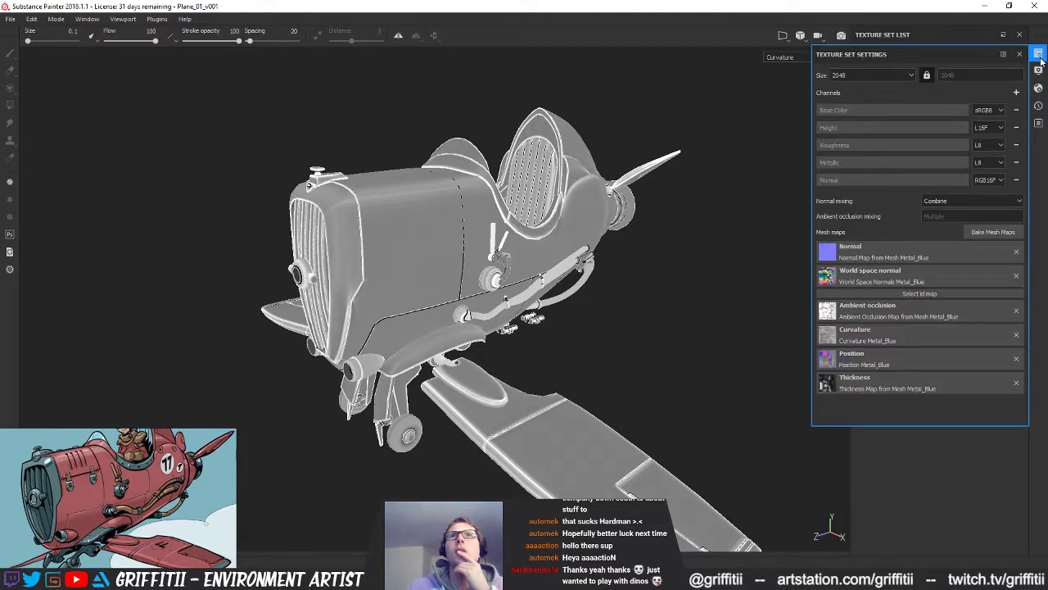
{"action": "left_click", "coordinate": [1020, 54]}
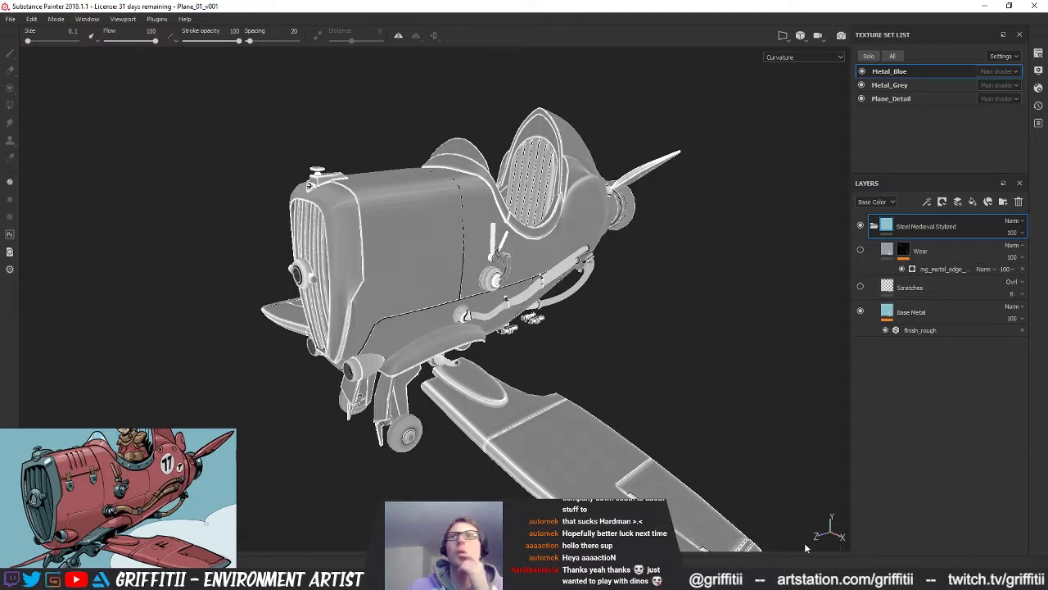
Step: Return the viewport to the Material view and browse the shelf's Smart materials
{"action": "left_click_drag", "start_coordinate": [1047, 176], "coordinate": [252, 140]}
{"action": "key", "text": "m"}
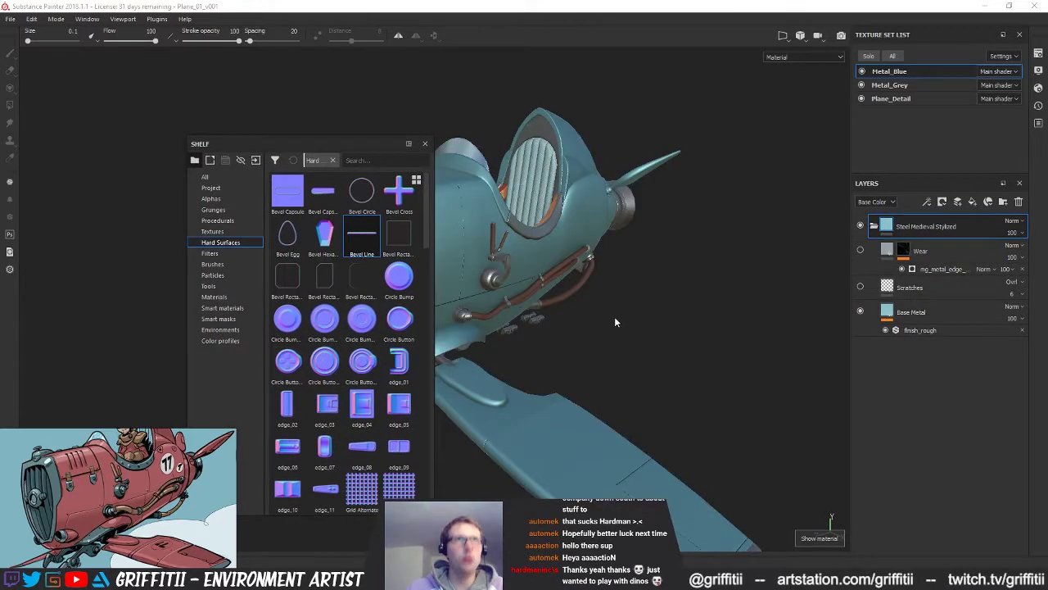
{"action": "left_click", "coordinate": [239, 307]}
{"action": "left_click_drag", "start_coordinate": [426, 273], "coordinate": [430, 415]}
Step: Try the Machinery smart material on top of the Metal_Blue layers, inspect it on the plane and remove it
{"action": "left_click_drag", "start_coordinate": [361, 256], "coordinate": [926, 220]}
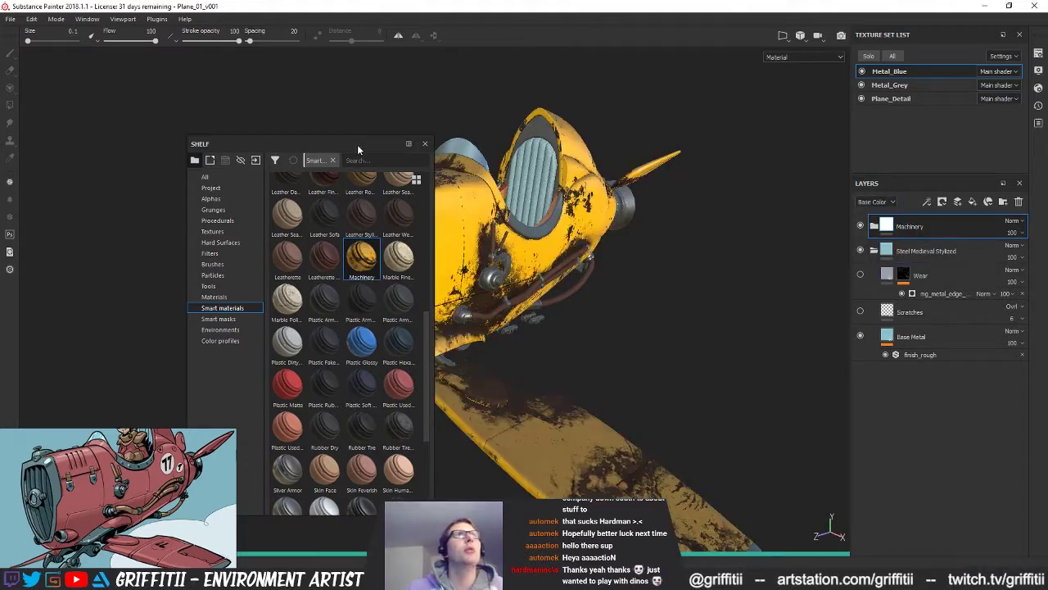
{"action": "left_click_drag", "start_coordinate": [360, 144], "coordinate": [235, 117]}
{"action": "left_click_drag", "start_coordinate": [589, 329], "coordinate": [631, 305], "text": "alt"}
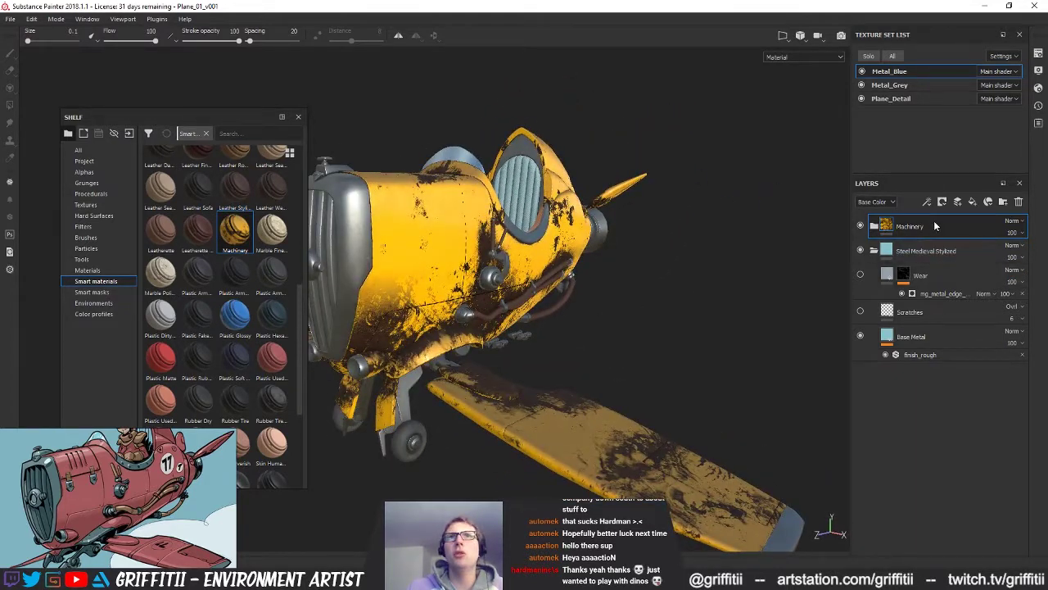
{"action": "left_click", "coordinate": [1019, 201]}
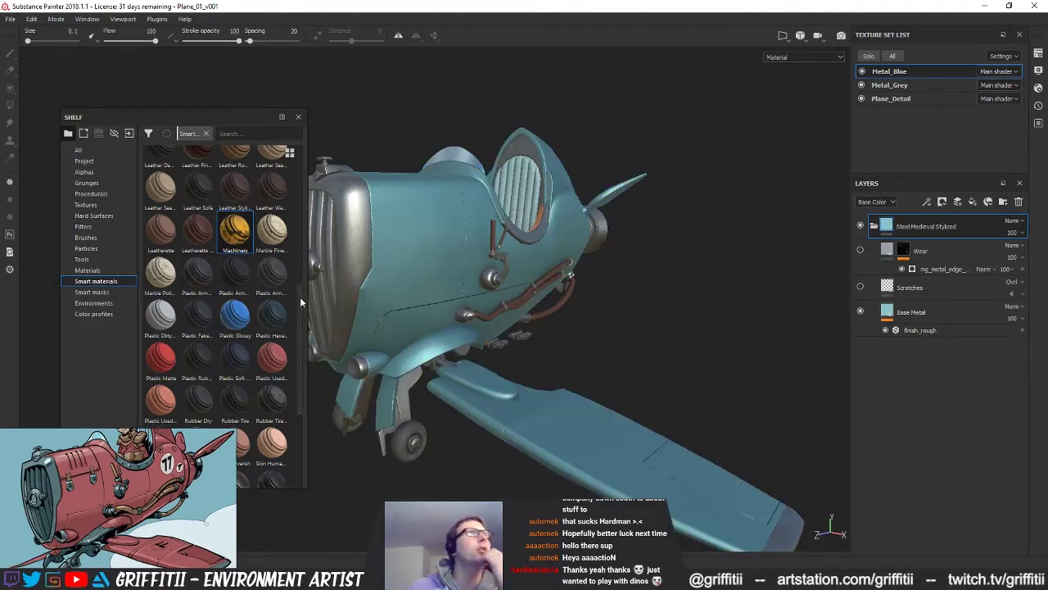
Step: Add the Steel Painted smart material at the bottom of the Metal_Blue layer stack and hide the Steel Medieval Stylized group
{"action": "scroll", "coordinate": [299, 297], "scroll_direction": "up", "scroll_amount": 5}
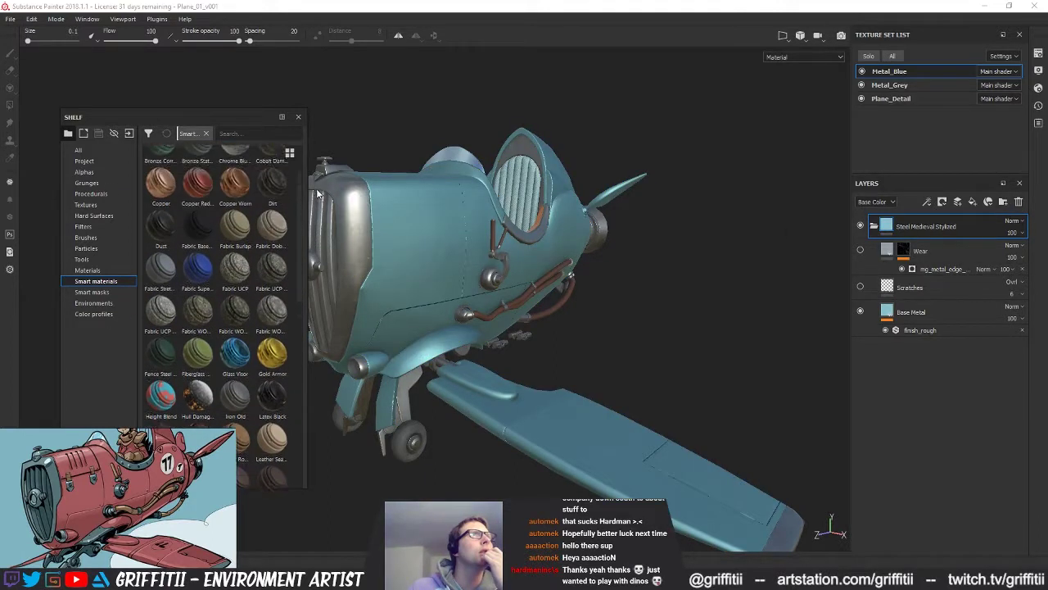
{"action": "scroll", "coordinate": [300, 188], "scroll_direction": "down", "scroll_amount": 3}
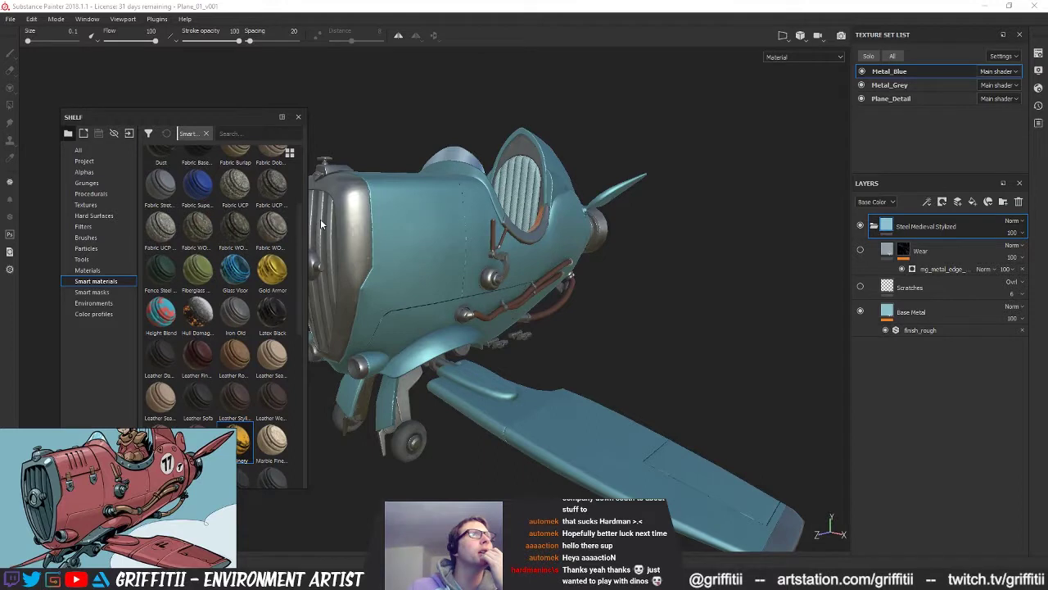
{"action": "scroll", "coordinate": [302, 333], "scroll_direction": "down", "scroll_amount": 10}
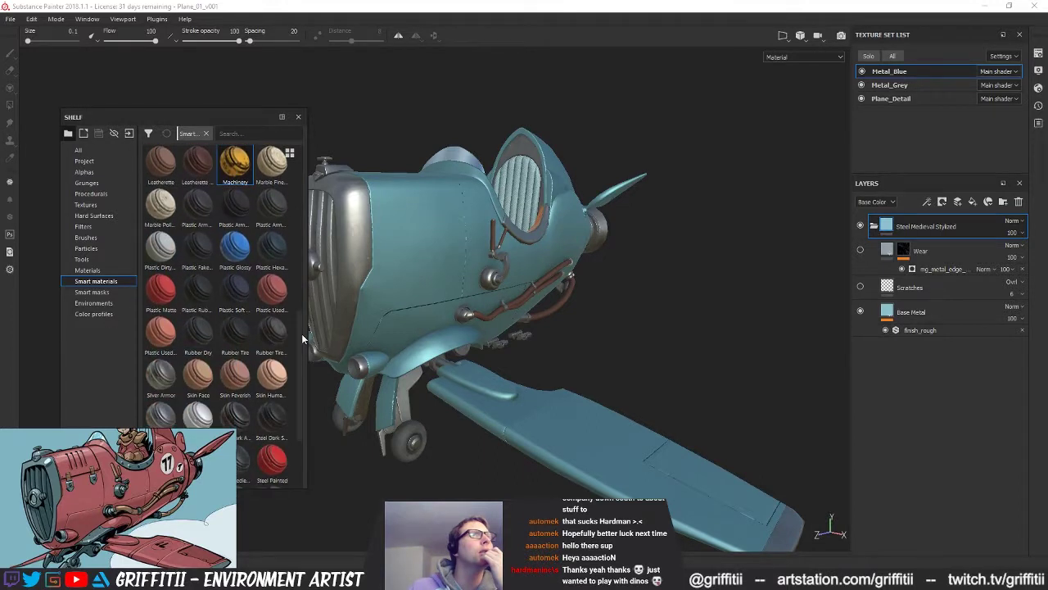
{"action": "left_click_drag", "start_coordinate": [299, 393], "coordinate": [310, 314]}
{"action": "mouse_move", "coordinate": [266, 485]}
{"action": "left_mouse_down"}
{"action": "mouse_move", "coordinate": [791, 423]}
{"action": "mouse_move", "coordinate": [905, 367]}
{"action": "mouse_move", "coordinate": [909, 352]}
{"action": "left_mouse_up"}
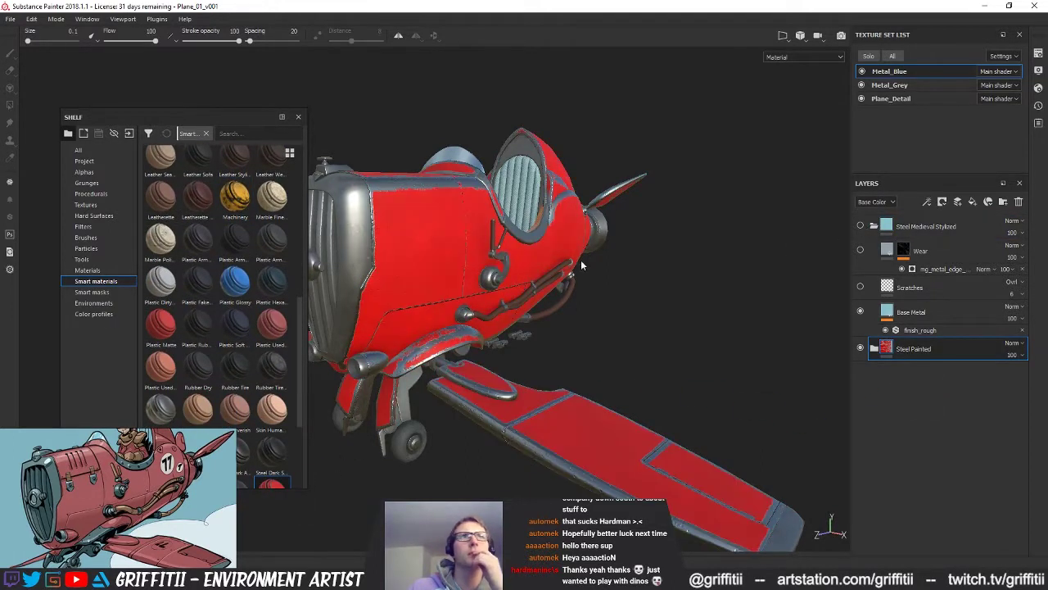
Step: Inspect the painted steel up close, expand the Steel Painted group and compare the plane with and without its Paint layer
{"action": "left_click_drag", "start_coordinate": [513, 297], "coordinate": [446, 291], "text": "alt"}
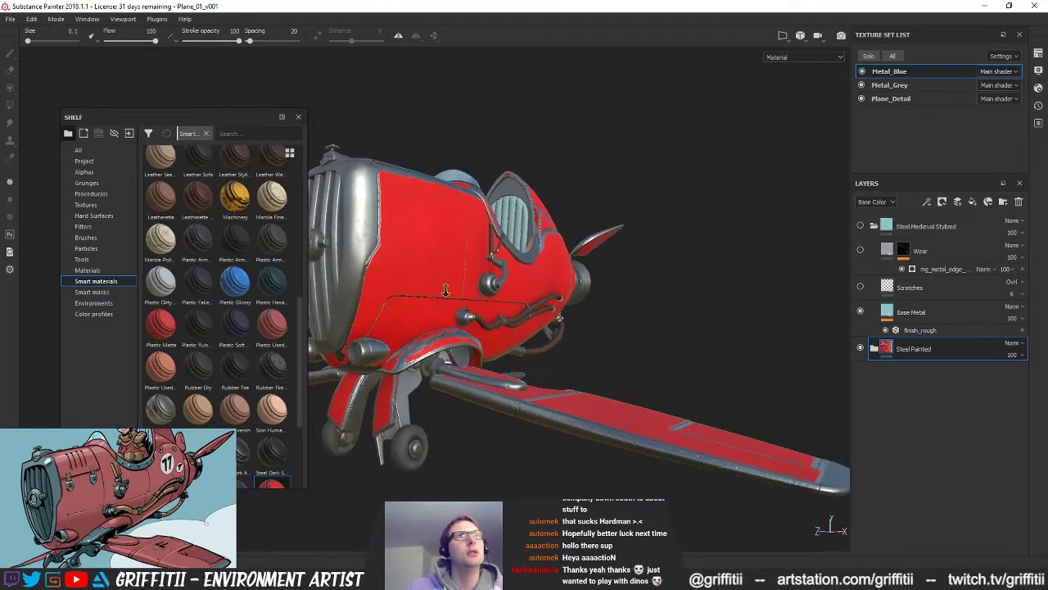
{"action": "right_click_drag", "start_coordinate": [445, 291], "coordinate": [550, 305], "text": "alt"}
{"action": "left_click_drag", "start_coordinate": [551, 305], "coordinate": [631, 317], "text": "alt"}
{"action": "right_click_drag", "start_coordinate": [630, 318], "coordinate": [733, 320], "text": "alt"}
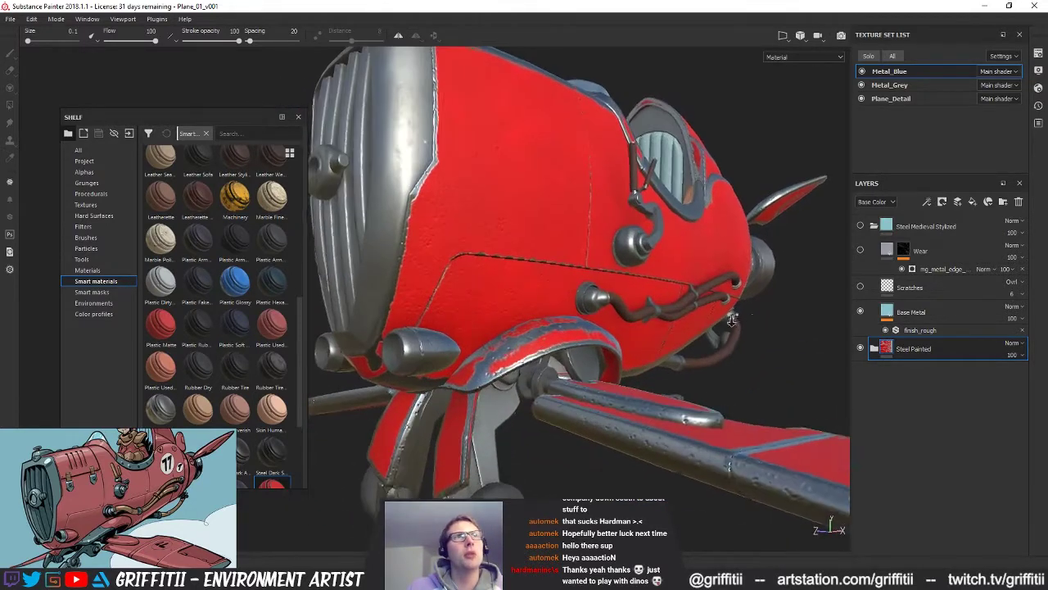
{"action": "left_click_drag", "start_coordinate": [732, 319], "coordinate": [779, 320], "text": "alt"}
{"action": "left_click", "coordinate": [874, 349]}
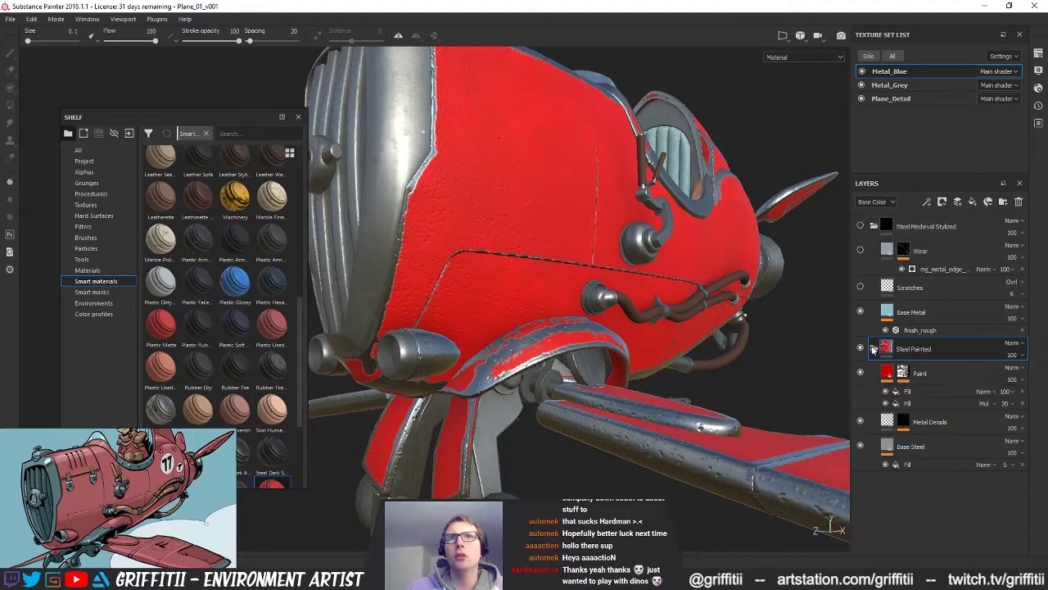
{"action": "left_click", "coordinate": [870, 374]}
{"action": "left_click", "coordinate": [861, 374]}
{"action": "left_click", "coordinate": [861, 374]}
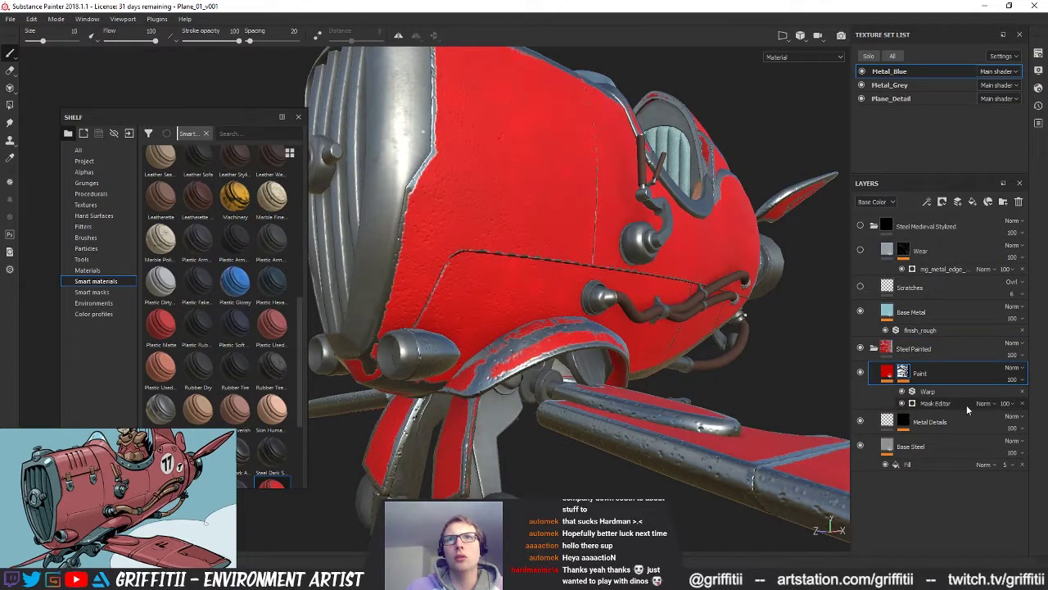
Step: Open the Mask Editor generator properties of the Paint layer and dock the properties panel alongside the layer stack
{"action": "left_click", "coordinate": [931, 404]}
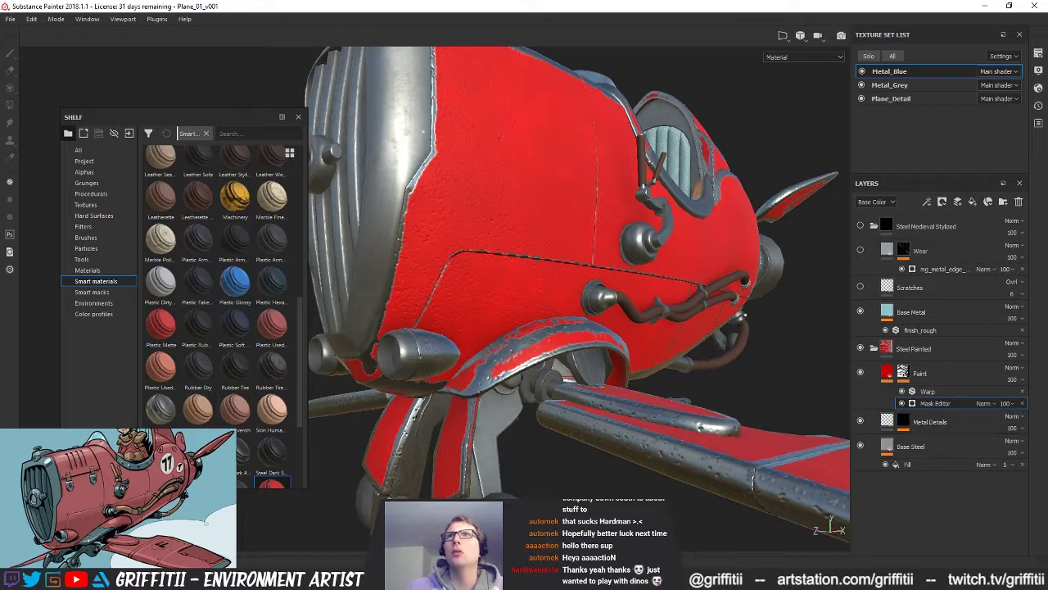
{"action": "left_click_drag", "start_coordinate": [1047, 76], "coordinate": [940, 185]}
{"action": "left_click", "coordinate": [967, 182]}
{"action": "left_click", "coordinate": [916, 183]}
{"action": "left_click_drag", "start_coordinate": [936, 186], "coordinate": [960, 184]}
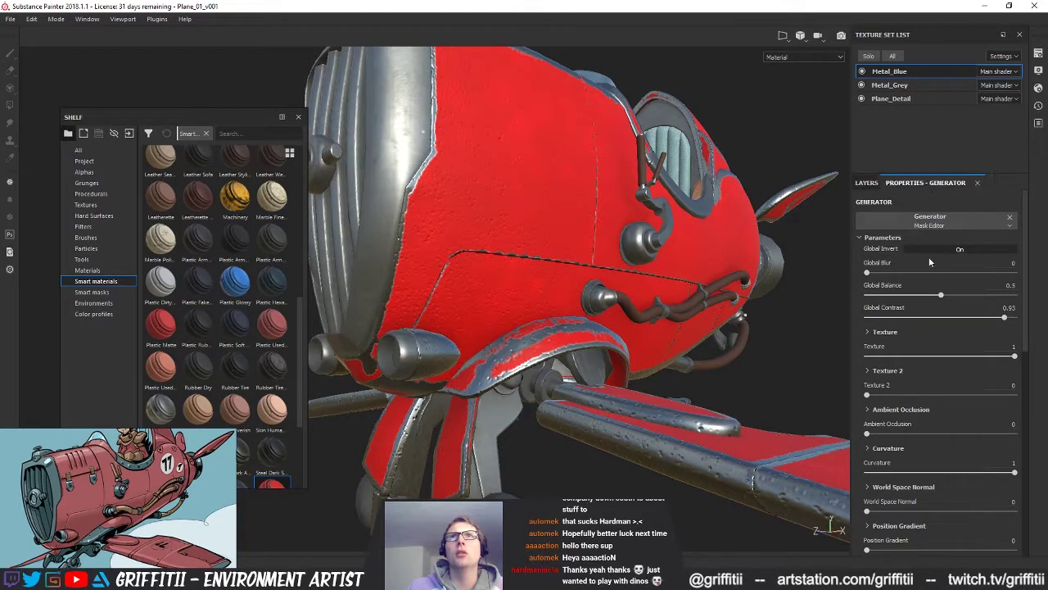
Step: Try the Mask Editor's texture and curvature amounts, raise World Space Normal to 0.13 and raise Position Gradient slightly, and check the image inputs
{"action": "left_click_drag", "start_coordinate": [869, 397], "coordinate": [848, 404]}
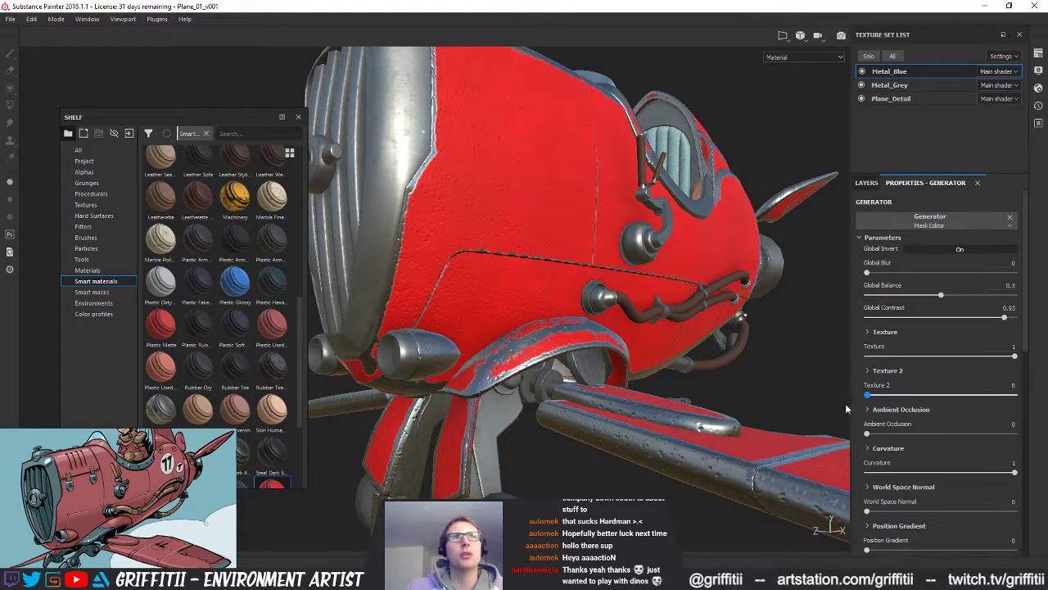
{"action": "mouse_move", "coordinate": [1014, 357]}
{"action": "left_mouse_down"}
{"action": "mouse_move", "coordinate": [916, 360]}
{"action": "mouse_move", "coordinate": [1016, 357]}
{"action": "left_mouse_up"}
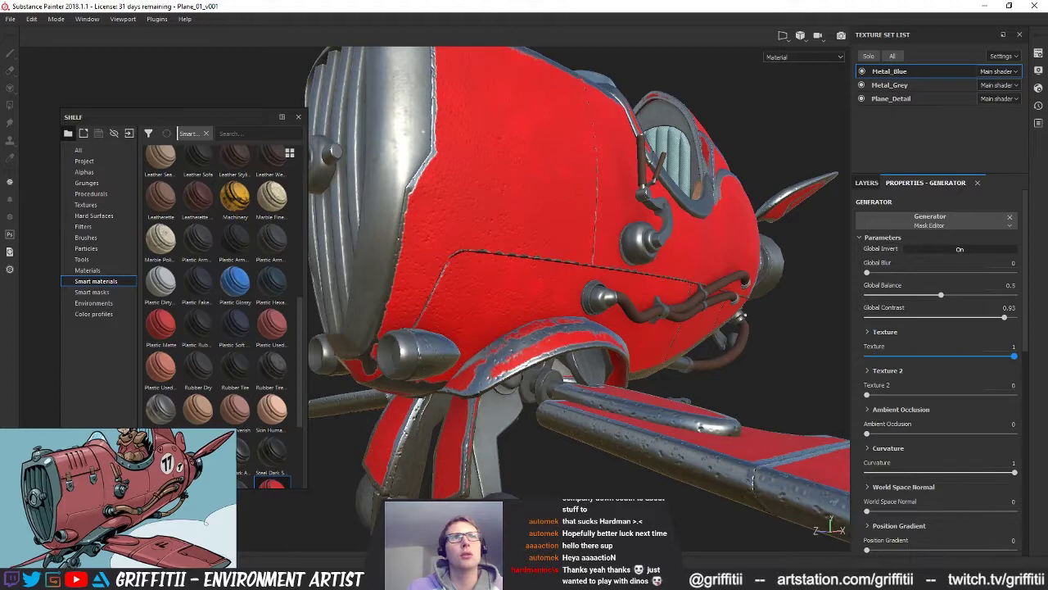
{"action": "mouse_move", "coordinate": [1014, 473]}
{"action": "left_mouse_down"}
{"action": "mouse_move", "coordinate": [978, 473]}
{"action": "mouse_move", "coordinate": [1015, 473]}
{"action": "left_mouse_up"}
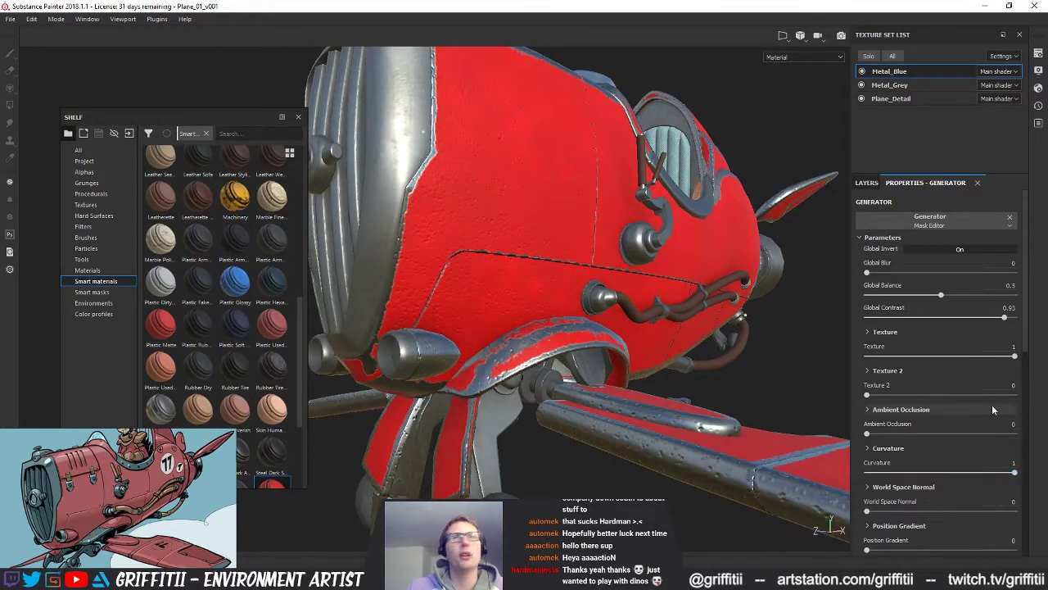
{"action": "scroll", "coordinate": [898, 467], "scroll_direction": "down", "scroll_amount": 3}
{"action": "mouse_move", "coordinate": [867, 414]}
{"action": "left_mouse_down"}
{"action": "mouse_move", "coordinate": [1003, 413]}
{"action": "mouse_move", "coordinate": [886, 414]}
{"action": "left_mouse_up"}
{"action": "mouse_move", "coordinate": [870, 452]}
{"action": "left_mouse_down"}
{"action": "mouse_move", "coordinate": [945, 453]}
{"action": "mouse_move", "coordinate": [888, 453]}
{"action": "left_mouse_up"}
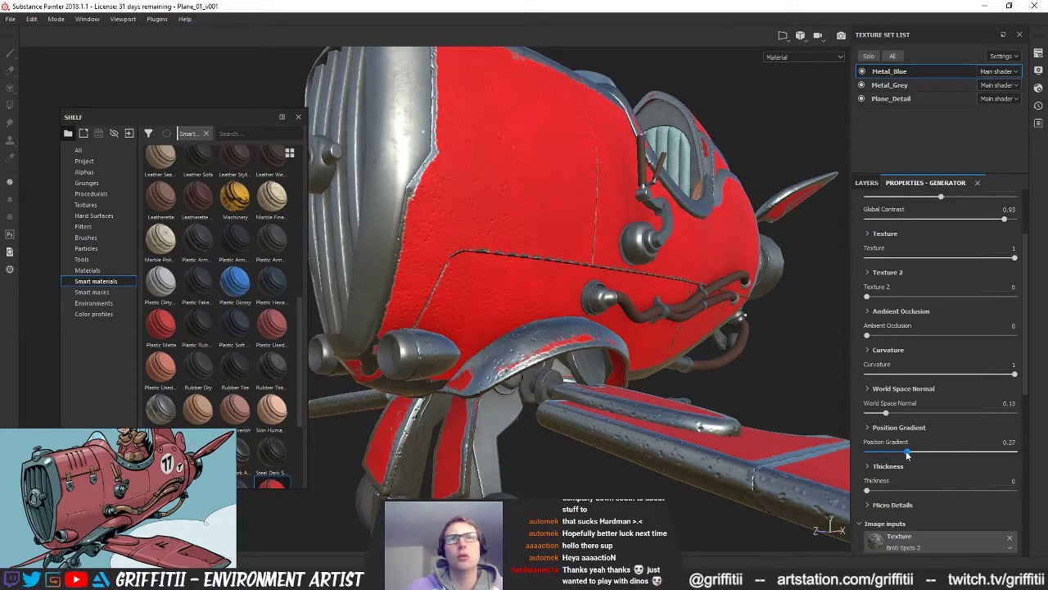
{"action": "scroll", "coordinate": [907, 495], "scroll_direction": "down", "scroll_amount": 4}
{"action": "scroll", "coordinate": [907, 495], "scroll_direction": "down", "scroll_amount": 5}
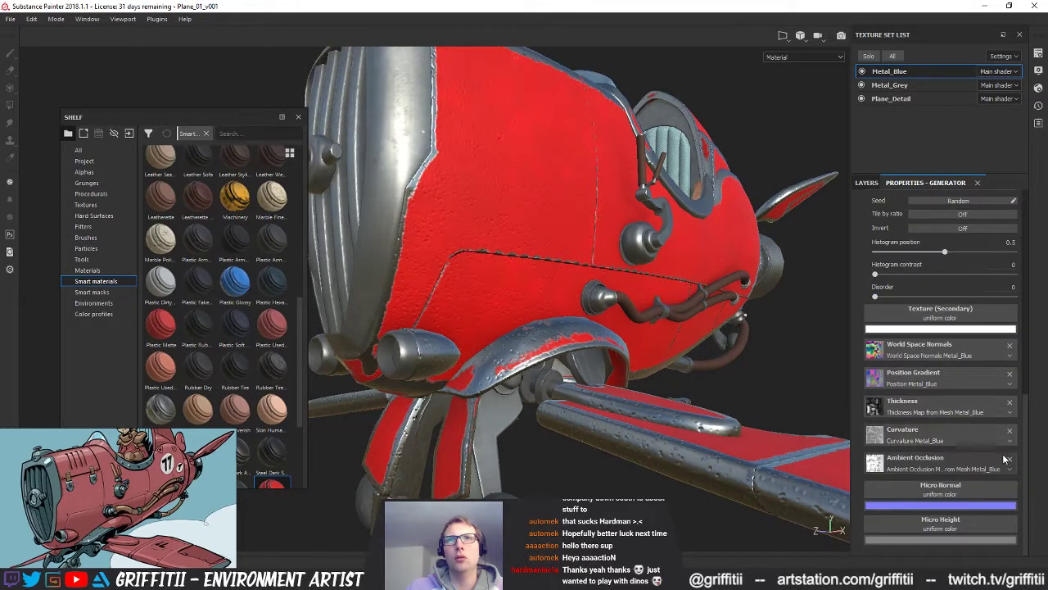
Step: Inspect the painted plane from several sides, hide the Steel Painted group and show the Steel Medieval Stylized group again
{"action": "left_click_drag", "start_coordinate": [655, 344], "coordinate": [597, 331], "text": "alt"}
{"action": "right_click_drag", "start_coordinate": [597, 331], "coordinate": [402, 283], "text": "alt"}
{"action": "left_click_drag", "start_coordinate": [402, 283], "coordinate": [799, 302], "text": "alt"}
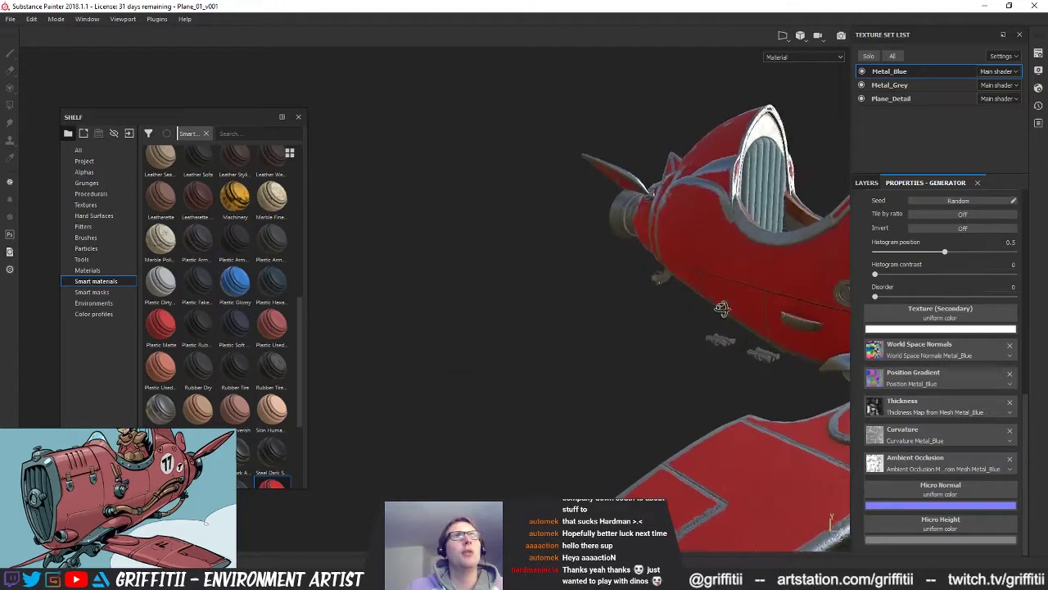
{"action": "middle_click_drag", "start_coordinate": [798, 301], "coordinate": [532, 299], "text": "alt"}
{"action": "left_click_drag", "start_coordinate": [531, 300], "coordinate": [491, 282], "text": "alt"}
{"action": "left_click", "coordinate": [867, 183]}
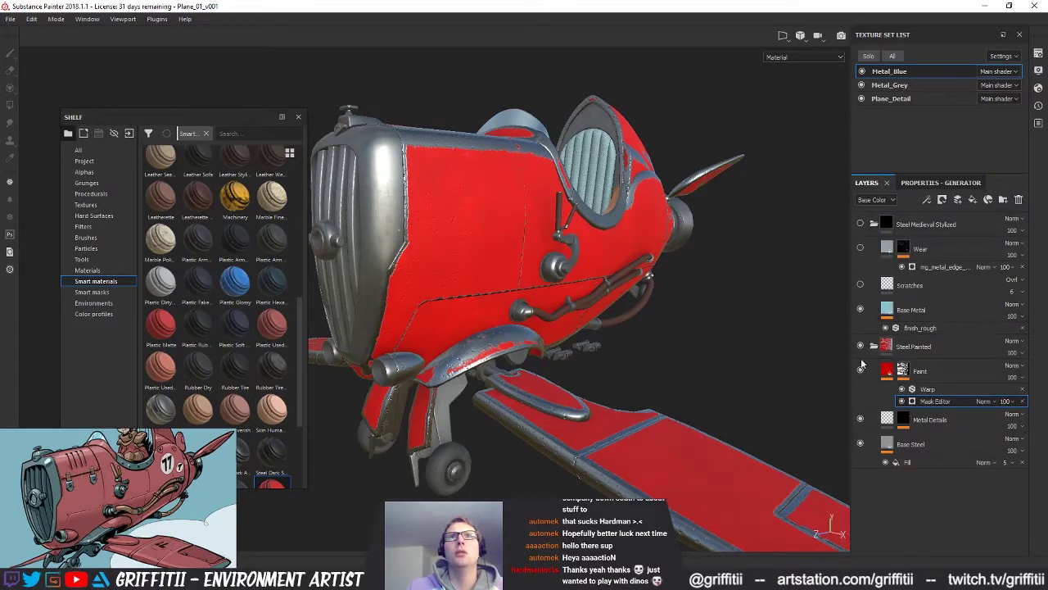
{"action": "left_click", "coordinate": [860, 346]}
{"action": "mouse_move", "coordinate": [635, 287]}
{"action": "left_mouse_down", "text": "alt"}
{"action": "mouse_move", "coordinate": [667, 285]}
{"action": "mouse_move", "coordinate": [573, 297]}
{"action": "mouse_move", "coordinate": [476, 286]}
{"action": "mouse_move", "coordinate": [620, 292]}
{"action": "left_mouse_up", "text": "alt"}
{"action": "left_click", "coordinate": [860, 223]}
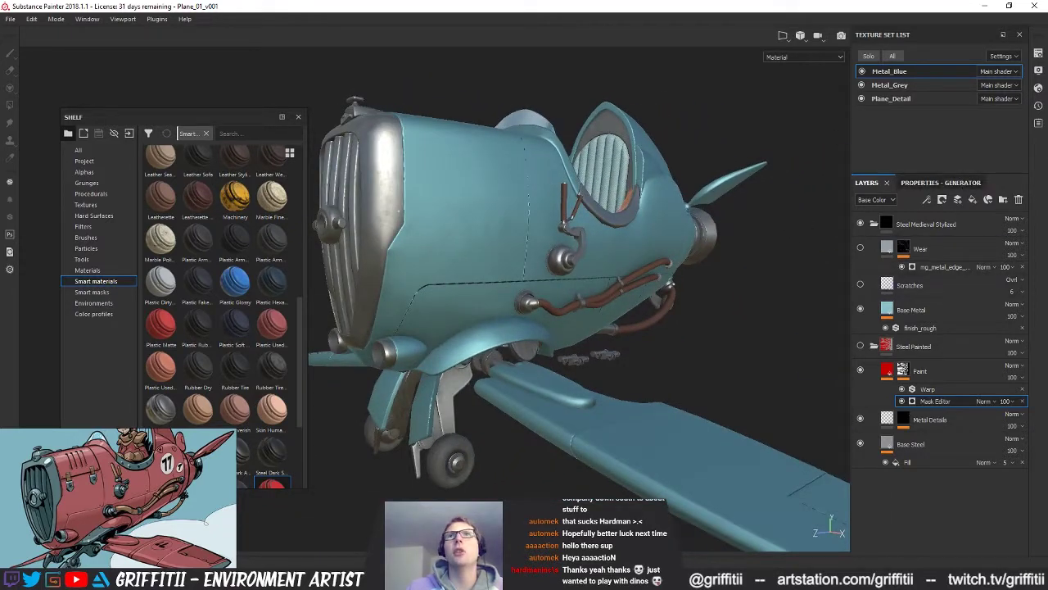
Step: Rebake the Metal_Blue mesh maps with antialiasing set to Subsampling 4x4
{"action": "left_click", "coordinate": [1038, 53]}
{"action": "left_click", "coordinate": [991, 232]}
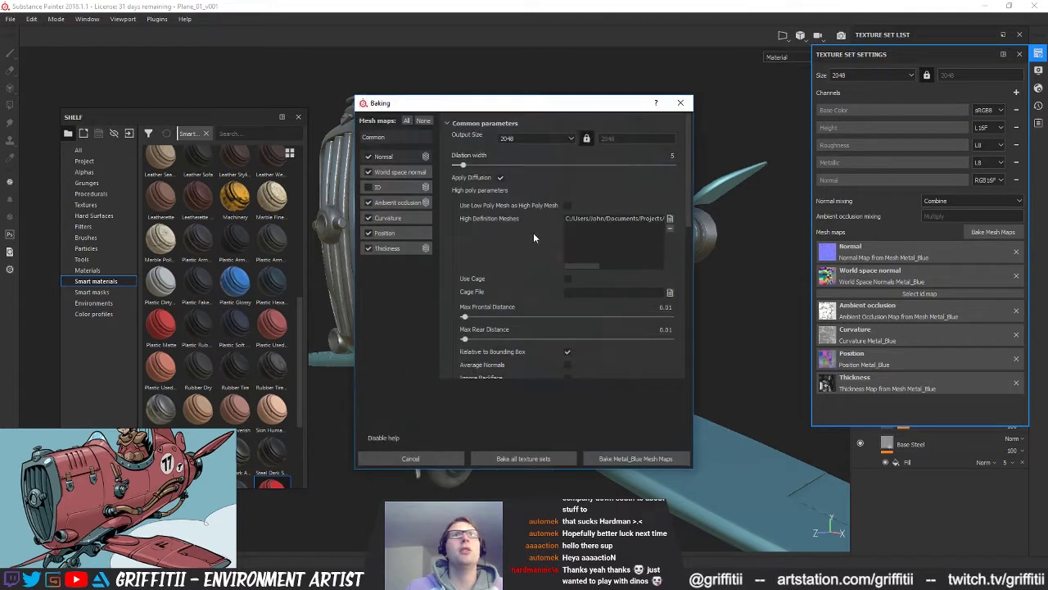
{"action": "scroll", "coordinate": [631, 328], "scroll_direction": "down", "scroll_amount": 3}
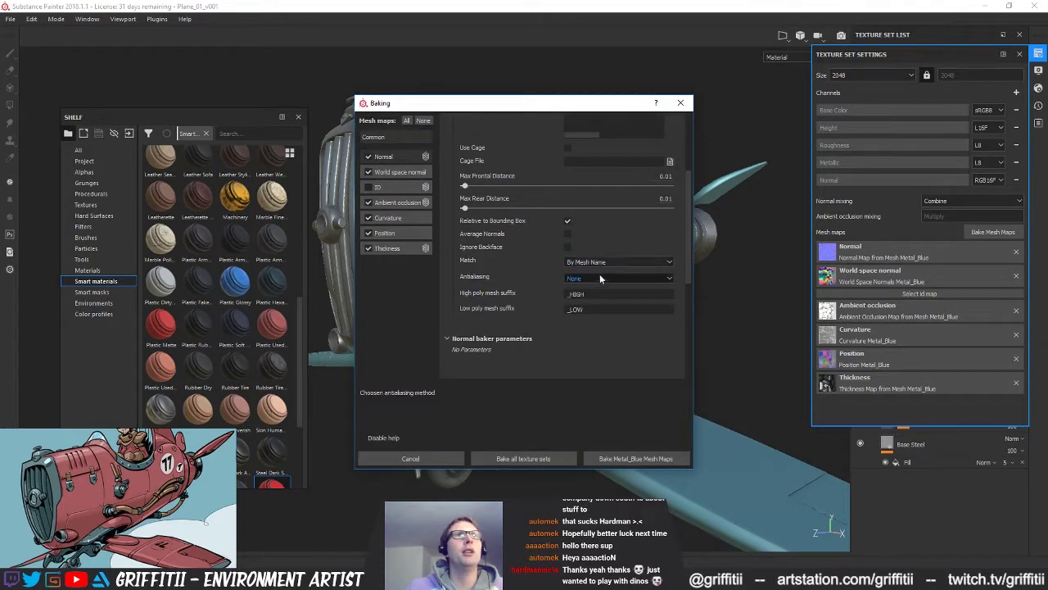
{"action": "left_click", "coordinate": [599, 279]}
{"action": "left_click", "coordinate": [595, 303]}
{"action": "scroll", "coordinate": [627, 328], "scroll_direction": "up", "scroll_amount": 4}
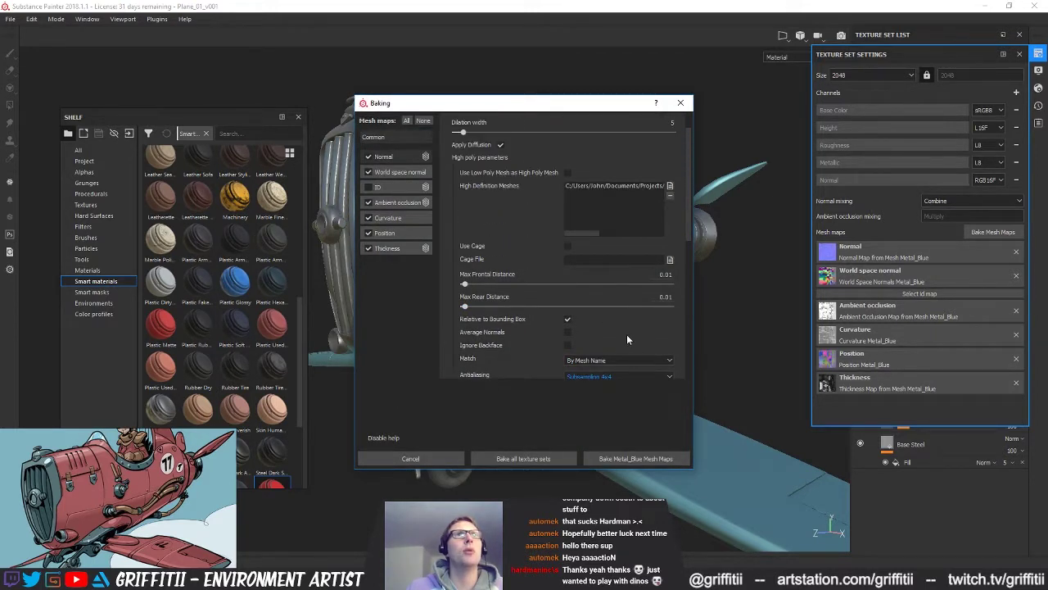
{"action": "scroll", "coordinate": [619, 331], "scroll_direction": "down", "scroll_amount": 1}
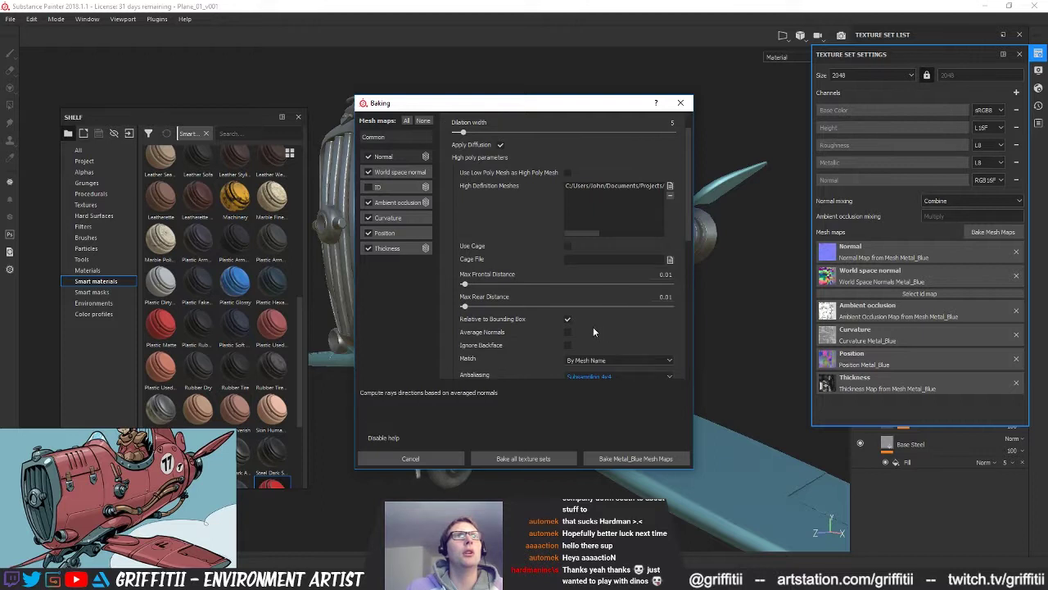
{"action": "scroll", "coordinate": [596, 322], "scroll_direction": "up", "scroll_amount": 1}
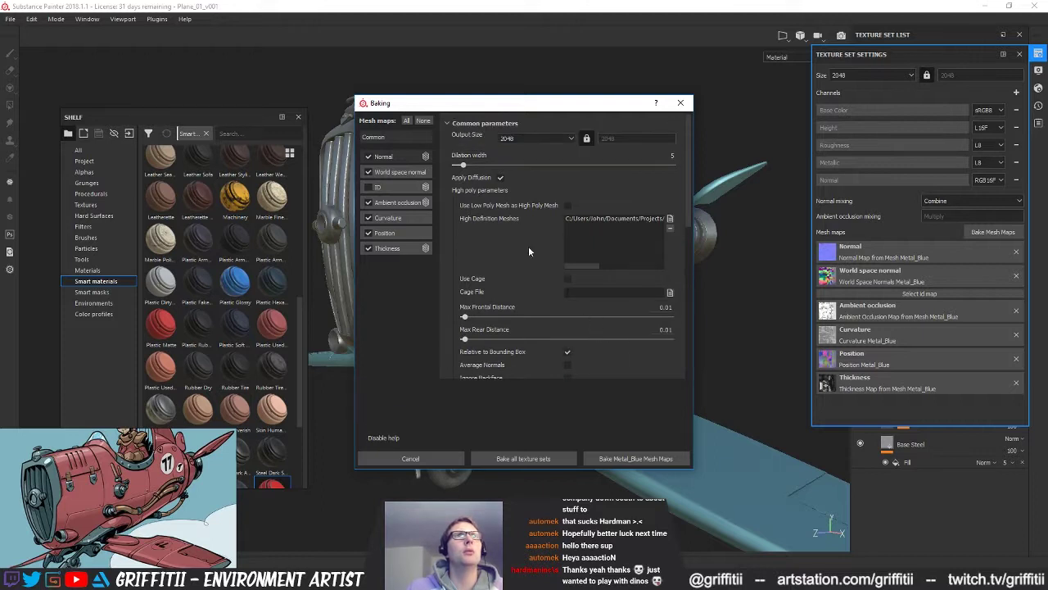
{"action": "left_click", "coordinate": [646, 456]}
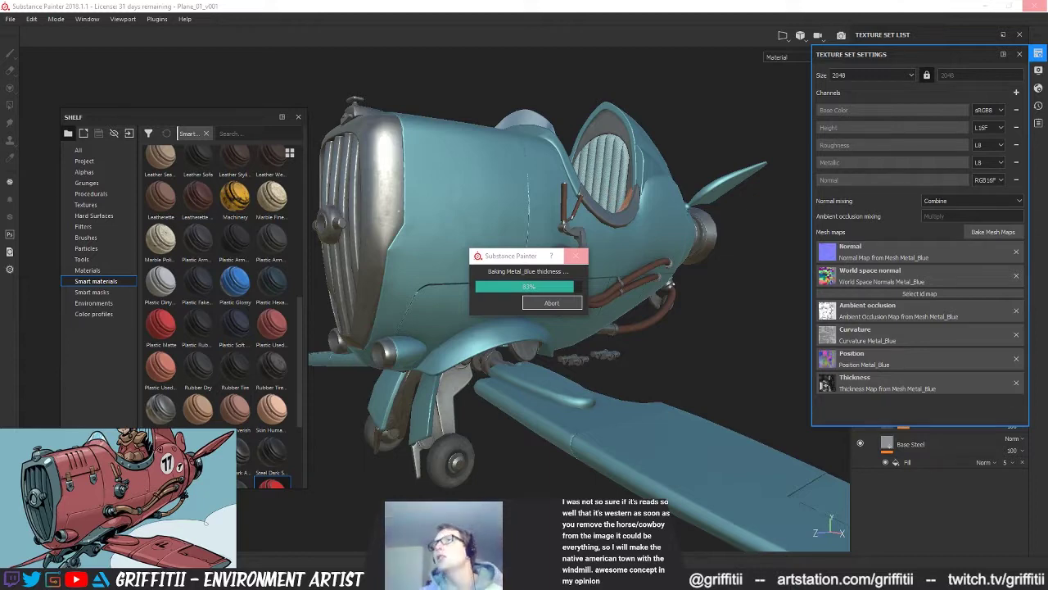
Step: Switch to the browser while the bake runs, open ArtStation and check the notifications
{"action": "left_click_drag", "start_coordinate": [1047, 119], "coordinate": [403, 118]}
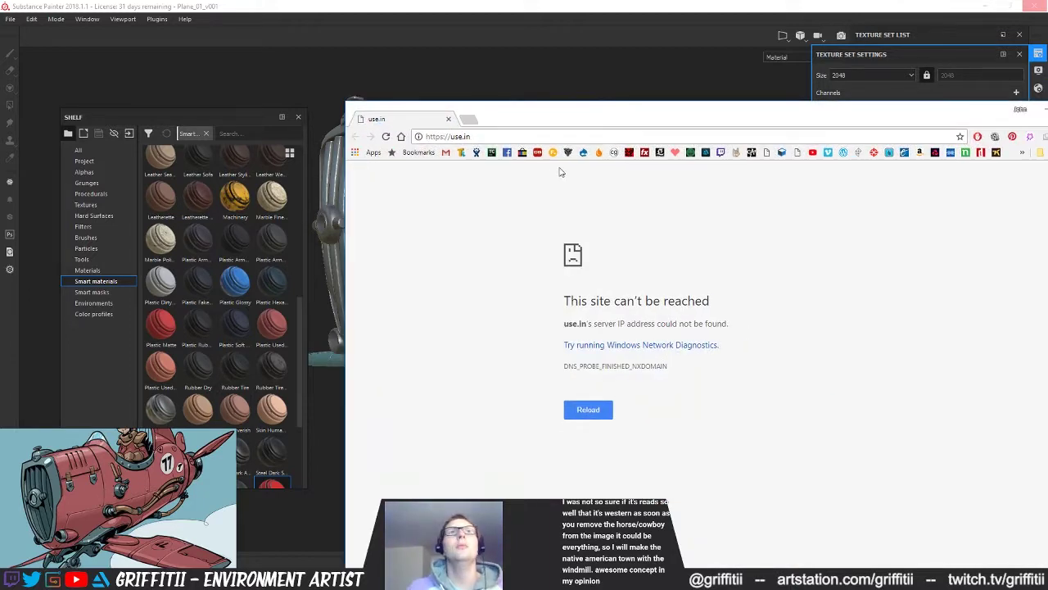
{"action": "mouse_move", "coordinate": [629, 131]}
{"action": "left_mouse_down"}
{"action": "mouse_move", "coordinate": [423, 96]}
{"action": "mouse_move", "coordinate": [506, 98]}
{"action": "left_mouse_up"}
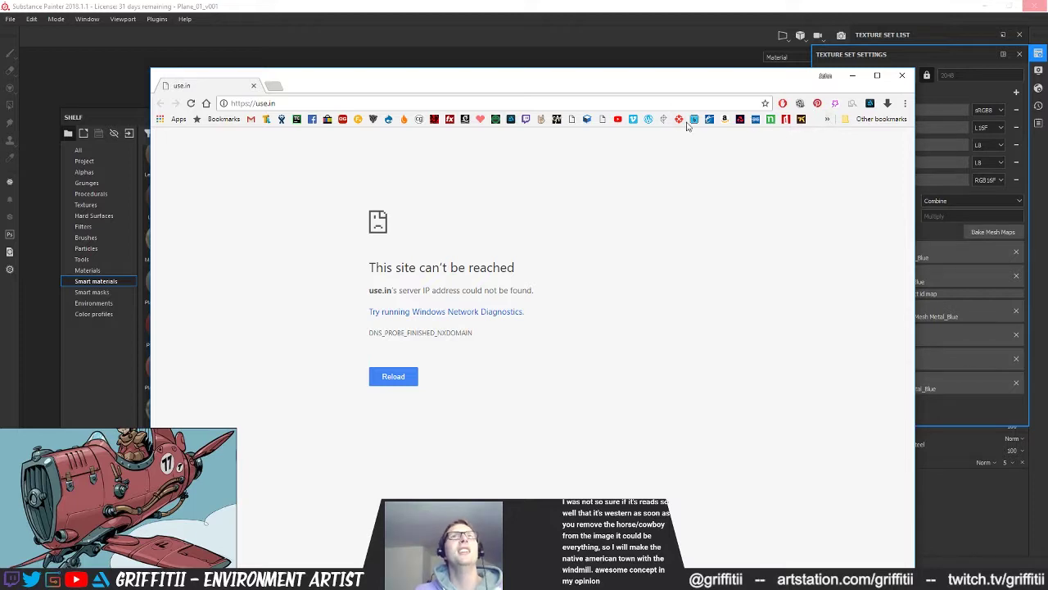
{"action": "left_click", "coordinate": [870, 102]}
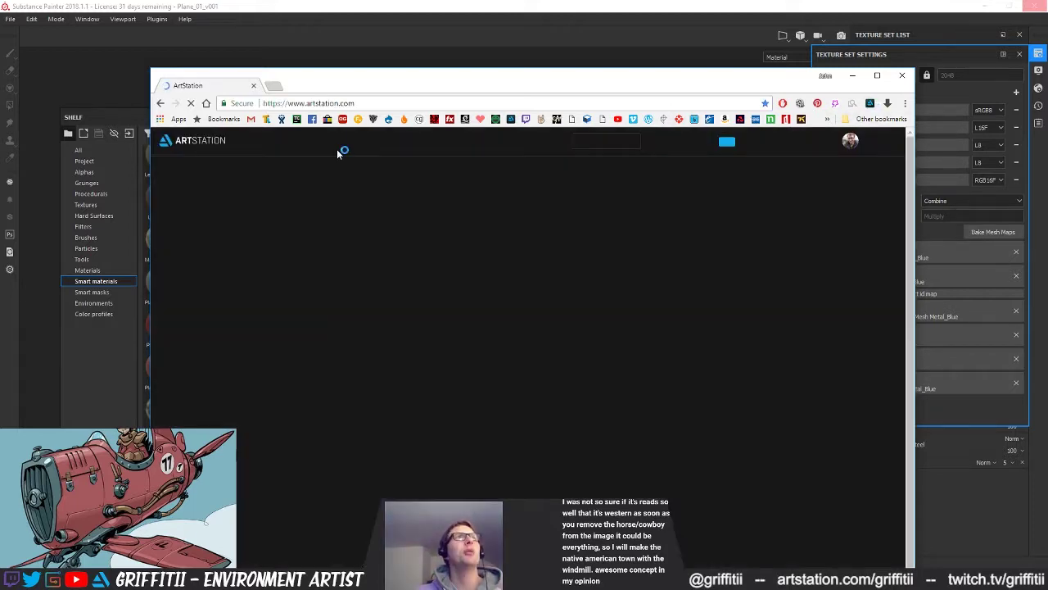
{"action": "left_click", "coordinate": [776, 142]}
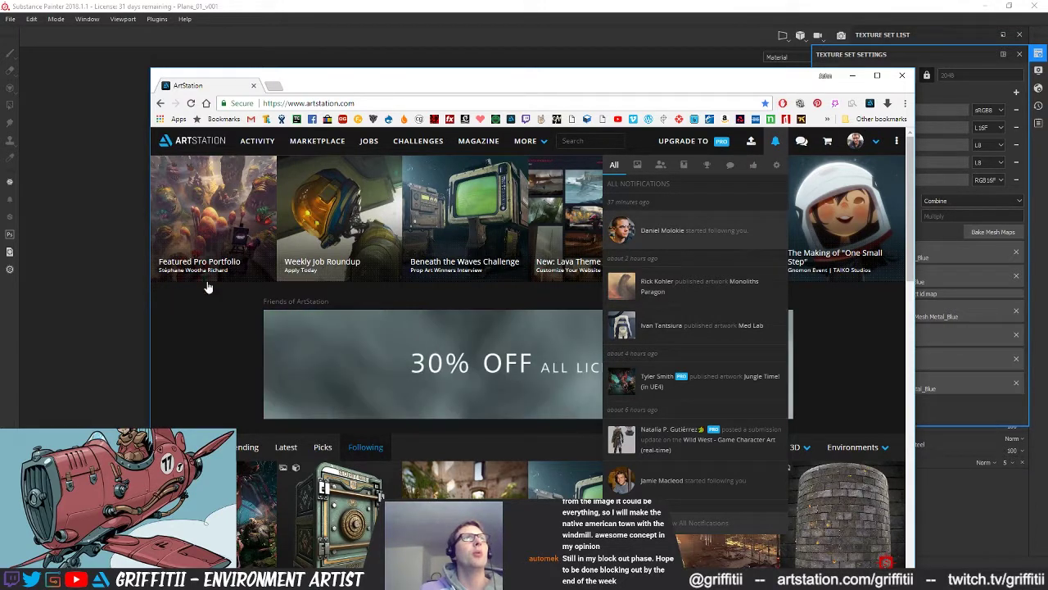
{"action": "left_click", "coordinate": [303, 263]}
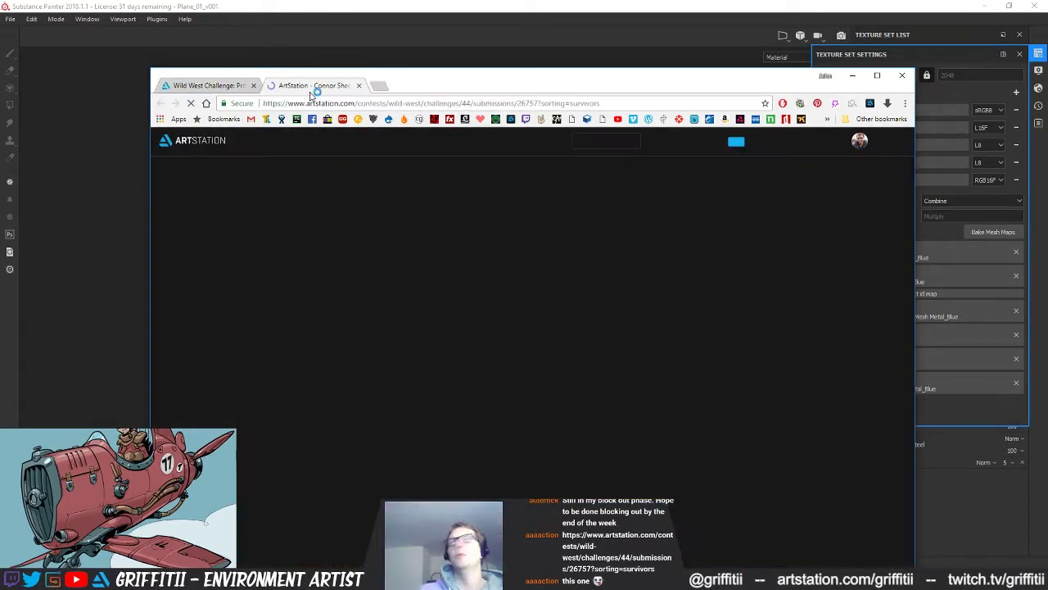
Step: View the Golden Plains of Aponivi submission of the ArtStation Wild West challenge, and return to Substance Painter
{"action": "left_click", "coordinate": [253, 85]}
{"action": "left_click_drag", "start_coordinate": [407, 90], "coordinate": [427, 51]}
{"action": "scroll", "coordinate": [811, 368], "scroll_direction": "down", "scroll_amount": 5}
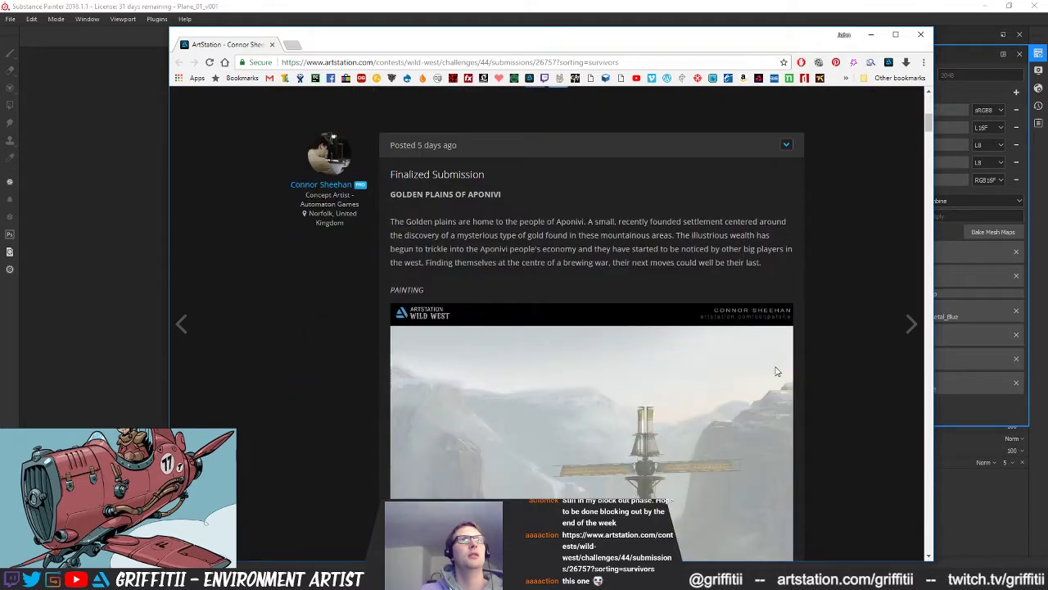
{"action": "scroll", "coordinate": [831, 365], "scroll_direction": "down", "scroll_amount": 3}
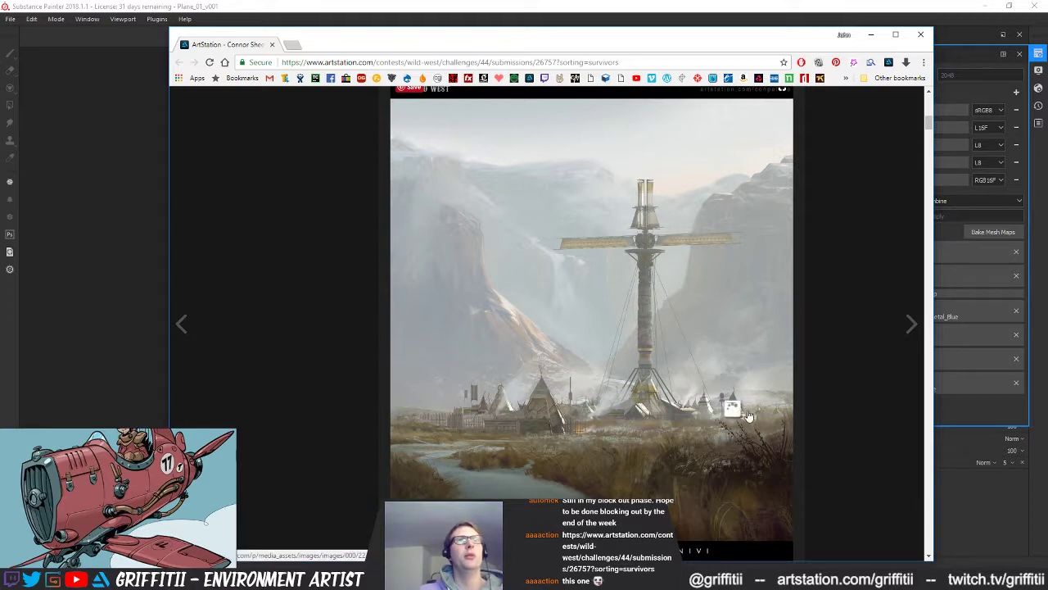
{"action": "scroll", "coordinate": [843, 408], "scroll_direction": "down", "scroll_amount": 1}
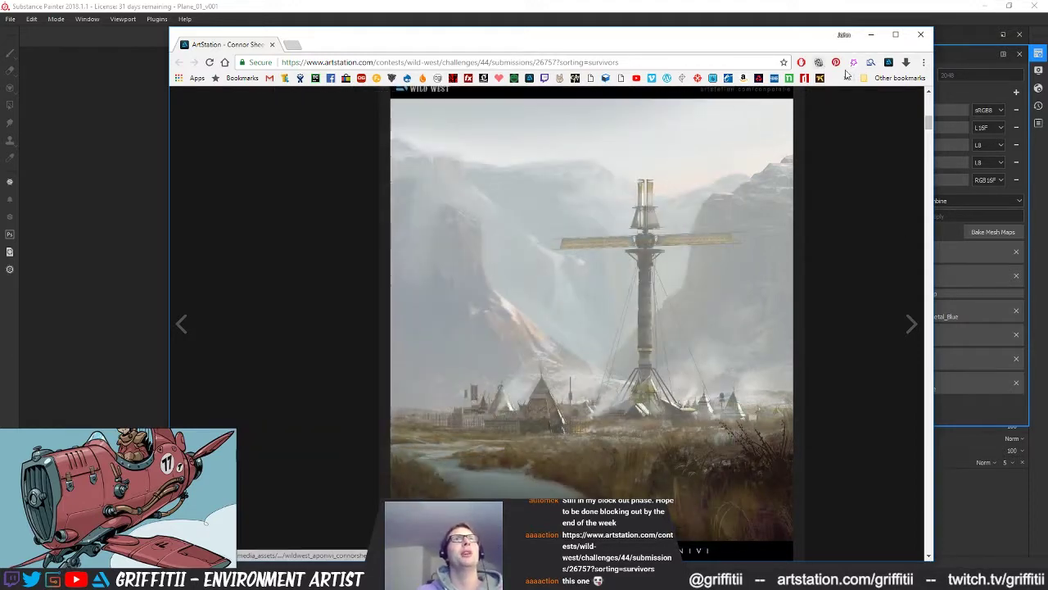
{"action": "left_click", "coordinate": [871, 34]}
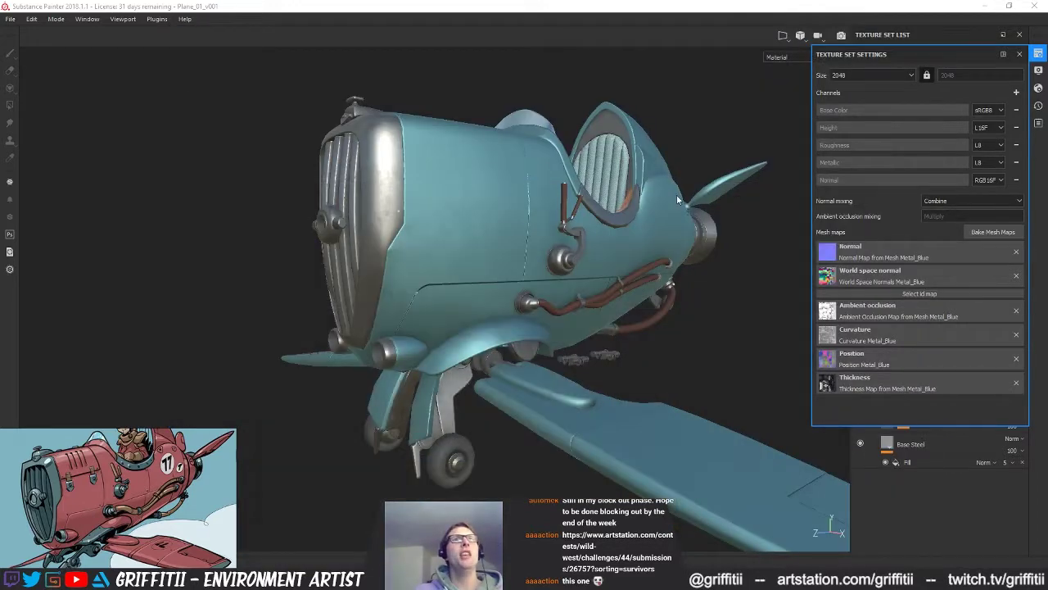
Step: Examine the rebaked panel lines on the plane's fuselage, wing and cockpit from several angles
{"action": "left_click", "coordinate": [736, 334]}
{"action": "mouse_move", "coordinate": [725, 313]}
{"action": "left_mouse_down", "text": "alt"}
{"action": "mouse_move", "coordinate": [660, 305]}
{"action": "mouse_move", "coordinate": [706, 289]}
{"action": "left_mouse_up", "text": "alt"}
{"action": "right_click_drag", "start_coordinate": [706, 290], "coordinate": [884, 280], "text": "alt"}
{"action": "left_click_drag", "start_coordinate": [737, 286], "coordinate": [558, 231], "text": "alt"}
{"action": "middle_click_drag", "start_coordinate": [557, 230], "coordinate": [537, 330], "text": "alt"}
{"action": "right_click_drag", "start_coordinate": [538, 331], "coordinate": [552, 223], "text": "alt"}
{"action": "left_click_drag", "start_coordinate": [514, 198], "coordinate": [523, 263], "text": "alt"}
{"action": "left_click_drag", "start_coordinate": [589, 233], "coordinate": [442, 325], "text": "alt"}
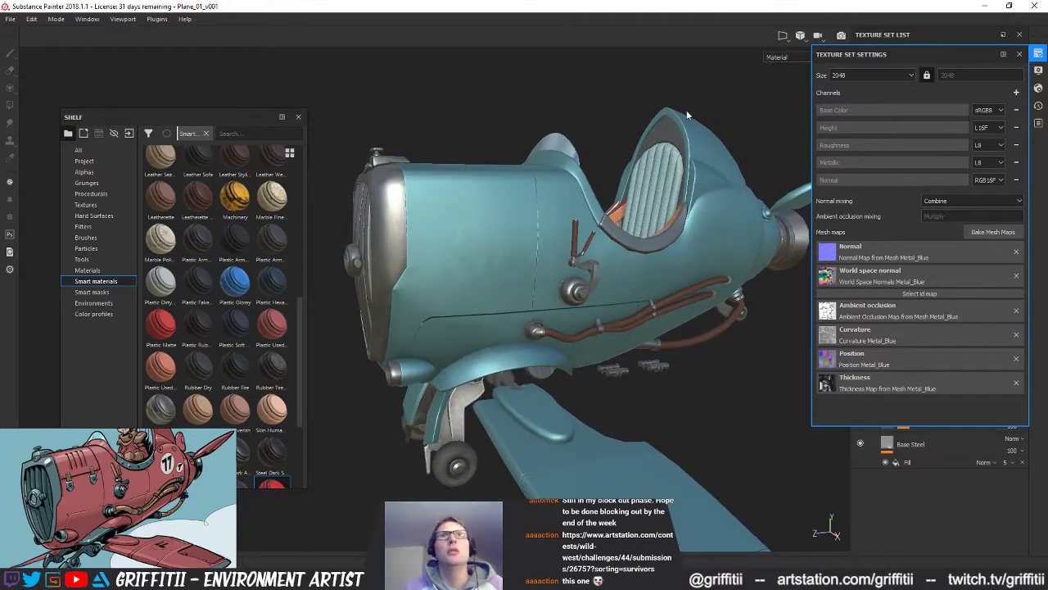
Step: Show the 2D UV view beside the 3D view and examine the broken vertical panel line on the fuselage shell
{"action": "key", "text": "F1"}
{"action": "scroll", "coordinate": [631, 332], "scroll_direction": "up", "scroll_amount": 3}
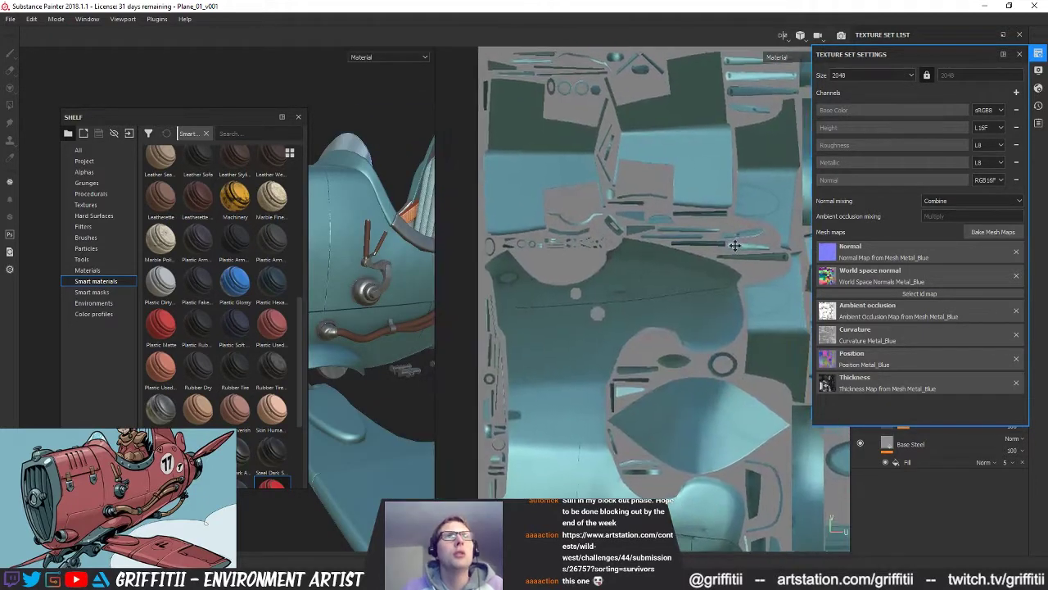
{"action": "middle_click_drag", "start_coordinate": [632, 332], "coordinate": [625, 261], "text": "alt"}
{"action": "scroll", "coordinate": [580, 347], "scroll_direction": "down", "scroll_amount": 3}
{"action": "scroll", "coordinate": [580, 350], "scroll_direction": "up", "scroll_amount": 8}
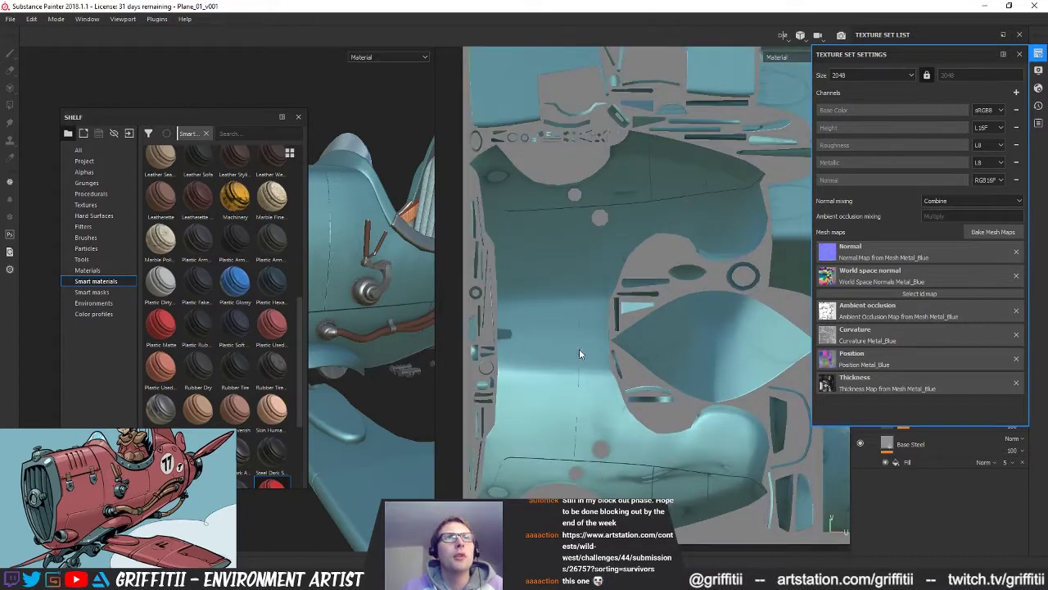
{"action": "middle_click_drag", "start_coordinate": [580, 348], "coordinate": [588, 321], "text": "alt"}
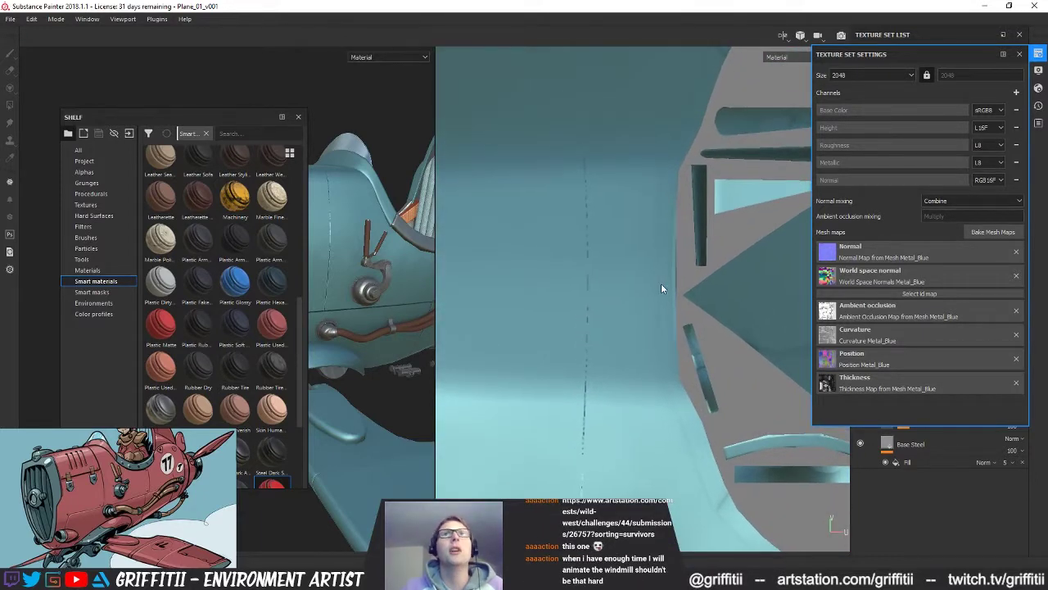
Step: Close the texture set settings and add a paint layer above the Steel Medieval Stylized group
{"action": "left_click", "coordinate": [1020, 55]}
{"action": "left_click", "coordinate": [902, 224]}
{"action": "left_click", "coordinate": [957, 201]}
{"action": "mouse_move", "coordinate": [664, 307]}
{"action": "left_mouse_down", "text": "alt"}
{"action": "mouse_move", "coordinate": [635, 296]}
{"action": "mouse_move", "coordinate": [663, 307]}
{"action": "left_mouse_up", "text": "alt"}
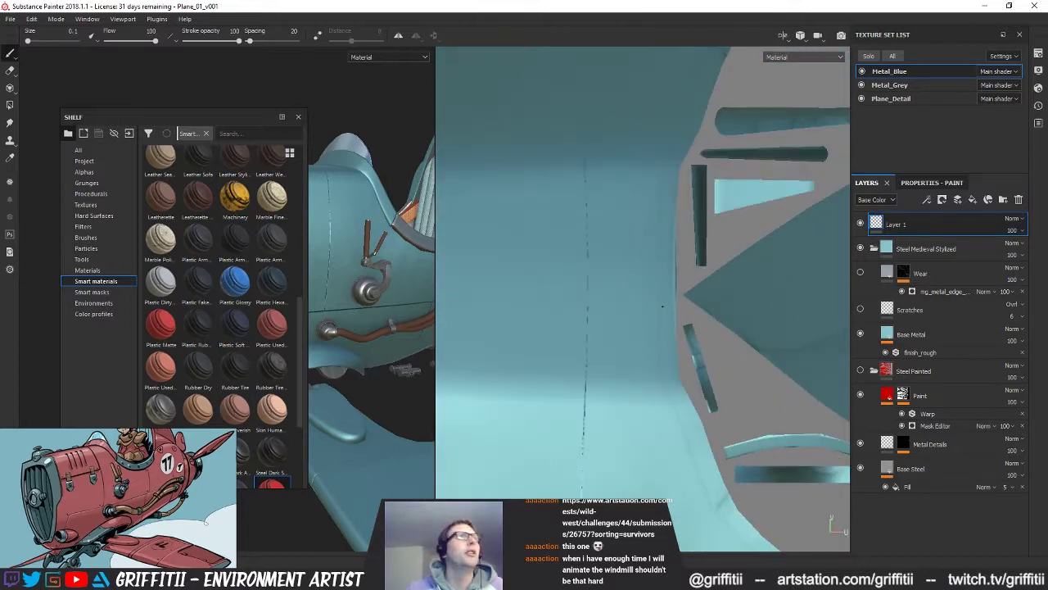
Step: Review the paint brush's properties and turn off pen pressure for the brush size
{"action": "left_click", "coordinate": [924, 182]}
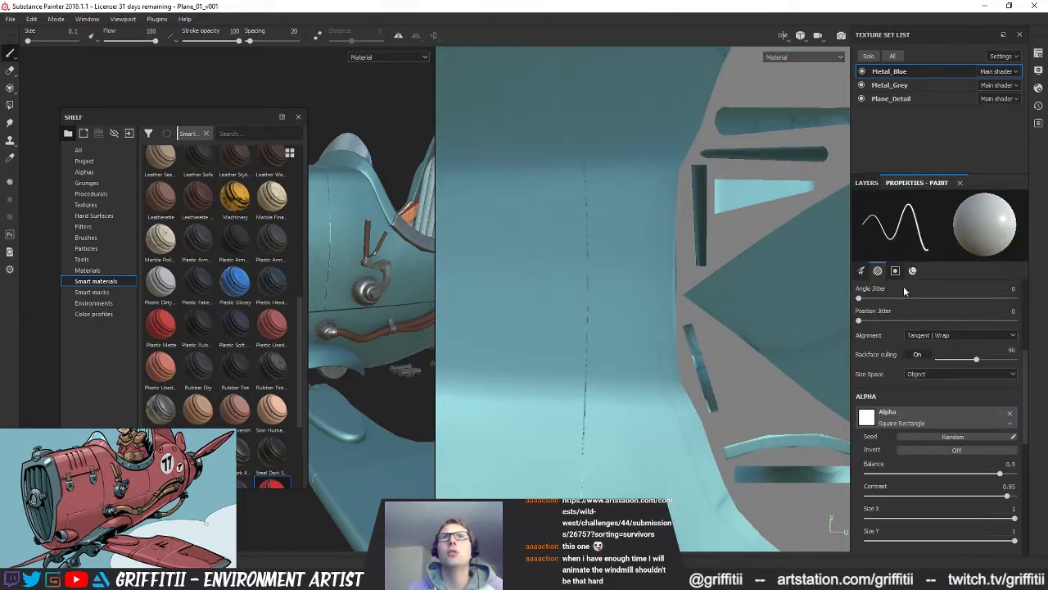
{"action": "scroll", "coordinate": [897, 427], "scroll_direction": "down", "scroll_amount": 6}
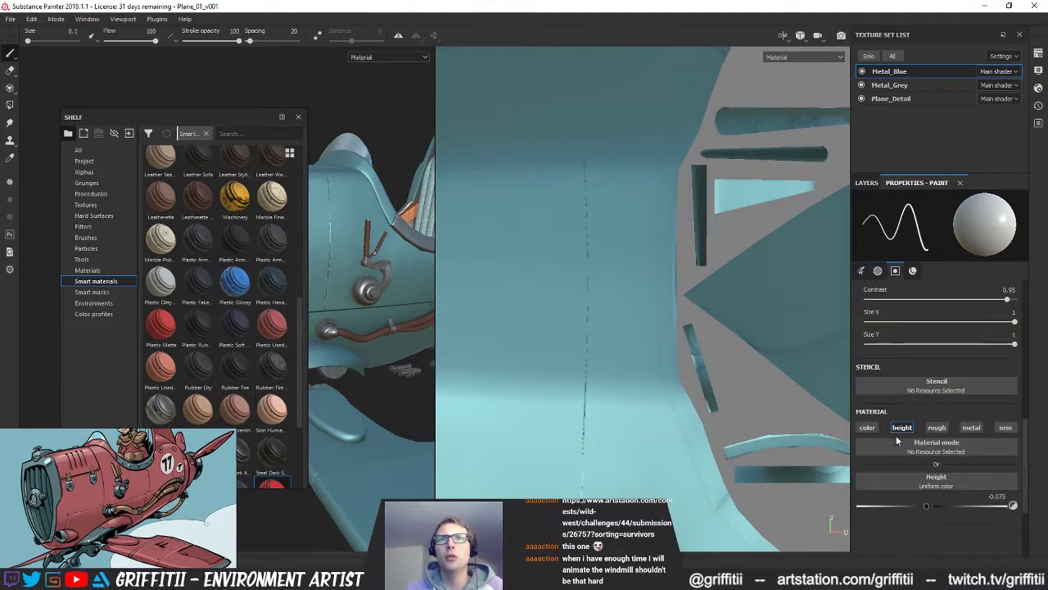
{"action": "scroll", "coordinate": [896, 441], "scroll_direction": "up", "scroll_amount": 4}
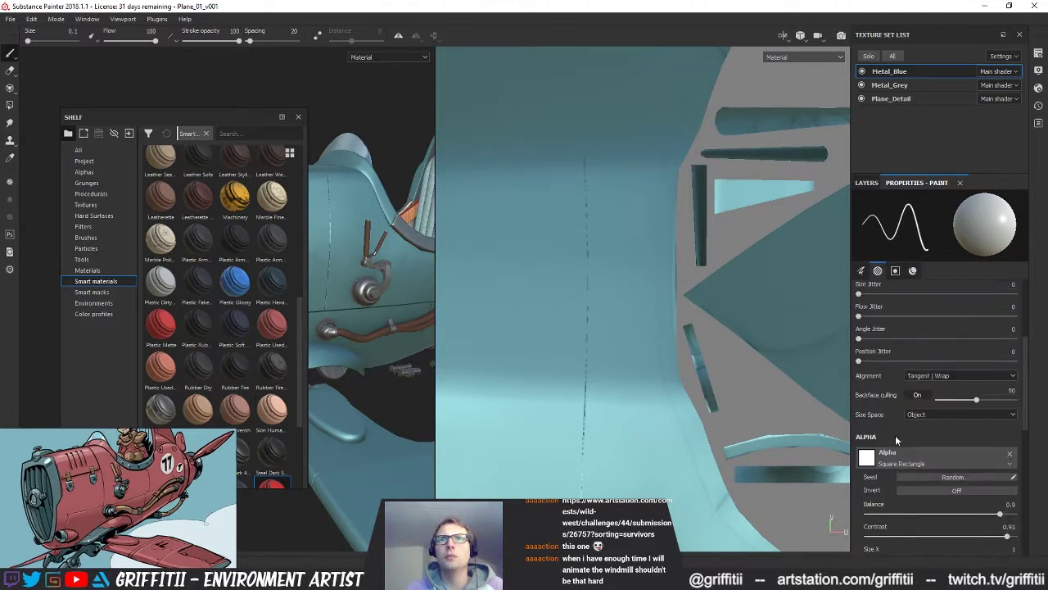
{"action": "scroll", "coordinate": [885, 405], "scroll_direction": "up", "scroll_amount": 2}
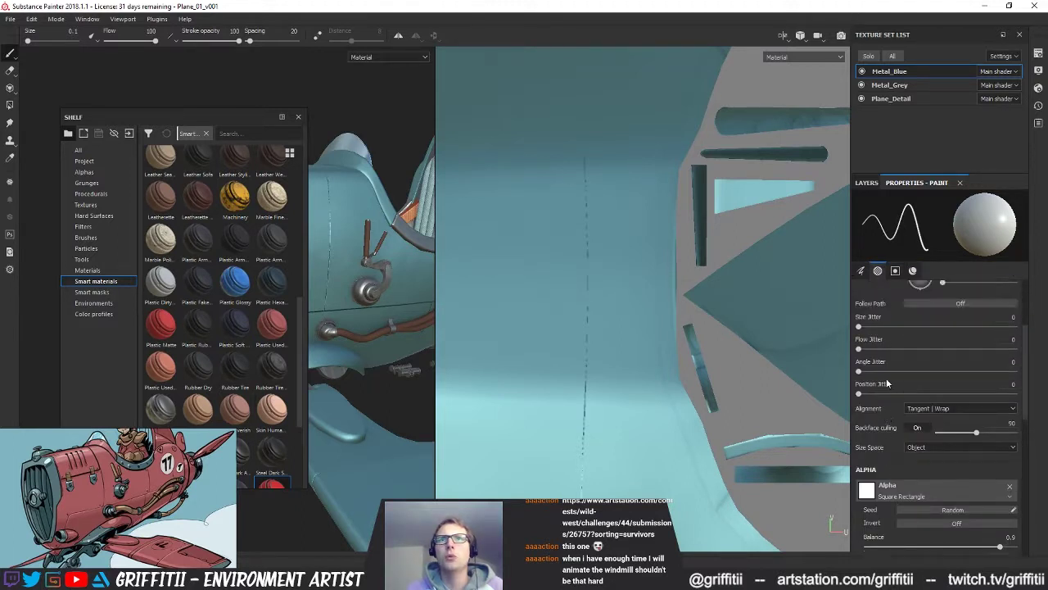
{"action": "scroll", "coordinate": [893, 303], "scroll_direction": "up", "scroll_amount": 3}
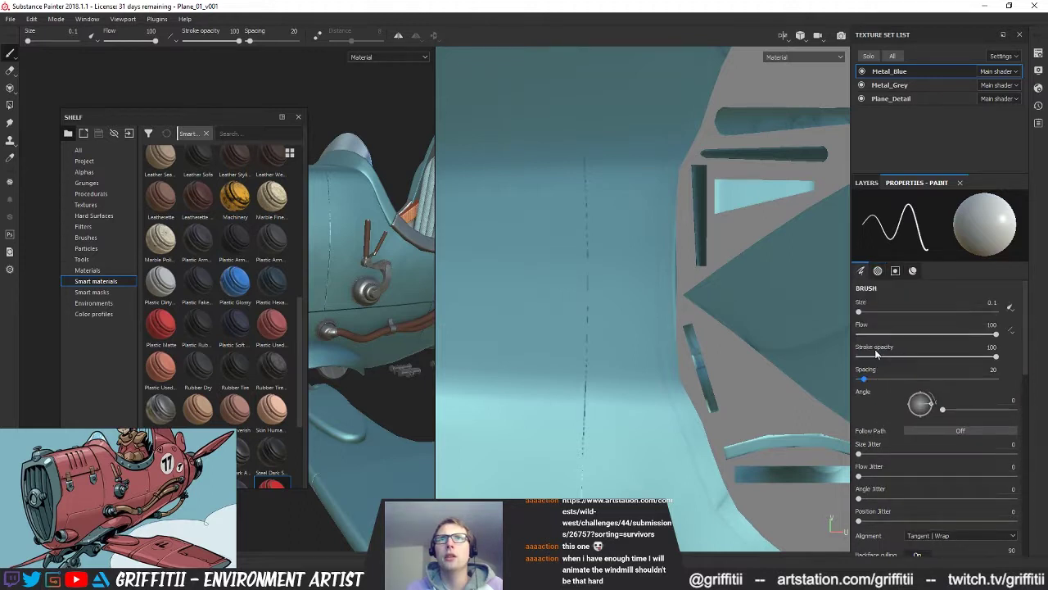
{"action": "left_click", "coordinate": [1010, 307]}
{"action": "left_click", "coordinate": [1018, 334]}
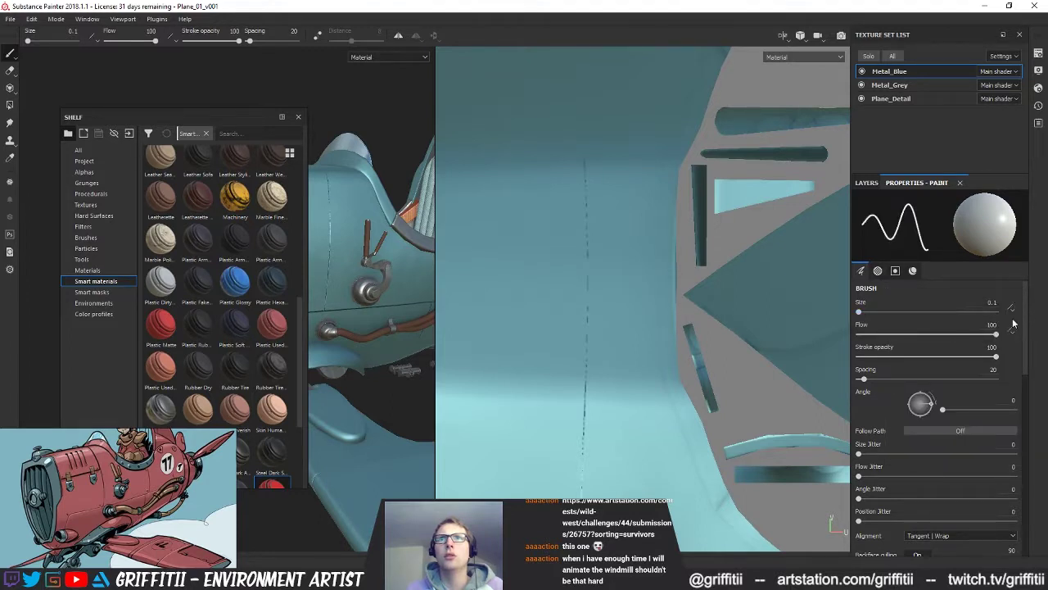
Step: Turn on Follow Path for the brush, try a freehand stroke on the fuselage shell and undo it
{"action": "left_click", "coordinate": [896, 273]}
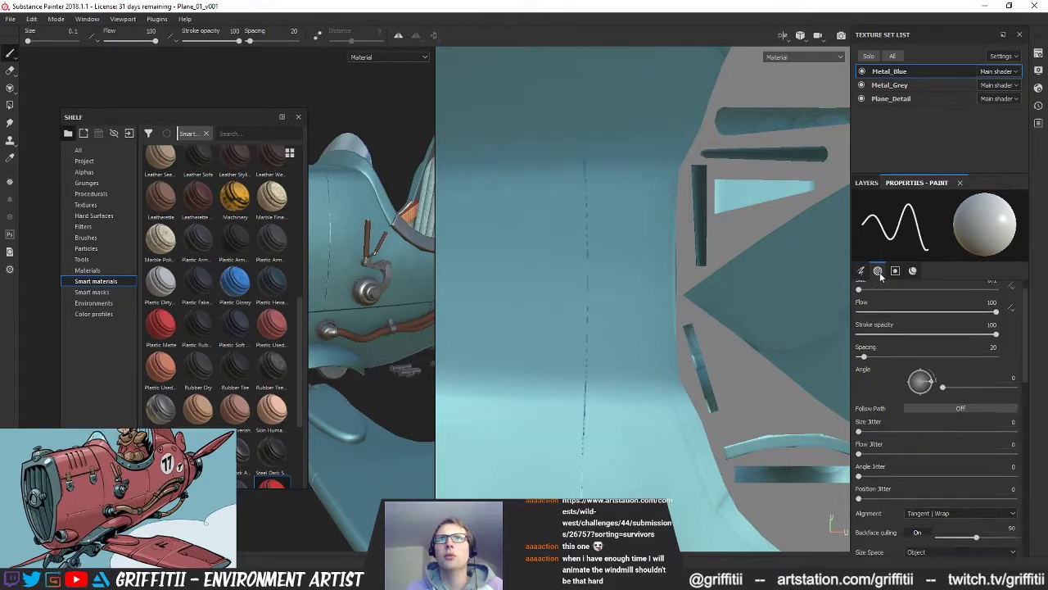
{"action": "left_click", "coordinate": [915, 274]}
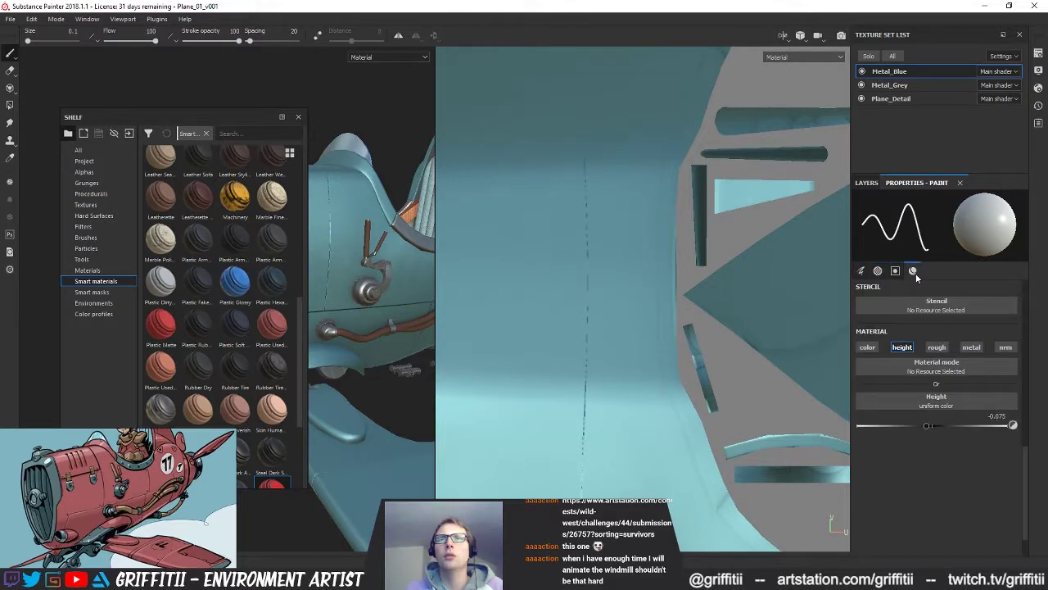
{"action": "left_click", "coordinate": [862, 271]}
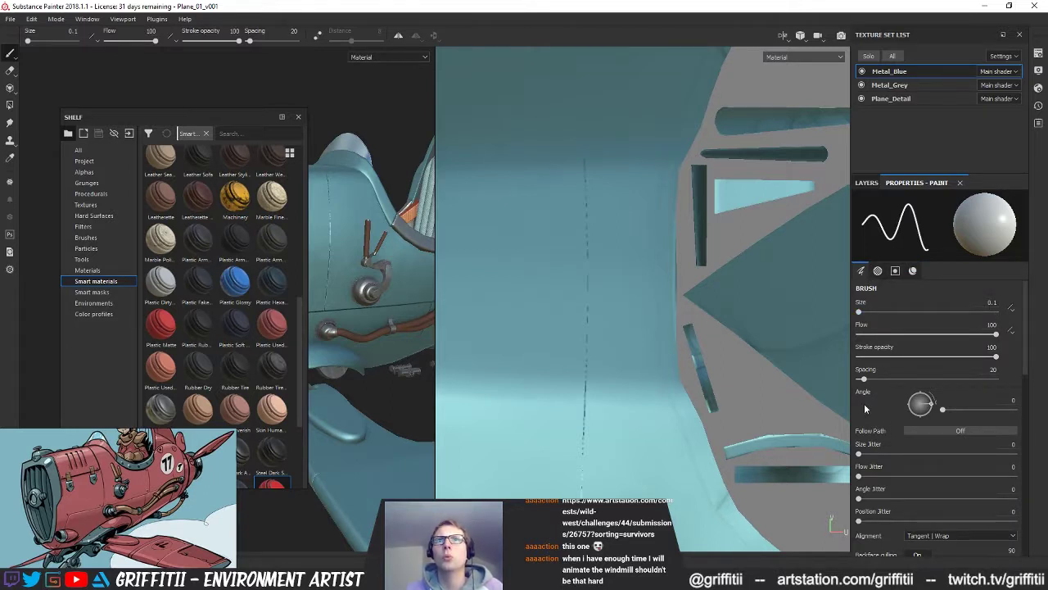
{"action": "left_click", "coordinate": [929, 429]}
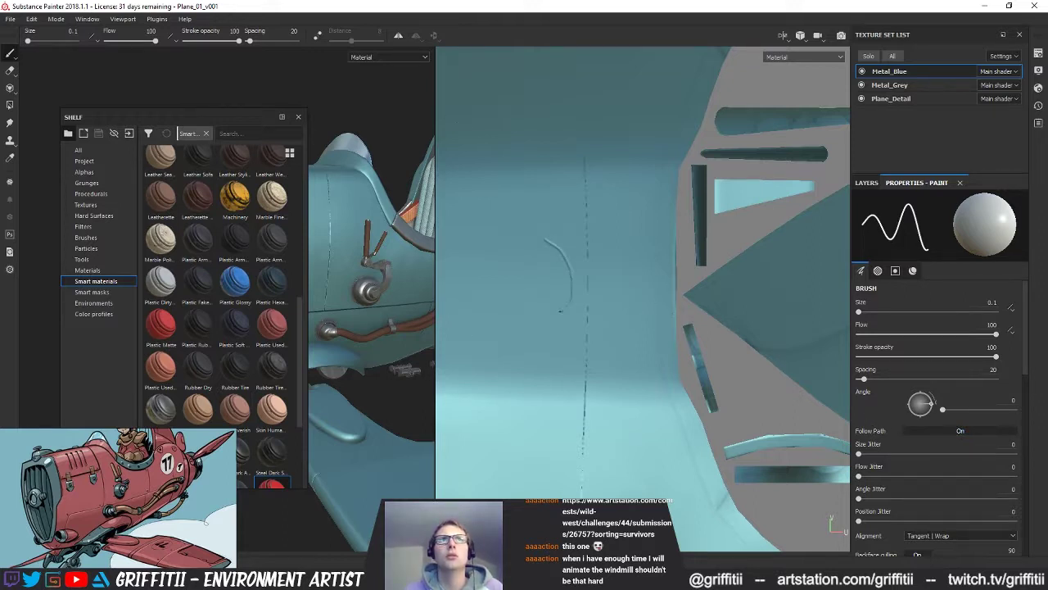
{"action": "key", "text": "ctrl+z"}
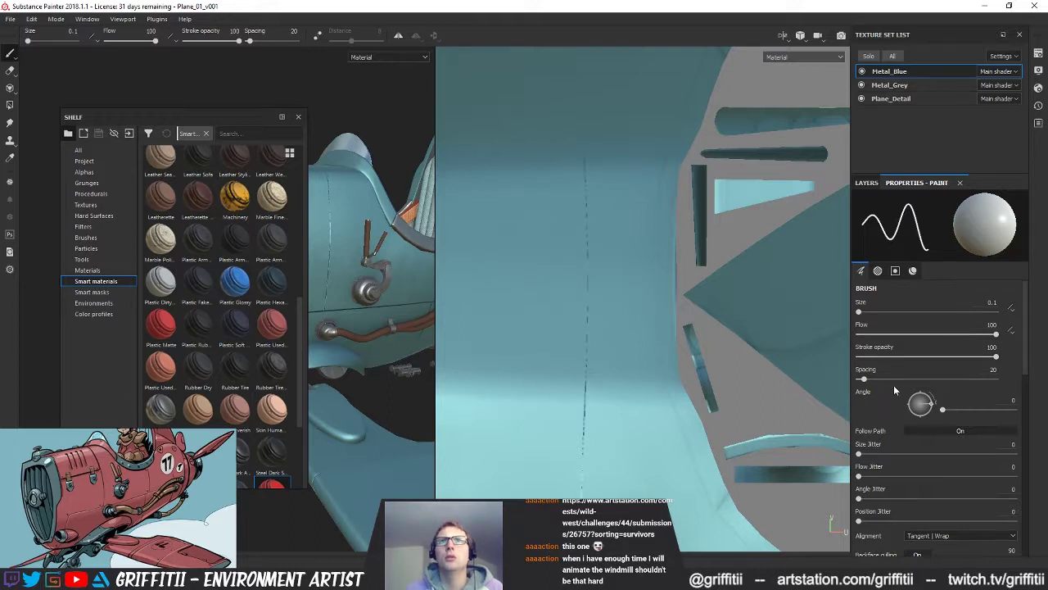
{"action": "mouse_move", "coordinate": [1030, 376]}
{"action": "left_mouse_down"}
{"action": "mouse_move", "coordinate": [1038, 487]}
{"action": "mouse_move", "coordinate": [1040, 449]}
{"action": "left_mouse_up"}
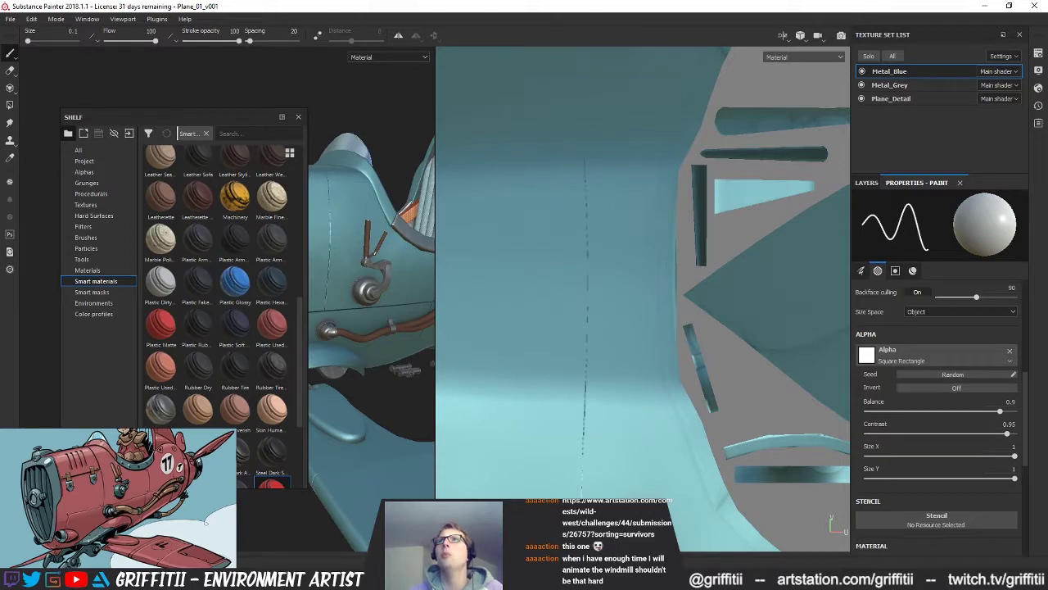
Step: Open the online Substance Painter documentation and search it for "lazy mouse"
{"action": "left_click", "coordinate": [185, 18]}
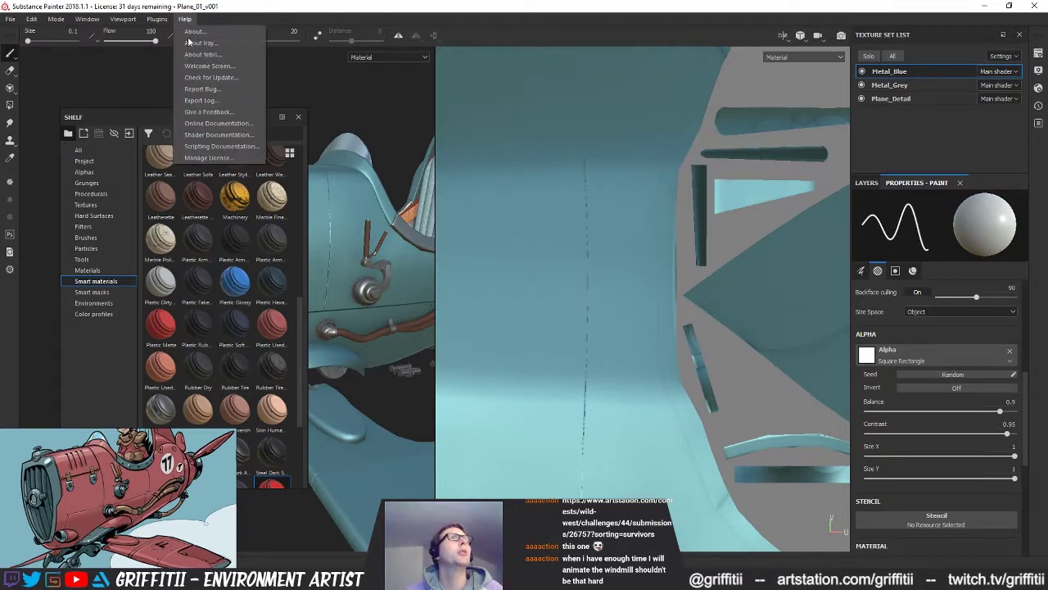
{"action": "left_click", "coordinate": [216, 123]}
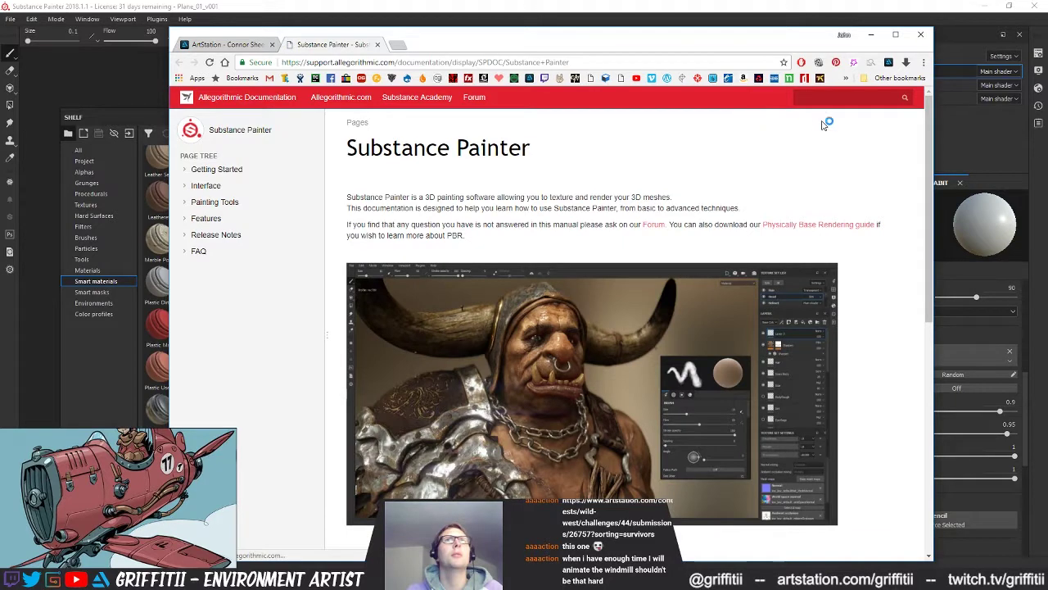
{"action": "left_click", "coordinate": [819, 98]}
{"action": "type", "text": "lazyl mouse#"}
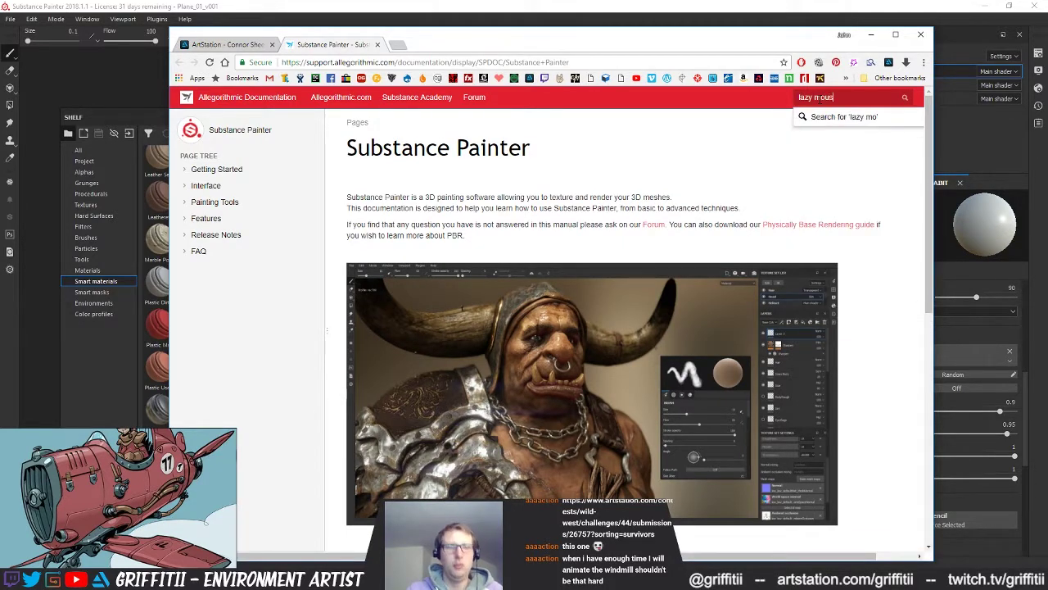
{"action": "key", "text": "Return"}
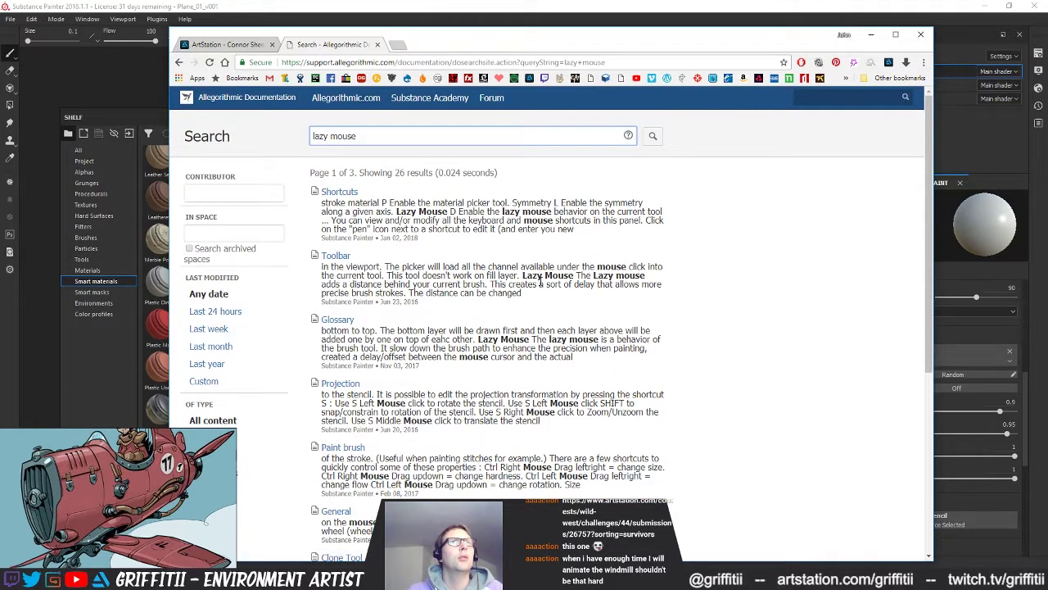
Step: Read the Lazy Mouse section of the Toolbar documentation page, close the page and return to Substance Painter
{"action": "left_click", "coordinate": [348, 256]}
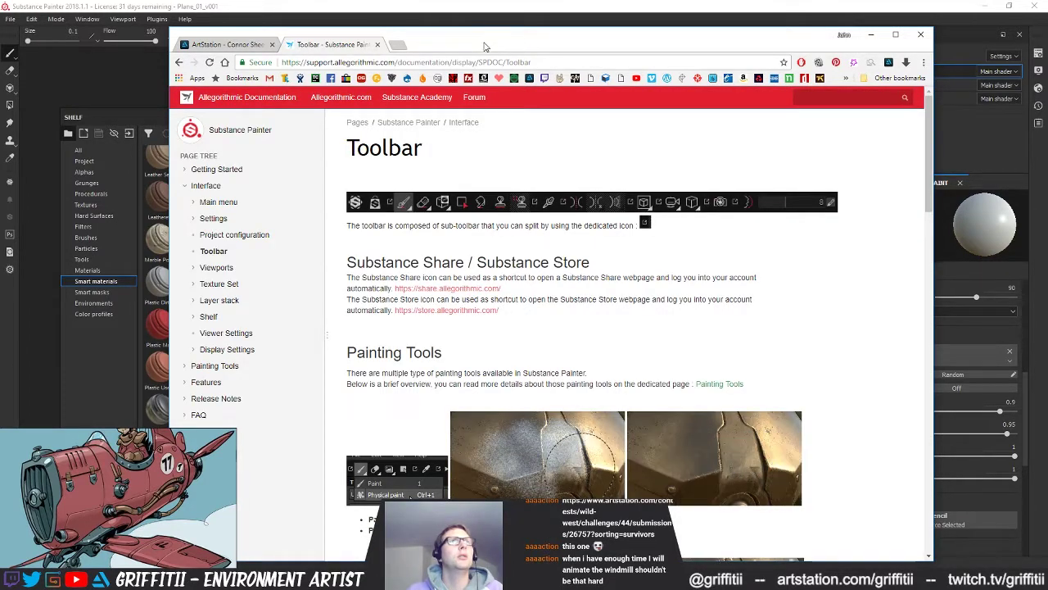
{"action": "scroll", "coordinate": [519, 303], "scroll_direction": "down", "scroll_amount": 2}
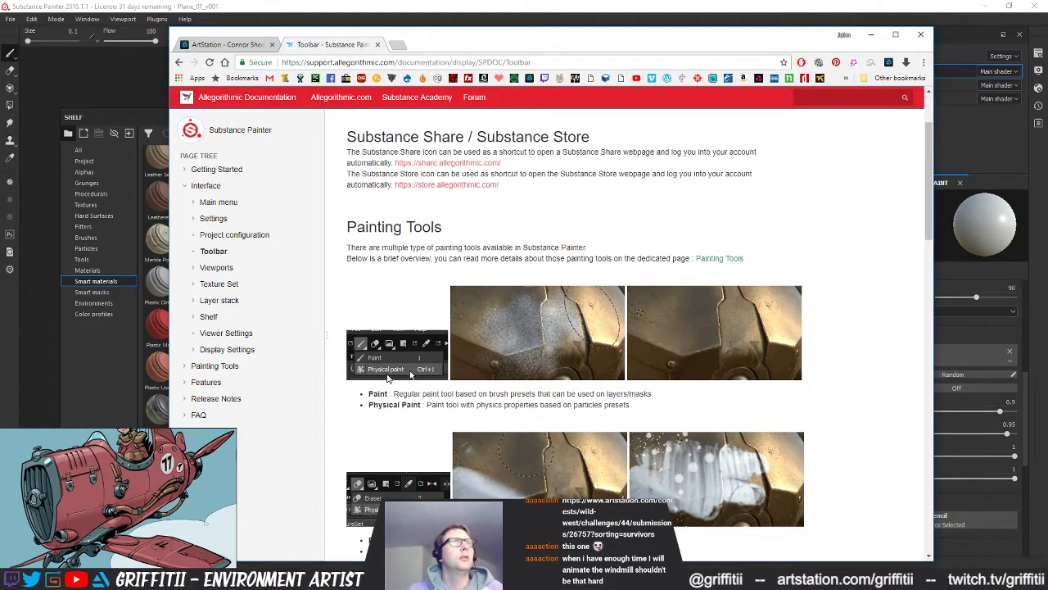
{"action": "scroll", "coordinate": [393, 377], "scroll_direction": "down", "scroll_amount": 2}
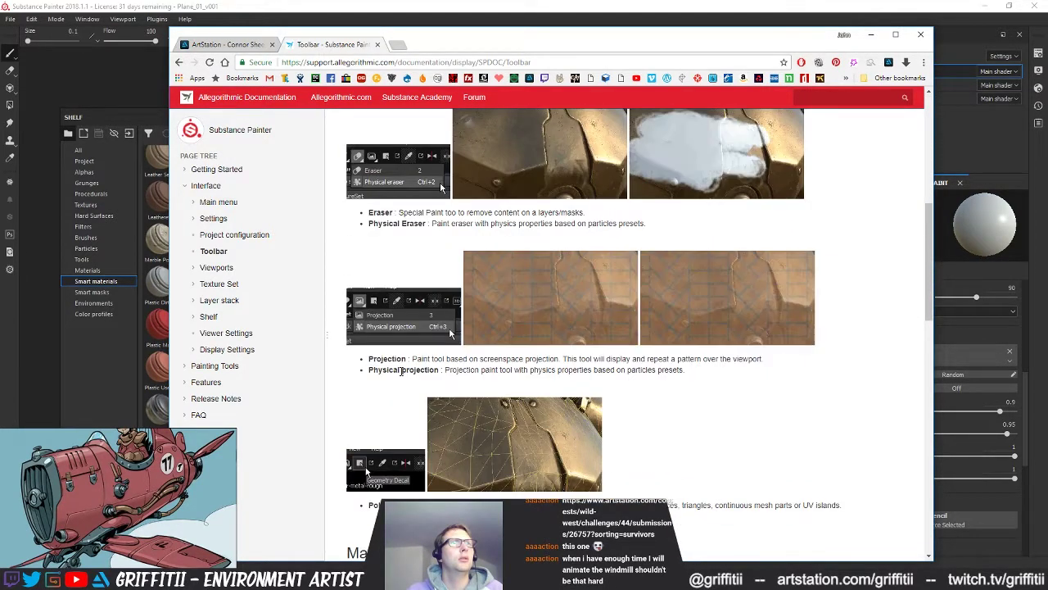
{"action": "scroll", "coordinate": [401, 375], "scroll_direction": "down", "scroll_amount": 4}
{"action": "scroll", "coordinate": [403, 375], "scroll_direction": "down", "scroll_amount": 1}
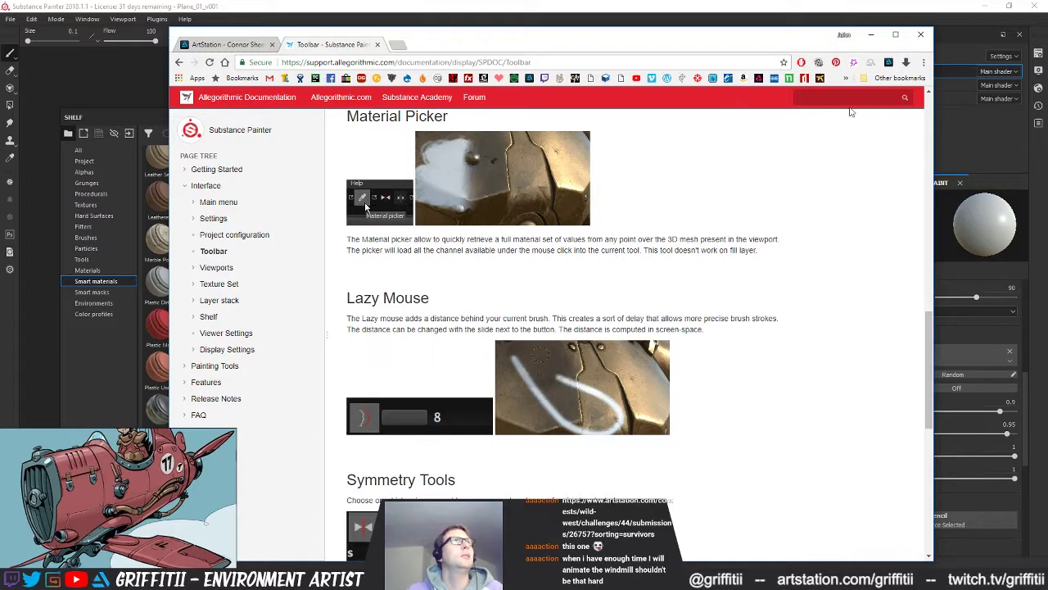
{"action": "left_click", "coordinate": [377, 44]}
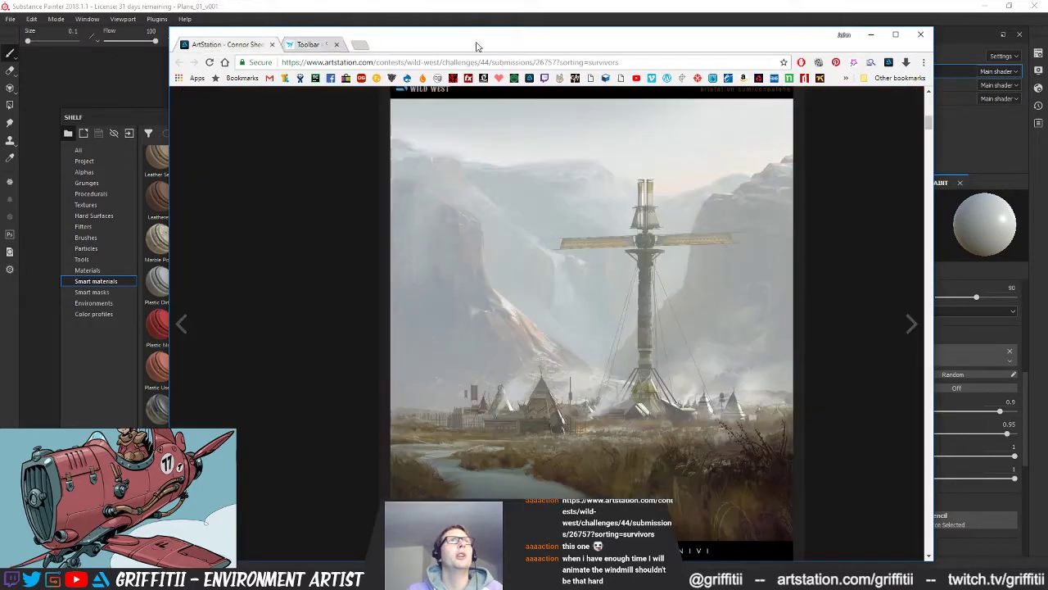
{"action": "left_click", "coordinate": [127, 137]}
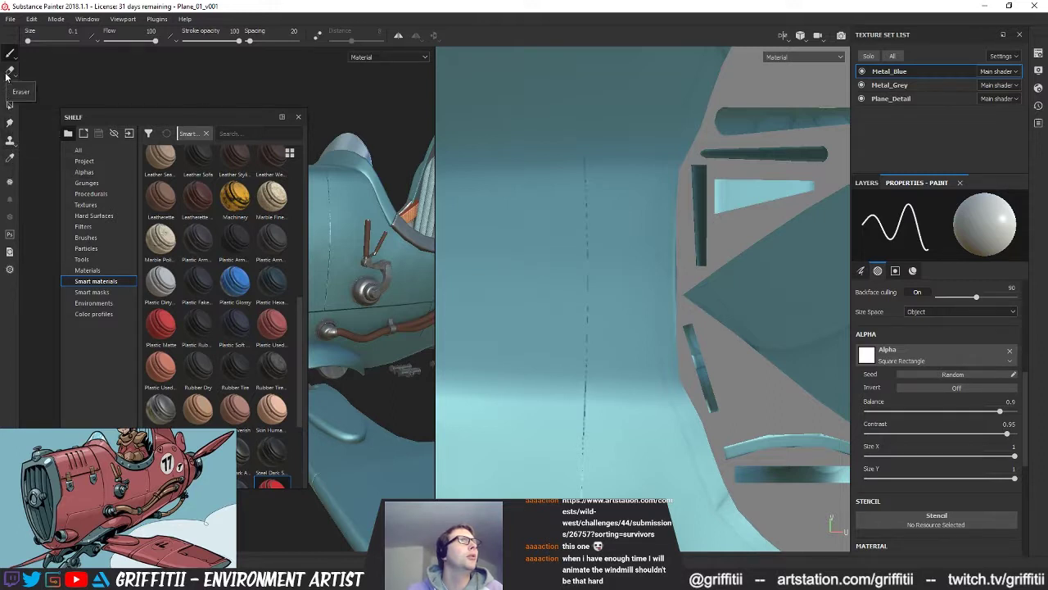
Step: Turn on symmetry and lazy mouse, set the lazy mouse distance to 1.36 and try a stroke on the fuselage shell
{"action": "left_click", "coordinate": [398, 37]}
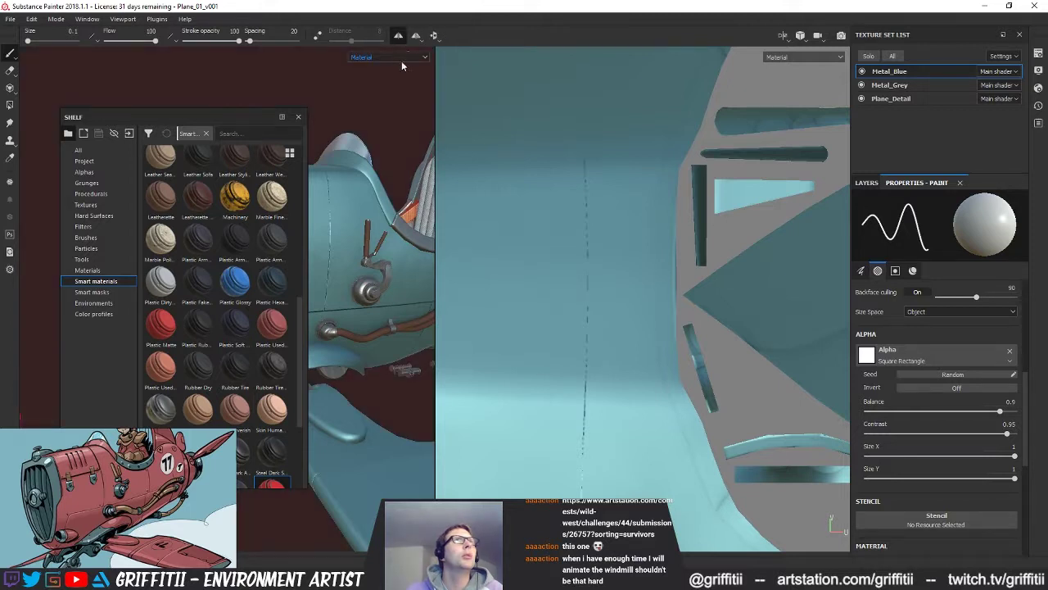
{"action": "left_click", "coordinate": [318, 36]}
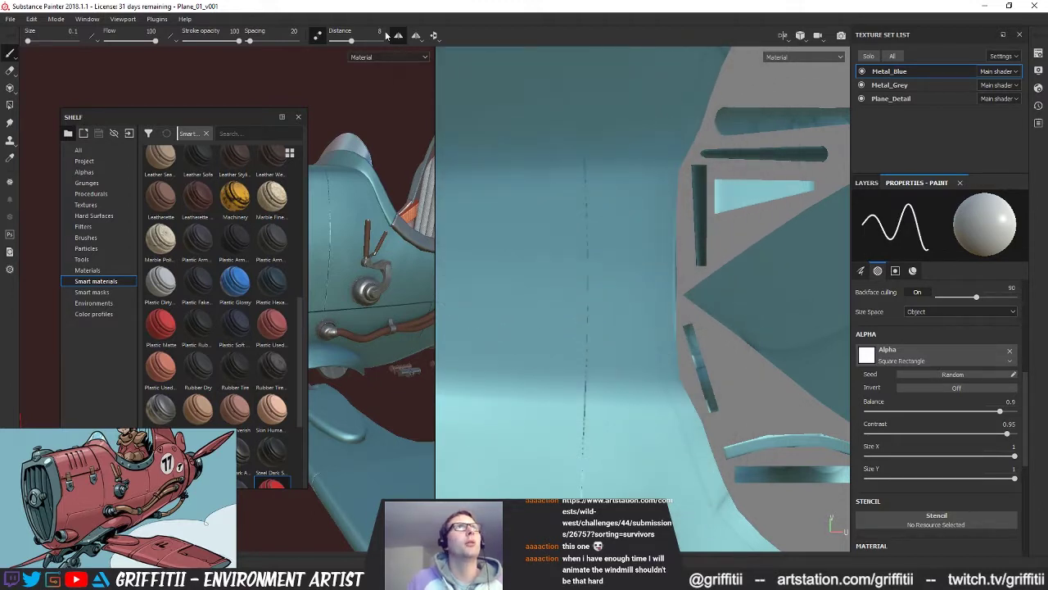
{"action": "left_click_drag", "start_coordinate": [334, 47], "coordinate": [335, 47]}
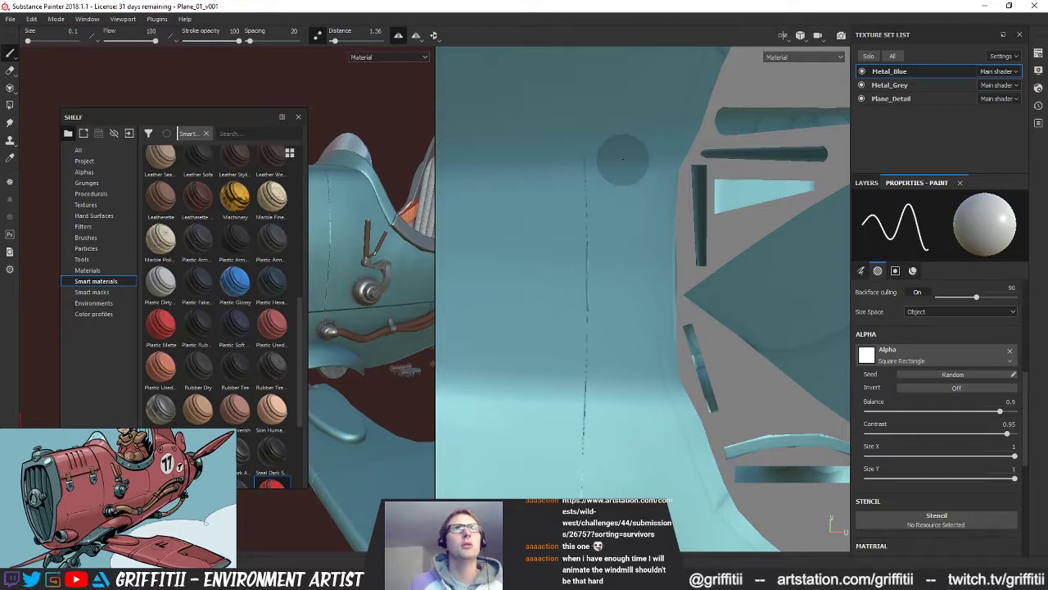
{"action": "left_click_drag", "start_coordinate": [534, 219], "coordinate": [541, 248]}
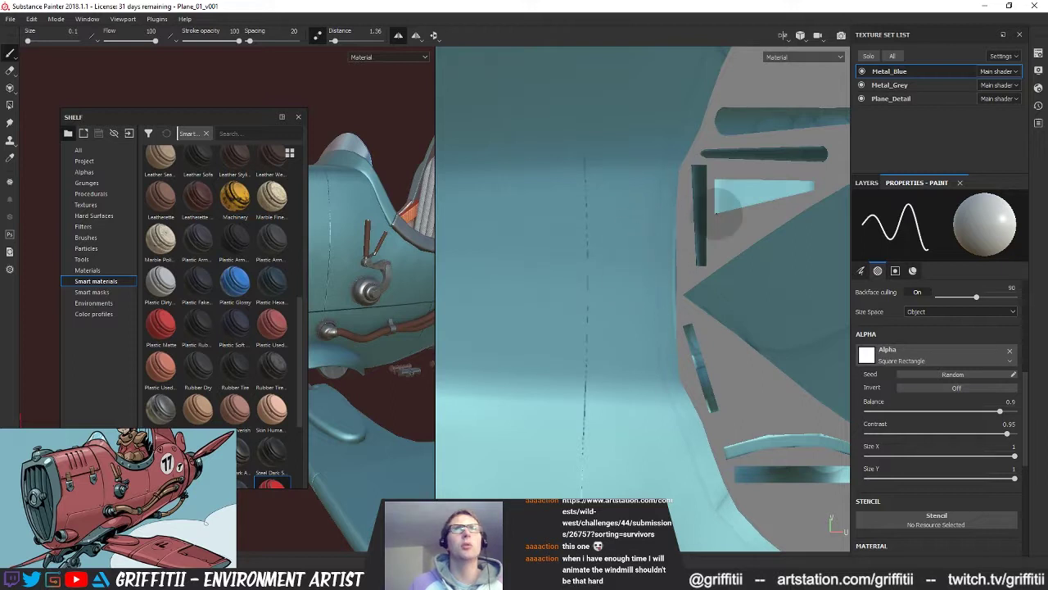
Step: Set the lazy mouse distance to 3.41 and paint over the broken vertical panel line on the fuselage shell
{"action": "left_click", "coordinate": [868, 184]}
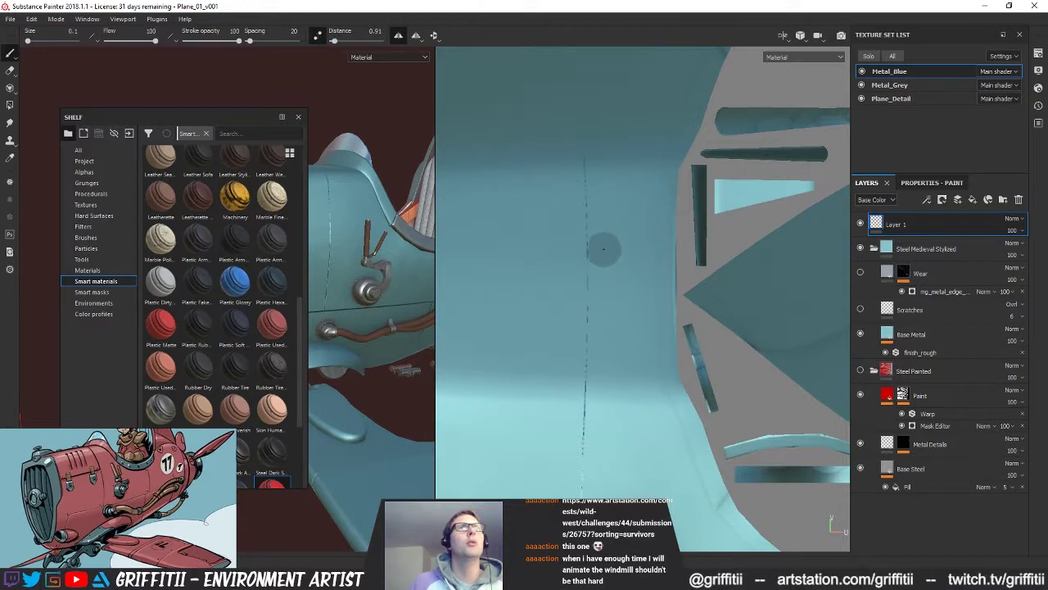
{"action": "left_click_drag", "start_coordinate": [601, 227], "coordinate": [606, 299]}
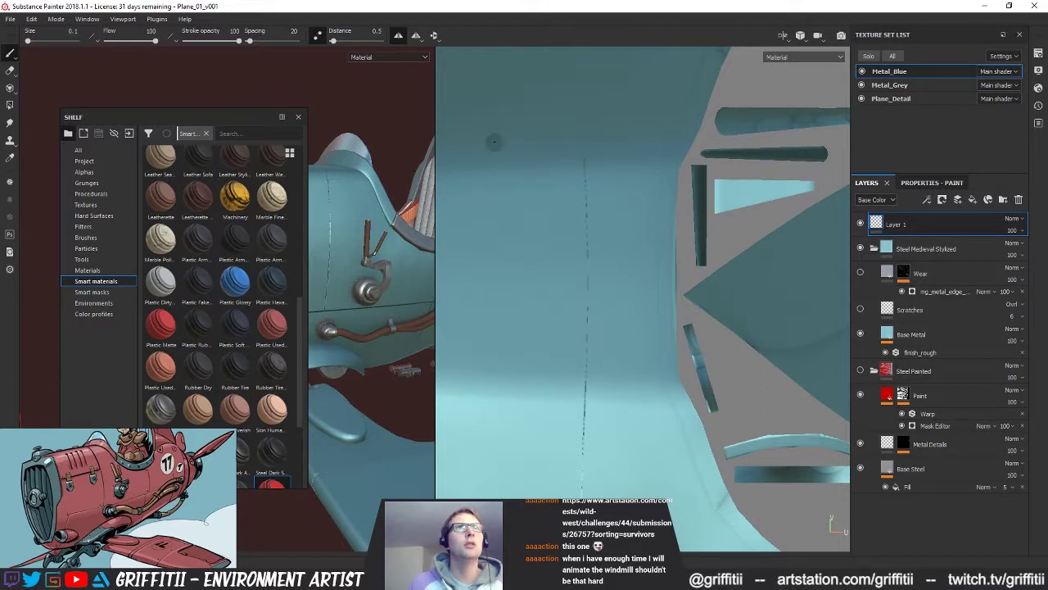
{"action": "left_click_drag", "start_coordinate": [340, 41], "coordinate": [345, 41]}
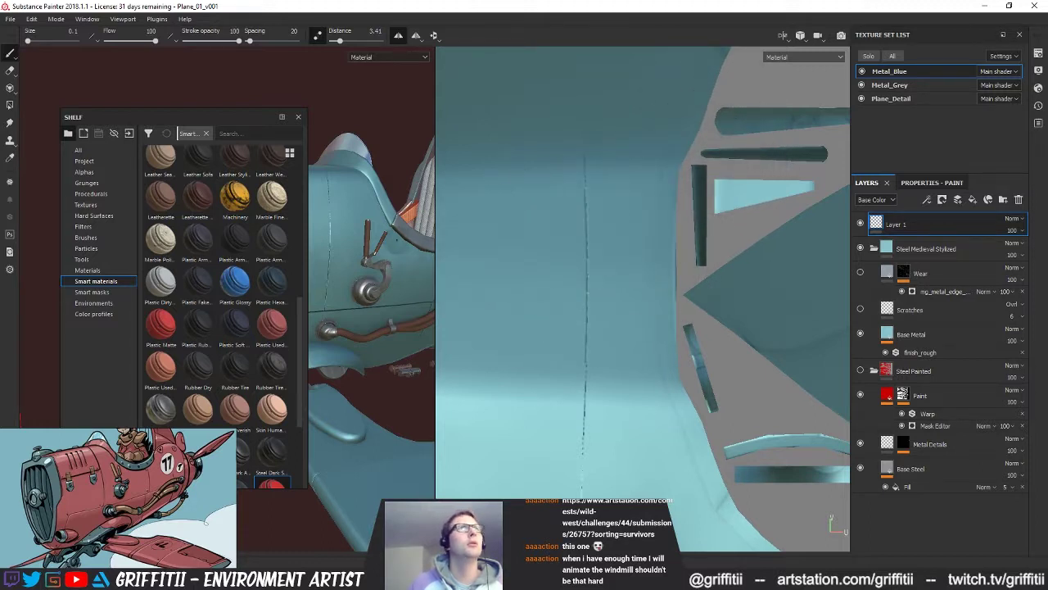
{"action": "mouse_move", "coordinate": [391, 223]}
{"action": "left_mouse_down", "text": "alt"}
{"action": "mouse_move", "coordinate": [369, 284]}
{"action": "mouse_move", "coordinate": [389, 225]}
{"action": "left_mouse_up", "text": "alt"}
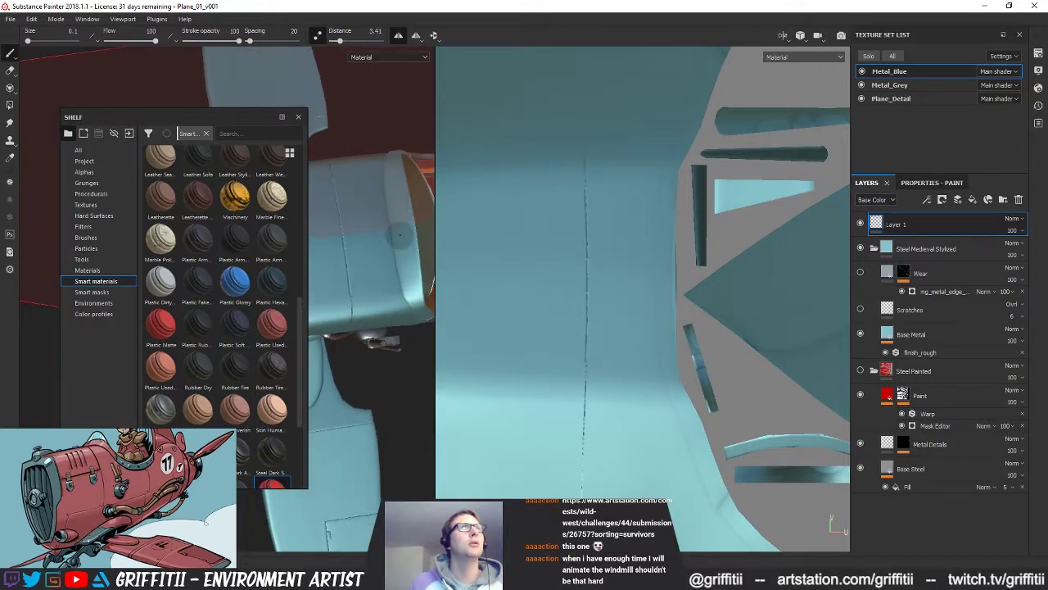
Step: Revert the history to the Update thickness state and add a new paint layer above the Steel Medieval Stylized group
{"action": "left_click", "coordinate": [1038, 106]}
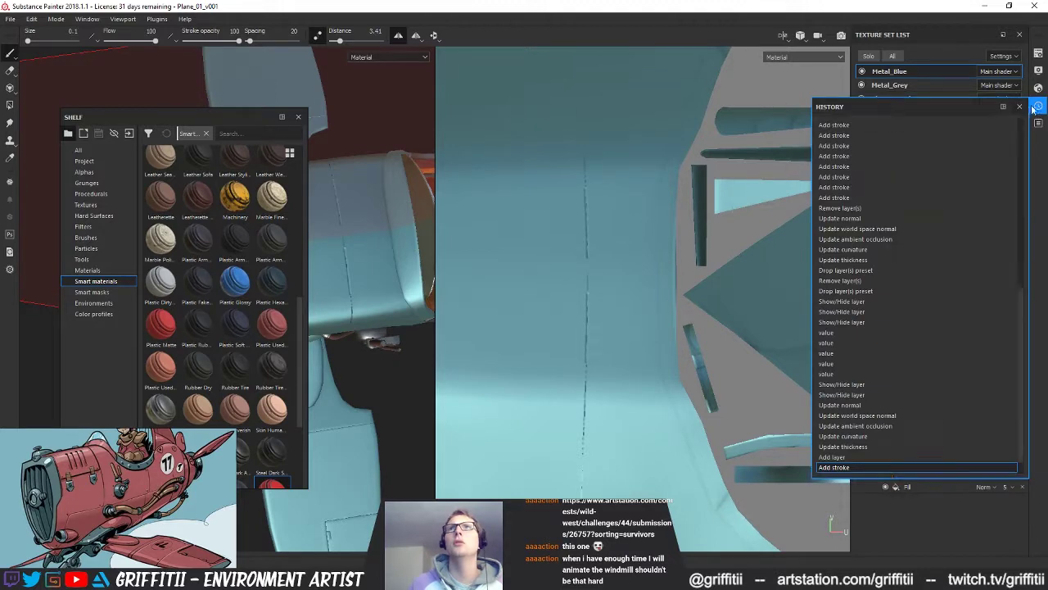
{"action": "left_click", "coordinate": [844, 447]}
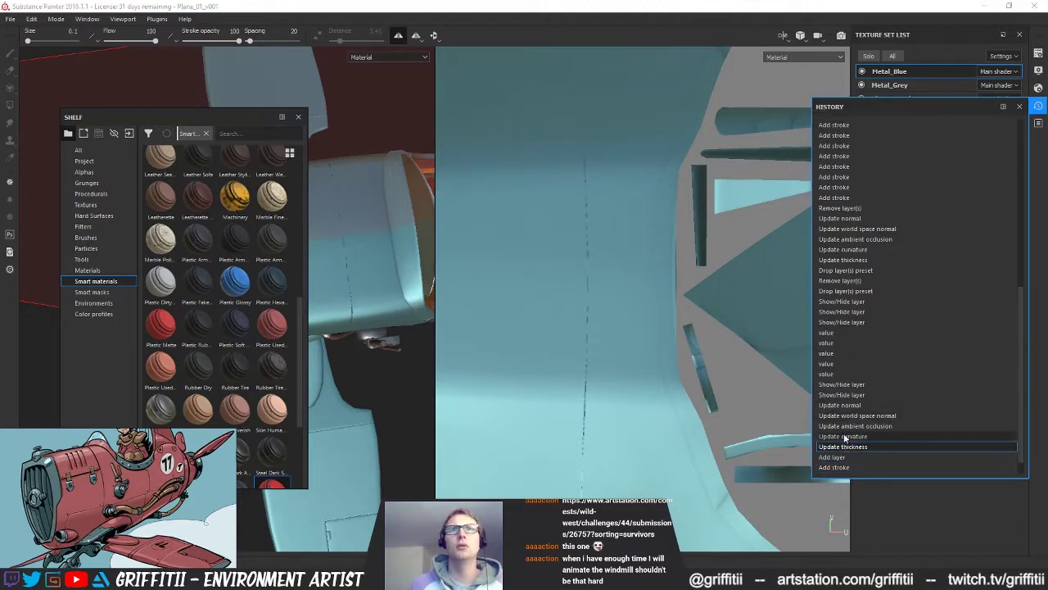
{"action": "left_click", "coordinate": [1019, 107]}
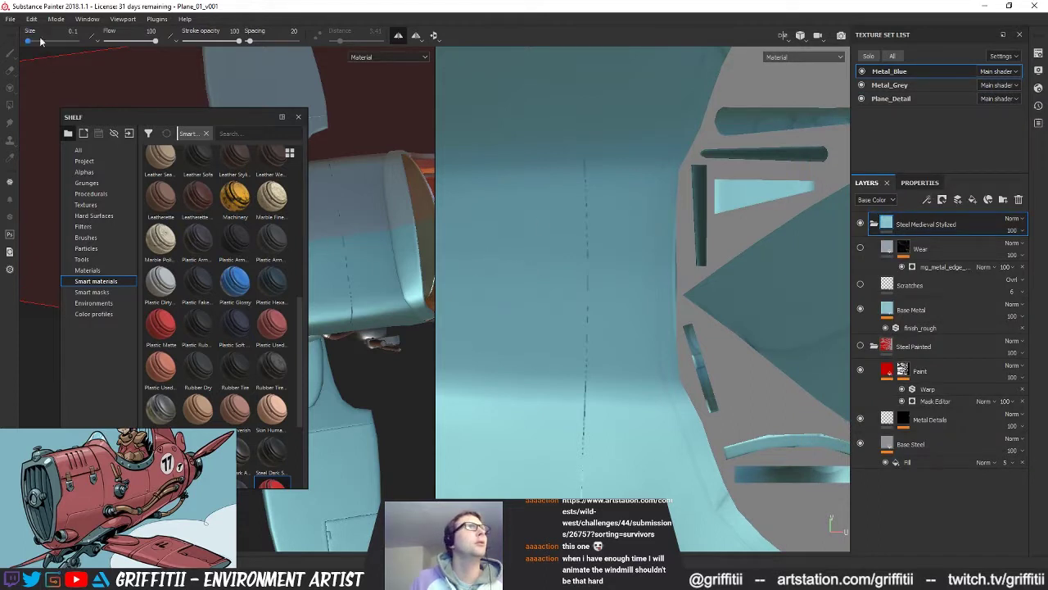
{"action": "left_click", "coordinate": [957, 200]}
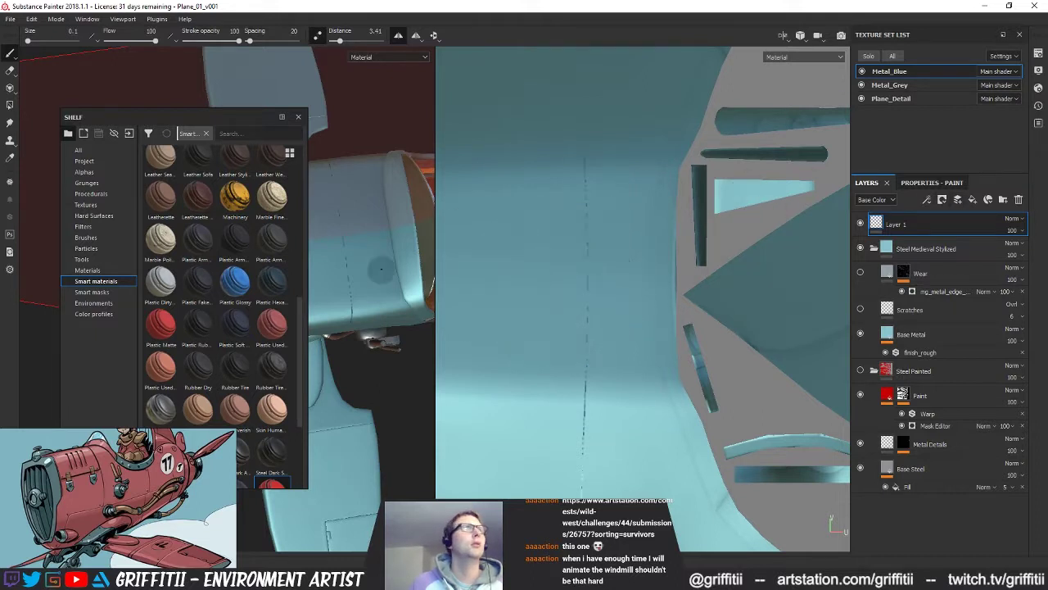
{"action": "left_click", "coordinate": [929, 182]}
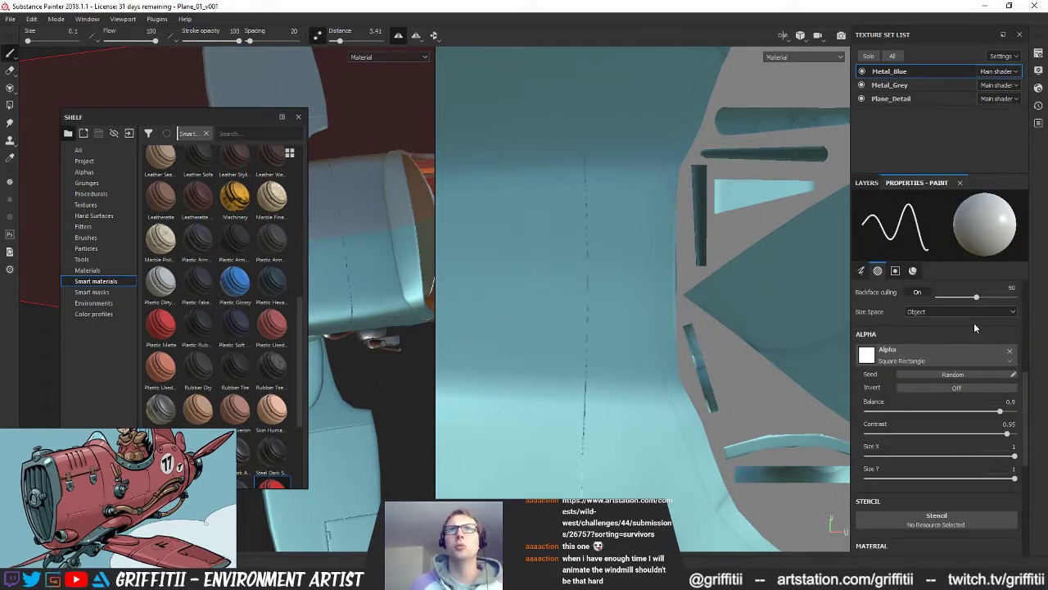
Step: Set the brush height to -0.1, try a stroke on the fuselage shell and undo it
{"action": "left_click", "coordinate": [896, 272]}
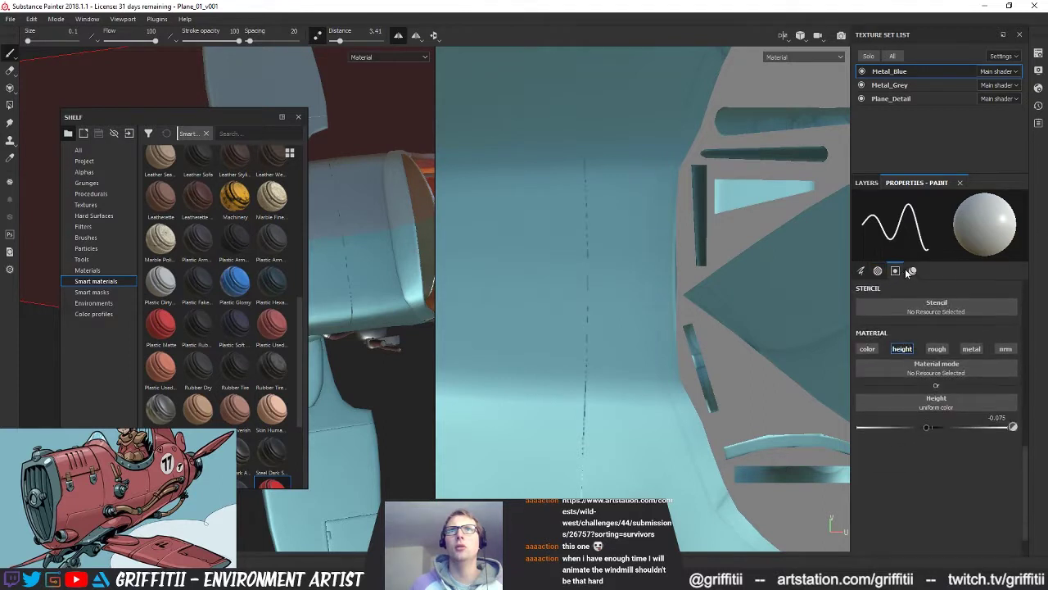
{"action": "left_click", "coordinate": [926, 427]}
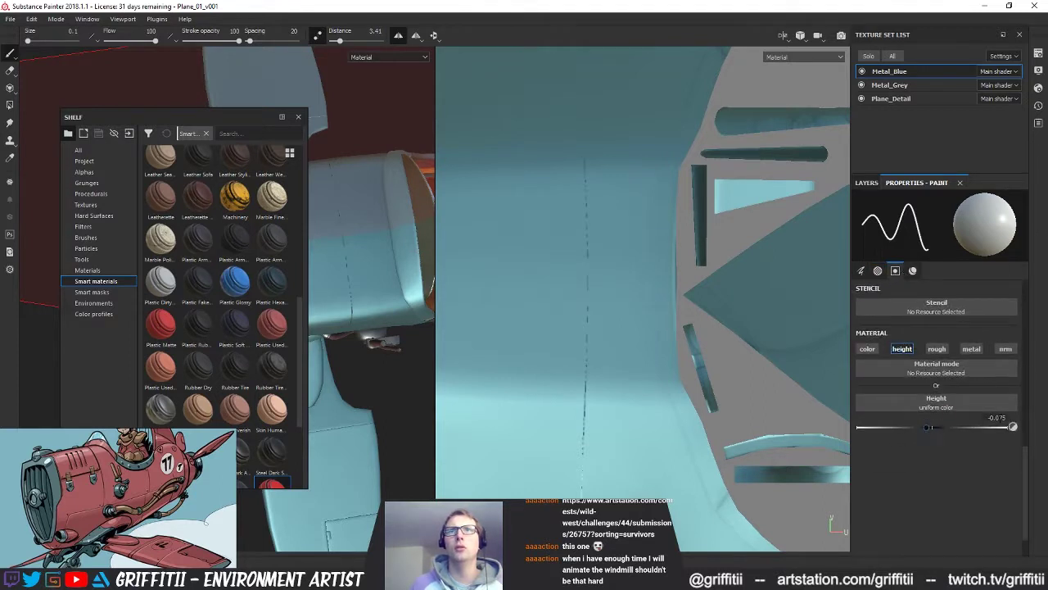
{"action": "type", "text": "-0.1"}
{"action": "key", "text": "Return"}
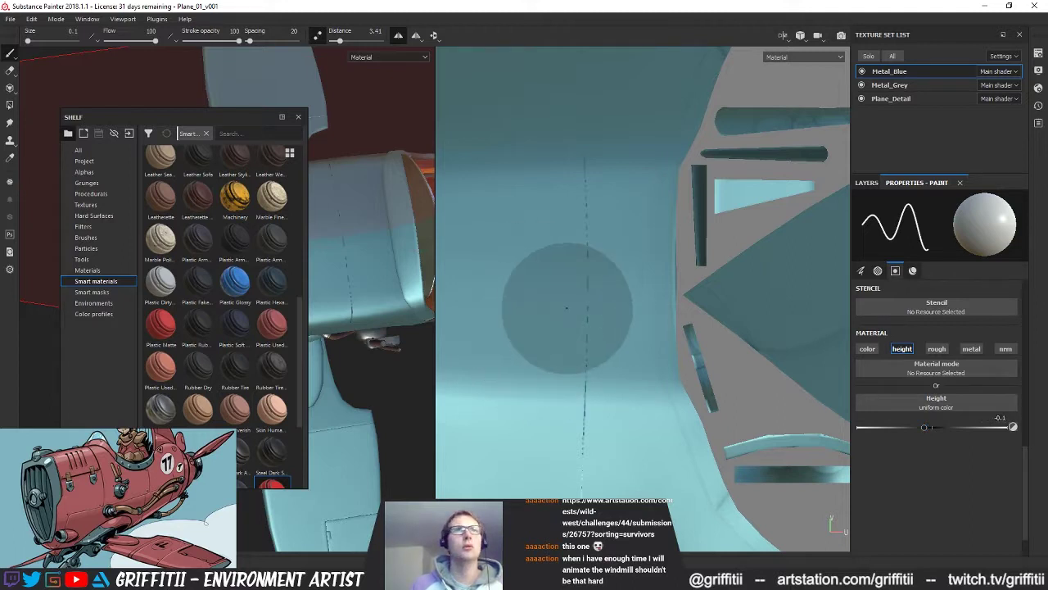
{"action": "mouse_move", "coordinate": [525, 369]}
{"action": "left_mouse_down"}
{"action": "mouse_move", "coordinate": [531, 401]}
{"action": "mouse_move", "coordinate": [565, 430]}
{"action": "mouse_move", "coordinate": [578, 459]}
{"action": "mouse_move", "coordinate": [544, 477]}
{"action": "left_mouse_up"}
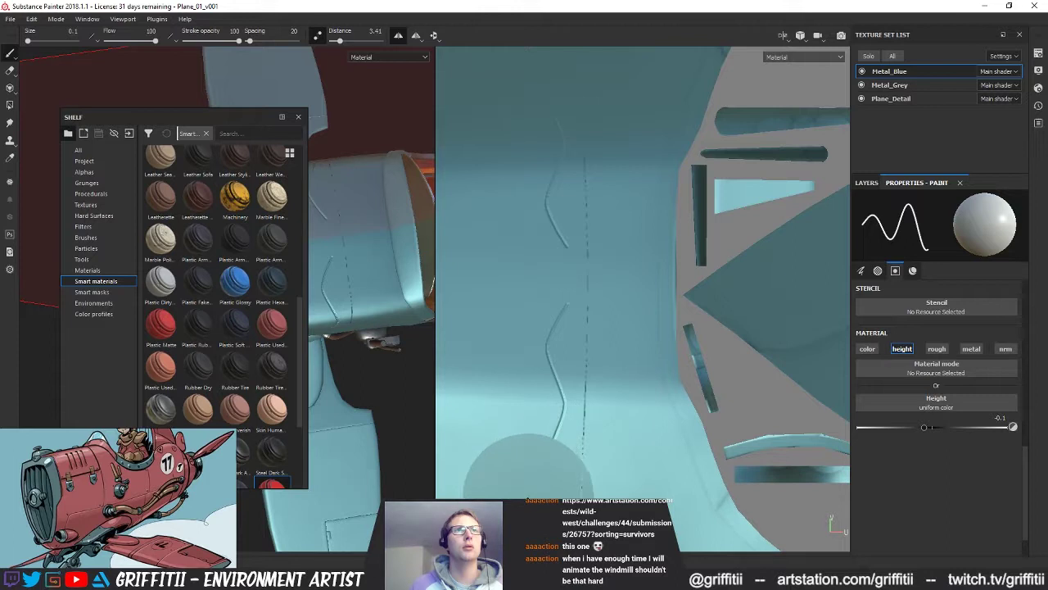
{"action": "key", "text": "ctrl+z"}
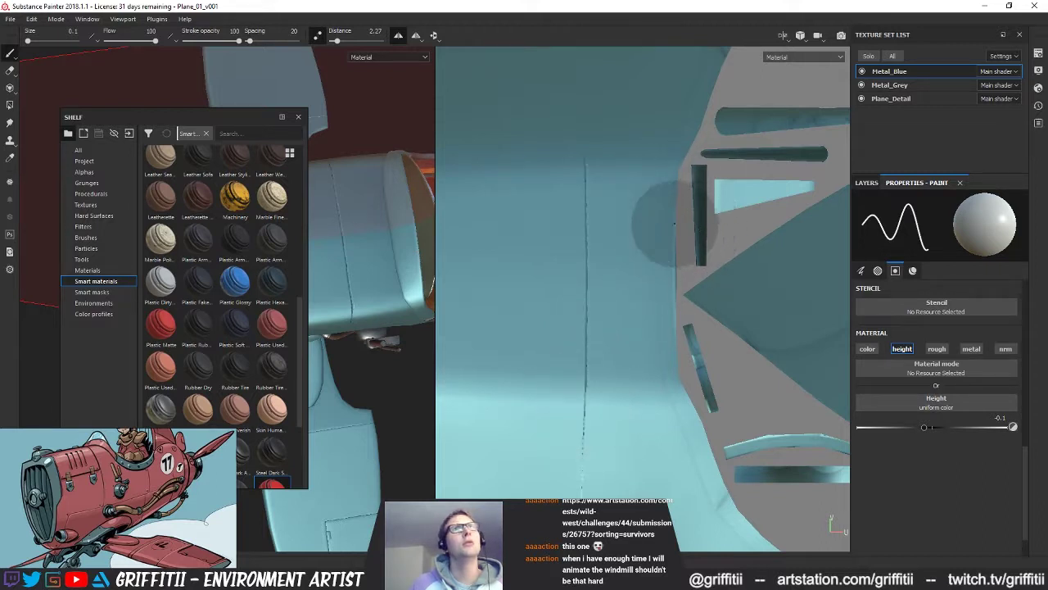
Step: Paint along the vertical panel line down to the horizontal seam of the fuselage shell, using a lazy mouse distance of 2.27
{"action": "left_click_drag", "start_coordinate": [389, 318], "coordinate": [369, 175], "text": "alt"}
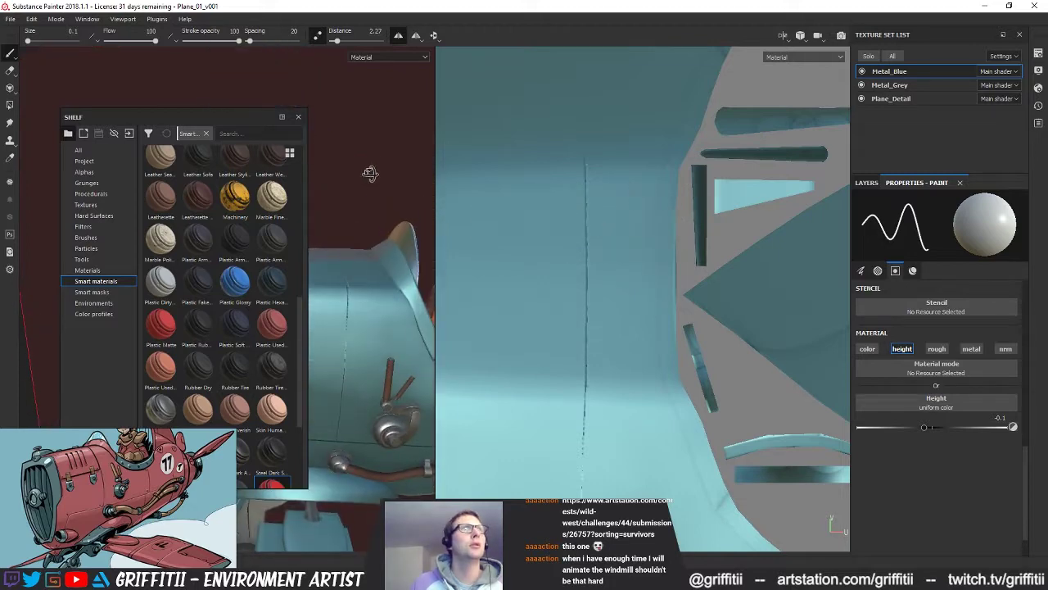
{"action": "mouse_move", "coordinate": [654, 384]}
{"action": "left_mouse_down", "text": "alt"}
{"action": "mouse_move", "coordinate": [660, 334]}
{"action": "mouse_move", "coordinate": [632, 390]}
{"action": "mouse_move", "coordinate": [680, 342]}
{"action": "left_mouse_up", "text": "alt"}
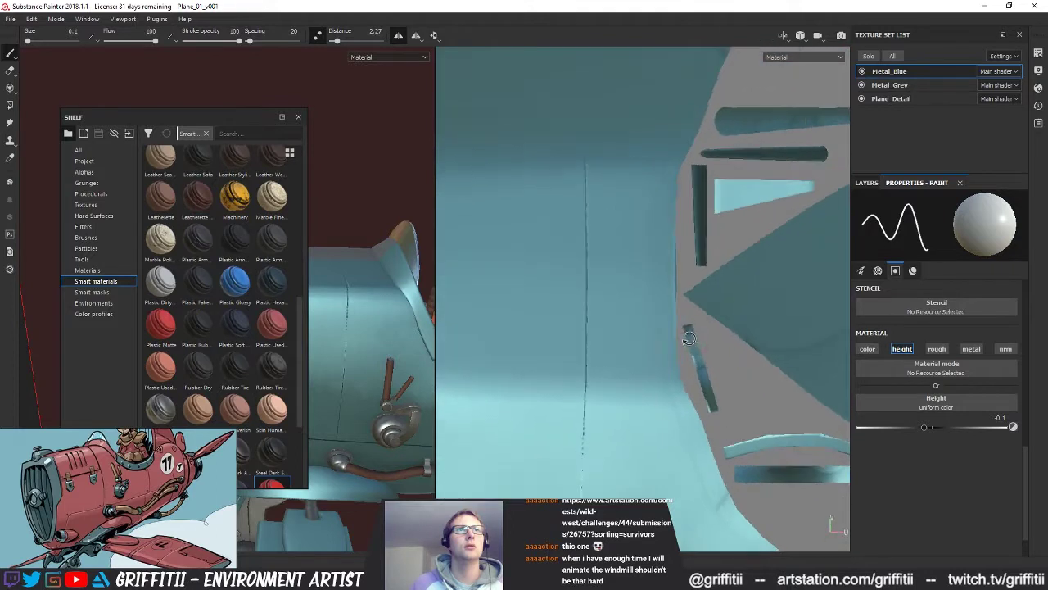
{"action": "mouse_move", "coordinate": [735, 397]}
{"action": "left_mouse_down", "text": "alt"}
{"action": "mouse_move", "coordinate": [725, 339]}
{"action": "mouse_move", "coordinate": [742, 156]}
{"action": "left_mouse_up", "text": "alt"}
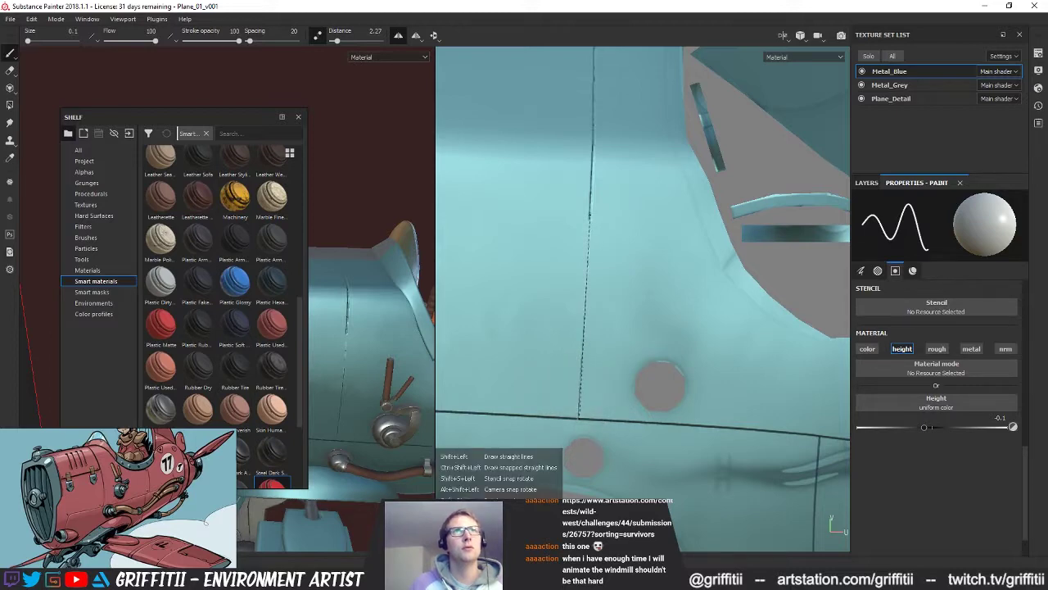
{"action": "left_click", "coordinate": [579, 418], "text": "shift"}
Step: Remove the normal map from the Metal_Blue texture set and examine the painted line on the fuselage
{"action": "mouse_move", "coordinate": [681, 307]}
{"action": "left_mouse_down", "text": "alt"}
{"action": "mouse_move", "coordinate": [672, 329]}
{"action": "mouse_move", "coordinate": [674, 293]}
{"action": "mouse_move", "coordinate": [653, 318]}
{"action": "left_mouse_up", "text": "alt"}
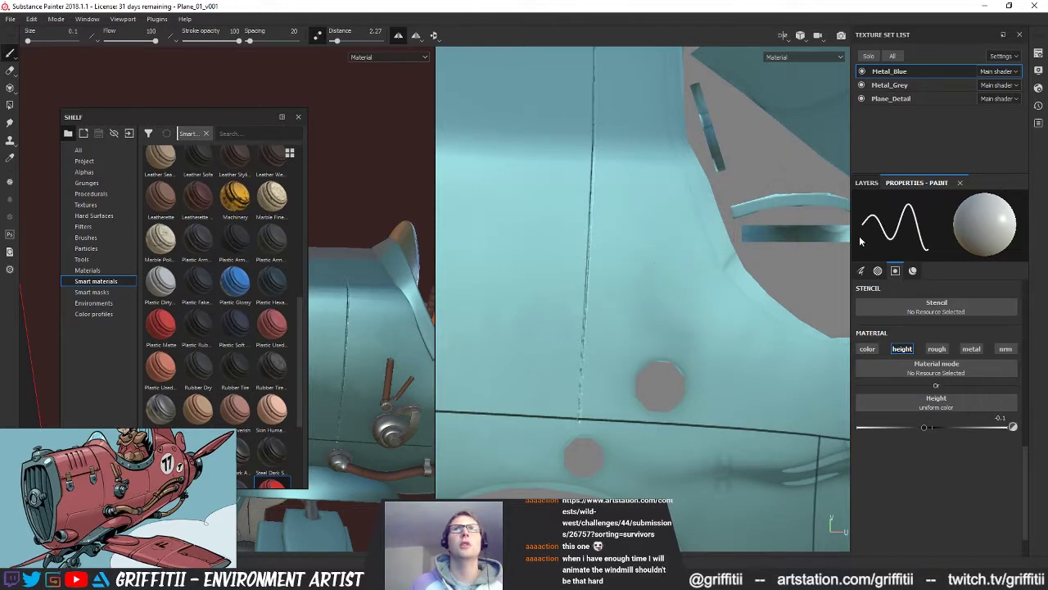
{"action": "middle_click_drag", "start_coordinate": [639, 314], "coordinate": [778, 265], "text": "alt"}
{"action": "right_click_drag", "start_coordinate": [639, 264], "coordinate": [426, 287], "text": "alt"}
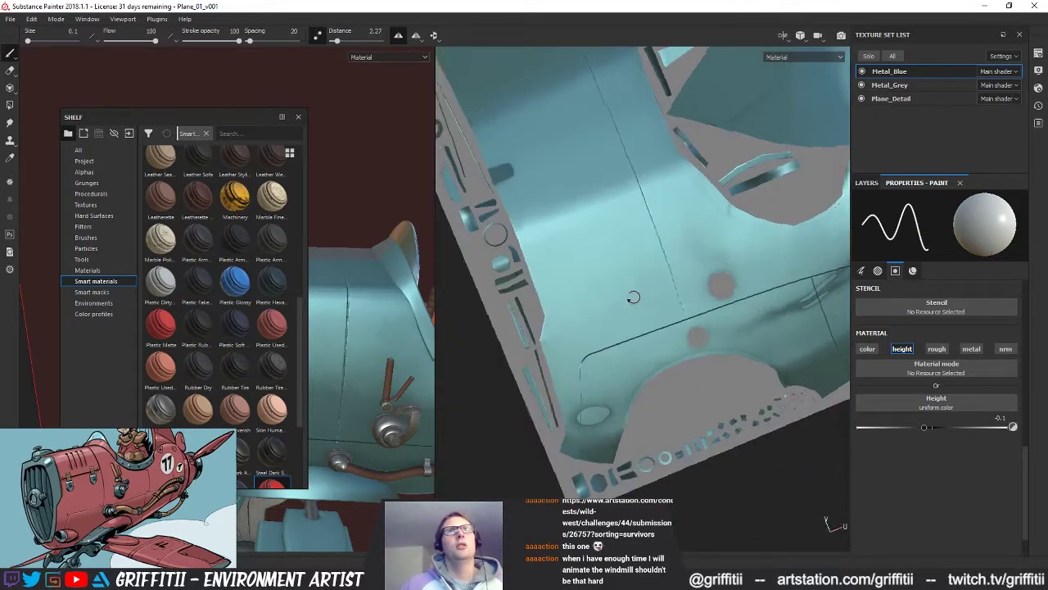
{"action": "middle_click_drag", "start_coordinate": [751, 330], "coordinate": [723, 335]}
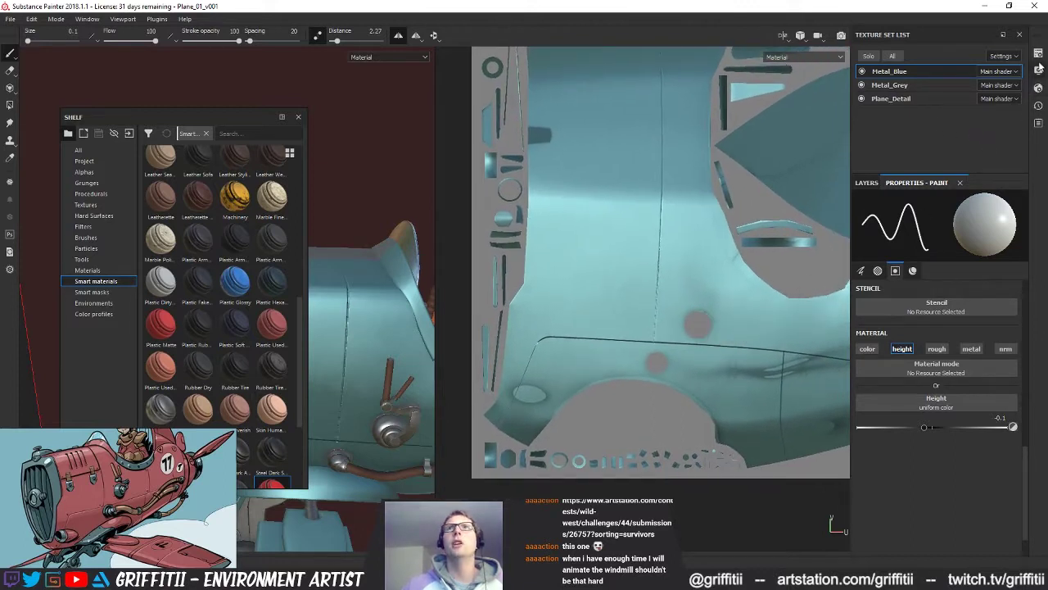
{"action": "left_click", "coordinate": [1038, 57]}
{"action": "left_click", "coordinate": [1016, 253]}
{"action": "left_click_drag", "start_coordinate": [343, 354], "coordinate": [389, 442], "text": "alt"}
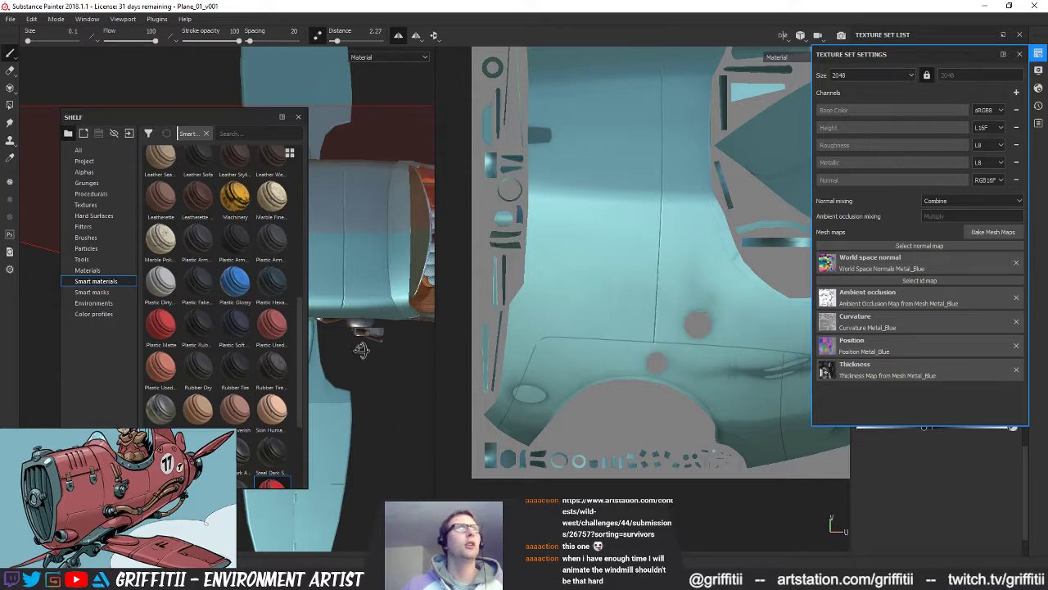
{"action": "left_click_drag", "start_coordinate": [410, 340], "coordinate": [344, 159], "text": "alt"}
Step: Close the shelf, undo the normal map removal and close the texture set settings
{"action": "left_click", "coordinate": [298, 116]}
{"action": "left_click_drag", "start_coordinate": [385, 245], "coordinate": [289, 292], "text": "alt"}
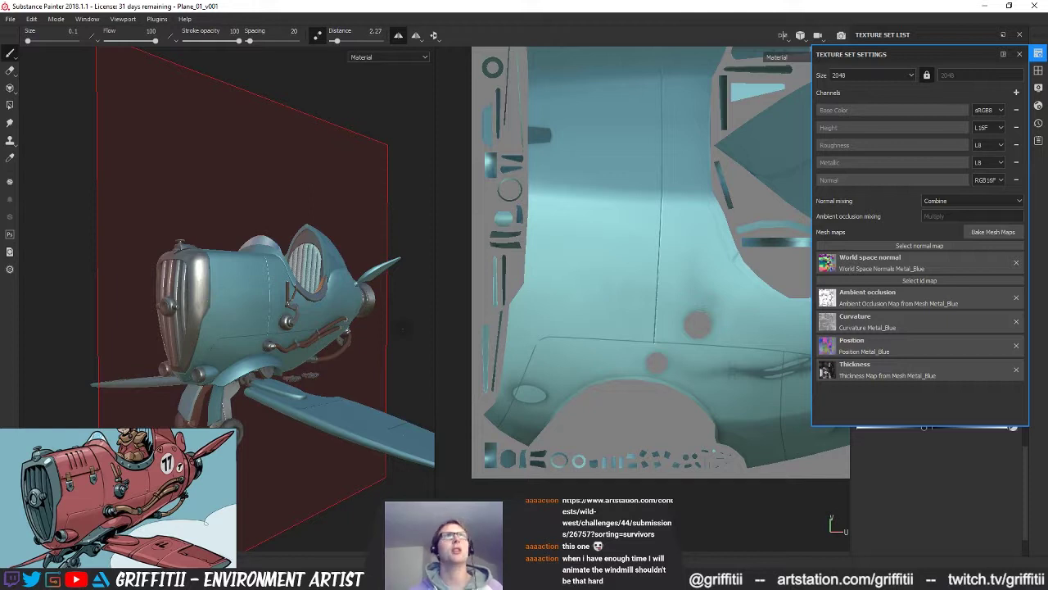
{"action": "left_click", "coordinate": [1019, 55]}
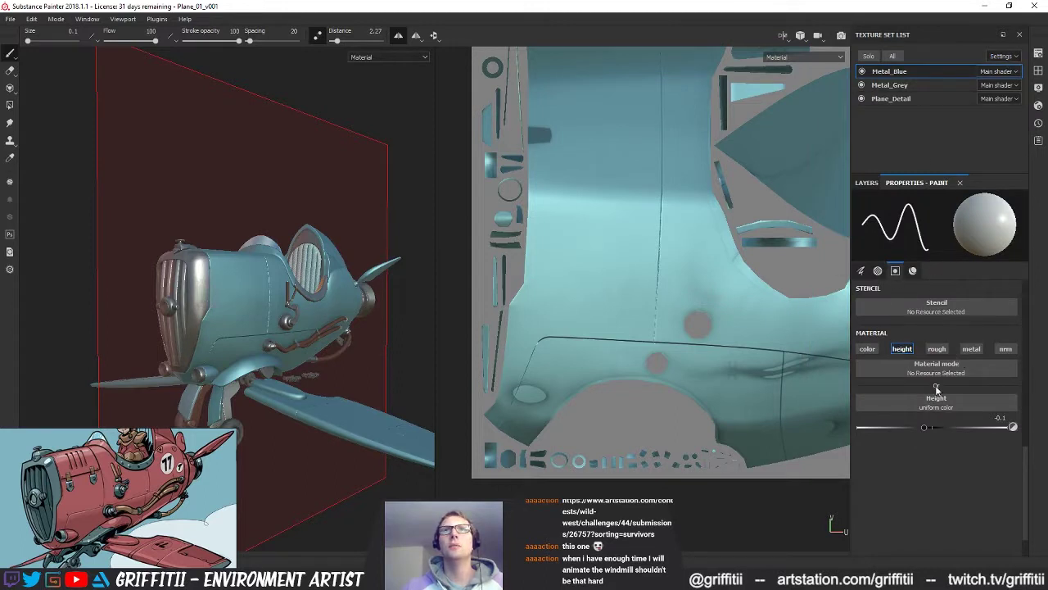
Step: Change the brush alpha to Shape Brick, try a stroke on the fuselage shell and undo it
{"action": "left_click", "coordinate": [862, 271]}
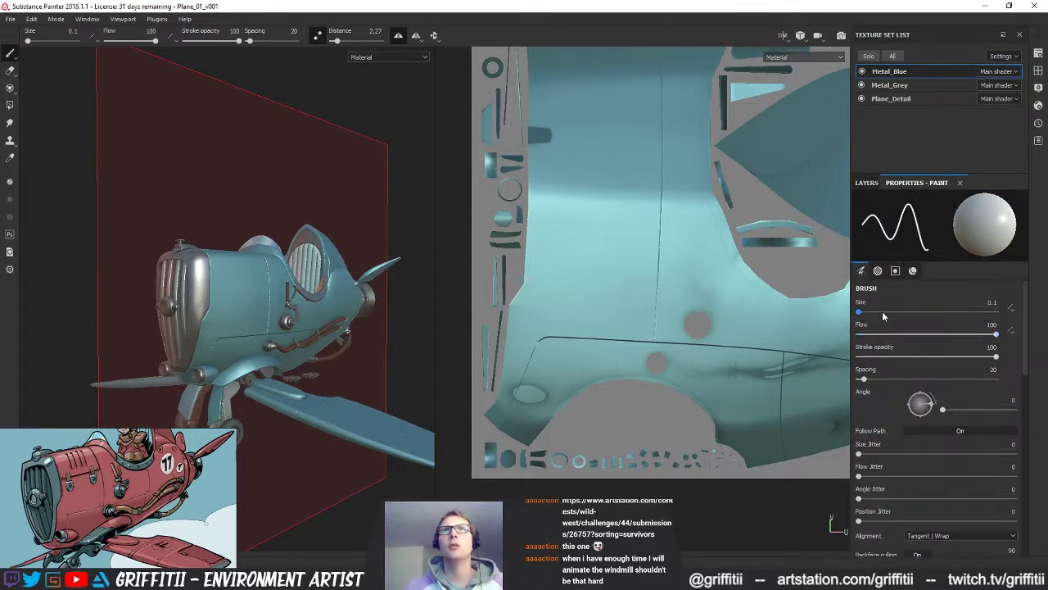
{"action": "left_click", "coordinate": [878, 271]}
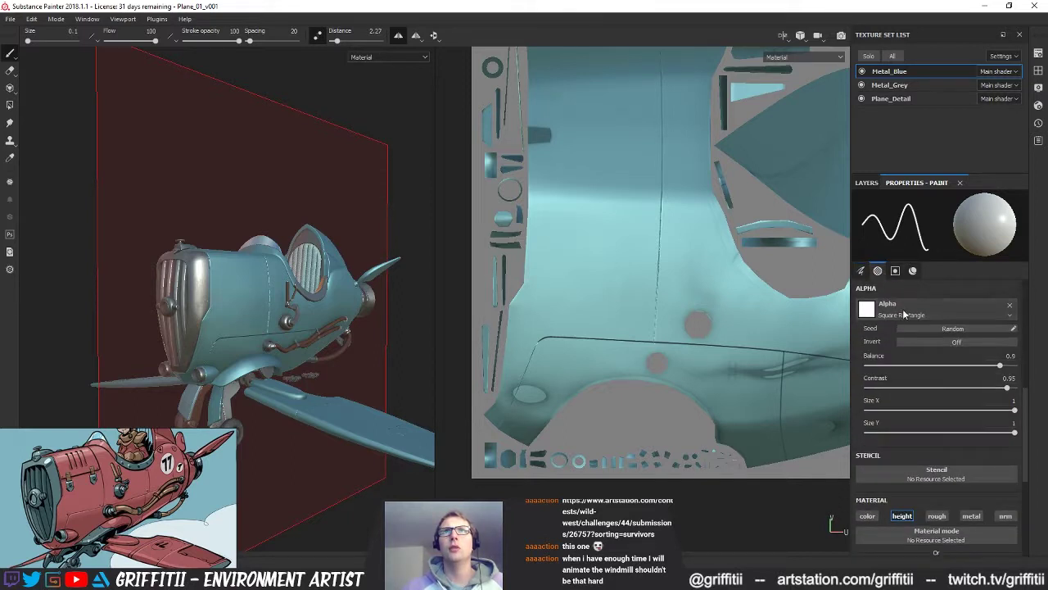
{"action": "left_click", "coordinate": [904, 316]}
{"action": "left_click_drag", "start_coordinate": [1041, 335], "coordinate": [1047, 408]}
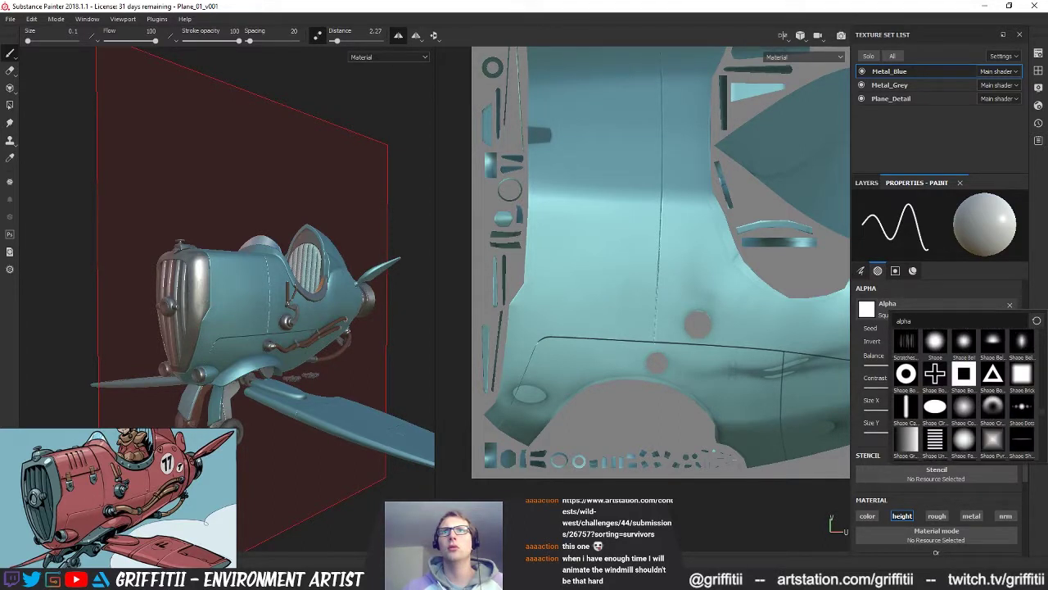
{"action": "left_click", "coordinate": [1022, 381]}
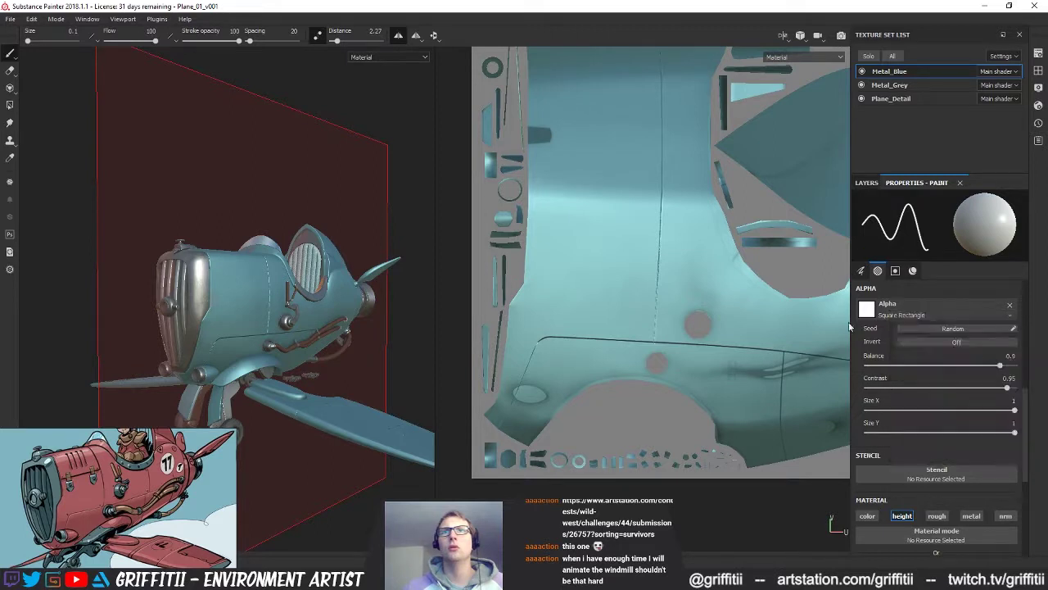
{"action": "mouse_move", "coordinate": [618, 256]}
{"action": "left_mouse_down"}
{"action": "mouse_move", "coordinate": [608, 299]}
{"action": "mouse_move", "coordinate": [586, 276]}
{"action": "left_mouse_up"}
{"action": "key", "text": "ctrl+z"}
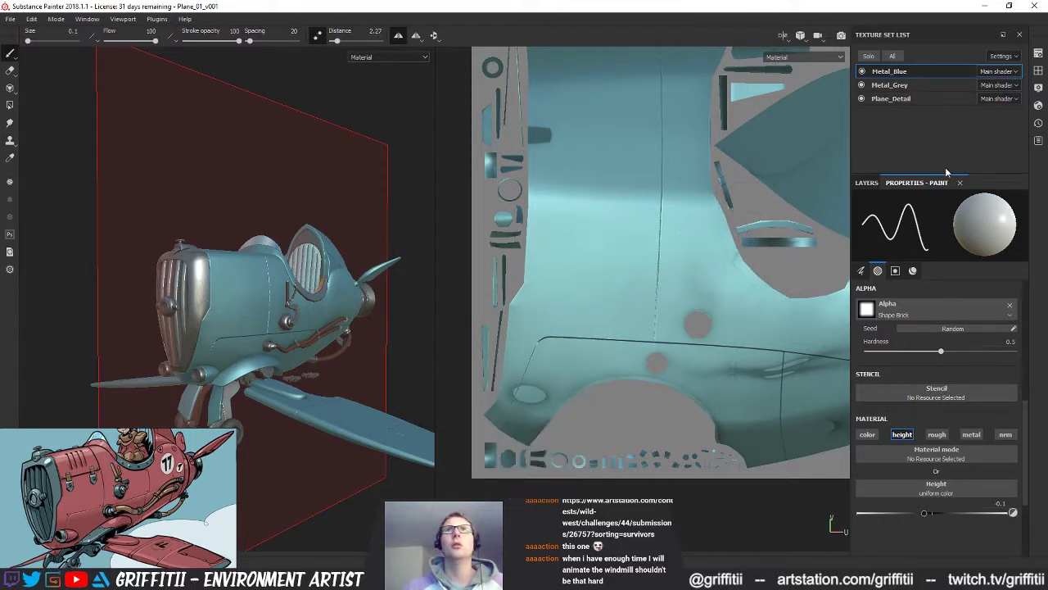
Step: Erase the painted strokes and repaint the vertical fuselage panel line with the Shape Brick brush in straight strokes
{"action": "left_click", "coordinate": [9, 72]}
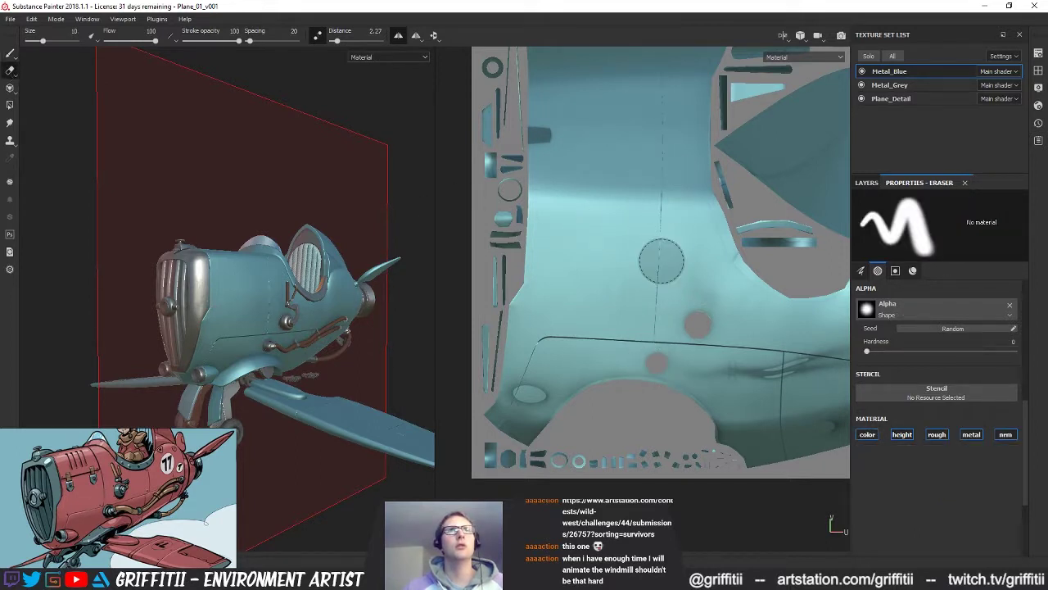
{"action": "left_click", "coordinate": [10, 52]}
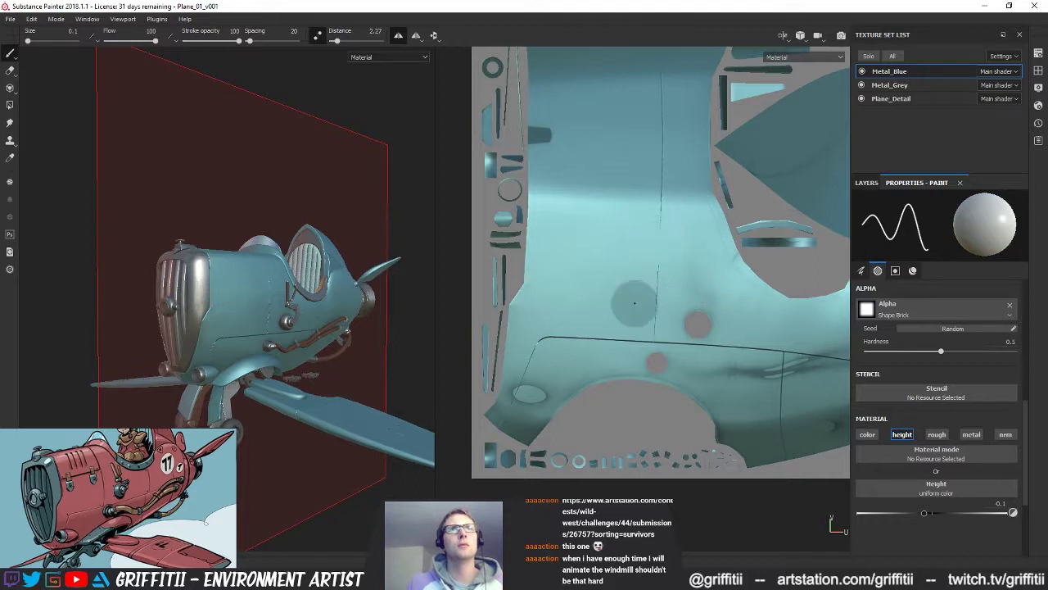
{"action": "key", "text": "shift"}
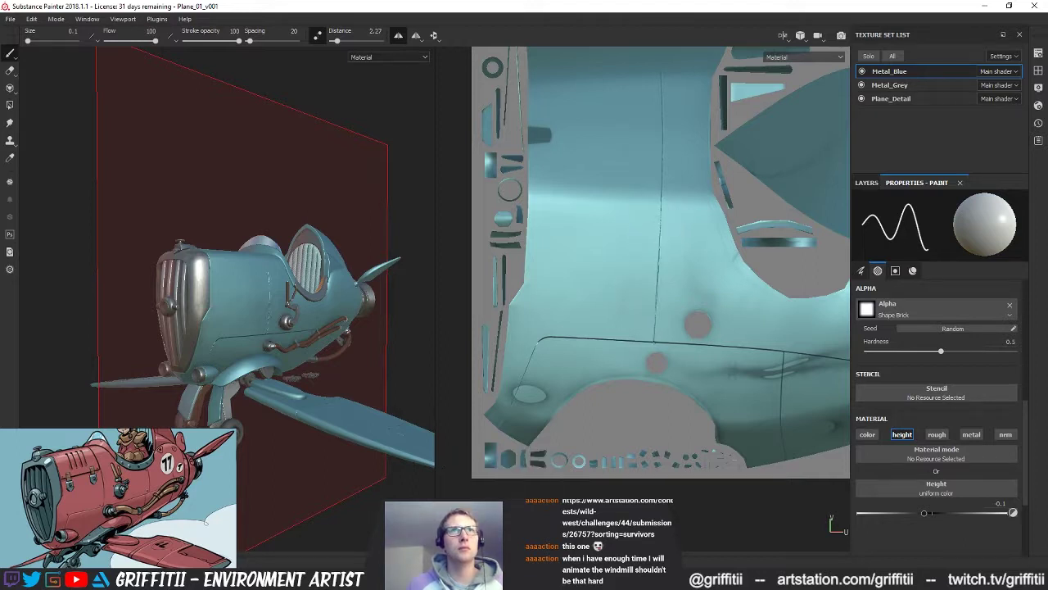
Step: Remove the Metal_Blue normal map again to check the repainted line on the plane without it
{"action": "left_click_drag", "start_coordinate": [379, 267], "coordinate": [320, 313], "text": "alt"}
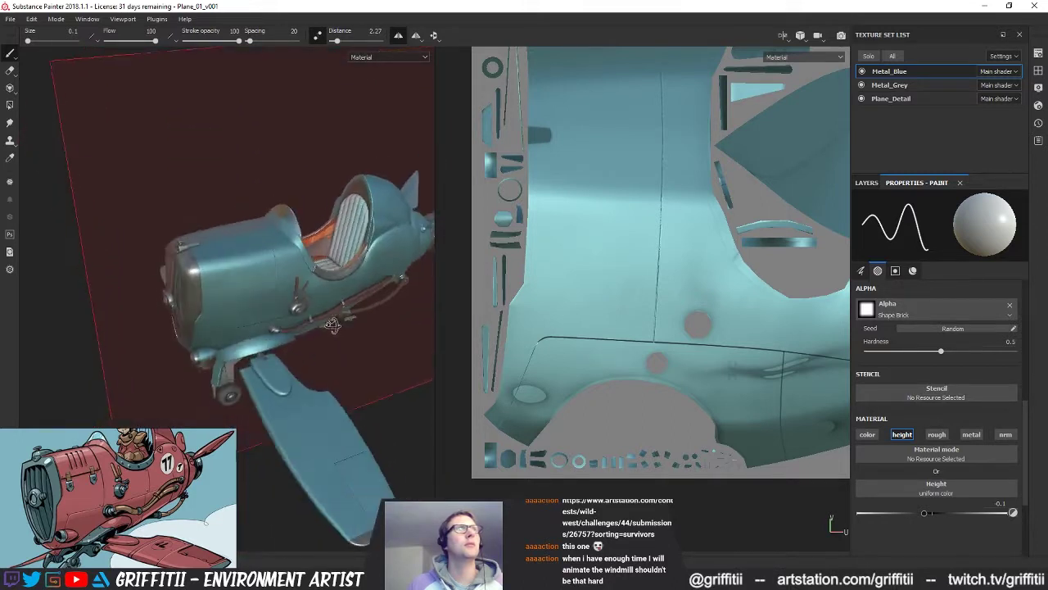
{"action": "left_click", "coordinate": [1038, 57]}
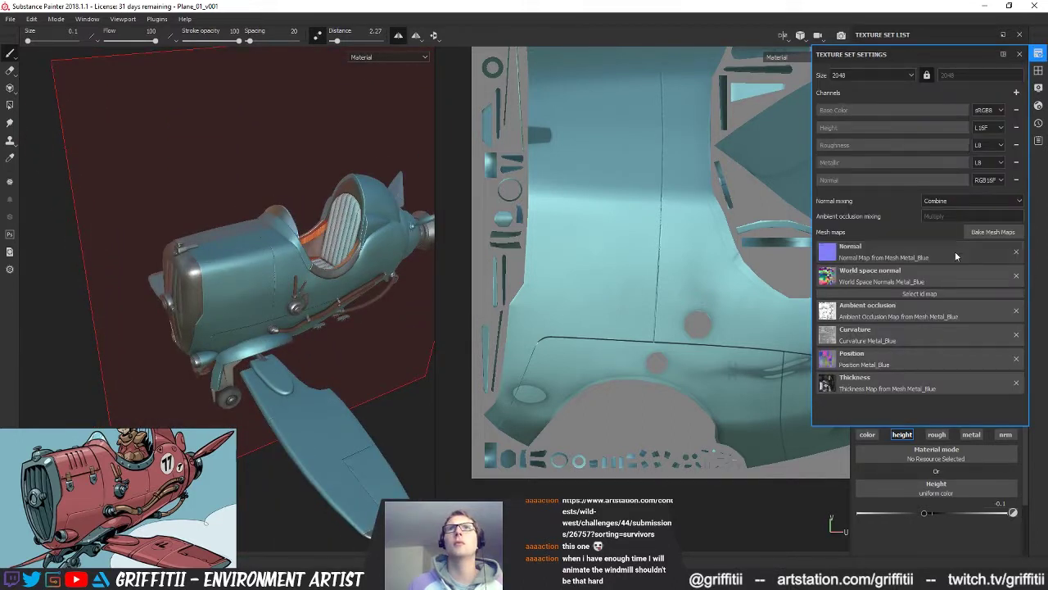
{"action": "left_click", "coordinate": [1016, 253]}
{"action": "left_click_drag", "start_coordinate": [271, 385], "coordinate": [321, 239], "text": "alt"}
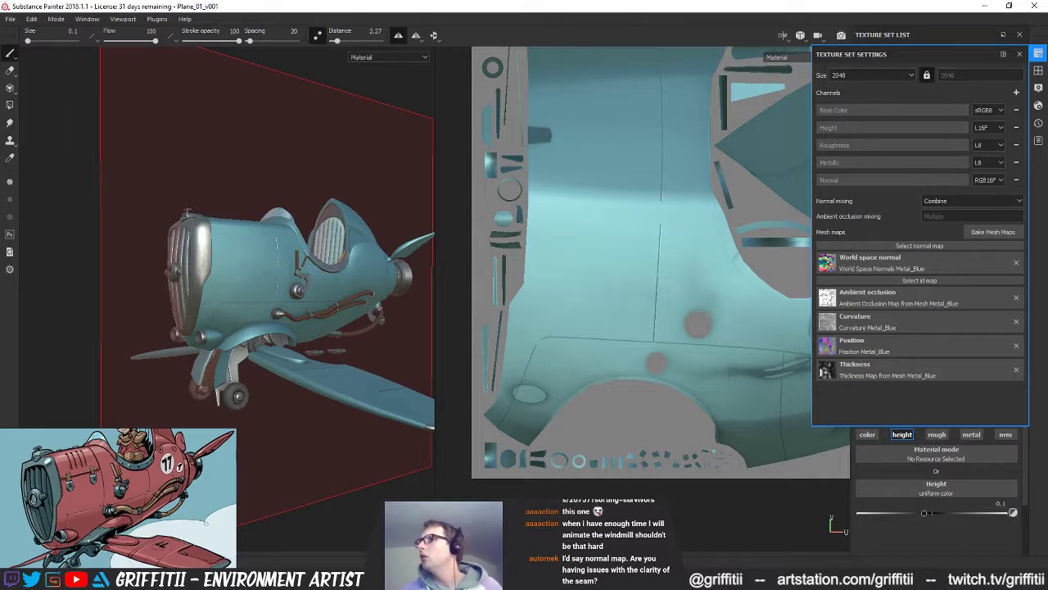
Step: Switch to the browser, view the ArtStation Wild West challenge submission and return to Substance Painter
{"action": "key", "text": "alt+Tab"}
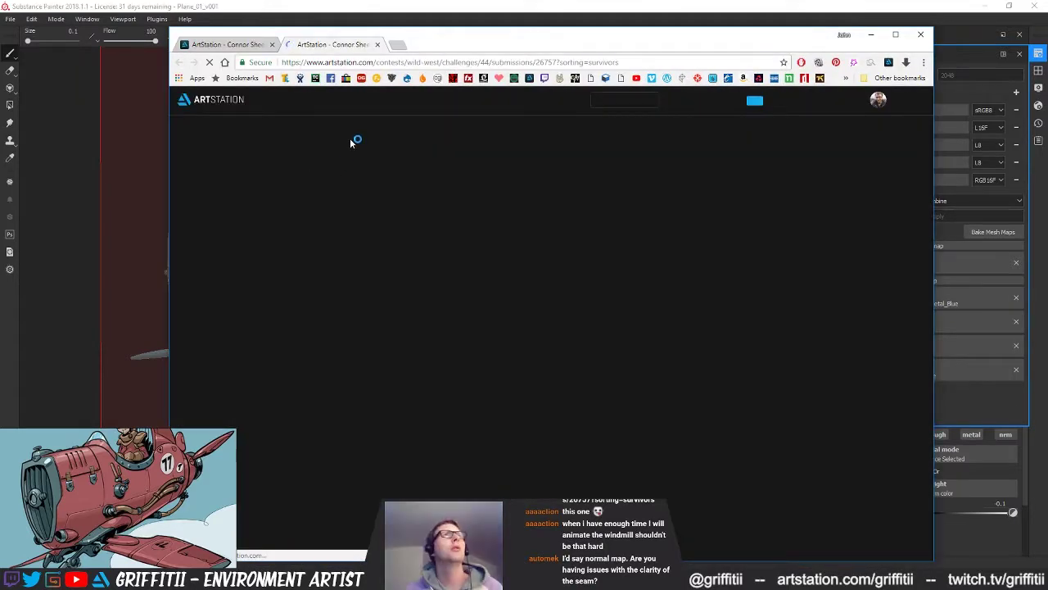
{"action": "left_click", "coordinate": [378, 45]}
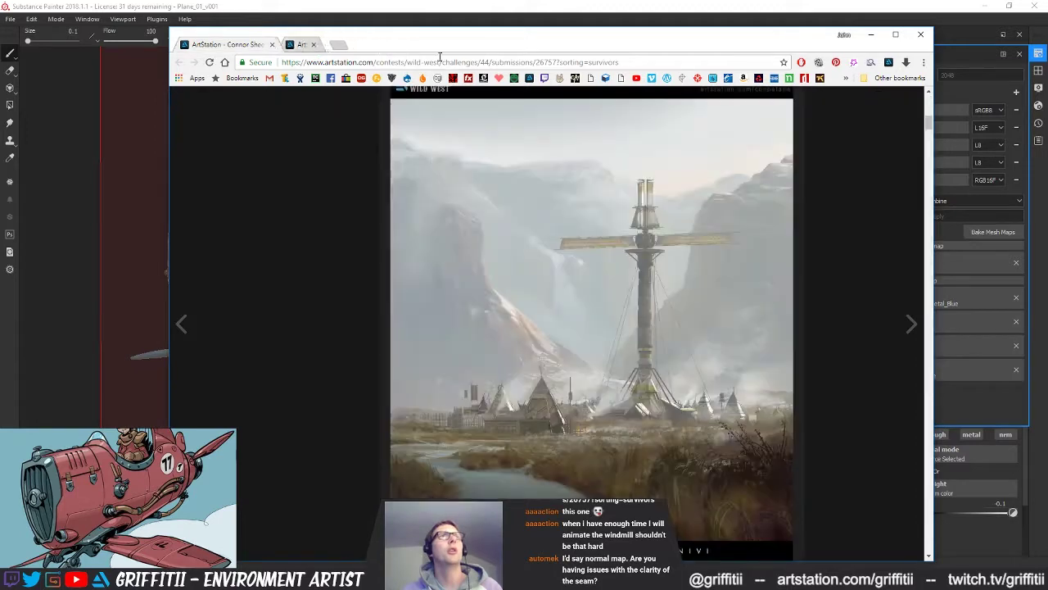
{"action": "left_click", "coordinate": [872, 36]}
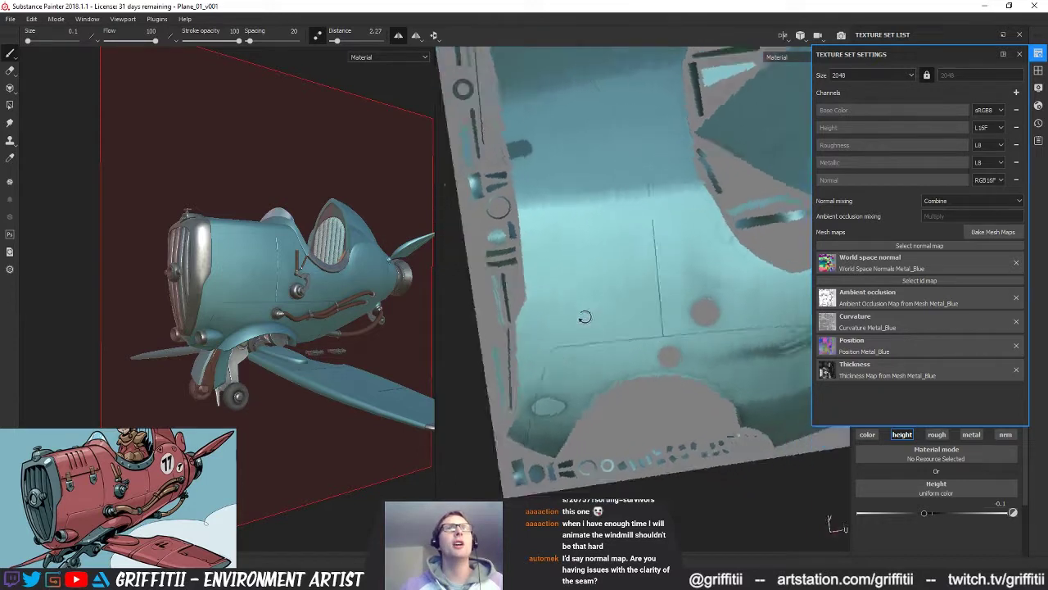
Step: Fill the gap in the painted vertical panel line on the fuselage shell while the normal map is removed
{"action": "scroll", "coordinate": [692, 303], "scroll_direction": "up", "scroll_amount": 3}
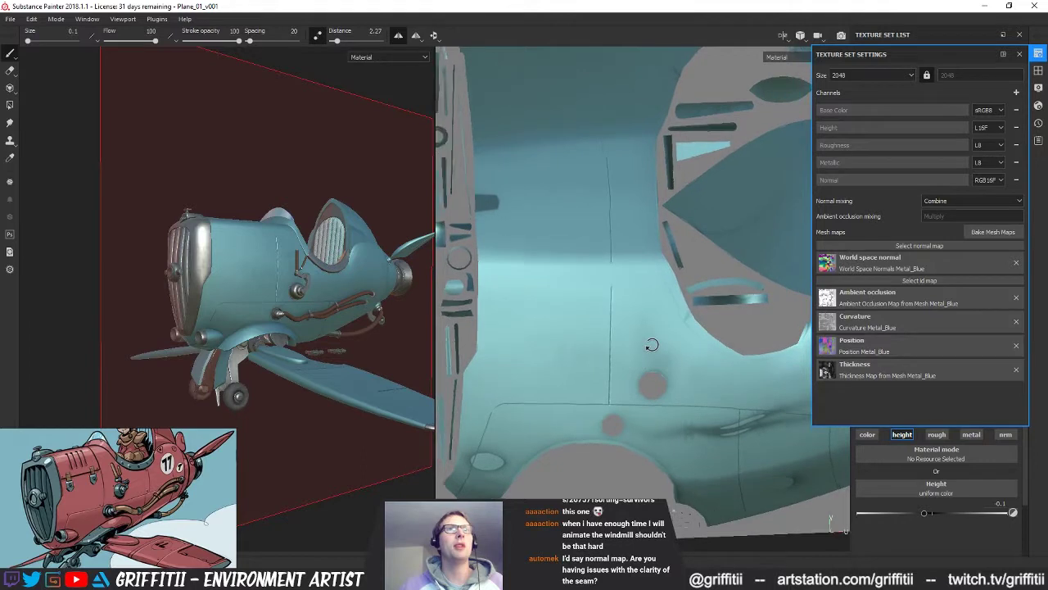
{"action": "middle_click_drag", "start_coordinate": [652, 375], "coordinate": [641, 417], "text": "alt"}
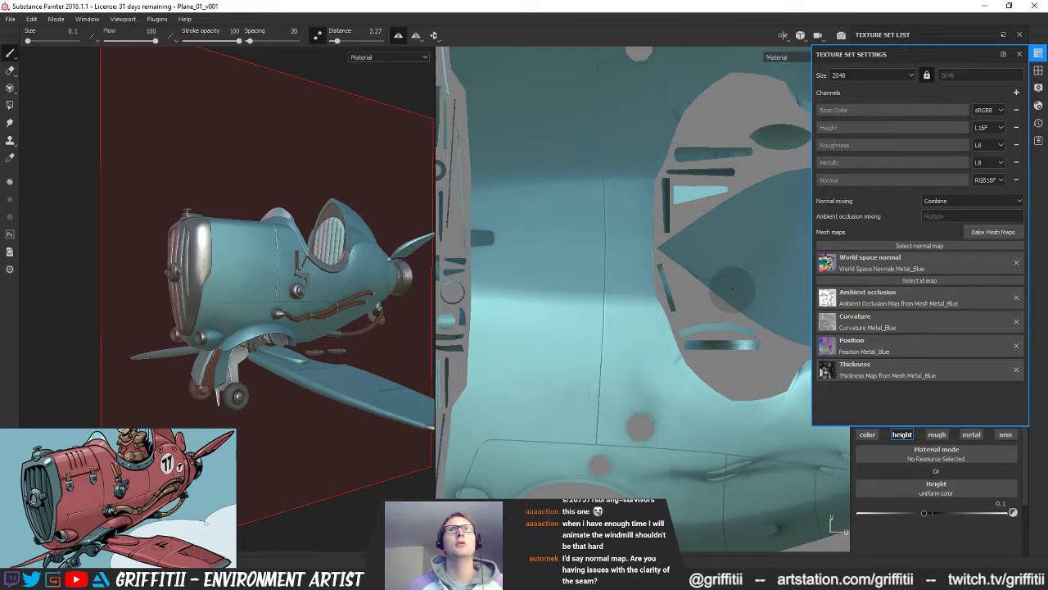
{"action": "mouse_move", "coordinate": [718, 285]}
{"action": "left_mouse_down", "text": "alt"}
{"action": "mouse_move", "coordinate": [697, 276]}
{"action": "mouse_move", "coordinate": [719, 270]}
{"action": "left_mouse_up", "text": "alt"}
{"action": "left_click_drag", "start_coordinate": [722, 339], "coordinate": [720, 330], "text": "alt"}
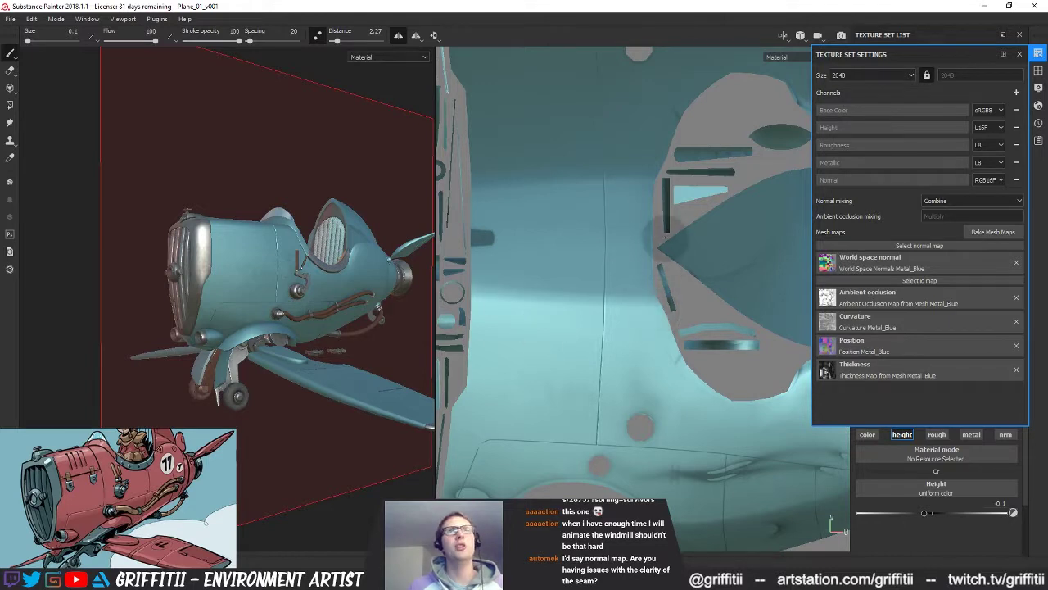
Step: Undo the normal map removal and repaint the gap in the fuselage's vertical panel line
{"action": "key", "text": "ctrl"}
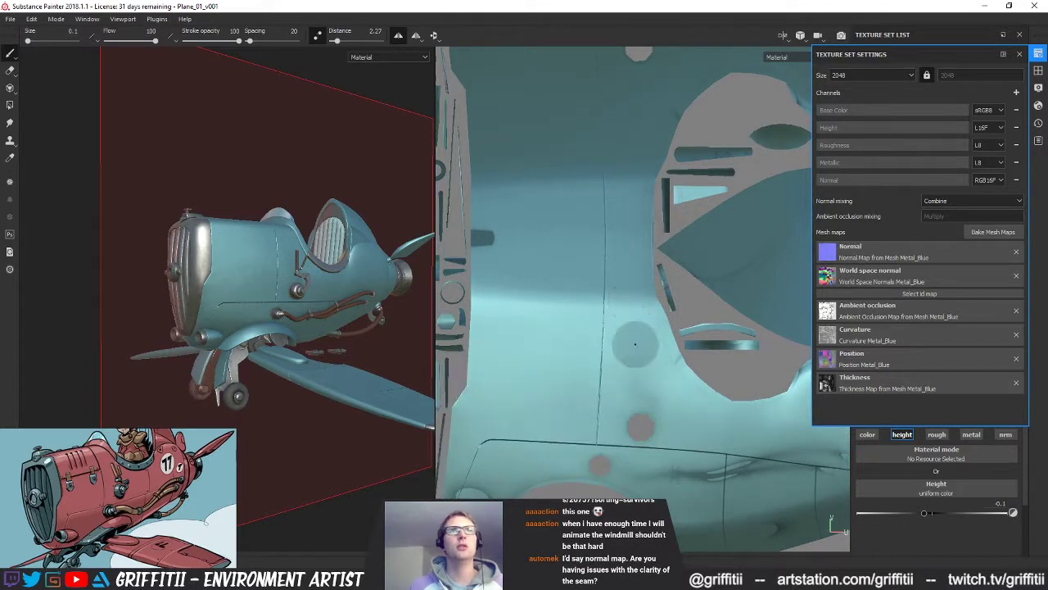
{"action": "key", "text": "ctrl"}
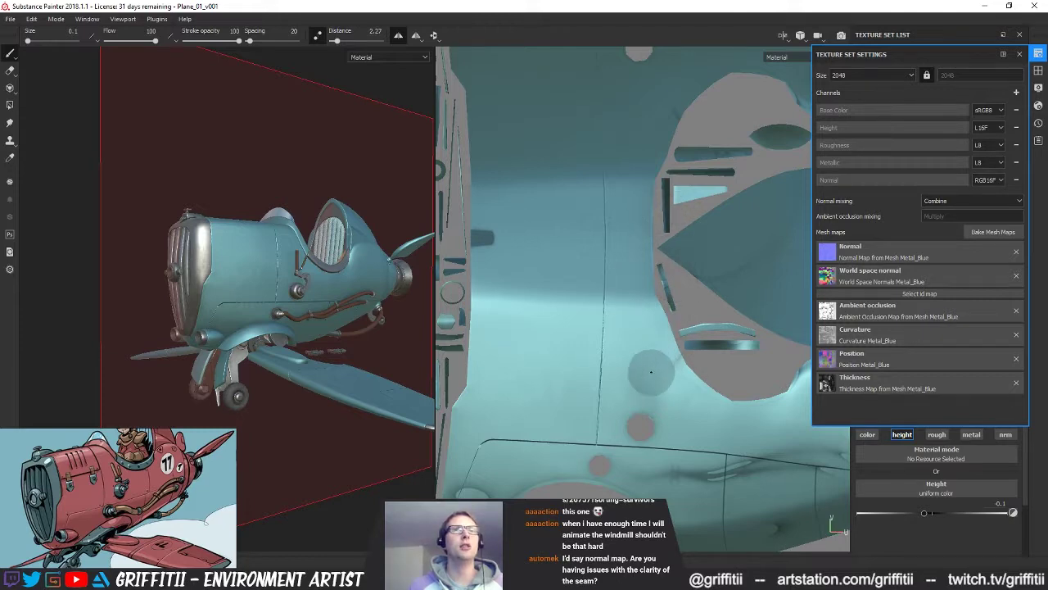
{"action": "left_click_drag", "start_coordinate": [654, 365], "coordinate": [765, 273], "text": "alt+shift"}
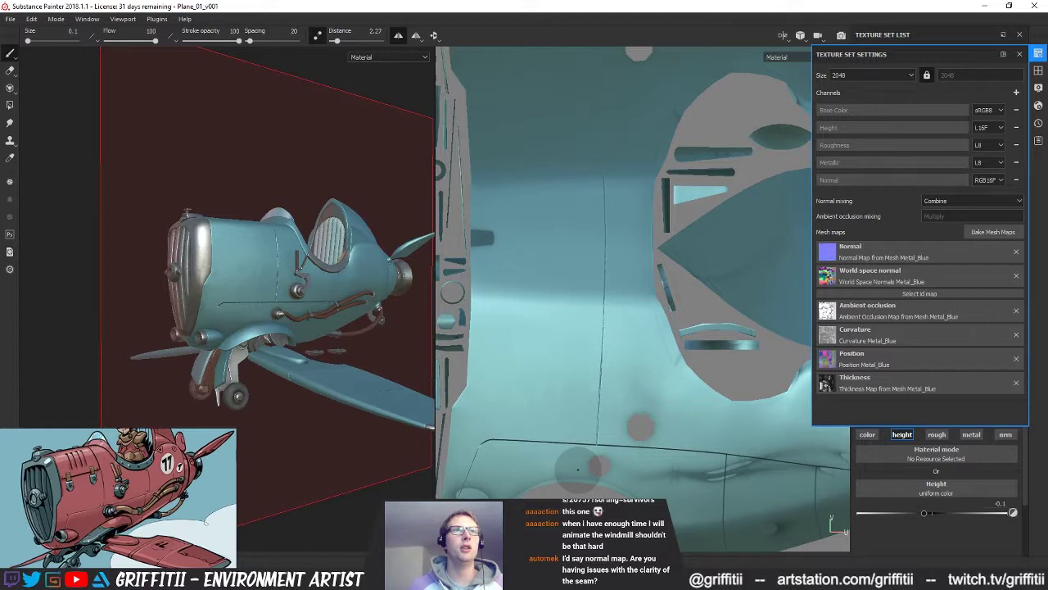
{"action": "scroll", "coordinate": [578, 467], "scroll_direction": "down", "scroll_amount": 4}
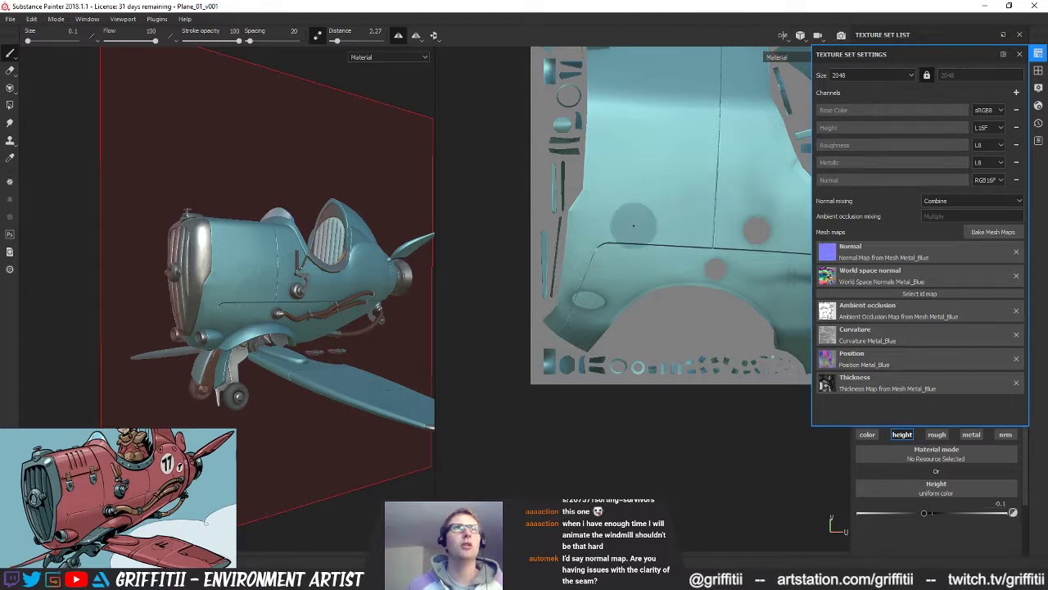
Step: Turn off Lazy Mouse for the height brush used on the fuselage panel line
{"action": "left_click", "coordinate": [318, 37]}
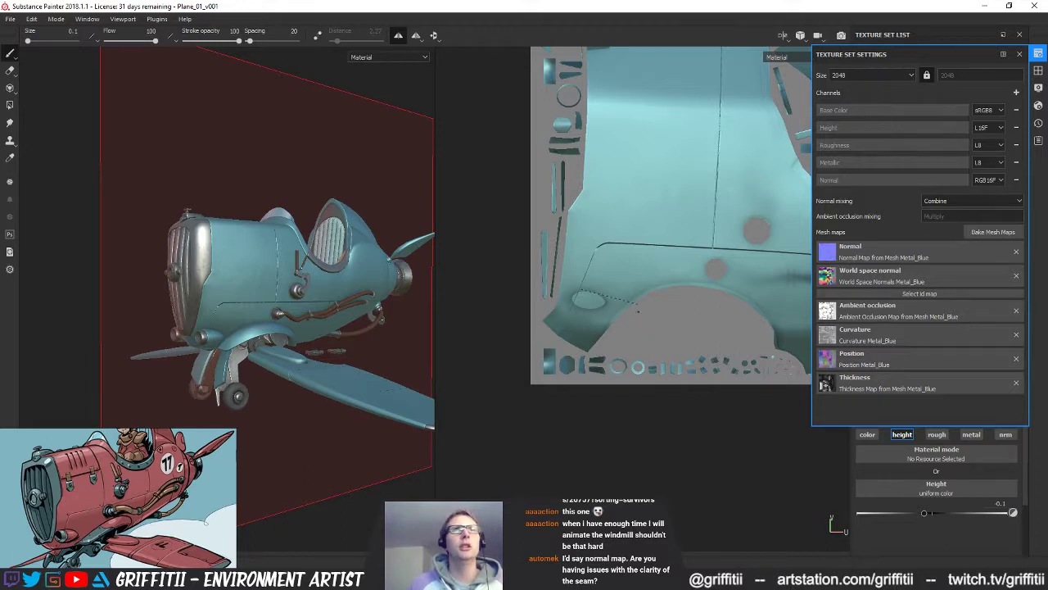
{"action": "left_click_drag", "start_coordinate": [655, 328], "coordinate": [648, 314], "text": "alt"}
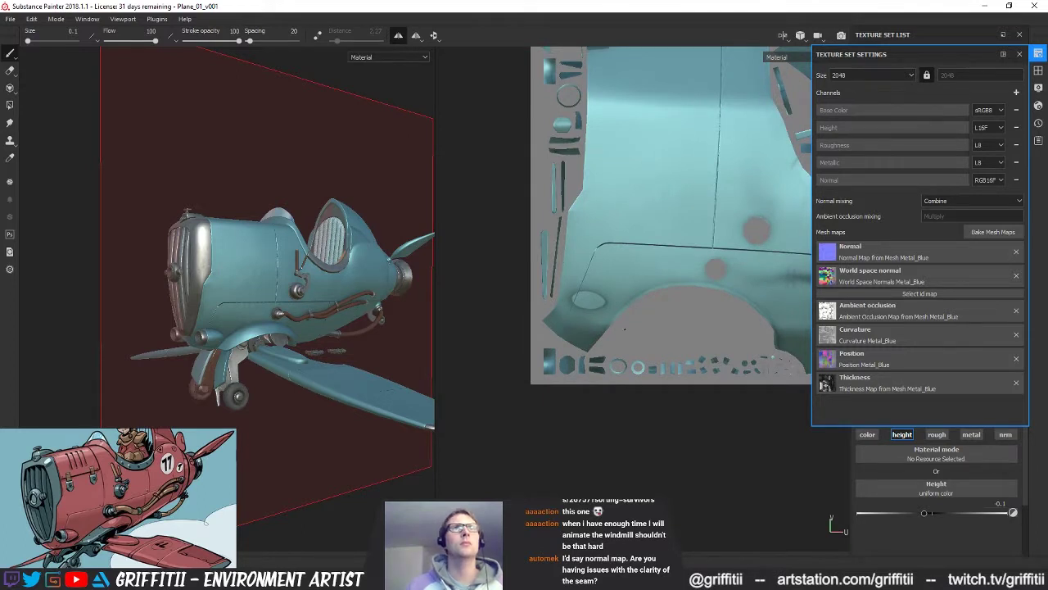
{"action": "scroll", "coordinate": [679, 305], "scroll_direction": "up", "scroll_amount": 6}
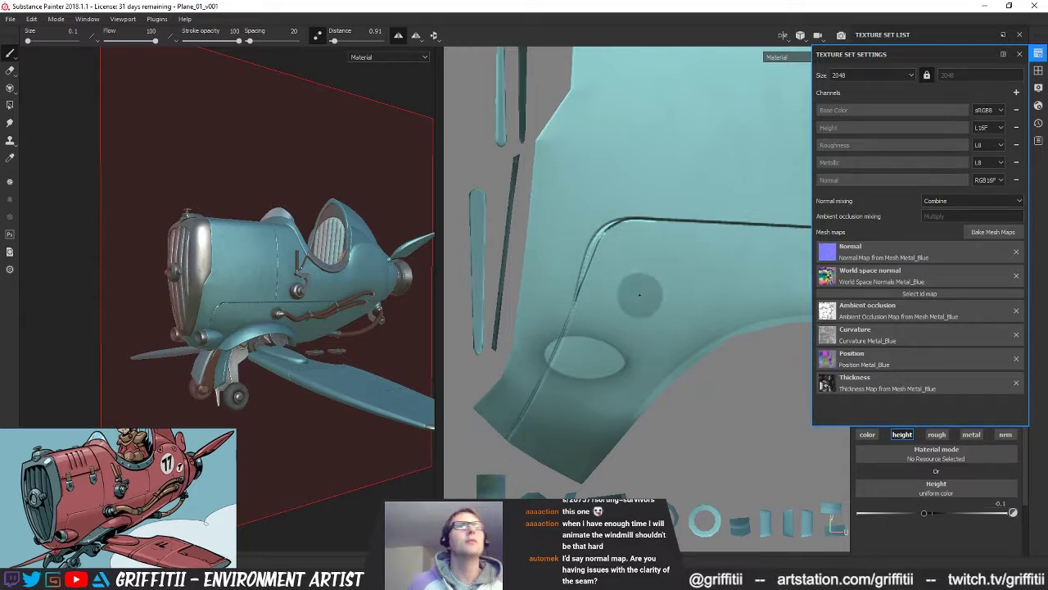
Step: Examine the fuselage shell's painted panel line in the UV view, around its curved corner and where it meets the vertical line
{"action": "left_click_drag", "start_coordinate": [728, 291], "coordinate": [725, 290], "text": "alt"}
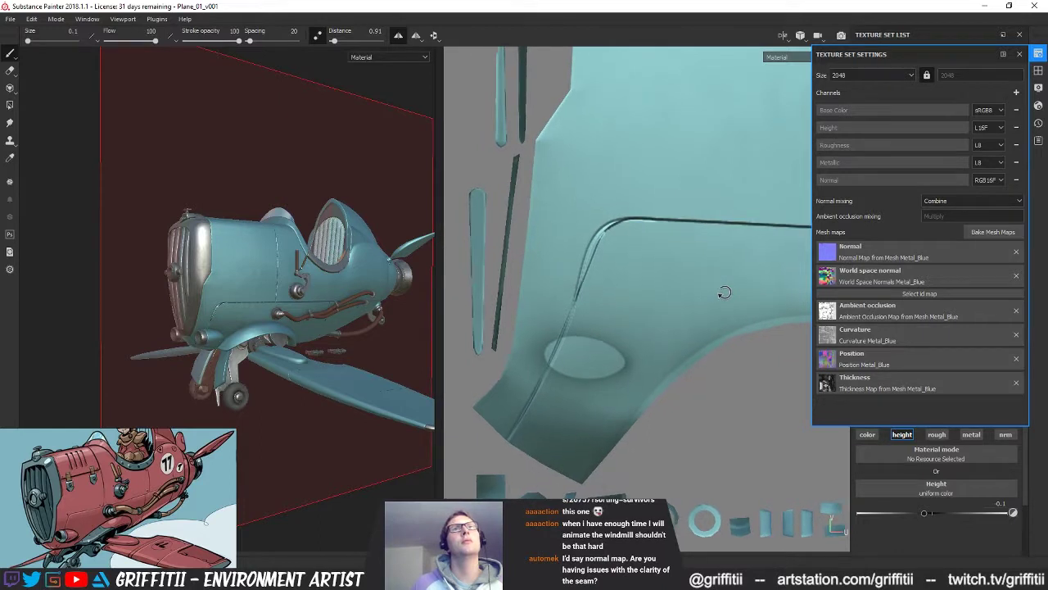
{"action": "middle_click_drag", "start_coordinate": [705, 309], "coordinate": [532, 367]}
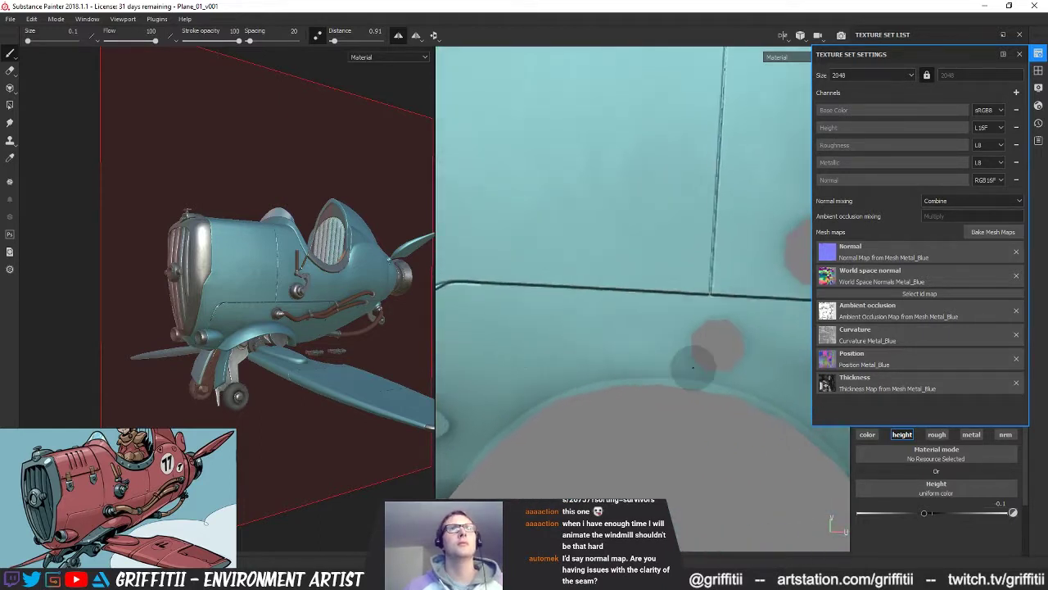
{"action": "right_click_drag", "start_coordinate": [694, 368], "coordinate": [599, 366], "text": "alt"}
{"action": "right_click_drag", "start_coordinate": [771, 368], "coordinate": [676, 368], "text": "alt"}
{"action": "middle_click_drag", "start_coordinate": [677, 369], "coordinate": [664, 365], "text": "alt"}
{"action": "right_click_drag", "start_coordinate": [665, 365], "coordinate": [723, 339], "text": "alt"}
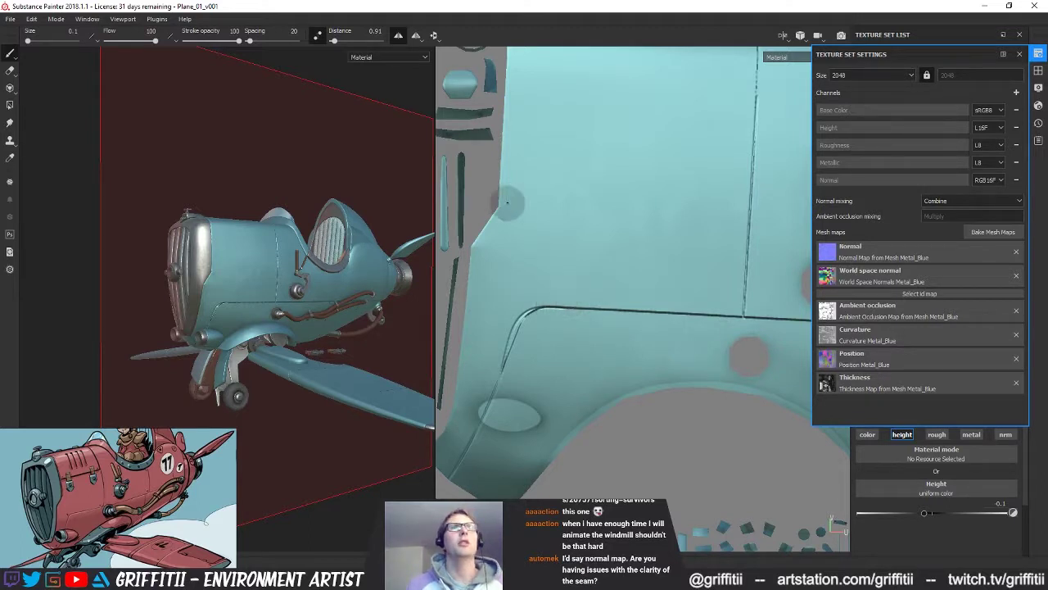
{"action": "scroll", "coordinate": [693, 311], "scroll_direction": "down", "scroll_amount": 2}
{"action": "right_click_drag", "start_coordinate": [488, 285], "coordinate": [446, 283], "text": "alt"}
{"action": "middle_click_drag", "start_coordinate": [492, 287], "coordinate": [475, 295], "text": "alt"}
{"action": "right_click_drag", "start_coordinate": [475, 295], "coordinate": [635, 304], "text": "alt"}
{"action": "middle_click_drag", "start_coordinate": [635, 304], "coordinate": [757, 338], "text": "alt"}
{"action": "right_click_drag", "start_coordinate": [757, 337], "coordinate": [694, 327], "text": "alt"}
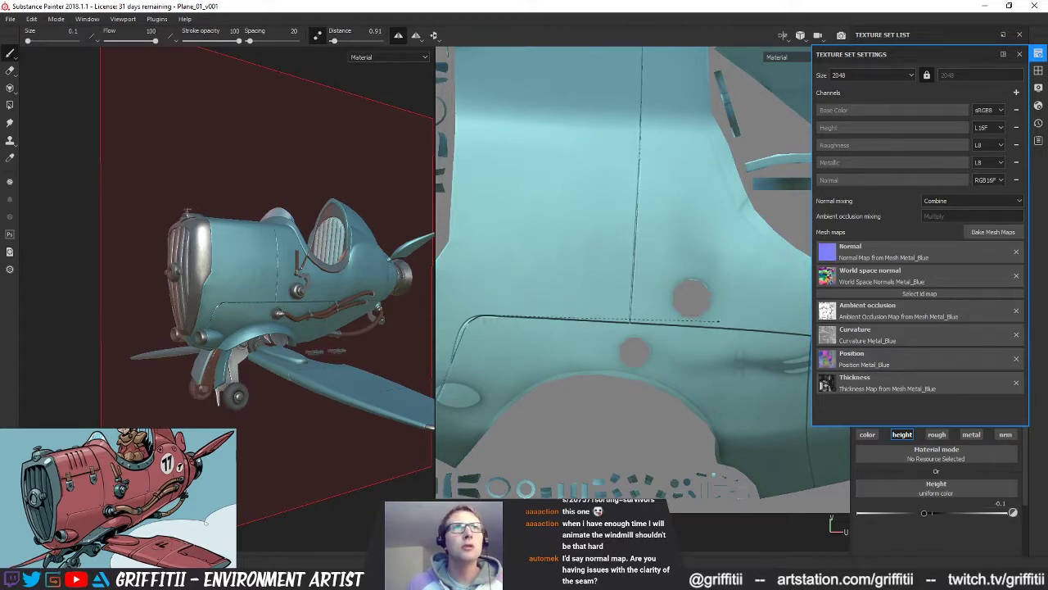
Step: Continue the recessed seam line along the fuselage's lengthwise panel edge to its tip in the UV layout, with height at -0.1
{"action": "key", "text": "shift"}
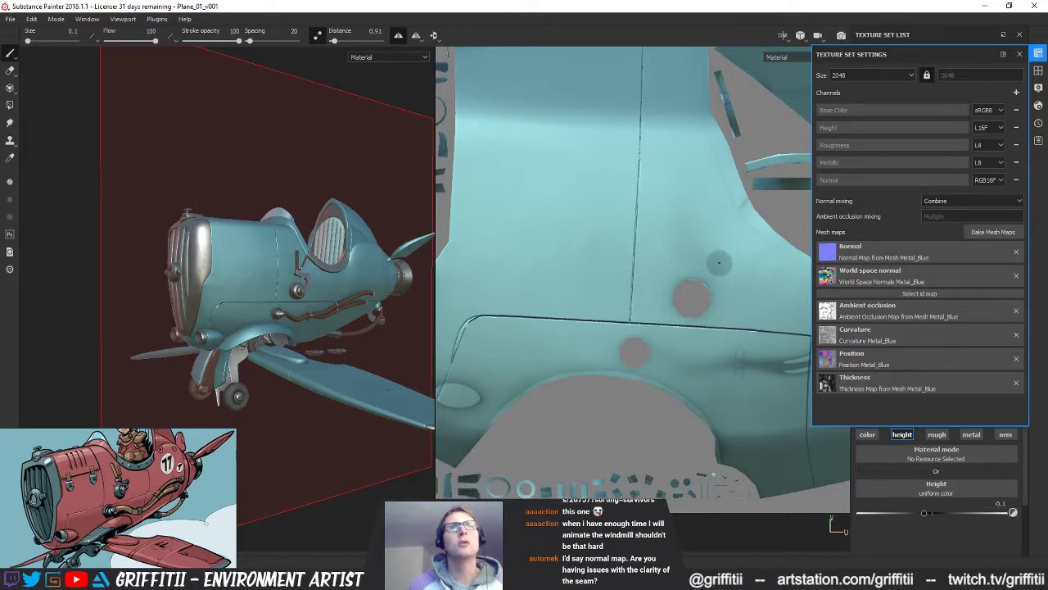
{"action": "scroll", "coordinate": [680, 217], "scroll_direction": "down", "scroll_amount": 1}
{"action": "middle_click_drag", "start_coordinate": [678, 216], "coordinate": [526, 193], "text": "alt"}
{"action": "right_click_drag", "start_coordinate": [595, 277], "coordinate": [751, 299], "text": "alt"}
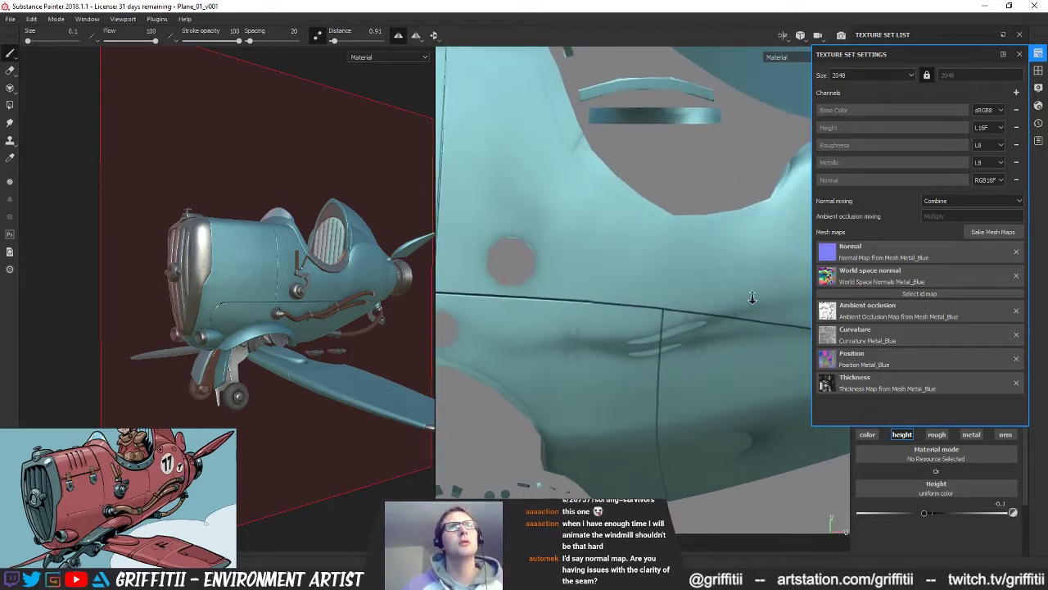
{"action": "right_click_drag", "start_coordinate": [632, 285], "coordinate": [765, 300], "text": "alt"}
{"action": "middle_click_drag", "start_coordinate": [746, 289], "coordinate": [678, 253], "text": "alt"}
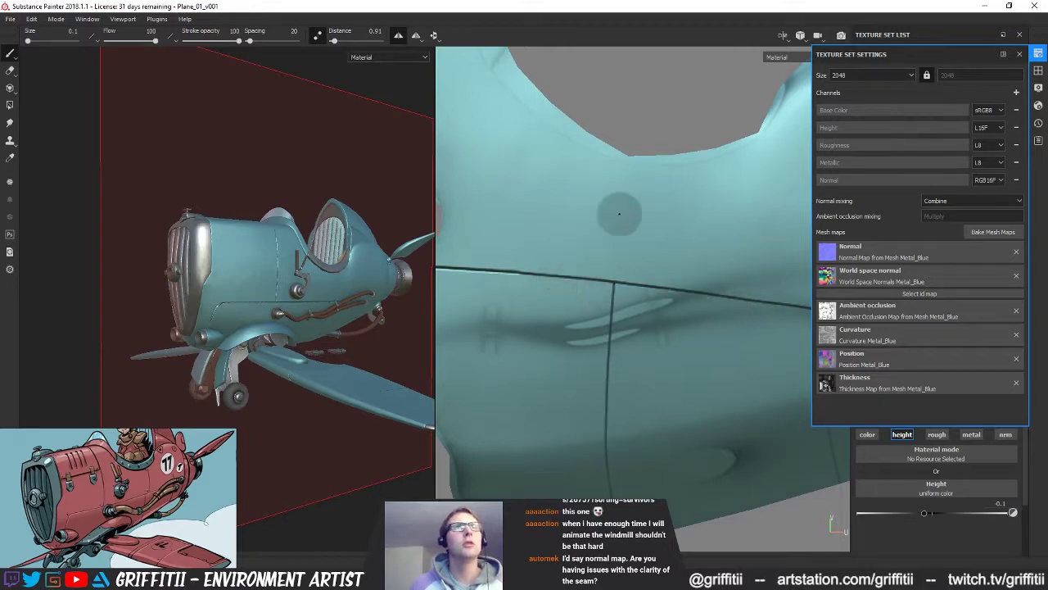
{"action": "mouse_move", "coordinate": [558, 283]}
{"action": "left_mouse_down", "text": "alt"}
{"action": "mouse_move", "coordinate": [562, 352]}
{"action": "mouse_move", "coordinate": [615, 386]}
{"action": "mouse_move", "coordinate": [667, 389]}
{"action": "left_mouse_up", "text": "alt"}
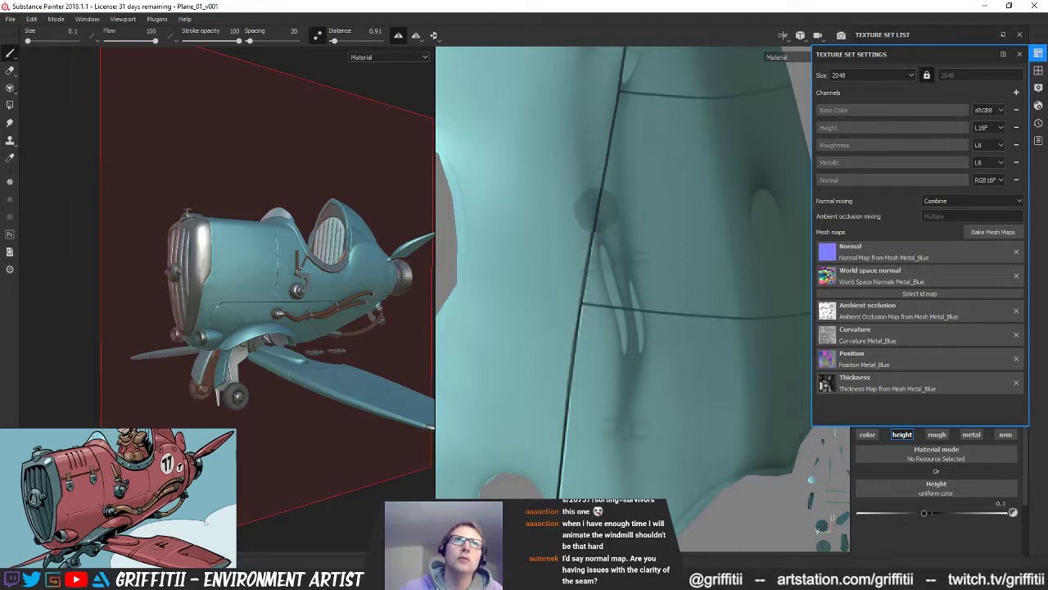
{"action": "mouse_move", "coordinate": [620, 203]}
{"action": "middle_mouse_down", "text": "alt"}
{"action": "mouse_move", "coordinate": [612, 301]}
{"action": "mouse_move", "coordinate": [593, 353]}
{"action": "middle_mouse_up", "text": "alt"}
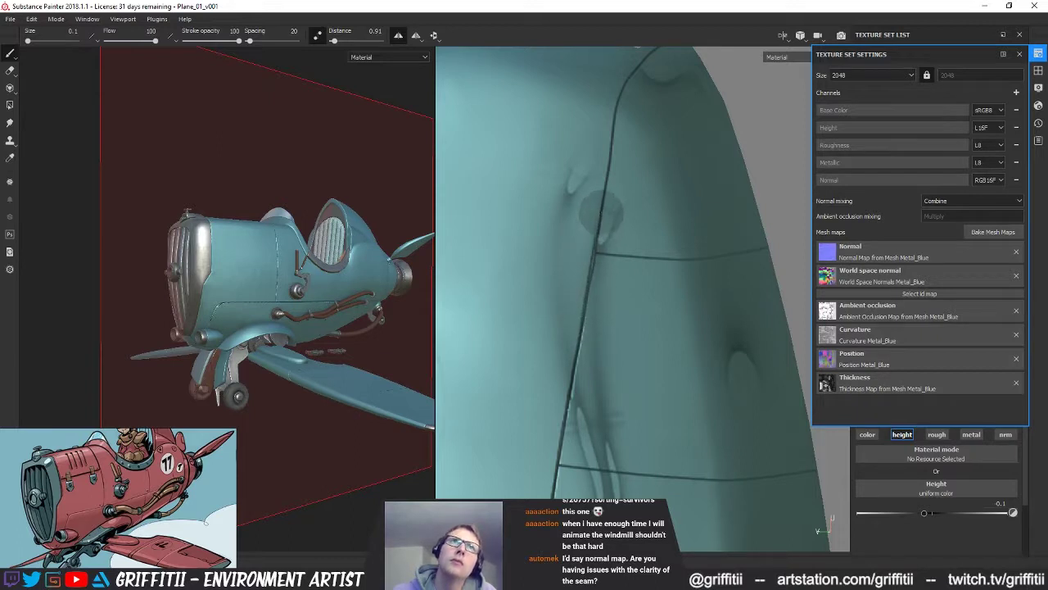
{"action": "middle_click_drag", "start_coordinate": [618, 153], "coordinate": [658, 262], "text": "alt"}
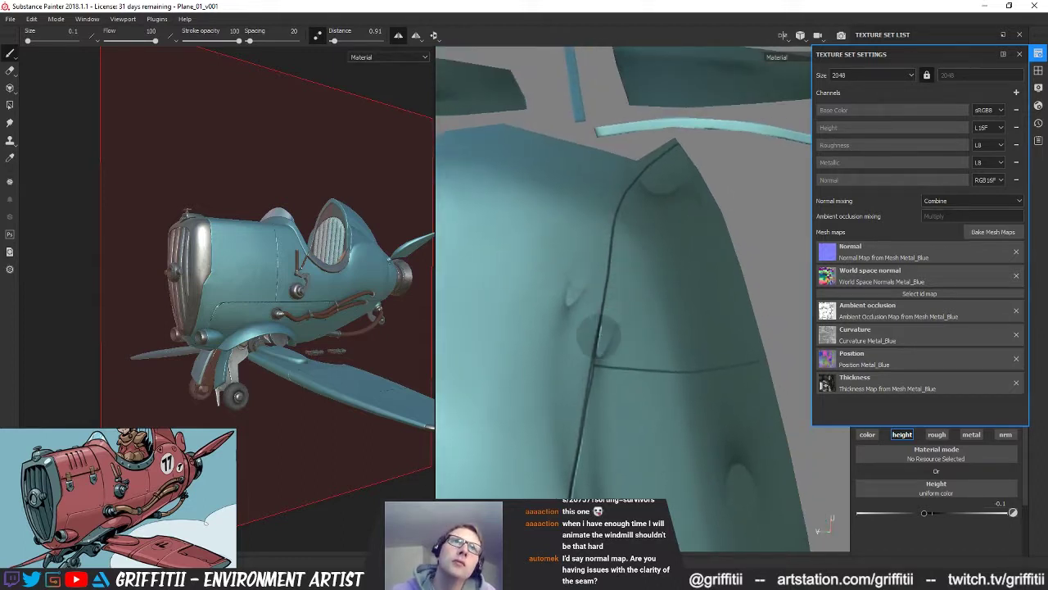
{"action": "left_click_drag", "start_coordinate": [599, 337], "coordinate": [605, 285]}
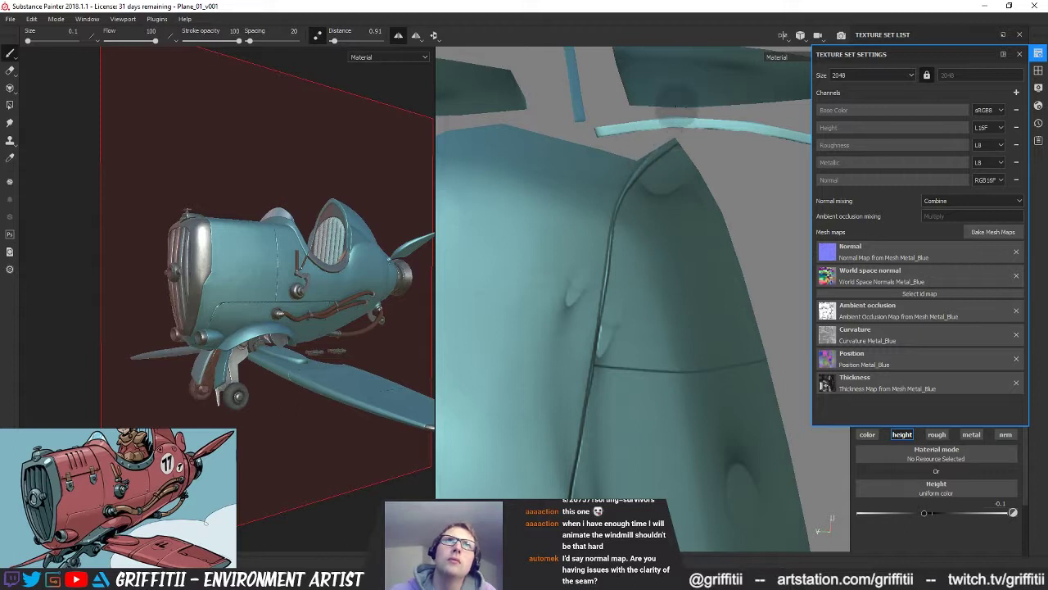
{"action": "middle_click_drag", "start_coordinate": [674, 294], "coordinate": [692, 175], "text": "alt"}
{"action": "right_click_drag", "start_coordinate": [692, 176], "coordinate": [676, 239], "text": "alt"}
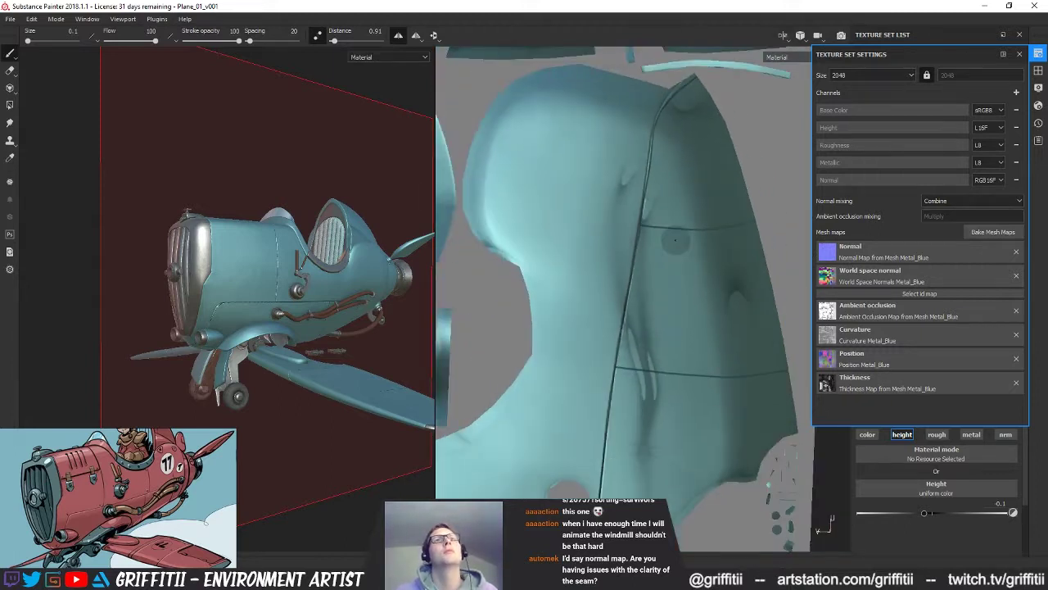
Step: Remove the Normal mesh map from the Metal_Blue texture set and inspect the panel seams near the plane's nose
{"action": "middle_click_drag", "start_coordinate": [696, 246], "coordinate": [728, 216], "text": "alt"}
{"action": "left_click", "coordinate": [1016, 251]}
{"action": "left_click_drag", "start_coordinate": [719, 267], "coordinate": [685, 263], "text": "alt"}
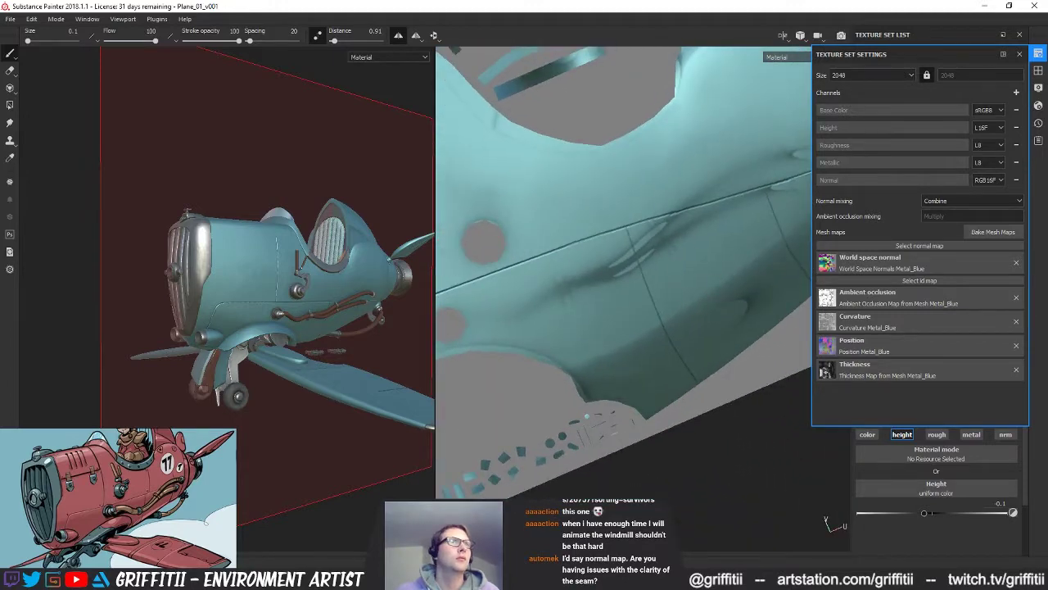
{"action": "mouse_move", "coordinate": [311, 226]}
{"action": "left_mouse_down", "text": "alt"}
{"action": "mouse_move", "coordinate": [238, 193]}
{"action": "mouse_move", "coordinate": [168, 205]}
{"action": "mouse_move", "coordinate": [292, 236]}
{"action": "mouse_move", "coordinate": [362, 214]}
{"action": "mouse_move", "coordinate": [300, 225]}
{"action": "left_mouse_up", "text": "alt"}
{"action": "right_click_drag", "start_coordinate": [270, 217], "coordinate": [691, 286], "text": "alt"}
{"action": "middle_click_drag", "start_coordinate": [271, 241], "coordinate": [262, 192], "text": "alt"}
{"action": "right_click_drag", "start_coordinate": [262, 192], "coordinate": [400, 251], "text": "alt"}
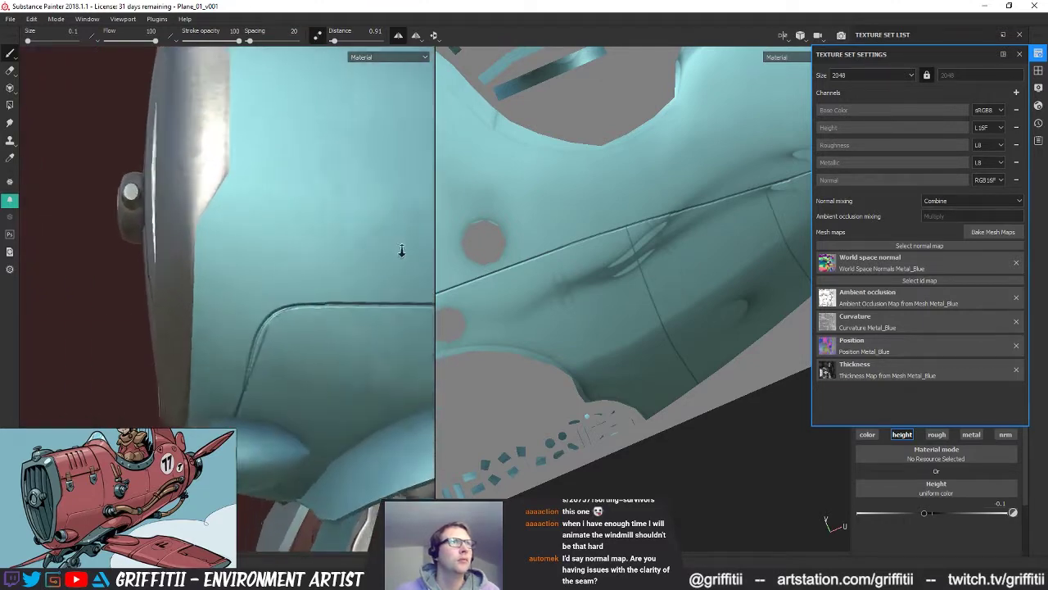
{"action": "middle_click_drag", "start_coordinate": [315, 207], "coordinate": [326, 151], "text": "alt"}
{"action": "left_click_drag", "start_coordinate": [326, 150], "coordinate": [284, 187], "text": "alt"}
{"action": "middle_click_drag", "start_coordinate": [678, 367], "coordinate": [922, 215], "text": "alt"}
{"action": "mouse_move", "coordinate": [704, 311]}
{"action": "left_mouse_down", "text": "alt"}
{"action": "mouse_move", "coordinate": [673, 307]}
{"action": "mouse_move", "coordinate": [710, 308]}
{"action": "mouse_move", "coordinate": [700, 297]}
{"action": "left_mouse_up", "text": "alt"}
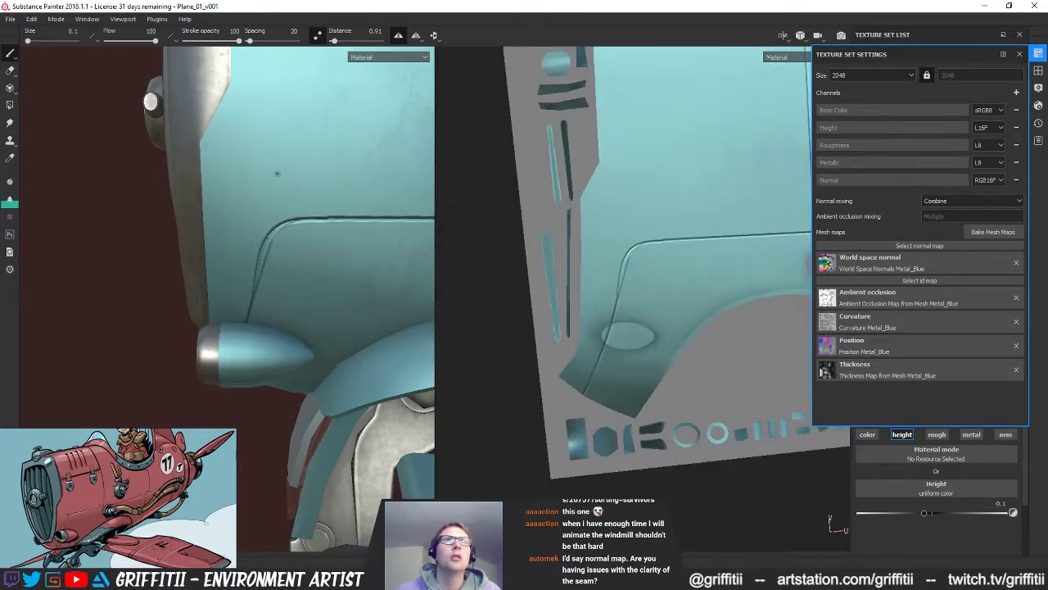
Step: Set the eraser size to 1.86, turn off Lazy Mouse, and return to the Paint brush with only the height channel active
{"action": "left_click", "coordinate": [10, 71]}
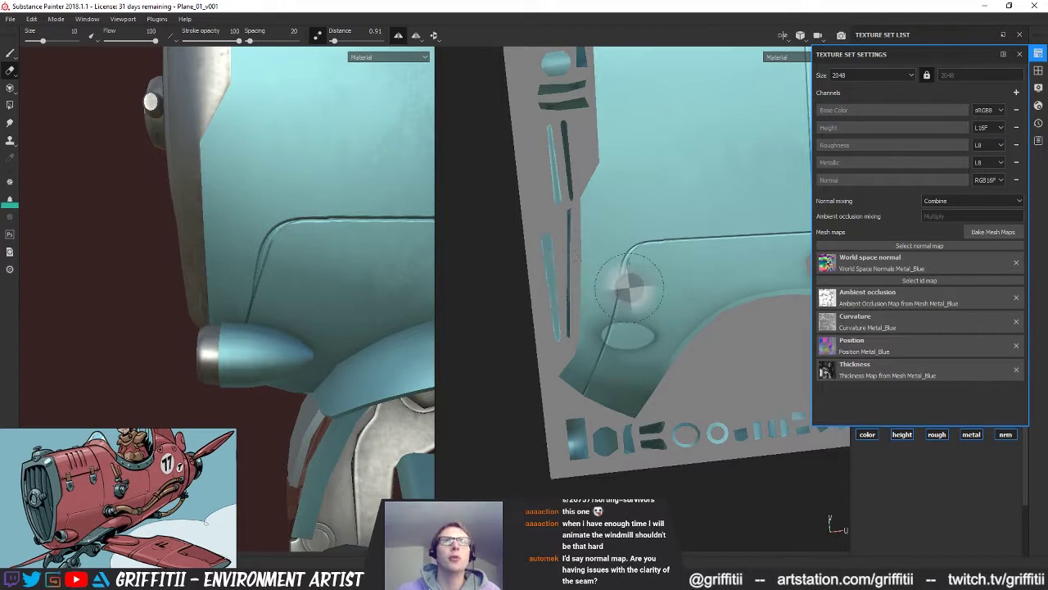
{"action": "mouse_move", "coordinate": [761, 211]}
{"action": "right_mouse_down", "text": "ctrl"}
{"action": "mouse_move", "coordinate": [683, 298]}
{"action": "mouse_move", "coordinate": [631, 269]}
{"action": "mouse_move", "coordinate": [641, 276]}
{"action": "right_mouse_up", "text": "ctrl"}
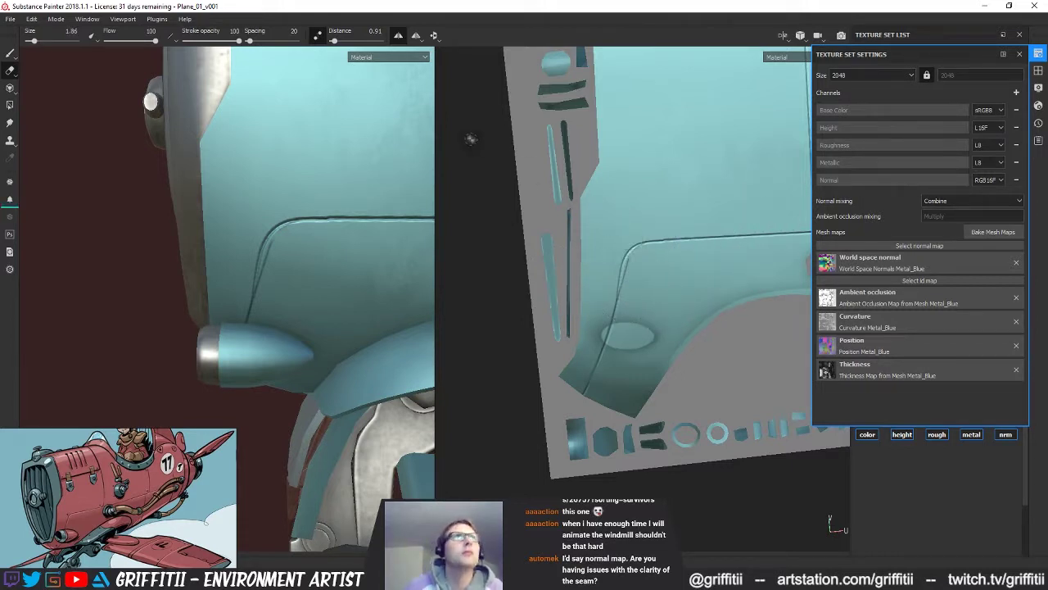
{"action": "left_click", "coordinate": [319, 36]}
{"action": "key", "text": "ctrl+s"}
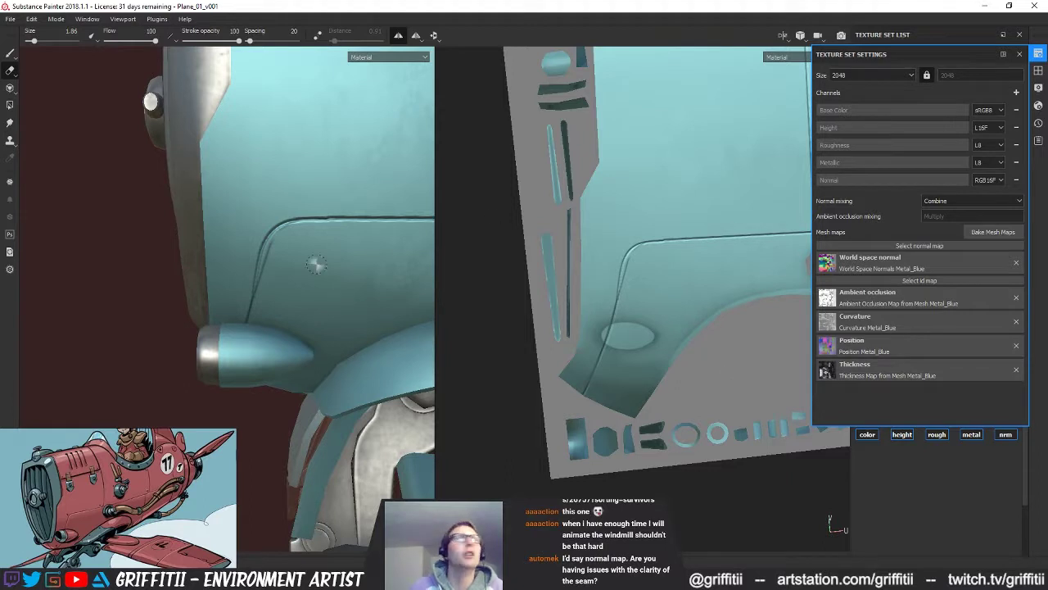
{"action": "left_click", "coordinate": [10, 52]}
{"action": "left_click", "coordinate": [902, 434]}
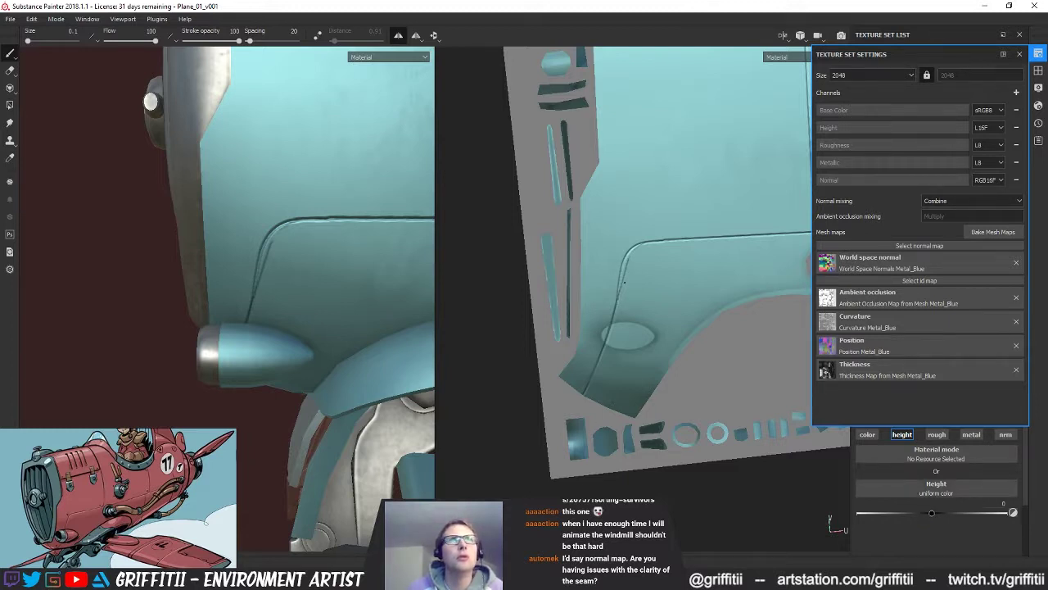
Step: Revert the project history to the last stroke made before the normal map removal
{"action": "left_click_drag", "start_coordinate": [459, 245], "coordinate": [599, 291], "text": "alt"}
{"action": "right_click_drag", "start_coordinate": [684, 294], "coordinate": [447, 307], "text": "alt"}
{"action": "scroll", "coordinate": [629, 381], "scroll_direction": "up", "scroll_amount": 3}
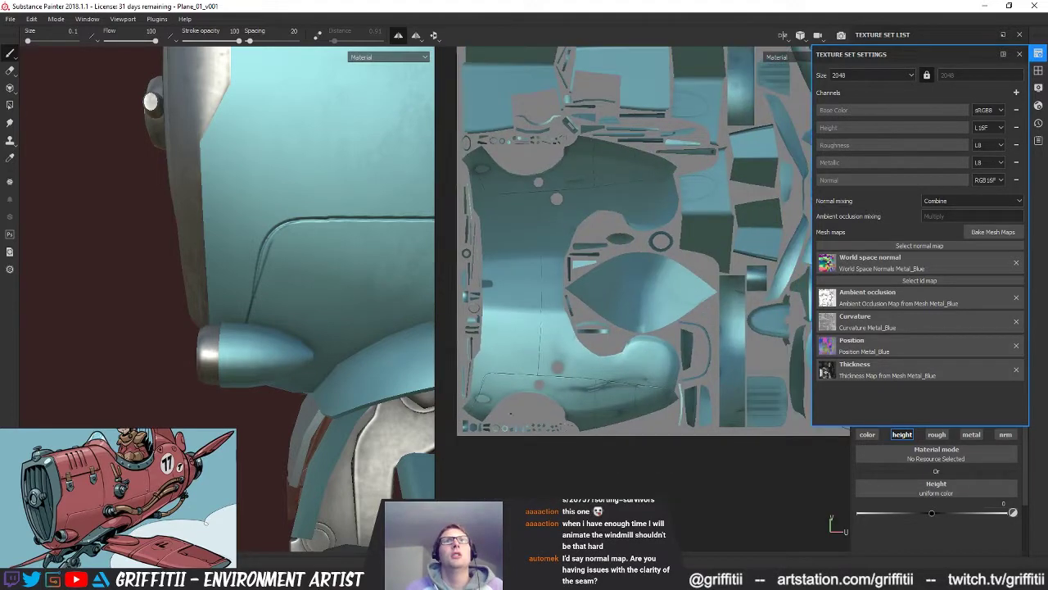
{"action": "scroll", "coordinate": [254, 262], "scroll_direction": "down", "scroll_amount": 5}
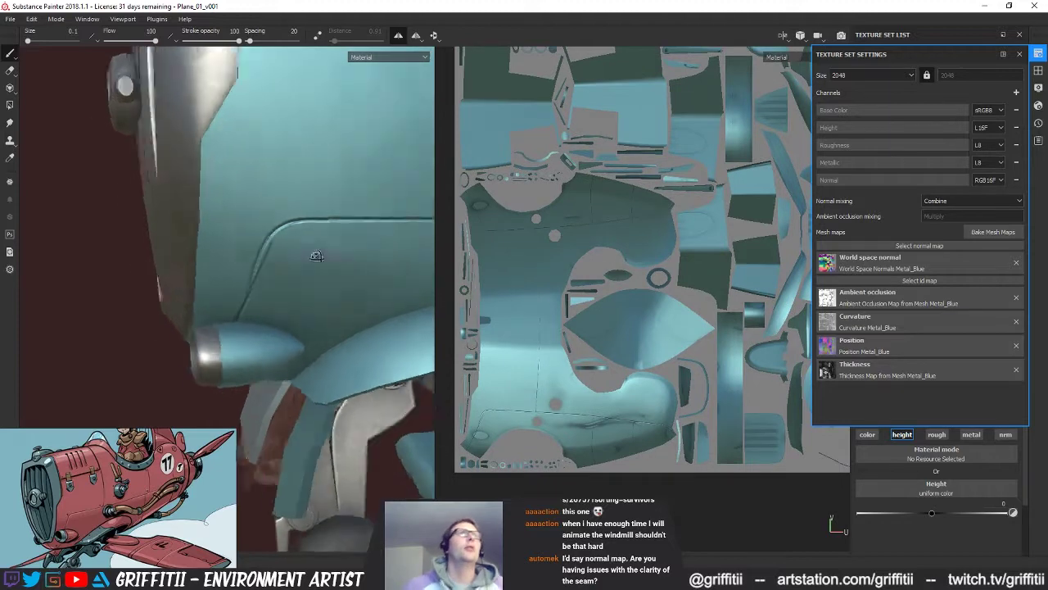
{"action": "middle_click_drag", "start_coordinate": [254, 263], "coordinate": [125, 262], "text": "alt"}
{"action": "mouse_move", "coordinate": [125, 262]}
{"action": "left_mouse_down", "text": "alt"}
{"action": "mouse_move", "coordinate": [180, 267]}
{"action": "mouse_move", "coordinate": [135, 264]}
{"action": "left_mouse_up", "text": "alt"}
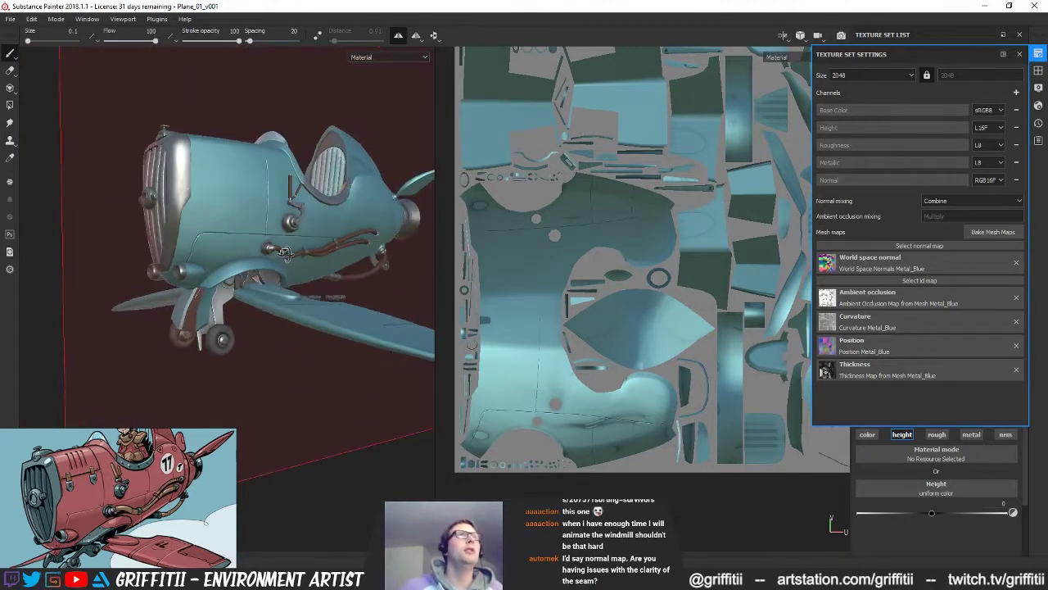
{"action": "left_click", "coordinate": [1039, 140]}
{"action": "left_click", "coordinate": [1039, 122]}
{"action": "left_click", "coordinate": [842, 457]}
{"action": "left_click", "coordinate": [846, 443]}
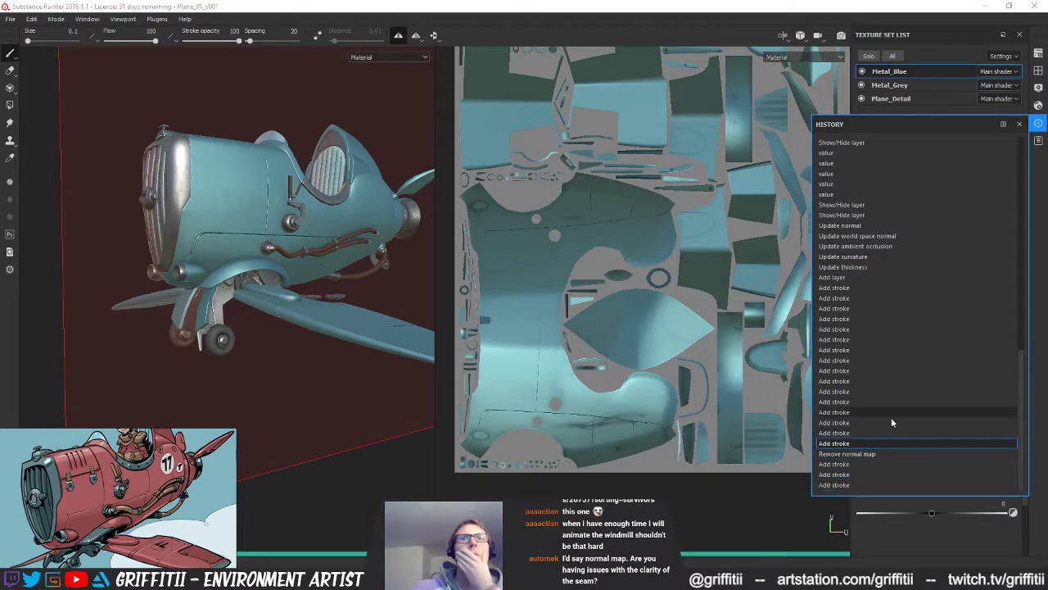
Step: Recheck the texture set settings and the active history state, and close the history
{"action": "left_click", "coordinate": [1038, 124]}
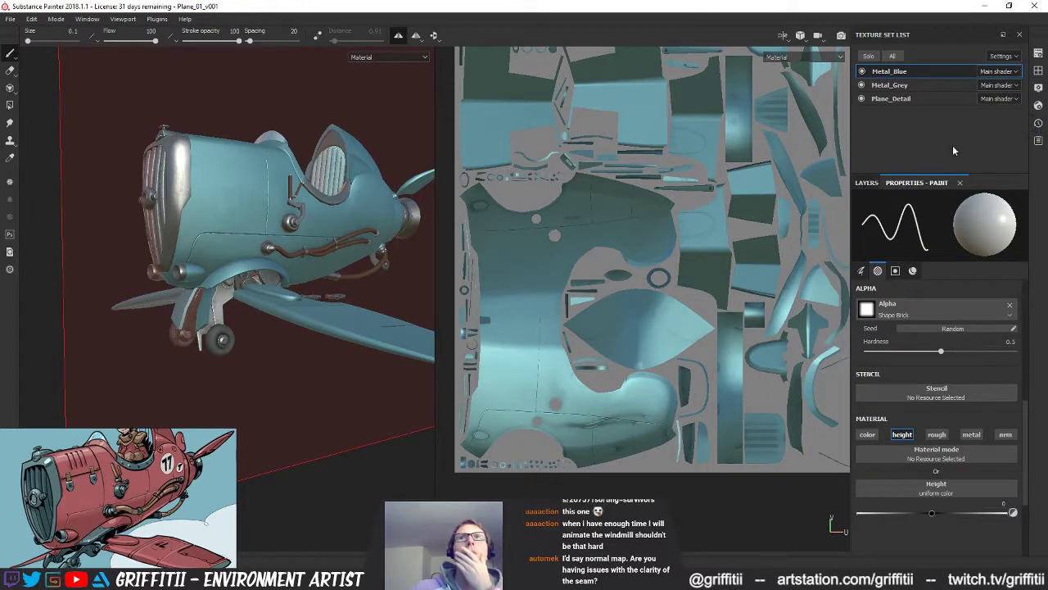
{"action": "left_click", "coordinate": [1038, 54]}
{"action": "left_click", "coordinate": [1039, 123]}
{"action": "left_click", "coordinate": [854, 447]}
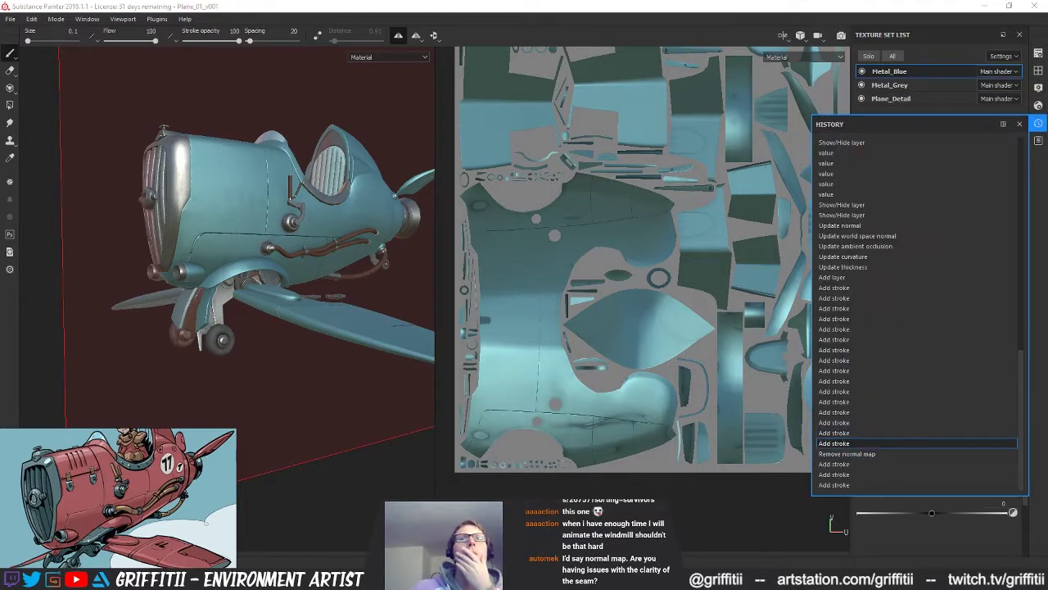
{"action": "left_click", "coordinate": [1018, 124]}
{"action": "left_click_drag", "start_coordinate": [318, 250], "coordinate": [194, 257], "text": "alt"}
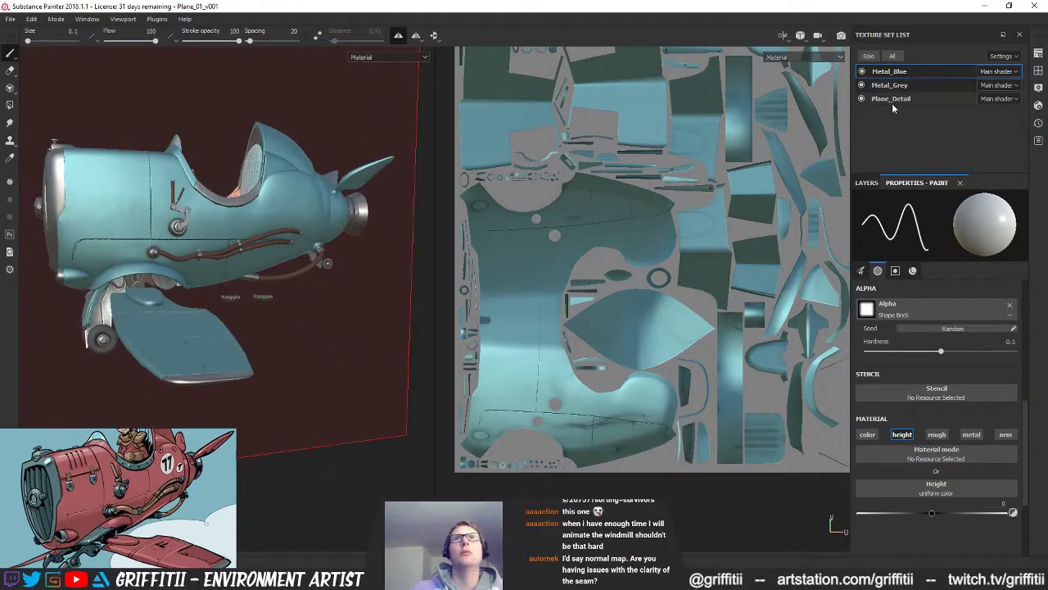
Step: Hide Layer 1 in the Metal_Blue layer stack and inspect the plane's panel lines from several angles
{"action": "left_click", "coordinate": [866, 183]}
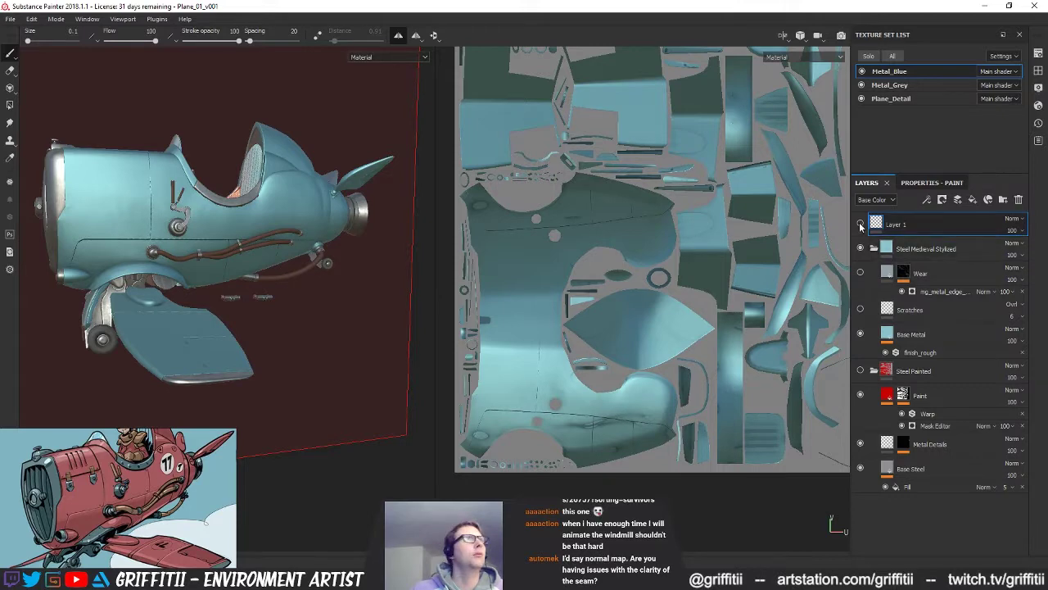
{"action": "left_click_drag", "start_coordinate": [214, 237], "coordinate": [304, 246], "text": "alt"}
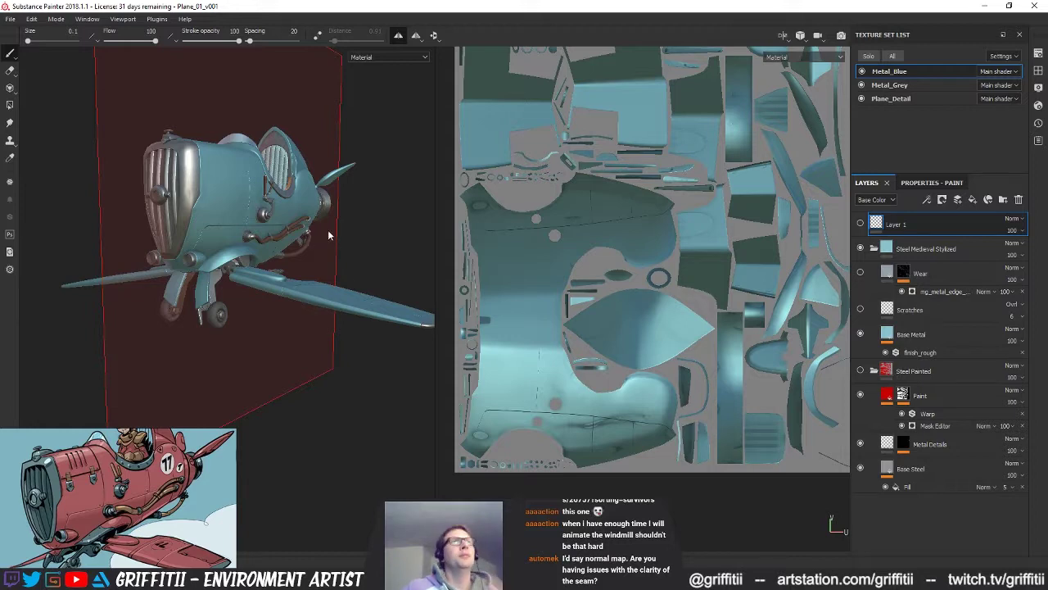
{"action": "left_click_drag", "start_coordinate": [309, 306], "coordinate": [330, 273], "text": "alt"}
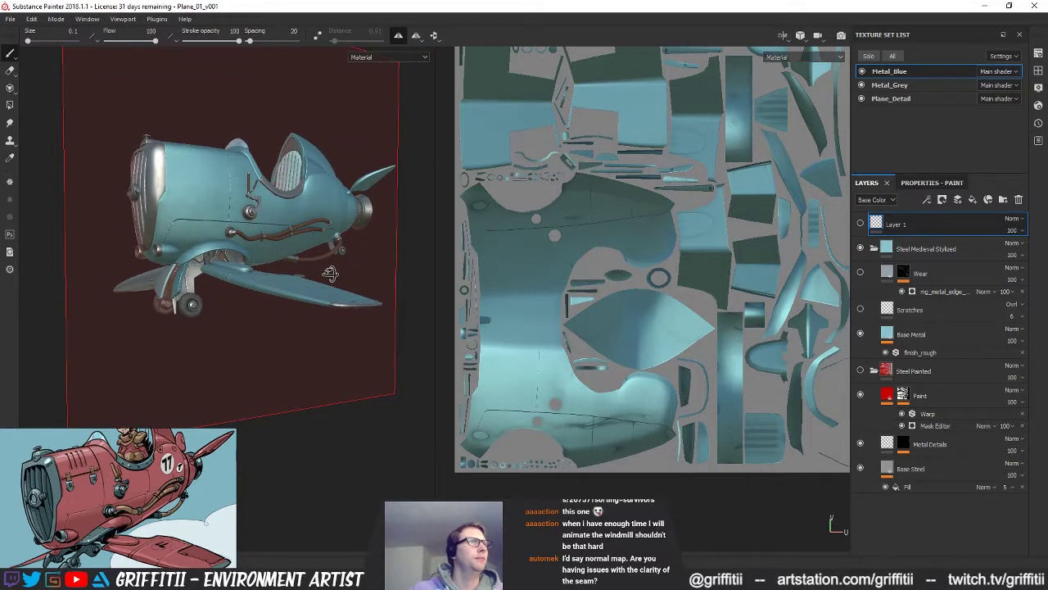
{"action": "left_click_drag", "start_coordinate": [330, 273], "coordinate": [361, 286], "text": "alt"}
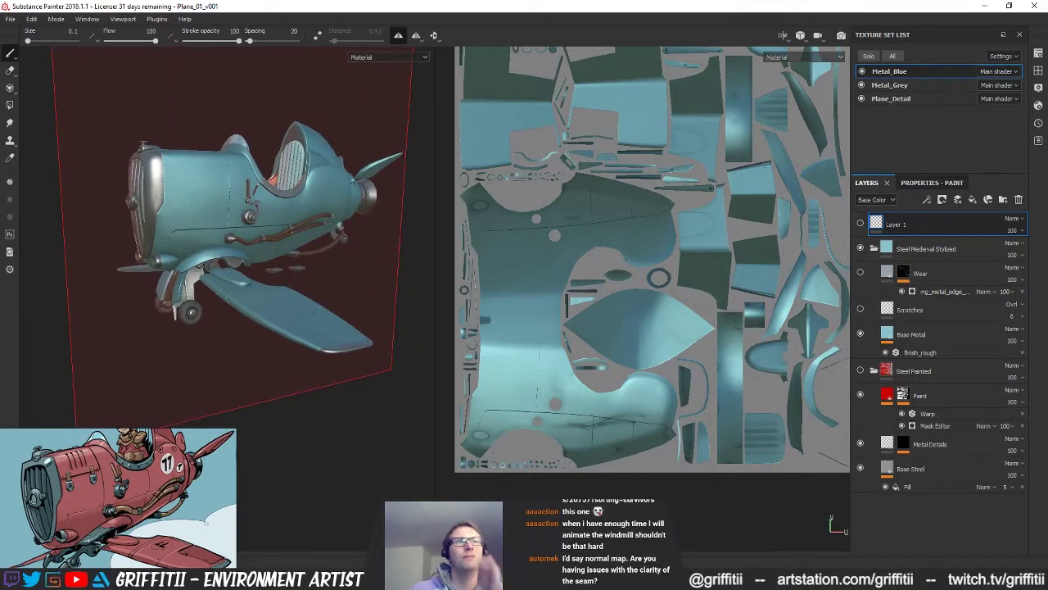
Step: Switch to MODO, compare its fuselage mesh with the textured plane, and undo the last change to bring back the panel-line cutters
{"action": "key", "text": "alt+Tab"}
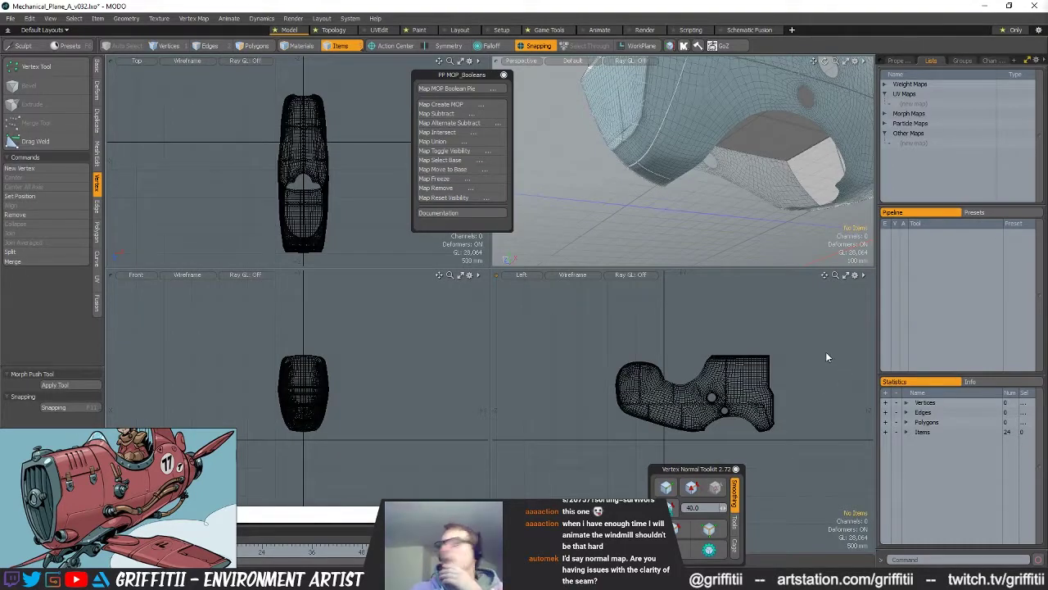
{"action": "mouse_move", "coordinate": [804, 127]}
{"action": "left_mouse_down", "text": "alt"}
{"action": "mouse_move", "coordinate": [681, 182]}
{"action": "mouse_move", "coordinate": [616, 174]}
{"action": "mouse_move", "coordinate": [714, 201]}
{"action": "mouse_move", "coordinate": [738, 242]}
{"action": "mouse_move", "coordinate": [716, 203]}
{"action": "mouse_move", "coordinate": [693, 164]}
{"action": "mouse_move", "coordinate": [654, 166]}
{"action": "mouse_move", "coordinate": [652, 202]}
{"action": "mouse_move", "coordinate": [717, 214]}
{"action": "mouse_move", "coordinate": [685, 293]}
{"action": "mouse_move", "coordinate": [747, 136]}
{"action": "mouse_move", "coordinate": [667, 177]}
{"action": "mouse_move", "coordinate": [688, 154]}
{"action": "left_mouse_up", "text": "alt"}
{"action": "key", "text": "alt+Tab"}
{"action": "mouse_move", "coordinate": [199, 231]}
{"action": "left_mouse_down", "text": "alt"}
{"action": "mouse_move", "coordinate": [234, 317]}
{"action": "mouse_move", "coordinate": [241, 398]}
{"action": "mouse_move", "coordinate": [237, 335]}
{"action": "mouse_move", "coordinate": [335, 234]}
{"action": "left_mouse_up", "text": "alt"}
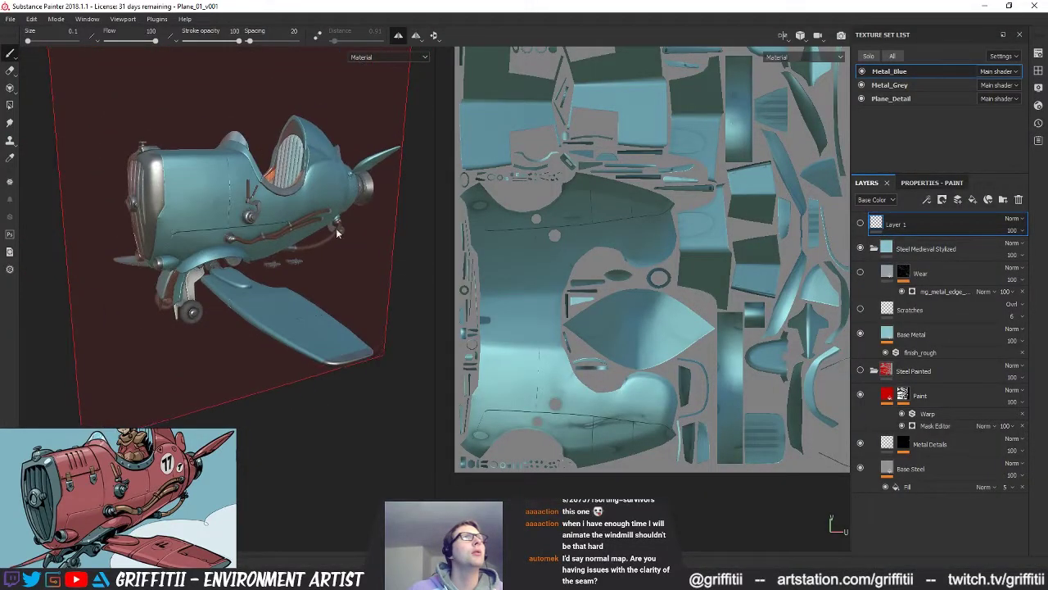
{"action": "key", "text": "alt+Tab"}
{"action": "mouse_move", "coordinate": [673, 172]}
{"action": "left_mouse_down", "text": "alt"}
{"action": "mouse_move", "coordinate": [573, 182]}
{"action": "mouse_move", "coordinate": [662, 169]}
{"action": "mouse_move", "coordinate": [722, 126]}
{"action": "mouse_move", "coordinate": [708, 200]}
{"action": "mouse_move", "coordinate": [693, 166]}
{"action": "mouse_move", "coordinate": [749, 69]}
{"action": "mouse_move", "coordinate": [731, 131]}
{"action": "mouse_move", "coordinate": [751, 139]}
{"action": "left_mouse_up", "text": "alt"}
{"action": "key", "text": "a"}
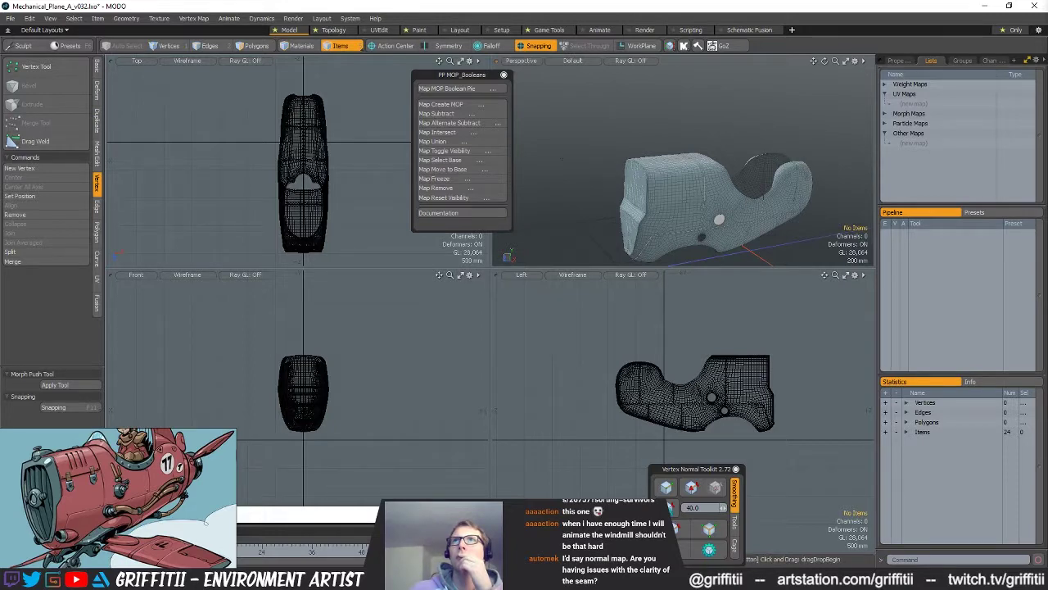
{"action": "key", "text": "ctrl+z"}
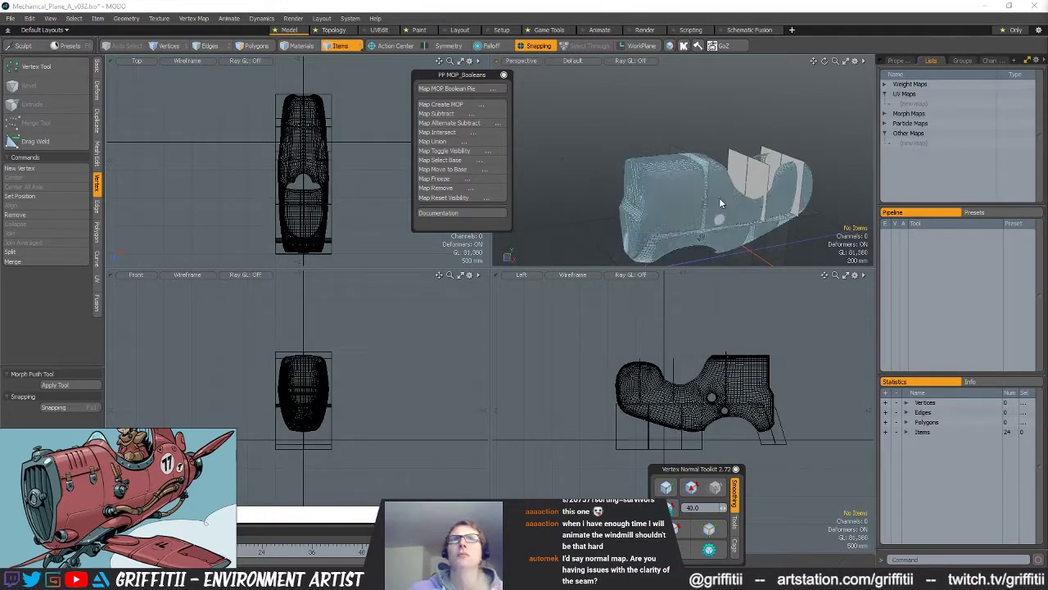
Step: Select the panel-line cutter mesh and pick one of its strip polygons in polygon selection mode
{"action": "left_click_drag", "start_coordinate": [789, 215], "coordinate": [728, 185], "text": "alt"}
{"action": "scroll", "coordinate": [788, 152], "scroll_direction": "up", "scroll_amount": 8}
{"action": "left_click", "coordinate": [776, 157]}
{"action": "left_click", "coordinate": [784, 144]}
{"action": "key", "text": "3"}
{"action": "left_click", "coordinate": [669, 195]}
{"action": "left_click", "coordinate": [673, 194]}
Step: Try picking a cutter polygon close to where the strips cross, and undo the last two actions
{"action": "scroll", "coordinate": [800, 172], "scroll_direction": "up", "scroll_amount": 5}
{"action": "left_click_drag", "start_coordinate": [800, 171], "coordinate": [806, 139], "text": "alt"}
{"action": "left_click", "coordinate": [808, 129]}
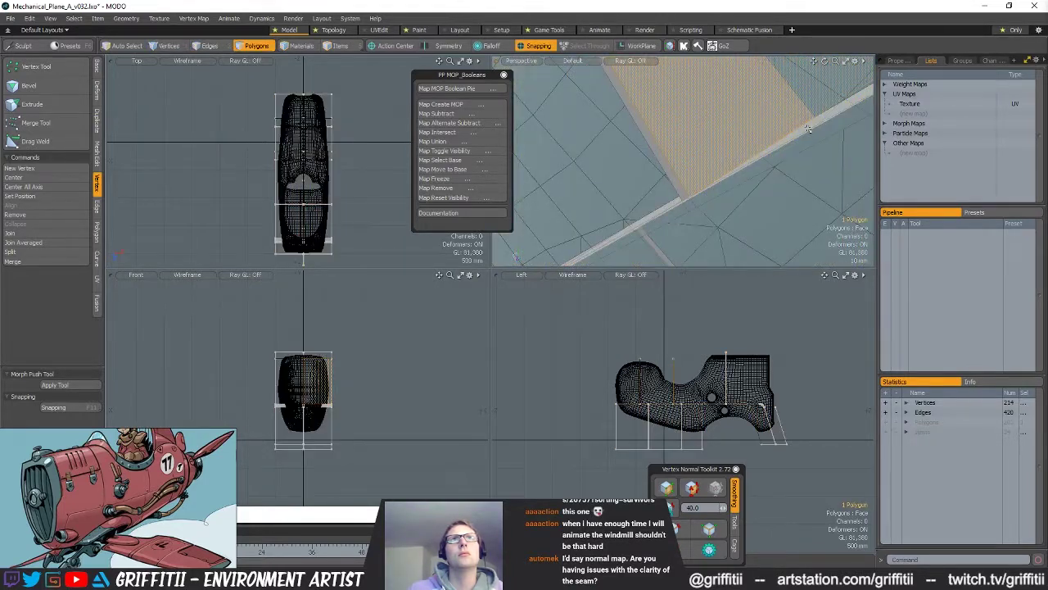
{"action": "left_click_drag", "start_coordinate": [784, 153], "coordinate": [785, 205], "text": "alt"}
{"action": "key", "text": "ctrl+z"}
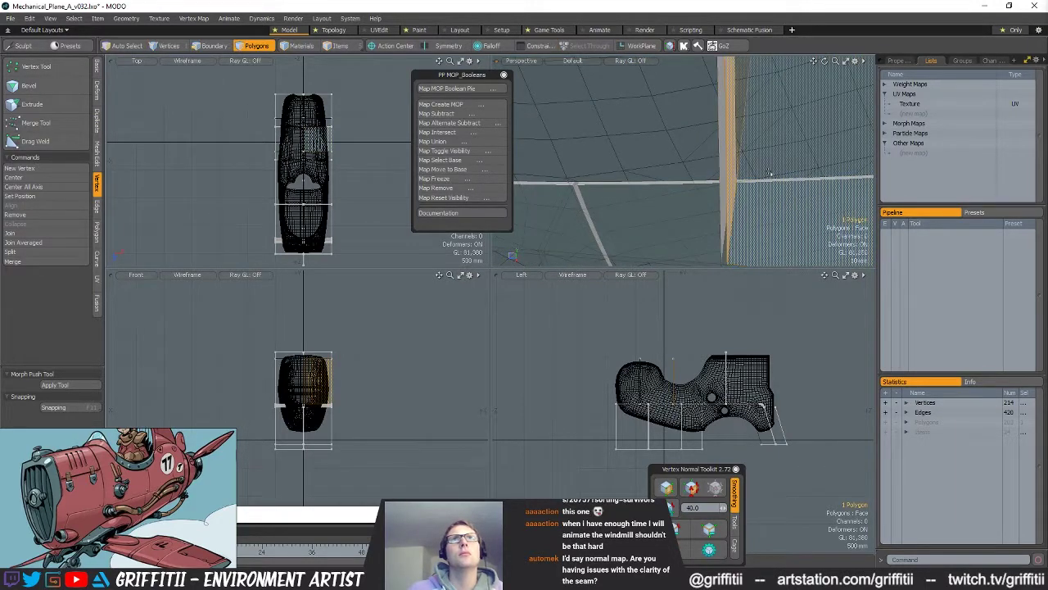
{"action": "key", "text": "ctrl+z"}
Step: Extrude the small end polygon of the vertical cutter strip at the lengthwise cutter crossing 24.5 mm along Y, and clear the selection
{"action": "left_click_drag", "start_coordinate": [767, 194], "coordinate": [754, 159], "text": "alt"}
{"action": "scroll", "coordinate": [699, 226], "scroll_direction": "down", "scroll_amount": 5}
{"action": "scroll", "coordinate": [814, 182], "scroll_direction": "up", "scroll_amount": 5}
{"action": "left_click", "coordinate": [753, 190]}
{"action": "key", "text": "ctrl+space"}
{"action": "left_click", "coordinate": [756, 97]}
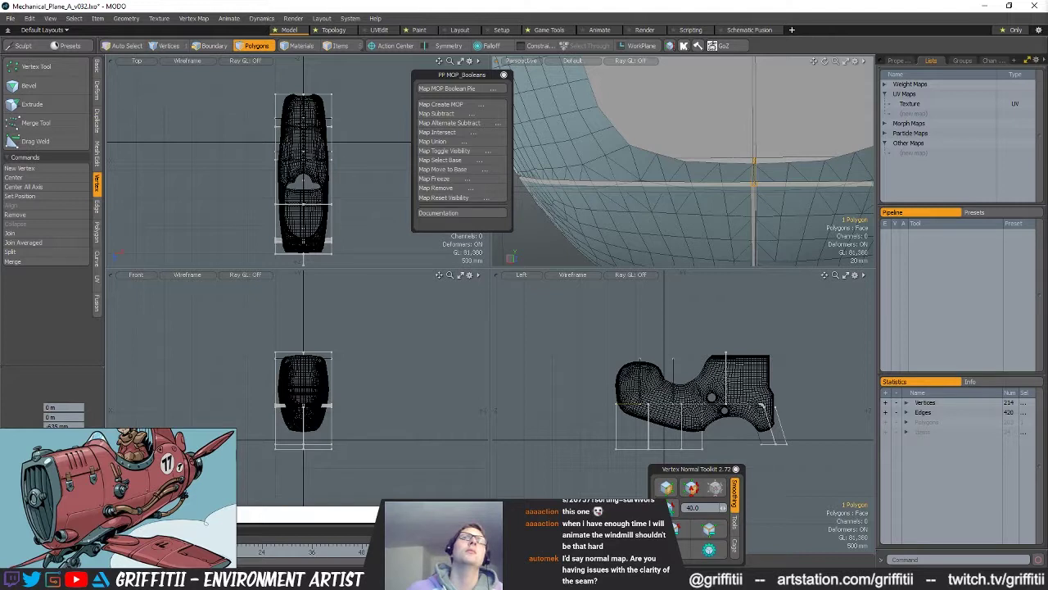
{"action": "key", "text": "shift+x"}
{"action": "left_click", "coordinate": [775, 137]}
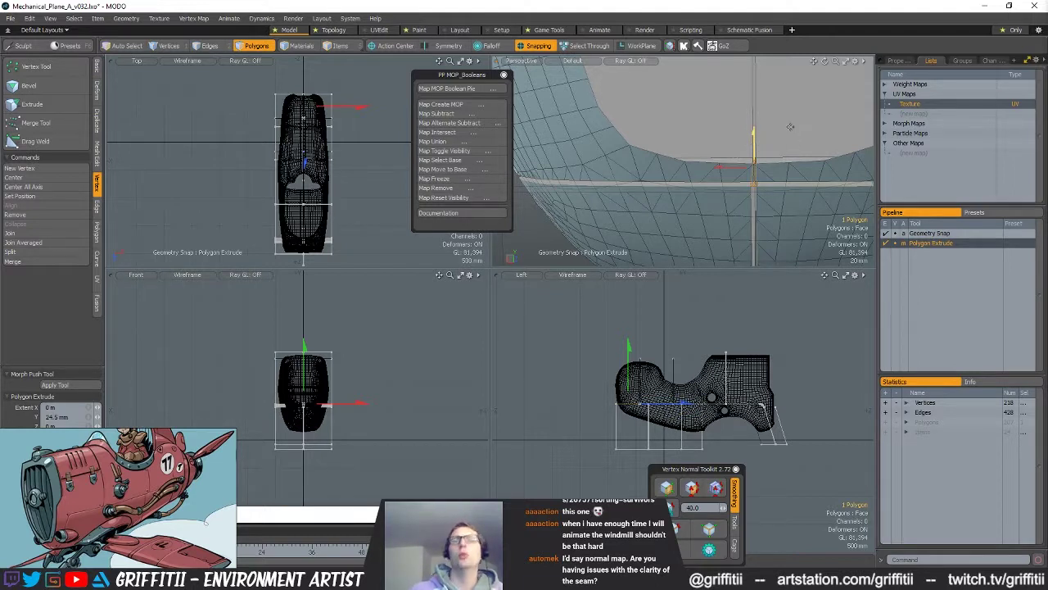
{"action": "left_click_drag", "start_coordinate": [786, 130], "coordinate": [758, 167], "text": "alt"}
{"action": "scroll", "coordinate": [658, 173], "scroll_direction": "down", "scroll_amount": 5}
{"action": "key", "text": "q"}
{"action": "left_click", "coordinate": [847, 126]}
{"action": "scroll", "coordinate": [786, 143], "scroll_direction": "down", "scroll_amount": 3}
{"action": "scroll", "coordinate": [696, 164], "scroll_direction": "down", "scroll_amount": 5}
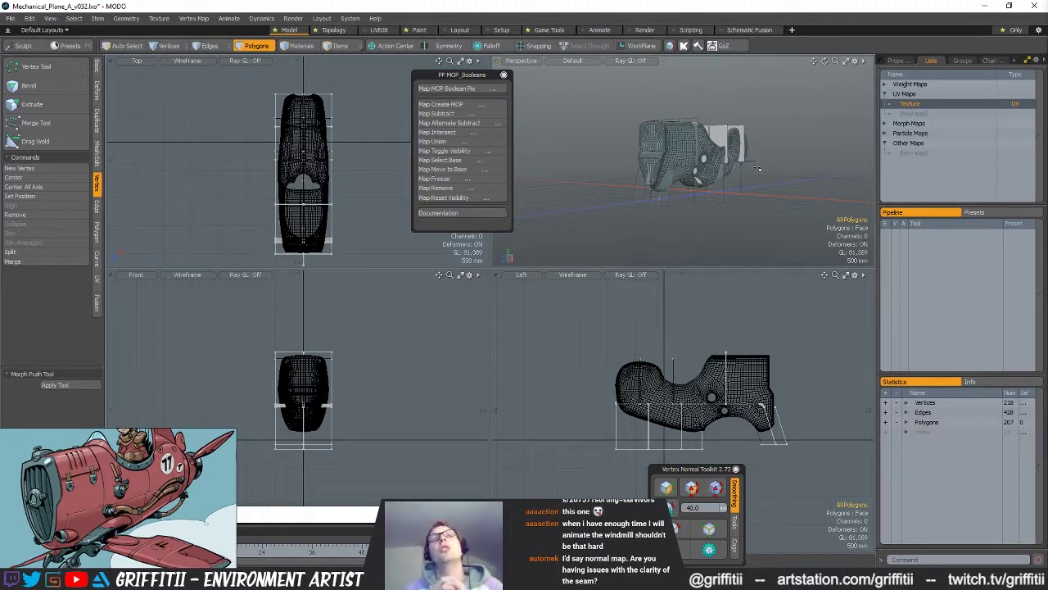
Step: Switch to Substance Painter and add a new paint layer above Layer 1 in the Metal_Blue texture set
{"action": "left_click_drag", "start_coordinate": [613, 158], "coordinate": [711, 157], "text": "alt"}
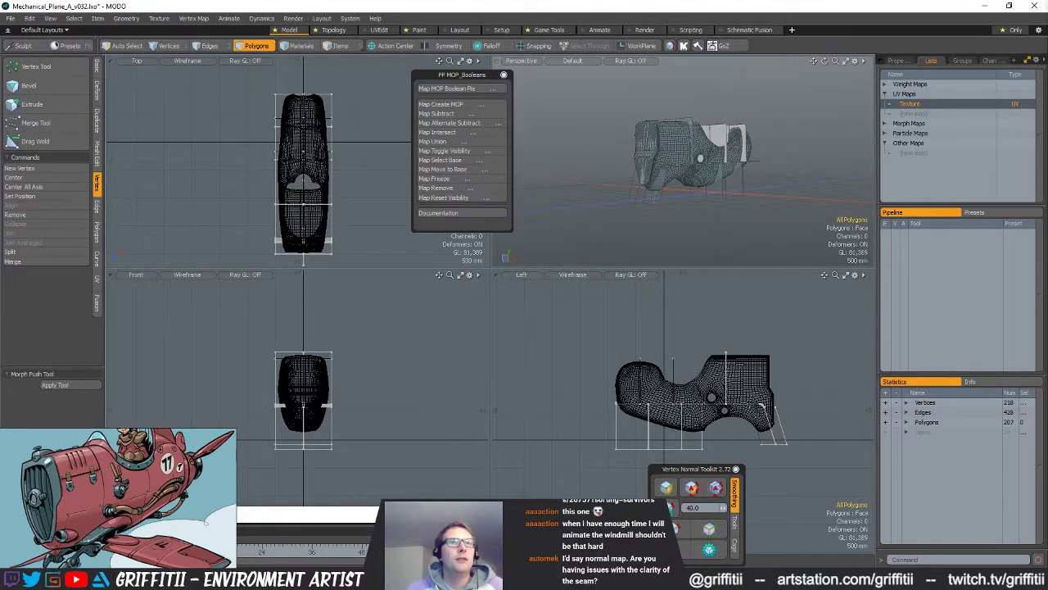
{"action": "key", "text": "alt+Tab"}
{"action": "left_click_drag", "start_coordinate": [552, 323], "coordinate": [611, 326], "text": "alt"}
{"action": "middle_click_drag", "start_coordinate": [695, 404], "coordinate": [668, 282], "text": "alt"}
{"action": "right_click_drag", "start_coordinate": [668, 282], "coordinate": [772, 369], "text": "alt"}
{"action": "middle_click_drag", "start_coordinate": [772, 369], "coordinate": [709, 328], "text": "alt"}
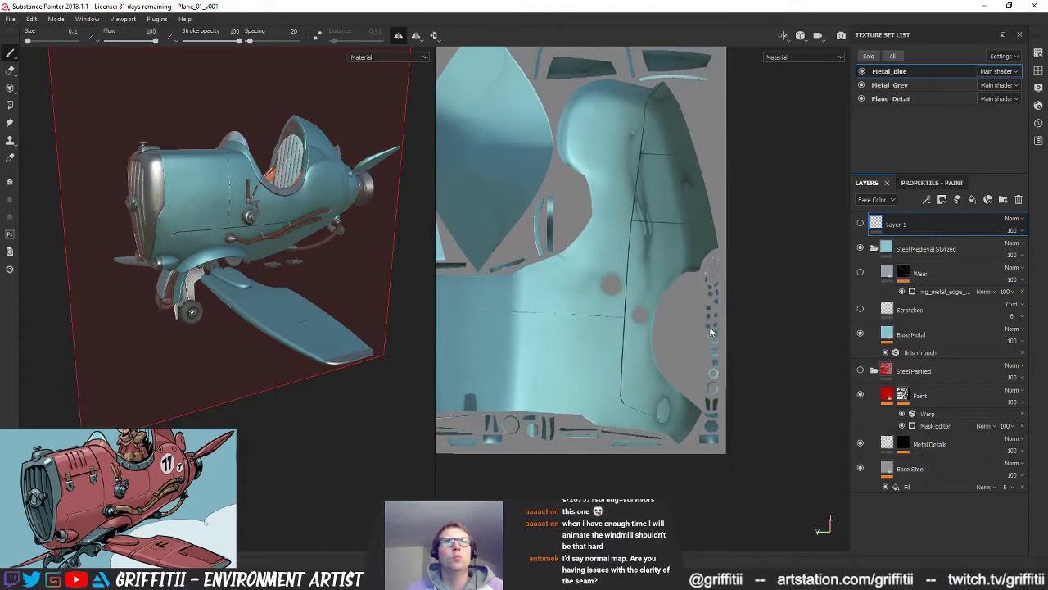
{"action": "left_click", "coordinate": [958, 201]}
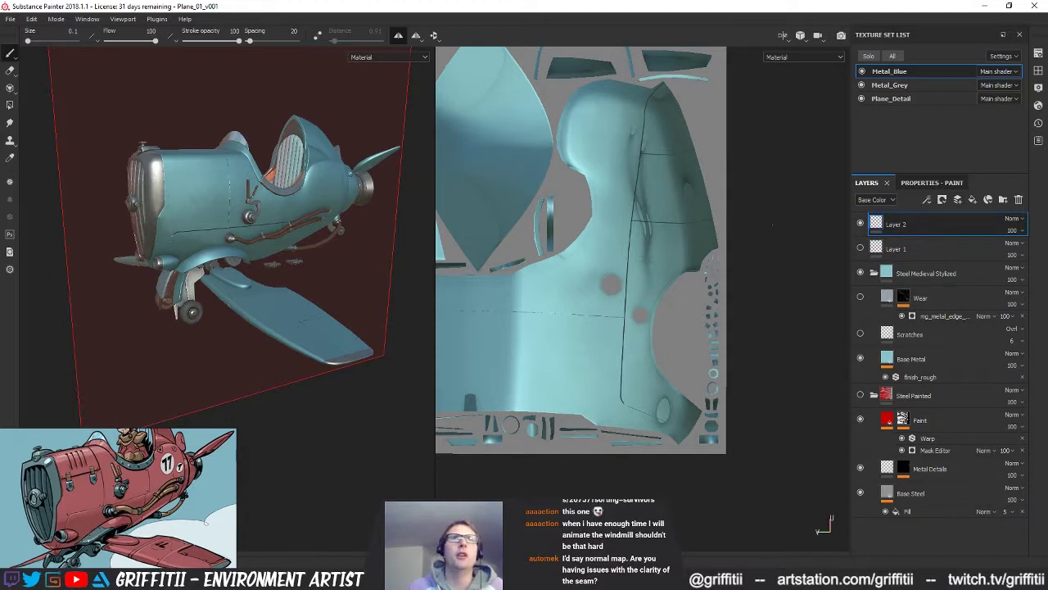
Step: Set the paint brush size to 0.62, test a height stroke beside the lengthwise fuselage seam, and undo the test strokes
{"action": "left_click", "coordinate": [917, 183]}
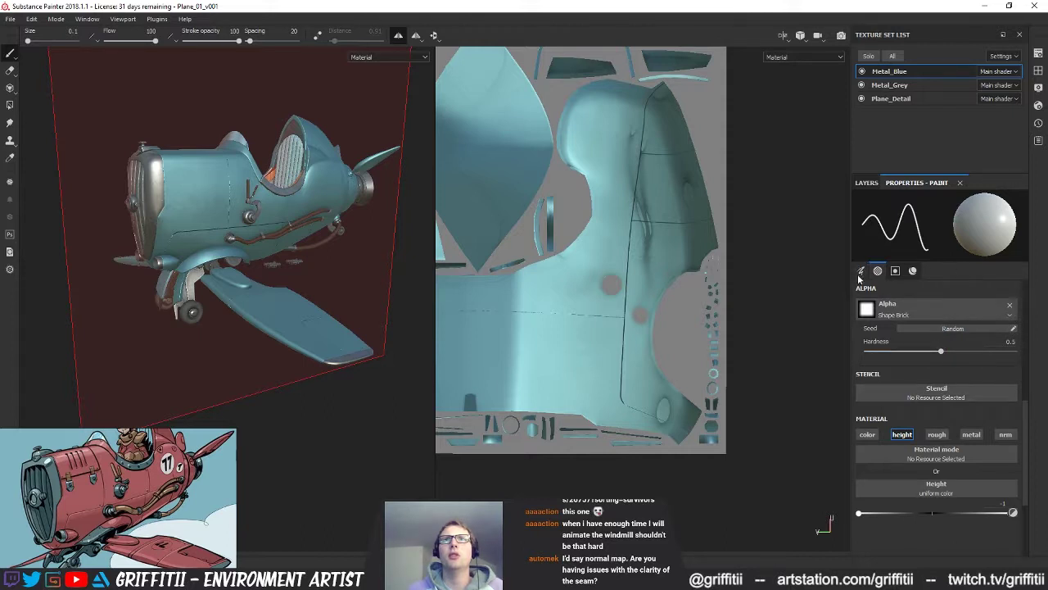
{"action": "scroll", "coordinate": [898, 308], "scroll_direction": "up", "scroll_amount": 5}
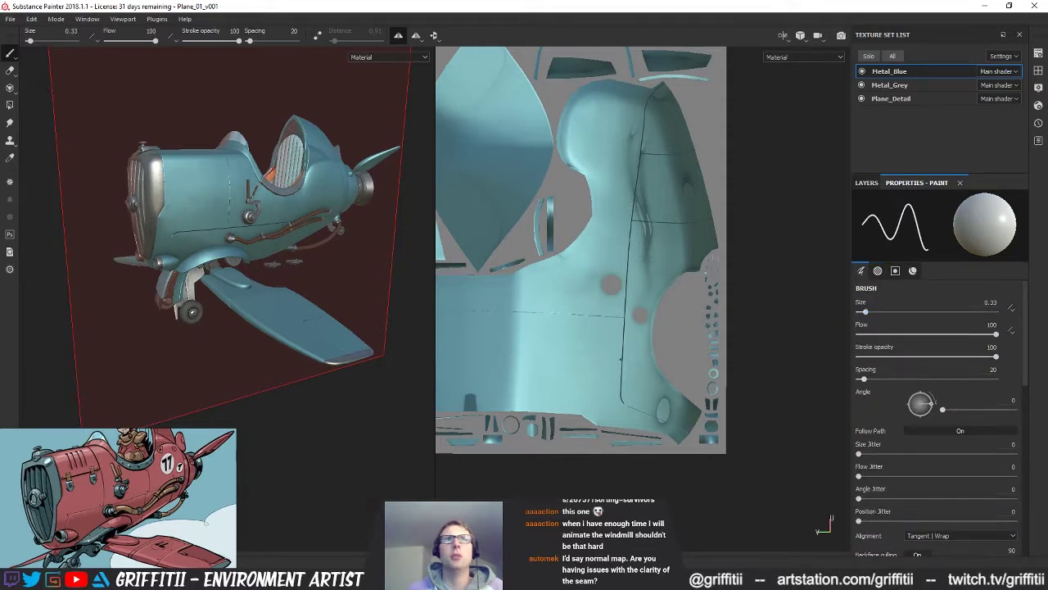
{"action": "left_click_drag", "start_coordinate": [865, 312], "coordinate": [874, 312]}
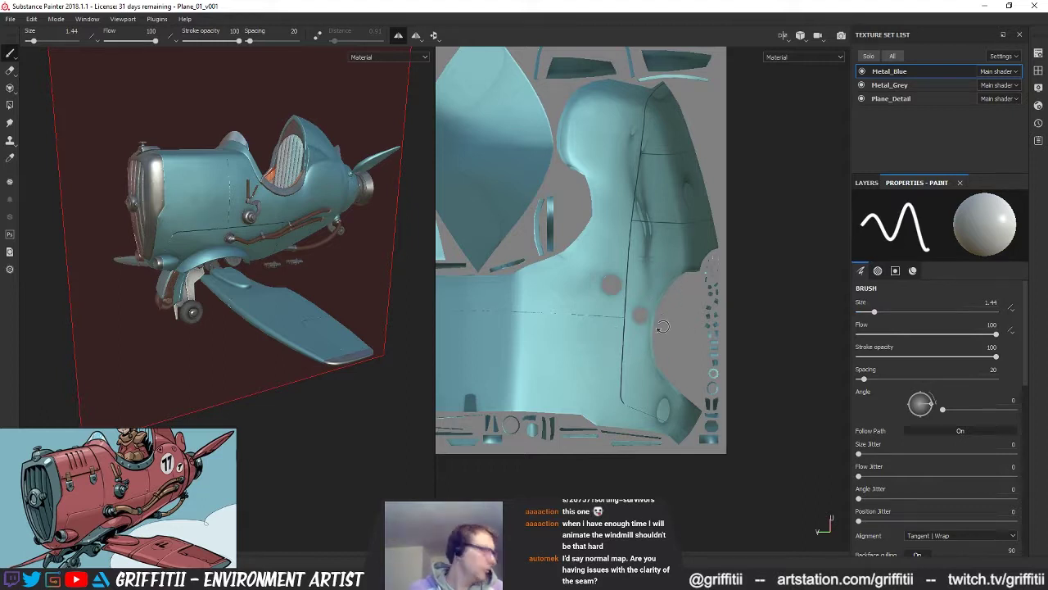
{"action": "scroll", "coordinate": [574, 282], "scroll_direction": "up", "scroll_amount": 6}
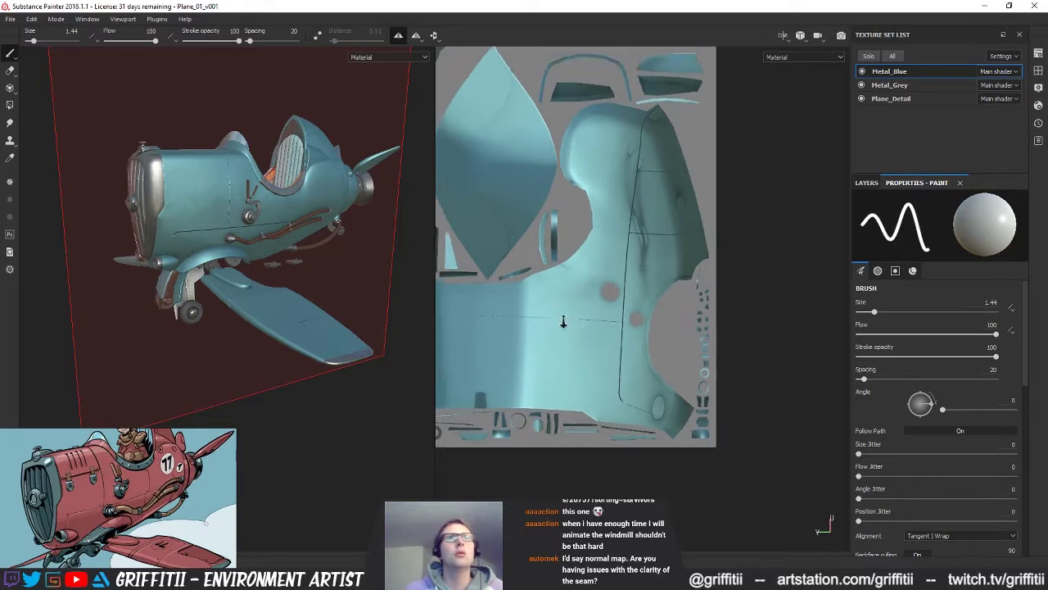
{"action": "scroll", "coordinate": [639, 270], "scroll_direction": "up", "scroll_amount": 2}
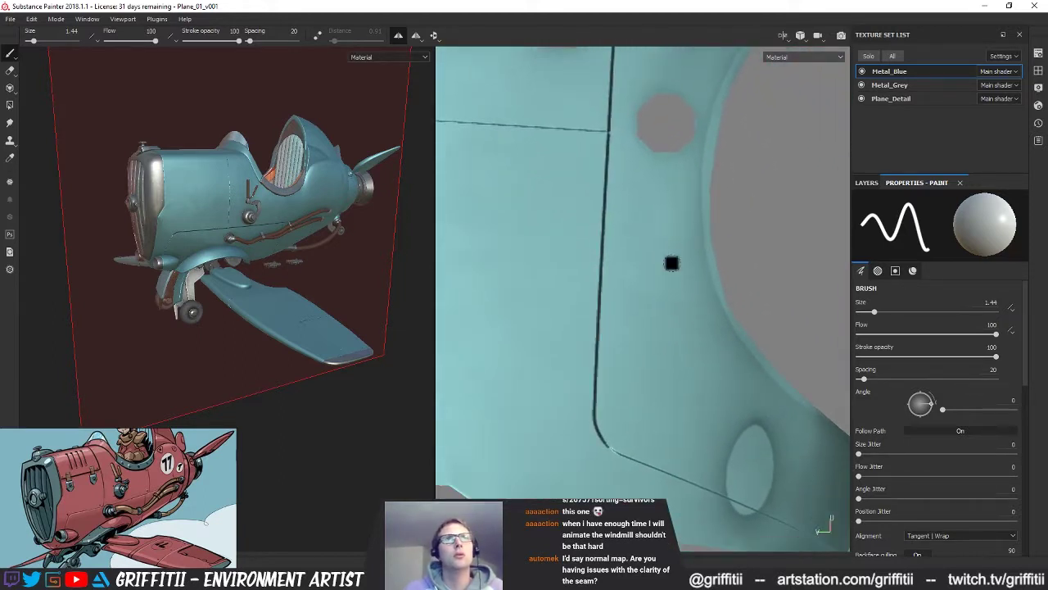
{"action": "left_click_drag", "start_coordinate": [877, 311], "coordinate": [869, 314]}
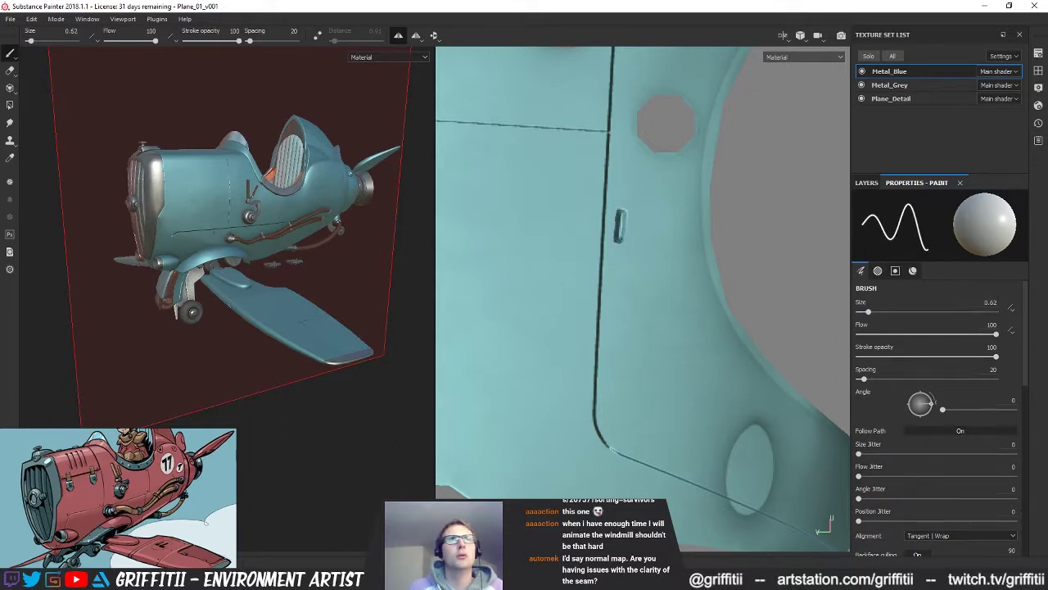
{"action": "key", "text": "ctrl+z"}
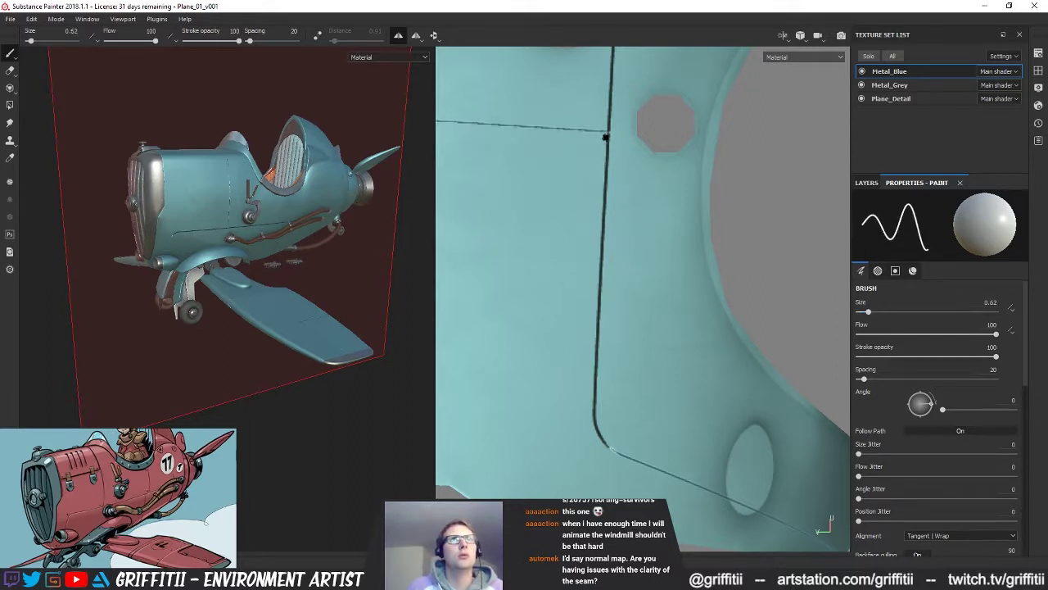
{"action": "key", "text": "ctrl+z"}
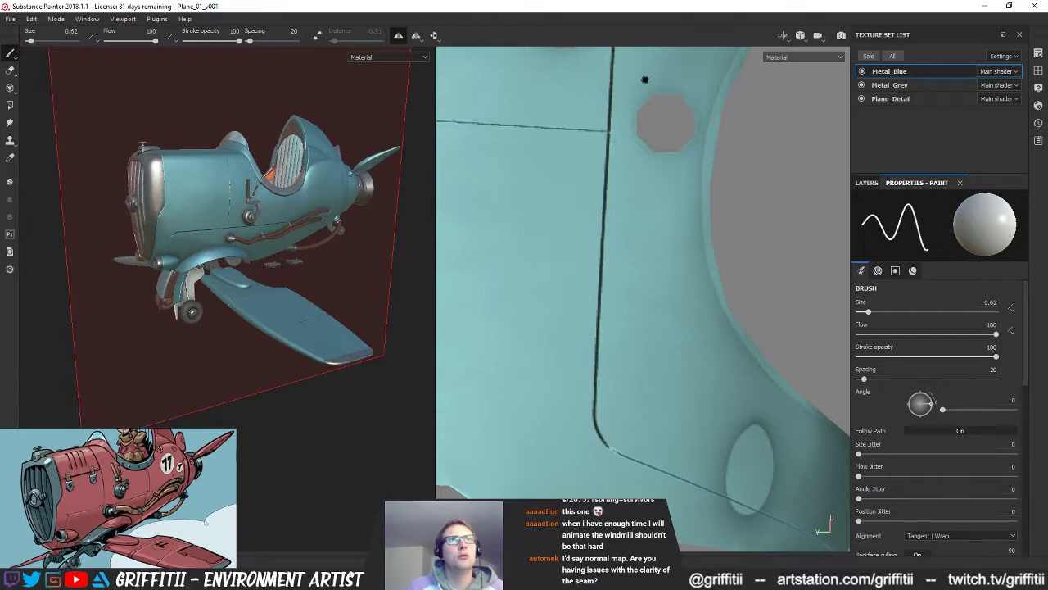
Step: Set the brush height to -0.5345, try a short stroke beside the seam, and undo it
{"action": "mouse_move", "coordinate": [1022, 370]}
{"action": "left_mouse_down"}
{"action": "mouse_move", "coordinate": [1023, 480]}
{"action": "mouse_move", "coordinate": [1012, 495]}
{"action": "left_mouse_up"}
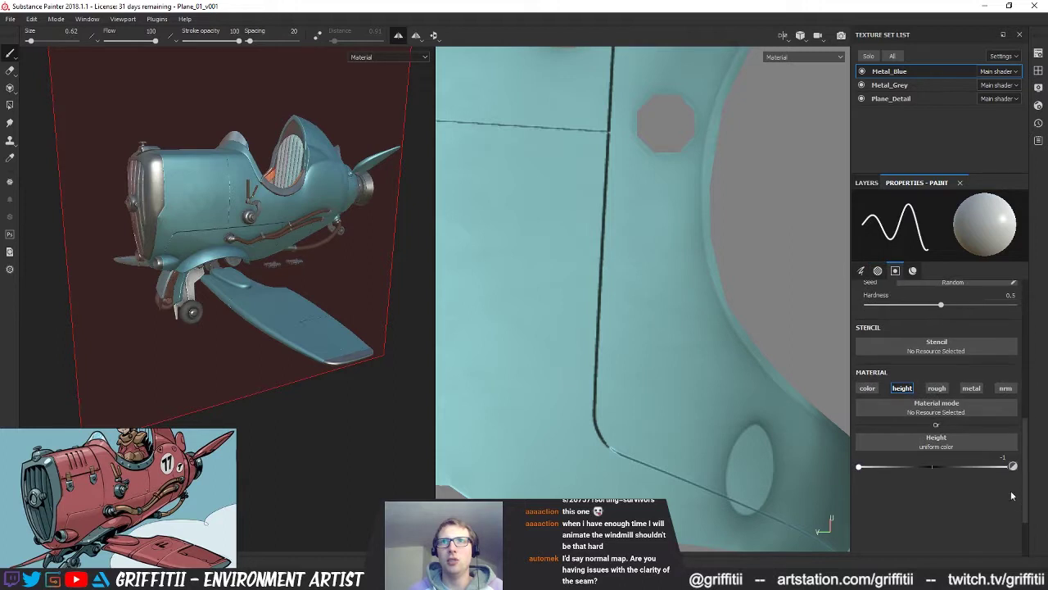
{"action": "left_click_drag", "start_coordinate": [896, 473], "coordinate": [892, 474]}
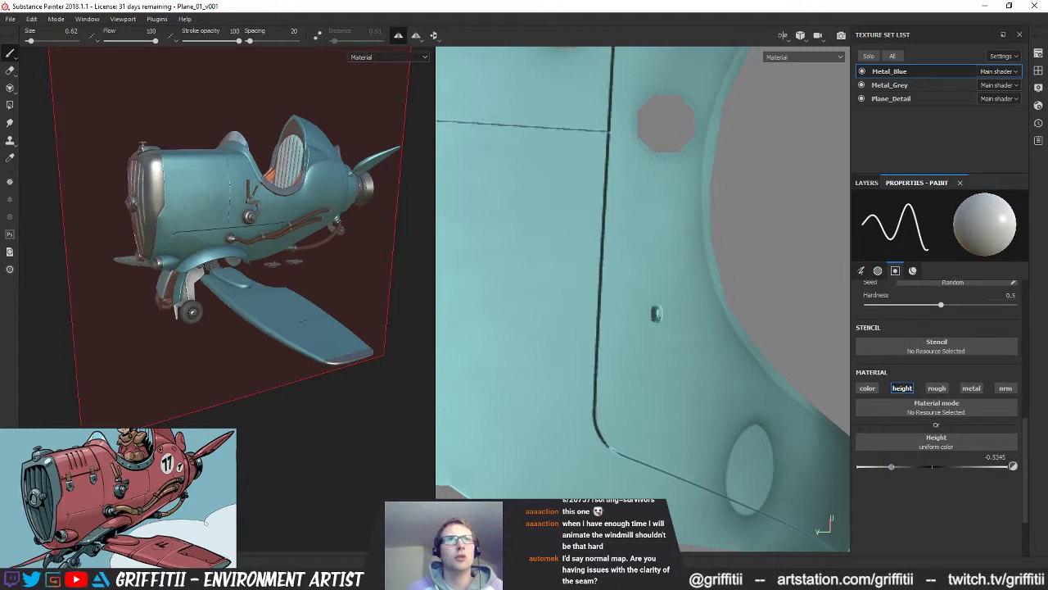
{"action": "key", "text": "ctrl+z"}
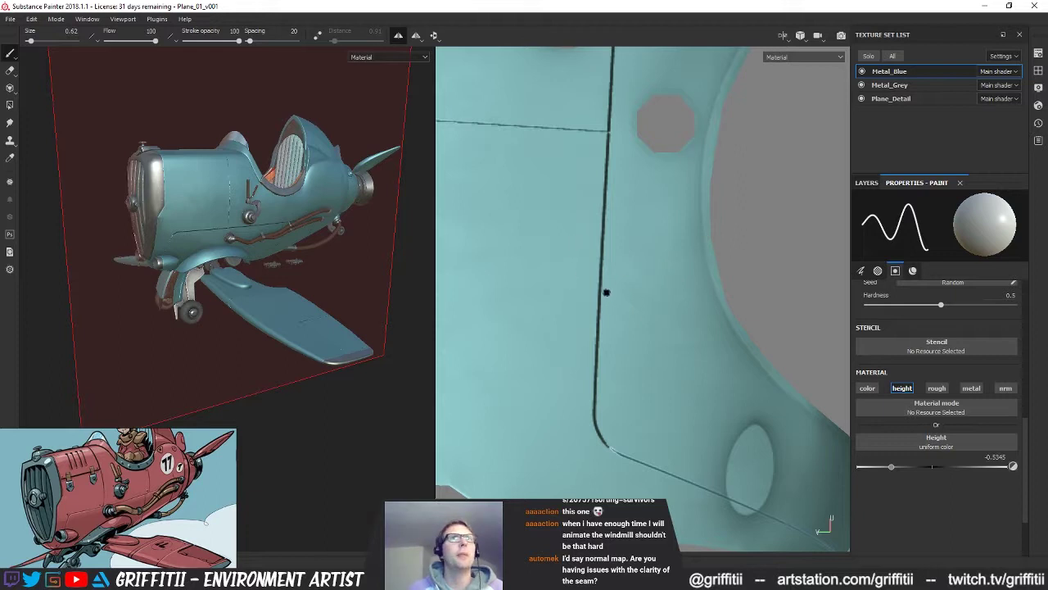
Step: Turn on Lazy Mouse and paint the height groove along the lengthwise seam from its rounded corner to the first cross seam
{"action": "left_click", "coordinate": [318, 36]}
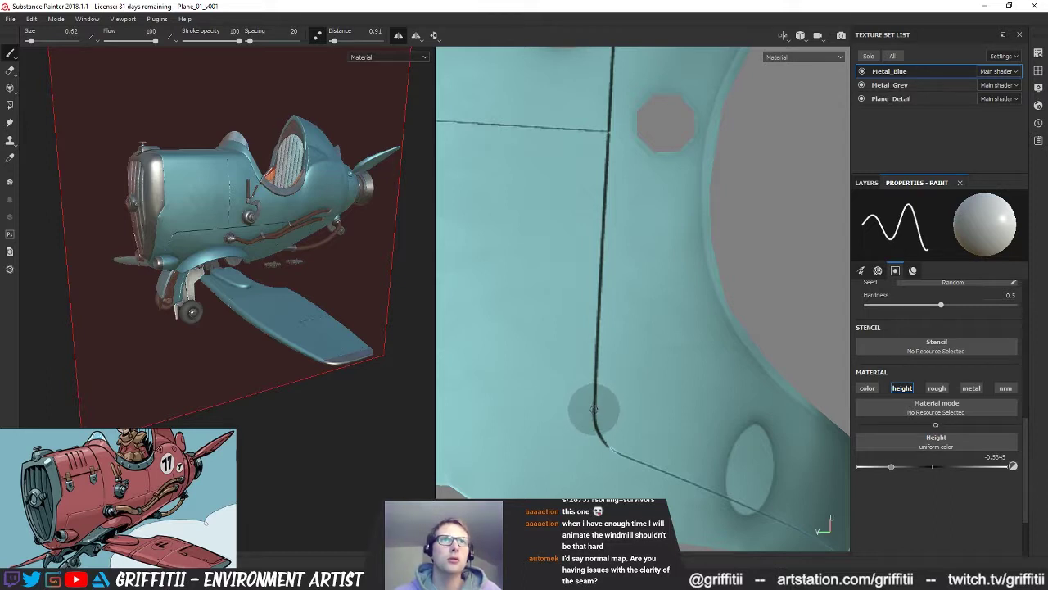
{"action": "mouse_move", "coordinate": [594, 406]}
{"action": "left_mouse_down"}
{"action": "mouse_move", "coordinate": [592, 140]}
{"action": "mouse_move", "coordinate": [608, 129]}
{"action": "left_mouse_up"}
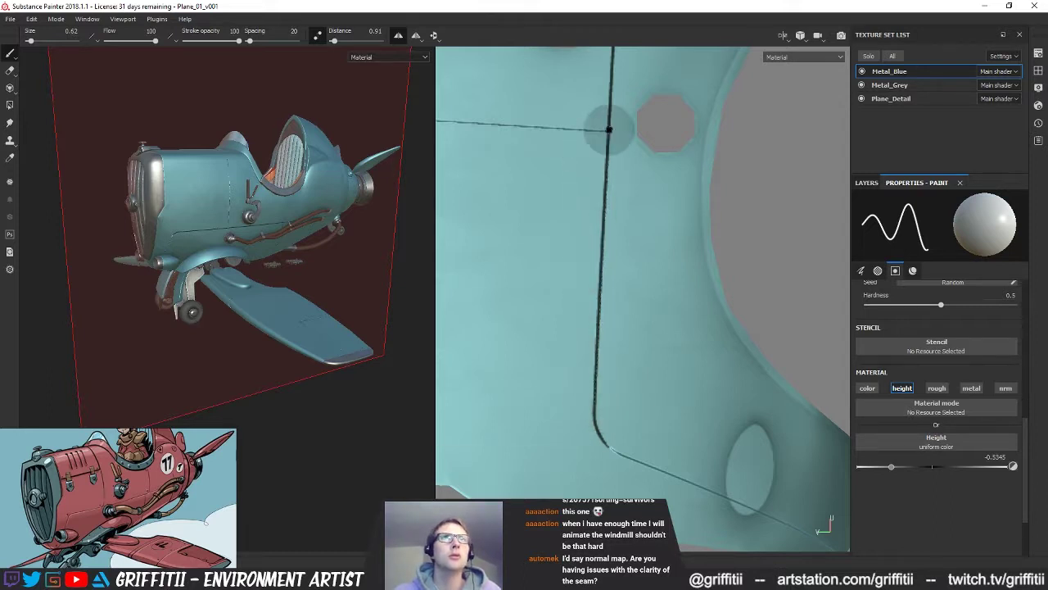
{"action": "mouse_move", "coordinate": [653, 301]}
{"action": "left_mouse_down", "text": "alt"}
{"action": "mouse_move", "coordinate": [639, 258]}
{"action": "mouse_move", "coordinate": [632, 290]}
{"action": "left_mouse_up", "text": "alt"}
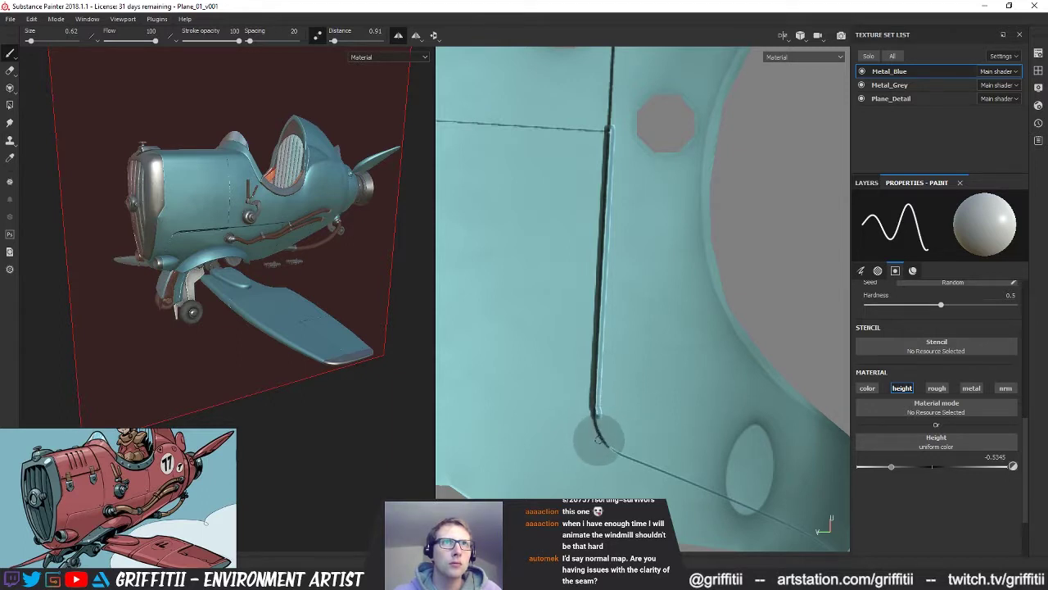
Step: Turn off Lazy Mouse, paint the seam's rounded corner, and continue it with straight strokes past the oval to the UV island's edge
{"action": "left_click", "coordinate": [318, 37]}
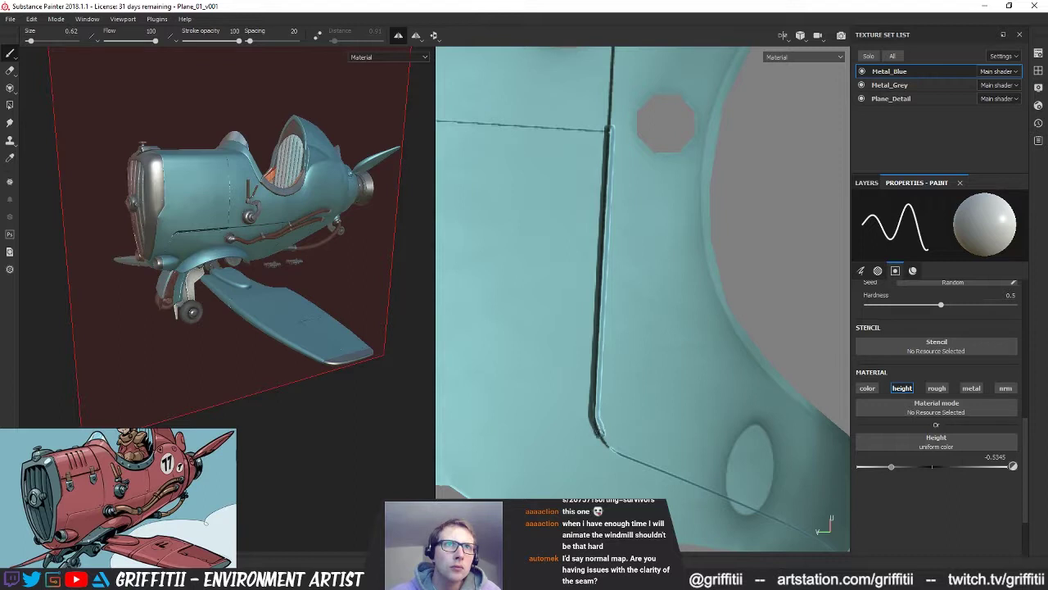
{"action": "left_click_drag", "start_coordinate": [620, 453], "coordinate": [607, 418]}
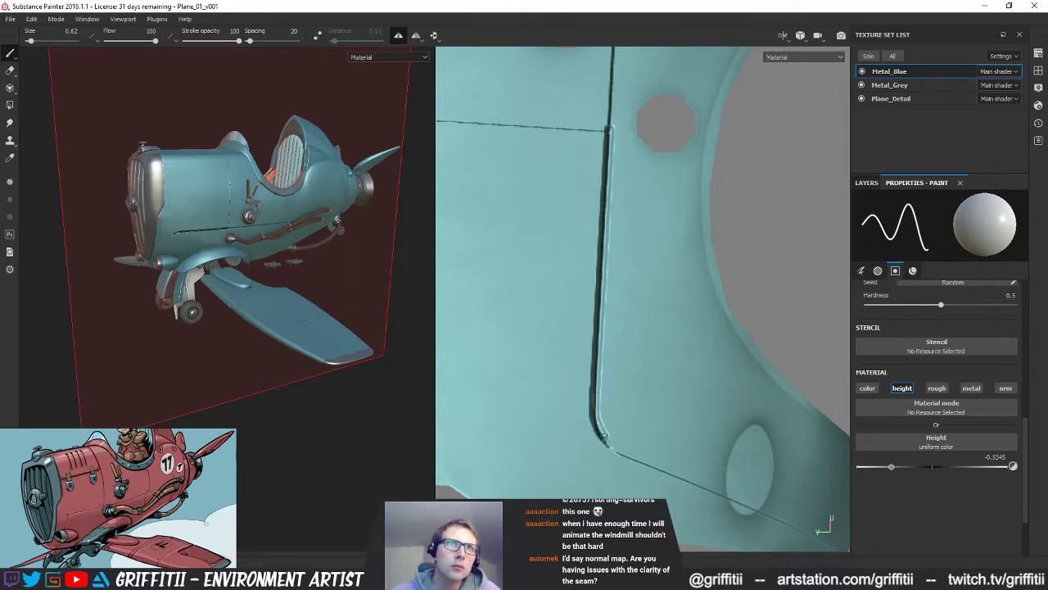
{"action": "mouse_move", "coordinate": [722, 397]}
{"action": "left_mouse_down", "text": "alt+shift"}
{"action": "mouse_move", "coordinate": [669, 321]}
{"action": "mouse_move", "coordinate": [692, 369]}
{"action": "mouse_move", "coordinate": [660, 357]}
{"action": "mouse_move", "coordinate": [810, 374]}
{"action": "mouse_move", "coordinate": [772, 344]}
{"action": "mouse_move", "coordinate": [665, 334]}
{"action": "left_mouse_up", "text": "alt+shift"}
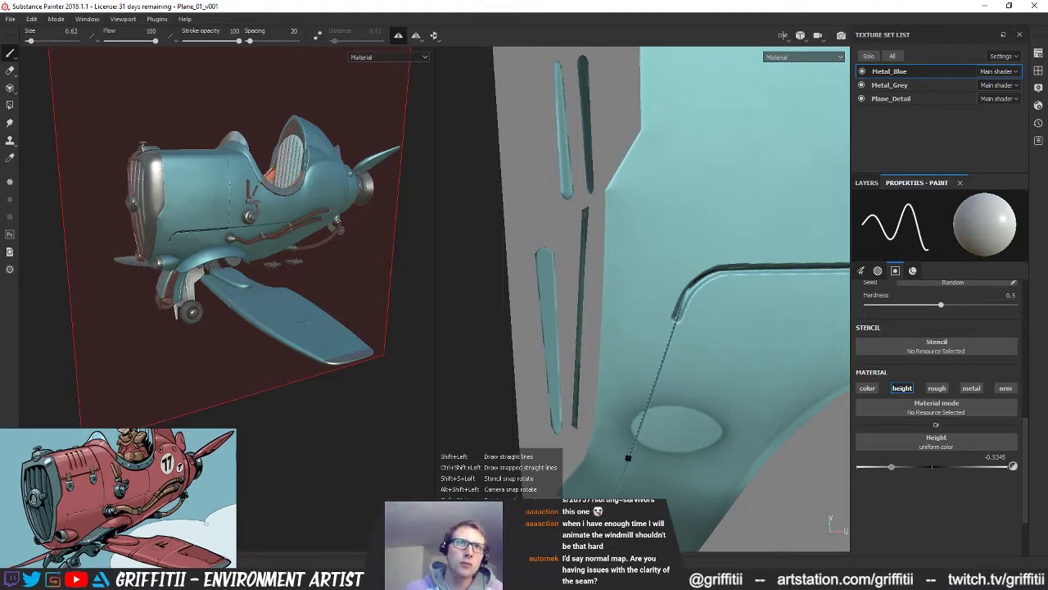
{"action": "left_click", "coordinate": [627, 463], "text": "shift"}
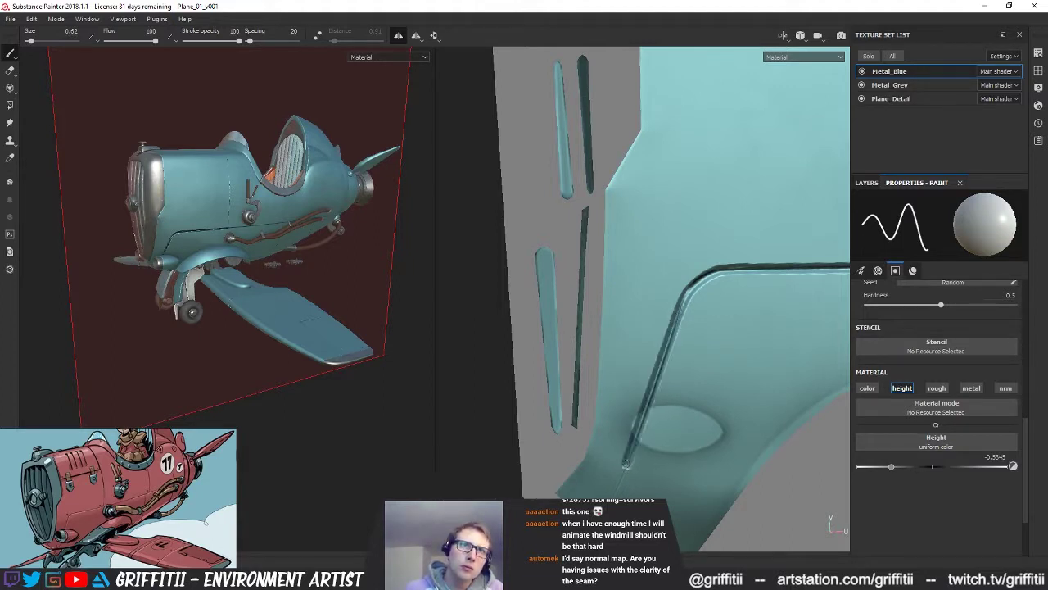
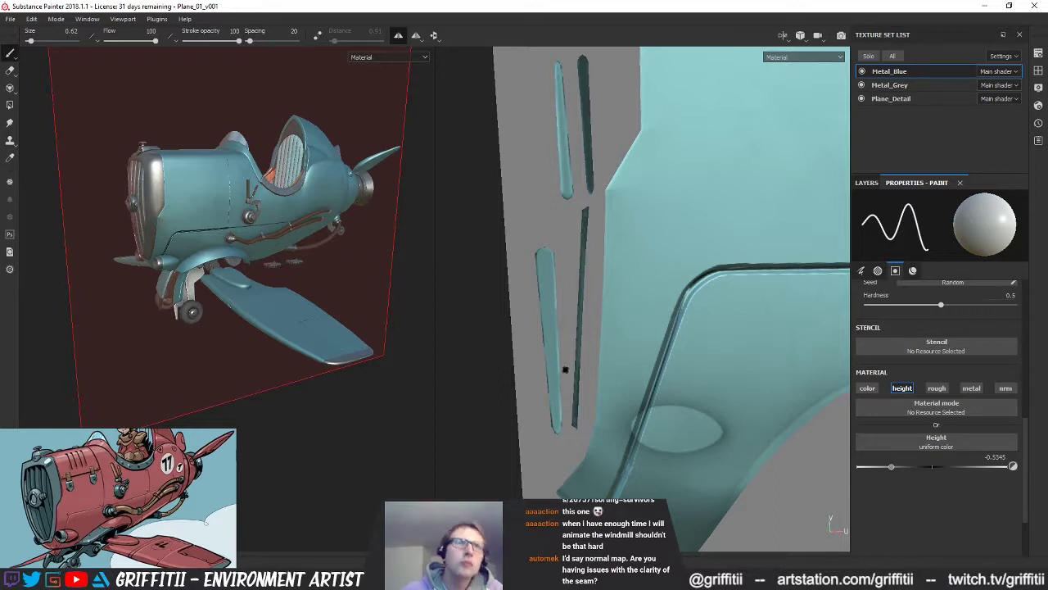
{"action": "scroll", "coordinate": [706, 276], "scroll_direction": "down", "scroll_amount": 2}
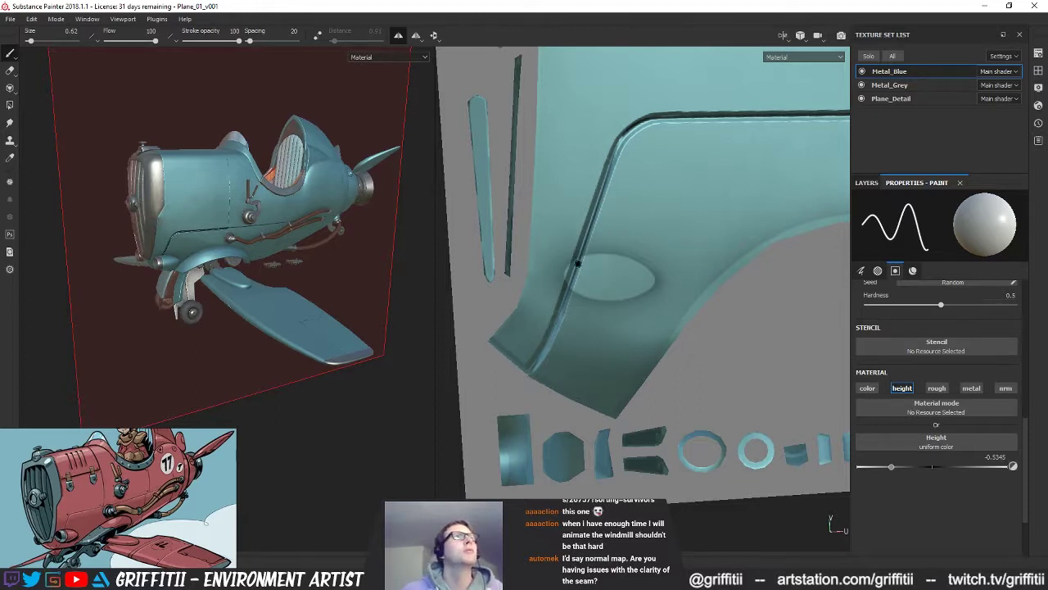
Step: Turn Lazy Mouse back on and paint the lengthwise seam past the octagonal holes up to the next cross seam
{"action": "scroll", "coordinate": [577, 264], "scroll_direction": "up", "scroll_amount": 8}
{"action": "left_click_drag", "start_coordinate": [623, 344], "coordinate": [583, 340], "text": "alt"}
{"action": "middle_click_drag", "start_coordinate": [647, 298], "coordinate": [747, 484], "text": "alt"}
{"action": "left_click_drag", "start_coordinate": [680, 351], "coordinate": [701, 342], "text": "alt"}
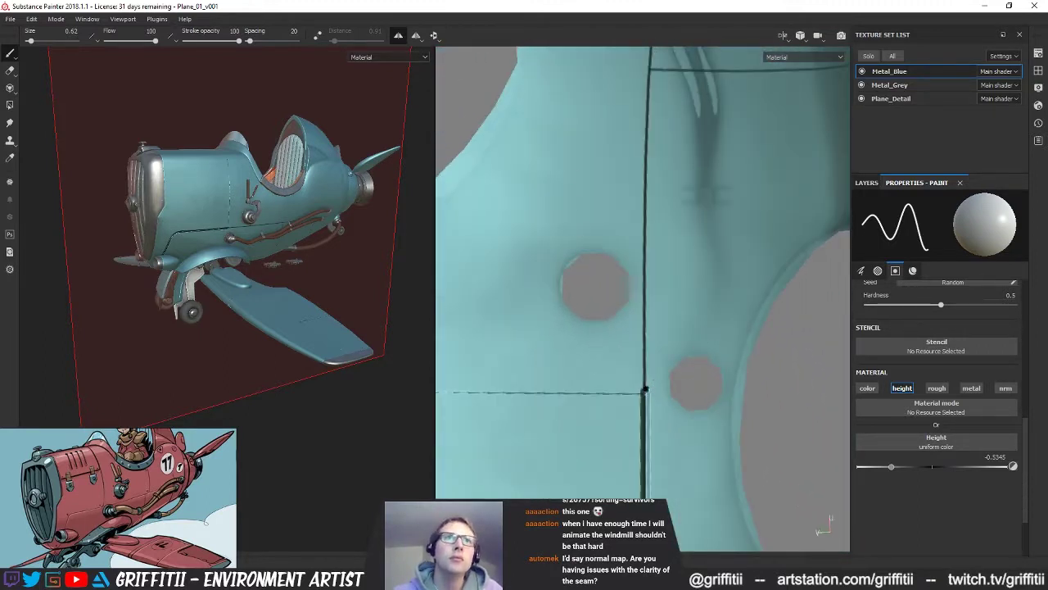
{"action": "left_click", "coordinate": [318, 36]}
{"action": "left_click_drag", "start_coordinate": [645, 383], "coordinate": [647, 64]}
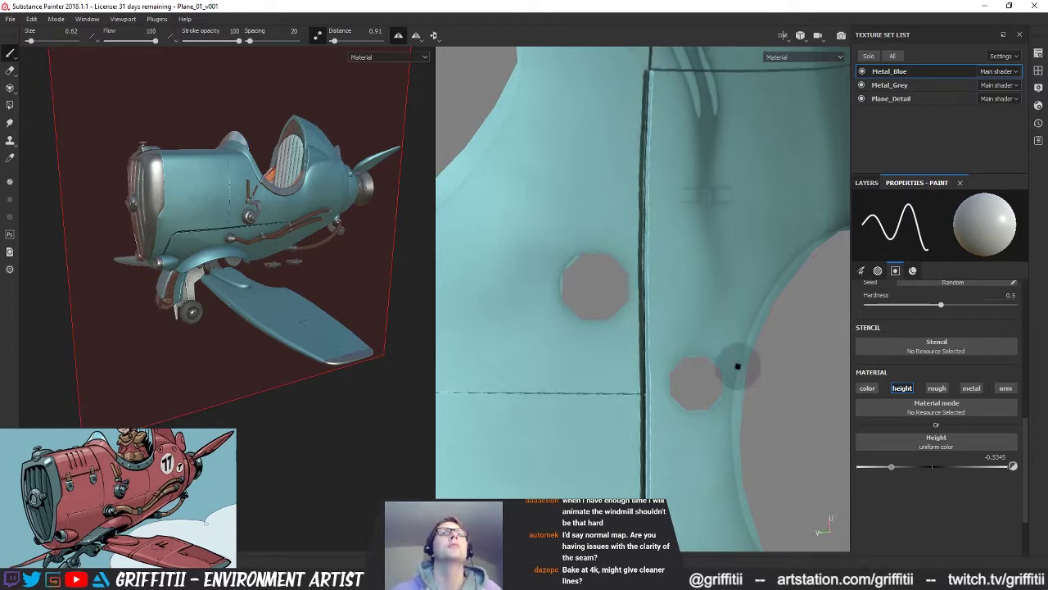
Step: Paint the remaining lengthwise seam groove over the rear fuselage up to the pointed tip of the UV island
{"action": "middle_click_drag", "start_coordinate": [656, 276], "coordinate": [629, 369]}
{"action": "mouse_move", "coordinate": [630, 369]}
{"action": "left_mouse_down", "text": "alt"}
{"action": "mouse_move", "coordinate": [700, 361]}
{"action": "mouse_move", "coordinate": [721, 482]}
{"action": "mouse_move", "coordinate": [712, 527]}
{"action": "mouse_move", "coordinate": [718, 493]}
{"action": "left_mouse_up", "text": "alt"}
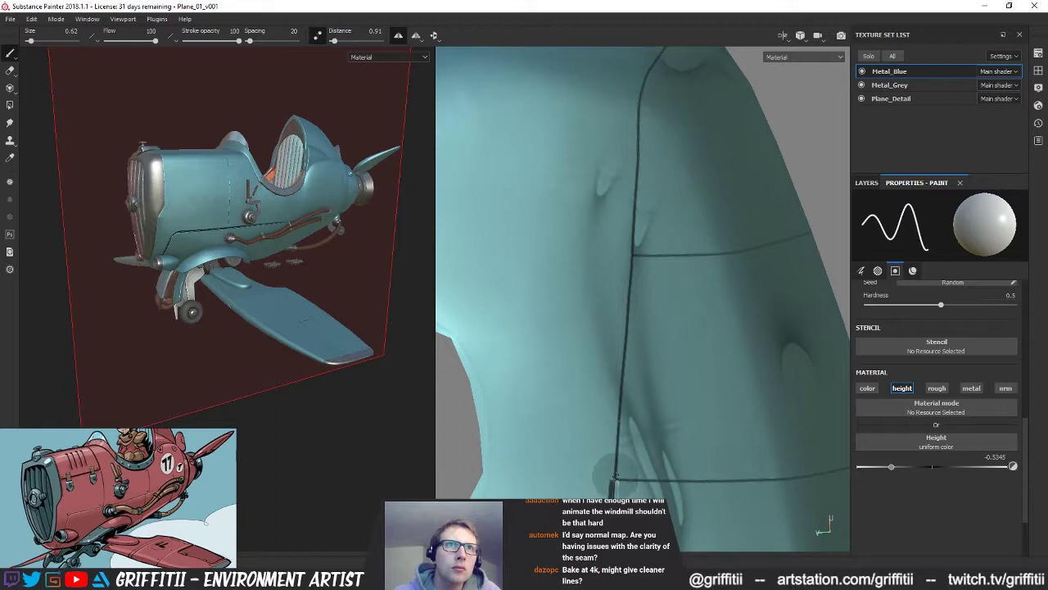
{"action": "mouse_move", "coordinate": [614, 454]}
{"action": "left_mouse_down"}
{"action": "mouse_move", "coordinate": [604, 263]}
{"action": "mouse_move", "coordinate": [637, 136]}
{"action": "mouse_move", "coordinate": [633, 95]}
{"action": "left_mouse_up"}
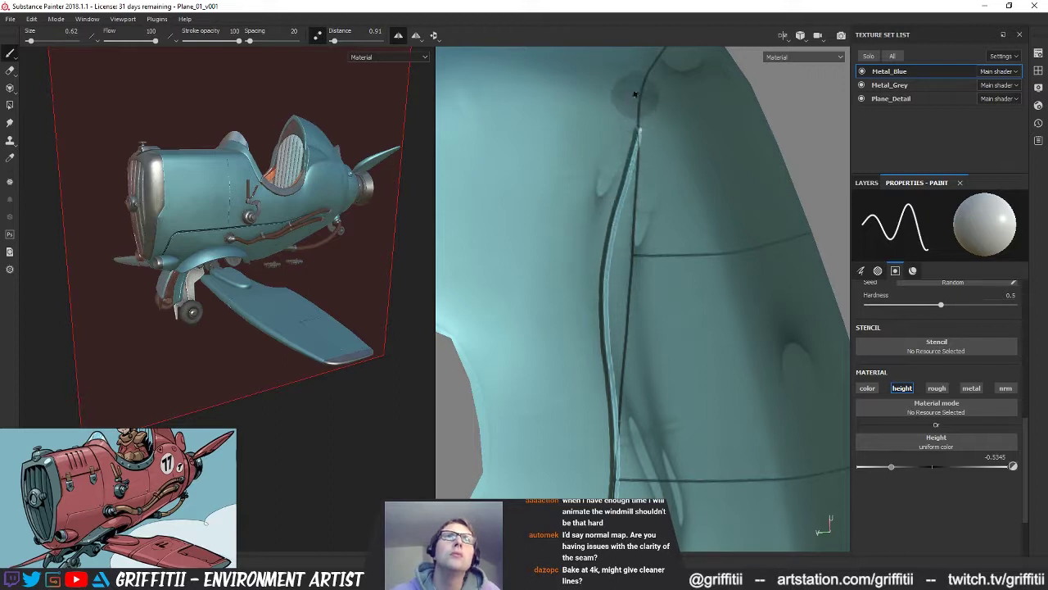
{"action": "middle_click_drag", "start_coordinate": [638, 92], "coordinate": [600, 218], "text": "alt"}
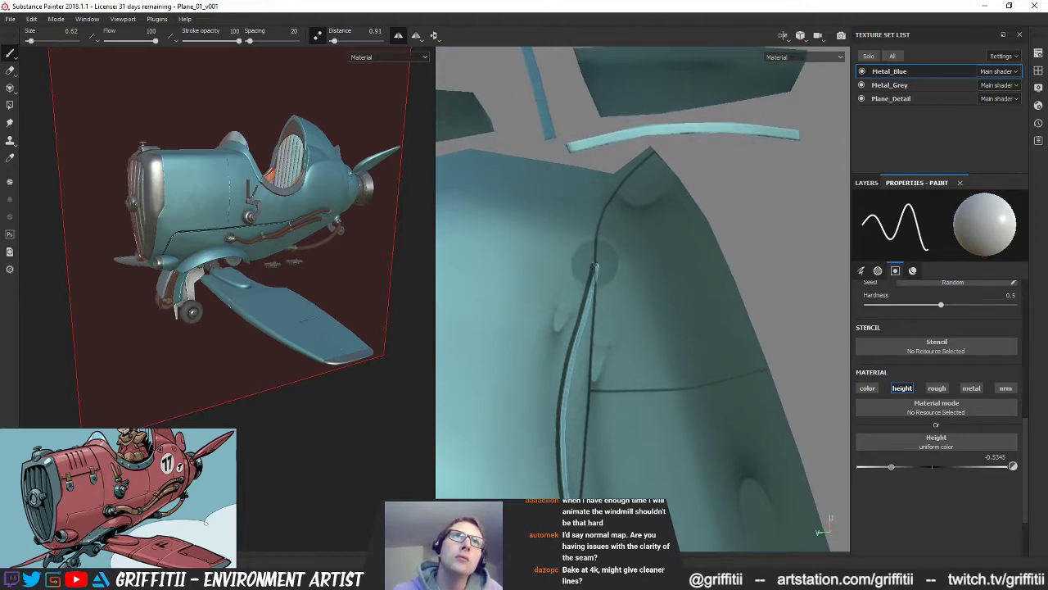
{"action": "mouse_move", "coordinate": [598, 242]}
{"action": "left_mouse_down"}
{"action": "mouse_move", "coordinate": [605, 198]}
{"action": "mouse_move", "coordinate": [652, 153]}
{"action": "left_mouse_up"}
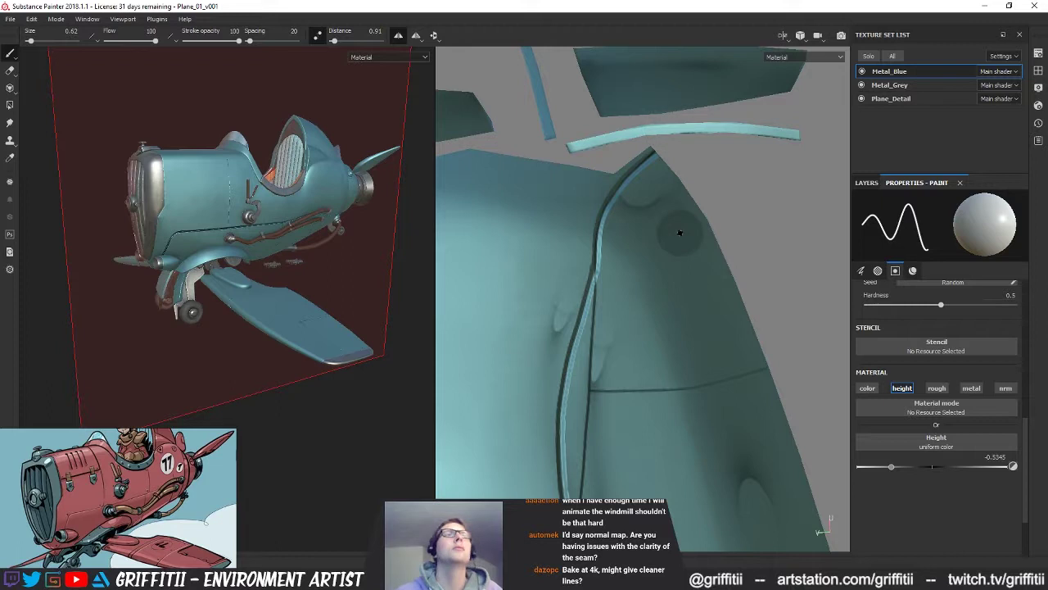
Step: Examine the painted lengthwise seam on the plane's side and around the rear cross seams in the UV layout
{"action": "left_click_drag", "start_coordinate": [283, 225], "coordinate": [239, 218], "text": "alt"}
{"action": "middle_click_drag", "start_coordinate": [714, 466], "coordinate": [714, 392], "text": "alt"}
{"action": "mouse_move", "coordinate": [714, 392]}
{"action": "left_mouse_down", "text": "alt"}
{"action": "mouse_move", "coordinate": [637, 476]}
{"action": "mouse_move", "coordinate": [673, 441]}
{"action": "left_mouse_up", "text": "alt"}
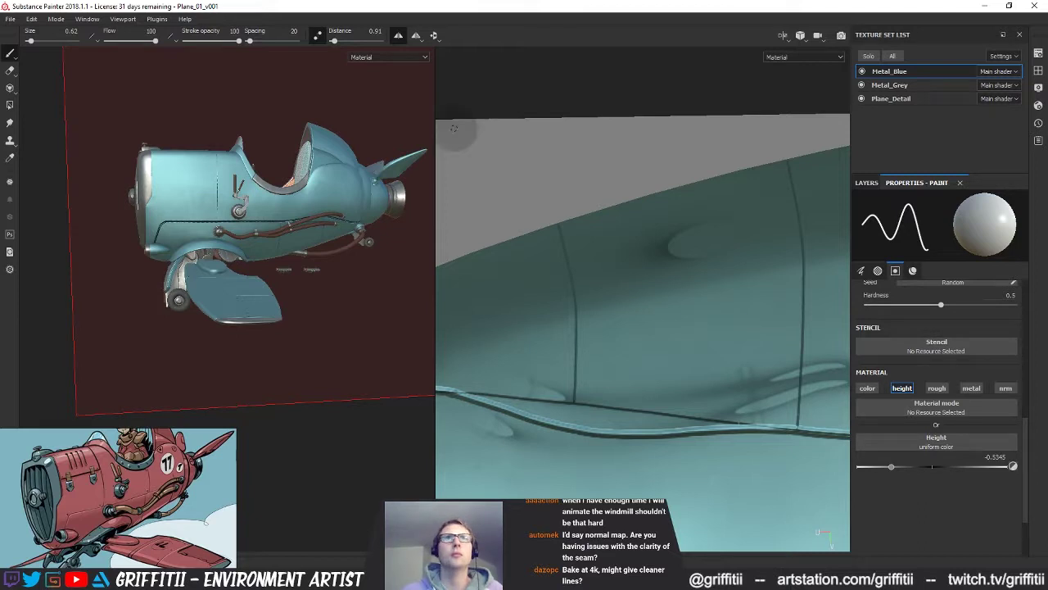
{"action": "key", "text": "alt"}
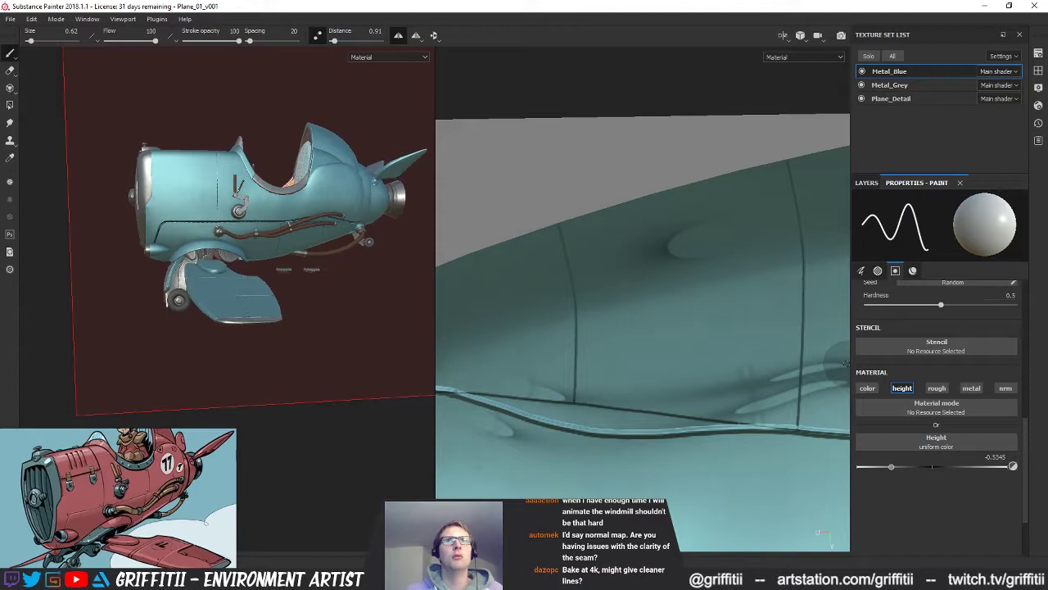
Step: Glance at MODO, return to Substance Painter, try scribbled height strokes on the rear panel between the cross seams, and undo them
{"action": "key", "text": "alt+Tab"}
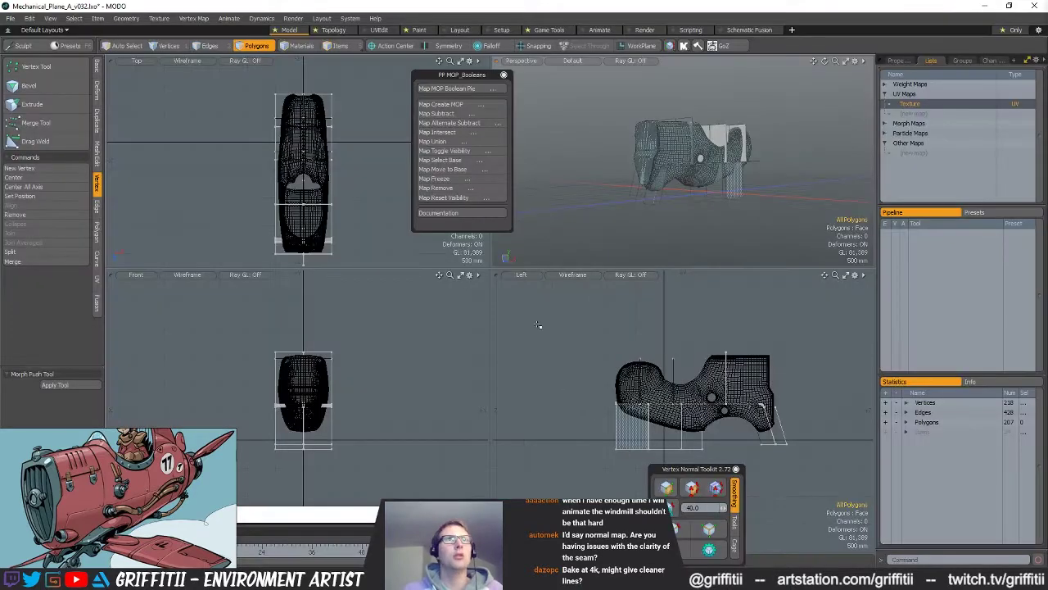
{"action": "key", "text": "alt+Tab"}
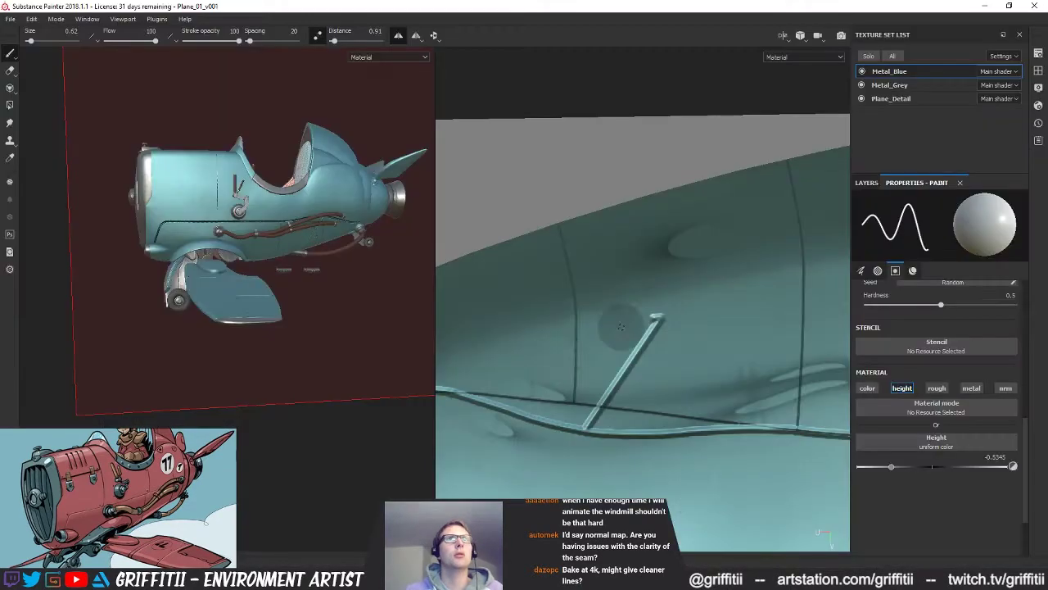
{"action": "mouse_move", "coordinate": [572, 446]}
{"action": "left_mouse_down"}
{"action": "mouse_move", "coordinate": [692, 307]}
{"action": "mouse_move", "coordinate": [589, 289]}
{"action": "mouse_move", "coordinate": [593, 341]}
{"action": "left_mouse_up"}
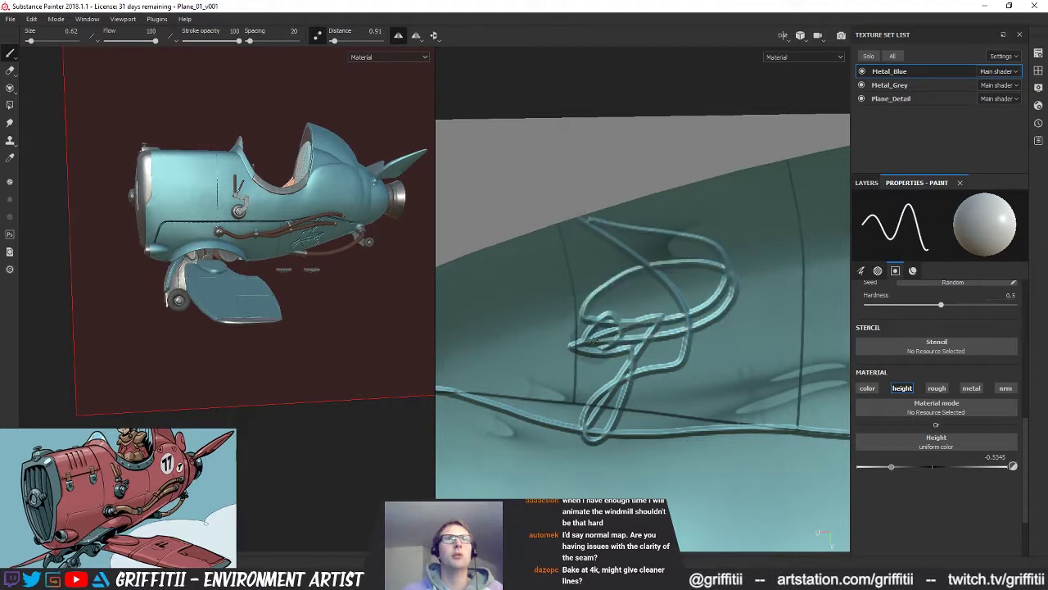
{"action": "key", "text": "ctrl+z"}
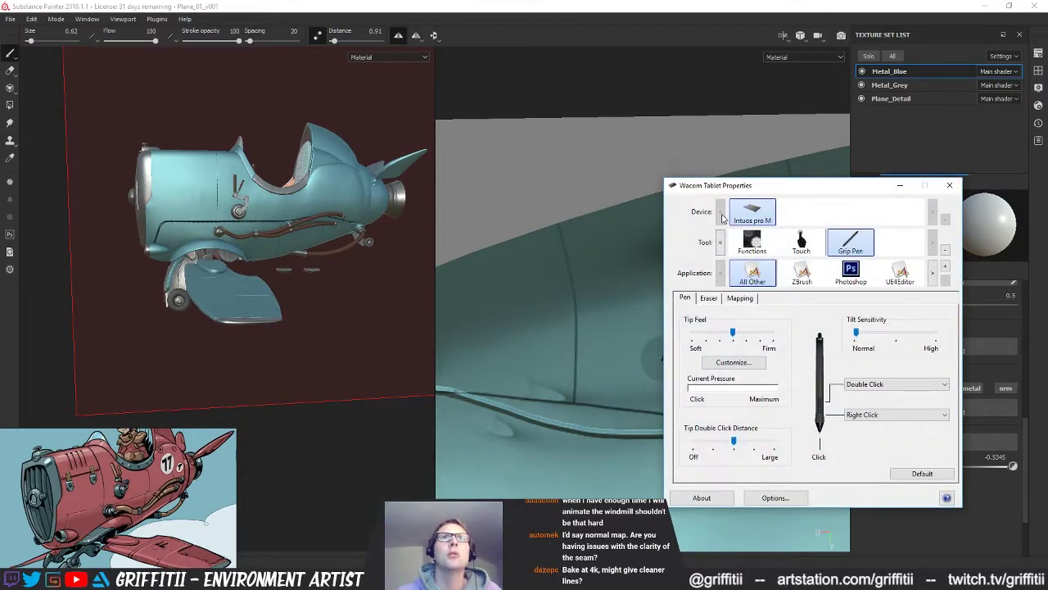
Step: Add Substance Painter as a custom application for the Grip Pen in the Wacom tablet settings and check its screen mapping
{"action": "left_click", "coordinate": [802, 241]}
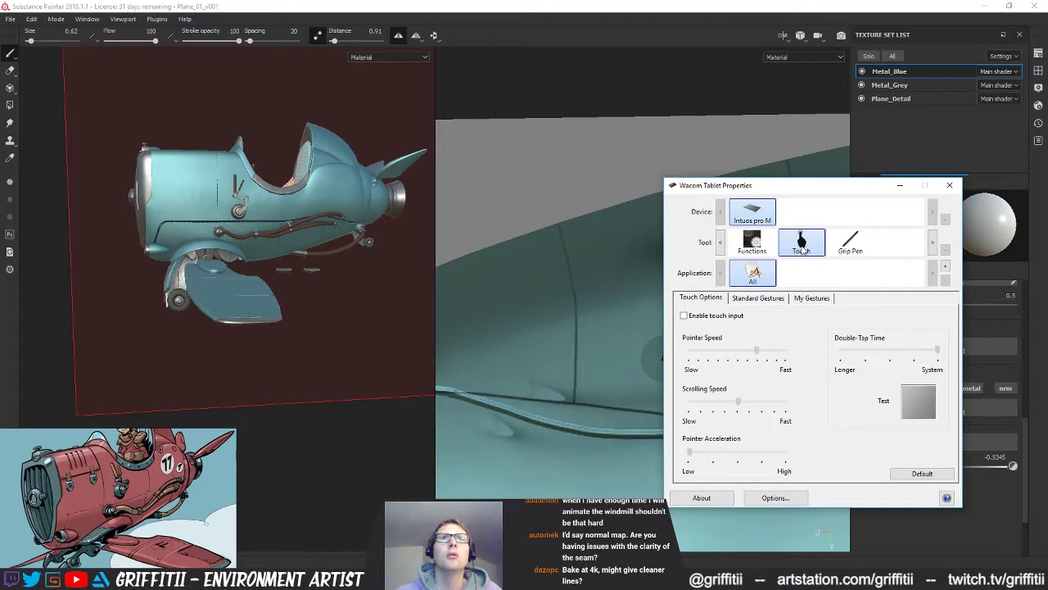
{"action": "left_click", "coordinate": [850, 242]}
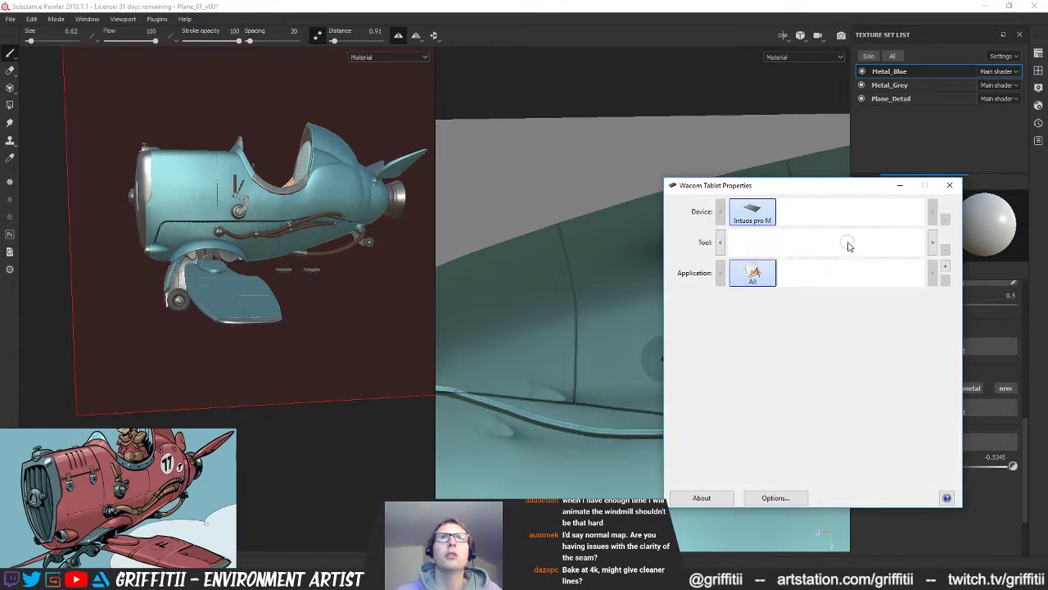
{"action": "left_click", "coordinate": [931, 276]}
{"action": "left_click", "coordinate": [930, 277]}
{"action": "left_click", "coordinate": [929, 279]}
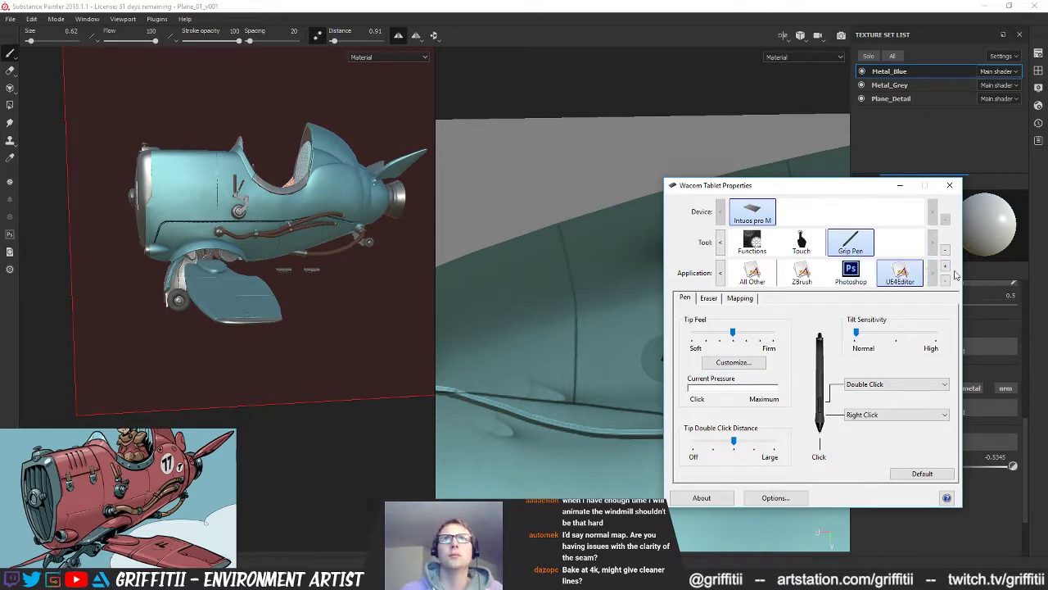
{"action": "left_click", "coordinate": [946, 267]}
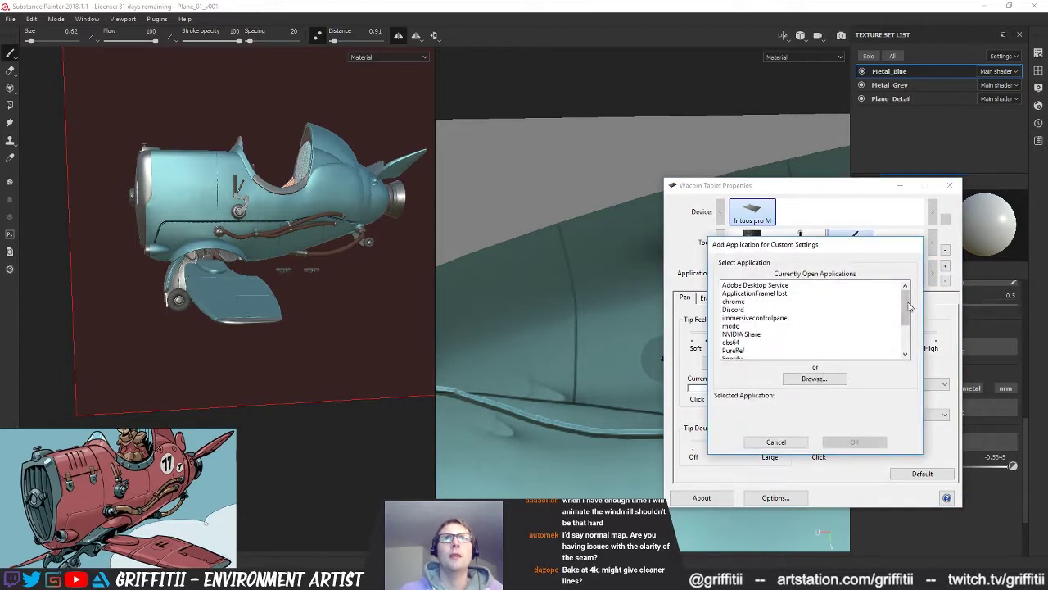
{"action": "left_click_drag", "start_coordinate": [909, 307], "coordinate": [906, 329]}
{"action": "left_click", "coordinate": [800, 320]}
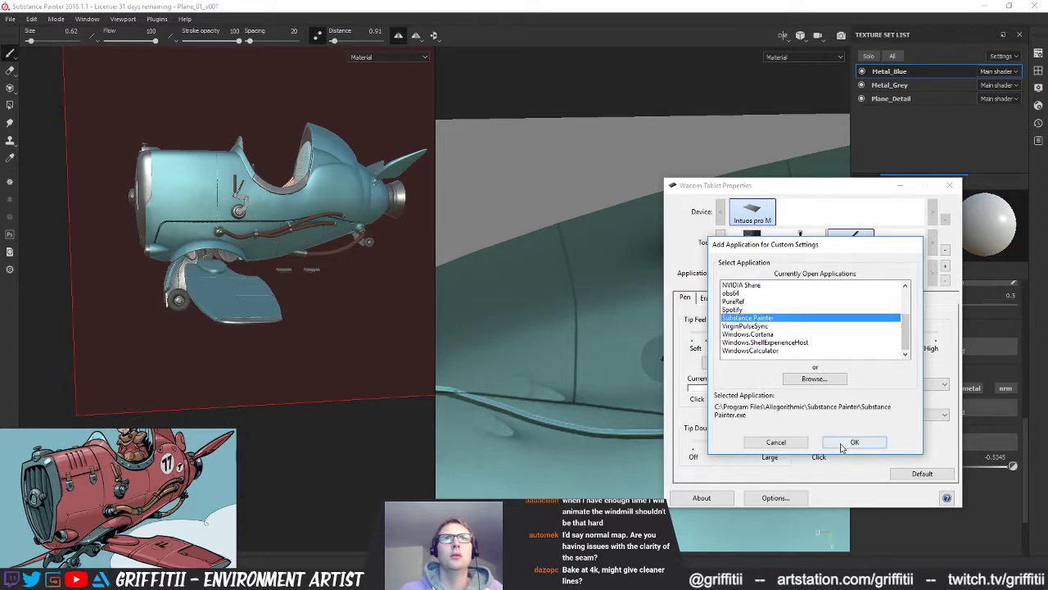
{"action": "left_click", "coordinate": [854, 442]}
{"action": "left_click", "coordinate": [740, 299]}
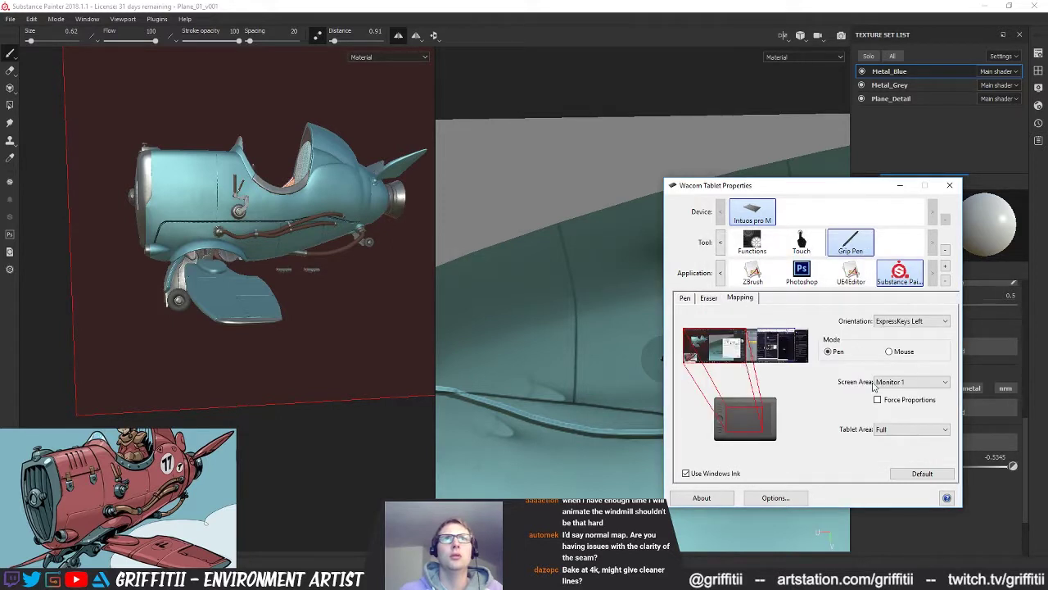
{"action": "left_click", "coordinate": [899, 185]}
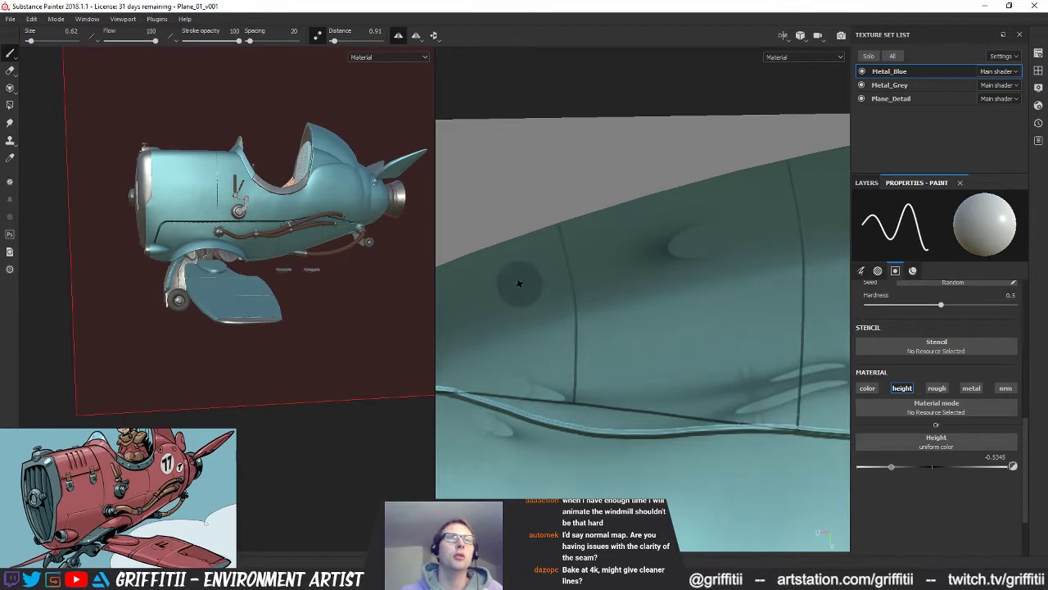
Step: Paint height grooves for the two rear cross seams, from the lengthwise seam up past the edge of the UV island
{"action": "right_click", "coordinate": [590, 300]}
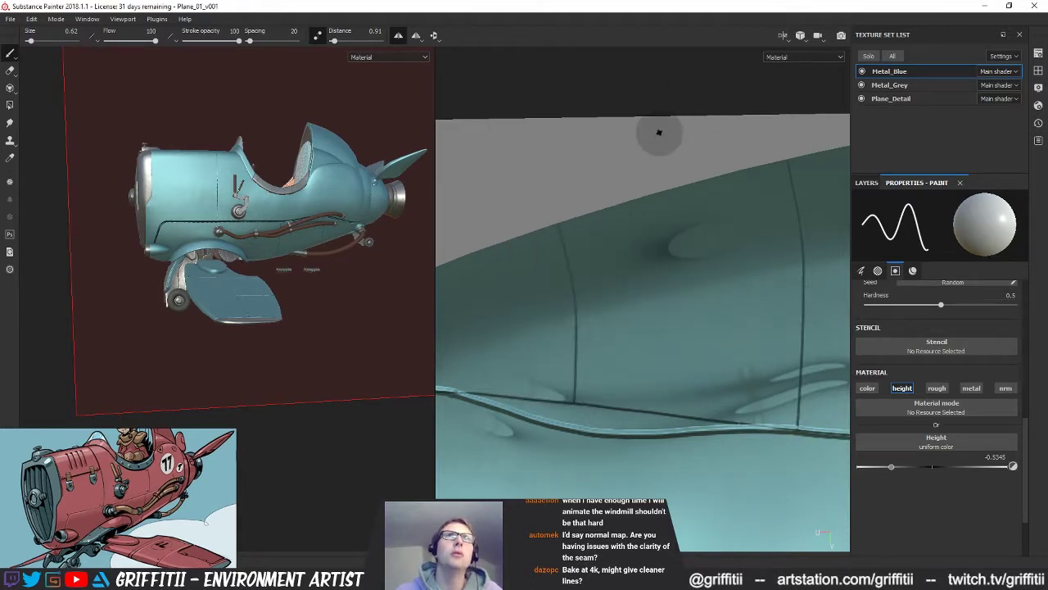
{"action": "mouse_move", "coordinate": [595, 429]}
{"action": "left_mouse_down"}
{"action": "mouse_move", "coordinate": [606, 293]}
{"action": "mouse_move", "coordinate": [553, 139]}
{"action": "left_mouse_up"}
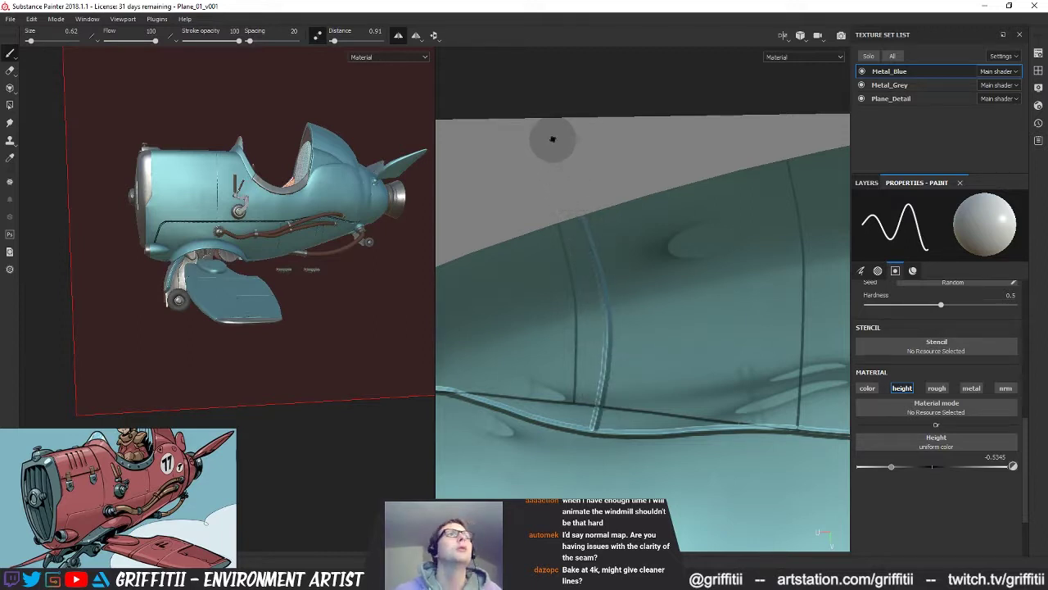
{"action": "left_click_drag", "start_coordinate": [529, 215], "coordinate": [563, 291], "text": "alt"}
{"action": "middle_click_drag", "start_coordinate": [663, 327], "coordinate": [644, 313]}
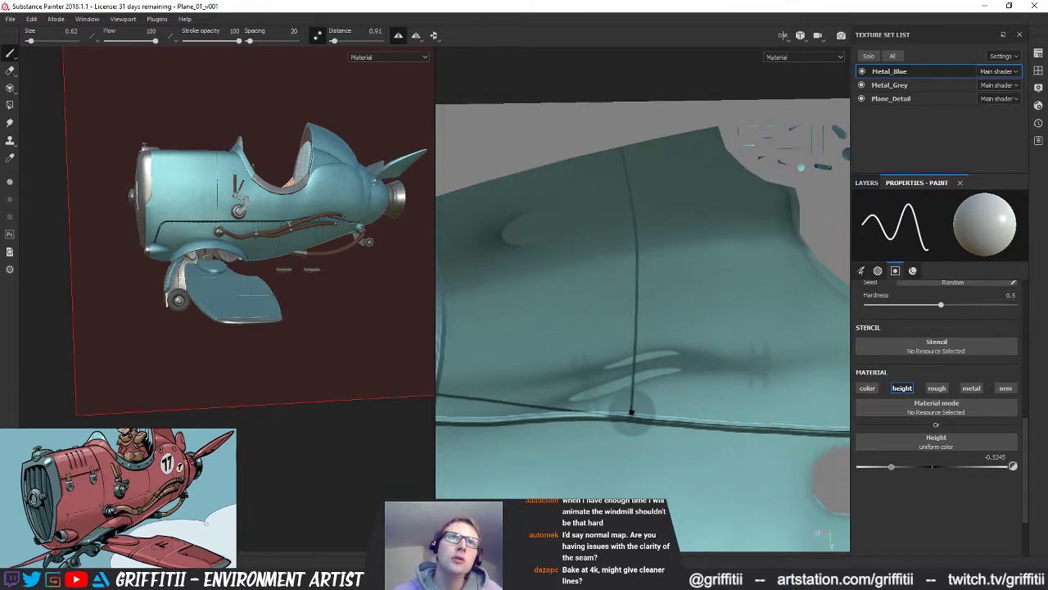
{"action": "mouse_move", "coordinate": [631, 416]}
{"action": "left_mouse_down"}
{"action": "mouse_move", "coordinate": [633, 219]}
{"action": "mouse_move", "coordinate": [596, 116]}
{"action": "left_mouse_up"}
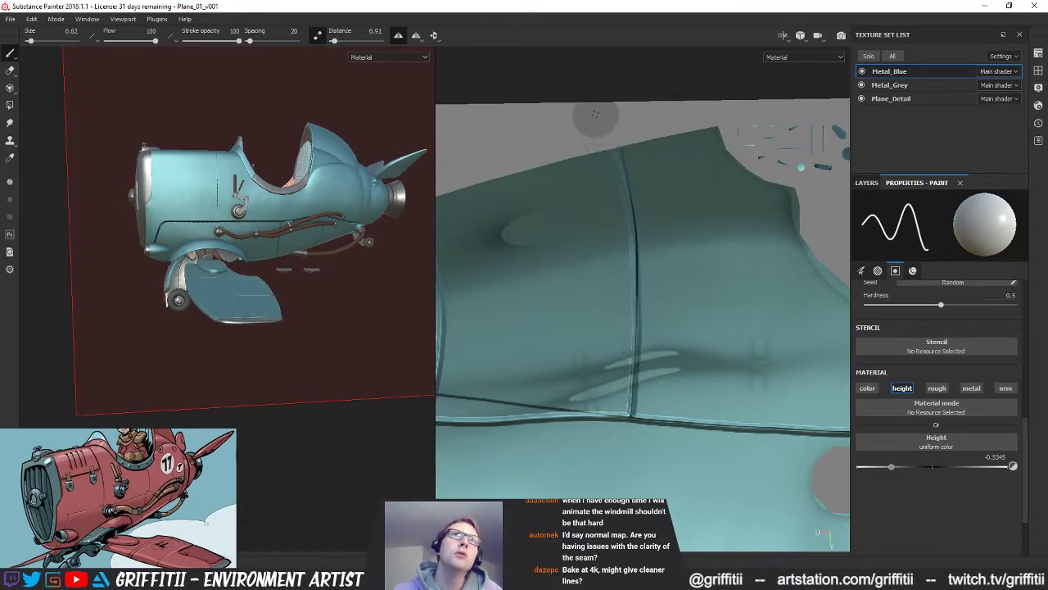
Step: Paint the long cross seam groove across the fuselage underside from the lengthwise seam, redoing the first stroke and closing gaps with straight segments
{"action": "middle_click_drag", "start_coordinate": [797, 238], "coordinate": [559, 243], "text": "alt"}
{"action": "left_click_drag", "start_coordinate": [575, 252], "coordinate": [726, 246], "text": "alt"}
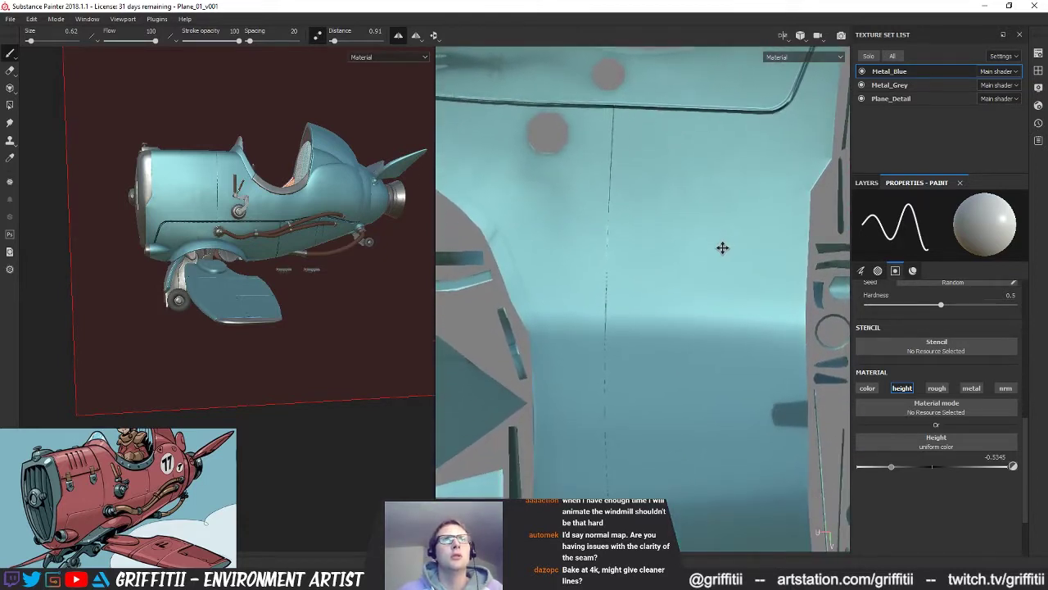
{"action": "middle_click_drag", "start_coordinate": [725, 246], "coordinate": [715, 273], "text": "alt"}
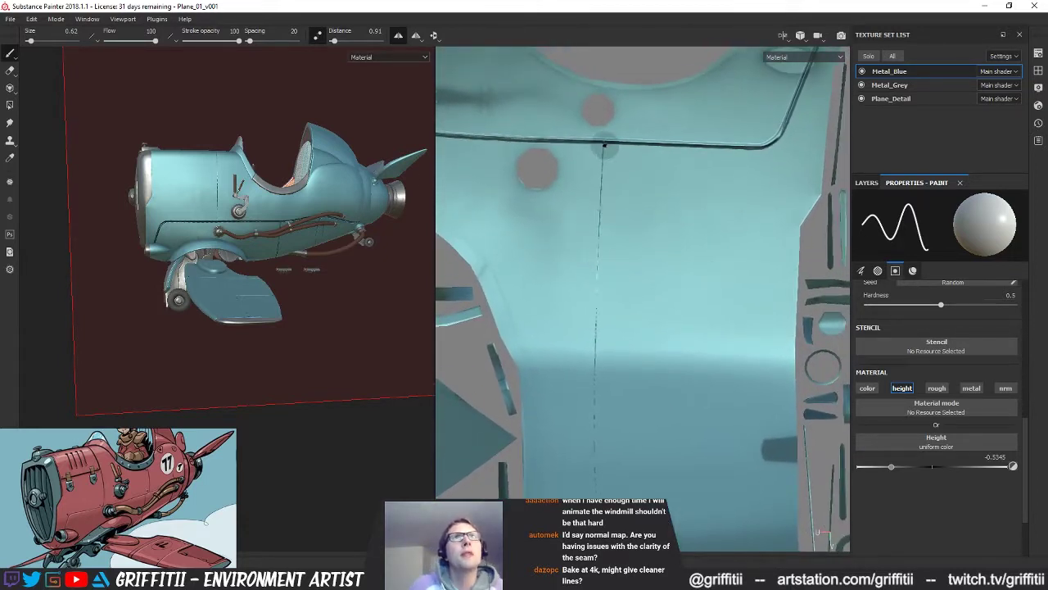
{"action": "left_click_drag", "start_coordinate": [602, 143], "coordinate": [598, 483]}
{"action": "key", "text": "ctrl+z"}
{"action": "middle_click_drag", "start_coordinate": [702, 405], "coordinate": [698, 340], "text": "alt"}
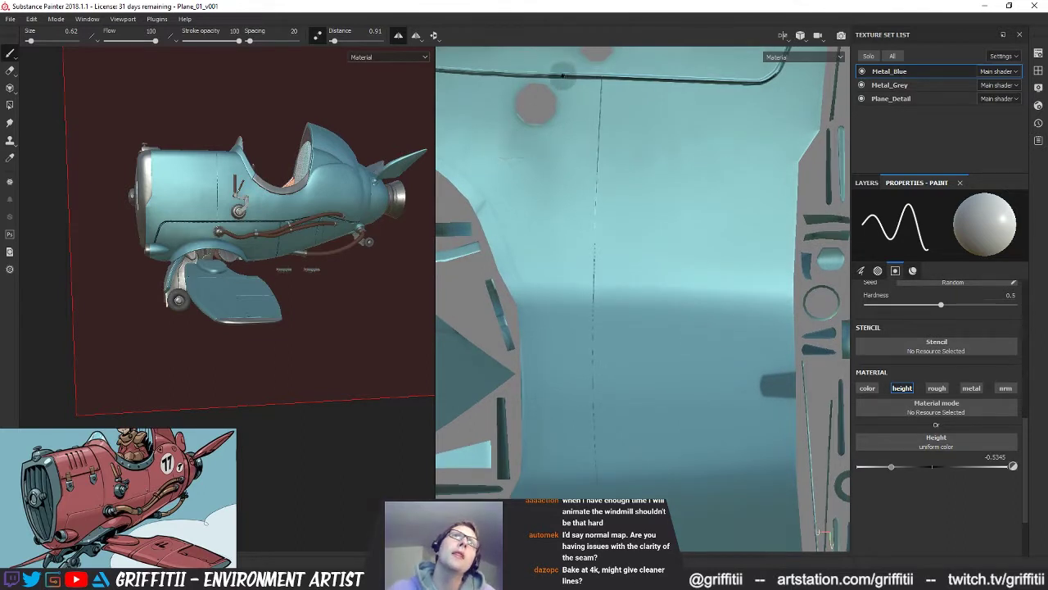
{"action": "left_click_drag", "start_coordinate": [602, 78], "coordinate": [601, 180]}
{"action": "left_click_drag", "start_coordinate": [601, 79], "coordinate": [597, 333]}
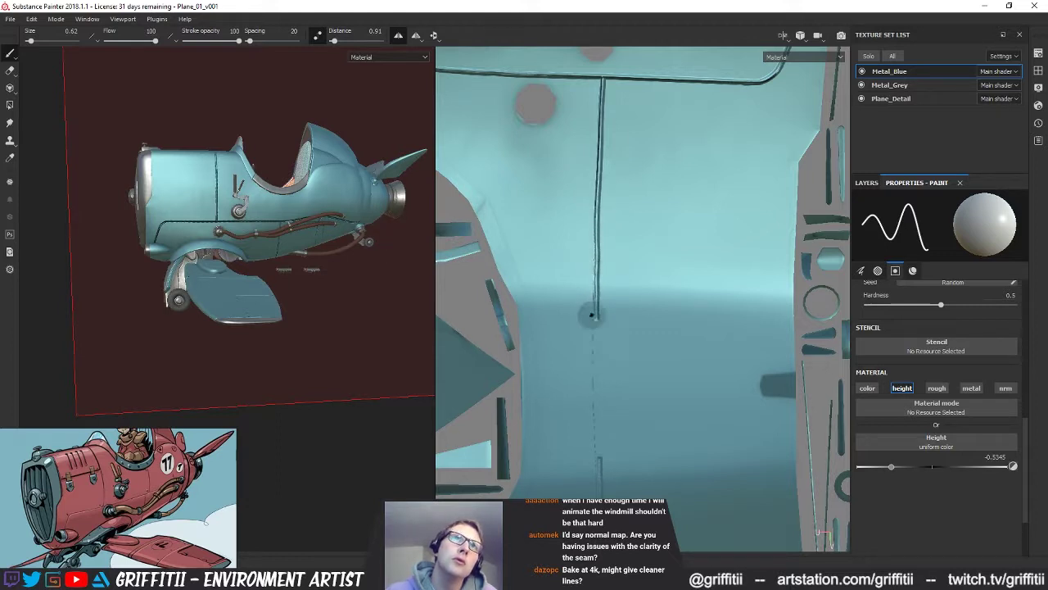
{"action": "left_click", "coordinate": [598, 448], "text": "shift"}
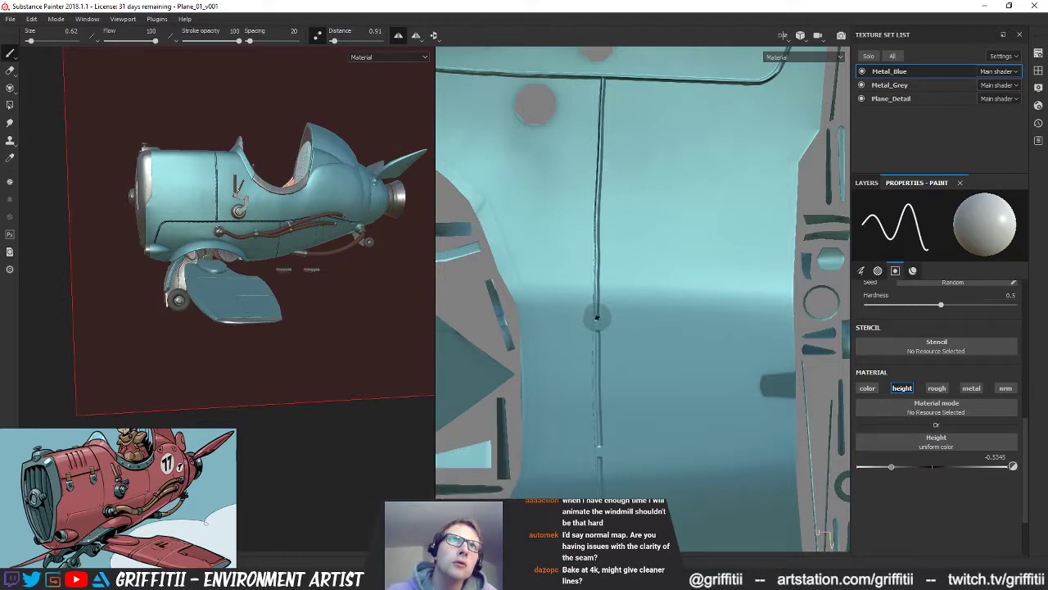
{"action": "left_click", "coordinate": [597, 315], "text": "shift"}
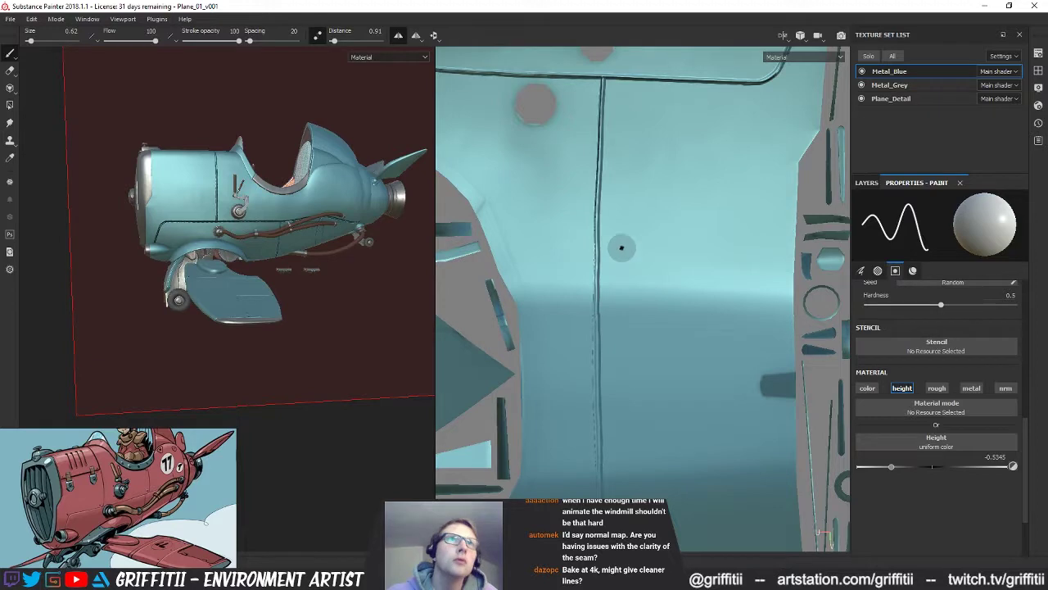
Step: Examine the painted seams across the whole UV layout and around the plane's front and underside
{"action": "scroll", "coordinate": [665, 302], "scroll_direction": "down", "scroll_amount": 5}
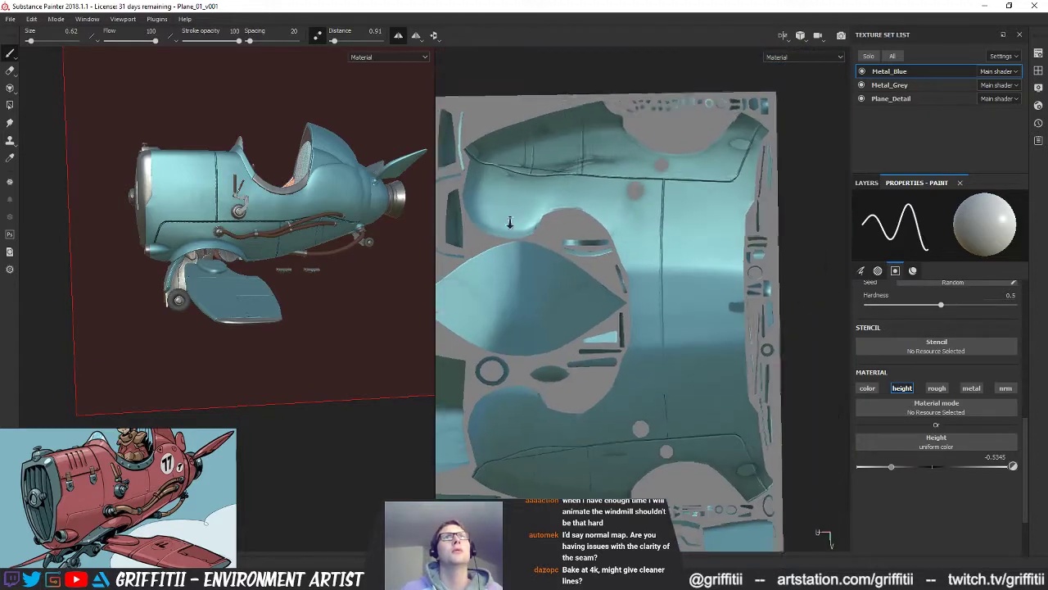
{"action": "middle_click_drag", "start_coordinate": [725, 320], "coordinate": [727, 264], "text": "alt"}
{"action": "left_click_drag", "start_coordinate": [728, 263], "coordinate": [703, 311], "text": "alt"}
{"action": "middle_click_drag", "start_coordinate": [703, 311], "coordinate": [682, 402], "text": "alt"}
{"action": "left_click_drag", "start_coordinate": [681, 402], "coordinate": [720, 319], "text": "alt"}
{"action": "left_click_drag", "start_coordinate": [254, 237], "coordinate": [403, 175], "text": "alt"}
{"action": "right_click_drag", "start_coordinate": [236, 222], "coordinate": [598, 200], "text": "alt"}
{"action": "mouse_move", "coordinate": [303, 192]}
{"action": "left_mouse_down", "text": "alt"}
{"action": "mouse_move", "coordinate": [260, 208]}
{"action": "mouse_move", "coordinate": [318, 202]}
{"action": "left_mouse_up", "text": "alt"}
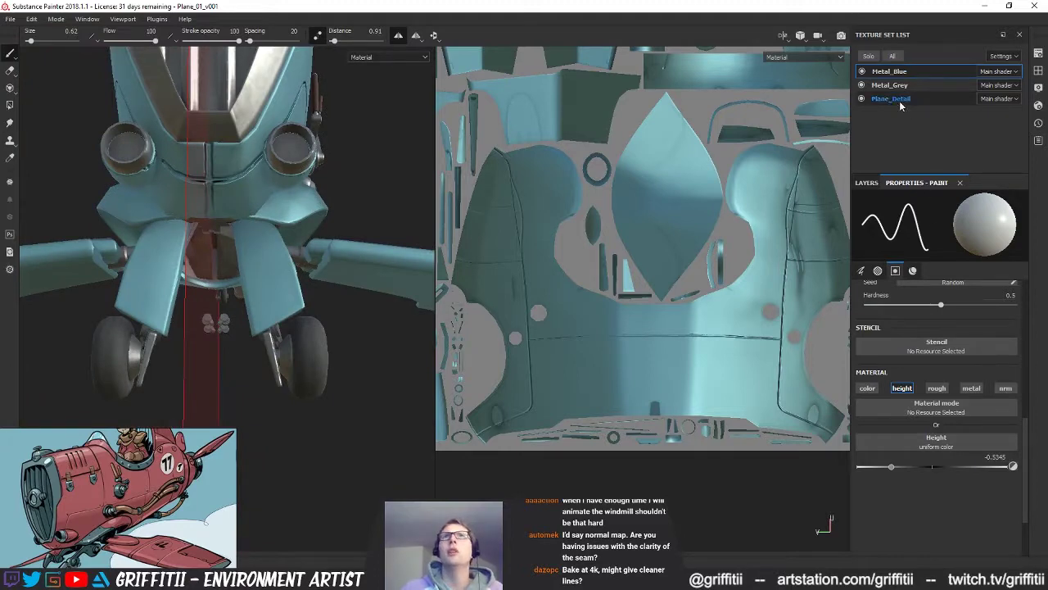
Step: Set the height channel opacity of Layer 2 to 7 and check the seams on the plane's front and side
{"action": "left_click", "coordinate": [868, 184]}
{"action": "left_click", "coordinate": [1013, 230]}
{"action": "left_click", "coordinate": [893, 200]}
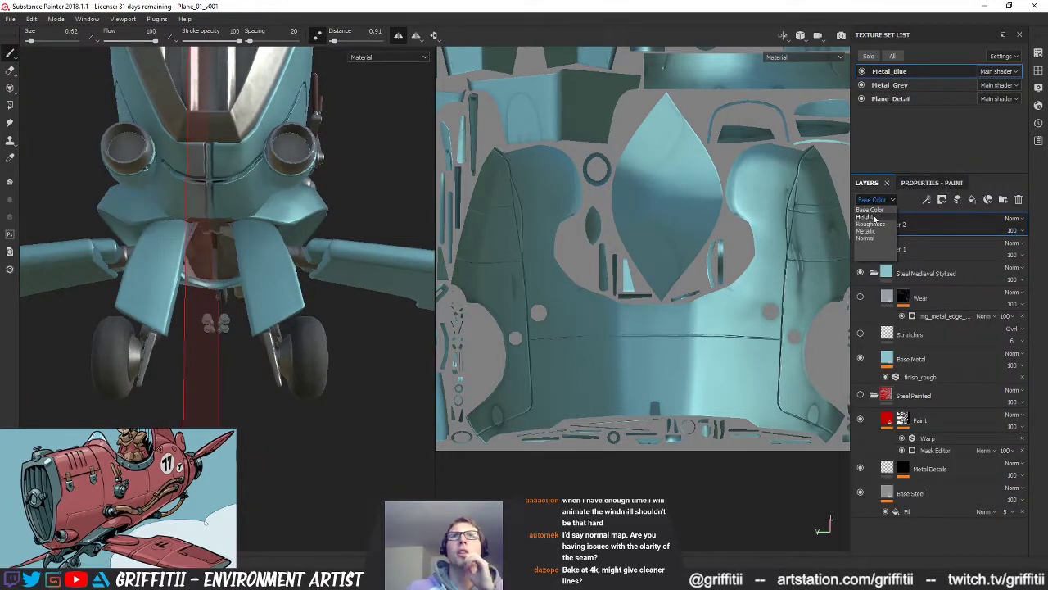
{"action": "left_click", "coordinate": [873, 216]}
{"action": "left_click_drag", "start_coordinate": [1035, 250], "coordinate": [998, 251]}
{"action": "left_click_drag", "start_coordinate": [344, 270], "coordinate": [221, 263], "text": "alt"}
{"action": "left_click_drag", "start_coordinate": [327, 246], "coordinate": [241, 213], "text": "alt"}
{"action": "right_click_drag", "start_coordinate": [241, 213], "coordinate": [214, 226], "text": "alt"}
{"action": "left_click_drag", "start_coordinate": [213, 225], "coordinate": [203, 227], "text": "alt"}
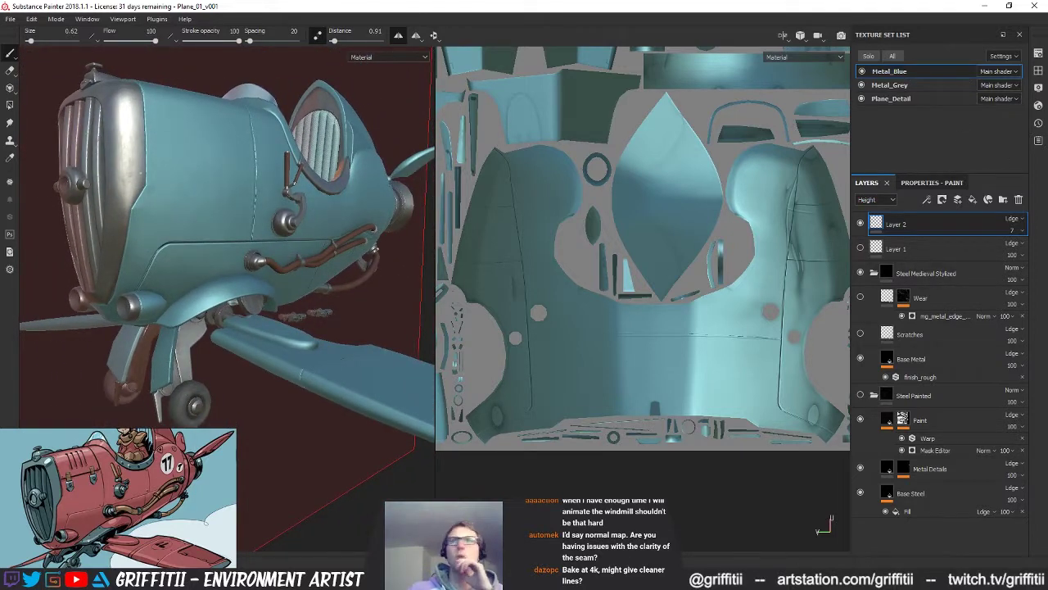
Step: Switch to MODO and adjust the mesh visibility to show the complete high-poly plane
{"action": "key", "text": "alt+Tab"}
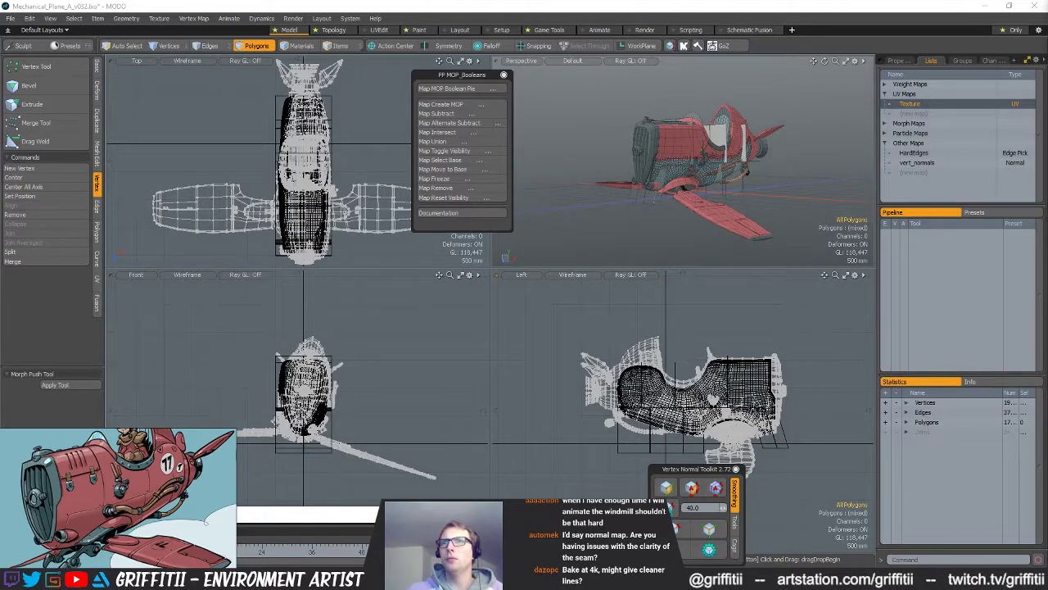
{"action": "key", "text": "shift+h"}
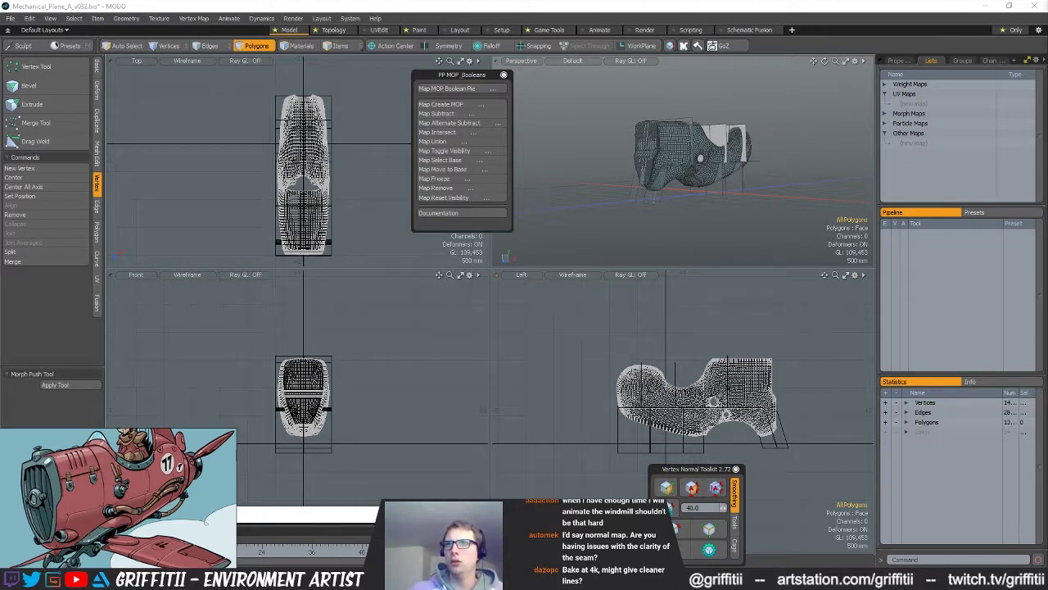
{"action": "key", "text": "h"}
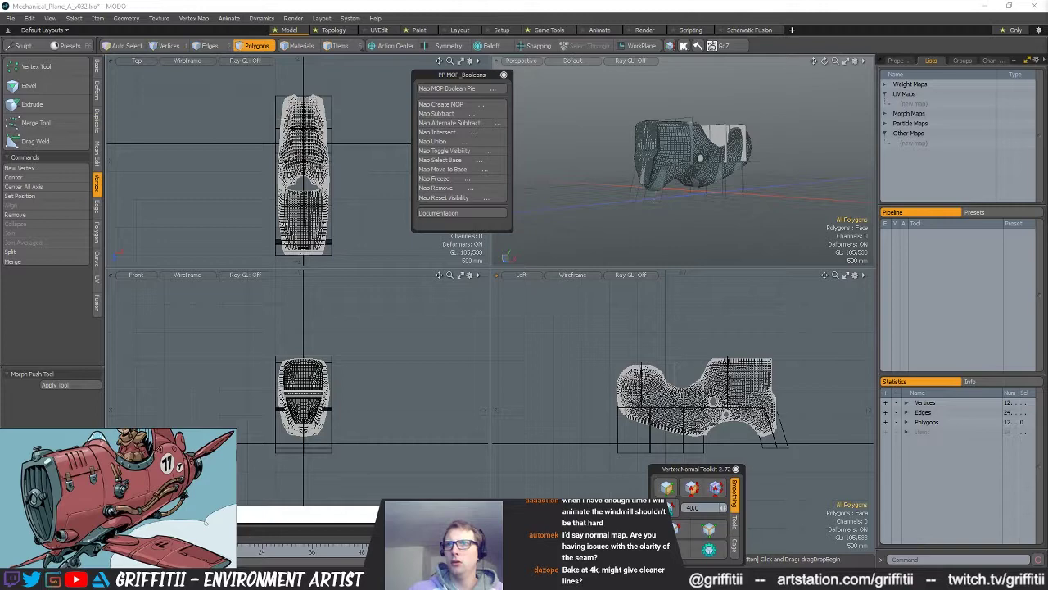
{"action": "key", "text": "ctrl+z"}
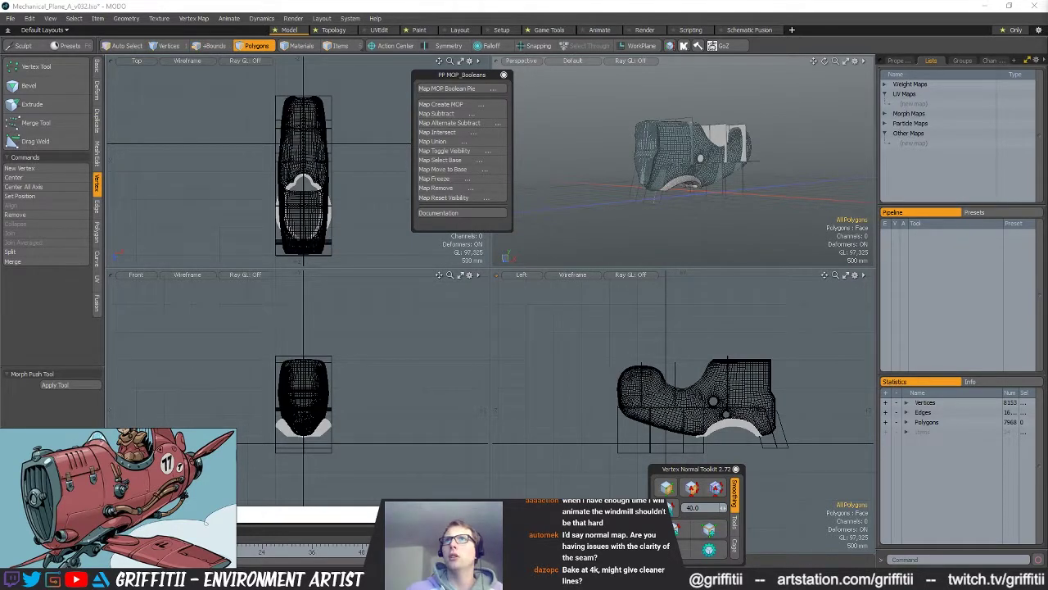
{"action": "key", "text": "u"}
{"action": "key", "text": "ctrl"}
{"action": "key", "text": "ctrl+z"}
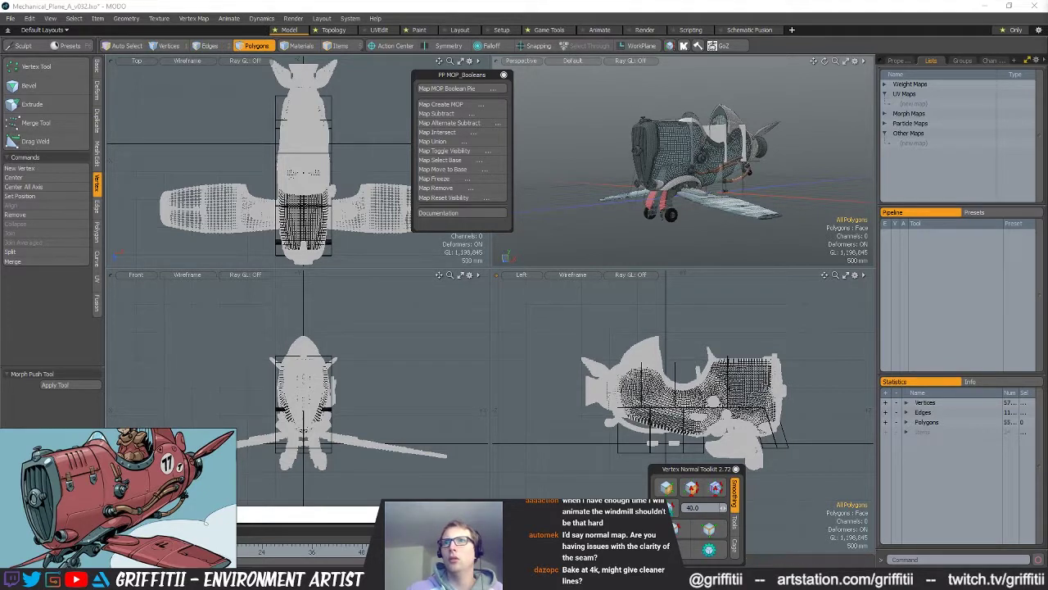
Step: Export the selected high-poly meshes as Autodesk FBX 2015, overwriting Plane_HIGH_MeshNames in the Objects folder
{"action": "key", "text": "ctrl+shift+e"}
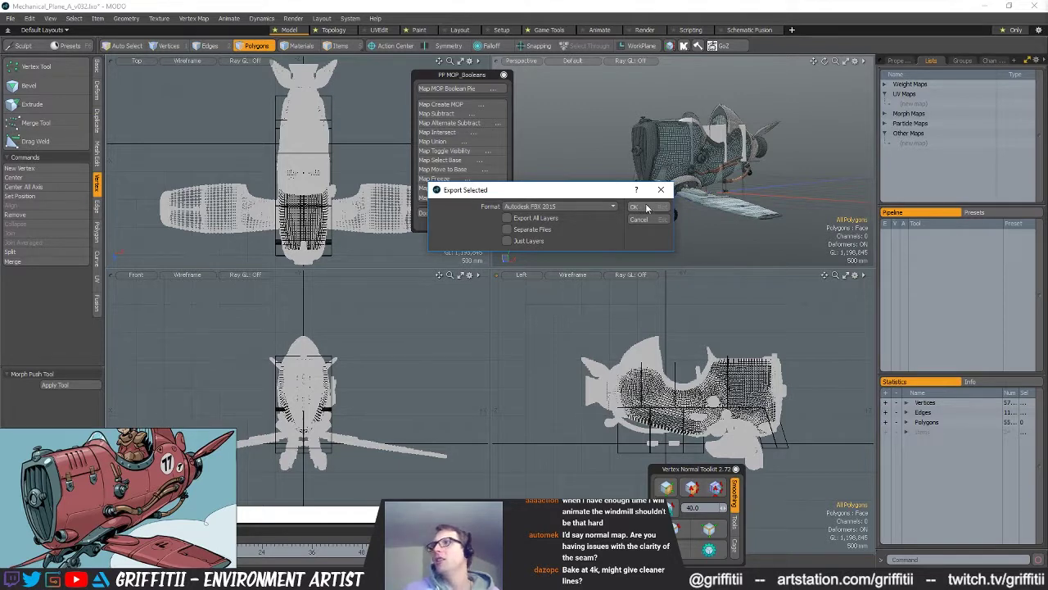
{"action": "left_click", "coordinate": [643, 210]}
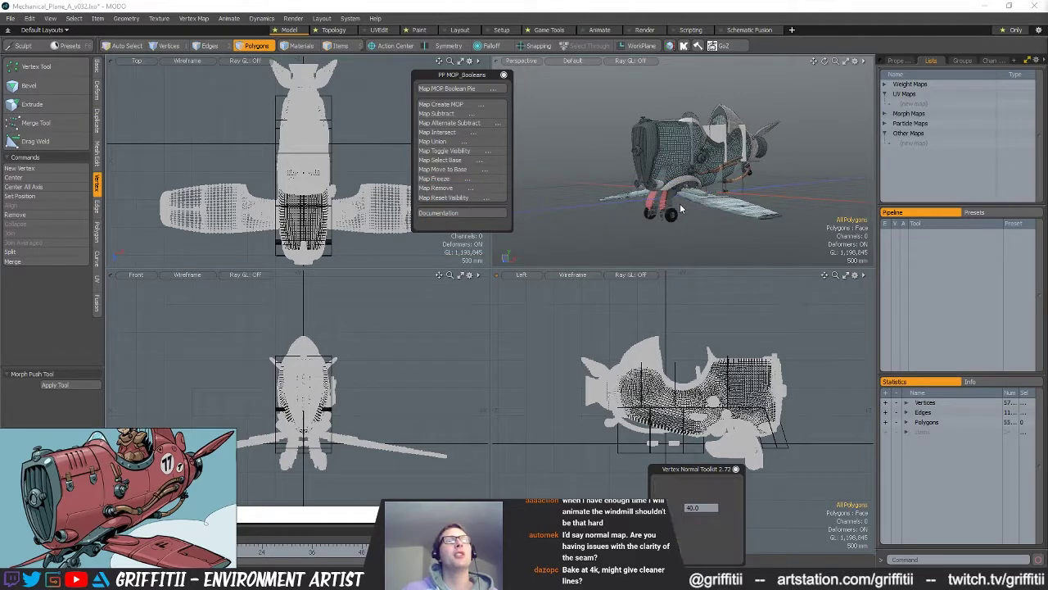
{"action": "left_click", "coordinate": [483, 230]}
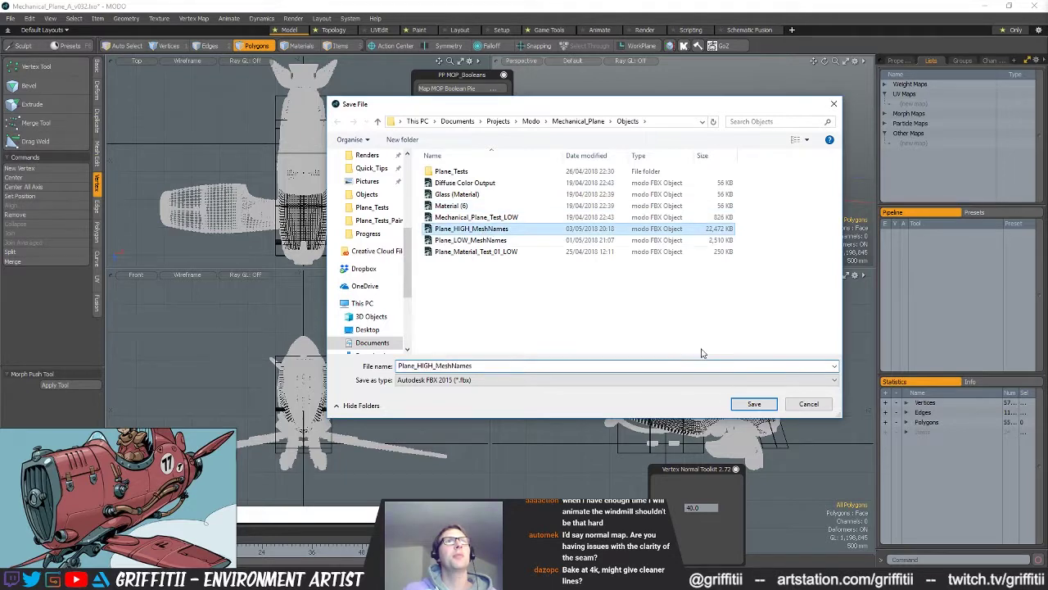
{"action": "left_click", "coordinate": [752, 404]}
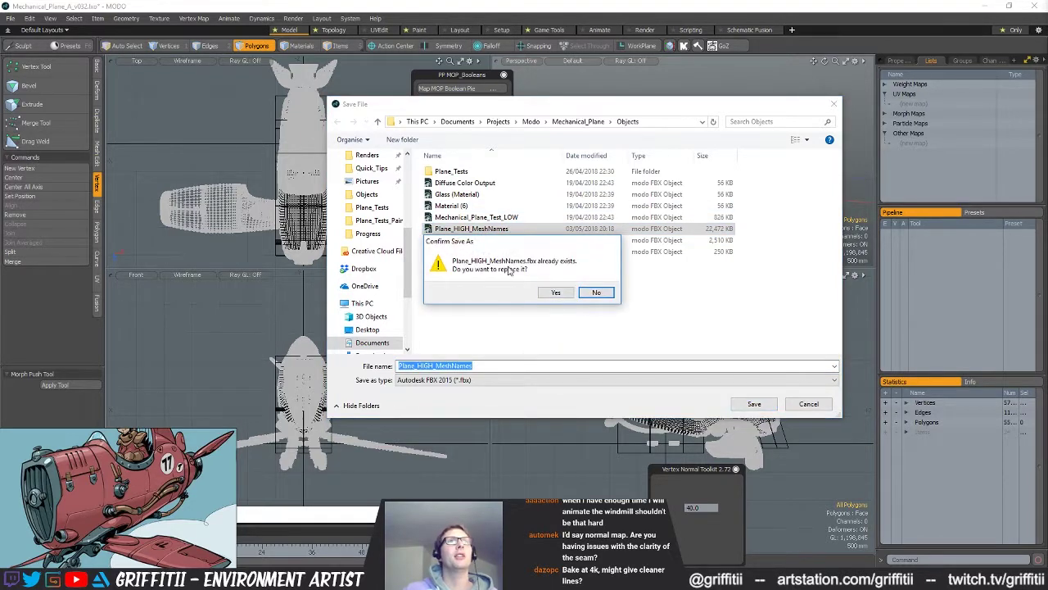
{"action": "left_click", "coordinate": [556, 293]}
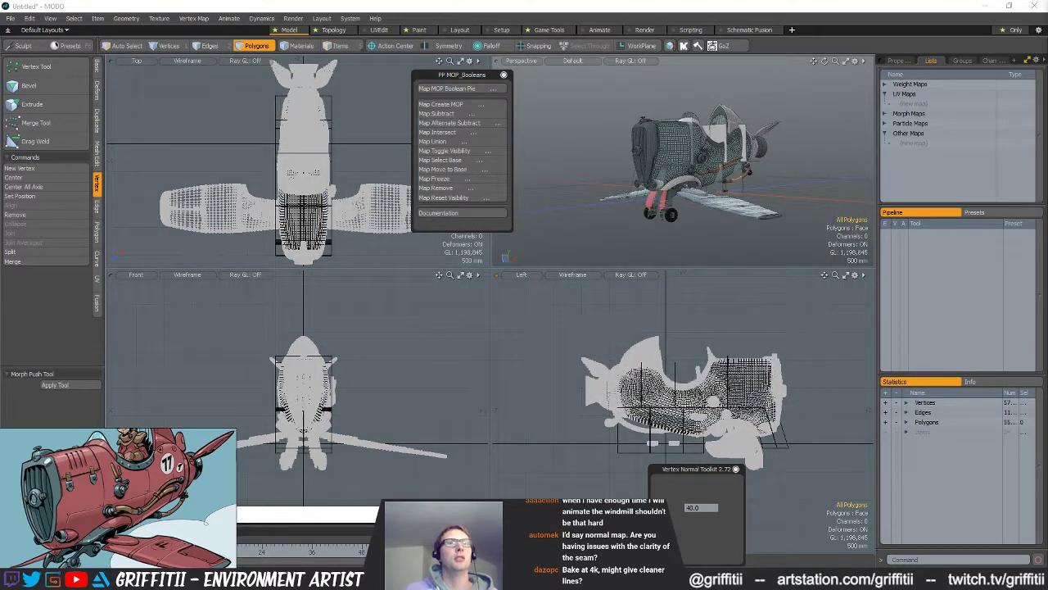
Step: Switch to Substance Painter and load Plane_HIGH_MeshNames as the high definition mesh for baking Metal_Blue's mesh maps
{"action": "key", "text": "alt+Tab"}
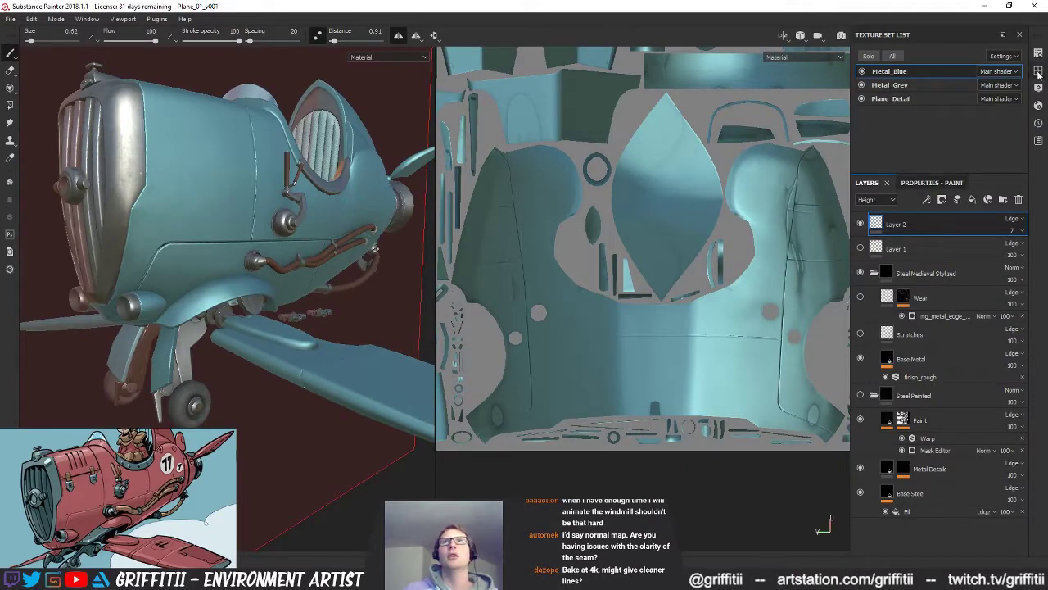
{"action": "left_click", "coordinate": [1038, 54]}
{"action": "left_click", "coordinate": [989, 232]}
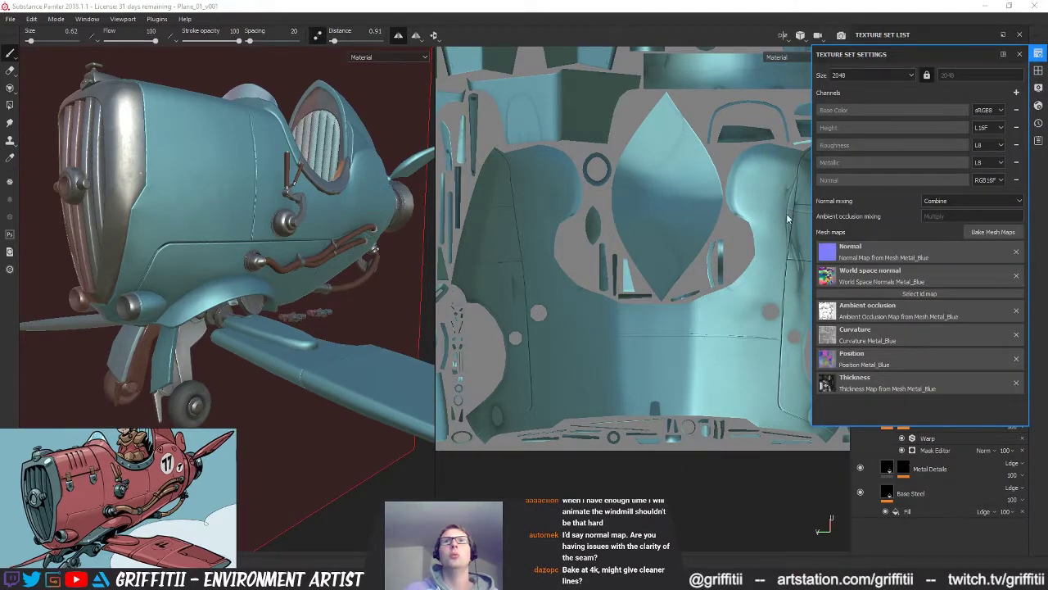
{"action": "left_click", "coordinate": [670, 229]}
{"action": "left_click", "coordinate": [670, 218]}
{"action": "left_click", "coordinate": [841, 388]}
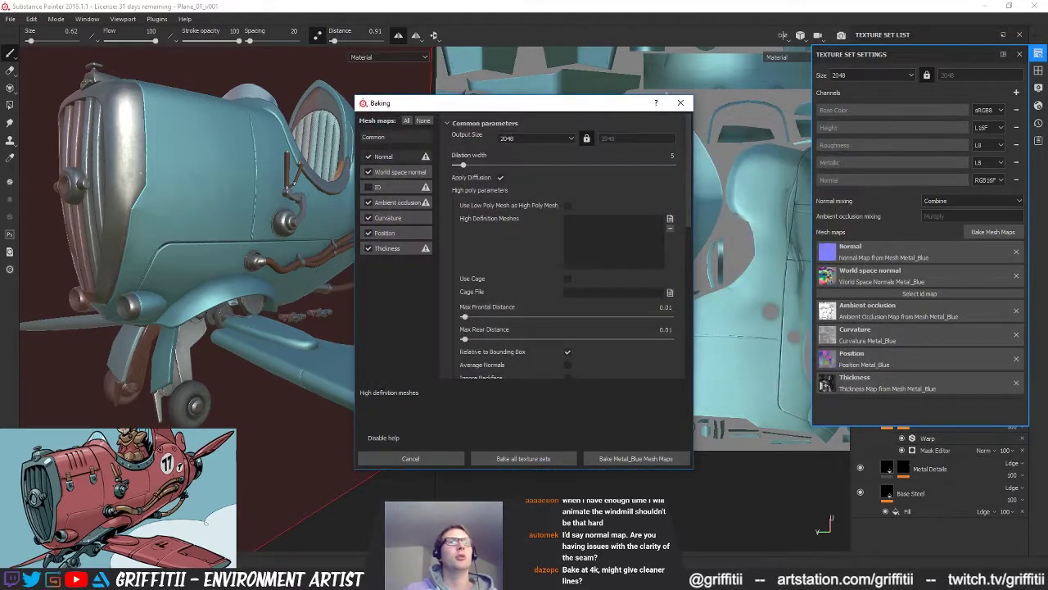
{"action": "left_click", "coordinate": [595, 579]}
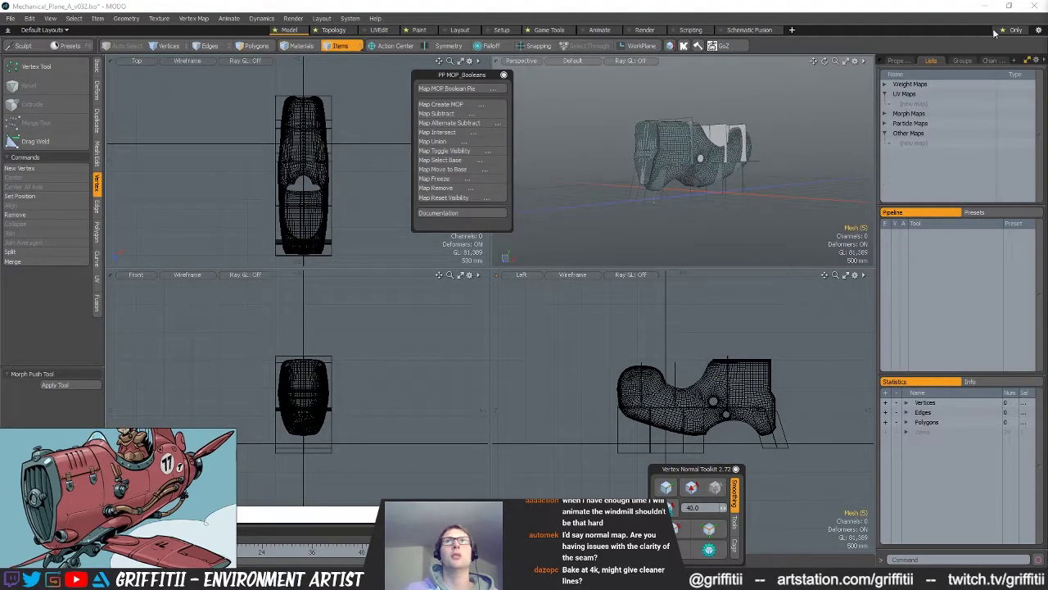
{"action": "left_click", "coordinate": [984, 7]}
{"action": "left_click", "coordinate": [670, 220]}
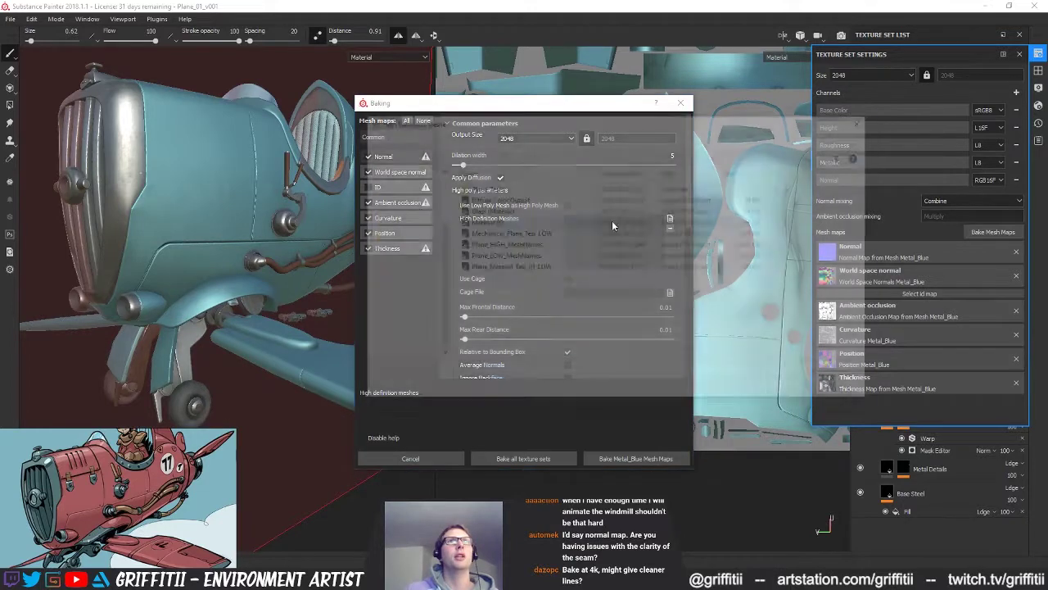
{"action": "left_click", "coordinate": [531, 244]}
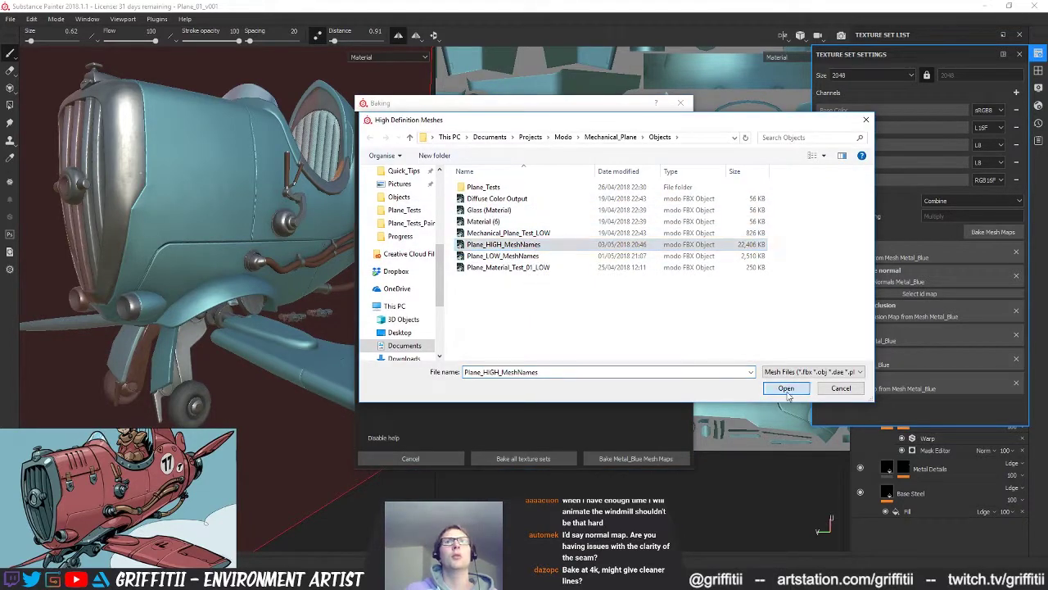
{"action": "left_click", "coordinate": [786, 388]}
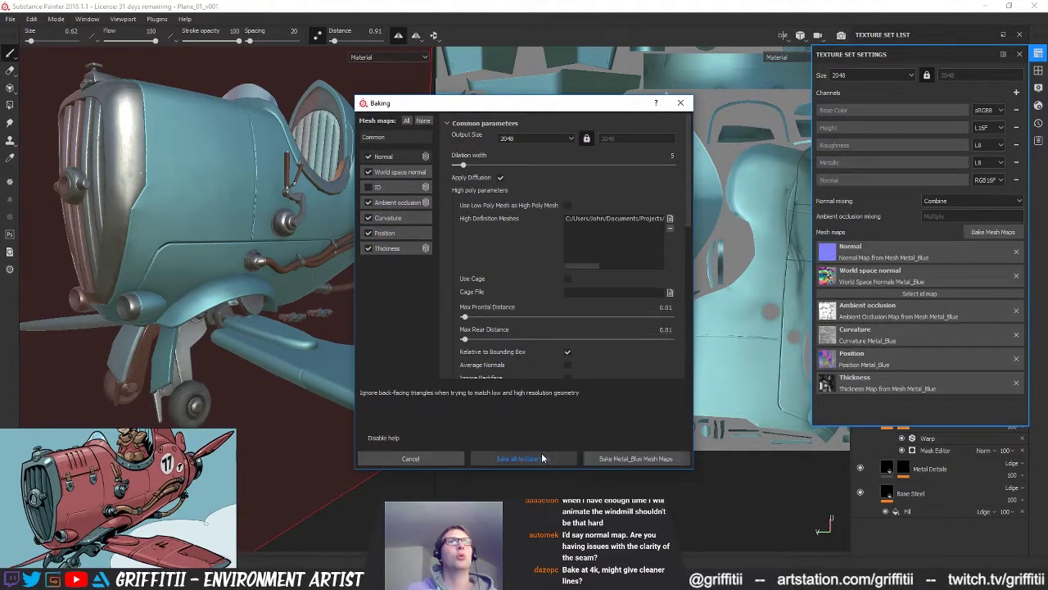
Step: Bake the mesh maps for the Metal_Blue texture set and check the result around the plane
{"action": "scroll", "coordinate": [621, 336], "scroll_direction": "down", "scroll_amount": 3}
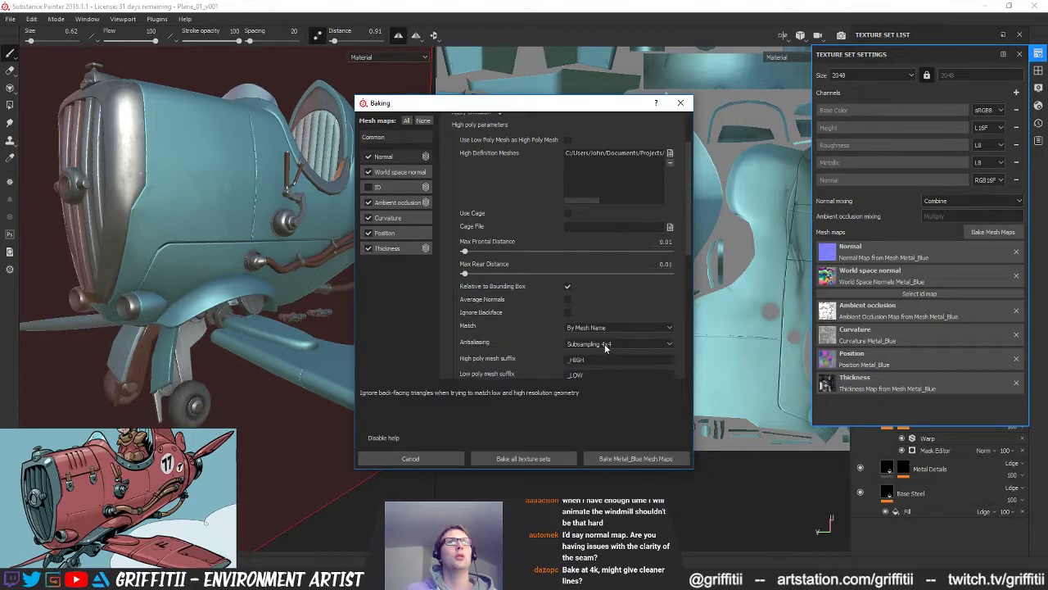
{"action": "scroll", "coordinate": [611, 364], "scroll_direction": "up", "scroll_amount": 3}
{"action": "left_click", "coordinate": [628, 459]}
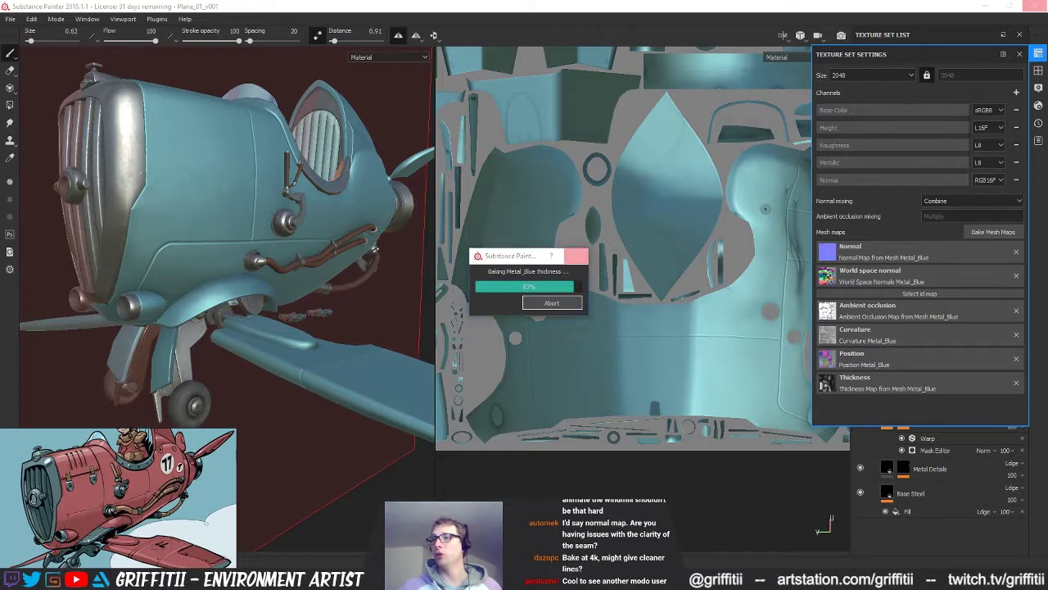
{"action": "key", "text": "alt+Tab"}
{"action": "key", "text": "alt+Tab"}
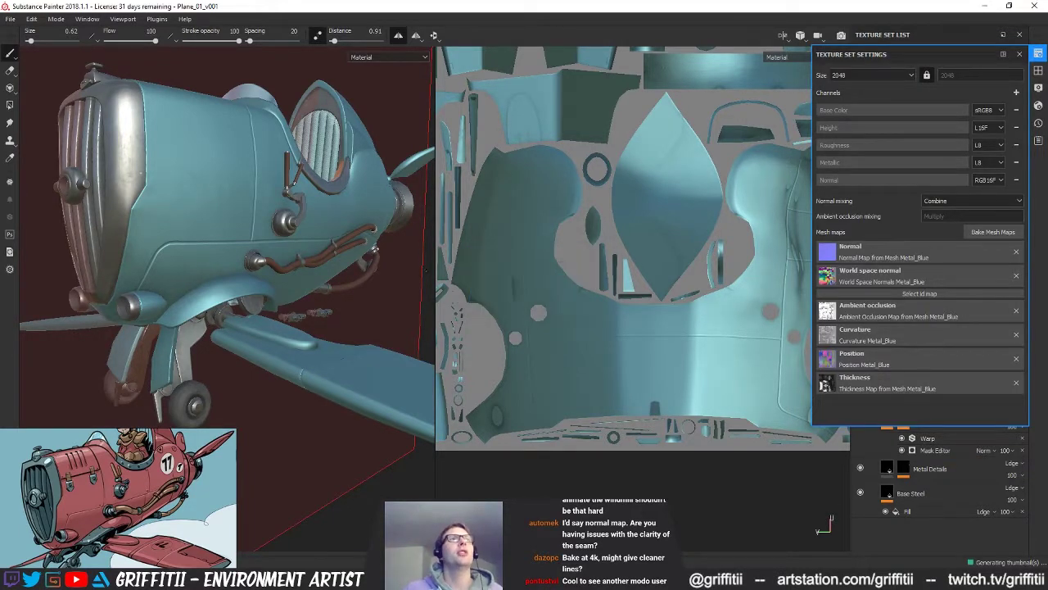
{"action": "left_click_drag", "start_coordinate": [328, 195], "coordinate": [263, 293], "text": "alt"}
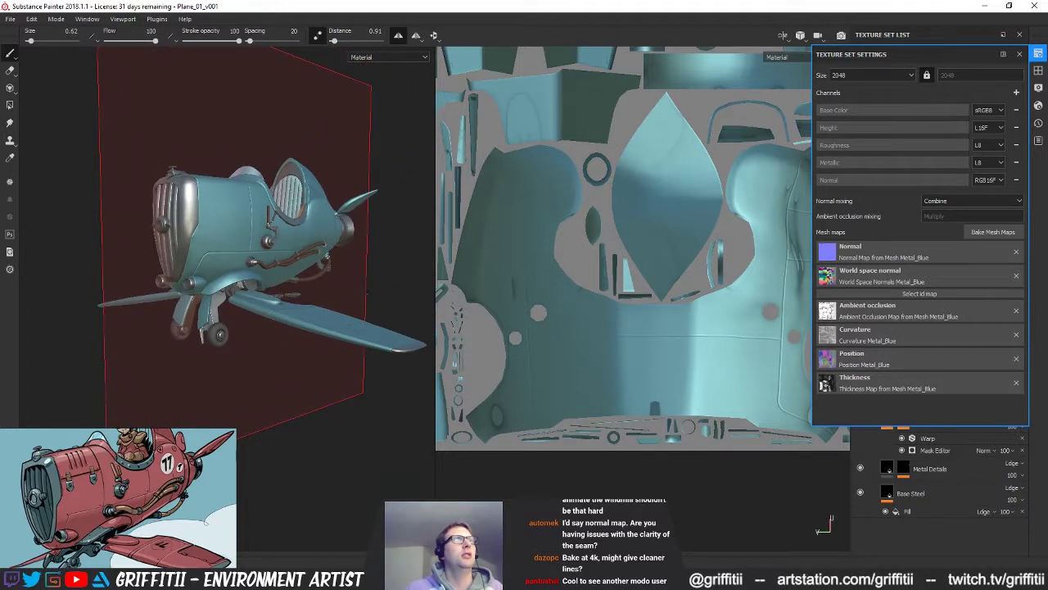
{"action": "left_click_drag", "start_coordinate": [268, 207], "coordinate": [295, 203], "text": "alt"}
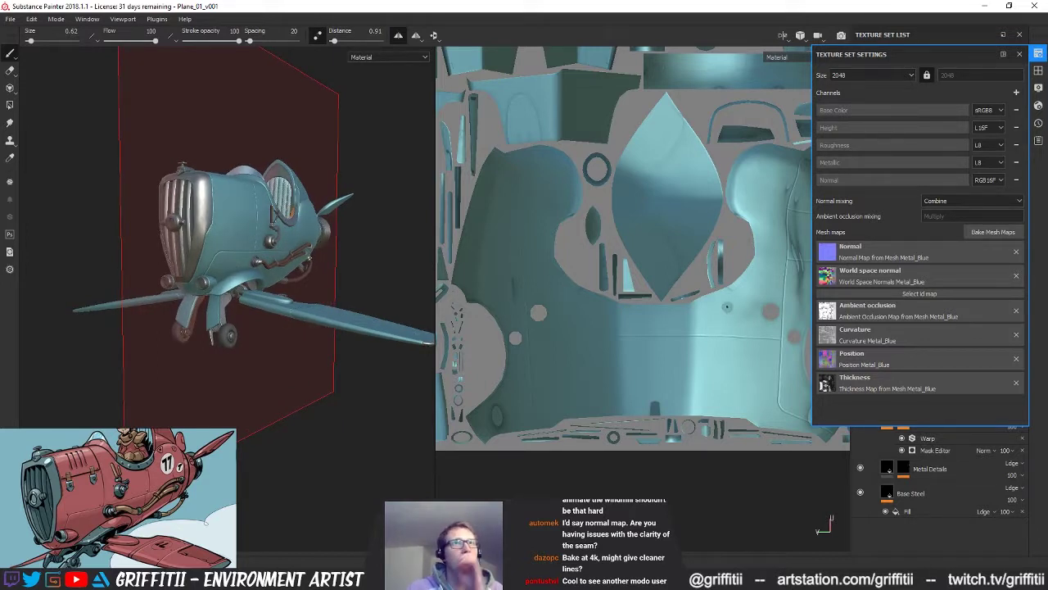
{"action": "left_click_drag", "start_coordinate": [393, 157], "coordinate": [403, 156], "text": "alt"}
Step: Close the texture set settings and delete the hidden Layer 1, leaving Layer 2 selected
{"action": "left_click", "coordinate": [1020, 54]}
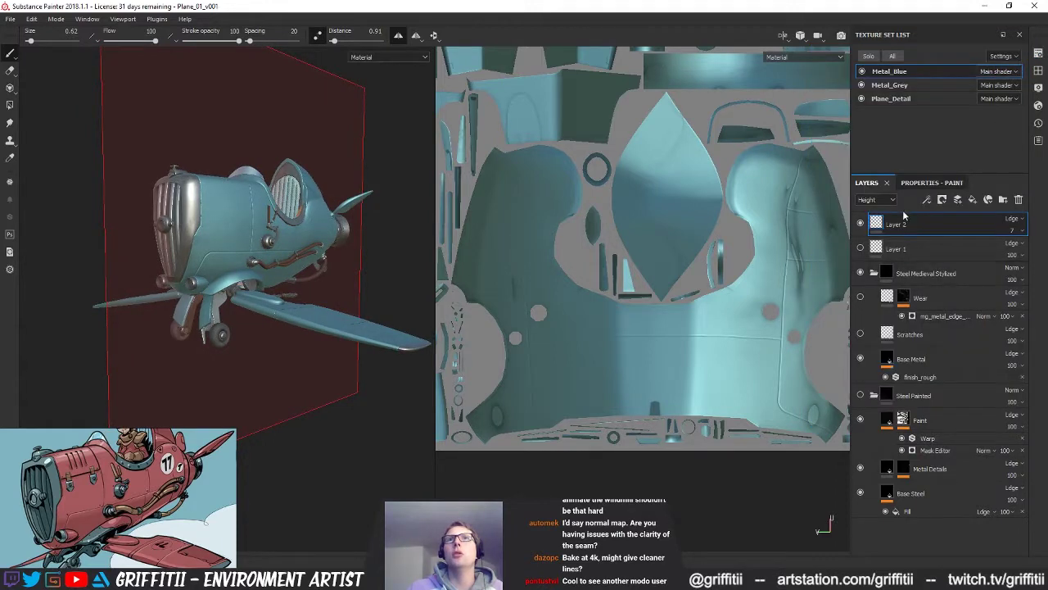
{"action": "left_click", "coordinate": [917, 245]}
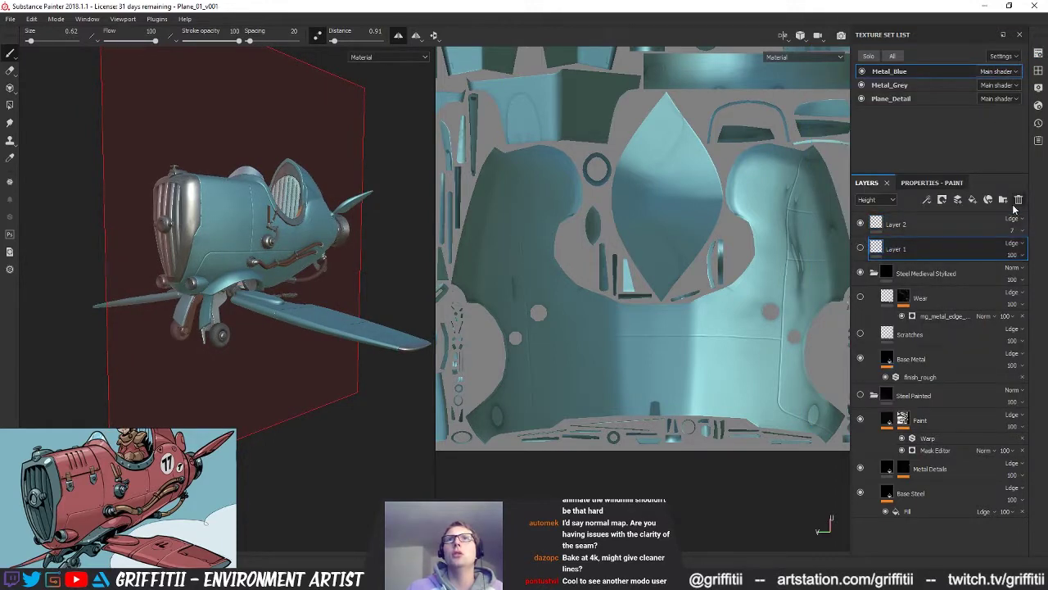
{"action": "key", "text": "Delete"}
{"action": "mouse_move", "coordinate": [877, 226]}
{"action": "left_mouse_down"}
{"action": "mouse_move", "coordinate": [886, 307]}
{"action": "mouse_move", "coordinate": [878, 230]}
{"action": "left_mouse_up"}
Step: Inspect the fuselage seams up close in the material view and in the baked curvature map
{"action": "left_click_drag", "start_coordinate": [216, 226], "coordinate": [210, 256], "text": "alt"}
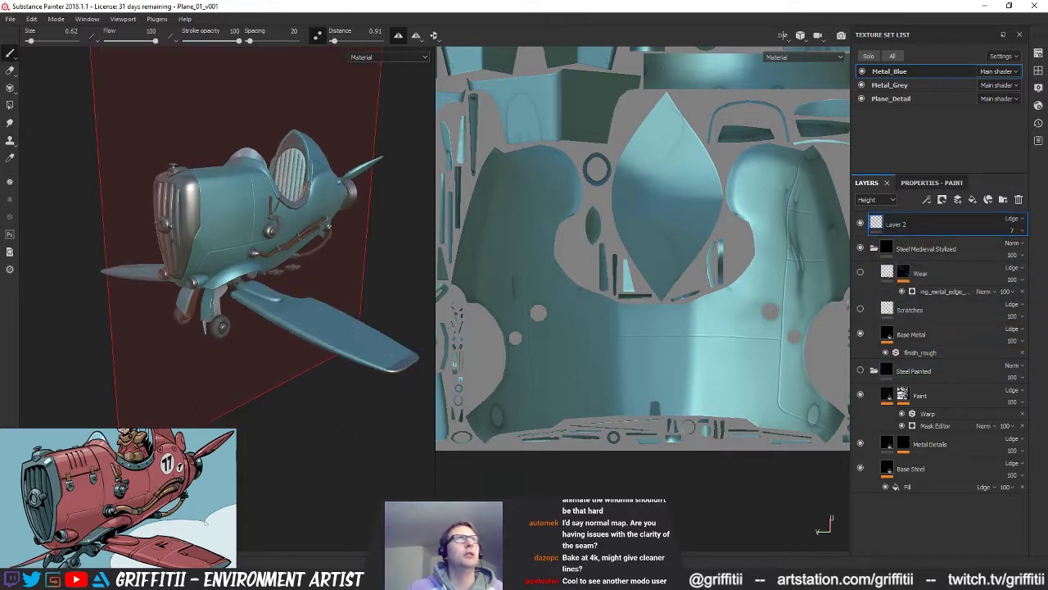
{"action": "right_click_drag", "start_coordinate": [210, 256], "coordinate": [274, 253], "text": "alt"}
{"action": "left_click_drag", "start_coordinate": [275, 252], "coordinate": [252, 245], "text": "alt"}
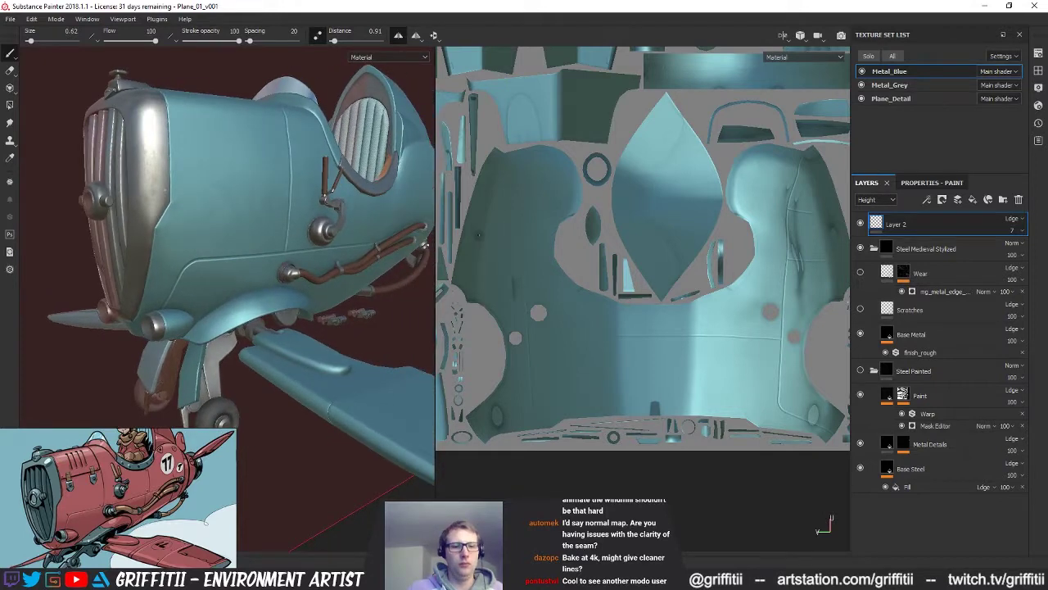
{"action": "key", "text": "b"}
{"action": "left_click_drag", "start_coordinate": [311, 244], "coordinate": [328, 240], "text": "alt"}
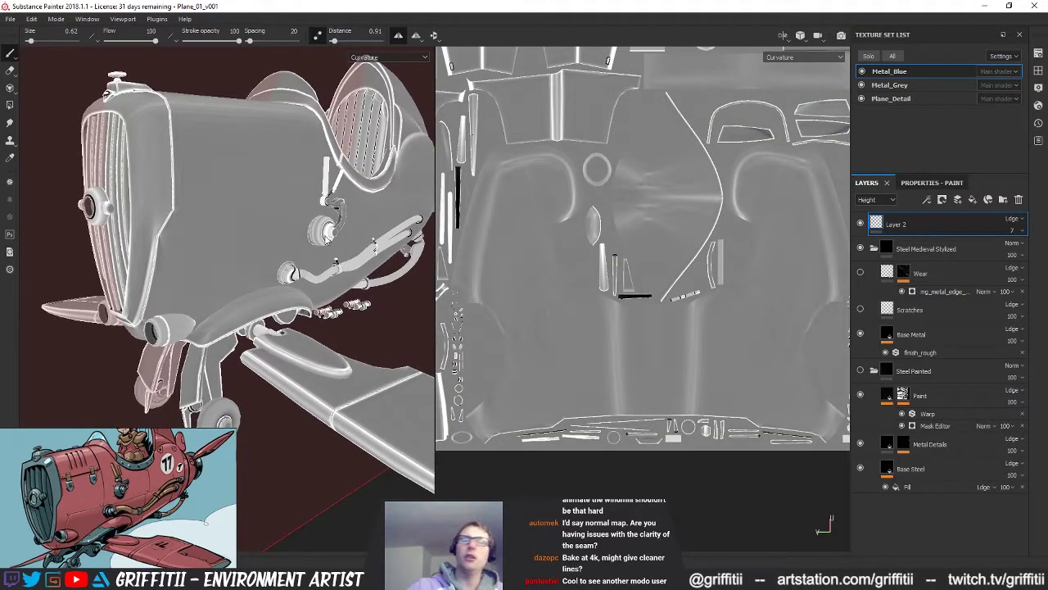
{"action": "left_click_drag", "start_coordinate": [317, 224], "coordinate": [167, 253], "text": "alt"}
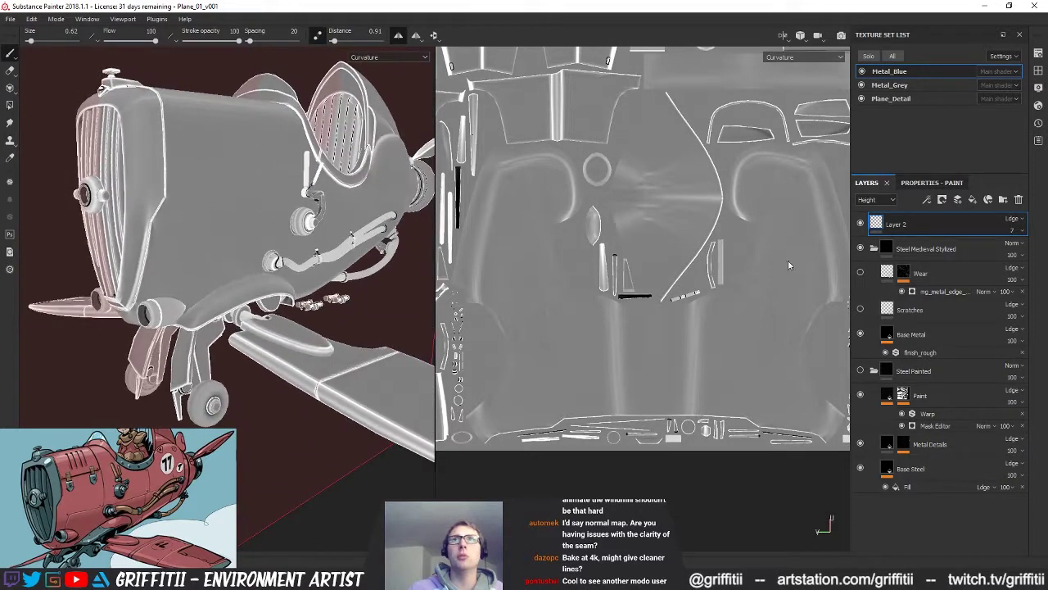
Step: Move Layer 2 to the bottom of the layer stack and add an anchor point to it
{"action": "double_click", "coordinate": [926, 226]}
{"action": "left_click_drag", "start_coordinate": [915, 219], "coordinate": [908, 512]}
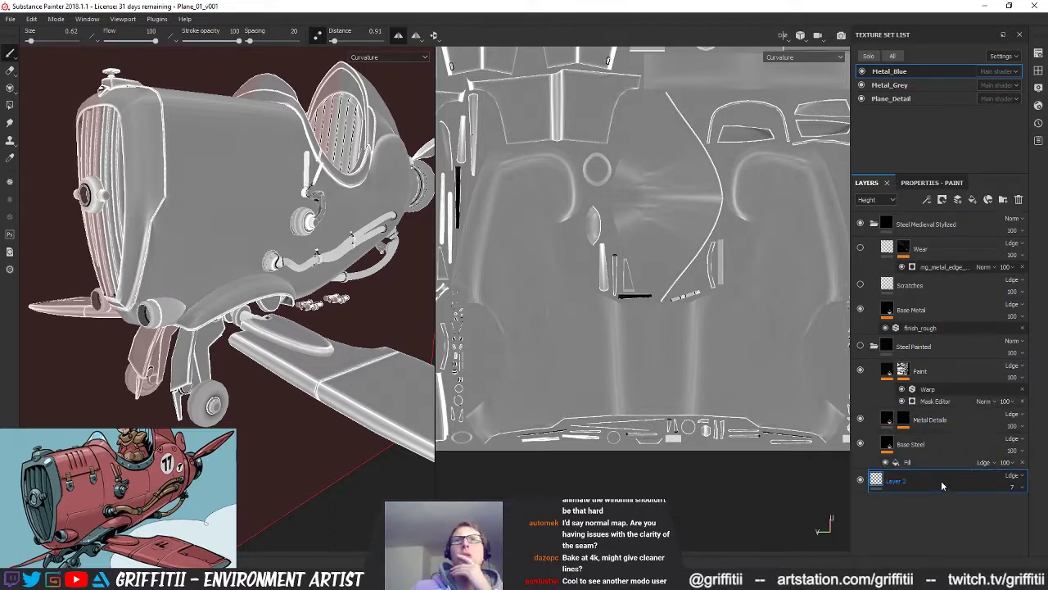
{"action": "left_click", "coordinate": [966, 486]}
{"action": "right_click", "coordinate": [966, 484]}
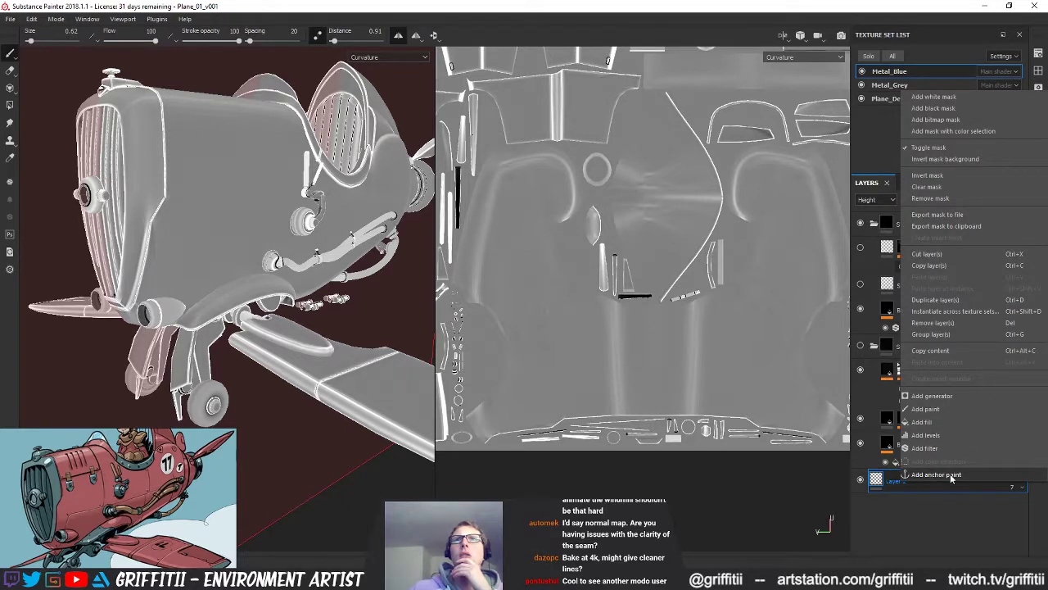
{"action": "left_click", "coordinate": [936, 474]}
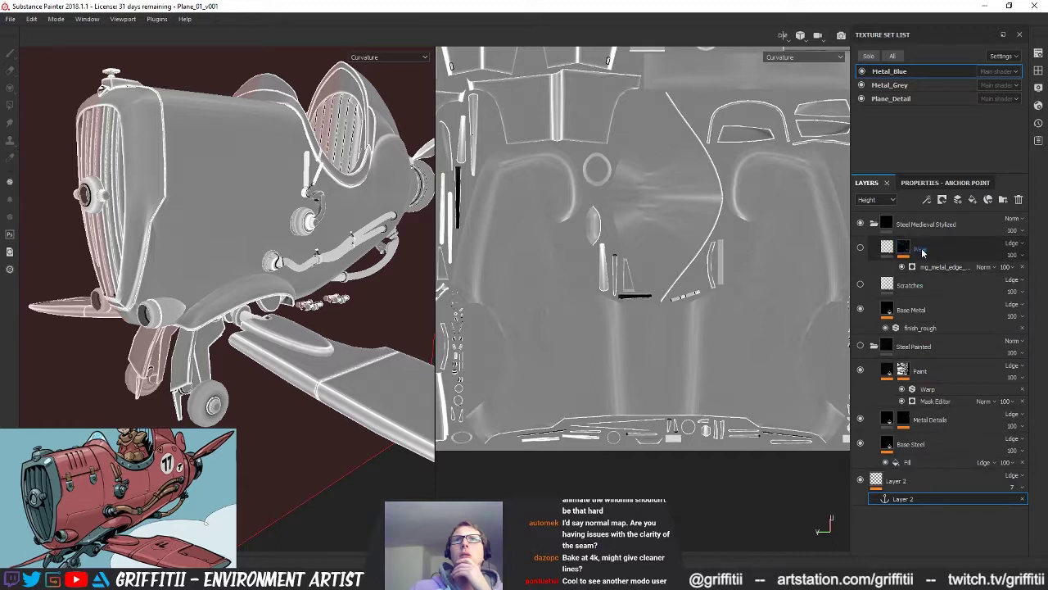
Step: Try adding an anchor point to the Wear layer's mask, and delete it again
{"action": "left_click", "coordinate": [936, 254]}
{"action": "right_click", "coordinate": [911, 250]}
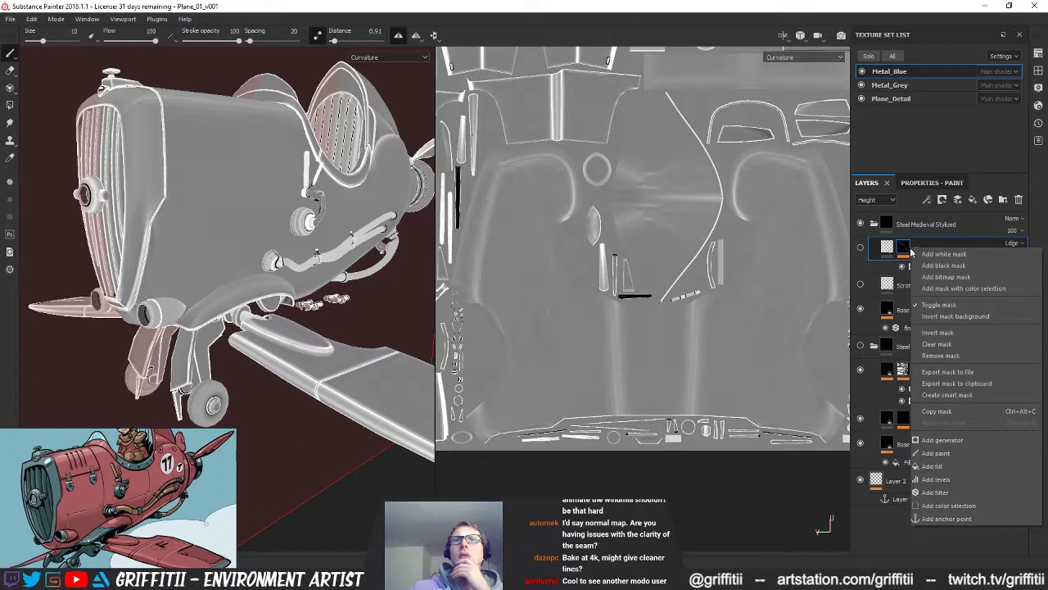
{"action": "left_click", "coordinate": [942, 439]}
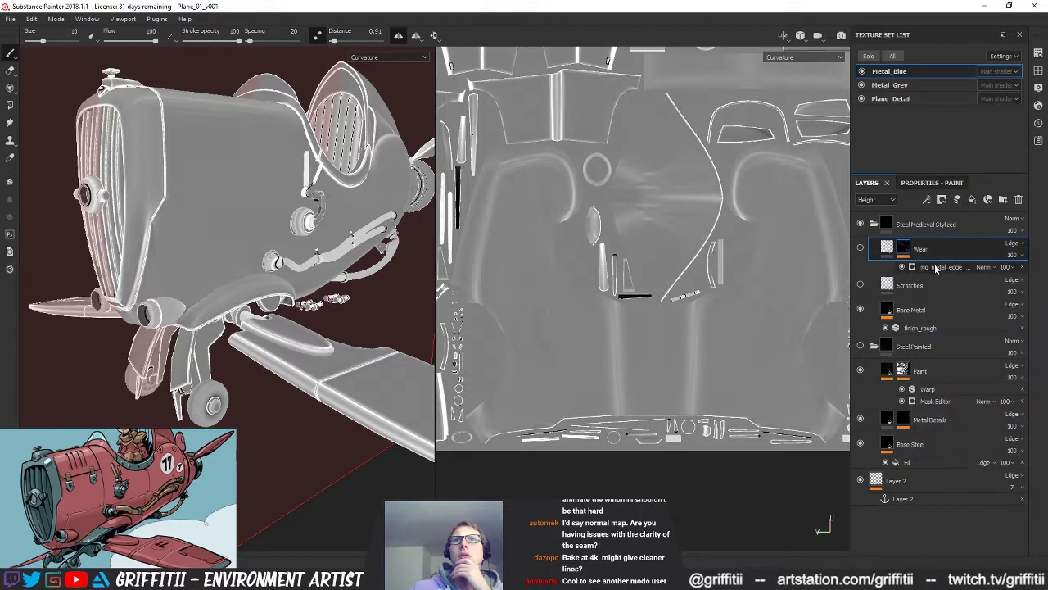
{"action": "right_click", "coordinate": [934, 267]}
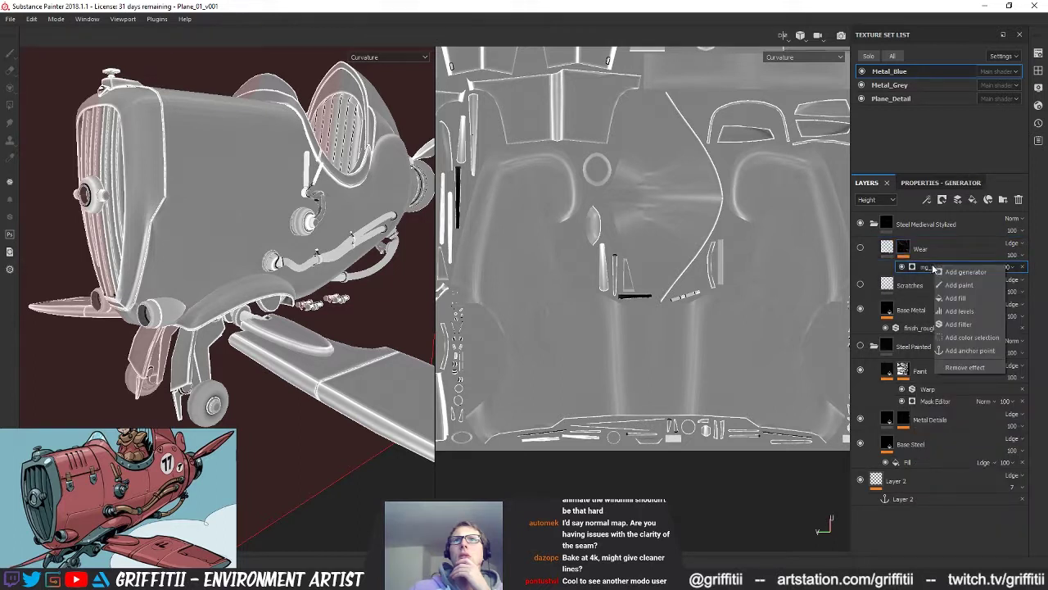
{"action": "left_click", "coordinate": [970, 350]}
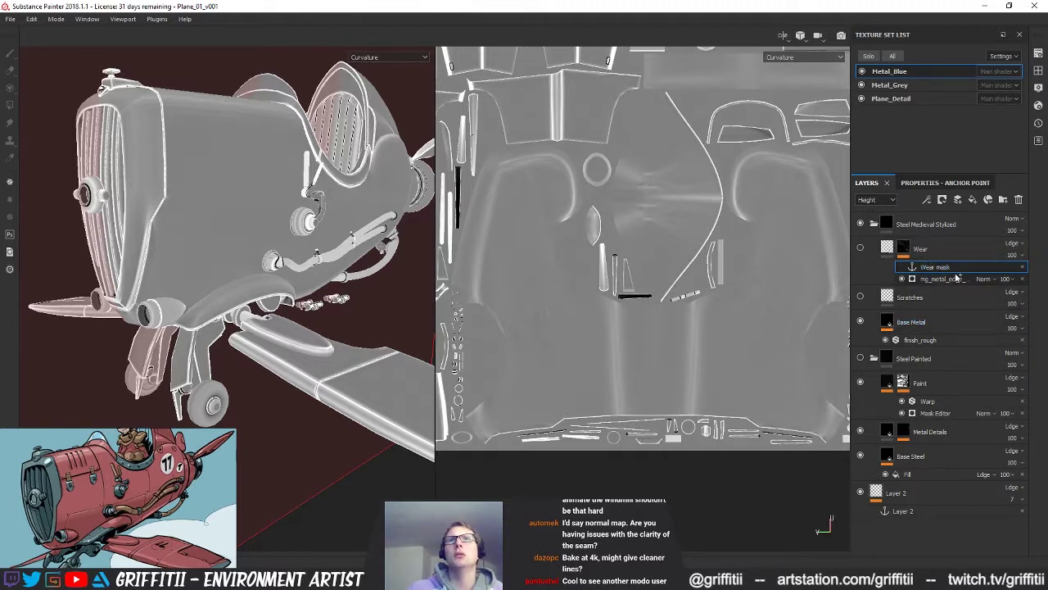
{"action": "key", "text": "Delete"}
Step: Remove the anchor point from Layer 2
{"action": "mouse_move", "coordinate": [917, 489]}
{"action": "left_mouse_down"}
{"action": "mouse_move", "coordinate": [906, 495]}
{"action": "mouse_move", "coordinate": [920, 487]}
{"action": "left_mouse_up"}
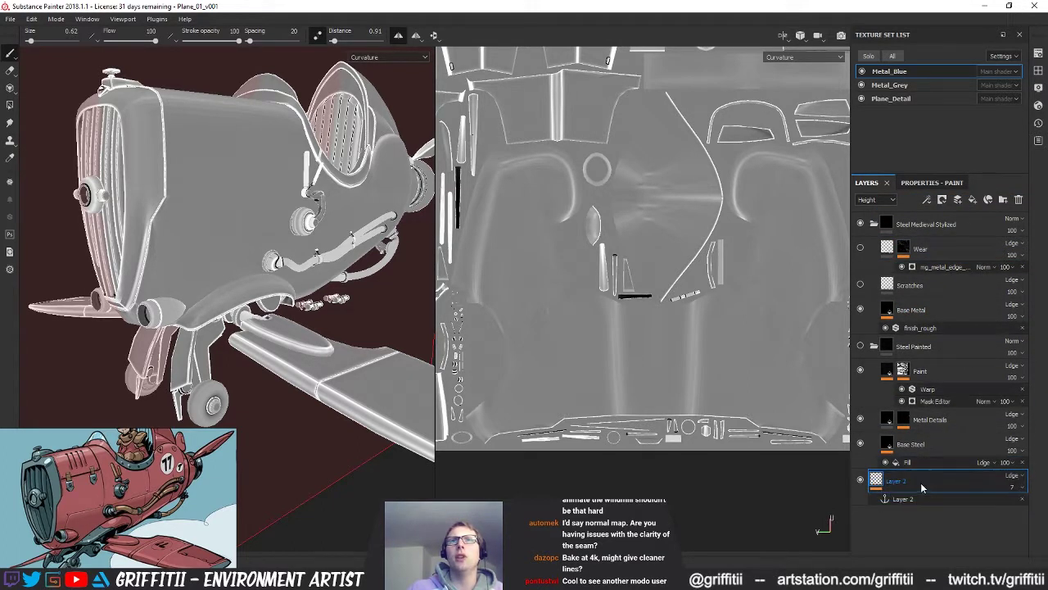
{"action": "left_click", "coordinate": [920, 499]}
{"action": "right_click", "coordinate": [909, 501]}
{"action": "left_click", "coordinate": [906, 488]}
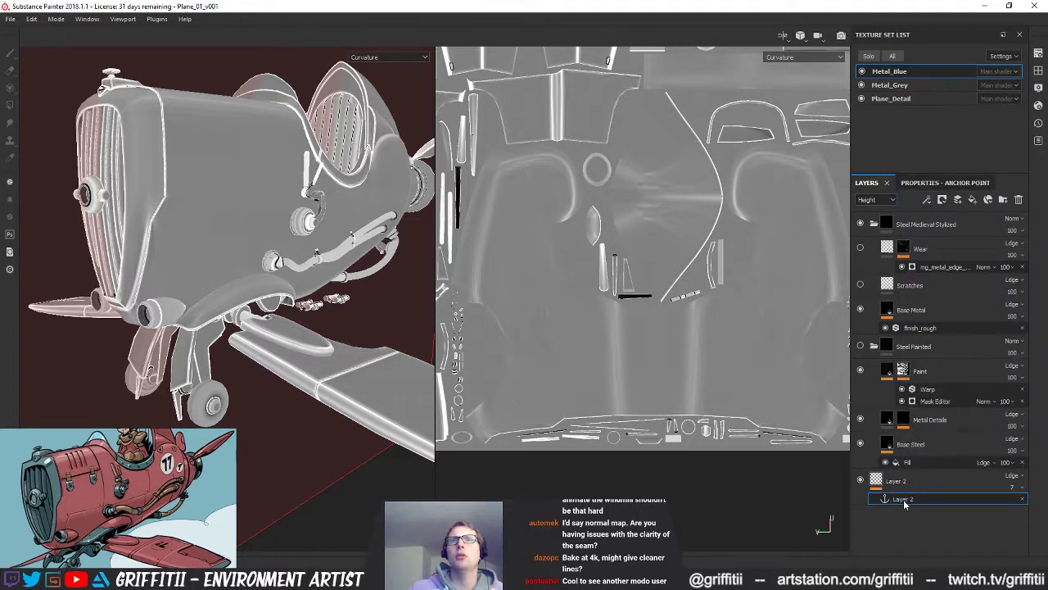
{"action": "left_click", "coordinate": [905, 483]}
{"action": "left_click", "coordinate": [908, 501]}
{"action": "left_click", "coordinate": [1023, 499]}
Step: Examine the plane channel by channel up to ambient occlusion, and recheck the fuselage in the material view
{"action": "left_click_drag", "start_coordinate": [295, 232], "coordinate": [348, 274], "text": "alt"}
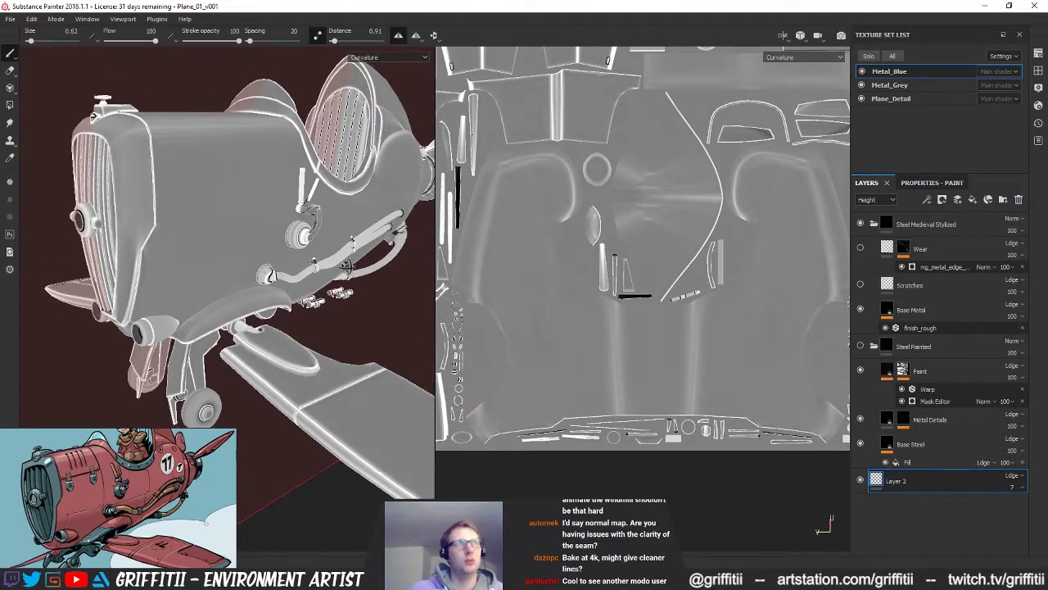
{"action": "key", "text": "c"}
{"action": "key", "text": "c"}
{"action": "key", "text": "c"}
{"action": "key", "text": "c"}
{"action": "key", "text": "c"}
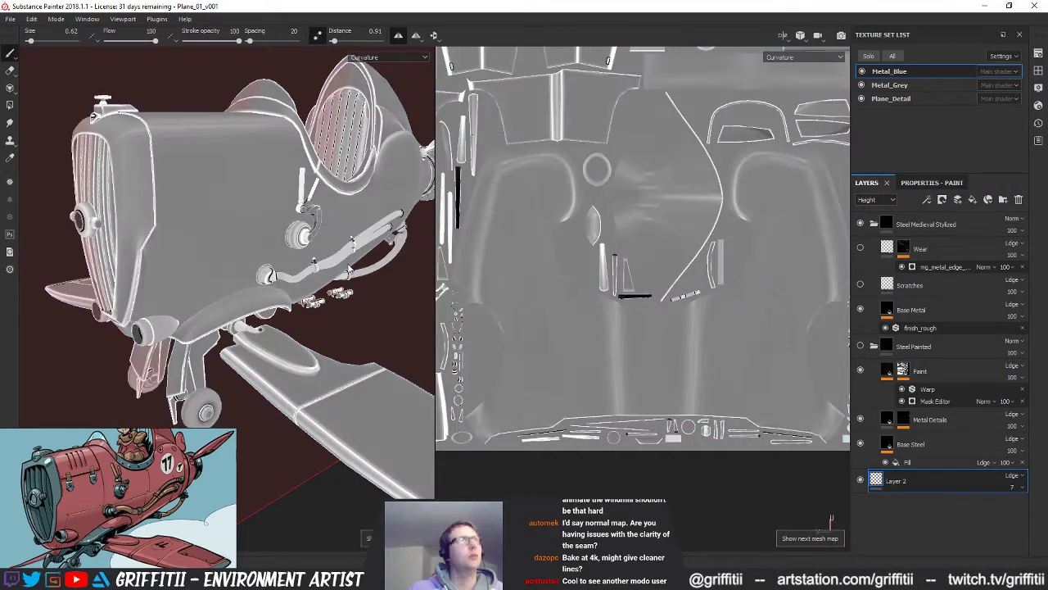
{"action": "key", "text": "c"}
{"action": "key", "text": "c"}
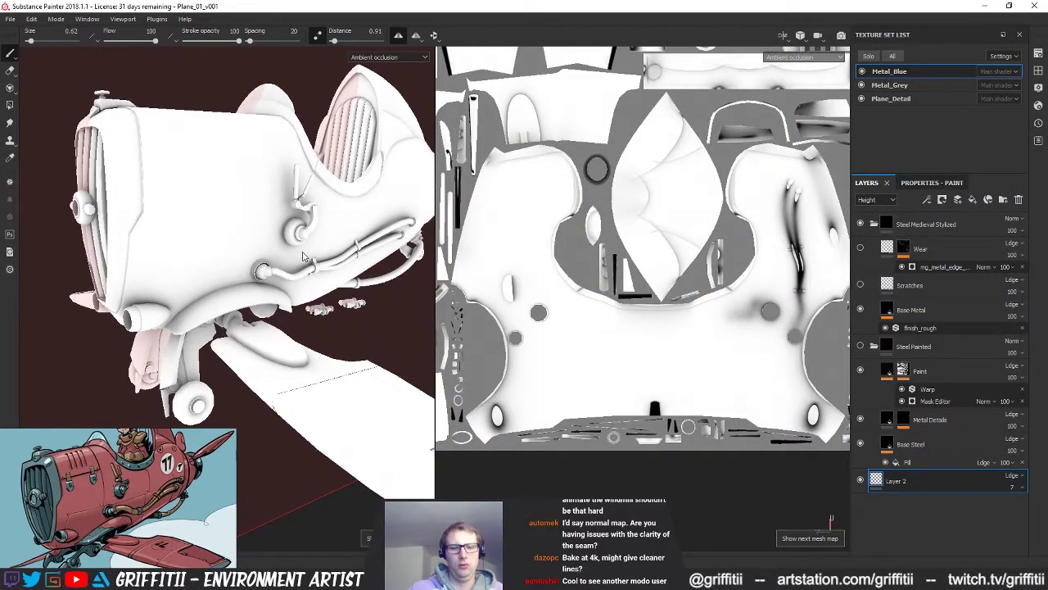
{"action": "key", "text": "m"}
{"action": "mouse_move", "coordinate": [300, 251]}
{"action": "left_mouse_down", "text": "alt"}
{"action": "mouse_move", "coordinate": [352, 238]}
{"action": "mouse_move", "coordinate": [297, 244]}
{"action": "left_mouse_up", "text": "alt"}
{"action": "right_click_drag", "start_coordinate": [296, 244], "coordinate": [277, 246], "text": "alt"}
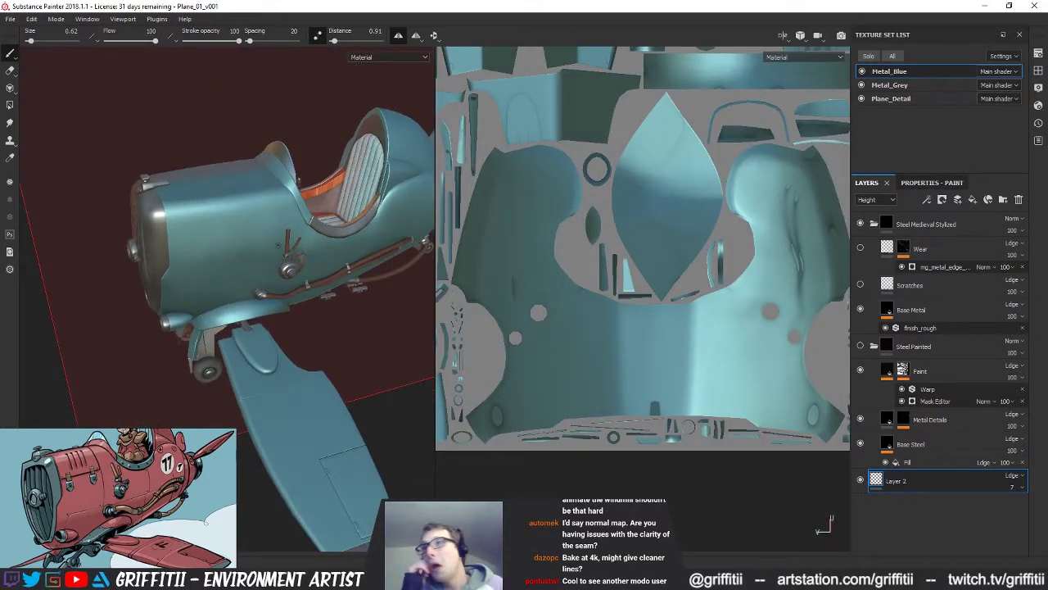
{"action": "left_click_drag", "start_coordinate": [241, 205], "coordinate": [233, 248], "text": "alt"}
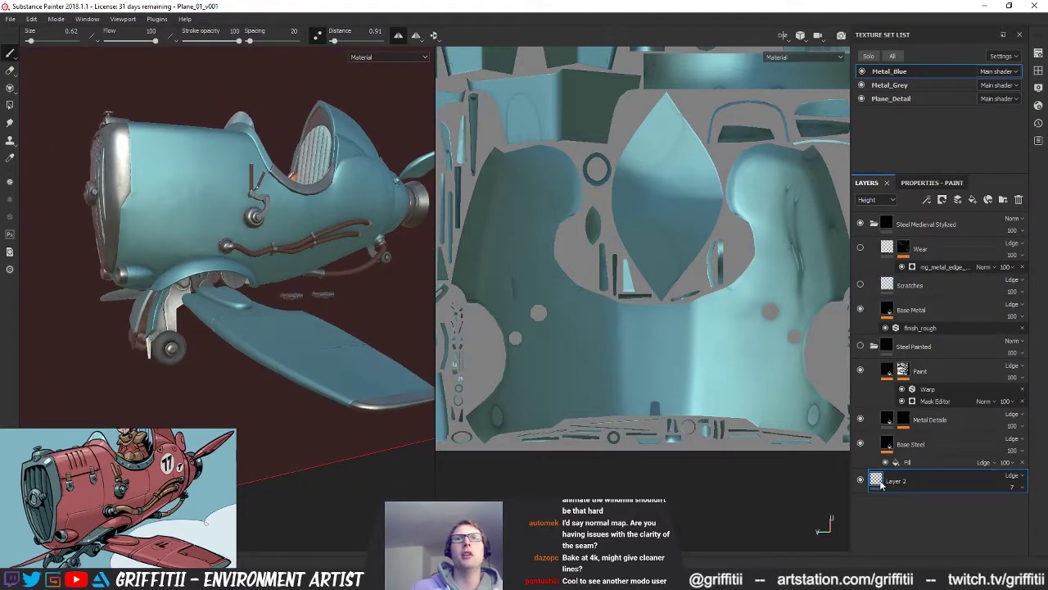
Step: Move Layer 2 to the top of the layer stack and set its height opacity to 5
{"action": "left_click_drag", "start_coordinate": [876, 482], "coordinate": [924, 233]}
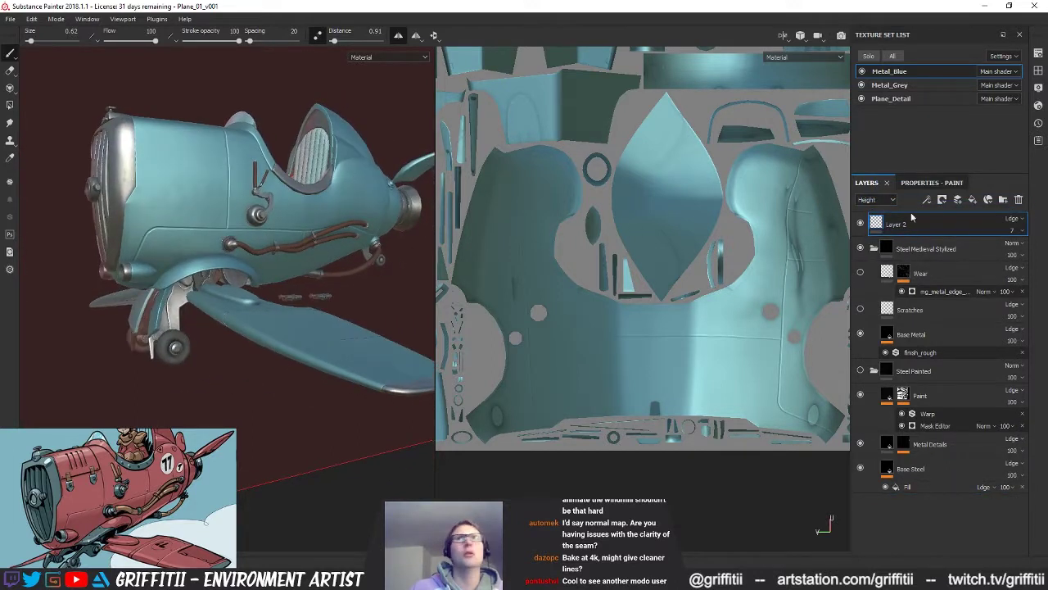
{"action": "left_click", "coordinate": [1022, 231]}
{"action": "mouse_move", "coordinate": [1010, 250]}
{"action": "left_mouse_down"}
{"action": "mouse_move", "coordinate": [981, 251]}
{"action": "mouse_move", "coordinate": [1039, 259]}
{"action": "mouse_move", "coordinate": [1000, 262]}
{"action": "left_mouse_up"}
{"action": "left_click_drag", "start_coordinate": [205, 316], "coordinate": [247, 325], "text": "alt"}
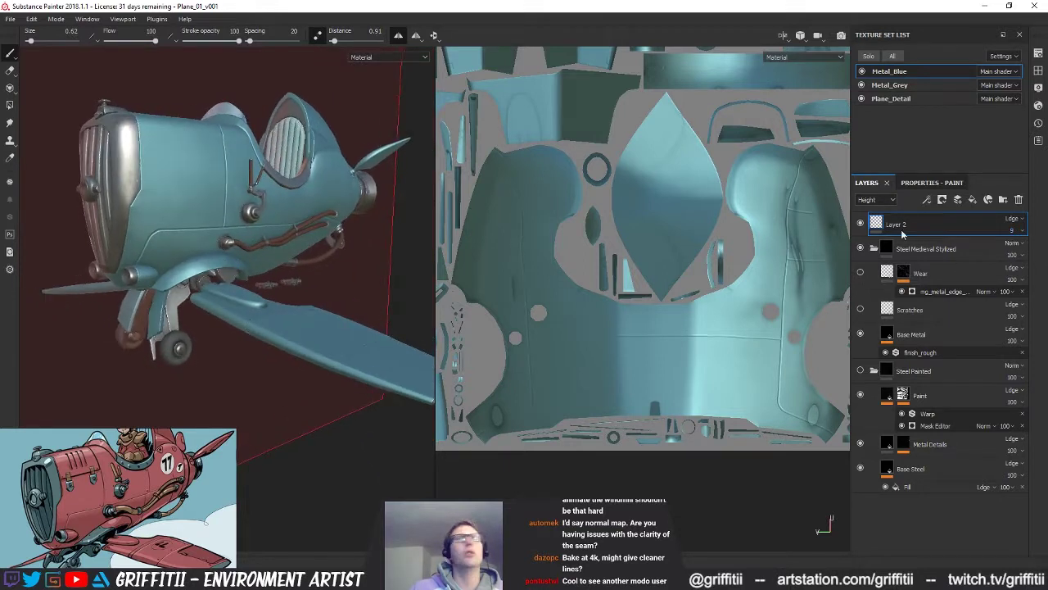
{"action": "left_click", "coordinate": [1012, 232]}
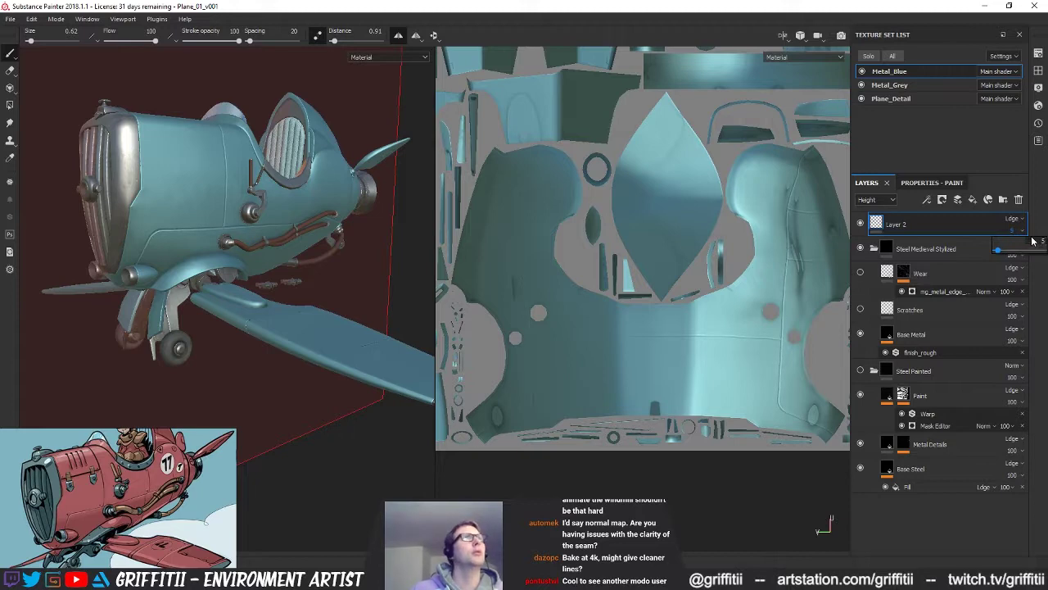
Step: Add a Levels effect to Layer 2 and try narrowing its Base Color input range
{"action": "right_click", "coordinate": [887, 226]}
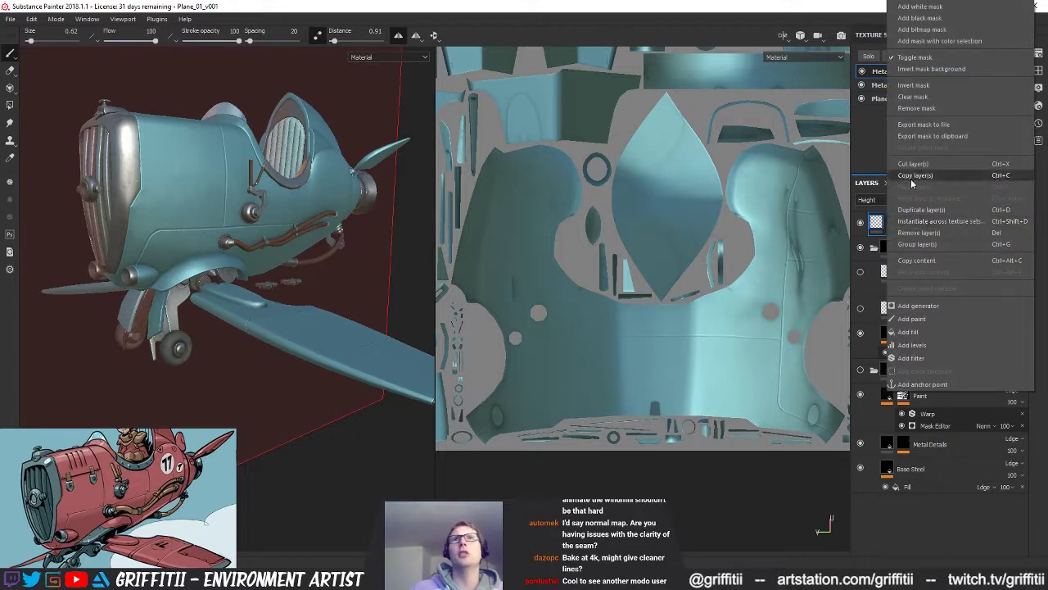
{"action": "left_click", "coordinate": [913, 345]}
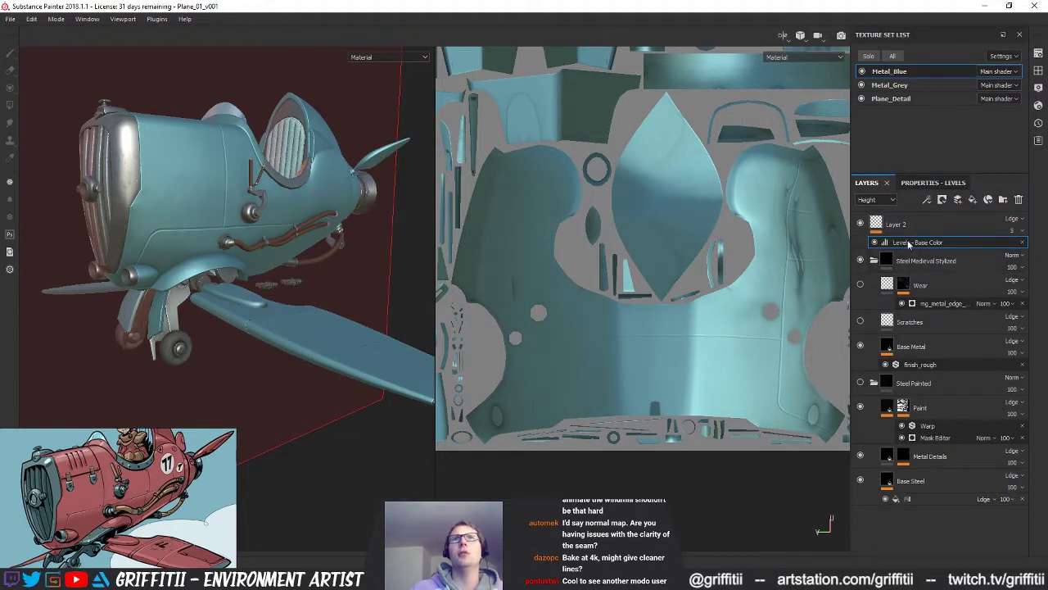
{"action": "left_click", "coordinate": [934, 183]}
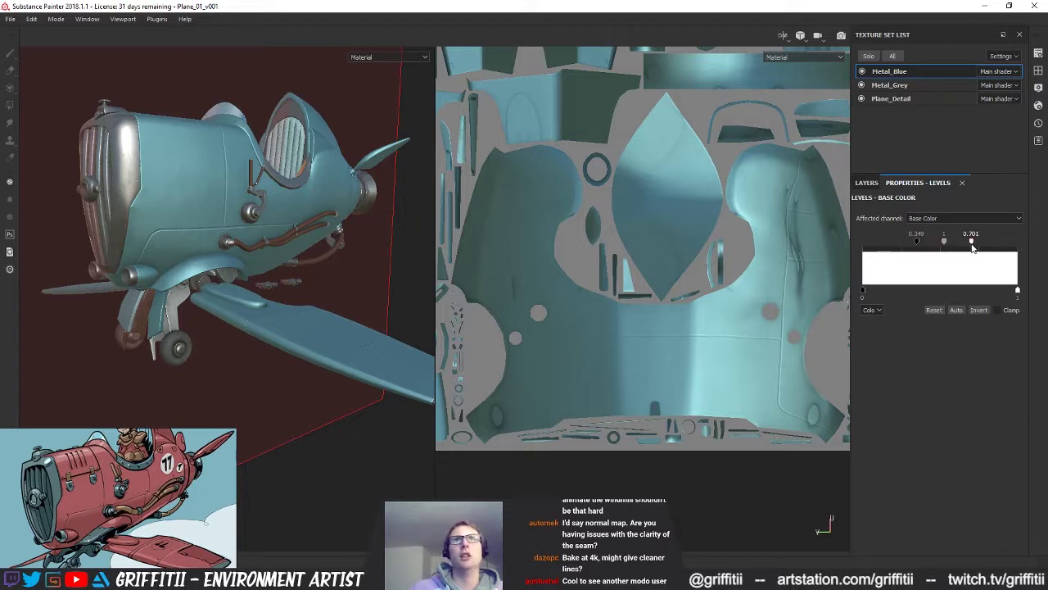
{"action": "left_click_drag", "start_coordinate": [919, 242], "coordinate": [946, 244]}
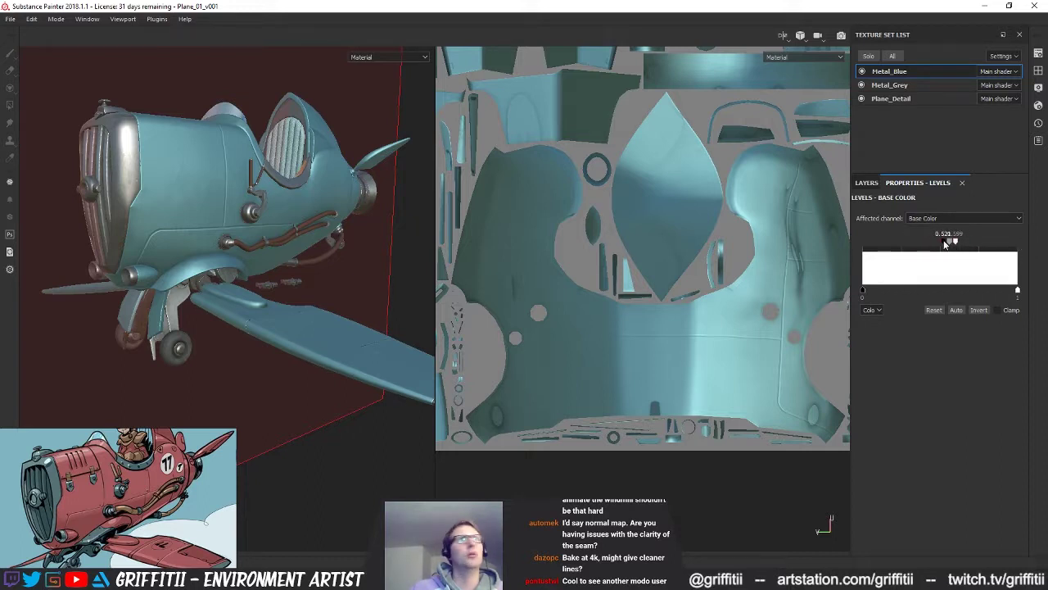
{"action": "scroll", "coordinate": [178, 240], "scroll_direction": "up", "scroll_amount": 5}
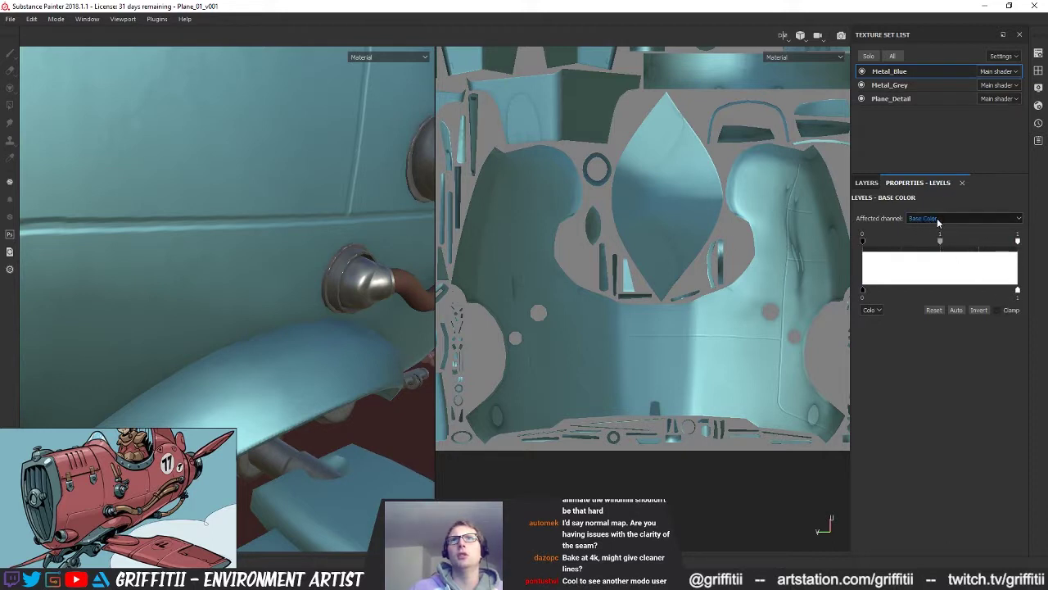
Step: Switch the Levels effect to the Height channel and experiment with its input points, bringing the low point to -0.334
{"action": "left_click", "coordinate": [942, 218]}
{"action": "left_click", "coordinate": [934, 236]}
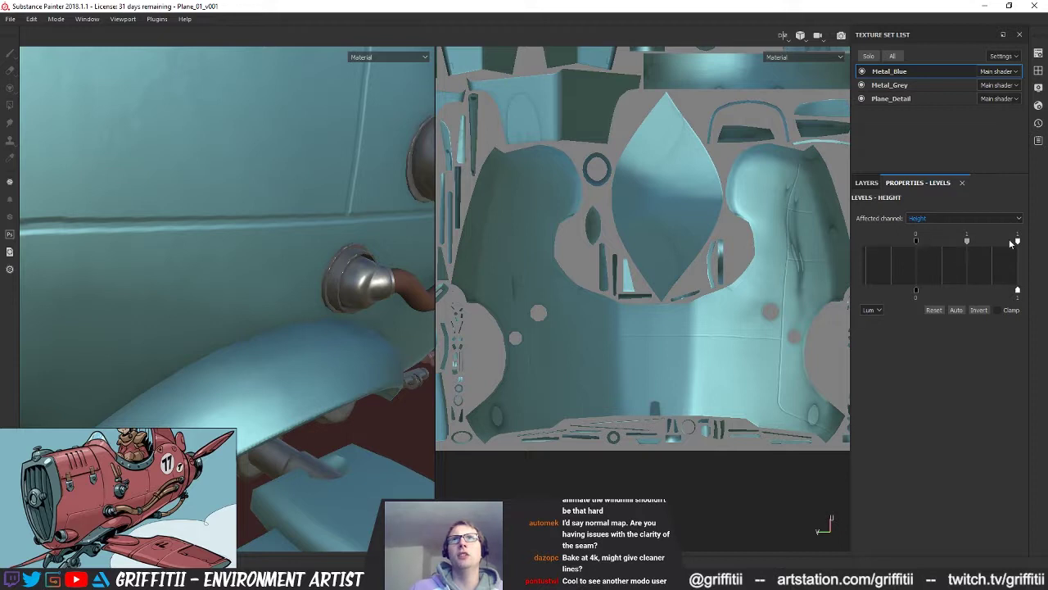
{"action": "mouse_move", "coordinate": [977, 248]}
{"action": "left_mouse_down"}
{"action": "mouse_move", "coordinate": [938, 244]}
{"action": "mouse_move", "coordinate": [999, 246]}
{"action": "mouse_move", "coordinate": [831, 236]}
{"action": "mouse_move", "coordinate": [963, 244]}
{"action": "mouse_move", "coordinate": [923, 245]}
{"action": "left_mouse_up"}
{"action": "left_click_drag", "start_coordinate": [193, 176], "coordinate": [279, 205], "text": "alt"}
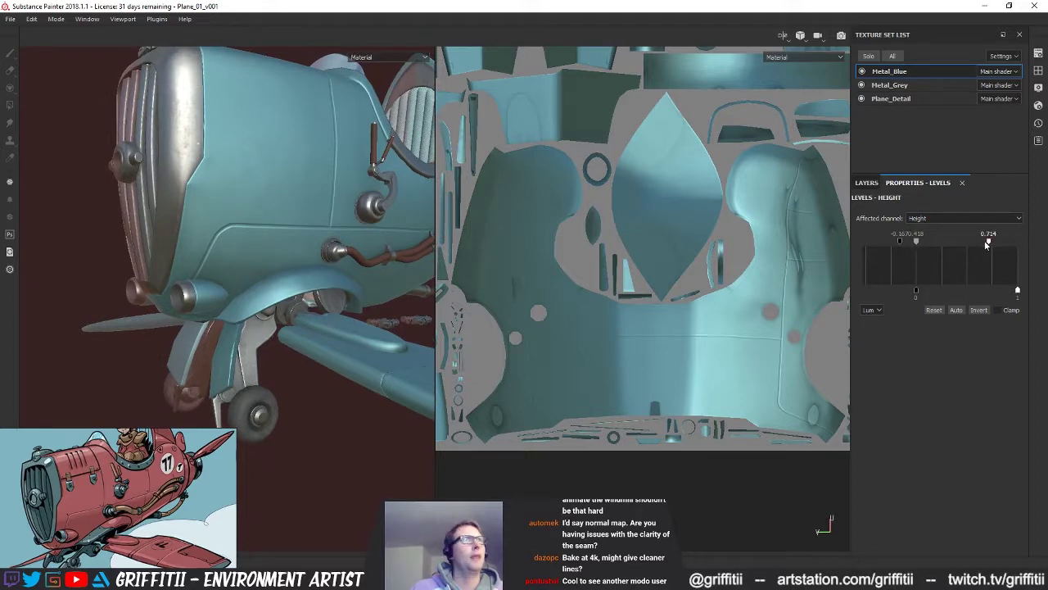
{"action": "left_click_drag", "start_coordinate": [1016, 241], "coordinate": [975, 242]}
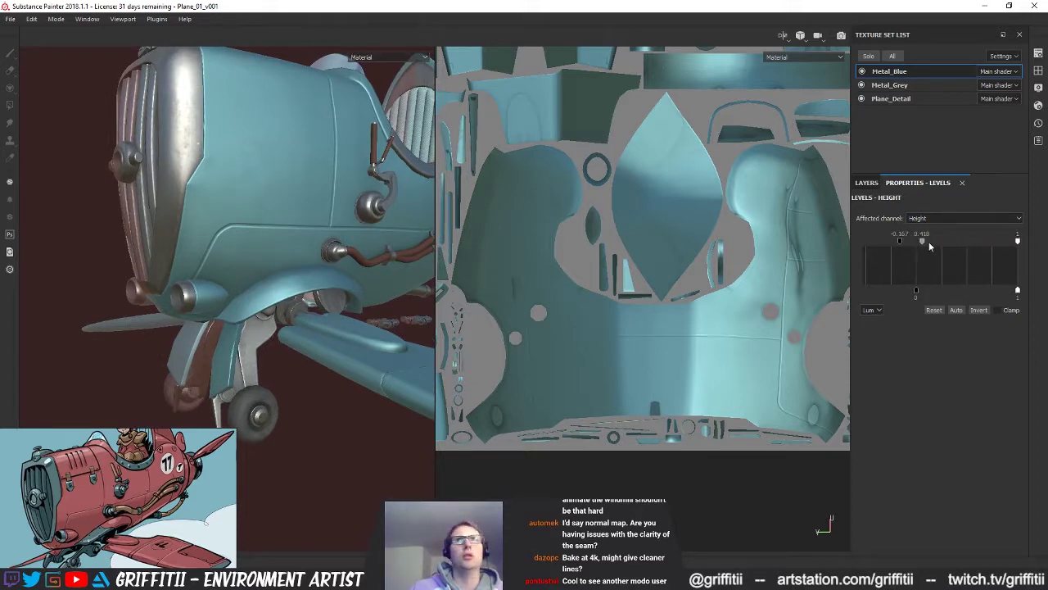
{"action": "mouse_move", "coordinate": [902, 242]}
{"action": "left_mouse_down"}
{"action": "mouse_move", "coordinate": [959, 242]}
{"action": "mouse_move", "coordinate": [872, 242]}
{"action": "left_mouse_up"}
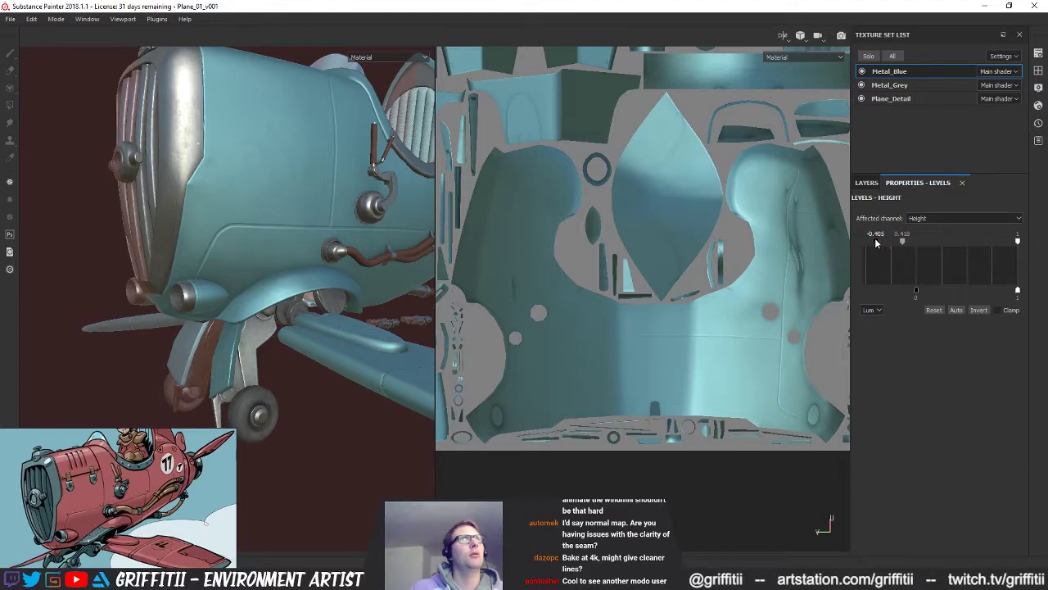
{"action": "left_click_drag", "start_coordinate": [867, 242], "coordinate": [871, 244]}
{"action": "right_click_drag", "start_coordinate": [362, 210], "coordinate": [190, 210], "text": "alt"}
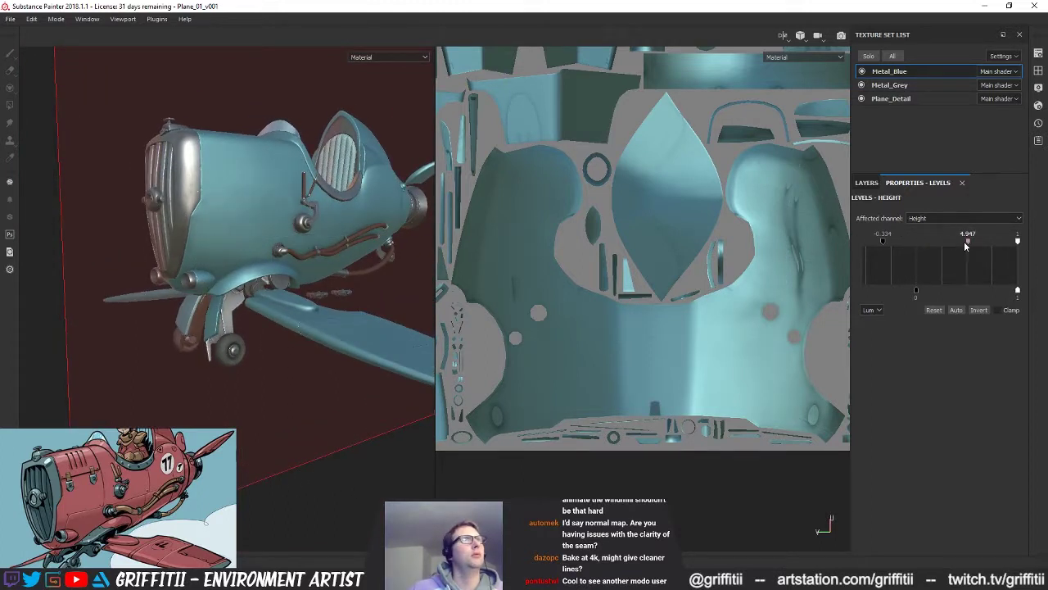
Step: Set the Height levels to a low input of about 0.228 and a midpoint of about 12.03, and check the fuselage seams
{"action": "mouse_move", "coordinate": [883, 243]}
{"action": "left_mouse_down"}
{"action": "mouse_move", "coordinate": [941, 244]}
{"action": "mouse_move", "coordinate": [931, 246]}
{"action": "left_mouse_up"}
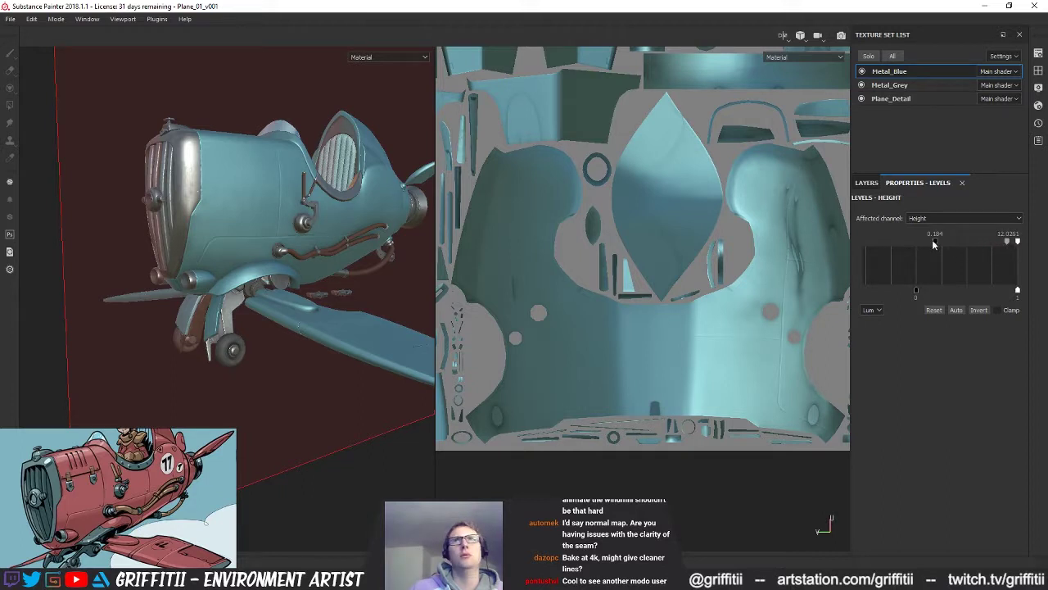
{"action": "mouse_move", "coordinate": [943, 243]}
{"action": "left_mouse_down"}
{"action": "mouse_move", "coordinate": [955, 244]}
{"action": "mouse_move", "coordinate": [942, 246]}
{"action": "left_mouse_up"}
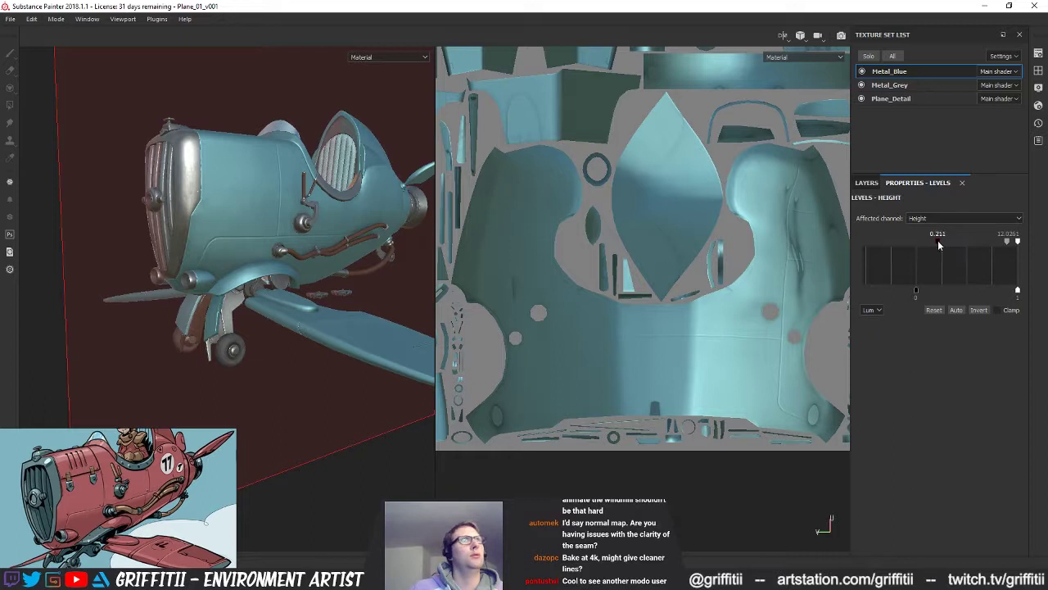
{"action": "left_click_drag", "start_coordinate": [328, 221], "coordinate": [339, 225], "text": "alt"}
{"action": "right_click_drag", "start_coordinate": [340, 226], "coordinate": [268, 205], "text": "alt"}
{"action": "left_click_drag", "start_coordinate": [267, 204], "coordinate": [261, 227], "text": "alt"}
{"action": "right_click_drag", "start_coordinate": [260, 227], "coordinate": [313, 217], "text": "alt"}
{"action": "left_click_drag", "start_coordinate": [313, 216], "coordinate": [227, 221], "text": "alt"}
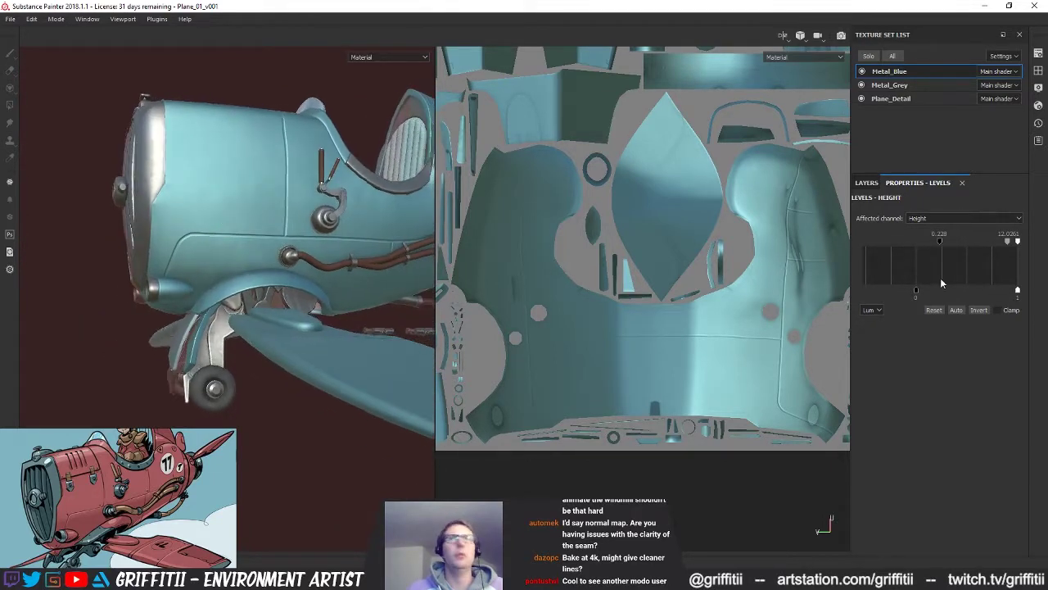
Step: Add a new paint layer above Layer 2
{"action": "left_click", "coordinate": [862, 182]}
{"action": "left_click_drag", "start_coordinate": [322, 207], "coordinate": [319, 236], "text": "alt"}
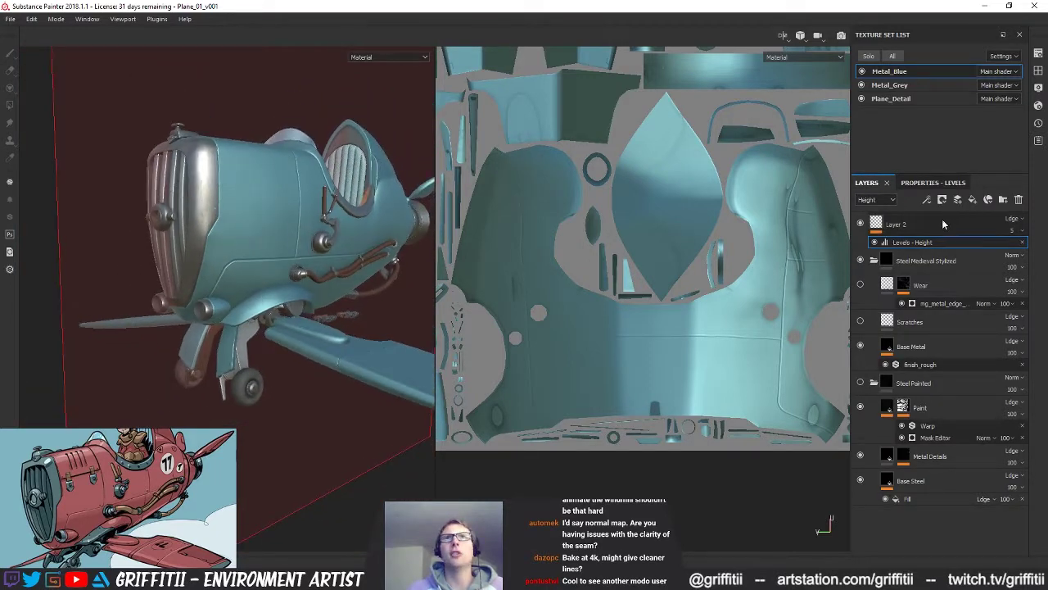
{"action": "left_click", "coordinate": [987, 223]}
{"action": "left_click", "coordinate": [958, 199]}
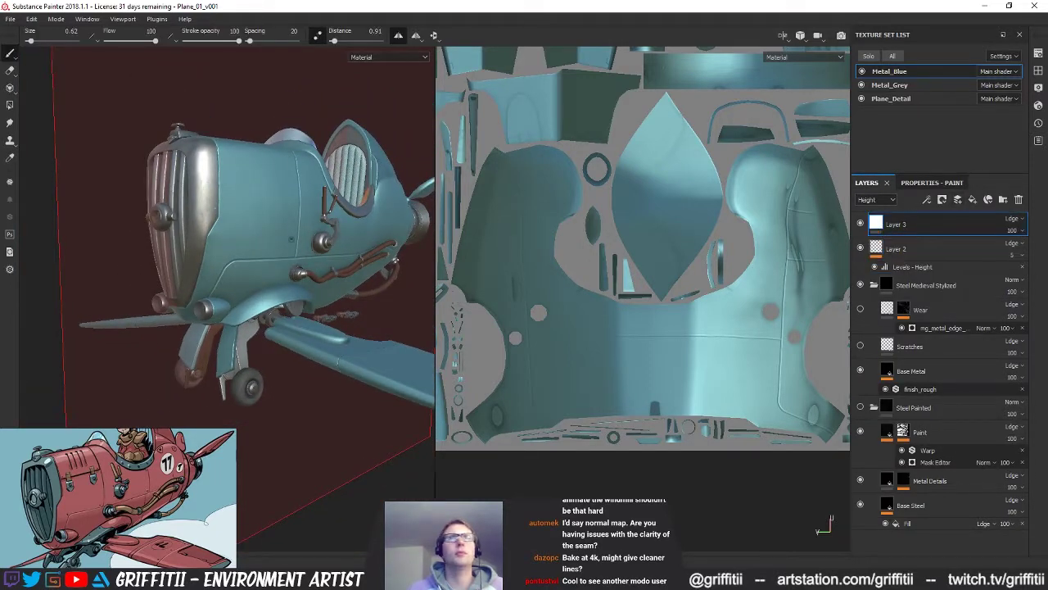
Step: Reduce the brush size to 0.15 and try short height strokes beside the long fuselage seam in the UV view, undoing them
{"action": "left_click_drag", "start_coordinate": [360, 237], "coordinate": [315, 239], "text": "alt"}
{"action": "right_click_drag", "start_coordinate": [316, 239], "coordinate": [352, 246], "text": "alt"}
{"action": "left_click_drag", "start_coordinate": [694, 312], "coordinate": [616, 410], "text": "alt"}
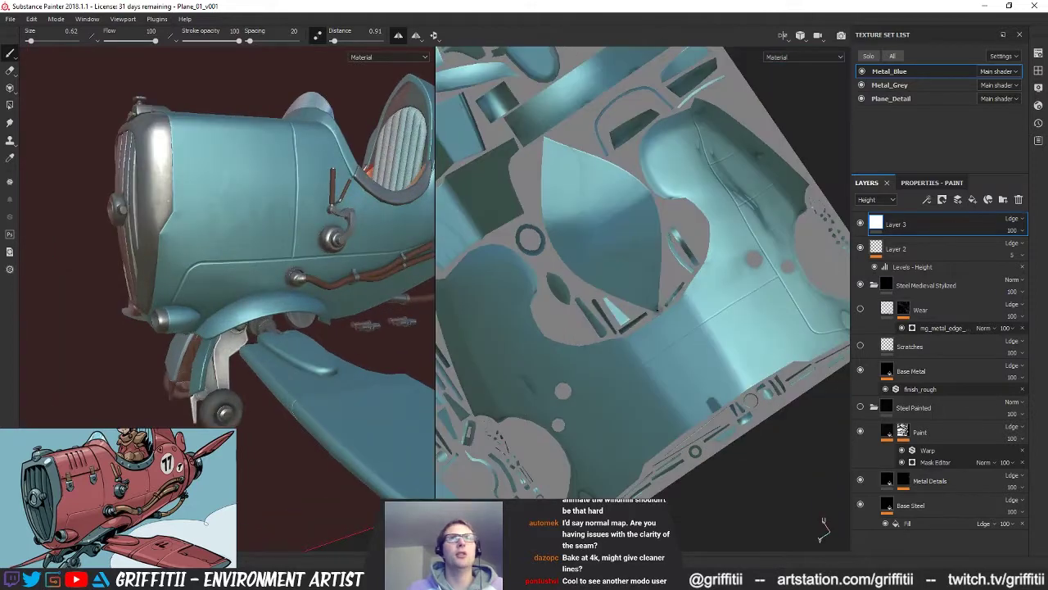
{"action": "middle_click_drag", "start_coordinate": [616, 409], "coordinate": [573, 313], "text": "alt"}
{"action": "left_click_drag", "start_coordinate": [678, 338], "coordinate": [717, 342], "text": "alt"}
{"action": "middle_click_drag", "start_coordinate": [718, 342], "coordinate": [696, 388], "text": "alt"}
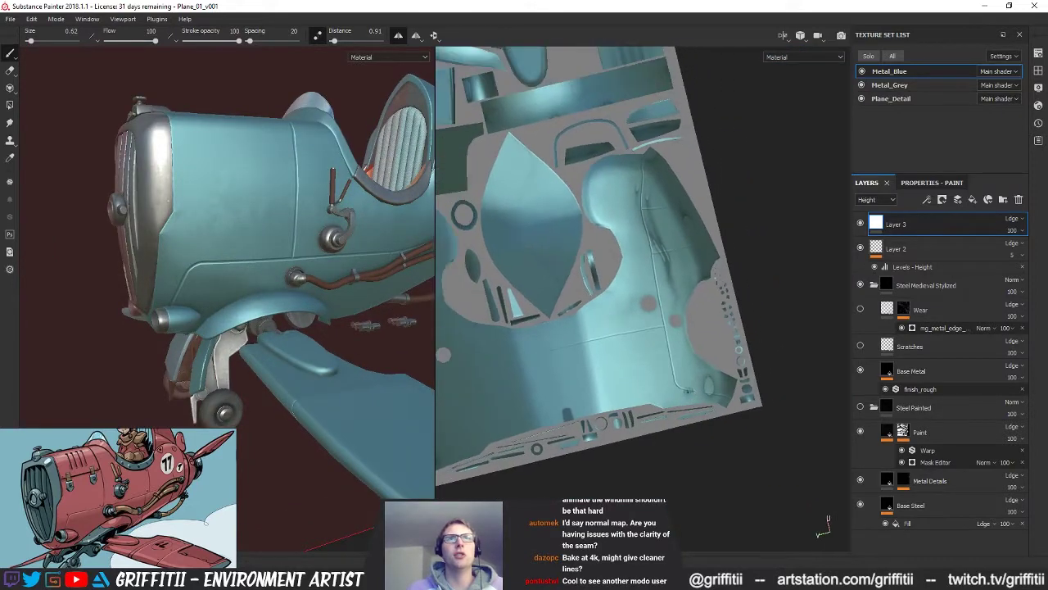
{"action": "left_click_drag", "start_coordinate": [696, 387], "coordinate": [711, 380], "text": "alt+shift"}
{"action": "right_click_drag", "start_coordinate": [678, 354], "coordinate": [770, 344], "text": "alt"}
{"action": "middle_click_drag", "start_coordinate": [658, 336], "coordinate": [593, 348], "text": "alt"}
{"action": "right_click_drag", "start_coordinate": [593, 348], "coordinate": [718, 349], "text": "alt"}
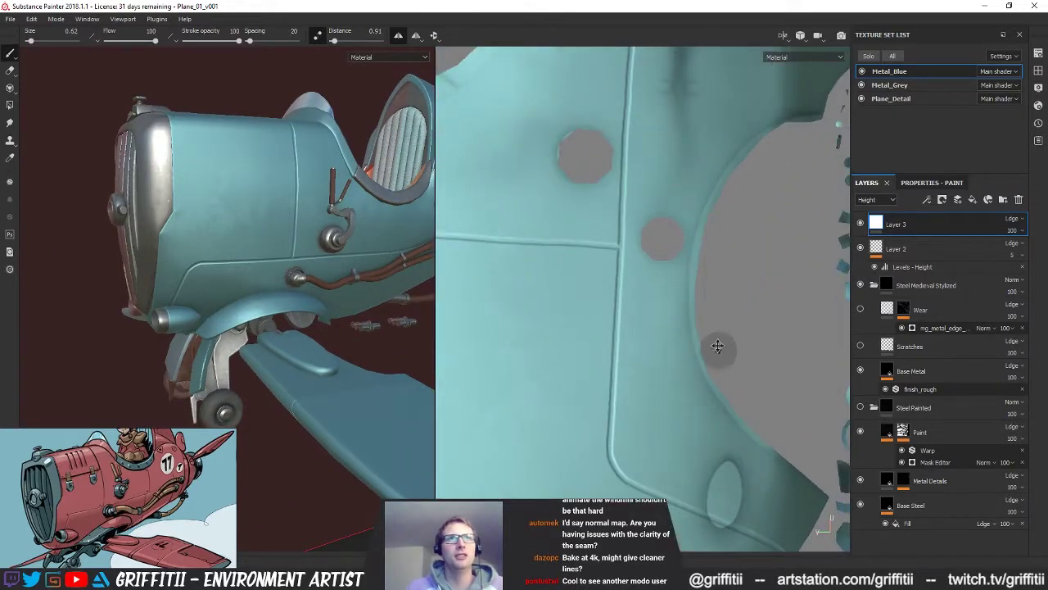
{"action": "middle_click_drag", "start_coordinate": [718, 348], "coordinate": [709, 311], "text": "alt"}
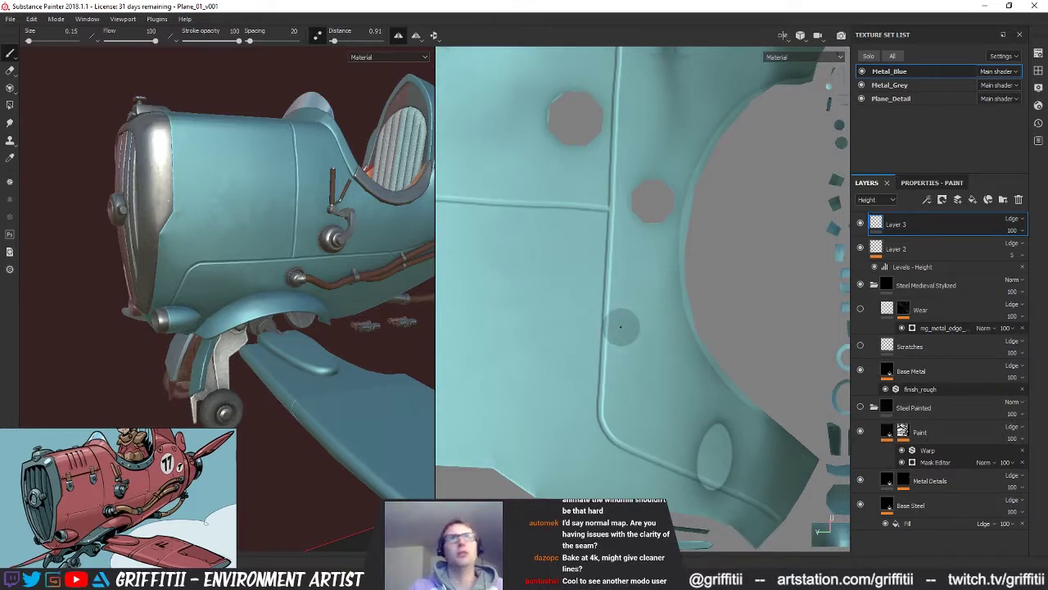
{"action": "left_click_drag", "start_coordinate": [635, 302], "coordinate": [631, 366]}
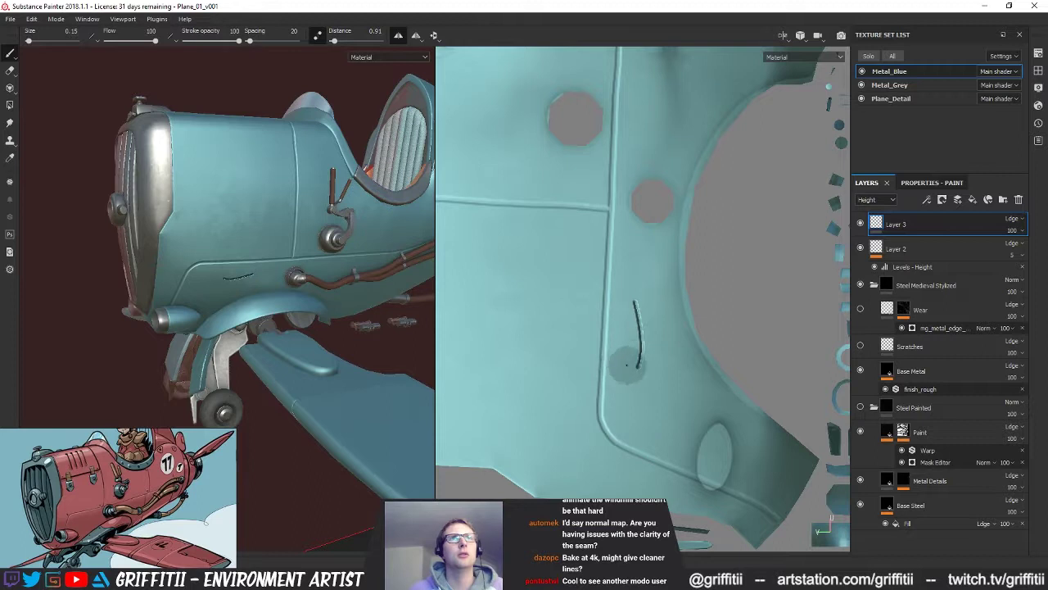
{"action": "key", "text": "ctrl+z"}
{"action": "mouse_move", "coordinate": [641, 302]}
{"action": "left_mouse_down"}
{"action": "mouse_move", "coordinate": [639, 385]}
{"action": "mouse_move", "coordinate": [606, 342]}
{"action": "mouse_move", "coordinate": [612, 281]}
{"action": "mouse_move", "coordinate": [621, 311]}
{"action": "left_mouse_up"}
{"action": "key", "text": "ctrl+z"}
Step: Set the brush's height value to -0.0327, testing its depth with strokes beside the seam that are undone
{"action": "left_click", "coordinate": [916, 184]}
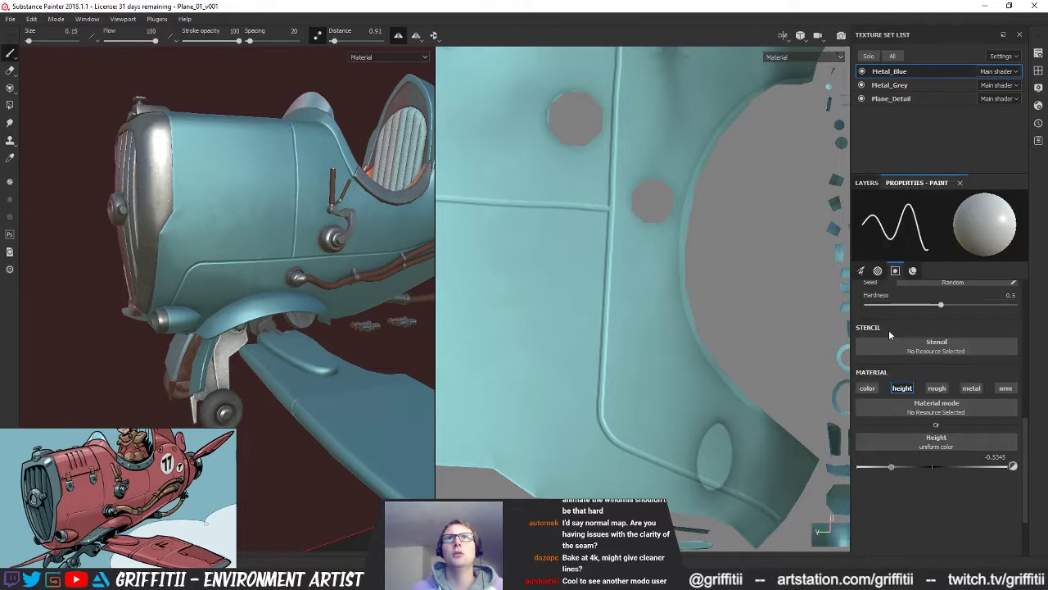
{"action": "left_click_drag", "start_coordinate": [922, 470], "coordinate": [924, 467]}
{"action": "left_click_drag", "start_coordinate": [627, 256], "coordinate": [622, 354]}
{"action": "key", "text": "ctrl+z"}
{"action": "left_click_drag", "start_coordinate": [923, 465], "coordinate": [928, 463]}
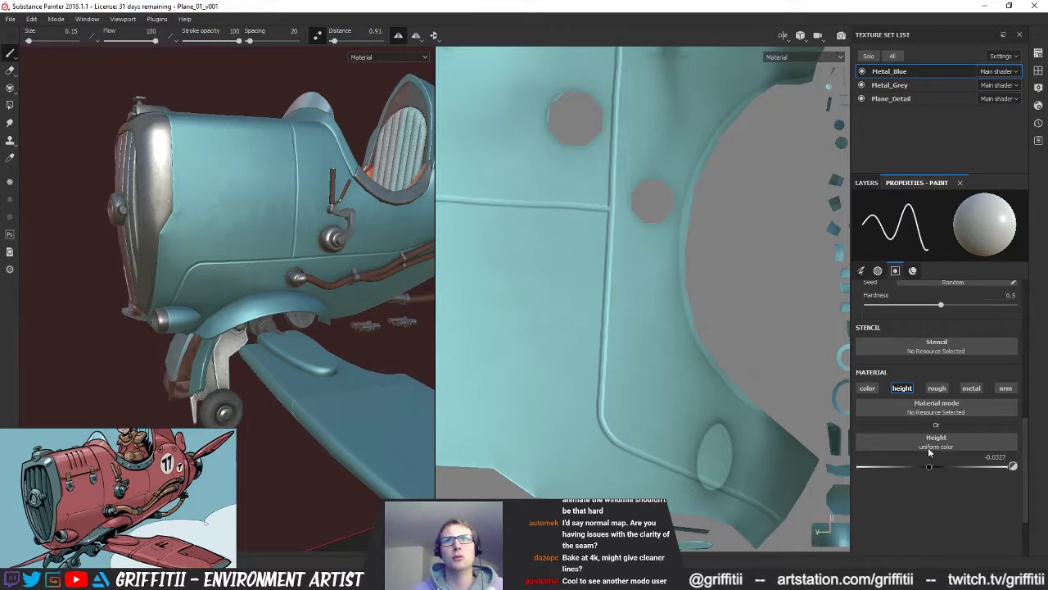
{"action": "left_click_drag", "start_coordinate": [629, 288], "coordinate": [626, 393]}
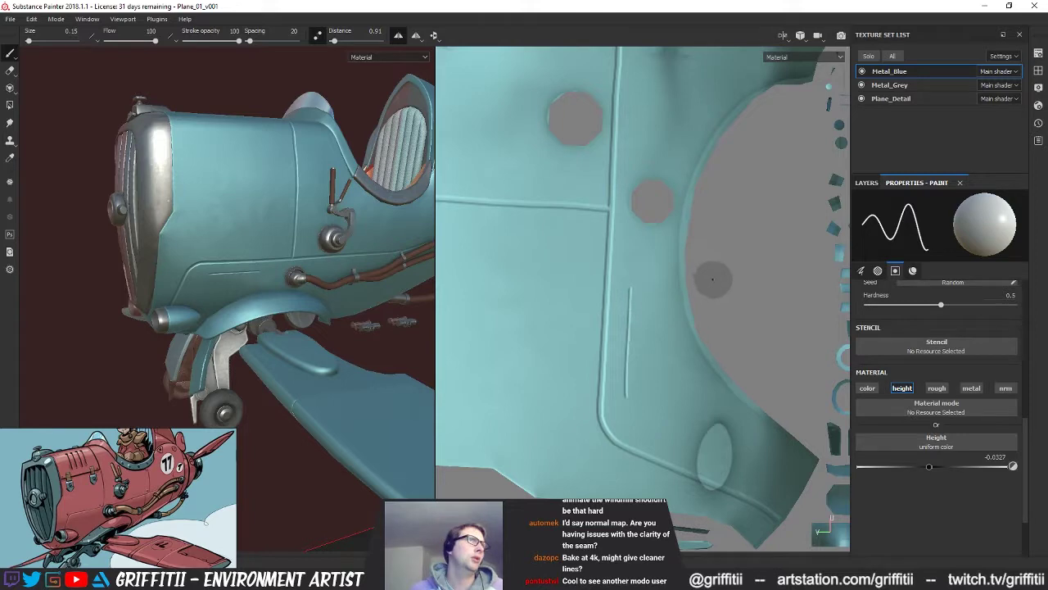
{"action": "key", "text": "ctrl+z"}
Step: Lower Layer 2's height opacity to 1 so it serves as a faint guide at the seam's curved corner
{"action": "mouse_move", "coordinate": [671, 368]}
{"action": "left_mouse_down", "text": "alt"}
{"action": "mouse_move", "coordinate": [647, 333]}
{"action": "mouse_move", "coordinate": [700, 293]}
{"action": "mouse_move", "coordinate": [737, 286]}
{"action": "left_mouse_up", "text": "alt"}
{"action": "left_click_drag", "start_coordinate": [586, 397], "coordinate": [599, 368], "text": "alt"}
{"action": "middle_click_drag", "start_coordinate": [599, 368], "coordinate": [616, 346]}
{"action": "middle_click_drag", "start_coordinate": [579, 381], "coordinate": [605, 260]}
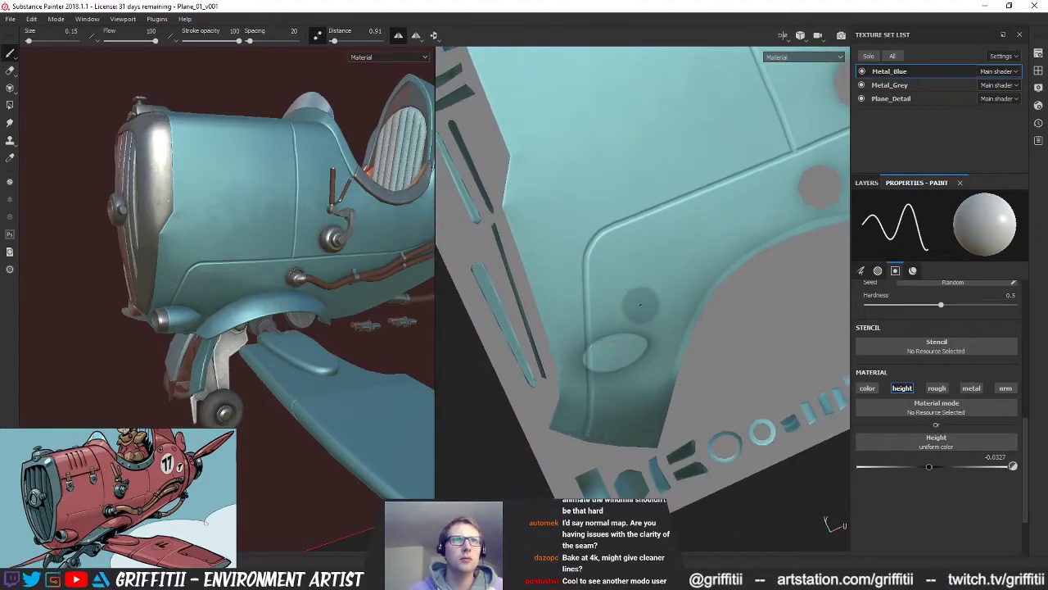
{"action": "left_click", "coordinate": [866, 183]}
{"action": "left_click", "coordinate": [1017, 245]}
{"action": "left_click", "coordinate": [945, 243]}
{"action": "left_click", "coordinate": [945, 243]}
{"action": "left_click", "coordinate": [1014, 255]}
{"action": "left_click_drag", "start_coordinate": [997, 279], "coordinate": [996, 276]}
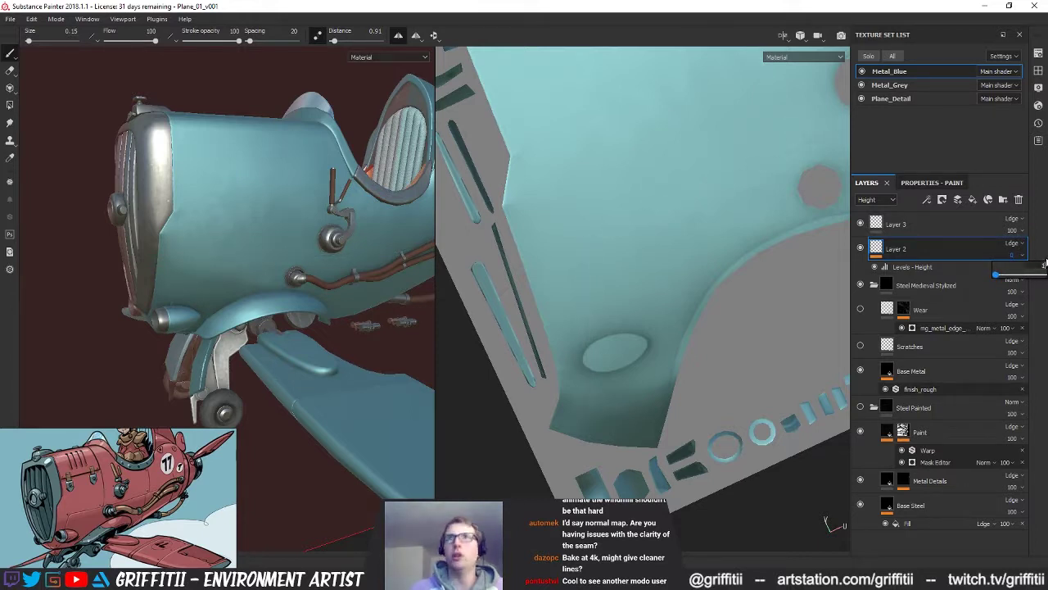
Step: Paint a height groove on Layer 3 along the faint seam guide, around the curved corner near the oval island detail
{"action": "left_click", "coordinate": [896, 224]}
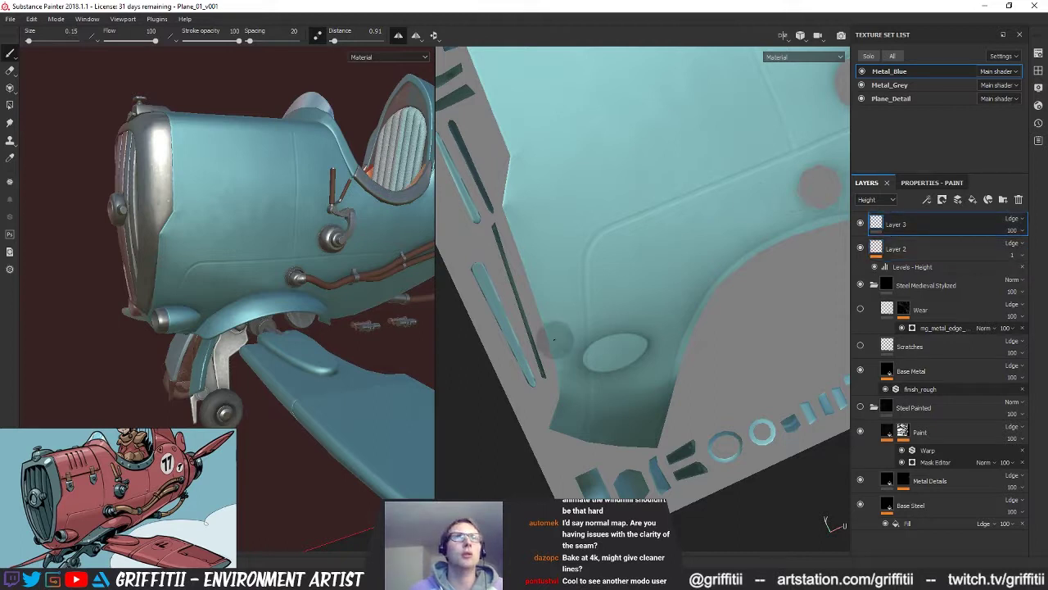
{"action": "mouse_move", "coordinate": [591, 415]}
{"action": "left_mouse_down"}
{"action": "mouse_move", "coordinate": [588, 239]}
{"action": "mouse_move", "coordinate": [639, 208]}
{"action": "left_mouse_up"}
{"action": "key", "text": "ctrl+z"}
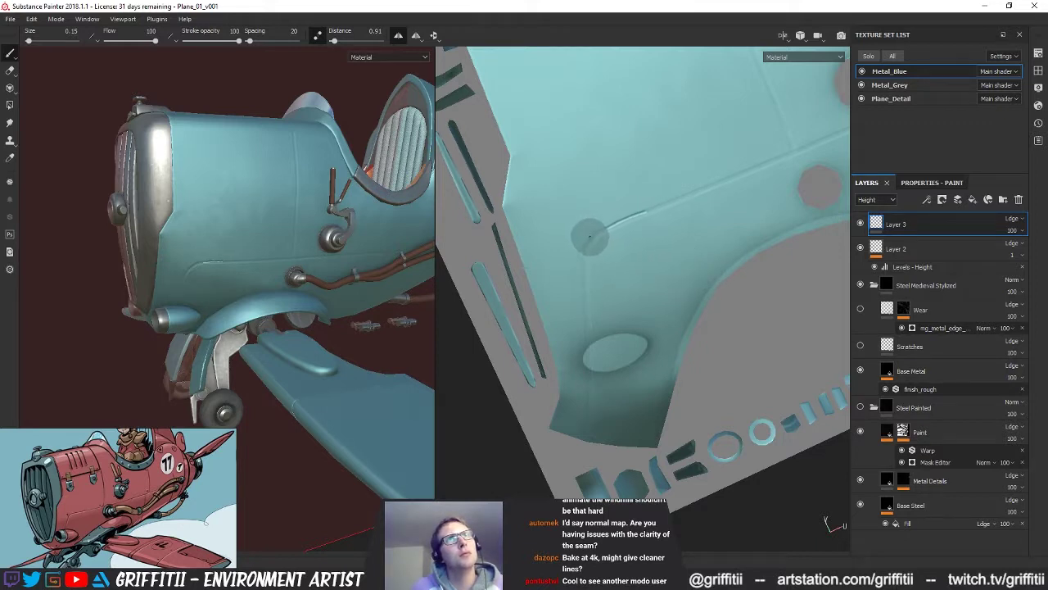
{"action": "left_click_drag", "start_coordinate": [581, 253], "coordinate": [577, 297]}
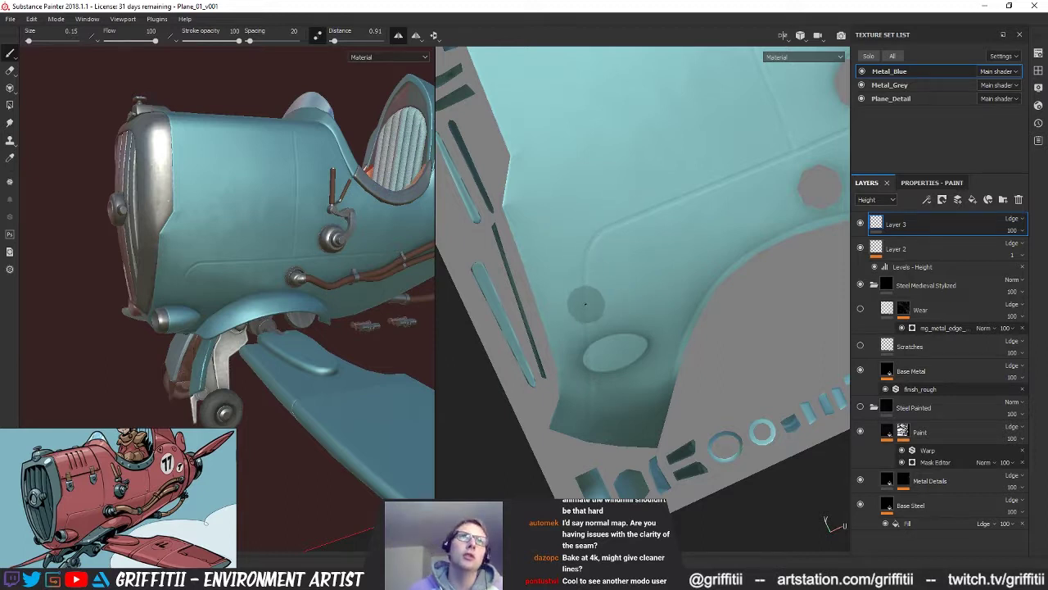
{"action": "left_click_drag", "start_coordinate": [586, 296], "coordinate": [587, 260]}
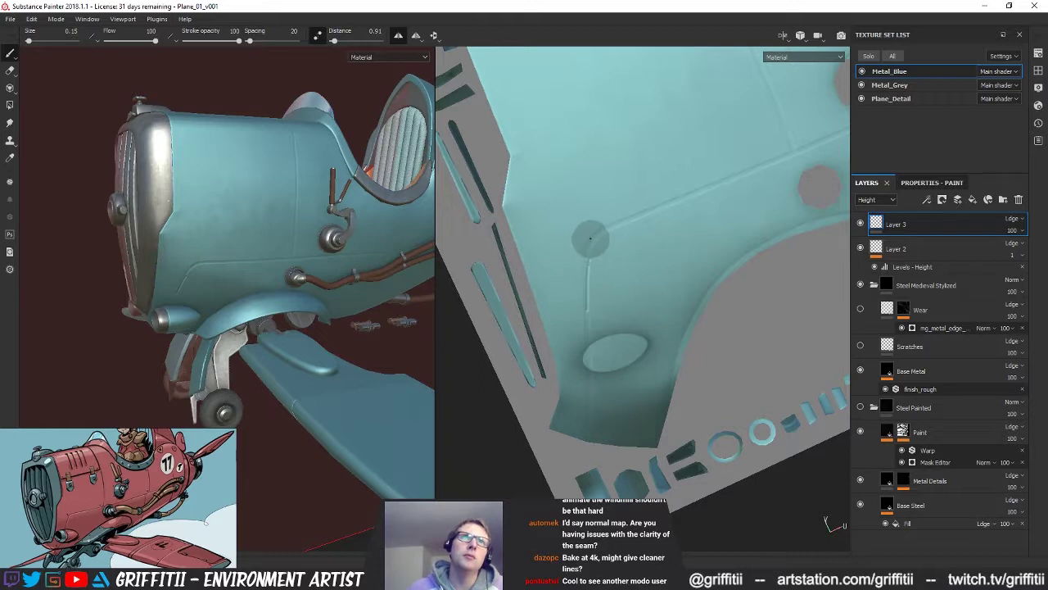
{"action": "left_click_drag", "start_coordinate": [598, 222], "coordinate": [664, 197]}
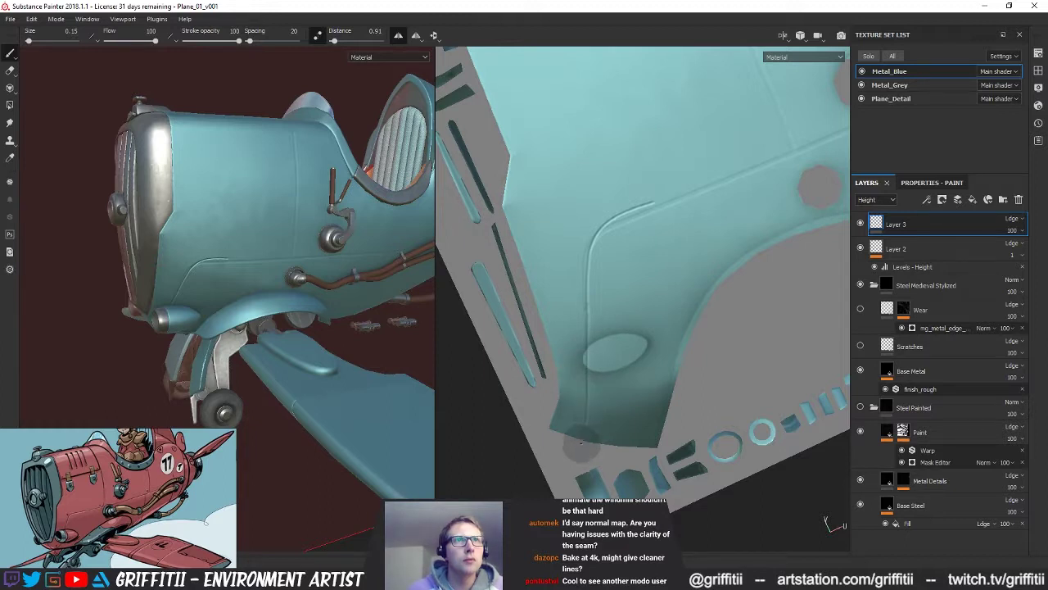
Step: Try to continue the height groove freehand along the long straight seam, from the curved corner past the small circular cutout
{"action": "left_click_drag", "start_coordinate": [753, 272], "coordinate": [764, 271], "text": "alt"}
{"action": "left_click_drag", "start_coordinate": [317, 355], "coordinate": [385, 329], "text": "alt"}
{"action": "left_click_drag", "start_coordinate": [704, 295], "coordinate": [628, 312], "text": "alt"}
{"action": "left_click_drag", "start_coordinate": [652, 239], "coordinate": [653, 237], "text": "alt"}
{"action": "key", "text": "ctrl"}
{"action": "middle_click_drag", "start_coordinate": [658, 216], "coordinate": [663, 337], "text": "alt"}
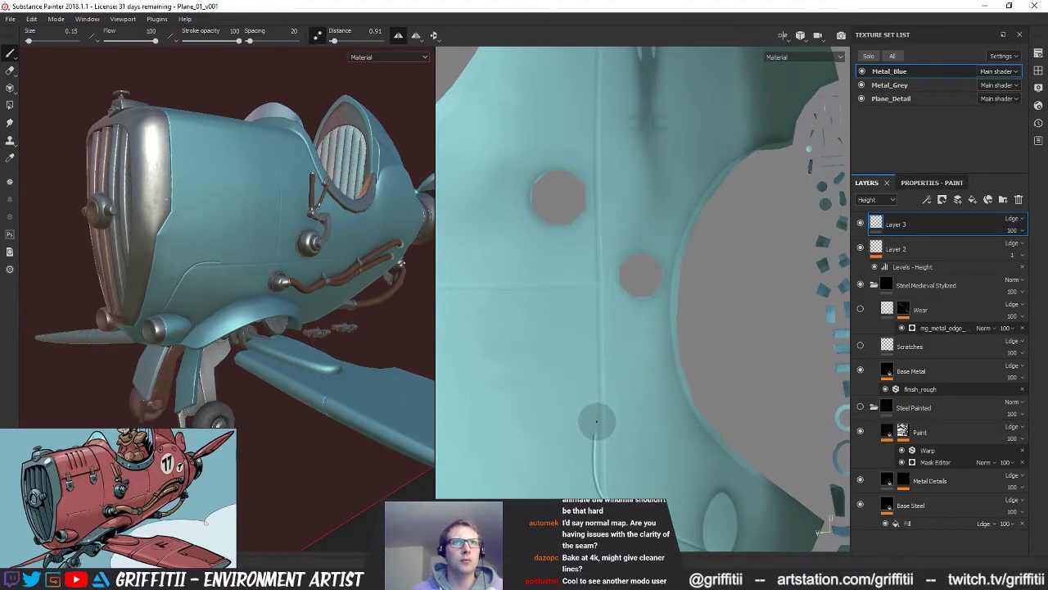
{"action": "left_click_drag", "start_coordinate": [597, 414], "coordinate": [598, 291]}
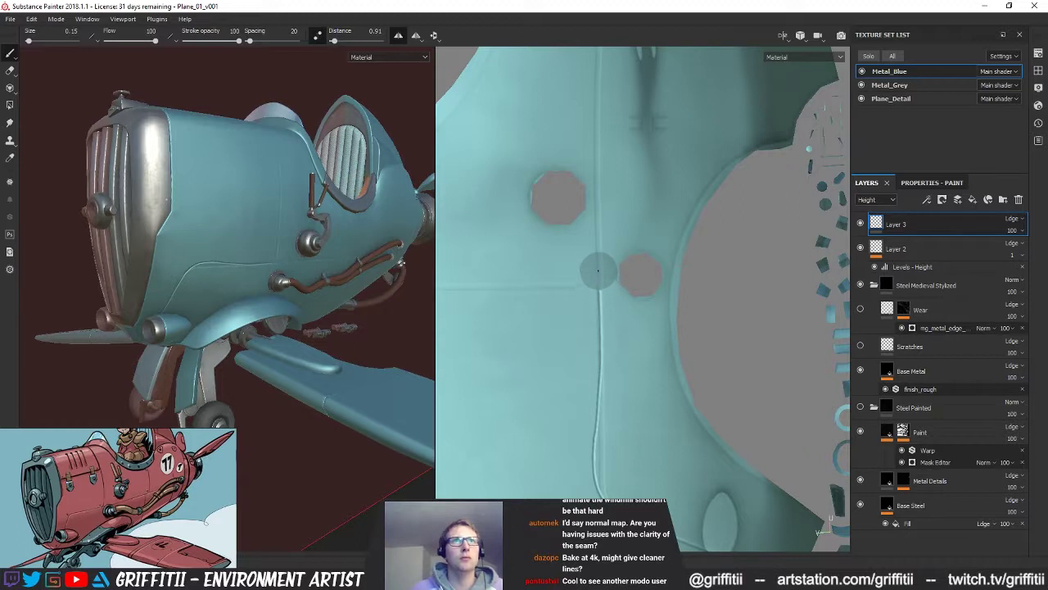
{"action": "left_click", "coordinate": [598, 267]}
{"action": "middle_click_drag", "start_coordinate": [702, 185], "coordinate": [696, 317], "text": "alt"}
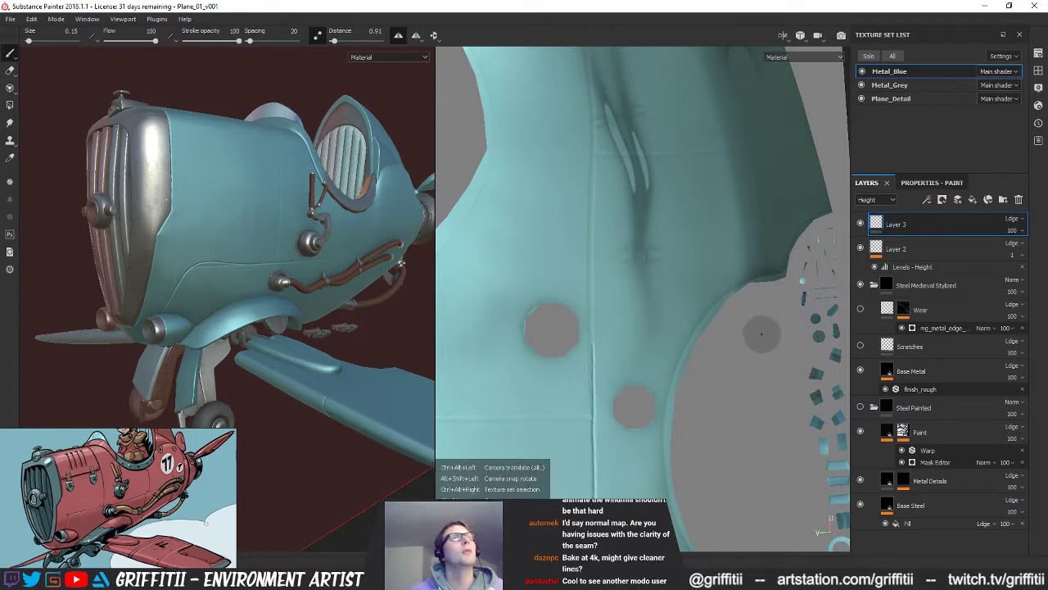
Step: Try a short freehand height stroke between the curved seam corner and the large arched cutout
{"action": "mouse_move", "coordinate": [745, 336]}
{"action": "left_mouse_down", "text": "alt"}
{"action": "mouse_move", "coordinate": [725, 312]}
{"action": "mouse_move", "coordinate": [697, 391]}
{"action": "left_mouse_up", "text": "alt"}
{"action": "mouse_move", "coordinate": [677, 268]}
{"action": "left_mouse_down", "text": "alt"}
{"action": "mouse_move", "coordinate": [633, 255]}
{"action": "mouse_move", "coordinate": [713, 201]}
{"action": "left_mouse_up", "text": "alt"}
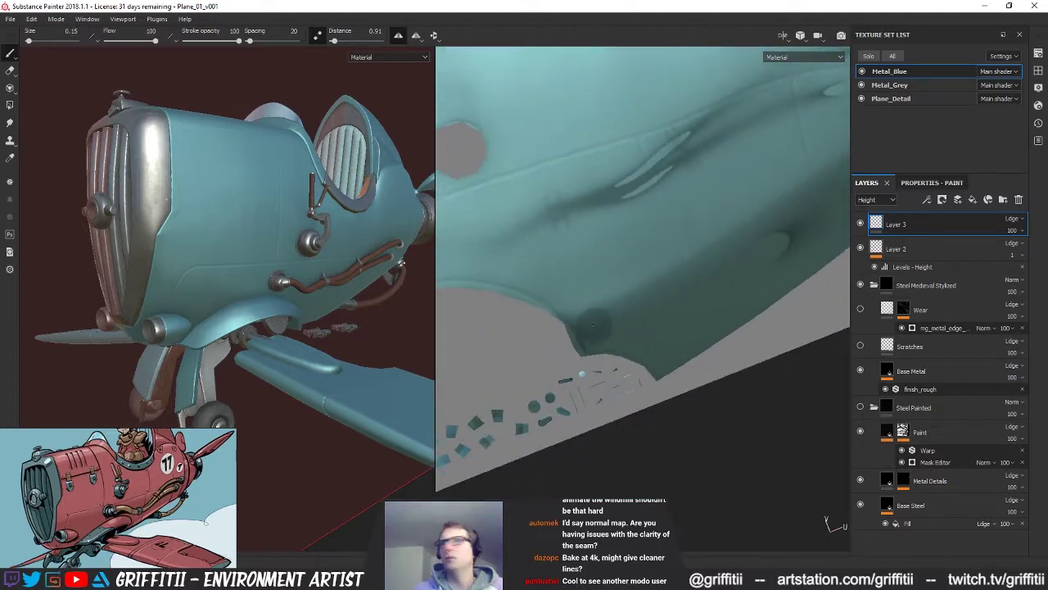
{"action": "middle_click_drag", "start_coordinate": [581, 330], "coordinate": [640, 300], "text": "alt"}
{"action": "left_click_drag", "start_coordinate": [609, 324], "coordinate": [655, 317], "text": "alt"}
{"action": "left_click_drag", "start_coordinate": [612, 221], "coordinate": [558, 300]}
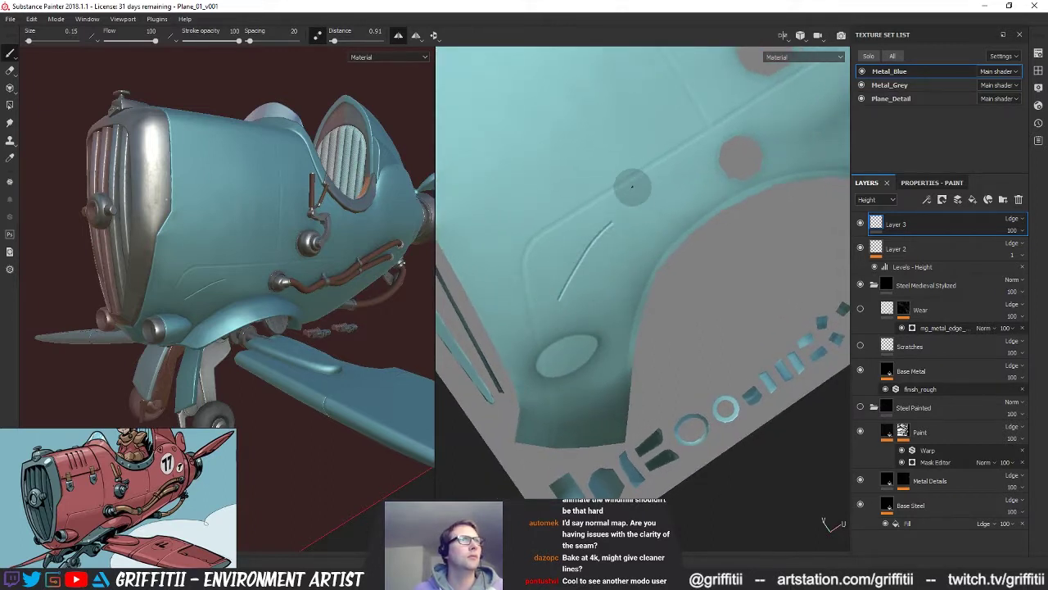
{"action": "mouse_move", "coordinate": [578, 274]}
{"action": "left_mouse_down", "text": "alt"}
{"action": "mouse_move", "coordinate": [516, 311]}
{"action": "mouse_move", "coordinate": [586, 254]}
{"action": "mouse_move", "coordinate": [587, 232]}
{"action": "left_mouse_up", "text": "alt"}
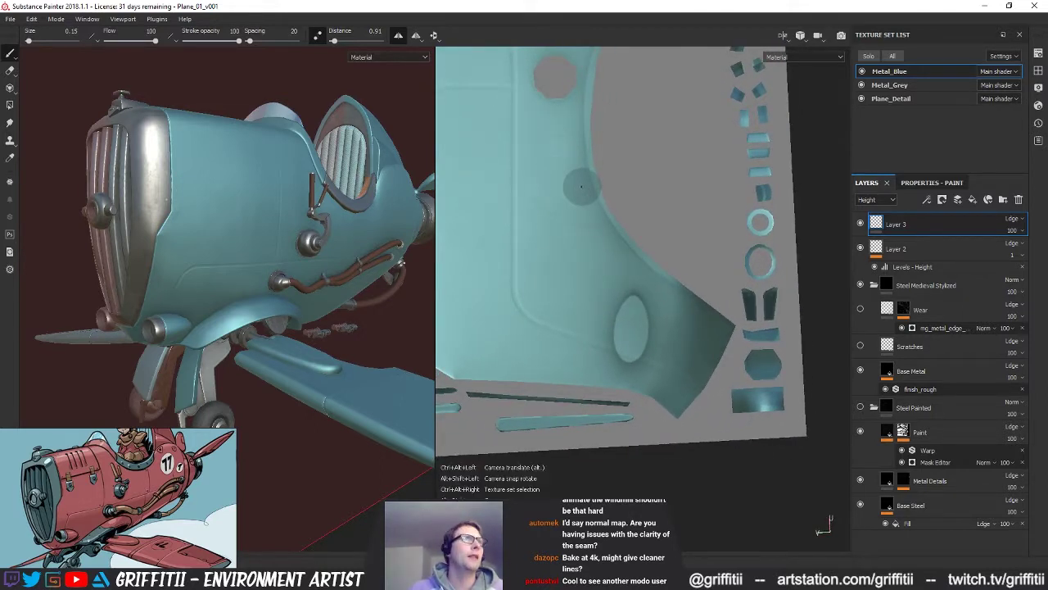
{"action": "left_click_drag", "start_coordinate": [581, 181], "coordinate": [643, 110], "text": "alt"}
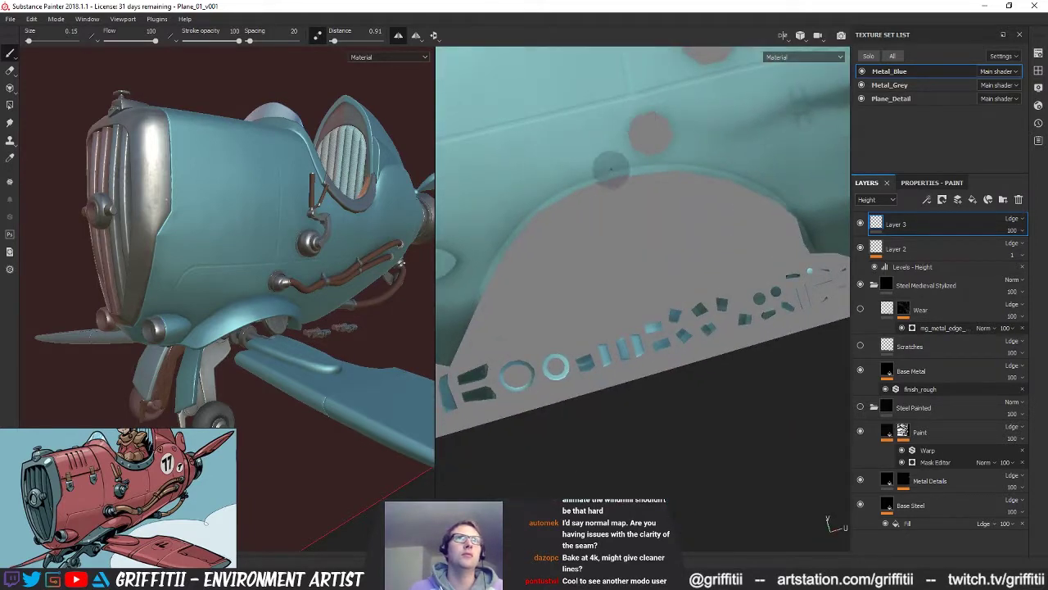
{"action": "left_click_drag", "start_coordinate": [611, 168], "coordinate": [587, 170], "text": "alt"}
{"action": "middle_click_drag", "start_coordinate": [550, 218], "coordinate": [625, 192], "text": "alt"}
{"action": "left_click_drag", "start_coordinate": [570, 181], "coordinate": [588, 161], "text": "alt"}
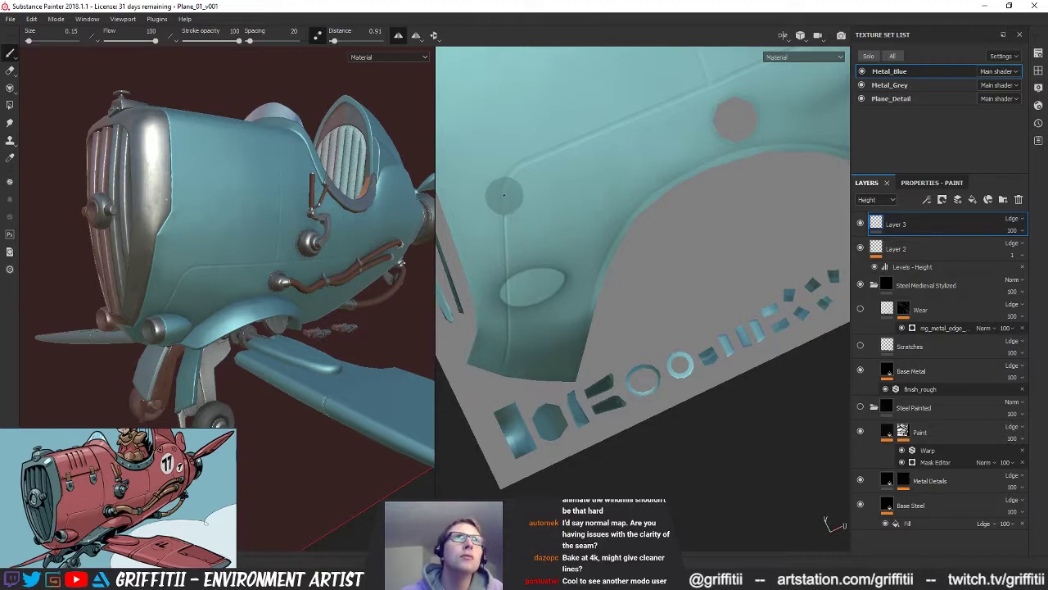
Step: Try repainting the height groove around the seam's curved corner above the oval detail, undoing the strokes
{"action": "left_click_drag", "start_coordinate": [510, 174], "coordinate": [552, 144]}
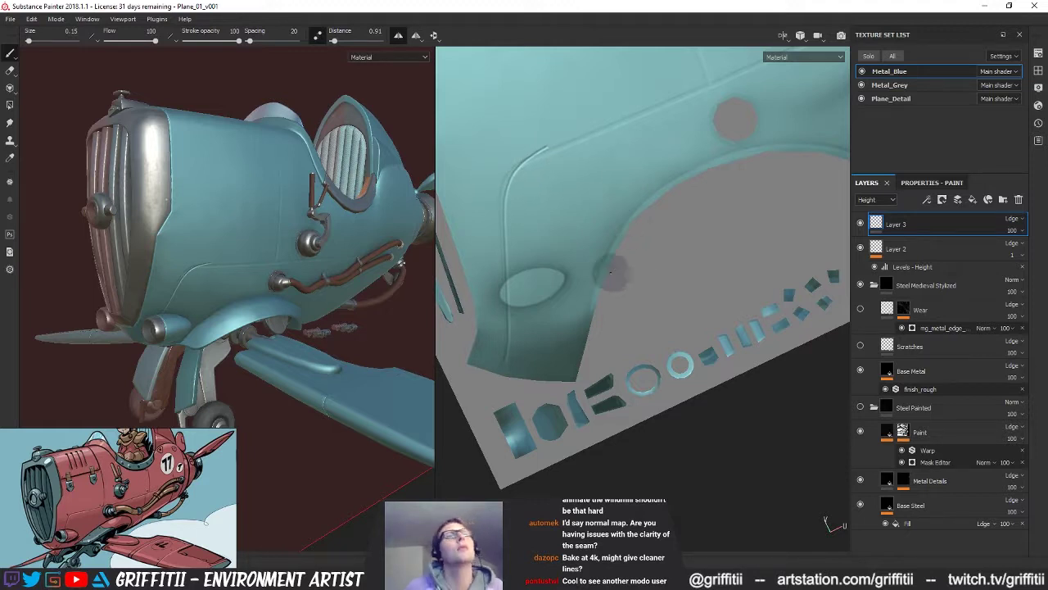
{"action": "mouse_move", "coordinate": [641, 290]}
{"action": "left_mouse_down", "text": "alt"}
{"action": "mouse_move", "coordinate": [613, 304]}
{"action": "mouse_move", "coordinate": [635, 260]}
{"action": "left_mouse_up", "text": "alt"}
{"action": "key", "text": "ctrl+z"}
{"action": "left_click_drag", "start_coordinate": [554, 228], "coordinate": [531, 238], "text": "alt+shift"}
{"action": "left_click", "coordinate": [533, 257], "text": "shift"}
{"action": "key", "text": "ctrl+z"}
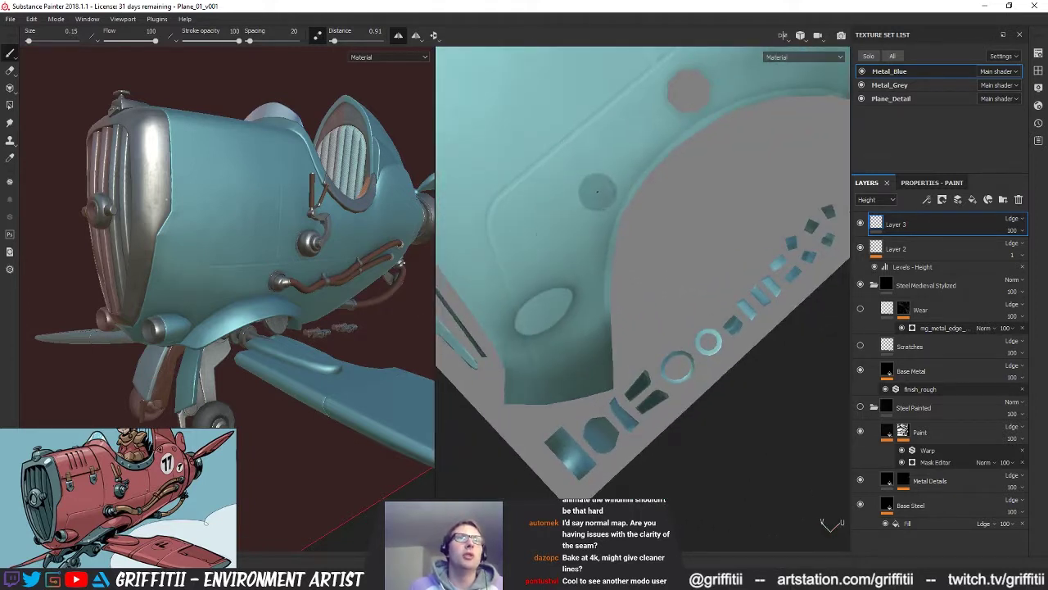
Step: Set the stroke-smoothing distance to 0.5 and paint a height groove from the curved corner past the oval to the island edge
{"action": "mouse_move", "coordinate": [540, 234]}
{"action": "left_mouse_down", "text": "alt"}
{"action": "mouse_move", "coordinate": [571, 232]}
{"action": "mouse_move", "coordinate": [581, 156]}
{"action": "left_mouse_up", "text": "alt"}
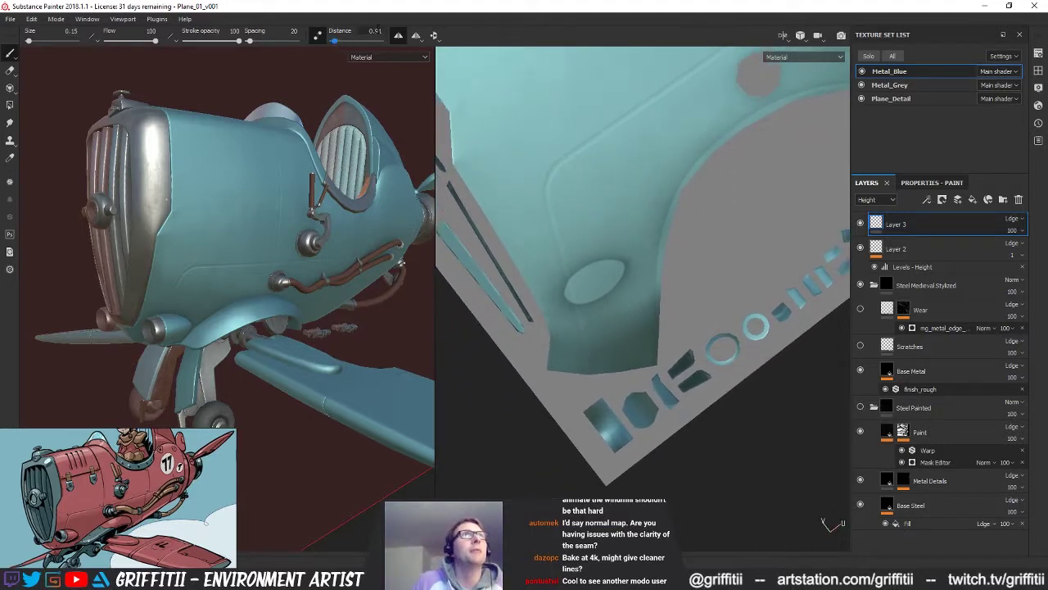
{"action": "type", "text": "5"}
{"action": "key", "text": "Return"}
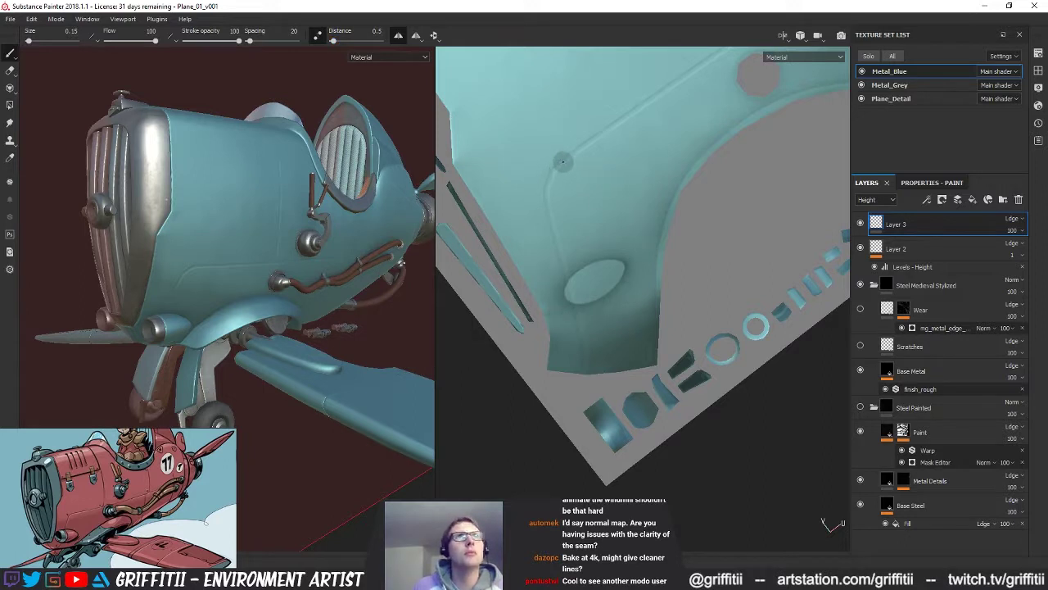
{"action": "mouse_move", "coordinate": [547, 182]}
{"action": "left_mouse_down"}
{"action": "mouse_move", "coordinate": [583, 353]}
{"action": "mouse_move", "coordinate": [577, 399]}
{"action": "left_mouse_up"}
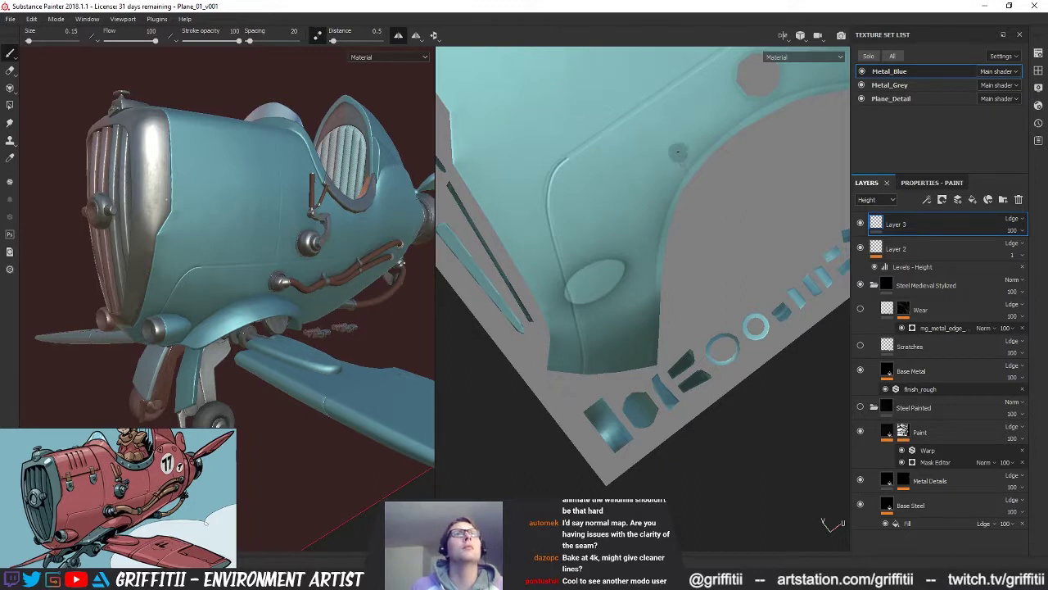
Step: Paint a straight height groove along the long seam between the cross-seam junction and the curved corner
{"action": "scroll", "coordinate": [627, 249], "scroll_direction": "up", "scroll_amount": 5}
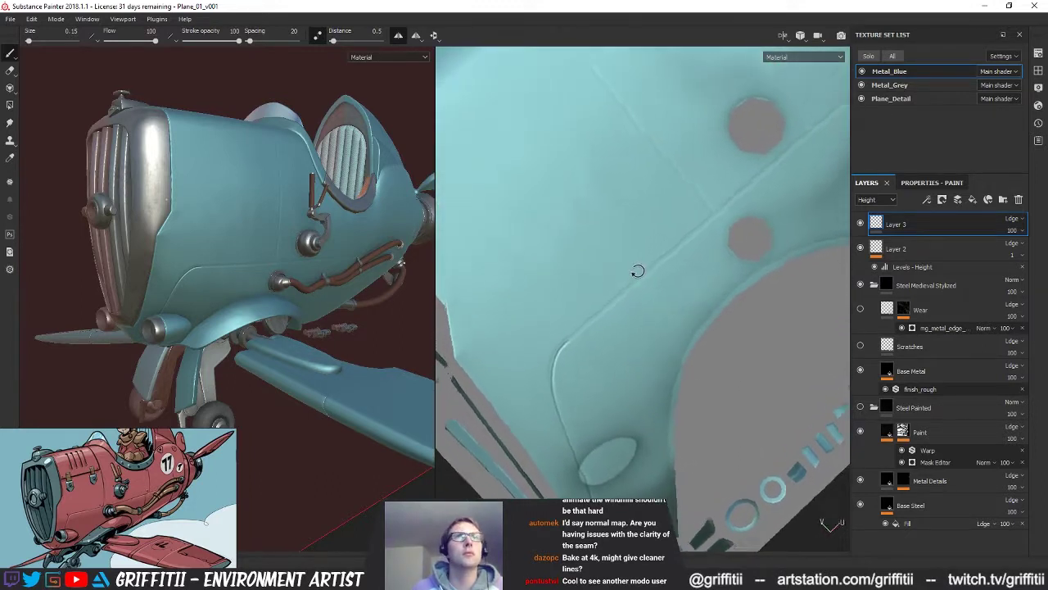
{"action": "left_click_drag", "start_coordinate": [638, 270], "coordinate": [628, 279], "text": "alt"}
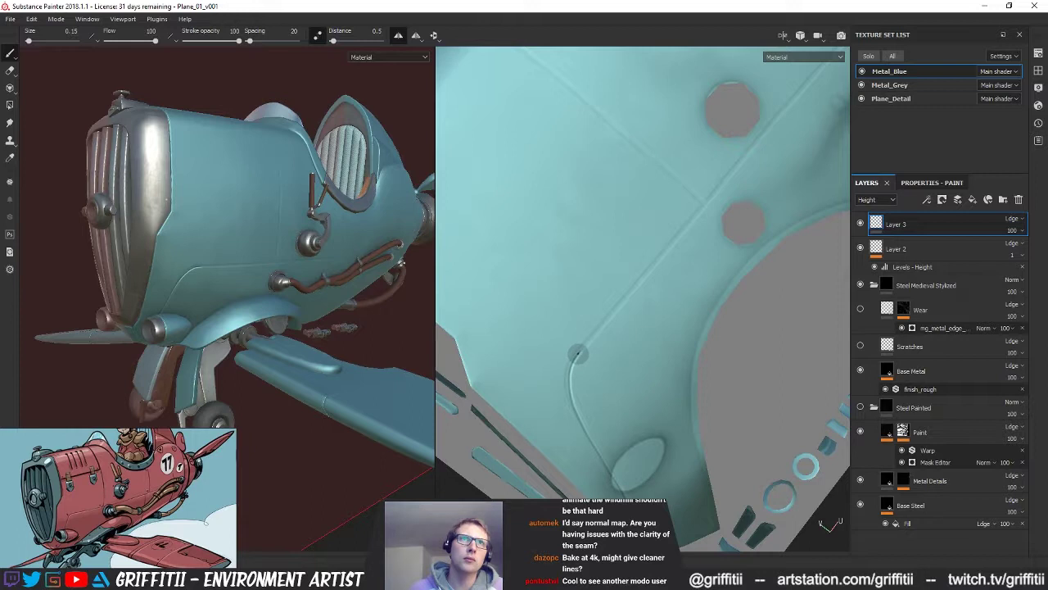
{"action": "left_click_drag", "start_coordinate": [578, 354], "coordinate": [725, 199]}
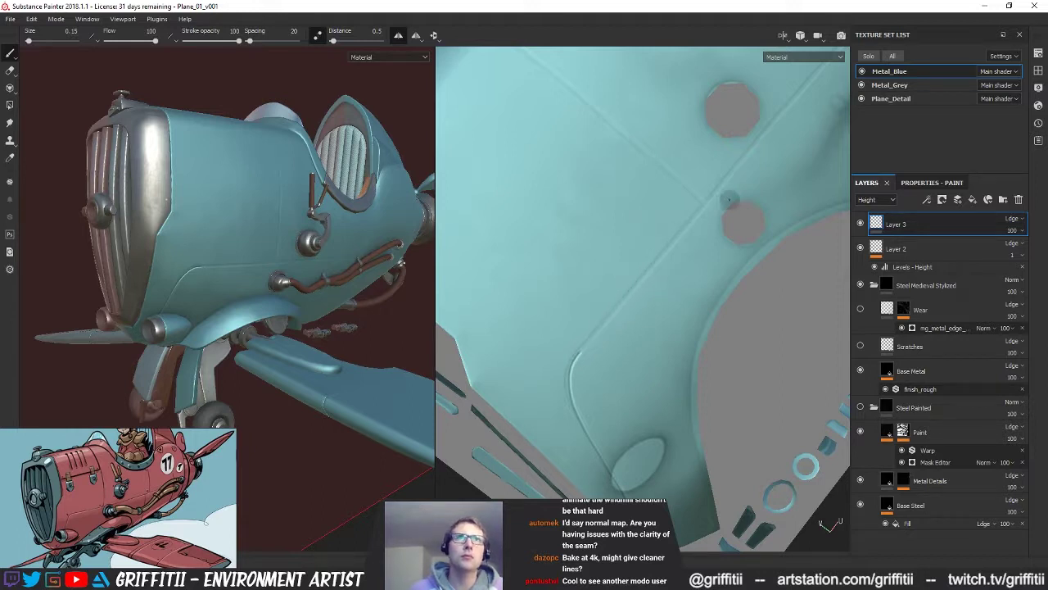
{"action": "left_click", "coordinate": [705, 203]}
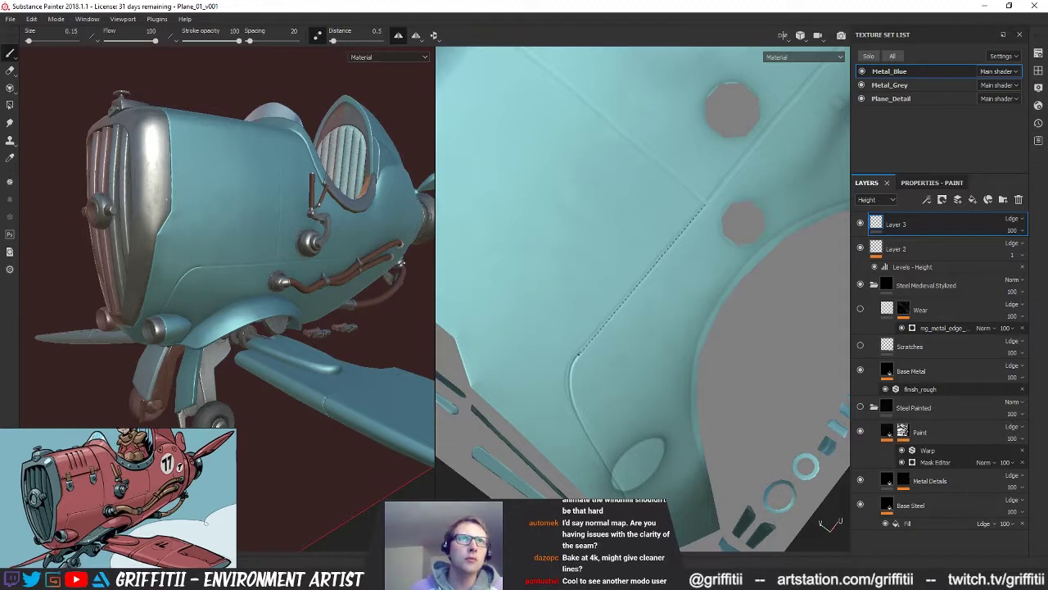
{"action": "left_click", "coordinate": [578, 354], "text": "shift"}
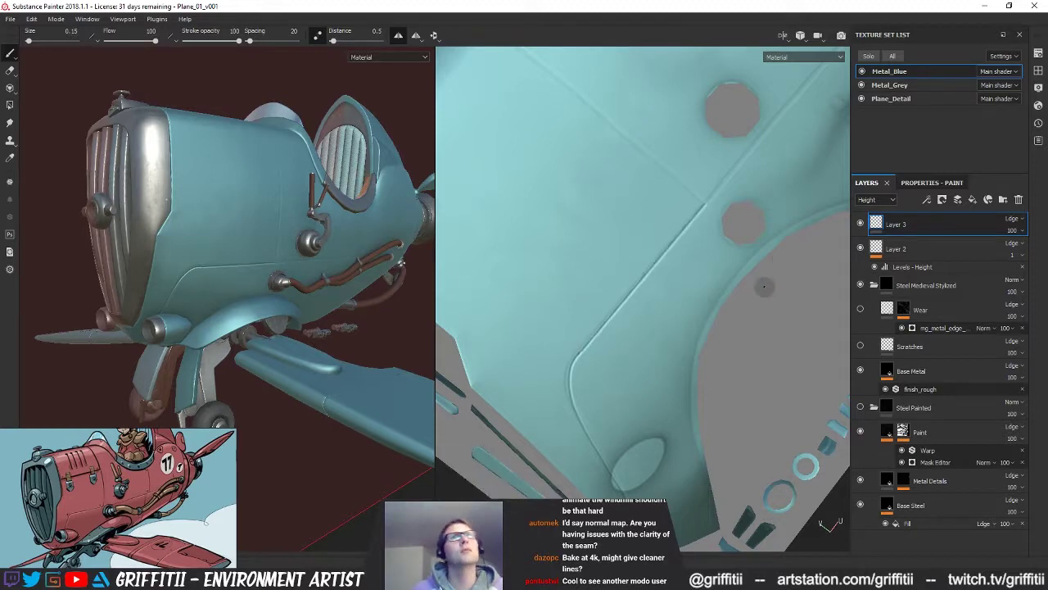
Step: Paint connected straight height grooves along the cross seam, from its junction with the long seam across the fuselage shading edge
{"action": "mouse_move", "coordinate": [749, 241]}
{"action": "left_mouse_down", "text": "alt"}
{"action": "mouse_move", "coordinate": [739, 264]}
{"action": "mouse_move", "coordinate": [652, 281]}
{"action": "left_mouse_up", "text": "alt"}
{"action": "left_click_drag", "start_coordinate": [565, 313], "coordinate": [571, 304], "text": "alt"}
{"action": "mouse_move", "coordinate": [535, 347]}
{"action": "left_mouse_down", "text": "alt"}
{"action": "mouse_move", "coordinate": [691, 380]}
{"action": "mouse_move", "coordinate": [694, 366]}
{"action": "left_mouse_up", "text": "alt"}
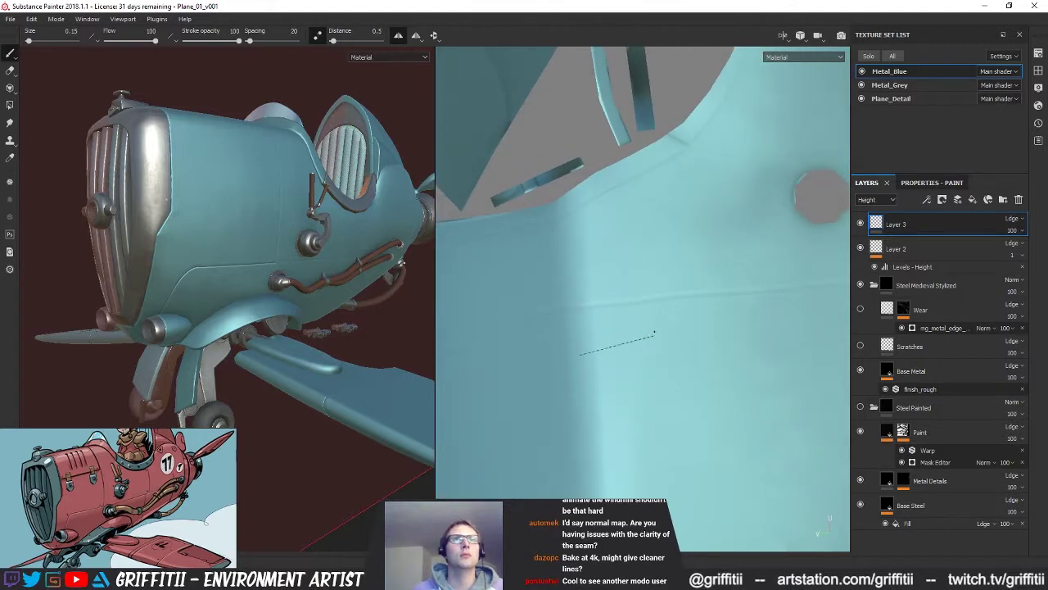
{"action": "left_click_drag", "start_coordinate": [618, 316], "coordinate": [611, 287], "text": "alt"}
{"action": "left_click_drag", "start_coordinate": [638, 327], "coordinate": [747, 77], "text": "alt"}
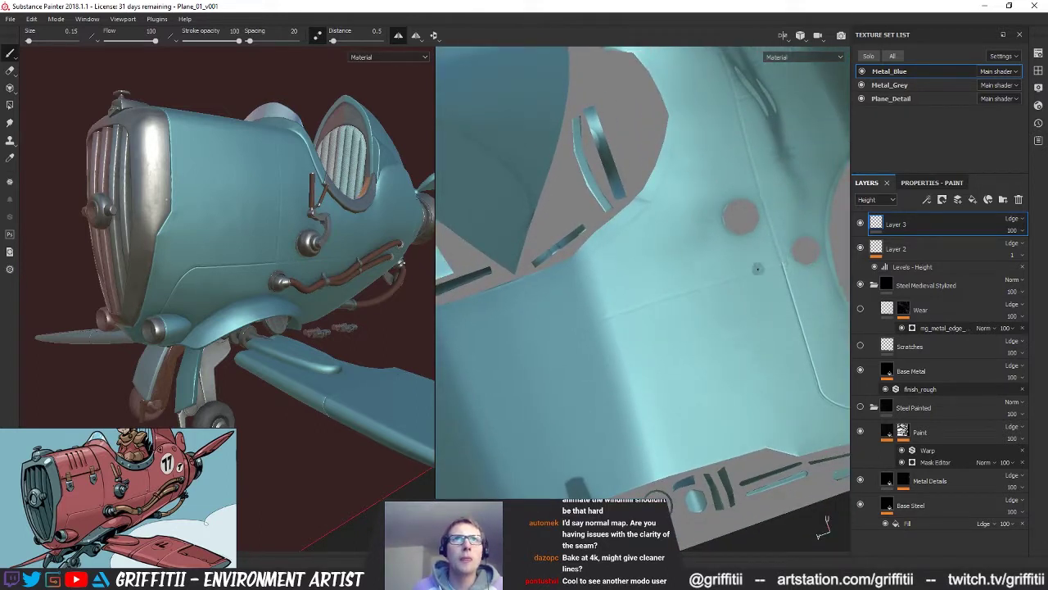
{"action": "key", "text": "shift"}
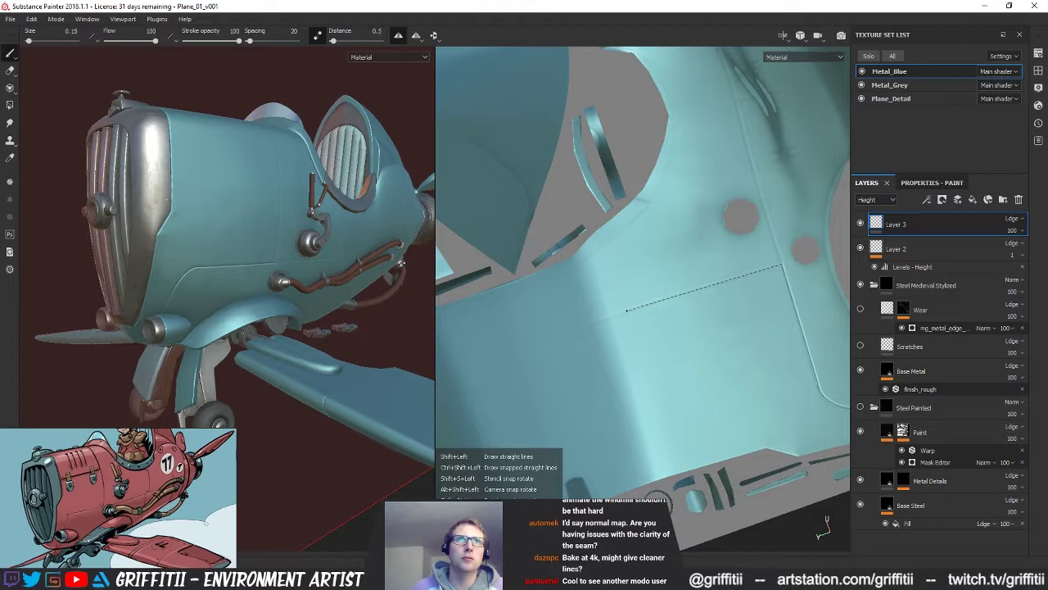
{"action": "left_click", "coordinate": [626, 309], "text": "shift"}
{"action": "key", "text": "shift"}
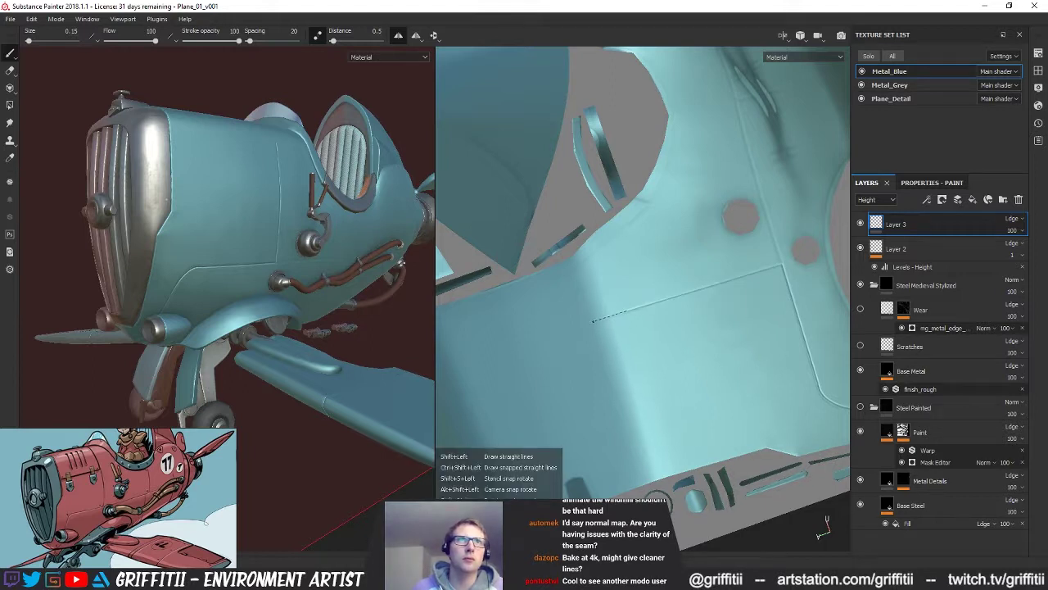
{"action": "left_click", "coordinate": [593, 321], "text": "shift"}
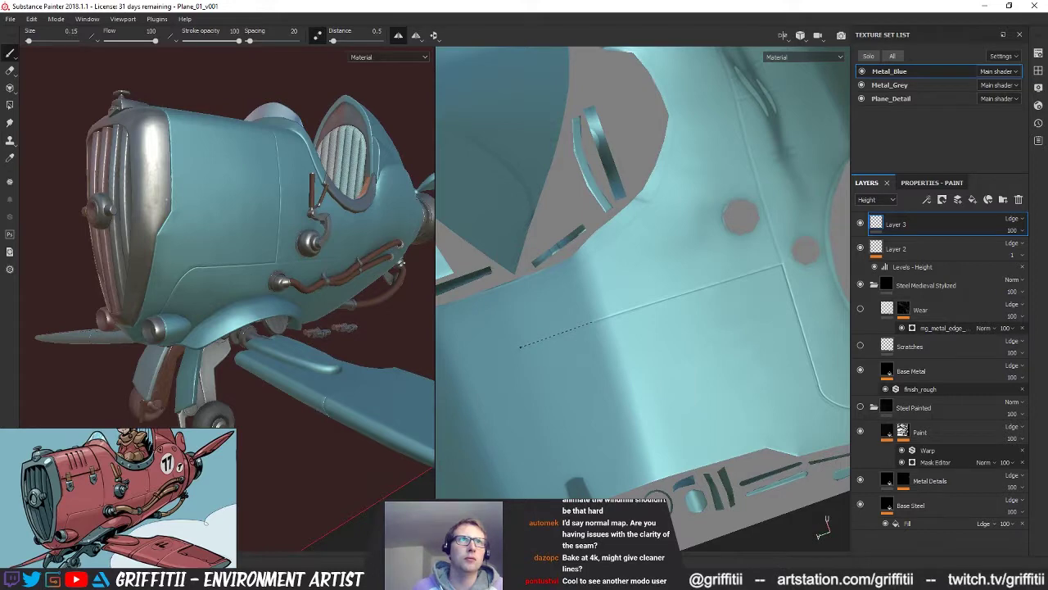
{"action": "mouse_move", "coordinate": [341, 289]}
{"action": "left_mouse_down", "text": "alt"}
{"action": "mouse_move", "coordinate": [326, 302]}
{"action": "mouse_move", "coordinate": [342, 434]}
{"action": "mouse_move", "coordinate": [340, 297]}
{"action": "mouse_move", "coordinate": [375, 285]}
{"action": "mouse_move", "coordinate": [358, 294]}
{"action": "left_mouse_up", "text": "alt"}
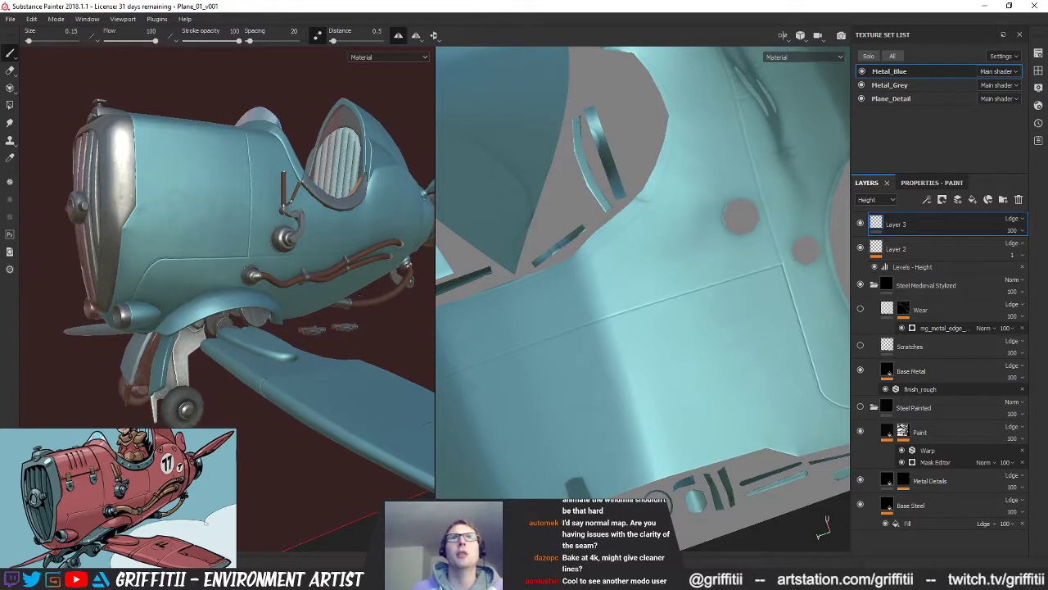
Step: Try to extend the long seam's groove beyond the cross-seam junction with straight and freehand strokes, undoing them
{"action": "middle_click_drag", "start_coordinate": [476, 317], "coordinate": [625, 405]}
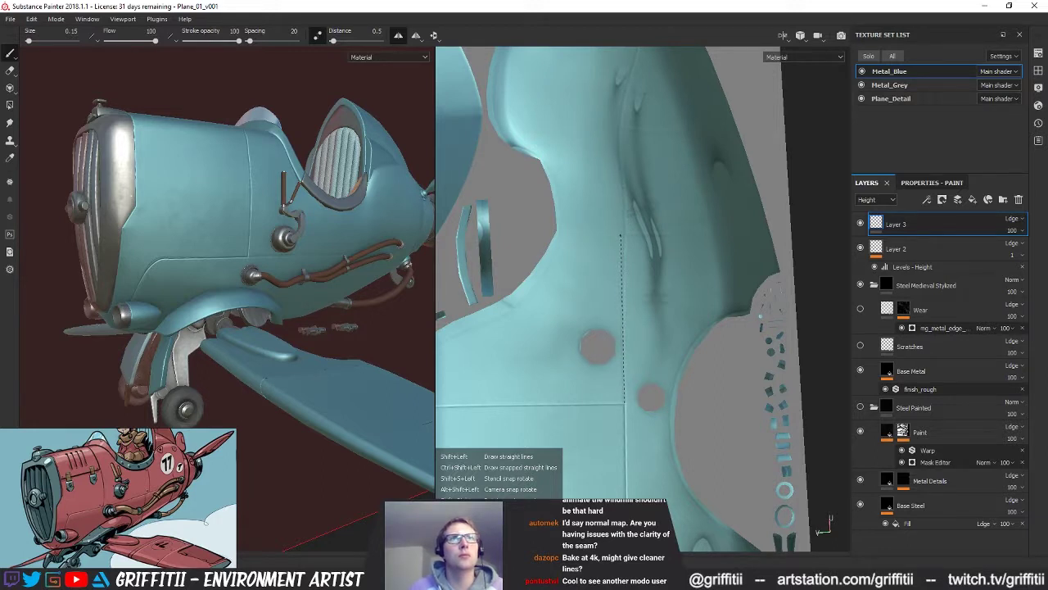
{"action": "left_click", "coordinate": [625, 402], "text": "shift"}
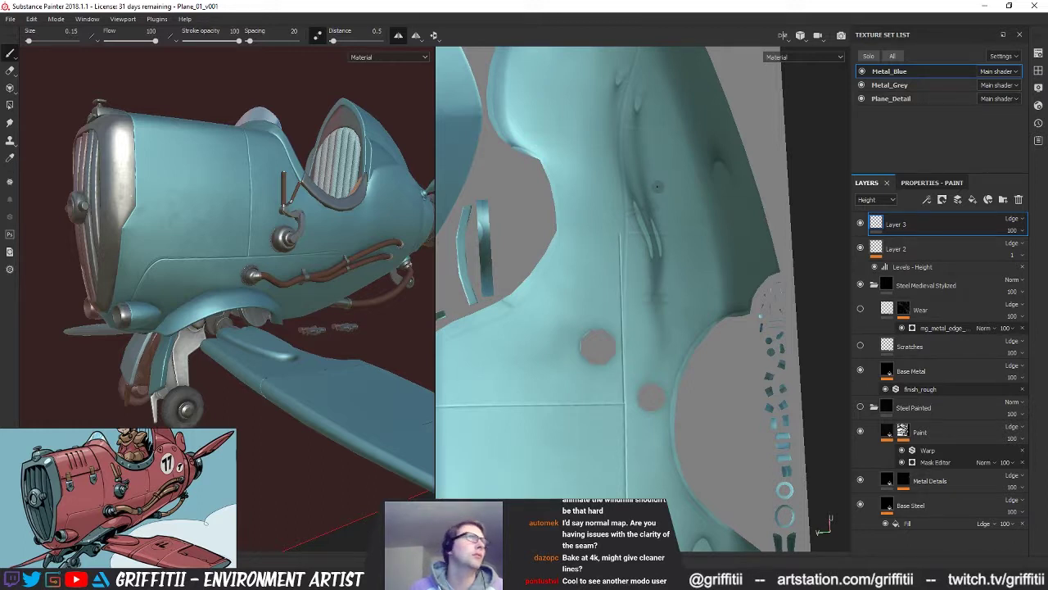
{"action": "key", "text": "ctrl+z"}
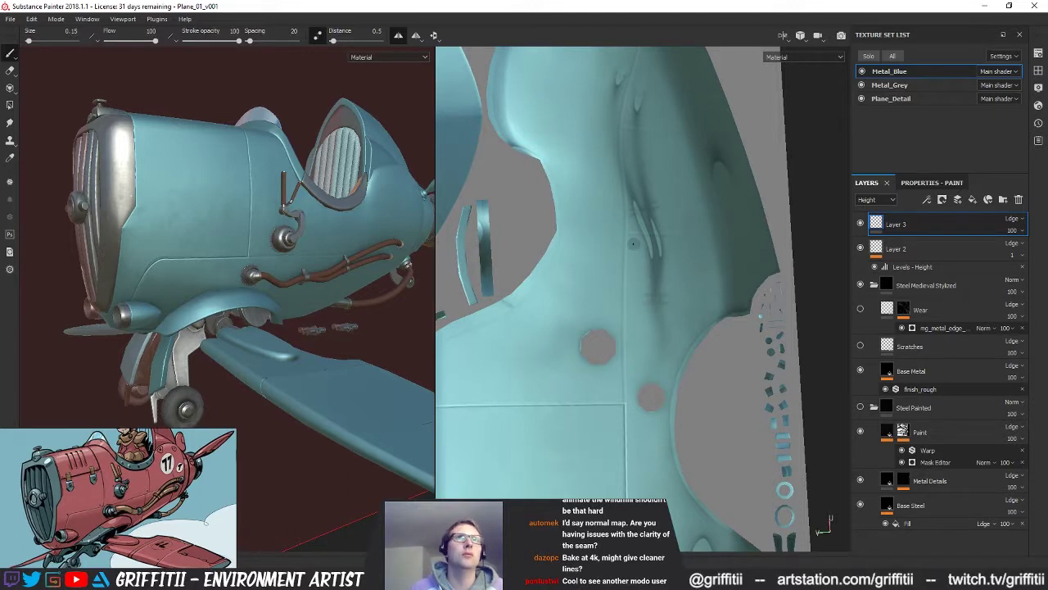
{"action": "left_click_drag", "start_coordinate": [603, 202], "coordinate": [626, 373]}
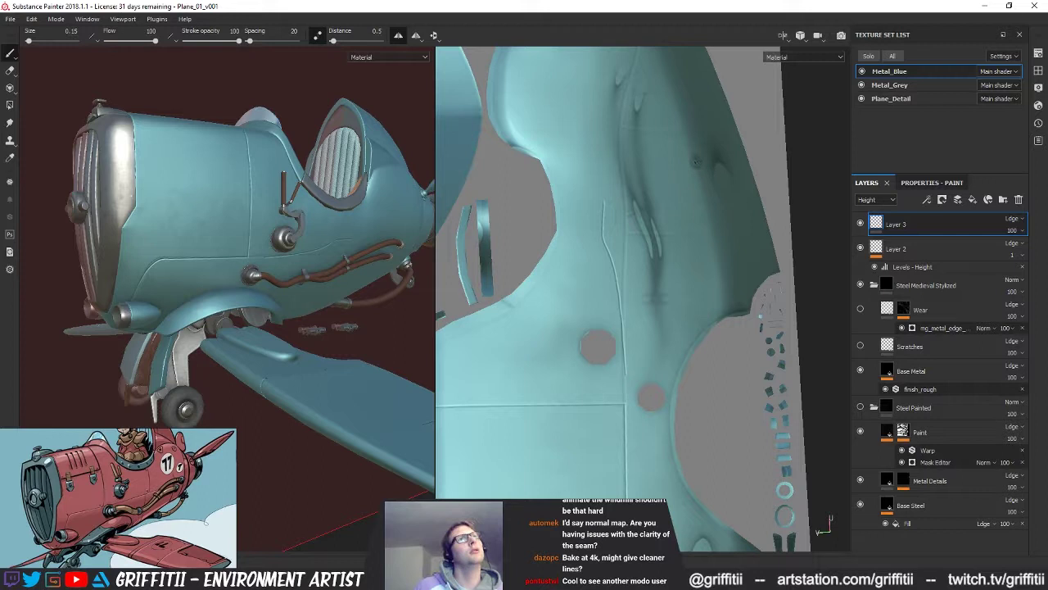
{"action": "key", "text": "ctrl+z"}
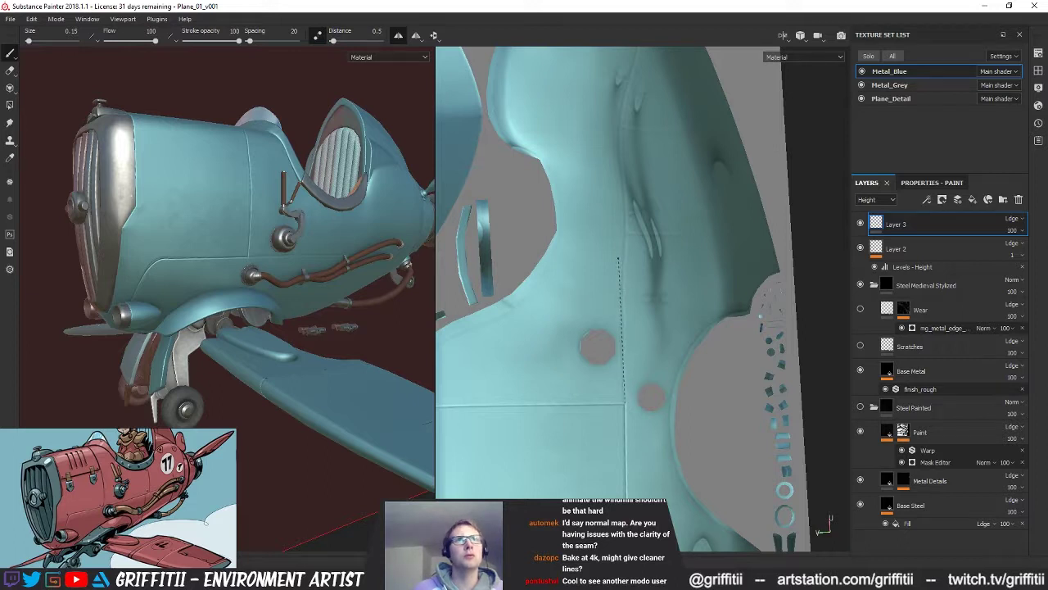
Step: Paint straight height segments along the long seam guide from the cross-seam junction toward the far end of the fuselage island
{"action": "left_click", "coordinate": [624, 262], "text": "shift"}
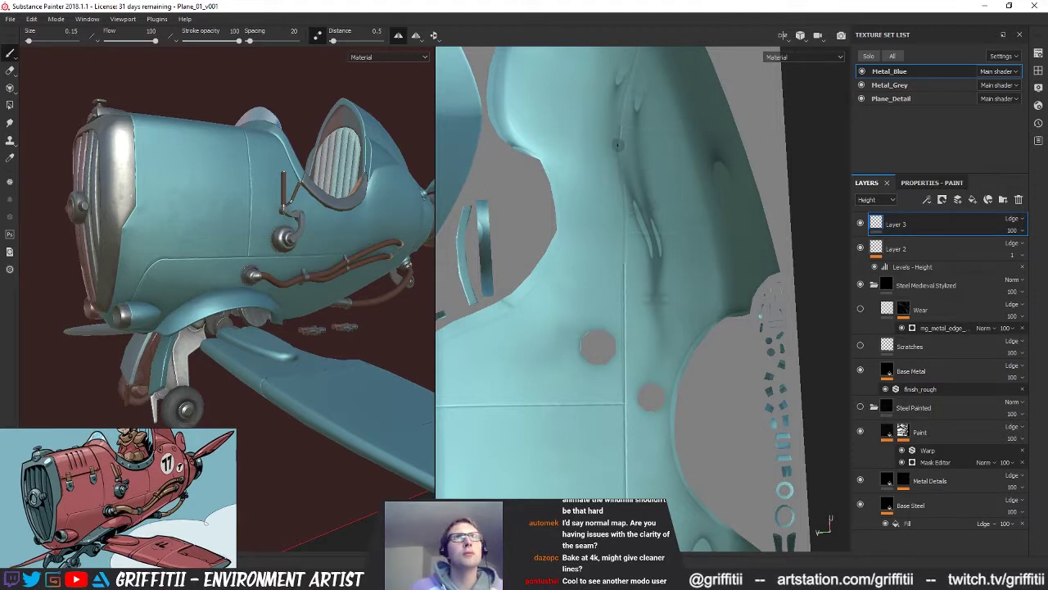
{"action": "left_click", "coordinate": [620, 127]}
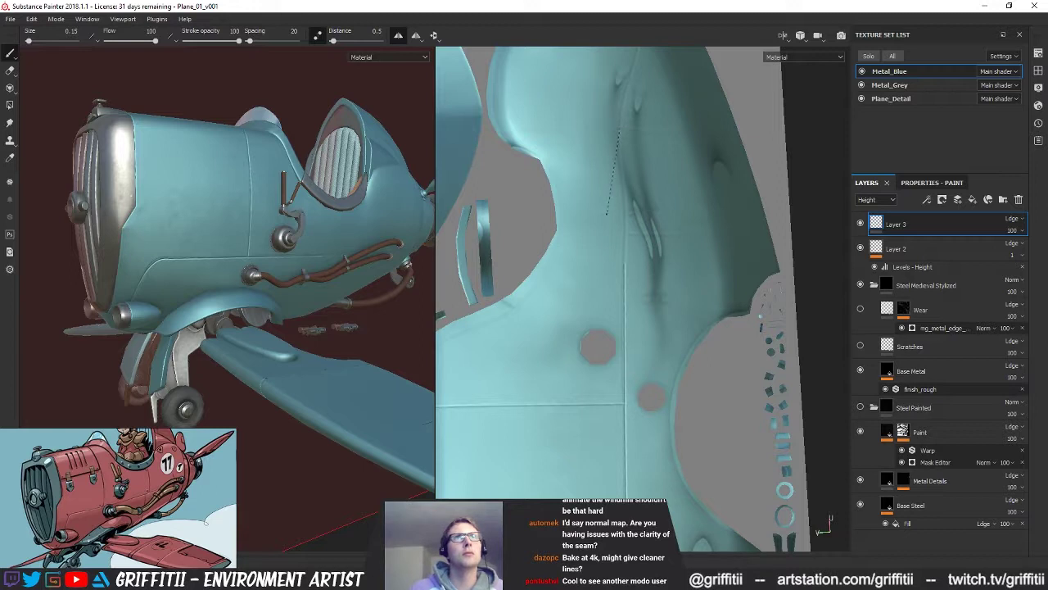
{"action": "left_click", "coordinate": [607, 221], "text": "shift"}
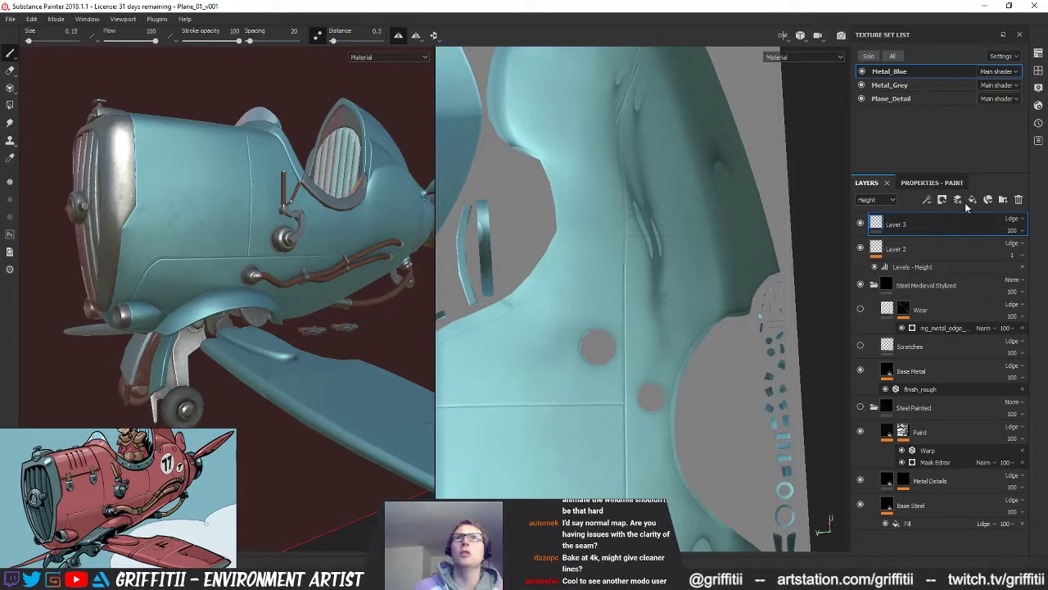
Step: Set the paint brush's flow to be controlled by pen pressure
{"action": "left_click", "coordinate": [950, 182]}
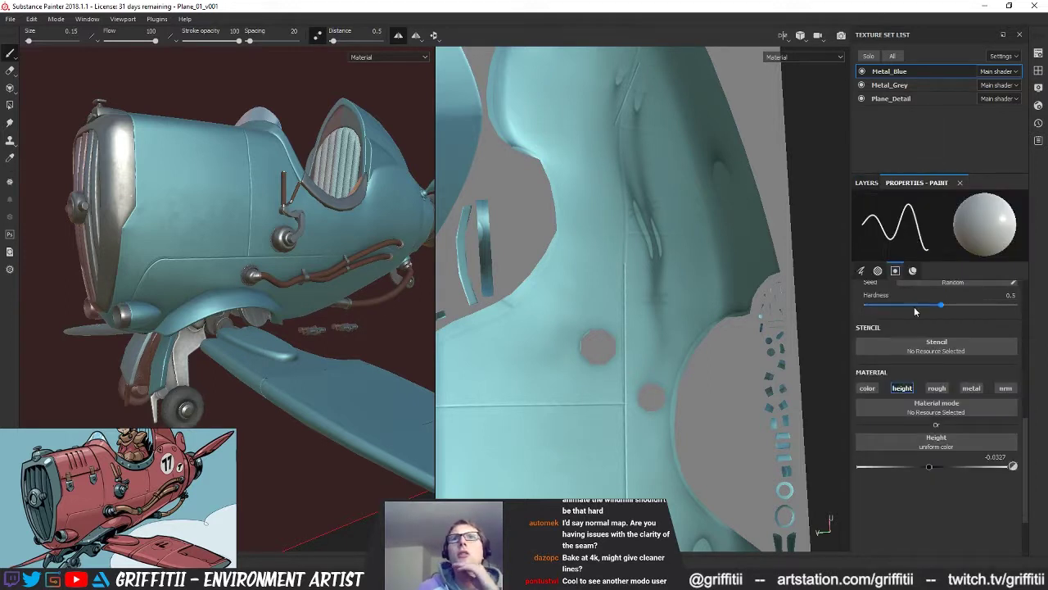
{"action": "left_click", "coordinate": [862, 271]}
{"action": "left_click", "coordinate": [864, 271]}
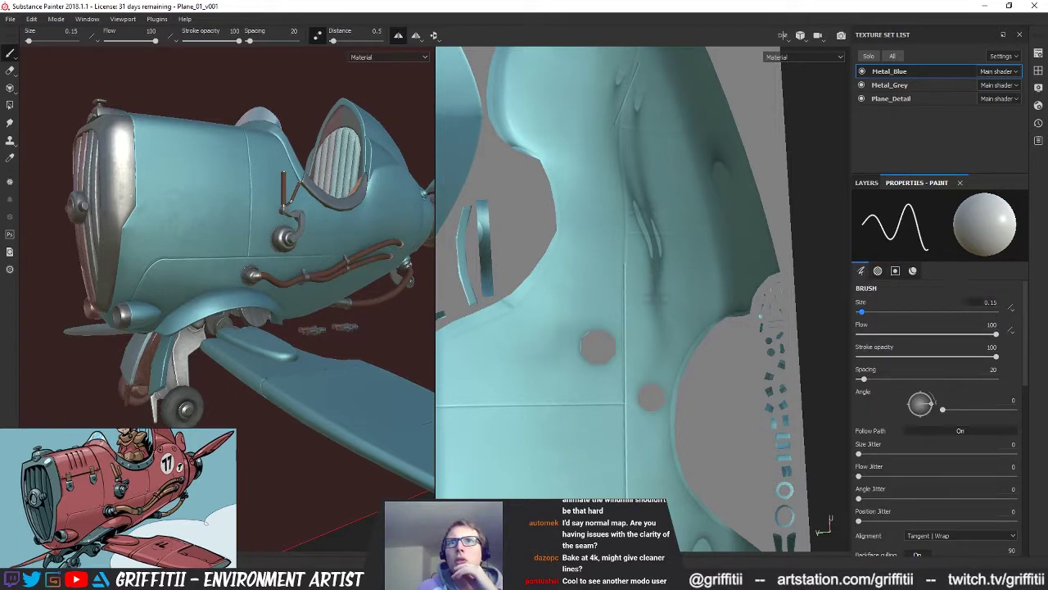
{"action": "left_click", "coordinate": [1011, 332]}
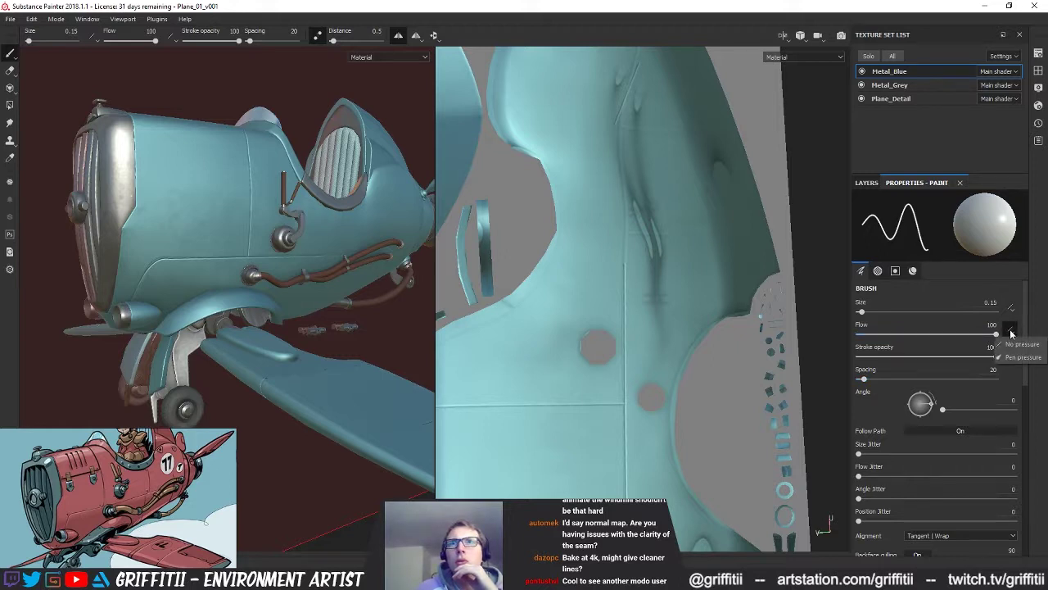
{"action": "left_click", "coordinate": [1022, 357]}
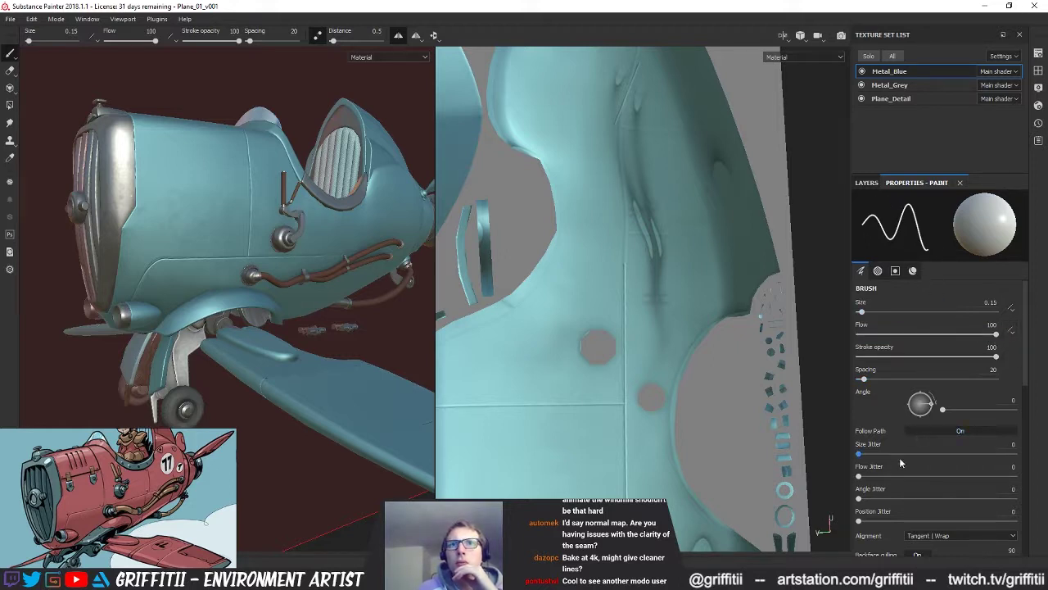
Step: Try a higher hardness for the brush's Shape Brick alpha and restore it to 0.5
{"action": "scroll", "coordinate": [1024, 397], "scroll_direction": "down", "scroll_amount": 1}
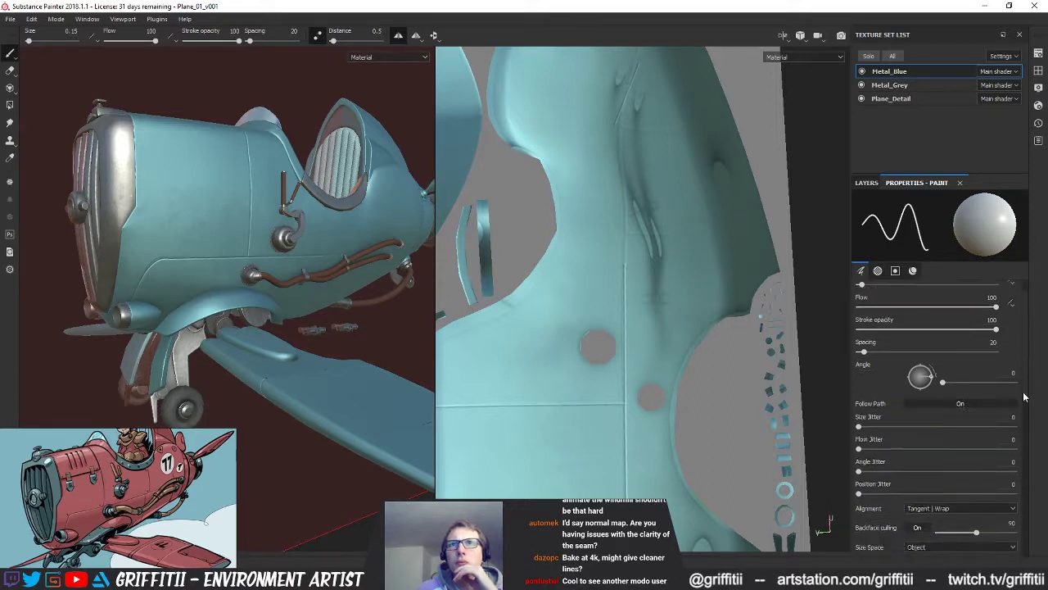
{"action": "scroll", "coordinate": [1024, 397], "scroll_direction": "down", "scroll_amount": 7}
{"action": "left_click_drag", "start_coordinate": [1020, 465], "coordinate": [1019, 467]}
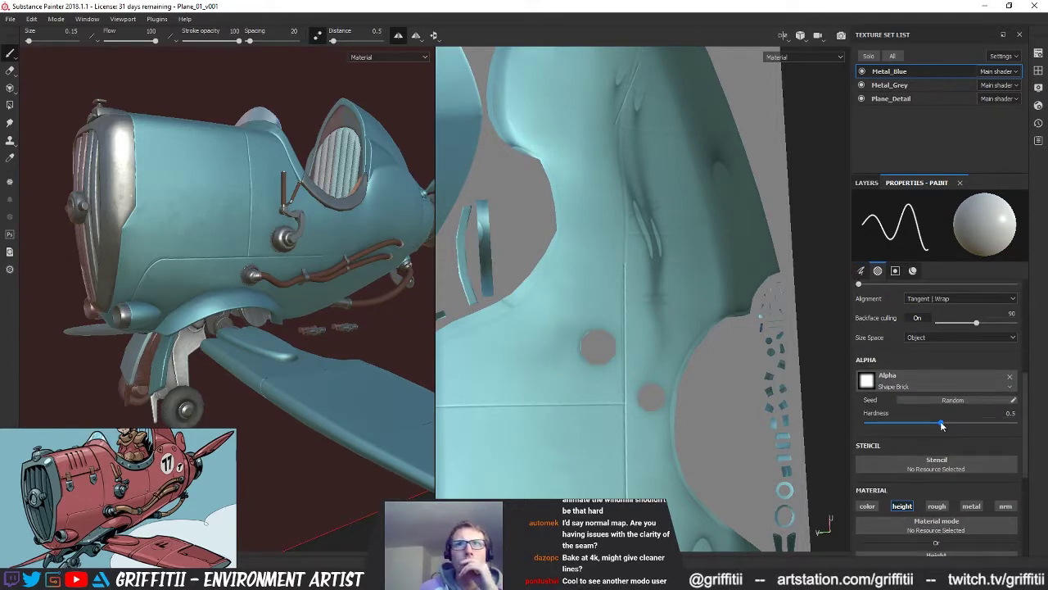
{"action": "mouse_move", "coordinate": [993, 424]}
{"action": "left_mouse_down"}
{"action": "mouse_move", "coordinate": [858, 425]}
{"action": "mouse_move", "coordinate": [1011, 424]}
{"action": "mouse_move", "coordinate": [955, 426]}
{"action": "left_mouse_up"}
{"action": "left_click", "coordinate": [1008, 413]}
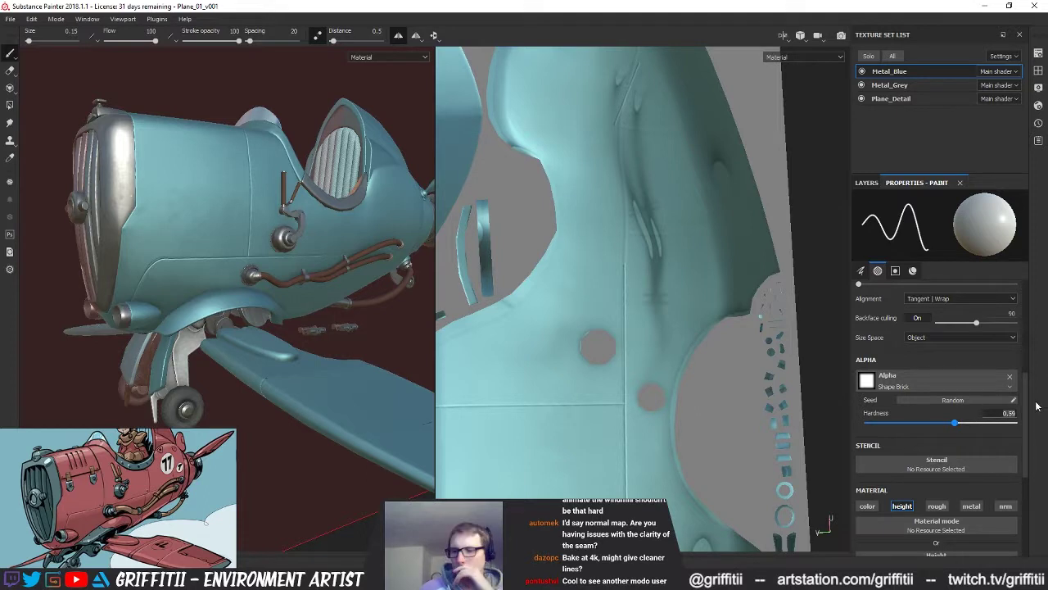
{"action": "type", "text": "5"}
{"action": "key", "text": "Return"}
Step: Try to connect the long seam past the cockpit opening with straight height strokes, undoing them
{"action": "left_click_drag", "start_coordinate": [665, 256], "coordinate": [689, 273], "text": "alt"}
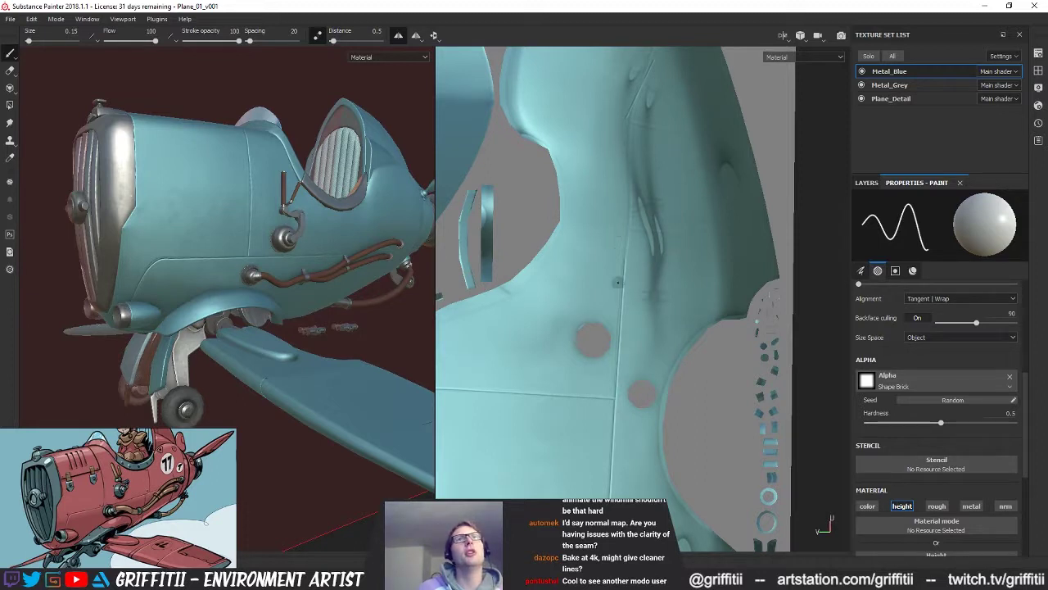
{"action": "middle_click_drag", "start_coordinate": [664, 217], "coordinate": [662, 218], "text": "alt"}
{"action": "left_click_drag", "start_coordinate": [662, 217], "coordinate": [635, 201], "text": "alt"}
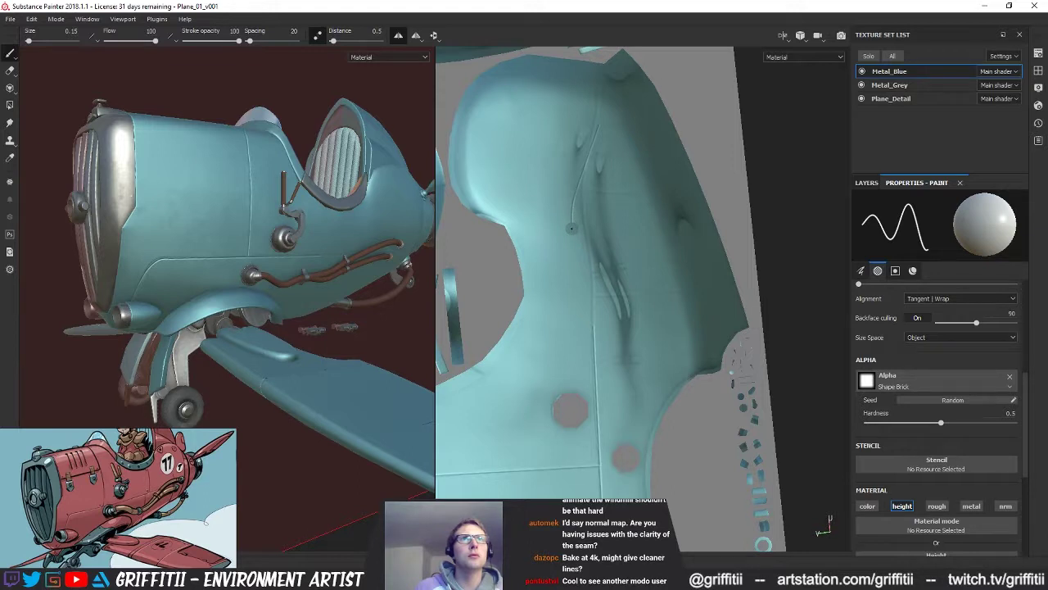
{"action": "key", "text": "shift"}
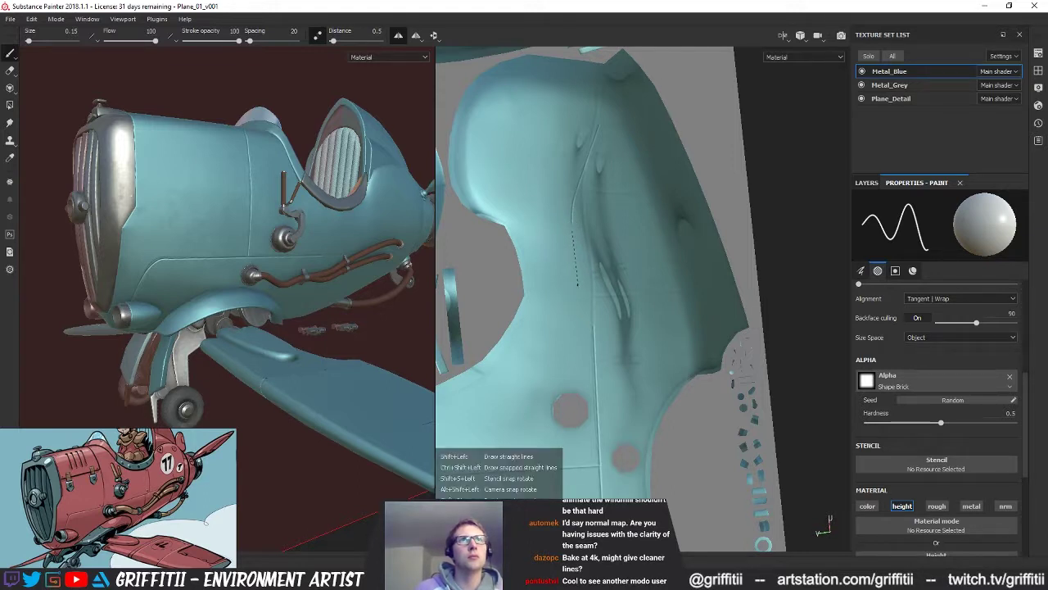
{"action": "left_click", "coordinate": [575, 282], "text": "shift"}
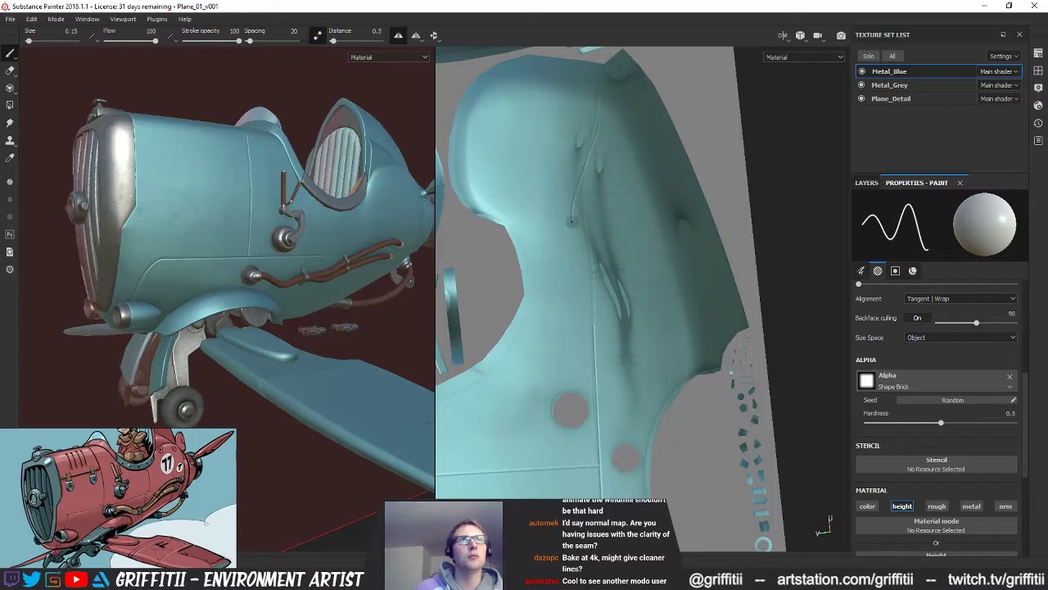
{"action": "key", "text": "shift"}
{"action": "left_click", "coordinate": [572, 225], "text": "shift"}
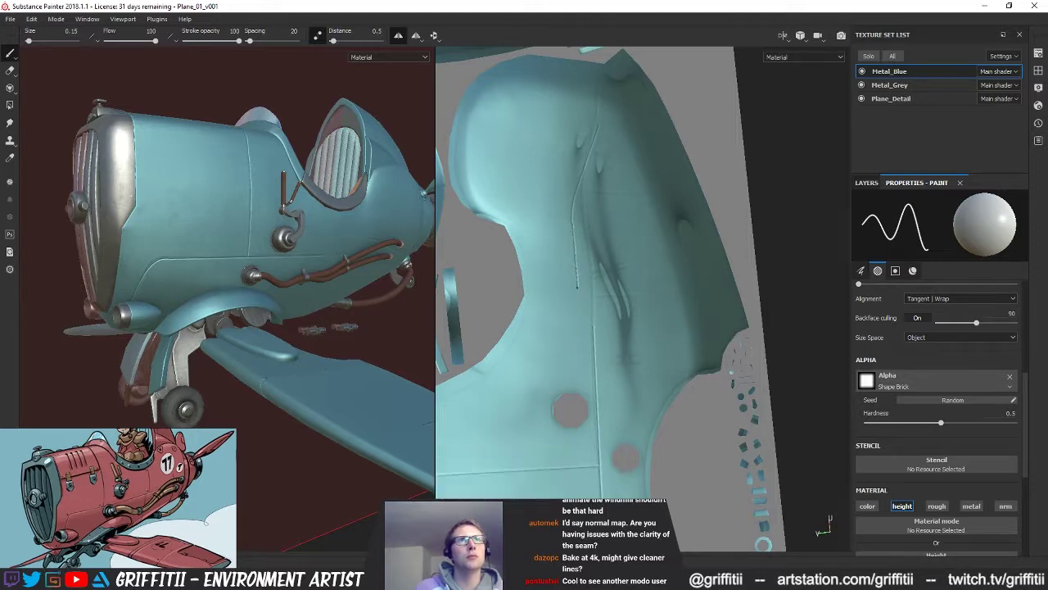
{"action": "key", "text": "ctrl+z"}
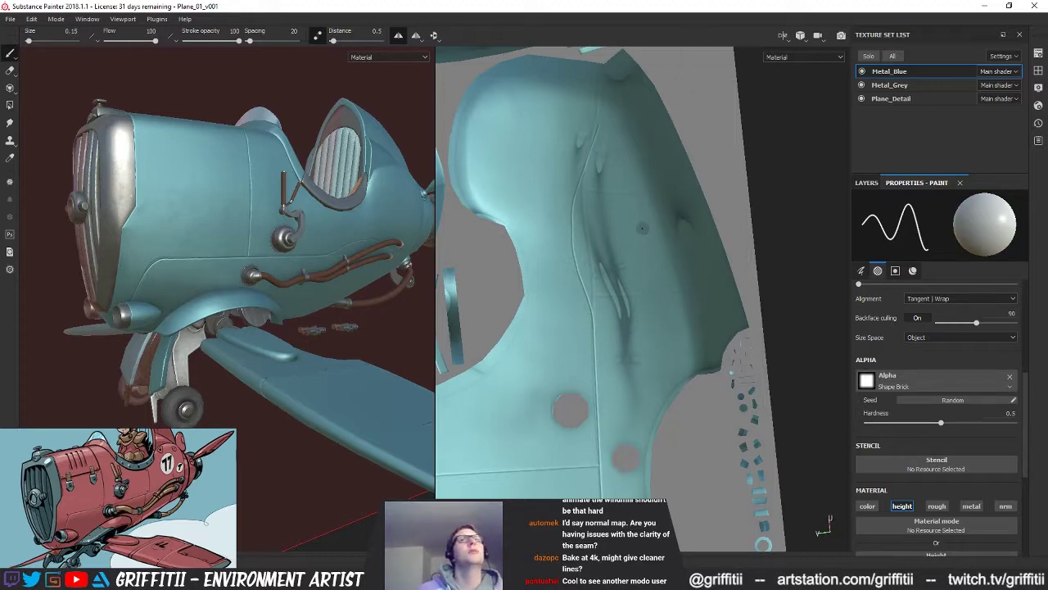
{"action": "left_click_drag", "start_coordinate": [264, 275], "coordinate": [237, 270], "text": "alt"}
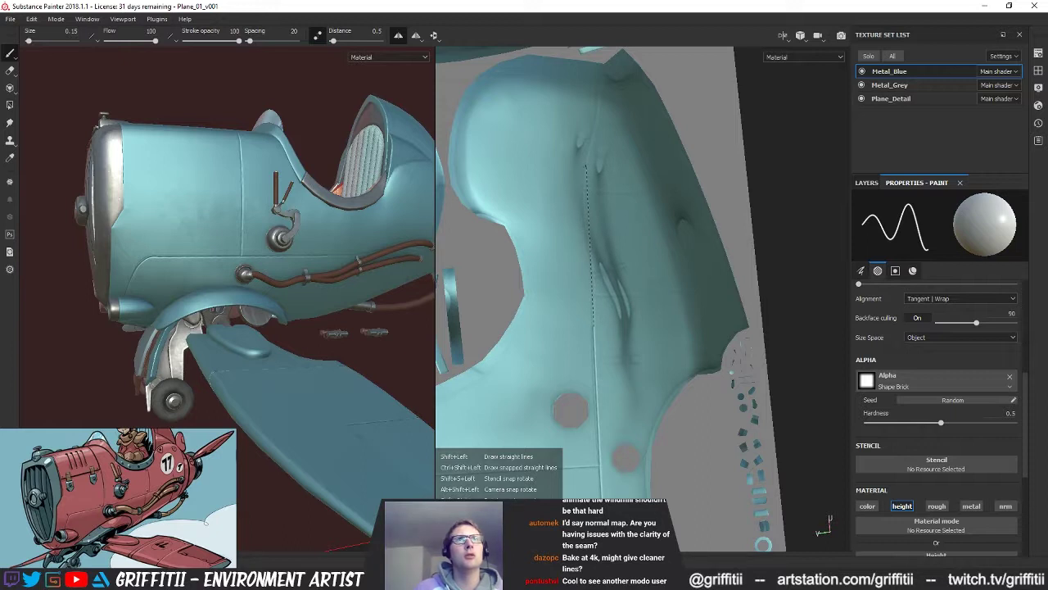
{"action": "left_click", "coordinate": [586, 166], "text": "shift"}
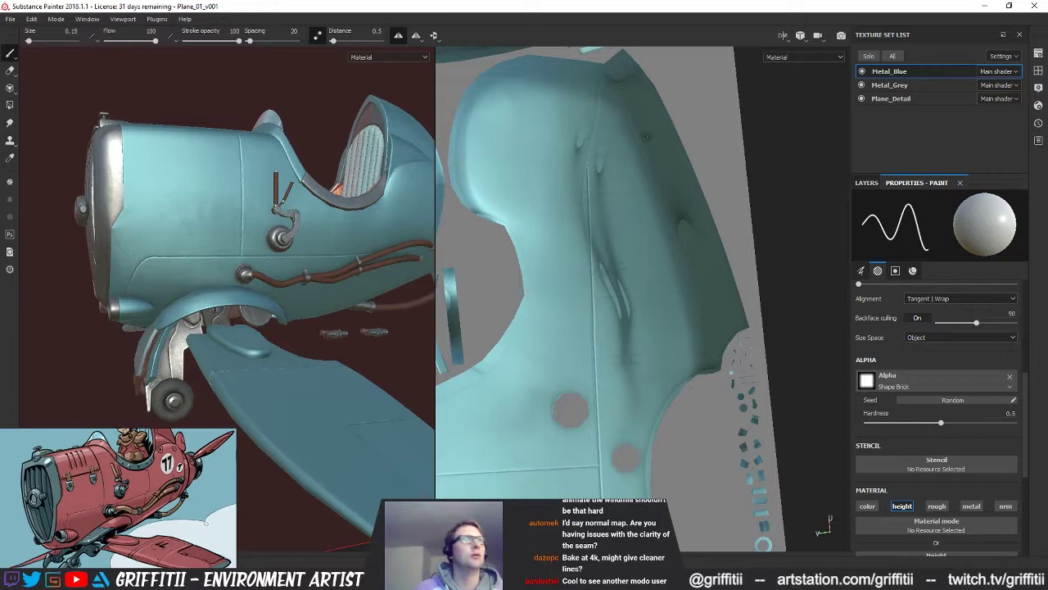
Step: Extend the long seam's height groove past the cockpit opening and along a gentle curve to the tail end of the fuselage island
{"action": "left_click_drag", "start_coordinate": [182, 279], "coordinate": [225, 260], "text": "alt"}
{"action": "middle_click_drag", "start_coordinate": [225, 260], "coordinate": [143, 260], "text": "alt"}
{"action": "middle_click_drag", "start_coordinate": [665, 297], "coordinate": [637, 315], "text": "alt"}
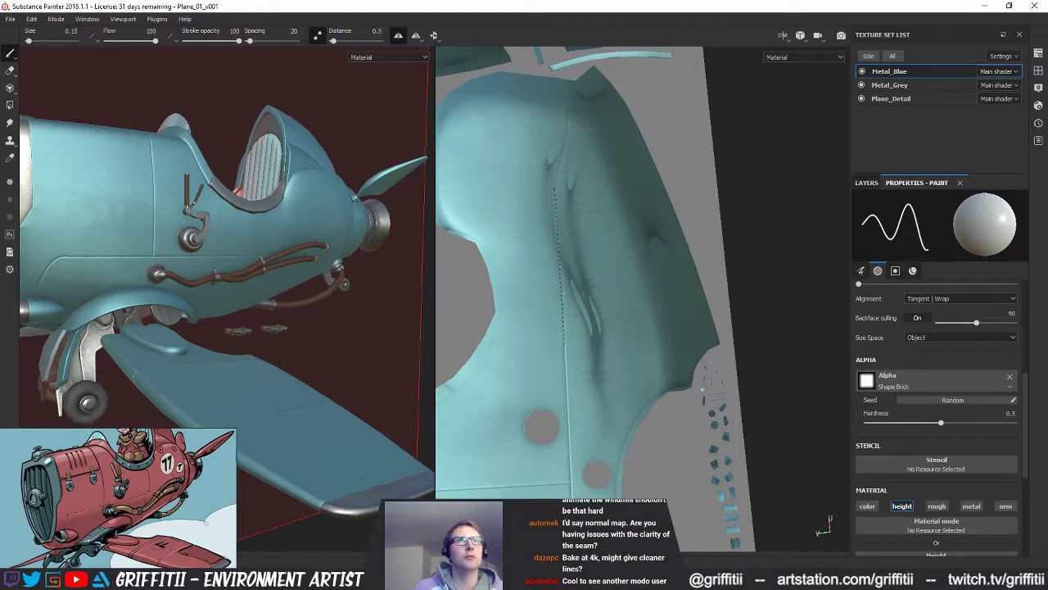
{"action": "left_click", "coordinate": [559, 180], "text": "shift"}
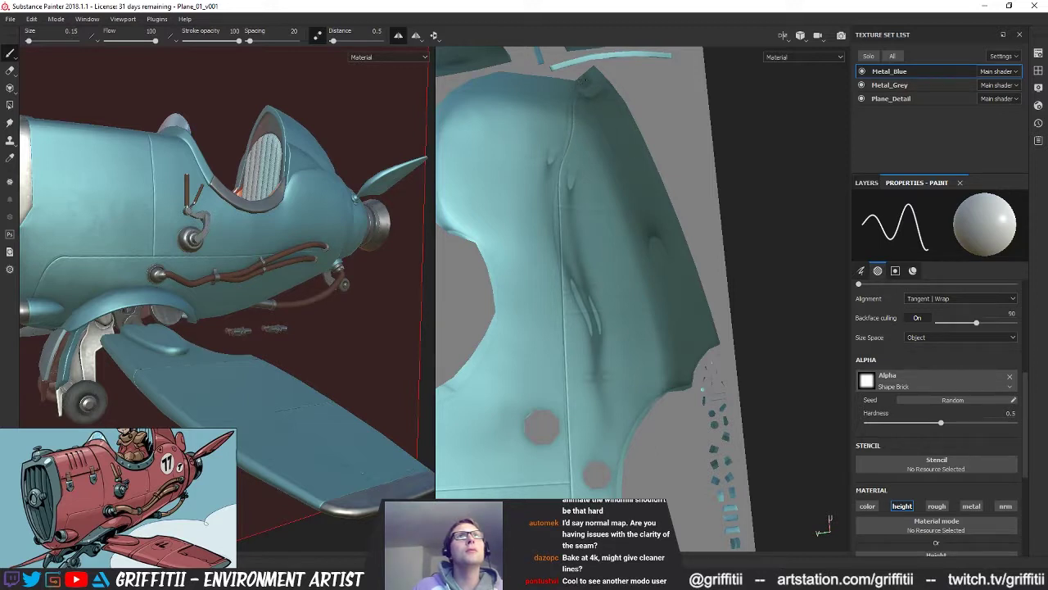
Step: Try straight cross-seam grooves over the bulge behind the cockpit at two positions, undoing them
{"action": "left_click_drag", "start_coordinate": [332, 315], "coordinate": [303, 309], "text": "alt"}
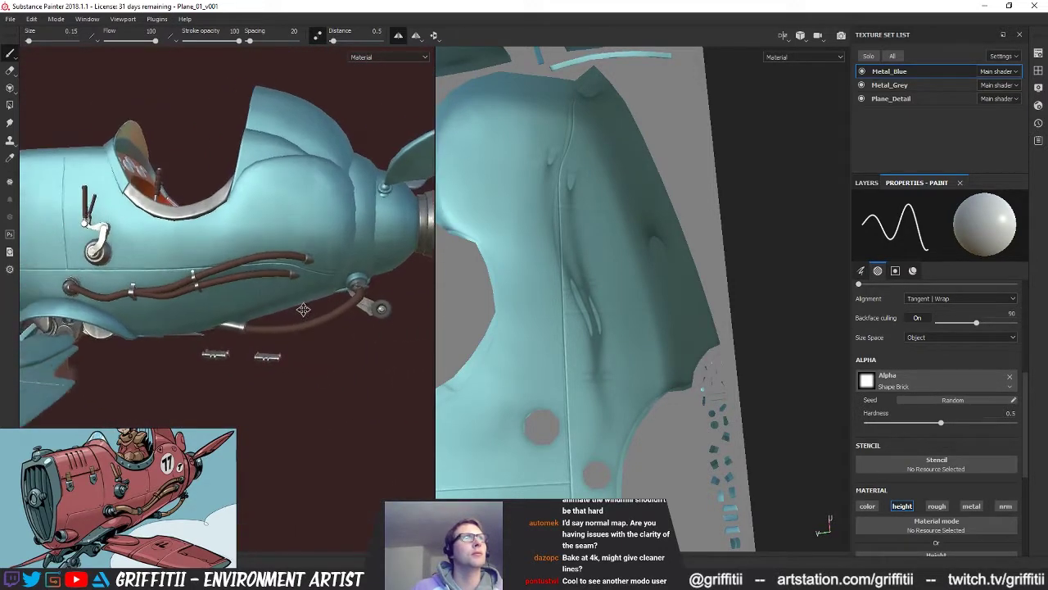
{"action": "middle_click_drag", "start_coordinate": [543, 341], "coordinate": [589, 432], "text": "alt"}
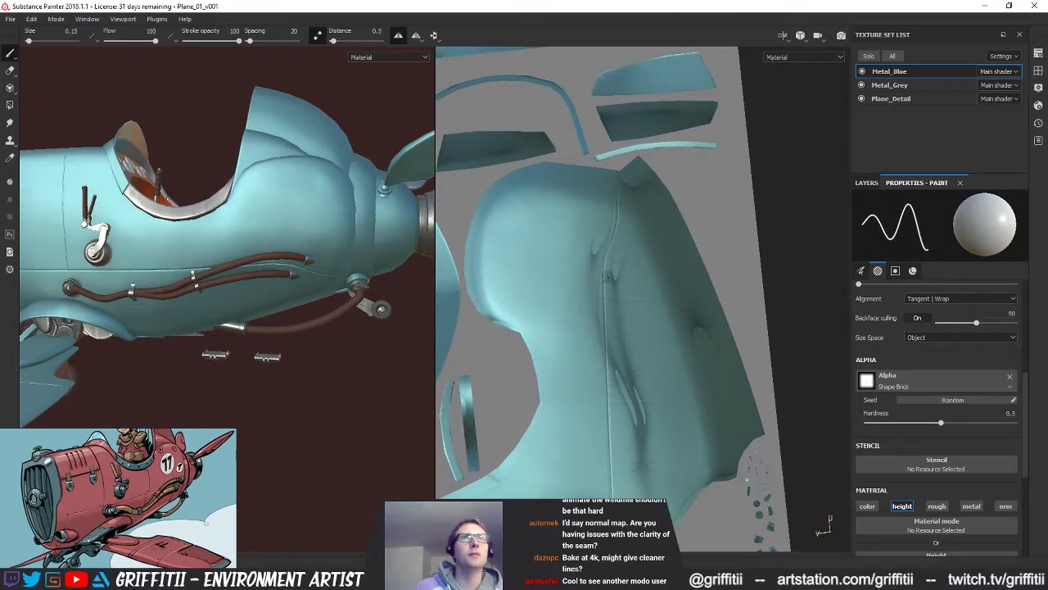
{"action": "left_click", "coordinate": [458, 240], "text": "shift"}
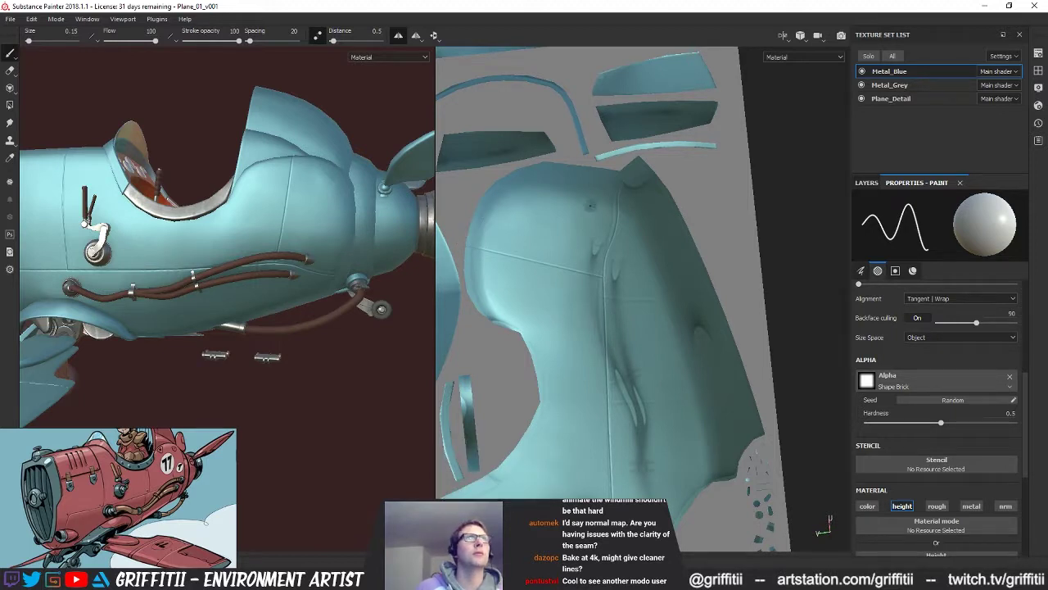
{"action": "key", "text": "ctrl+z"}
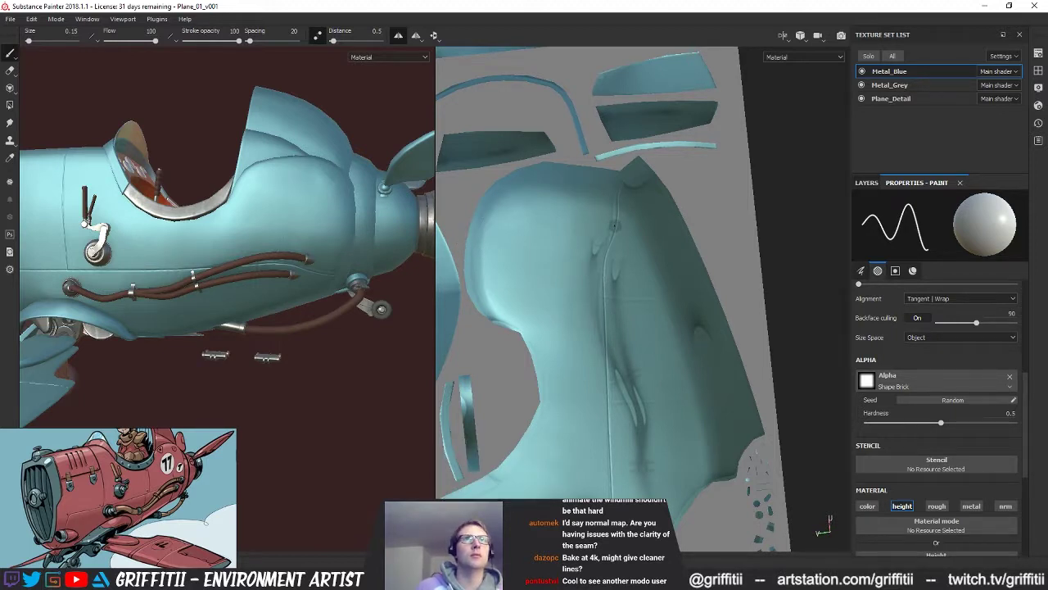
{"action": "left_click", "coordinate": [610, 222], "text": "shift"}
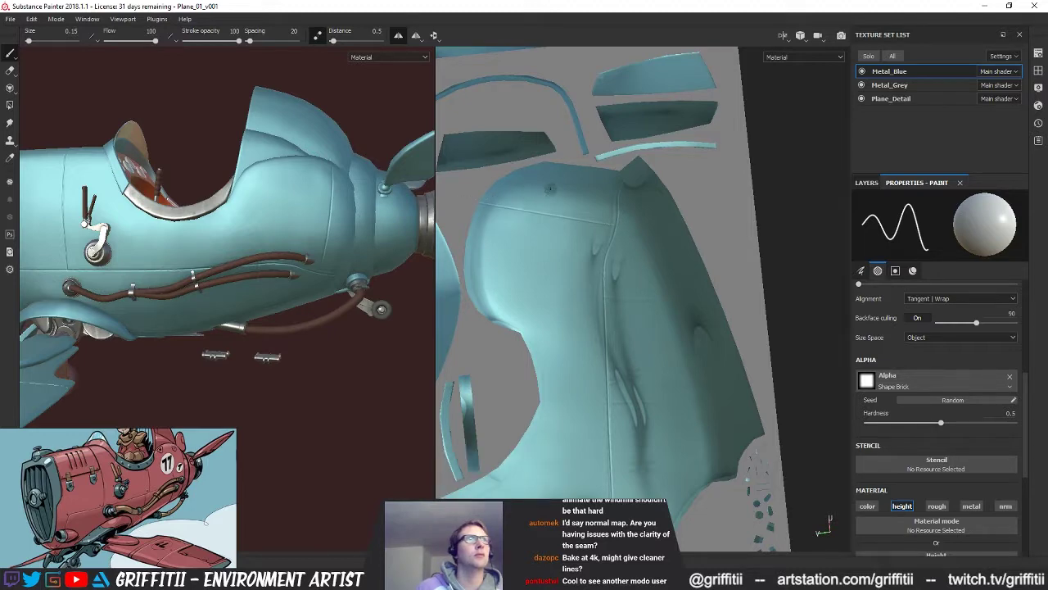
Step: Paint a straight height groove across the bulge behind the cockpit, between the long seam and the fuselage island's outer edge
{"action": "middle_click_drag", "start_coordinate": [601, 228], "coordinate": [614, 231], "text": "alt"}
{"action": "left_click_drag", "start_coordinate": [324, 195], "coordinate": [267, 165], "text": "alt"}
{"action": "scroll", "coordinate": [661, 232], "scroll_direction": "up", "scroll_amount": 3}
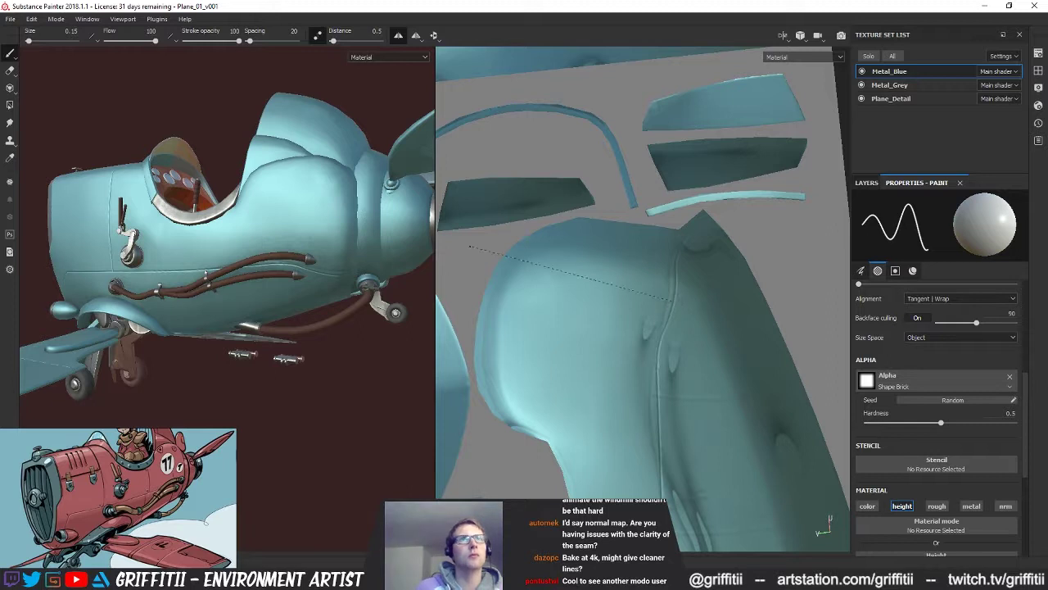
{"action": "key", "text": "shift"}
{"action": "left_click", "coordinate": [671, 300], "text": "shift"}
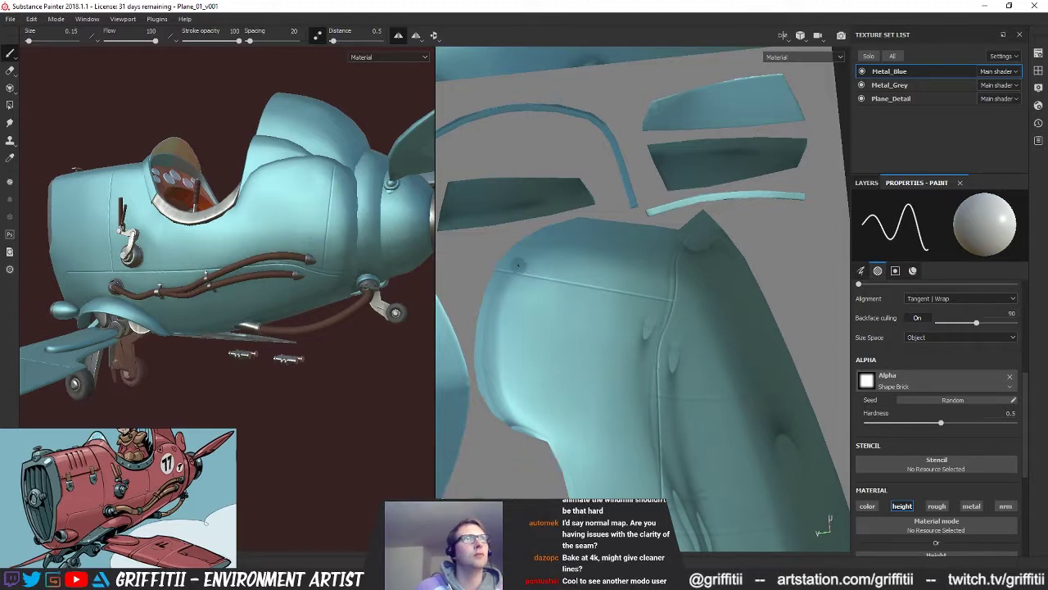
Step: Try a straight height groove from the long seam across the rear lower side of the fuselage along its faint guide
{"action": "middle_click_drag", "start_coordinate": [673, 375], "coordinate": [687, 260], "text": "alt"}
{"action": "middle_click_drag", "start_coordinate": [681, 297], "coordinate": [662, 310], "text": "alt"}
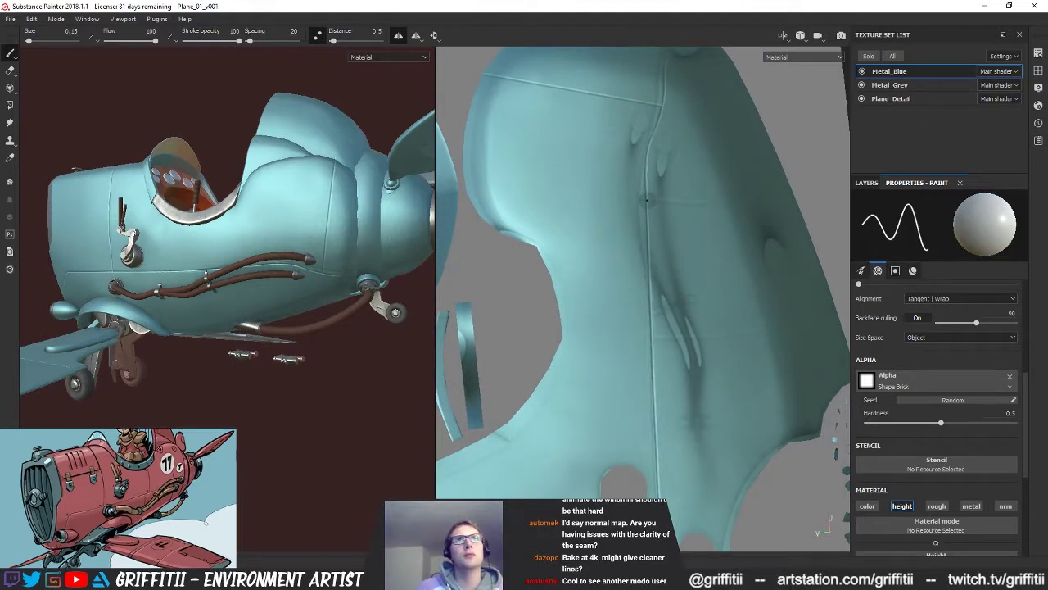
{"action": "key", "text": "shift"}
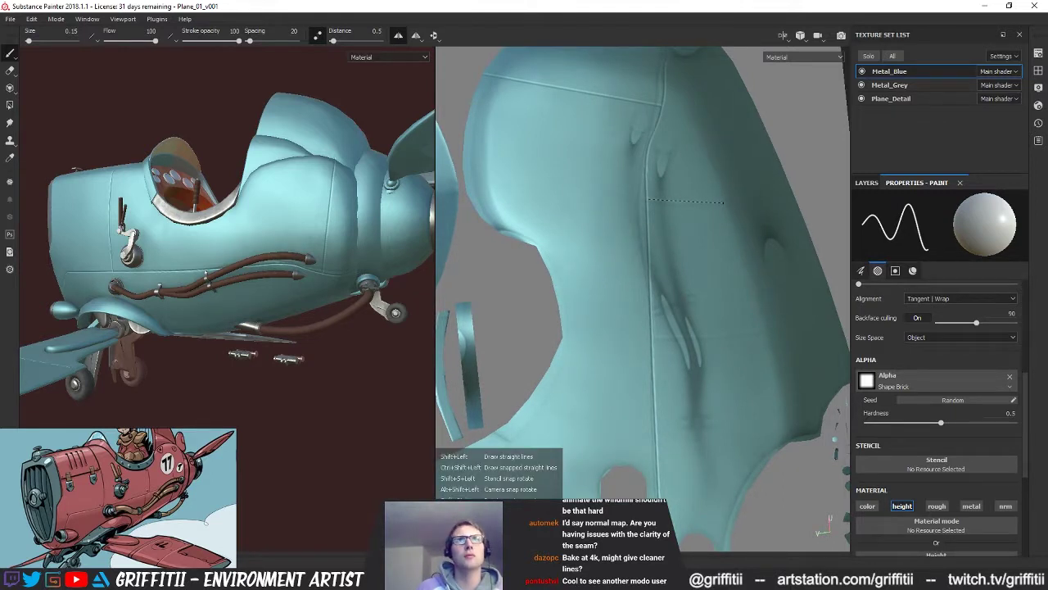
{"action": "left_click", "coordinate": [723, 202], "text": "shift"}
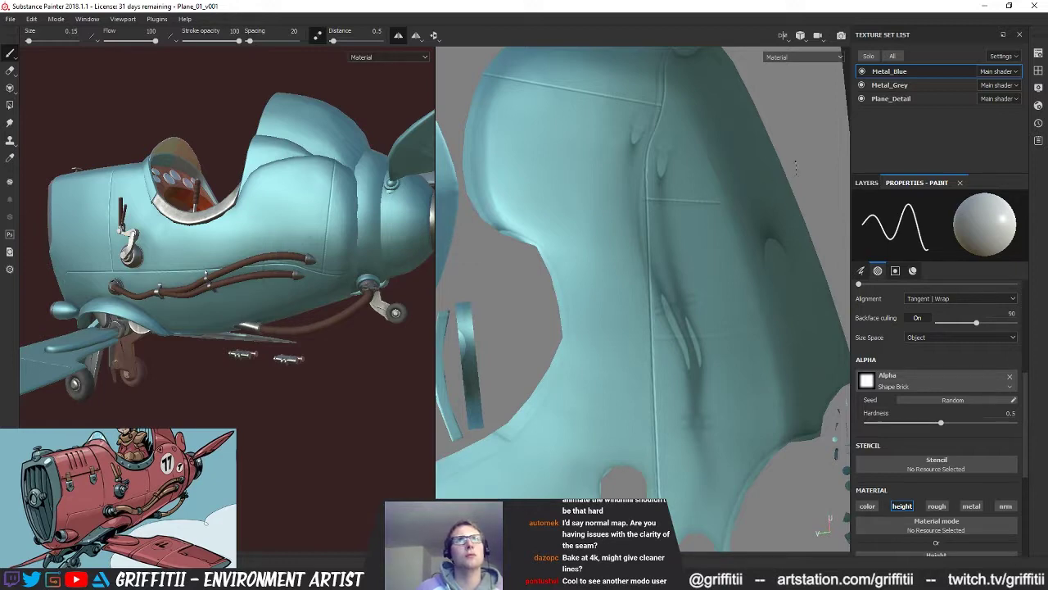
Step: Paint two straight height grooves from the long seam down the fuselage's lower side, following the faint cross guides
{"action": "mouse_move", "coordinate": [249, 214]}
{"action": "left_mouse_down", "text": "alt"}
{"action": "mouse_move", "coordinate": [215, 159]}
{"action": "mouse_move", "coordinate": [239, 208]}
{"action": "left_mouse_up", "text": "alt"}
{"action": "middle_click_drag", "start_coordinate": [713, 320], "coordinate": [702, 180], "text": "alt"}
{"action": "right_click_drag", "start_coordinate": [702, 180], "coordinate": [656, 292], "text": "alt"}
{"action": "middle_click_drag", "start_coordinate": [656, 293], "coordinate": [637, 329], "text": "alt"}
{"action": "left_click_drag", "start_coordinate": [663, 340], "coordinate": [849, 328], "text": "alt"}
{"action": "middle_click_drag", "start_coordinate": [849, 327], "coordinate": [618, 320], "text": "alt"}
{"action": "right_click_drag", "start_coordinate": [618, 320], "coordinate": [660, 297], "text": "alt"}
{"action": "middle_click_drag", "start_coordinate": [660, 297], "coordinate": [629, 275], "text": "alt"}
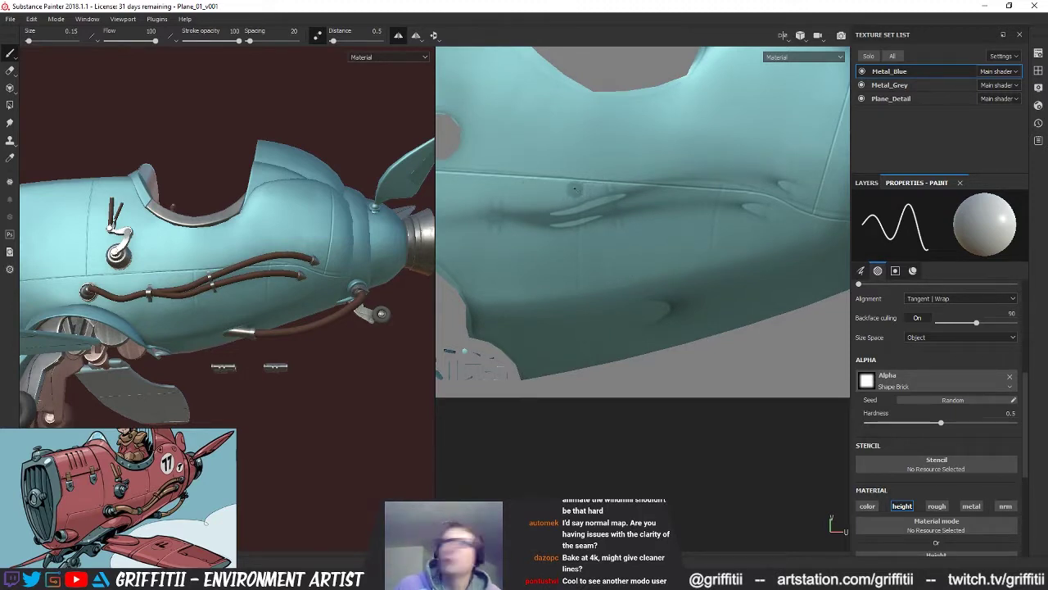
{"action": "mouse_move", "coordinate": [581, 185]}
{"action": "left_mouse_down"}
{"action": "mouse_move", "coordinate": [584, 307]}
{"action": "mouse_move", "coordinate": [609, 379]}
{"action": "left_mouse_up"}
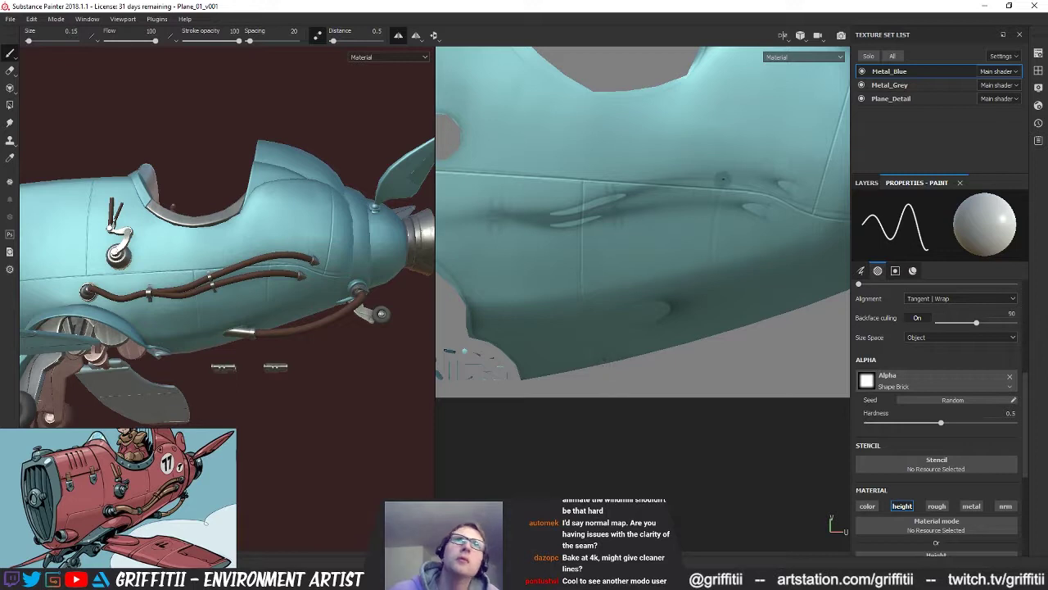
{"action": "mouse_move", "coordinate": [722, 190]}
{"action": "left_mouse_down"}
{"action": "mouse_move", "coordinate": [729, 283]}
{"action": "mouse_move", "coordinate": [748, 319]}
{"action": "left_mouse_up"}
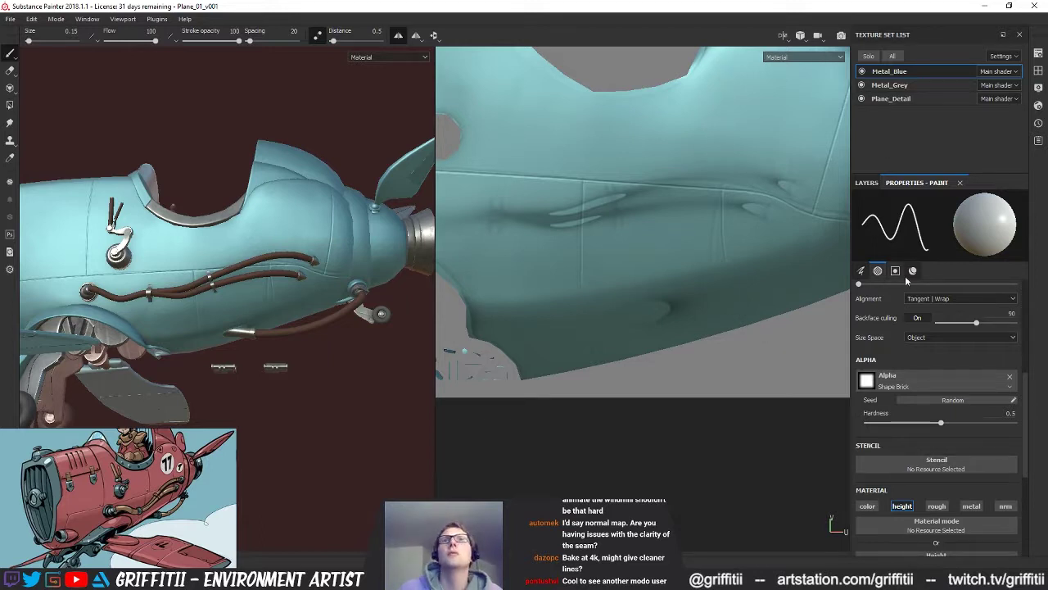
Step: Hide the Layer 2 guides and check the repainted grooves on the tail section
{"action": "left_click", "coordinate": [867, 182]}
{"action": "left_click", "coordinate": [860, 249]}
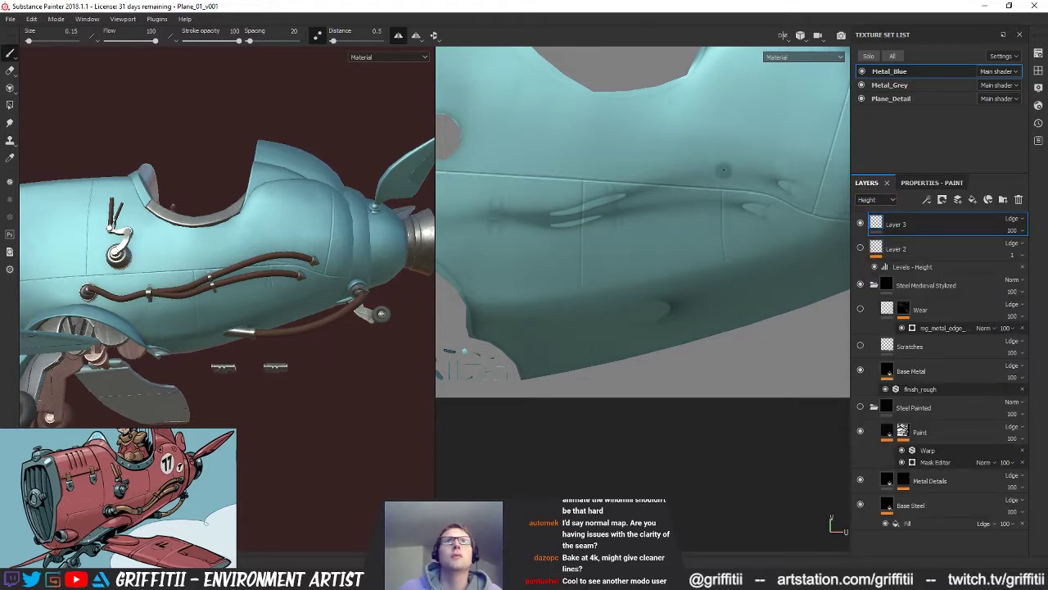
{"action": "mouse_move", "coordinate": [385, 246]}
{"action": "left_mouse_down", "text": "alt"}
{"action": "mouse_move", "coordinate": [311, 248]}
{"action": "mouse_move", "coordinate": [230, 218]}
{"action": "left_mouse_up", "text": "alt"}
{"action": "right_click_drag", "start_coordinate": [230, 218], "coordinate": [236, 220], "text": "shift"}
{"action": "middle_click_drag", "start_coordinate": [739, 244], "coordinate": [716, 319], "text": "alt"}
{"action": "middle_click_drag", "start_coordinate": [676, 264], "coordinate": [686, 295], "text": "alt"}
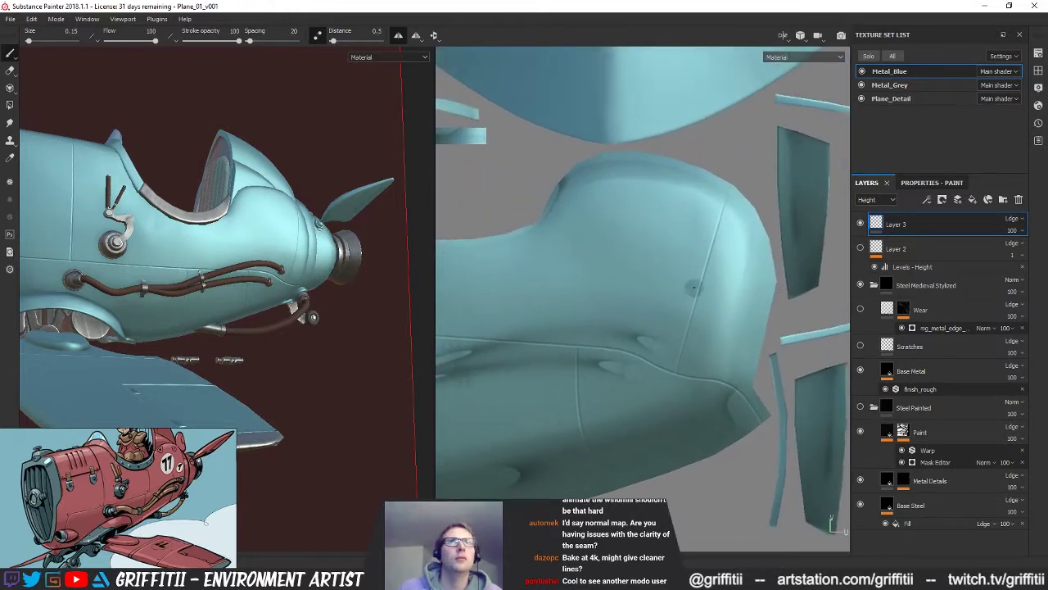
Step: Examine the fuselage's painted seams from nose to tail on the 3D model and the UV layout
{"action": "middle_click_drag", "start_coordinate": [614, 291], "coordinate": [766, 239], "text": "alt"}
{"action": "middle_click_drag", "start_coordinate": [633, 276], "coordinate": [714, 245], "text": "alt"}
{"action": "right_click_drag", "start_coordinate": [714, 246], "coordinate": [593, 266], "text": "alt"}
{"action": "middle_click_drag", "start_coordinate": [593, 266], "coordinate": [638, 311], "text": "alt"}
{"action": "left_click_drag", "start_coordinate": [256, 226], "coordinate": [300, 249], "text": "alt"}
{"action": "right_click_drag", "start_coordinate": [300, 248], "coordinate": [304, 262], "text": "alt"}
{"action": "left_click_drag", "start_coordinate": [304, 261], "coordinate": [267, 236], "text": "alt"}
{"action": "right_click_drag", "start_coordinate": [267, 237], "coordinate": [306, 235], "text": "shift"}
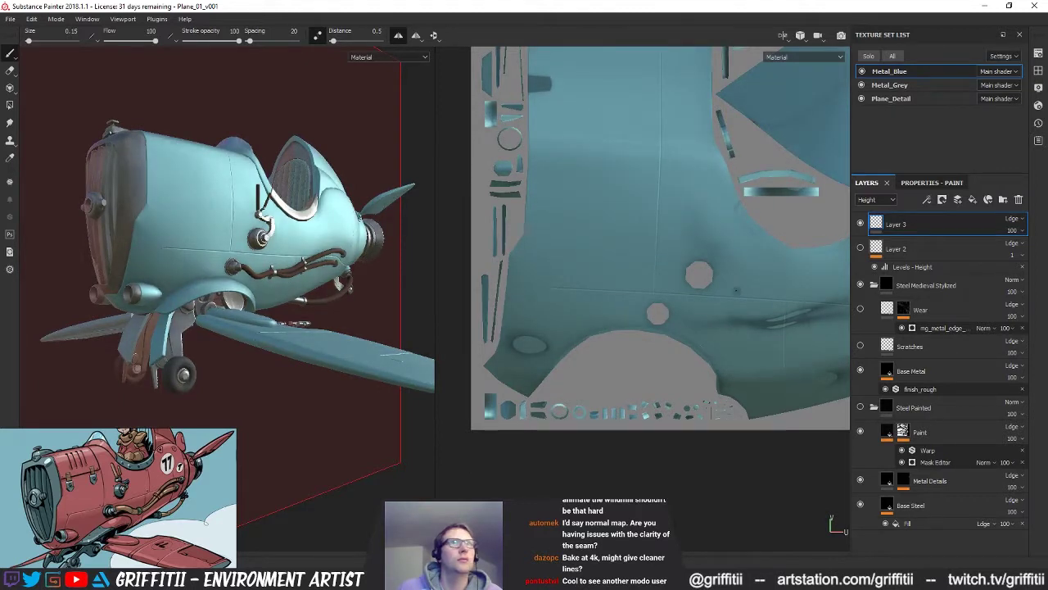
{"action": "middle_click_drag", "start_coordinate": [736, 291], "coordinate": [578, 294]}
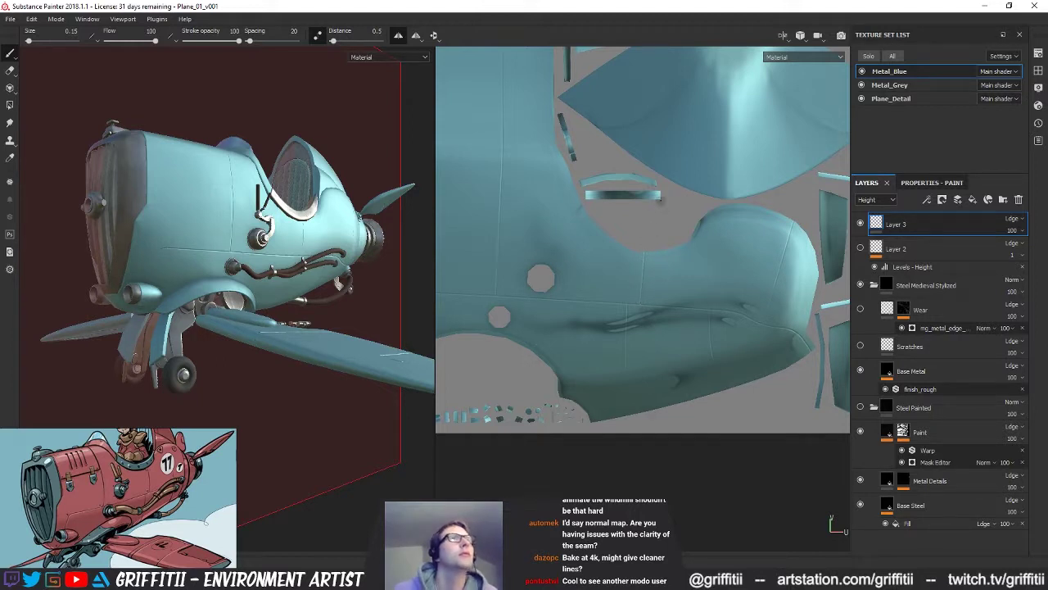
{"action": "left_click_drag", "start_coordinate": [611, 262], "coordinate": [670, 282], "text": "alt"}
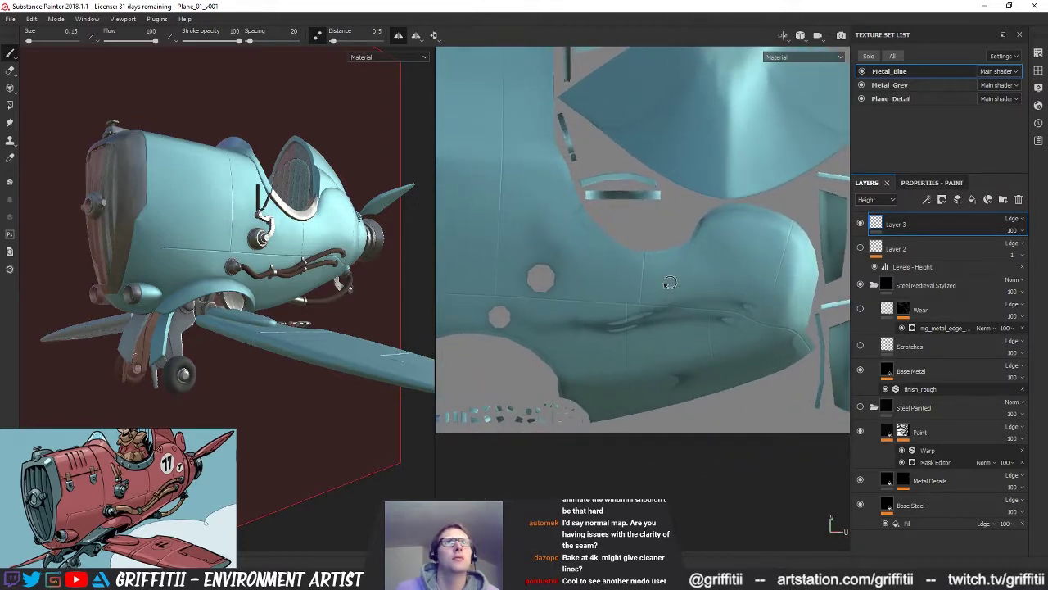
Step: Delete the Steel Painted folder from the Metal_Blue layer stack
{"action": "scroll", "coordinate": [670, 282], "scroll_direction": "down", "scroll_amount": 5}
{"action": "left_click_drag", "start_coordinate": [278, 246], "coordinate": [339, 242], "text": "alt"}
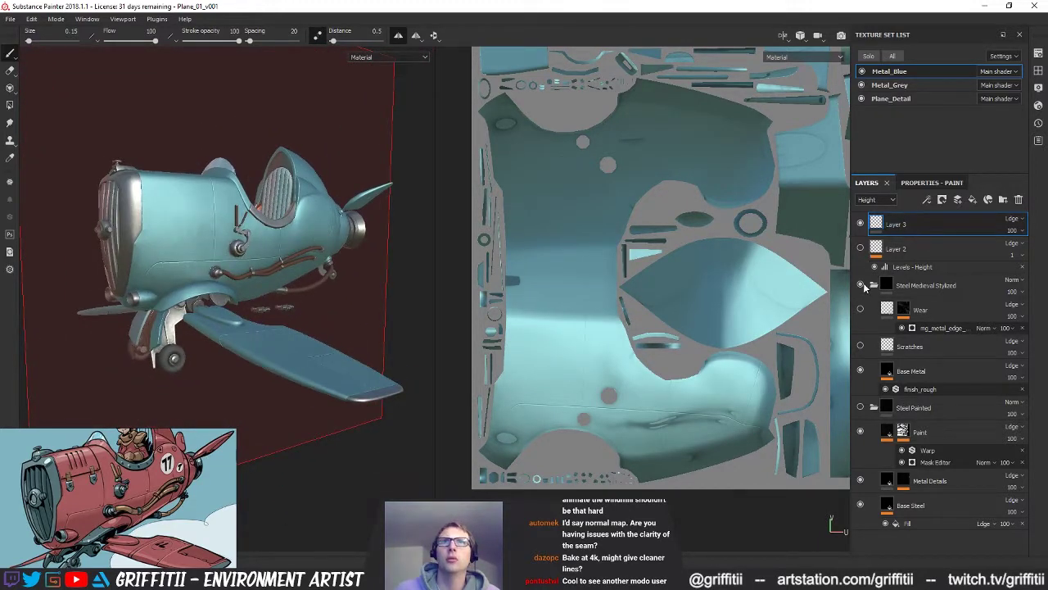
{"action": "left_click", "coordinate": [917, 414]}
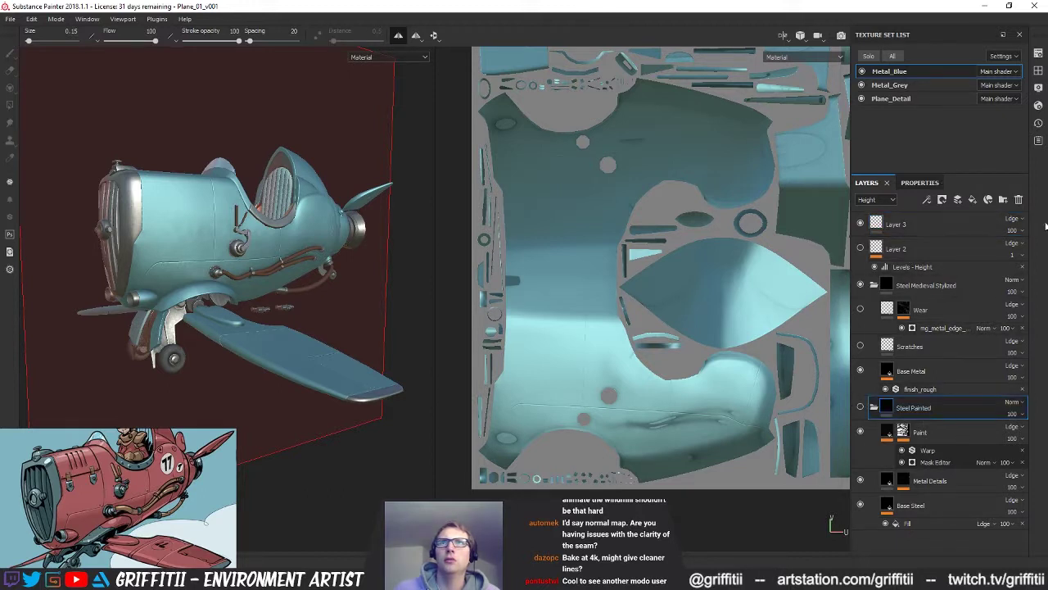
{"action": "left_click", "coordinate": [1019, 199]}
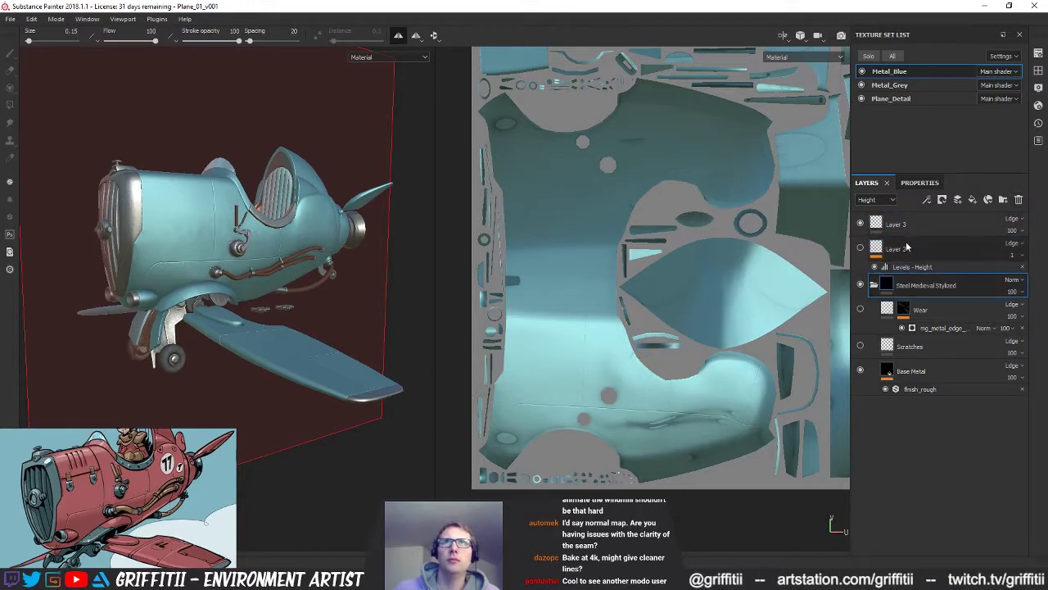
Step: Delete Layer 2 with its height guides and rename Layer 3 as Panel_Edging
{"action": "left_click", "coordinate": [928, 244]}
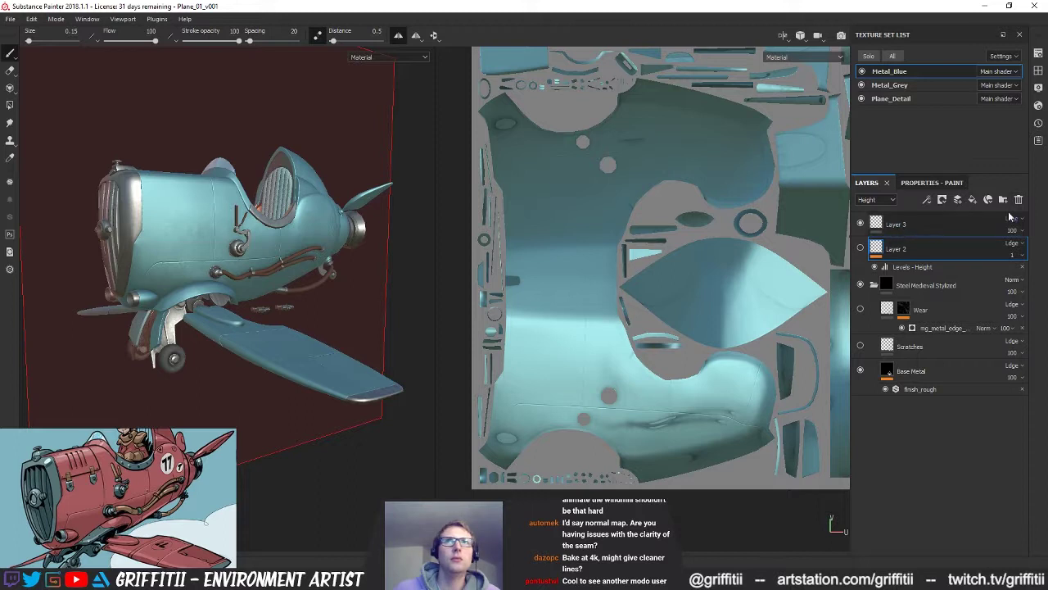
{"action": "left_click", "coordinate": [1019, 199]}
{"action": "left_click", "coordinate": [914, 224]}
{"action": "double_click", "coordinate": [901, 224]}
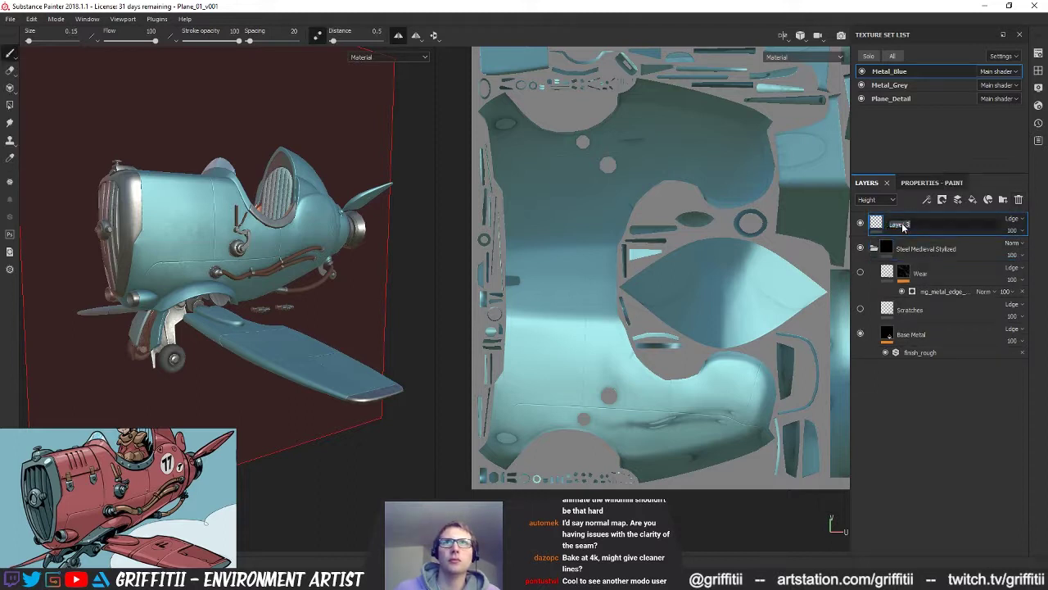
{"action": "type", "text": "Plane_"}
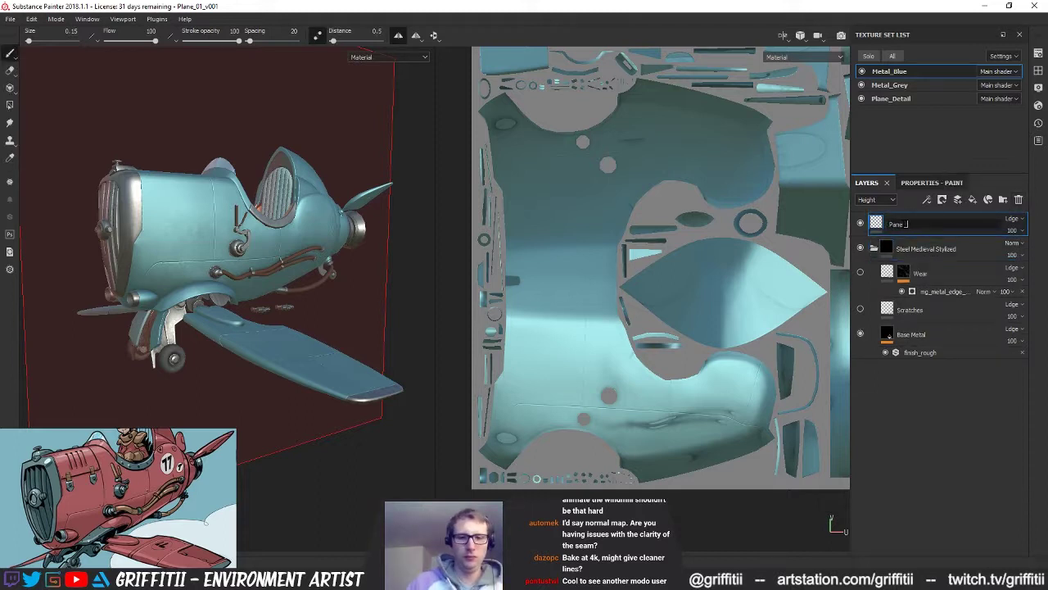
{"action": "type", "text": "Edging"}
{"action": "left_click", "coordinate": [902, 224]}
{"action": "type", "text": "l"}
{"action": "key", "text": "Return"}
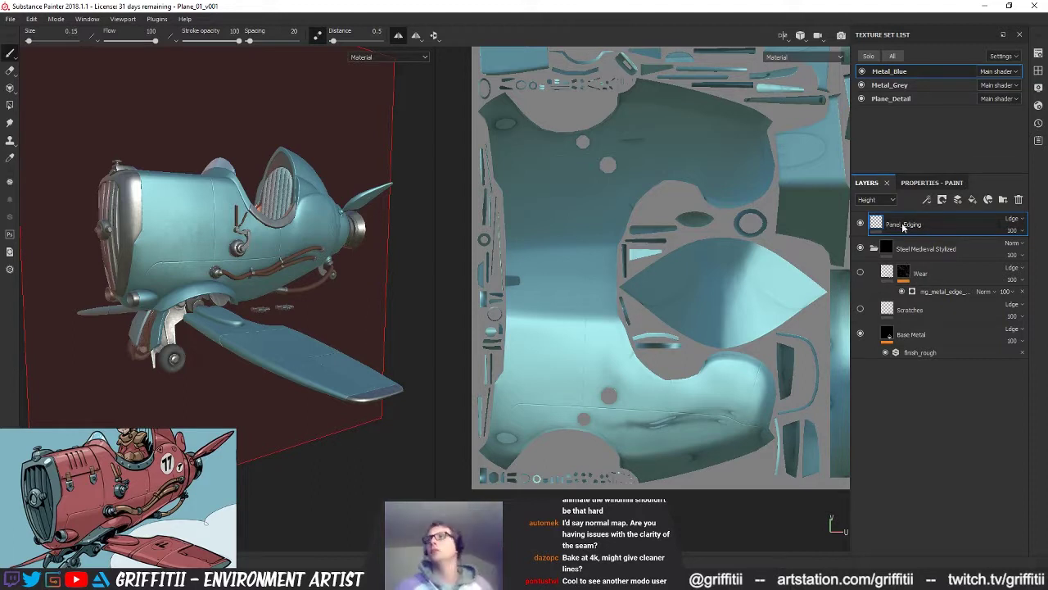
Step: Add a new paint layer above Panel_Edging and frame the fuselage side in the UV layout
{"action": "middle_click_drag", "start_coordinate": [668, 275], "coordinate": [663, 305], "text": "alt"}
{"action": "left_click_drag", "start_coordinate": [663, 305], "coordinate": [672, 320], "text": "alt"}
{"action": "middle_click_drag", "start_coordinate": [672, 319], "coordinate": [672, 280], "text": "alt"}
{"action": "left_click_drag", "start_coordinate": [644, 297], "coordinate": [643, 300], "text": "alt"}
{"action": "middle_click_drag", "start_coordinate": [643, 300], "coordinate": [650, 291], "text": "alt"}
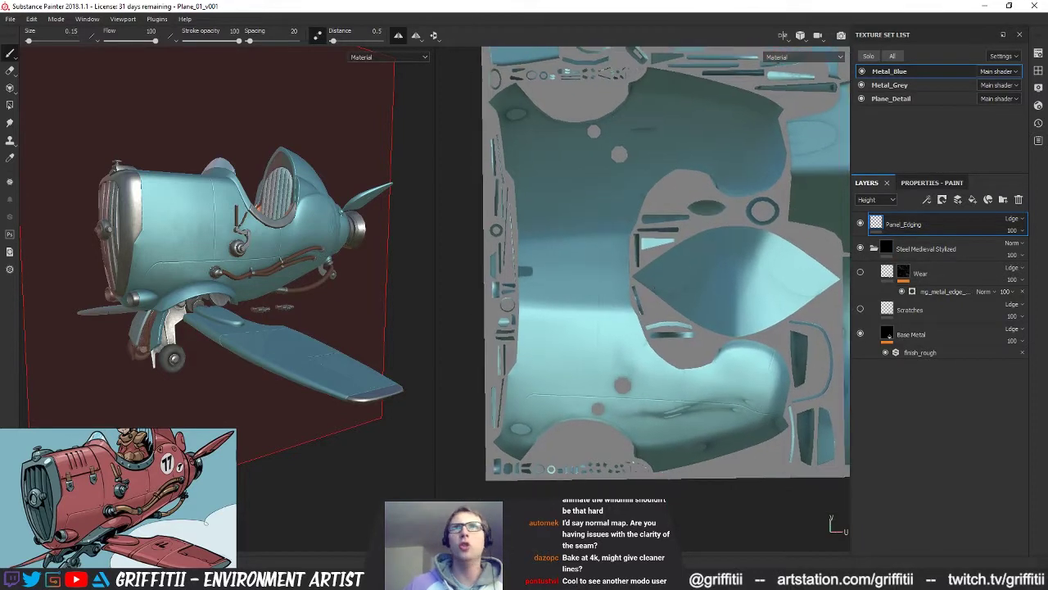
{"action": "left_click", "coordinate": [957, 199]}
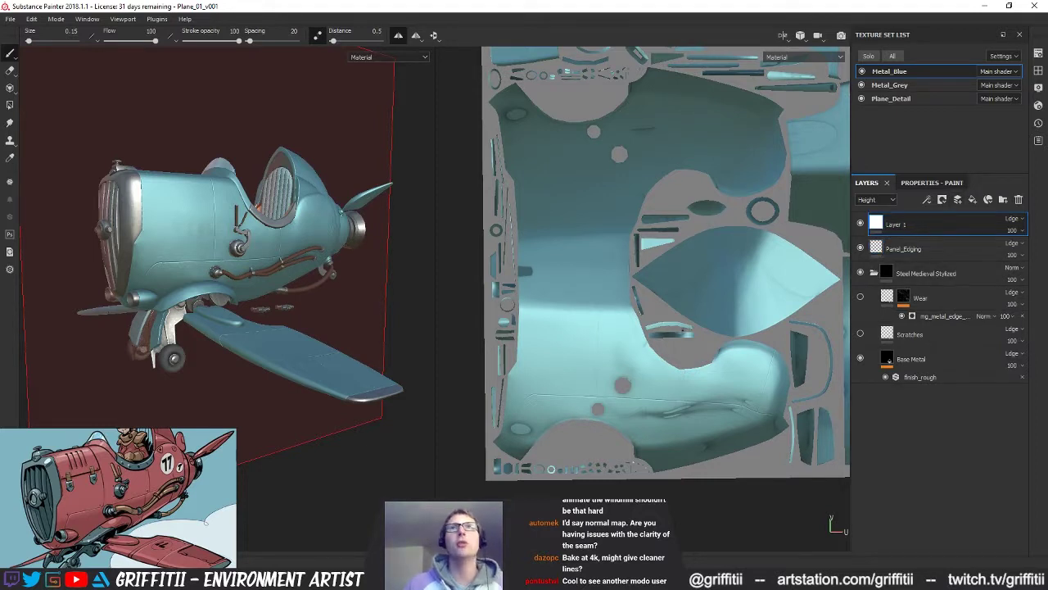
{"action": "scroll", "coordinate": [677, 342], "scroll_direction": "up", "scroll_amount": 5}
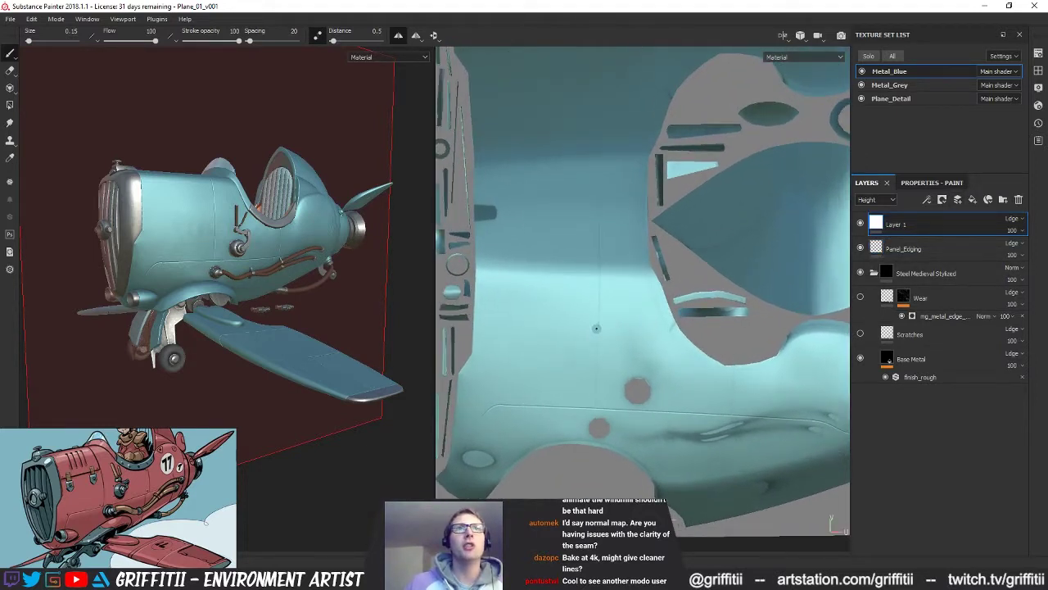
{"action": "middle_click_drag", "start_coordinate": [596, 331], "coordinate": [620, 295], "text": "alt"}
{"action": "right_click_drag", "start_coordinate": [620, 295], "coordinate": [599, 333], "text": "alt"}
{"action": "middle_click_drag", "start_coordinate": [598, 333], "coordinate": [600, 302], "text": "alt"}
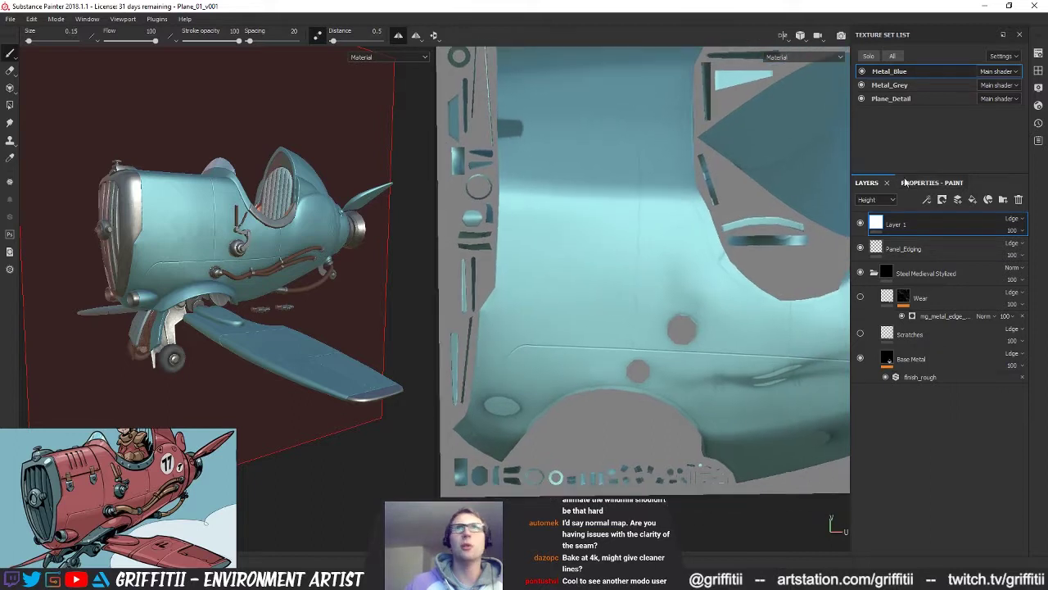
Step: Check the available brush alphas, keep Shape Brick and set its hardness to 0
{"action": "left_click", "coordinate": [909, 182]}
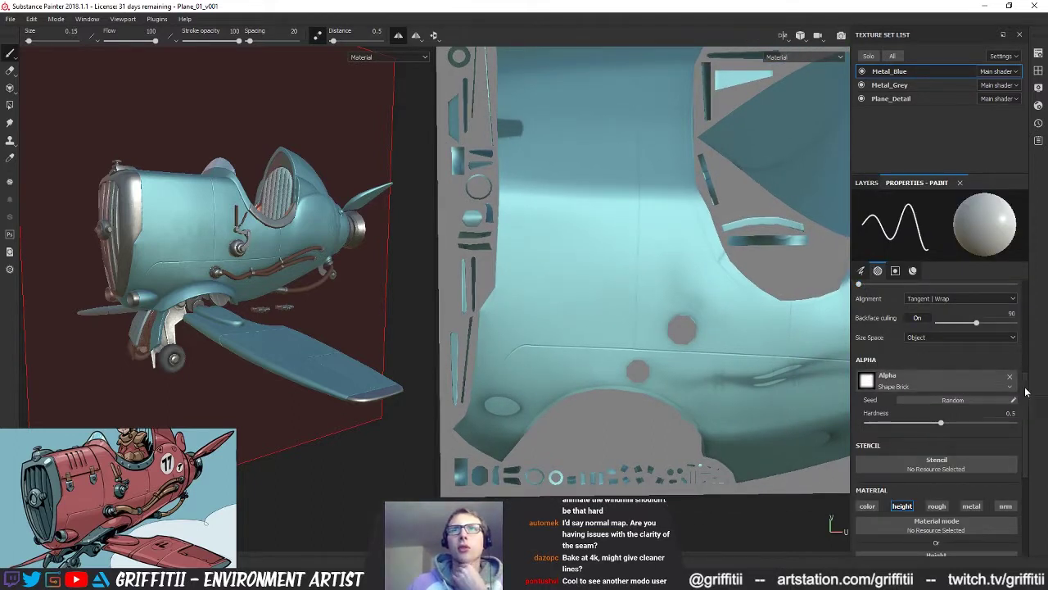
{"action": "left_click", "coordinate": [879, 375]}
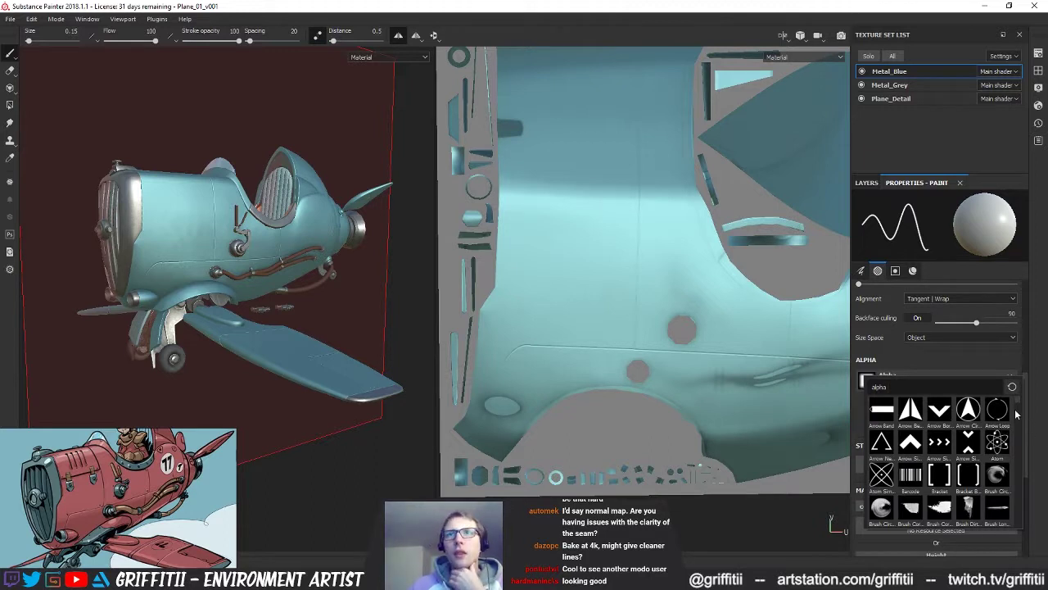
{"action": "scroll", "coordinate": [1021, 407], "scroll_direction": "down", "scroll_amount": 10}
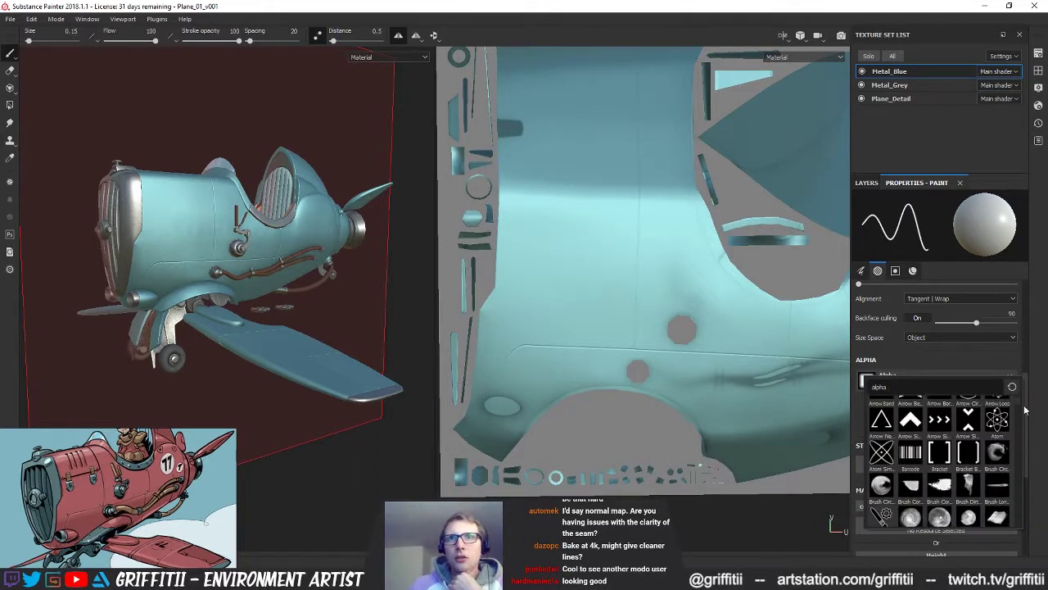
{"action": "scroll", "coordinate": [1026, 427], "scroll_direction": "down", "scroll_amount": 10}
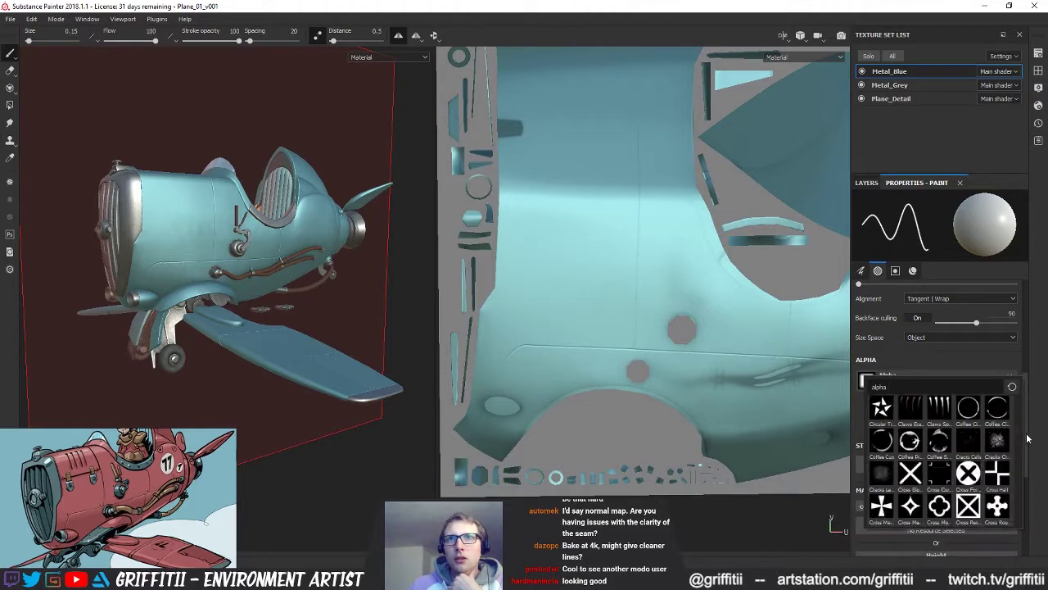
{"action": "scroll", "coordinate": [1028, 426], "scroll_direction": "up", "scroll_amount": 20}
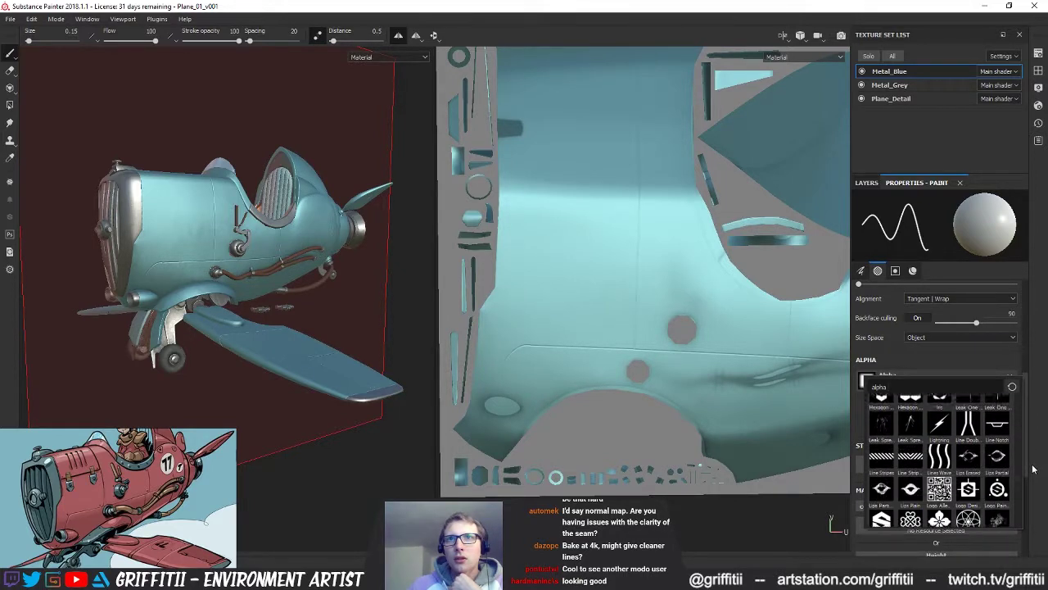
{"action": "left_click", "coordinate": [1020, 367]}
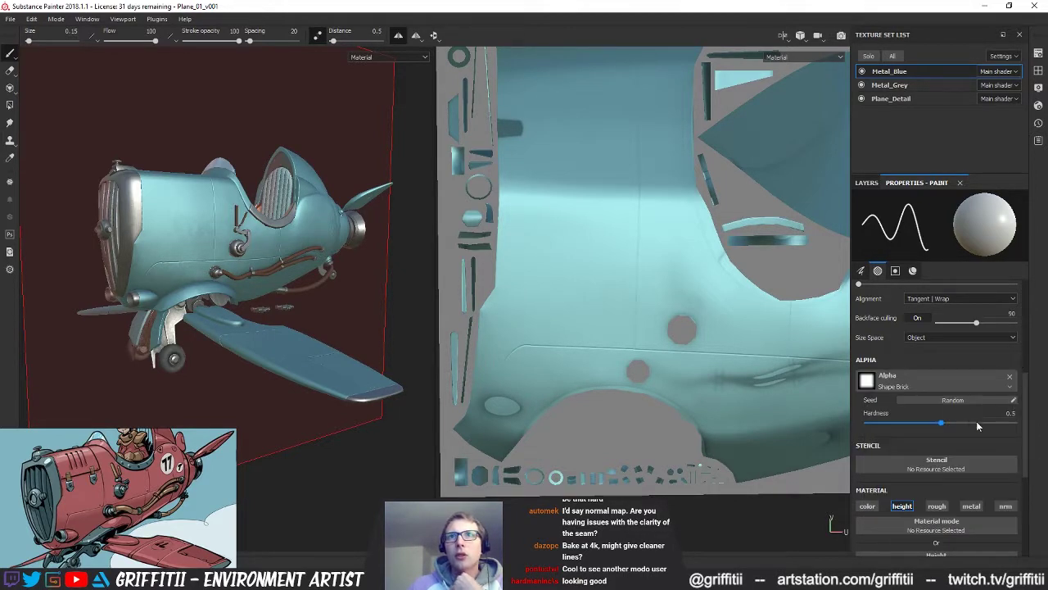
{"action": "left_click_drag", "start_coordinate": [936, 429], "coordinate": [871, 425]}
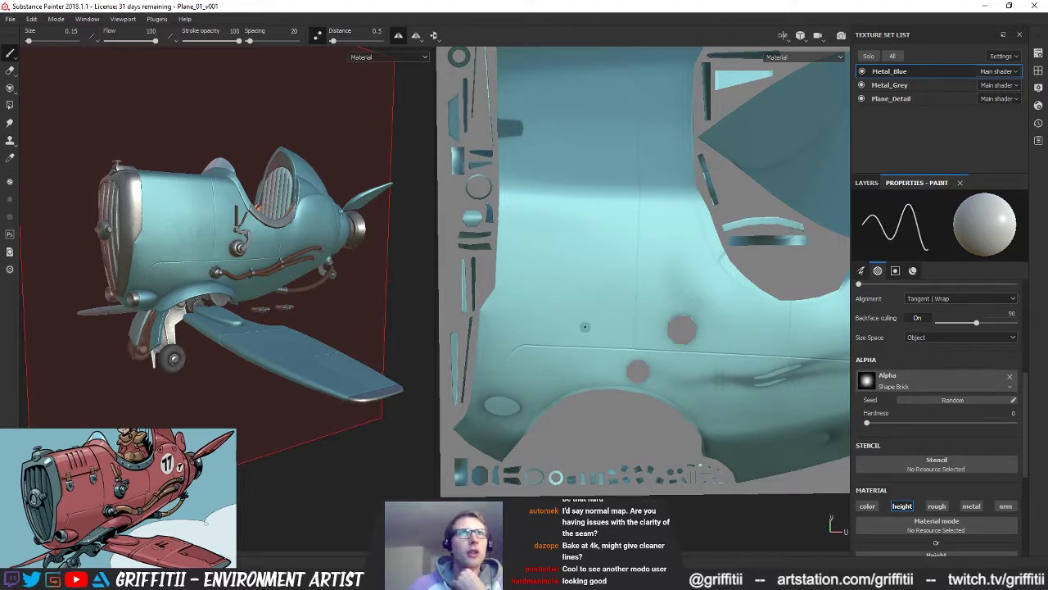
Step: Turn off the stroke-smoothing distance (Lazy Mouse) and set the brush size to 1.54
{"action": "left_click", "coordinate": [319, 35]}
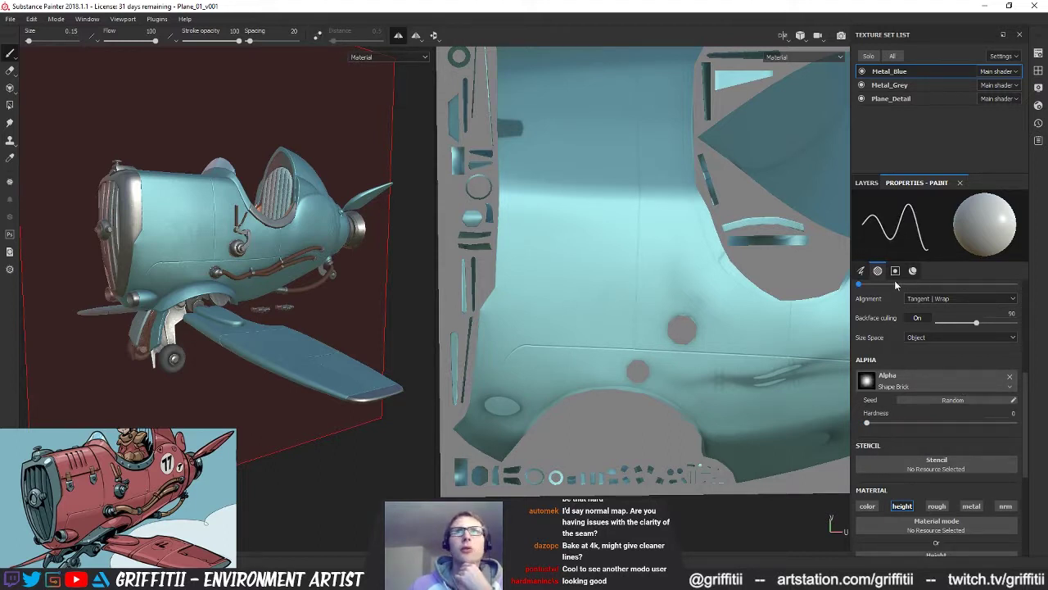
{"action": "left_click", "coordinate": [861, 270]}
{"action": "left_click_drag", "start_coordinate": [860, 312], "coordinate": [874, 312]}
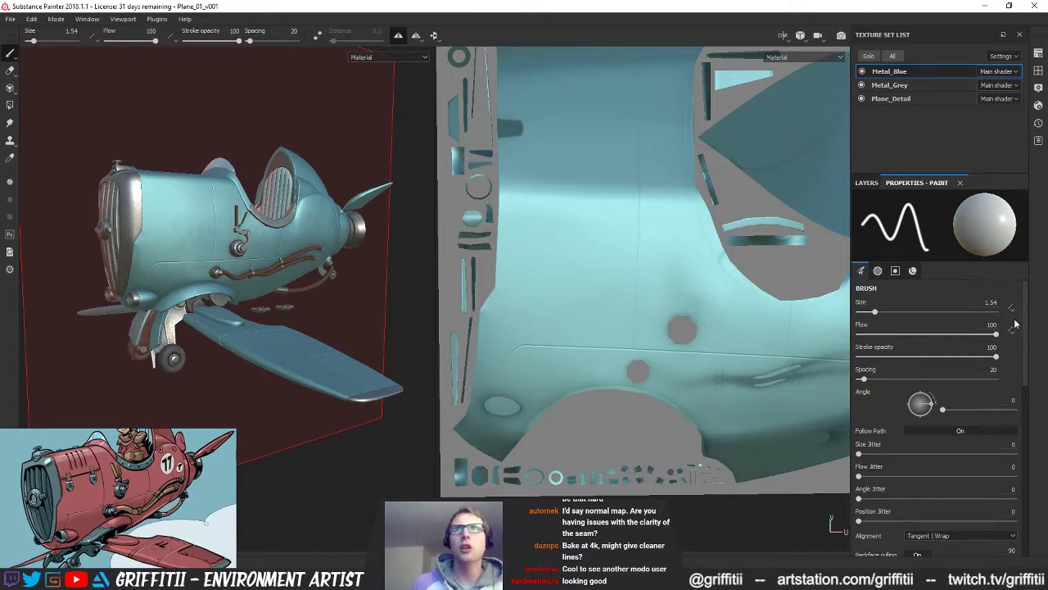
Step: Review the brush's material and stroke settings and inspect the latest entries in the undo history
{"action": "scroll", "coordinate": [1013, 460], "scroll_direction": "down", "scroll_amount": 5}
{"action": "scroll", "coordinate": [1013, 455], "scroll_direction": "up", "scroll_amount": 1}
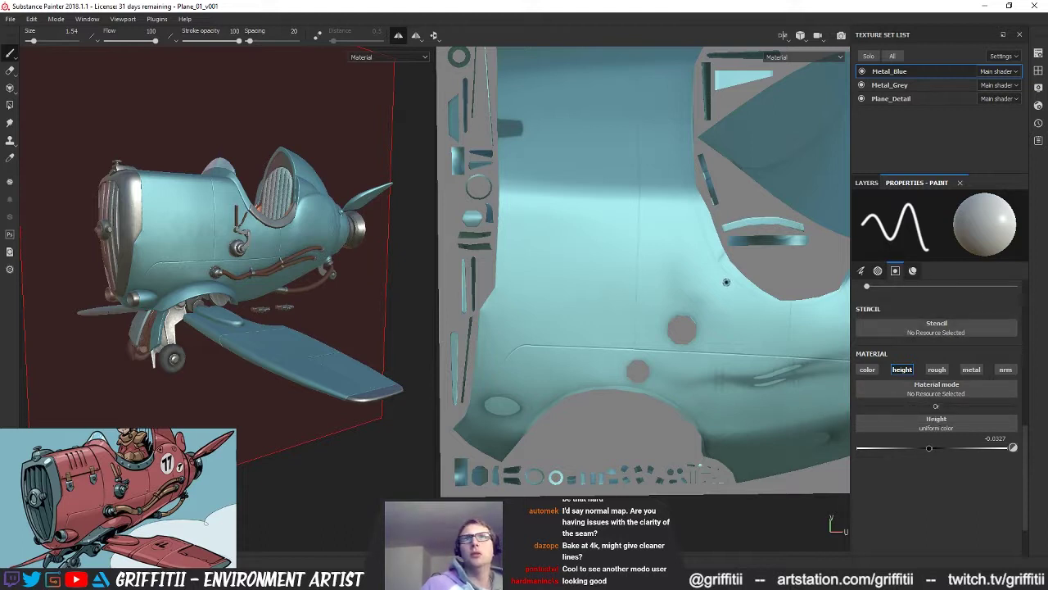
{"action": "scroll", "coordinate": [932, 334], "scroll_direction": "up", "scroll_amount": 10}
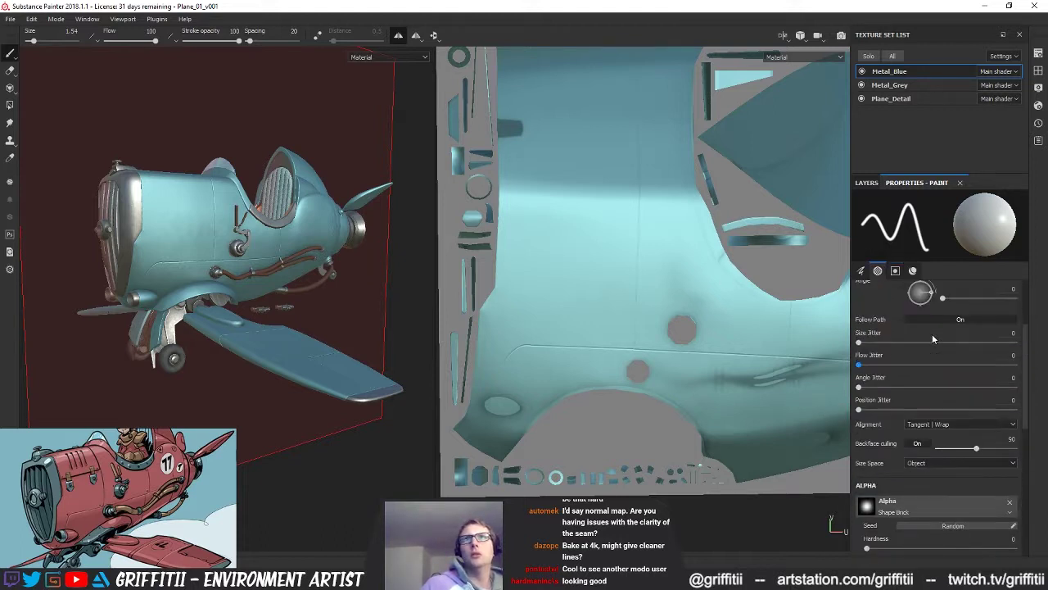
{"action": "scroll", "coordinate": [932, 335], "scroll_direction": "up", "scroll_amount": 1}
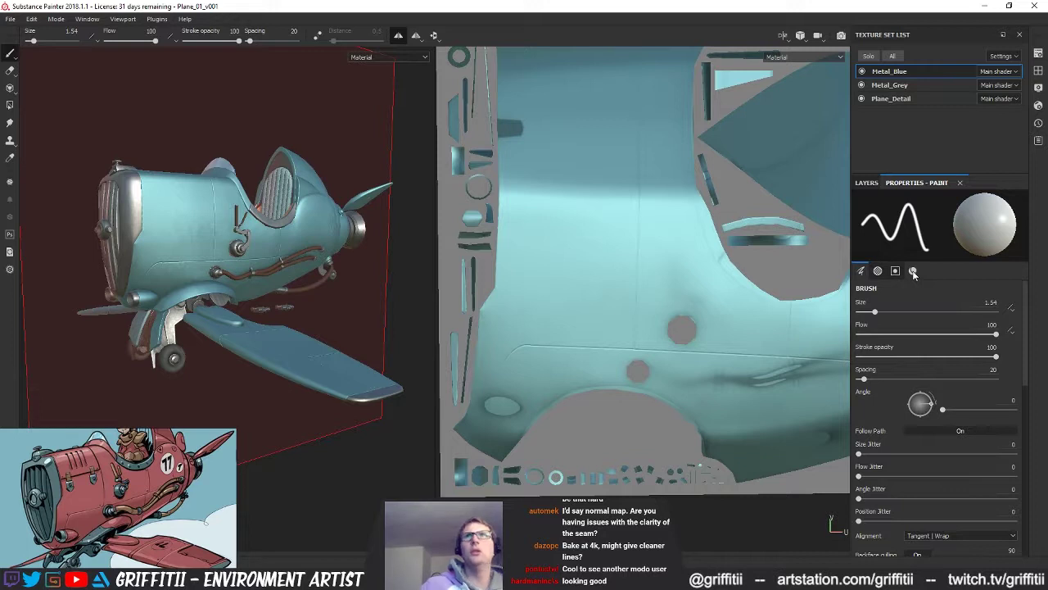
{"action": "left_click", "coordinate": [1038, 123]}
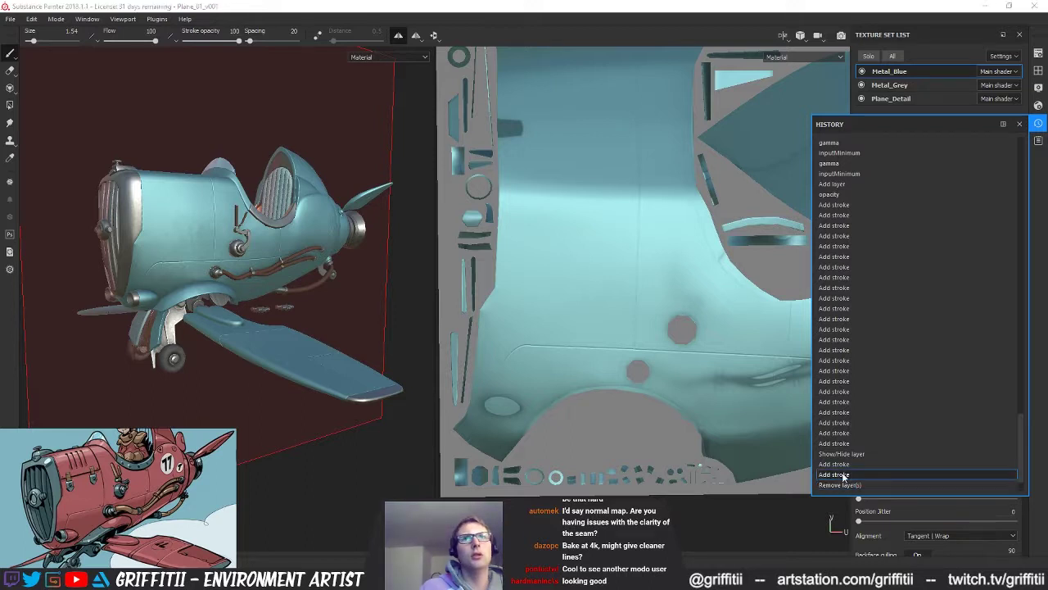
{"action": "left_click", "coordinate": [1037, 123]}
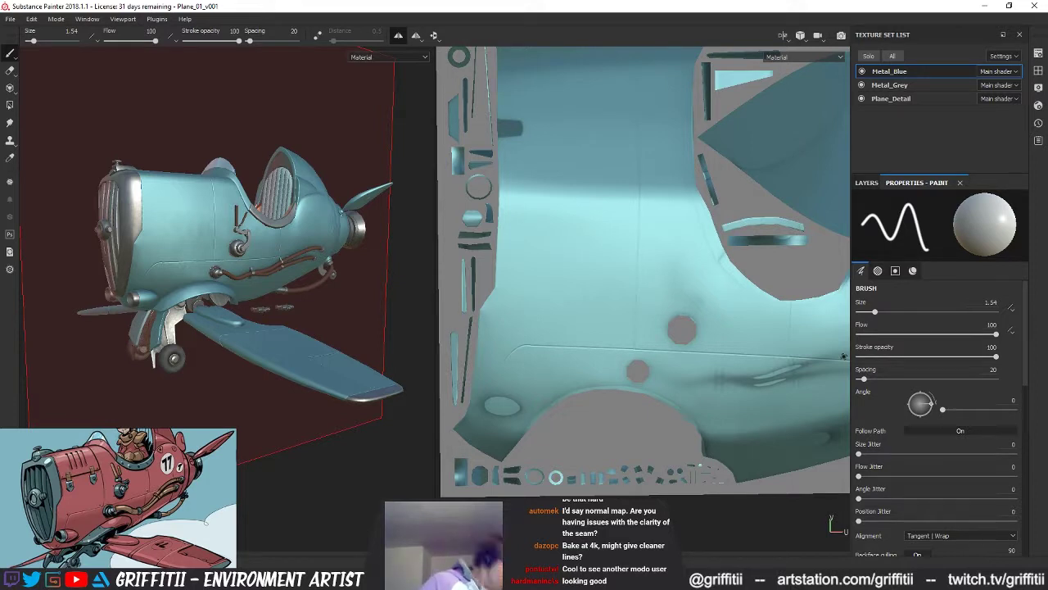
Step: Raise the brush's height value to 0.1461 and then to 0.2873
{"action": "scroll", "coordinate": [956, 403], "scroll_direction": "down", "scroll_amount": 3}
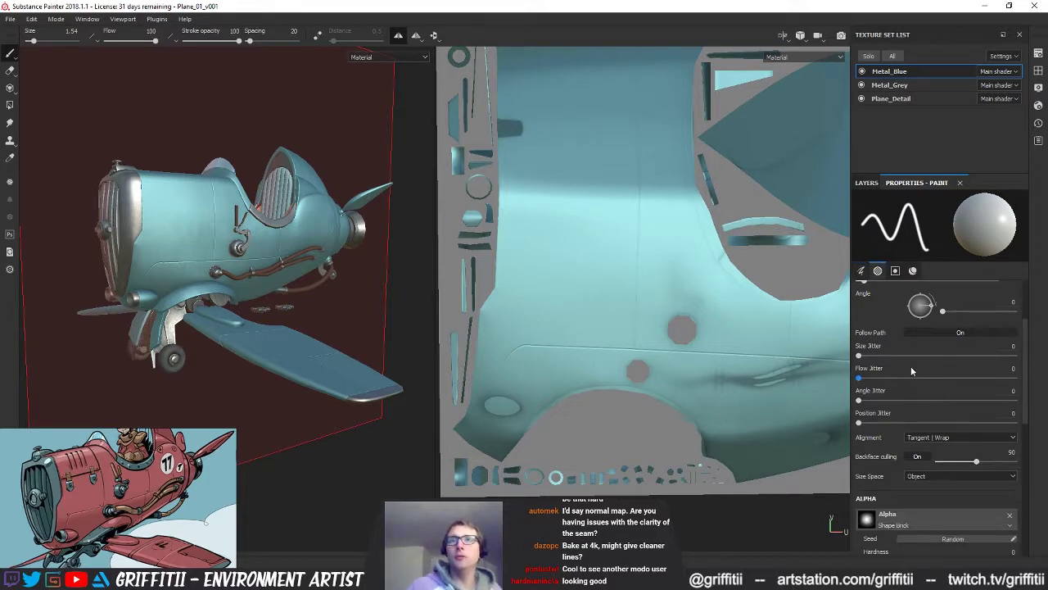
{"action": "scroll", "coordinate": [916, 373], "scroll_direction": "down", "scroll_amount": 6}
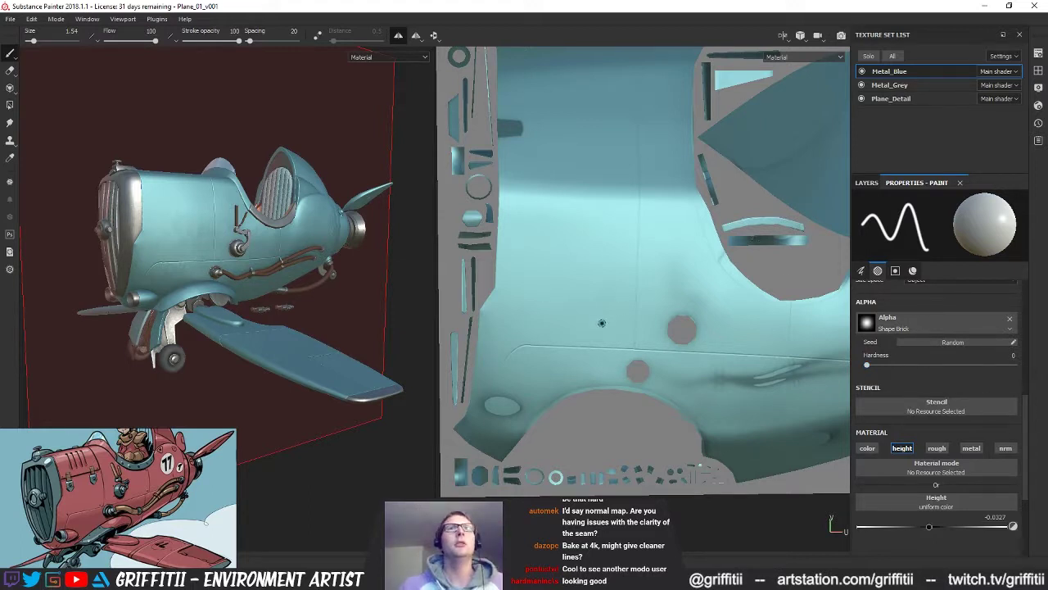
{"action": "left_click", "coordinate": [942, 525]}
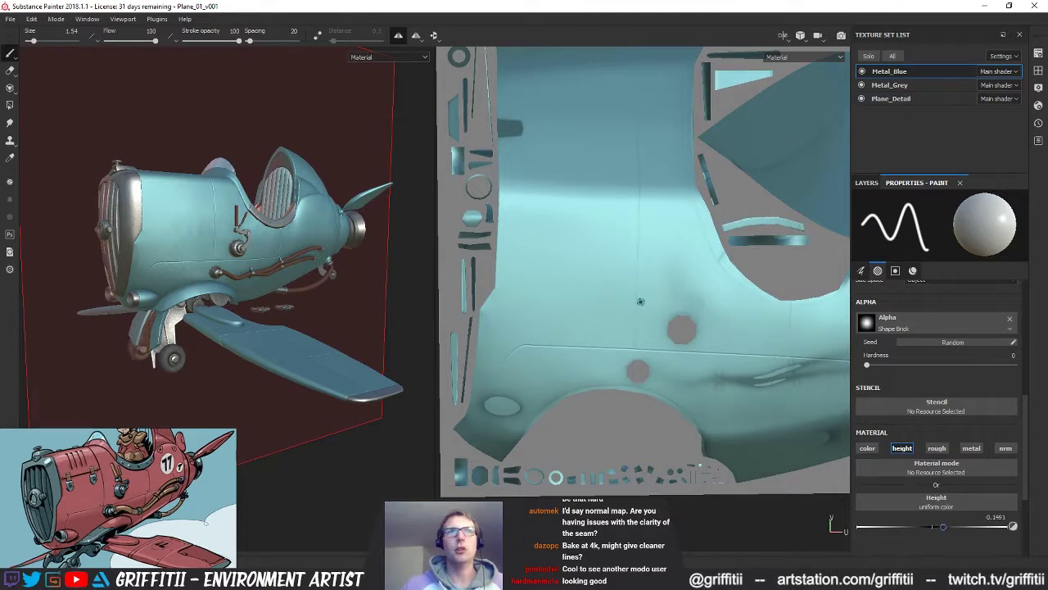
{"action": "left_click", "coordinate": [953, 526]}
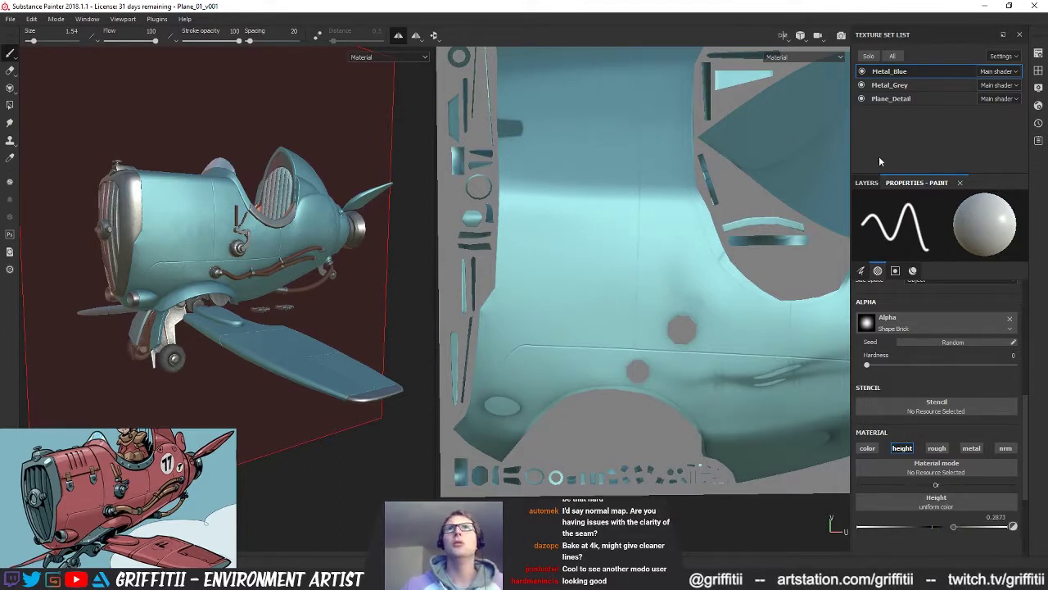
Step: Try a short raised stroke on Layer 3 above the fuselage's long seam in the UV layout and undo it
{"action": "left_click", "coordinate": [868, 185]}
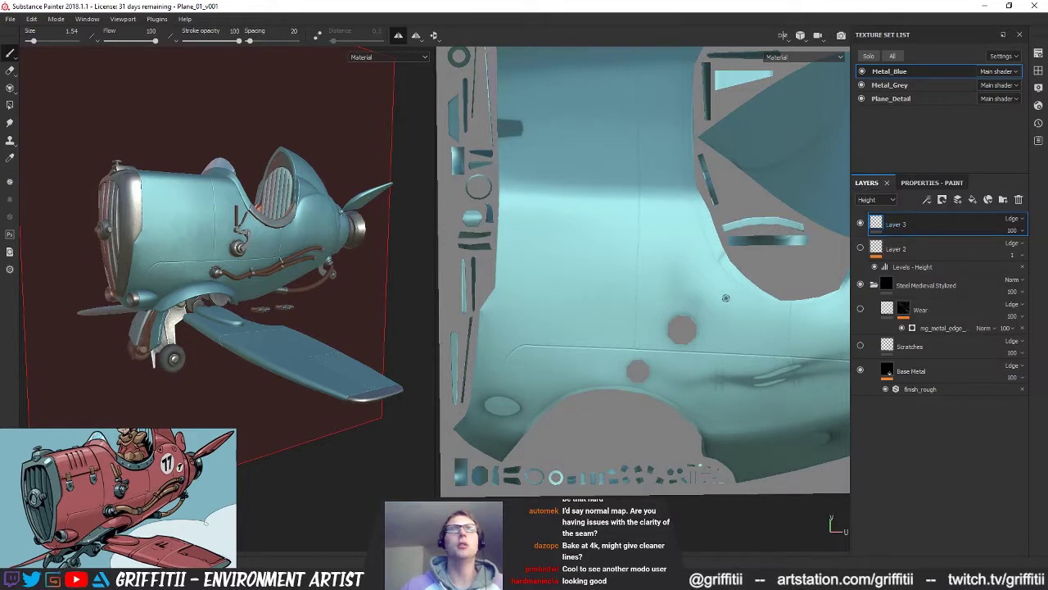
{"action": "left_click_drag", "start_coordinate": [595, 296], "coordinate": [619, 319]}
{"action": "key", "text": "ctrl+z"}
{"action": "left_click", "coordinate": [623, 339]}
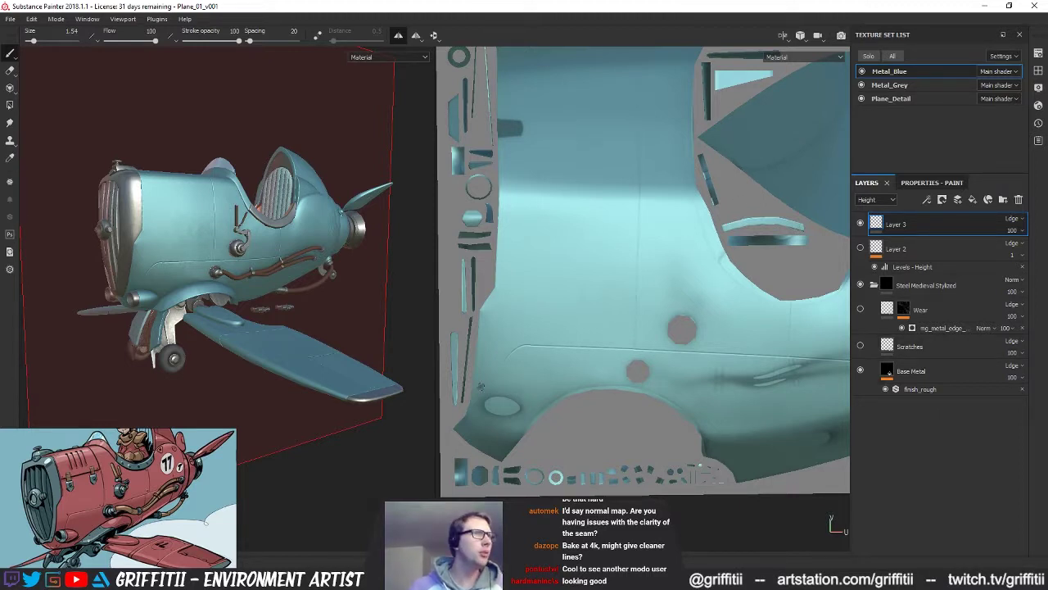
Step: Study the fuselage panels in the reference image and set the brush's height value to 0.0836
{"action": "scroll", "coordinate": [134, 489], "scroll_direction": "up", "scroll_amount": 3}
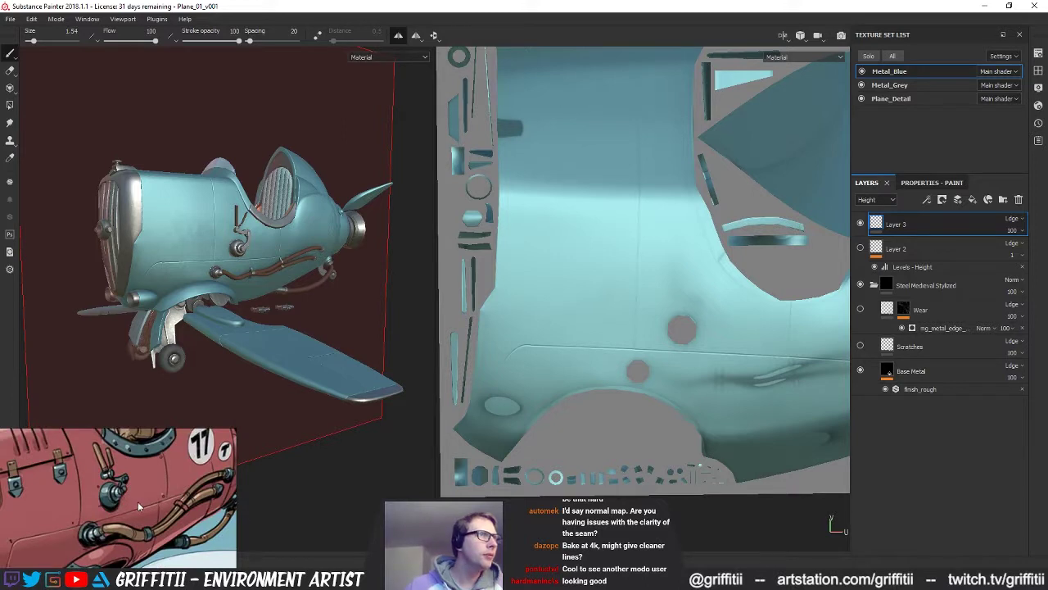
{"action": "scroll", "coordinate": [137, 501], "scroll_direction": "down", "scroll_amount": 1}
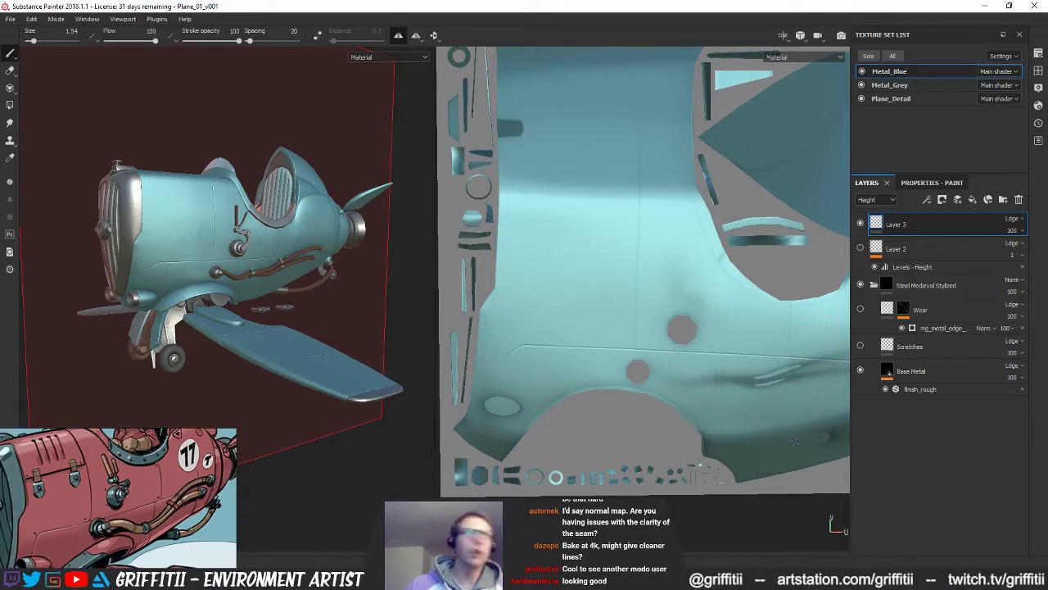
{"action": "left_click", "coordinate": [917, 183]}
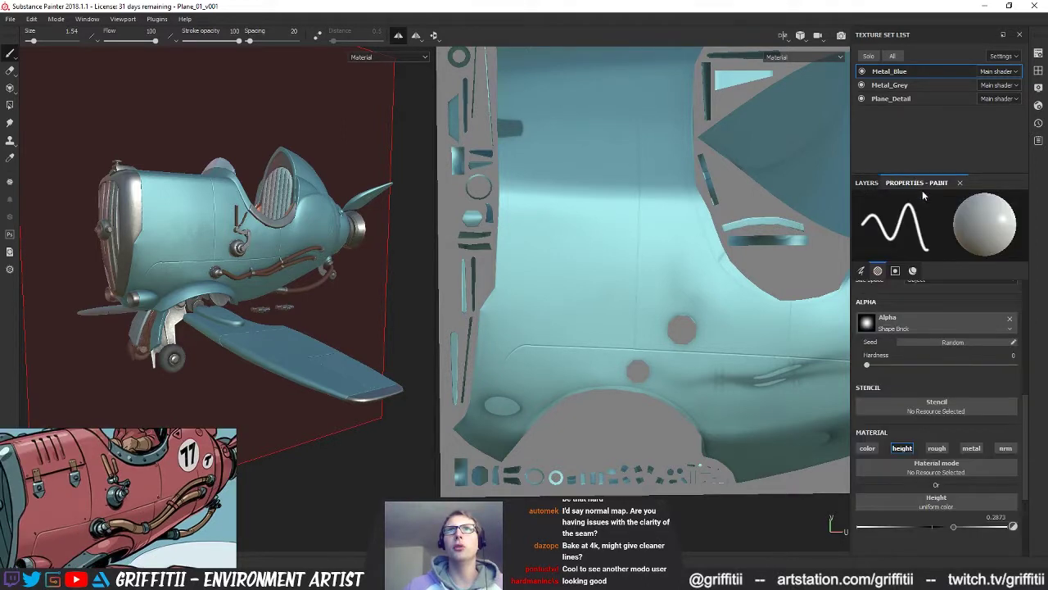
{"action": "left_click_drag", "start_coordinate": [953, 528], "coordinate": [941, 528]}
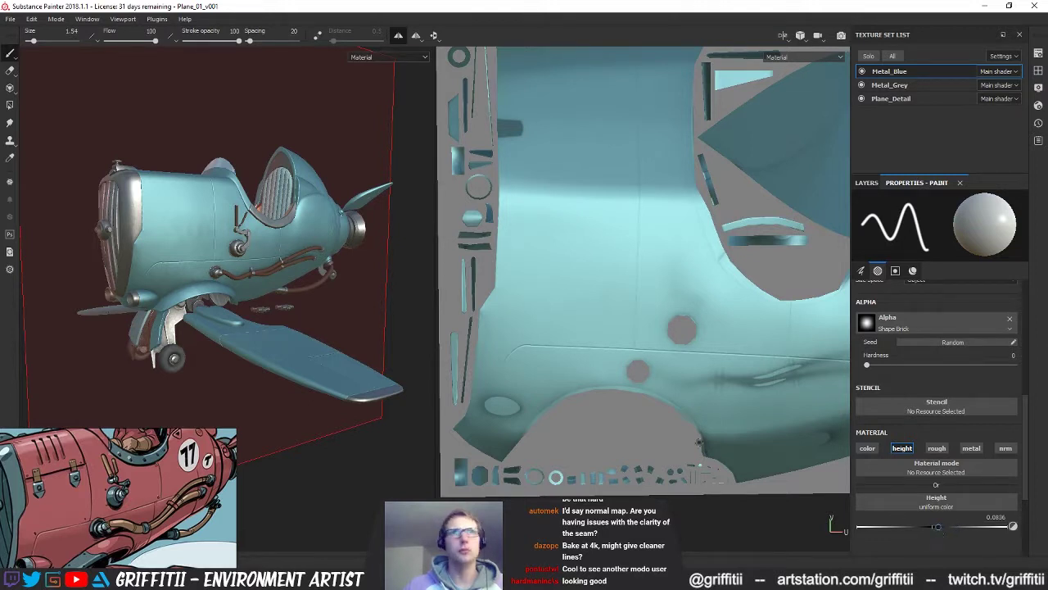
Step: Reduce the brush size to 0.71 and place a raised rivet above the long seam, beside the vertical seam ahead of the round hole
{"action": "scroll", "coordinate": [634, 370], "scroll_direction": "up", "scroll_amount": 5}
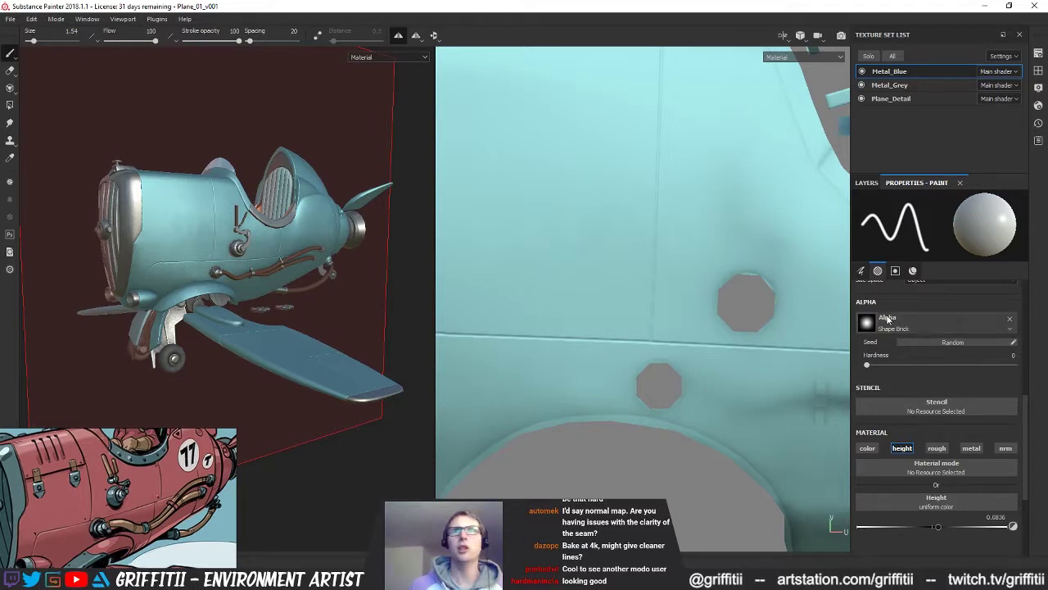
{"action": "right_click_drag", "start_coordinate": [684, 275], "coordinate": [640, 330], "text": "ctrl"}
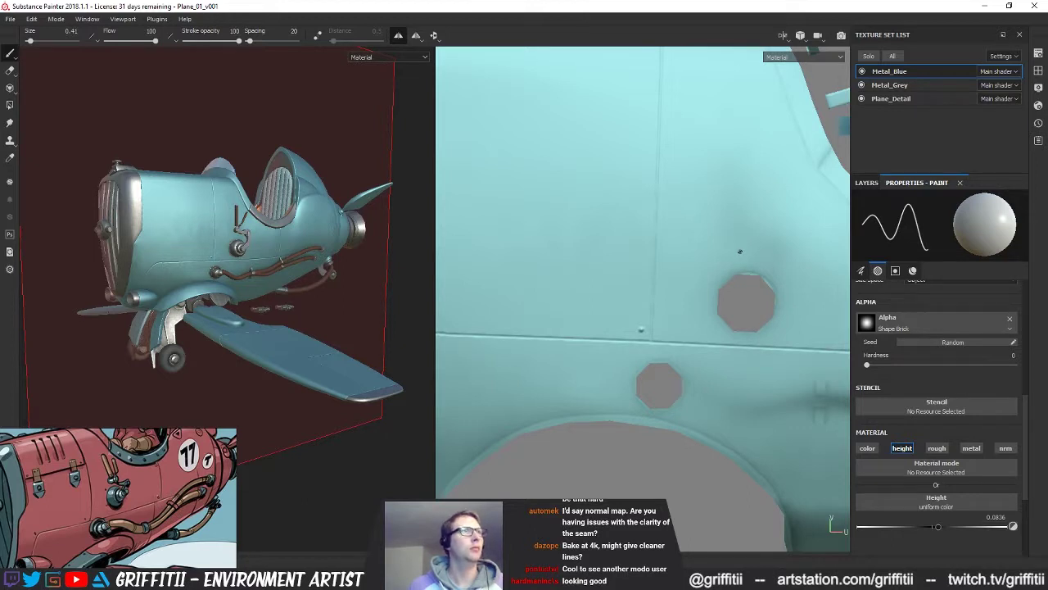
{"action": "right_click_drag", "start_coordinate": [667, 301], "coordinate": [666, 293], "text": "ctrl"}
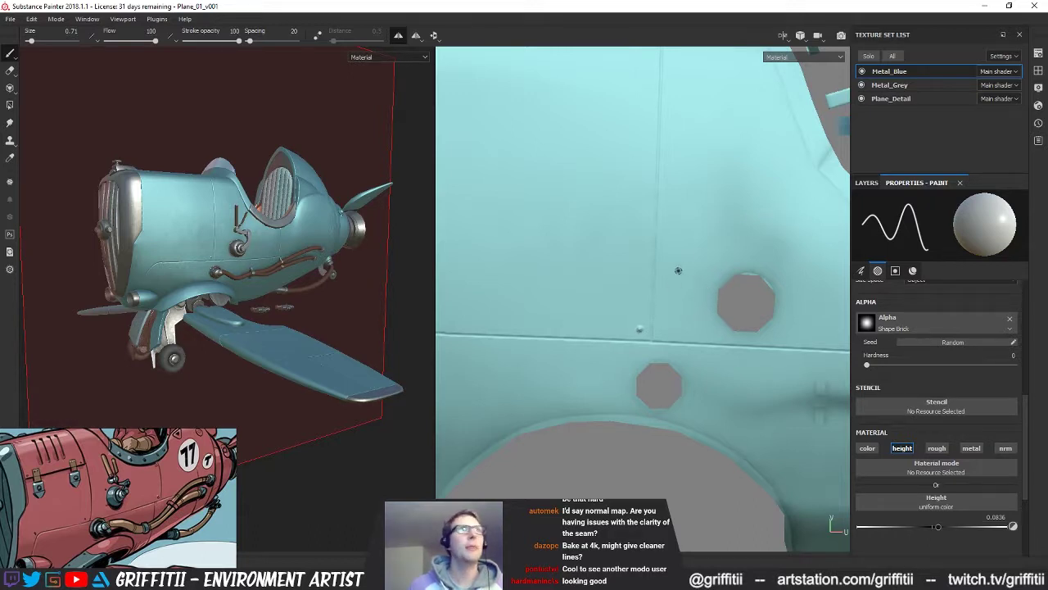
Step: Try two raised rivets, one above the other, beside the lever's round mount on the fuselage side
{"action": "left_click_drag", "start_coordinate": [307, 237], "coordinate": [259, 240], "text": "alt"}
{"action": "right_click_drag", "start_coordinate": [207, 228], "coordinate": [622, 278], "text": "alt"}
{"action": "middle_click_drag", "start_coordinate": [246, 278], "coordinate": [258, 248], "text": "alt"}
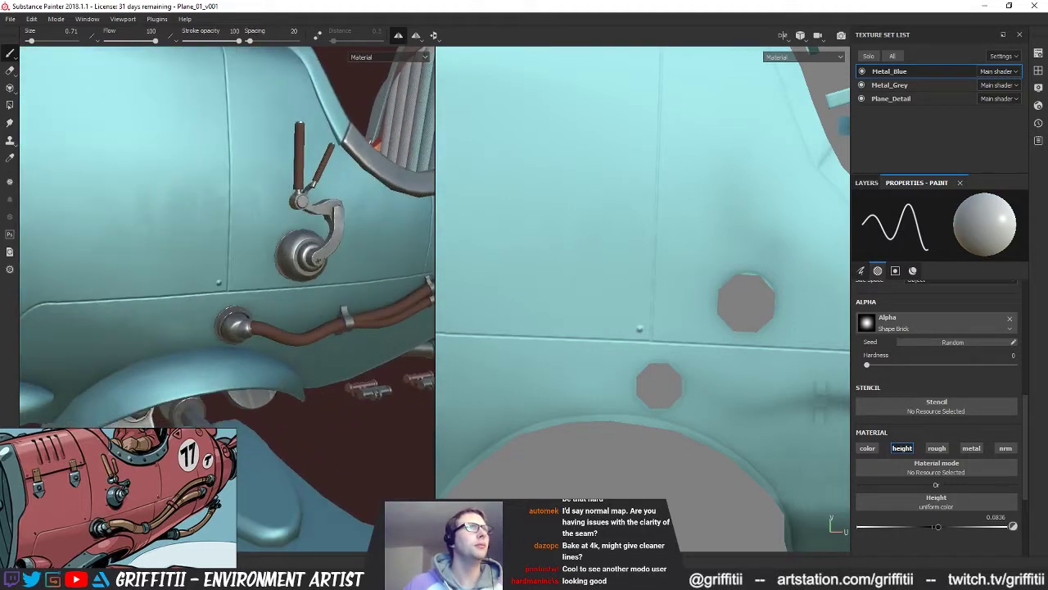
{"action": "left_click_drag", "start_coordinate": [344, 252], "coordinate": [316, 257], "text": "alt"}
{"action": "right_click_drag", "start_coordinate": [316, 257], "coordinate": [369, 263], "text": "alt"}
{"action": "left_click_drag", "start_coordinate": [311, 264], "coordinate": [344, 255], "text": "alt"}
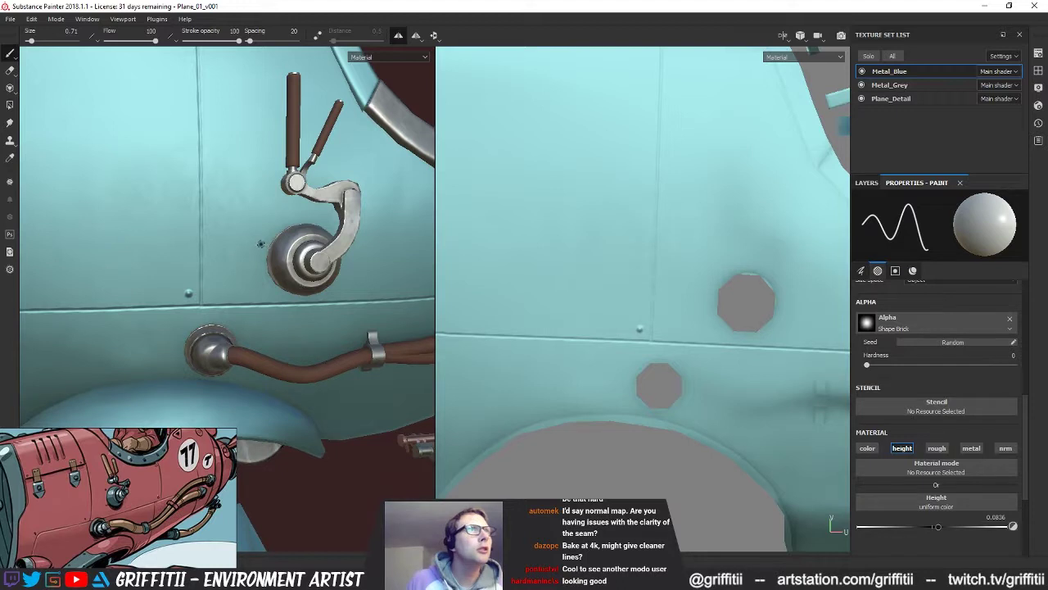
{"action": "left_click", "coordinate": [260, 244]}
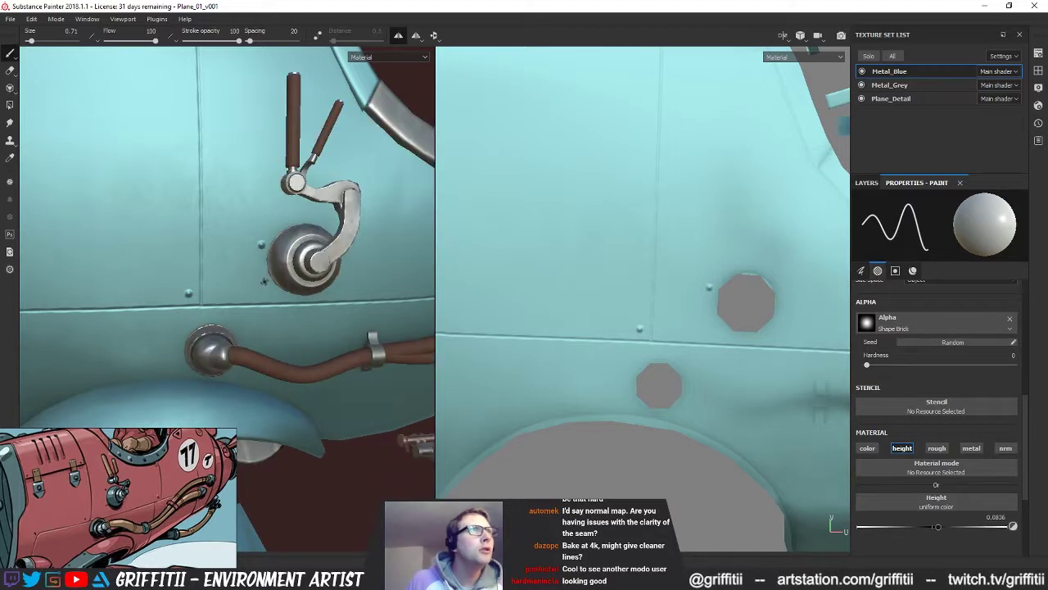
{"action": "key", "text": "alt+q"}
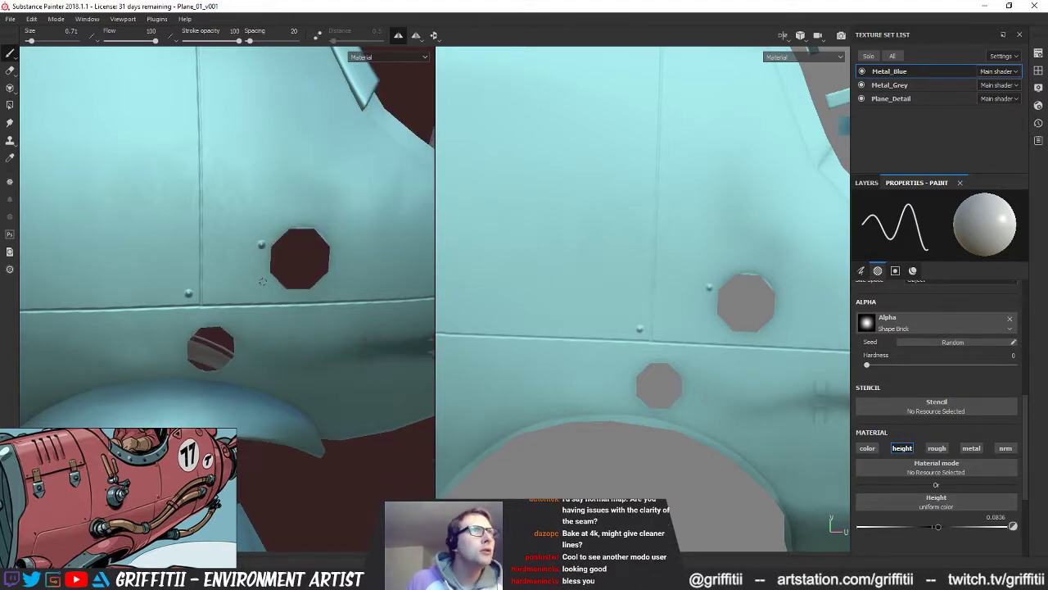
{"action": "left_click", "coordinate": [263, 281]}
{"action": "key", "text": "alt+q"}
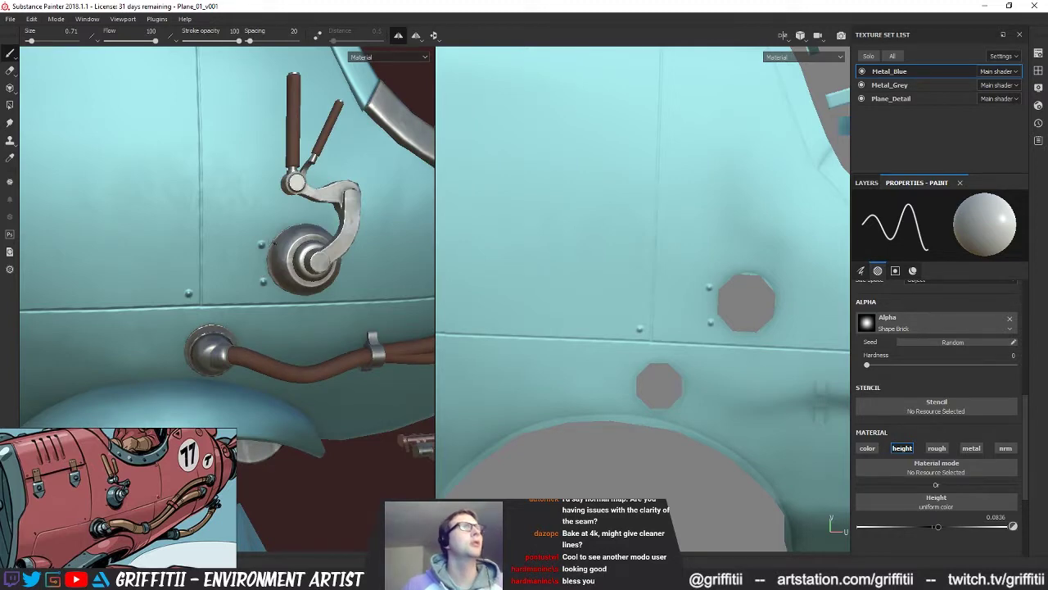
Step: Try the rivet pair beside the lever's round mount again from a straight side view, undoing the stroke that connects them
{"action": "right_click_drag", "start_coordinate": [275, 244], "coordinate": [264, 283], "text": "alt"}
{"action": "left_click_drag", "start_coordinate": [264, 282], "coordinate": [284, 292], "text": "alt"}
{"action": "right_click_drag", "start_coordinate": [283, 292], "coordinate": [287, 307], "text": "alt"}
{"action": "left_click_drag", "start_coordinate": [286, 308], "coordinate": [370, 293], "text": "alt"}
{"action": "left_click_drag", "start_coordinate": [323, 259], "coordinate": [288, 255], "text": "alt"}
{"action": "right_click_drag", "start_coordinate": [289, 256], "coordinate": [330, 271], "text": "alt"}
{"action": "middle_click_drag", "start_coordinate": [330, 270], "coordinate": [303, 255], "text": "alt"}
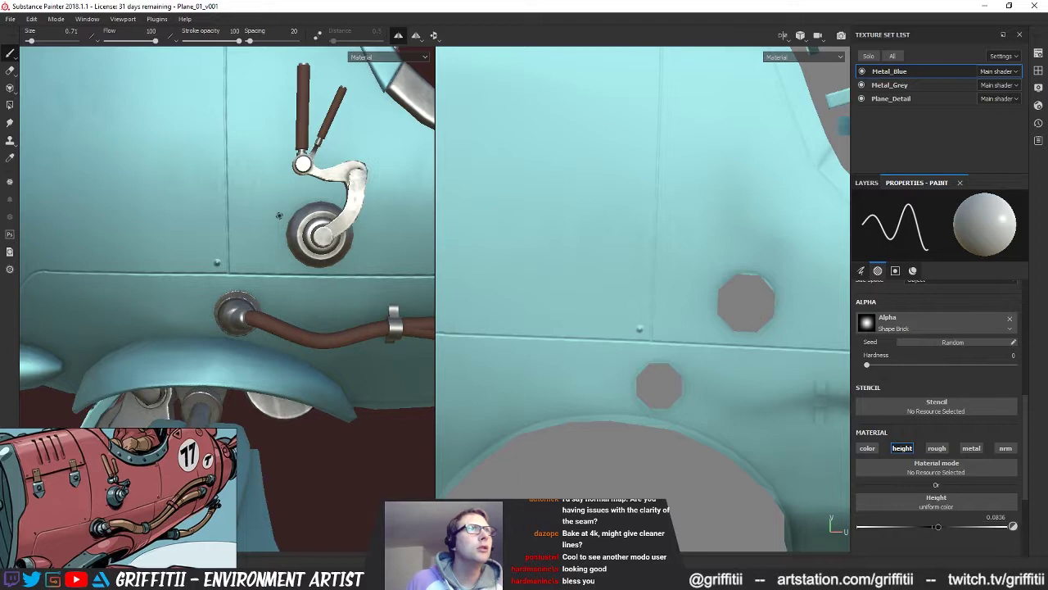
{"action": "left_click", "coordinate": [282, 214]}
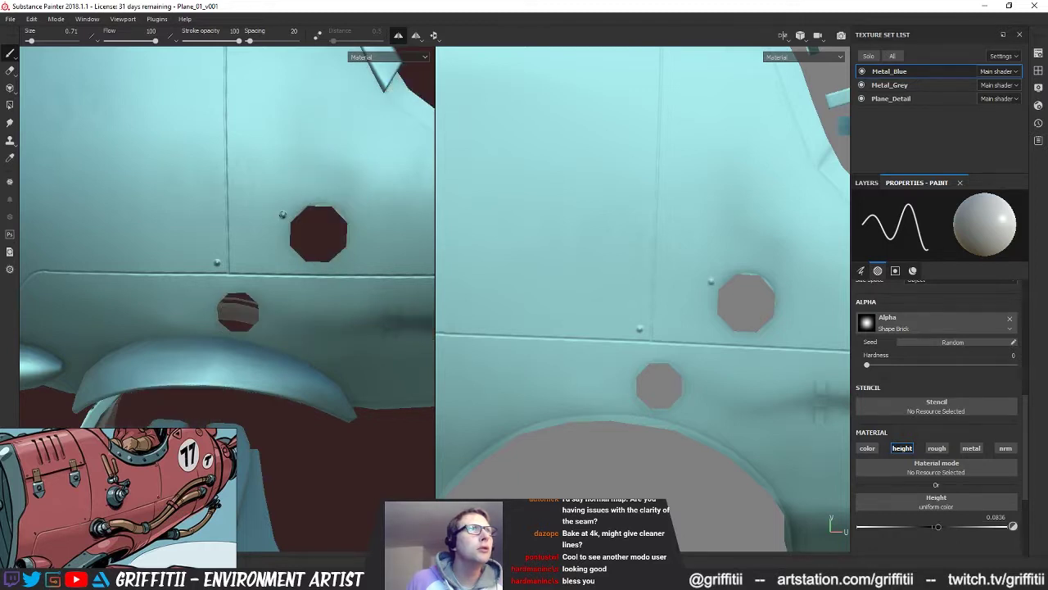
{"action": "key", "text": "alt+q"}
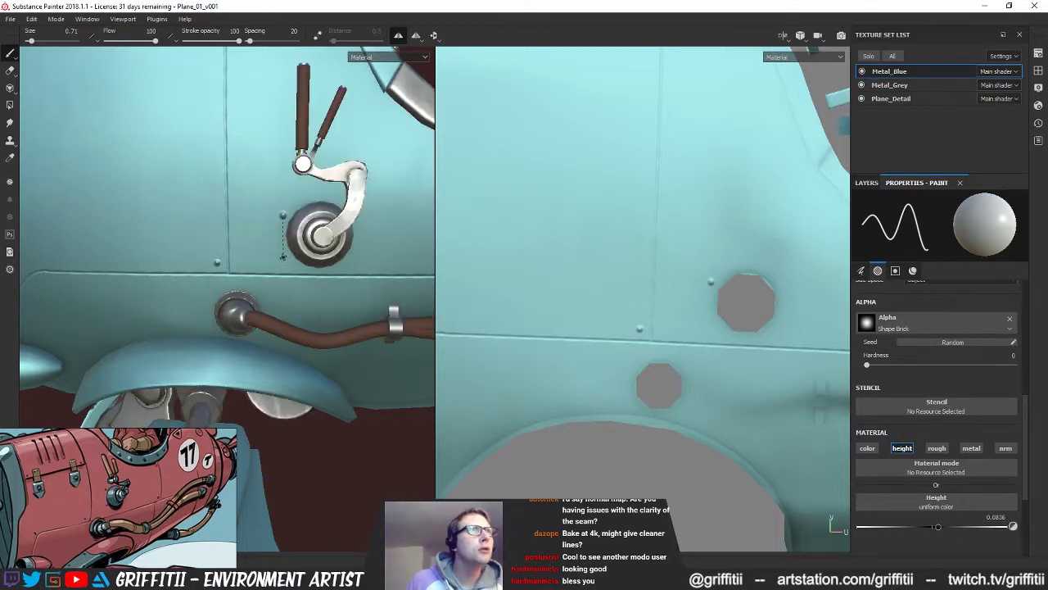
{"action": "key", "text": "alt+q"}
{"action": "key", "text": "alt+q"}
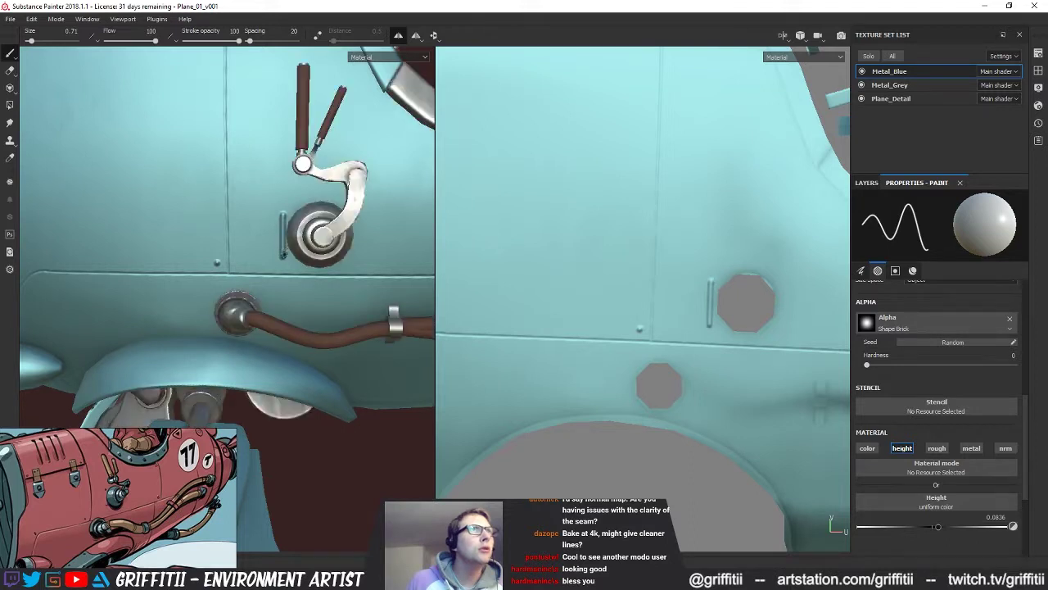
{"action": "key", "text": "alt+q"}
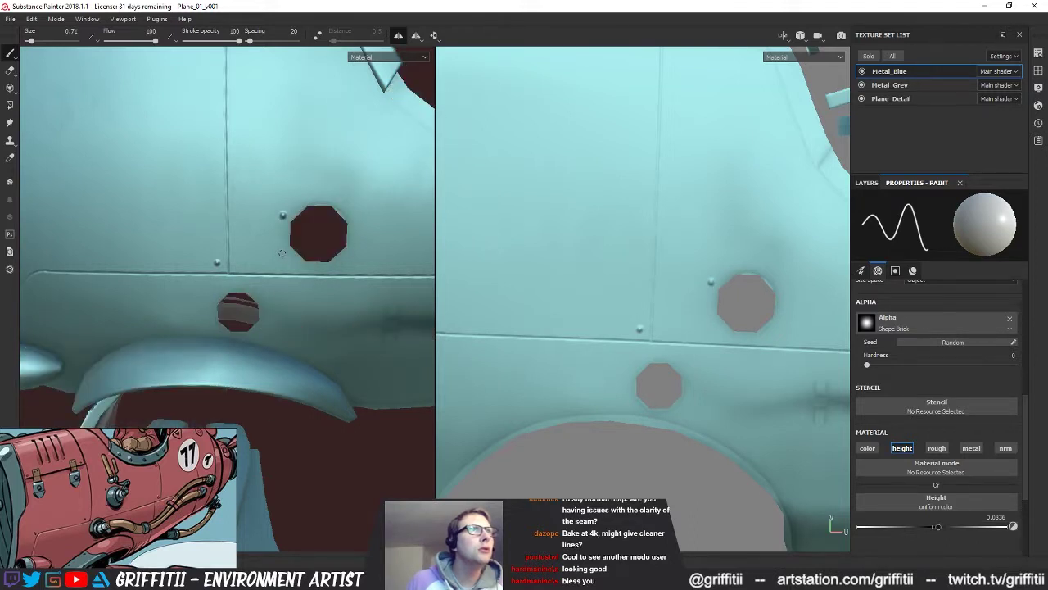
{"action": "key", "text": "alt+q"}
Step: Check the second rivet pair beside the lever mount on the fuselage and undo both rivets
{"action": "left_click_drag", "start_coordinate": [293, 279], "coordinate": [264, 282], "text": "alt"}
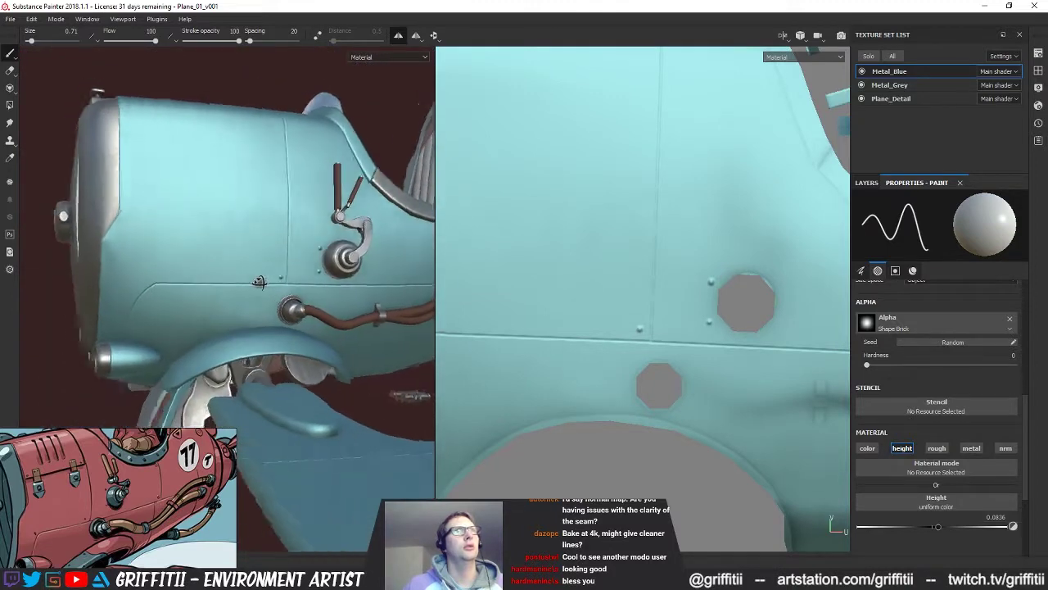
{"action": "right_click_drag", "start_coordinate": [263, 281], "coordinate": [383, 280], "text": "alt"}
{"action": "middle_click_drag", "start_coordinate": [383, 280], "coordinate": [340, 282], "text": "alt"}
{"action": "key", "text": "ctrl+z"}
{"action": "key", "text": "ctrl+z"}
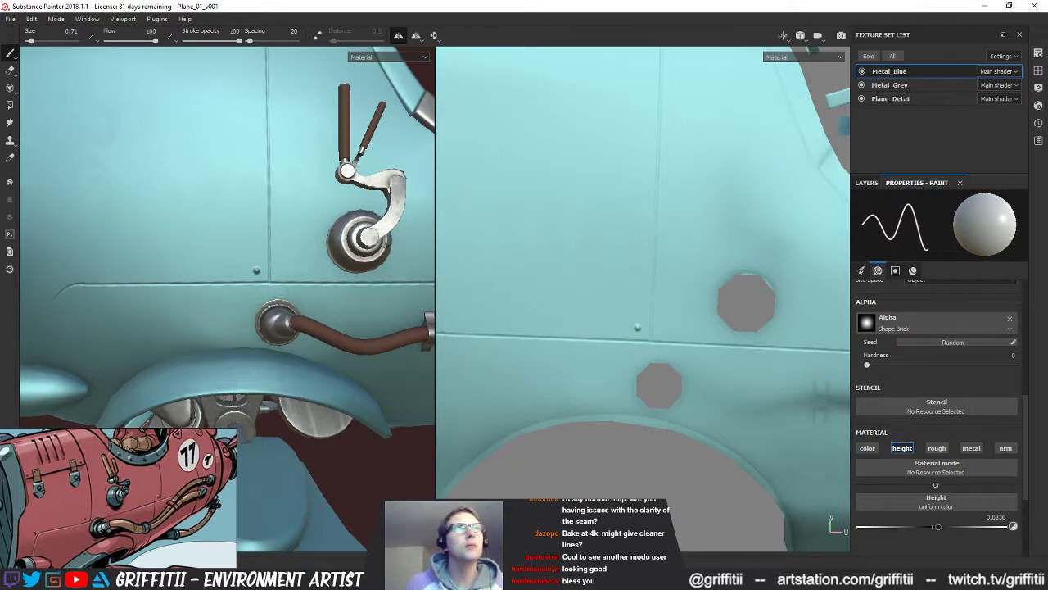
Step: Stamp two vertically aligned rivets just ahead of the lever's round mount, isolating the Metal_Blue parts to check their placement
{"action": "left_click", "coordinate": [323, 226]}
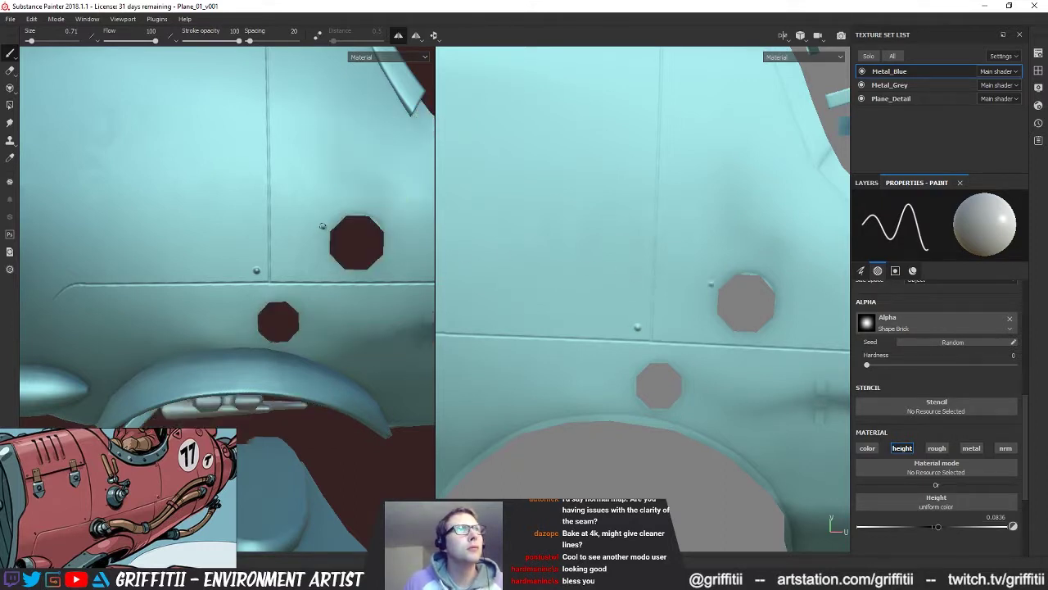
{"action": "key", "text": "alt+q"}
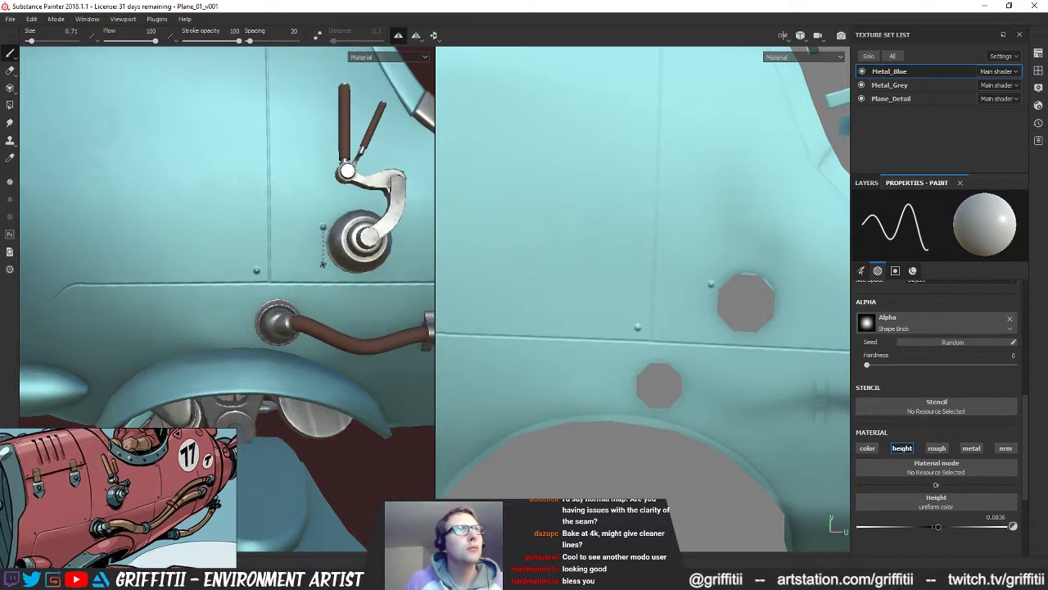
{"action": "key", "text": "alt+q"}
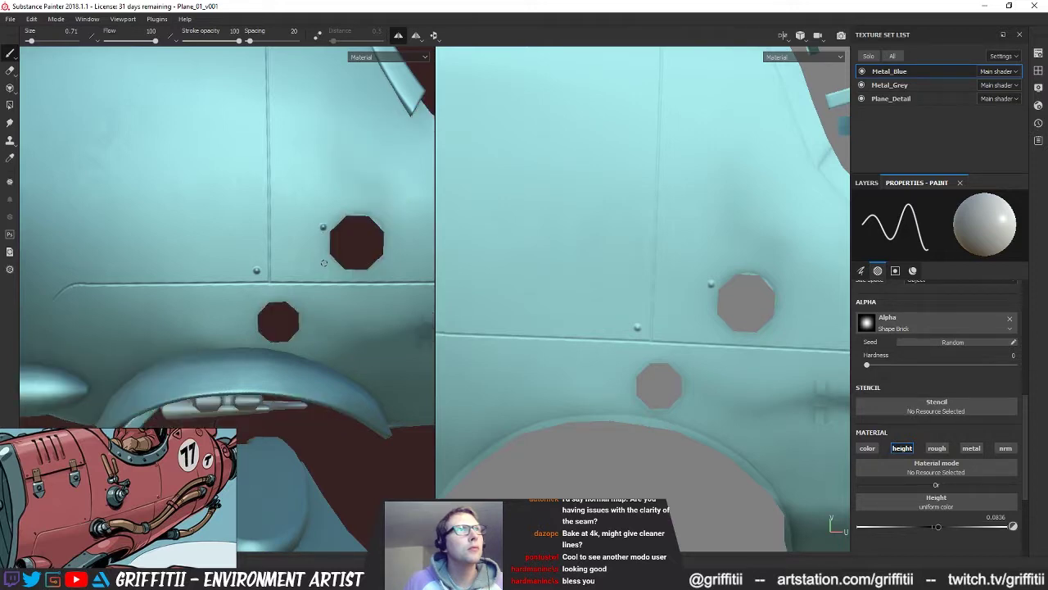
{"action": "key", "text": "alt+q"}
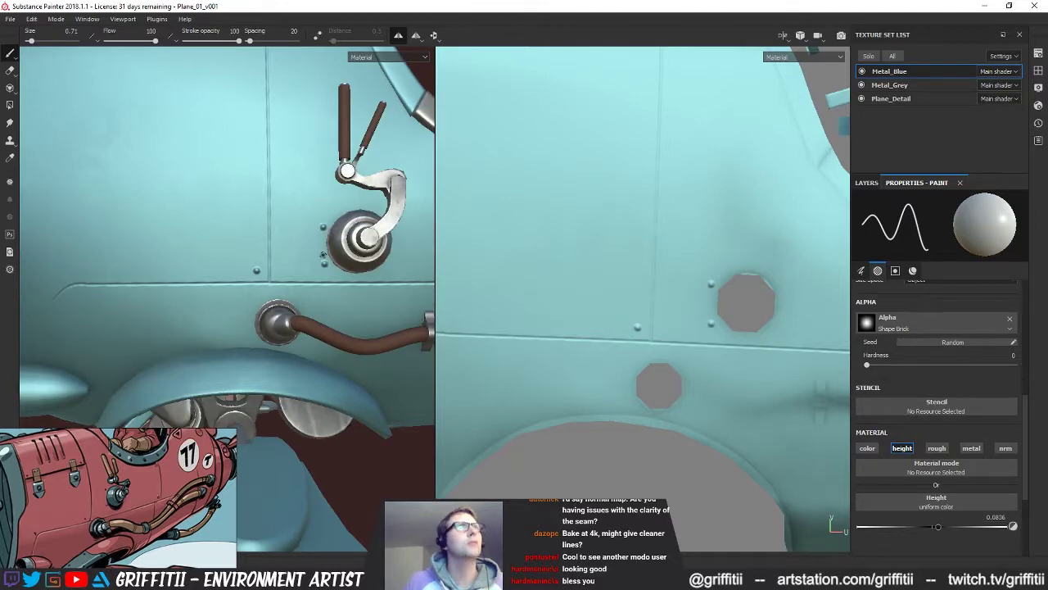
Step: Stamp three rivets along the vertical seam below the cockpit opening in the UV layout, two above the long seam and one below it
{"action": "right_click_drag", "start_coordinate": [291, 206], "coordinate": [237, 171], "text": "alt"}
{"action": "left_click_drag", "start_coordinate": [237, 170], "coordinate": [254, 257], "text": "alt"}
{"action": "middle_click_drag", "start_coordinate": [819, 411], "coordinate": [639, 419], "text": "alt"}
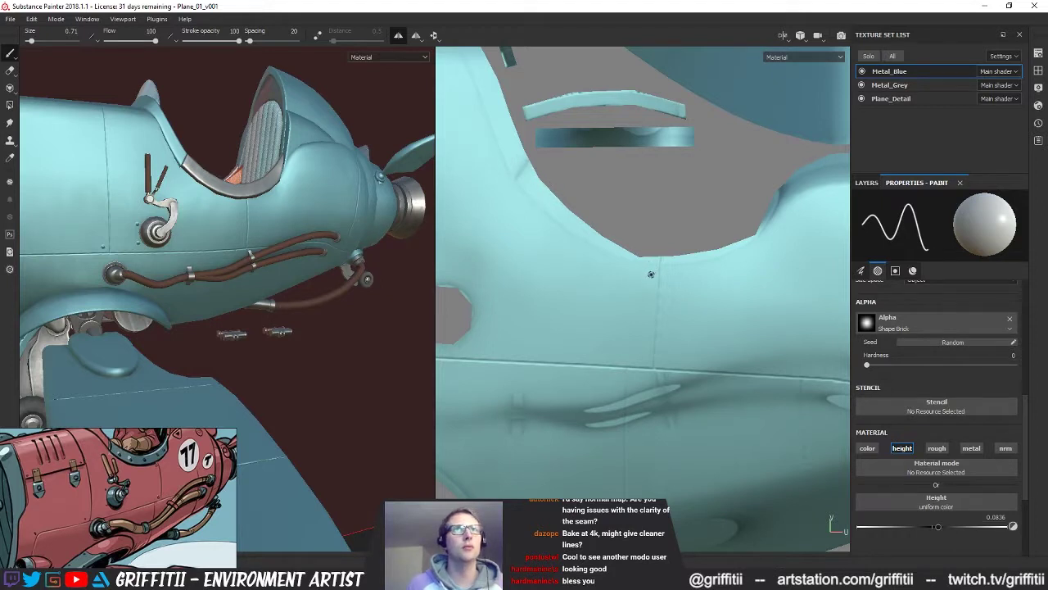
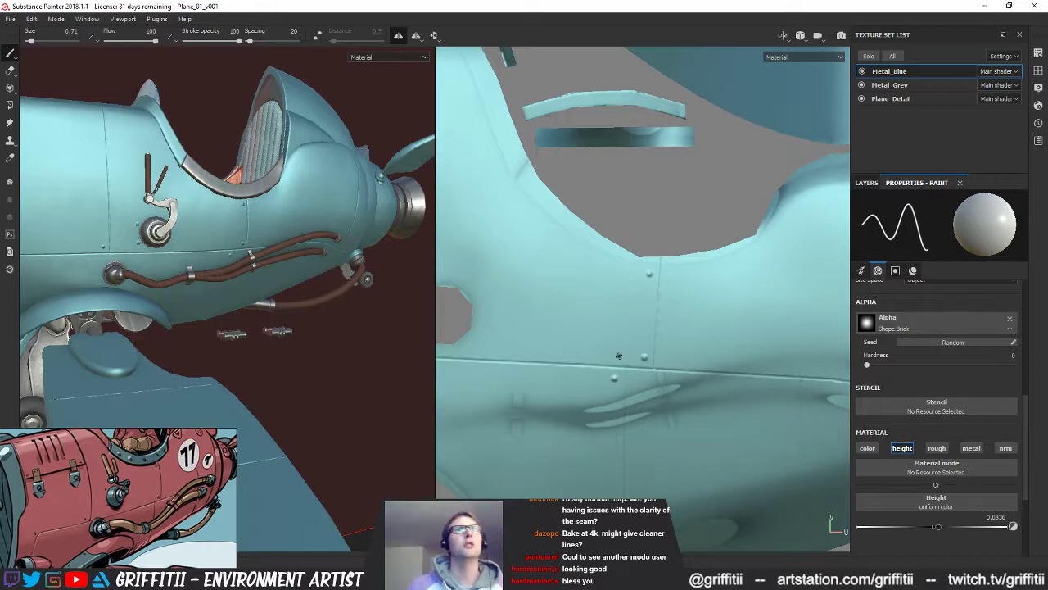
Step: Stamp a rivet at the rounded front corner of the long seam in the UV layout
{"action": "middle_click_drag", "start_coordinate": [542, 256], "coordinate": [721, 232], "text": "alt"}
{"action": "left_click_drag", "start_coordinate": [270, 275], "coordinate": [344, 258], "text": "alt"}
{"action": "scroll", "coordinate": [344, 258], "scroll_direction": "down", "scroll_amount": 3}
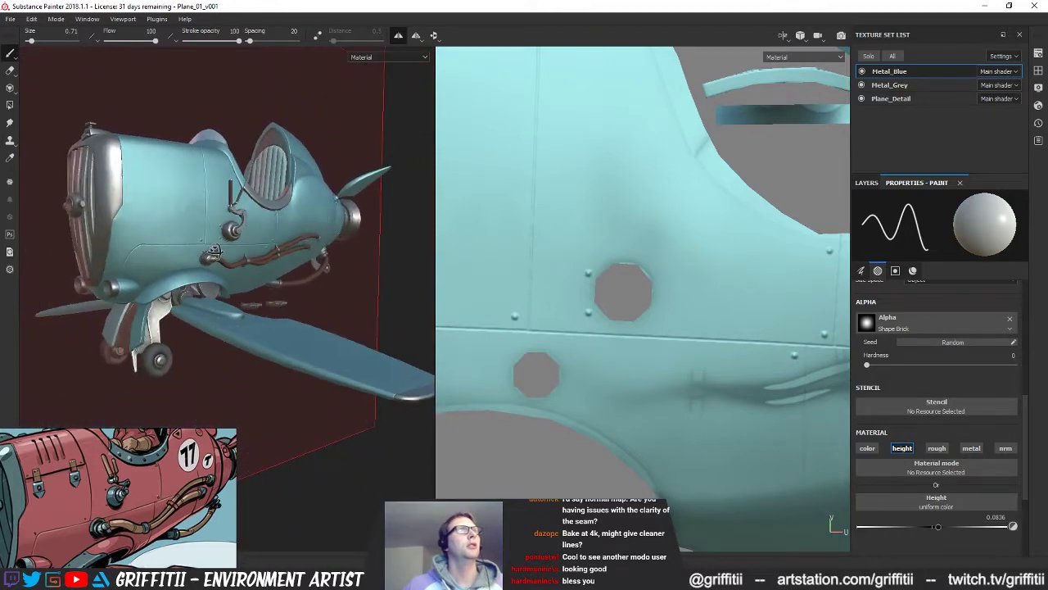
{"action": "middle_click_drag", "start_coordinate": [606, 398], "coordinate": [819, 386], "text": "alt"}
{"action": "scroll", "coordinate": [713, 386], "scroll_direction": "down", "scroll_amount": 2}
{"action": "middle_click_drag", "start_coordinate": [578, 378], "coordinate": [559, 372], "text": "alt"}
{"action": "scroll", "coordinate": [593, 372], "scroll_direction": "up", "scroll_amount": 2}
{"action": "middle_click_drag", "start_coordinate": [629, 379], "coordinate": [591, 374], "text": "alt"}
{"action": "left_click_drag", "start_coordinate": [590, 374], "coordinate": [607, 395], "text": "alt"}
{"action": "middle_click_drag", "start_coordinate": [622, 387], "coordinate": [669, 394], "text": "alt"}
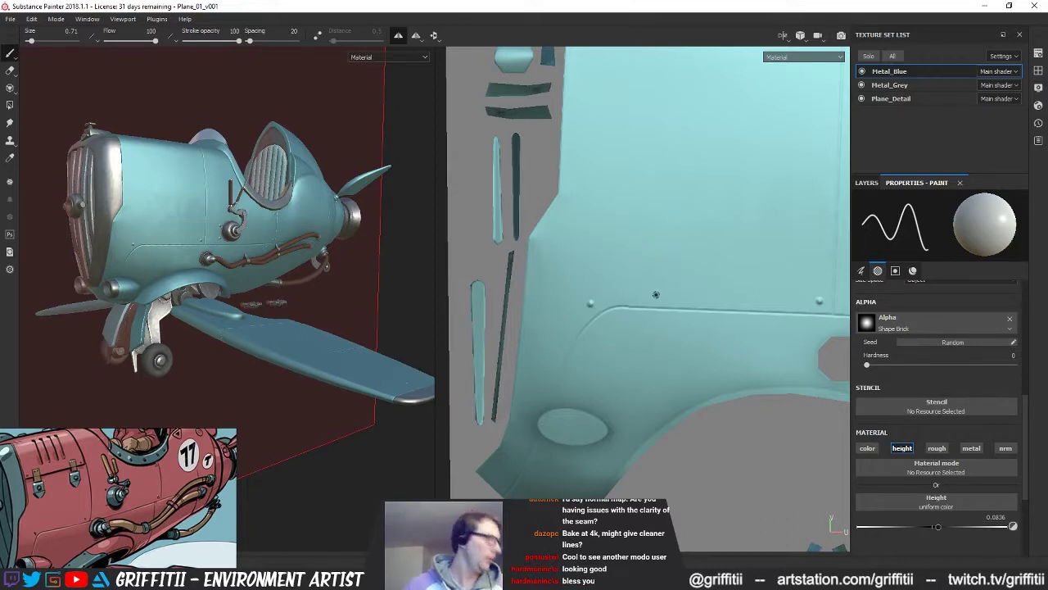
Step: Check the nose in the reference image and stamp a mirrored rivet on the nose panel beside the headlight
{"action": "middle_click_drag", "start_coordinate": [136, 491], "coordinate": [164, 448]}
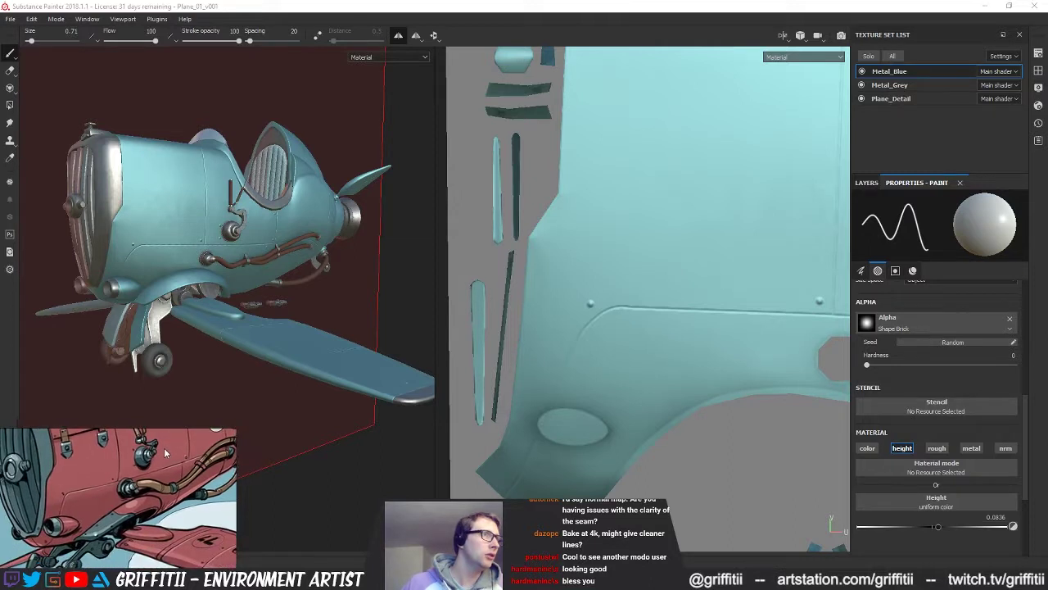
{"action": "left_click_drag", "start_coordinate": [636, 402], "coordinate": [647, 392], "text": "alt"}
{"action": "left_click_drag", "start_coordinate": [176, 307], "coordinate": [245, 306], "text": "alt"}
{"action": "mouse_move", "coordinate": [246, 305]}
{"action": "right_mouse_down", "text": "alt"}
{"action": "mouse_move", "coordinate": [239, 317]}
{"action": "mouse_move", "coordinate": [546, 355]}
{"action": "right_mouse_up", "text": "alt"}
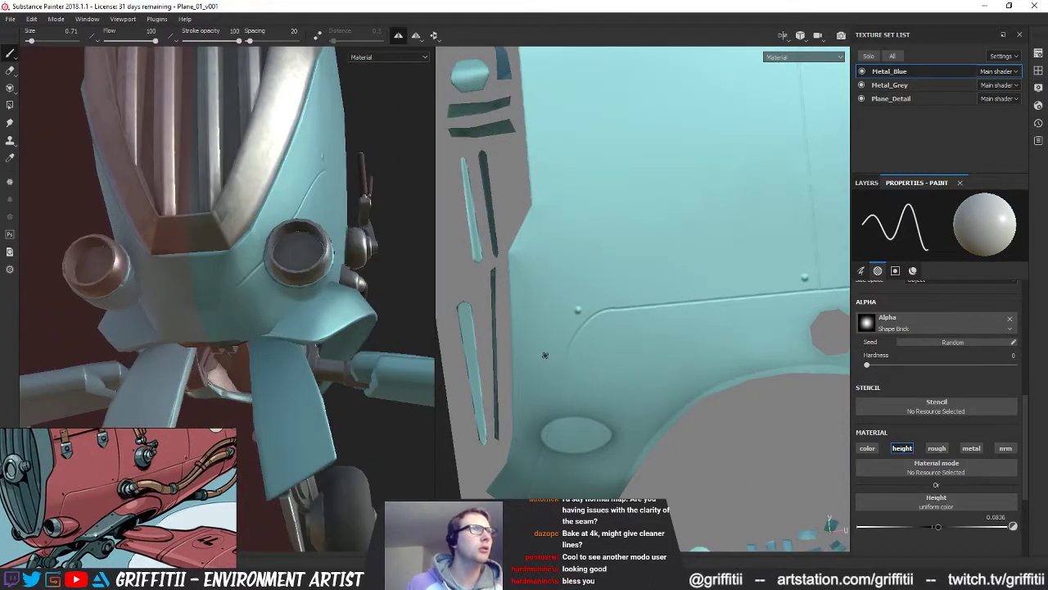
{"action": "key", "text": "alt+q"}
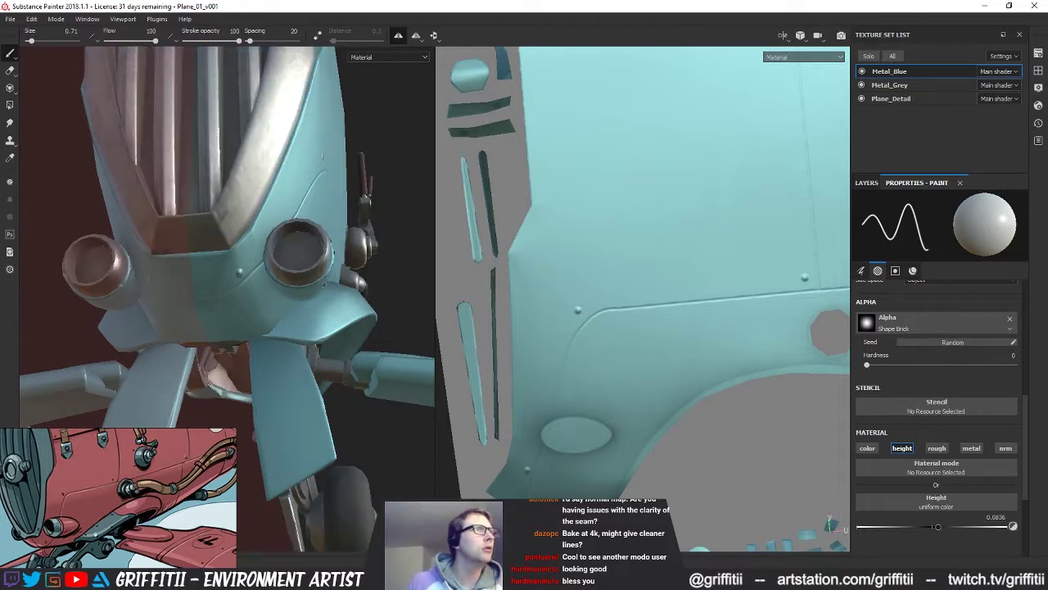
Step: Examine the rear fuselage in the reference image and the matching areas of the model and UV layout
{"action": "left_click_drag", "start_coordinate": [310, 291], "coordinate": [203, 304], "text": "alt"}
{"action": "middle_click_drag", "start_coordinate": [204, 304], "coordinate": [226, 318], "text": "alt"}
{"action": "left_click_drag", "start_coordinate": [225, 318], "coordinate": [262, 339], "text": "alt"}
{"action": "middle_click_drag", "start_coordinate": [141, 482], "coordinate": [132, 524]}
{"action": "middle_click_drag", "start_coordinate": [836, 326], "coordinate": [526, 471], "text": "alt"}
{"action": "scroll", "coordinate": [657, 419], "scroll_direction": "down", "scroll_amount": 3}
{"action": "middle_click_drag", "start_coordinate": [665, 428], "coordinate": [495, 404], "text": "alt"}
{"action": "left_click_drag", "start_coordinate": [336, 293], "coordinate": [282, 301], "text": "alt"}
{"action": "middle_click_drag", "start_coordinate": [283, 301], "coordinate": [92, 287], "text": "alt"}
{"action": "left_click_drag", "start_coordinate": [274, 447], "coordinate": [233, 266], "text": "alt"}
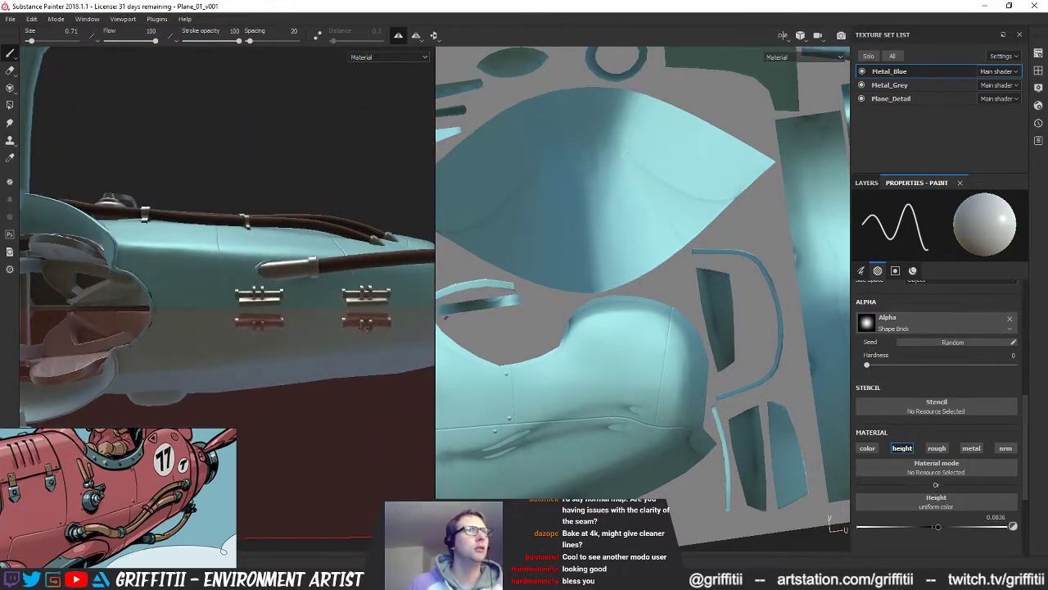
Step: Place a rivet on the tail section where the vertical seam meets the long seam, undoing the surplus stamp
{"action": "left_click_drag", "start_coordinate": [233, 266], "coordinate": [263, 269], "text": "alt"}
{"action": "right_click_drag", "start_coordinate": [264, 269], "coordinate": [321, 260], "text": "alt"}
{"action": "middle_click_drag", "start_coordinate": [321, 260], "coordinate": [282, 270], "text": "alt"}
{"action": "right_click_drag", "start_coordinate": [283, 269], "coordinate": [299, 239], "text": "alt"}
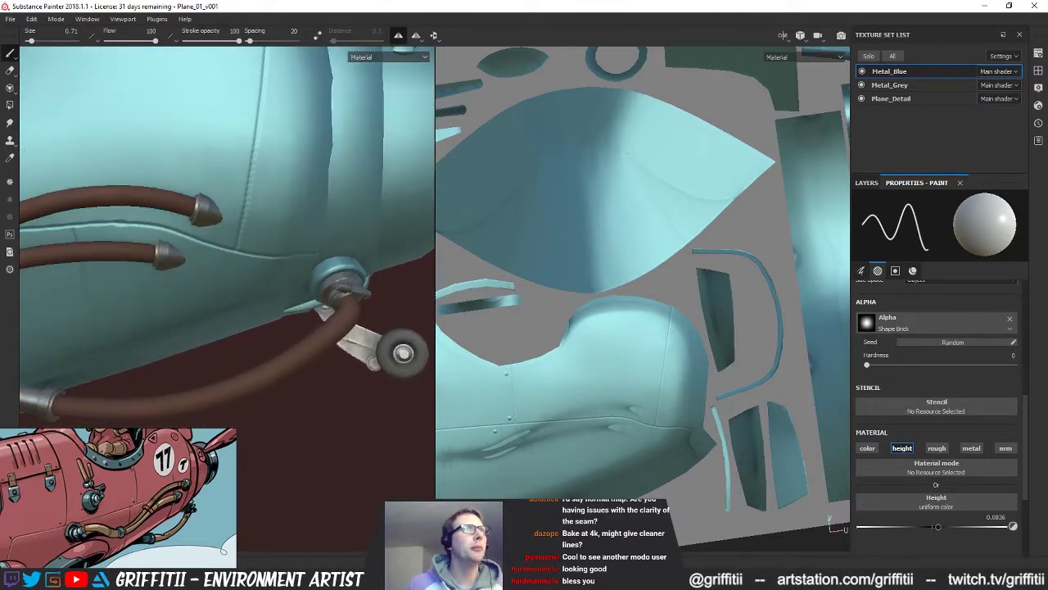
{"action": "key", "text": "alt+q"}
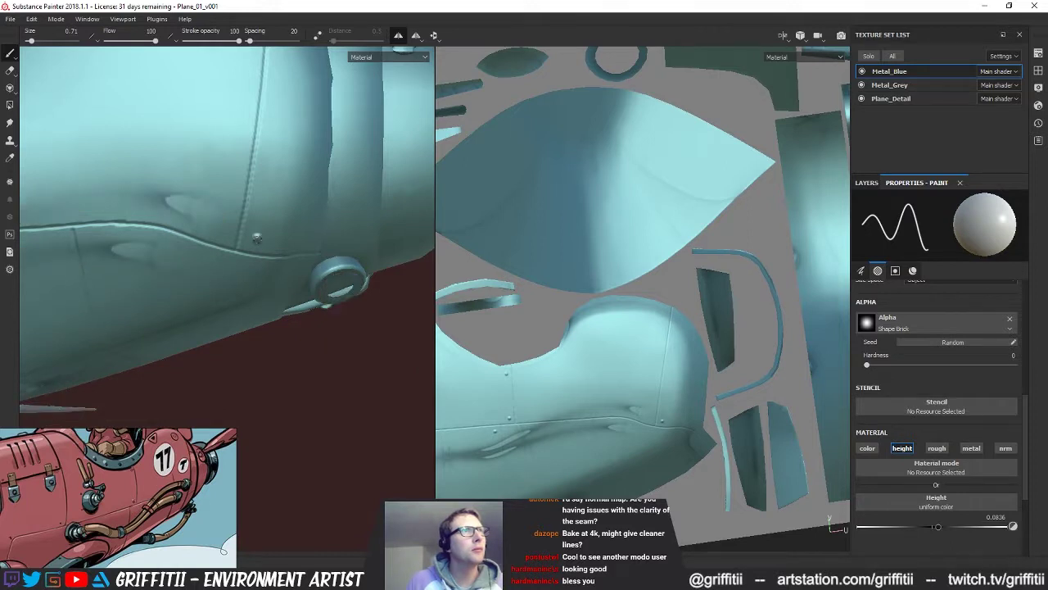
{"action": "left_click", "coordinate": [253, 240]}
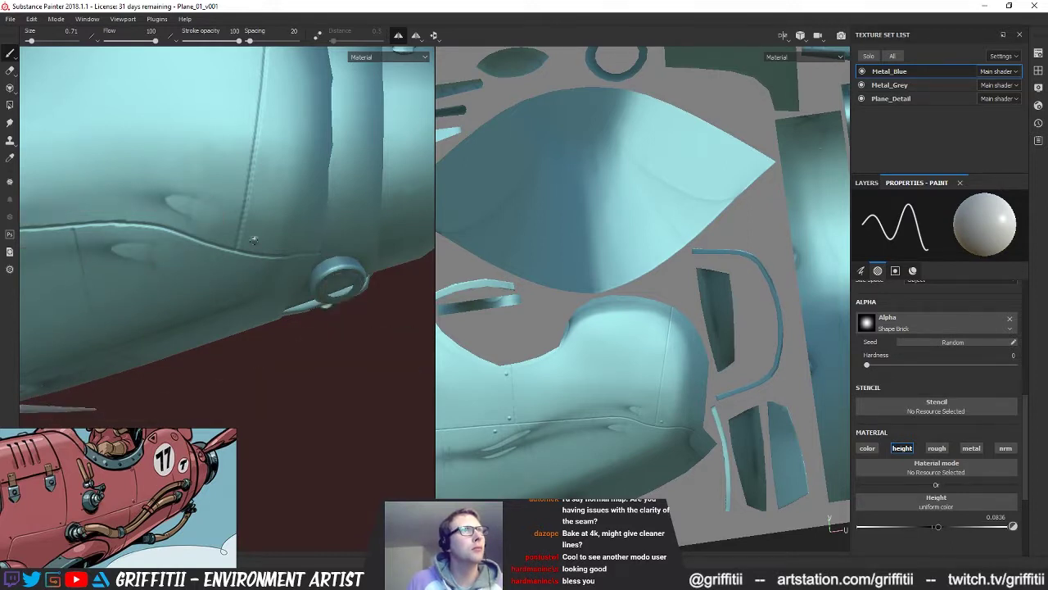
{"action": "key", "text": "ctrl+z"}
Step: Stamp a mirrored pair of rivets on top of the hood, on the cockpit side of the cross seam
{"action": "left_click_drag", "start_coordinate": [254, 235], "coordinate": [304, 307], "text": "alt"}
{"action": "right_click_drag", "start_coordinate": [303, 306], "coordinate": [412, 287], "text": "alt"}
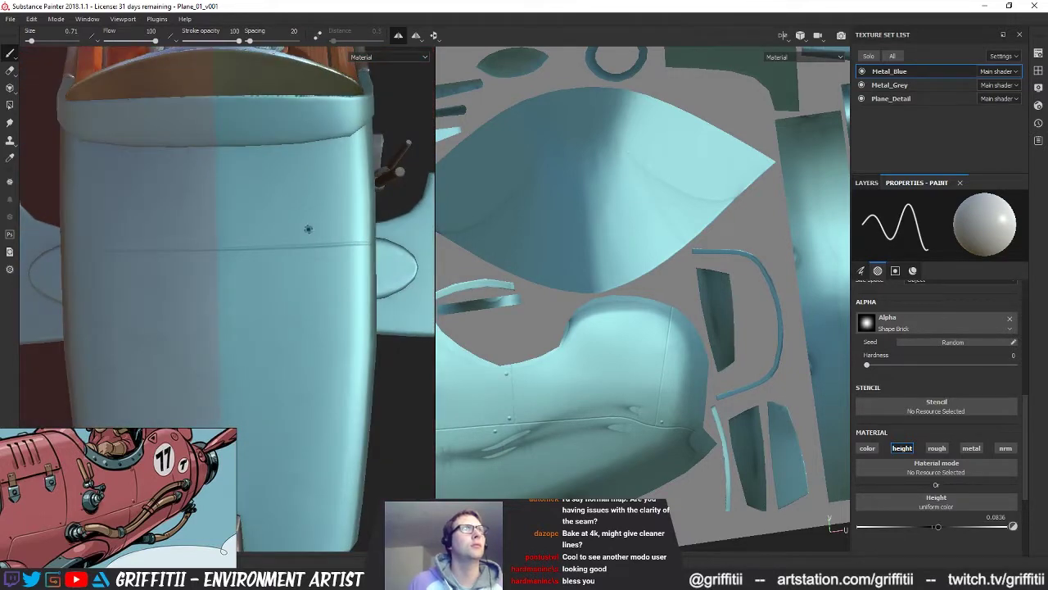
{"action": "key", "text": "alt+q"}
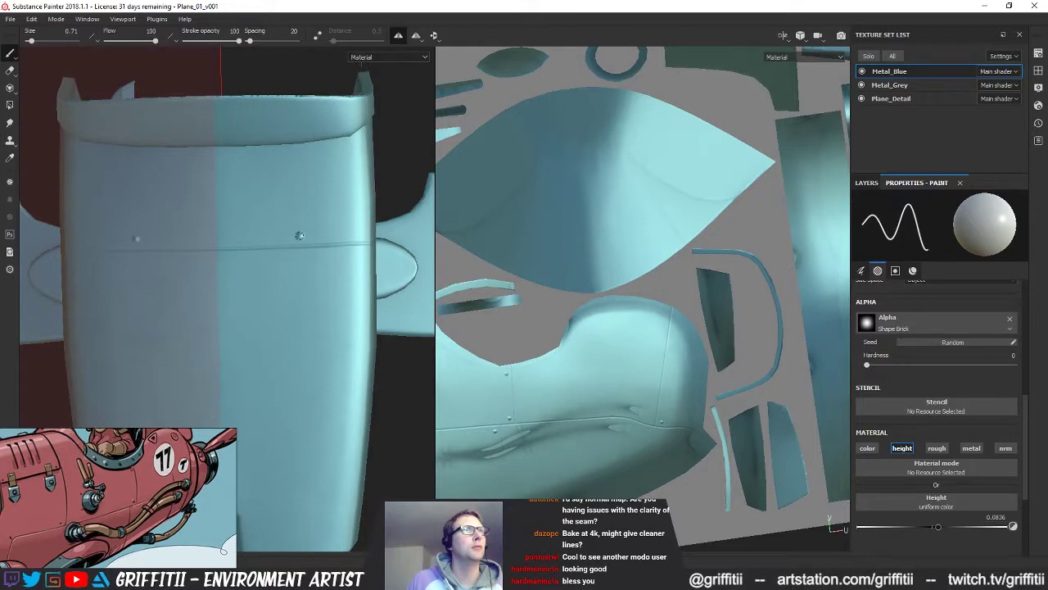
Step: Inspect the new hood rivets and the fairing behind the cockpit, and show the layer stack of Metal_Blue
{"action": "left_click_drag", "start_coordinate": [265, 375], "coordinate": [233, 298], "text": "alt"}
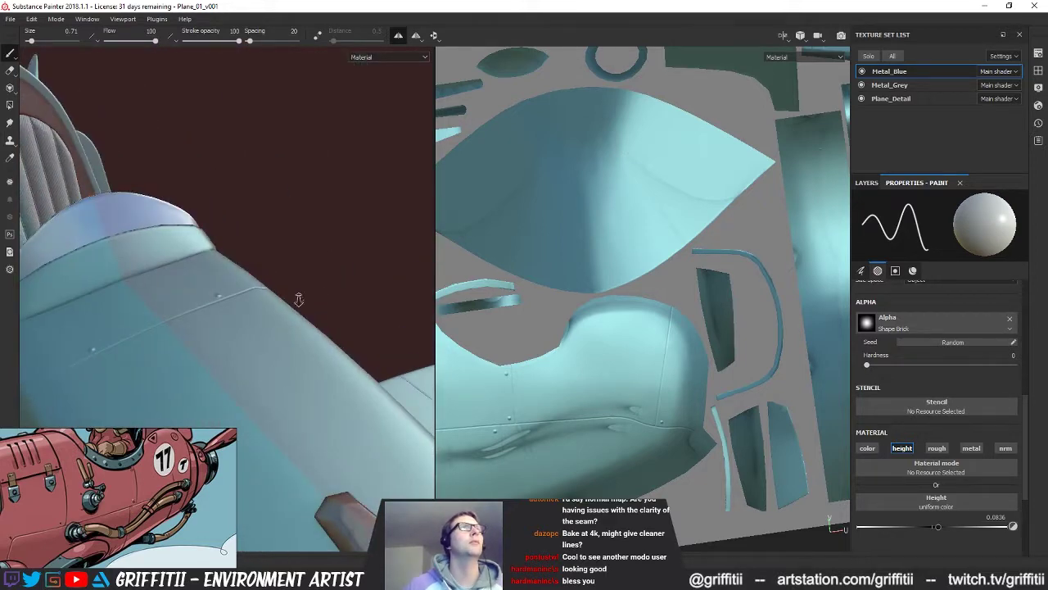
{"action": "right_click_drag", "start_coordinate": [234, 298], "coordinate": [228, 344], "text": "alt"}
{"action": "left_click_drag", "start_coordinate": [227, 344], "coordinate": [181, 271], "text": "alt"}
{"action": "mouse_move", "coordinate": [273, 300]}
{"action": "left_mouse_down", "text": "alt"}
{"action": "mouse_move", "coordinate": [253, 373]}
{"action": "mouse_move", "coordinate": [178, 382]}
{"action": "mouse_move", "coordinate": [215, 347]}
{"action": "mouse_move", "coordinate": [278, 324]}
{"action": "mouse_move", "coordinate": [273, 311]}
{"action": "mouse_move", "coordinate": [247, 318]}
{"action": "mouse_move", "coordinate": [324, 308]}
{"action": "mouse_move", "coordinate": [331, 236]}
{"action": "mouse_move", "coordinate": [227, 215]}
{"action": "mouse_move", "coordinate": [25, 239]}
{"action": "left_mouse_up", "text": "alt"}
{"action": "scroll", "coordinate": [282, 314], "scroll_direction": "up", "scroll_amount": 3}
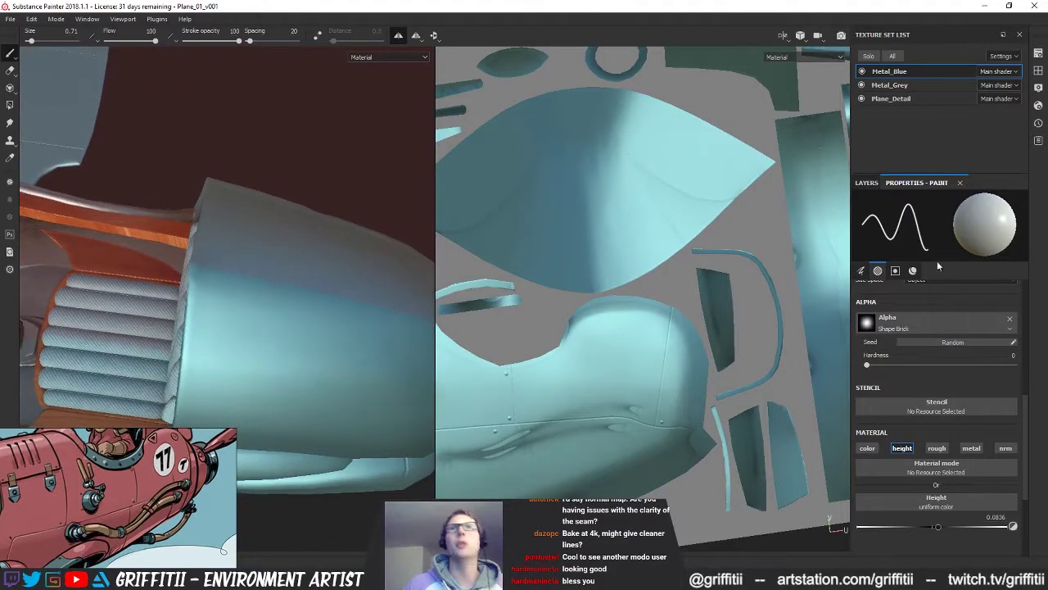
{"action": "left_click", "coordinate": [867, 183]}
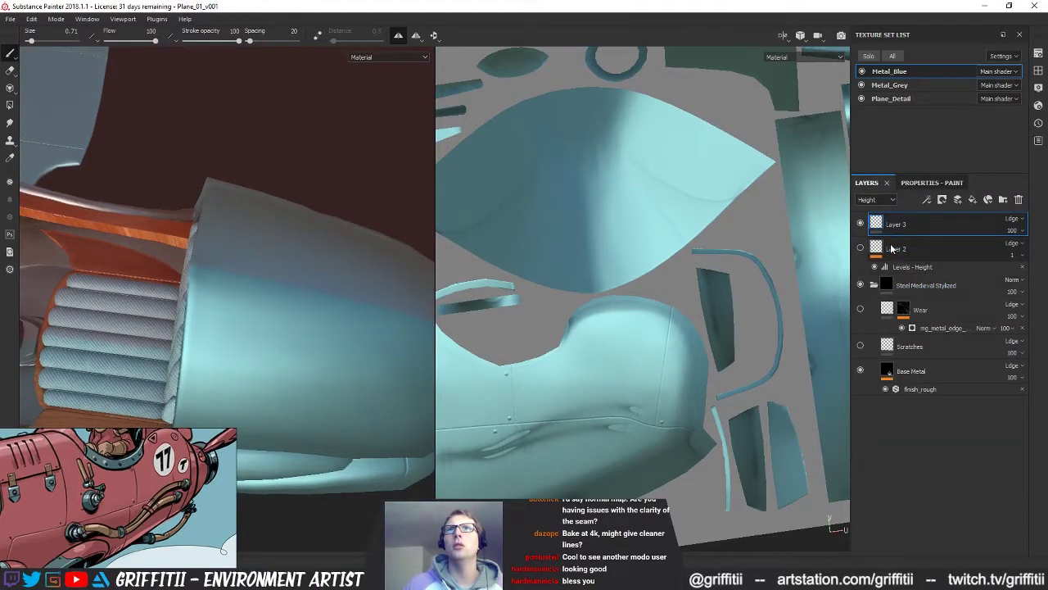
Step: Try adjusting the height opacity of Layer 3 while checking the rivets below the cockpit in the UV layout
{"action": "left_click_drag", "start_coordinate": [385, 323], "coordinate": [393, 264], "text": "alt"}
{"action": "right_click_drag", "start_coordinate": [544, 326], "coordinate": [492, 353], "text": "alt"}
{"action": "middle_click_drag", "start_coordinate": [492, 352], "coordinate": [554, 326], "text": "alt"}
{"action": "left_click_drag", "start_coordinate": [555, 326], "coordinate": [584, 327], "text": "alt"}
{"action": "right_click_drag", "start_coordinate": [583, 329], "coordinate": [669, 377], "text": "alt"}
{"action": "middle_click_drag", "start_coordinate": [668, 377], "coordinate": [640, 358], "text": "alt"}
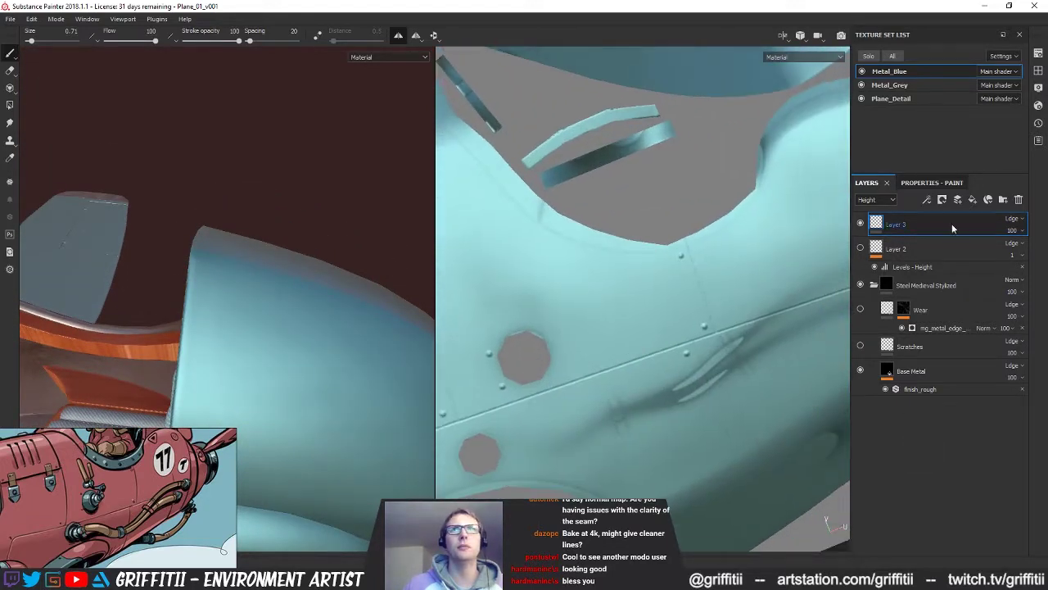
{"action": "left_click", "coordinate": [1015, 231]}
{"action": "left_click_drag", "start_coordinate": [1016, 249], "coordinate": [1044, 248]}
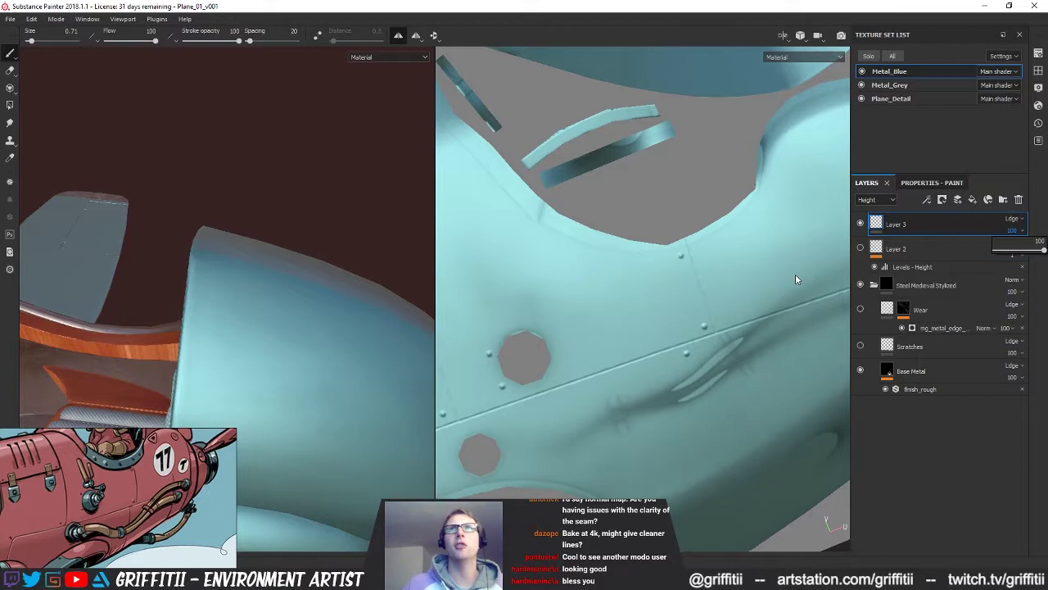
{"action": "middle_click_drag", "start_coordinate": [764, 336], "coordinate": [799, 287], "text": "alt"}
Step: Roll the project history back to the "Remove layer(s)" entry to discard the rivet strokes painted on Layer 3
{"action": "left_click", "coordinate": [1037, 123]}
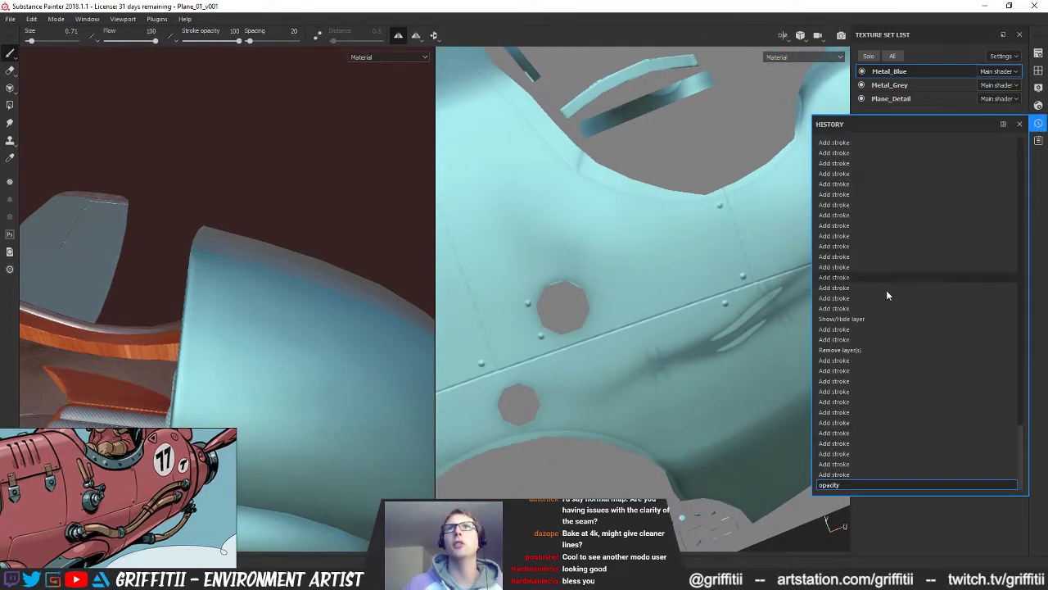
{"action": "left_click", "coordinate": [868, 350]}
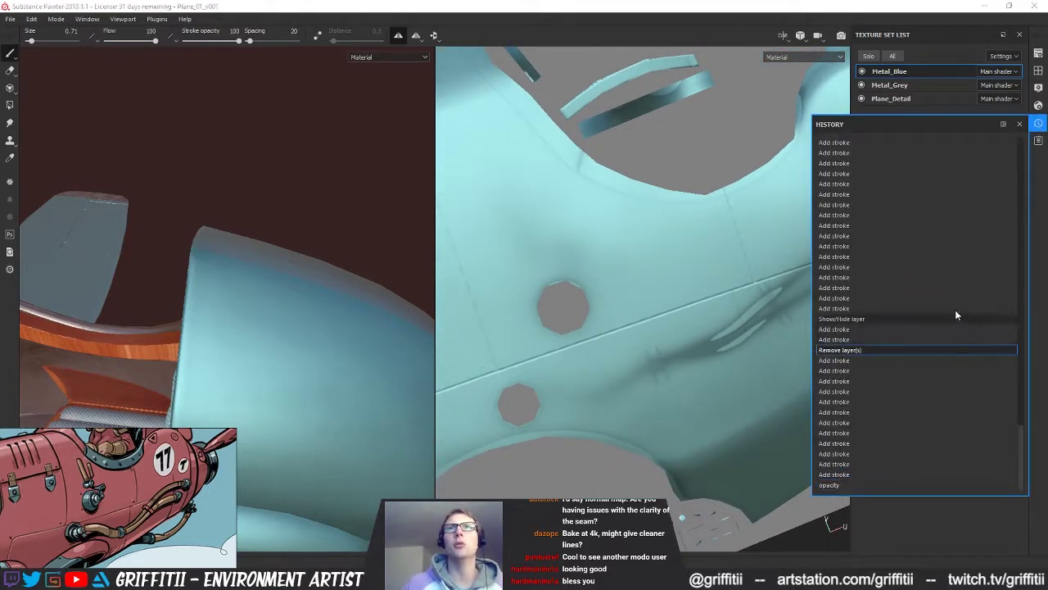
{"action": "left_click", "coordinate": [1020, 123]}
Step: Rename Layer 3 as Panel_Edging
{"action": "double_click", "coordinate": [897, 223]}
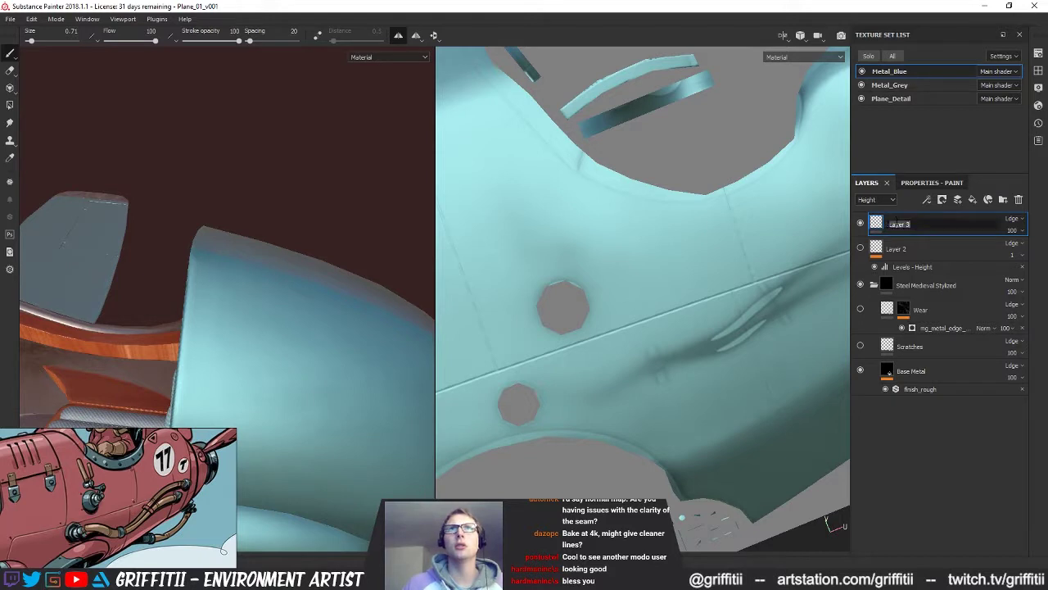
{"action": "type", "text": "p"}
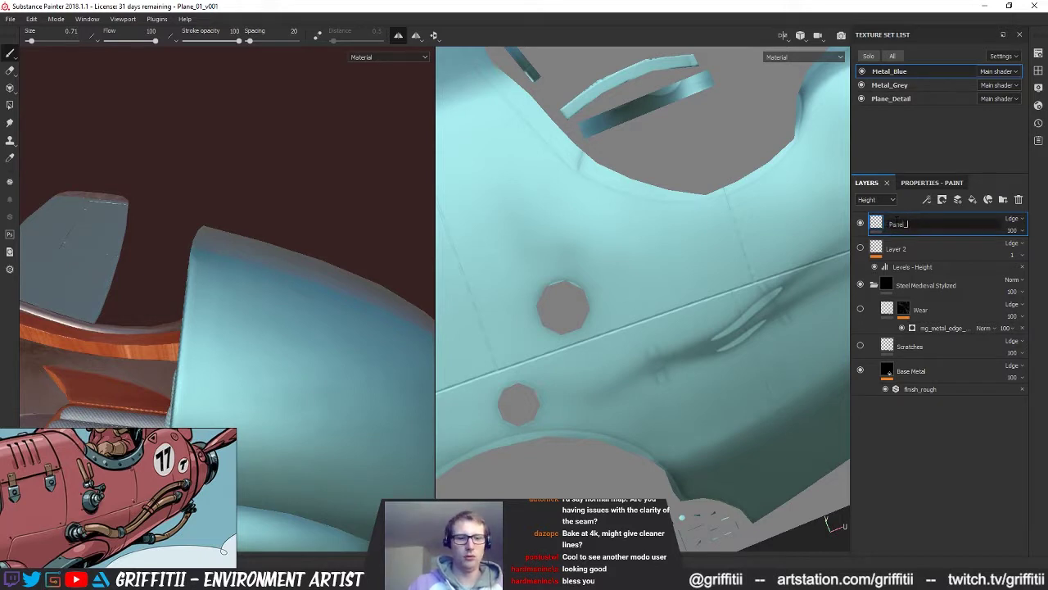
{"action": "type", "text": "anel_Edging"}
{"action": "key", "text": "Return"}
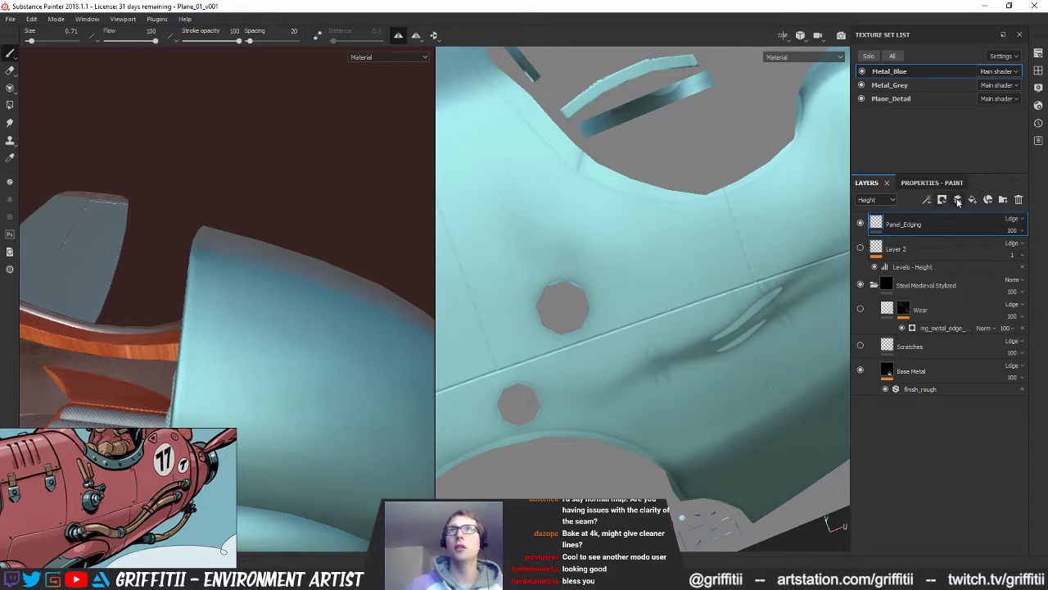
Step: Add a new paint layer above Panel_Edging and name it Rivets
{"action": "left_click", "coordinate": [988, 205]}
{"action": "double_click", "coordinate": [898, 224]}
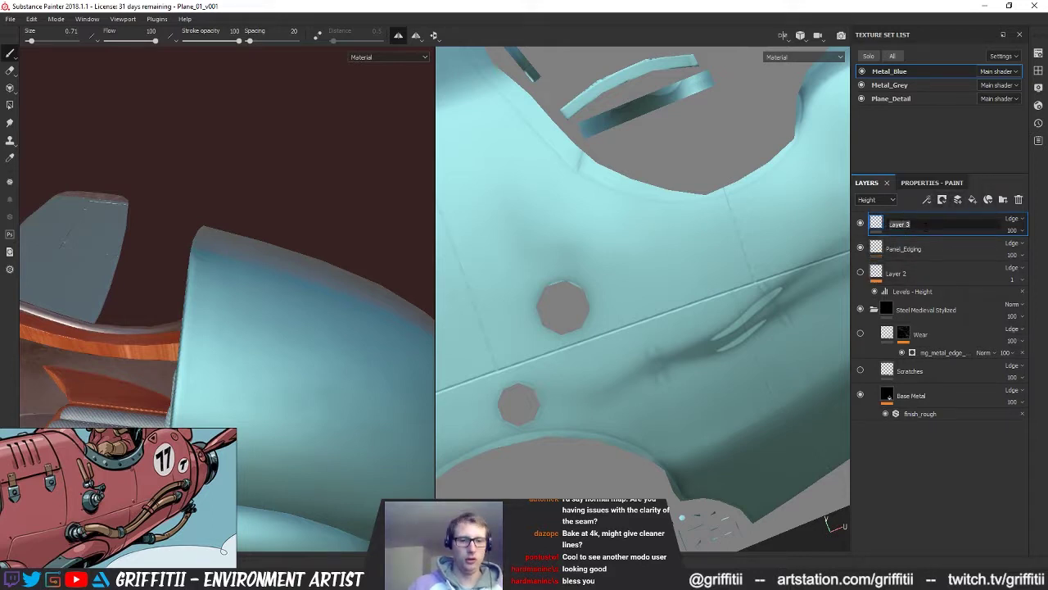
{"action": "type", "text": "Rivets"}
{"action": "key", "text": "Return"}
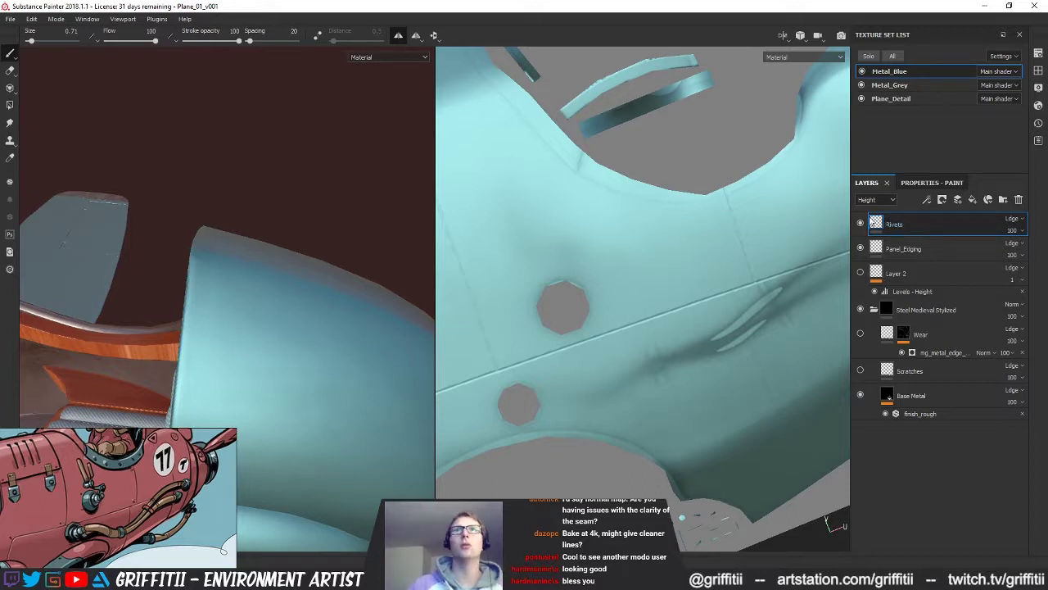
Step: Stamp a rivet on the nose side of the vertical fuselage seam, just above the long horizontal seam
{"action": "middle_click_drag", "start_coordinate": [599, 328], "coordinate": [791, 276], "text": "alt"}
{"action": "right_click_drag", "start_coordinate": [791, 276], "coordinate": [620, 325], "text": "alt"}
{"action": "left_click_drag", "start_coordinate": [620, 326], "coordinate": [737, 353], "text": "alt"}
{"action": "right_click_drag", "start_coordinate": [737, 352], "coordinate": [860, 363], "text": "alt"}
{"action": "mouse_move", "coordinate": [860, 362]}
{"action": "left_mouse_down", "text": "alt"}
{"action": "mouse_move", "coordinate": [636, 356]}
{"action": "mouse_move", "coordinate": [756, 344]}
{"action": "mouse_move", "coordinate": [592, 386]}
{"action": "mouse_move", "coordinate": [686, 392]}
{"action": "left_mouse_up", "text": "alt"}
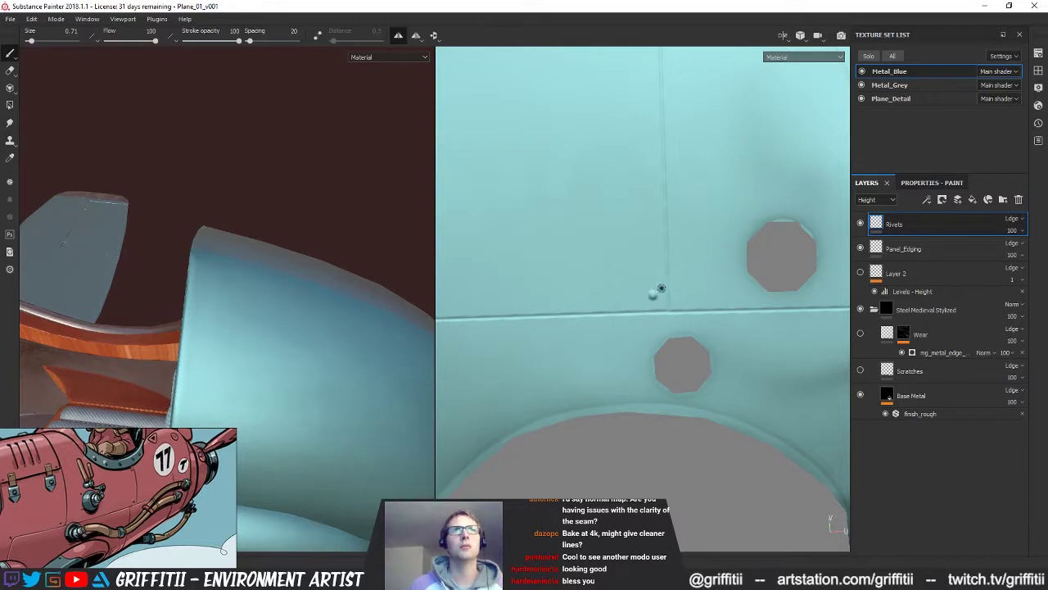
{"action": "left_click", "coordinate": [652, 297]}
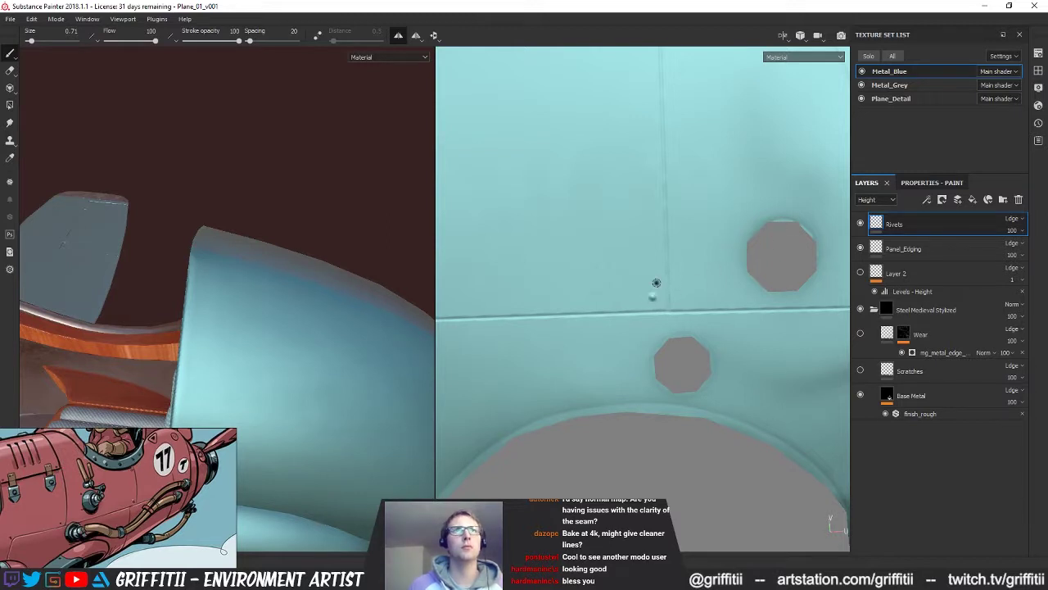
Step: Stamp two rivets one above the other between the vertical seam and the round lever mount on the fuselage side
{"action": "left_click_drag", "start_coordinate": [274, 386], "coordinate": [291, 249], "text": "alt"}
{"action": "middle_click_drag", "start_coordinate": [292, 250], "coordinate": [227, 170], "text": "alt"}
{"action": "right_click_drag", "start_coordinate": [227, 170], "coordinate": [410, 323], "text": "alt"}
{"action": "middle_click_drag", "start_coordinate": [336, 298], "coordinate": [250, 303], "text": "alt"}
{"action": "right_click_drag", "start_coordinate": [250, 303], "coordinate": [389, 303], "text": "alt"}
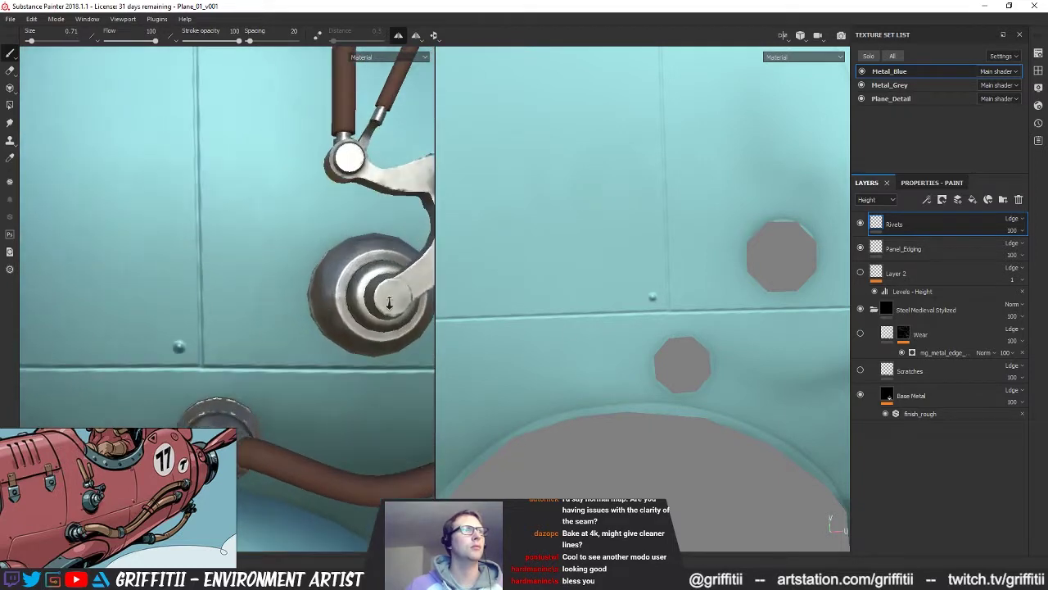
{"action": "key", "text": "ctrl+z"}
{"action": "left_click", "coordinate": [300, 255]}
{"action": "key", "text": "alt+q"}
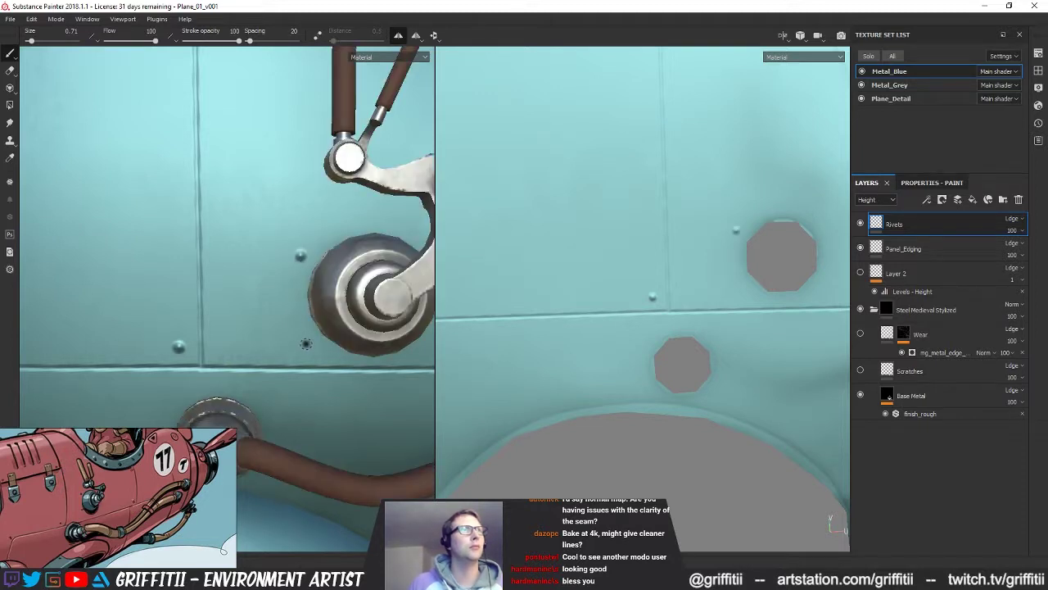
{"action": "key", "text": "alt+q"}
{"action": "left_click", "coordinate": [299, 339]}
{"action": "key", "text": "alt+q"}
Step: Stamp two rivets on the nose side of the seam below the cockpit, one above the long seam and one under the rim
{"action": "right_click_drag", "start_coordinate": [316, 238], "coordinate": [193, 254], "text": "alt"}
{"action": "middle_click_drag", "start_coordinate": [352, 254], "coordinate": [69, 249], "text": "alt"}
{"action": "middle_click_drag", "start_coordinate": [255, 290], "coordinate": [122, 300], "text": "alt"}
{"action": "middle_click_drag", "start_coordinate": [260, 311], "coordinate": [349, 297], "text": "alt"}
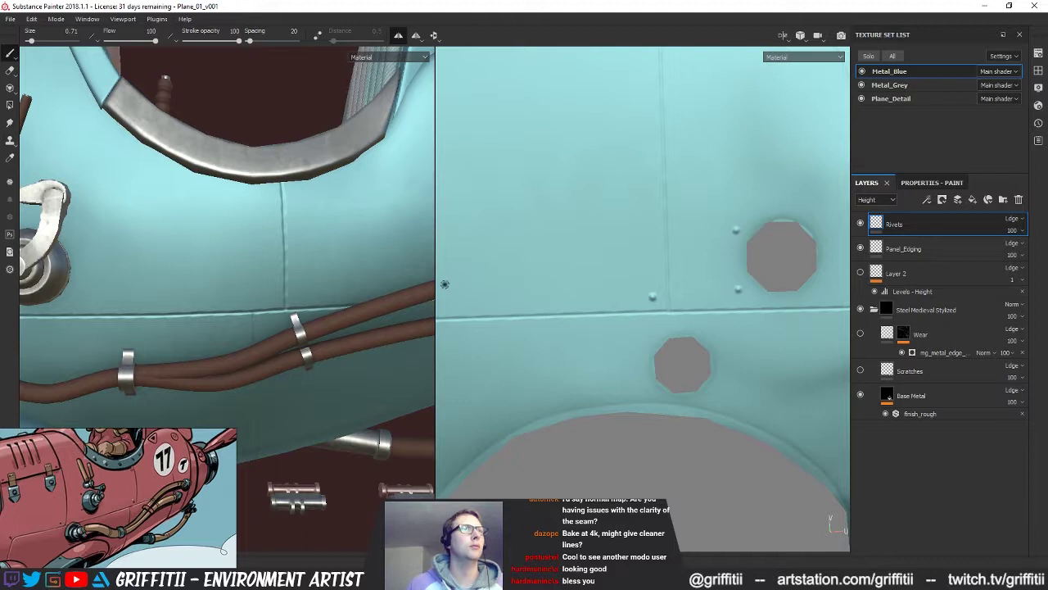
{"action": "key", "text": "alt+q"}
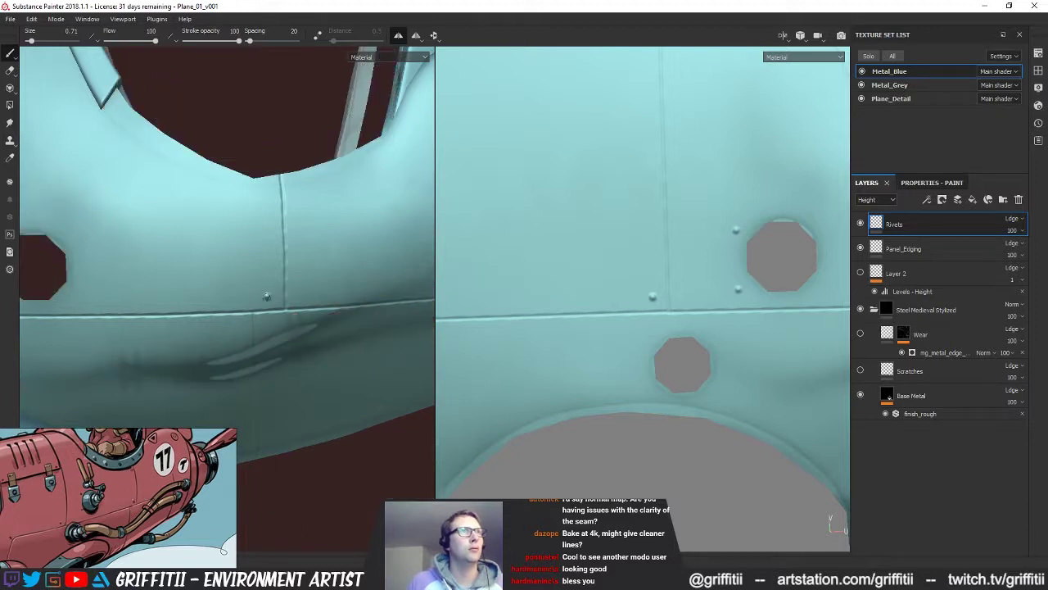
{"action": "key", "text": "alt+q"}
{"action": "mouse_move", "coordinate": [652, 392]}
{"action": "left_mouse_down", "text": "alt"}
{"action": "mouse_move", "coordinate": [732, 391]}
{"action": "mouse_move", "coordinate": [614, 424]}
{"action": "mouse_move", "coordinate": [574, 362]}
{"action": "mouse_move", "coordinate": [686, 361]}
{"action": "left_mouse_up", "text": "alt"}
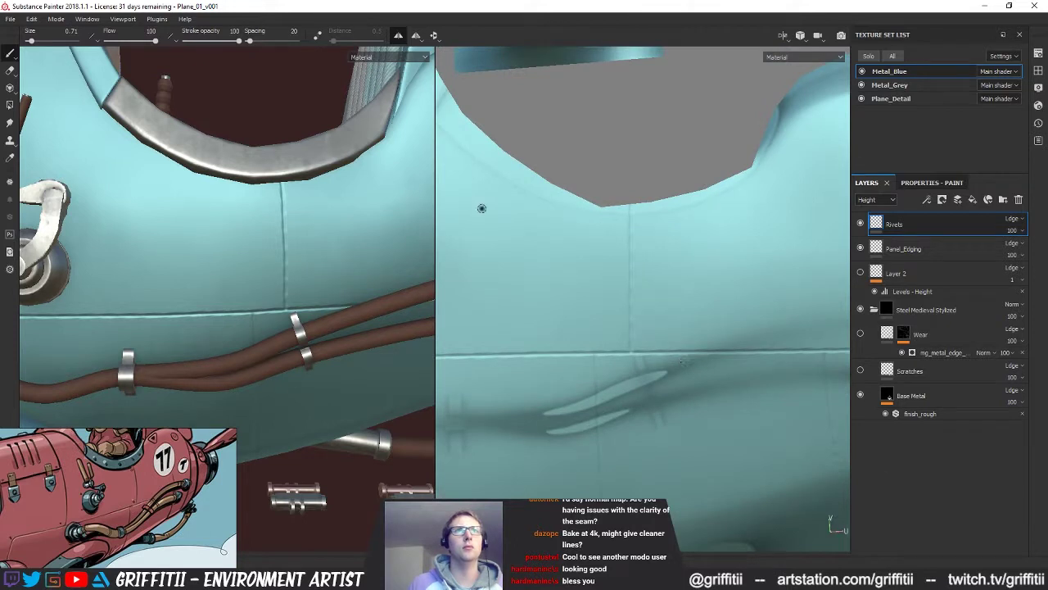
{"action": "left_click", "coordinate": [612, 336]}
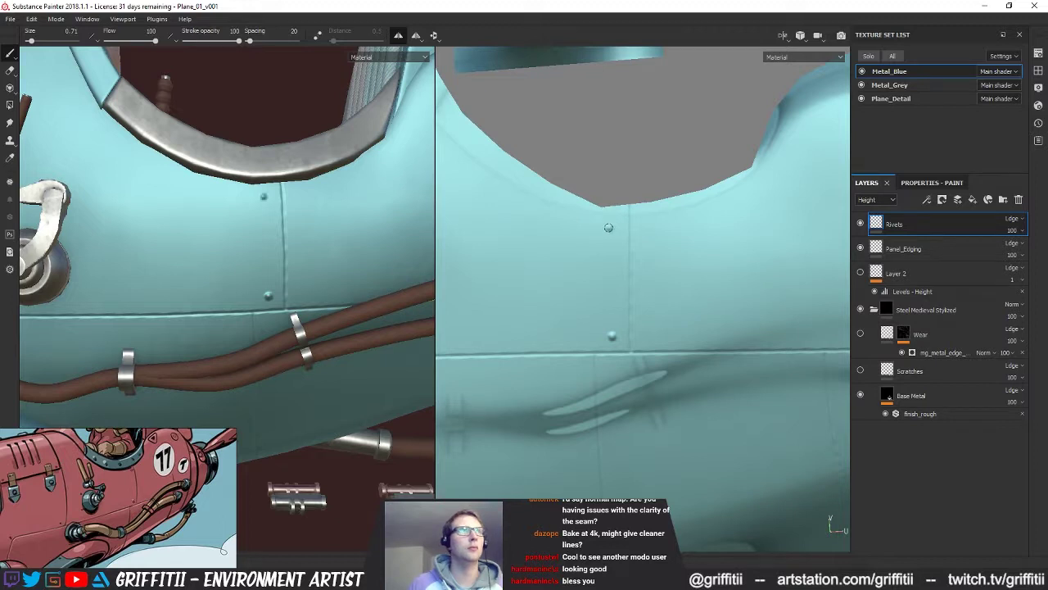
{"action": "left_click", "coordinate": [609, 227]}
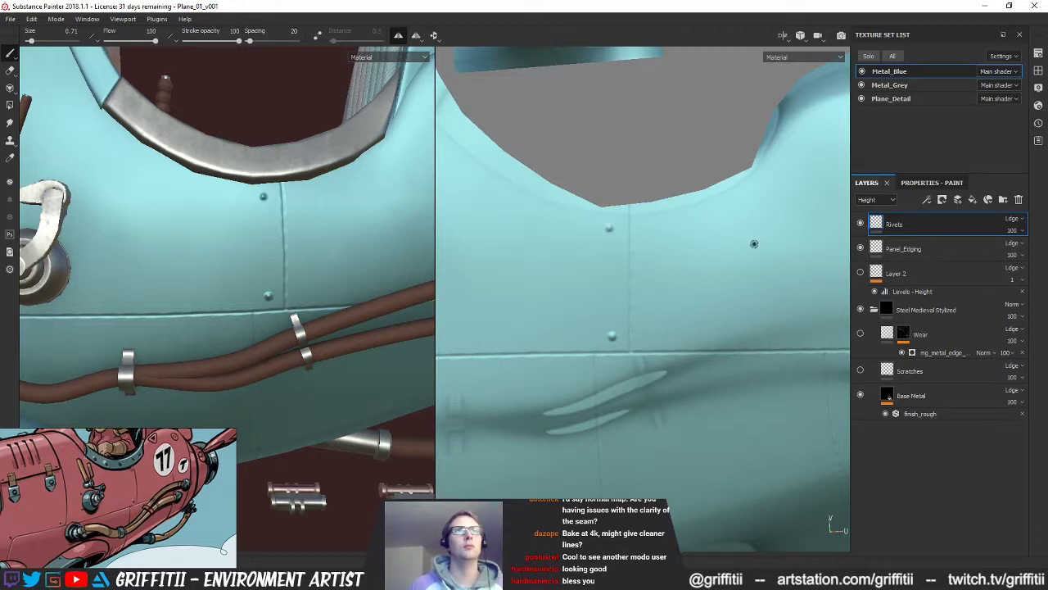
Step: Stamp a rivet where the tail's vertical seam meets the long seam, and another on the hood top on the cockpit side of the cross seam
{"action": "left_click_drag", "start_coordinate": [479, 358], "coordinate": [659, 327], "text": "alt"}
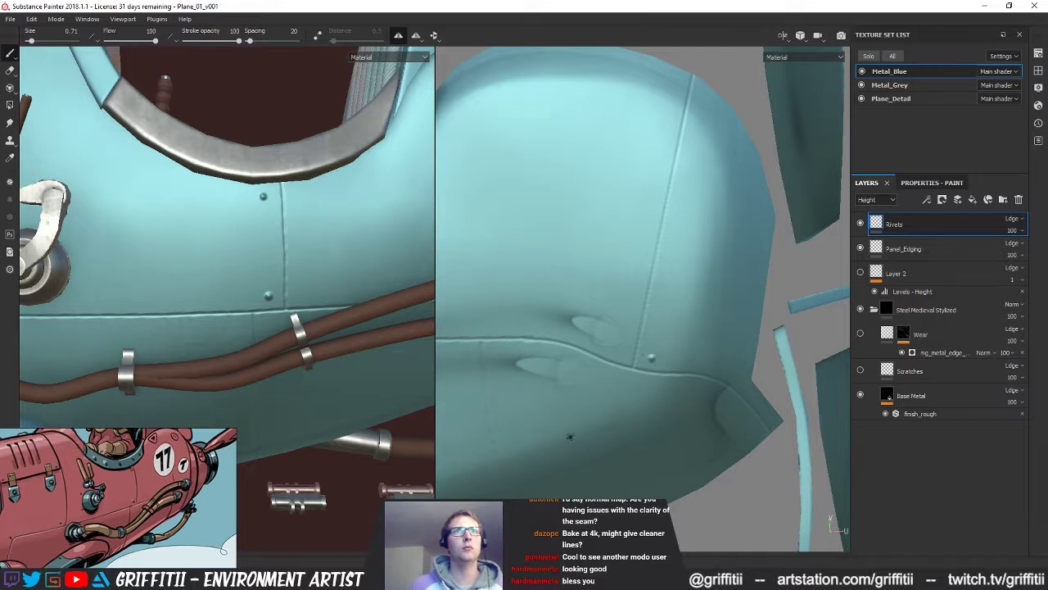
{"action": "middle_click_drag", "start_coordinate": [565, 453], "coordinate": [761, 276], "text": "alt"}
{"action": "middle_click_drag", "start_coordinate": [592, 394], "coordinate": [697, 343], "text": "alt"}
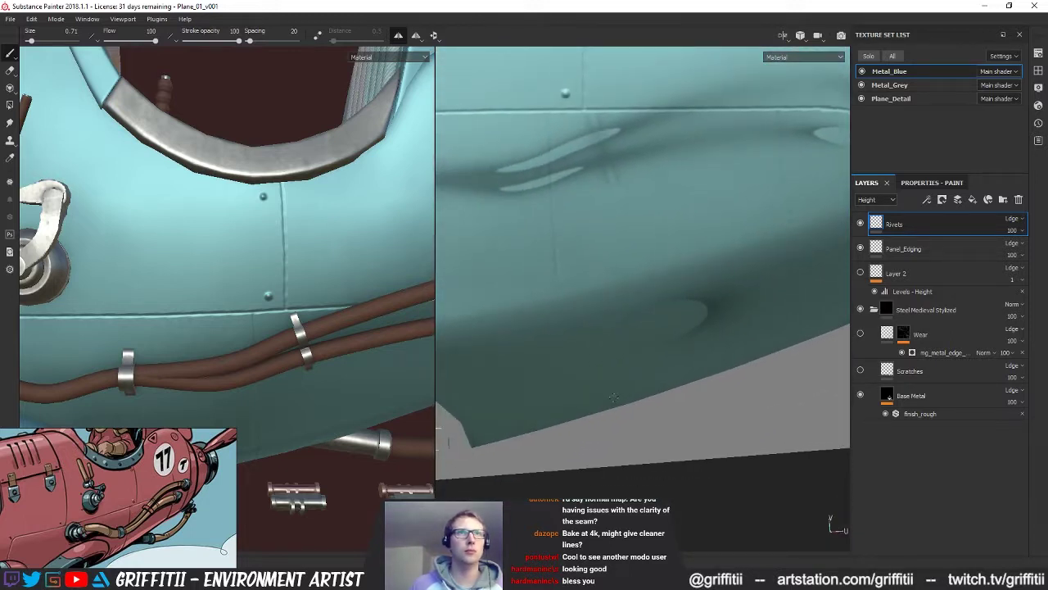
{"action": "left_click_drag", "start_coordinate": [667, 363], "coordinate": [784, 336], "text": "alt"}
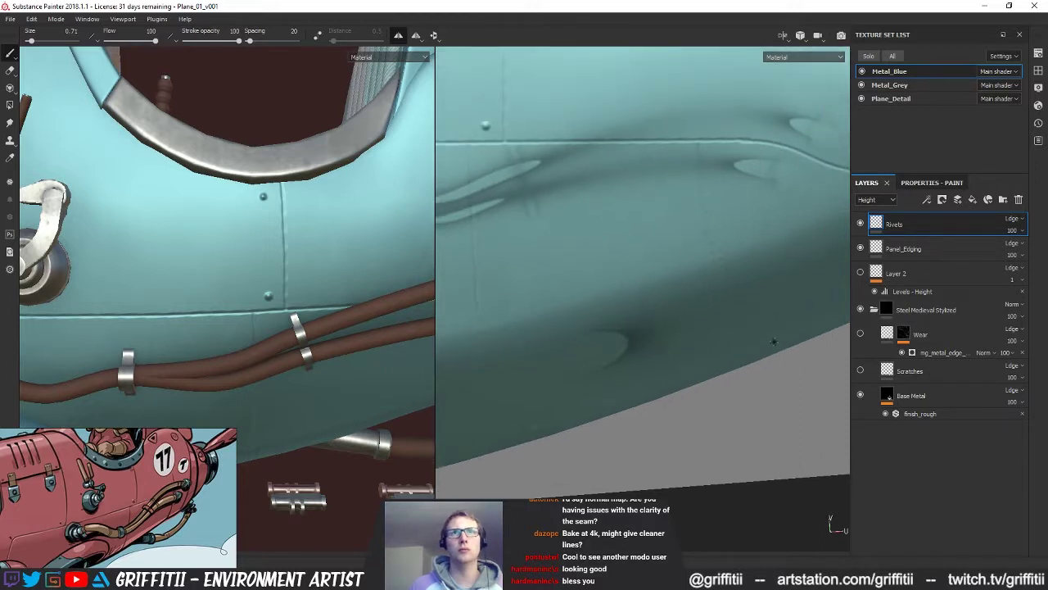
{"action": "middle_click_drag", "start_coordinate": [565, 401], "coordinate": [750, 345], "text": "alt"}
{"action": "middle_click_drag", "start_coordinate": [563, 303], "coordinate": [714, 536], "text": "alt"}
{"action": "mouse_move", "coordinate": [613, 323]}
{"action": "left_mouse_down", "text": "alt"}
{"action": "mouse_move", "coordinate": [618, 262]}
{"action": "mouse_move", "coordinate": [622, 286]}
{"action": "mouse_move", "coordinate": [594, 322]}
{"action": "left_mouse_up", "text": "alt"}
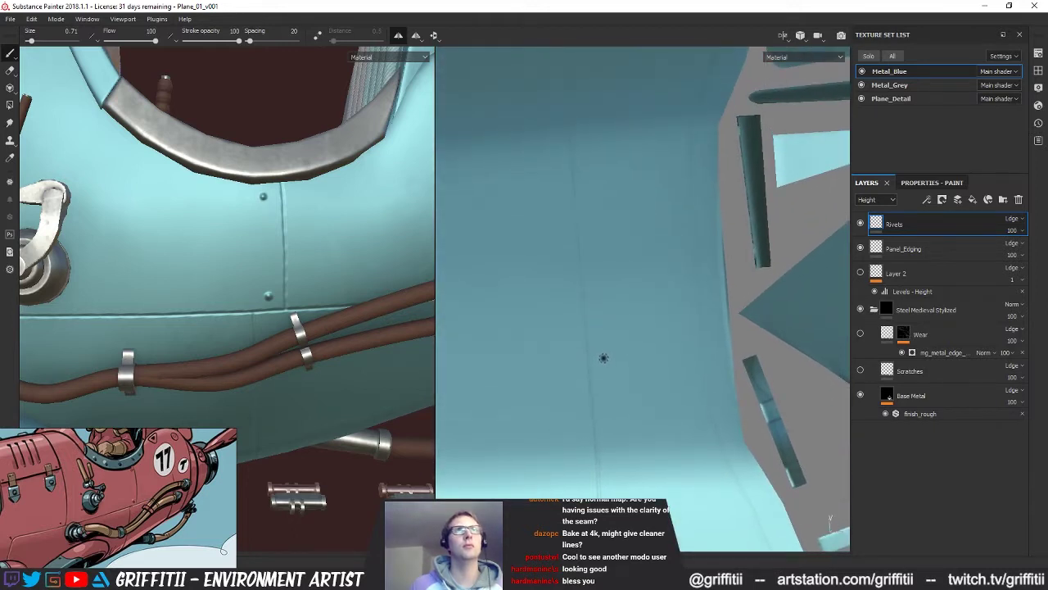
{"action": "left_click", "coordinate": [603, 358]}
Step: Stamp a rivet just outside the curved front corner of the long fuselage seam
{"action": "middle_click_drag", "start_coordinate": [693, 480], "coordinate": [709, 221], "text": "alt"}
{"action": "middle_click_drag", "start_coordinate": [673, 419], "coordinate": [711, 254], "text": "alt"}
{"action": "middle_click_drag", "start_coordinate": [655, 447], "coordinate": [686, 335], "text": "alt"}
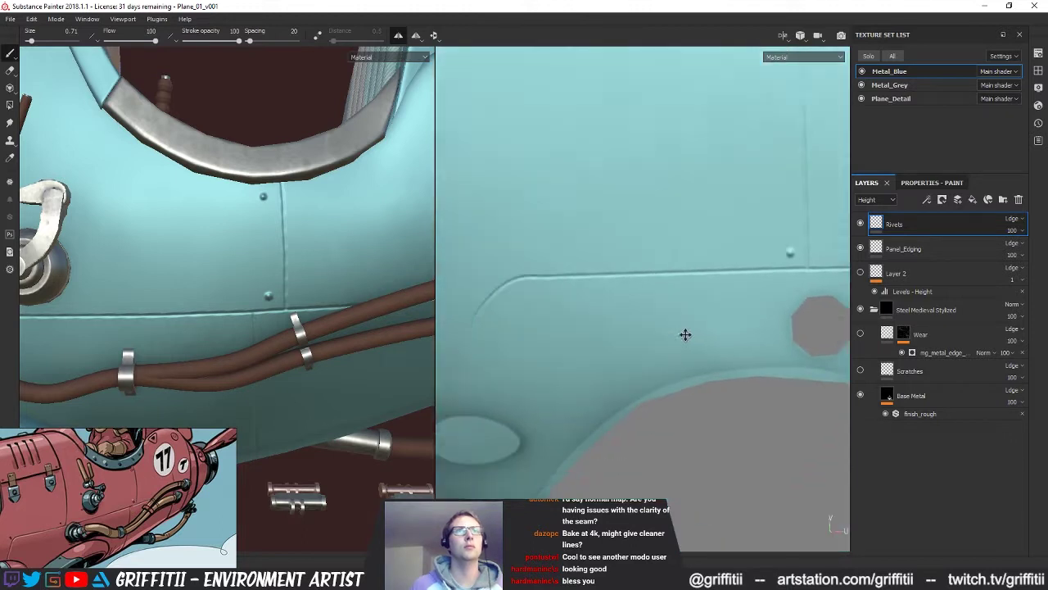
{"action": "left_click_drag", "start_coordinate": [685, 334], "coordinate": [638, 325], "text": "alt"}
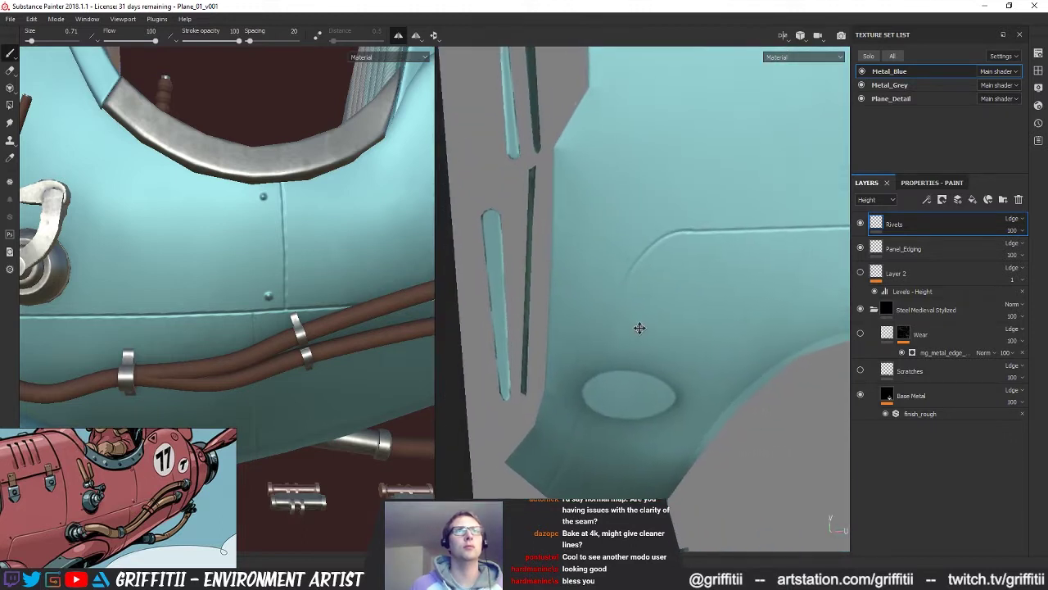
{"action": "left_click", "coordinate": [628, 239]}
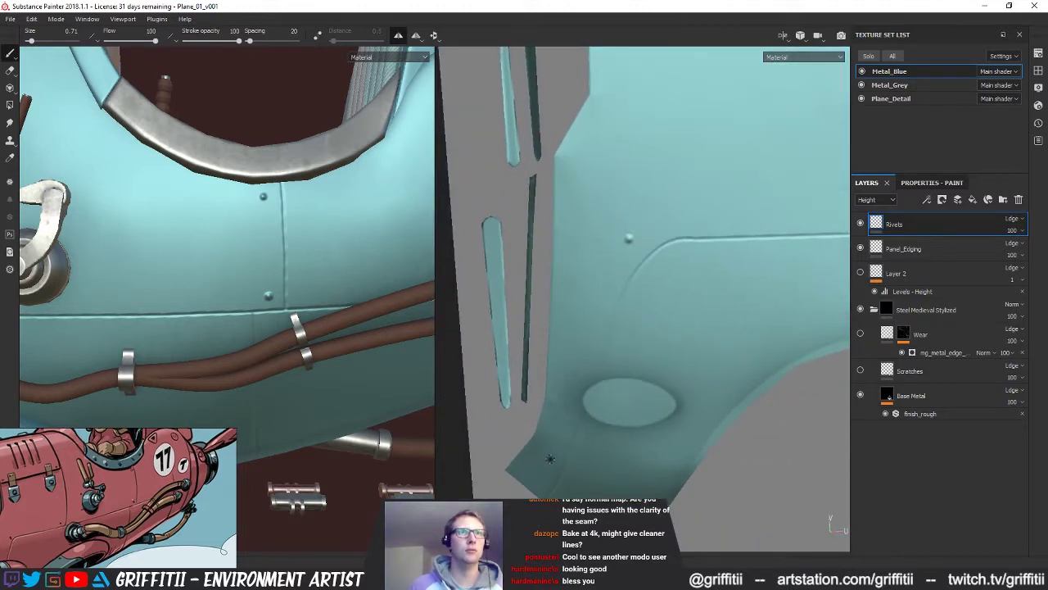
Step: Inspect the rivets on the whole plane from the side and front, and save the project
{"action": "middle_click_drag", "start_coordinate": [721, 320], "coordinate": [655, 422], "text": "alt"}
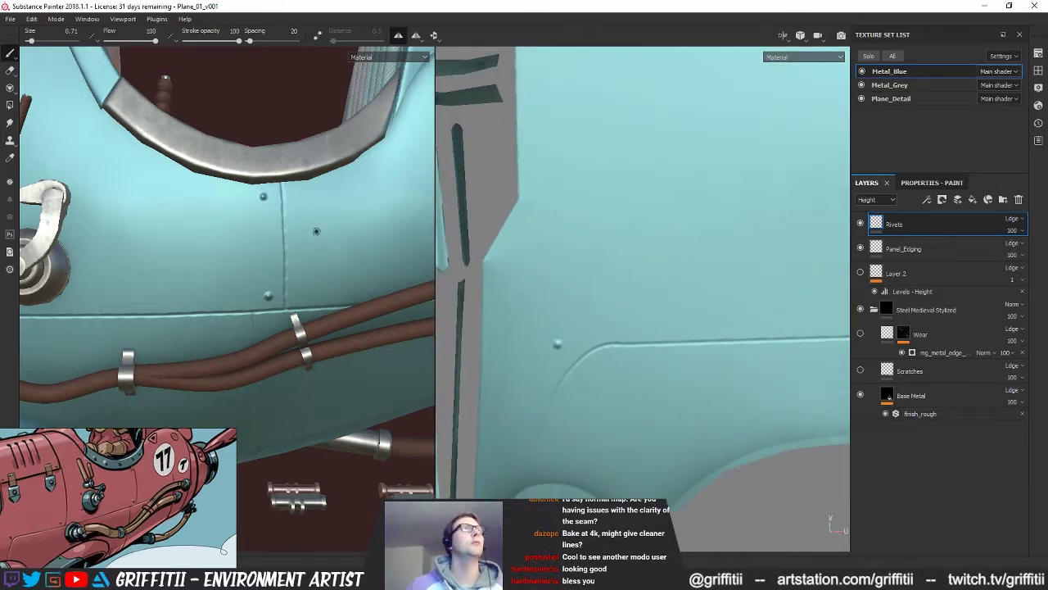
{"action": "right_click_drag", "start_coordinate": [318, 230], "coordinate": [164, 238], "text": "alt"}
{"action": "left_click_drag", "start_coordinate": [164, 237], "coordinate": [328, 213], "text": "alt"}
{"action": "right_click_drag", "start_coordinate": [328, 213], "coordinate": [295, 203], "text": "alt"}
{"action": "left_click_drag", "start_coordinate": [233, 215], "coordinate": [201, 268], "text": "alt"}
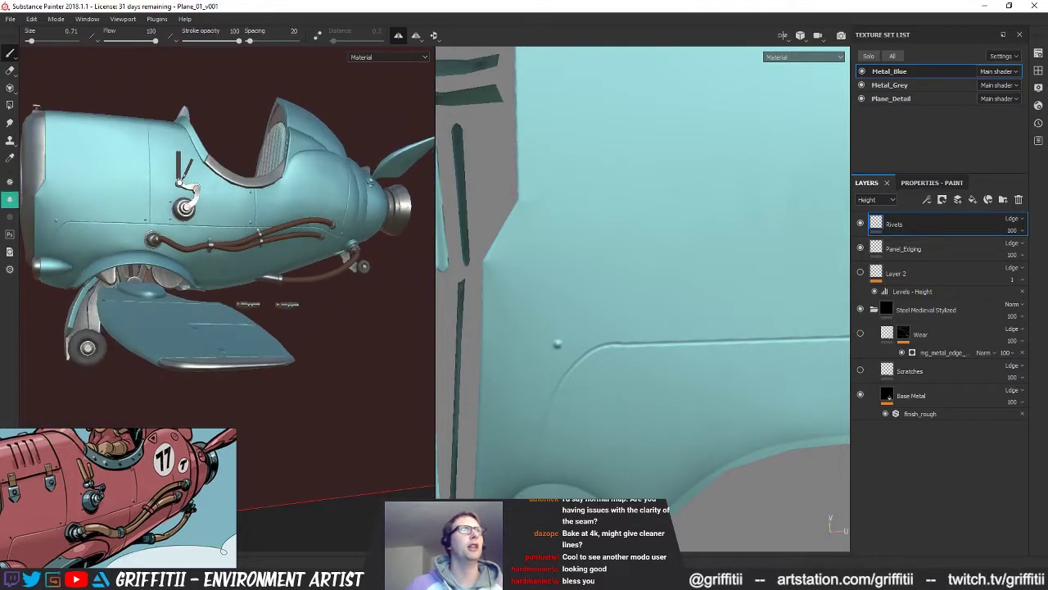
{"action": "mouse_move", "coordinate": [298, 236]}
{"action": "left_mouse_down", "text": "alt"}
{"action": "mouse_move", "coordinate": [249, 238]}
{"action": "mouse_move", "coordinate": [242, 210]}
{"action": "mouse_move", "coordinate": [274, 248]}
{"action": "mouse_move", "coordinate": [329, 230]}
{"action": "mouse_move", "coordinate": [269, 211]}
{"action": "mouse_move", "coordinate": [298, 233]}
{"action": "left_mouse_up", "text": "alt"}
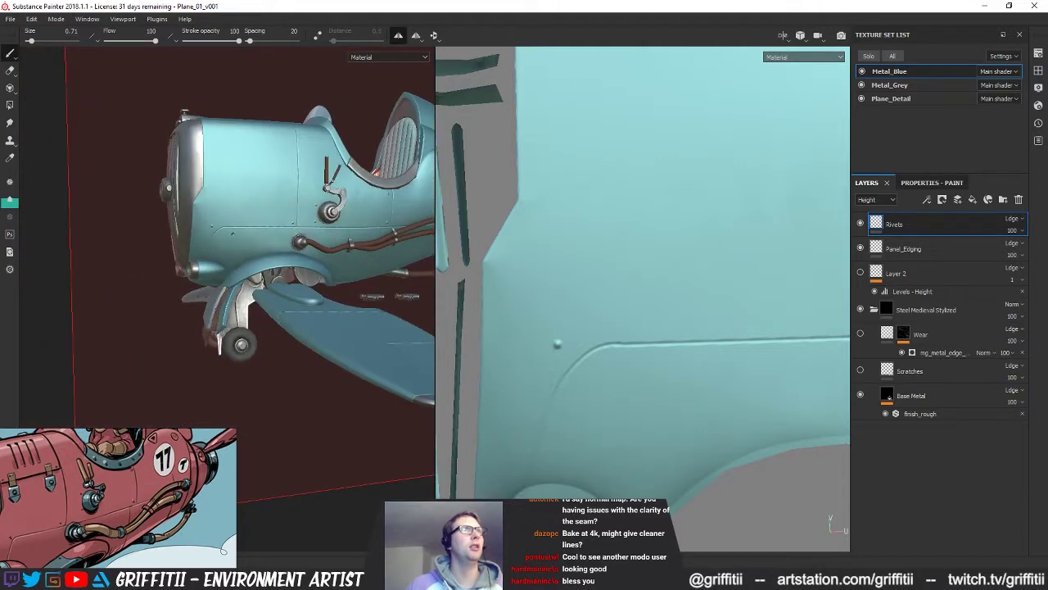
{"action": "left_click_drag", "start_coordinate": [210, 223], "coordinate": [255, 238], "text": "alt"}
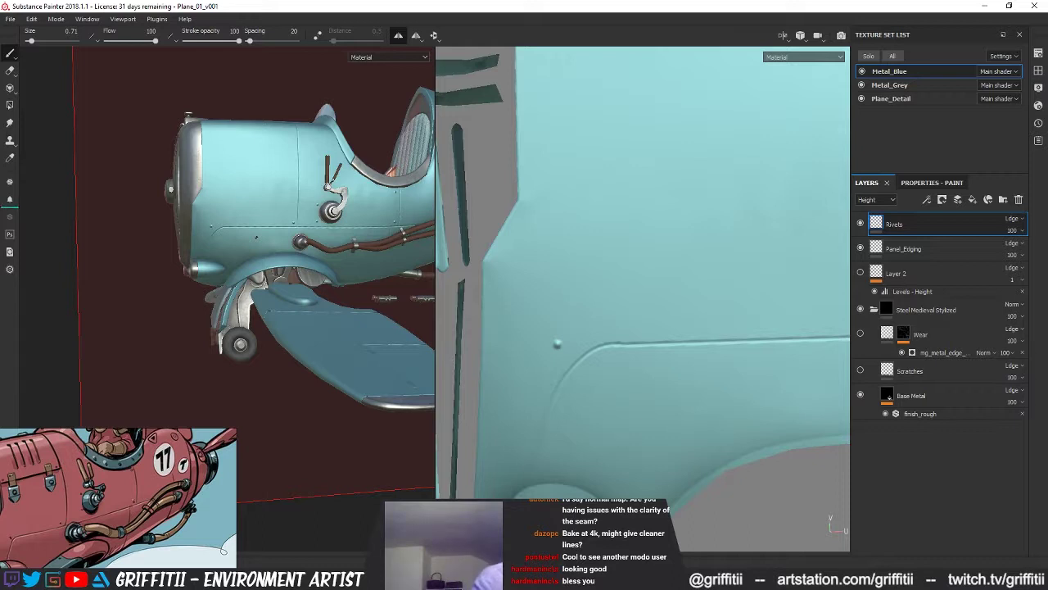
{"action": "key", "text": "ctrl+s"}
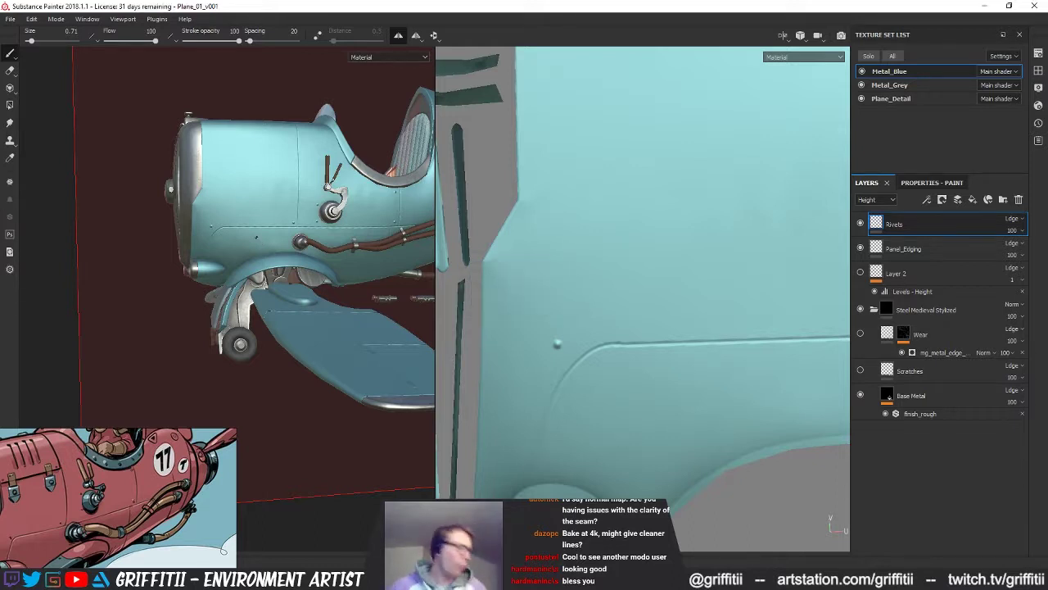
Step: Select the Panel_Edging layer and set the brush's height to -0.0357 for painting around the curved front seam
{"action": "left_click", "coordinate": [903, 249]}
{"action": "middle_click_drag", "start_coordinate": [581, 353], "coordinate": [593, 298], "text": "alt"}
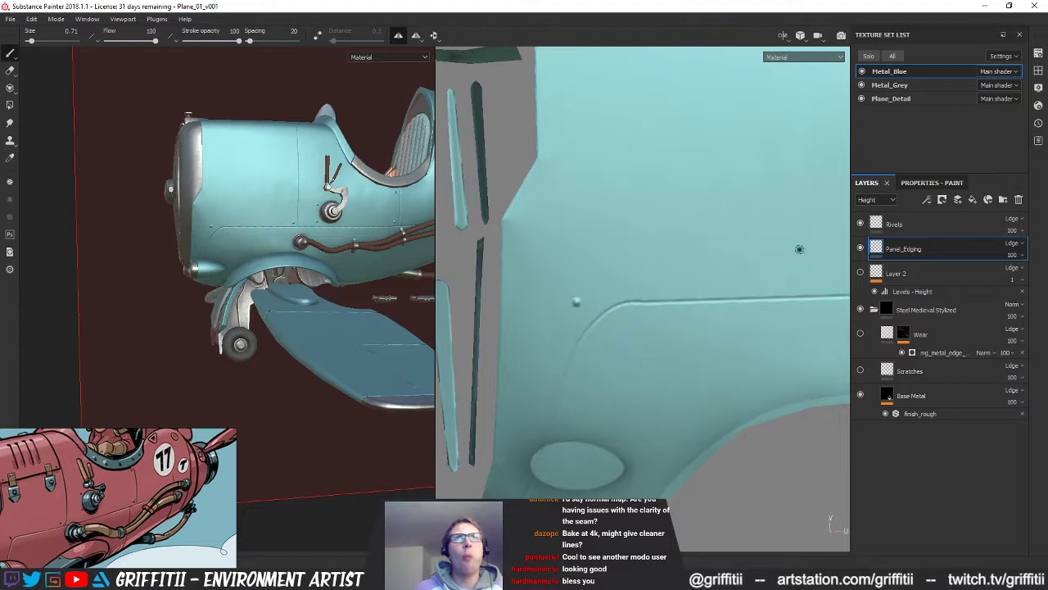
{"action": "left_click", "coordinate": [922, 182]}
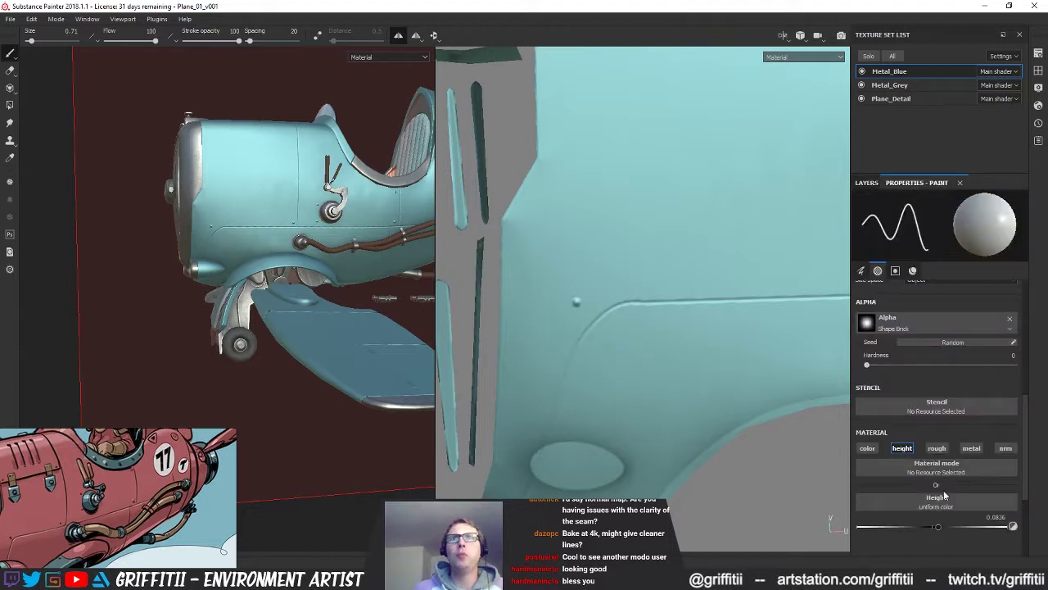
{"action": "left_click", "coordinate": [1019, 513]}
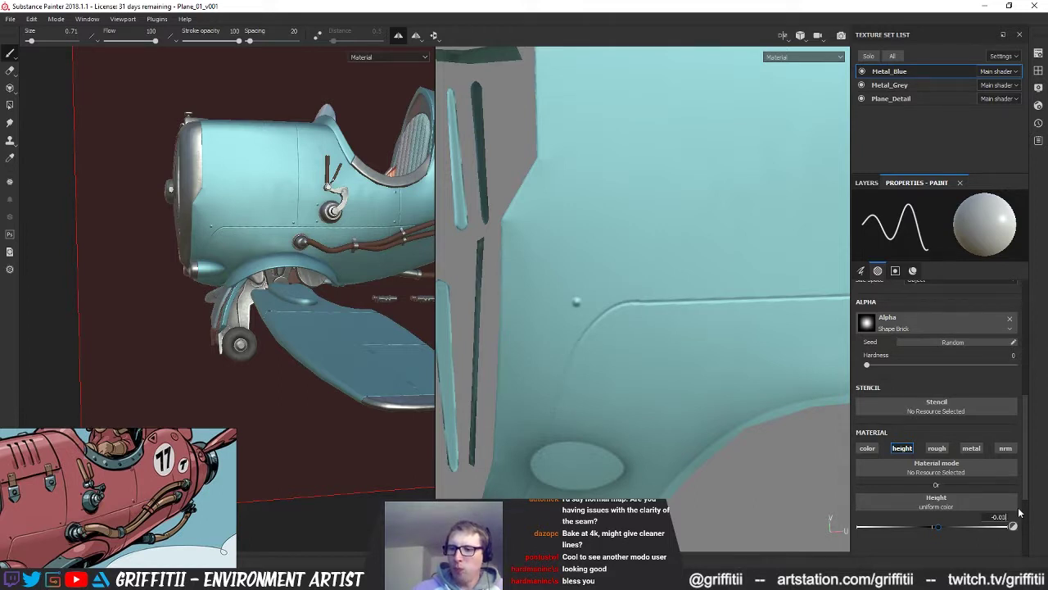
{"action": "key", "text": "Return"}
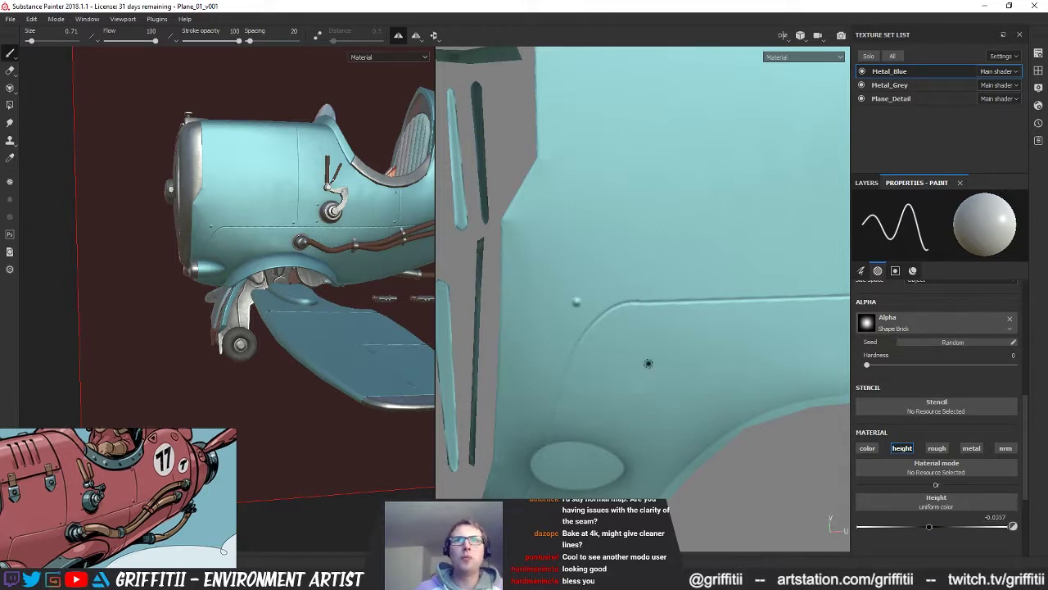
{"action": "left_click", "coordinate": [607, 382]}
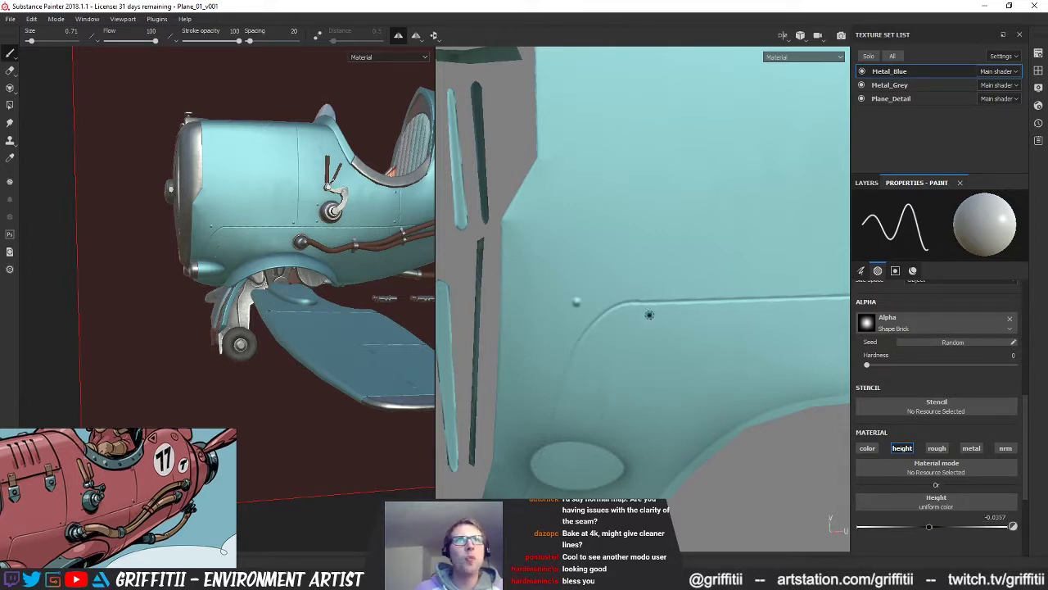
Step: Try a recessed curved stroke inside the front corner of the fuselage seam with brush size 0.41, and undo it
{"action": "right_click_drag", "start_coordinate": [631, 292], "coordinate": [625, 296], "text": "ctrl"}
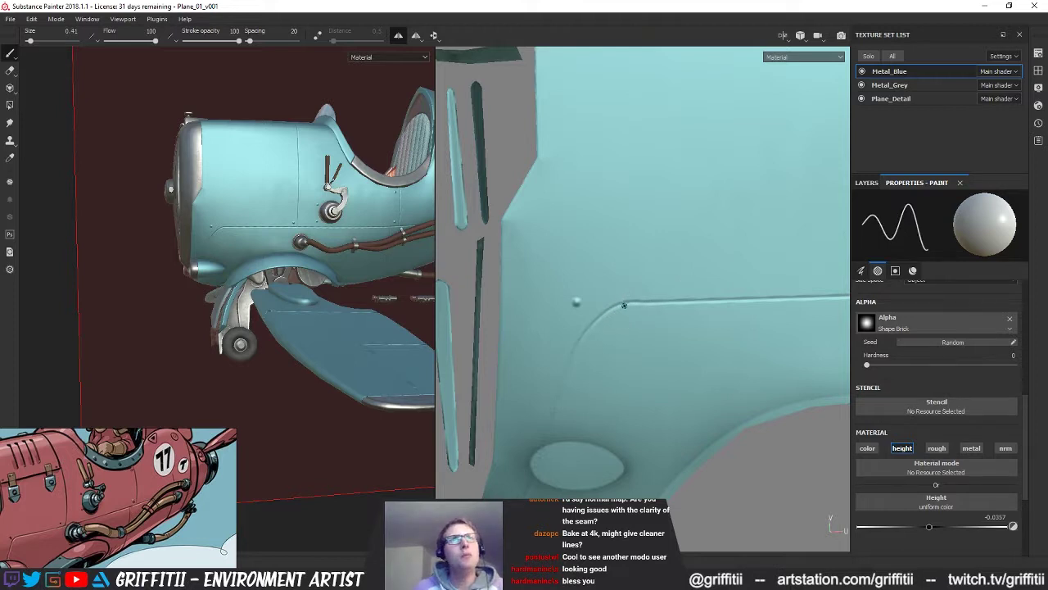
{"action": "left_click_drag", "start_coordinate": [636, 312], "coordinate": [600, 361]}
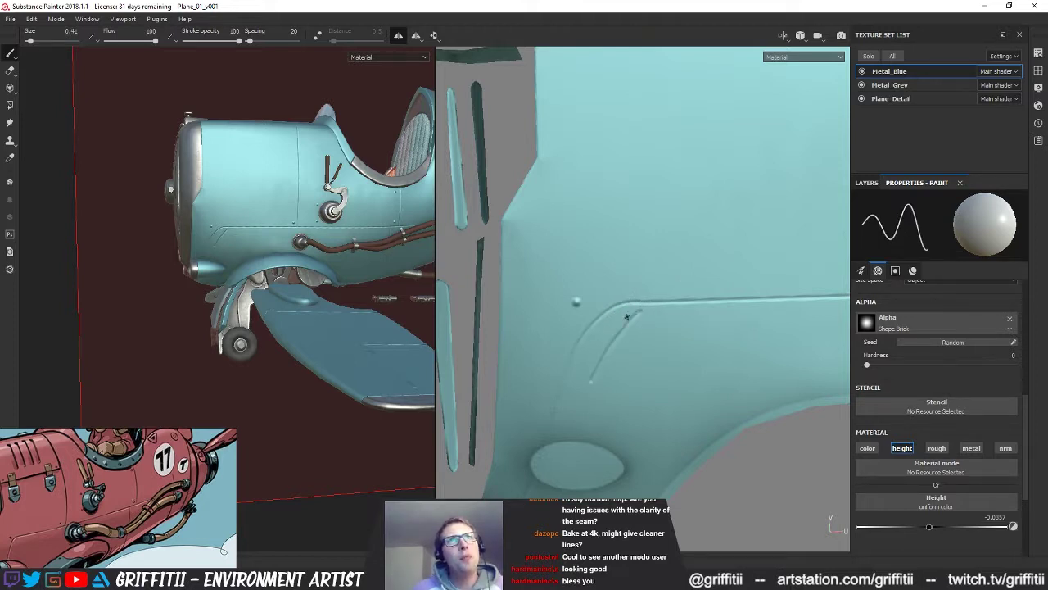
{"action": "key", "text": "ctrl+z"}
Step: Set the brush's height to 0 and paint out the curved front corner of the long fuselage seam, enlarging the brush to 2.09
{"action": "left_click", "coordinate": [866, 183]}
{"action": "left_click", "coordinate": [909, 184]}
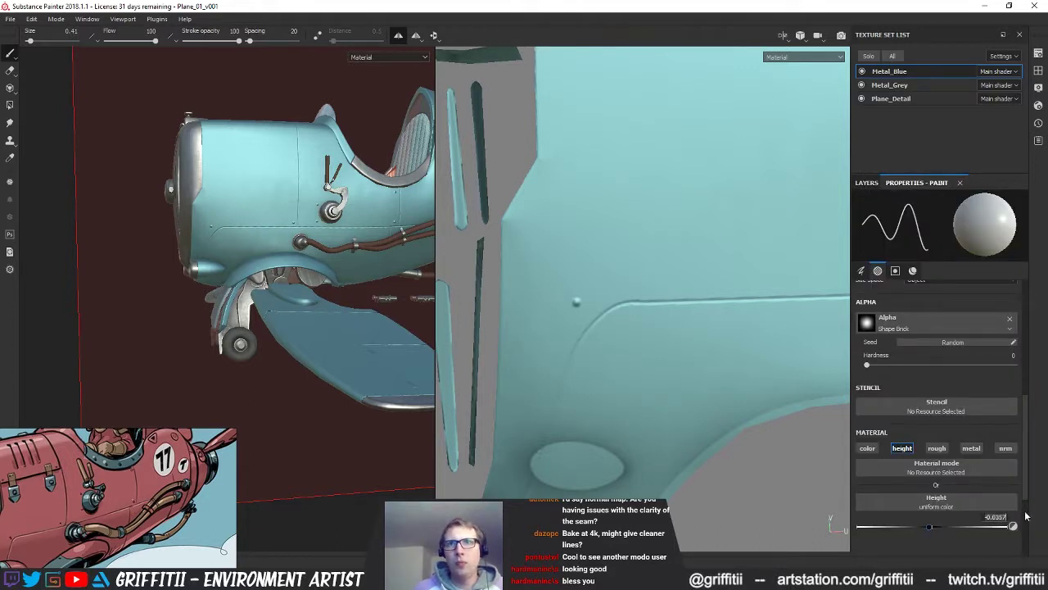
{"action": "type", "text": "0"}
{"action": "key", "text": "Return"}
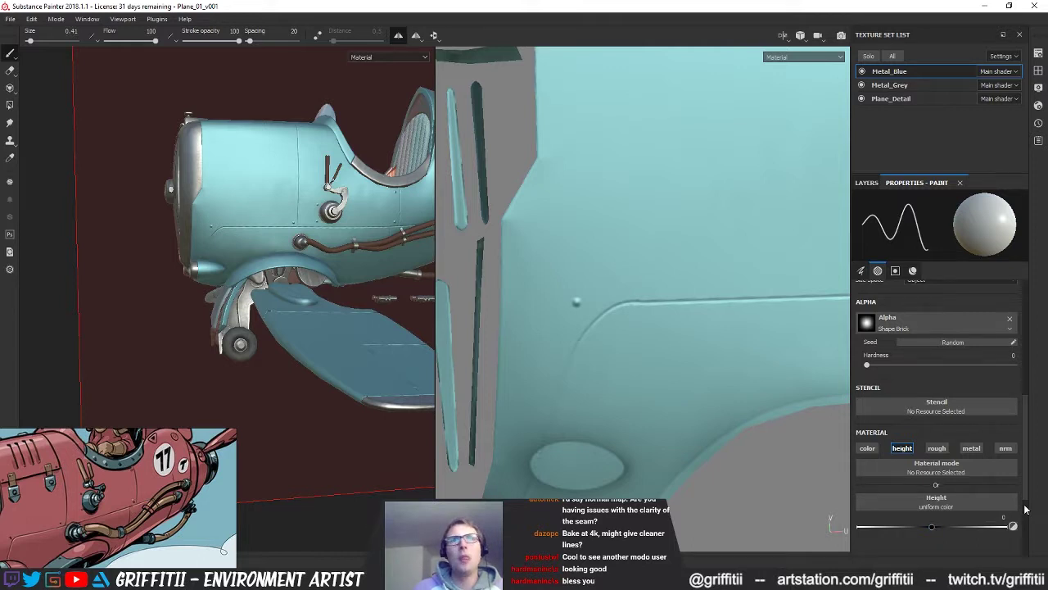
{"action": "left_click_drag", "start_coordinate": [604, 316], "coordinate": [615, 304]}
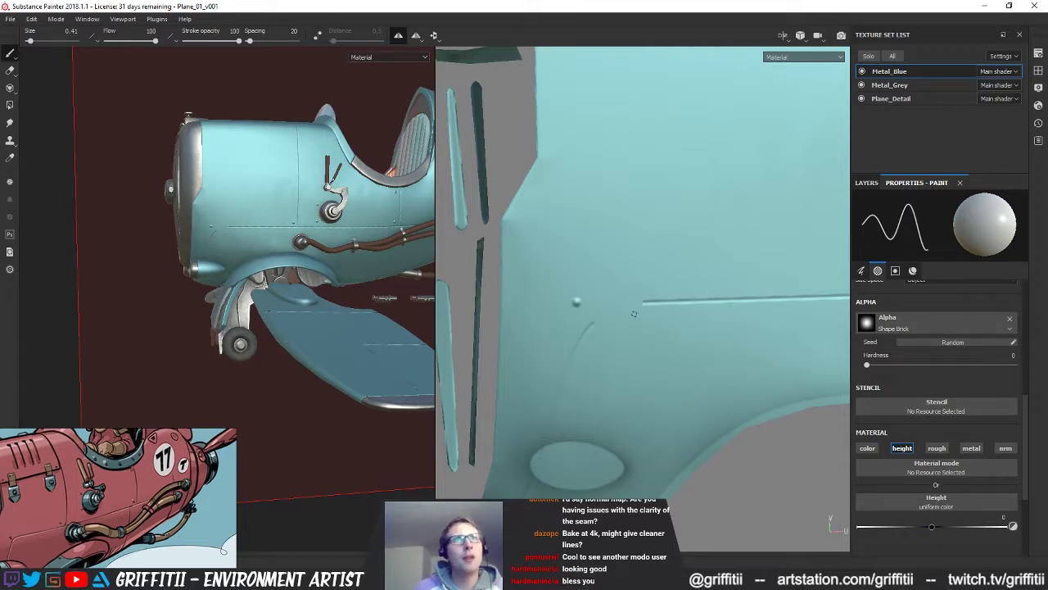
{"action": "right_click_drag", "start_coordinate": [562, 321], "coordinate": [590, 329], "text": "ctrl"}
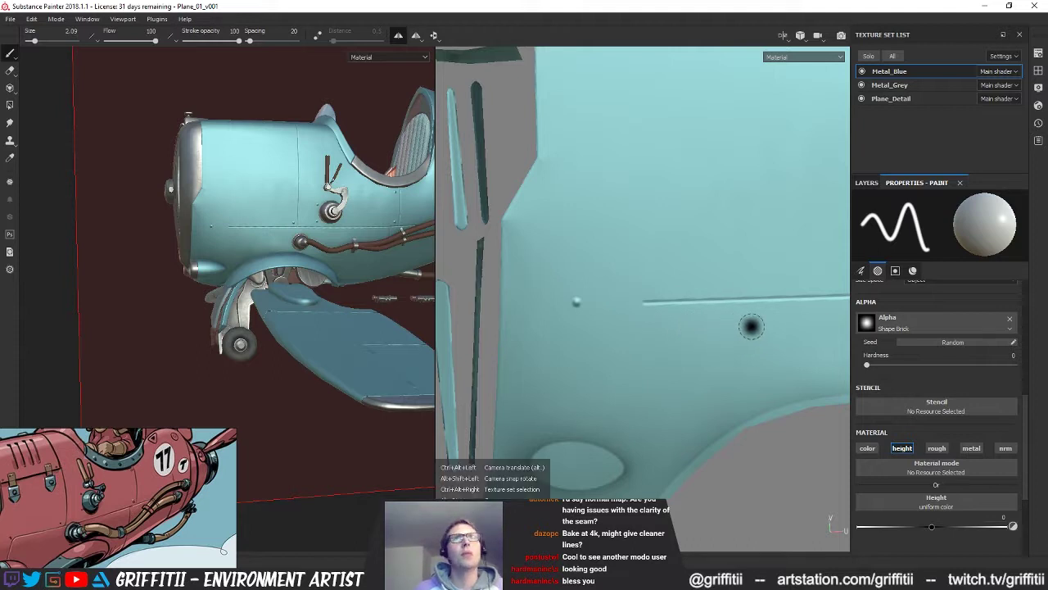
Step: Examine the long fuselage seam from below the cockpit back to the tail
{"action": "mouse_move", "coordinate": [847, 309]}
{"action": "middle_mouse_down", "text": "alt"}
{"action": "mouse_move", "coordinate": [637, 358]}
{"action": "mouse_move", "coordinate": [379, 334]}
{"action": "middle_mouse_up", "text": "alt"}
{"action": "left_click_drag", "start_coordinate": [687, 355], "coordinate": [592, 363], "text": "alt"}
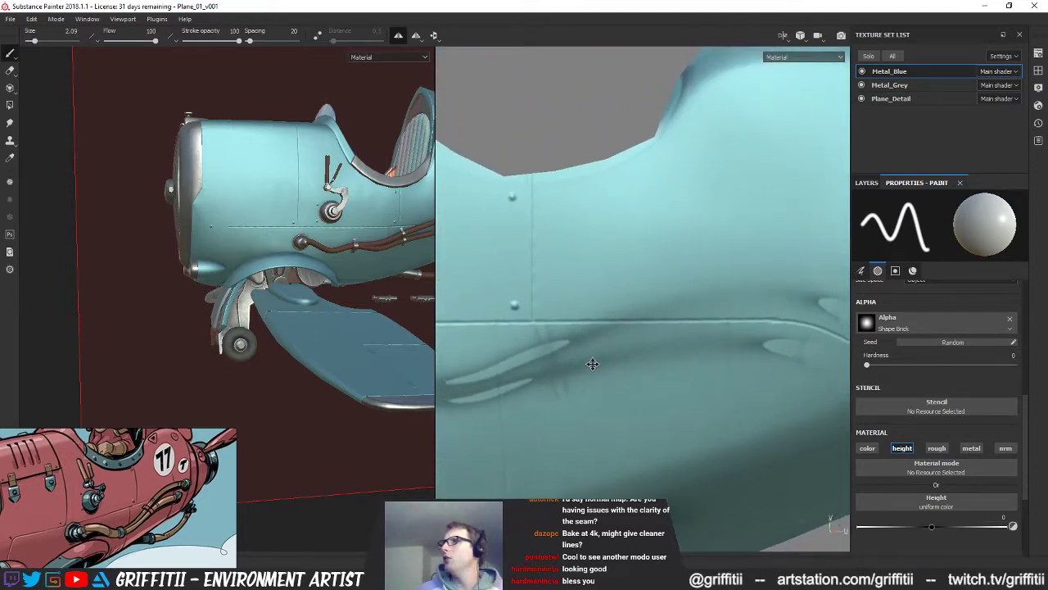
{"action": "mouse_move", "coordinate": [594, 363]}
{"action": "middle_mouse_down", "text": "alt"}
{"action": "mouse_move", "coordinate": [679, 304]}
{"action": "mouse_move", "coordinate": [678, 286]}
{"action": "middle_mouse_up", "text": "alt"}
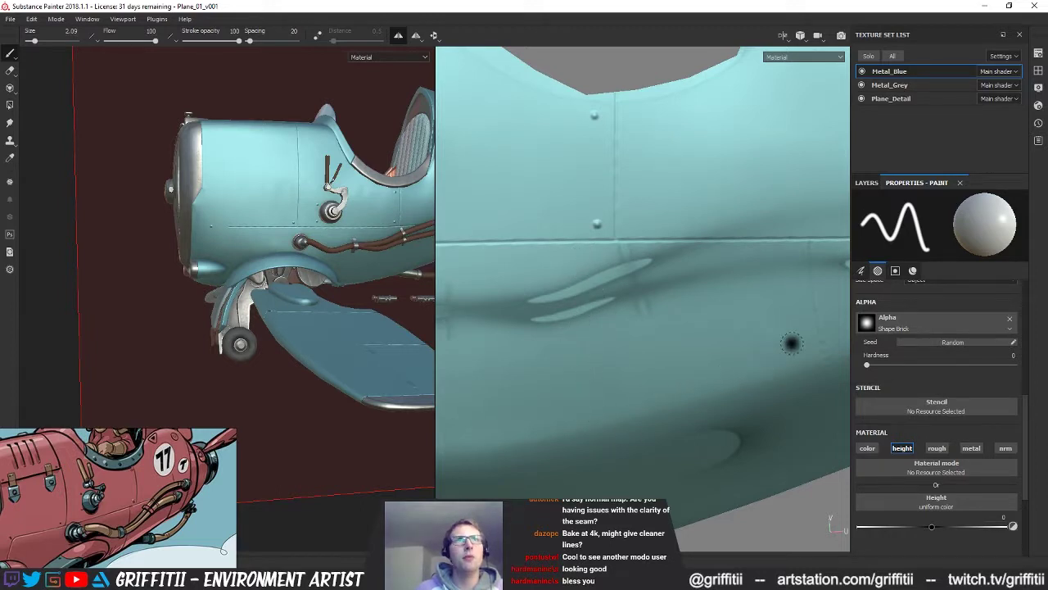
{"action": "left_click_drag", "start_coordinate": [777, 340], "coordinate": [561, 326], "text": "alt"}
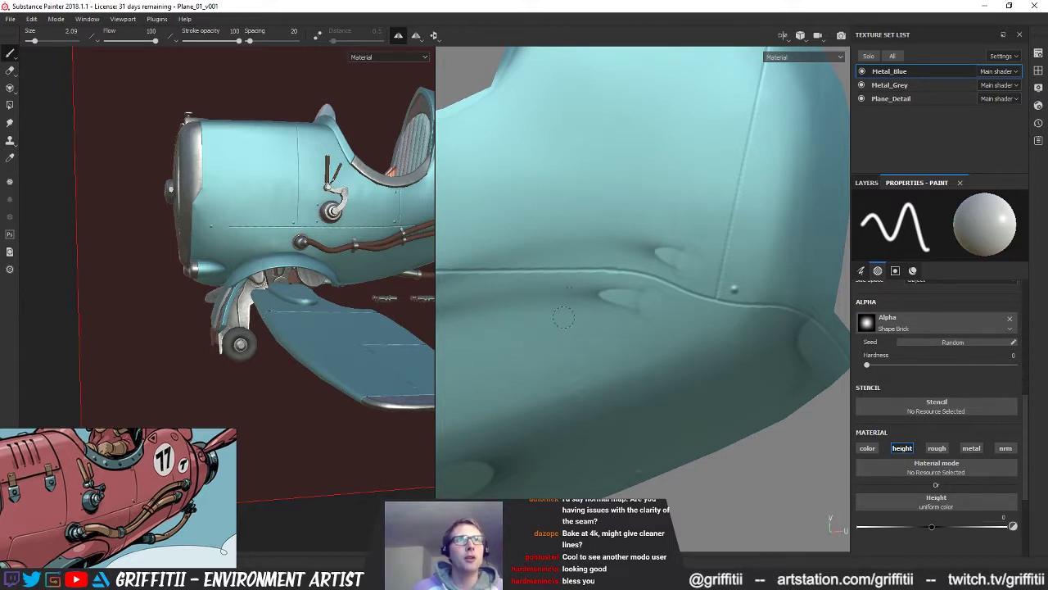
Step: Paint out the rear end of the horizontal seam and the vertical seam behind the cockpit, using a brush size of 4.19
{"action": "mouse_move", "coordinate": [749, 323]}
{"action": "left_mouse_down", "text": "alt"}
{"action": "mouse_move", "coordinate": [686, 304]}
{"action": "mouse_move", "coordinate": [677, 281]}
{"action": "left_mouse_up", "text": "alt"}
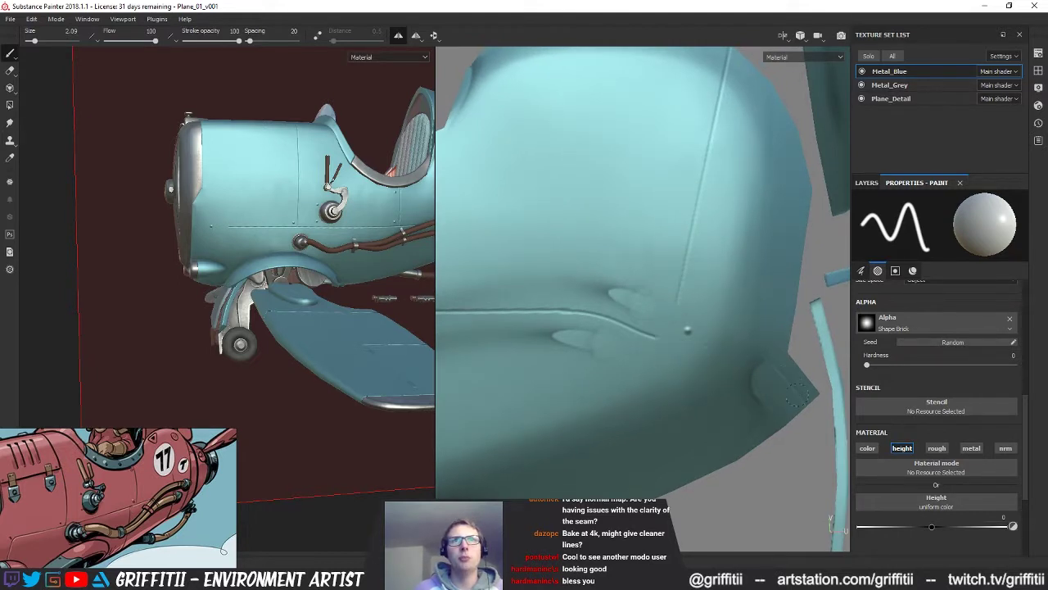
{"action": "mouse_move", "coordinate": [711, 237]}
{"action": "left_mouse_down", "text": "alt"}
{"action": "mouse_move", "coordinate": [627, 276]}
{"action": "mouse_move", "coordinate": [733, 240]}
{"action": "left_mouse_up", "text": "alt"}
{"action": "middle_click_drag", "start_coordinate": [732, 240], "coordinate": [728, 244], "text": "alt"}
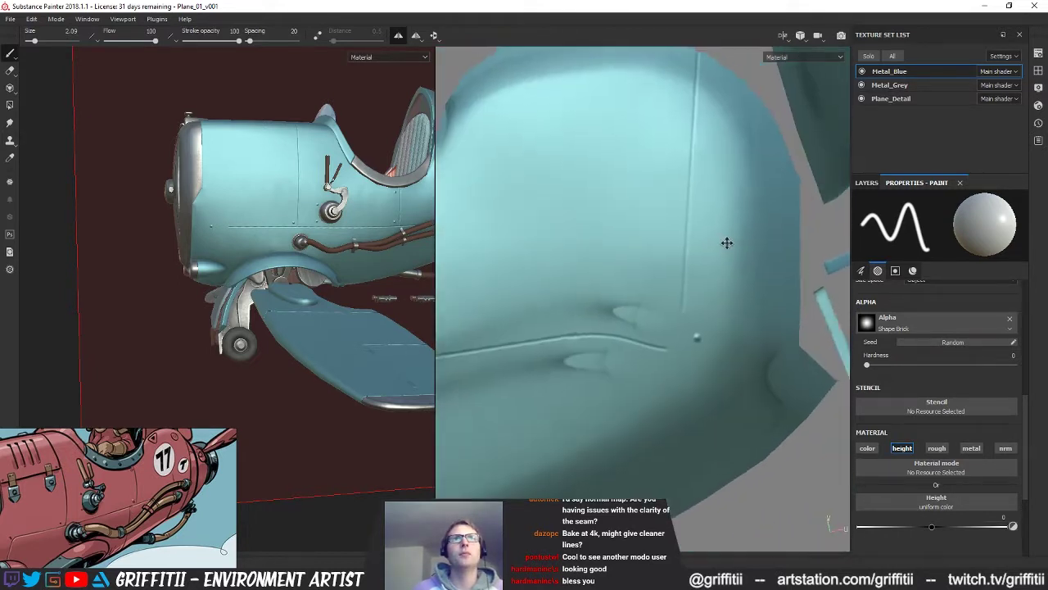
{"action": "left_click_drag", "start_coordinate": [727, 243], "coordinate": [700, 267], "text": "alt"}
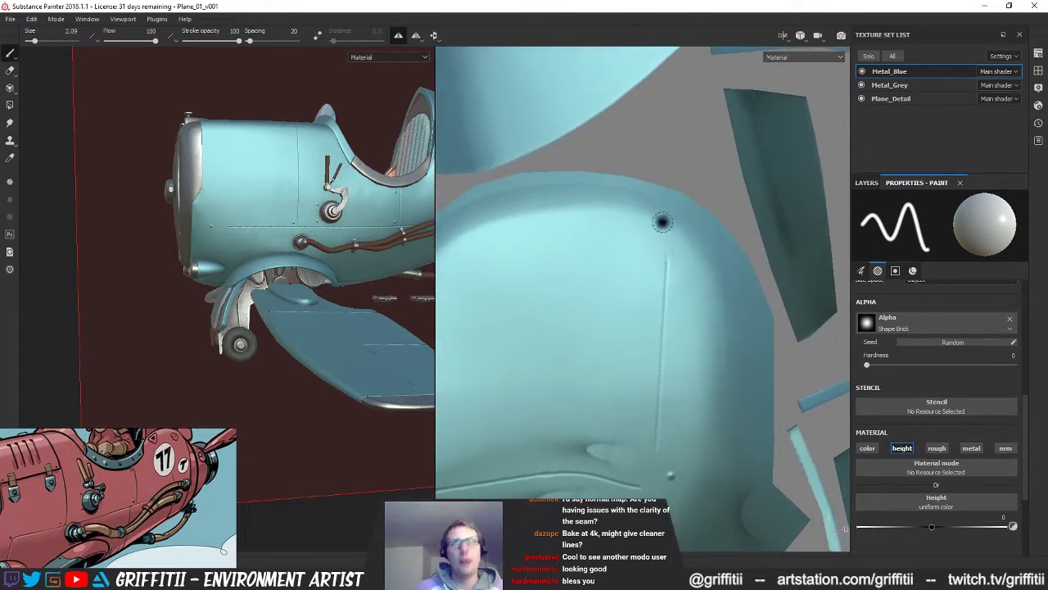
{"action": "key", "text": "]"}
{"action": "key", "text": "]"}
{"action": "key", "text": "]"}
{"action": "left_click_drag", "start_coordinate": [664, 214], "coordinate": [655, 375]}
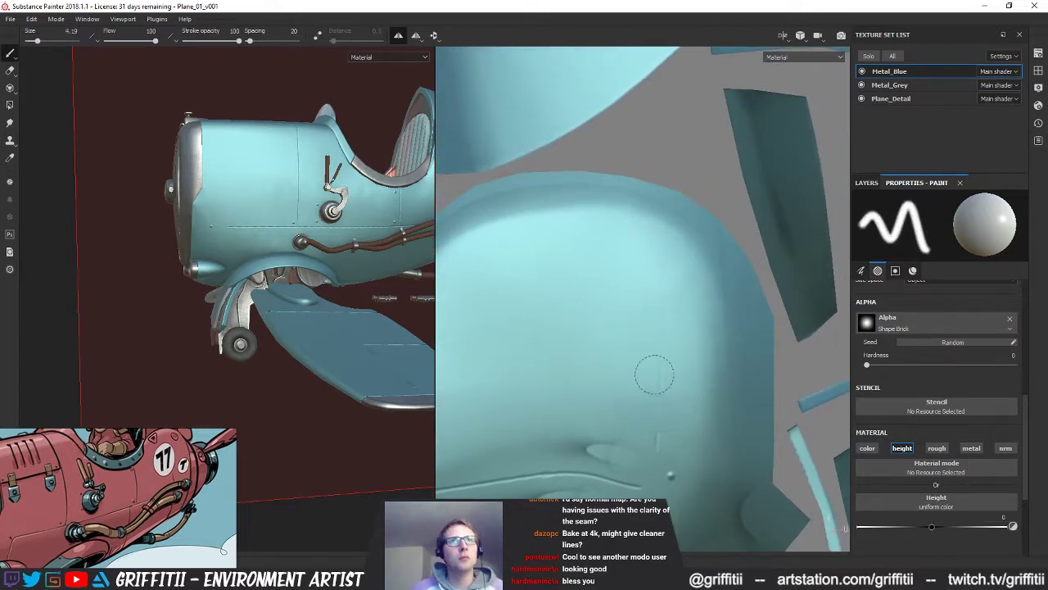
Step: Paint out the rest of the horizontal seam up to the riveted panel's lower corner, cleaning the corner with a 1.55 brush
{"action": "left_click_drag", "start_coordinate": [578, 407], "coordinate": [751, 228], "text": "alt"}
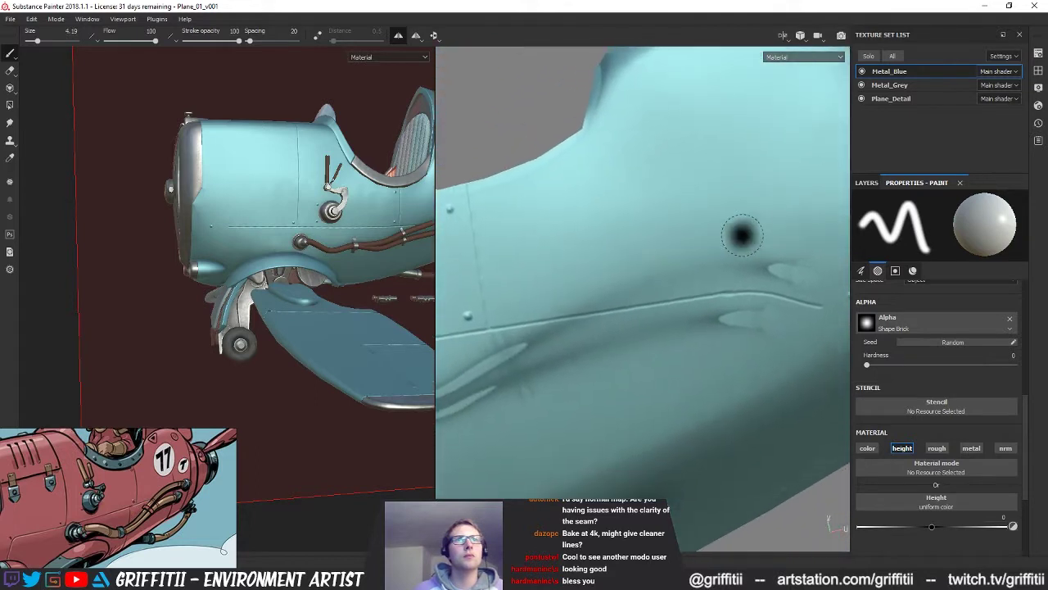
{"action": "mouse_move", "coordinate": [629, 309]}
{"action": "left_mouse_down"}
{"action": "mouse_move", "coordinate": [768, 302]}
{"action": "mouse_move", "coordinate": [811, 313]}
{"action": "left_mouse_up"}
{"action": "left_click_drag", "start_coordinate": [617, 303], "coordinate": [536, 329]}
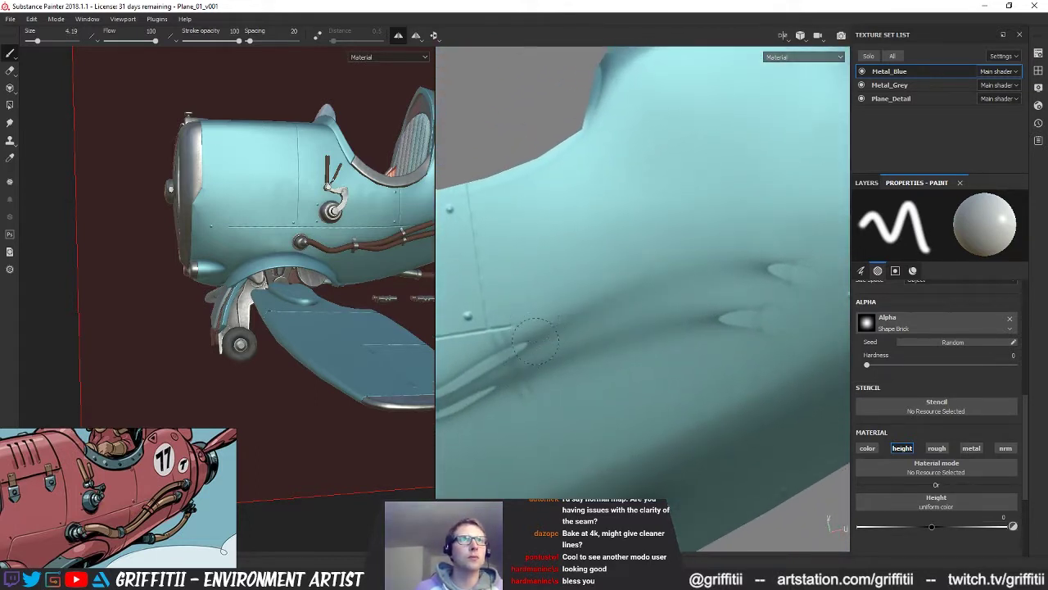
{"action": "right_click_drag", "start_coordinate": [508, 315], "coordinate": [496, 320], "text": "ctrl"}
{"action": "left_click_drag", "start_coordinate": [509, 325], "coordinate": [500, 340]}
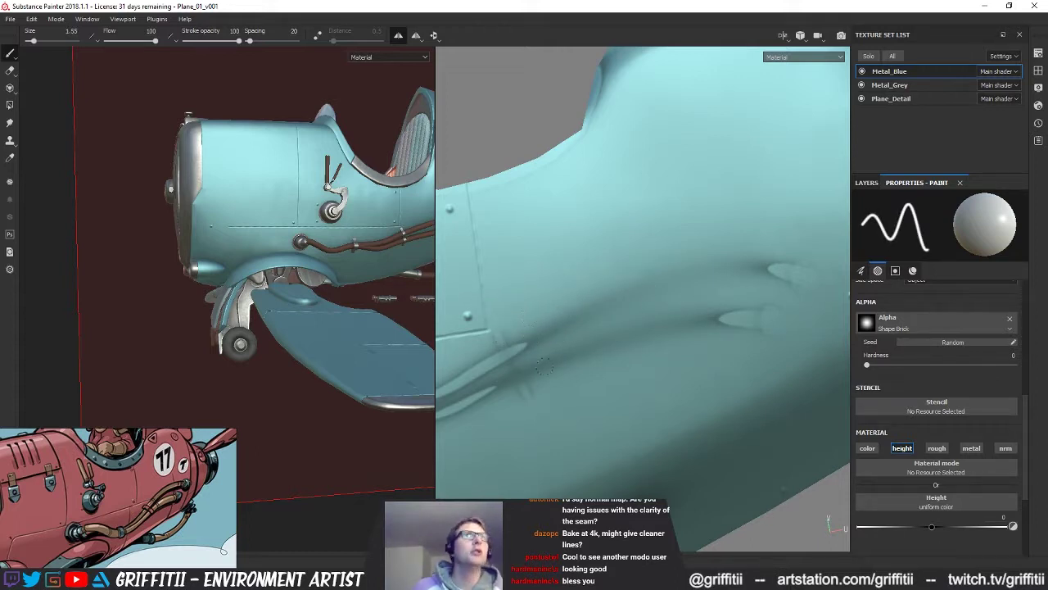
Step: Configure the height brush with alpha hardness 0.5, size 0.19 and a height of -0.0327
{"action": "middle_click_drag", "start_coordinate": [422, 299], "coordinate": [282, 315], "text": "alt"}
{"action": "mouse_move", "coordinate": [283, 316]}
{"action": "left_mouse_down", "text": "alt"}
{"action": "mouse_move", "coordinate": [273, 327]}
{"action": "mouse_move", "coordinate": [297, 312]}
{"action": "mouse_move", "coordinate": [252, 312]}
{"action": "mouse_move", "coordinate": [242, 352]}
{"action": "left_mouse_up", "text": "alt"}
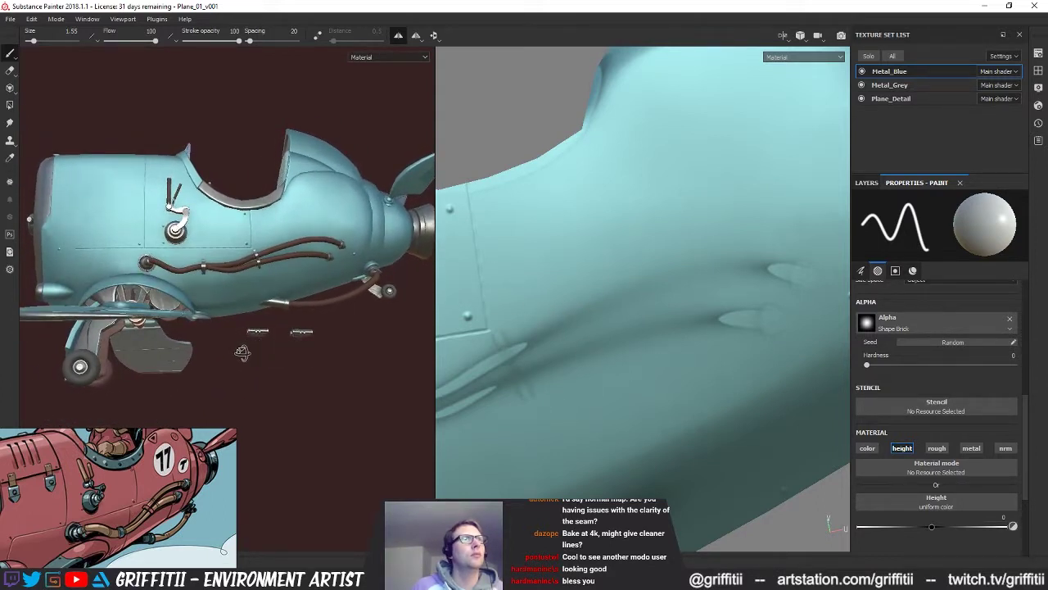
{"action": "left_click", "coordinate": [1013, 355]}
{"action": "type", "text": ".5"}
{"action": "key", "text": "Return"}
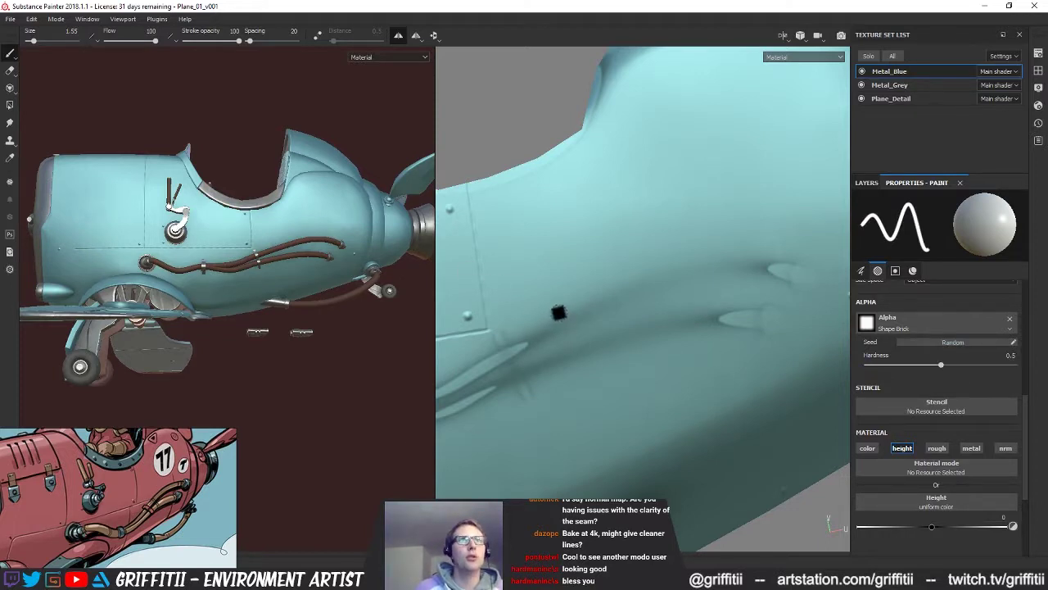
{"action": "right_click_drag", "start_coordinate": [532, 301], "coordinate": [480, 310], "text": "ctrl"}
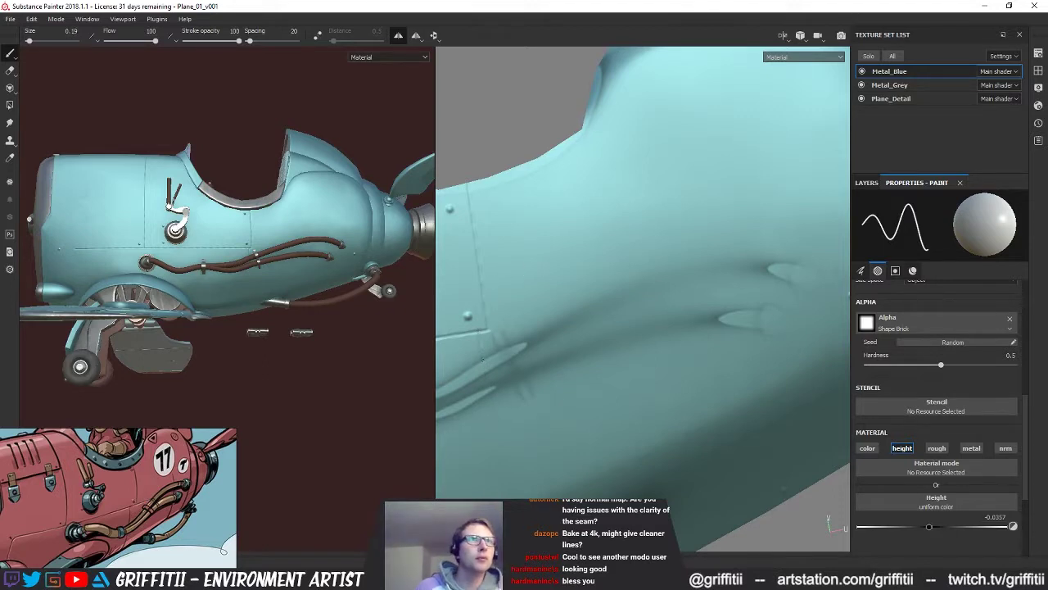
{"action": "key", "text": "ctrl+z"}
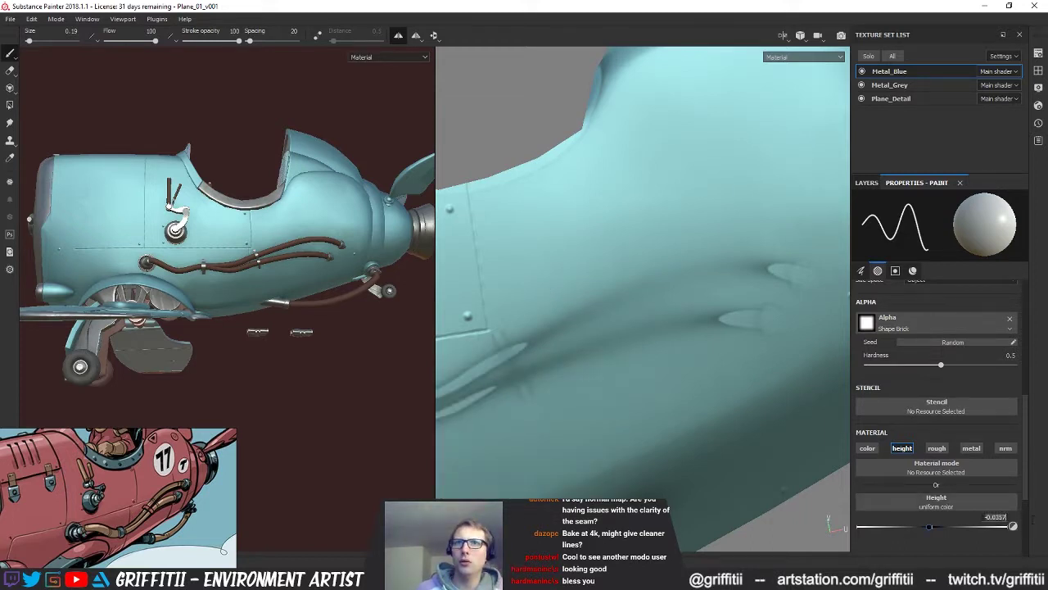
{"action": "key", "text": "BackSpace"}
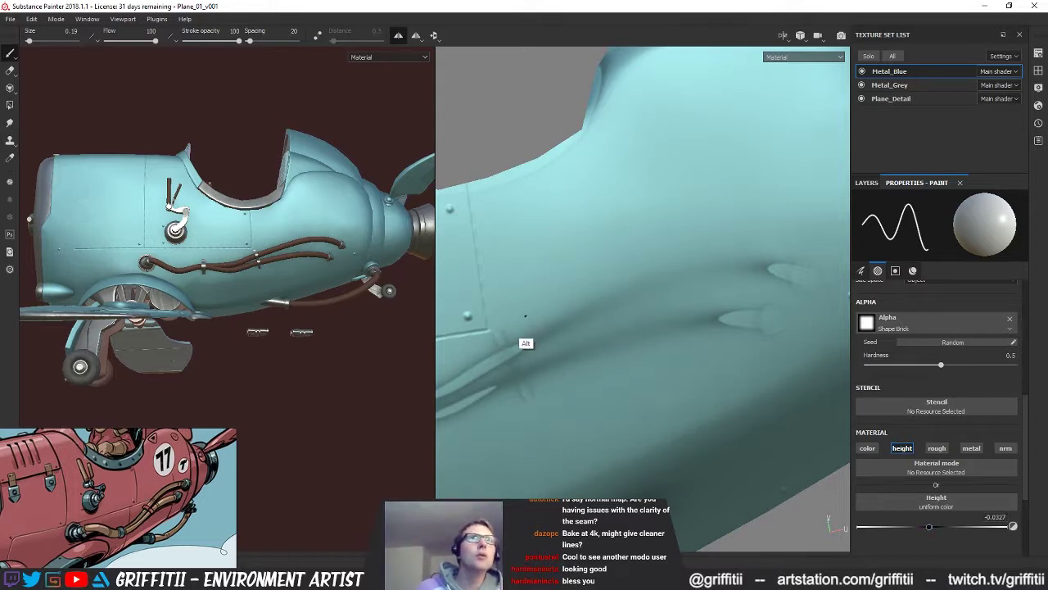
Step: Try thin recessed seam strokes near the horizontal panel line and undo them
{"action": "left_click_drag", "start_coordinate": [508, 333], "coordinate": [808, 314], "text": "ctrl+alt"}
{"action": "mouse_move", "coordinate": [589, 327]}
{"action": "left_mouse_down"}
{"action": "mouse_move", "coordinate": [654, 251]}
{"action": "mouse_move", "coordinate": [586, 338]}
{"action": "mouse_move", "coordinate": [613, 314]}
{"action": "mouse_move", "coordinate": [620, 341]}
{"action": "mouse_move", "coordinate": [672, 331]}
{"action": "left_mouse_up"}
{"action": "key", "text": "ctrl+z"}
{"action": "key", "text": "ctrl+z"}
{"action": "key", "text": "ctrl+z"}
{"action": "key", "text": "ctrl+z"}
{"action": "key", "text": "ctrl+z"}
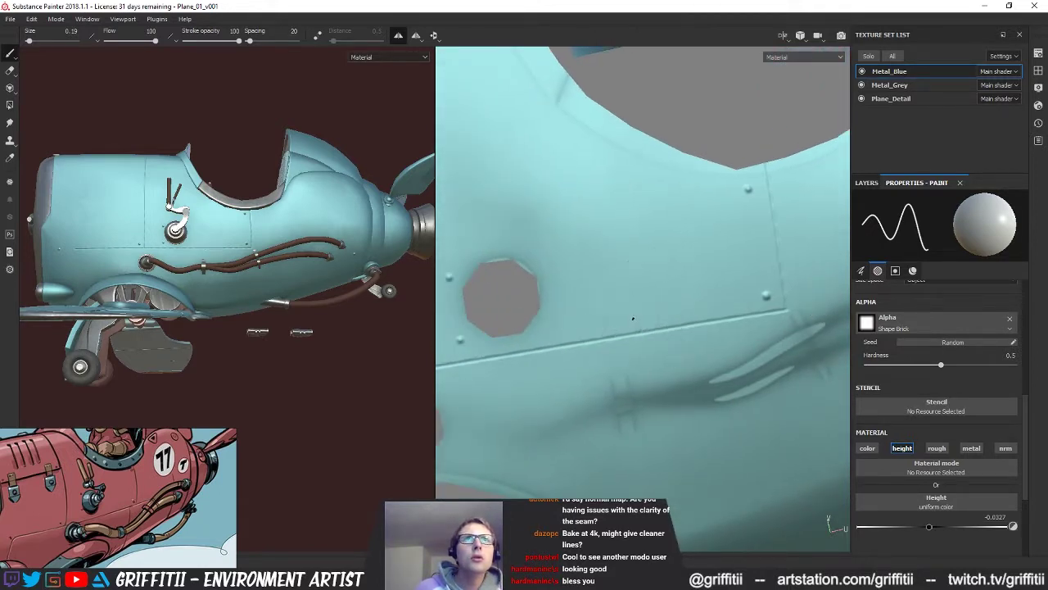
{"action": "left_click_drag", "start_coordinate": [628, 344], "coordinate": [563, 360]}
{"action": "key", "text": "ctrl+z"}
Step: Save the current brush as a brush preset and rename it Plane_Panel_Edging
{"action": "left_click_drag", "start_coordinate": [1025, 405], "coordinate": [1046, 286]}
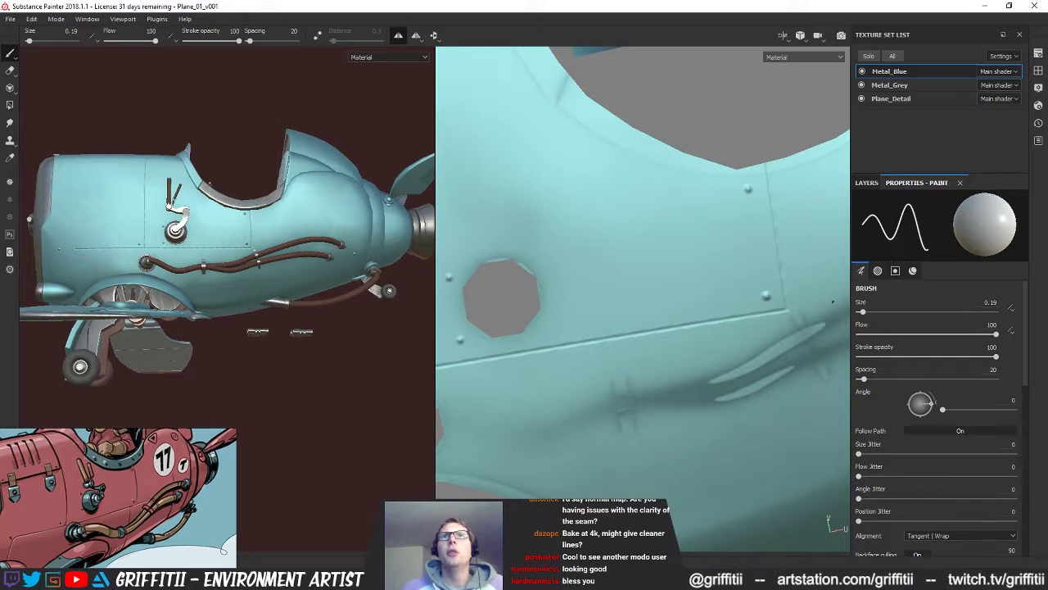
{"action": "right_click", "coordinate": [913, 288]}
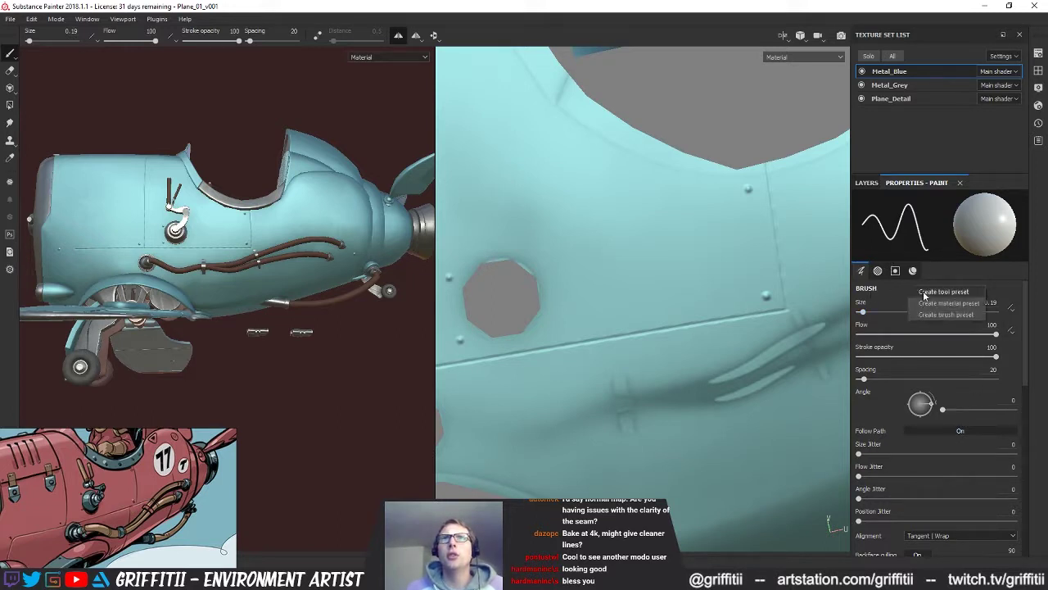
{"action": "left_click", "coordinate": [947, 314]}
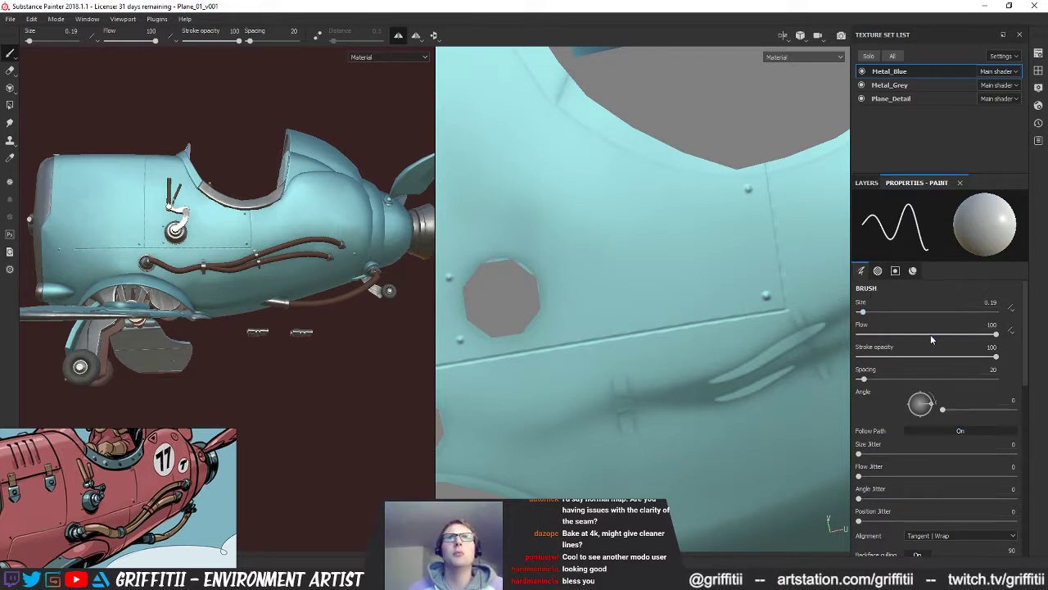
{"action": "left_click", "coordinate": [1038, 88]}
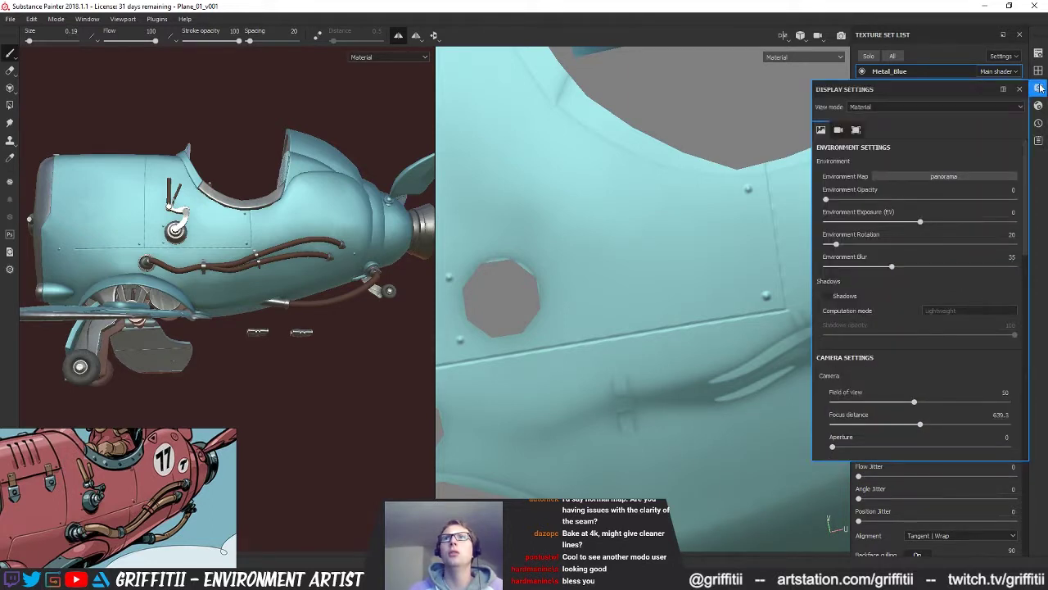
{"action": "left_click", "coordinate": [1039, 71]}
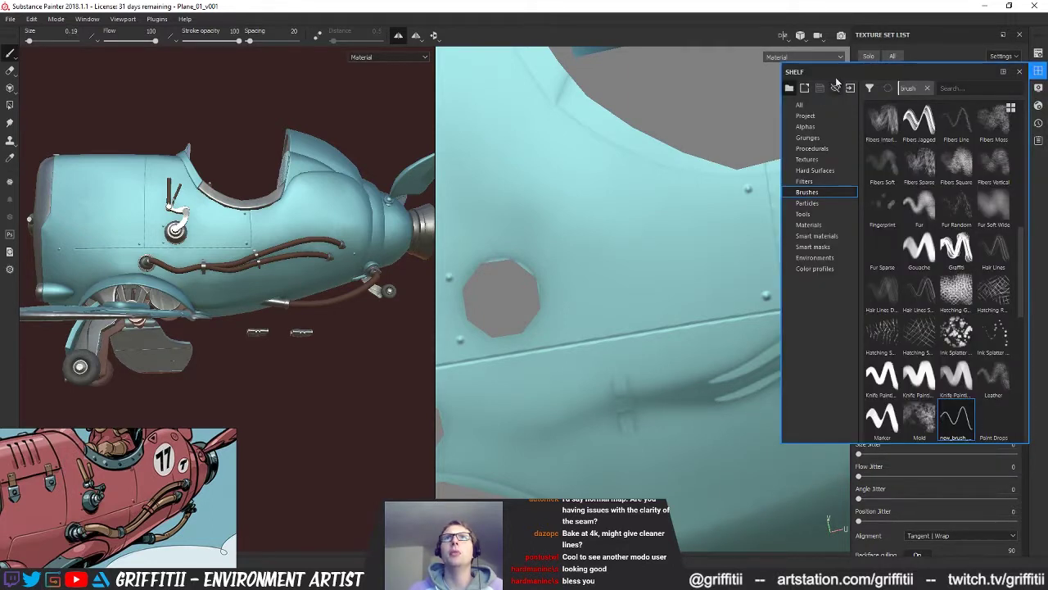
{"action": "right_click", "coordinate": [957, 424]}
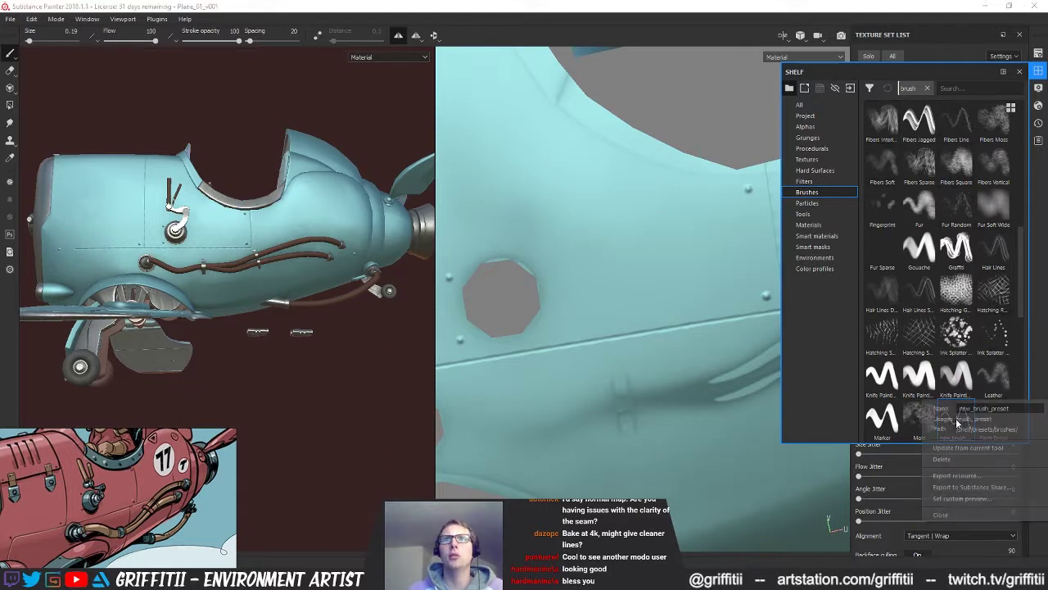
{"action": "left_click_drag", "start_coordinate": [1022, 408], "coordinate": [956, 408]}
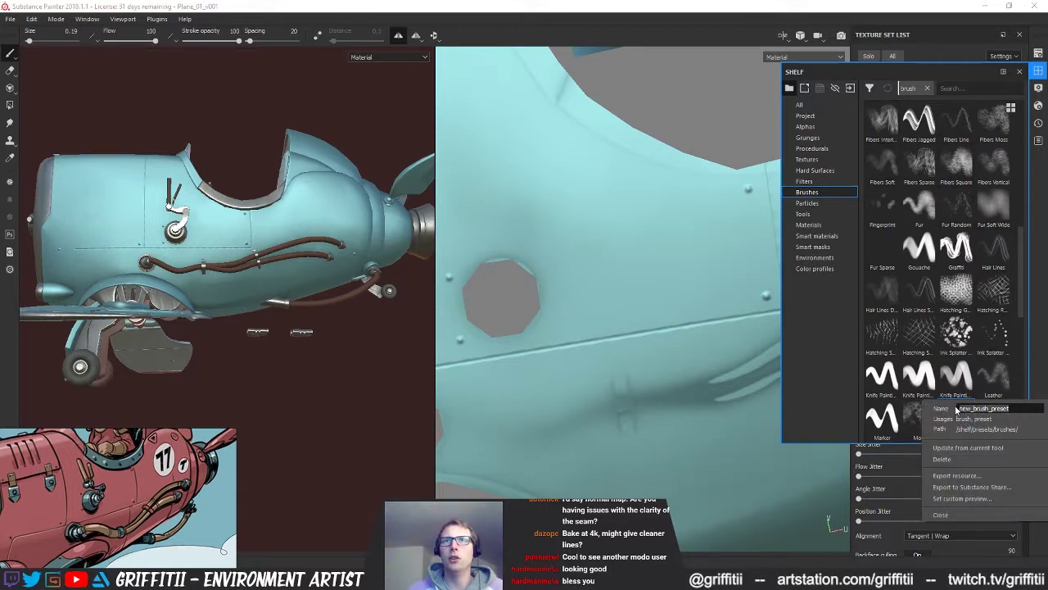
{"action": "key", "text": "BackSpace"}
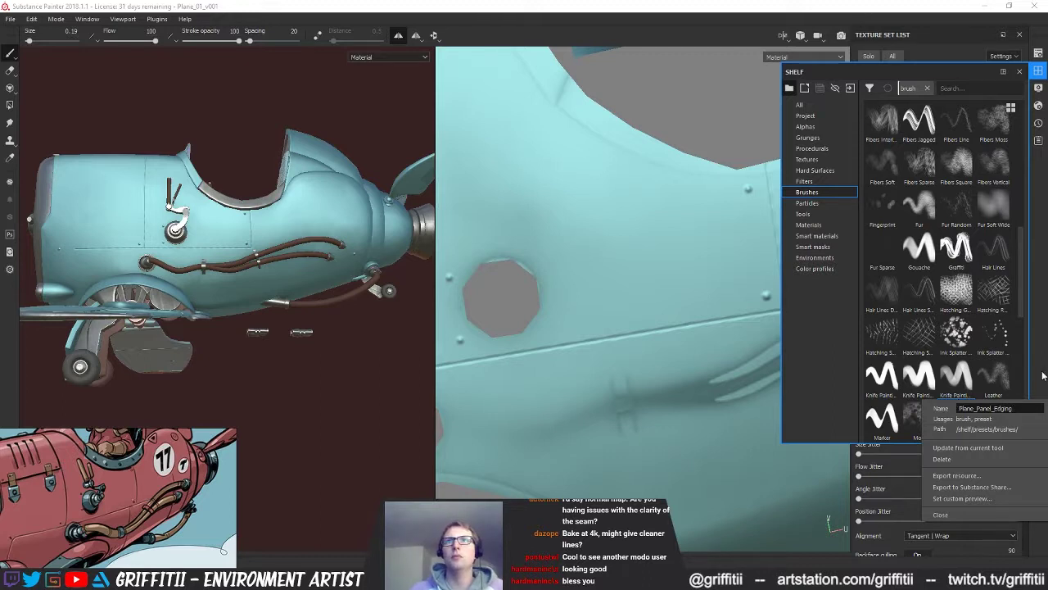
{"action": "left_click", "coordinate": [954, 373]}
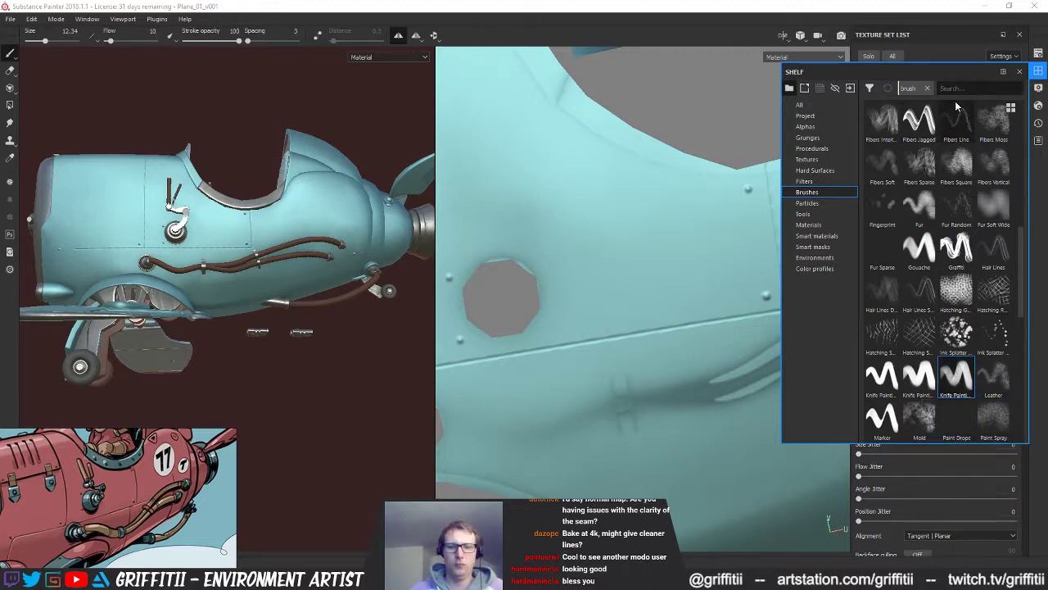
Step: Find the Plane_Panel_Edging preset among the brushes and make it the active brush
{"action": "type", "text": "pa"}
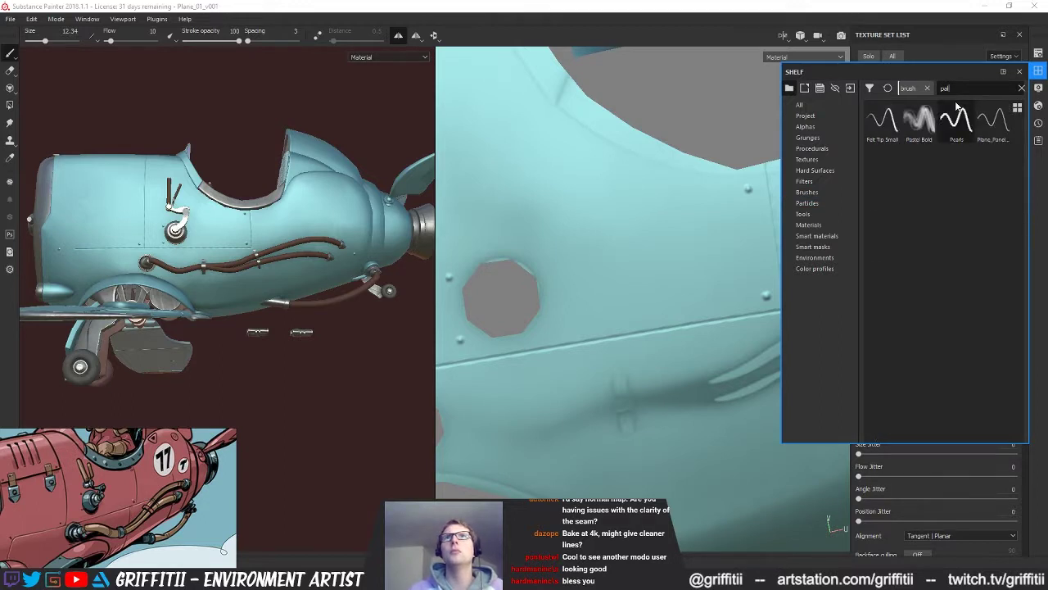
{"action": "left_click", "coordinate": [992, 120]}
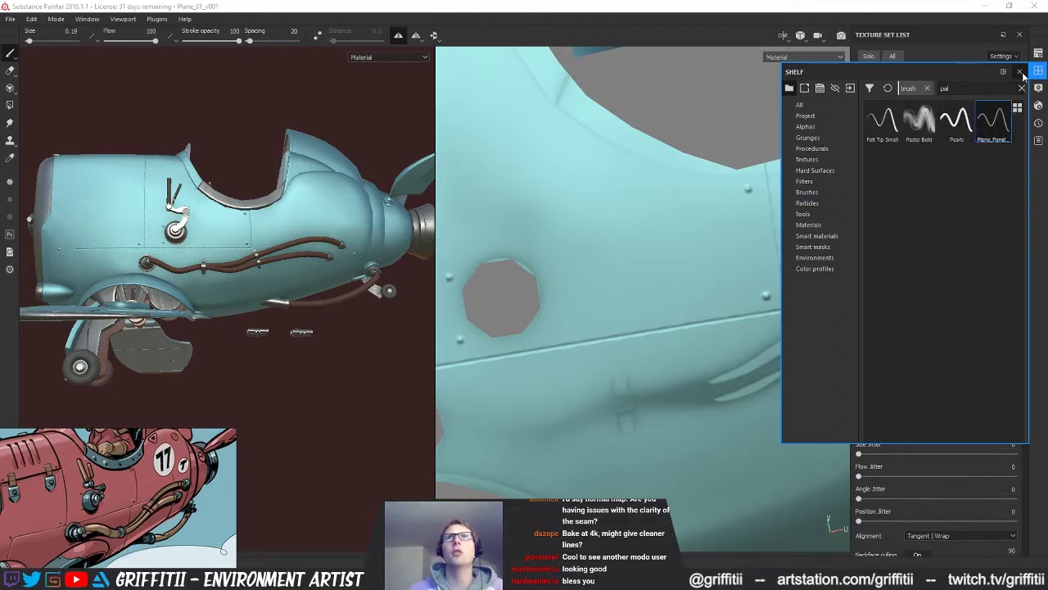
{"action": "left_click", "coordinate": [1021, 73]}
{"action": "mouse_move", "coordinate": [1024, 320]}
{"action": "left_mouse_down"}
{"action": "mouse_move", "coordinate": [1024, 483]}
{"action": "mouse_move", "coordinate": [1029, 442]}
{"action": "left_mouse_up"}
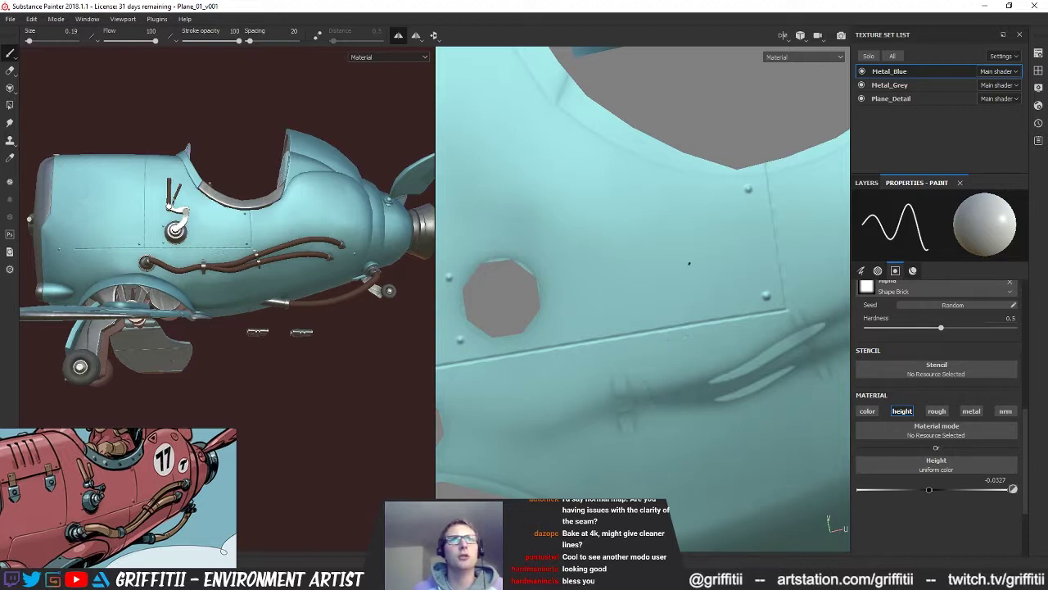
Step: Paint a thin recessed vertical seam from the horizontal panel line down past the hose grooves, with a stroke-smoothing distance of 0.5
{"action": "mouse_move", "coordinate": [789, 359]}
{"action": "left_mouse_down", "text": "alt"}
{"action": "mouse_move", "coordinate": [568, 250]}
{"action": "mouse_move", "coordinate": [623, 344]}
{"action": "mouse_move", "coordinate": [669, 314]}
{"action": "mouse_move", "coordinate": [686, 349]}
{"action": "mouse_move", "coordinate": [545, 327]}
{"action": "left_mouse_up", "text": "alt"}
{"action": "mouse_move", "coordinate": [566, 318]}
{"action": "middle_mouse_down", "text": "alt"}
{"action": "mouse_move", "coordinate": [714, 351]}
{"action": "mouse_move", "coordinate": [707, 362]}
{"action": "middle_mouse_up", "text": "alt"}
{"action": "left_click_drag", "start_coordinate": [655, 300], "coordinate": [630, 293], "text": "alt"}
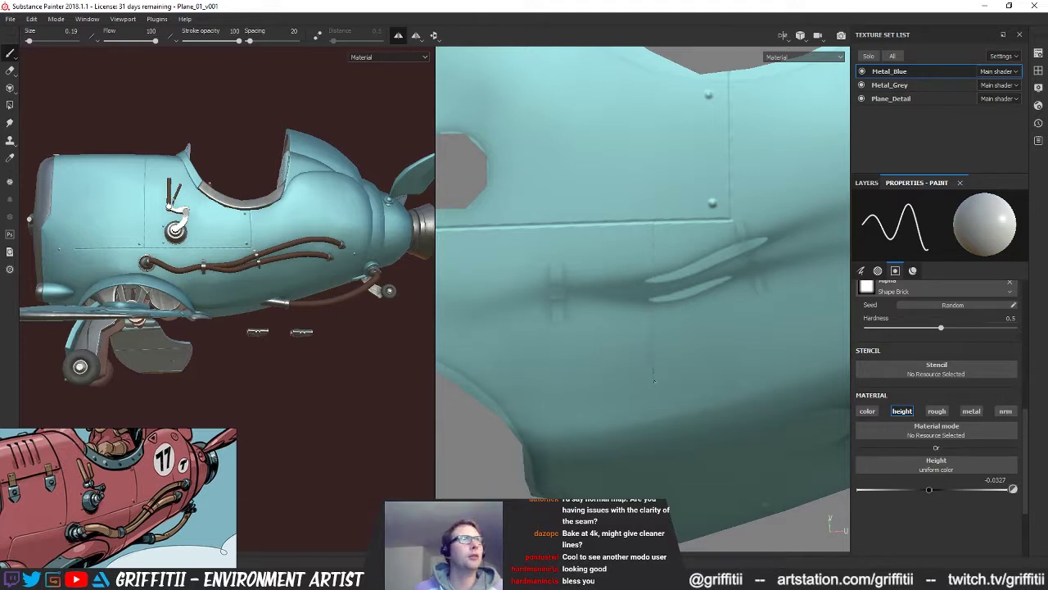
{"action": "mouse_move", "coordinate": [304, 371]}
{"action": "left_mouse_down", "text": "alt"}
{"action": "mouse_move", "coordinate": [312, 388]}
{"action": "mouse_move", "coordinate": [323, 380]}
{"action": "left_mouse_up", "text": "alt"}
{"action": "left_click_drag", "start_coordinate": [701, 286], "coordinate": [716, 269], "text": "alt"}
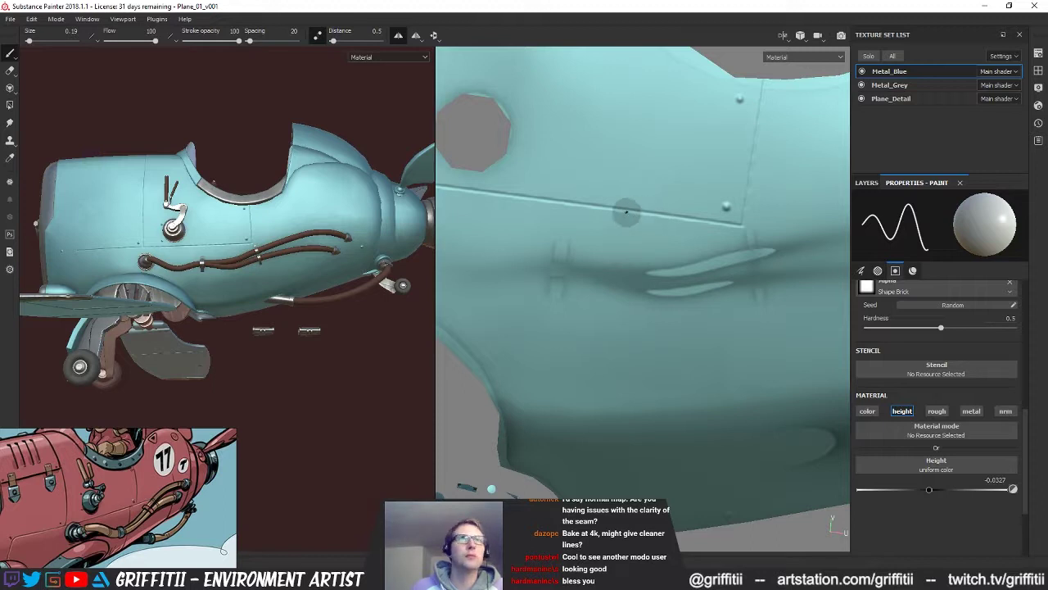
{"action": "left_click_drag", "start_coordinate": [622, 210], "coordinate": [609, 272]}
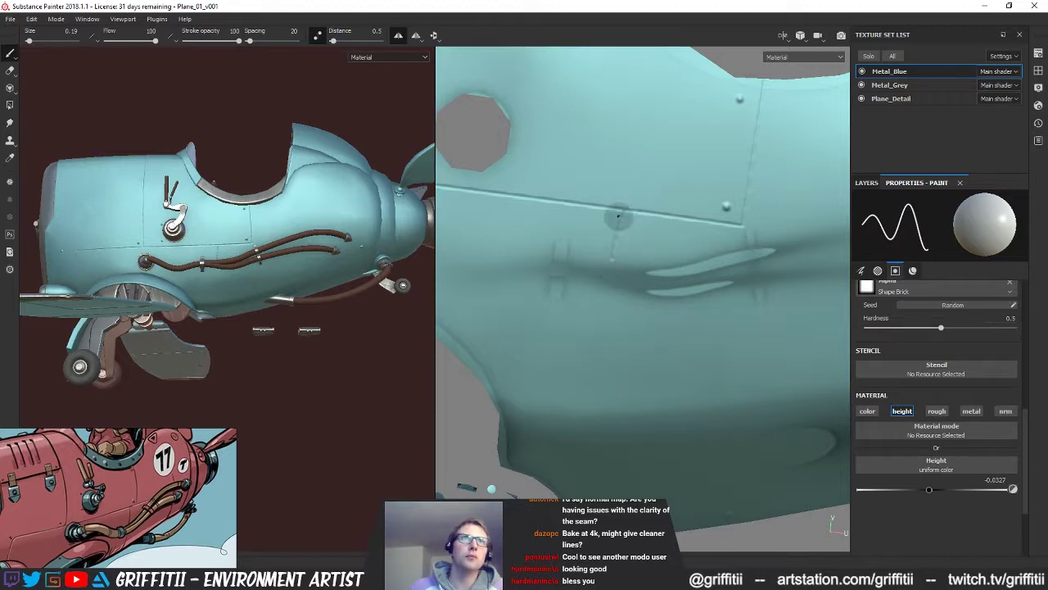
{"action": "key", "text": "ctrl+z"}
{"action": "left_click_drag", "start_coordinate": [606, 209], "coordinate": [589, 375]}
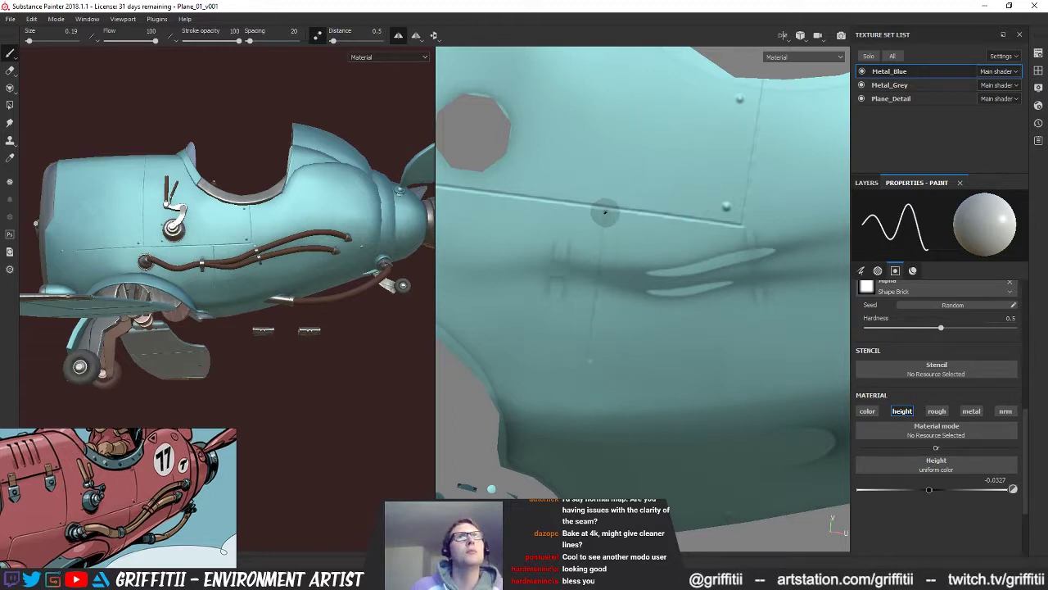
{"action": "left_click_drag", "start_coordinate": [606, 213], "coordinate": [606, 210]}
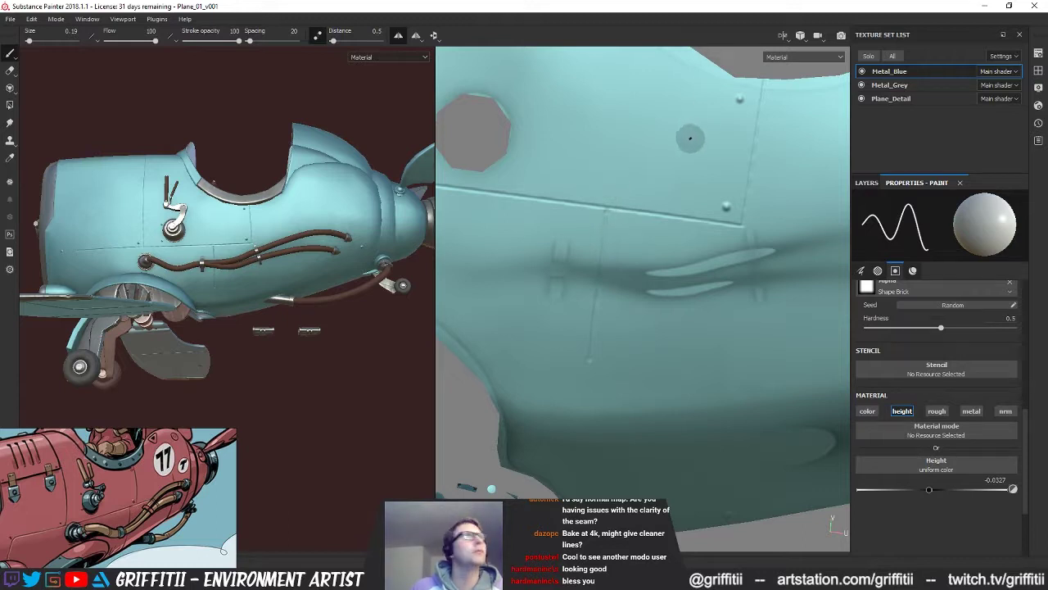
Step: Undo the last stroke and examine the fuselage's side and underside to check where the vertical seam runs
{"action": "left_click_drag", "start_coordinate": [336, 352], "coordinate": [360, 365], "text": "alt"}
{"action": "left_click_drag", "start_coordinate": [678, 325], "coordinate": [578, 379], "text": "alt"}
{"action": "left_click_drag", "start_coordinate": [608, 248], "coordinate": [642, 233], "text": "alt"}
{"action": "middle_click_drag", "start_coordinate": [584, 323], "coordinate": [670, 200], "text": "alt"}
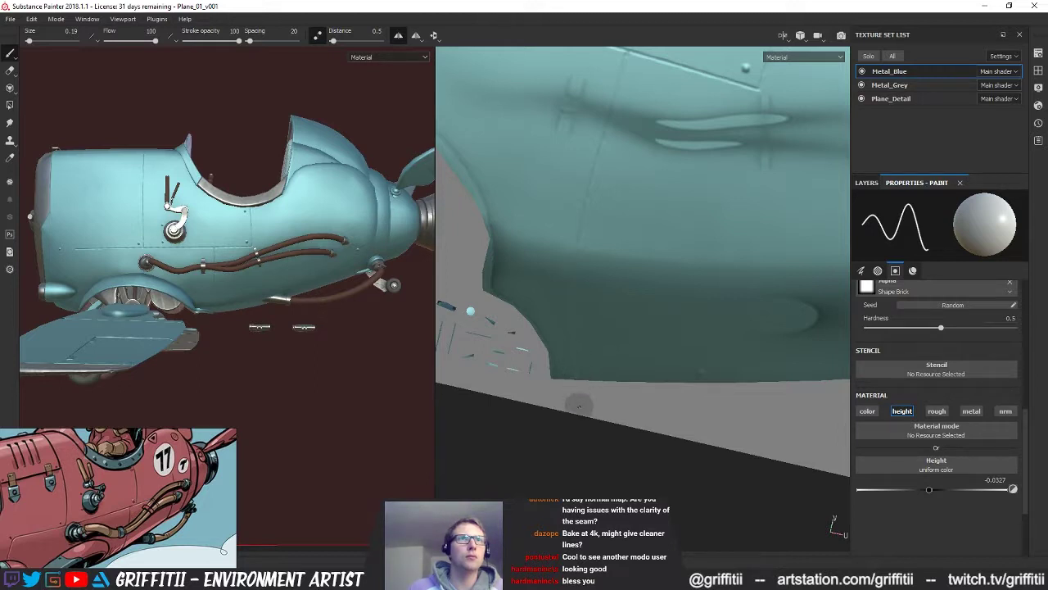
{"action": "left_click_drag", "start_coordinate": [278, 326], "coordinate": [437, 295], "text": "alt"}
{"action": "key", "text": "ctrl+z"}
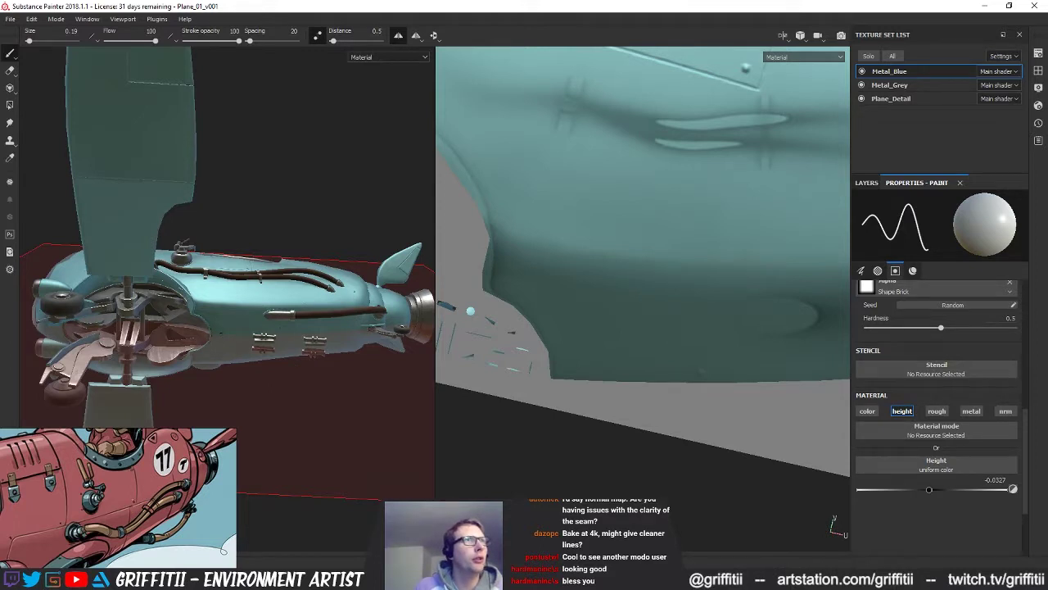
{"action": "left_click", "coordinate": [701, 371]}
{"action": "key", "text": "alt+q"}
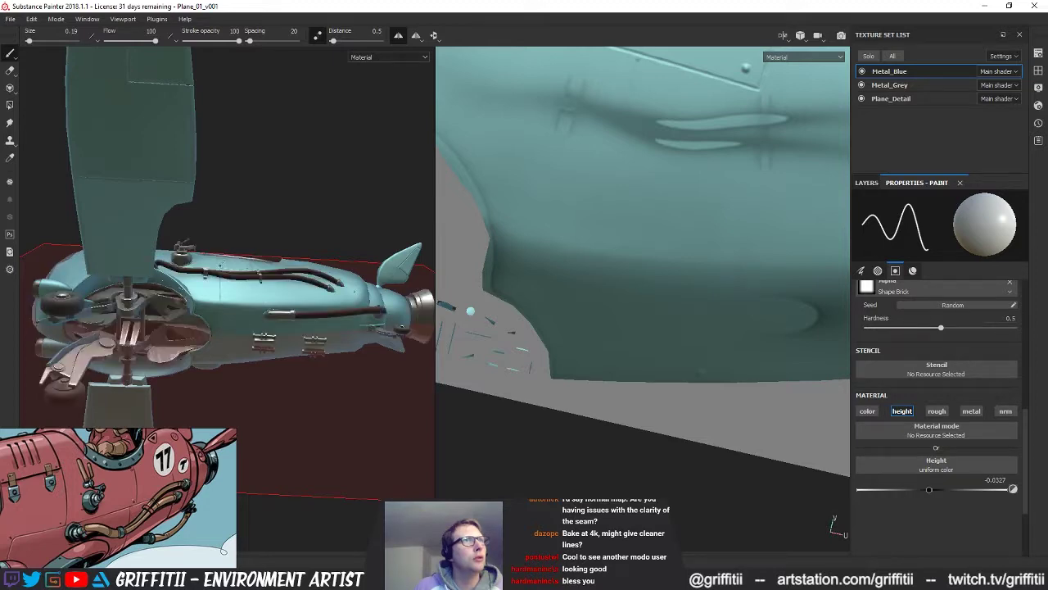
{"action": "left_click_drag", "start_coordinate": [306, 282], "coordinate": [297, 417], "text": "alt"}
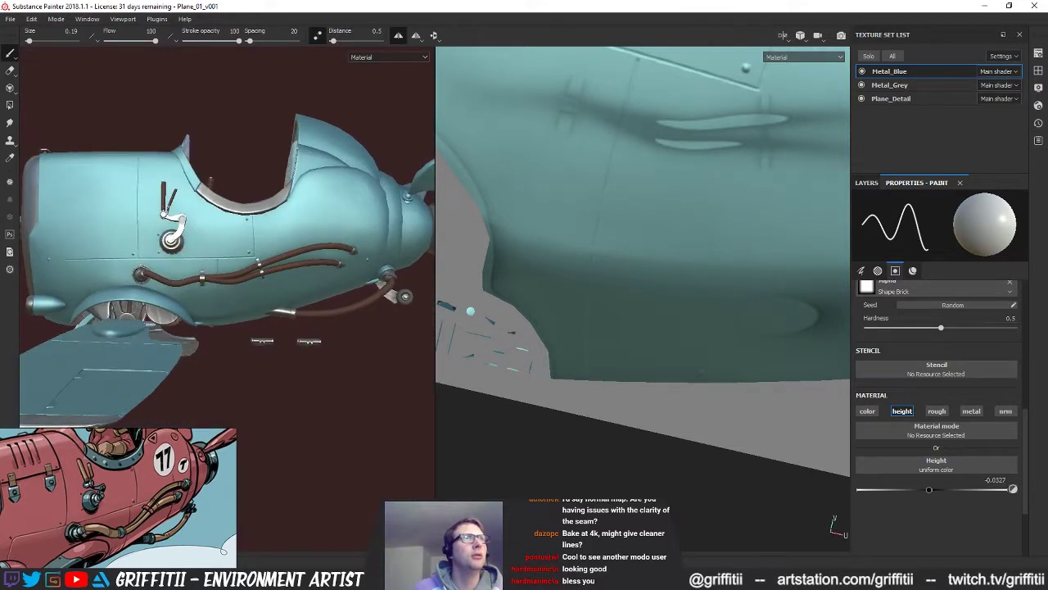
{"action": "left_click_drag", "start_coordinate": [682, 146], "coordinate": [608, 226], "text": "alt"}
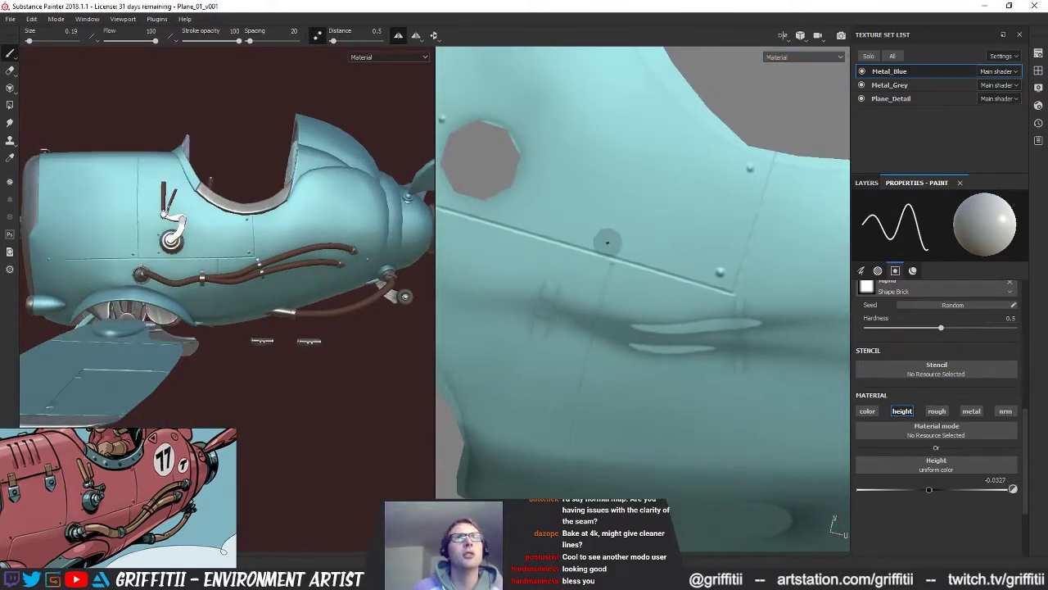
Step: Turn off stroke smoothing for the brush and examine the panel seams around the cockpit and hose grooves
{"action": "left_click", "coordinate": [317, 35]}
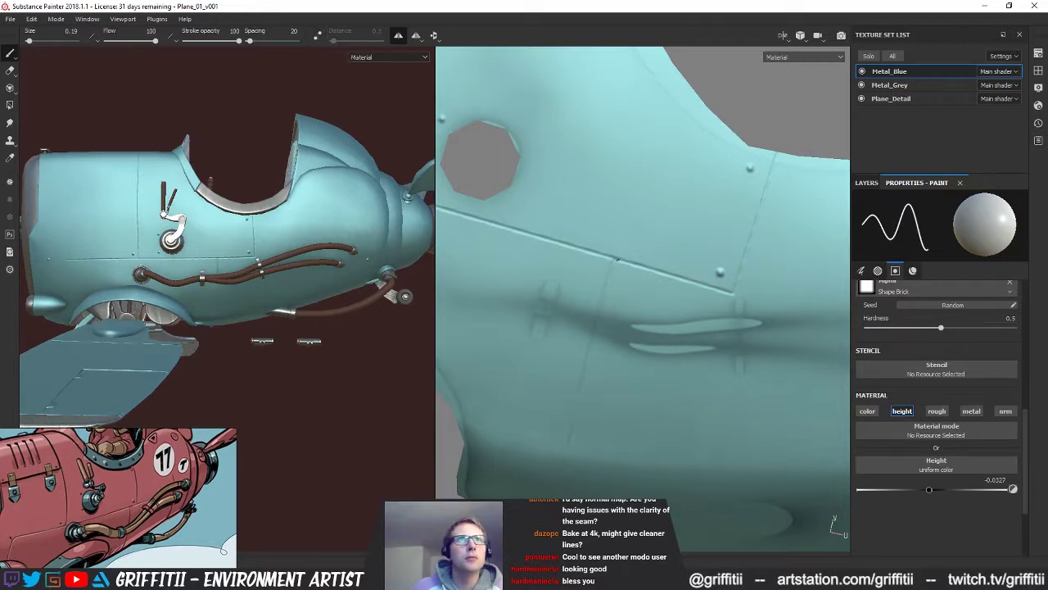
{"action": "mouse_move", "coordinate": [357, 375]}
{"action": "left_mouse_down", "text": "alt"}
{"action": "mouse_move", "coordinate": [372, 365]}
{"action": "mouse_move", "coordinate": [365, 212]}
{"action": "mouse_move", "coordinate": [349, 361]}
{"action": "mouse_move", "coordinate": [419, 386]}
{"action": "mouse_move", "coordinate": [378, 382]}
{"action": "mouse_move", "coordinate": [357, 334]}
{"action": "left_mouse_up", "text": "alt"}
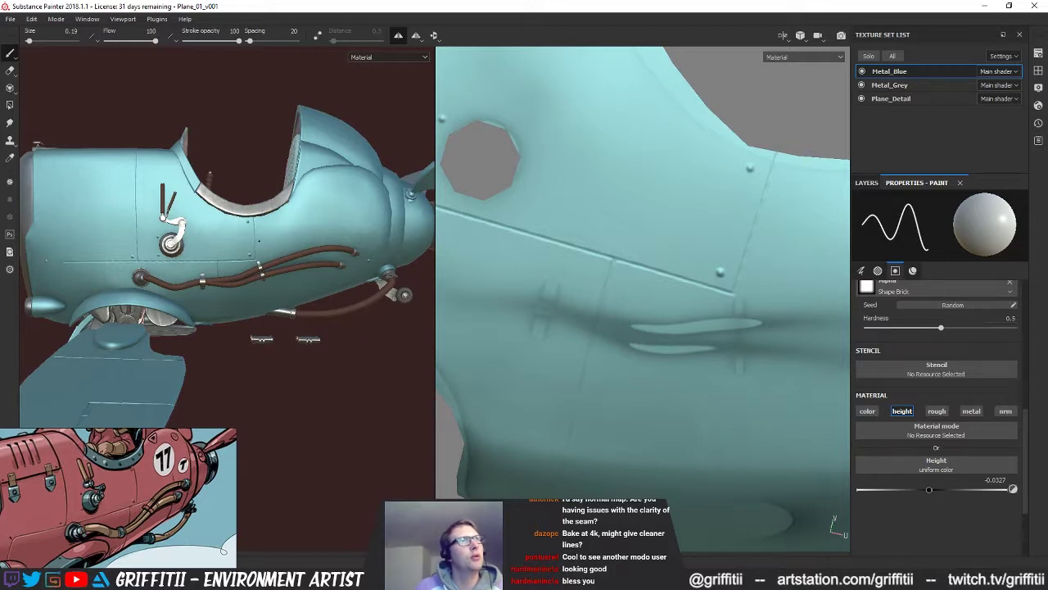
{"action": "left_click_drag", "start_coordinate": [722, 336], "coordinate": [725, 331], "text": "alt"}
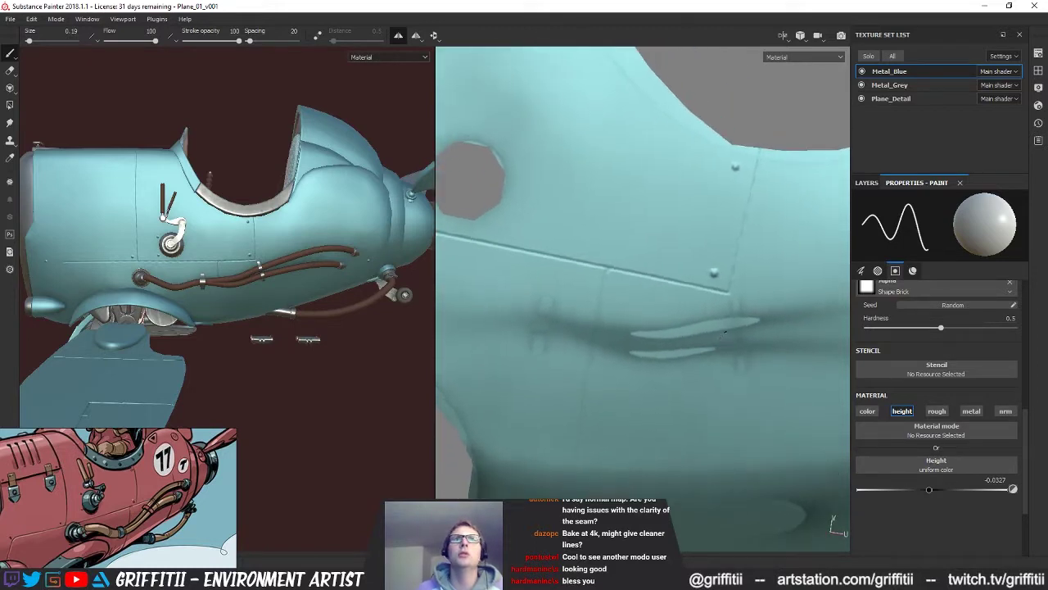
{"action": "left_click_drag", "start_coordinate": [692, 237], "coordinate": [683, 256], "text": "alt"}
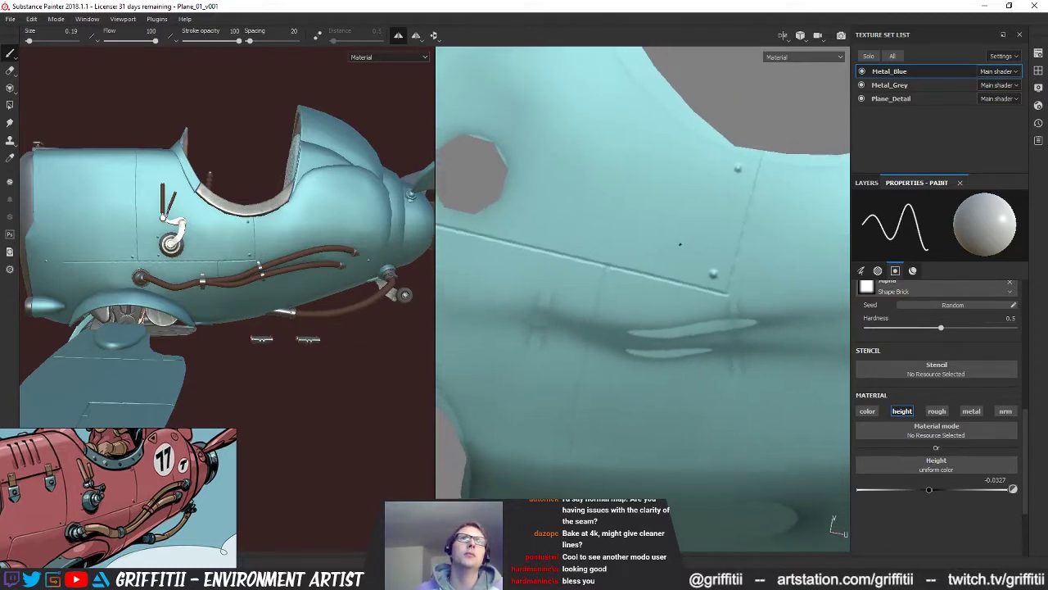
{"action": "right_click_drag", "start_coordinate": [643, 308], "coordinate": [681, 5], "text": "alt"}
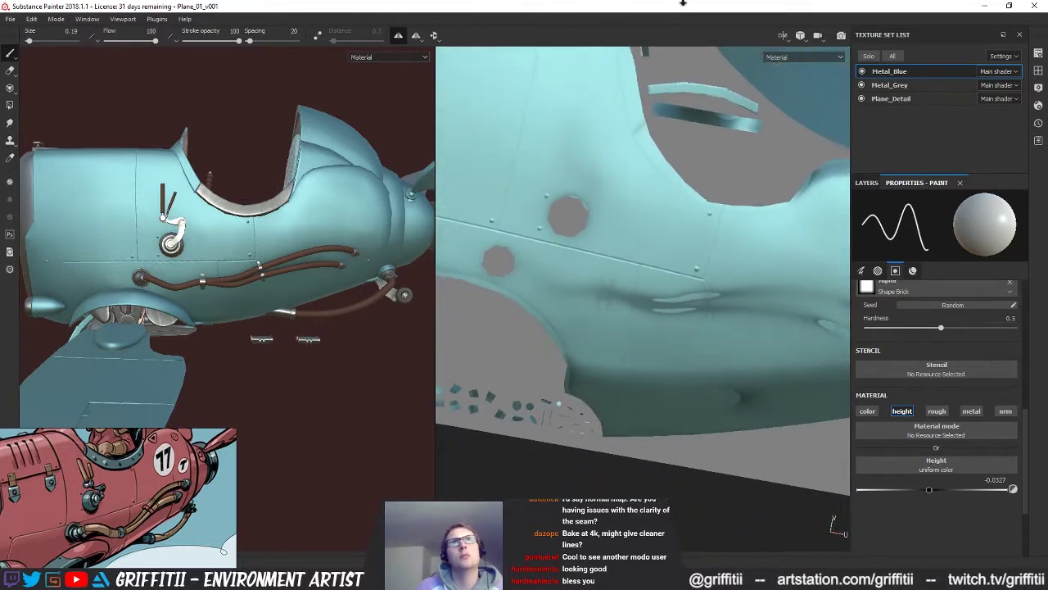
{"action": "left_click_drag", "start_coordinate": [757, 280], "coordinate": [651, 350], "text": "alt"}
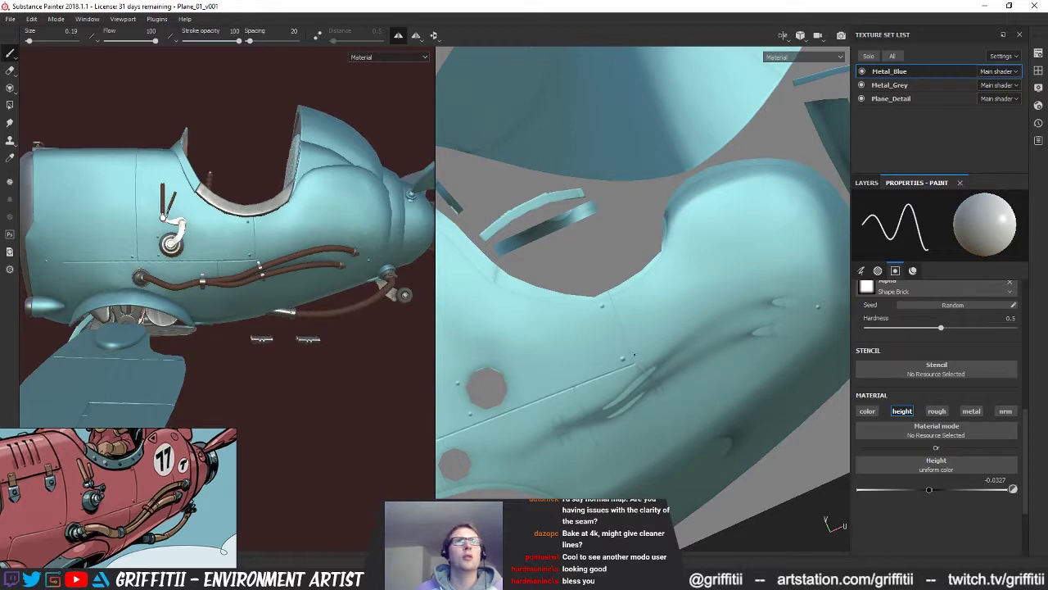
Step: Try straight recessed seams from the vertical panel line below the cockpit toward the propeller, undoing each attempt
{"action": "left_click", "coordinate": [733, 271], "text": "shift"}
{"action": "left_click_drag", "start_coordinate": [329, 378], "coordinate": [397, 377], "text": "alt"}
{"action": "key", "text": "ctrl+z"}
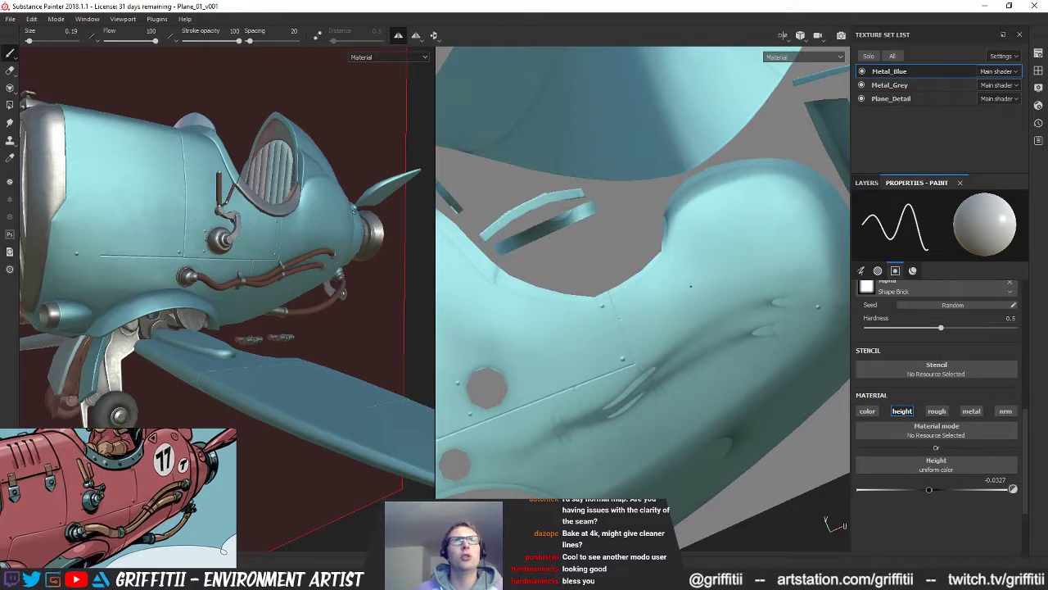
{"action": "left_click", "coordinate": [760, 258], "text": "shift"}
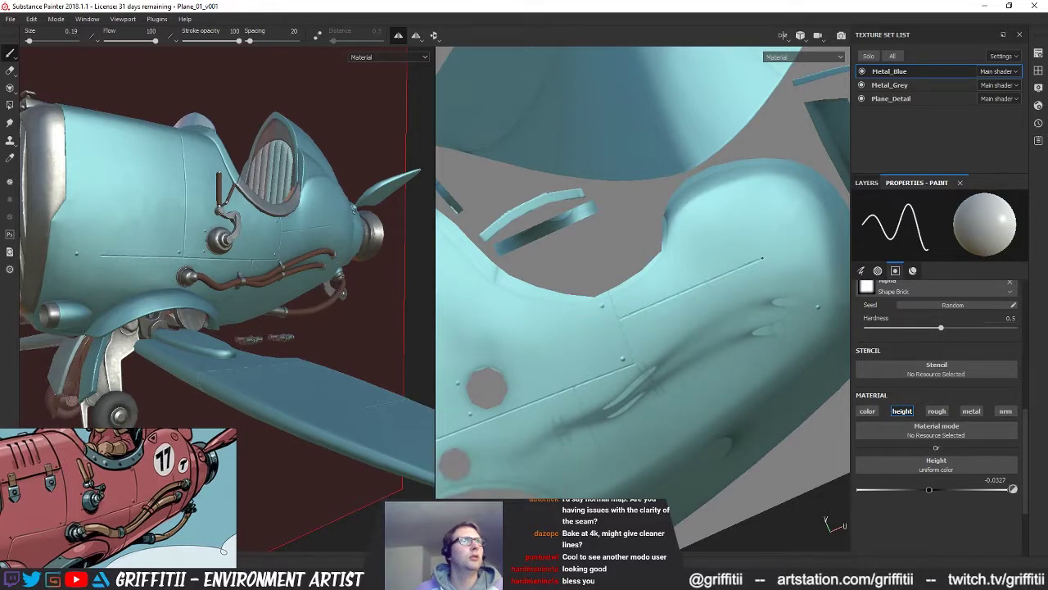
{"action": "left_click_drag", "start_coordinate": [768, 280], "coordinate": [702, 250], "text": "alt"}
{"action": "mouse_move", "coordinate": [737, 311]}
{"action": "left_mouse_down", "text": "ctrl+alt"}
{"action": "mouse_move", "coordinate": [751, 298]}
{"action": "mouse_move", "coordinate": [662, 260]}
{"action": "mouse_move", "coordinate": [698, 264]}
{"action": "left_mouse_up", "text": "ctrl+alt"}
{"action": "key", "text": "ctrl+z"}
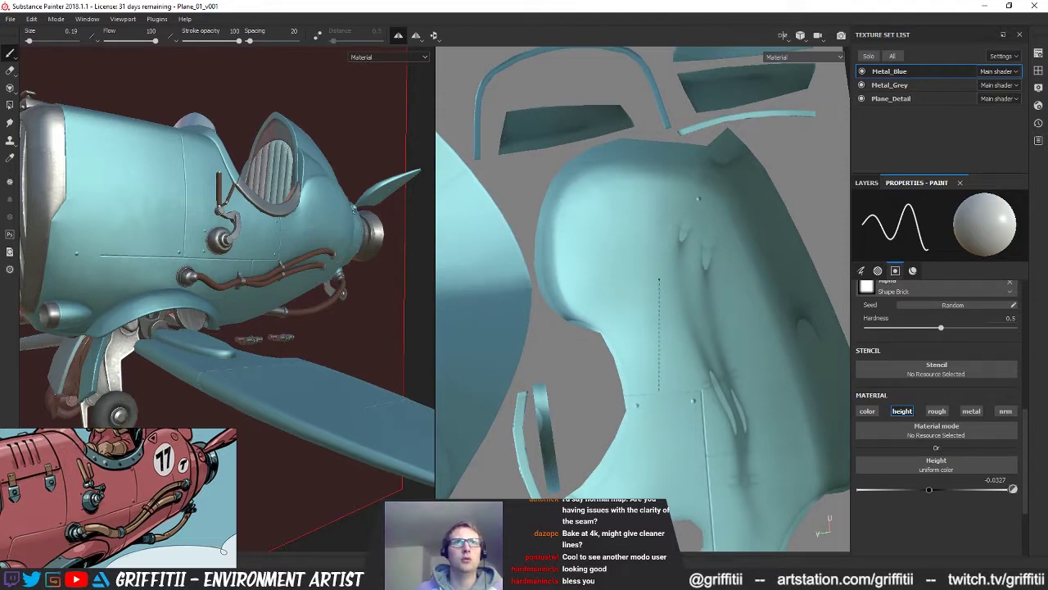
Step: Paint a straight recessed seam above the hoses, from the vertical panel line to the far edge of the fuselage shell by the propeller
{"action": "left_click", "coordinate": [655, 220], "text": "shift"}
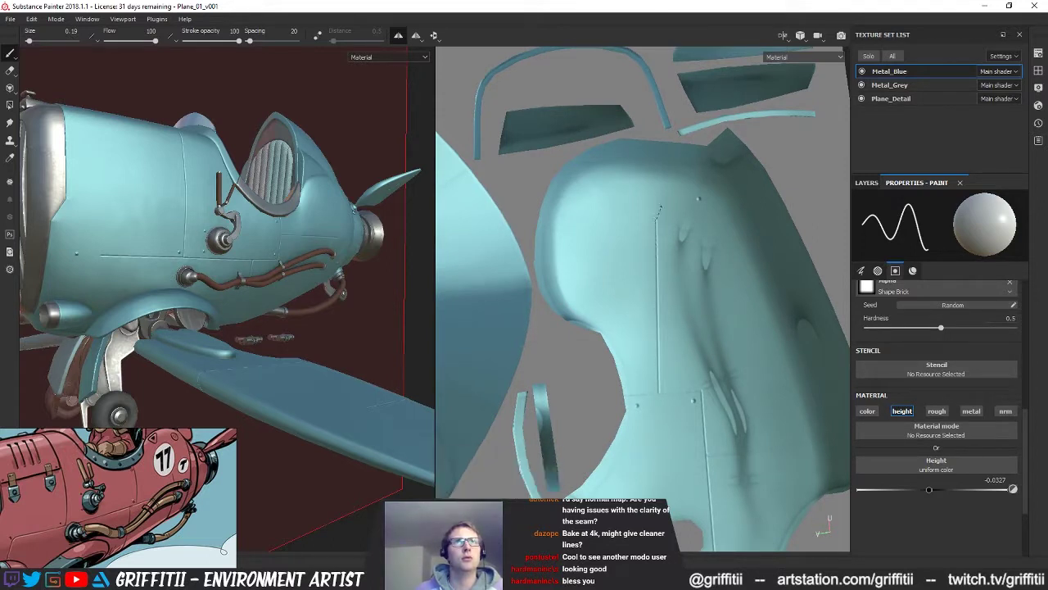
{"action": "left_click_drag", "start_coordinate": [360, 335], "coordinate": [408, 342], "text": "alt"}
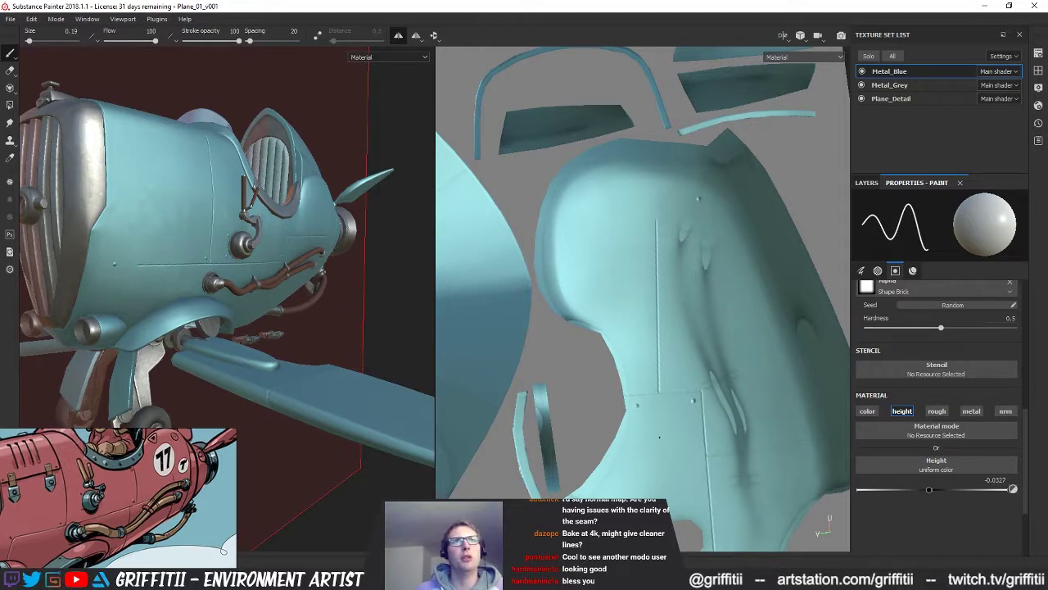
{"action": "left_click_drag", "start_coordinate": [408, 342], "coordinate": [295, 256], "text": "alt"}
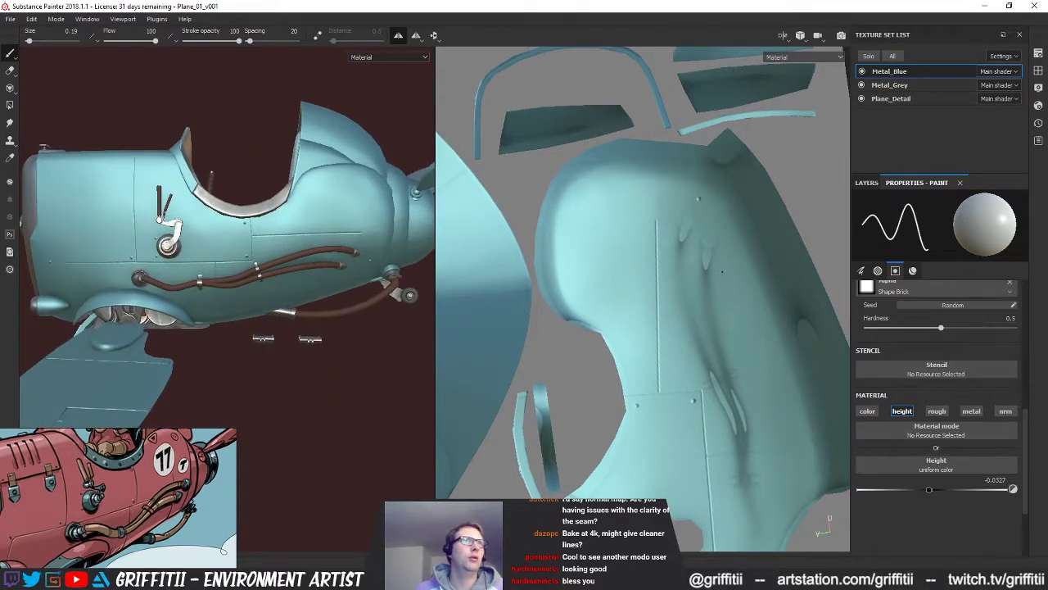
{"action": "left_click_drag", "start_coordinate": [360, 311], "coordinate": [338, 324], "text": "alt"}
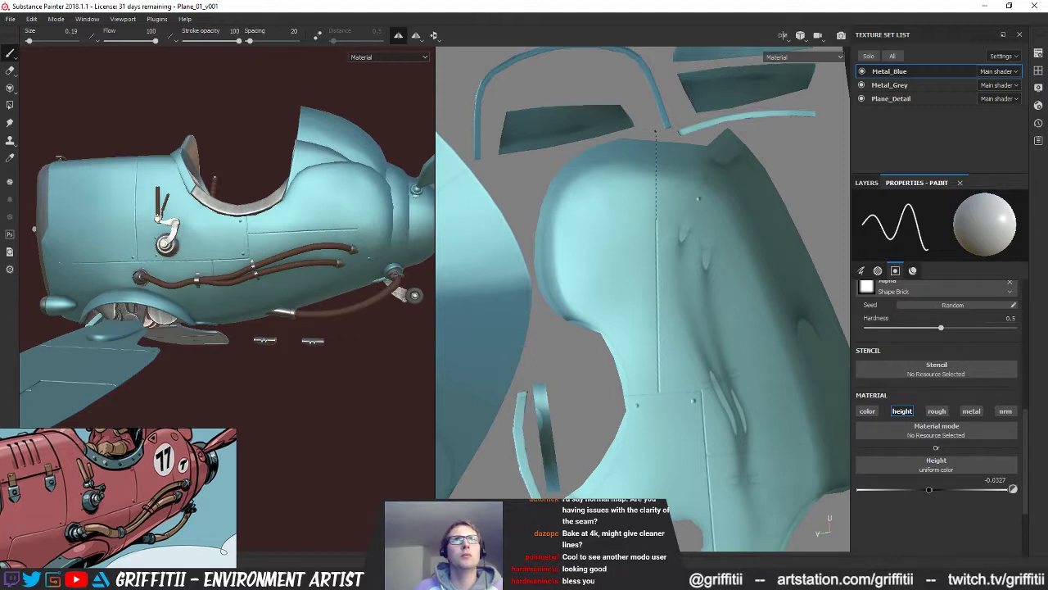
{"action": "left_click_drag", "start_coordinate": [348, 316], "coordinate": [411, 318], "text": "alt"}
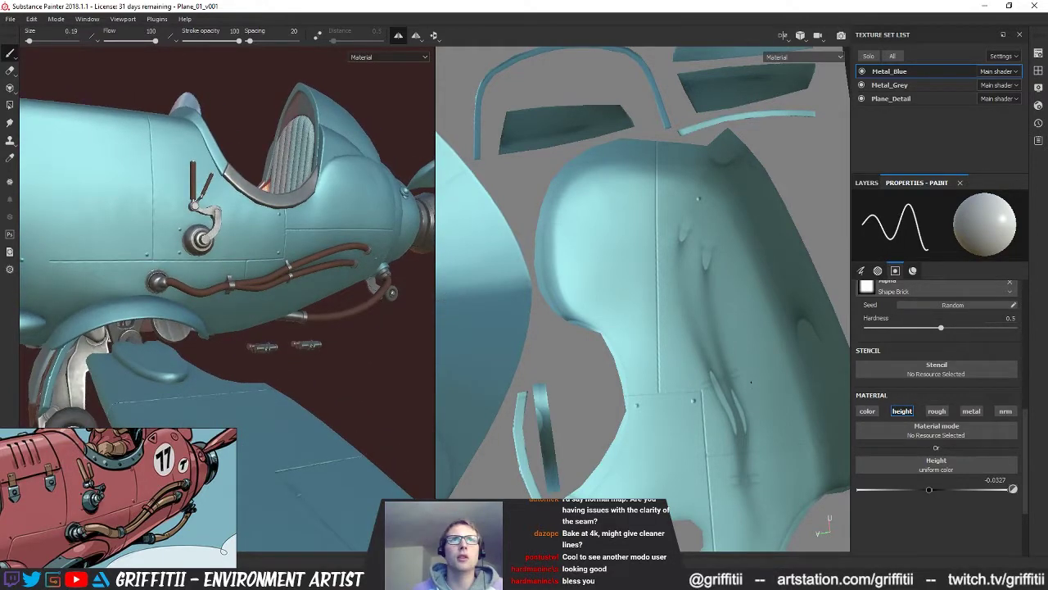
Step: Try a smoothed curved seam, distance 0.5, linking the new upper seam to the lower horizontal panel line, and undo it
{"action": "middle_click_drag", "start_coordinate": [742, 384], "coordinate": [683, 286], "text": "alt"}
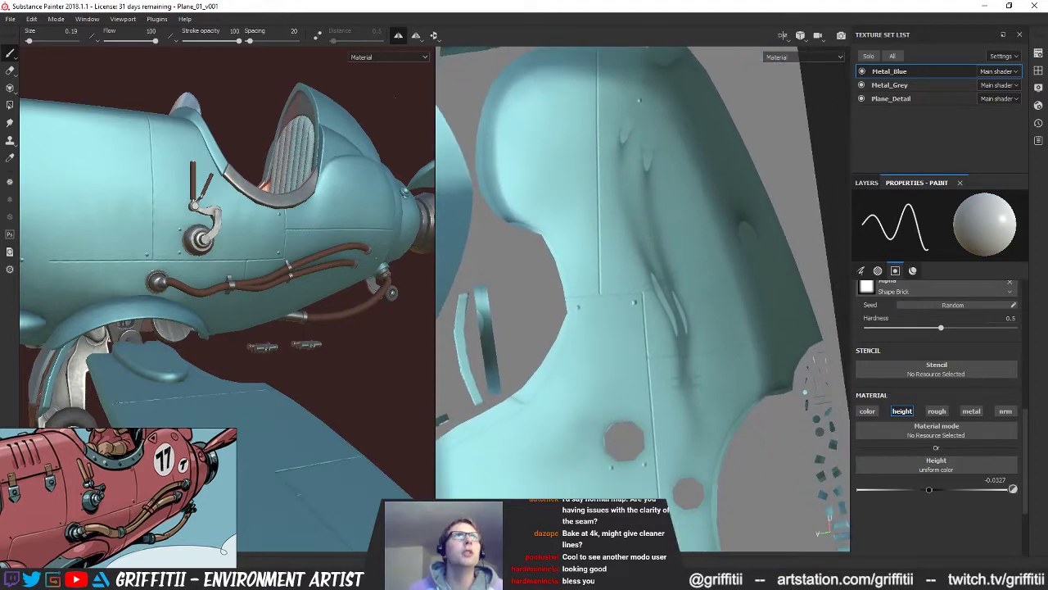
{"action": "left_click", "coordinate": [318, 34]}
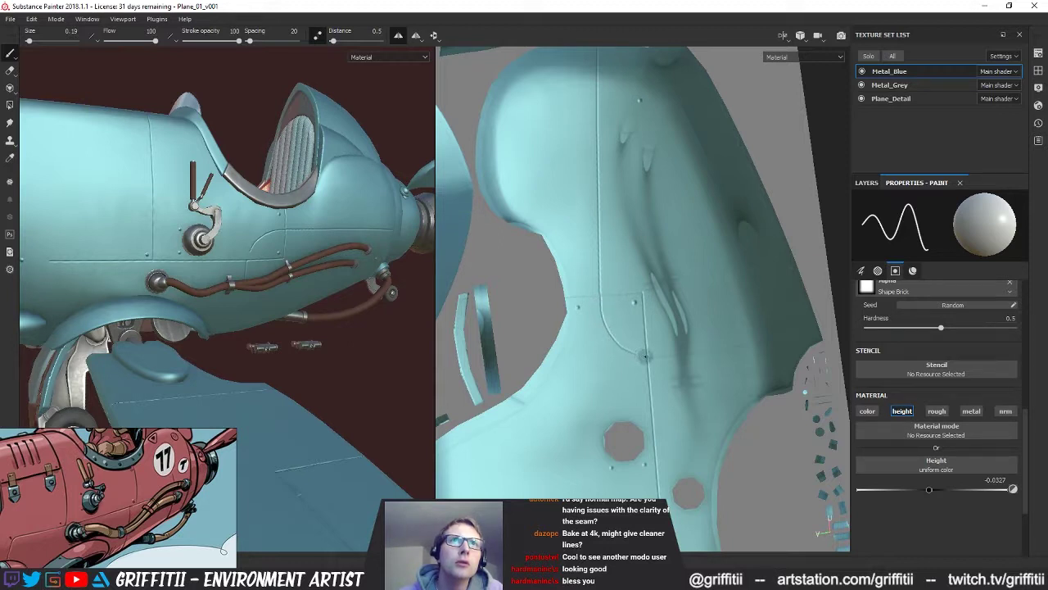
{"action": "left_click_drag", "start_coordinate": [312, 361], "coordinate": [367, 374], "text": "alt"}
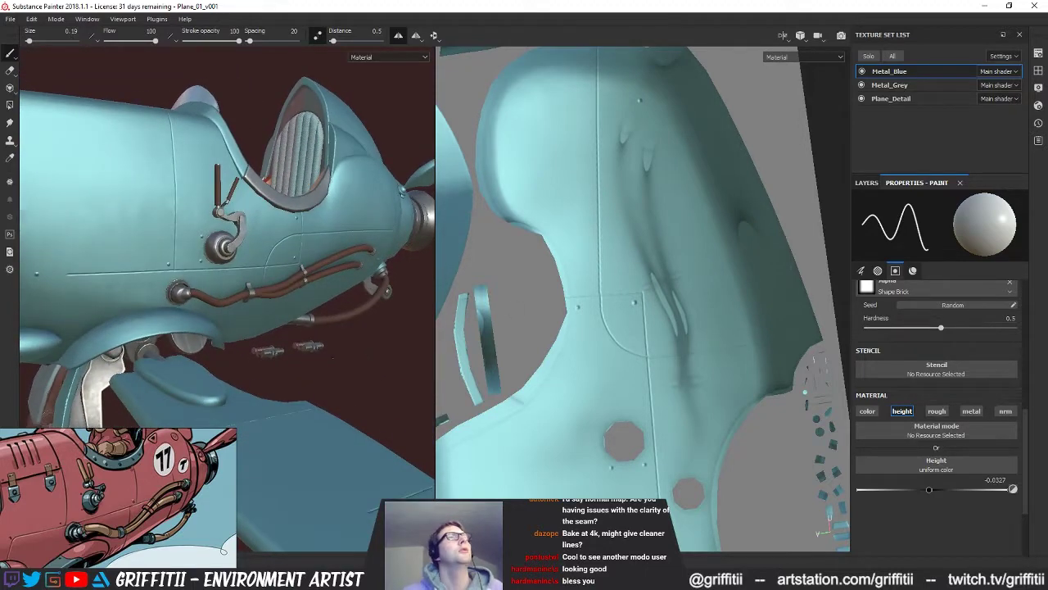
{"action": "right_click_drag", "start_coordinate": [168, 188], "coordinate": [156, 250], "text": "alt"}
{"action": "left_click_drag", "start_coordinate": [156, 251], "coordinate": [192, 252], "text": "alt"}
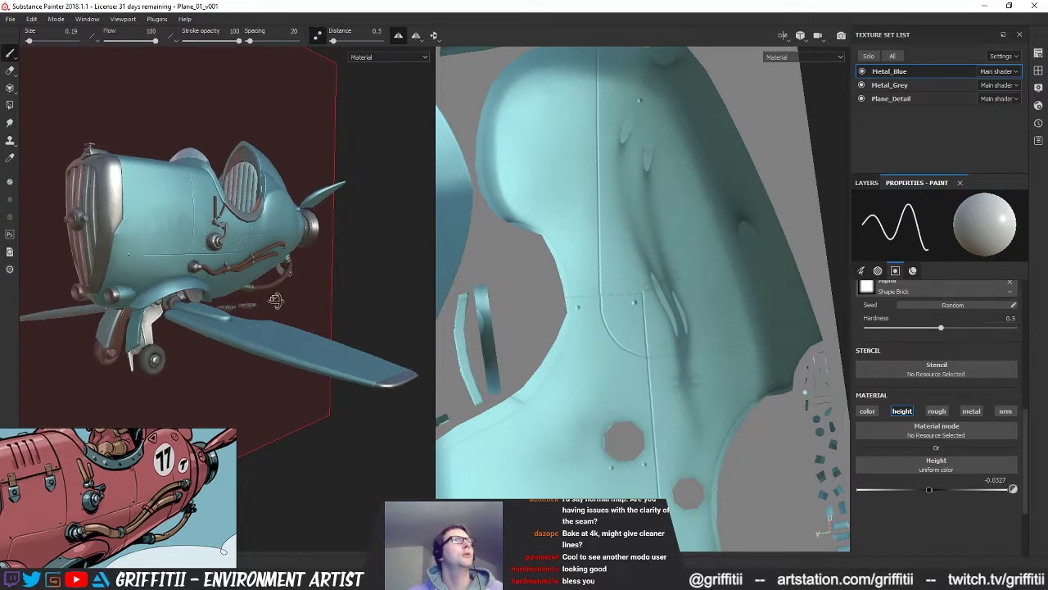
{"action": "left_click_drag", "start_coordinate": [275, 300], "coordinate": [282, 298], "text": "alt"}
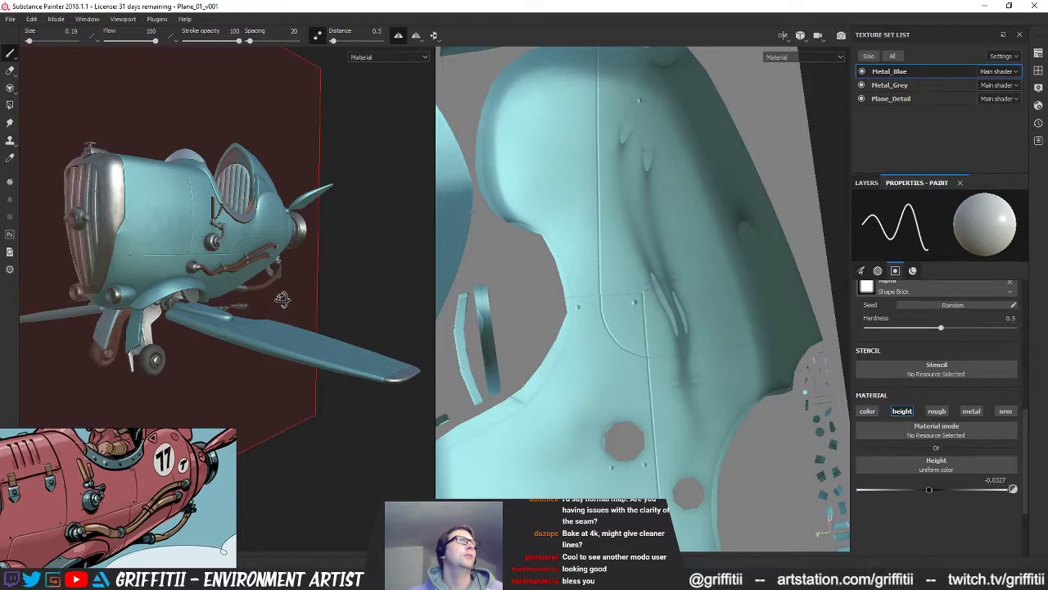
{"action": "left_click_drag", "start_coordinate": [282, 300], "coordinate": [273, 298], "text": "alt"}
{"action": "right_click_drag", "start_coordinate": [273, 298], "coordinate": [372, 304], "text": "alt"}
{"action": "middle_click_drag", "start_coordinate": [372, 304], "coordinate": [204, 304], "text": "alt"}
{"action": "key", "text": "ctrl+z"}
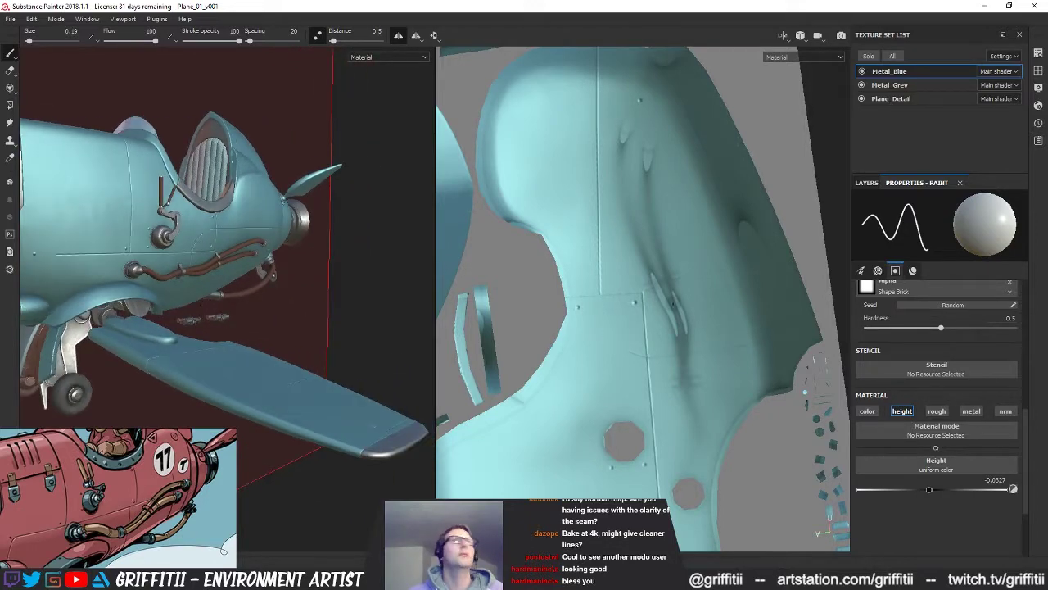
Step: Clone the vertical seam below the cockpit to a parallel position closer to the grille, using a Clone tool size of 1.86
{"action": "left_click_drag", "start_coordinate": [683, 298], "coordinate": [650, 266], "text": "alt"}
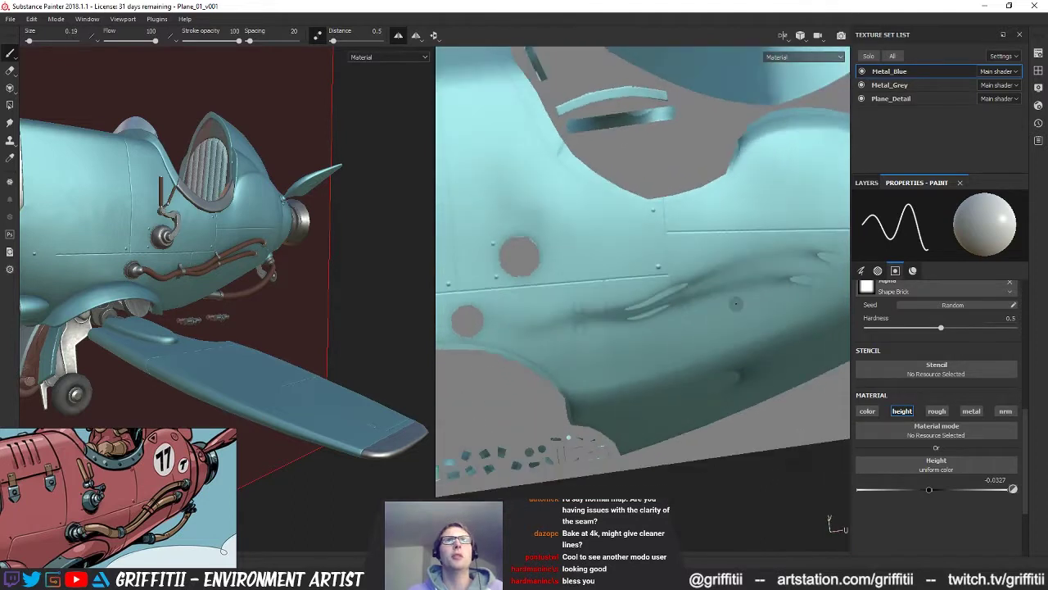
{"action": "middle_click_drag", "start_coordinate": [650, 266], "coordinate": [646, 334], "text": "alt"}
{"action": "right_click_drag", "start_coordinate": [646, 334], "coordinate": [720, 335], "text": "alt"}
{"action": "left_click_drag", "start_coordinate": [720, 335], "coordinate": [739, 332], "text": "alt"}
{"action": "left_click", "coordinate": [11, 143]}
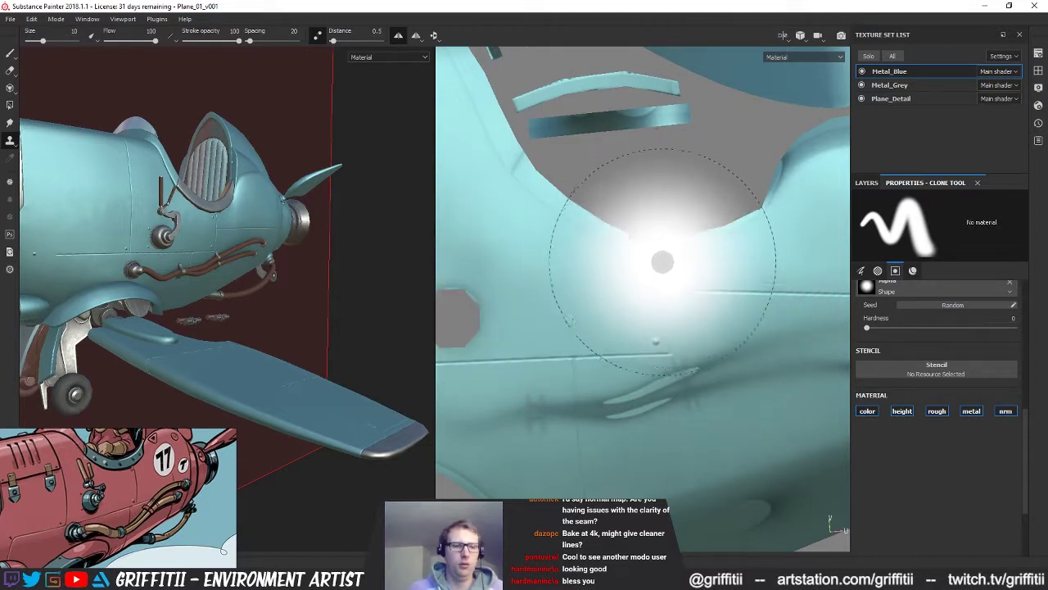
{"action": "mouse_move", "coordinate": [662, 250]}
{"action": "right_mouse_down", "text": "ctrl"}
{"action": "mouse_move", "coordinate": [649, 250]}
{"action": "mouse_move", "coordinate": [661, 251]}
{"action": "right_mouse_up", "text": "ctrl"}
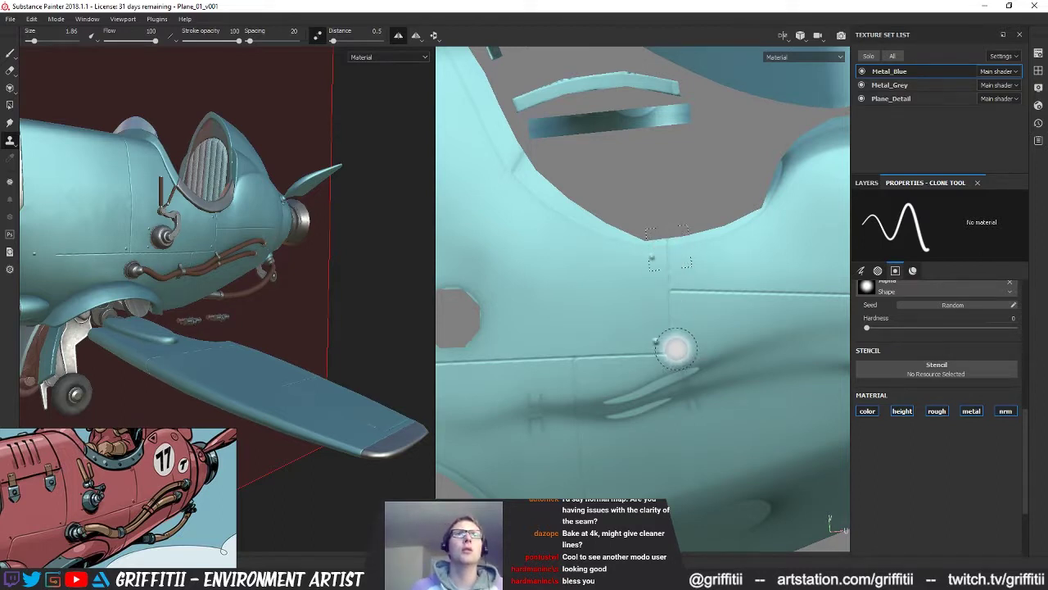
{"action": "left_click_drag", "start_coordinate": [603, 234], "coordinate": [603, 285]}
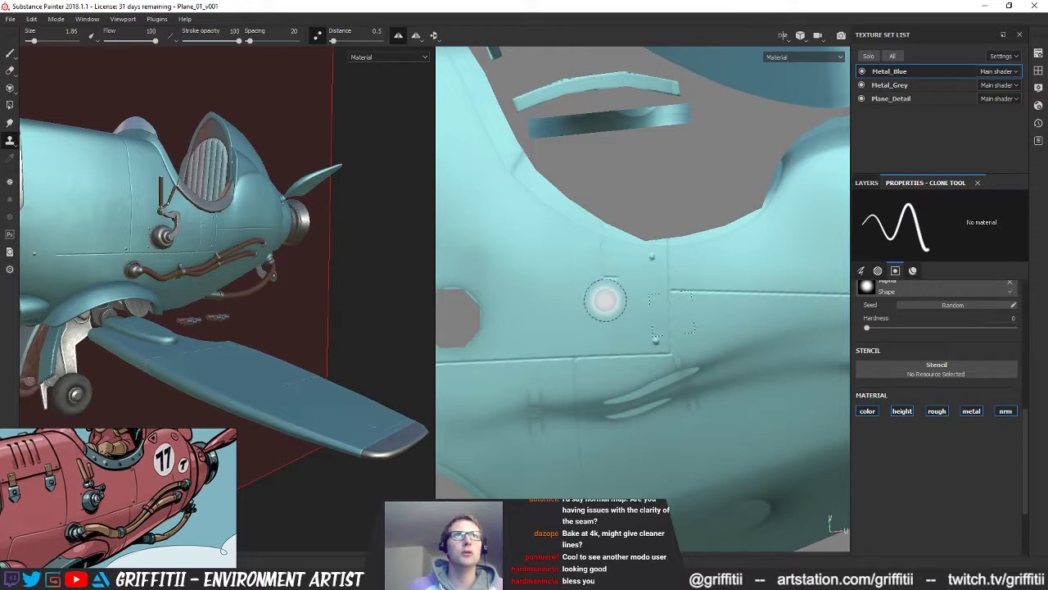
{"action": "key", "text": "ctrl+z"}
{"action": "left_click_drag", "start_coordinate": [670, 353], "coordinate": [669, 347], "text": "alt"}
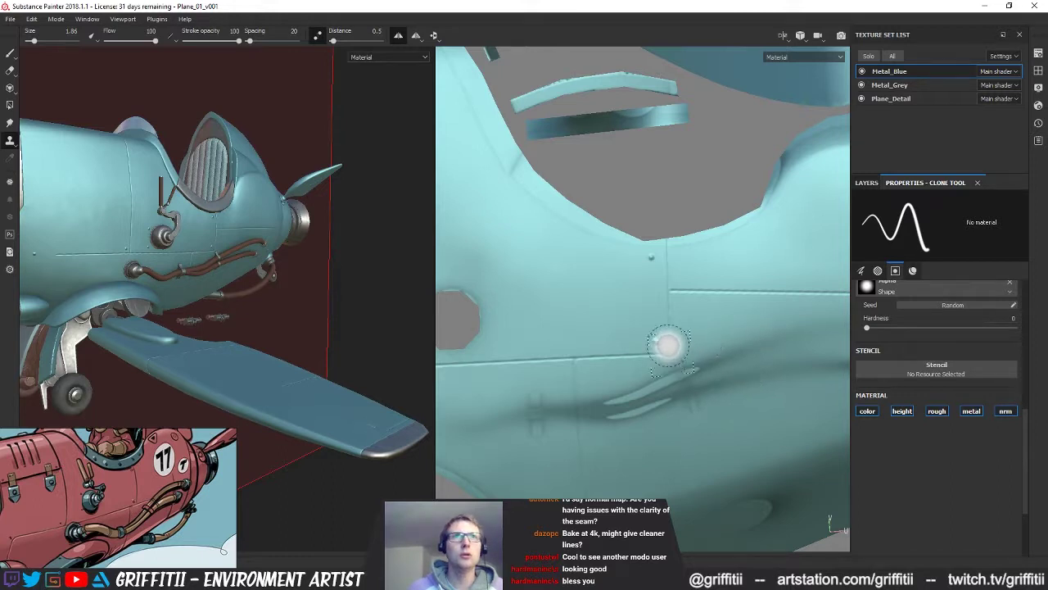
{"action": "mouse_move", "coordinate": [603, 356]}
{"action": "left_mouse_down"}
{"action": "mouse_move", "coordinate": [610, 228]}
{"action": "mouse_move", "coordinate": [616, 356]}
{"action": "mouse_move", "coordinate": [617, 211]}
{"action": "left_mouse_up"}
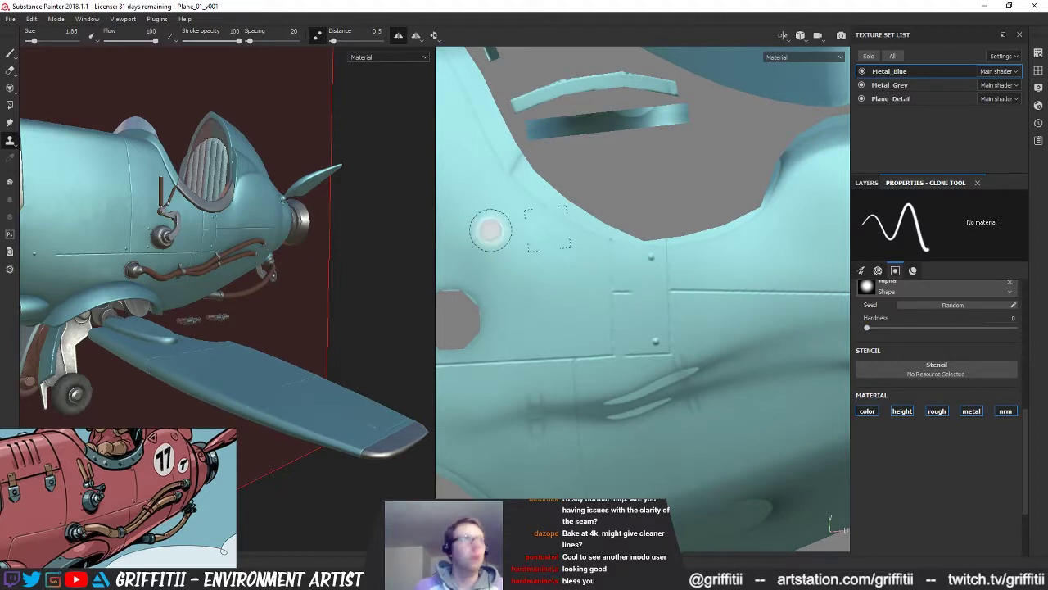
Step: Erase the original vertical seam by painting height 0 over it at brush size 1.51 on the Panel_Edging layer
{"action": "left_click", "coordinate": [11, 54]}
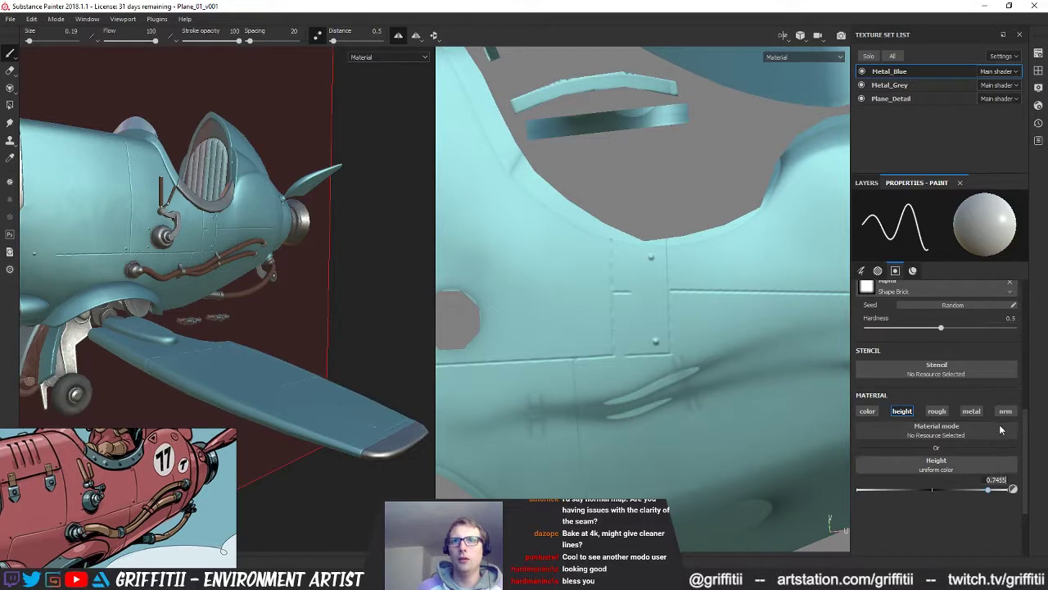
{"action": "type", "text": "0"}
{"action": "key", "text": "Return"}
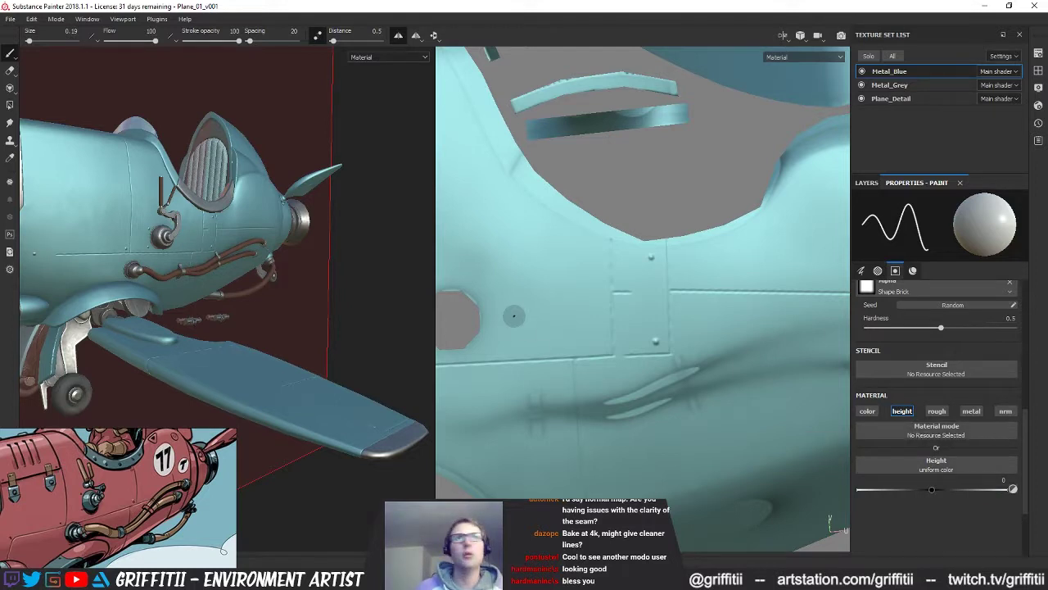
{"action": "key", "text": "bracketright"}
{"action": "right_click_drag", "start_coordinate": [633, 251], "coordinate": [644, 243], "text": "ctrl"}
{"action": "left_click_drag", "start_coordinate": [665, 280], "coordinate": [665, 291]}
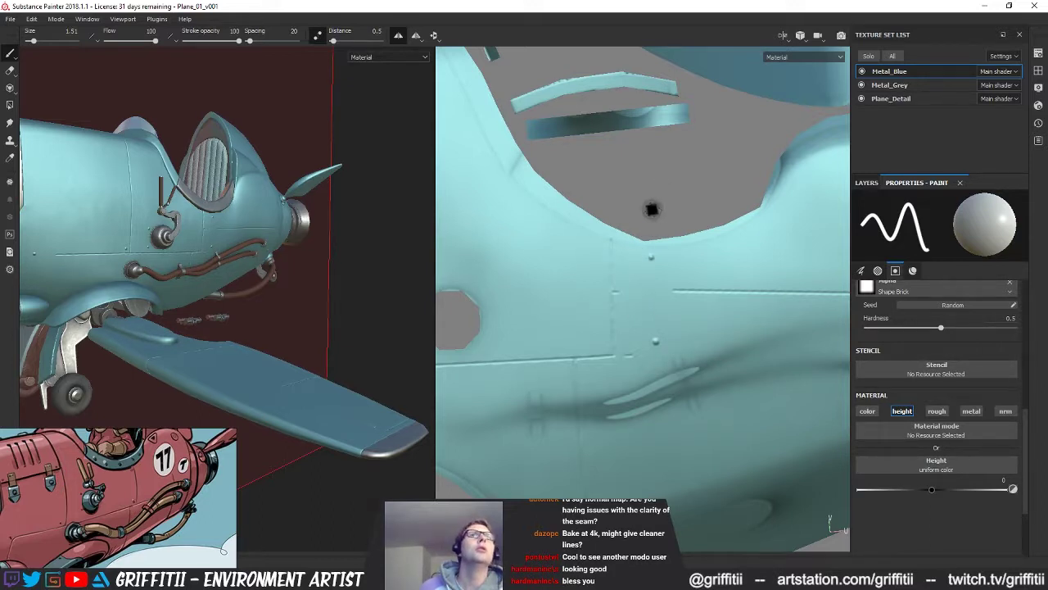
{"action": "left_click", "coordinate": [867, 183]}
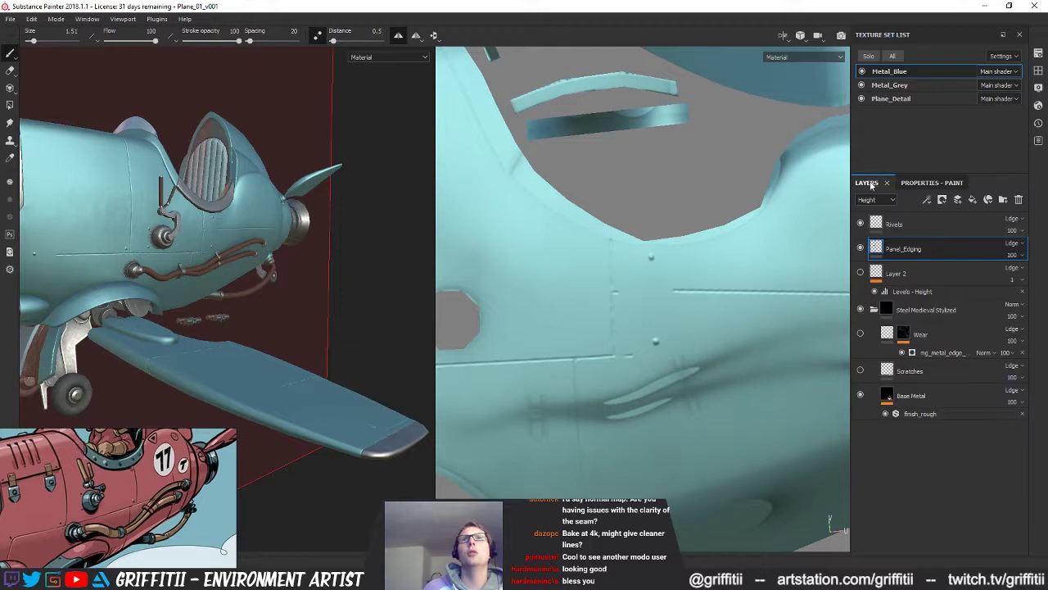
{"action": "left_click", "coordinate": [909, 184]}
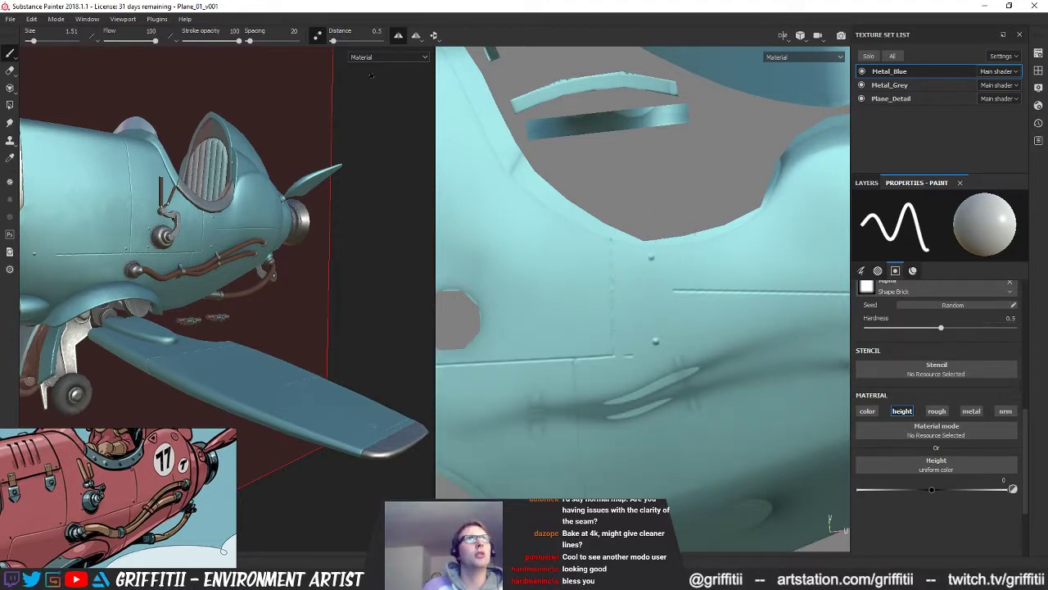
Step: Turn off stroke smoothing and repaint the cloned vertical seam as a straight line at height -0.0327 and brush size 0.19
{"action": "left_click", "coordinate": [317, 36]}
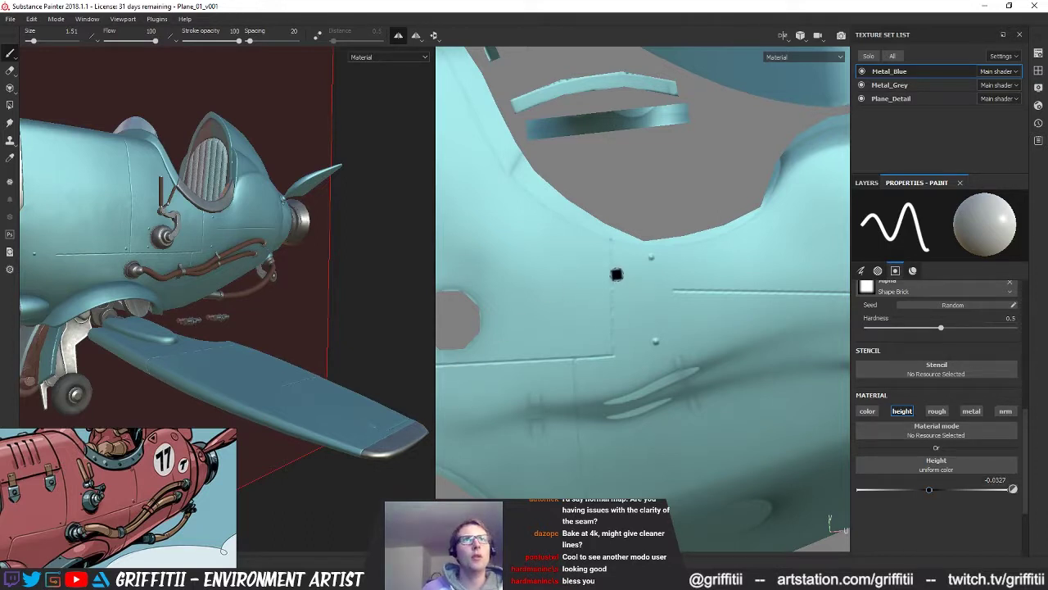
{"action": "right_click_drag", "start_coordinate": [648, 263], "coordinate": [629, 263], "text": "ctrl"}
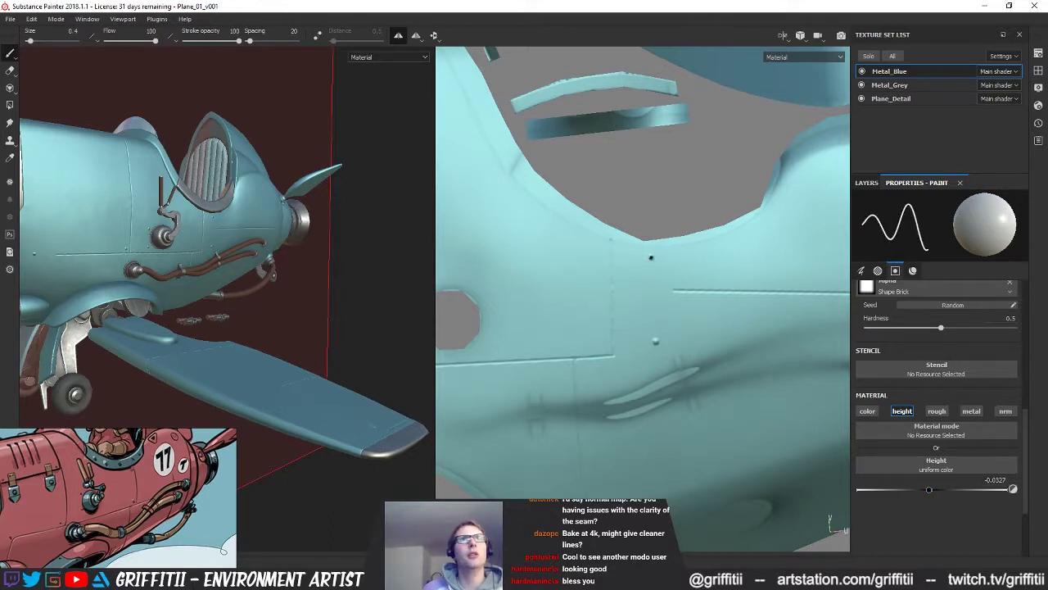
{"action": "scroll", "coordinate": [880, 290], "scroll_direction": "up", "scroll_amount": 5}
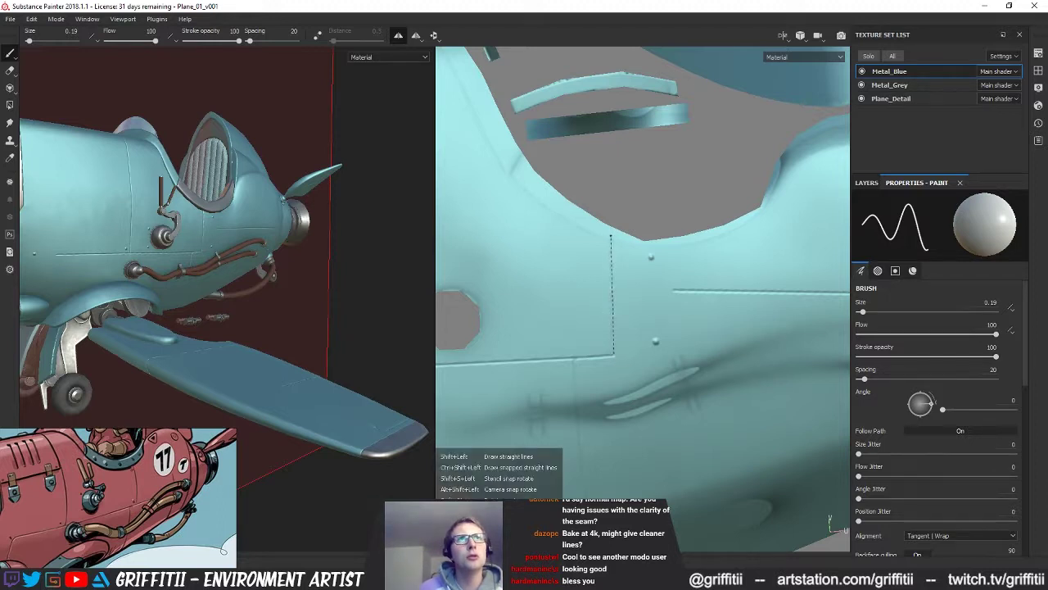
{"action": "left_click", "coordinate": [610, 236], "text": "shift"}
{"action": "left_click_drag", "start_coordinate": [321, 272], "coordinate": [270, 264], "text": "alt"}
{"action": "left_click_drag", "start_coordinate": [238, 211], "coordinate": [240, 257], "text": "alt"}
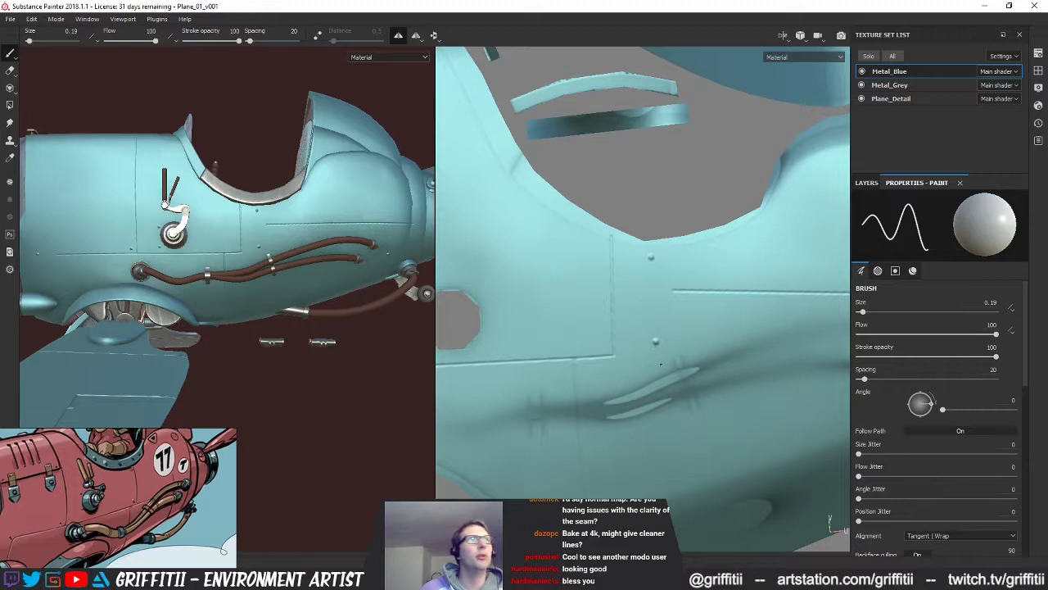
Step: Extend the horizontal fuselage seam in a straight line until it meets the repainted vertical seam below the cockpit
{"action": "left_click_drag", "start_coordinate": [251, 227], "coordinate": [292, 226], "text": "alt"}
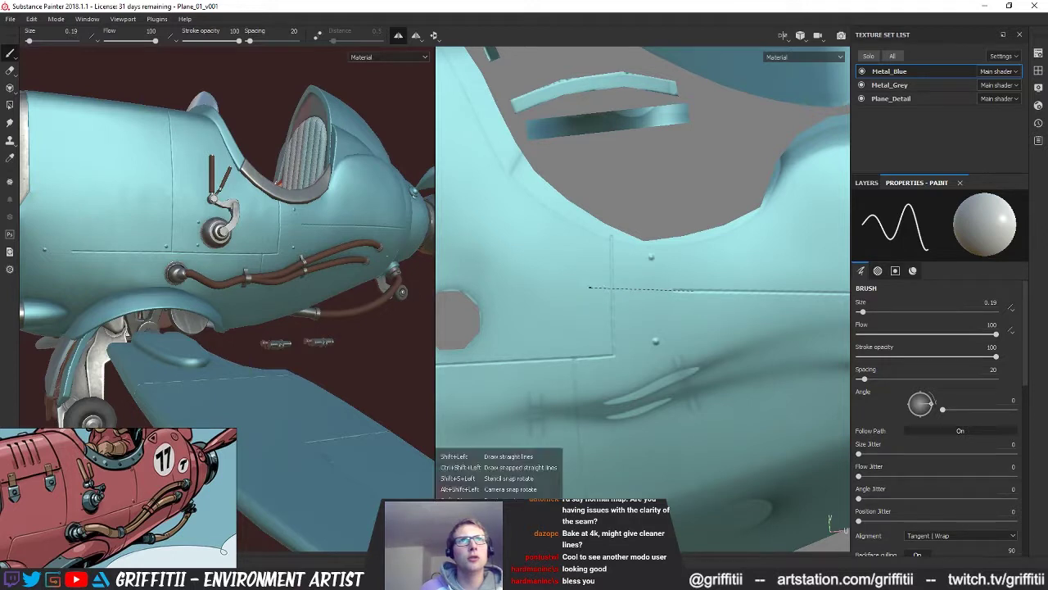
{"action": "left_click", "coordinate": [612, 288], "text": "shift"}
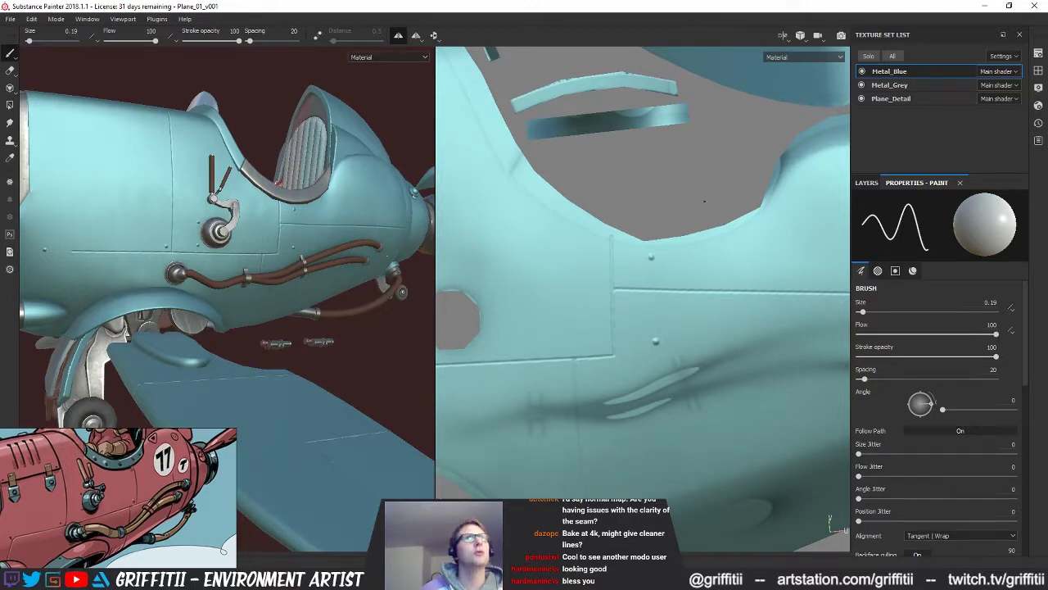
{"action": "left_click_drag", "start_coordinate": [219, 357], "coordinate": [219, 336], "text": "alt"}
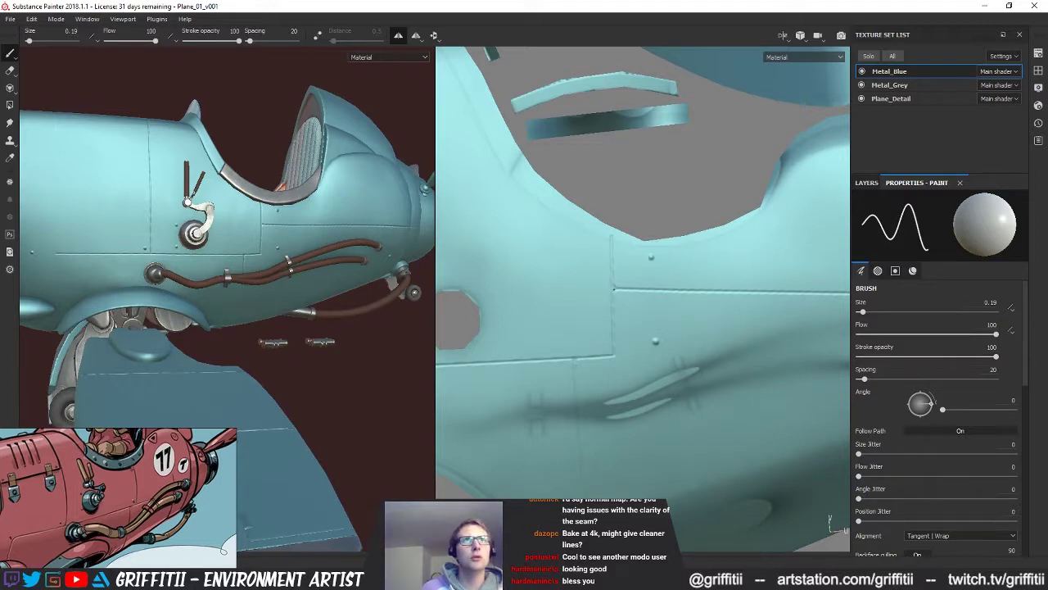
{"action": "left_click_drag", "start_coordinate": [246, 270], "coordinate": [277, 270], "text": "alt"}
{"action": "left_click_drag", "start_coordinate": [352, 368], "coordinate": [362, 321], "text": "alt"}
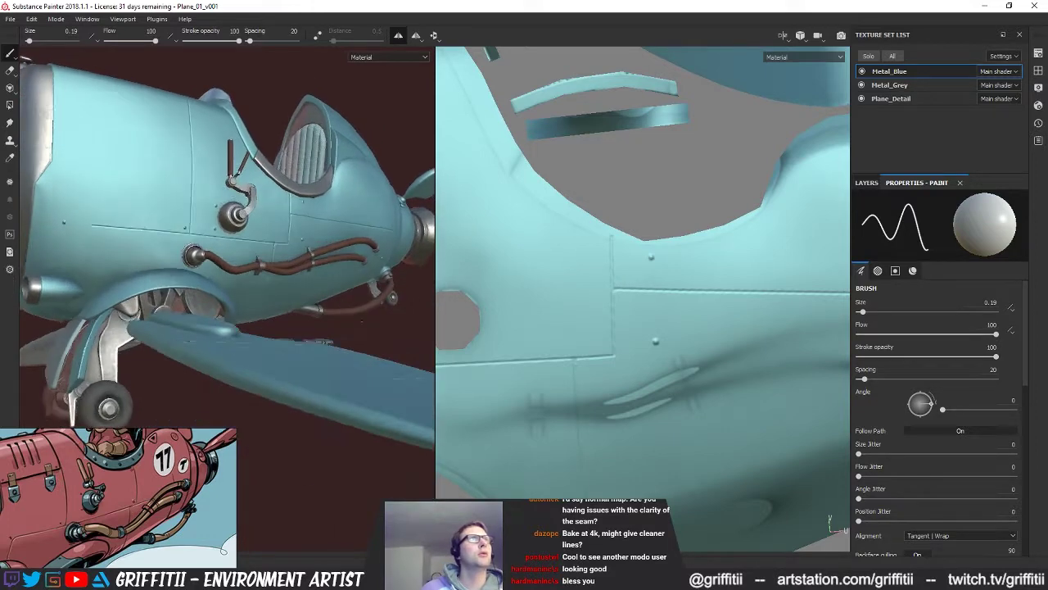
{"action": "left_click_drag", "start_coordinate": [24, 56], "coordinate": [316, 353], "text": "alt"}
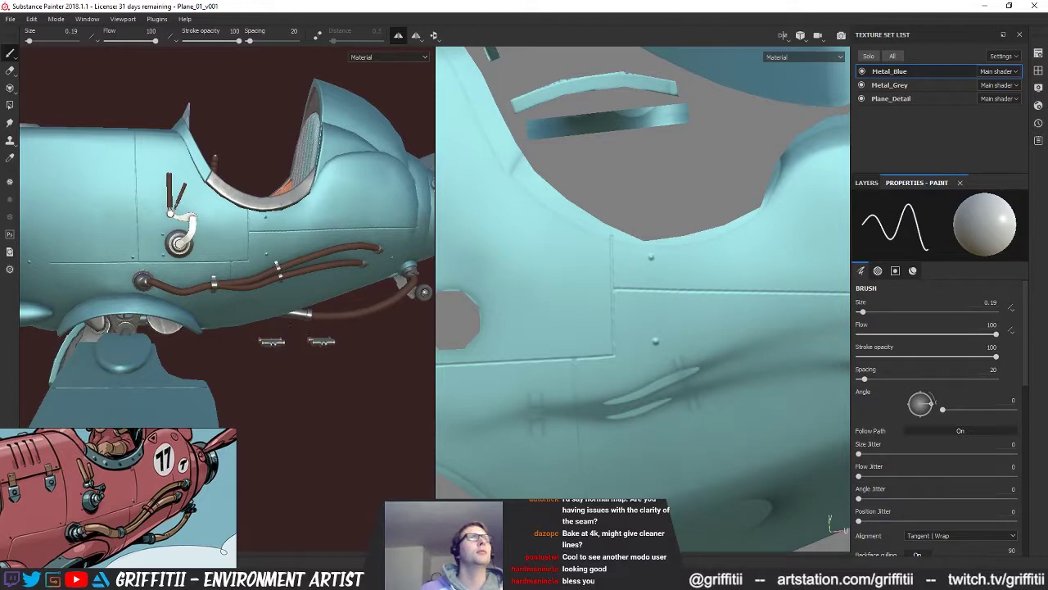
{"action": "left_click_drag", "start_coordinate": [346, 270], "coordinate": [277, 263], "text": "alt"}
Step: Try straight vertical seams running down the fuselage side from the extended horizontal seam, and undo them
{"action": "middle_click_drag", "start_coordinate": [791, 386], "coordinate": [644, 331], "text": "alt"}
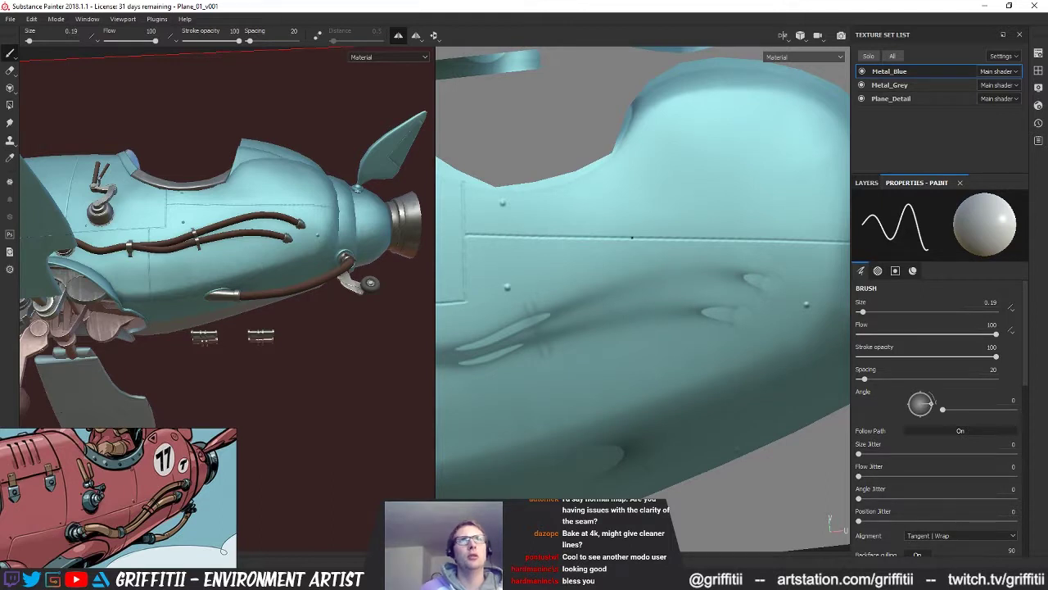
{"action": "left_click_drag", "start_coordinate": [311, 346], "coordinate": [314, 357], "text": "alt"}
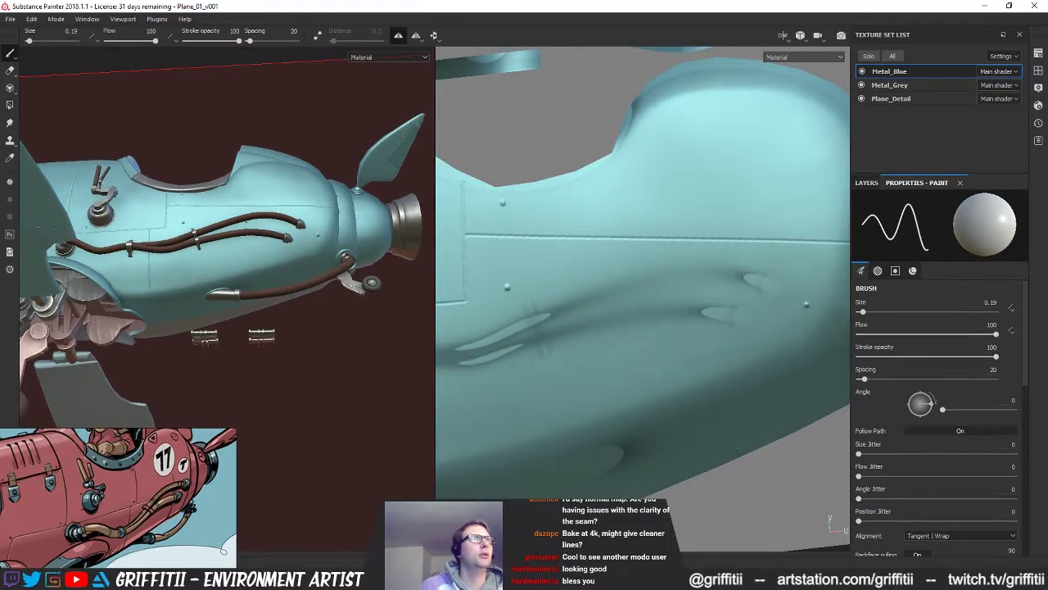
{"action": "key", "text": "alt+q"}
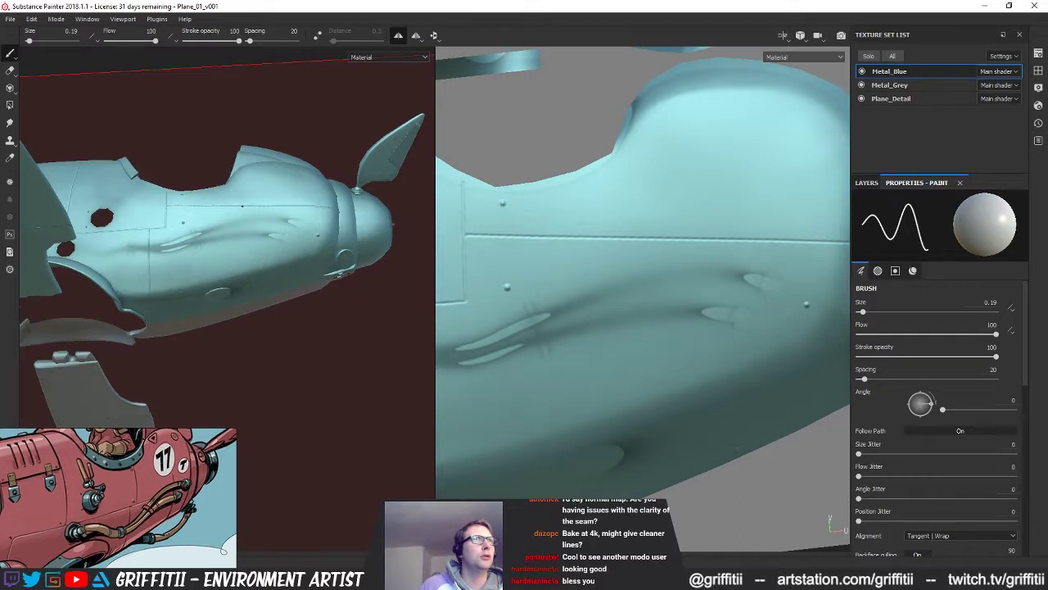
{"action": "key", "text": "alt+q"}
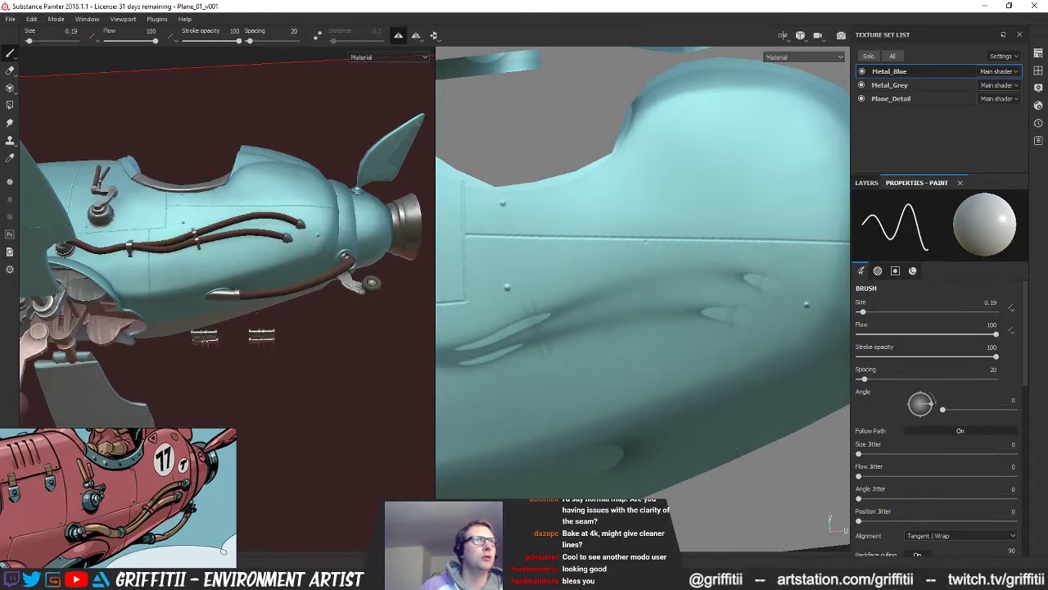
{"action": "left_click", "coordinate": [256, 318], "text": "shift"}
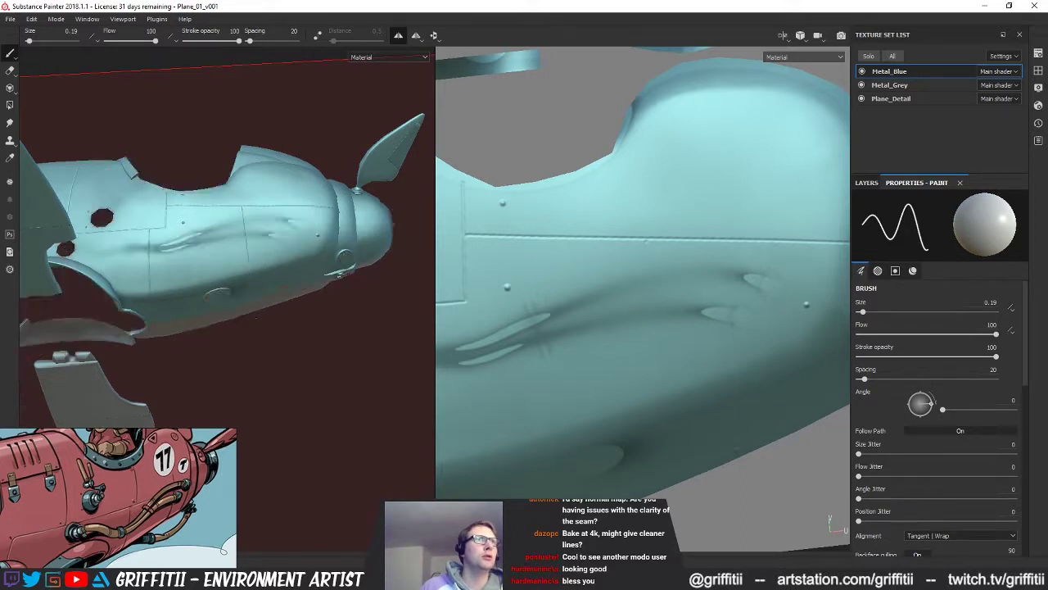
{"action": "mouse_move", "coordinate": [274, 348]}
{"action": "left_mouse_down", "text": "alt"}
{"action": "mouse_move", "coordinate": [303, 296]}
{"action": "mouse_move", "coordinate": [251, 255]}
{"action": "left_mouse_up", "text": "alt"}
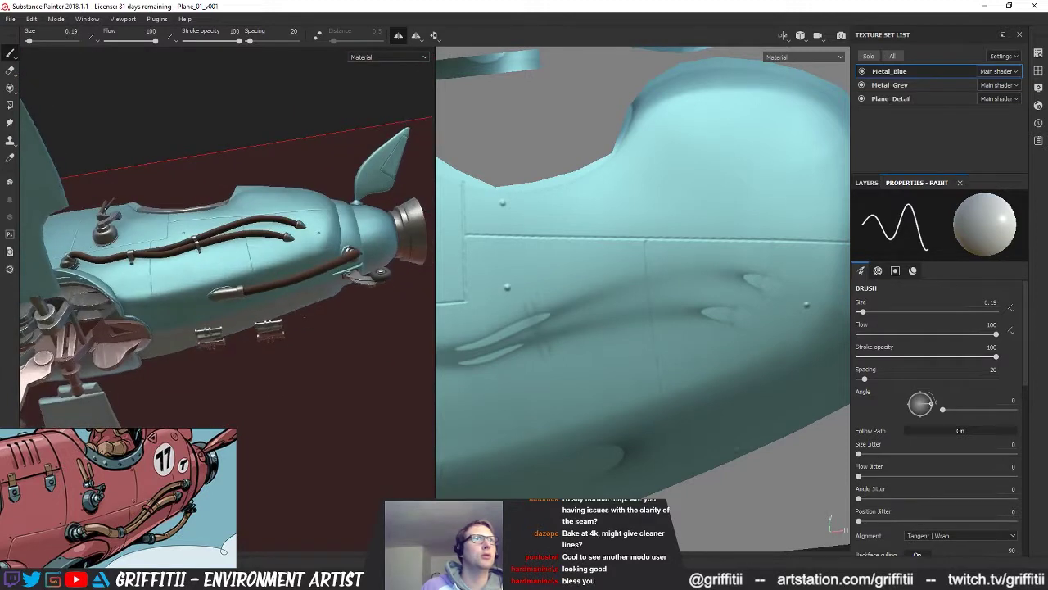
{"action": "left_click", "coordinate": [261, 303]}
{"action": "left_click", "coordinate": [248, 216], "text": "shift"}
{"action": "mouse_move", "coordinate": [321, 137]}
{"action": "left_mouse_down", "text": "alt"}
{"action": "mouse_move", "coordinate": [348, 283]}
{"action": "mouse_move", "coordinate": [325, 89]}
{"action": "mouse_move", "coordinate": [353, 273]}
{"action": "mouse_move", "coordinate": [339, 270]}
{"action": "mouse_move", "coordinate": [349, 263]}
{"action": "left_mouse_up", "text": "alt"}
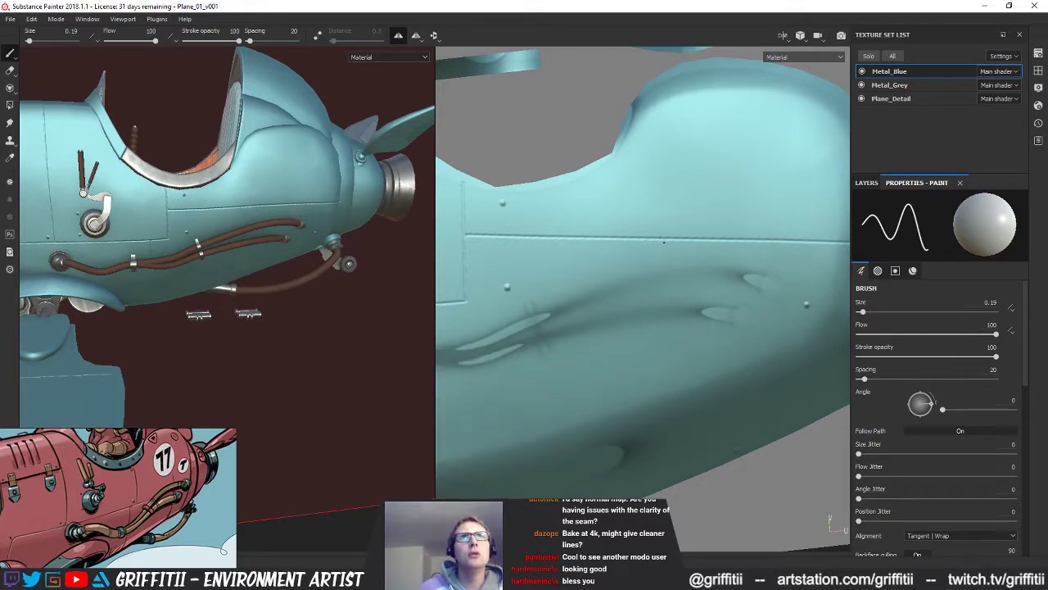
{"action": "left_click_drag", "start_coordinate": [327, 337], "coordinate": [293, 217], "text": "alt"}
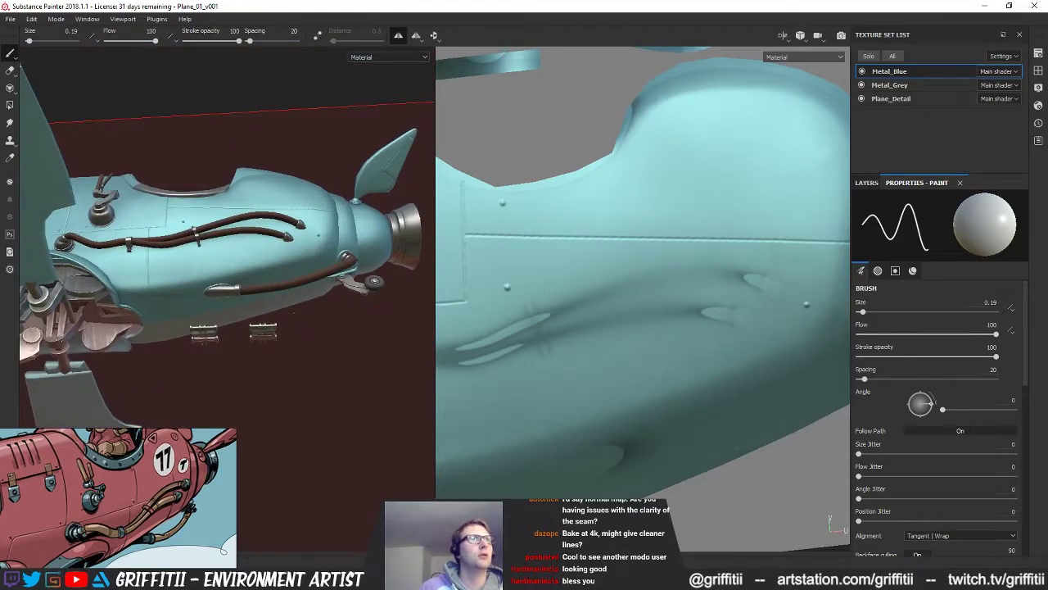
{"action": "left_click_drag", "start_coordinate": [294, 312], "coordinate": [282, 269], "text": "alt"}
{"action": "key", "text": "ctrl+z"}
{"action": "key", "text": "ctrl"}
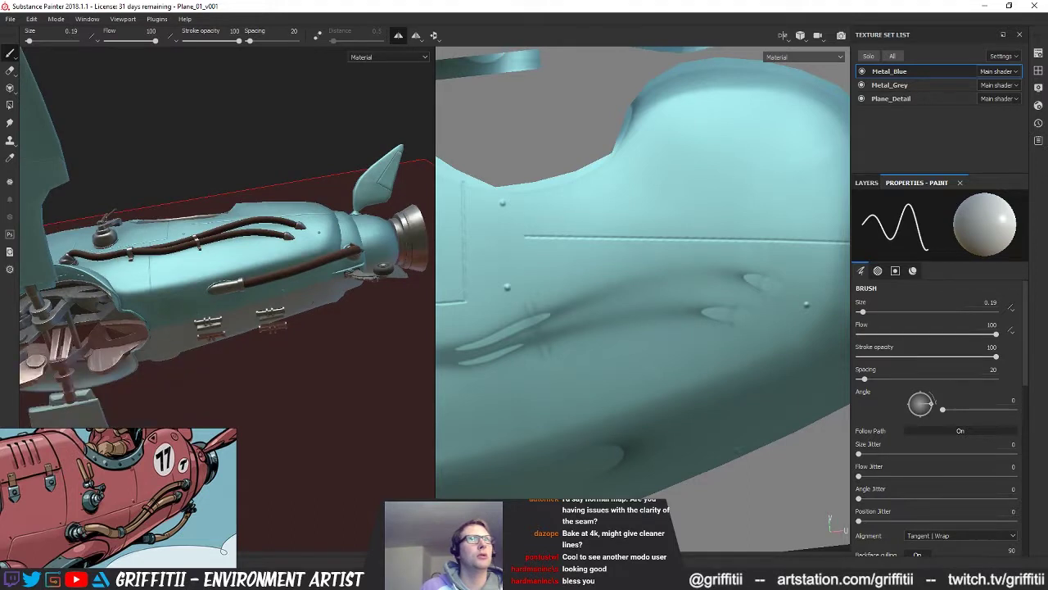
Step: Restore the horizontal seam's extension by returning to the latest stroke in the history
{"action": "left_click", "coordinate": [1038, 123]}
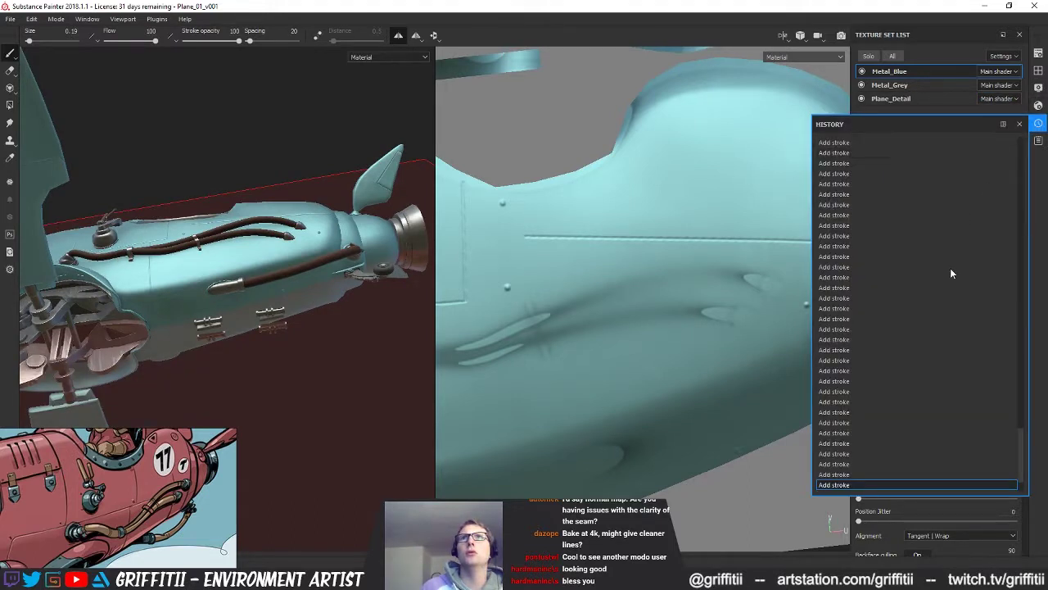
{"action": "left_click_drag", "start_coordinate": [1021, 445], "coordinate": [1017, 493]}
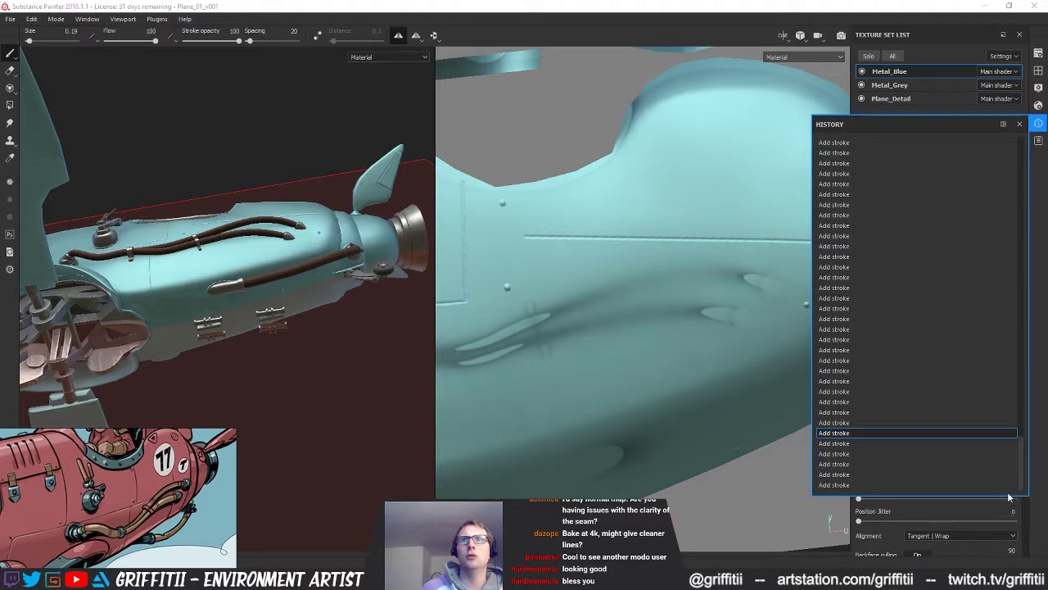
{"action": "left_click", "coordinate": [850, 453]}
{"action": "left_click", "coordinate": [852, 463]}
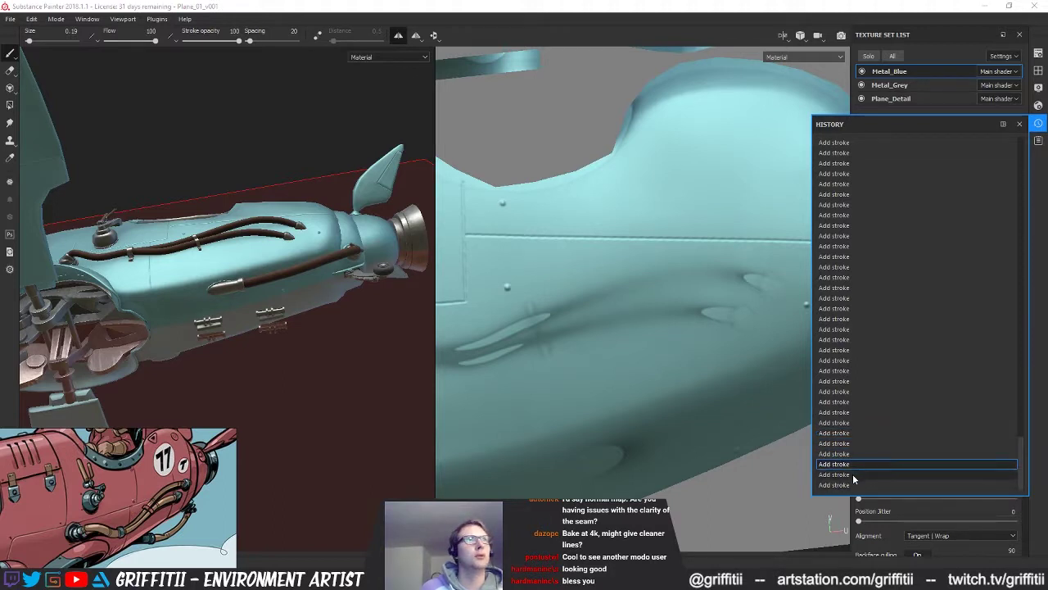
{"action": "left_click", "coordinate": [849, 475]}
{"action": "left_click", "coordinate": [849, 484]}
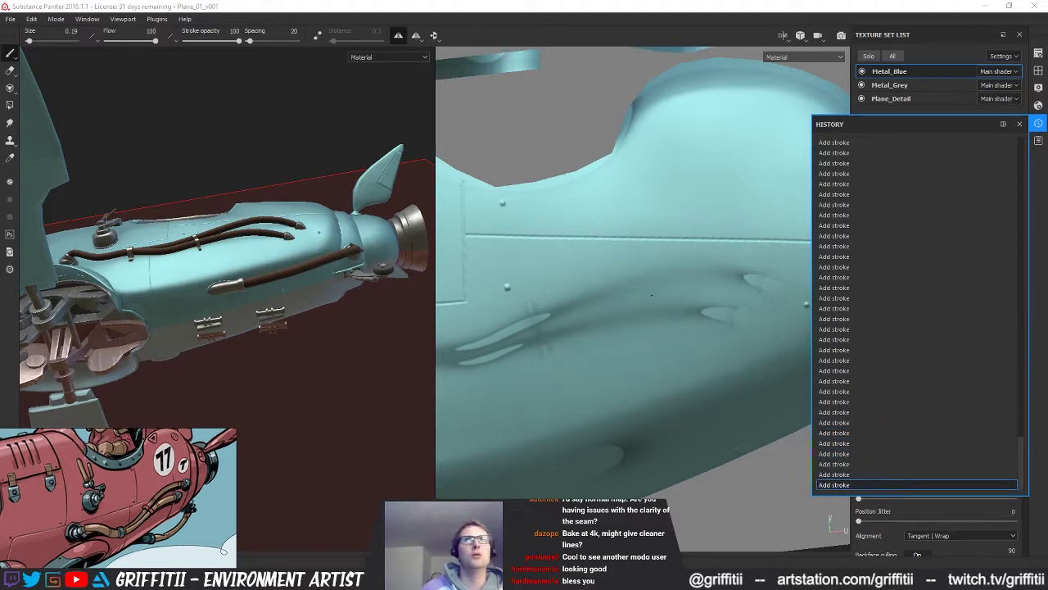
{"action": "left_click", "coordinate": [1020, 123]}
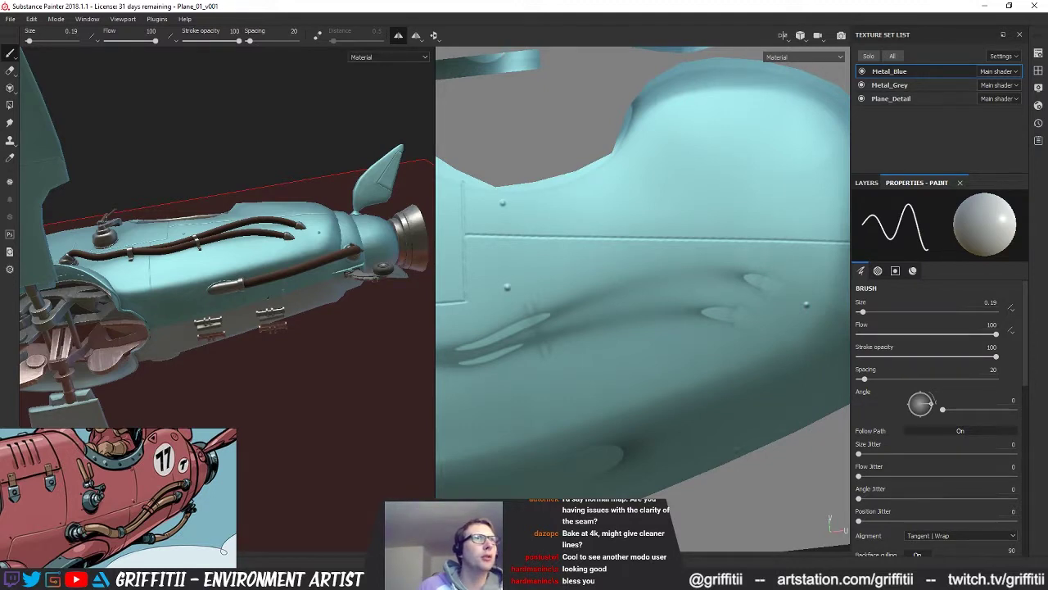
Step: Try another straight vertical seam from the horizontal seam down past the brown hoses, and undo it
{"action": "key", "text": "alt+q"}
{"action": "key", "text": "alt+q"}
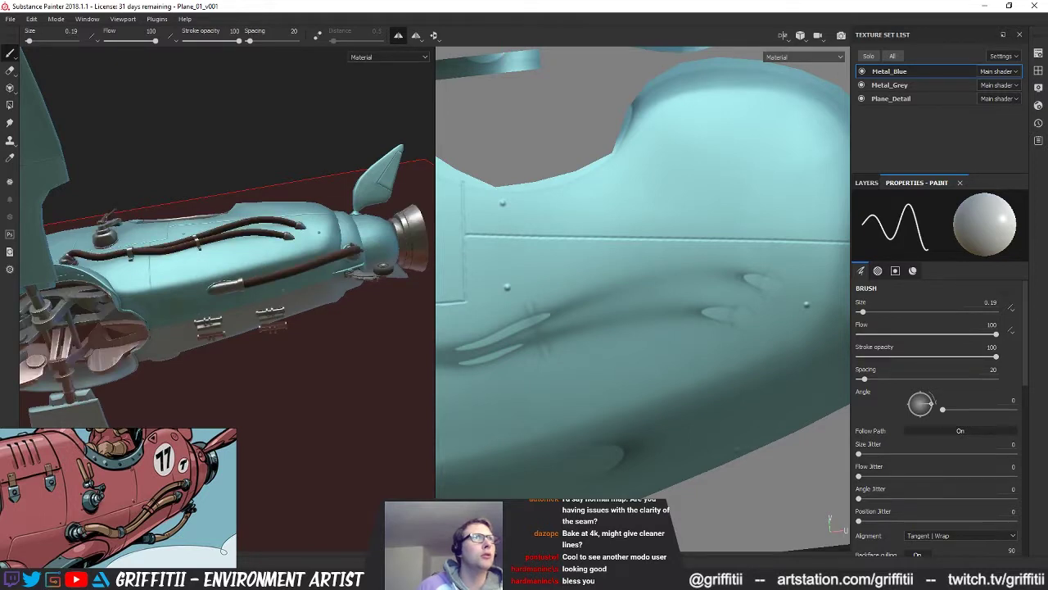
{"action": "left_click_drag", "start_coordinate": [250, 147], "coordinate": [255, 182], "text": "alt"}
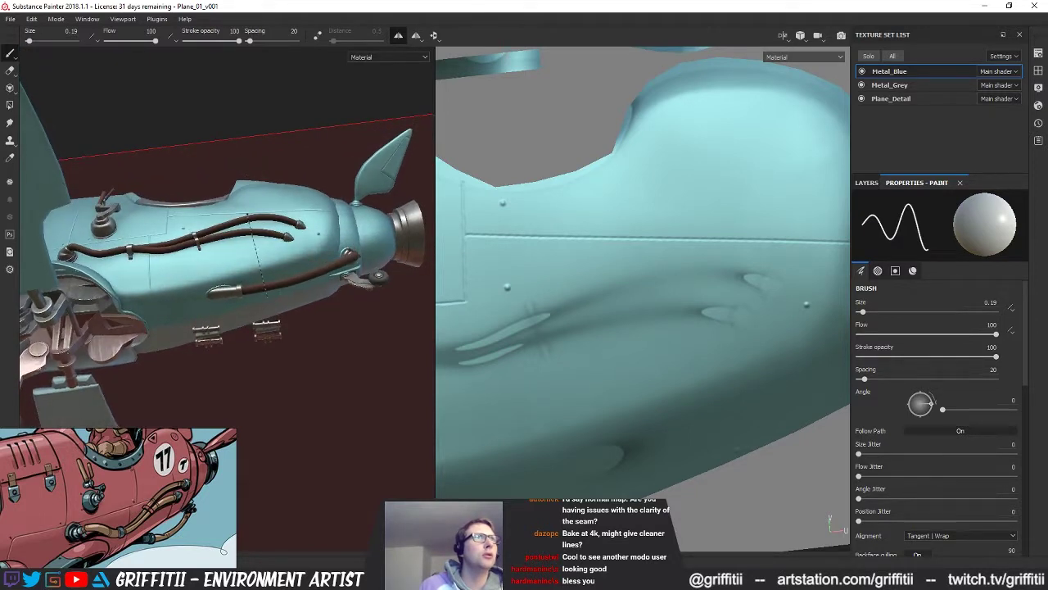
{"action": "left_click", "coordinate": [265, 289], "text": "shift"}
{"action": "key", "text": "alt+q"}
{"action": "key", "text": "alt+q"}
{"action": "mouse_move", "coordinate": [304, 283]}
{"action": "left_mouse_down", "text": "alt"}
{"action": "mouse_move", "coordinate": [319, 225]}
{"action": "mouse_move", "coordinate": [307, 182]}
{"action": "left_mouse_up", "text": "alt"}
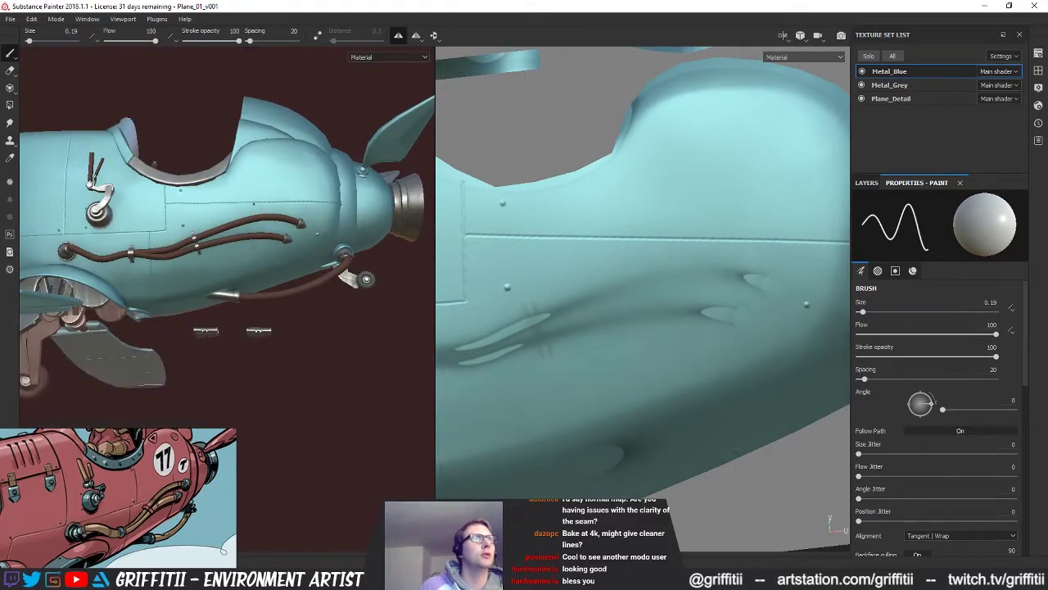
Step: Paint a straight vertical seam at brush size 0.19 from just above the horizontal seam down the fuselage side, passing beneath the brown hoses
{"action": "key", "text": "alt+q"}
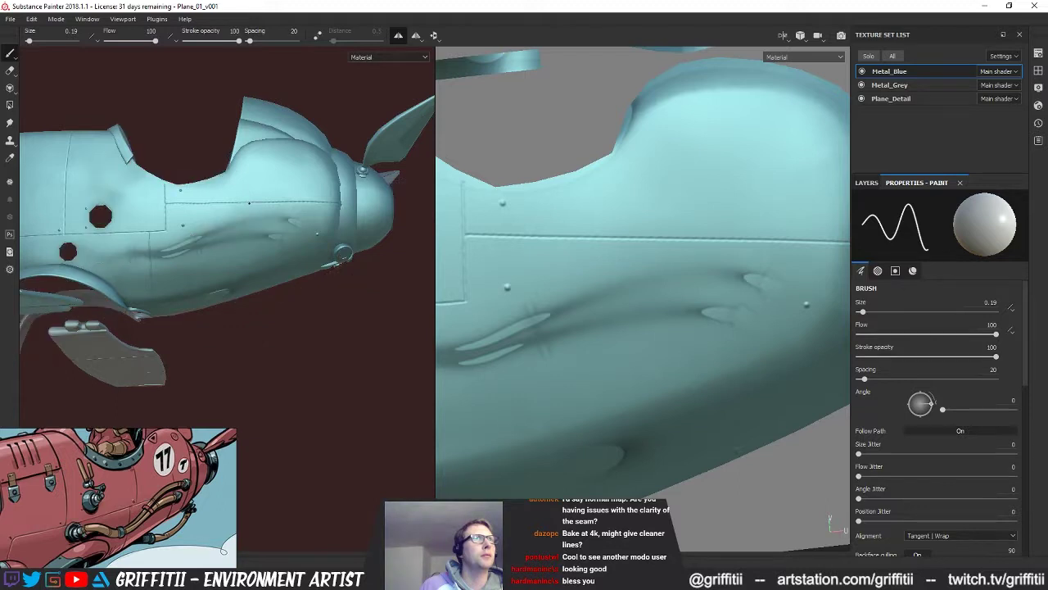
{"action": "key", "text": "alt+q"}
{"action": "left_click_drag", "start_coordinate": [249, 202], "coordinate": [305, 297], "text": "alt"}
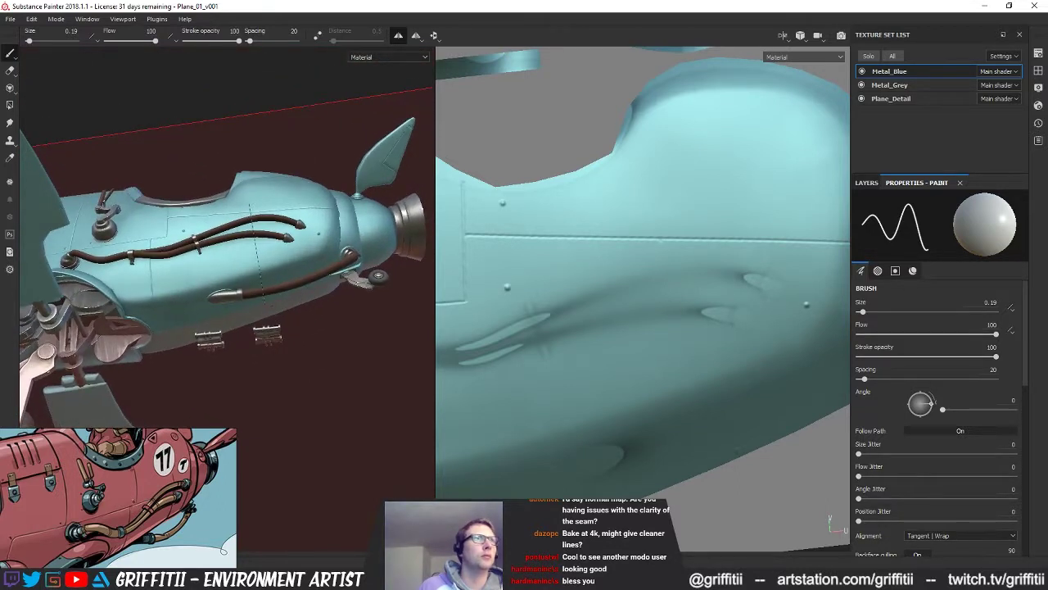
{"action": "left_click", "coordinate": [263, 301], "text": "shift"}
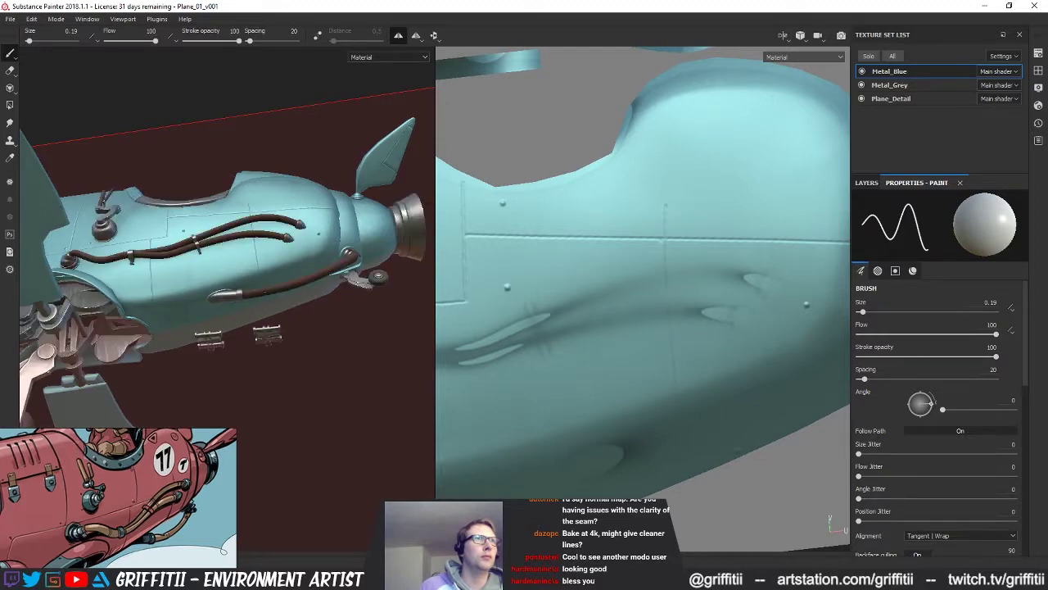
{"action": "mouse_move", "coordinate": [334, 272]}
{"action": "left_mouse_down", "text": "alt"}
{"action": "mouse_move", "coordinate": [347, 199]}
{"action": "mouse_move", "coordinate": [338, 256]}
{"action": "mouse_move", "coordinate": [321, 242]}
{"action": "left_mouse_up", "text": "alt"}
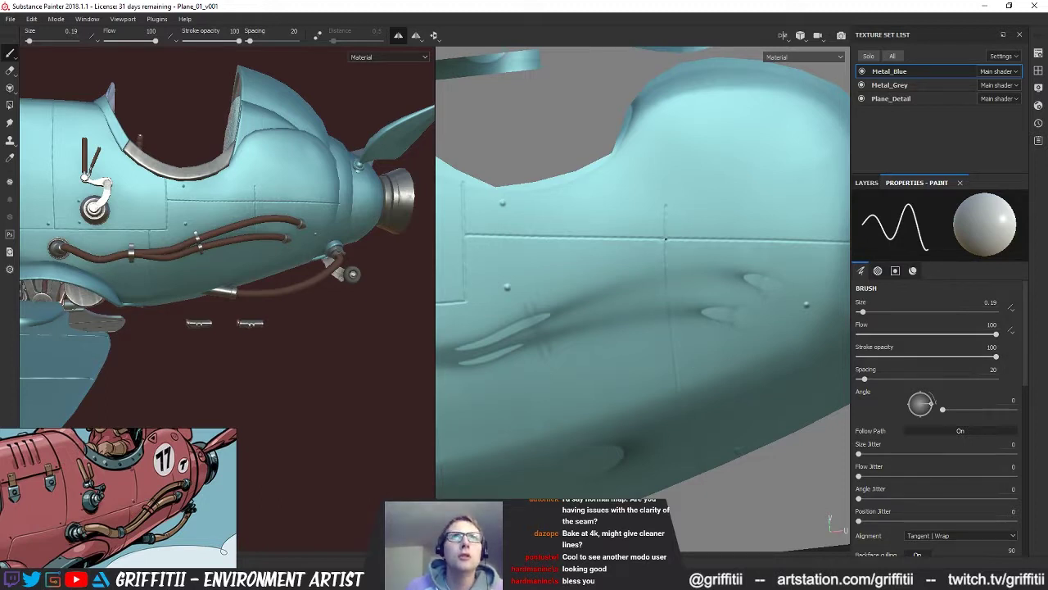
Step: Try to extend the new vertical seam in a straight line to the fuselage's lower edge
{"action": "key", "text": "shift"}
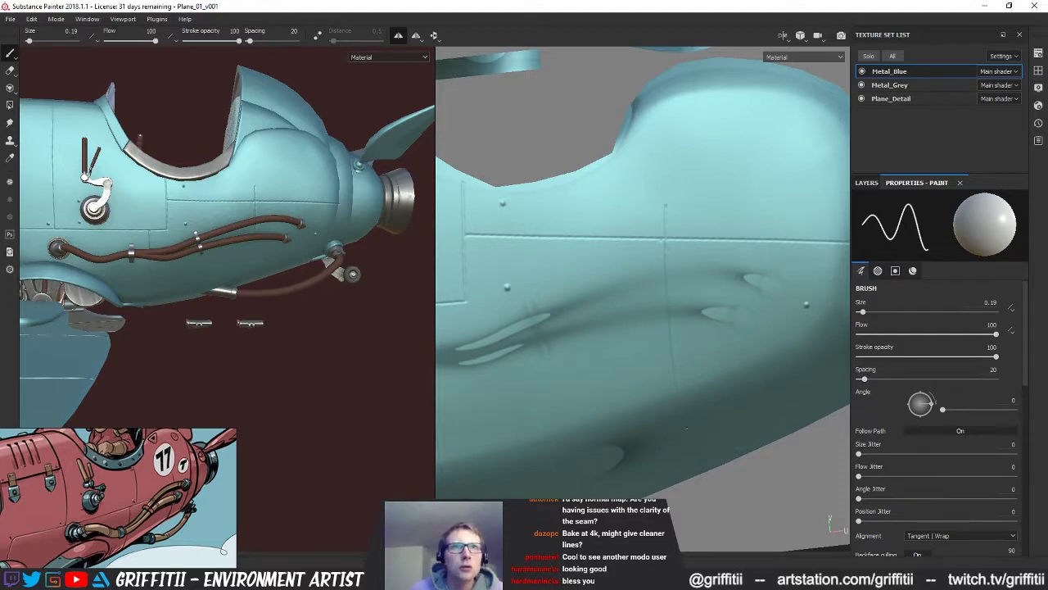
{"action": "key", "text": "shift"}
{"action": "left_click", "coordinate": [711, 483], "text": "shift"}
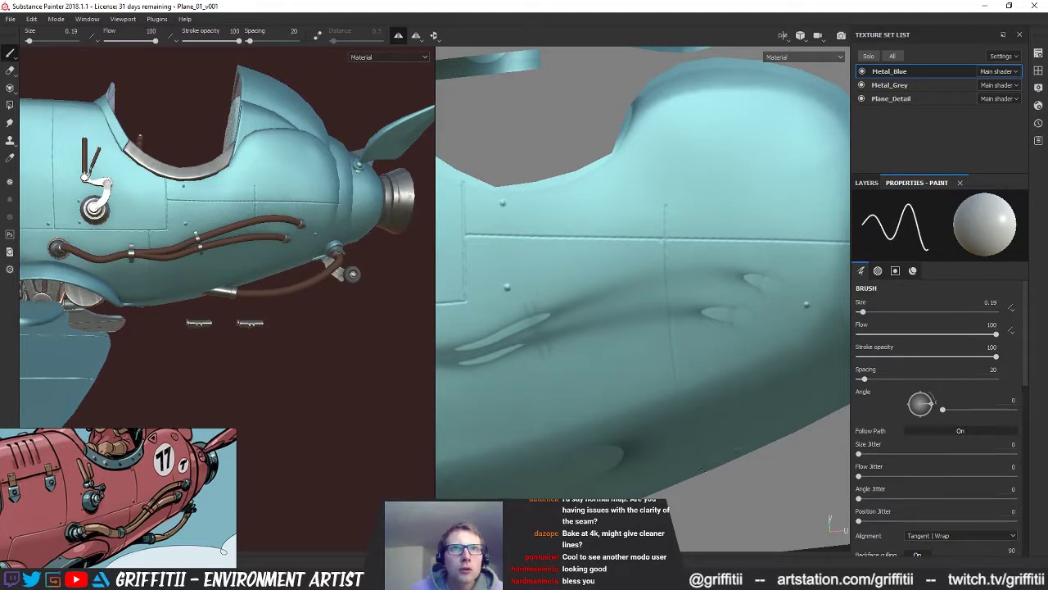
{"action": "key", "text": "shift"}
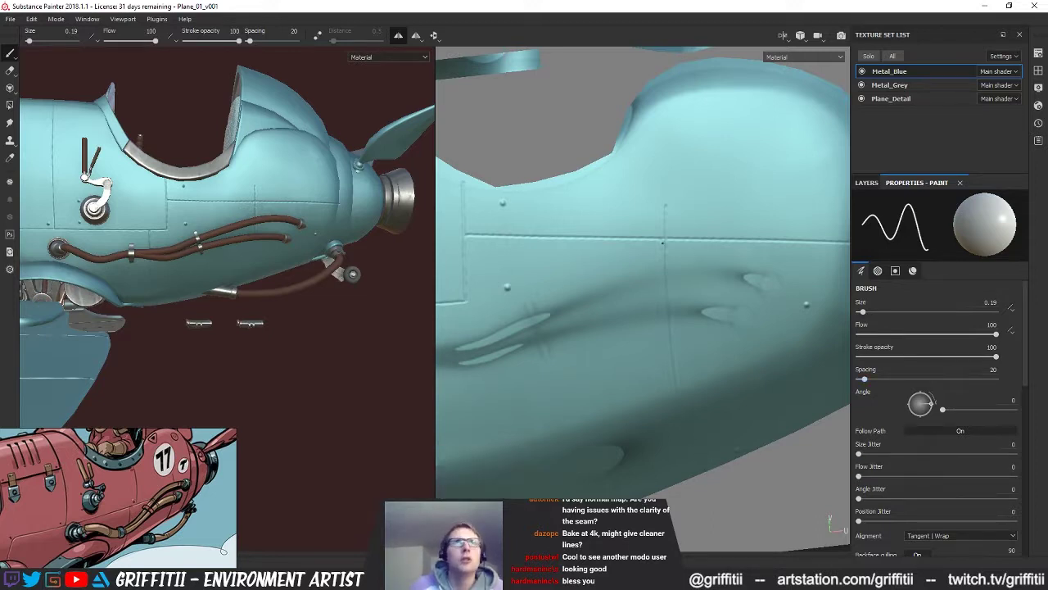
Step: Set the brush height to 0 and erase the piece of the new vertical seam above the horizontal seam
{"action": "scroll", "coordinate": [1022, 377], "scroll_direction": "down", "scroll_amount": 4}
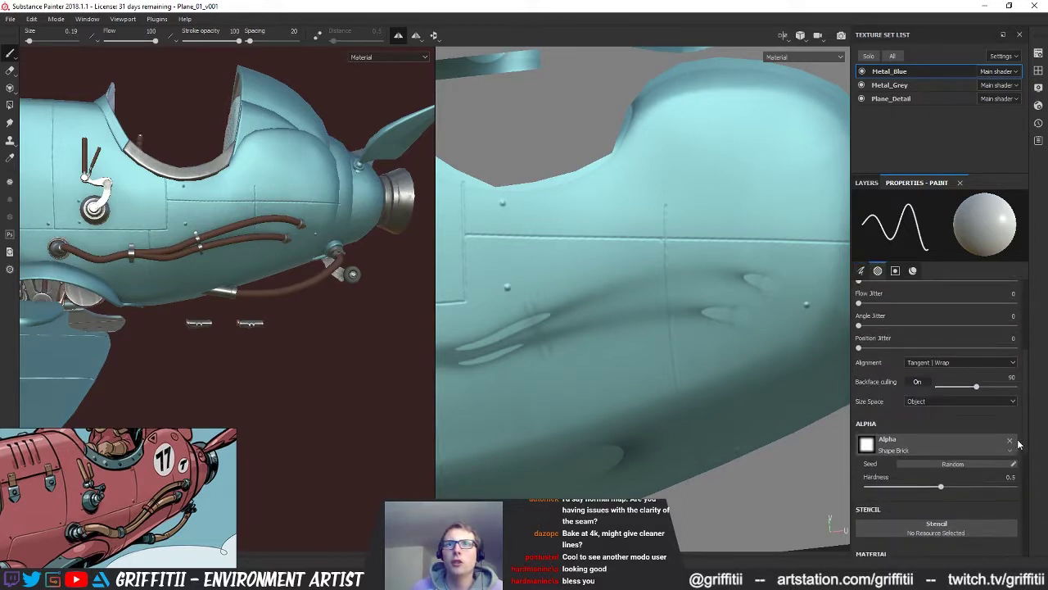
{"action": "left_click", "coordinate": [896, 270]}
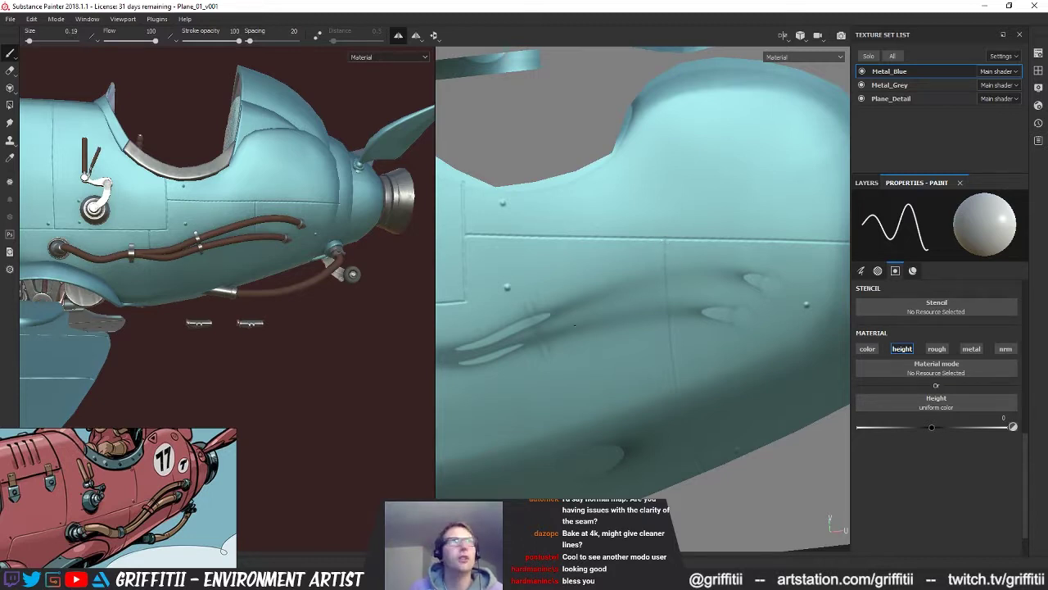
Step: Examine the reworked seams on the fuselage side from several angles on the model and in the UV layout
{"action": "left_click_drag", "start_coordinate": [313, 259], "coordinate": [344, 269], "text": "alt"}
{"action": "right_click_drag", "start_coordinate": [344, 269], "coordinate": [249, 252], "text": "alt"}
{"action": "left_click_drag", "start_coordinate": [250, 252], "coordinate": [257, 258], "text": "alt"}
{"action": "scroll", "coordinate": [257, 257], "scroll_direction": "up", "scroll_amount": 3}
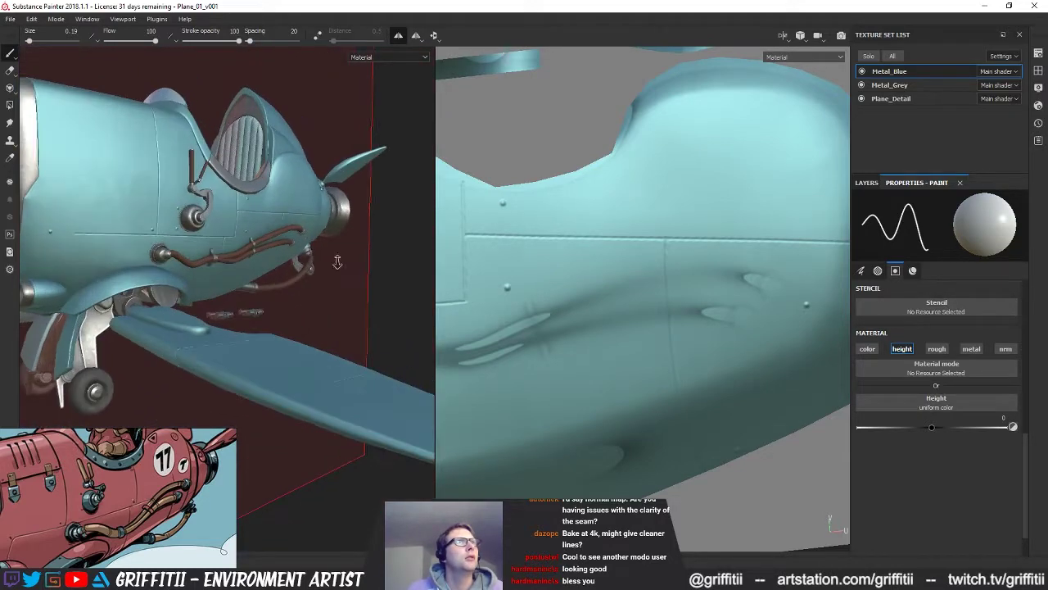
{"action": "scroll", "coordinate": [670, 339], "scroll_direction": "up", "scroll_amount": 2}
{"action": "middle_click_drag", "start_coordinate": [670, 339], "coordinate": [707, 344], "text": "alt"}
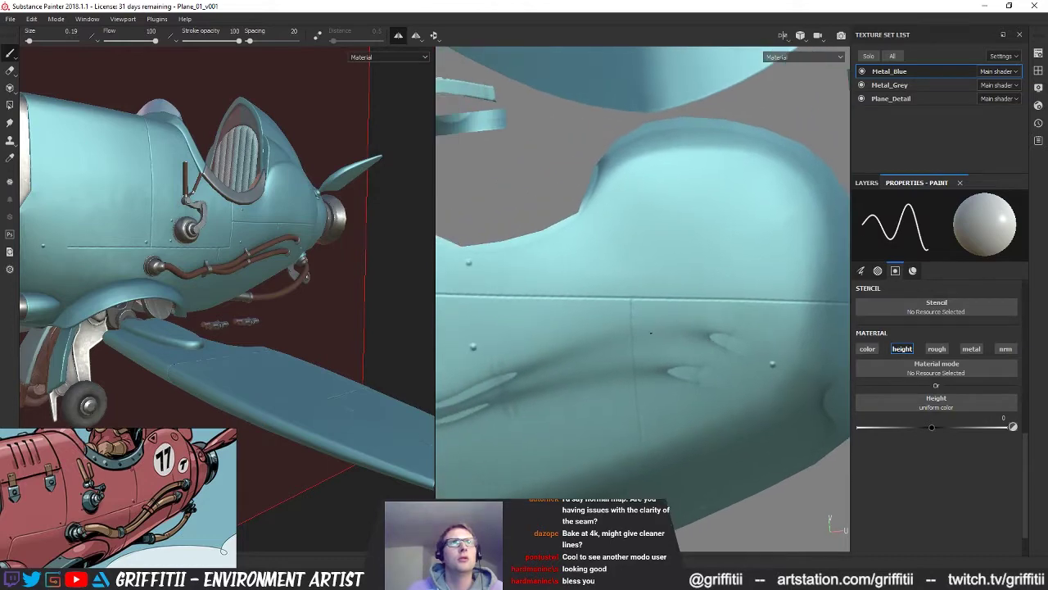
{"action": "left_click_drag", "start_coordinate": [707, 344], "coordinate": [679, 329], "text": "alt"}
{"action": "middle_click_drag", "start_coordinate": [679, 328], "coordinate": [626, 352], "text": "alt"}
{"action": "scroll", "coordinate": [611, 359], "scroll_direction": "down", "scroll_amount": 1}
{"action": "left_click_drag", "start_coordinate": [261, 233], "coordinate": [289, 230], "text": "alt"}
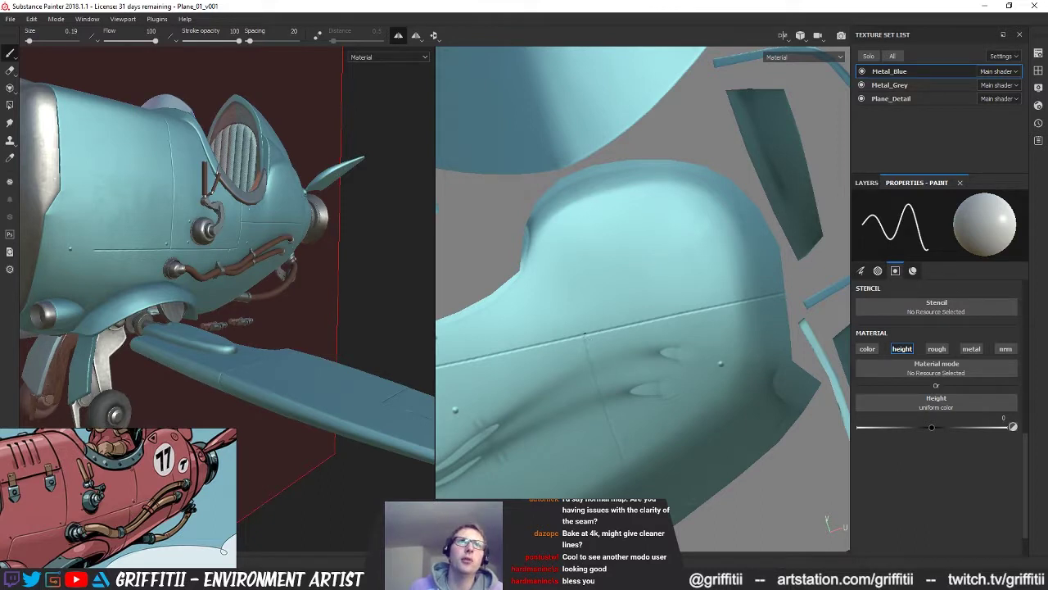
Step: Try a steeper straight seam at brush height -0.0327 from the vertical seam's upper end to the fuselage's propeller end, and undo it
{"action": "left_click", "coordinate": [584, 334]}
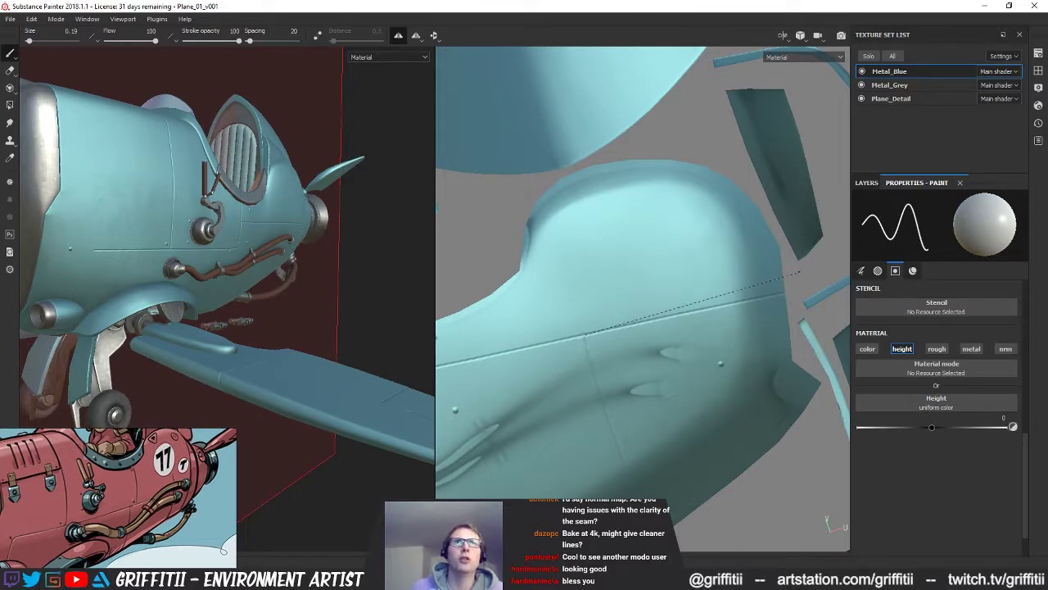
{"action": "left_click", "coordinate": [645, 318], "text": "shift"}
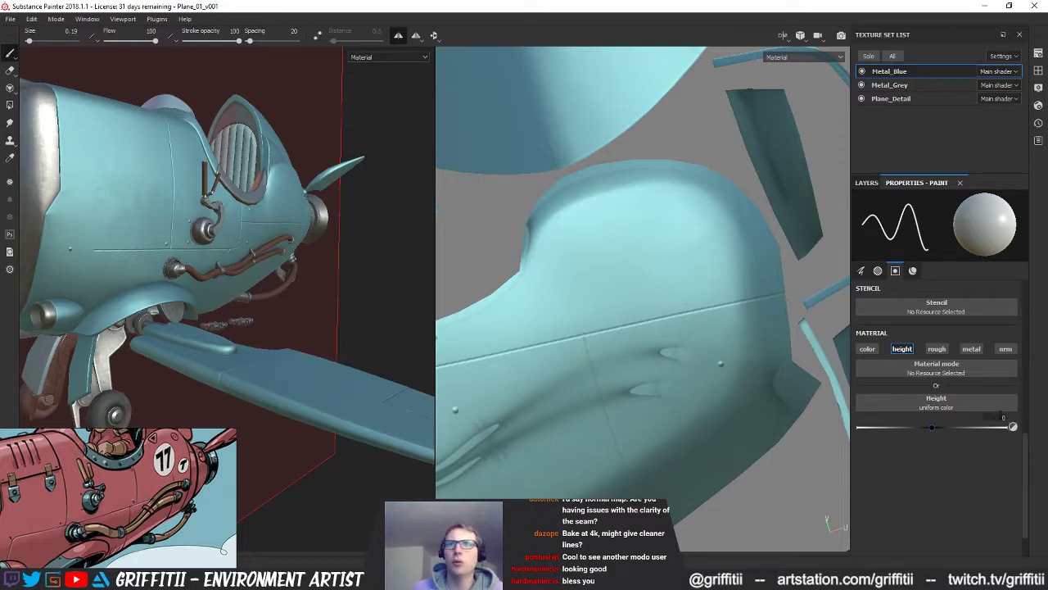
{"action": "type", "text": "-0.0327"}
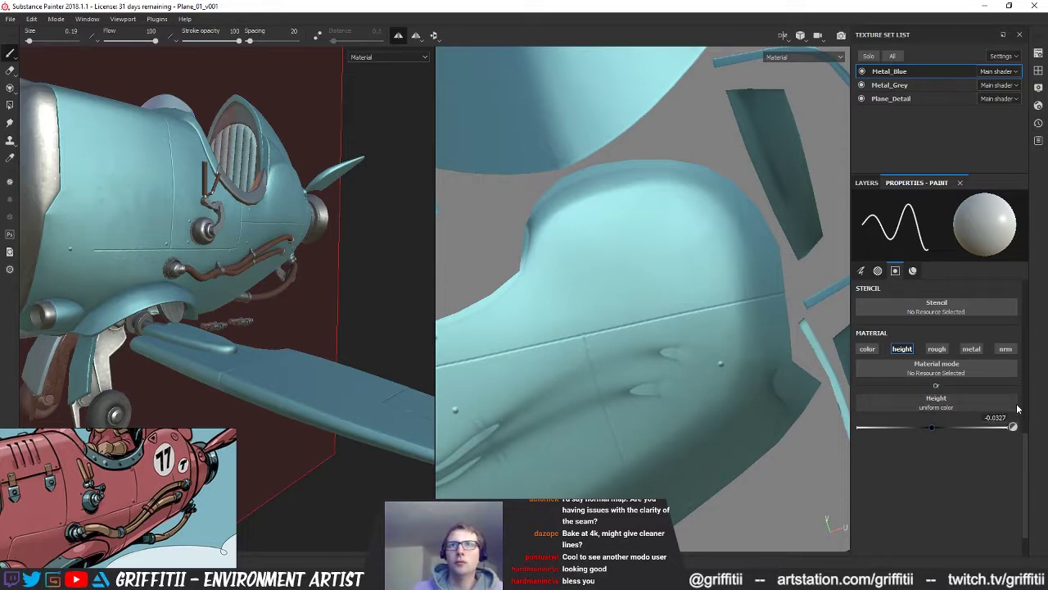
{"action": "key", "text": "Return"}
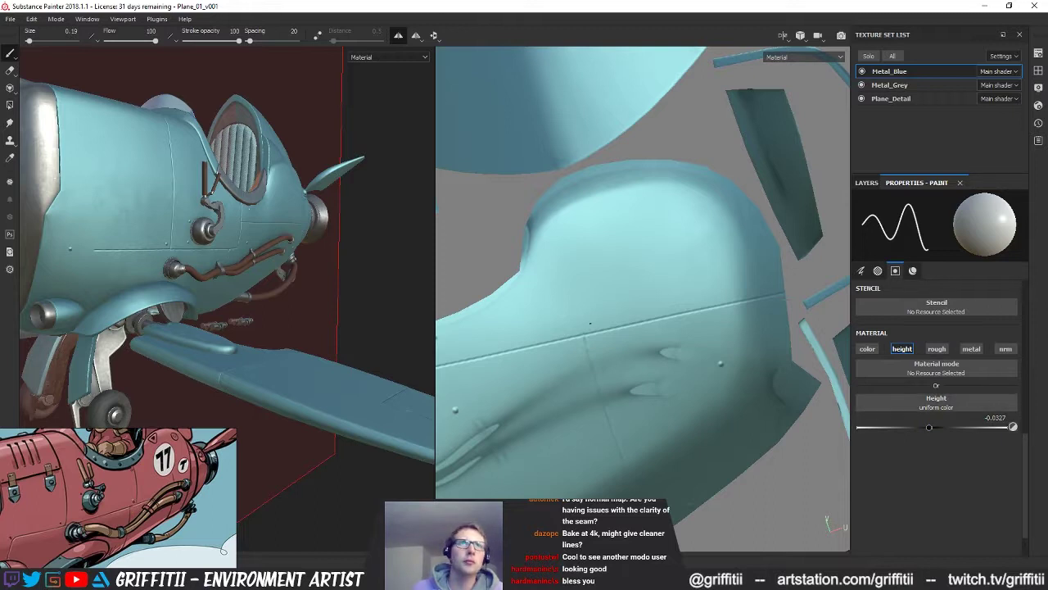
{"action": "left_click", "coordinate": [584, 334]}
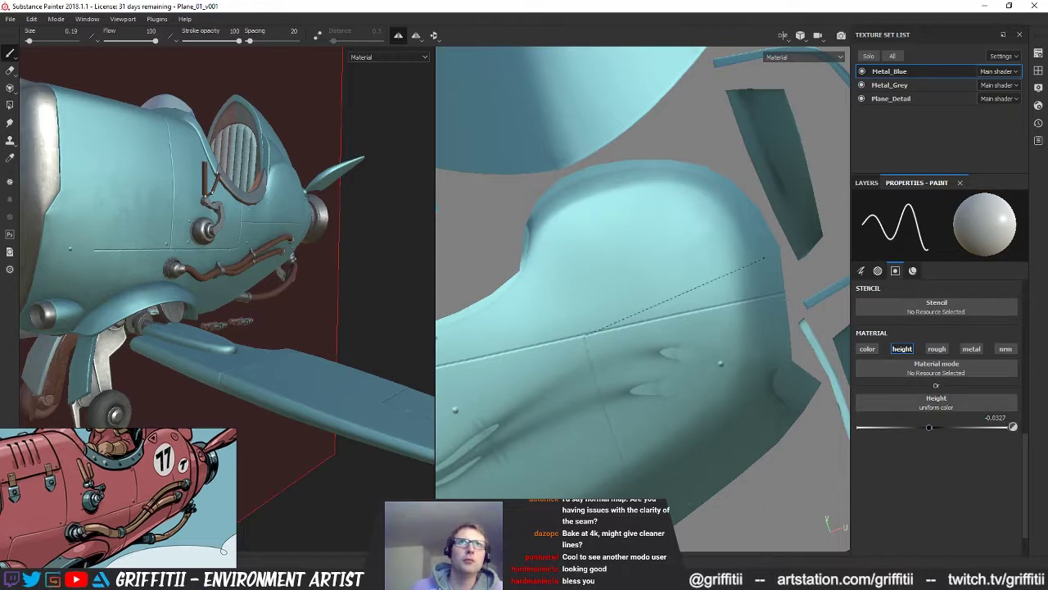
{"action": "left_click", "coordinate": [784, 265], "text": "shift"}
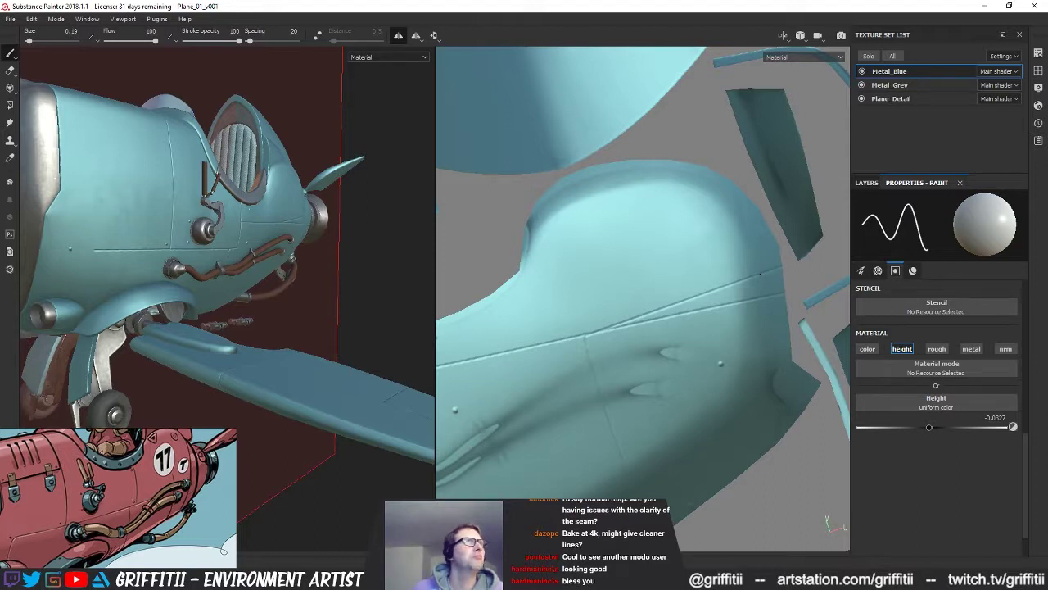
{"action": "key", "text": "ctrl+z"}
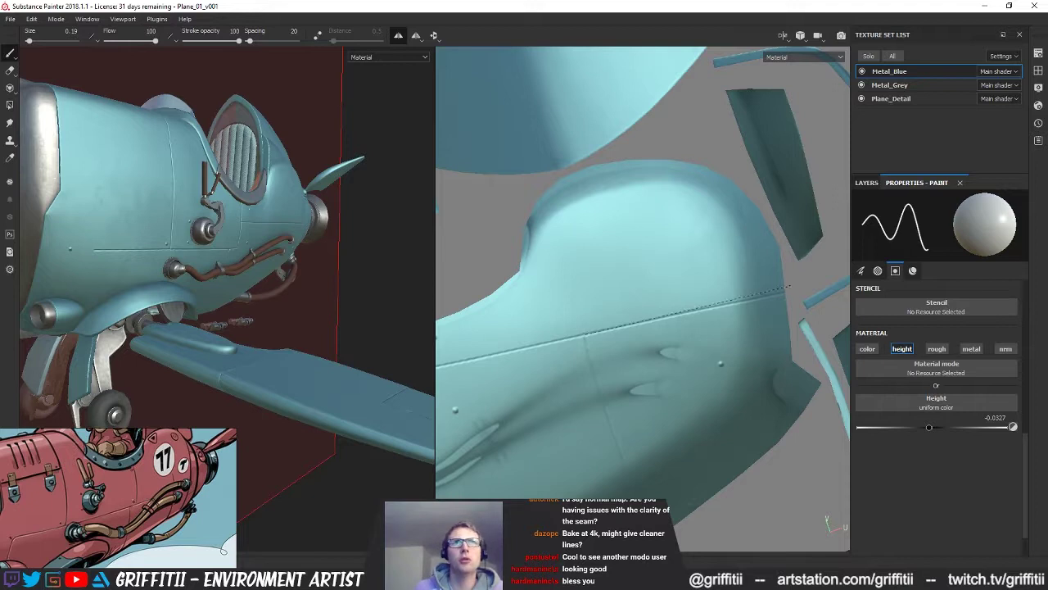
{"action": "left_click", "coordinate": [786, 285], "text": "shift"}
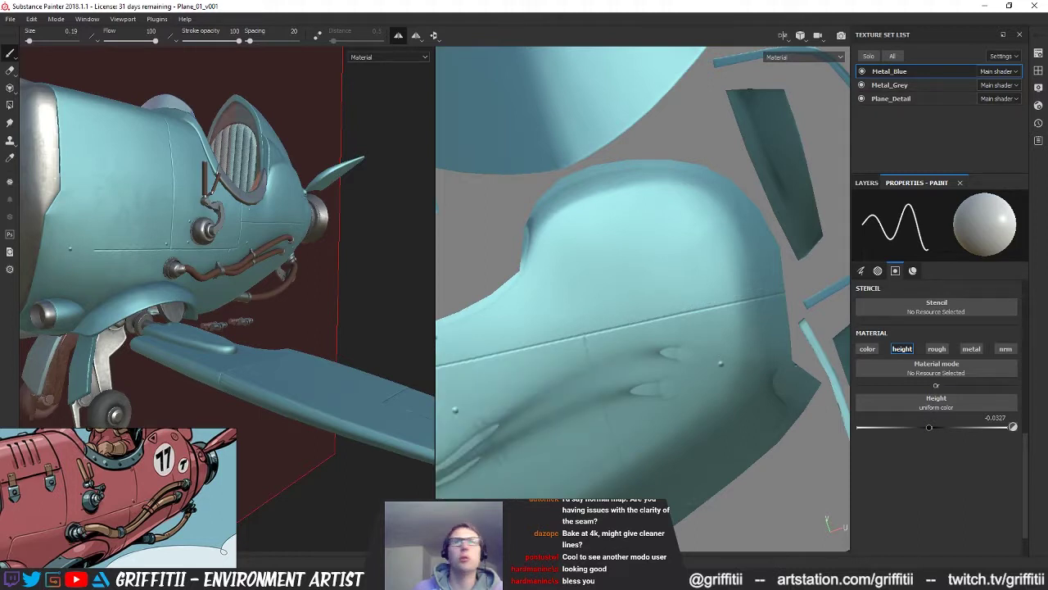
Step: Set the brush height to 0, enlarge the brush to 2.04 and erase the horizontal seam between the vertical seam and the propeller end
{"action": "left_click_drag", "start_coordinate": [985, 418], "coordinate": [1034, 407]}
{"action": "type", "text": "0"}
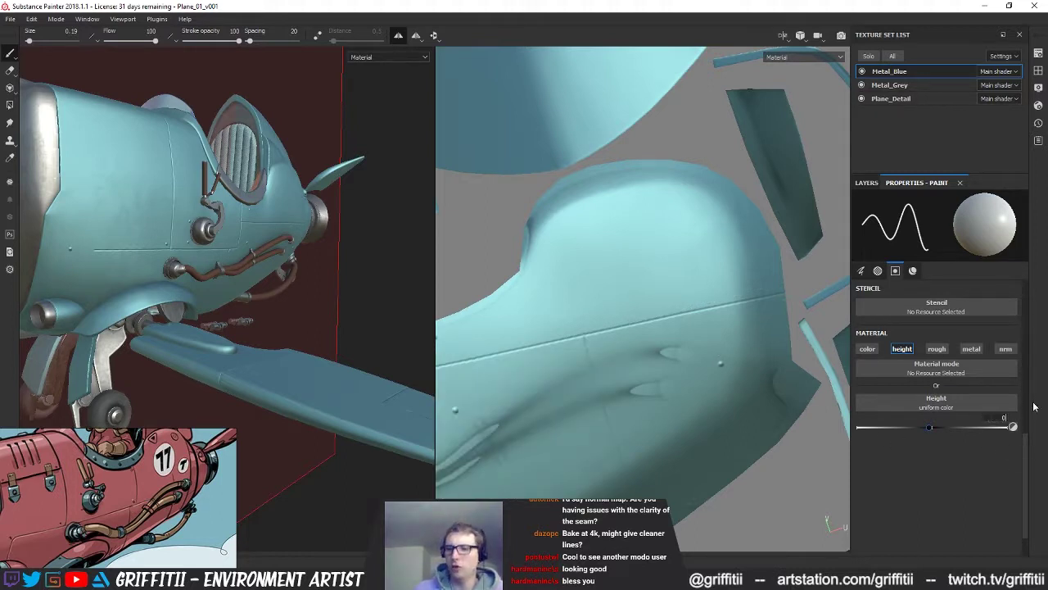
{"action": "key", "text": "Return"}
{"action": "key", "text": "bracketright"}
{"action": "key", "text": "bracketright"}
{"action": "key", "text": "bracketright"}
{"action": "key", "text": "bracketright"}
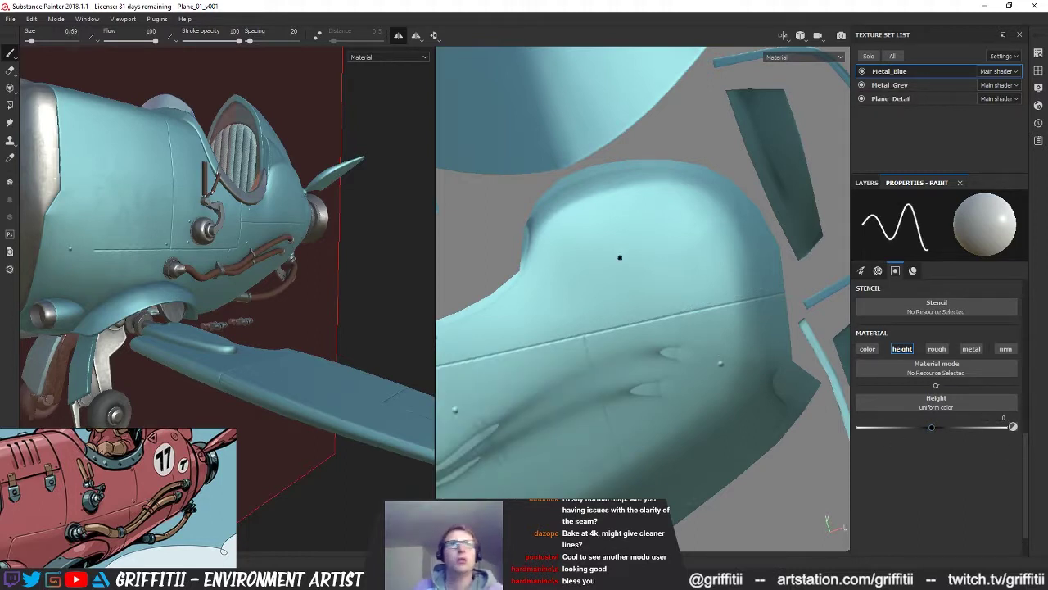
{"action": "left_click_drag", "start_coordinate": [601, 333], "coordinate": [598, 343]}
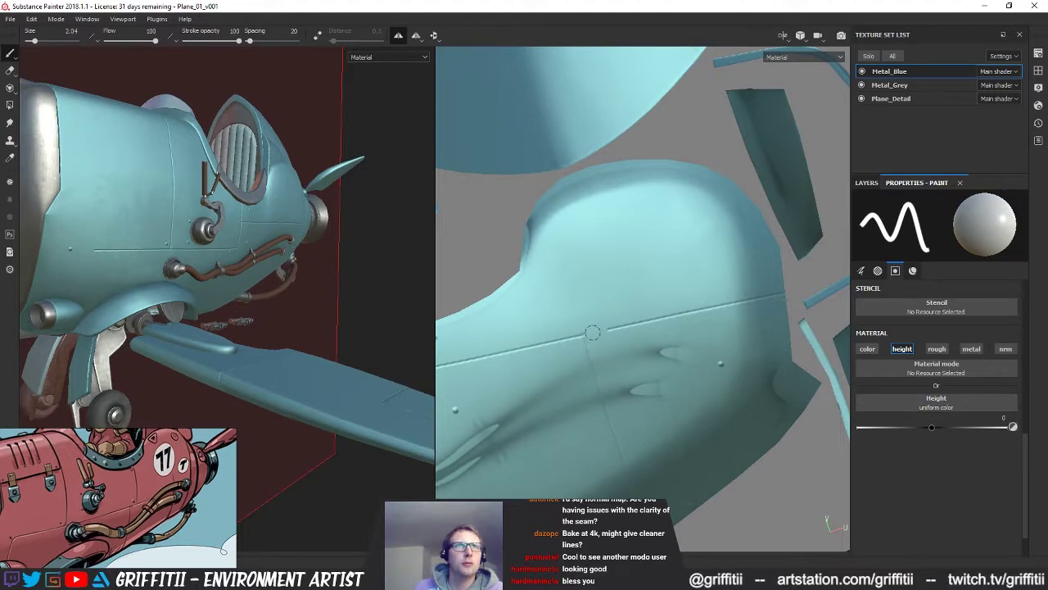
{"action": "left_click_drag", "start_coordinate": [588, 327], "coordinate": [786, 296]}
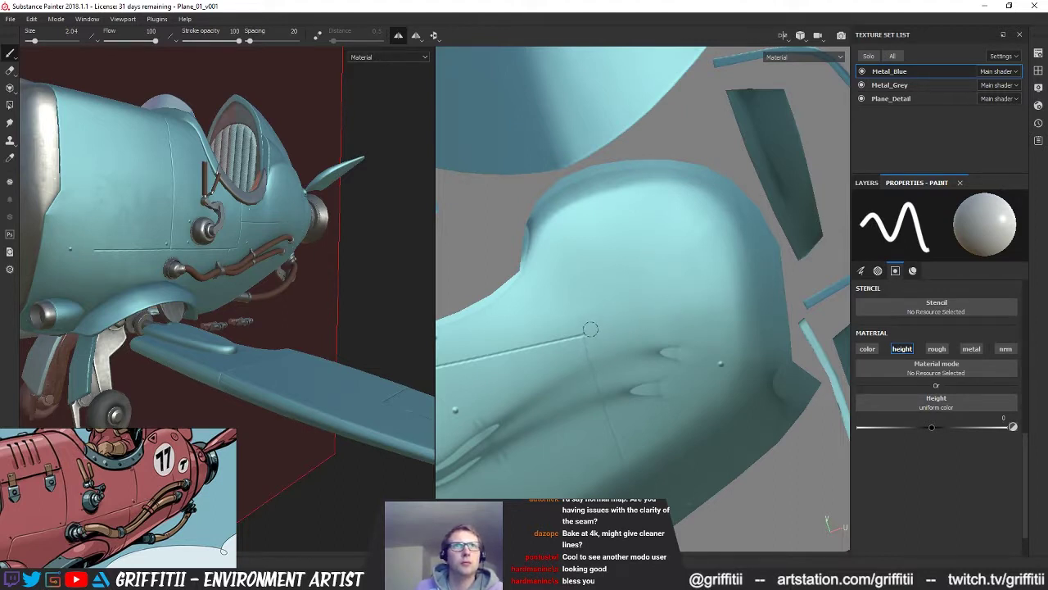
{"action": "key", "text": "bracketleft"}
{"action": "key", "text": "bracketleft"}
{"action": "key", "text": "bracketleft"}
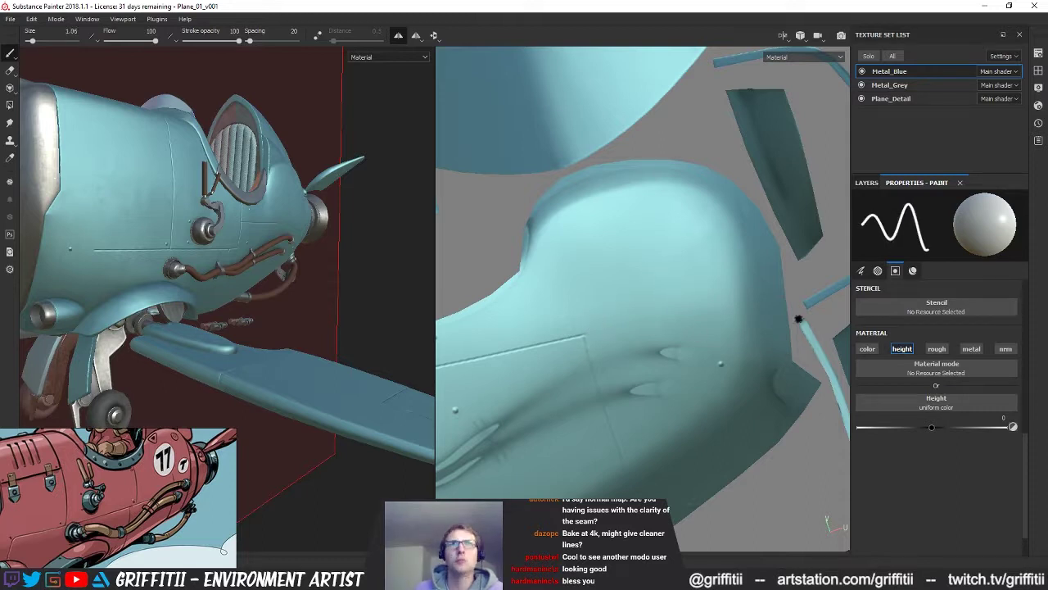
Step: Load the saved Plane_Panel brush preset from the shelf
{"action": "left_click_drag", "start_coordinate": [1023, 451], "coordinate": [1016, 282]}
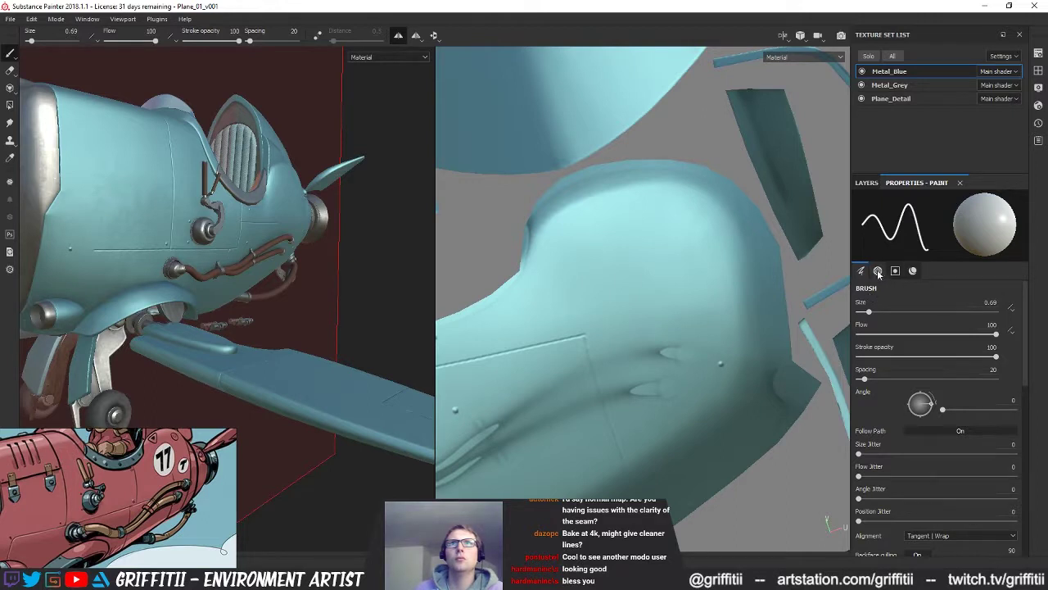
{"action": "left_click", "coordinate": [1038, 72]}
{"action": "left_click", "coordinate": [1004, 121]}
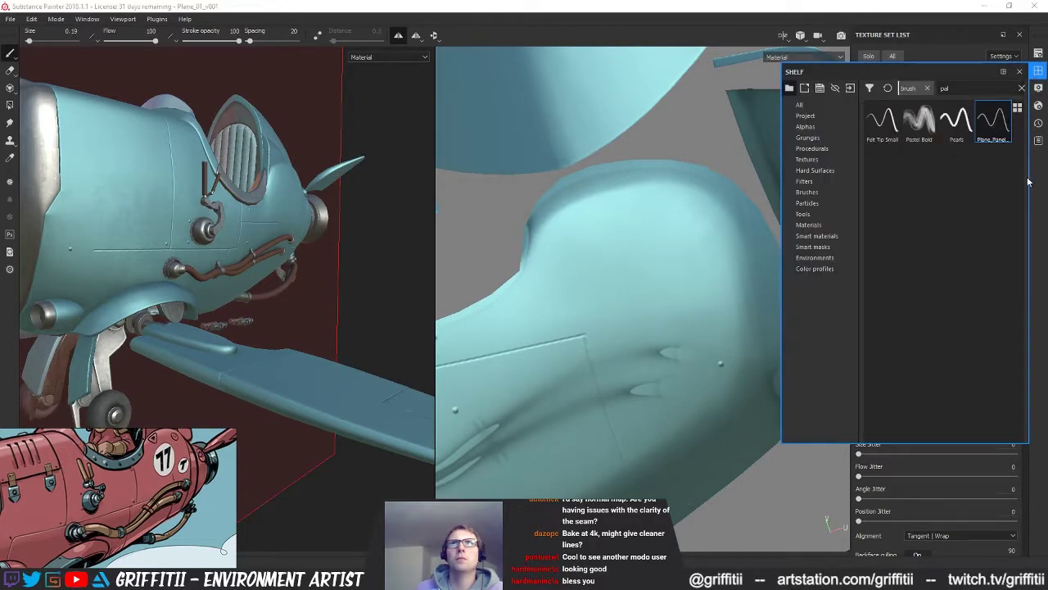
{"action": "left_click", "coordinate": [1019, 71]}
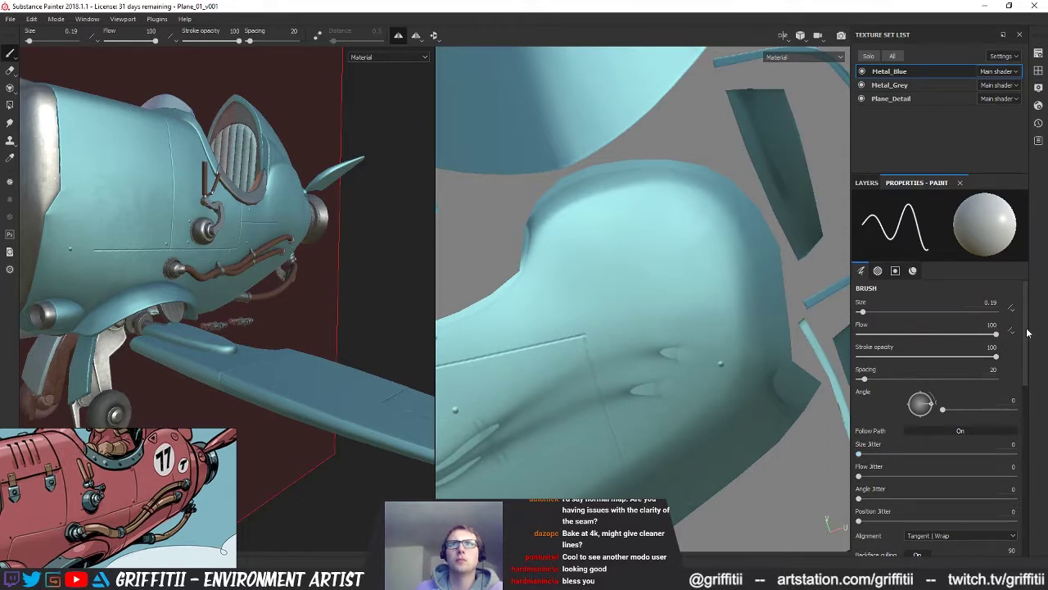
Step: Set the brush height to -0.0327 and paint a straight, more steeply rising seam from the vertical seam's upper end to the propeller-end edge
{"action": "left_click_drag", "start_coordinate": [1024, 346], "coordinate": [1017, 435]}
{"action": "scroll", "coordinate": [1017, 436], "scroll_direction": "down", "scroll_amount": 3}
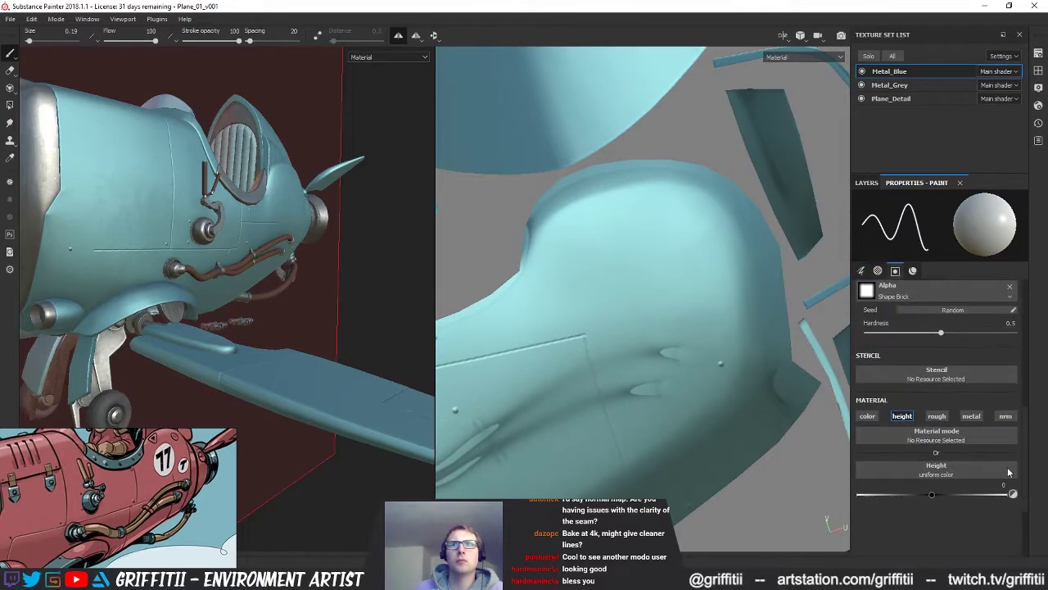
{"action": "type", "text": "-0.0"}
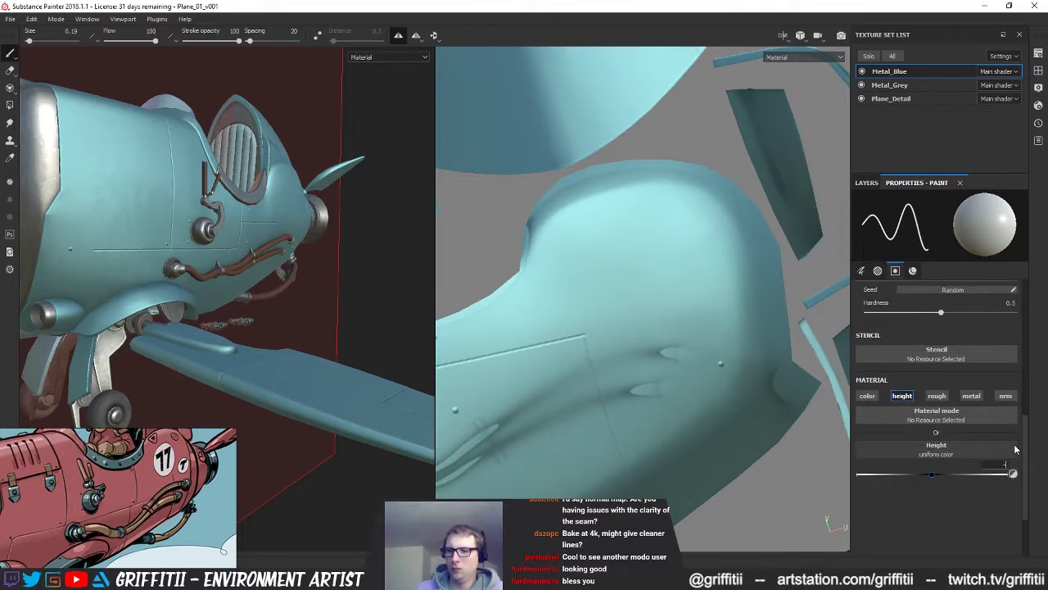
{"action": "type", "text": "327"}
{"action": "key", "text": "Return"}
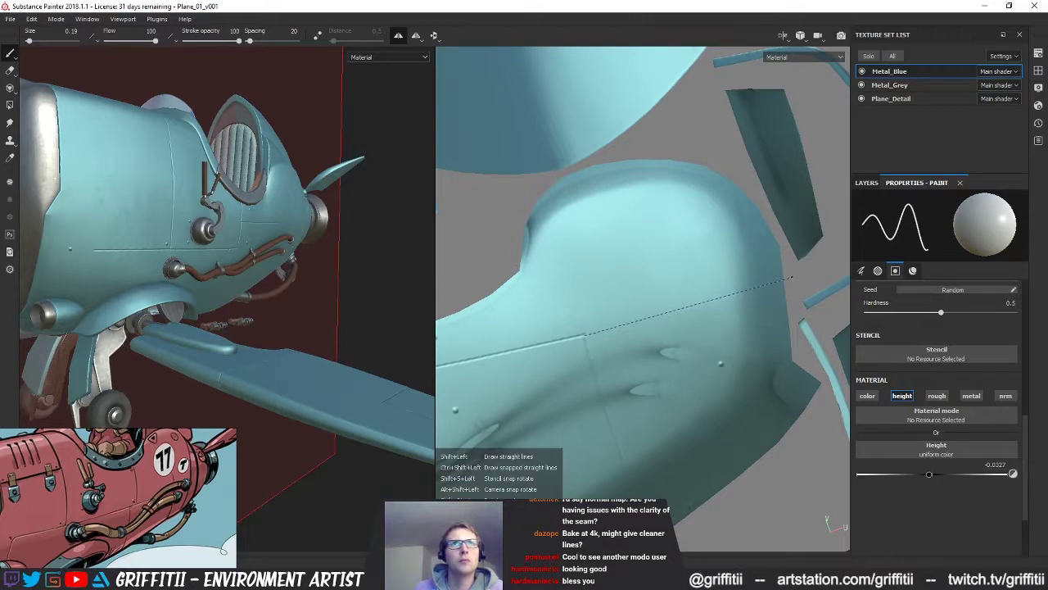
{"action": "left_click", "coordinate": [791, 274], "text": "shift"}
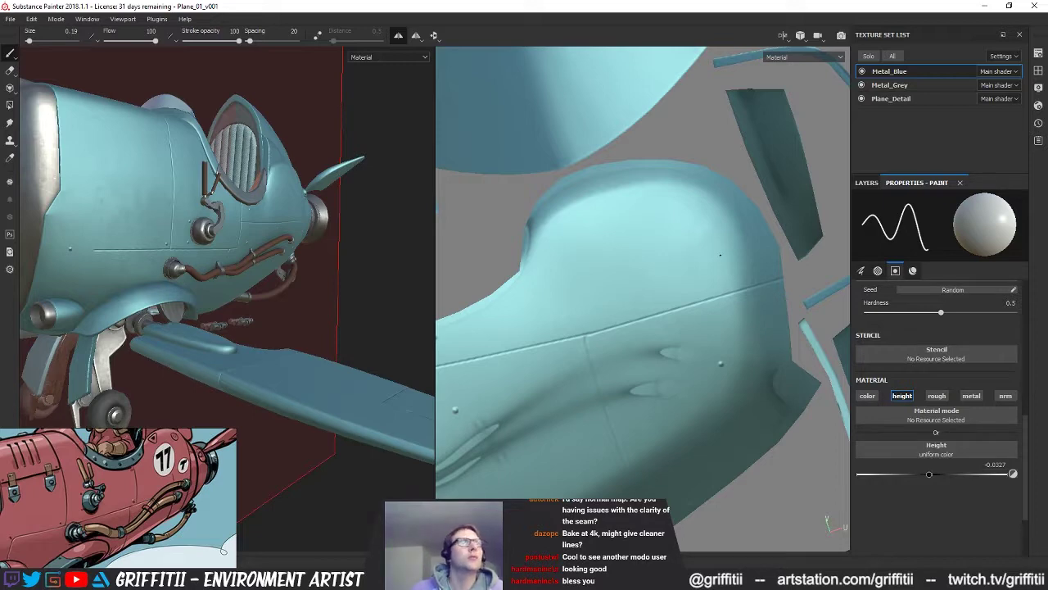
Step: Select the Rivets layer for painting and set the brush alpha's hardness to 0
{"action": "left_click_drag", "start_coordinate": [274, 217], "coordinate": [208, 221], "text": "alt"}
{"action": "middle_click_drag", "start_coordinate": [208, 222], "coordinate": [176, 246], "text": "alt"}
{"action": "right_click_drag", "start_coordinate": [176, 246], "coordinate": [209, 249], "text": "alt"}
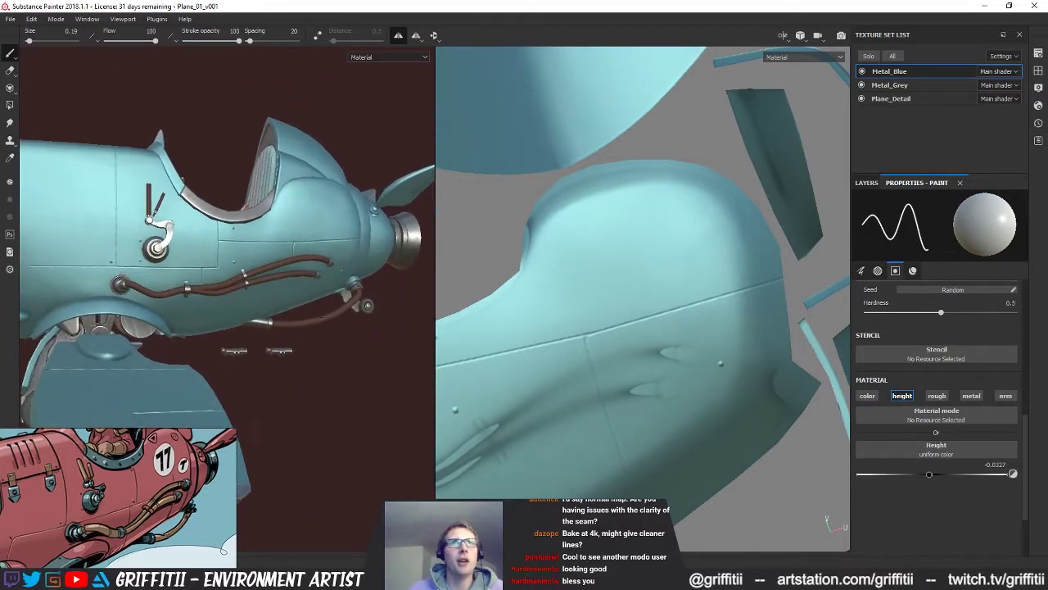
{"action": "left_click", "coordinate": [867, 182]}
{"action": "left_click", "coordinate": [894, 223]}
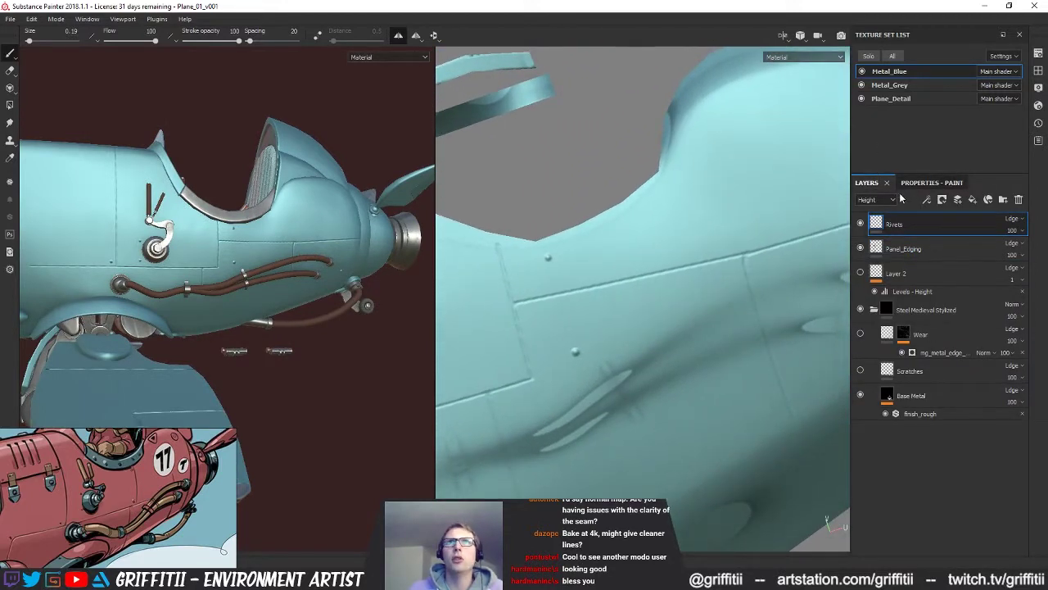
{"action": "left_click", "coordinate": [932, 181]}
{"action": "scroll", "coordinate": [940, 420], "scroll_direction": "up", "scroll_amount": 2}
{"action": "left_click_drag", "start_coordinate": [940, 377], "coordinate": [867, 377]}
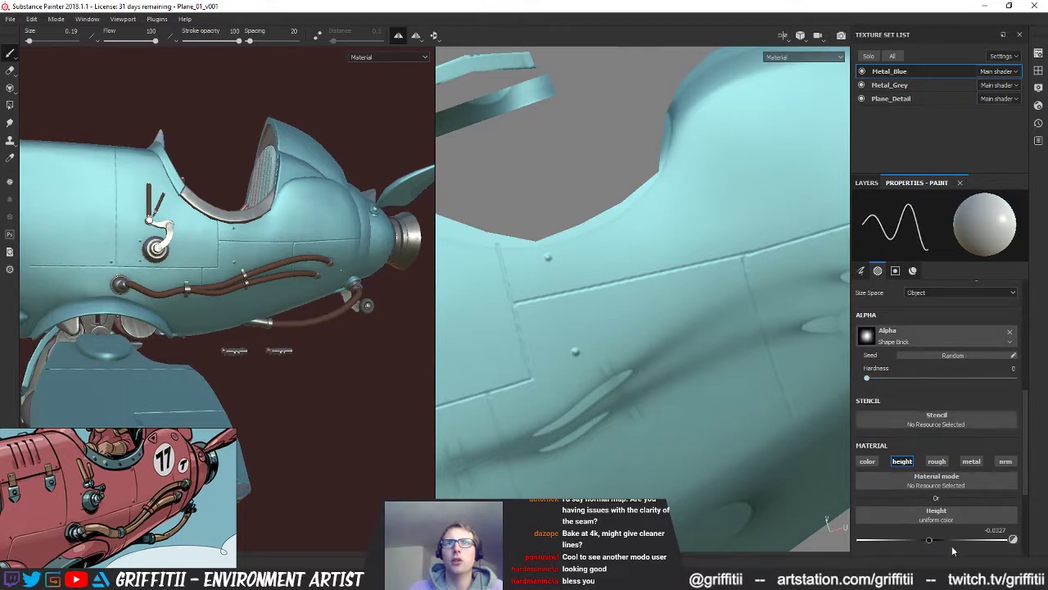
Step: Set the brush height to 0.05 and dab a test rivet just above the existing rivet below the horizontal seam
{"action": "scroll", "coordinate": [987, 496], "scroll_direction": "down", "scroll_amount": 2}
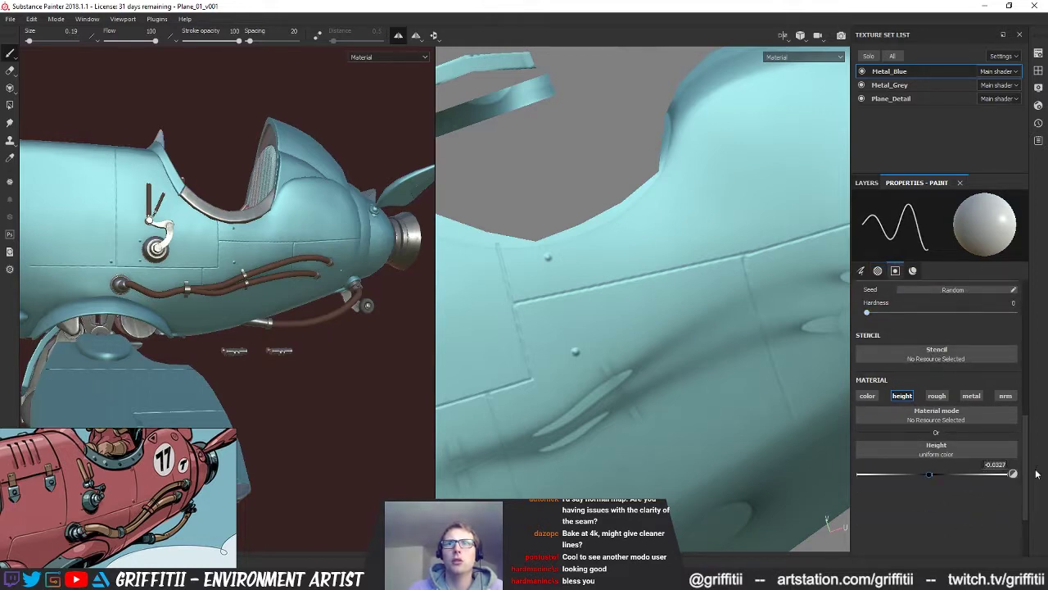
{"action": "left_click", "coordinate": [993, 455]}
{"action": "type", "text": "0"}
{"action": "key", "text": "Return"}
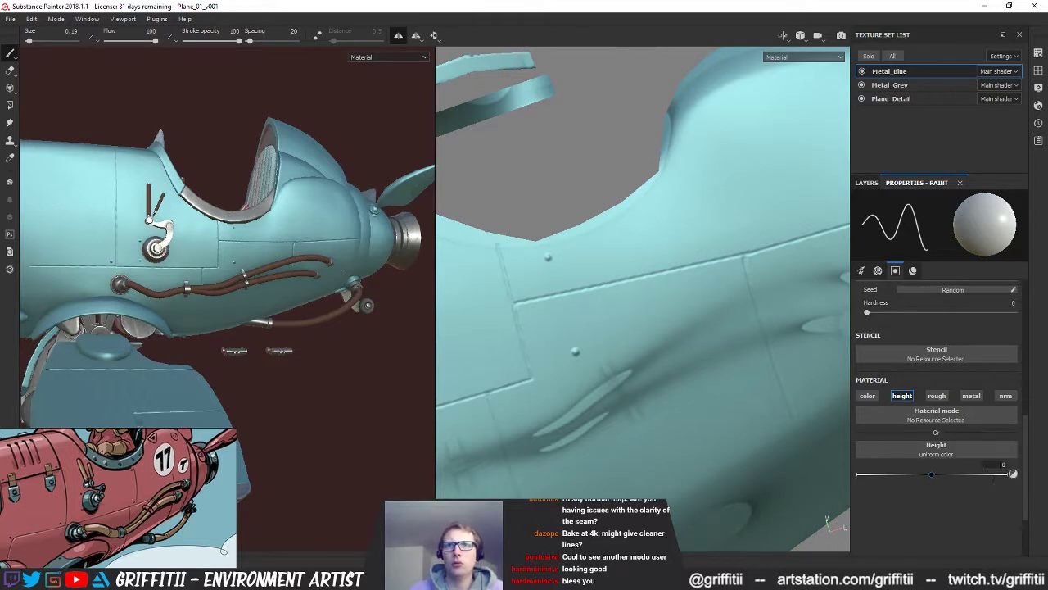
{"action": "type", "text": ".5"}
{"action": "key", "text": "Return"}
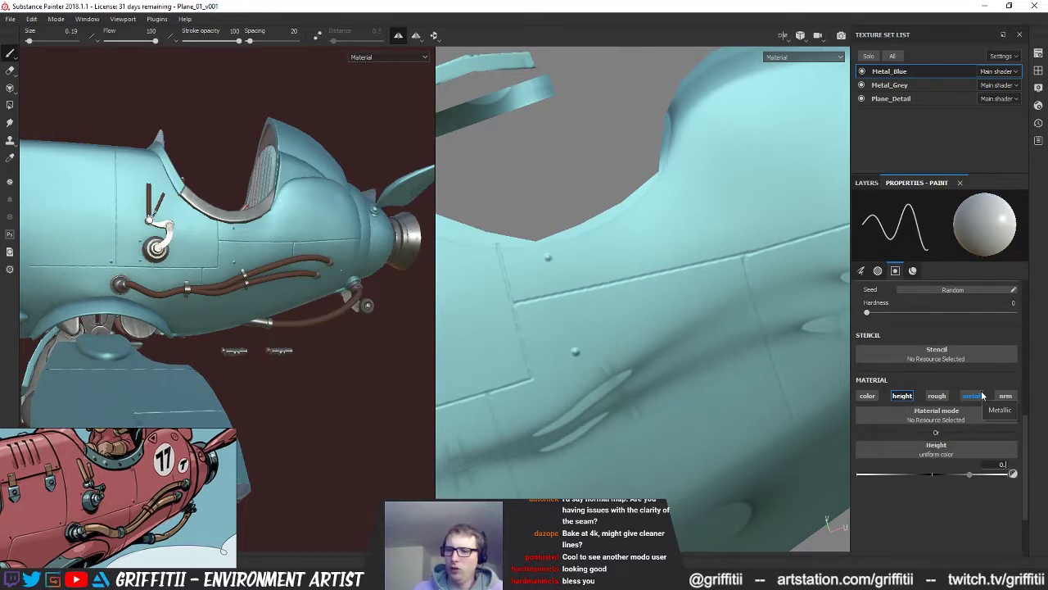
{"action": "key", "text": "Return"}
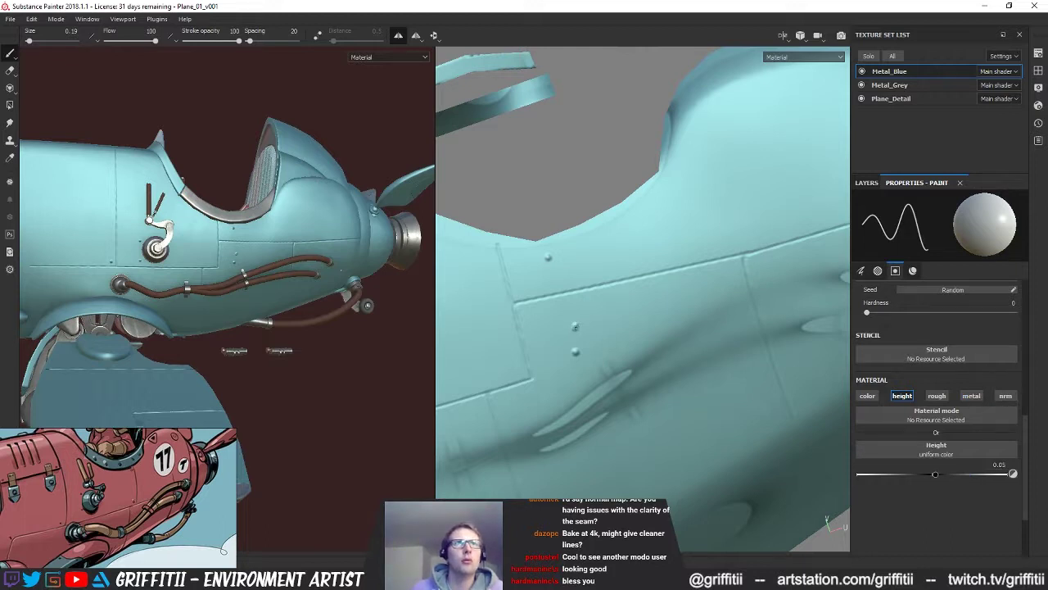
Step: Replace the test rivet, trying brush size 0.69, and dab another at size 0.4 and height 0.1
{"action": "key", "text": "bracketright"}
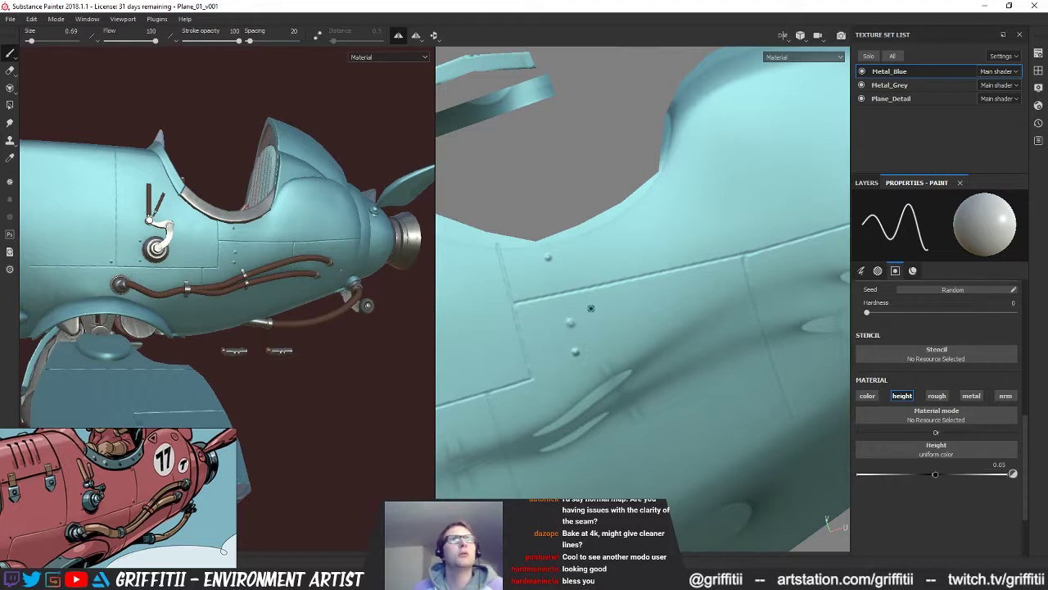
{"action": "right_click_drag", "start_coordinate": [578, 315], "coordinate": [576, 317], "text": "ctrl"}
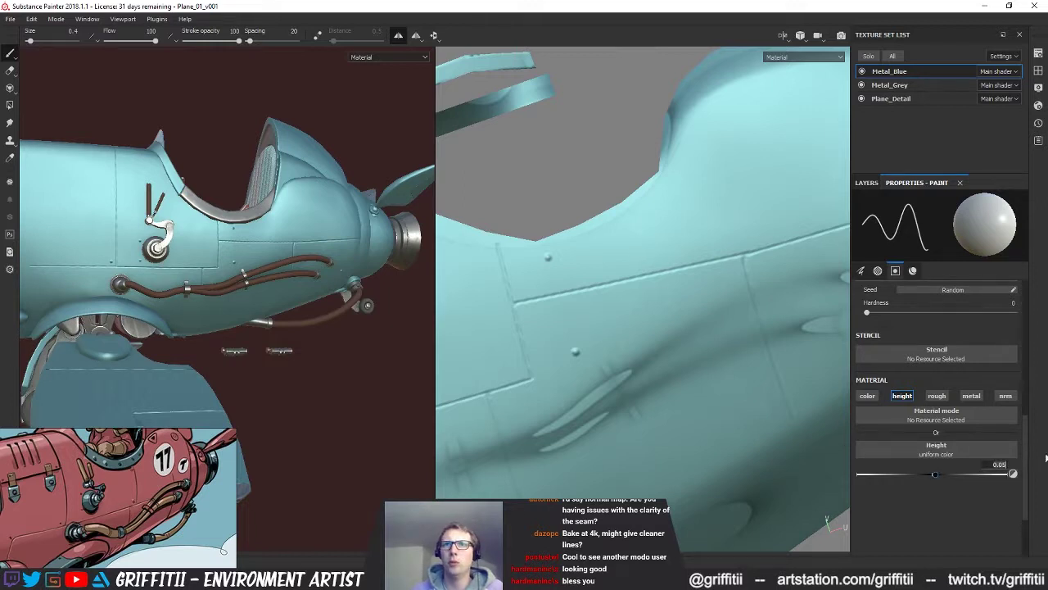
{"action": "type", "text": "0.1"}
{"action": "key", "text": "Return"}
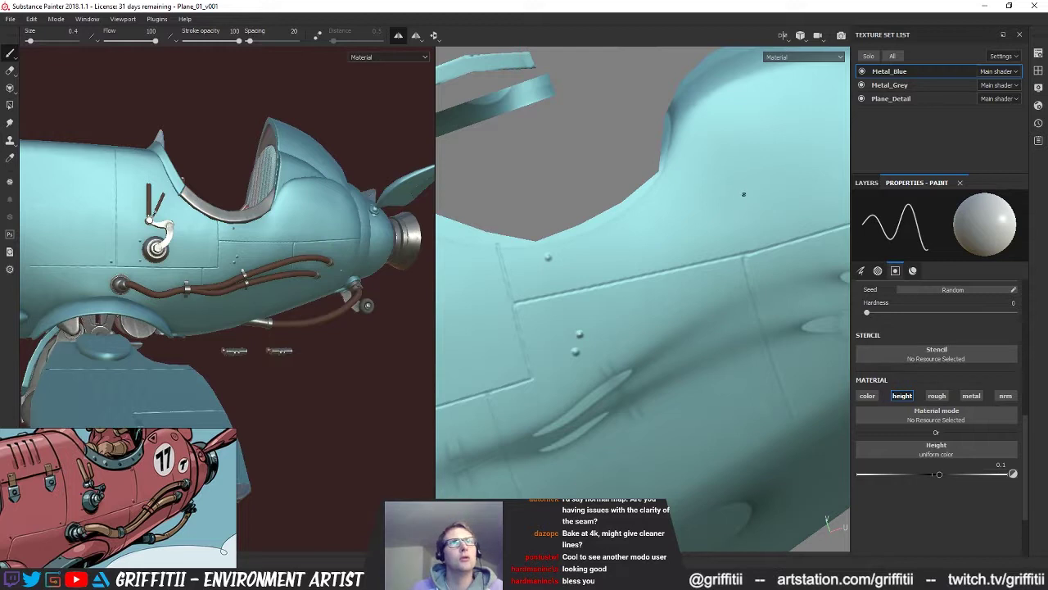
Step: Undo the last test rivet, set the brush height to 0.075 and dab a new rivet above the existing one
{"action": "key", "text": "ctrl+z"}
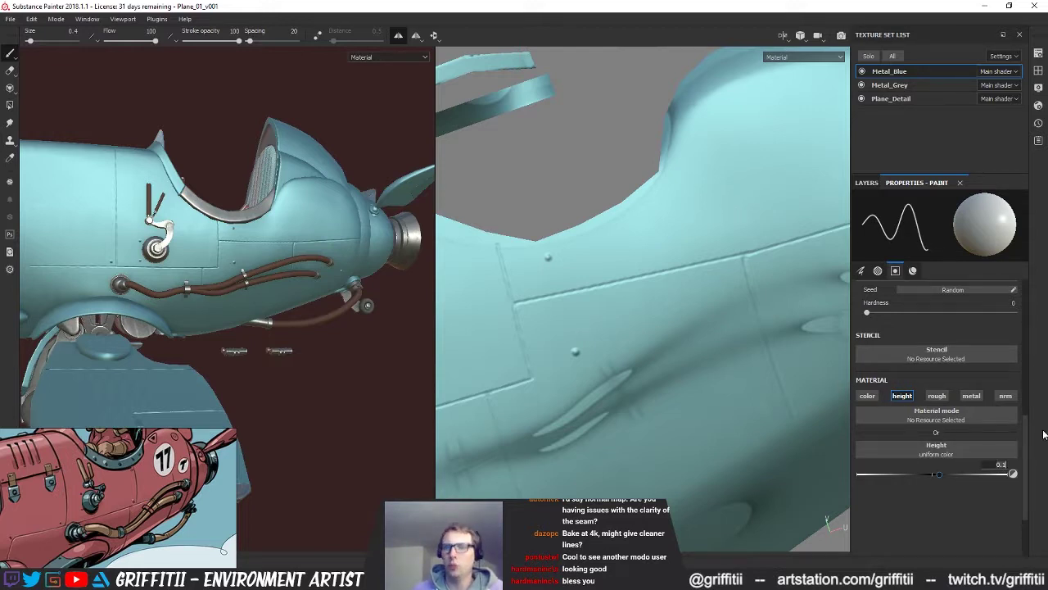
{"action": "key", "text": "Return"}
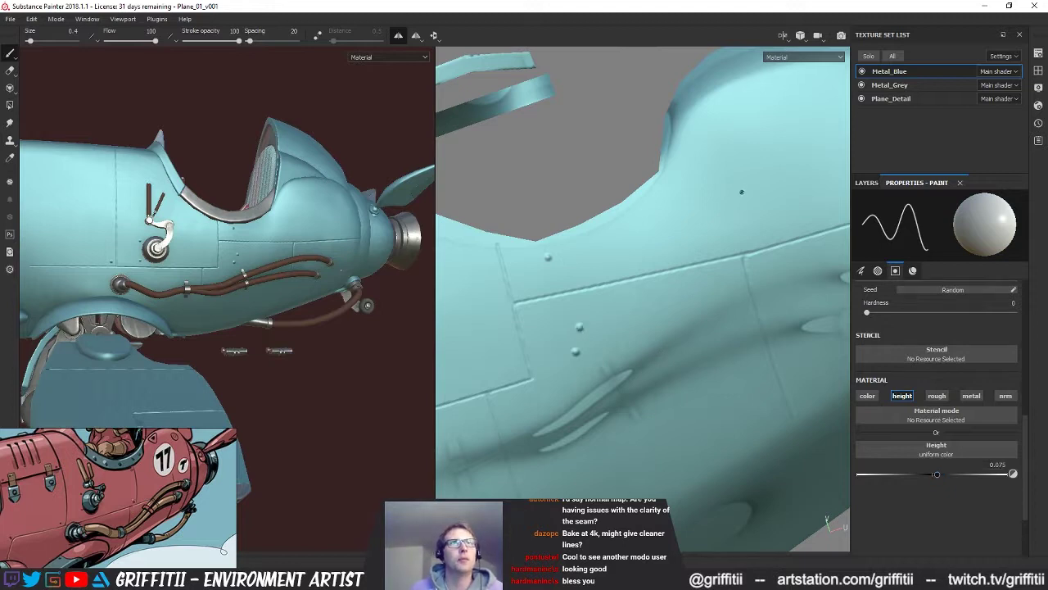
Step: Save the current rivet brush as a new preset and rename it Plane_Rivets
{"action": "left_click_drag", "start_coordinate": [1026, 446], "coordinate": [1041, 305]}
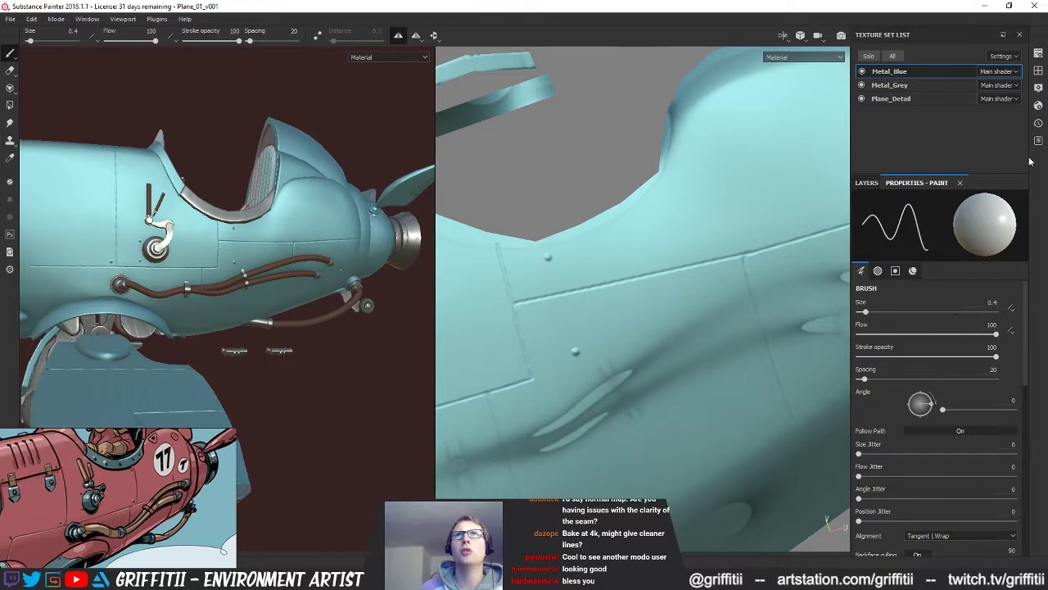
{"action": "left_click", "coordinate": [1038, 70]}
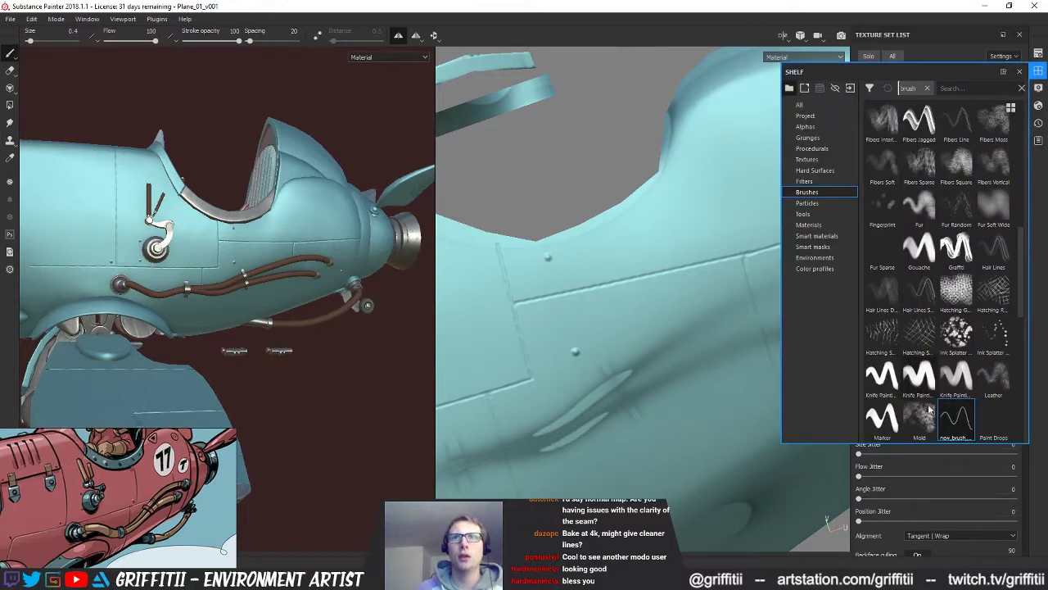
{"action": "right_click", "coordinate": [955, 410]}
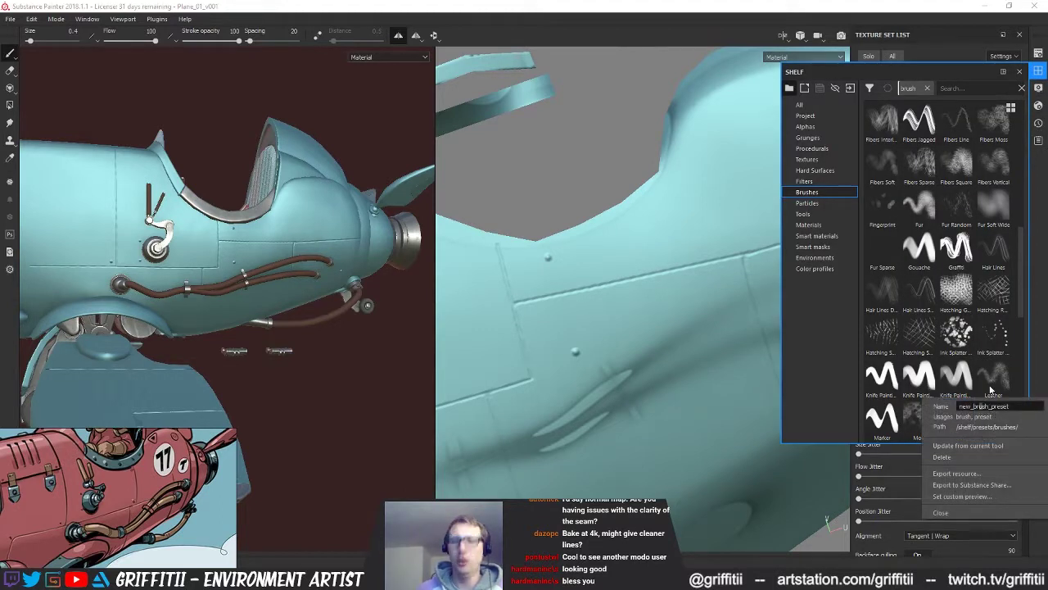
{"action": "key", "text": "BackSpace"}
{"action": "key", "text": "BackSpace"}
{"action": "key", "text": "BackSpace"}
{"action": "key", "text": "BackSpace"}
{"action": "key", "text": "BackSpace"}
{"action": "key", "text": "BackSpace"}
{"action": "key", "text": "BackSpace"}
{"action": "key", "text": "BackSpace"}
{"action": "key", "text": "BackSpace"}
{"action": "key", "text": "BackSpace"}
{"action": "key", "text": "BackSpace"}
{"action": "key", "text": "BackSpace"}
{"action": "key", "text": "BackSpace"}
{"action": "key", "text": "BackSpace"}
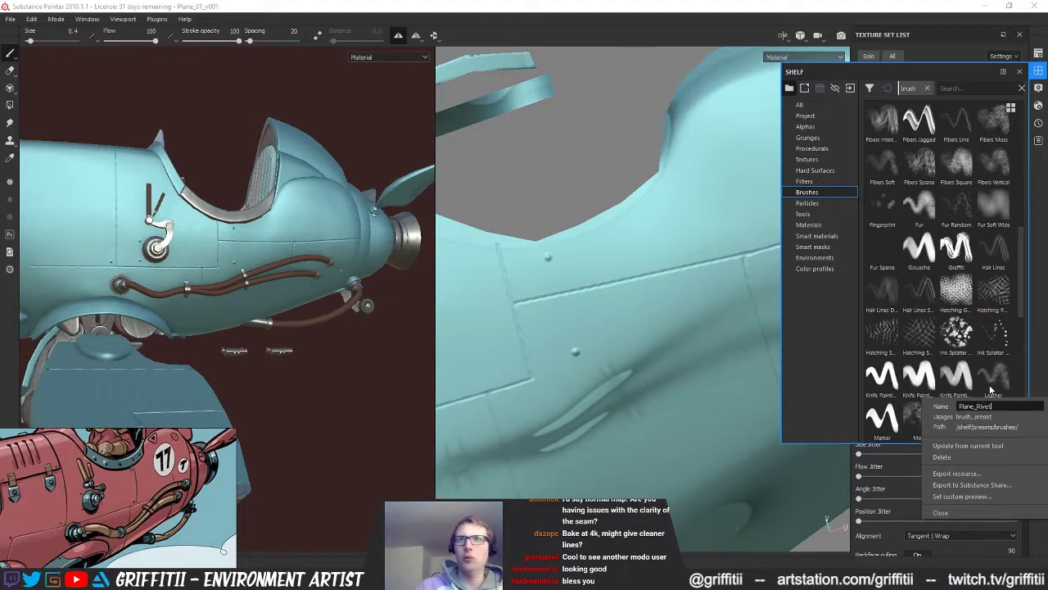
{"action": "type", "text": "Plane_Rivets"}
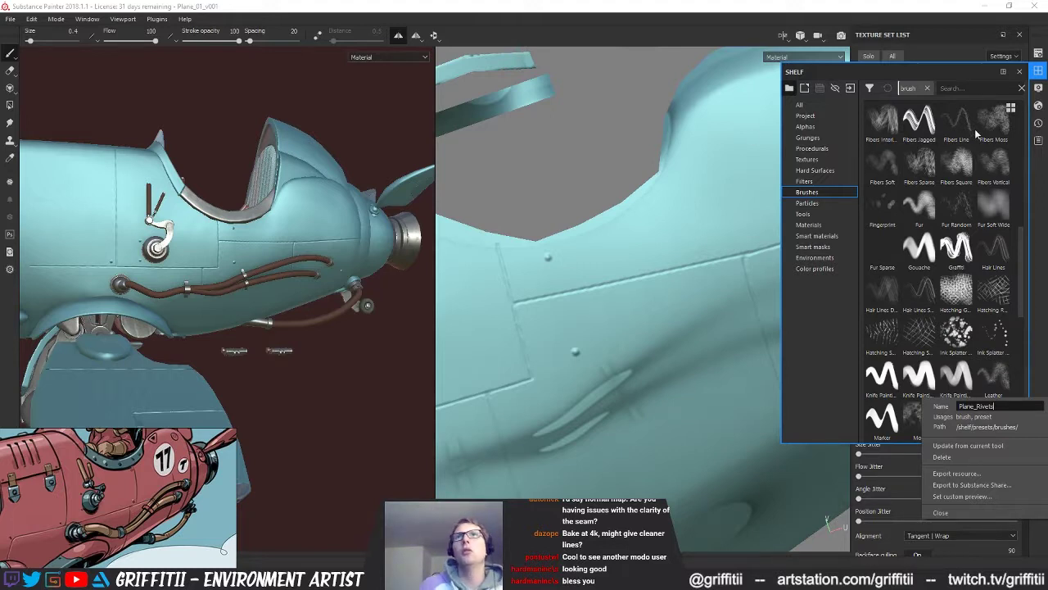
{"action": "left_click", "coordinate": [1020, 76]}
{"action": "left_click", "coordinate": [1020, 73]}
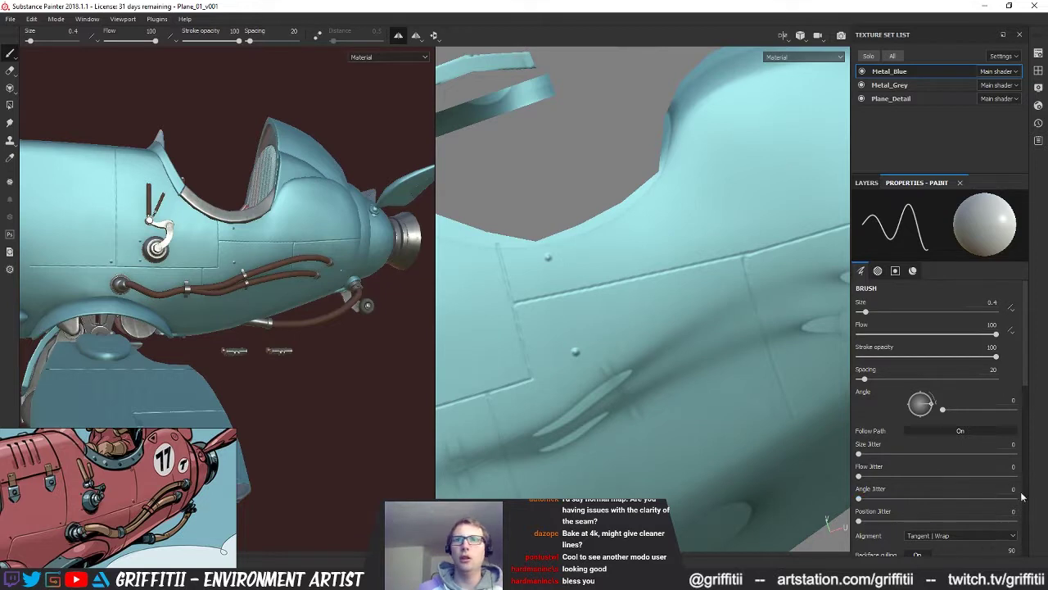
Step: Set the brush height to 0, enlarge the brush to size 2.65 and paint out the rivets around the fuselage seams
{"action": "scroll", "coordinate": [1009, 516], "scroll_direction": "down", "scroll_amount": 5}
{"action": "scroll", "coordinate": [1008, 516], "scroll_direction": "up", "scroll_amount": 1}
{"action": "left_click", "coordinate": [998, 443]}
{"action": "type", "text": "0"}
{"action": "key", "text": "Return"}
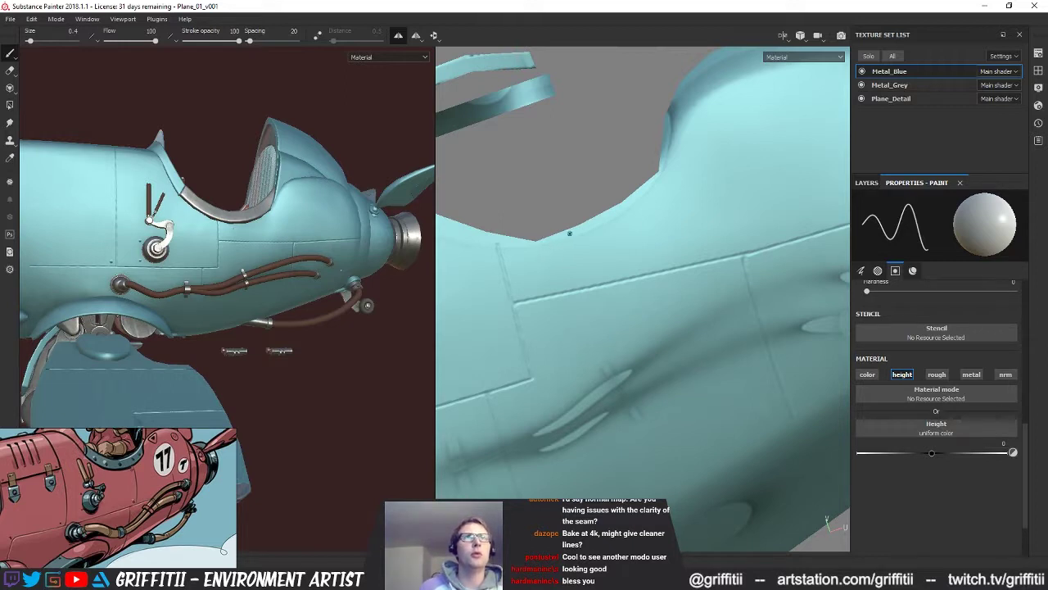
{"action": "left_click_drag", "start_coordinate": [775, 483], "coordinate": [780, 308], "text": "alt"}
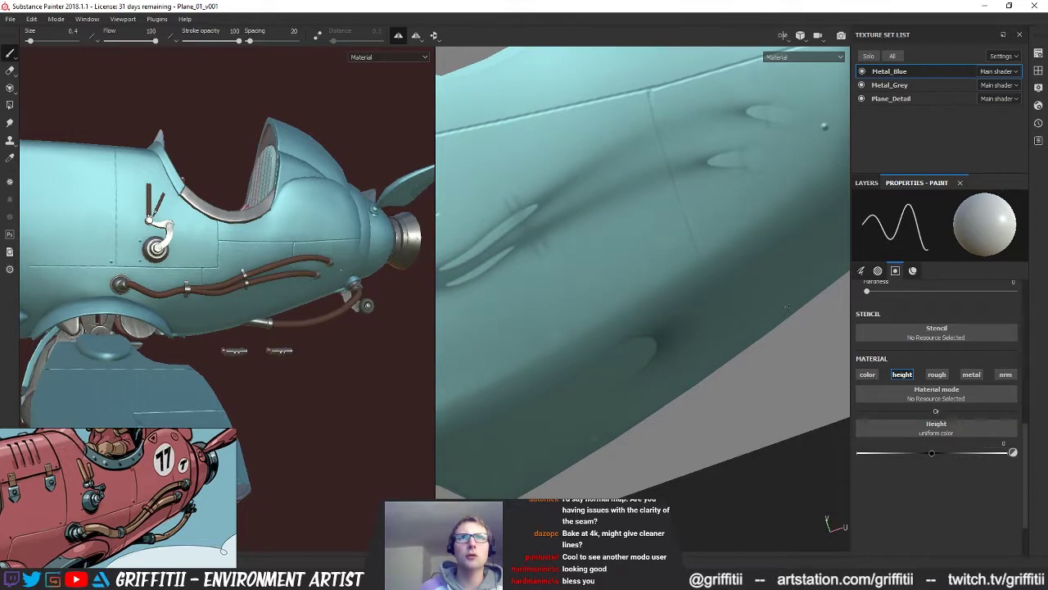
{"action": "key", "text": "bracketright"}
{"action": "key", "text": "bracketright"}
{"action": "key", "text": "bracketright"}
{"action": "key", "text": "bracketright"}
{"action": "key", "text": "bracketright"}
{"action": "key", "text": "bracketright"}
{"action": "key", "text": "bracketright"}
{"action": "key", "text": "bracketright"}
{"action": "key", "text": "bracketright"}
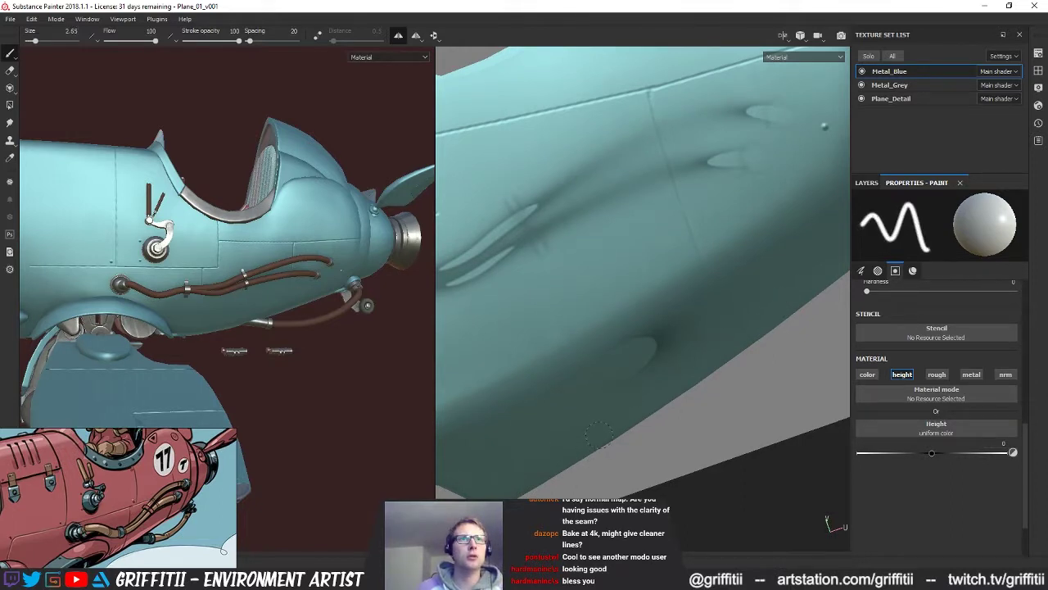
{"action": "key", "text": "alt"}
{"action": "mouse_move", "coordinate": [794, 182]}
{"action": "left_mouse_down", "text": "alt"}
{"action": "mouse_move", "coordinate": [685, 304]}
{"action": "mouse_move", "coordinate": [704, 255]}
{"action": "left_mouse_up", "text": "alt"}
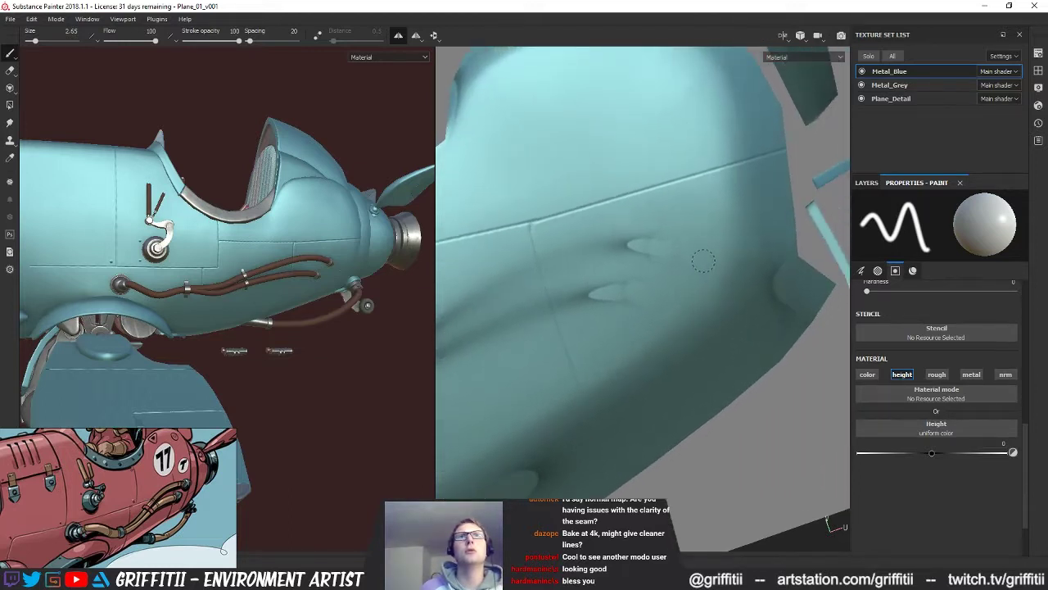
{"action": "mouse_move", "coordinate": [548, 351]}
{"action": "middle_mouse_down", "text": "alt"}
{"action": "mouse_move", "coordinate": [739, 353]}
{"action": "mouse_move", "coordinate": [718, 284]}
{"action": "middle_mouse_up", "text": "alt"}
{"action": "mouse_move", "coordinate": [627, 360]}
{"action": "middle_mouse_down", "text": "alt"}
{"action": "mouse_move", "coordinate": [746, 370]}
{"action": "mouse_move", "coordinate": [836, 287]}
{"action": "middle_mouse_up", "text": "alt"}
{"action": "mouse_move", "coordinate": [747, 239]}
{"action": "left_mouse_down", "text": "alt"}
{"action": "mouse_move", "coordinate": [800, 192]}
{"action": "mouse_move", "coordinate": [573, 286]}
{"action": "mouse_move", "coordinate": [620, 279]}
{"action": "mouse_move", "coordinate": [575, 270]}
{"action": "mouse_move", "coordinate": [695, 201]}
{"action": "left_mouse_up", "text": "alt"}
Step: Search the shelf's brushes for "plane" and load the Plane_Rivets preset
{"action": "left_click", "coordinate": [1038, 71]}
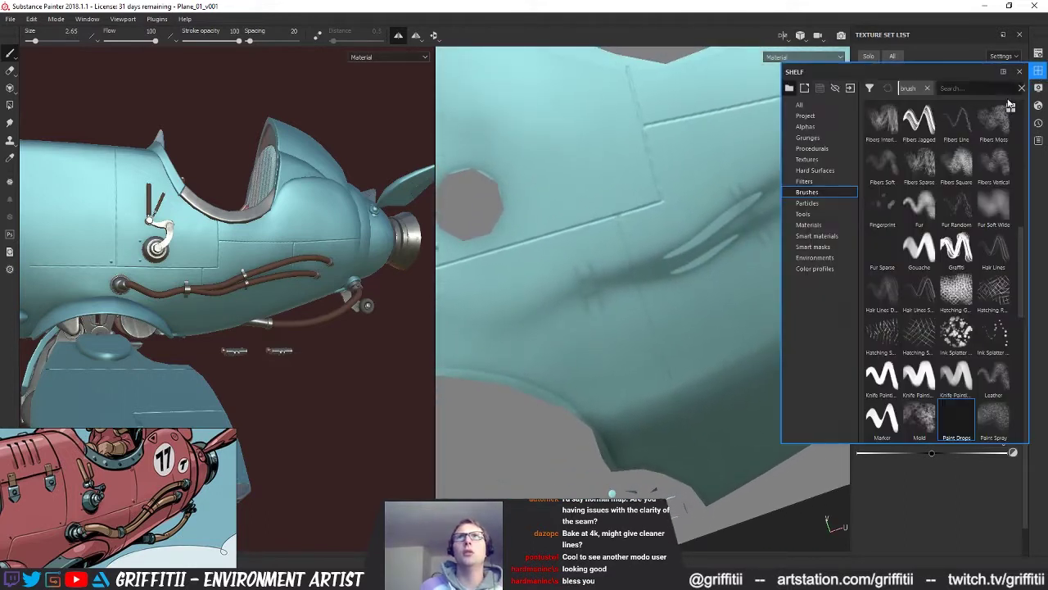
{"action": "left_click", "coordinate": [955, 422]}
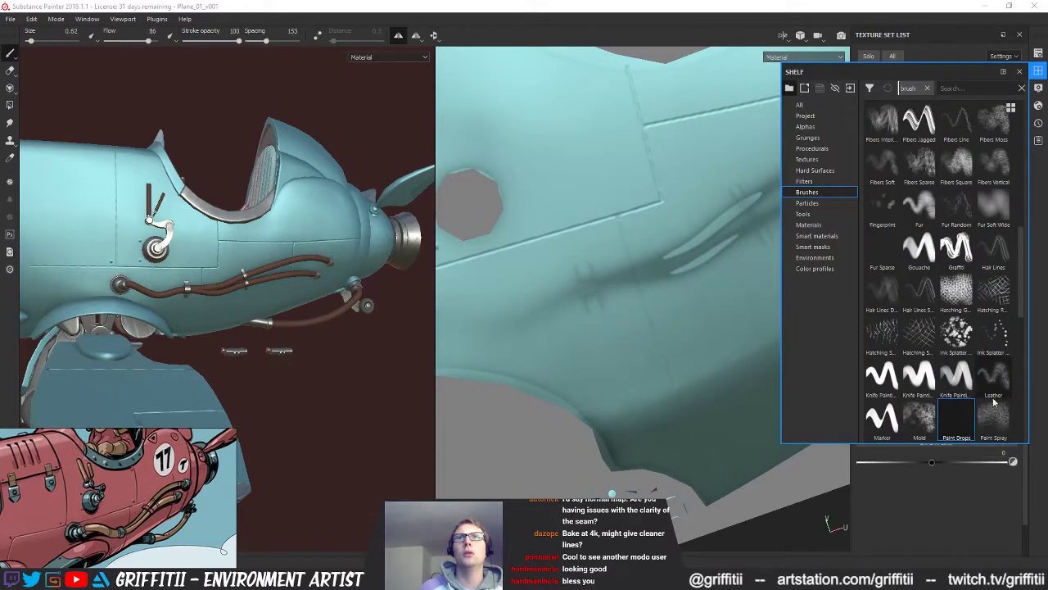
{"action": "left_click", "coordinate": [954, 87]}
{"action": "type", "text": "pa"}
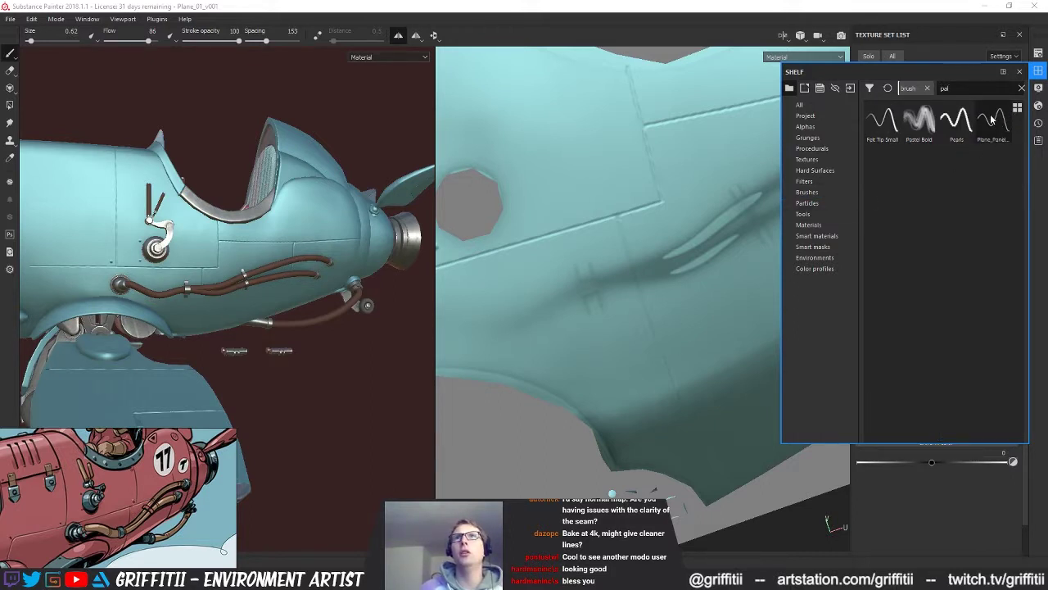
{"action": "type", "text": "l"}
{"action": "key", "text": "BackSpace"}
{"action": "key", "text": "BackSpace"}
{"action": "type", "text": "la"}
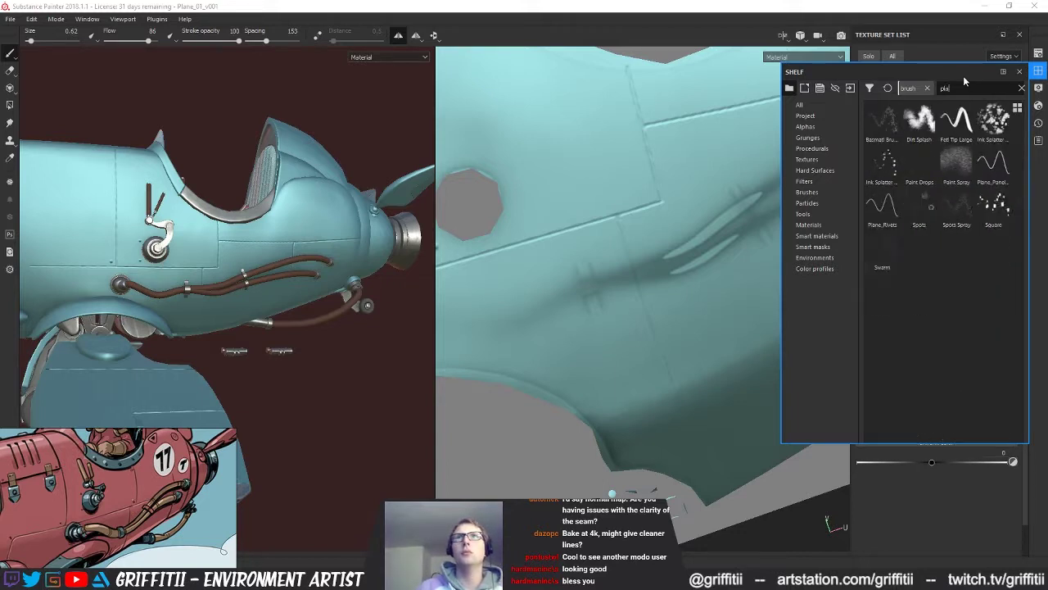
{"action": "type", "text": "ne"}
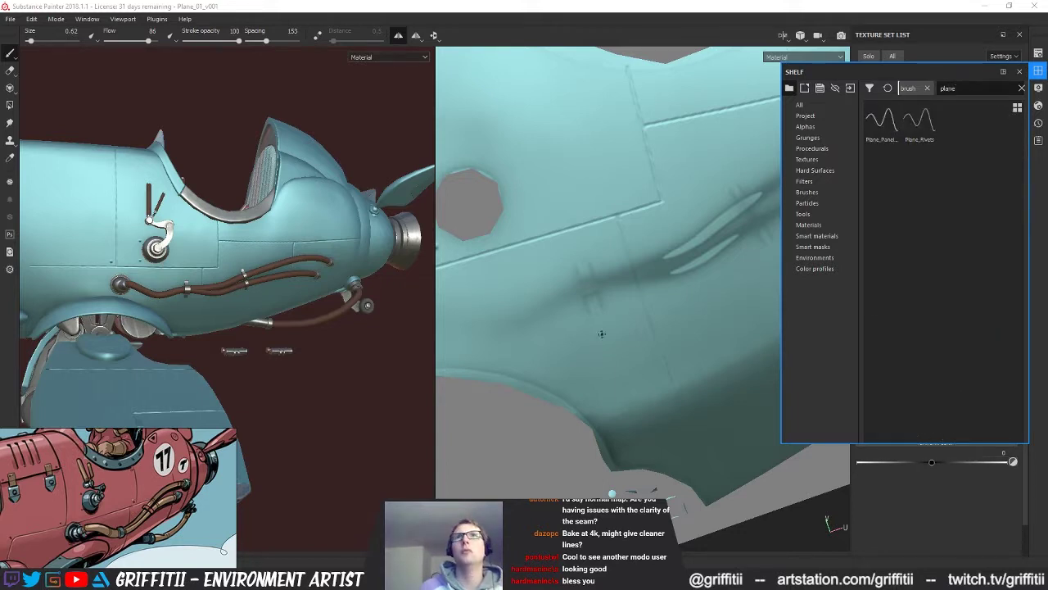
{"action": "left_click", "coordinate": [912, 134]}
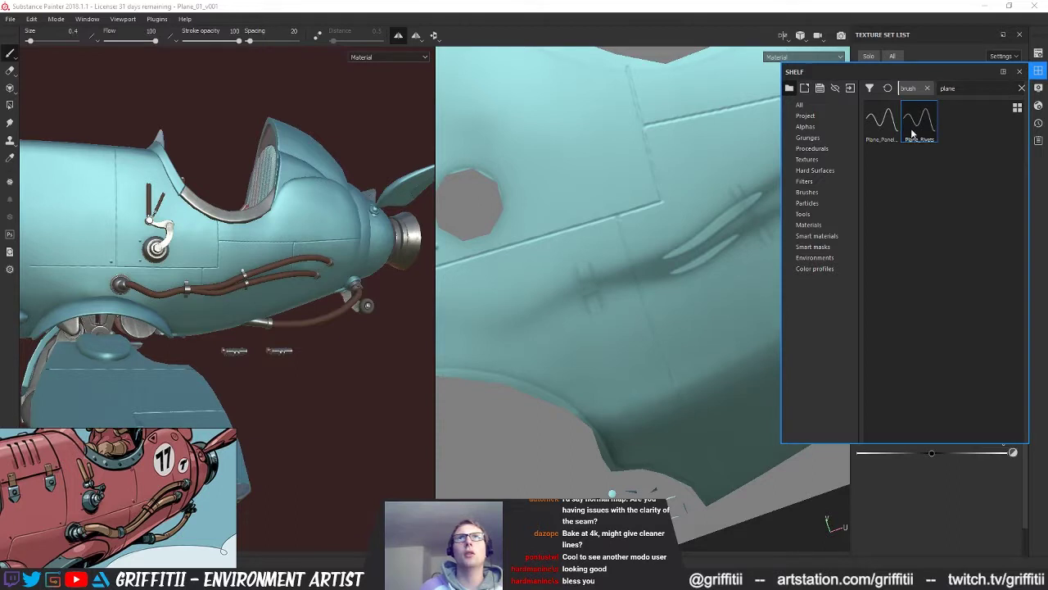
{"action": "left_click", "coordinate": [1021, 75]}
Step: Try brush spacings of 400 and 3, and reload the Plane_Rivets preset to discard them
{"action": "scroll", "coordinate": [982, 393], "scroll_direction": "up", "scroll_amount": 1}
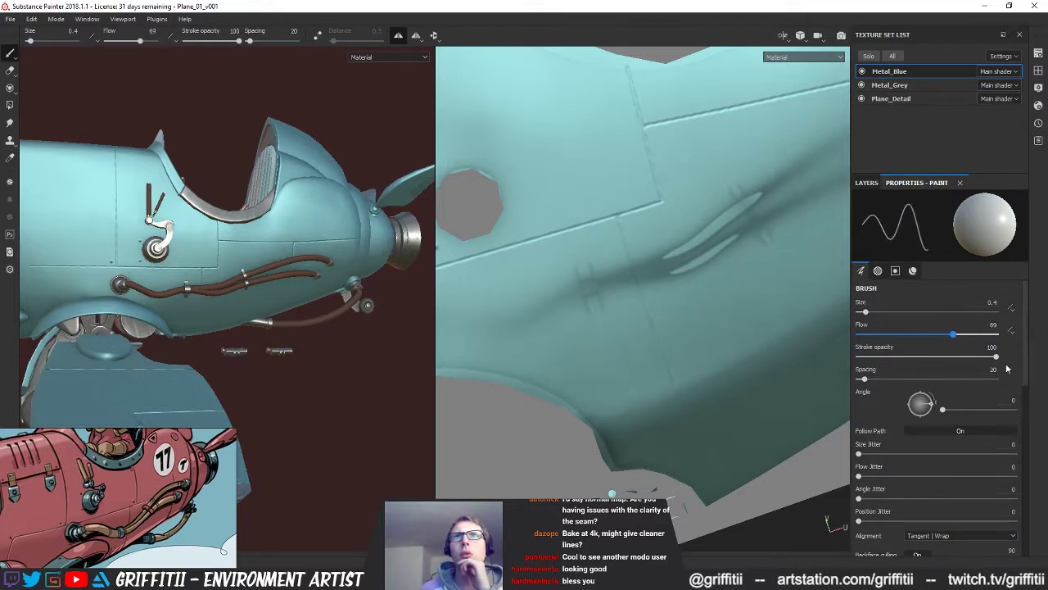
{"action": "left_click_drag", "start_coordinate": [863, 379], "coordinate": [997, 389]}
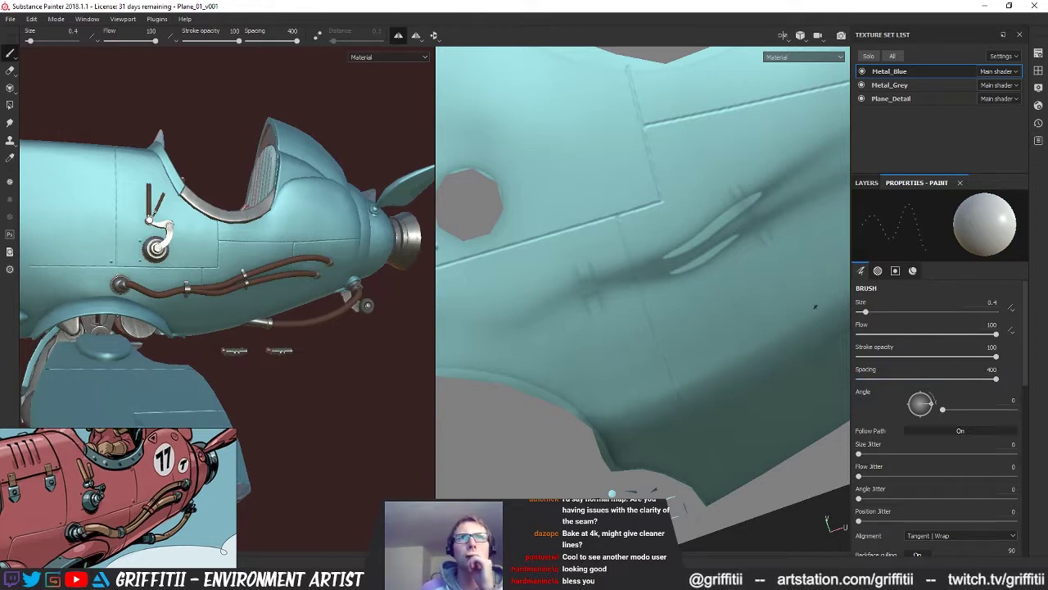
{"action": "left_click_drag", "start_coordinate": [1000, 378], "coordinate": [859, 380]}
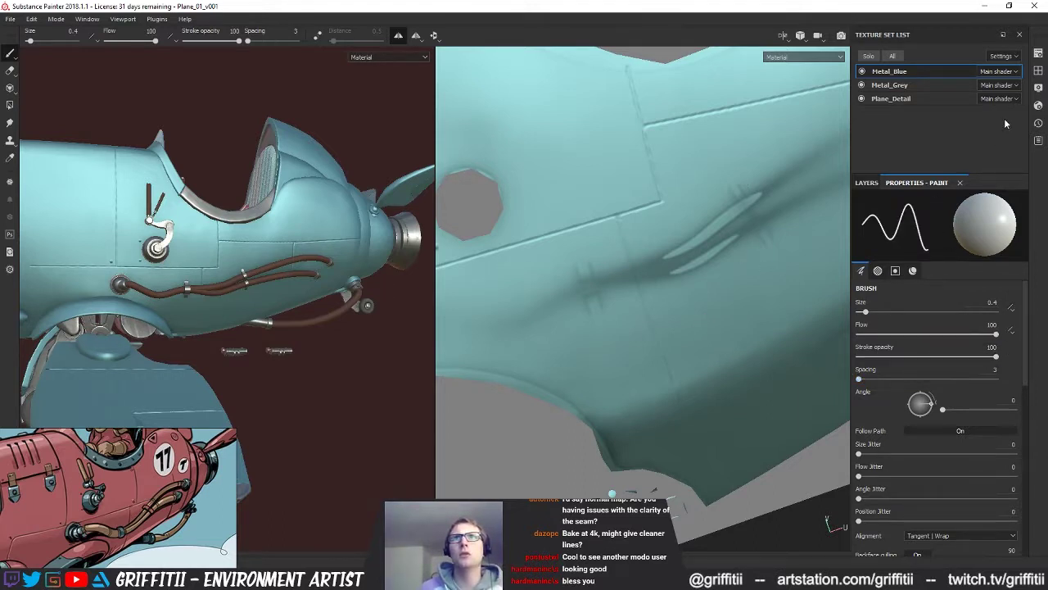
{"action": "left_click", "coordinate": [1038, 71]}
{"action": "left_click", "coordinate": [919, 123]}
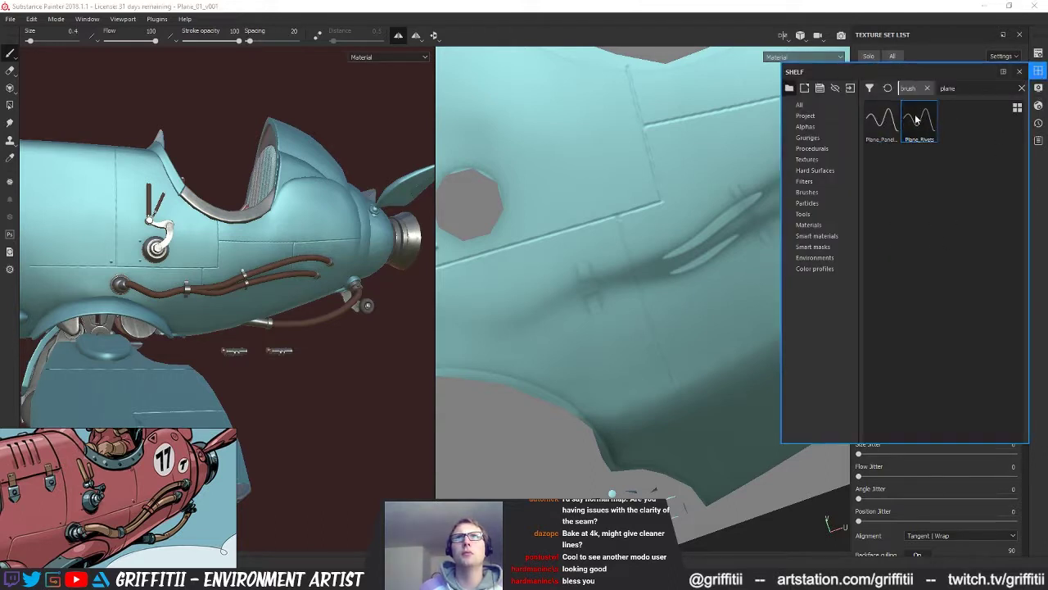
{"action": "left_click", "coordinate": [1019, 72]}
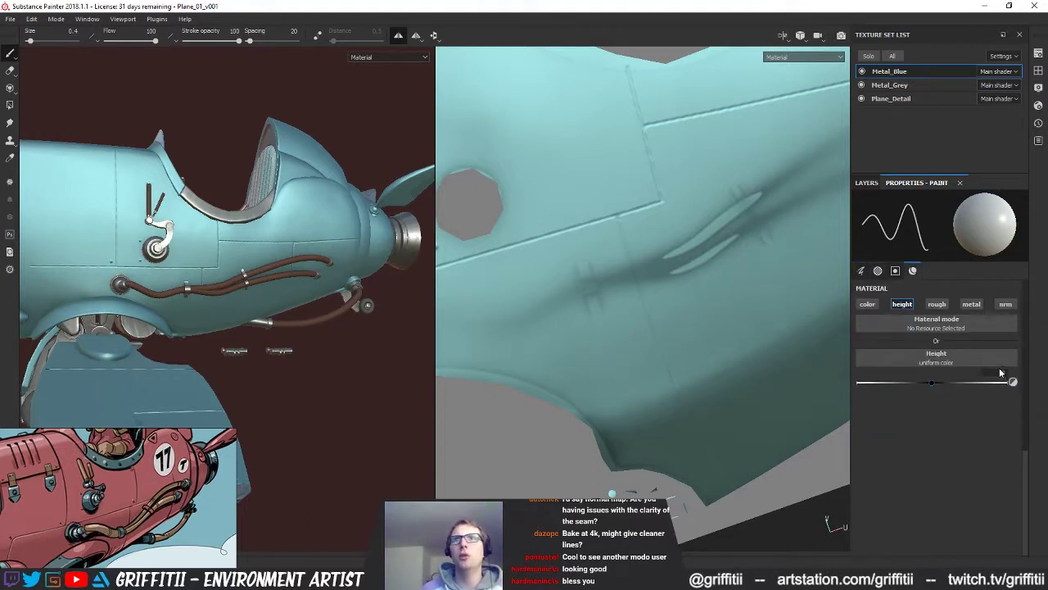
Step: Set the rivet brush's height to 0.075 and its spacing to 400
{"action": "key", "text": "Return"}
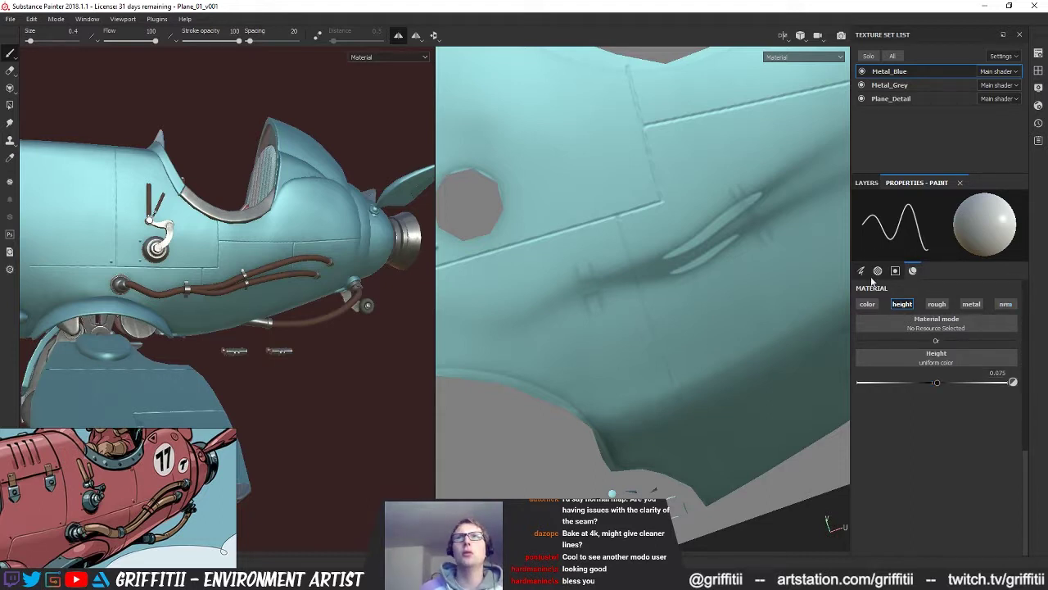
{"action": "left_click", "coordinate": [861, 271]}
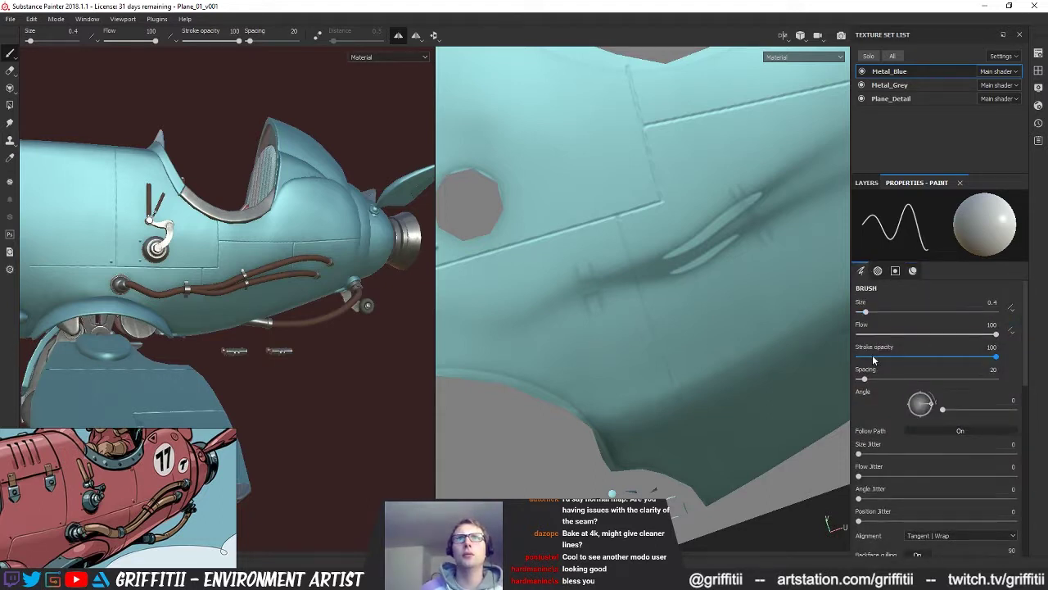
{"action": "left_click_drag", "start_coordinate": [864, 379], "coordinate": [996, 379]}
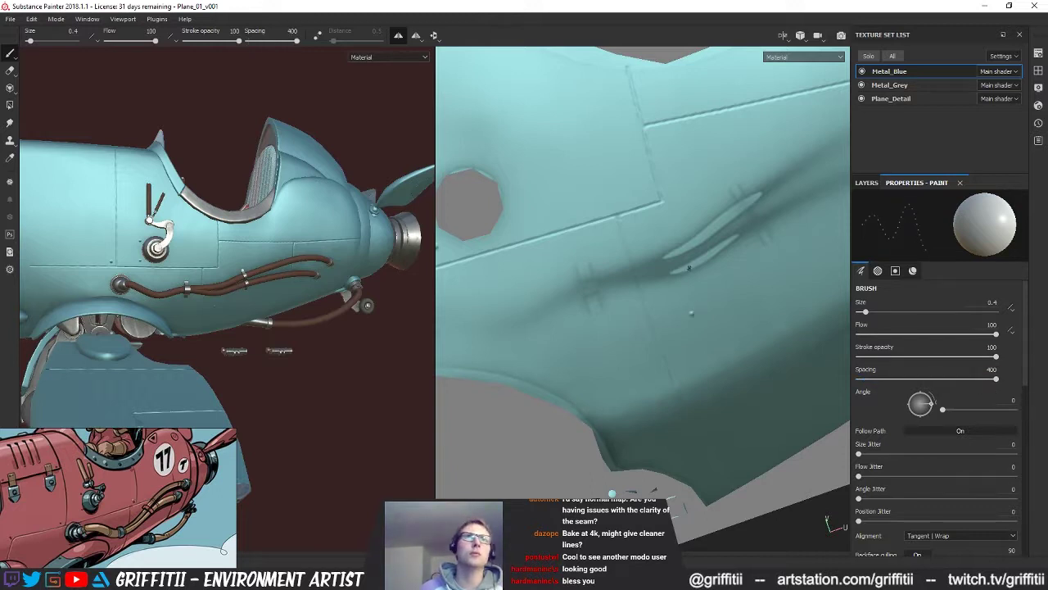
Step: Enlarge the rivet brush to size 0.69, dab test rivets below the seam beside the round cutouts and undo them
{"action": "left_click_drag", "start_coordinate": [603, 294], "coordinate": [659, 355], "text": "alt"}
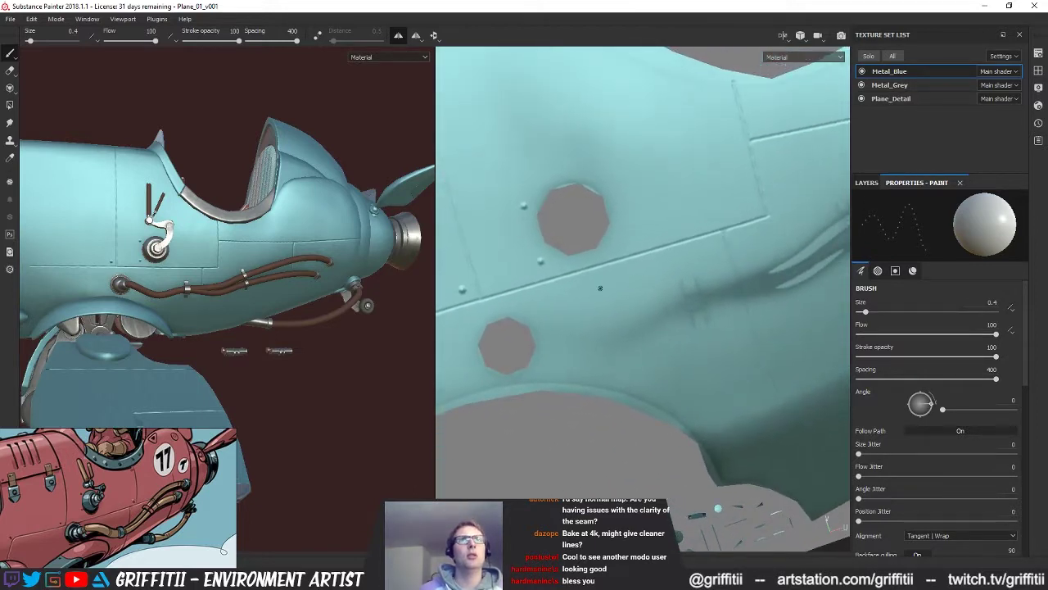
{"action": "key", "text": "bracketright"}
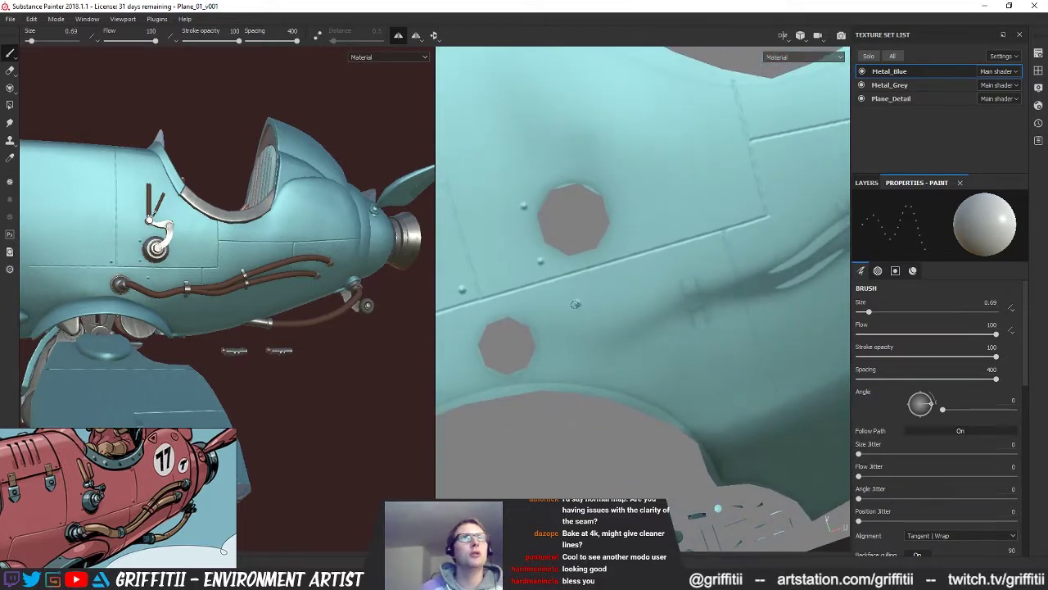
{"action": "left_click_drag", "start_coordinate": [622, 325], "coordinate": [628, 330]}
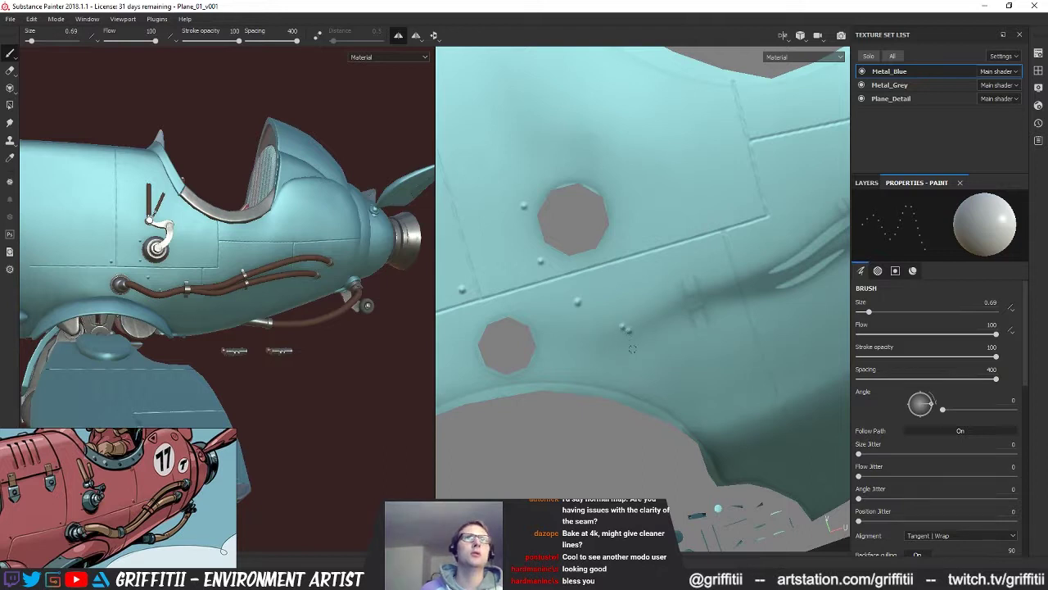
{"action": "key", "text": "ctrl+z"}
{"action": "key", "text": "ctrl+z"}
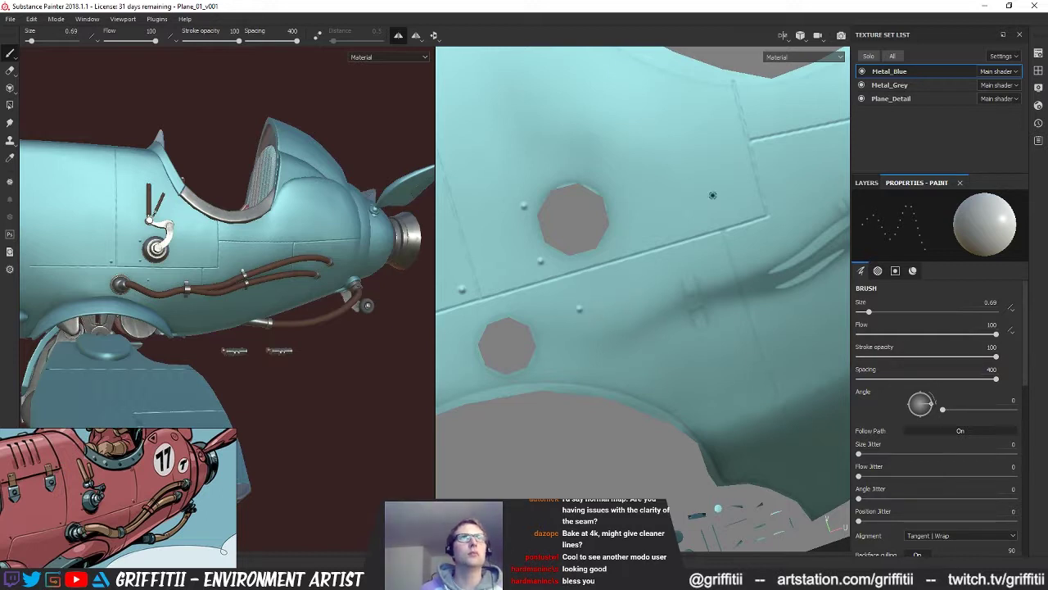
{"action": "key", "text": "ctrl+z"}
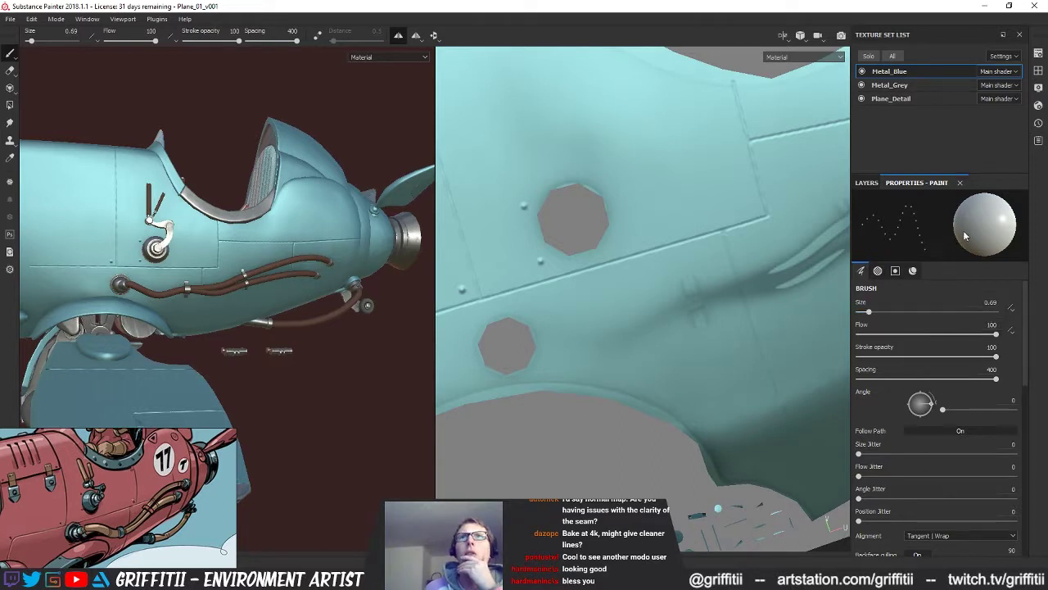
Step: Save the adjusted rivet brush as a new preset and delete the old Plane_Rivets preset from the shelf
{"action": "left_click", "coordinate": [1038, 72]}
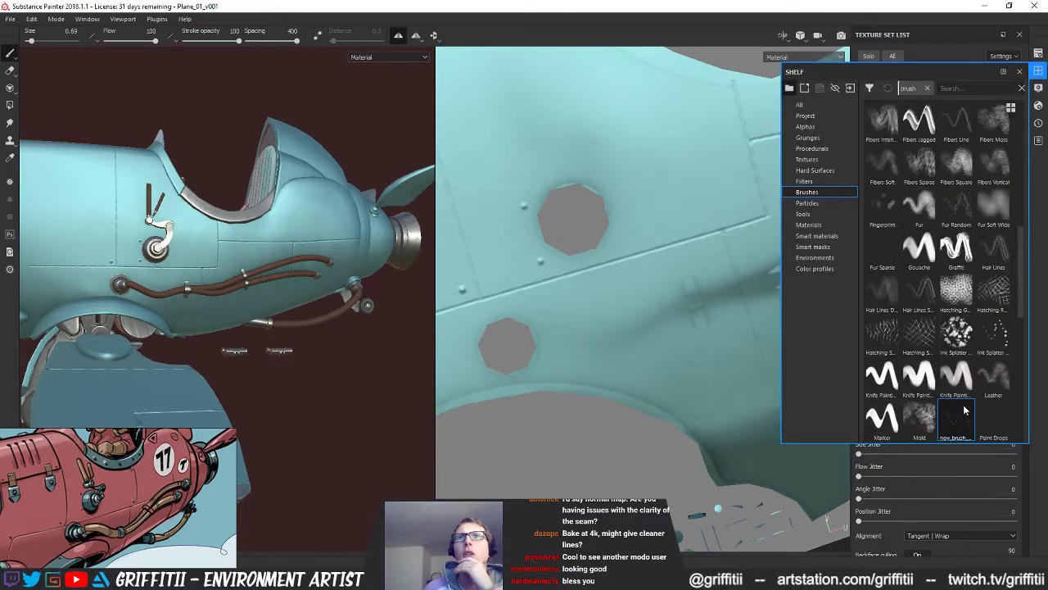
{"action": "scroll", "coordinate": [983, 344], "scroll_direction": "down", "scroll_amount": 5}
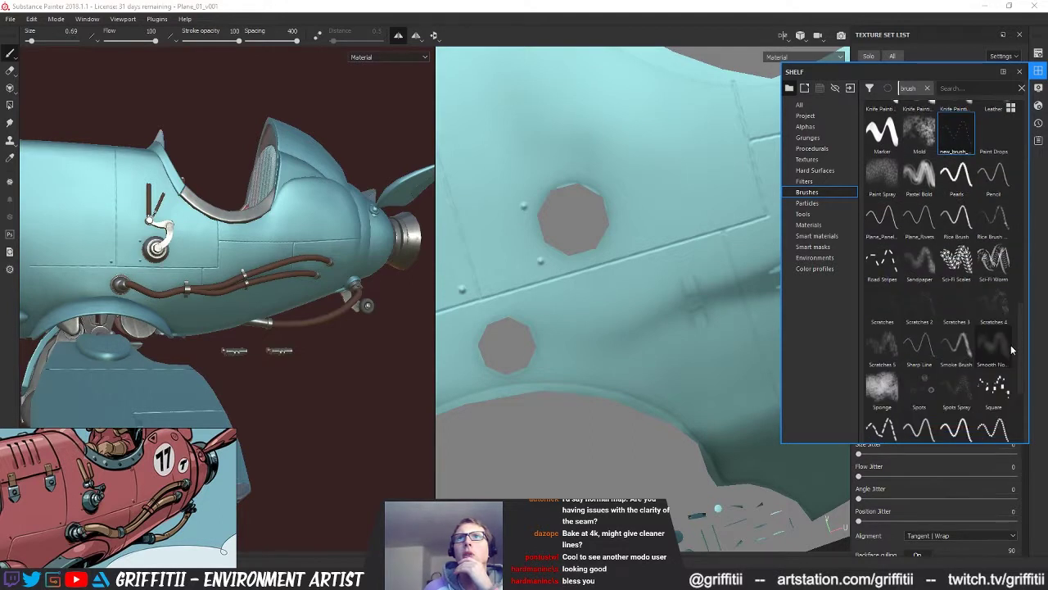
{"action": "scroll", "coordinate": [1011, 344], "scroll_direction": "up", "scroll_amount": 1}
{"action": "left_click", "coordinate": [920, 260]}
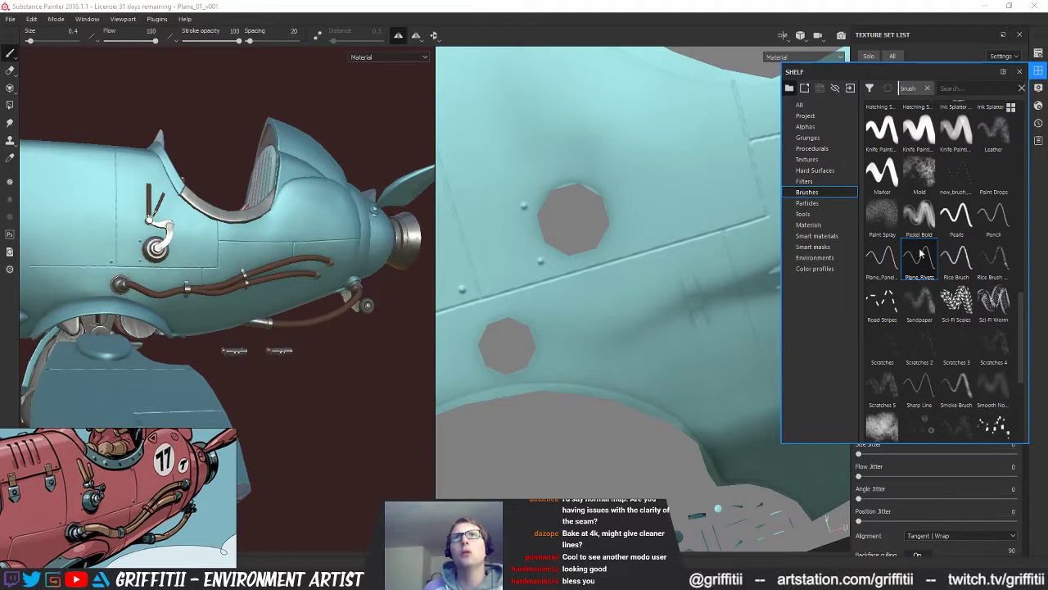
{"action": "right_click", "coordinate": [919, 257]}
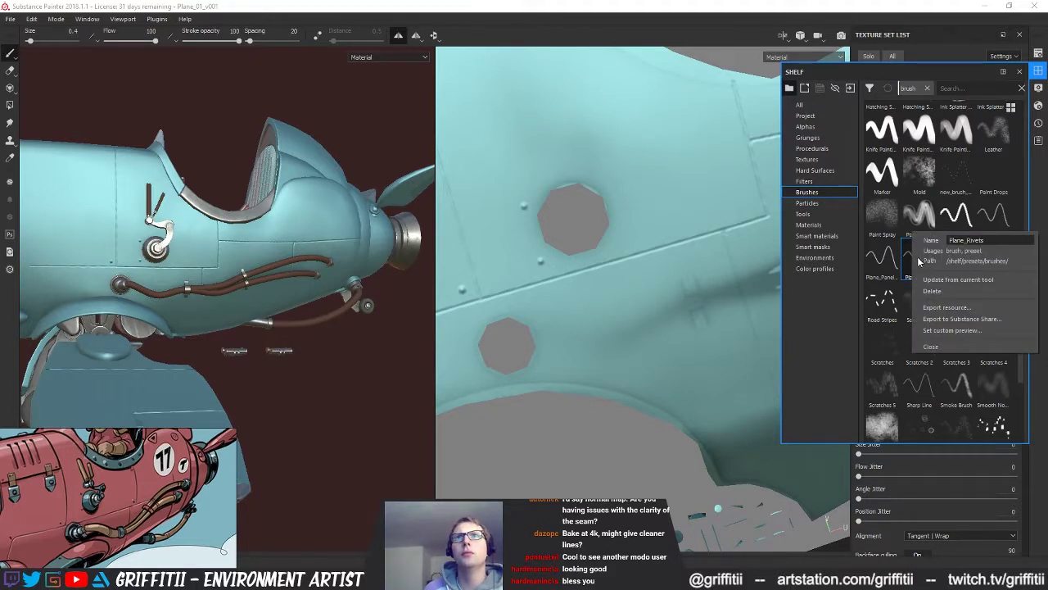
{"action": "left_click", "coordinate": [948, 292]}
Step: Rename the newly saved brush preset as Plane_Rivets
{"action": "left_click", "coordinate": [967, 185]}
{"action": "right_click", "coordinate": [964, 179]}
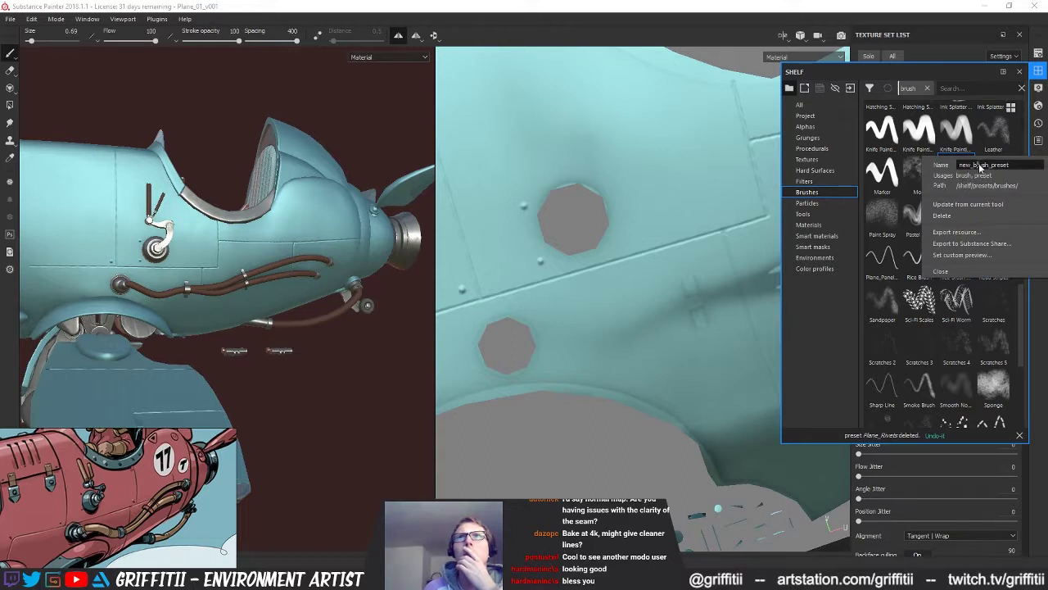
{"action": "key", "text": "ctrl+a"}
{"action": "type", "text": "P"}
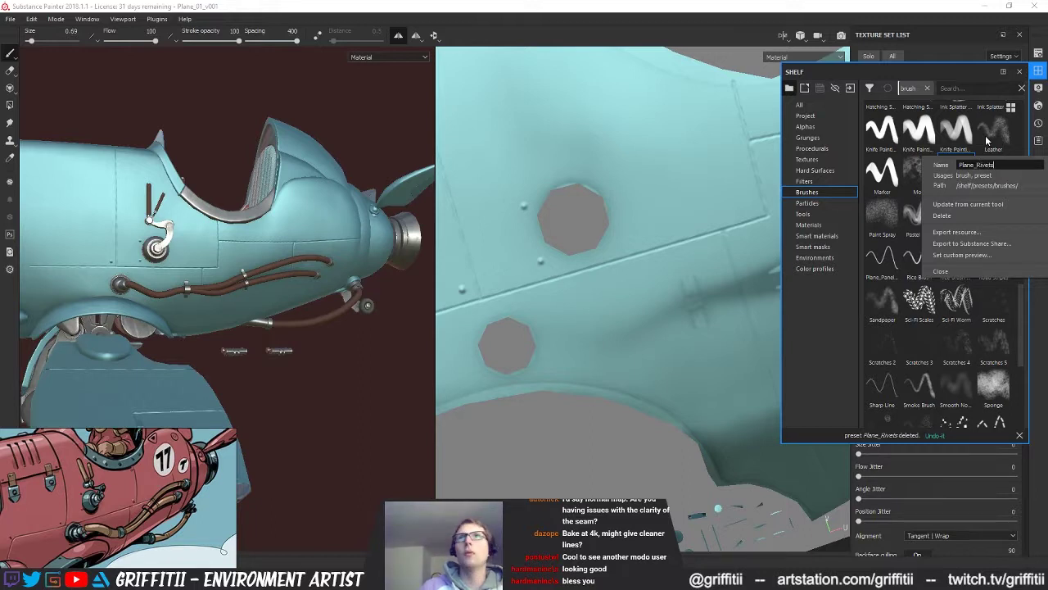
Step: Dab two rivets below the horizontal seam near its corner, one on each side of the lower vertical seam
{"action": "left_click", "coordinate": [1020, 72]}
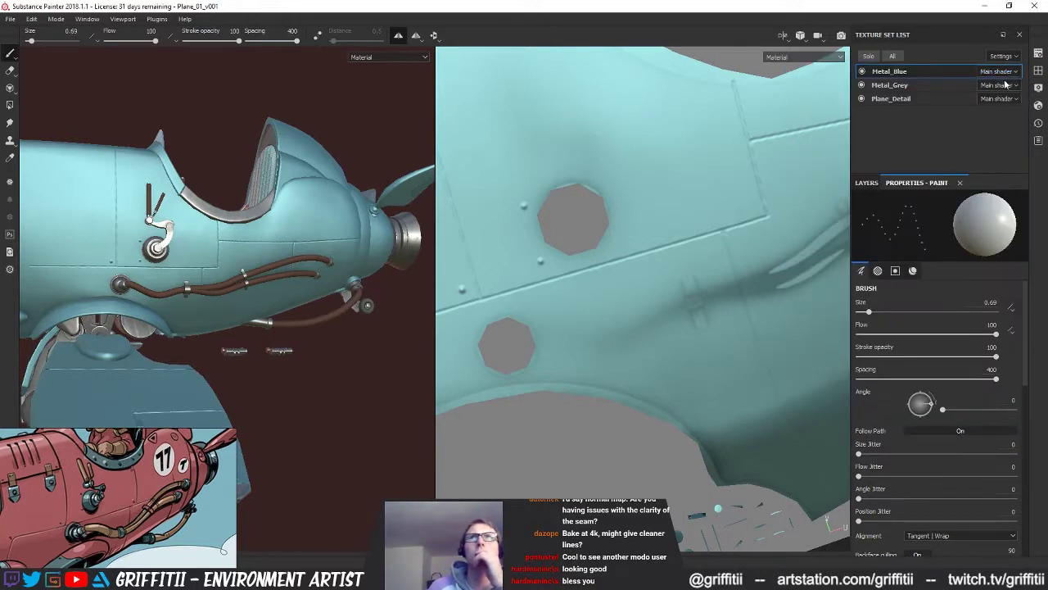
{"action": "left_click", "coordinate": [714, 246]}
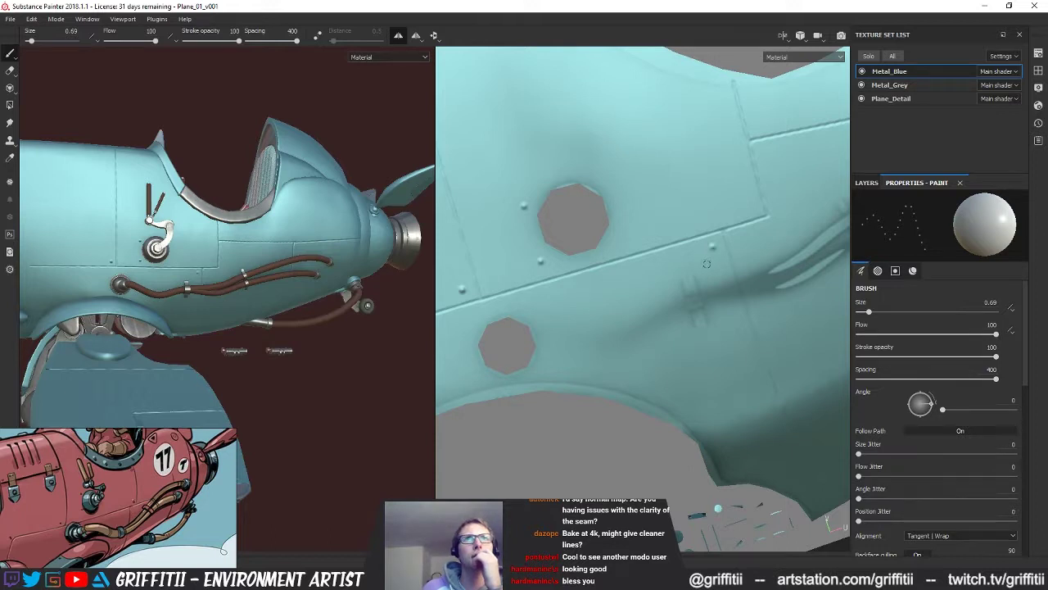
{"action": "left_click", "coordinate": [743, 238]}
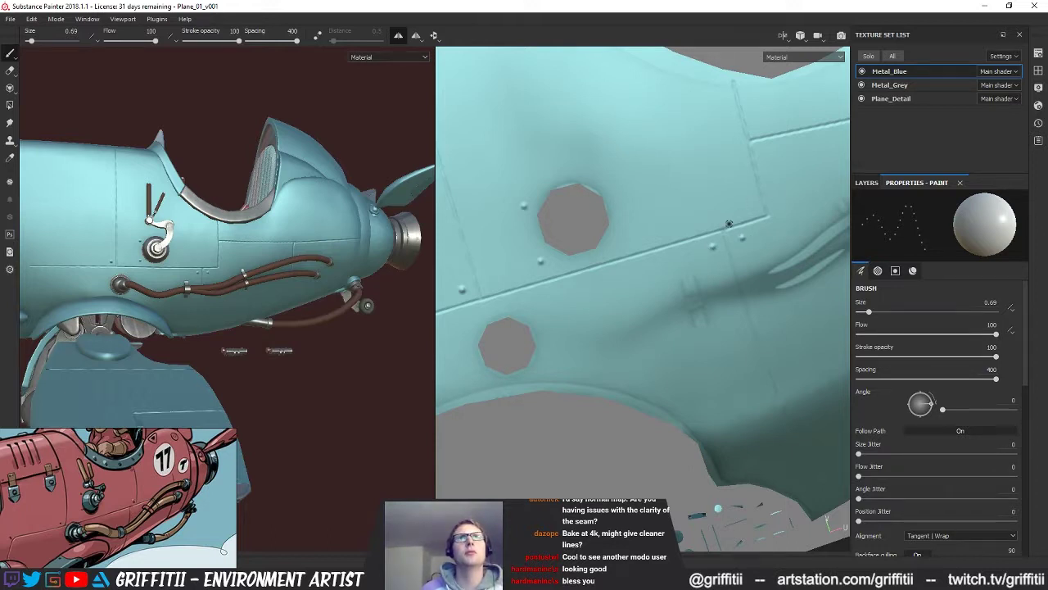
Step: Dab rivets above and below the start of the upper horizontal seam, plus one beside the next vertical seam below it
{"action": "middle_click_drag", "start_coordinate": [786, 185], "coordinate": [672, 304], "text": "alt"}
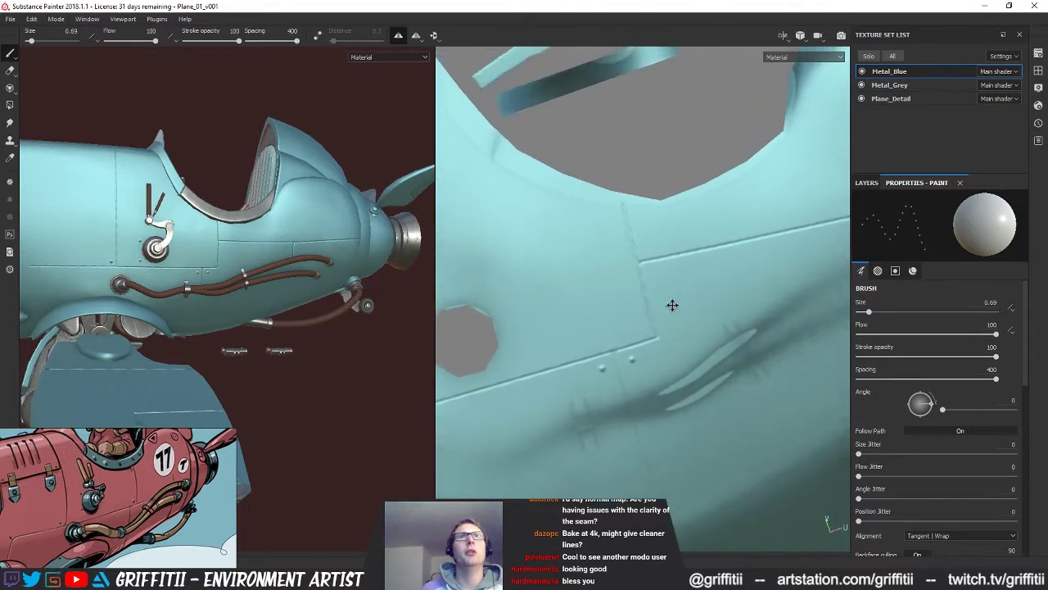
{"action": "left_click", "coordinate": [647, 245]}
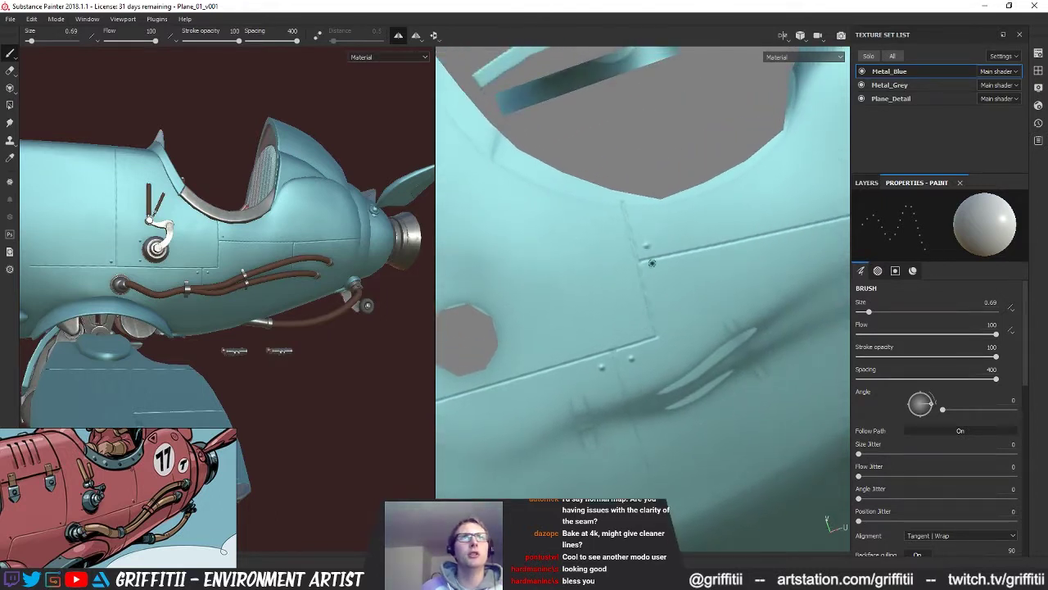
{"action": "left_click", "coordinate": [653, 271]}
{"action": "mouse_move", "coordinate": [753, 278]}
{"action": "left_mouse_down", "text": "alt"}
{"action": "mouse_move", "coordinate": [613, 327]}
{"action": "mouse_move", "coordinate": [598, 295]}
{"action": "mouse_move", "coordinate": [677, 270]}
{"action": "left_mouse_up", "text": "alt"}
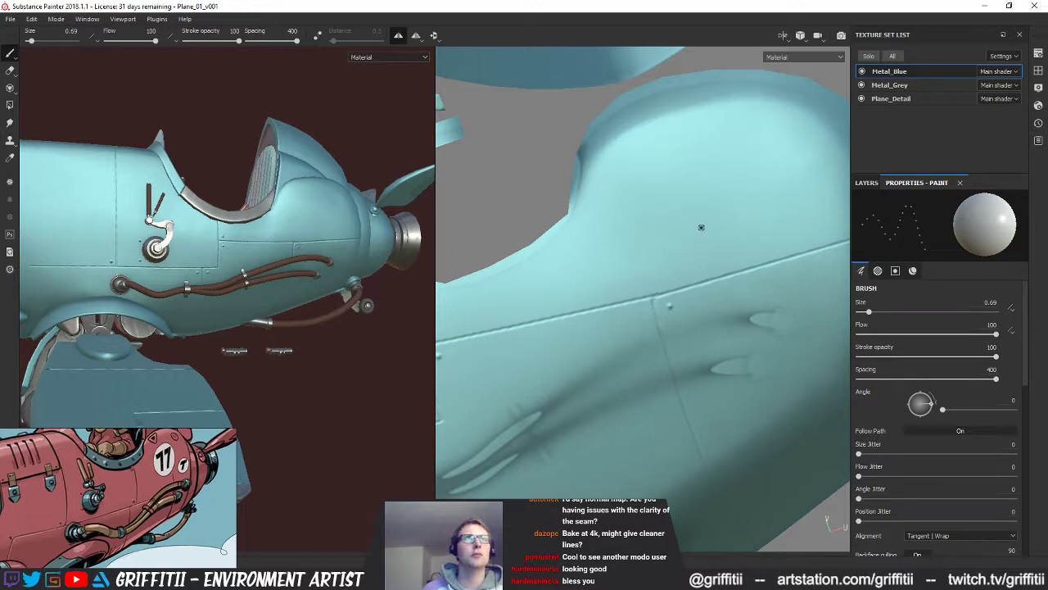
Step: Examine the seams and rivets along the fuselage's side and underside on the model and in the UV layout
{"action": "middle_click_drag", "start_coordinate": [769, 223], "coordinate": [646, 257], "text": "alt"}
{"action": "mouse_move", "coordinate": [646, 258]}
{"action": "left_mouse_down", "text": "alt"}
{"action": "mouse_move", "coordinate": [735, 150]}
{"action": "mouse_move", "coordinate": [683, 234]}
{"action": "mouse_move", "coordinate": [686, 181]}
{"action": "left_mouse_up", "text": "alt"}
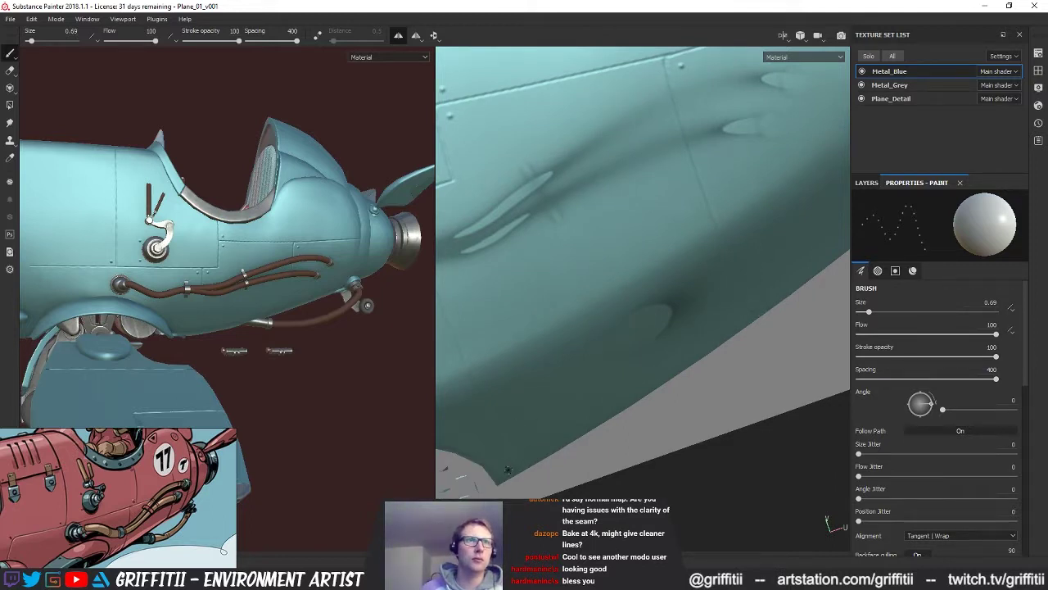
{"action": "mouse_move", "coordinate": [693, 327]}
{"action": "left_mouse_down", "text": "alt"}
{"action": "mouse_move", "coordinate": [753, 286]}
{"action": "mouse_move", "coordinate": [624, 382]}
{"action": "mouse_move", "coordinate": [783, 300]}
{"action": "left_mouse_up", "text": "alt"}
{"action": "left_click_drag", "start_coordinate": [355, 326], "coordinate": [290, 204], "text": "alt"}
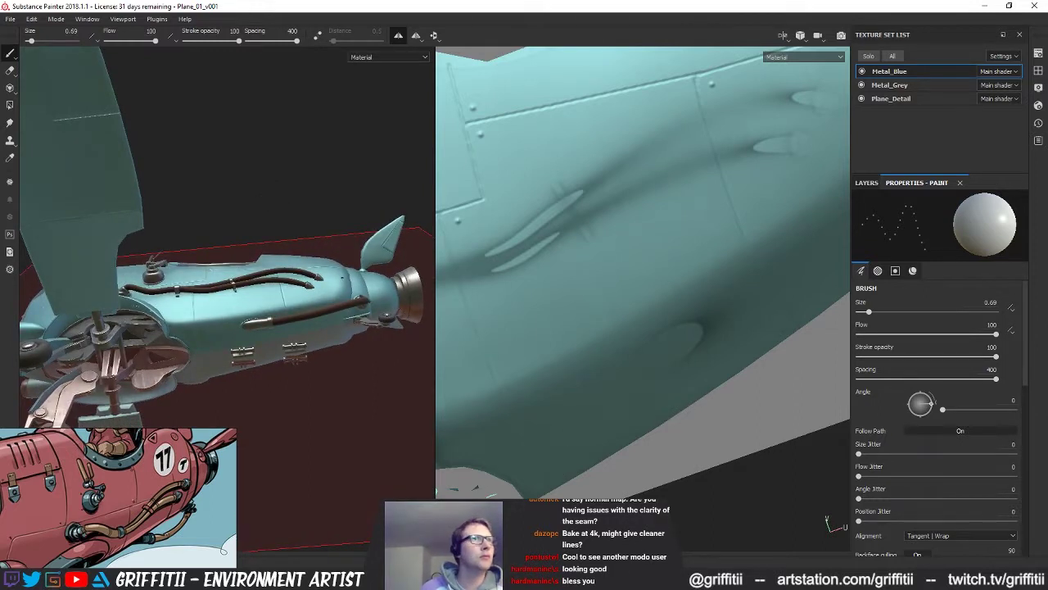
{"action": "left_click_drag", "start_coordinate": [342, 278], "coordinate": [335, 280], "text": "alt"}
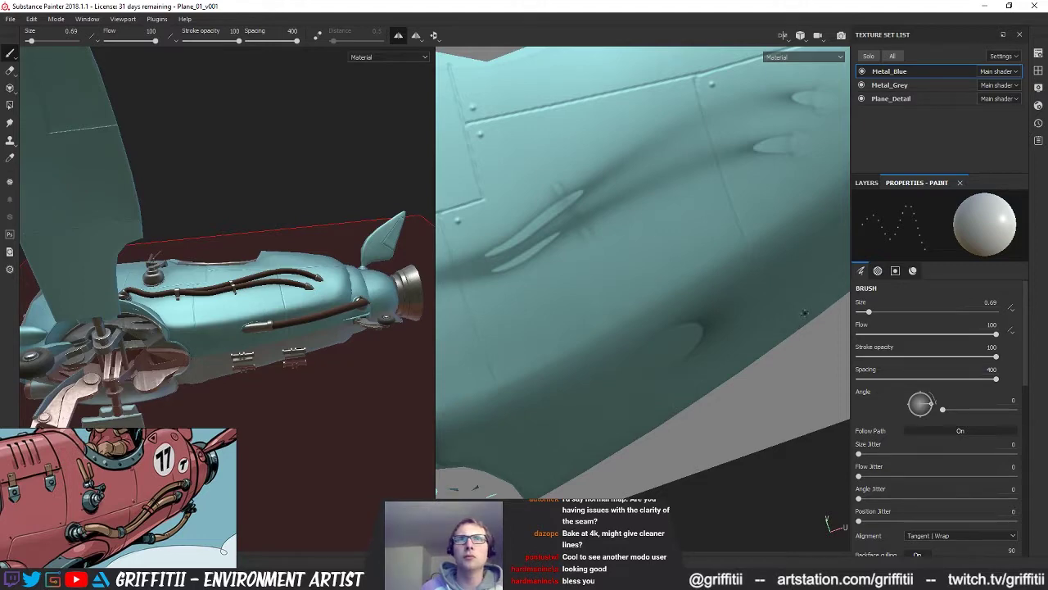
{"action": "left_click_drag", "start_coordinate": [282, 249], "coordinate": [271, 336], "text": "alt"}
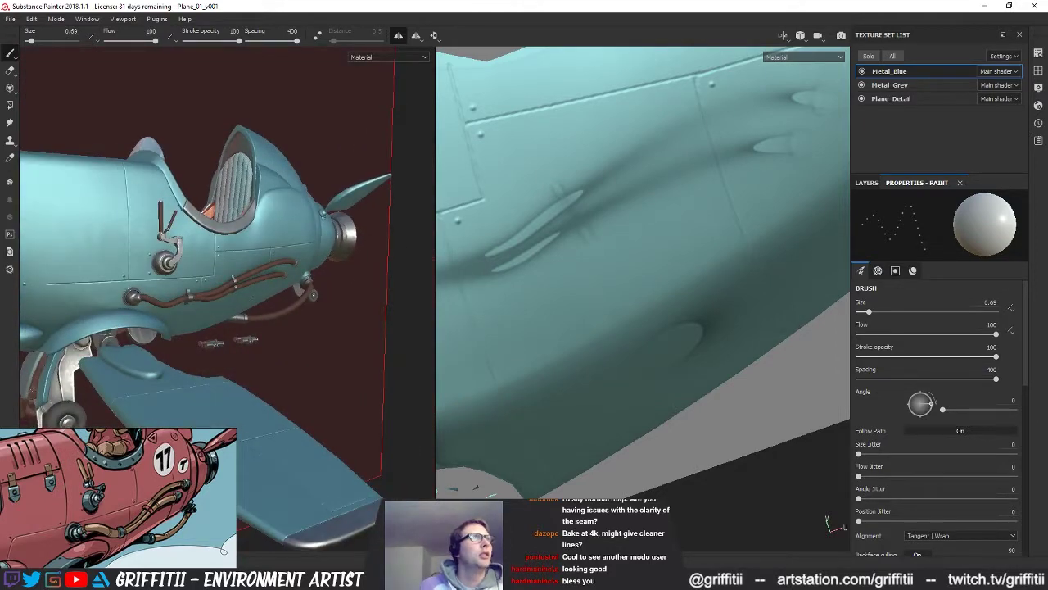
{"action": "middle_click_drag", "start_coordinate": [568, 286], "coordinate": [743, 277], "text": "alt"}
{"action": "middle_click_drag", "start_coordinate": [595, 273], "coordinate": [767, 311], "text": "alt"}
{"action": "mouse_move", "coordinate": [635, 283]}
{"action": "middle_mouse_down", "text": "alt"}
{"action": "mouse_move", "coordinate": [679, 290]}
{"action": "mouse_move", "coordinate": [803, 258]}
{"action": "middle_mouse_up", "text": "alt"}
{"action": "middle_click_drag", "start_coordinate": [643, 308], "coordinate": [693, 297], "text": "alt"}
{"action": "middle_click_drag", "start_coordinate": [752, 312], "coordinate": [711, 318], "text": "alt"}
{"action": "mouse_move", "coordinate": [711, 318]}
{"action": "left_mouse_down", "text": "alt"}
{"action": "mouse_move", "coordinate": [693, 435]}
{"action": "mouse_move", "coordinate": [699, 352]}
{"action": "mouse_move", "coordinate": [674, 271]}
{"action": "mouse_move", "coordinate": [688, 254]}
{"action": "left_mouse_up", "text": "alt"}
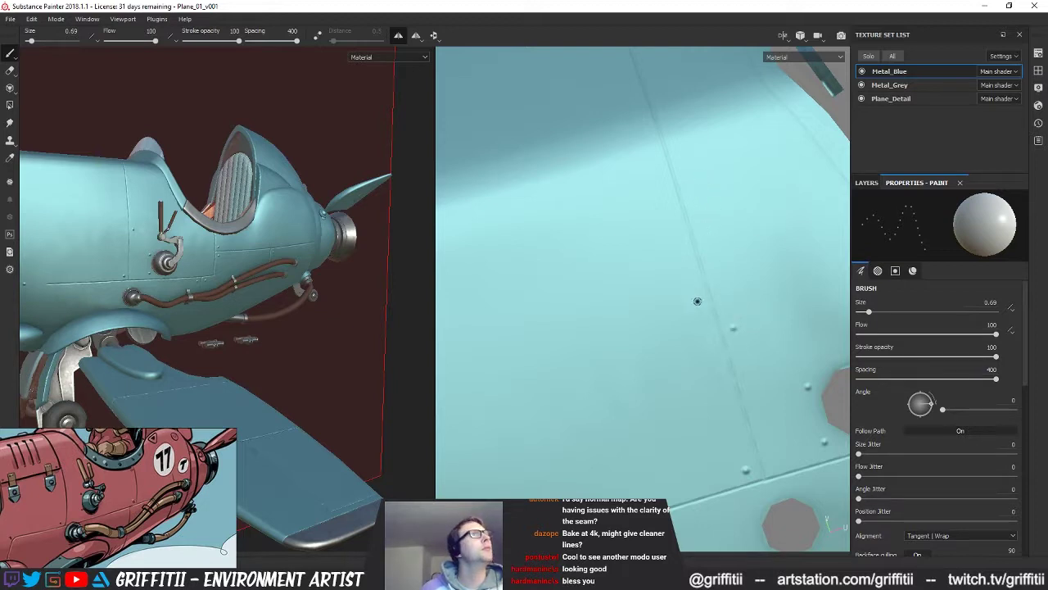
{"action": "middle_click_drag", "start_coordinate": [768, 241], "coordinate": [632, 256], "text": "alt"}
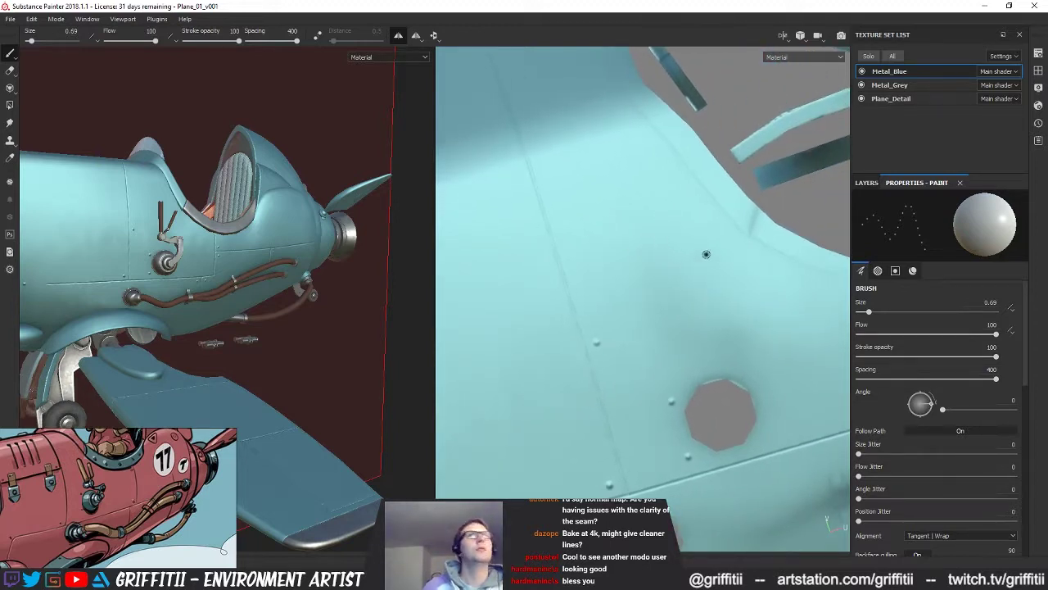
{"action": "right_click_drag", "start_coordinate": [646, 262], "coordinate": [473, 238], "text": "alt"}
{"action": "left_click_drag", "start_coordinate": [472, 238], "coordinate": [698, 345], "text": "alt"}
{"action": "middle_click_drag", "start_coordinate": [214, 255], "coordinate": [289, 244], "text": "alt"}
{"action": "right_click_drag", "start_coordinate": [288, 244], "coordinate": [206, 236], "text": "alt"}
{"action": "left_click_drag", "start_coordinate": [207, 235], "coordinate": [266, 237], "text": "alt"}
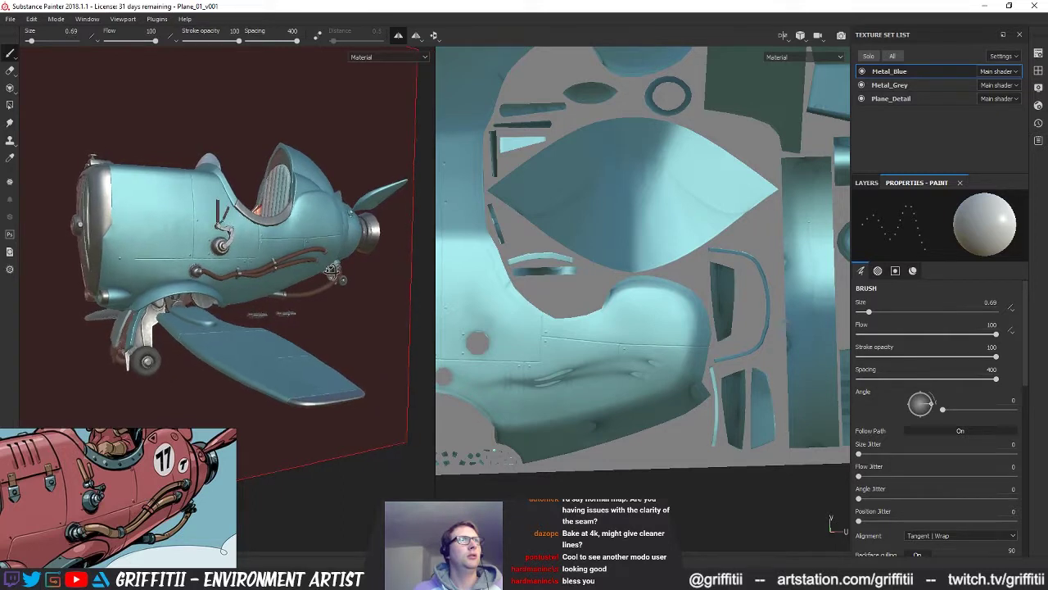
Step: Select the Panel_Edging layer for painting seams on the fuselage section behind the cockpit
{"action": "middle_click_drag", "start_coordinate": [793, 344], "coordinate": [754, 356], "text": "alt"}
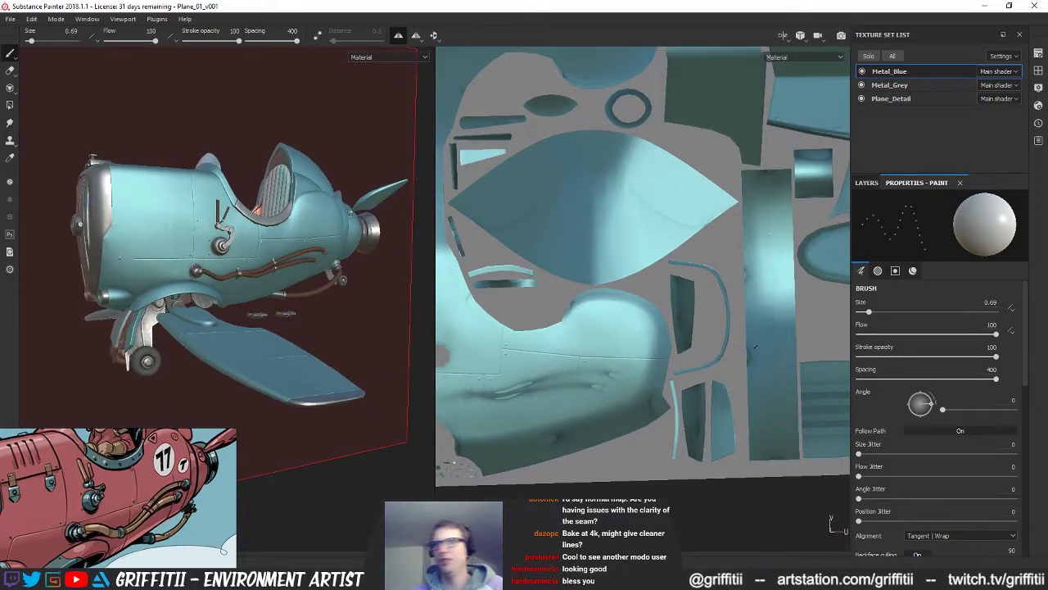
{"action": "middle_click_drag", "start_coordinate": [696, 382], "coordinate": [687, 388], "text": "alt"}
{"action": "right_click_drag", "start_coordinate": [687, 387], "coordinate": [753, 389], "text": "alt"}
{"action": "middle_click_drag", "start_coordinate": [835, 398], "coordinate": [699, 404], "text": "alt"}
{"action": "middle_click_drag", "start_coordinate": [458, 396], "coordinate": [606, 411], "text": "alt"}
{"action": "scroll", "coordinate": [606, 412], "scroll_direction": "up", "scroll_amount": 4}
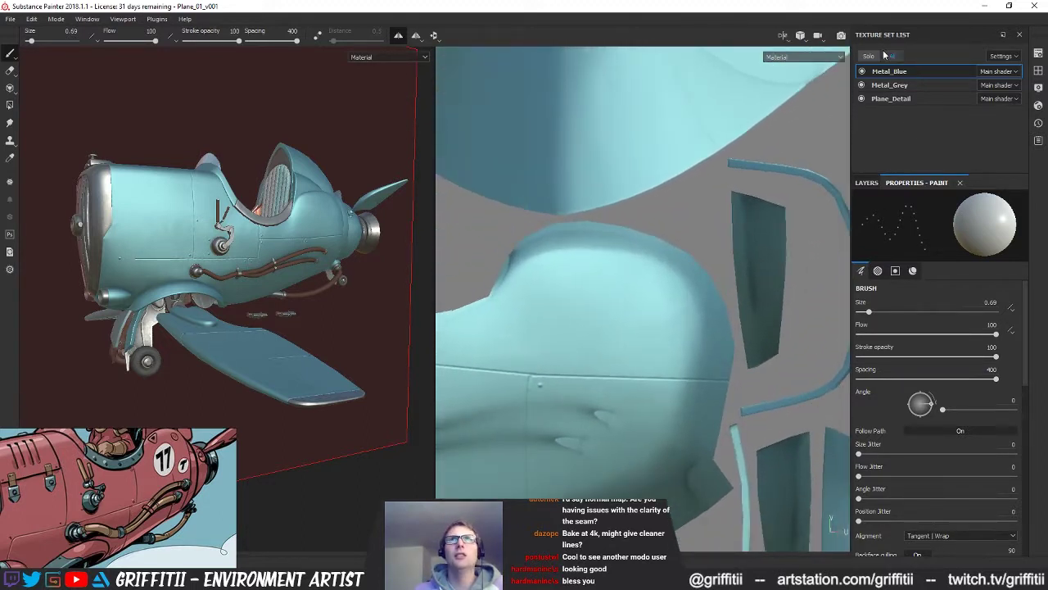
{"action": "left_click", "coordinate": [873, 181]}
{"action": "left_click", "coordinate": [901, 248]}
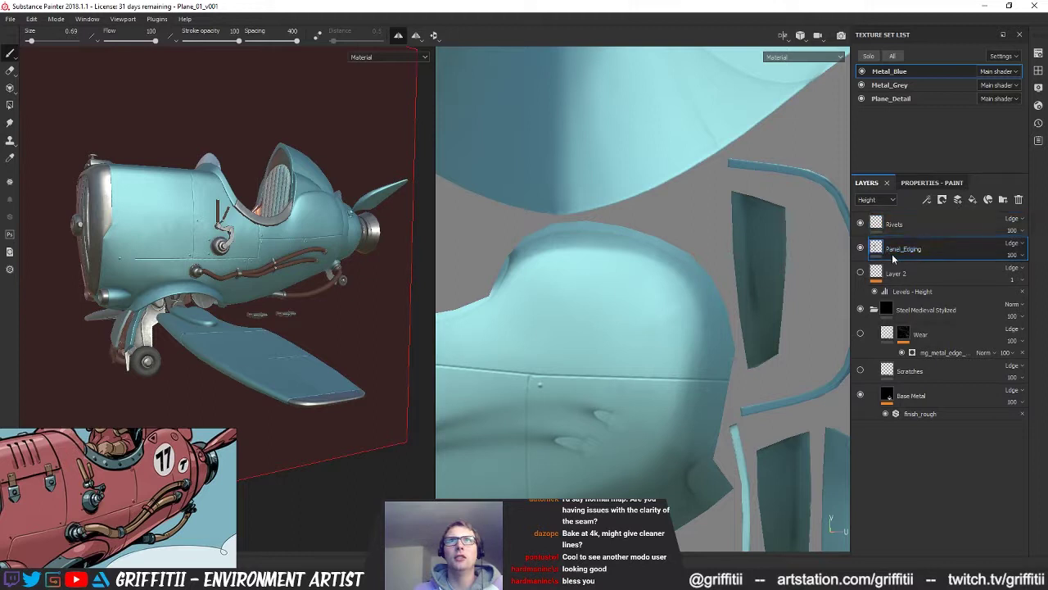
{"action": "scroll", "coordinate": [684, 326], "scroll_direction": "up", "scroll_amount": 2}
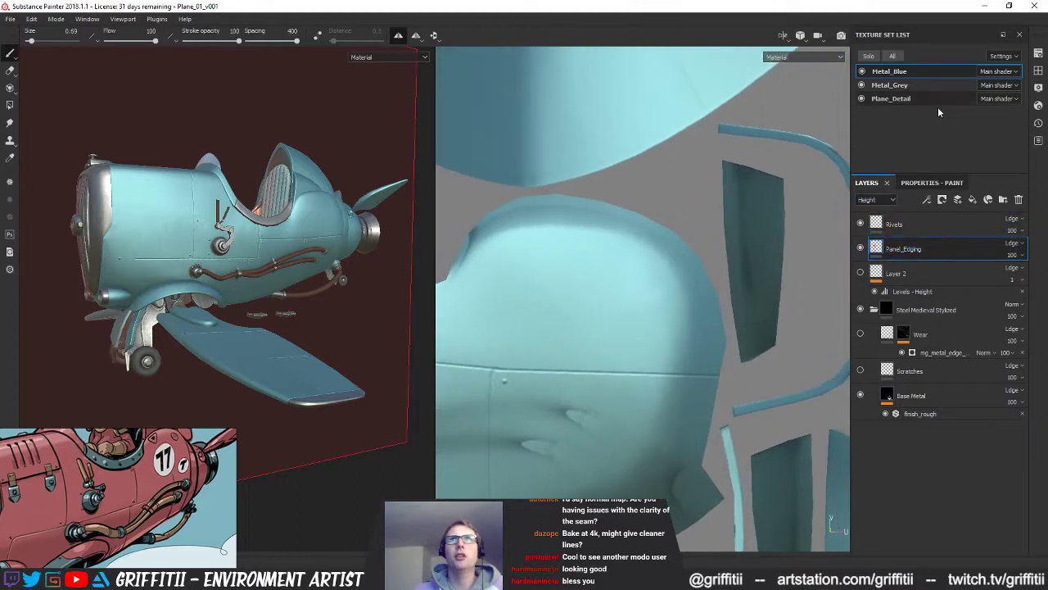
Step: Switch from the rivet brush to the thin seam brush with size 0.19 and spacing 20
{"action": "left_click", "coordinate": [924, 182]}
{"action": "scroll", "coordinate": [893, 295], "scroll_direction": "down", "scroll_amount": 5}
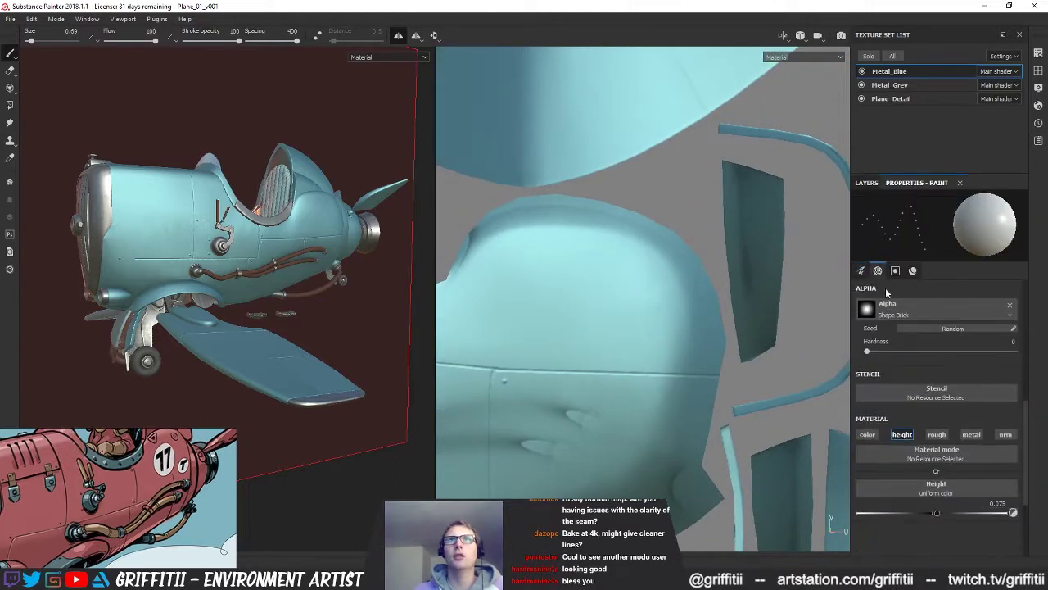
{"action": "left_click", "coordinate": [895, 272]}
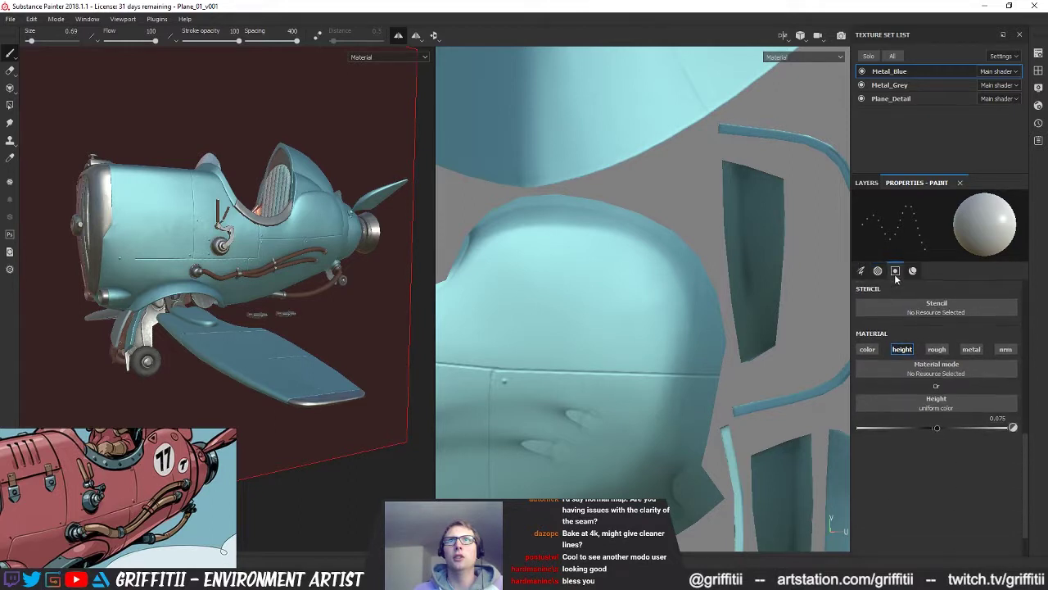
{"action": "left_click", "coordinate": [914, 271]}
{"action": "left_click", "coordinate": [861, 271]}
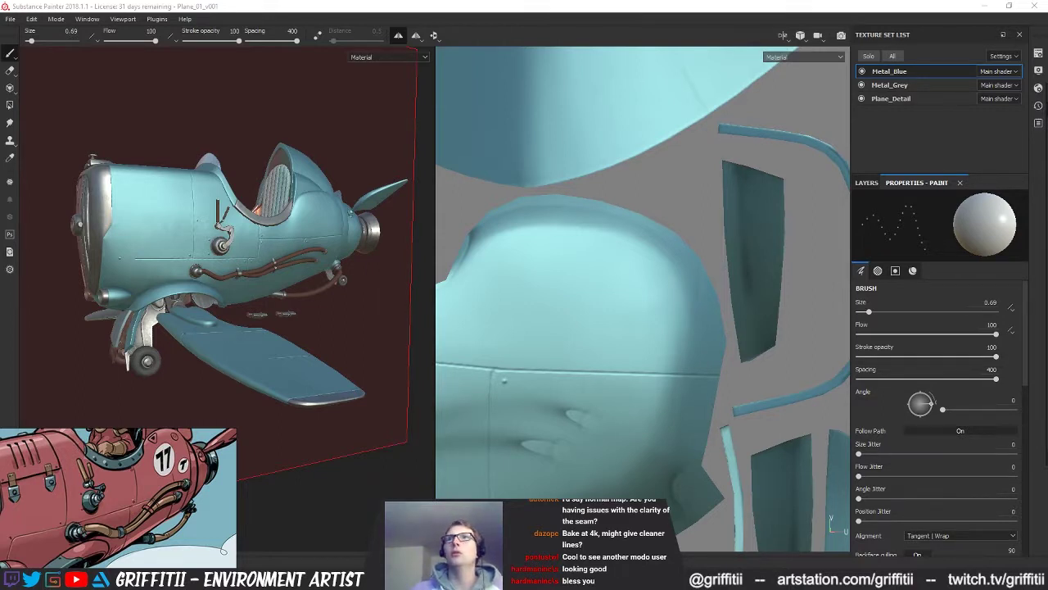
{"action": "key", "text": "ctrl+z"}
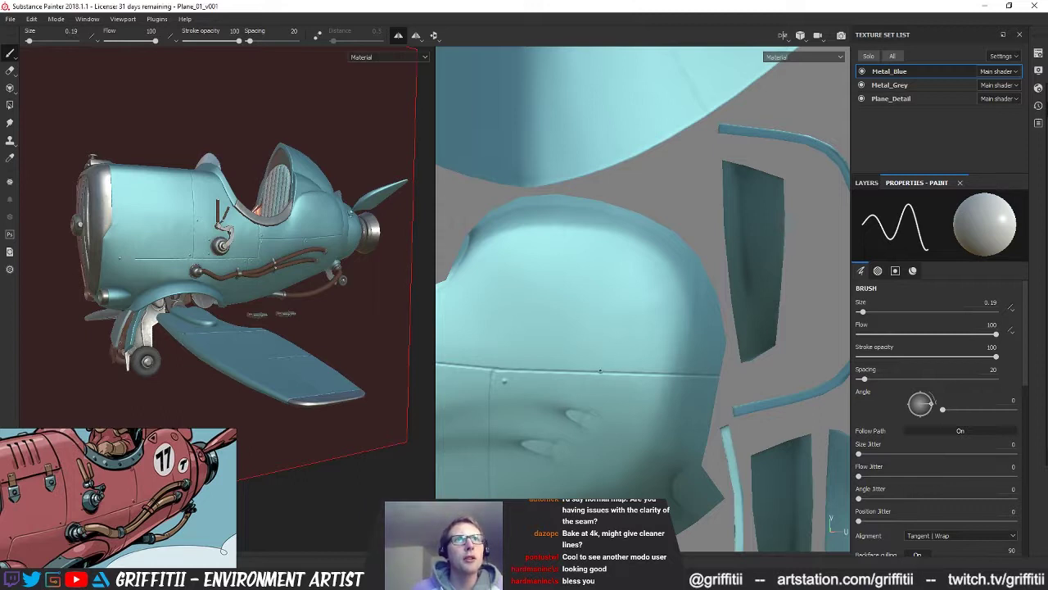
Step: Set the seam brush's height to -0.0327
{"action": "left_click_drag", "start_coordinate": [1022, 365], "coordinate": [1012, 500]}
{"action": "double_click", "coordinate": [992, 447]}
{"action": "type", "text": "-0.0327"}
{"action": "key", "text": "Return"}
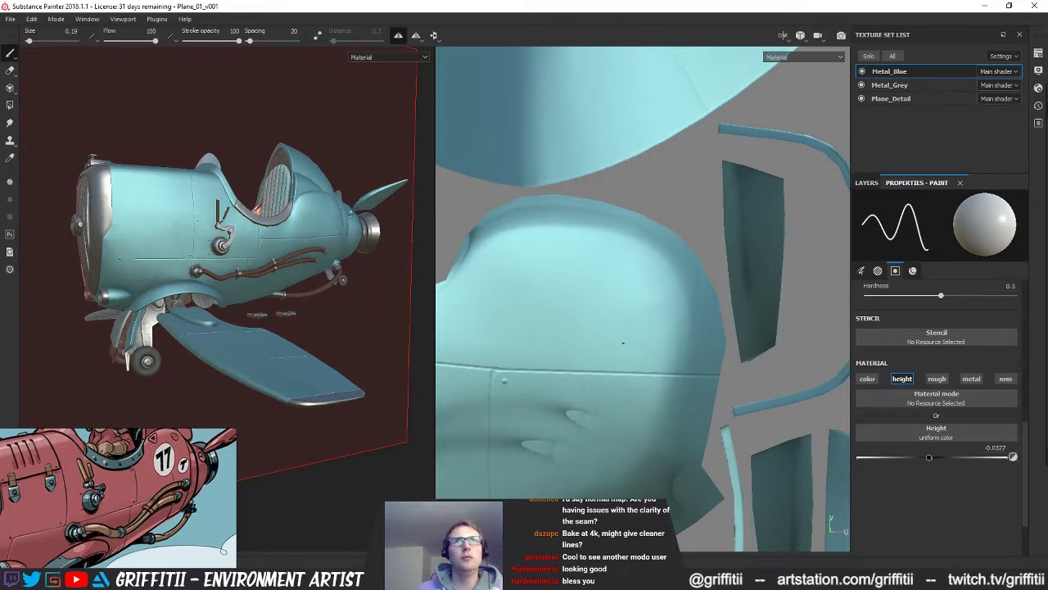
{"action": "scroll", "coordinate": [890, 303], "scroll_direction": "up", "scroll_amount": 5}
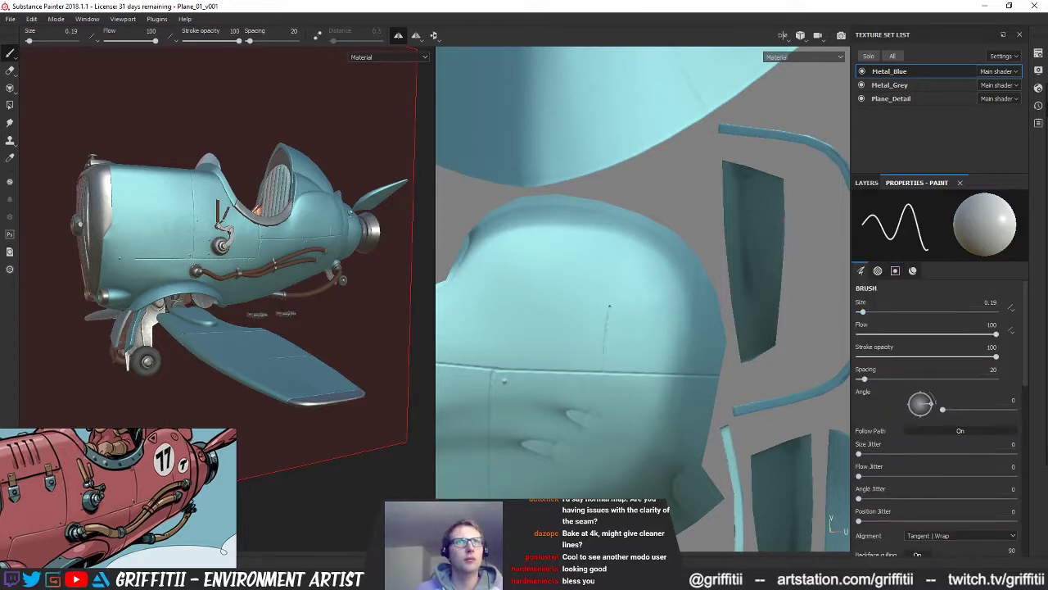
Step: Try several straight seams running up from the horizontal seam on the hump behind the cockpit, undoing each one
{"action": "left_click_drag", "start_coordinate": [605, 370], "coordinate": [615, 212]}
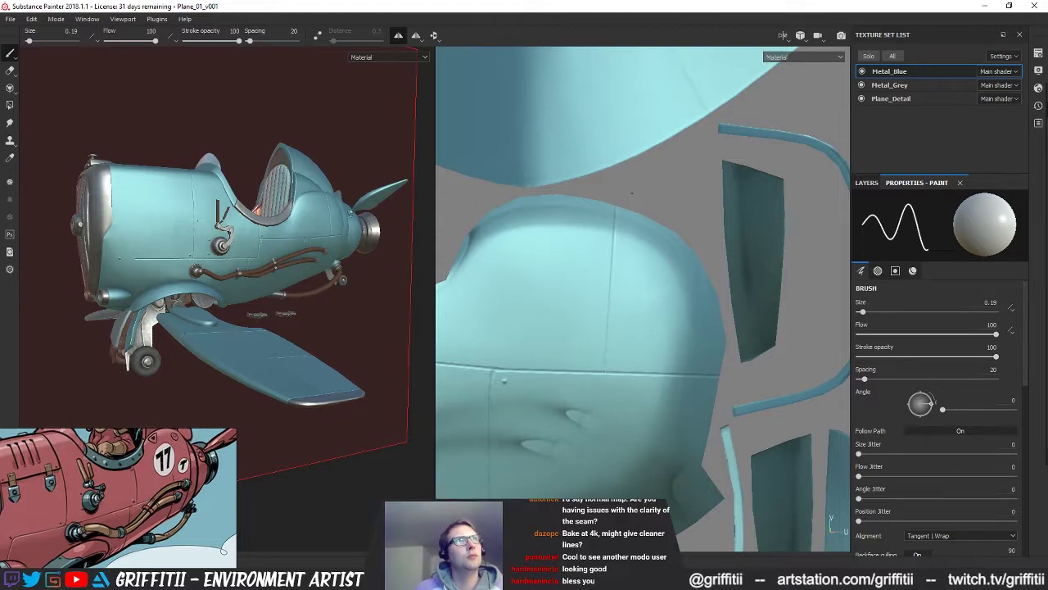
{"action": "left_click_drag", "start_coordinate": [344, 271], "coordinate": [300, 283], "text": "alt"}
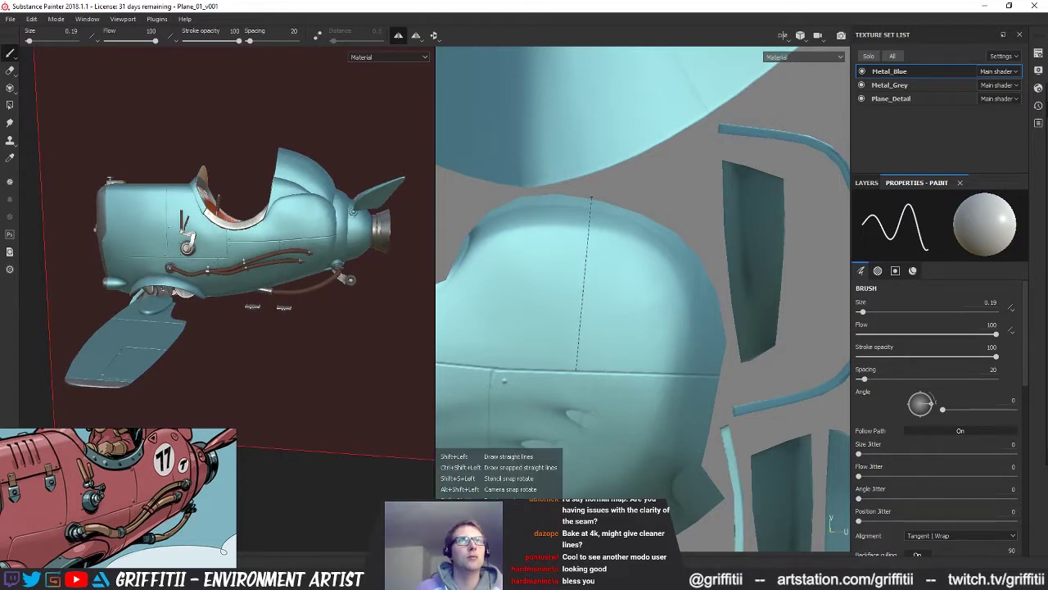
{"action": "left_click_drag", "start_coordinate": [367, 295], "coordinate": [425, 312], "text": "alt"}
{"action": "key", "text": "ctrl+z"}
{"action": "left_click_drag", "start_coordinate": [591, 371], "coordinate": [617, 194]}
{"action": "mouse_move", "coordinate": [328, 334]}
{"action": "left_mouse_down", "text": "alt"}
{"action": "mouse_move", "coordinate": [236, 341]}
{"action": "mouse_move", "coordinate": [253, 334]}
{"action": "left_mouse_up", "text": "alt"}
{"action": "key", "text": "ctrl+z"}
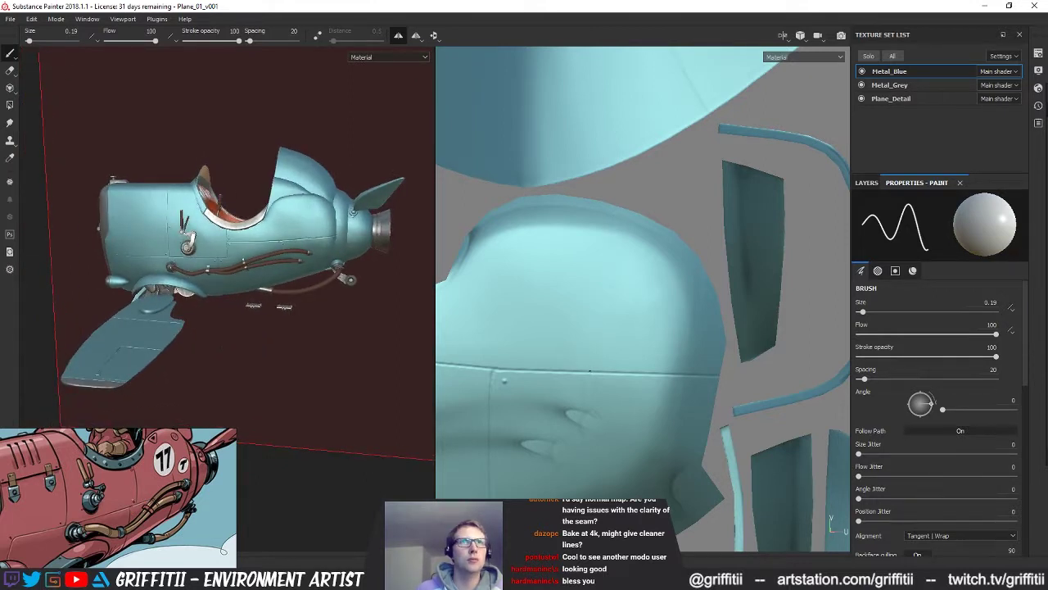
{"action": "left_click_drag", "start_coordinate": [591, 371], "coordinate": [599, 190]}
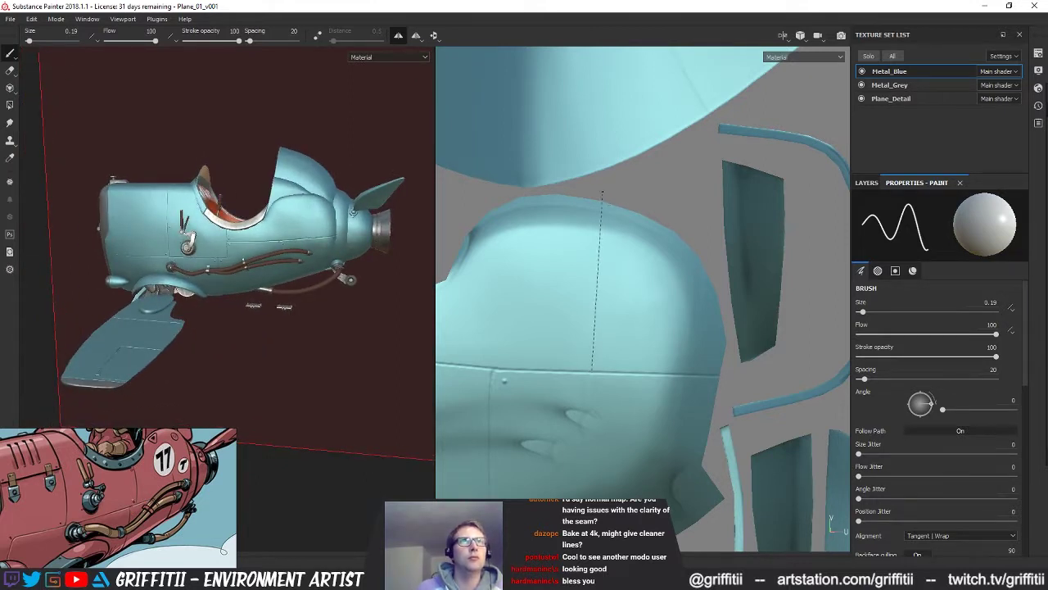
{"action": "key", "text": "ctrl+z"}
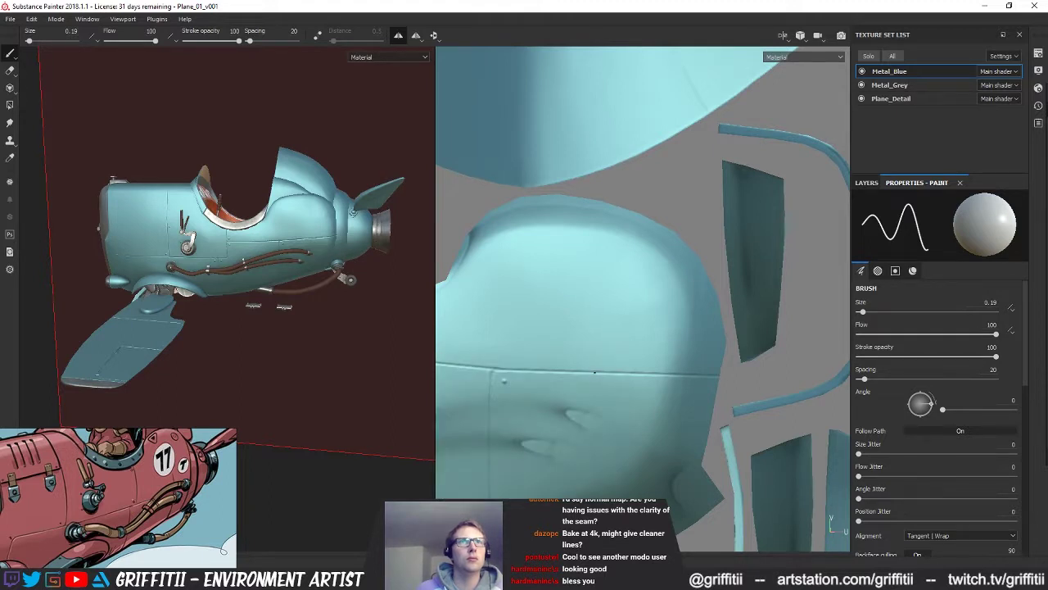
Step: Draw a straight, slightly slanted seam from the horizontal seam up to the upper edge of the hump's UV shell
{"action": "left_click", "coordinate": [612, 195], "text": "shift"}
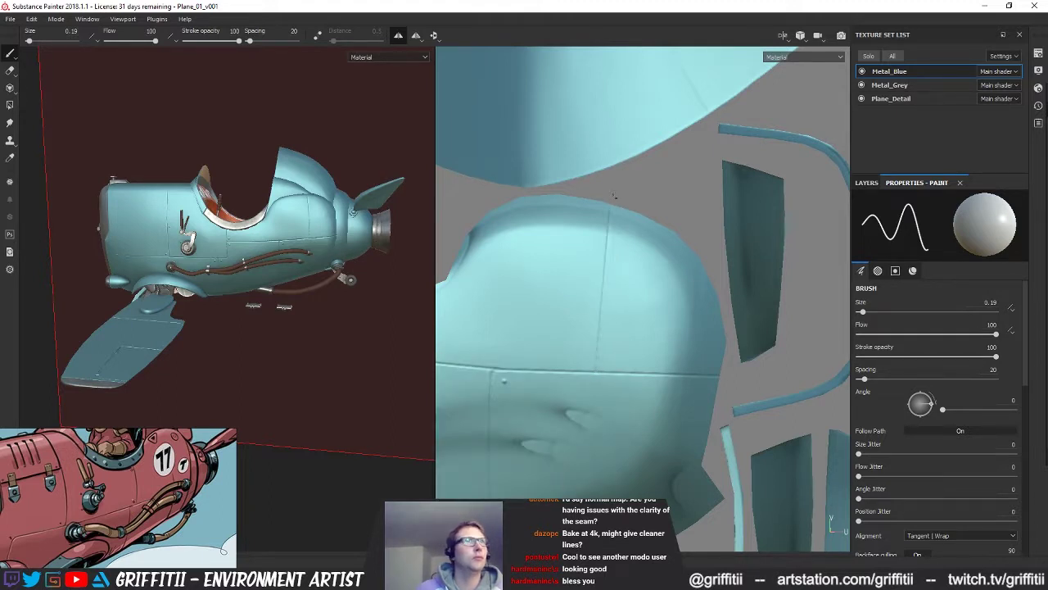
{"action": "left_click_drag", "start_coordinate": [310, 342], "coordinate": [277, 359], "text": "alt"}
{"action": "left_click_drag", "start_coordinate": [691, 210], "coordinate": [584, 274], "text": "alt"}
{"action": "right_click_drag", "start_coordinate": [584, 274], "coordinate": [553, 286], "text": "alt"}
{"action": "left_click_drag", "start_coordinate": [553, 286], "coordinate": [707, 337], "text": "alt+shift"}
Step: Try a freehand seam along the centre of the hump behind the cockpit, painting directly on the model
{"action": "middle_click_drag", "start_coordinate": [805, 222], "coordinate": [803, 427], "text": "alt"}
{"action": "right_click_drag", "start_coordinate": [720, 385], "coordinate": [559, 376], "text": "alt"}
{"action": "mouse_move", "coordinate": [606, 353]}
{"action": "middle_mouse_down", "text": "alt"}
{"action": "mouse_move", "coordinate": [593, 444]}
{"action": "mouse_move", "coordinate": [609, 348]}
{"action": "middle_mouse_up", "text": "alt"}
{"action": "left_click_drag", "start_coordinate": [307, 250], "coordinate": [209, 281], "text": "alt"}
{"action": "right_click_drag", "start_coordinate": [209, 281], "coordinate": [296, 283], "text": "alt"}
{"action": "left_click_drag", "start_coordinate": [297, 283], "coordinate": [358, 335], "text": "alt"}
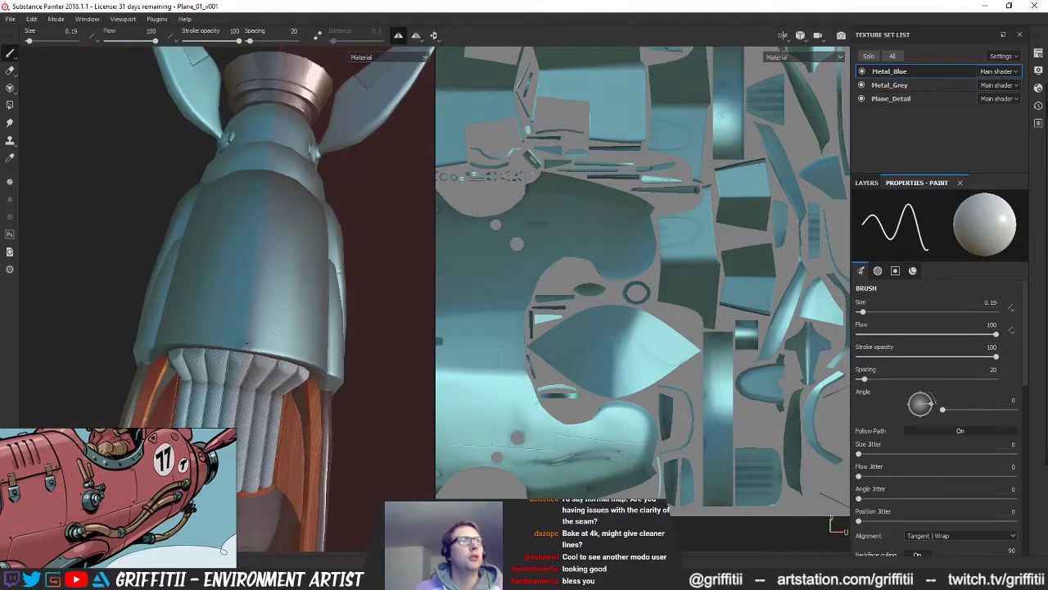
{"action": "left_click_drag", "start_coordinate": [244, 345], "coordinate": [259, 270]}
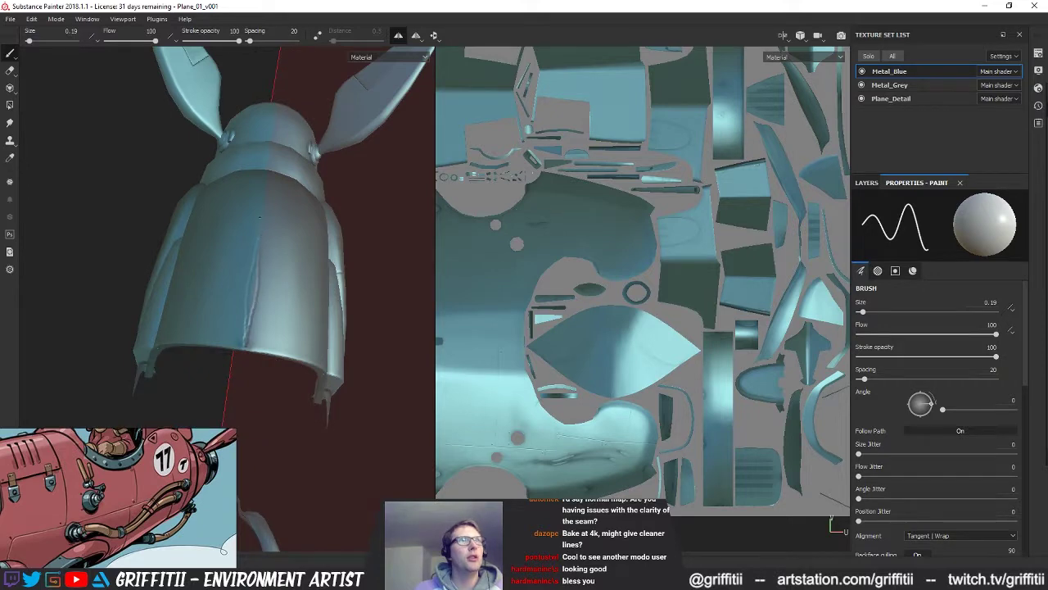
{"action": "left_click_drag", "start_coordinate": [259, 217], "coordinate": [261, 212]}
{"action": "middle_click_drag", "start_coordinate": [595, 327], "coordinate": [623, 369], "text": "alt"}
{"action": "right_click_drag", "start_coordinate": [623, 369], "coordinate": [659, 383], "text": "alt"}
{"action": "middle_click_drag", "start_coordinate": [659, 382], "coordinate": [639, 404], "text": "alt"}
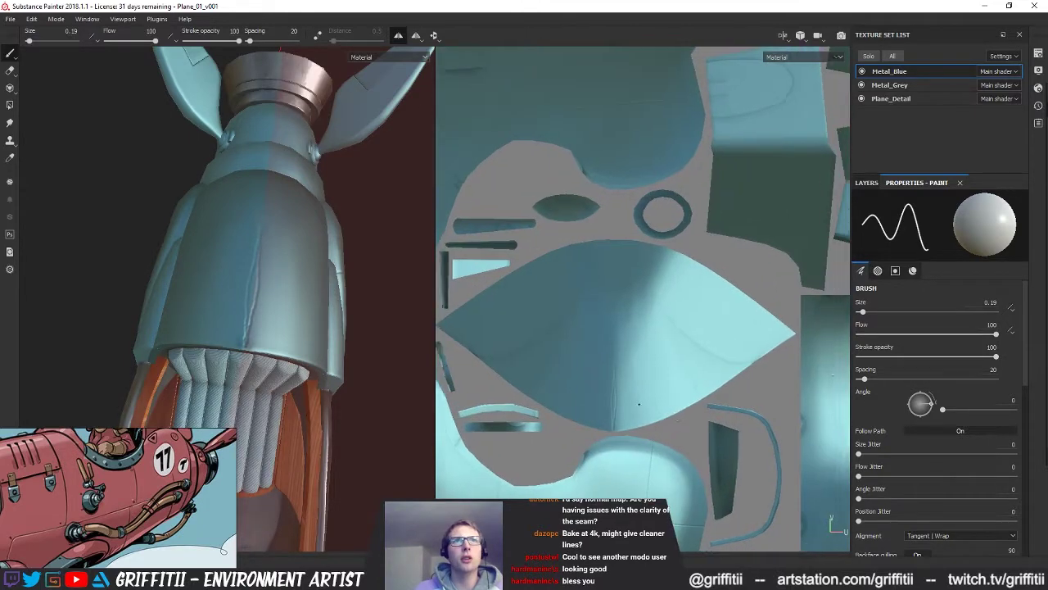
Step: Check the hump's polygon edges in the UV layout using Polygon Fill and return to the Paint tool
{"action": "scroll", "coordinate": [639, 403], "scroll_direction": "up", "scroll_amount": 2}
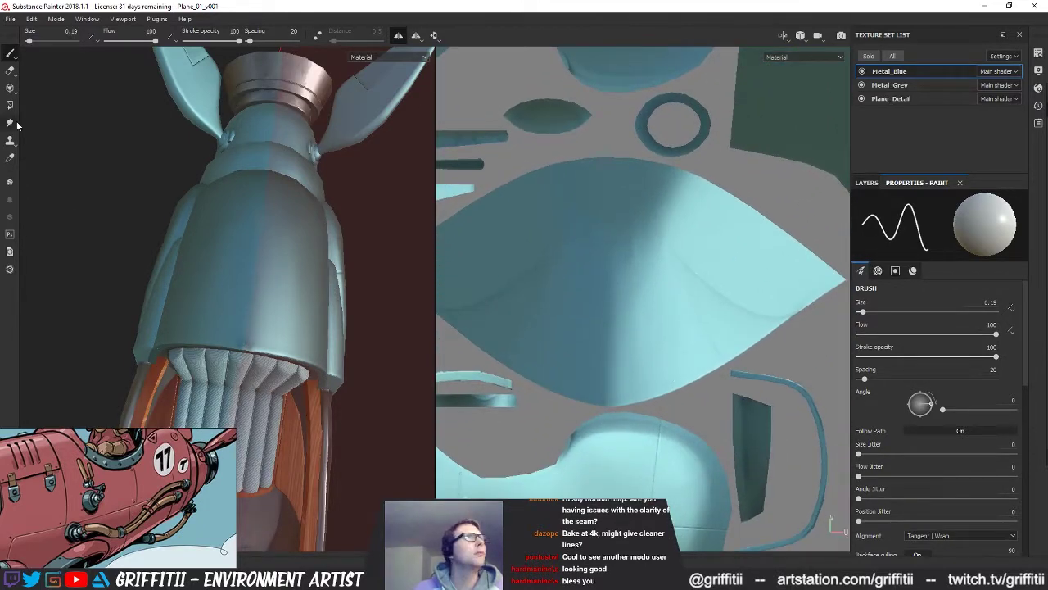
{"action": "left_click", "coordinate": [9, 105]}
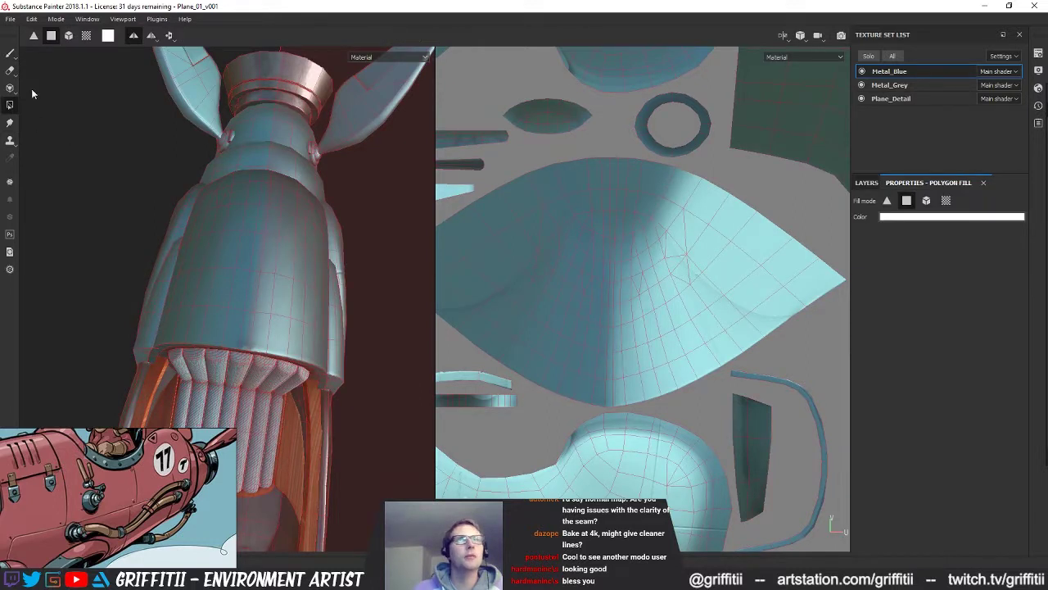
{"action": "left_click", "coordinate": [10, 53]}
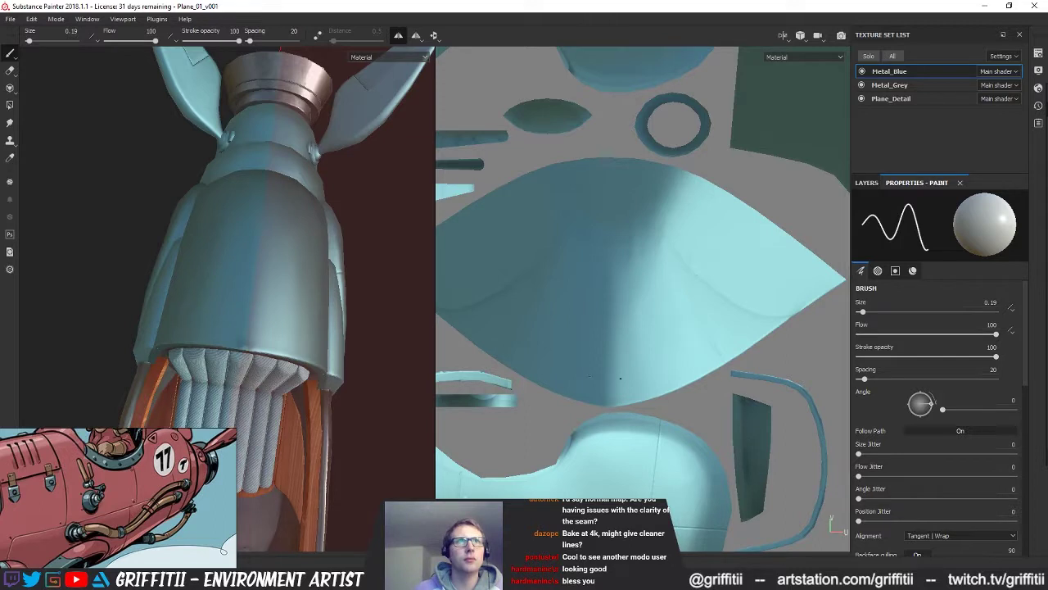
Step: Try a straight seam down the centre of the hump's UV shell, then undo it
{"action": "key", "text": "shift"}
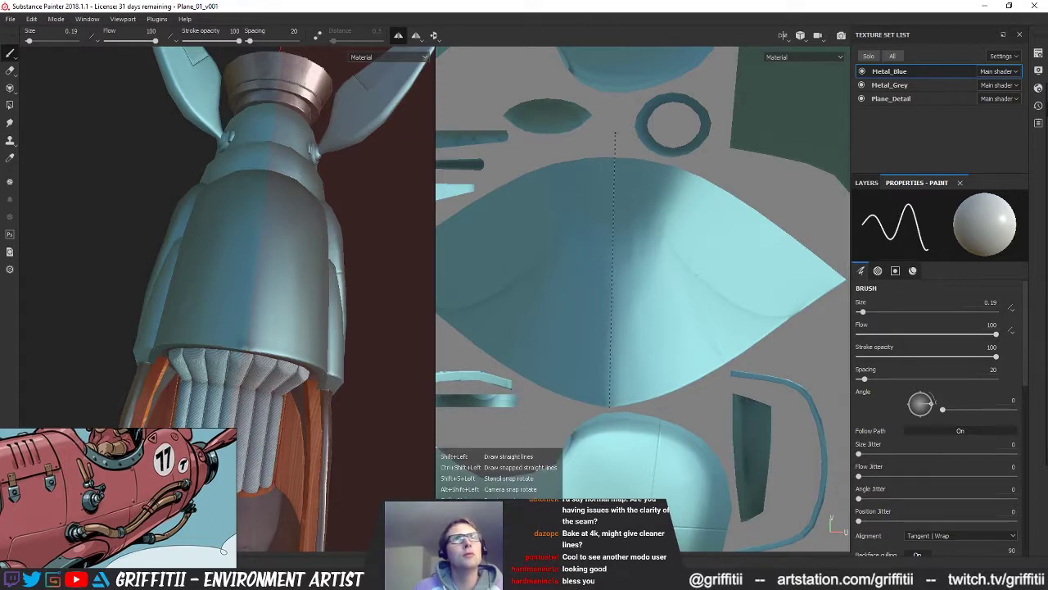
{"action": "left_click", "coordinate": [615, 133], "text": "shift"}
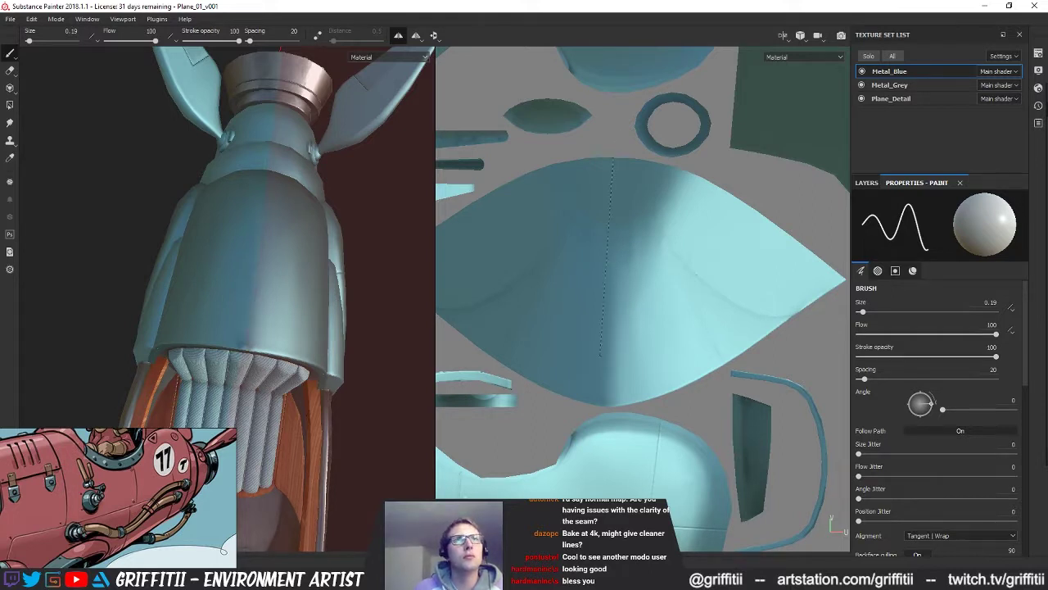
{"action": "left_click", "coordinate": [607, 401], "text": "shift"}
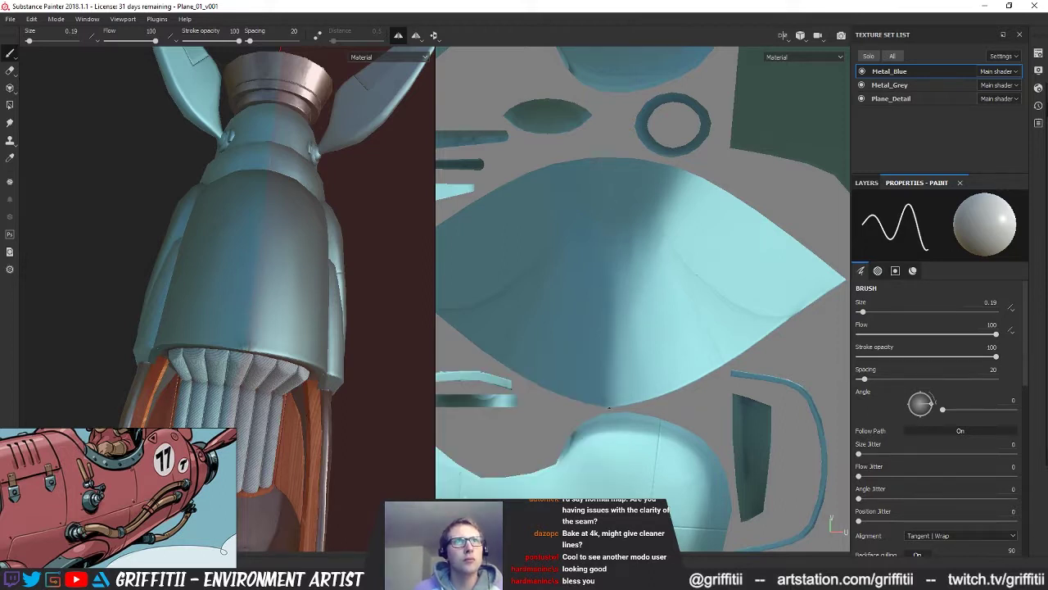
{"action": "left_click", "coordinate": [619, 140], "text": "shift"}
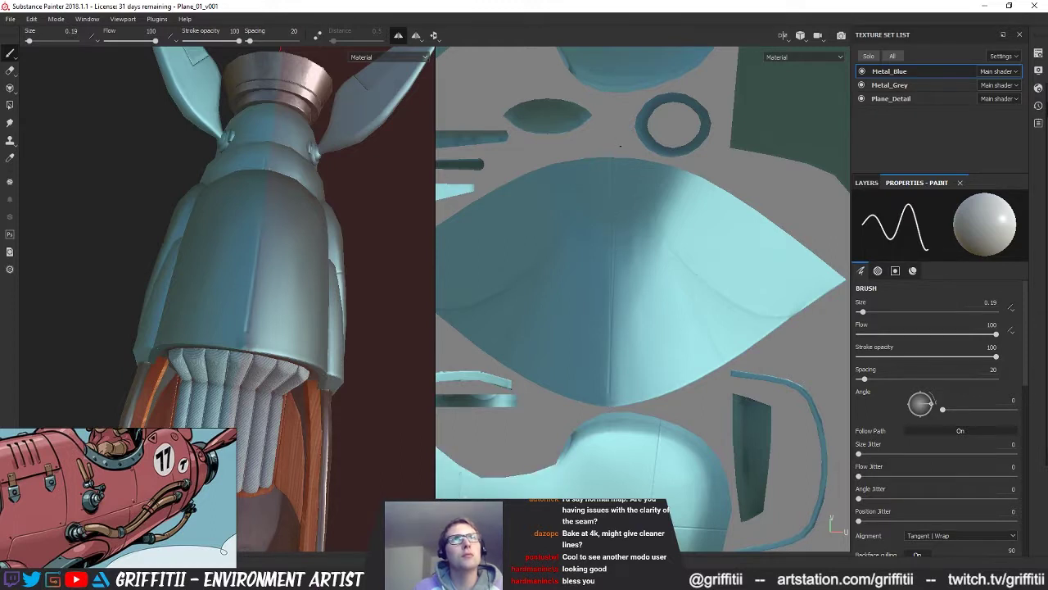
{"action": "key", "text": "ctrl+z"}
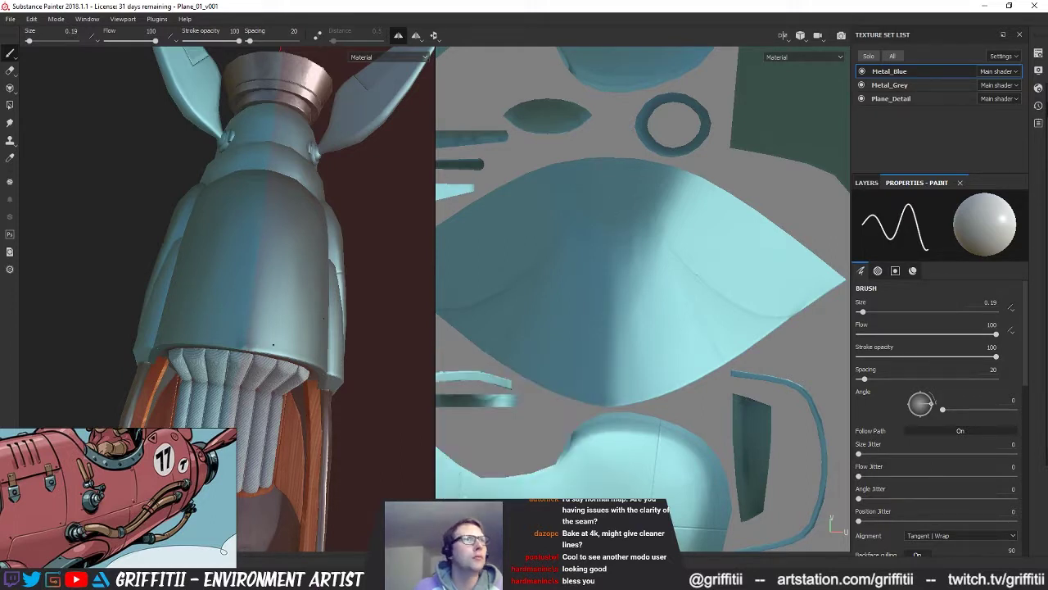
Step: Draw a straight seam along the hump's centre line, from the upper middle of its UV shell to the lower edge
{"action": "key", "text": "alt+q"}
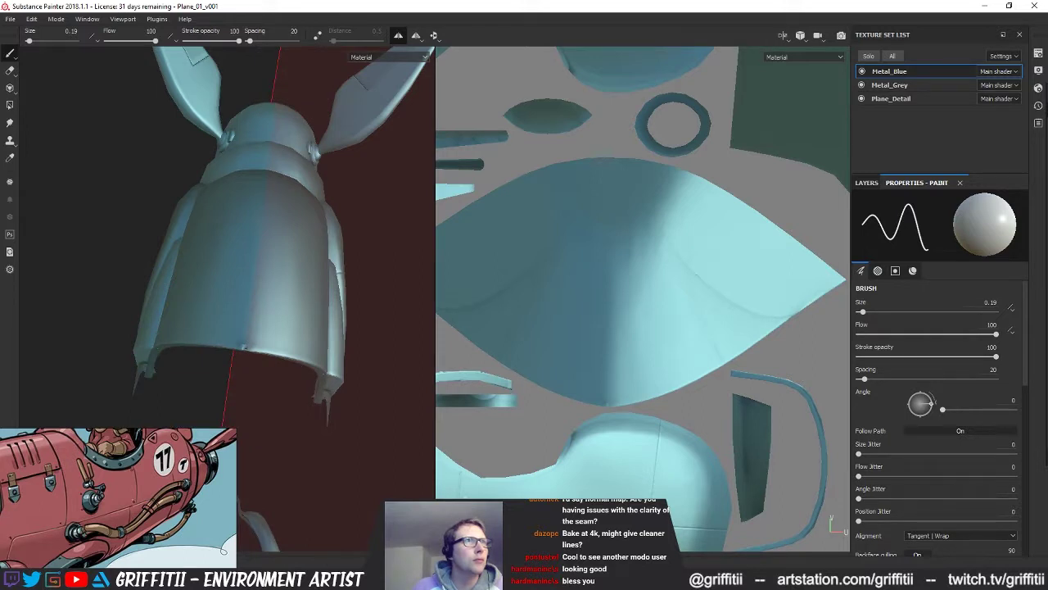
{"action": "key", "text": "alt+q"}
{"action": "left_click_drag", "start_coordinate": [375, 245], "coordinate": [370, 321], "text": "alt"}
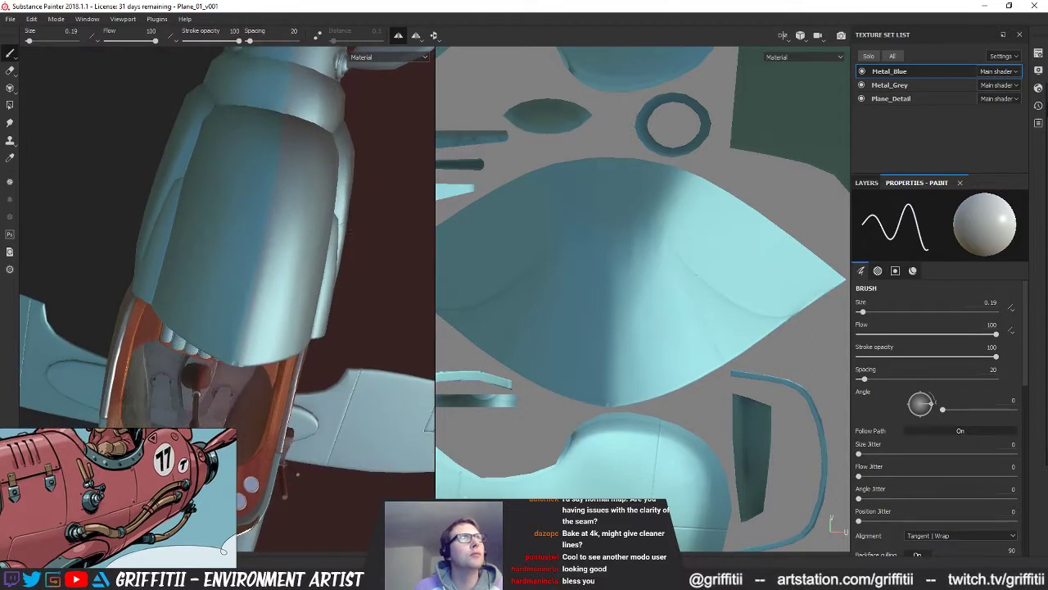
{"action": "key", "text": "alt+q"}
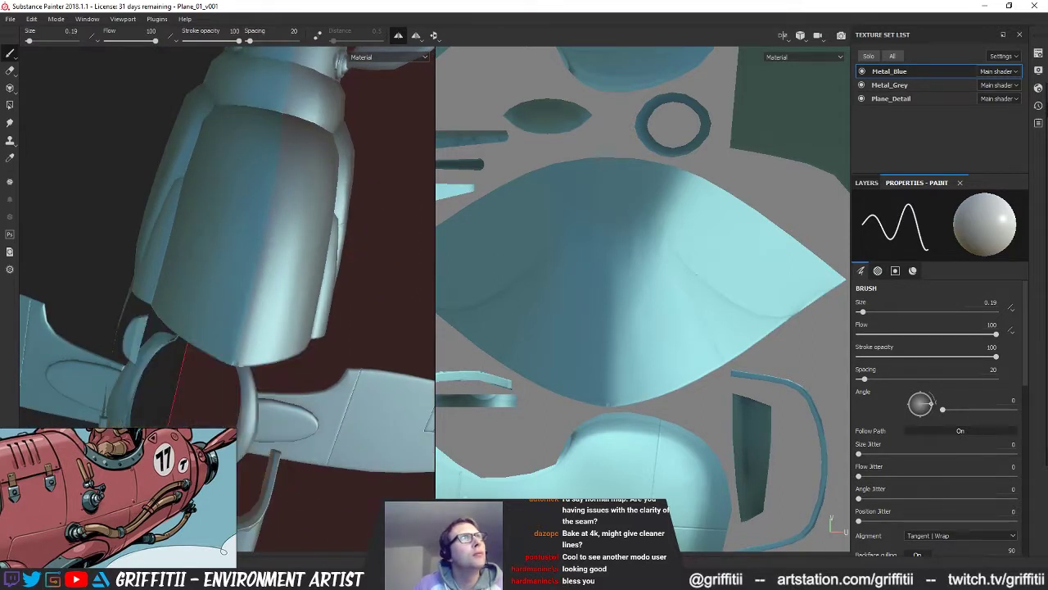
{"action": "key", "text": "alt+q"}
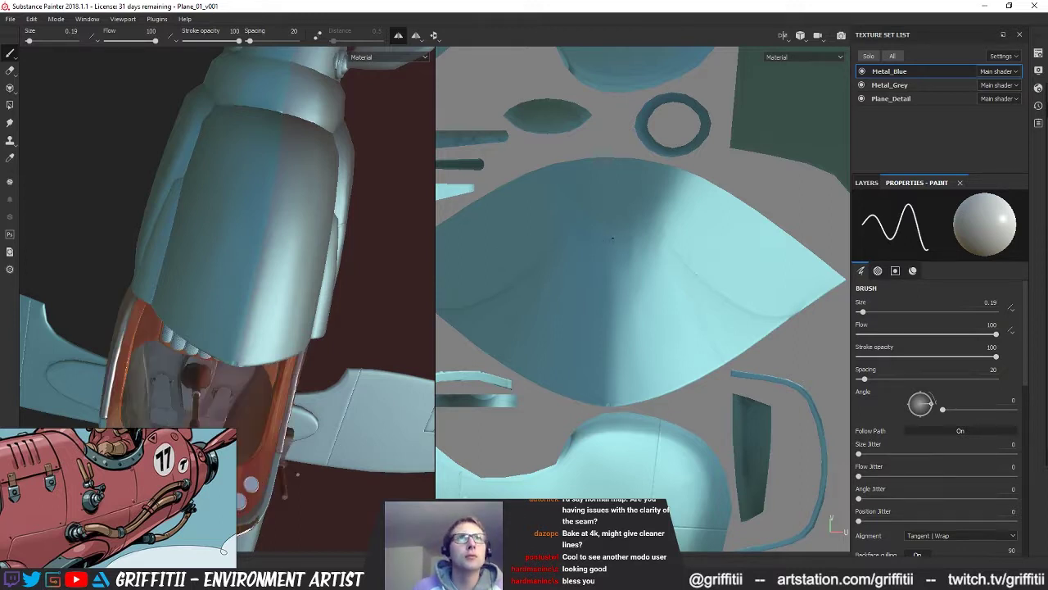
{"action": "key", "text": "shift"}
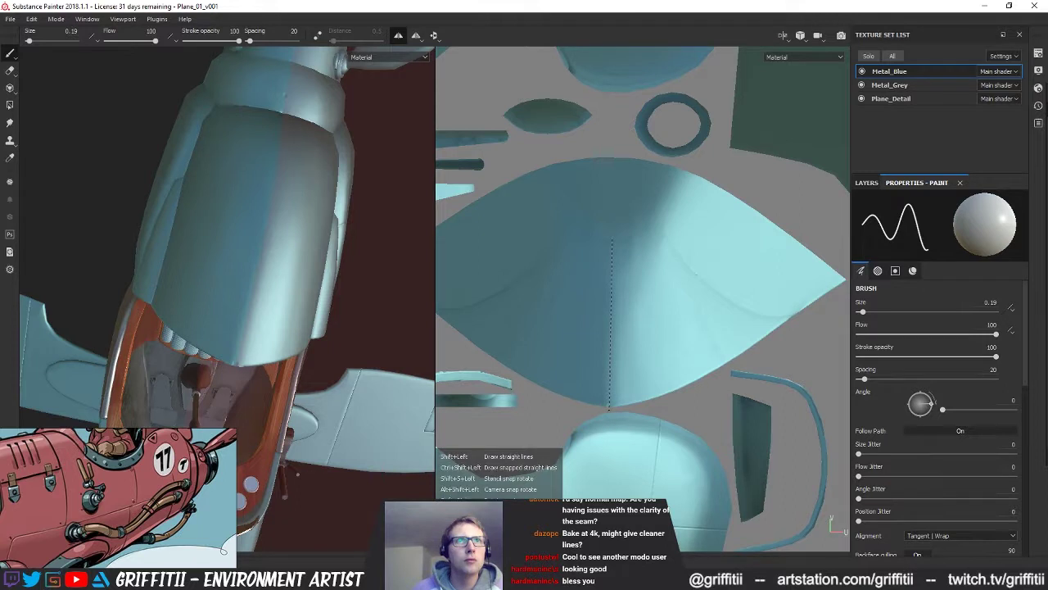
{"action": "left_click", "coordinate": [609, 407], "text": "shift"}
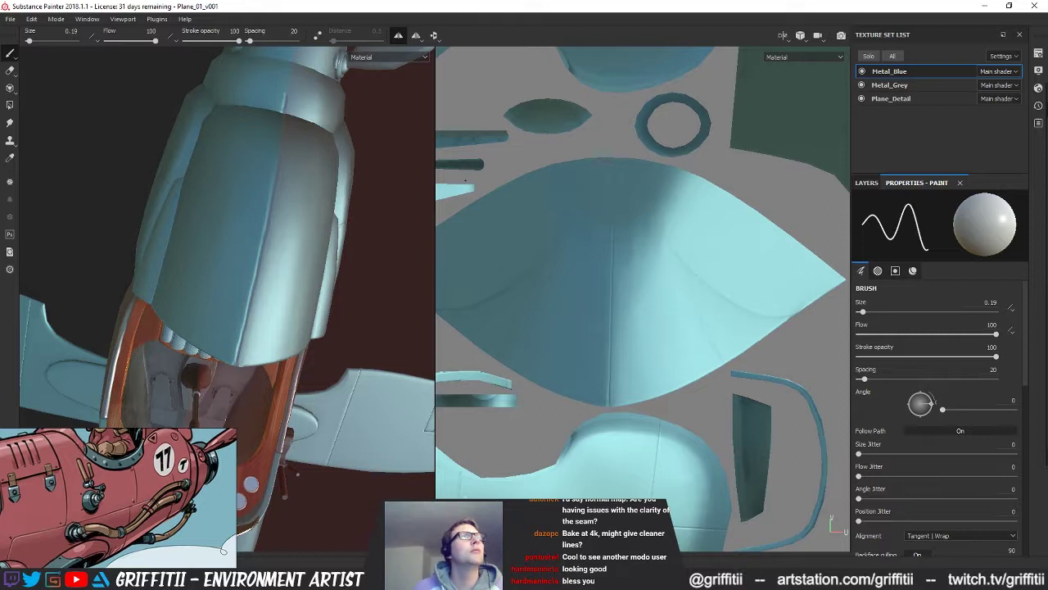
Step: Examine the hump's rim and centre seam on the model and locate the curved rim strip in the UV layout
{"action": "left_click_drag", "start_coordinate": [326, 302], "coordinate": [328, 144], "text": "alt"}
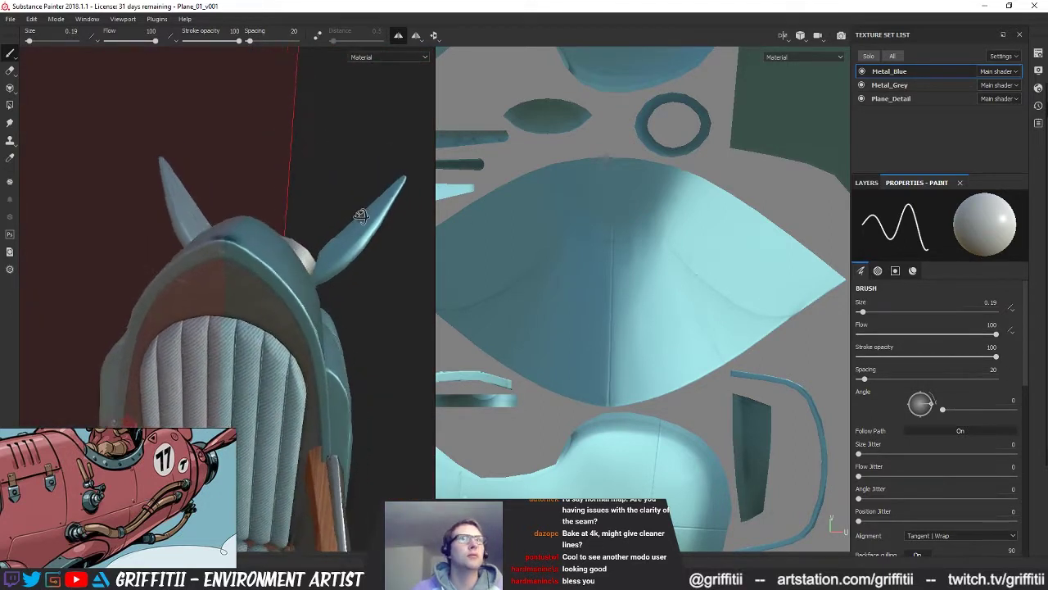
{"action": "scroll", "coordinate": [756, 363], "scroll_direction": "down", "scroll_amount": 4}
{"action": "middle_click_drag", "start_coordinate": [755, 363], "coordinate": [683, 291], "text": "alt"}
{"action": "right_click_drag", "start_coordinate": [712, 368], "coordinate": [532, 303], "text": "alt"}
{"action": "middle_click_drag", "start_coordinate": [665, 314], "coordinate": [547, 390], "text": "alt"}
{"action": "right_click_drag", "start_coordinate": [565, 388], "coordinate": [868, 360], "text": "alt"}
{"action": "scroll", "coordinate": [674, 324], "scroll_direction": "up", "scroll_amount": 8}
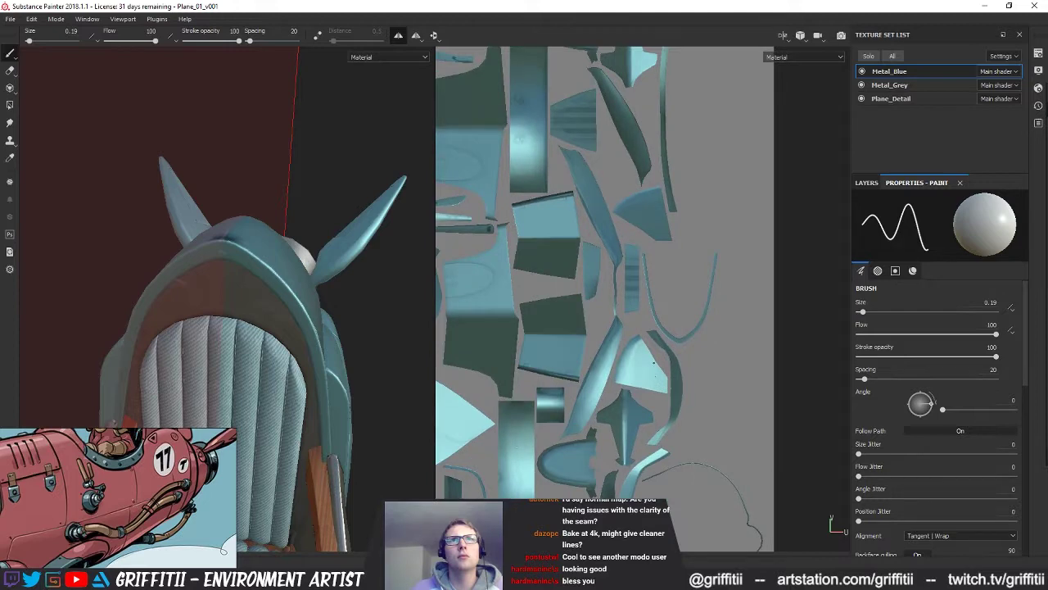
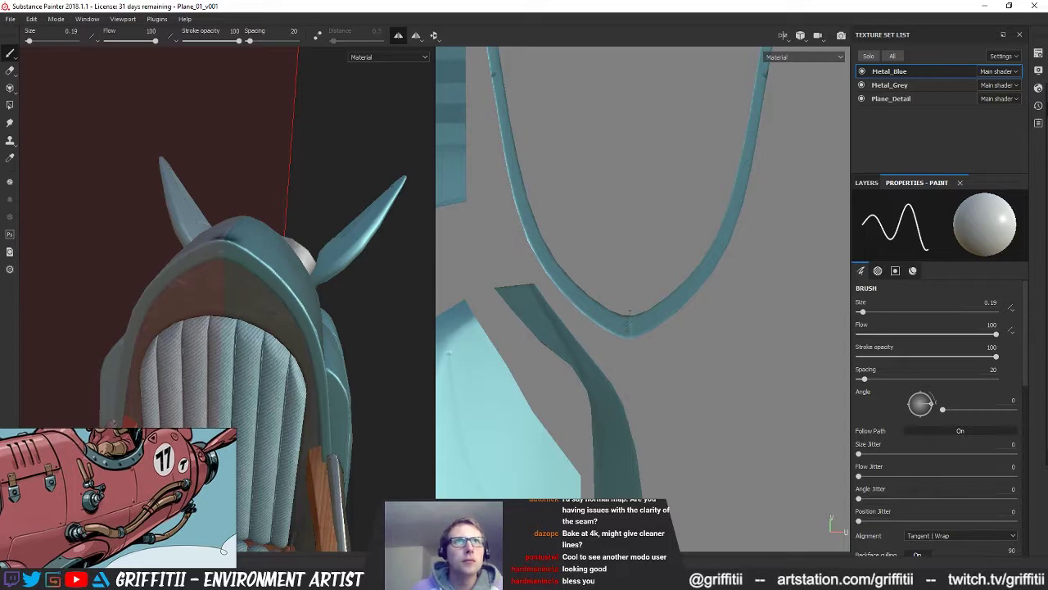
{"action": "left_click_drag", "start_coordinate": [190, 284], "coordinate": [701, 355], "text": "alt"}
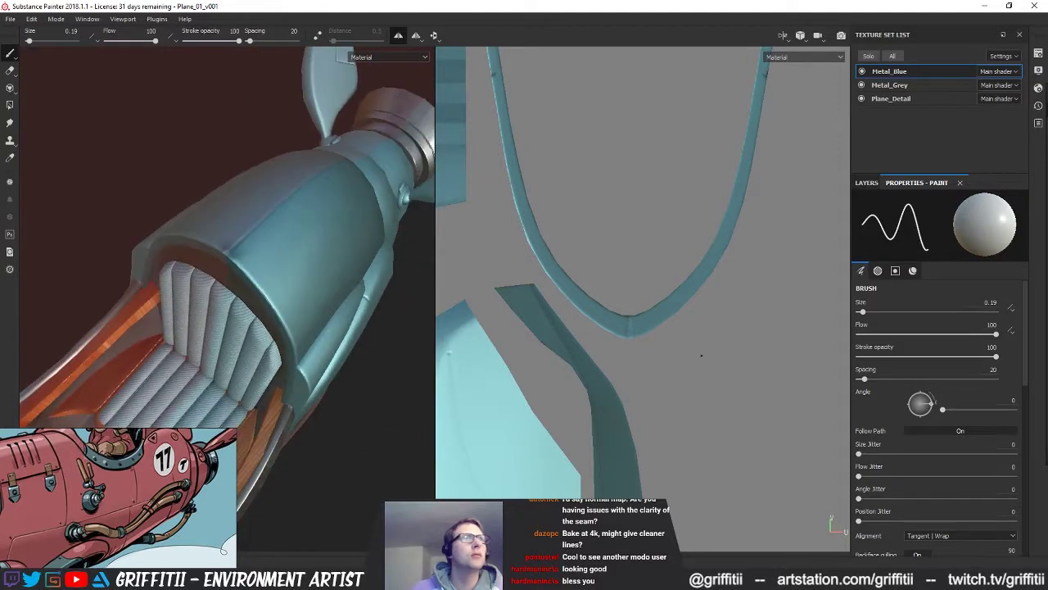
{"action": "left_click_drag", "start_coordinate": [246, 278], "coordinate": [365, 365], "text": "alt"}
{"action": "left_click_drag", "start_coordinate": [155, 348], "coordinate": [242, 271], "text": "alt"}
{"action": "right_click_drag", "start_coordinate": [621, 369], "coordinate": [496, 381], "text": "alt"}
{"action": "middle_click_drag", "start_coordinate": [495, 381], "coordinate": [678, 341], "text": "alt"}
{"action": "scroll", "coordinate": [678, 342], "scroll_direction": "up", "scroll_amount": 3}
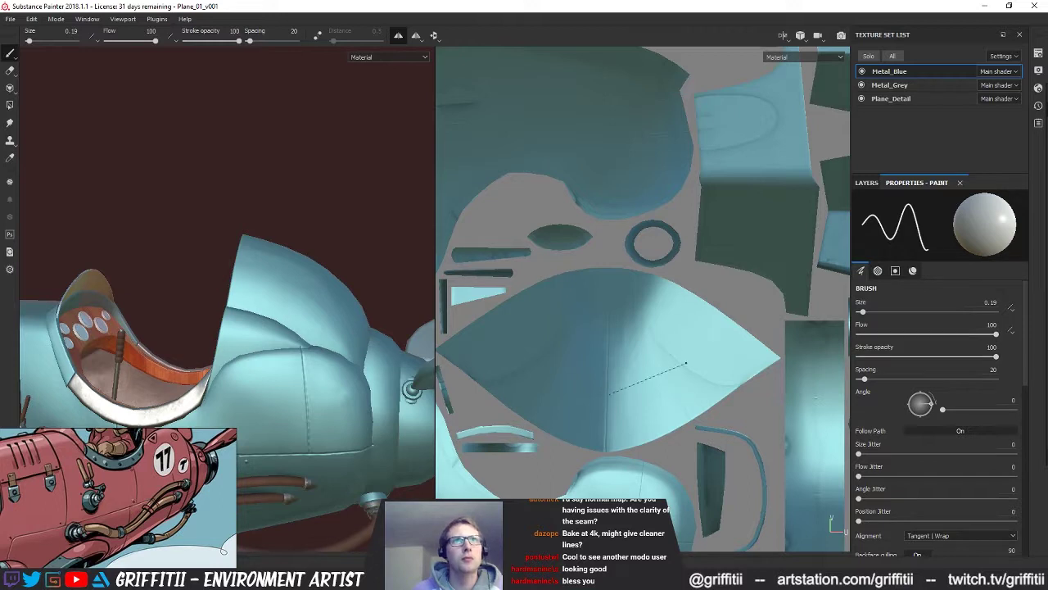
Step: Try a straight cross seam in the UV layout, from the hump's centre seam out towards its curved side seam
{"action": "left_click_drag", "start_coordinate": [361, 359], "coordinate": [401, 367], "text": "alt"}
{"action": "left_click_drag", "start_coordinate": [263, 482], "coordinate": [232, 343], "text": "alt"}
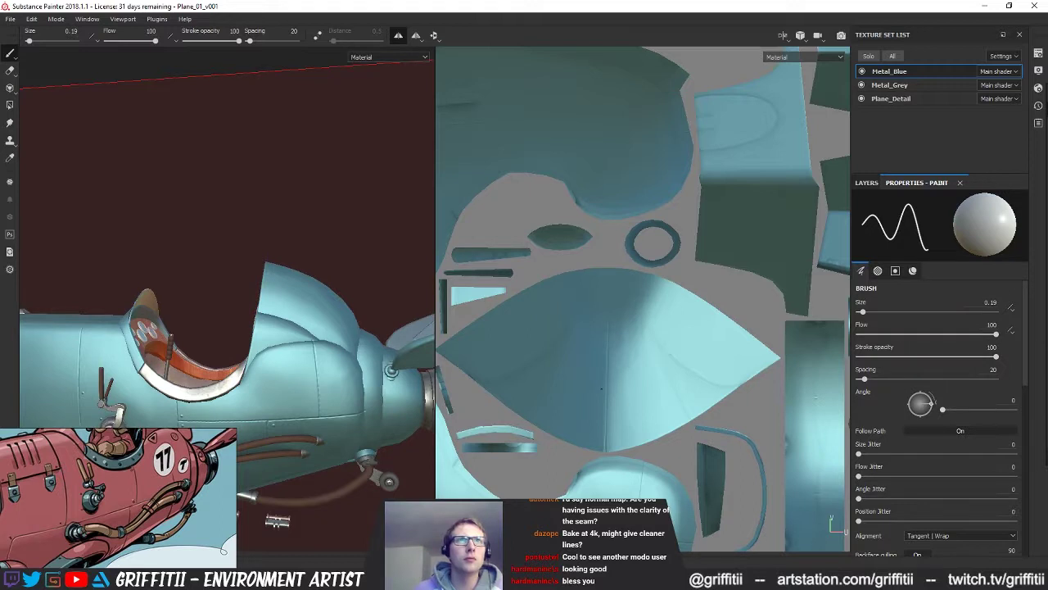
{"action": "key", "text": "alt"}
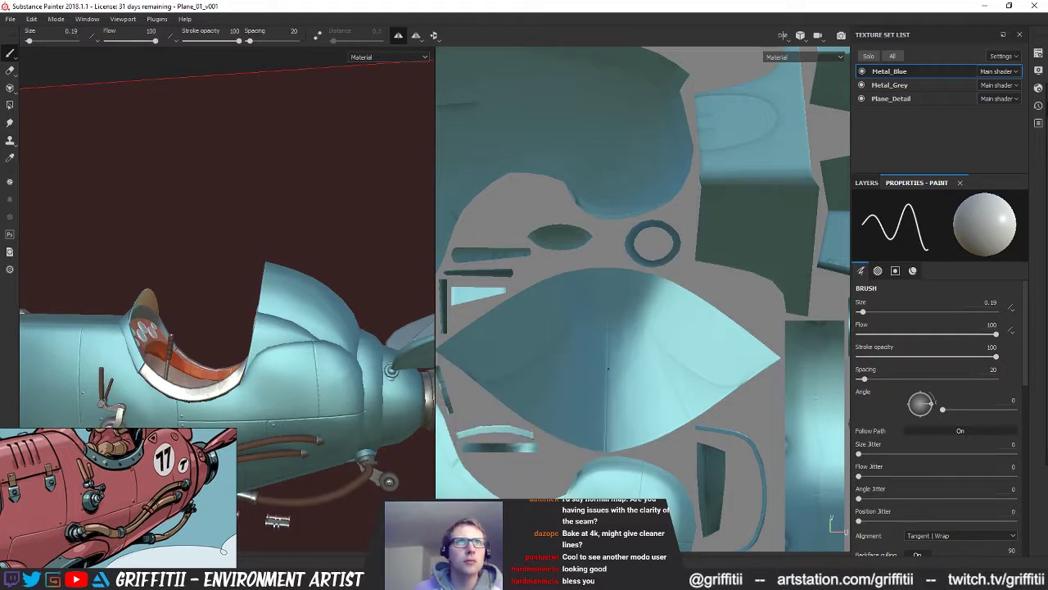
{"action": "left_click", "coordinate": [607, 369]}
{"action": "left_click", "coordinate": [684, 343], "text": "shift"}
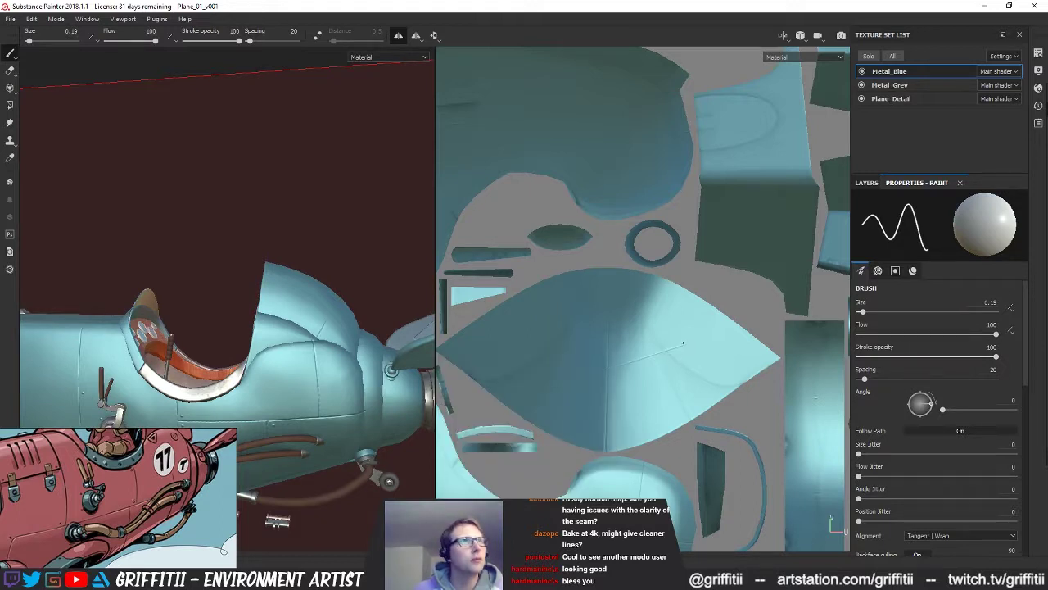
Step: Try a straight seam painted directly on the model, running down the hump just behind its cockpit-side edge
{"action": "left_click_drag", "start_coordinate": [390, 481], "coordinate": [305, 241], "text": "alt"}
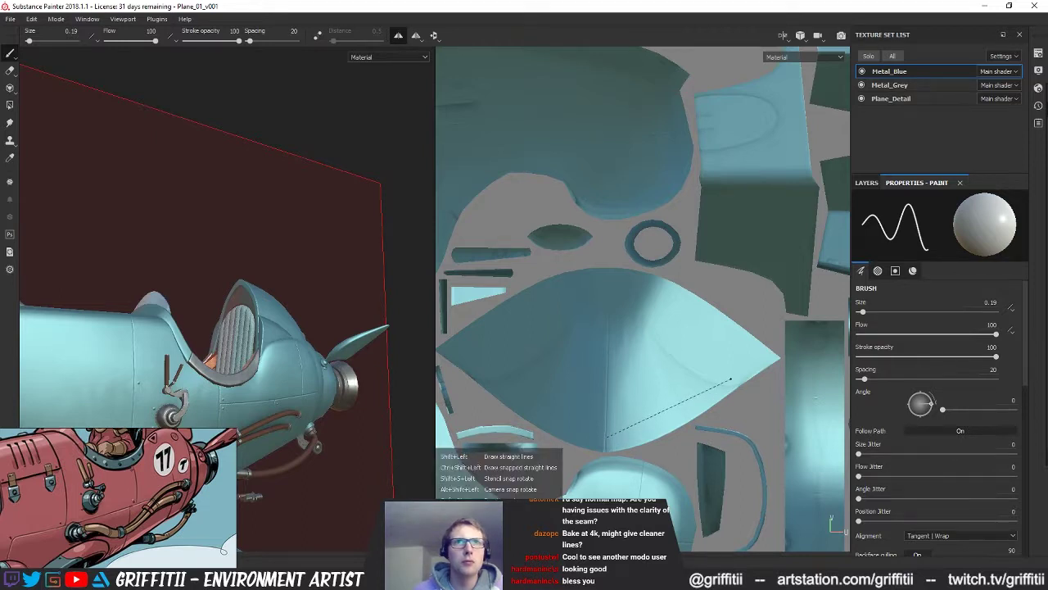
{"action": "left_click_drag", "start_coordinate": [314, 317], "coordinate": [258, 347], "text": "alt"}
{"action": "scroll", "coordinate": [268, 357], "scroll_direction": "up", "scroll_amount": 2}
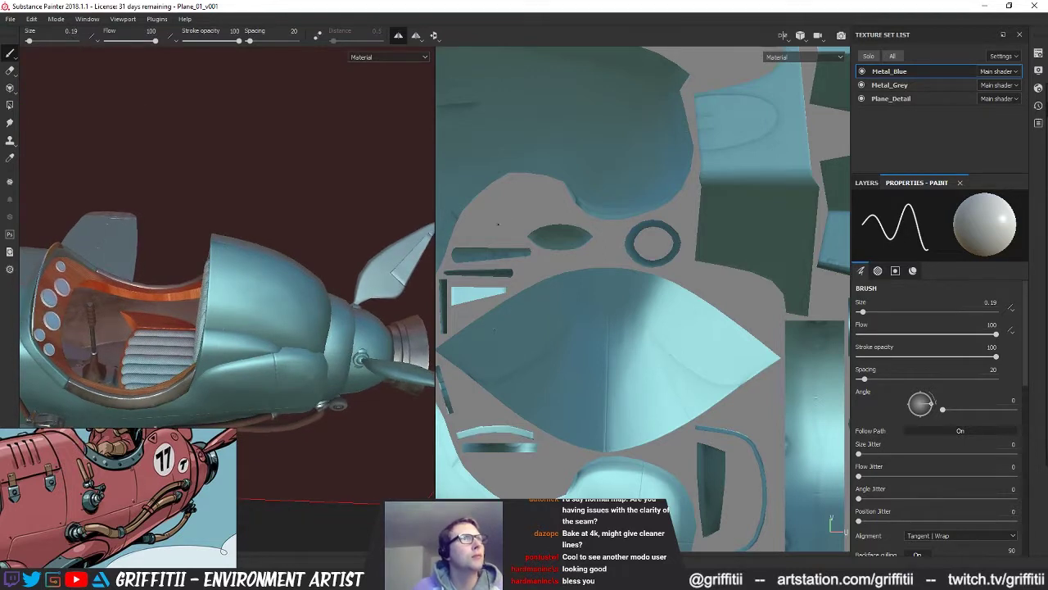
{"action": "key", "text": "alt+q"}
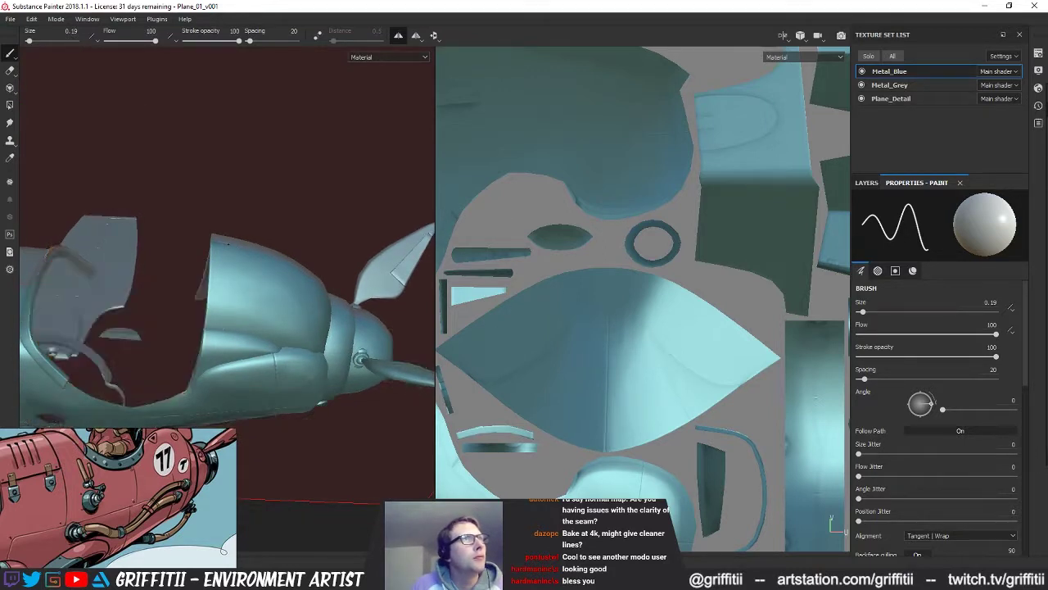
{"action": "left_click", "coordinate": [229, 244]}
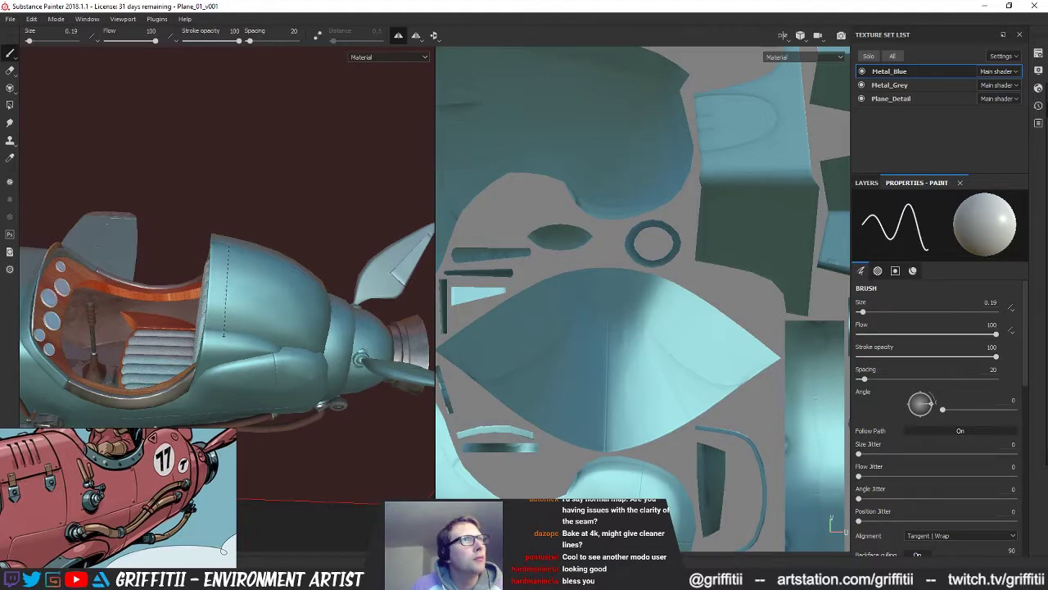
{"action": "left_click", "coordinate": [224, 334], "text": "shift"}
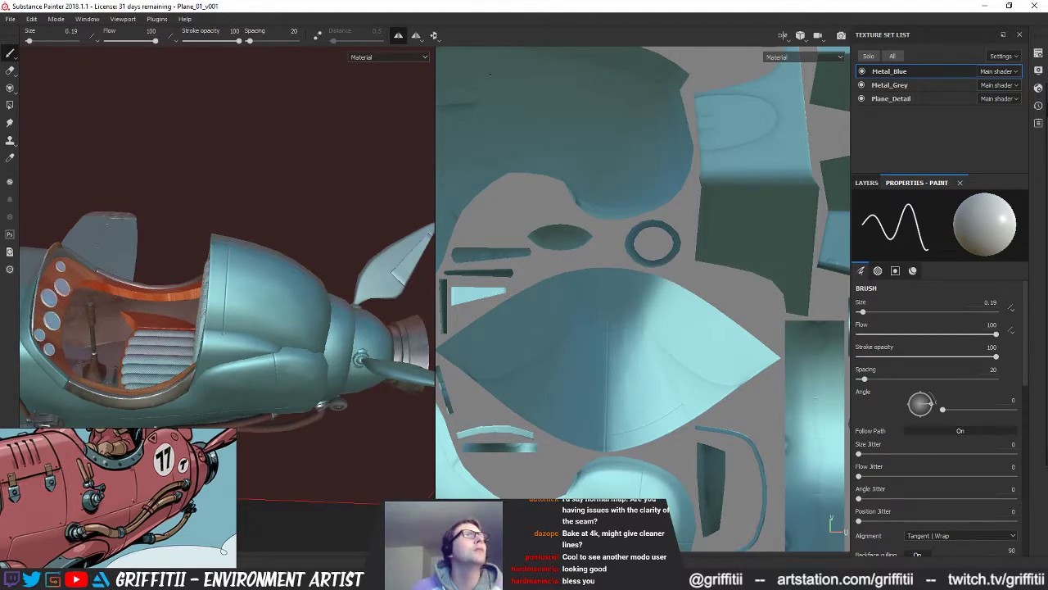
Step: Try setting the brush's Size Space to Viewport and painting test strokes on the hump, undoing them
{"action": "mouse_move", "coordinate": [334, 196]}
{"action": "left_mouse_down", "text": "alt"}
{"action": "mouse_move", "coordinate": [270, 303]}
{"action": "mouse_move", "coordinate": [281, 187]}
{"action": "mouse_move", "coordinate": [258, 255]}
{"action": "mouse_move", "coordinate": [245, 238]}
{"action": "left_mouse_up", "text": "alt"}
{"action": "scroll", "coordinate": [988, 388], "scroll_direction": "down", "scroll_amount": 2}
{"action": "scroll", "coordinate": [1011, 369], "scroll_direction": "down", "scroll_amount": 2}
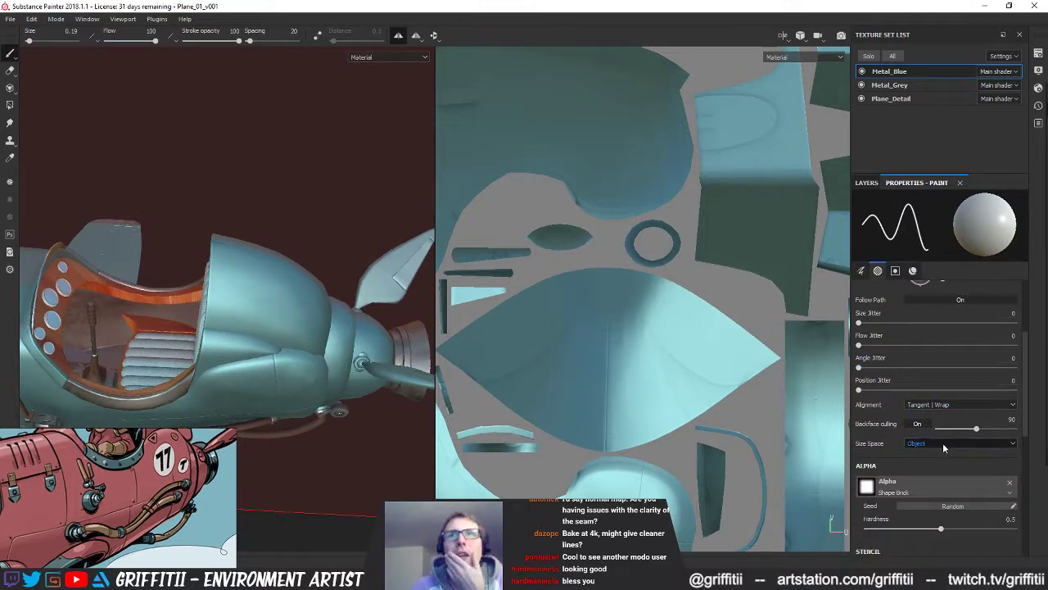
{"action": "left_click", "coordinate": [939, 443]}
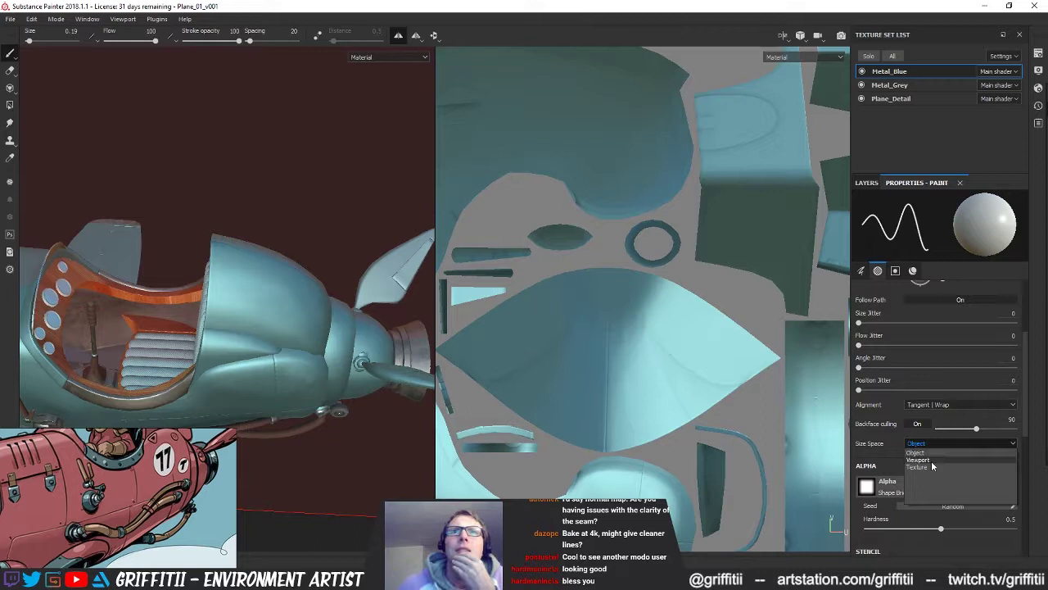
{"action": "left_click", "coordinate": [919, 459]}
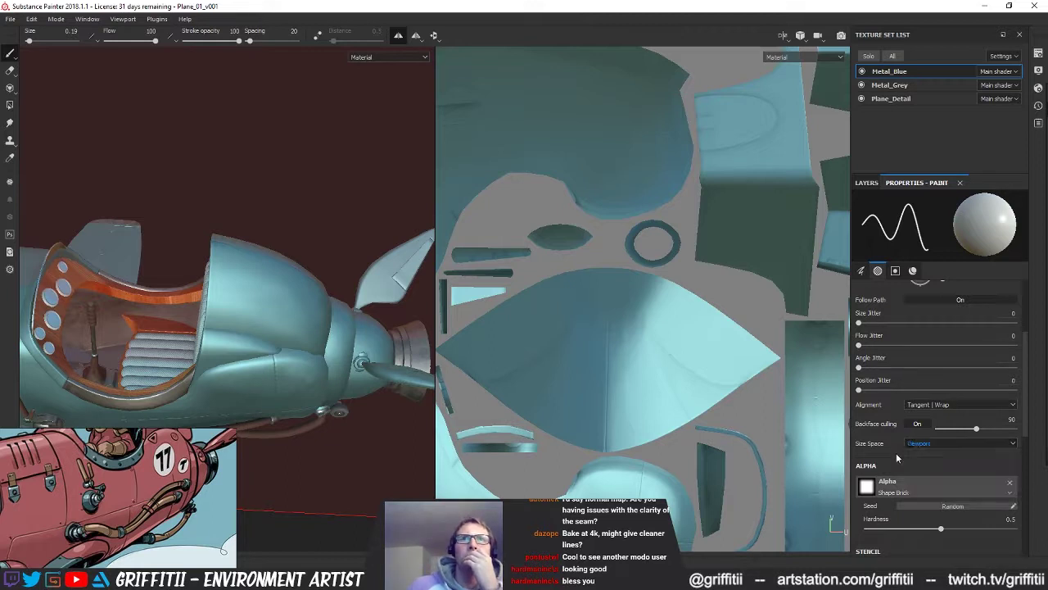
{"action": "mouse_move", "coordinate": [255, 276]}
{"action": "left_mouse_down"}
{"action": "mouse_move", "coordinate": [251, 318]}
{"action": "mouse_move", "coordinate": [275, 331]}
{"action": "left_mouse_up"}
{"action": "key", "text": "ctrl+z"}
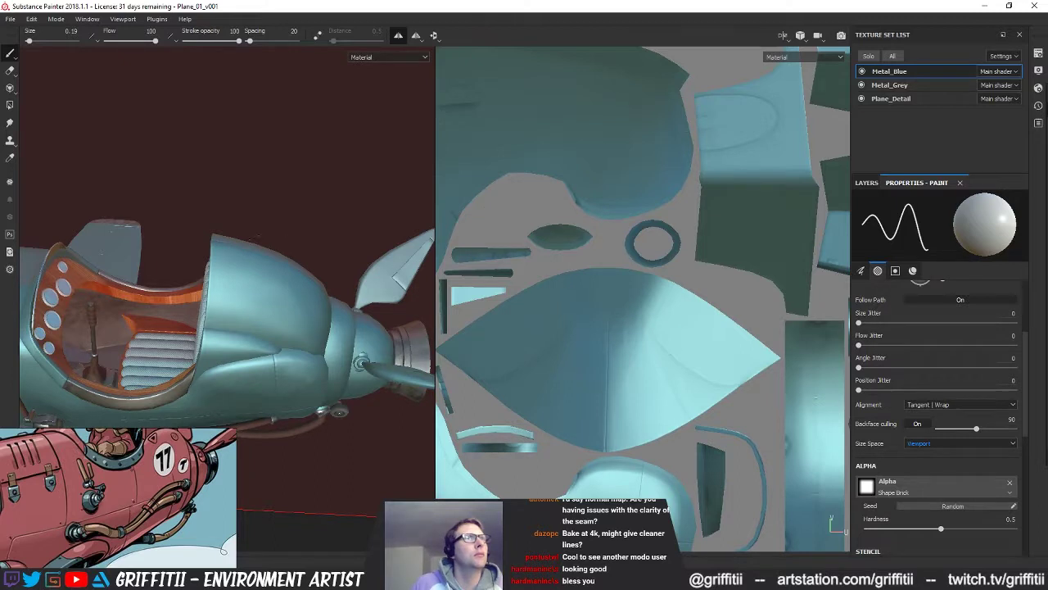
{"action": "left_click", "coordinate": [225, 330], "text": "shift"}
Step: Set the brush's Size Space back to Object and check the remaining brush and material settings
{"action": "left_click", "coordinate": [950, 444]}
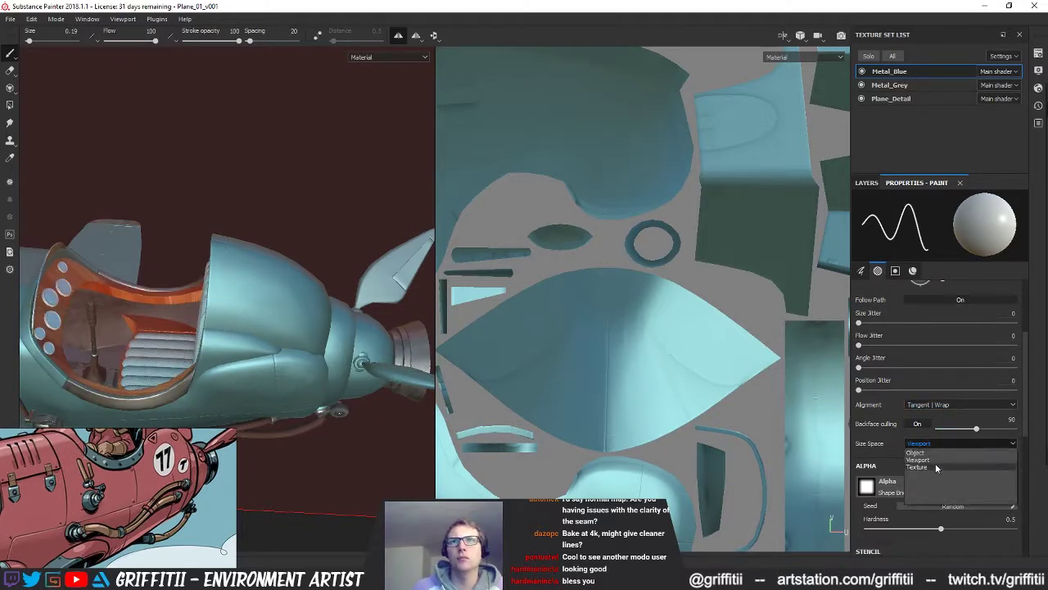
{"action": "left_click", "coordinate": [929, 453]}
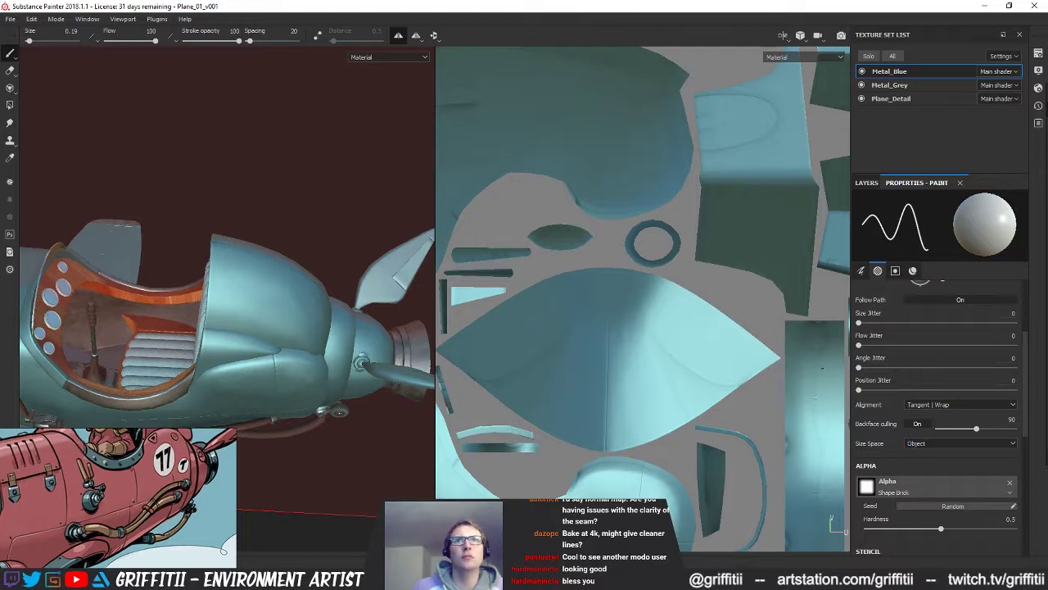
{"action": "scroll", "coordinate": [1017, 417], "scroll_direction": "down", "scroll_amount": 4}
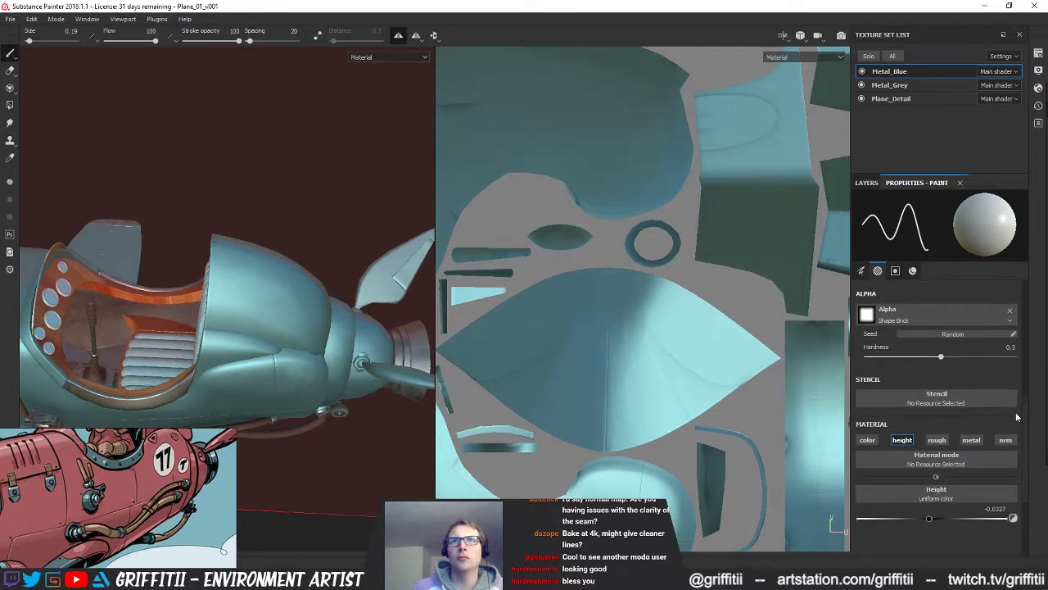
{"action": "scroll", "coordinate": [1019, 368], "scroll_direction": "up", "scroll_amount": 5}
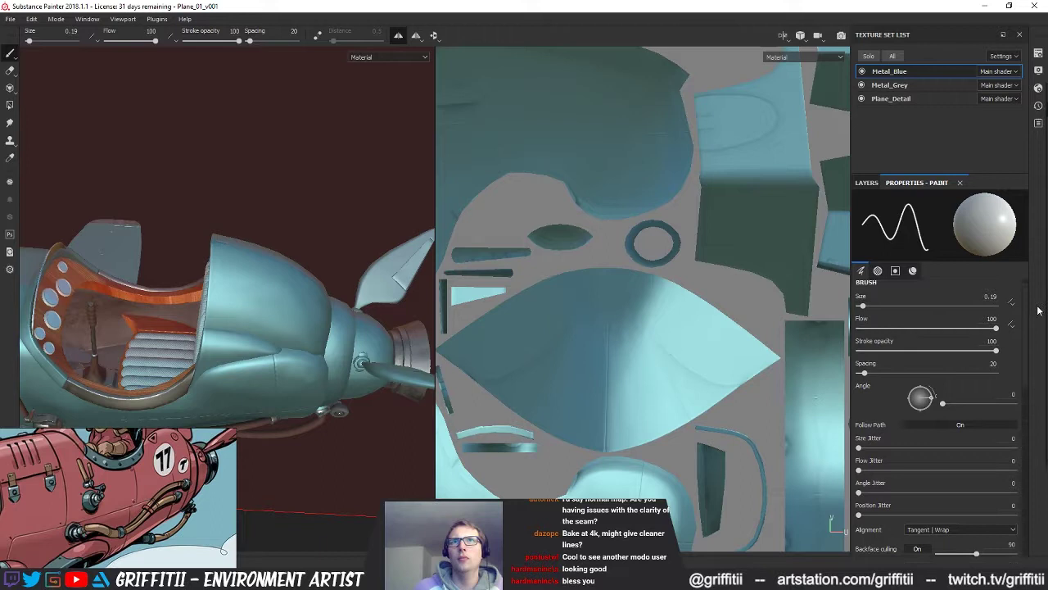
Step: Try freehand Lazy Mouse seams at distance 0.5 in the UV layout, following the hump's curved edge from its centre seam, undoing each attempt
{"action": "mouse_move", "coordinate": [271, 327]}
{"action": "left_mouse_down", "text": "alt"}
{"action": "mouse_move", "coordinate": [233, 332]}
{"action": "mouse_move", "coordinate": [275, 315]}
{"action": "left_mouse_up", "text": "alt"}
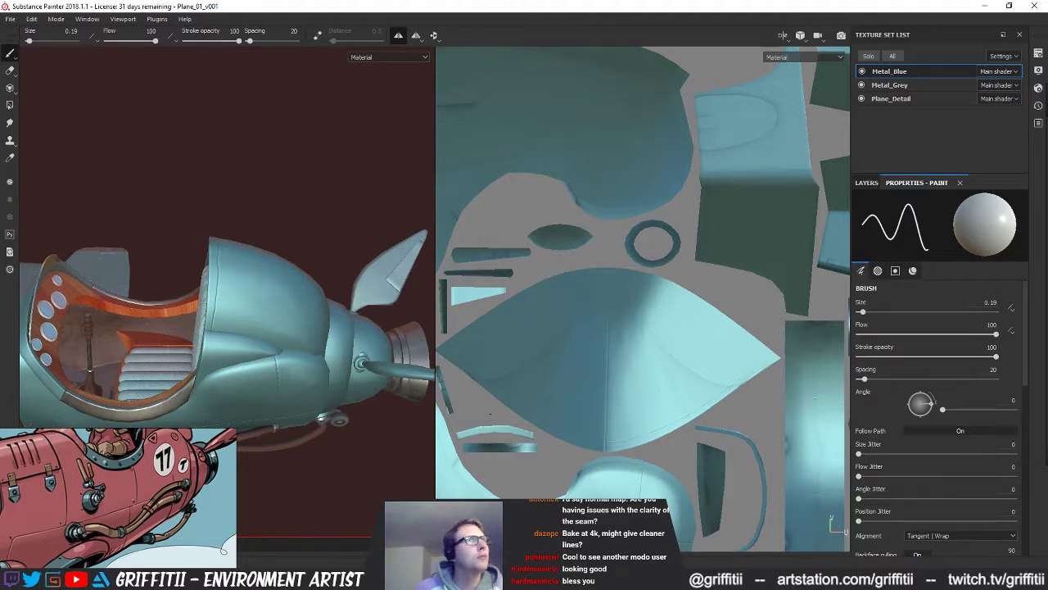
{"action": "left_click_drag", "start_coordinate": [749, 395], "coordinate": [770, 393], "text": "alt"}
{"action": "mouse_move", "coordinate": [770, 393]}
{"action": "middle_mouse_down", "text": "alt"}
{"action": "mouse_move", "coordinate": [749, 422]}
{"action": "mouse_move", "coordinate": [590, 288]}
{"action": "middle_mouse_up", "text": "alt"}
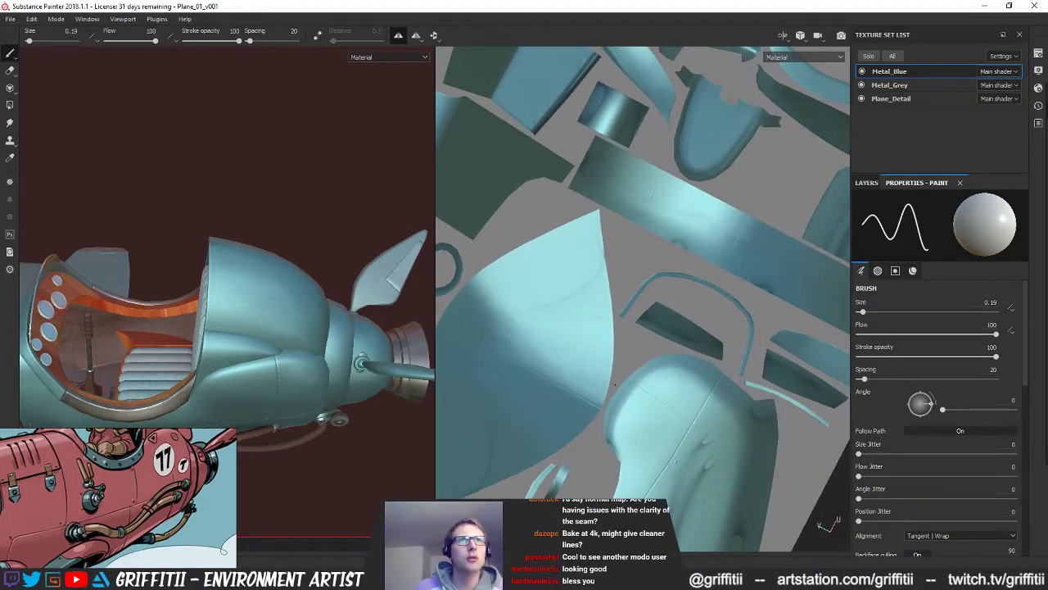
{"action": "middle_click_drag", "start_coordinate": [614, 381], "coordinate": [665, 312]}
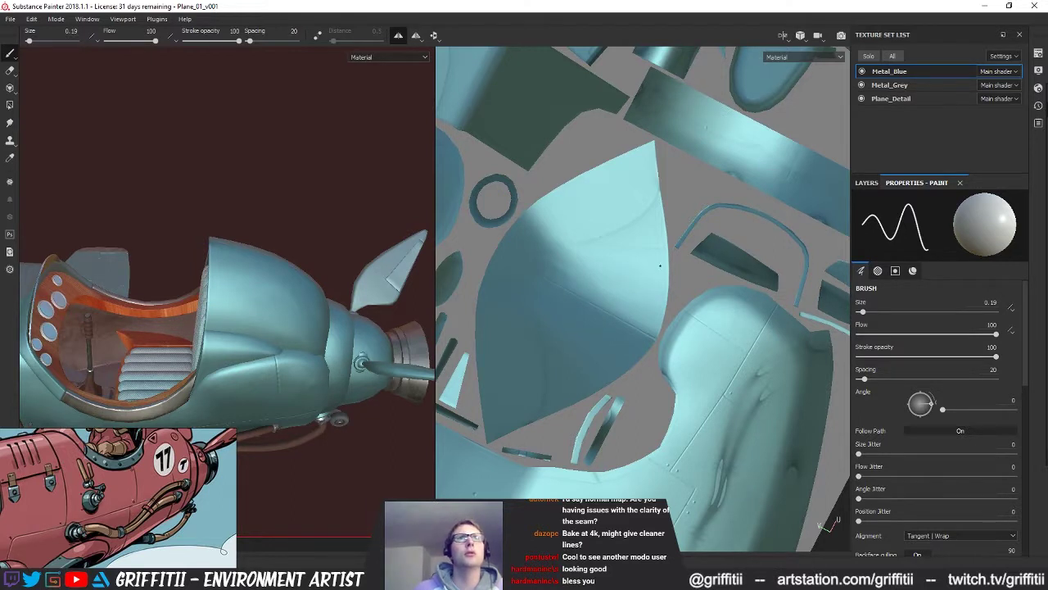
{"action": "right_click_drag", "start_coordinate": [643, 321], "coordinate": [786, 262], "text": "alt"}
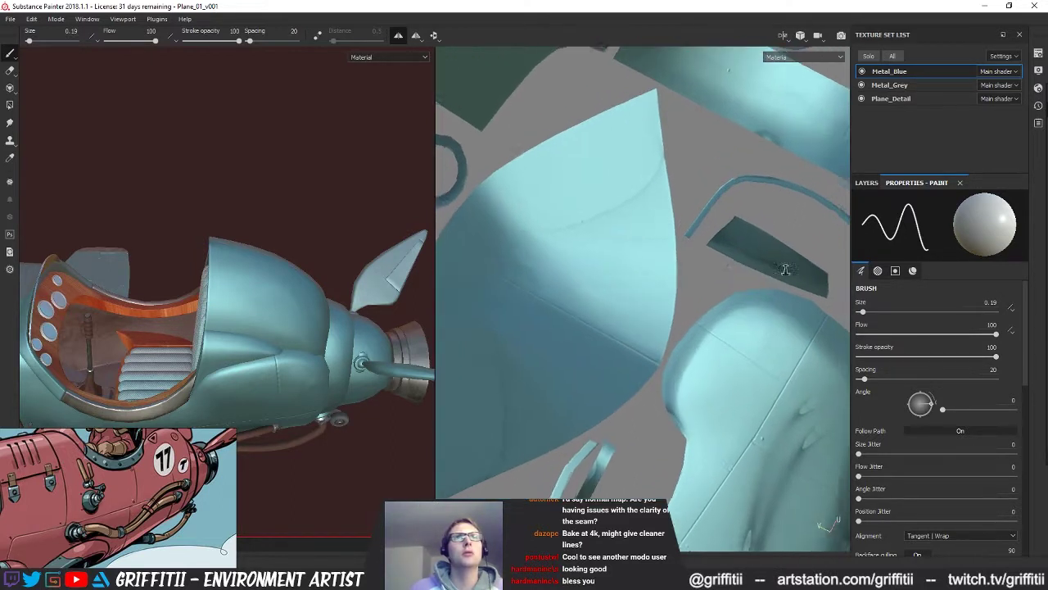
{"action": "middle_click_drag", "start_coordinate": [680, 254], "coordinate": [650, 320], "text": "alt"}
{"action": "right_click_drag", "start_coordinate": [650, 320], "coordinate": [725, 338], "text": "alt"}
{"action": "left_click_drag", "start_coordinate": [678, 303], "coordinate": [706, 289], "text": "alt"}
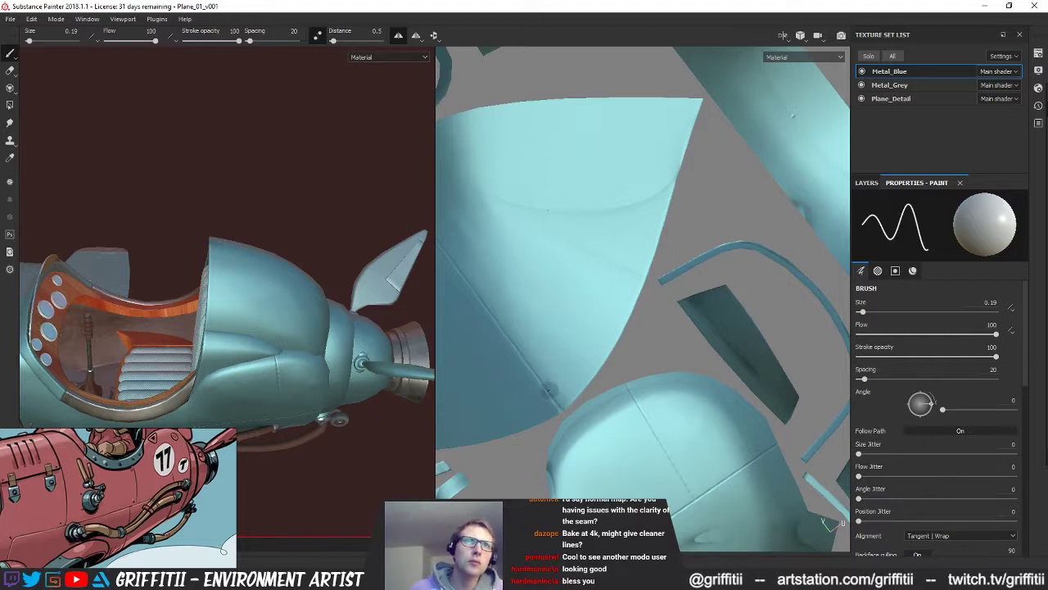
{"action": "mouse_move", "coordinate": [575, 368]}
{"action": "left_mouse_down"}
{"action": "mouse_move", "coordinate": [640, 250]}
{"action": "mouse_move", "coordinate": [664, 150]}
{"action": "left_mouse_up"}
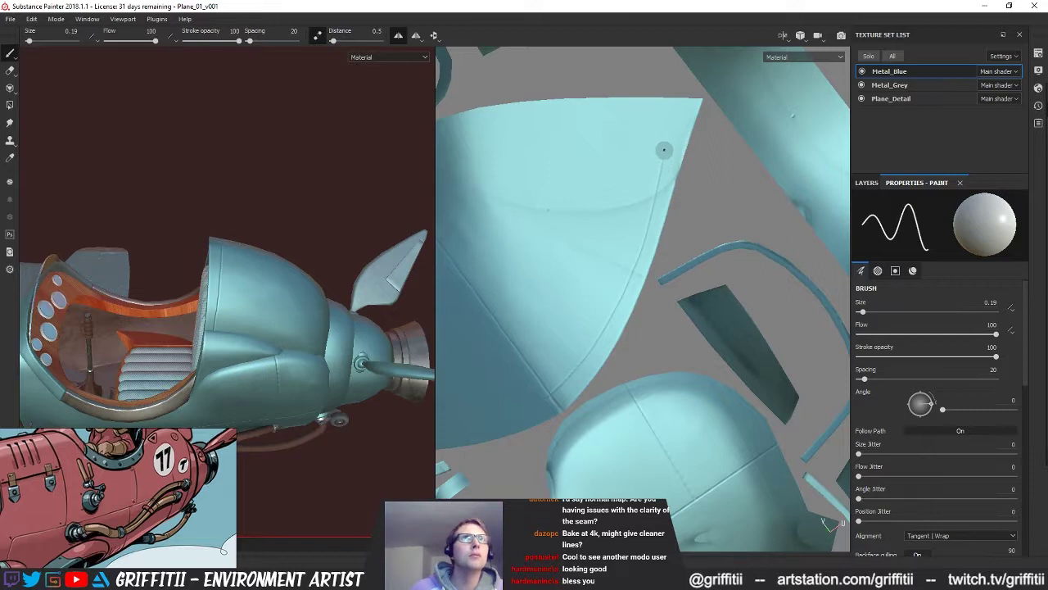
{"action": "key", "text": "ctrl+z"}
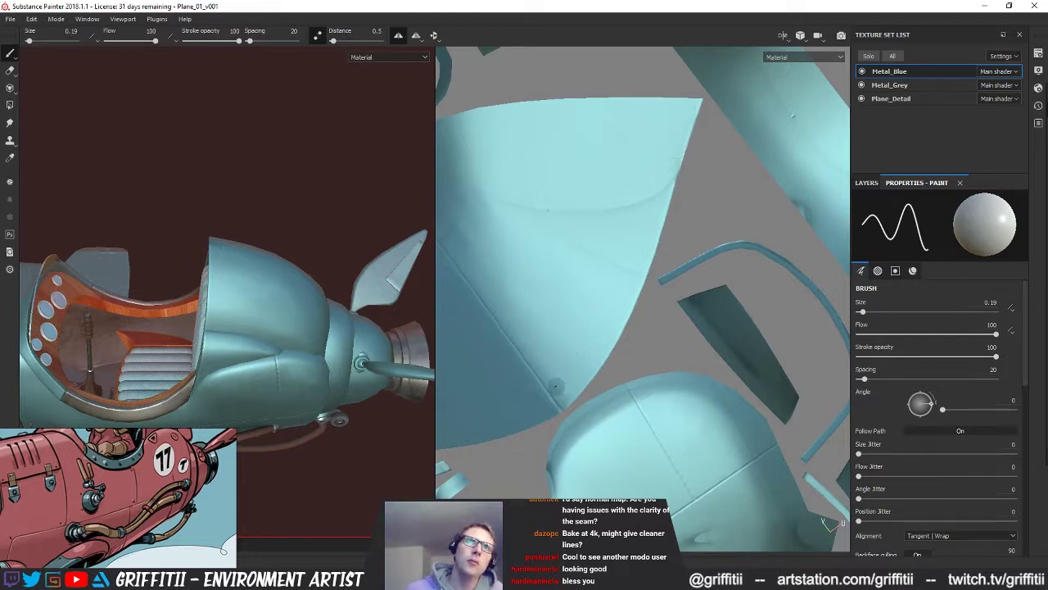
{"action": "mouse_move", "coordinate": [548, 390]}
{"action": "left_mouse_down"}
{"action": "mouse_move", "coordinate": [595, 331]}
{"action": "mouse_move", "coordinate": [642, 172]}
{"action": "left_mouse_up"}
{"action": "key", "text": "ctrl+z"}
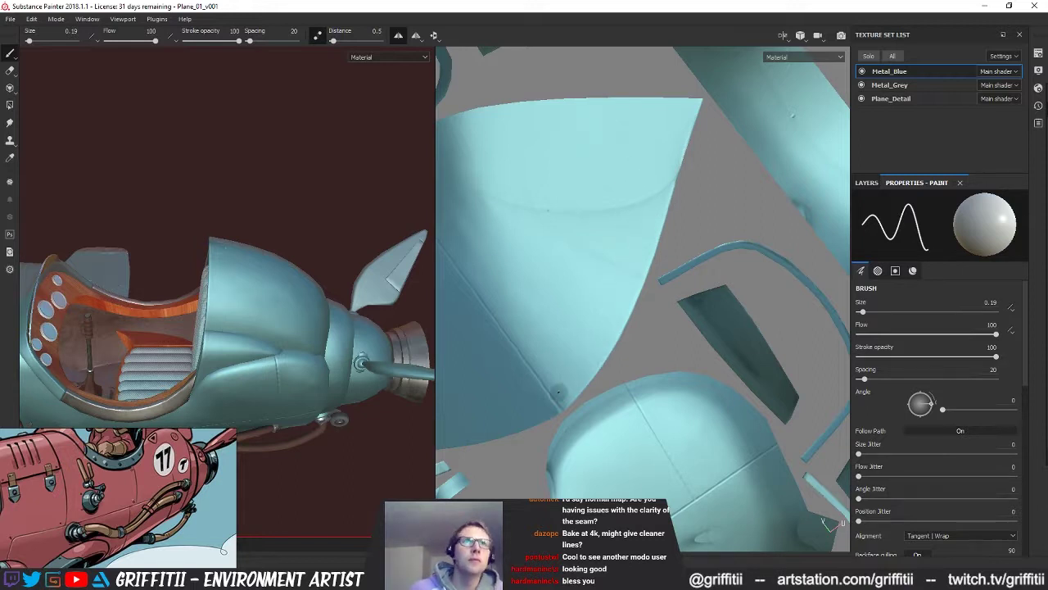
Step: Try building the hump's curved edge seam from short straight segments in the UV layout, then undo them
{"action": "key", "text": "shift"}
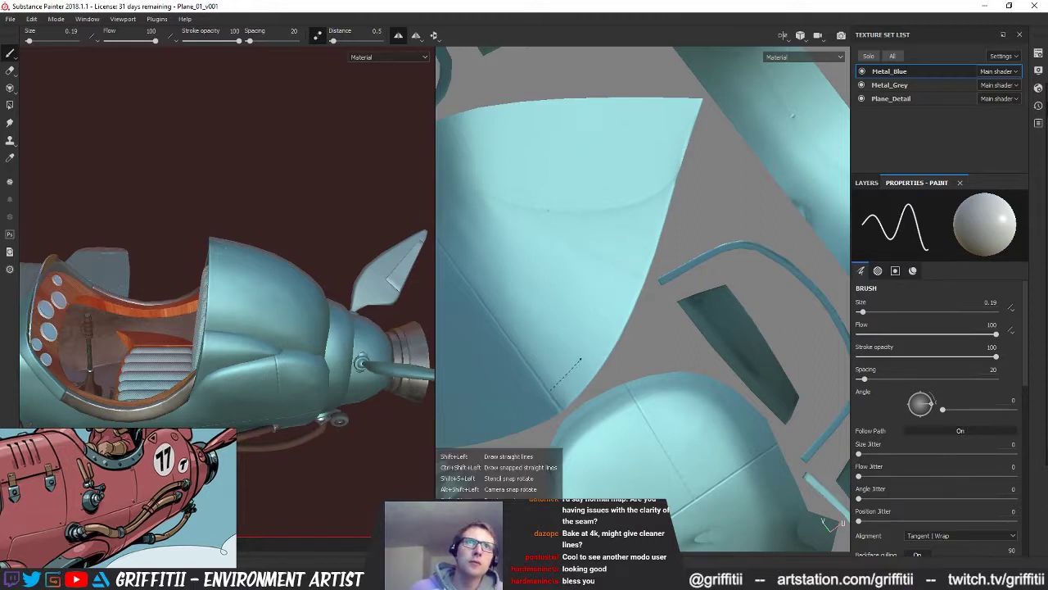
{"action": "left_click", "coordinate": [572, 368], "text": "shift"}
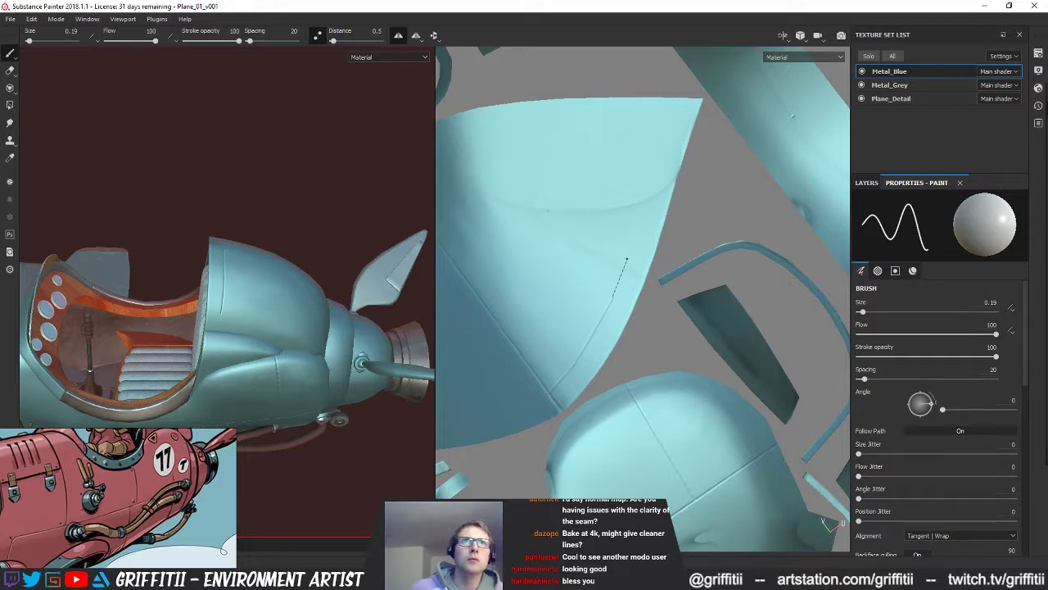
{"action": "left_click_drag", "start_coordinate": [628, 258], "coordinate": [641, 210]}
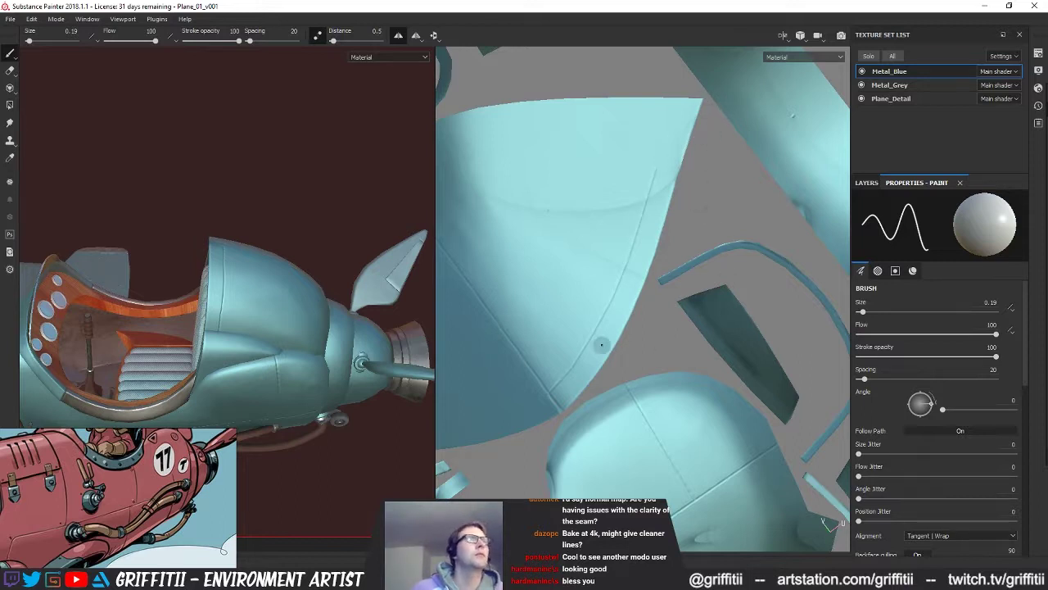
{"action": "key", "text": "ctrl"}
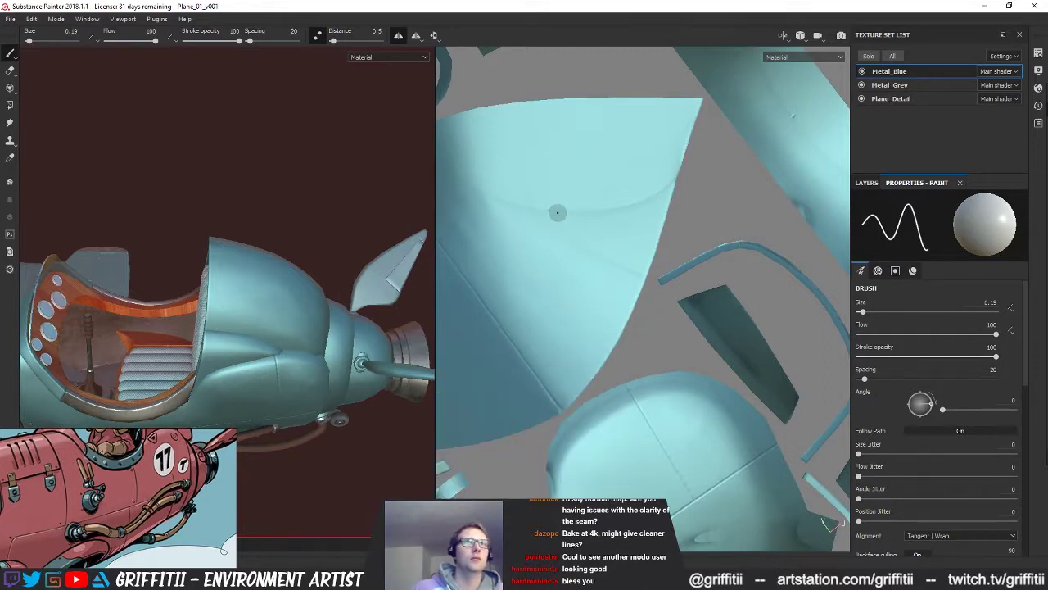
Step: Try a straight horizontal seam across the long rectangular strip near the hump's island in the UV layout
{"action": "left_click_drag", "start_coordinate": [319, 245], "coordinate": [247, 203], "text": "alt"}
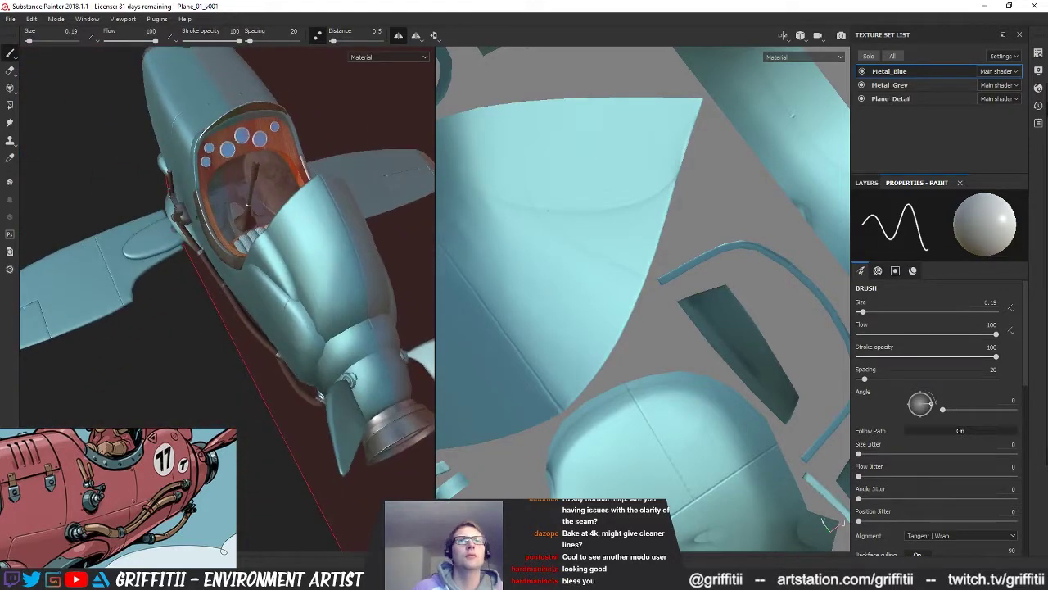
{"action": "scroll", "coordinate": [714, 362], "scroll_direction": "down", "scroll_amount": 5}
{"action": "middle_click_drag", "start_coordinate": [714, 362], "coordinate": [749, 465], "text": "alt"}
{"action": "scroll", "coordinate": [751, 359], "scroll_direction": "down", "scroll_amount": 2}
{"action": "middle_click_drag", "start_coordinate": [647, 353], "coordinate": [545, 357], "text": "alt"}
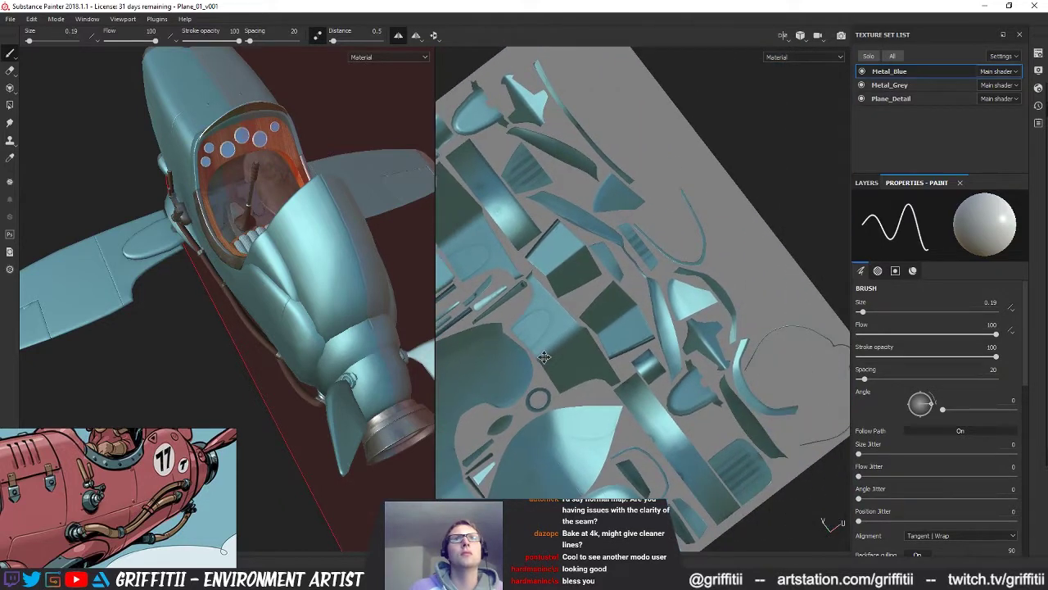
{"action": "scroll", "coordinate": [696, 272], "scroll_direction": "up", "scroll_amount": 5}
{"action": "left_click_drag", "start_coordinate": [697, 272], "coordinate": [695, 328], "text": "alt"}
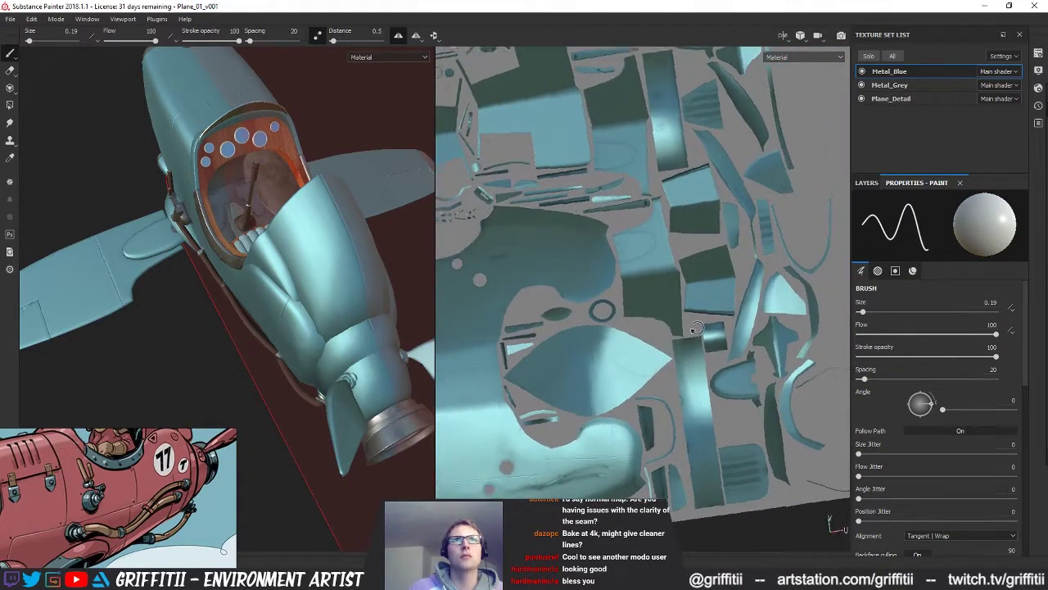
{"action": "middle_click_drag", "start_coordinate": [696, 329], "coordinate": [696, 475]}
{"action": "middle_click_drag", "start_coordinate": [716, 317], "coordinate": [737, 280]}
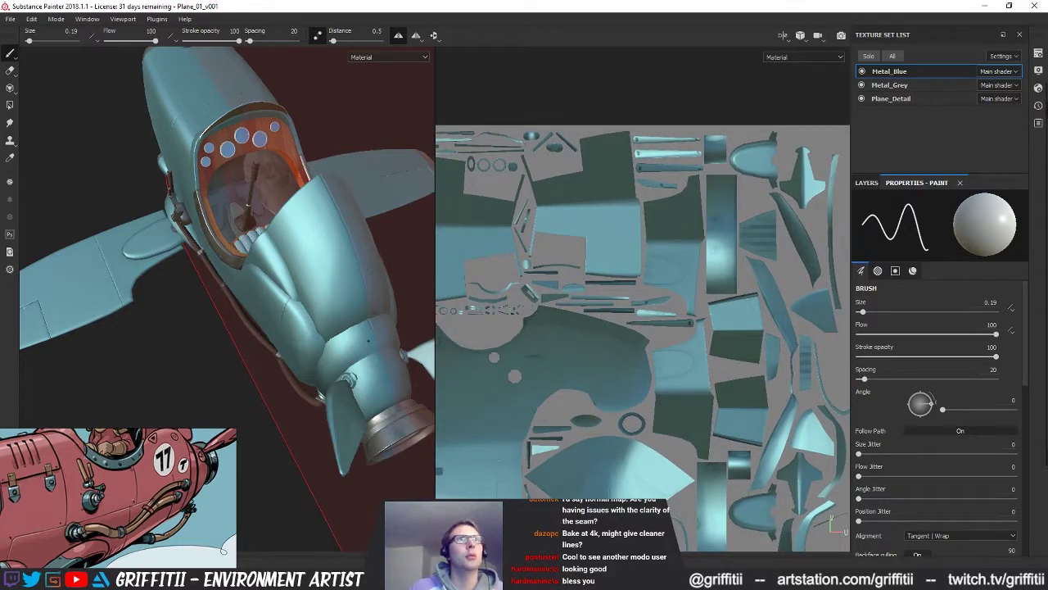
{"action": "key", "text": "alt+q"}
{"action": "key", "text": "alt+q"}
{"action": "middle_click_drag", "start_coordinate": [559, 379], "coordinate": [681, 316]}
{"action": "scroll", "coordinate": [681, 316], "scroll_direction": "down", "scroll_amount": 4}
{"action": "middle_click_drag", "start_coordinate": [611, 330], "coordinate": [550, 325]}
{"action": "right_click_drag", "start_coordinate": [777, 401], "coordinate": [871, 430], "text": "alt"}
{"action": "scroll", "coordinate": [772, 362], "scroll_direction": "up", "scroll_amount": 6}
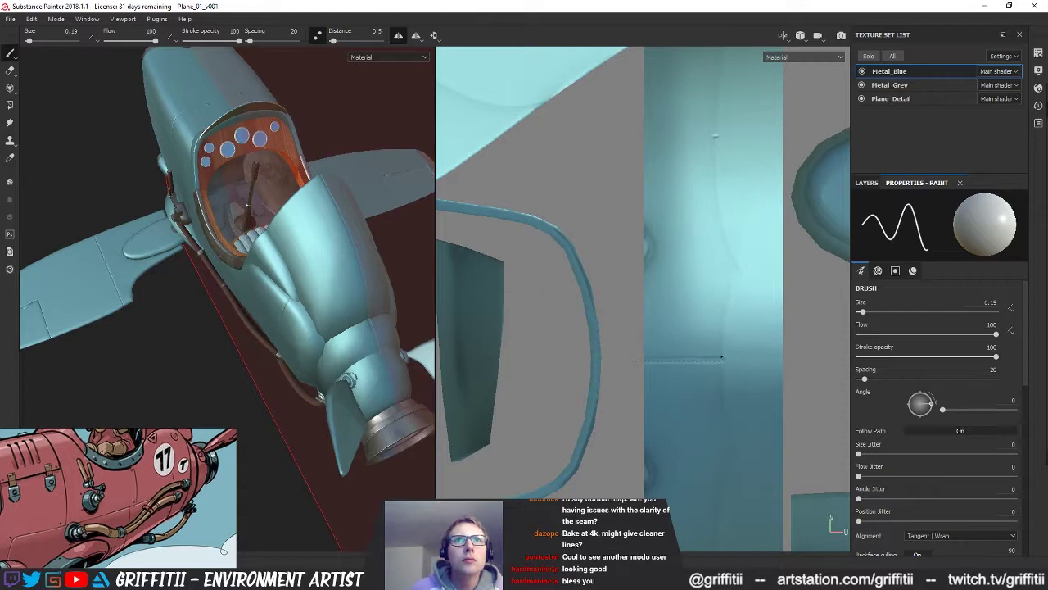
Step: Examine the tail from above and behind, and locate the upper rectangular strip in the UV layout that belongs to the tail cone
{"action": "left_click_drag", "start_coordinate": [282, 289], "coordinate": [217, 262], "text": "alt"}
{"action": "right_click_drag", "start_coordinate": [217, 262], "coordinate": [315, 278], "text": "alt"}
{"action": "left_click_drag", "start_coordinate": [316, 278], "coordinate": [328, 316], "text": "alt"}
{"action": "left_click_drag", "start_coordinate": [131, 319], "coordinate": [204, 344], "text": "alt"}
{"action": "left_click_drag", "start_coordinate": [314, 321], "coordinate": [186, 247], "text": "alt"}
{"action": "left_click_drag", "start_coordinate": [255, 312], "coordinate": [255, 365], "text": "alt"}
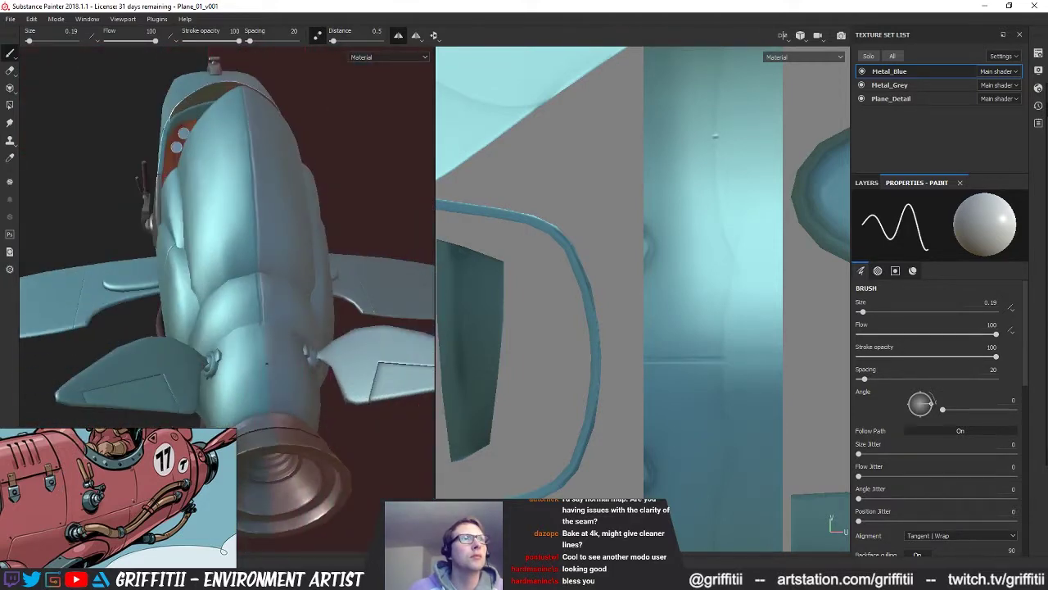
{"action": "scroll", "coordinate": [678, 370], "scroll_direction": "down", "scroll_amount": 4}
{"action": "scroll", "coordinate": [678, 370], "scroll_direction": "down", "scroll_amount": 5}
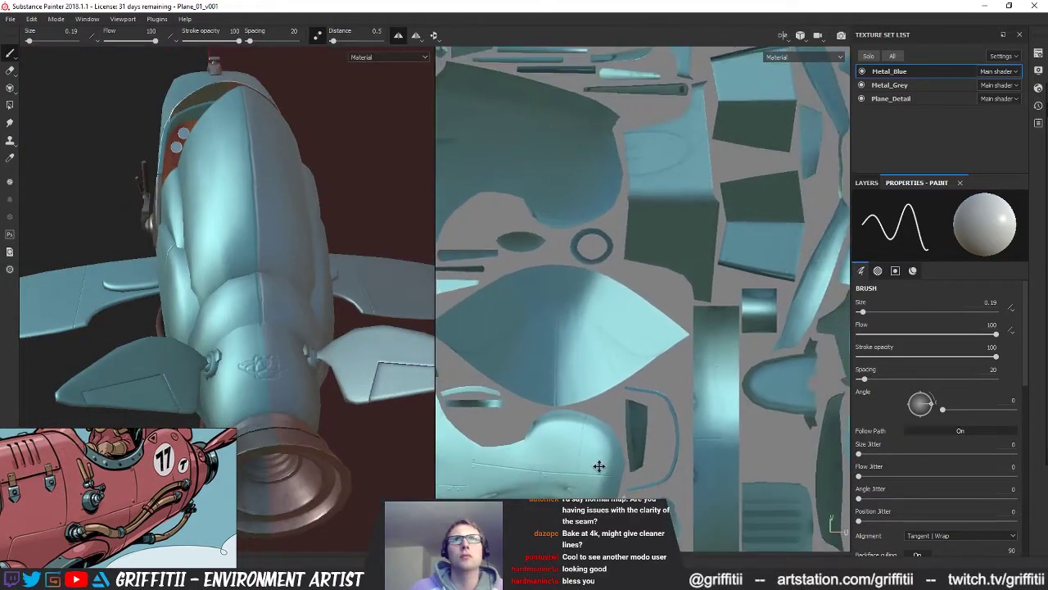
{"action": "scroll", "coordinate": [527, 434], "scroll_direction": "down", "scroll_amount": 5}
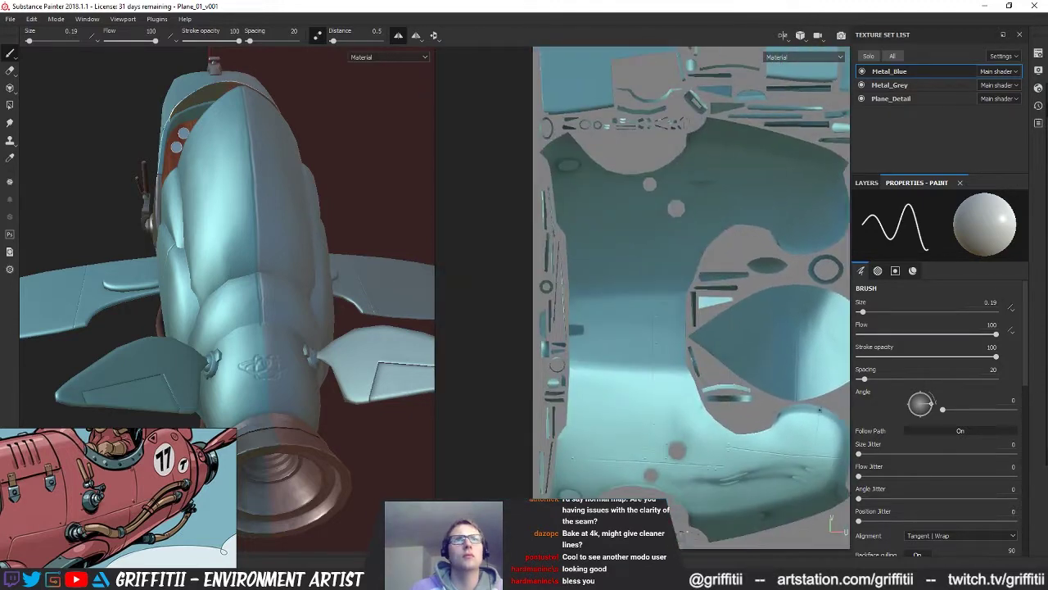
{"action": "middle_click_drag", "start_coordinate": [691, 411], "coordinate": [506, 453]}
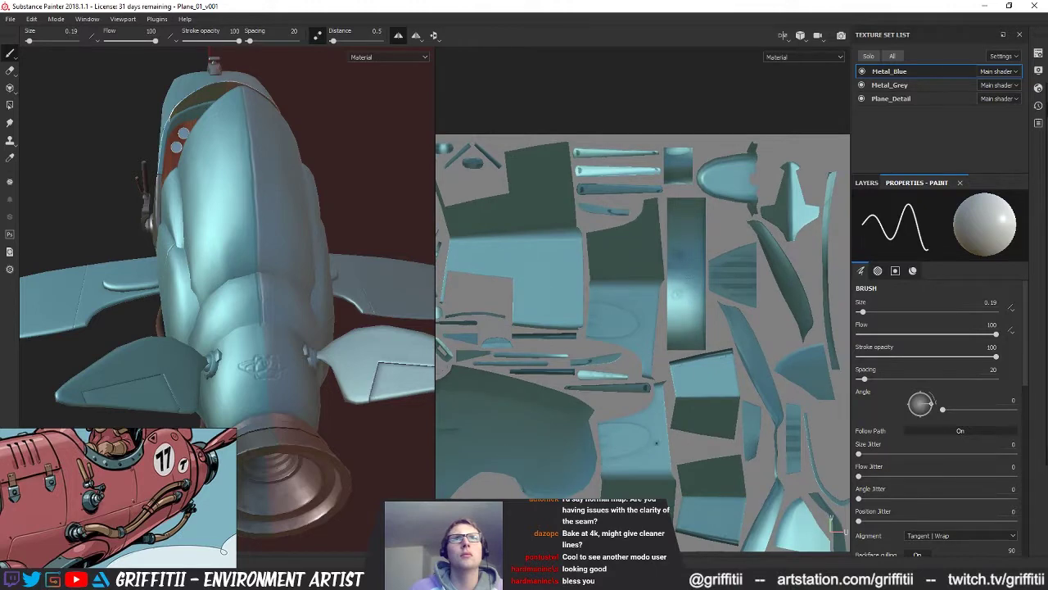
{"action": "middle_click_drag", "start_coordinate": [698, 321], "coordinate": [667, 385], "text": "alt"}
{"action": "right_click_drag", "start_coordinate": [667, 385], "coordinate": [812, 387], "text": "alt"}
{"action": "middle_click_drag", "start_coordinate": [813, 387], "coordinate": [771, 387], "text": "alt"}
{"action": "right_click_drag", "start_coordinate": [771, 387], "coordinate": [795, 390], "text": "alt"}
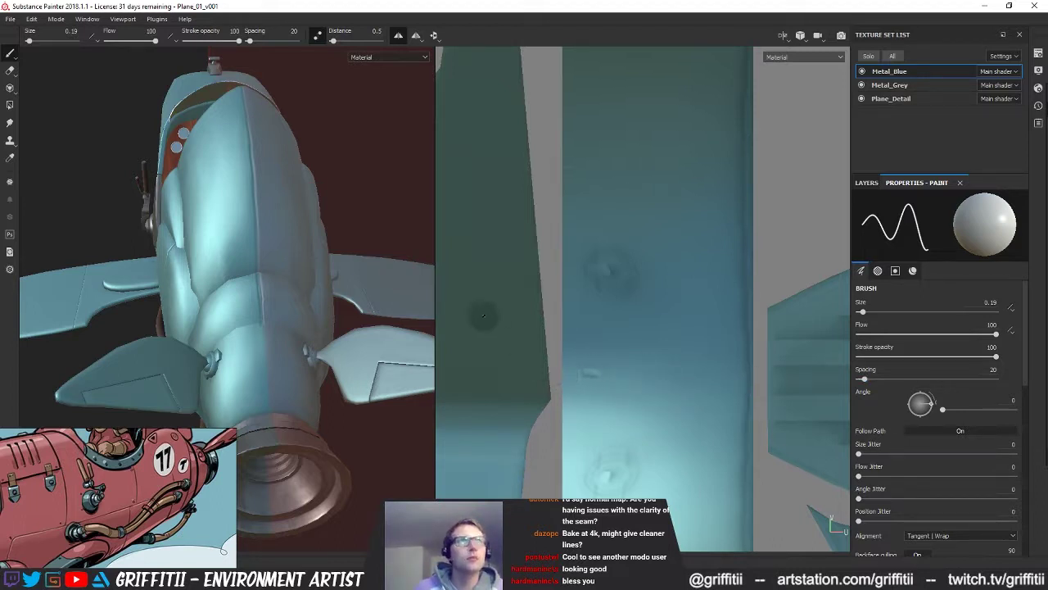
Step: Erase the stray dab on the tail cone's UV strip and paint a straight horizontal seam across the strip's width
{"action": "left_click", "coordinate": [10, 71]}
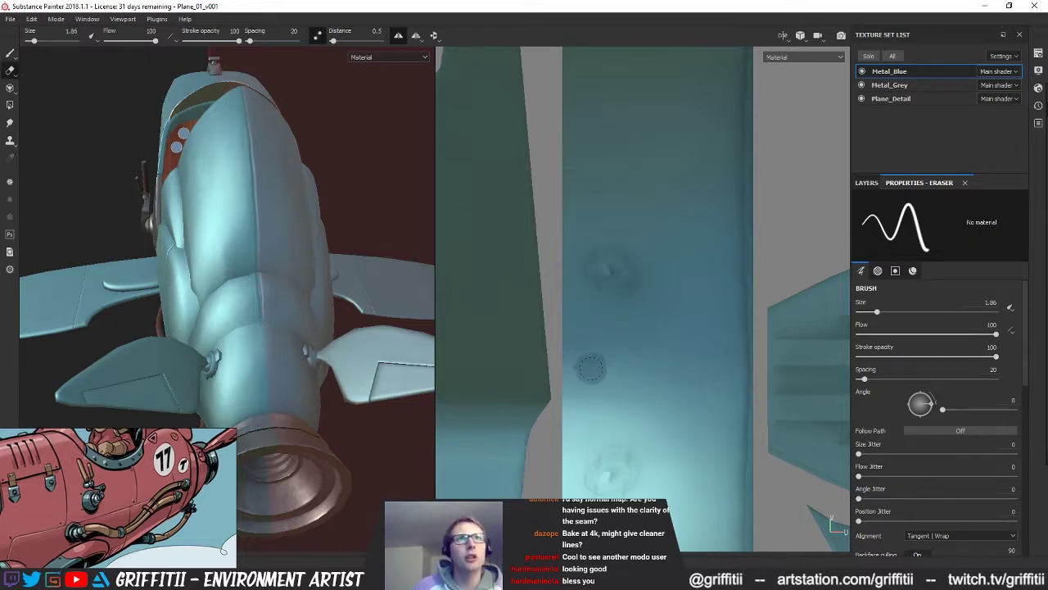
{"action": "left_click", "coordinate": [8, 54]}
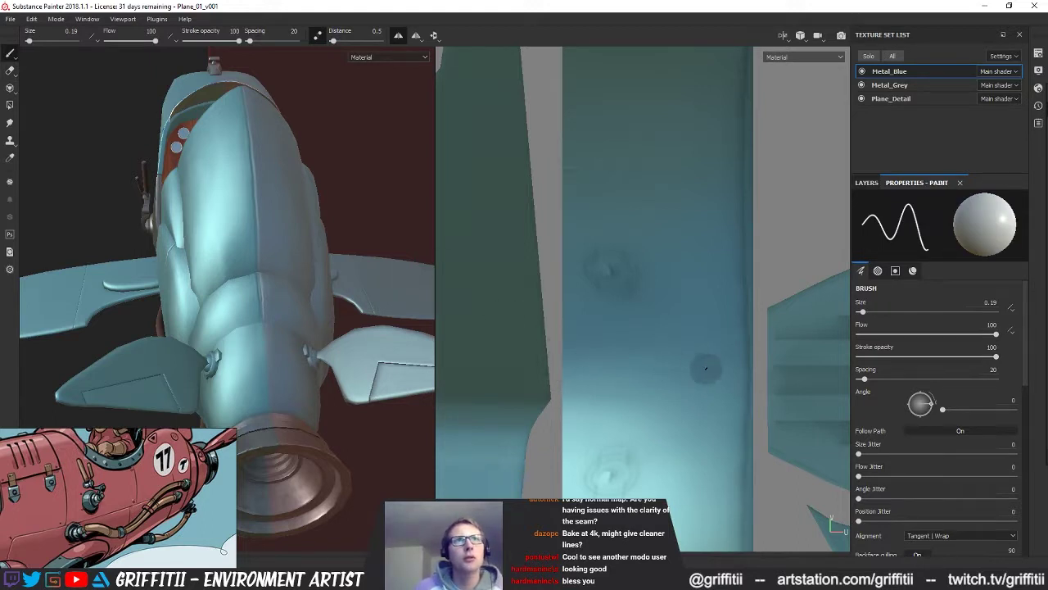
{"action": "left_click", "coordinate": [753, 370], "text": "shift"}
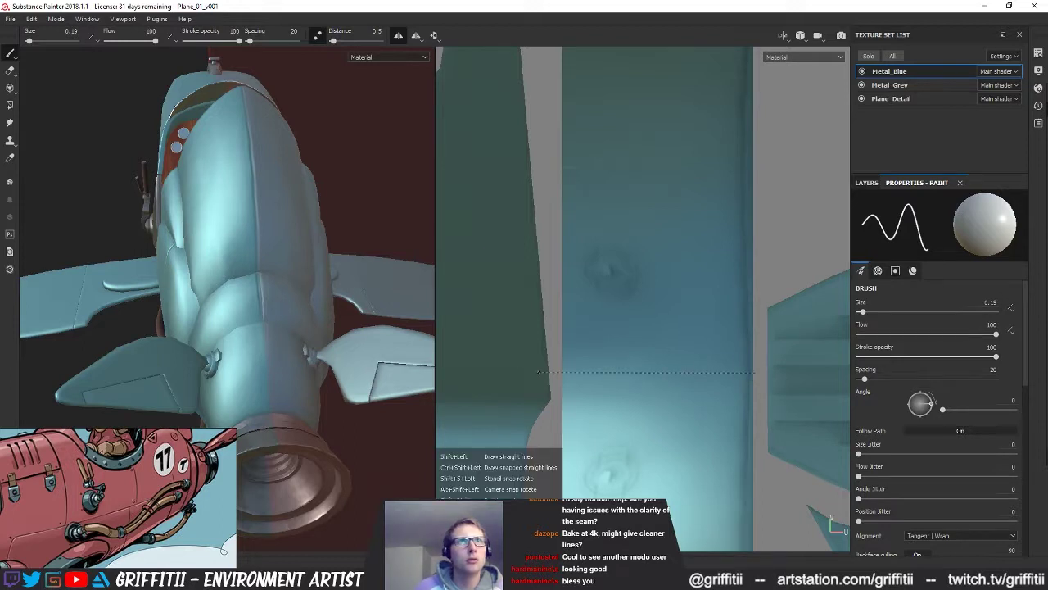
{"action": "left_click", "coordinate": [558, 372], "text": "shift"}
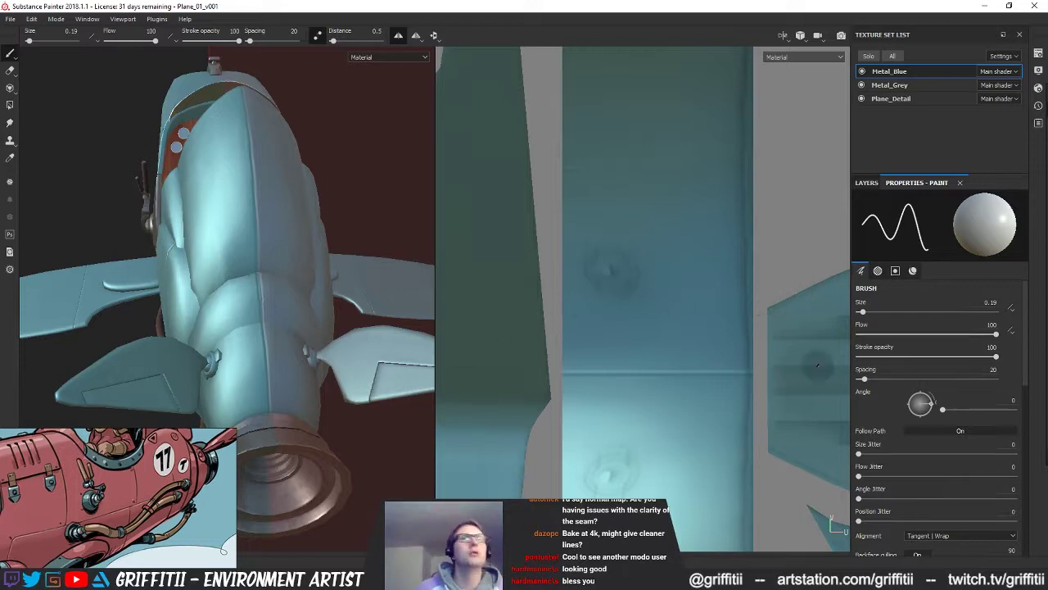
Step: Paint a straight vertical seam along the middle of the tail cone's UV strip, running down from its horizontal centre seam
{"action": "scroll", "coordinate": [686, 335], "scroll_direction": "down", "scroll_amount": 5}
{"action": "left_click_drag", "start_coordinate": [205, 330], "coordinate": [284, 297], "text": "alt"}
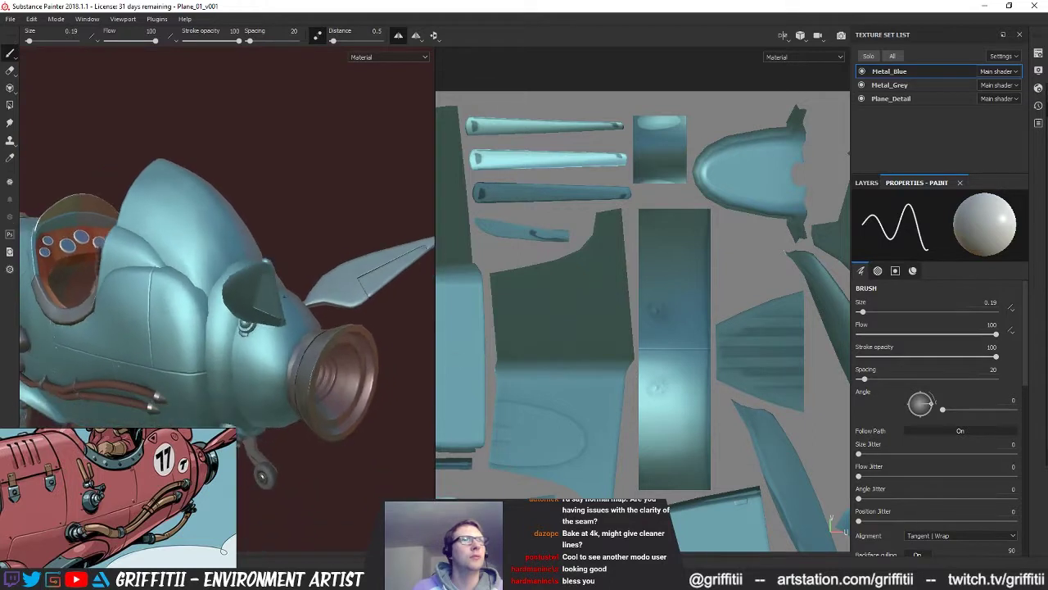
{"action": "middle_click_drag", "start_coordinate": [712, 375], "coordinate": [684, 342]}
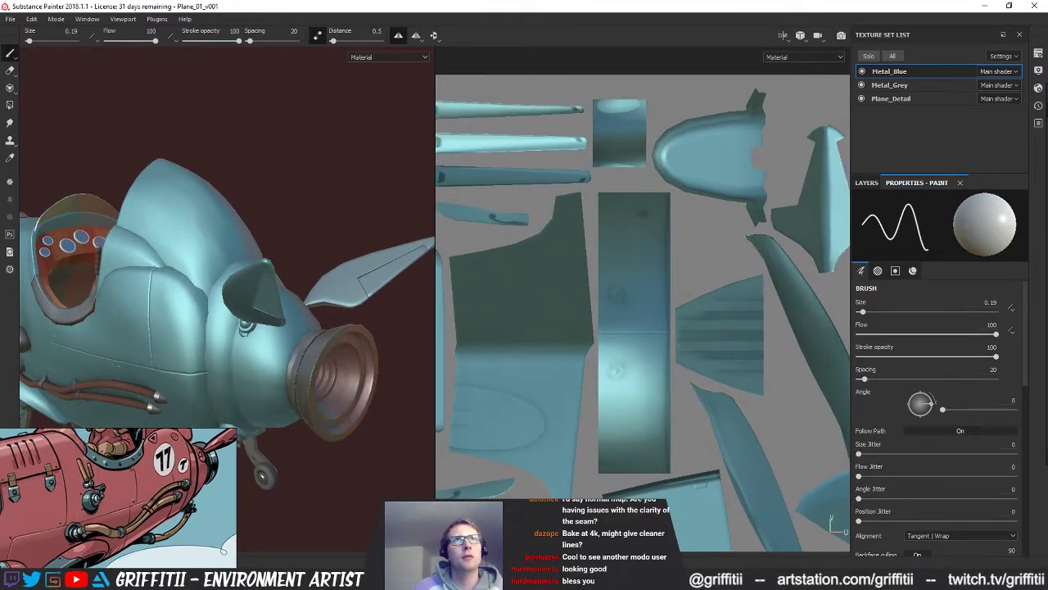
{"action": "left_click", "coordinate": [631, 477], "text": "ctrl+shift"}
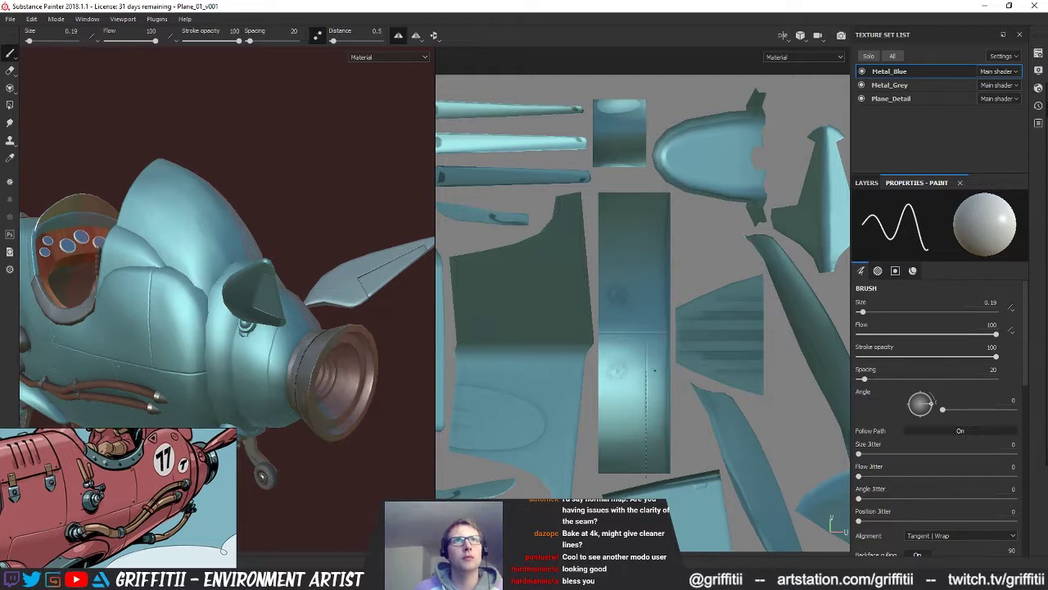
{"action": "left_click_drag", "start_coordinate": [303, 246], "coordinate": [300, 271], "text": "alt"}
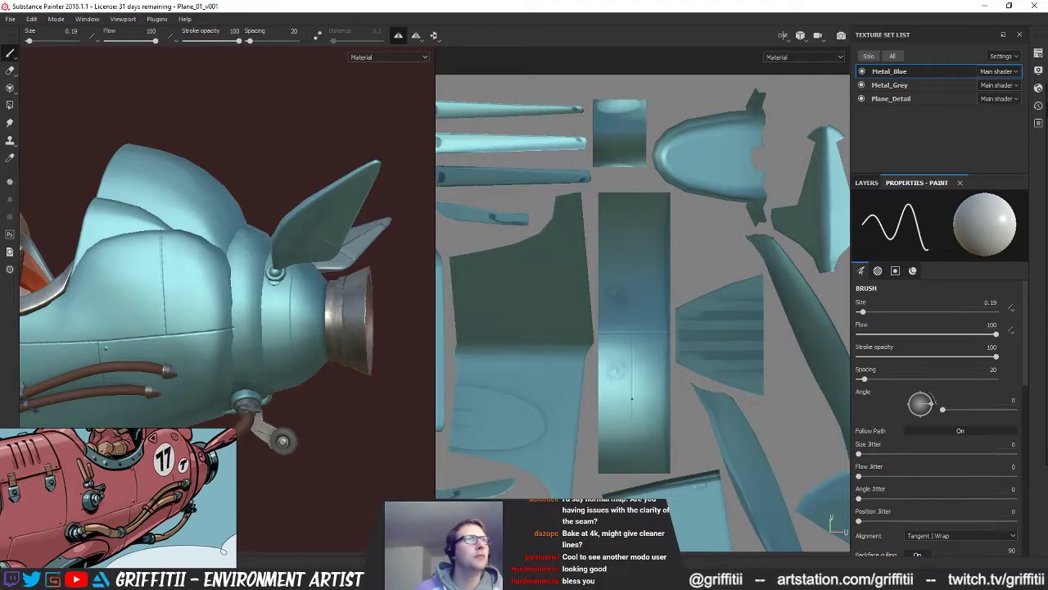
Step: Try a cross seam painted directly on the side of the tail cone, below the tail fin, then undo it
{"action": "left_click_drag", "start_coordinate": [296, 308], "coordinate": [321, 310], "text": "alt"}
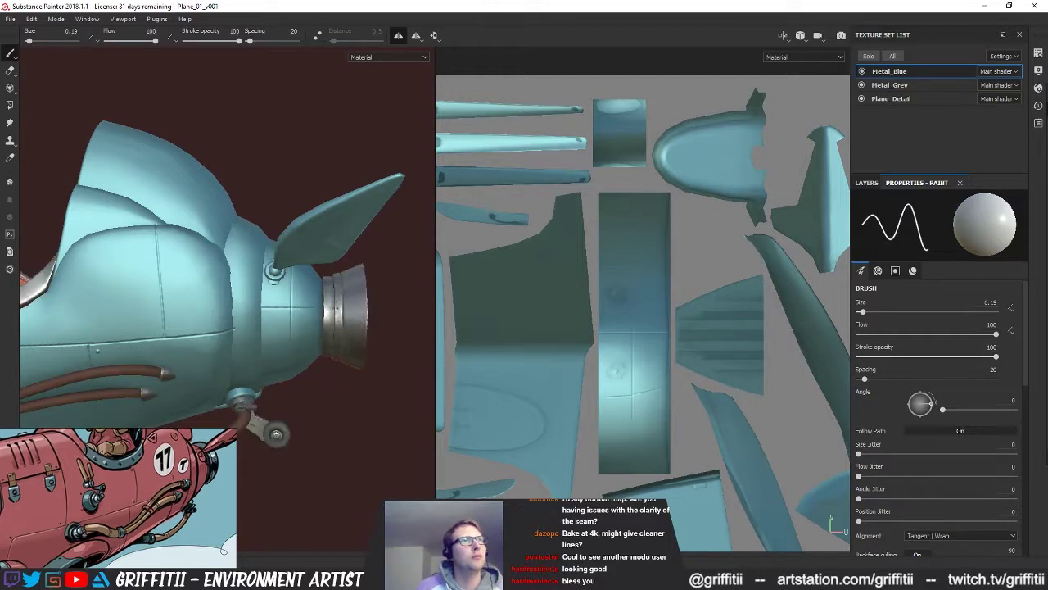
{"action": "left_click_drag", "start_coordinate": [238, 351], "coordinate": [243, 504], "text": "alt"}
{"action": "mouse_move", "coordinate": [284, 320]}
{"action": "left_mouse_down", "text": "alt"}
{"action": "mouse_move", "coordinate": [283, 363]}
{"action": "mouse_move", "coordinate": [299, 332]}
{"action": "mouse_move", "coordinate": [266, 312]}
{"action": "left_mouse_up", "text": "alt"}
{"action": "middle_click_drag", "start_coordinate": [353, 347], "coordinate": [307, 300], "text": "alt"}
{"action": "middle_click_drag", "start_coordinate": [328, 265], "coordinate": [337, 364], "text": "alt"}
{"action": "left_click_drag", "start_coordinate": [308, 155], "coordinate": [255, 216], "text": "alt"}
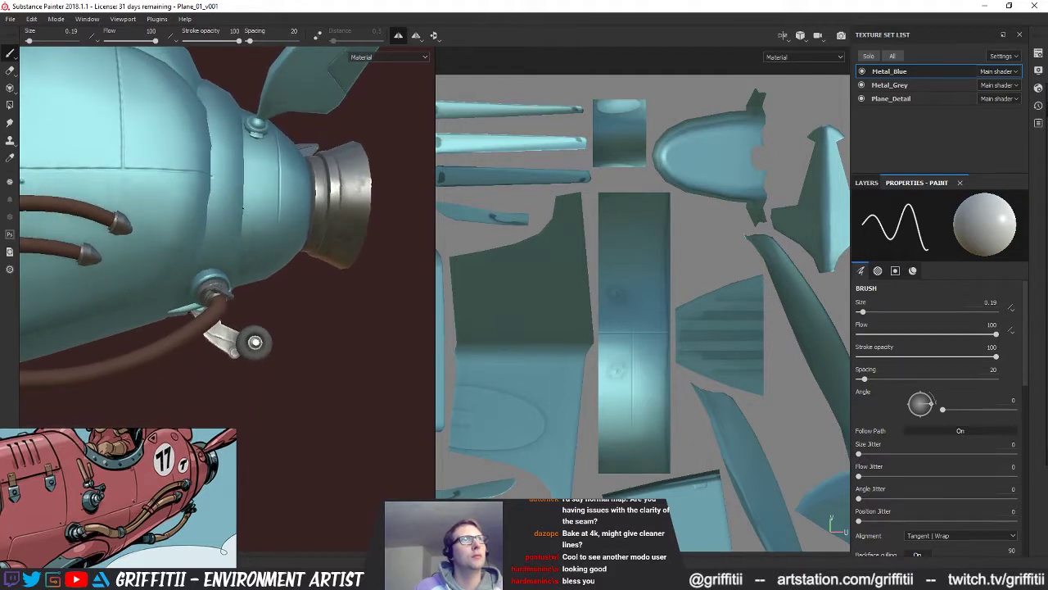
Step: Paint a short straight seam on the model low on the tail cone's side, from its front edge to the ring seam
{"action": "left_click", "coordinate": [244, 209], "text": "shift"}
{"action": "left_click_drag", "start_coordinate": [269, 249], "coordinate": [310, 369], "text": "alt"}
{"action": "mouse_move", "coordinate": [338, 310]}
{"action": "left_mouse_down", "text": "alt"}
{"action": "mouse_move", "coordinate": [322, 344]}
{"action": "mouse_move", "coordinate": [318, 312]}
{"action": "left_mouse_up", "text": "alt"}
{"action": "left_click_drag", "start_coordinate": [298, 266], "coordinate": [318, 287], "text": "alt"}
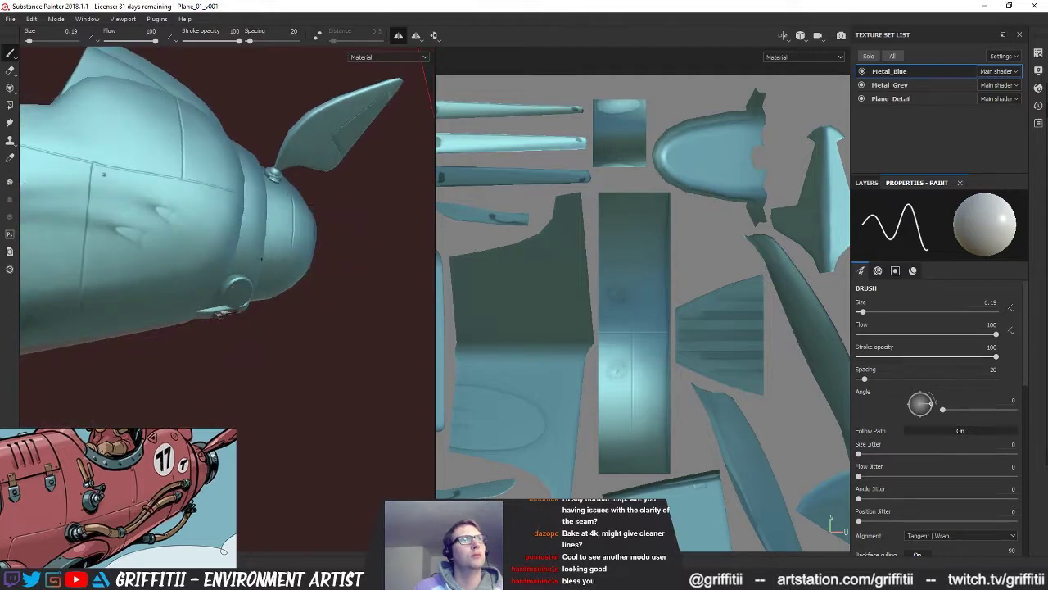
{"action": "left_click", "coordinate": [290, 263], "text": "shift"}
{"action": "mouse_move", "coordinate": [291, 282]}
{"action": "left_mouse_down", "text": "alt"}
{"action": "mouse_move", "coordinate": [272, 352]}
{"action": "mouse_move", "coordinate": [295, 330]}
{"action": "mouse_move", "coordinate": [273, 362]}
{"action": "mouse_move", "coordinate": [270, 347]}
{"action": "left_mouse_up", "text": "alt"}
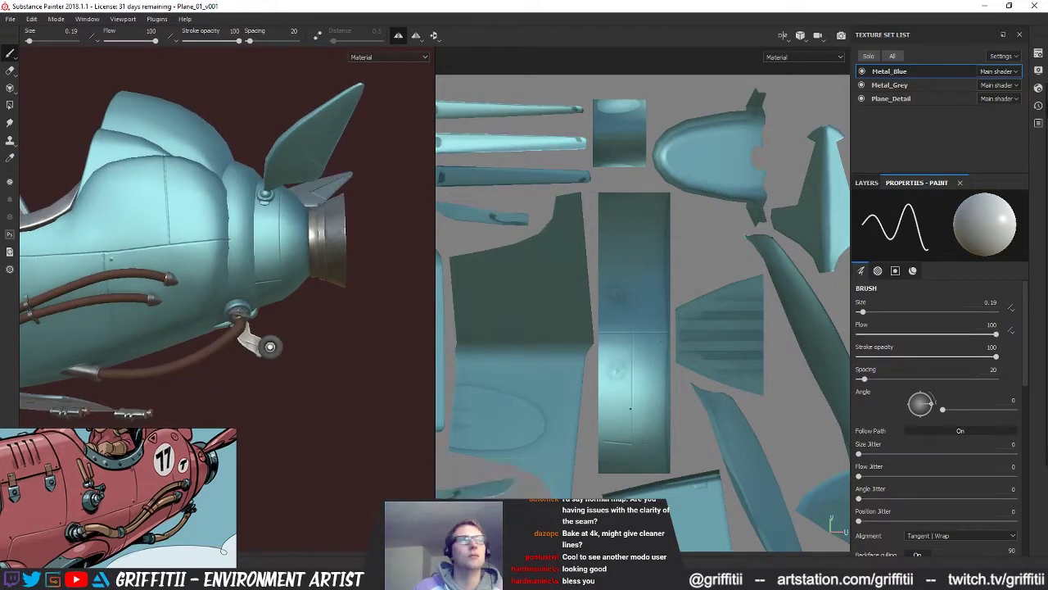
{"action": "left_click_drag", "start_coordinate": [269, 346], "coordinate": [267, 335], "text": "alt"}
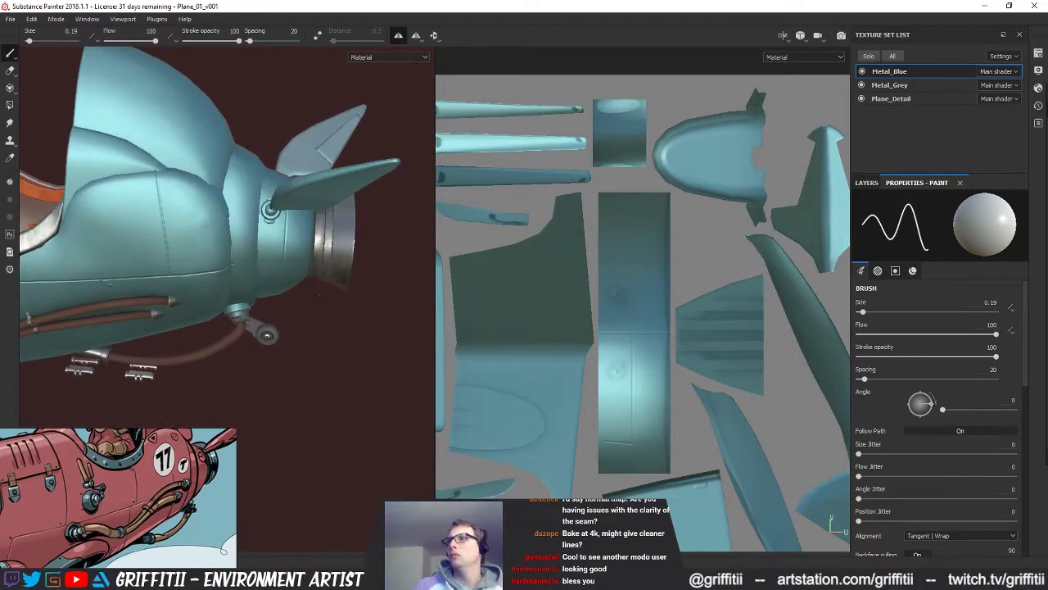
Step: Erase the half-width horizontal seam on the tail section's narrow UV strip
{"action": "left_click_drag", "start_coordinate": [315, 288], "coordinate": [303, 267], "text": "alt"}
{"action": "middle_click_drag", "start_coordinate": [668, 379], "coordinate": [667, 368], "text": "alt"}
{"action": "right_click_drag", "start_coordinate": [666, 367], "coordinate": [725, 532], "text": "alt"}
{"action": "middle_click_drag", "start_coordinate": [725, 532], "coordinate": [742, 86], "text": "alt"}
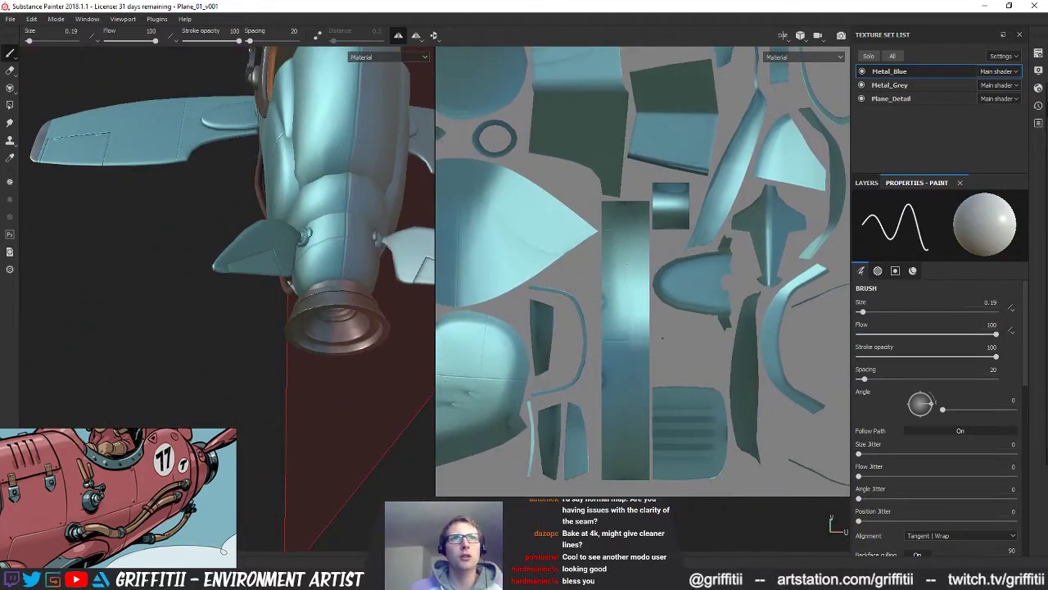
{"action": "right_click_drag", "start_coordinate": [639, 311], "coordinate": [671, 189], "text": "alt"}
{"action": "scroll", "coordinate": [704, 369], "scroll_direction": "up", "scroll_amount": 3}
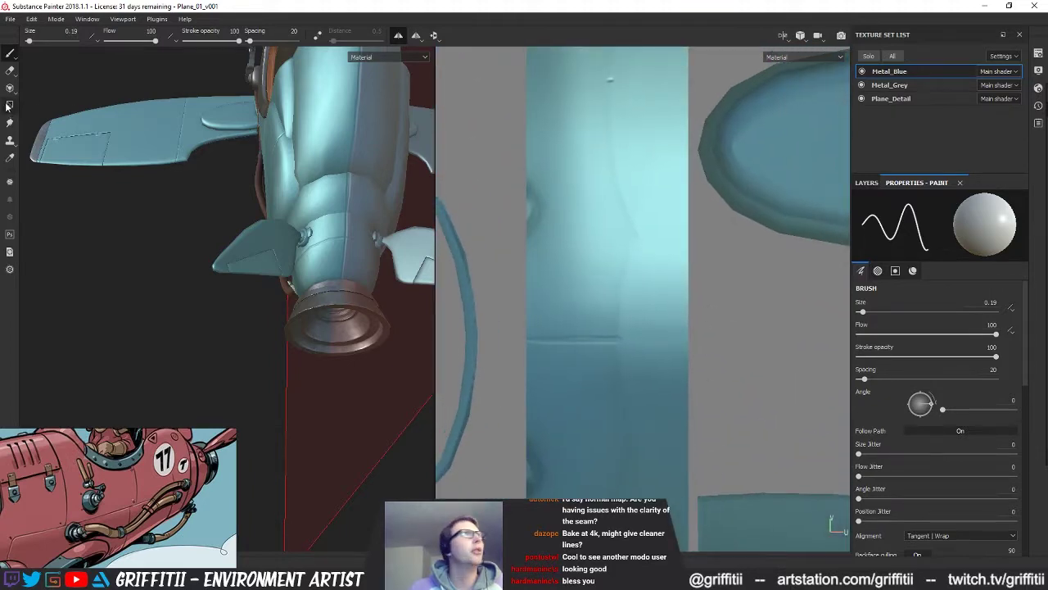
{"action": "left_click", "coordinate": [10, 71]}
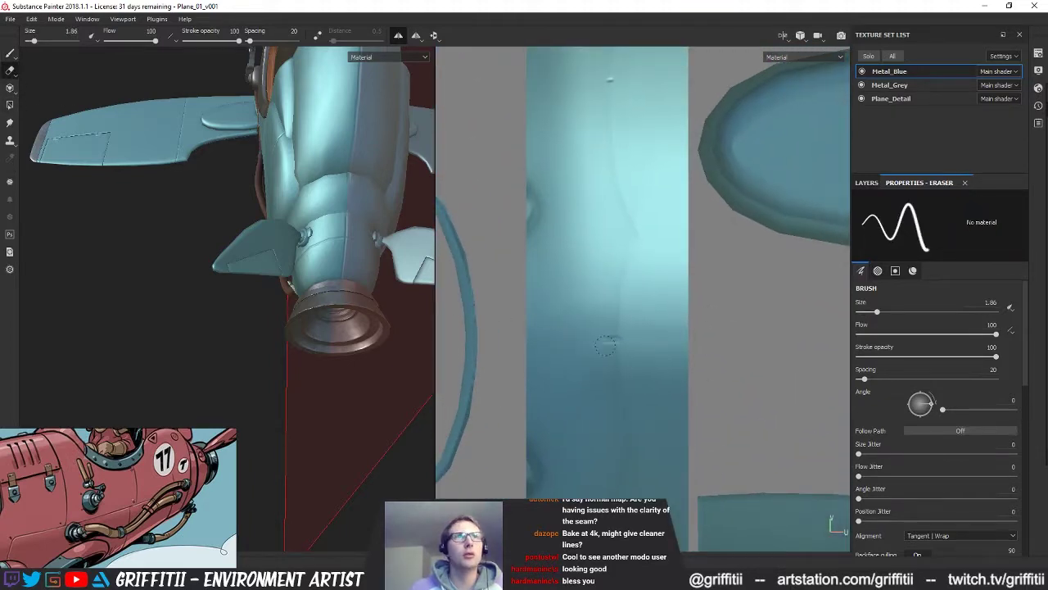
Step: Repaint the erased cross seam as a straight horizontal line running from mid-strip to the strip's outer edge
{"action": "left_click", "coordinate": [9, 53]}
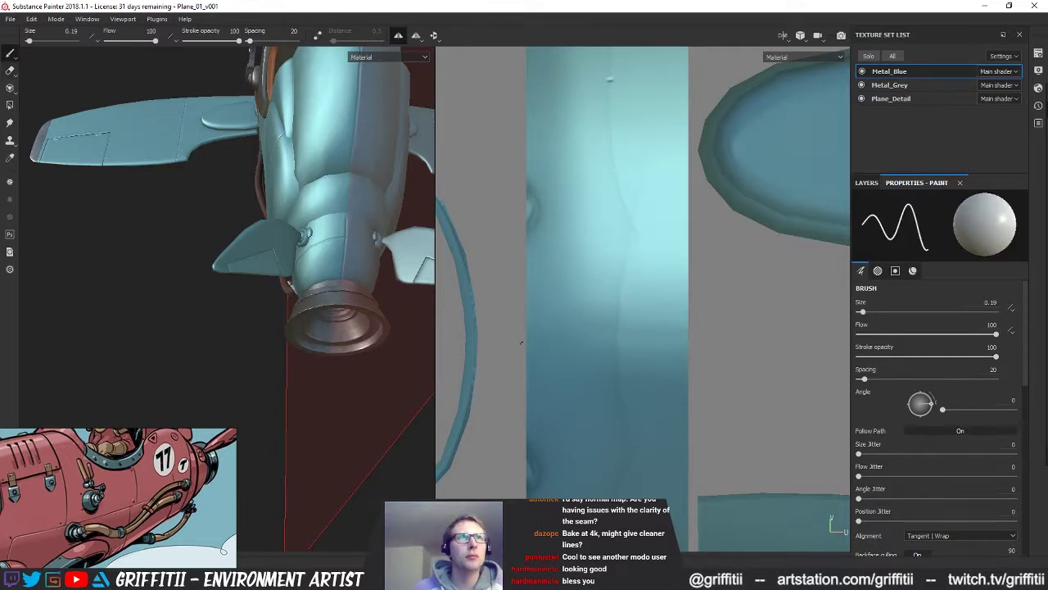
{"action": "left_click", "coordinate": [633, 342], "text": "shift"}
{"action": "key", "text": "ctrl+z"}
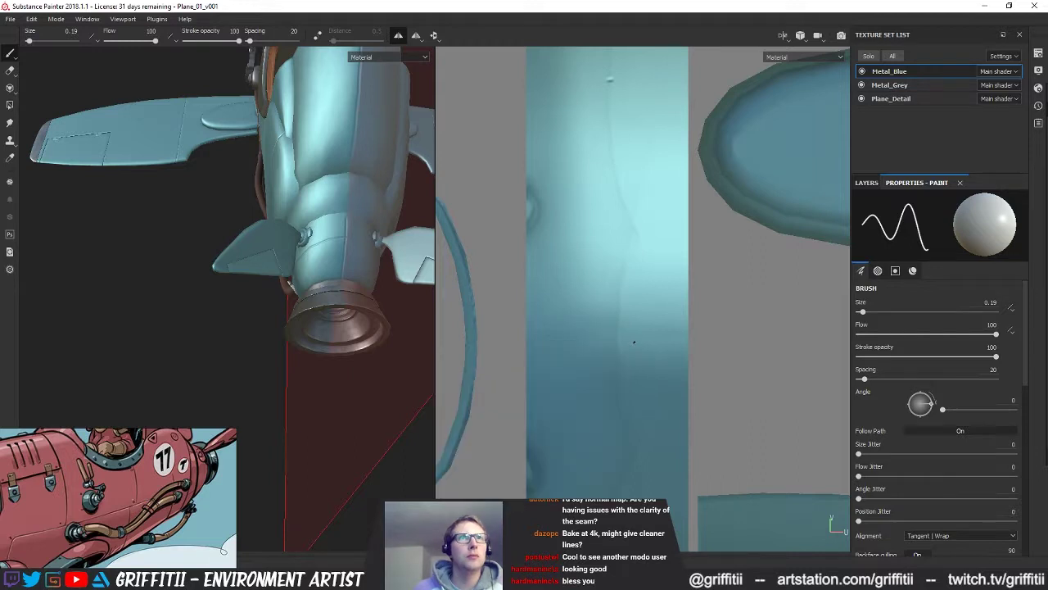
{"action": "left_click", "coordinate": [511, 339], "text": "shift"}
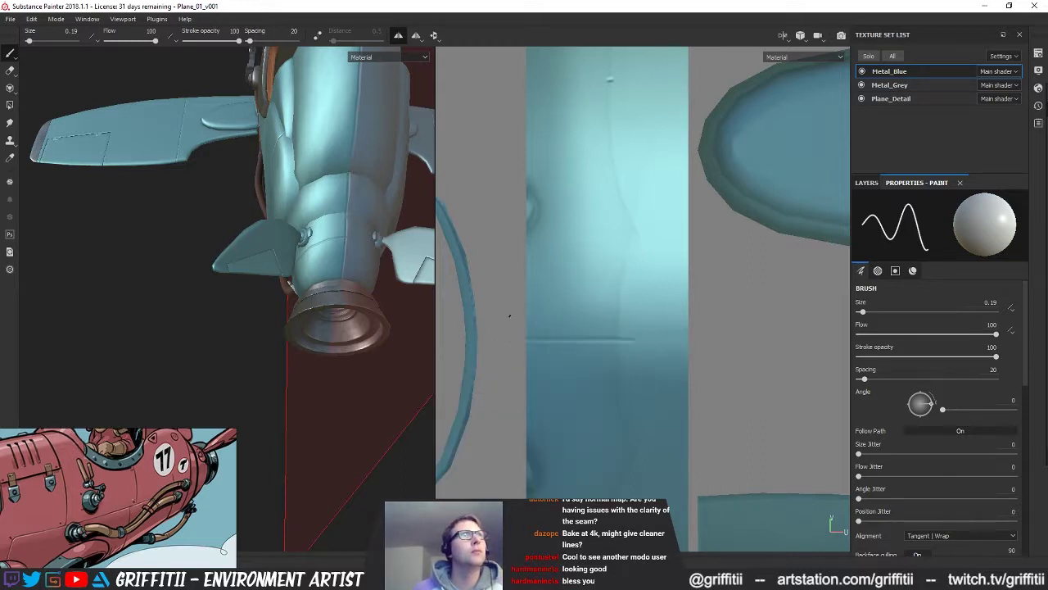
Step: Examine the centre and cross seams on the tail cone from behind and above, and on its UV strips
{"action": "left_click_drag", "start_coordinate": [336, 265], "coordinate": [307, 332], "text": "alt"}
{"action": "right_click_drag", "start_coordinate": [303, 315], "coordinate": [336, 353], "text": "alt"}
{"action": "middle_click_drag", "start_coordinate": [328, 311], "coordinate": [328, 356], "text": "alt"}
{"action": "right_click_drag", "start_coordinate": [701, 334], "coordinate": [703, 311], "text": "alt"}
{"action": "scroll", "coordinate": [703, 311], "scroll_direction": "down", "scroll_amount": 6}
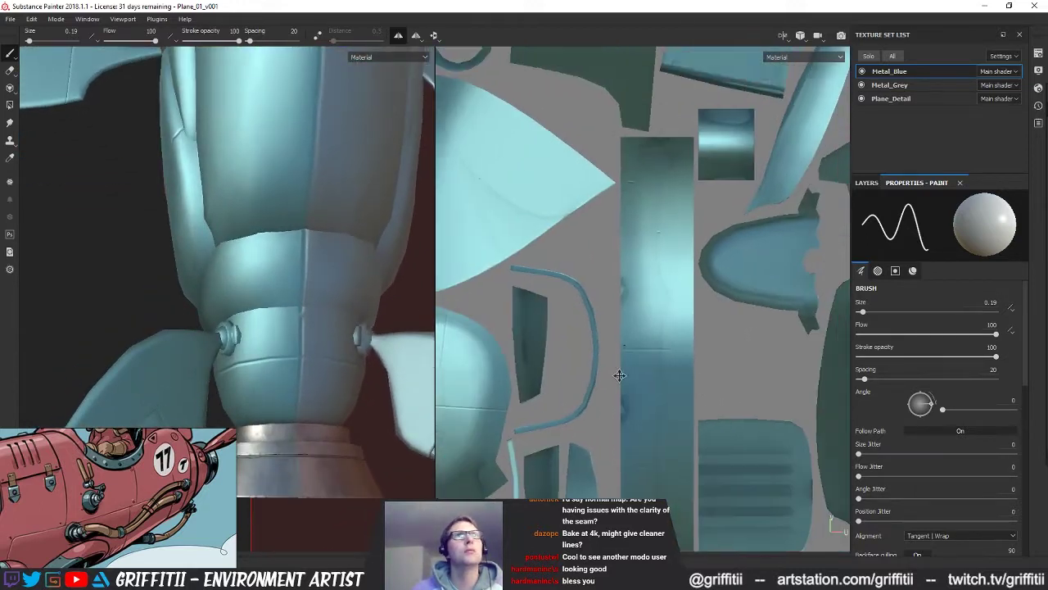
{"action": "middle_click_drag", "start_coordinate": [710, 401], "coordinate": [694, 264], "text": "alt"}
{"action": "middle_click_drag", "start_coordinate": [708, 395], "coordinate": [710, 244], "text": "alt"}
{"action": "mouse_move", "coordinate": [697, 399]}
{"action": "middle_mouse_down", "text": "alt"}
{"action": "mouse_move", "coordinate": [697, 271]}
{"action": "mouse_move", "coordinate": [689, 320]}
{"action": "middle_mouse_up", "text": "alt"}
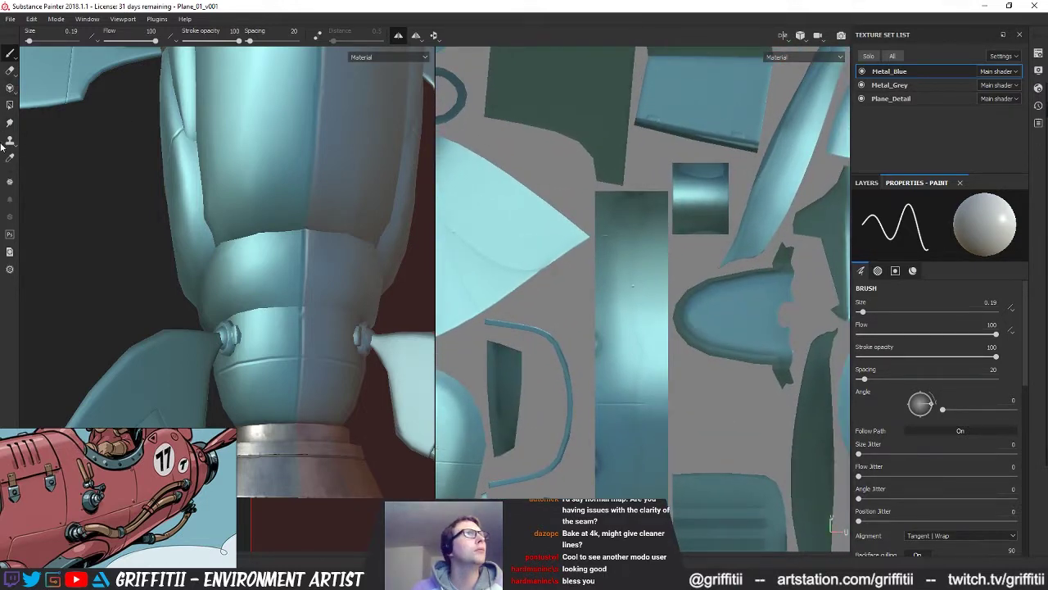
{"action": "left_click", "coordinate": [9, 70]}
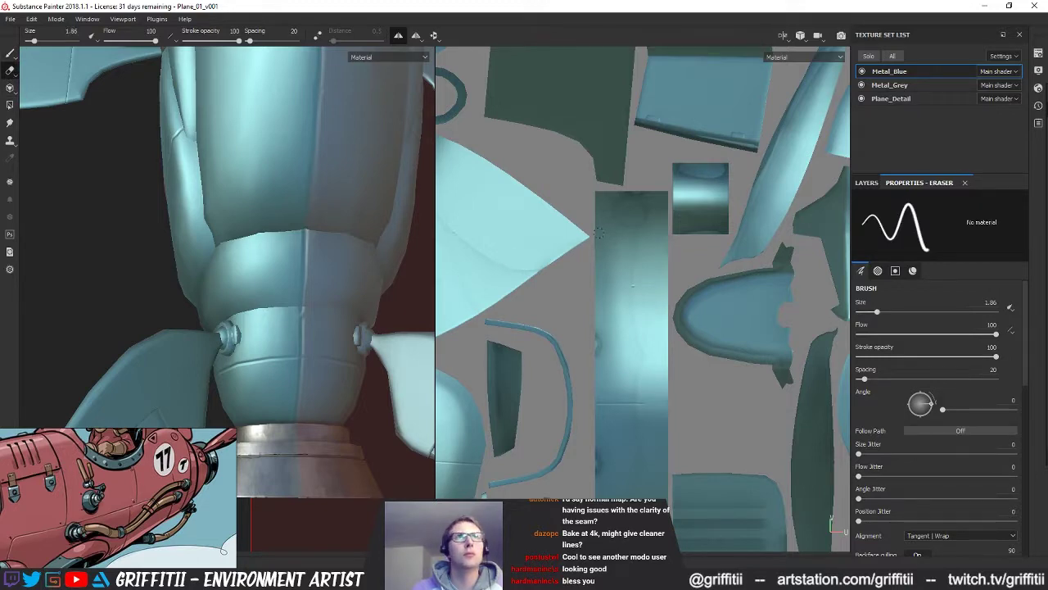
{"action": "left_click", "coordinate": [10, 53]}
{"action": "right_click_drag", "start_coordinate": [557, 308], "coordinate": [447, 309], "text": "alt"}
{"action": "mouse_move", "coordinate": [609, 346]}
{"action": "middle_mouse_down", "text": "alt"}
{"action": "mouse_move", "coordinate": [592, 297]}
{"action": "mouse_move", "coordinate": [615, 516]}
{"action": "middle_mouse_up", "text": "alt"}
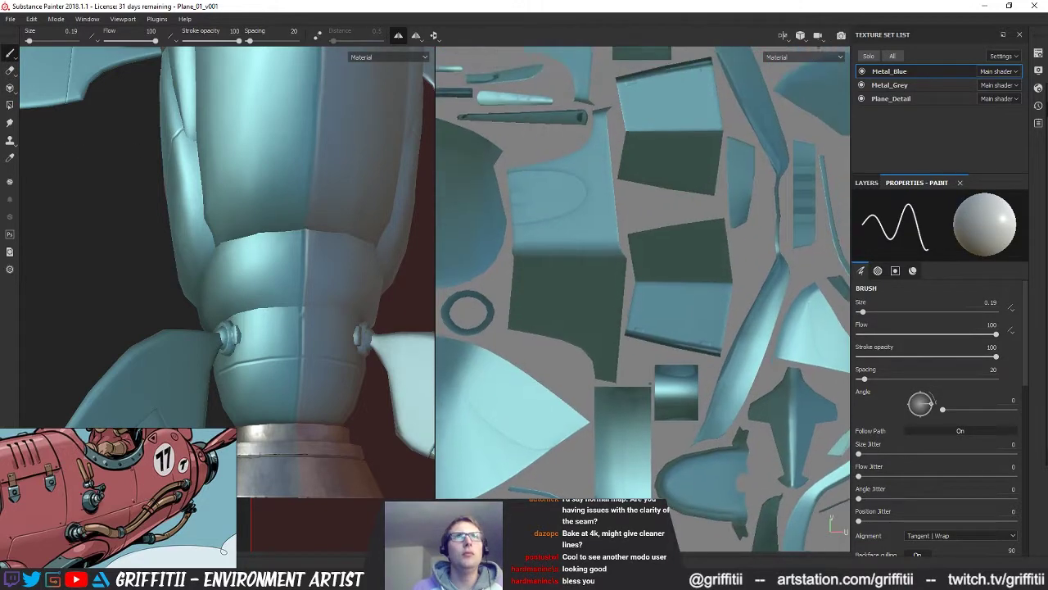
{"action": "scroll", "coordinate": [827, 361], "scroll_direction": "up", "scroll_amount": 8}
{"action": "right_click_drag", "start_coordinate": [828, 360], "coordinate": [831, 359], "text": "alt"}
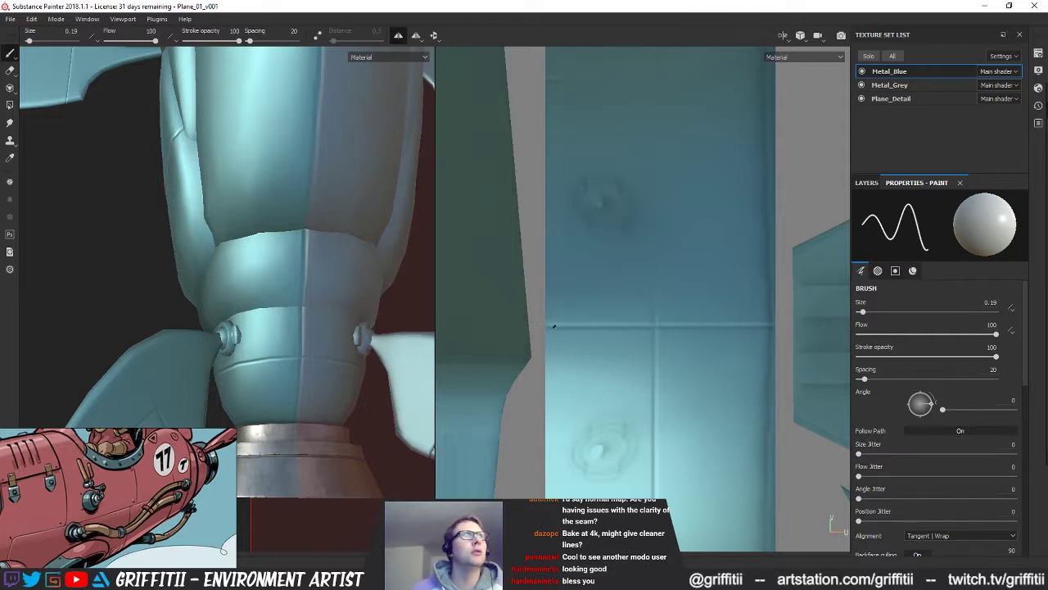
{"action": "right_click_drag", "start_coordinate": [554, 327], "coordinate": [522, 324], "text": "alt"}
{"action": "right_click_drag", "start_coordinate": [383, 301], "coordinate": [352, 298], "text": "alt"}
{"action": "middle_click_drag", "start_coordinate": [352, 298], "coordinate": [350, 410], "text": "alt"}
{"action": "left_click_drag", "start_coordinate": [350, 425], "coordinate": [323, 360], "text": "alt"}
{"action": "scroll", "coordinate": [632, 421], "scroll_direction": "down", "scroll_amount": 6}
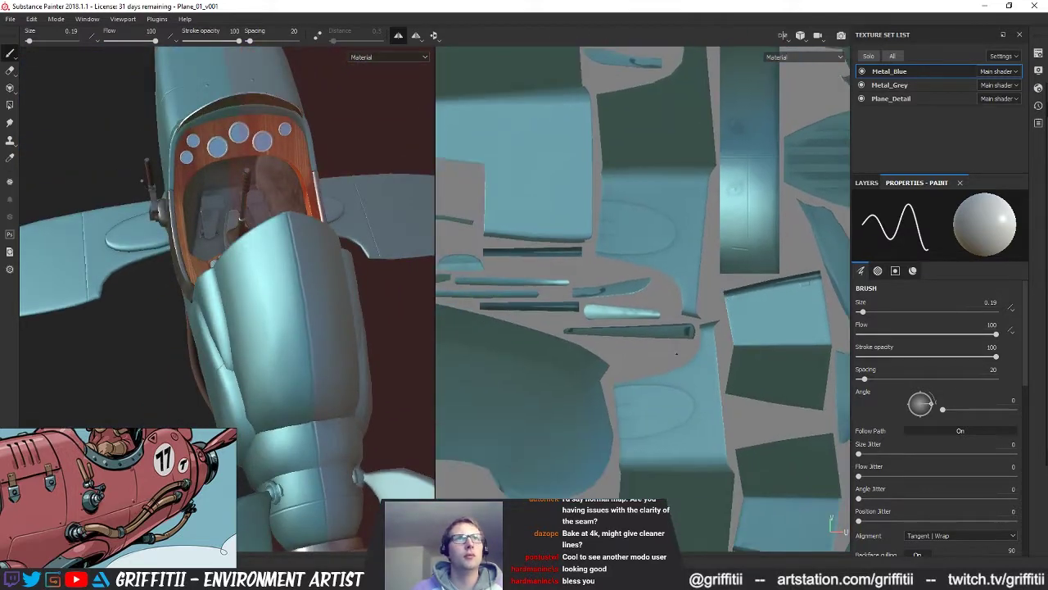
Step: Set the eraser size to 0.32 and check the hump's centre seam and the side bulge's vertical seam
{"action": "middle_click_drag", "start_coordinate": [676, 353], "coordinate": [684, 220], "text": "alt"}
{"action": "middle_click_drag", "start_coordinate": [672, 466], "coordinate": [573, 264], "text": "alt"}
{"action": "middle_click_drag", "start_coordinate": [483, 533], "coordinate": [691, 428], "text": "alt"}
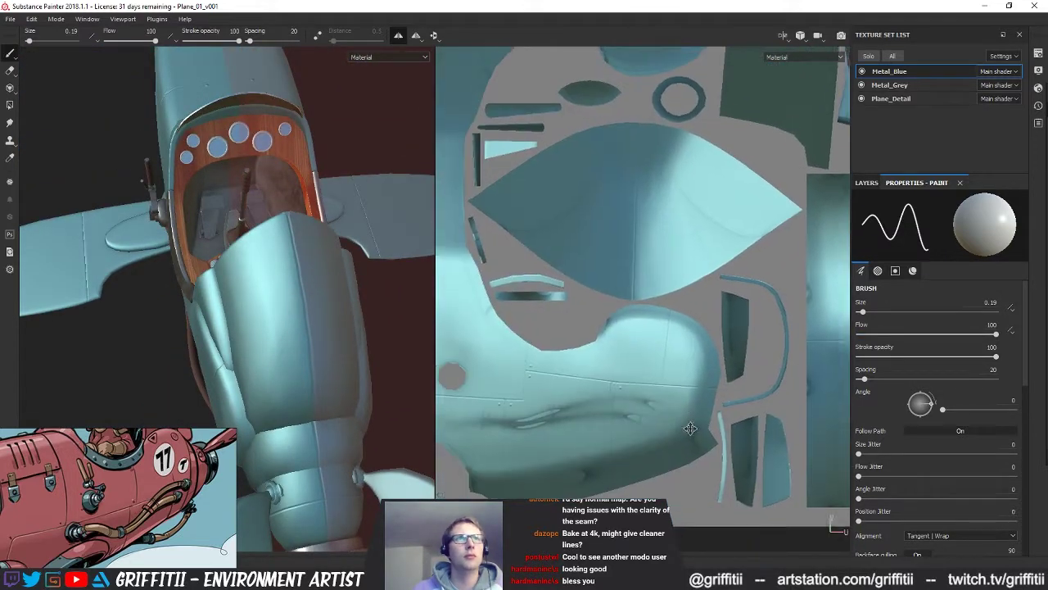
{"action": "scroll", "coordinate": [690, 428], "scroll_direction": "up", "scroll_amount": 8}
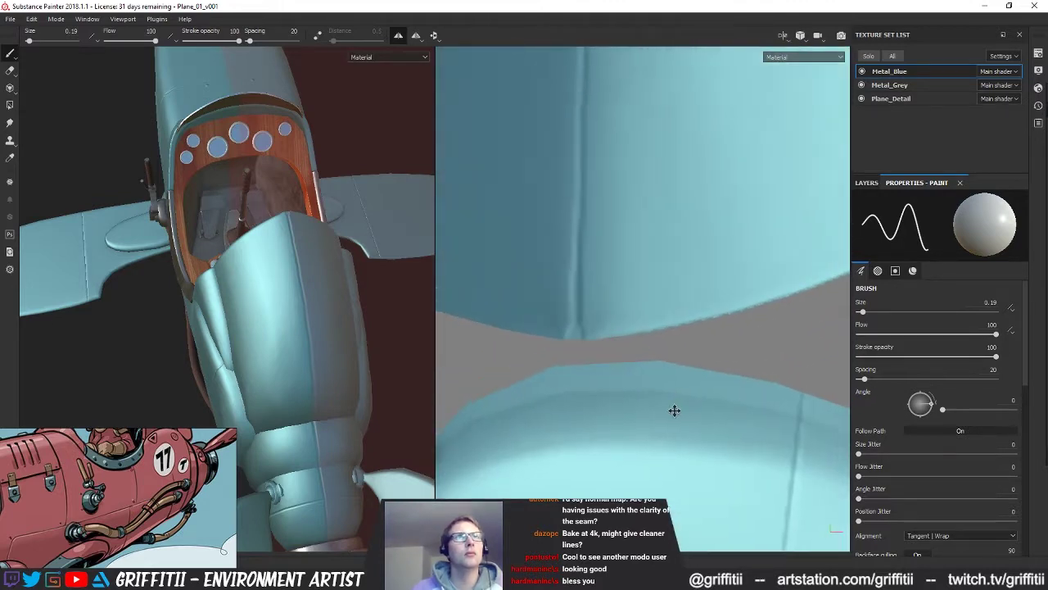
{"action": "middle_click_drag", "start_coordinate": [674, 410], "coordinate": [678, 439]}
{"action": "key", "text": "e"}
{"action": "right_click_drag", "start_coordinate": [507, 266], "coordinate": [480, 267], "text": "ctrl"}
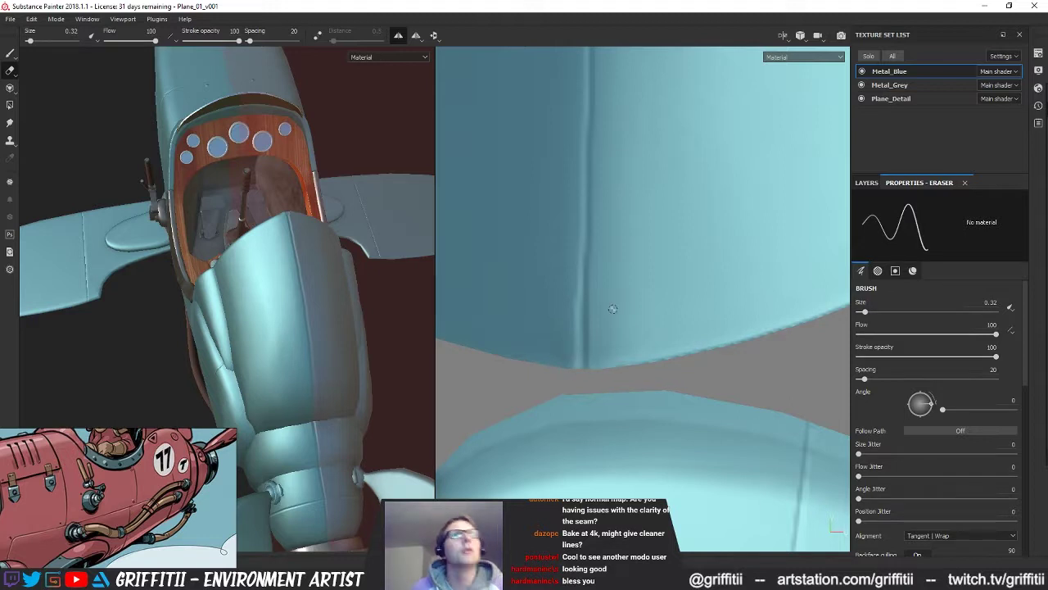
{"action": "right_click_drag", "start_coordinate": [674, 265], "coordinate": [578, 278], "text": "alt"}
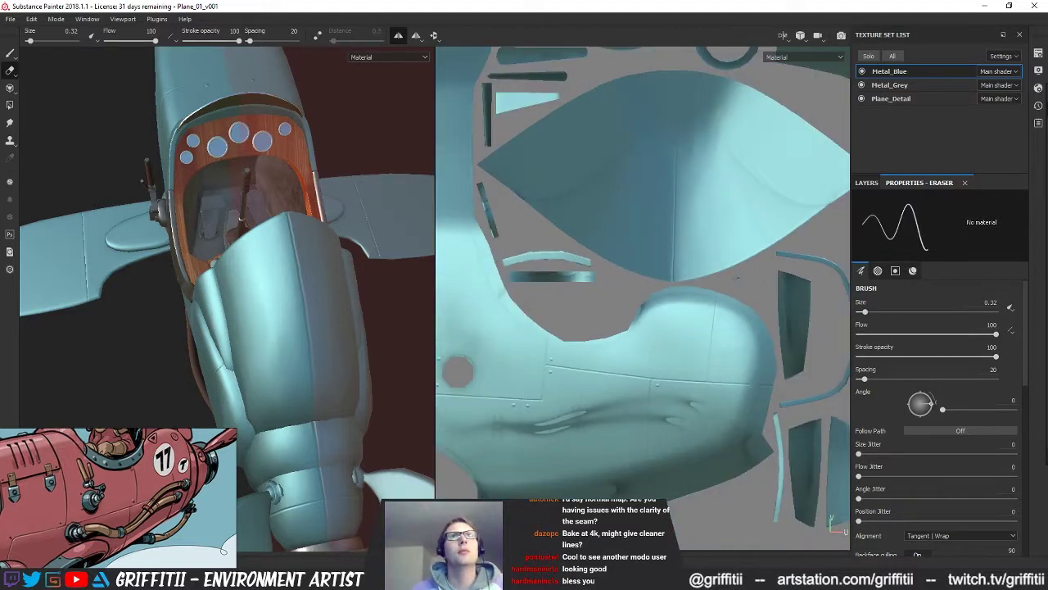
{"action": "middle_click_drag", "start_coordinate": [577, 278], "coordinate": [510, 389], "text": "alt"}
{"action": "left_click_drag", "start_coordinate": [299, 371], "coordinate": [253, 286], "text": "alt"}
{"action": "scroll", "coordinate": [254, 286], "scroll_direction": "up", "scroll_amount": 6}
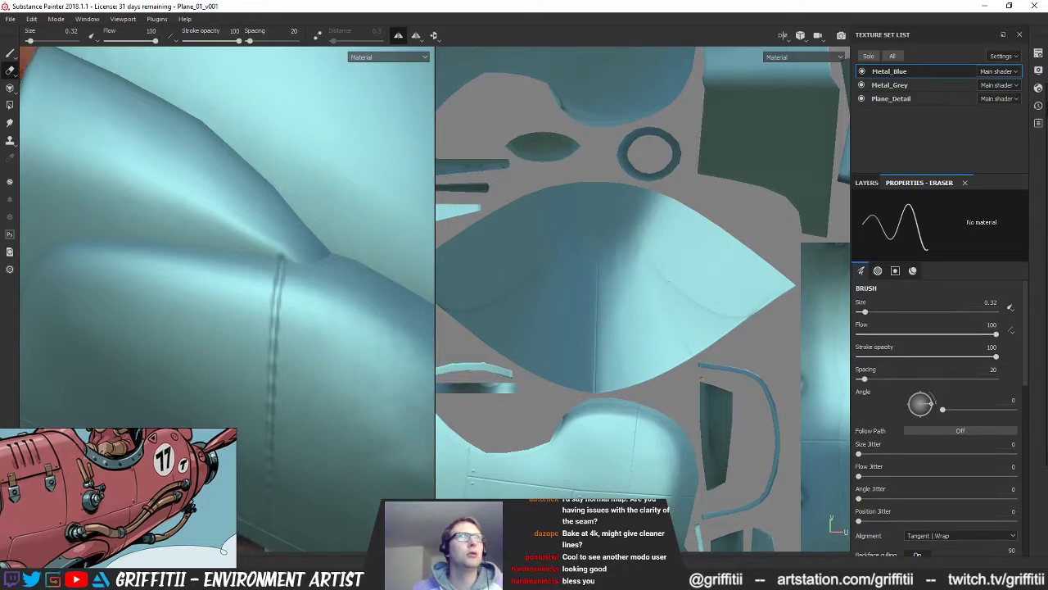
Step: Try erasing the upper tip of the side bulge's vertical seam on the wedge-shaped UV shell, then restore it
{"action": "scroll", "coordinate": [688, 372], "scroll_direction": "down", "scroll_amount": 5}
{"action": "middle_click_drag", "start_coordinate": [656, 377], "coordinate": [512, 292], "text": "alt"}
{"action": "scroll", "coordinate": [603, 398], "scroll_direction": "up", "scroll_amount": 3}
{"action": "middle_click_drag", "start_coordinate": [605, 405], "coordinate": [631, 408], "text": "alt"}
{"action": "scroll", "coordinate": [630, 408], "scroll_direction": "up", "scroll_amount": 4}
{"action": "scroll", "coordinate": [700, 325], "scroll_direction": "down", "scroll_amount": 3}
{"action": "scroll", "coordinate": [700, 326], "scroll_direction": "down", "scroll_amount": 3}
{"action": "middle_click_drag", "start_coordinate": [757, 282], "coordinate": [673, 525], "text": "alt"}
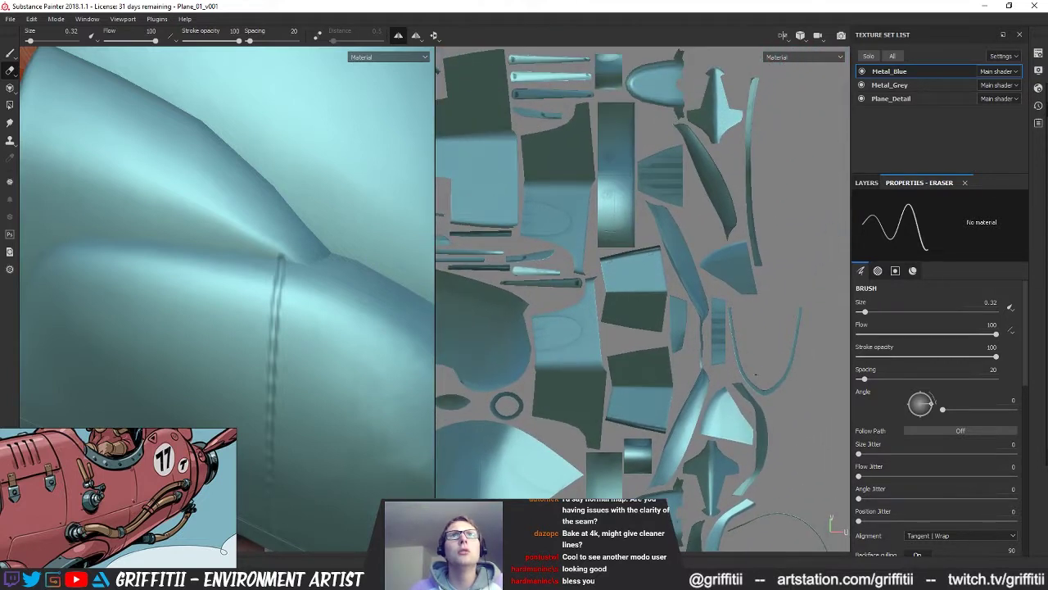
{"action": "scroll", "coordinate": [755, 375], "scroll_direction": "up", "scroll_amount": 5}
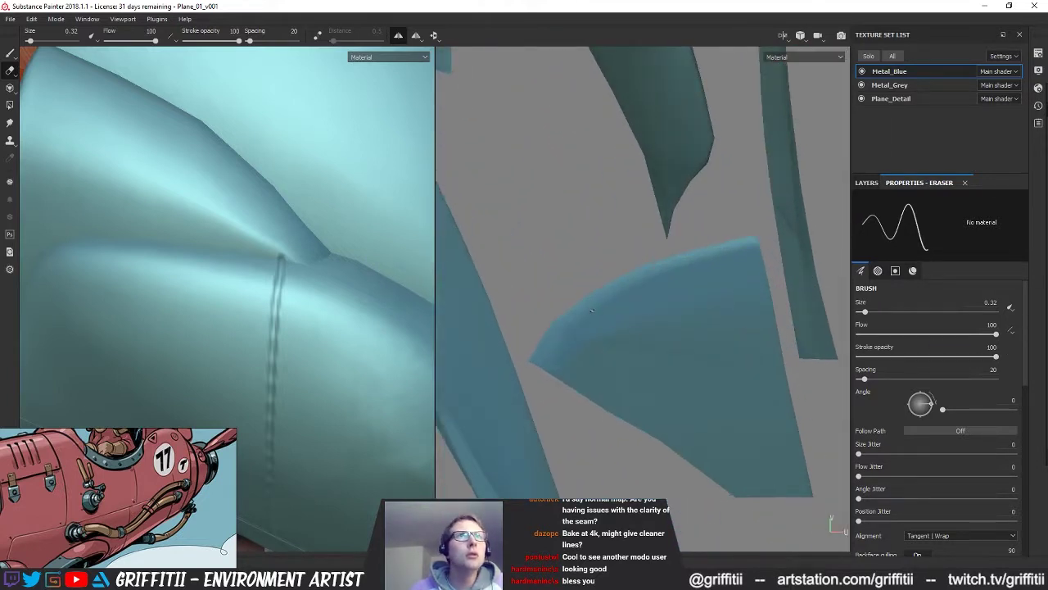
{"action": "left_click_drag", "start_coordinate": [595, 325], "coordinate": [594, 334]}
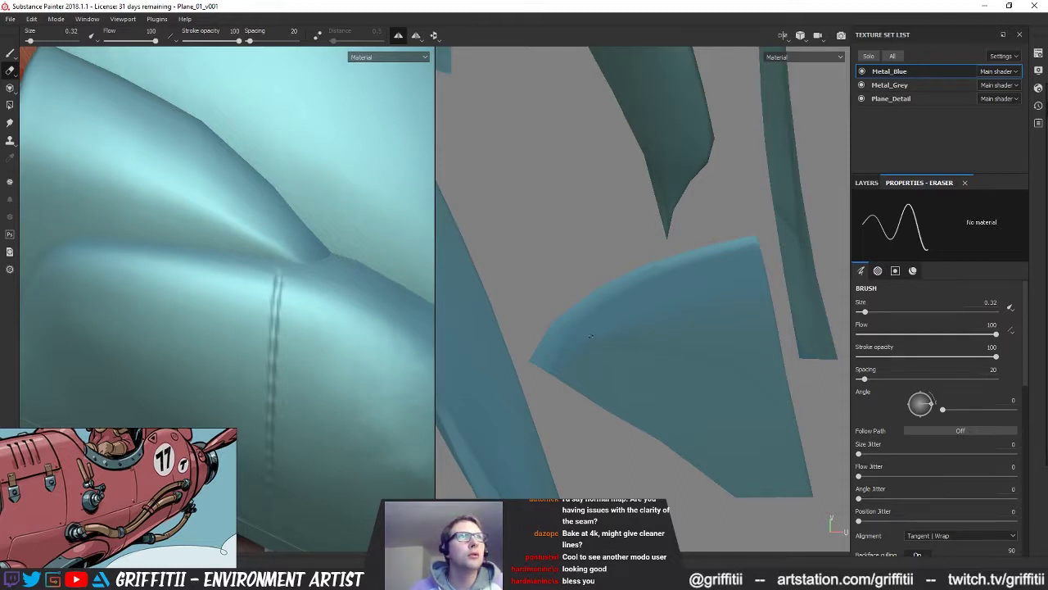
{"action": "scroll", "coordinate": [578, 316], "scroll_direction": "down", "scroll_amount": 5}
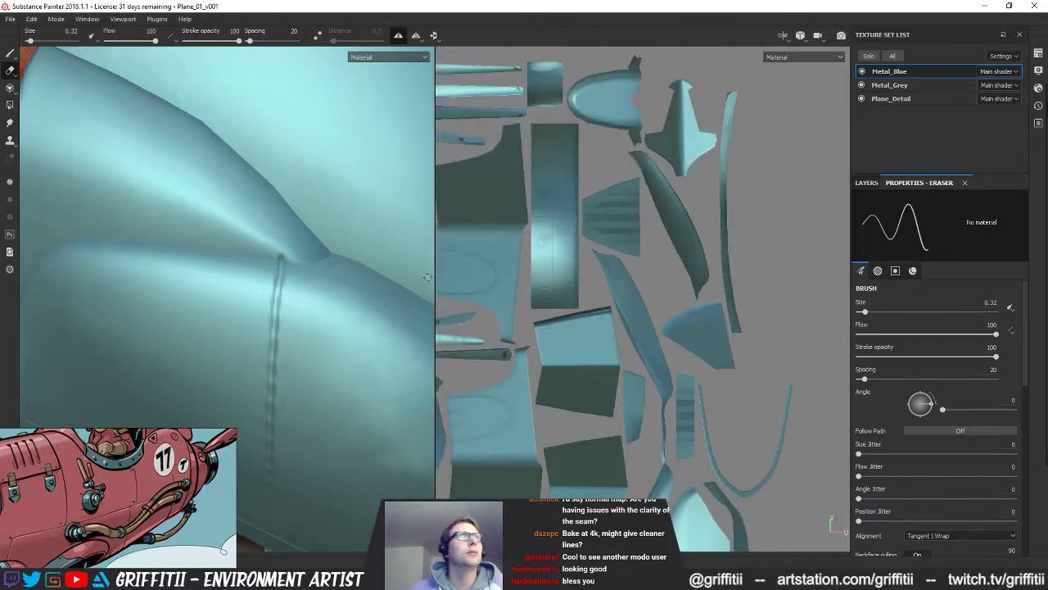
{"action": "scroll", "coordinate": [342, 261], "scroll_direction": "down", "scroll_amount": 1}
{"action": "mouse_move", "coordinate": [343, 260]}
{"action": "left_mouse_down", "text": "alt"}
{"action": "mouse_move", "coordinate": [274, 257]}
{"action": "mouse_move", "coordinate": [258, 239]}
{"action": "mouse_move", "coordinate": [388, 274]}
{"action": "mouse_move", "coordinate": [274, 264]}
{"action": "left_mouse_up", "text": "alt"}
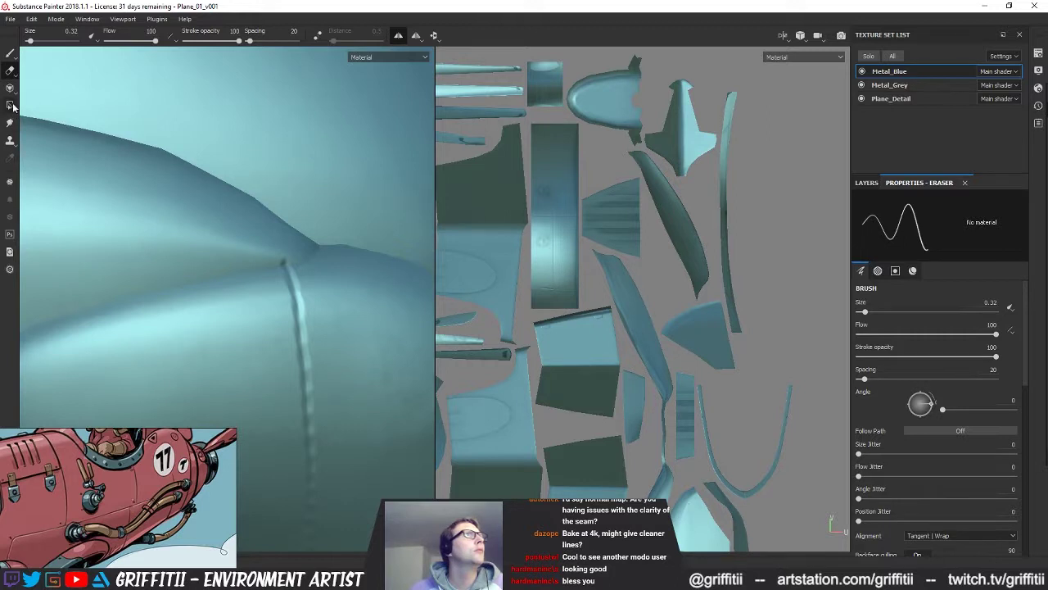
Step: Paint a straight seam down the hump's side near the cockpit opening, from its top onto the bulge below
{"action": "left_click", "coordinate": [10, 105]}
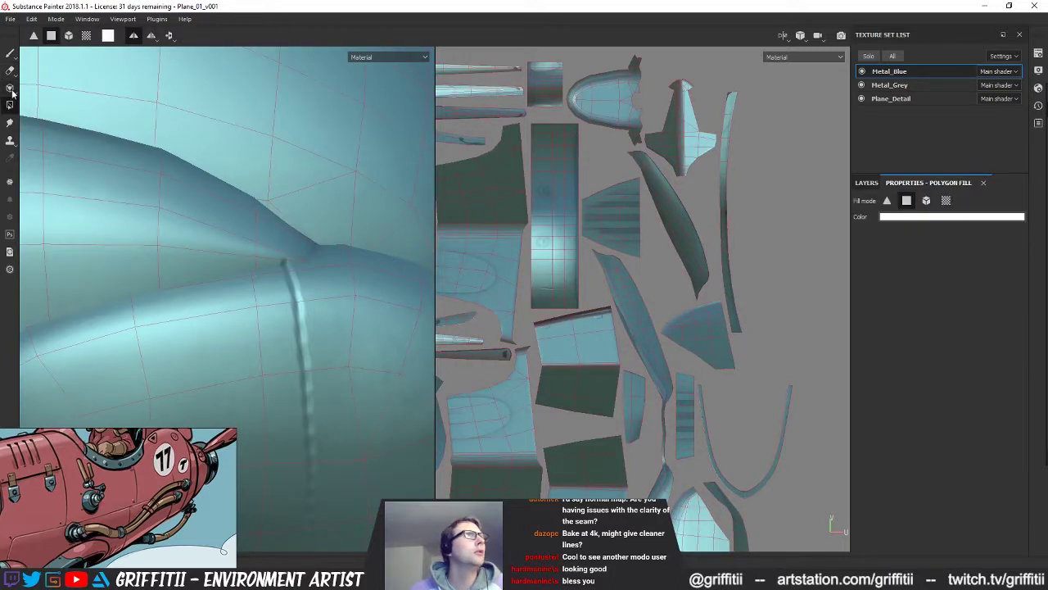
{"action": "left_click", "coordinate": [10, 55]}
{"action": "right_click_drag", "start_coordinate": [168, 211], "coordinate": [320, 270], "text": "alt"}
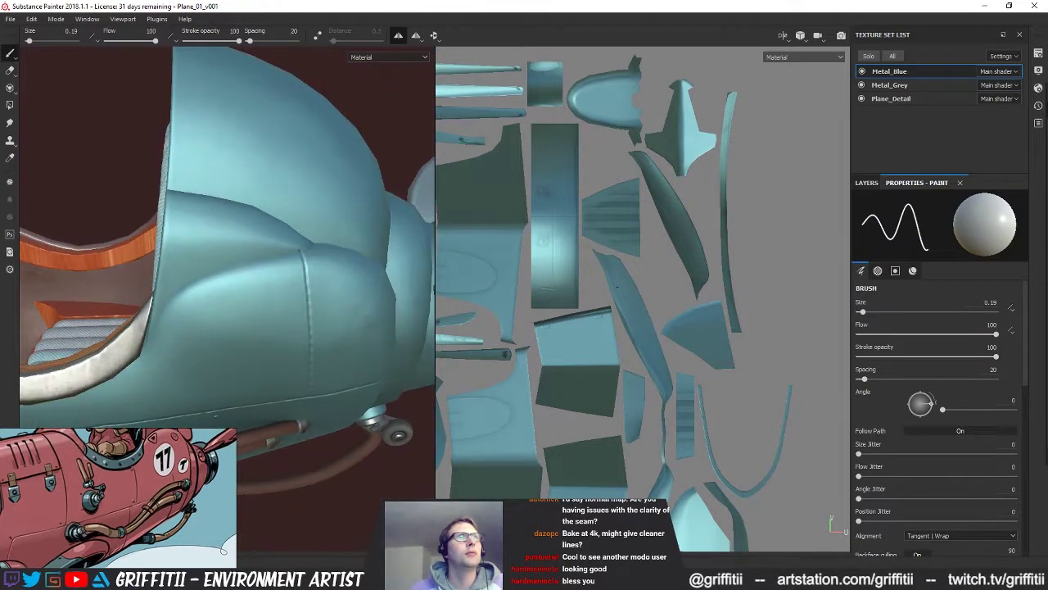
{"action": "left_click_drag", "start_coordinate": [703, 283], "coordinate": [681, 268], "text": "alt"}
{"action": "right_click_drag", "start_coordinate": [682, 267], "coordinate": [602, 273], "text": "alt"}
{"action": "middle_click_drag", "start_coordinate": [602, 273], "coordinate": [792, 248], "text": "alt"}
{"action": "mouse_move", "coordinate": [259, 275]}
{"action": "left_mouse_down", "text": "alt"}
{"action": "mouse_move", "coordinate": [326, 288]}
{"action": "mouse_move", "coordinate": [250, 277]}
{"action": "left_mouse_up", "text": "alt"}
{"action": "right_click_drag", "start_coordinate": [250, 277], "coordinate": [145, 272], "text": "alt"}
{"action": "left_click_drag", "start_coordinate": [297, 273], "coordinate": [283, 306], "text": "alt"}
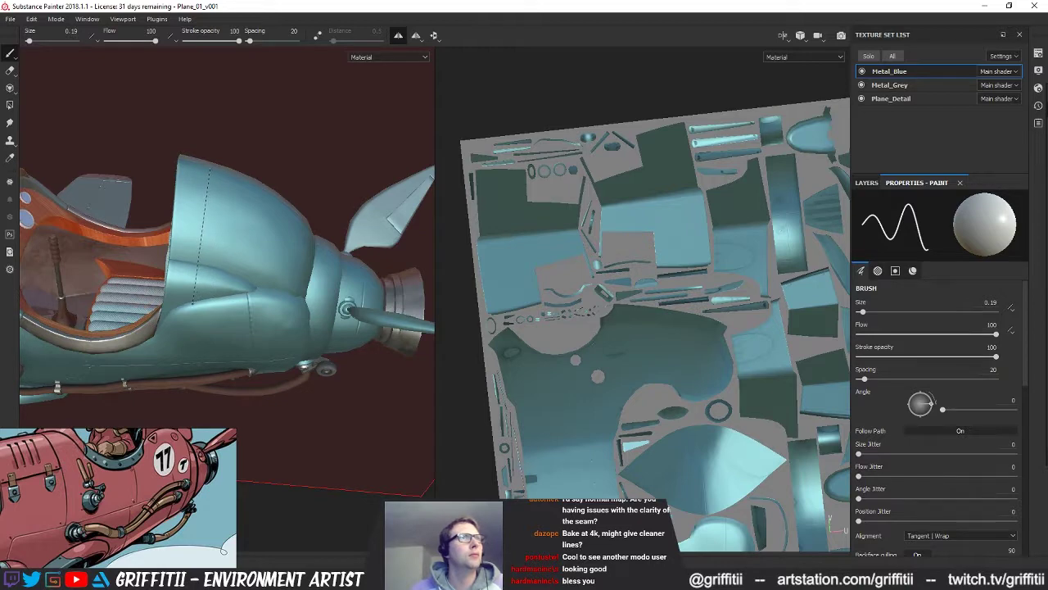
{"action": "left_click", "coordinate": [195, 303], "text": "shift"}
Step: Erase the part of the new hump seam that crosses the side bulge, enlarging the eraser to 1.37
{"action": "mouse_move", "coordinate": [290, 228]}
{"action": "left_mouse_down", "text": "alt"}
{"action": "mouse_move", "coordinate": [314, 216]}
{"action": "mouse_move", "coordinate": [317, 147]}
{"action": "mouse_move", "coordinate": [308, 173]}
{"action": "left_mouse_up", "text": "alt"}
{"action": "right_click_drag", "start_coordinate": [308, 173], "coordinate": [176, 201], "text": "alt"}
{"action": "left_click_drag", "start_coordinate": [176, 201], "coordinate": [225, 217], "text": "alt"}
{"action": "right_click_drag", "start_coordinate": [226, 217], "coordinate": [122, 231], "text": "alt"}
{"action": "left_click_drag", "start_coordinate": [122, 231], "coordinate": [92, 221], "text": "alt"}
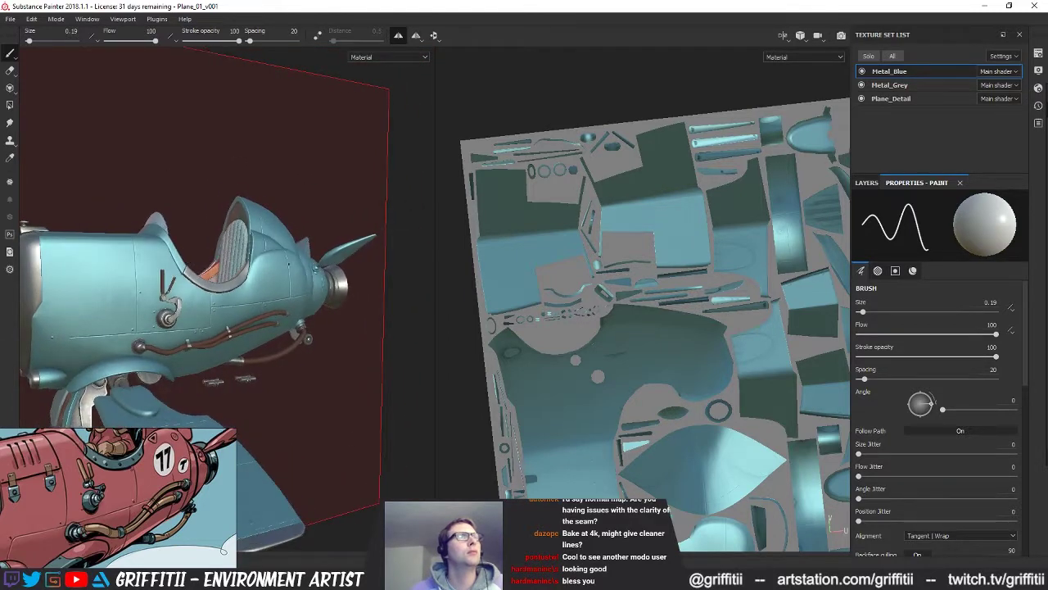
{"action": "left_click_drag", "start_coordinate": [330, 252], "coordinate": [322, 279], "text": "alt"}
{"action": "right_click_drag", "start_coordinate": [321, 278], "coordinate": [361, 289], "text": "alt"}
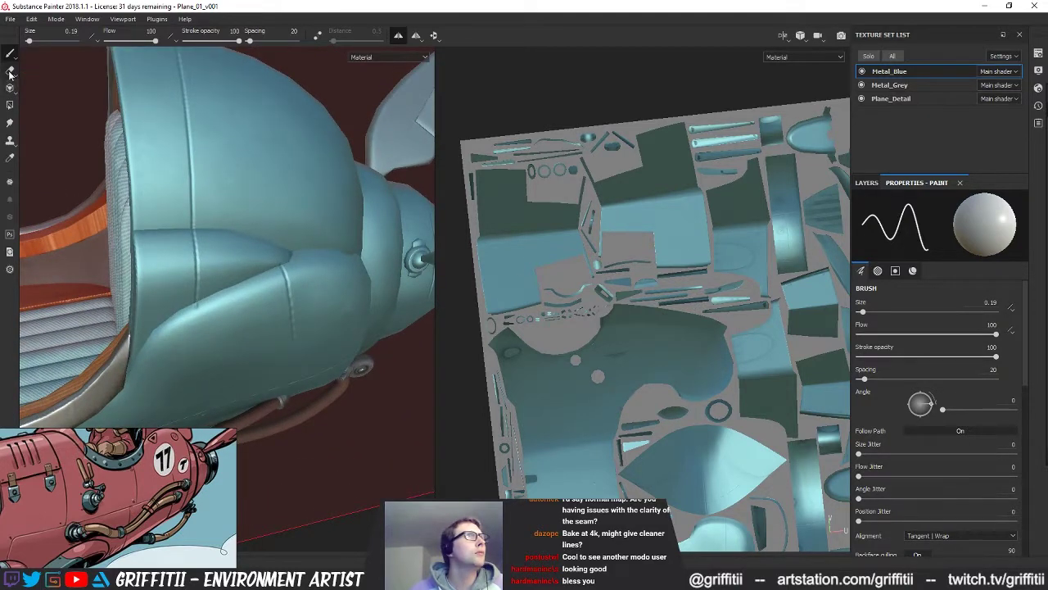
{"action": "left_click", "coordinate": [9, 71]}
{"action": "left_click_drag", "start_coordinate": [173, 250], "coordinate": [196, 248]}
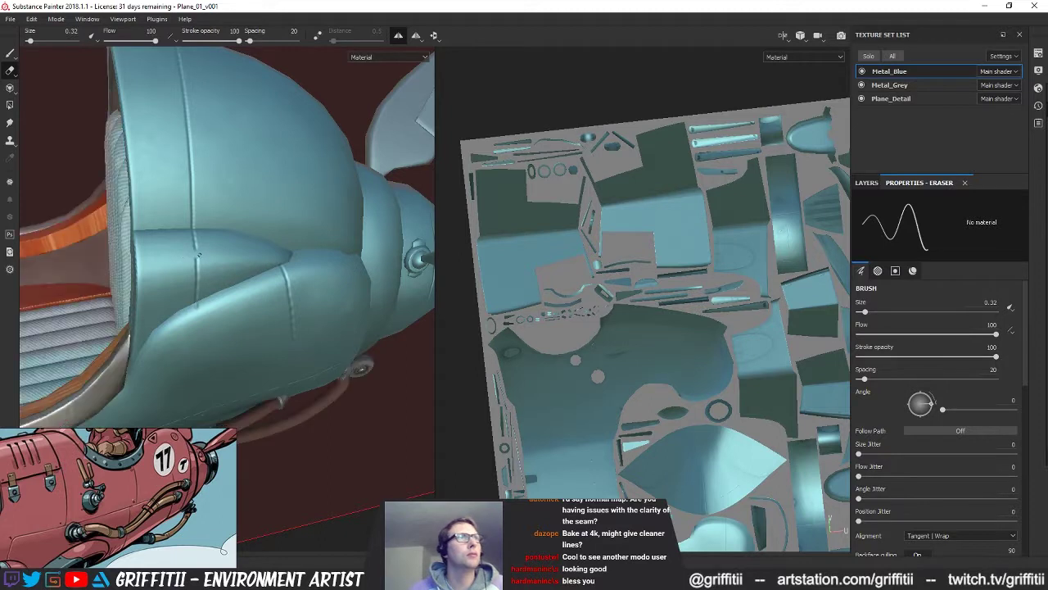
{"action": "right_click_drag", "start_coordinate": [196, 248], "coordinate": [204, 248], "text": "ctrl"}
{"action": "left_click_drag", "start_coordinate": [197, 252], "coordinate": [196, 246]}
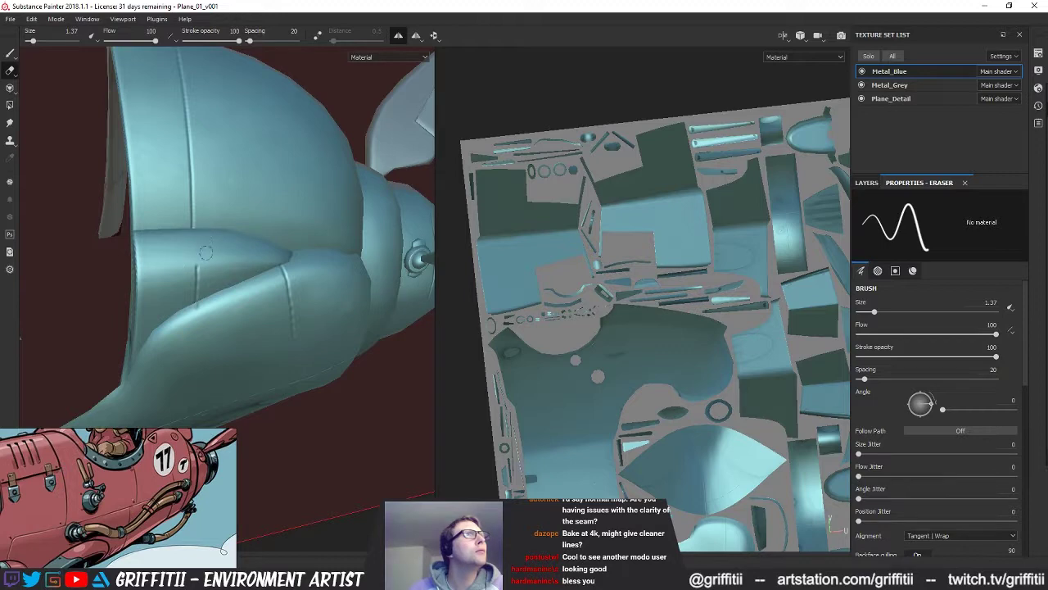
{"action": "left_click_drag", "start_coordinate": [201, 253], "coordinate": [202, 252]}
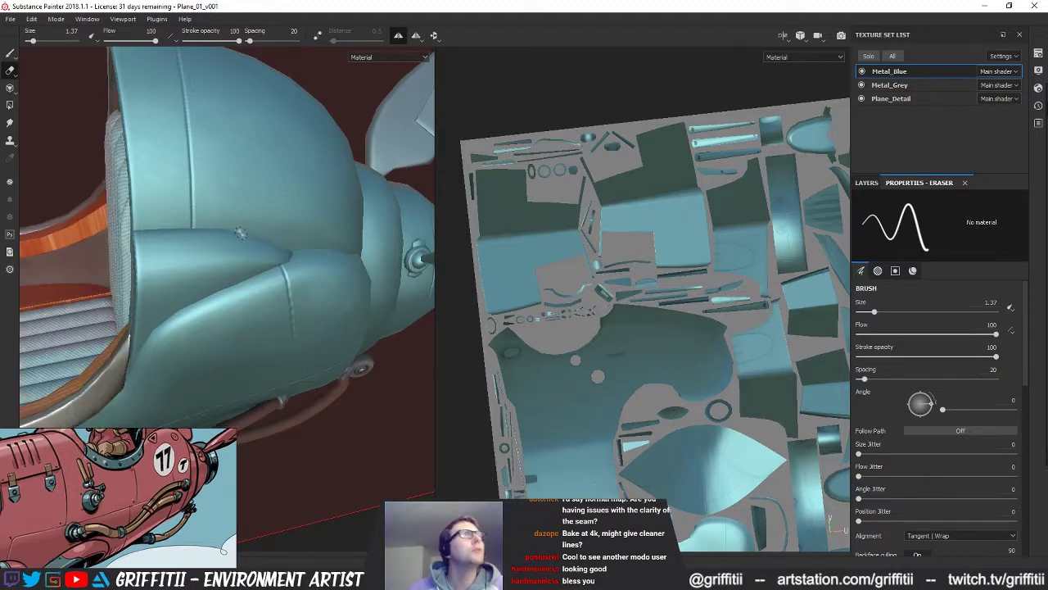
Step: Examine the hump and bulge seams from the side, up close and with the whole tail in view
{"action": "mouse_move", "coordinate": [330, 210]}
{"action": "left_mouse_down", "text": "alt"}
{"action": "mouse_move", "coordinate": [265, 185]}
{"action": "mouse_move", "coordinate": [231, 243]}
{"action": "left_mouse_up", "text": "alt"}
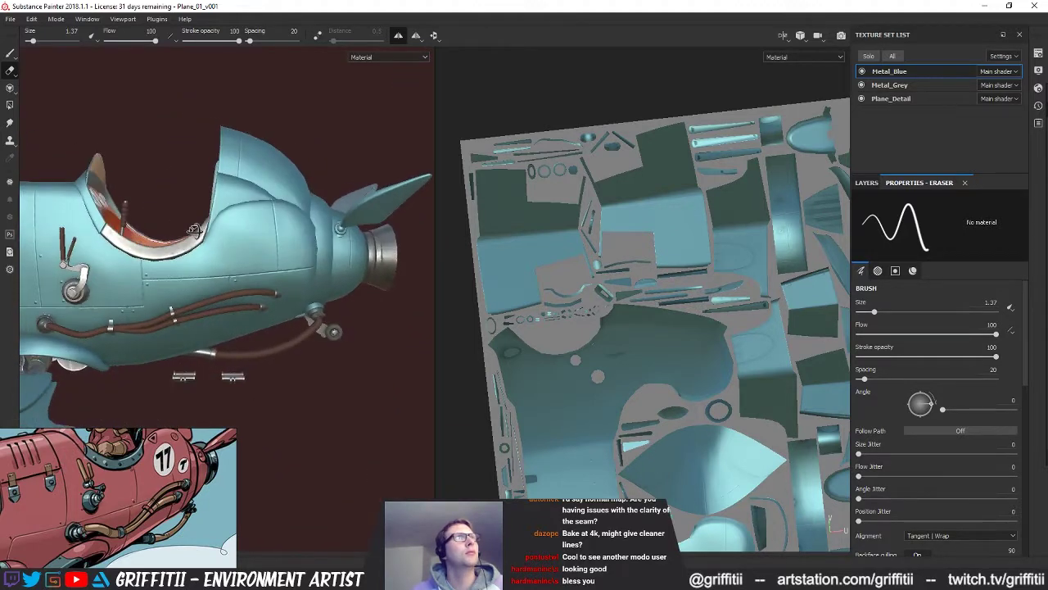
{"action": "right_click_drag", "start_coordinate": [231, 243], "coordinate": [260, 229], "text": "alt"}
{"action": "middle_click_drag", "start_coordinate": [261, 229], "coordinate": [220, 275], "text": "alt"}
{"action": "right_click_drag", "start_coordinate": [219, 275], "coordinate": [267, 258], "text": "alt"}
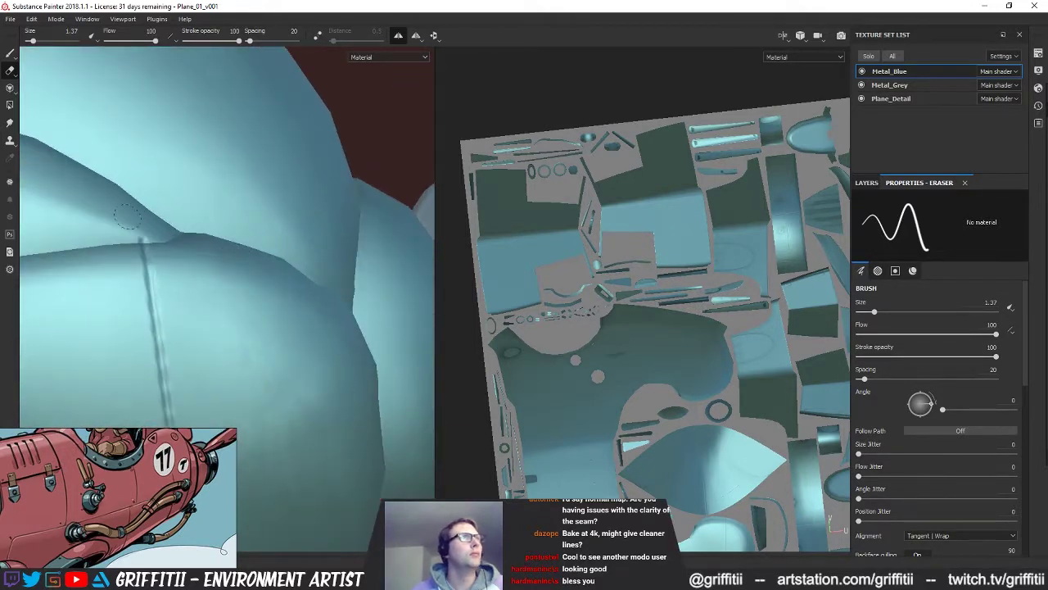
{"action": "mouse_move", "coordinate": [144, 232]}
{"action": "left_mouse_down", "text": "alt"}
{"action": "mouse_move", "coordinate": [281, 304]}
{"action": "mouse_move", "coordinate": [251, 323]}
{"action": "mouse_move", "coordinate": [162, 232]}
{"action": "left_mouse_up", "text": "alt"}
{"action": "right_click_drag", "start_coordinate": [162, 233], "coordinate": [1, 210], "text": "alt"}
{"action": "mouse_move", "coordinate": [4, 209]}
{"action": "left_mouse_down", "text": "alt"}
{"action": "mouse_move", "coordinate": [219, 227]}
{"action": "mouse_move", "coordinate": [206, 220]}
{"action": "mouse_move", "coordinate": [311, 270]}
{"action": "left_mouse_up", "text": "alt"}
Step: Make the Rivets layer active and check the eraser's brush and alpha settings
{"action": "left_click", "coordinate": [867, 182]}
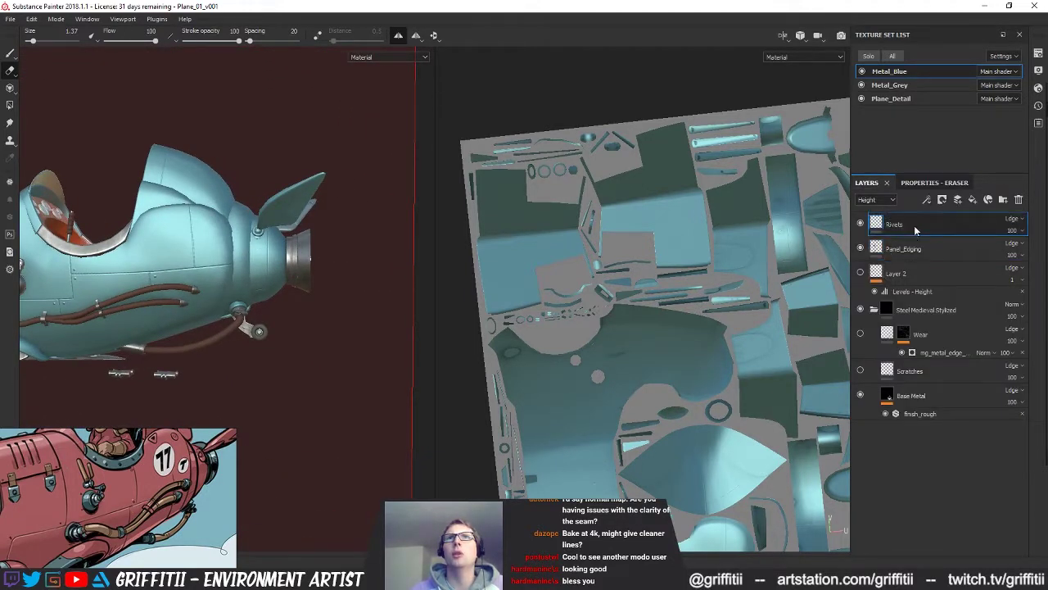
{"action": "left_click", "coordinate": [930, 184]}
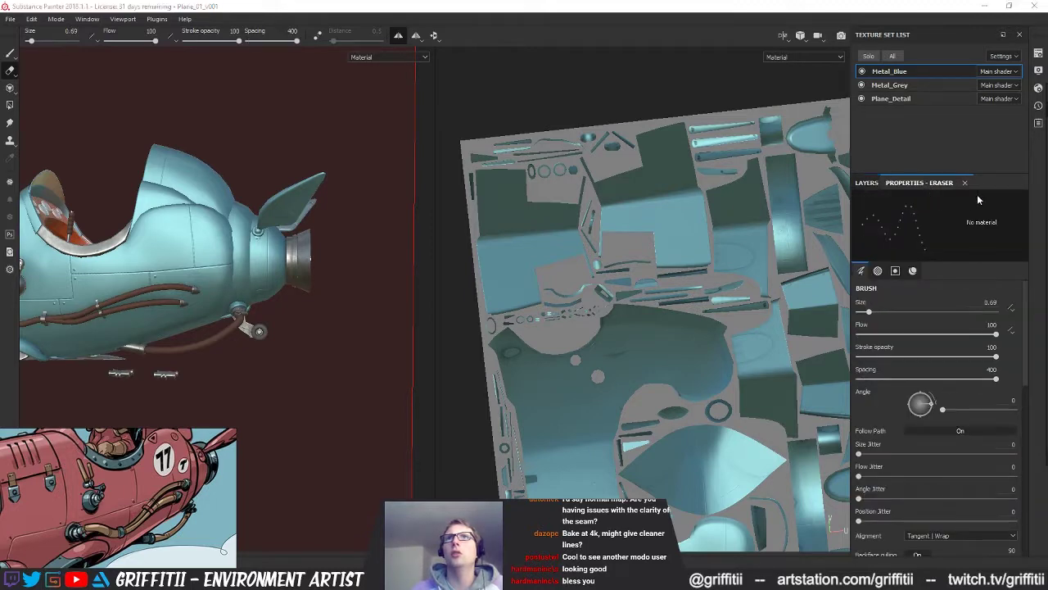
{"action": "left_click_drag", "start_coordinate": [677, 320], "coordinate": [687, 313], "text": "alt"}
{"action": "right_click_drag", "start_coordinate": [688, 313], "coordinate": [678, 315], "text": "alt"}
{"action": "middle_click_drag", "start_coordinate": [678, 315], "coordinate": [620, 203], "text": "alt"}
{"action": "scroll", "coordinate": [975, 479], "scroll_direction": "down", "scroll_amount": 5}
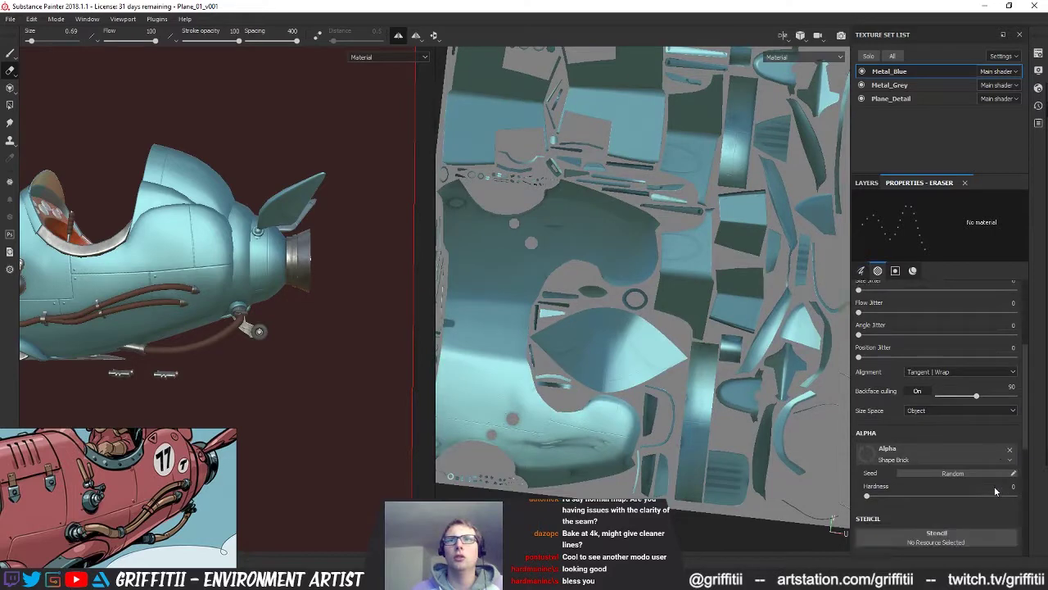
{"action": "scroll", "coordinate": [987, 439], "scroll_direction": "up", "scroll_amount": 4}
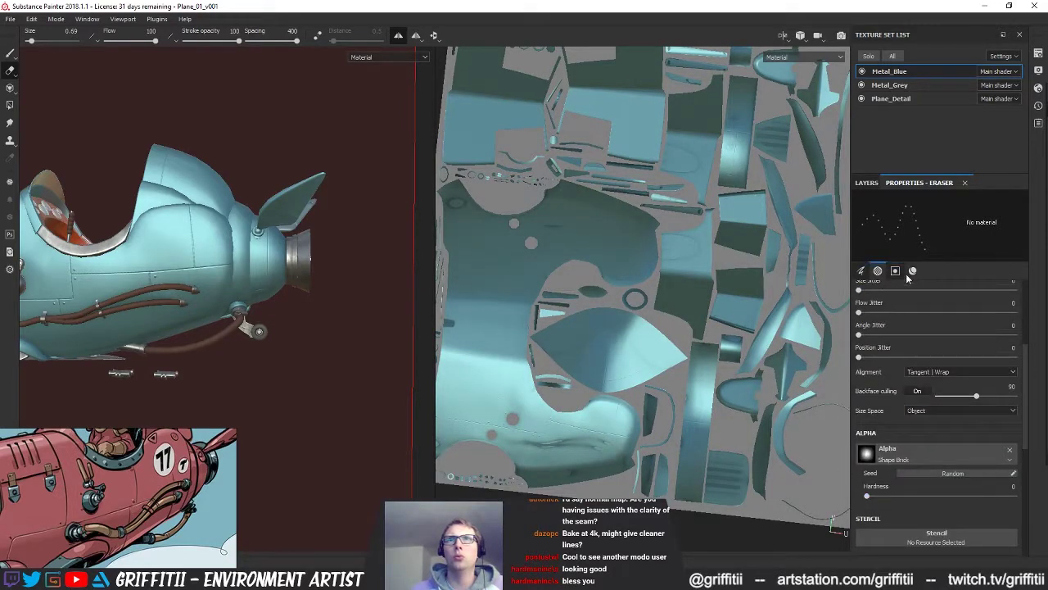
Step: Restrict the eraser to the height channel by disabling color, roughness, metallic and normal
{"action": "left_click", "coordinate": [895, 271]}
{"action": "left_click", "coordinate": [912, 271]}
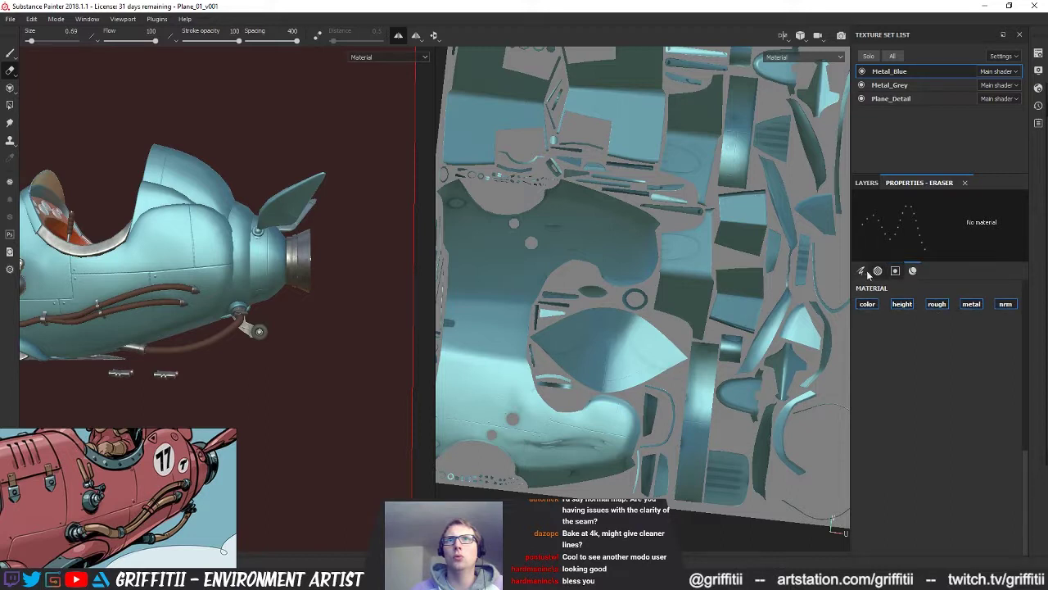
{"action": "left_click", "coordinate": [862, 272]}
{"action": "left_click", "coordinate": [912, 271]}
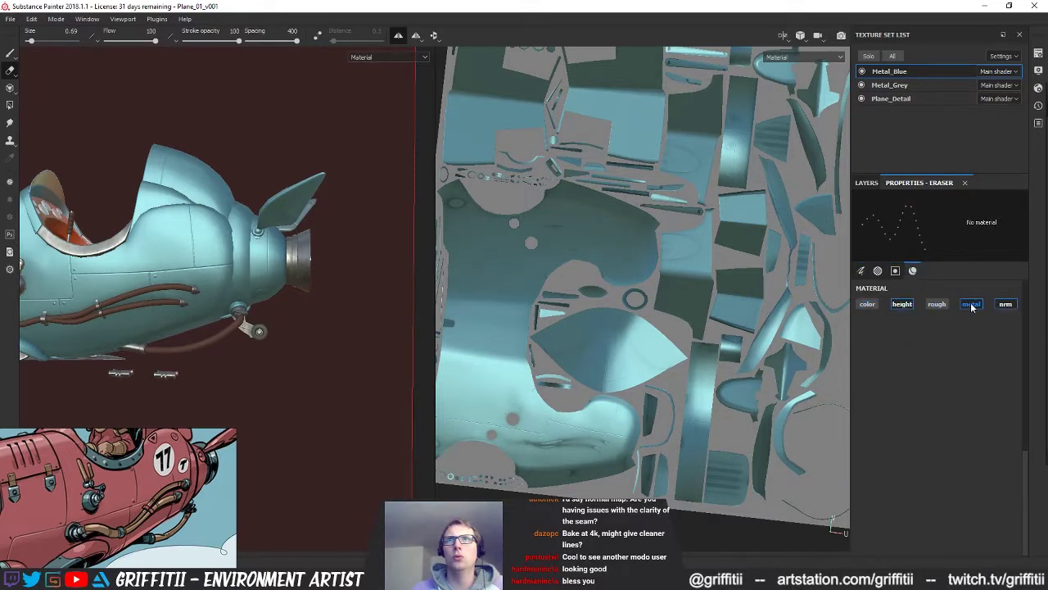
{"action": "left_click", "coordinate": [861, 271]}
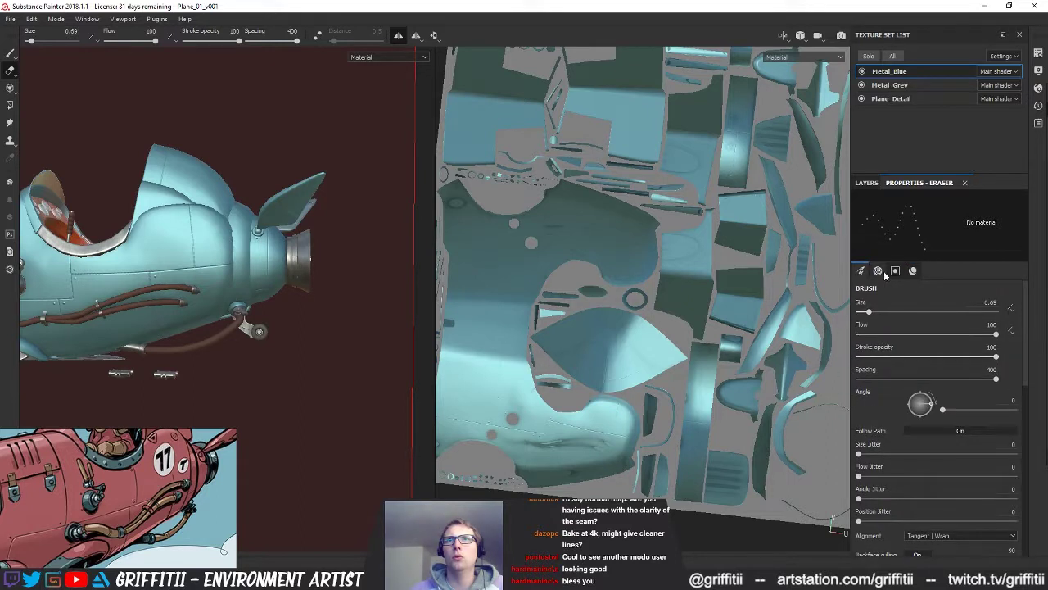
{"action": "left_click", "coordinate": [878, 271]}
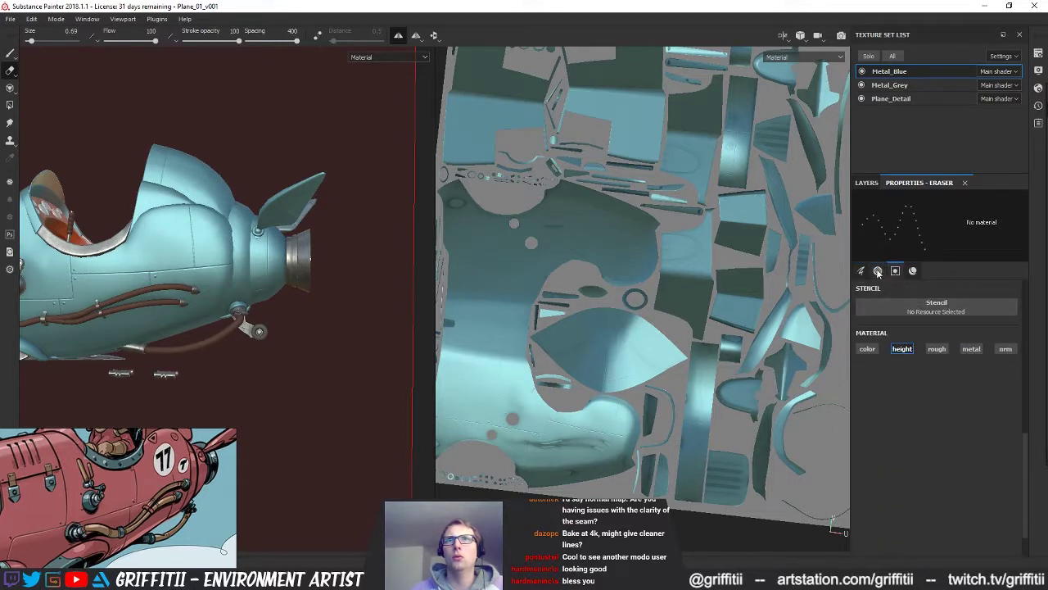
{"action": "left_click", "coordinate": [878, 272]}
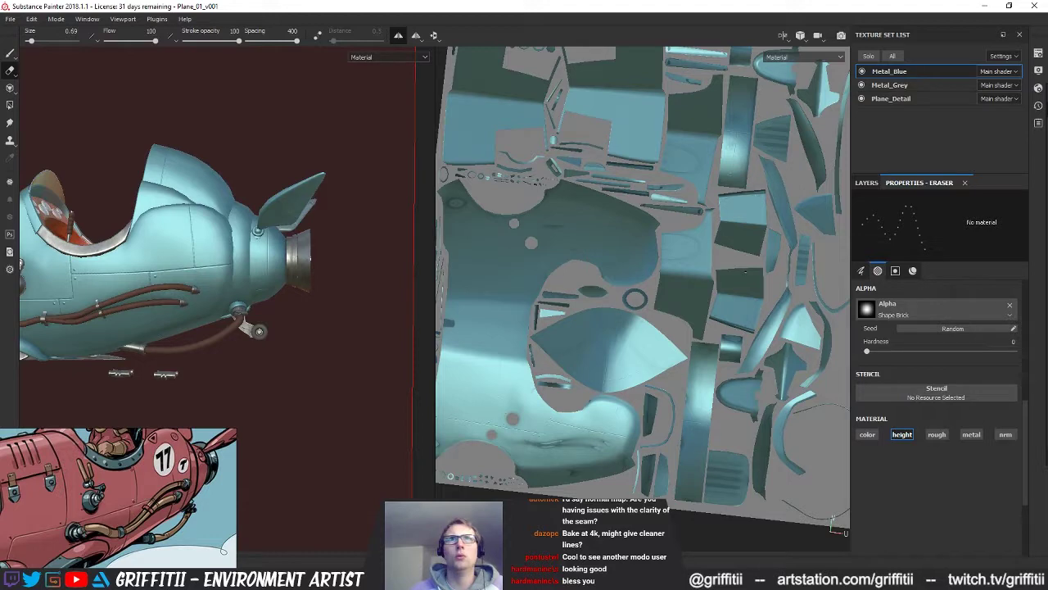
Step: Review the active layer in the layer stack and the eraser's brush and alpha settings
{"action": "left_click_drag", "start_coordinate": [753, 280], "coordinate": [793, 263], "text": "alt"}
{"action": "middle_click_drag", "start_coordinate": [762, 282], "coordinate": [774, 266], "text": "alt"}
{"action": "right_click_drag", "start_coordinate": [774, 266], "coordinate": [711, 273], "text": "alt"}
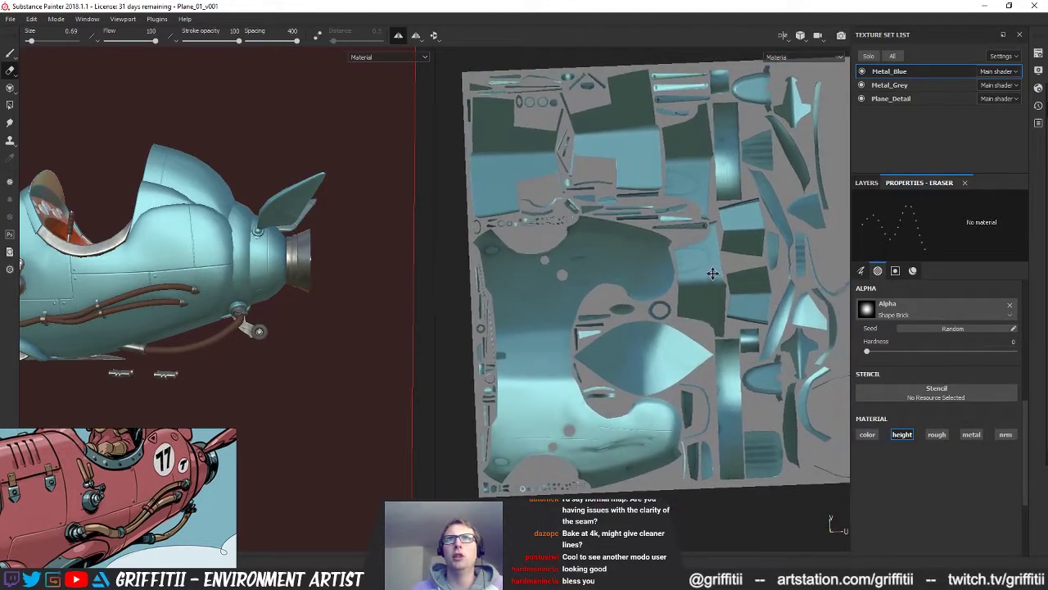
{"action": "left_click", "coordinate": [866, 183]}
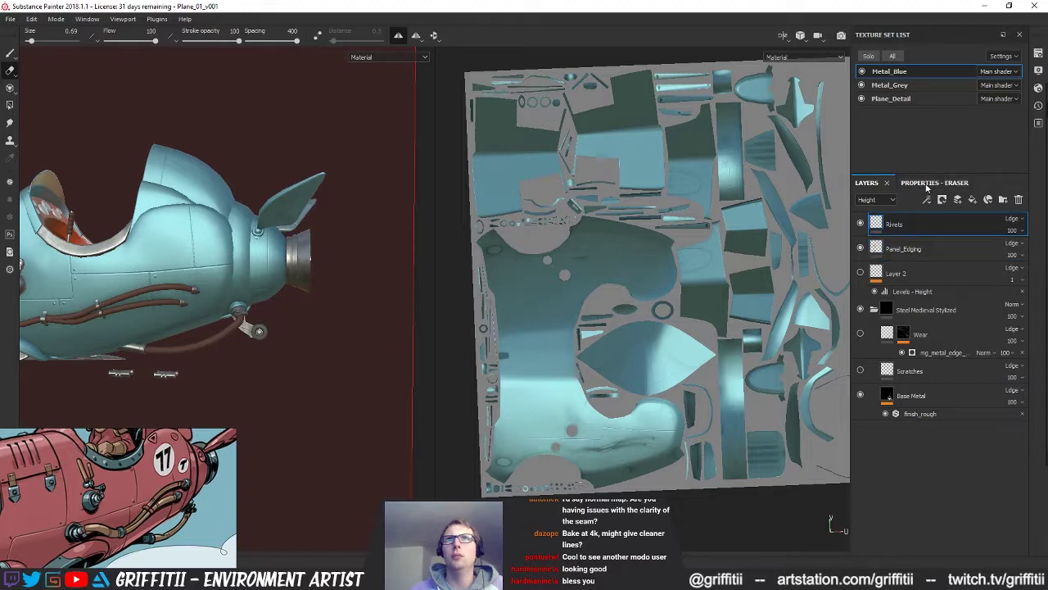
{"action": "left_click", "coordinate": [950, 183]}
{"action": "left_click", "coordinate": [907, 438]}
{"action": "scroll", "coordinate": [942, 442], "scroll_direction": "up", "scroll_amount": 8}
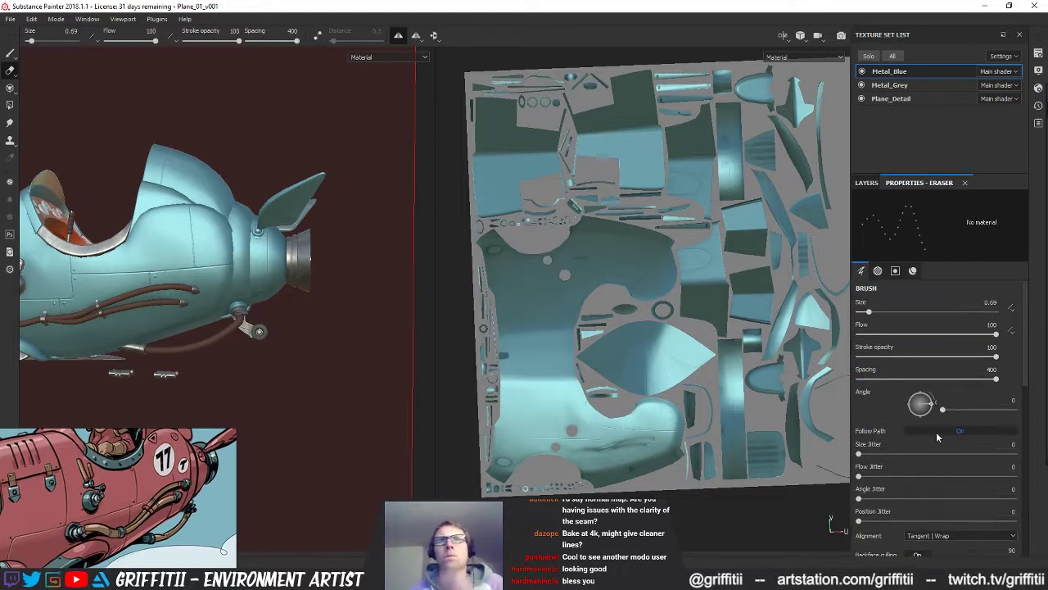
{"action": "scroll", "coordinate": [1023, 382], "scroll_direction": "down", "scroll_amount": 5}
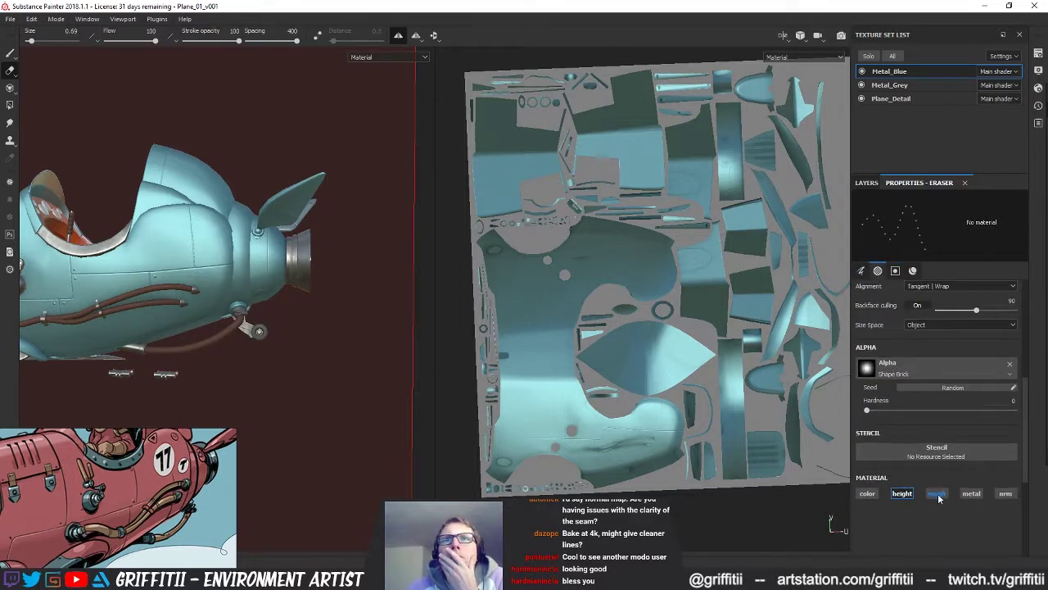
Step: Try toggling the eraser's height and roughness channels, then restore the rivet eraser settings
{"action": "left_click", "coordinate": [939, 497]}
{"action": "left_click", "coordinate": [911, 494]}
{"action": "left_click", "coordinate": [936, 498]}
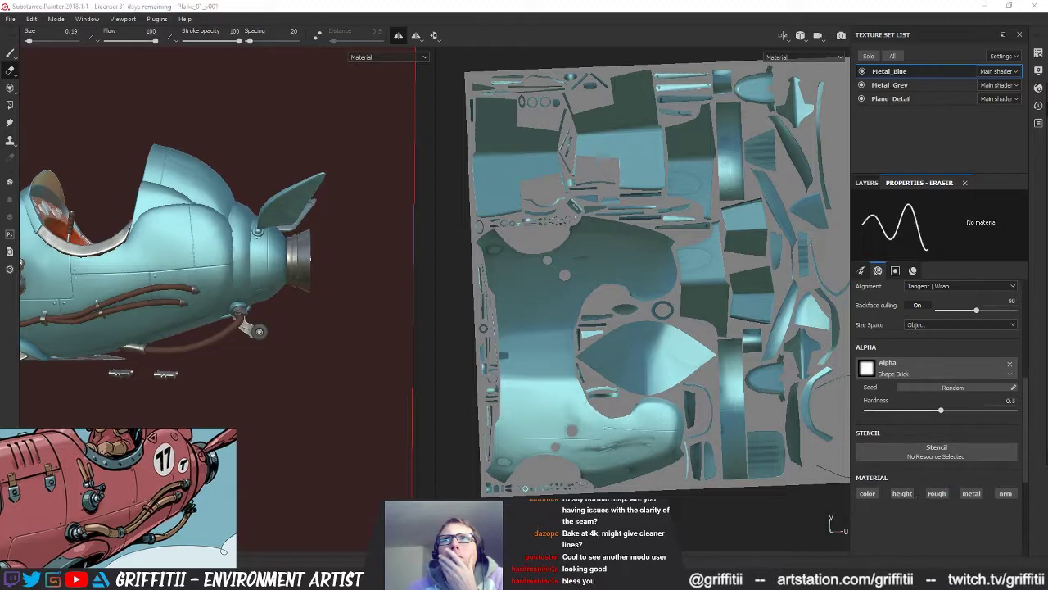
{"action": "left_click", "coordinate": [903, 497]}
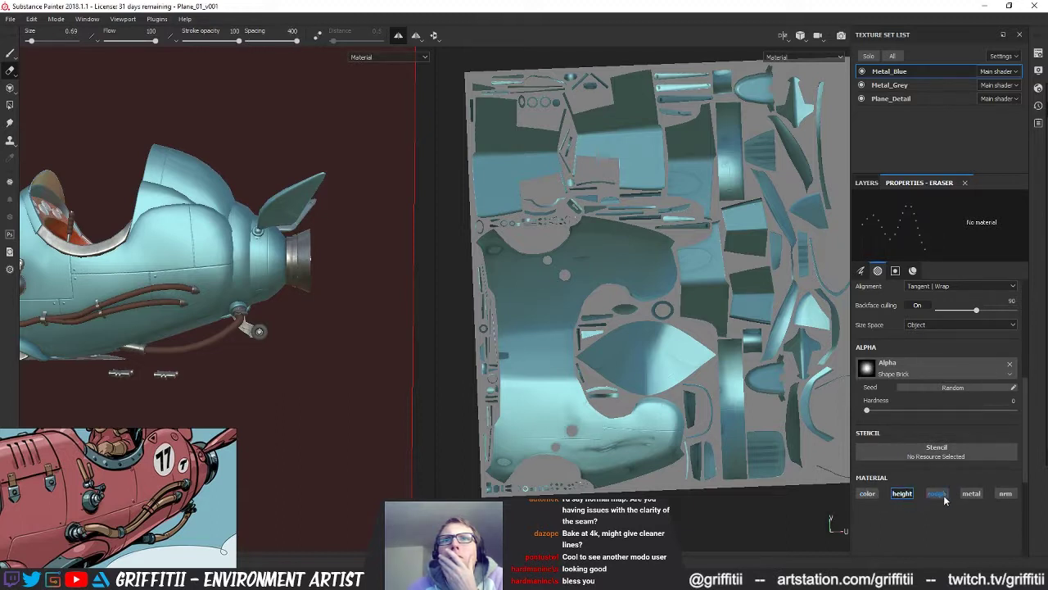
{"action": "key", "text": "ctrl+y"}
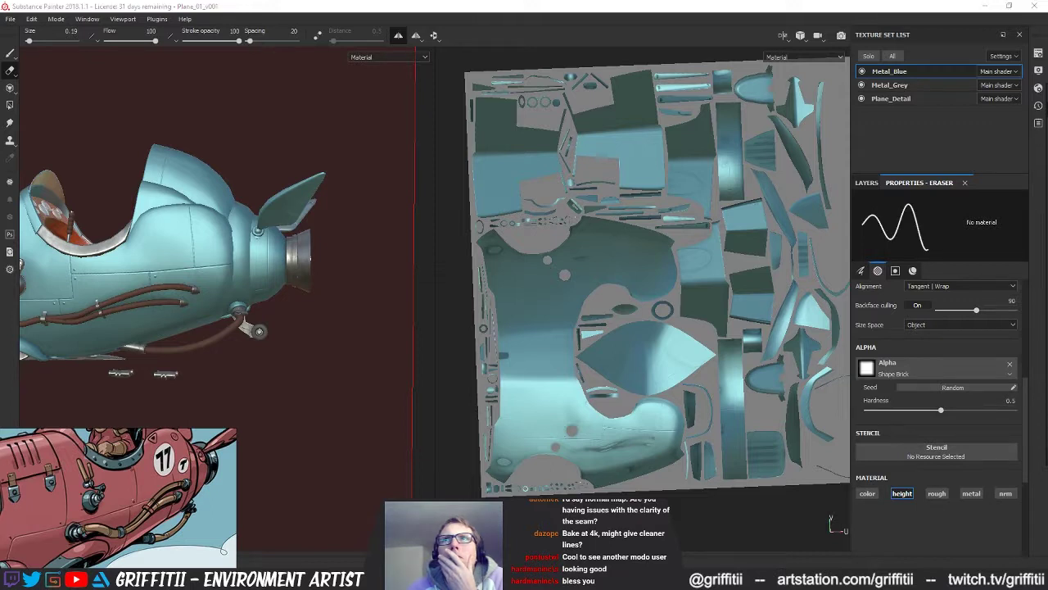
{"action": "key", "text": "ctrl+z"}
{"action": "scroll", "coordinate": [1024, 422], "scroll_direction": "down", "scroll_amount": 2}
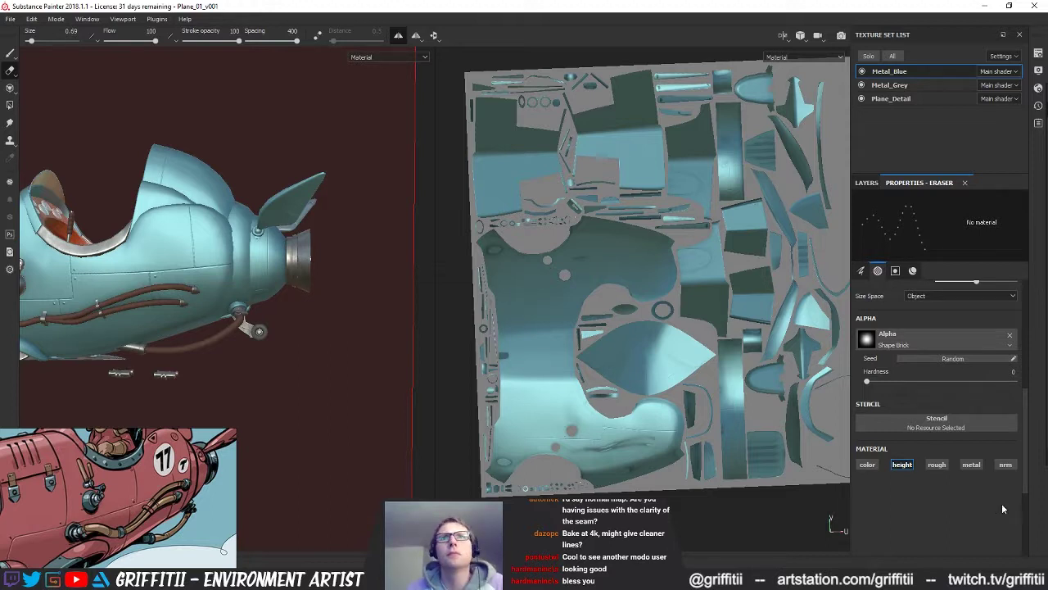
{"action": "scroll", "coordinate": [930, 491], "scroll_direction": "down", "scroll_amount": 3}
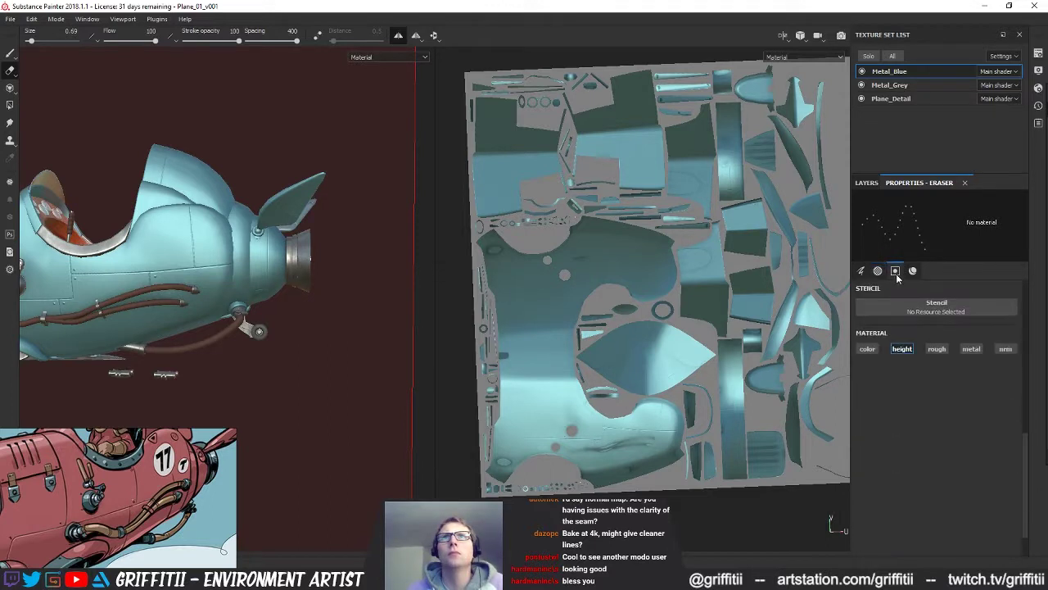
Step: Close the eraser properties, reopen them and dock them beside the layer stack again
{"action": "left_click", "coordinate": [965, 182]}
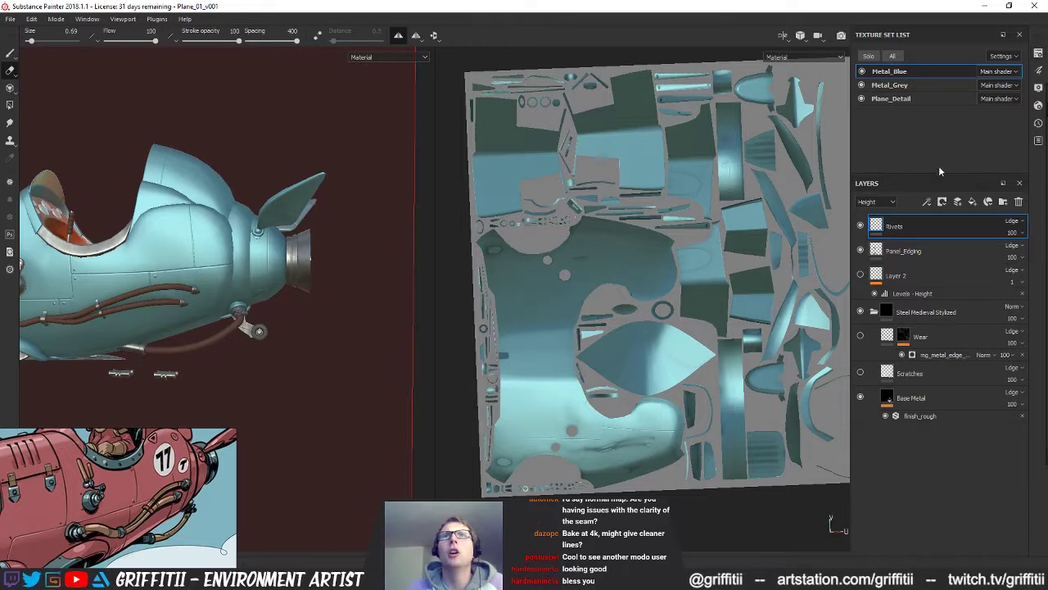
{"action": "left_click", "coordinate": [1040, 78]}
{"action": "left_click", "coordinate": [1040, 78]}
{"action": "left_click", "coordinate": [1039, 78]}
{"action": "mouse_move", "coordinate": [965, 76]}
{"action": "left_mouse_down"}
{"action": "mouse_move", "coordinate": [954, 191]}
{"action": "mouse_move", "coordinate": [1001, 225]}
{"action": "mouse_move", "coordinate": [961, 347]}
{"action": "mouse_move", "coordinate": [974, 227]}
{"action": "mouse_move", "coordinate": [961, 317]}
{"action": "mouse_move", "coordinate": [929, 217]}
{"action": "left_mouse_up"}
{"action": "left_click_drag", "start_coordinate": [901, 185], "coordinate": [959, 186]}
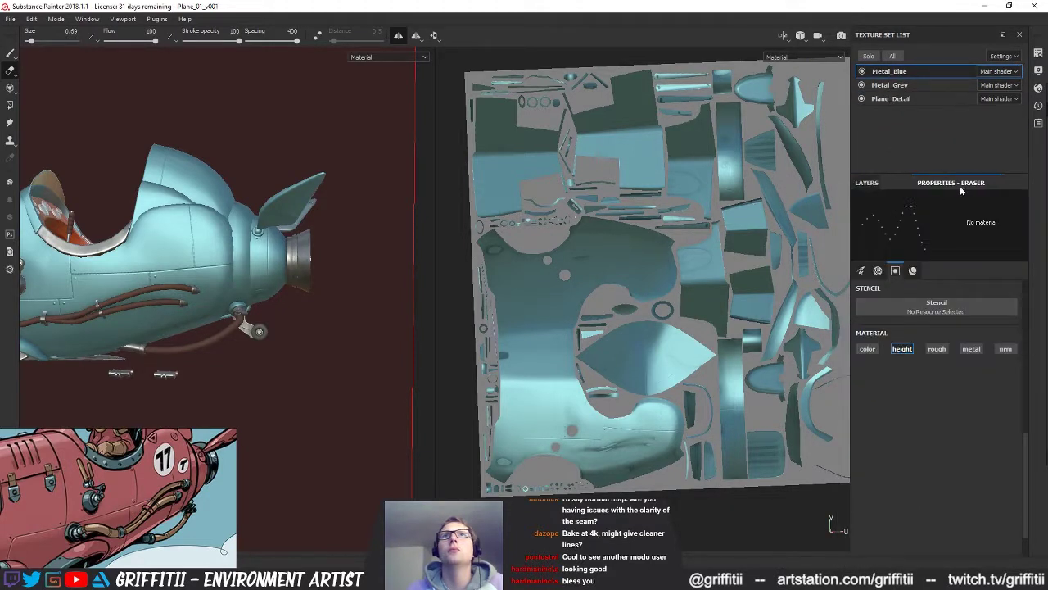
Step: Set up the Paint brush for rivets with height 0.075, size 0.69 and spacing 400, ready at the tail cone
{"action": "left_click", "coordinate": [10, 53]}
{"action": "type", "text": "0.075"}
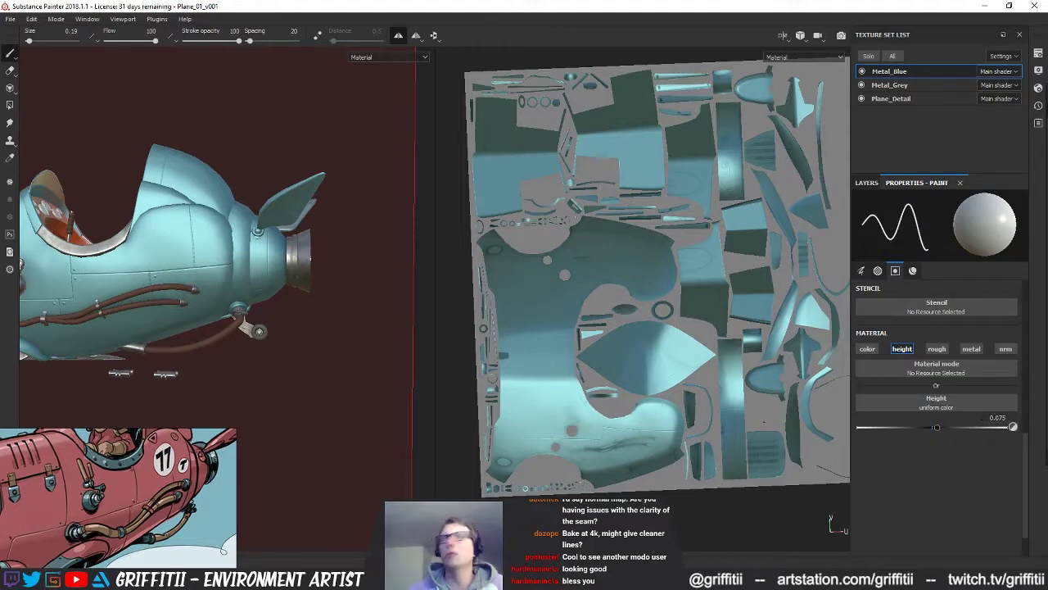
{"action": "scroll", "coordinate": [629, 380], "scroll_direction": "up", "scroll_amount": 5}
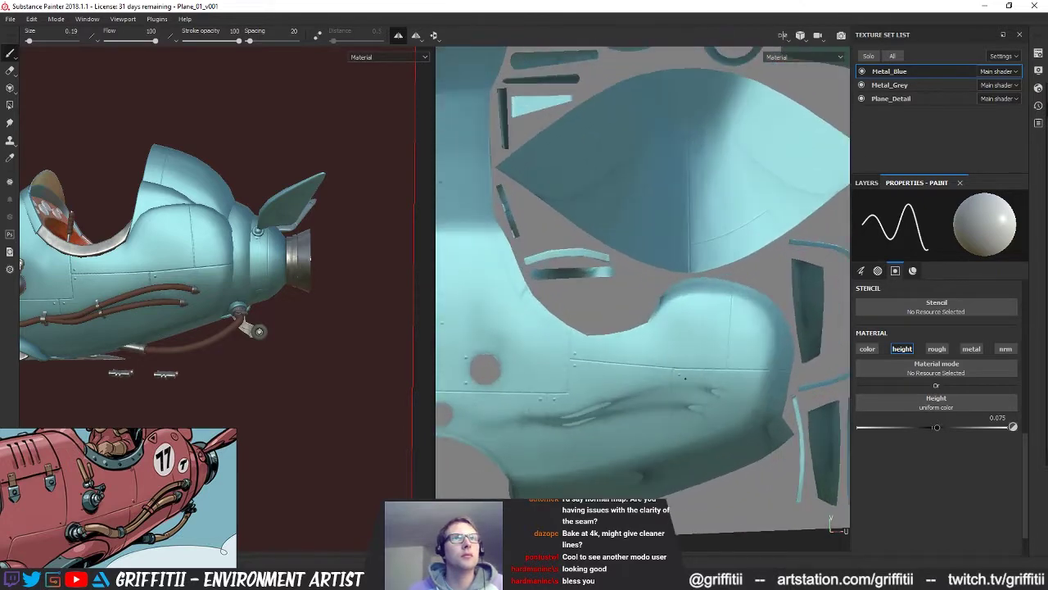
{"action": "scroll", "coordinate": [259, 331], "scroll_direction": "up", "scroll_amount": 4}
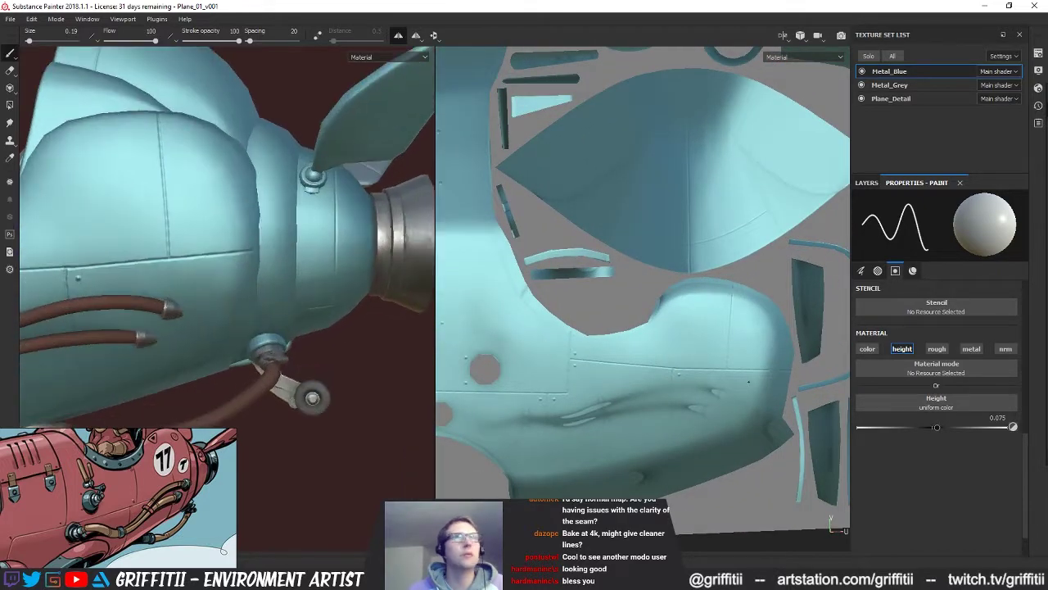
{"action": "scroll", "coordinate": [766, 401], "scroll_direction": "up", "scroll_amount": 2}
{"action": "scroll", "coordinate": [766, 402], "scroll_direction": "up", "scroll_amount": 2}
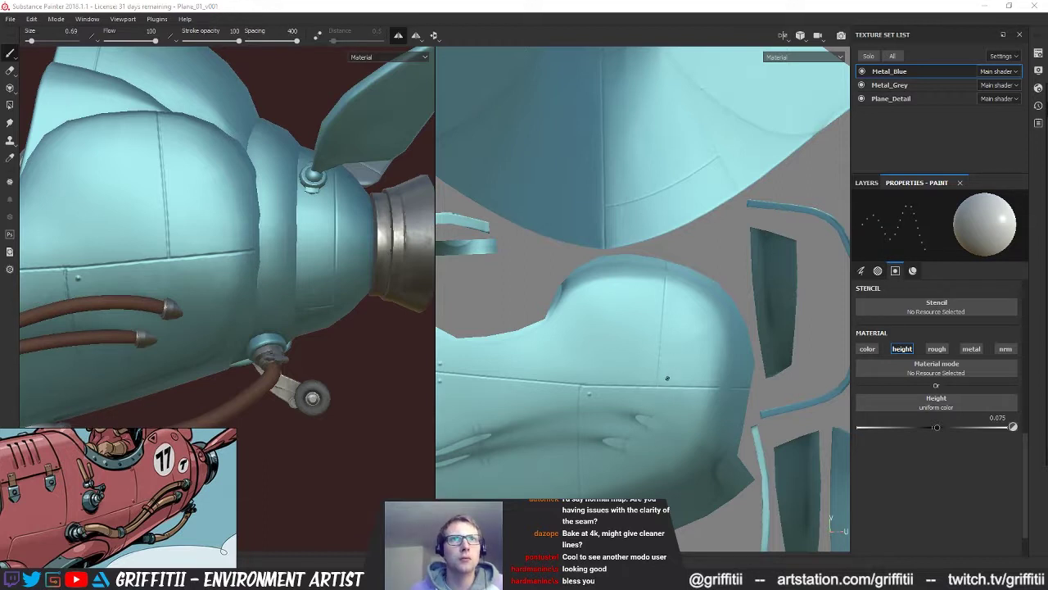
{"action": "middle_click_drag", "start_coordinate": [731, 230], "coordinate": [728, 340]}
{"action": "left_click_drag", "start_coordinate": [349, 355], "coordinate": [399, 281], "text": "alt"}
{"action": "middle_click_drag", "start_coordinate": [712, 412], "coordinate": [653, 478], "text": "alt"}
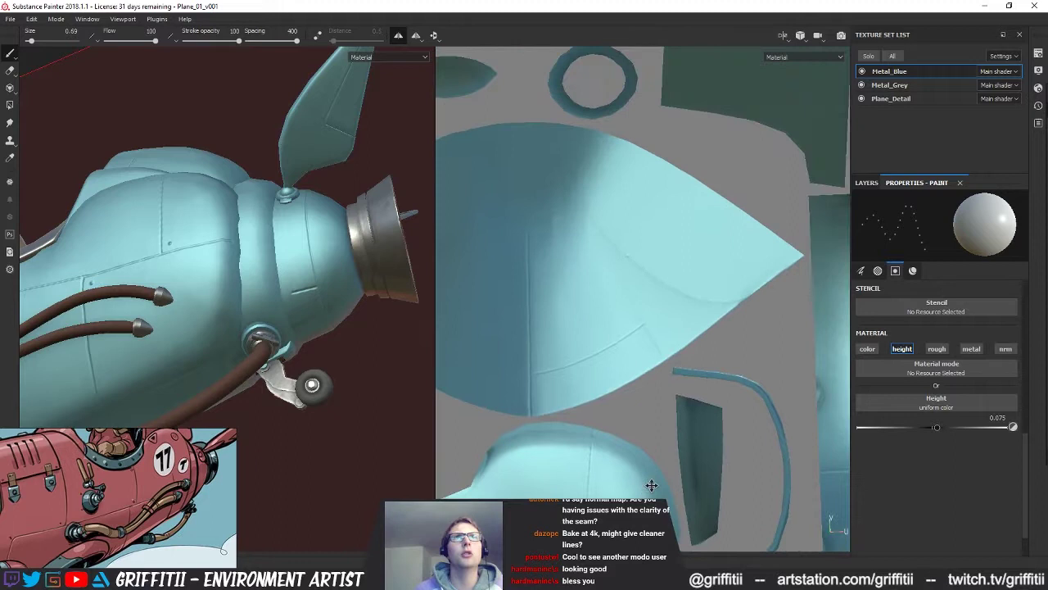
Step: Check that the Rivets layer is the active one for painting
{"action": "left_click", "coordinate": [868, 186]}
{"action": "left_click", "coordinate": [917, 185]}
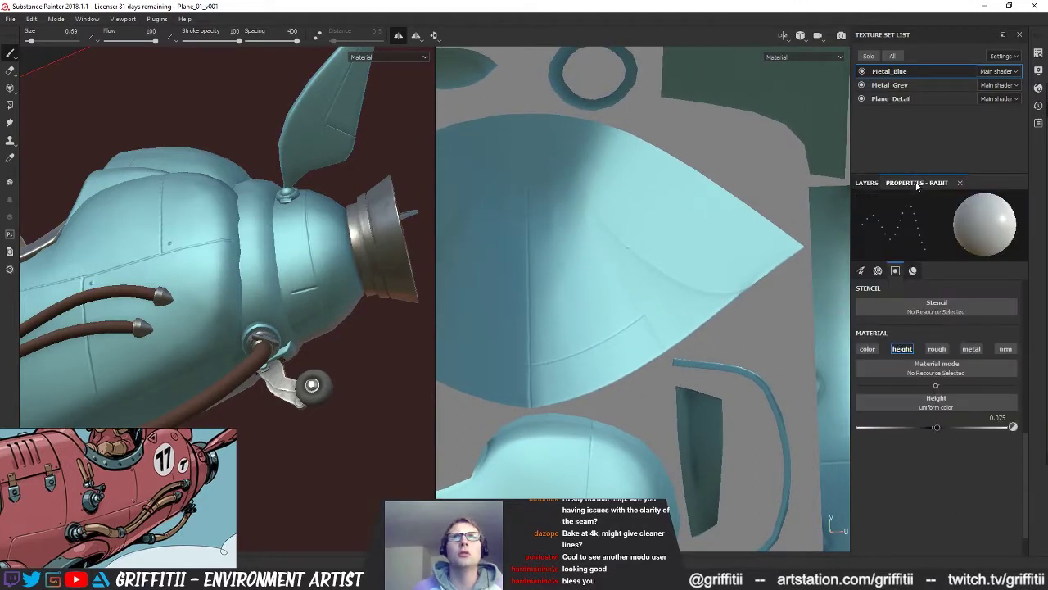
{"action": "left_click", "coordinate": [868, 186]}
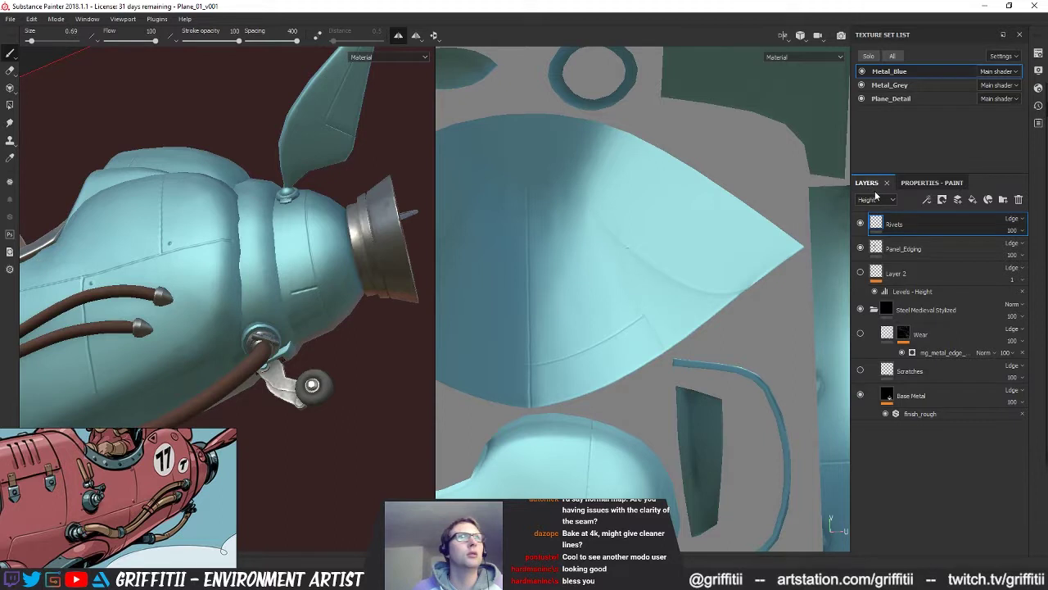
{"action": "left_click", "coordinate": [925, 183]}
{"action": "left_click", "coordinate": [868, 183]}
{"action": "left_click", "coordinate": [915, 182]}
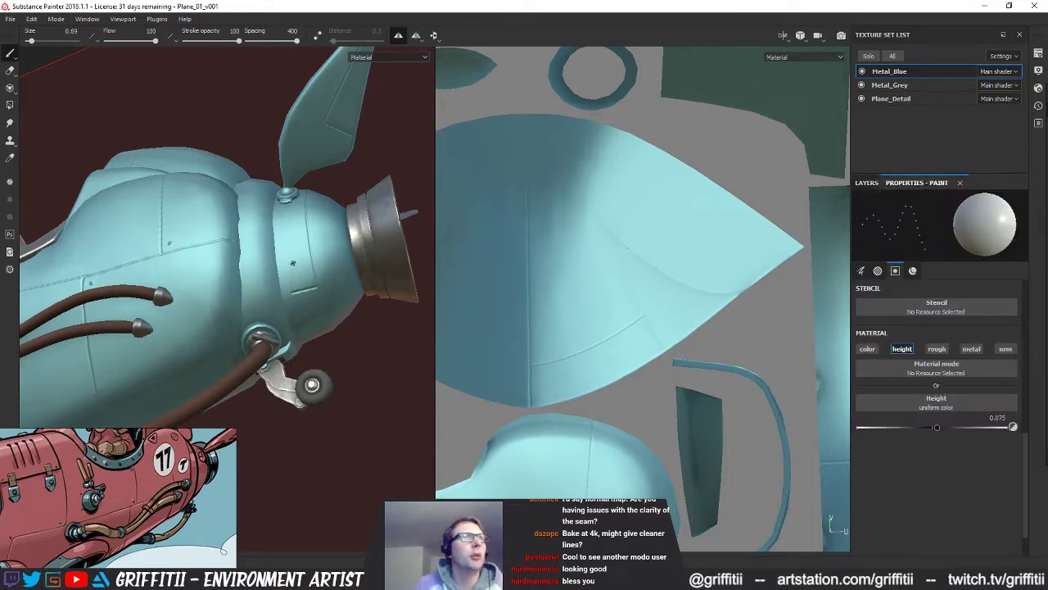
Step: Paint raised rivets beside the panel seams on the side and top of the tail cone
{"action": "left_click", "coordinate": [304, 280]}
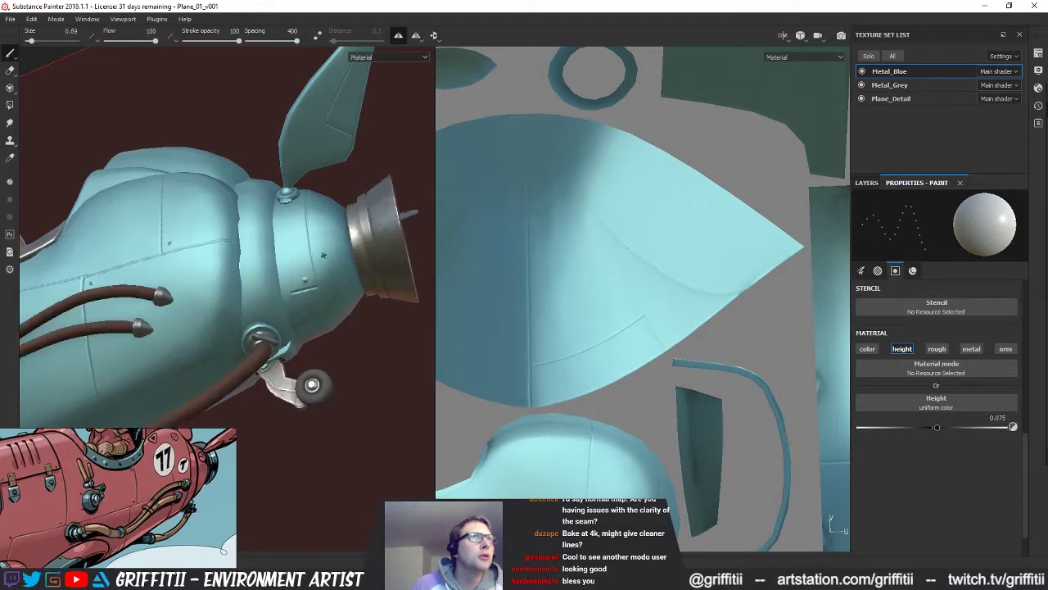
{"action": "left_click_drag", "start_coordinate": [314, 300], "coordinate": [284, 256], "text": "alt"}
{"action": "left_click", "coordinate": [312, 302]}
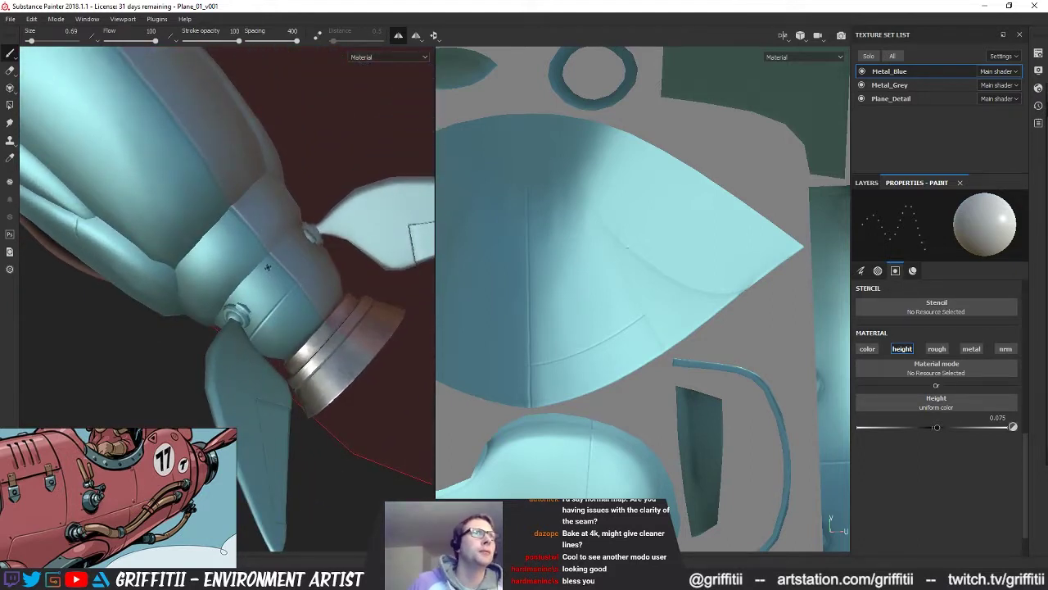
{"action": "left_click", "coordinate": [266, 267]}
{"action": "key", "text": "4"}
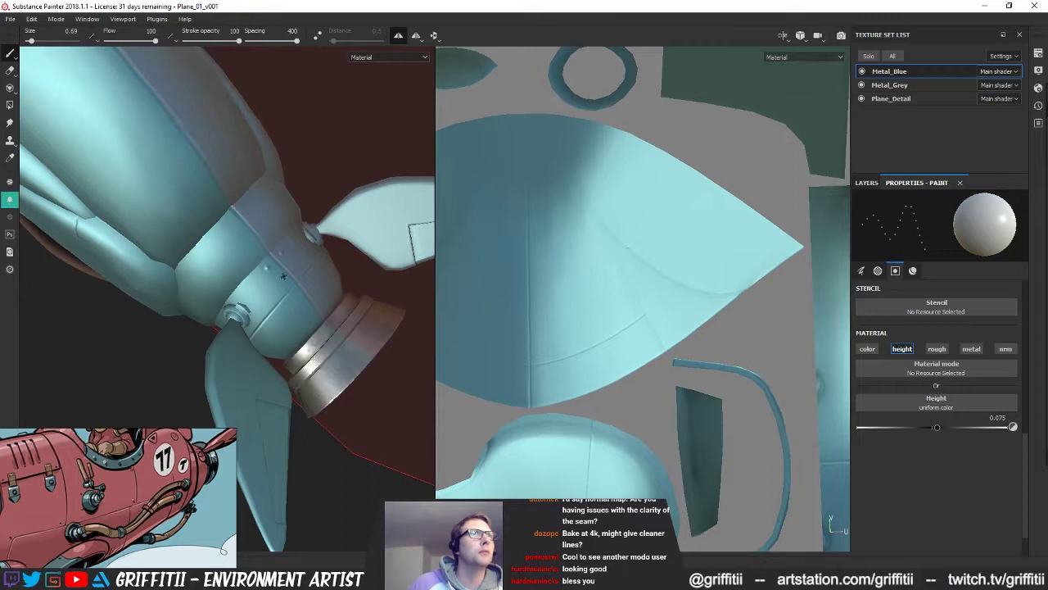
{"action": "left_click", "coordinate": [276, 285]}
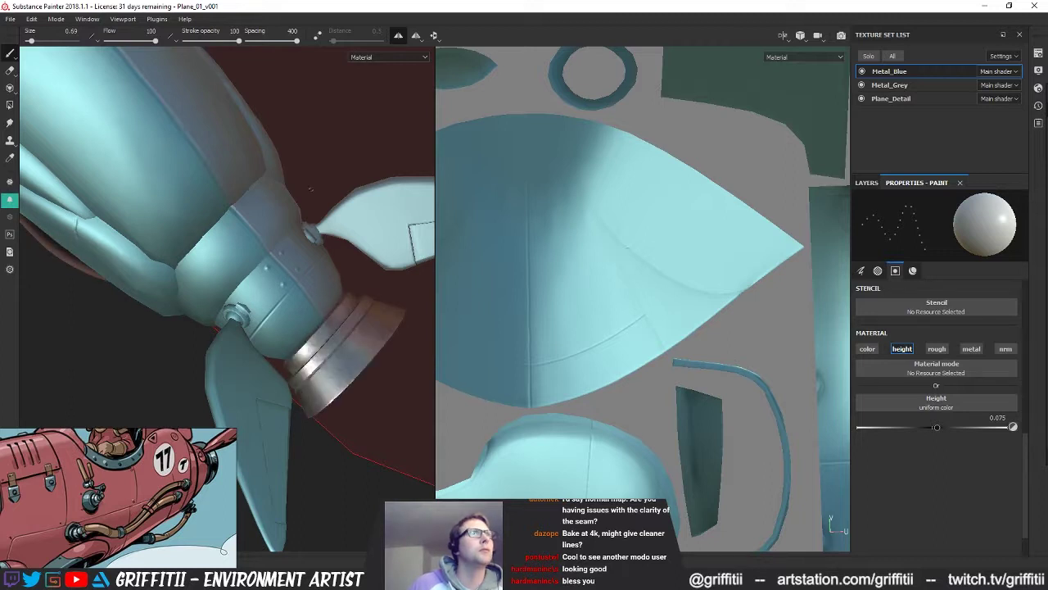
{"action": "left_click", "coordinate": [227, 221]}
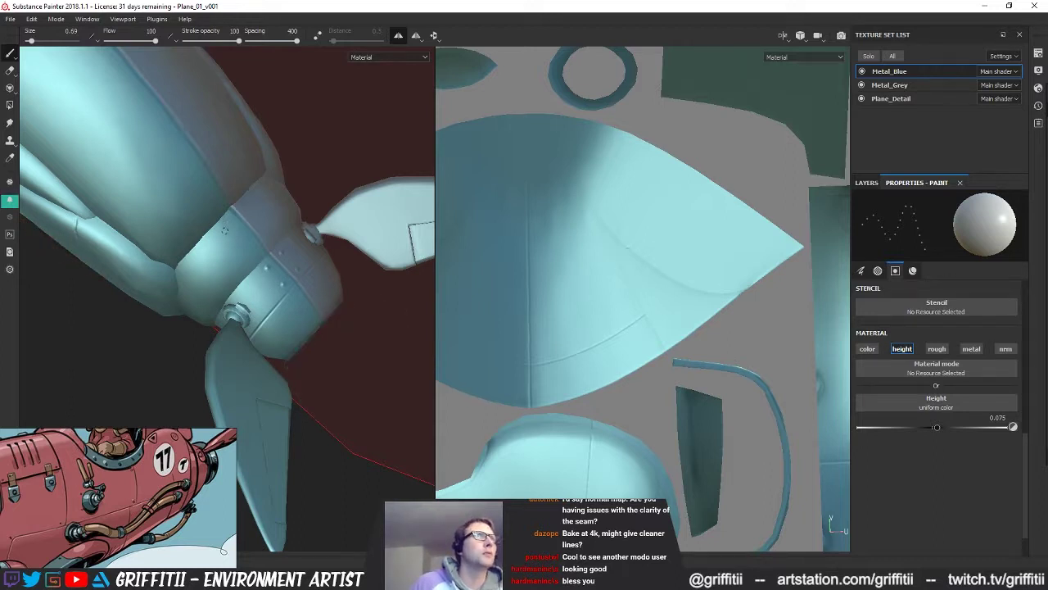
Step: Try out groups of raised rivets around the panel seams and front edge of the hump behind the cockpit, and undo them
{"action": "middle_click_drag", "start_coordinate": [264, 173], "coordinate": [391, 357], "text": "alt"}
{"action": "left_click", "coordinate": [236, 268]}
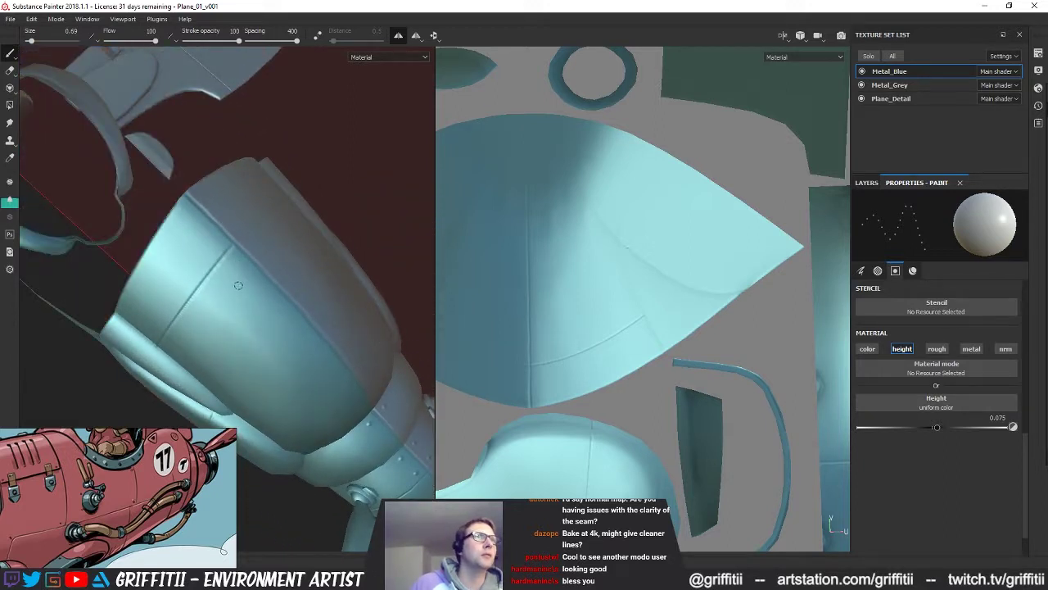
{"action": "left_click", "coordinate": [208, 246]}
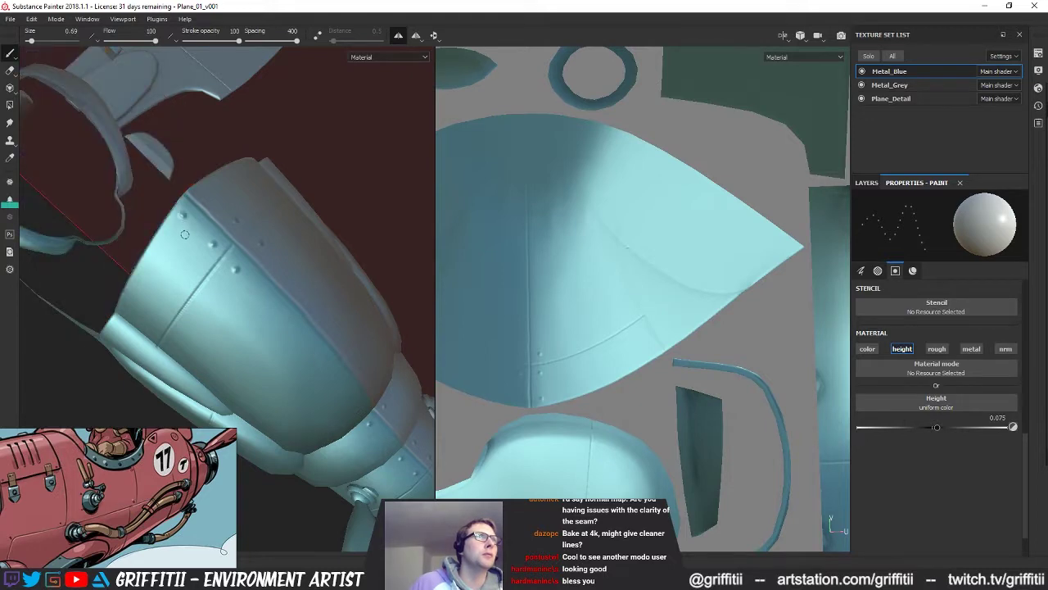
{"action": "left_click_drag", "start_coordinate": [185, 235], "coordinate": [267, 231], "text": "alt"}
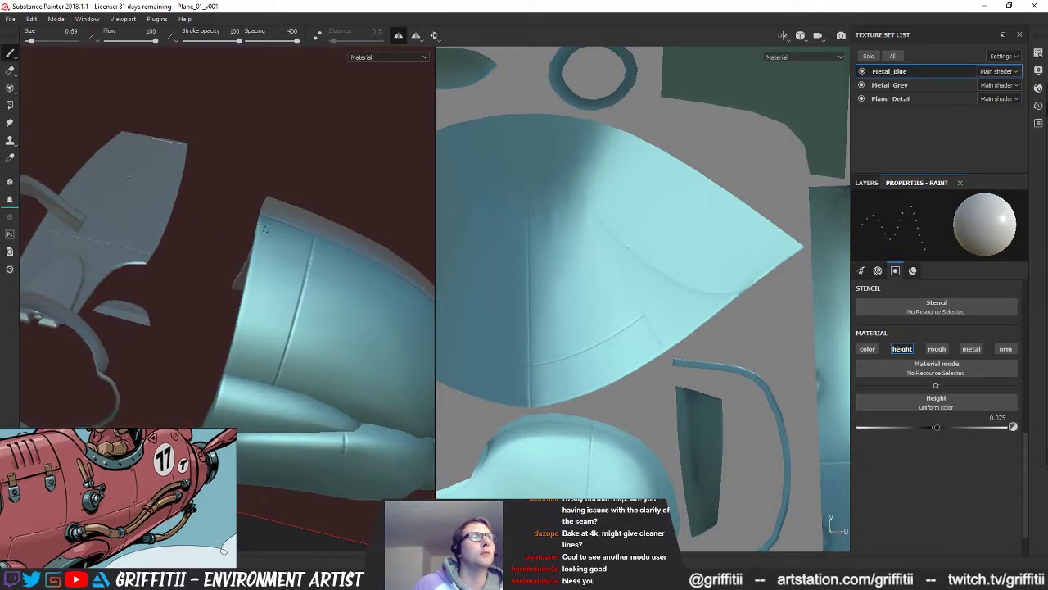
{"action": "key", "text": "ctrl+s"}
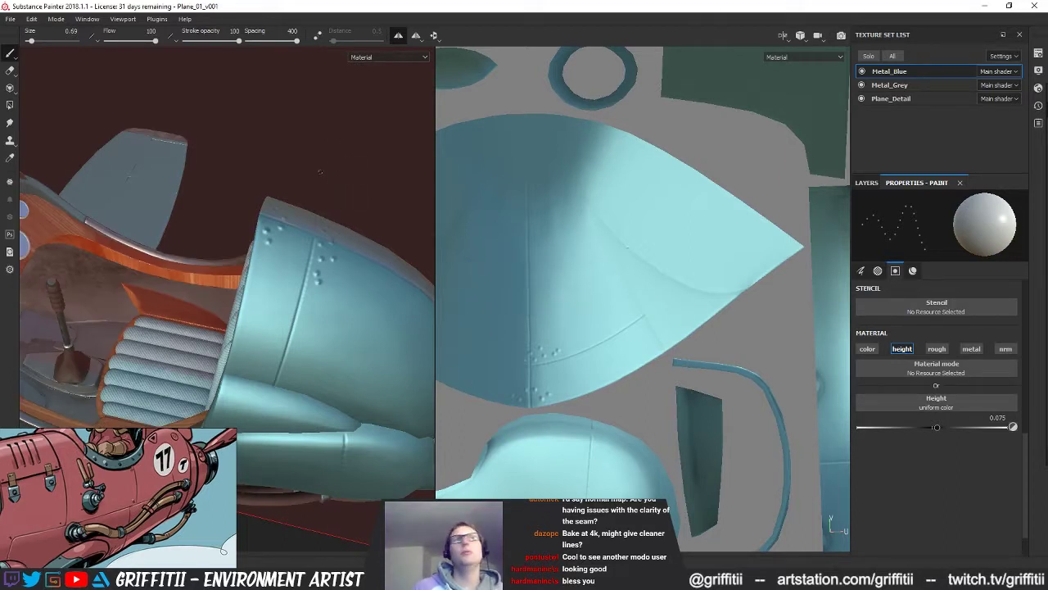
{"action": "key", "text": "ctrl+z"}
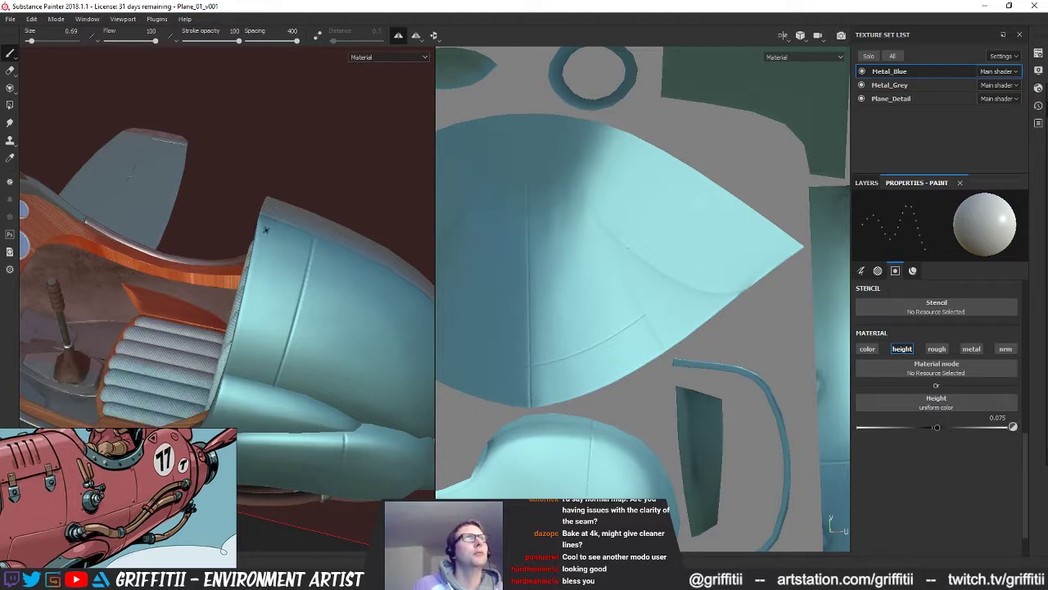
Step: Paint a raised rivet at the hump's front edge behind the cockpit, checking its placement with the other plane parts shown and isolated
{"action": "key", "text": "alt+q"}
{"action": "key", "text": "alt+q"}
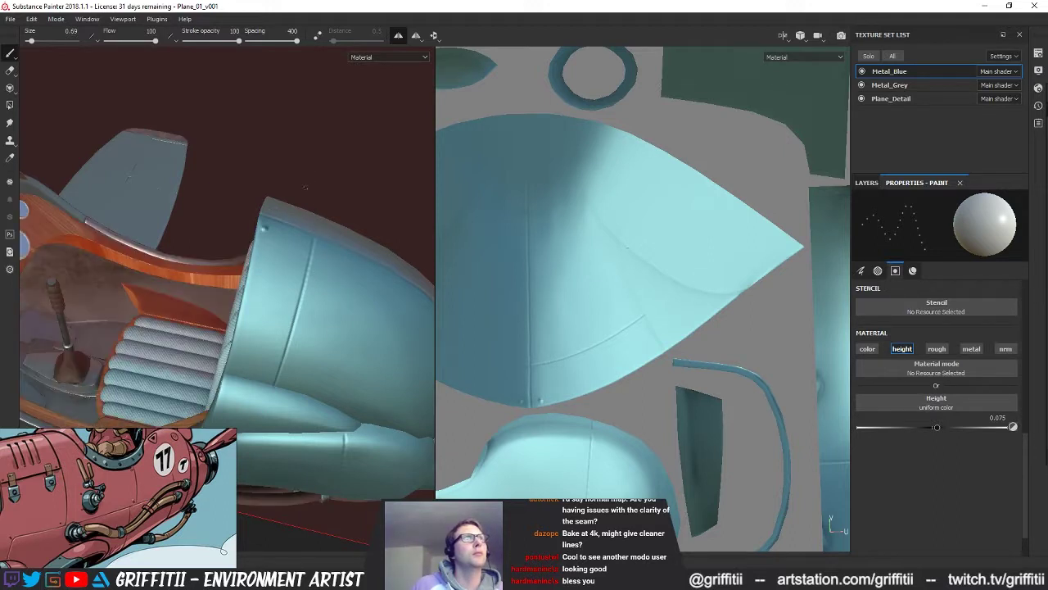
{"action": "key", "text": "alt+q"}
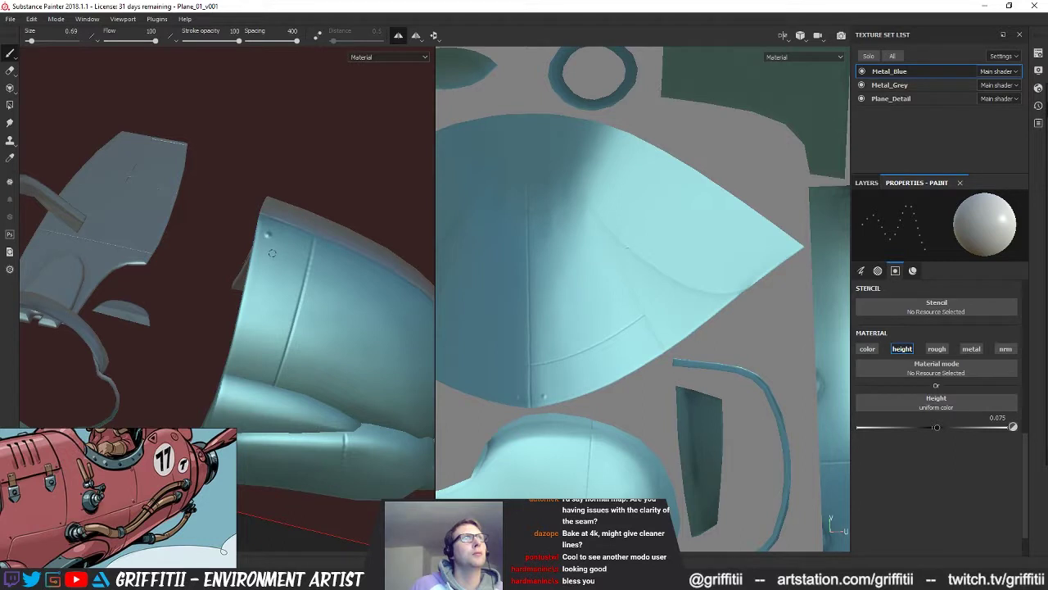
{"action": "key", "text": "alt+q"}
{"action": "left_click_drag", "start_coordinate": [320, 245], "coordinate": [317, 212], "text": "alt"}
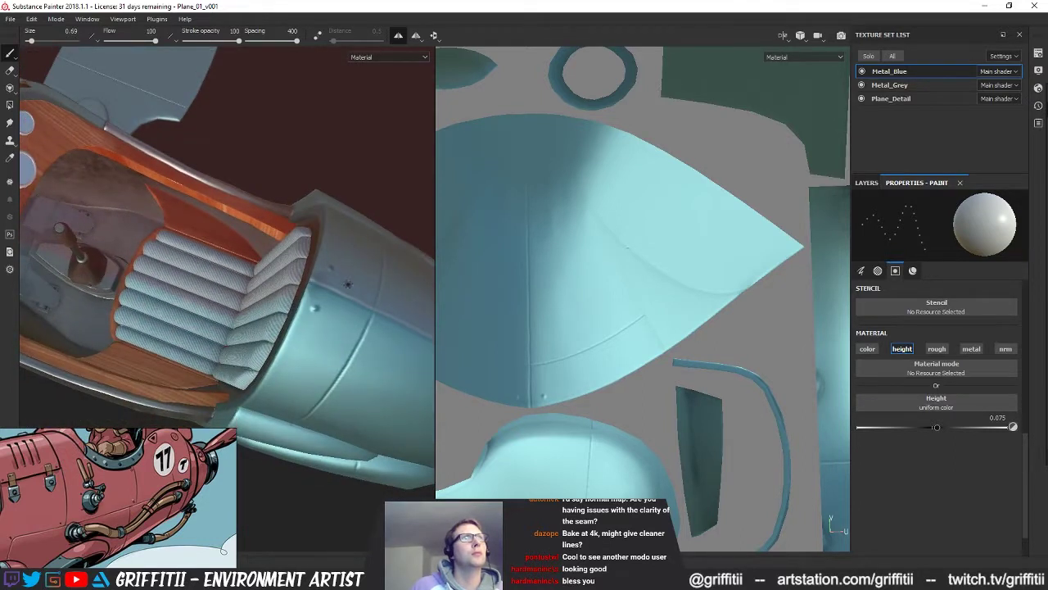
{"action": "key", "text": "alt+q"}
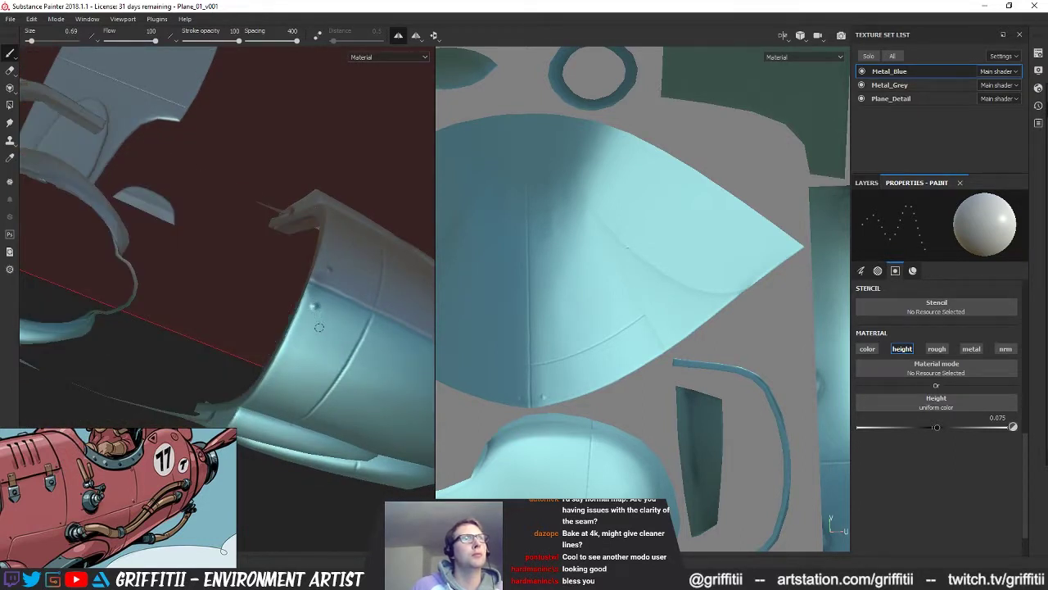
Step: Stamp raised rivets beside the ends of the vertical panel seam on the hump behind the cockpit, checking placement with hidden parts isolated
{"action": "key", "text": "alt+q"}
{"action": "key", "text": "alt+q"}
{"action": "key", "text": "alt+q"}
{"action": "mouse_move", "coordinate": [319, 319]}
{"action": "left_mouse_down", "text": "alt"}
{"action": "mouse_move", "coordinate": [386, 113]}
{"action": "mouse_move", "coordinate": [382, 123]}
{"action": "left_mouse_up", "text": "alt"}
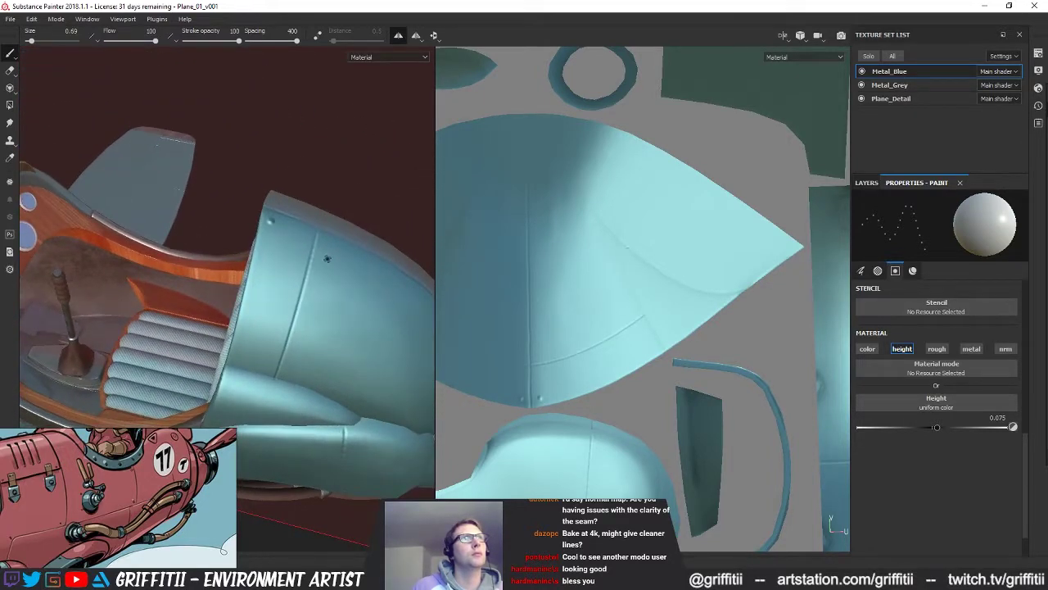
{"action": "key", "text": "alt+q"}
{"action": "key", "text": "alt+q"}
{"action": "left_click_drag", "start_coordinate": [328, 365], "coordinate": [357, 303], "text": "alt"}
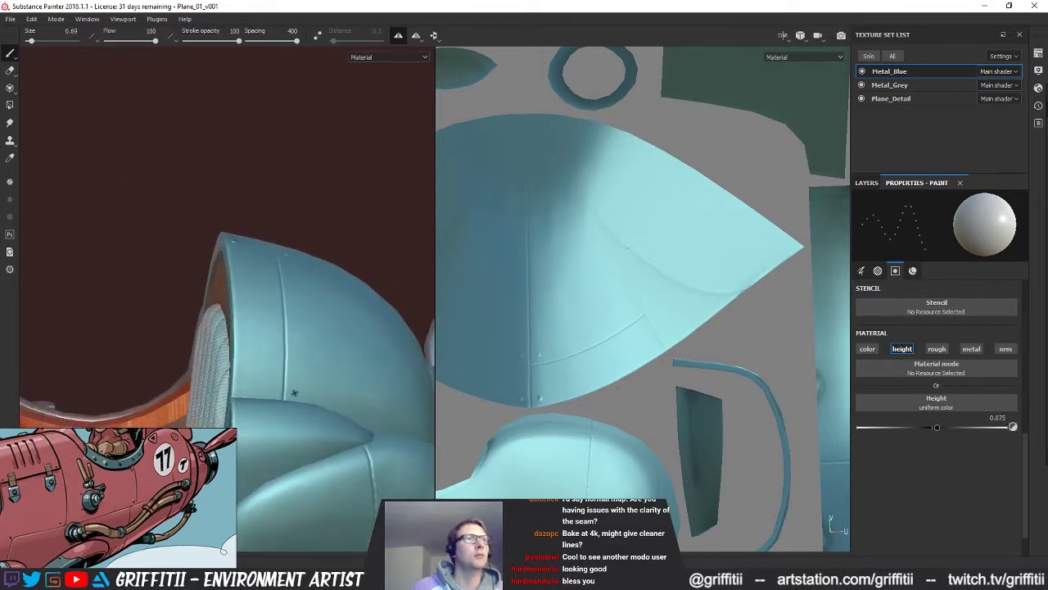
Step: Stamp further rivets low on the hump behind the cockpit and near the upper seam of the side cowling
{"action": "key", "text": "alt+q"}
{"action": "key", "text": "alt+q"}
{"action": "left_click_drag", "start_coordinate": [356, 322], "coordinate": [308, 299], "text": "alt"}
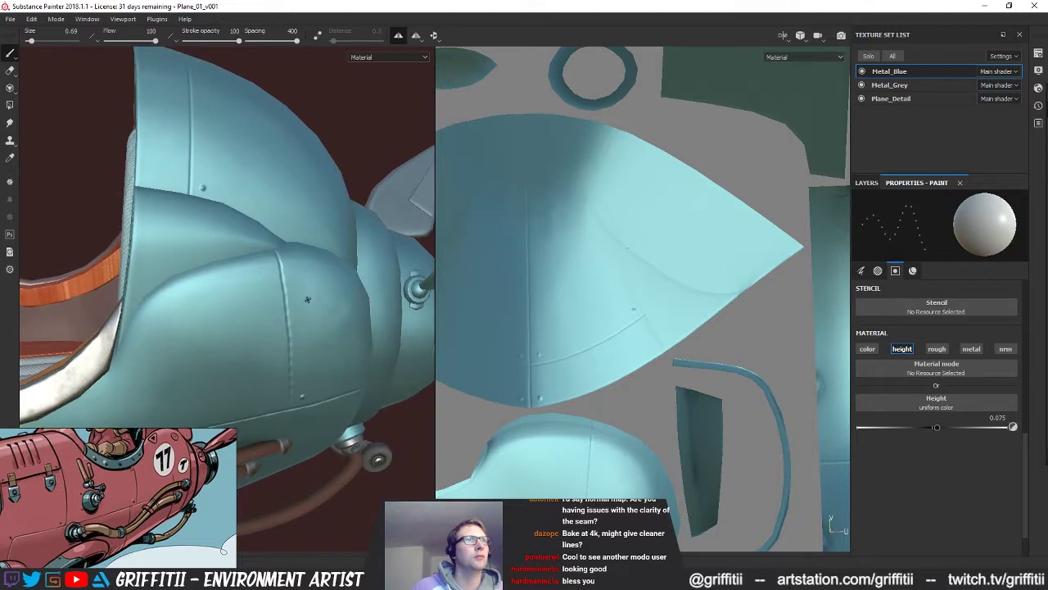
{"action": "left_click_drag", "start_coordinate": [342, 252], "coordinate": [289, 259], "text": "alt"}
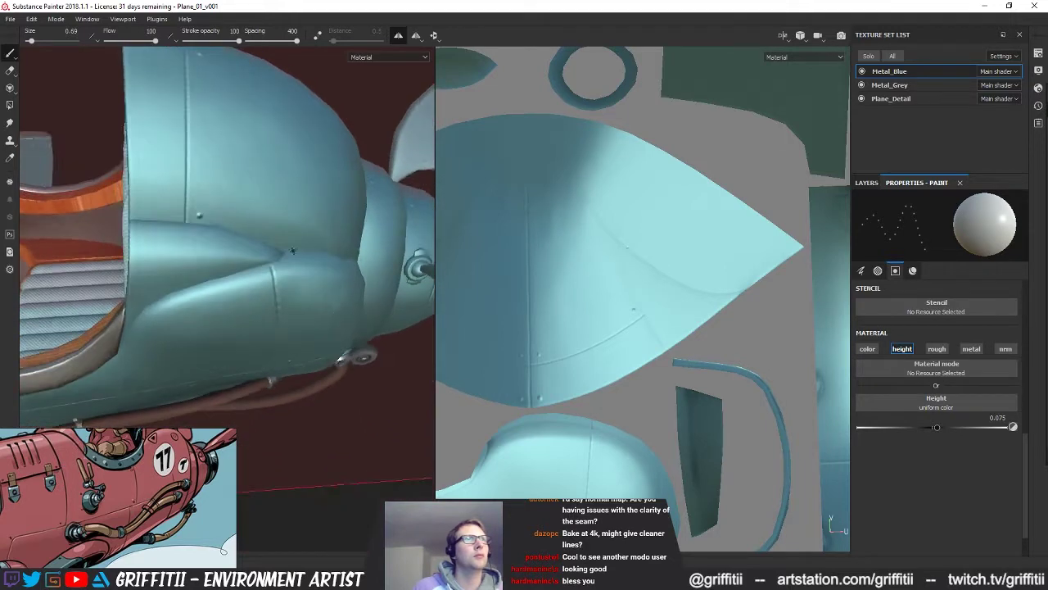
{"action": "key", "text": "alt+q"}
{"action": "key", "text": "alt+q"}
{"action": "left_click_drag", "start_coordinate": [298, 274], "coordinate": [389, 277], "text": "alt"}
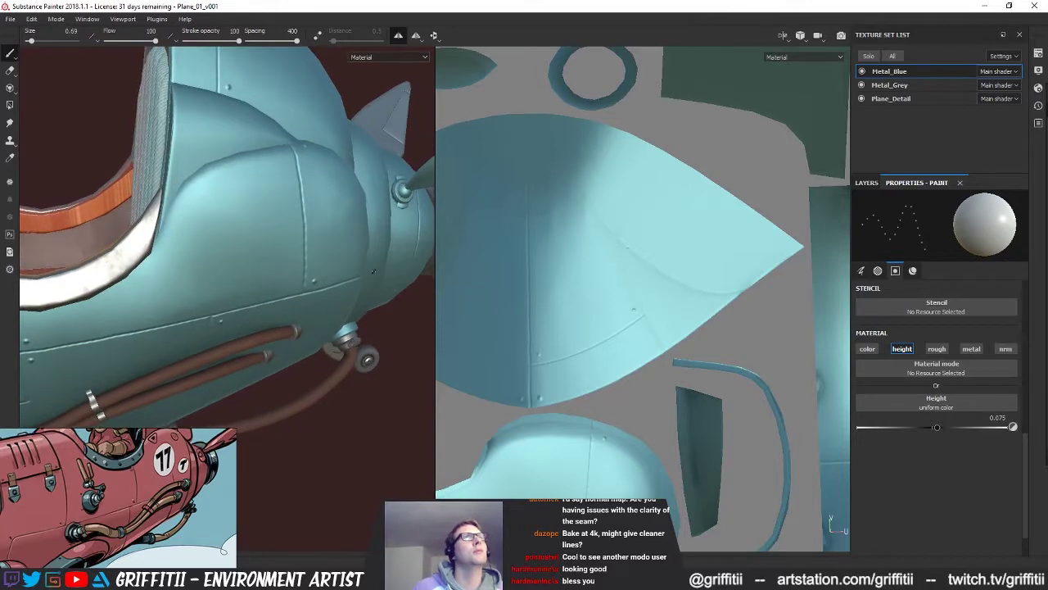
Step: With a 0.19 brush, spacing 20 and height -0.0327, try to extend the tail section's short horizontal seam to its UV strip's edge
{"action": "left_click_drag", "start_coordinate": [195, 202], "coordinate": [268, 264], "text": "alt"}
{"action": "middle_click_drag", "start_coordinate": [268, 263], "coordinate": [215, 231], "text": "alt"}
{"action": "left_click_drag", "start_coordinate": [214, 230], "coordinate": [200, 293], "text": "alt"}
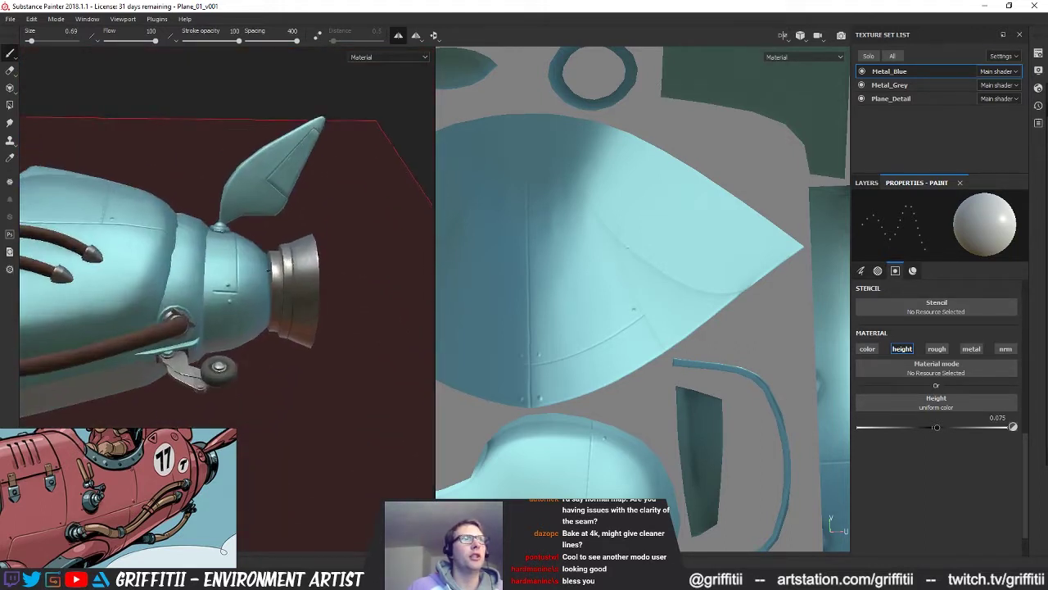
{"action": "left_click_drag", "start_coordinate": [269, 270], "coordinate": [271, 288], "text": "alt"}
{"action": "key", "text": "ctrl+z"}
{"action": "middle_click_drag", "start_coordinate": [318, 307], "coordinate": [268, 259], "text": "alt"}
{"action": "right_click_drag", "start_coordinate": [524, 287], "coordinate": [713, 500], "text": "alt"}
{"action": "middle_click_drag", "start_coordinate": [713, 500], "coordinate": [629, 375], "text": "alt"}
{"action": "middle_click_drag", "start_coordinate": [727, 253], "coordinate": [662, 451], "text": "alt"}
{"action": "middle_click_drag", "start_coordinate": [628, 117], "coordinate": [869, 524], "text": "alt"}
{"action": "middle_click_drag", "start_coordinate": [654, 370], "coordinate": [491, 369], "text": "alt"}
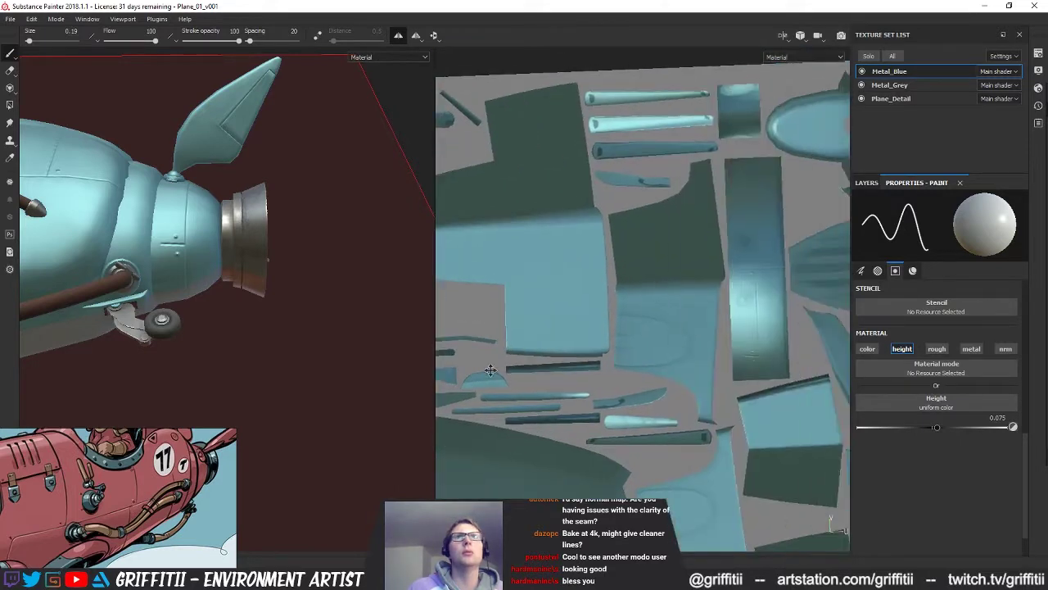
{"action": "scroll", "coordinate": [667, 351], "scroll_direction": "up", "scroll_amount": 6}
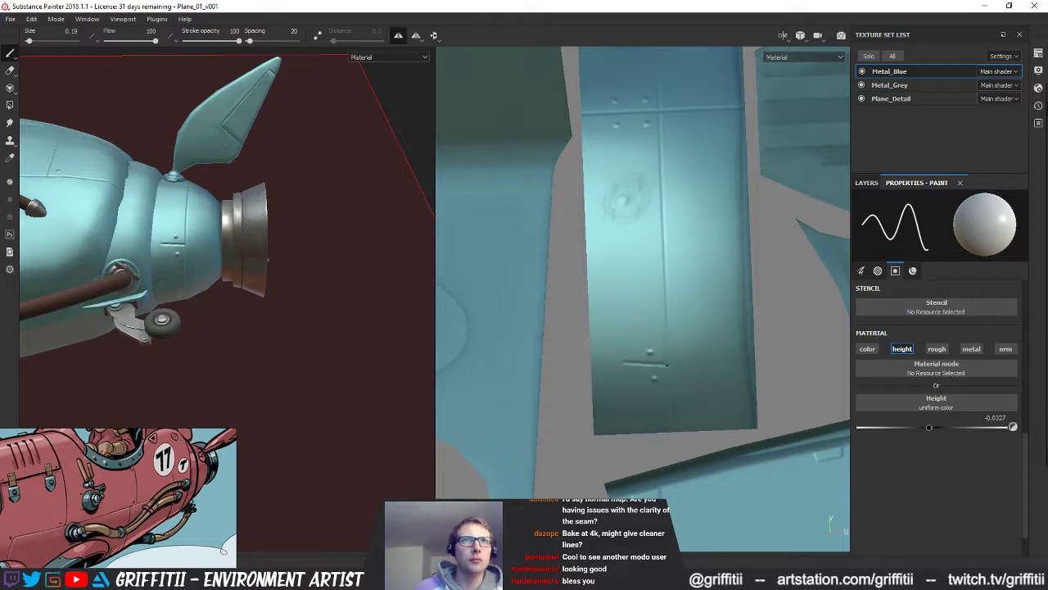
{"action": "left_click", "coordinate": [554, 362], "text": "shift"}
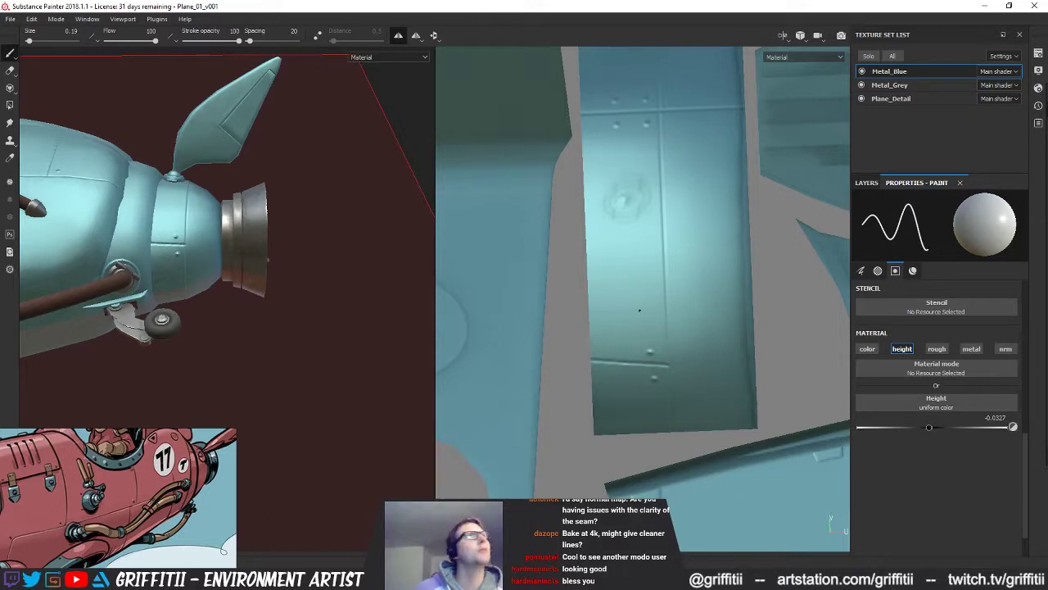
Step: Try straight panel seams across the UV strip of the narrow band ahead of the tail section
{"action": "left_click_drag", "start_coordinate": [218, 194], "coordinate": [236, 339], "text": "alt"}
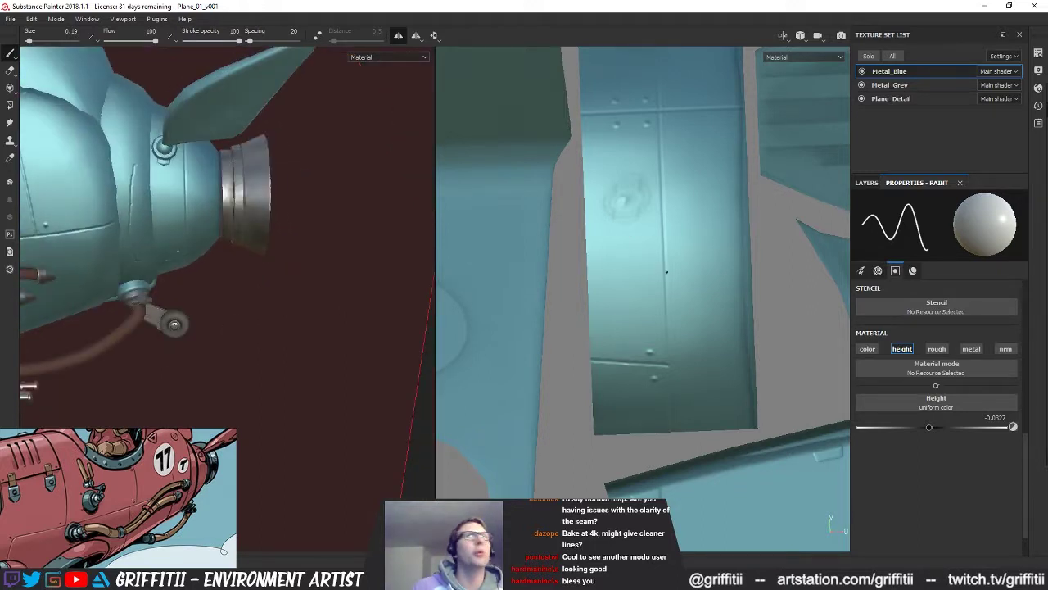
{"action": "scroll", "coordinate": [622, 197], "scroll_direction": "down", "scroll_amount": 5}
{"action": "middle_click_drag", "start_coordinate": [669, 320], "coordinate": [668, 197]}
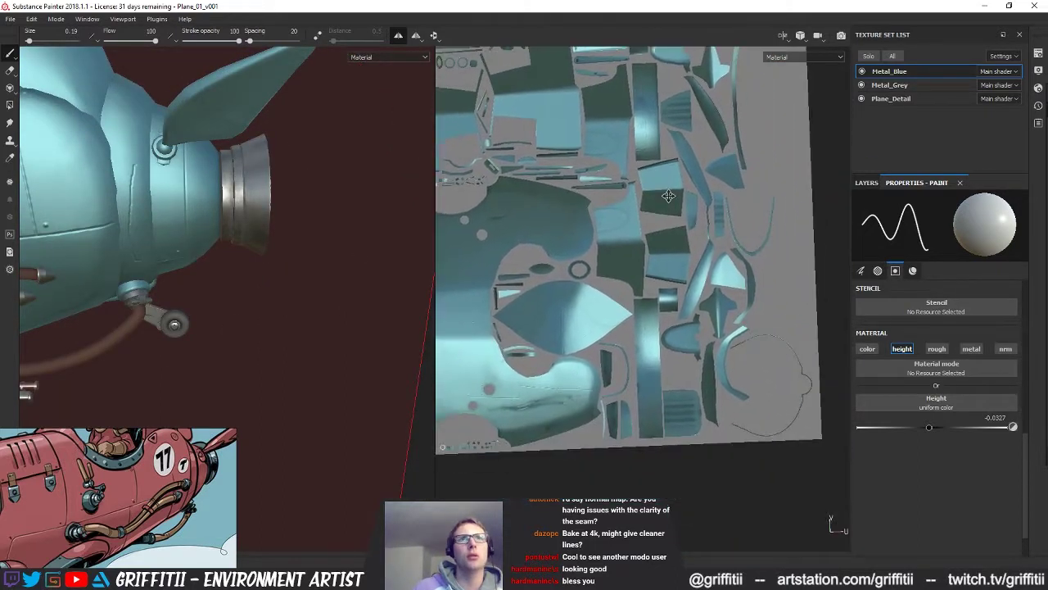
{"action": "scroll", "coordinate": [668, 197], "scroll_direction": "up", "scroll_amount": 5}
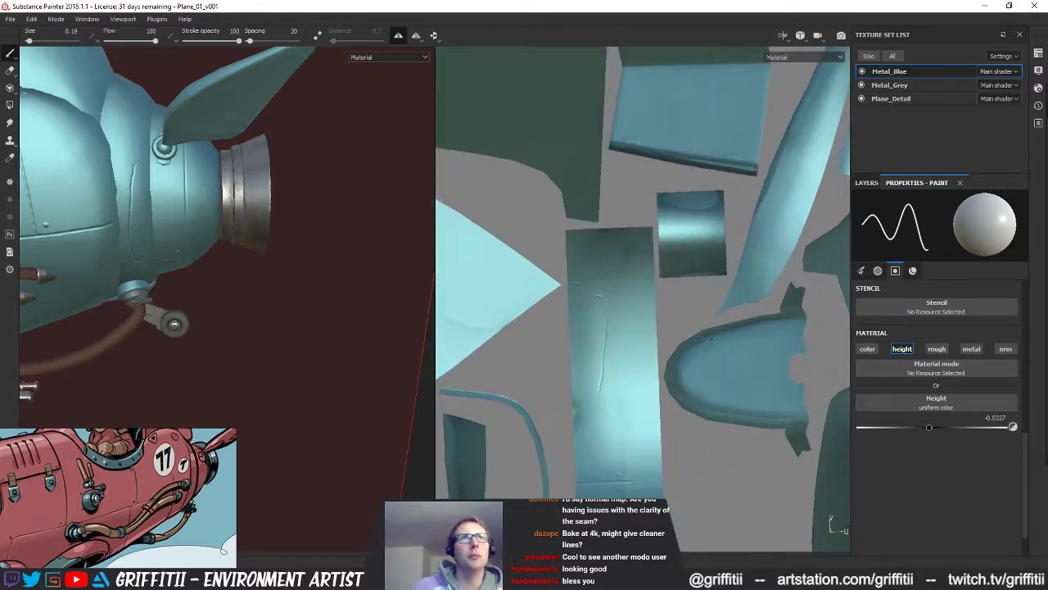
{"action": "scroll", "coordinate": [639, 322], "scroll_direction": "up", "scroll_amount": 2}
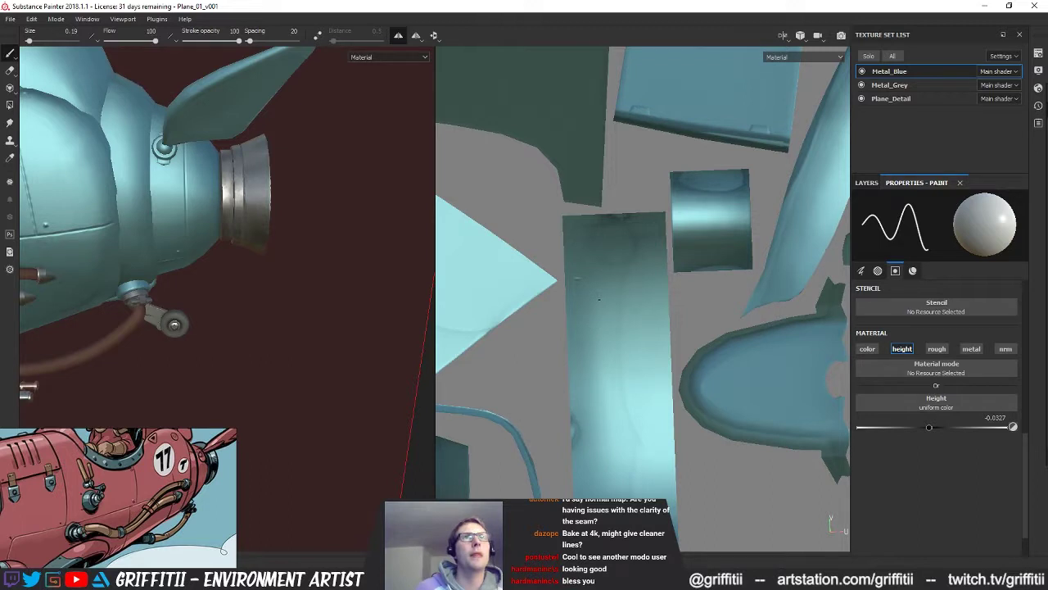
{"action": "left_click", "coordinate": [638, 338], "text": "shift"}
{"action": "key", "text": "ctrl+z"}
{"action": "left_click", "coordinate": [644, 376], "text": "shift"}
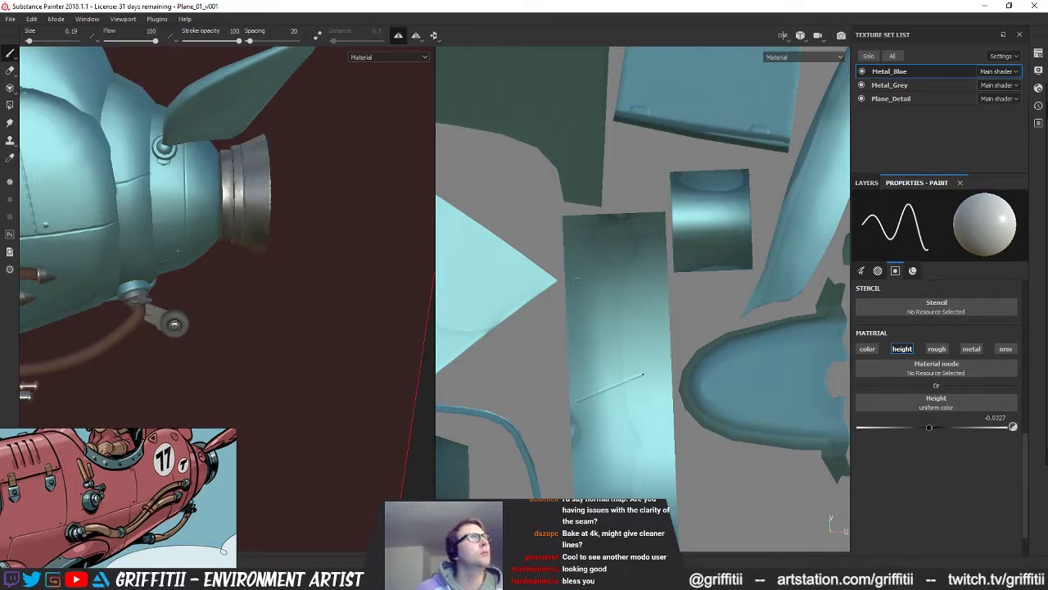
{"action": "key", "text": "ctrl+z"}
{"action": "left_click", "coordinate": [543, 473], "text": "shift"}
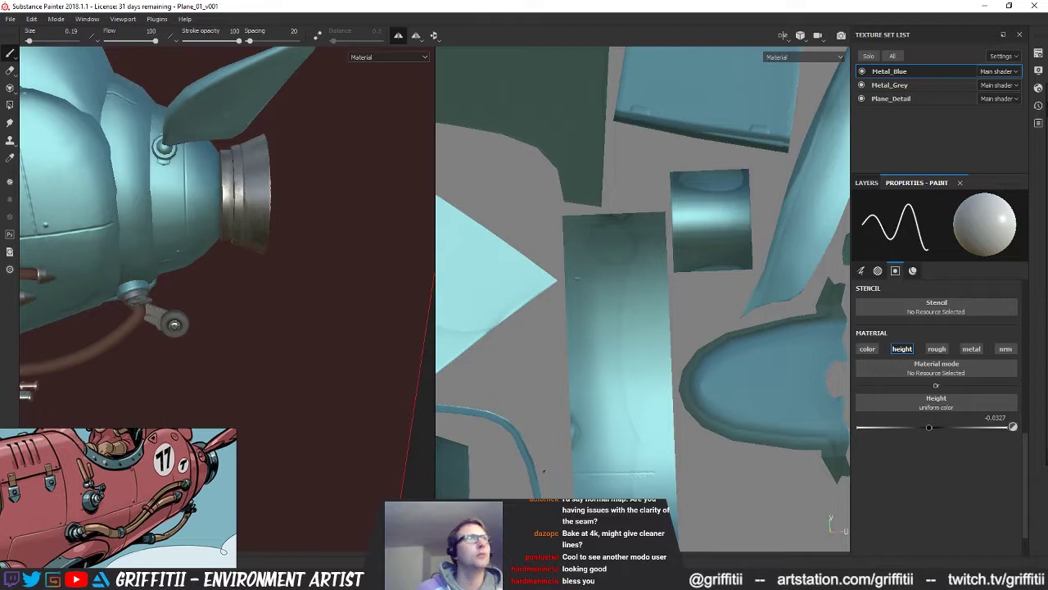
{"action": "key", "text": "ctrl+z"}
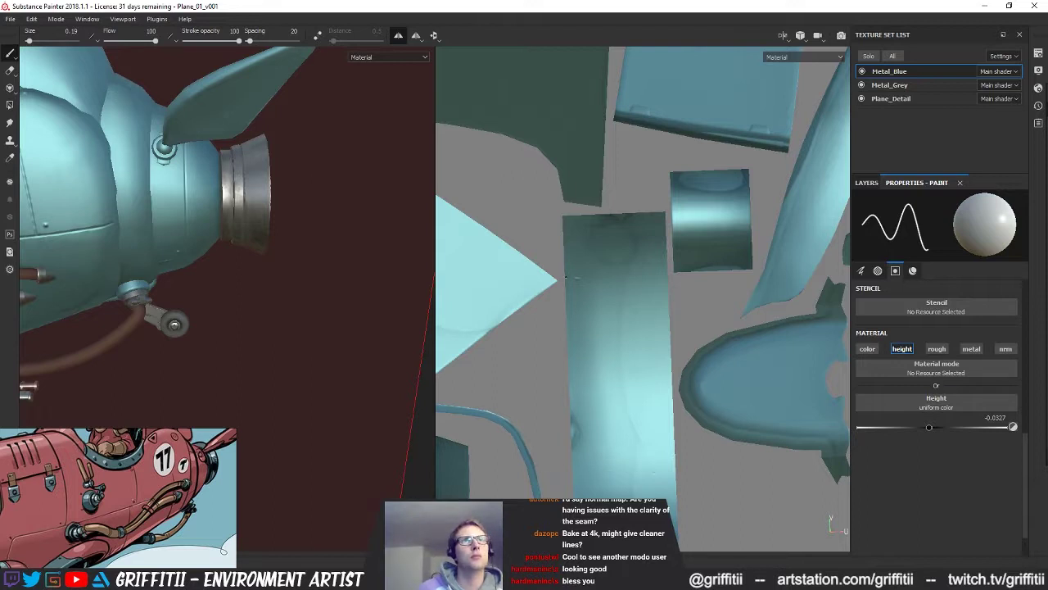
Step: Try more straight seams at different heights on the band's UV strip, comparing their position on the model
{"action": "left_click", "coordinate": [639, 285], "text": "shift"}
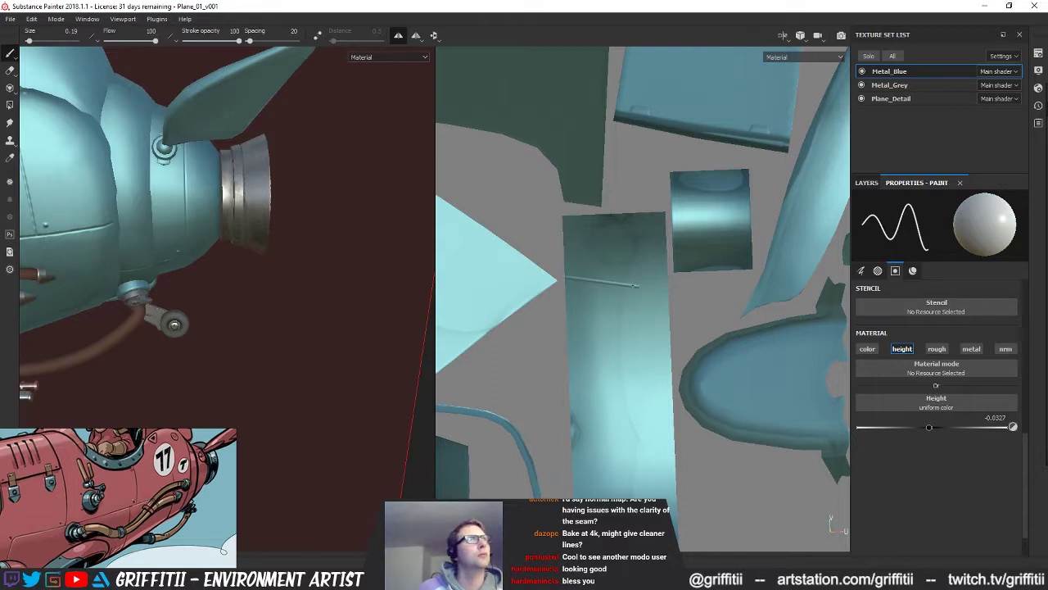
{"action": "left_click_drag", "start_coordinate": [123, 163], "coordinate": [25, 410], "text": "alt"}
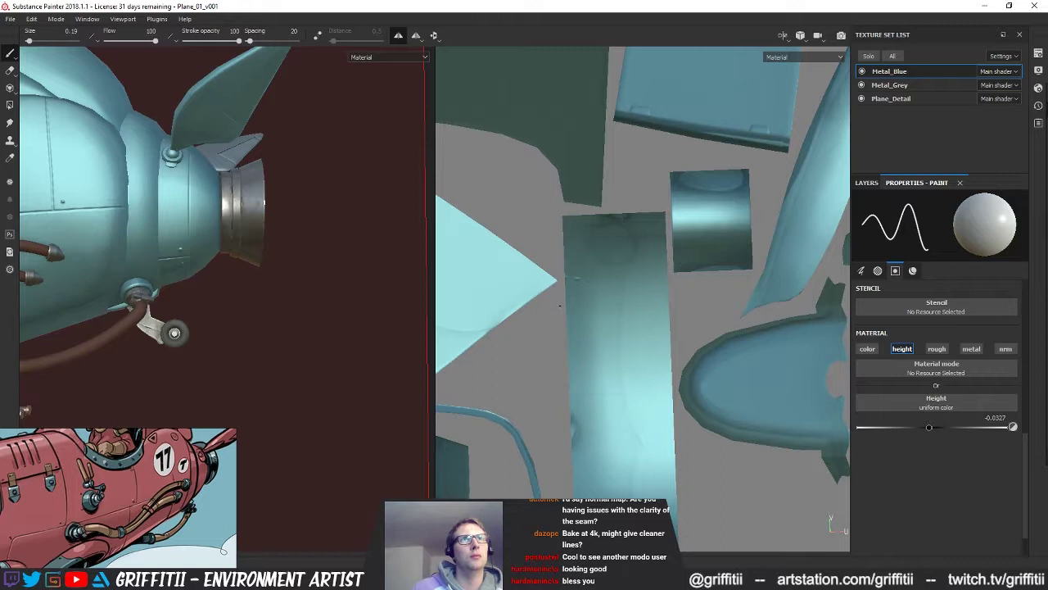
{"action": "left_click", "coordinate": [643, 306], "text": "shift"}
{"action": "left_click_drag", "start_coordinate": [24, 410], "coordinate": [27, 403], "text": "alt"}
{"action": "key", "text": "ctrl+z"}
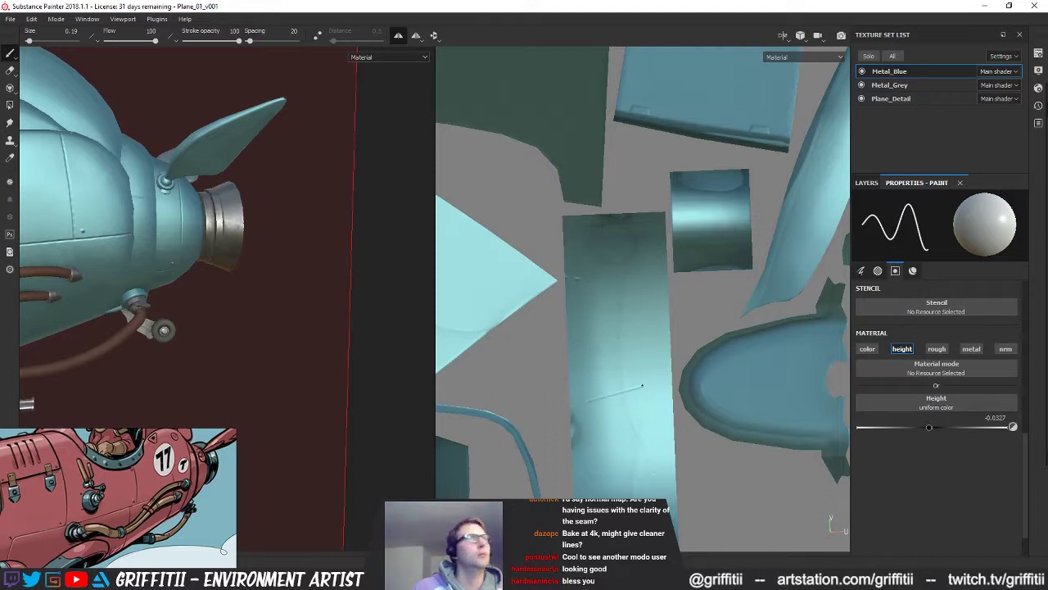
{"action": "left_click_drag", "start_coordinate": [169, 260], "coordinate": [91, 292], "text": "alt"}
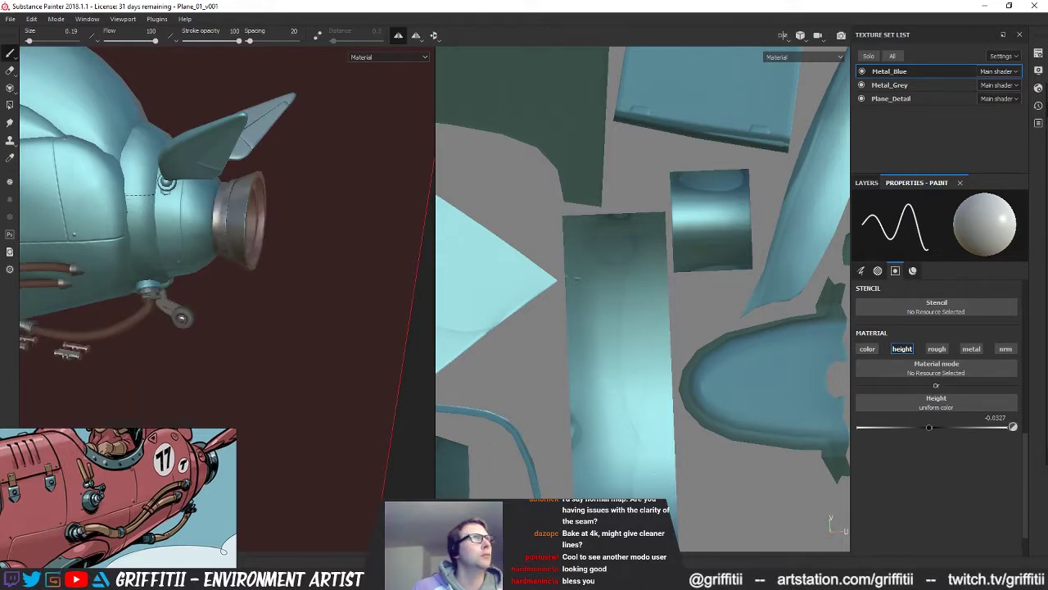
Step: Draw a horizontal panel seam across the band ahead of the tail section directly on the 3D model
{"action": "left_click", "coordinate": [167, 202], "text": "shift"}
{"action": "mouse_move", "coordinate": [200, 214]}
{"action": "left_mouse_down", "text": "alt"}
{"action": "mouse_move", "coordinate": [243, 231]}
{"action": "mouse_move", "coordinate": [271, 220]}
{"action": "mouse_move", "coordinate": [195, 173]}
{"action": "mouse_move", "coordinate": [140, 226]}
{"action": "left_mouse_up", "text": "alt"}
{"action": "scroll", "coordinate": [141, 226], "scroll_direction": "up", "scroll_amount": 2}
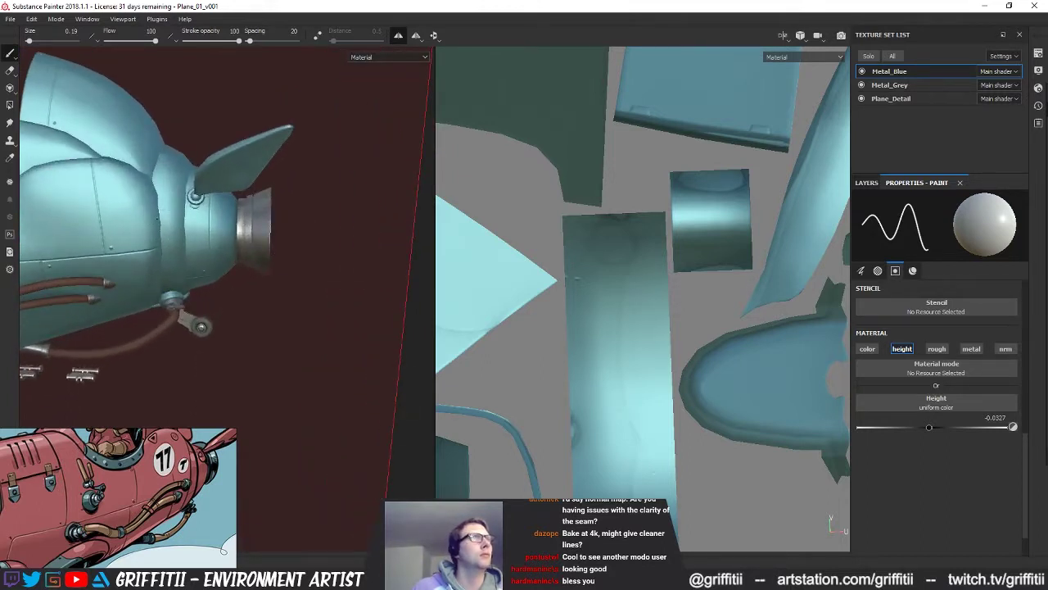
{"action": "left_click", "coordinate": [185, 218], "text": "shift"}
{"action": "left_click_drag", "start_coordinate": [185, 218], "coordinate": [158, 226], "text": "alt"}
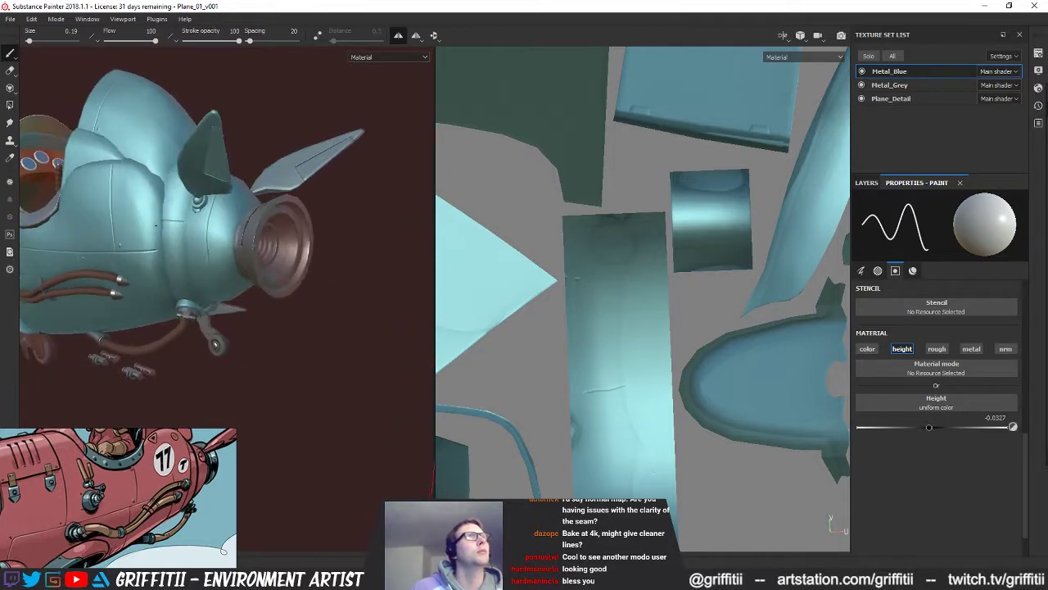
{"action": "scroll", "coordinate": [227, 246], "scroll_direction": "up", "scroll_amount": 5}
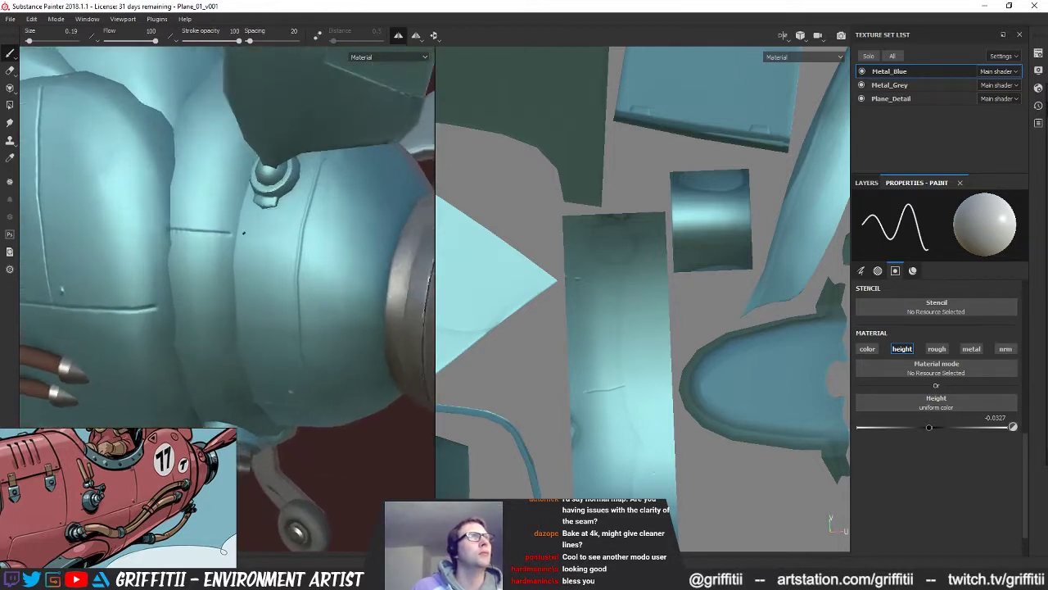
{"action": "left_click", "coordinate": [236, 234], "text": "shift"}
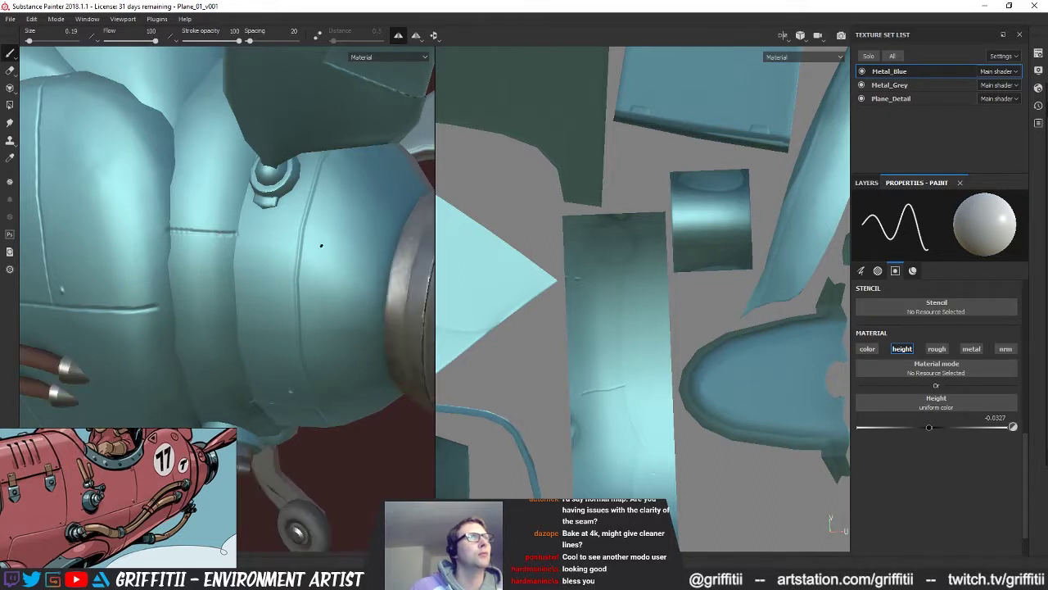
{"action": "key", "text": "ctrl+z"}
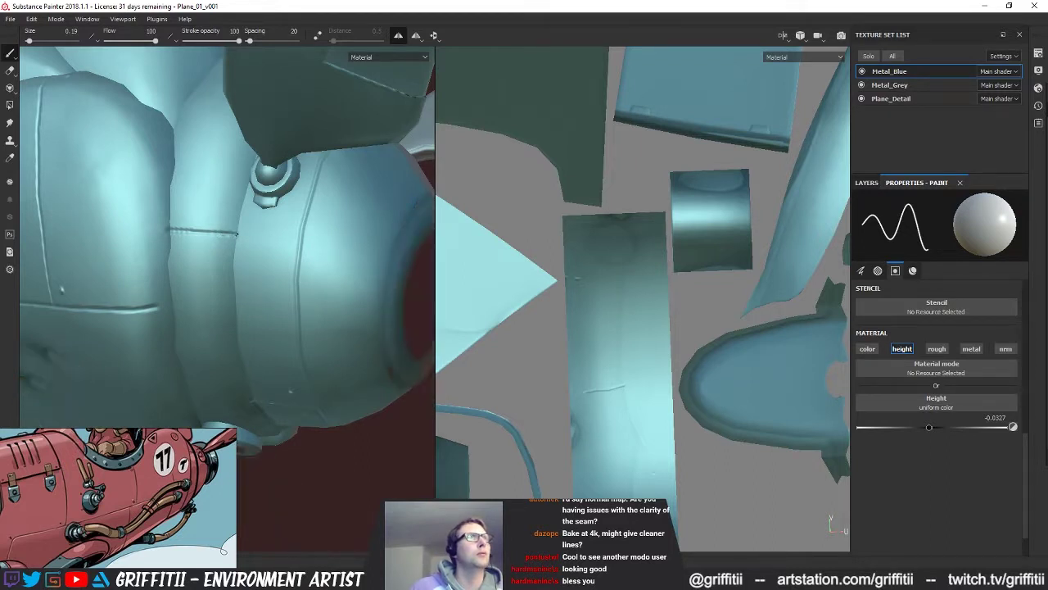
{"action": "mouse_move", "coordinate": [327, 240]}
{"action": "left_mouse_down", "text": "alt"}
{"action": "mouse_move", "coordinate": [335, 238]}
{"action": "mouse_move", "coordinate": [300, 237]}
{"action": "left_mouse_up", "text": "alt"}
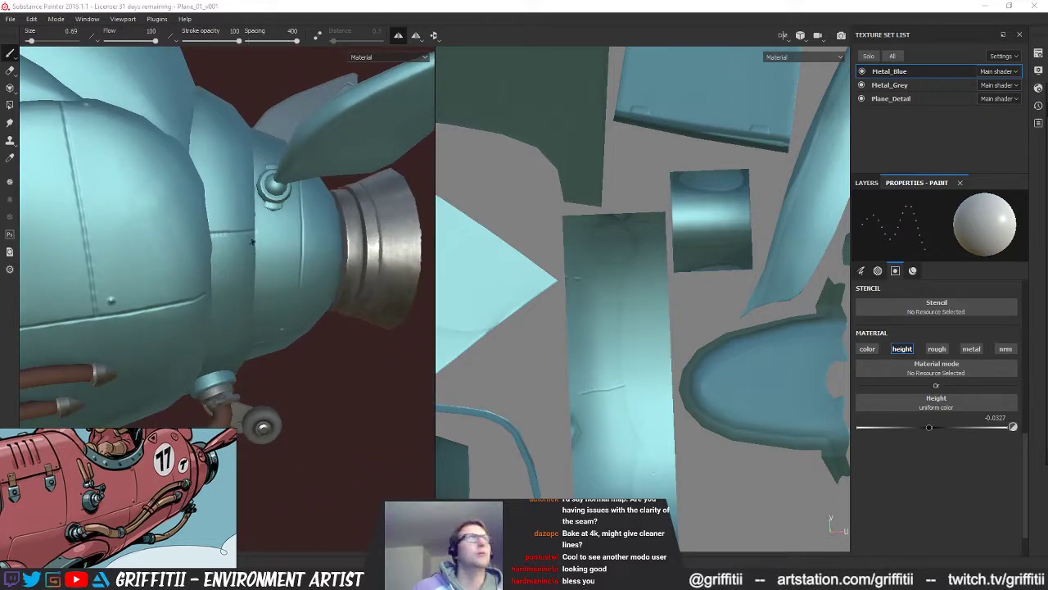
Step: Undo the seams painted on the Rivets layer, select the Panel_Edging layer and test the 0.19 brush on the tail section
{"action": "left_click", "coordinate": [867, 183]}
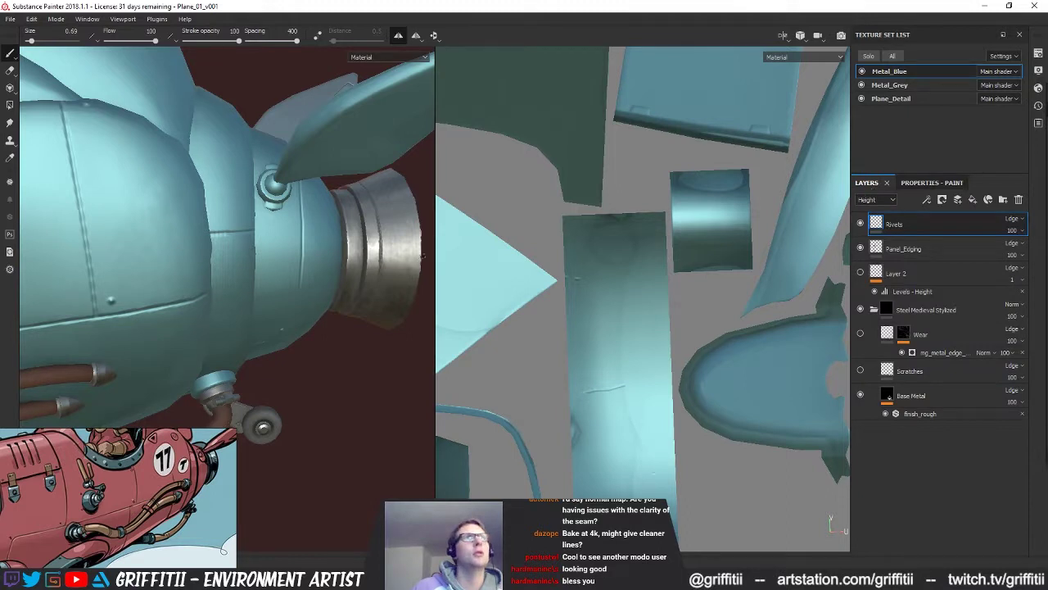
{"action": "left_click_drag", "start_coordinate": [361, 252], "coordinate": [313, 243], "text": "alt"}
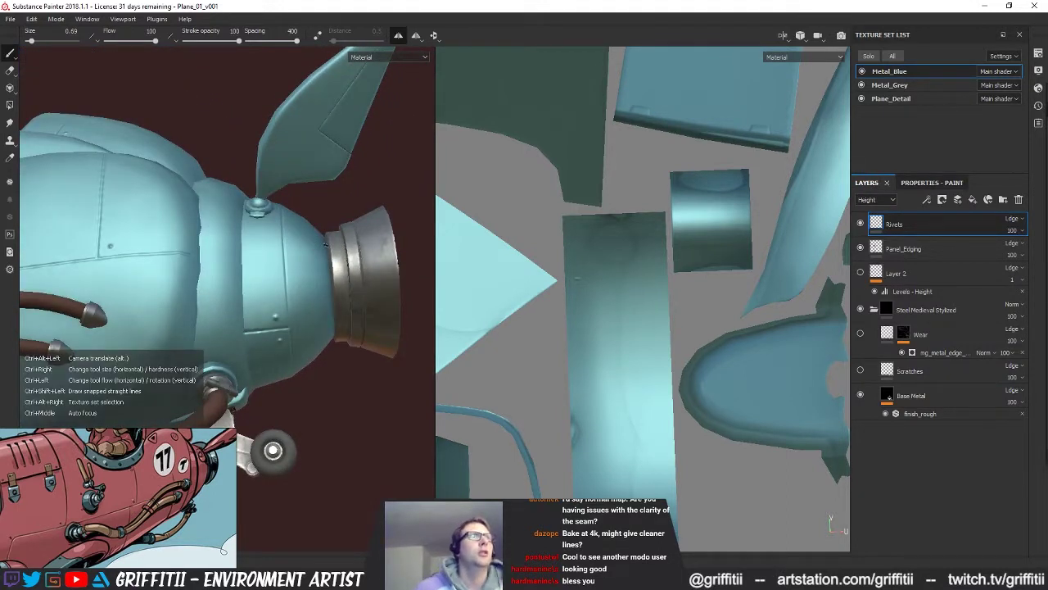
{"action": "left_click", "coordinate": [893, 251]}
{"action": "double_click", "coordinate": [893, 252]}
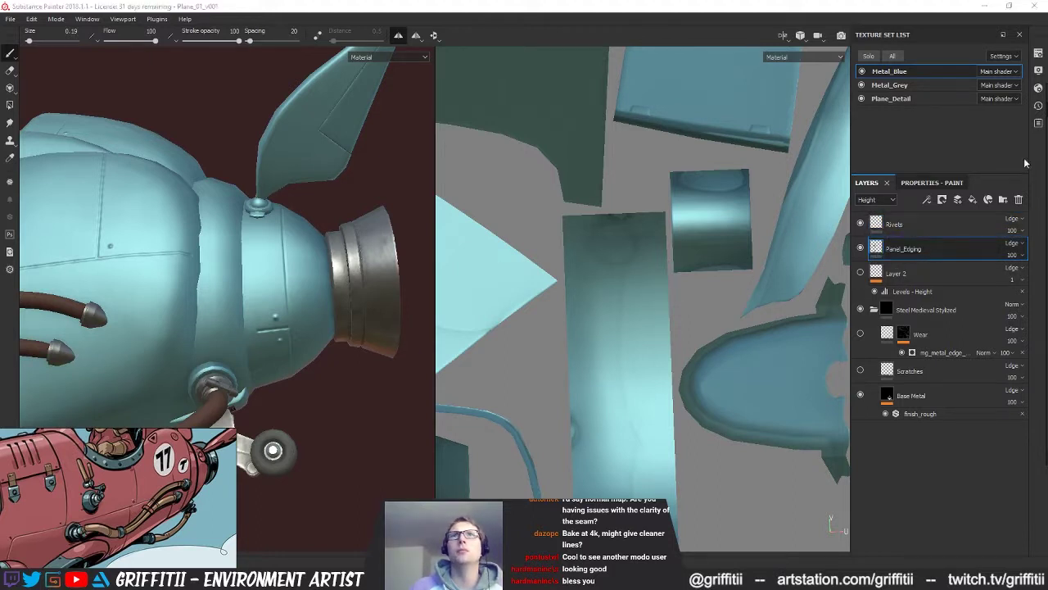
{"action": "left_click_drag", "start_coordinate": [252, 286], "coordinate": [274, 286]}
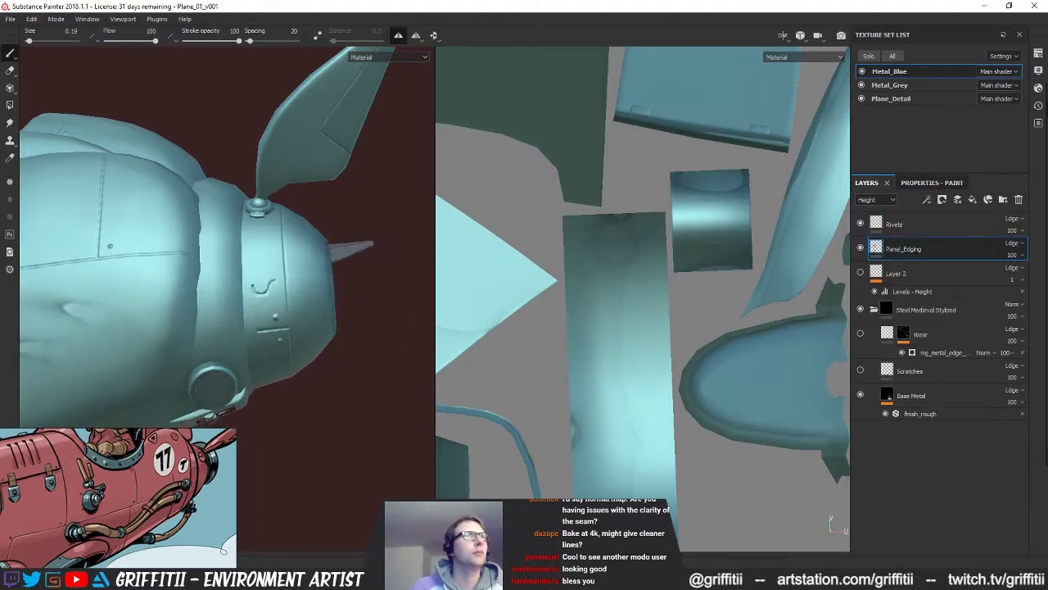
{"action": "key", "text": "ctrl+z"}
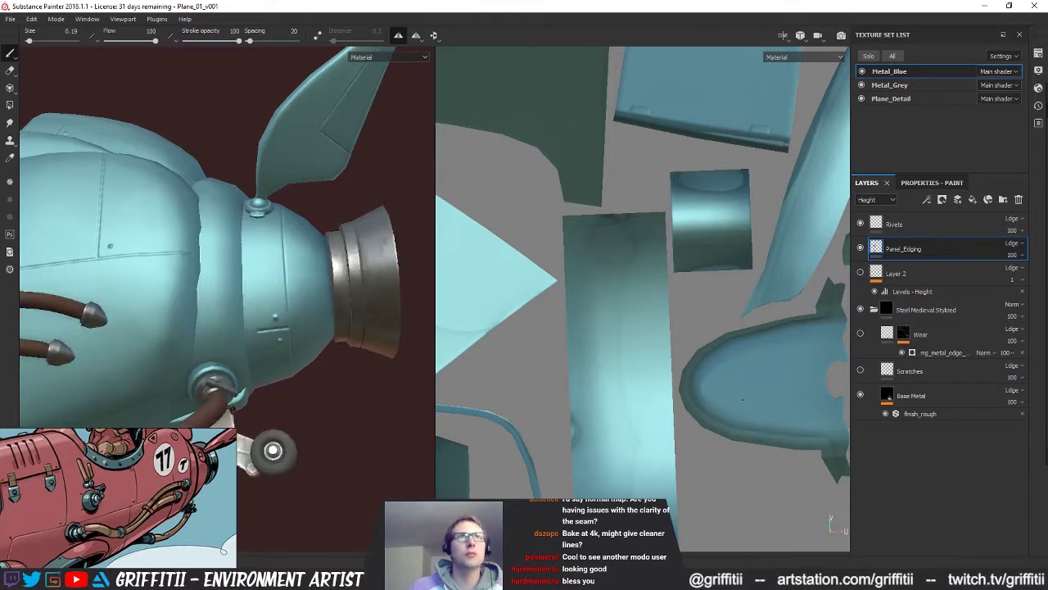
Step: Extend the short horizontal seam between the two rivets on the tail section out to the edge of its UV strip
{"action": "scroll", "coordinate": [720, 409], "scroll_direction": "down", "scroll_amount": 8}
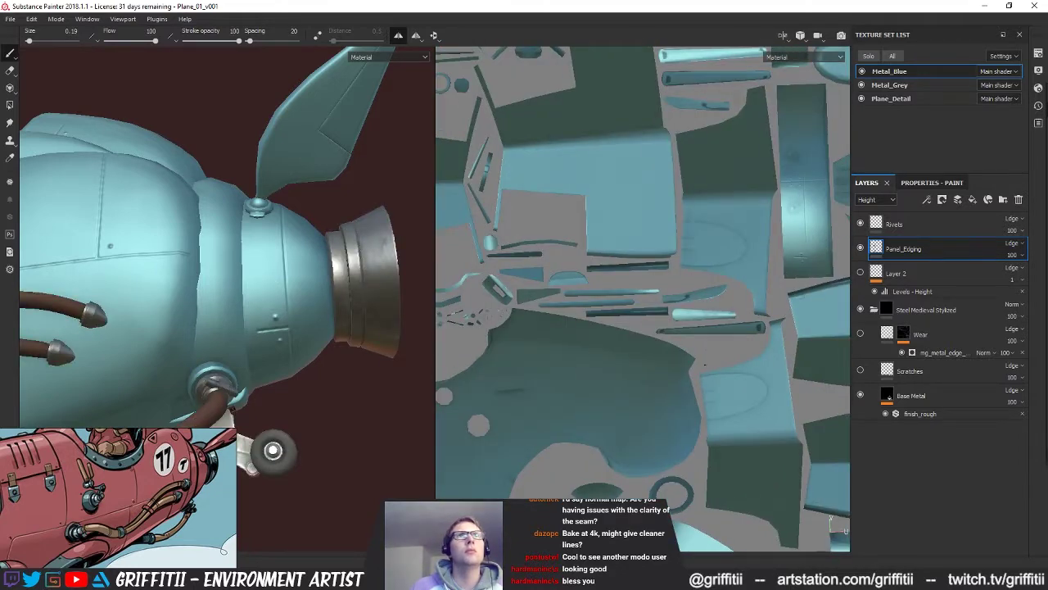
{"action": "scroll", "coordinate": [708, 370], "scroll_direction": "up", "scroll_amount": 8}
{"action": "scroll", "coordinate": [784, 400], "scroll_direction": "up", "scroll_amount": 2}
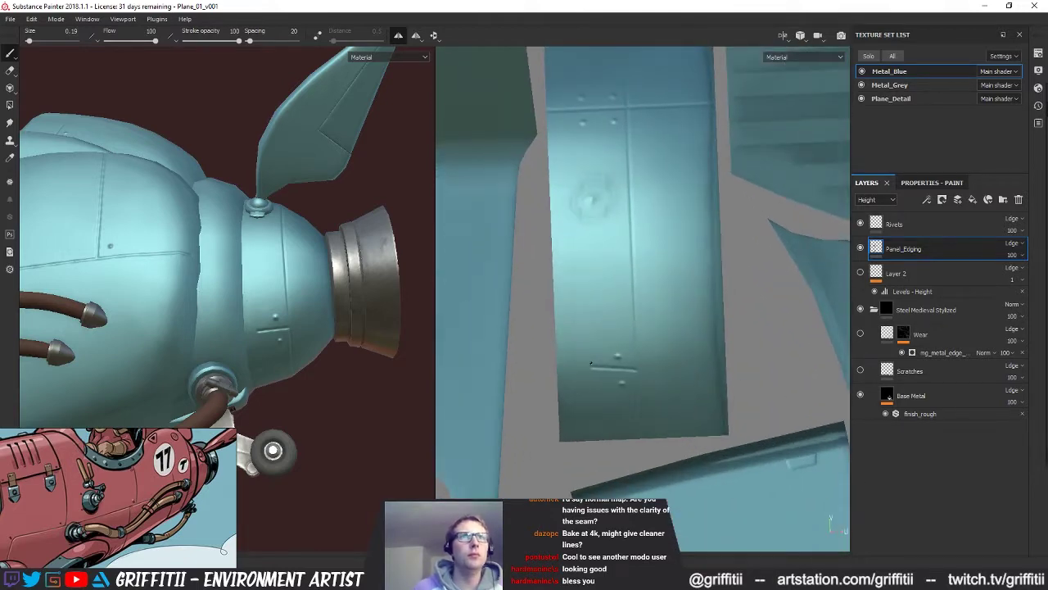
{"action": "left_click", "coordinate": [526, 362], "text": "shift"}
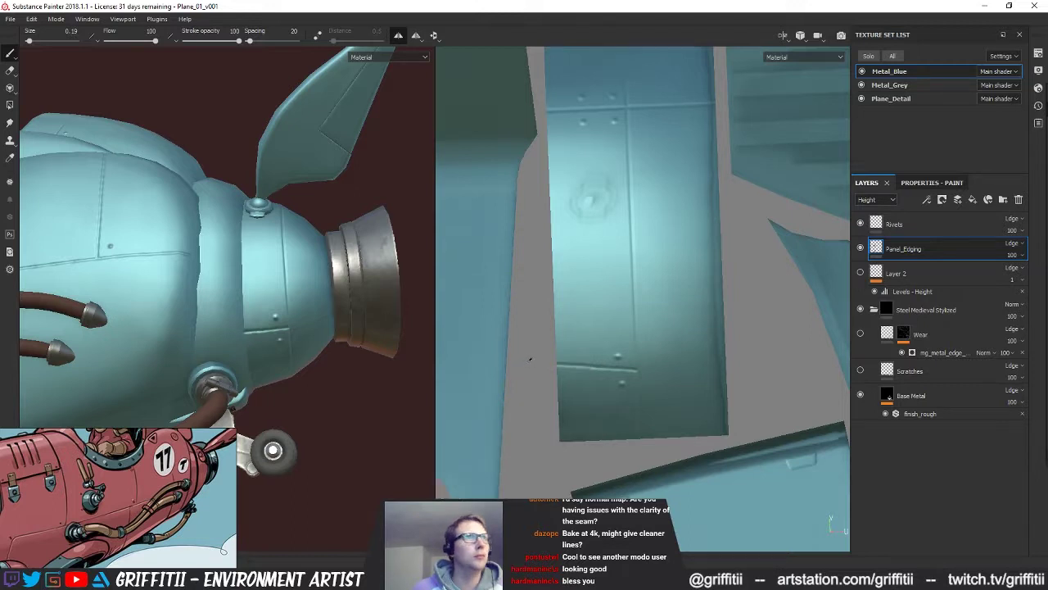
{"action": "key", "text": "ctrl+z"}
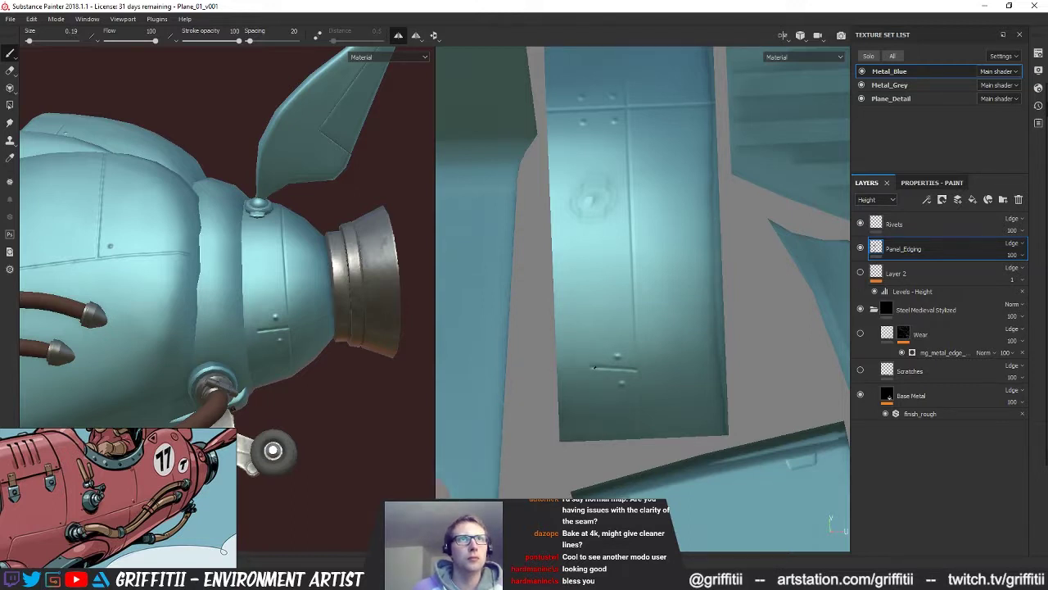
{"action": "left_click", "coordinate": [525, 362], "text": "shift"}
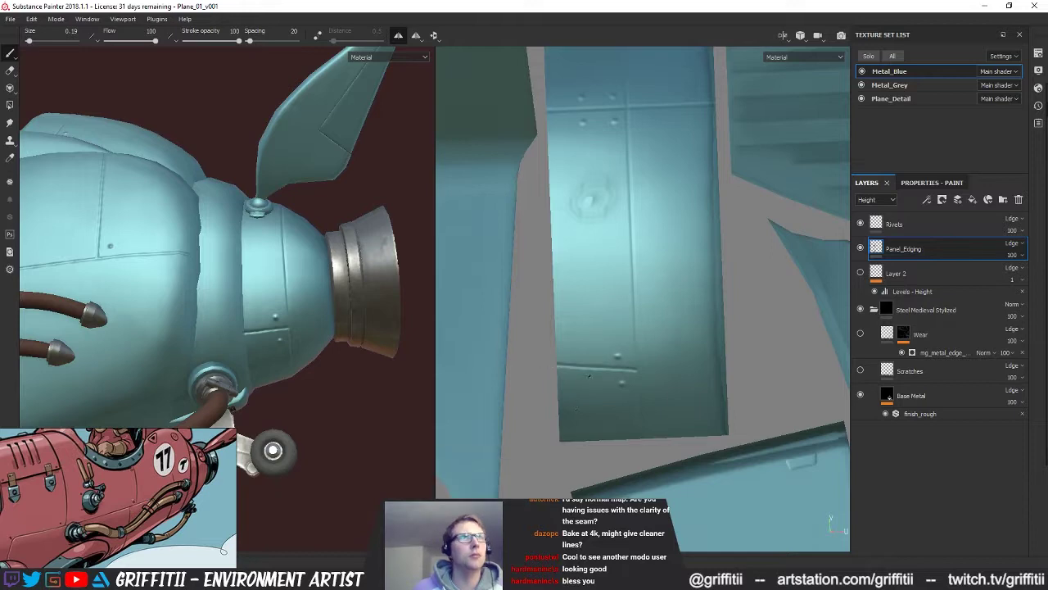
Step: Paint a short horizontal panel seam across the narrow band ahead of the tail section, checking its fit on the model
{"action": "right_click_drag", "start_coordinate": [656, 240], "coordinate": [606, 344], "text": "alt"}
{"action": "middle_click_drag", "start_coordinate": [704, 491], "coordinate": [820, 370], "text": "alt"}
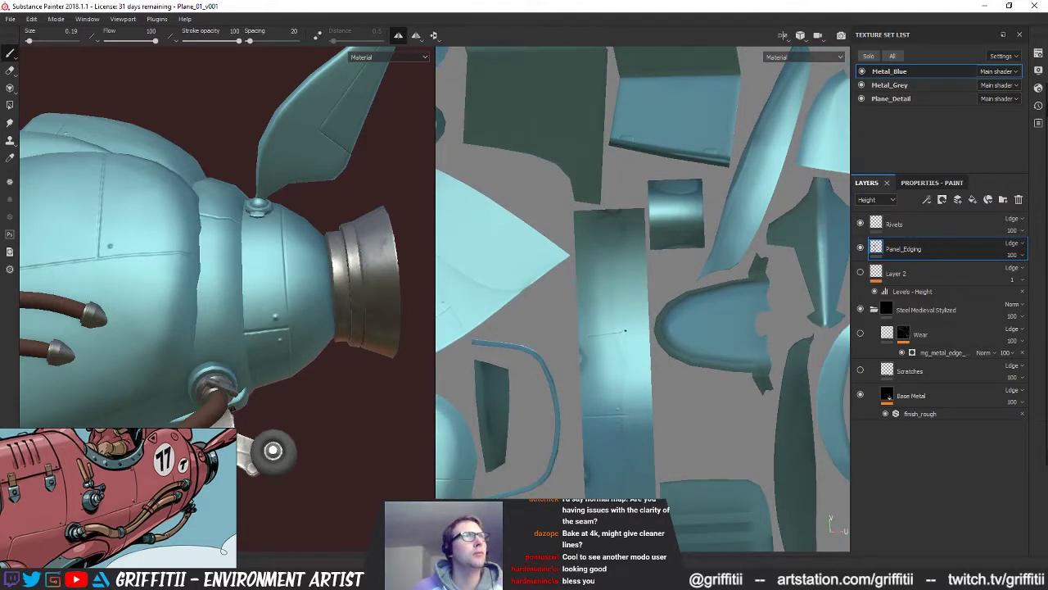
{"action": "left_click_drag", "start_coordinate": [150, 259], "coordinate": [224, 234], "text": "alt"}
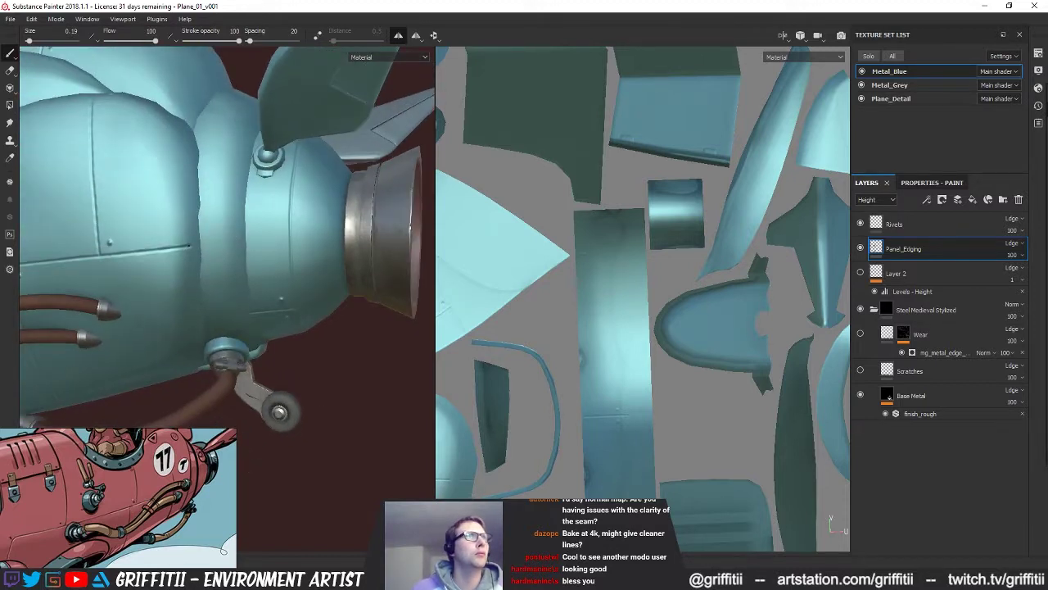
{"action": "key", "text": "alt+q"}
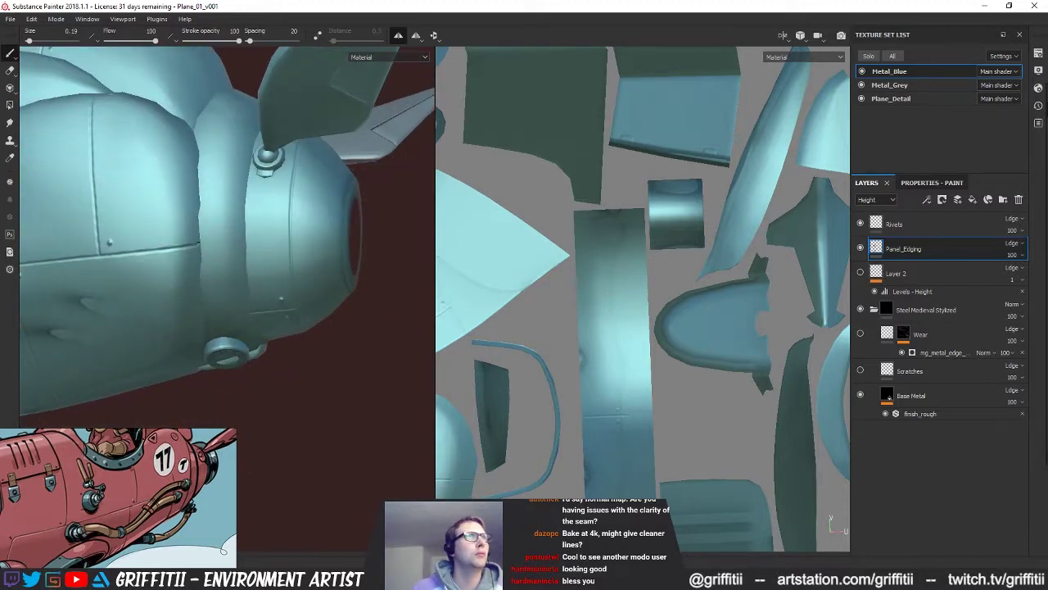
{"action": "key", "text": "alt+q"}
{"action": "left_click_drag", "start_coordinate": [236, 259], "coordinate": [210, 257], "text": "alt"}
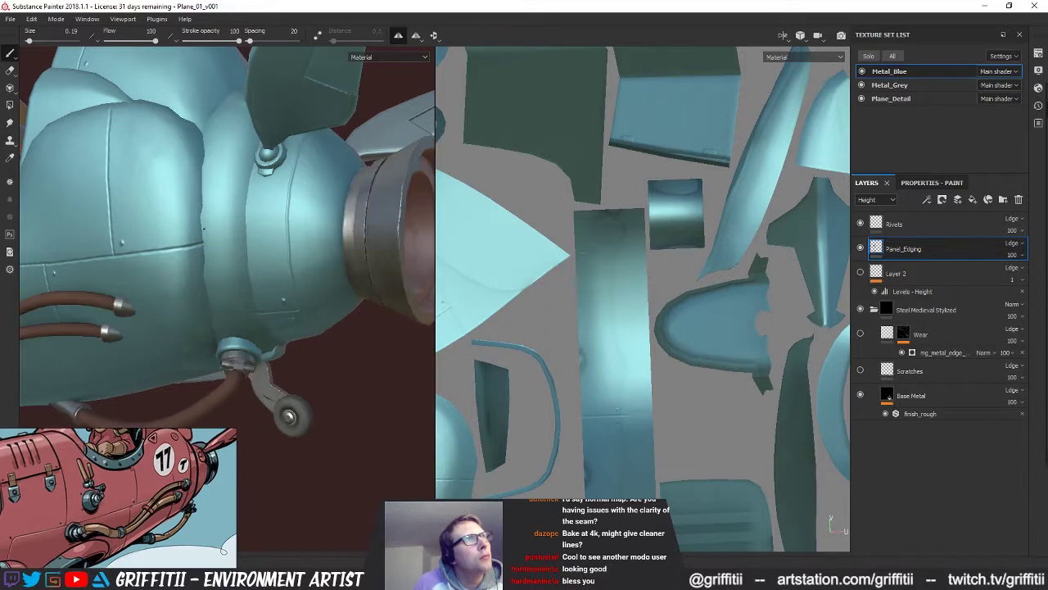
{"action": "left_click_drag", "start_coordinate": [216, 200], "coordinate": [300, 263], "text": "alt"}
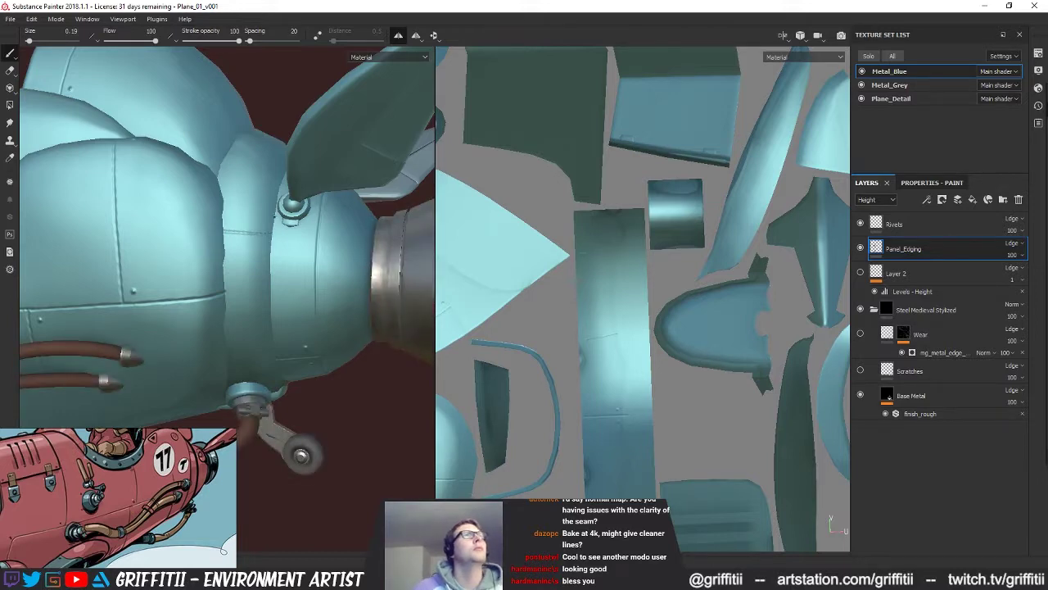
Step: Switch to the Eraser on the Panel_Edging layer and enlarge it to 1.51 over the band's UV strip
{"action": "scroll", "coordinate": [227, 275], "scroll_direction": "down", "scroll_amount": 3}
{"action": "mouse_move", "coordinate": [220, 277]}
{"action": "left_mouse_down", "text": "alt"}
{"action": "mouse_move", "coordinate": [186, 275]}
{"action": "mouse_move", "coordinate": [231, 283]}
{"action": "left_mouse_up", "text": "alt"}
{"action": "scroll", "coordinate": [630, 351], "scroll_direction": "up", "scroll_amount": 3}
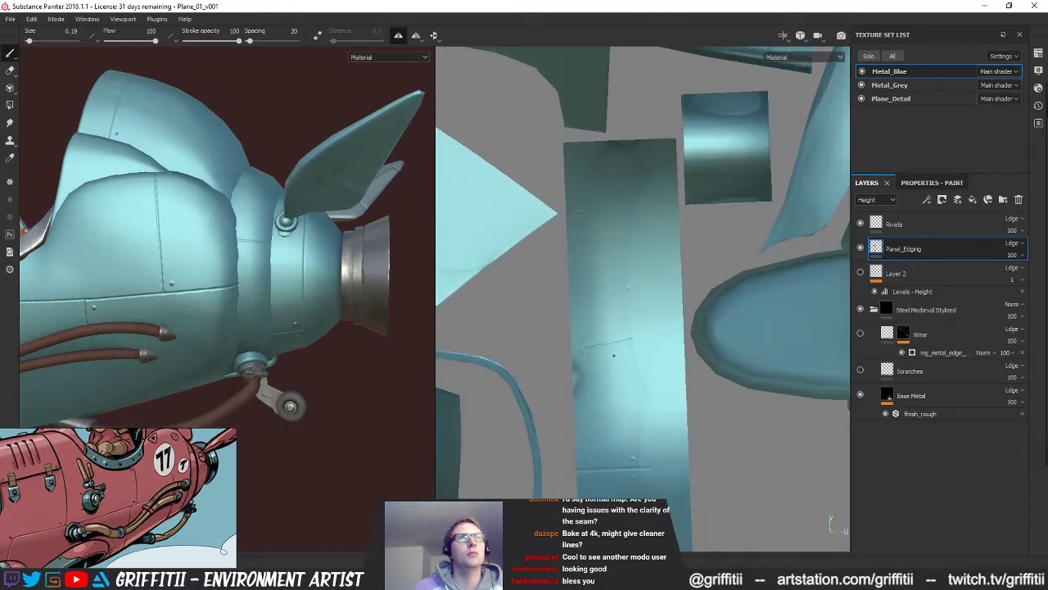
{"action": "middle_click_drag", "start_coordinate": [615, 354], "coordinate": [592, 344]}
{"action": "key", "text": "e"}
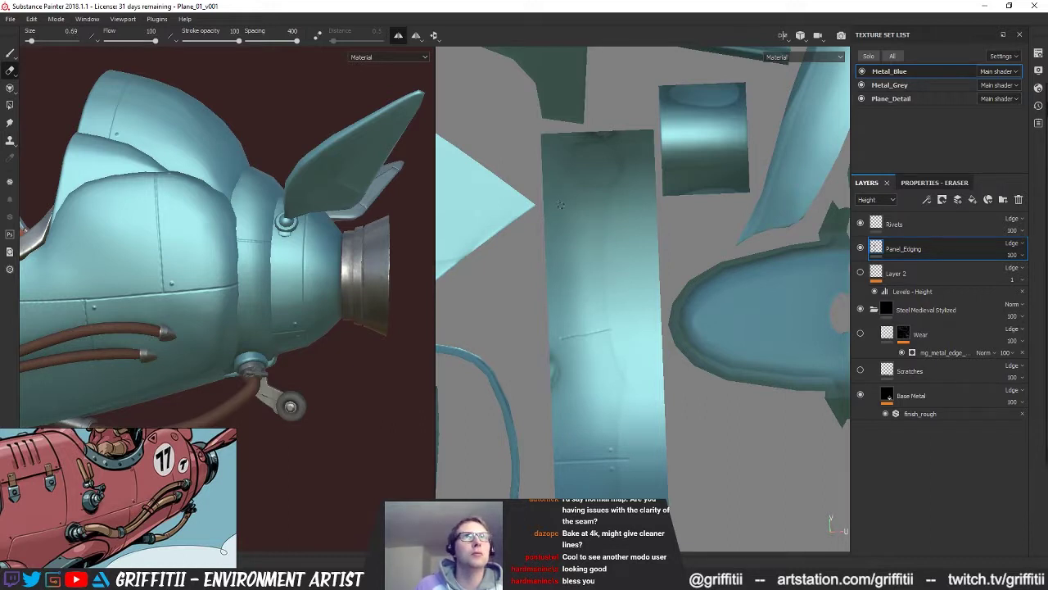
{"action": "right_click_drag", "start_coordinate": [609, 237], "coordinate": [616, 238], "text": "ctrl"}
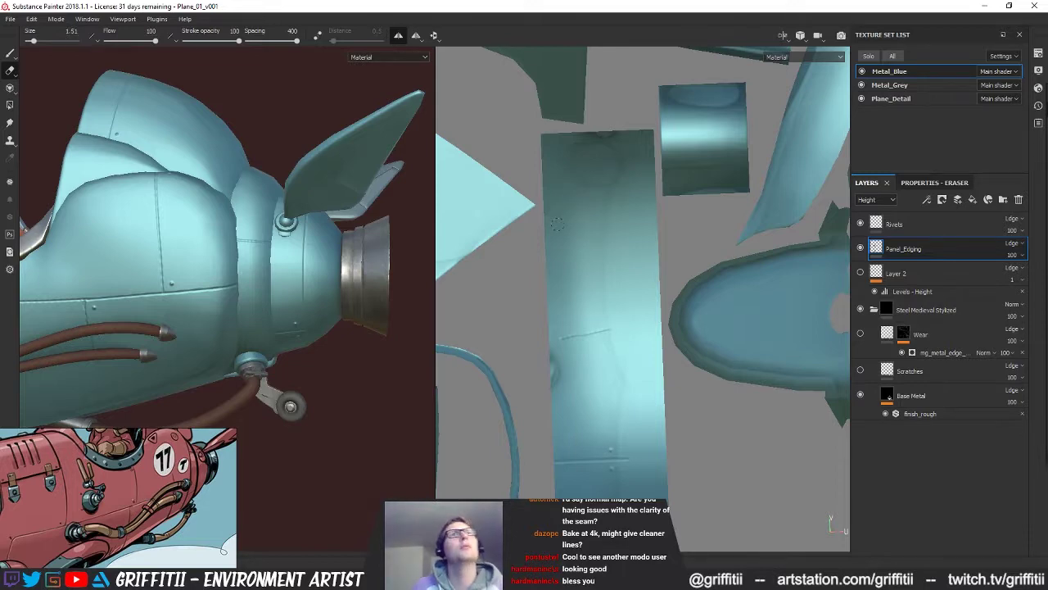
{"action": "mouse_move", "coordinate": [293, 269]}
{"action": "left_mouse_down", "text": "alt"}
{"action": "mouse_move", "coordinate": [176, 277]}
{"action": "mouse_move", "coordinate": [325, 272]}
{"action": "mouse_move", "coordinate": [294, 271]}
{"action": "left_mouse_up", "text": "alt"}
{"action": "scroll", "coordinate": [326, 272], "scroll_direction": "down", "scroll_amount": 3}
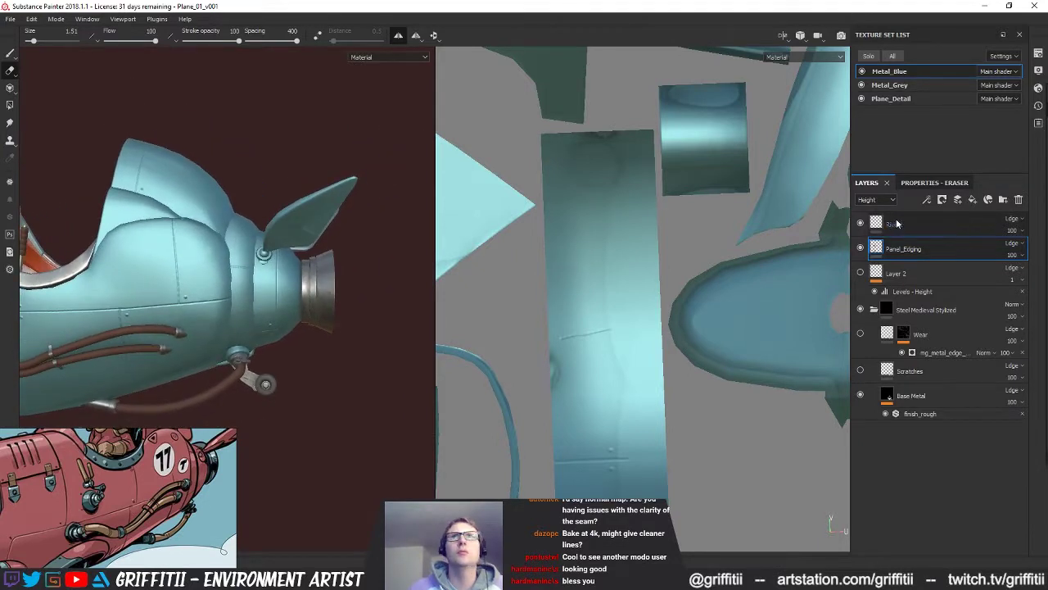
Step: Select the Rivets layer and set up its paint brush at size 0.69, spacing 400 and height 0.075
{"action": "left_click", "coordinate": [926, 222]}
{"action": "key", "text": "["}
{"action": "left_click_drag", "start_coordinate": [385, 277], "coordinate": [339, 278], "text": "alt"}
{"action": "right_click_drag", "start_coordinate": [340, 279], "coordinate": [457, 283], "text": "alt"}
{"action": "left_click_drag", "start_coordinate": [457, 282], "coordinate": [473, 274], "text": "alt"}
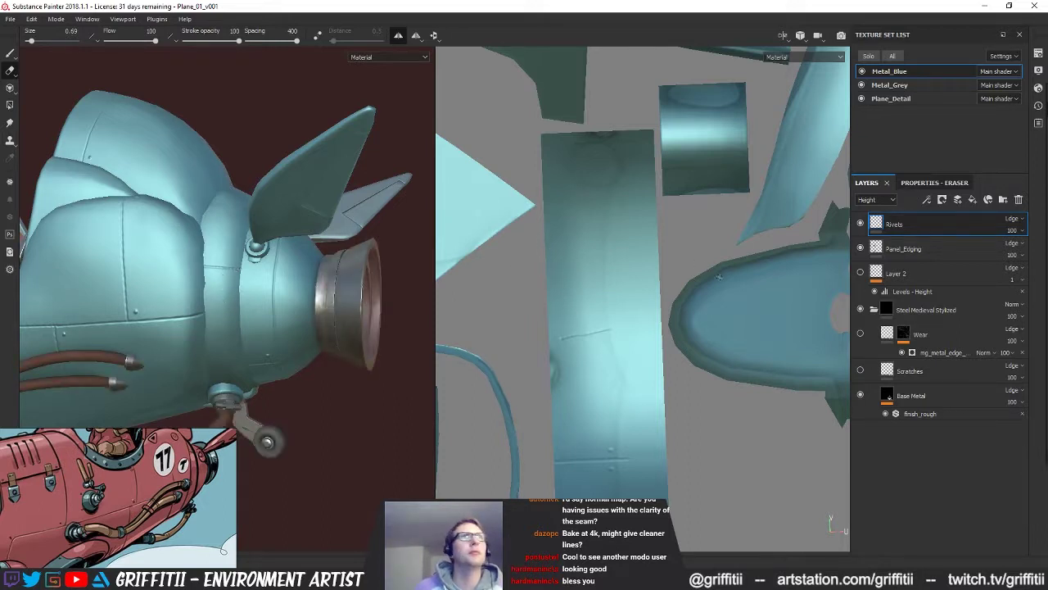
{"action": "left_click", "coordinate": [934, 182]}
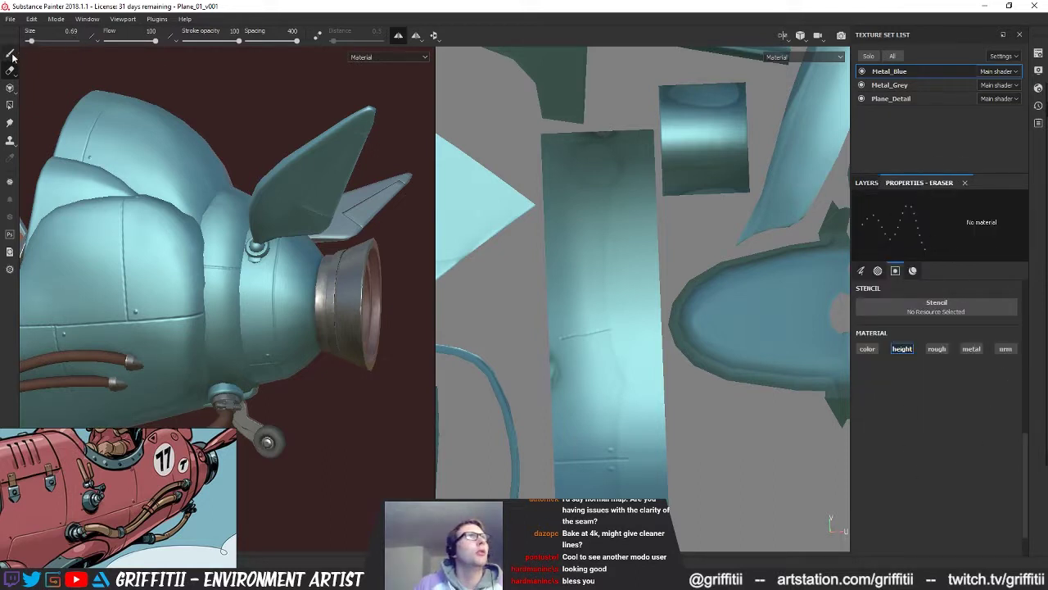
{"action": "key", "text": "1"}
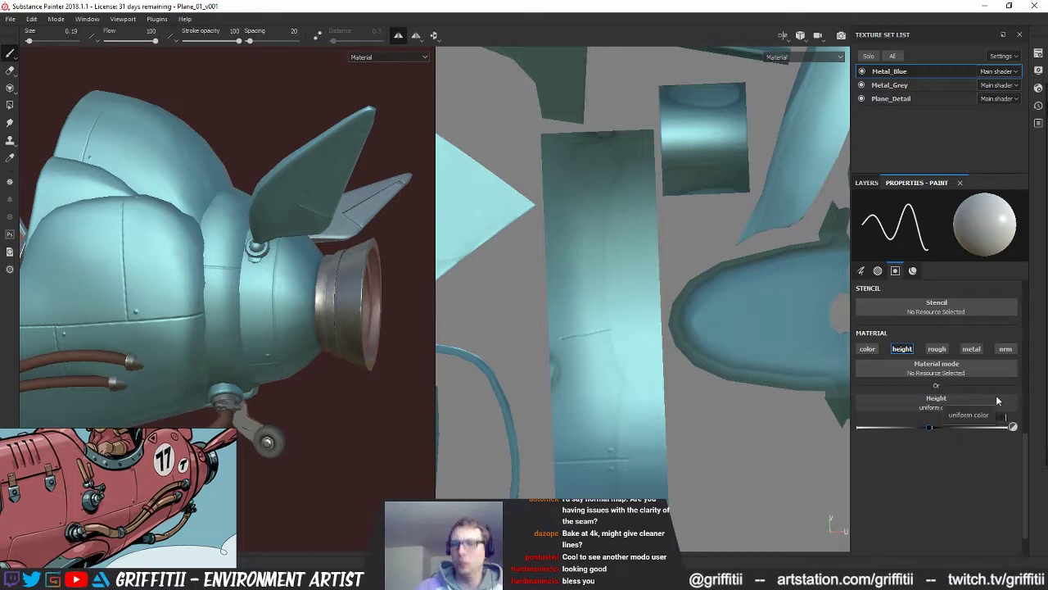
{"action": "type", "text": "0.075"}
{"action": "key", "text": "Return"}
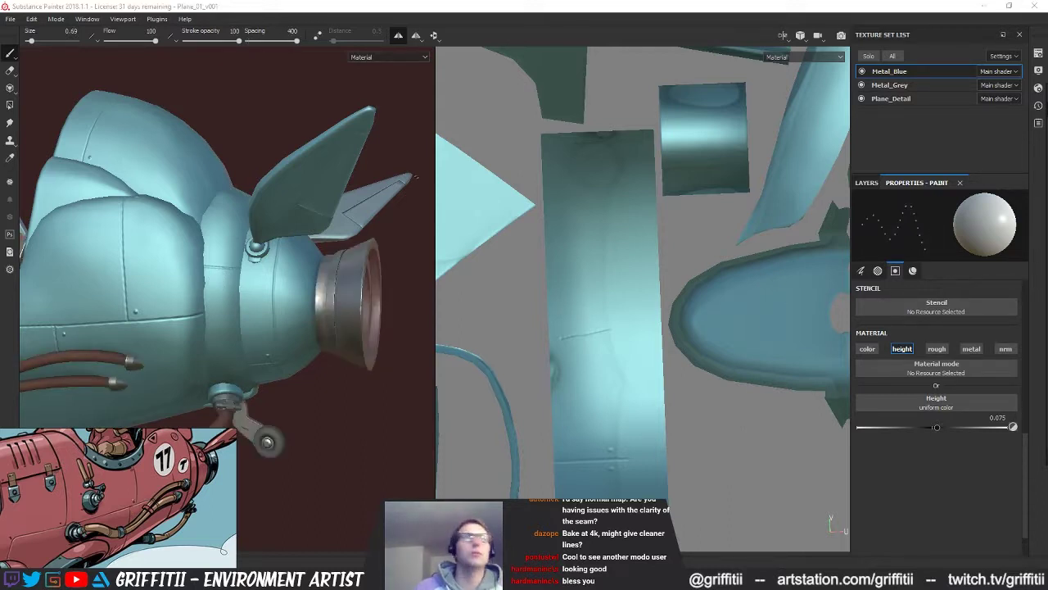
Step: Stamp one rivet above and one below the horizontal seam on the band ahead of the tail section
{"action": "left_click_drag", "start_coordinate": [221, 279], "coordinate": [222, 298]}
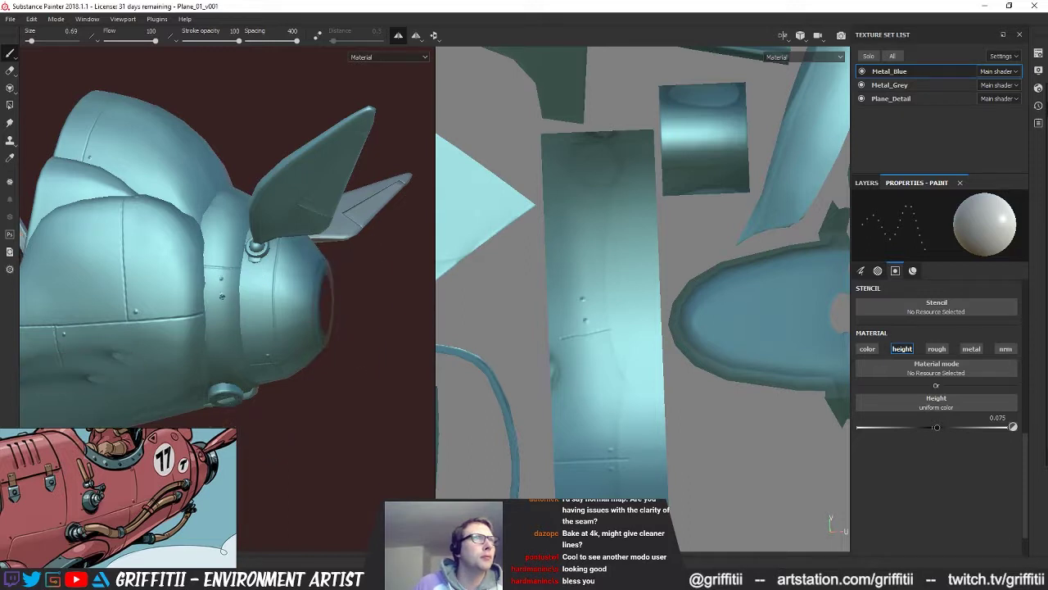
{"action": "left_click_drag", "start_coordinate": [168, 269], "coordinate": [227, 292], "text": "alt"}
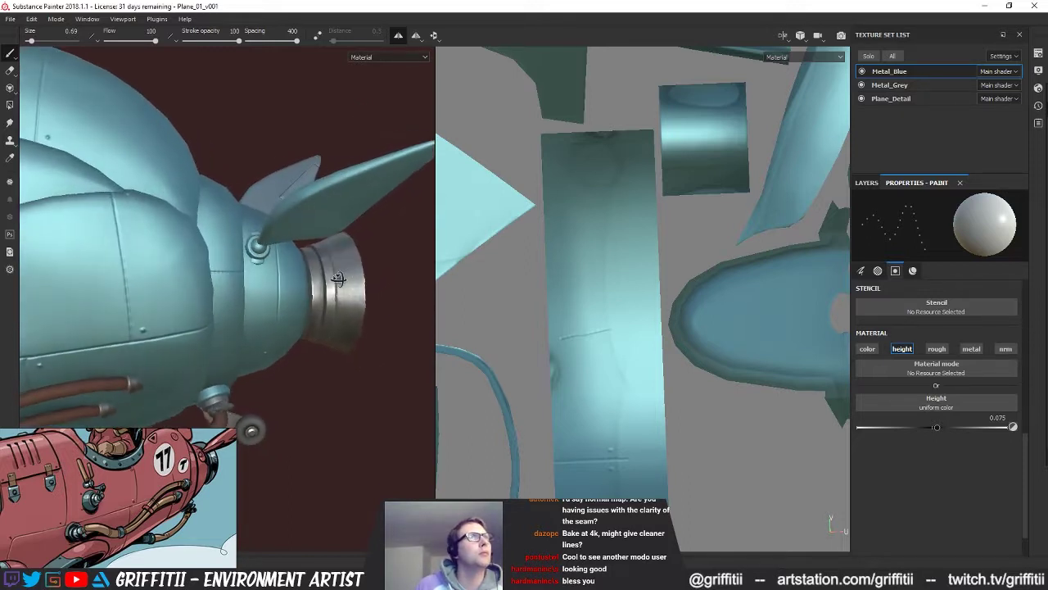
{"action": "left_click", "coordinate": [229, 284]}
{"action": "left_click", "coordinate": [228, 261]}
{"action": "key", "text": "alt+q"}
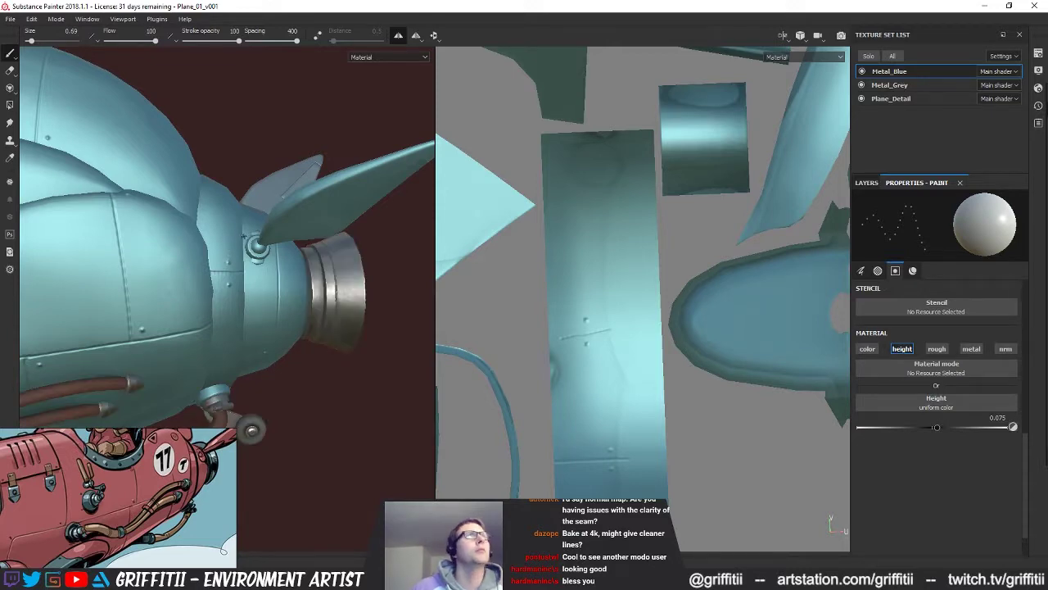
Step: Select the Panel_Edging layer and set the brush's paint height to -0.0327
{"action": "left_click_drag", "start_coordinate": [244, 237], "coordinate": [282, 239], "text": "alt"}
{"action": "right_click_drag", "start_coordinate": [283, 239], "coordinate": [217, 246], "text": "alt"}
{"action": "left_click_drag", "start_coordinate": [217, 246], "coordinate": [246, 248], "text": "alt"}
{"action": "right_click_drag", "start_coordinate": [246, 248], "coordinate": [221, 249], "text": "alt"}
{"action": "middle_click_drag", "start_coordinate": [221, 249], "coordinate": [278, 250], "text": "alt"}
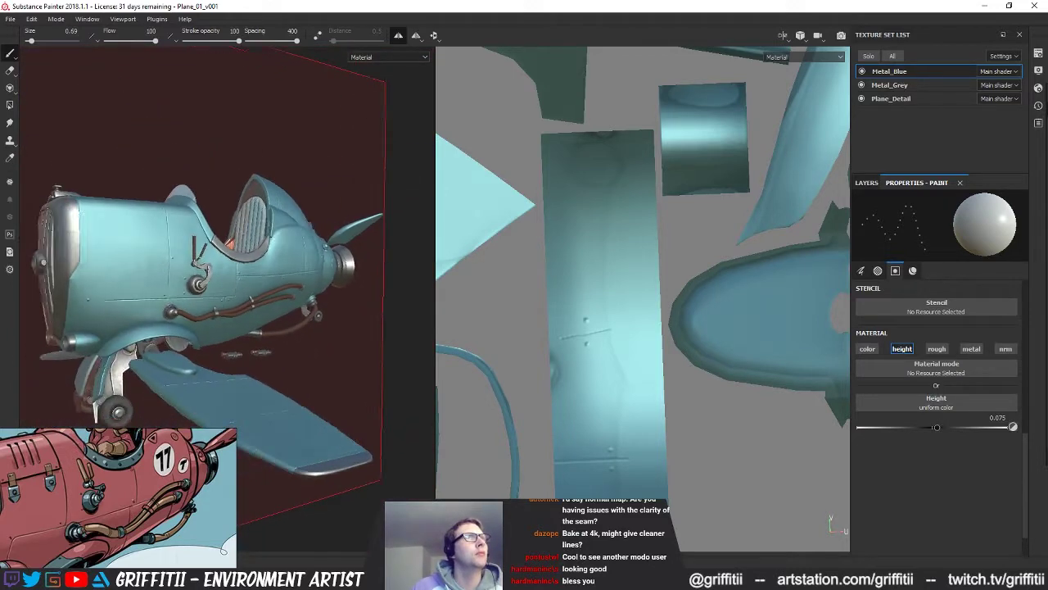
{"action": "left_click_drag", "start_coordinate": [196, 255], "coordinate": [255, 271], "text": "alt"}
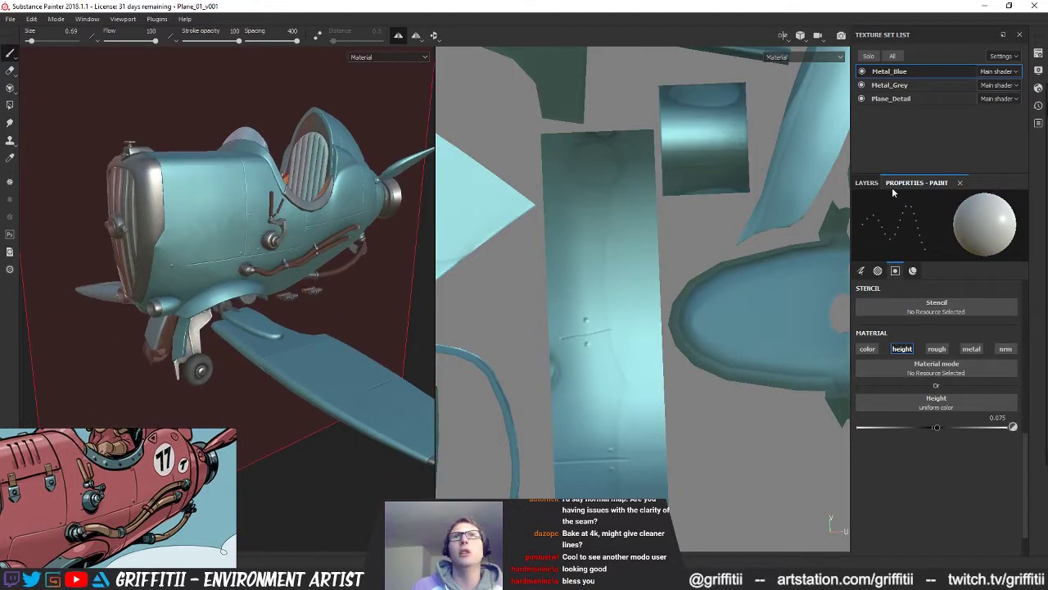
{"action": "left_click", "coordinate": [867, 182]}
{"action": "left_click", "coordinate": [881, 254]}
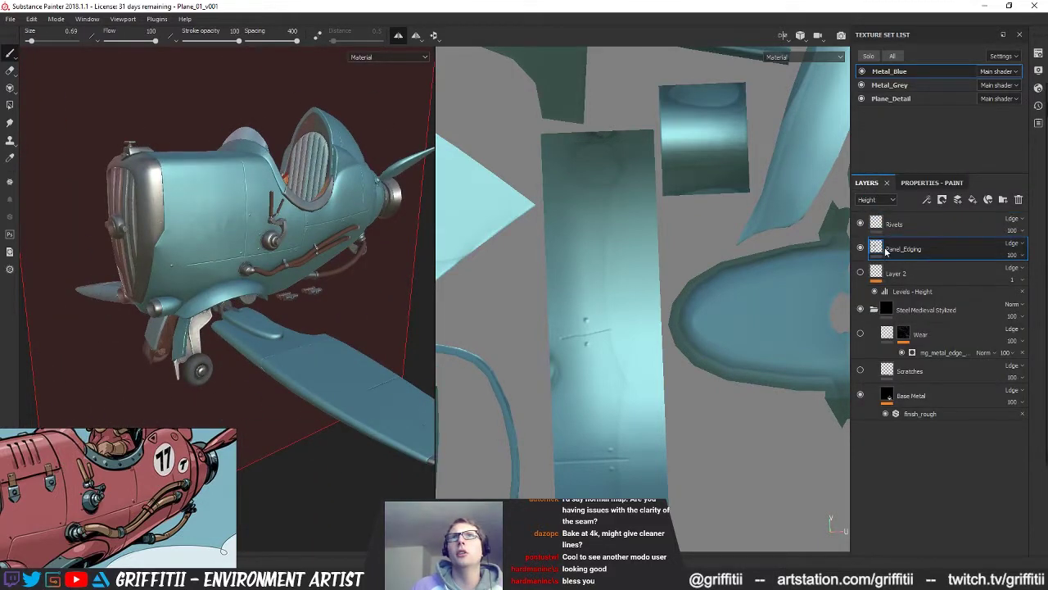
{"action": "left_click", "coordinate": [932, 183]}
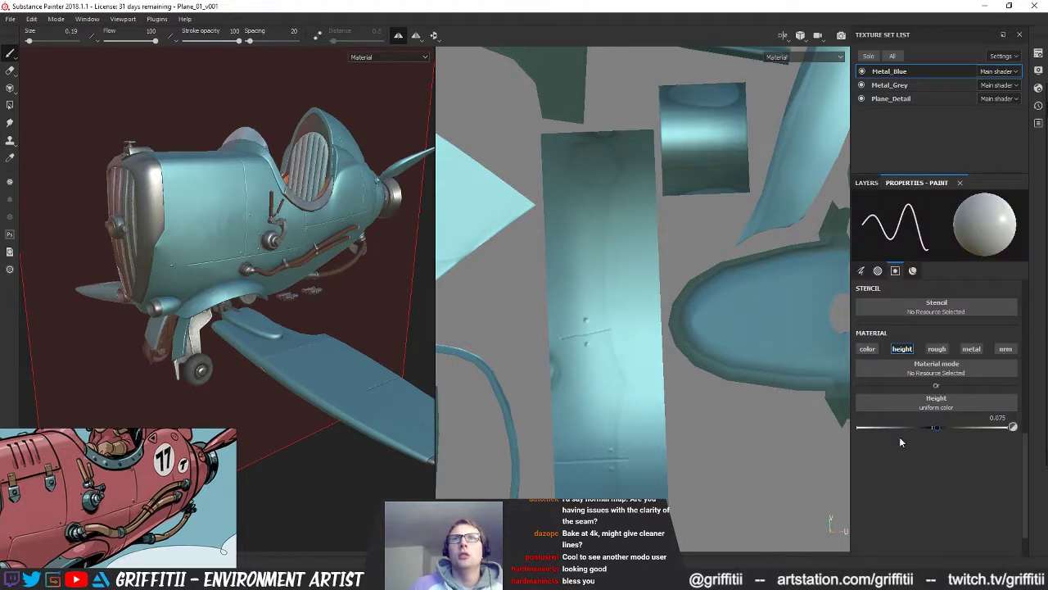
{"action": "double_click", "coordinate": [996, 417]}
{"action": "type", "text": "--0.0327"}
{"action": "key", "text": "Return"}
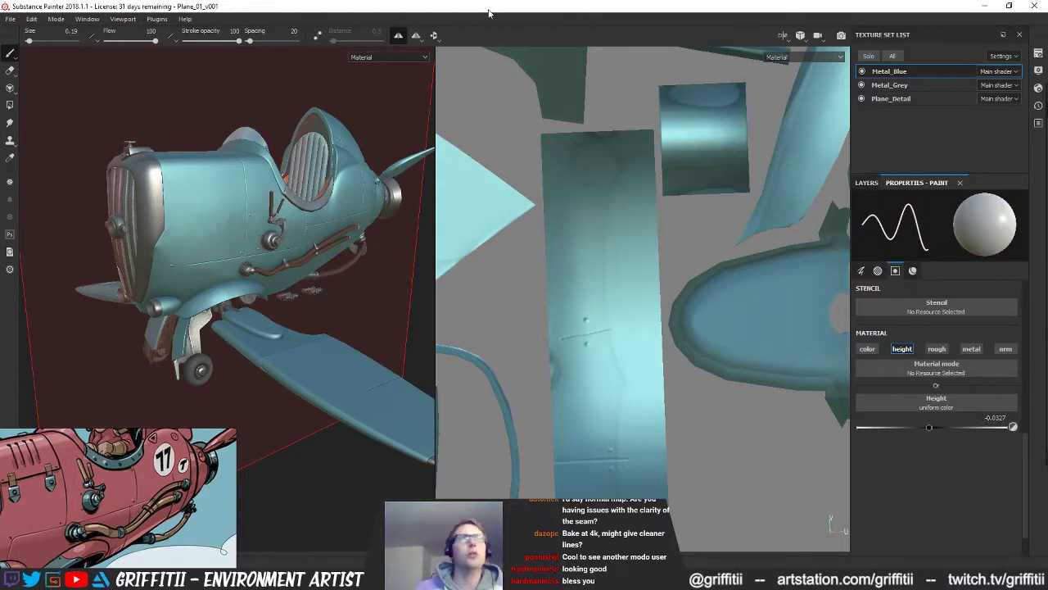
Step: Turn on Lazy Mouse with a distance of 0.5 for painting seams on the side of the nose
{"action": "left_click_drag", "start_coordinate": [246, 301], "coordinate": [287, 262], "text": "alt"}
{"action": "right_click_drag", "start_coordinate": [288, 262], "coordinate": [344, 254], "text": "alt"}
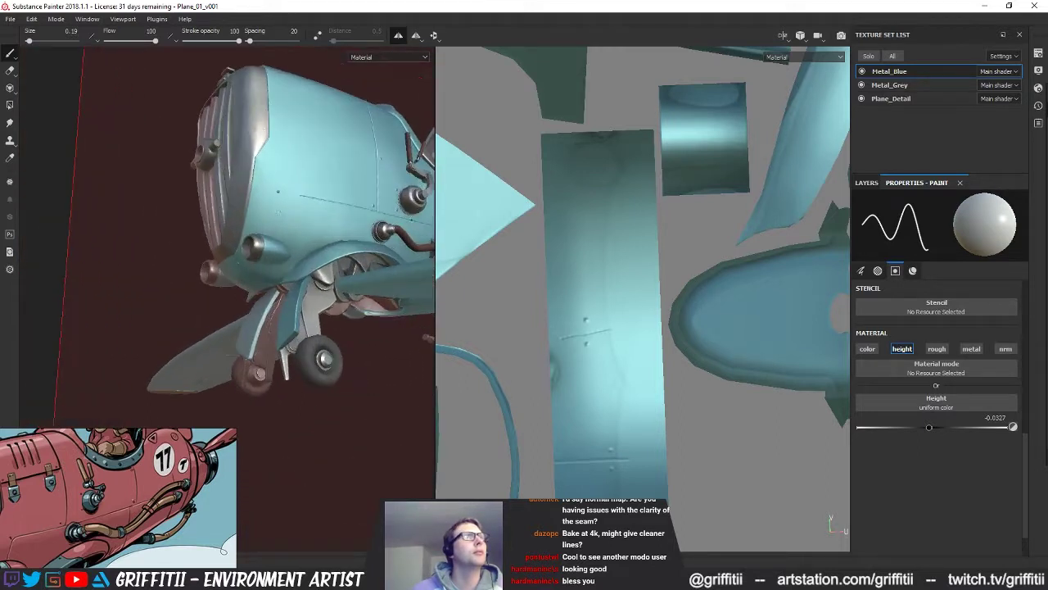
{"action": "left_click_drag", "start_coordinate": [270, 237], "coordinate": [303, 235], "text": "alt"}
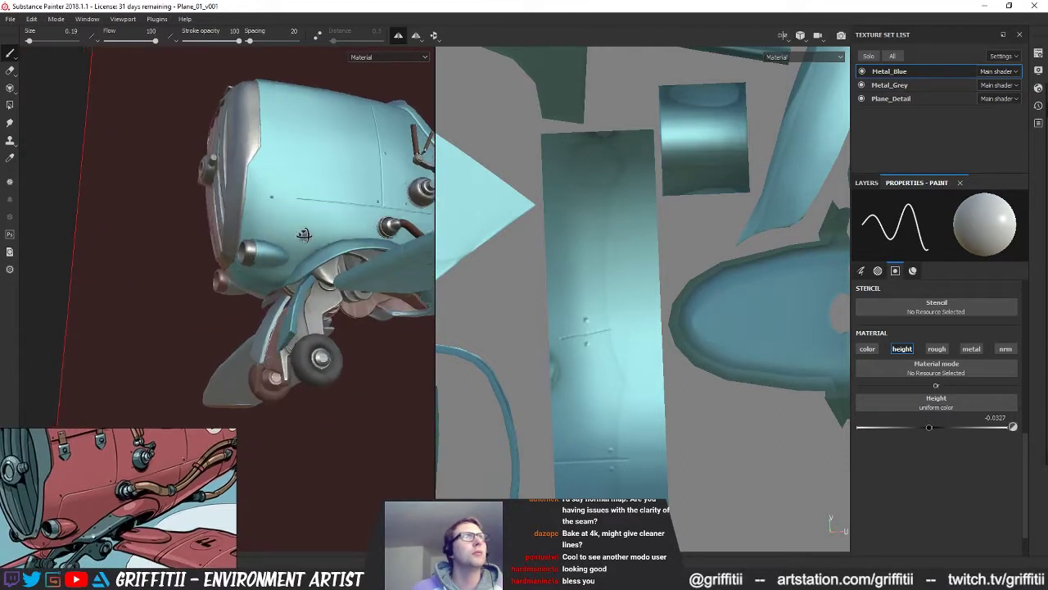
{"action": "scroll", "coordinate": [303, 235], "scroll_direction": "up", "scroll_amount": 5}
{"action": "scroll", "coordinate": [786, 276], "scroll_direction": "up", "scroll_amount": 3}
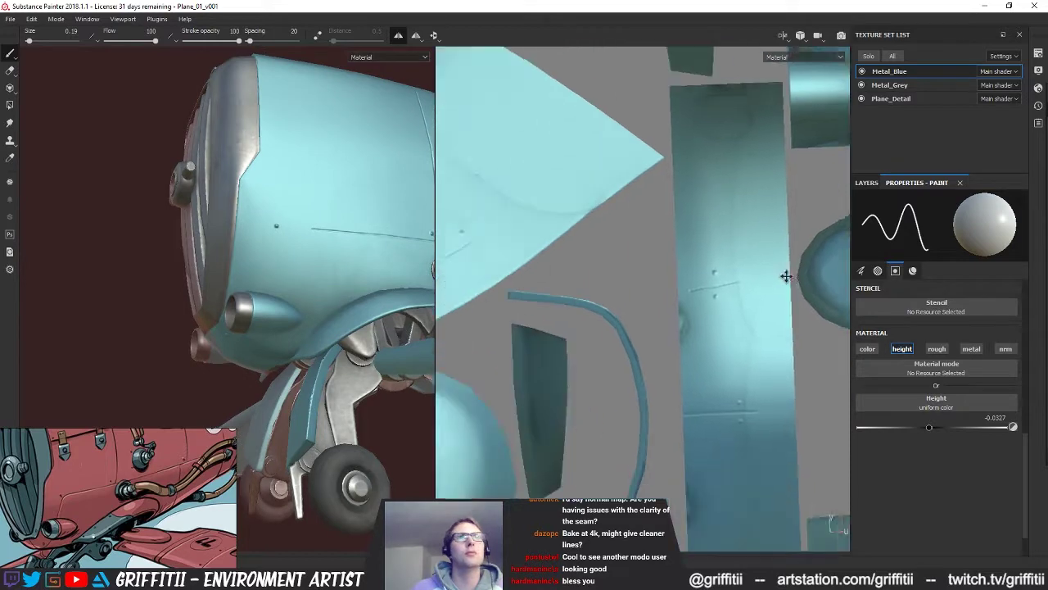
{"action": "scroll", "coordinate": [787, 276], "scroll_direction": "down", "scroll_amount": 3}
{"action": "middle_click_drag", "start_coordinate": [574, 320], "coordinate": [761, 288], "text": "alt"}
{"action": "left_click_drag", "start_coordinate": [655, 320], "coordinate": [573, 326], "text": "alt"}
{"action": "right_click_drag", "start_coordinate": [579, 321], "coordinate": [857, 366], "text": "alt"}
{"action": "left_click_drag", "start_coordinate": [675, 353], "coordinate": [687, 332], "text": "alt"}
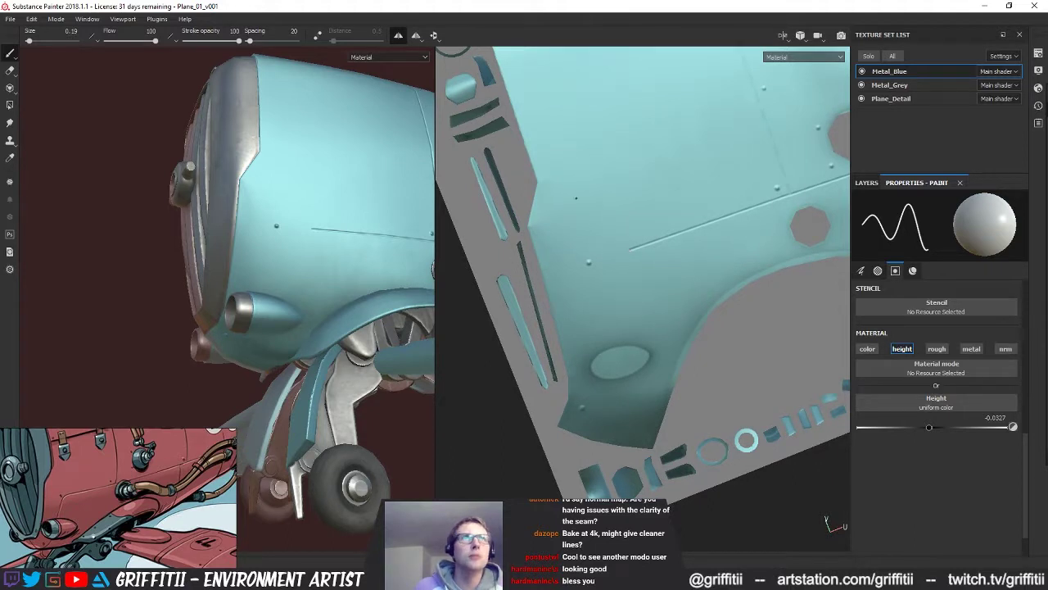
{"action": "left_click", "coordinate": [318, 35]}
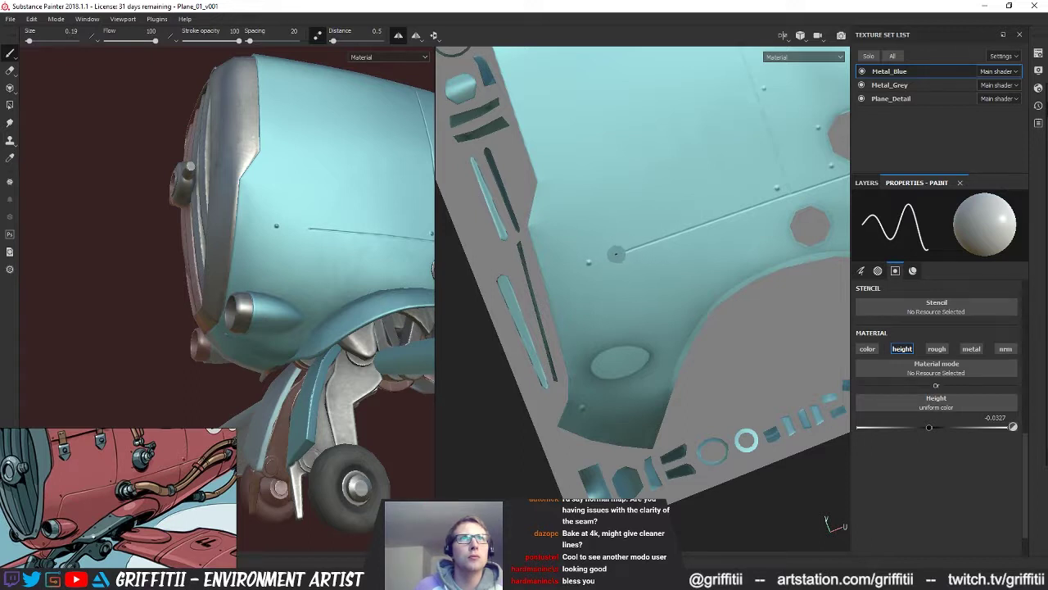
Step: Draw a curved seam from the front end of the nose's horizontal seam down past the oval housing cutout, undoing and redrawing it to refine the curve
{"action": "mouse_move", "coordinate": [601, 267]}
{"action": "left_mouse_down"}
{"action": "mouse_move", "coordinate": [589, 331]}
{"action": "mouse_move", "coordinate": [602, 410]}
{"action": "mouse_move", "coordinate": [595, 443]}
{"action": "left_mouse_up"}
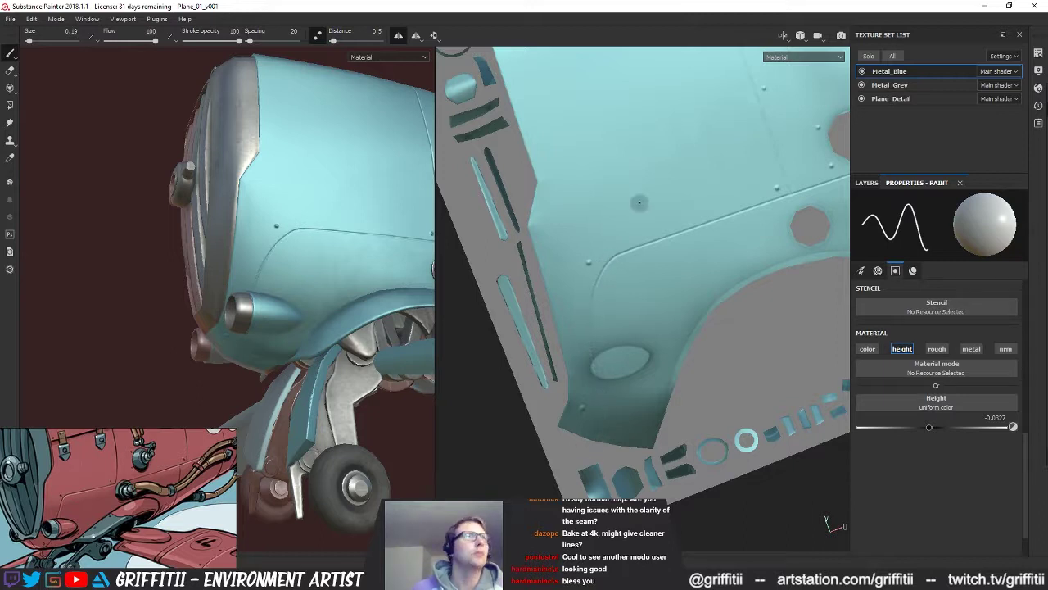
{"action": "mouse_move", "coordinate": [299, 388]}
{"action": "left_mouse_down", "text": "alt"}
{"action": "mouse_move", "coordinate": [361, 407]}
{"action": "mouse_move", "coordinate": [410, 401]}
{"action": "left_mouse_up", "text": "alt"}
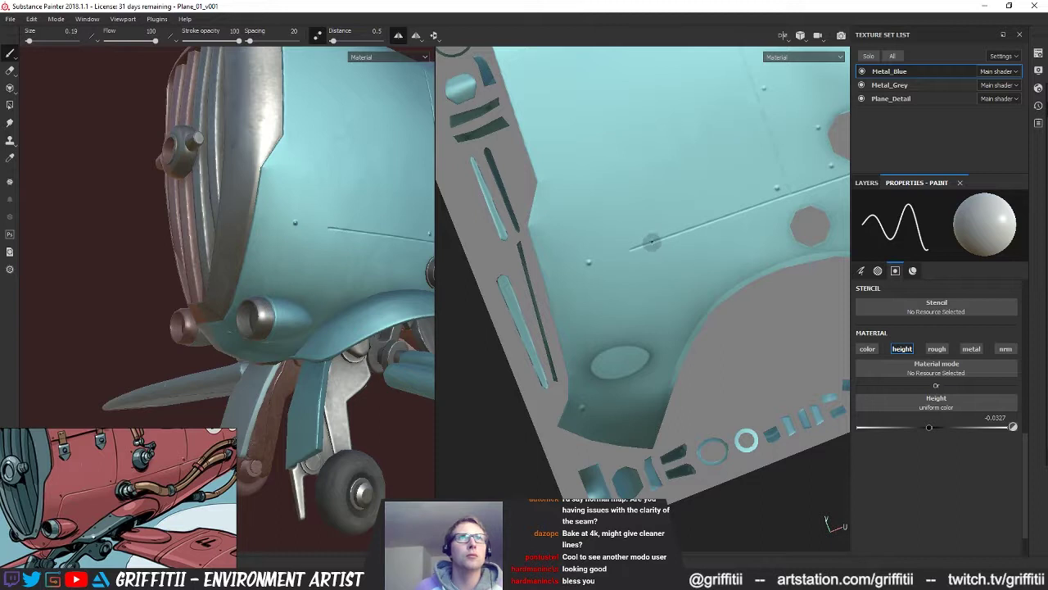
{"action": "mouse_move", "coordinate": [625, 256]}
{"action": "left_mouse_down"}
{"action": "mouse_move", "coordinate": [606, 294]}
{"action": "mouse_move", "coordinate": [606, 392]}
{"action": "mouse_move", "coordinate": [587, 446]}
{"action": "left_mouse_up"}
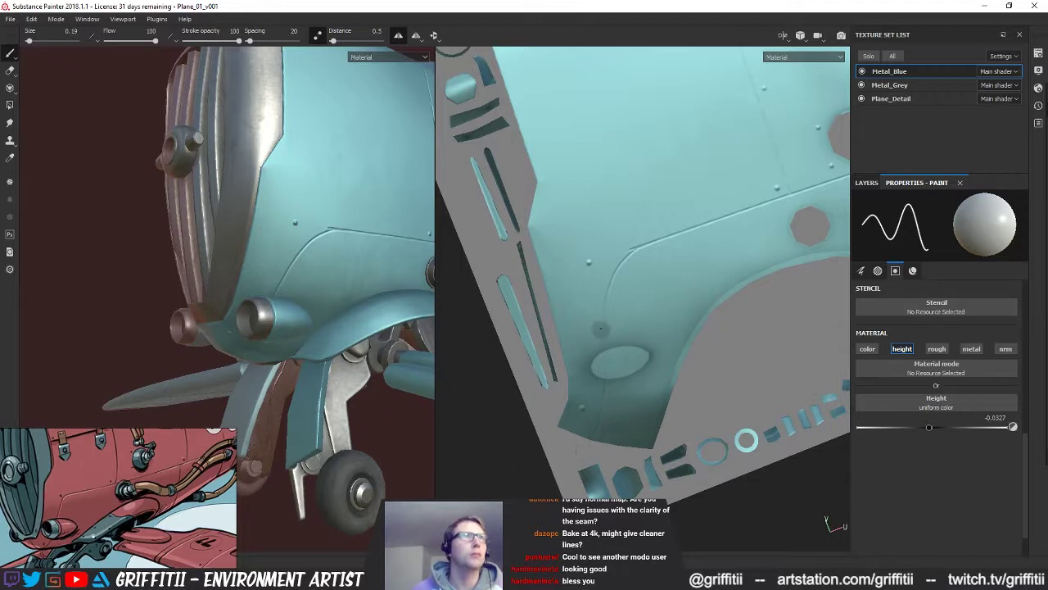
{"action": "mouse_move", "coordinate": [367, 408]}
{"action": "left_mouse_down", "text": "alt"}
{"action": "mouse_move", "coordinate": [303, 414]}
{"action": "mouse_move", "coordinate": [273, 436]}
{"action": "left_mouse_up", "text": "alt"}
{"action": "key", "text": "ctrl+z"}
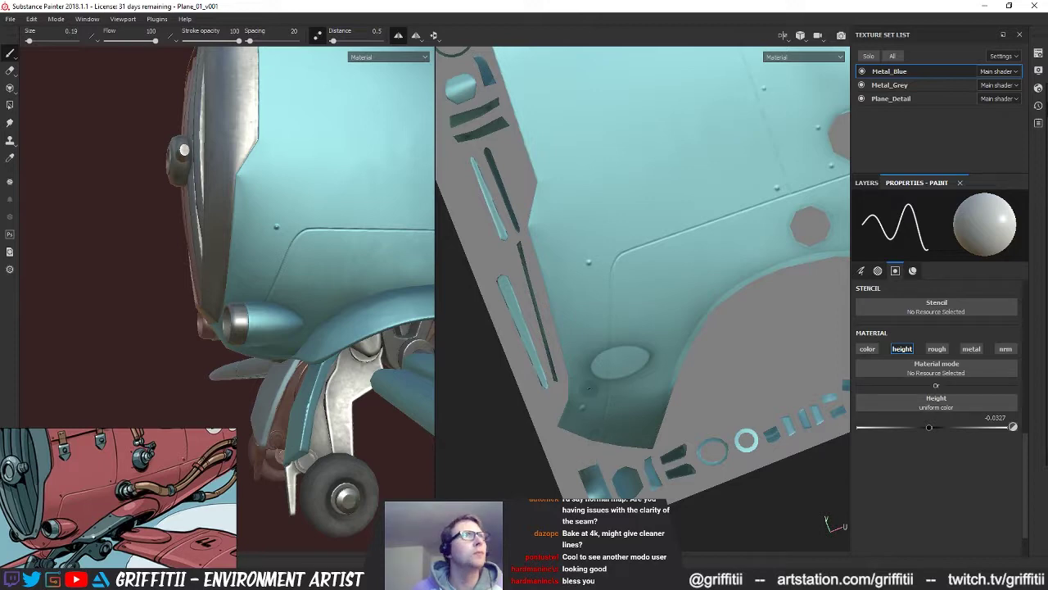
Step: Undo the curved seam on the nose side and redraw it with its bend closer to the front rivet, passing the oval housing cutout
{"action": "left_click_drag", "start_coordinate": [379, 401], "coordinate": [418, 300], "text": "alt"}
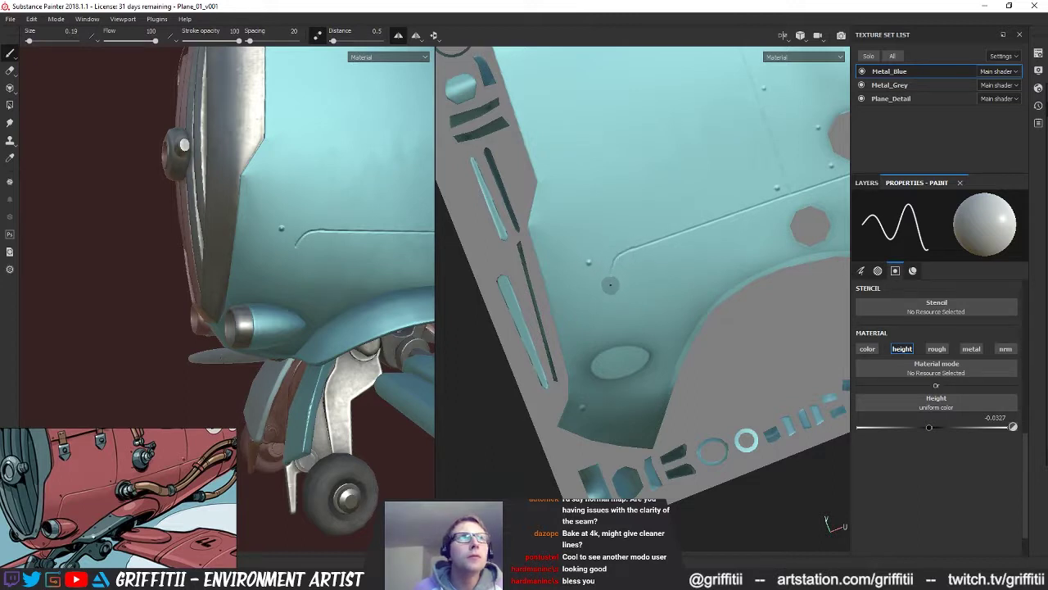
{"action": "key", "text": "ctrl+z"}
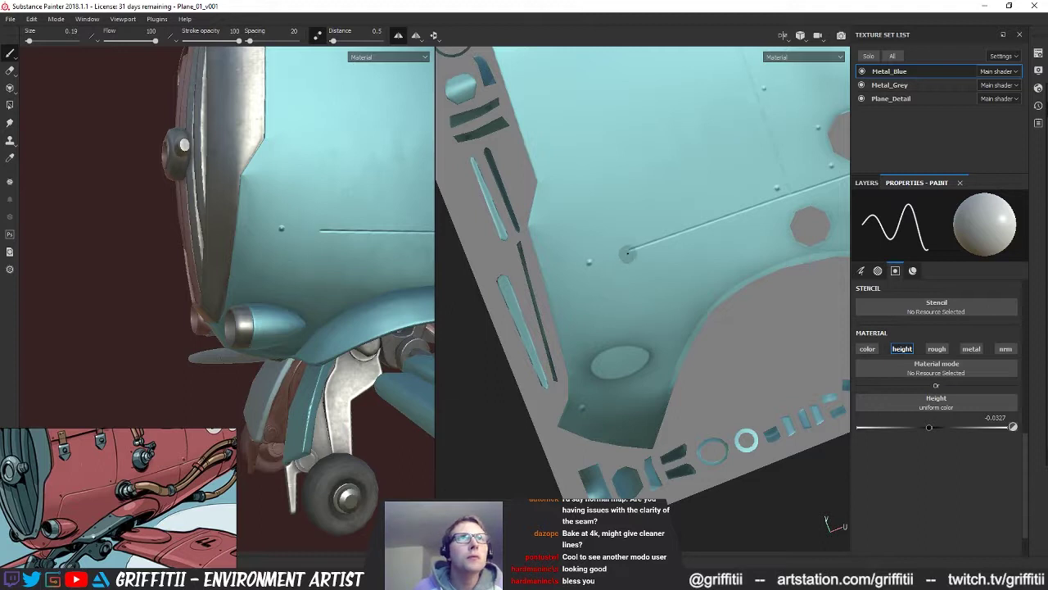
{"action": "key", "text": "alt+q"}
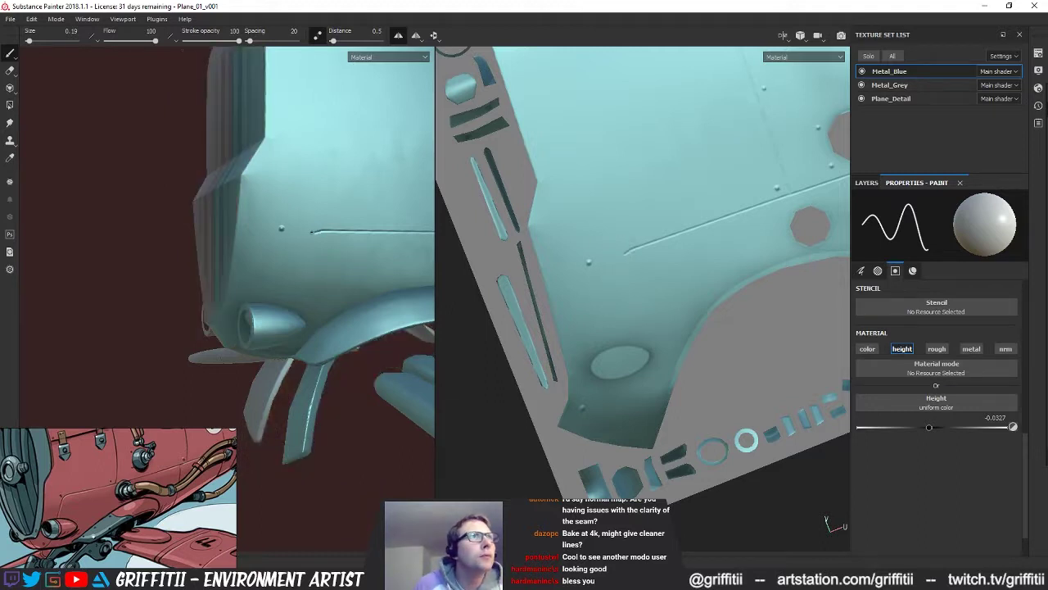
{"action": "key", "text": "ctrl+z"}
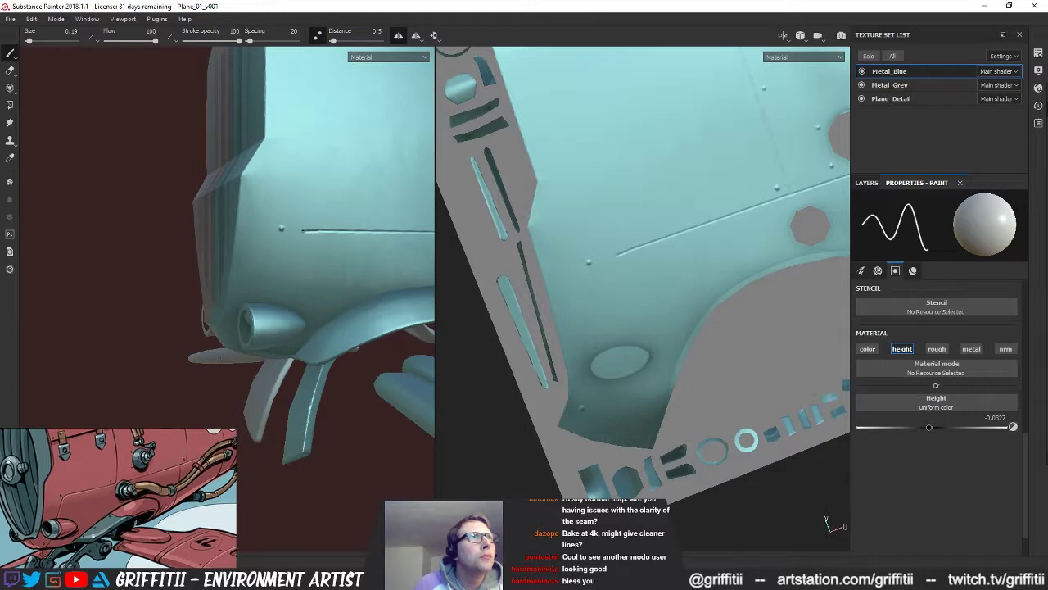
{"action": "key", "text": "ctrl+z"}
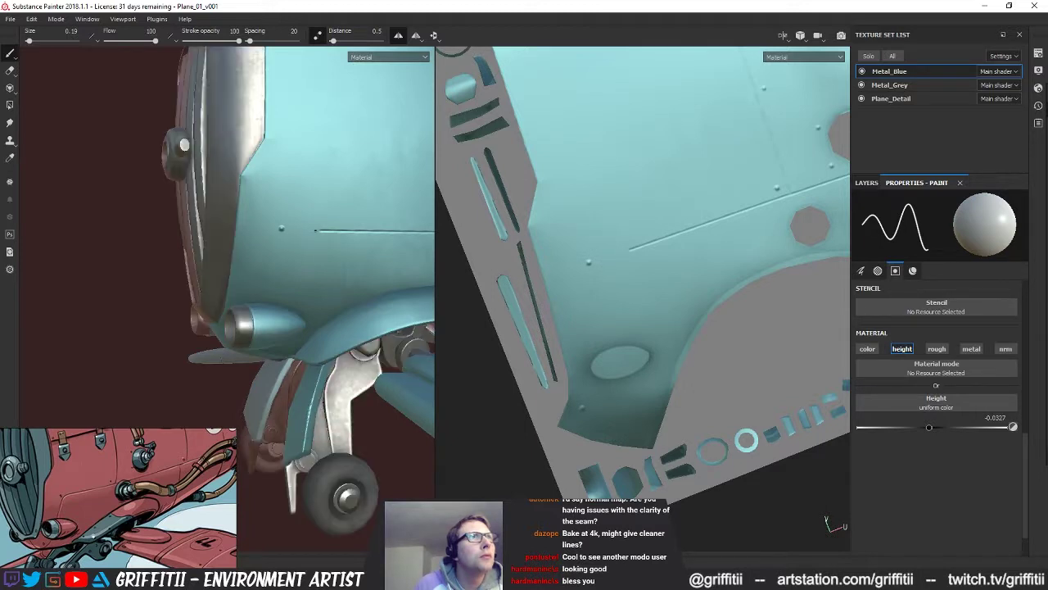
{"action": "left_click_drag", "start_coordinate": [321, 230], "coordinate": [305, 233]}
{"action": "key", "text": "ctrl+z"}
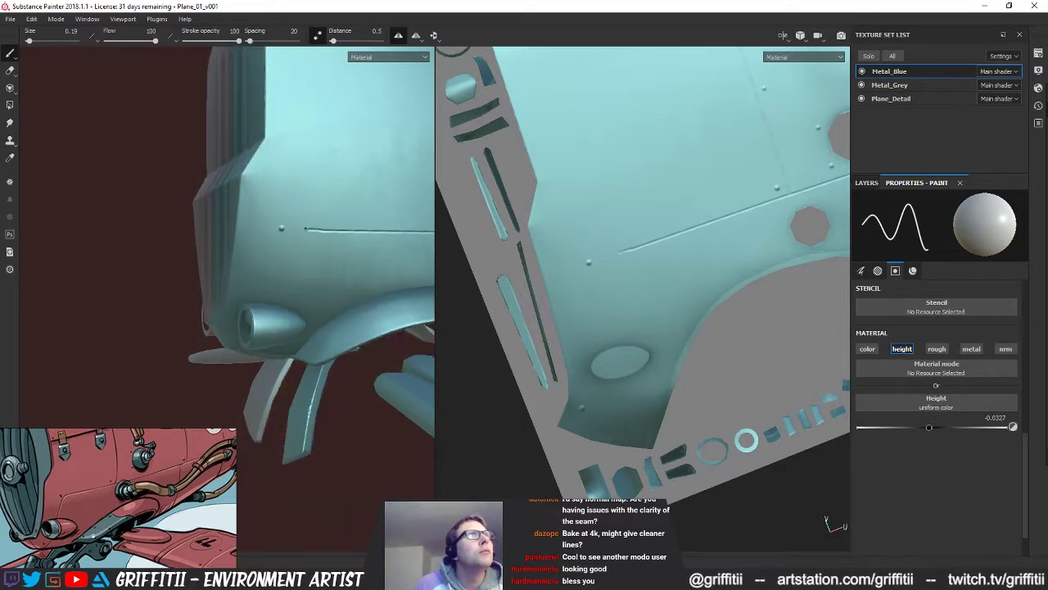
{"action": "mouse_move", "coordinate": [316, 232]}
{"action": "left_mouse_down"}
{"action": "mouse_move", "coordinate": [282, 258]}
{"action": "mouse_move", "coordinate": [375, 282]}
{"action": "left_mouse_up"}
{"action": "key", "text": "ctrl+z"}
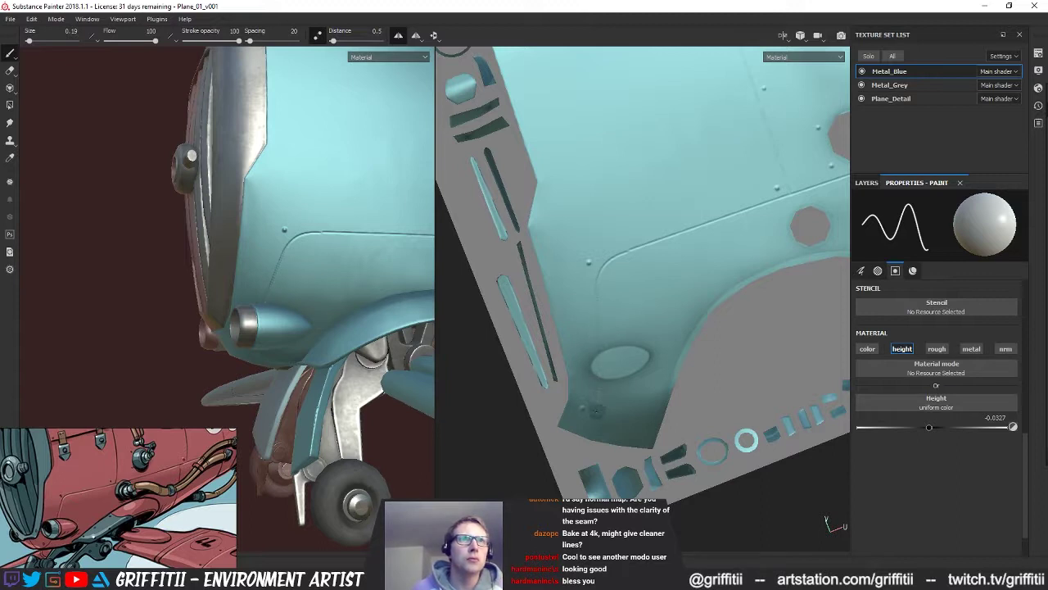
{"action": "mouse_move", "coordinate": [307, 409]}
{"action": "left_mouse_down", "text": "alt"}
{"action": "mouse_move", "coordinate": [394, 367]}
{"action": "mouse_move", "coordinate": [315, 399]}
{"action": "left_mouse_up", "text": "alt"}
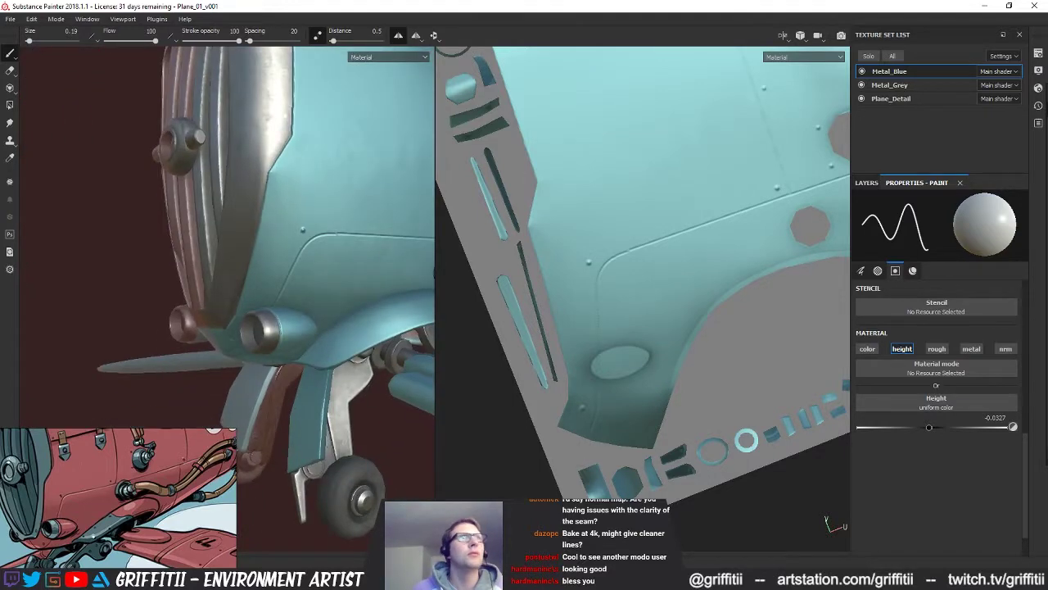
{"action": "middle_click_drag", "start_coordinate": [644, 251], "coordinate": [623, 330]}
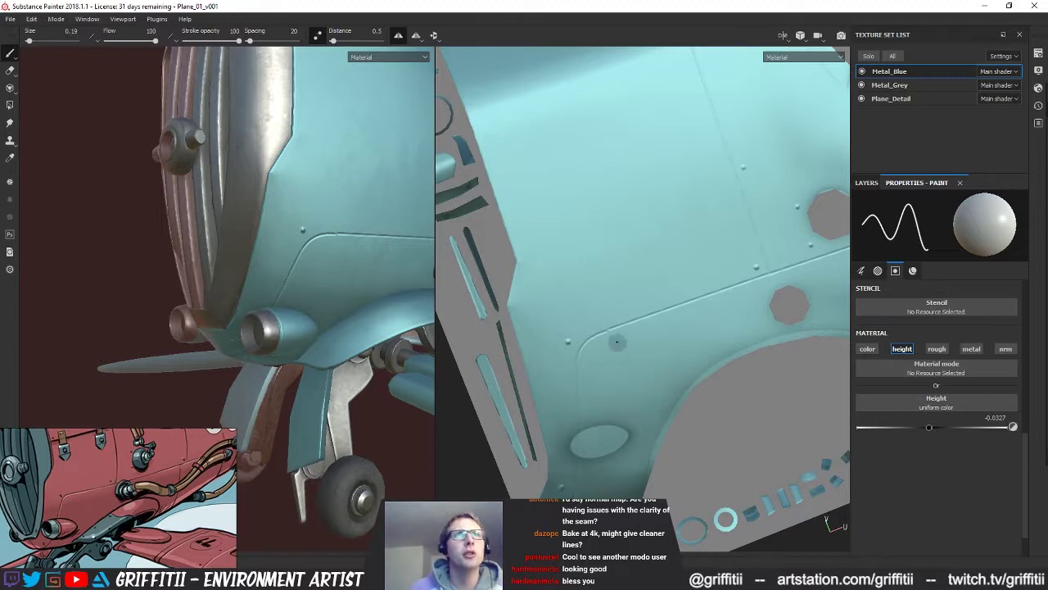
{"action": "key", "text": "ctrl"}
{"action": "mouse_move", "coordinate": [627, 333]}
{"action": "right_mouse_down", "text": "ctrl"}
{"action": "mouse_move", "coordinate": [709, 332]}
{"action": "mouse_move", "coordinate": [653, 333]}
{"action": "right_mouse_up", "text": "ctrl"}
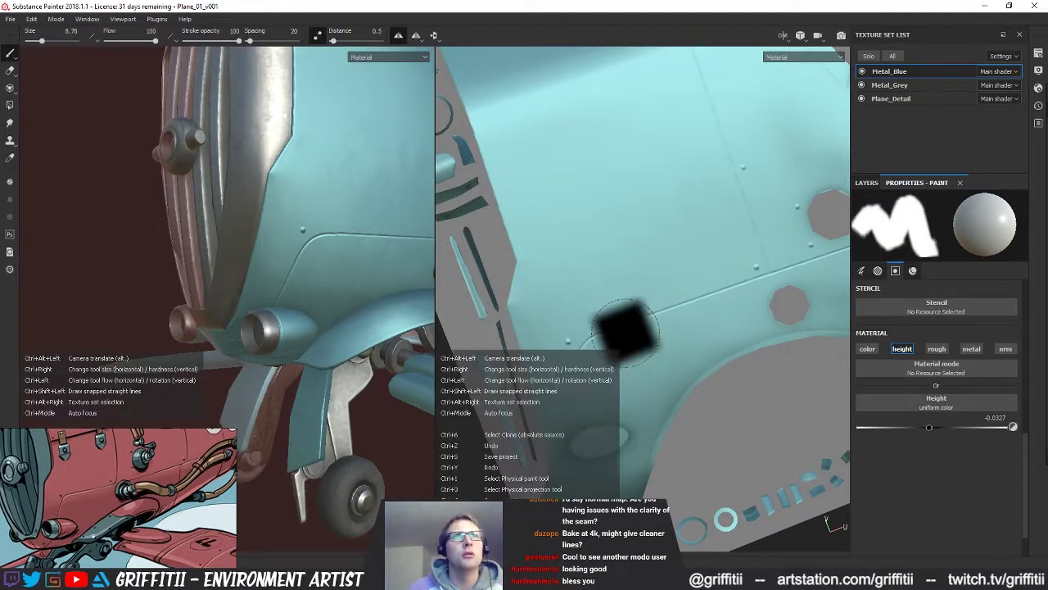
{"action": "key", "text": "ctrl+z"}
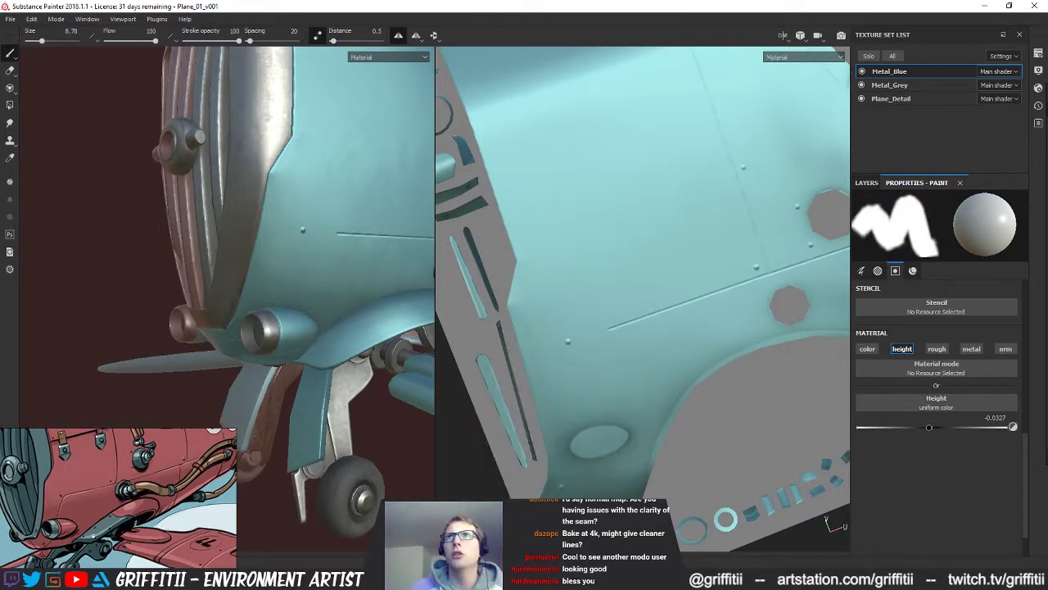
{"action": "key", "text": "ctrl+z"}
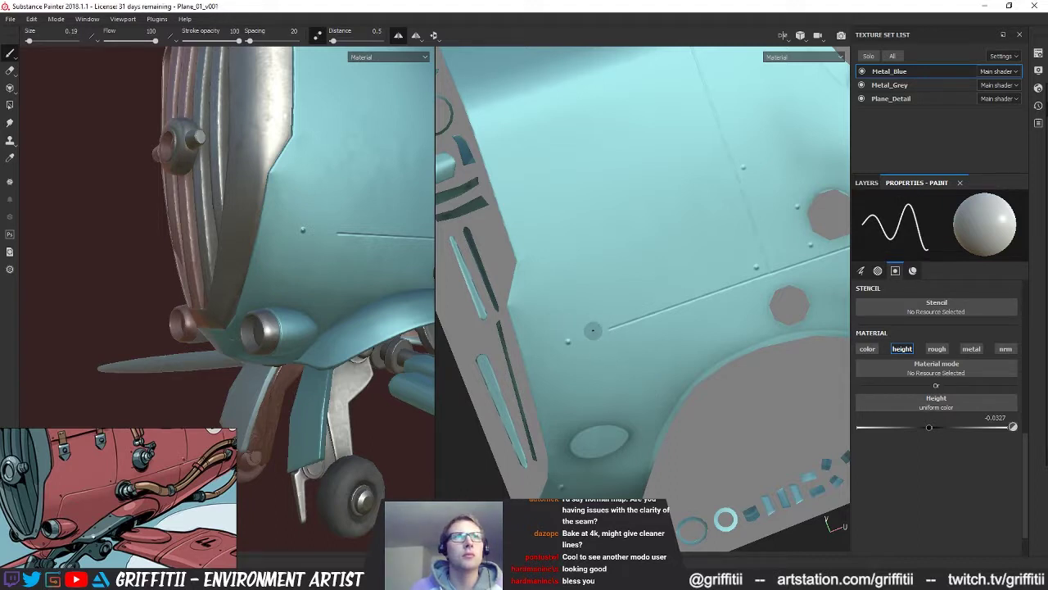
Step: Restore the curved nose seam by returning to its latest stroke in the history
{"action": "scroll", "coordinate": [593, 330], "scroll_direction": "up", "scroll_amount": 5}
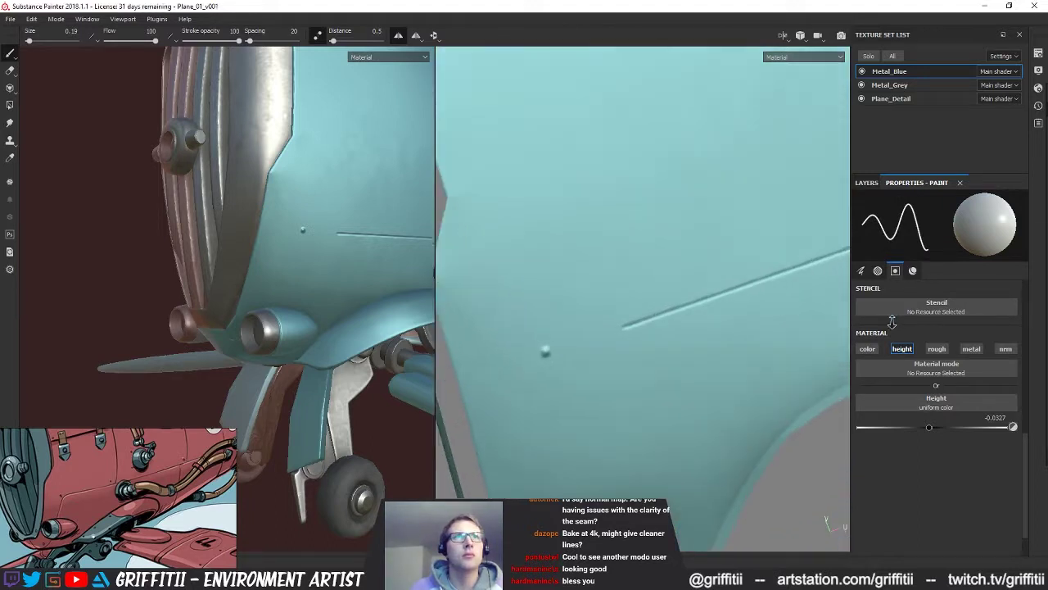
{"action": "left_click", "coordinate": [1038, 106]}
{"action": "scroll", "coordinate": [852, 460], "scroll_direction": "down", "scroll_amount": 1}
{"action": "left_click", "coordinate": [832, 469]}
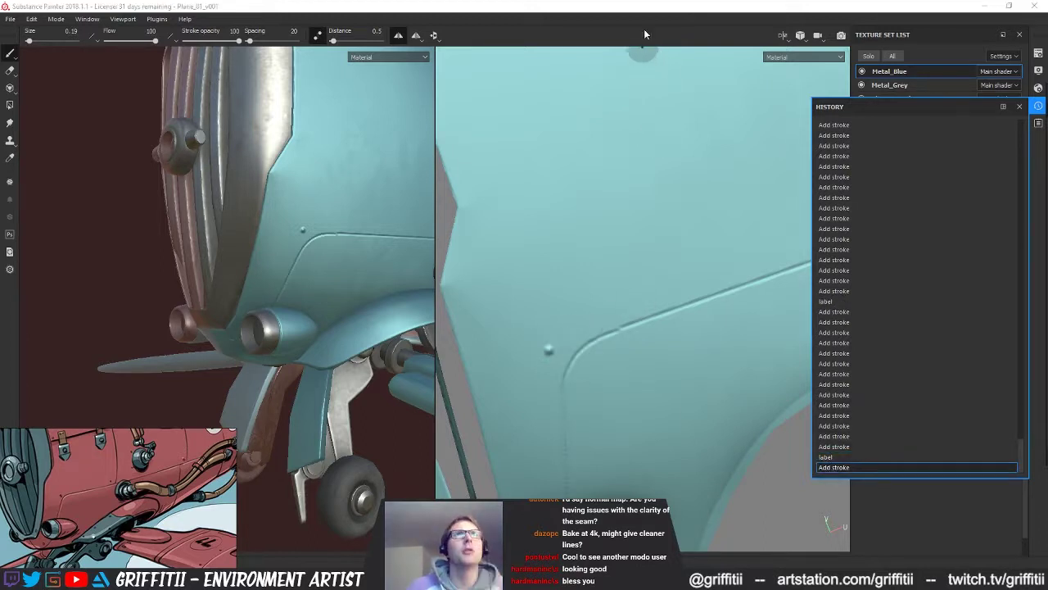
Step: Paint over the gap where the horizontal nose seam meets the start of the curve, undoing and redoing the touch-up to compare
{"action": "left_click", "coordinate": [628, 326]}
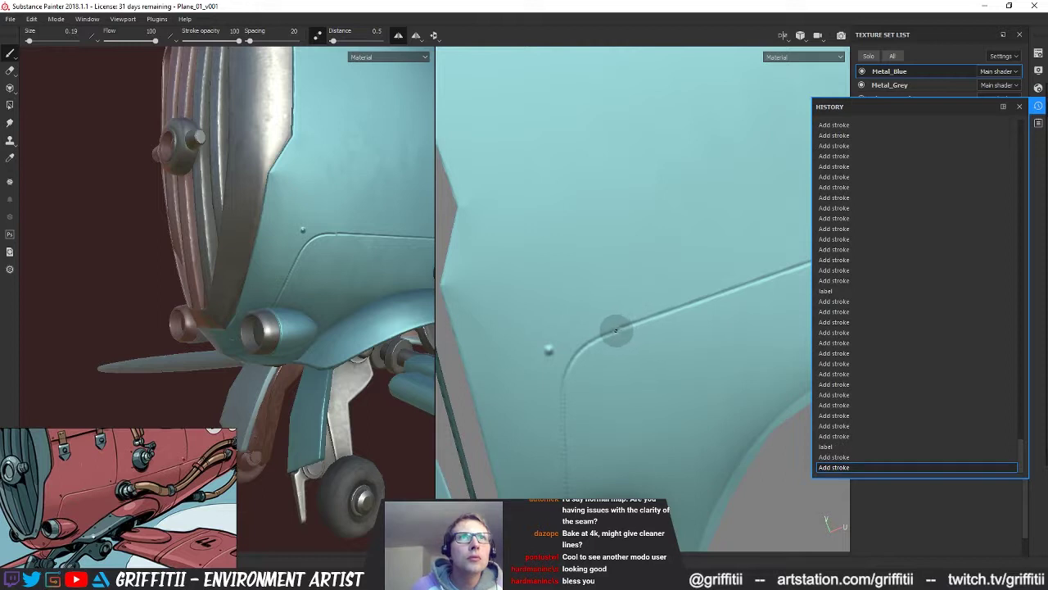
{"action": "mouse_move", "coordinate": [607, 334]}
{"action": "left_mouse_down"}
{"action": "mouse_move", "coordinate": [660, 315]}
{"action": "mouse_move", "coordinate": [610, 331]}
{"action": "left_mouse_up"}
{"action": "key", "text": "ctrl+z"}
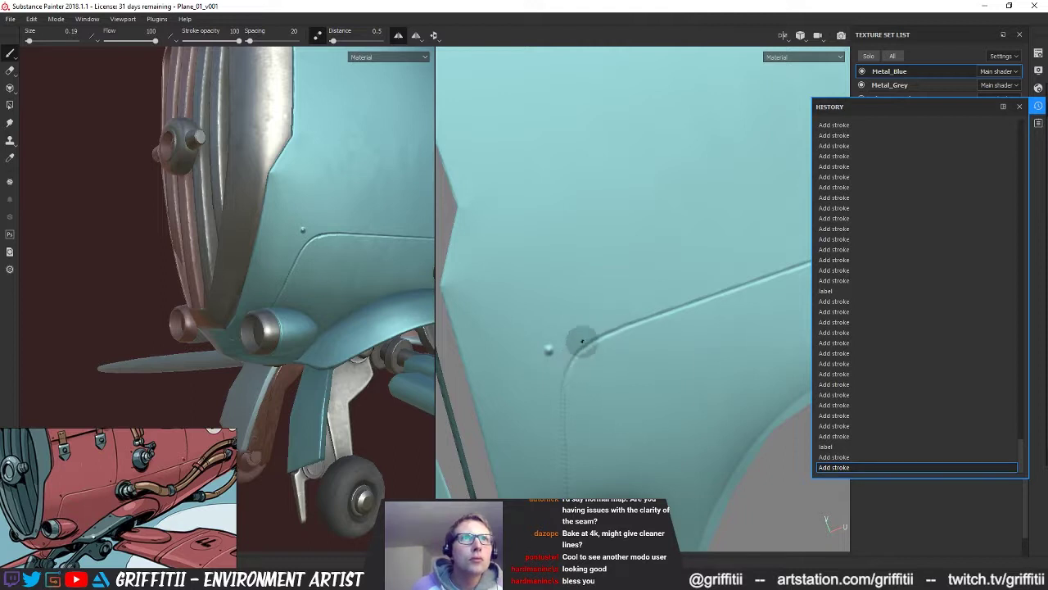
{"action": "key", "text": "ctrl+z"}
{"action": "key", "text": "ctrl+y"}
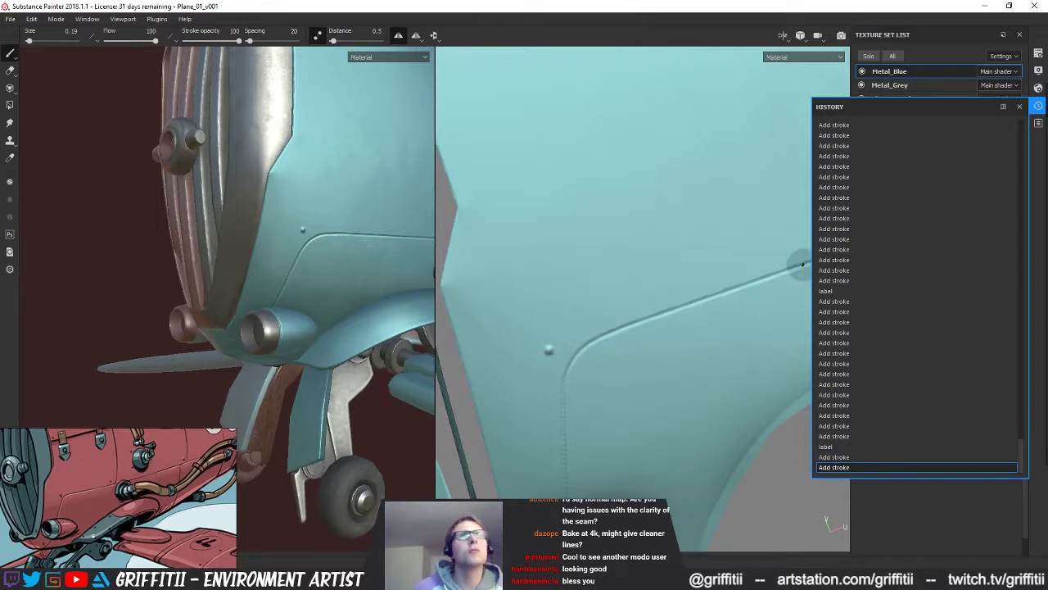
Step: Try painting over the lower part of the curve's bend, and roll the history back to the stroke before it
{"action": "middle_click_drag", "start_coordinate": [627, 414], "coordinate": [606, 251], "text": "alt"}
{"action": "left_click", "coordinate": [546, 213], "text": "shift"}
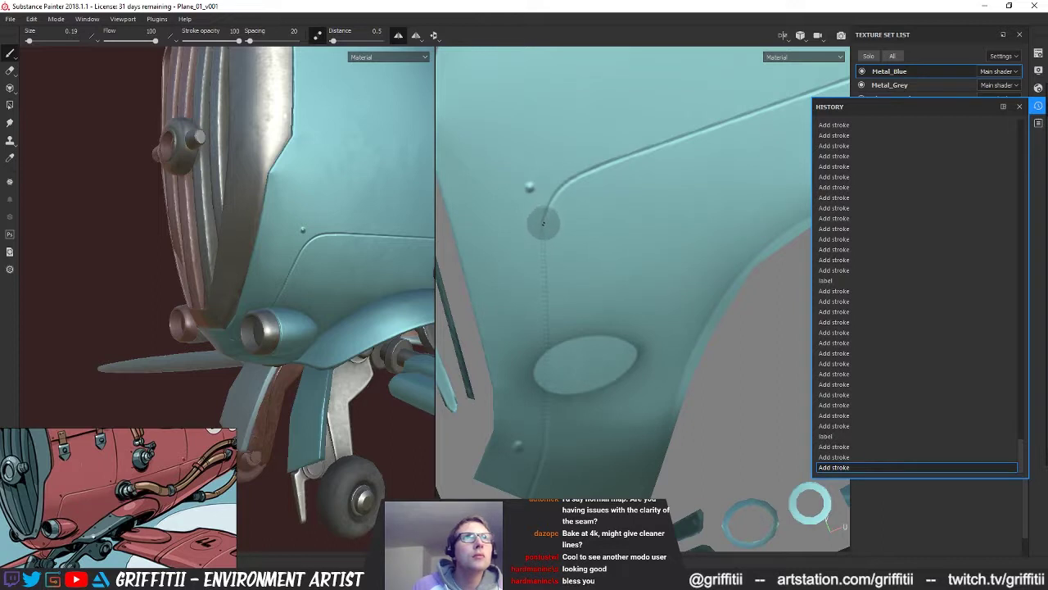
{"action": "left_click_drag", "start_coordinate": [542, 232], "coordinate": [546, 401]}
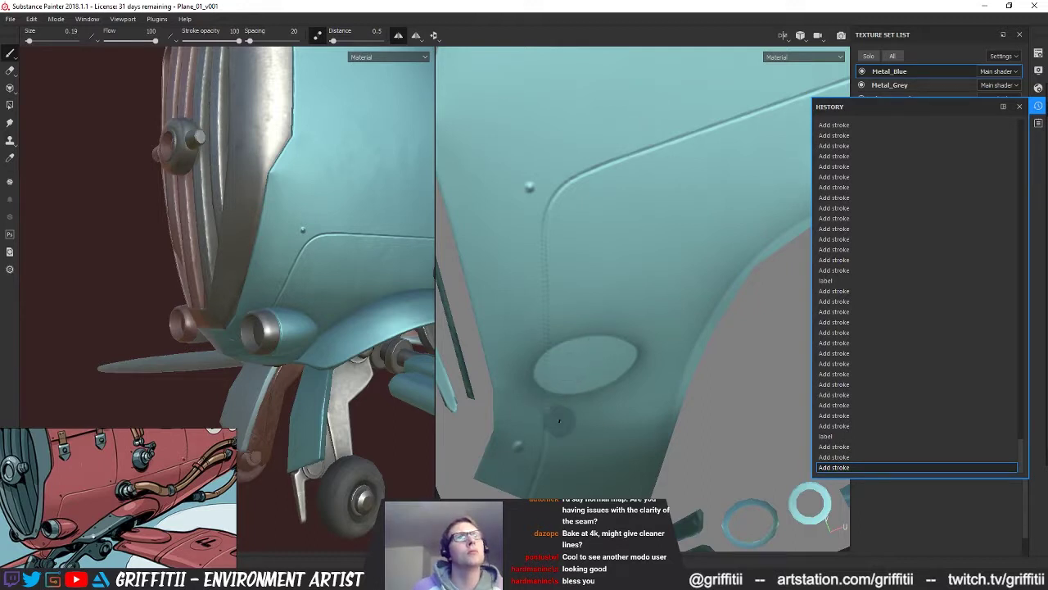
{"action": "middle_click_drag", "start_coordinate": [680, 264], "coordinate": [615, 339]}
{"action": "mouse_move", "coordinate": [231, 228]}
{"action": "left_mouse_down", "text": "alt"}
{"action": "mouse_move", "coordinate": [175, 216]}
{"action": "mouse_move", "coordinate": [133, 237]}
{"action": "mouse_move", "coordinate": [98, 238]}
{"action": "left_mouse_up", "text": "alt"}
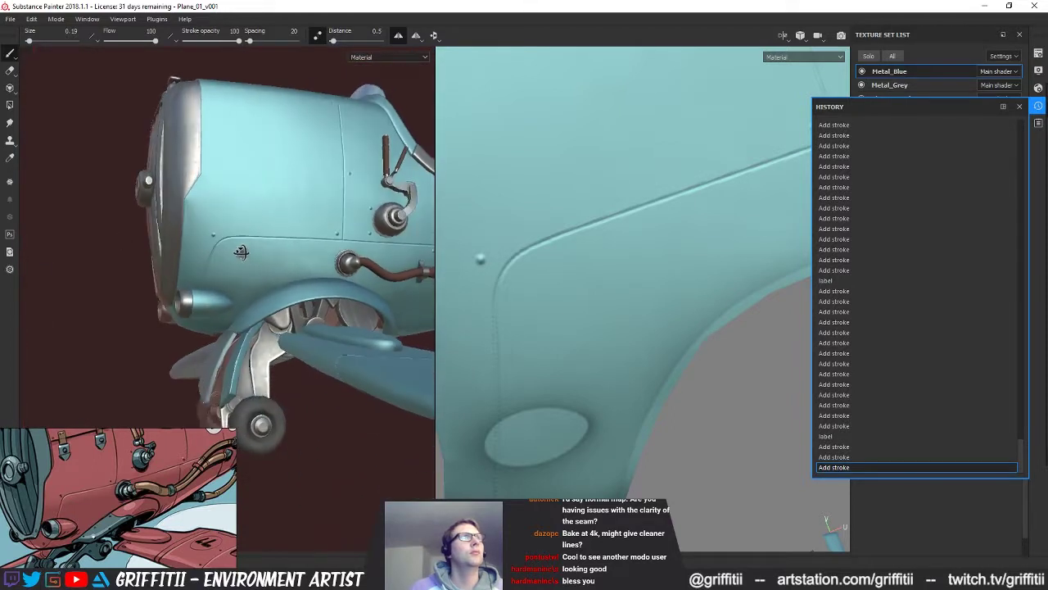
{"action": "key", "text": "ctrl+z"}
{"action": "key", "text": "ctrl+z"}
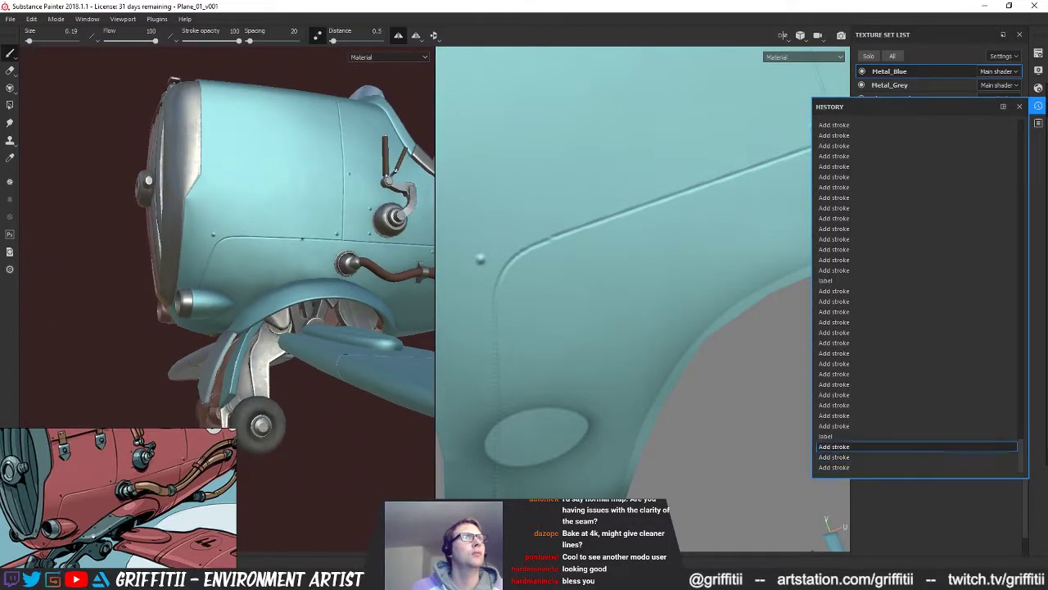
{"action": "left_click", "coordinate": [860, 457]}
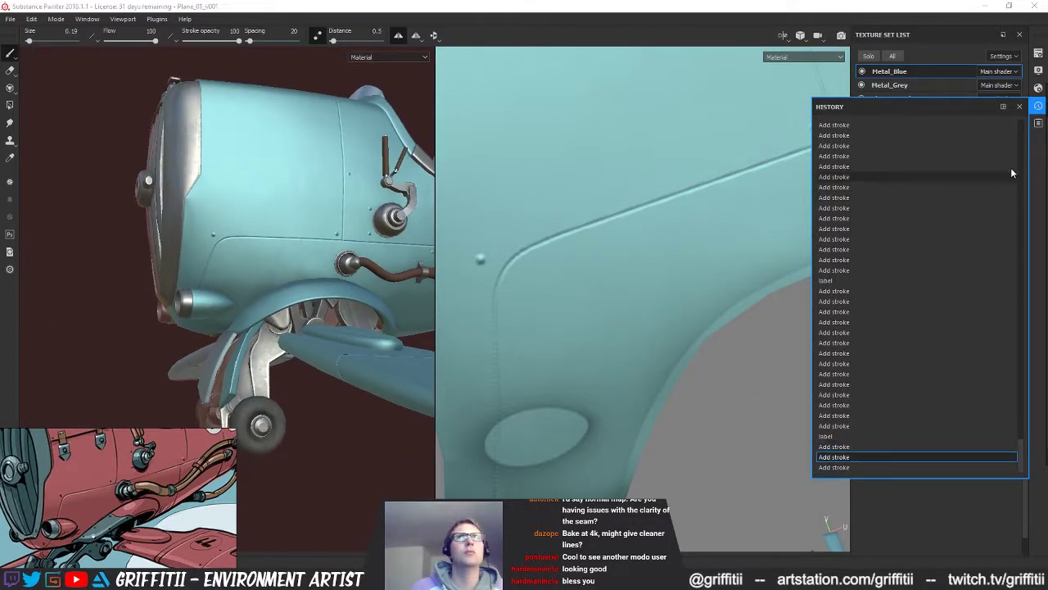
Step: Close the history, examine the seams on the whole plane and in the UV layout, and bring up the layer stack
{"action": "left_click", "coordinate": [1019, 106]}
{"action": "left_click_drag", "start_coordinate": [246, 248], "coordinate": [145, 281], "text": "alt"}
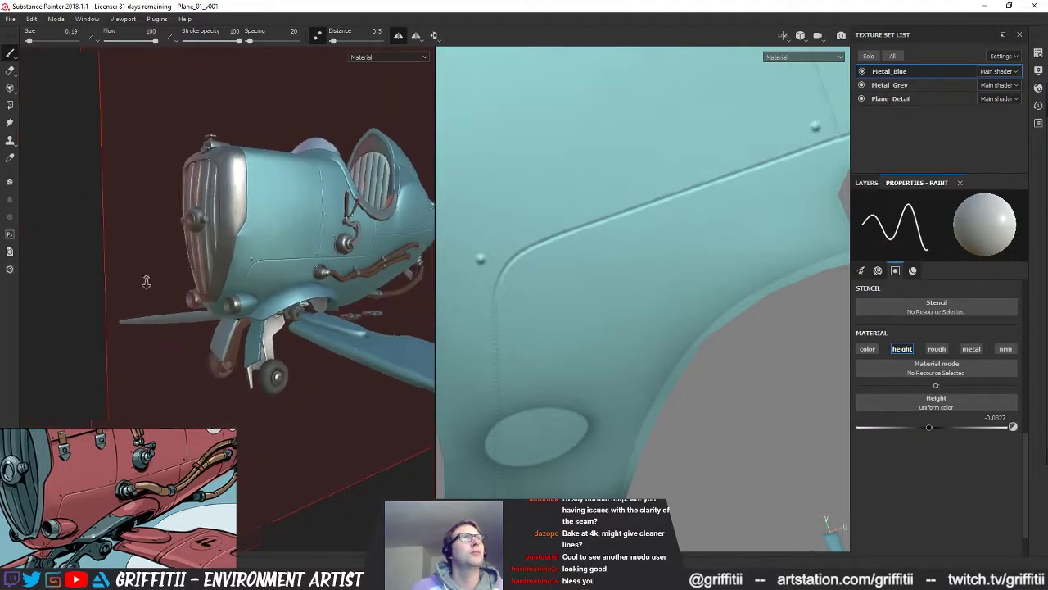
{"action": "middle_click_drag", "start_coordinate": [145, 280], "coordinate": [91, 318], "text": "alt"}
{"action": "left_click_drag", "start_coordinate": [238, 246], "coordinate": [228, 251], "text": "alt"}
{"action": "middle_click_drag", "start_coordinate": [227, 251], "coordinate": [180, 266], "text": "alt"}
{"action": "left_click_drag", "start_coordinate": [180, 266], "coordinate": [168, 259], "text": "alt"}
{"action": "right_click_drag", "start_coordinate": [678, 338], "coordinate": [594, 354], "text": "alt"}
{"action": "middle_click_drag", "start_coordinate": [594, 354], "coordinate": [529, 449], "text": "alt"}
{"action": "left_click_drag", "start_coordinate": [550, 407], "coordinate": [647, 478], "text": "alt"}
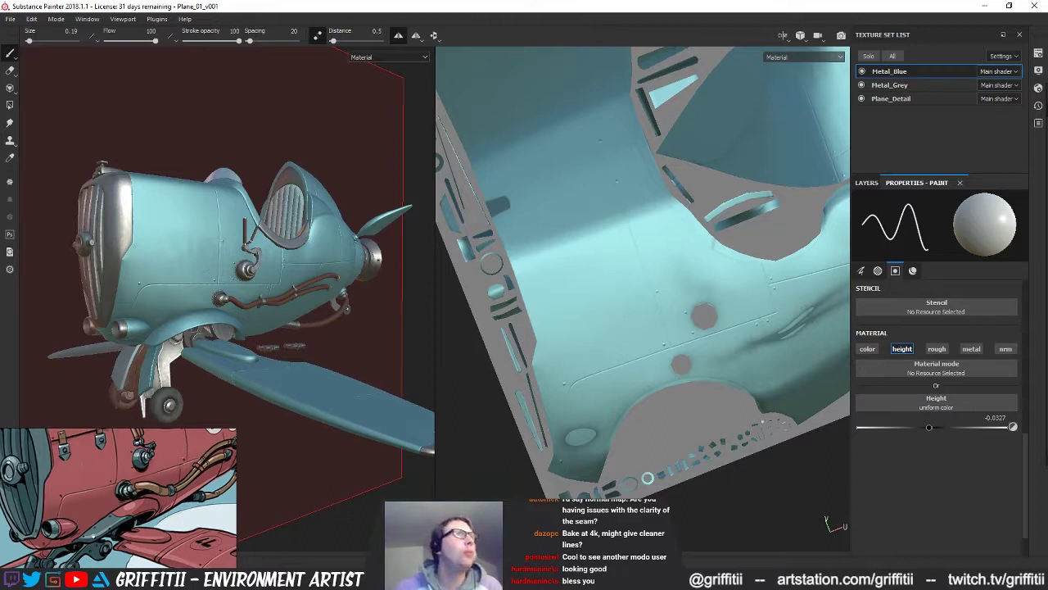
{"action": "middle_click_drag", "start_coordinate": [594, 324], "coordinate": [508, 344], "text": "alt"}
{"action": "right_click_drag", "start_coordinate": [508, 344], "coordinate": [536, 327], "text": "alt"}
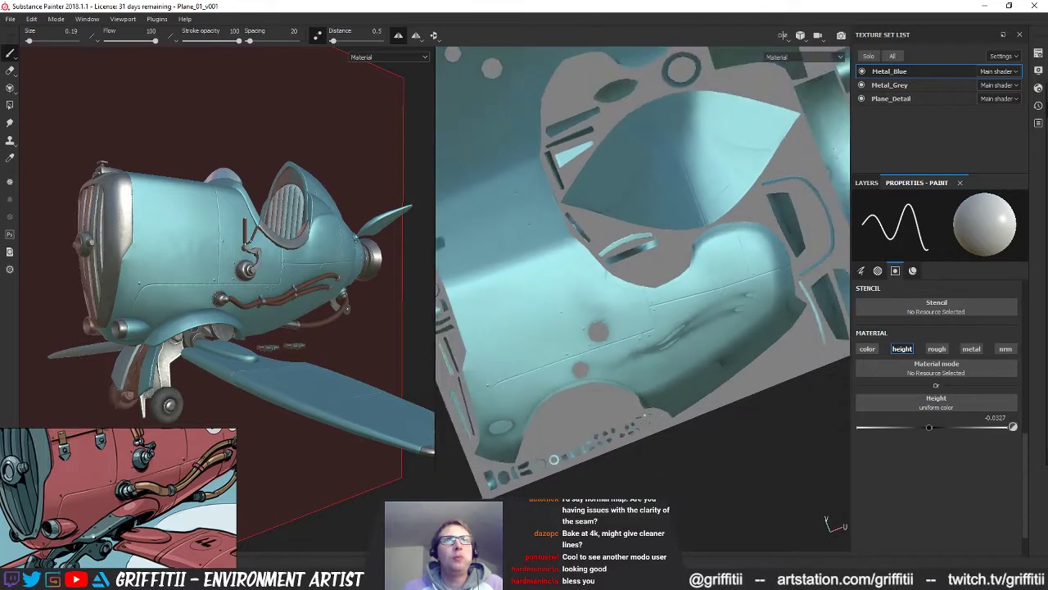
{"action": "middle_click_drag", "start_coordinate": [535, 327], "coordinate": [524, 375], "text": "alt"}
{"action": "left_click", "coordinate": [868, 183]}
{"action": "middle_click_drag", "start_coordinate": [620, 363], "coordinate": [662, 355], "text": "alt"}
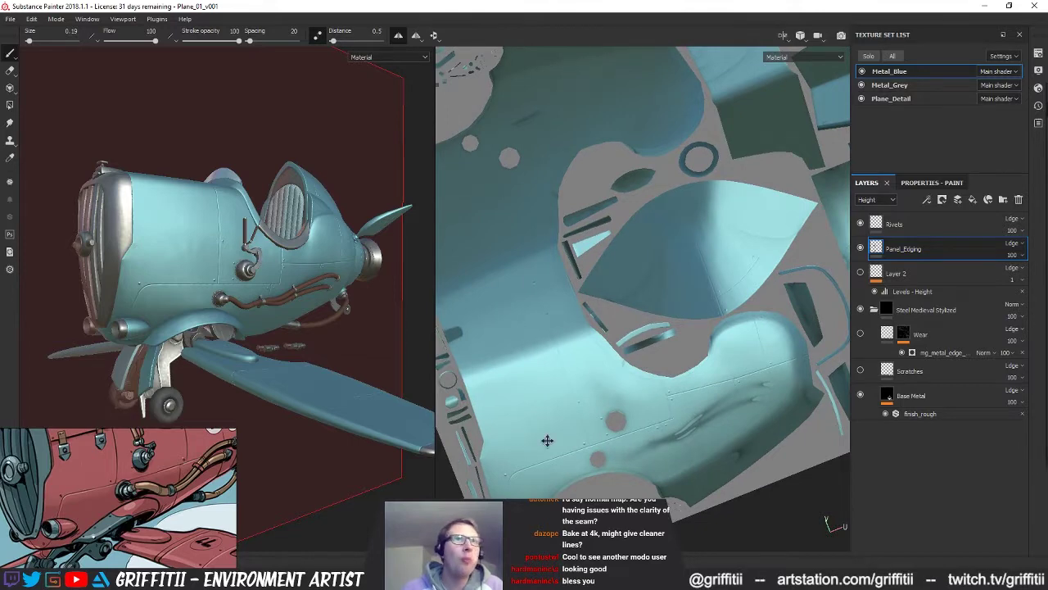
{"action": "middle_click_drag", "start_coordinate": [547, 440], "coordinate": [521, 402], "text": "alt"}
Step: Isolate the blue metal parts and draw a straight seam across the wing's upper surface, just outboard of the existing inner panel line
{"action": "left_click_drag", "start_coordinate": [378, 414], "coordinate": [284, 421], "text": "alt"}
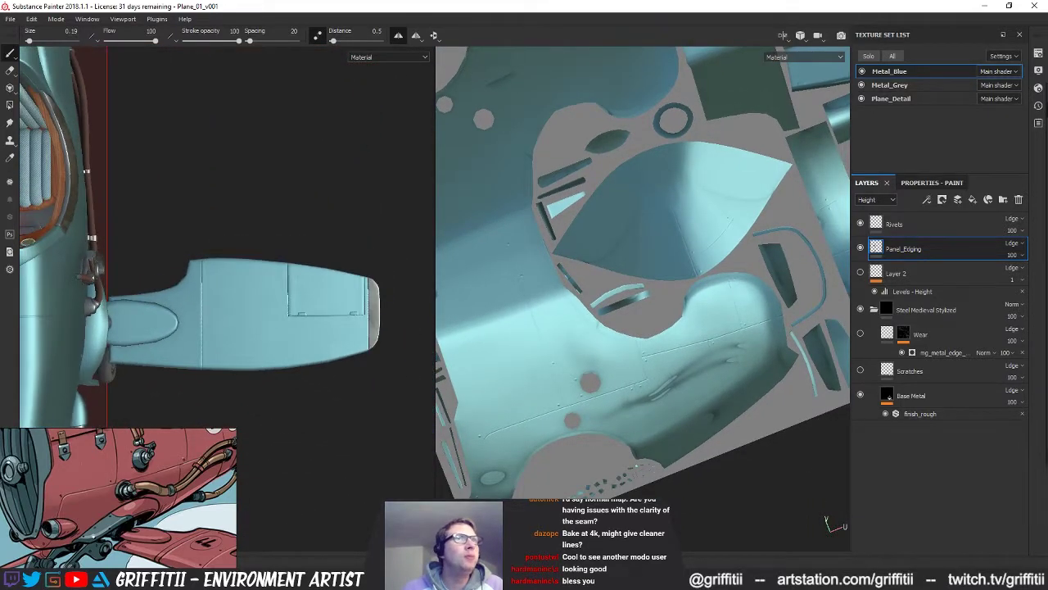
{"action": "scroll", "coordinate": [621, 416], "scroll_direction": "down", "scroll_amount": 5}
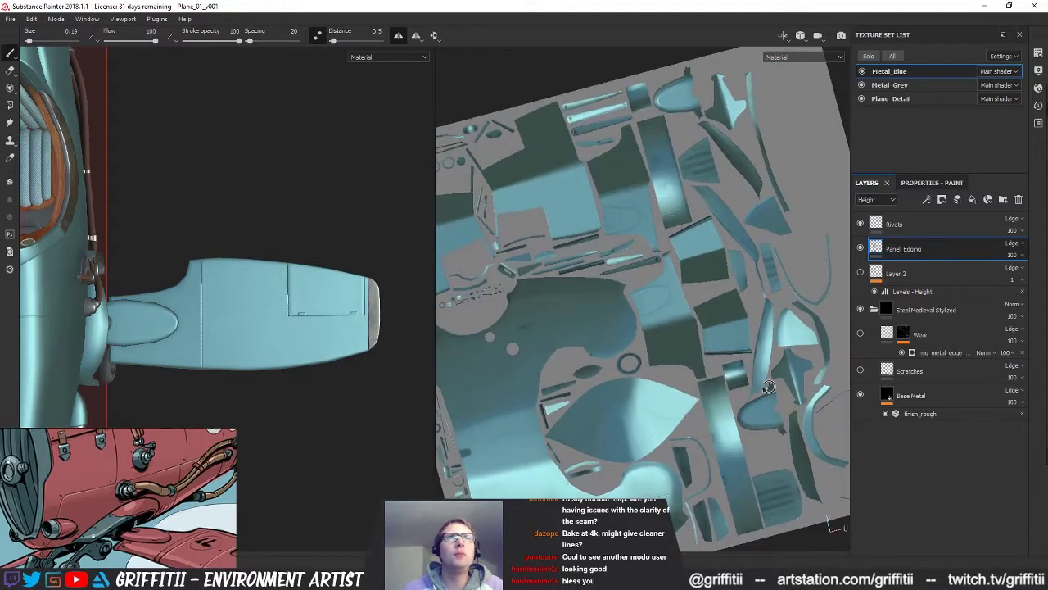
{"action": "middle_click_drag", "start_coordinate": [661, 368], "coordinate": [686, 445], "text": "alt"}
{"action": "mouse_move", "coordinate": [686, 445]}
{"action": "left_mouse_down", "text": "alt"}
{"action": "mouse_move", "coordinate": [656, 444]}
{"action": "mouse_move", "coordinate": [706, 439]}
{"action": "left_mouse_up", "text": "alt"}
{"action": "middle_click_drag", "start_coordinate": [705, 439], "coordinate": [662, 452], "text": "alt"}
{"action": "left_click_drag", "start_coordinate": [655, 426], "coordinate": [658, 424], "text": "alt"}
{"action": "middle_click_drag", "start_coordinate": [658, 424], "coordinate": [673, 424], "text": "alt"}
{"action": "middle_click_drag", "start_coordinate": [274, 390], "coordinate": [339, 393], "text": "alt"}
{"action": "left_click_drag", "start_coordinate": [339, 393], "coordinate": [344, 430], "text": "alt"}
{"action": "left_click_drag", "start_coordinate": [339, 380], "coordinate": [375, 412], "text": "alt"}
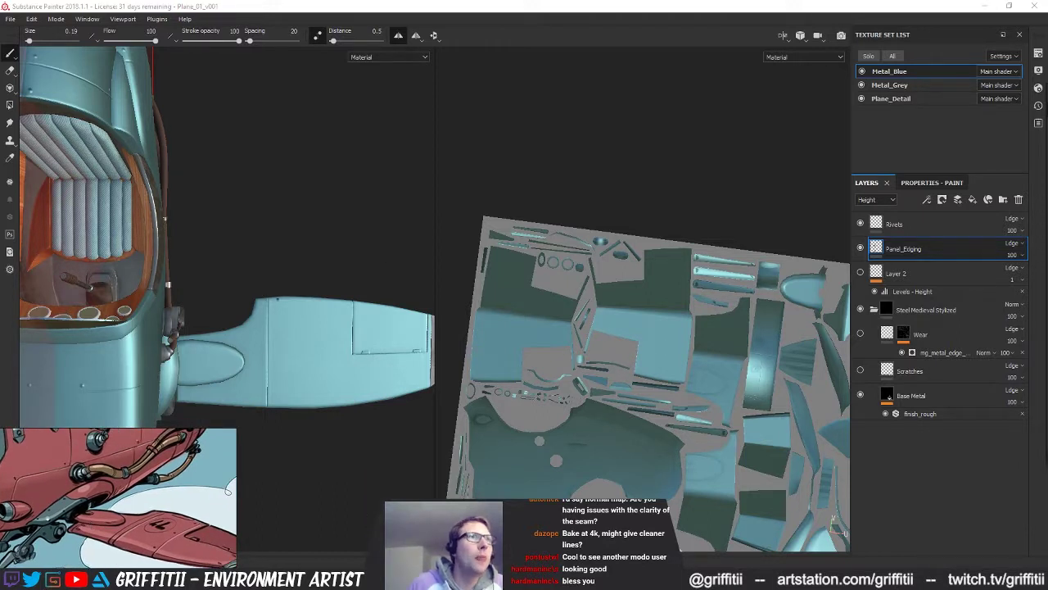
{"action": "key", "text": "alt+q"}
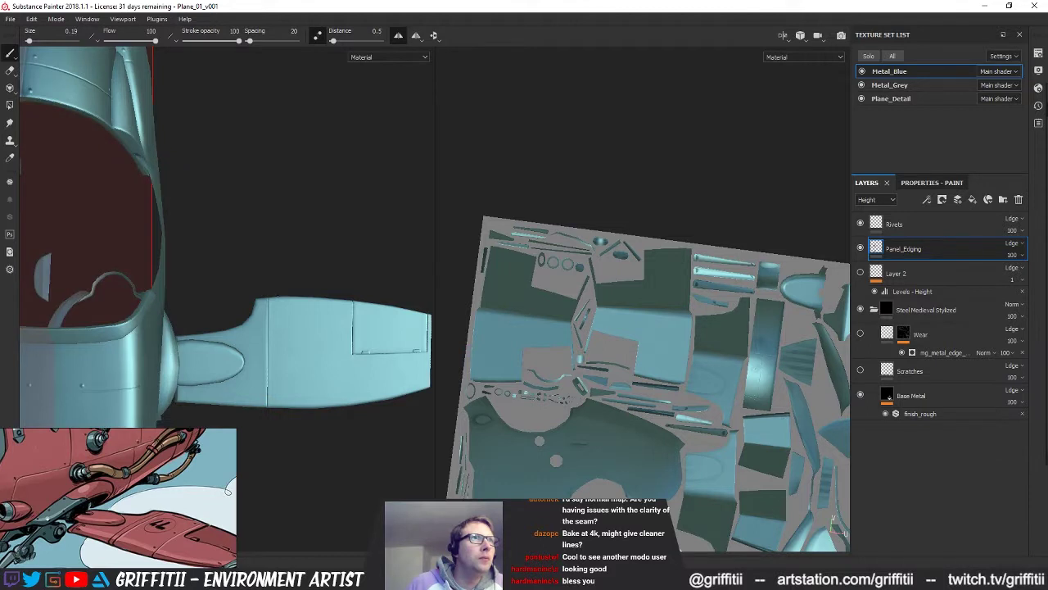
{"action": "left_click", "coordinate": [276, 414], "text": "shift"}
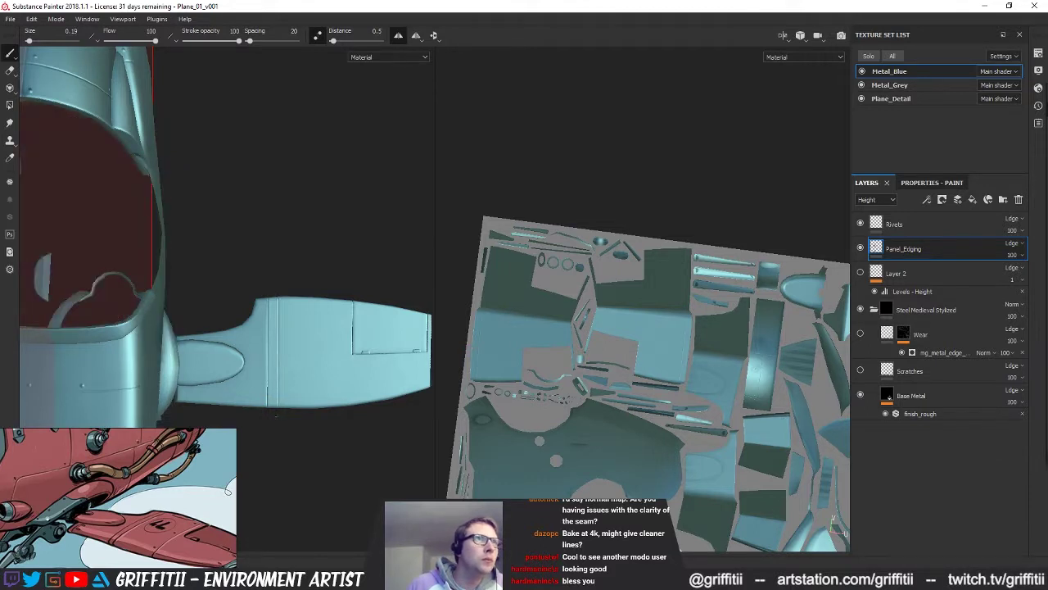
Step: Extend the outboard wing seam across the underside and freehand around the leading edge, turning Lazy Mouse off for those strokes
{"action": "left_click_drag", "start_coordinate": [291, 426], "coordinate": [319, 209], "text": "alt"}
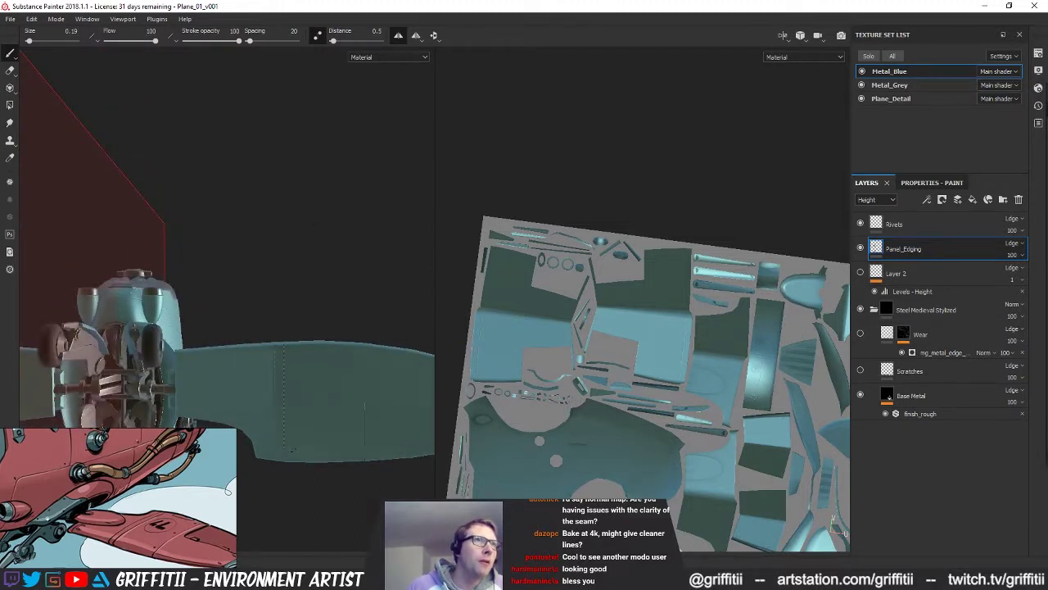
{"action": "left_click_drag", "start_coordinate": [323, 274], "coordinate": [291, 320], "text": "alt"}
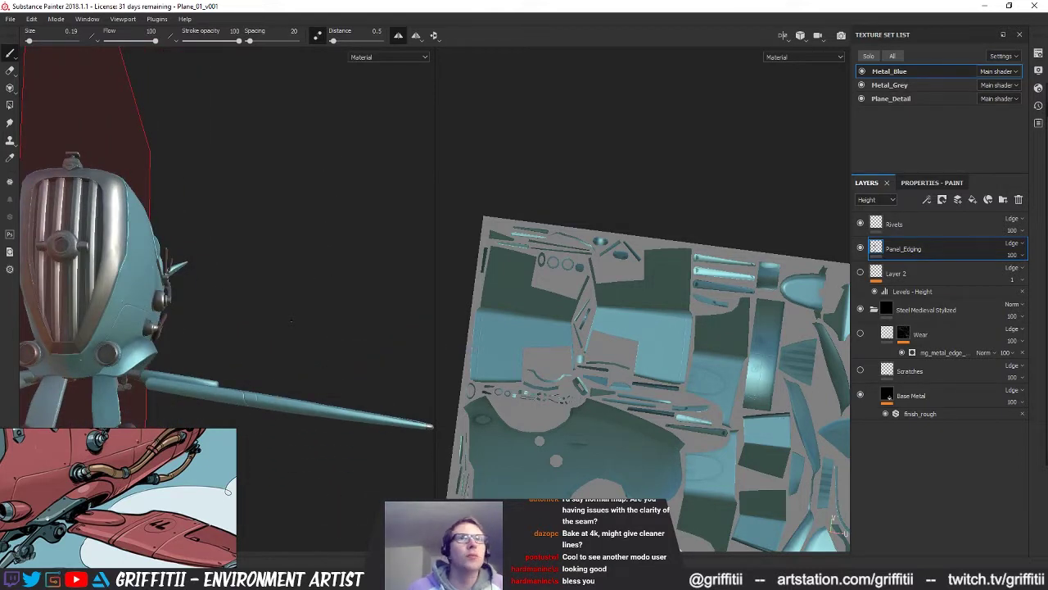
{"action": "mouse_move", "coordinate": [290, 321]}
{"action": "left_mouse_down", "text": "alt"}
{"action": "mouse_move", "coordinate": [358, 344]}
{"action": "mouse_move", "coordinate": [304, 299]}
{"action": "mouse_move", "coordinate": [304, 271]}
{"action": "mouse_move", "coordinate": [312, 277]}
{"action": "mouse_move", "coordinate": [268, 311]}
{"action": "left_mouse_up", "text": "alt"}
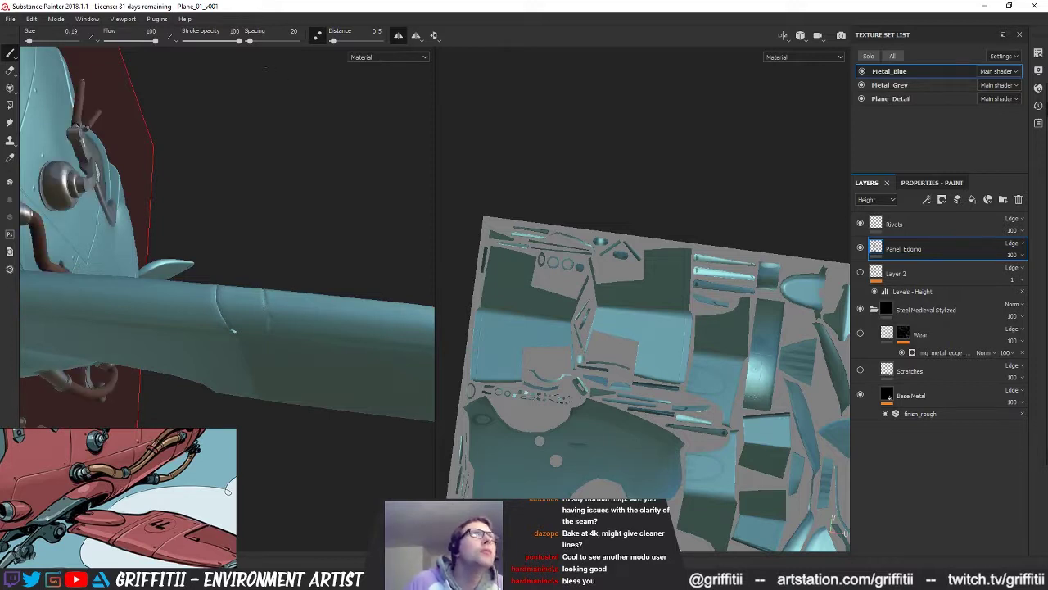
{"action": "left_click", "coordinate": [318, 35]}
{"action": "mouse_move", "coordinate": [265, 304]}
{"action": "left_mouse_down"}
{"action": "mouse_move", "coordinate": [290, 297]}
{"action": "mouse_move", "coordinate": [289, 200]}
{"action": "mouse_move", "coordinate": [286, 257]}
{"action": "left_mouse_up"}
{"action": "left_click_drag", "start_coordinate": [291, 298], "coordinate": [280, 239], "text": "alt"}
{"action": "left_click_drag", "start_coordinate": [271, 334], "coordinate": [265, 303]}
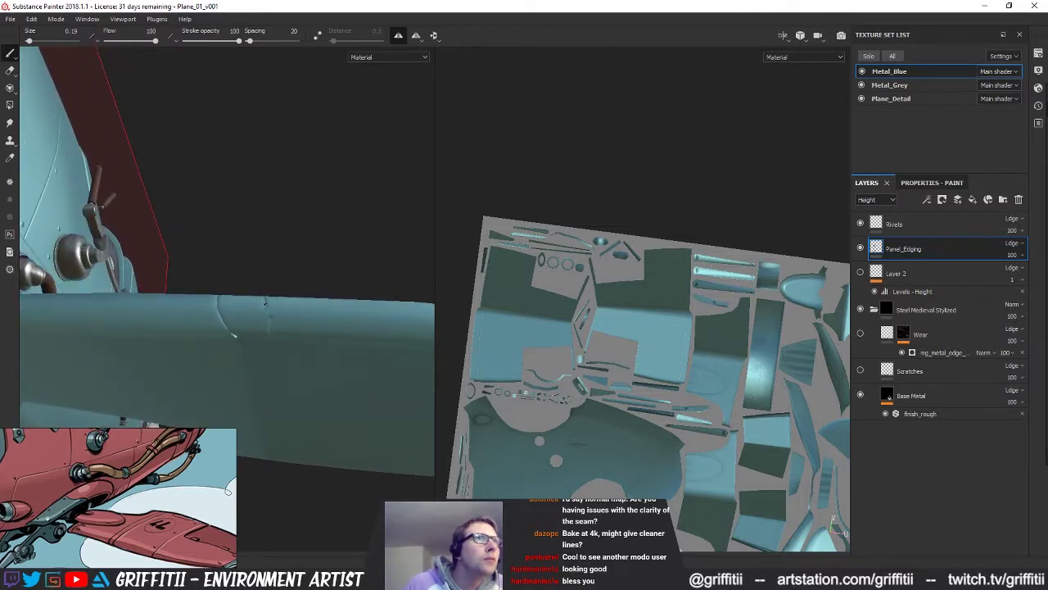
{"action": "left_click", "coordinate": [318, 35]}
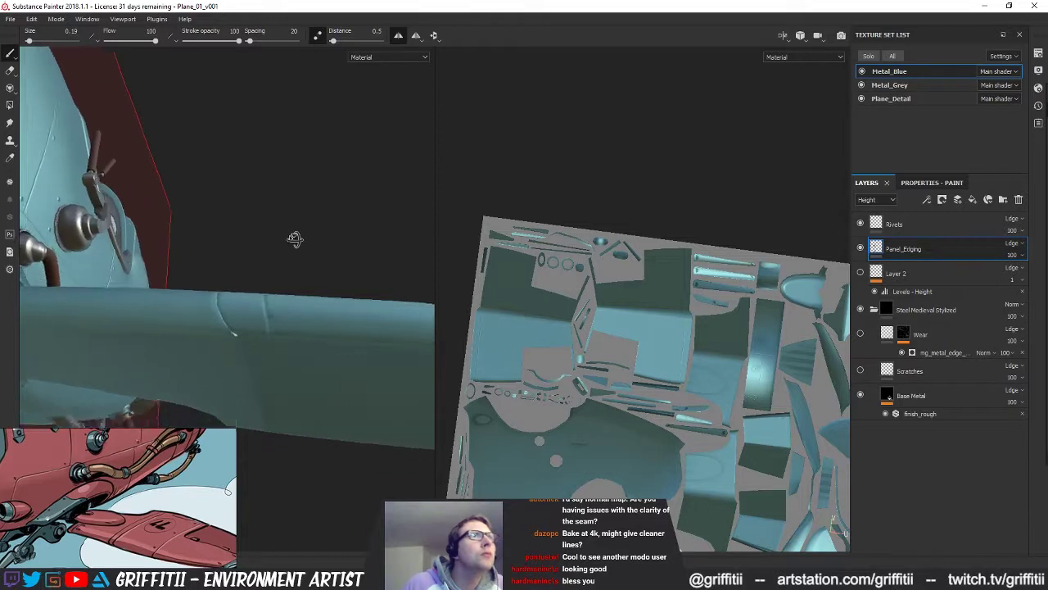
Step: Try cleaning up the outboard seam on the wing's leading edge with the Eraser and brush, and undo the seam painted there
{"action": "key", "text": "e"}
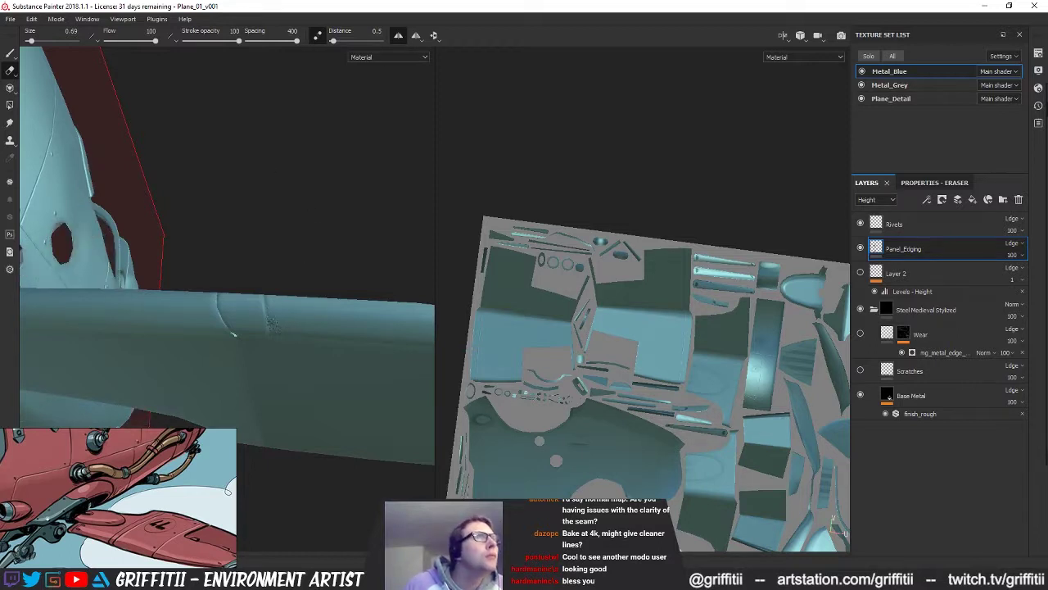
{"action": "left_click_drag", "start_coordinate": [234, 334], "coordinate": [329, 329], "text": "alt"}
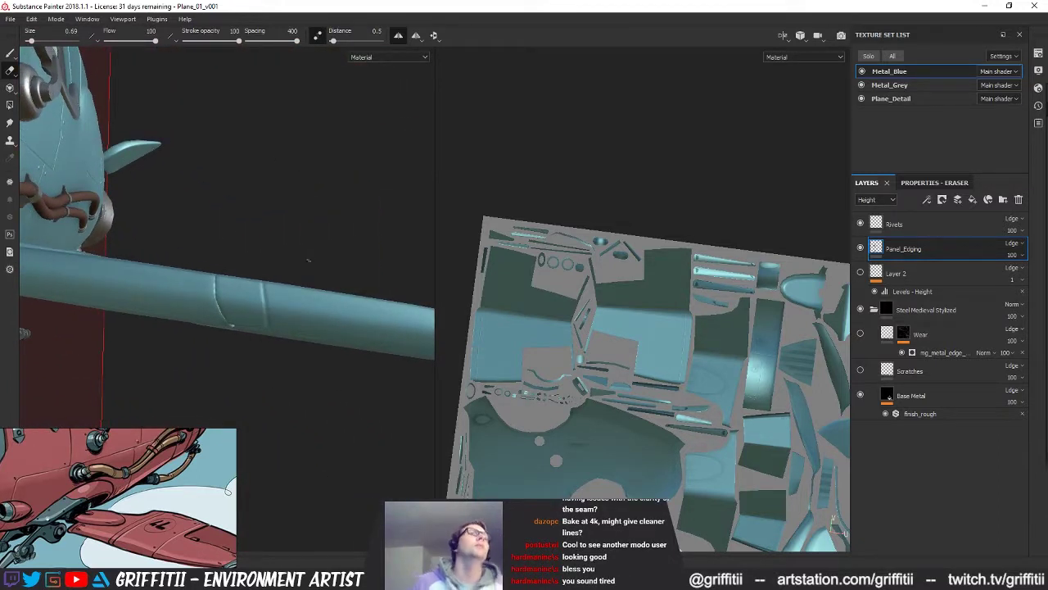
{"action": "key", "text": "1"}
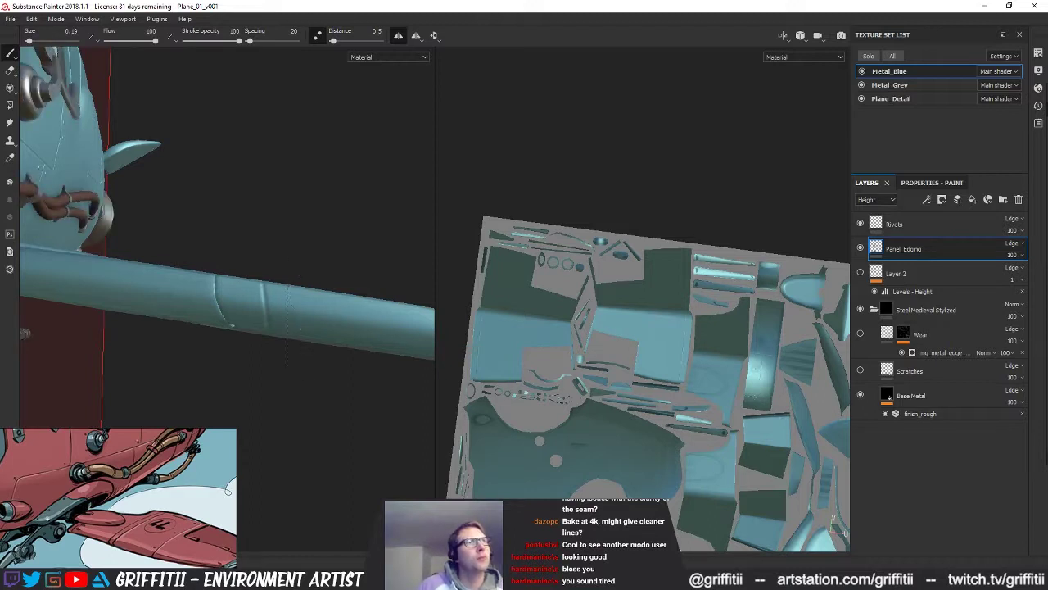
{"action": "left_click_drag", "start_coordinate": [328, 398], "coordinate": [325, 286], "text": "alt"}
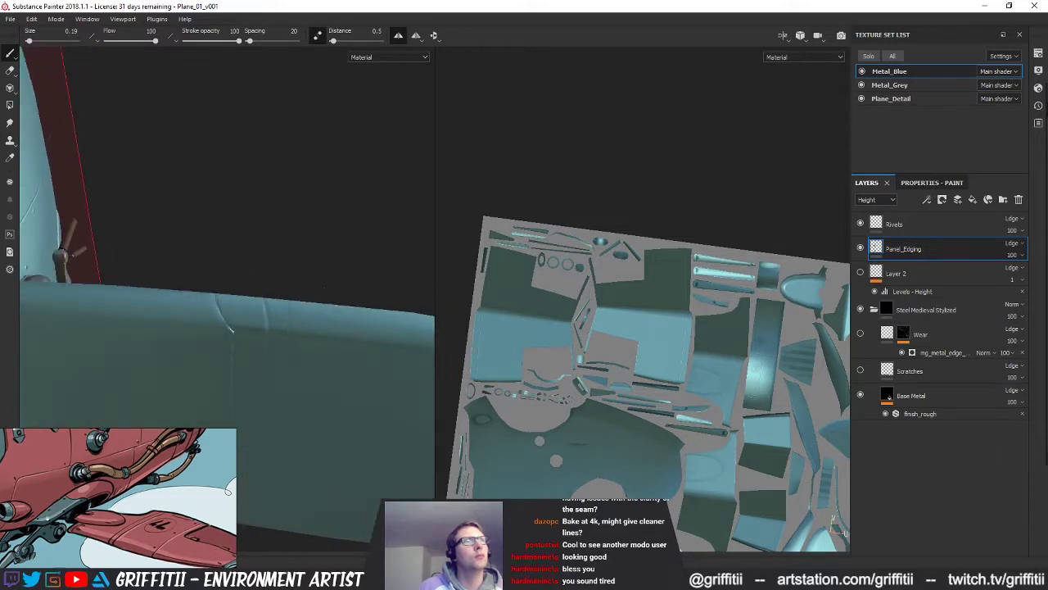
{"action": "key", "text": "ctrl"}
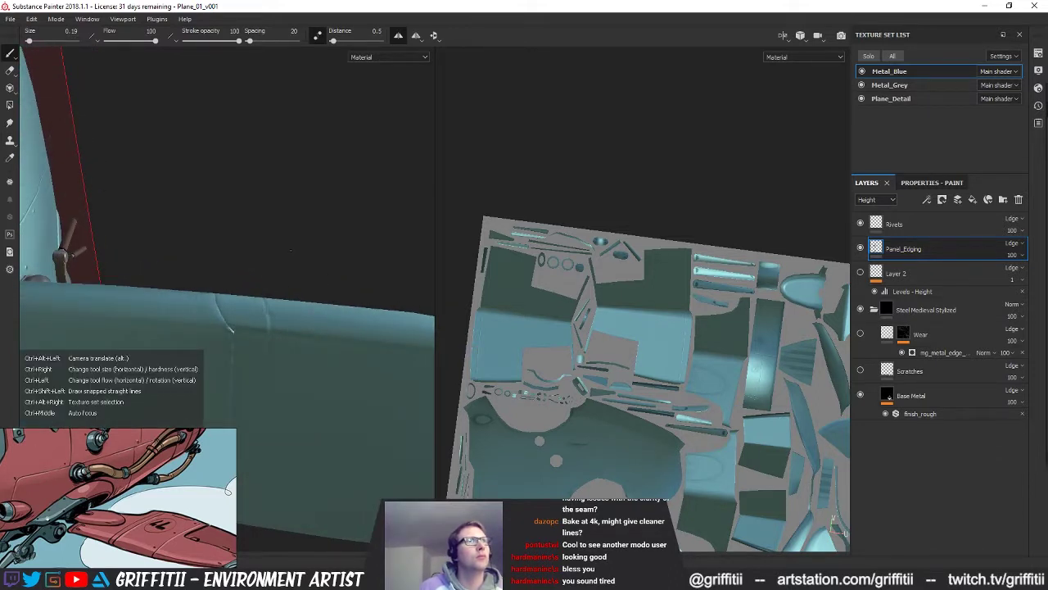
{"action": "left_click_drag", "start_coordinate": [290, 250], "coordinate": [301, 315], "text": "alt"}
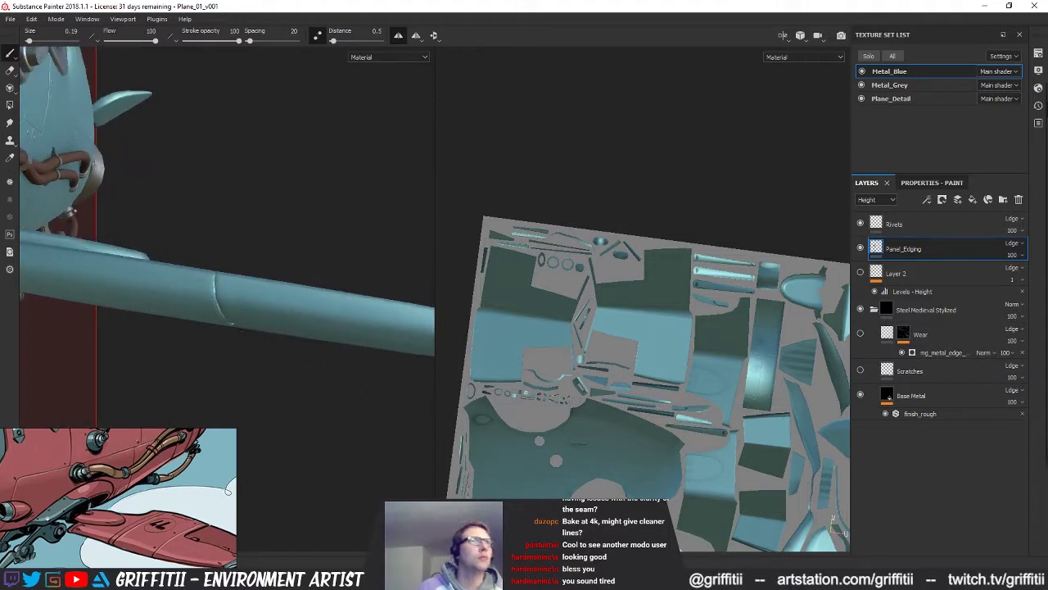
Step: Try several straight seam strokes across the wing's leading edge beside the inner panel line, undoing each attempt
{"action": "left_click_drag", "start_coordinate": [245, 324], "coordinate": [255, 293]}
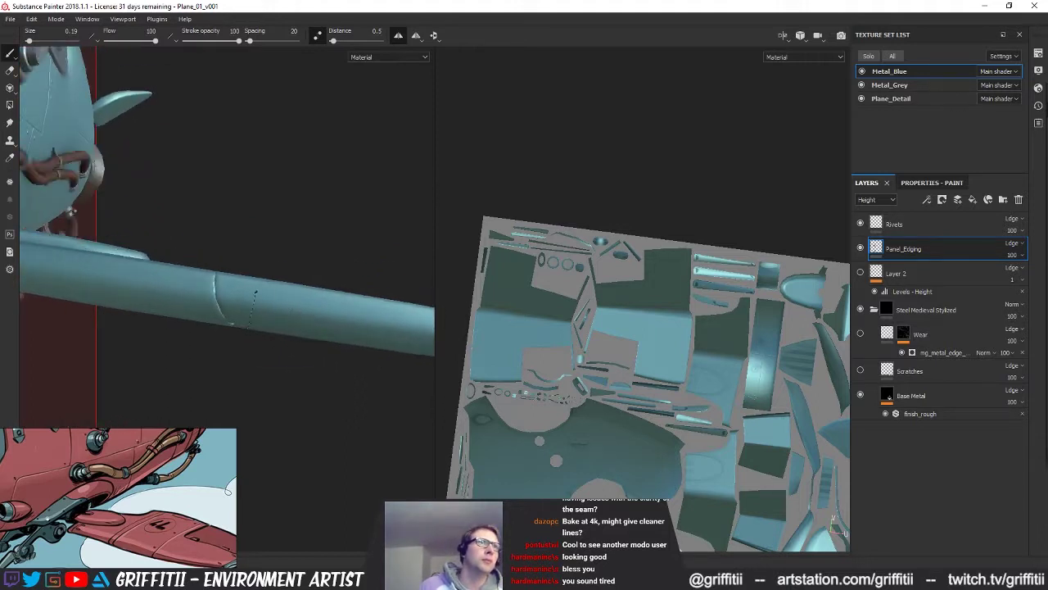
{"action": "key", "text": "ctrl+z"}
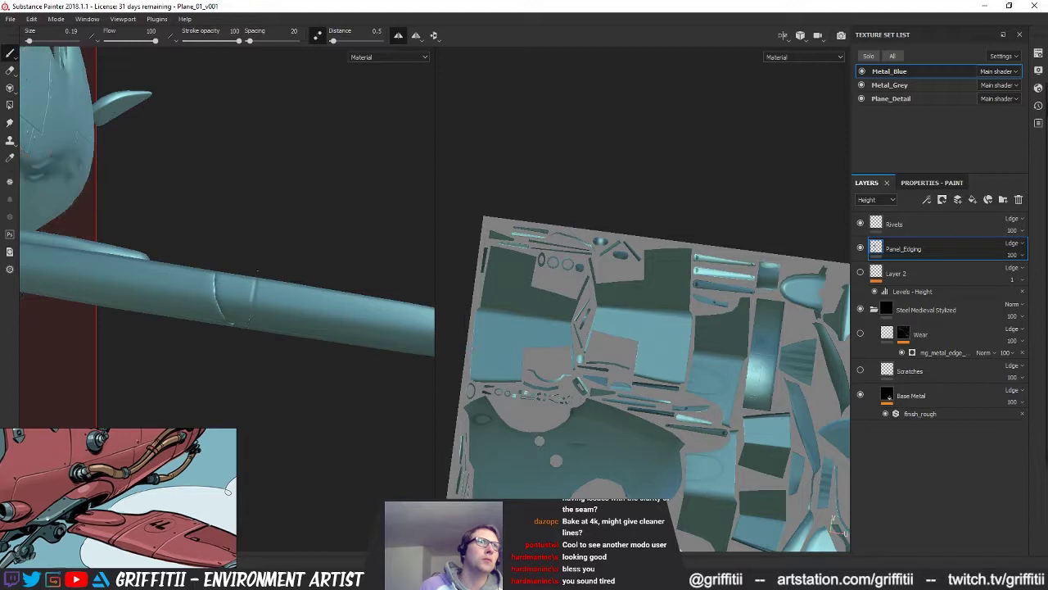
{"action": "left_click_drag", "start_coordinate": [250, 281], "coordinate": [243, 333]}
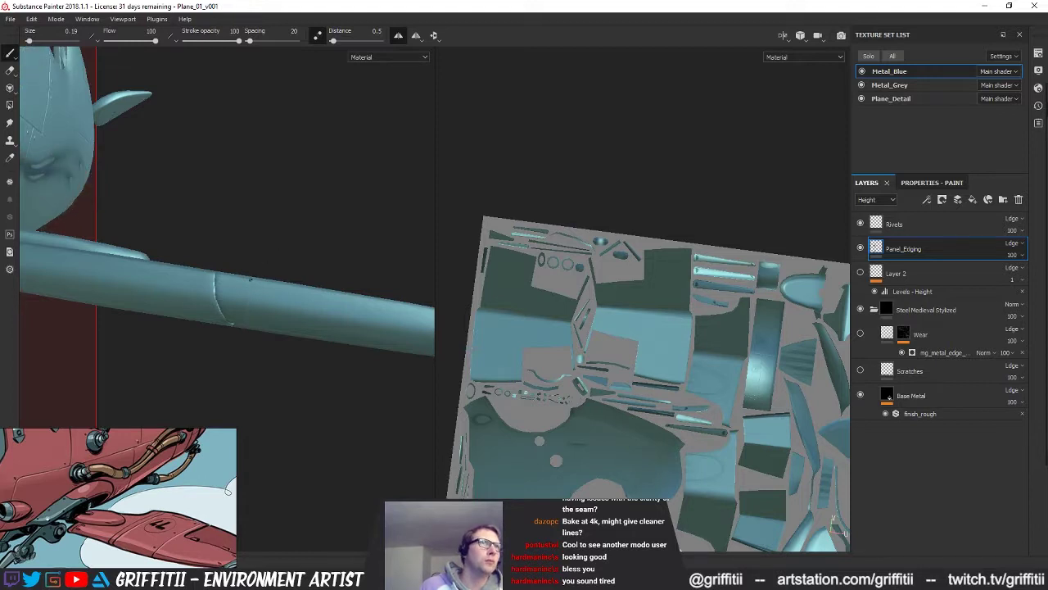
{"action": "left_click", "coordinate": [244, 334], "text": "shift"}
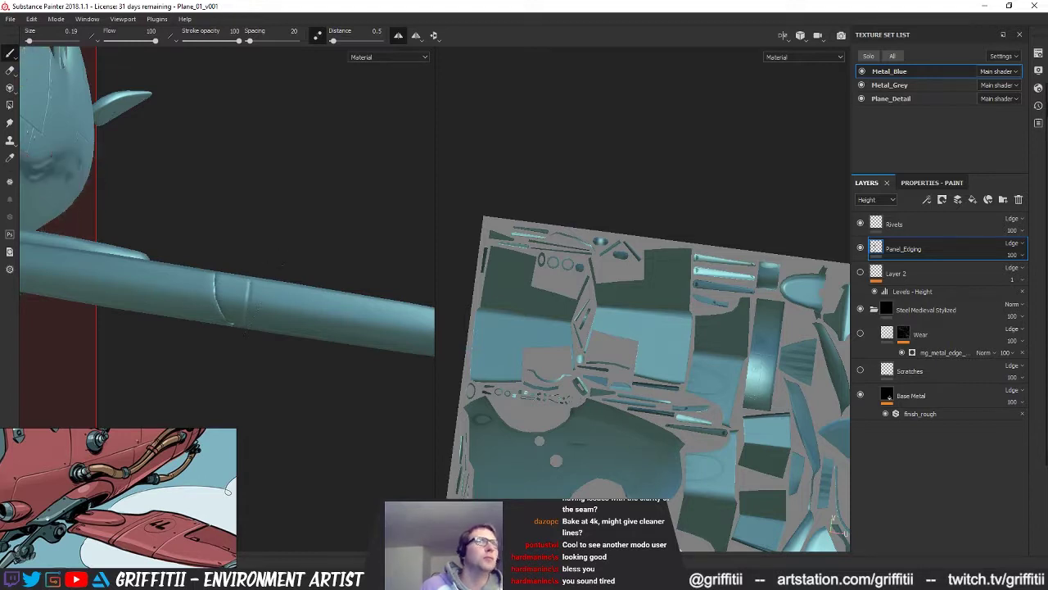
{"action": "left_click_drag", "start_coordinate": [310, 373], "coordinate": [248, 278], "text": "alt"}
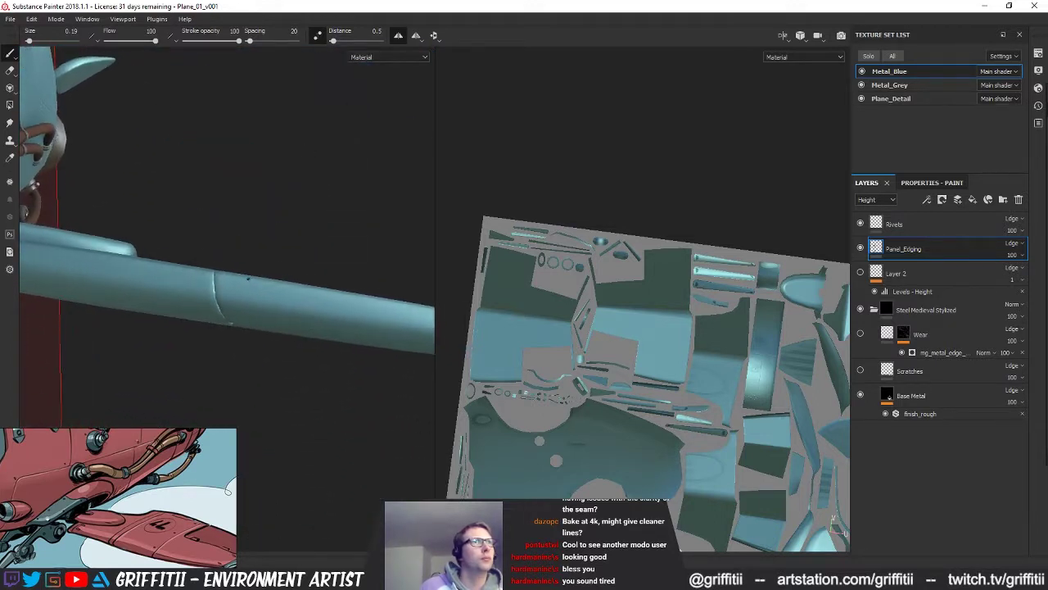
{"action": "left_click", "coordinate": [246, 277]}
{"action": "left_click", "coordinate": [255, 329], "text": "shift"}
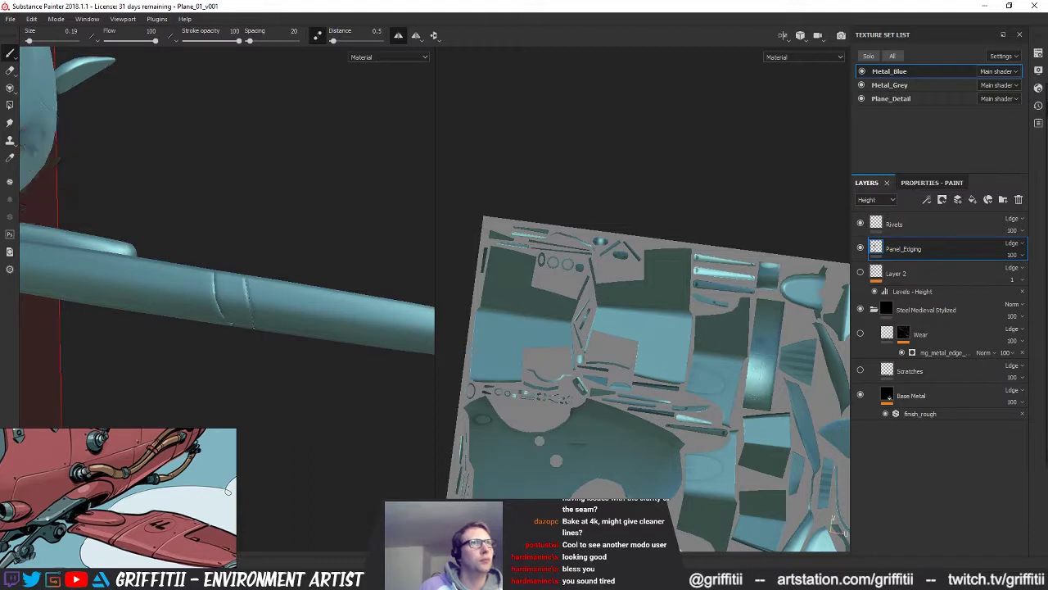
{"action": "left_click_drag", "start_coordinate": [260, 334], "coordinate": [253, 356], "text": "alt"}
{"action": "key", "text": "ctrl+z"}
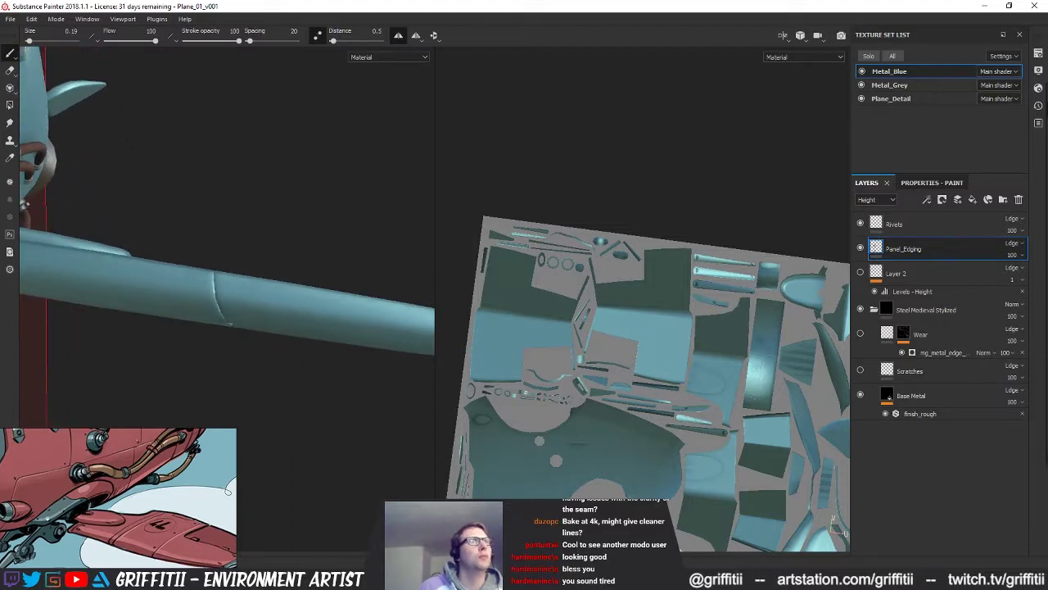
Step: Draw straight seams across the wing's leading edge and underside, parallel to and just outboard of the inner panel line
{"action": "left_click", "coordinate": [254, 328], "text": "shift"}
{"action": "left_click_drag", "start_coordinate": [296, 228], "coordinate": [329, 135], "text": "alt"}
{"action": "right_click_drag", "start_coordinate": [311, 249], "coordinate": [319, 206], "text": "alt"}
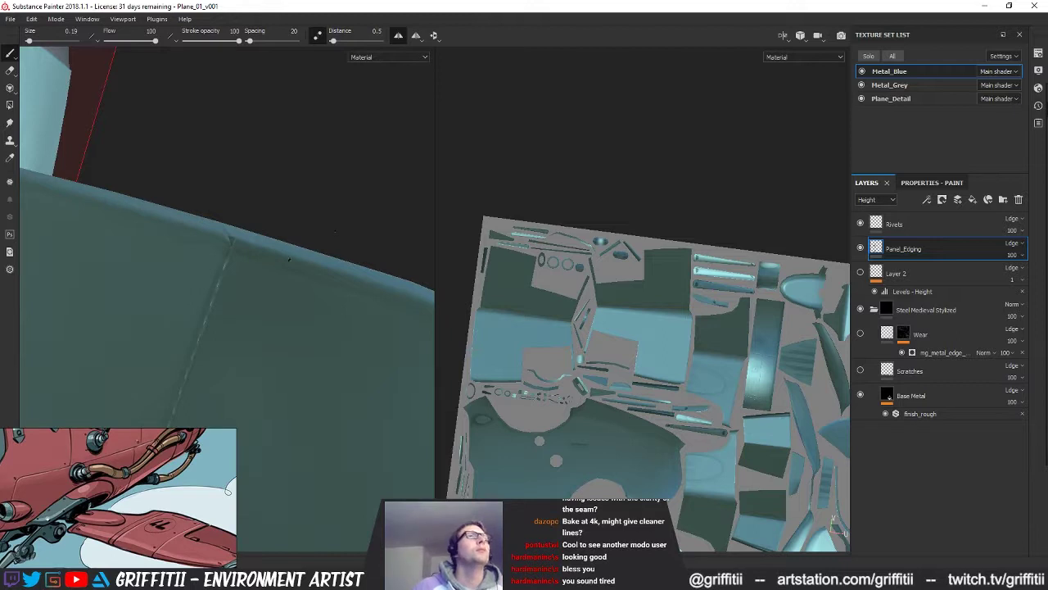
{"action": "left_click_drag", "start_coordinate": [282, 235], "coordinate": [371, 271], "text": "alt"}
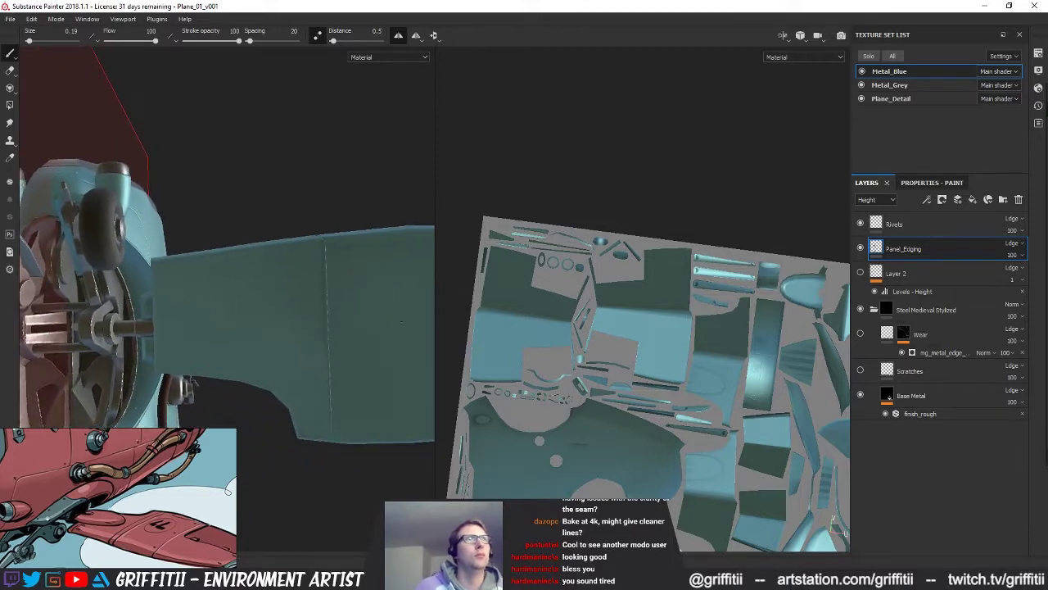
{"action": "left_click", "coordinate": [334, 235]}
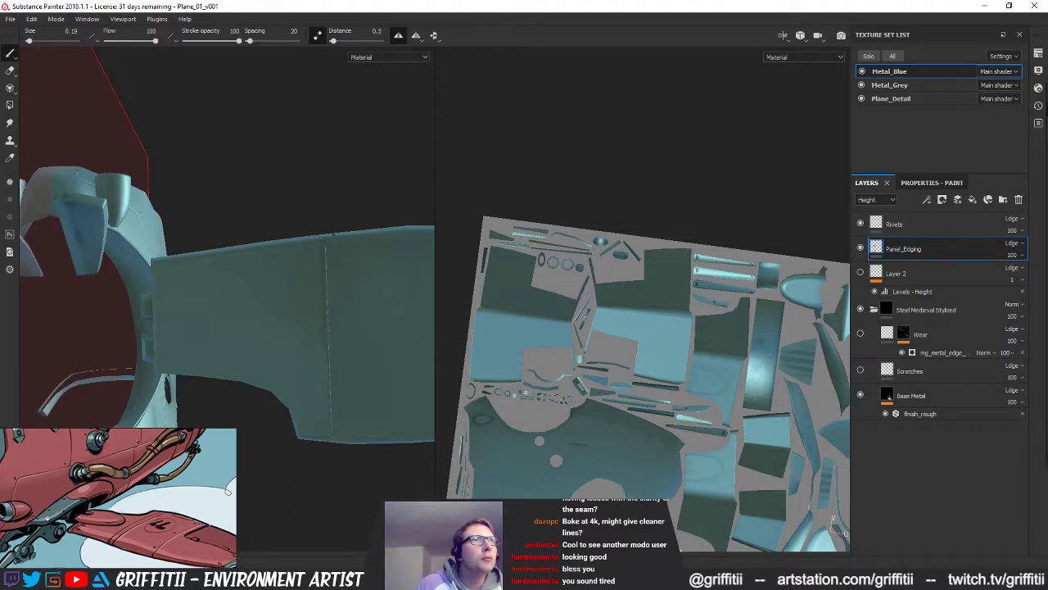
{"action": "left_click_drag", "start_coordinate": [334, 239], "coordinate": [342, 330]}
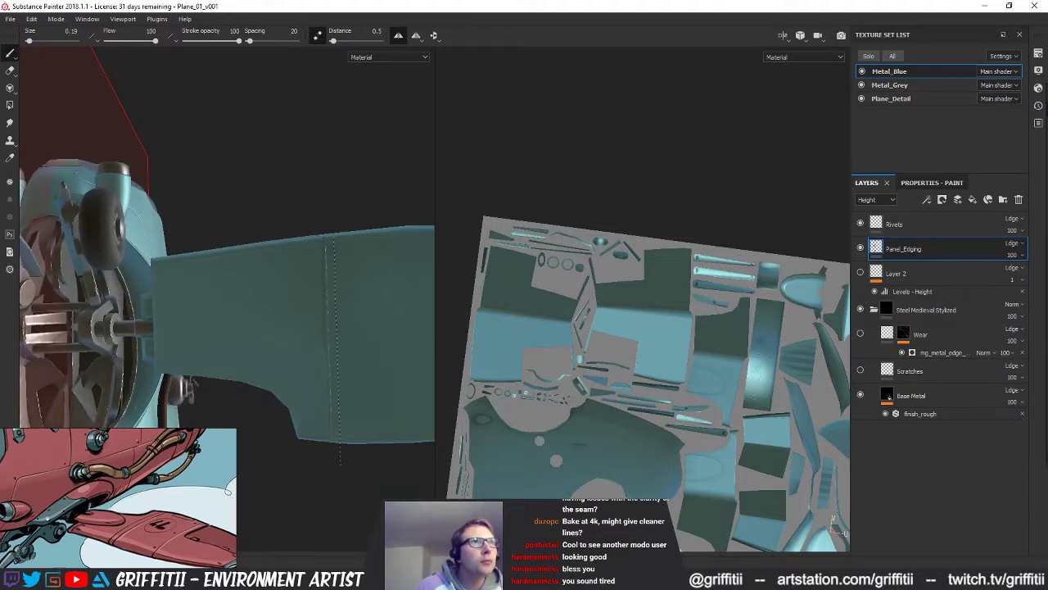
Step: Draw the matching straight seam across the wing's upper surface from edge to edge, just outboard of the inner panel line
{"action": "left_click_drag", "start_coordinate": [353, 182], "coordinate": [293, 365], "text": "alt"}
{"action": "middle_click_drag", "start_coordinate": [331, 330], "coordinate": [268, 356], "text": "alt"}
{"action": "left_click_drag", "start_coordinate": [268, 355], "coordinate": [307, 306], "text": "alt"}
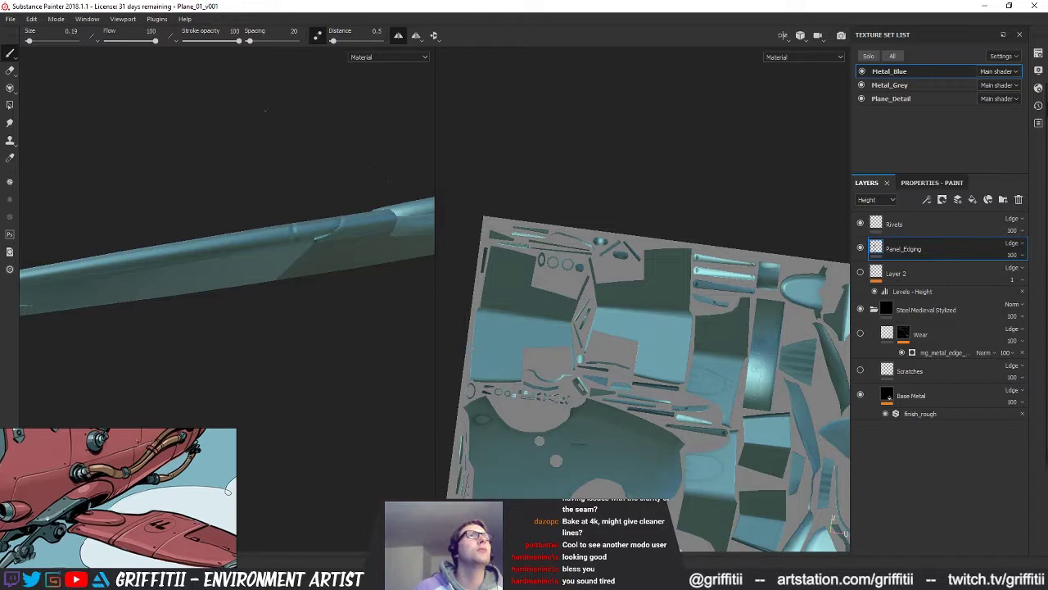
{"action": "left_click_drag", "start_coordinate": [209, 263], "coordinate": [322, 359], "text": "alt"}
{"action": "right_click_drag", "start_coordinate": [323, 359], "coordinate": [253, 297], "text": "alt"}
{"action": "middle_click_drag", "start_coordinate": [252, 348], "coordinate": [313, 268], "text": "alt"}
{"action": "right_click_drag", "start_coordinate": [313, 268], "coordinate": [215, 267], "text": "alt"}
{"action": "left_click_drag", "start_coordinate": [215, 267], "coordinate": [248, 264], "text": "alt"}
{"action": "middle_click_drag", "start_coordinate": [260, 270], "coordinate": [227, 263], "text": "alt"}
{"action": "left_click_drag", "start_coordinate": [227, 263], "coordinate": [238, 273], "text": "alt"}
{"action": "middle_click_drag", "start_coordinate": [230, 271], "coordinate": [255, 258], "text": "alt"}
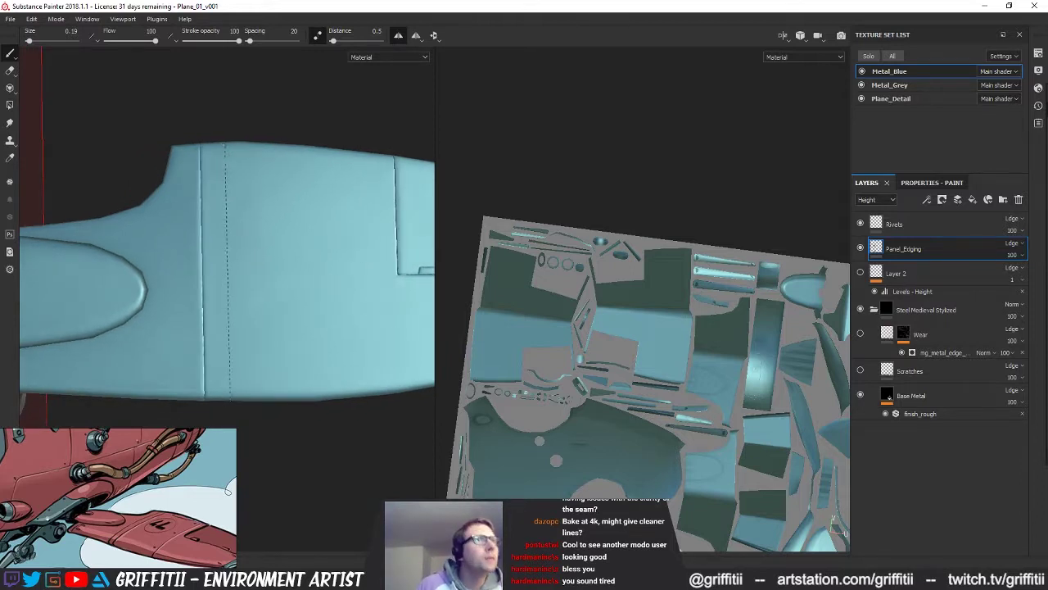
{"action": "left_click", "coordinate": [230, 396], "text": "shift"}
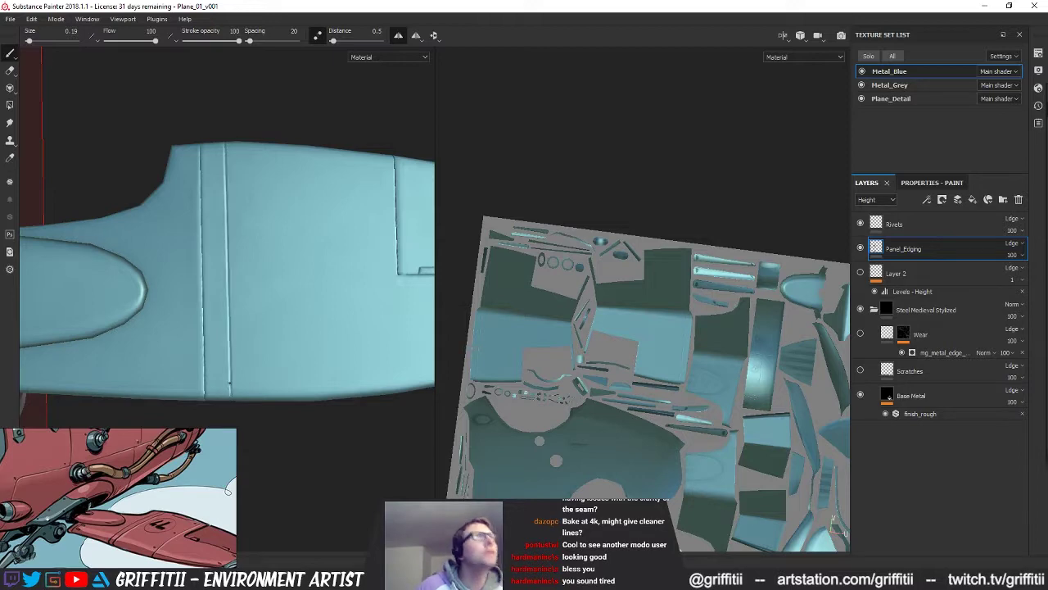
{"action": "left_click_drag", "start_coordinate": [247, 370], "coordinate": [282, 246], "text": "alt"}
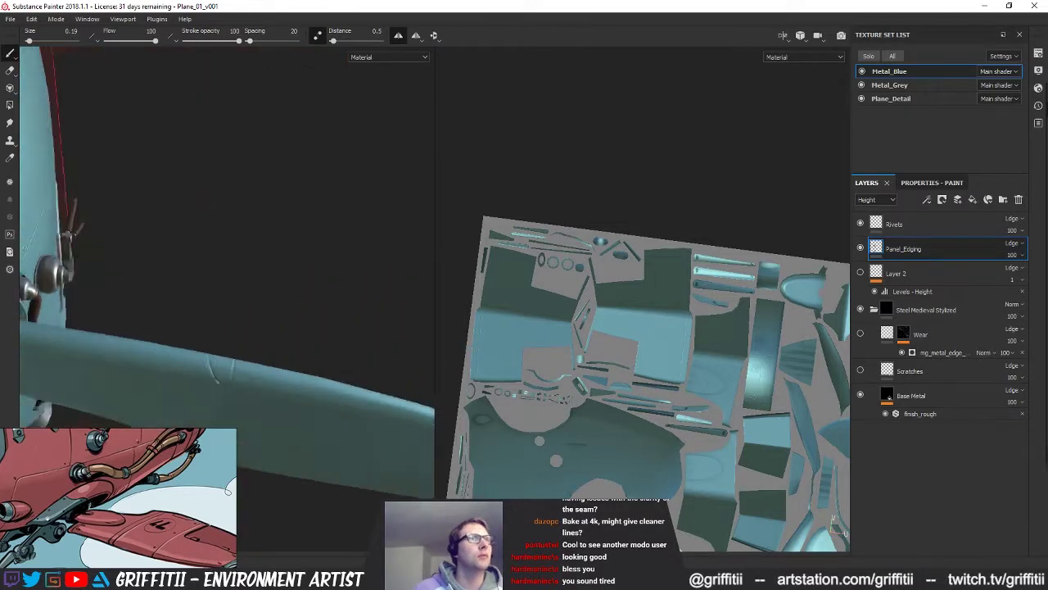
Step: Draw a straight seam across the wing's upper surface, just inboard of the outer flap panel
{"action": "right_click_drag", "start_coordinate": [283, 282], "coordinate": [283, 346], "text": "alt"}
{"action": "mouse_move", "coordinate": [283, 346]}
{"action": "left_mouse_down", "text": "alt"}
{"action": "mouse_move", "coordinate": [109, 330]}
{"action": "mouse_move", "coordinate": [279, 201]}
{"action": "mouse_move", "coordinate": [351, 242]}
{"action": "mouse_move", "coordinate": [345, 222]}
{"action": "mouse_move", "coordinate": [311, 247]}
{"action": "mouse_move", "coordinate": [485, 440]}
{"action": "mouse_move", "coordinate": [296, 318]}
{"action": "mouse_move", "coordinate": [295, 336]}
{"action": "left_mouse_up", "text": "alt"}
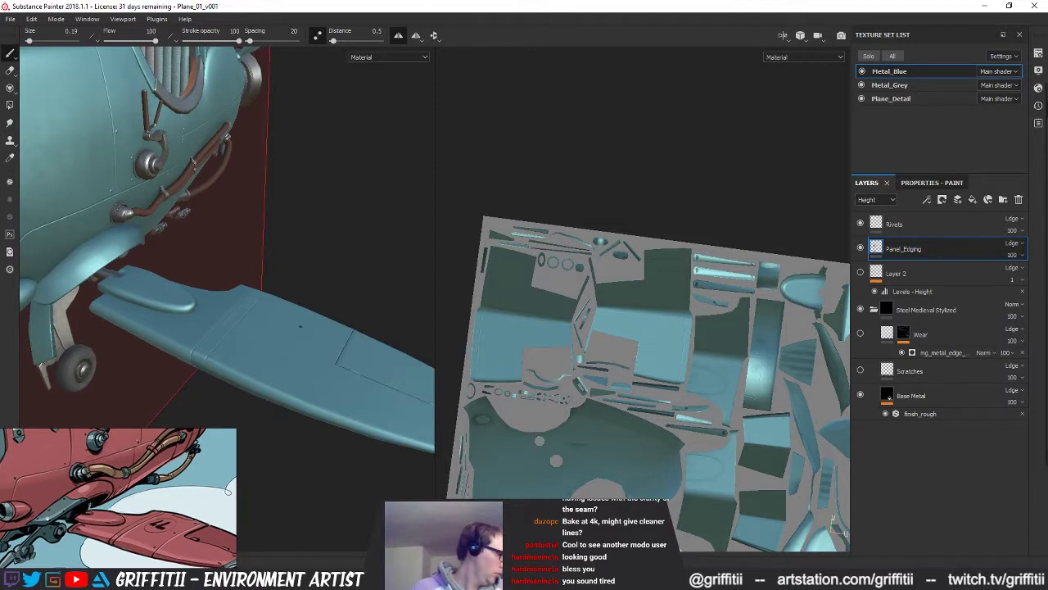
{"action": "left_click_drag", "start_coordinate": [300, 334], "coordinate": [264, 357], "text": "alt"}
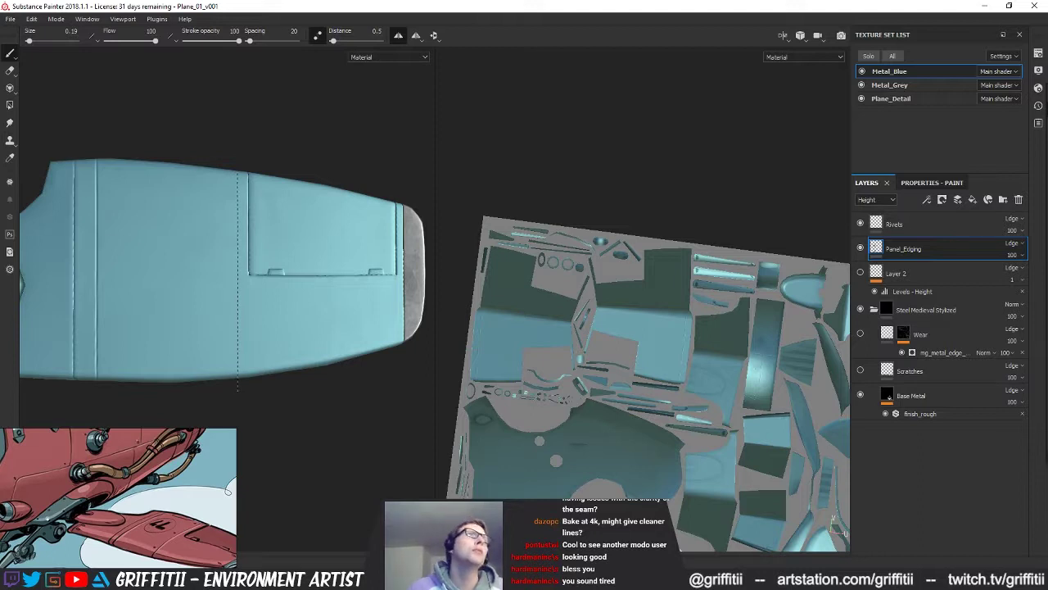
Step: Continue the seam beside the flap panel around the wing's edges and straight across the underside
{"action": "left_click_drag", "start_coordinate": [317, 443], "coordinate": [271, 293], "text": "alt"}
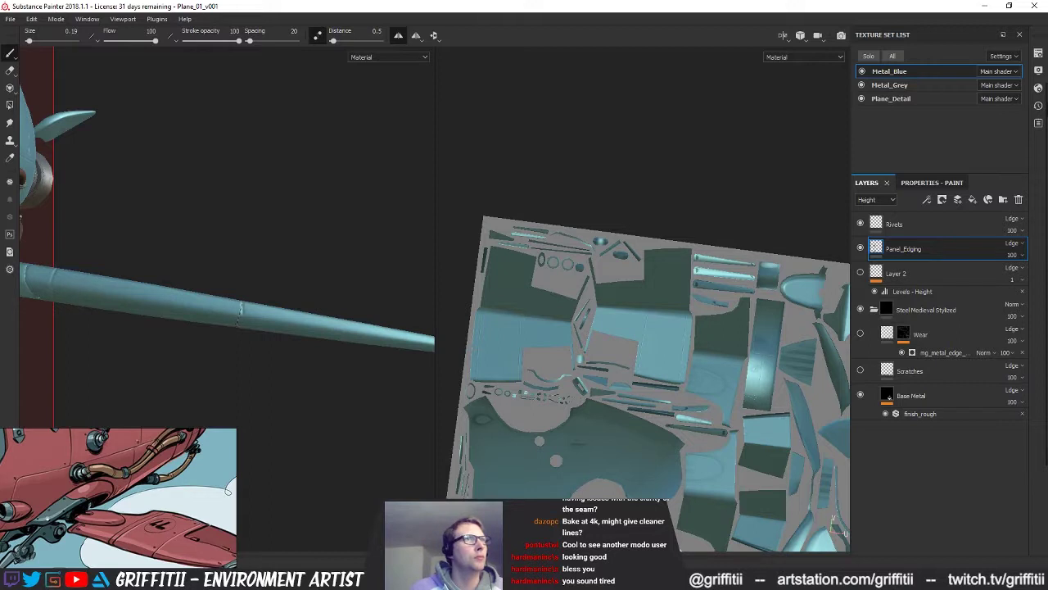
{"action": "left_click_drag", "start_coordinate": [285, 260], "coordinate": [287, 417], "text": "alt"}
{"action": "left_click_drag", "start_coordinate": [243, 254], "coordinate": [273, 325], "text": "alt"}
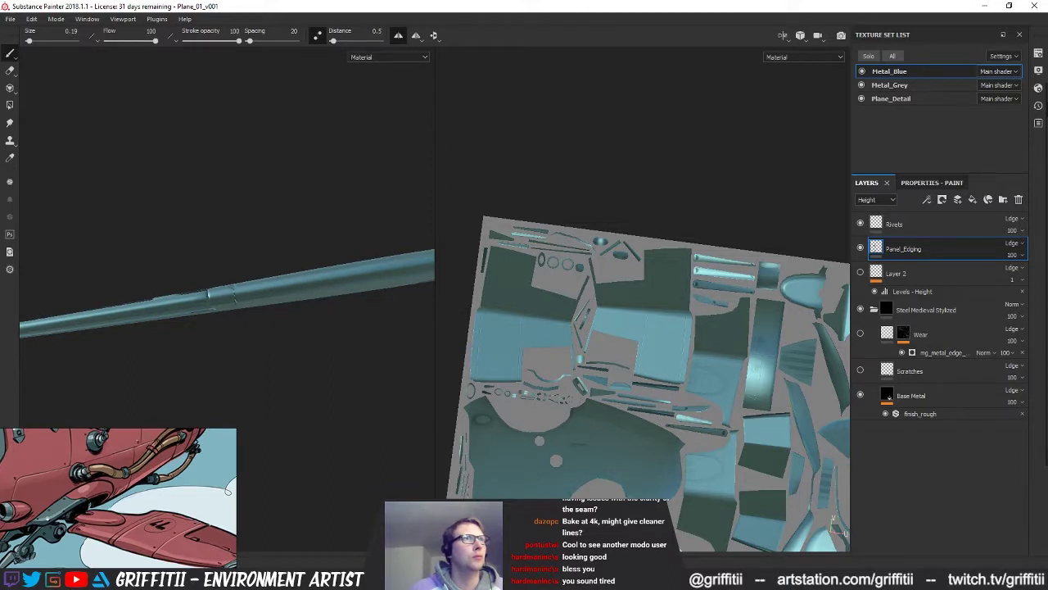
{"action": "left_click_drag", "start_coordinate": [268, 369], "coordinate": [212, 270], "text": "alt"}
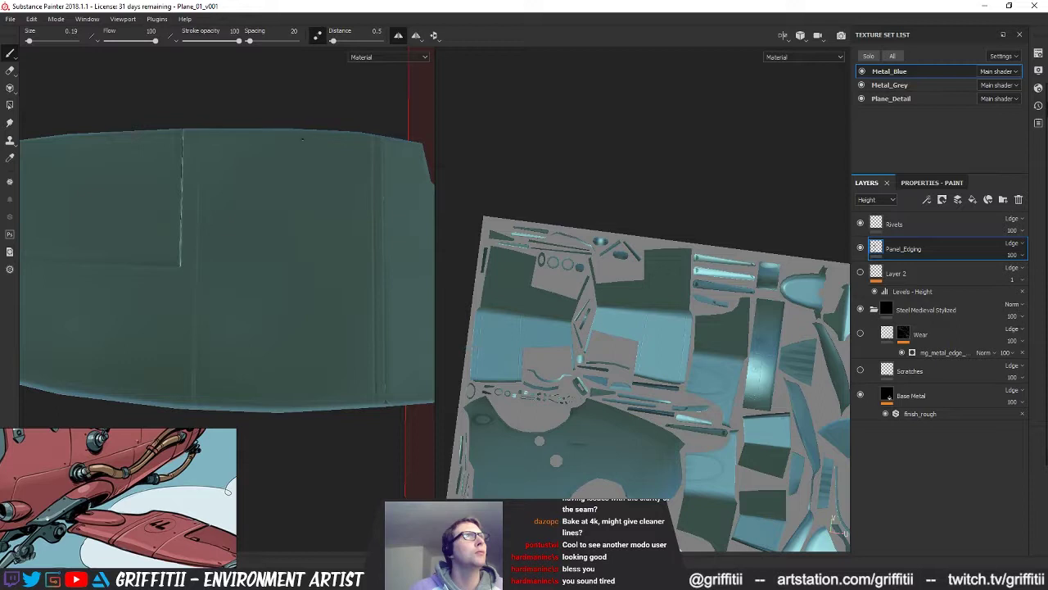
Step: Switch to the Eraser and review its alpha, hardness and stroke settings for cleaning the seam on the wing's edge
{"action": "left_click_drag", "start_coordinate": [280, 105], "coordinate": [278, 340], "text": "alt"}
{"action": "left_click", "coordinate": [10, 71]}
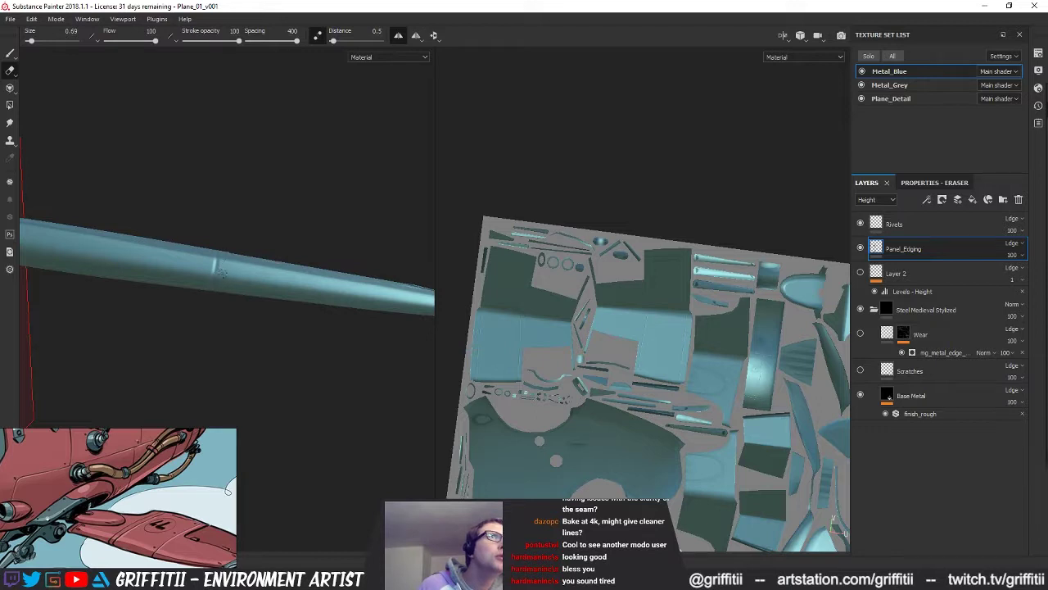
{"action": "left_click_drag", "start_coordinate": [240, 280], "coordinate": [280, 185], "text": "alt"}
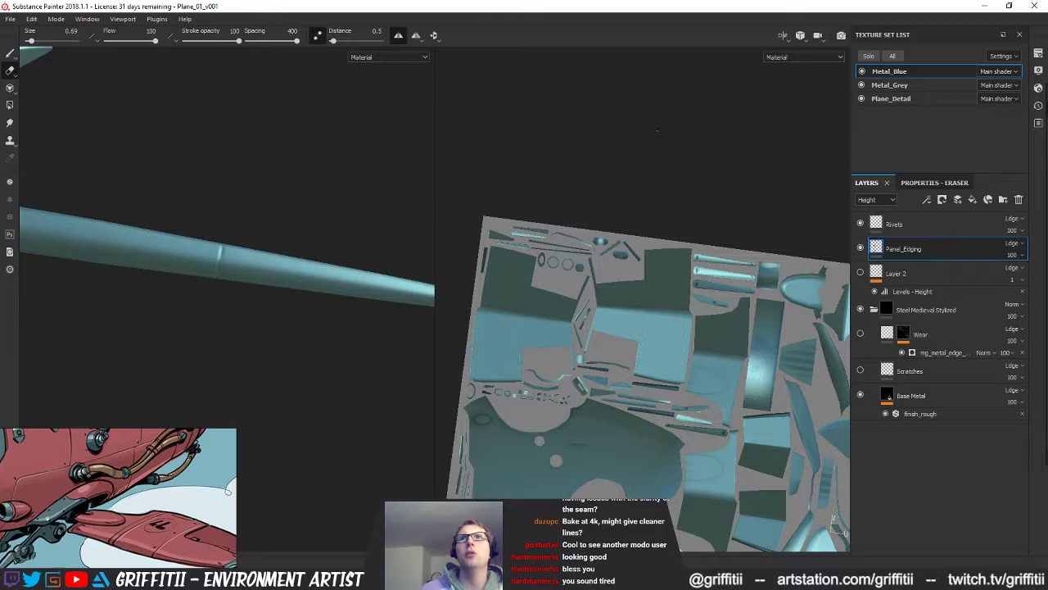
{"action": "middle_click_drag", "start_coordinate": [311, 270], "coordinate": [335, 315], "text": "alt"}
{"action": "right_click_drag", "start_coordinate": [335, 316], "coordinate": [269, 296], "text": "alt"}
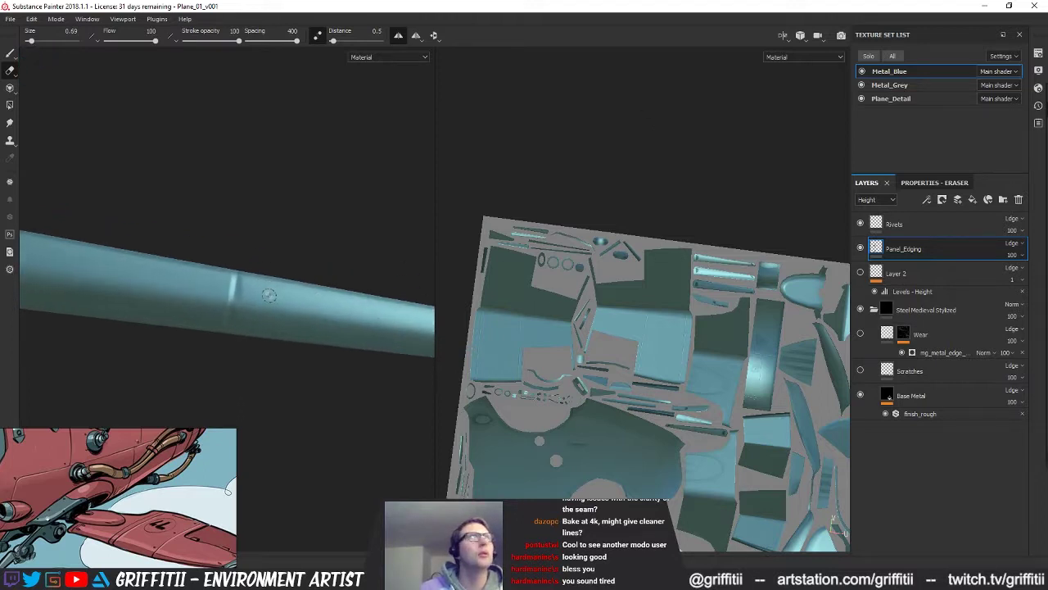
{"action": "left_click", "coordinate": [935, 182]}
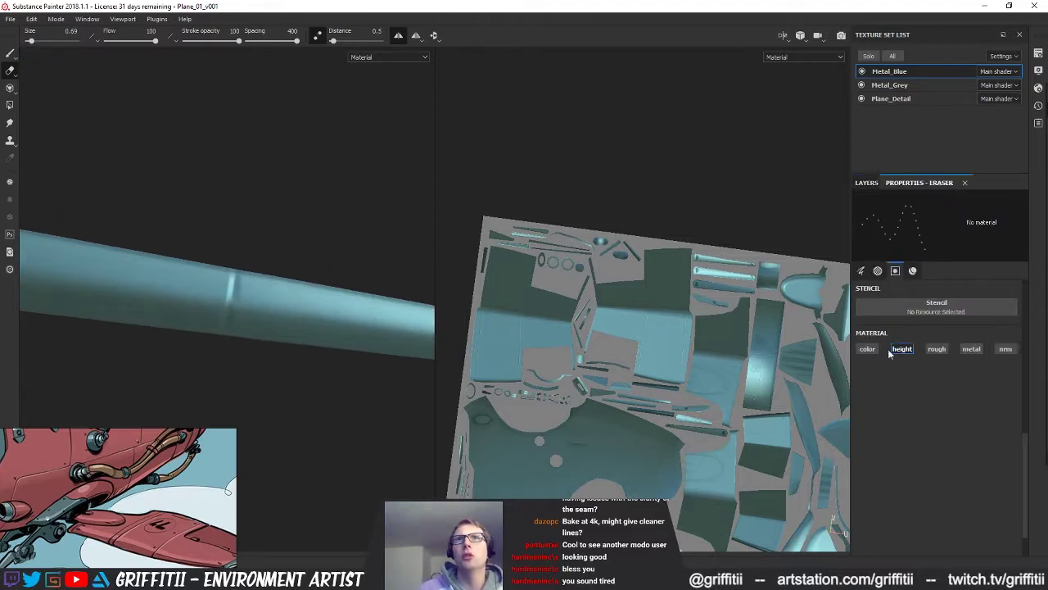
{"action": "scroll", "coordinate": [929, 391], "scroll_direction": "up", "scroll_amount": 5}
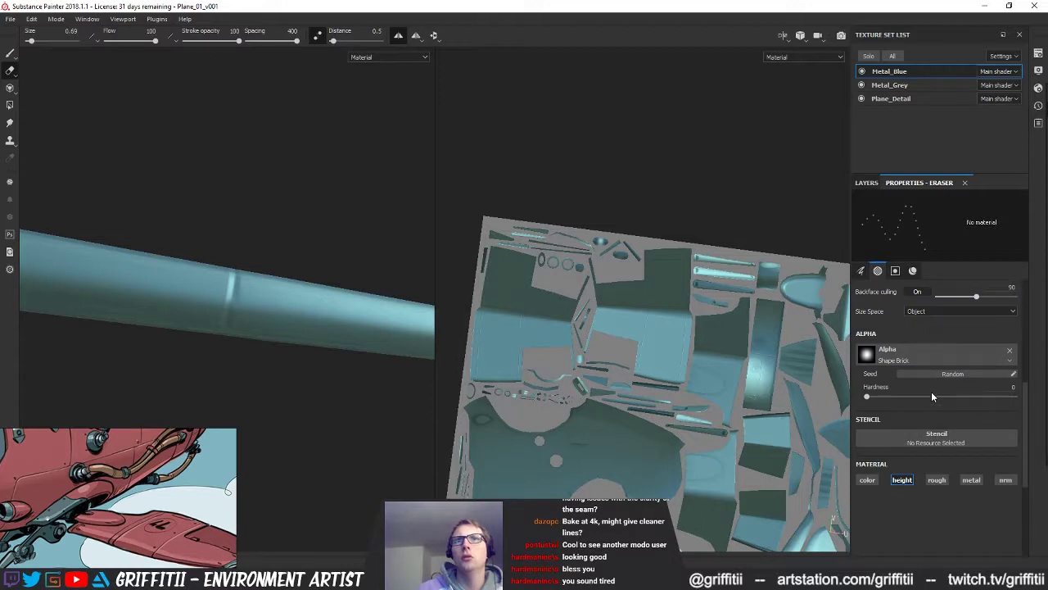
{"action": "scroll", "coordinate": [934, 393], "scroll_direction": "up", "scroll_amount": 7}
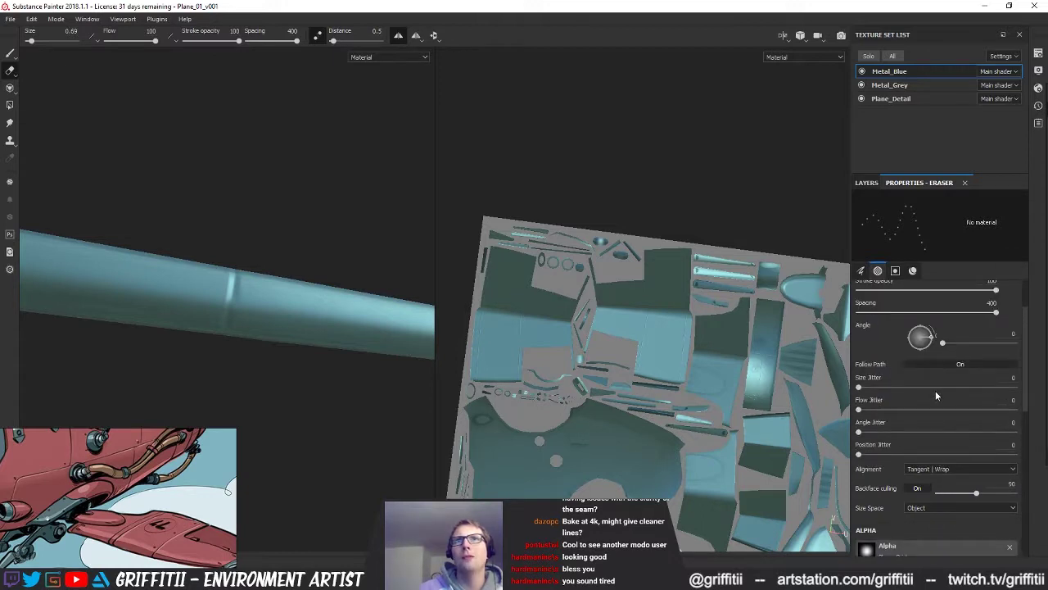
{"action": "scroll", "coordinate": [909, 423], "scroll_direction": "down", "scroll_amount": 8}
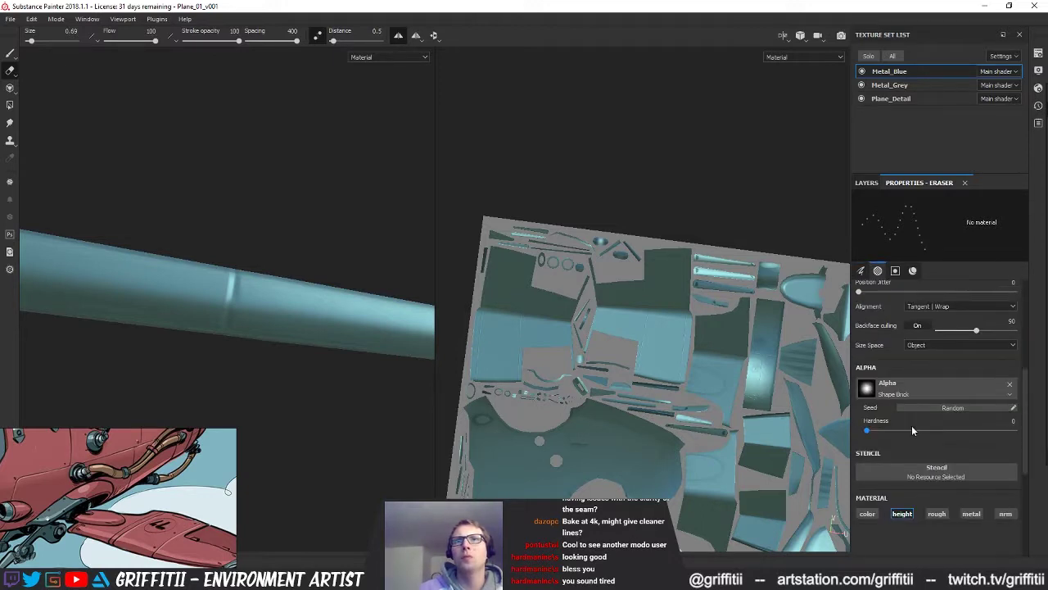
{"action": "scroll", "coordinate": [900, 422], "scroll_direction": "up", "scroll_amount": 4}
Step: Turn off Lazy Mouse and touch up the seam where it wraps around the wing's leading edge
{"action": "left_click_drag", "start_coordinate": [244, 245], "coordinate": [264, 214], "text": "alt"}
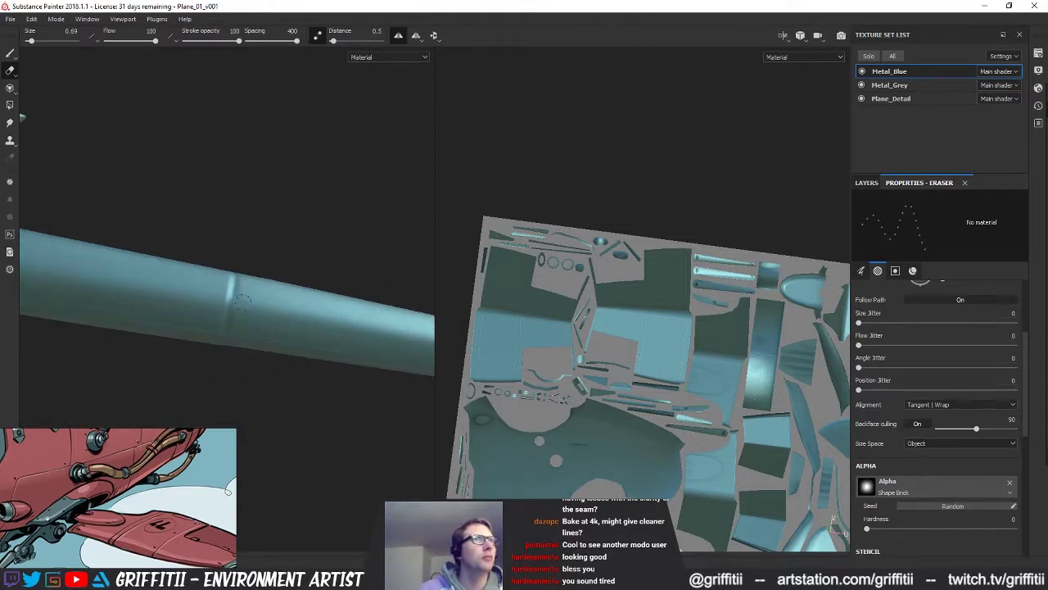
{"action": "left_click", "coordinate": [318, 37]}
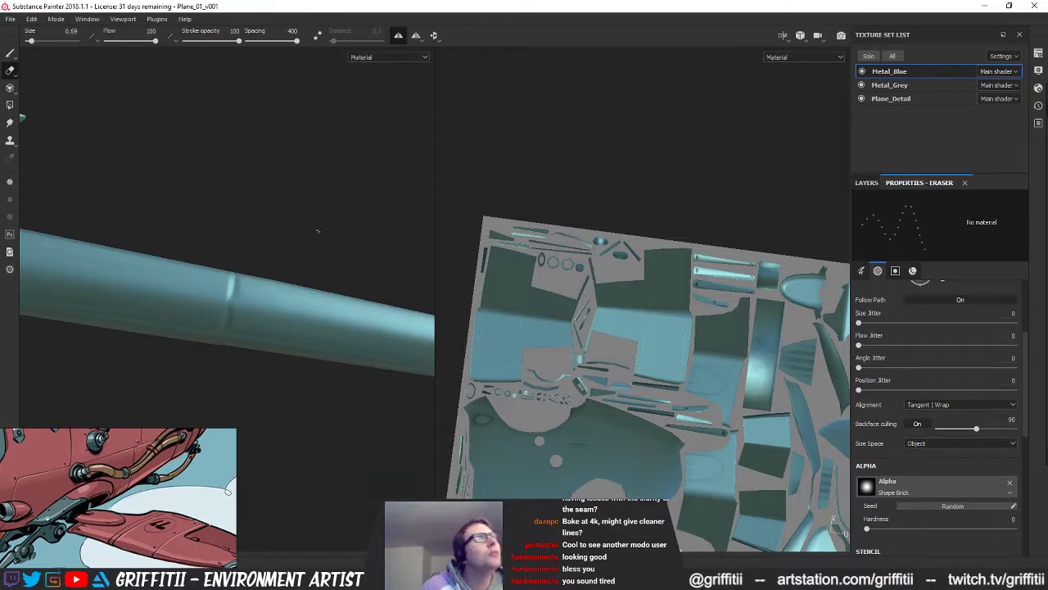
{"action": "left_click_drag", "start_coordinate": [244, 309], "coordinate": [304, 205], "text": "alt"}
{"action": "left_click", "coordinate": [10, 52]}
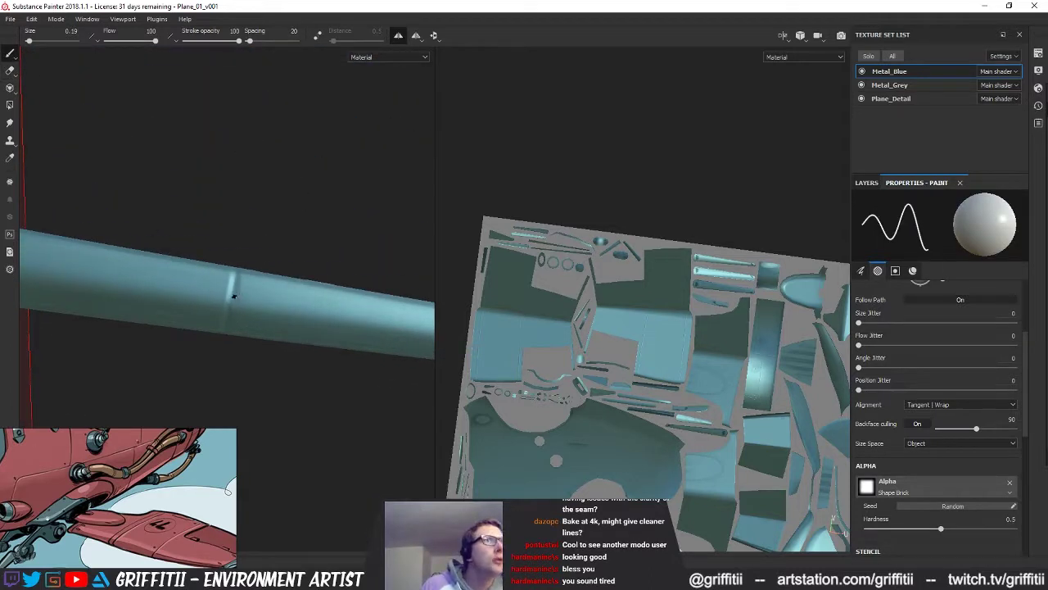
{"action": "left_click_drag", "start_coordinate": [288, 196], "coordinate": [309, 114], "text": "alt"}
{"action": "left_click_drag", "start_coordinate": [225, 297], "coordinate": [280, 452], "text": "alt"}
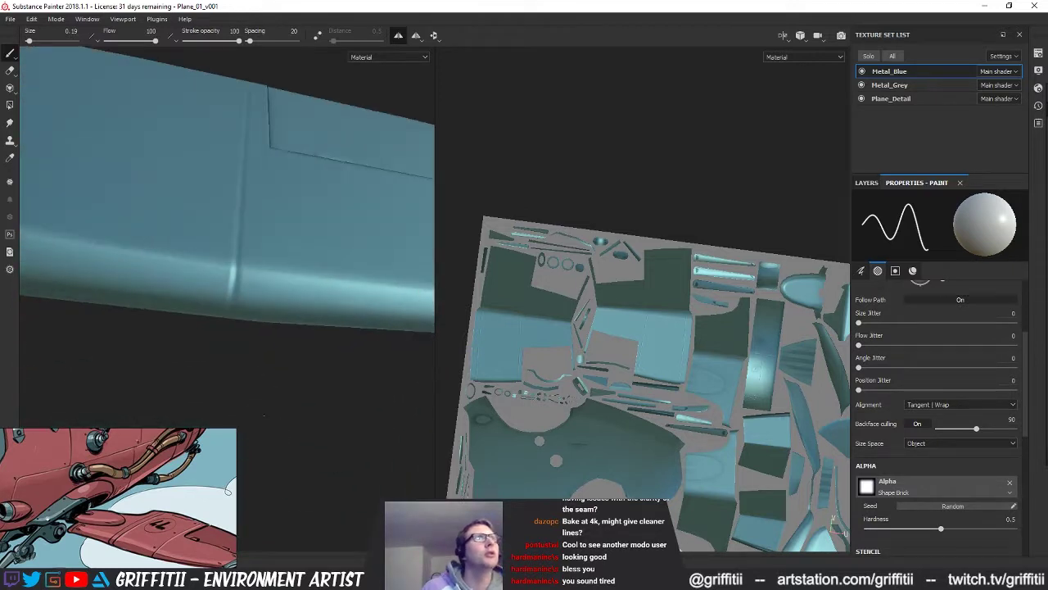
Step: Compare the wing's seam layout with the wing in the reference image, from tip to root
{"action": "left_click_drag", "start_coordinate": [280, 327], "coordinate": [208, 460], "text": "alt"}
{"action": "middle_click_drag", "start_coordinate": [173, 495], "coordinate": [115, 481]}
{"action": "middle_click_drag", "start_coordinate": [298, 340], "coordinate": [321, 337], "text": "alt"}
{"action": "left_click_drag", "start_coordinate": [249, 329], "coordinate": [233, 325], "text": "alt"}
{"action": "middle_click_drag", "start_coordinate": [197, 326], "coordinate": [219, 331], "text": "alt"}
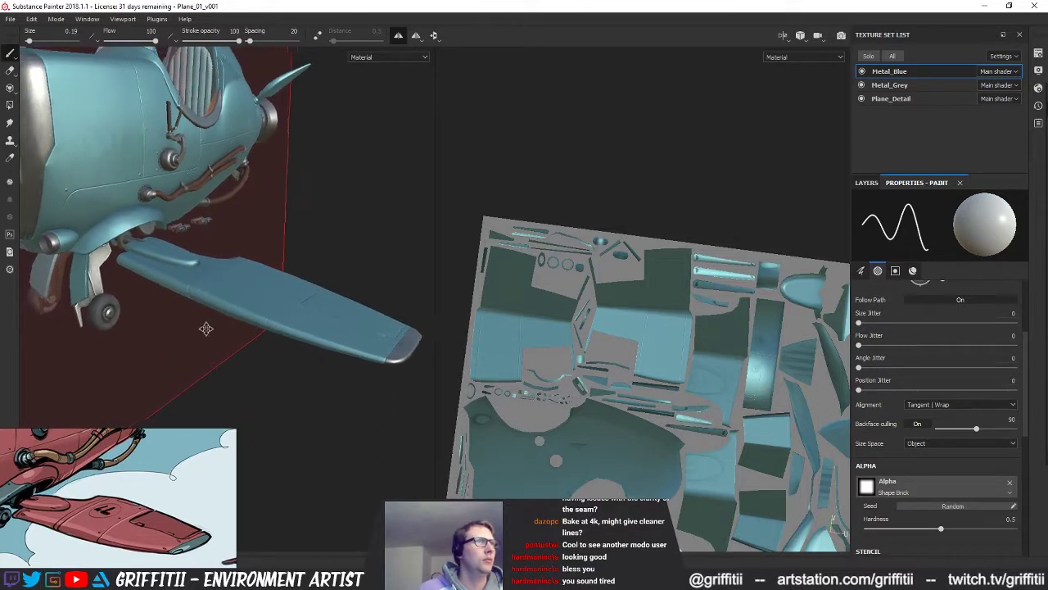
{"action": "middle_click_drag", "start_coordinate": [109, 474], "coordinate": [136, 480]}
{"action": "middle_click_drag", "start_coordinate": [179, 311], "coordinate": [235, 344], "text": "alt"}
{"action": "left_click_drag", "start_coordinate": [236, 342], "coordinate": [201, 348], "text": "alt"}
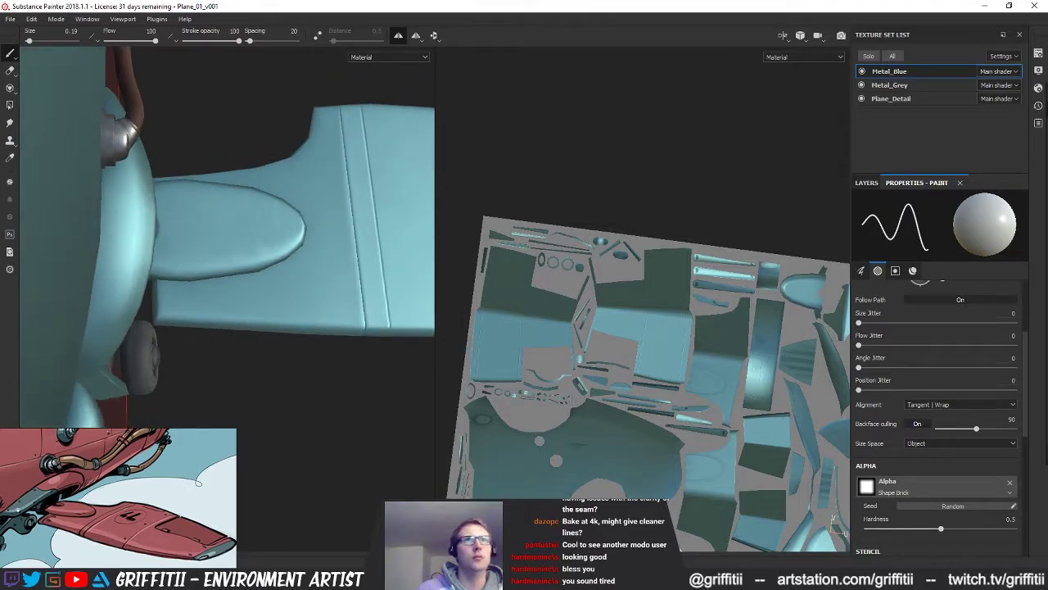
Step: Draw a short straight seam across the leading edge at the wing root, beside the raised oval fairing
{"action": "middle_click_drag", "start_coordinate": [656, 409], "coordinate": [617, 335], "text": "alt"}
{"action": "left_click_drag", "start_coordinate": [647, 460], "coordinate": [686, 474], "text": "alt"}
{"action": "middle_click_drag", "start_coordinate": [689, 493], "coordinate": [697, 531], "text": "alt"}
{"action": "scroll", "coordinate": [679, 410], "scroll_direction": "up", "scroll_amount": 3}
{"action": "middle_click_drag", "start_coordinate": [679, 381], "coordinate": [630, 395], "text": "alt"}
{"action": "scroll", "coordinate": [630, 395], "scroll_direction": "up", "scroll_amount": 2}
{"action": "scroll", "coordinate": [630, 395], "scroll_direction": "up", "scroll_amount": 2}
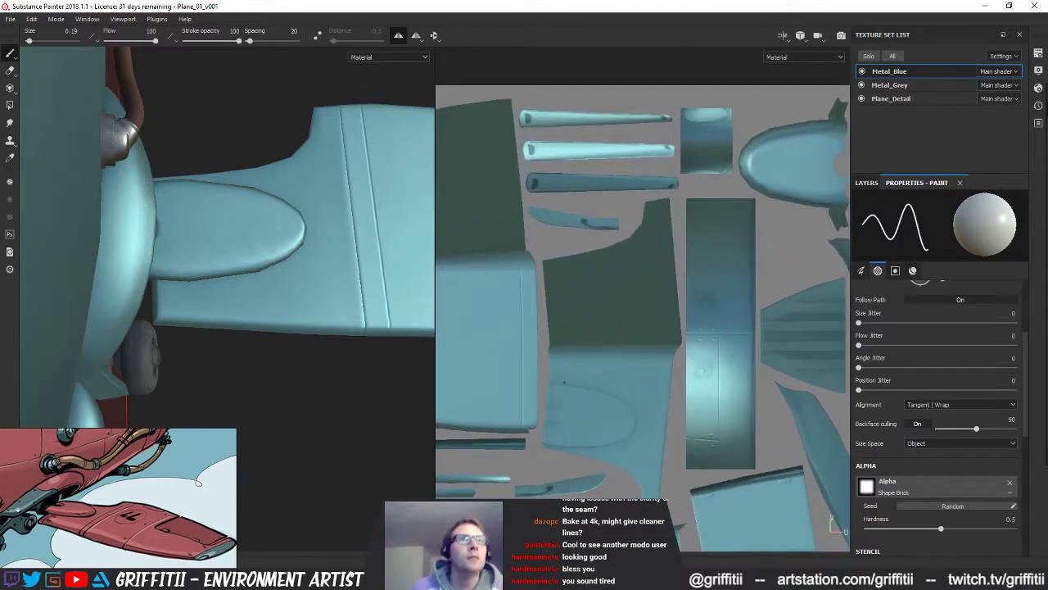
{"action": "key", "text": "shift"}
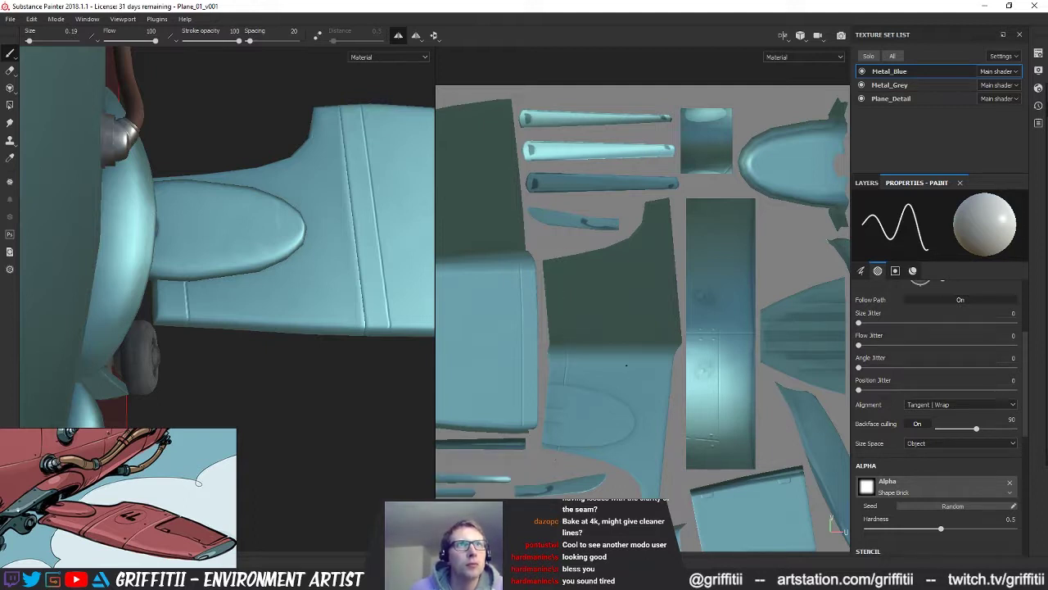
{"action": "left_click_drag", "start_coordinate": [256, 386], "coordinate": [278, 224], "text": "alt"}
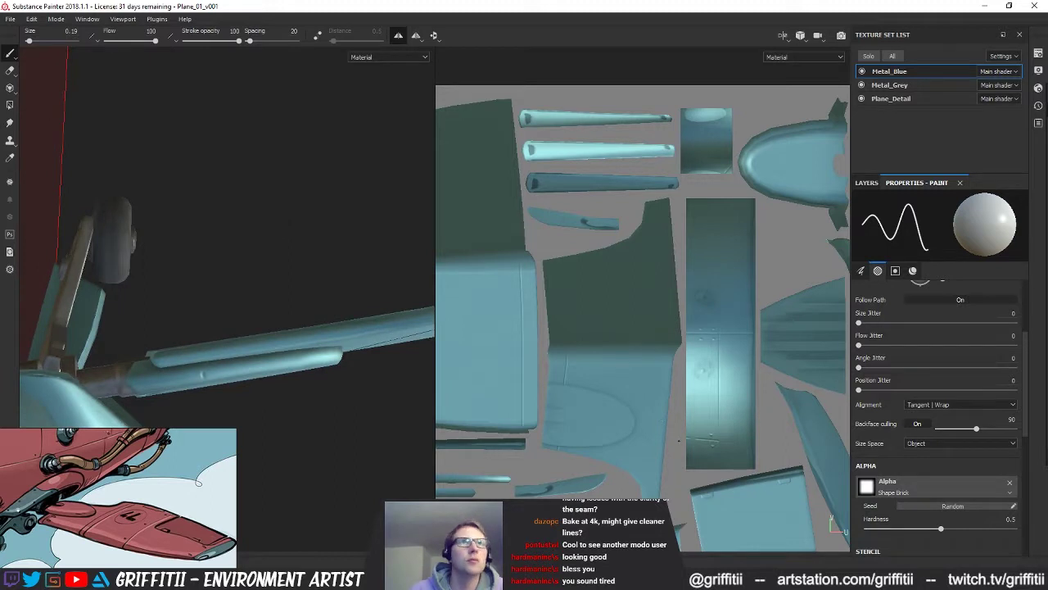
{"action": "middle_click_drag", "start_coordinate": [632, 403], "coordinate": [646, 363]}
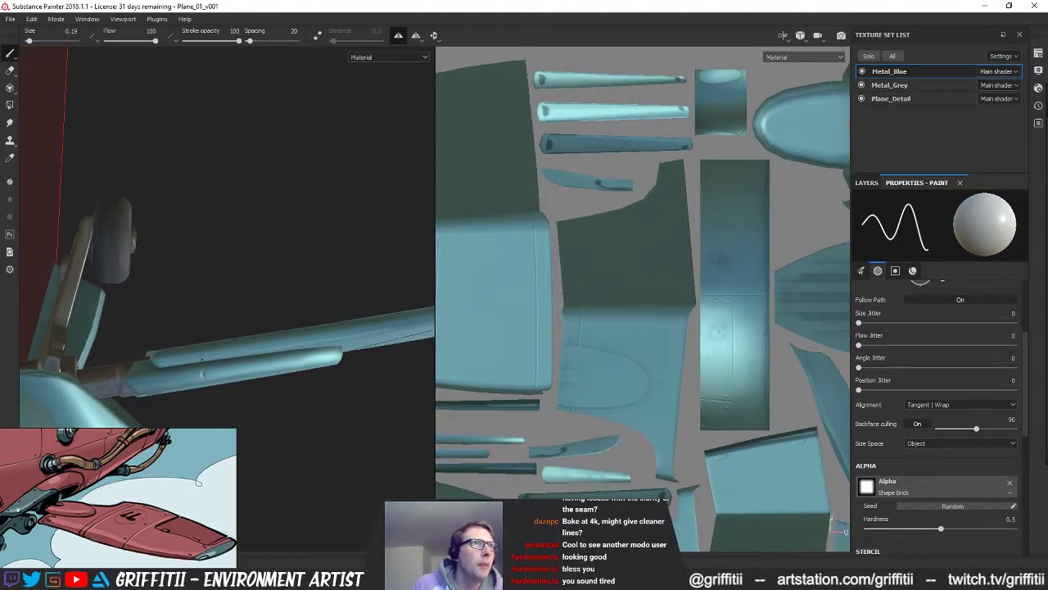
{"action": "left_click_drag", "start_coordinate": [246, 256], "coordinate": [227, 270], "text": "alt"}
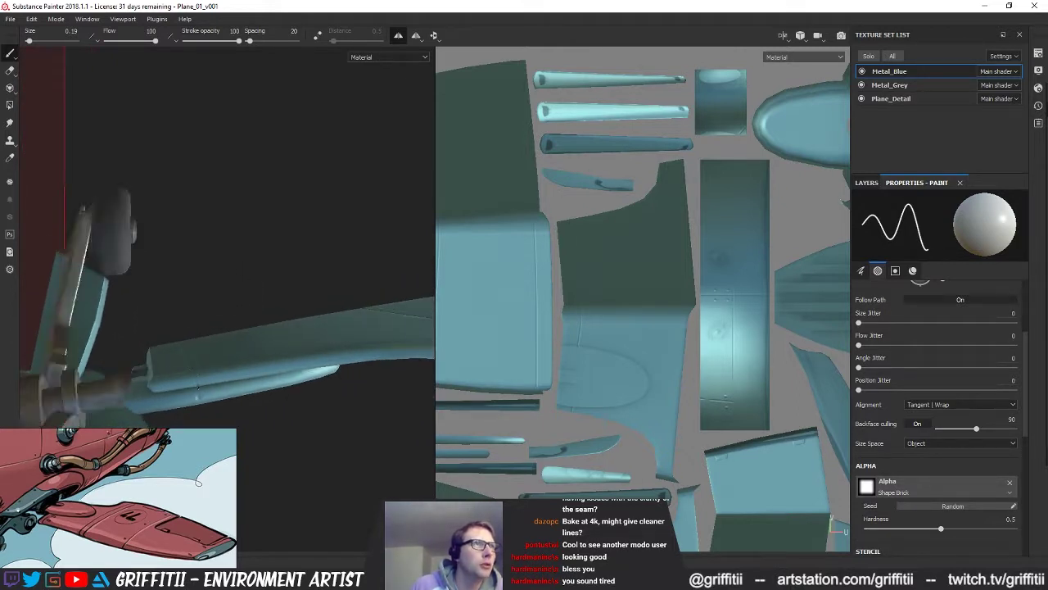
{"action": "left_click_drag", "start_coordinate": [215, 245], "coordinate": [331, 299], "text": "alt"}
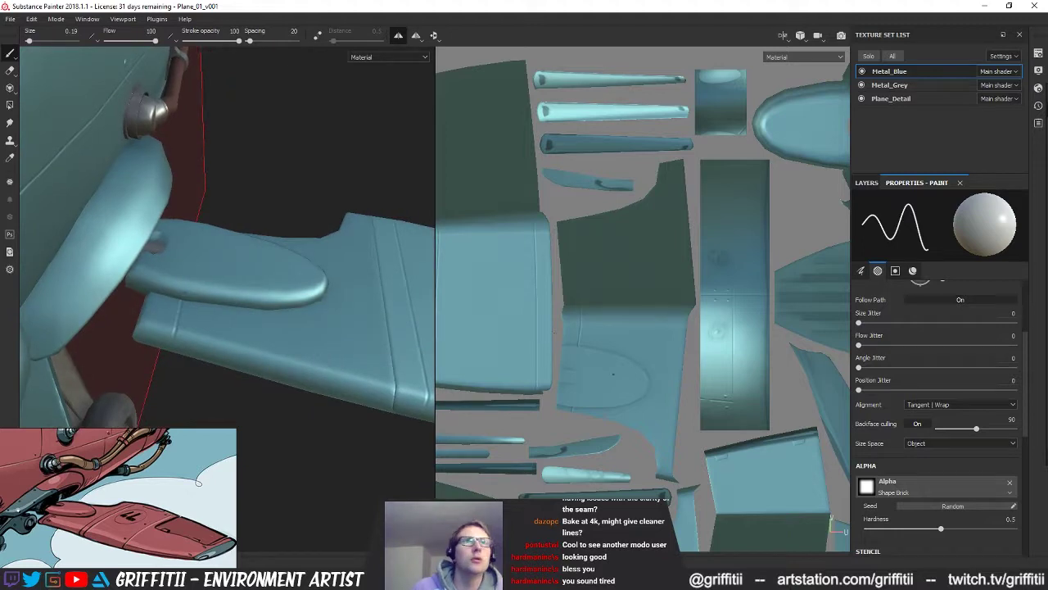
Step: Pick the Eraser and examine the raised oval fairing and its UV shell for stray seam marks
{"action": "middle_click_drag", "start_coordinate": [663, 314], "coordinate": [660, 243], "text": "alt"}
{"action": "scroll", "coordinate": [720, 250], "scroll_direction": "down", "scroll_amount": 3}
{"action": "middle_click_drag", "start_coordinate": [777, 208], "coordinate": [633, 316], "text": "alt"}
{"action": "scroll", "coordinate": [637, 290], "scroll_direction": "up", "scroll_amount": 1}
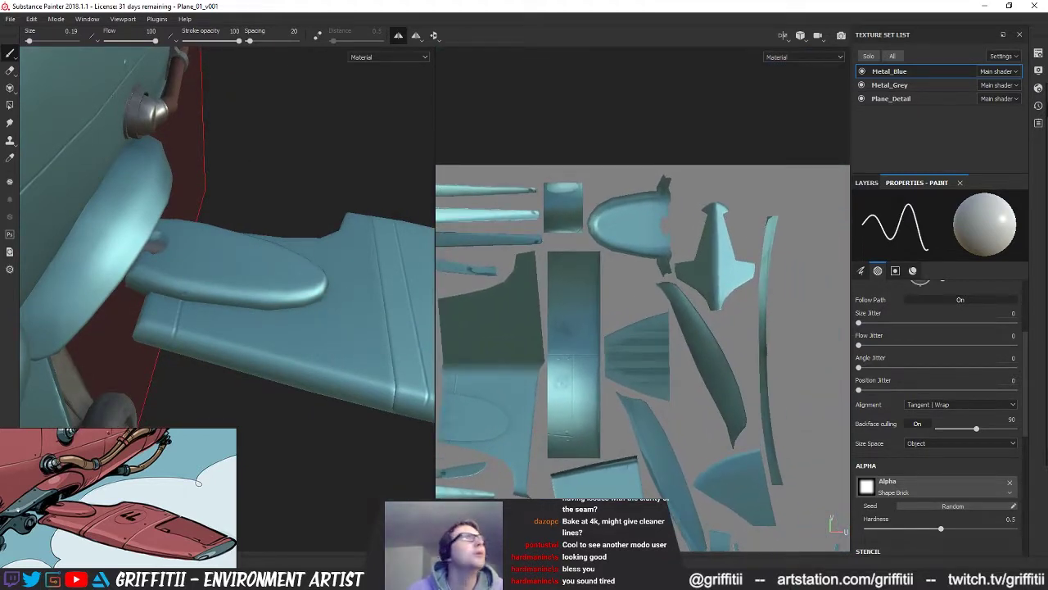
{"action": "left_click", "coordinate": [9, 71]}
{"action": "scroll", "coordinate": [678, 251], "scroll_direction": "up", "scroll_amount": 2}
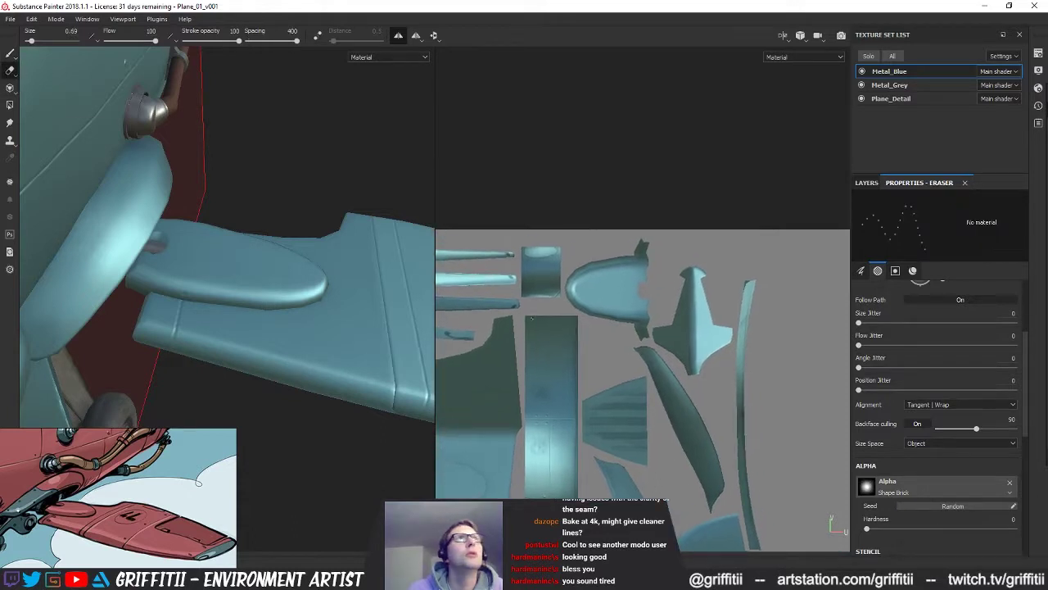
{"action": "scroll", "coordinate": [679, 252], "scroll_direction": "up", "scroll_amount": 3}
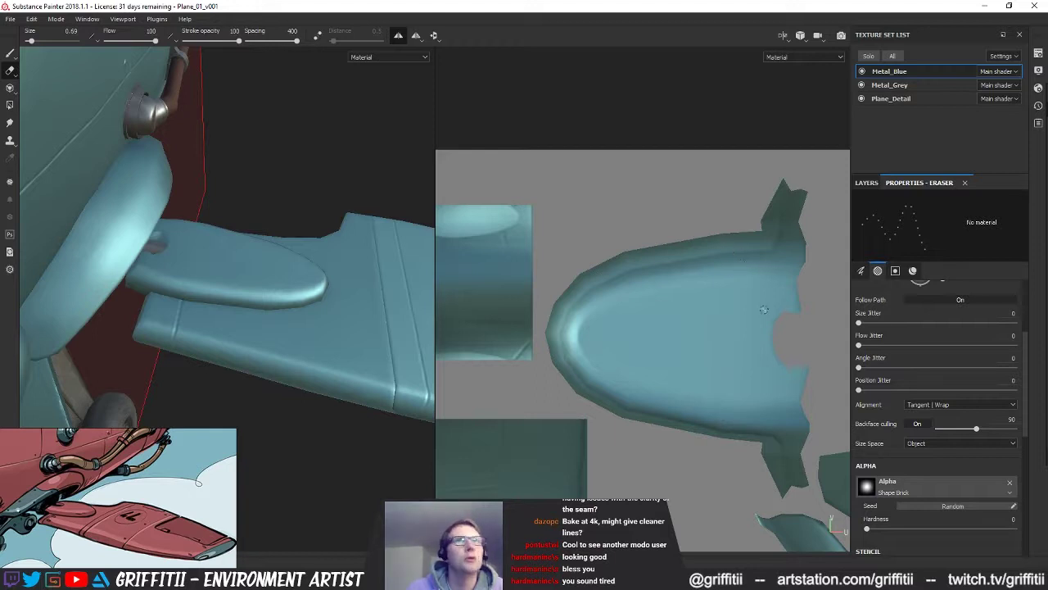
{"action": "scroll", "coordinate": [754, 290], "scroll_direction": "down", "scroll_amount": 5}
{"action": "left_click_drag", "start_coordinate": [226, 205], "coordinate": [193, 182], "text": "alt"}
{"action": "scroll", "coordinate": [702, 304], "scroll_direction": "up", "scroll_amount": 5}
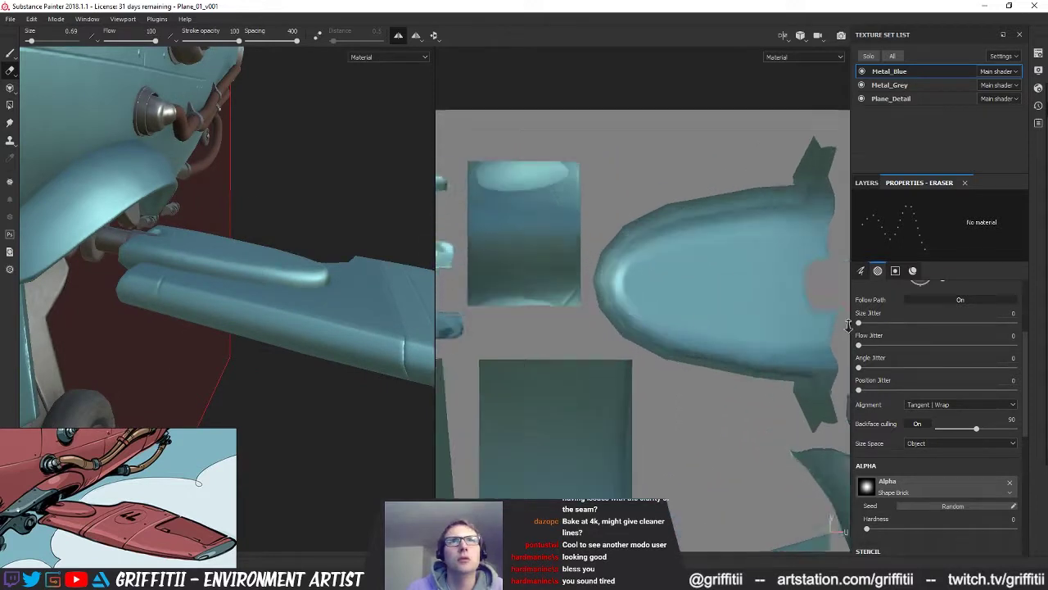
{"action": "scroll", "coordinate": [752, 316], "scroll_direction": "up", "scroll_amount": 2}
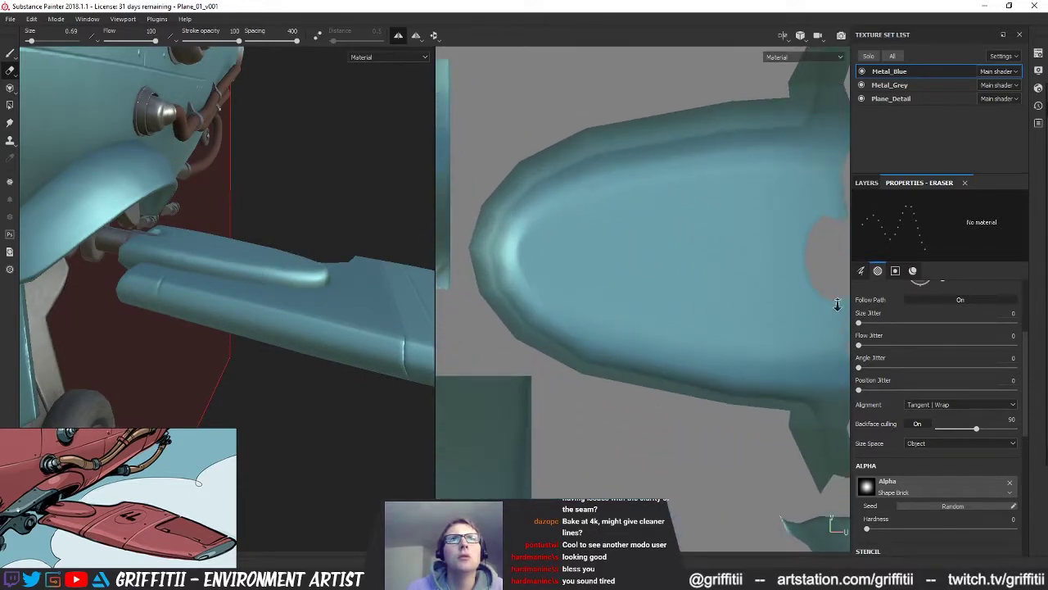
{"action": "scroll", "coordinate": [837, 304], "scroll_direction": "down", "scroll_amount": 8}
{"action": "middle_click_drag", "start_coordinate": [627, 255], "coordinate": [625, 256], "text": "alt"}
Step: Make the Rivets layer active and switch back to the Paint brush for work on the wing's upper surface
{"action": "left_click_drag", "start_coordinate": [260, 215], "coordinate": [283, 274], "text": "alt"}
{"action": "right_click_drag", "start_coordinate": [283, 275], "coordinate": [215, 278], "text": "alt"}
{"action": "left_click_drag", "start_coordinate": [215, 278], "coordinate": [229, 236], "text": "alt"}
{"action": "right_click_drag", "start_coordinate": [228, 236], "coordinate": [192, 237], "text": "alt"}
{"action": "left_click_drag", "start_coordinate": [192, 237], "coordinate": [146, 262], "text": "alt"}
{"action": "left_click_drag", "start_coordinate": [138, 224], "coordinate": [128, 210], "text": "alt"}
{"action": "left_click", "coordinate": [866, 183]}
{"action": "left_click", "coordinate": [901, 224]}
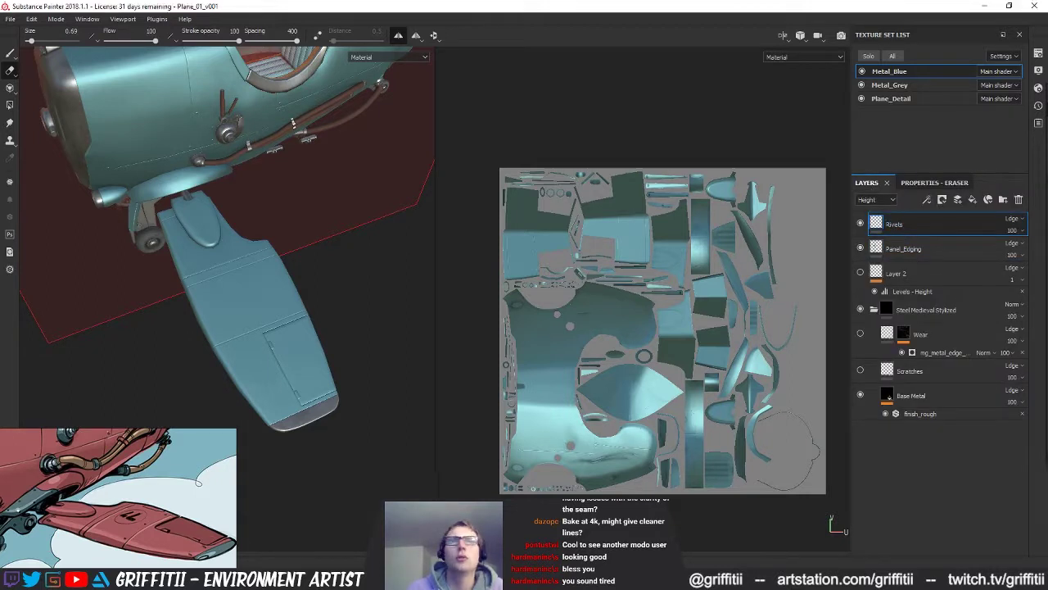
{"action": "left_click", "coordinate": [9, 54]}
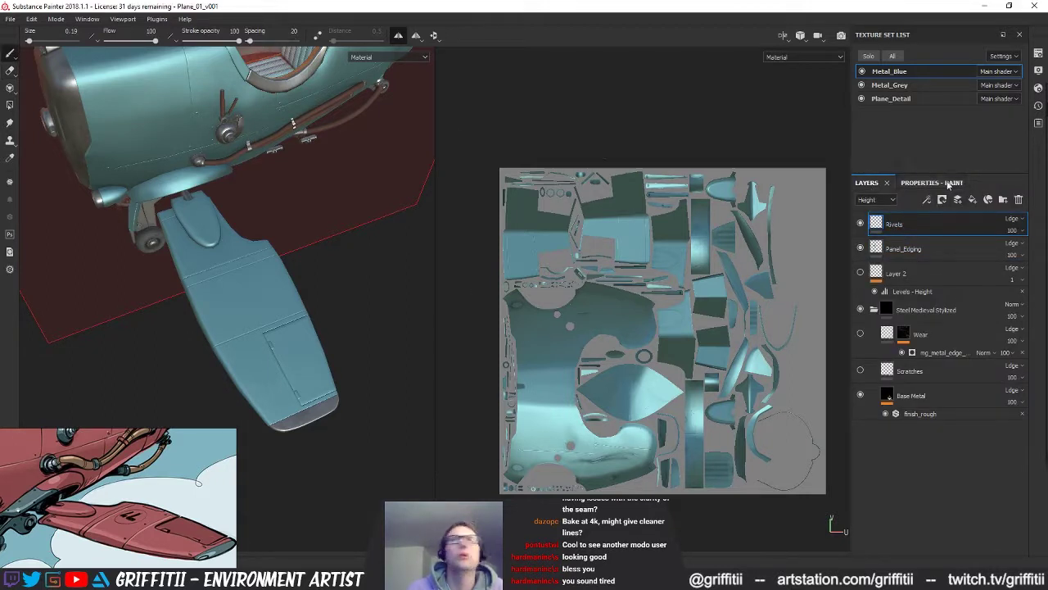
Step: Set up the rivet brush with size 0.69, spacing 400 and a height of 0.075
{"action": "left_click_drag", "start_coordinate": [359, 310], "coordinate": [316, 322], "text": "alt"}
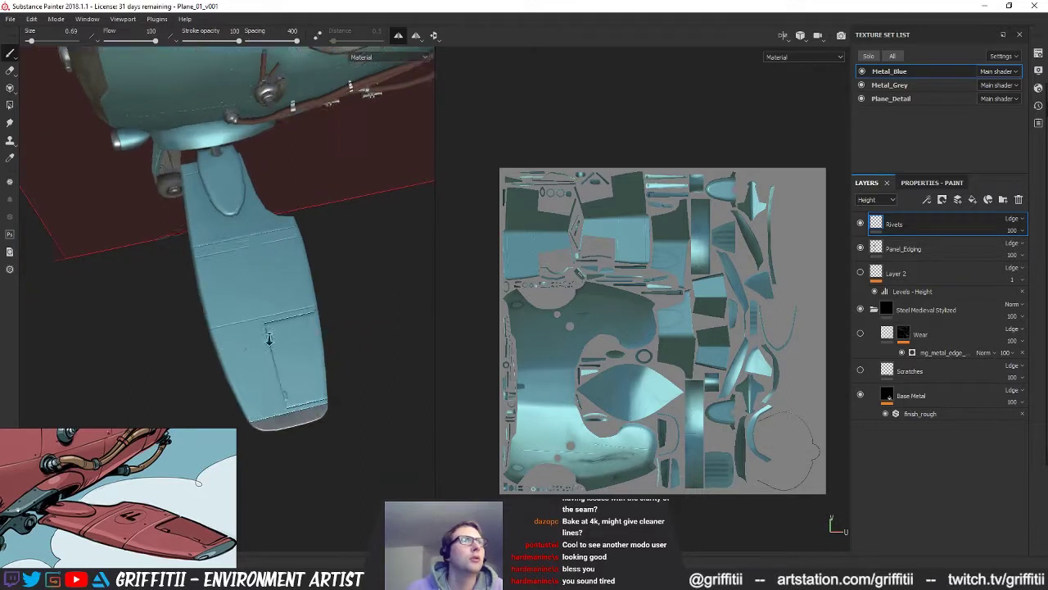
{"action": "right_click_drag", "start_coordinate": [254, 340], "coordinate": [297, 353], "text": "alt"}
{"action": "middle_click_drag", "start_coordinate": [297, 353], "coordinate": [282, 357], "text": "alt"}
{"action": "left_click_drag", "start_coordinate": [309, 356], "coordinate": [290, 353], "text": "alt"}
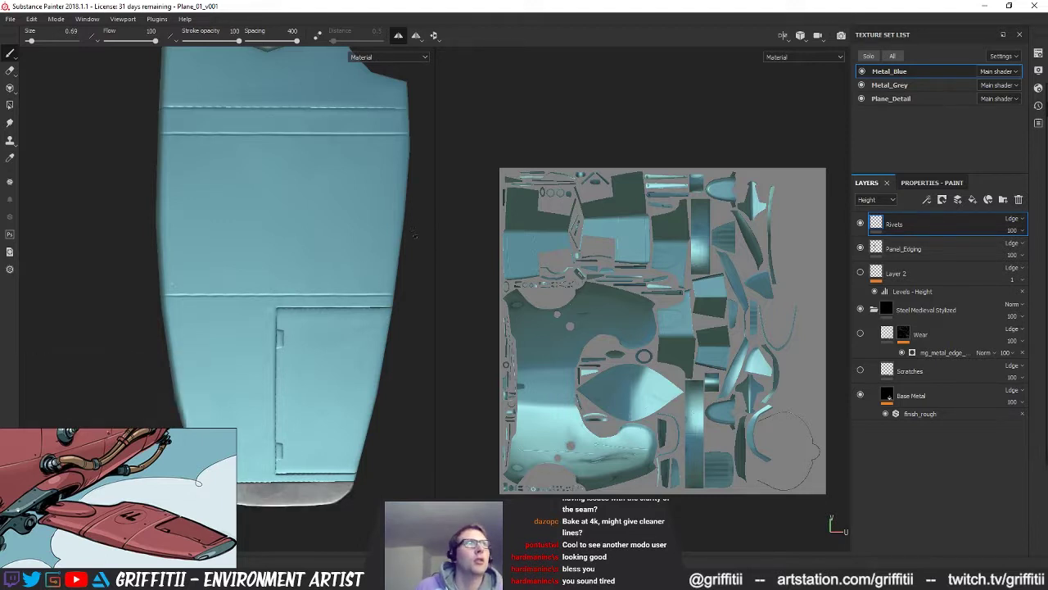
{"action": "left_click", "coordinate": [932, 183]}
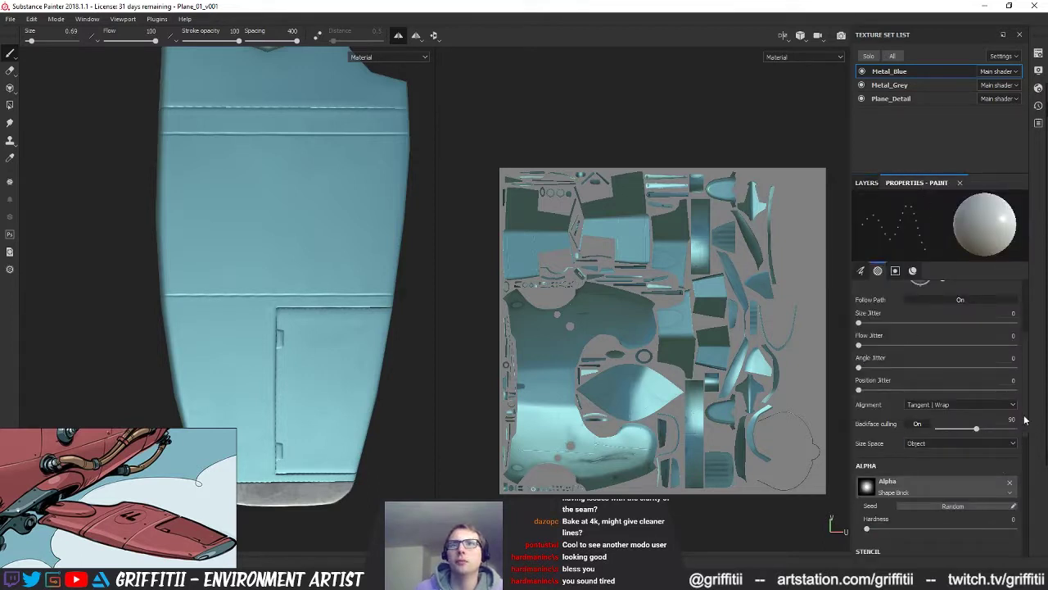
{"action": "scroll", "coordinate": [909, 335], "scroll_direction": "down", "scroll_amount": 5}
{"action": "type", "text": "0.075"}
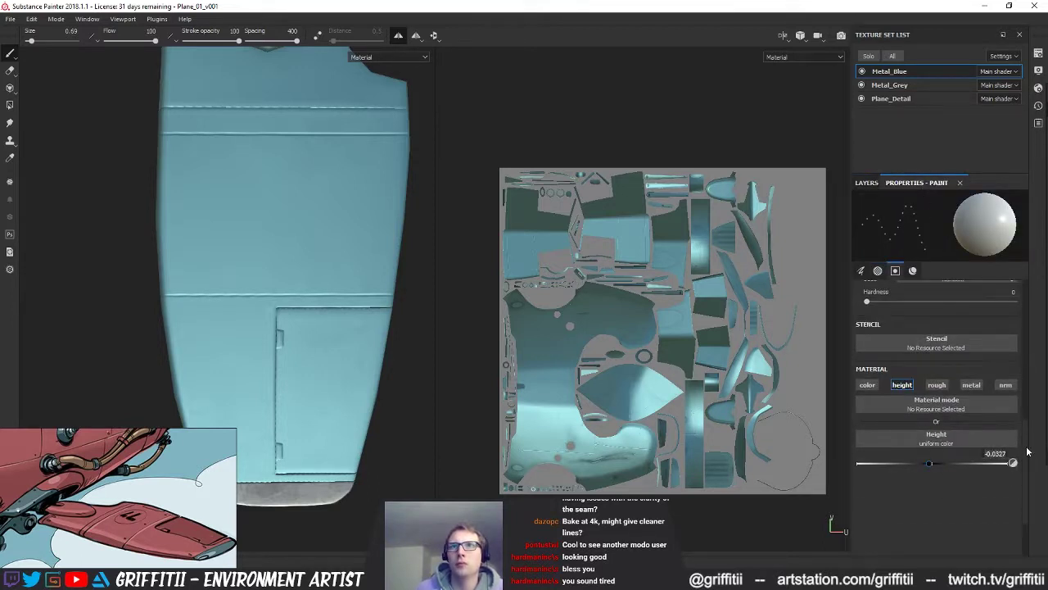
{"action": "key", "text": "Return"}
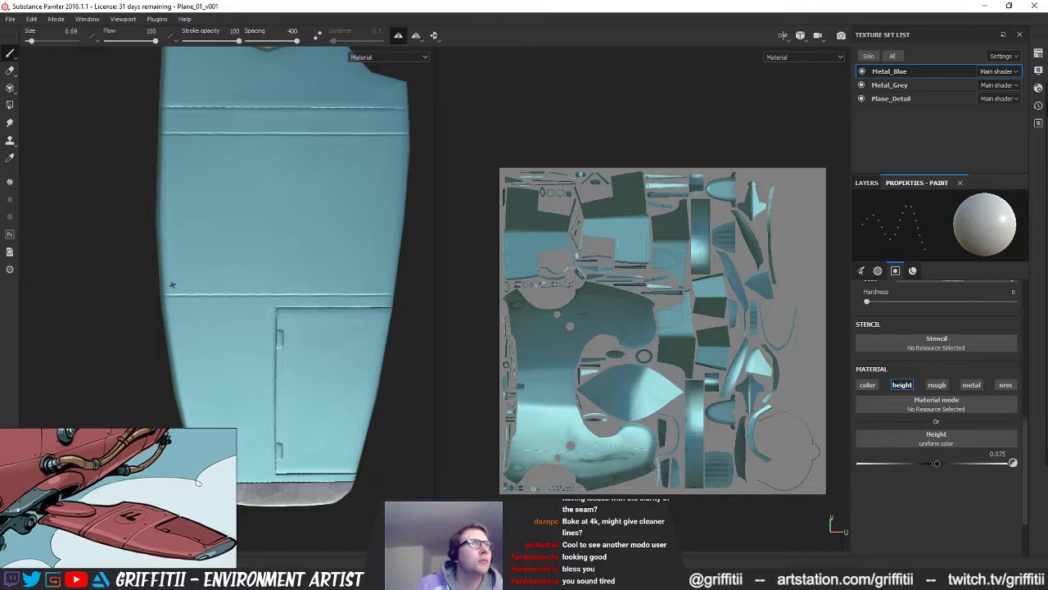
Step: Place a row of three rivets across the wing's upper surface, just inboard of the seam beside the flap panel
{"action": "left_click", "coordinate": [271, 286]}
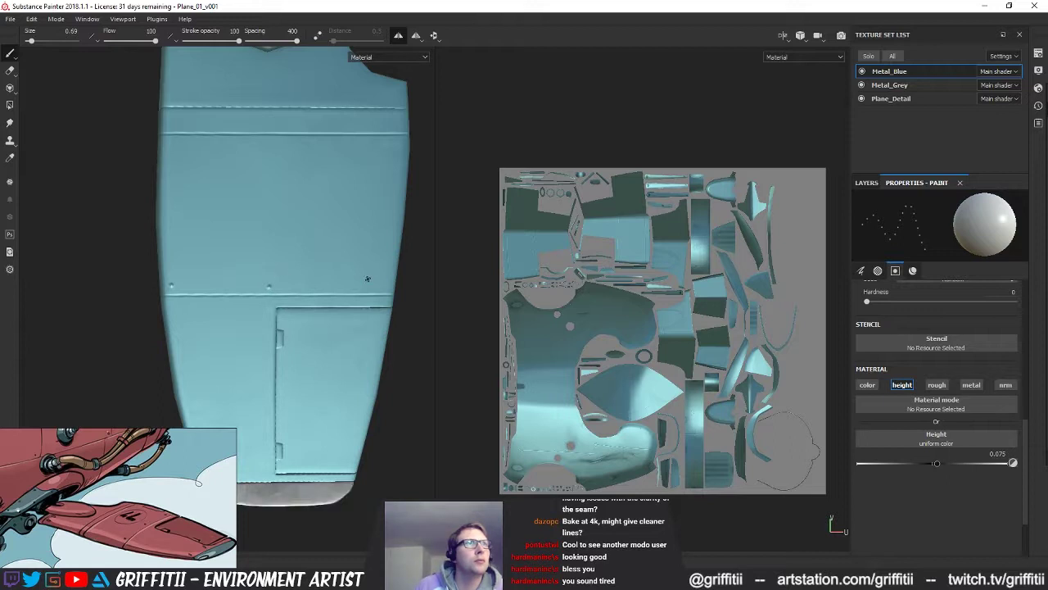
{"action": "left_click", "coordinate": [270, 286]}
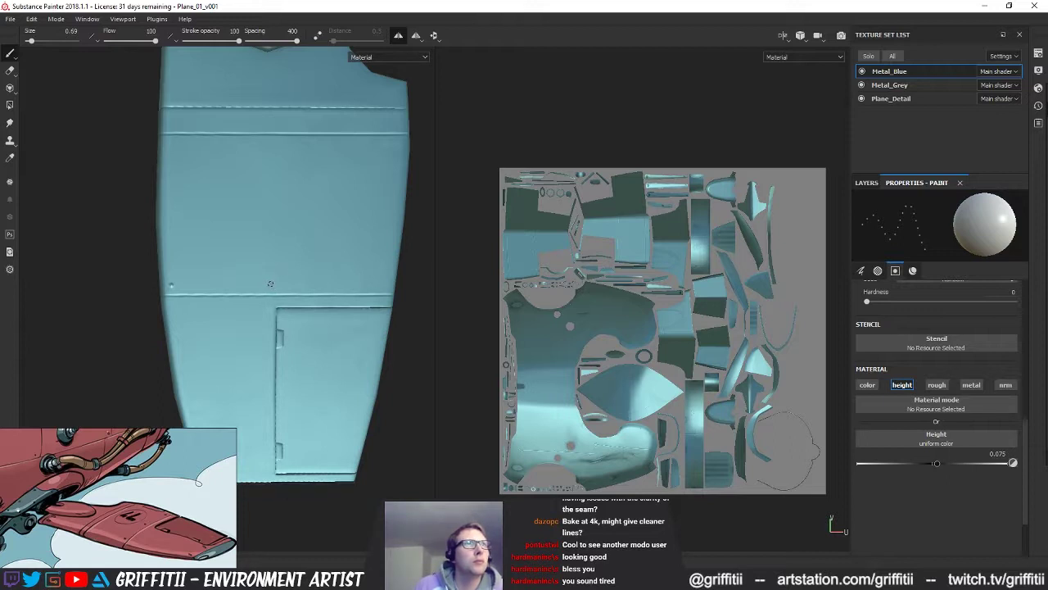
{"action": "left_click", "coordinate": [387, 285]}
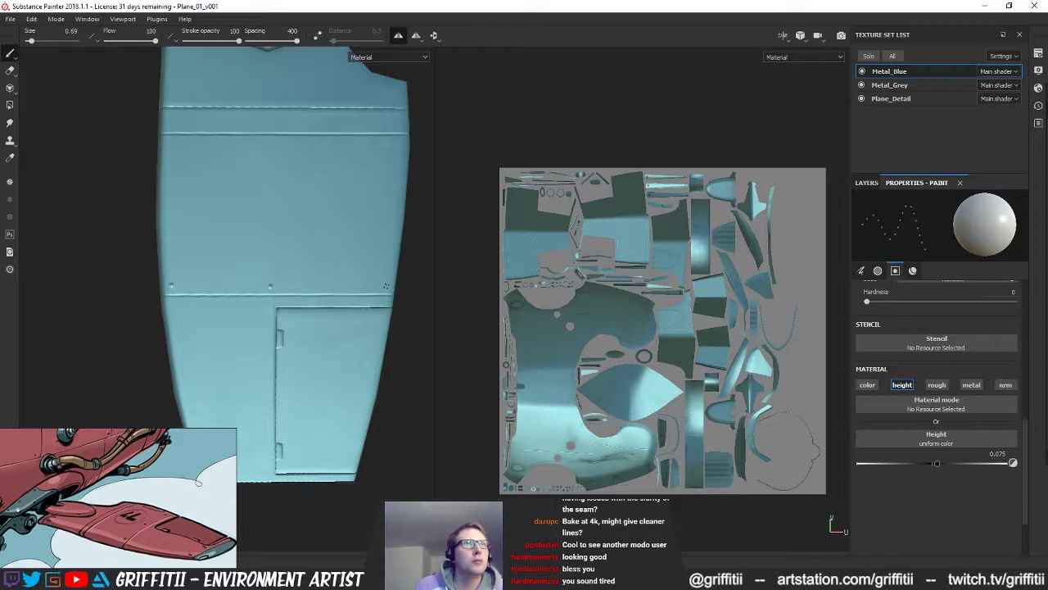
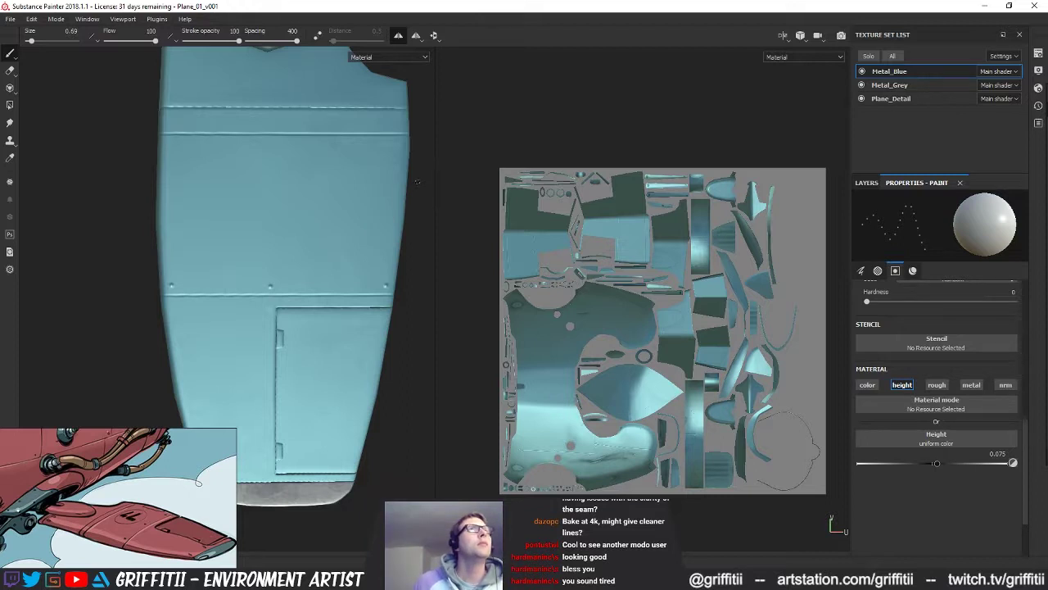
Step: Place rivets around the edge of the raised oval fairing at the root of the wing's upper surface
{"action": "left_click_drag", "start_coordinate": [415, 178], "coordinate": [394, 352], "text": "alt"}
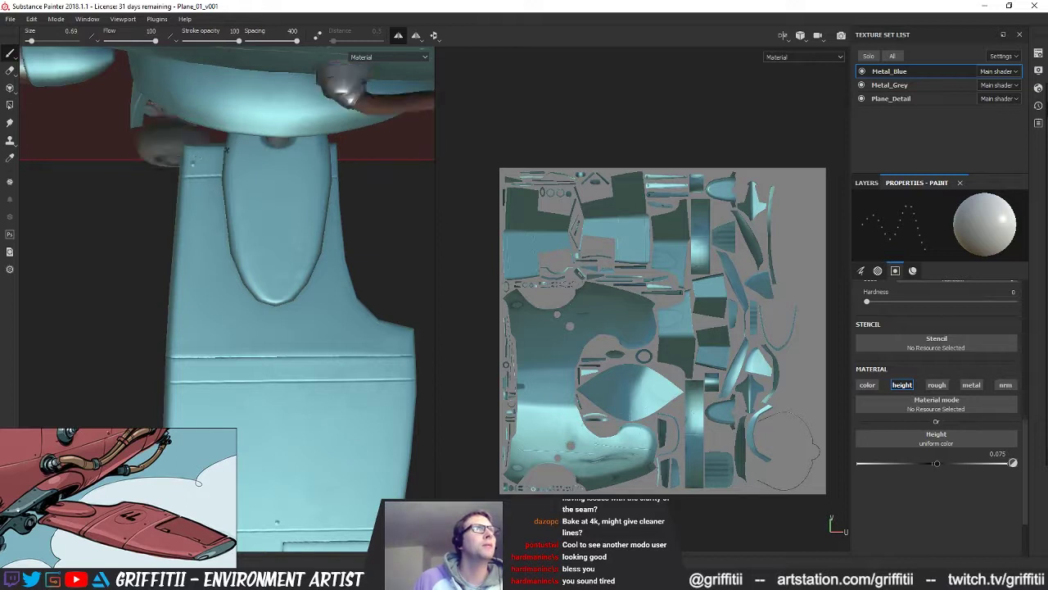
{"action": "key", "text": "ctrl+z"}
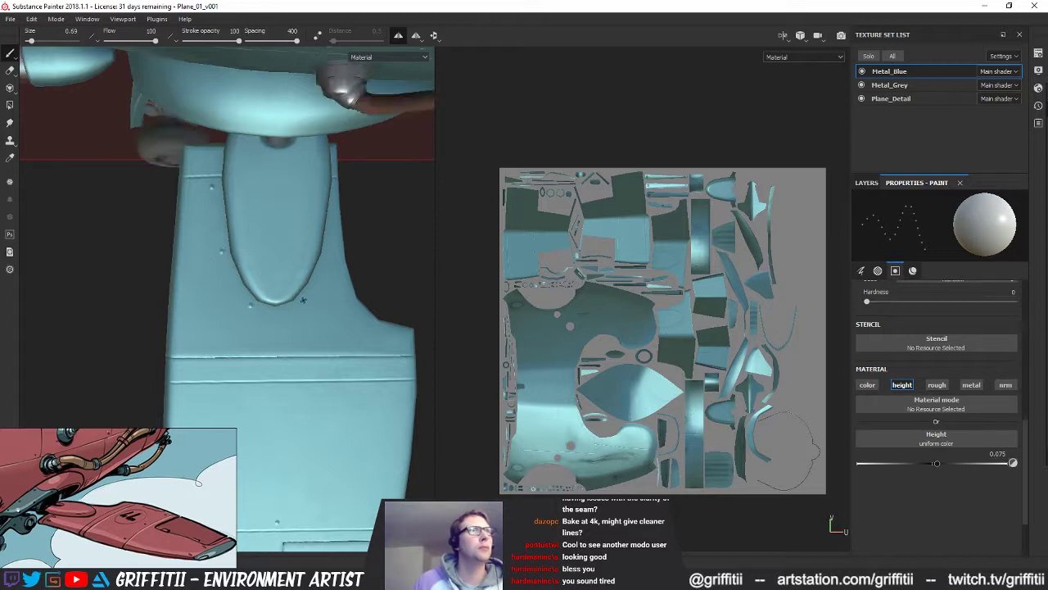
{"action": "left_click", "coordinate": [303, 303]}
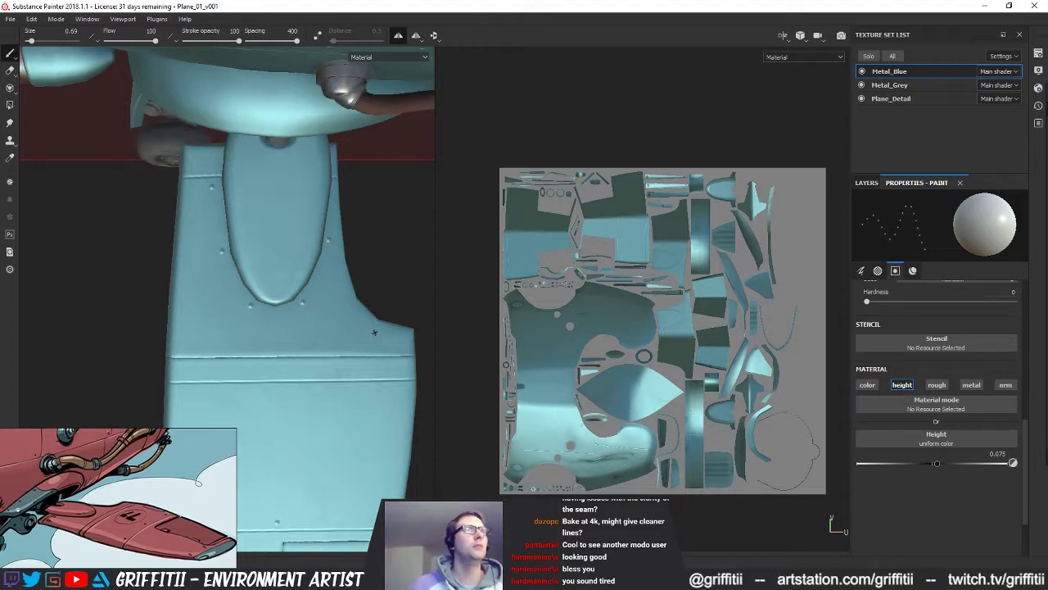
Step: Place rivets on the wing's upper surface just inboard of the seam beside the grey wingtip cap
{"action": "left_click_drag", "start_coordinate": [353, 317], "coordinate": [334, 365], "text": "alt"}
{"action": "right_click_drag", "start_coordinate": [334, 365], "coordinate": [82, 355], "text": "alt"}
{"action": "left_click_drag", "start_coordinate": [358, 417], "coordinate": [370, 344], "text": "alt"}
{"action": "right_click_drag", "start_coordinate": [370, 344], "coordinate": [483, 388], "text": "alt"}
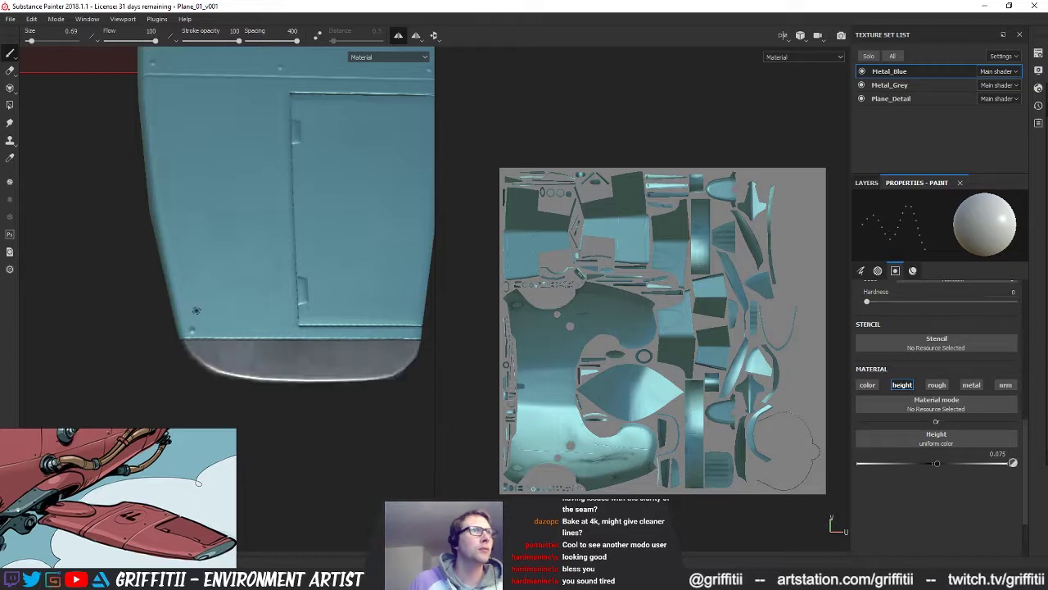
{"action": "key", "text": "ctrl+z"}
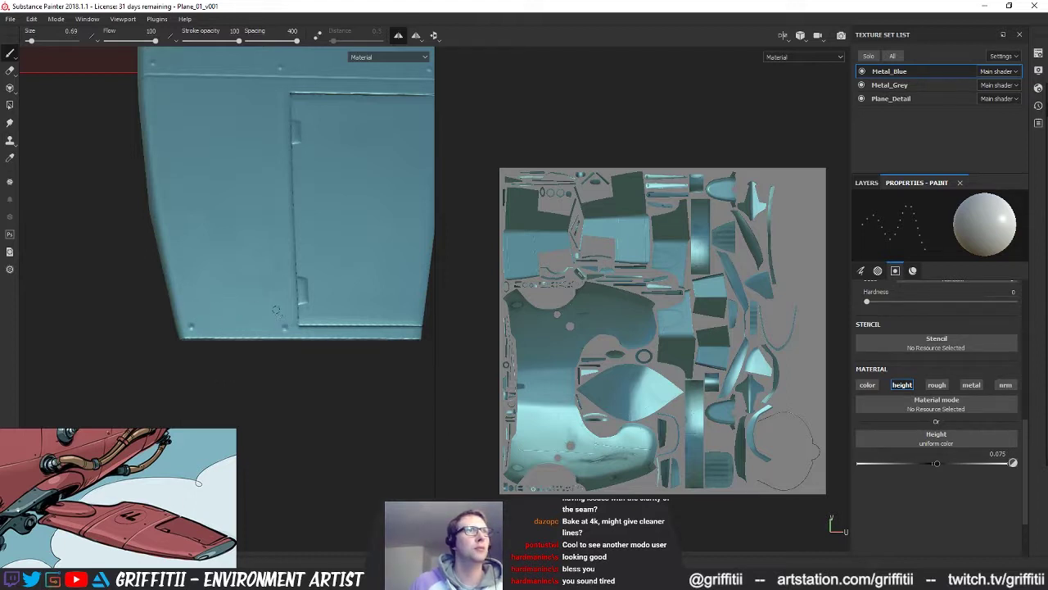
Step: Place matching rivets on the wing's underside beside the wingtip cap seam
{"action": "left_click_drag", "start_coordinate": [273, 310], "coordinate": [315, 353], "text": "alt"}
{"action": "right_click_drag", "start_coordinate": [315, 352], "coordinate": [261, 534], "text": "alt"}
{"action": "left_click_drag", "start_coordinate": [261, 534], "coordinate": [339, 423], "text": "alt"}
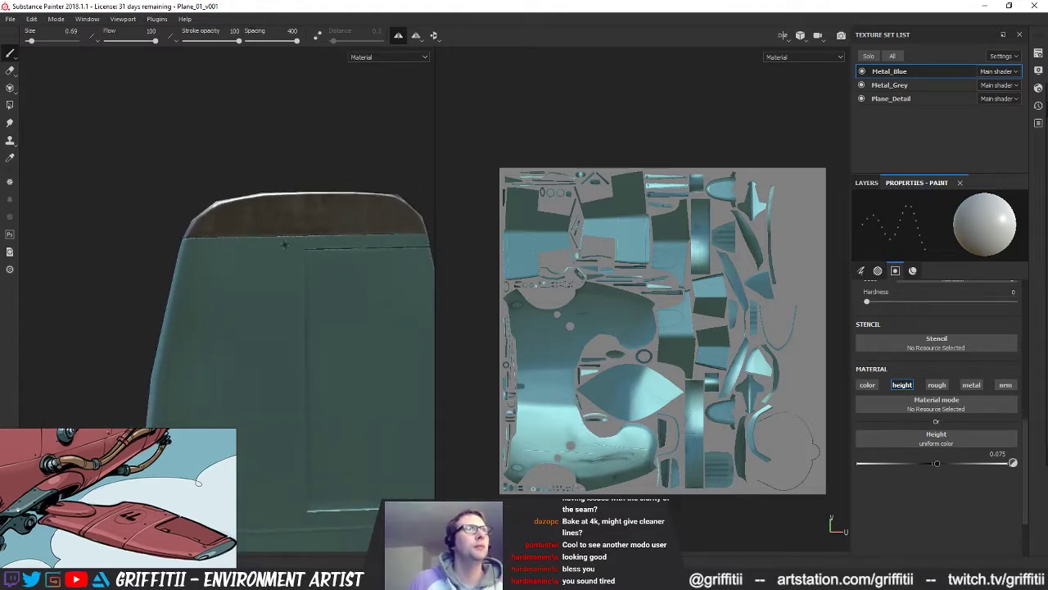
{"action": "key", "text": "alt+q"}
{"action": "key", "text": "alt+q"}
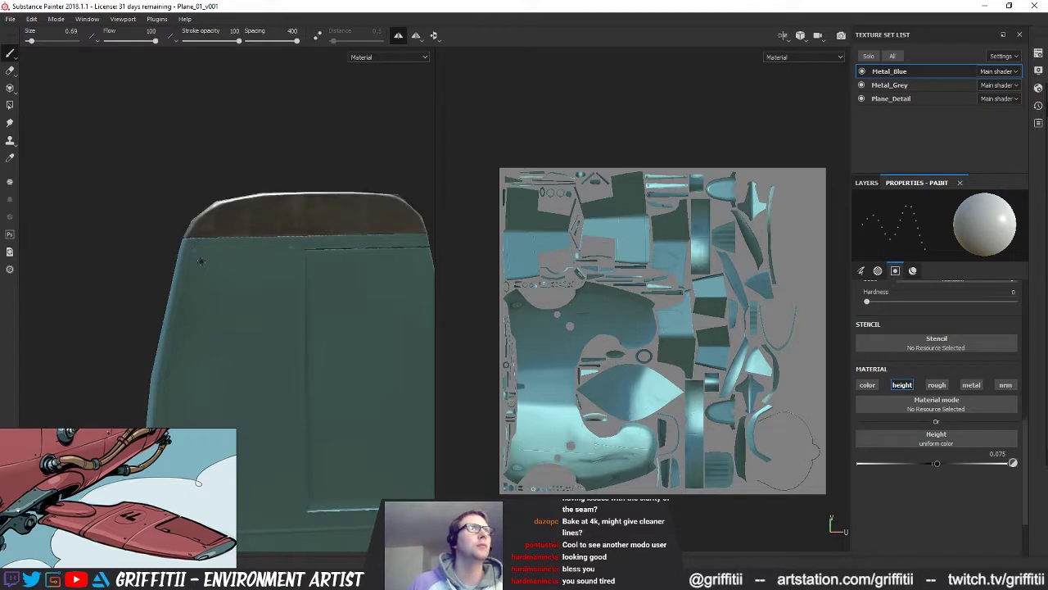
Step: Place rivets along the cross seam on the wing's underside, just inboard of the flap panel
{"action": "middle_click_drag", "start_coordinate": [246, 294], "coordinate": [296, 118], "text": "alt"}
{"action": "right_click_drag", "start_coordinate": [296, 118], "coordinate": [318, 344], "text": "alt"}
{"action": "middle_click_drag", "start_coordinate": [318, 344], "coordinate": [256, 256], "text": "alt"}
{"action": "mouse_move", "coordinate": [255, 256]}
{"action": "left_mouse_down", "text": "alt"}
{"action": "mouse_move", "coordinate": [287, 293]}
{"action": "mouse_move", "coordinate": [290, 314]}
{"action": "mouse_move", "coordinate": [290, 232]}
{"action": "mouse_move", "coordinate": [303, 499]}
{"action": "mouse_move", "coordinate": [324, 239]}
{"action": "mouse_move", "coordinate": [311, 237]}
{"action": "left_mouse_up", "text": "alt"}
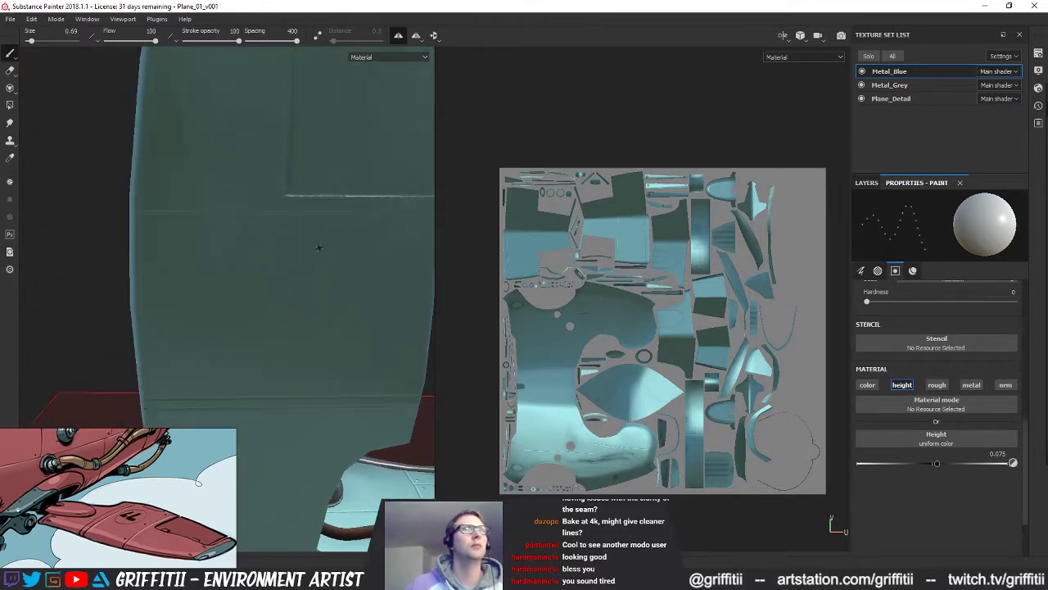
{"action": "mouse_move", "coordinate": [390, 237]}
{"action": "left_mouse_down", "text": "alt"}
{"action": "mouse_move", "coordinate": [351, 241]}
{"action": "mouse_move", "coordinate": [385, 229]}
{"action": "left_mouse_up", "text": "alt"}
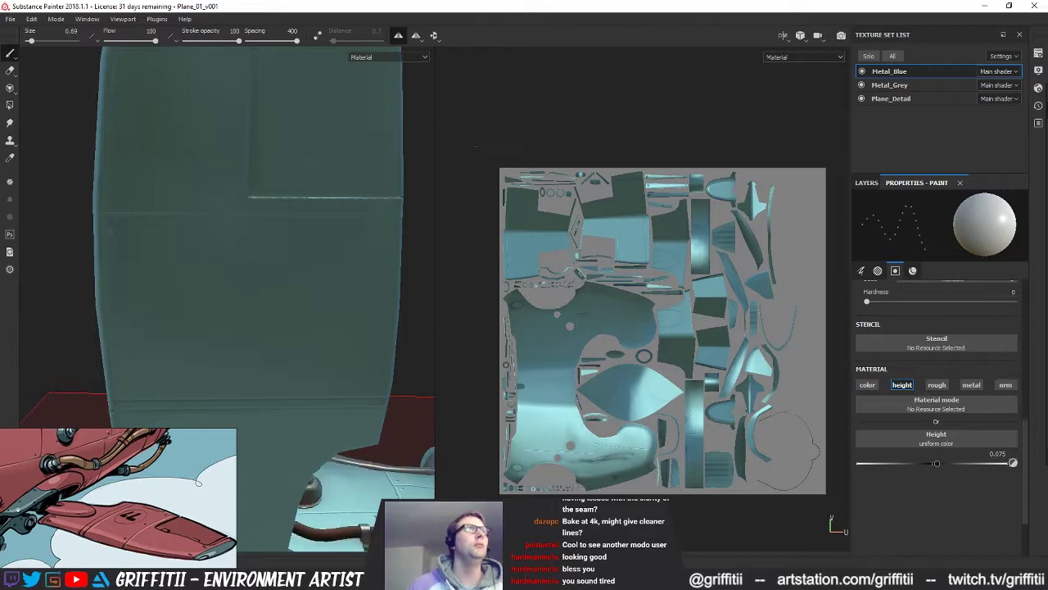
{"action": "left_click_drag", "start_coordinate": [231, 284], "coordinate": [165, 276], "text": "alt"}
{"action": "left_click_drag", "start_coordinate": [283, 350], "coordinate": [259, 258], "text": "alt"}
Step: Switch to the panel-seam paint layer and set its brush height to -0.0327 for work on the wheel fender
{"action": "left_click_drag", "start_coordinate": [279, 318], "coordinate": [317, 284], "text": "alt"}
{"action": "right_click_drag", "start_coordinate": [316, 283], "coordinate": [370, 260], "text": "alt"}
{"action": "left_click_drag", "start_coordinate": [370, 260], "coordinate": [328, 303], "text": "alt"}
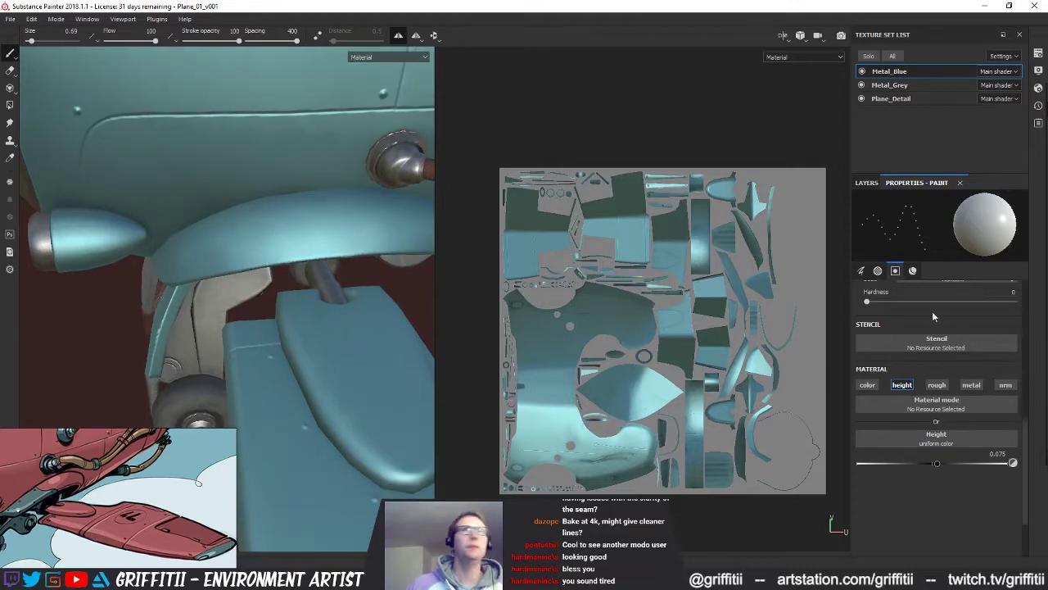
{"action": "left_click", "coordinate": [866, 183]}
{"action": "left_click", "coordinate": [917, 183]}
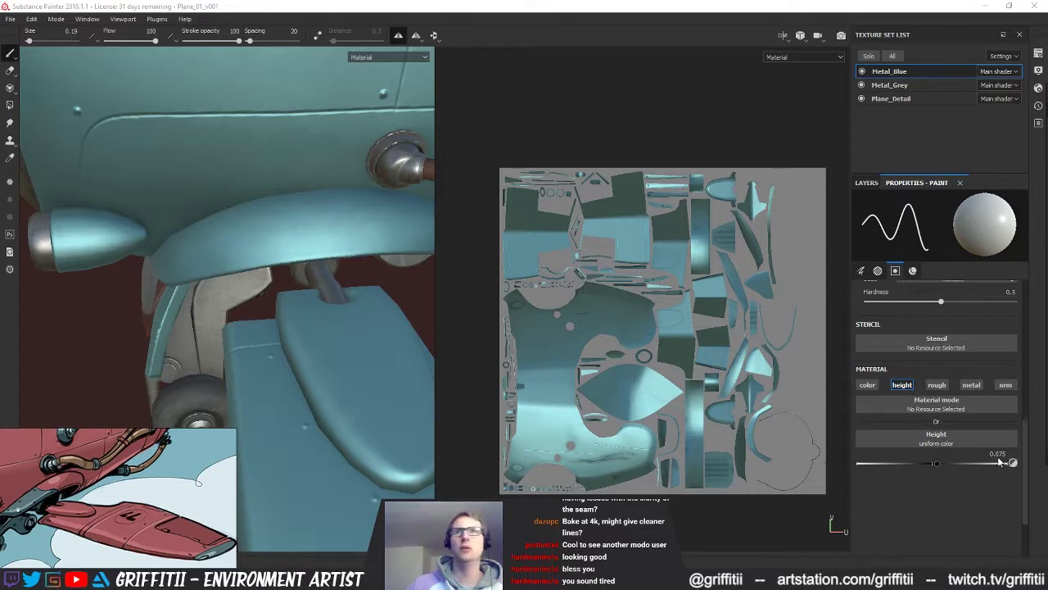
{"action": "type", "text": "327"}
{"action": "key", "text": "Return"}
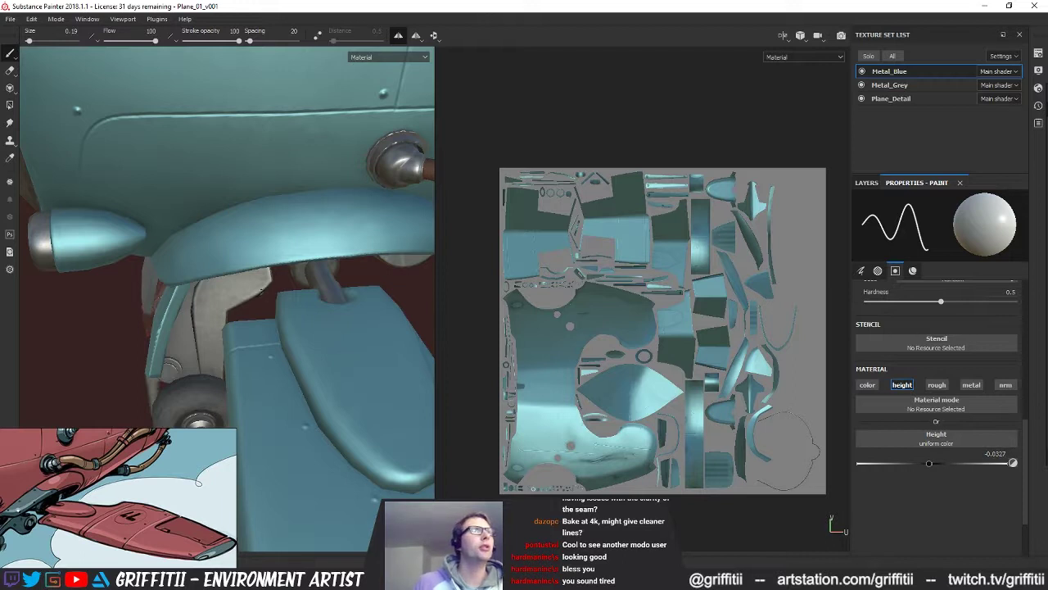
Step: Scribble a test mark on the wheel fender to locate its UV shell in the 2D view, and undo the mark
{"action": "mouse_move", "coordinate": [262, 291]}
{"action": "left_mouse_down", "text": "alt"}
{"action": "mouse_move", "coordinate": [307, 317]}
{"action": "mouse_move", "coordinate": [288, 246]}
{"action": "left_mouse_up", "text": "alt"}
{"action": "left_click", "coordinate": [287, 243]}
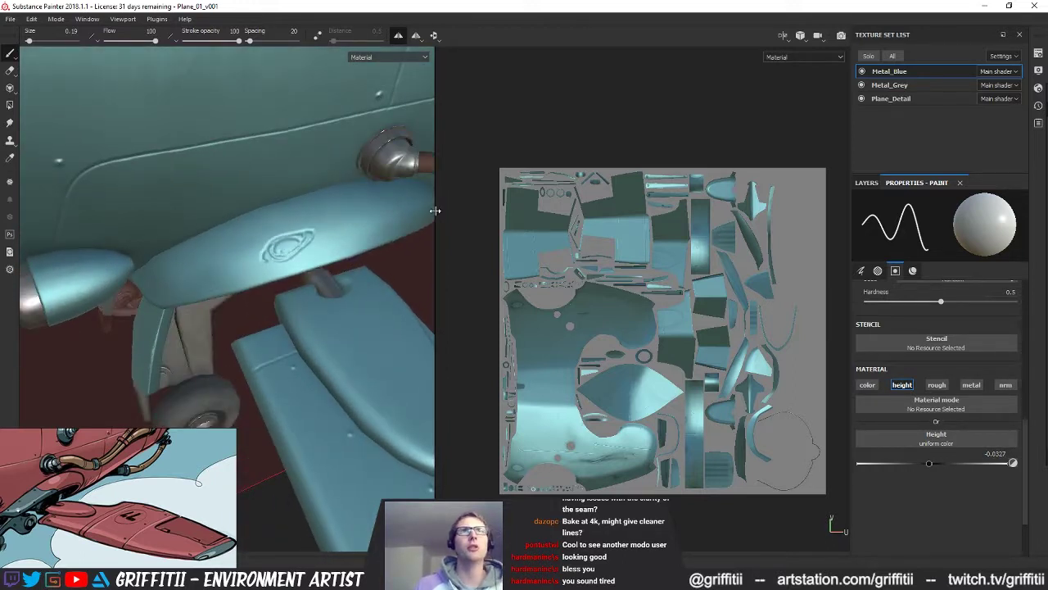
{"action": "middle_click_drag", "start_coordinate": [761, 367], "coordinate": [737, 334], "text": "alt"}
{"action": "right_click_drag", "start_coordinate": [710, 341], "coordinate": [694, 330], "text": "alt"}
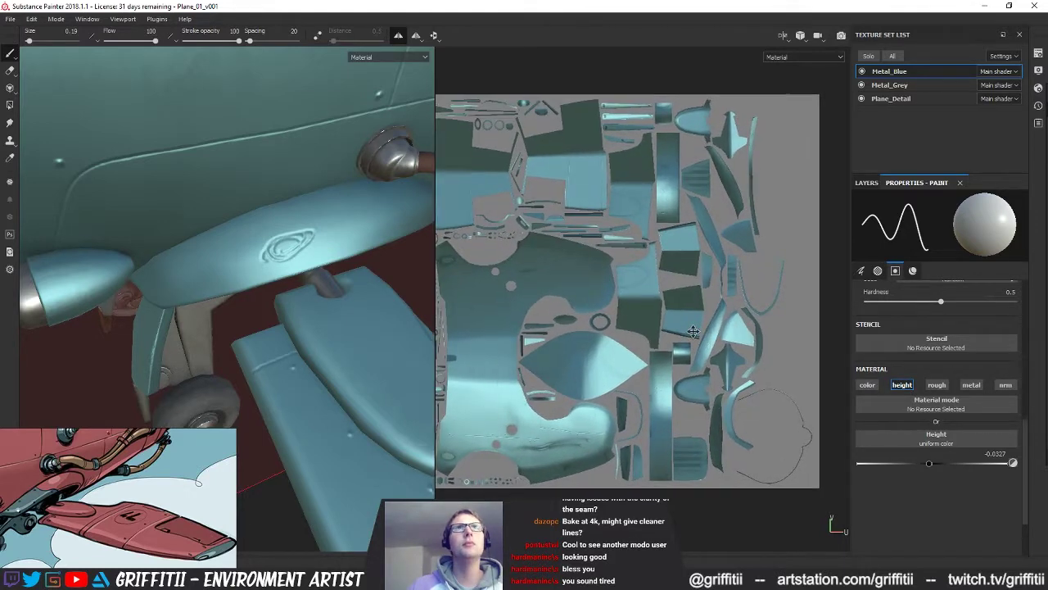
{"action": "middle_click_drag", "start_coordinate": [693, 330], "coordinate": [641, 284]}
{"action": "right_click_drag", "start_coordinate": [640, 284], "coordinate": [868, 308], "text": "alt"}
{"action": "middle_click_drag", "start_coordinate": [711, 317], "coordinate": [648, 306], "text": "alt"}
{"action": "right_click_drag", "start_coordinate": [648, 306], "coordinate": [688, 304], "text": "alt"}
{"action": "key", "text": "ctrl+z"}
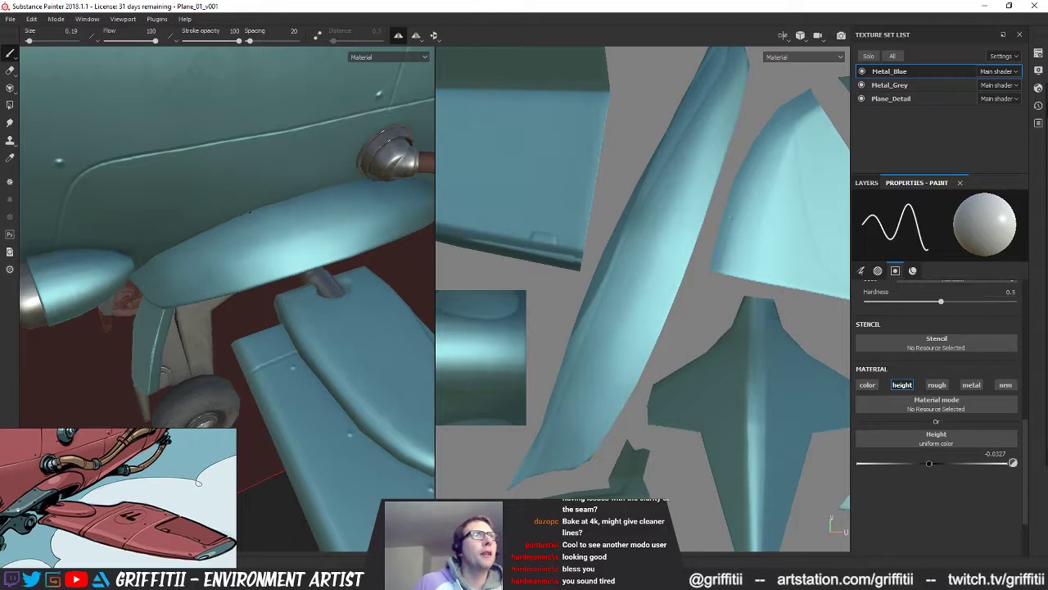
Step: Turn on Lazy Mouse with a distance of 0.5 for steadier seam strokes on the wheel fender
{"action": "left_click", "coordinate": [251, 213]}
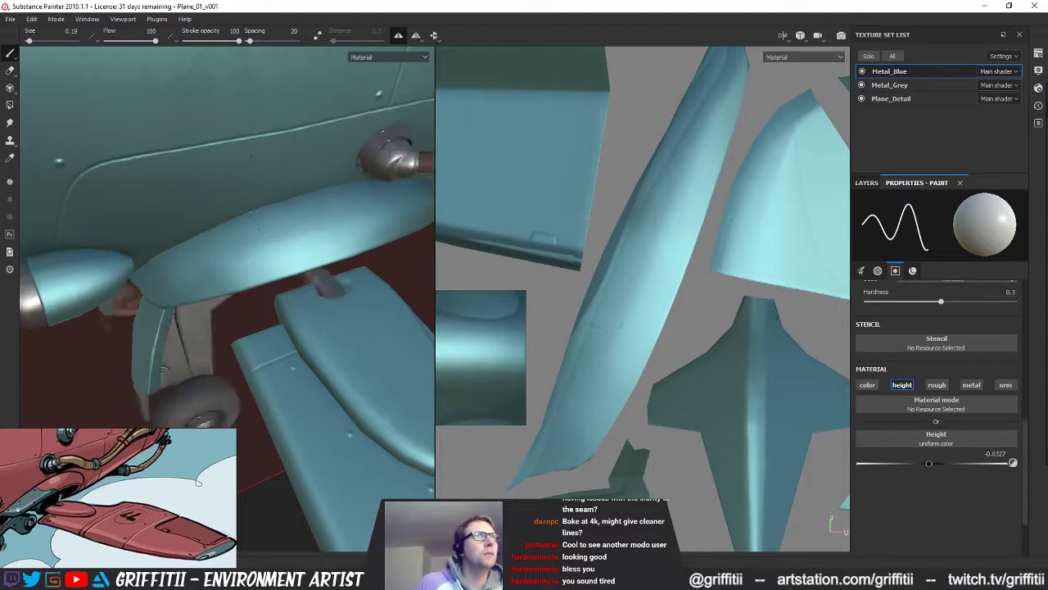
{"action": "left_click", "coordinate": [318, 35]}
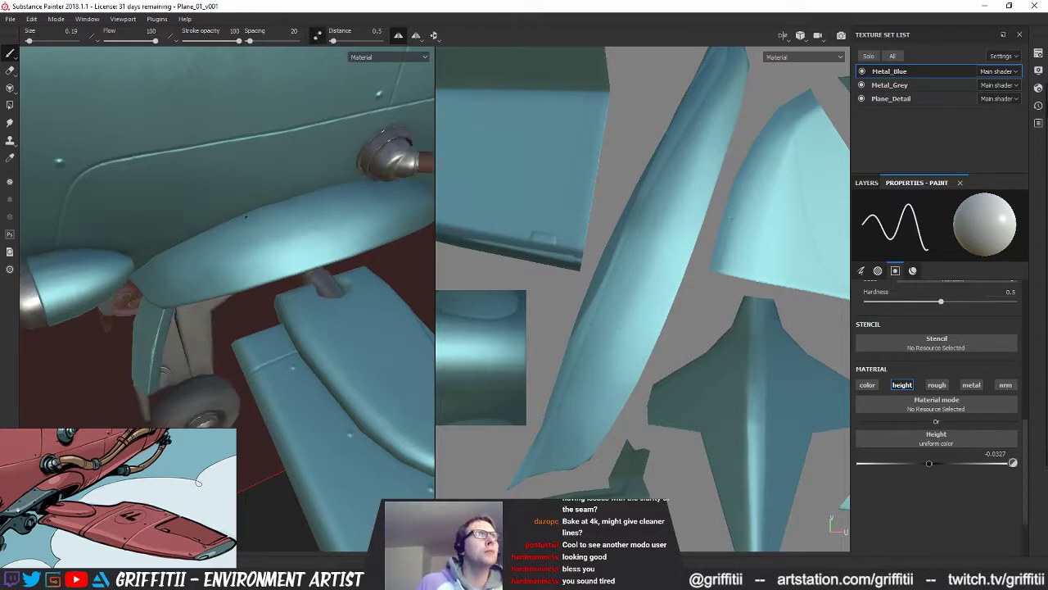
Step: Try to paint a curved freehand seam across the wheel fender, undoing each attempt
{"action": "left_click", "coordinate": [245, 214]}
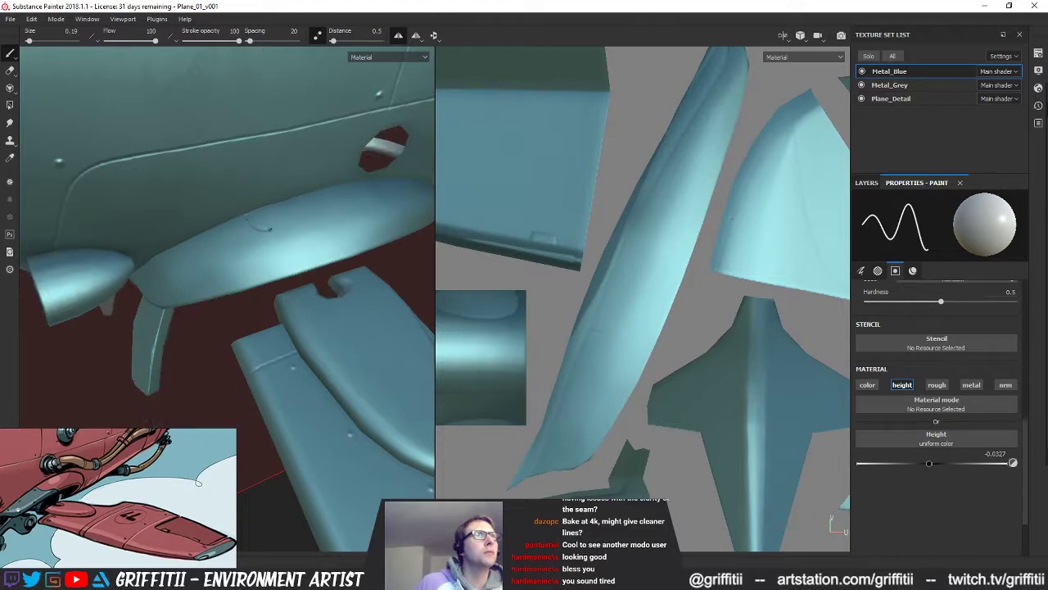
{"action": "mouse_move", "coordinate": [285, 229]}
{"action": "left_mouse_down"}
{"action": "mouse_move", "coordinate": [338, 255]}
{"action": "mouse_move", "coordinate": [271, 246]}
{"action": "left_mouse_up"}
{"action": "key", "text": "ctrl+z"}
{"action": "left_click_drag", "start_coordinate": [394, 267], "coordinate": [418, 326], "text": "alt"}
{"action": "key", "text": "ctrl+z"}
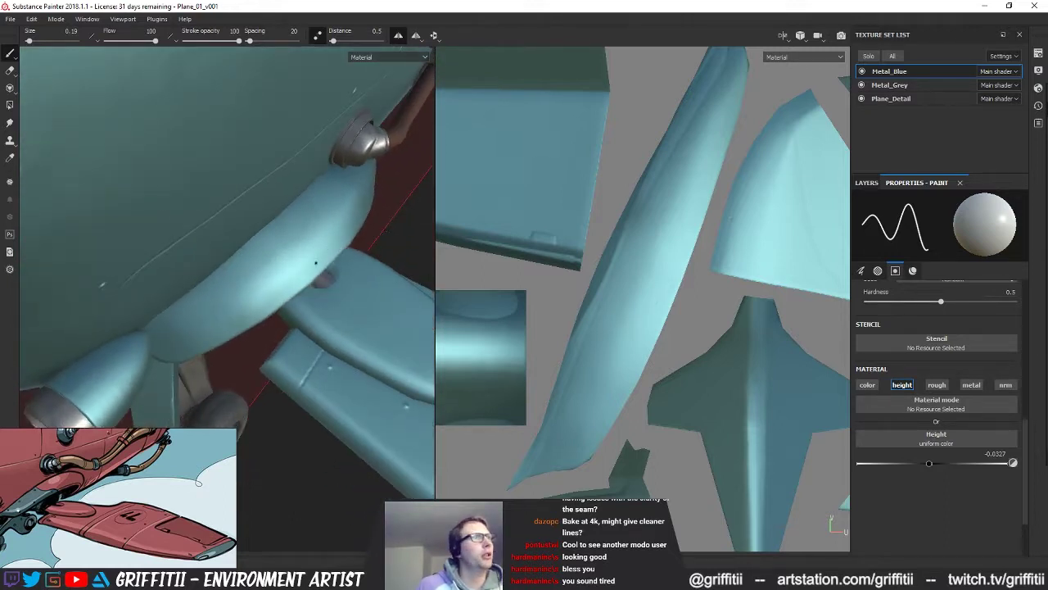
{"action": "left_click_drag", "start_coordinate": [319, 267], "coordinate": [240, 277]}
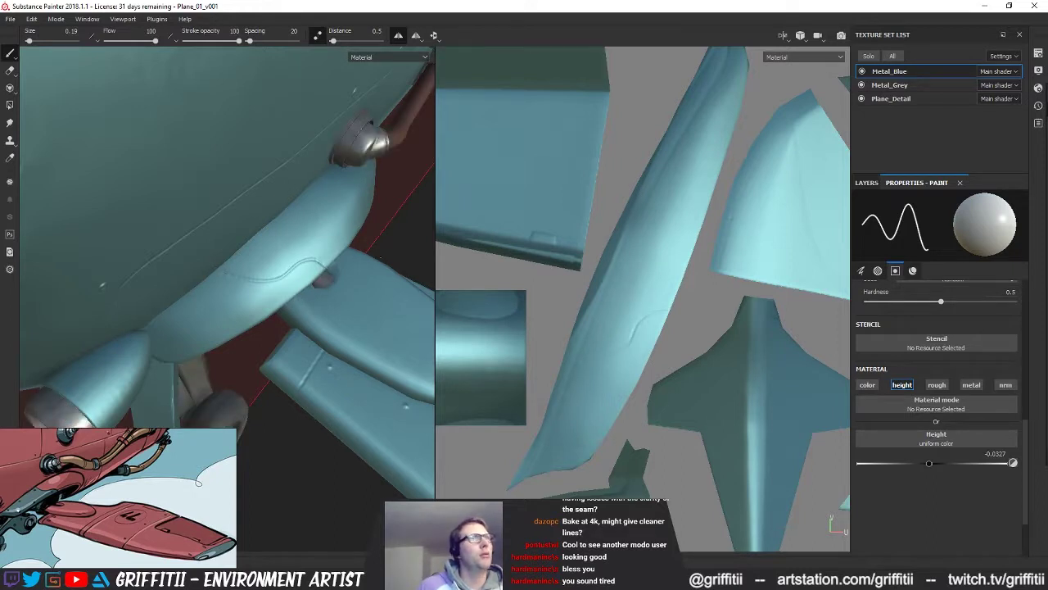
{"action": "key", "text": "ctrl+z"}
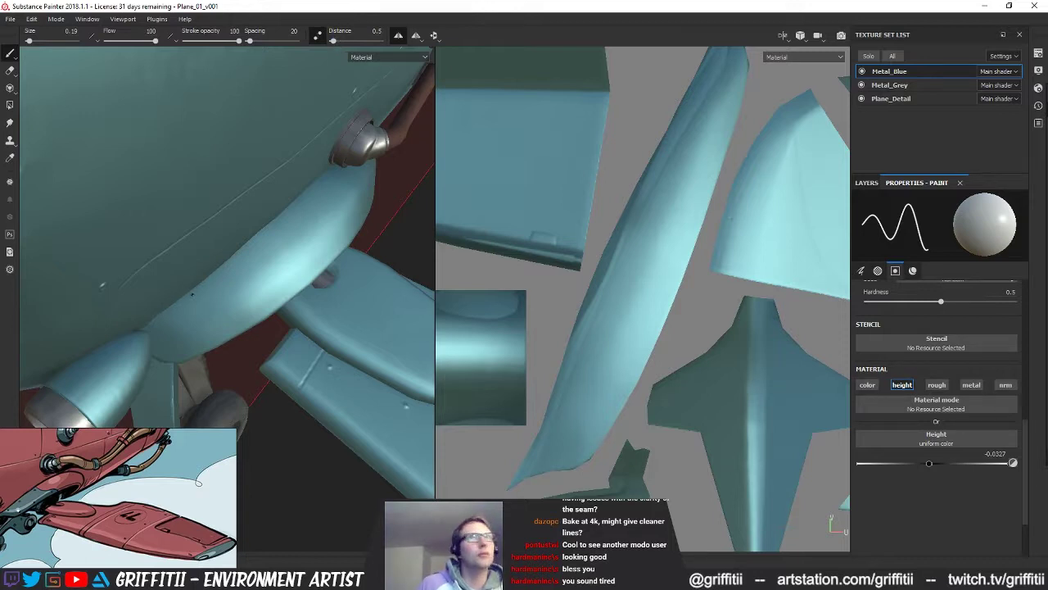
Step: Paint a curved panel seam across the wheel fender's outer face, running from its upper edge to its lower edge
{"action": "left_click", "coordinate": [866, 182]}
{"action": "left_click", "coordinate": [911, 182]}
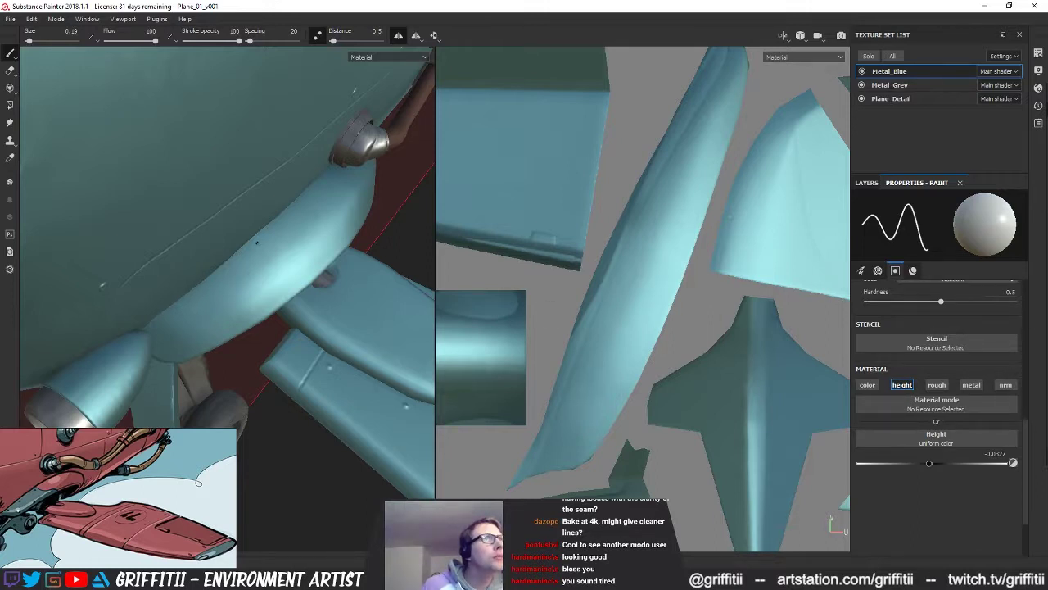
{"action": "left_click_drag", "start_coordinate": [246, 244], "coordinate": [245, 244]}
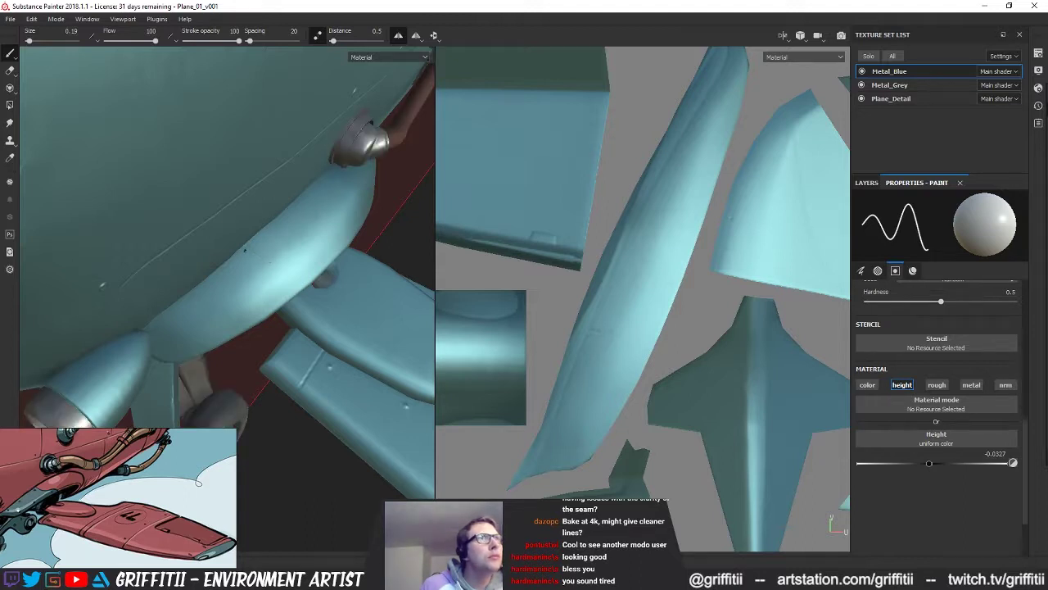
{"action": "key", "text": "ctrl+z"}
{"action": "left_click", "coordinate": [267, 263], "text": "shift"}
{"action": "left_click_drag", "start_coordinate": [405, 240], "coordinate": [376, 225], "text": "alt"}
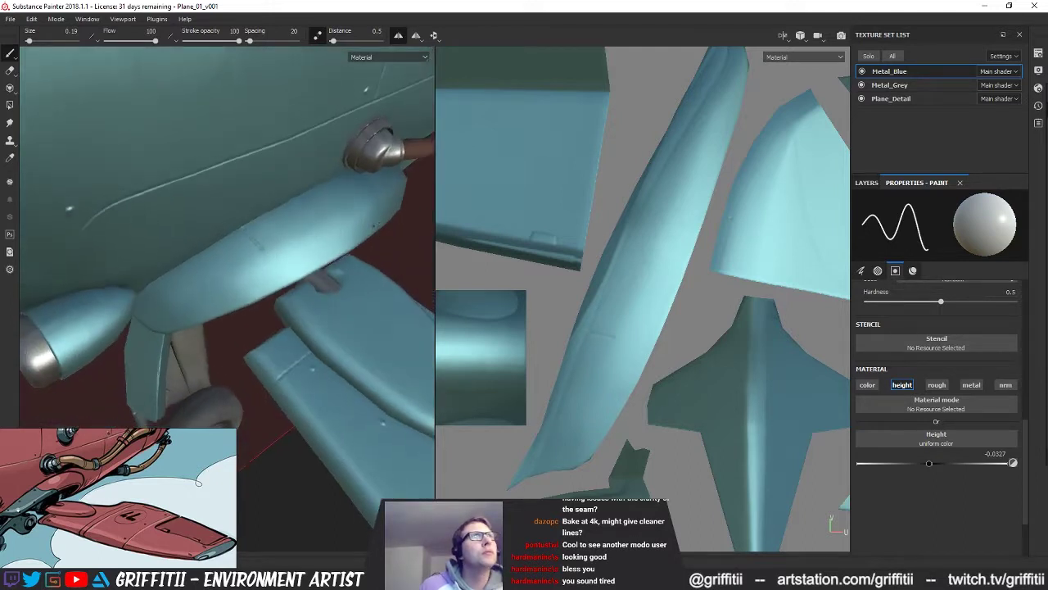
{"action": "left_click", "coordinate": [263, 249], "text": "shift"}
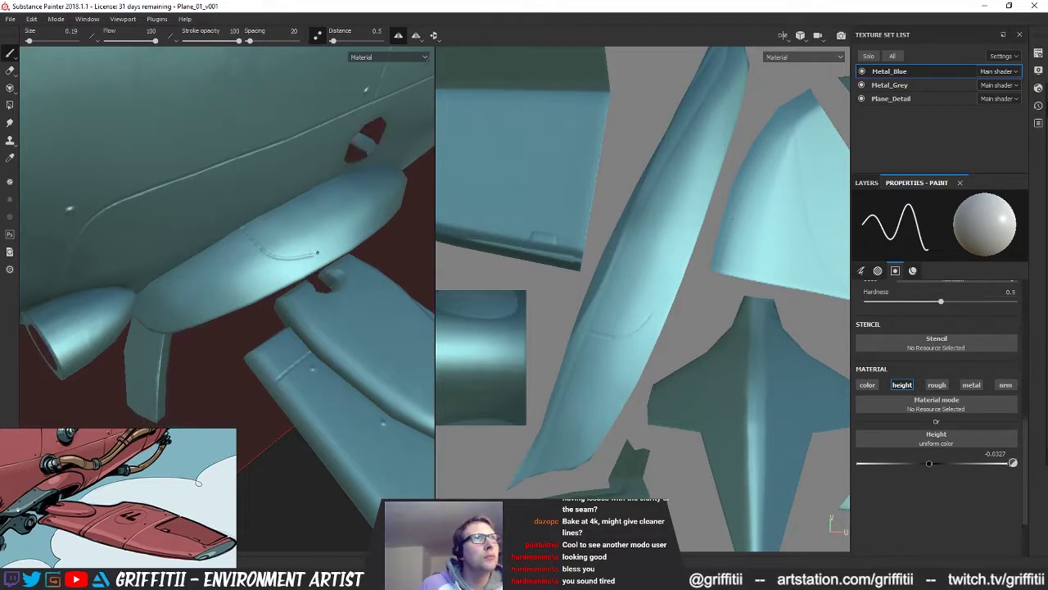
{"action": "left_click_drag", "start_coordinate": [333, 258], "coordinate": [334, 258]}
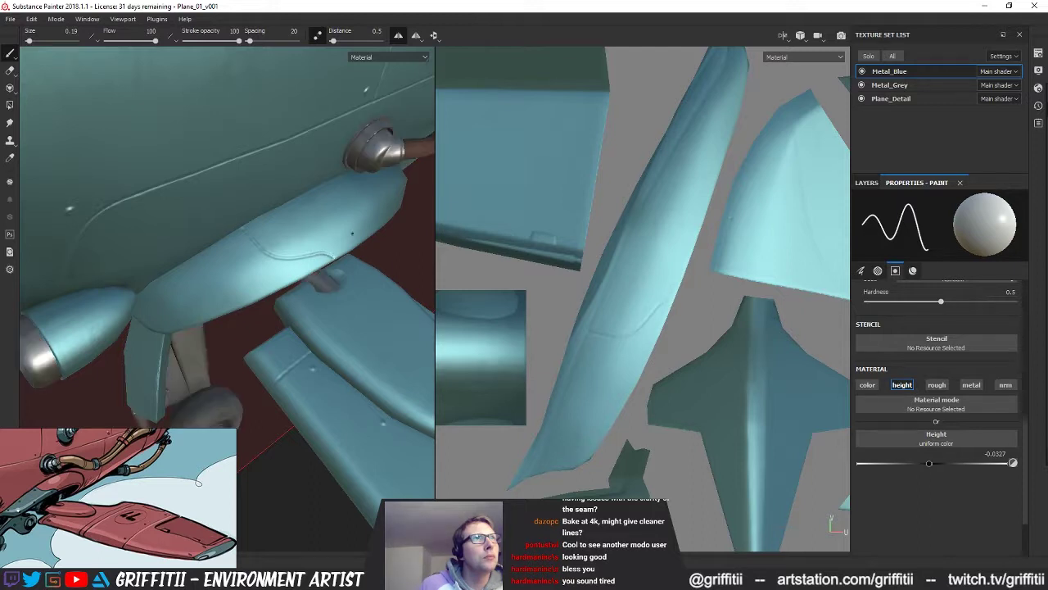
Step: Examine the wheel fender's rim from several angles to find where the painted seam should continue
{"action": "mouse_move", "coordinate": [395, 272]}
{"action": "left_mouse_down", "text": "alt"}
{"action": "mouse_move", "coordinate": [318, 236]}
{"action": "mouse_move", "coordinate": [304, 172]}
{"action": "mouse_move", "coordinate": [257, 191]}
{"action": "mouse_move", "coordinate": [245, 141]}
{"action": "left_mouse_up", "text": "alt"}
{"action": "left_click", "coordinate": [319, 243]}
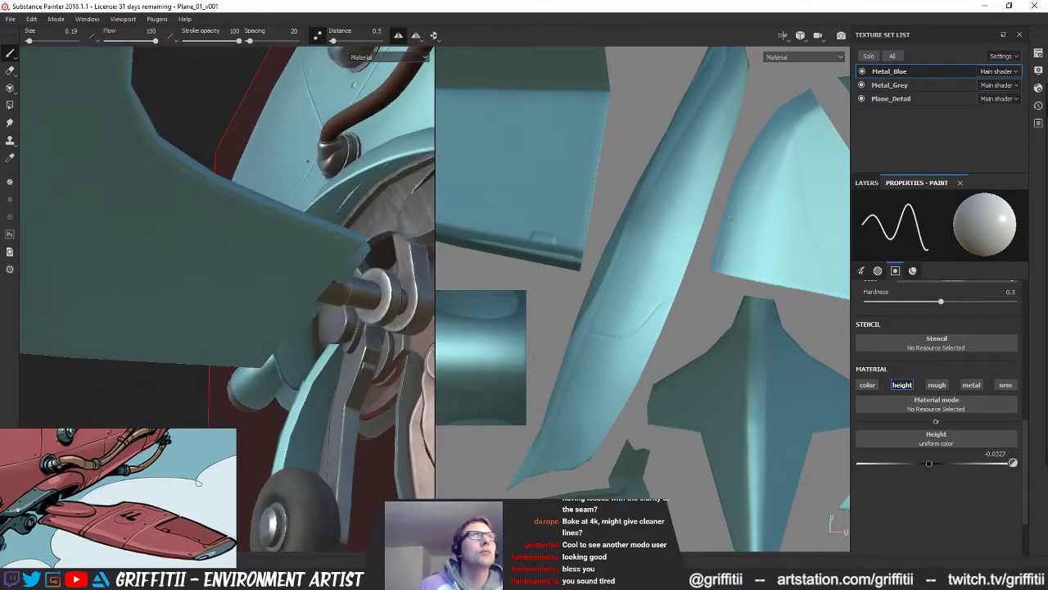
{"action": "left_click_drag", "start_coordinate": [276, 175], "coordinate": [316, 294], "text": "alt"}
{"action": "middle_click_drag", "start_coordinate": [316, 294], "coordinate": [253, 289], "text": "alt"}
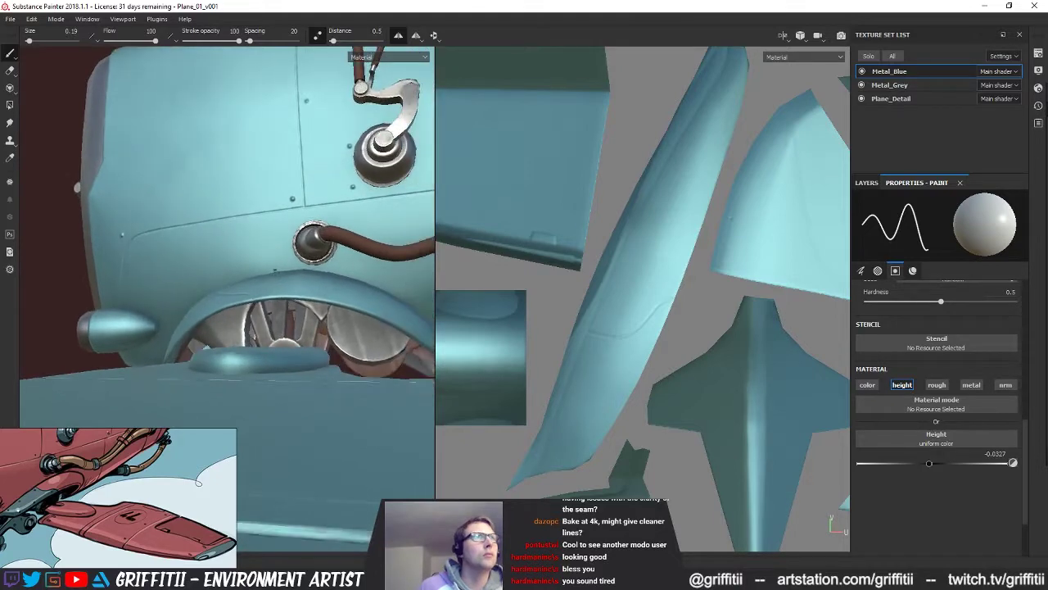
{"action": "left_click_drag", "start_coordinate": [193, 214], "coordinate": [327, 447], "text": "alt"}
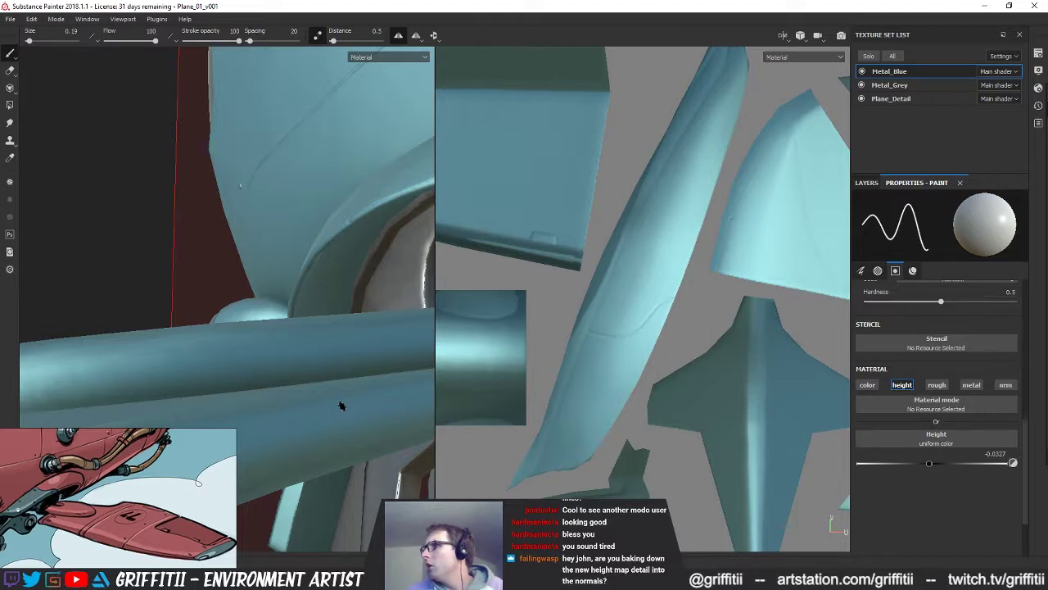
{"action": "left_click_drag", "start_coordinate": [246, 328], "coordinate": [274, 240], "text": "alt"}
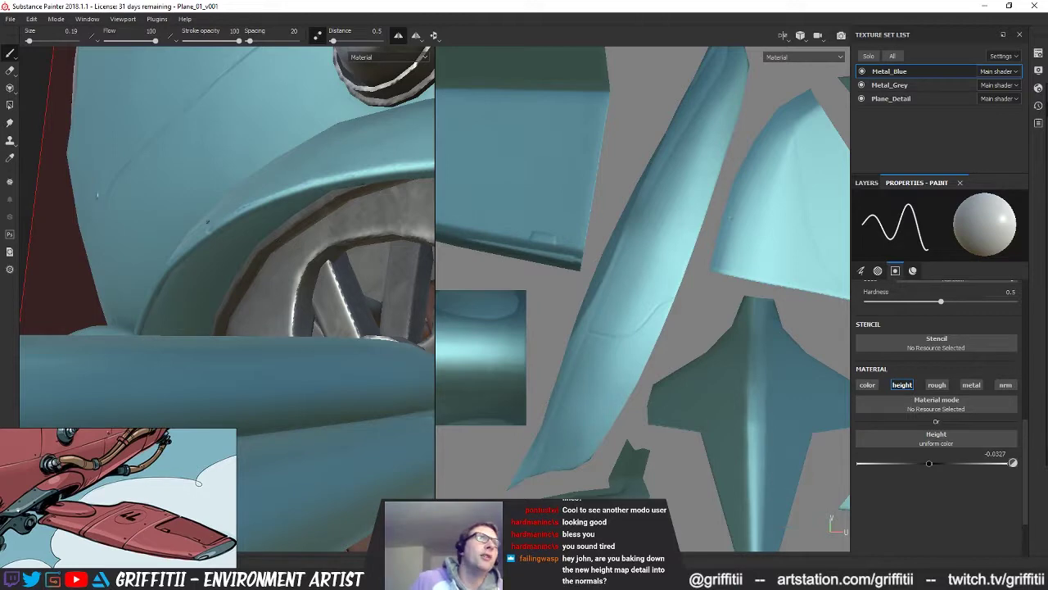
{"action": "left_click", "coordinate": [211, 232]}
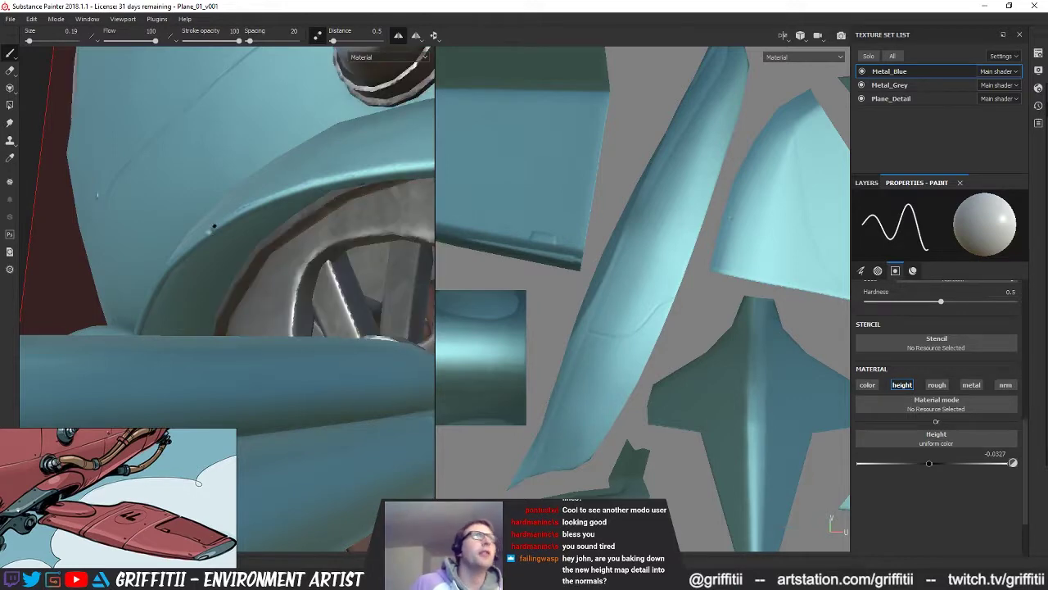
{"action": "left_click_drag", "start_coordinate": [214, 211], "coordinate": [241, 286], "text": "alt"}
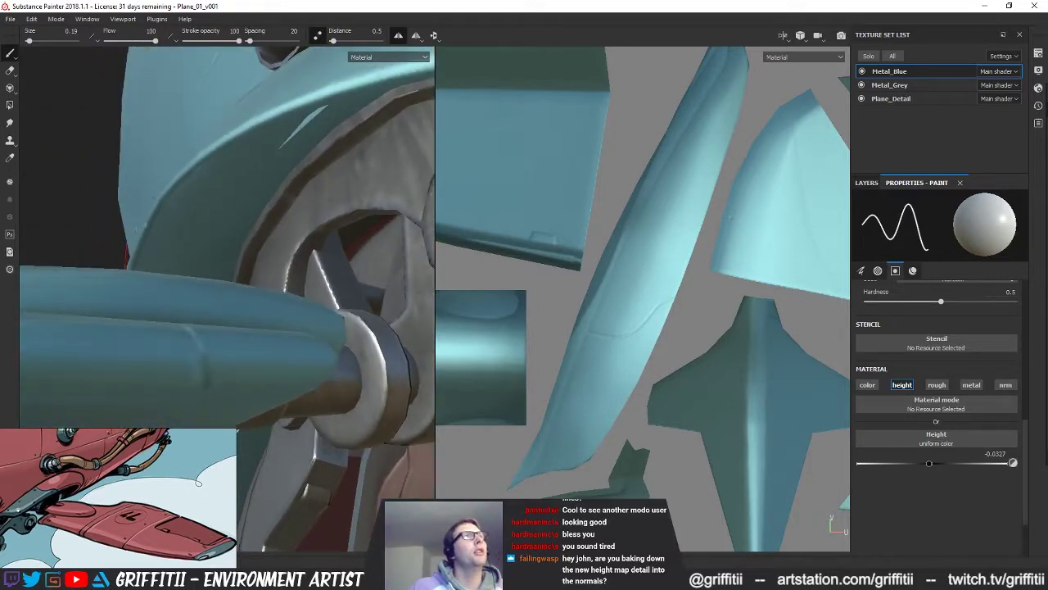
{"action": "left_click", "coordinate": [147, 225]}
Step: Solo the Metal_Blue texture set and bring the inner side of the wheel fender into view
{"action": "left_click_drag", "start_coordinate": [147, 225], "coordinate": [361, 263], "text": "alt"}
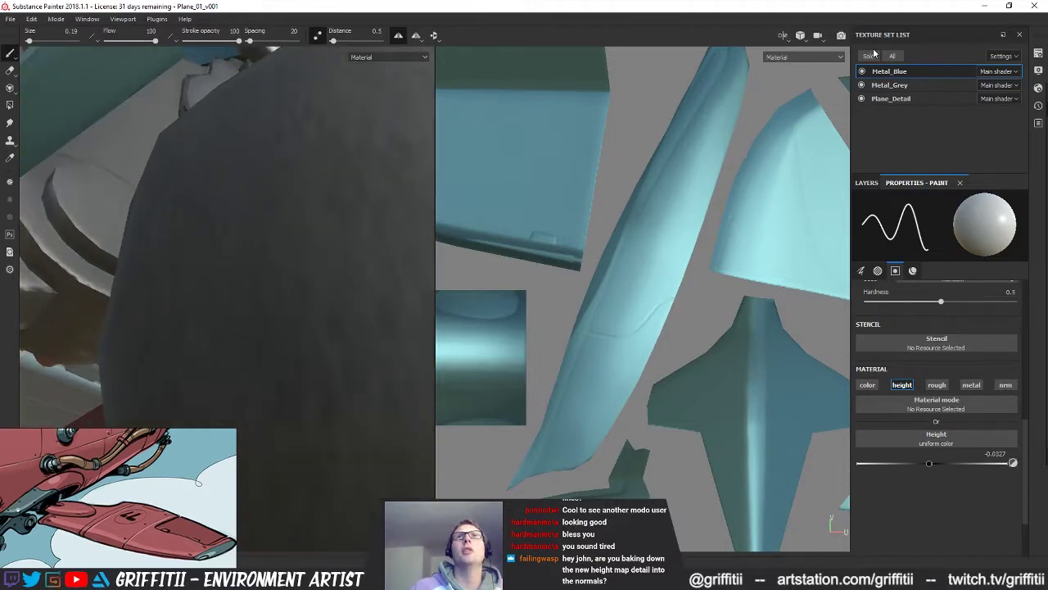
{"action": "left_click", "coordinate": [869, 56]}
{"action": "left_click_drag", "start_coordinate": [212, 245], "coordinate": [303, 276], "text": "alt"}
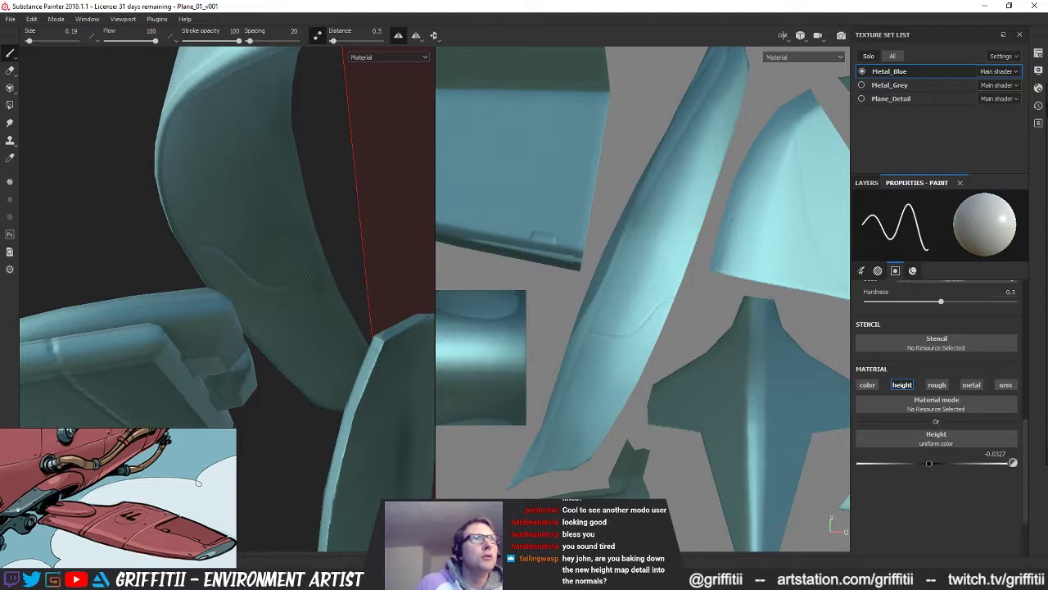
{"action": "left_click_drag", "start_coordinate": [237, 285], "coordinate": [253, 347], "text": "alt"}
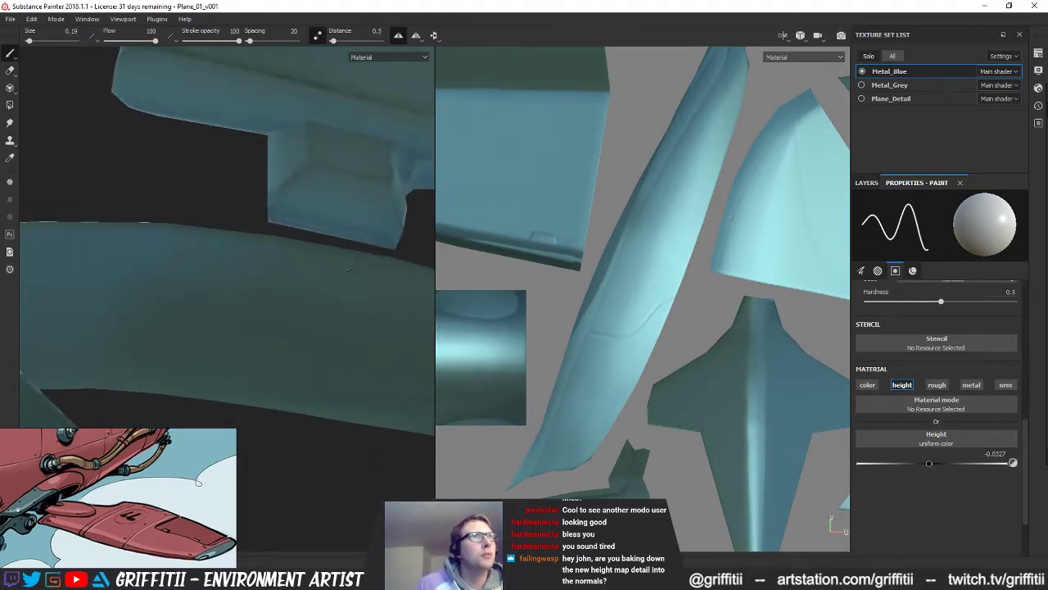
Step: Continue the curved panel seam across the inner side of the wheel fender, from its upper edge to its lower edge
{"action": "left_click_drag", "start_coordinate": [328, 206], "coordinate": [294, 265], "text": "alt"}
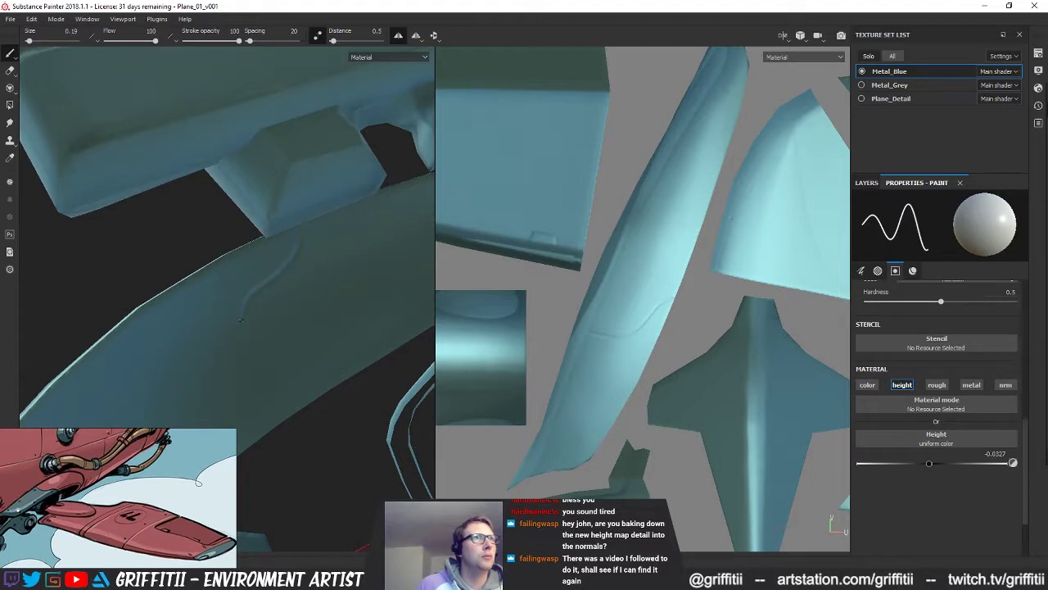
{"action": "left_click_drag", "start_coordinate": [277, 270], "coordinate": [258, 283]}
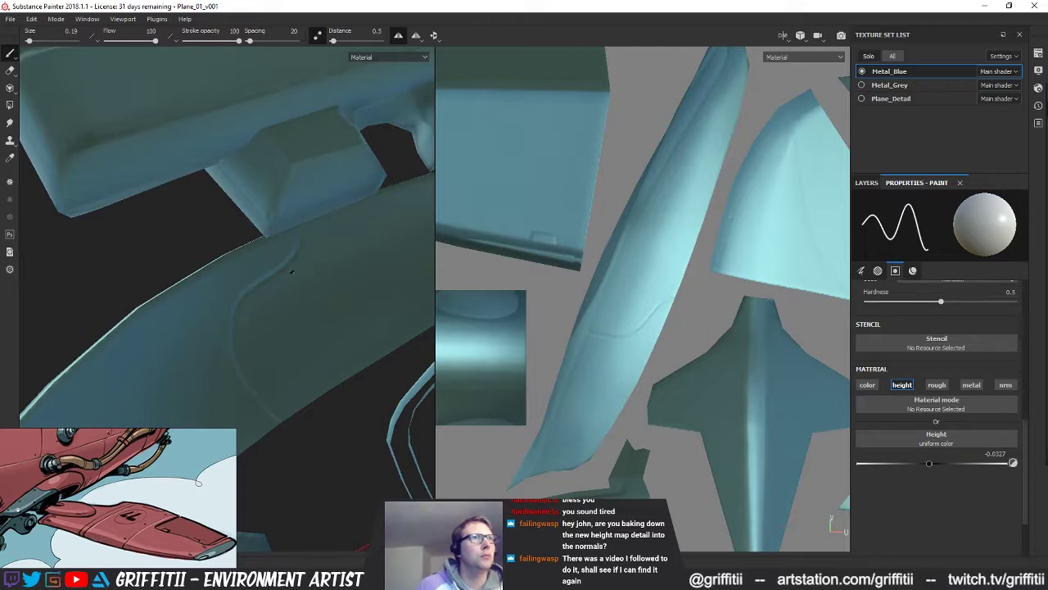
{"action": "left_click_drag", "start_coordinate": [290, 272], "coordinate": [391, 145], "text": "alt"}
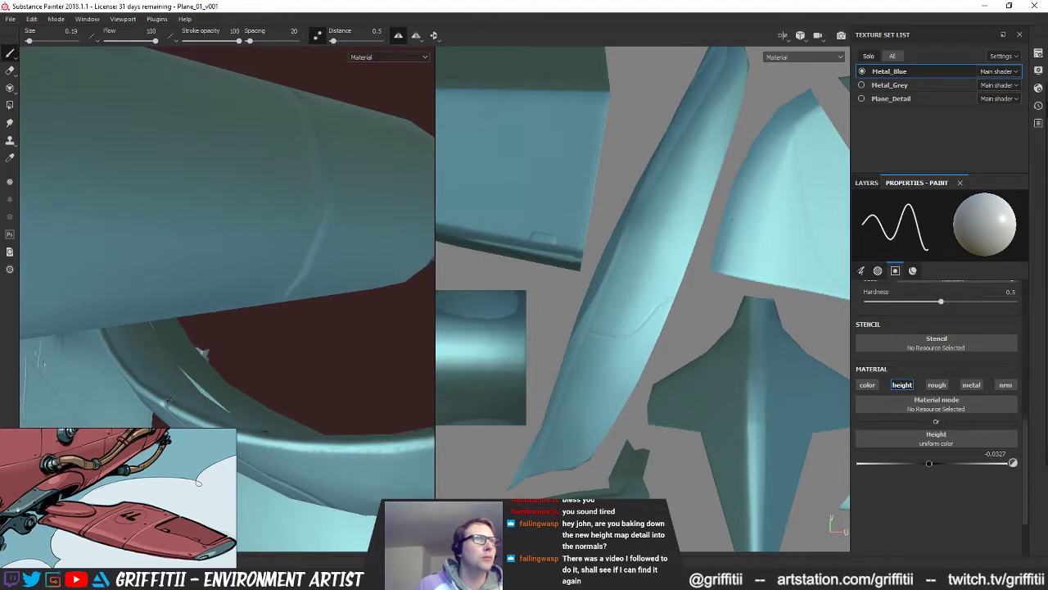
Step: Examine the seam on the wheel fender's inner and outer sides, along with the surrounding nose and fuselage
{"action": "left_click_drag", "start_coordinate": [134, 285], "coordinate": [297, 281], "text": "alt"}
{"action": "right_click_drag", "start_coordinate": [298, 281], "coordinate": [149, 281], "text": "alt"}
{"action": "left_click_drag", "start_coordinate": [149, 281], "coordinate": [303, 369], "text": "alt"}
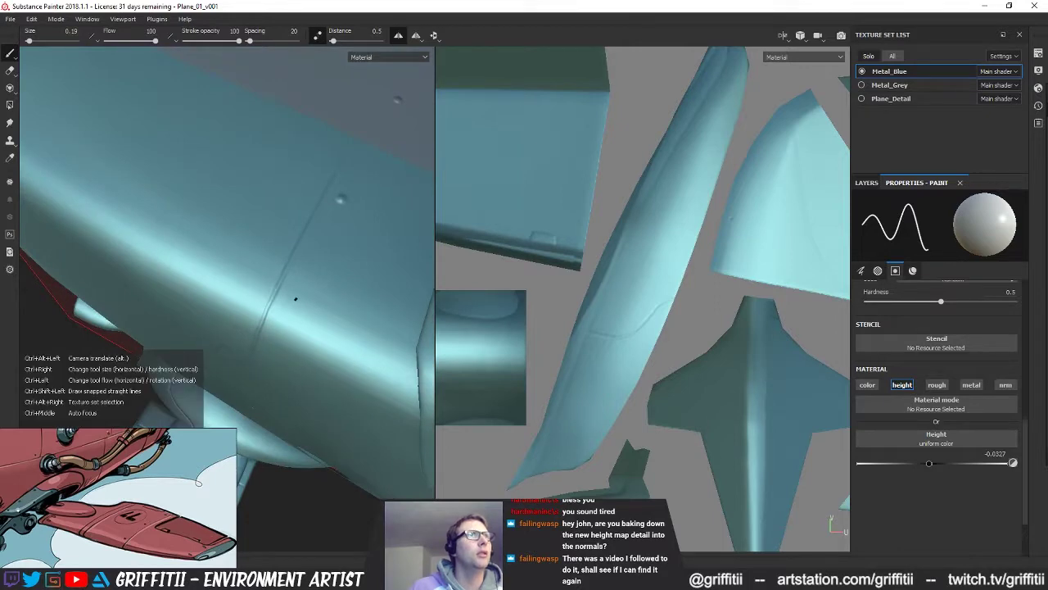
{"action": "left_click_drag", "start_coordinate": [290, 298], "coordinate": [233, 314], "text": "alt"}
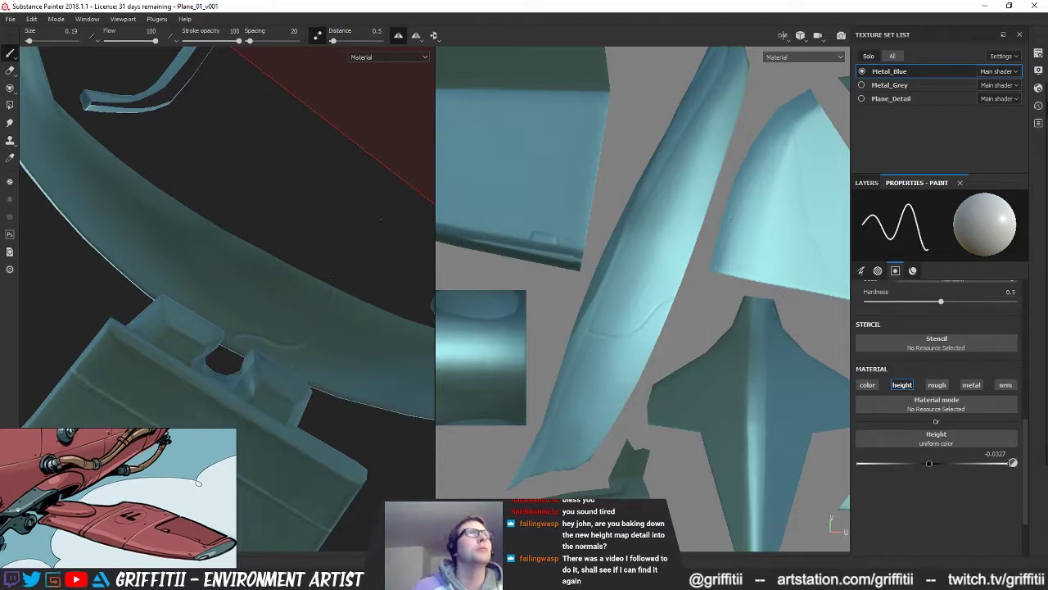
{"action": "left_click_drag", "start_coordinate": [300, 298], "coordinate": [590, 440], "text": "alt"}
{"action": "right_click_drag", "start_coordinate": [409, 410], "coordinate": [360, 368], "text": "alt"}
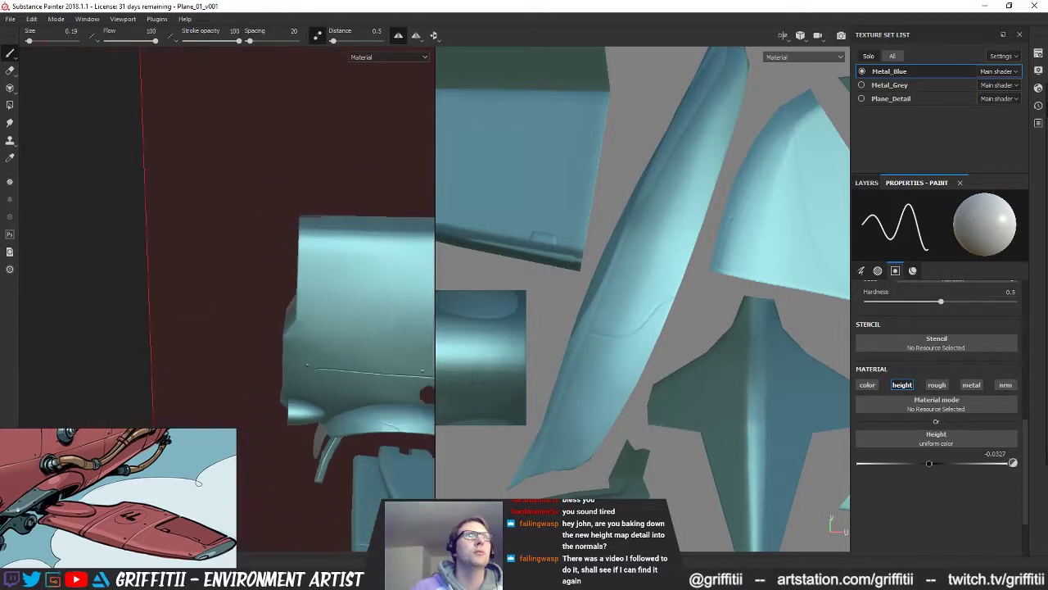
{"action": "middle_click_drag", "start_coordinate": [409, 377], "coordinate": [257, 359], "text": "alt"}
{"action": "left_click_drag", "start_coordinate": [270, 278], "coordinate": [285, 363], "text": "alt"}
{"action": "right_click_drag", "start_coordinate": [285, 363], "coordinate": [308, 377], "text": "alt"}
{"action": "middle_click_drag", "start_coordinate": [308, 377], "coordinate": [324, 387], "text": "alt"}
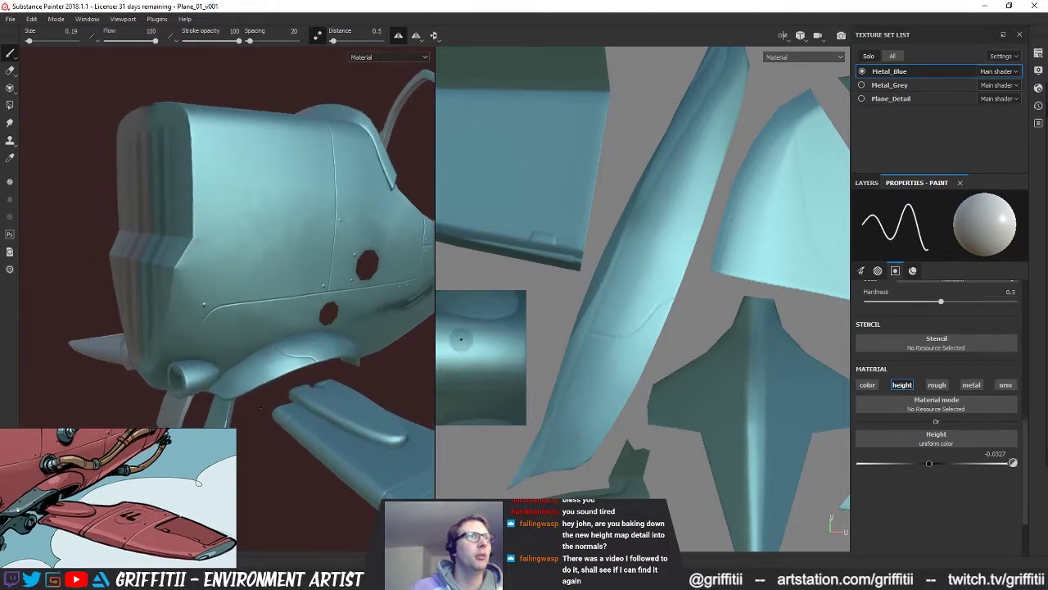
Step: Switch to painting on the Rivets layer and set the brush height to 0.075 for the wheel fender's rivets
{"action": "left_click", "coordinate": [865, 183]}
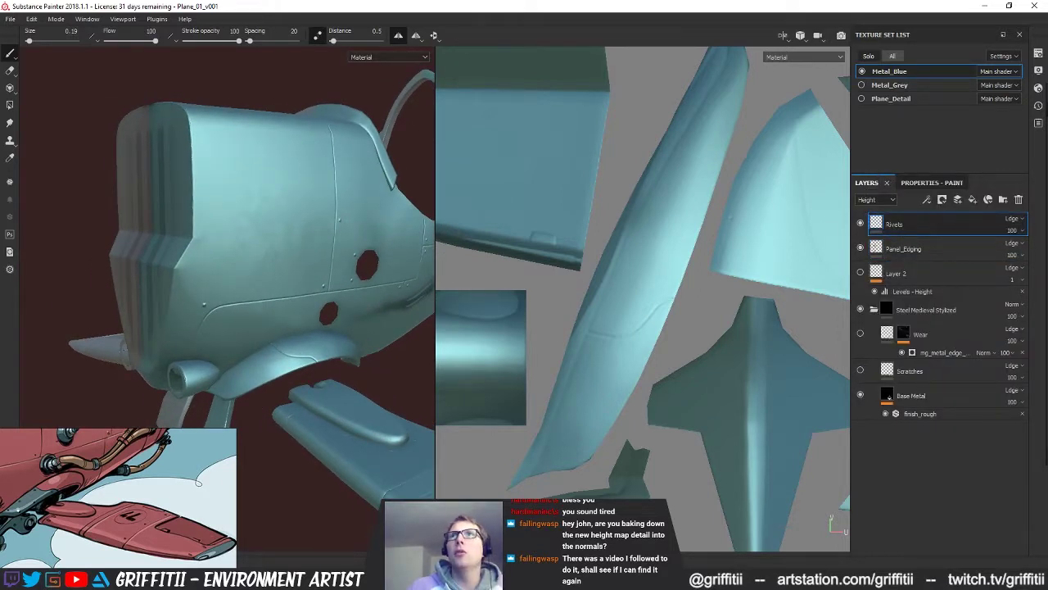
{"action": "middle_click_drag", "start_coordinate": [258, 351], "coordinate": [252, 316], "text": "alt"}
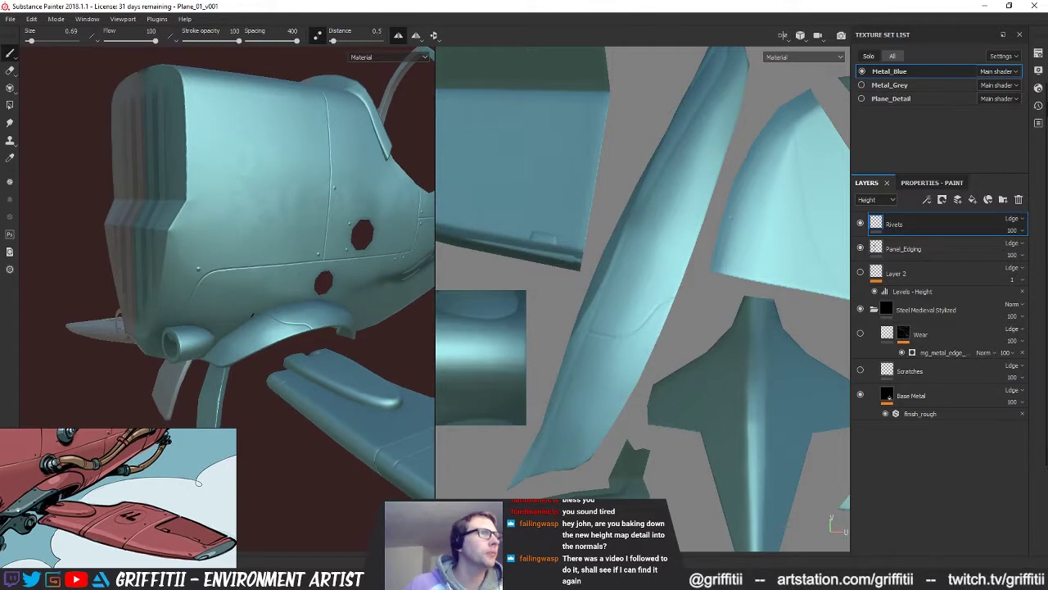
{"action": "left_click_drag", "start_coordinate": [242, 385], "coordinate": [280, 390], "text": "alt"}
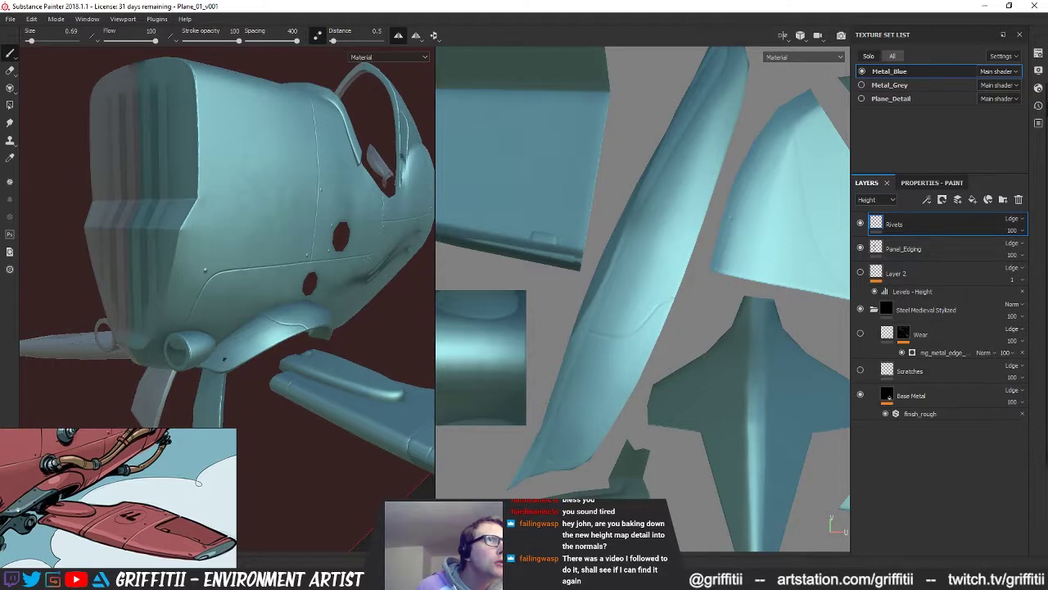
{"action": "left_click_drag", "start_coordinate": [217, 354], "coordinate": [259, 360], "text": "alt"}
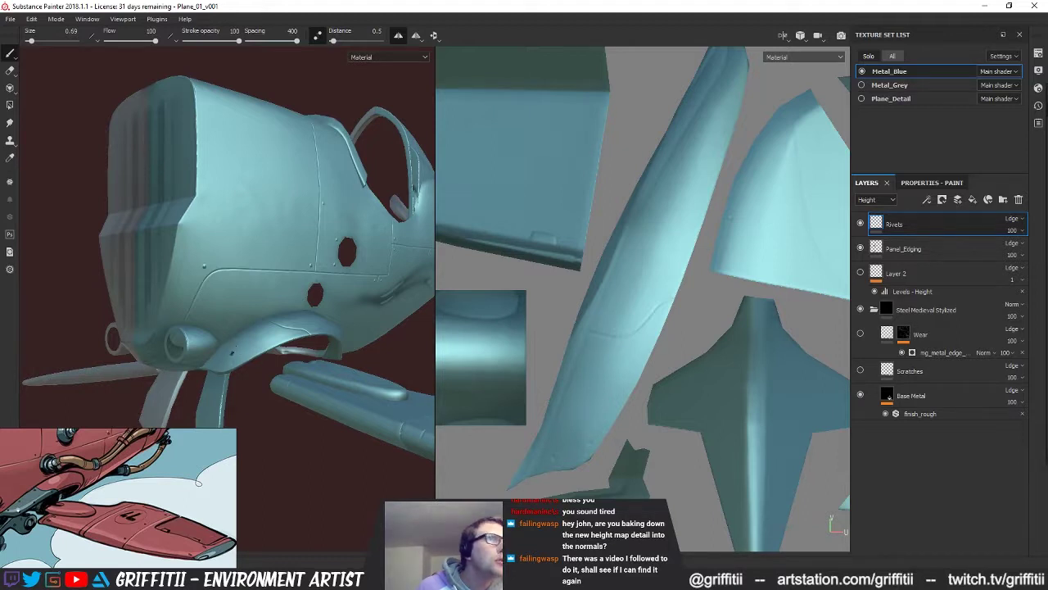
{"action": "left_click_drag", "start_coordinate": [247, 400], "coordinate": [249, 375], "text": "alt"}
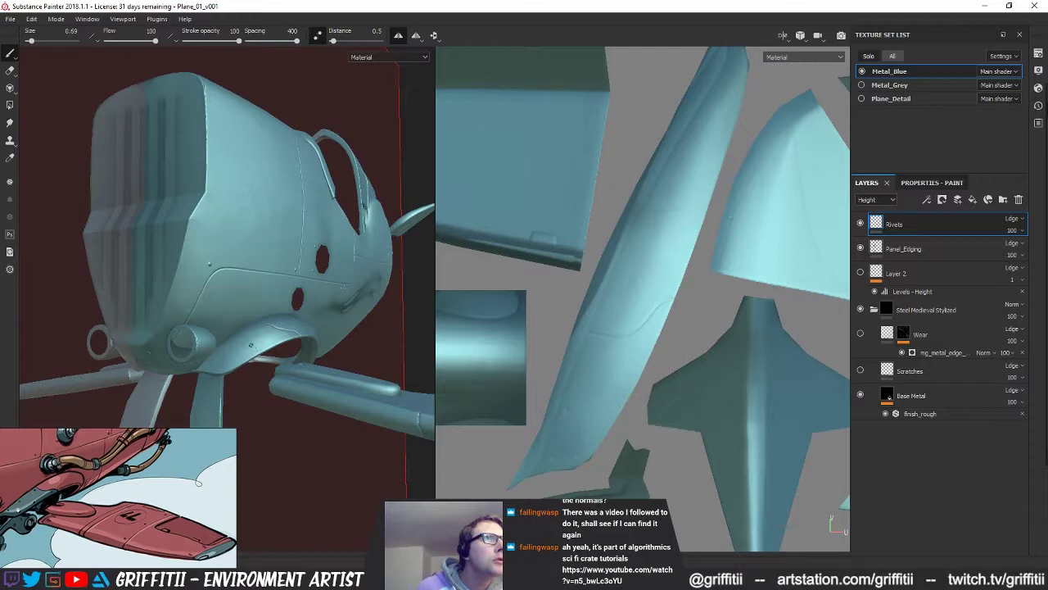
{"action": "left_click_drag", "start_coordinate": [274, 413], "coordinate": [275, 326], "text": "alt"}
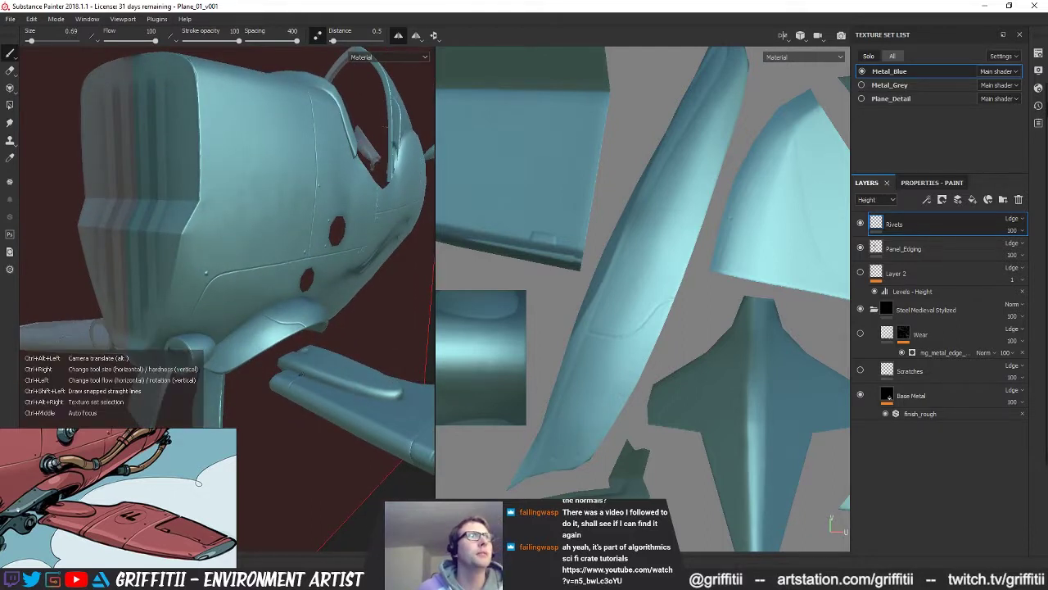
{"action": "left_click_drag", "start_coordinate": [309, 243], "coordinate": [298, 179], "text": "alt"}
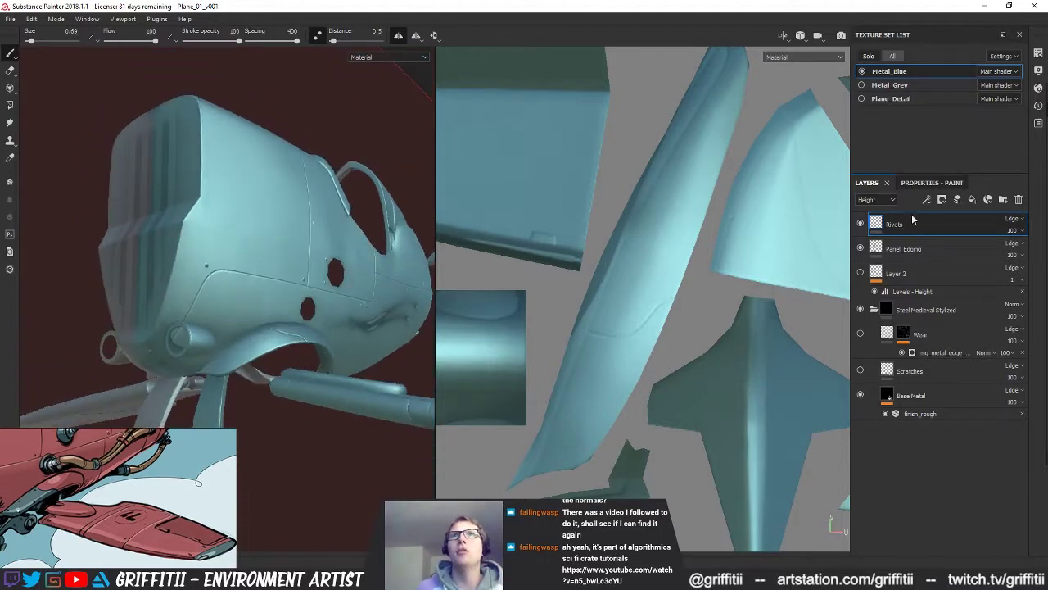
{"action": "left_click", "coordinate": [932, 183]}
{"action": "left_click_drag", "start_coordinate": [986, 455], "coordinate": [1032, 456]}
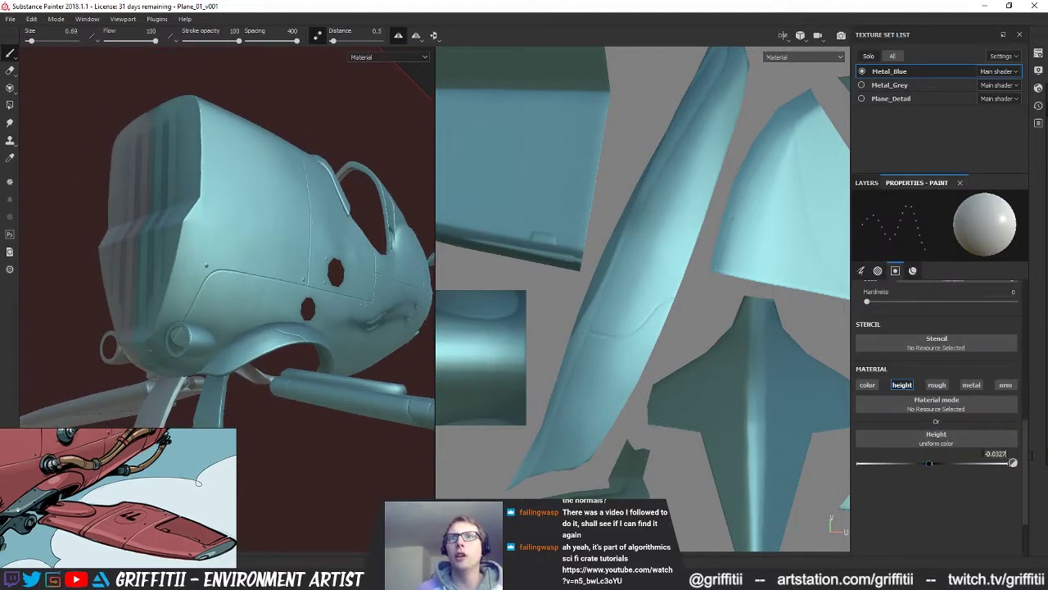
{"action": "type", "text": "0.075"}
{"action": "key", "text": "Return"}
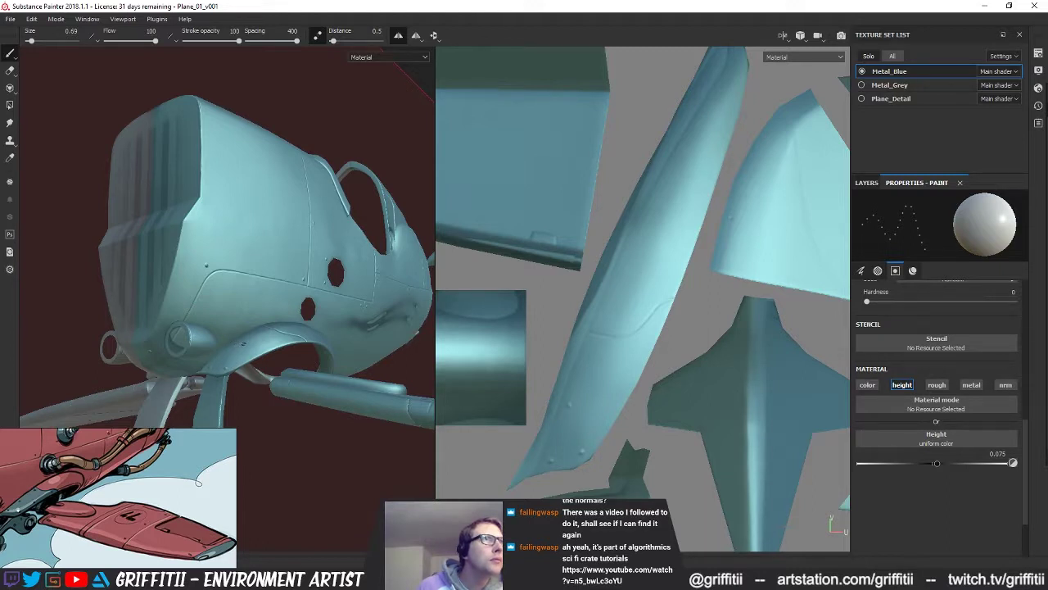
Step: Place raised rivets along both edges of the wheel fender's front section, up to the curved seam, on its outer and inner sides
{"action": "left_click_drag", "start_coordinate": [274, 373], "coordinate": [251, 351], "text": "alt"}
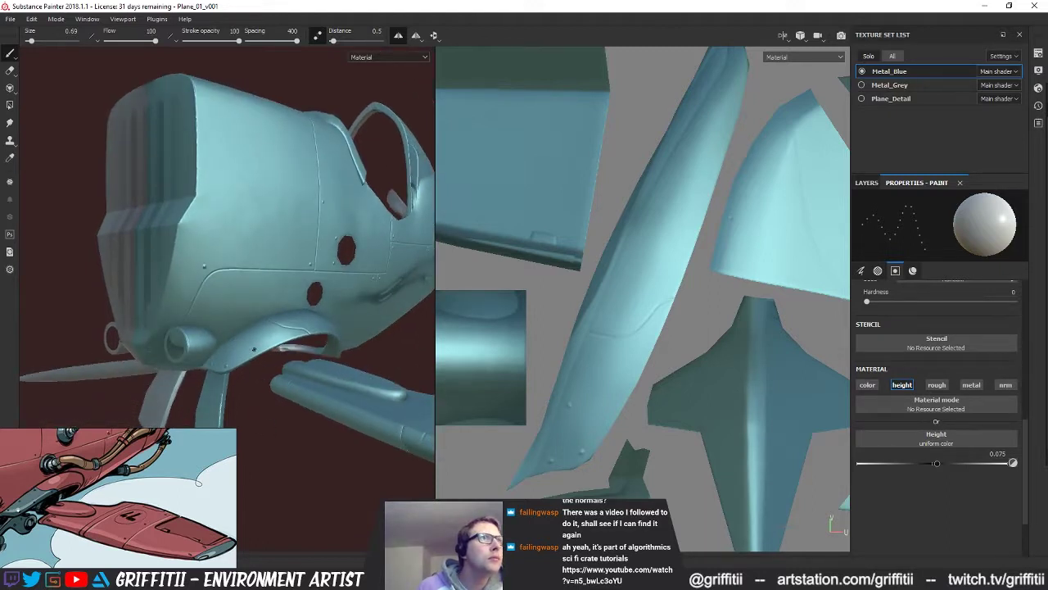
{"action": "left_click_drag", "start_coordinate": [267, 416], "coordinate": [261, 321], "text": "alt"}
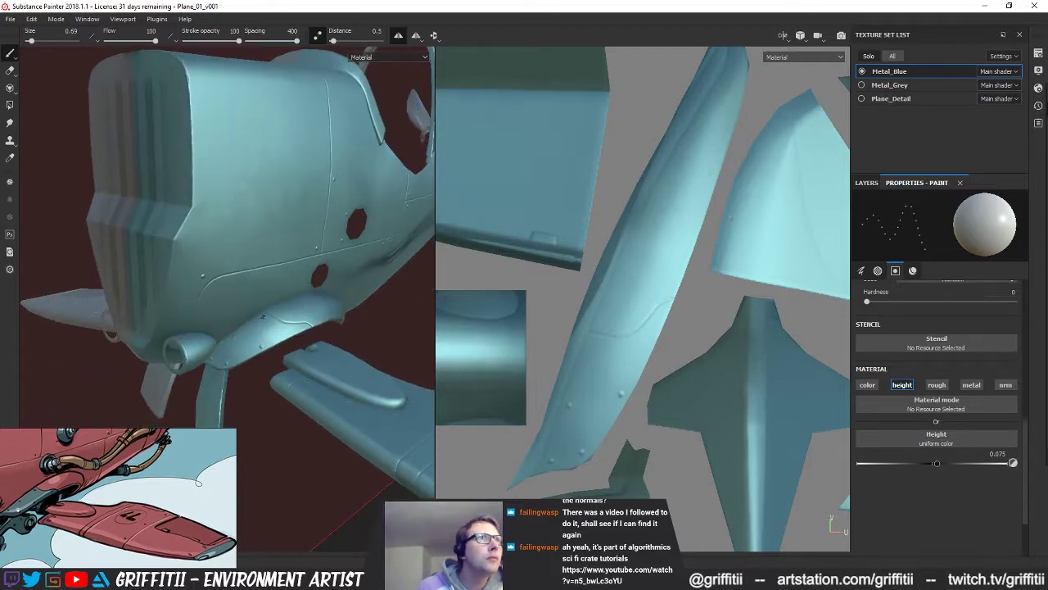
{"action": "left_click_drag", "start_coordinate": [327, 328], "coordinate": [304, 329], "text": "alt"}
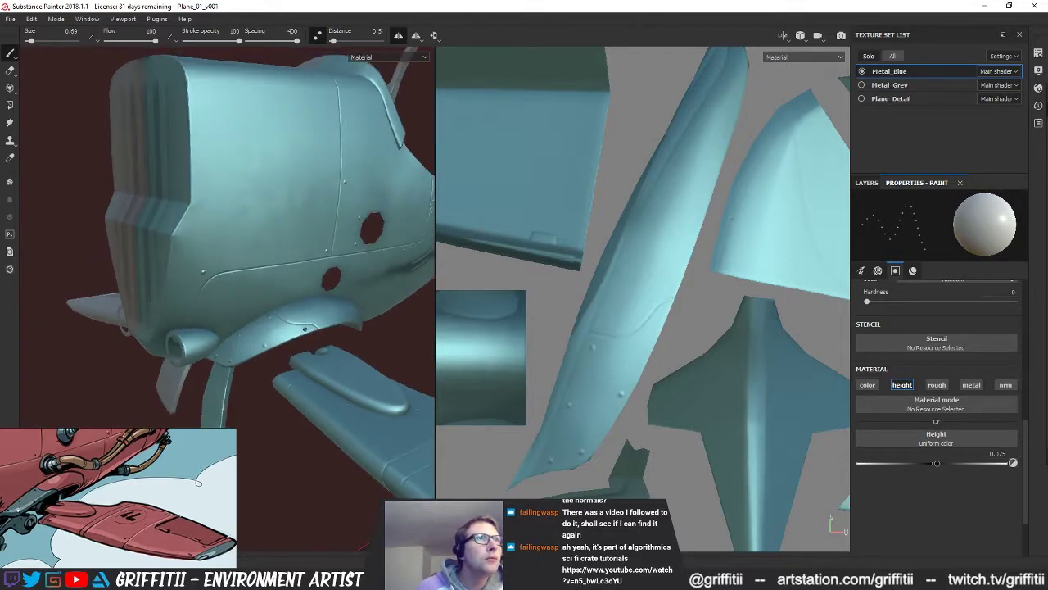
{"action": "left_click_drag", "start_coordinate": [297, 330], "coordinate": [197, 316], "text": "alt"}
{"action": "left_click_drag", "start_coordinate": [274, 354], "coordinate": [294, 313], "text": "alt"}
{"action": "left_click_drag", "start_coordinate": [296, 270], "coordinate": [294, 399], "text": "alt"}
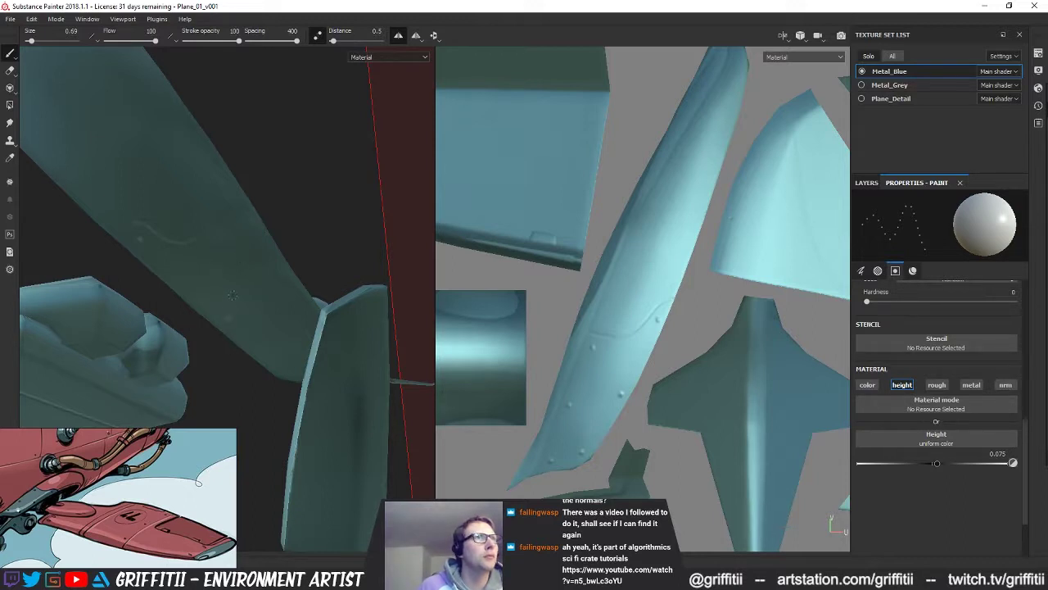
{"action": "left_click_drag", "start_coordinate": [231, 371], "coordinate": [294, 291], "text": "alt"}
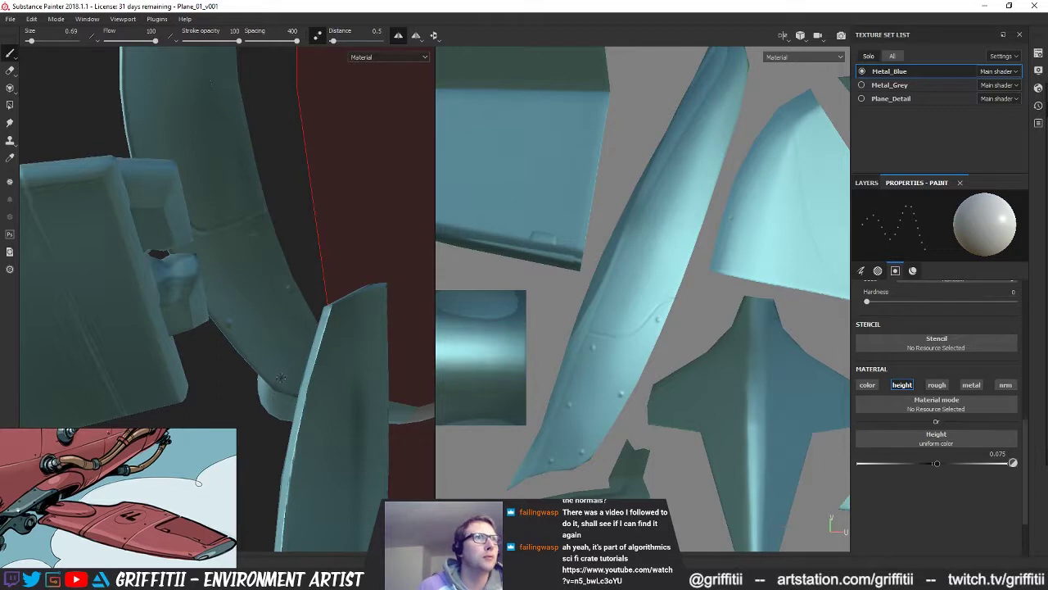
Step: Examine the wheel fender's rivets and seam from the front, side and rear, comparing them with the fuselage panel details
{"action": "left_click_drag", "start_coordinate": [328, 282], "coordinate": [382, 432], "text": "alt"}
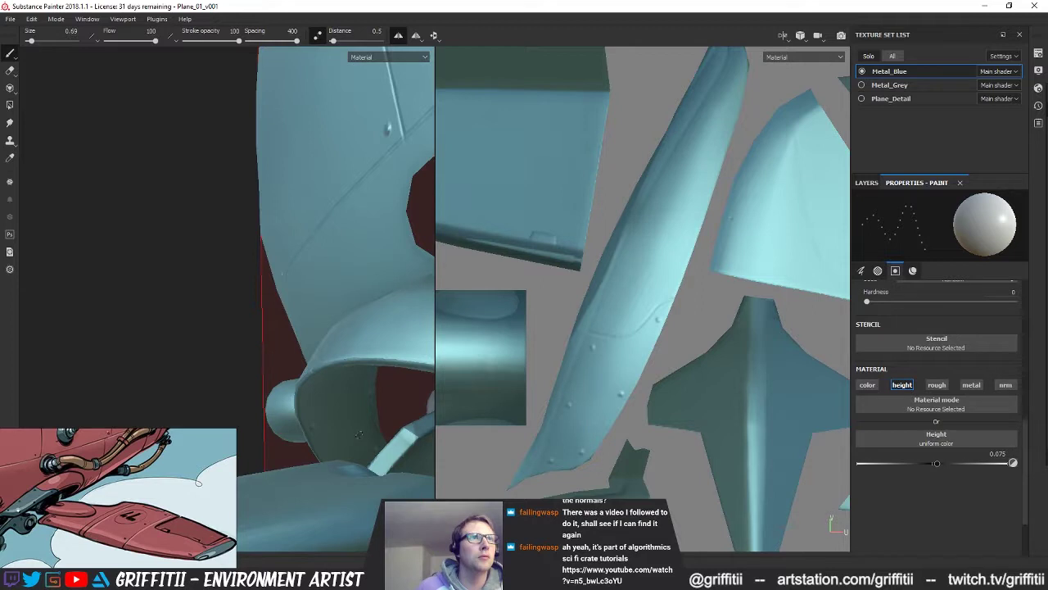
{"action": "left_click_drag", "start_coordinate": [319, 374], "coordinate": [403, 431], "text": "alt"}
{"action": "middle_click_drag", "start_coordinate": [403, 431], "coordinate": [257, 388], "text": "alt"}
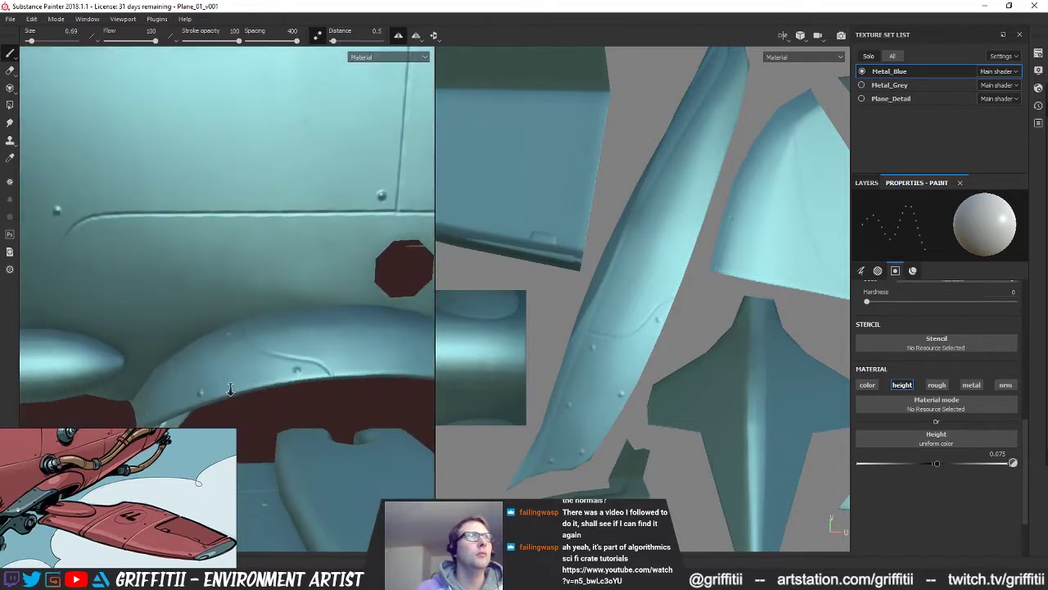
{"action": "right_click_drag", "start_coordinate": [258, 389], "coordinate": [257, 379], "text": "alt"}
{"action": "left_click_drag", "start_coordinate": [257, 379], "coordinate": [319, 369], "text": "alt"}
{"action": "right_click_drag", "start_coordinate": [319, 368], "coordinate": [140, 374], "text": "alt"}
{"action": "left_click_drag", "start_coordinate": [140, 374], "coordinate": [406, 339], "text": "alt"}
{"action": "right_click_drag", "start_coordinate": [405, 339], "coordinate": [422, 348], "text": "alt"}
{"action": "left_click_drag", "start_coordinate": [422, 348], "coordinate": [430, 371], "text": "alt"}
{"action": "middle_click_drag", "start_coordinate": [431, 371], "coordinate": [321, 338], "text": "alt"}
{"action": "left_click_drag", "start_coordinate": [321, 337], "coordinate": [330, 370], "text": "alt"}
{"action": "right_click_drag", "start_coordinate": [330, 370], "coordinate": [367, 377], "text": "alt"}
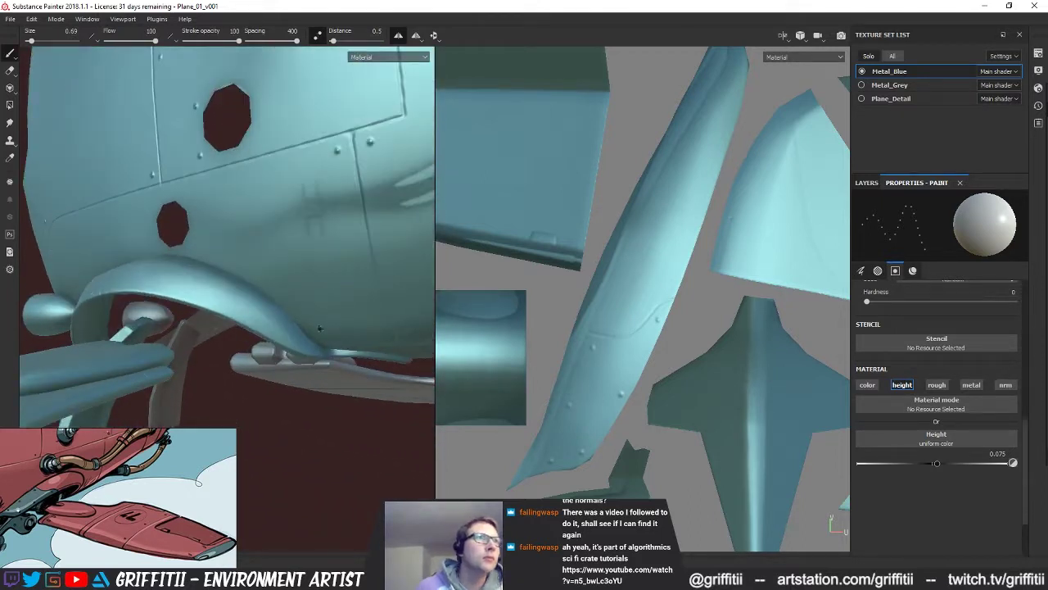
{"action": "left_click_drag", "start_coordinate": [316, 281], "coordinate": [334, 412], "text": "alt"}
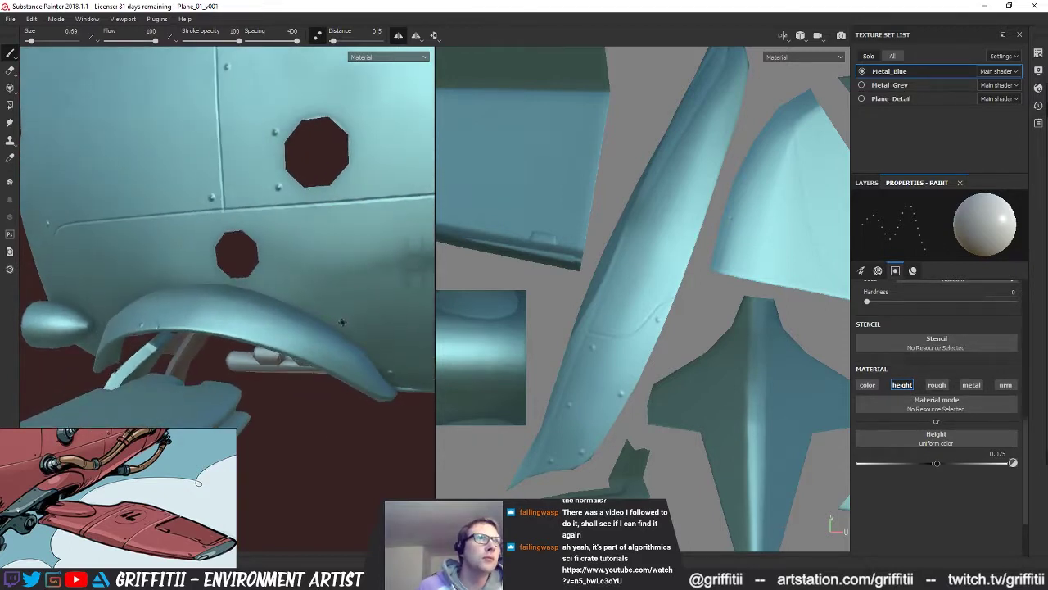
{"action": "left_click_drag", "start_coordinate": [304, 430], "coordinate": [357, 439], "text": "alt"}
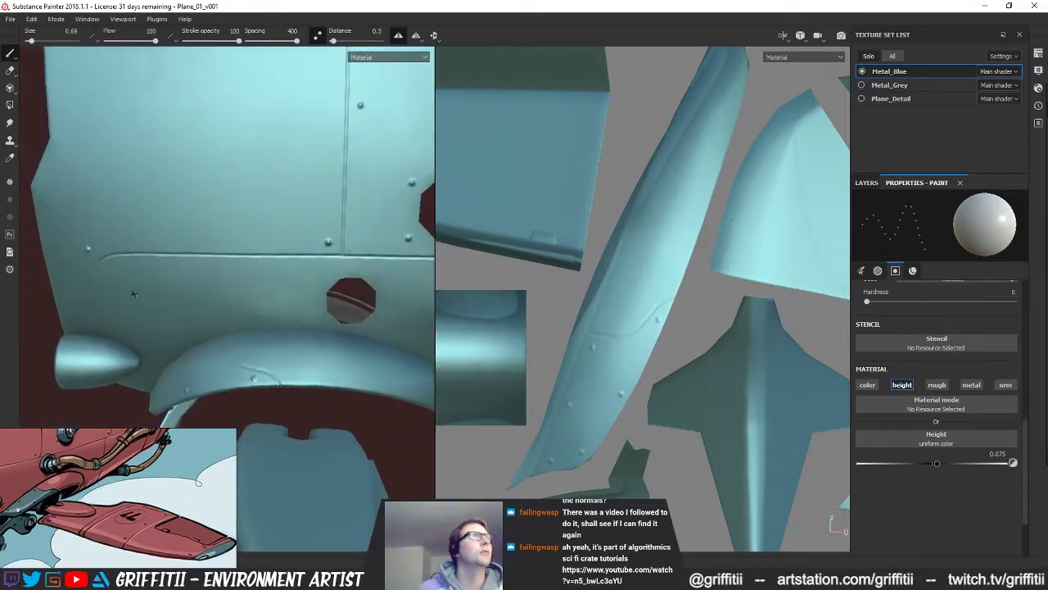
{"action": "right_click_drag", "start_coordinate": [215, 291], "coordinate": [187, 296], "text": "alt"}
{"action": "left_click_drag", "start_coordinate": [187, 297], "coordinate": [296, 317], "text": "alt"}
{"action": "right_click_drag", "start_coordinate": [297, 318], "coordinate": [218, 349], "text": "alt"}
{"action": "left_click_drag", "start_coordinate": [217, 349], "coordinate": [230, 348], "text": "alt"}
{"action": "right_click_drag", "start_coordinate": [230, 347], "coordinate": [227, 350], "text": "alt"}
{"action": "middle_click_drag", "start_coordinate": [227, 349], "coordinate": [243, 343], "text": "alt"}
{"action": "left_click_drag", "start_coordinate": [229, 343], "coordinate": [218, 365], "text": "alt"}
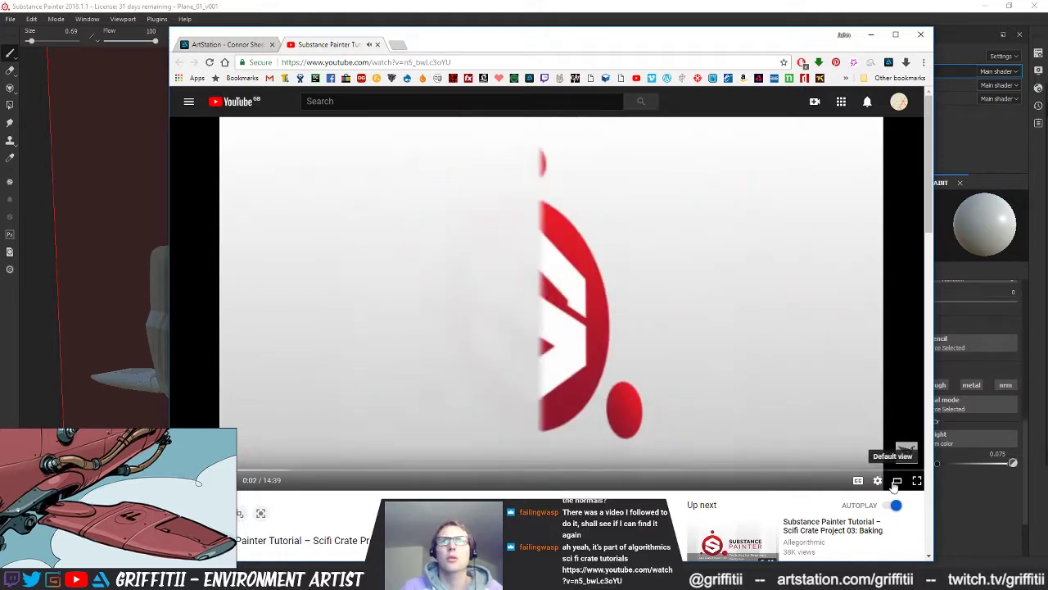
Step: In the browser, show the "Scifi Crate Project 02: Painting height details" video in default view and skim it through to its end
{"action": "left_click", "coordinate": [897, 480]}
{"action": "left_click", "coordinate": [251, 372]}
{"action": "left_click_drag", "start_coordinate": [275, 373], "coordinate": [526, 374]}
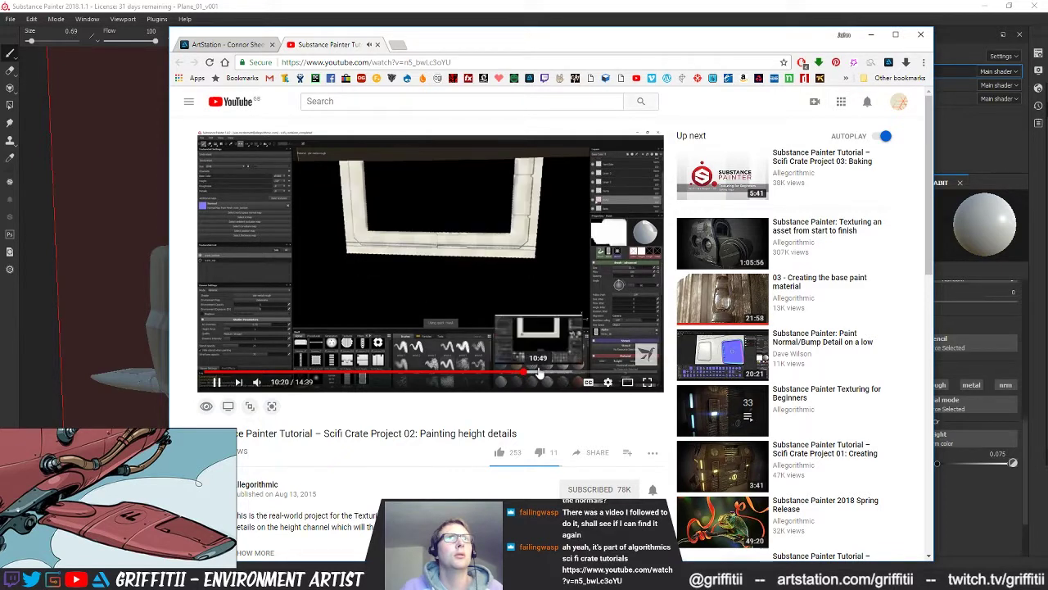
{"action": "left_click", "coordinate": [539, 374]}
{"action": "left_click", "coordinate": [553, 374]}
{"action": "left_click", "coordinate": [572, 375]}
{"action": "left_click_drag", "start_coordinate": [587, 378], "coordinate": [619, 376]}
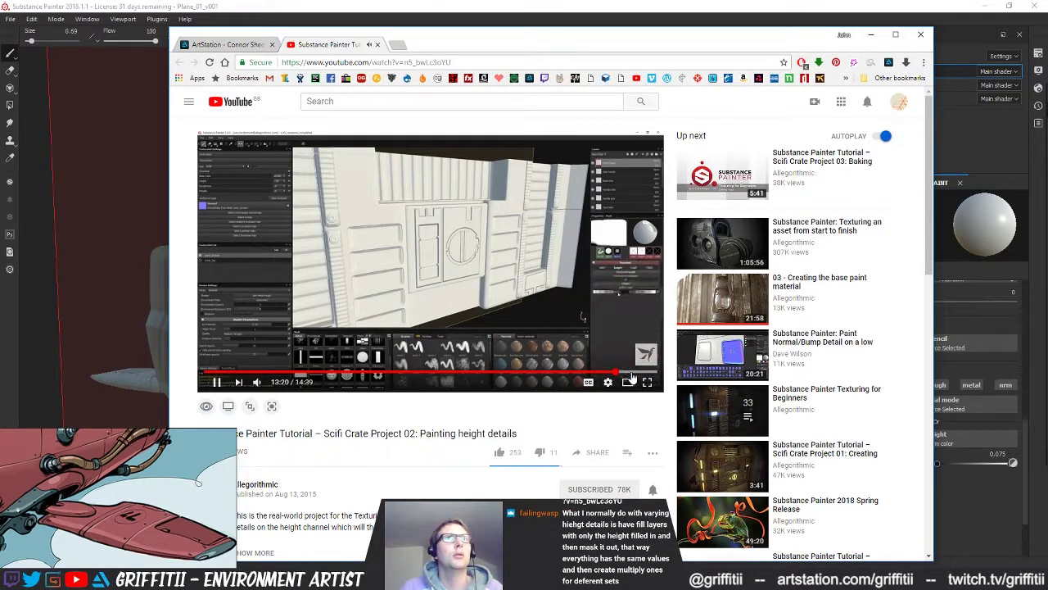
{"action": "left_click", "coordinate": [631, 376]}
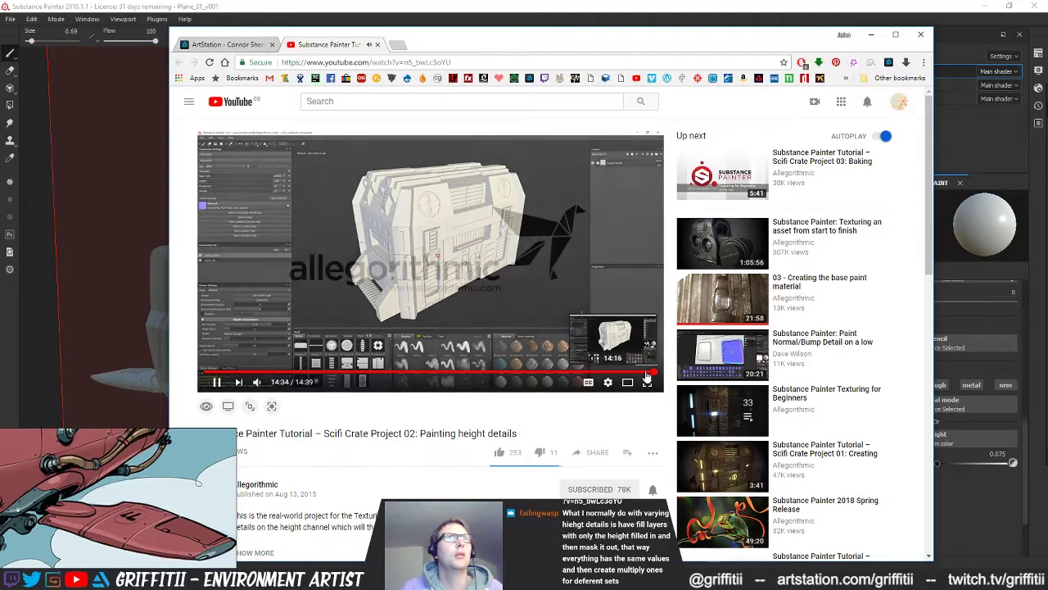
{"action": "left_click", "coordinate": [647, 375]}
{"action": "left_click", "coordinate": [633, 375]}
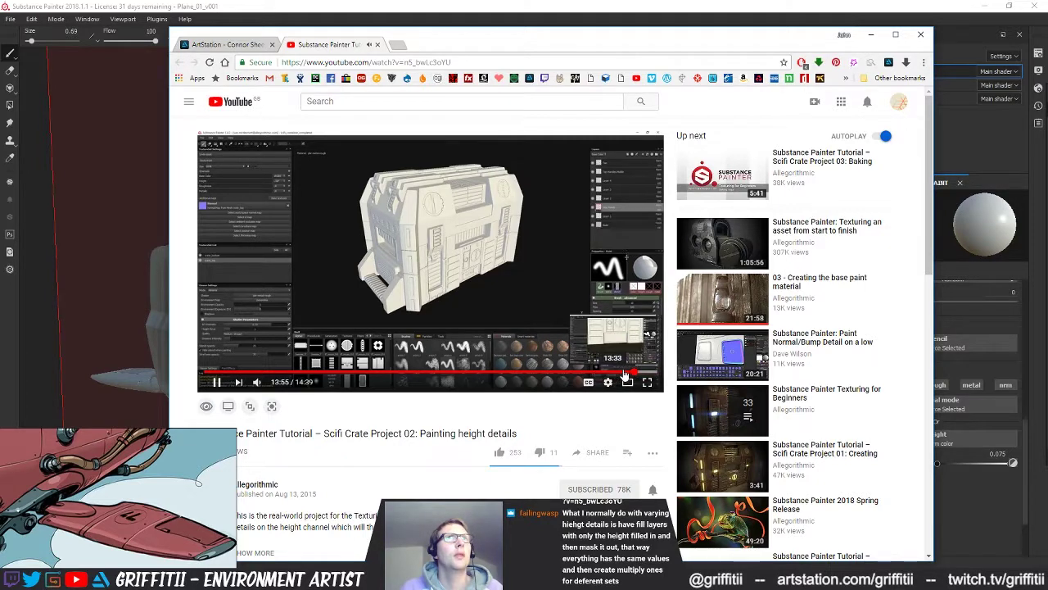
{"action": "left_click", "coordinate": [625, 374]}
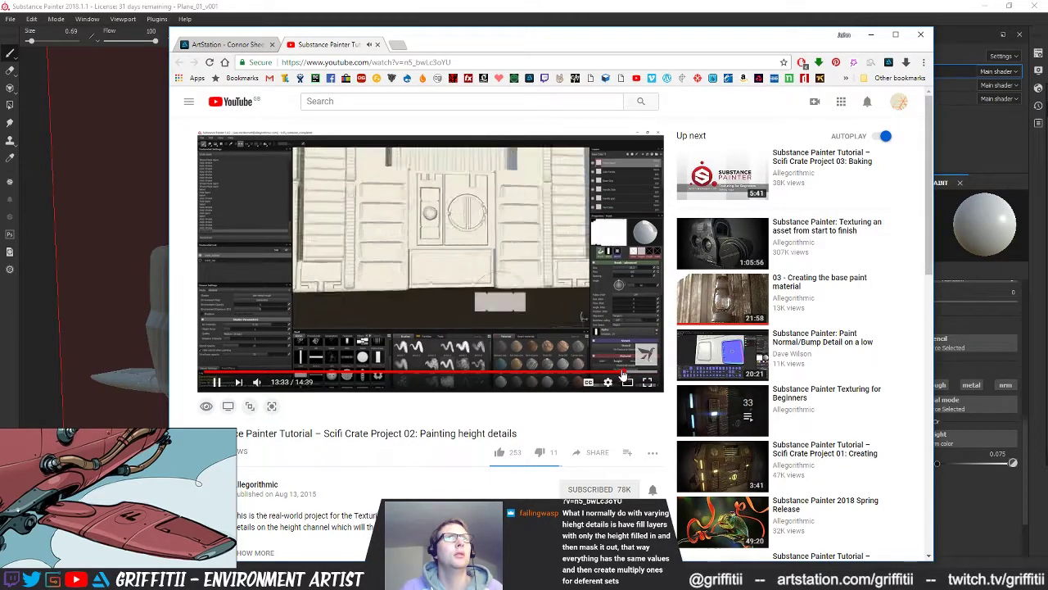
Step: Skim the opening minute of the "Scifi Crate Project 03: Baking maps" video, close its tab and return to Substance Painter
{"action": "left_click", "coordinate": [239, 381]}
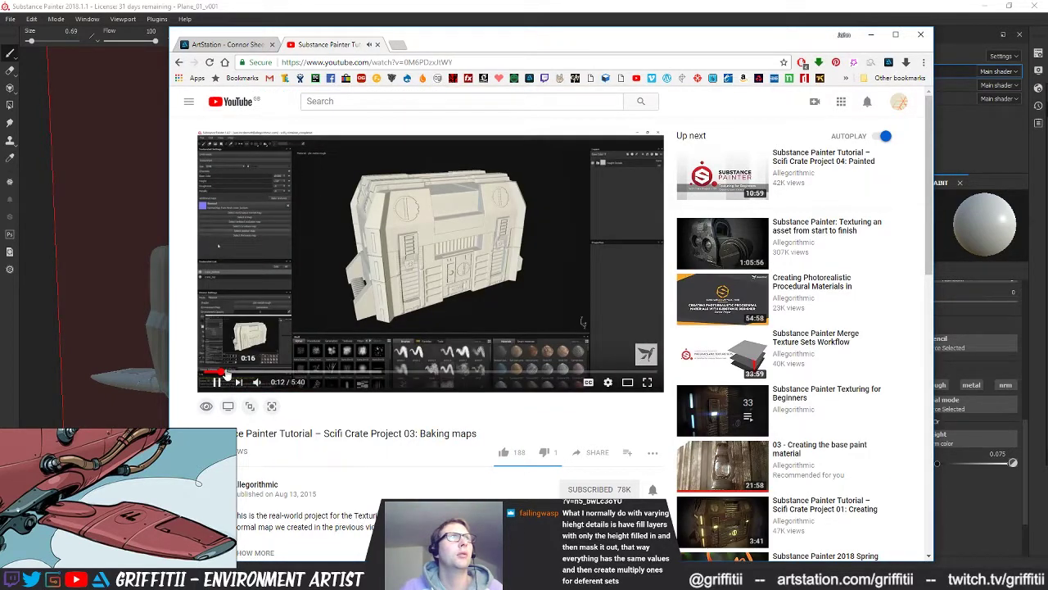
{"action": "left_click", "coordinate": [239, 373]}
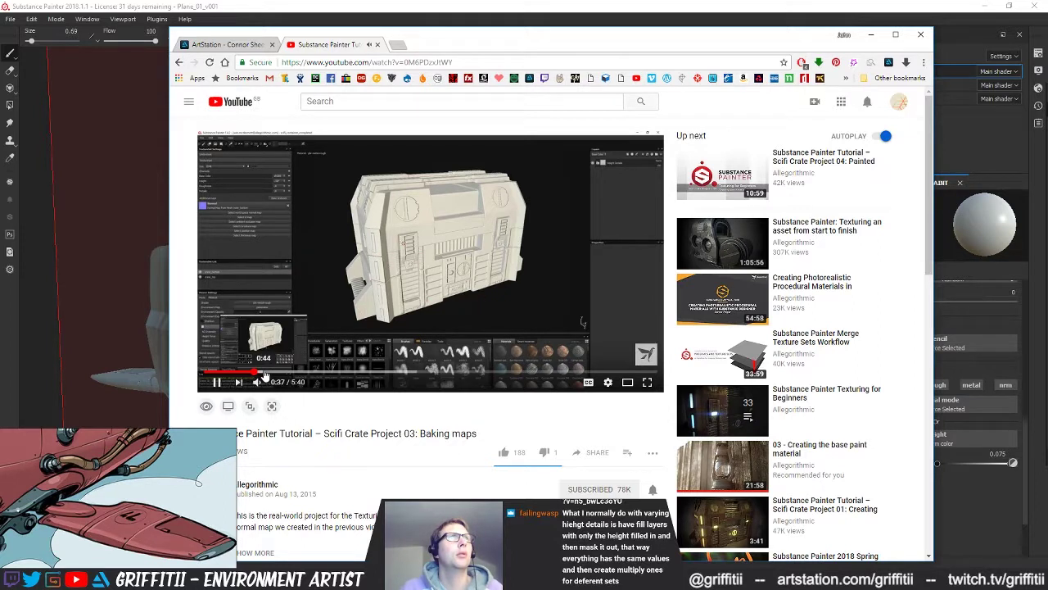
{"action": "left_click", "coordinate": [269, 374]}
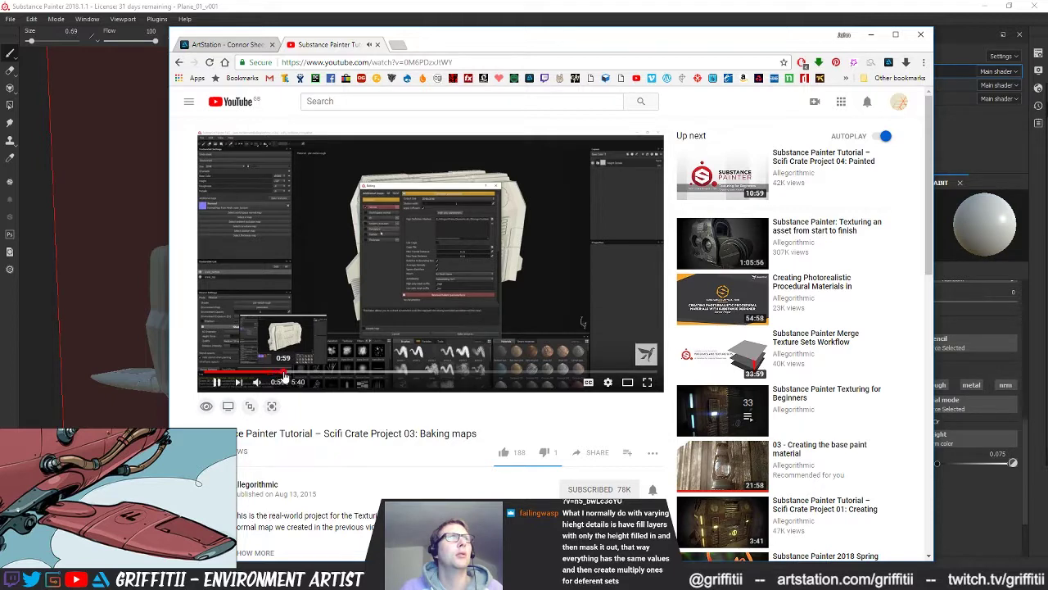
{"action": "left_click", "coordinate": [288, 375]}
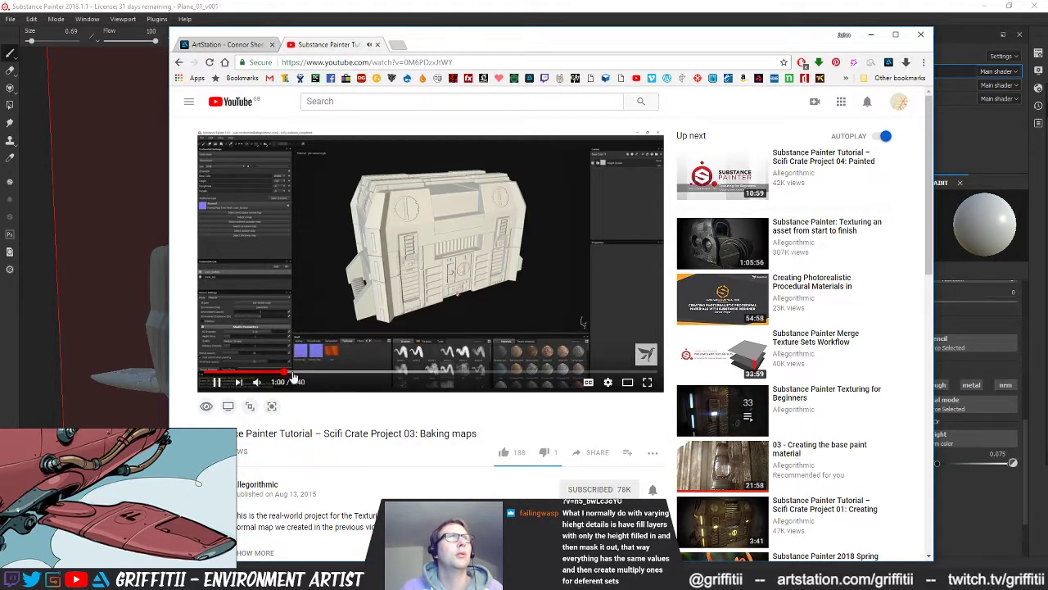
{"action": "left_click", "coordinate": [309, 374]}
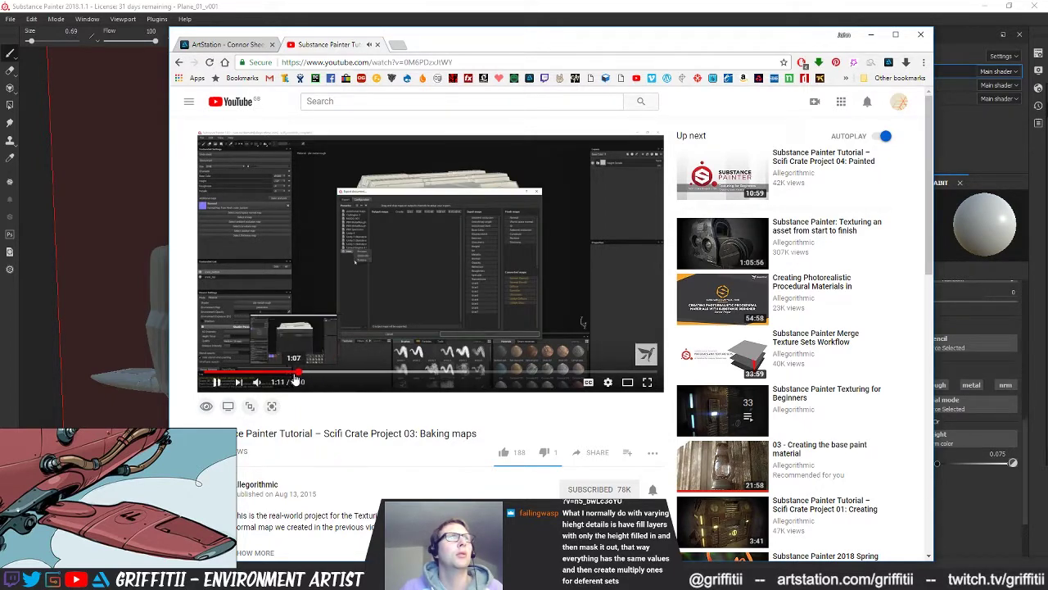
{"action": "left_click", "coordinate": [289, 380]}
{"action": "left_click", "coordinate": [270, 376]}
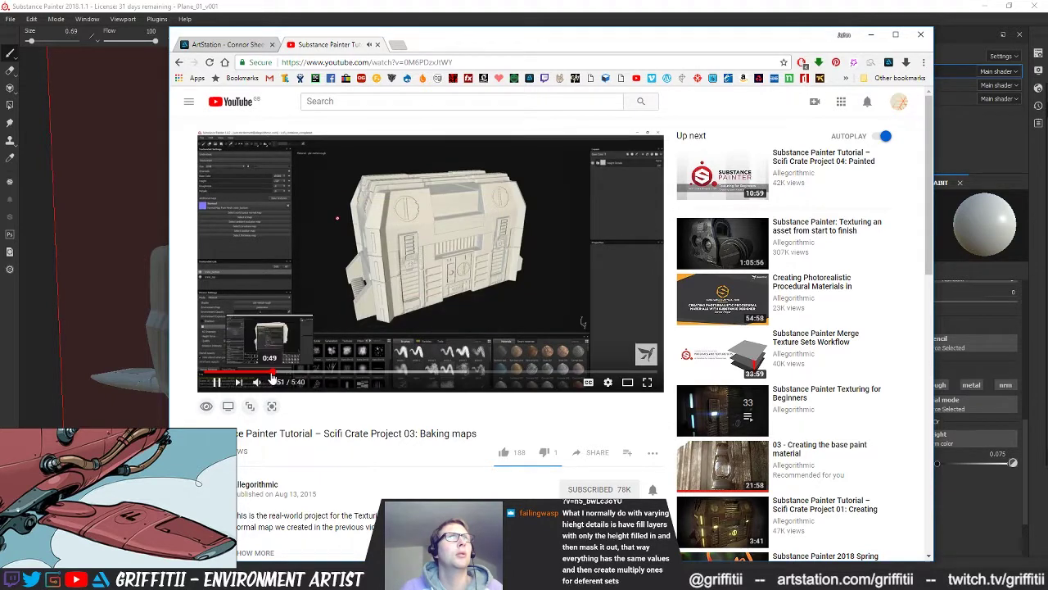
{"action": "left_click", "coordinate": [377, 45]}
{"action": "left_click", "coordinate": [351, 14]}
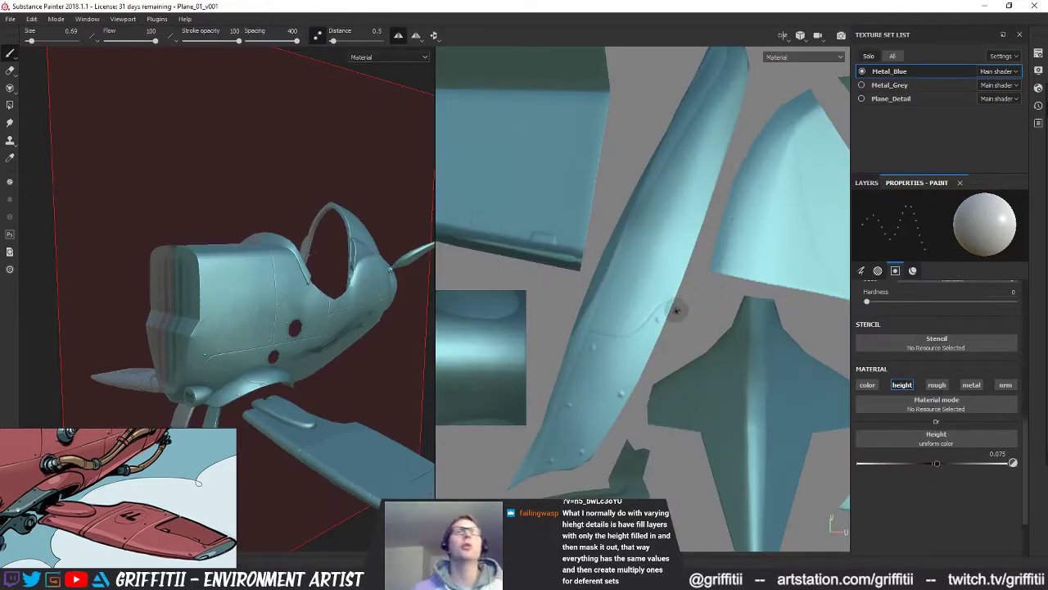
Step: Examine the whole fuselage from the side and the underside of its nose
{"action": "left_click_drag", "start_coordinate": [658, 316], "coordinate": [669, 306], "text": "alt"}
{"action": "right_click_drag", "start_coordinate": [673, 305], "coordinate": [639, 304], "text": "alt"}
{"action": "left_click_drag", "start_coordinate": [638, 305], "coordinate": [651, 289], "text": "alt"}
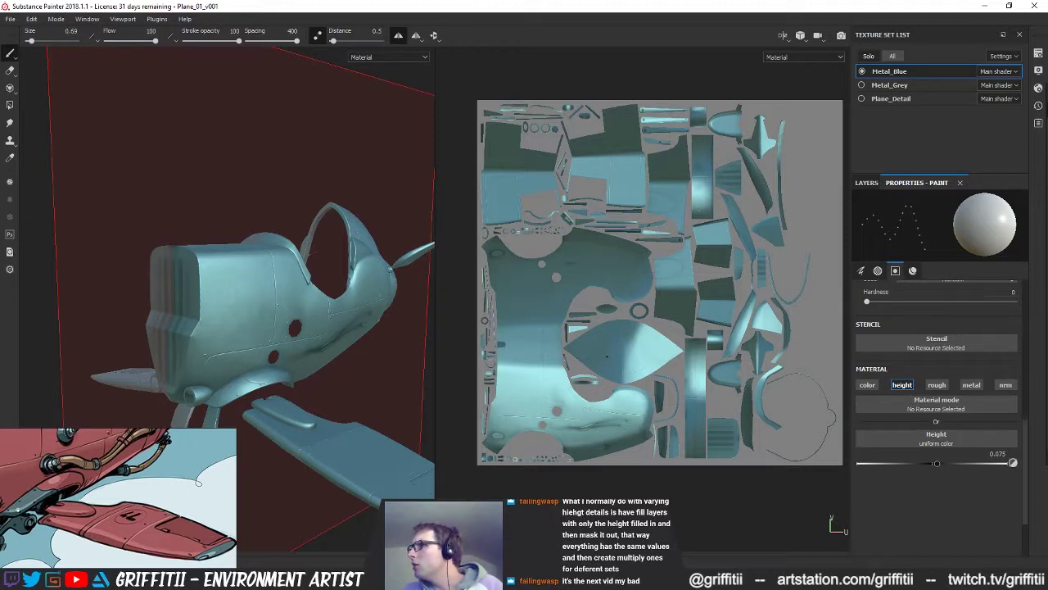
{"action": "middle_click_drag", "start_coordinate": [312, 253], "coordinate": [275, 199], "text": "alt"}
{"action": "mouse_move", "coordinate": [275, 199]}
{"action": "left_mouse_down", "text": "alt"}
{"action": "mouse_move", "coordinate": [309, 190]}
{"action": "mouse_move", "coordinate": [277, 200]}
{"action": "left_mouse_up", "text": "alt"}
{"action": "middle_click_drag", "start_coordinate": [712, 361], "coordinate": [716, 368], "text": "alt"}
{"action": "mouse_move", "coordinate": [312, 295]}
{"action": "left_mouse_down", "text": "alt"}
{"action": "mouse_move", "coordinate": [344, 300]}
{"action": "mouse_move", "coordinate": [316, 307]}
{"action": "left_mouse_up", "text": "alt"}
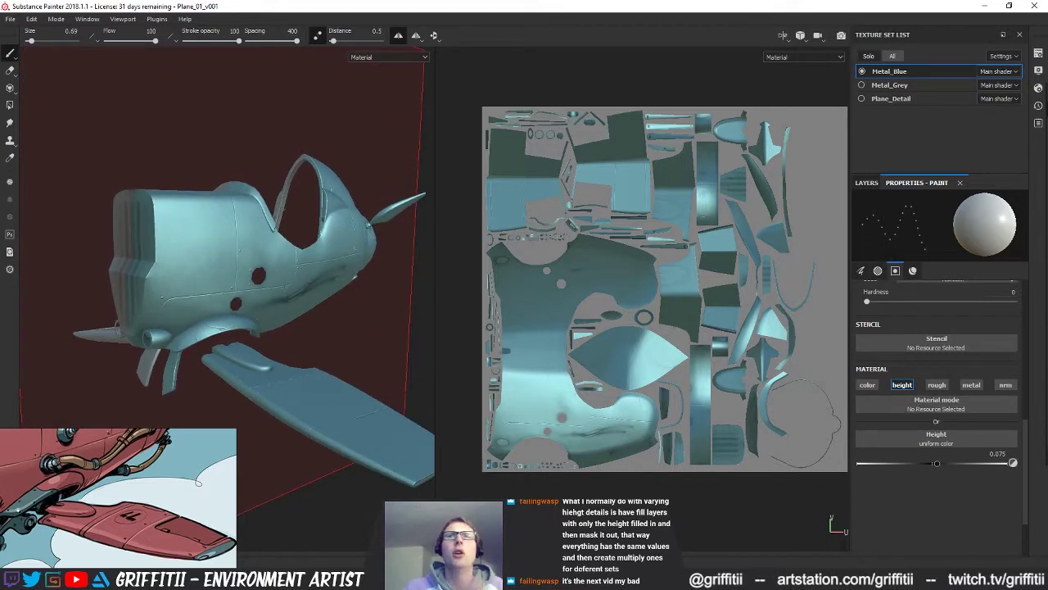
{"action": "left_click_drag", "start_coordinate": [317, 307], "coordinate": [330, 222], "text": "alt"}
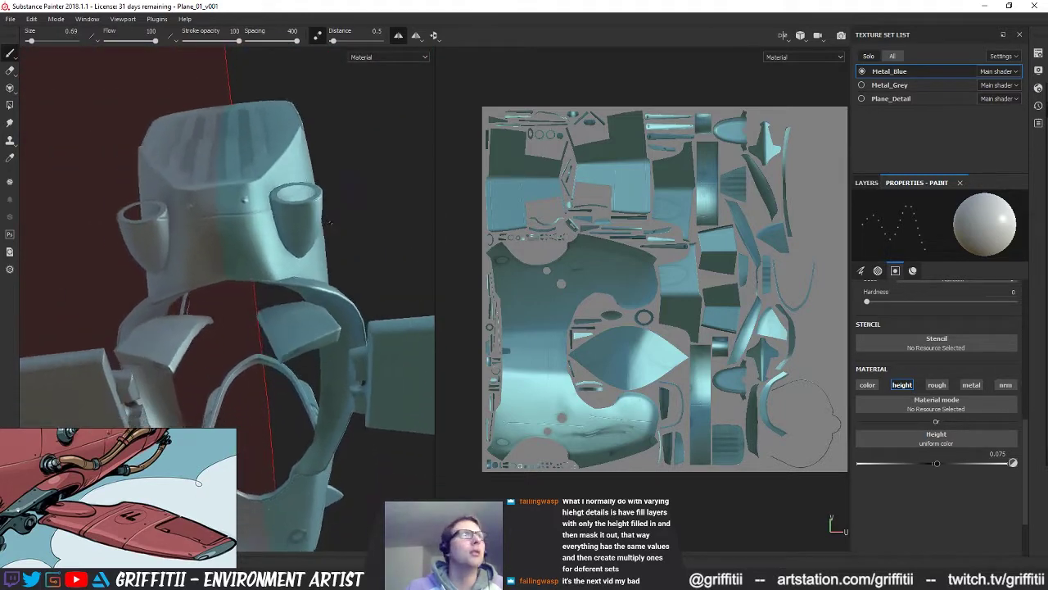
Step: Switch to painting on the Panel_Edging layer and set the brush height to -0.0327
{"action": "left_click", "coordinate": [867, 182]}
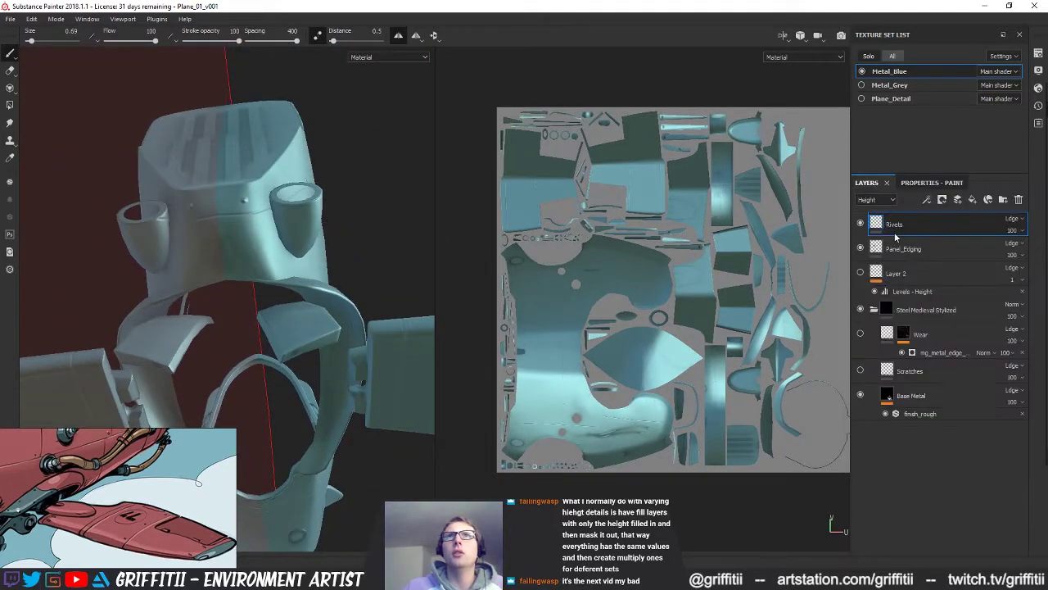
{"action": "left_click", "coordinate": [905, 249]}
{"action": "left_click", "coordinate": [934, 182]}
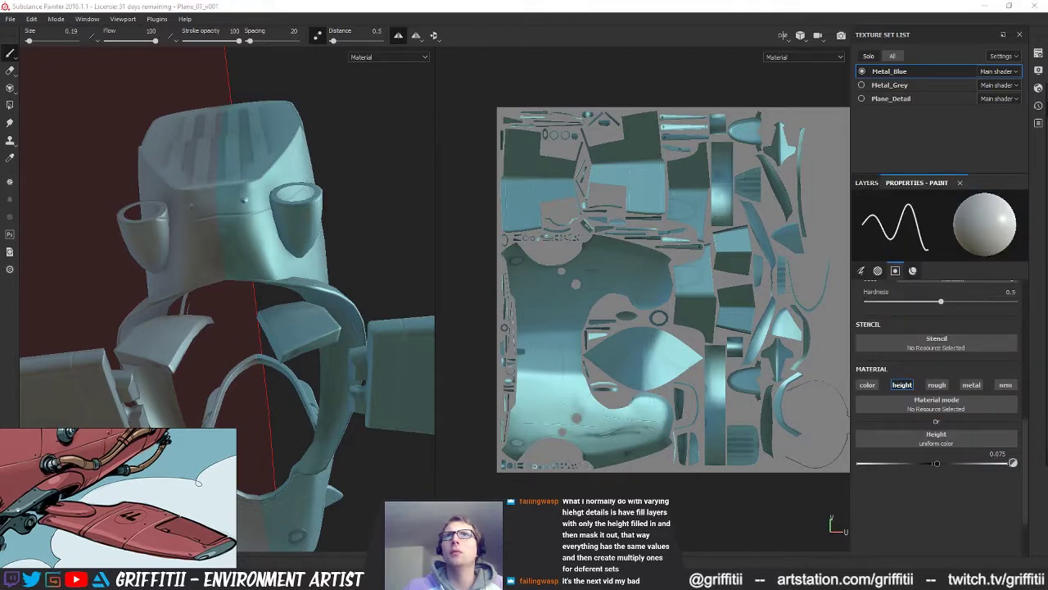
{"action": "scroll", "coordinate": [627, 365], "scroll_direction": "up", "scroll_amount": 10}
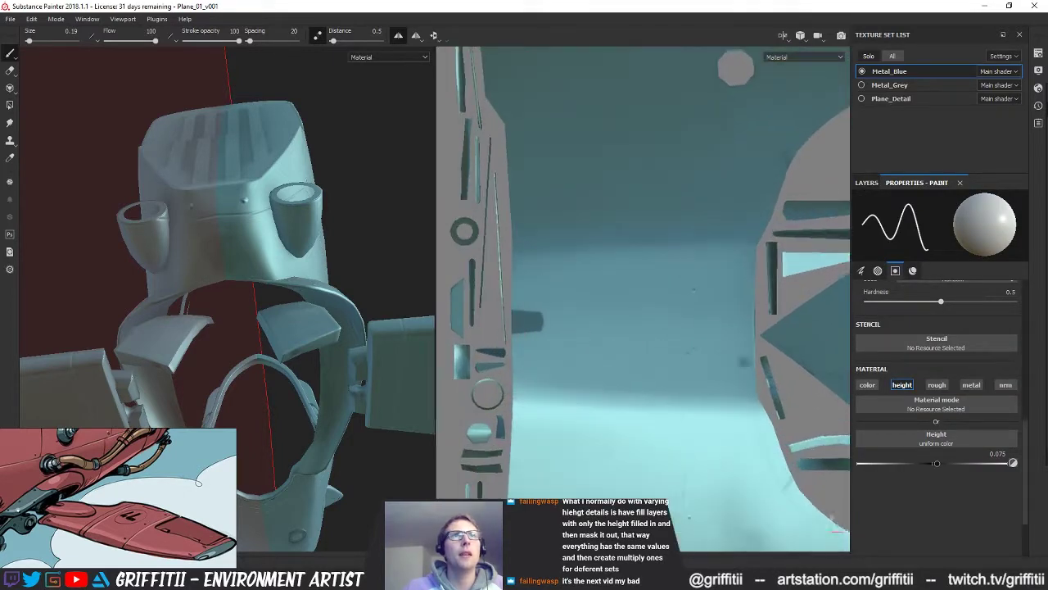
{"action": "right_click_drag", "start_coordinate": [628, 365], "coordinate": [731, 365], "text": "alt"}
{"action": "middle_click_drag", "start_coordinate": [731, 365], "coordinate": [730, 372], "text": "alt"}
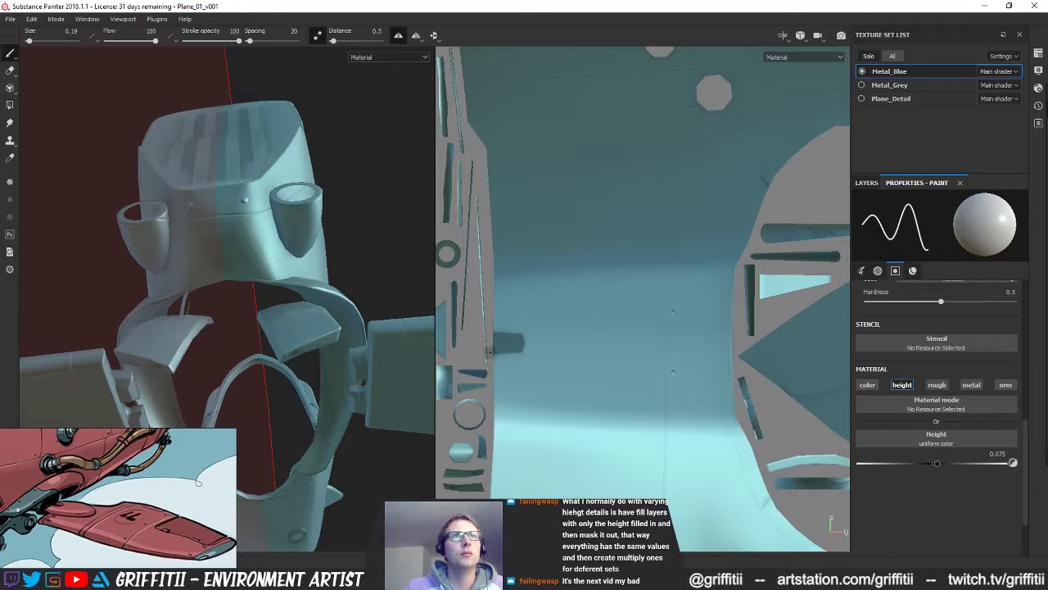
{"action": "left_click", "coordinate": [999, 453]}
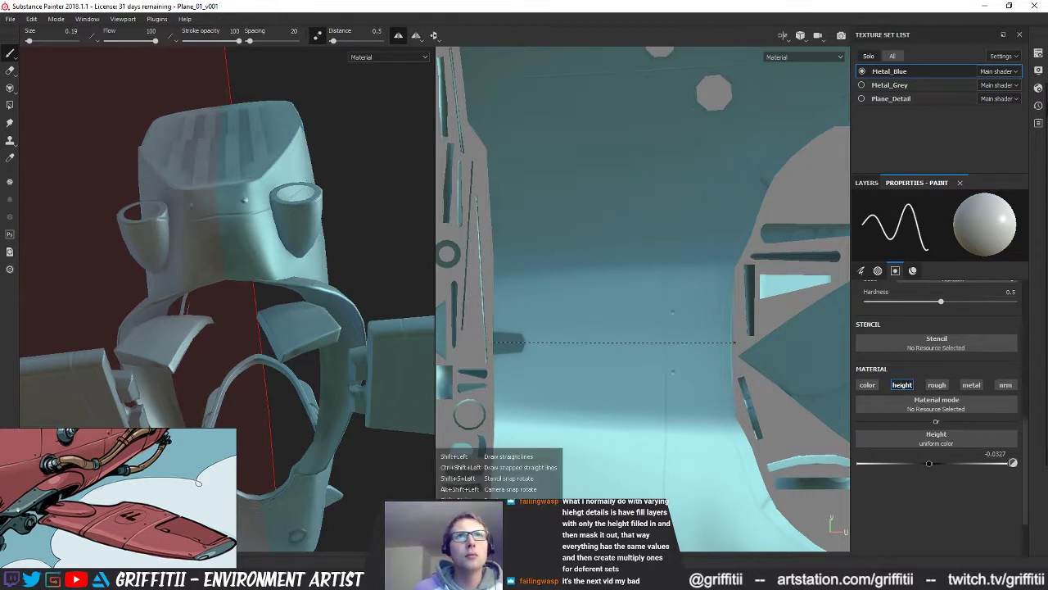
Step: Draw a straight recessed seam across the fuselage UV island's centre line, from the nose edge to the cockpit opening, redoing the first attempt
{"action": "left_click", "coordinate": [734, 342], "text": "shift"}
{"action": "key", "text": "ctrl+z"}
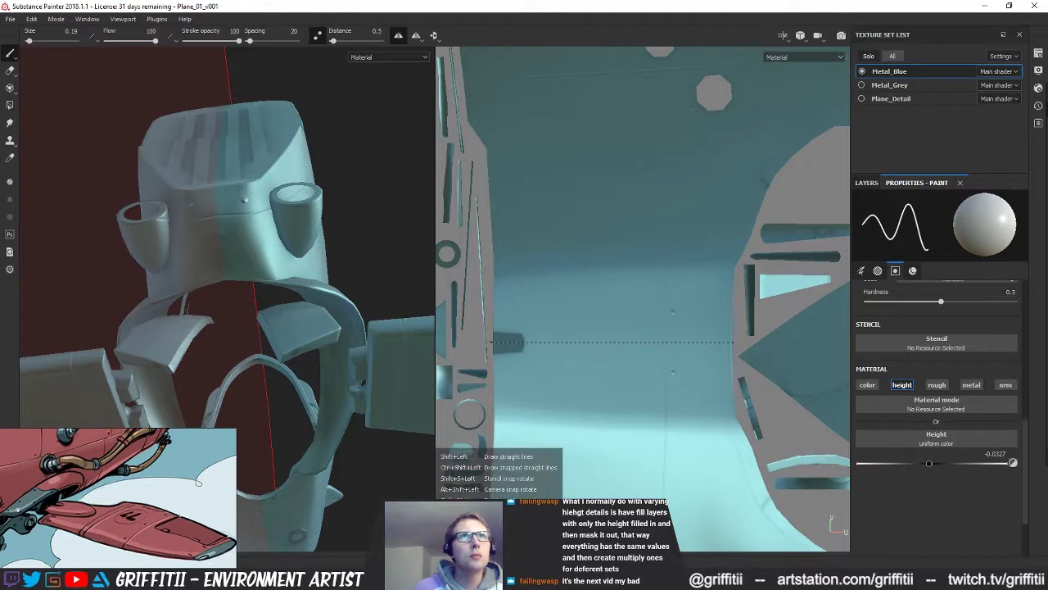
{"action": "left_click", "coordinate": [491, 342], "text": "shift"}
Step: Examine the fuselage's top and nose from several angles, along with the chin end of its UV island
{"action": "left_click_drag", "start_coordinate": [303, 218], "coordinate": [257, 269], "text": "alt"}
{"action": "right_click_drag", "start_coordinate": [258, 269], "coordinate": [298, 249], "text": "alt"}
{"action": "left_click_drag", "start_coordinate": [303, 452], "coordinate": [300, 331], "text": "alt"}
{"action": "scroll", "coordinate": [299, 272], "scroll_direction": "down", "scroll_amount": 5}
{"action": "left_click_drag", "start_coordinate": [299, 272], "coordinate": [291, 300], "text": "alt"}
{"action": "right_click_drag", "start_coordinate": [291, 299], "coordinate": [277, 295], "text": "alt"}
{"action": "left_click_drag", "start_coordinate": [276, 295], "coordinate": [299, 242], "text": "alt"}
{"action": "right_click_drag", "start_coordinate": [661, 383], "coordinate": [584, 394], "text": "alt"}
{"action": "middle_click_drag", "start_coordinate": [585, 394], "coordinate": [583, 438], "text": "alt"}
{"action": "scroll", "coordinate": [584, 438], "scroll_direction": "up", "scroll_amount": 5}
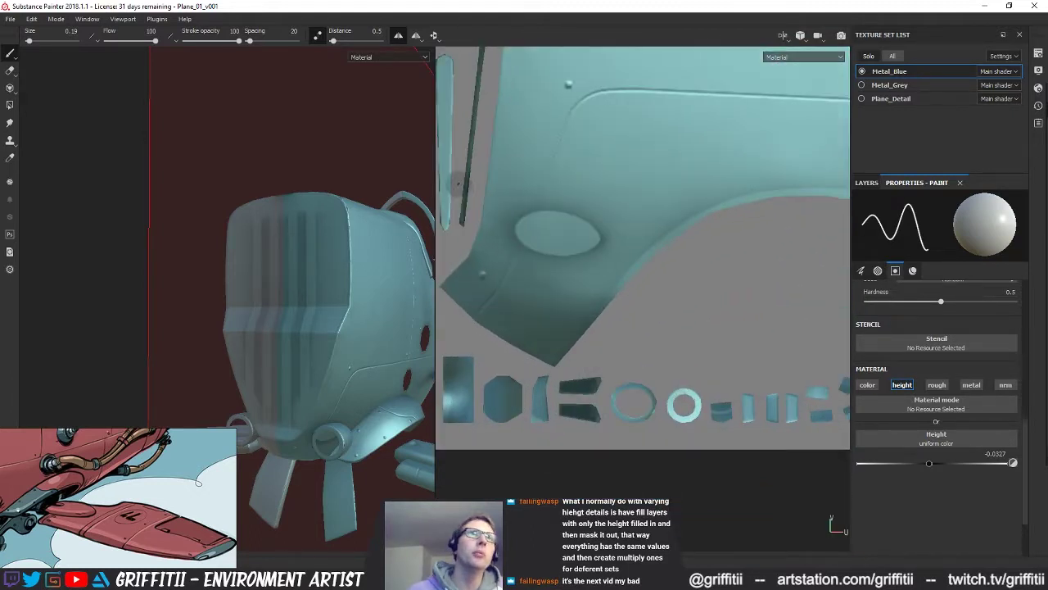
{"action": "middle_click_drag", "start_coordinate": [509, 234], "coordinate": [538, 235], "text": "alt"}
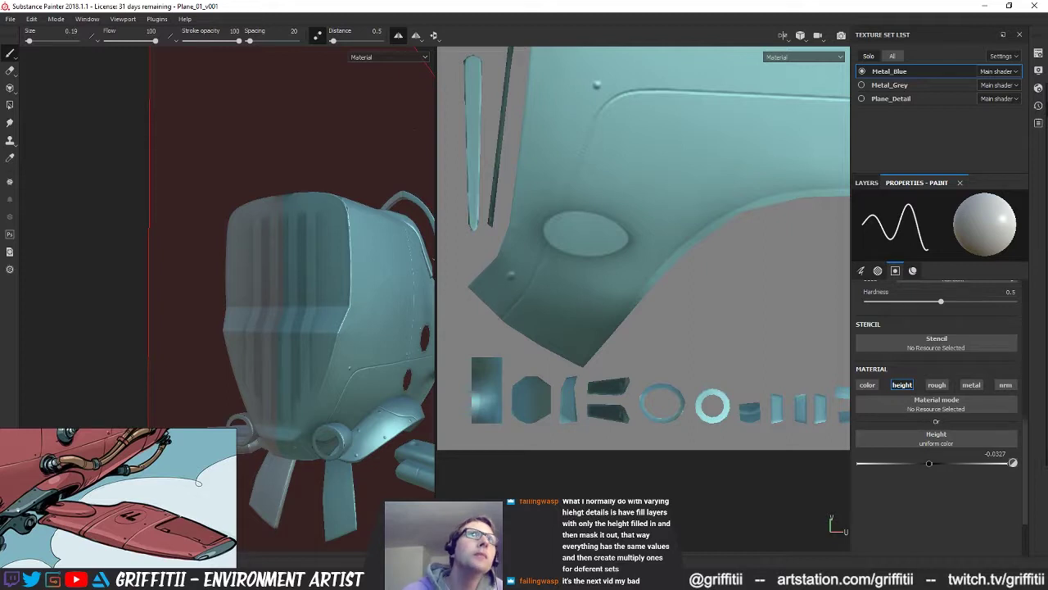
{"action": "left_click", "coordinate": [318, 36]}
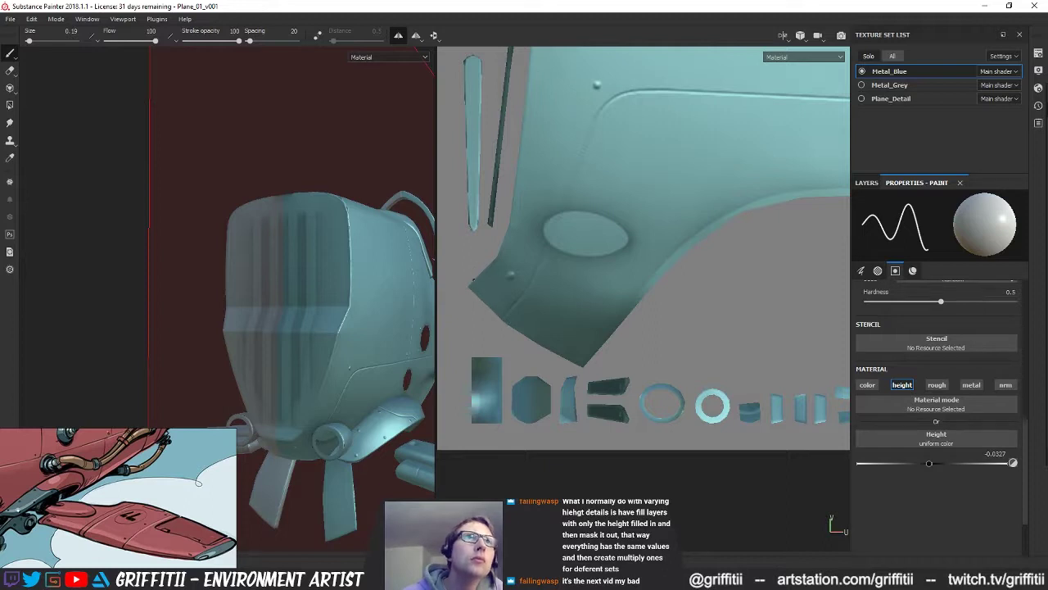
{"action": "left_click_drag", "start_coordinate": [368, 385], "coordinate": [311, 371], "text": "alt"}
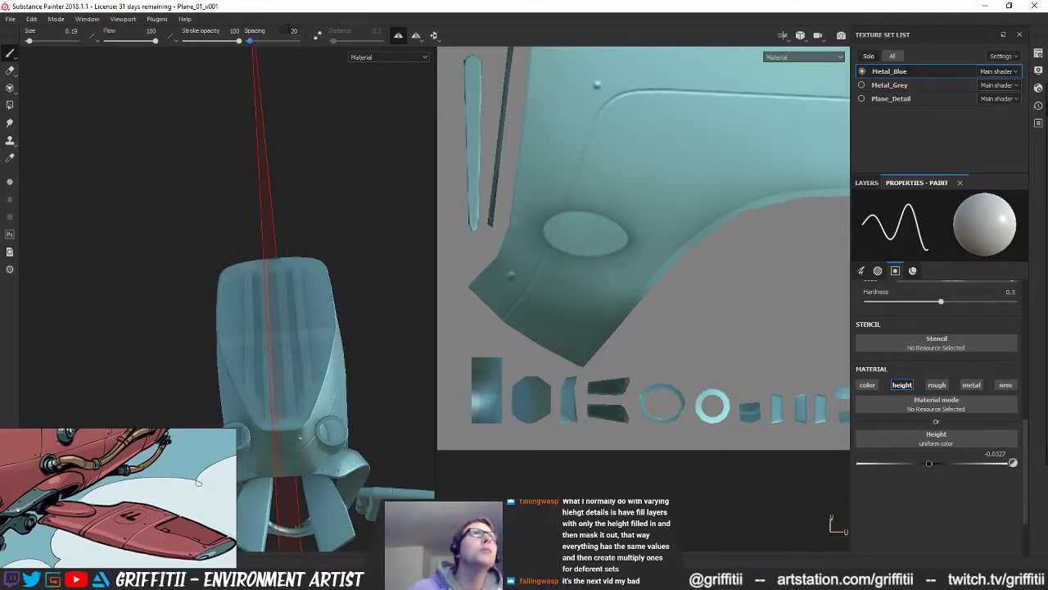
{"action": "left_click", "coordinate": [317, 35]}
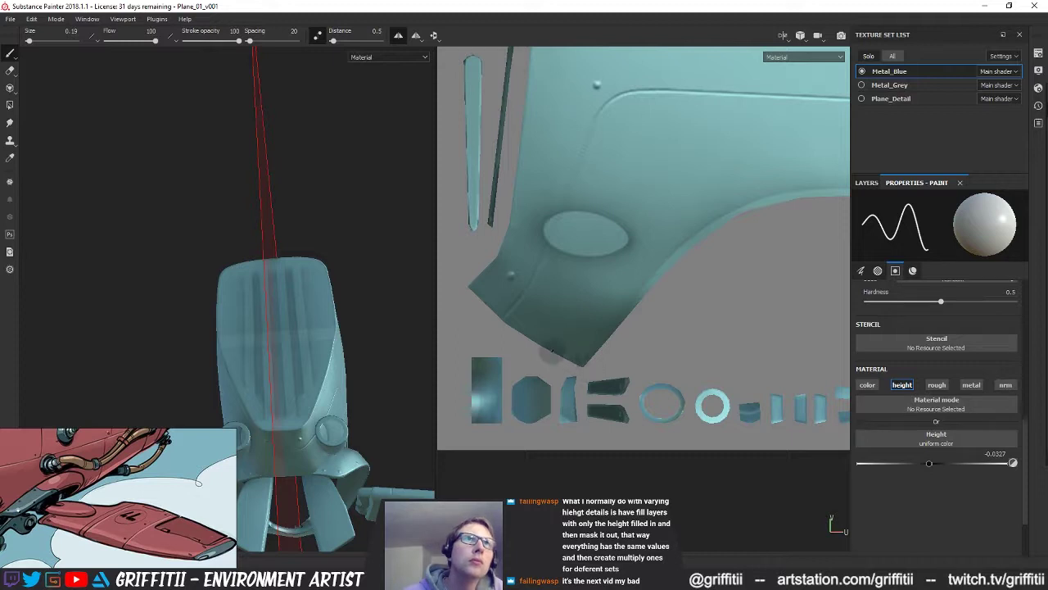
Step: Examine the nose's underside and the fuselage side, and zoom the reference picture out to the whole red plane for comparison
{"action": "left_click_drag", "start_coordinate": [286, 449], "coordinate": [295, 358], "text": "alt"}
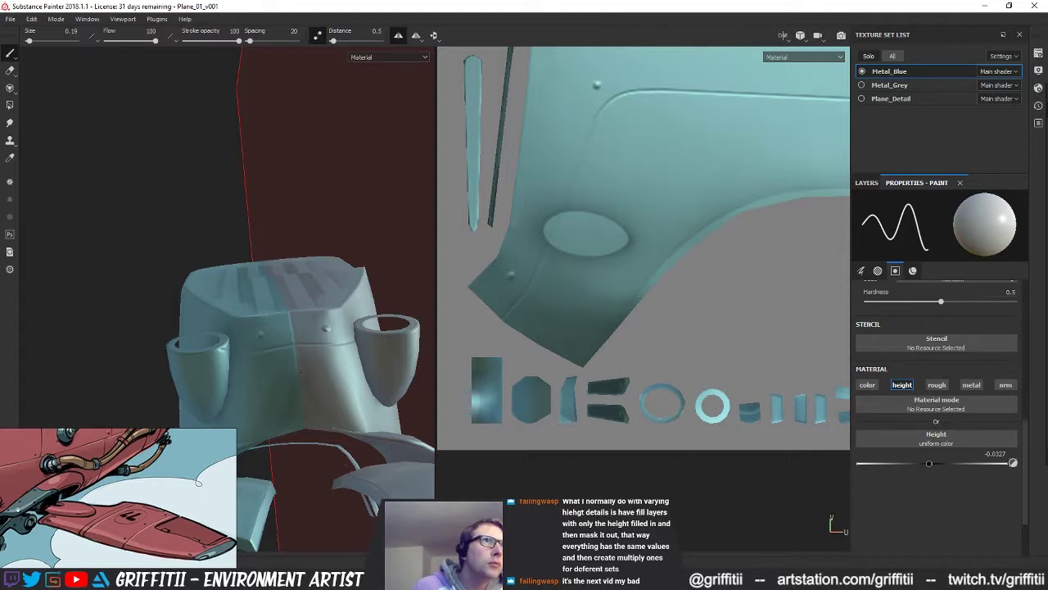
{"action": "left_click_drag", "start_coordinate": [299, 376], "coordinate": [345, 287], "text": "alt"}
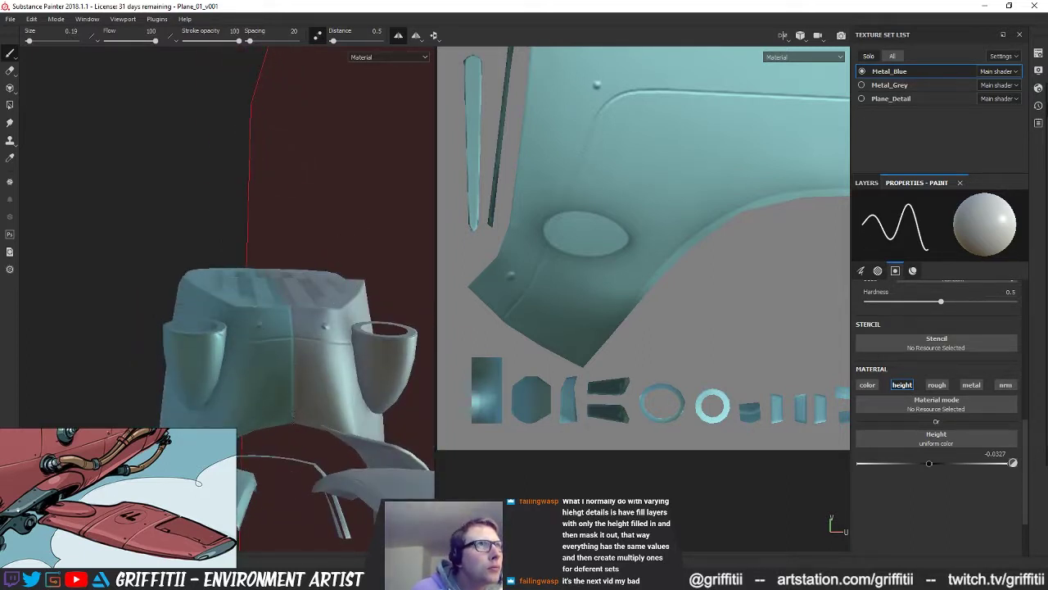
{"action": "left_click_drag", "start_coordinate": [345, 287], "coordinate": [234, 393], "text": "alt"}
{"action": "left_click_drag", "start_coordinate": [192, 341], "coordinate": [189, 250], "text": "alt"}
{"action": "left_click_drag", "start_coordinate": [221, 320], "coordinate": [254, 313], "text": "alt"}
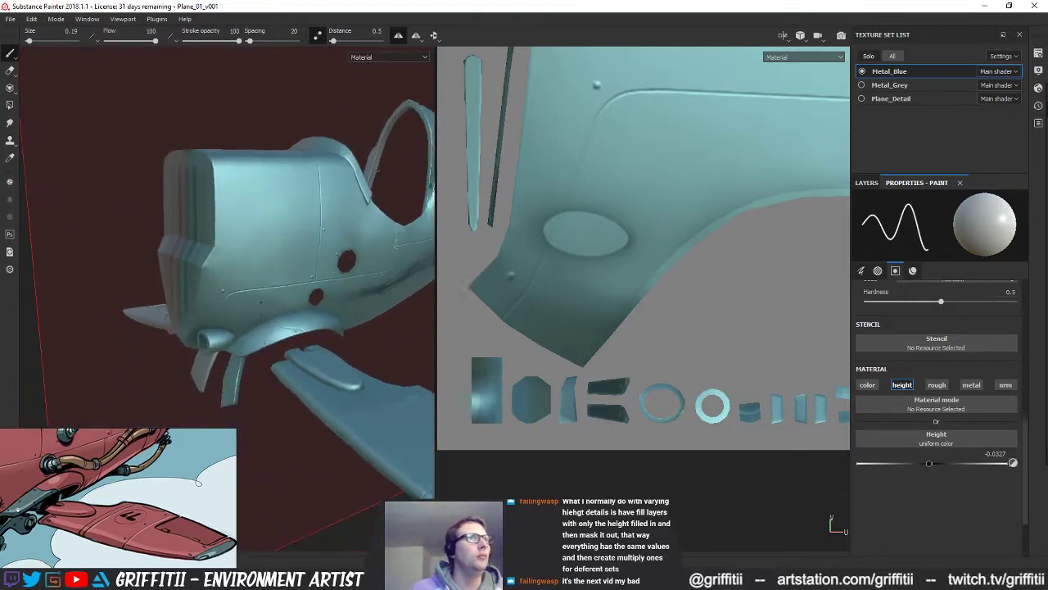
{"action": "mouse_move", "coordinate": [140, 460]}
{"action": "left_mouse_down"}
{"action": "mouse_move", "coordinate": [152, 464]}
{"action": "mouse_move", "coordinate": [123, 471]}
{"action": "mouse_move", "coordinate": [124, 504]}
{"action": "left_mouse_up"}
{"action": "scroll", "coordinate": [110, 467], "scroll_direction": "down", "scroll_amount": 3}
{"action": "scroll", "coordinate": [105, 489], "scroll_direction": "down", "scroll_amount": 2}
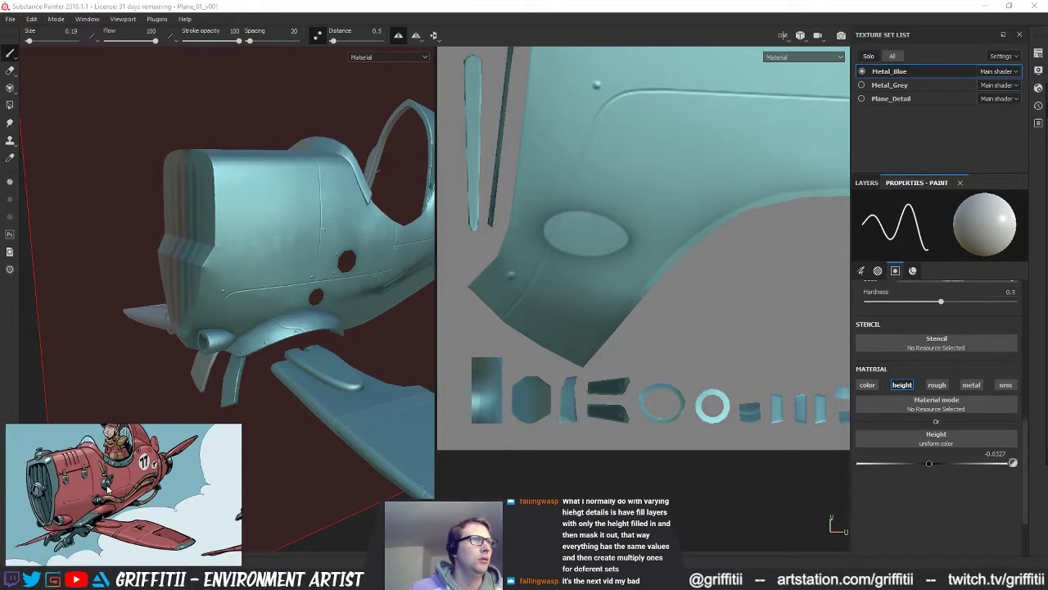
Step: Switch to painting on the Rivets layer and set the brush height to 0.075
{"action": "right_click_drag", "start_coordinate": [385, 278], "coordinate": [352, 297], "text": "alt"}
{"action": "left_click_drag", "start_coordinate": [352, 296], "coordinate": [276, 176], "text": "alt"}
{"action": "left_click", "coordinate": [870, 183]}
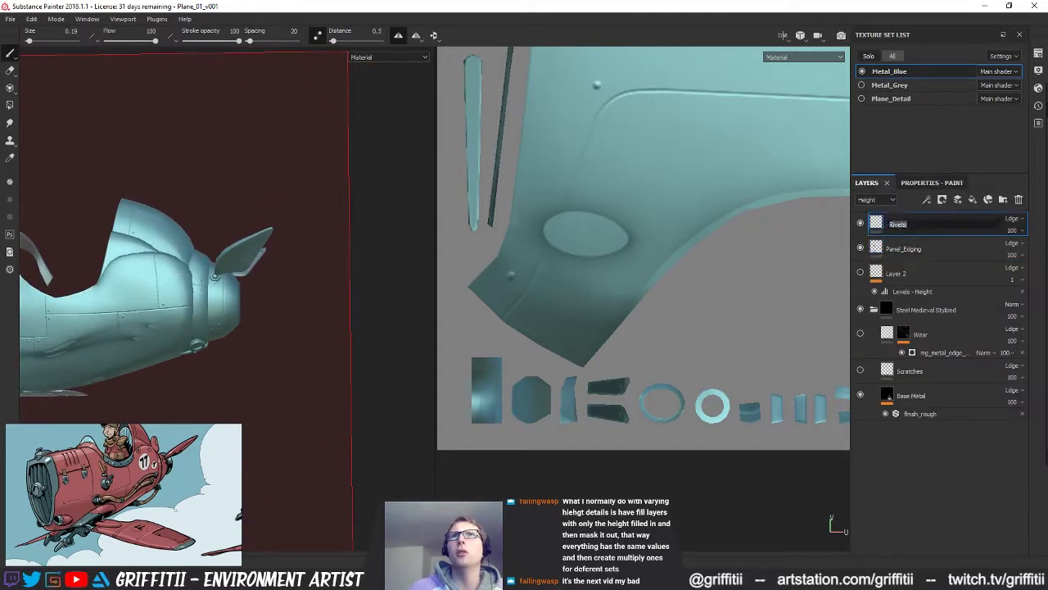
{"action": "left_click", "coordinate": [912, 249]}
{"action": "left_click", "coordinate": [904, 223]}
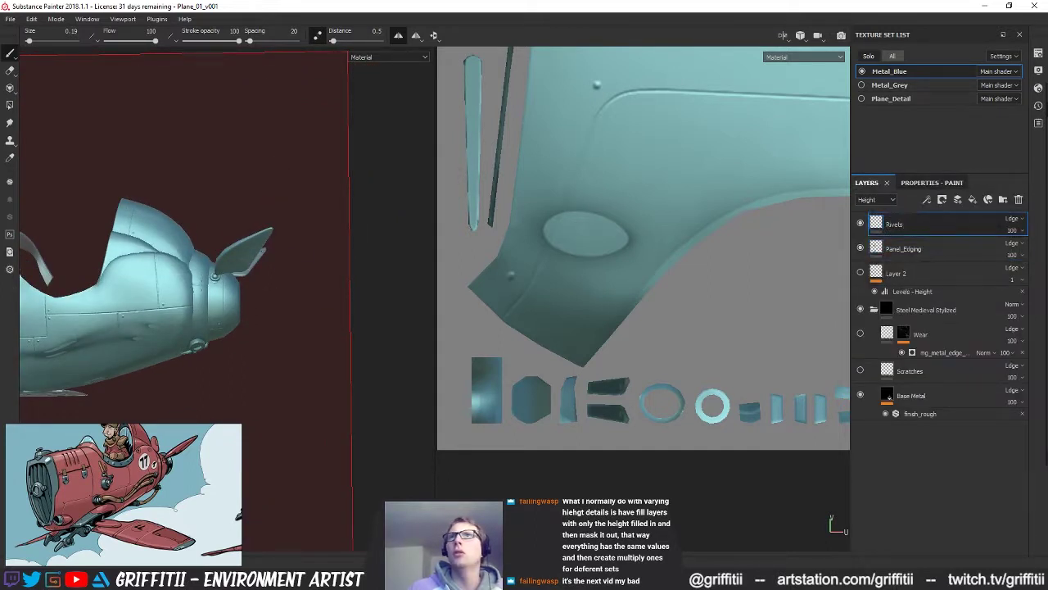
{"action": "left_click", "coordinate": [928, 182]}
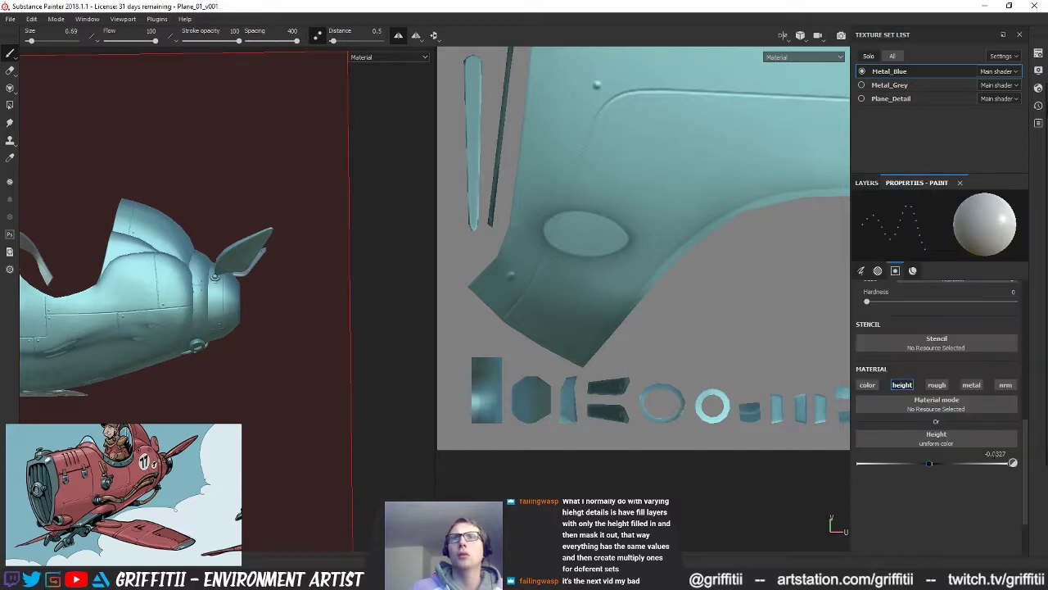
{"action": "left_click", "coordinate": [977, 453]}
{"action": "type", "text": "0.075"}
Step: Place raised rivets on the tail fin's upper and lower sides, near the flap panel's inner corner and close to the fin tip
{"action": "mouse_move", "coordinate": [307, 244]}
{"action": "left_mouse_down", "text": "alt"}
{"action": "mouse_move", "coordinate": [276, 281]}
{"action": "mouse_move", "coordinate": [304, 386]}
{"action": "mouse_move", "coordinate": [260, 273]}
{"action": "left_mouse_up", "text": "alt"}
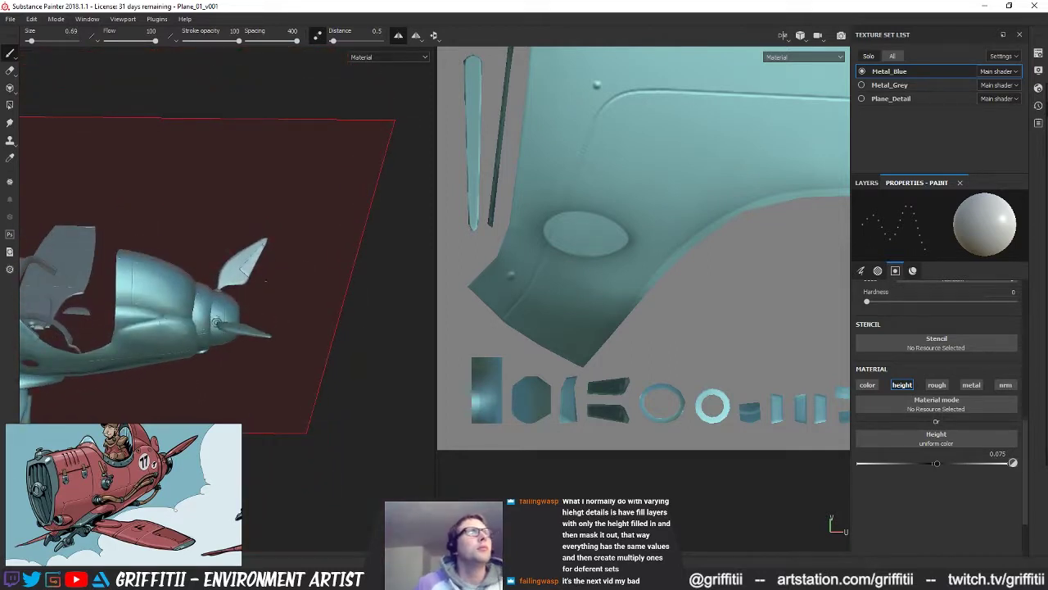
{"action": "right_click_drag", "start_coordinate": [245, 209], "coordinate": [222, 280], "text": "alt"}
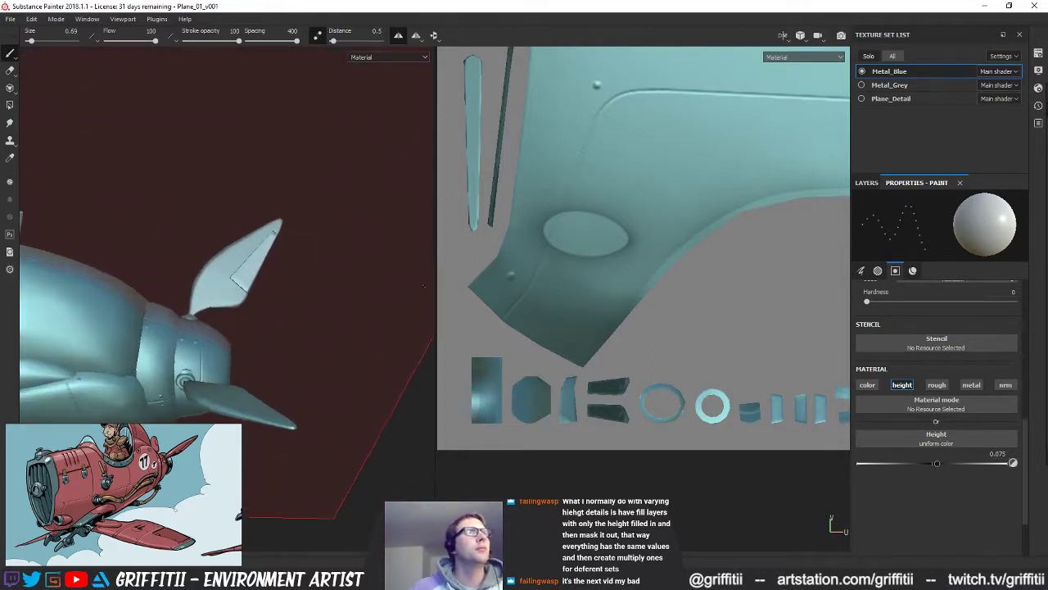
{"action": "left_click_drag", "start_coordinate": [222, 280], "coordinate": [206, 299], "text": "alt"}
{"action": "right_click_drag", "start_coordinate": [206, 300], "coordinate": [232, 305], "text": "alt"}
{"action": "left_click_drag", "start_coordinate": [232, 305], "coordinate": [228, 313], "text": "alt"}
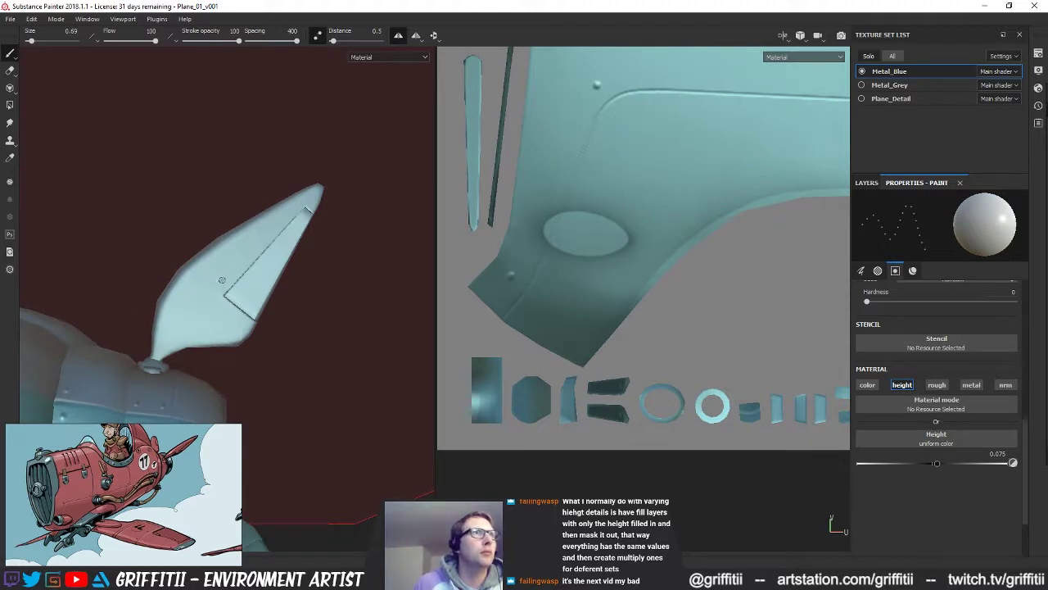
{"action": "left_click", "coordinate": [221, 282]}
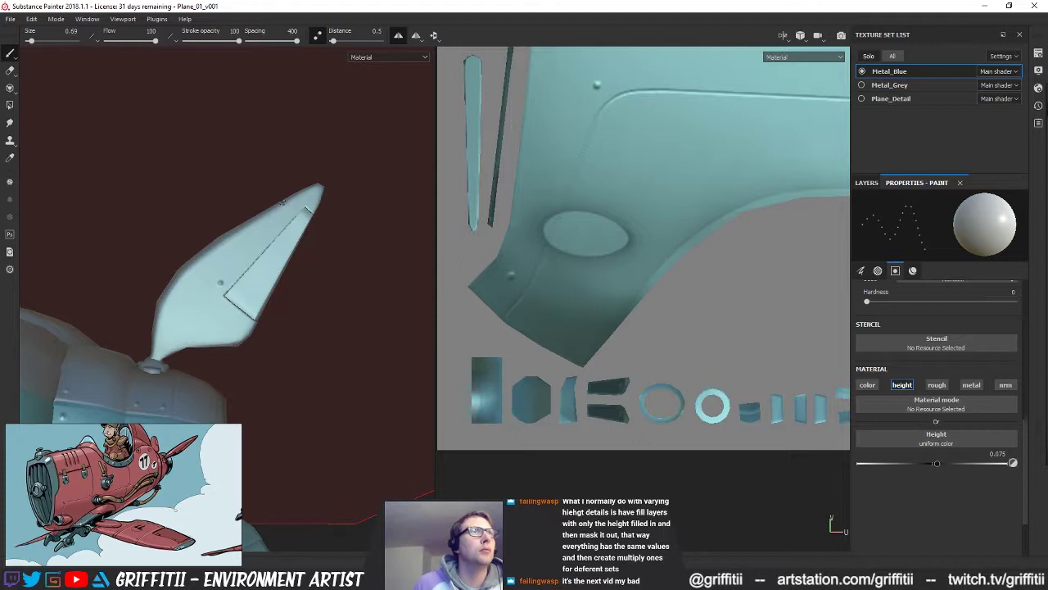
{"action": "left_click_drag", "start_coordinate": [336, 327], "coordinate": [251, 169], "text": "alt"}
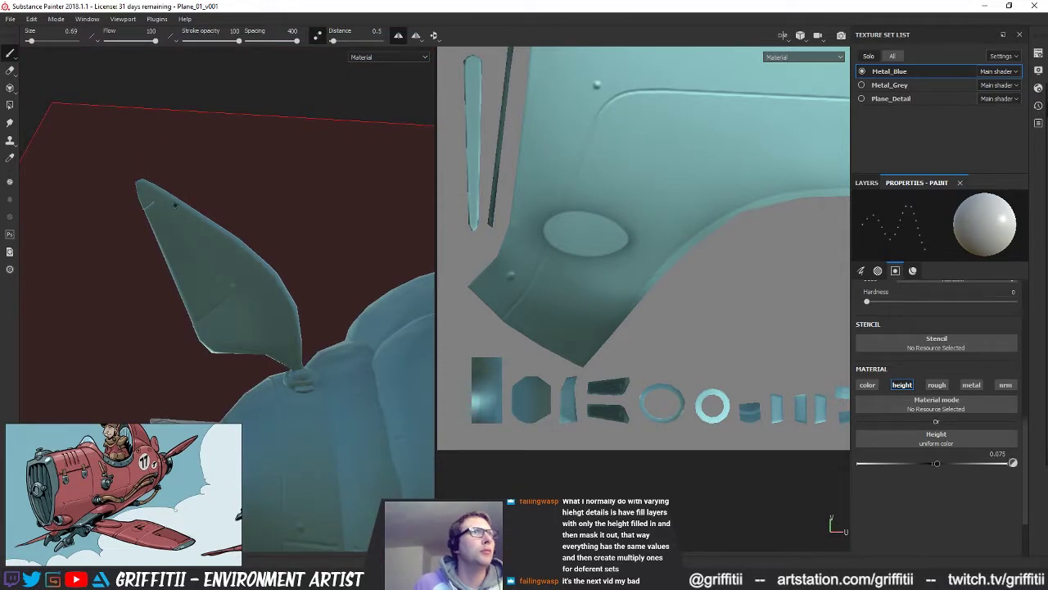
{"action": "left_click_drag", "start_coordinate": [174, 183], "coordinate": [226, 350], "text": "alt"}
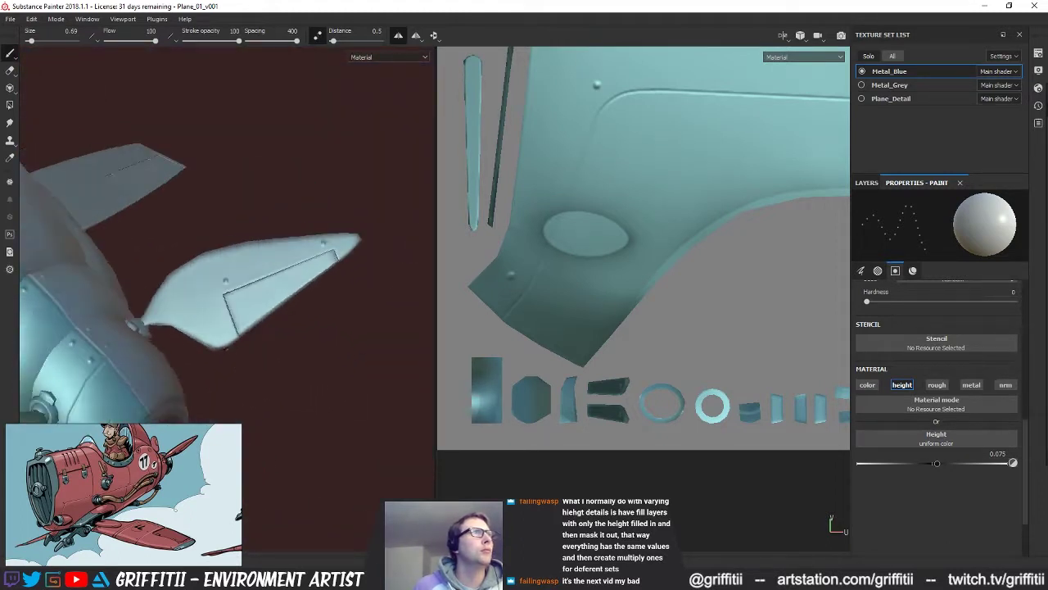
Step: Place raised rivets beside the two hinges along the flap panel on the upper side of the wing
{"action": "left_click_drag", "start_coordinate": [226, 259], "coordinate": [224, 327], "text": "alt"}
{"action": "right_click_drag", "start_coordinate": [224, 328], "coordinate": [238, 344], "text": "alt"}
{"action": "middle_click_drag", "start_coordinate": [229, 340], "coordinate": [202, 278], "text": "alt"}
{"action": "left_click_drag", "start_coordinate": [202, 278], "coordinate": [254, 295], "text": "alt"}
{"action": "right_click_drag", "start_coordinate": [254, 295], "coordinate": [354, 323], "text": "alt"}
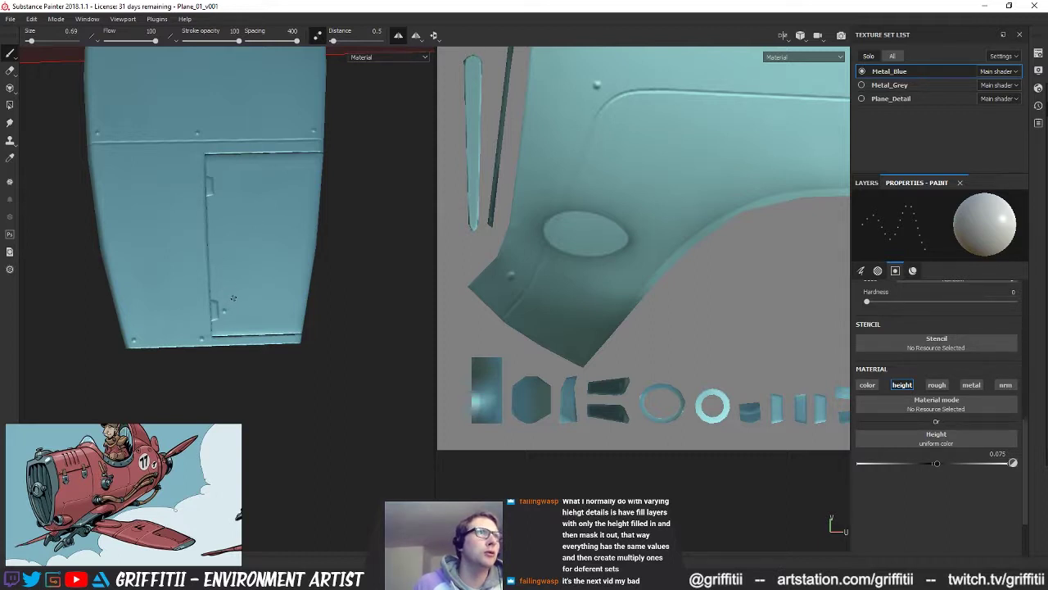
{"action": "left_click_drag", "start_coordinate": [231, 167], "coordinate": [307, 159], "text": "alt"}
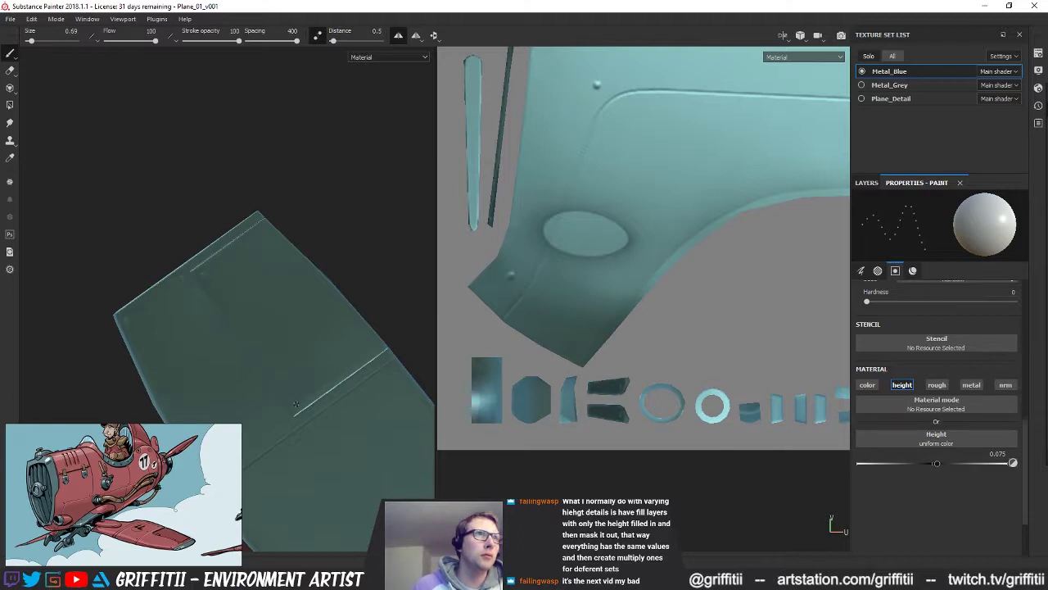
{"action": "left_click_drag", "start_coordinate": [279, 213], "coordinate": [386, 273], "text": "alt"}
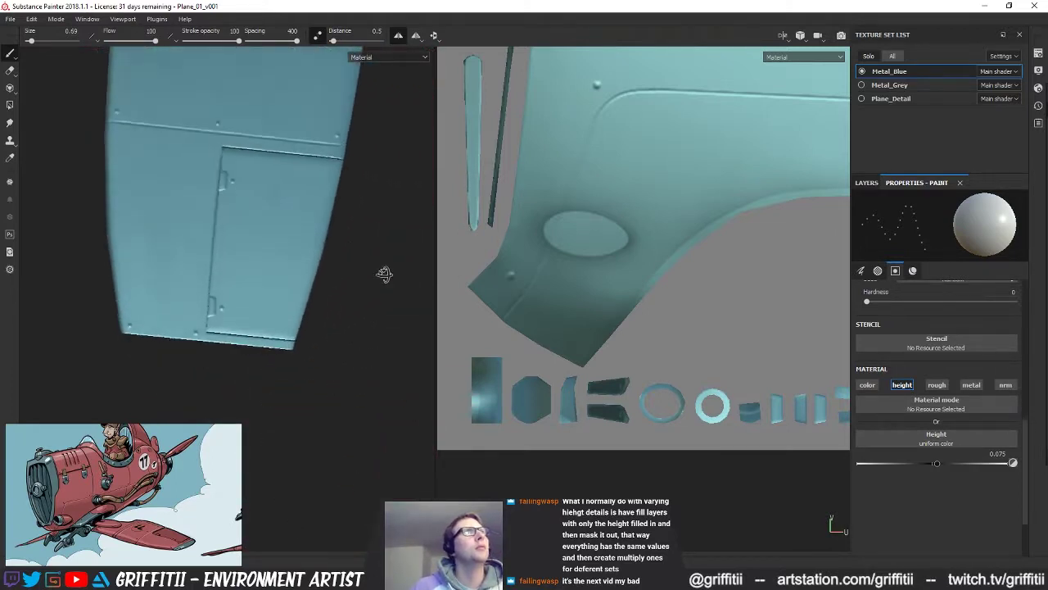
{"action": "key", "text": "ctrl"}
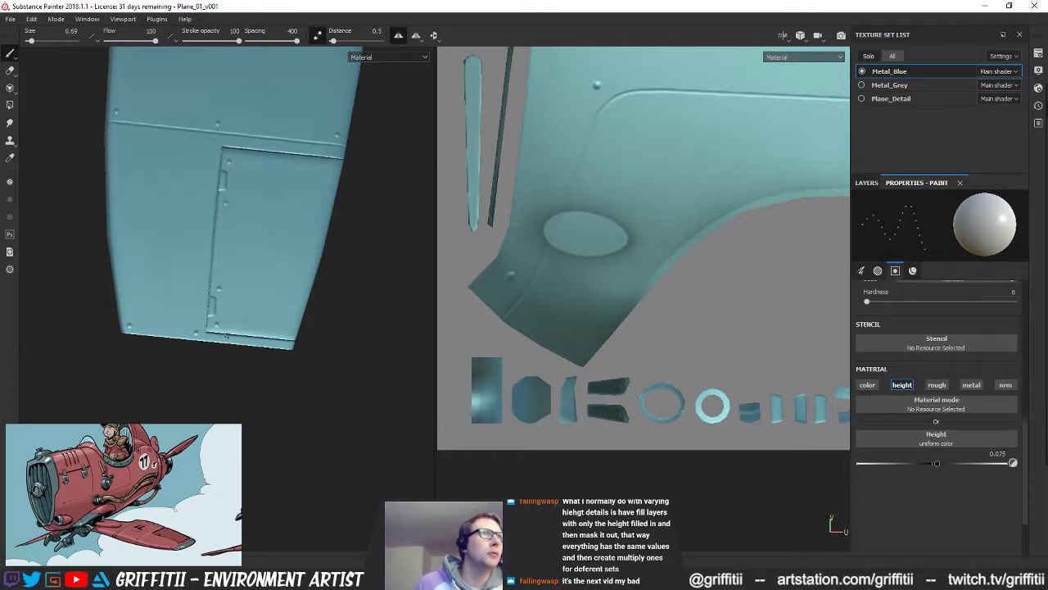
{"action": "left_click_drag", "start_coordinate": [363, 351], "coordinate": [369, 329], "text": "alt"}
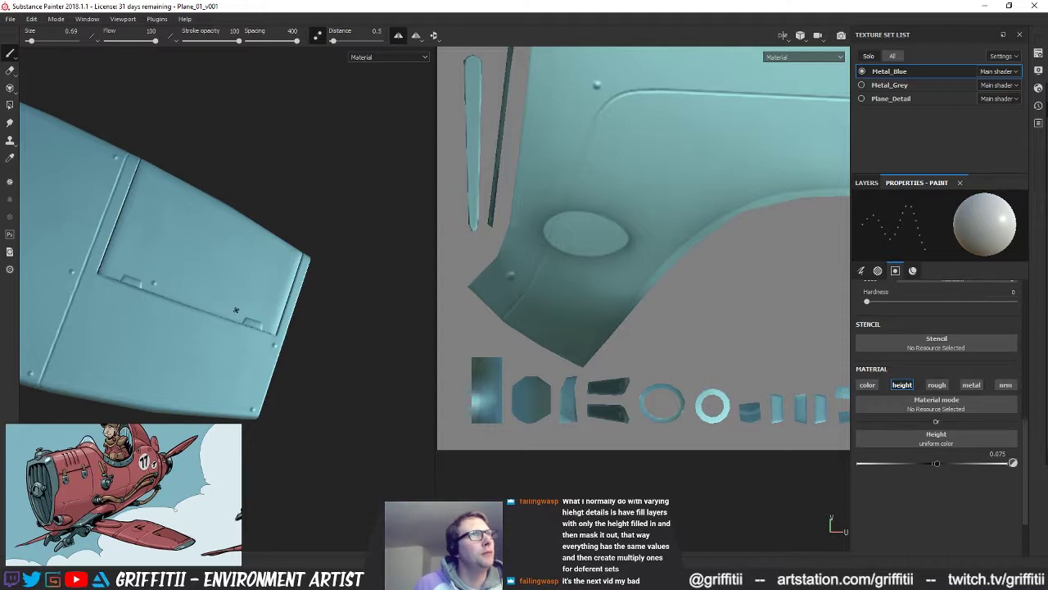
{"action": "left_click_drag", "start_coordinate": [232, 297], "coordinate": [248, 278], "text": "alt"}
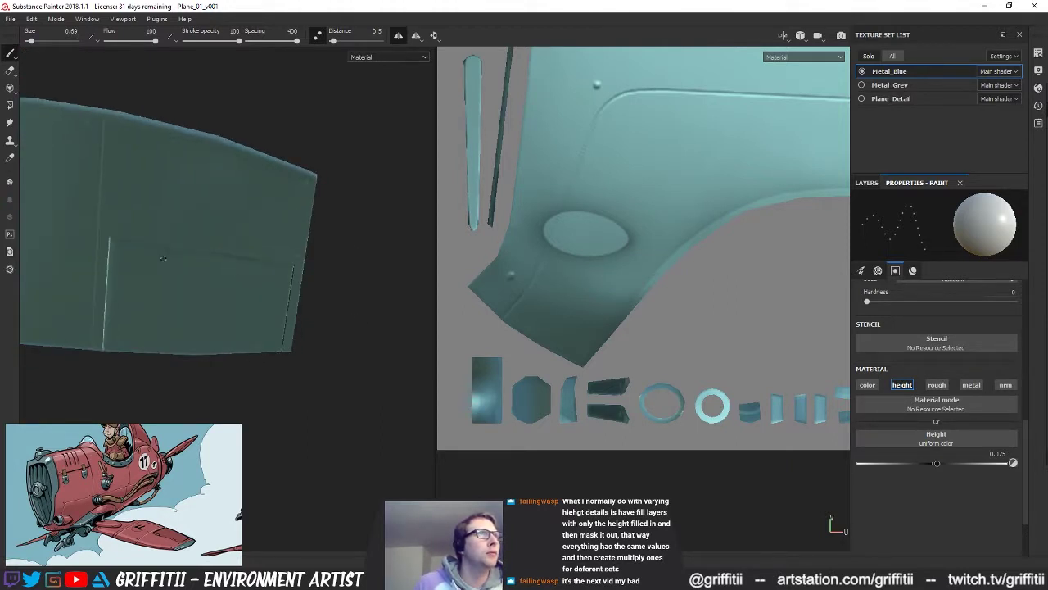
{"action": "left_click_drag", "start_coordinate": [376, 242], "coordinate": [200, 240], "text": "alt"}
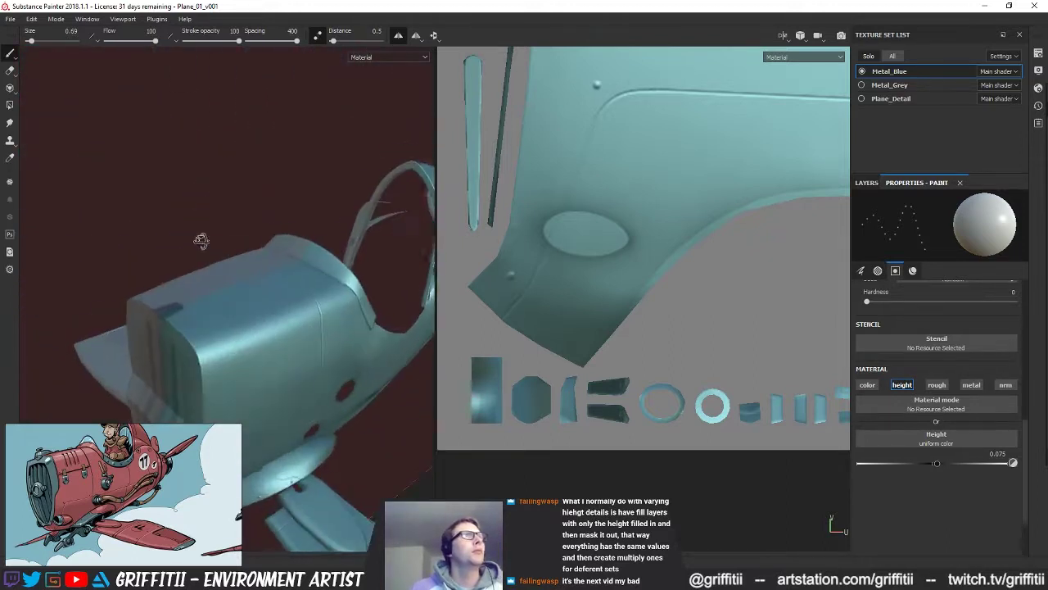
Step: Show all texture sets again and bring the whole plane into view
{"action": "left_click", "coordinate": [868, 56]}
{"action": "middle_click_drag", "start_coordinate": [267, 343], "coordinate": [197, 204], "text": "alt"}
{"action": "right_click_drag", "start_coordinate": [197, 204], "coordinate": [168, 233], "text": "alt"}
{"action": "mouse_move", "coordinate": [168, 233]}
{"action": "left_mouse_down", "text": "alt"}
{"action": "mouse_move", "coordinate": [200, 237]}
{"action": "mouse_move", "coordinate": [173, 236]}
{"action": "mouse_move", "coordinate": [169, 262]}
{"action": "mouse_move", "coordinate": [201, 257]}
{"action": "mouse_move", "coordinate": [182, 237]}
{"action": "left_mouse_up", "text": "alt"}
{"action": "mouse_move", "coordinate": [182, 238]}
{"action": "right_mouse_down", "text": "shift"}
{"action": "mouse_move", "coordinate": [353, 249]}
{"action": "mouse_move", "coordinate": [310, 251]}
{"action": "right_mouse_up", "text": "shift"}
{"action": "left_click_drag", "start_coordinate": [309, 251], "coordinate": [190, 246], "text": "alt"}
{"action": "left_click_drag", "start_coordinate": [405, 252], "coordinate": [308, 49], "text": "alt"}
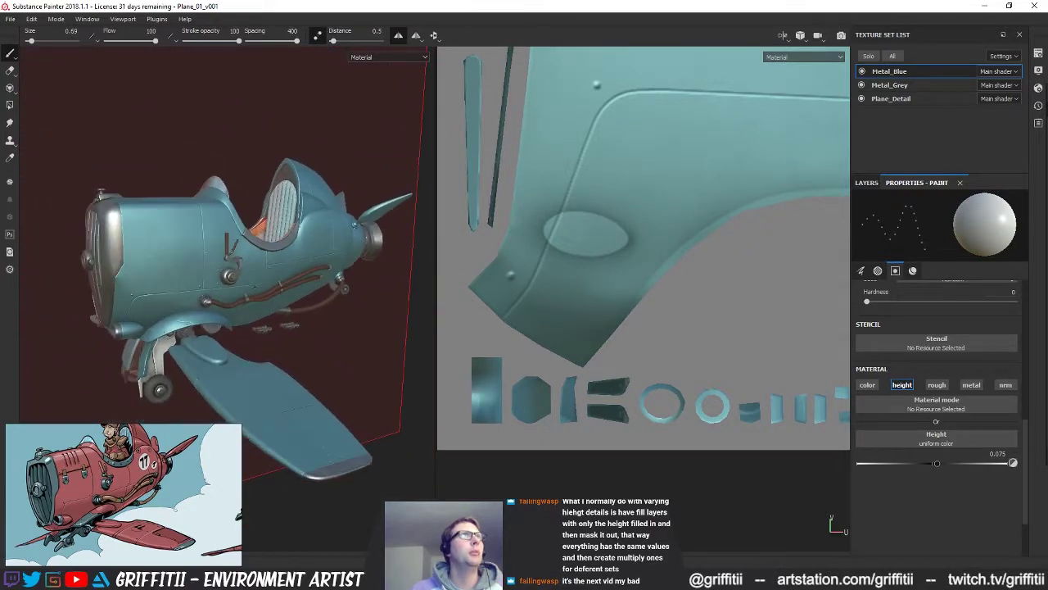
Step: Turn off symmetry and examine the complete plane's nose, fuselage side and wings
{"action": "left_click_drag", "start_coordinate": [176, 233], "coordinate": [336, 254], "text": "alt"}
{"action": "mouse_move", "coordinate": [279, 245]}
{"action": "middle_mouse_down", "text": "alt"}
{"action": "mouse_move", "coordinate": [252, 275]}
{"action": "mouse_move", "coordinate": [373, 299]}
{"action": "middle_mouse_up", "text": "alt"}
{"action": "left_click_drag", "start_coordinate": [373, 298], "coordinate": [401, 294], "text": "alt"}
{"action": "right_click_drag", "start_coordinate": [401, 295], "coordinate": [310, 290], "text": "shift"}
{"action": "left_click_drag", "start_coordinate": [309, 290], "coordinate": [273, 289], "text": "alt"}
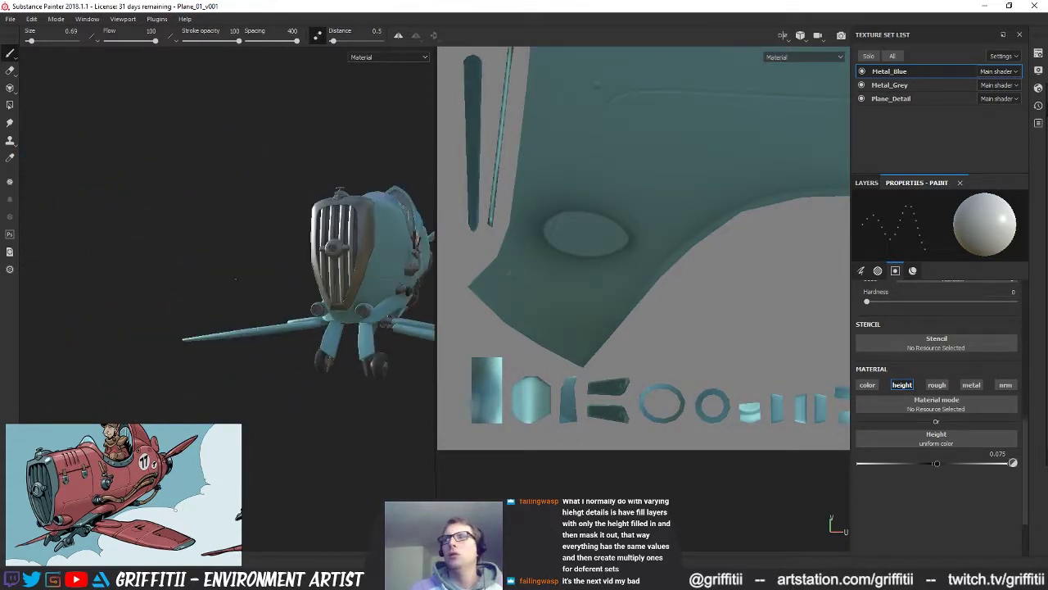
{"action": "mouse_move", "coordinate": [233, 273]}
{"action": "left_mouse_down", "text": "alt"}
{"action": "mouse_move", "coordinate": [190, 268]}
{"action": "mouse_move", "coordinate": [215, 267]}
{"action": "left_mouse_up", "text": "alt"}
{"action": "mouse_move", "coordinate": [215, 267]}
{"action": "right_mouse_down", "text": "shift"}
{"action": "mouse_move", "coordinate": [258, 267]}
{"action": "mouse_move", "coordinate": [237, 275]}
{"action": "right_mouse_up", "text": "shift"}
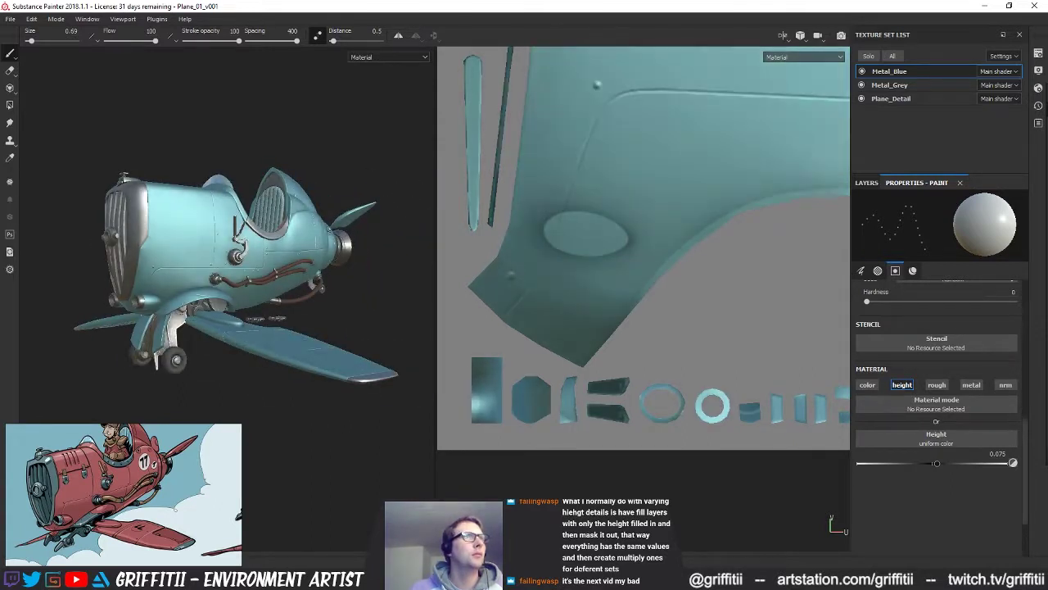
{"action": "middle_click_drag", "start_coordinate": [237, 277], "coordinate": [280, 267], "text": "alt"}
{"action": "right_click_drag", "start_coordinate": [279, 268], "coordinate": [307, 266], "text": "alt"}
{"action": "left_click_drag", "start_coordinate": [307, 266], "coordinate": [293, 292], "text": "alt"}
Step: Group the Rivets and Panel_Edging layers into a folder named Panels and save the project
{"action": "left_click", "coordinate": [866, 183]}
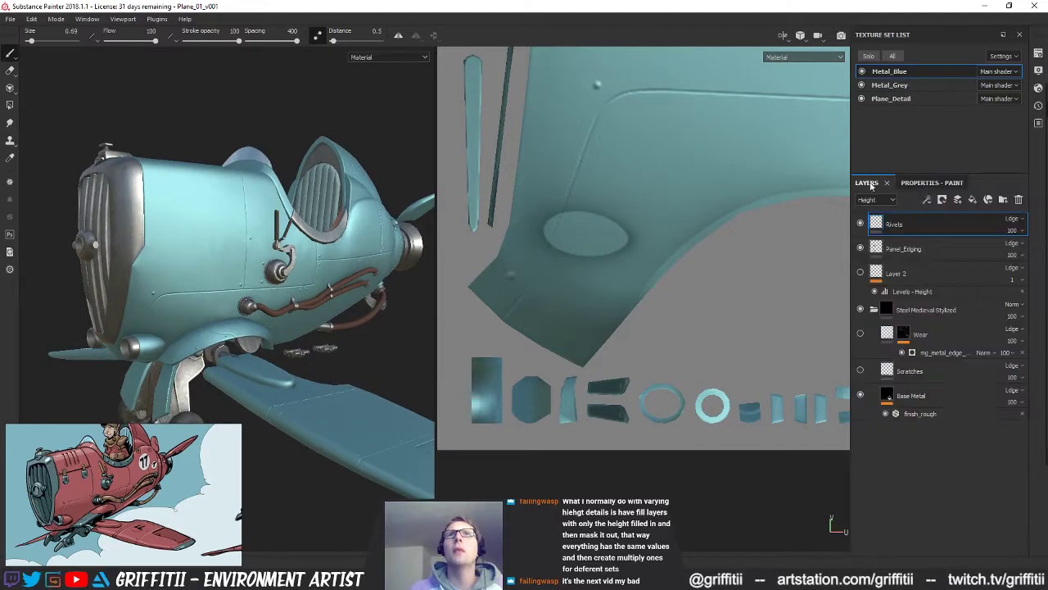
{"action": "left_click", "coordinate": [922, 244], "text": "ctrl"}
{"action": "key", "text": "ctrl+g"}
{"action": "double_click", "coordinate": [910, 224]}
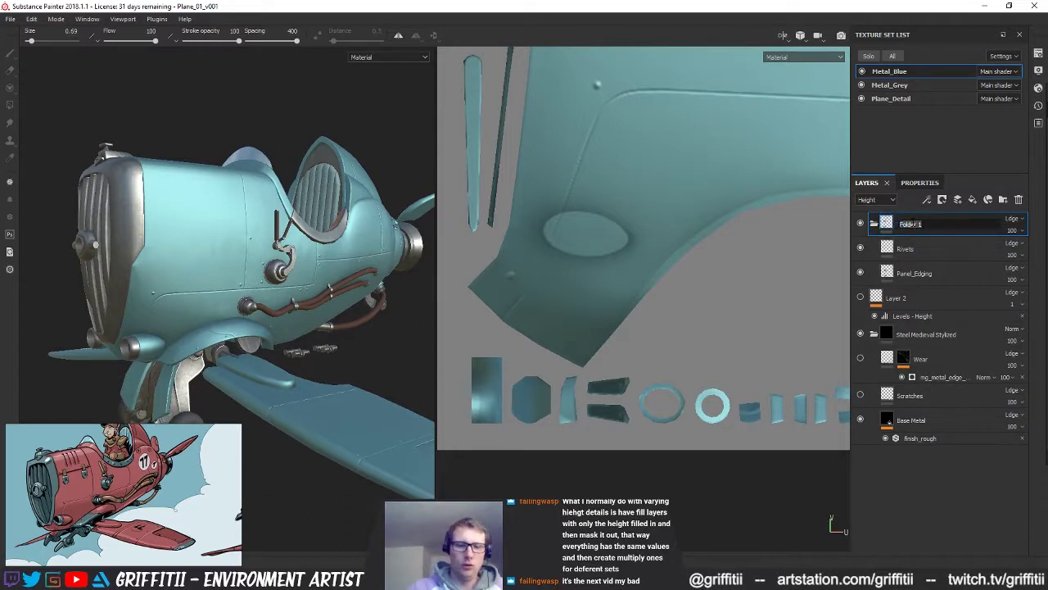
{"action": "type", "text": "Panels"}
{"action": "key", "text": "Return"}
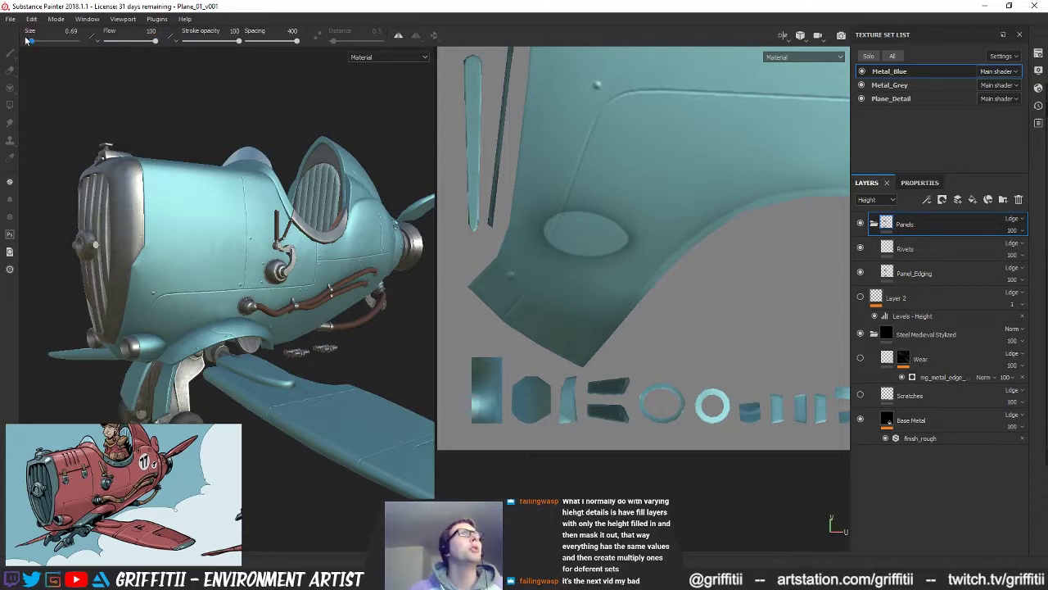
{"action": "key", "text": "ctrl+s"}
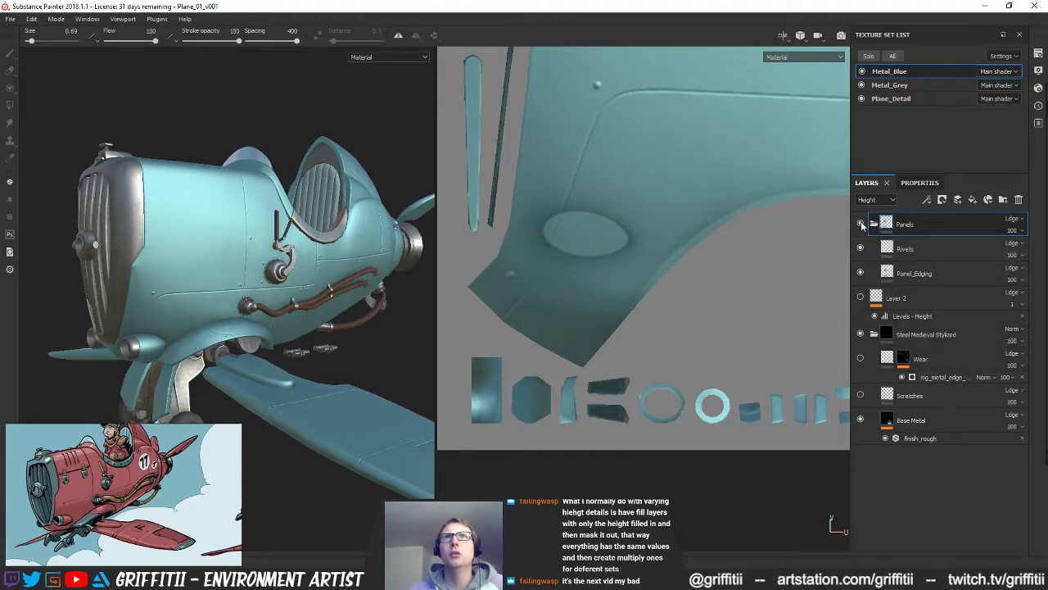
Step: Switch the layer stack to the Base Color channel, collapse the Panels folder and delete Layer 2
{"action": "left_click", "coordinate": [893, 202]}
{"action": "left_click", "coordinate": [874, 218]}
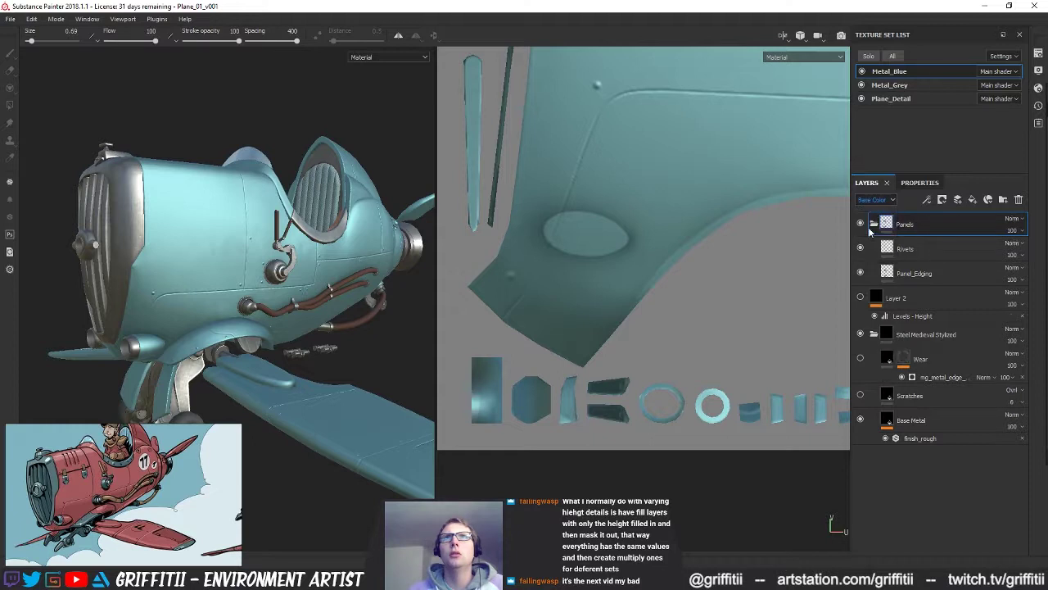
{"action": "left_click", "coordinate": [873, 223]}
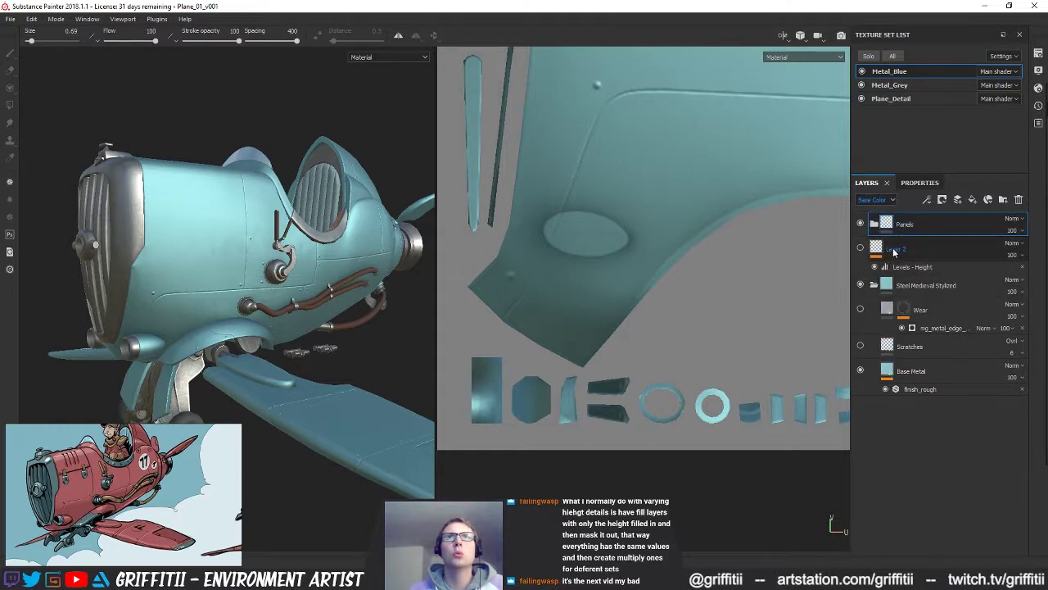
{"action": "left_click", "coordinate": [934, 249]}
{"action": "left_click", "coordinate": [1019, 200]}
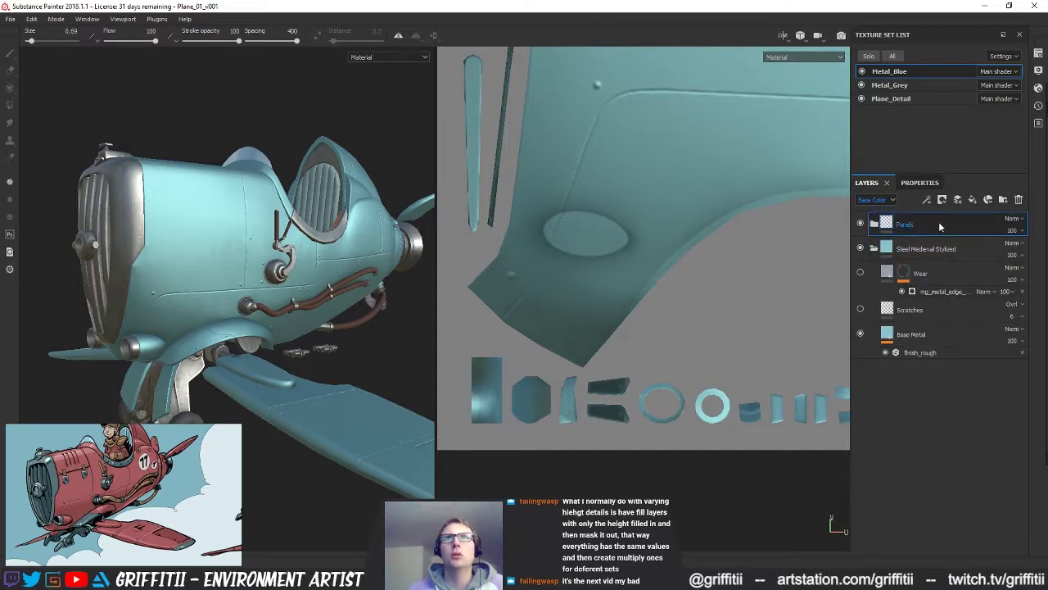
Step: Try the Panels folder beneath the Steel Medieval Stylized folder, check its anchor point option, and return the folder above it
{"action": "left_click_drag", "start_coordinate": [877, 227], "coordinate": [883, 395]}
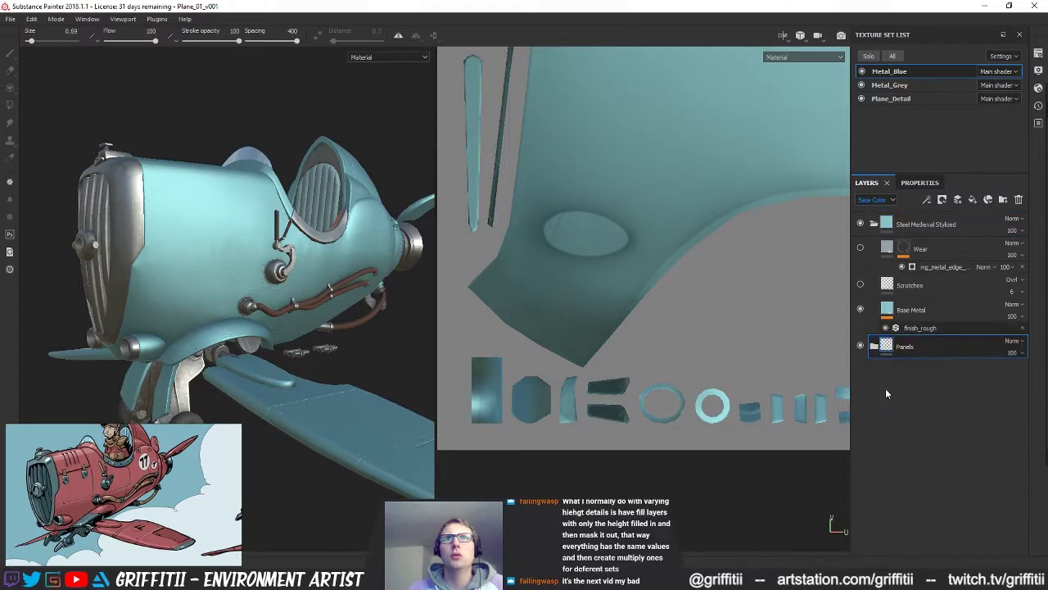
{"action": "right_click", "coordinate": [914, 349]}
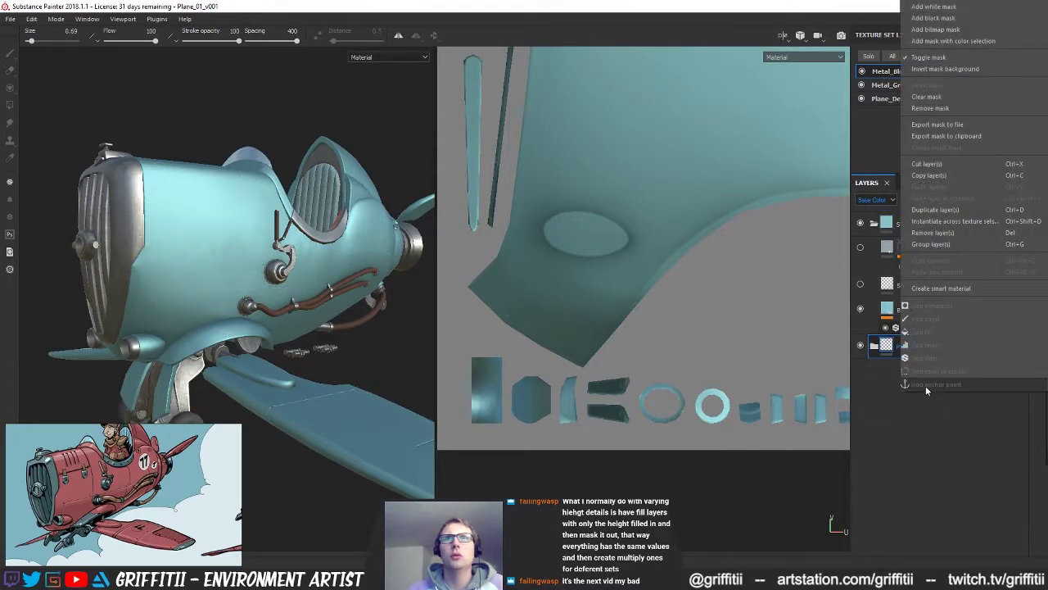
{"action": "left_click", "coordinate": [891, 378]}
{"action": "right_click", "coordinate": [922, 349]}
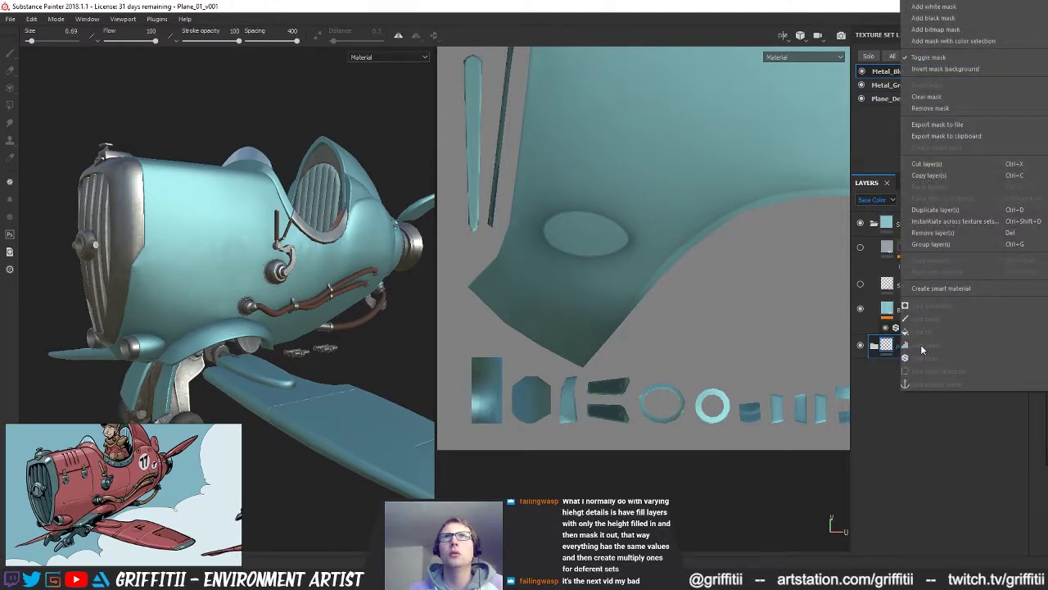
{"action": "left_click", "coordinate": [895, 391]}
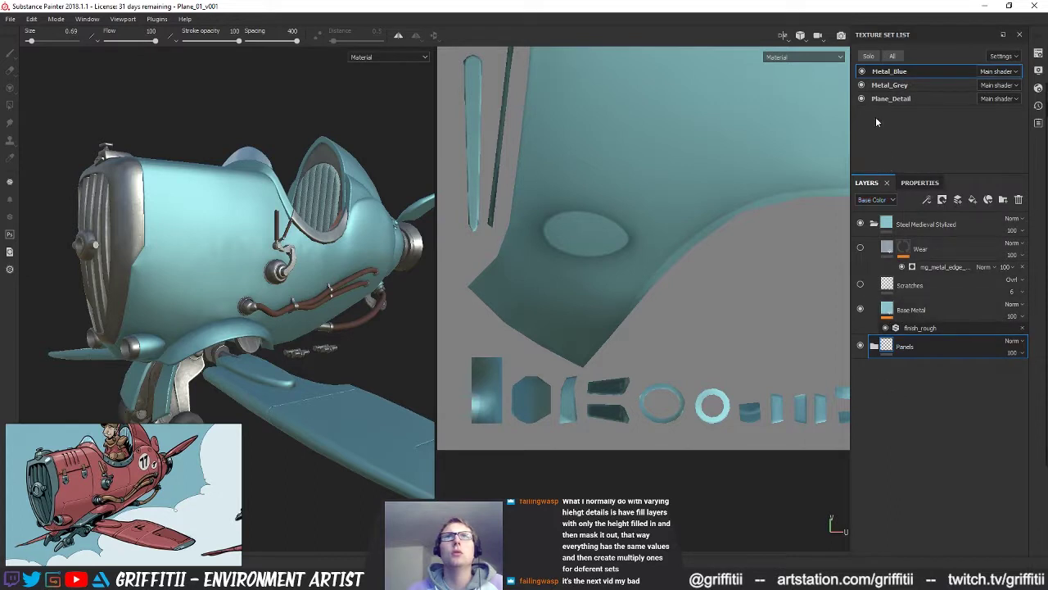
{"action": "left_click_drag", "start_coordinate": [889, 344], "coordinate": [906, 226]}
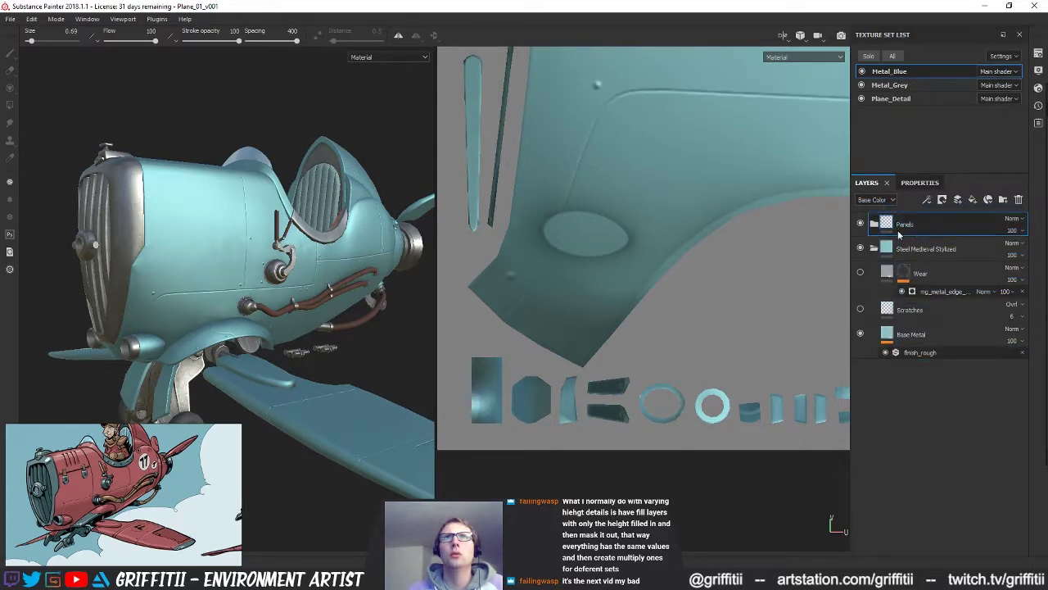
Step: Disable the height channel on the Base Metal fill and move the Panels folder beneath the Steel Medieval Stylized folder
{"action": "left_click", "coordinate": [899, 335]}
{"action": "left_click", "coordinate": [936, 184]}
{"action": "left_click_drag", "start_coordinate": [920, 186], "coordinate": [674, 194]}
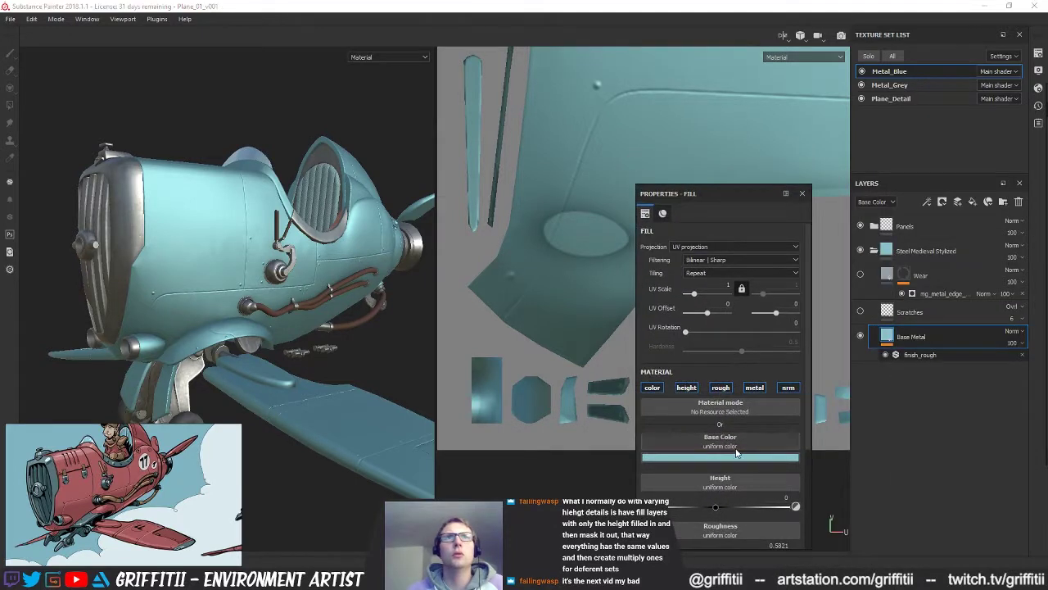
{"action": "left_click", "coordinate": [686, 388]}
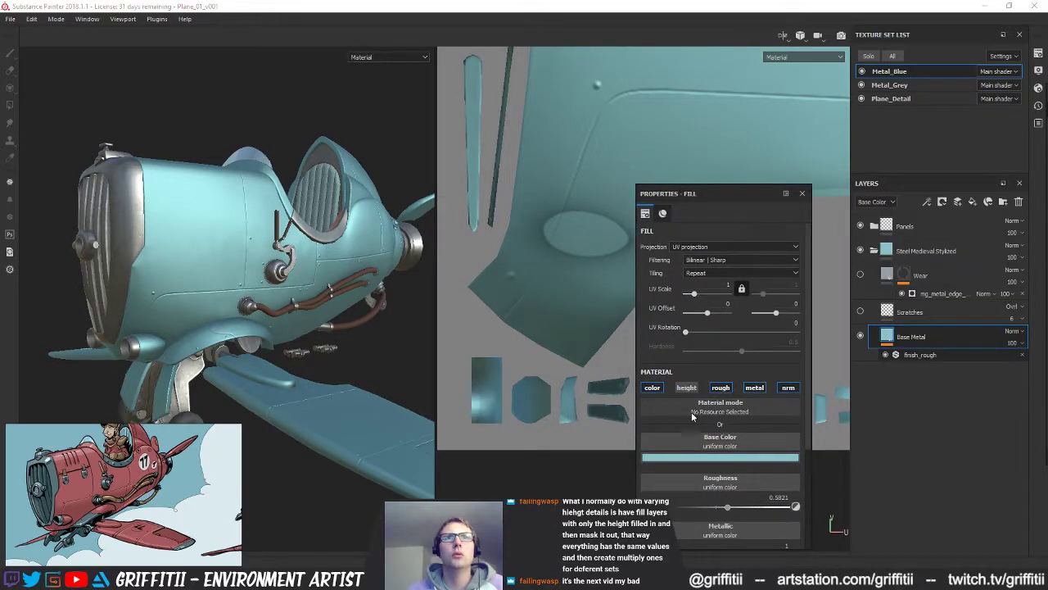
{"action": "scroll", "coordinate": [692, 413], "scroll_direction": "down", "scroll_amount": 5}
{"action": "scroll", "coordinate": [692, 412], "scroll_direction": "up", "scroll_amount": 2}
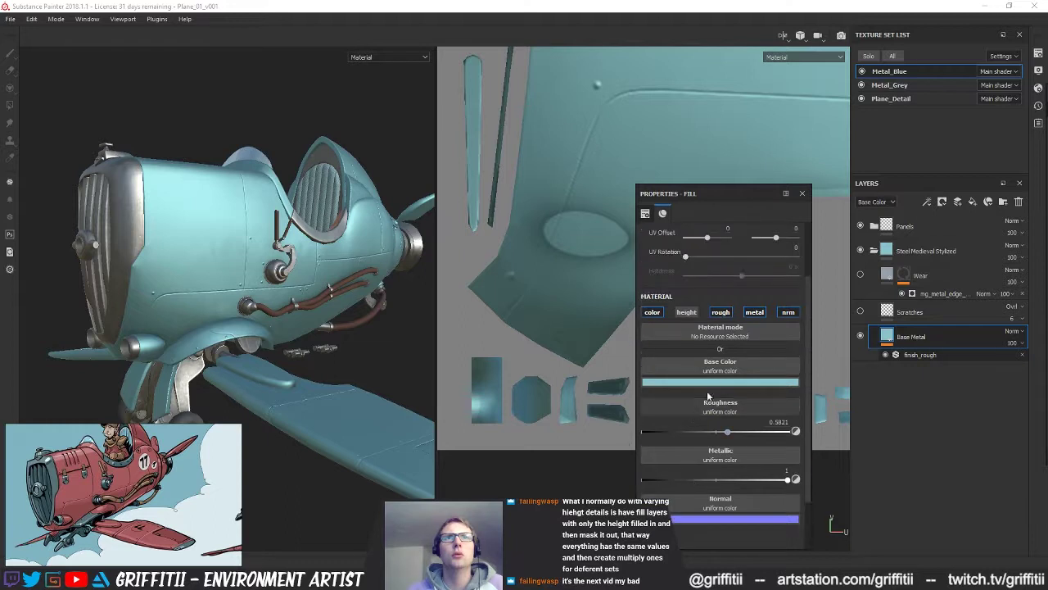
{"action": "left_click", "coordinate": [687, 312]}
{"action": "scroll", "coordinate": [700, 456], "scroll_direction": "down", "scroll_amount": 2}
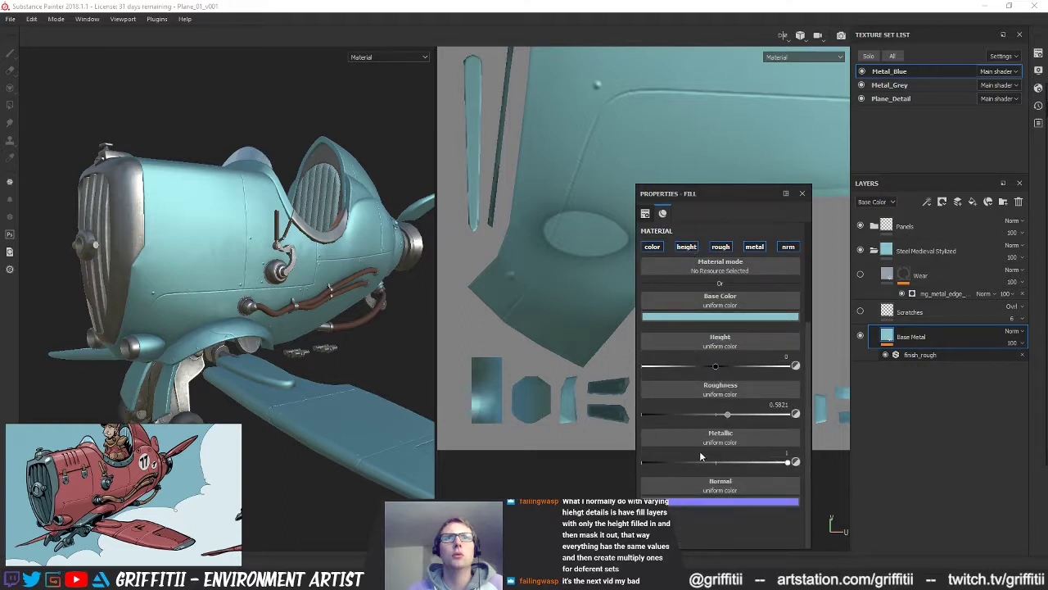
{"action": "left_click", "coordinate": [687, 246]}
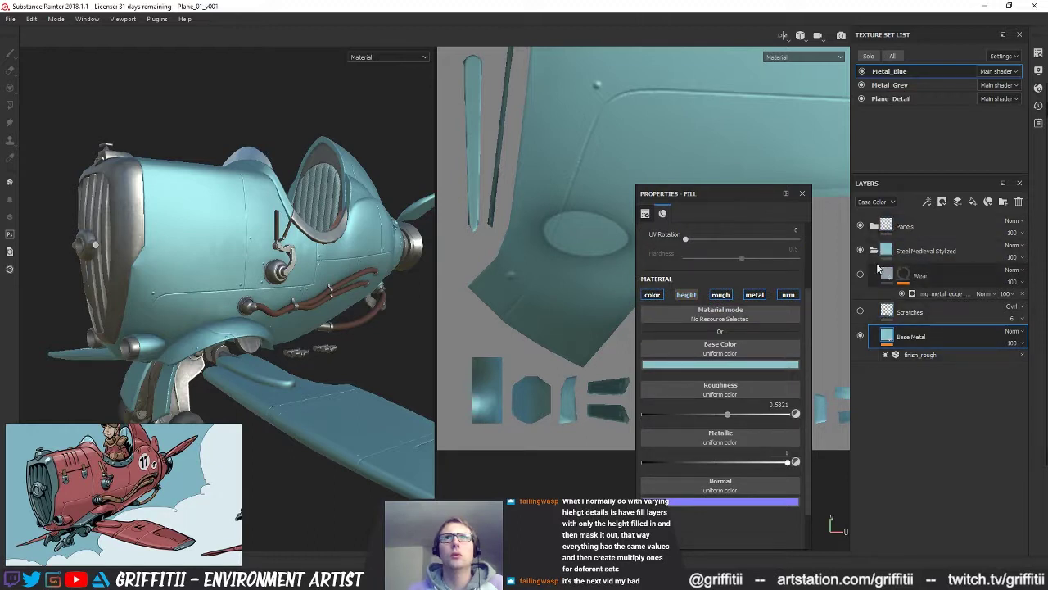
{"action": "left_click_drag", "start_coordinate": [883, 228], "coordinate": [923, 397]}
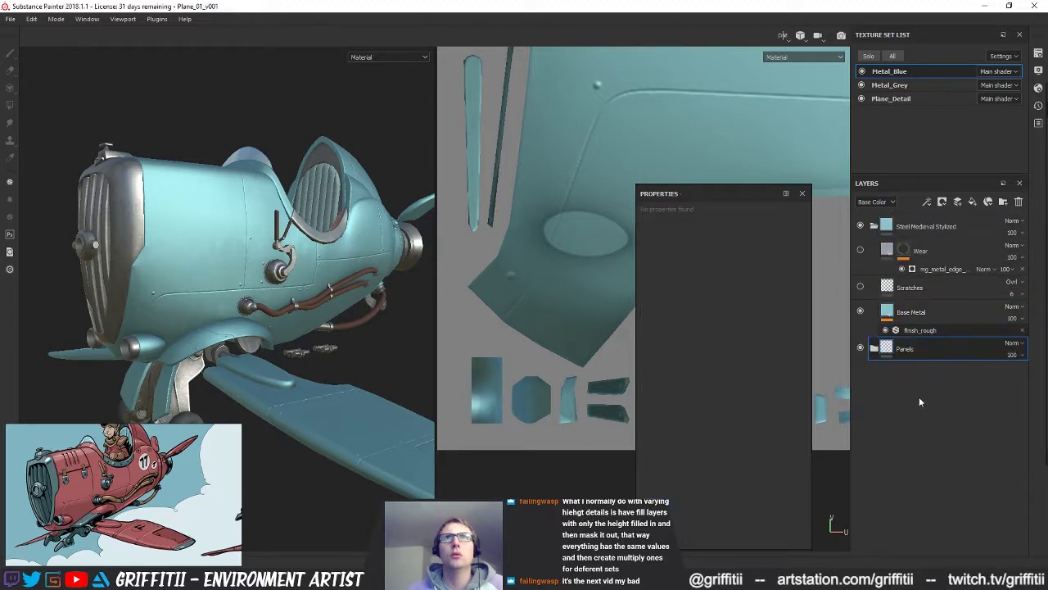
Step: Examine the plane's panel seams from the side and above, including the top of the fuselage ahead of the cockpit
{"action": "left_click_drag", "start_coordinate": [315, 297], "coordinate": [322, 318], "text": "alt"}
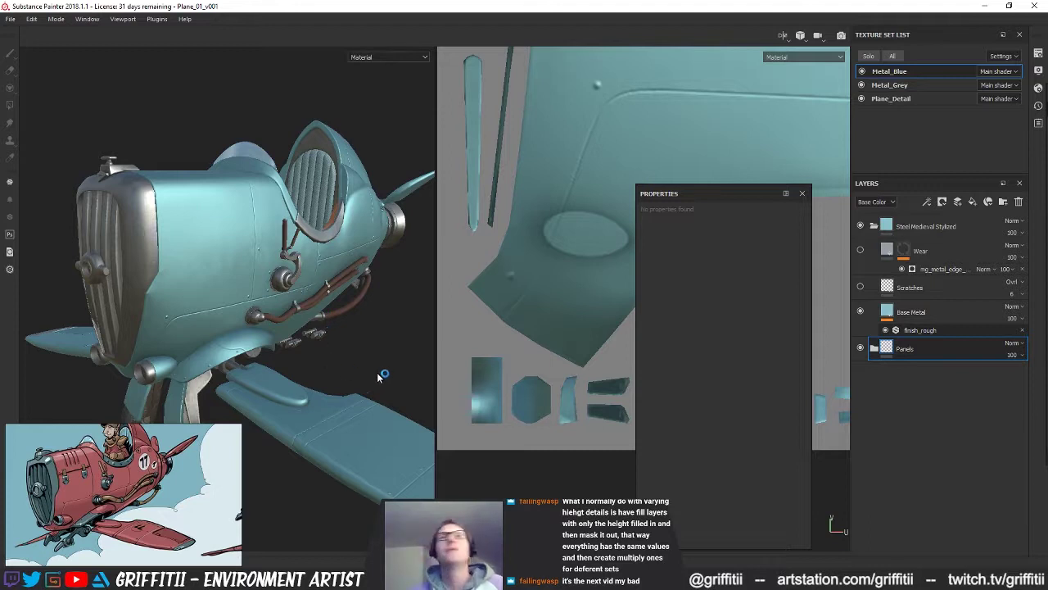
{"action": "middle_click_drag", "start_coordinate": [531, 305], "coordinate": [515, 319]}
{"action": "left_click_drag", "start_coordinate": [305, 297], "coordinate": [289, 438], "text": "alt"}
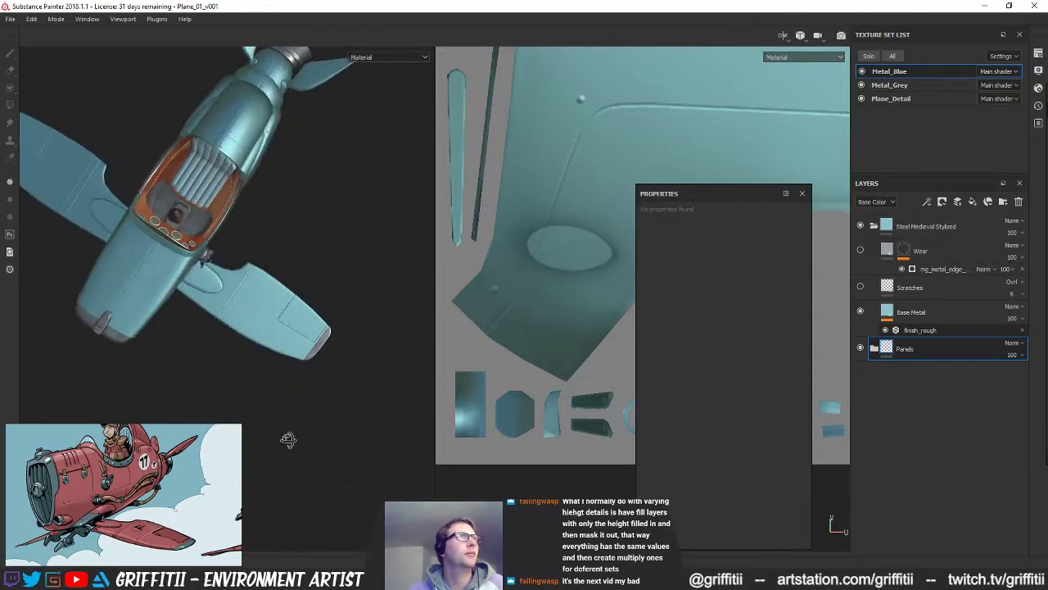
{"action": "mouse_move", "coordinate": [198, 274]}
{"action": "left_mouse_down", "text": "alt"}
{"action": "mouse_move", "coordinate": [237, 267]}
{"action": "mouse_move", "coordinate": [188, 266]}
{"action": "left_mouse_up", "text": "alt"}
{"action": "right_click_drag", "start_coordinate": [188, 266], "coordinate": [263, 267], "text": "alt"}
{"action": "left_click_drag", "start_coordinate": [263, 267], "coordinate": [278, 286], "text": "alt"}
{"action": "right_click_drag", "start_coordinate": [279, 287], "coordinate": [414, 302], "text": "alt"}
{"action": "left_click_drag", "start_coordinate": [237, 274], "coordinate": [203, 255], "text": "alt"}
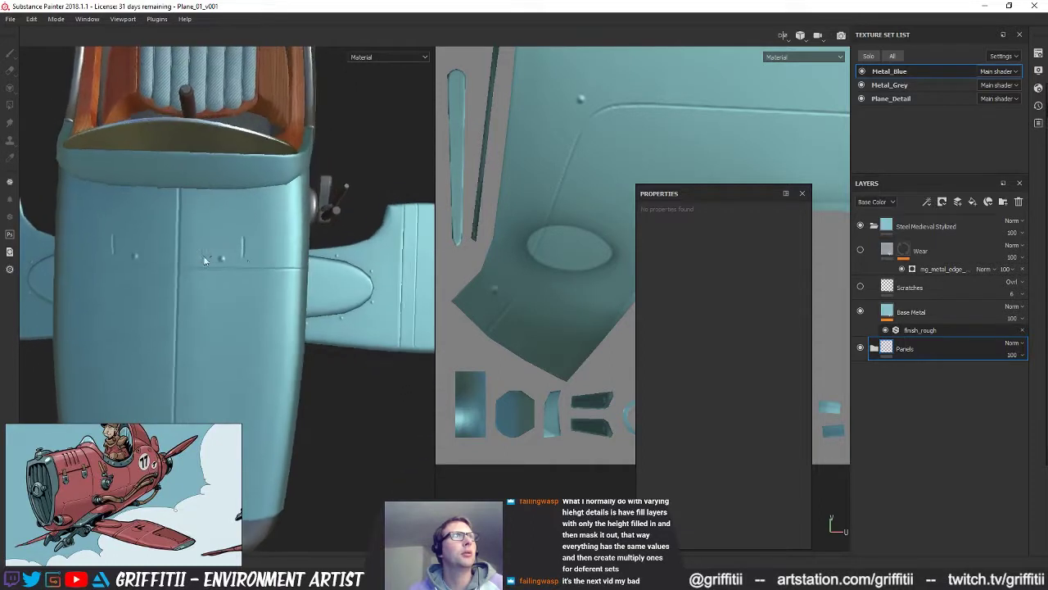
Step: With lazy mouse off and eraser size 2.04, erase one short stray line ahead of the cockpit on the Panel_Edging layer
{"action": "left_click", "coordinate": [875, 348]}
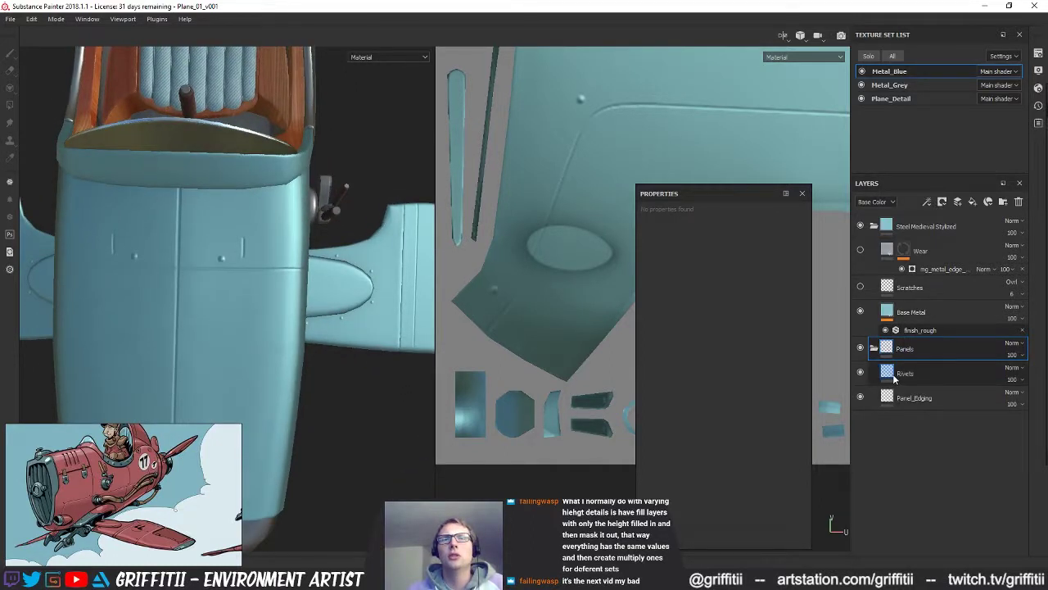
{"action": "left_click", "coordinate": [914, 398]}
{"action": "left_click", "coordinate": [10, 70]}
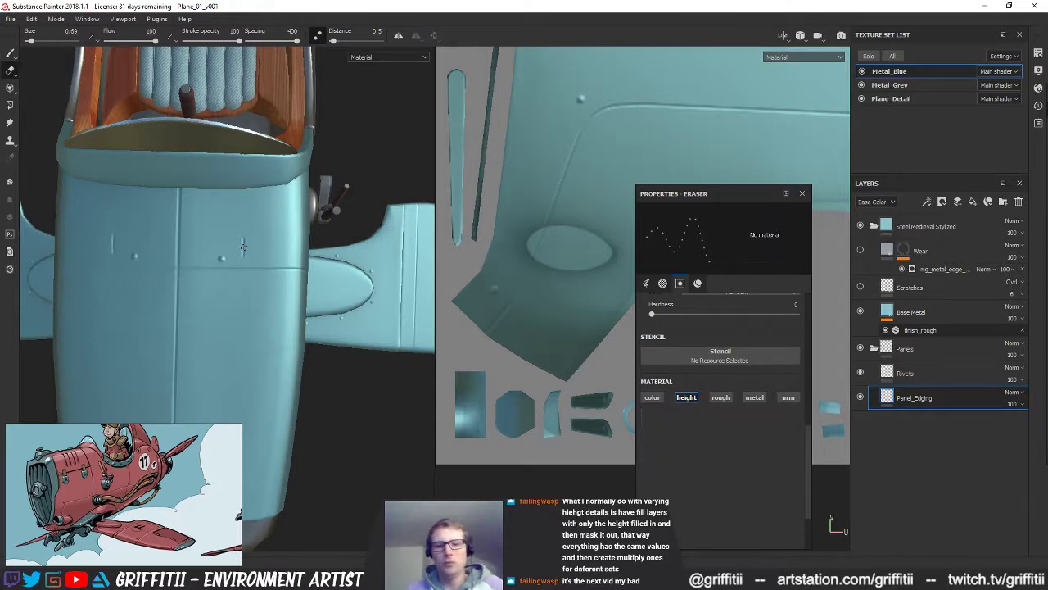
{"action": "key", "text": "]"}
{"action": "left_click_drag", "start_coordinate": [243, 237], "coordinate": [244, 240]}
{"action": "left_click", "coordinate": [317, 35]}
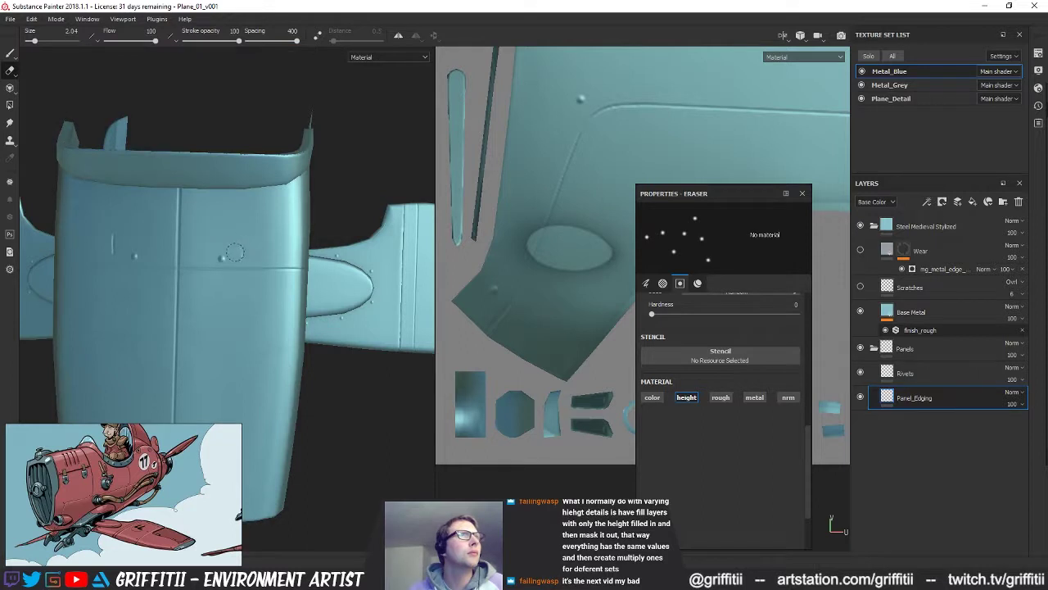
{"action": "key", "text": "alt+q"}
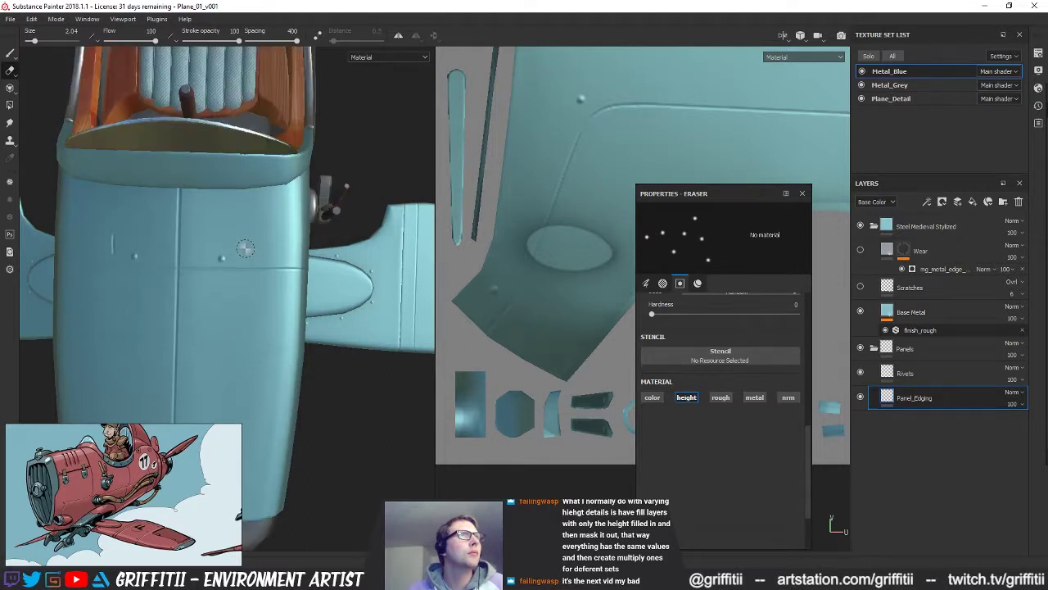
Step: Turn on mirror symmetry, isolate the blue metal, and erase the pair of short stray lines ahead of the cockpit
{"action": "left_click", "coordinate": [399, 36]}
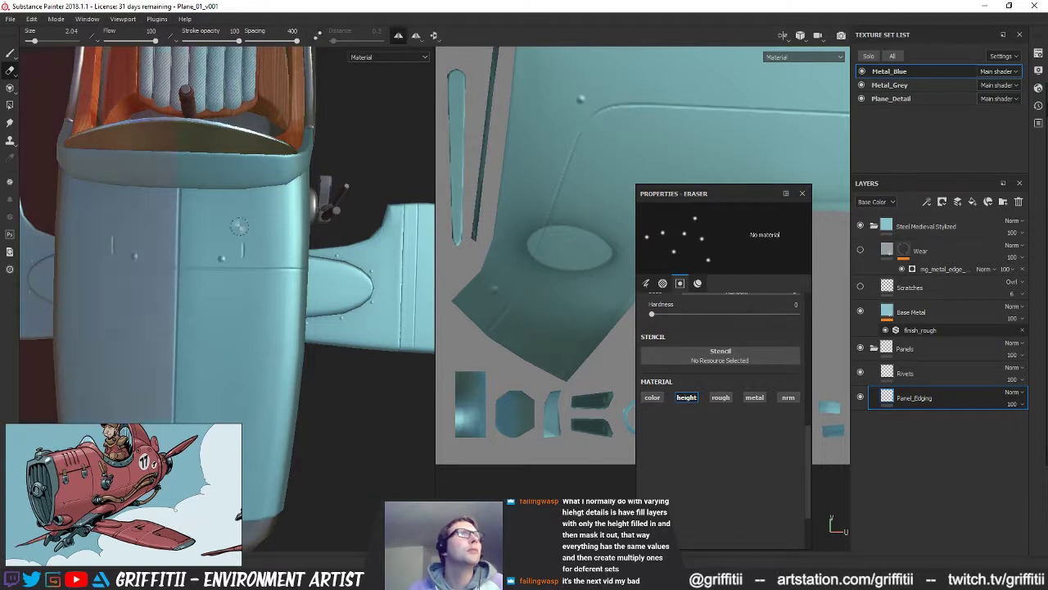
{"action": "key", "text": "alt+q"}
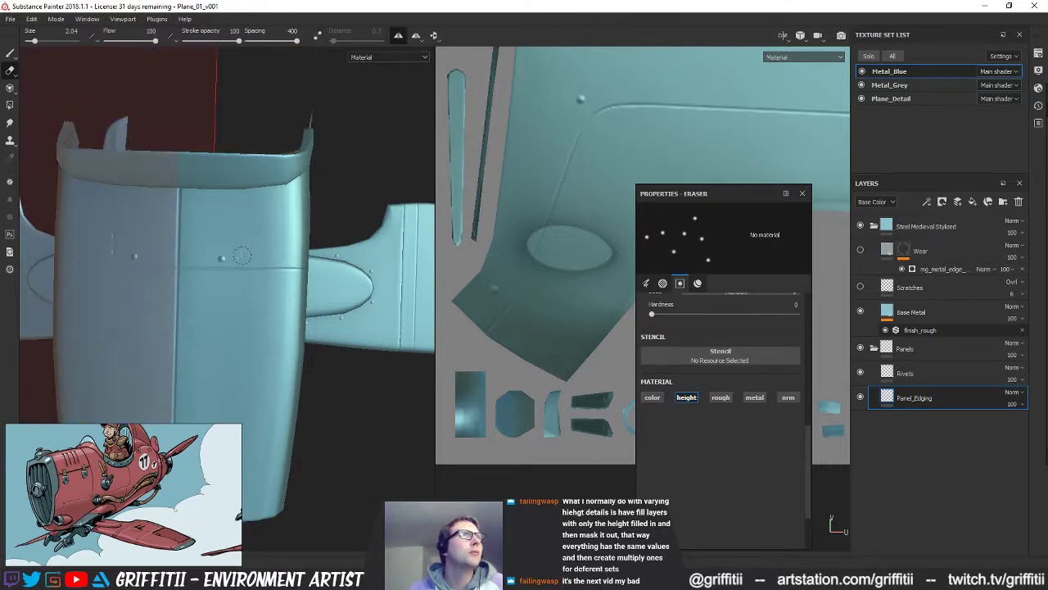
Step: Examine the cleaned panel seams from several angles and check the whole plane against the reference illustration
{"action": "left_click_drag", "start_coordinate": [235, 239], "coordinate": [208, 83], "text": "alt"}
{"action": "left_click_drag", "start_coordinate": [268, 232], "coordinate": [281, 272], "text": "alt"}
{"action": "right_click_drag", "start_coordinate": [281, 272], "coordinate": [205, 246], "text": "alt"}
{"action": "left_click_drag", "start_coordinate": [362, 115], "coordinate": [119, 228], "text": "alt"}
{"action": "mouse_move", "coordinate": [100, 246]}
{"action": "right_mouse_down", "text": "shift"}
{"action": "mouse_move", "coordinate": [160, 240]}
{"action": "mouse_move", "coordinate": [94, 235]}
{"action": "right_mouse_up", "text": "shift"}
{"action": "left_click_drag", "start_coordinate": [117, 216], "coordinate": [228, 226], "text": "alt"}
{"action": "mouse_move", "coordinate": [229, 227]}
{"action": "right_mouse_down", "text": "shift"}
{"action": "mouse_move", "coordinate": [266, 227]}
{"action": "mouse_move", "coordinate": [201, 227]}
{"action": "mouse_move", "coordinate": [223, 227]}
{"action": "right_mouse_up", "text": "shift"}
{"action": "mouse_move", "coordinate": [252, 243]}
{"action": "left_mouse_down", "text": "alt"}
{"action": "mouse_move", "coordinate": [234, 244]}
{"action": "mouse_move", "coordinate": [243, 246]}
{"action": "left_mouse_up", "text": "alt"}
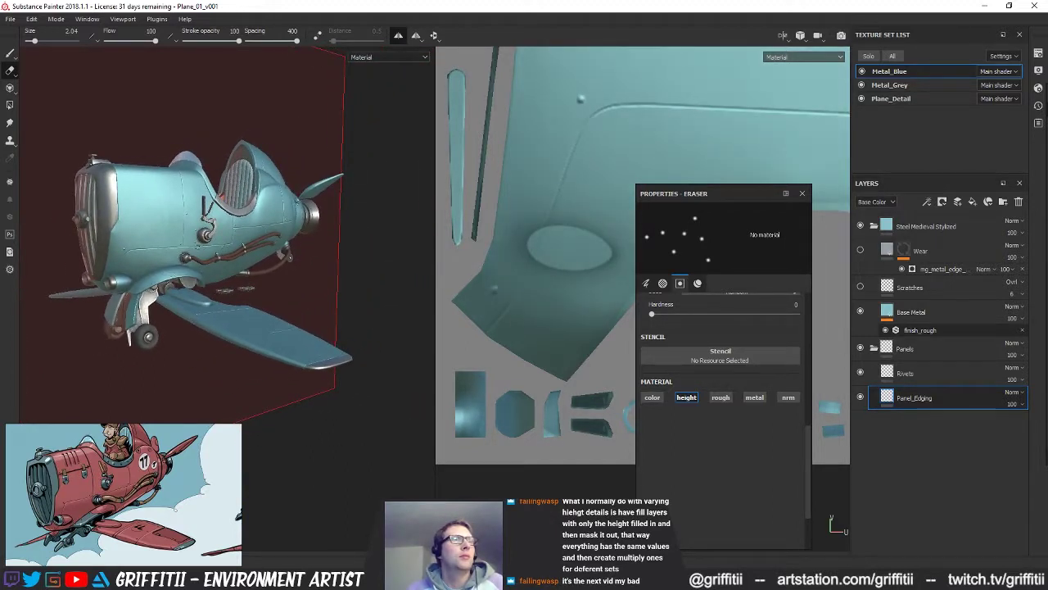
Step: Add an anchor point to the Rivets layer and another to the Panel_Edging layer
{"action": "left_click", "coordinate": [909, 312]}
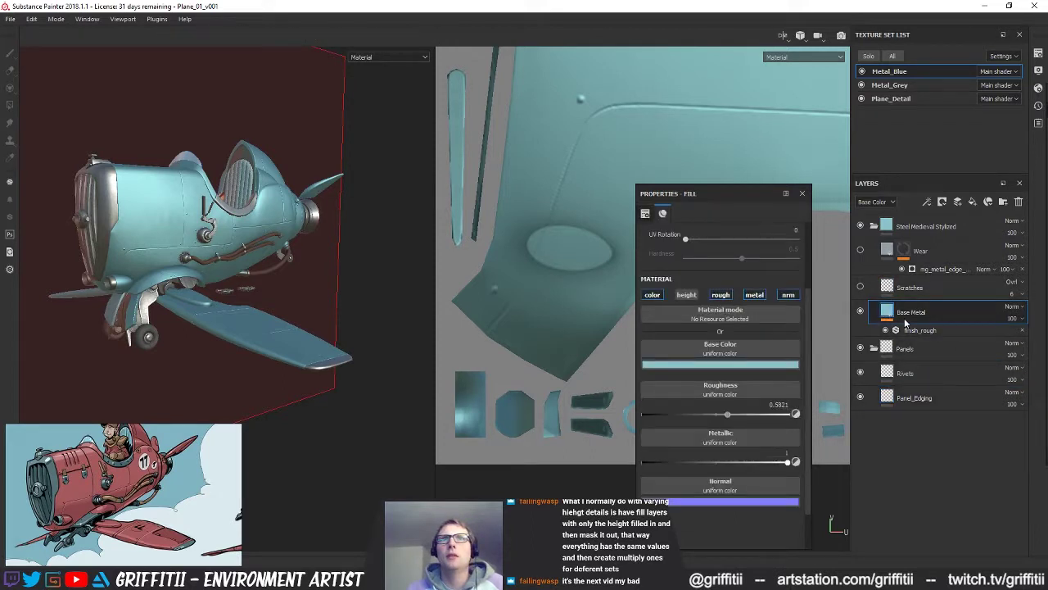
{"action": "left_click", "coordinate": [932, 370]}
{"action": "right_click", "coordinate": [932, 369]}
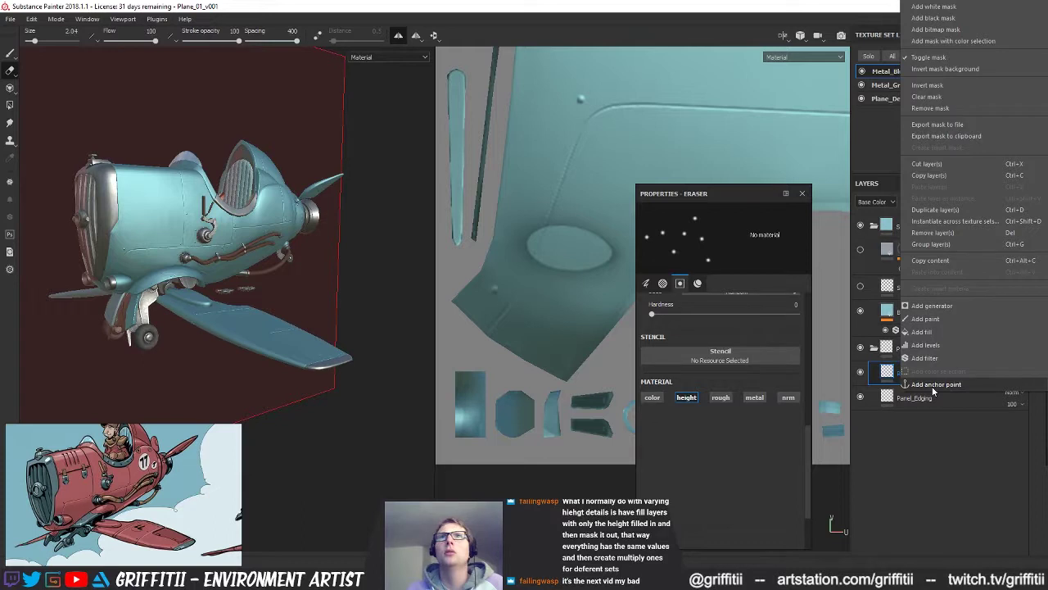
{"action": "left_click", "coordinate": [932, 384]}
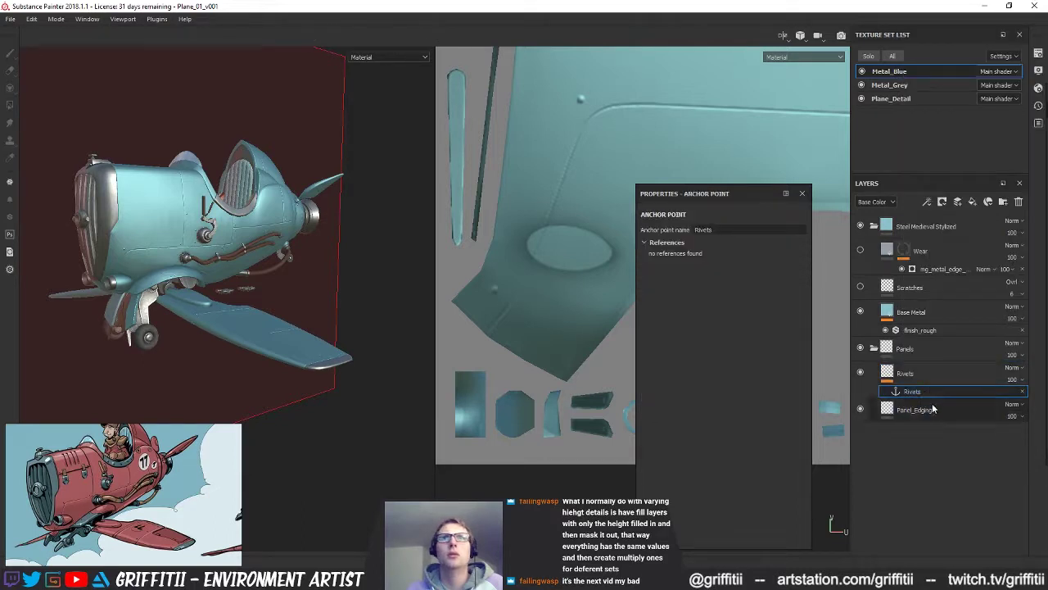
{"action": "left_click", "coordinate": [929, 407]}
{"action": "right_click", "coordinate": [936, 414]}
{"action": "left_click", "coordinate": [950, 405]}
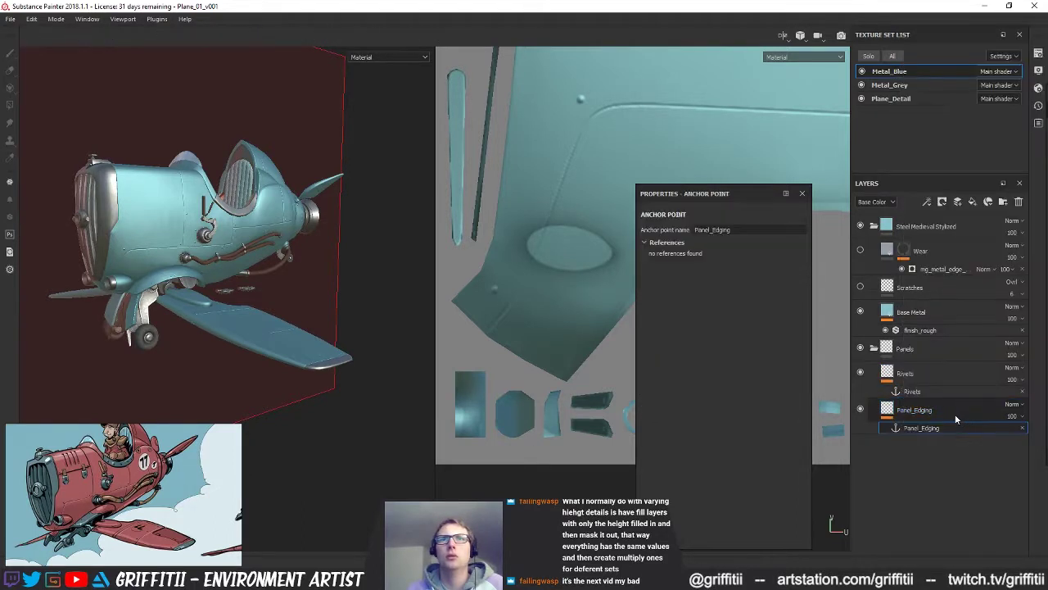
Step: Set the Curvature Weight of the Wear layer's metal edge generator to 0.15, showing the layer only while adjusting it
{"action": "left_click", "coordinate": [917, 311]}
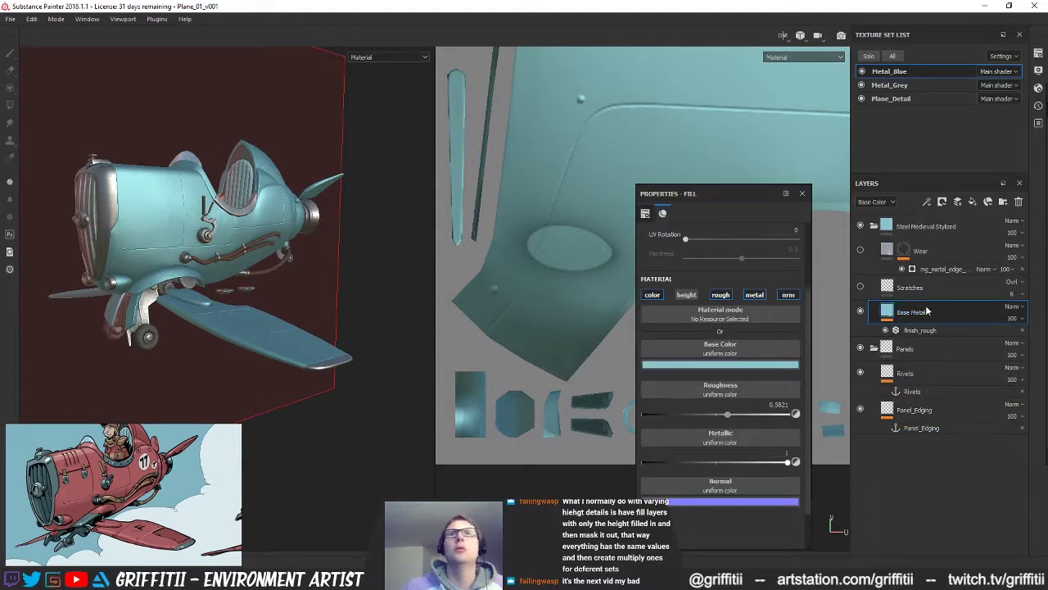
{"action": "left_click", "coordinate": [904, 250]}
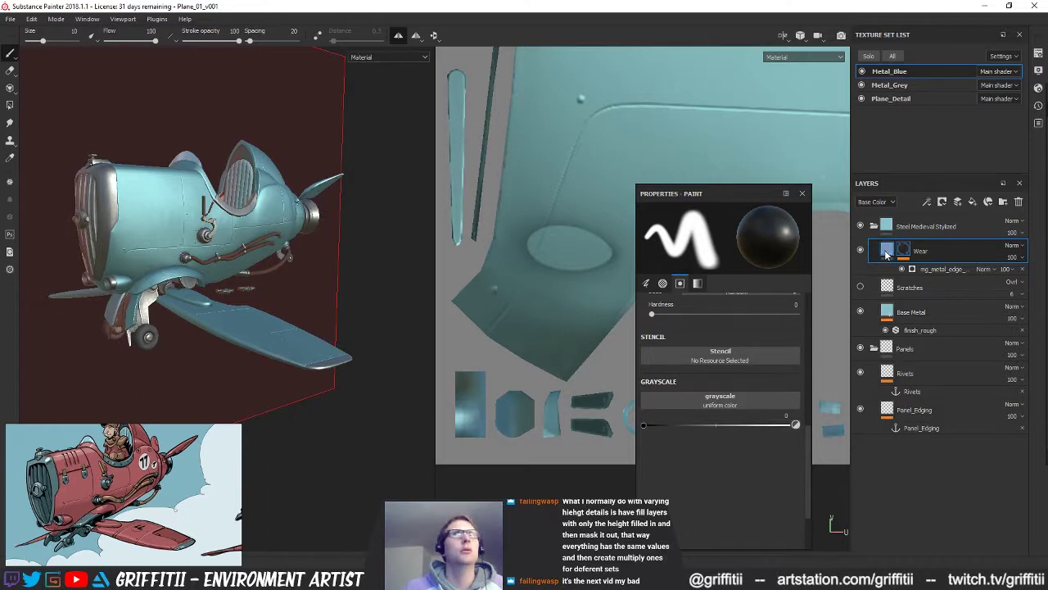
{"action": "scroll", "coordinate": [182, 268], "scroll_direction": "up", "scroll_amount": 5}
{"action": "middle_click_drag", "start_coordinate": [182, 267], "coordinate": [219, 273], "text": "alt"}
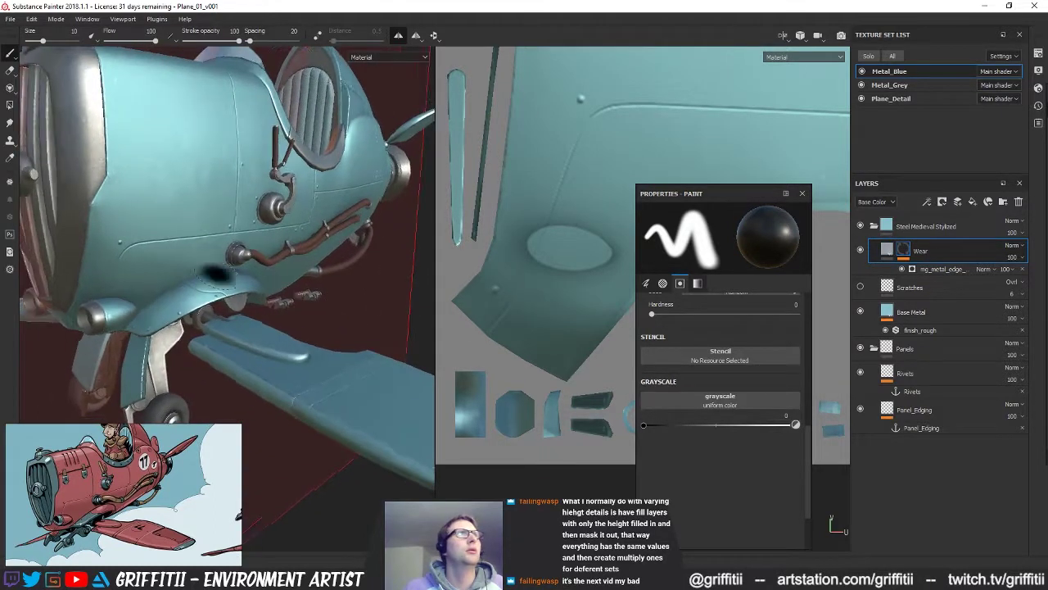
{"action": "left_click", "coordinate": [924, 268]}
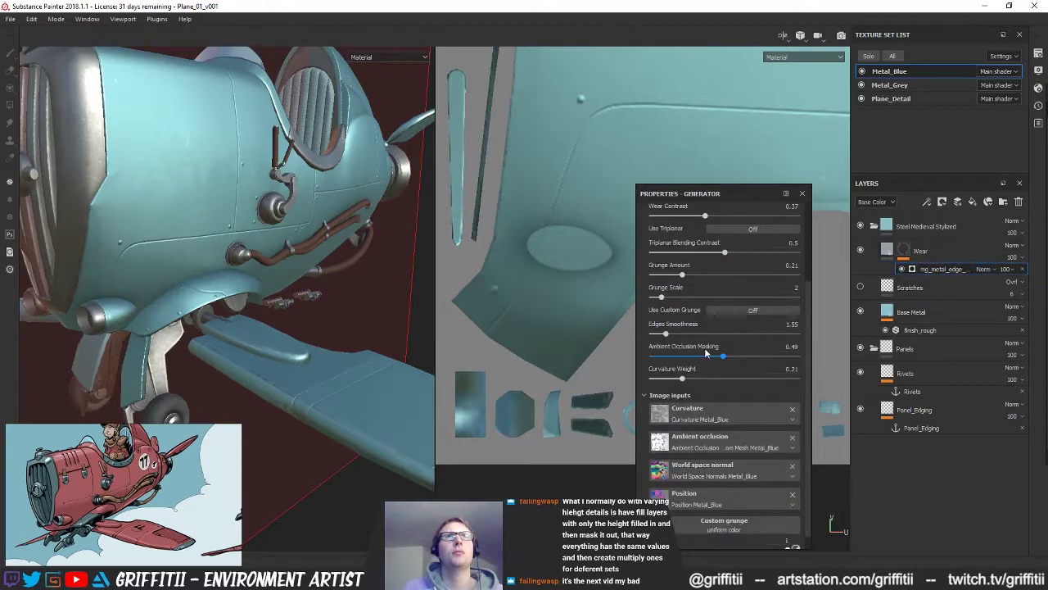
{"action": "mouse_move", "coordinate": [683, 377]}
{"action": "left_mouse_down"}
{"action": "mouse_move", "coordinate": [800, 380]}
{"action": "mouse_move", "coordinate": [701, 378]}
{"action": "left_mouse_up"}
{"action": "left_click", "coordinate": [673, 378]}
{"action": "left_click", "coordinate": [860, 250]}
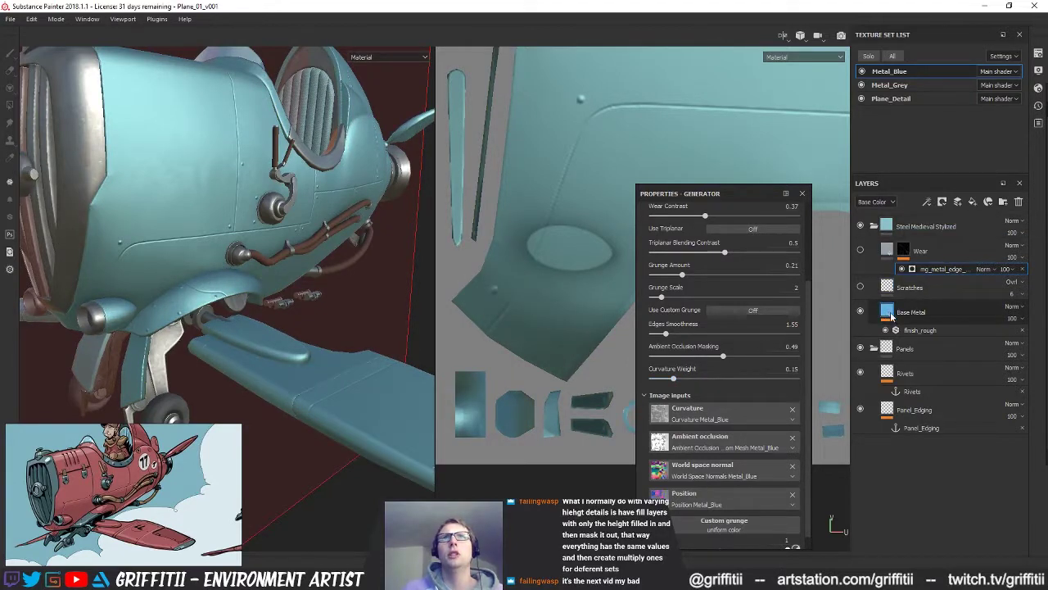
Step: Remove the anchor points from the Rivets and Panel_Edging layers and collapse the Panels folder
{"action": "left_click", "coordinate": [972, 393]}
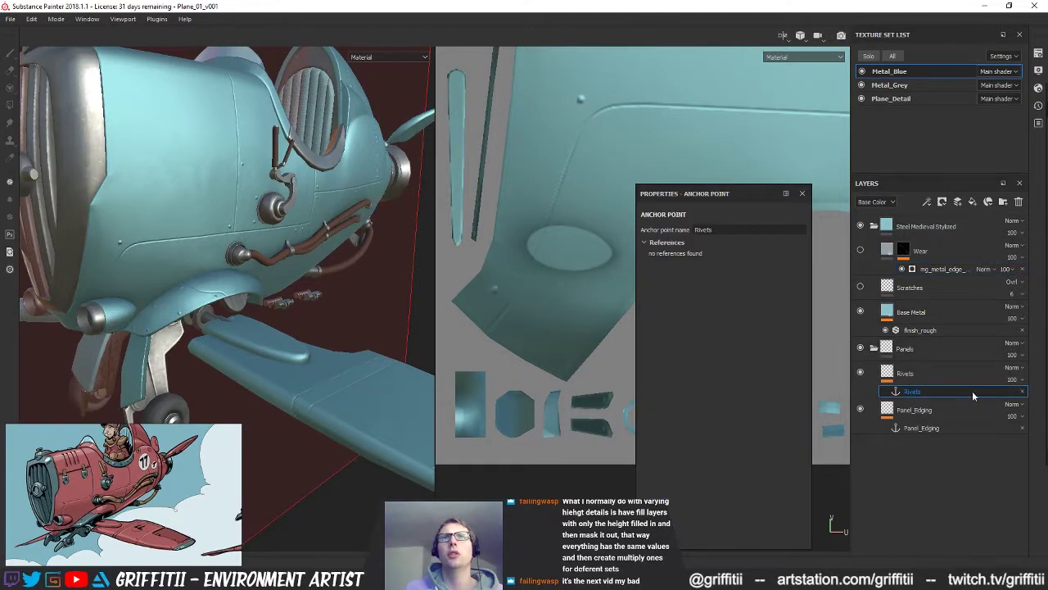
{"action": "left_click", "coordinate": [1023, 393]}
{"action": "left_click", "coordinate": [1022, 416]}
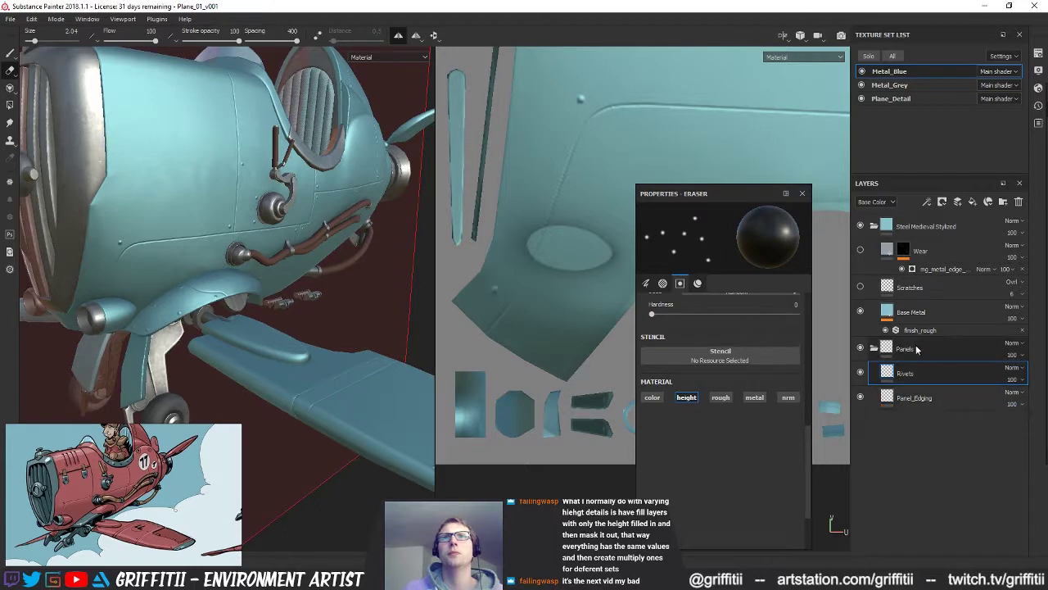
{"action": "left_click", "coordinate": [875, 348]}
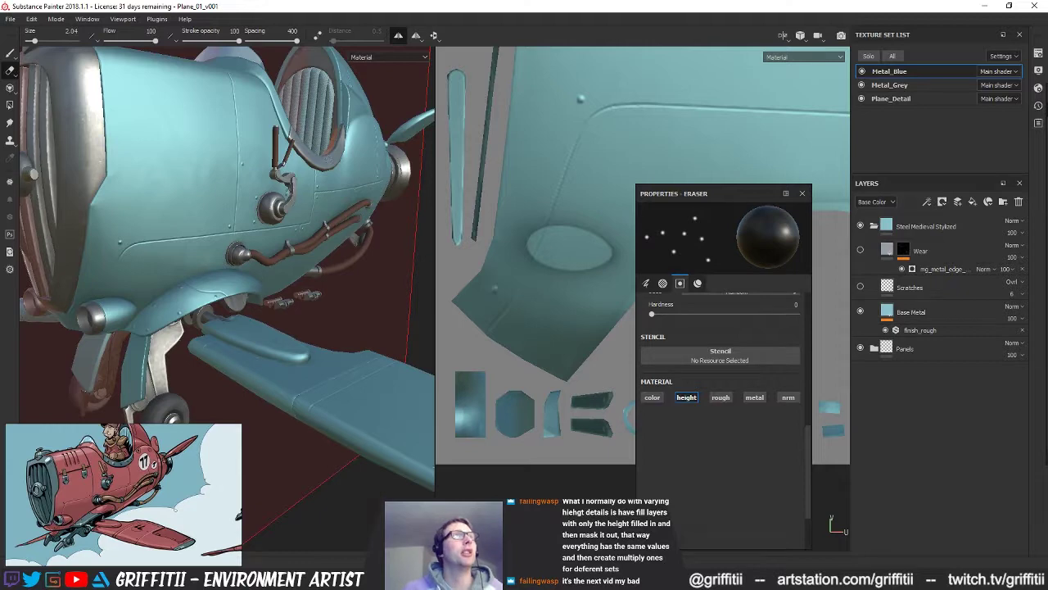
Step: Change the Base Metal fill's base color to the illustration's red, sampled from the reference as R 0.376, G 0.102, B 0.112
{"action": "mouse_move", "coordinate": [280, 247]}
{"action": "left_mouse_down", "text": "alt"}
{"action": "mouse_move", "coordinate": [183, 230]}
{"action": "mouse_move", "coordinate": [268, 243]}
{"action": "mouse_move", "coordinate": [227, 238]}
{"action": "mouse_move", "coordinate": [238, 374]}
{"action": "mouse_move", "coordinate": [233, 284]}
{"action": "mouse_move", "coordinate": [175, 293]}
{"action": "left_mouse_up", "text": "alt"}
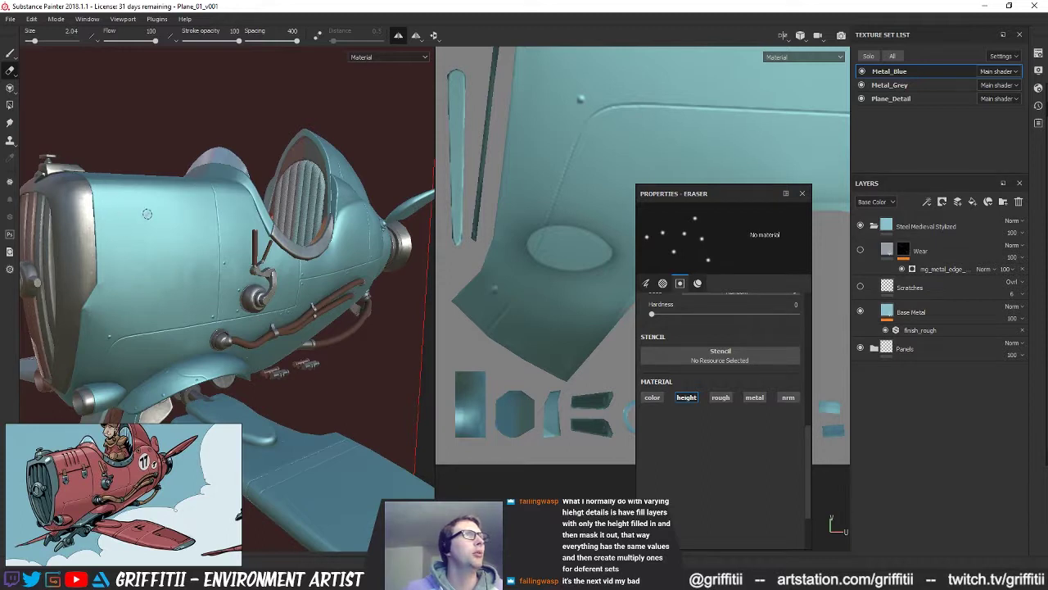
{"action": "left_click_drag", "start_coordinate": [181, 220], "coordinate": [237, 250], "text": "alt"}
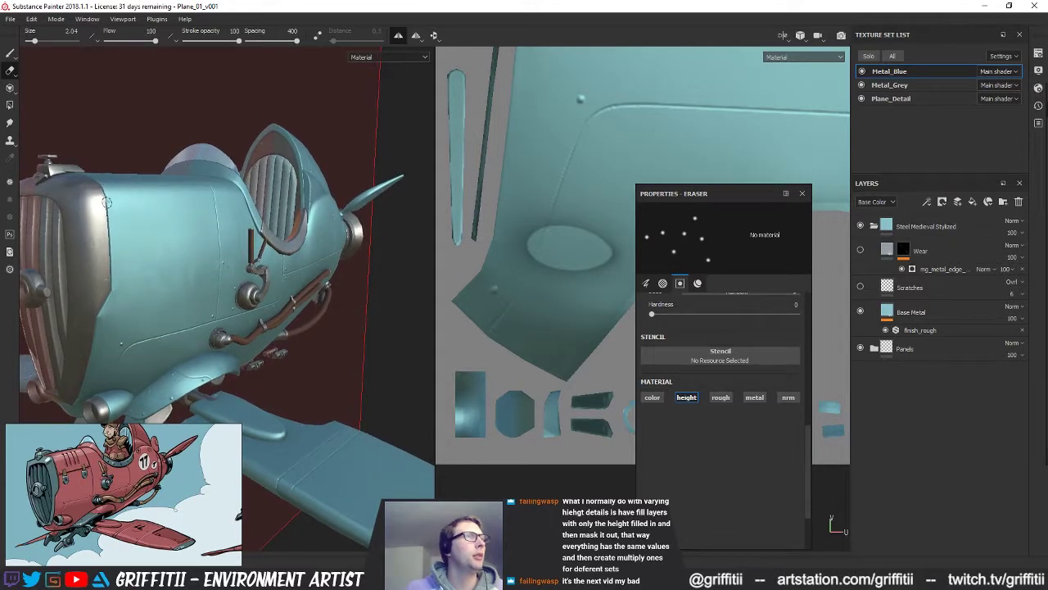
{"action": "left_click_drag", "start_coordinate": [108, 205], "coordinate": [208, 286], "text": "alt"}
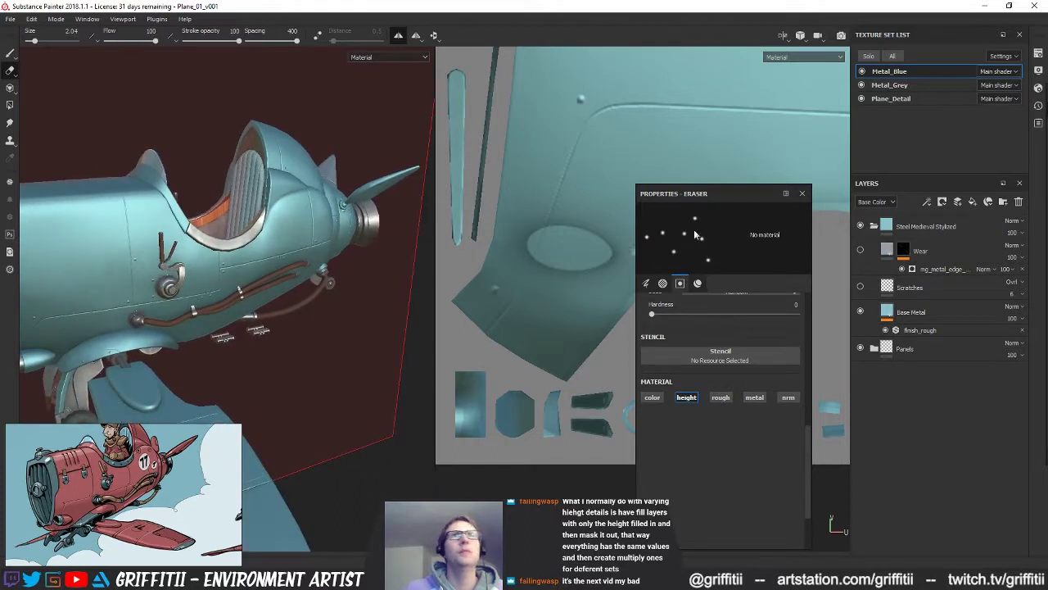
{"action": "left_click", "coordinate": [882, 313]}
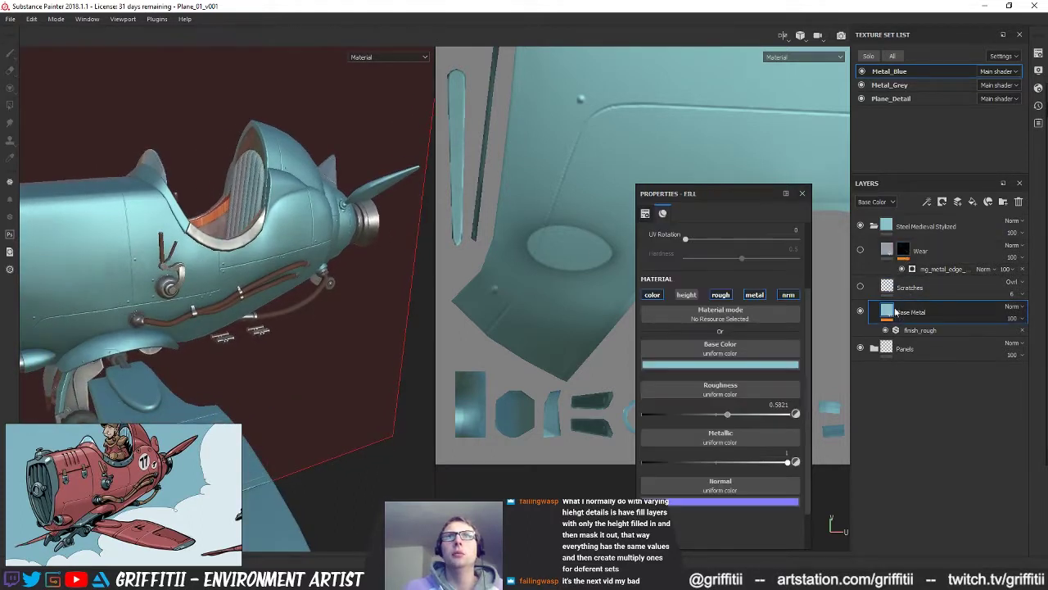
{"action": "left_click_drag", "start_coordinate": [392, 310], "coordinate": [352, 288], "text": "alt"}
{"action": "left_click", "coordinate": [740, 365]}
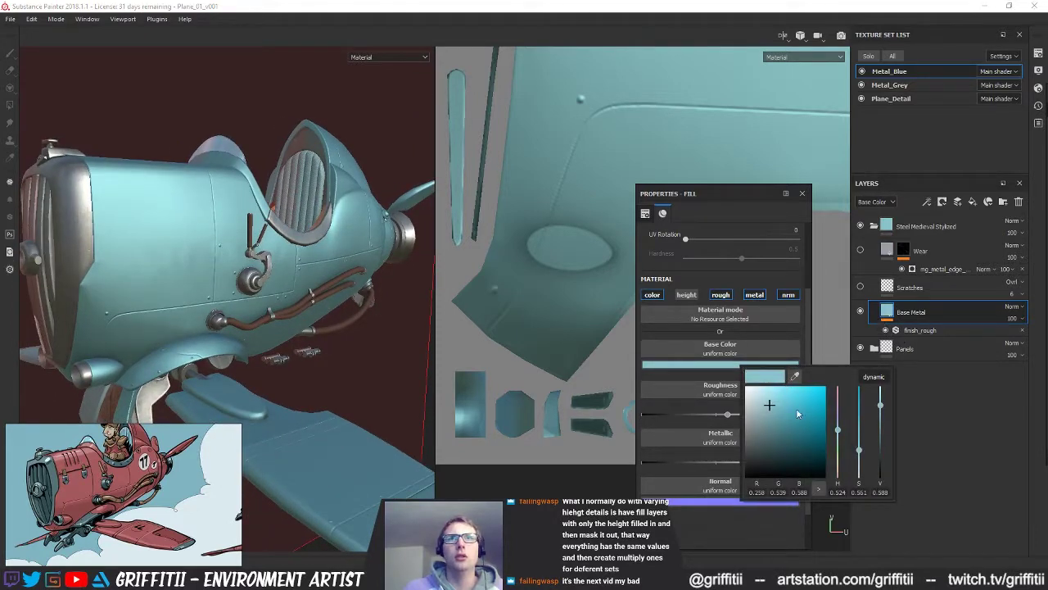
{"action": "left_click_drag", "start_coordinate": [841, 424], "coordinate": [844, 397]}
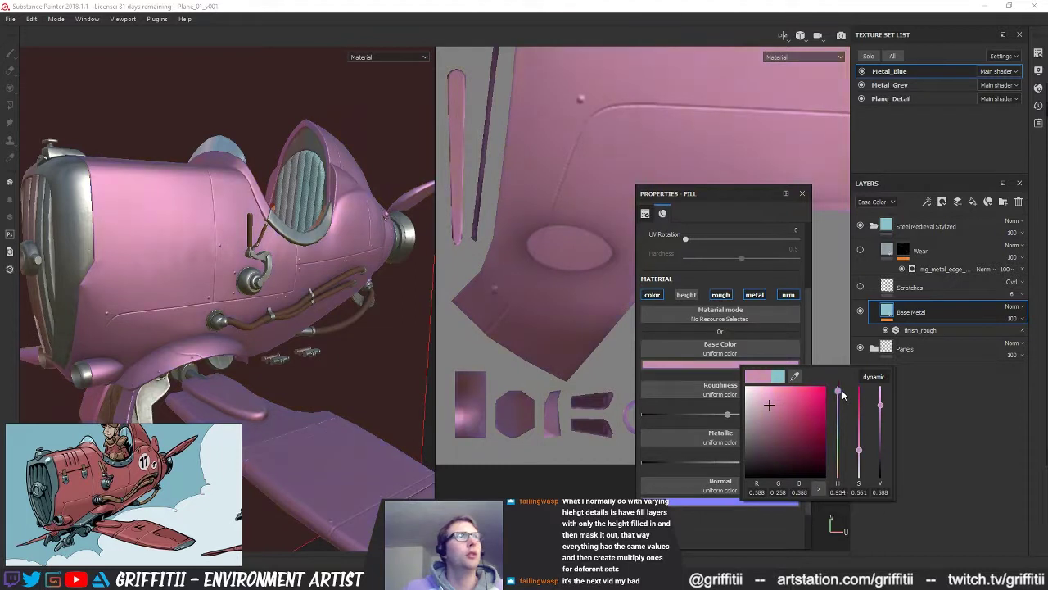
{"action": "left_click_drag", "start_coordinate": [774, 406], "coordinate": [786, 399]}
{"action": "left_click", "coordinate": [798, 377]}
{"action": "left_click_drag", "start_coordinate": [795, 376], "coordinate": [99, 453]}
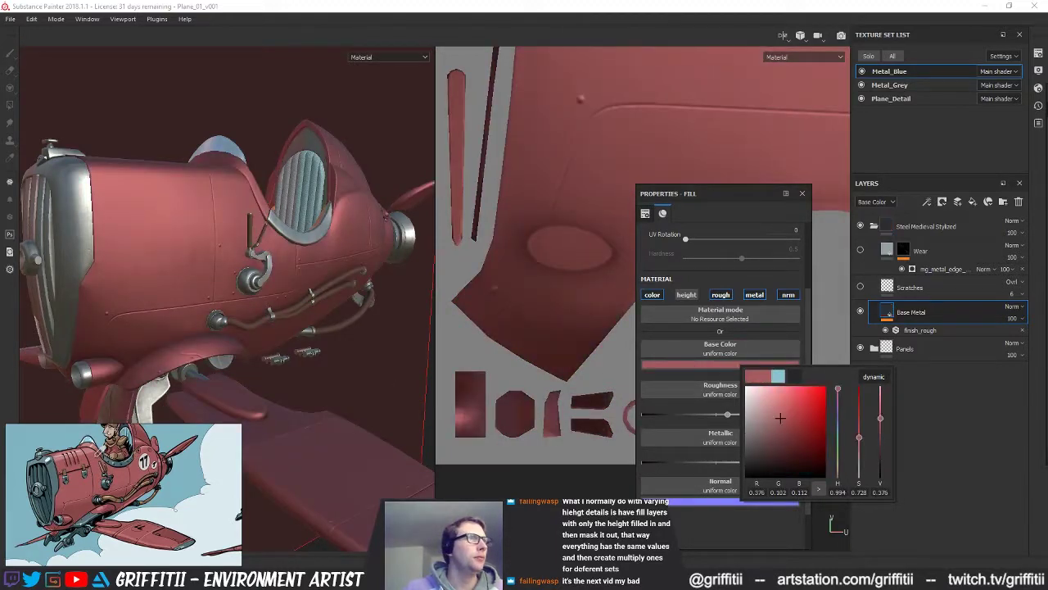
{"action": "left_click", "coordinate": [220, 304]}
Step: Expand the Panels folder, select the Rivets layer, and turn off mirror symmetry
{"action": "scroll", "coordinate": [219, 304], "scroll_direction": "down", "scroll_amount": 4}
{"action": "left_click_drag", "start_coordinate": [219, 304], "coordinate": [361, 111], "text": "alt"}
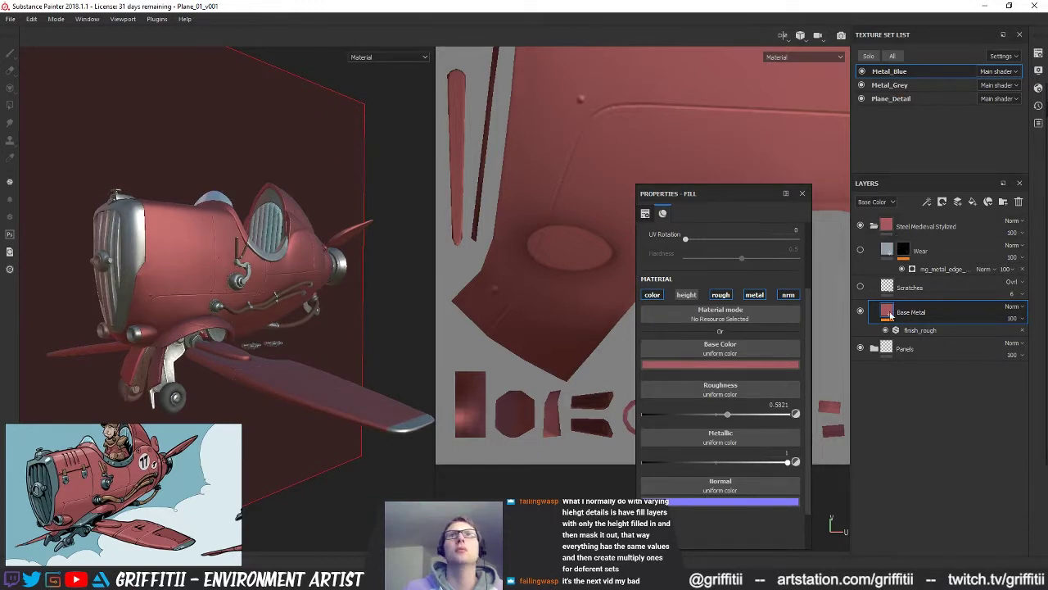
{"action": "left_click", "coordinate": [872, 344]}
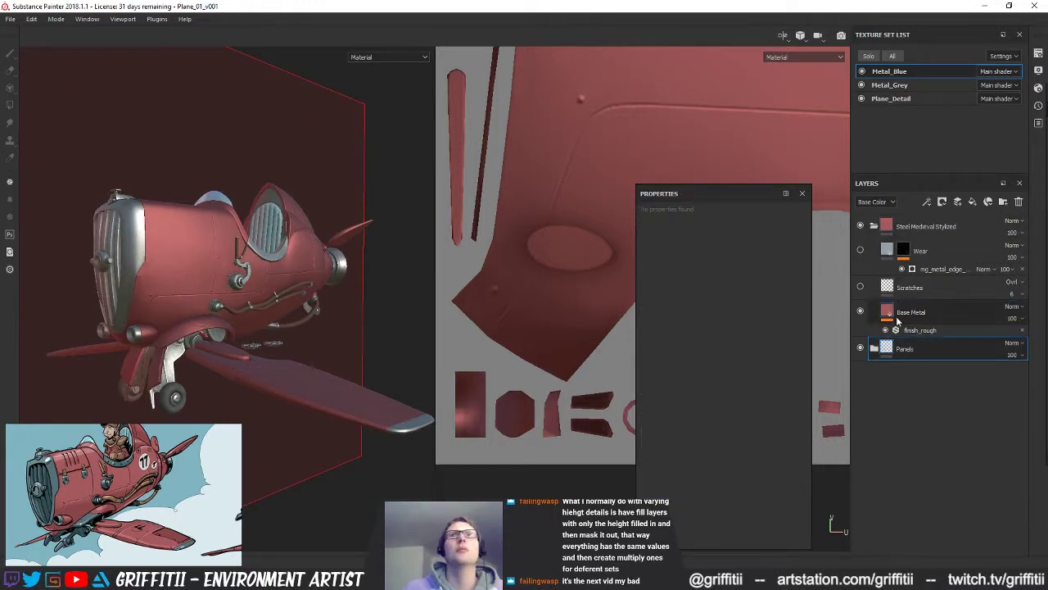
{"action": "left_click", "coordinate": [874, 348]}
{"action": "left_click", "coordinate": [905, 372]}
{"action": "left_click", "coordinate": [398, 36]}
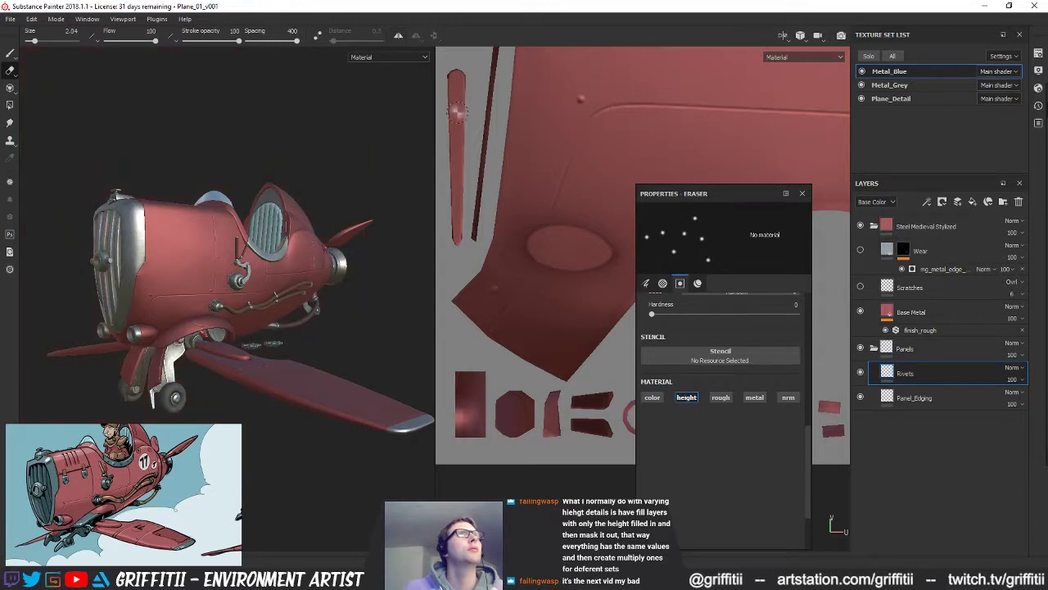
Step: Try the red Base Metal fill with its metal channel disabled, then enable the channel again
{"action": "left_click", "coordinate": [914, 309]}
{"action": "left_click_drag", "start_coordinate": [312, 279], "coordinate": [292, 299], "text": "alt"}
{"action": "scroll", "coordinate": [326, 283], "scroll_direction": "up", "scroll_amount": 4}
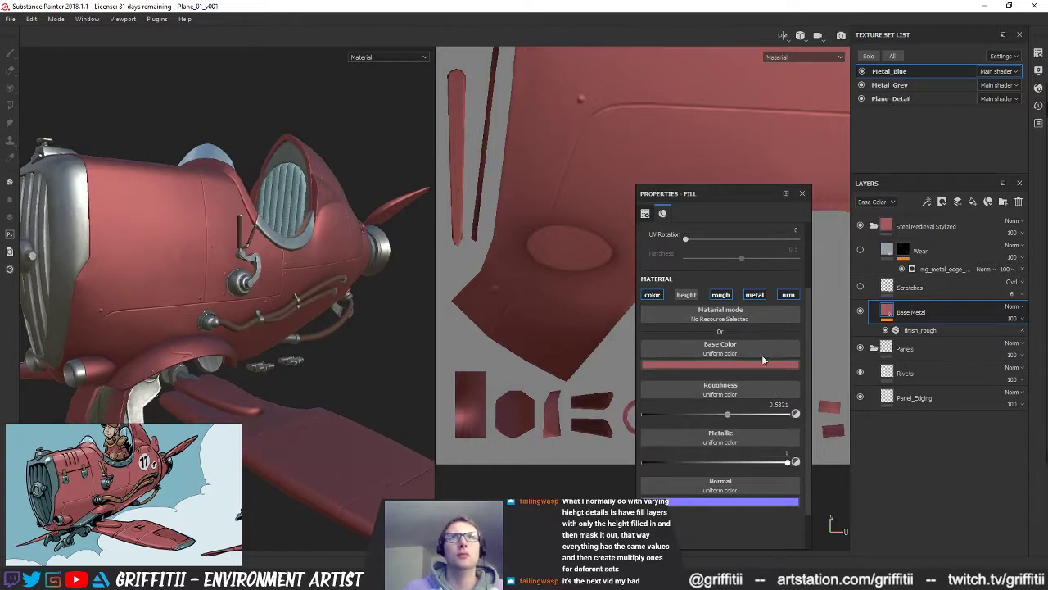
{"action": "scroll", "coordinate": [745, 397], "scroll_direction": "up", "scroll_amount": 2}
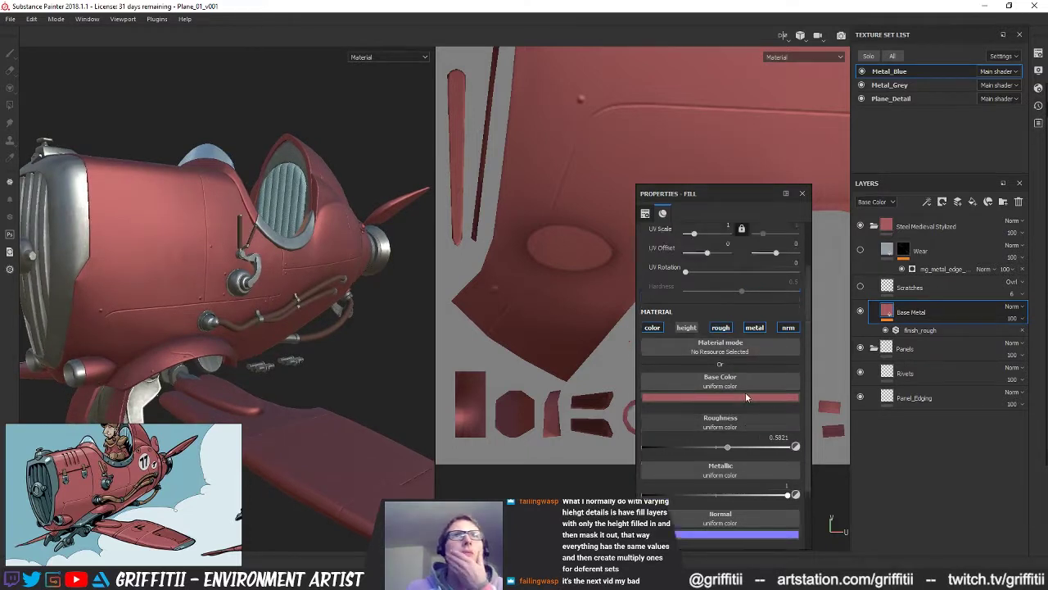
{"action": "scroll", "coordinate": [746, 395], "scroll_direction": "down", "scroll_amount": 2}
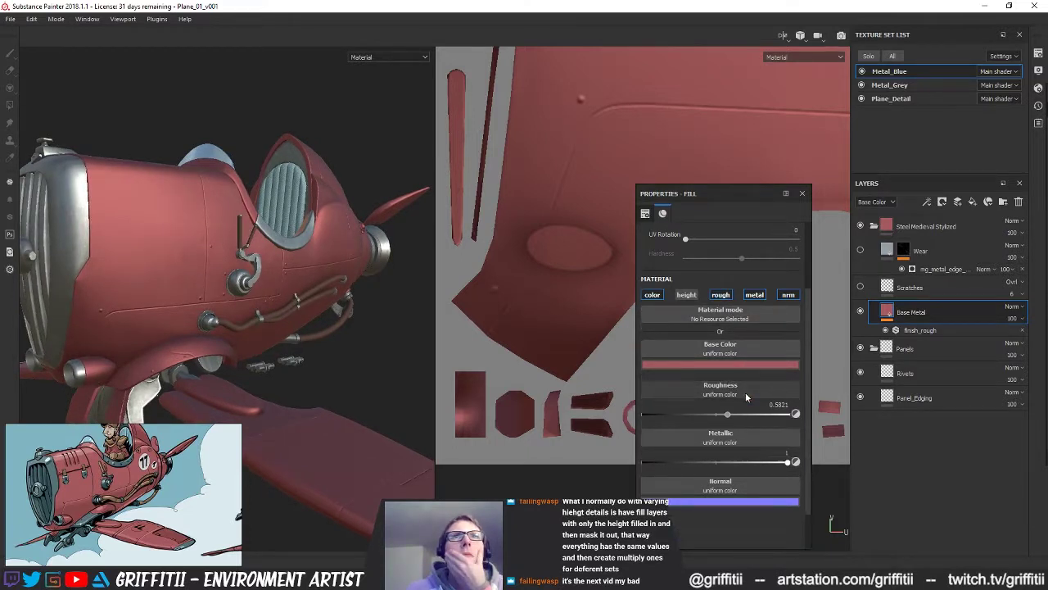
{"action": "left_click", "coordinate": [755, 297]}
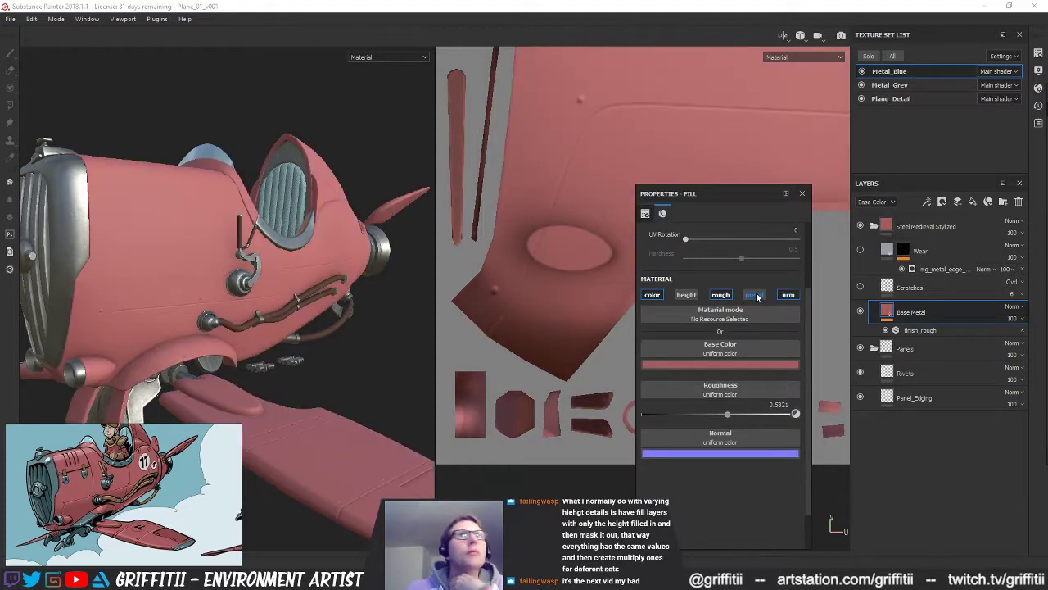
{"action": "left_click", "coordinate": [755, 296]}
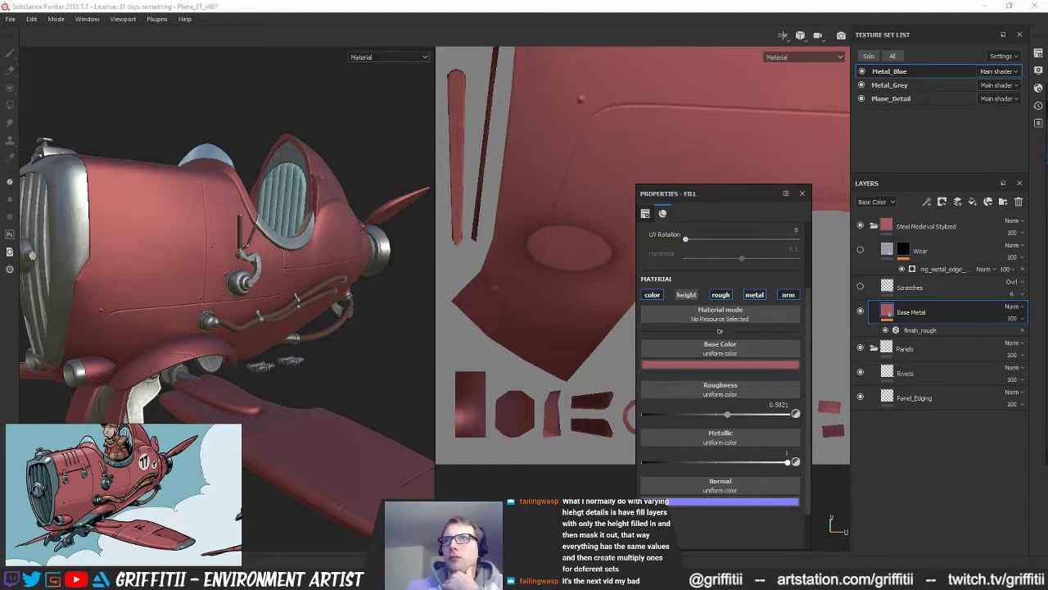
Step: Try Grunge Map 008 as the Base Metal roughness, replace it with Grunge Concrete Old, and set the UV scale to 3
{"action": "left_click_drag", "start_coordinate": [1011, 365], "coordinate": [722, 395]}
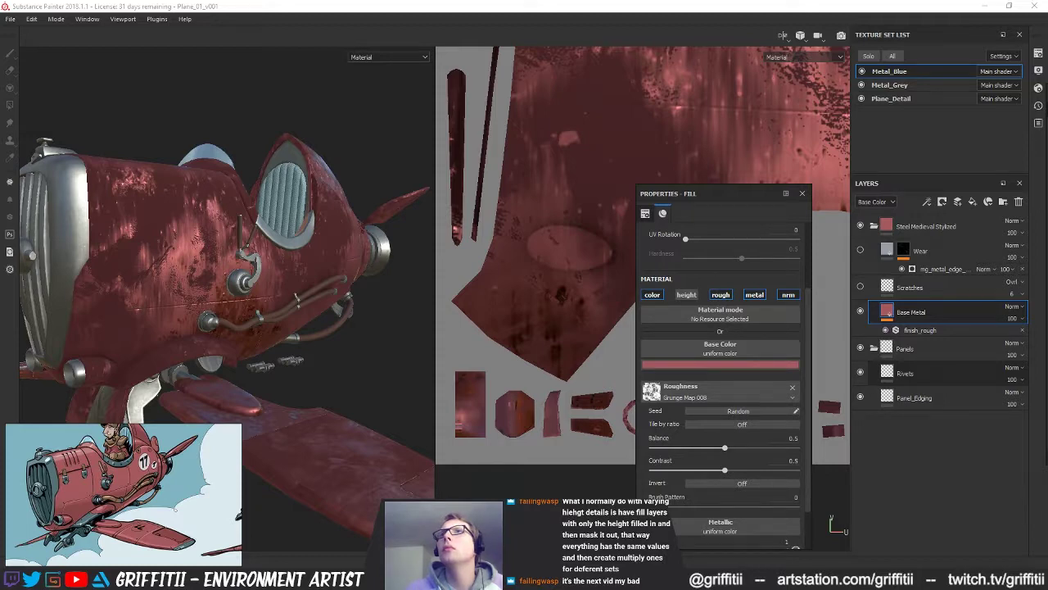
{"action": "left_click_drag", "start_coordinate": [1046, 360], "coordinate": [677, 399]}
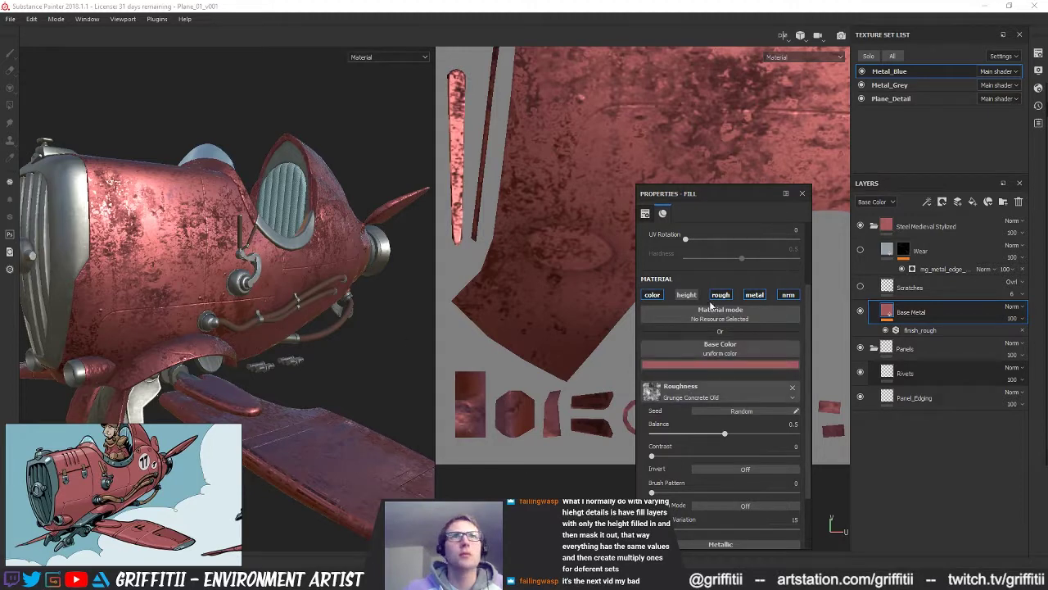
{"action": "scroll", "coordinate": [713, 375], "scroll_direction": "up", "scroll_amount": 2}
{"action": "left_click_drag", "start_coordinate": [697, 297], "coordinate": [699, 298]}
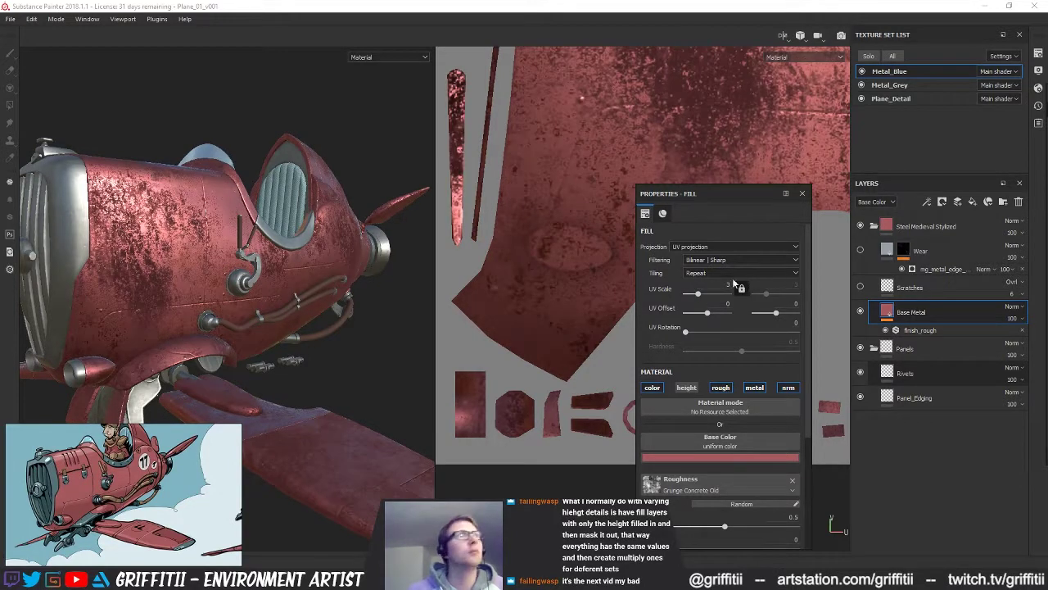
Step: Try a lower balance of about 0.34 and different contrast values on the Grunge Concrete Old roughness of the Base Metal fill
{"action": "scroll", "coordinate": [688, 427], "scroll_direction": "down", "scroll_amount": 2}
{"action": "scroll", "coordinate": [688, 417], "scroll_direction": "down", "scroll_amount": 1}
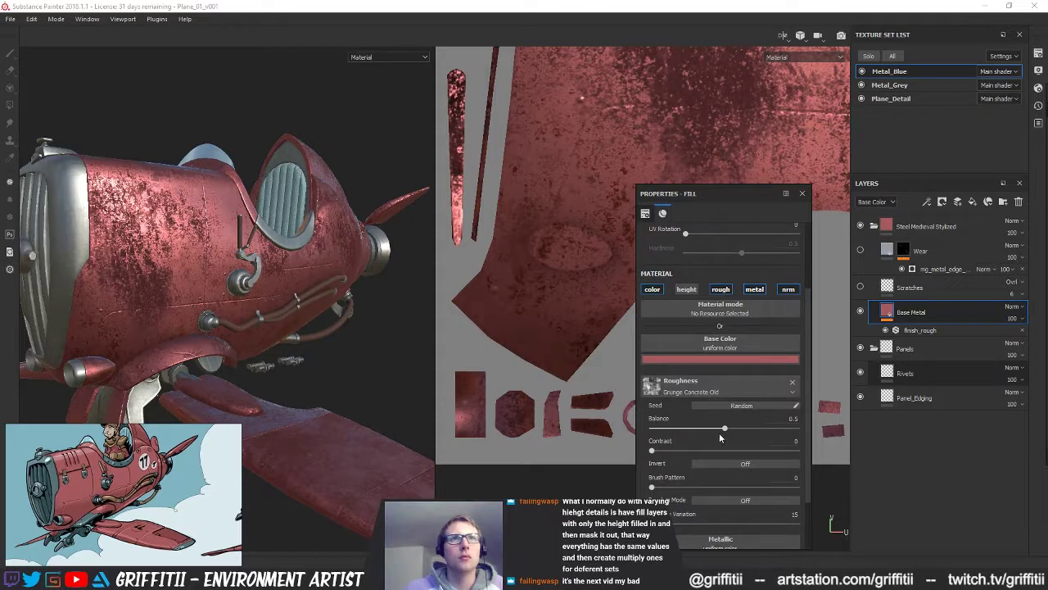
{"action": "left_click_drag", "start_coordinate": [724, 427], "coordinate": [701, 428]}
{"action": "mouse_move", "coordinate": [652, 451]}
{"action": "left_mouse_down"}
{"action": "mouse_move", "coordinate": [732, 450]}
{"action": "mouse_move", "coordinate": [651, 449]}
{"action": "left_mouse_up"}
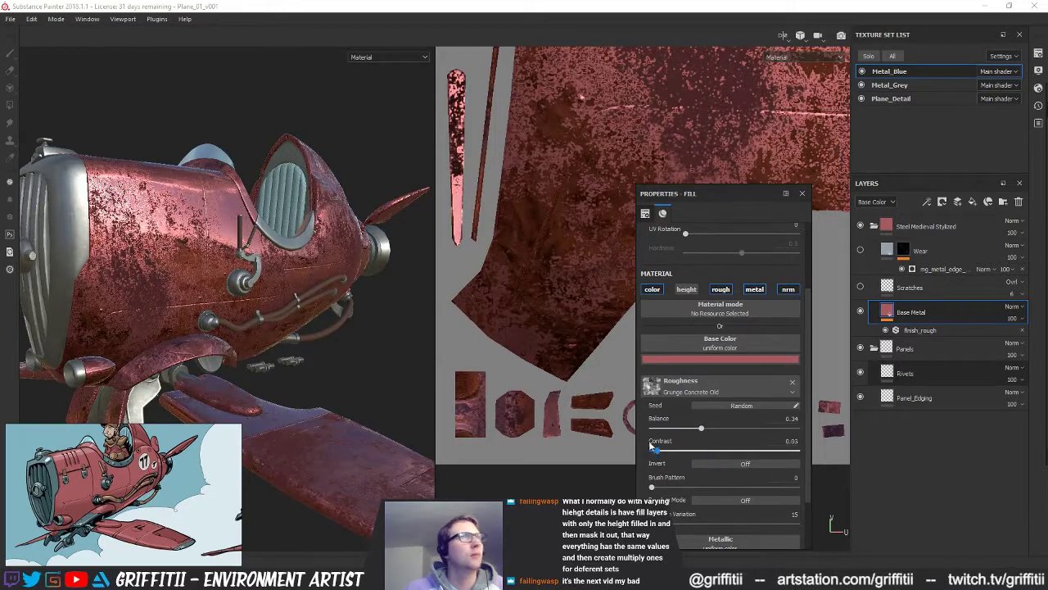
{"action": "left_click", "coordinate": [690, 466]}
{"action": "mouse_move", "coordinate": [702, 428]}
{"action": "left_mouse_down"}
{"action": "mouse_move", "coordinate": [725, 431]}
{"action": "mouse_move", "coordinate": [700, 432]}
{"action": "mouse_move", "coordinate": [703, 452]}
{"action": "mouse_move", "coordinate": [798, 451]}
{"action": "mouse_move", "coordinate": [770, 434]}
{"action": "mouse_move", "coordinate": [680, 435]}
{"action": "mouse_move", "coordinate": [694, 432]}
{"action": "left_mouse_up"}
{"action": "left_click_drag", "start_coordinate": [797, 451], "coordinate": [649, 460]}
{"action": "scroll", "coordinate": [670, 446], "scroll_direction": "down", "scroll_amount": 2}
{"action": "mouse_move", "coordinate": [652, 421]}
{"action": "left_mouse_down"}
{"action": "mouse_move", "coordinate": [742, 421]}
{"action": "mouse_move", "coordinate": [632, 427]}
{"action": "left_mouse_up"}
{"action": "scroll", "coordinate": [660, 457], "scroll_direction": "up", "scroll_amount": 2}
{"action": "scroll", "coordinate": [665, 461], "scroll_direction": "up", "scroll_amount": 2}
Step: Remove the grunge map from the Base Metal roughness and set a uniform roughness of about 0.48
{"action": "left_click", "coordinate": [792, 443]}
{"action": "left_click_drag", "start_coordinate": [260, 280], "coordinate": [525, 294], "text": "alt"}
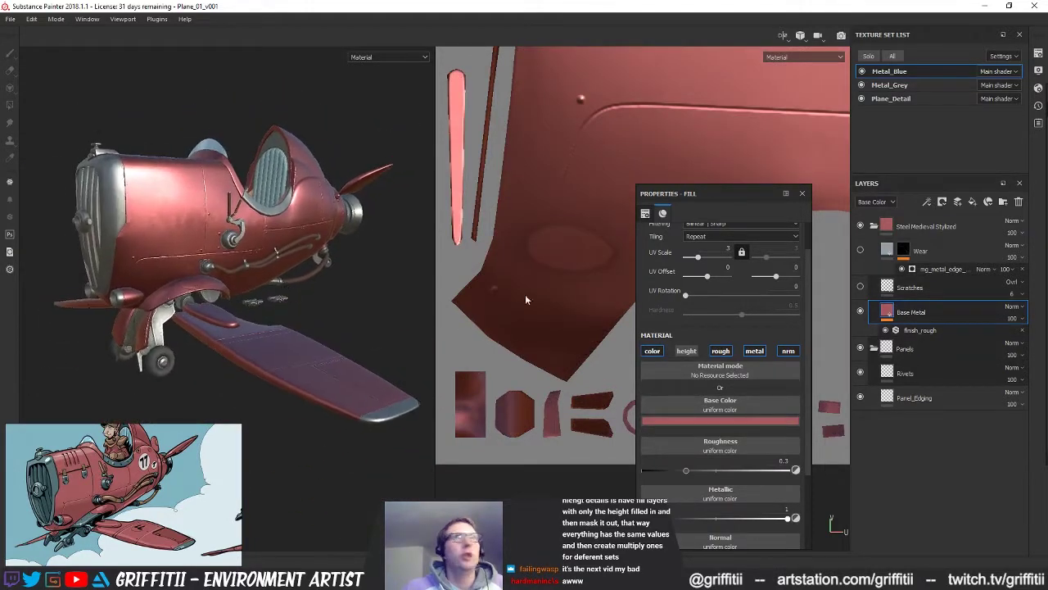
{"action": "scroll", "coordinate": [721, 459], "scroll_direction": "down", "scroll_amount": 2}
{"action": "left_click_drag", "start_coordinate": [685, 405], "coordinate": [693, 401]}
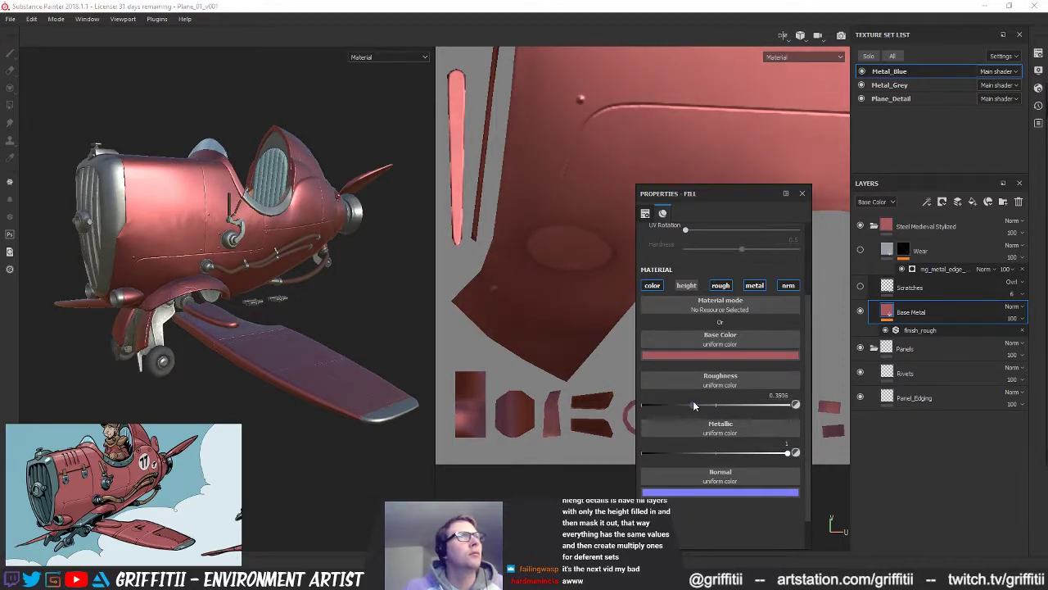
{"action": "left_click_drag", "start_coordinate": [412, 321], "coordinate": [231, 255], "text": "alt"}
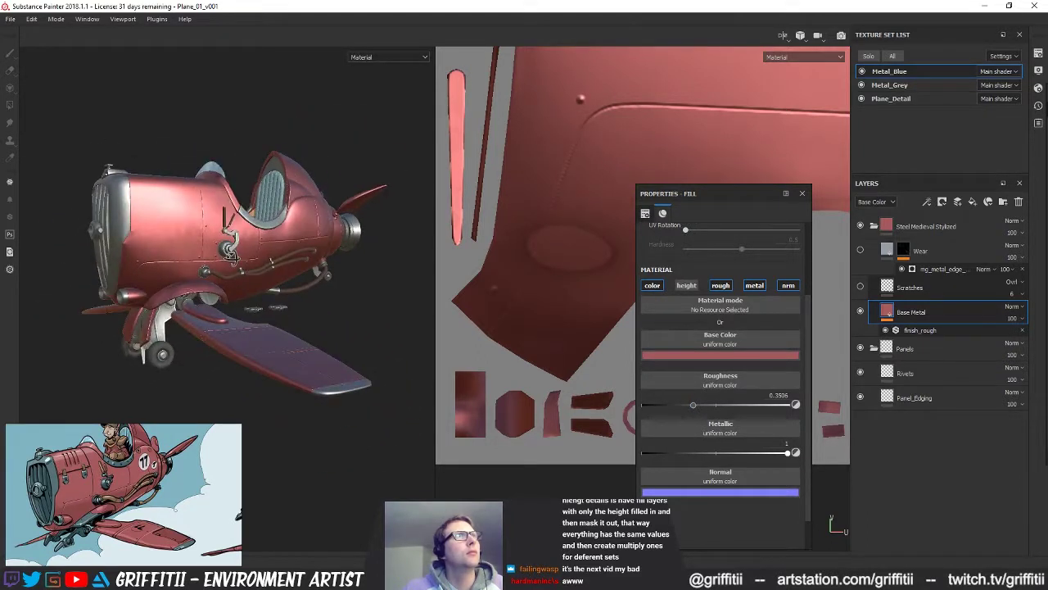
{"action": "left_click_drag", "start_coordinate": [693, 403], "coordinate": [713, 406]}
Step: Examine the plane's uniform red finish from several angles while rotating the environment lighting
{"action": "left_click_drag", "start_coordinate": [277, 308], "coordinate": [289, 284], "text": "alt"}
{"action": "mouse_move", "coordinate": [289, 284]}
{"action": "right_mouse_down", "text": "shift"}
{"action": "mouse_move", "coordinate": [261, 283]}
{"action": "mouse_move", "coordinate": [287, 283]}
{"action": "mouse_move", "coordinate": [276, 287]}
{"action": "right_mouse_up", "text": "shift"}
{"action": "mouse_move", "coordinate": [277, 288]}
{"action": "left_mouse_down", "text": "alt"}
{"action": "mouse_move", "coordinate": [291, 366]}
{"action": "mouse_move", "coordinate": [287, 311]}
{"action": "mouse_move", "coordinate": [261, 304]}
{"action": "mouse_move", "coordinate": [265, 290]}
{"action": "mouse_move", "coordinate": [252, 342]}
{"action": "mouse_move", "coordinate": [105, 239]}
{"action": "mouse_move", "coordinate": [164, 279]}
{"action": "mouse_move", "coordinate": [300, 239]}
{"action": "mouse_move", "coordinate": [253, 237]}
{"action": "mouse_move", "coordinate": [277, 247]}
{"action": "mouse_move", "coordinate": [265, 245]}
{"action": "mouse_move", "coordinate": [264, 182]}
{"action": "mouse_move", "coordinate": [252, 283]}
{"action": "mouse_move", "coordinate": [234, 296]}
{"action": "mouse_move", "coordinate": [262, 280]}
{"action": "left_mouse_up", "text": "alt"}
{"action": "mouse_move", "coordinate": [262, 280]}
{"action": "right_mouse_down", "text": "shift"}
{"action": "mouse_move", "coordinate": [312, 286]}
{"action": "mouse_move", "coordinate": [292, 284]}
{"action": "right_mouse_up", "text": "shift"}
{"action": "mouse_move", "coordinate": [292, 283]}
{"action": "left_mouse_down", "text": "alt"}
{"action": "mouse_move", "coordinate": [261, 333]}
{"action": "mouse_move", "coordinate": [274, 296]}
{"action": "left_mouse_up", "text": "alt"}
{"action": "right_click_drag", "start_coordinate": [273, 297], "coordinate": [331, 274], "text": "shift"}
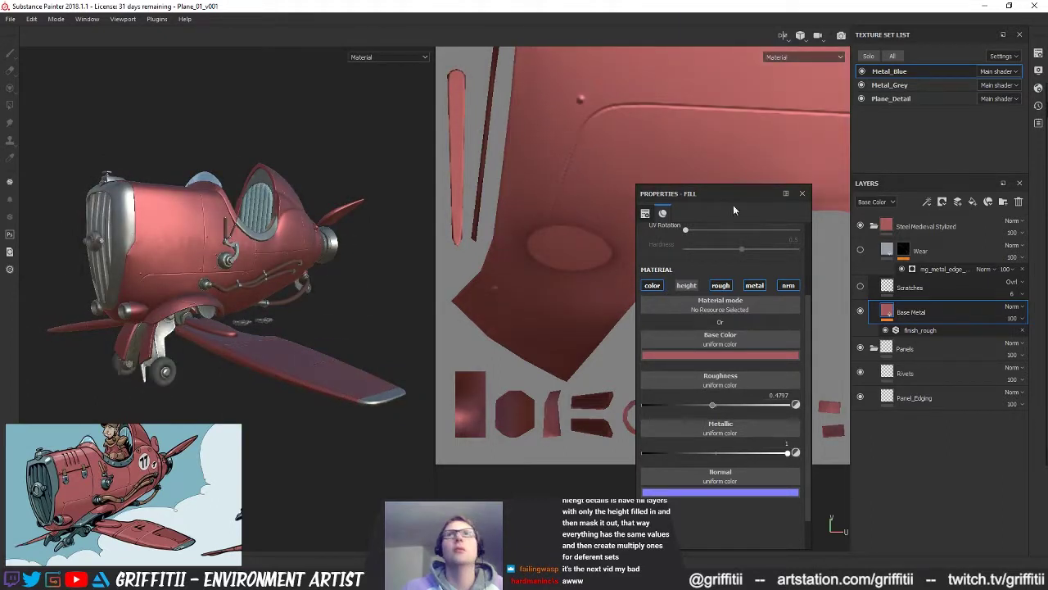
{"action": "left_click_drag", "start_coordinate": [230, 230], "coordinate": [303, 229], "text": "alt"}
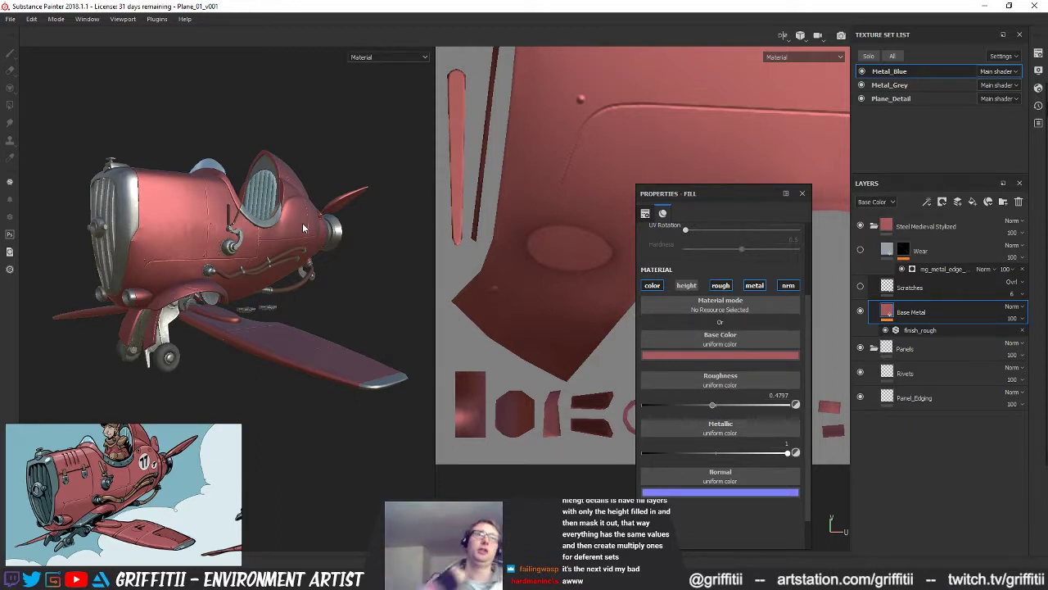
Step: Make the Scratches and Wear layers visible and fine-tune the Base Metal roughness to about 0.46
{"action": "left_click_drag", "start_coordinate": [282, 246], "coordinate": [291, 178], "text": "alt"}
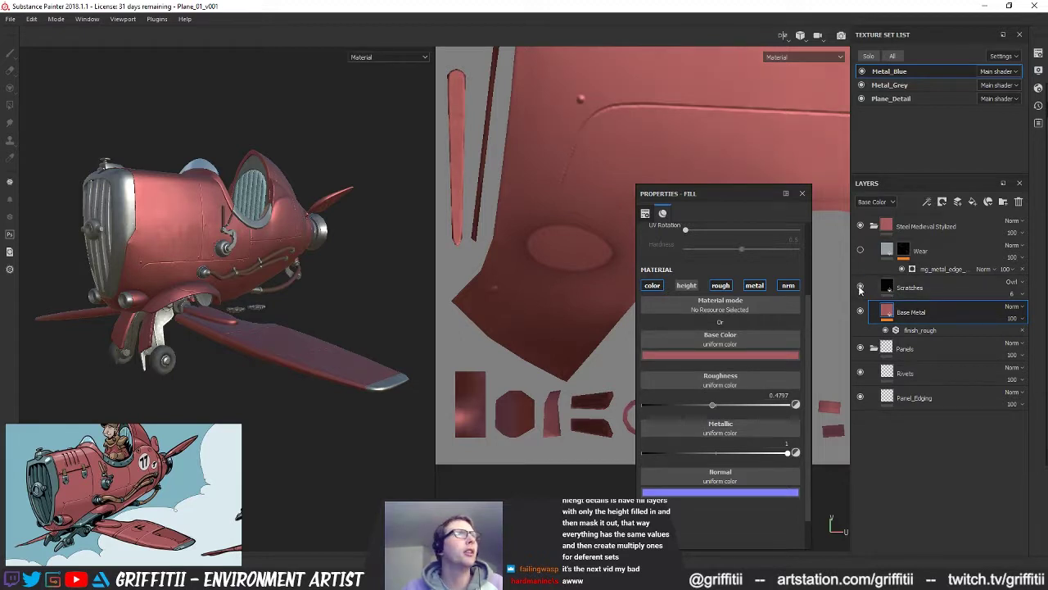
{"action": "left_click_drag", "start_coordinate": [350, 269], "coordinate": [346, 242], "text": "alt"}
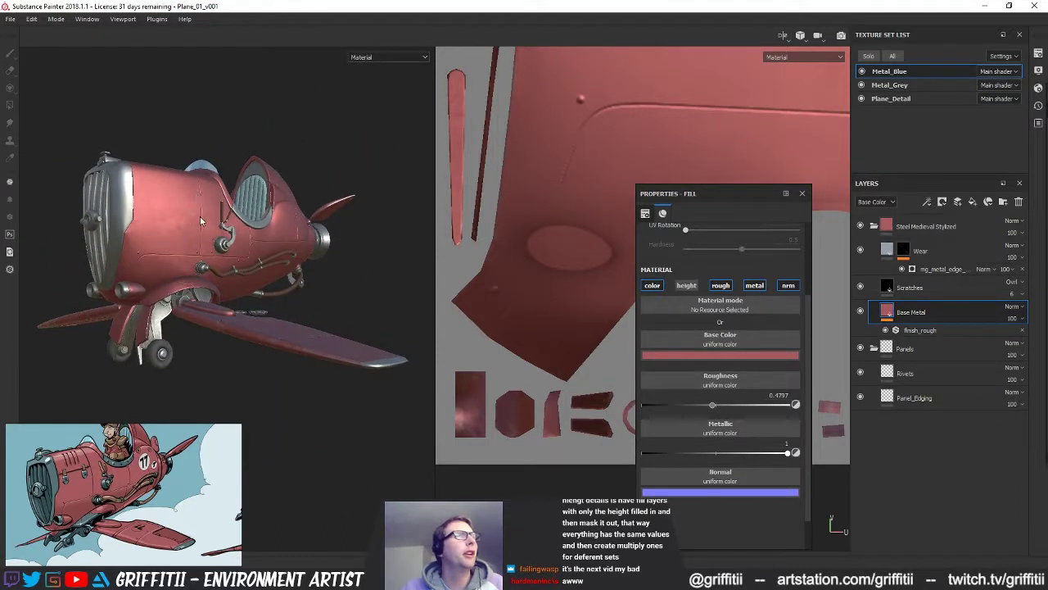
{"action": "left_click_drag", "start_coordinate": [278, 254], "coordinate": [237, 255], "text": "alt"}
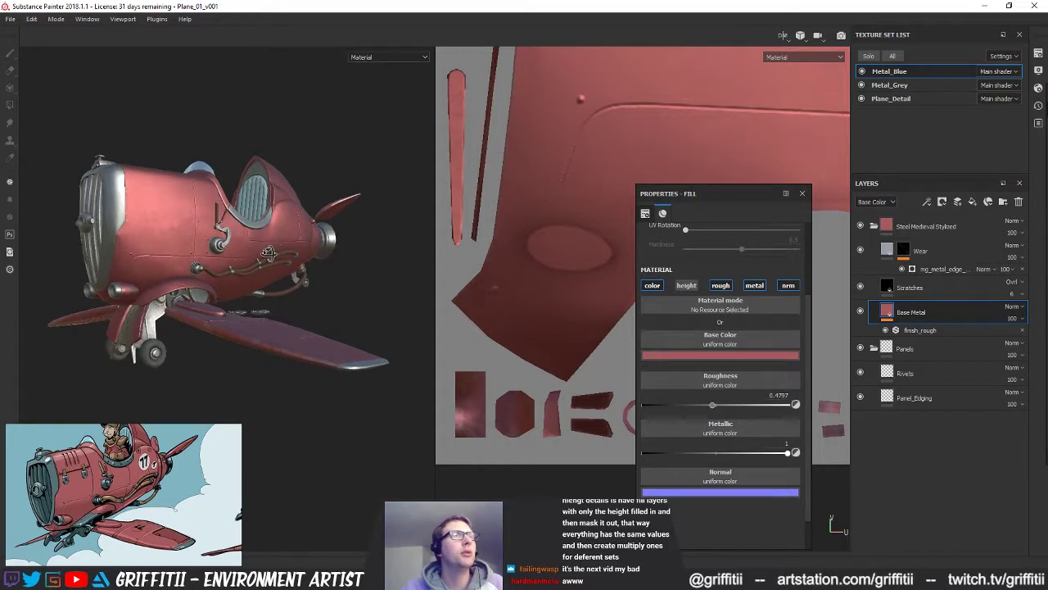
{"action": "left_click_drag", "start_coordinate": [711, 411], "coordinate": [706, 406]}
Step: Inspect the red metal finish across the UV layout and around the plane model, including from above and below
{"action": "left_click_drag", "start_coordinate": [361, 246], "coordinate": [285, 256], "text": "alt"}
{"action": "right_click_drag", "start_coordinate": [559, 152], "coordinate": [426, 139], "text": "alt"}
{"action": "middle_click_drag", "start_coordinate": [669, 136], "coordinate": [528, 215], "text": "alt"}
{"action": "right_click_drag", "start_coordinate": [633, 143], "coordinate": [508, 147], "text": "alt"}
{"action": "middle_click_drag", "start_coordinate": [508, 151], "coordinate": [550, 312], "text": "alt"}
{"action": "right_click_drag", "start_coordinate": [589, 237], "coordinate": [538, 218], "text": "alt"}
{"action": "middle_click_drag", "start_coordinate": [538, 218], "coordinate": [621, 226], "text": "alt"}
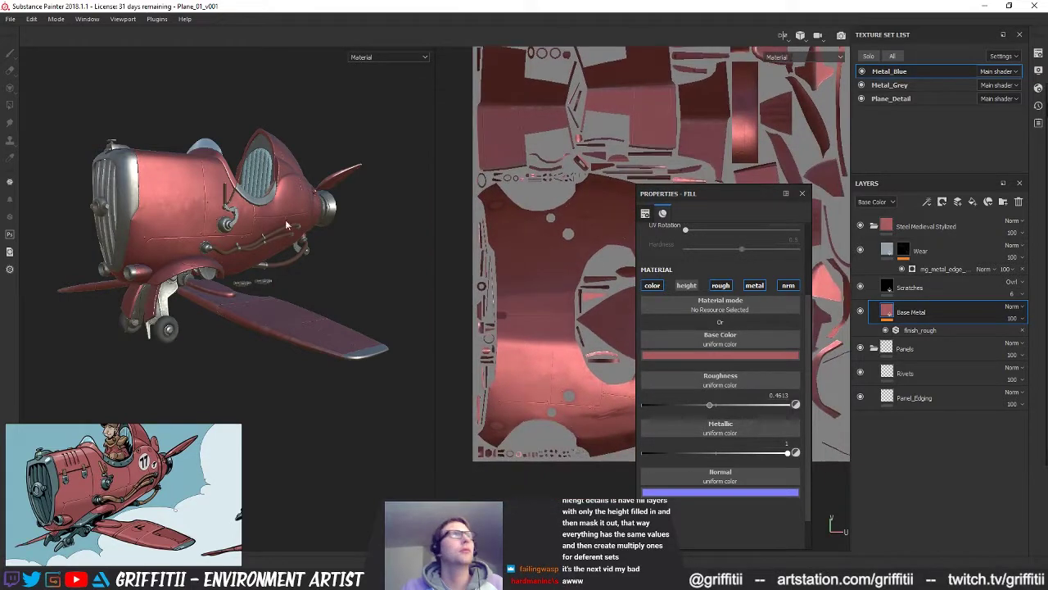
{"action": "left_click_drag", "start_coordinate": [414, 235], "coordinate": [378, 213], "text": "alt"}
{"action": "left_click_drag", "start_coordinate": [278, 230], "coordinate": [286, 339], "text": "alt"}
{"action": "right_click_drag", "start_coordinate": [286, 340], "coordinate": [279, 264], "text": "alt"}
{"action": "left_click_drag", "start_coordinate": [278, 264], "coordinate": [285, 149], "text": "alt"}
{"action": "right_click_drag", "start_coordinate": [285, 149], "coordinate": [214, 185], "text": "alt"}
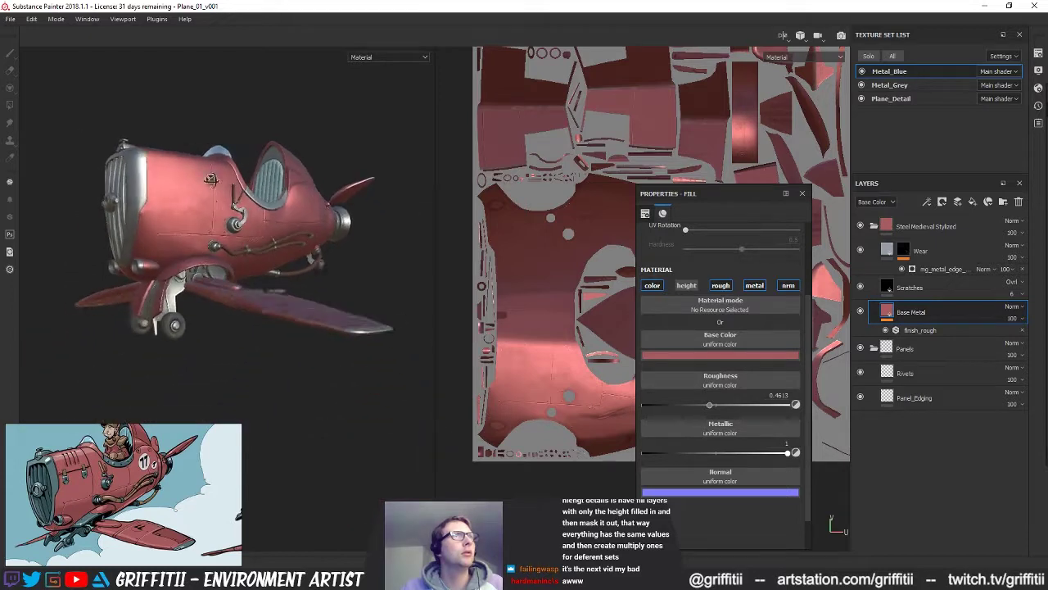
{"action": "middle_click_drag", "start_coordinate": [214, 185], "coordinate": [212, 203], "text": "alt"}
{"action": "right_click_drag", "start_coordinate": [212, 203], "coordinate": [264, 208], "text": "alt"}
{"action": "left_click_drag", "start_coordinate": [264, 208], "coordinate": [287, 204], "text": "alt"}
Step: Close the fill properties, frame the whole UV layout beside the plane, and save the project
{"action": "left_click", "coordinate": [801, 193]}
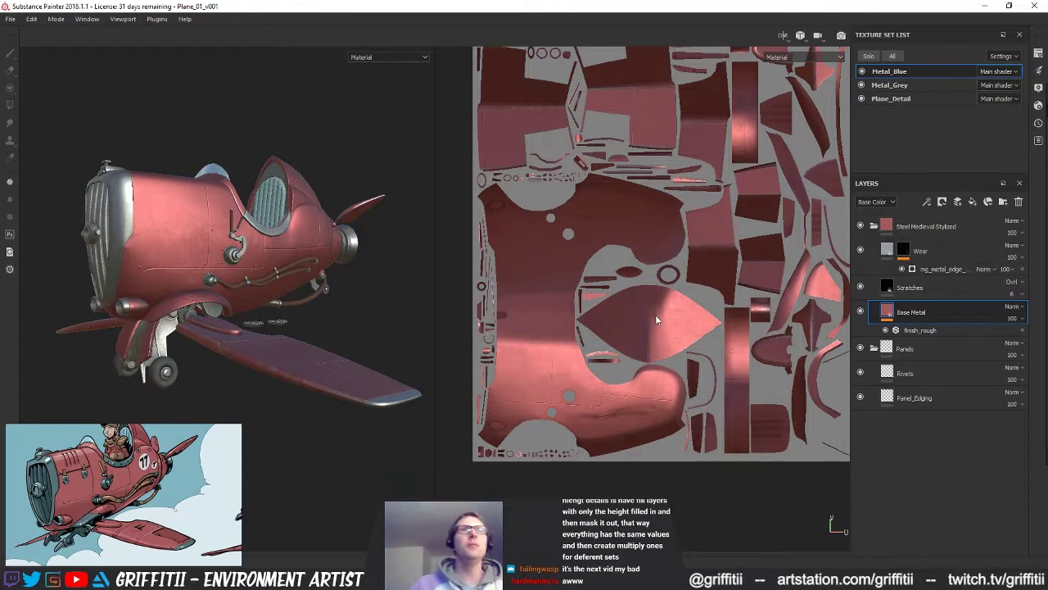
{"action": "scroll", "coordinate": [655, 318], "scroll_direction": "down", "scroll_amount": 5}
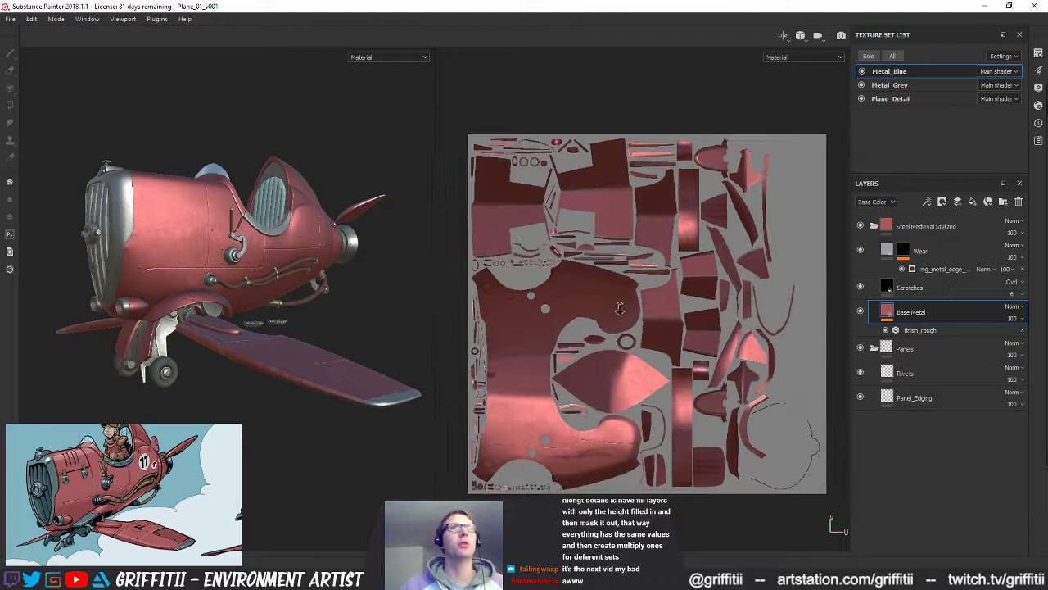
{"action": "right_click_drag", "start_coordinate": [612, 312], "coordinate": [617, 310], "text": "alt"}
{"action": "middle_click_drag", "start_coordinate": [617, 310], "coordinate": [621, 300], "text": "alt"}
{"action": "middle_click_drag", "start_coordinate": [318, 299], "coordinate": [317, 296], "text": "alt"}
{"action": "key", "text": "ctrl+s"}
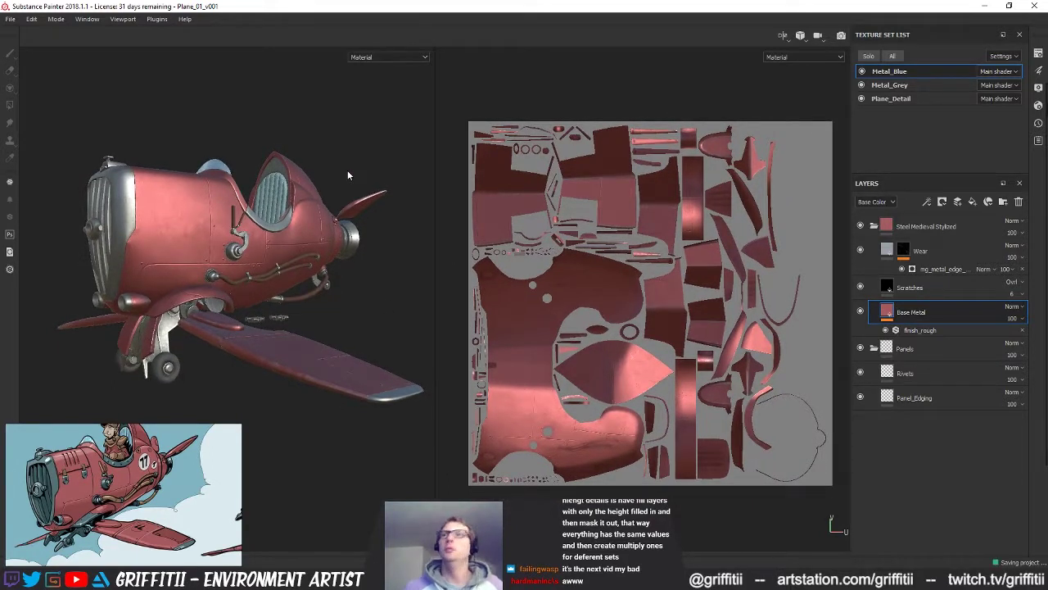